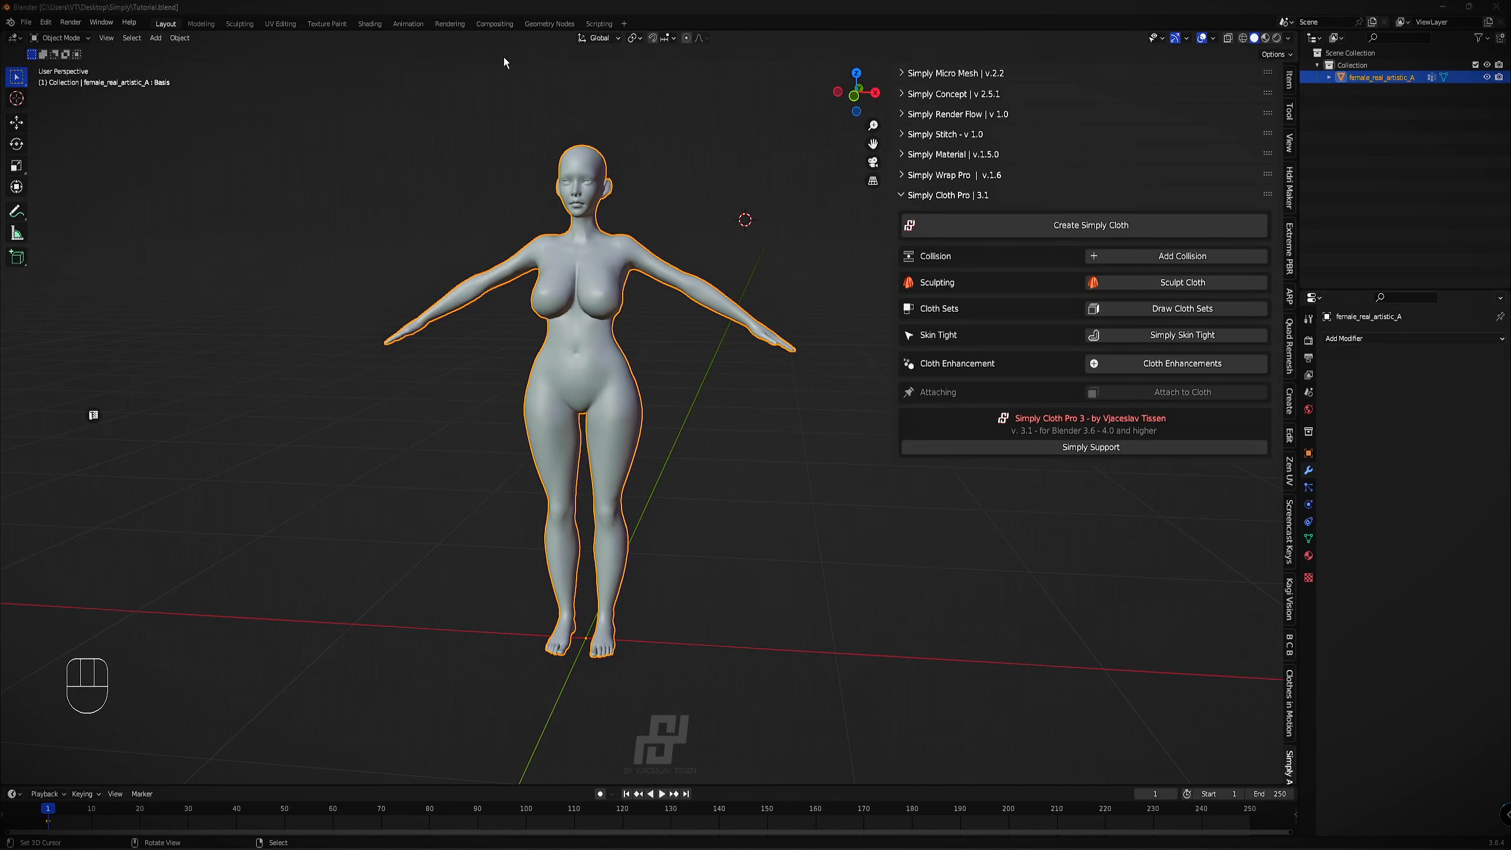
{"action": "middle_click_drag", "start_coordinate": [798, 231], "coordinate": [172, 268]}
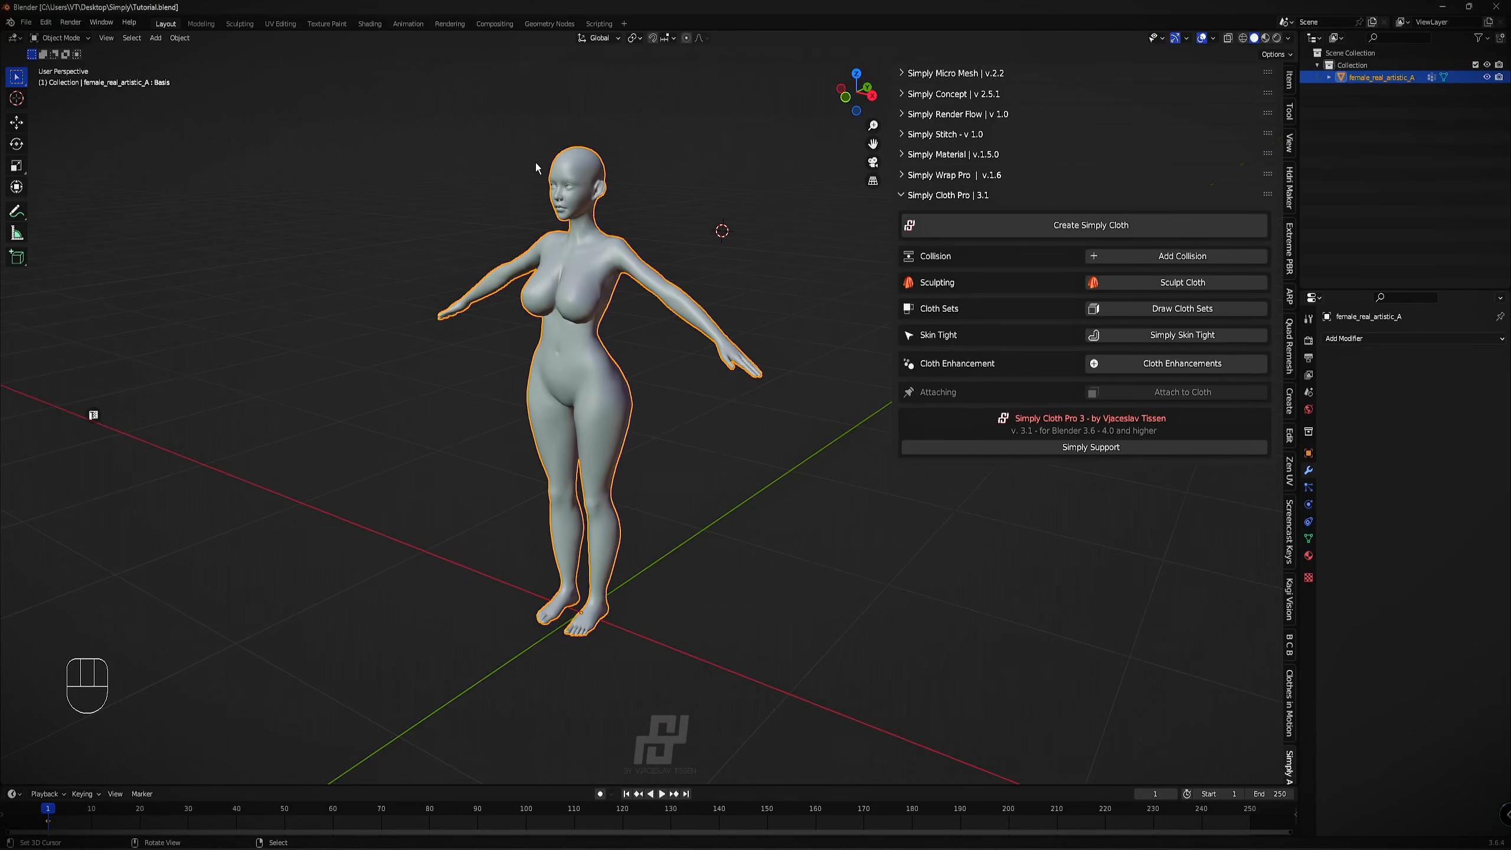
{"action": "scroll", "coordinate": [538, 161], "scroll_direction": "up", "scroll_amount": 2}
{"action": "scroll", "coordinate": [538, 160], "scroll_direction": "down", "scroll_amount": 1}
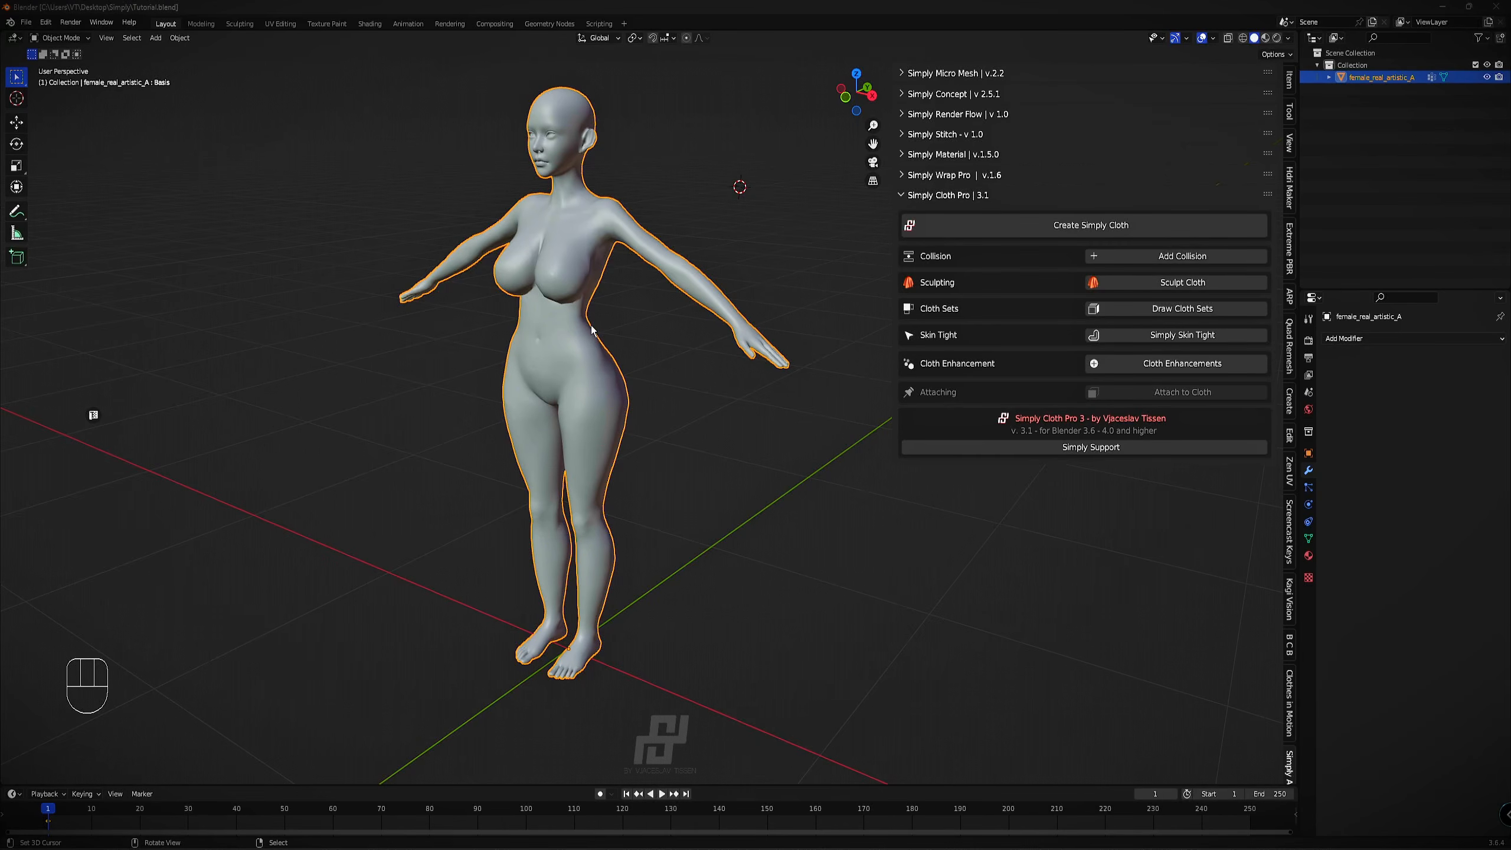
{"action": "middle_click_drag", "start_coordinate": [592, 331], "coordinate": [666, 202]}
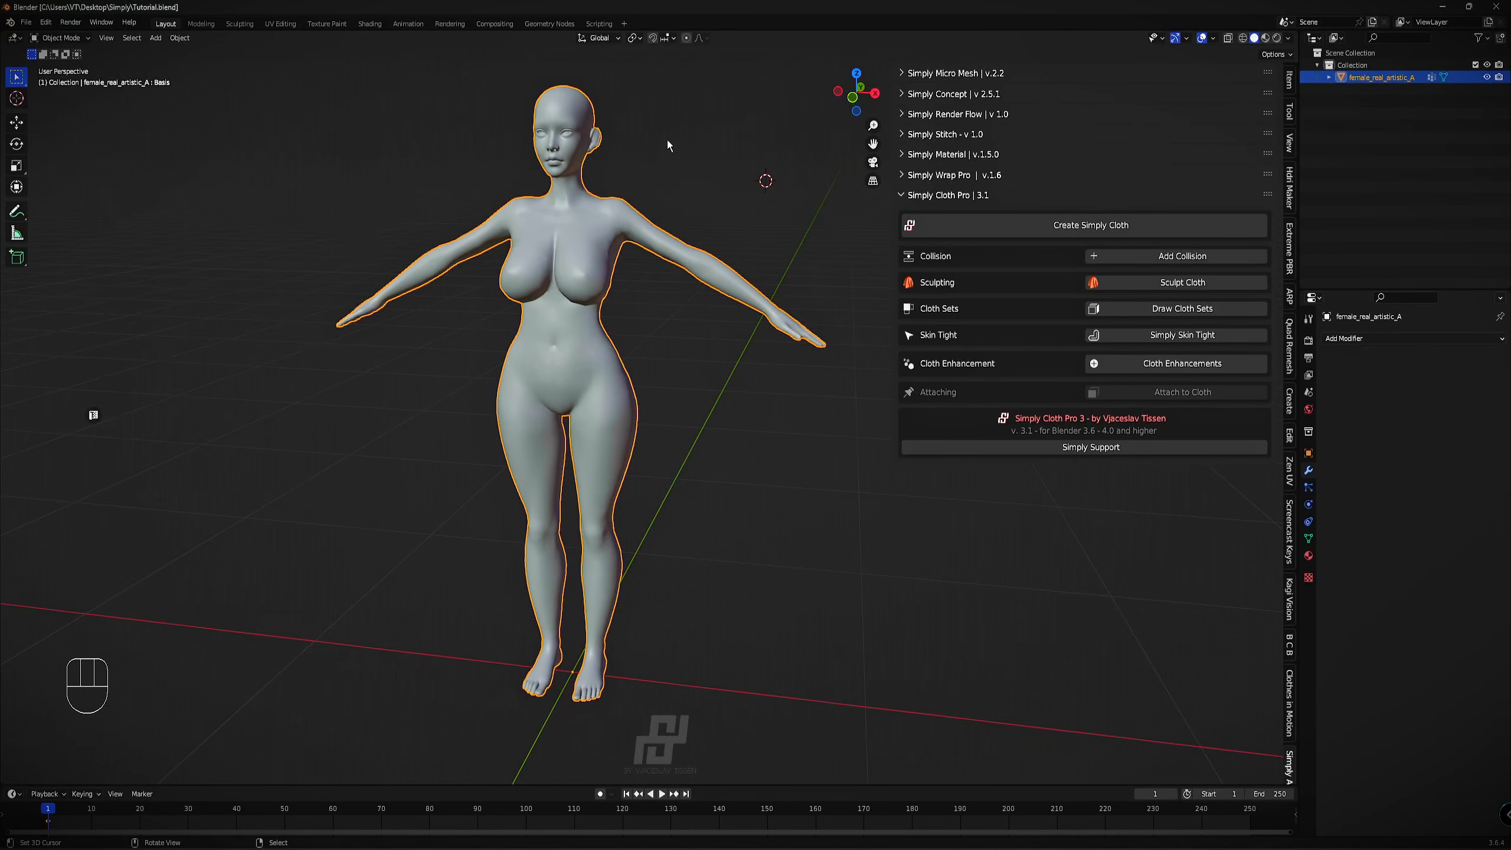
{"action": "middle_click_drag", "start_coordinate": [614, 209], "coordinate": [72, 223]}
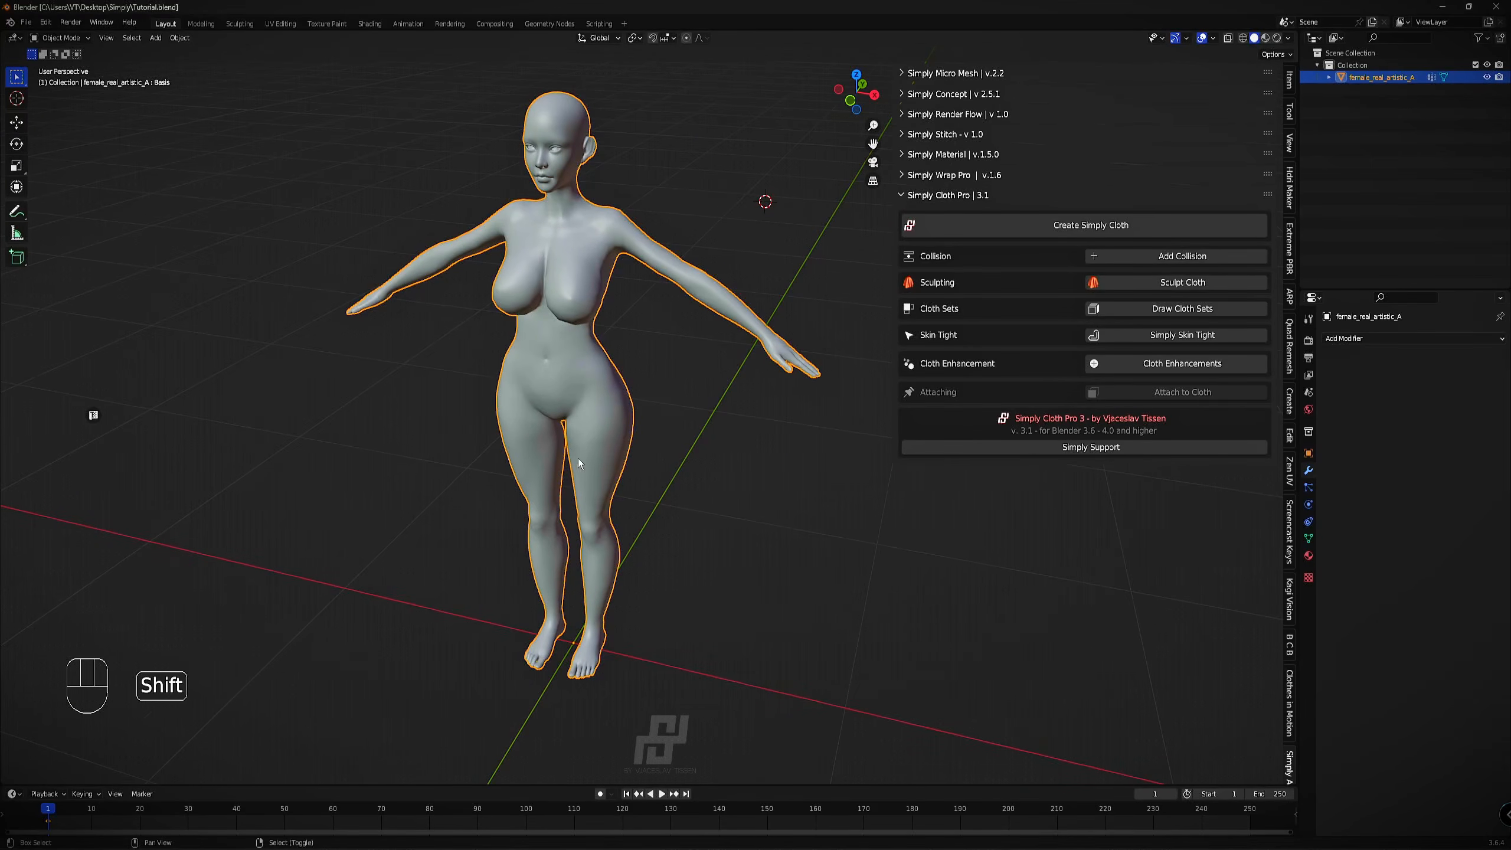
Reset the 3D cursor to the world origin.
{"action": "middle_click_drag", "start_coordinate": [565, 445], "coordinate": [565, 407], "text": "shift"}
{"action": "key", "text": "shift+c"}
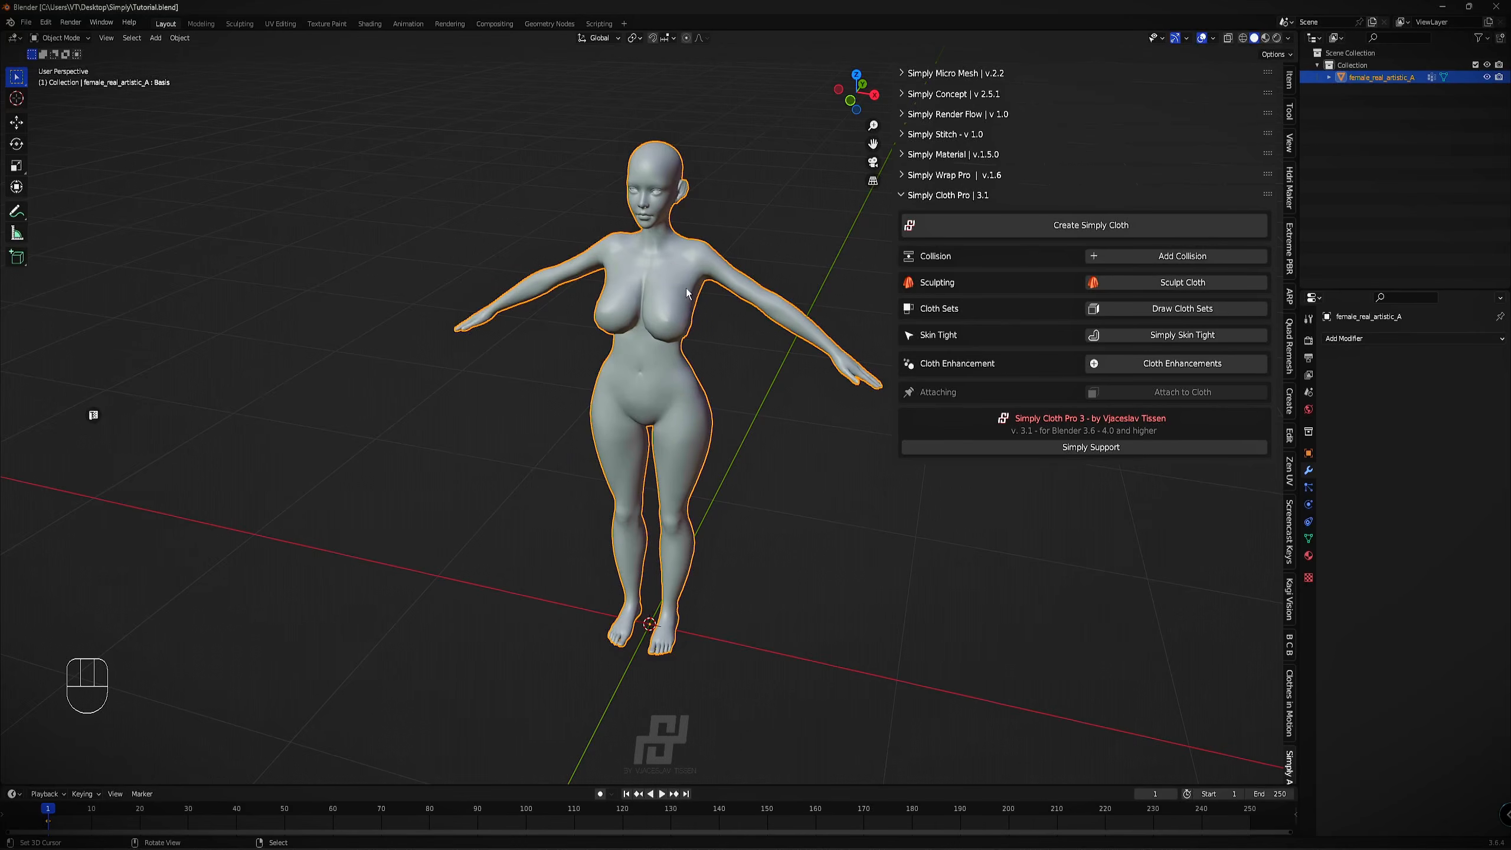
{"action": "middle_click_drag", "start_coordinate": [686, 288], "coordinate": [709, 312], "text": "shift"}
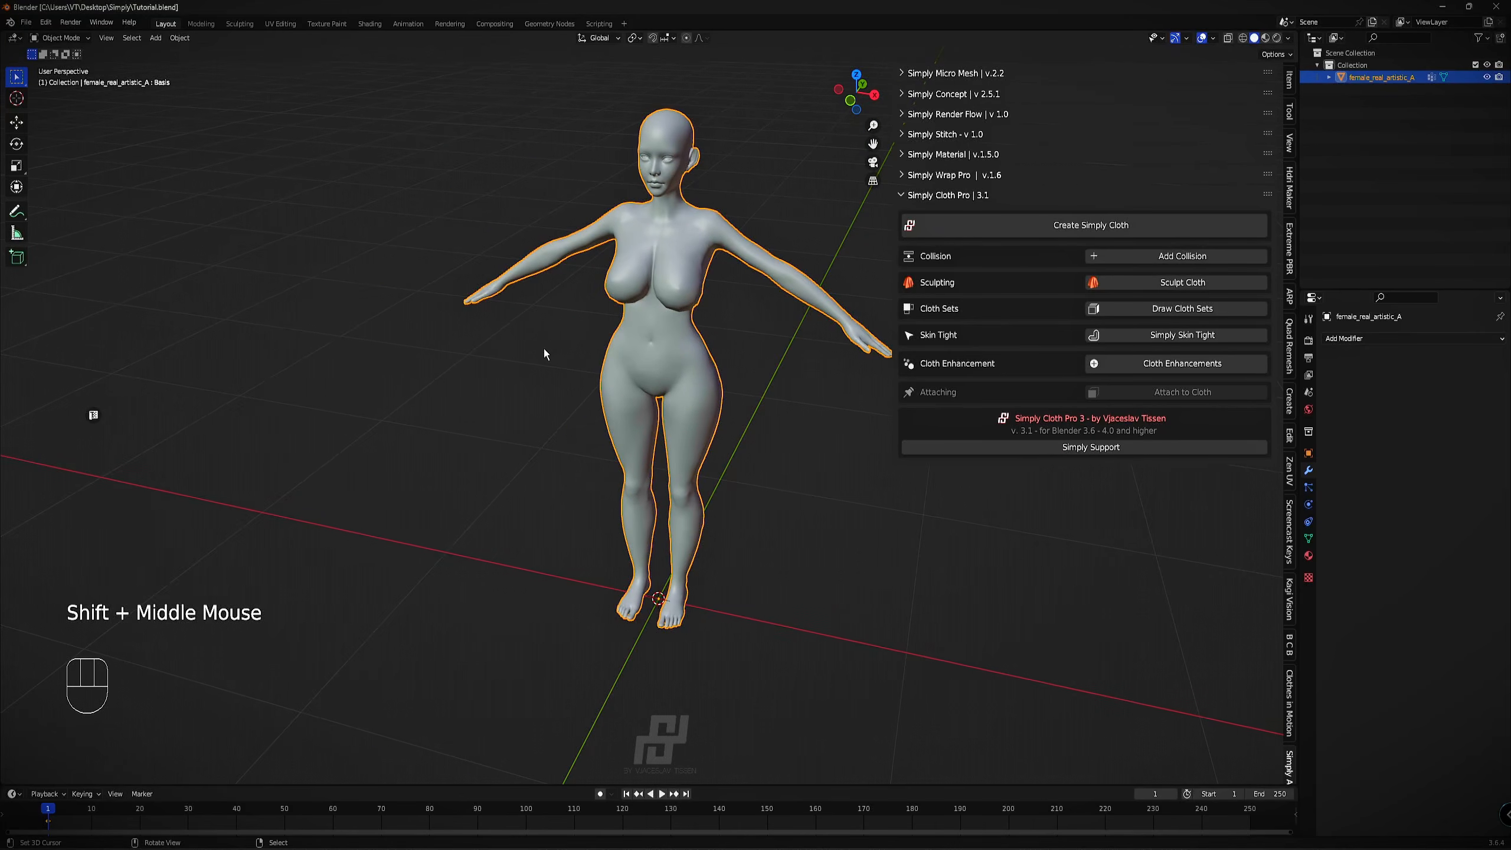
{"action": "mouse_move", "coordinate": [543, 349]}
{"action": "middle_mouse_down"}
{"action": "mouse_move", "coordinate": [598, 342]}
{"action": "mouse_move", "coordinate": [564, 334]}
{"action": "middle_mouse_up"}
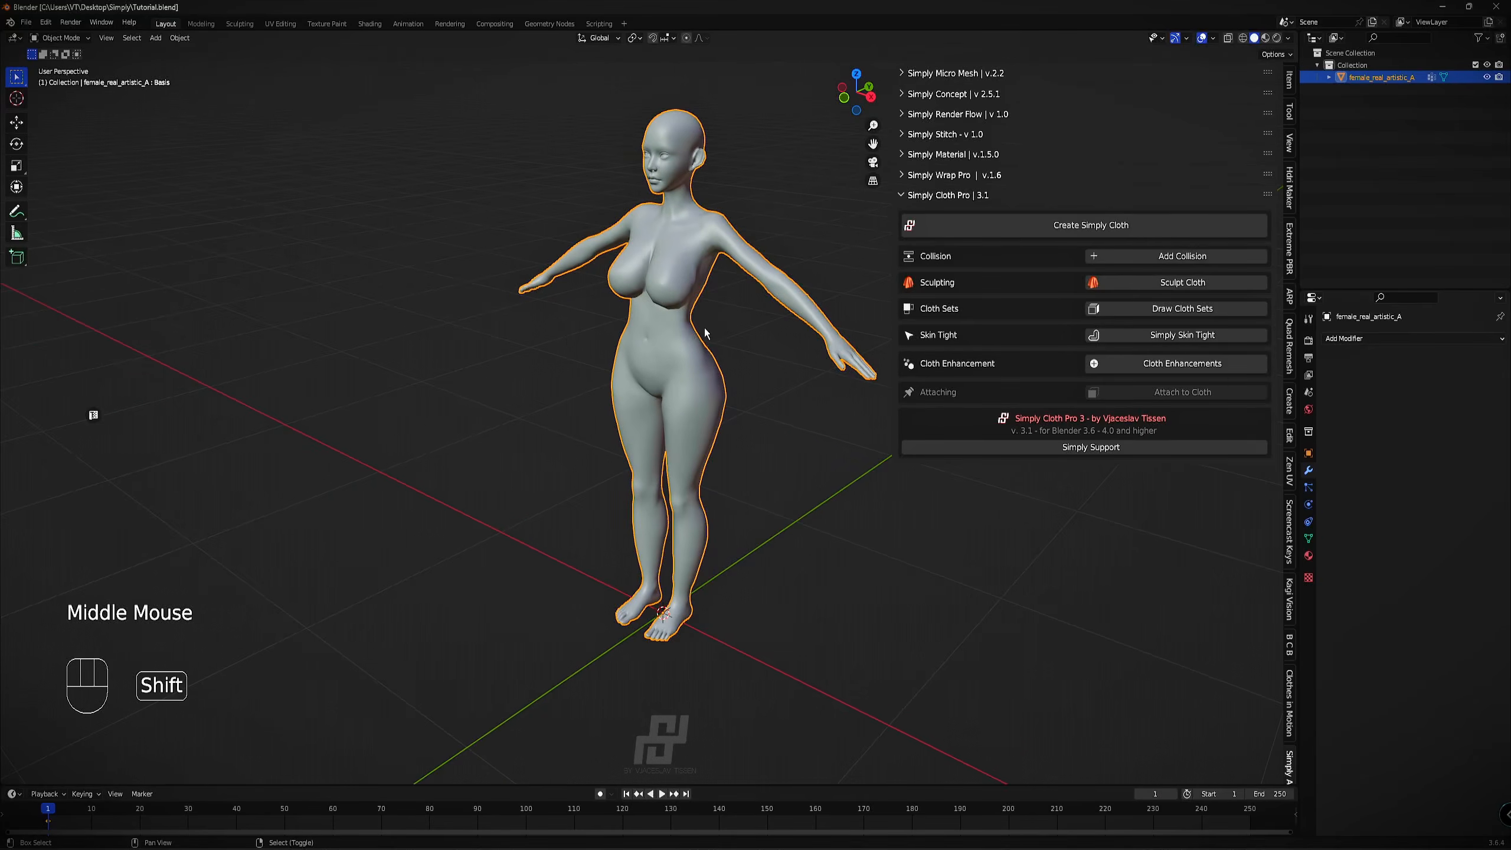
{"action": "middle_click_drag", "start_coordinate": [704, 329], "coordinate": [588, 307], "text": "shift"}
Place the 3D cursor at the figure's neck and add a mesh plane there.
{"action": "key", "text": "shift+a"}
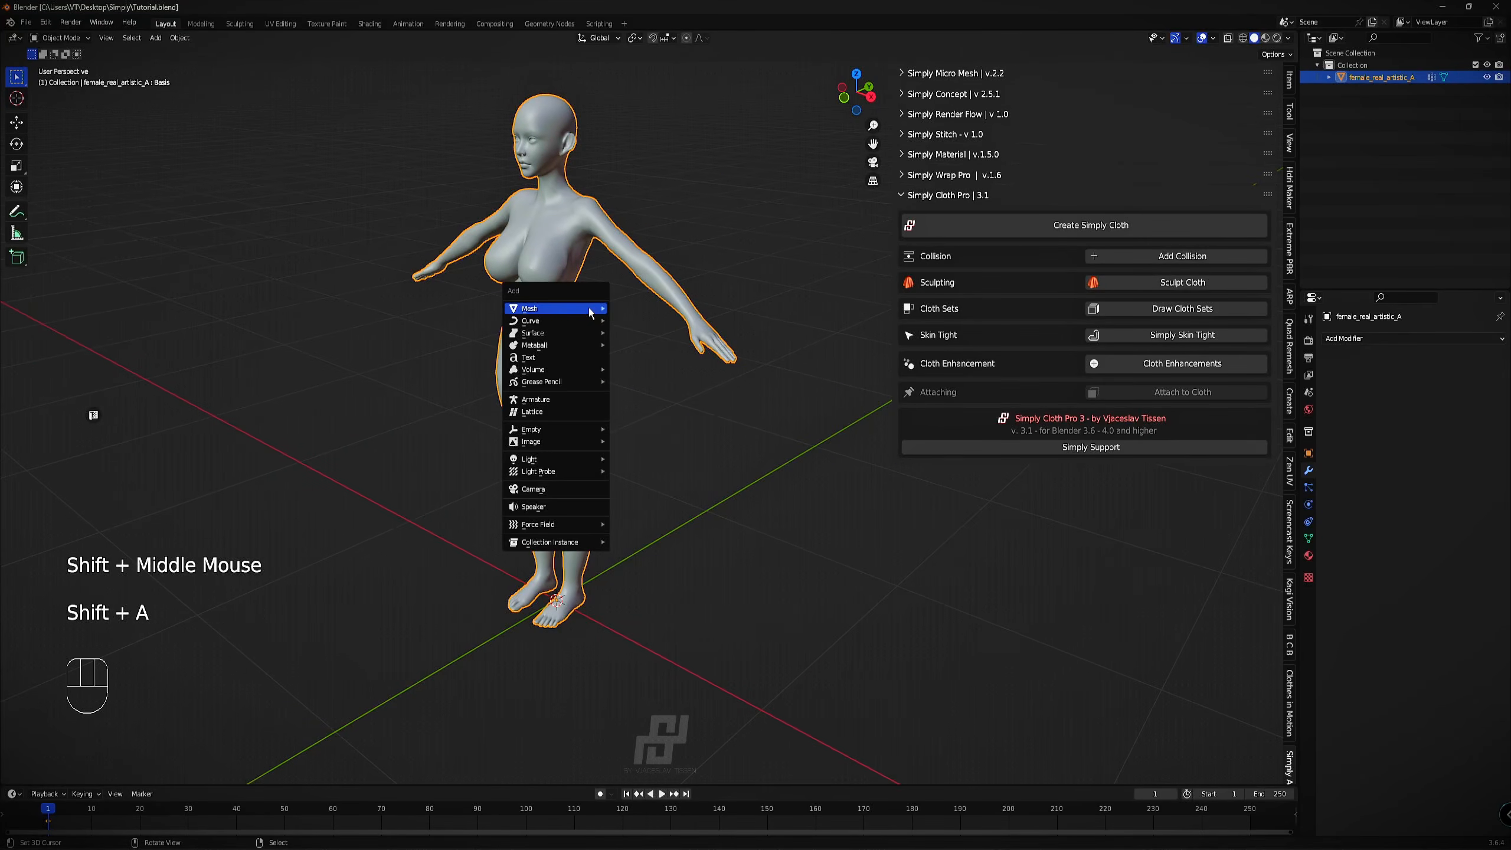
{"action": "mouse_move", "coordinate": [591, 309]}
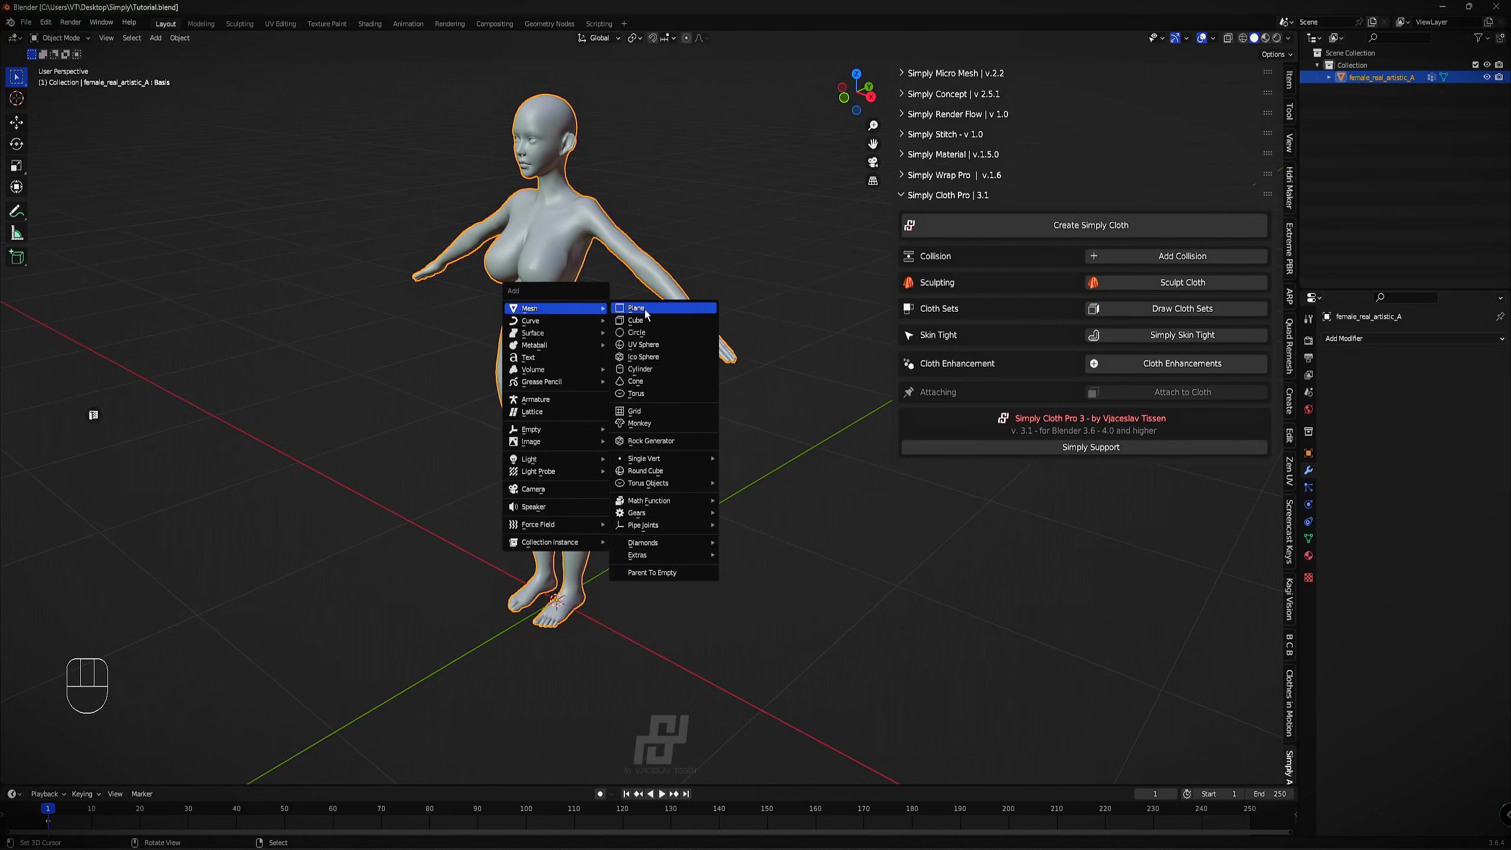
{"action": "left_click", "coordinate": [545, 187]}
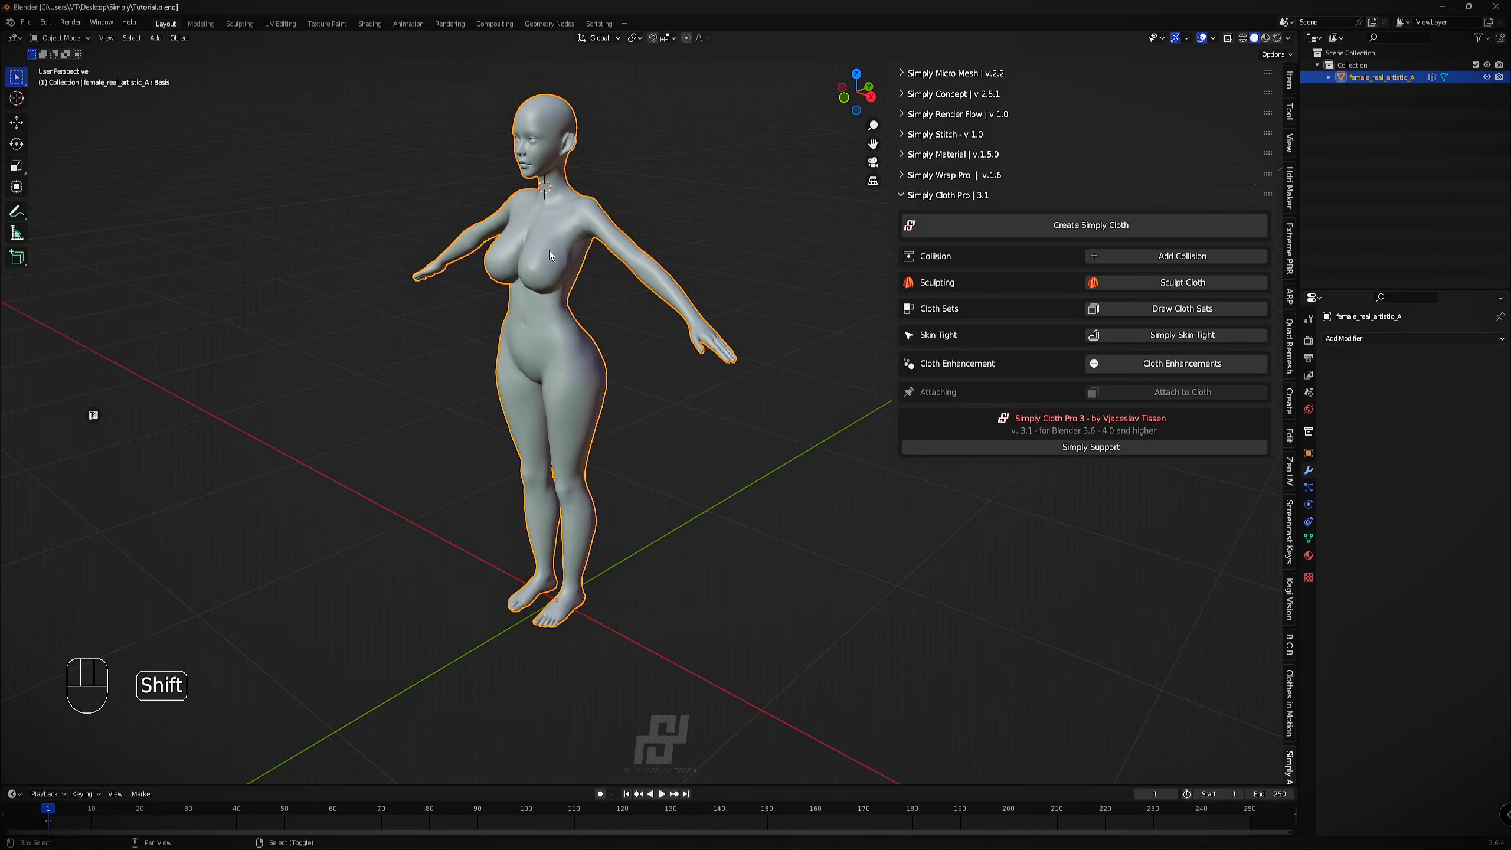
{"action": "key", "text": "shift+a"}
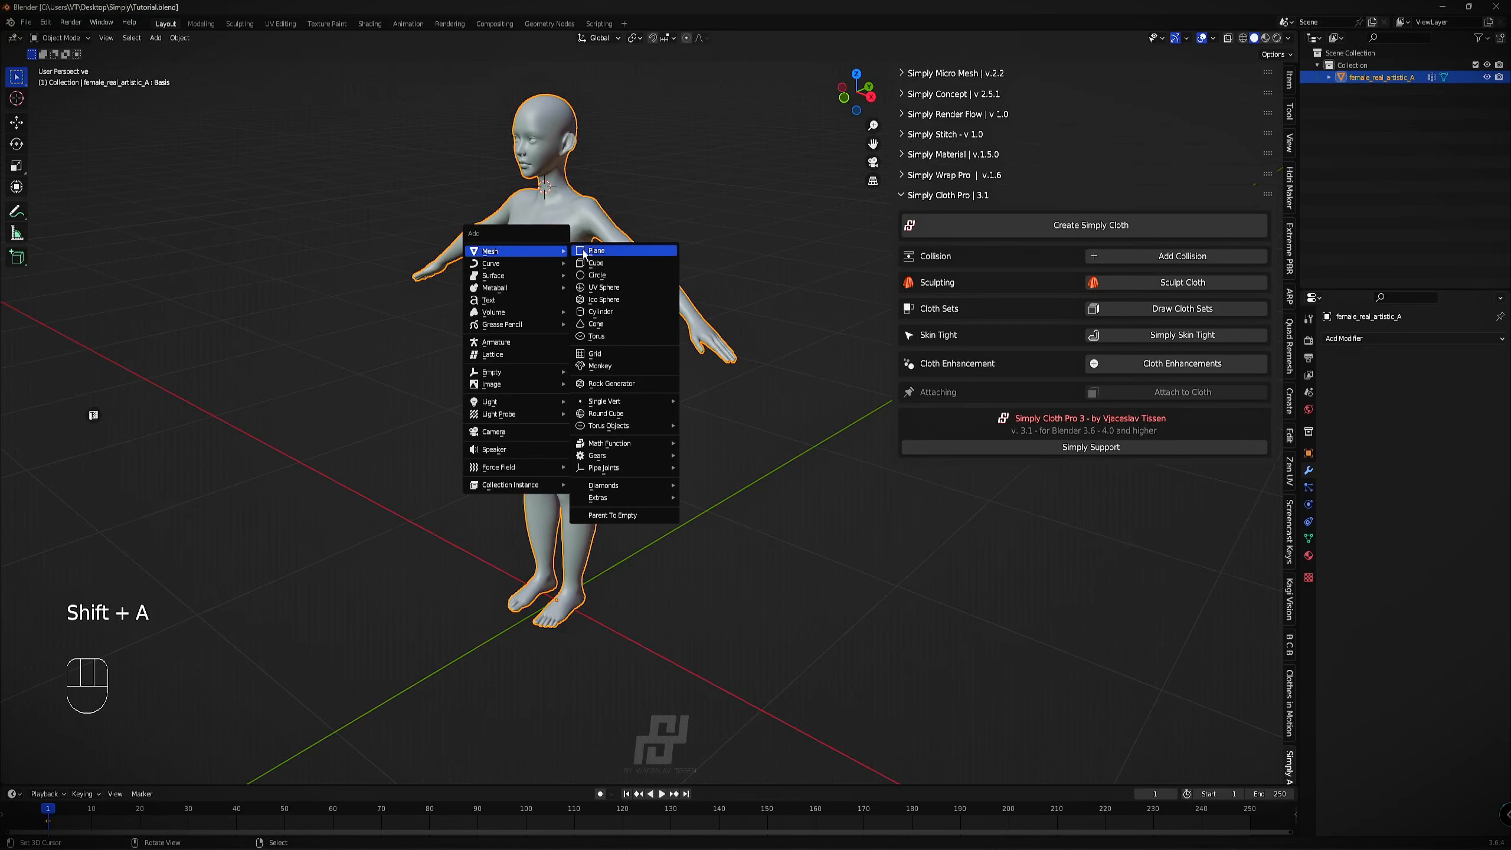
{"action": "mouse_move", "coordinate": [538, 252]}
{"action": "left_click", "coordinate": [156, 38]}
{"action": "mouse_move", "coordinate": [178, 52]}
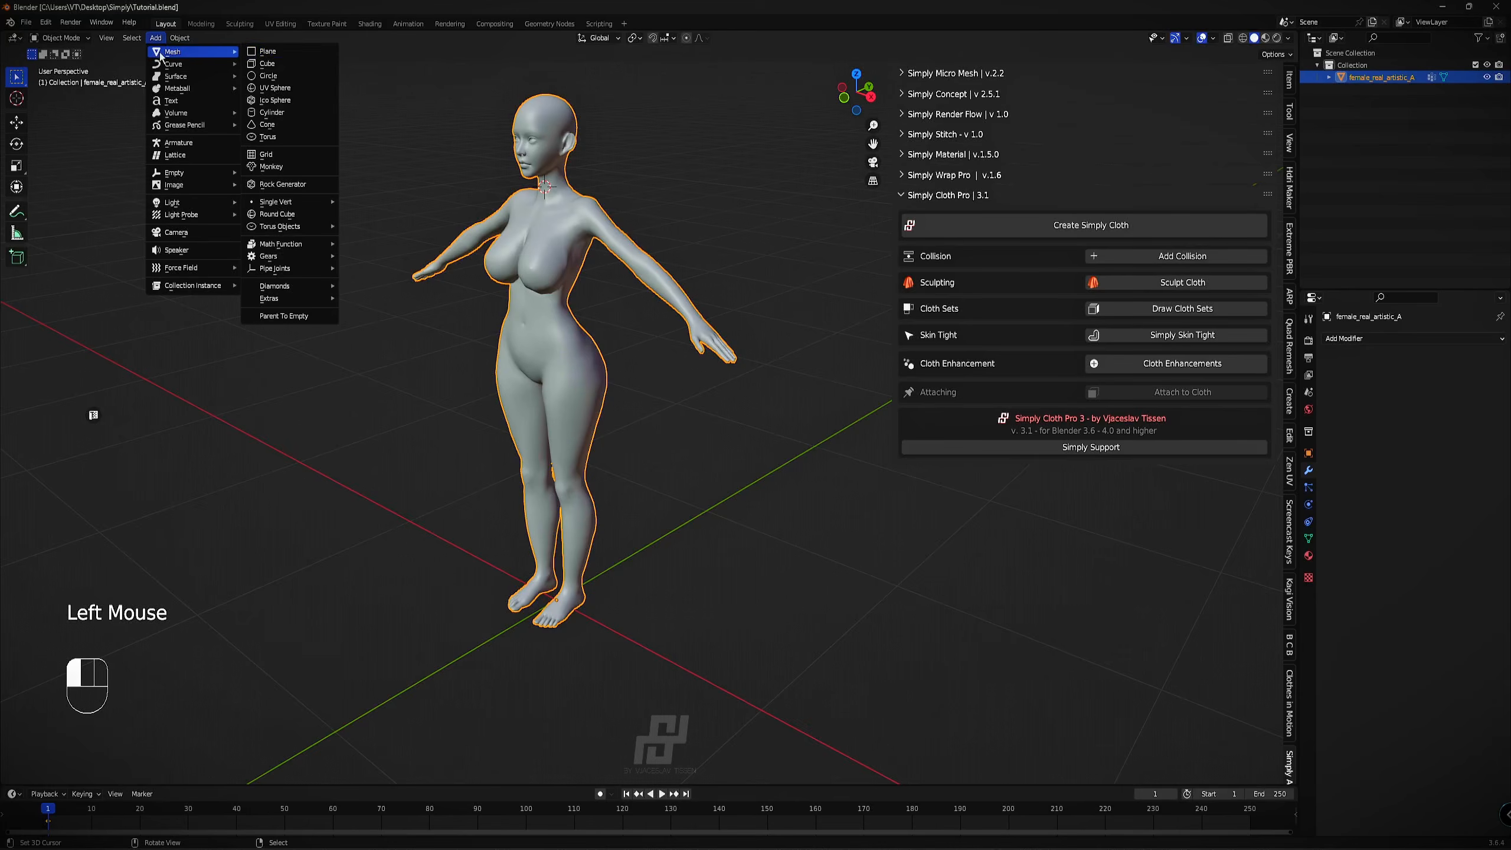
{"action": "left_click", "coordinate": [295, 52]}
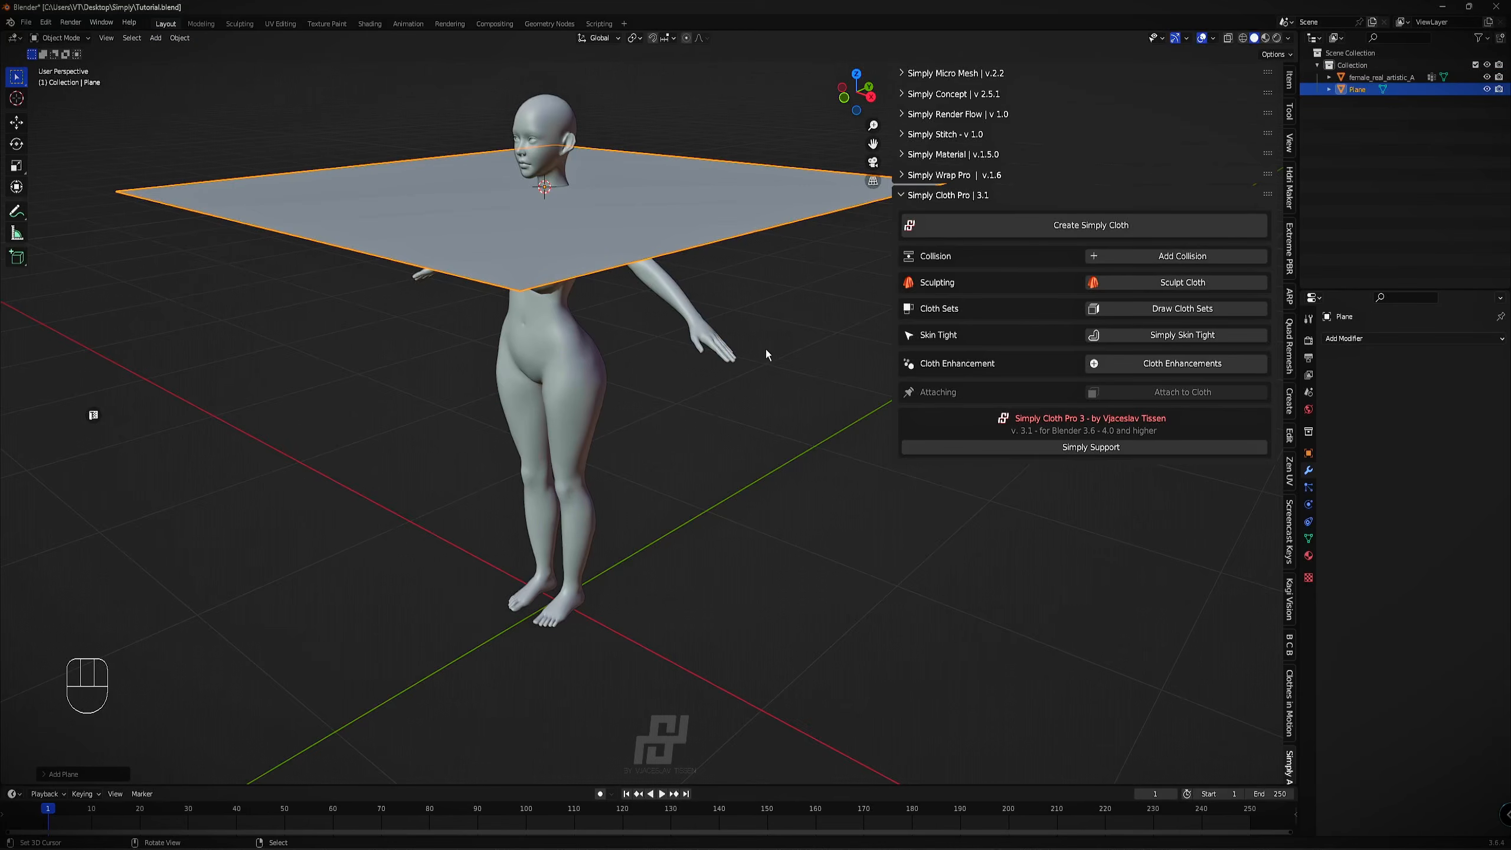
From the front view, rotate the plane 90° about the global X axis so it stands upright.
{"action": "scroll", "coordinate": [765, 349], "scroll_direction": "down", "scroll_amount": 2}
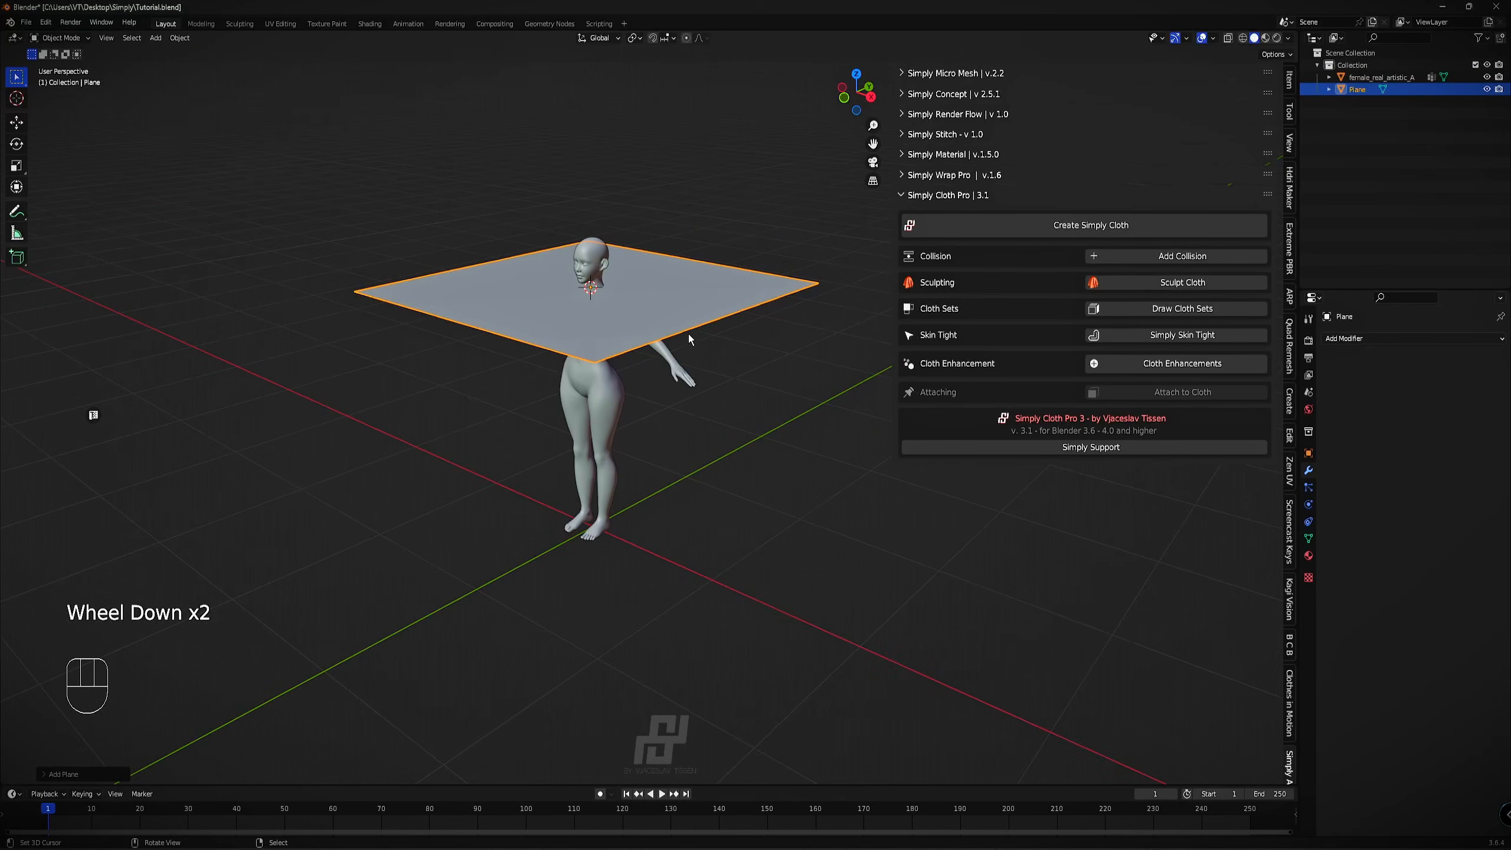
{"action": "middle_click_drag", "start_coordinate": [682, 335], "coordinate": [640, 341]}
{"action": "key", "text": "KP_1"}
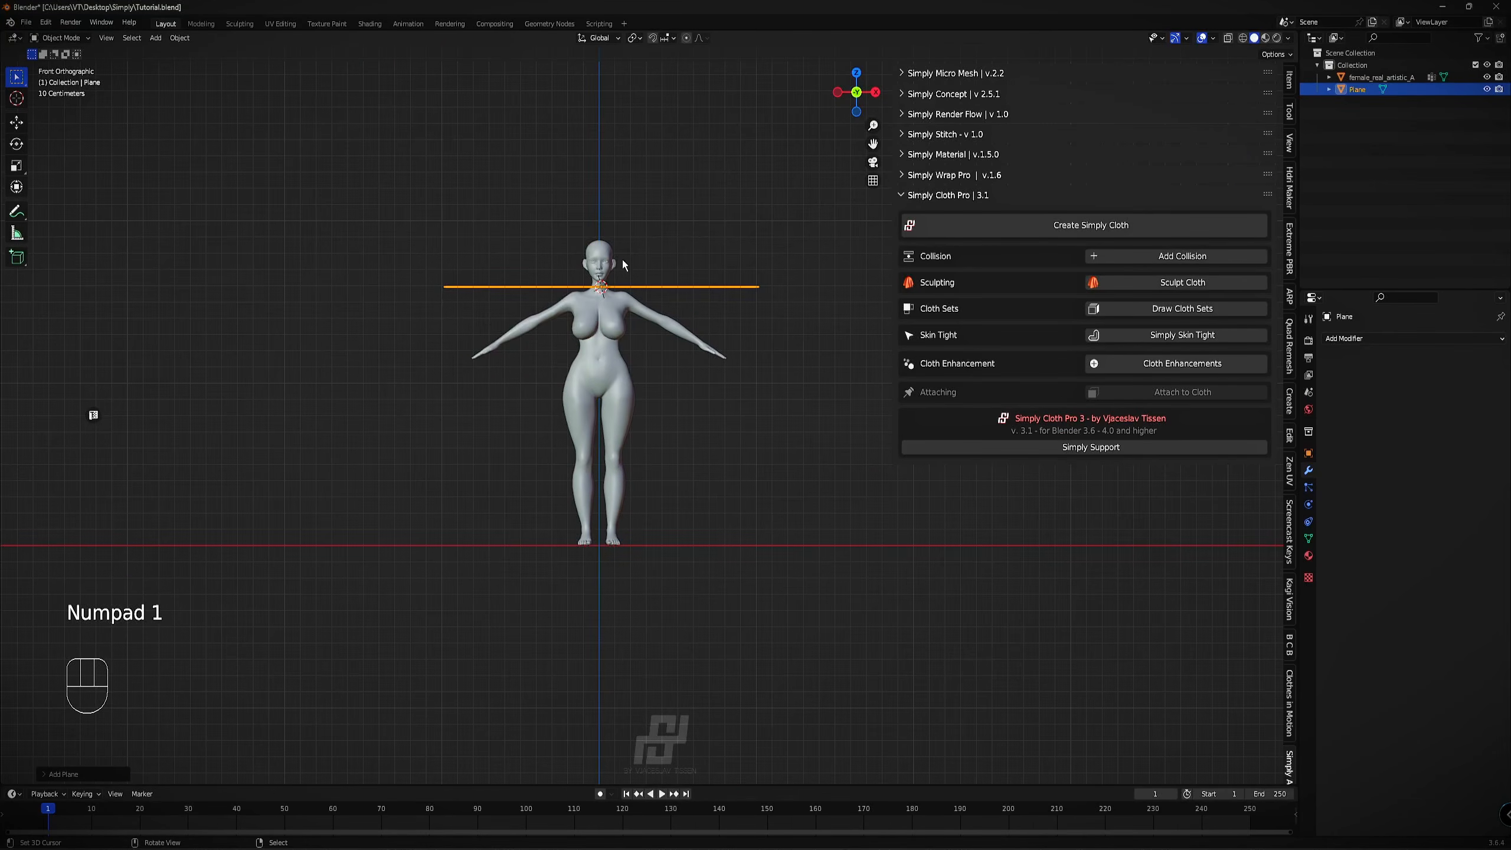
{"action": "scroll", "coordinate": [605, 380], "scroll_direction": "up", "scroll_amount": 3}
{"action": "scroll", "coordinate": [606, 370], "scroll_direction": "down", "scroll_amount": 3}
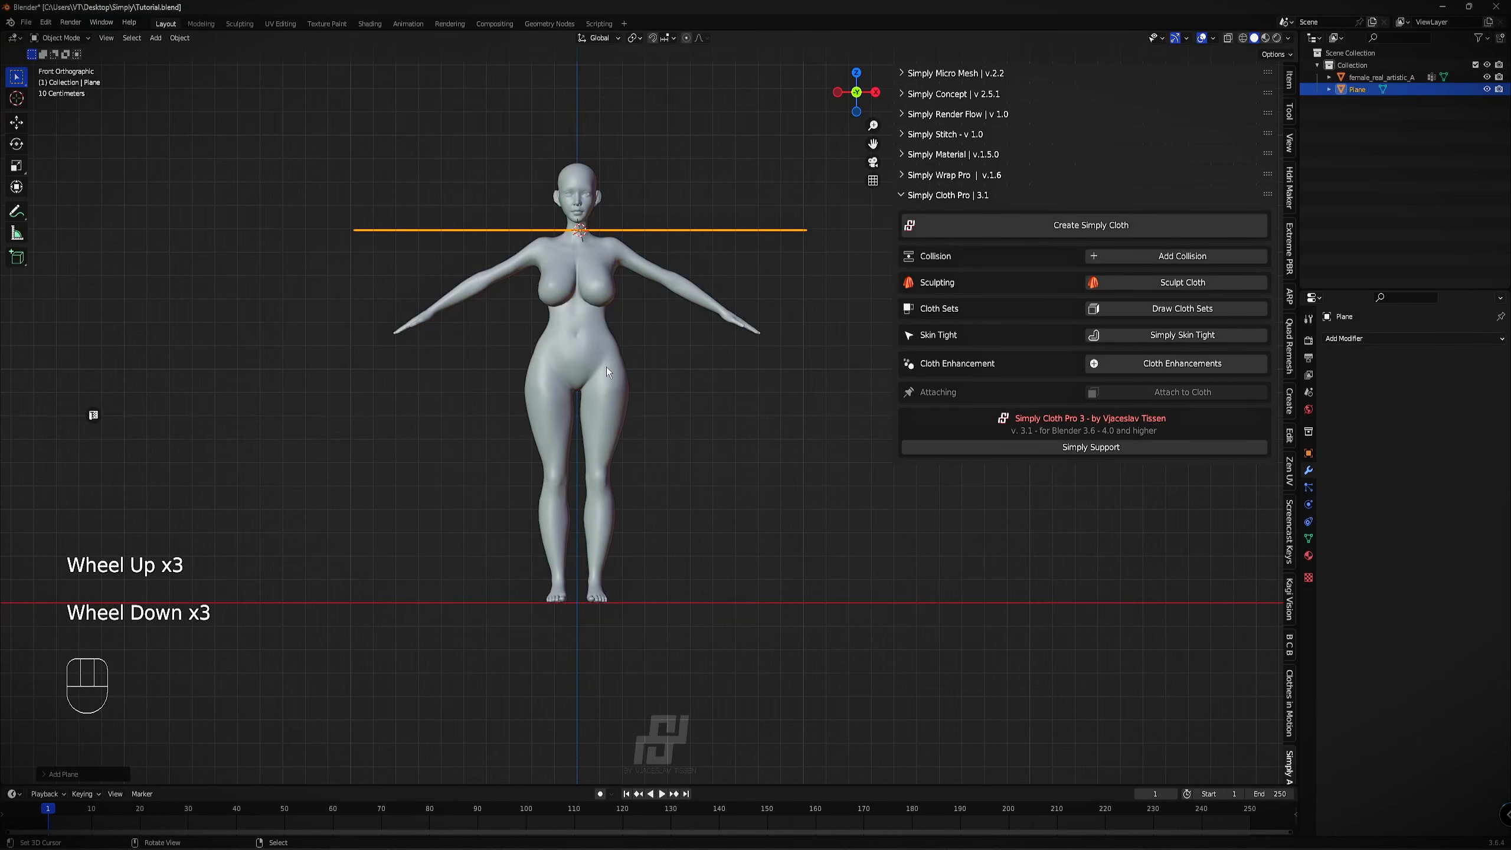
{"action": "key", "text": "r"}
{"action": "key", "text": "x"}
{"action": "key", "text": "9"}
{"action": "key", "text": "0"}
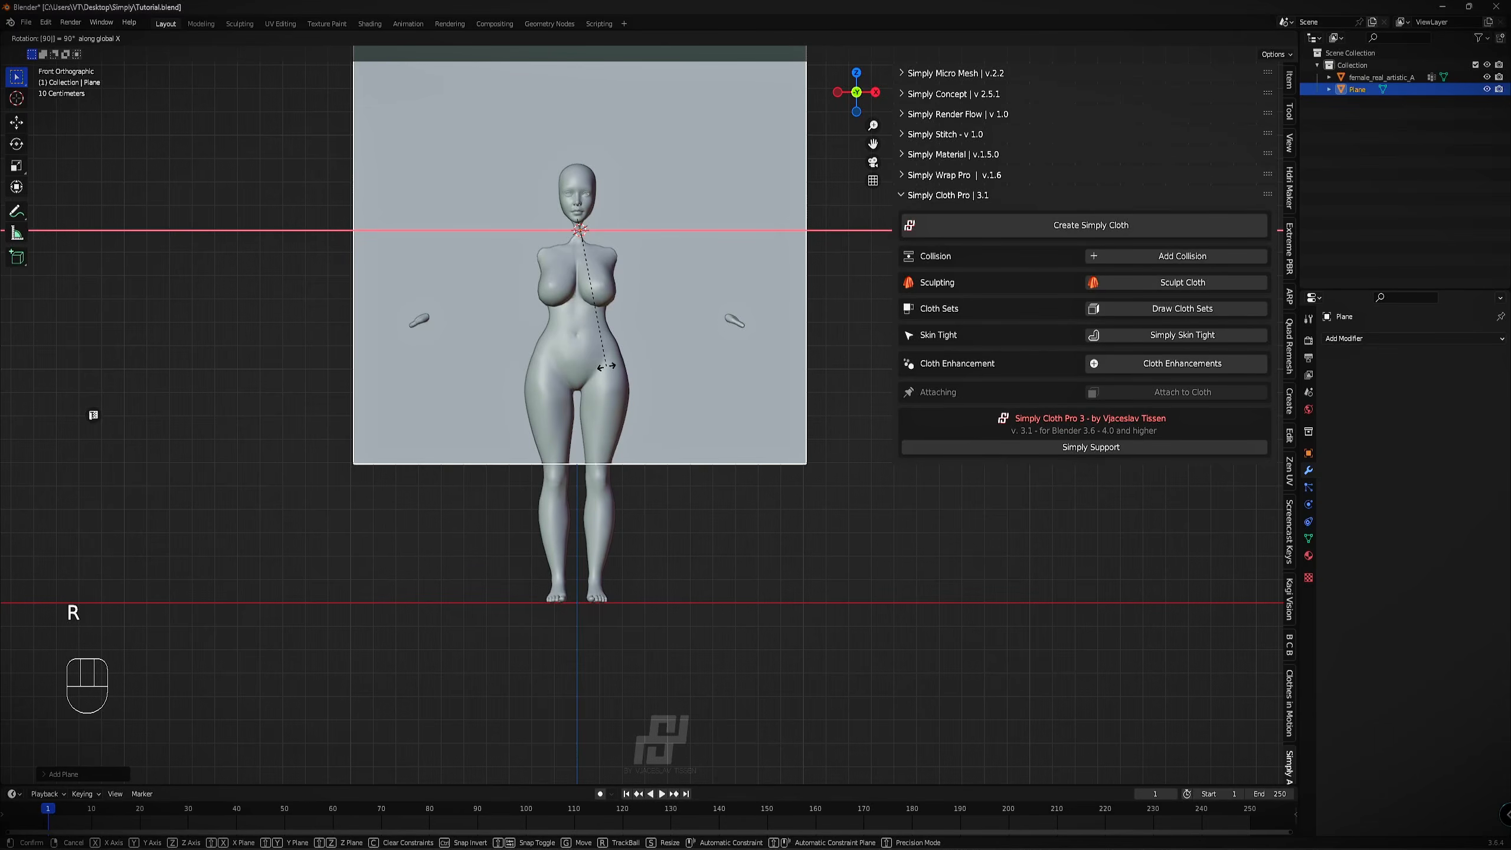
{"action": "left_click", "coordinate": [607, 366]}
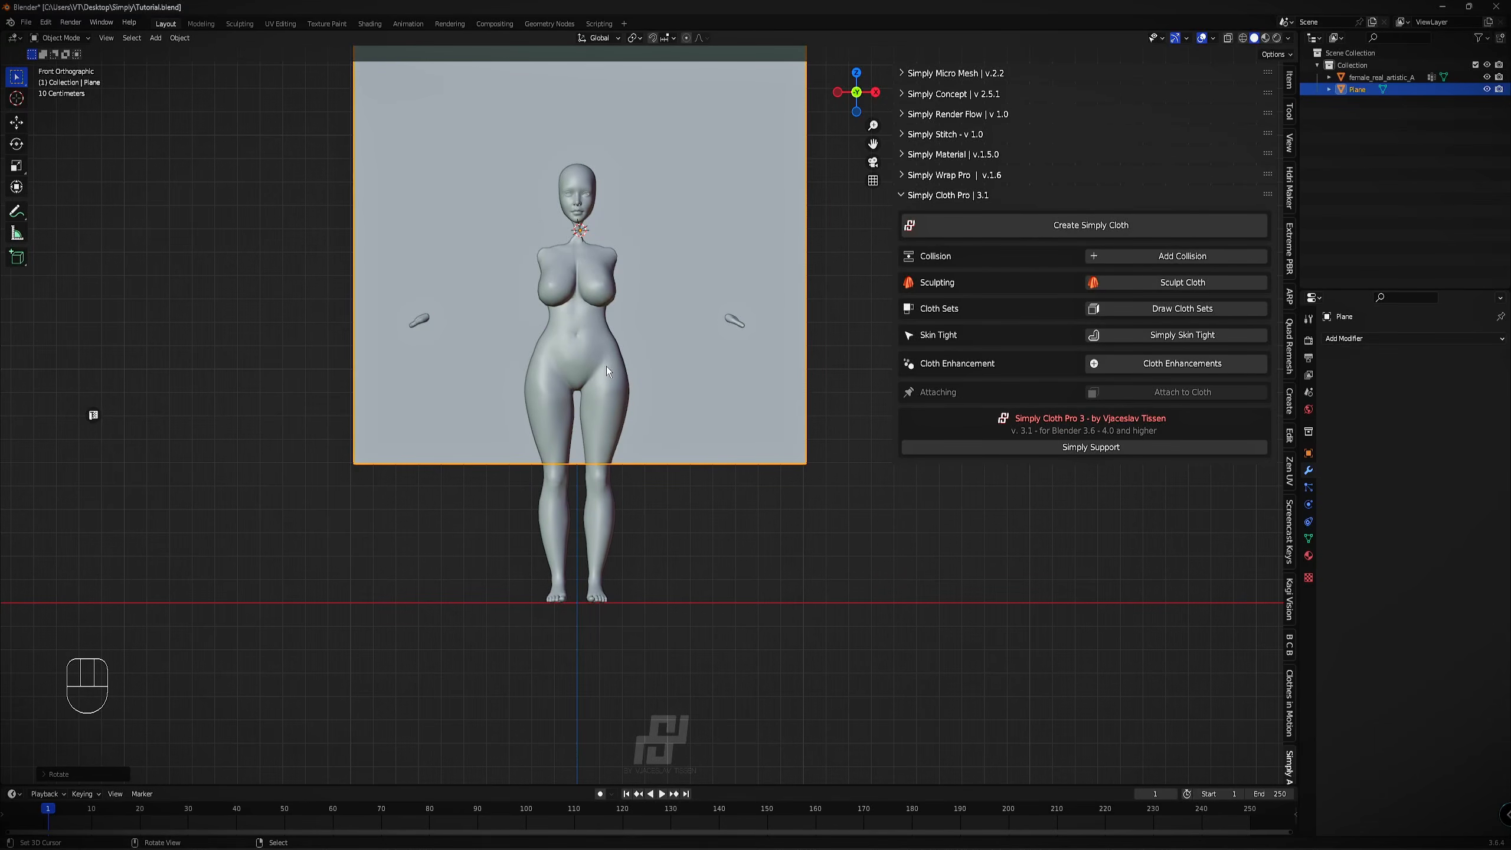
Clear the plane's location and move it up so it is centred around the figure's waist.
{"action": "key", "text": "alt"}
{"action": "key", "text": "alt+g"}
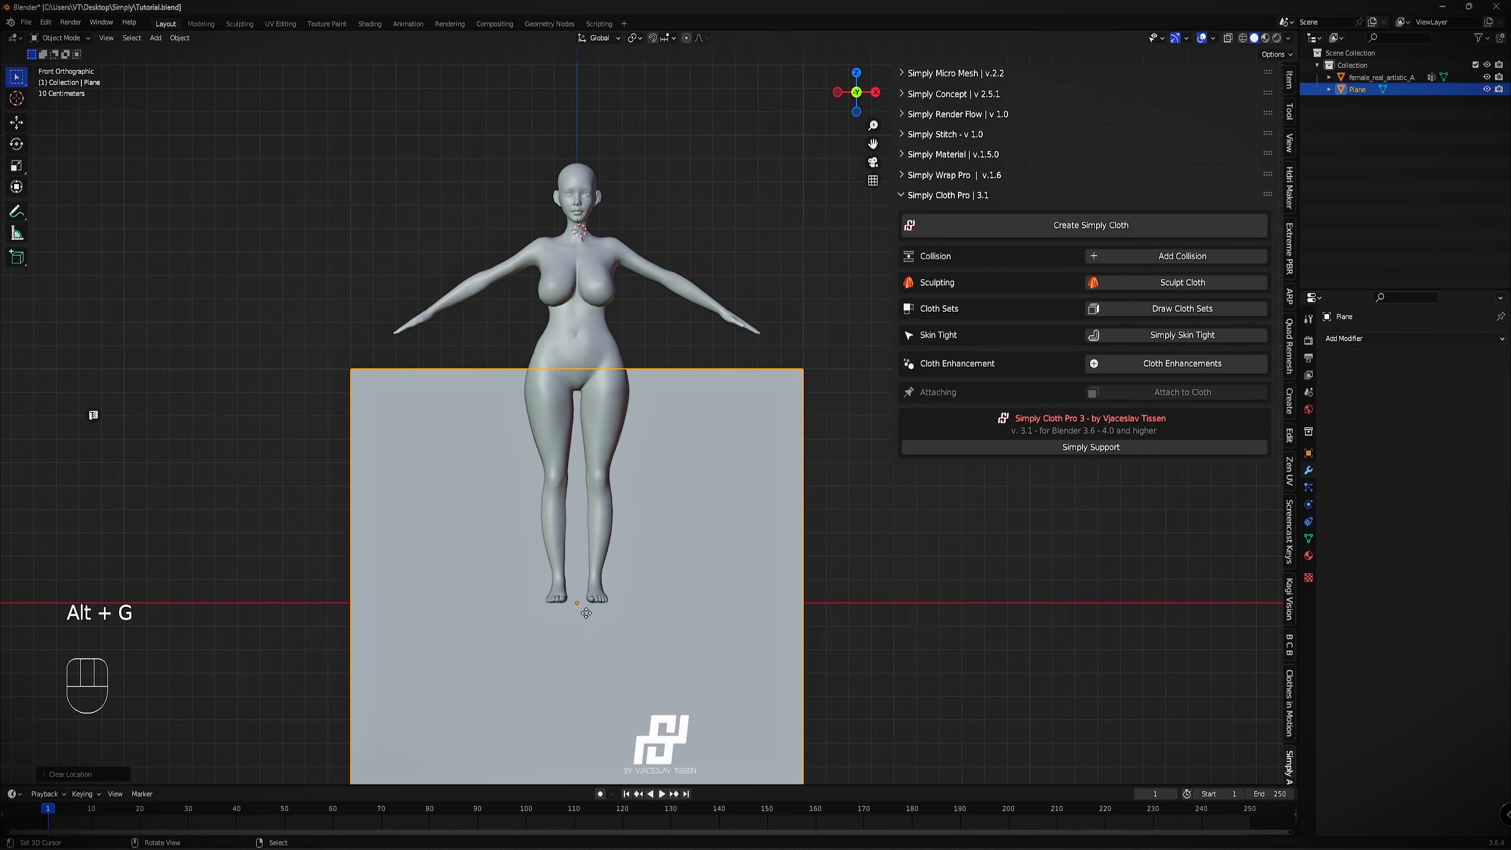
{"action": "key", "text": "g"}
{"action": "left_click", "coordinate": [572, 337]}
Move the plane forward along the Y axis by about 0.17 m so it stands in front of the figure.
{"action": "scroll", "coordinate": [570, 339], "scroll_direction": "up", "scroll_amount": 4}
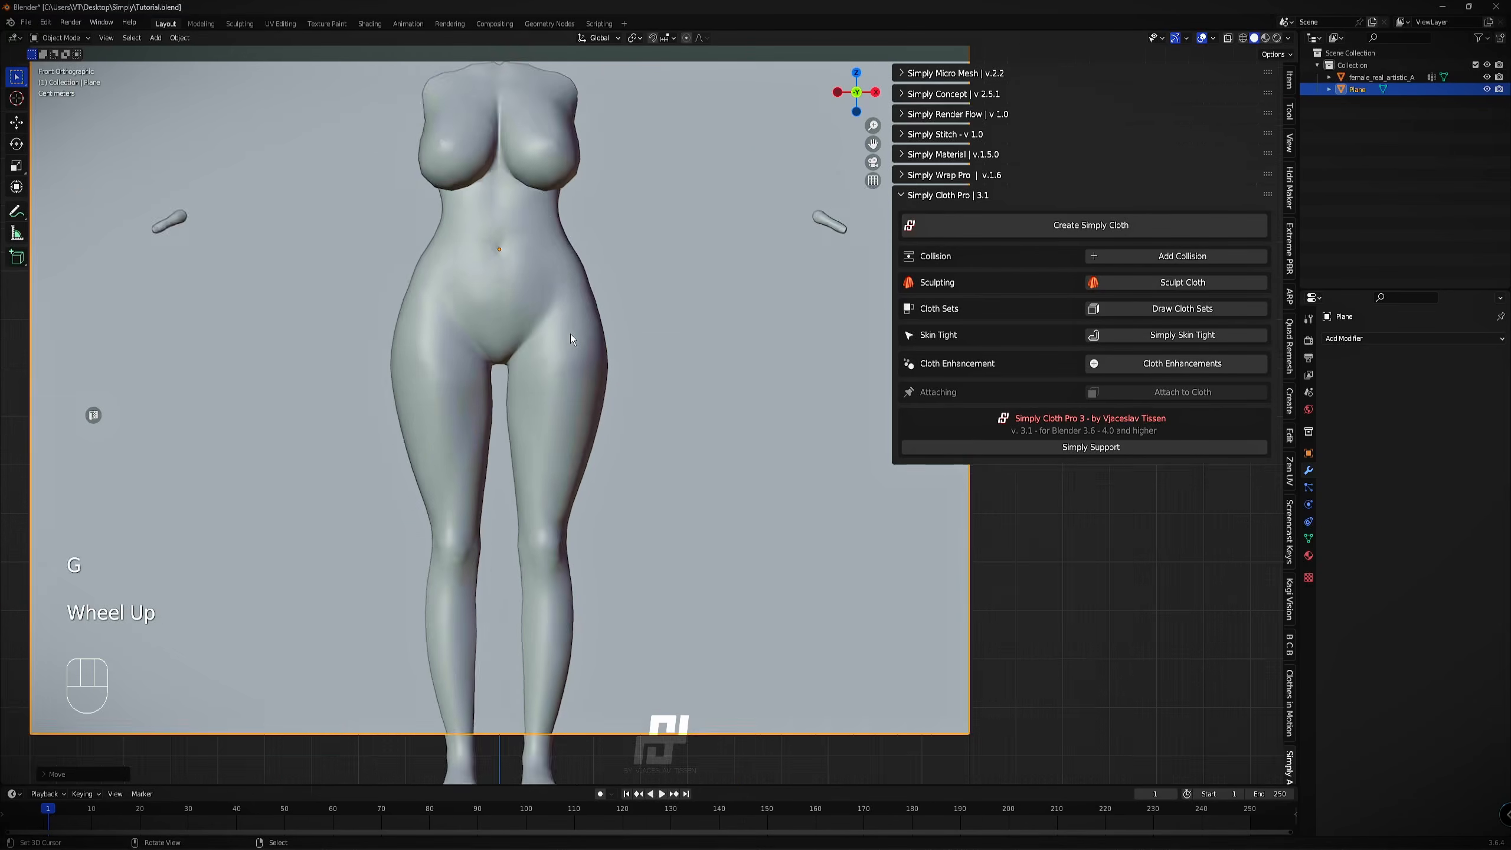
{"action": "scroll", "coordinate": [470, 247], "scroll_direction": "up", "scroll_amount": 1}
{"action": "scroll", "coordinate": [522, 260], "scroll_direction": "down", "scroll_amount": 2}
{"action": "middle_click_drag", "start_coordinate": [522, 260], "coordinate": [512, 348], "text": "shift"}
{"action": "key", "text": "g"}
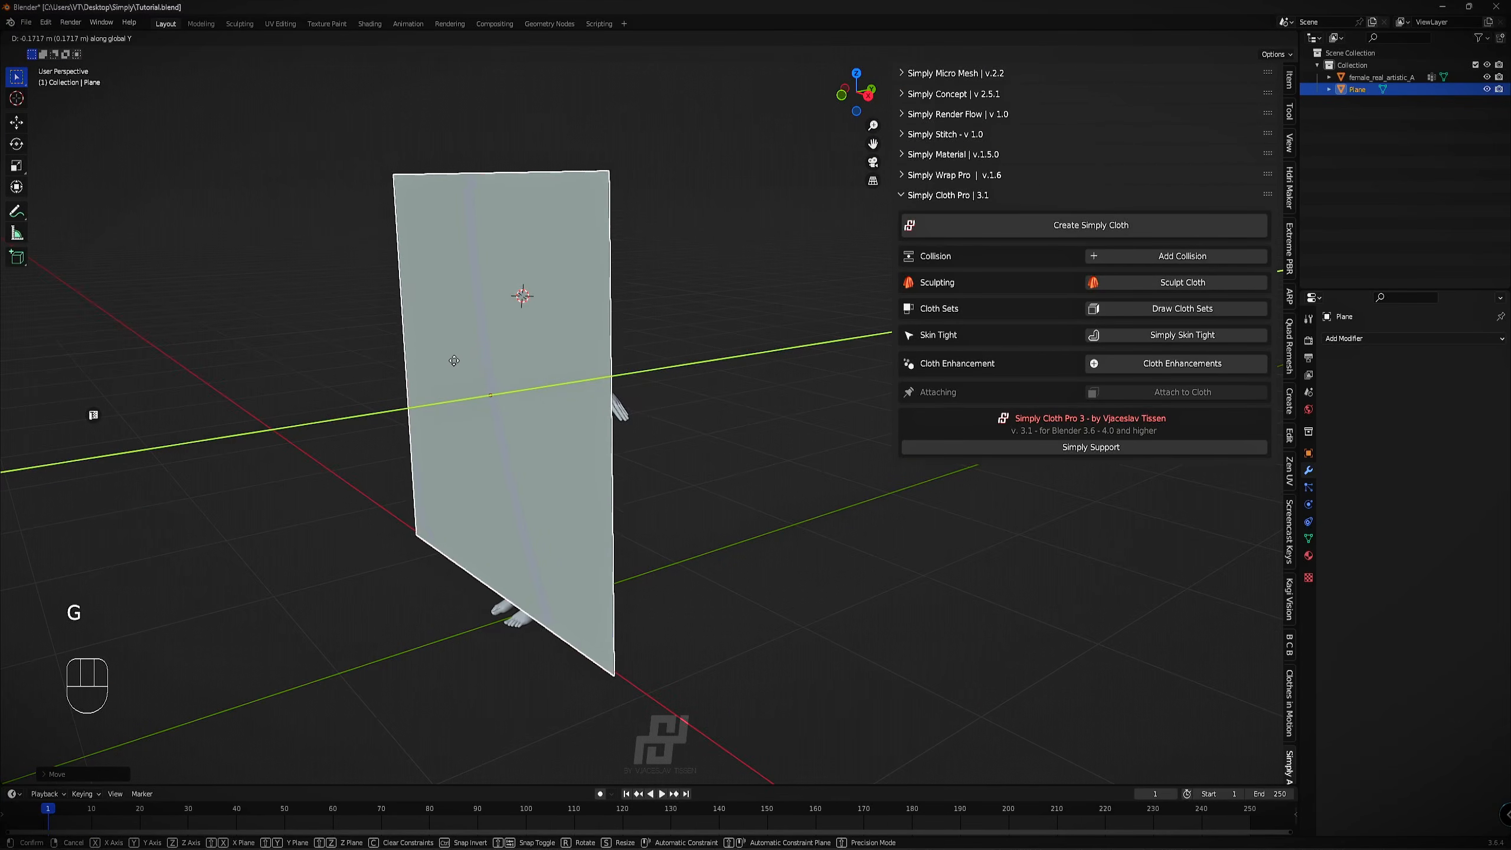
{"action": "left_click", "coordinate": [453, 366]}
In Edit Mode, move the plane's left vertical edge along X to just past the figure's centre line.
{"action": "key", "text": "KP_1"}
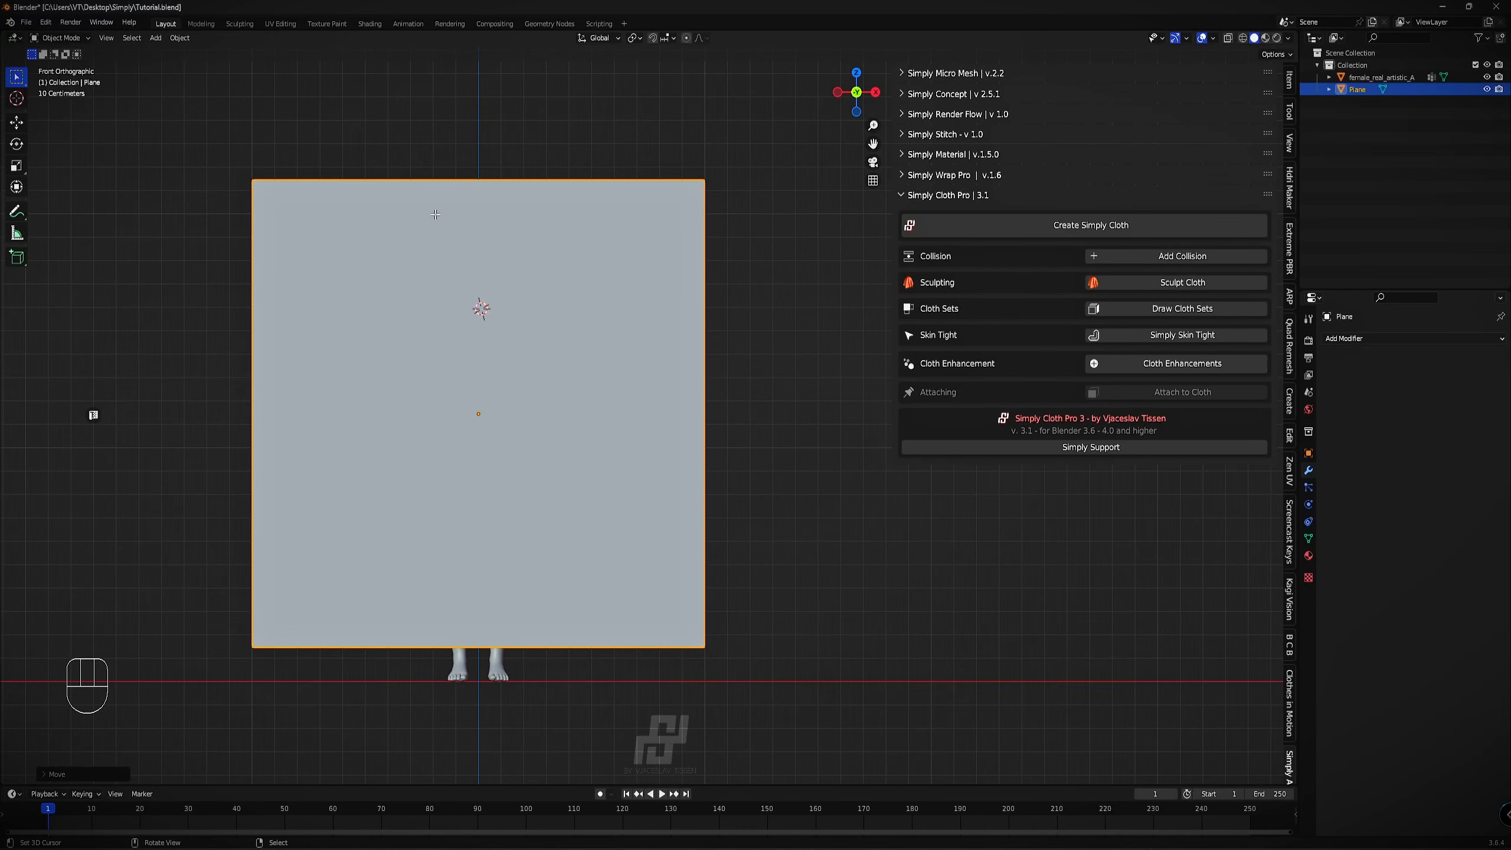
{"action": "key", "text": "Tab"}
{"action": "key", "text": "2"}
{"action": "right_click", "coordinate": [254, 342]}
{"action": "key", "text": "g"}
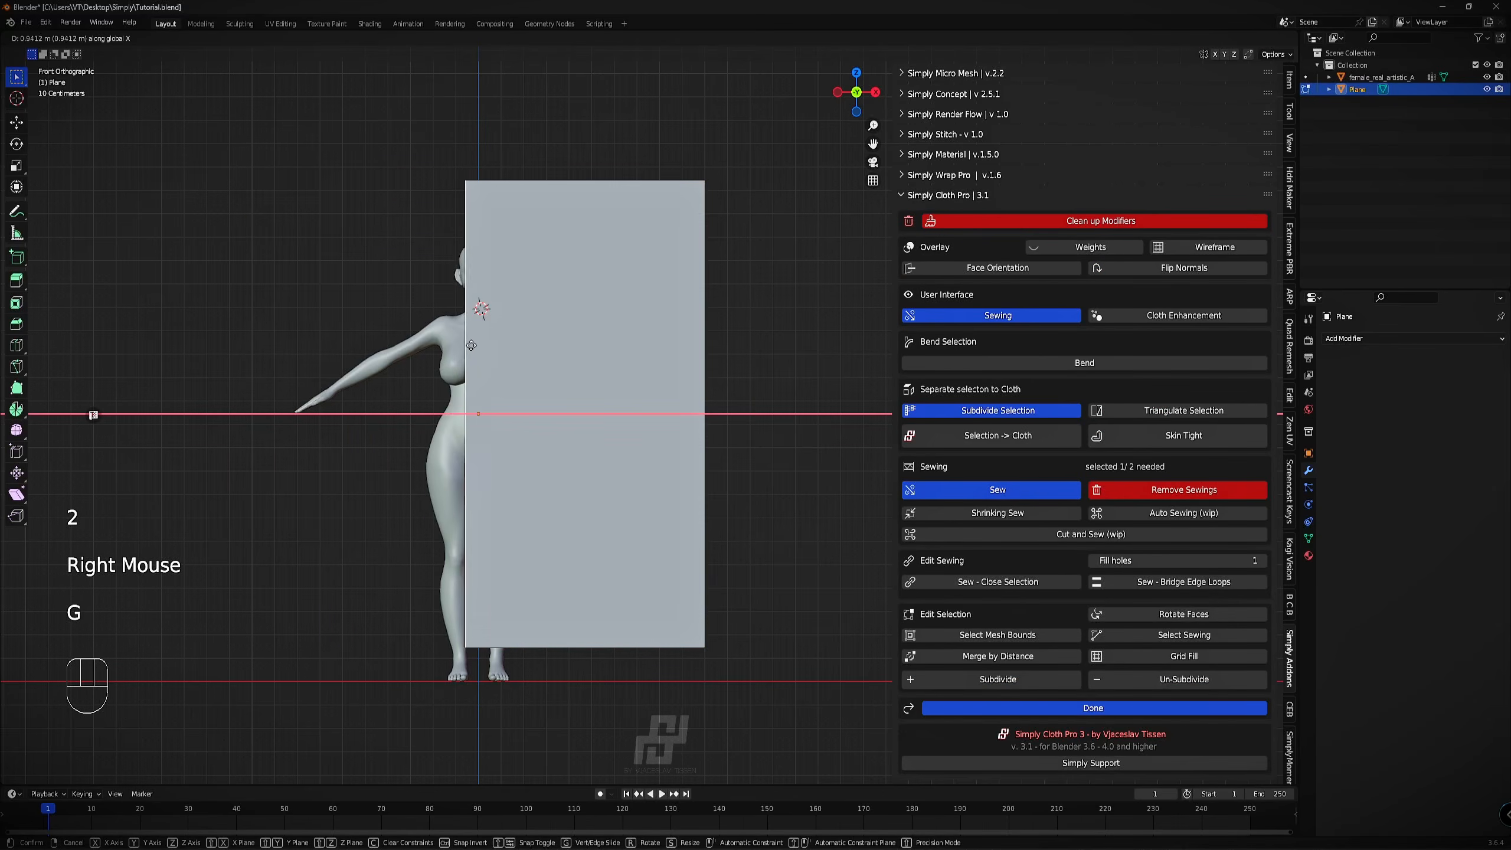
{"action": "left_click", "coordinate": [502, 351]}
{"action": "key", "text": "Tab"}
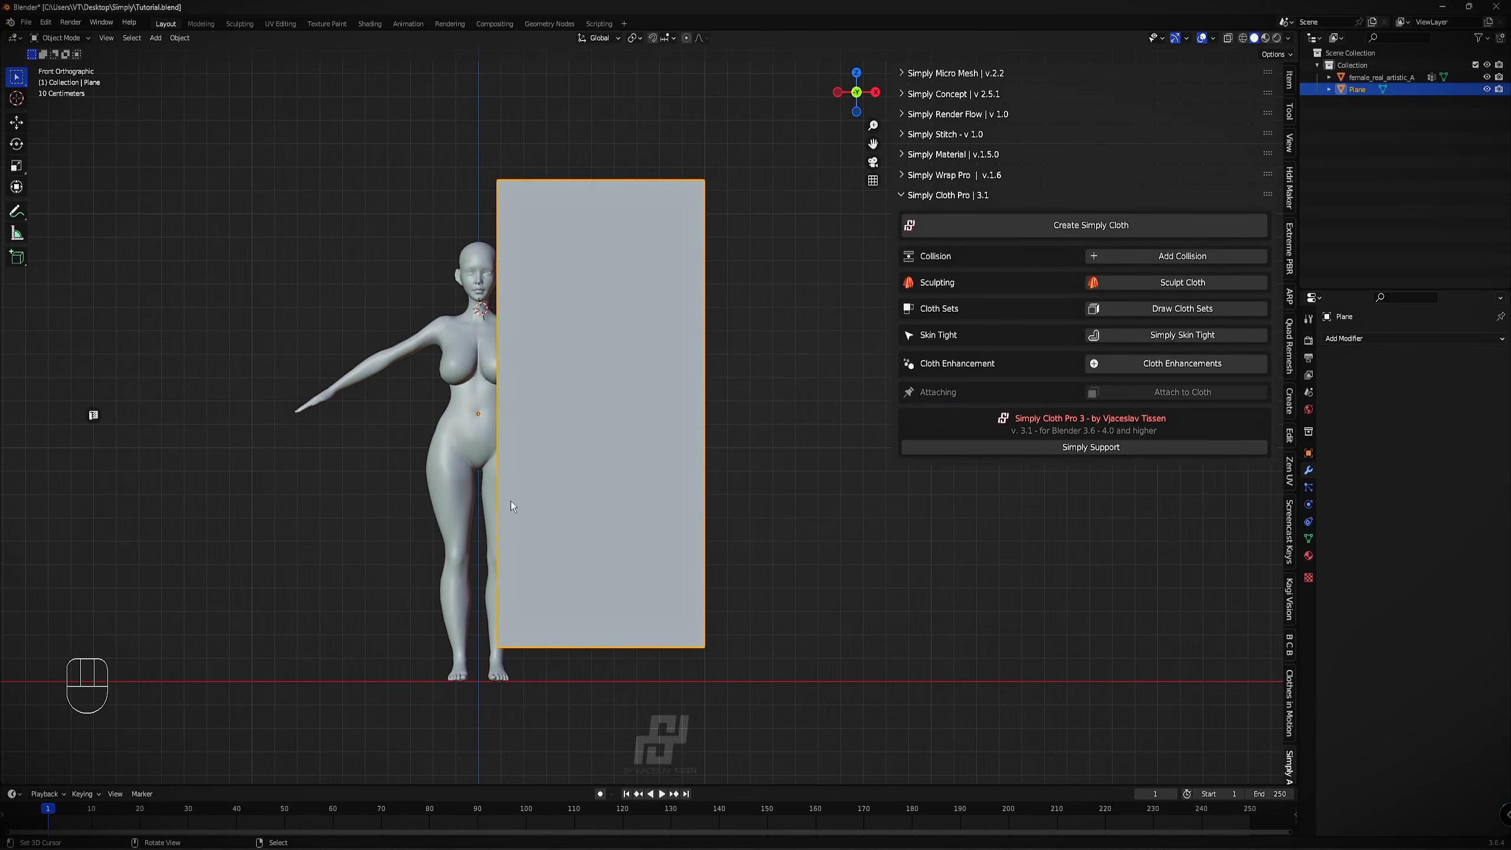
Add a Mirror modifier on the X axis to the plane and enable Clipping.
{"action": "left_click", "coordinate": [1386, 342]}
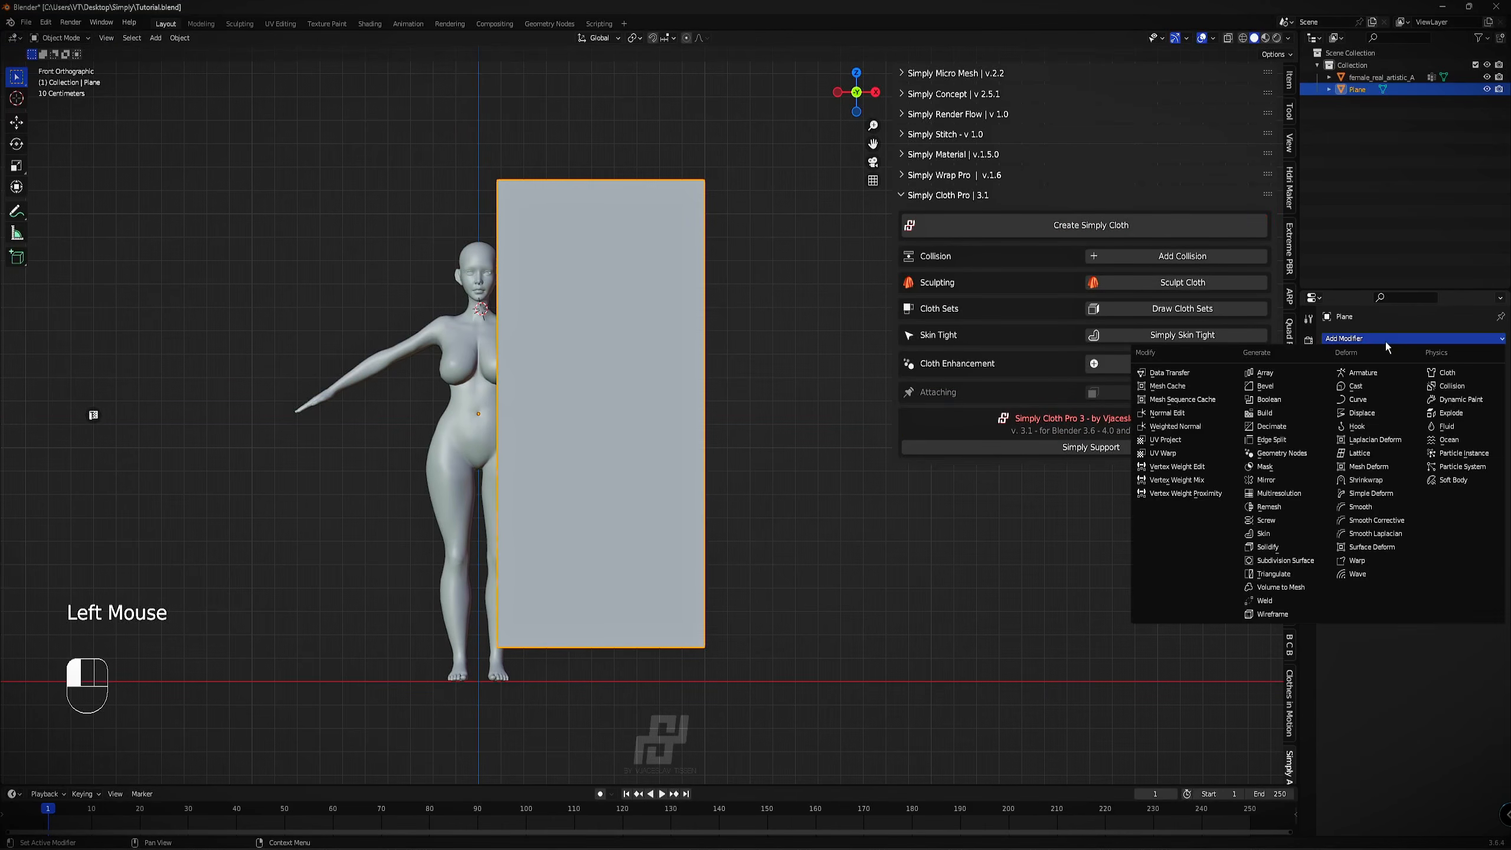
{"action": "left_click", "coordinate": [1280, 482]}
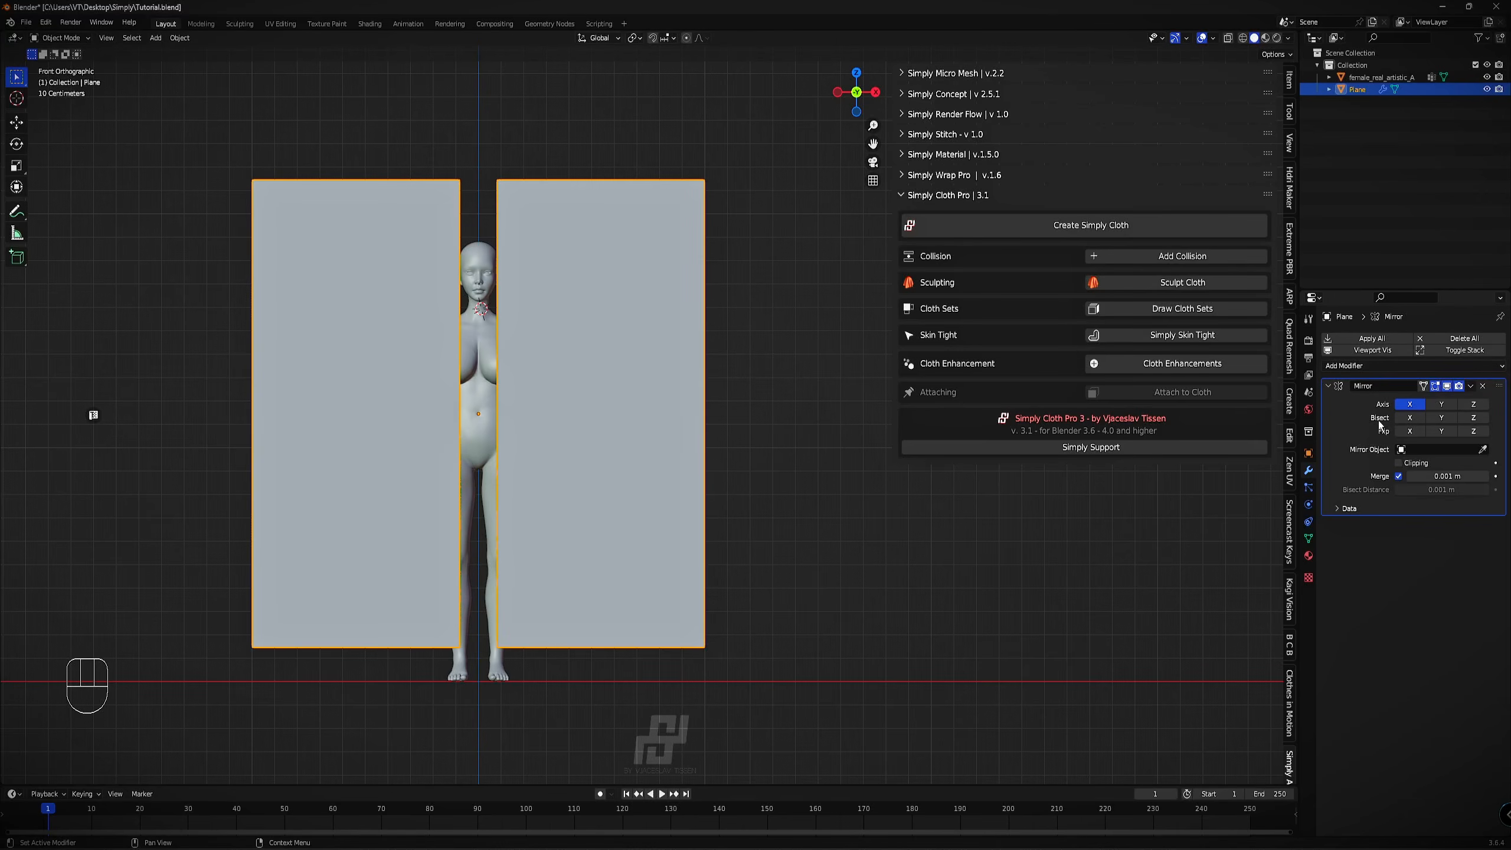
{"action": "left_click", "coordinate": [1360, 366]}
{"action": "left_click", "coordinate": [1359, 365]}
{"action": "middle_click_drag", "start_coordinate": [559, 364], "coordinate": [607, 415], "text": "shift"}
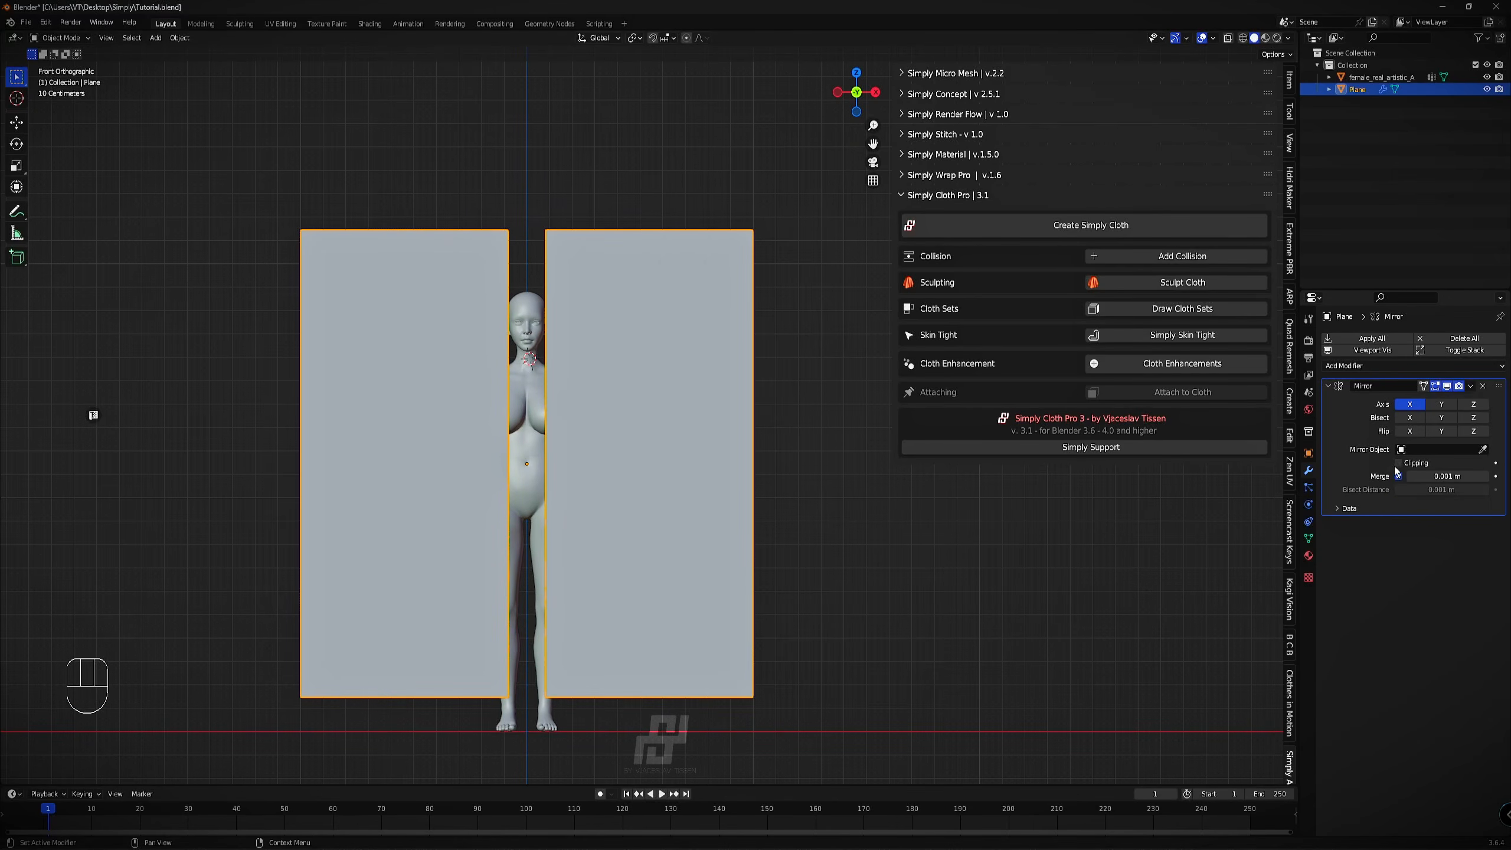
{"action": "left_click", "coordinate": [1399, 464]}
Switch the plane to Edit Mode and select all of its geometry.
{"action": "scroll", "coordinate": [650, 392], "scroll_direction": "up", "scroll_amount": 1}
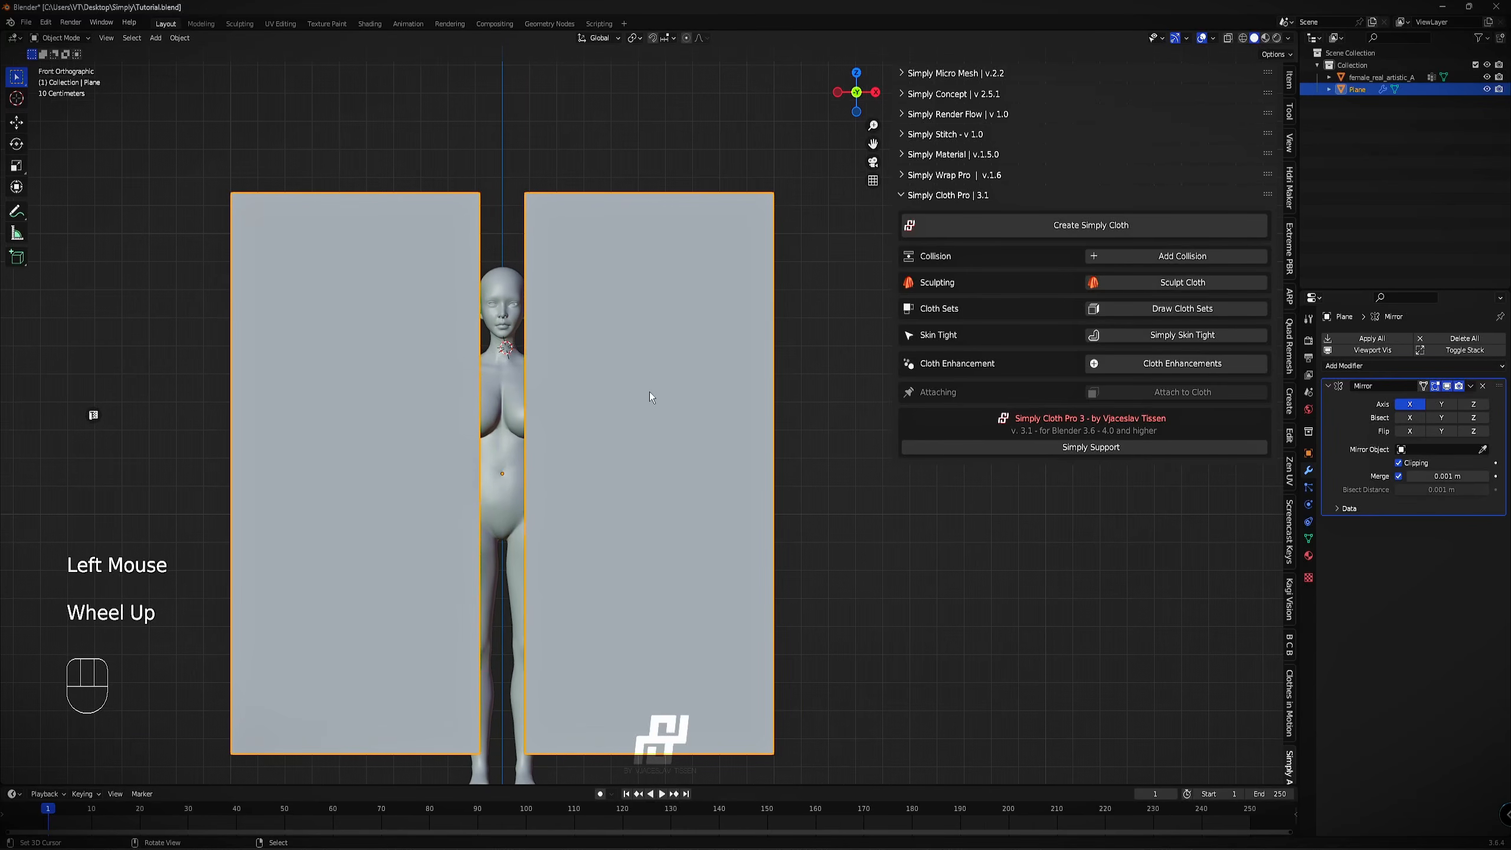
{"action": "key", "text": "Tab"}
{"action": "key", "text": "a"}
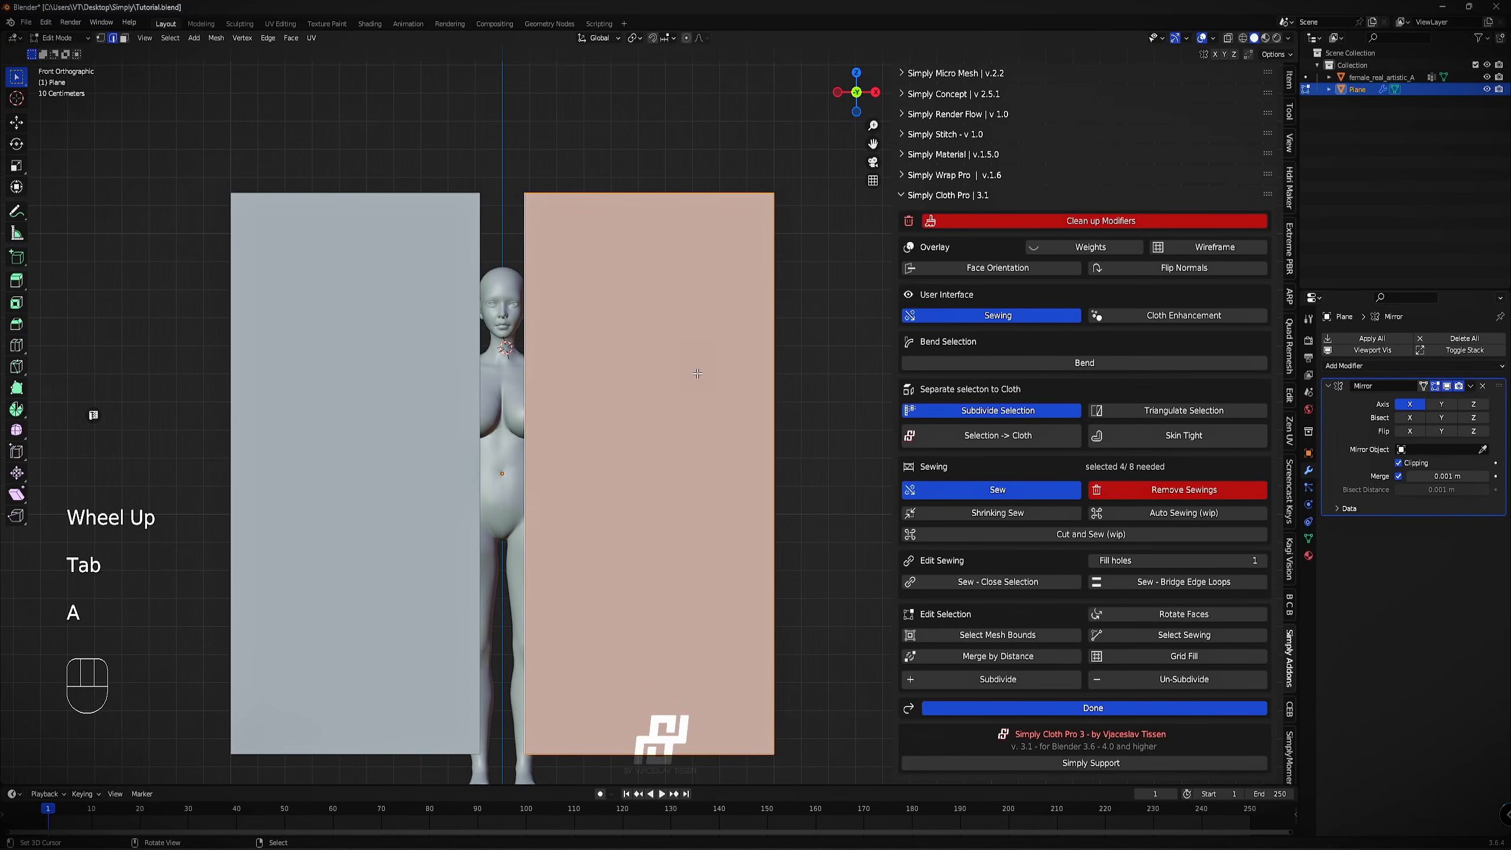
{"action": "key", "text": "g"}
{"action": "key", "text": "Tab"}
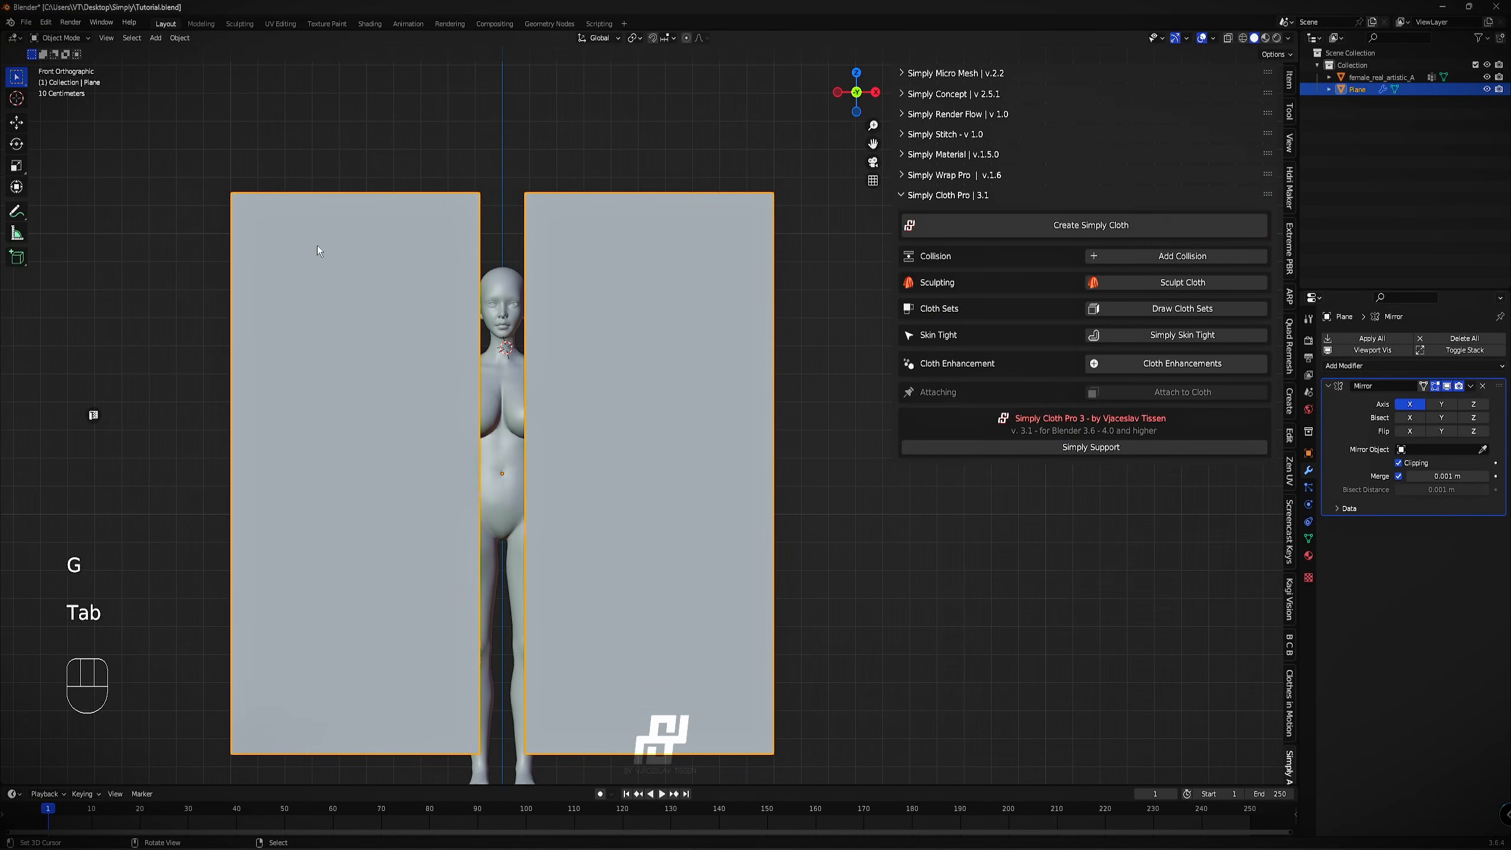
{"action": "key", "text": "Tab"}
{"action": "key", "text": "Tab"}
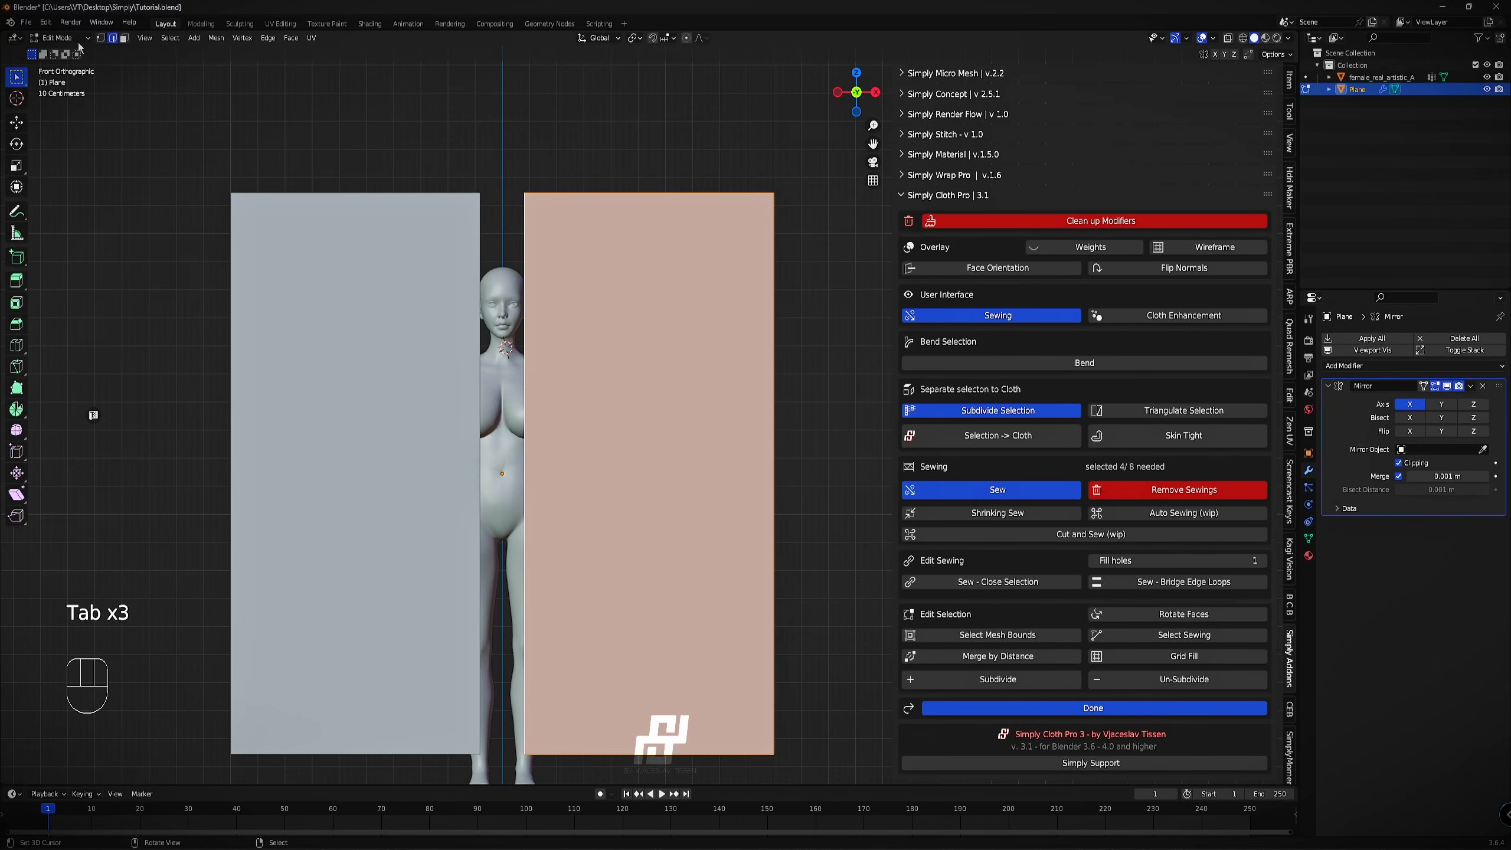
{"action": "key", "text": "Tab"}
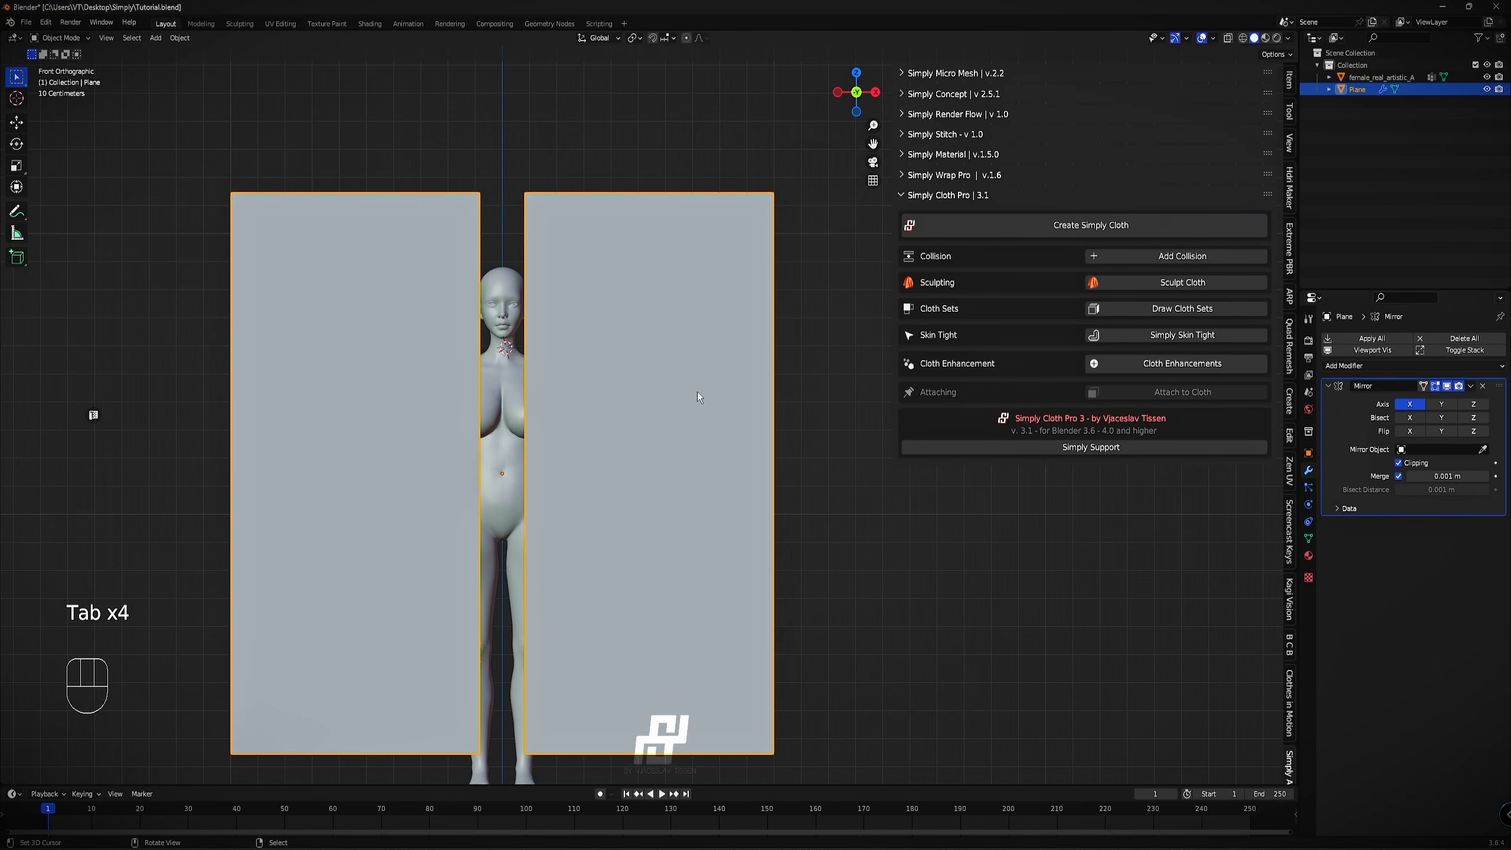
Scale down the selected panel in Edit Mode and move it inward until it meets its mirrored half in front of the torso.
{"action": "key", "text": "Tab"}
{"action": "key", "text": "s"}
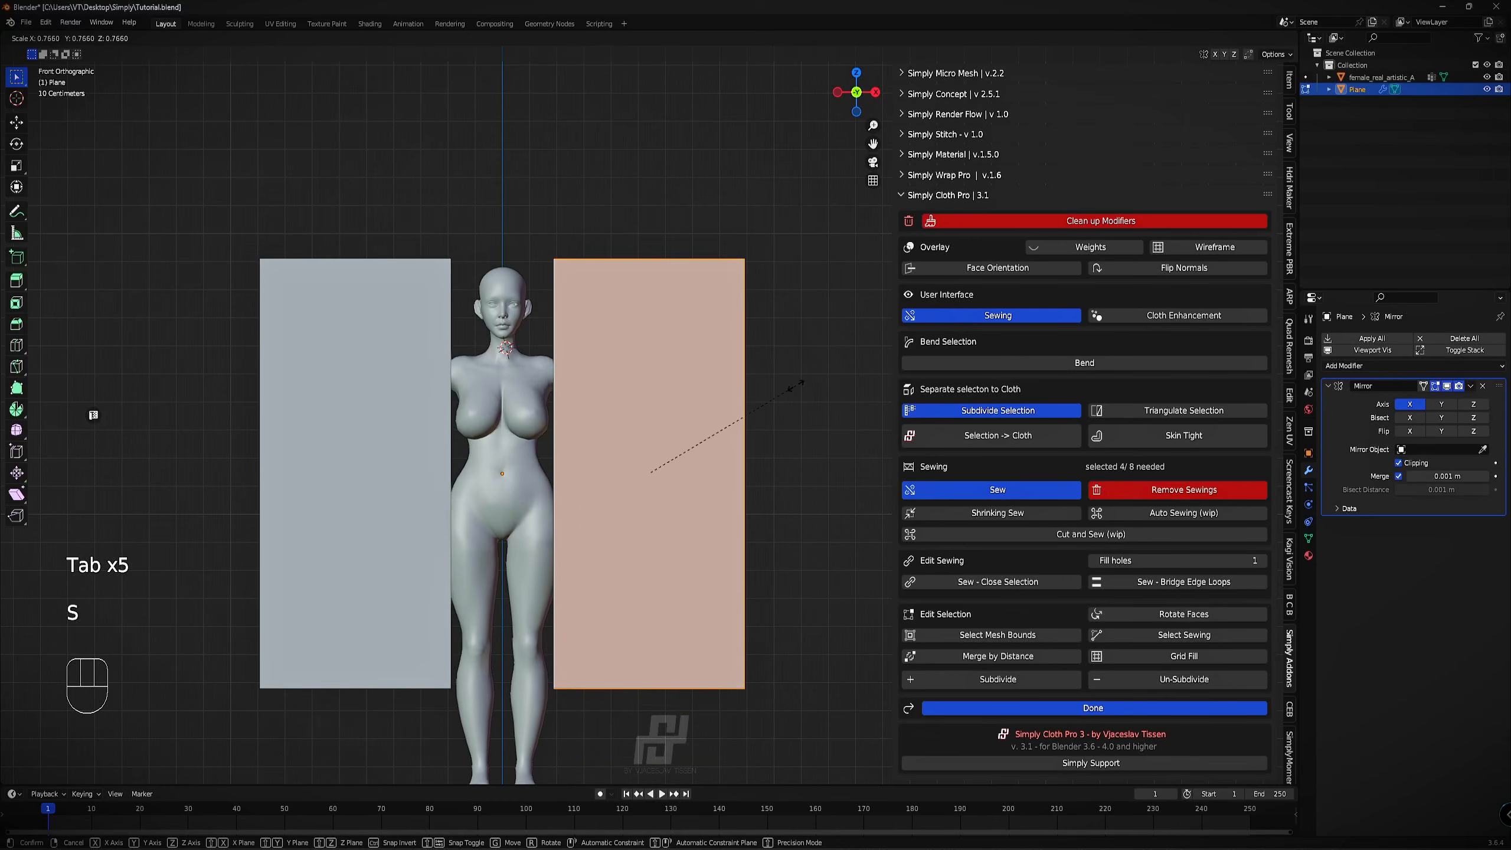
{"action": "left_click", "coordinate": [749, 402]}
{"action": "key", "text": "g"}
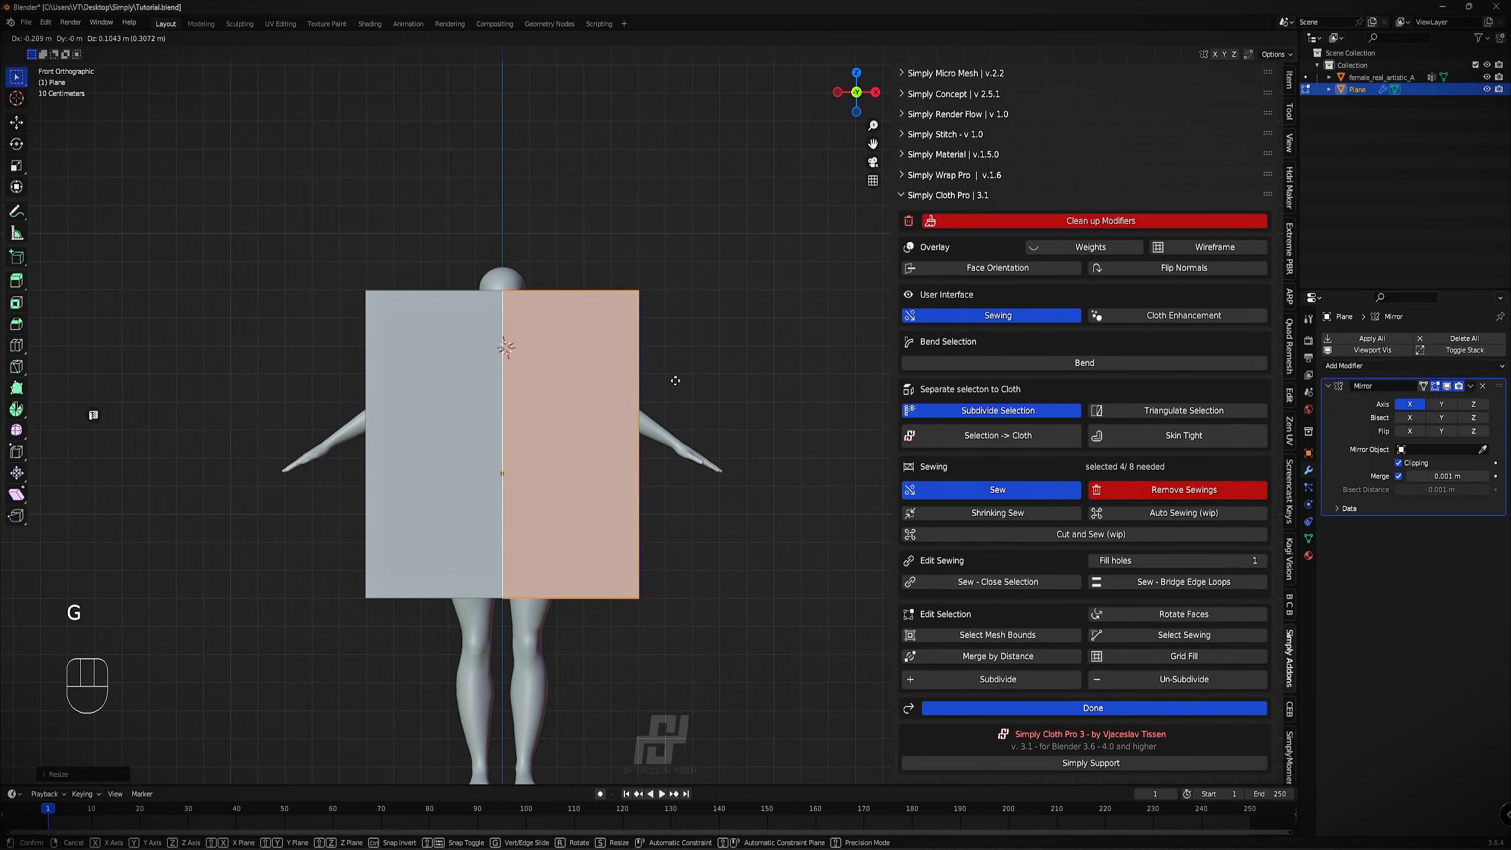
{"action": "left_click", "coordinate": [680, 381]}
{"action": "key", "text": "r"}
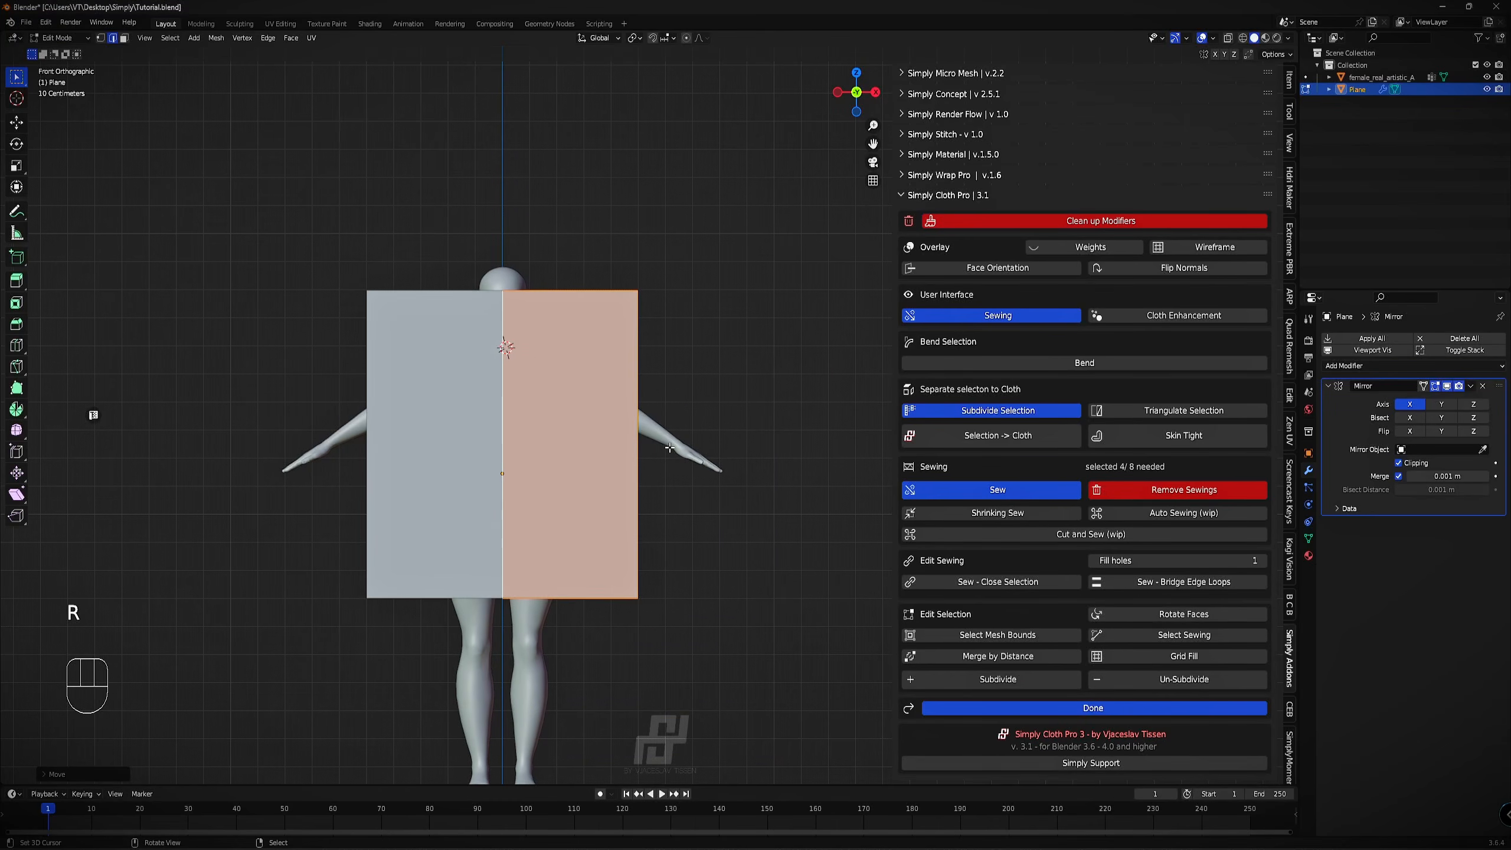
Try rotating and moving the panel to test how Mirror clipping holds its centre edge, and undo the rotation.
{"action": "key", "text": "r"}
{"action": "left_click", "coordinate": [666, 452]}
{"action": "key", "text": "g"}
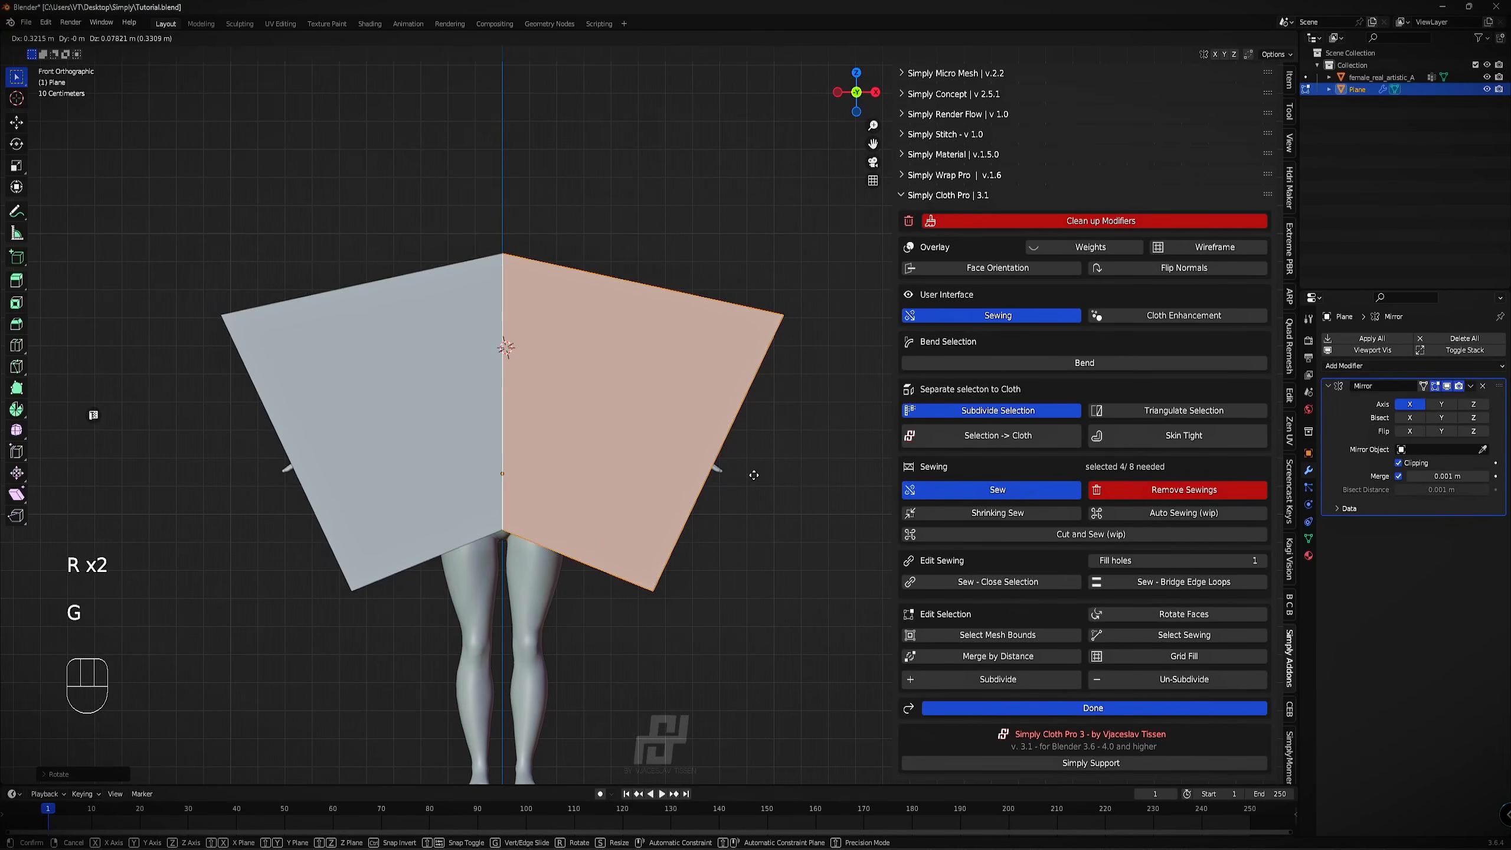
{"action": "right_click", "coordinate": [466, 284]}
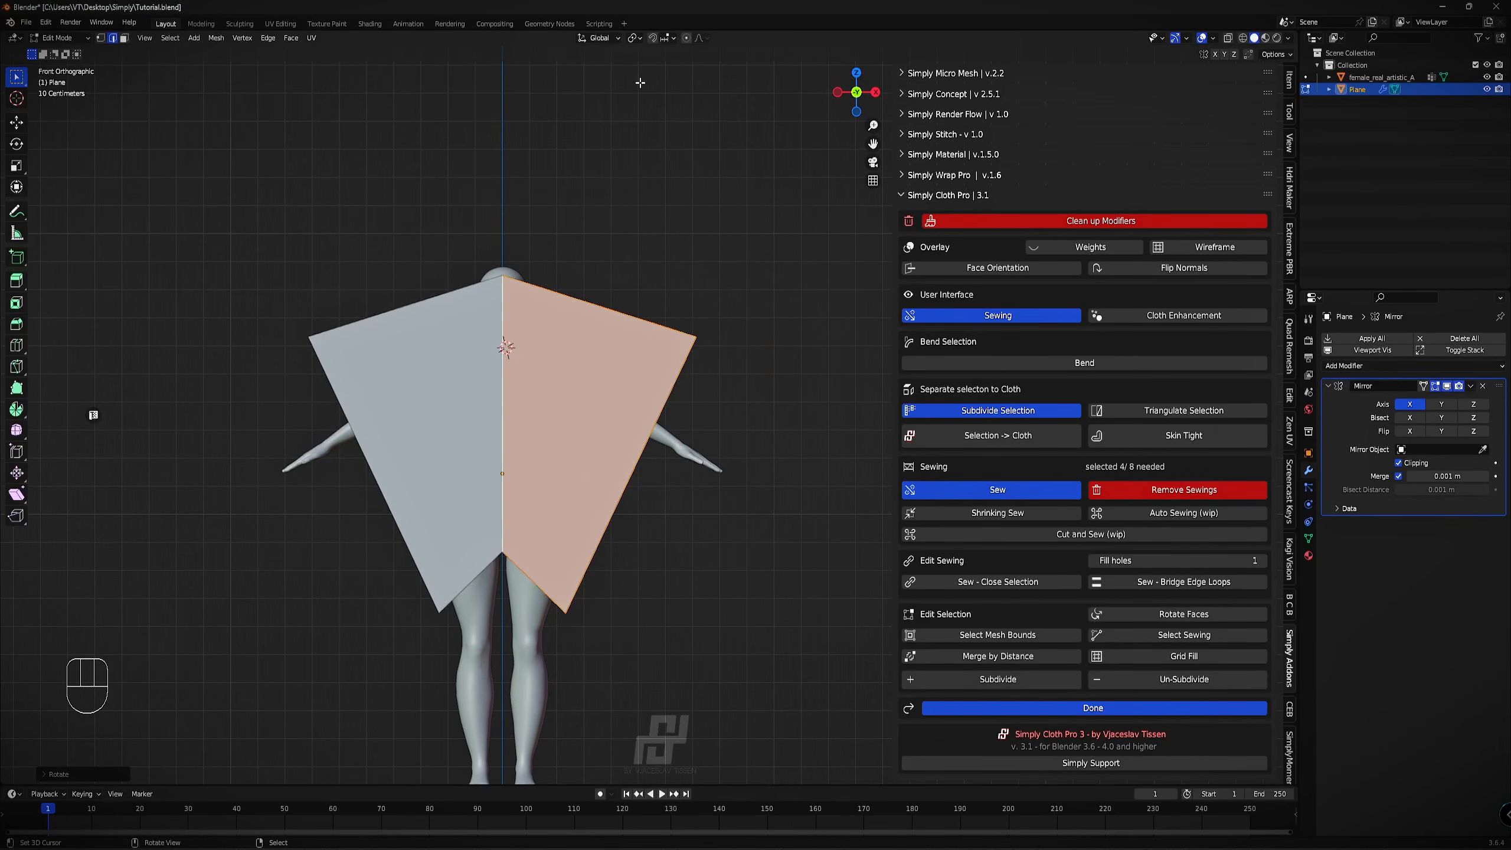
{"action": "key", "text": "g"}
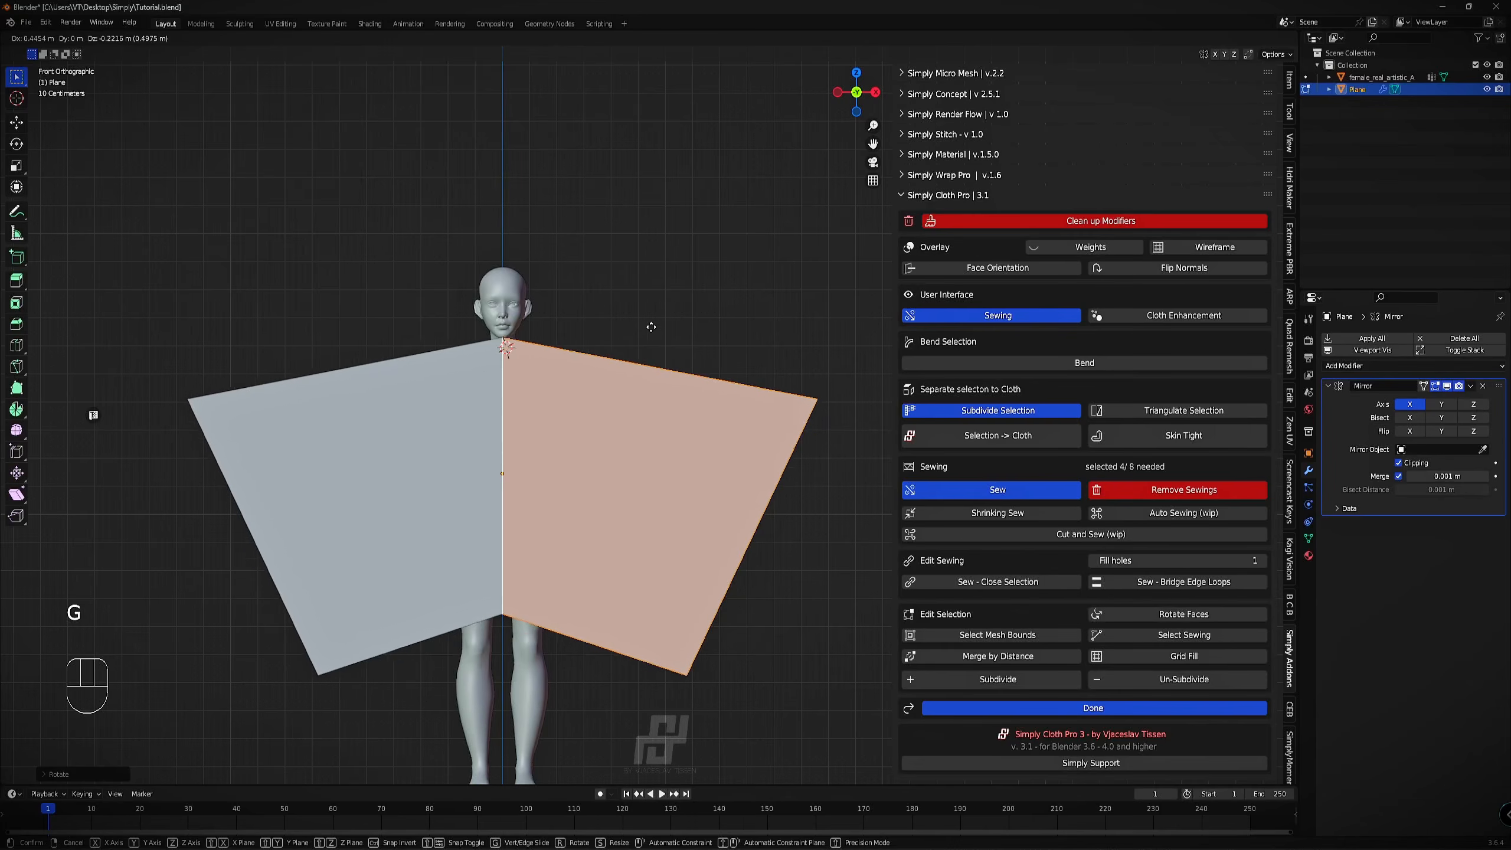
{"action": "right_click", "coordinate": [623, 306]}
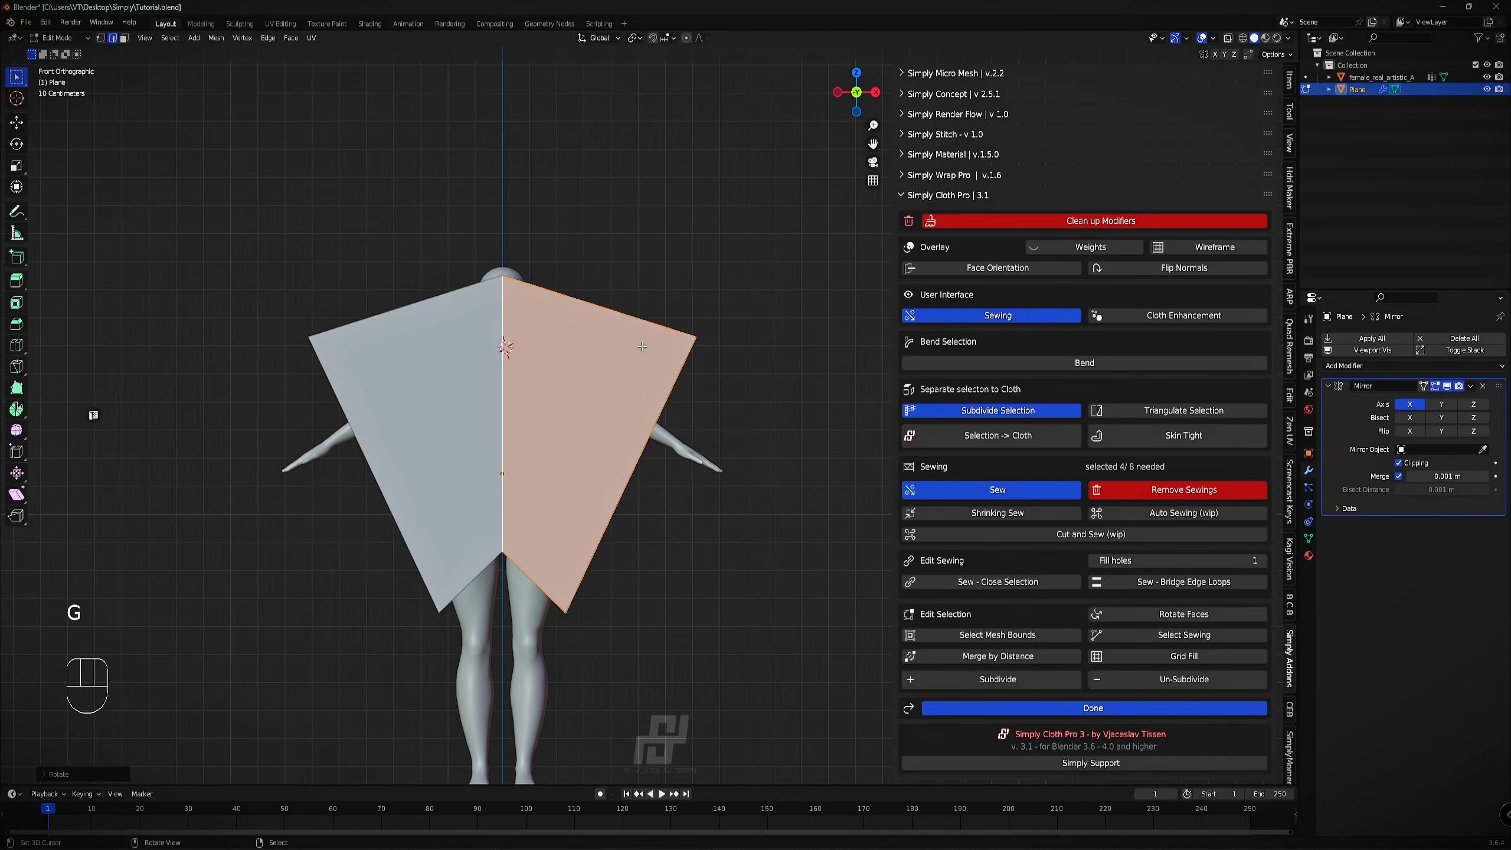
{"action": "key", "text": "ctrl+z"}
Disable Clipping, move the panel about 0.36 m down and 0.015 m outward from the centre line, and re-enable Clipping.
{"action": "left_click", "coordinate": [1400, 463]}
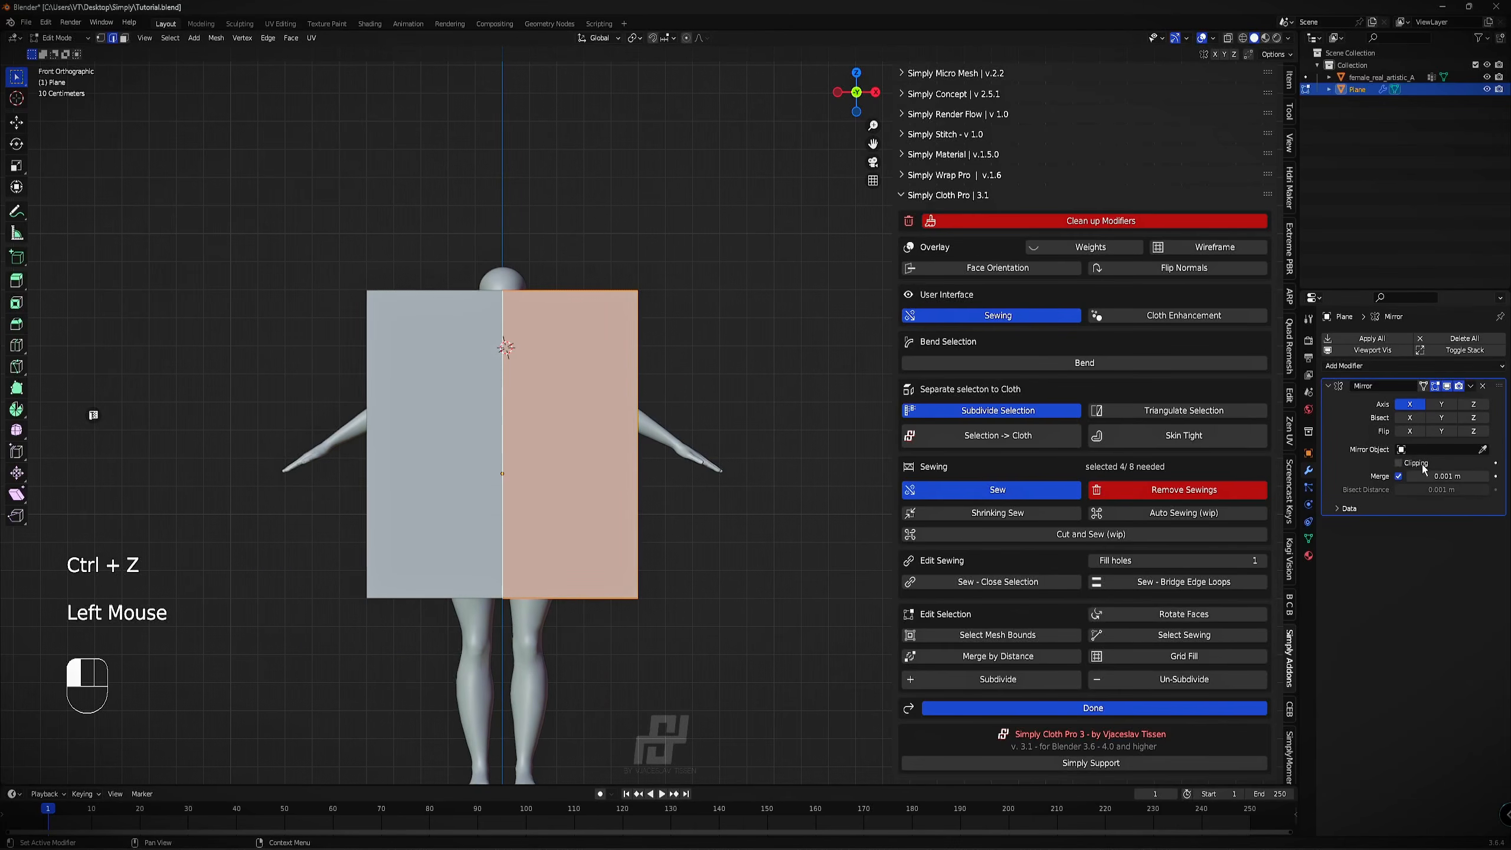
{"action": "key", "text": "g"}
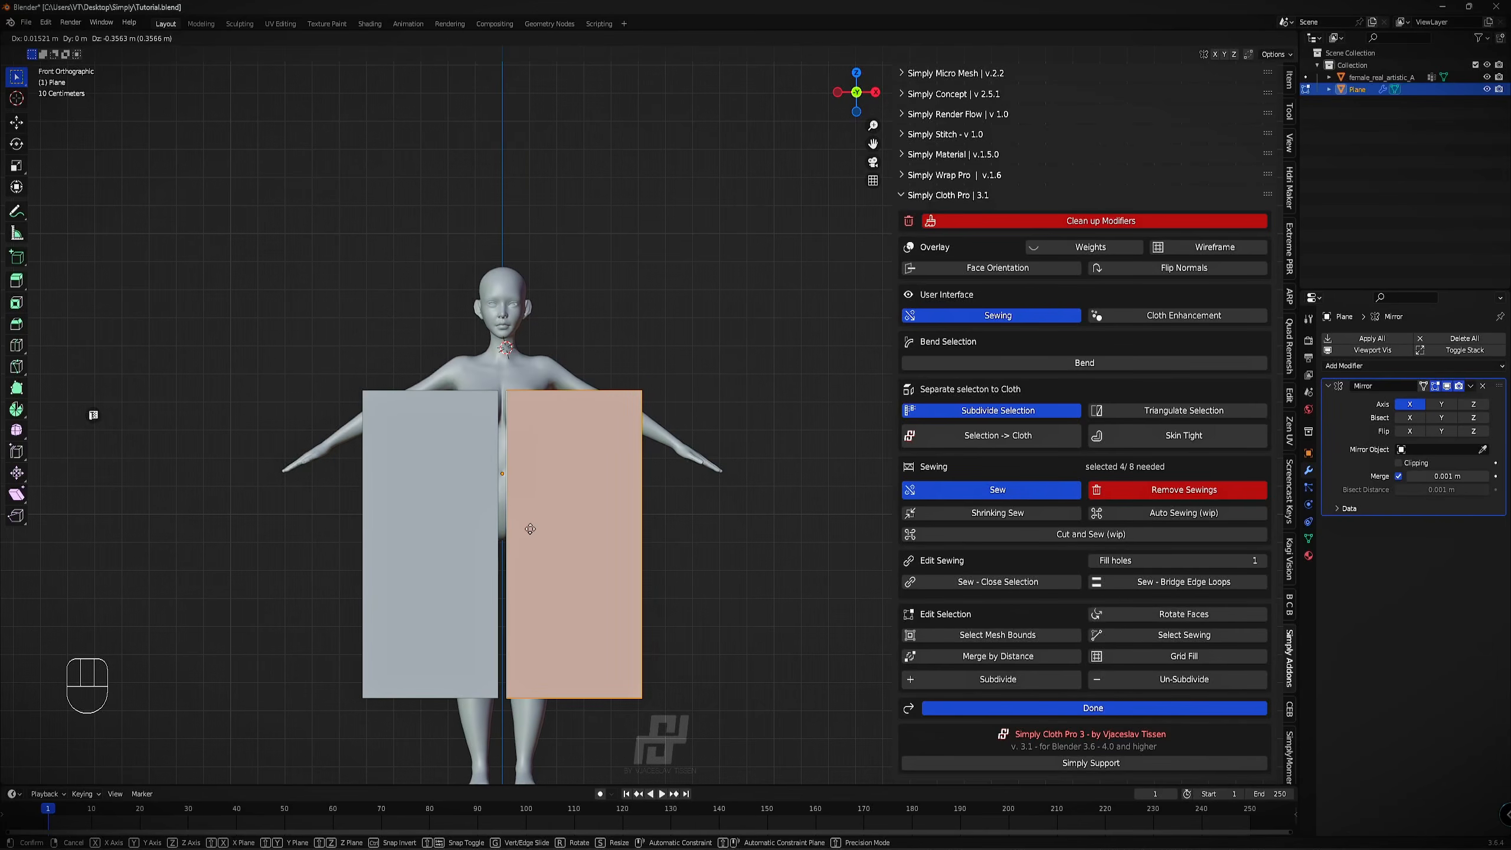
{"action": "left_click", "coordinate": [530, 529]}
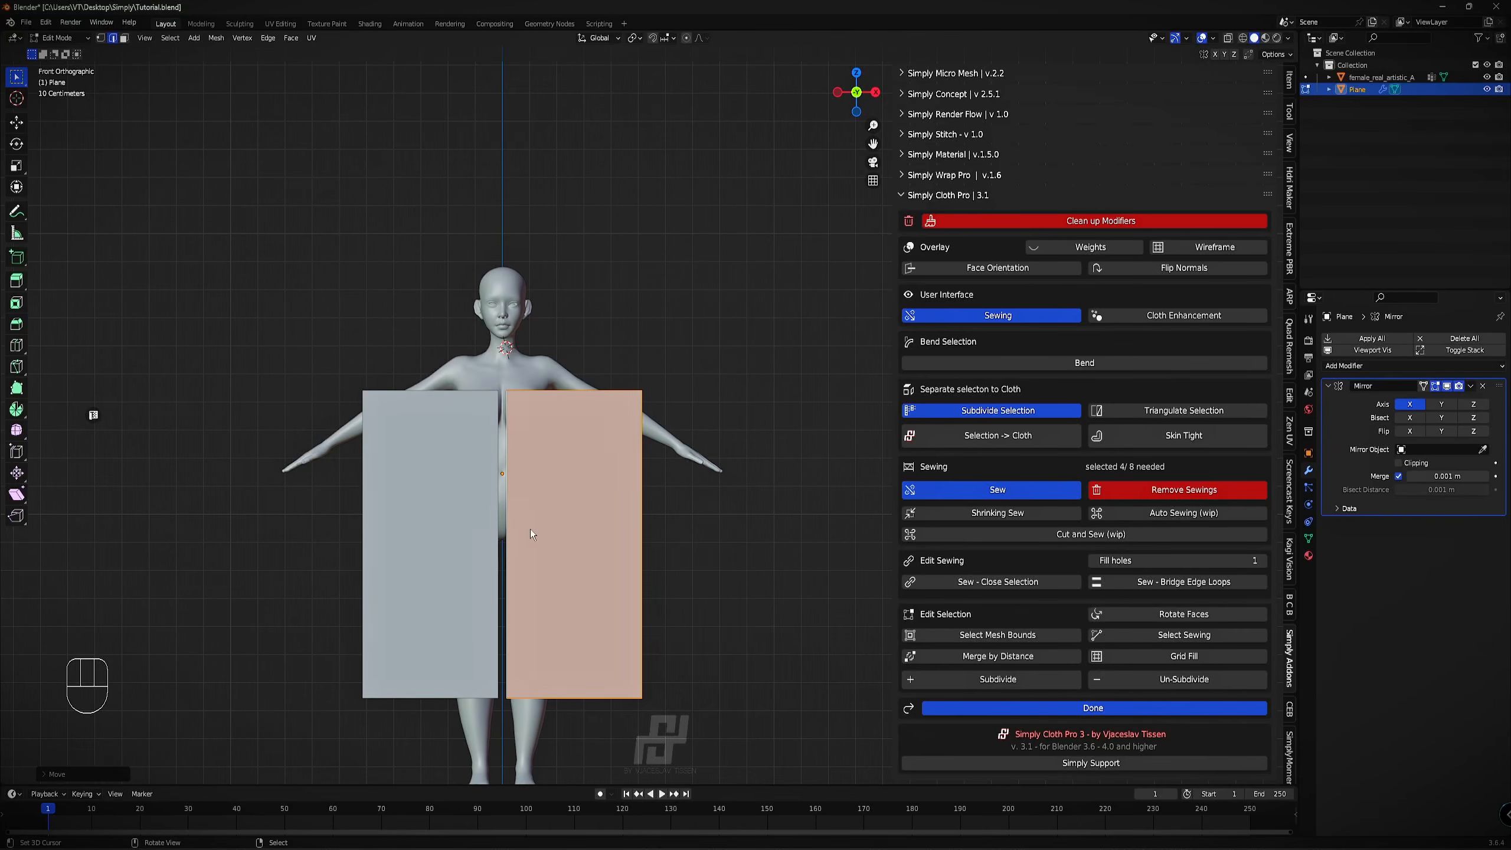
{"action": "left_click", "coordinate": [1400, 464]}
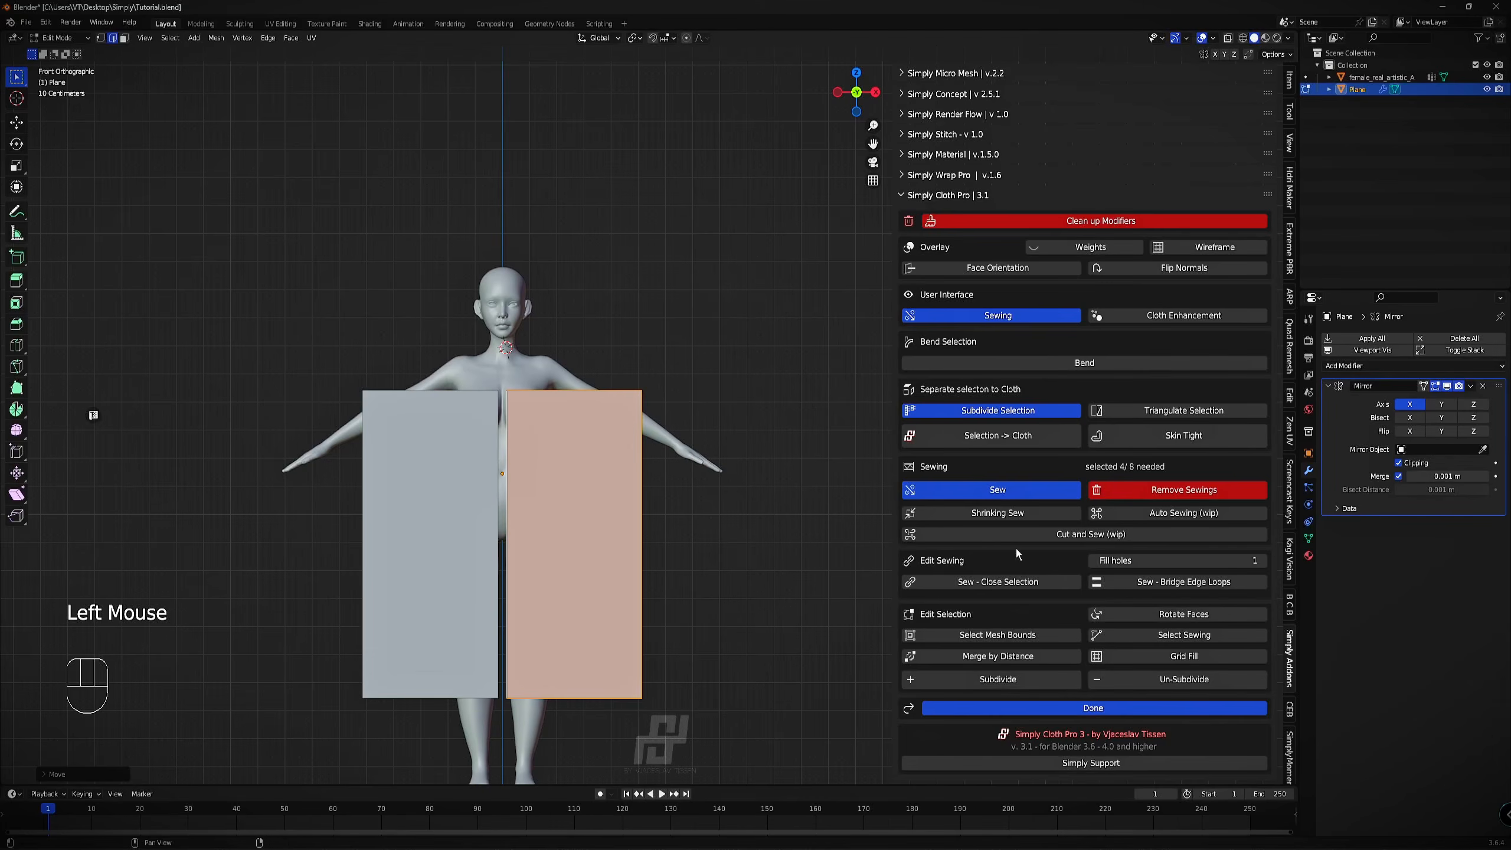
Raise the panel's bottom edge about 0.54 m along Z and move its outer edge about 0.15 m inward along X.
{"action": "right_click", "coordinate": [571, 697]}
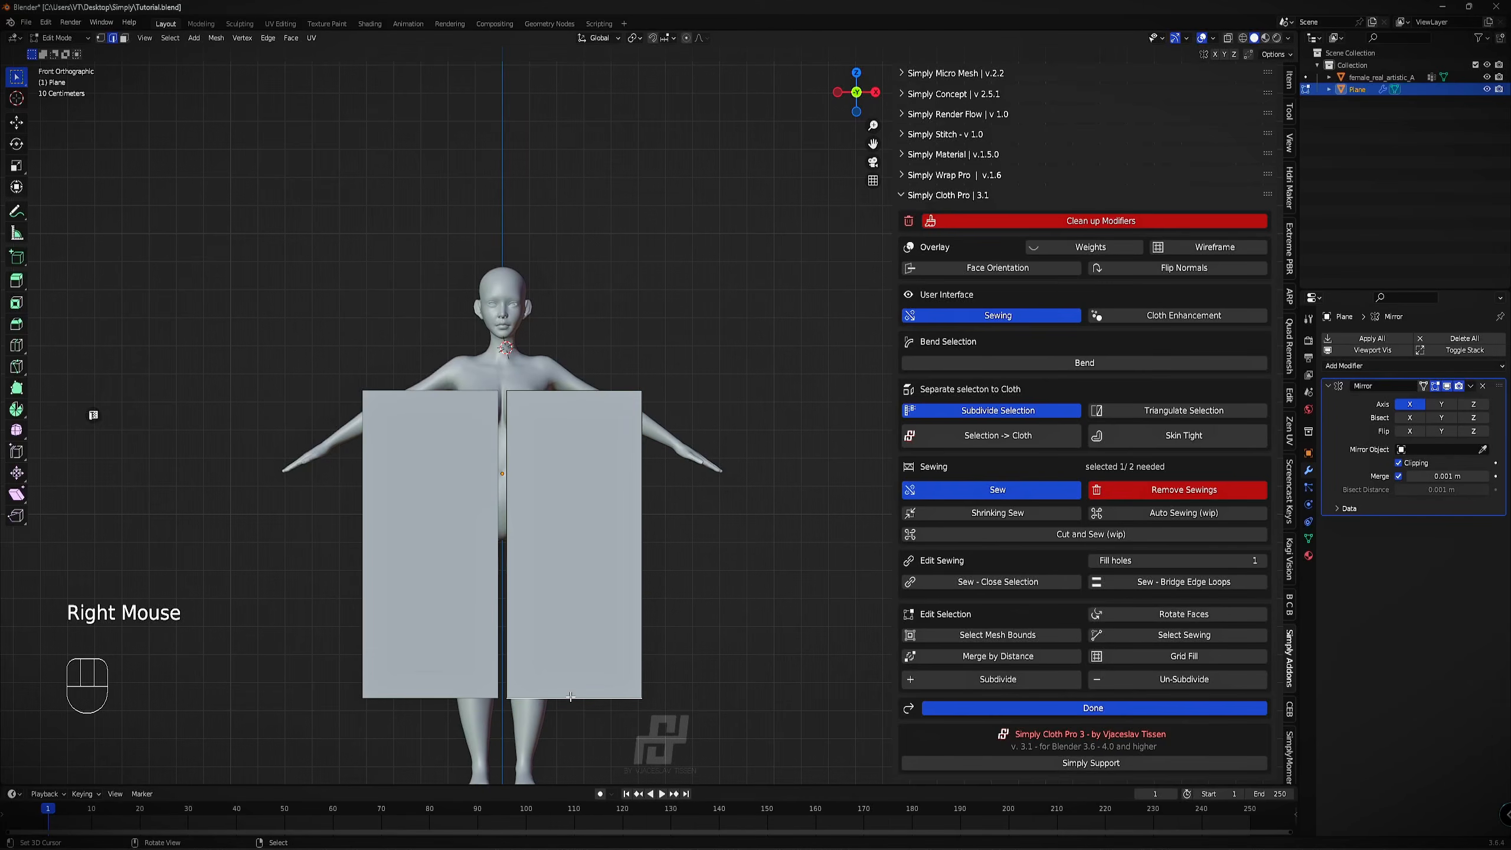
{"action": "key", "text": "g"}
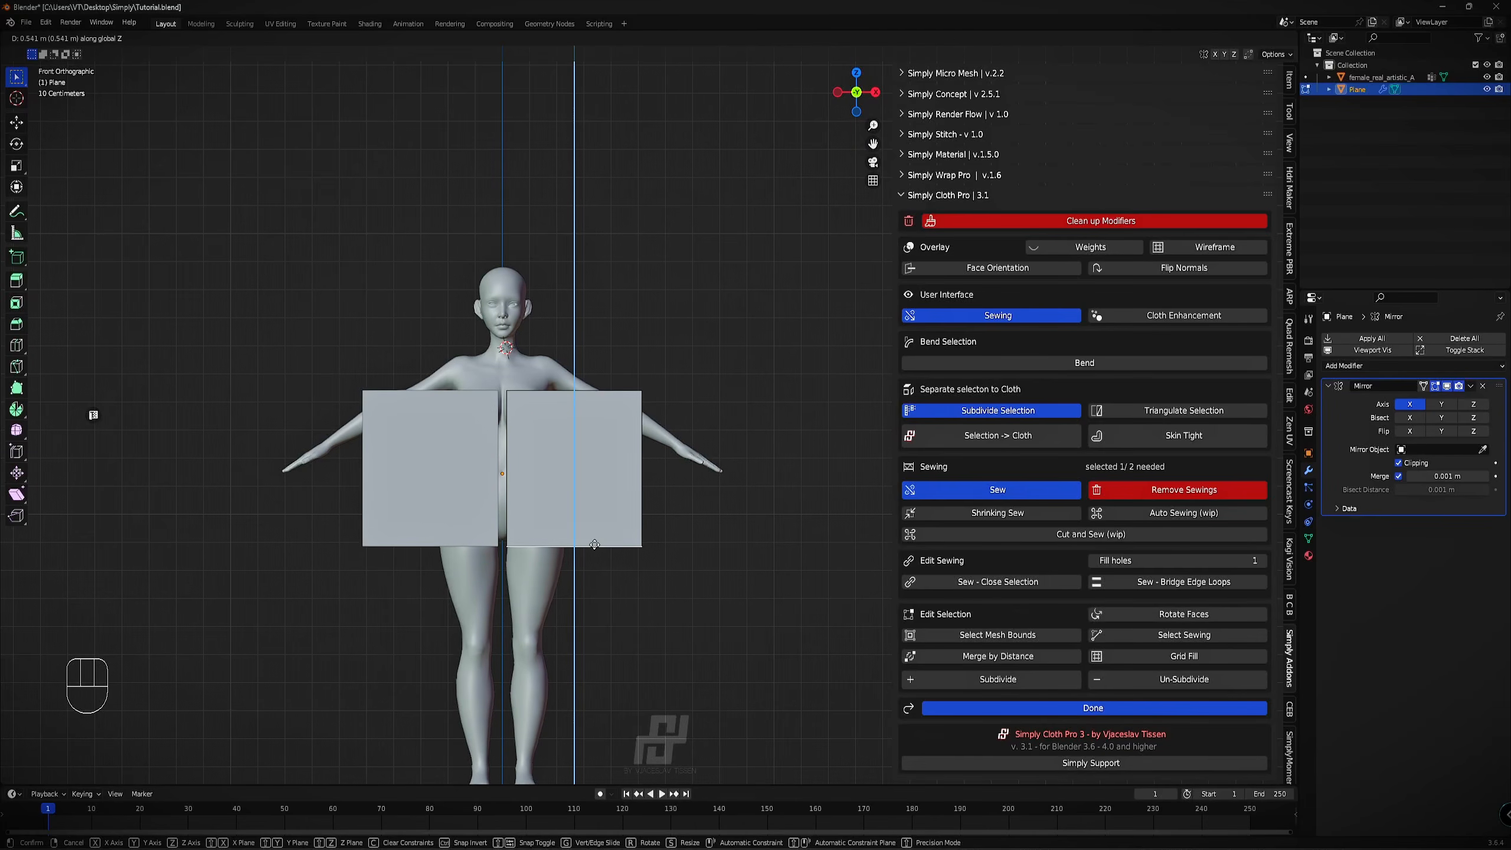
{"action": "left_click", "coordinate": [592, 546]}
{"action": "scroll", "coordinate": [619, 471], "scroll_direction": "up", "scroll_amount": 2}
{"action": "right_click", "coordinate": [620, 471]}
{"action": "key", "text": "g"}
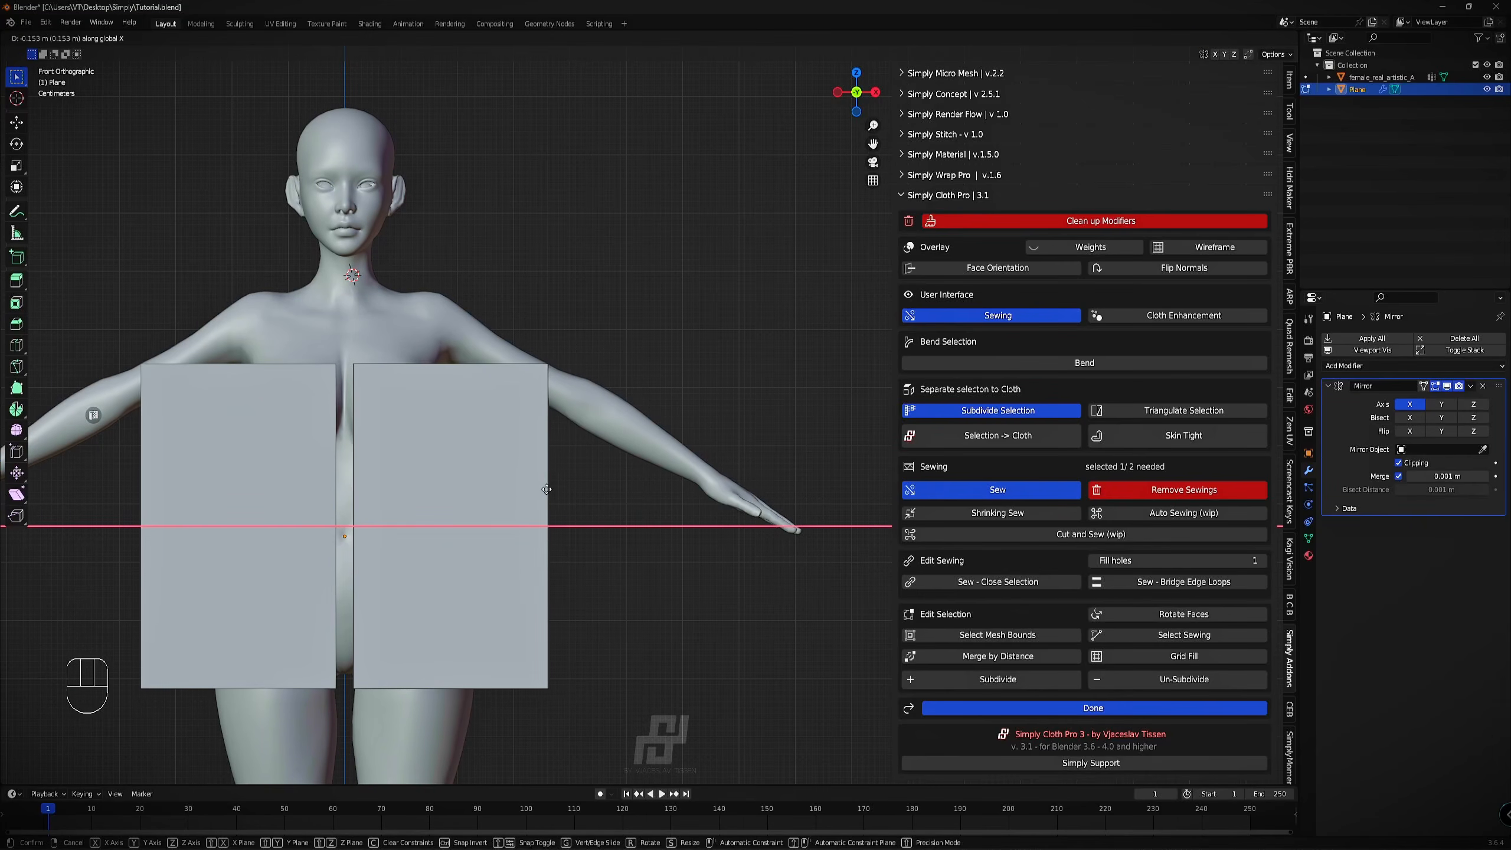
{"action": "left_click", "coordinate": [547, 490]}
Turn on X-ray display and lower the panel's top edge about 0.05 m along Z to the armpit area.
{"action": "key", "text": "z"}
{"action": "left_click", "coordinate": [543, 561]}
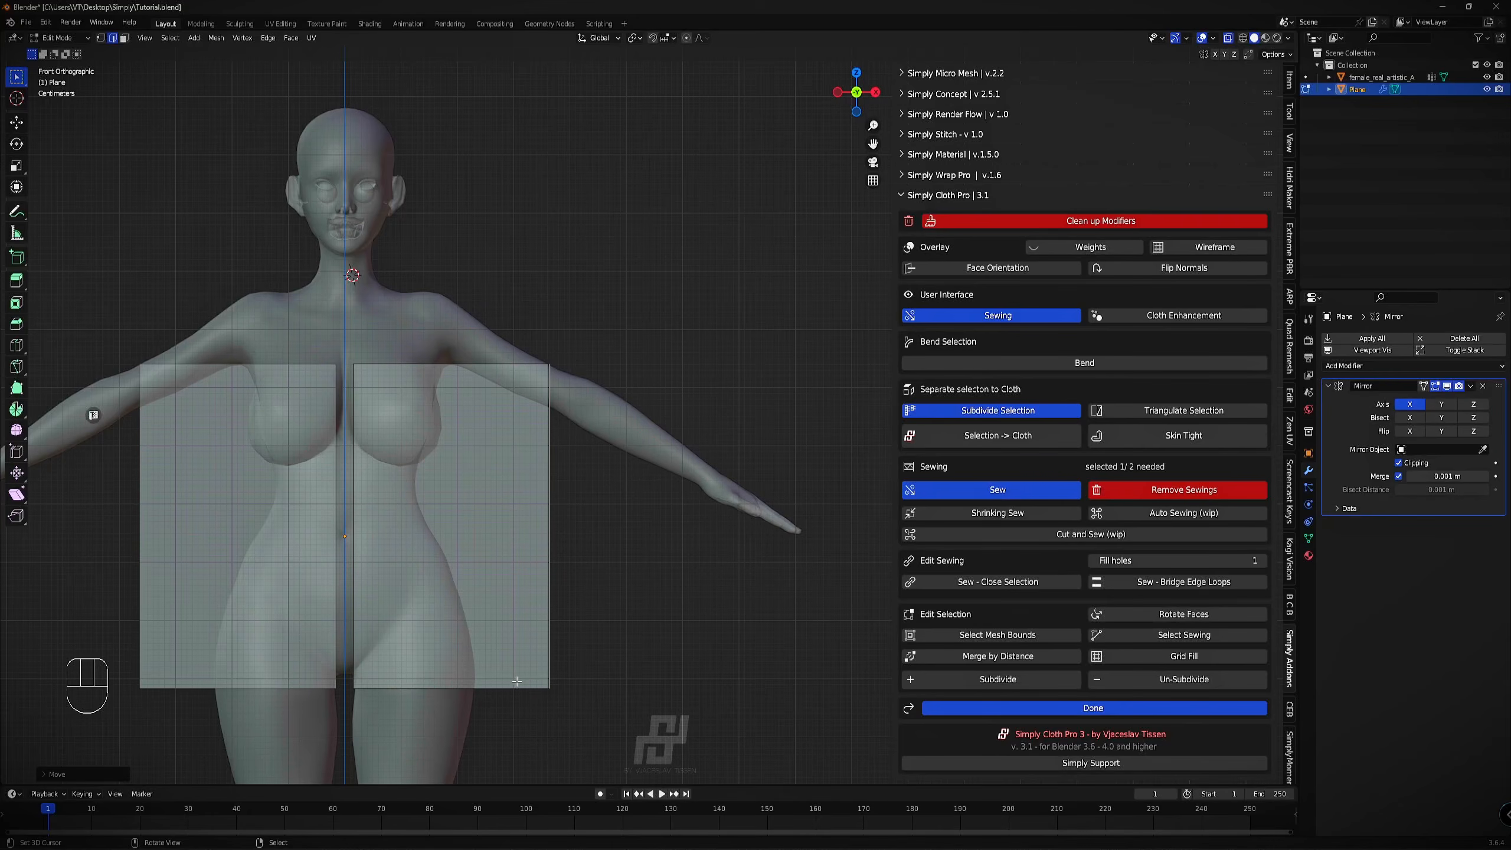
{"action": "right_click", "coordinate": [471, 366]}
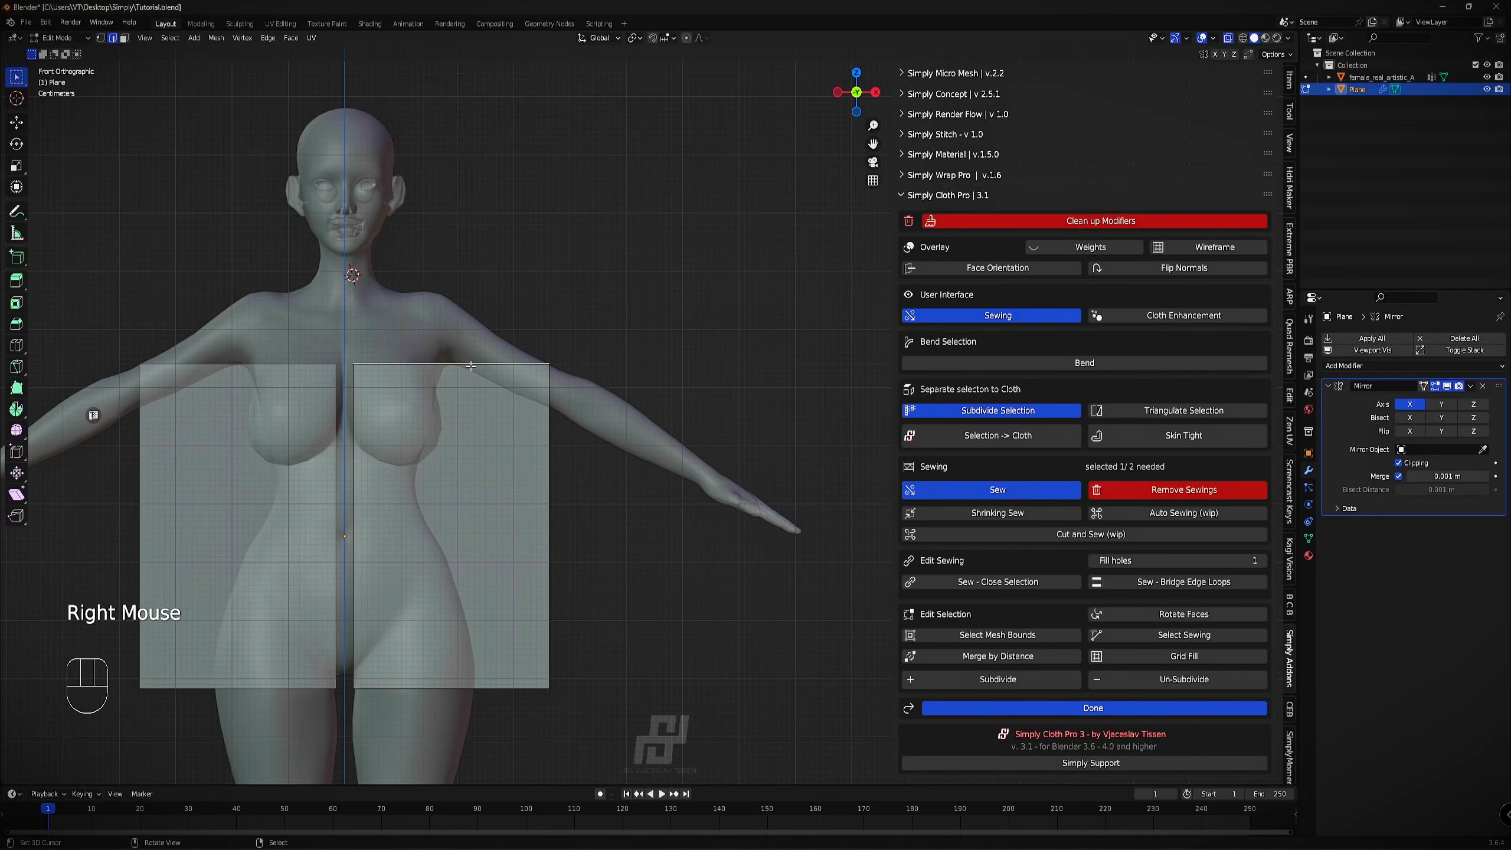
{"action": "key", "text": "g"}
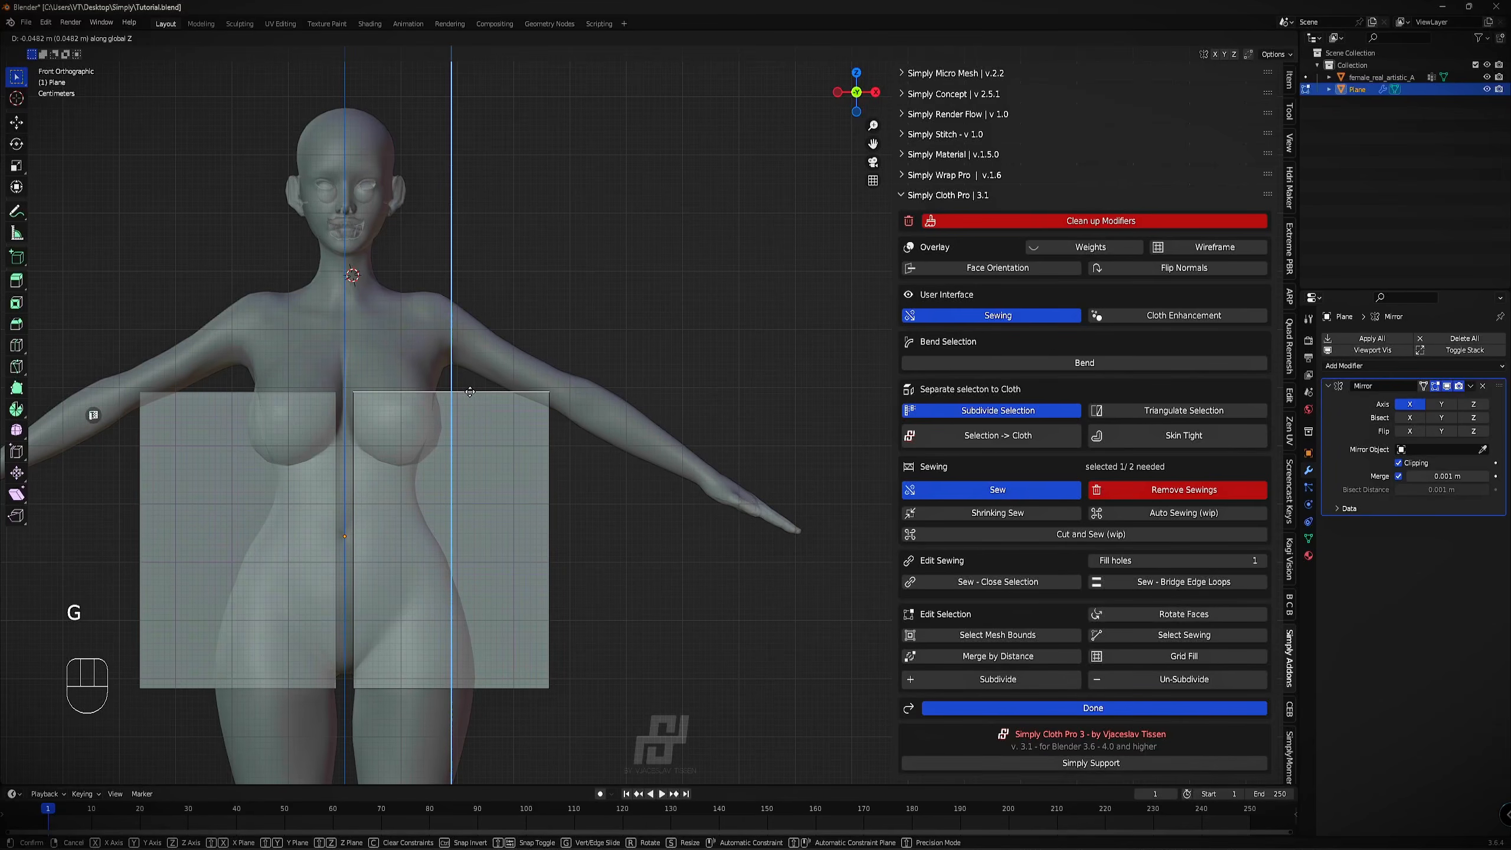
{"action": "left_click", "coordinate": [470, 393]}
Move the panel's outer edge inward along X to just outside the figure's hips.
{"action": "right_click", "coordinate": [549, 495]}
{"action": "key", "text": "g"}
{"action": "key", "text": "x"}
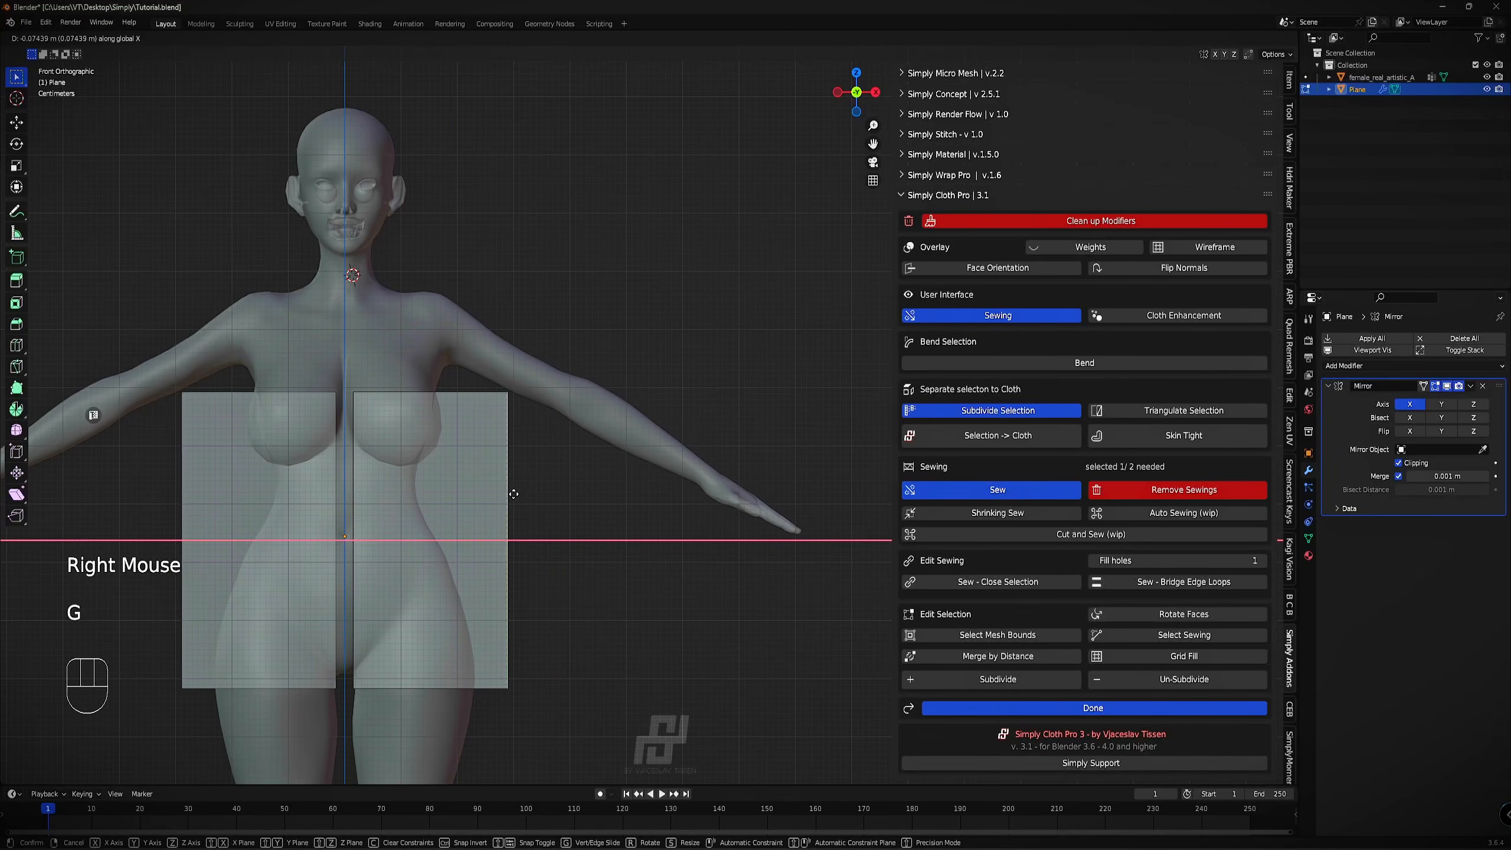
{"action": "left_click", "coordinate": [506, 491]}
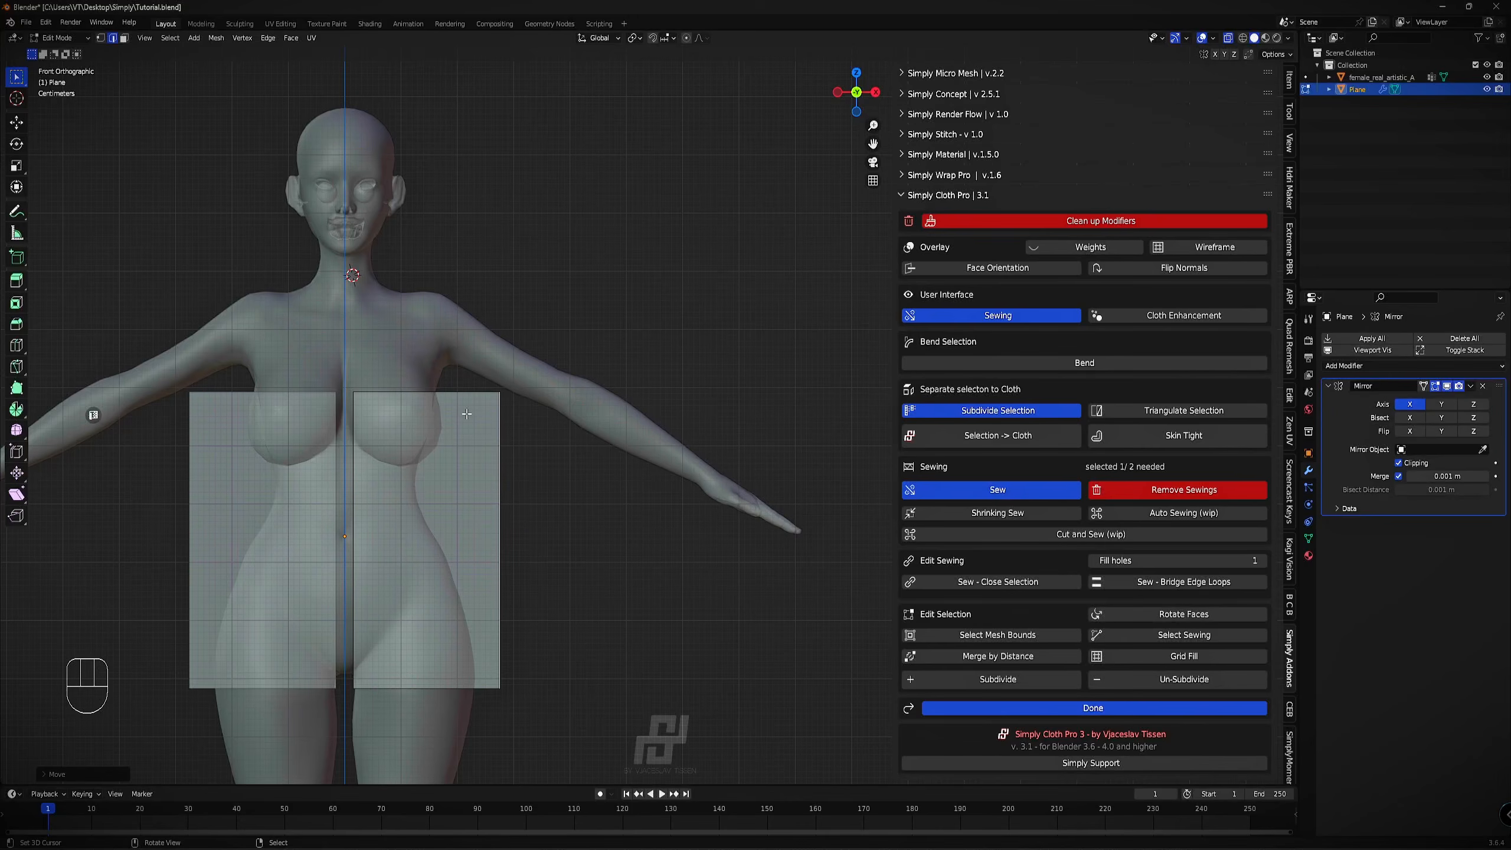
Extrude the panel's top edge up above the shoulder and scale the new edge down to about 0.18.
{"action": "right_click", "coordinate": [438, 387]}
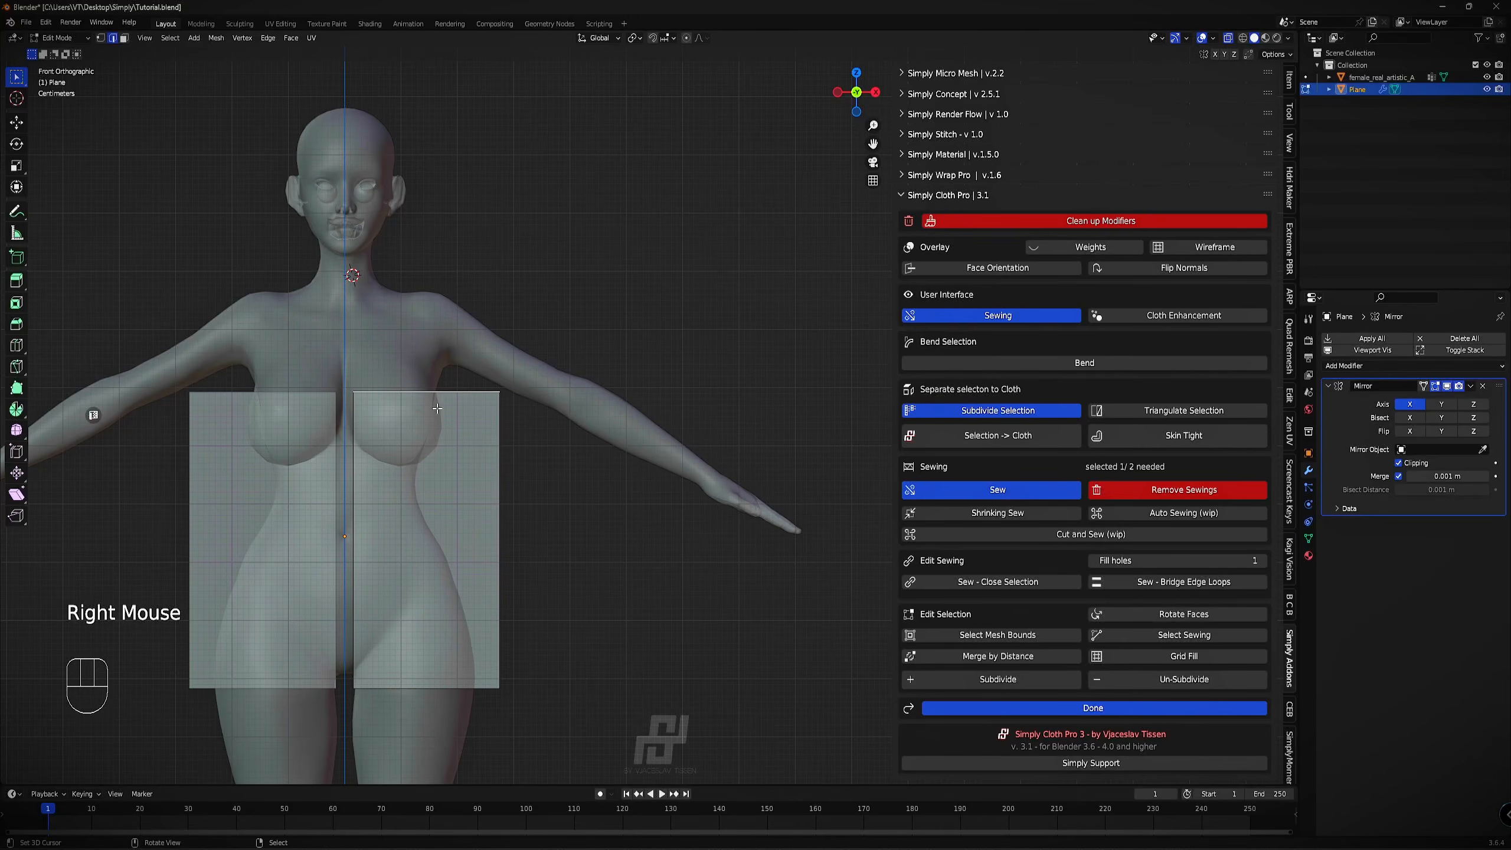
{"action": "key", "text": "e"}
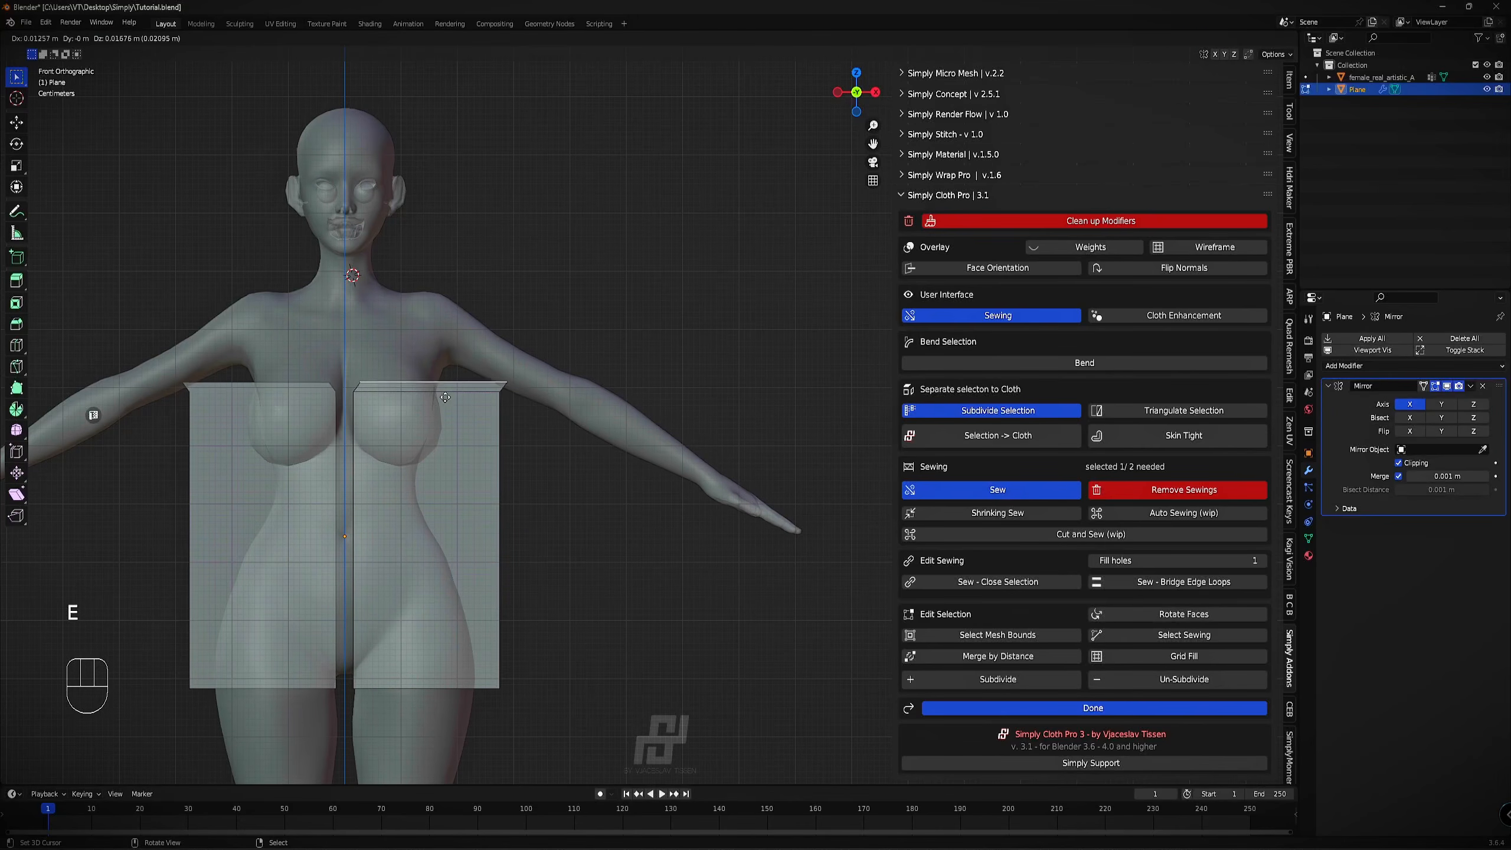
{"action": "left_click", "coordinate": [410, 321]}
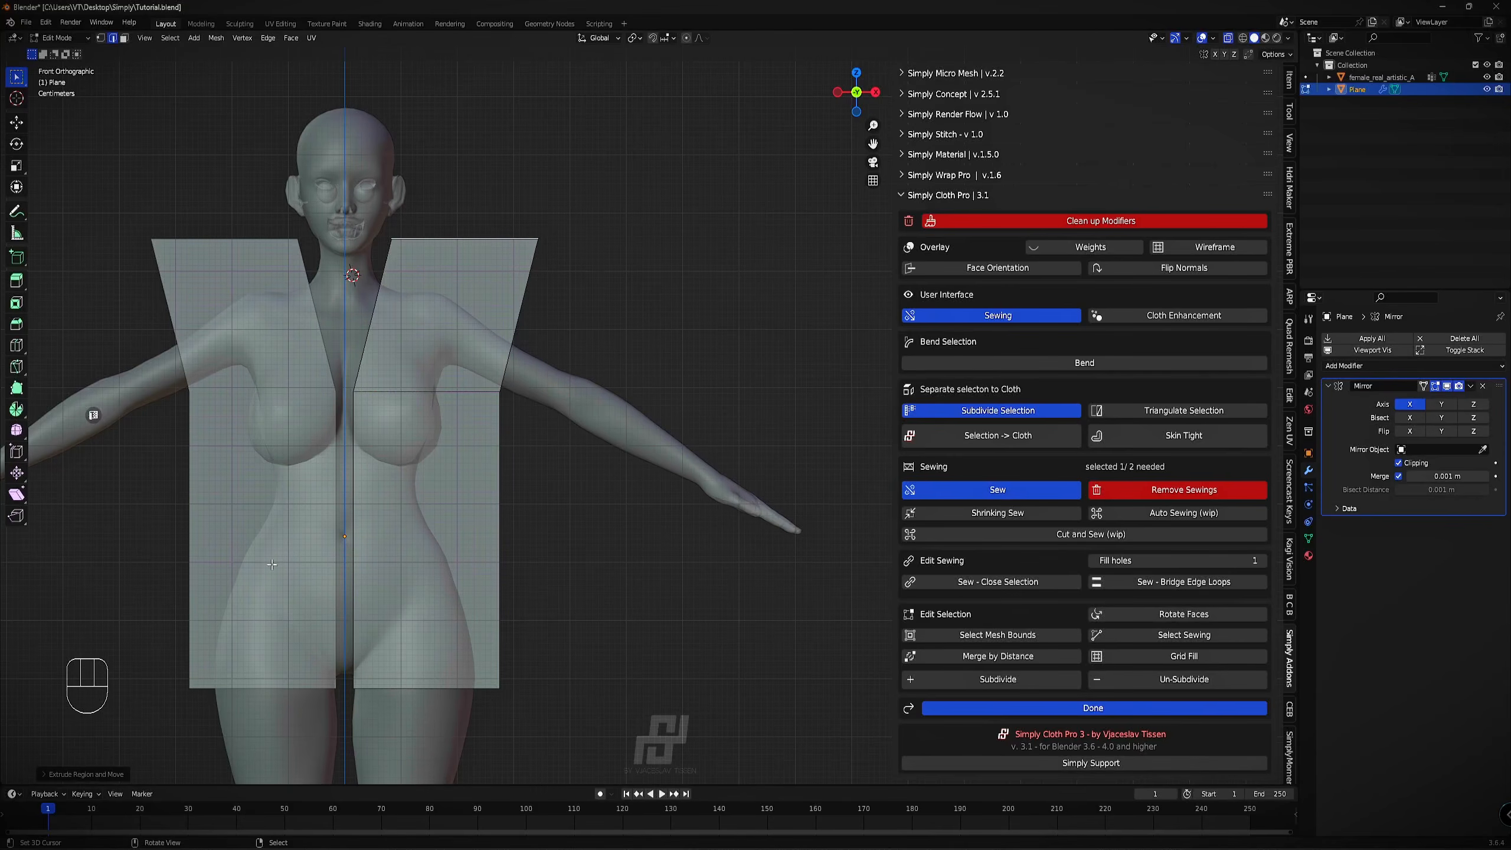
{"action": "key", "text": "s"}
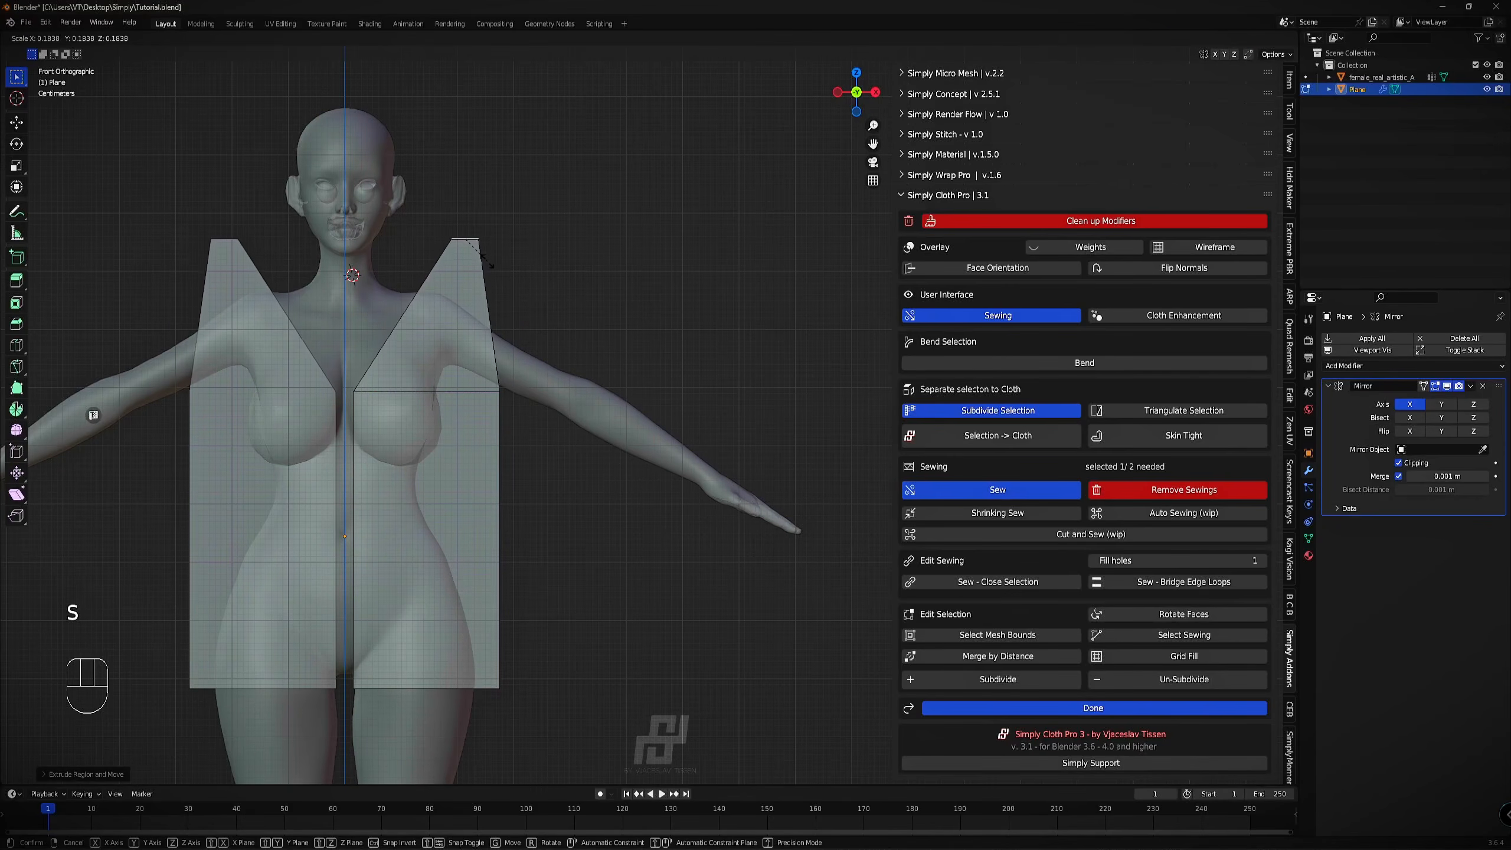
{"action": "left_click", "coordinate": [486, 259]}
Move the narrow top edge inward and down onto the shoulder, and rotate it to follow the shoulder slope.
{"action": "key", "text": "g"}
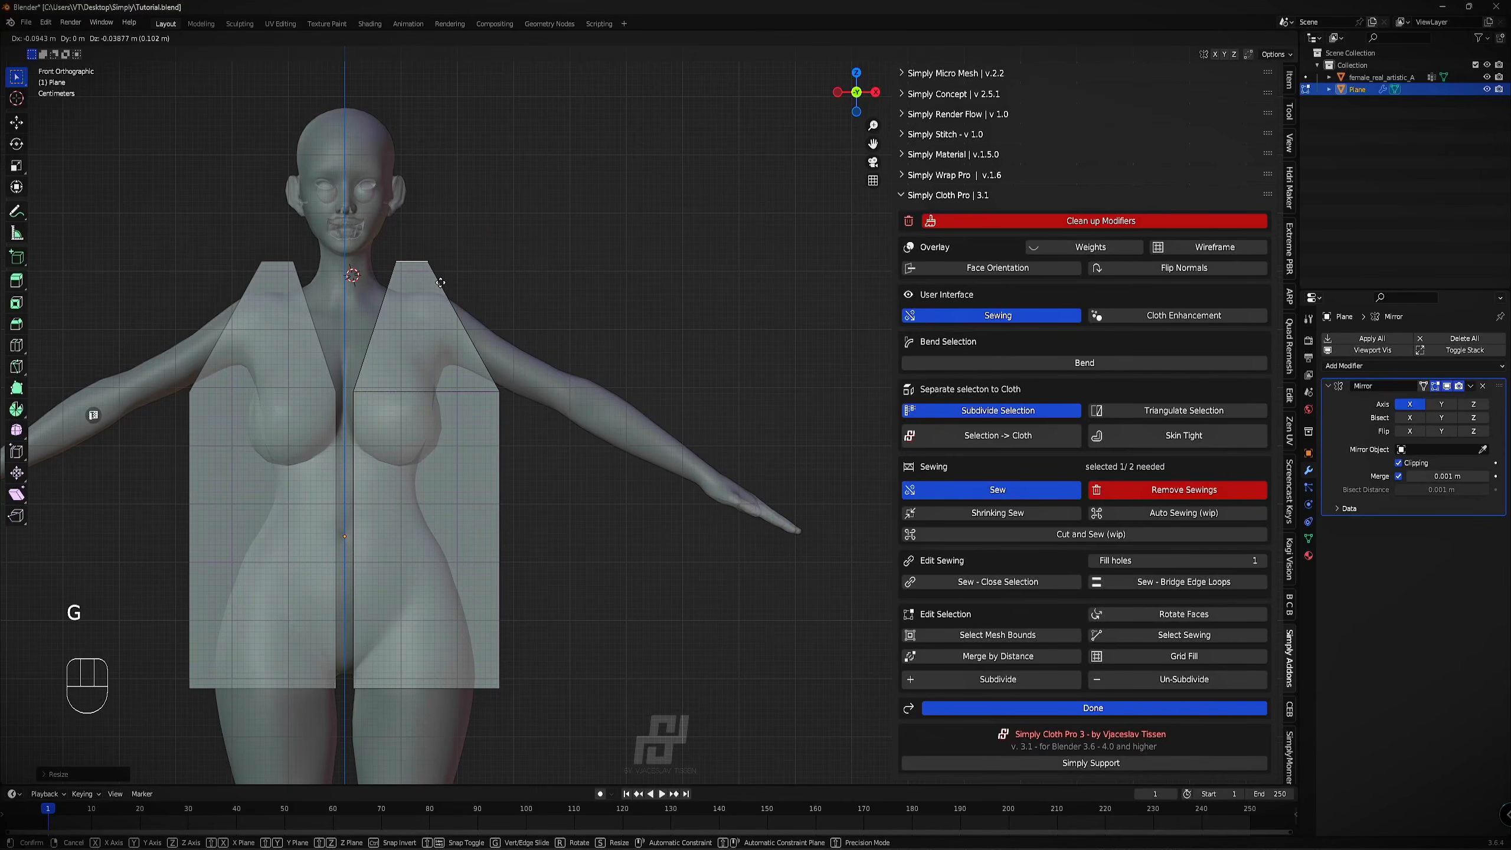
{"action": "left_click", "coordinate": [448, 288]}
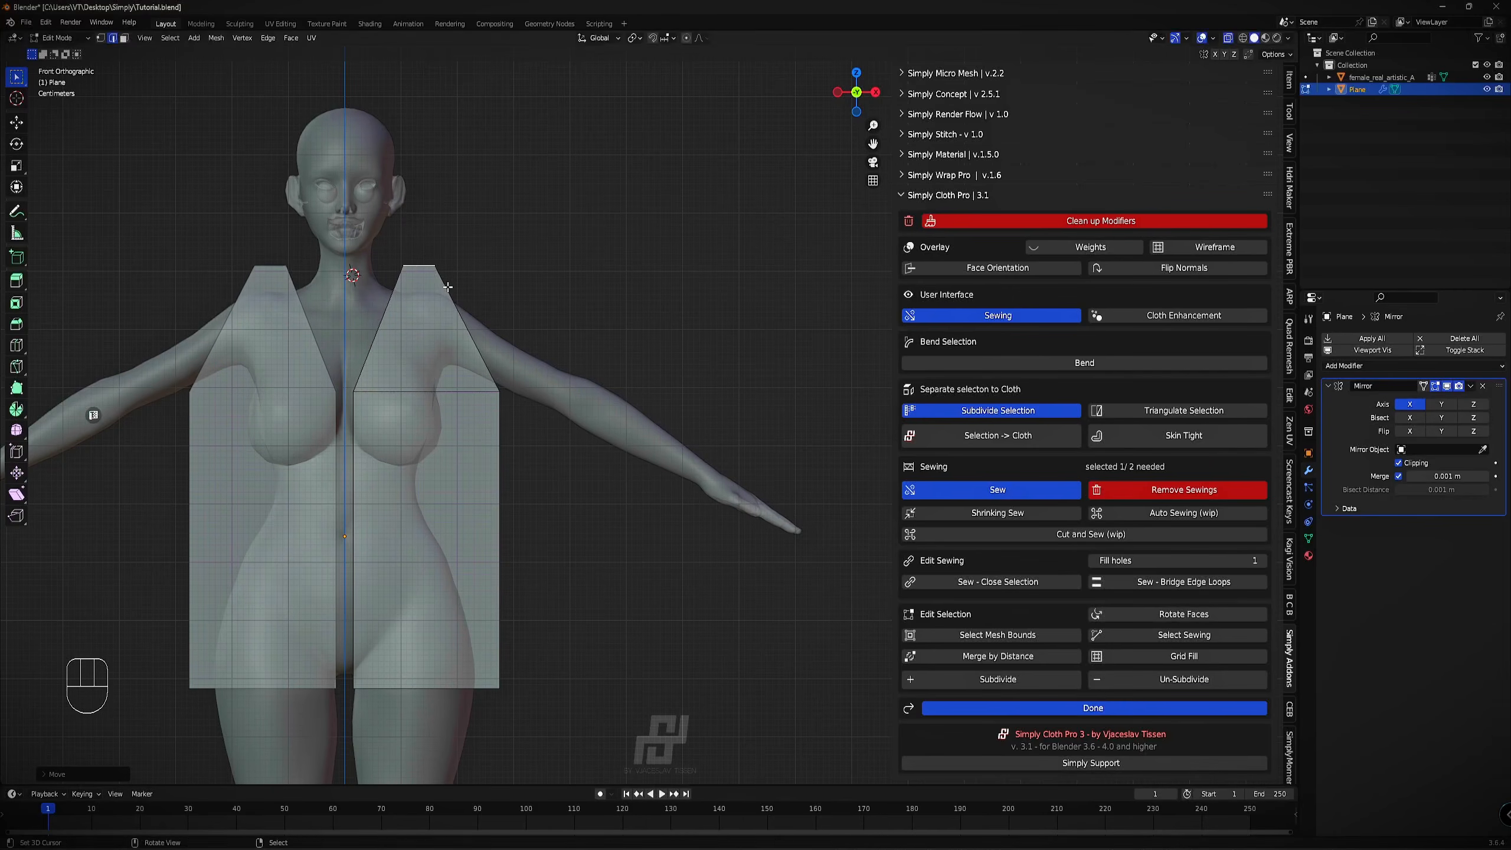
{"action": "key", "text": "r"}
{"action": "left_click", "coordinate": [451, 292]}
Add a centred horizontal loop cut across the panel's lower section and pull its outer vertex inward at the waist.
{"action": "scroll", "coordinate": [452, 286], "scroll_direction": "up", "scroll_amount": 2}
{"action": "scroll", "coordinate": [452, 286], "scroll_direction": "down", "scroll_amount": 1}
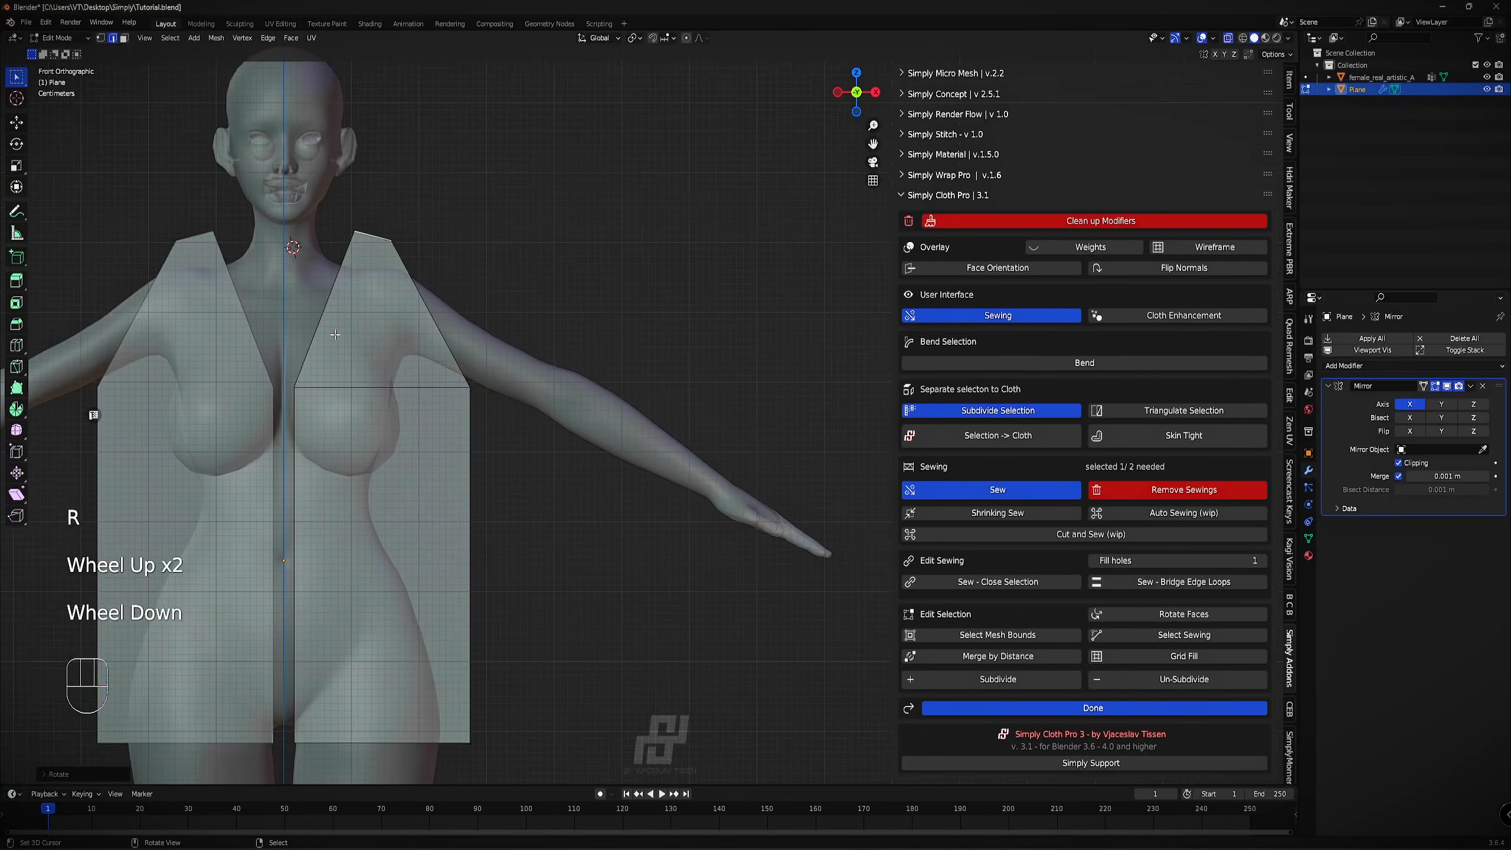
{"action": "scroll", "coordinate": [452, 285], "scroll_direction": "down", "scroll_amount": 1, "text": "shift"}
{"action": "middle_click_drag", "start_coordinate": [423, 256], "coordinate": [495, 241], "text": "shift"}
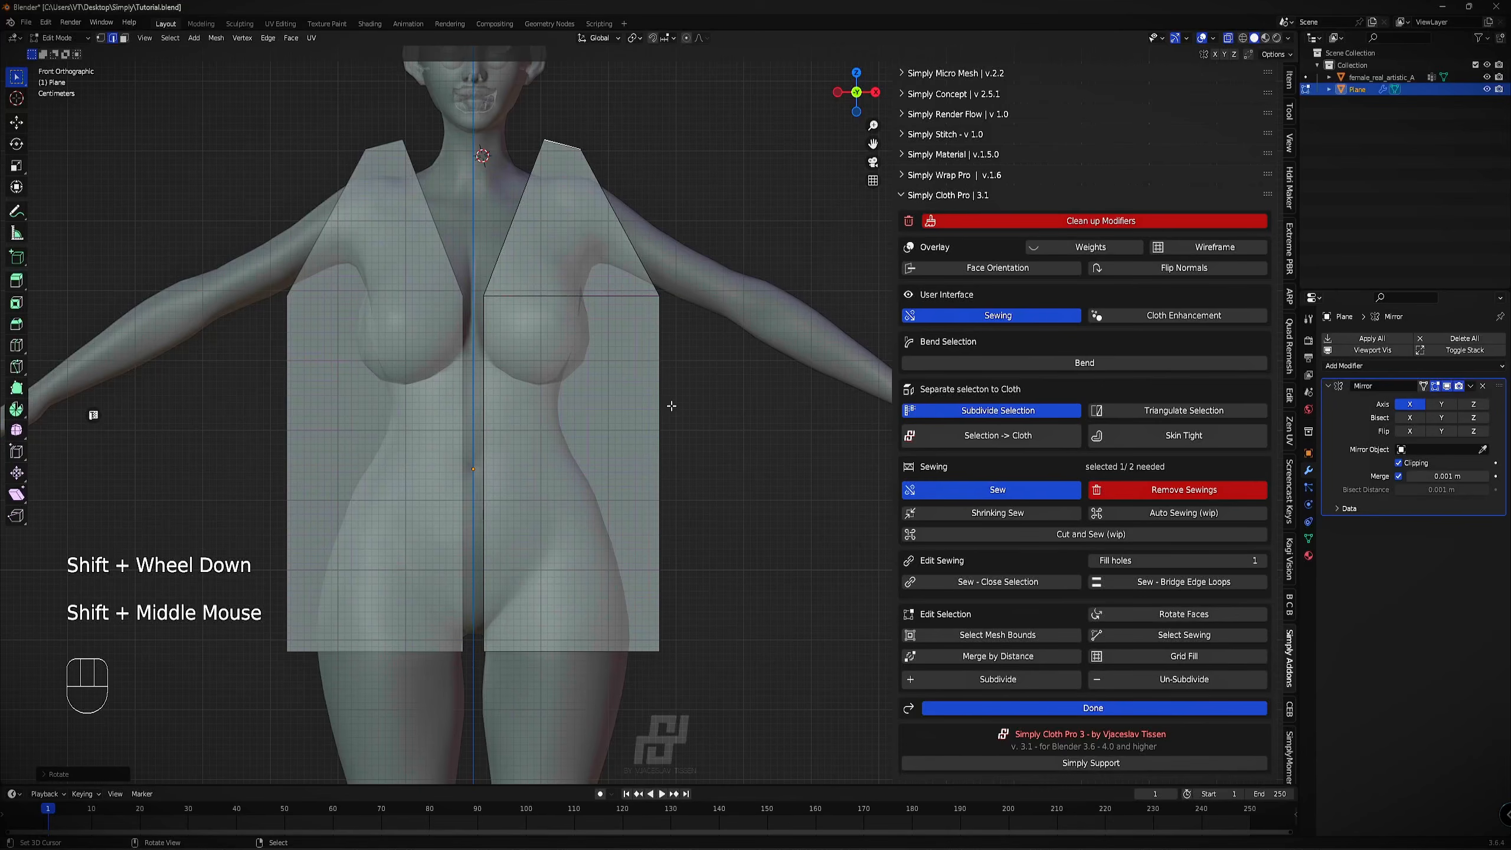
{"action": "key", "text": "ctrl+r"}
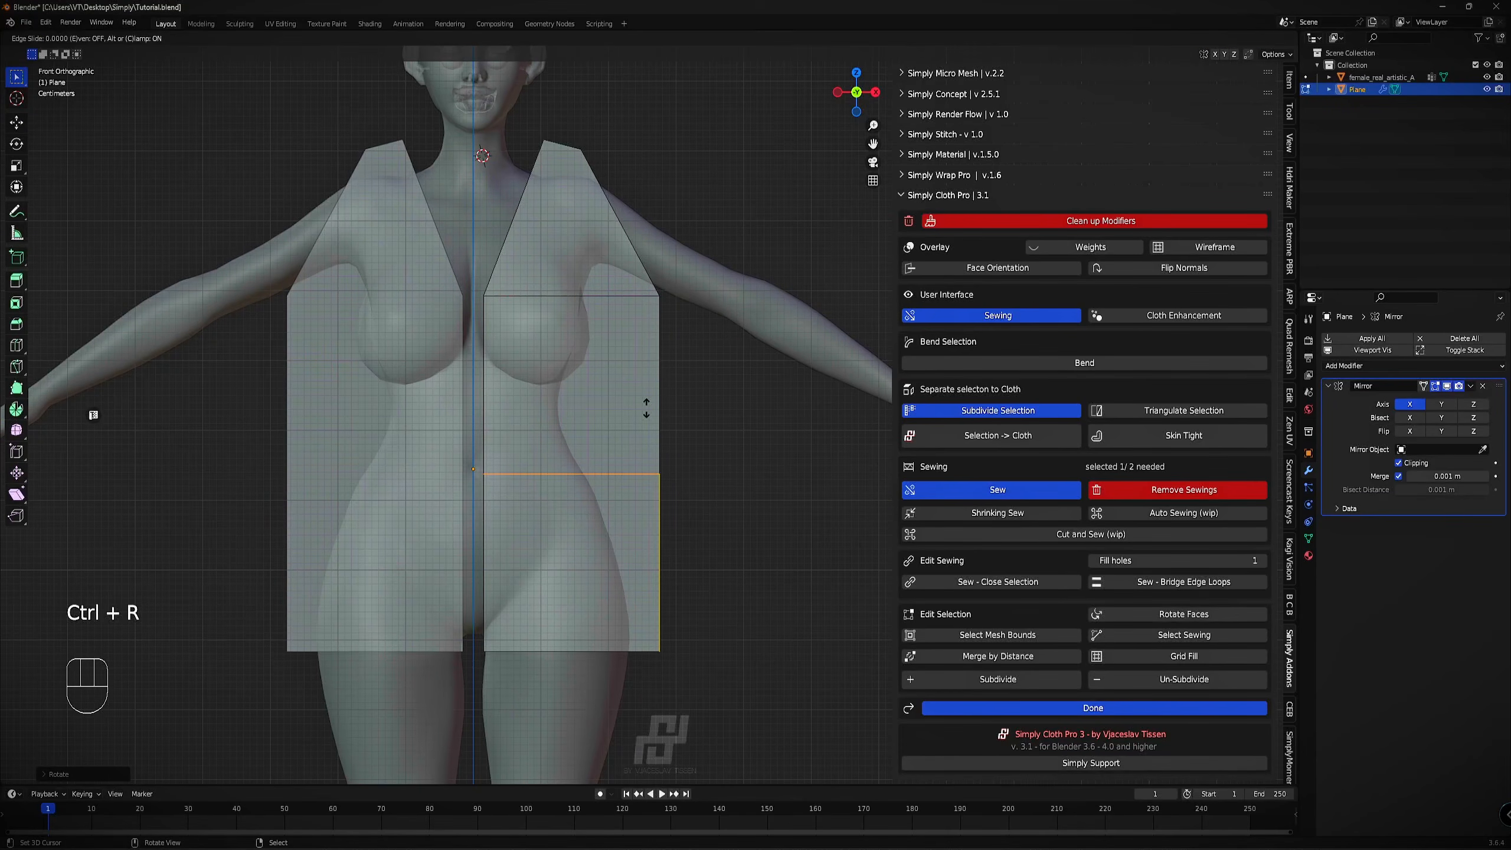
{"action": "left_click", "coordinate": [656, 455]}
{"action": "right_click", "coordinate": [667, 471]}
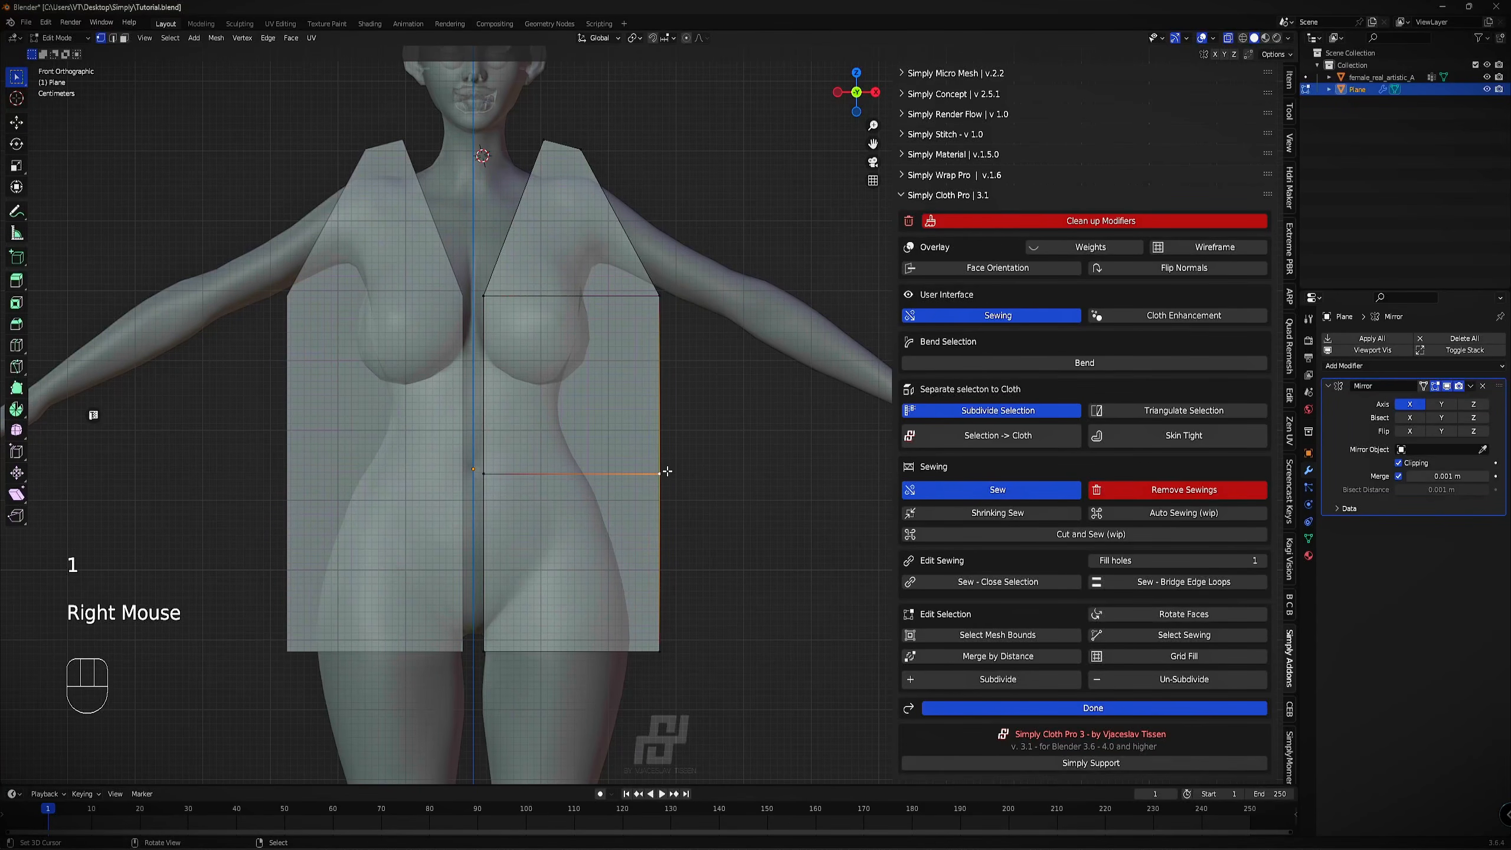
{"action": "key", "text": "g"}
{"action": "left_click", "coordinate": [633, 473]}
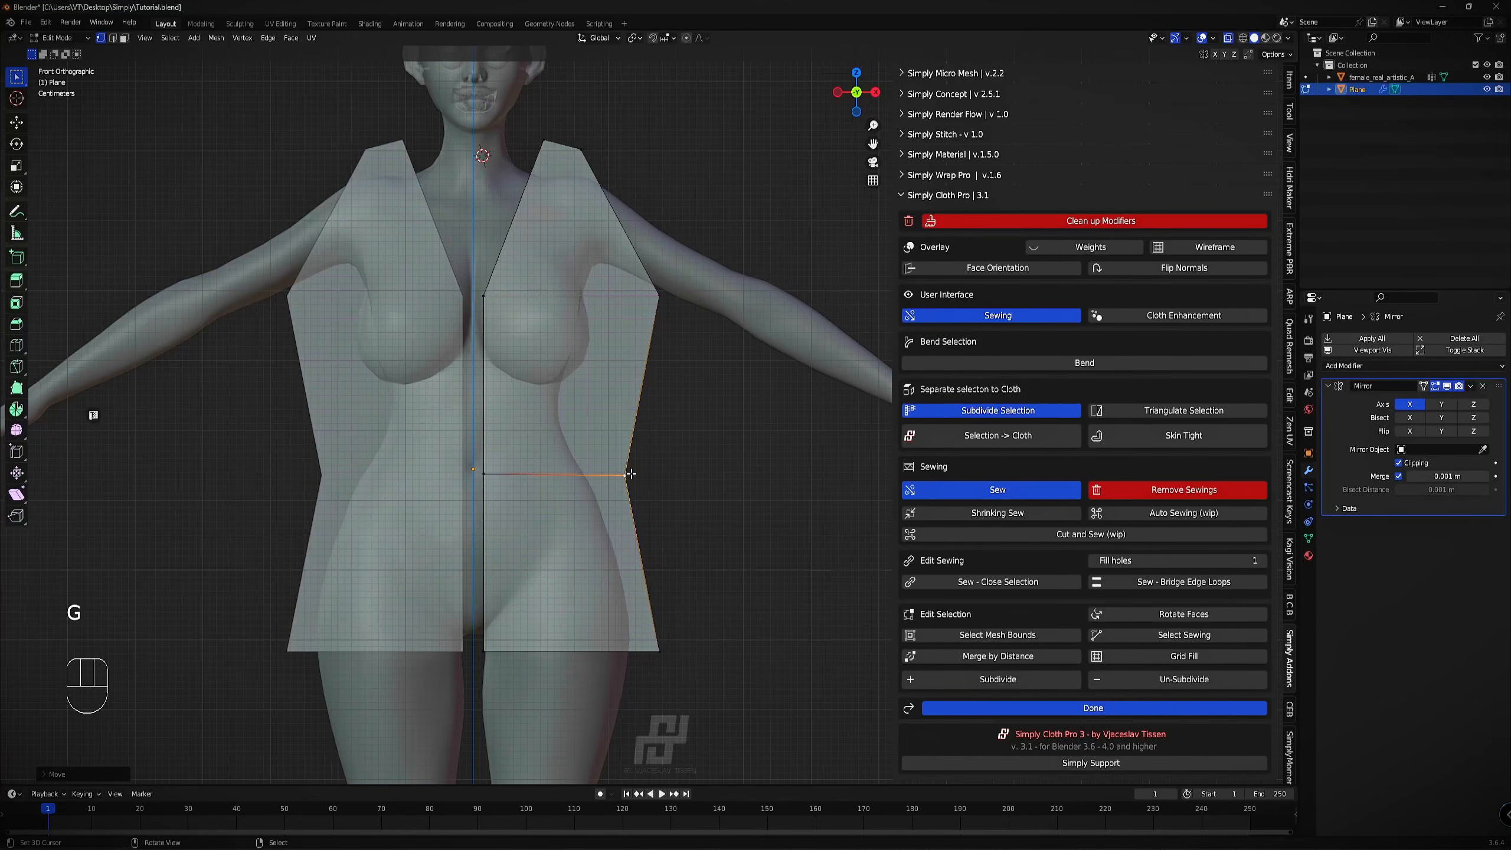
Add a centred loop cut between the bust edge and the waist loop, and nudge its outer vertex.
{"action": "key", "text": "ctrl+r"}
{"action": "left_click", "coordinate": [642, 379]}
{"action": "right_click", "coordinate": [643, 381]}
{"action": "key", "text": "1"}
{"action": "right_click", "coordinate": [620, 368]}
{"action": "key", "text": "g"}
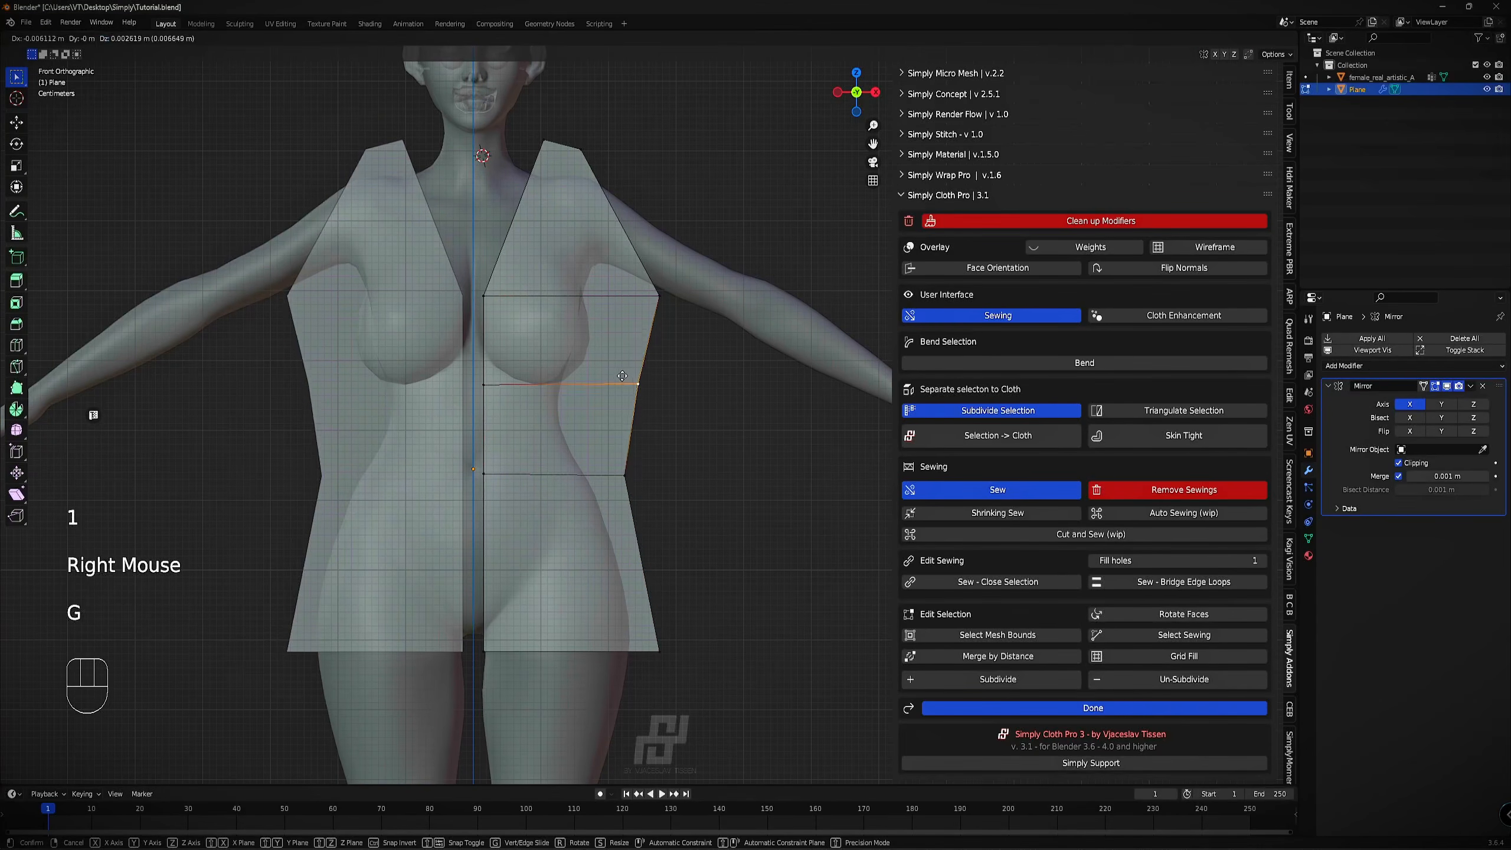
{"action": "left_click", "coordinate": [624, 376]}
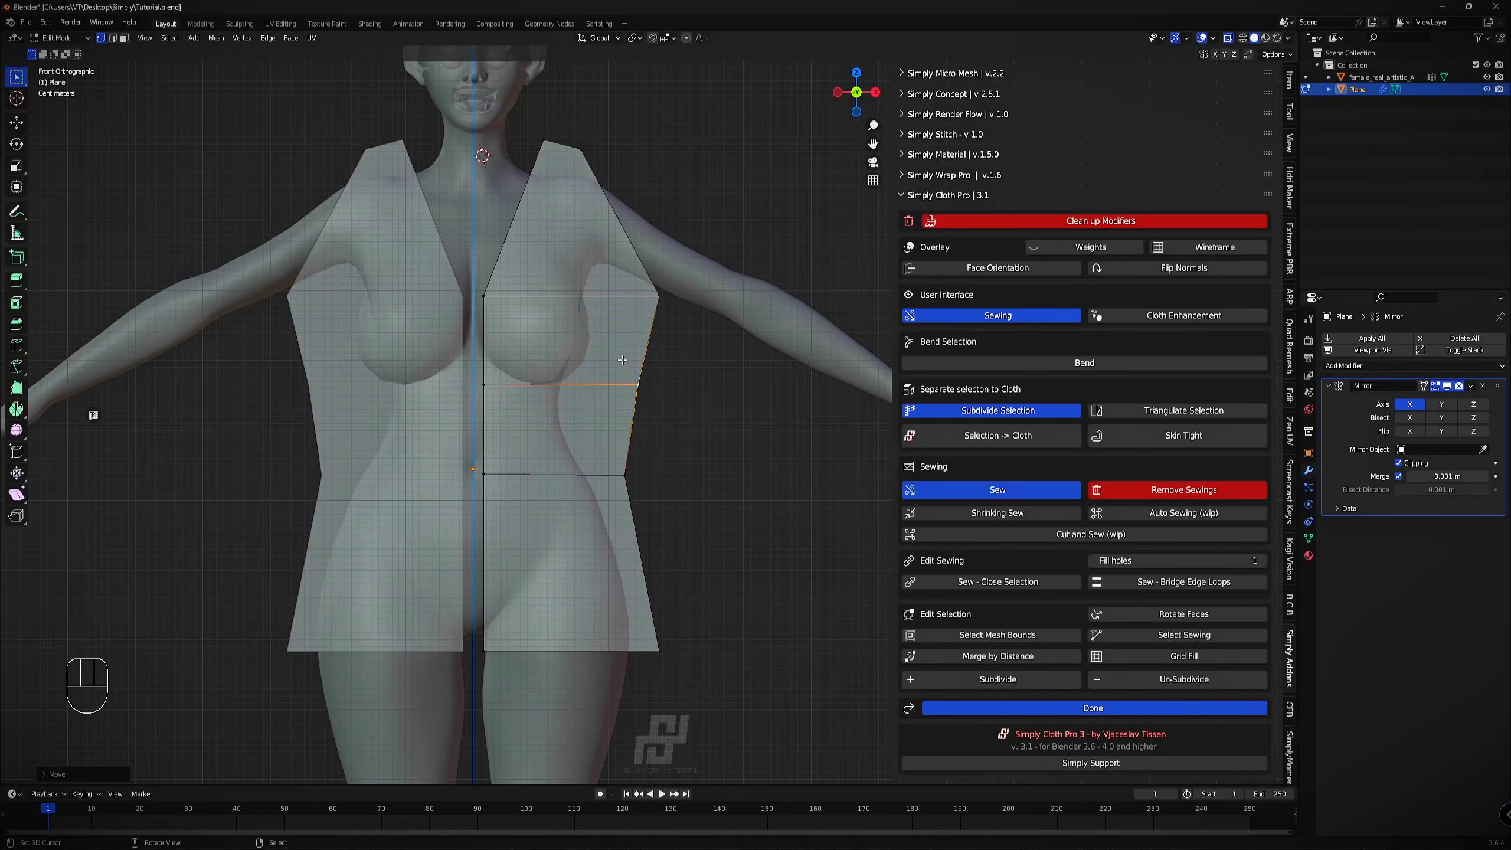
Refine the panel's side contour by moving the underbust loop's outer vertex inward and the waist loop's outer vertex outward.
{"action": "middle_click_drag", "start_coordinate": [690, 320], "coordinate": [523, 246]}
{"action": "scroll", "coordinate": [449, 258], "scroll_direction": "down", "scroll_amount": 2}
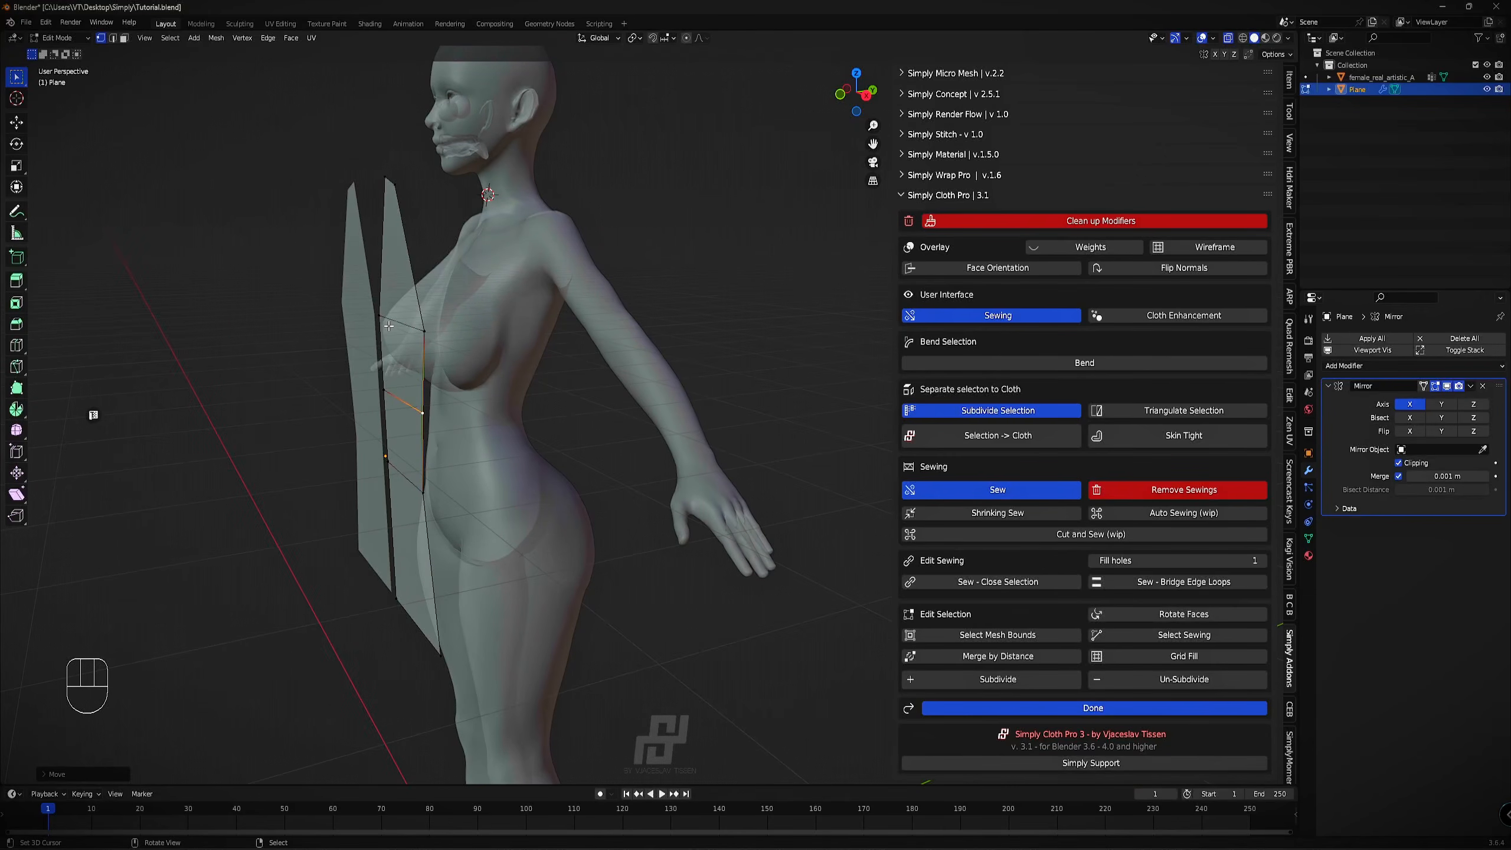
{"action": "key", "text": "KP_1"}
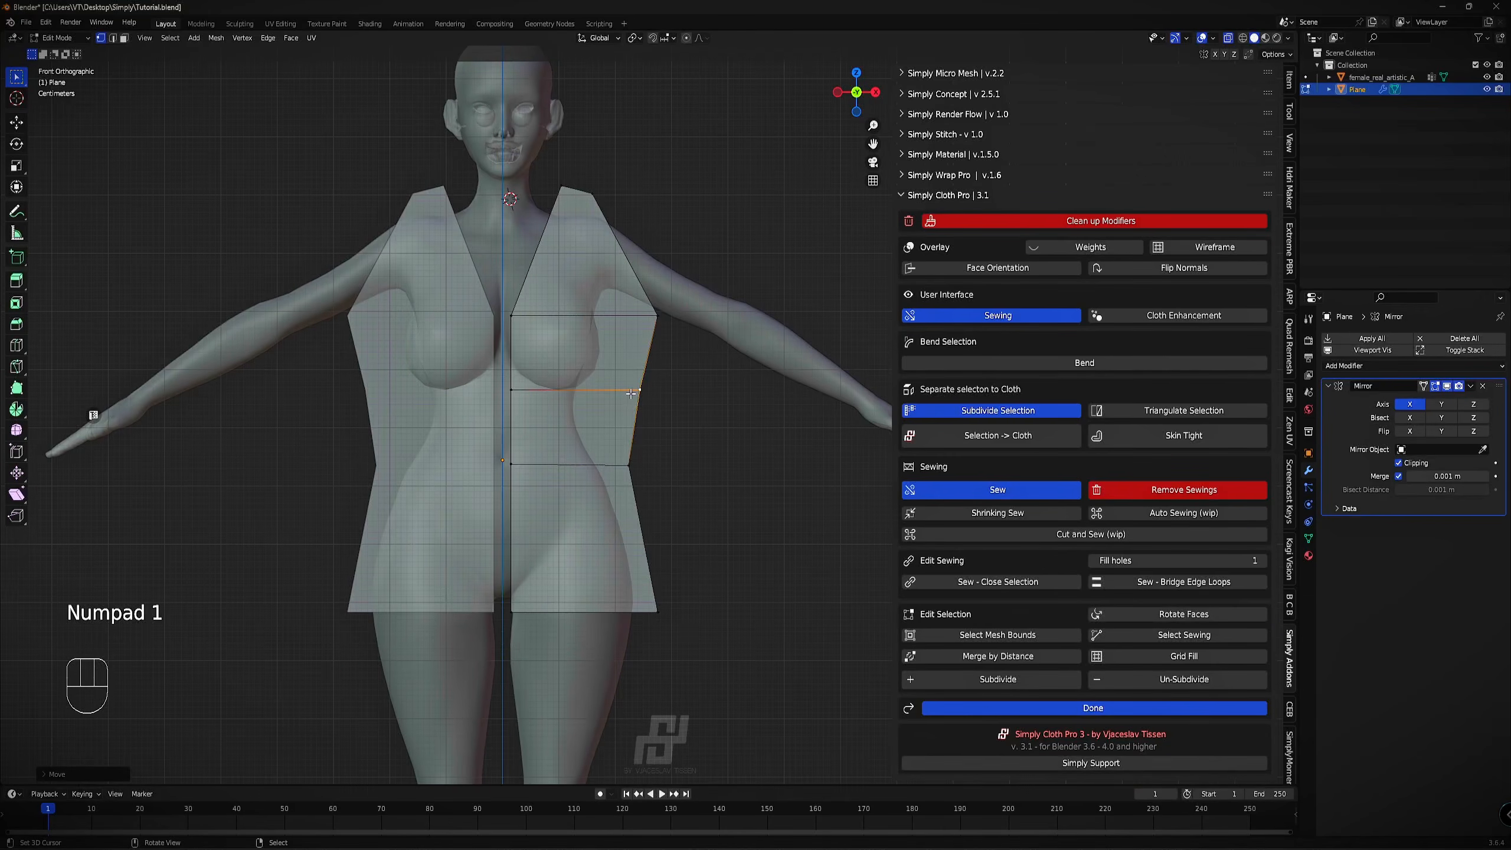
{"action": "key", "text": "g"}
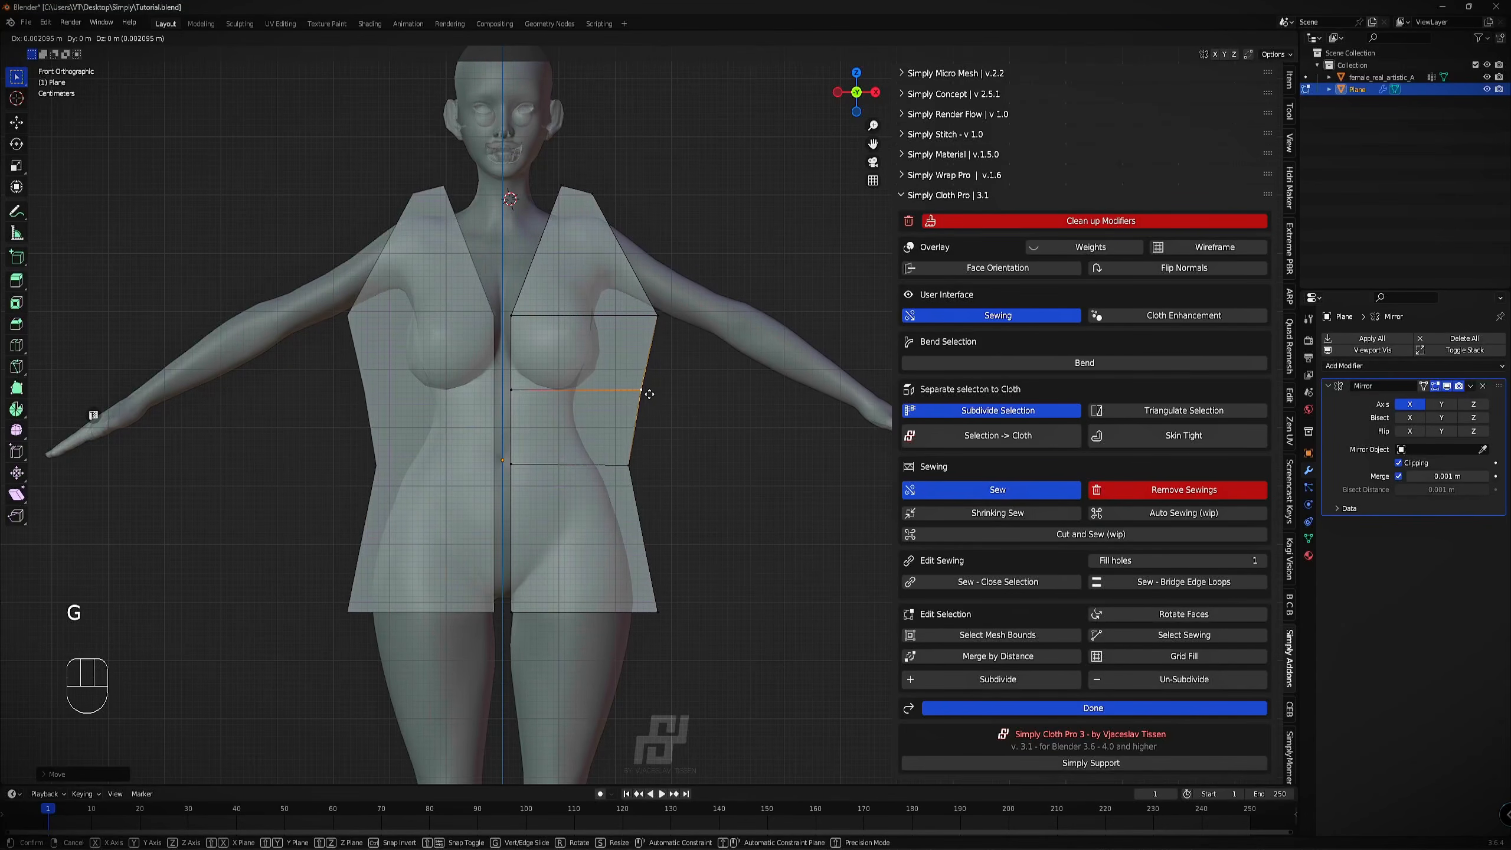
{"action": "left_click", "coordinate": [658, 330]}
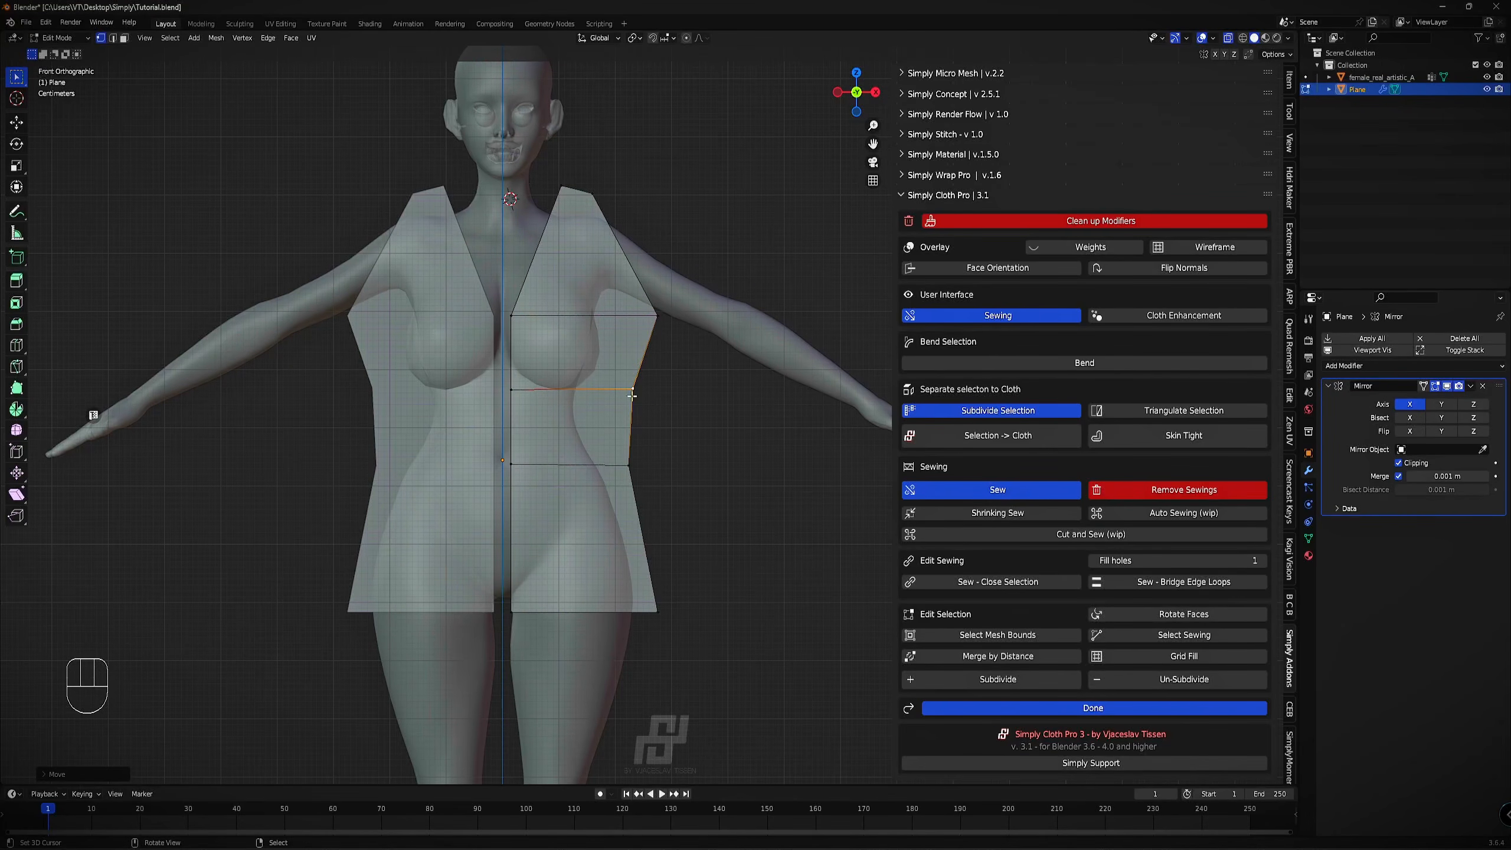
{"action": "right_click", "coordinate": [638, 459]}
{"action": "key", "text": "g"}
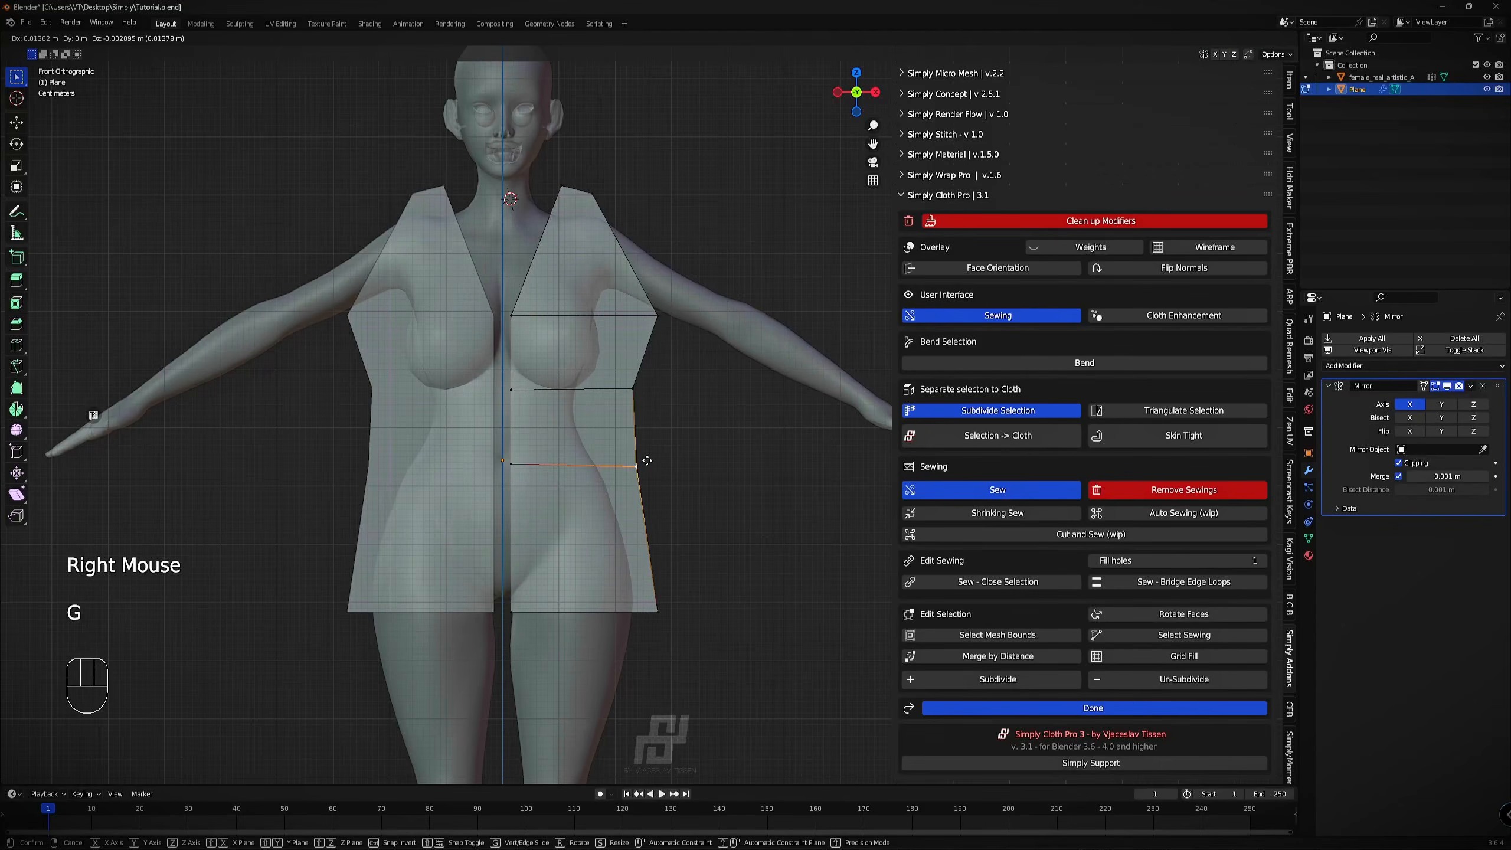
{"action": "left_click", "coordinate": [681, 594]}
Select the panel's bottom edge and raise it vertically to crotch height.
{"action": "right_click", "coordinate": [662, 603]}
{"action": "right_click", "coordinate": [521, 611], "text": "shift"}
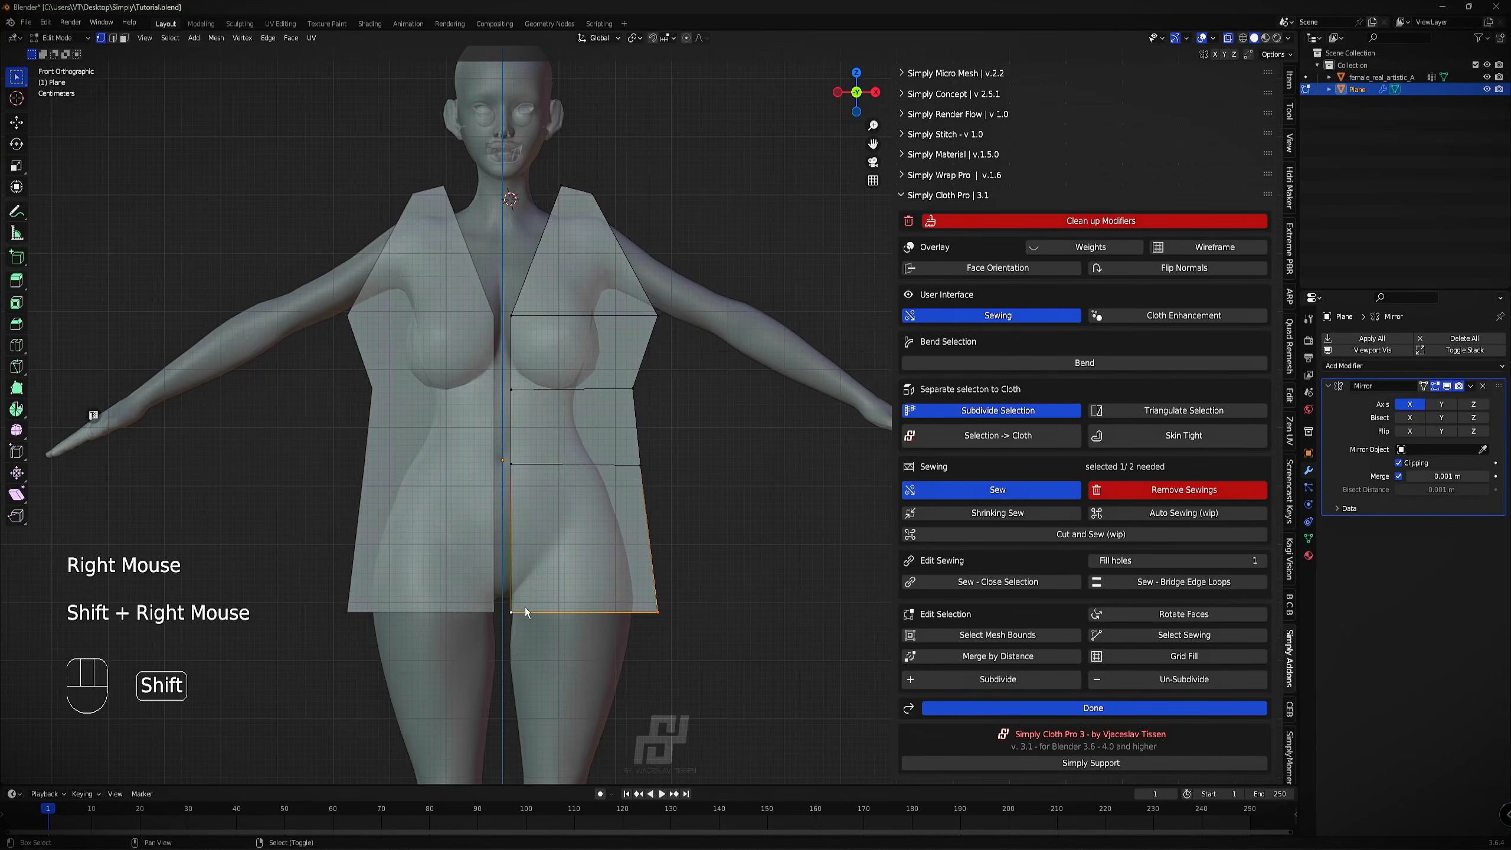
{"action": "key", "text": "g"}
{"action": "key", "text": "z"}
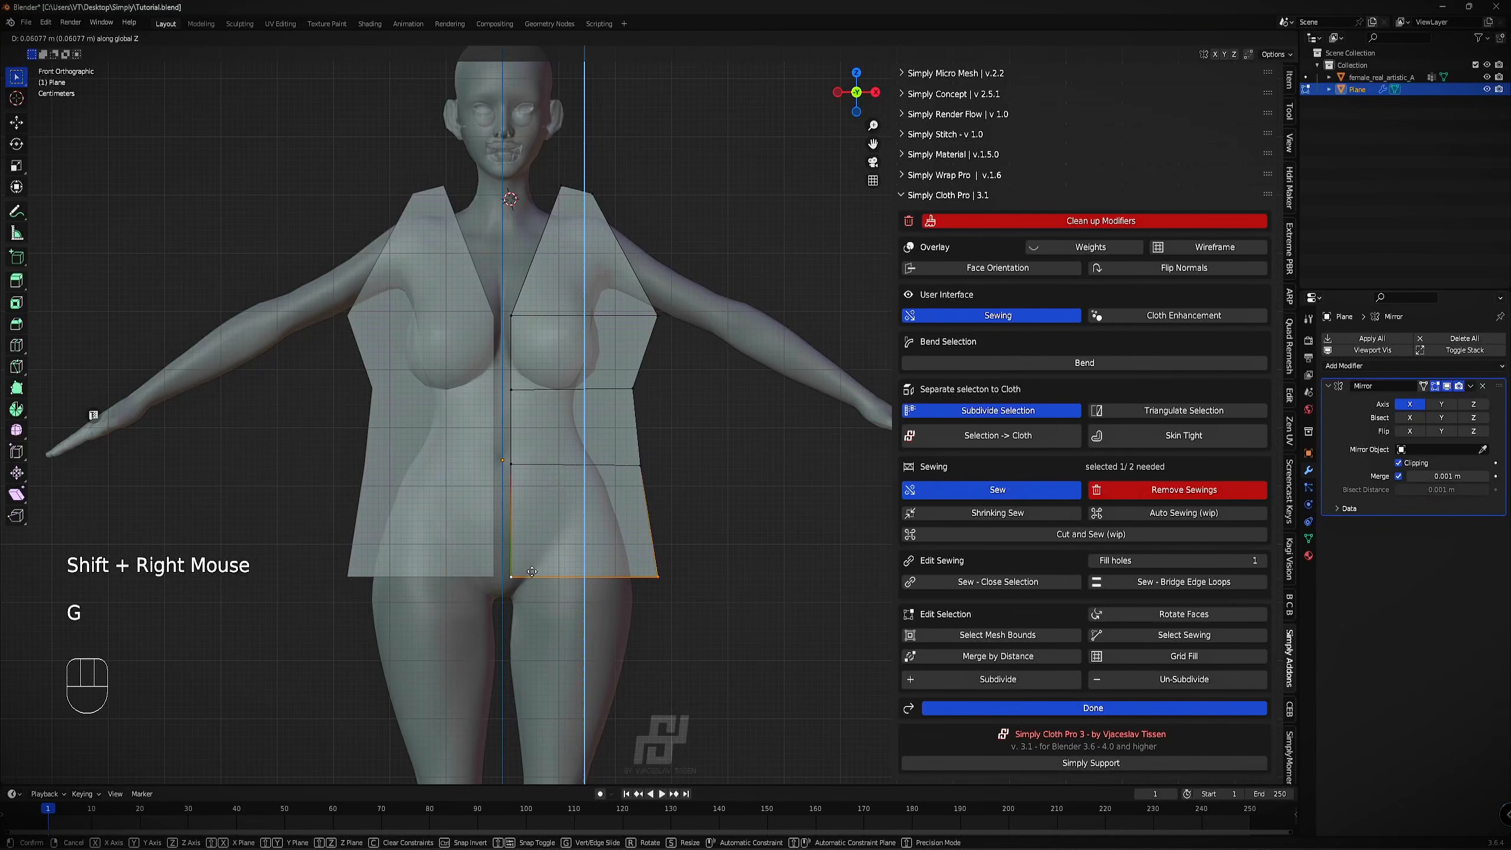
{"action": "left_click", "coordinate": [531, 559]}
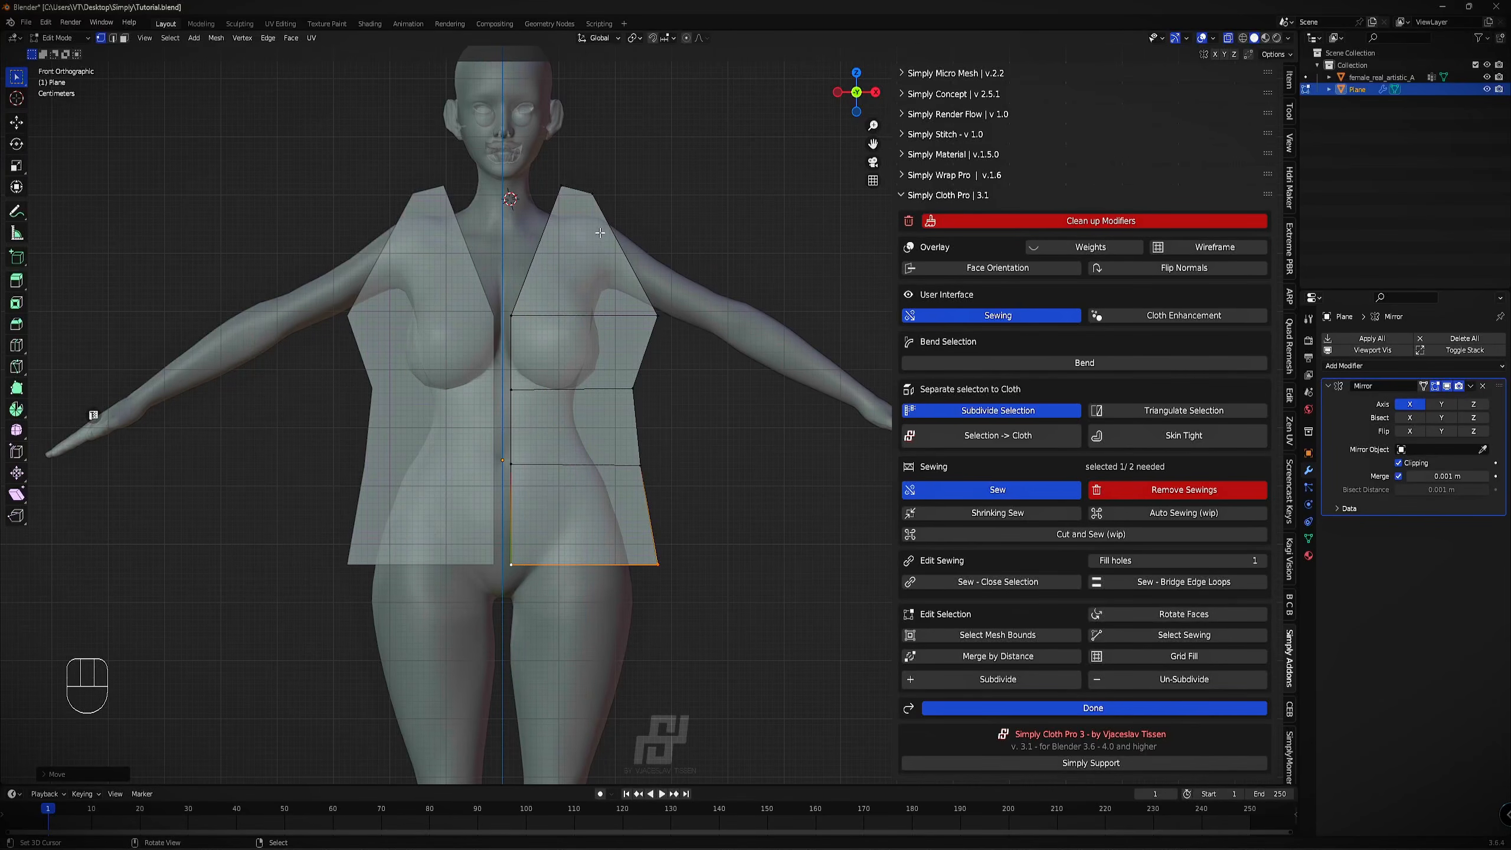
Add a centred loop cut between shoulder and bust edge, then narrow it into a strap by moving its inner vertex outward and outer vertex inward.
{"action": "key", "text": "ctrl+r"}
{"action": "left_click", "coordinate": [530, 248]}
{"action": "key", "text": "1"}
{"action": "right_click", "coordinate": [531, 248]}
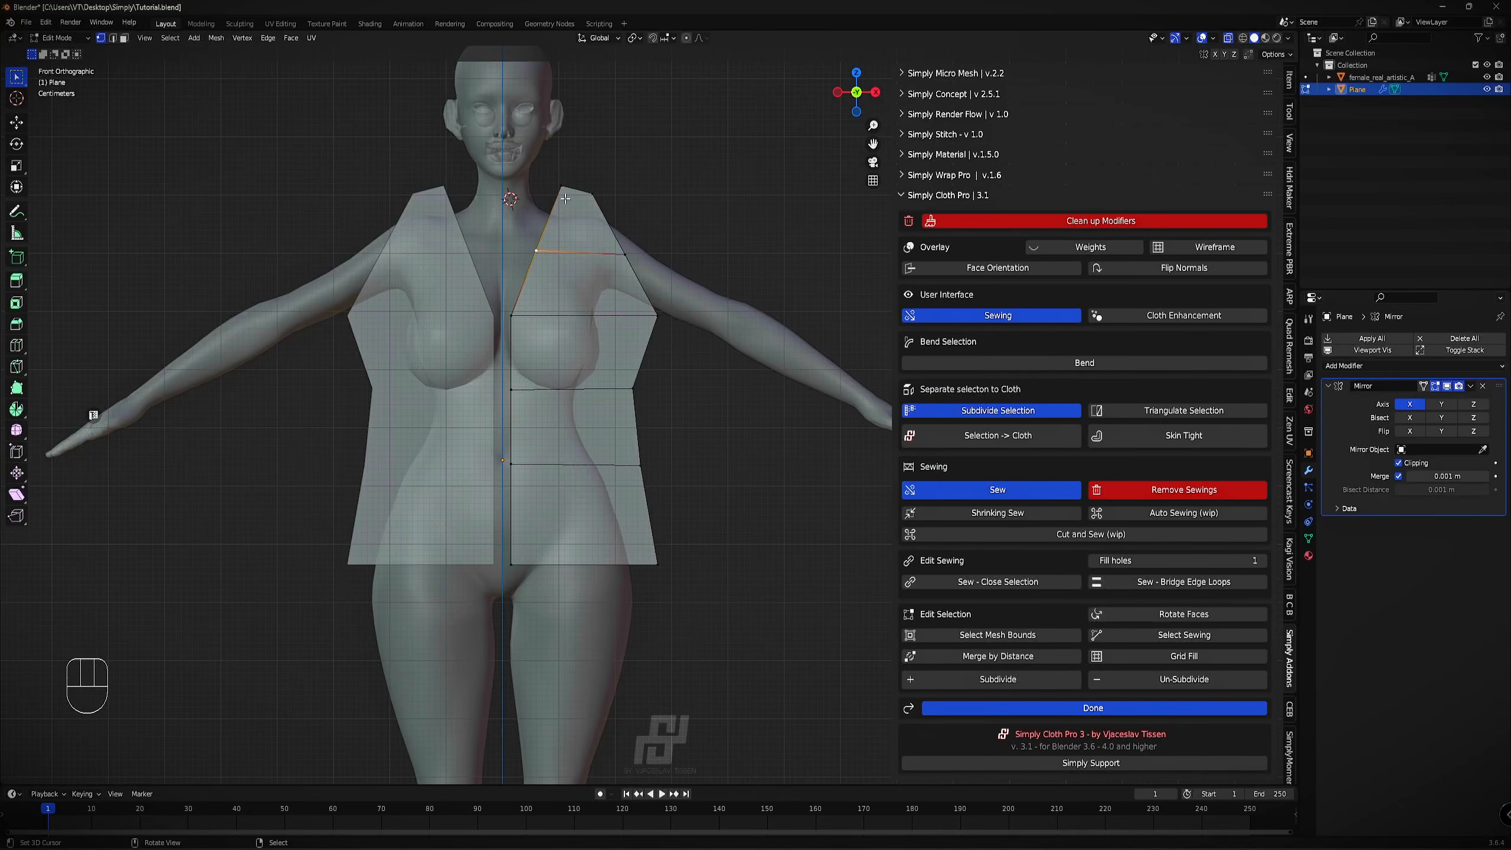
{"action": "key", "text": "g"}
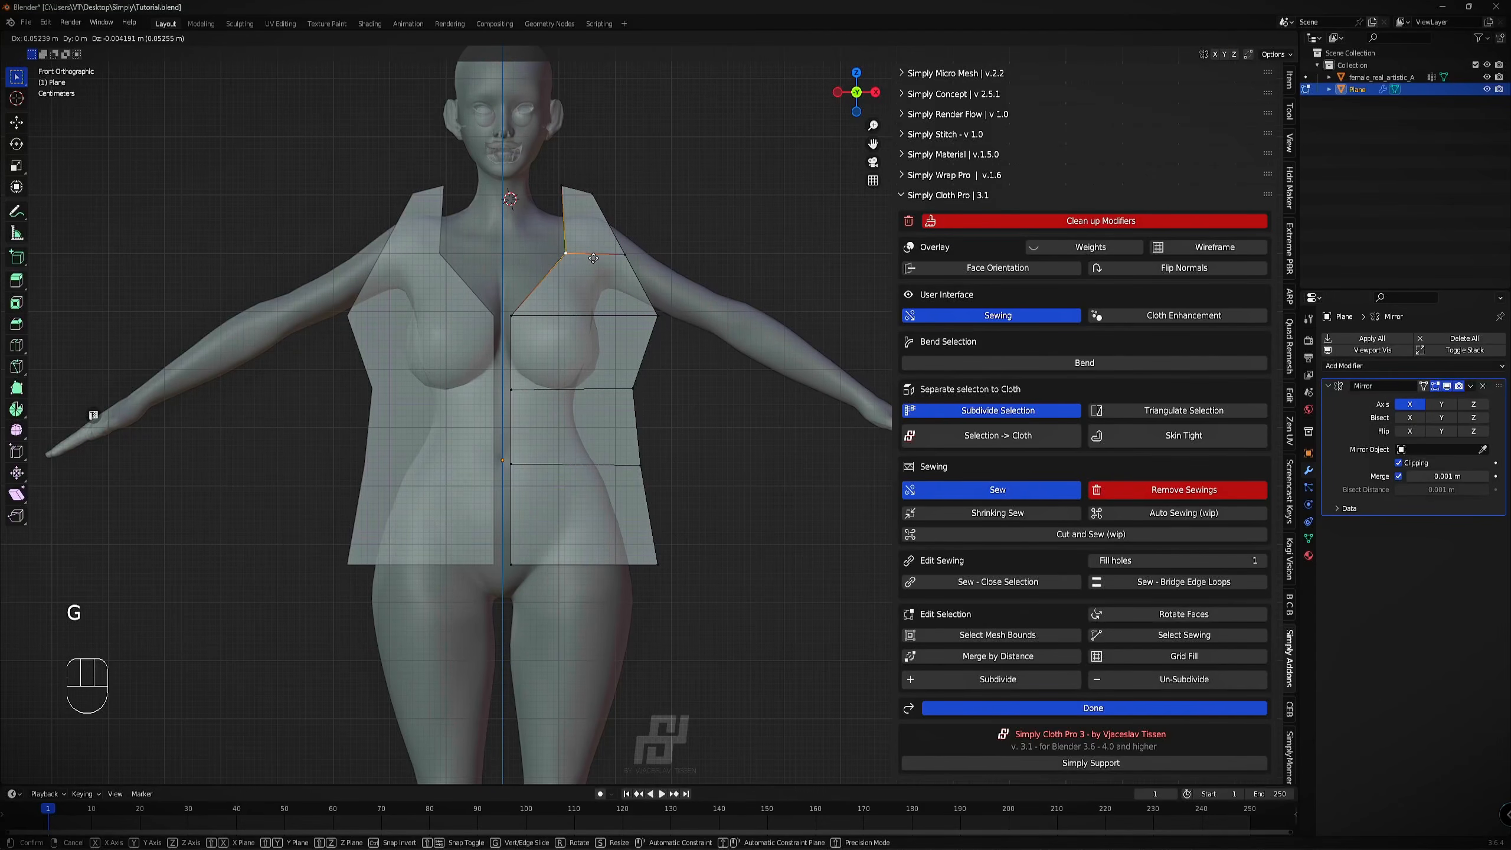
{"action": "left_click", "coordinate": [593, 258]}
{"action": "right_click", "coordinate": [627, 255]}
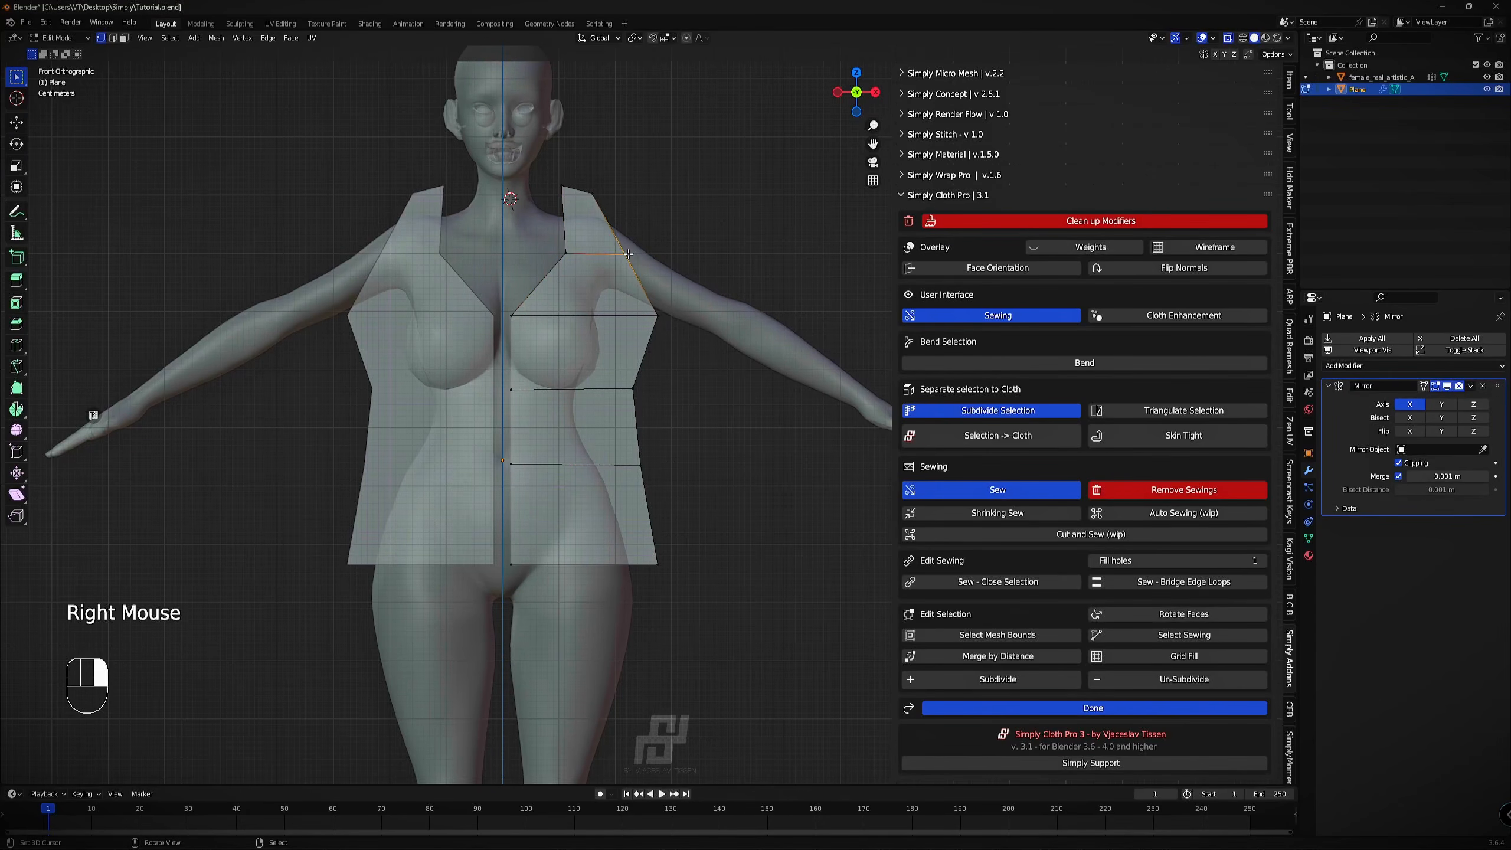
{"action": "key", "text": "g"}
{"action": "left_click", "coordinate": [599, 255]}
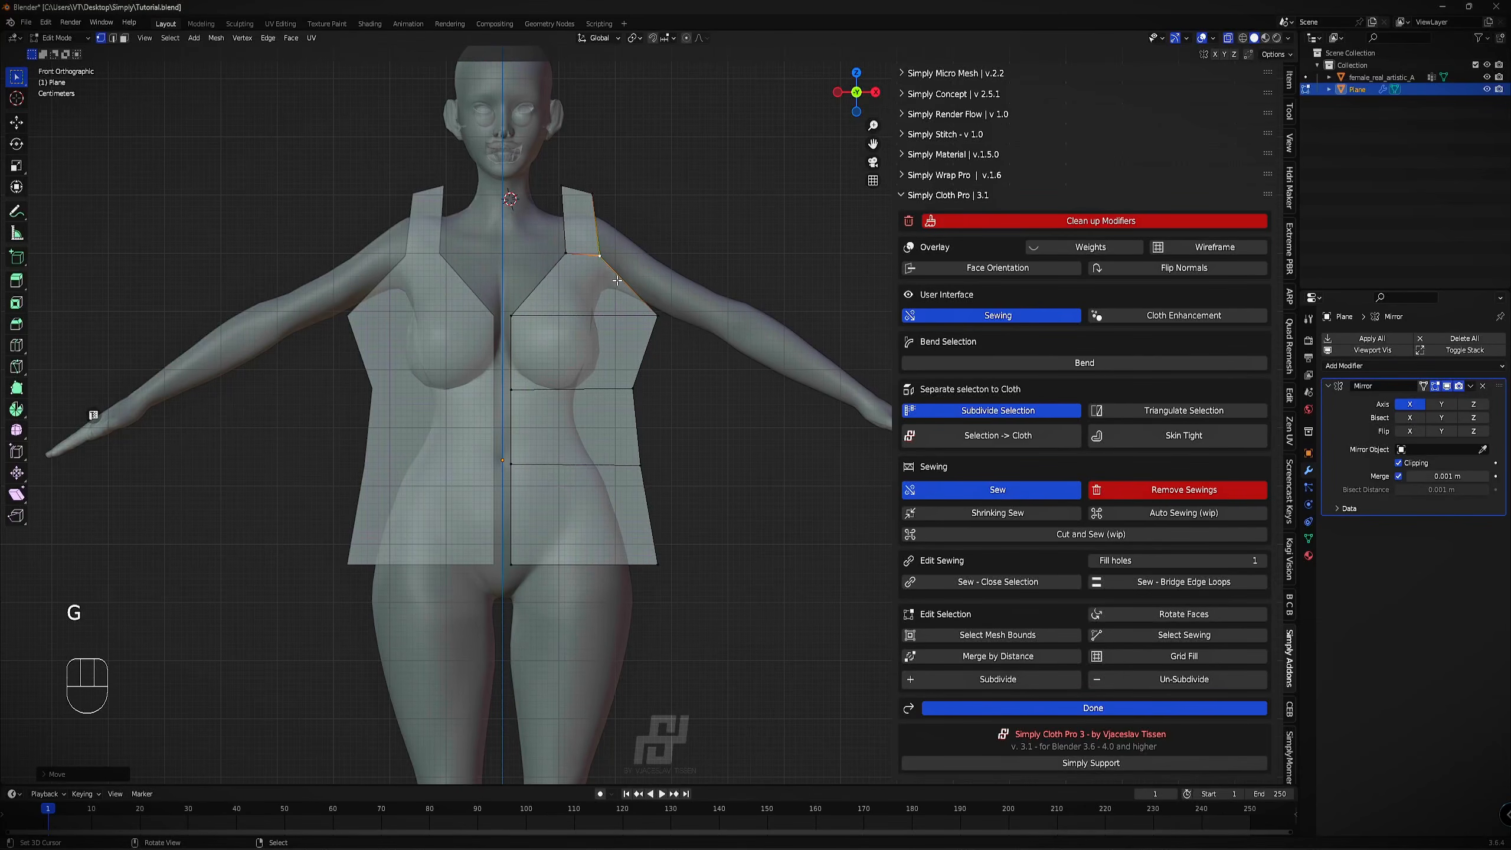
Add a centred loop cut between the strap base and bust edge, moving its outer vertex inward for the armhole and its inner vertex to reshape the neckline.
{"action": "key", "text": "ctrl+r"}
{"action": "double_click", "coordinate": [631, 286]}
{"action": "right_click", "coordinate": [631, 286]}
{"action": "key", "text": "g"}
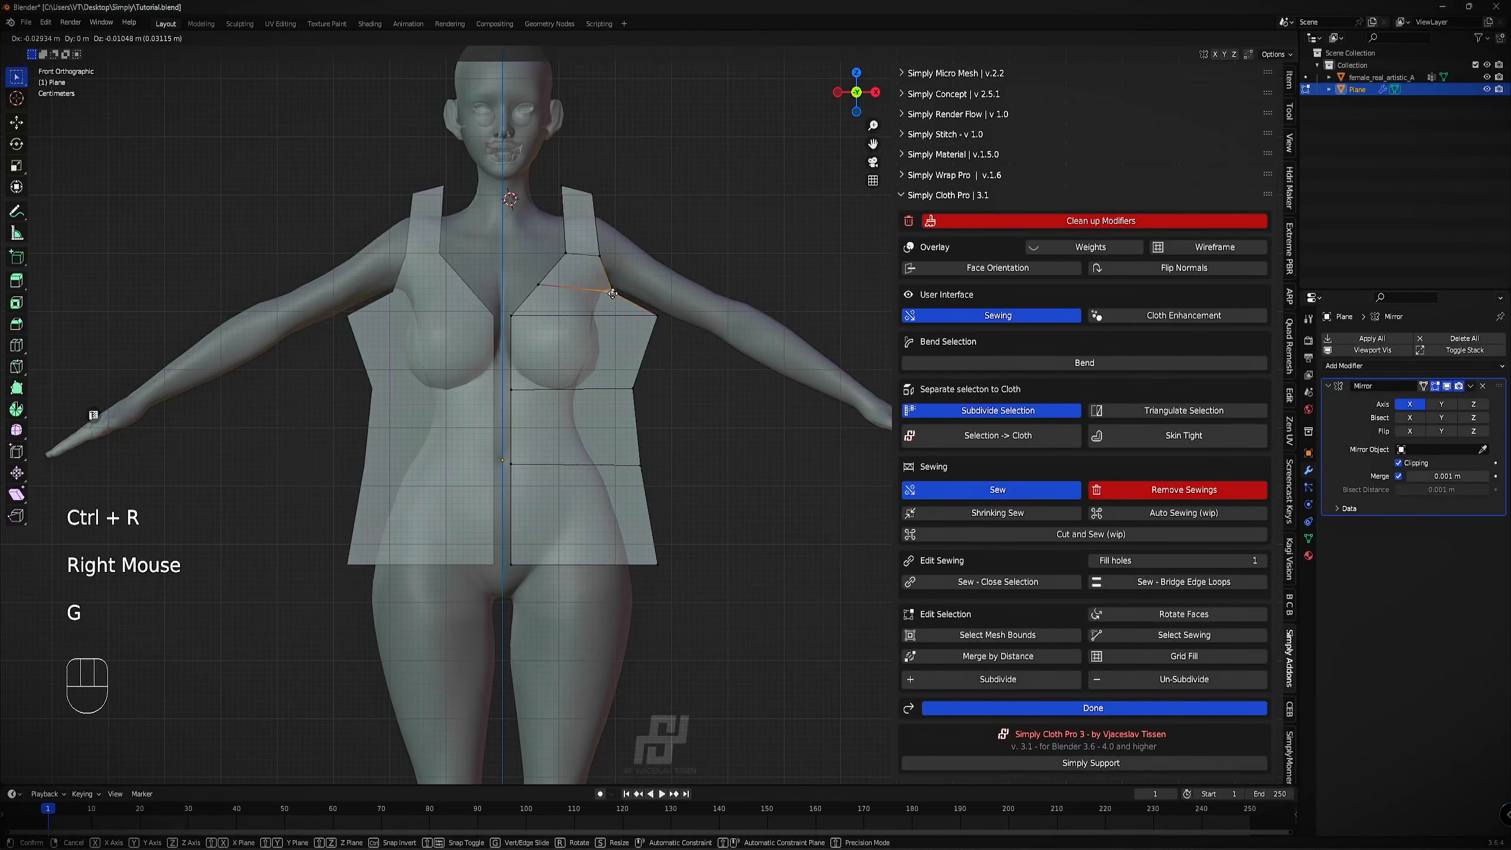
{"action": "left_click", "coordinate": [599, 293]}
{"action": "right_click", "coordinate": [542, 287]}
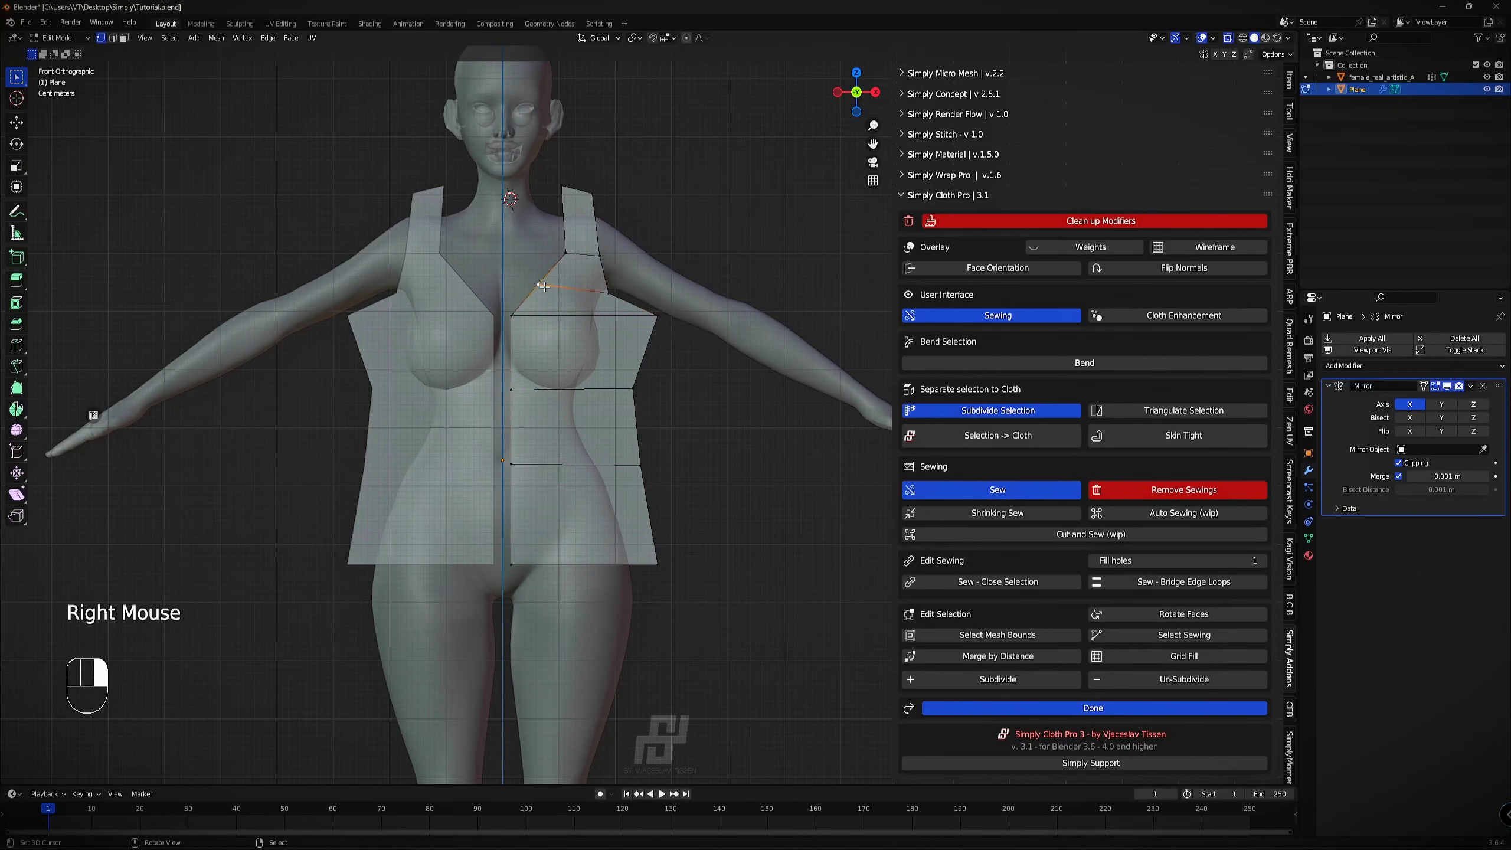
{"action": "key", "text": "g"}
{"action": "left_click", "coordinate": [559, 296]}
Add a centred loop cut across the shoulder strap.
{"action": "mouse_move", "coordinate": [591, 236]}
{"action": "middle_mouse_down", "text": "shift"}
{"action": "mouse_move", "coordinate": [592, 290]}
{"action": "mouse_move", "coordinate": [586, 215]}
{"action": "middle_mouse_up", "text": "shift"}
{"action": "scroll", "coordinate": [592, 290], "scroll_direction": "up", "scroll_amount": 2}
{"action": "key", "text": "ctrl+r"}
{"action": "double_click", "coordinate": [582, 143]}
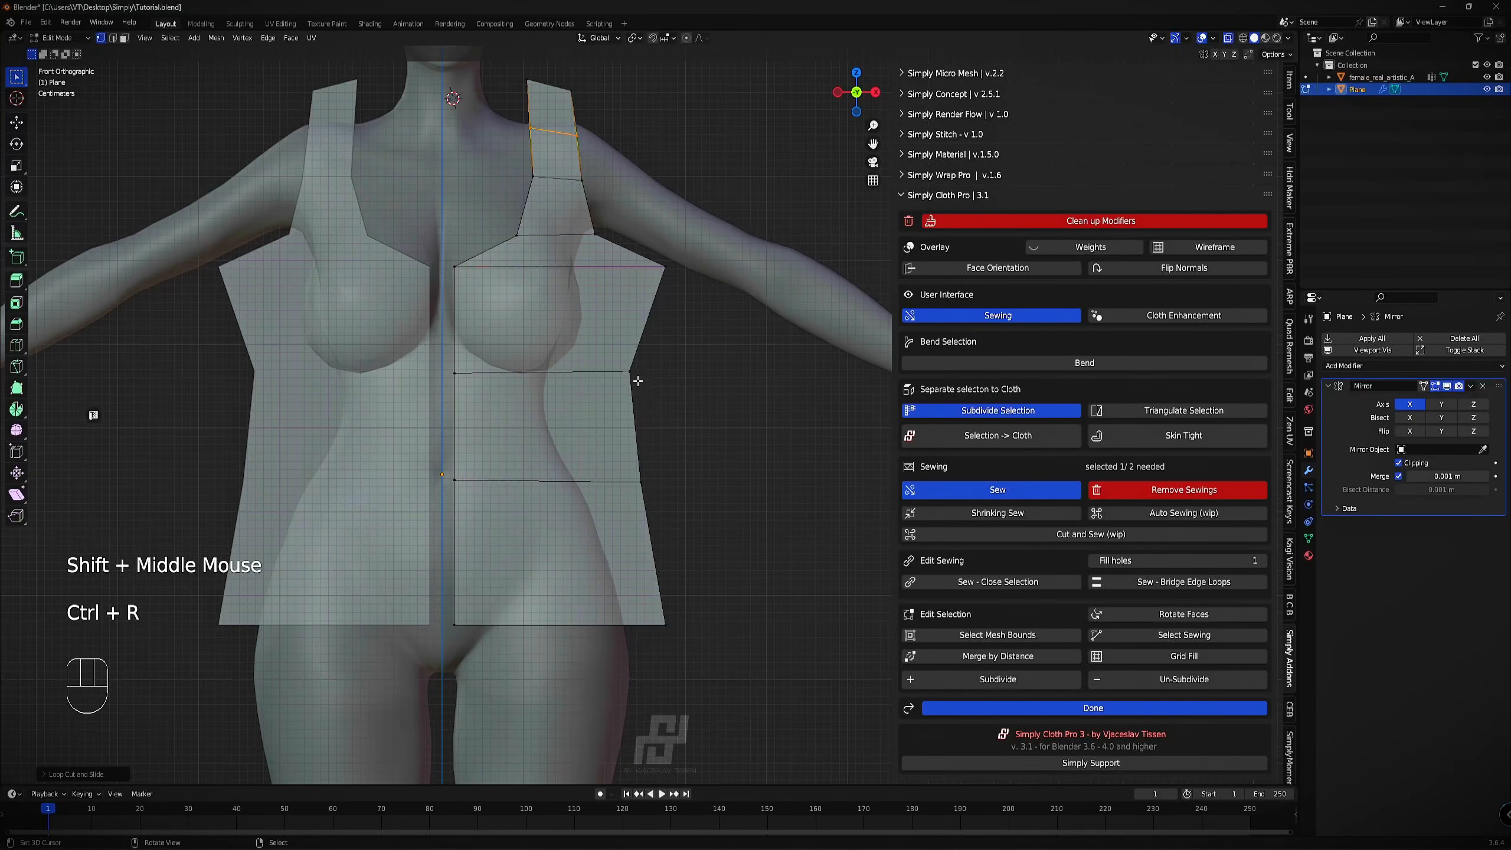
Add a centred loop cut between the bust edge and the underbust loop, and nudge its outer vertex inward.
{"action": "key", "text": "ctrl+r"}
{"action": "double_click", "coordinate": [654, 313]}
{"action": "key", "text": "1"}
{"action": "right_click", "coordinate": [654, 317]}
{"action": "key", "text": "g"}
{"action": "left_click", "coordinate": [646, 316]}
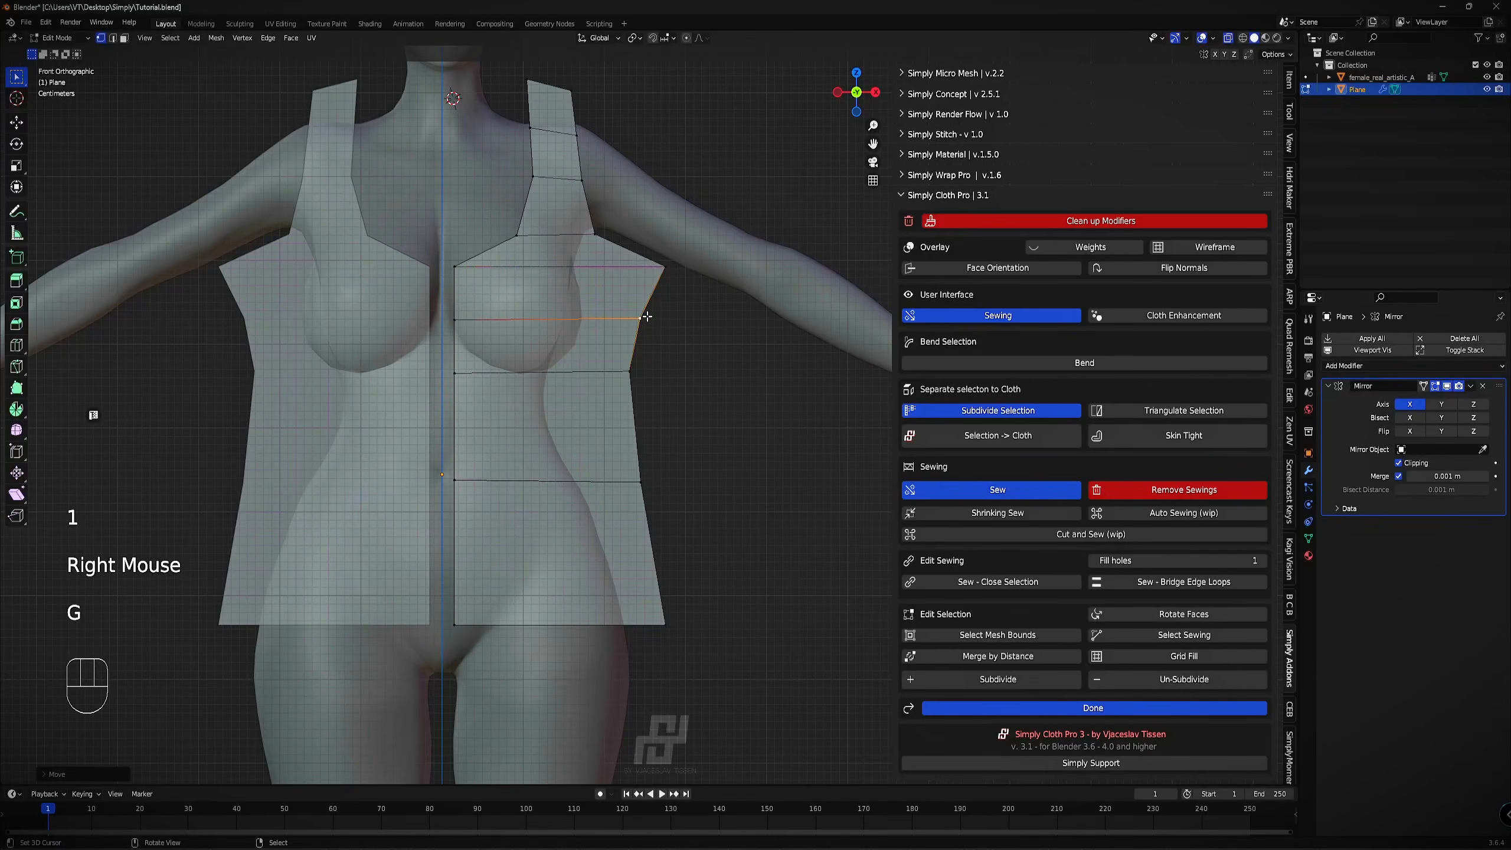
Add a centred loop cut between the underbust and waist loops, and nudge its outer vertex slightly inward.
{"action": "key", "text": "ctrl+r"}
{"action": "double_click", "coordinate": [634, 416]}
{"action": "right_click", "coordinate": [635, 425]}
{"action": "key", "text": "g"}
{"action": "left_click", "coordinate": [632, 425]}
Add a centred loop cut between the waist loop and hem, and nudge its outer vertex and the hem's outer corner.
{"action": "key", "text": "ctrl+r"}
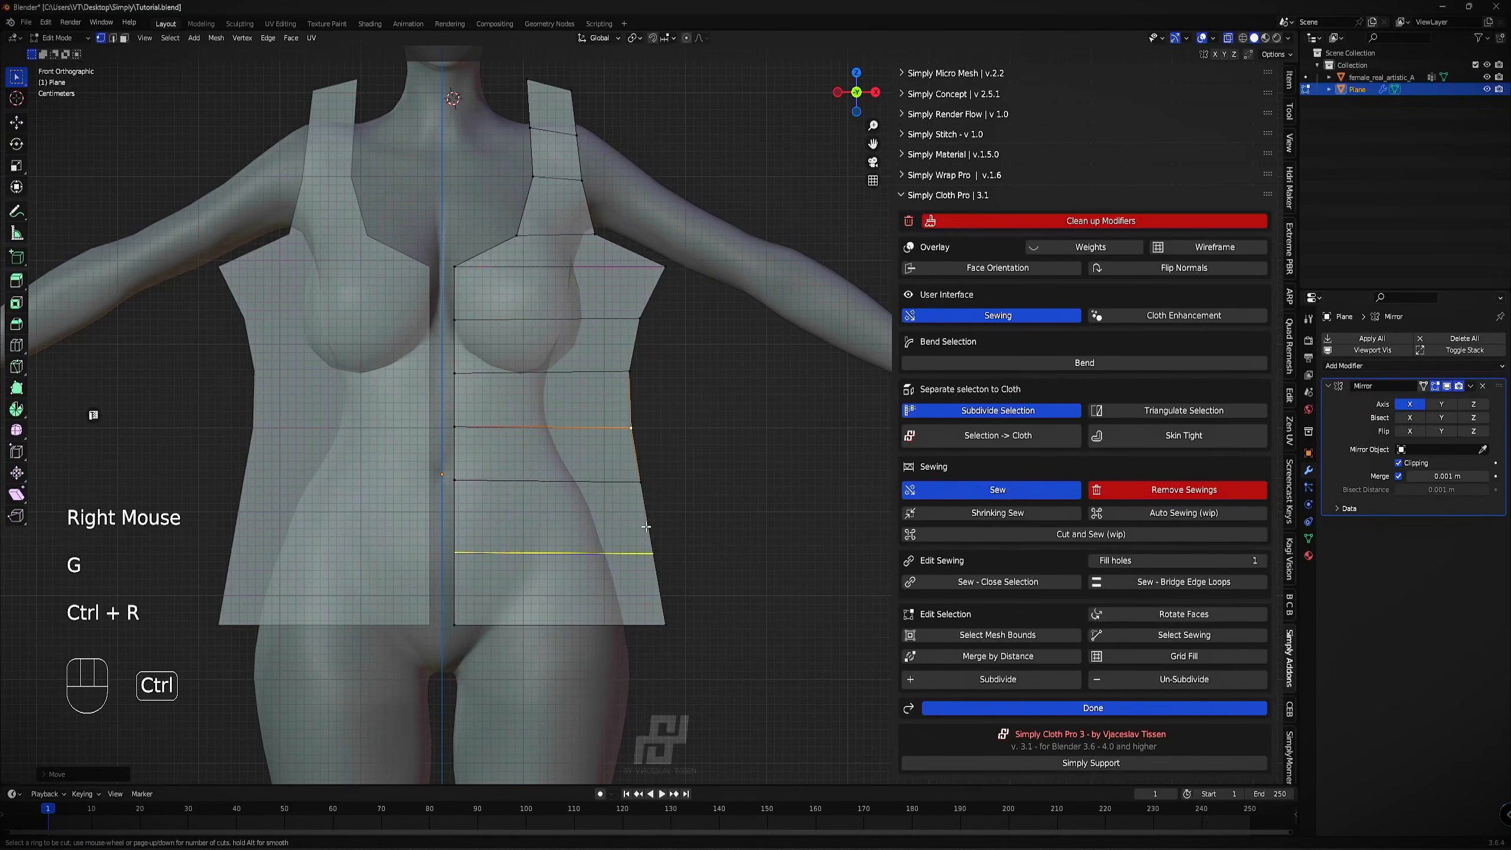
{"action": "double_click", "coordinate": [650, 552]}
{"action": "right_click", "coordinate": [652, 553]}
{"action": "key", "text": "g"}
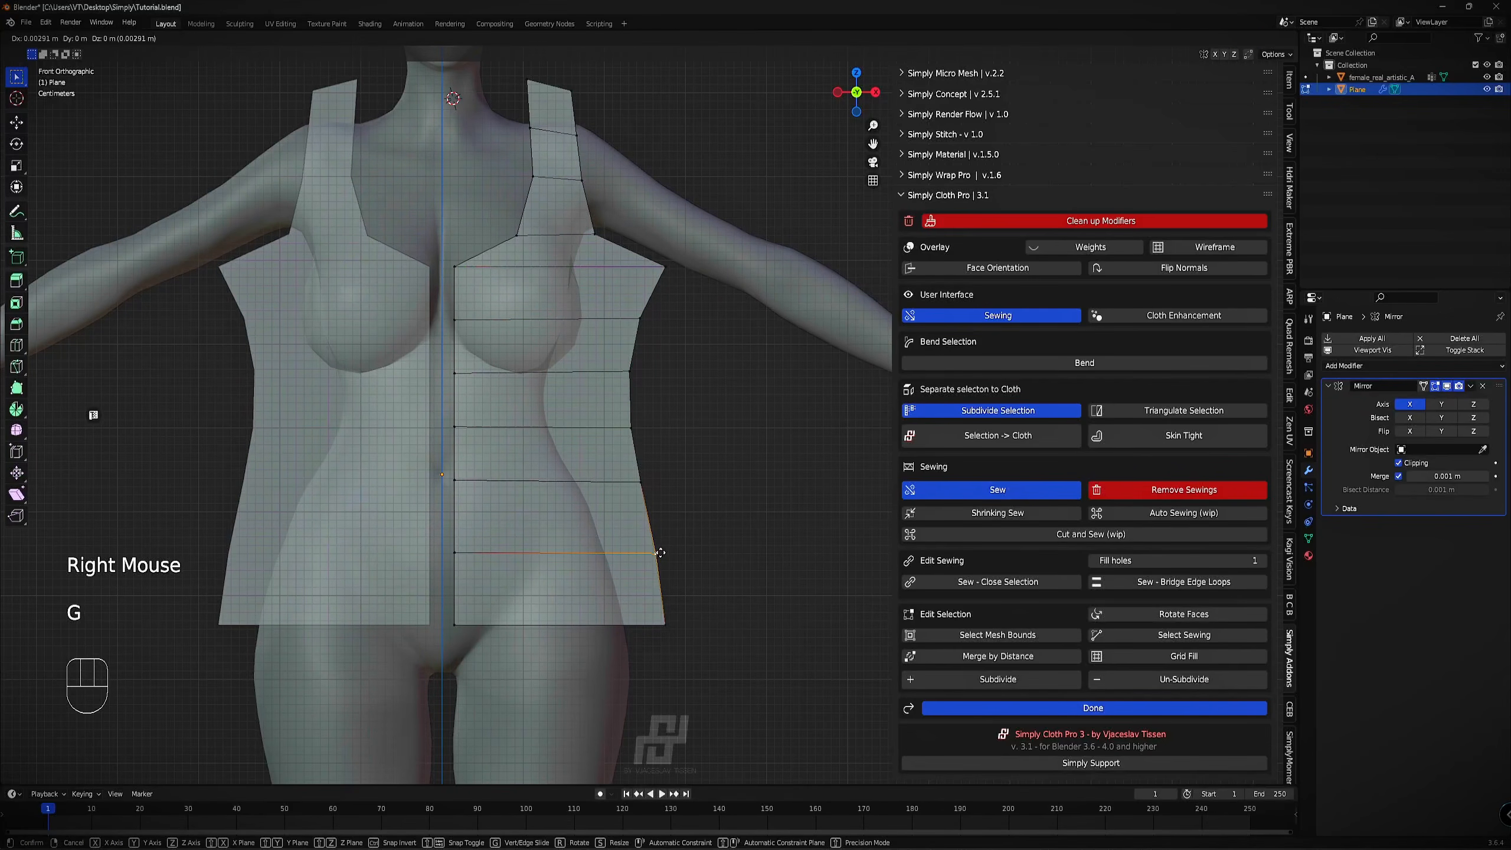
{"action": "left_click", "coordinate": [655, 553]}
{"action": "right_click", "coordinate": [672, 601]}
{"action": "key", "text": "g"}
{"action": "left_click", "coordinate": [673, 600]}
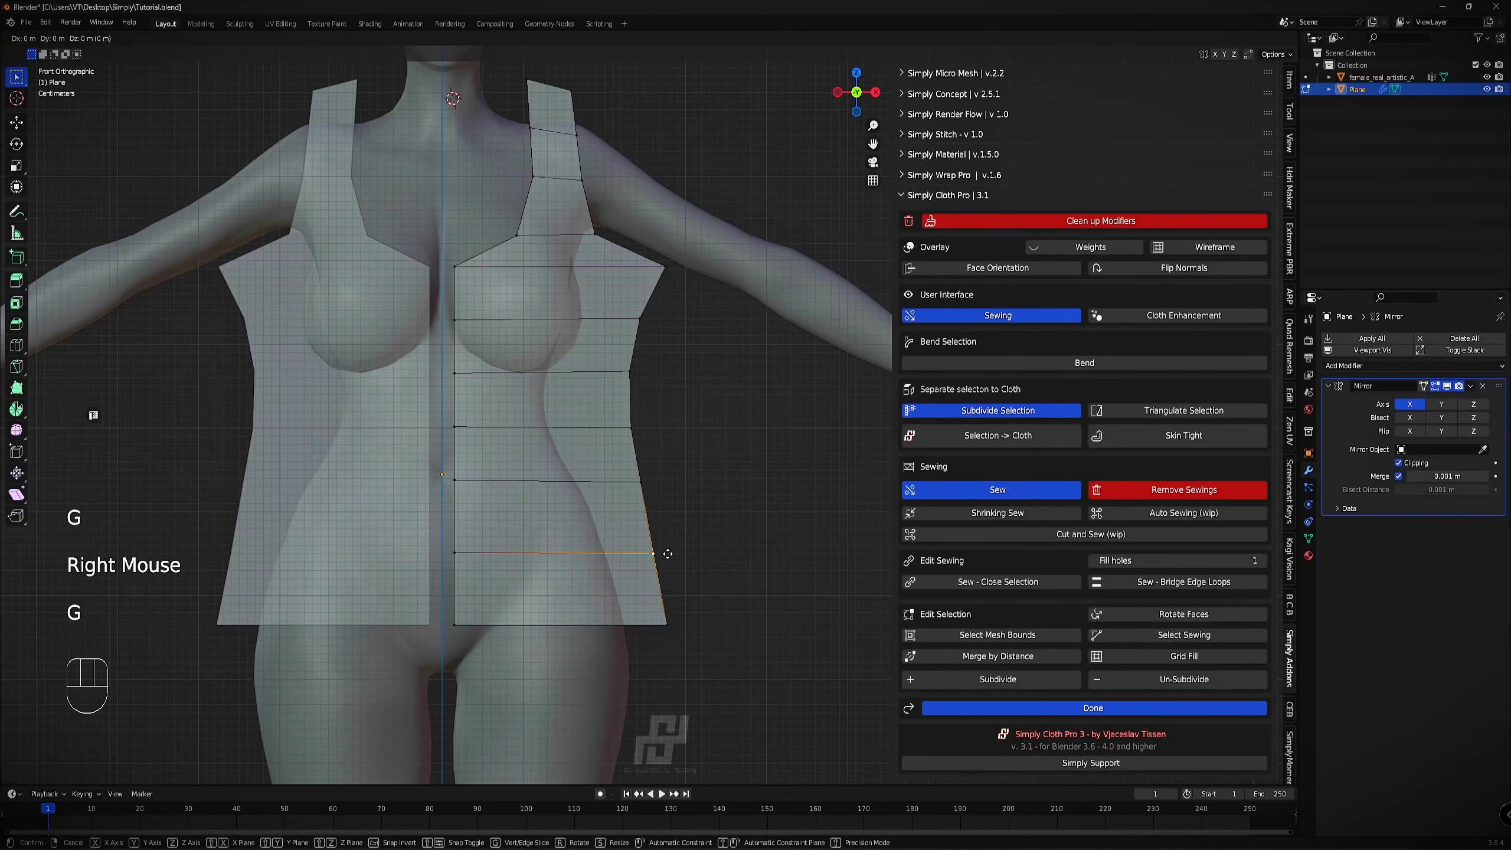
Cut a straight vertical line with the Knife tool from the neckline corner above the bust down to the hem.
{"action": "middle_click_drag", "start_coordinate": [675, 282], "coordinate": [678, 347], "text": "shift"}
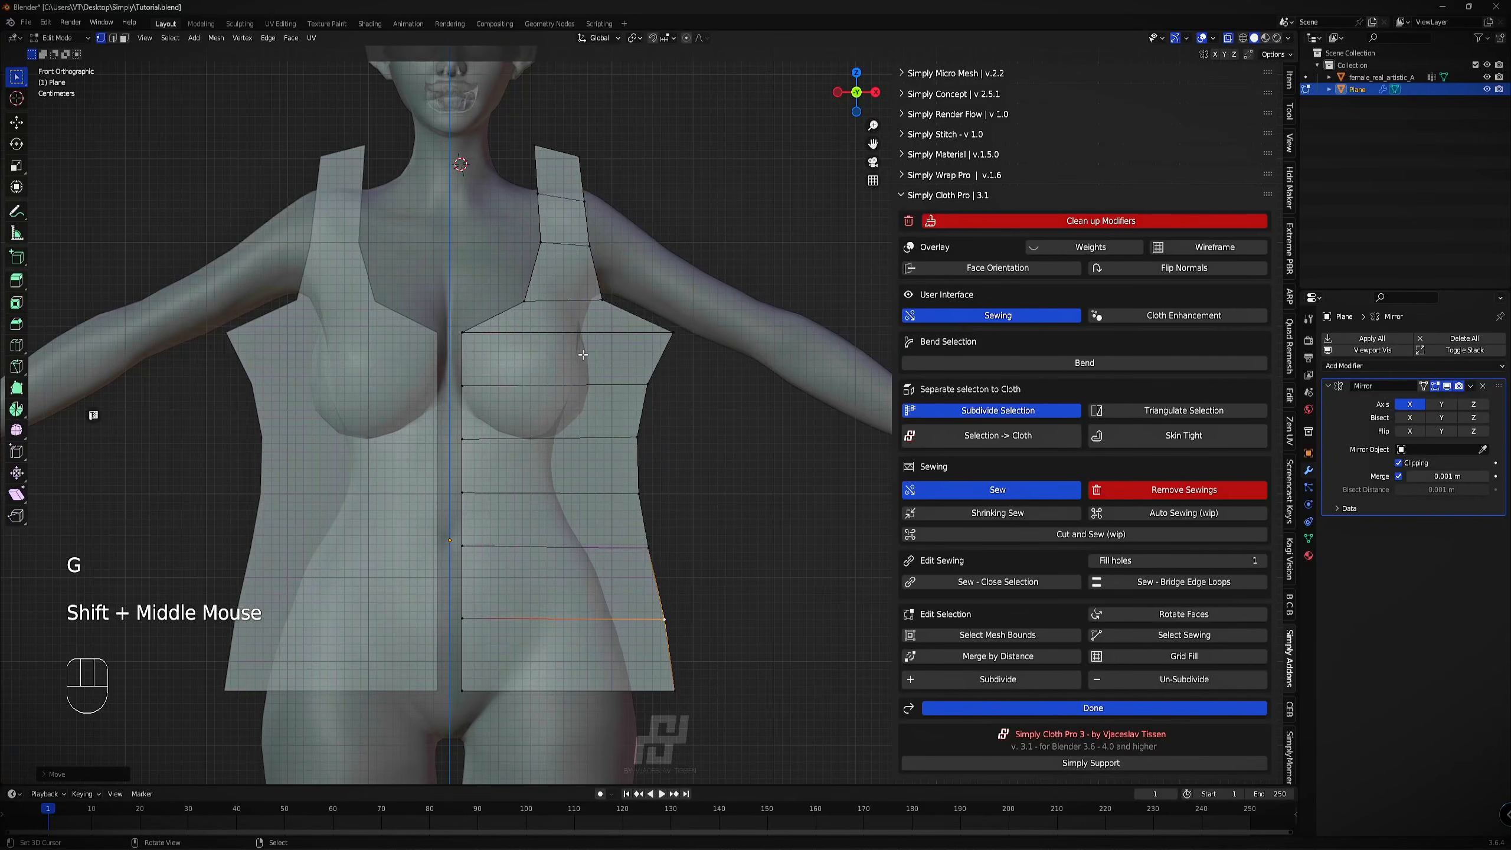
{"action": "key", "text": "ctrl+r"}
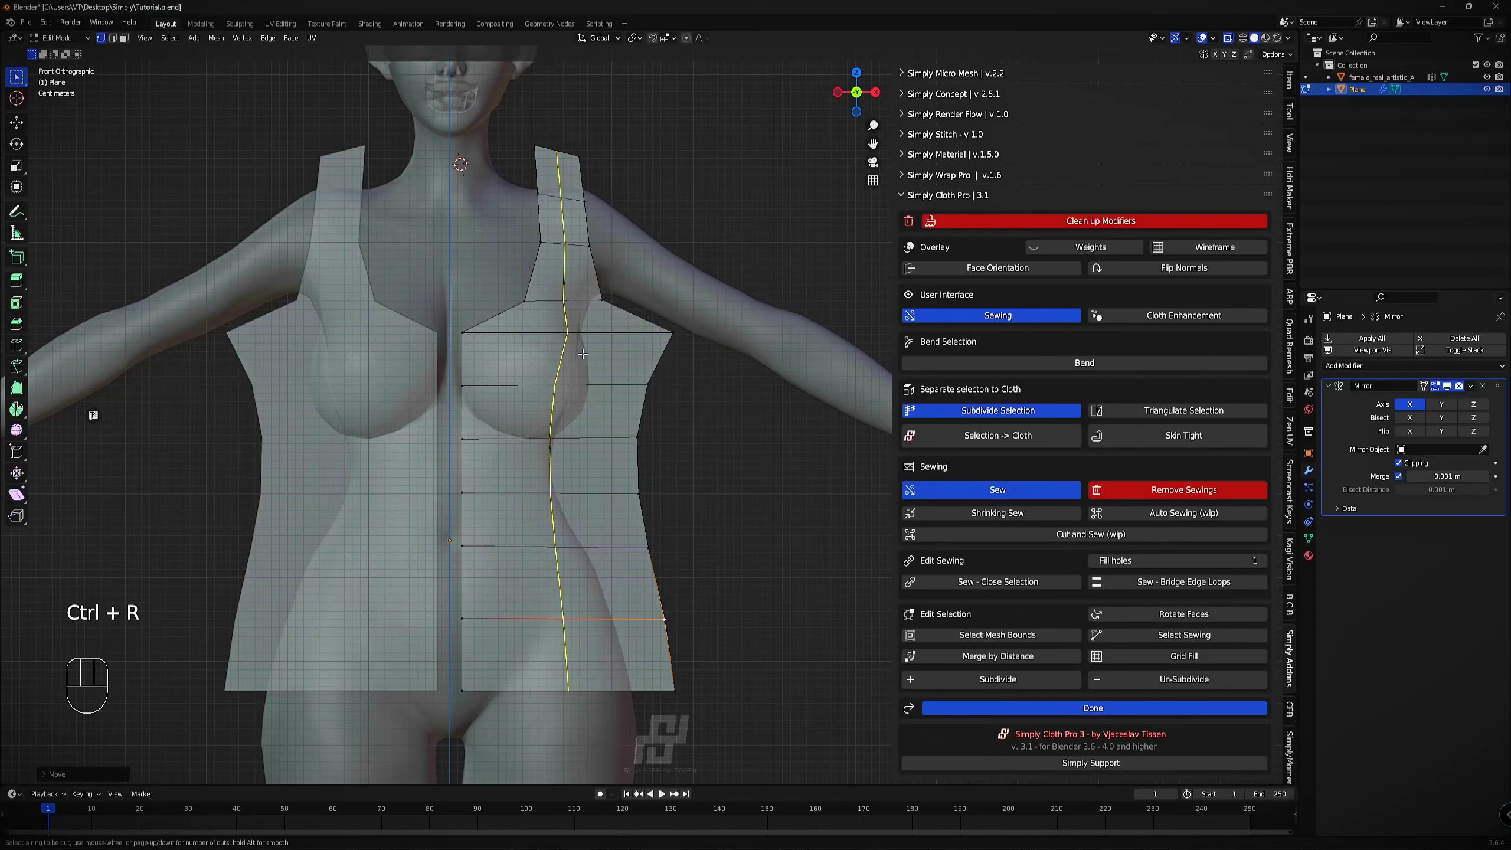
{"action": "right_click", "coordinate": [582, 354]}
{"action": "key", "text": "k"}
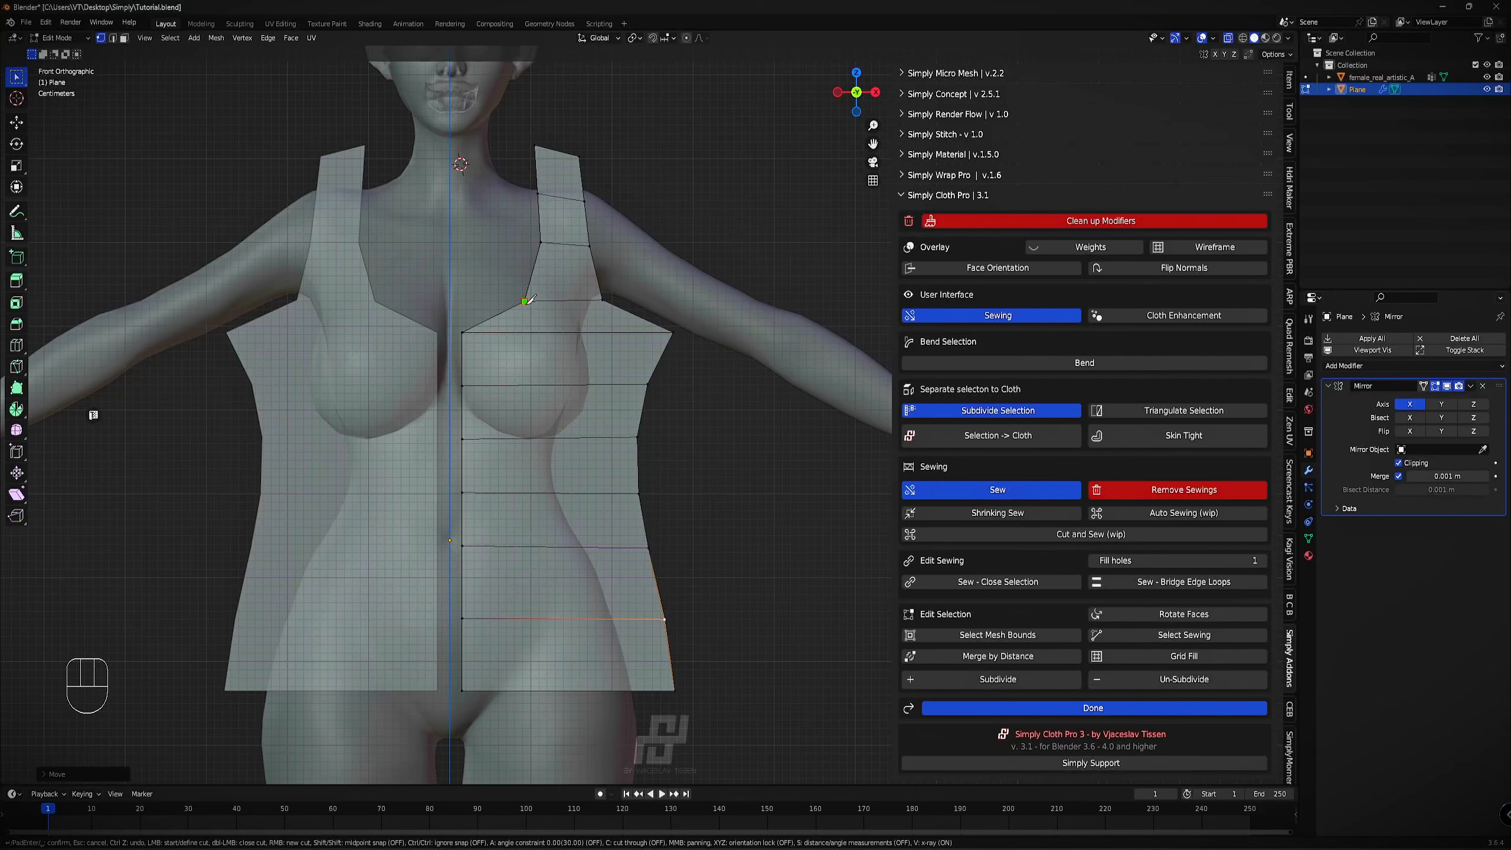
{"action": "left_click", "coordinate": [528, 691]}
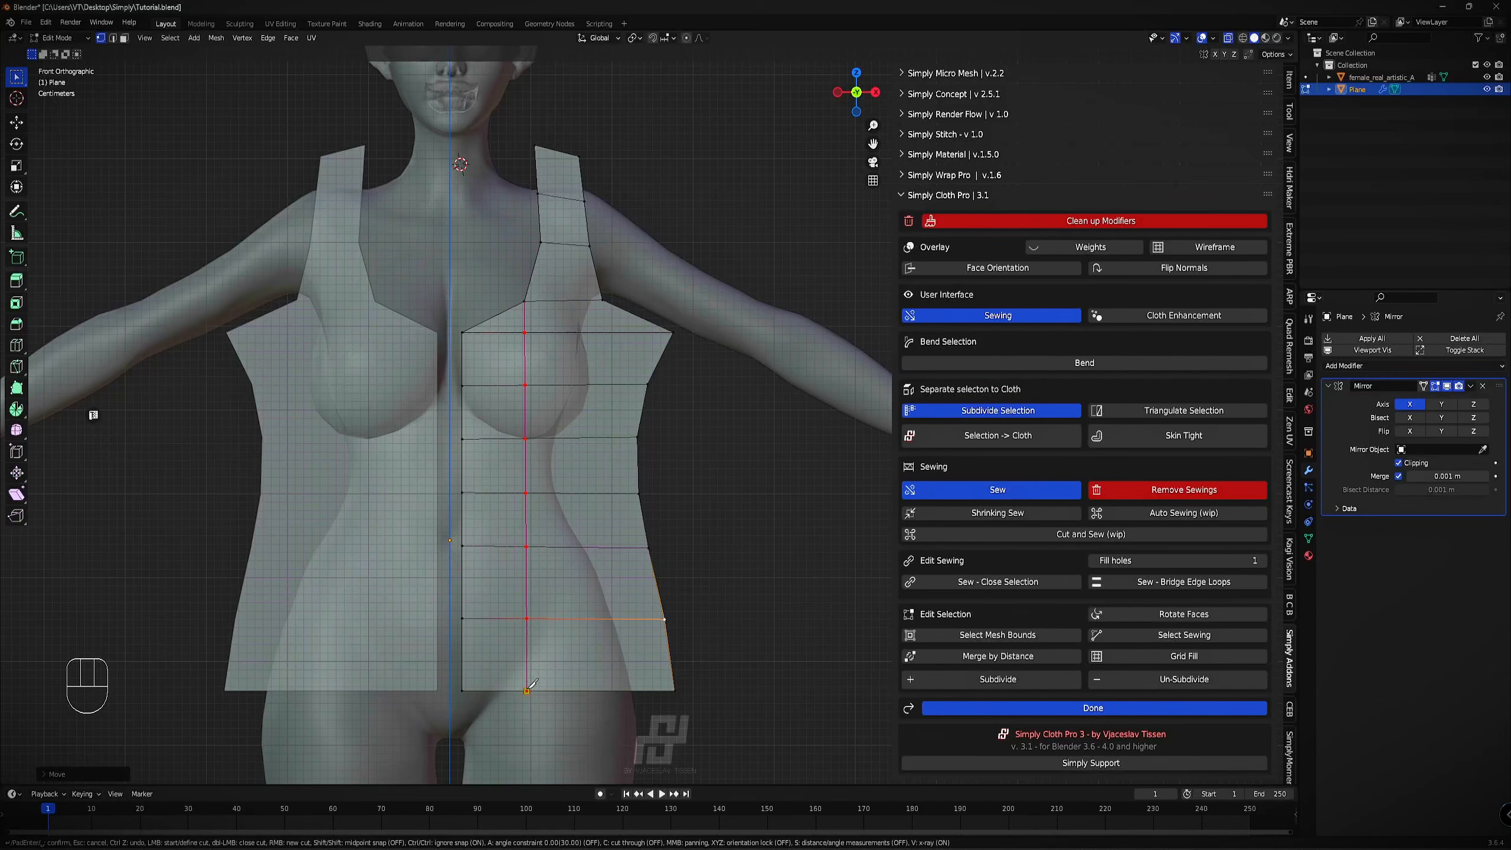
{"action": "key", "text": "Return"}
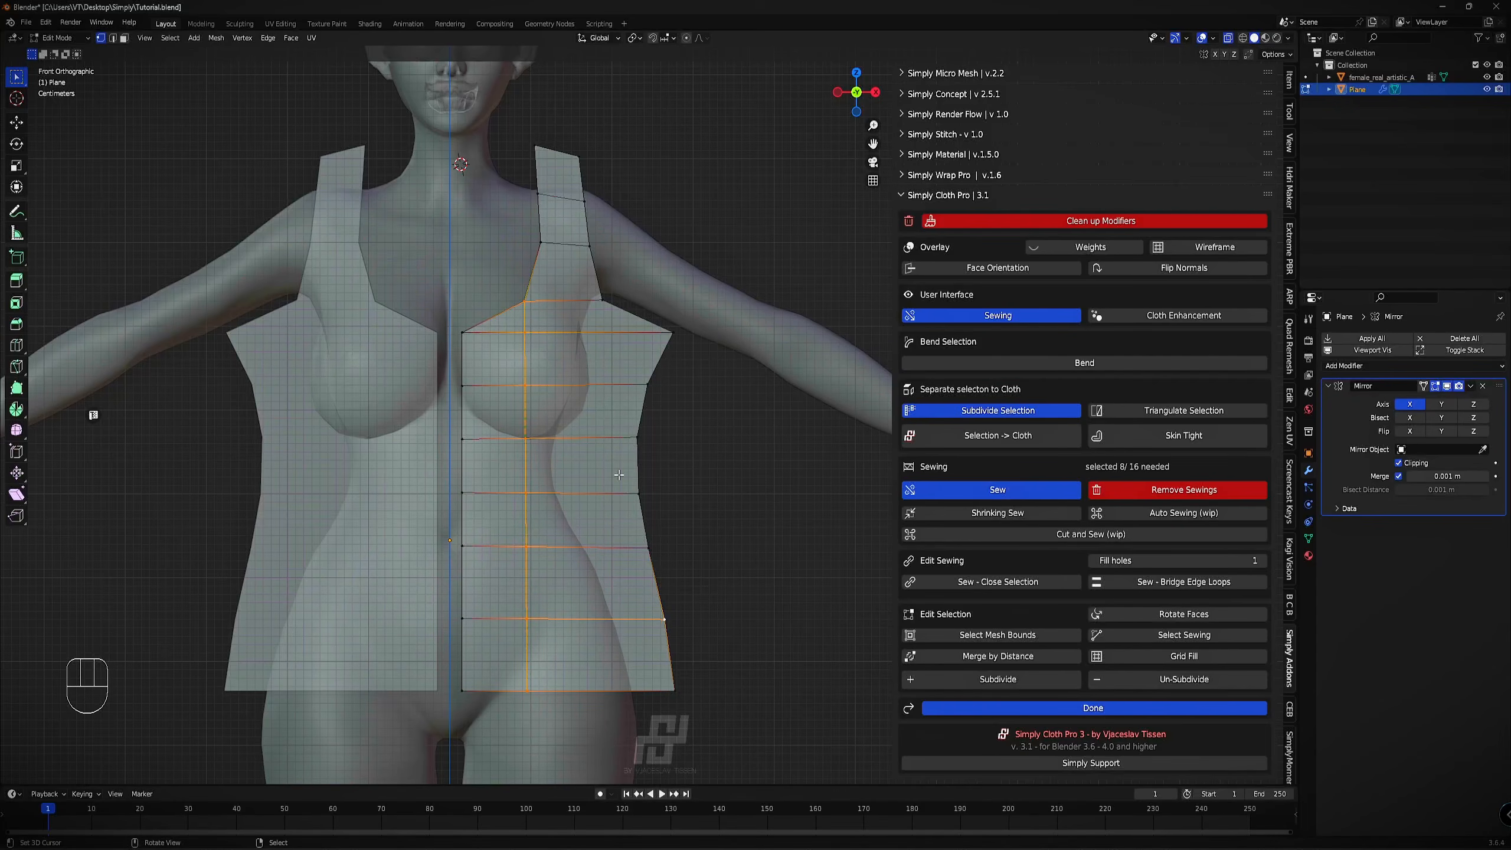
Cut a second vertical line with the Knife tool from the armhole corner down to the hem.
{"action": "key", "text": "k"}
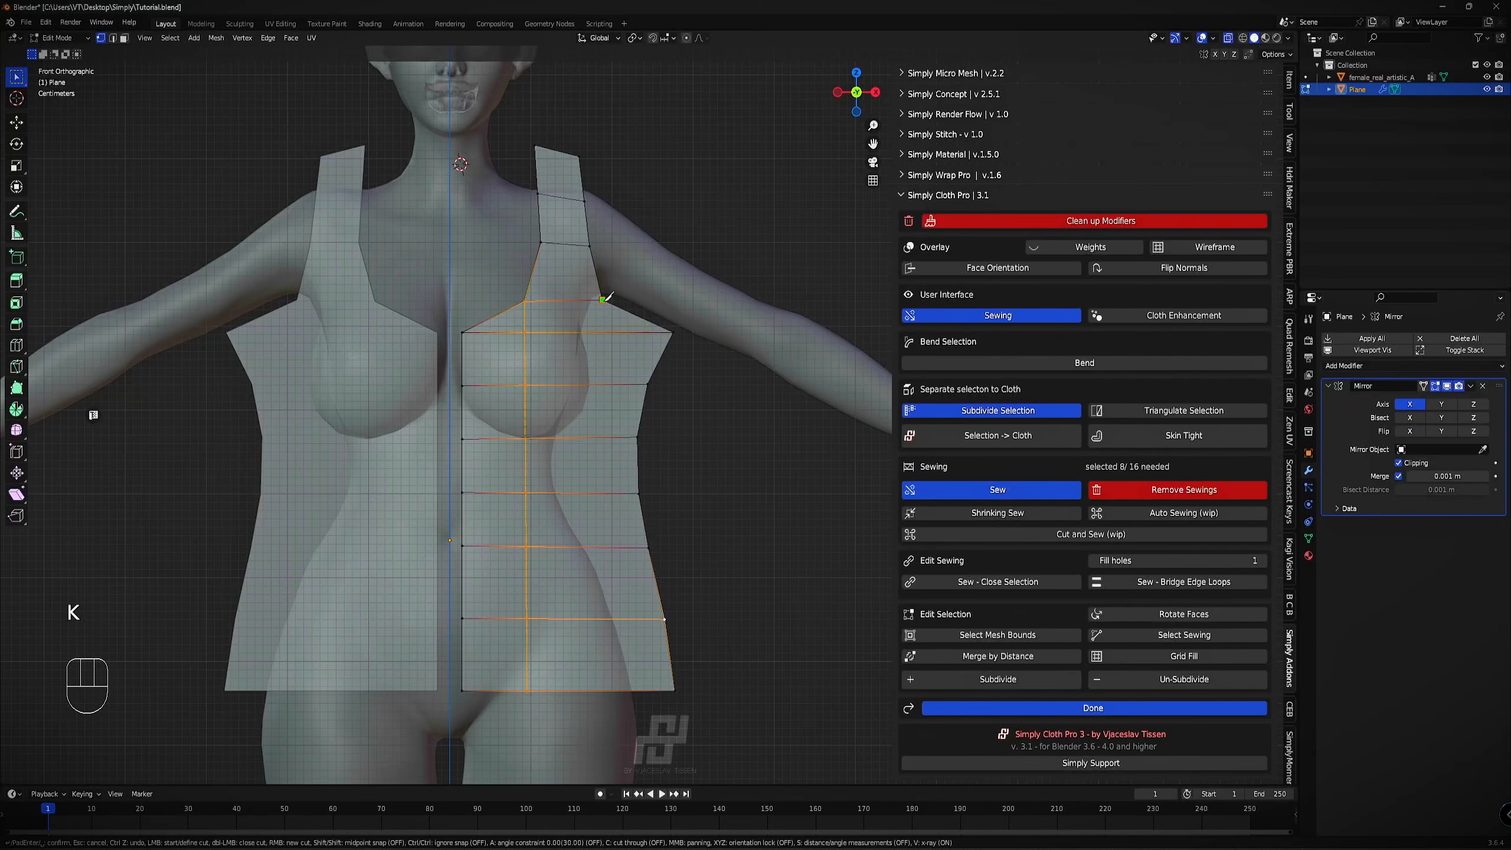
{"action": "left_click", "coordinate": [603, 299]}
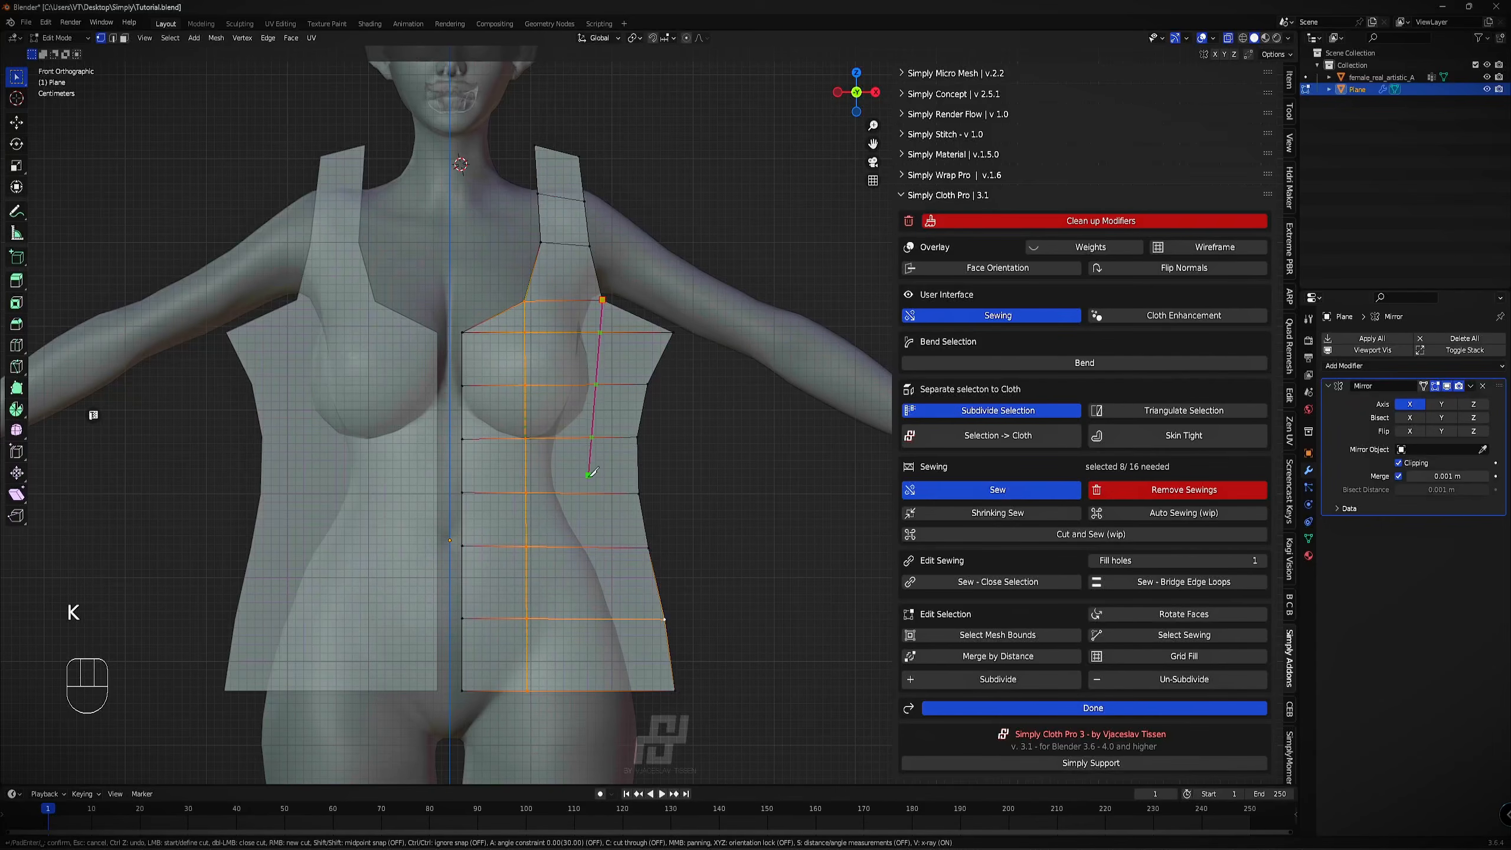
{"action": "left_click", "coordinate": [604, 690]}
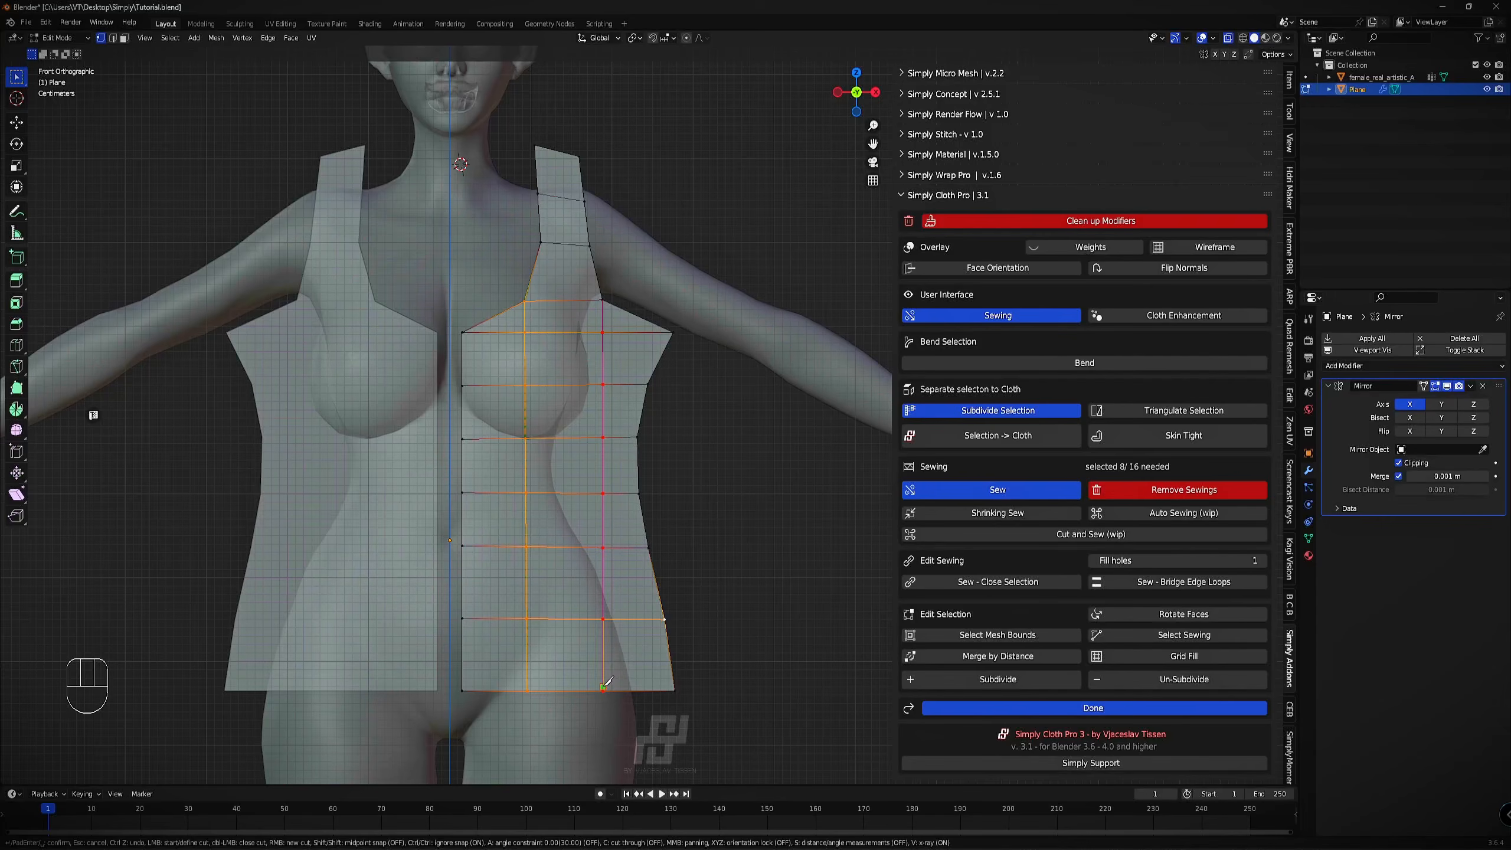
{"action": "key", "text": "Return"}
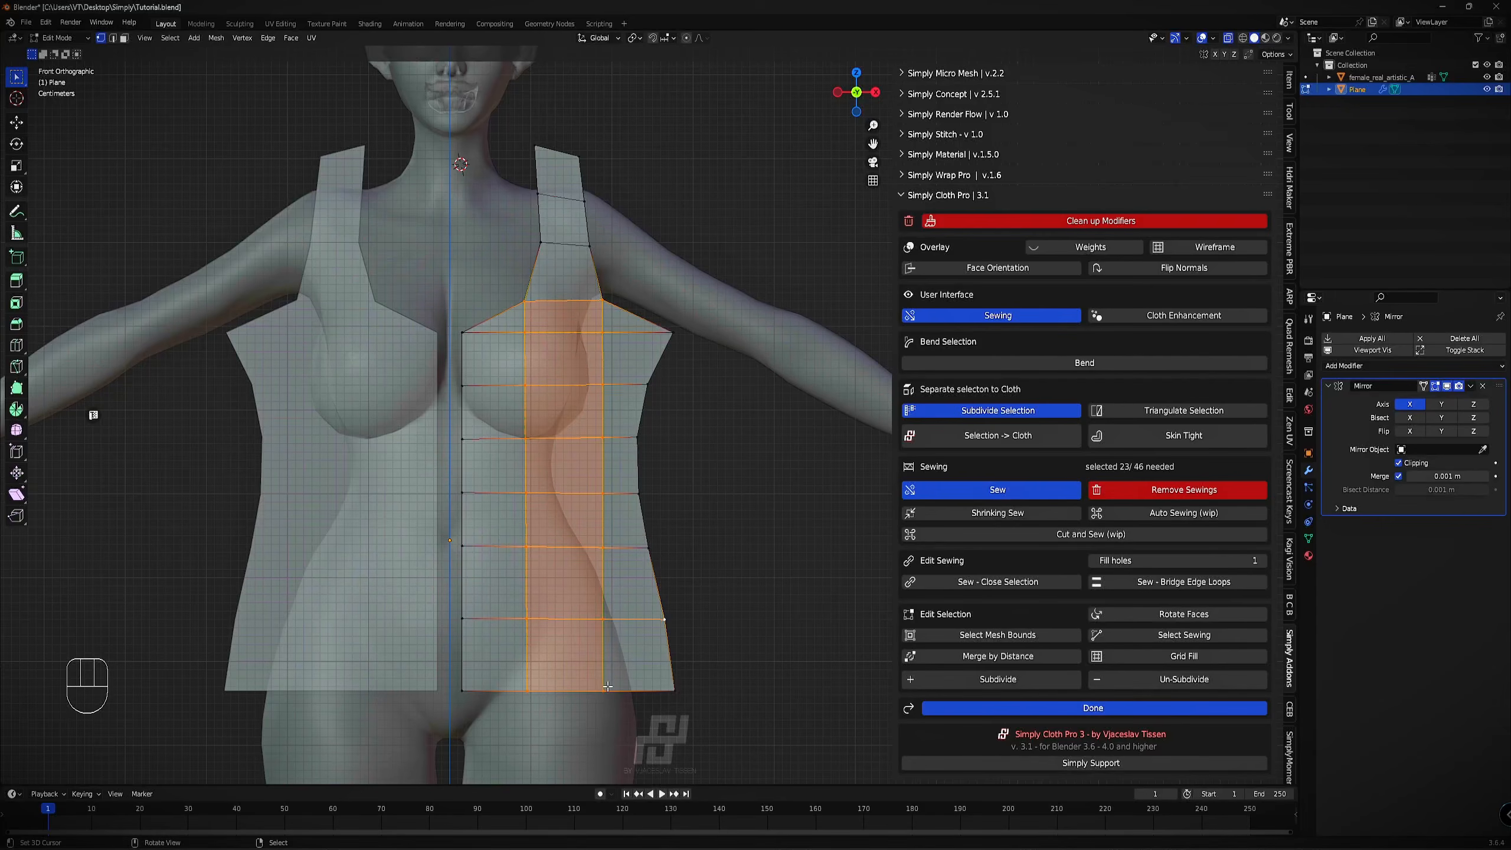
Slide the outer vertical line's vertices on the mid-bust and underbust rows inward along their horizontal edges.
{"action": "right_click", "coordinate": [606, 385]}
{"action": "key", "text": "g"}
{"action": "key", "text": "g"}
{"action": "left_click", "coordinate": [590, 385]}
{"action": "right_click", "coordinate": [601, 436]}
{"action": "key", "text": "g"}
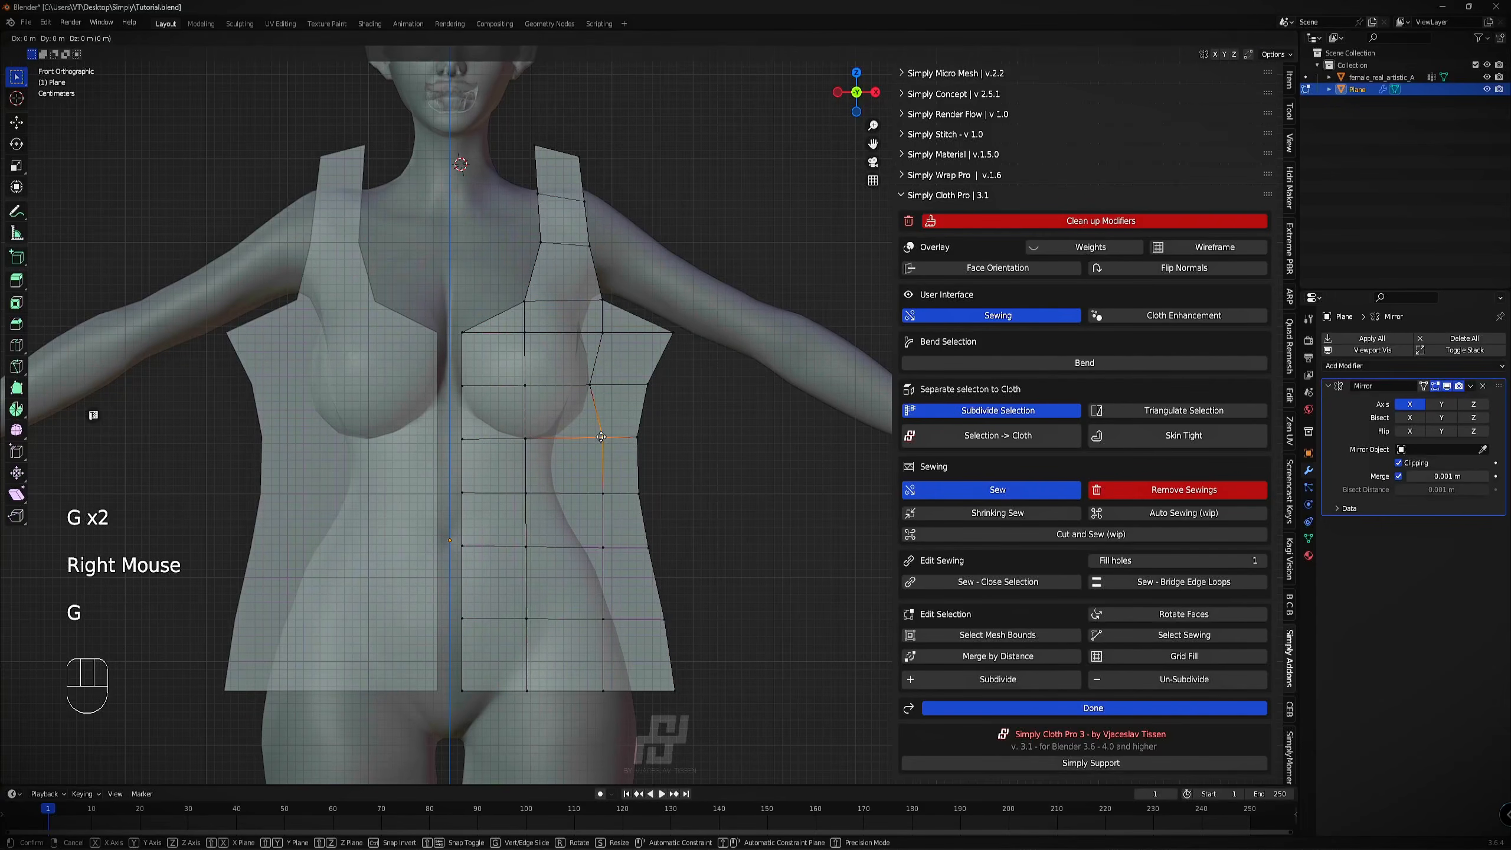
{"action": "key", "text": "g"}
{"action": "left_click", "coordinate": [587, 437]}
Switch through vertex, edge and face selection with sample selections near the waist, and return to vertex selection.
{"action": "key", "text": "1"}
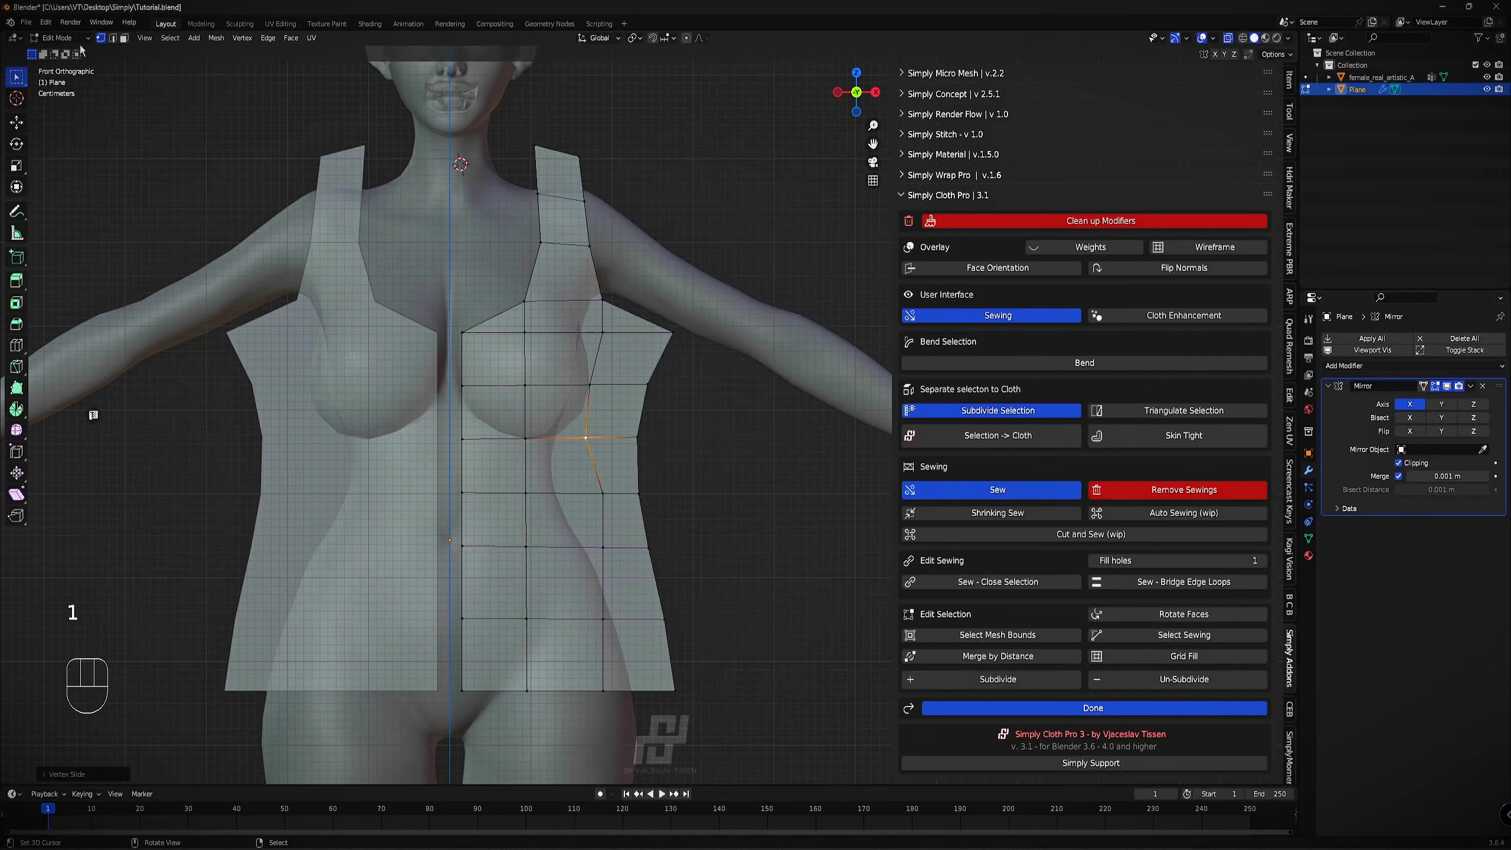
{"action": "key", "text": "1"}
{"action": "key", "text": "2"}
{"action": "key", "text": "1"}
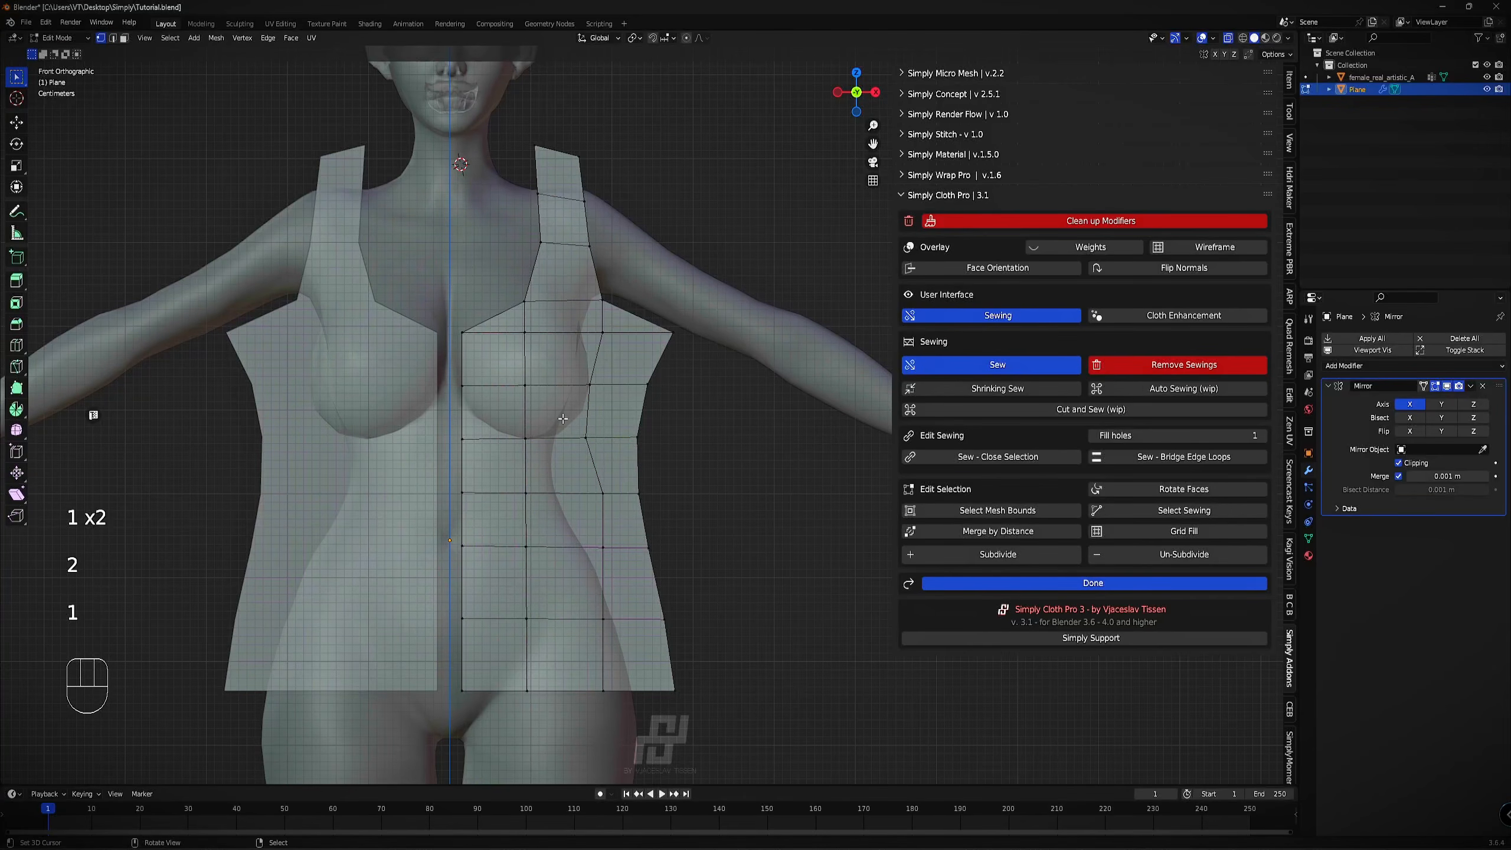
{"action": "right_click", "coordinate": [648, 438]}
{"action": "key", "text": "2"}
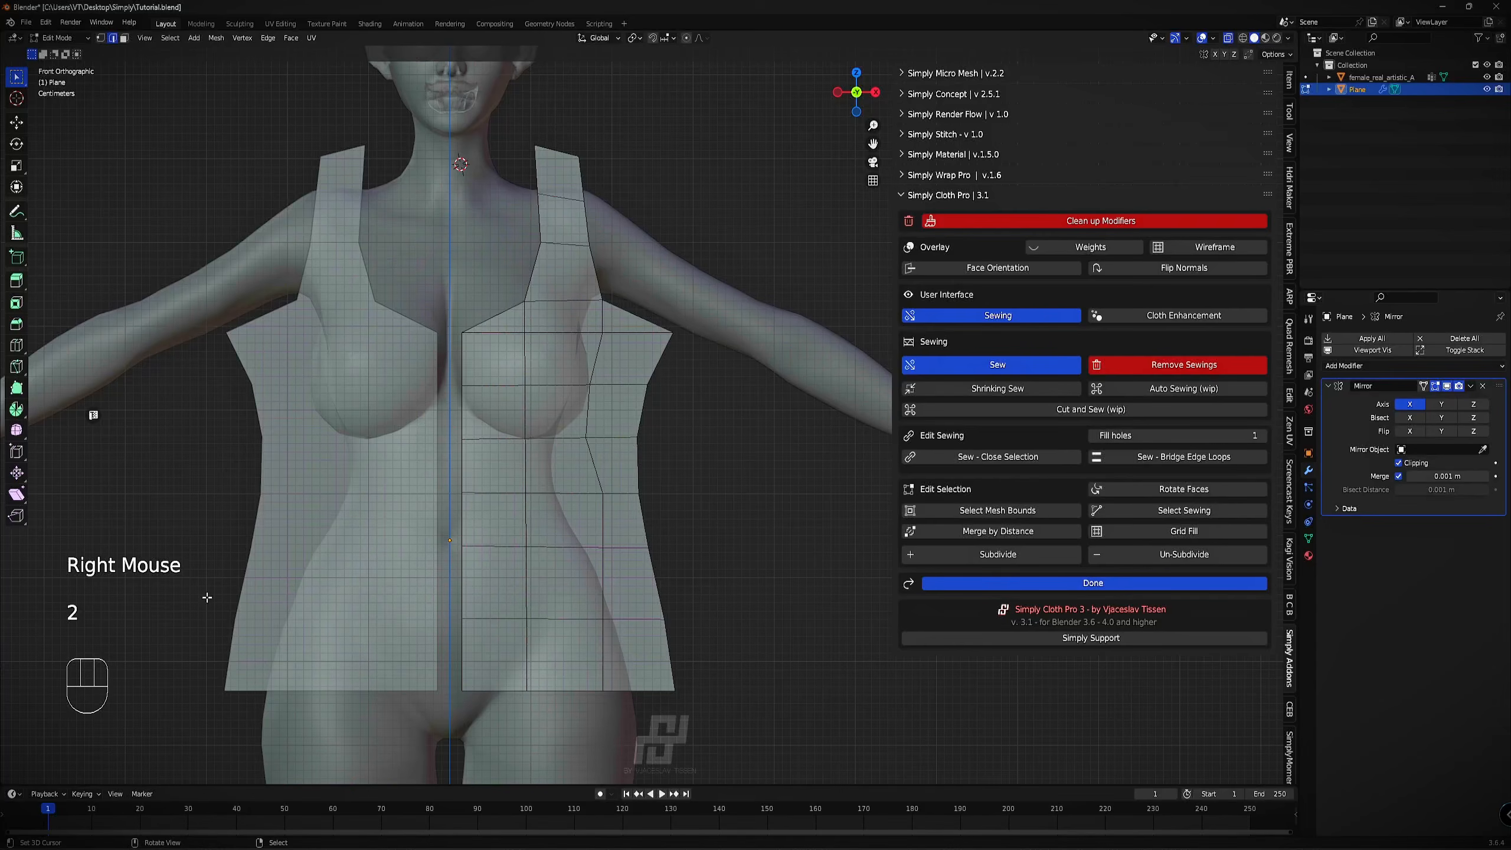
{"action": "right_click", "coordinate": [610, 450]}
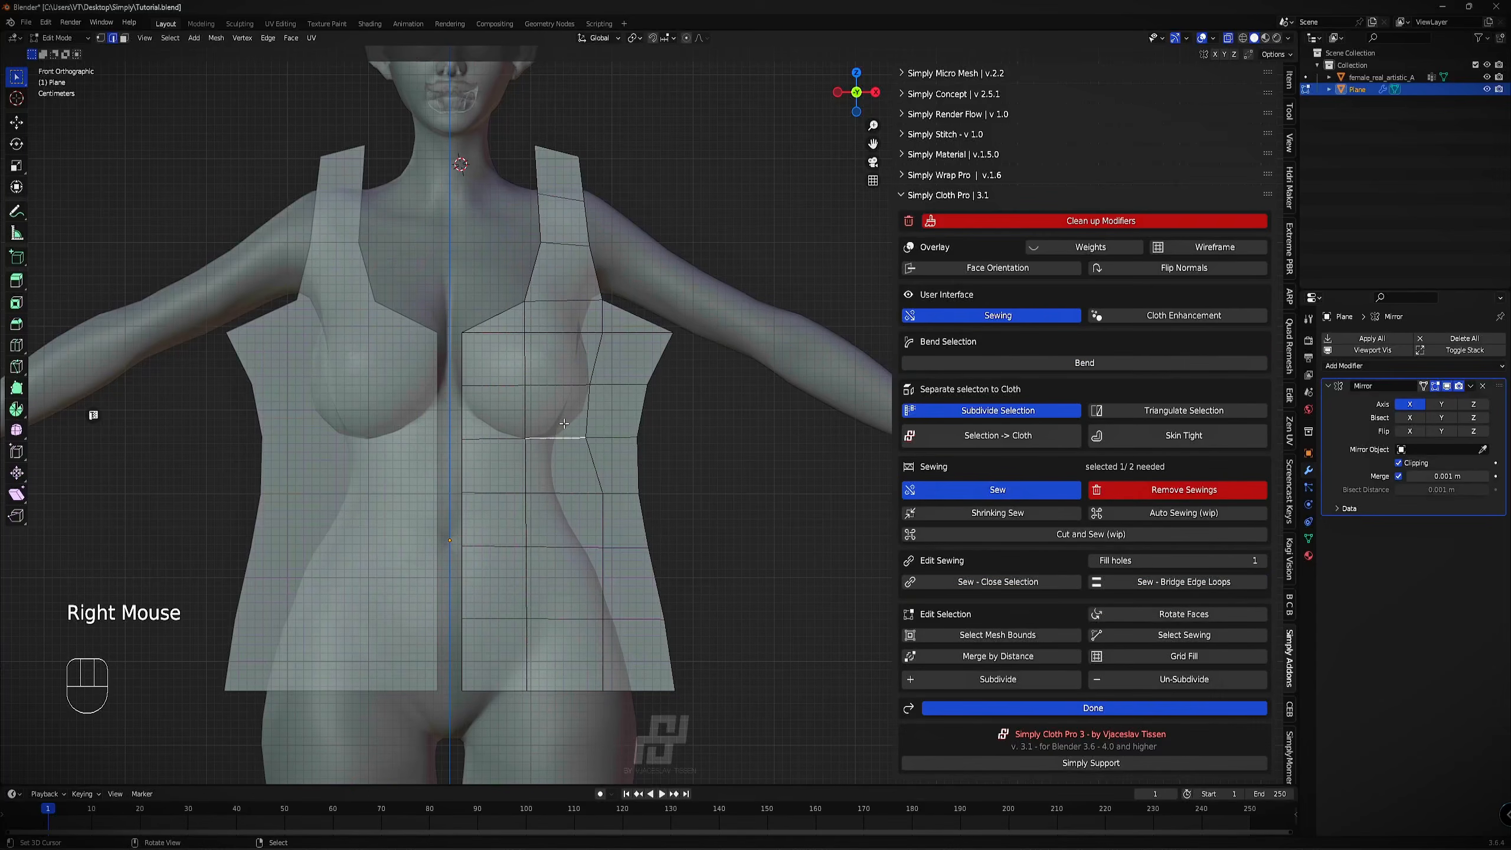
{"action": "right_click", "coordinate": [610, 449]}
{"action": "right_click", "coordinate": [610, 450]}
{"action": "right_click", "coordinate": [609, 450]}
{"action": "key", "text": "3"}
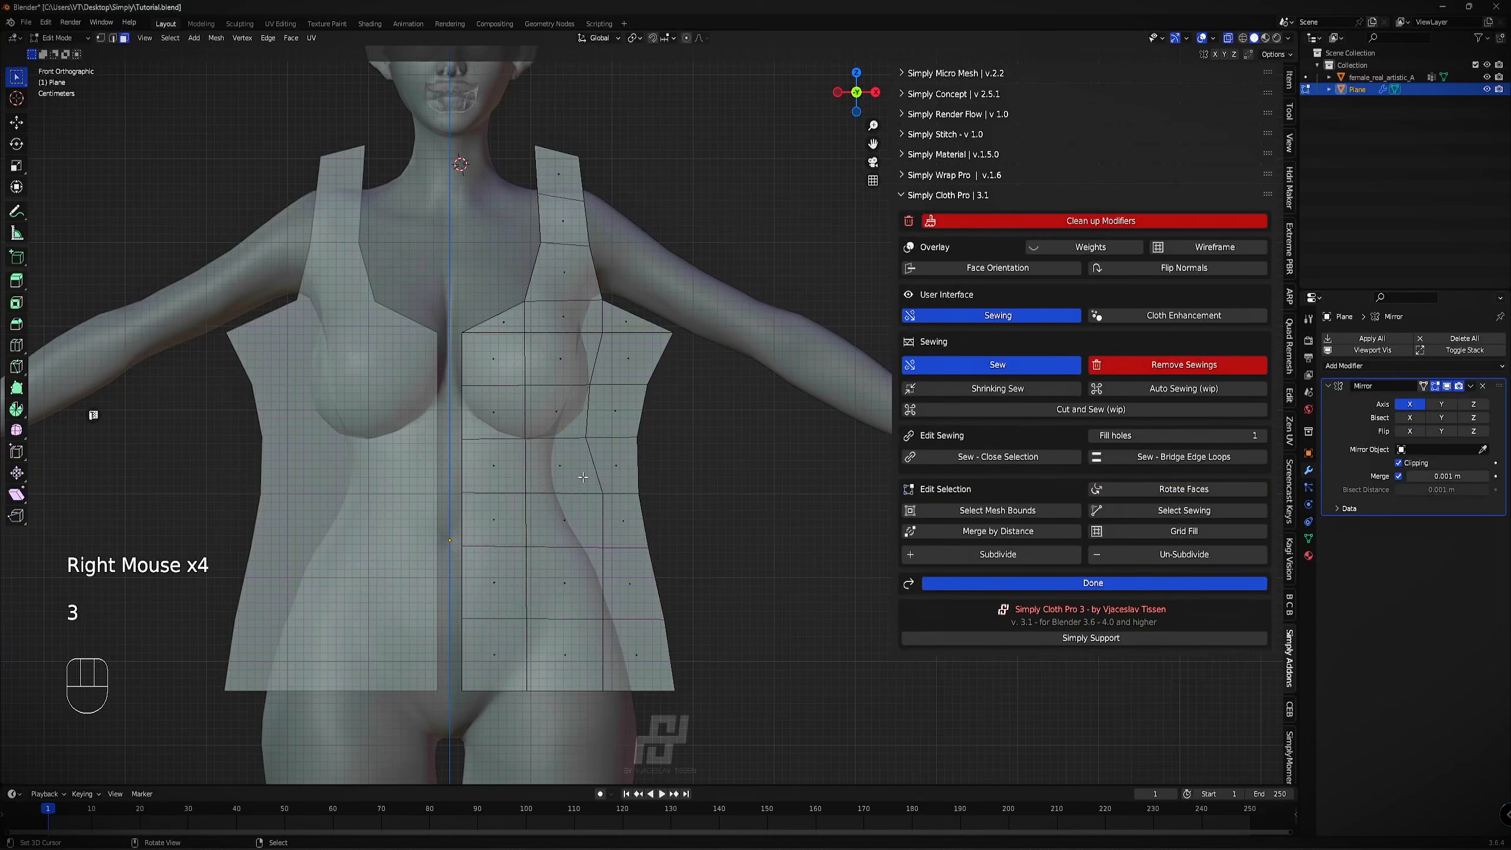
{"action": "right_click", "coordinate": [611, 469]}
{"action": "right_click", "coordinate": [611, 470]}
{"action": "right_click", "coordinate": [568, 467]}
{"action": "key", "text": "1"}
{"action": "right_click", "coordinate": [597, 428]}
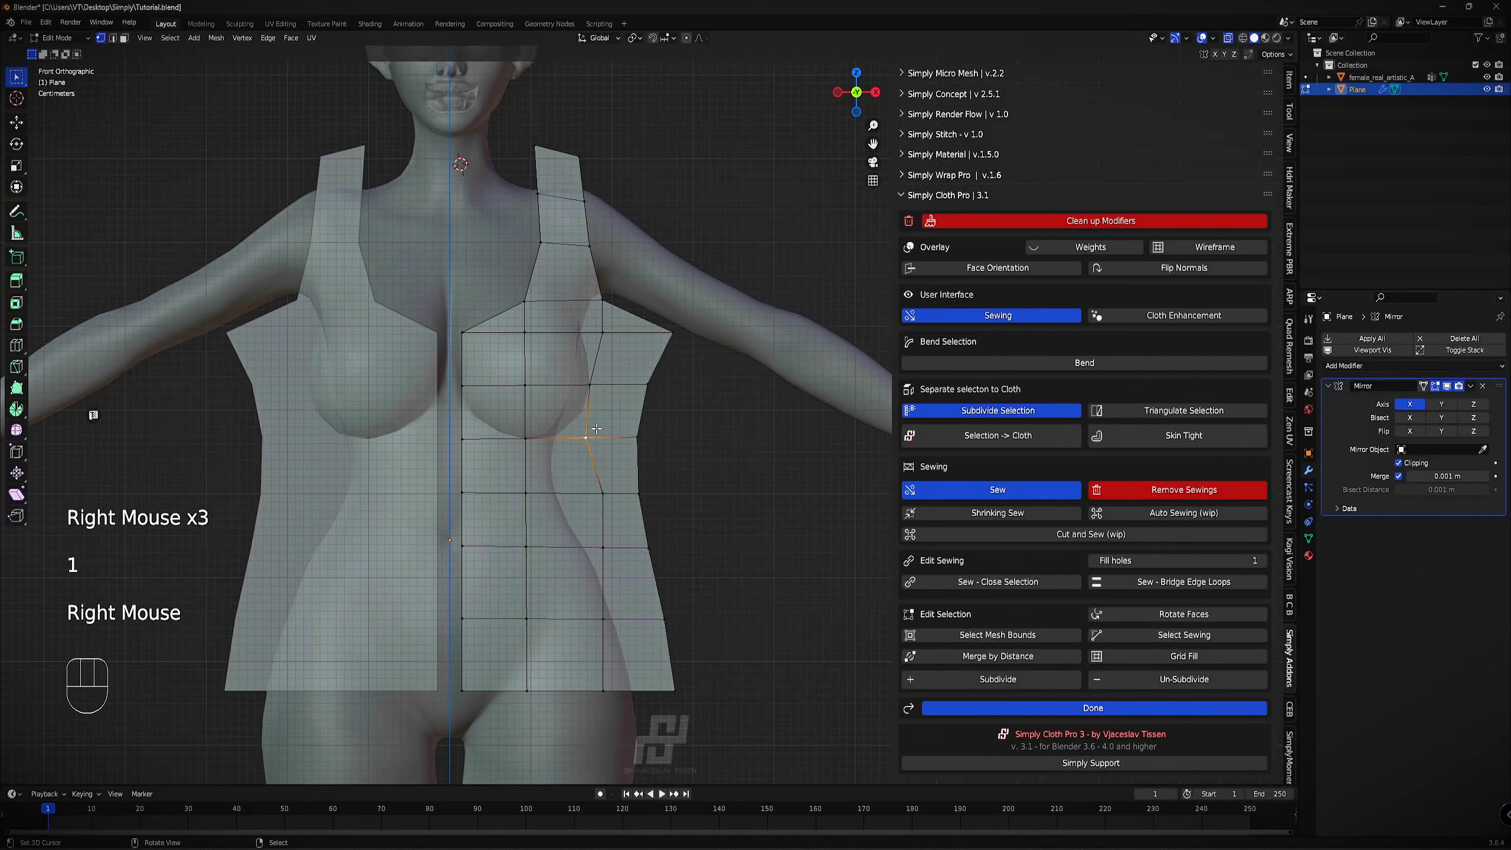
Slide the outer vertical line's vertices on the row above the waist and on the waist row to smooth its curve.
{"action": "right_click", "coordinate": [610, 490]}
{"action": "key", "text": "g"}
{"action": "key", "text": "g"}
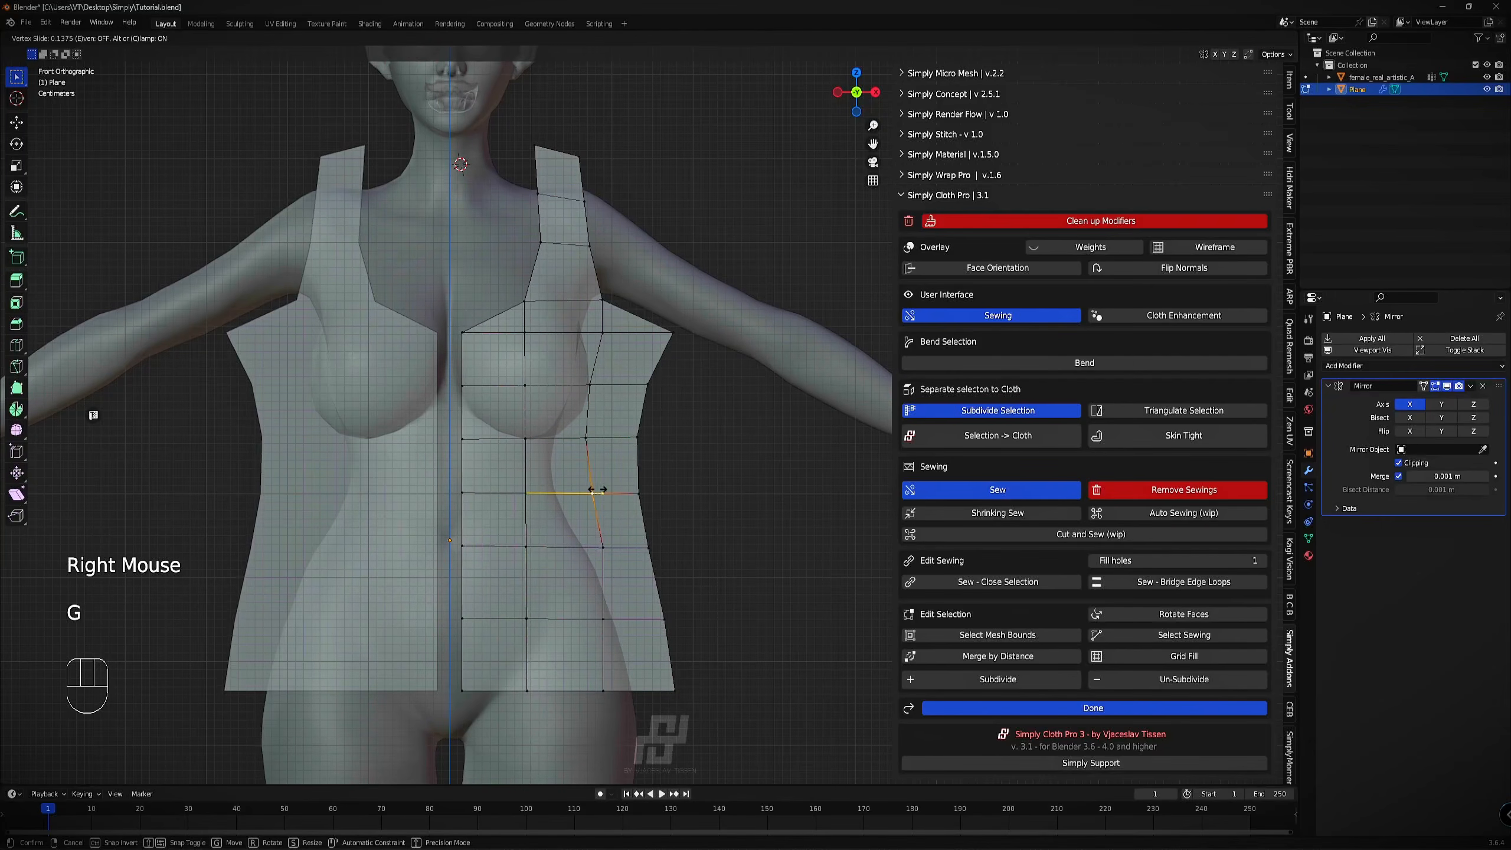
{"action": "left_click", "coordinate": [606, 560]}
{"action": "right_click", "coordinate": [605, 556]}
{"action": "key", "text": "g"}
{"action": "key", "text": "g"}
{"action": "left_click", "coordinate": [604, 554]}
Slide the outer vertical line's vertices on the hip row and the hem outward so the line flares over the hip.
{"action": "right_click", "coordinate": [603, 618]}
{"action": "key", "text": "g"}
{"action": "key", "text": "g"}
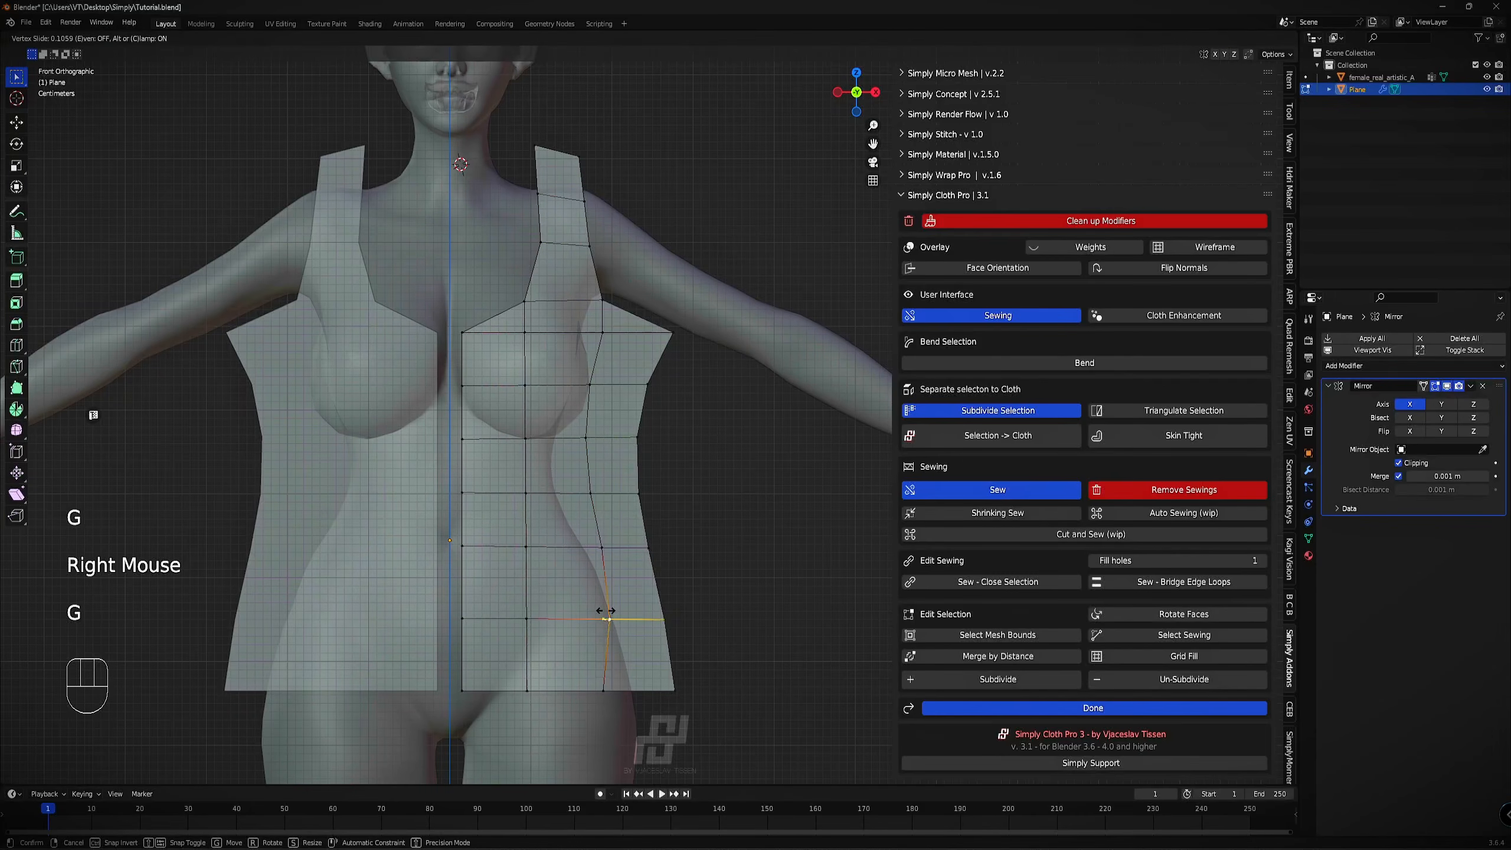
{"action": "left_click", "coordinate": [609, 618]}
{"action": "right_click", "coordinate": [604, 676]}
{"action": "key", "text": "g"}
{"action": "key", "text": "g"}
{"action": "left_click", "coordinate": [615, 678]}
Slide the outer vertical line's waist, hip and hem vertices inward together, and slide the vertex above the waist inward to match.
{"action": "right_click", "coordinate": [609, 620], "text": "shift"}
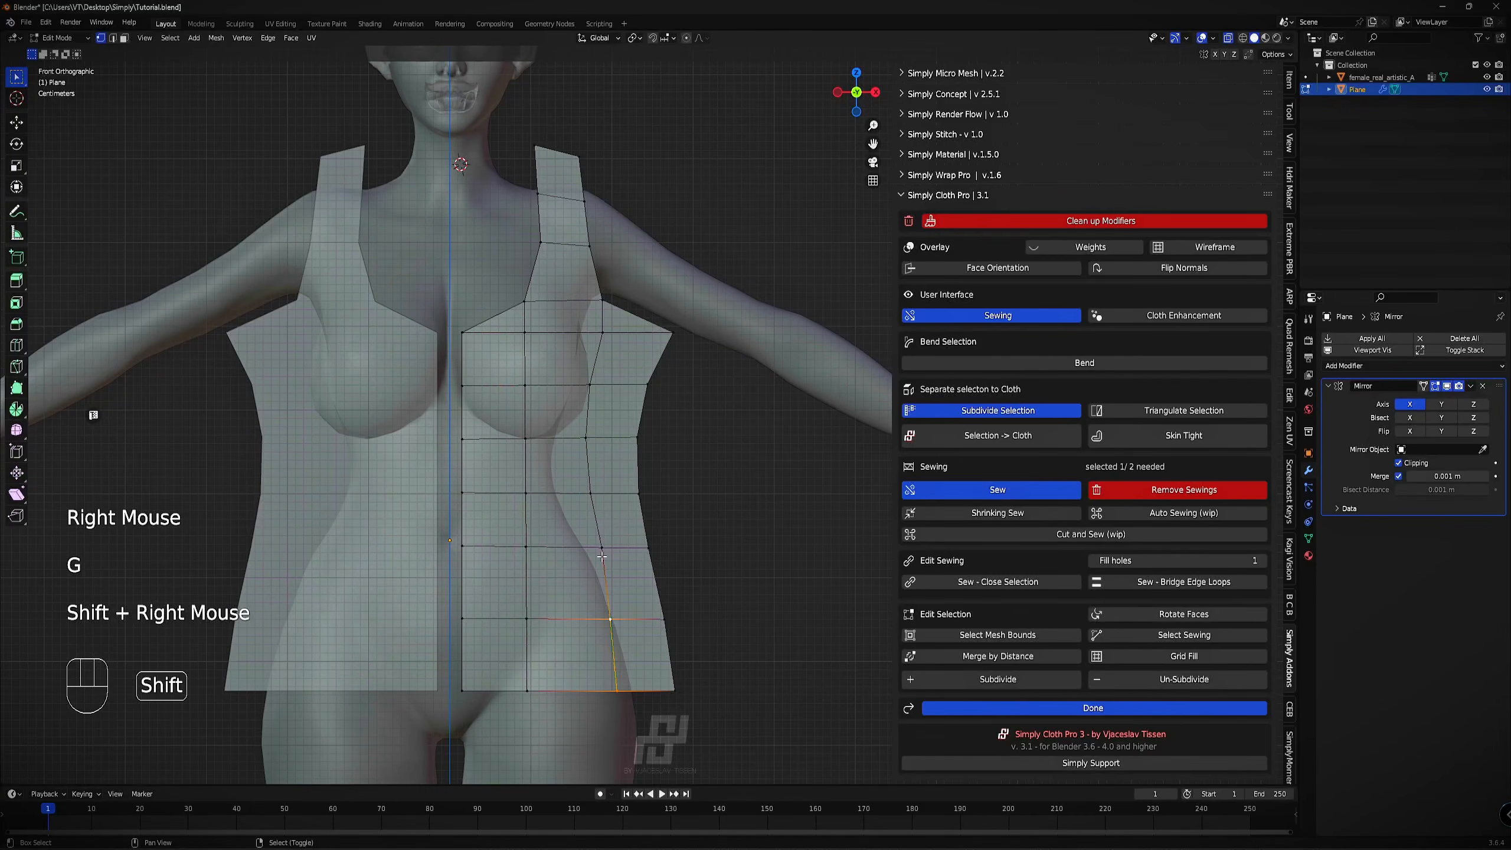
{"action": "right_click", "coordinate": [599, 543], "text": "shift"}
{"action": "key", "text": "g"}
{"action": "key", "text": "g"}
{"action": "left_click", "coordinate": [561, 598]}
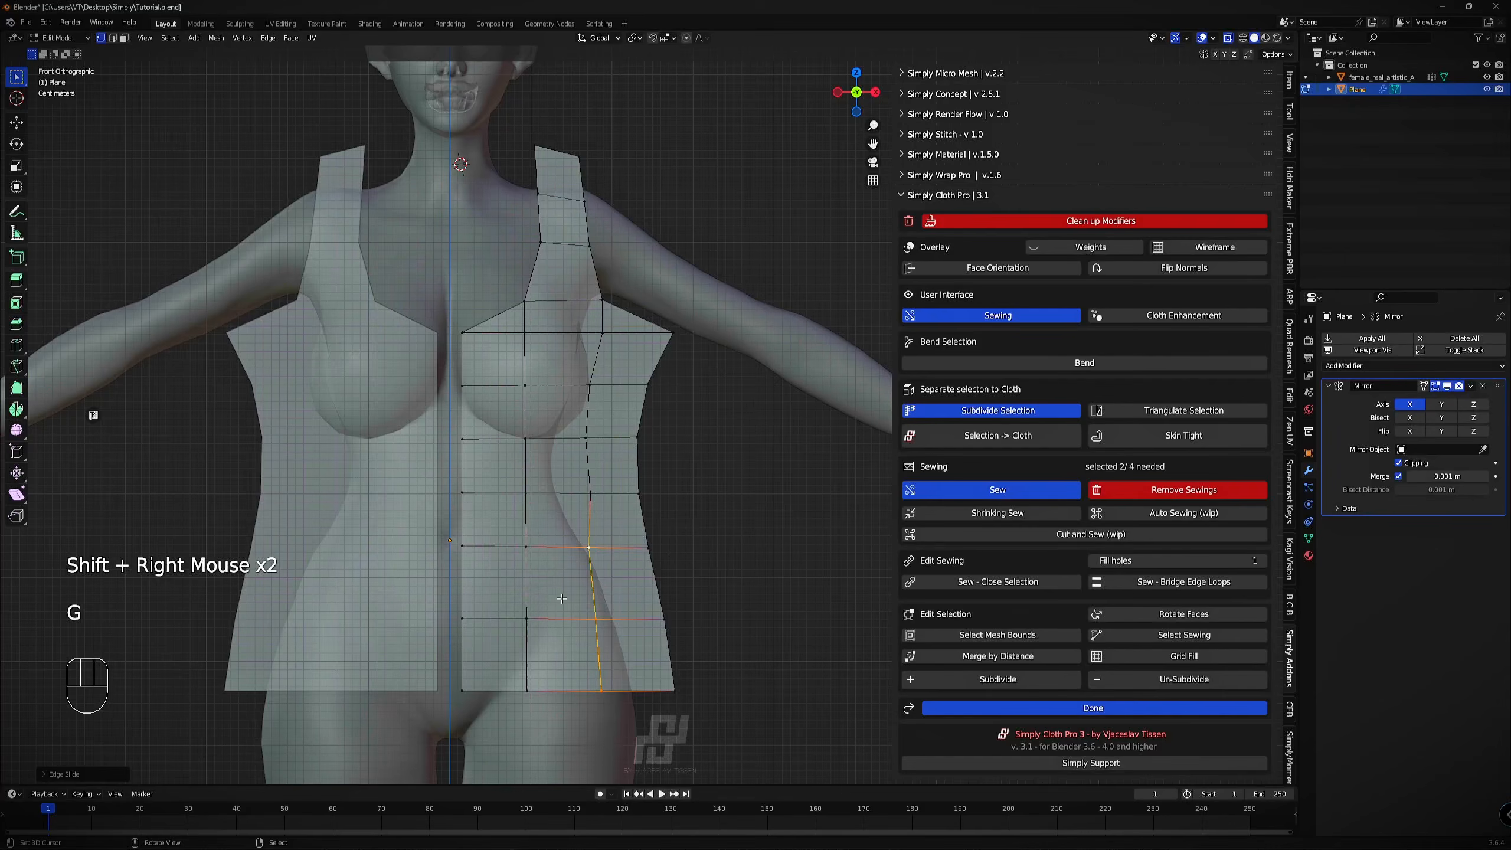
{"action": "right_click", "coordinate": [591, 494]}
{"action": "key", "text": "g"}
{"action": "key", "text": "g"}
{"action": "left_click", "coordinate": [589, 500]}
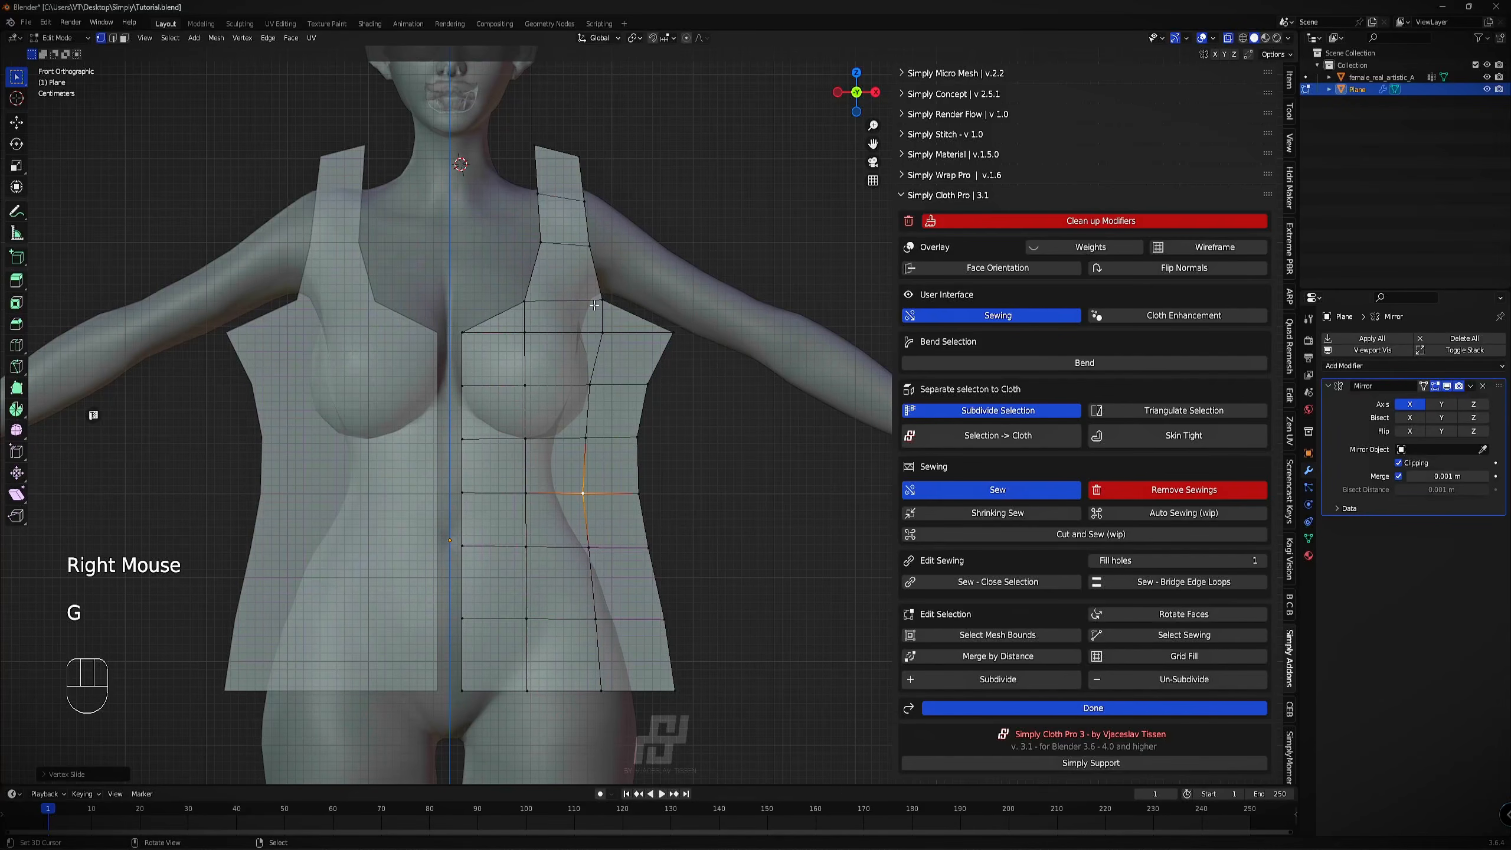
Slide the outer vertical line's vertex on the bust row outward to smooth the curve under the armhole.
{"action": "right_click", "coordinate": [602, 332]}
{"action": "key", "text": "g"}
{"action": "key", "text": "g"}
{"action": "left_click", "coordinate": [601, 327]}
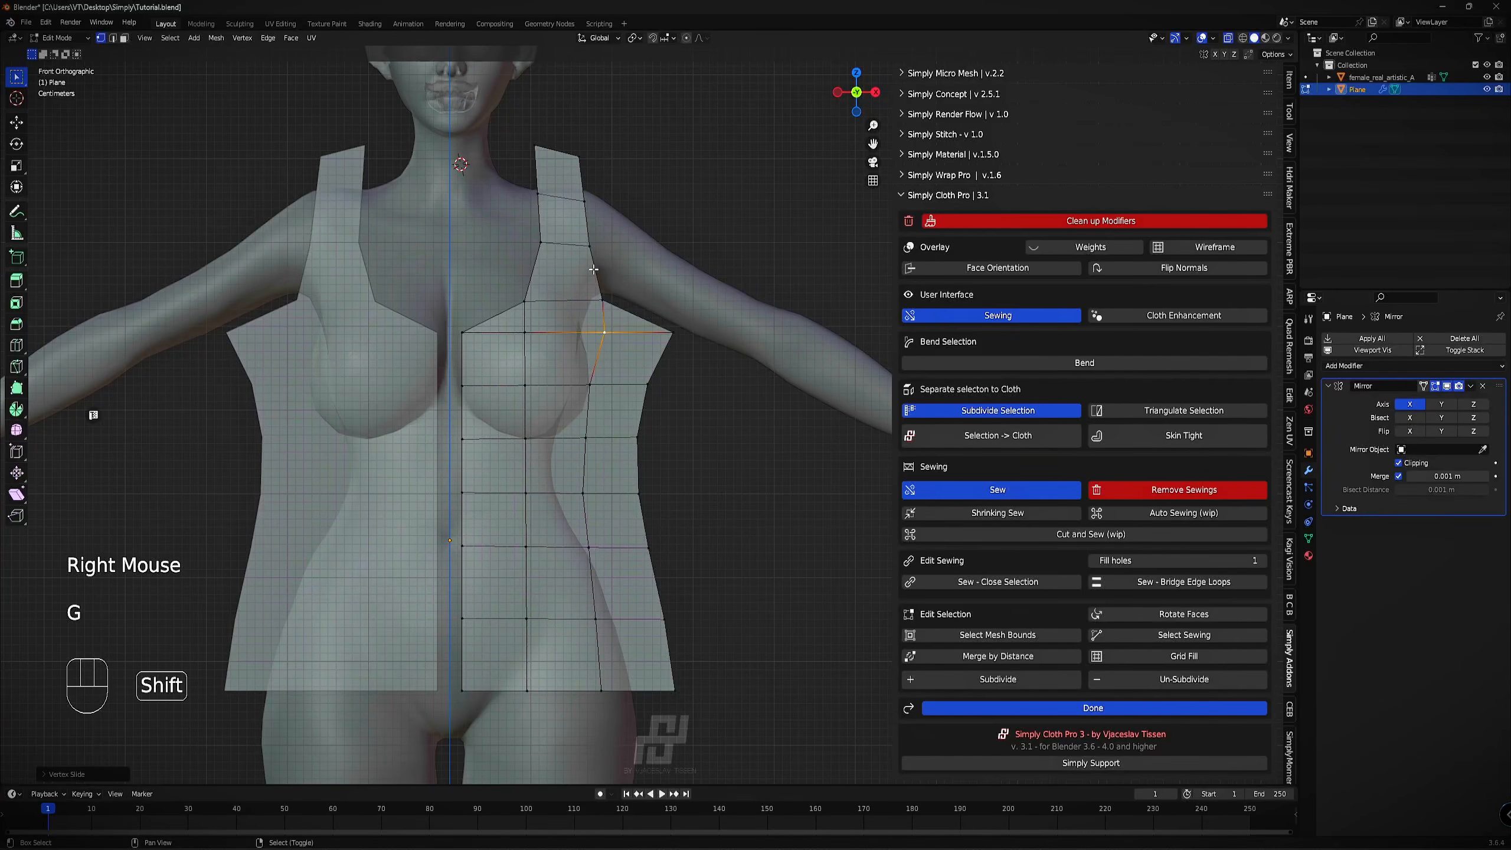
Turn off X-ray display and show the Face Orientation overlay to check the front panels' normals.
{"action": "scroll", "coordinate": [433, 272], "scroll_direction": "up", "scroll_amount": 2}
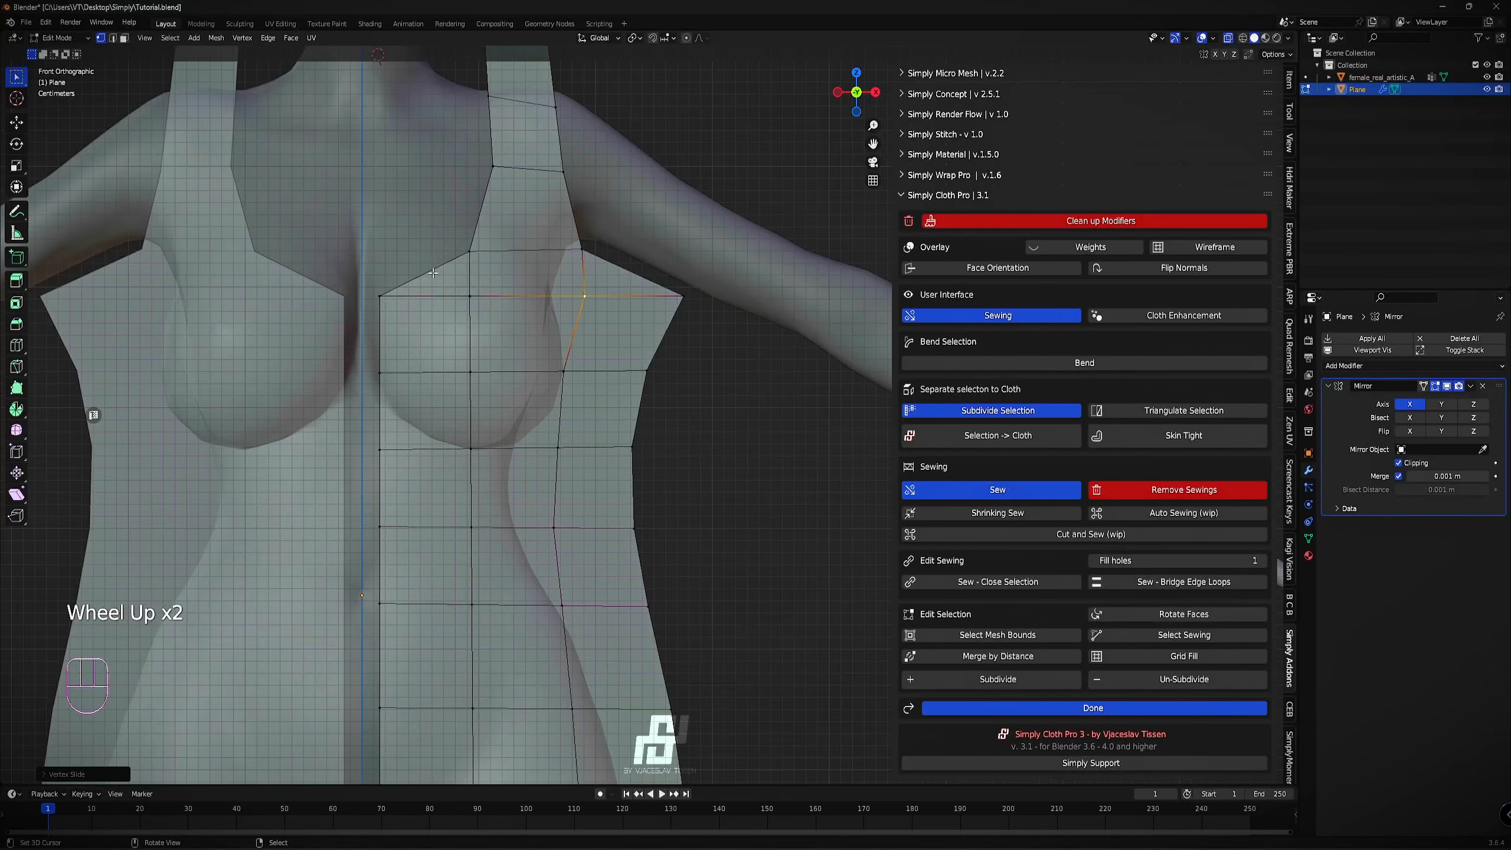
{"action": "scroll", "coordinate": [417, 266], "scroll_direction": "down", "scroll_amount": 1}
{"action": "middle_click_drag", "start_coordinate": [698, 302], "coordinate": [677, 410], "text": "shift"}
{"action": "middle_click_drag", "start_coordinate": [645, 358], "coordinate": [650, 457], "text": "shift"}
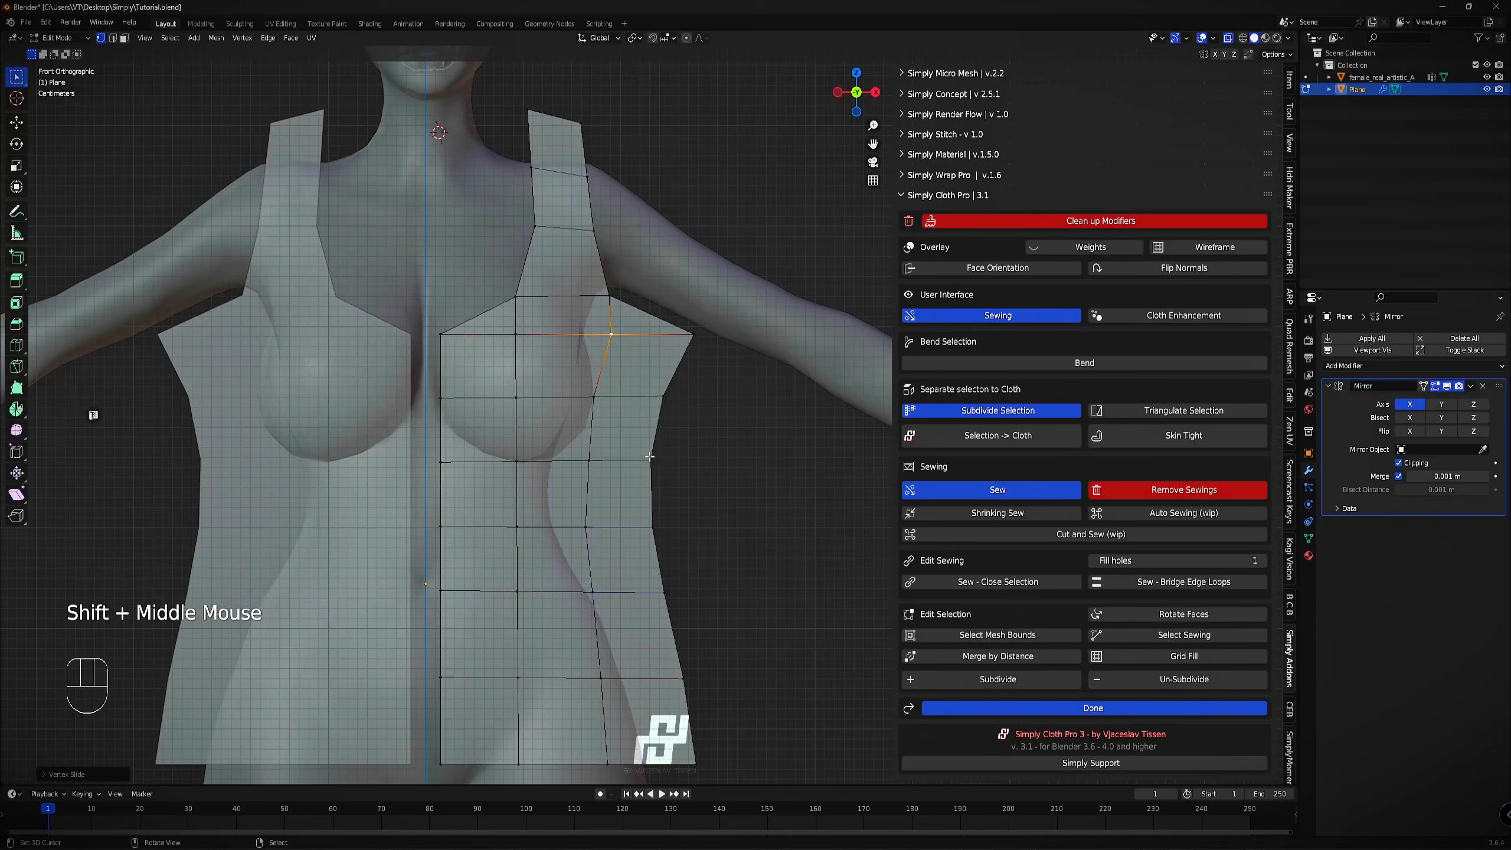
{"action": "scroll", "coordinate": [651, 456], "scroll_direction": "down", "scroll_amount": 2}
{"action": "mouse_move", "coordinate": [692, 352]}
{"action": "middle_mouse_down"}
{"action": "mouse_move", "coordinate": [683, 369]}
{"action": "mouse_move", "coordinate": [626, 370]}
{"action": "mouse_move", "coordinate": [611, 196]}
{"action": "middle_mouse_up"}
{"action": "key", "text": "z"}
{"action": "left_click", "coordinate": [633, 420]}
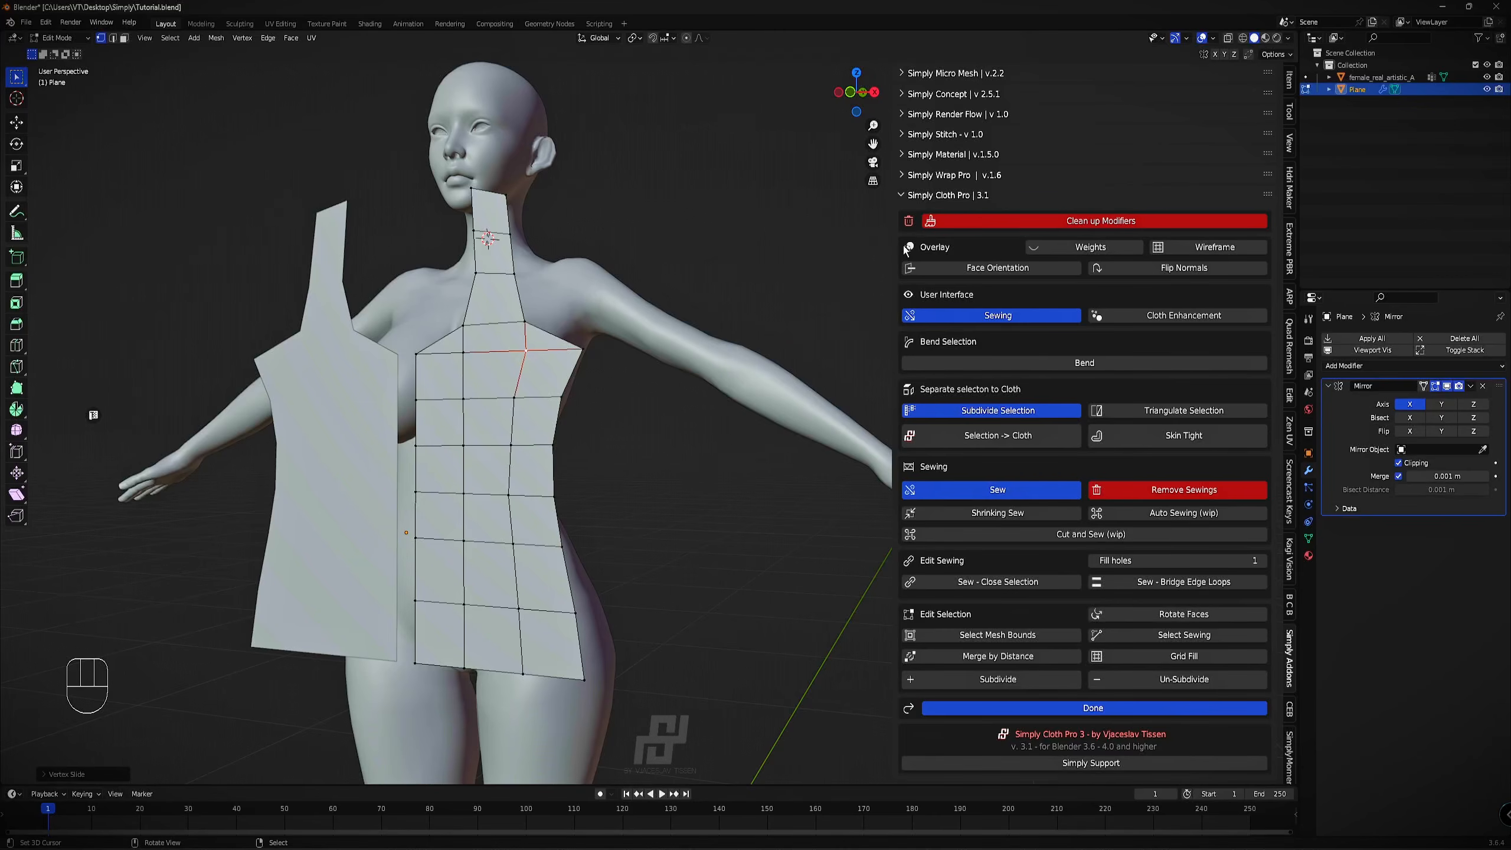
{"action": "left_click", "coordinate": [985, 269]}
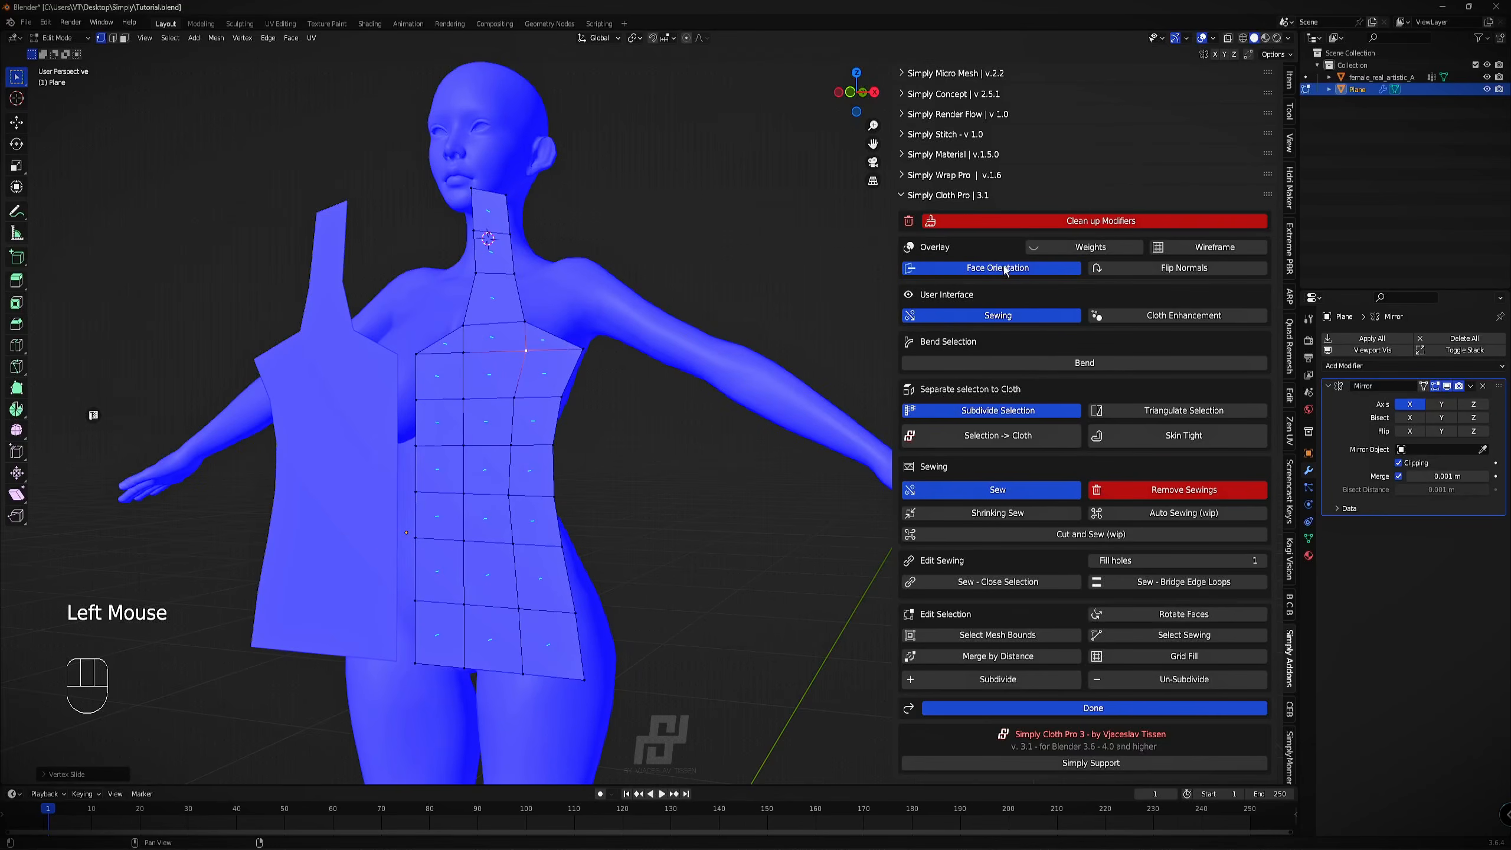
{"action": "left_click", "coordinate": [1004, 269]}
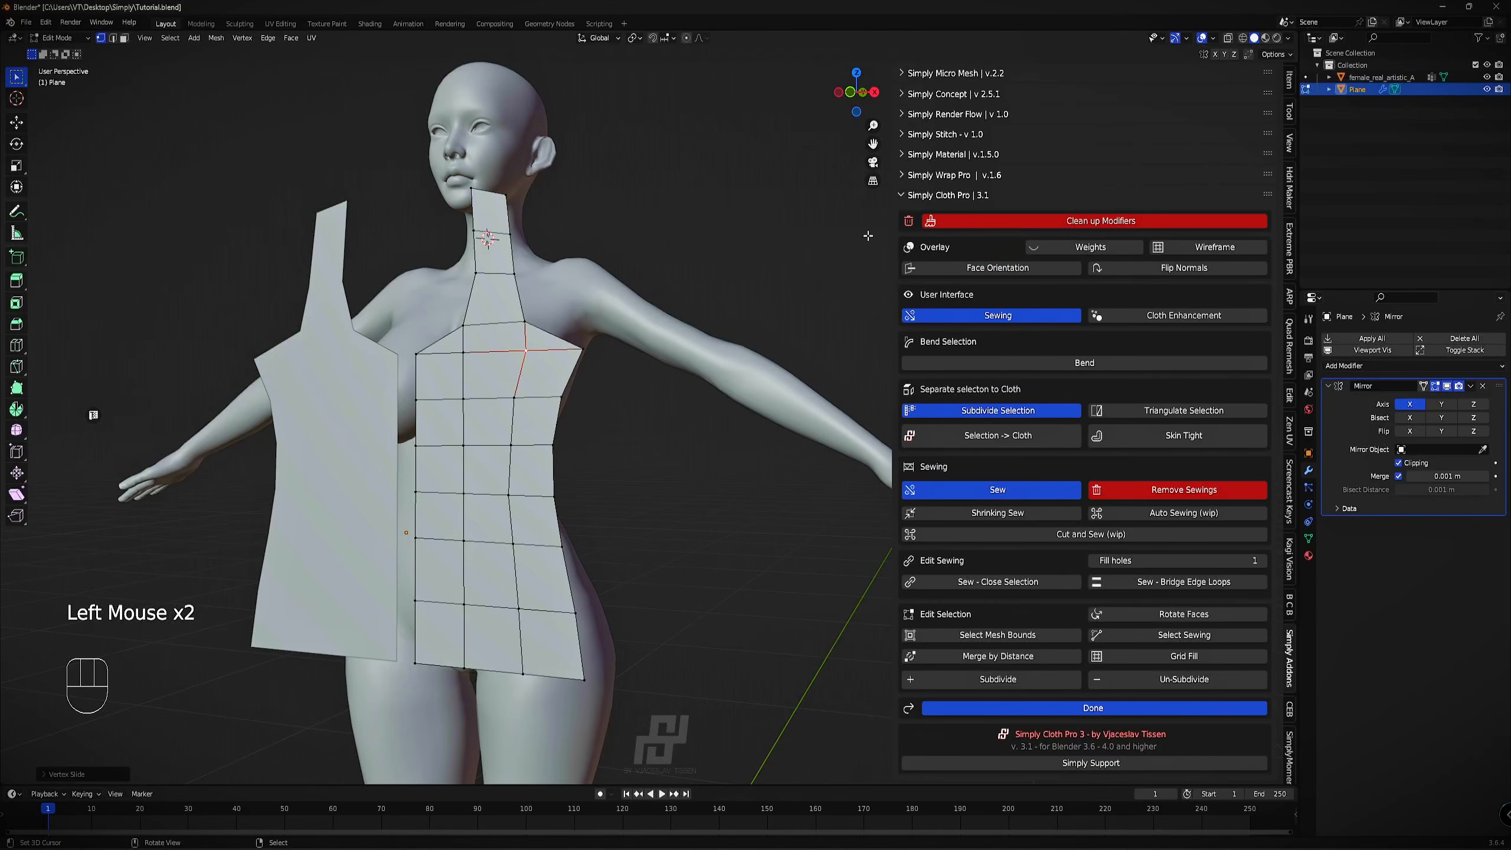
{"action": "left_click", "coordinate": [956, 271]}
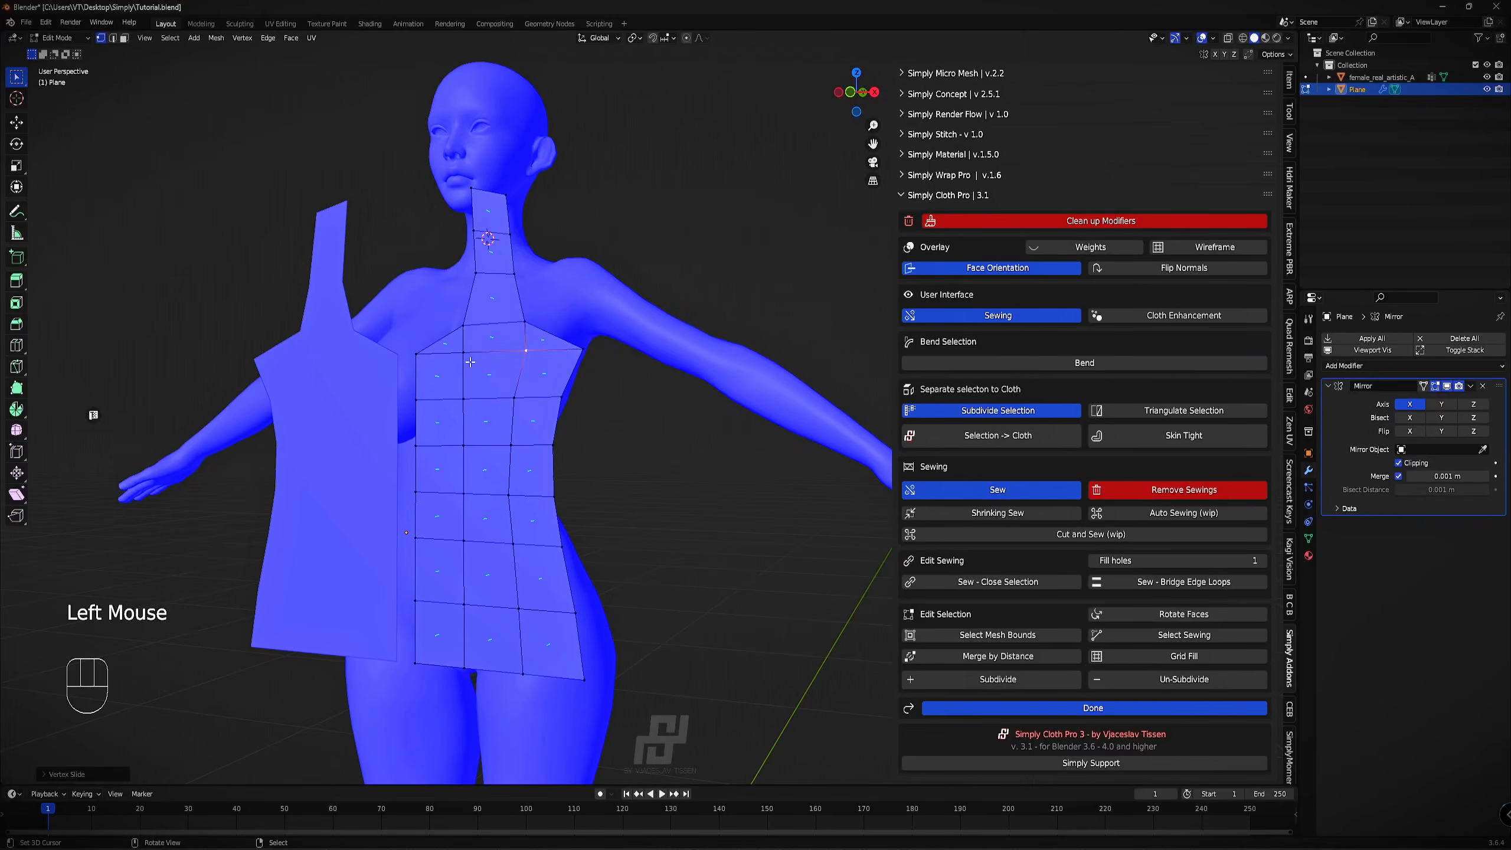
Select the whole linked front panel in face mode, flip its normals, and hide the Face Orientation overlay.
{"action": "key", "text": "3"}
{"action": "right_click", "coordinate": [502, 363]}
{"action": "key", "text": "l"}
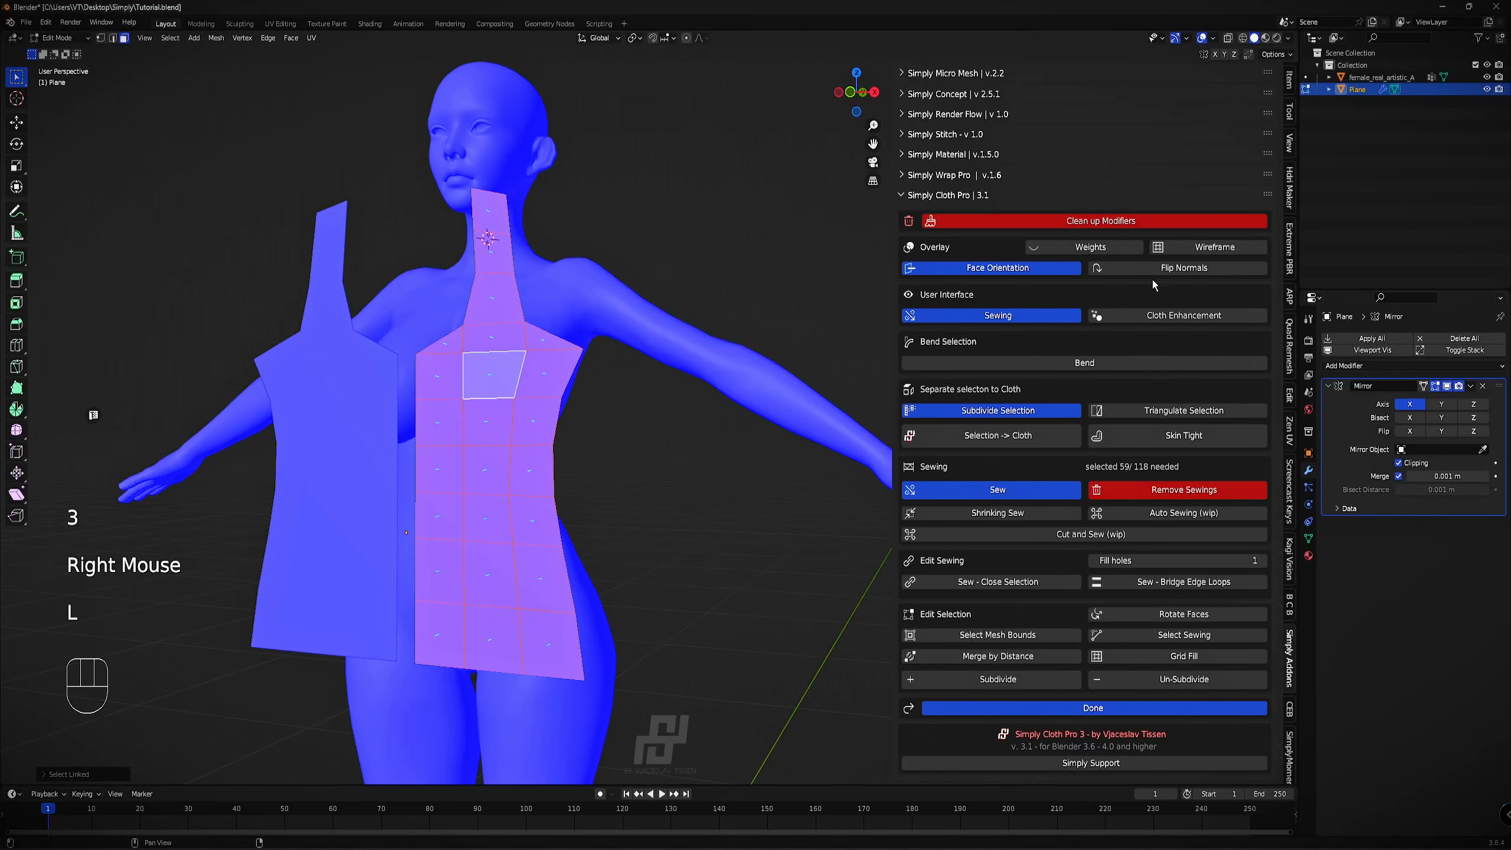
{"action": "left_click", "coordinate": [1149, 272]}
{"action": "middle_click_drag", "start_coordinate": [648, 351], "coordinate": [719, 365]}
{"action": "key", "text": "a"}
{"action": "key", "text": "a"}
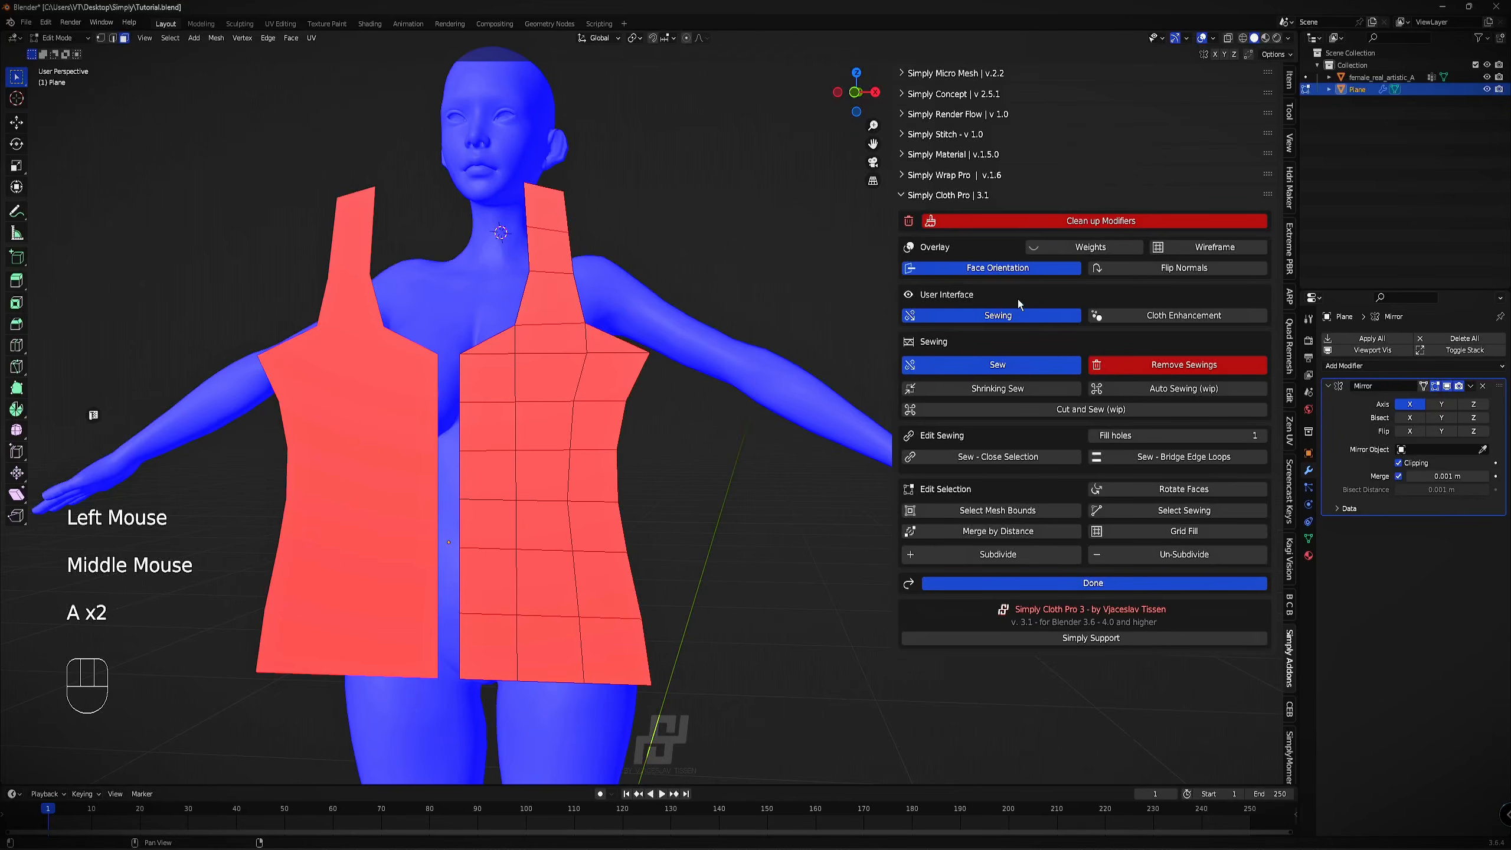
{"action": "left_click", "coordinate": [1005, 268]}
{"action": "middle_click_drag", "start_coordinate": [624, 369], "coordinate": [467, 377]}
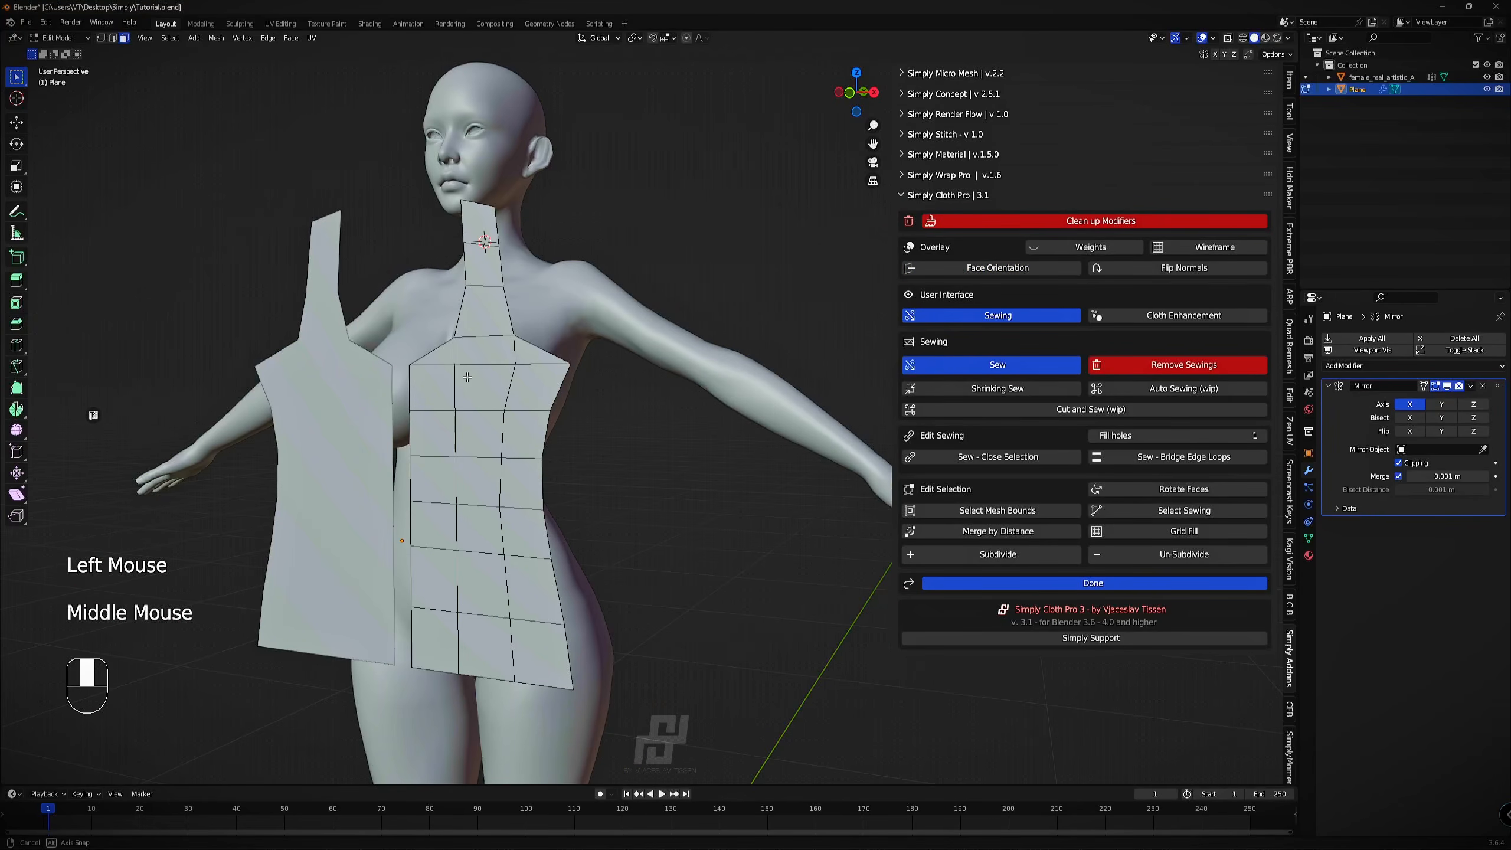
Flip the front panel's normals back to face outward using the Face Orientation overlay, and hide the overlay.
{"action": "left_click", "coordinate": [985, 268]}
{"action": "right_click", "coordinate": [483, 362]}
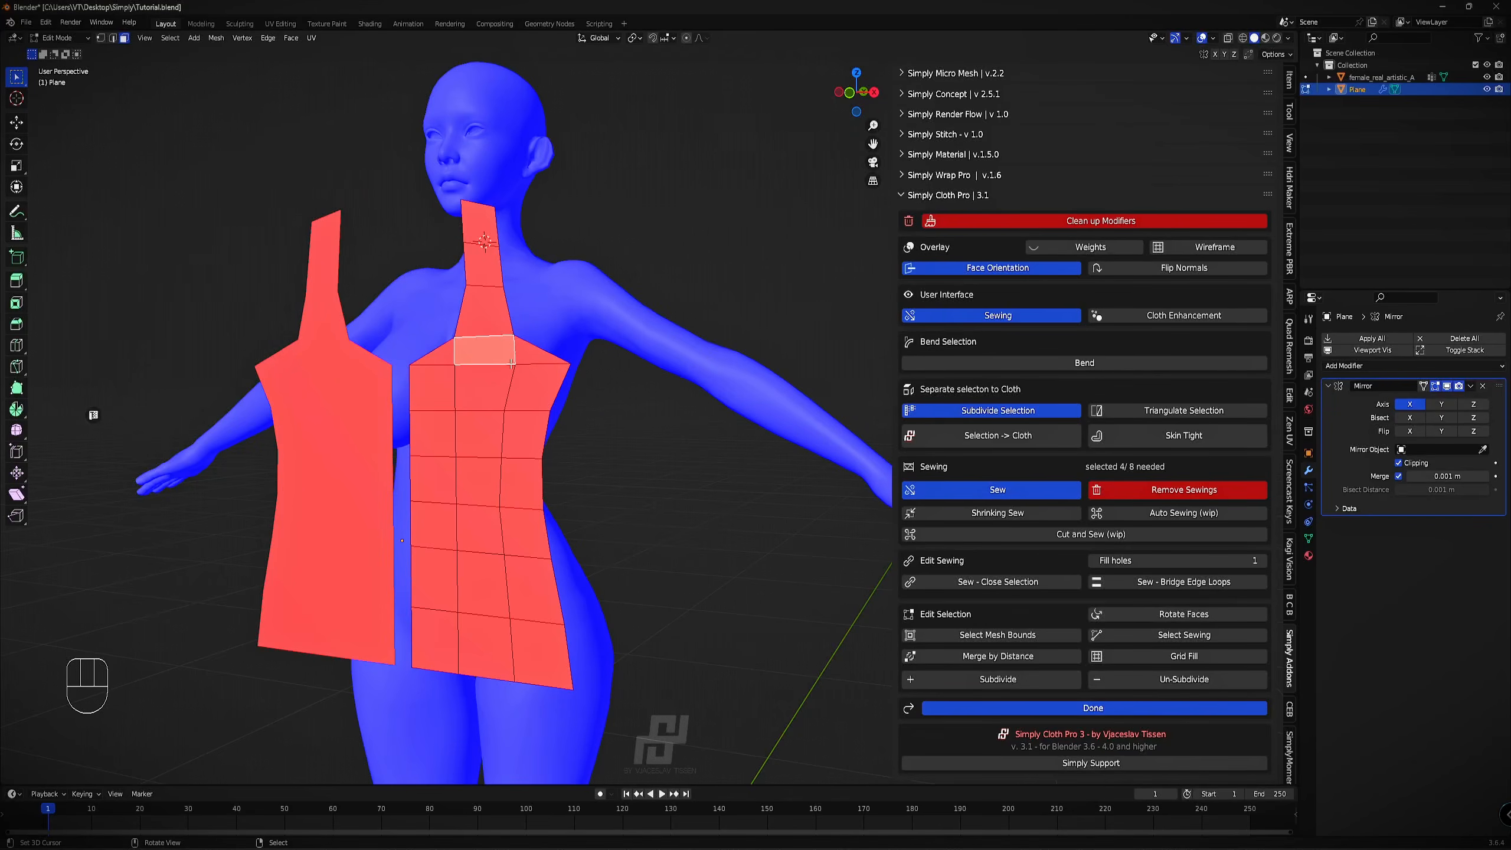
{"action": "left_click", "coordinate": [1166, 269]}
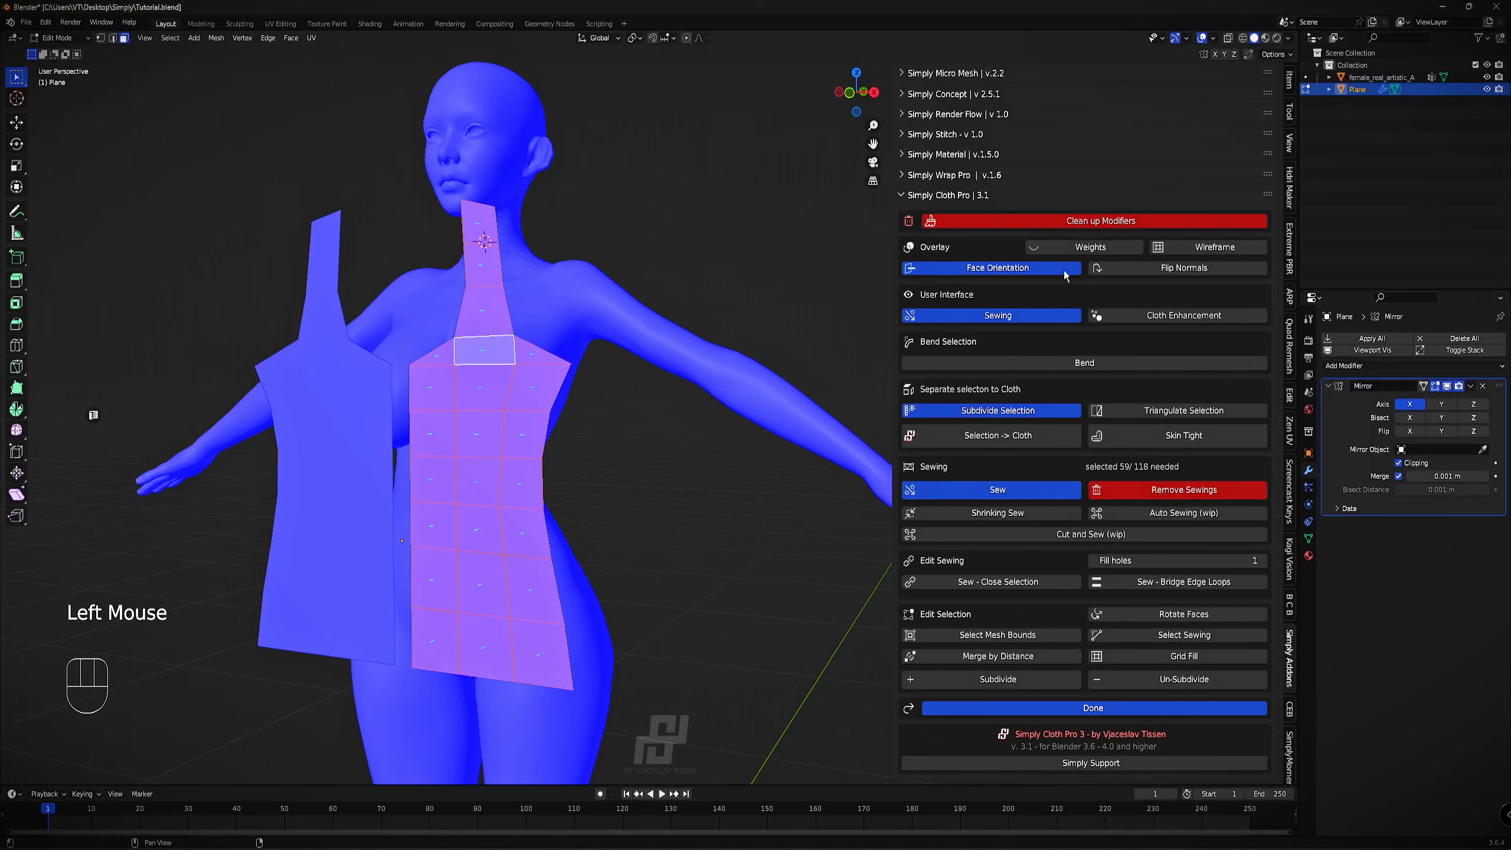
{"action": "left_click", "coordinate": [1065, 271]}
Try moving the selected front panel toward the torso and back through the chest along the Y axis.
{"action": "middle_click_drag", "start_coordinate": [684, 411], "coordinate": [561, 409]}
{"action": "key", "text": "g"}
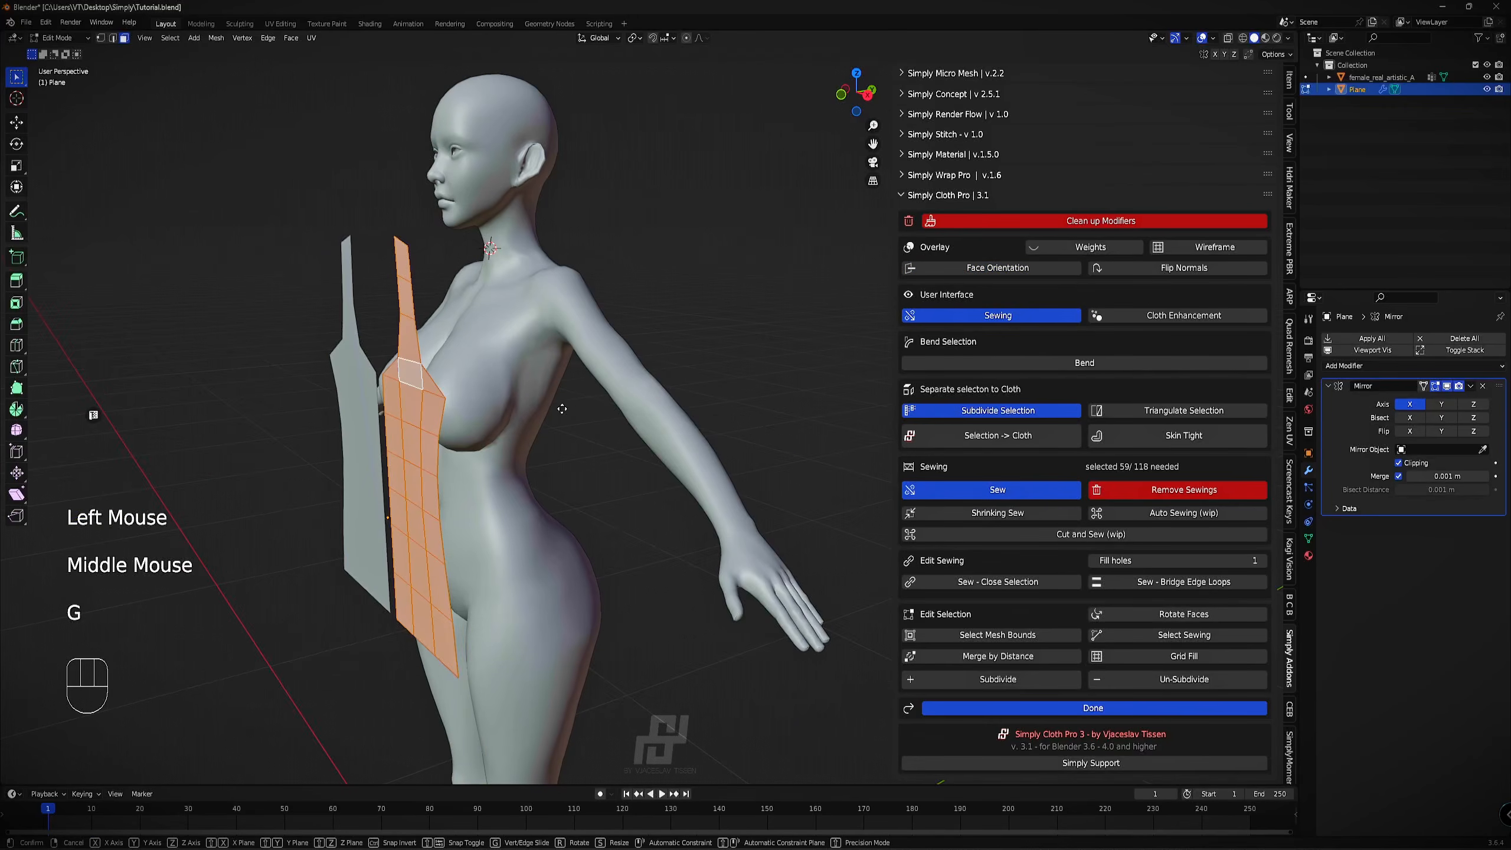
{"action": "left_click", "coordinate": [370, 373]}
{"action": "scroll", "coordinate": [370, 373], "scroll_direction": "up", "scroll_amount": 1}
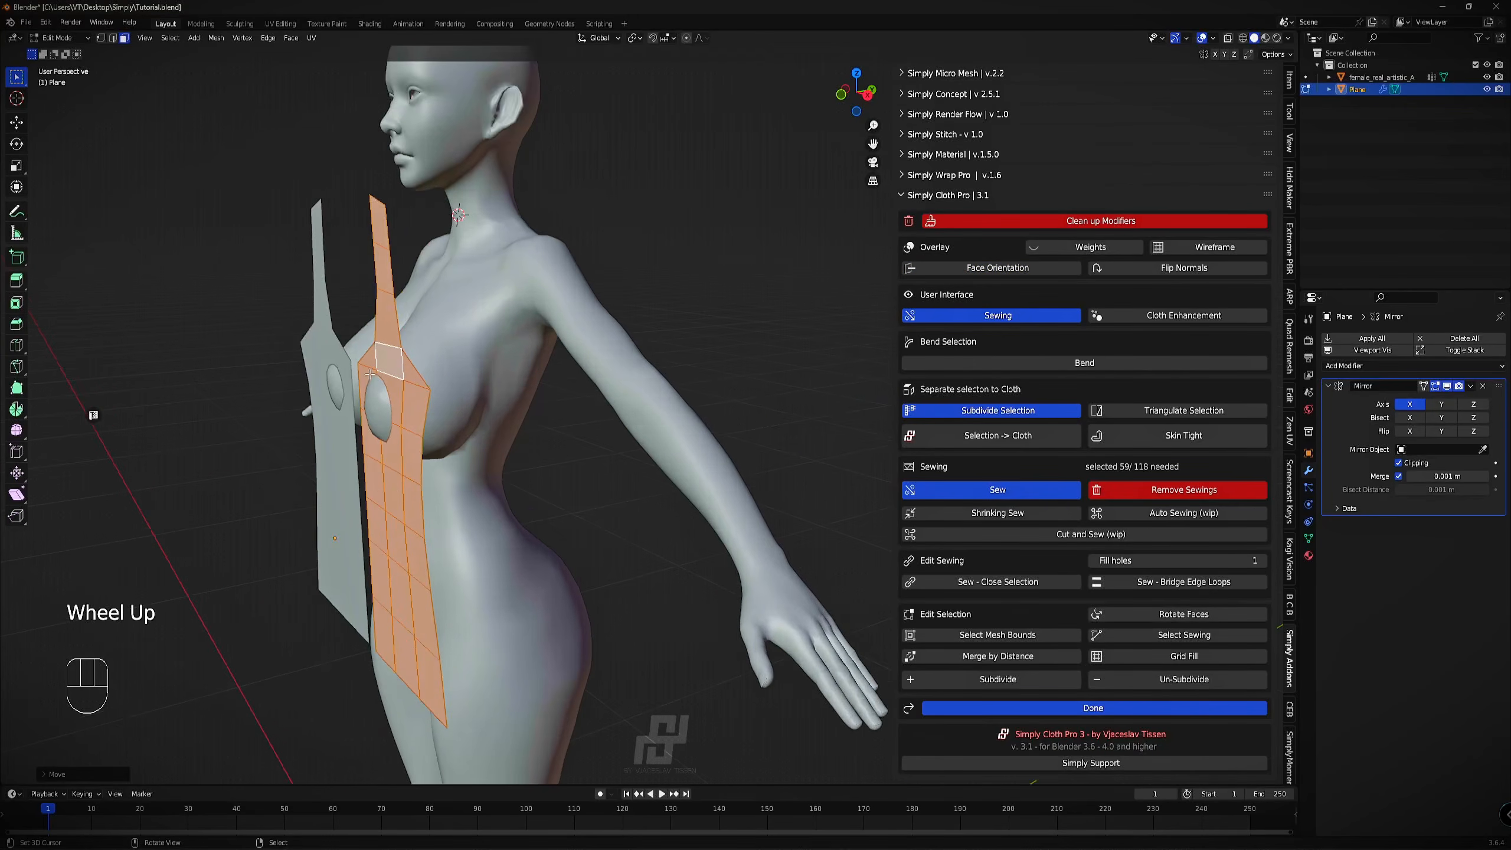
{"action": "middle_click_drag", "start_coordinate": [370, 373], "coordinate": [376, 382]}
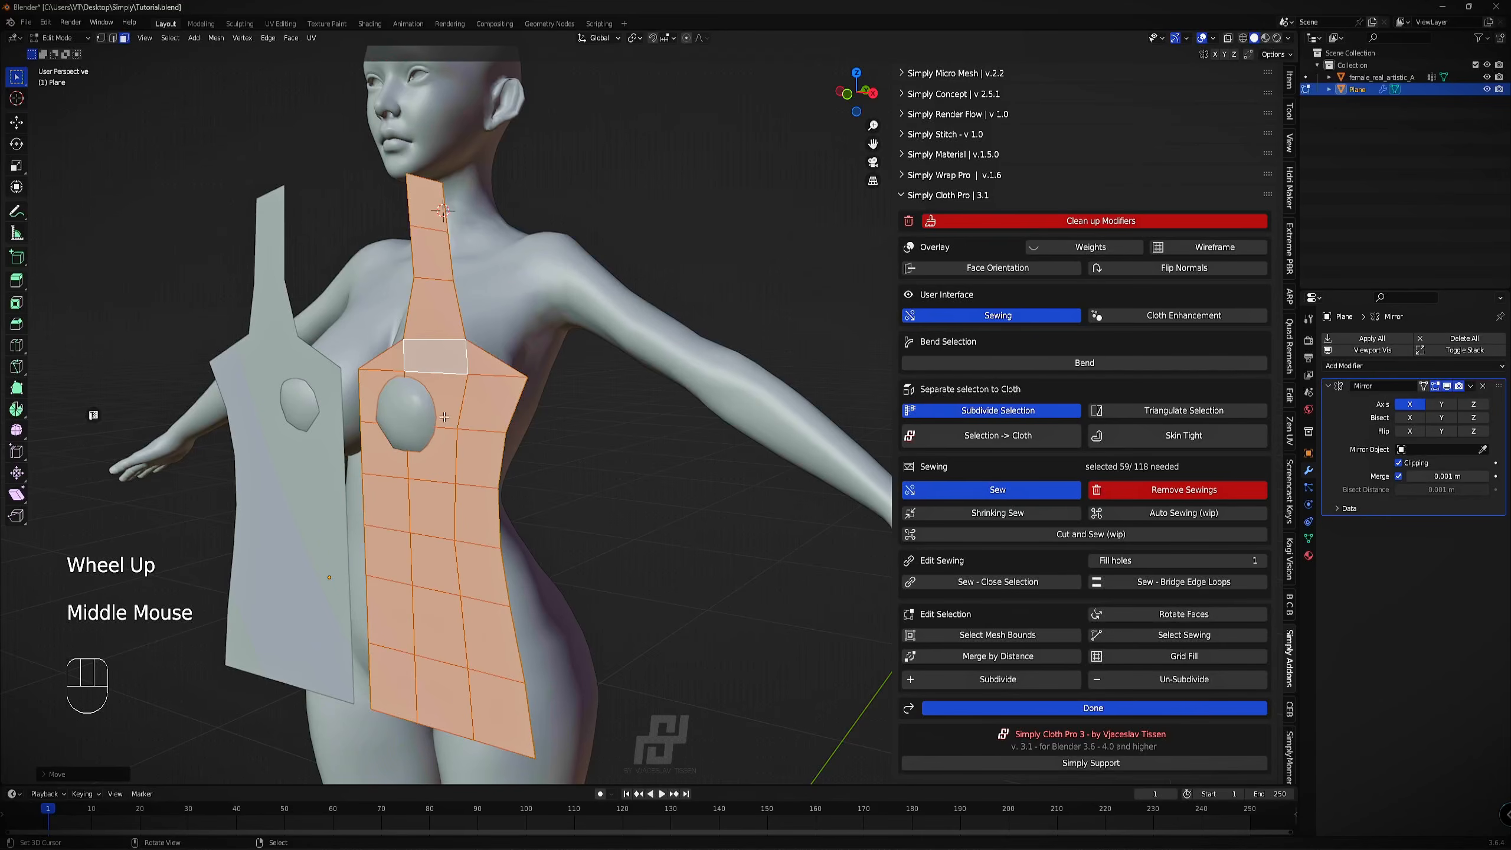
{"action": "middle_click_drag", "start_coordinate": [444, 416], "coordinate": [405, 420]}
{"action": "key", "text": "g"}
{"action": "key", "text": "y"}
{"action": "left_click", "coordinate": [505, 428]}
{"action": "key", "text": "g"}
{"action": "left_click", "coordinate": [505, 428]}
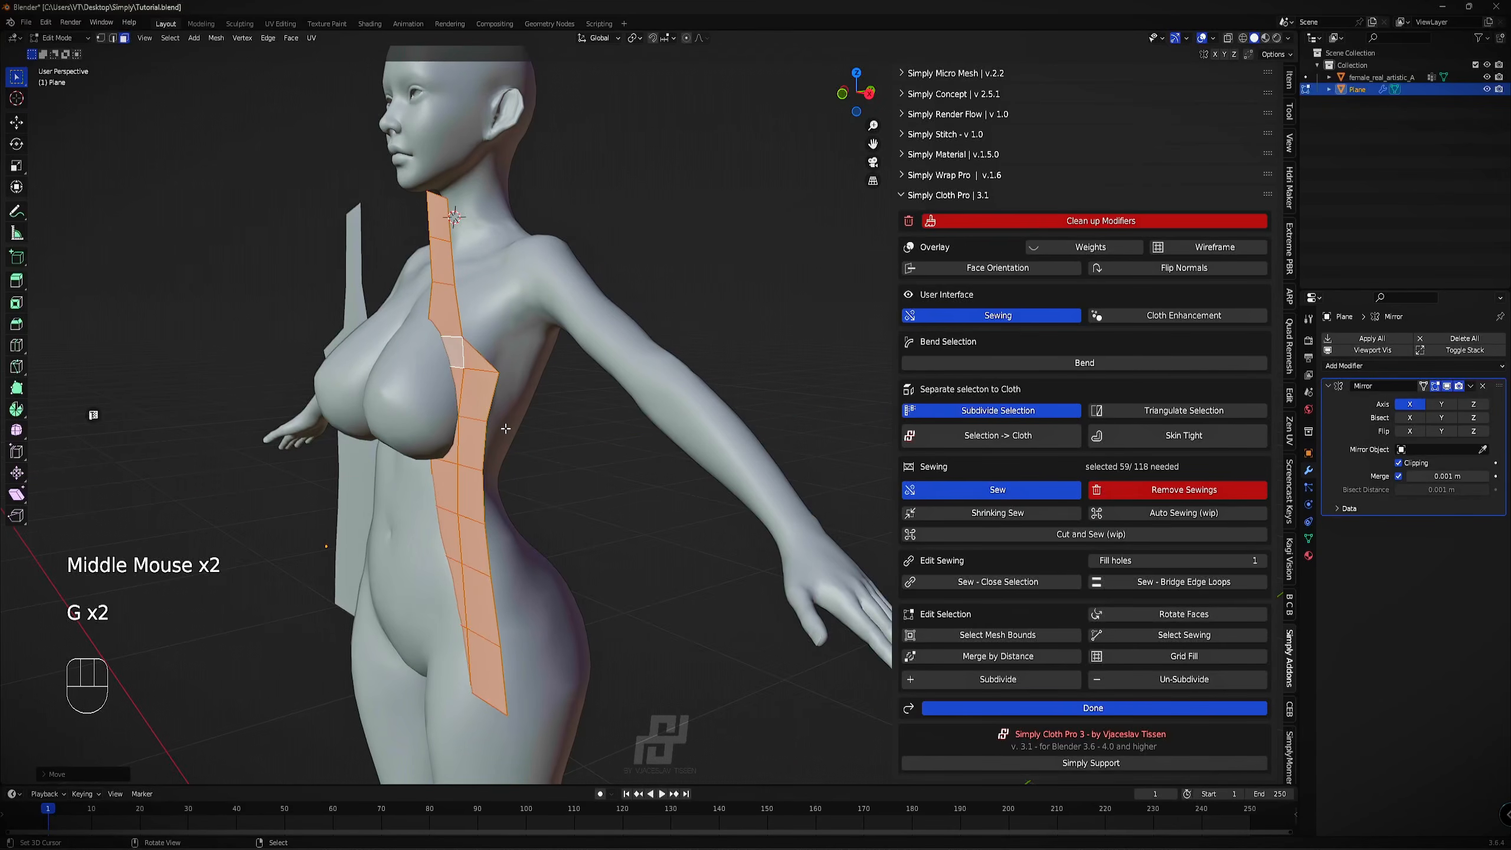
Move the front panel forward along the Y axis so it sits clear of the chest, just in front of the body.
{"action": "key", "text": "r"}
{"action": "key", "text": "g"}
{"action": "key", "text": "y"}
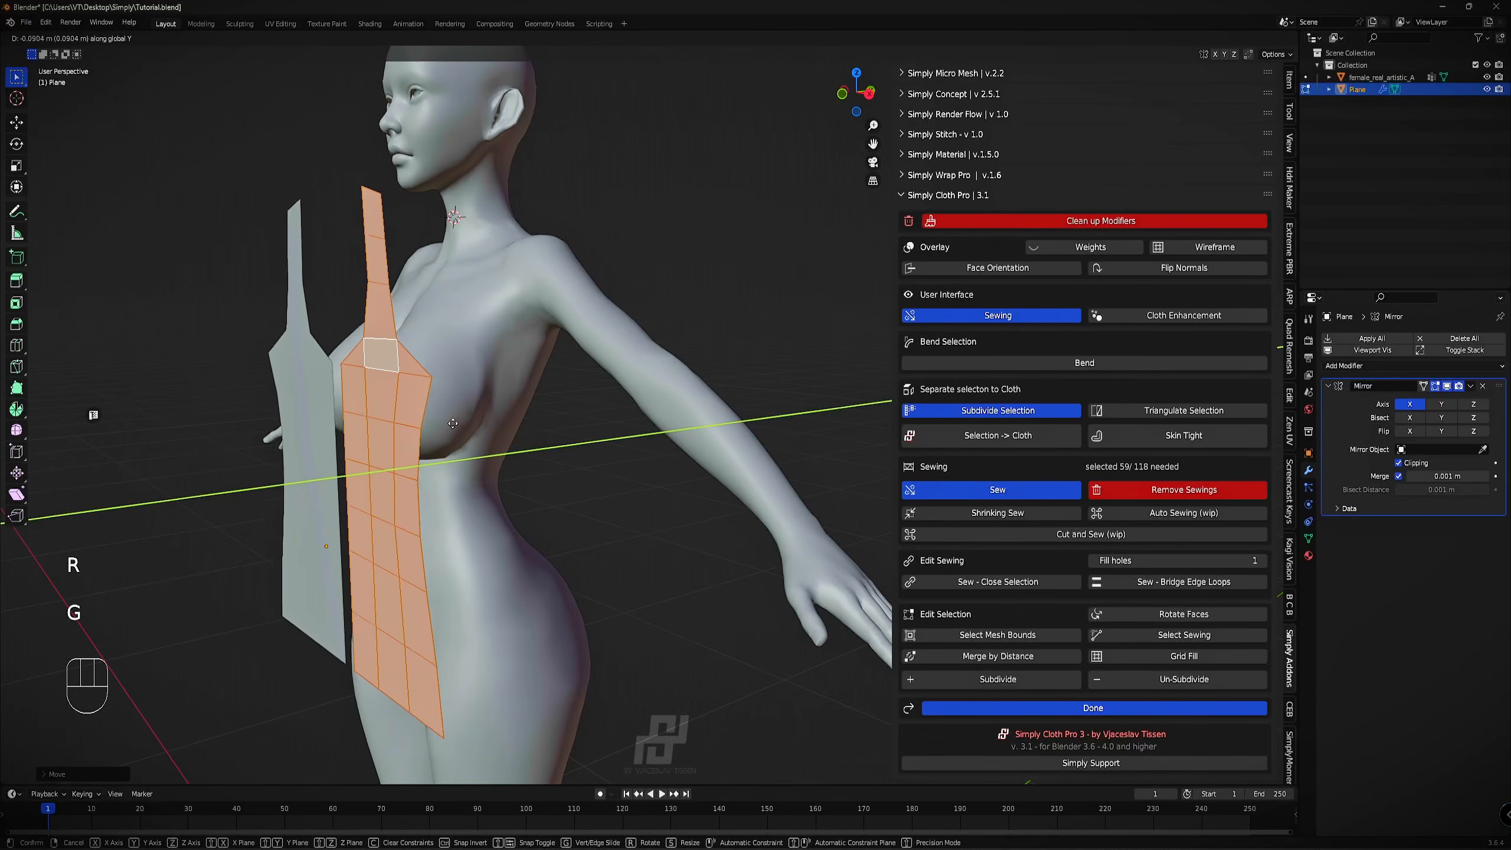
{"action": "left_click", "coordinate": [453, 423]}
{"action": "middle_click_drag", "start_coordinate": [452, 423], "coordinate": [468, 350]}
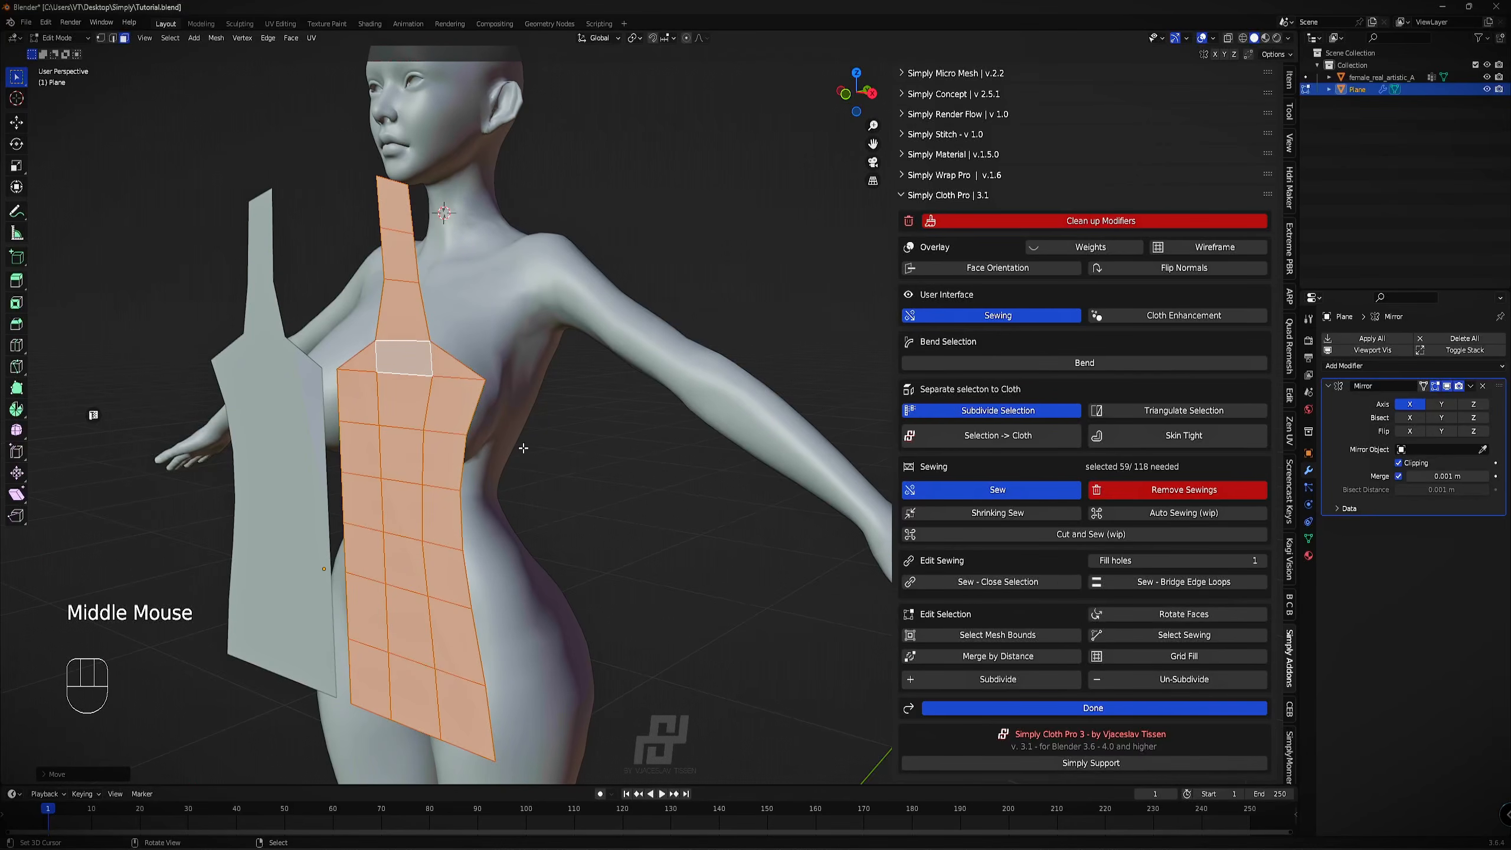
{"action": "scroll", "coordinate": [515, 416], "scroll_direction": "down", "scroll_amount": 2}
{"action": "middle_click_drag", "start_coordinate": [515, 416], "coordinate": [428, 391]}
{"action": "key", "text": "g"}
{"action": "key", "text": "y"}
{"action": "left_click", "coordinate": [450, 371]}
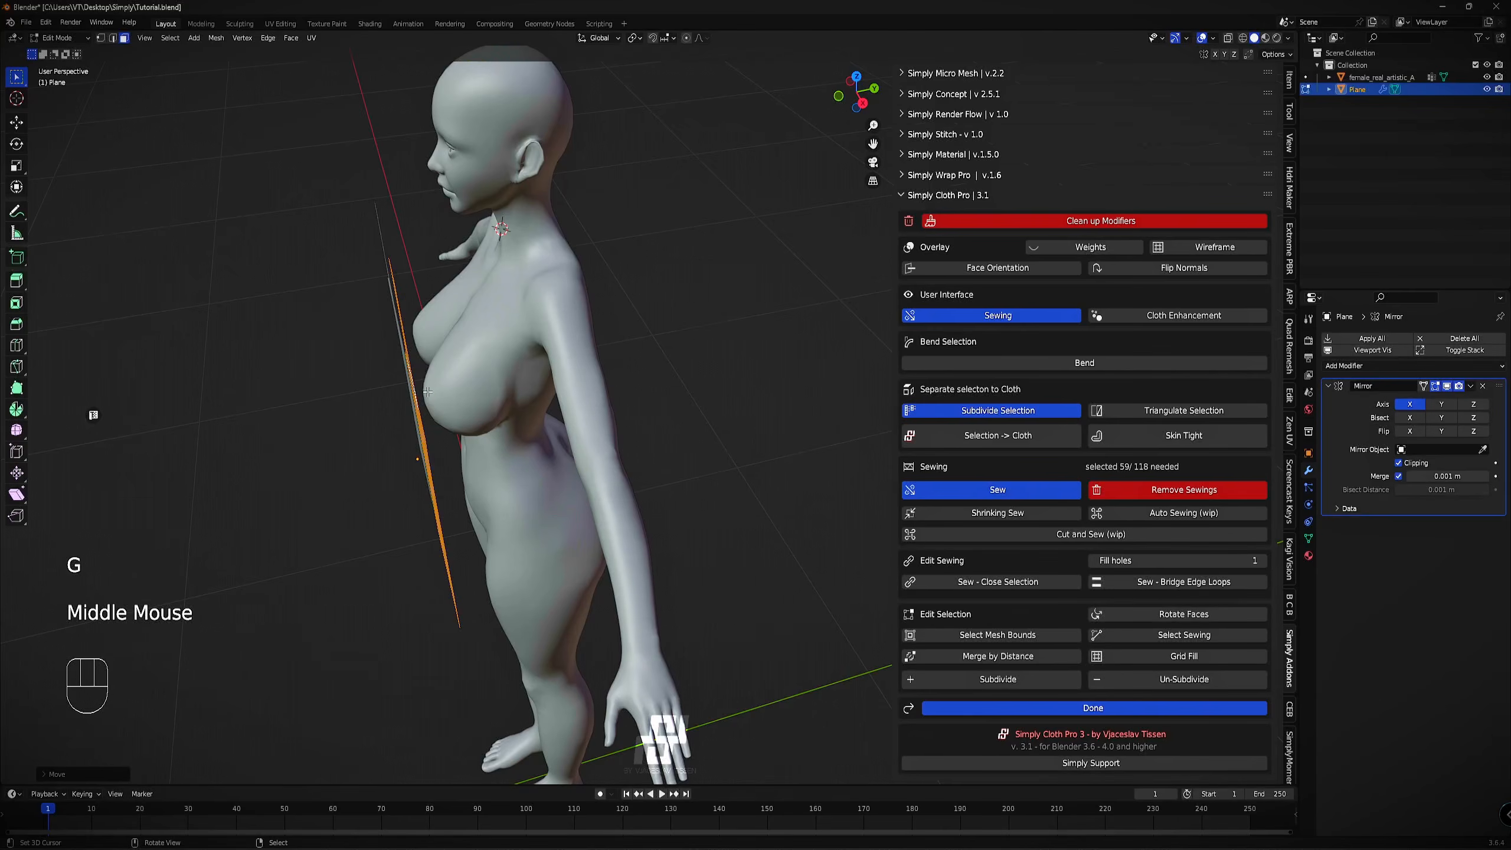
Duplicate the front panel and move the copy along the Y axis behind the character's back.
{"action": "middle_click_drag", "start_coordinate": [466, 304], "coordinate": [646, 352]}
{"action": "middle_click_drag", "start_coordinate": [468, 301], "coordinate": [863, 280]}
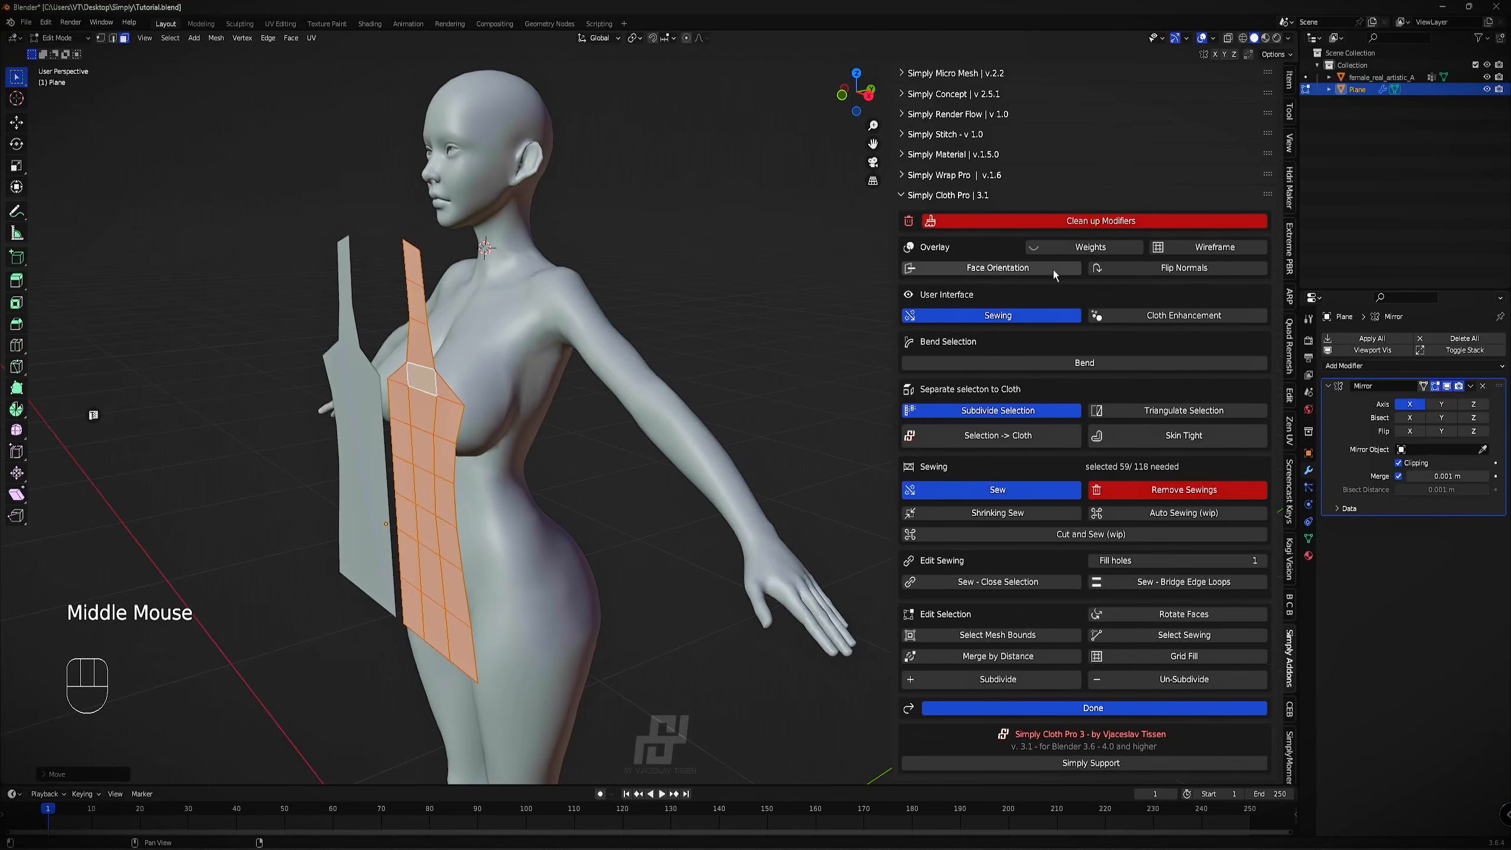
{"action": "mouse_move", "coordinate": [506, 384]}
{"action": "middle_mouse_down"}
{"action": "mouse_move", "coordinate": [458, 386]}
{"action": "mouse_move", "coordinate": [477, 391]}
{"action": "middle_mouse_up"}
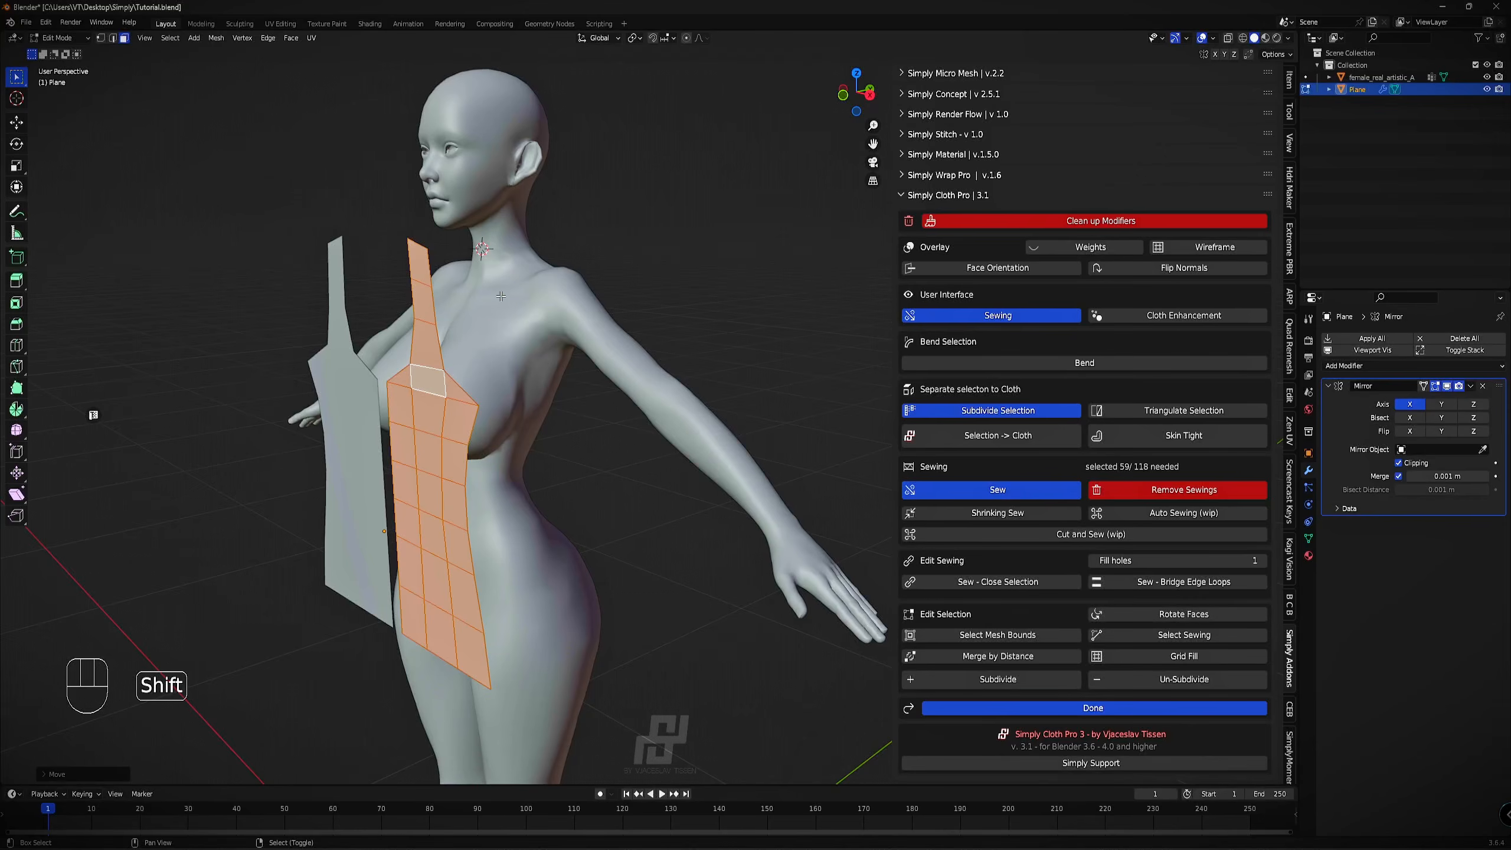
{"action": "key", "text": "shift+d"}
{"action": "middle_click_drag", "start_coordinate": [528, 362], "coordinate": [538, 366]}
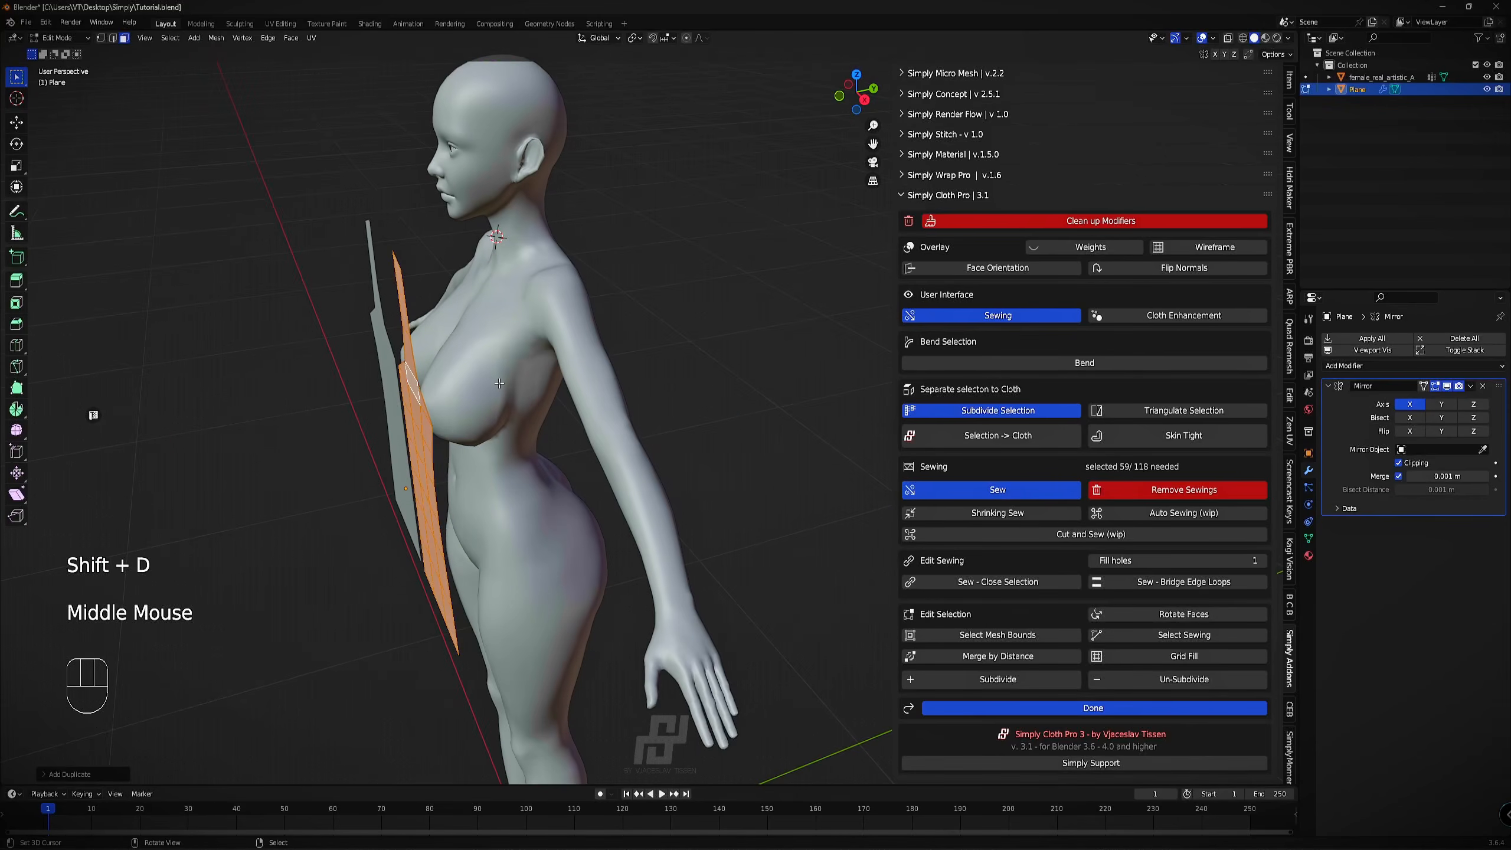
{"action": "key", "text": "g"}
{"action": "key", "text": "y"}
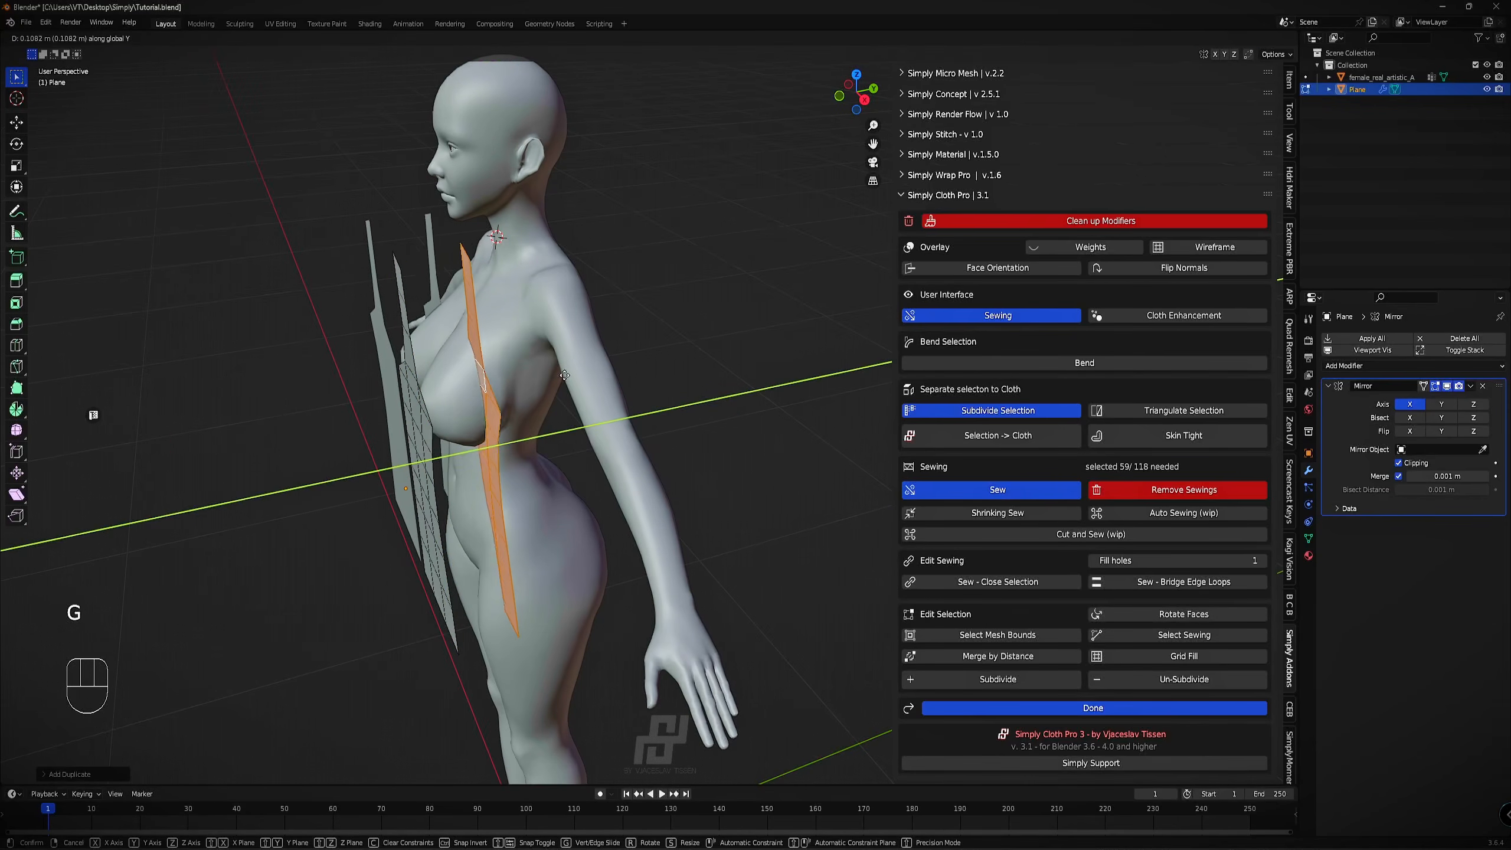
{"action": "left_click", "coordinate": [711, 352]}
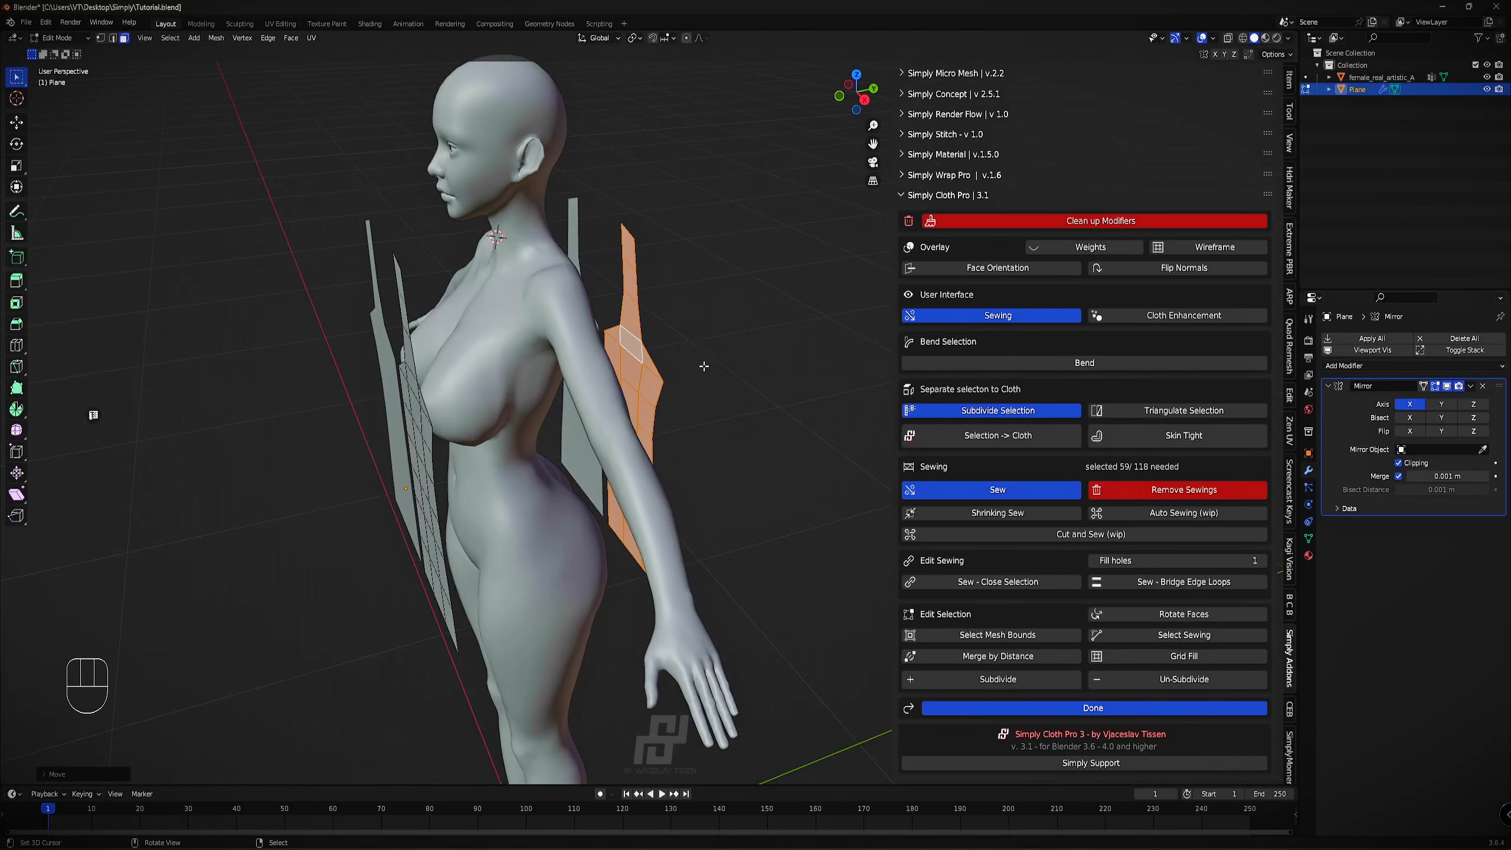
Show the Face Orientation overlay and flip the back panel's normals so they face outward.
{"action": "scroll", "coordinate": [711, 362], "scroll_direction": "up", "scroll_amount": 2}
{"action": "scroll", "coordinate": [704, 345], "scroll_direction": "down", "scroll_amount": 2}
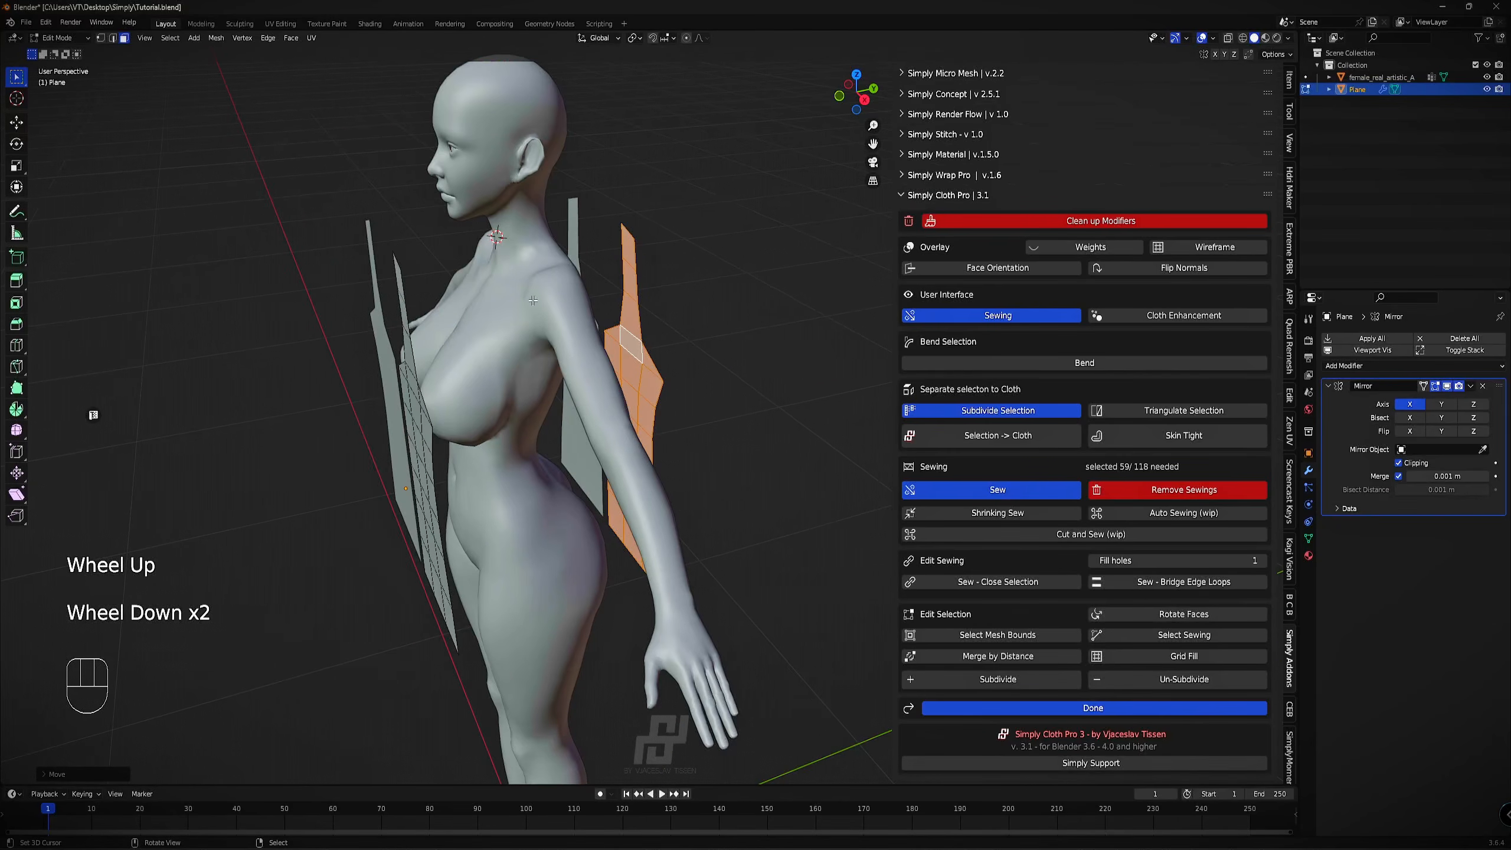
{"action": "middle_click_drag", "start_coordinate": [685, 339], "coordinate": [452, 285]}
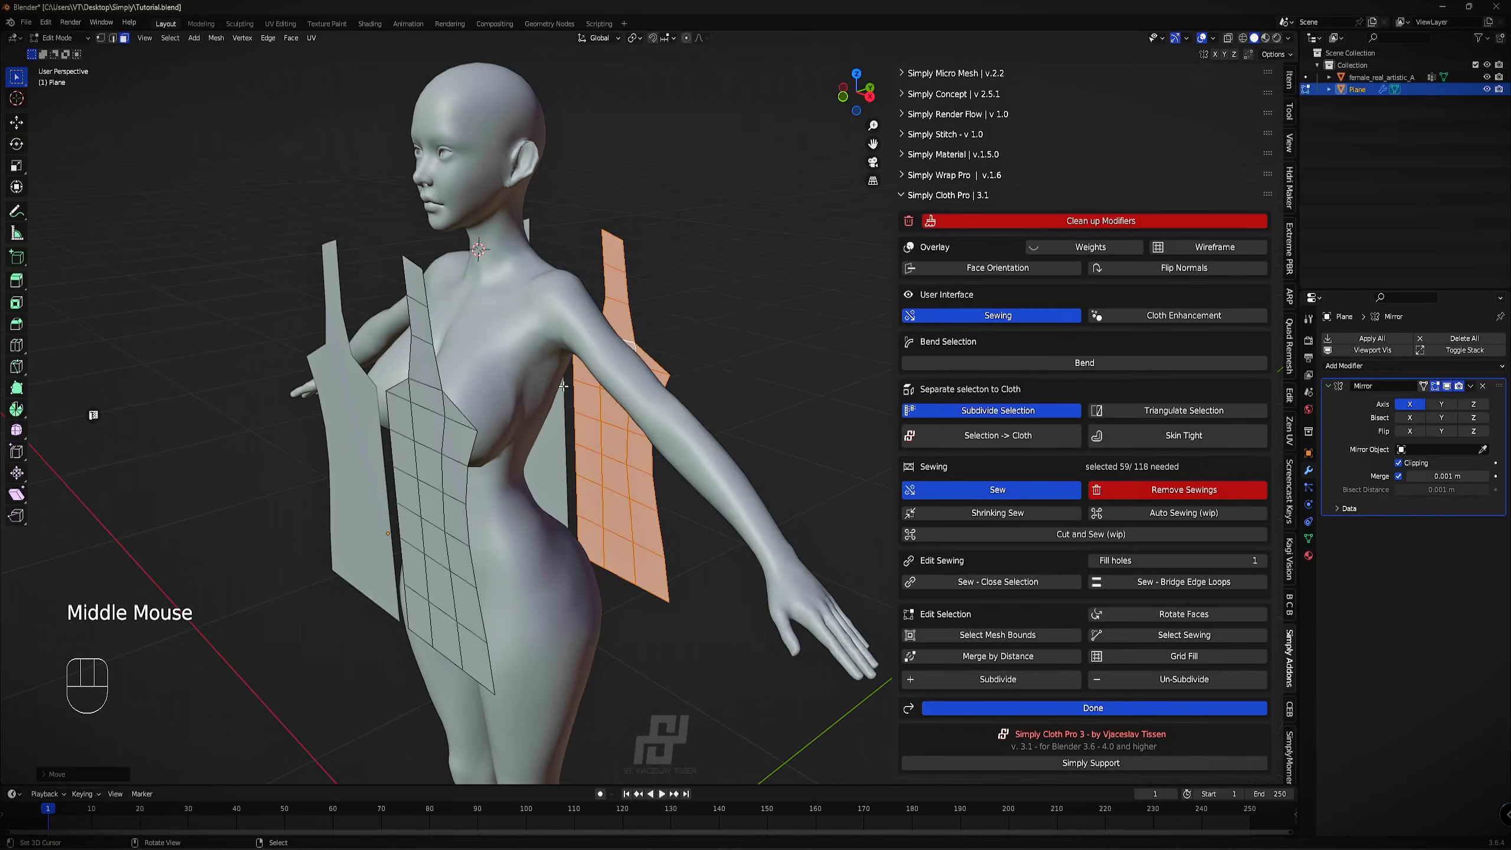
{"action": "left_click", "coordinate": [994, 269]}
{"action": "scroll", "coordinate": [657, 428], "scroll_direction": "up", "scroll_amount": 1}
{"action": "scroll", "coordinate": [657, 428], "scroll_direction": "down", "scroll_amount": 2}
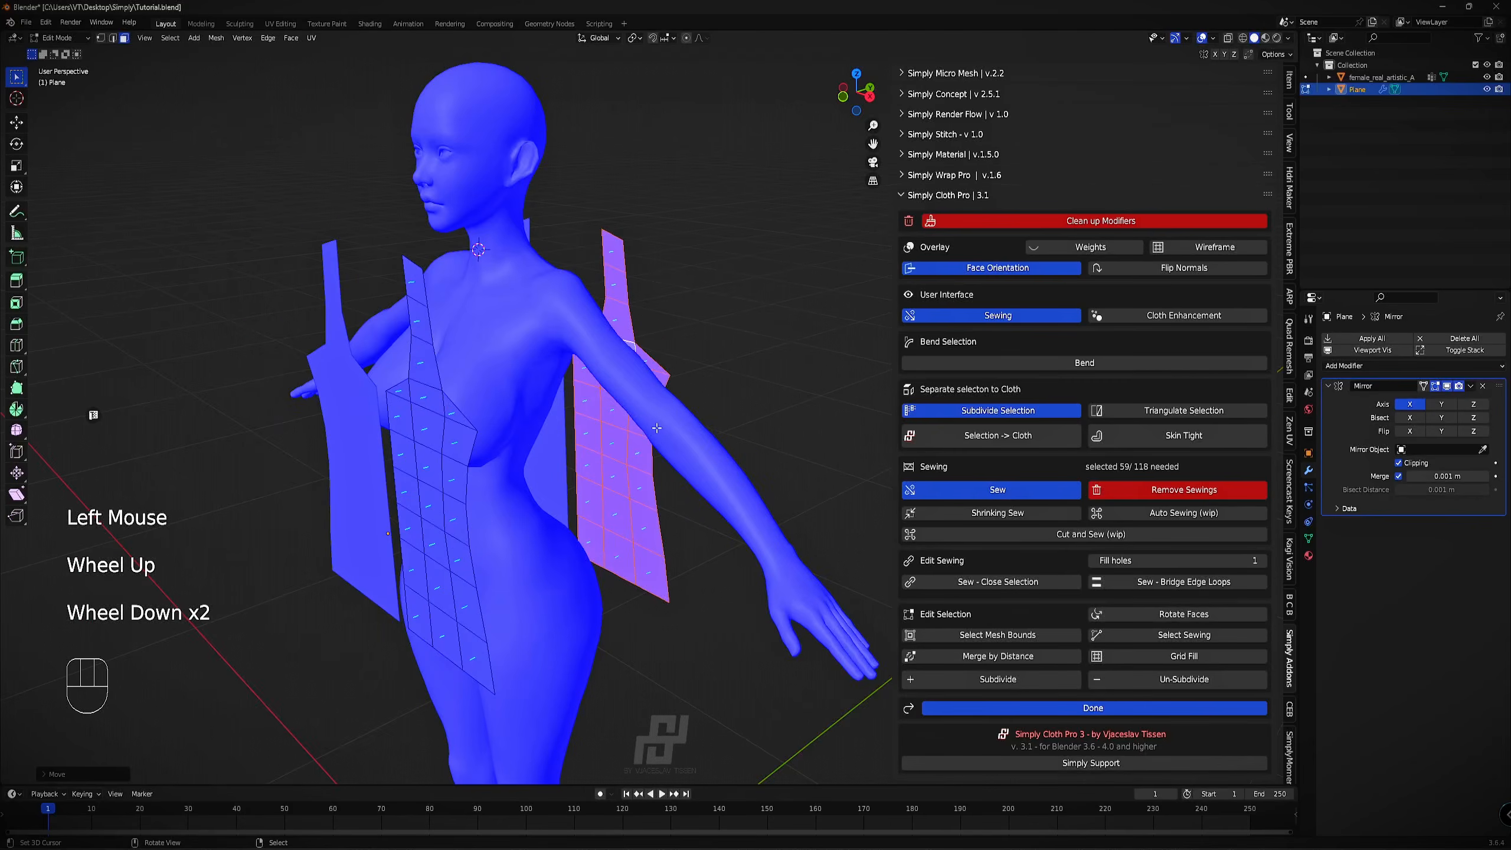
{"action": "middle_click_drag", "start_coordinate": [657, 428], "coordinate": [693, 370]}
{"action": "right_click", "coordinate": [695, 369]}
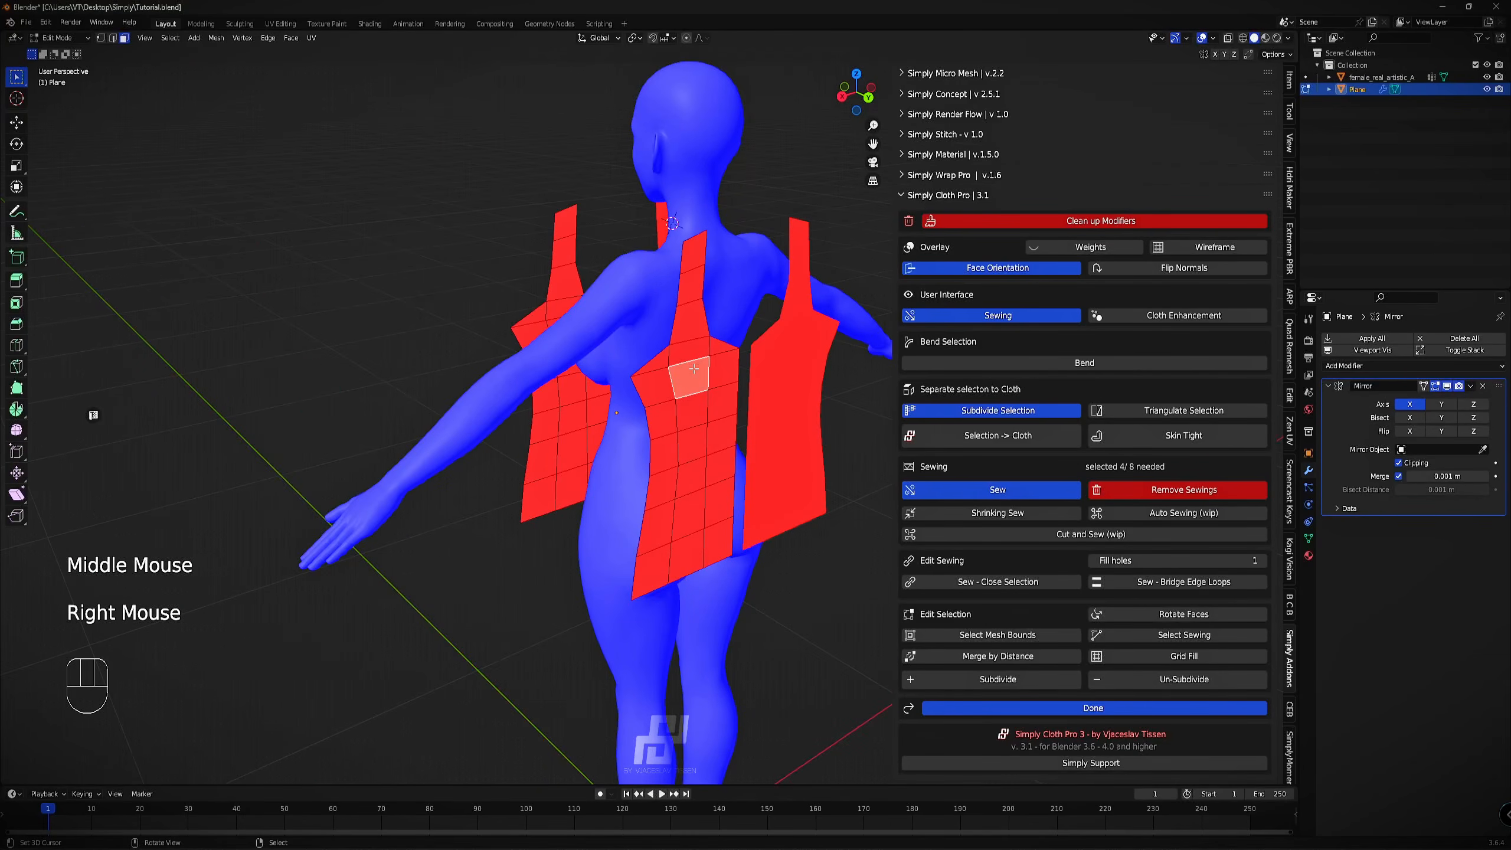
{"action": "left_click", "coordinate": [1166, 269]}
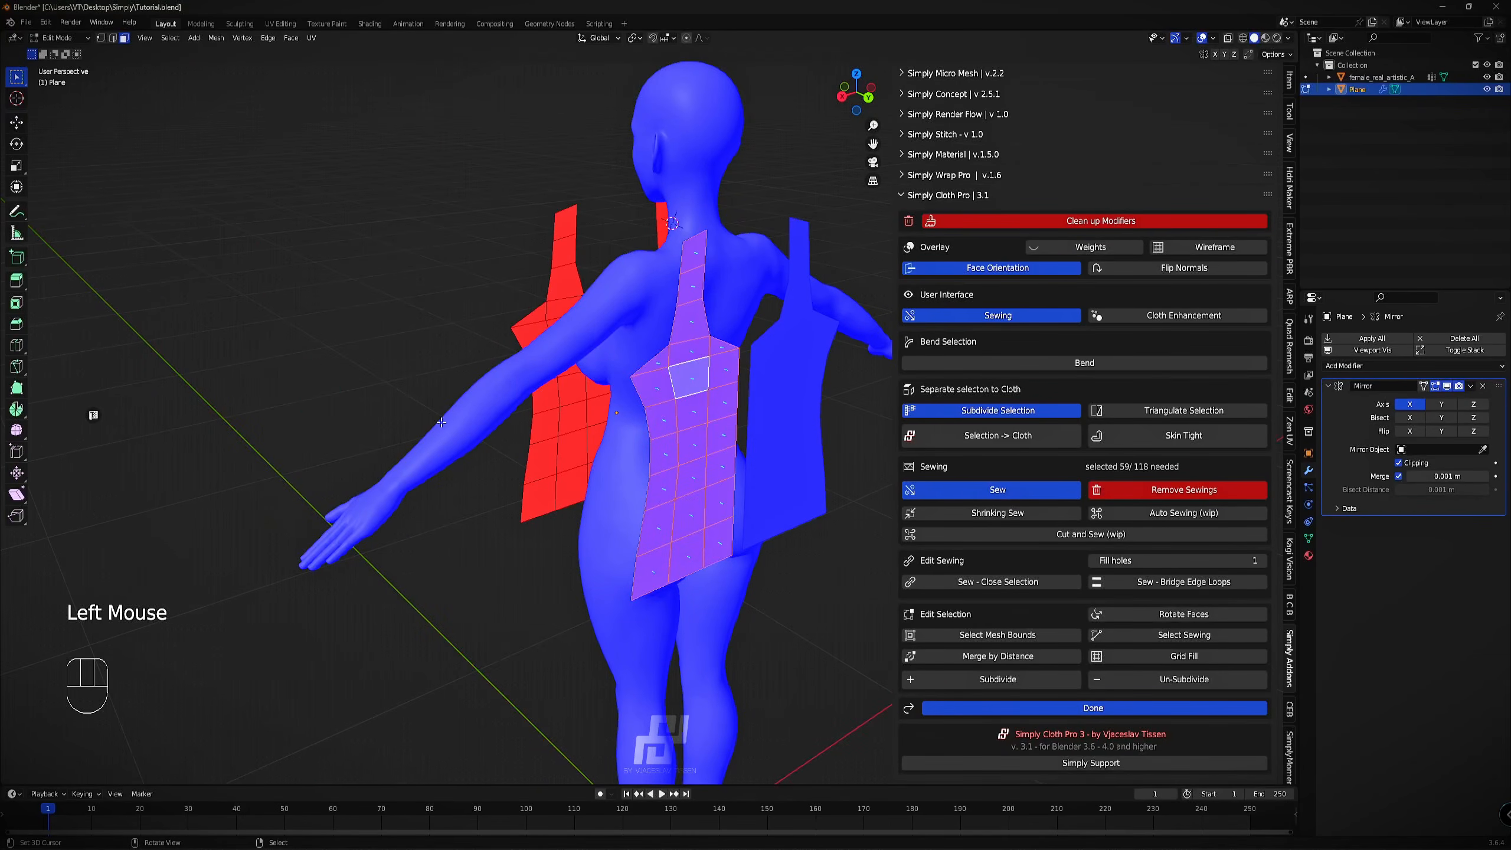
Move the back panel along the X axis until its halves meet at the centre line, and hide the Face Orientation overlay.
{"action": "middle_click_drag", "start_coordinate": [668, 340], "coordinate": [569, 513], "text": "shift"}
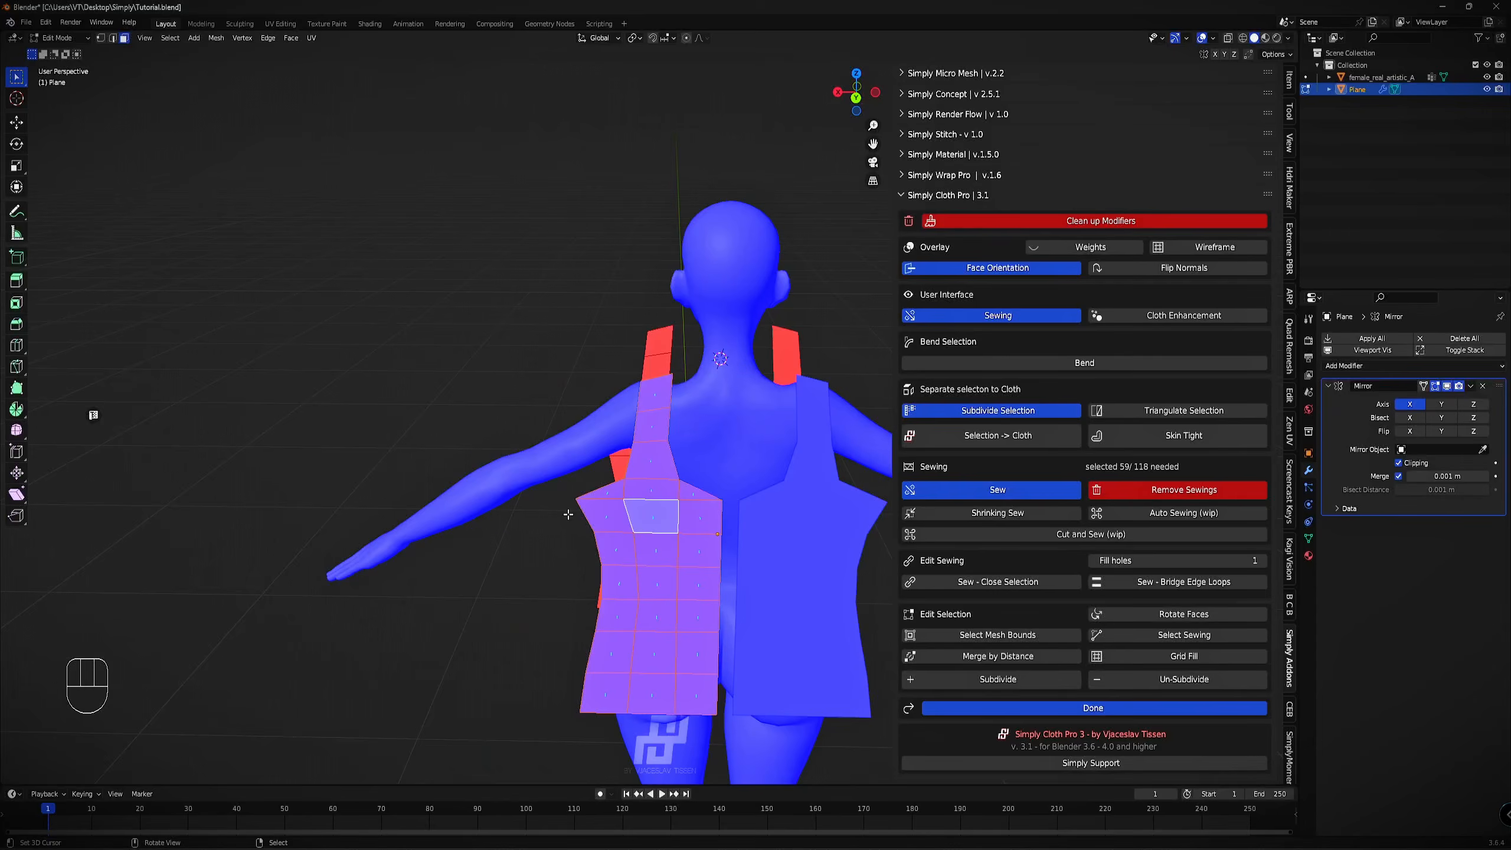
{"action": "scroll", "coordinate": [777, 535], "scroll_direction": "up", "scroll_amount": 2}
{"action": "middle_click_drag", "start_coordinate": [758, 541], "coordinate": [689, 379], "text": "shift"}
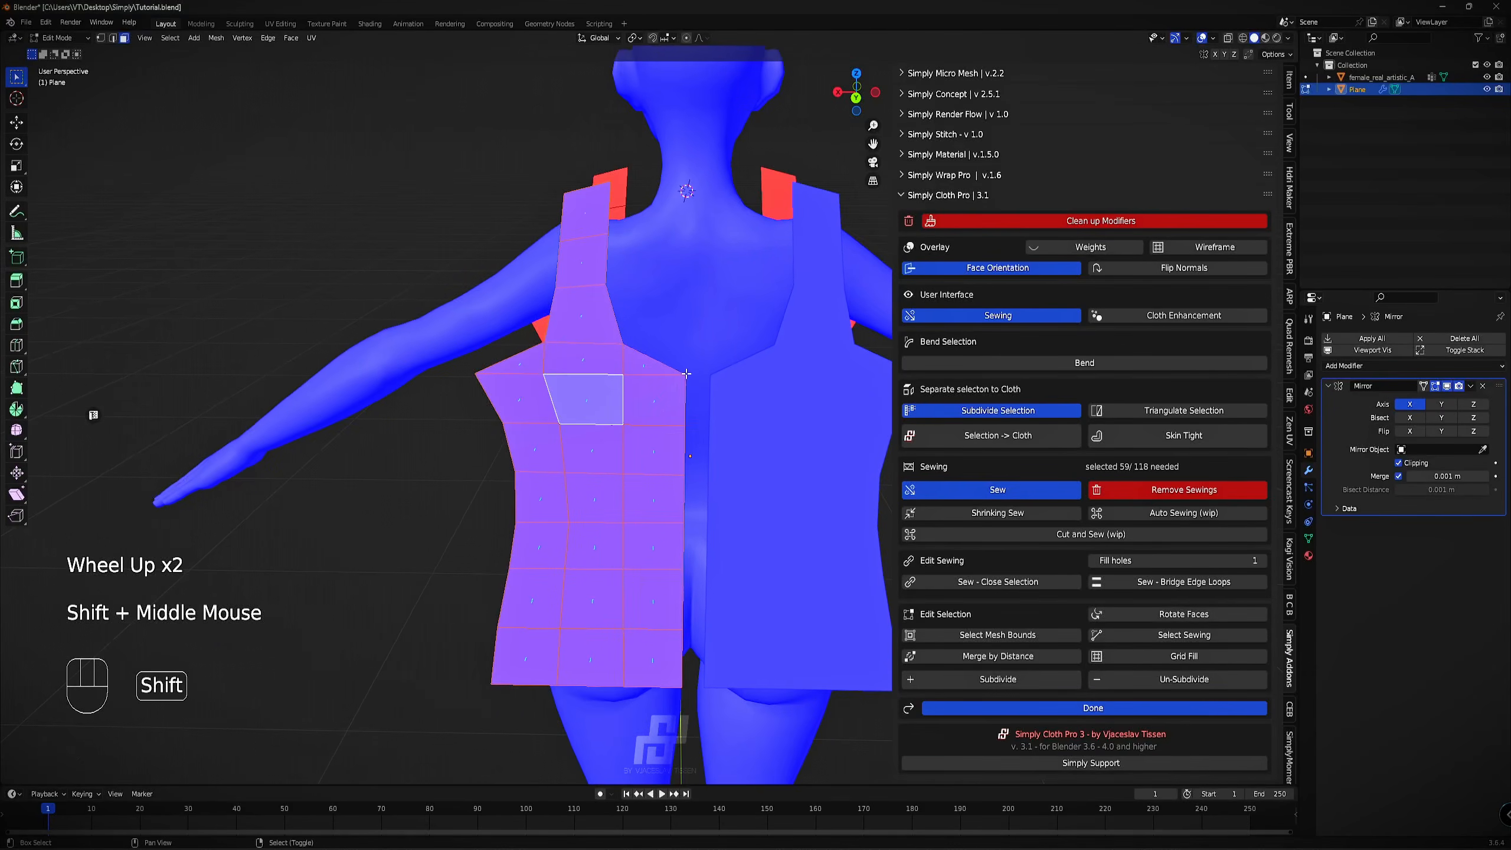
{"action": "key", "text": "g"}
{"action": "key", "text": "x"}
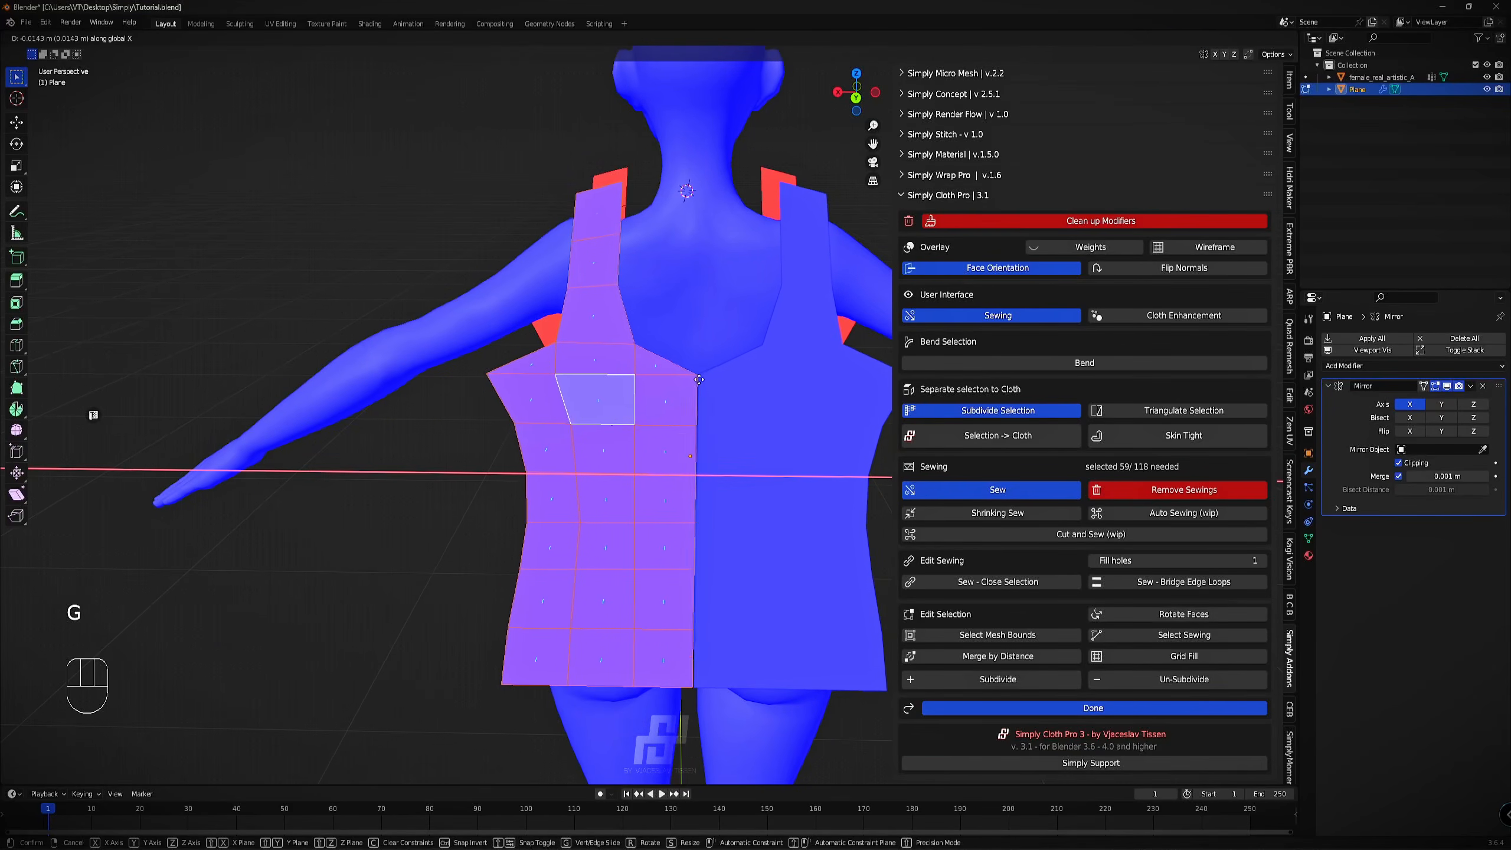
{"action": "left_click", "coordinate": [703, 379]}
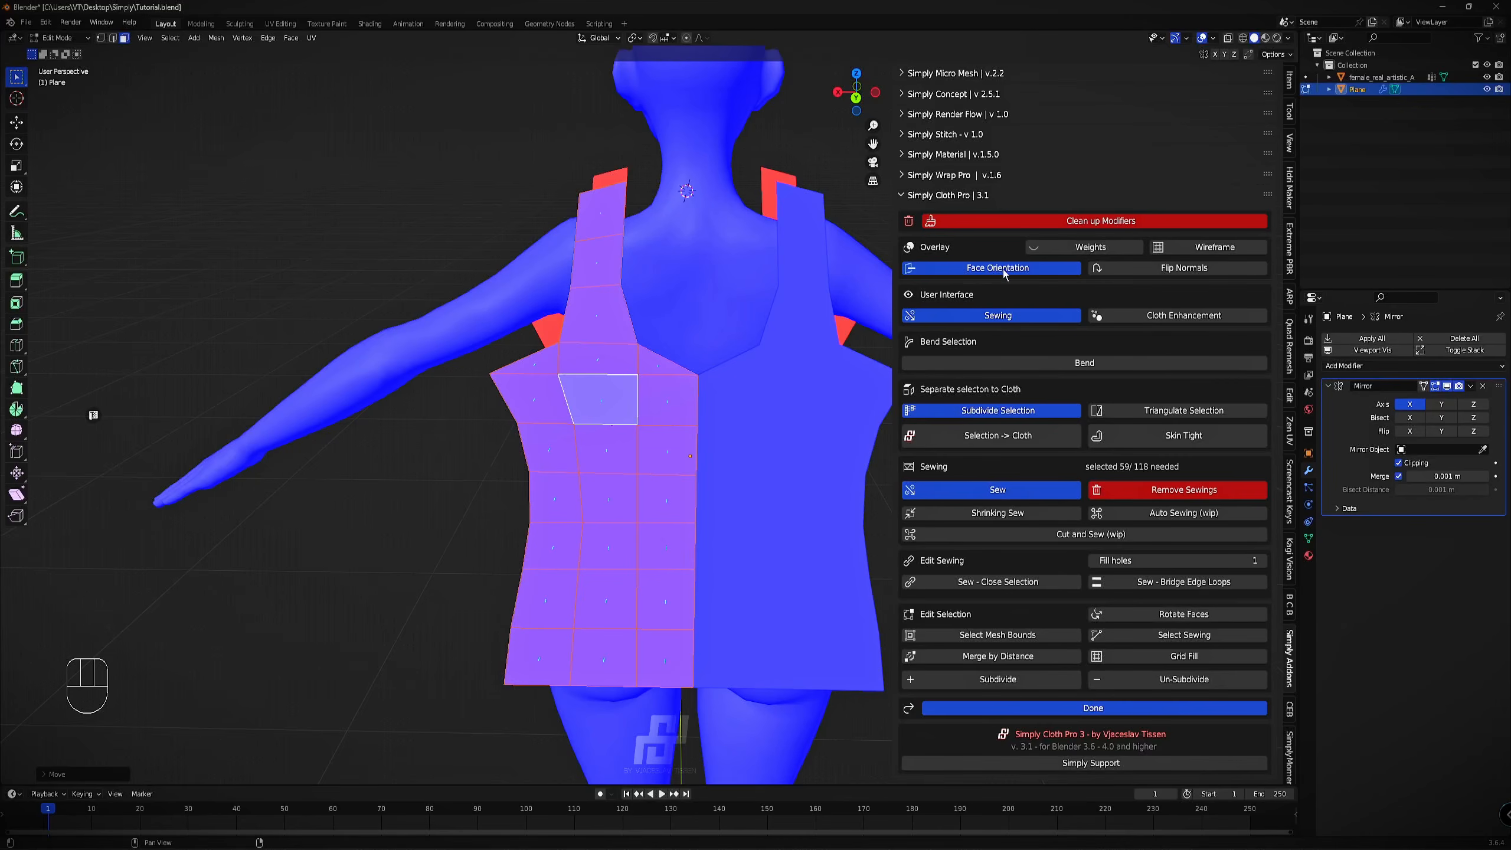
{"action": "left_click", "coordinate": [1004, 269]}
Raise the back panel's neckline edge beside the centre line along the Z axis.
{"action": "scroll", "coordinate": [573, 372], "scroll_direction": "down", "scroll_amount": 1}
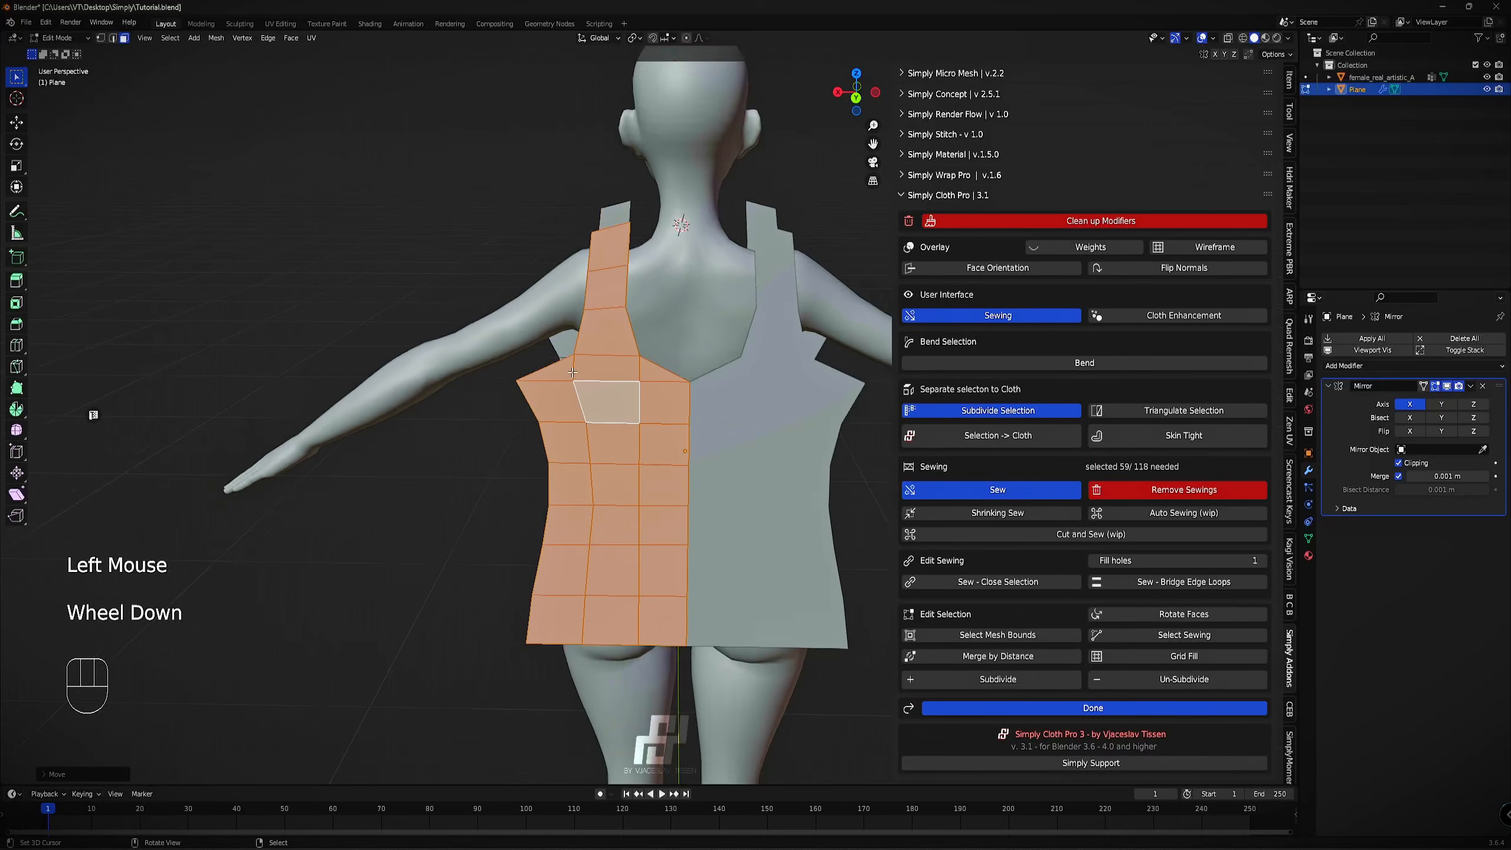
{"action": "middle_click_drag", "start_coordinate": [604, 397], "coordinate": [685, 358]}
{"action": "key", "text": "2"}
{"action": "right_click", "coordinate": [633, 361]}
{"action": "key", "text": "1"}
{"action": "key", "text": "2"}
{"action": "right_click", "coordinate": [657, 367]}
{"action": "key", "text": "g"}
{"action": "key", "text": "g"}
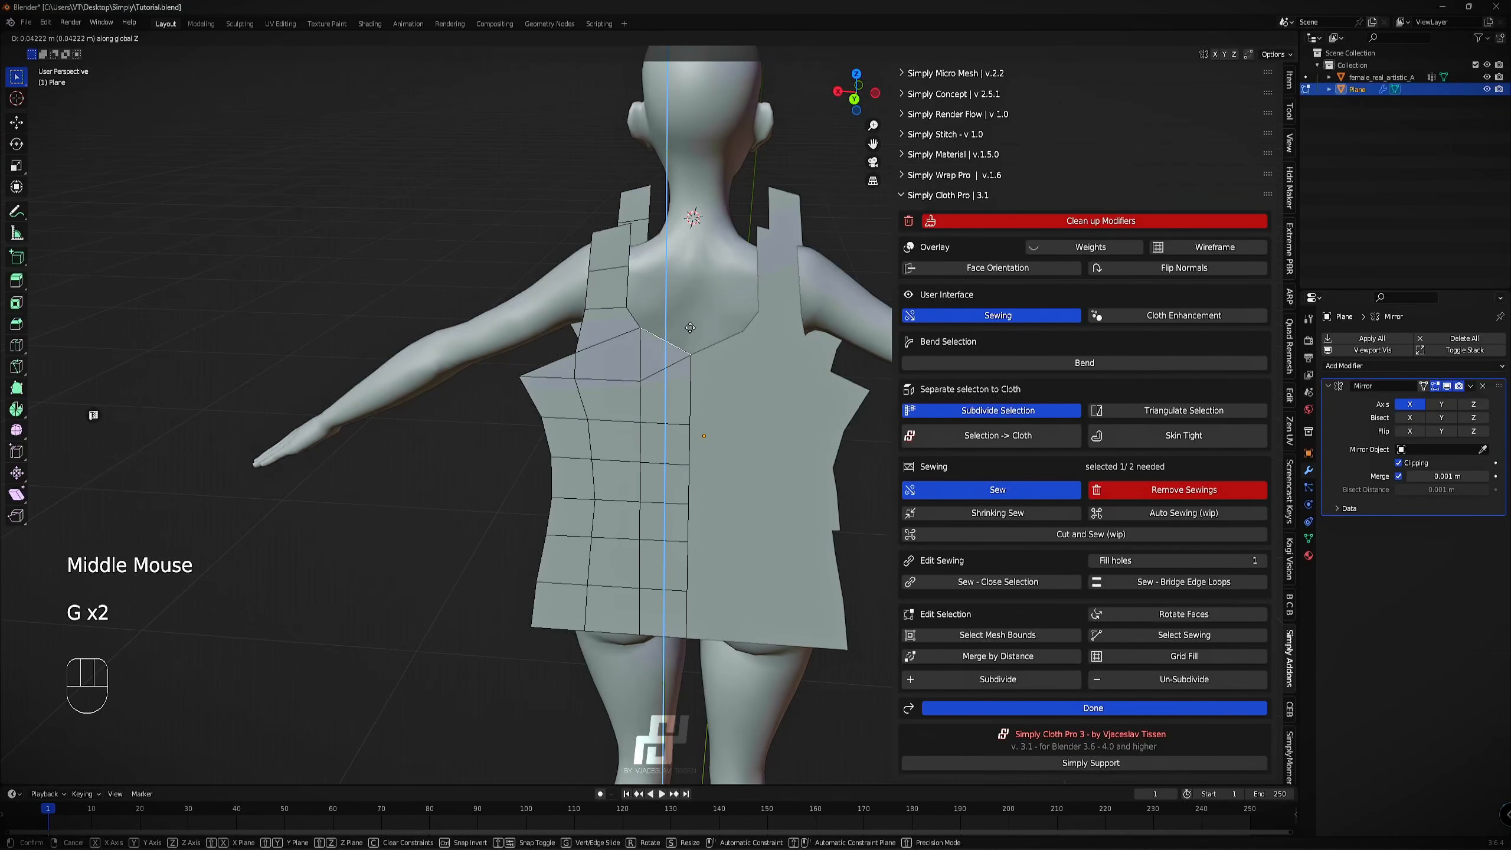
{"action": "left_click", "coordinate": [693, 338]}
Shift the back neckline vertex at the base of the strap slightly toward the centre.
{"action": "key", "text": "1"}
{"action": "right_click", "coordinate": [641, 340]}
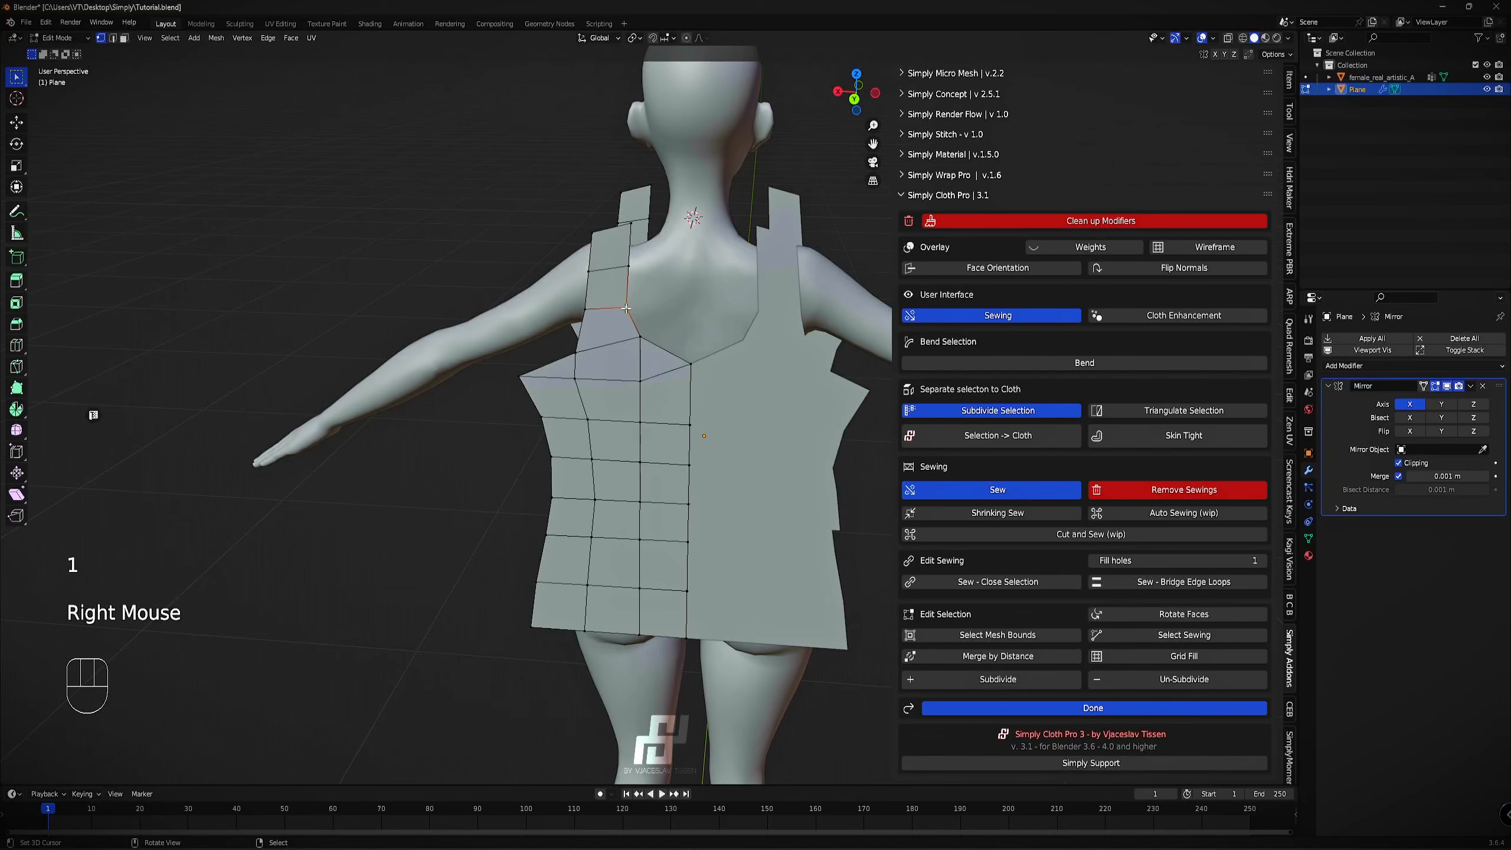
{"action": "key", "text": "g"}
{"action": "right_click", "coordinate": [644, 341]}
{"action": "right_click", "coordinate": [644, 341]}
{"action": "key", "text": "g"}
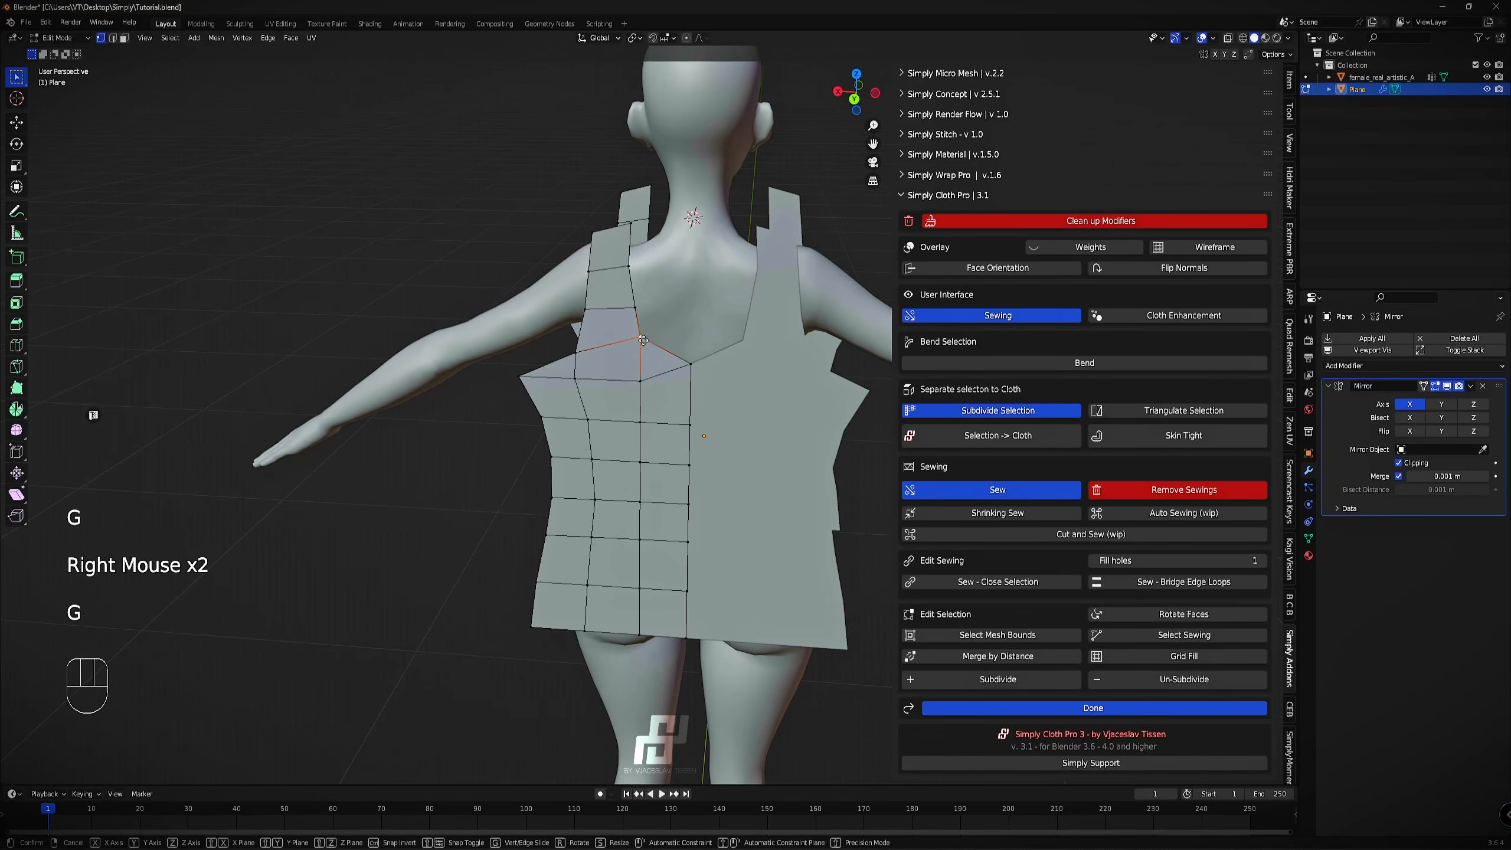
{"action": "key", "text": "shift+z"}
{"action": "right_click", "coordinate": [620, 352]}
{"action": "middle_click_drag", "start_coordinate": [622, 352], "coordinate": [658, 327]}
{"action": "key", "text": "KP_1"}
{"action": "key", "text": "KP_9"}
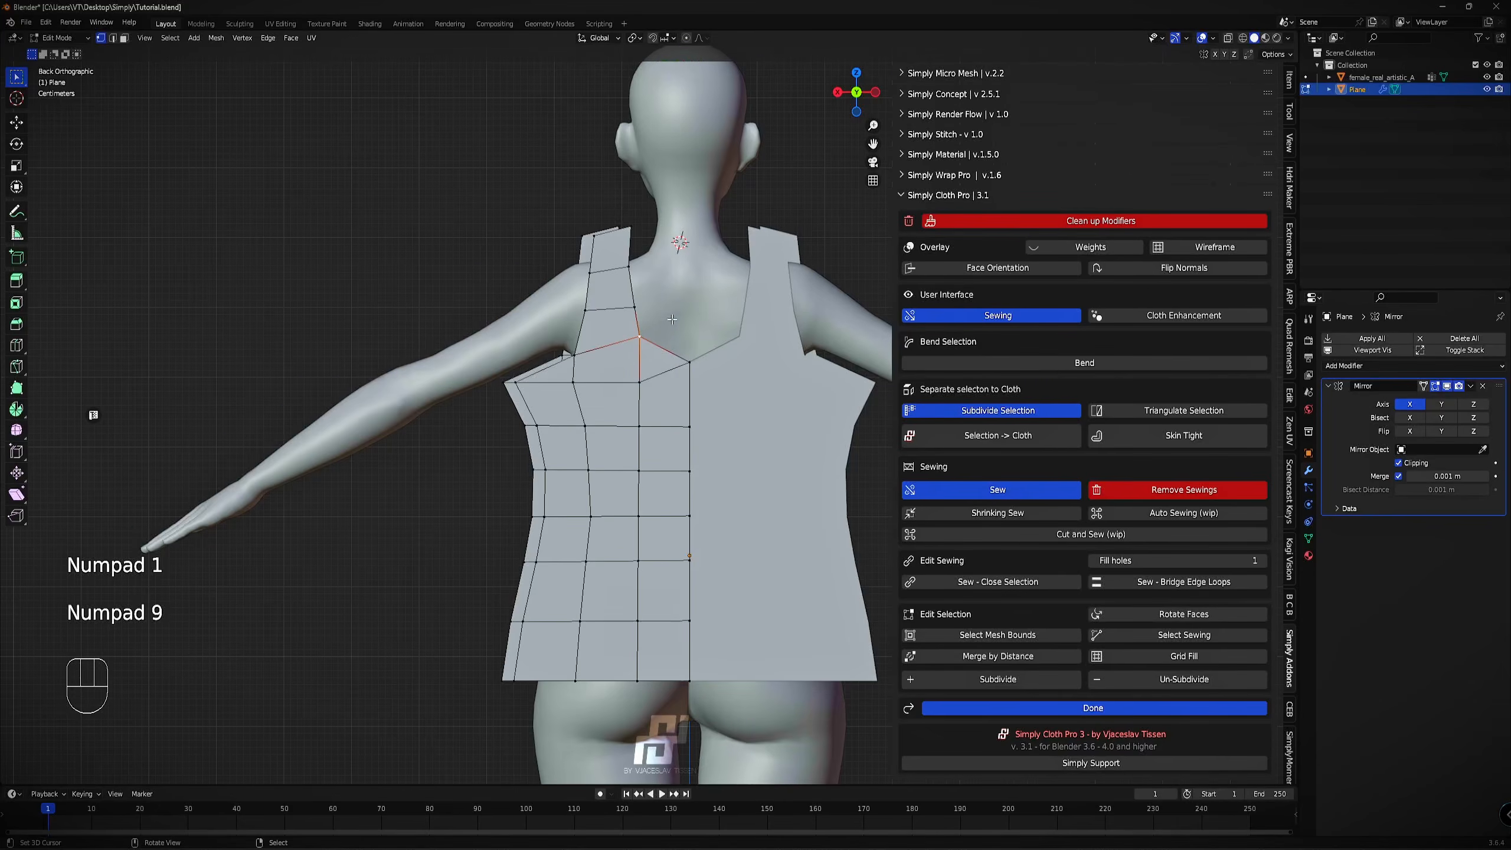
Turn on see-through display and lower the back panel's centre neckline vertex to the row below.
{"action": "key", "text": "z"}
{"action": "right_click", "coordinate": [678, 360]}
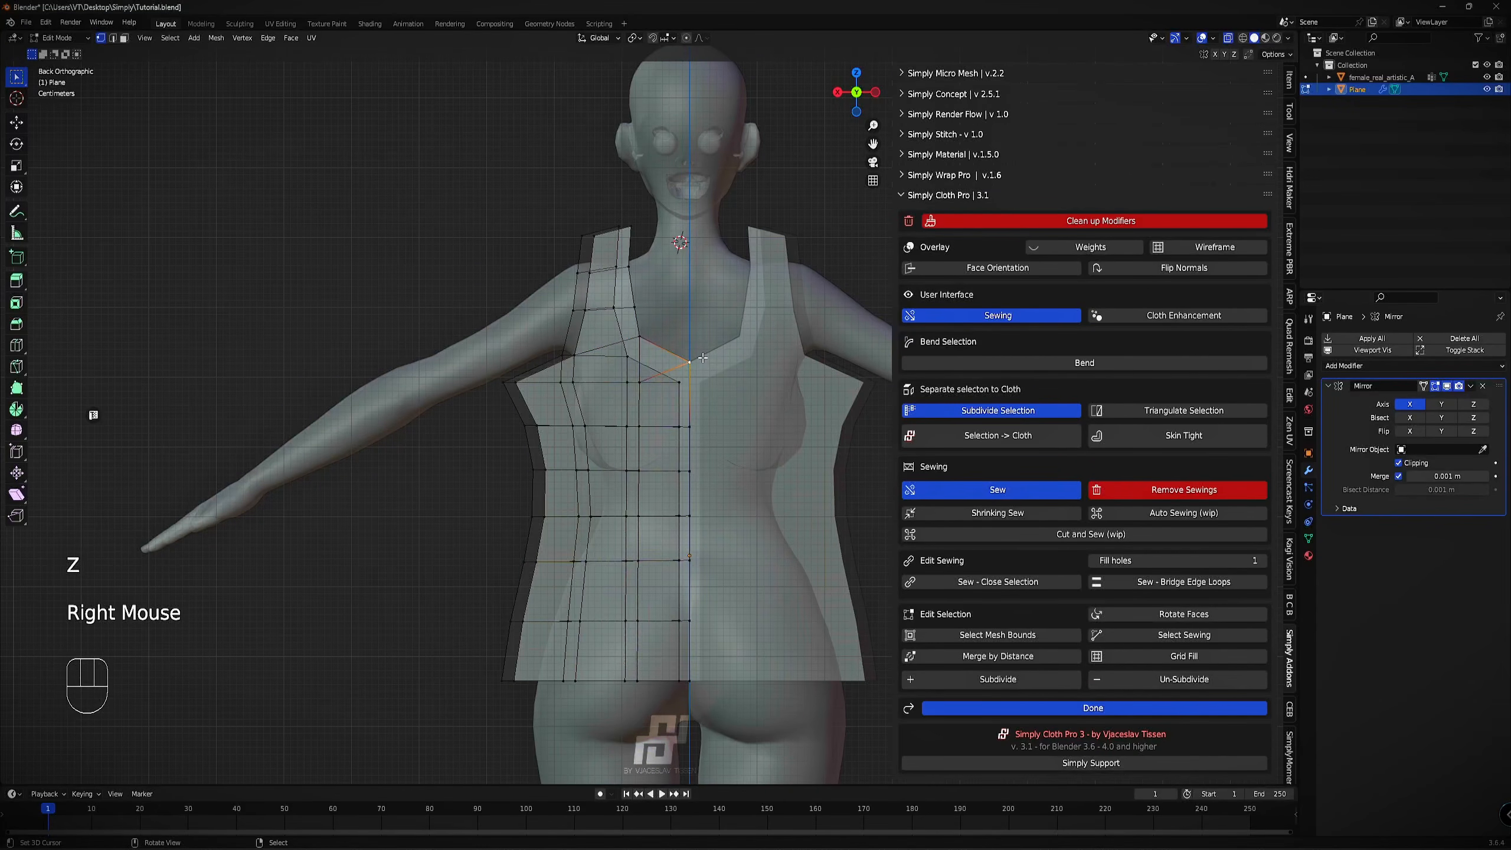
{"action": "key", "text": "g"}
{"action": "left_click", "coordinate": [705, 384]}
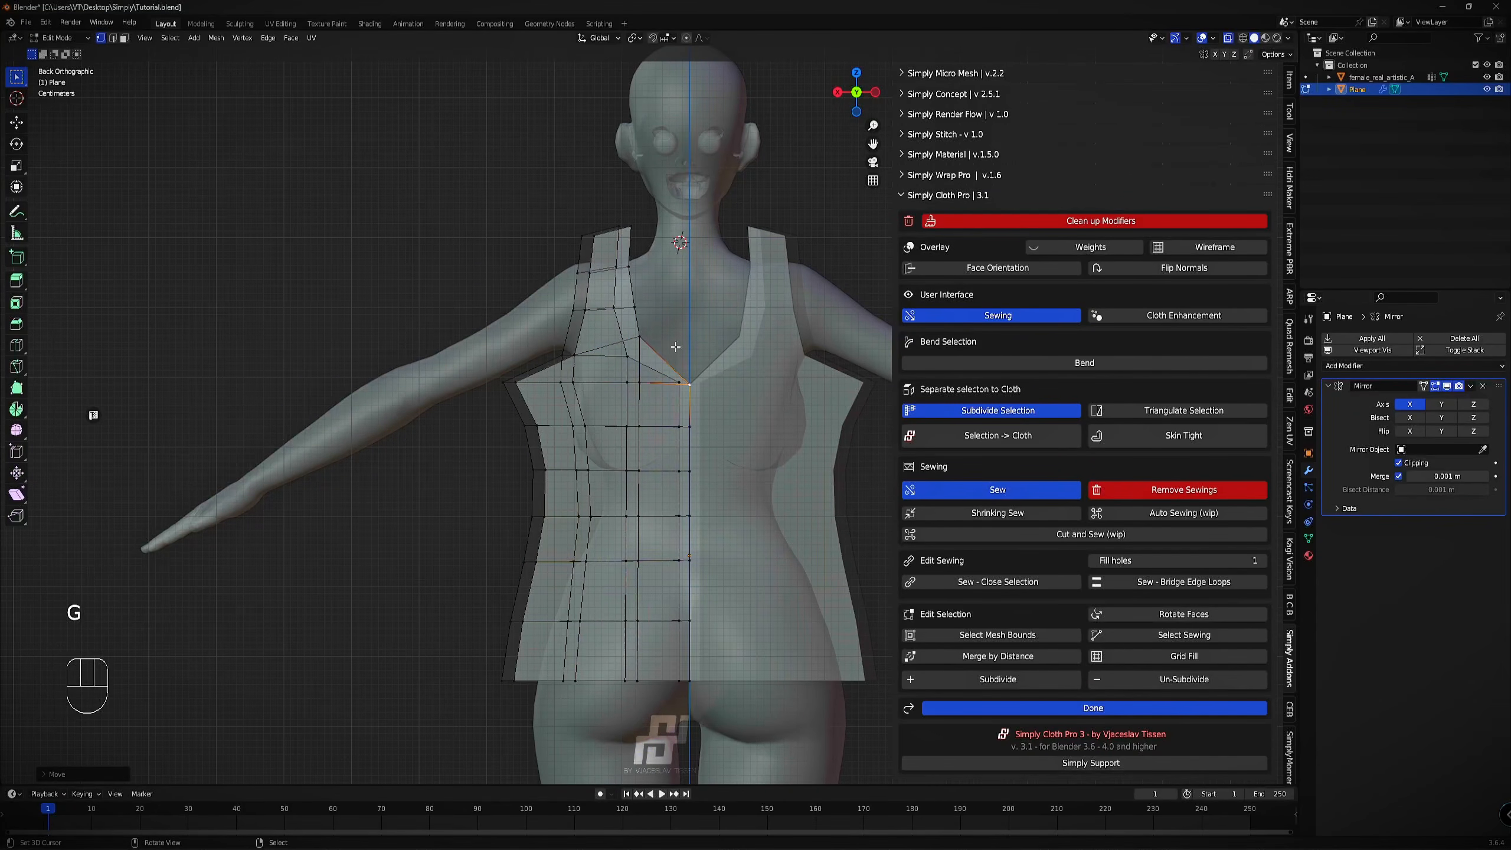
Extrude the strap's inner edge on the back panel horizontally to the centre line.
{"action": "key", "text": "2"}
{"action": "right_click", "coordinate": [637, 318]}
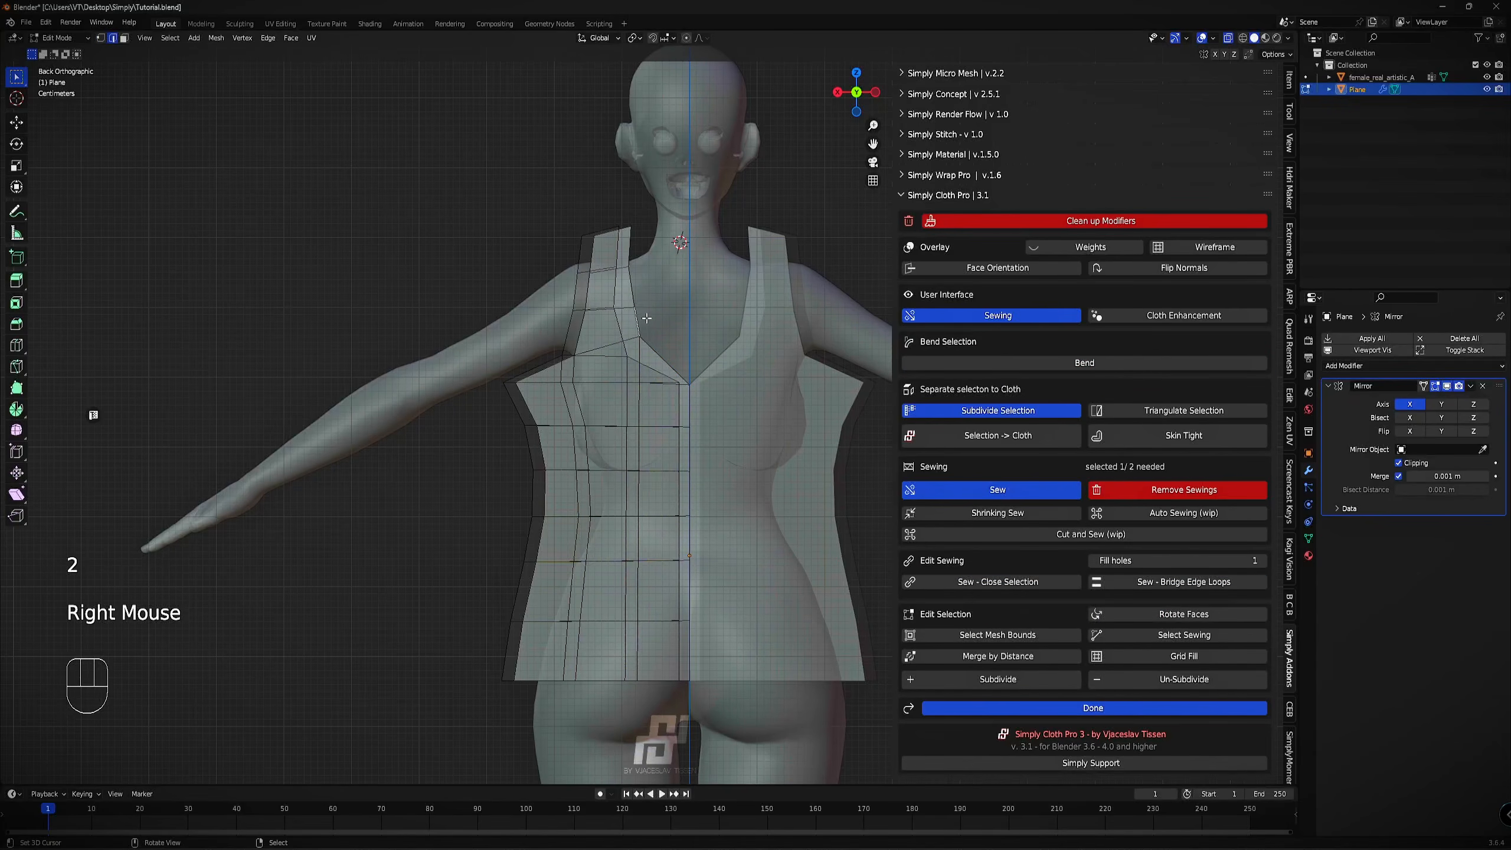
{"action": "key", "text": "e"}
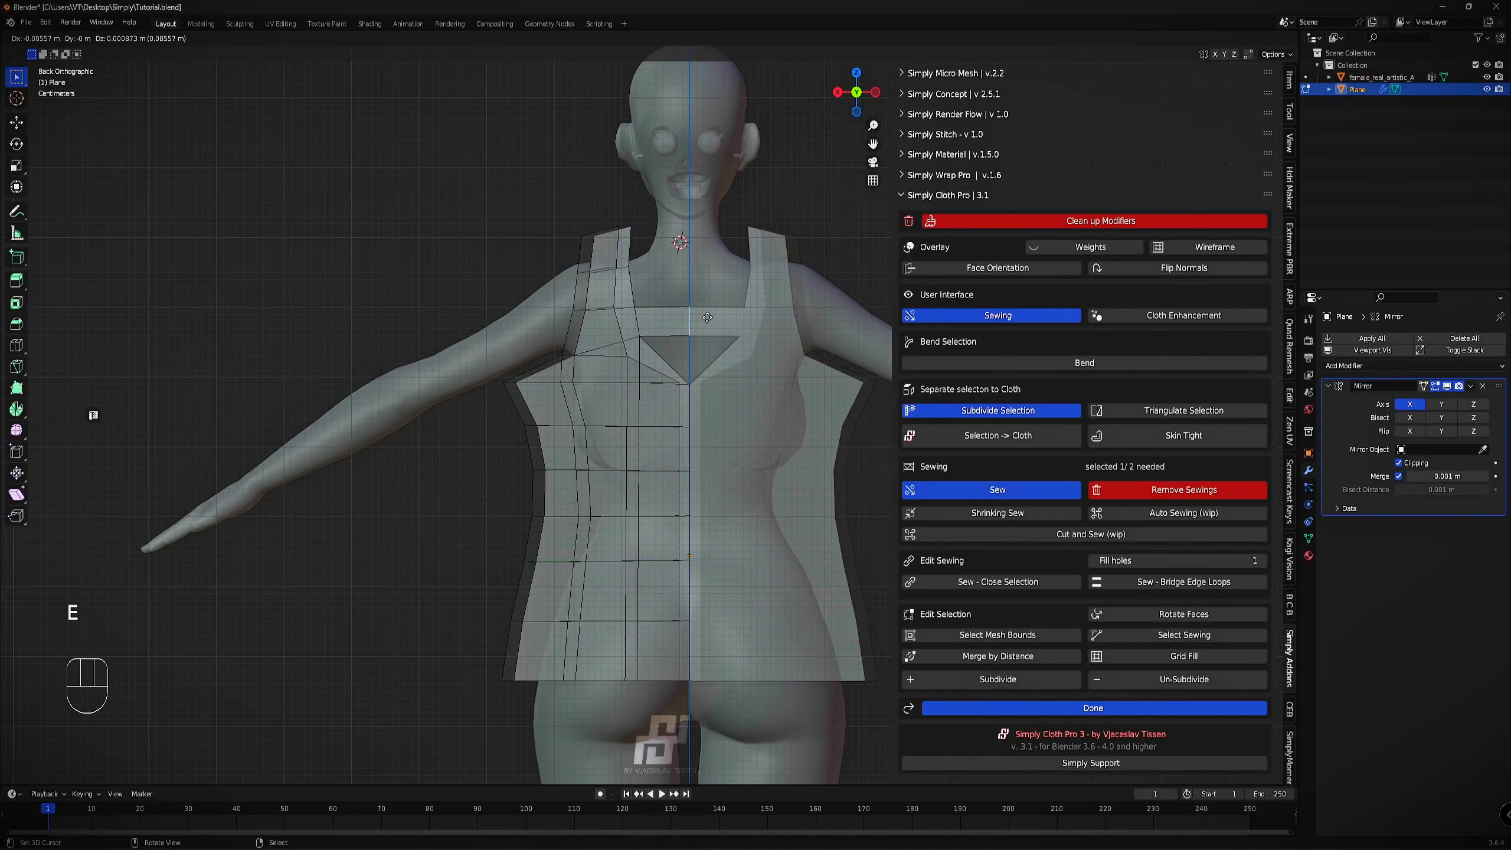
{"action": "left_click", "coordinate": [724, 317]}
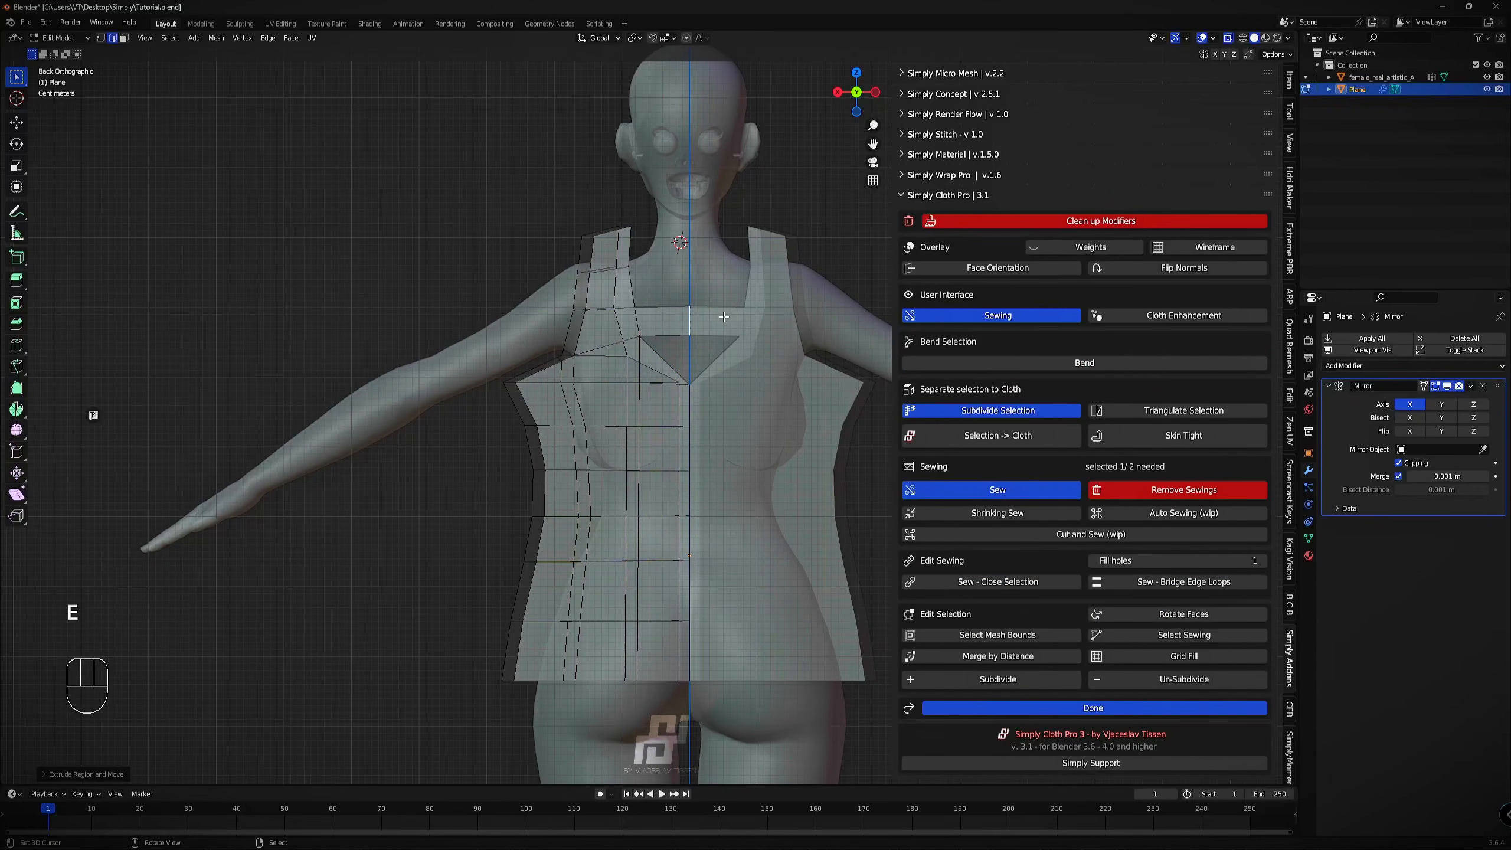
Return to solid display, delete the leftover neckline edge, and fill the gap beside the centre line with a face.
{"action": "middle_click_drag", "start_coordinate": [671, 338], "coordinate": [667, 329]}
{"action": "key", "text": "z"}
{"action": "scroll", "coordinate": [667, 329], "scroll_direction": "up", "scroll_amount": 3}
{"action": "right_click", "coordinate": [668, 329]}
{"action": "key", "text": "x"}
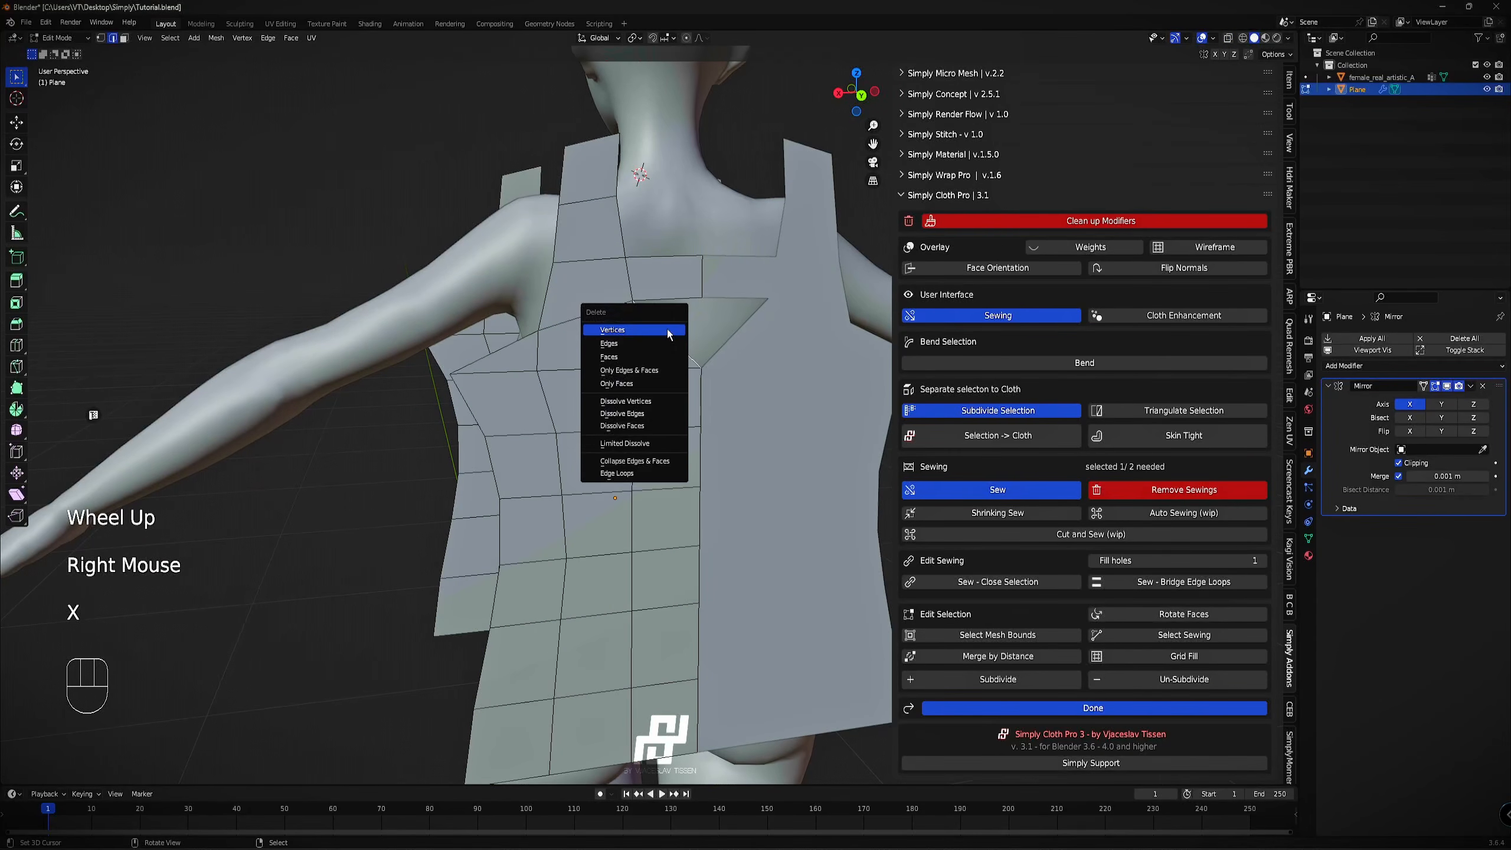
{"action": "left_click", "coordinate": [662, 343]}
{"action": "key", "text": "2"}
{"action": "right_click", "coordinate": [638, 333]}
{"action": "key", "text": "f"}
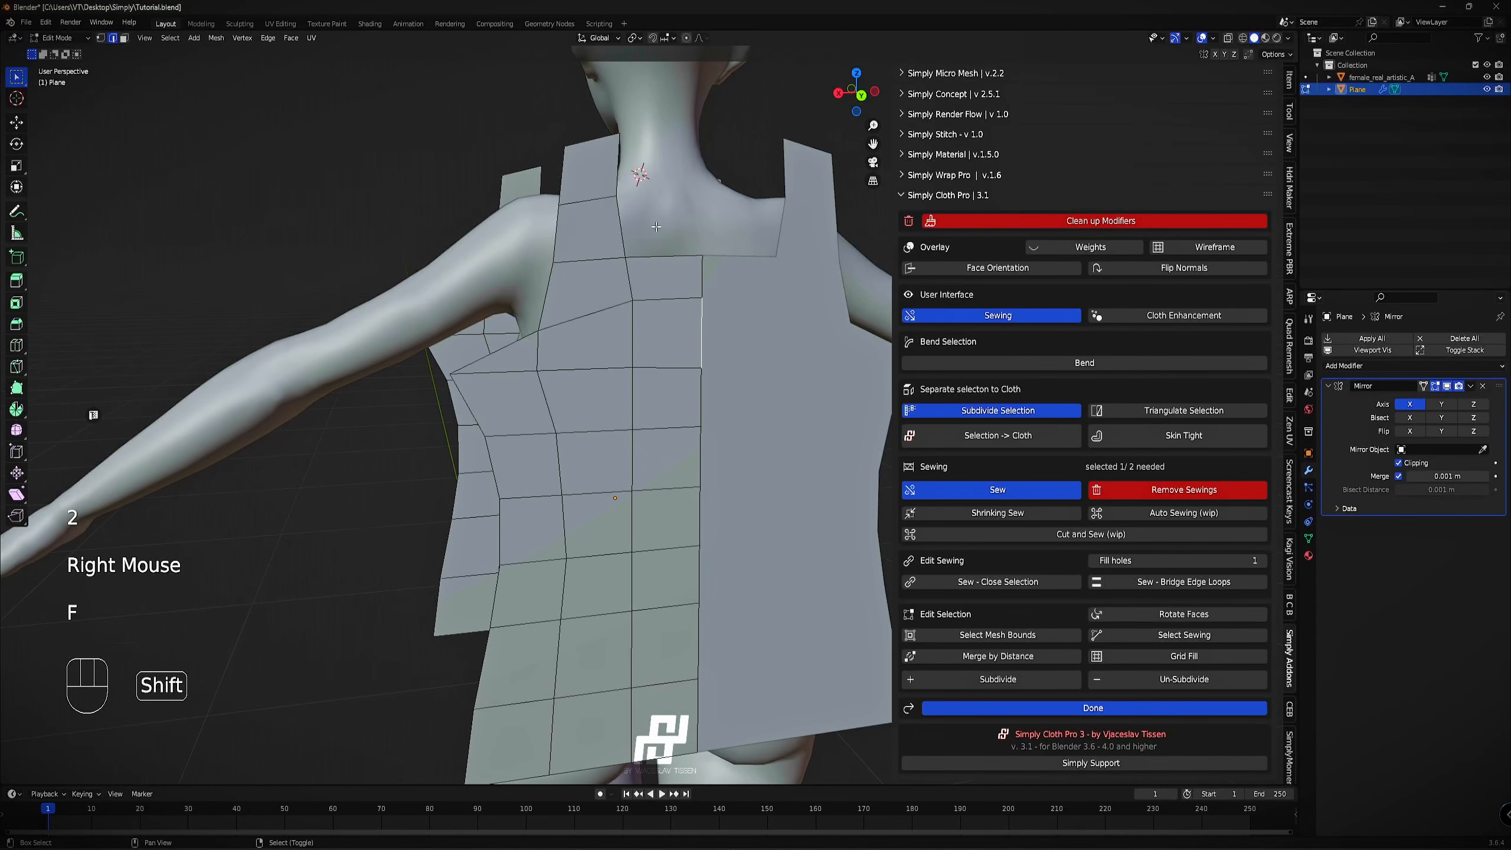
Slide the horizontal edge just below the back neckline slightly downward to even out the face rows.
{"action": "middle_click_drag", "start_coordinate": [656, 227], "coordinate": [648, 368], "text": "shift"}
{"action": "right_click", "coordinate": [662, 414]}
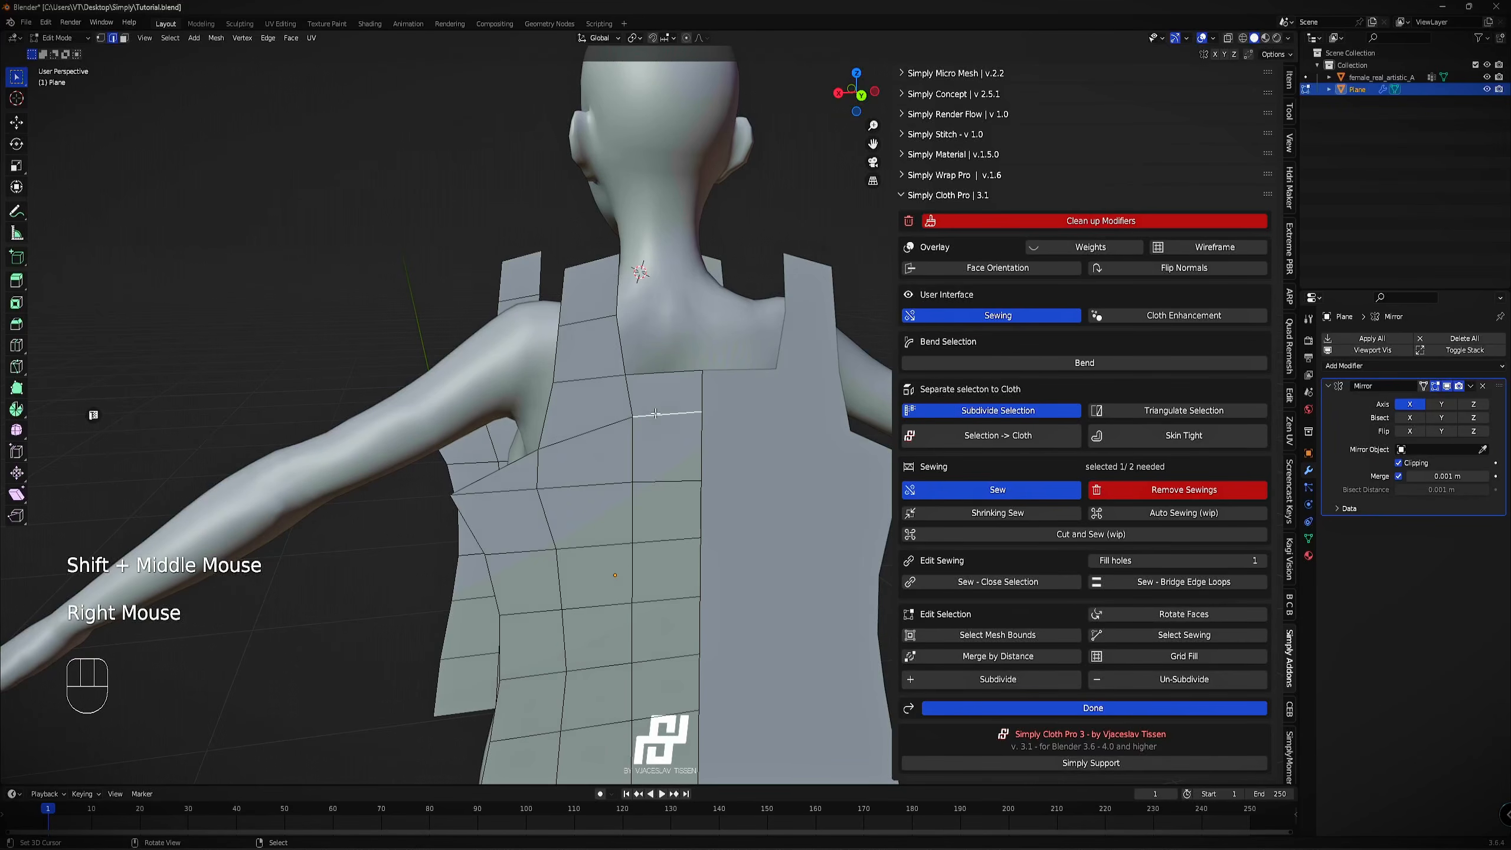
{"action": "key", "text": "g"}
{"action": "key", "text": "g"}
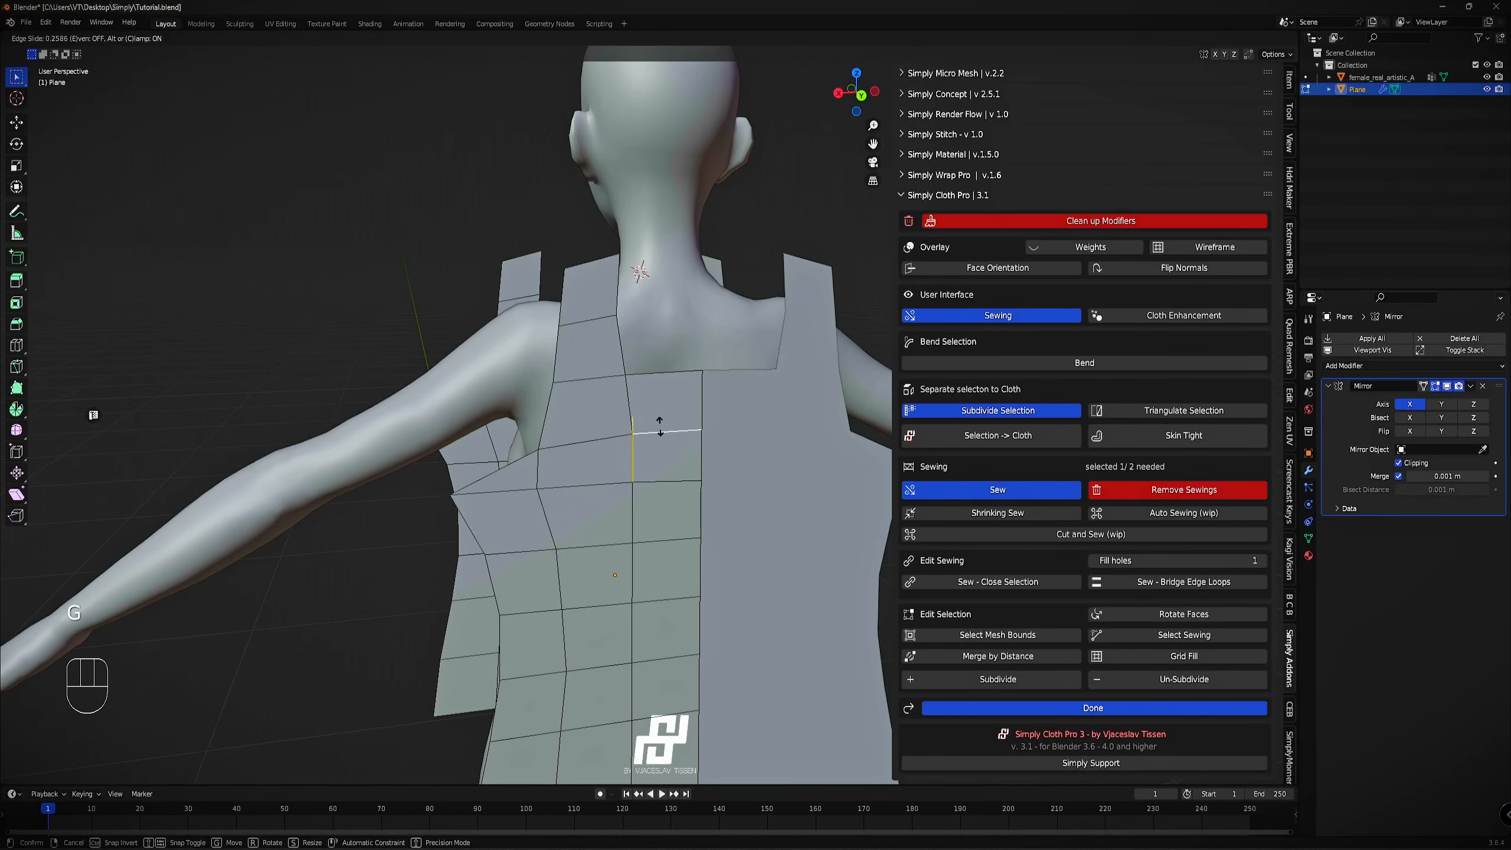
{"action": "left_click", "coordinate": [662, 421]}
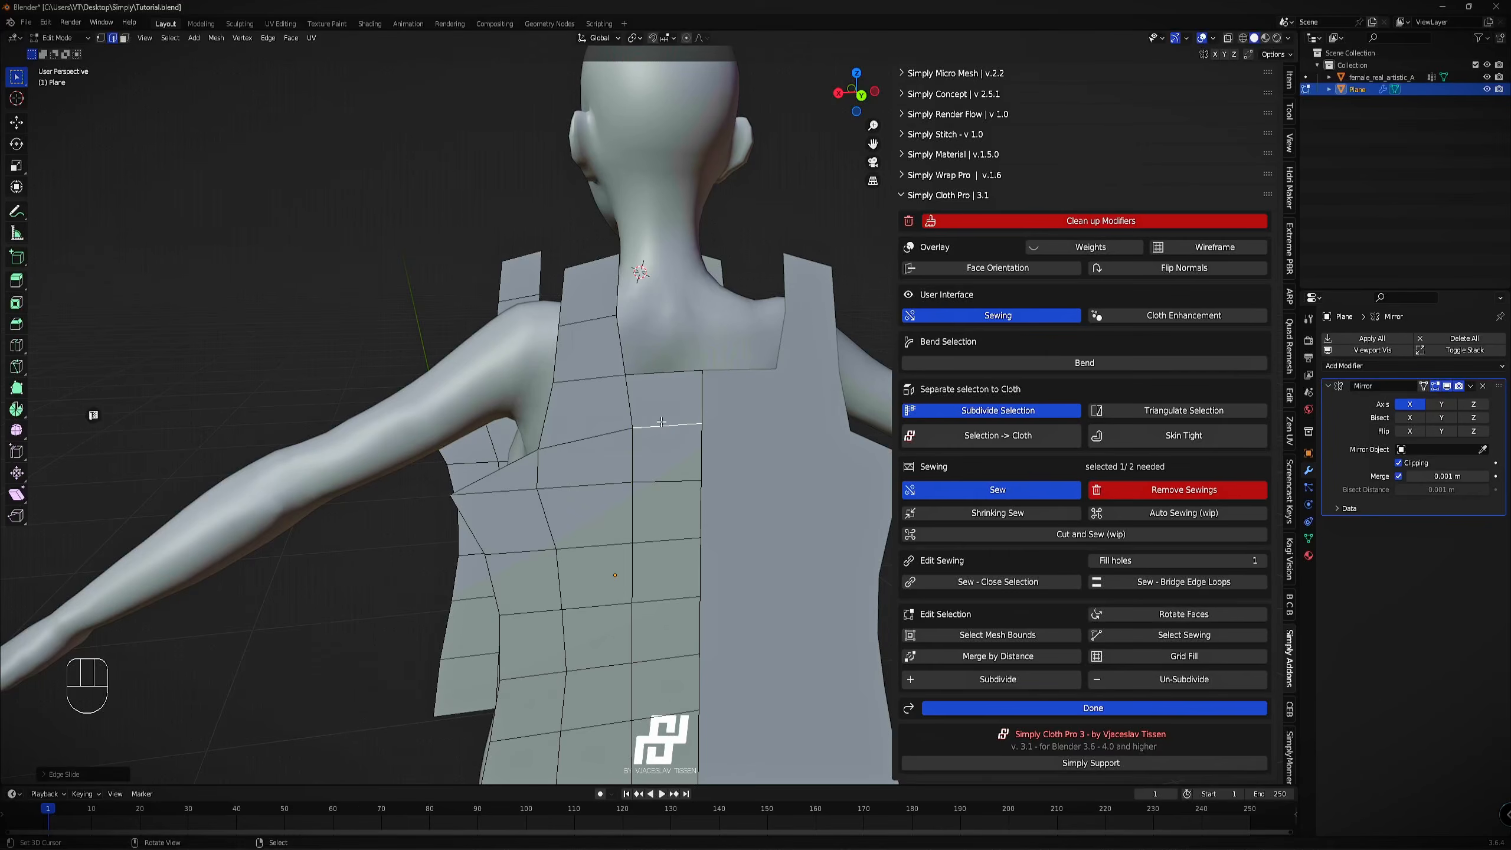
In back view, move the neckline corner vertex up and toward the centre to round the back neckline.
{"action": "key", "text": "1"}
{"action": "right_click", "coordinate": [628, 376]}
{"action": "middle_click_drag", "start_coordinate": [676, 347], "coordinate": [661, 337]}
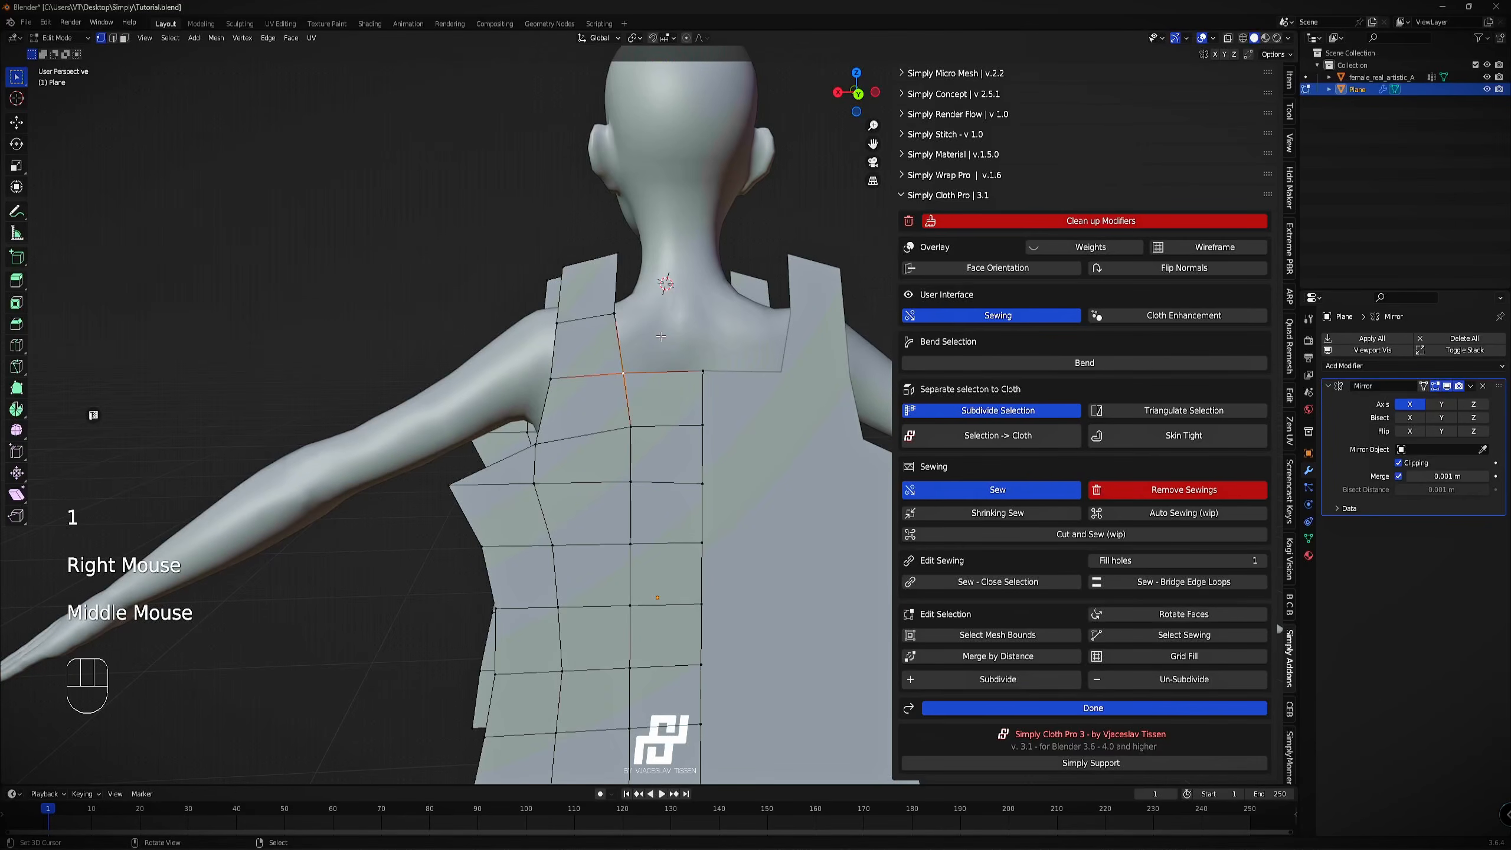
{"action": "key", "text": "KP_3"}
{"action": "key", "text": "KP_1"}
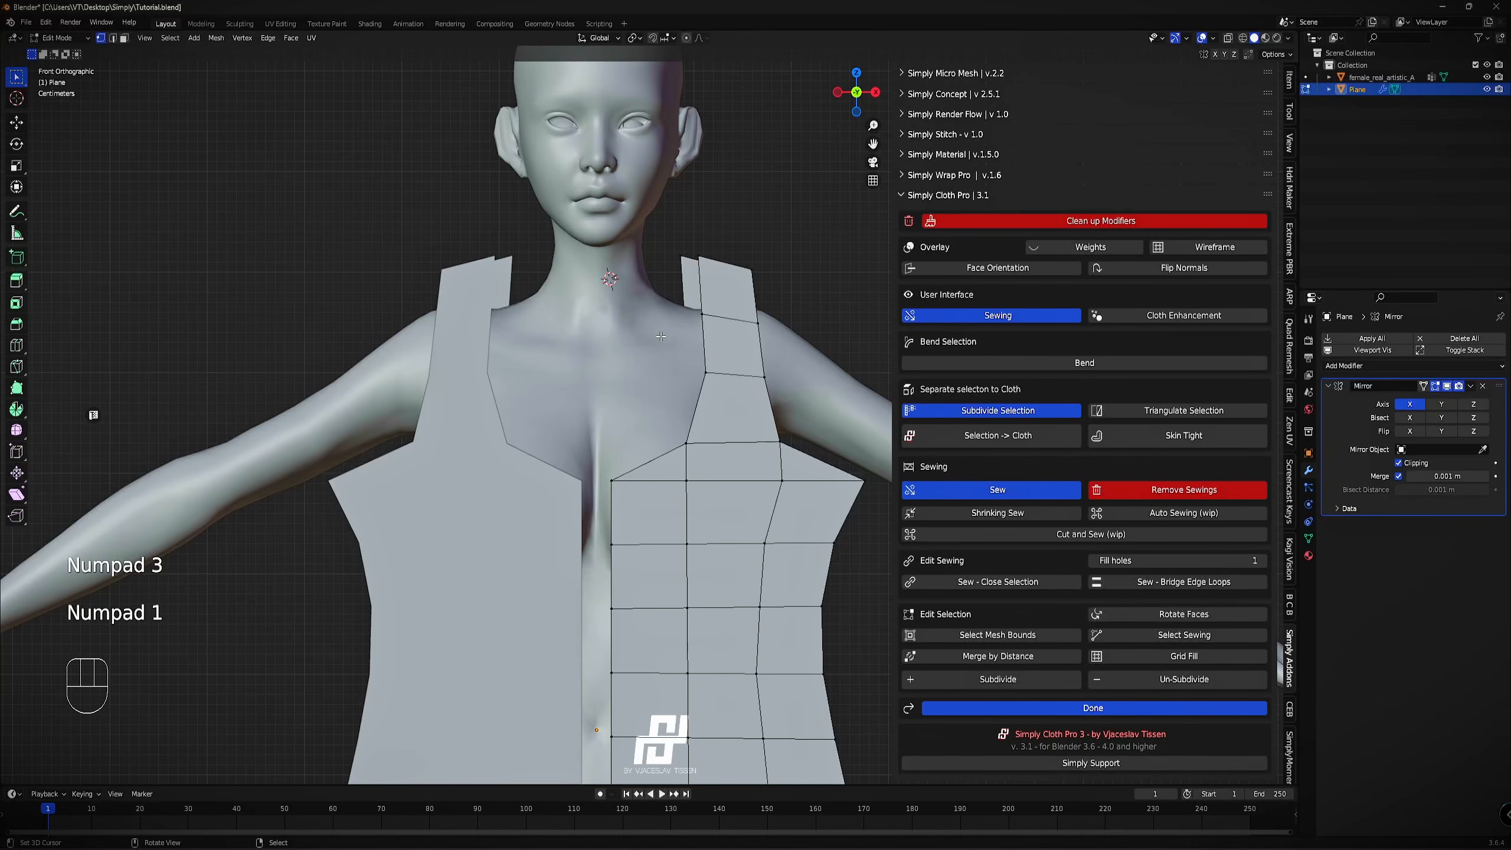
{"action": "key", "text": "KP_9"}
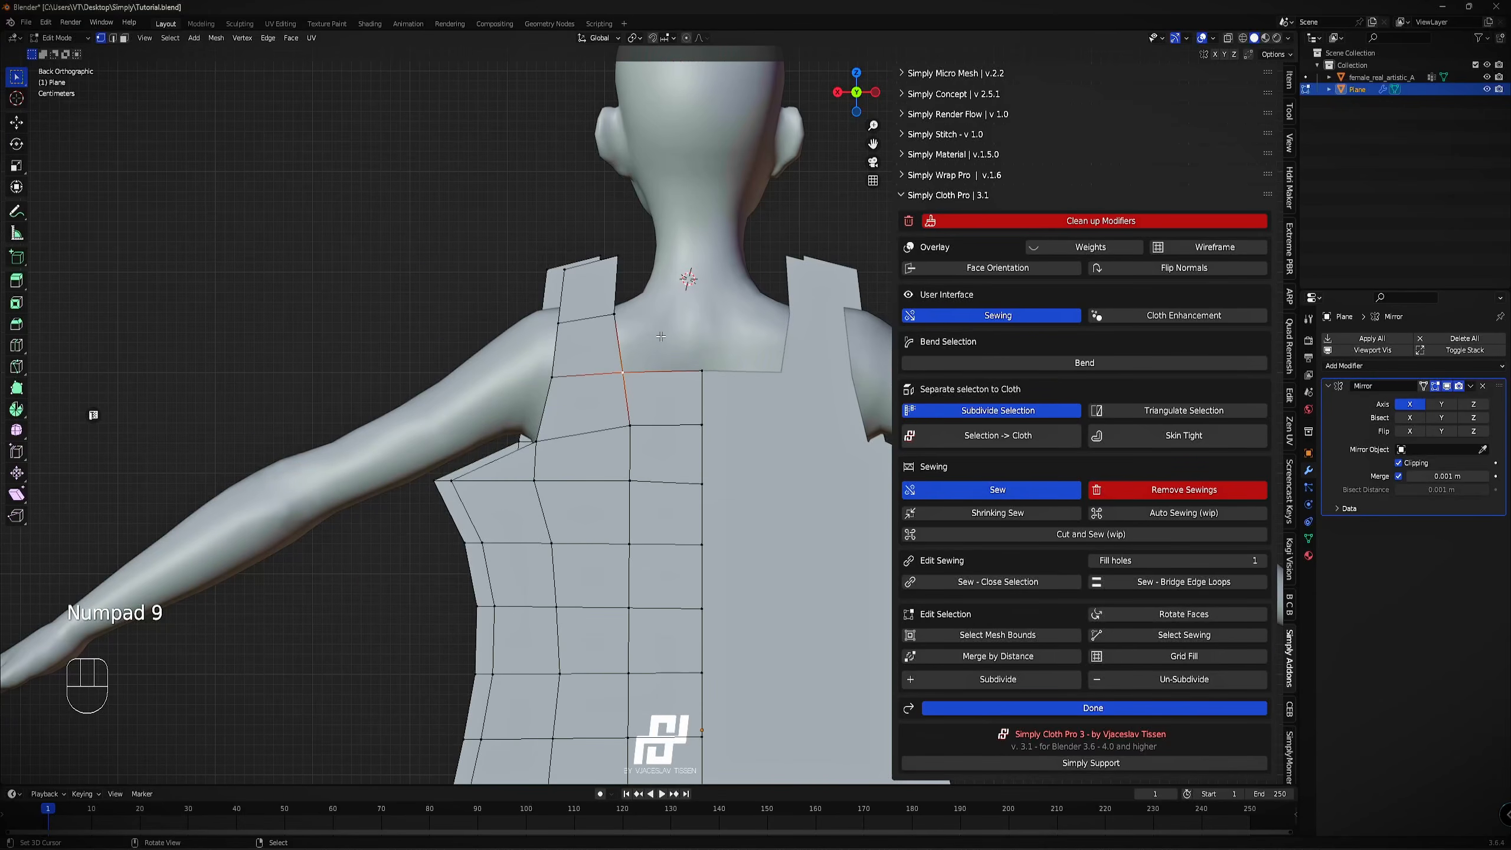
{"action": "key", "text": "g"}
{"action": "left_click", "coordinate": [665, 315]}
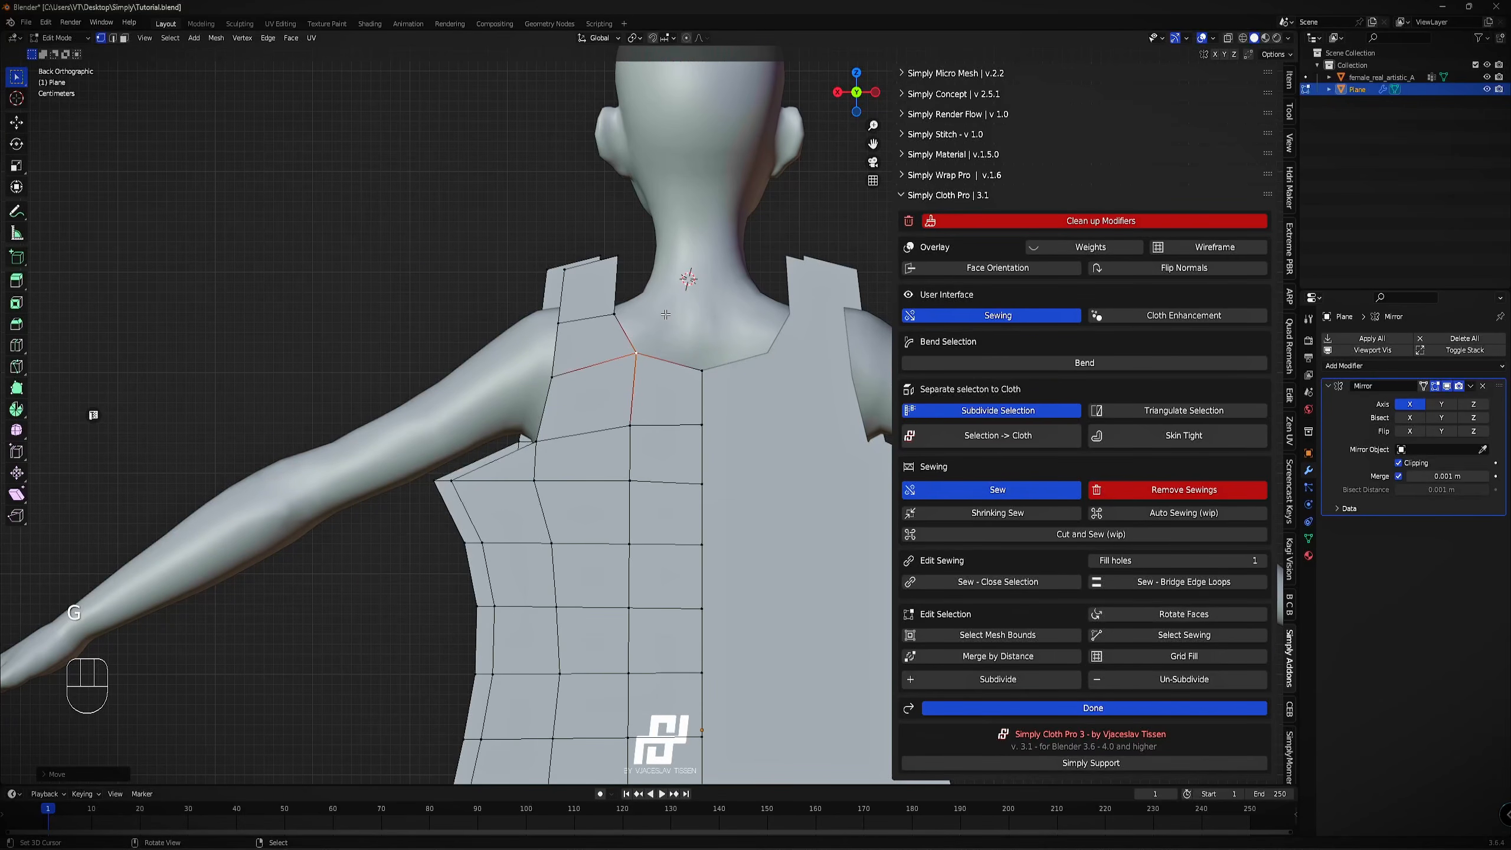
Nudge the inner top corner of the back strap outward, away from the neck.
{"action": "right_click", "coordinate": [617, 257]}
{"action": "key", "text": "g"}
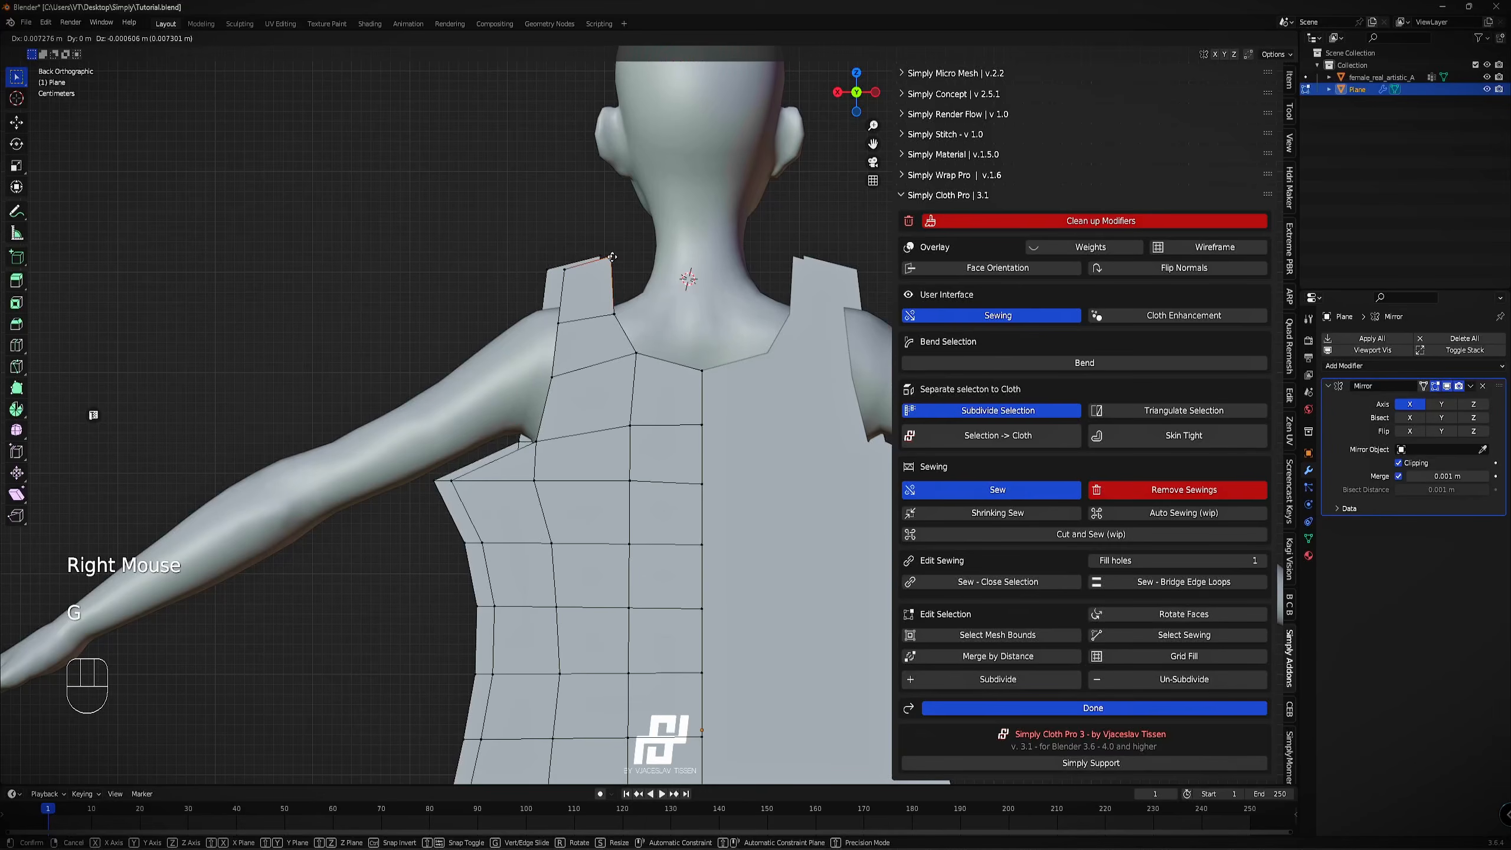
{"action": "left_click", "coordinate": [613, 256]}
{"action": "scroll", "coordinate": [594, 268], "scroll_direction": "down", "scroll_amount": 2}
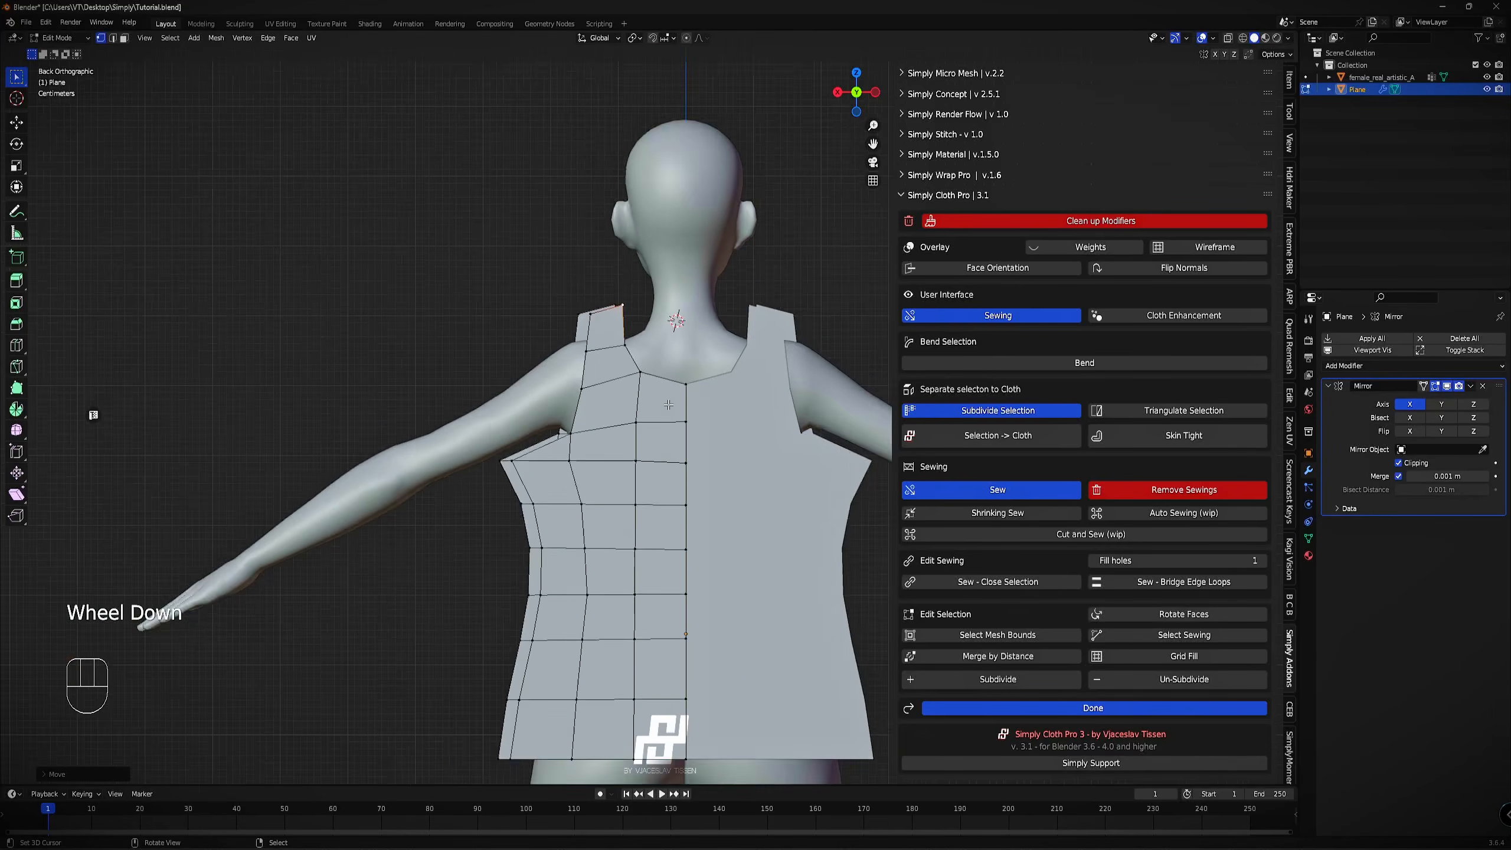
Move the four side-edge vertices around the back panel's waist outward along the X axis to straighten the side.
{"action": "right_click", "coordinate": [537, 452]}
{"action": "right_click", "coordinate": [558, 495]}
{"action": "key", "text": "g"}
{"action": "key", "text": "x"}
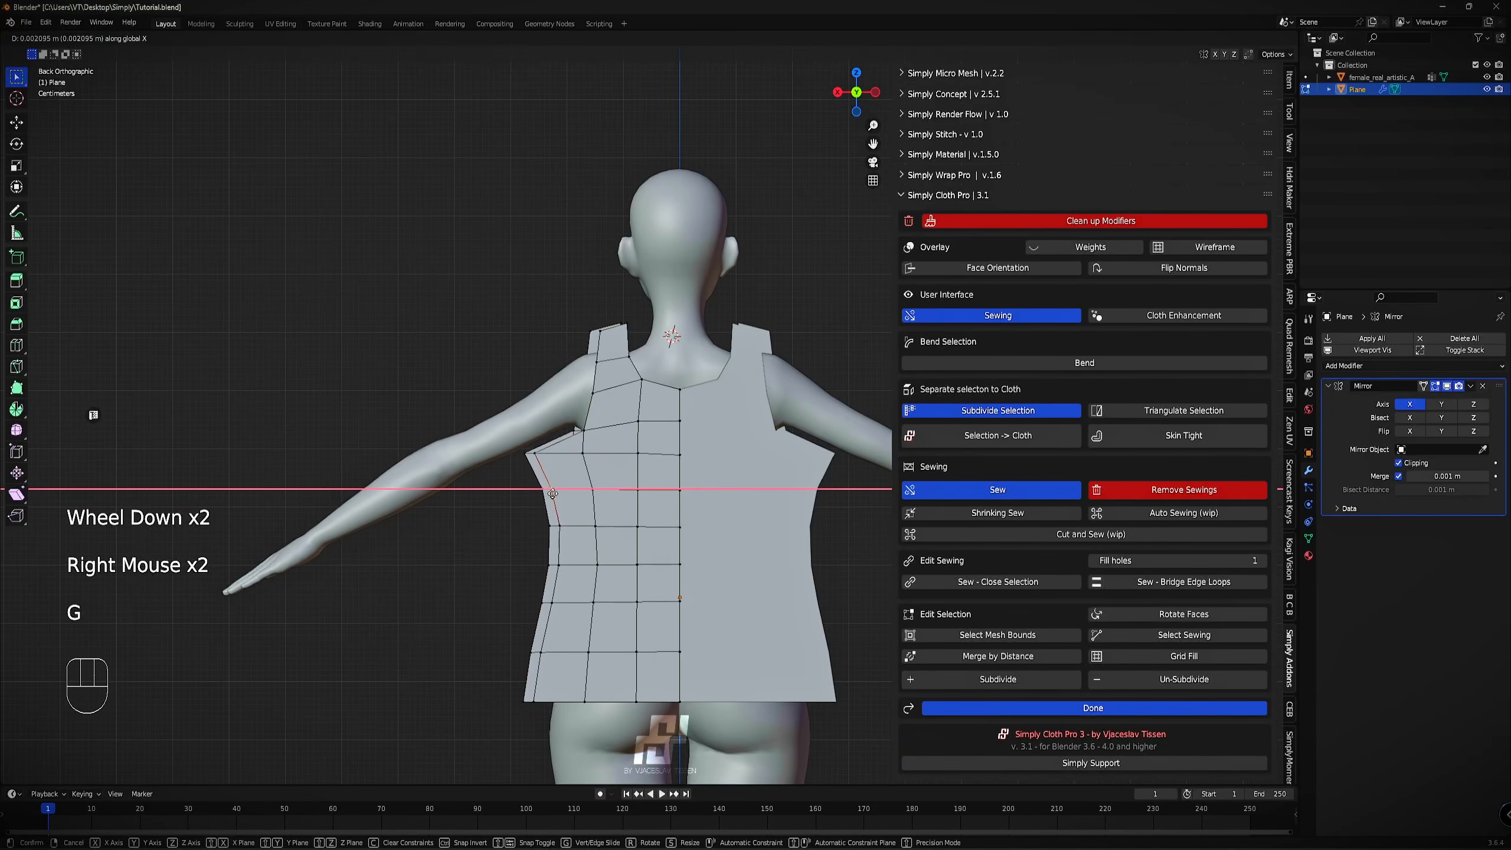
{"action": "left_click", "coordinate": [545, 495]}
{"action": "right_click", "coordinate": [565, 533]}
{"action": "key", "text": "g"}
{"action": "key", "text": "x"}
{"action": "left_click", "coordinate": [547, 532]}
{"action": "right_click", "coordinate": [557, 566]}
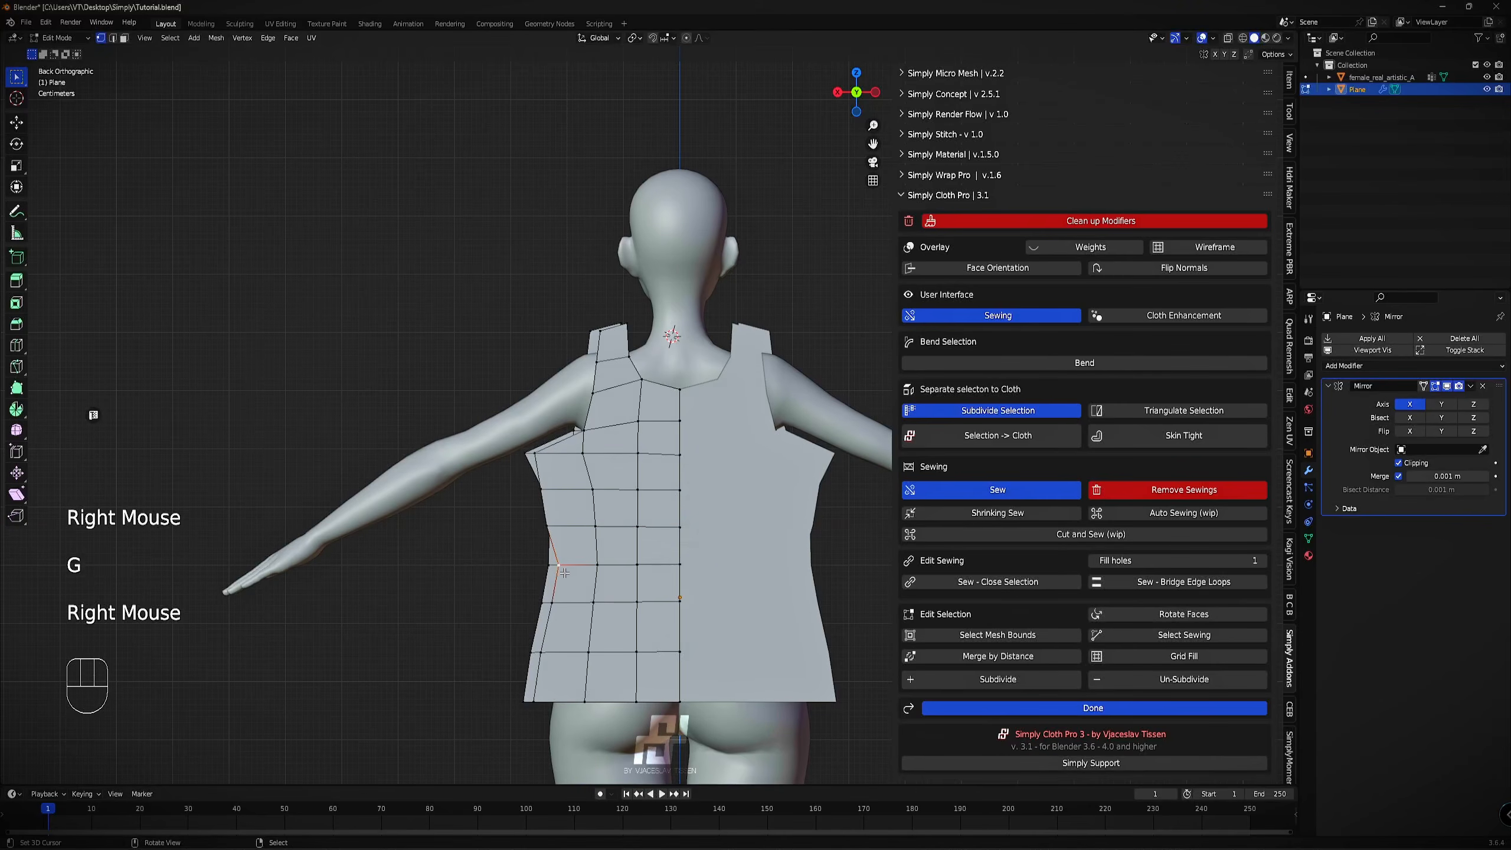
{"action": "key", "text": "g"}
{"action": "key", "text": "x"}
{"action": "left_click", "coordinate": [548, 566]}
{"action": "right_click", "coordinate": [551, 601]}
{"action": "key", "text": "g"}
{"action": "key", "text": "x"}
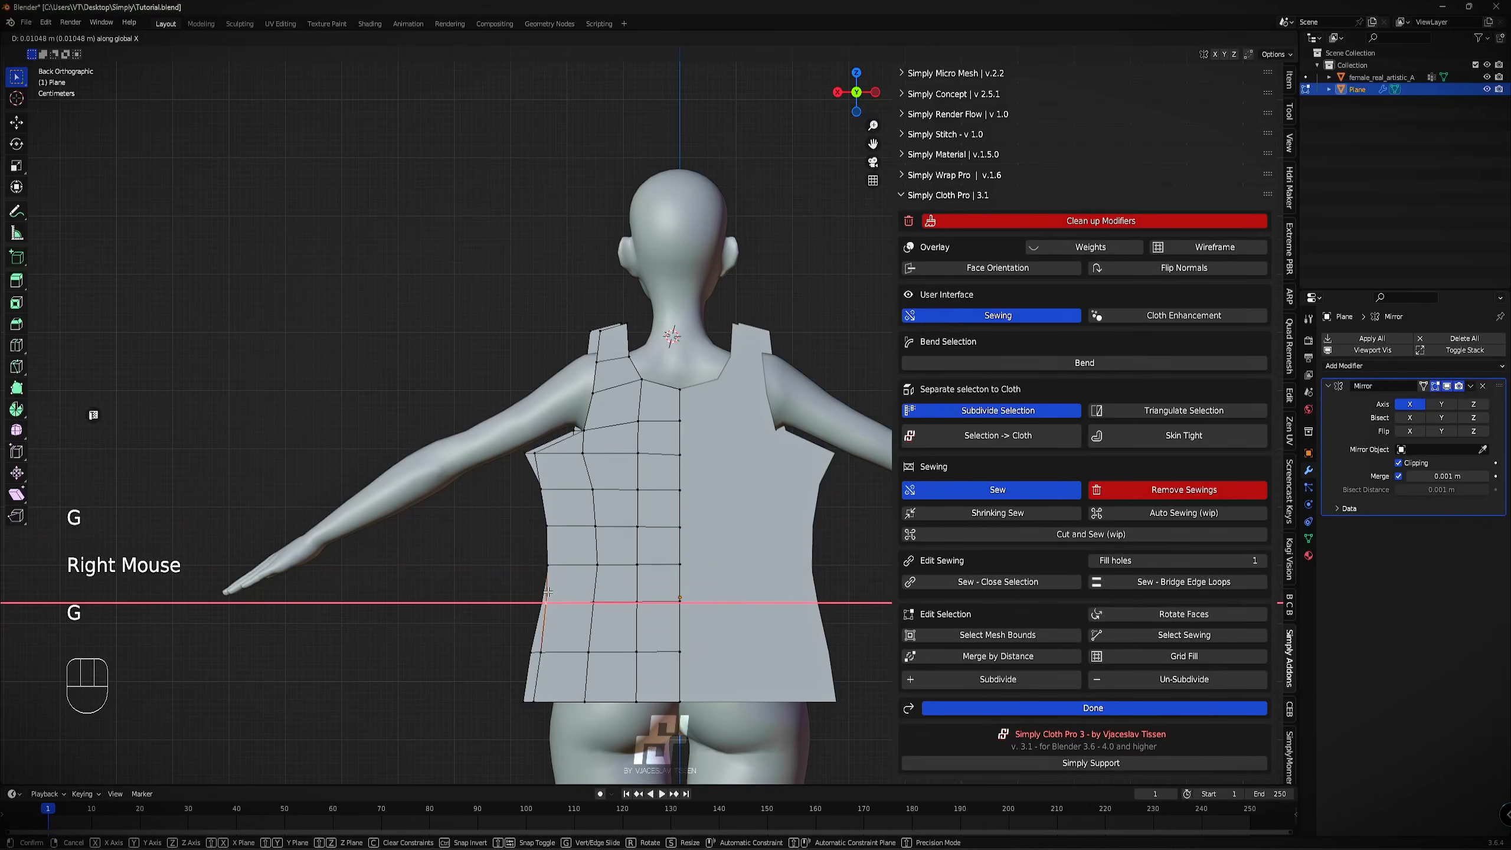
{"action": "left_click", "coordinate": [547, 591]}
Check the normals of both panels with the Face Orientation overlay, switching it on and off again.
{"action": "middle_click_drag", "start_coordinate": [538, 441], "coordinate": [426, 274]}
{"action": "left_click", "coordinate": [1067, 269]}
{"action": "left_click", "coordinate": [1067, 269]}
{"action": "scroll", "coordinate": [631, 383], "scroll_direction": "down", "scroll_amount": 2}
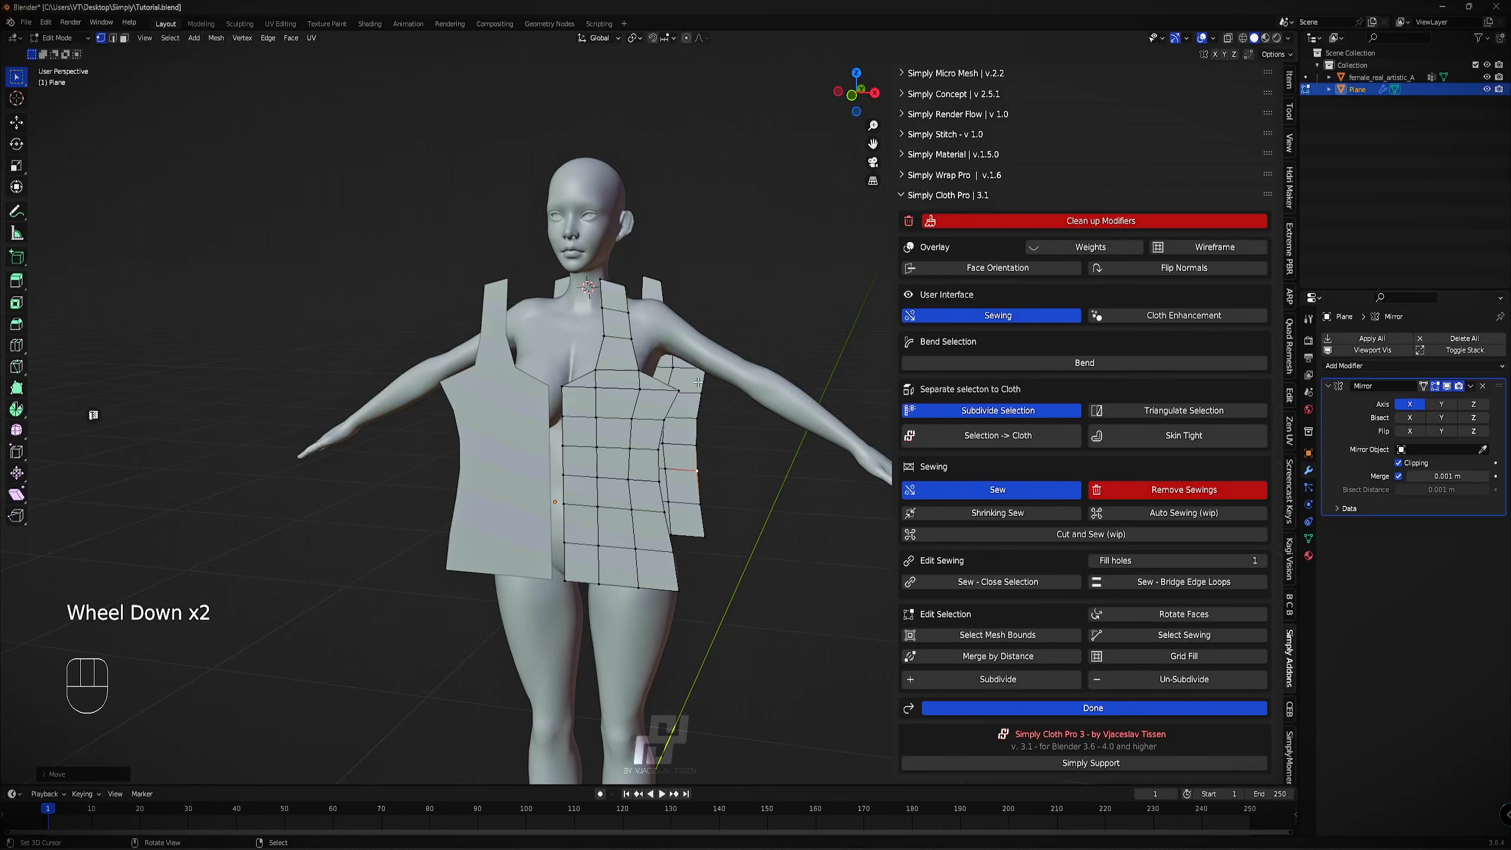
Return to Object Mode and save the file.
{"action": "middle_click_drag", "start_coordinate": [697, 383], "coordinate": [677, 386]}
{"action": "key", "text": "Tab"}
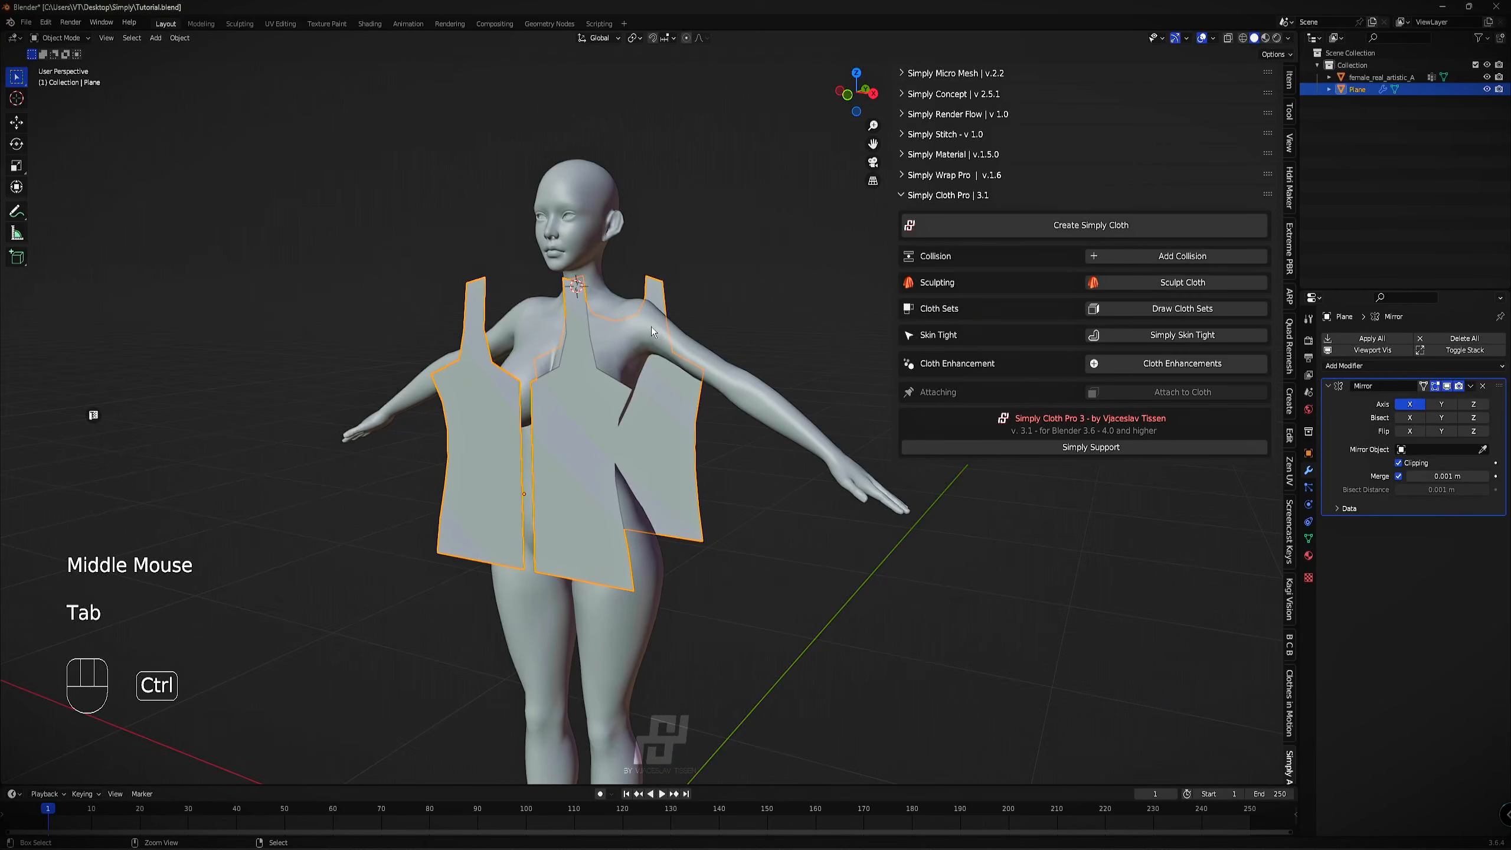
{"action": "scroll", "coordinate": [652, 329], "scroll_direction": "up", "scroll_amount": 1}
{"action": "middle_click_drag", "start_coordinate": [652, 329], "coordinate": [645, 399]}
{"action": "key", "text": "ctrl+s"}
{"action": "scroll", "coordinate": [635, 342], "scroll_direction": "down", "scroll_amount": 2}
{"action": "scroll", "coordinate": [635, 342], "scroll_direction": "up", "scroll_amount": 1}
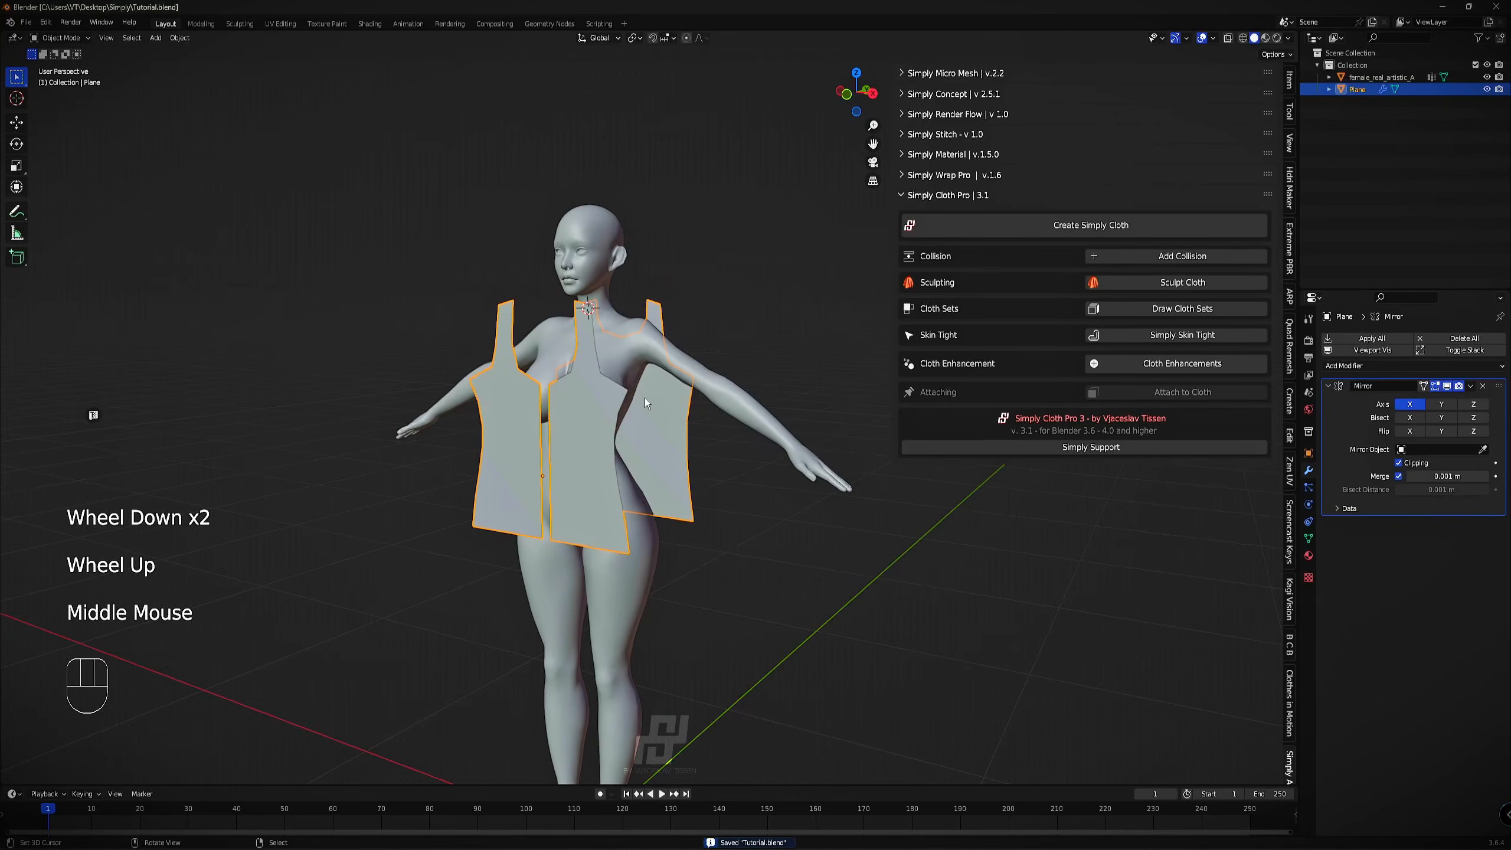
Duplicate the garment panels and move the copy along the X axis beside the character as a backup.
{"action": "key", "text": "shift+d"}
{"action": "key", "text": "g"}
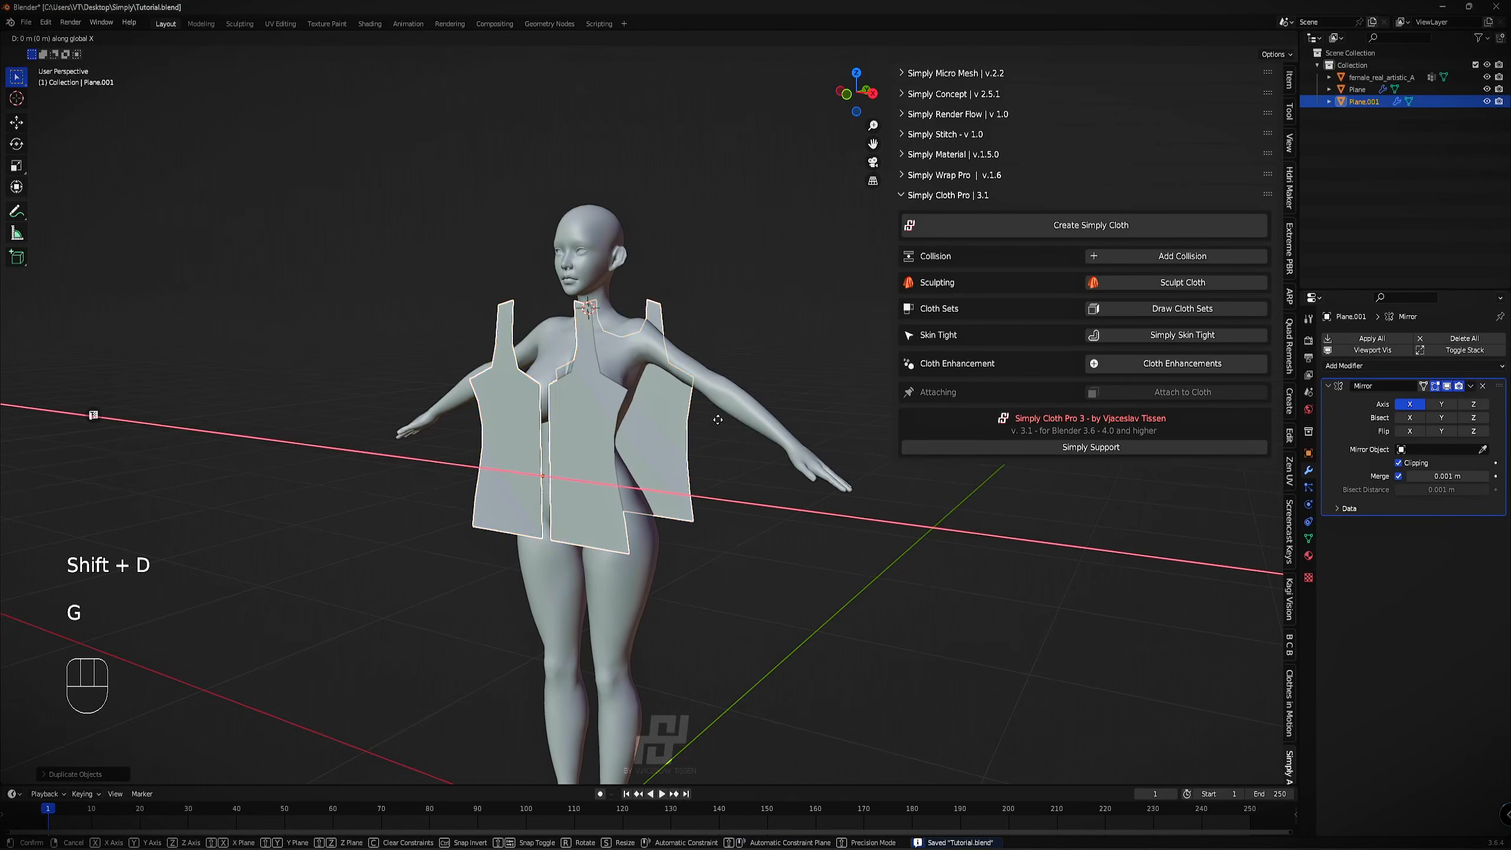
{"action": "left_click", "coordinate": [343, 370]}
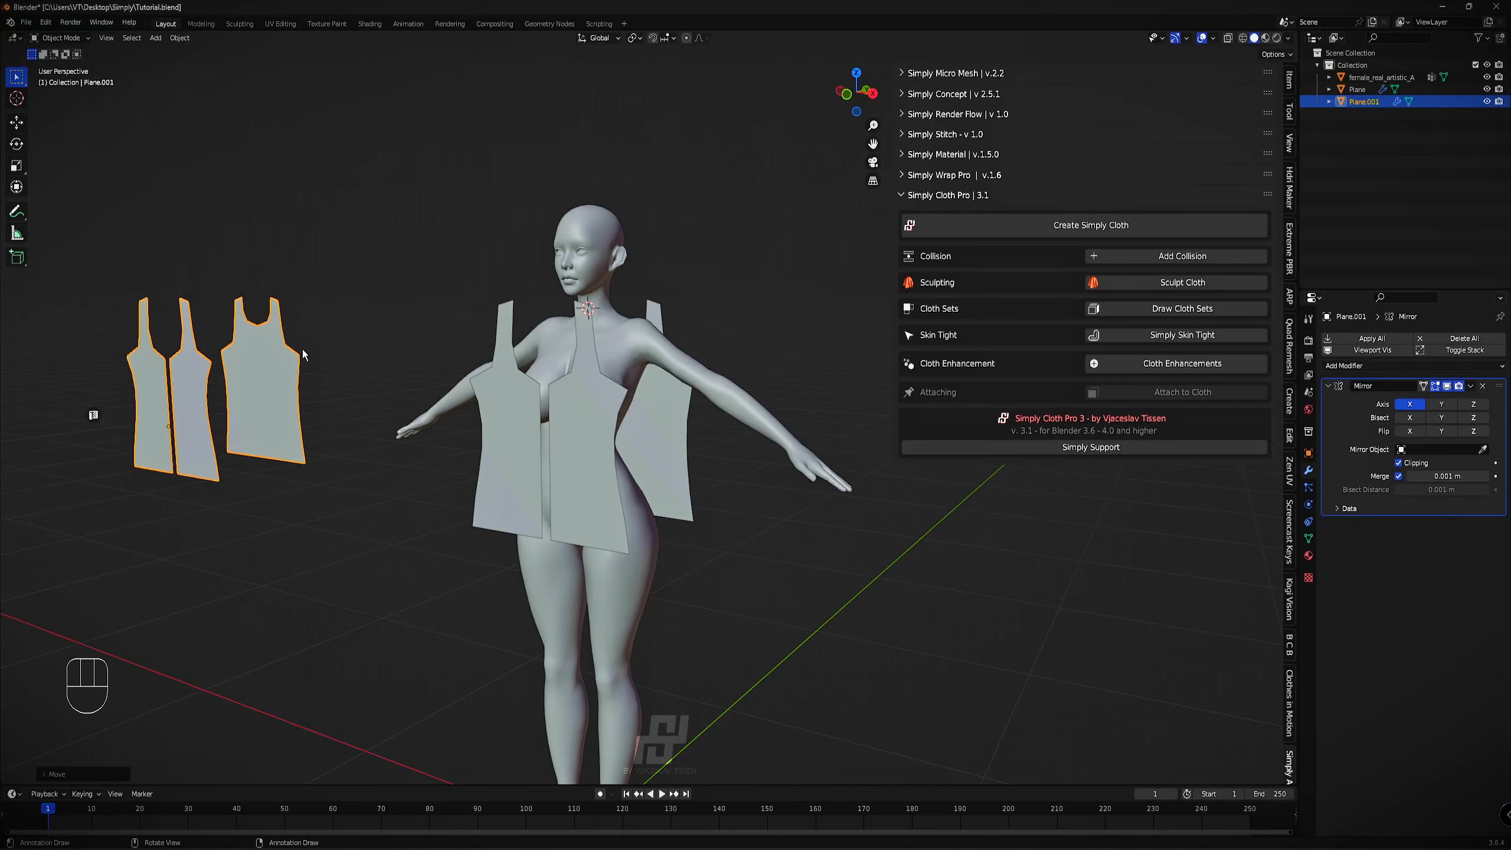
{"action": "key", "text": "Tab"}
{"action": "key", "text": "Tab"}
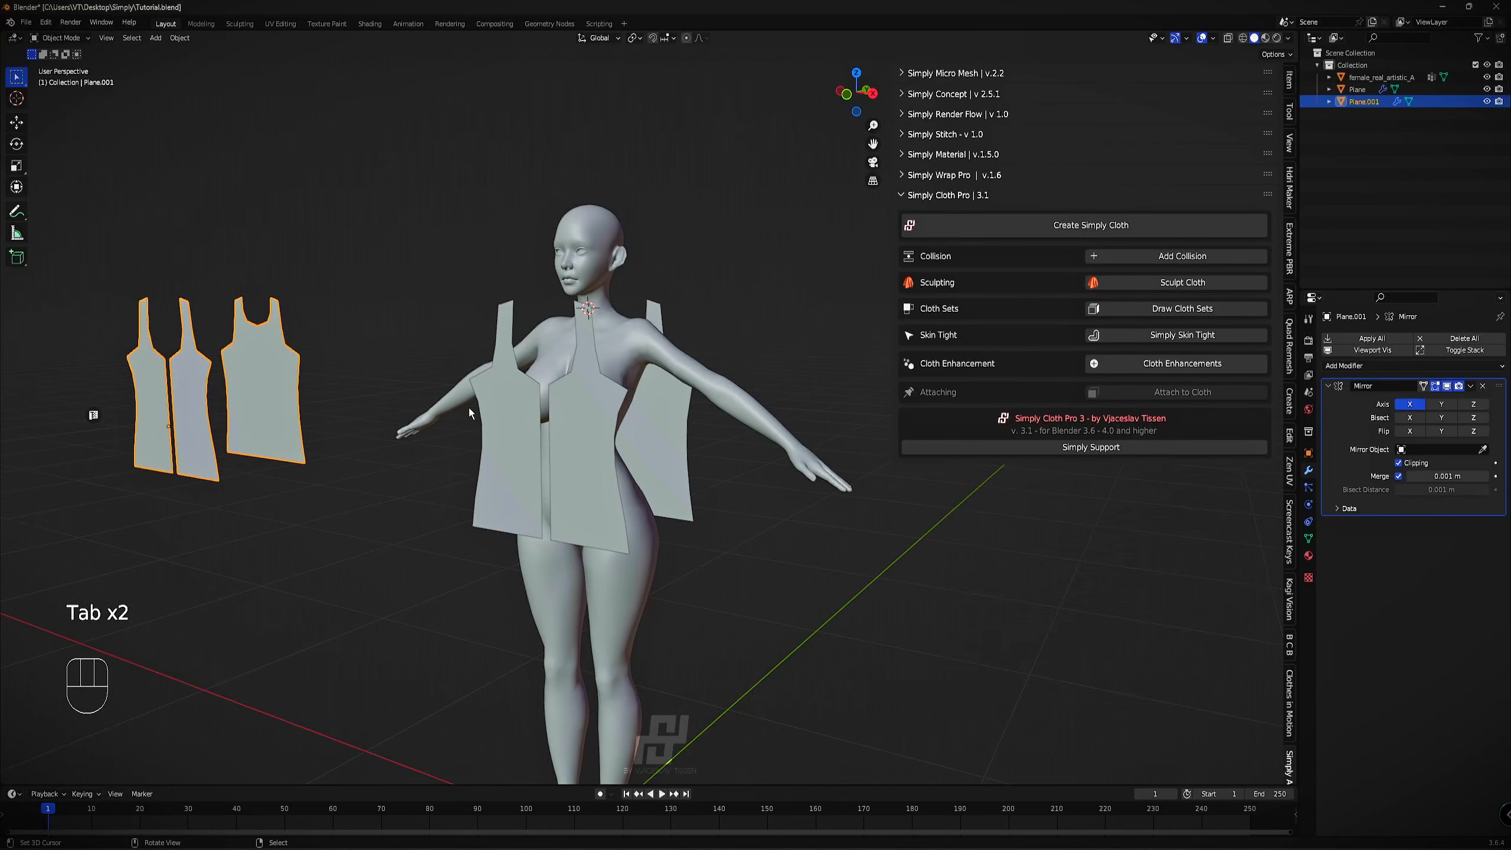
Select the original panels around the body and apply their Mirror modifier.
{"action": "right_click", "coordinate": [503, 410]}
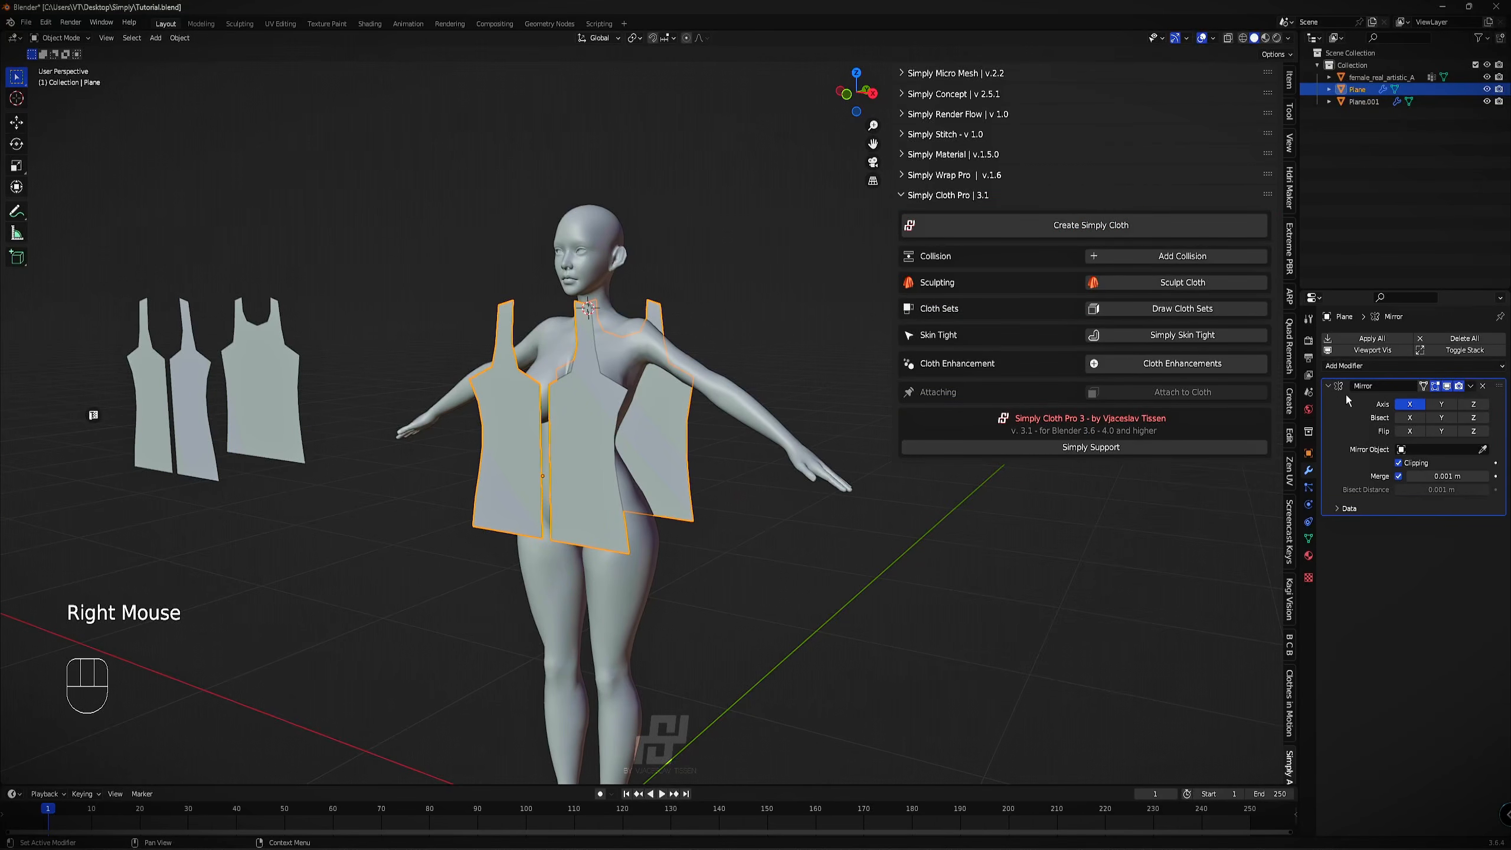
{"action": "left_click", "coordinate": [1471, 386]}
{"action": "left_click", "coordinate": [1445, 402]}
Enter Edit Mode on the garment panels, select the whole mesh and subdivide it once.
{"action": "scroll", "coordinate": [605, 388], "scroll_direction": "up", "scroll_amount": 3}
{"action": "key", "text": "Tab"}
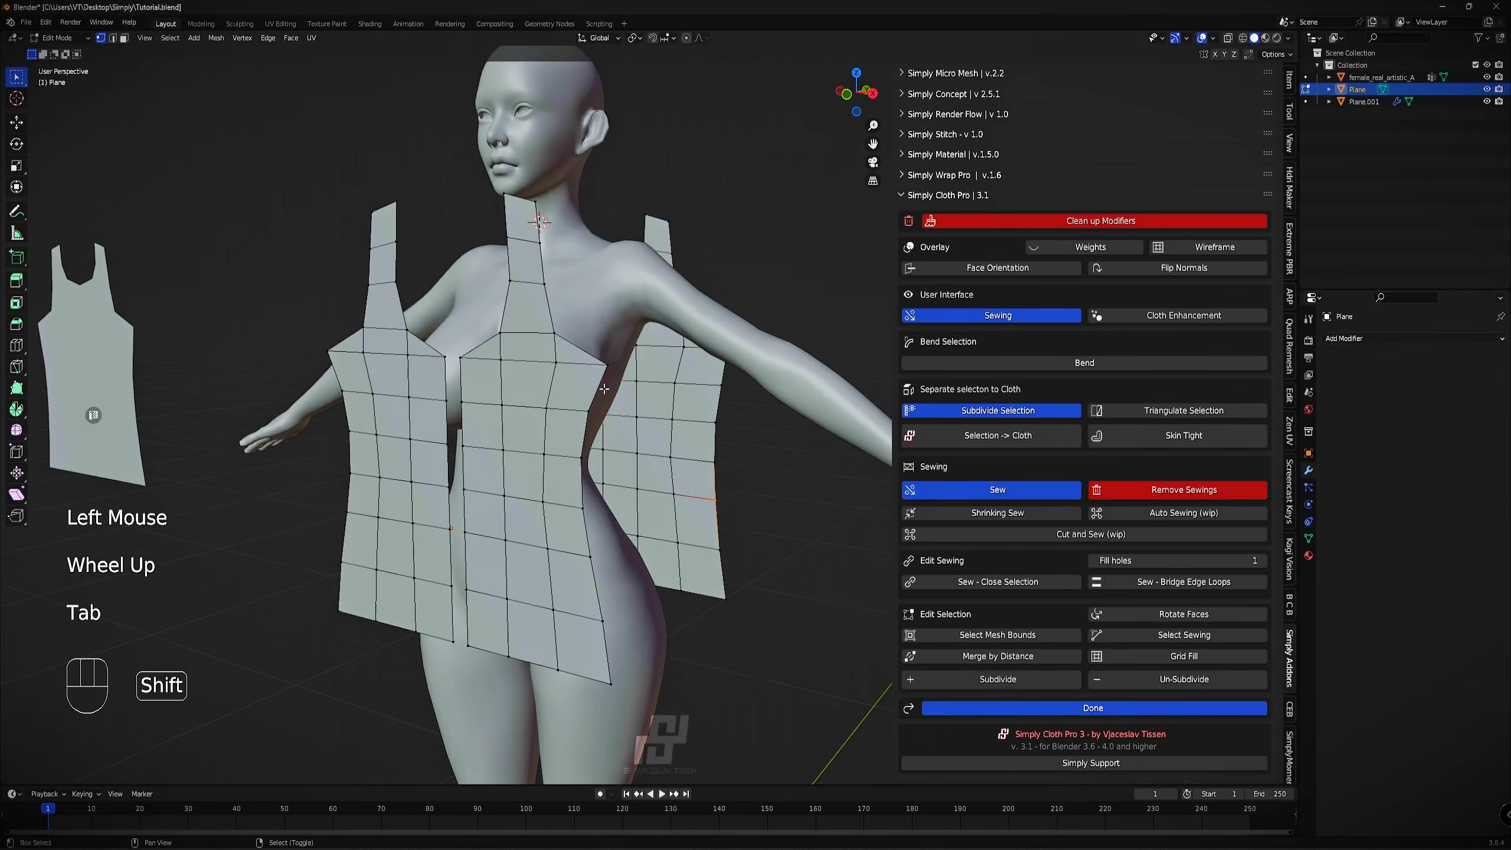
{"action": "middle_click_drag", "start_coordinate": [605, 388], "coordinate": [644, 438], "text": "shift"}
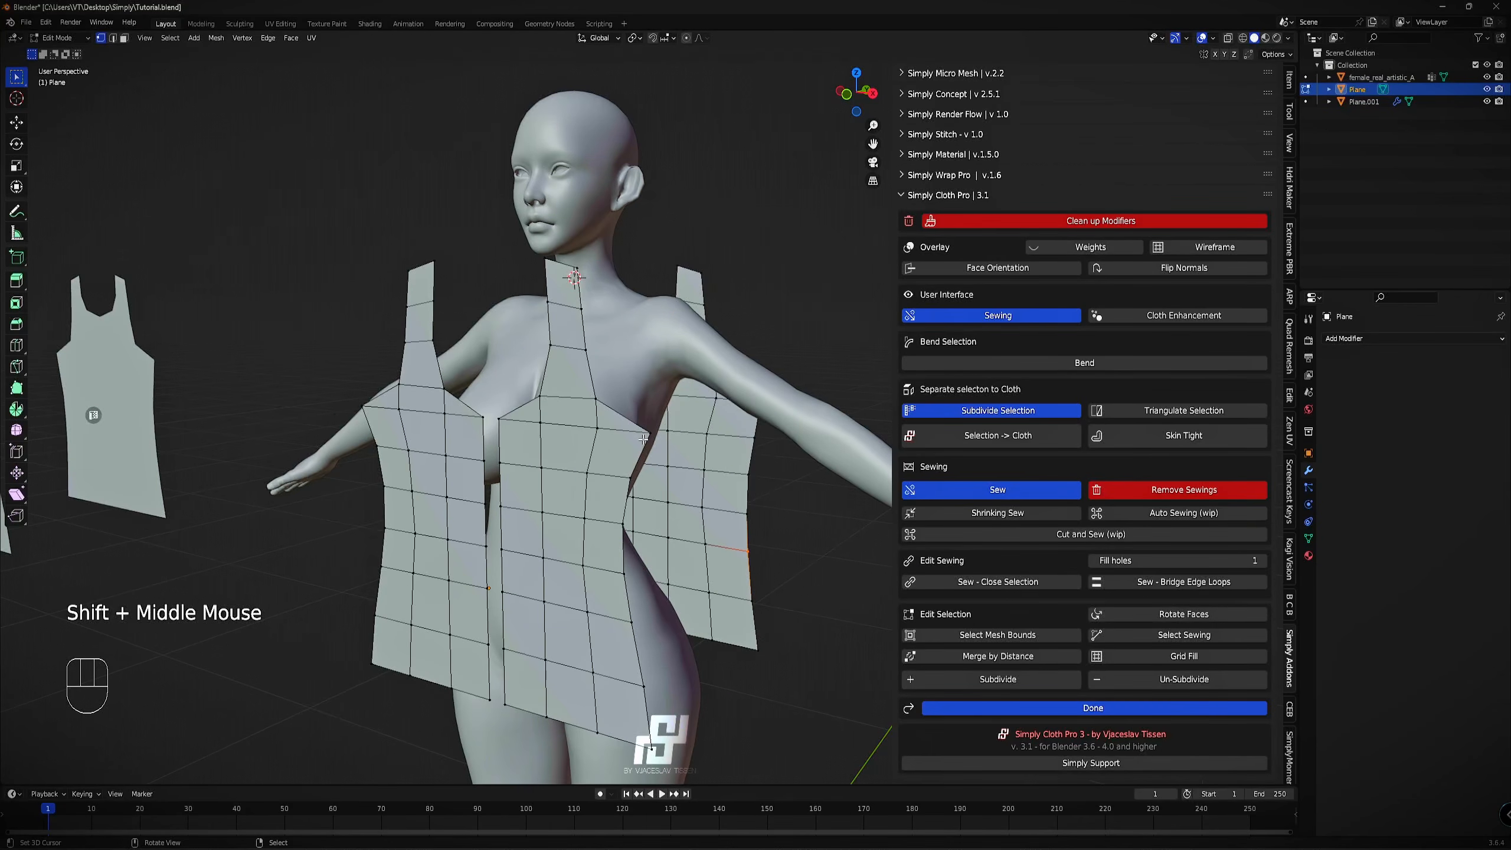
{"action": "scroll", "coordinate": [643, 438], "scroll_direction": "down", "scroll_amount": 2}
{"action": "middle_click_drag", "start_coordinate": [644, 438], "coordinate": [564, 360], "text": "shift"}
{"action": "key", "text": "a"}
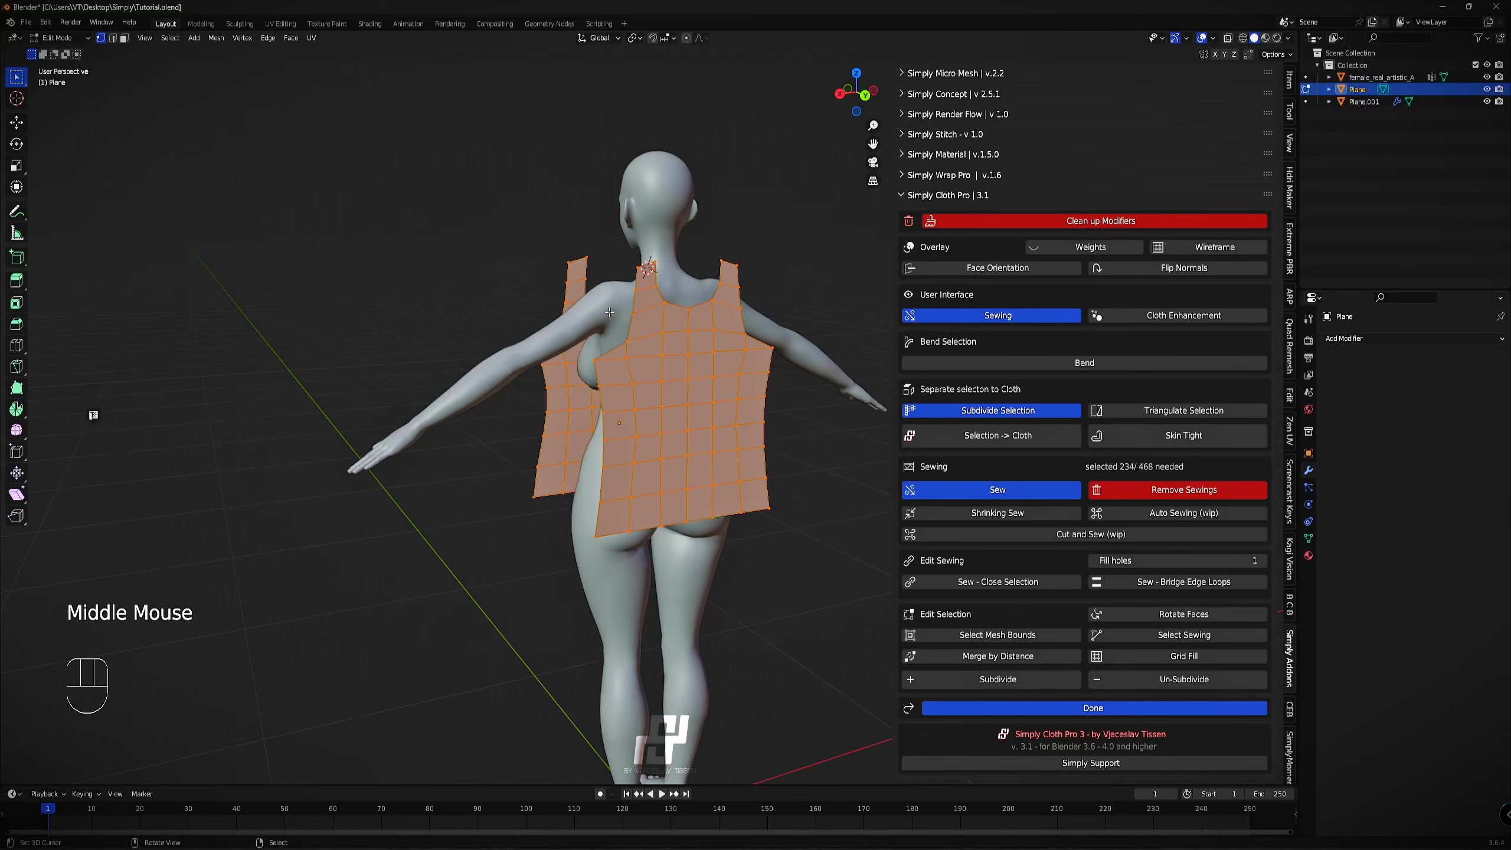
{"action": "scroll", "coordinate": [547, 278], "scroll_direction": "up", "scroll_amount": 1}
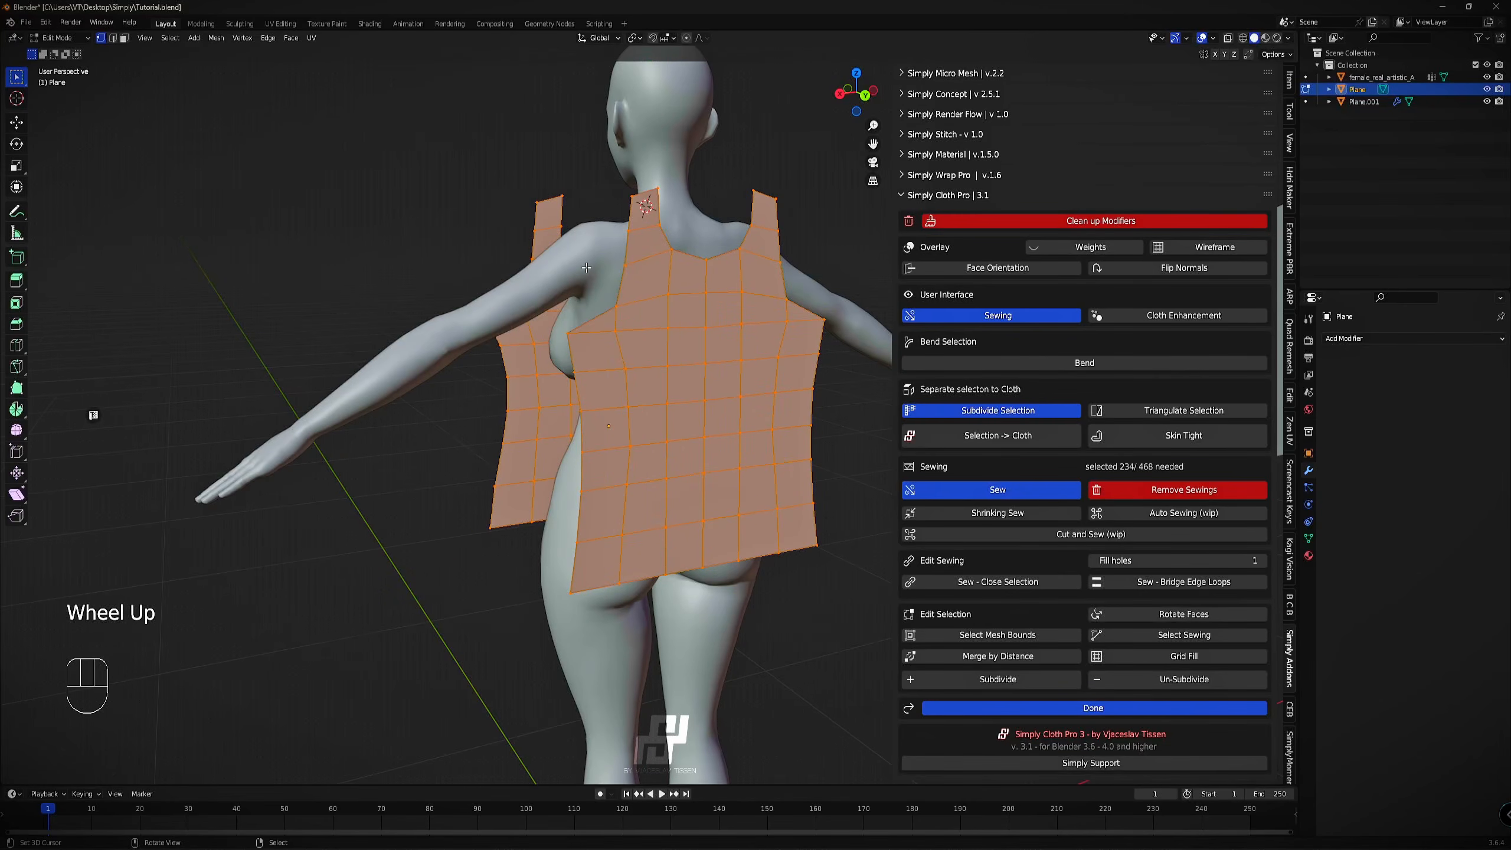
{"action": "middle_click_drag", "start_coordinate": [586, 268], "coordinate": [541, 280], "text": "shift"}
{"action": "middle_click_drag", "start_coordinate": [476, 369], "coordinate": [434, 389], "text": "shift"}
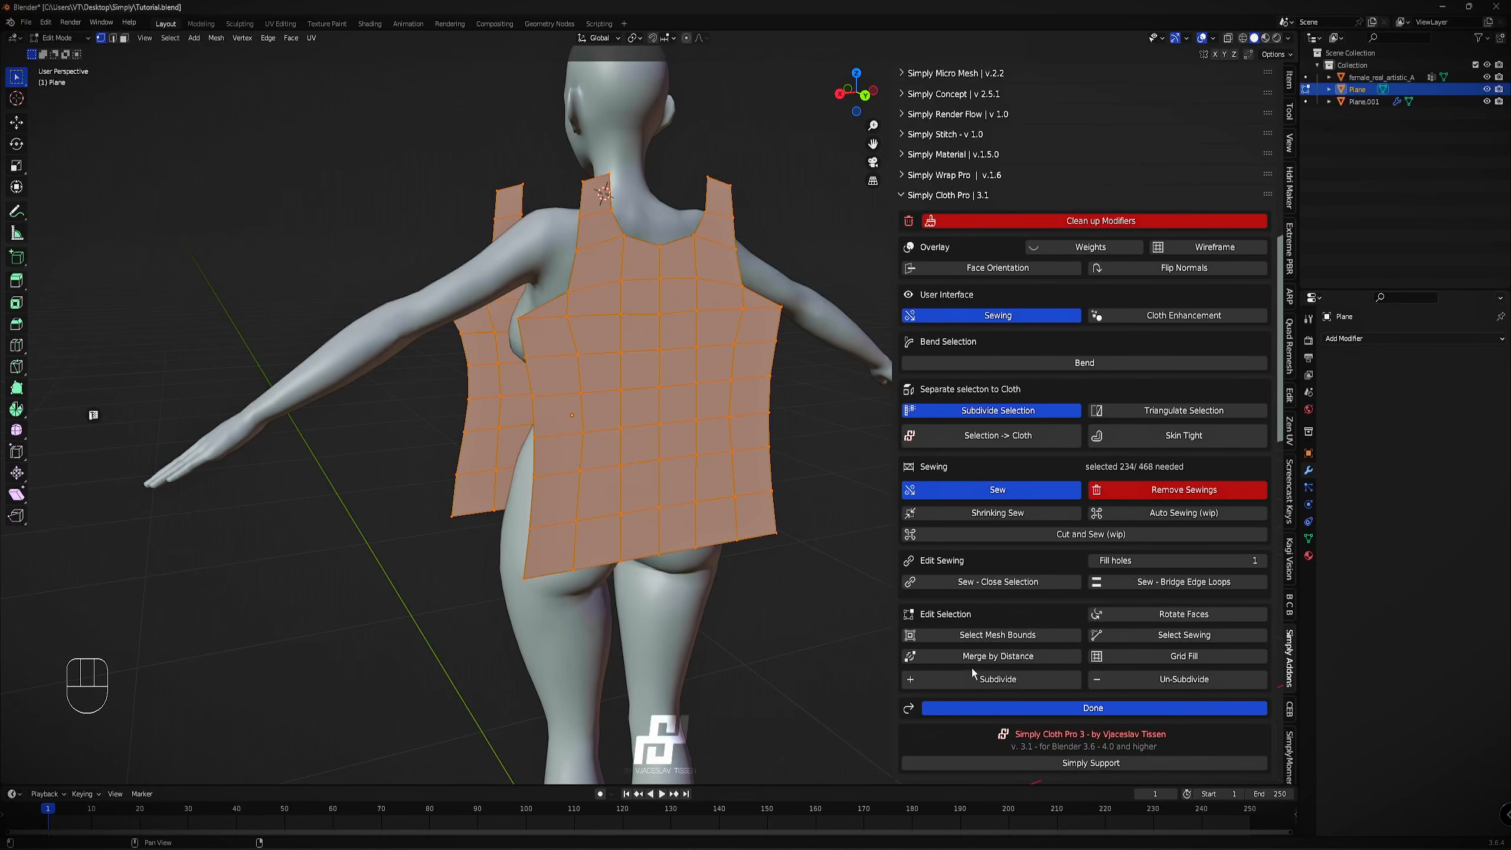
{"action": "left_click", "coordinate": [1001, 682]}
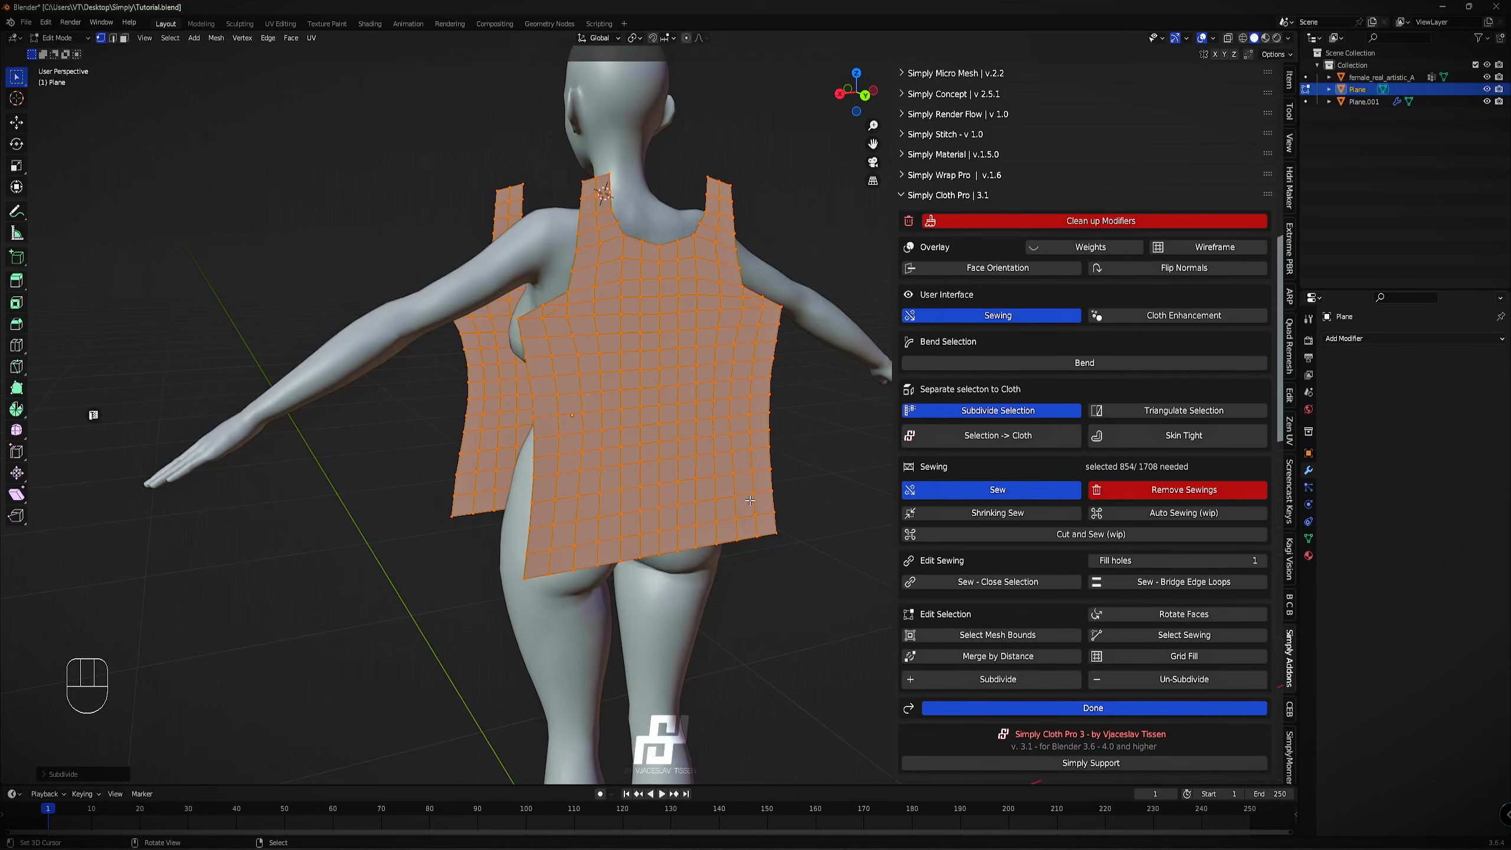
Subdivide all the panels a second time for a denser cloth mesh.
{"action": "middle_click_drag", "start_coordinate": [773, 322], "coordinate": [517, 322]}
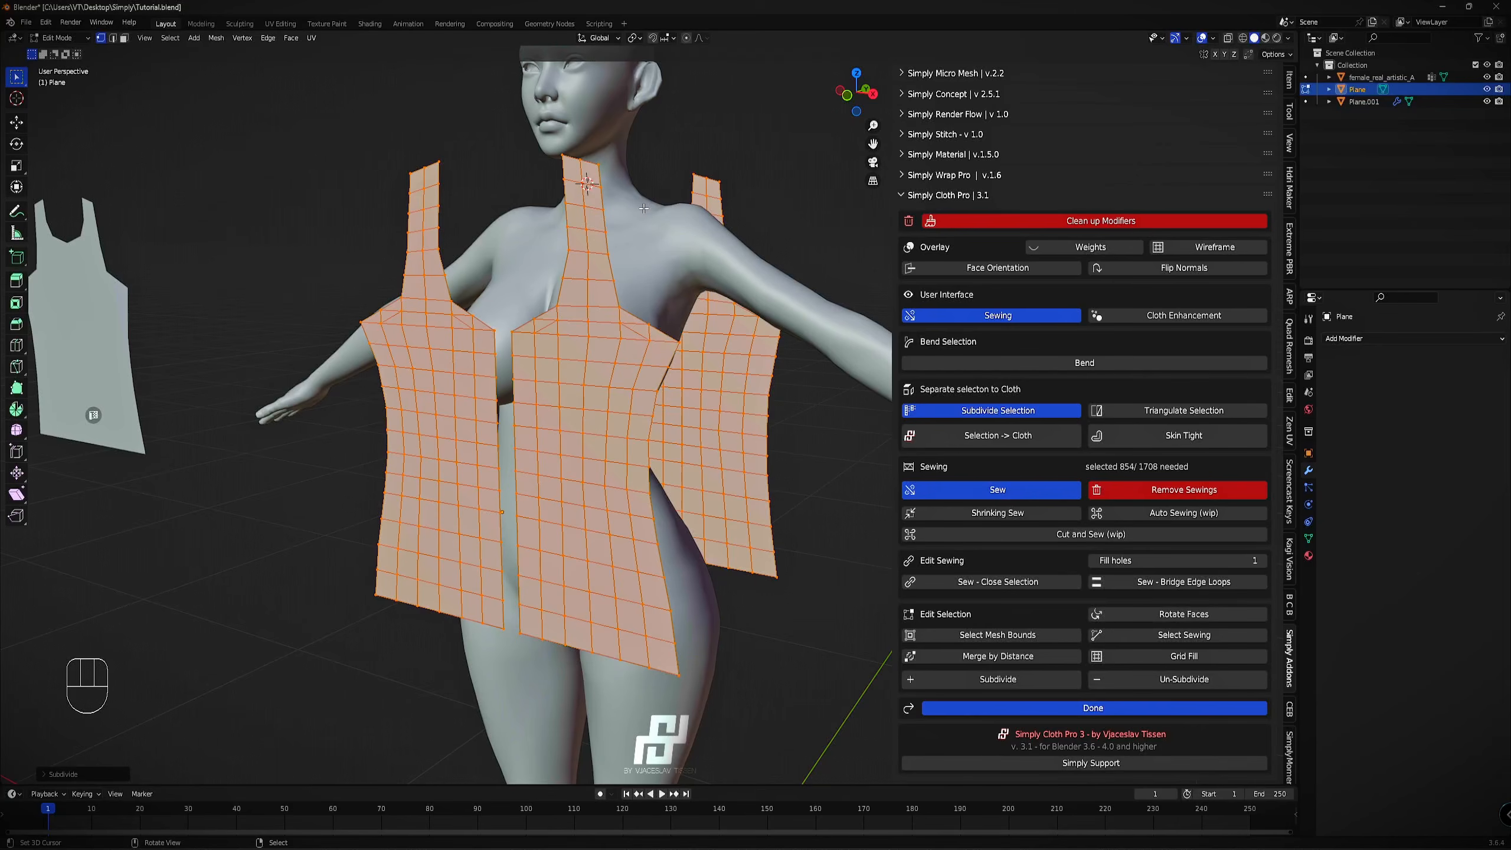
{"action": "key", "text": "KP_1"}
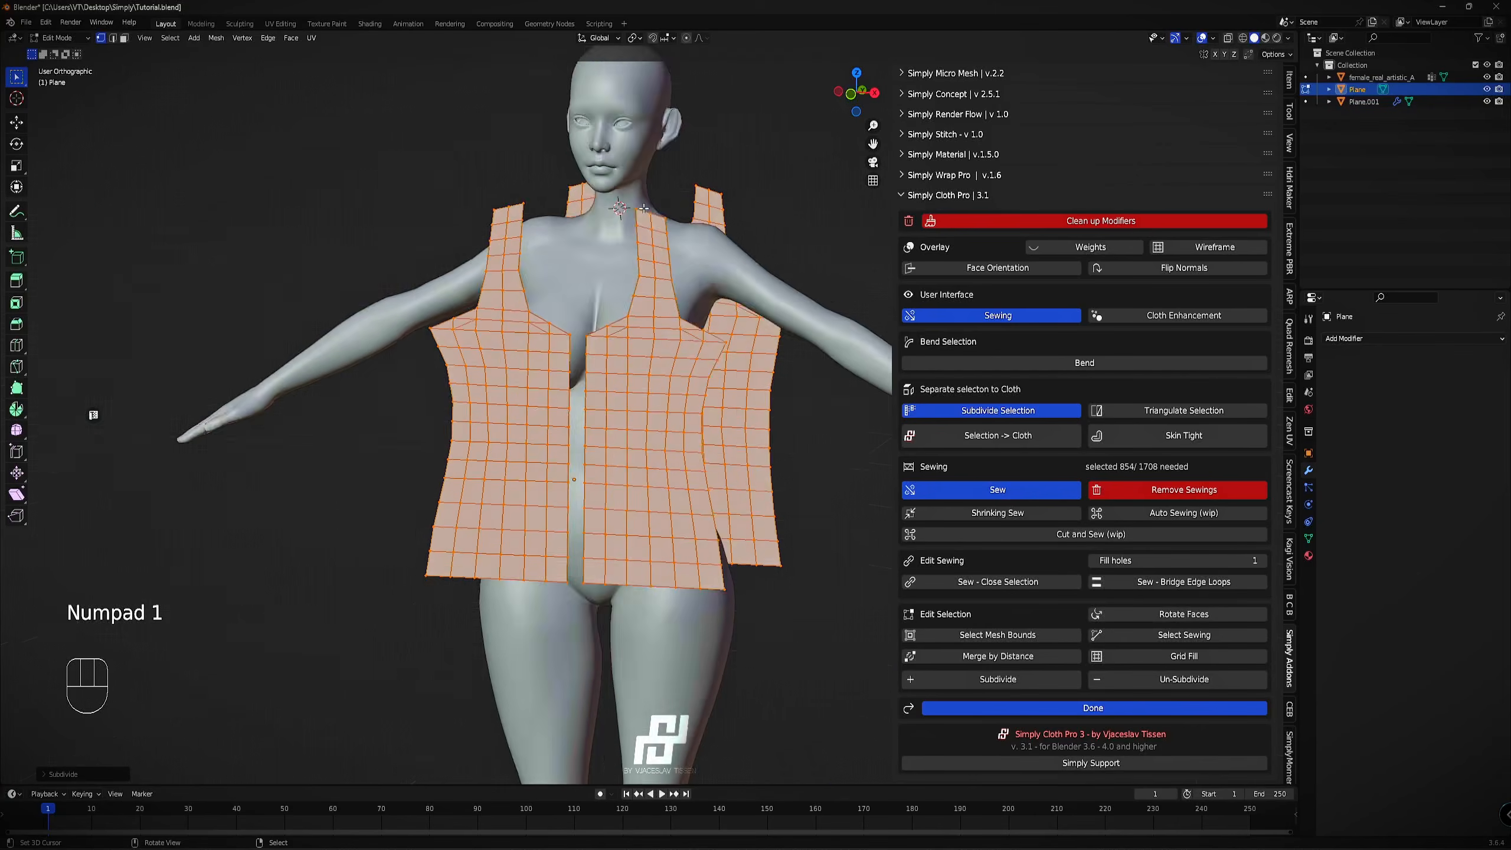
{"action": "middle_click_drag", "start_coordinate": [742, 224], "coordinate": [687, 289]}
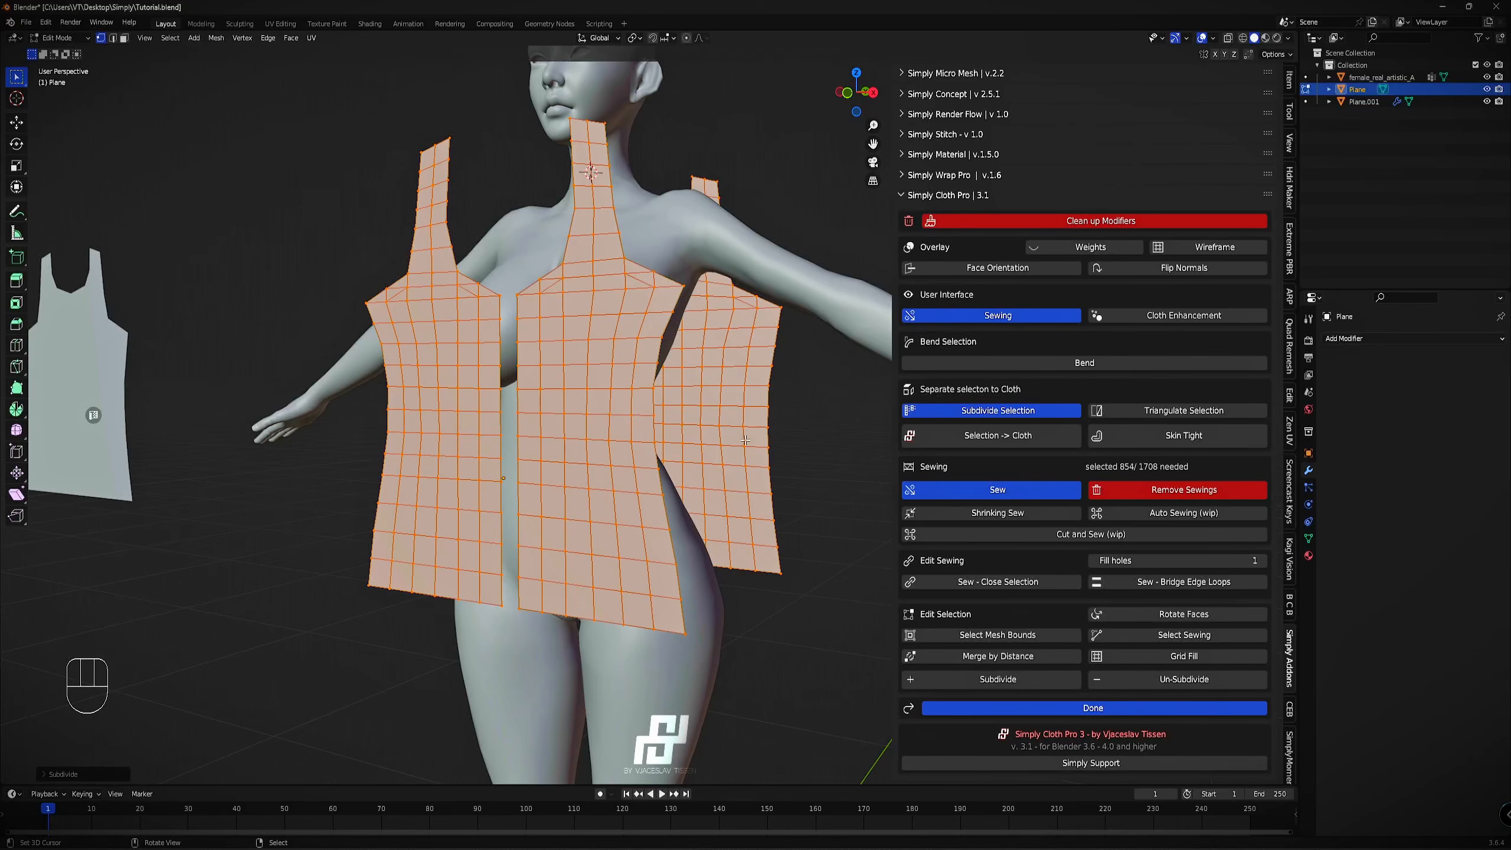
{"action": "left_click", "coordinate": [998, 680]}
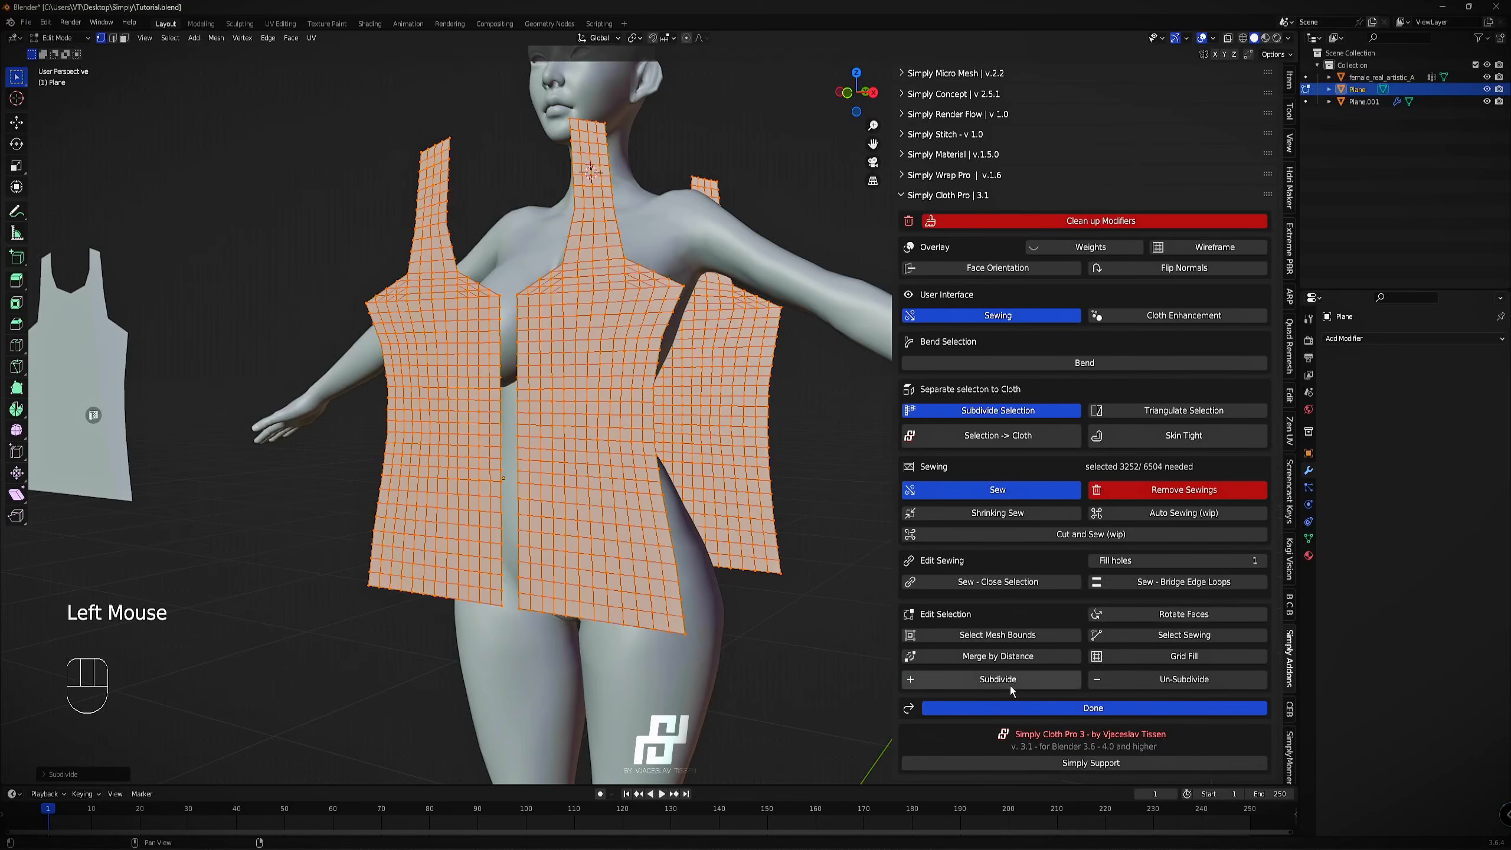
{"action": "middle_click_drag", "start_coordinate": [791, 262], "coordinate": [720, 433]}
{"action": "scroll", "coordinate": [595, 280], "scroll_direction": "up", "scroll_amount": 2}
{"action": "scroll", "coordinate": [565, 280], "scroll_direction": "down", "scroll_amount": 2}
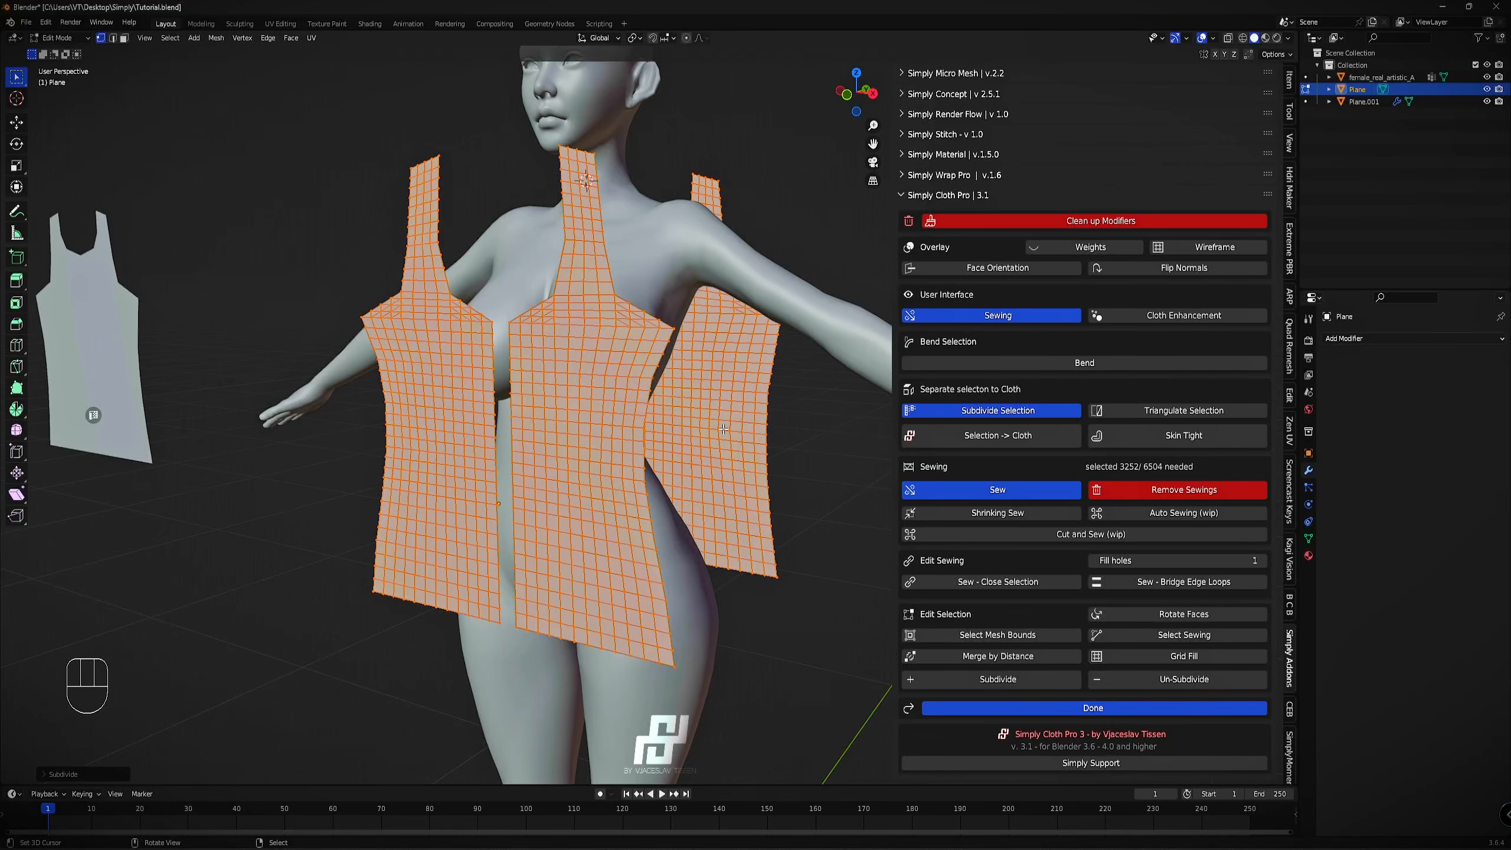
In edge select mode, select only the outer side edge loops of the front and back panels on the character's left.
{"action": "middle_click_drag", "start_coordinate": [716, 371], "coordinate": [805, 293]}
{"action": "middle_click_drag", "start_coordinate": [567, 350], "coordinate": [729, 349]}
{"action": "key", "text": "2"}
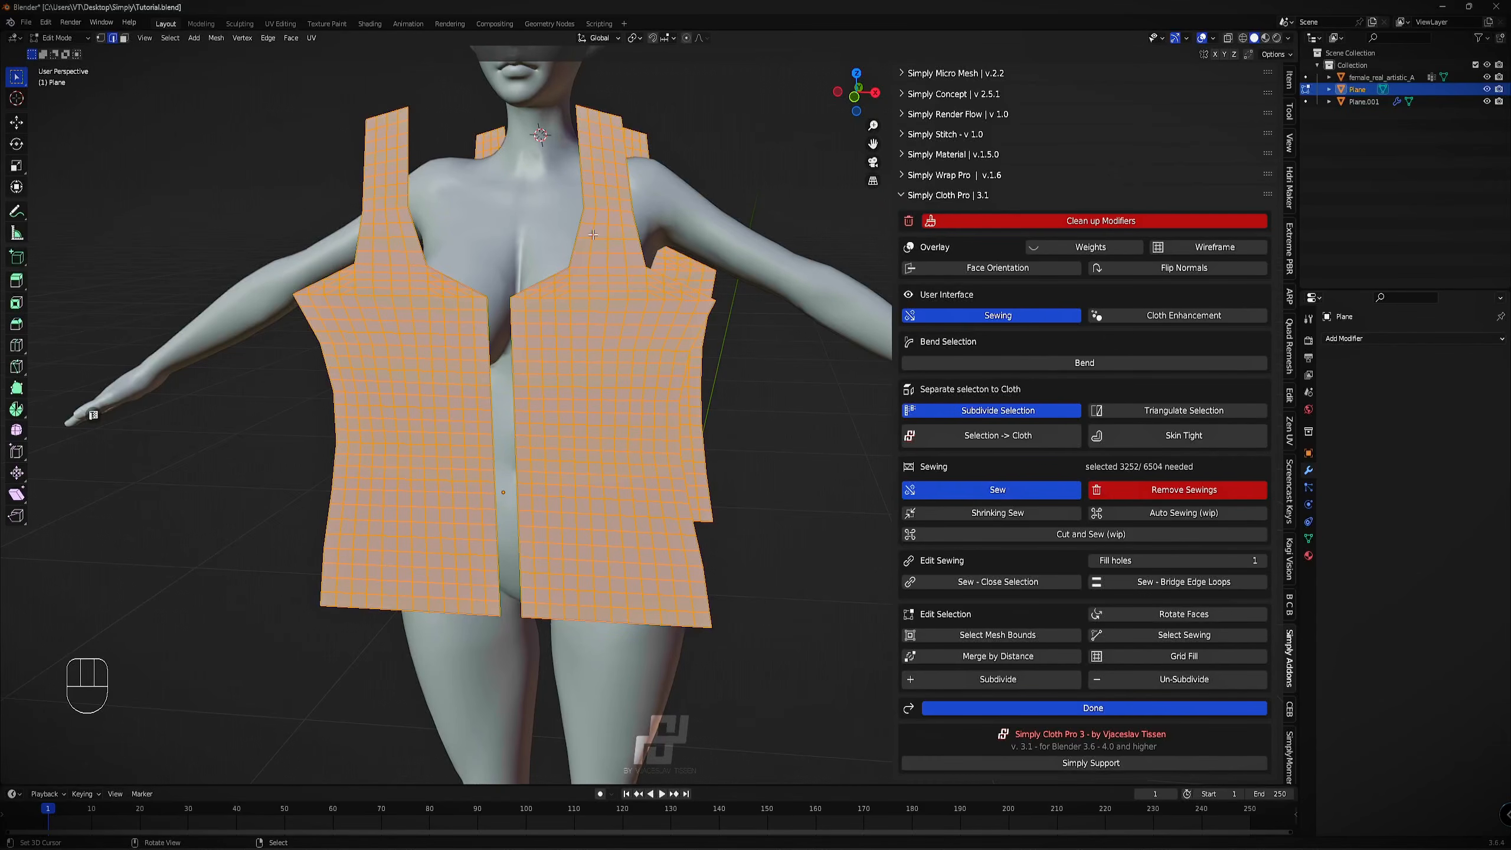
{"action": "middle_click_drag", "start_coordinate": [565, 369], "coordinate": [769, 509]}
{"action": "key", "text": "a"}
{"action": "key", "text": "a"}
{"action": "key", "text": "2"}
{"action": "key", "text": "alt"}
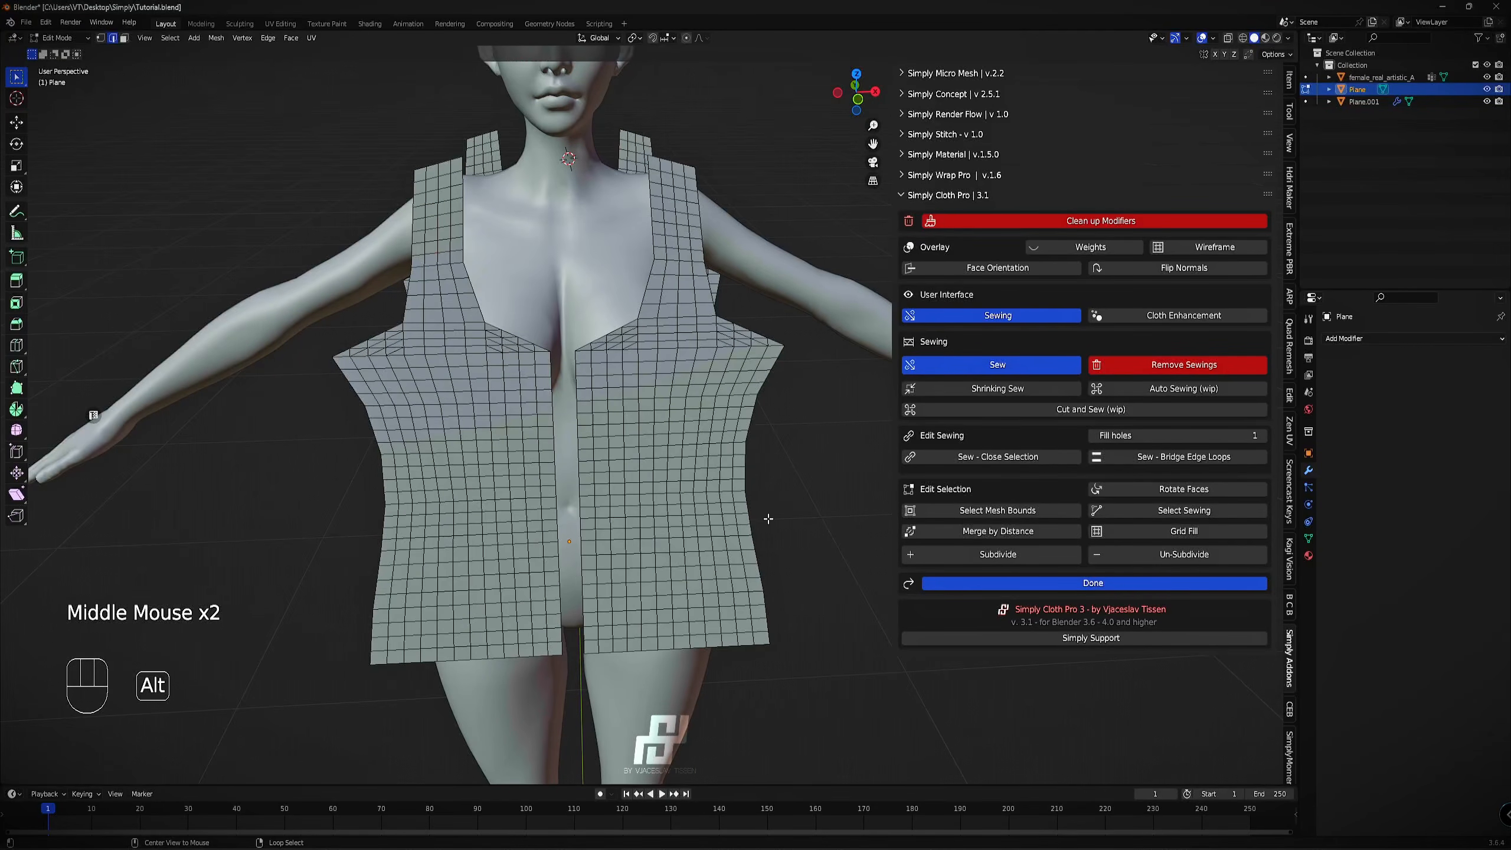
{"action": "right_click", "coordinate": [767, 520], "text": "alt"}
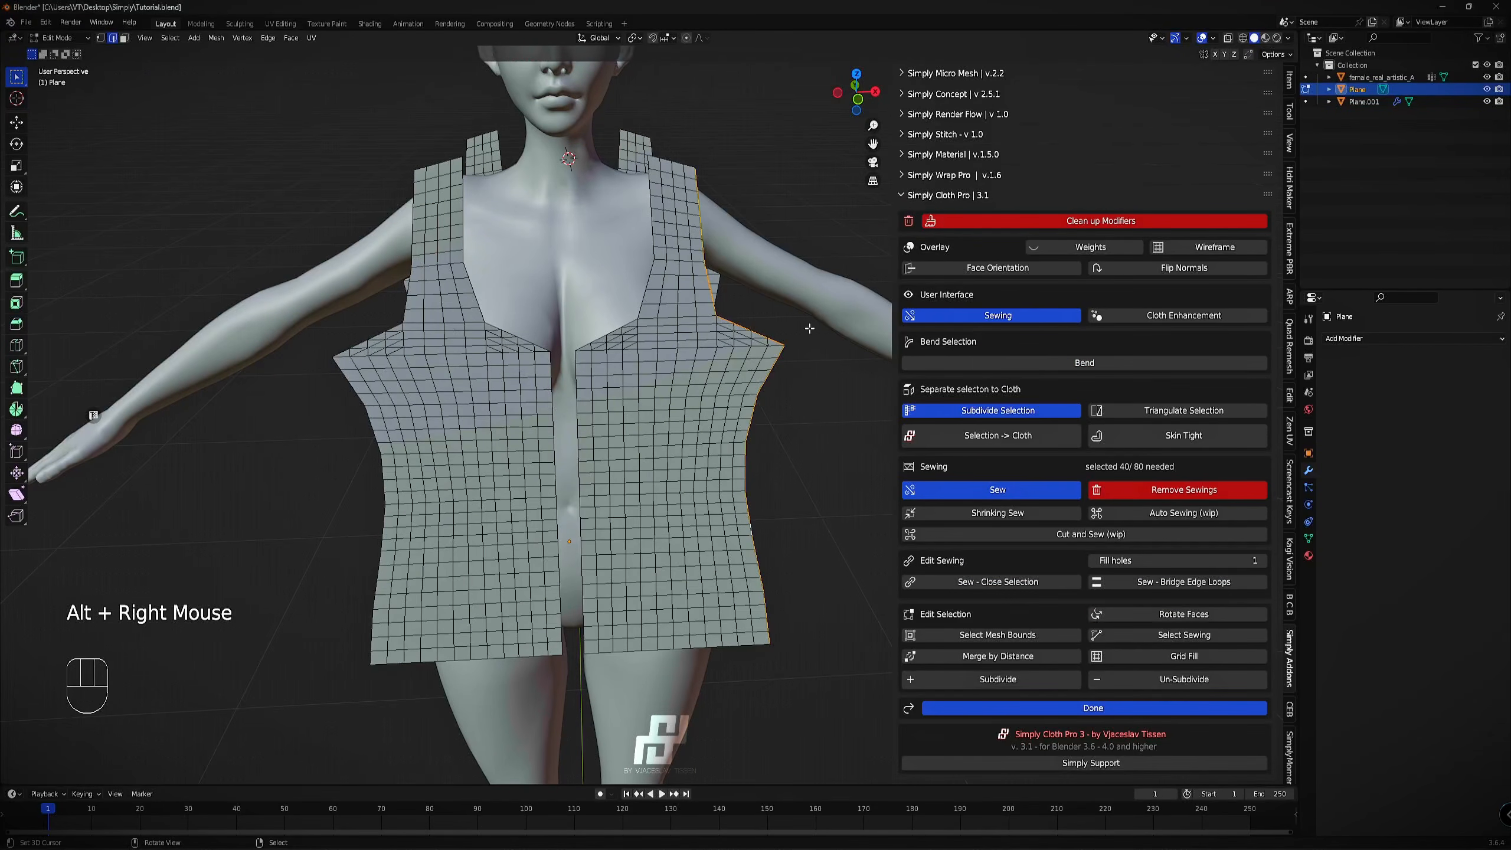
{"action": "middle_click_drag", "start_coordinate": [810, 327], "coordinate": [696, 381]}
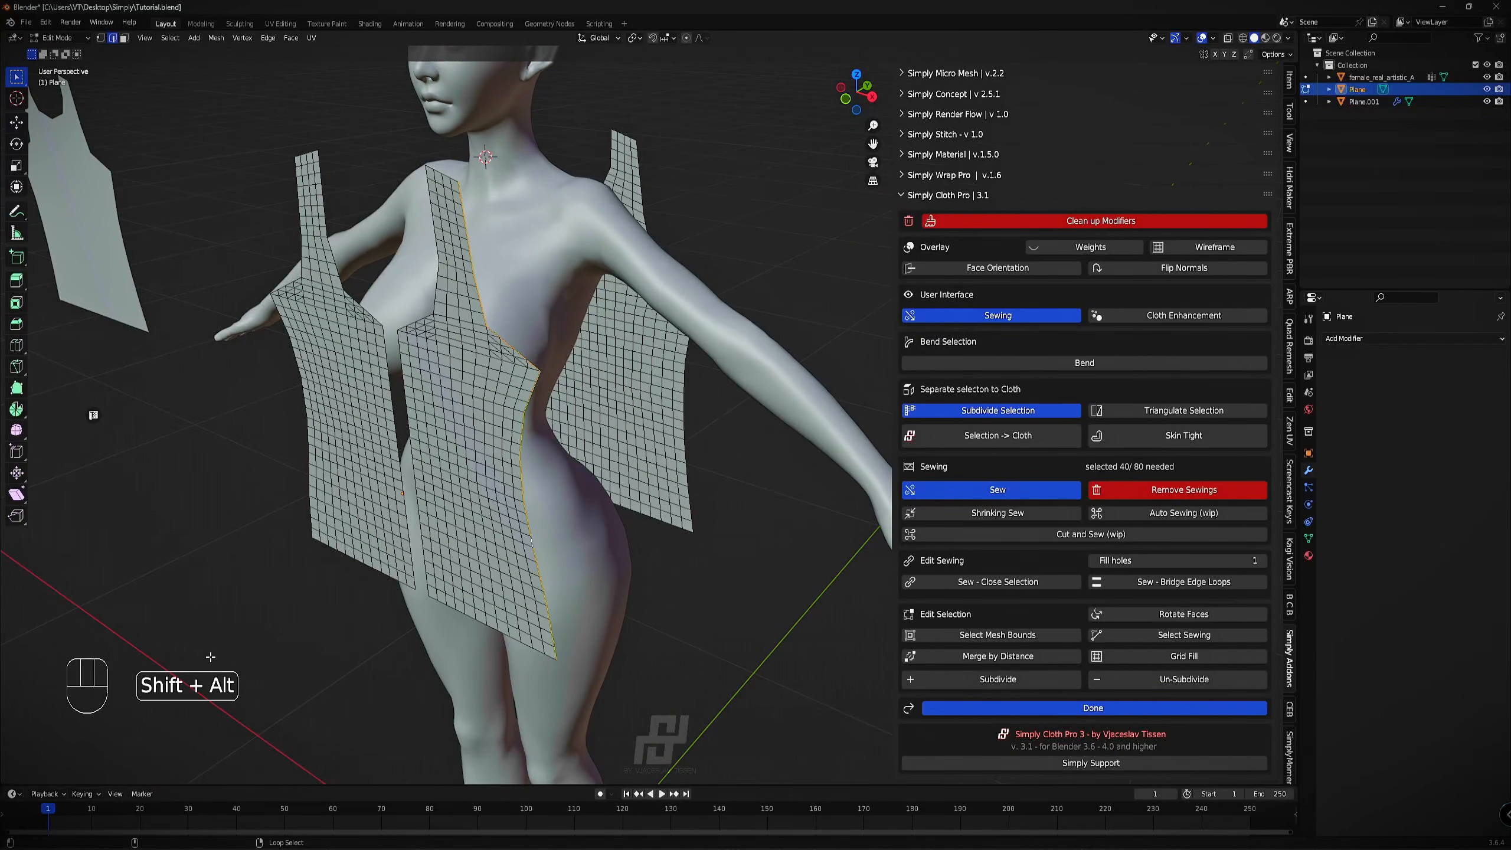
{"action": "right_click", "coordinate": [691, 393], "text": "alt+shift"}
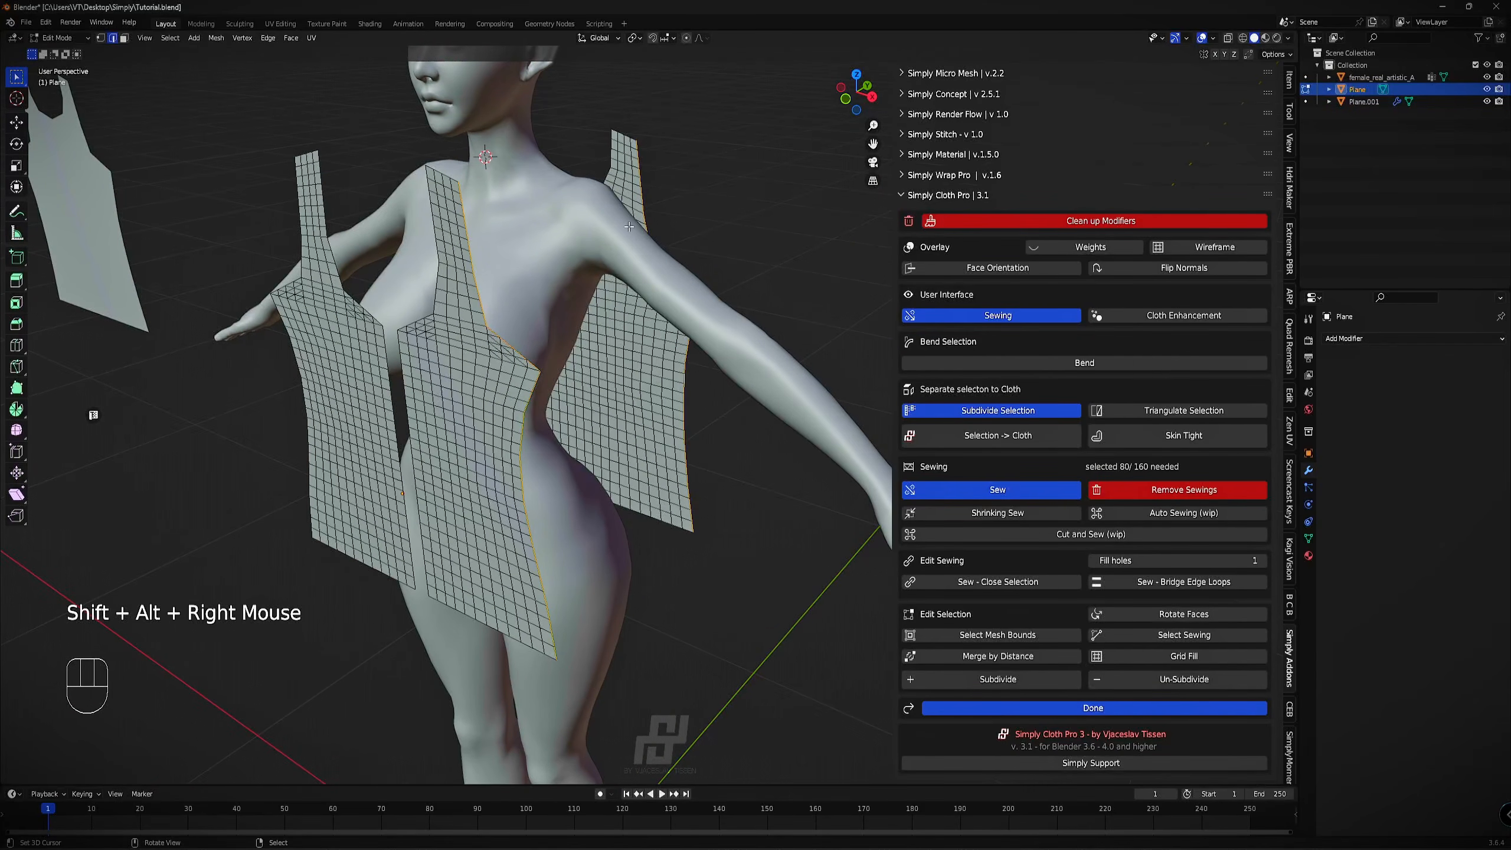
With X-ray on in front view, circle-deselect the strap and armhole edges of both loops, keeping the side edges below the armpit selected.
{"action": "middle_click_drag", "start_coordinate": [628, 227], "coordinate": [525, 241]}
{"action": "scroll", "coordinate": [494, 264], "scroll_direction": "up", "scroll_amount": 2}
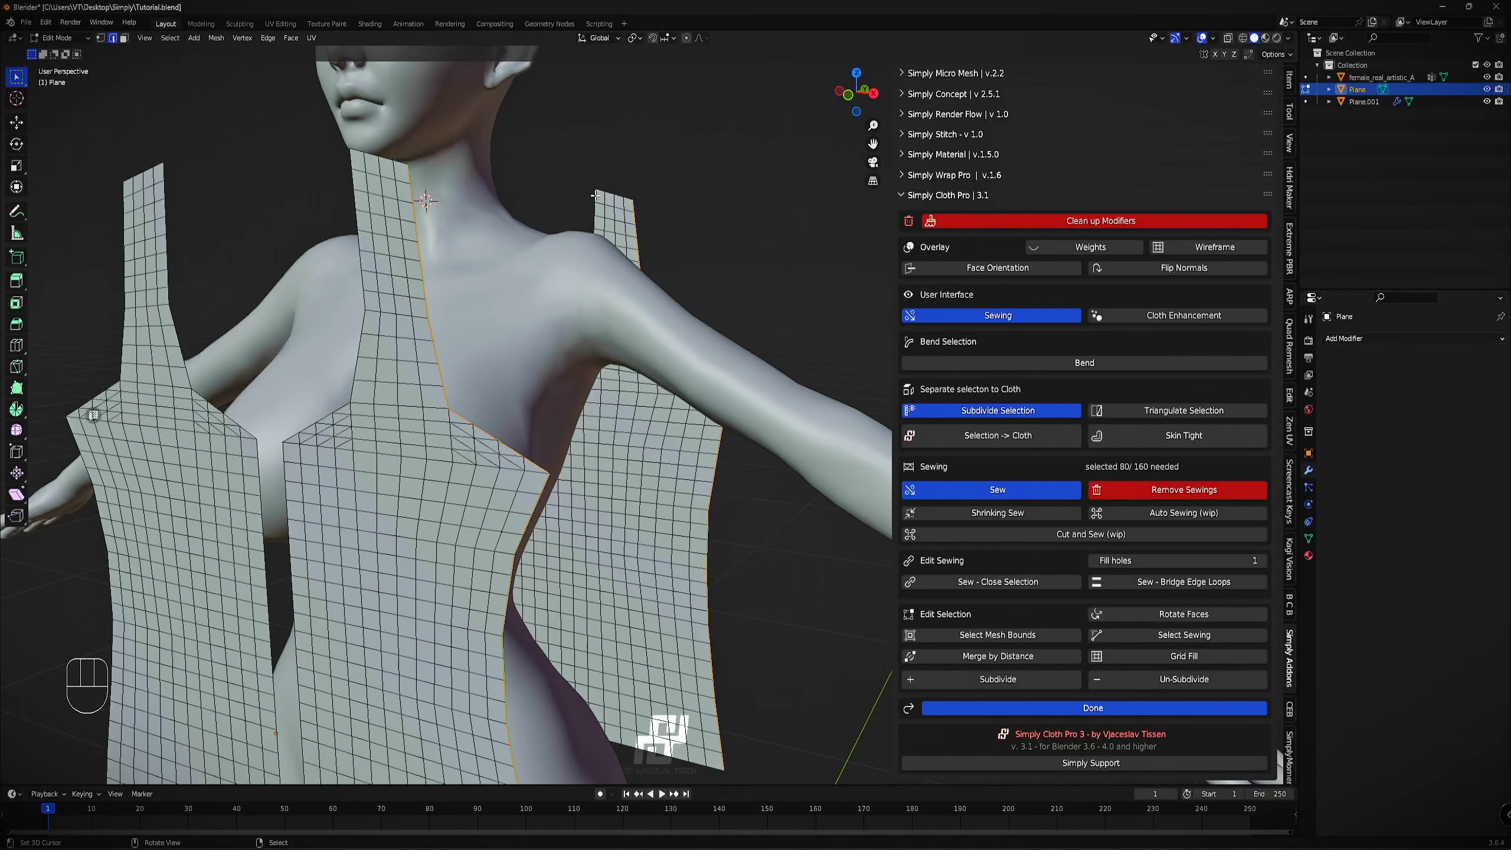
{"action": "key", "text": "KP_1"}
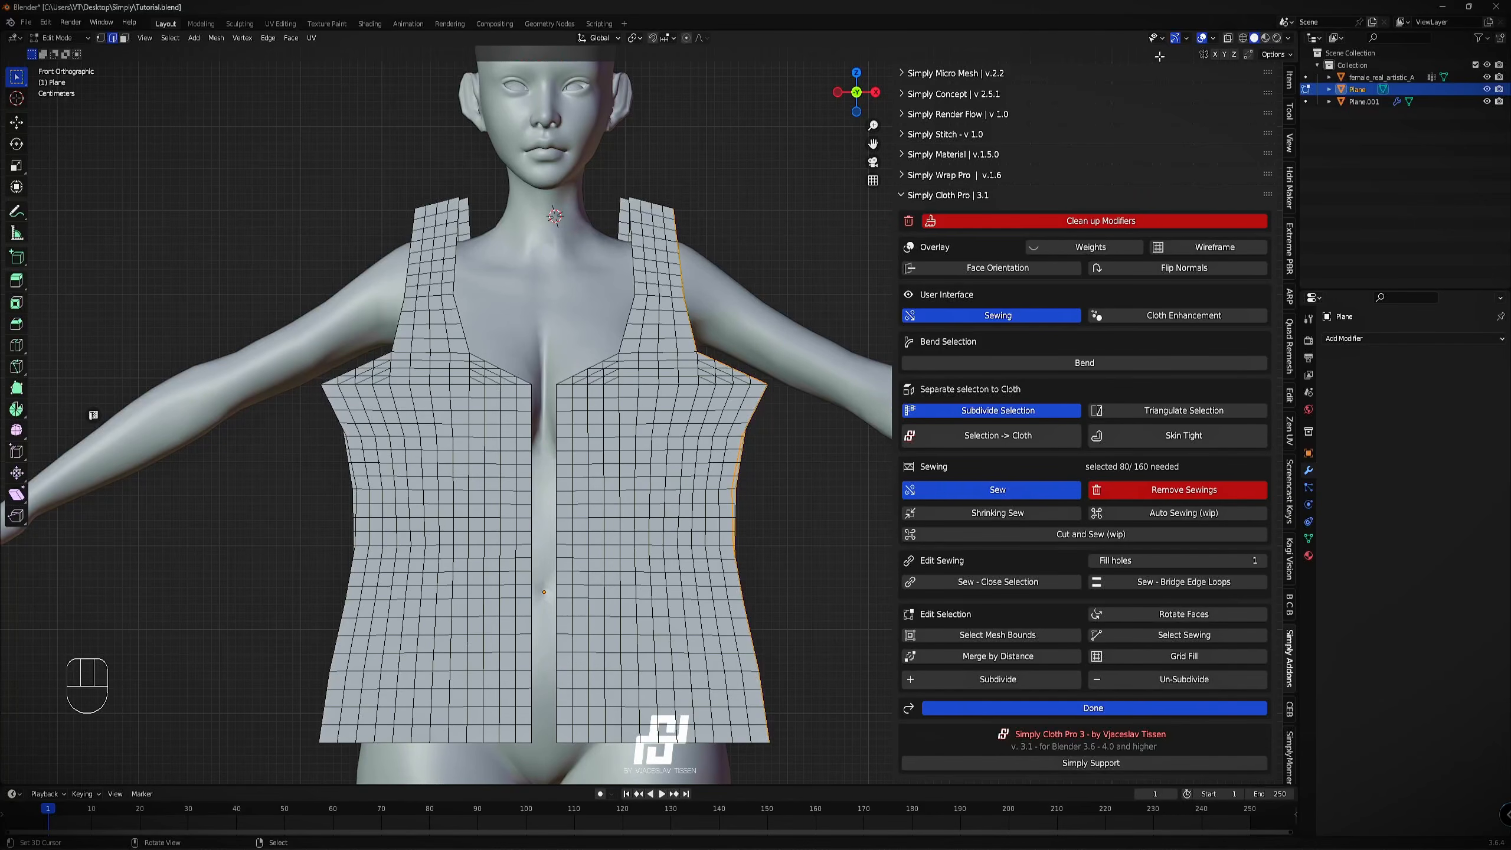
{"action": "key", "text": "z"}
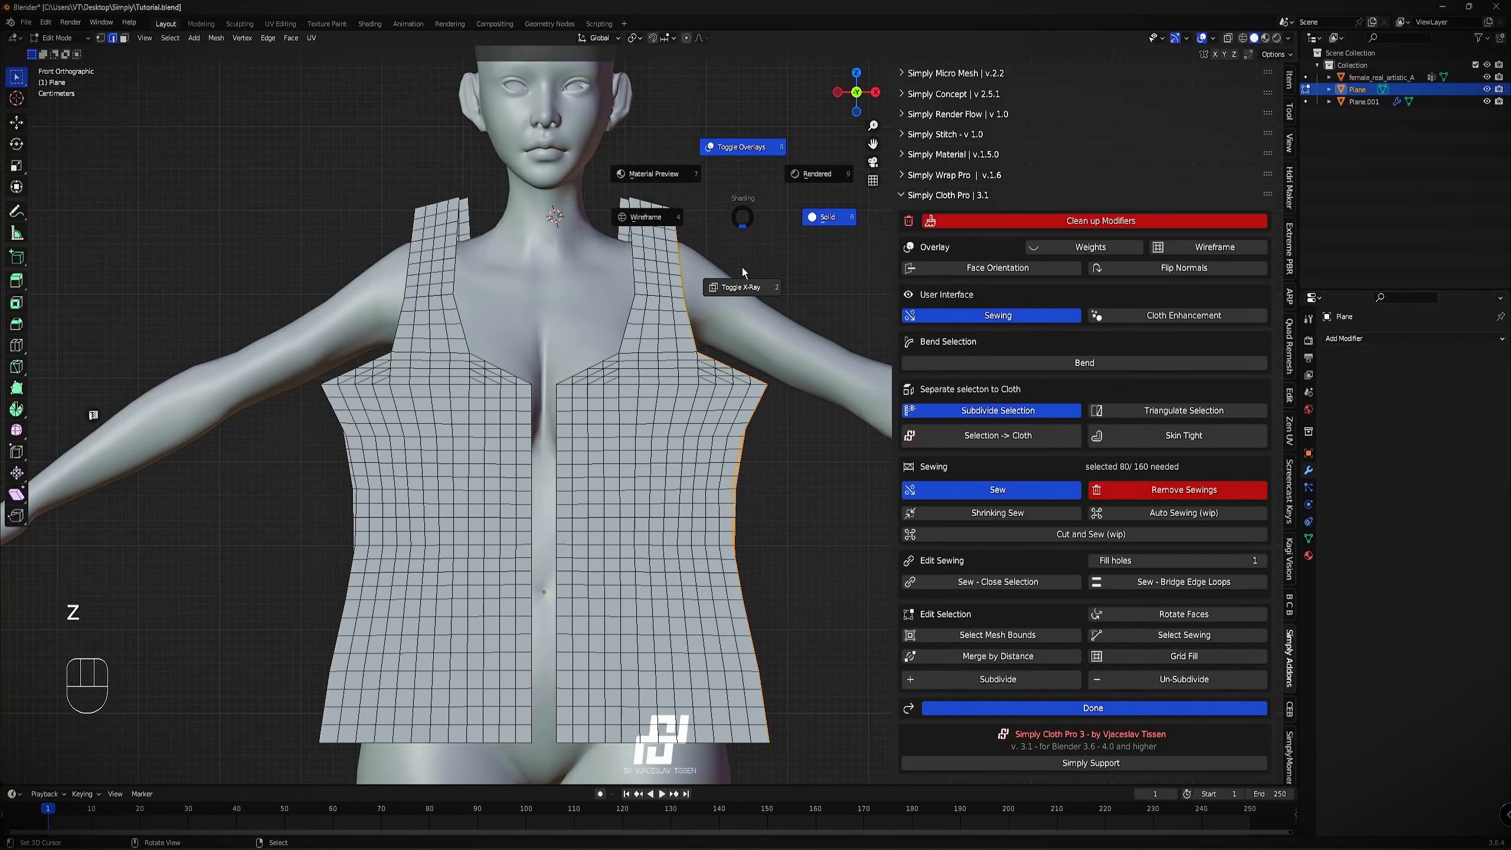
{"action": "left_click", "coordinate": [748, 292]}
{"action": "middle_click_drag", "start_coordinate": [748, 251], "coordinate": [628, 243], "text": "shift"}
{"action": "scroll", "coordinate": [575, 272], "scroll_direction": "up", "scroll_amount": 2}
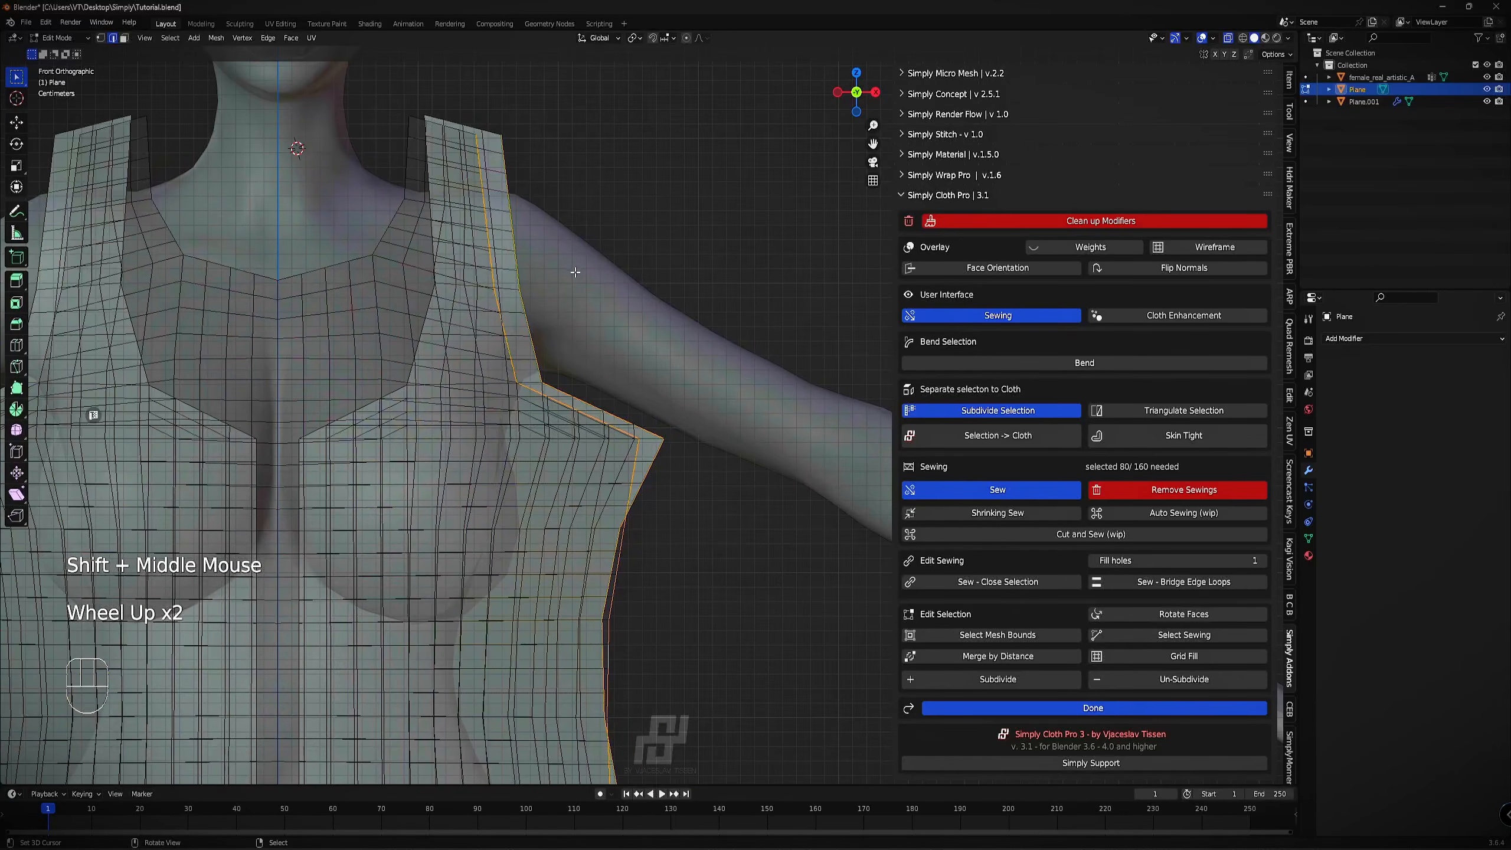
{"action": "key", "text": "c"}
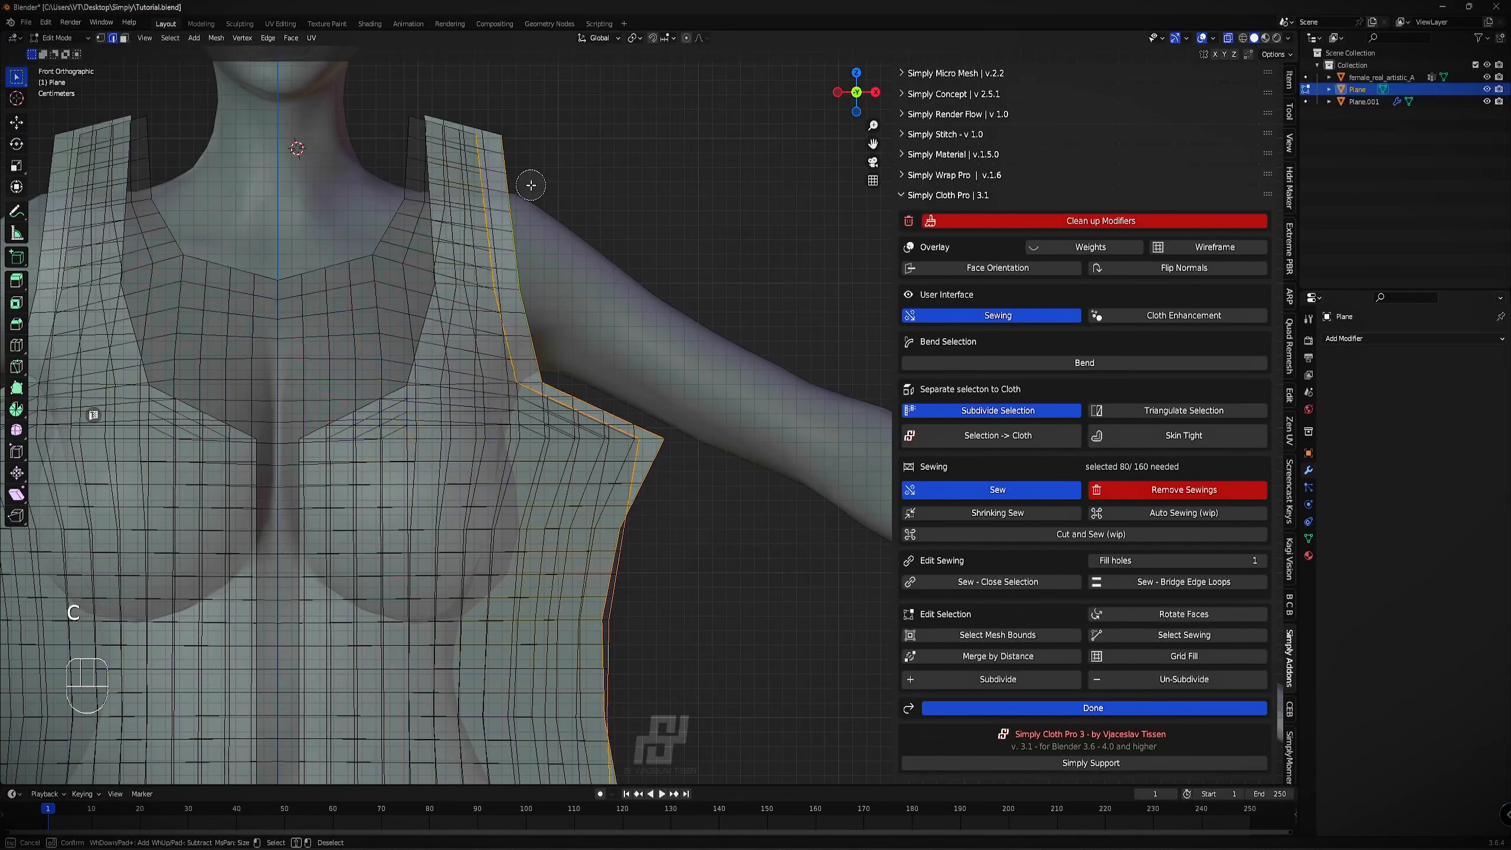
{"action": "mouse_move", "coordinate": [508, 145]}
{"action": "middle_mouse_down"}
{"action": "mouse_move", "coordinate": [505, 132]}
{"action": "mouse_move", "coordinate": [497, 287]}
{"action": "mouse_move", "coordinate": [516, 357]}
{"action": "mouse_move", "coordinate": [609, 407]}
{"action": "mouse_move", "coordinate": [604, 393]}
{"action": "mouse_move", "coordinate": [635, 396]}
{"action": "middle_mouse_up"}
{"action": "right_click", "coordinate": [637, 393]}
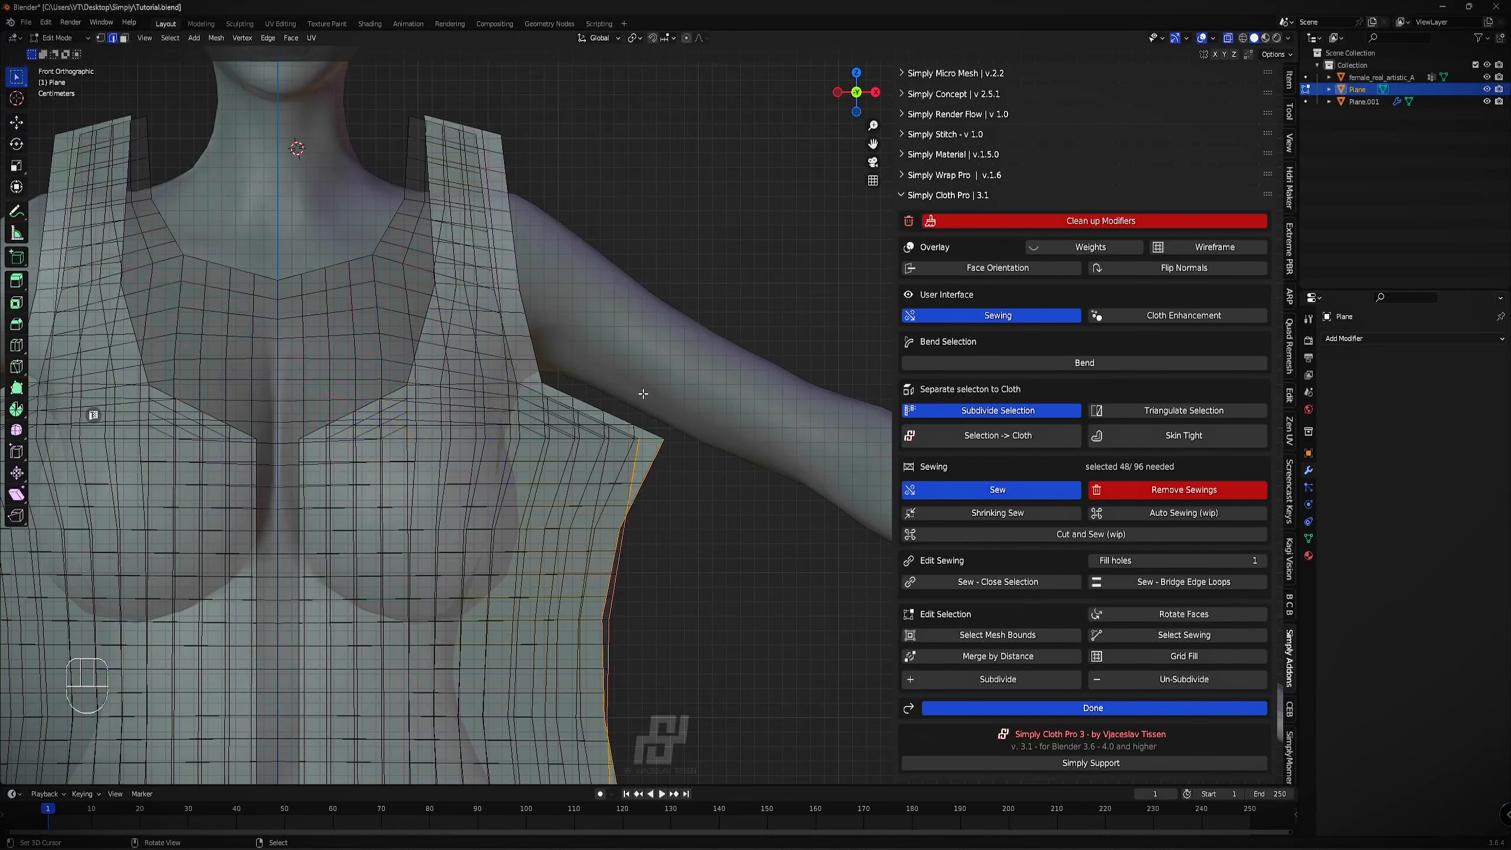
Turn X-ray off and sew the selected front and back side edges together.
{"action": "scroll", "coordinate": [640, 391], "scroll_direction": "down", "scroll_amount": 3}
{"action": "middle_click_drag", "start_coordinate": [723, 411], "coordinate": [744, 303], "text": "shift"}
{"action": "middle_click_drag", "start_coordinate": [743, 304], "coordinate": [712, 315]}
{"action": "key", "text": "z"}
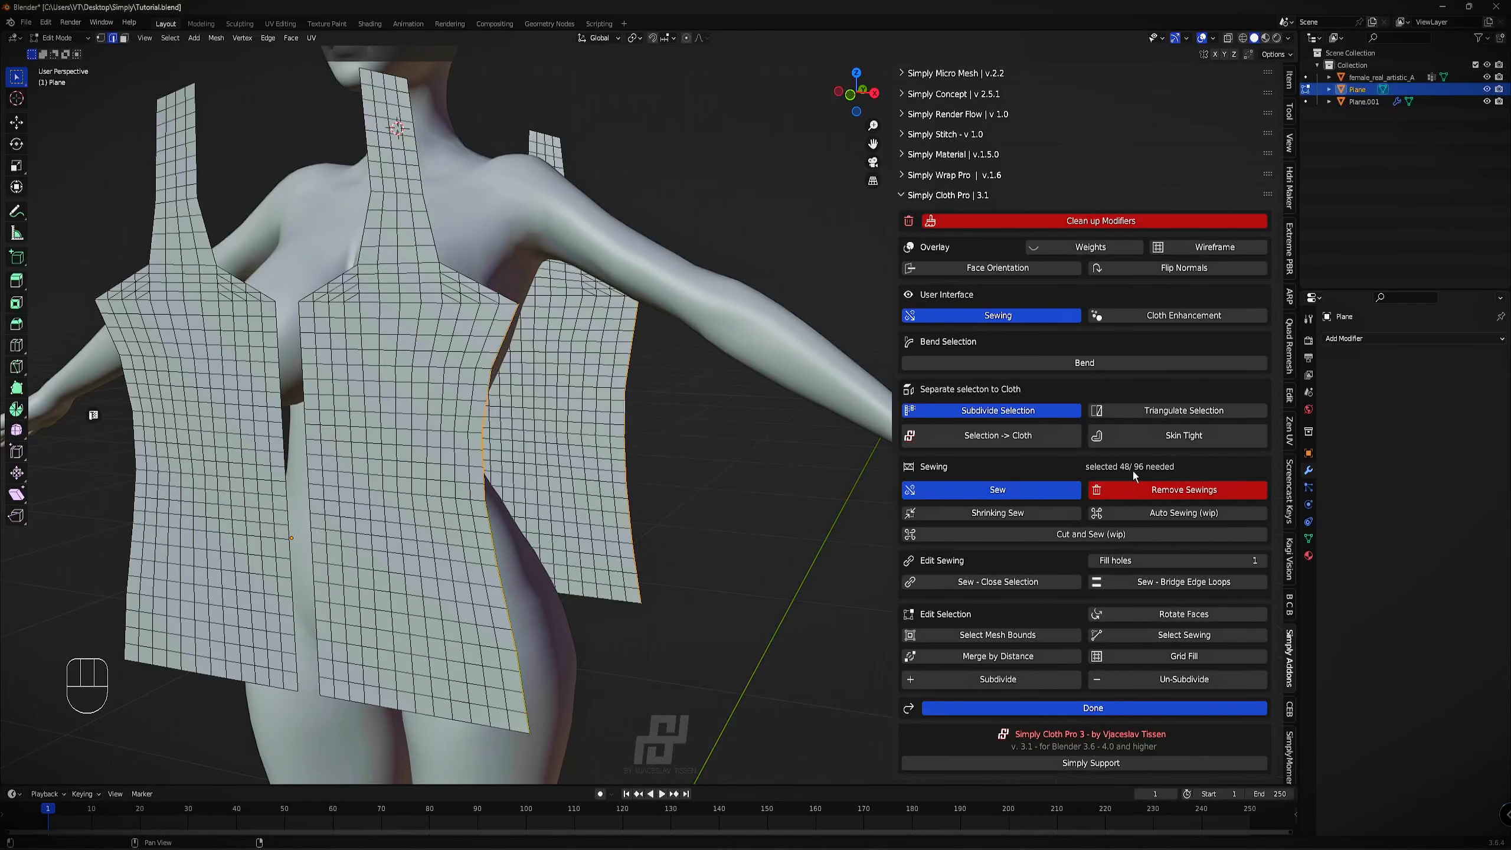
{"action": "left_click", "coordinate": [1049, 485]}
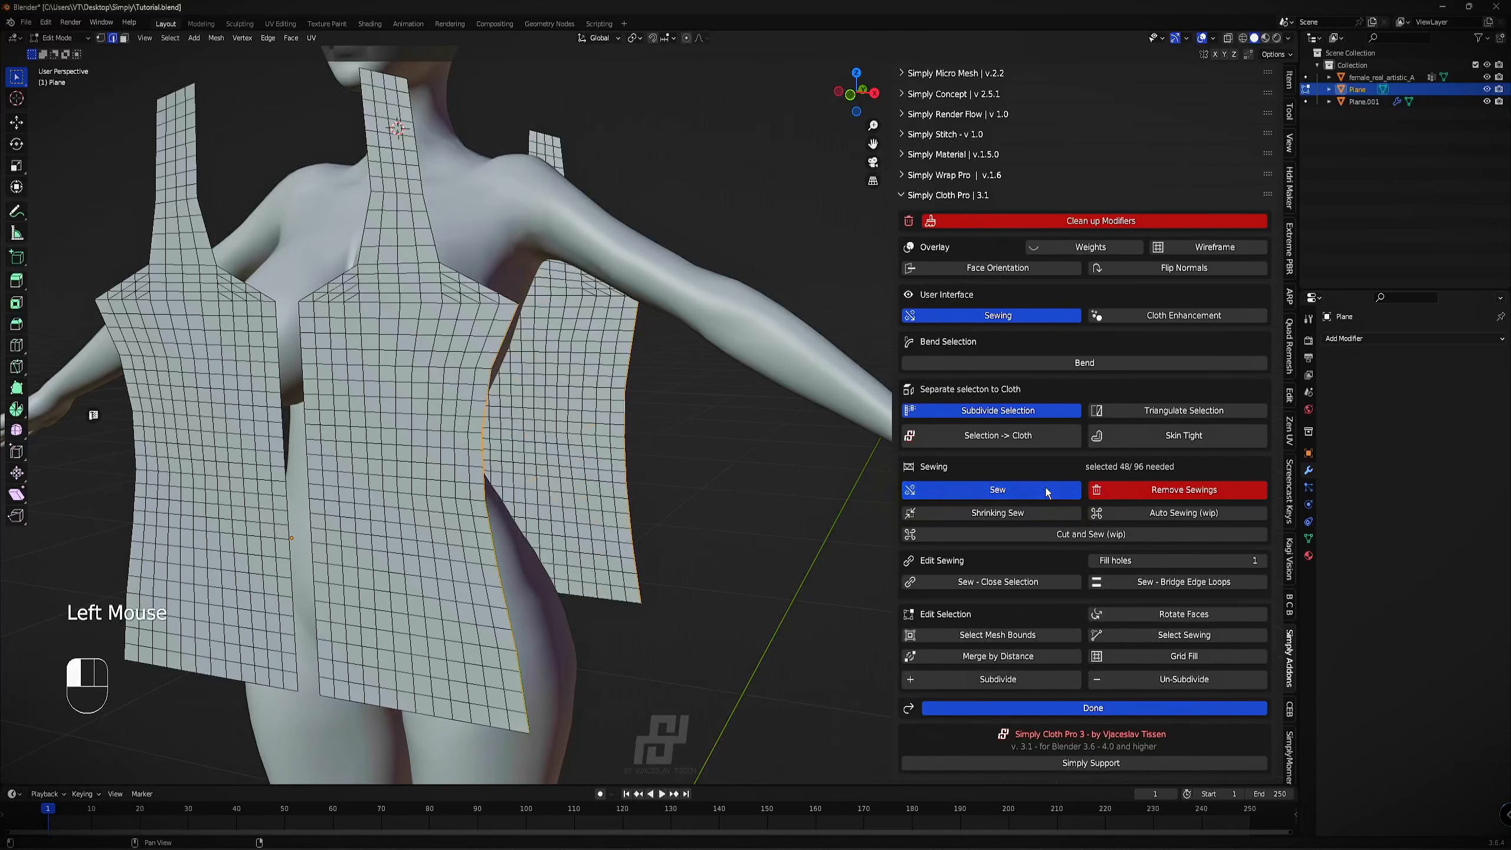
{"action": "middle_click_drag", "start_coordinate": [562, 411], "coordinate": [595, 349]}
{"action": "scroll", "coordinate": [595, 350], "scroll_direction": "up", "scroll_amount": 3}
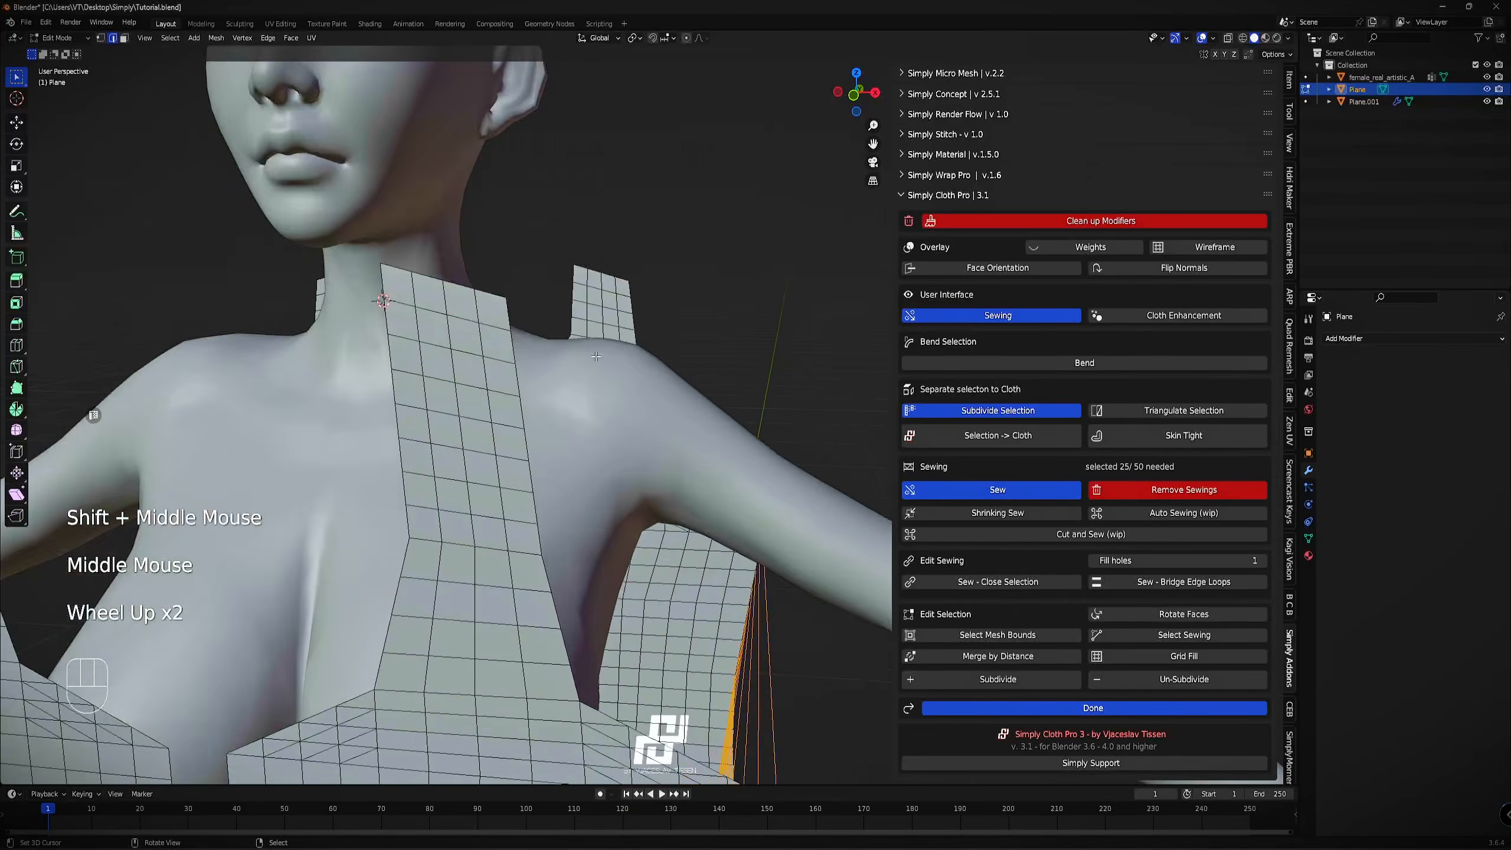
{"action": "scroll", "coordinate": [595, 349], "scroll_direction": "down", "scroll_amount": 1}
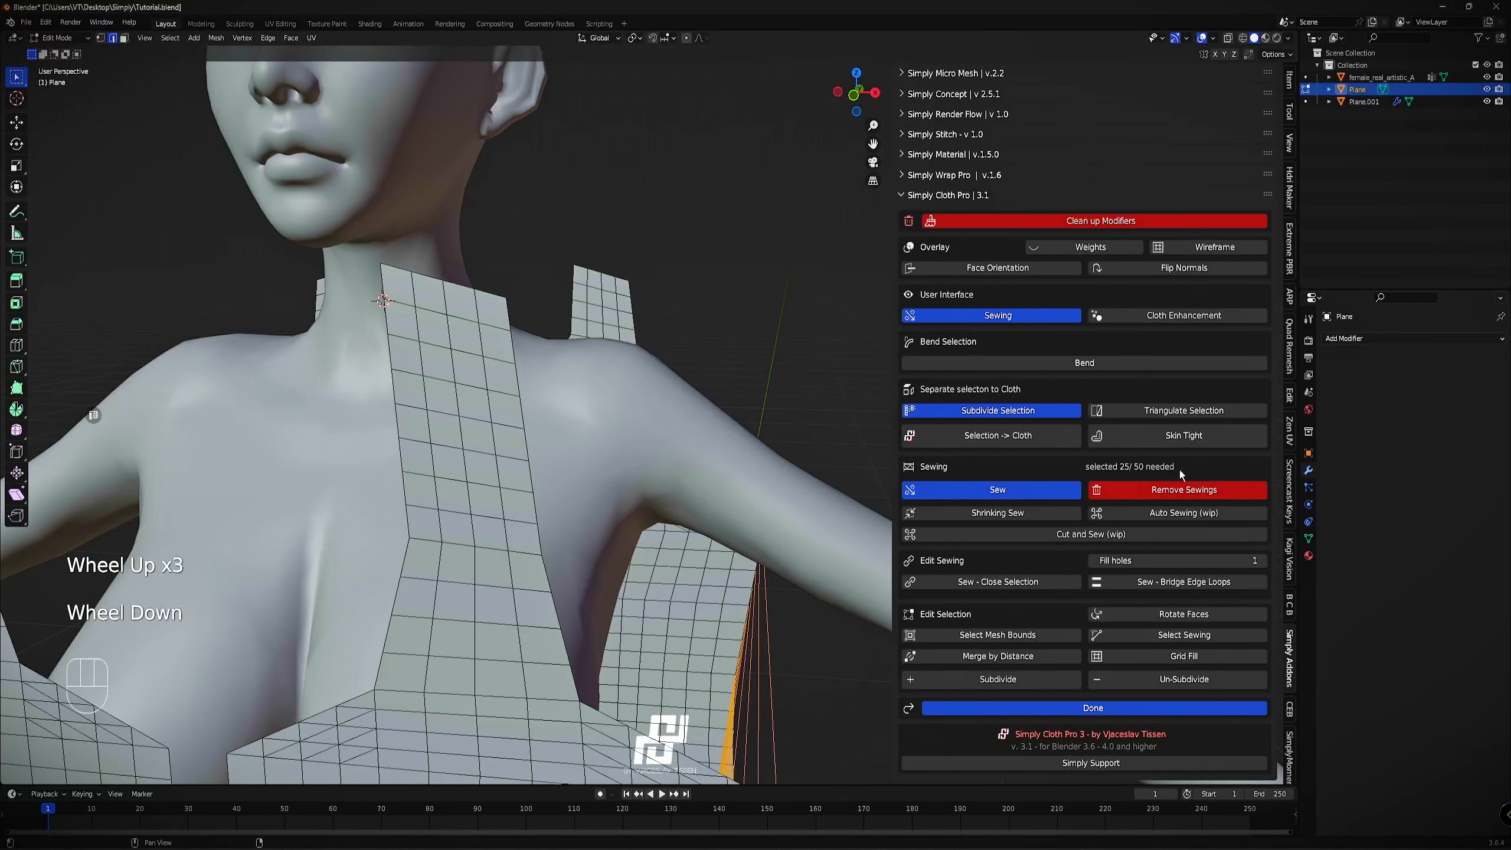
Select the top edge of the character's left front strap and add the matching back strap edges one by one.
{"action": "right_click", "coordinate": [451, 269], "text": "alt"}
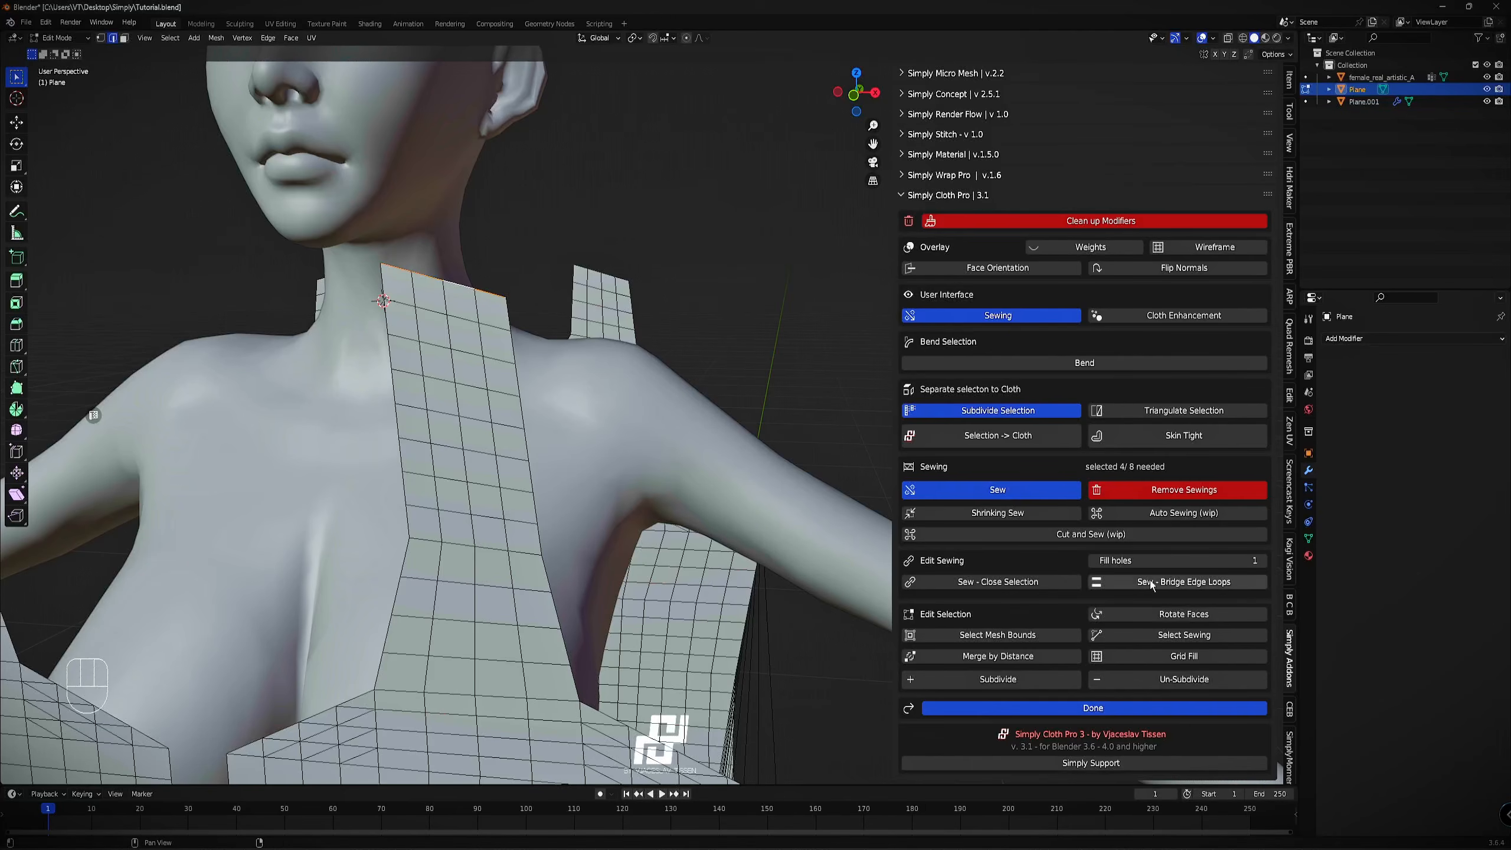
{"action": "right_click", "coordinate": [592, 266], "text": "shift"}
{"action": "right_click", "coordinate": [601, 269], "text": "shift"}
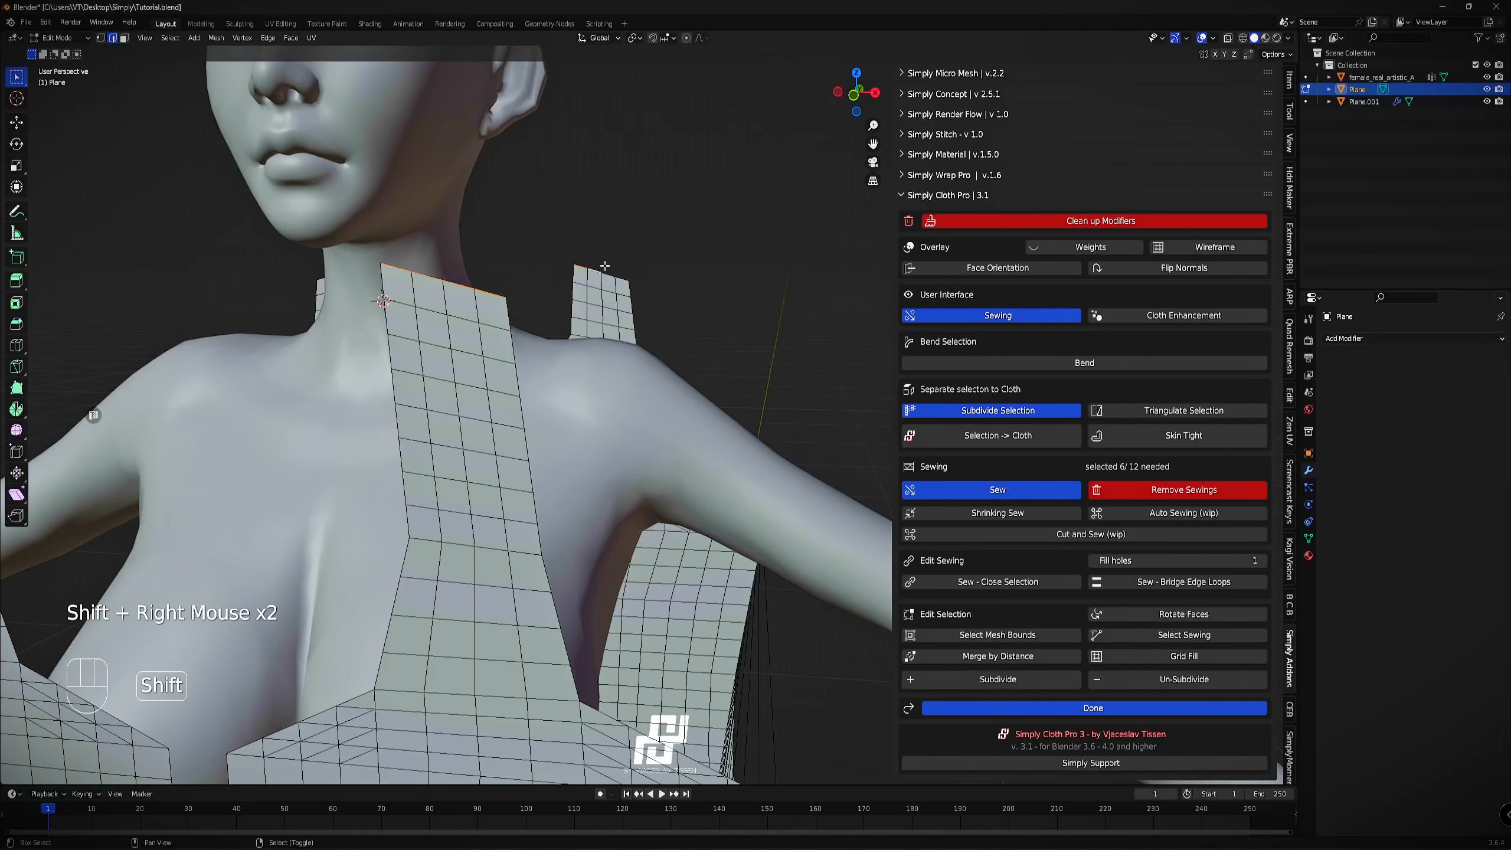
{"action": "right_click", "coordinate": [611, 278], "text": "shift"}
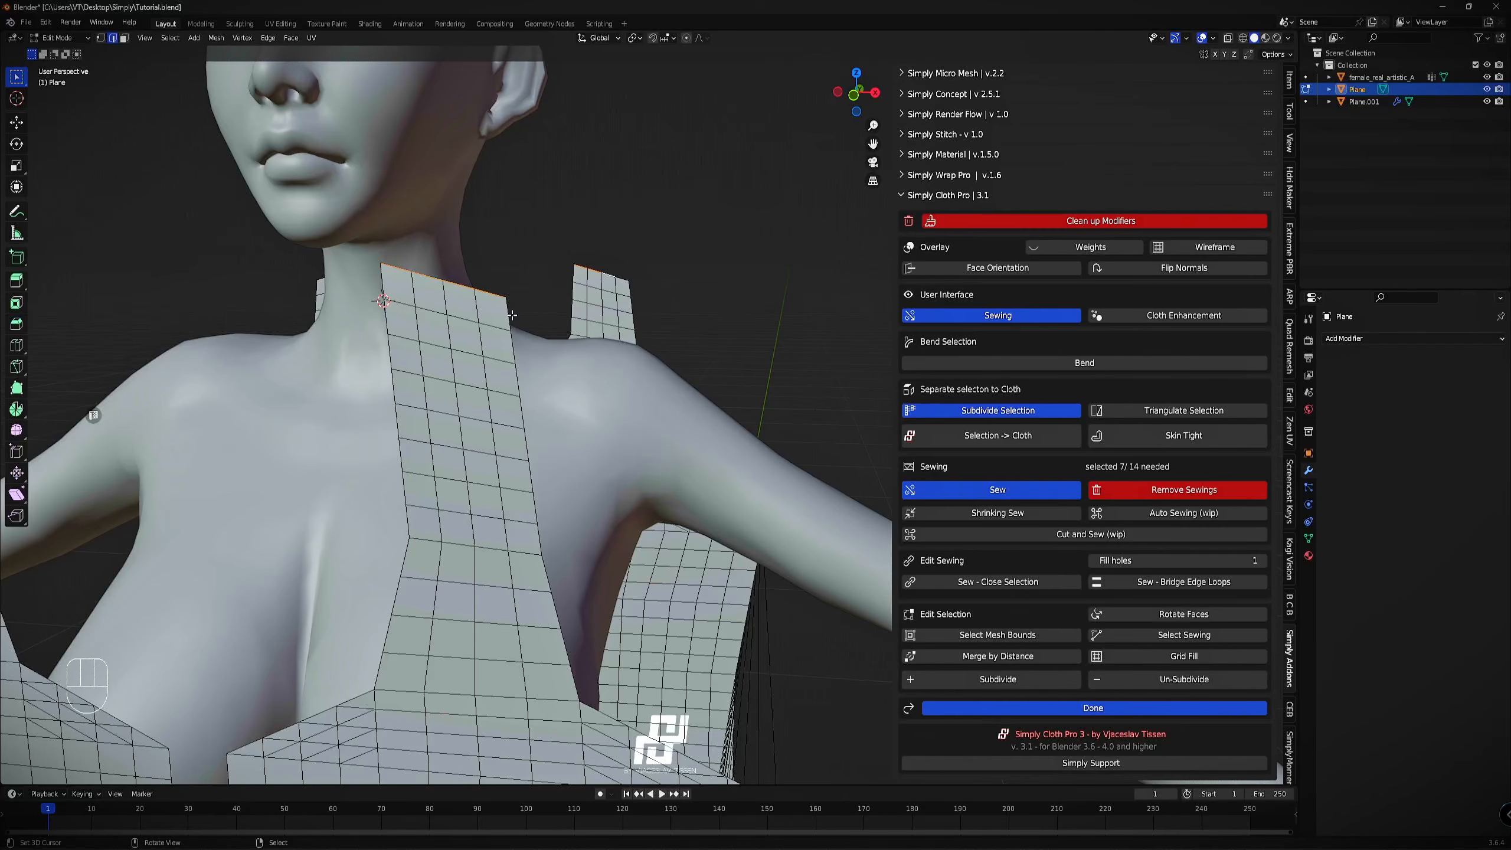
{"action": "right_click", "coordinate": [625, 274], "text": "shift"}
Loop-select the top edges of the character's left front and back straps and sew them together.
{"action": "right_click", "coordinate": [463, 280], "text": "alt"}
{"action": "right_click", "coordinate": [468, 280], "text": "alt"}
{"action": "right_click", "coordinate": [599, 272], "text": "alt+shift"}
{"action": "left_click", "coordinate": [1034, 487]}
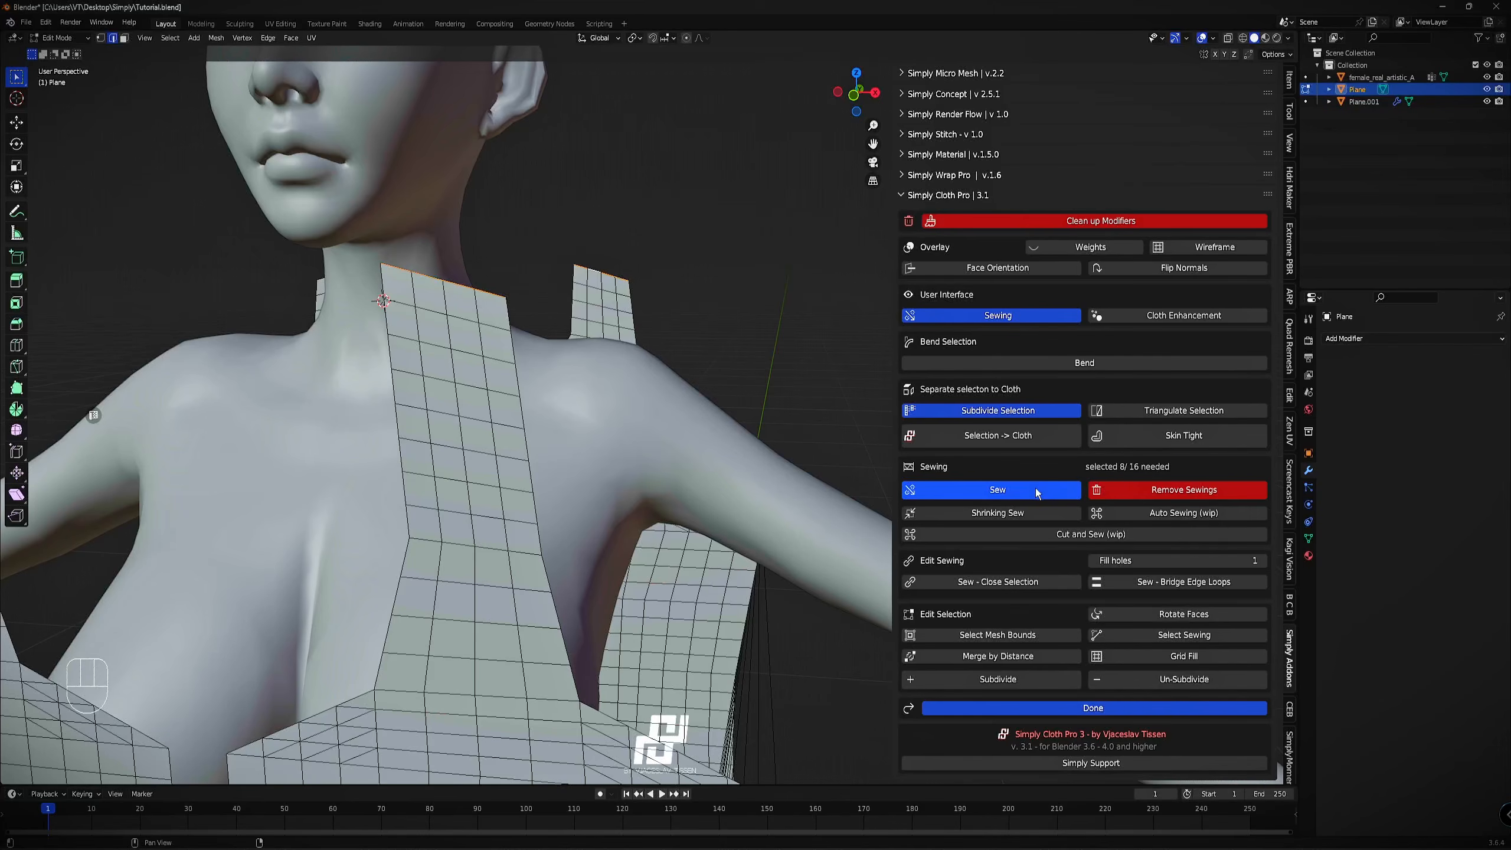
{"action": "mouse_move", "coordinate": [500, 232]}
{"action": "middle_mouse_down"}
{"action": "mouse_move", "coordinate": [503, 259]}
{"action": "mouse_move", "coordinate": [483, 212]}
{"action": "middle_mouse_up"}
{"action": "middle_click_drag", "start_coordinate": [447, 168], "coordinate": [461, 202]}
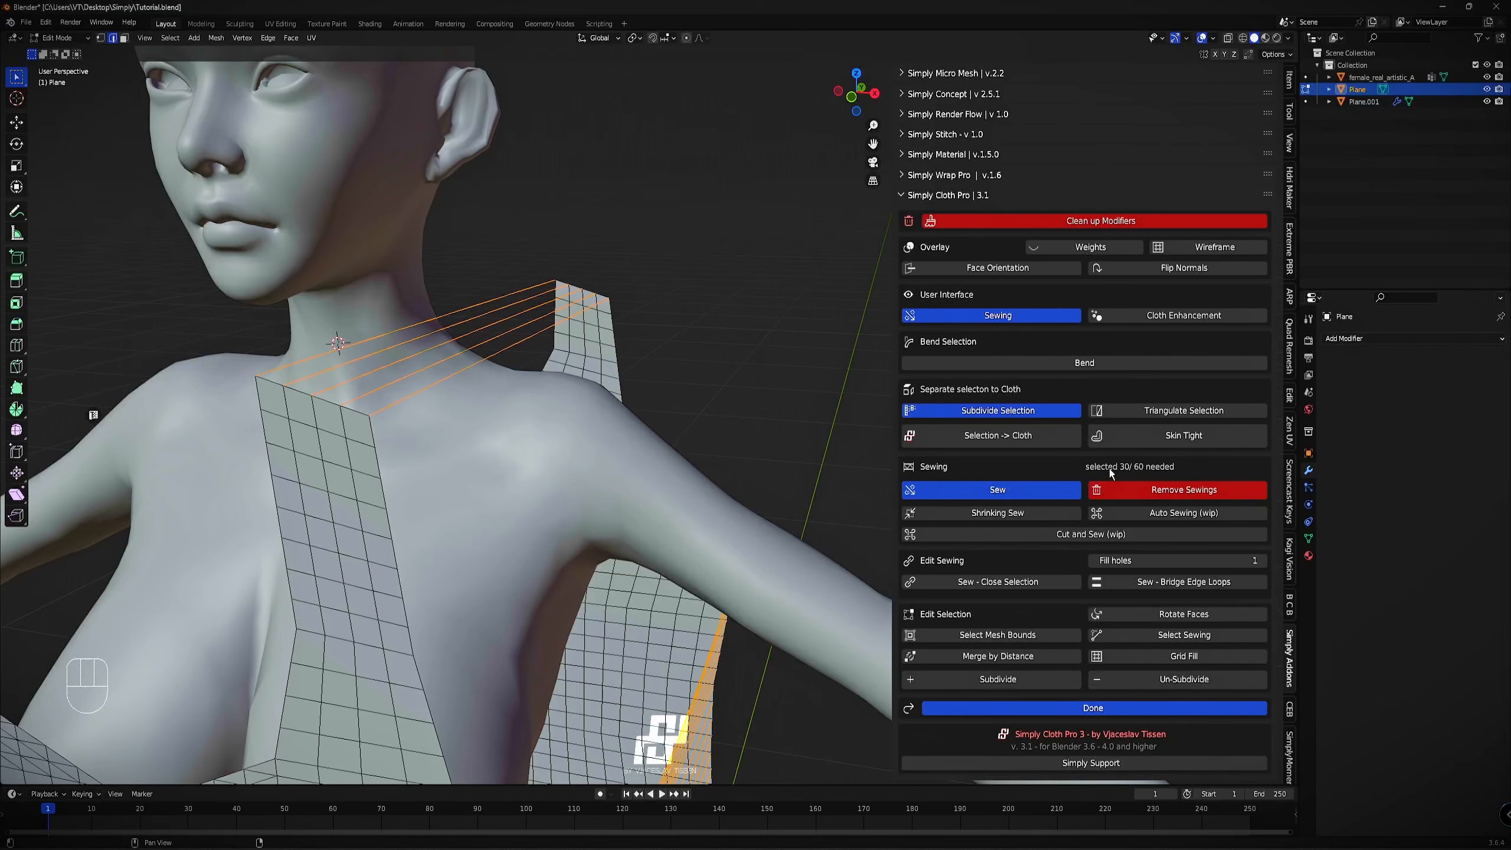
Loop-select the top edges of the character's right front and back straps and sew them together.
{"action": "scroll", "coordinate": [601, 363], "scroll_direction": "down", "scroll_amount": 4}
{"action": "middle_click_drag", "start_coordinate": [601, 363], "coordinate": [618, 307], "text": "shift"}
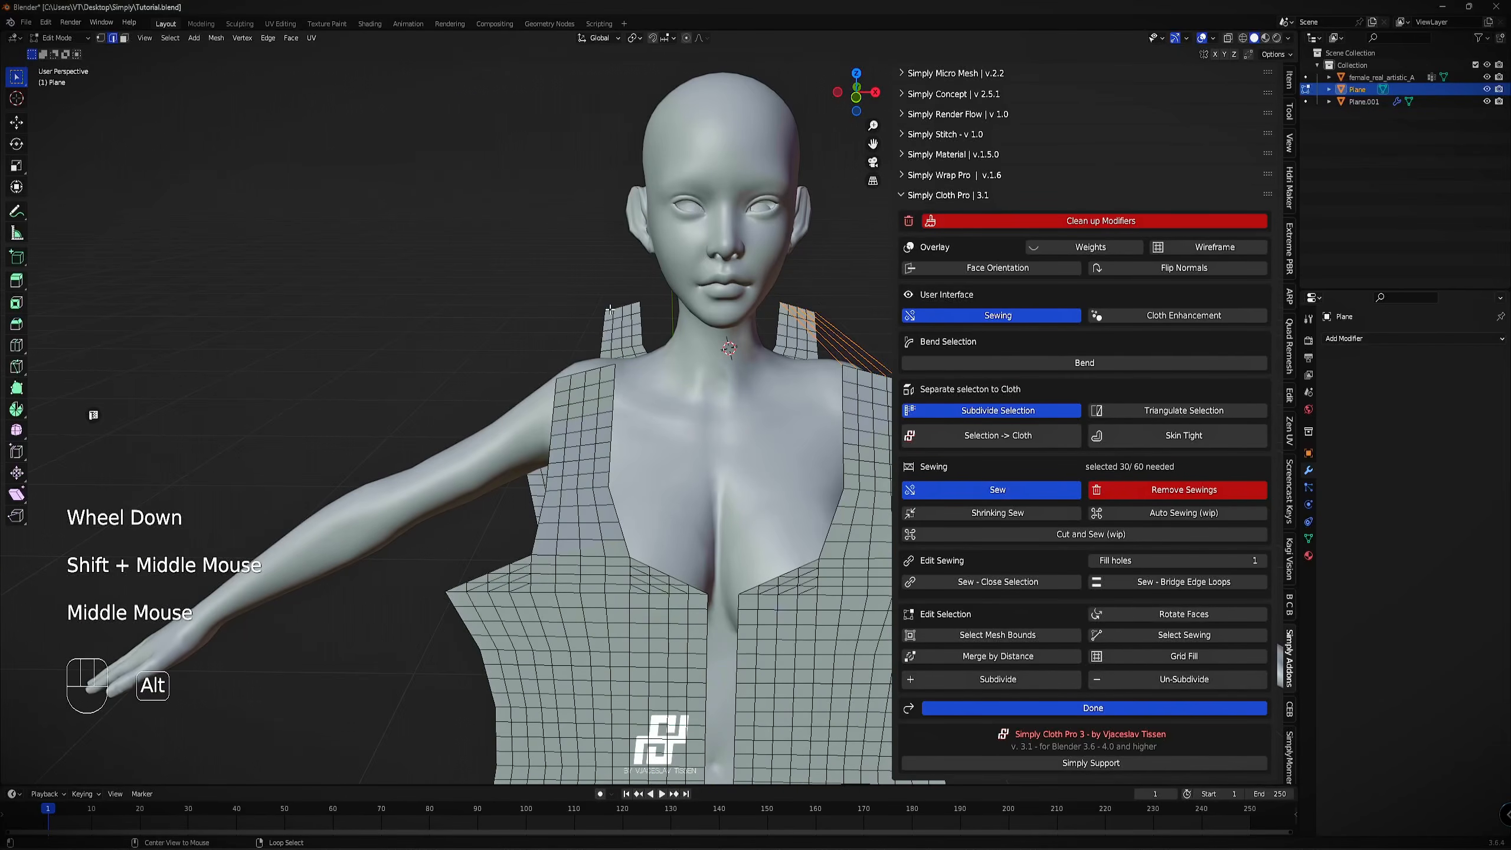
{"action": "right_click", "coordinate": [622, 305], "text": "alt"}
{"action": "right_click", "coordinate": [581, 372], "text": "alt+shift"}
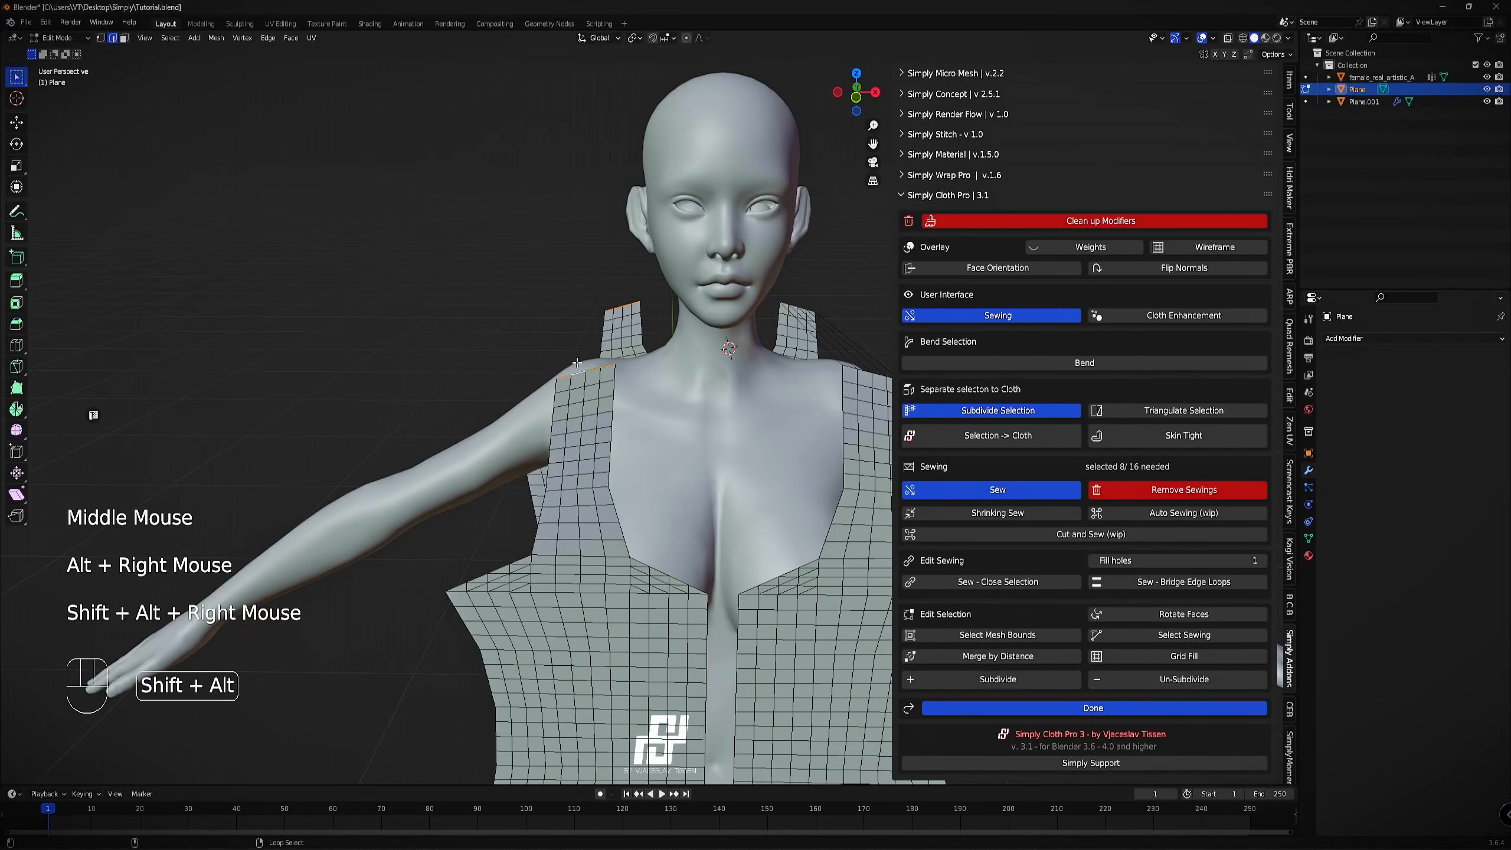
{"action": "left_click", "coordinate": [1049, 489]}
In front view with X-ray on, circle-select the side-edge vertices of both panels on the character's right side.
{"action": "middle_click_drag", "start_coordinate": [446, 663], "coordinate": [575, 293], "text": "shift"}
{"action": "key", "text": "KP_1"}
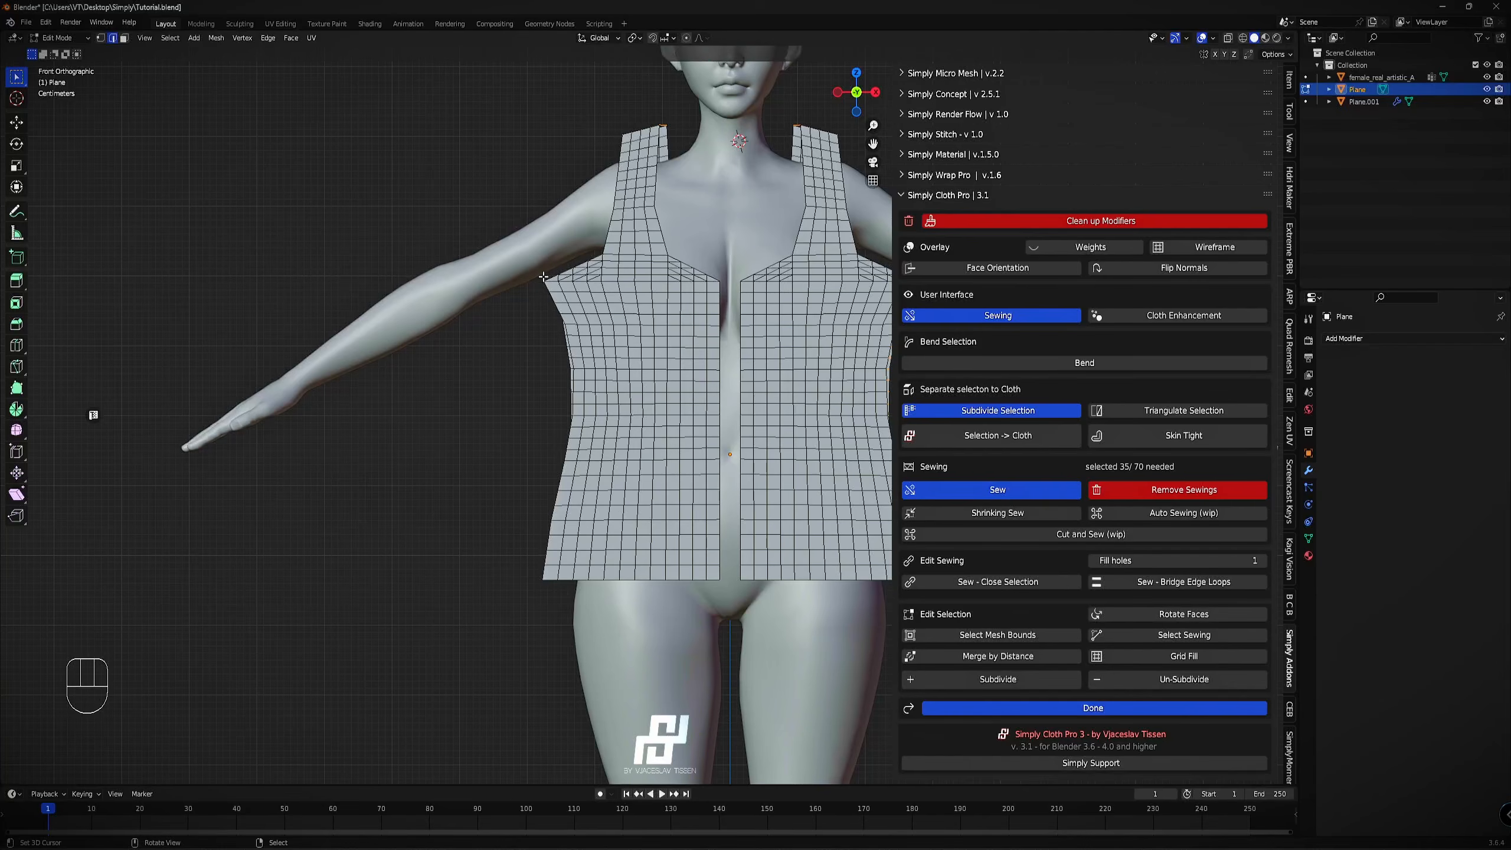
{"action": "key", "text": "z"}
{"action": "scroll", "coordinate": [500, 302], "scroll_direction": "up", "scroll_amount": 2}
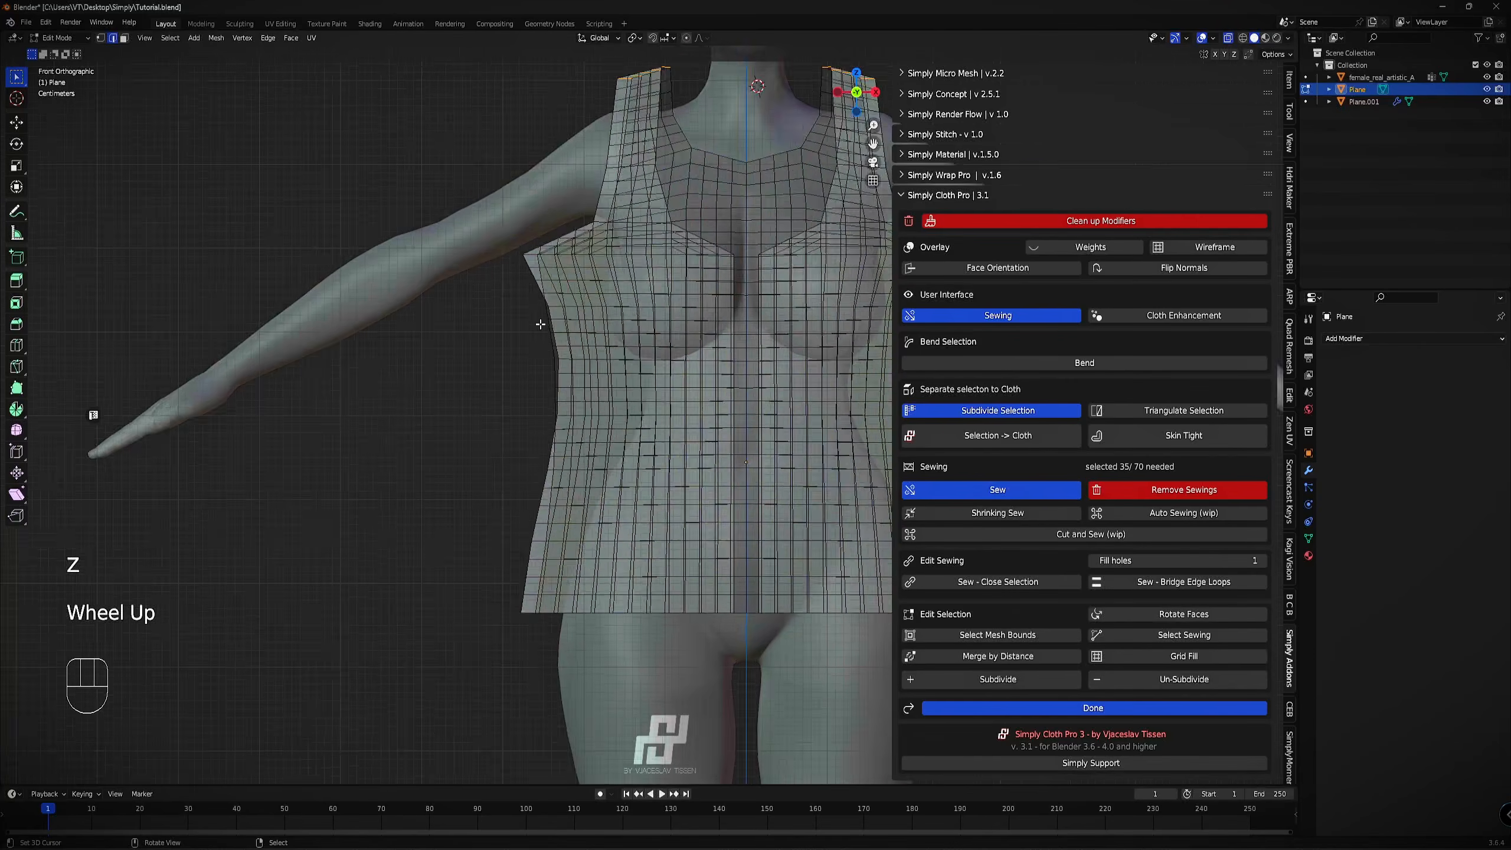
{"action": "key", "text": "1"}
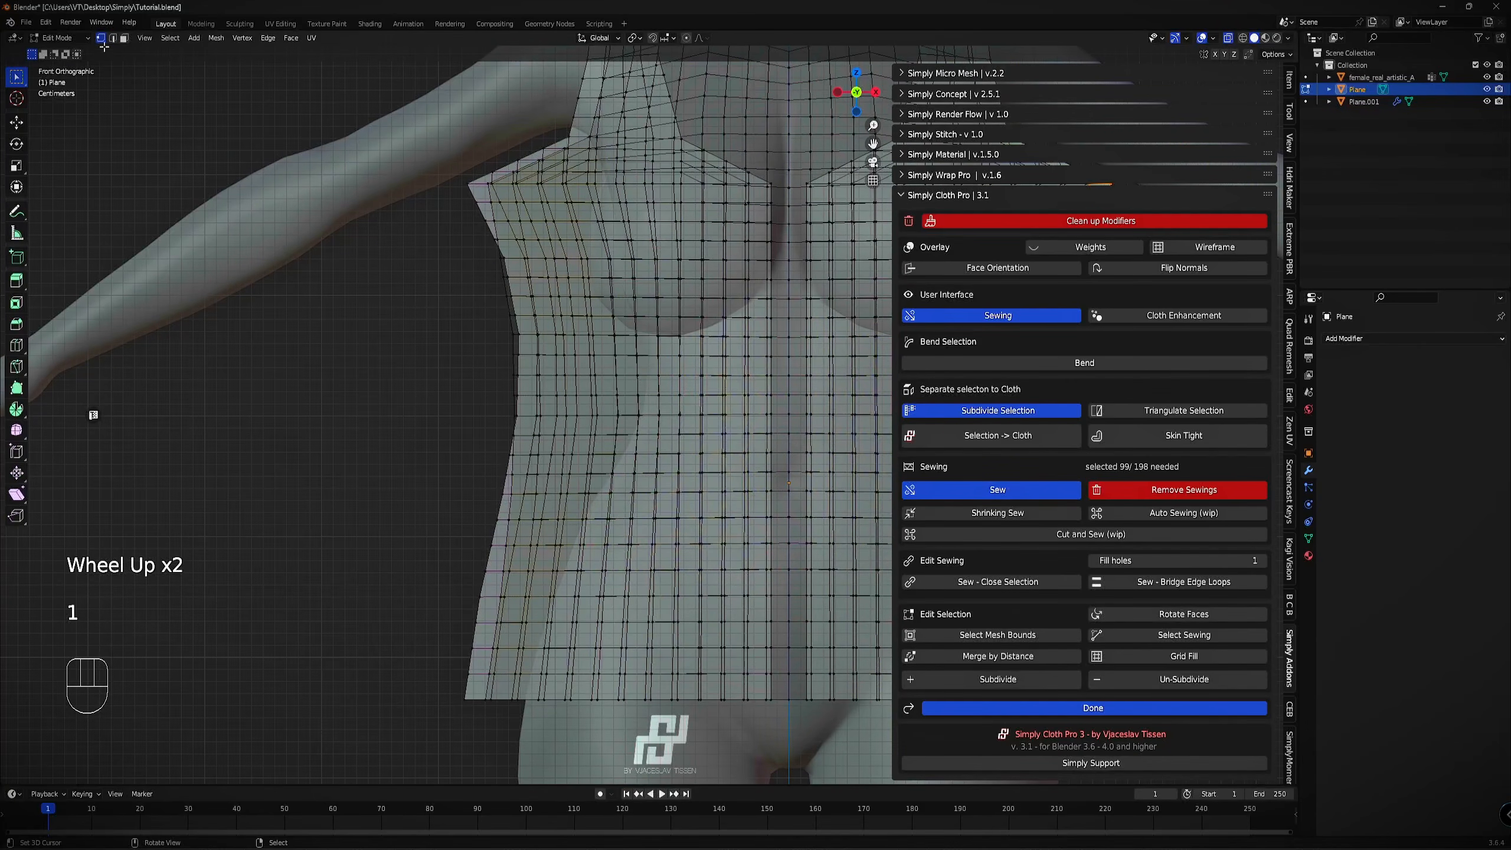
{"action": "key", "text": "c"}
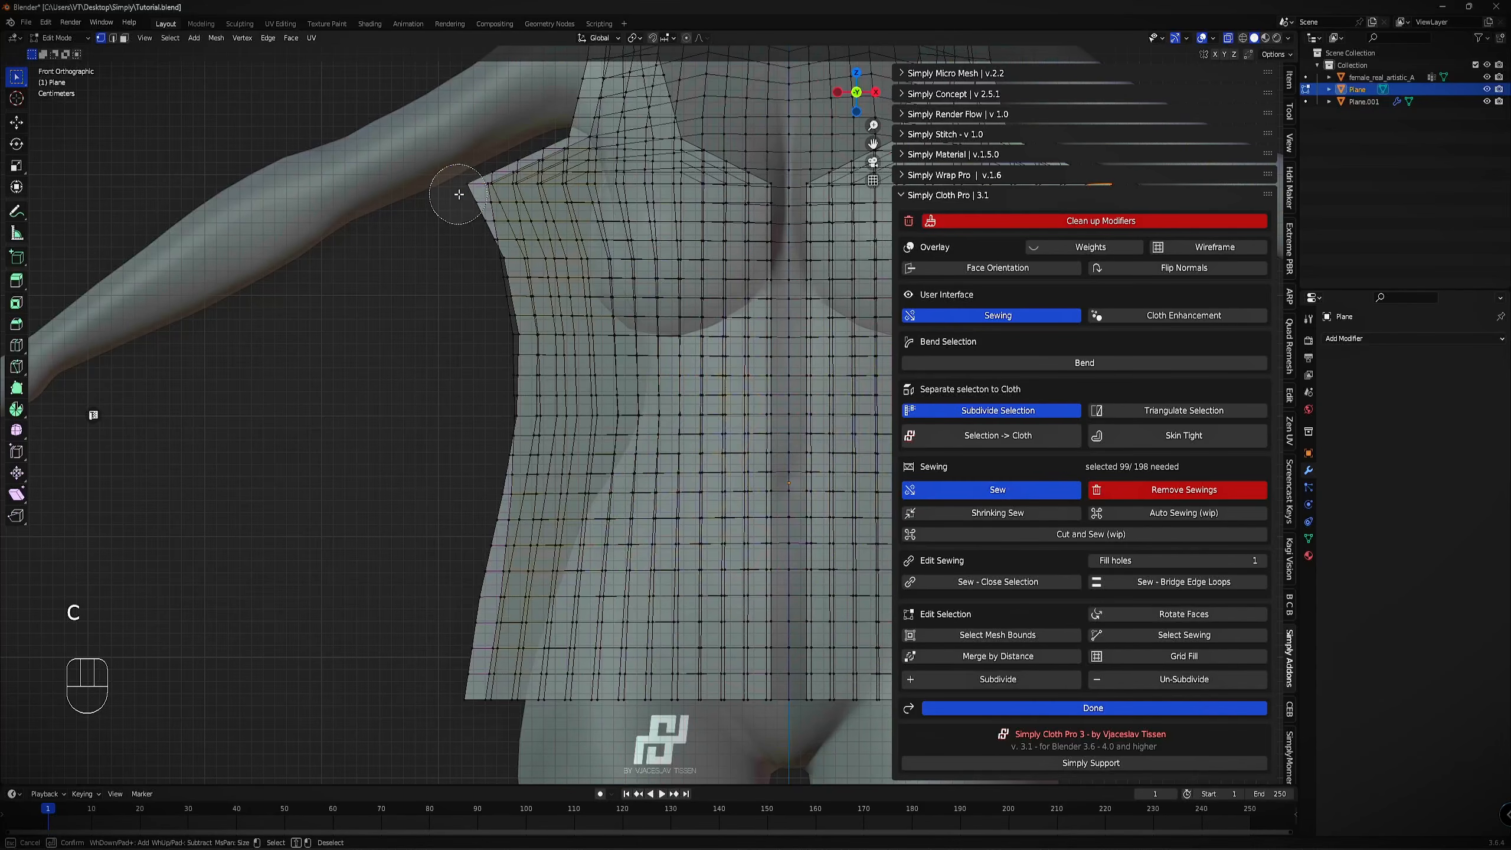
{"action": "left_click", "coordinate": [470, 197]}
{"action": "mouse_move", "coordinate": [463, 212]}
{"action": "left_mouse_down"}
{"action": "mouse_move", "coordinate": [499, 337]}
{"action": "mouse_move", "coordinate": [458, 697]}
{"action": "left_mouse_up"}
{"action": "right_click", "coordinate": [458, 697]}
{"action": "scroll", "coordinate": [451, 339], "scroll_direction": "down", "scroll_amount": 1}
Add the back panel's upper side vertices to the selection, sew the character's right side edges together, and turn X-ray off.
{"action": "middle_click_drag", "start_coordinate": [450, 338], "coordinate": [471, 342]}
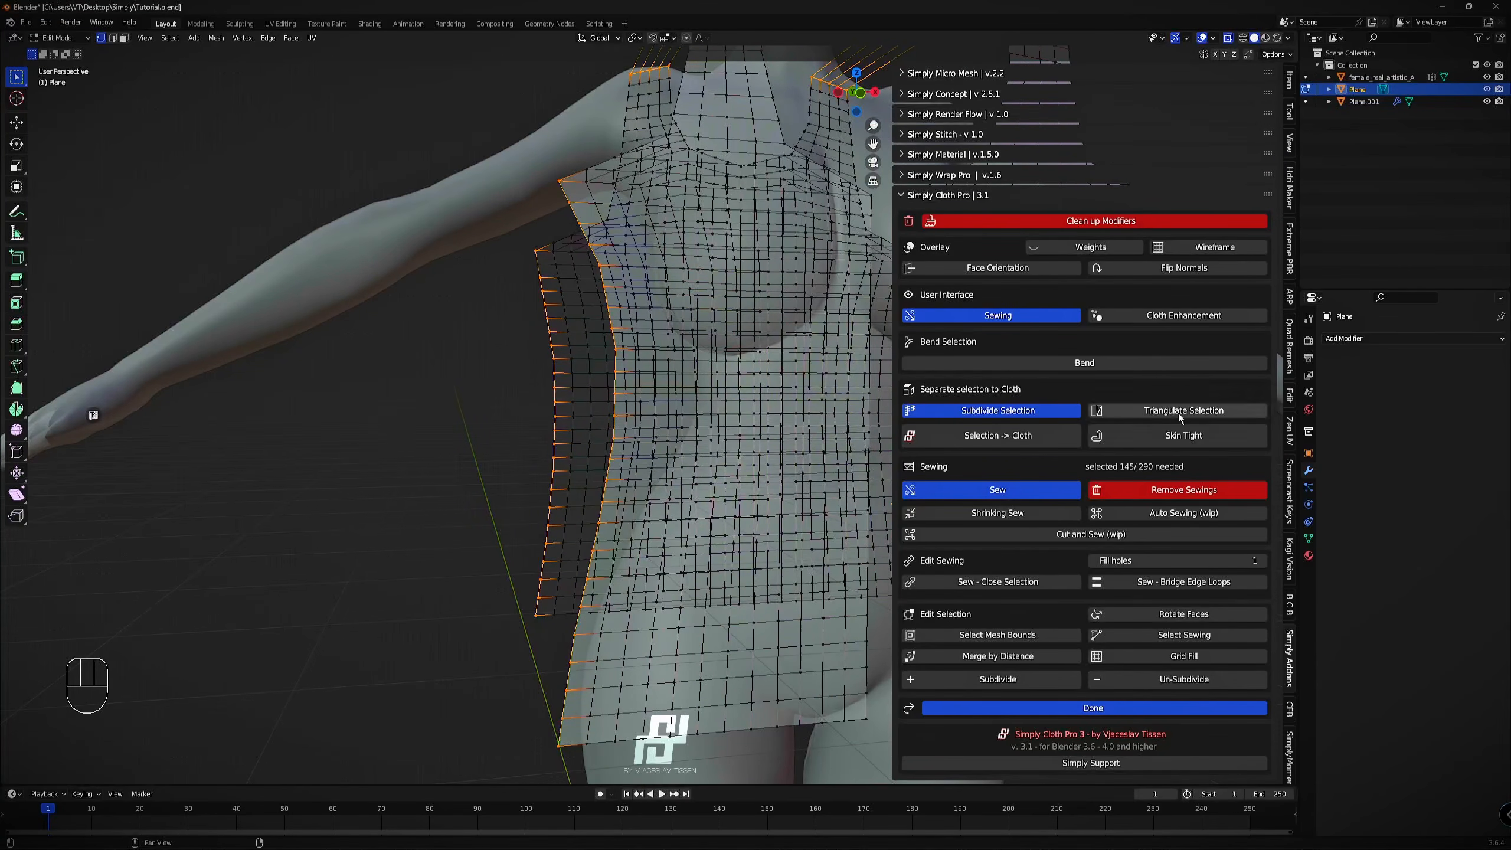
{"action": "key", "text": "c"}
{"action": "left_click", "coordinate": [512, 266]}
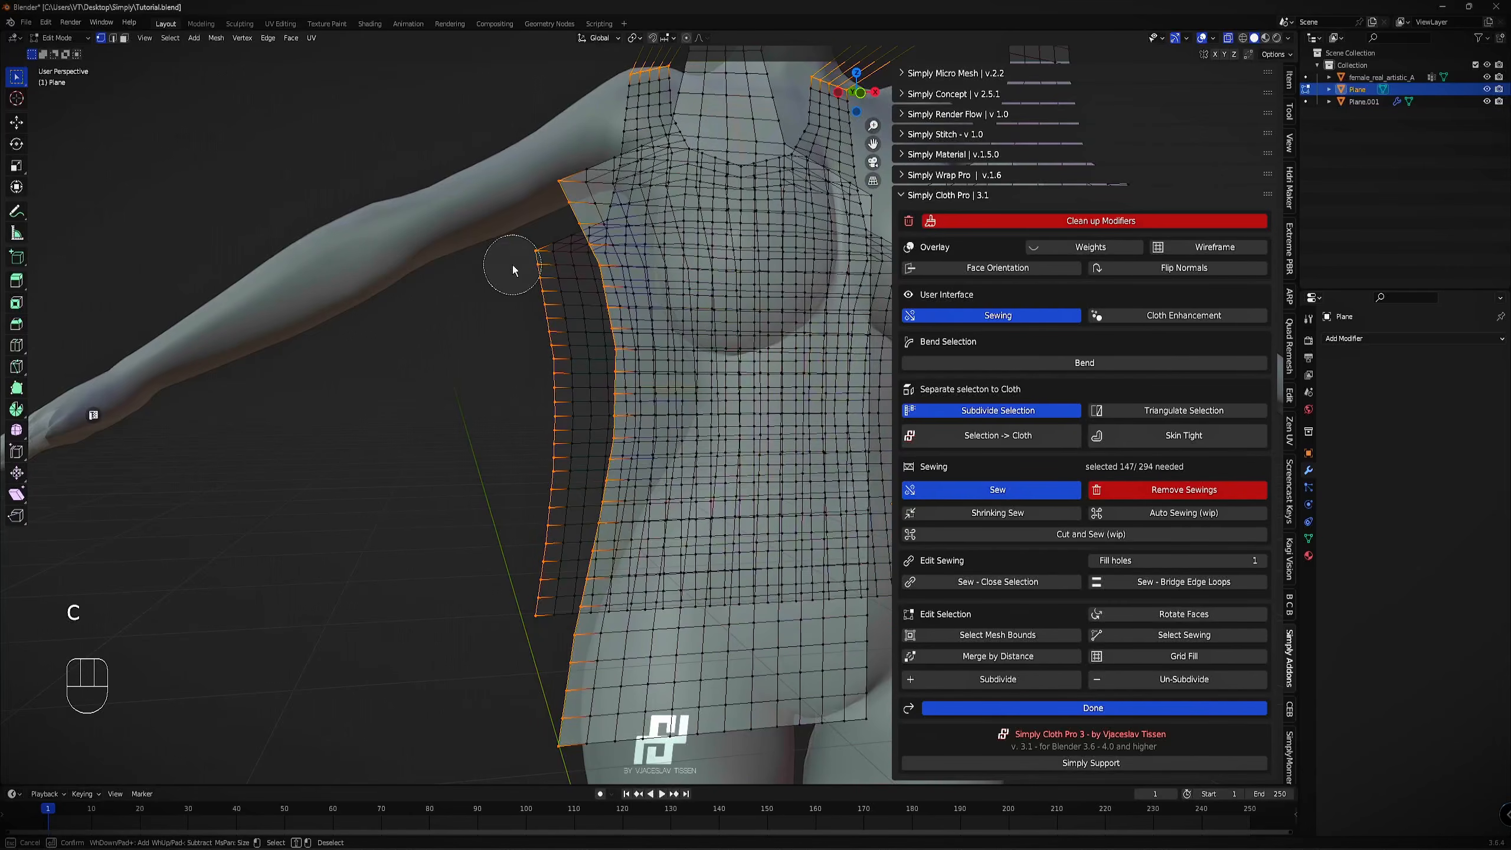
{"action": "right_click", "coordinate": [513, 265]}
{"action": "scroll", "coordinate": [771, 554], "scroll_direction": "down", "scroll_amount": 2}
{"action": "middle_click_drag", "start_coordinate": [771, 554], "coordinate": [714, 405]}
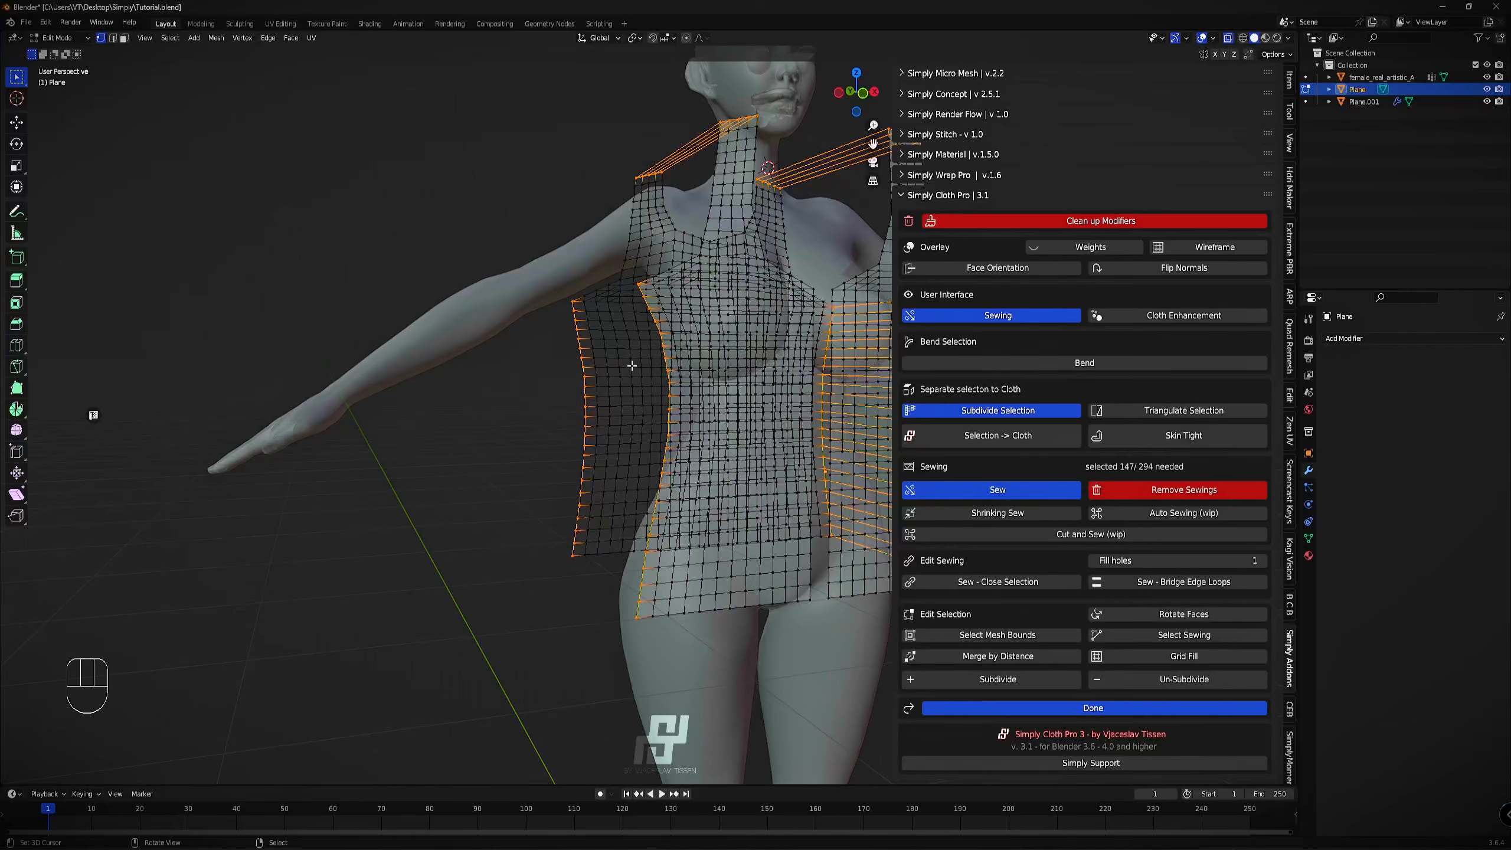
{"action": "left_click", "coordinate": [998, 489]}
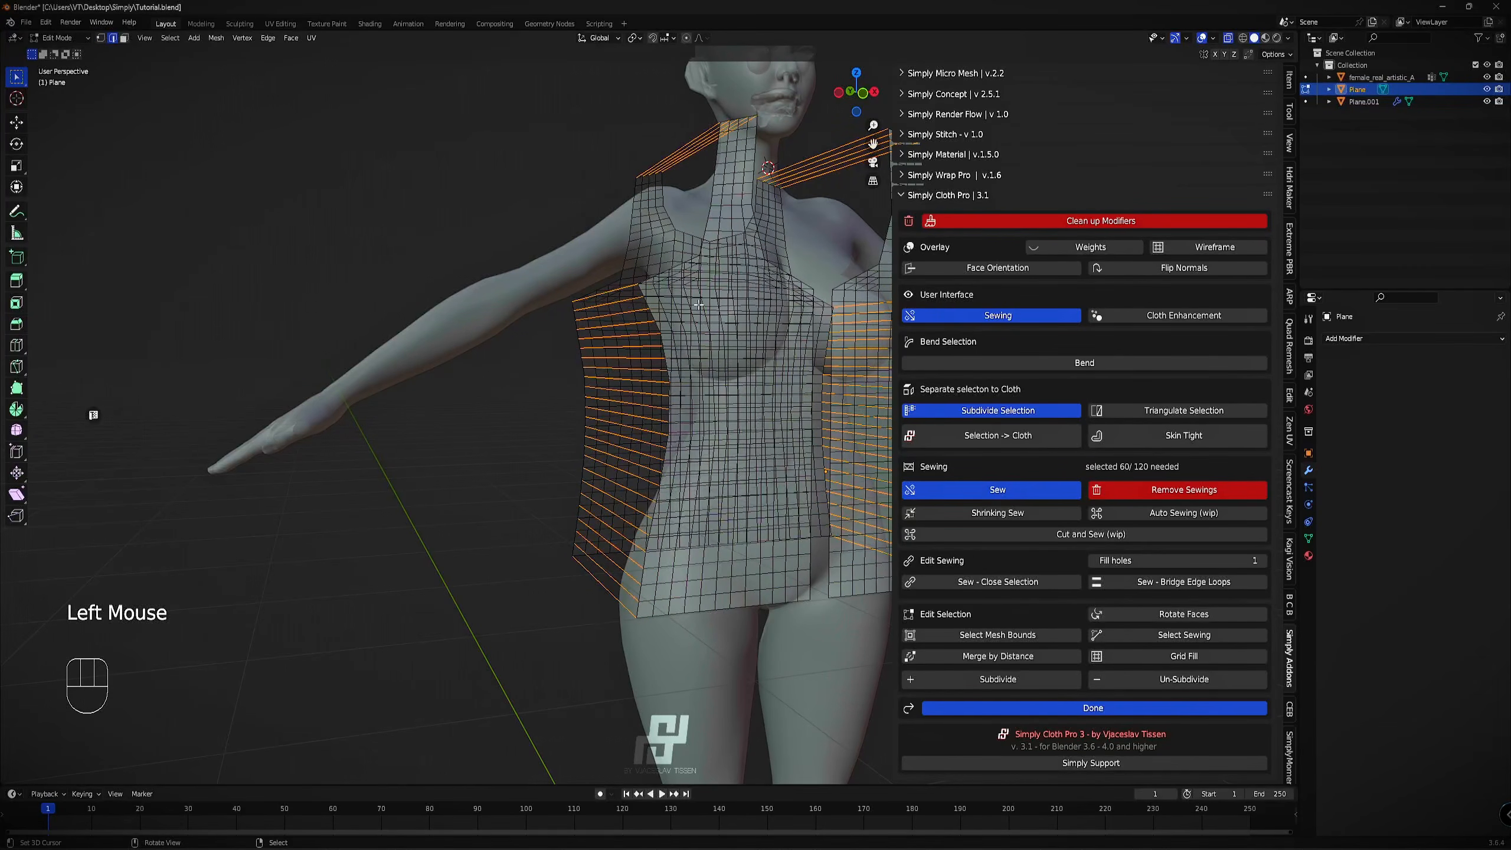
{"action": "scroll", "coordinate": [725, 338], "scroll_direction": "down", "scroll_amount": 2}
{"action": "key", "text": "z"}
Loop-select the facing border edges of the two front panels along the centre opening.
{"action": "middle_click_drag", "start_coordinate": [811, 329], "coordinate": [753, 336]}
{"action": "scroll", "coordinate": [753, 335], "scroll_direction": "up", "scroll_amount": 4}
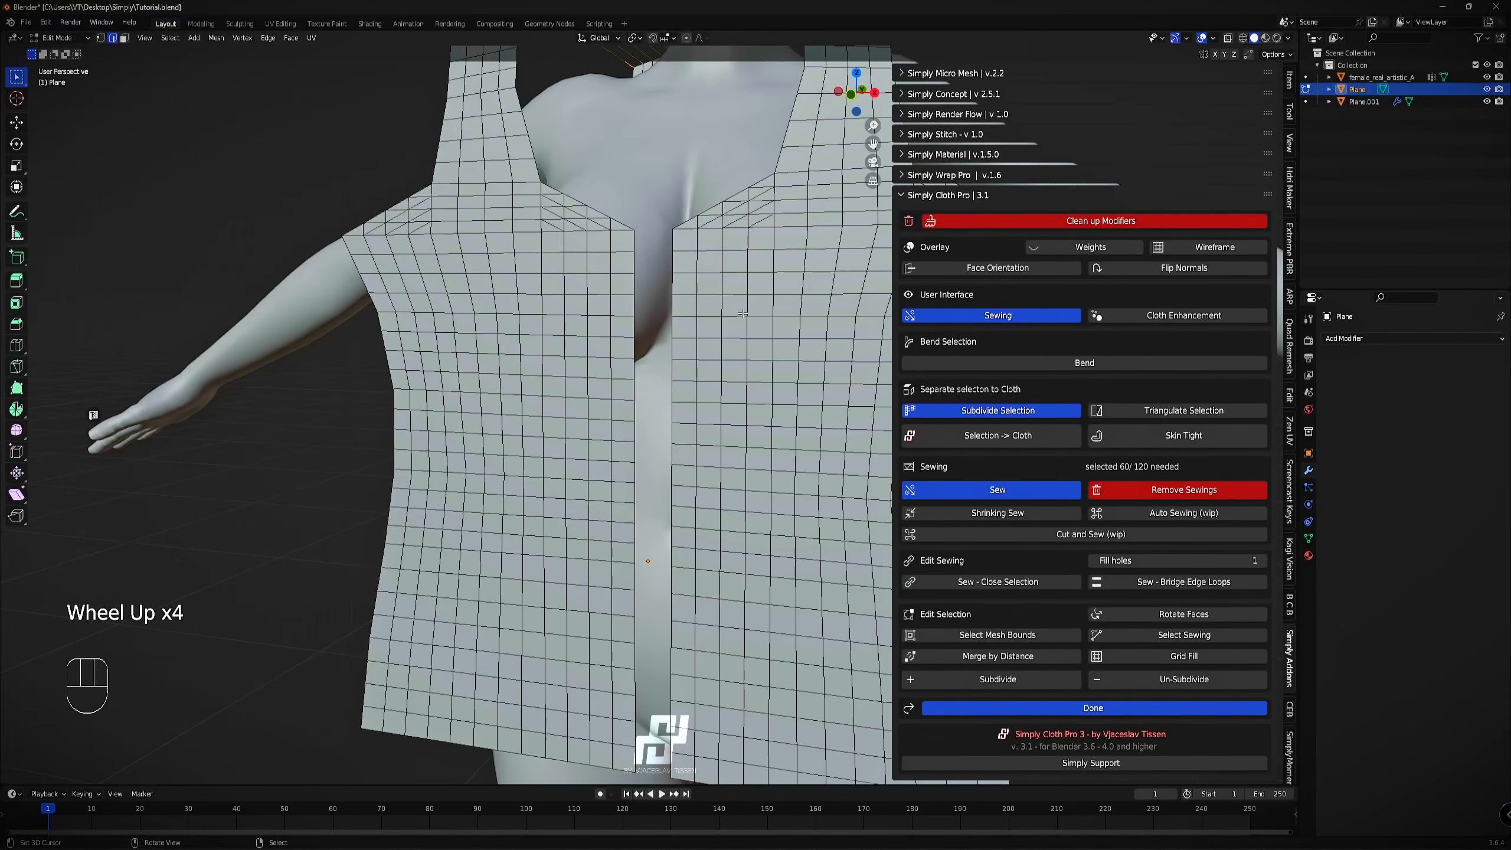
{"action": "scroll", "coordinate": [734, 293], "scroll_direction": "down", "scroll_amount": 3}
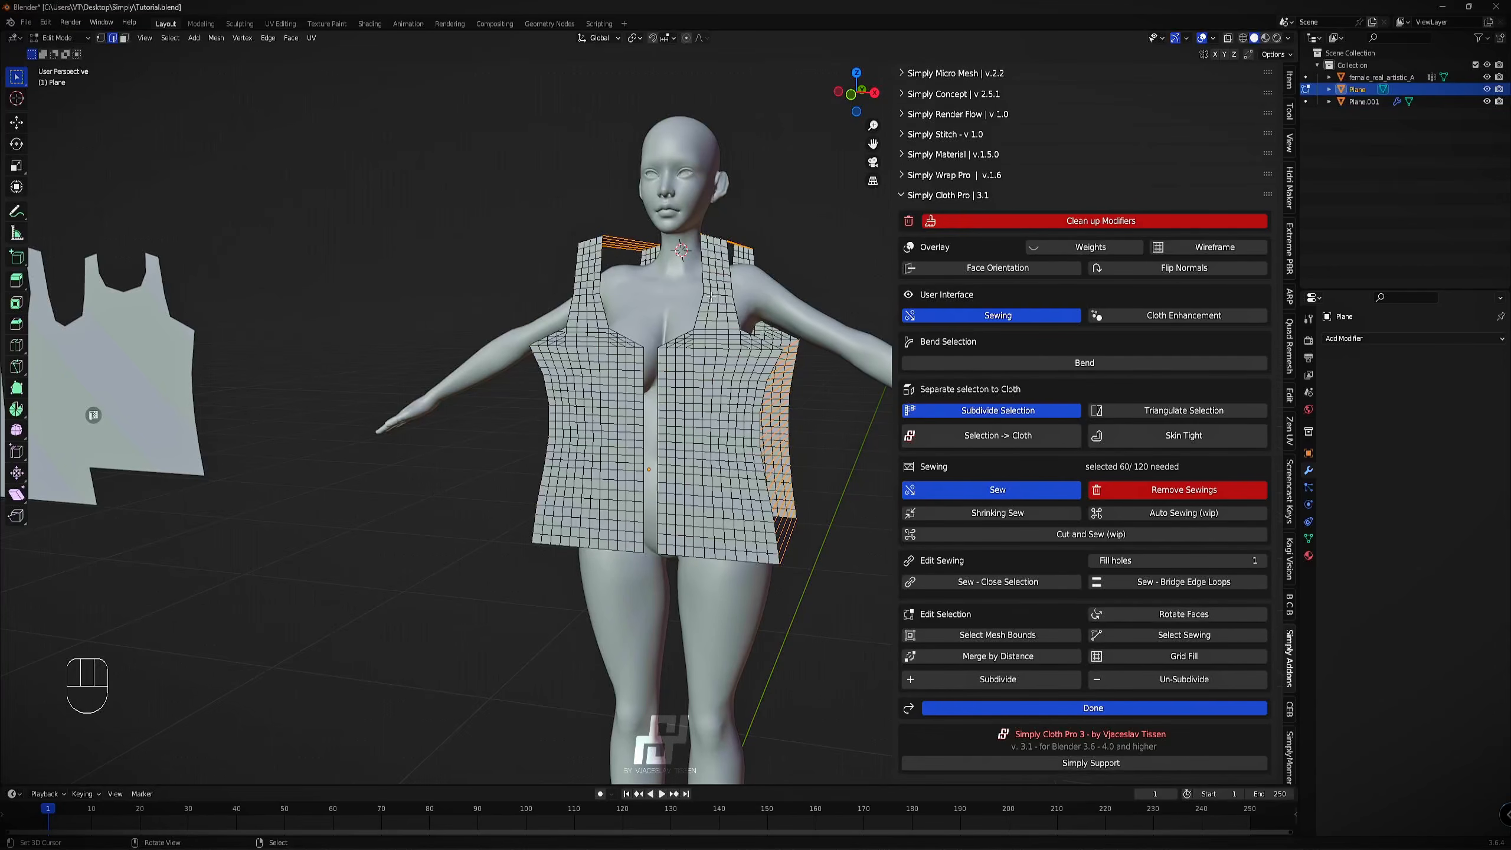
{"action": "middle_click_drag", "start_coordinate": [713, 289], "coordinate": [684, 304], "text": "shift"}
{"action": "scroll", "coordinate": [685, 304], "scroll_direction": "up", "scroll_amount": 2}
{"action": "key", "text": "2"}
{"action": "right_click", "coordinate": [608, 294]}
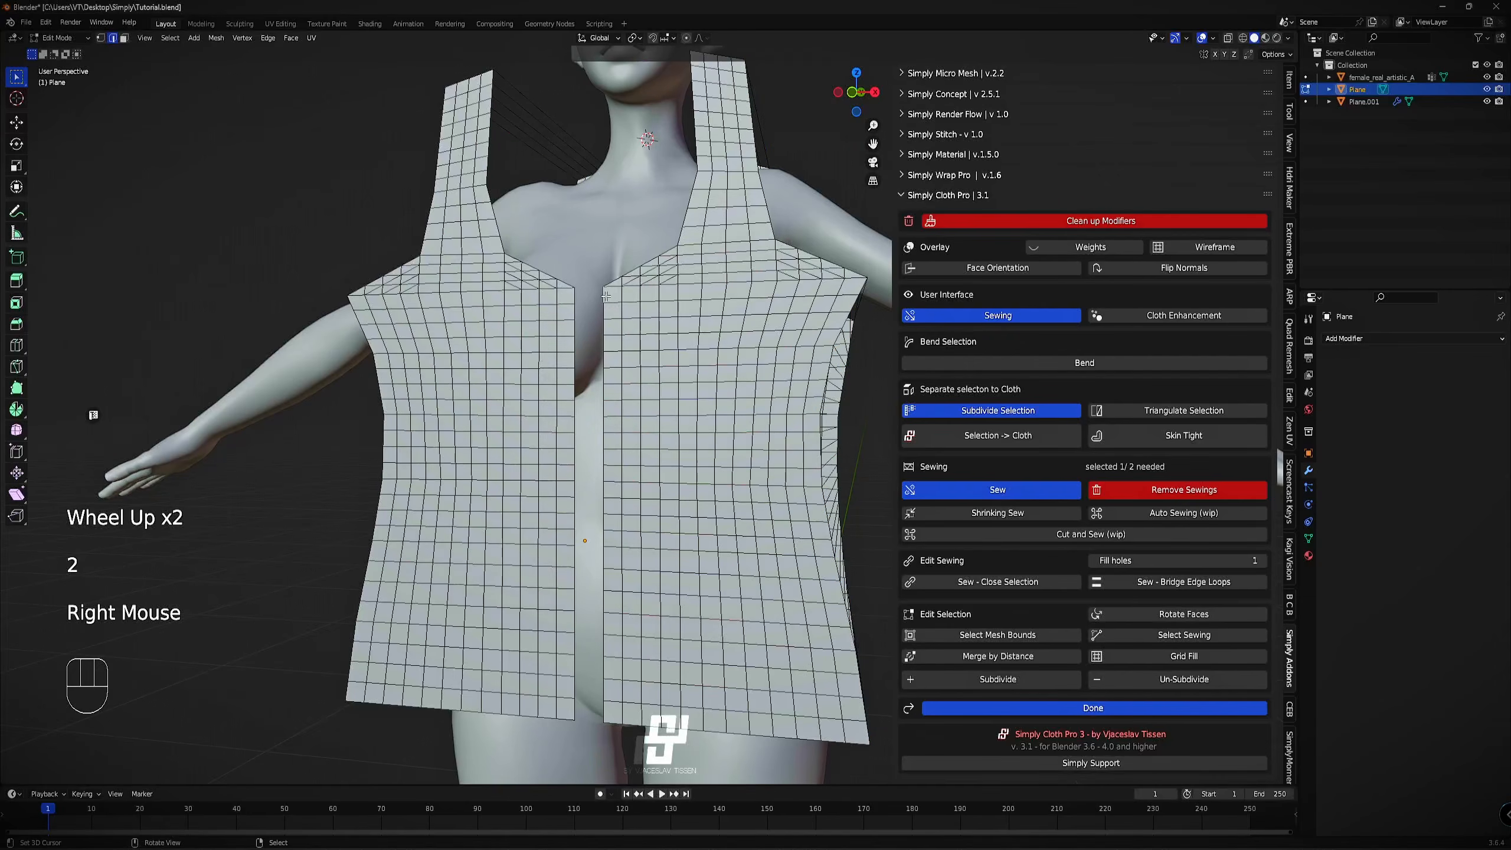
{"action": "right_click", "coordinate": [606, 294], "text": "alt"}
{"action": "right_click", "coordinate": [575, 295], "text": "alt+shift"}
{"action": "scroll", "coordinate": [574, 296], "scroll_direction": "down", "scroll_amount": 2}
{"action": "middle_click_drag", "start_coordinate": [574, 296], "coordinate": [647, 387]}
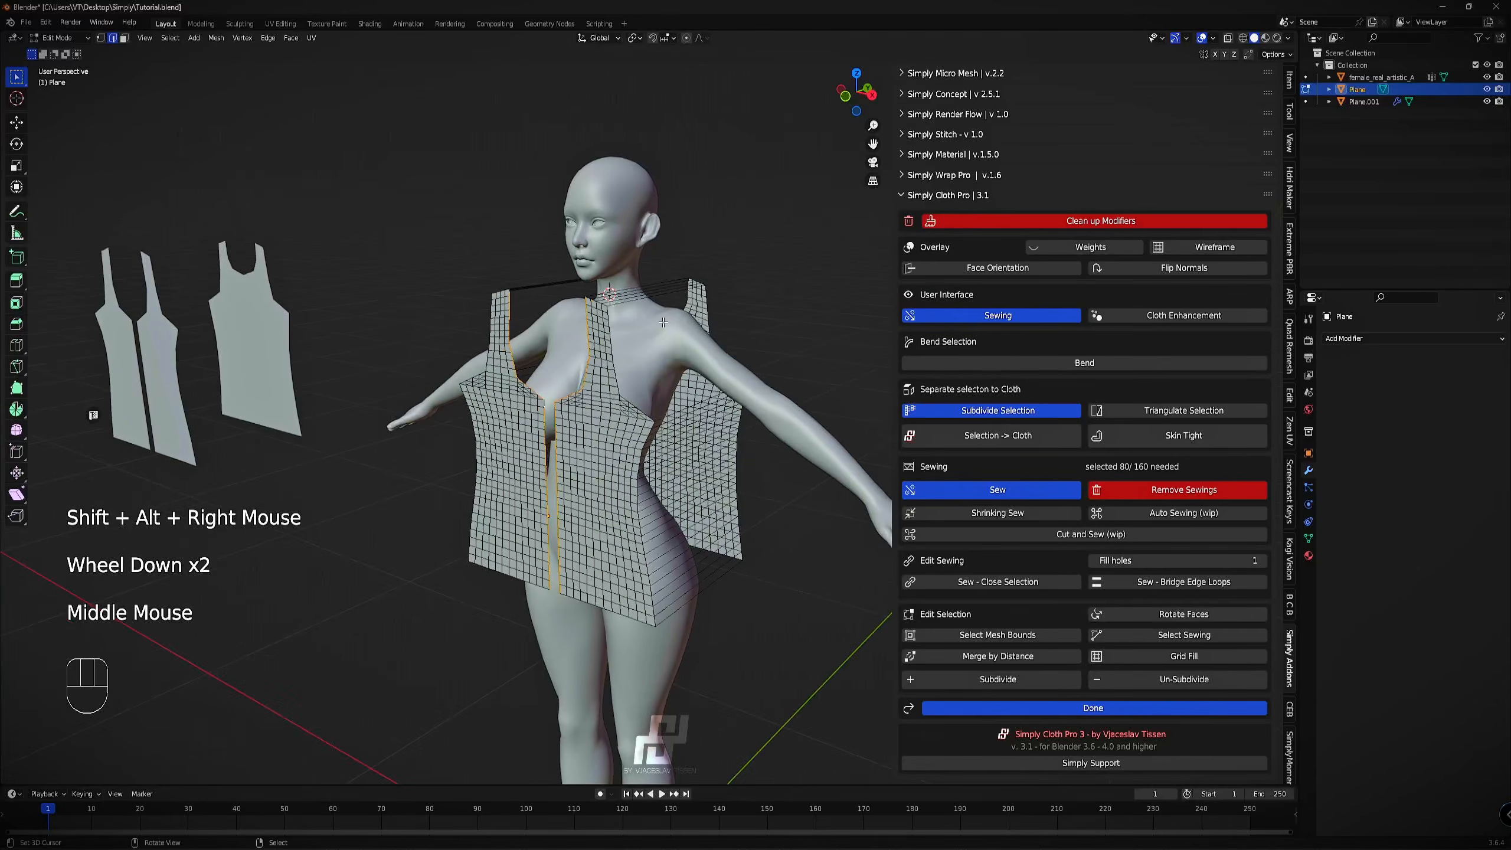
Leave mesh editing and turn the sewn garment panels into a Simply Cloth.
{"action": "key", "text": "a"}
{"action": "key", "text": "a"}
{"action": "key", "text": "Tab"}
{"action": "left_click", "coordinate": [1021, 224]}
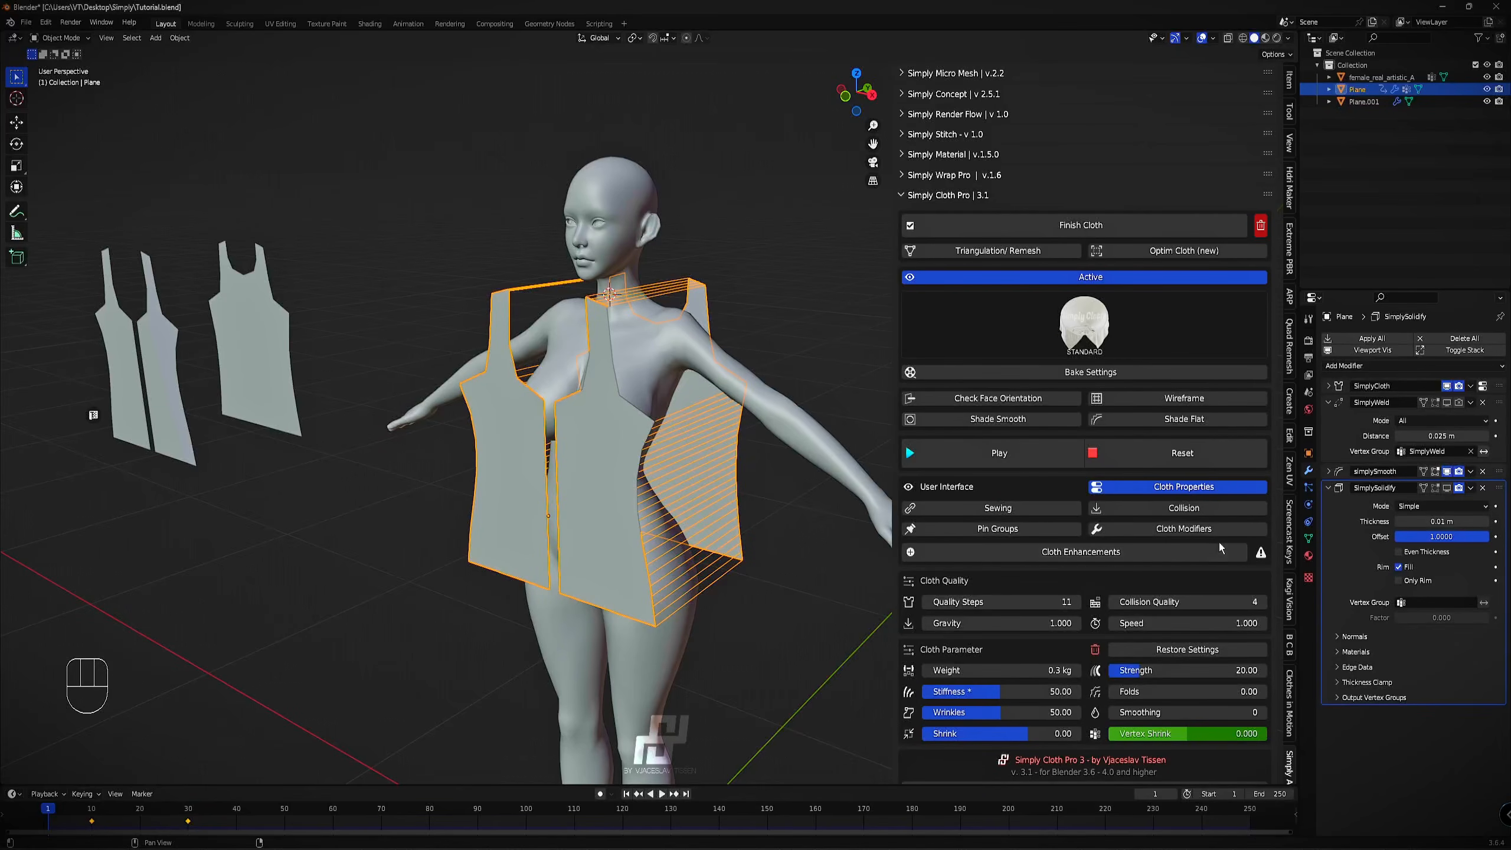
Show the cloth's sewing settings, keep sewing enabled, and set the sewing force to 5.
{"action": "left_click", "coordinate": [1142, 491]}
{"action": "left_click", "coordinate": [984, 507]}
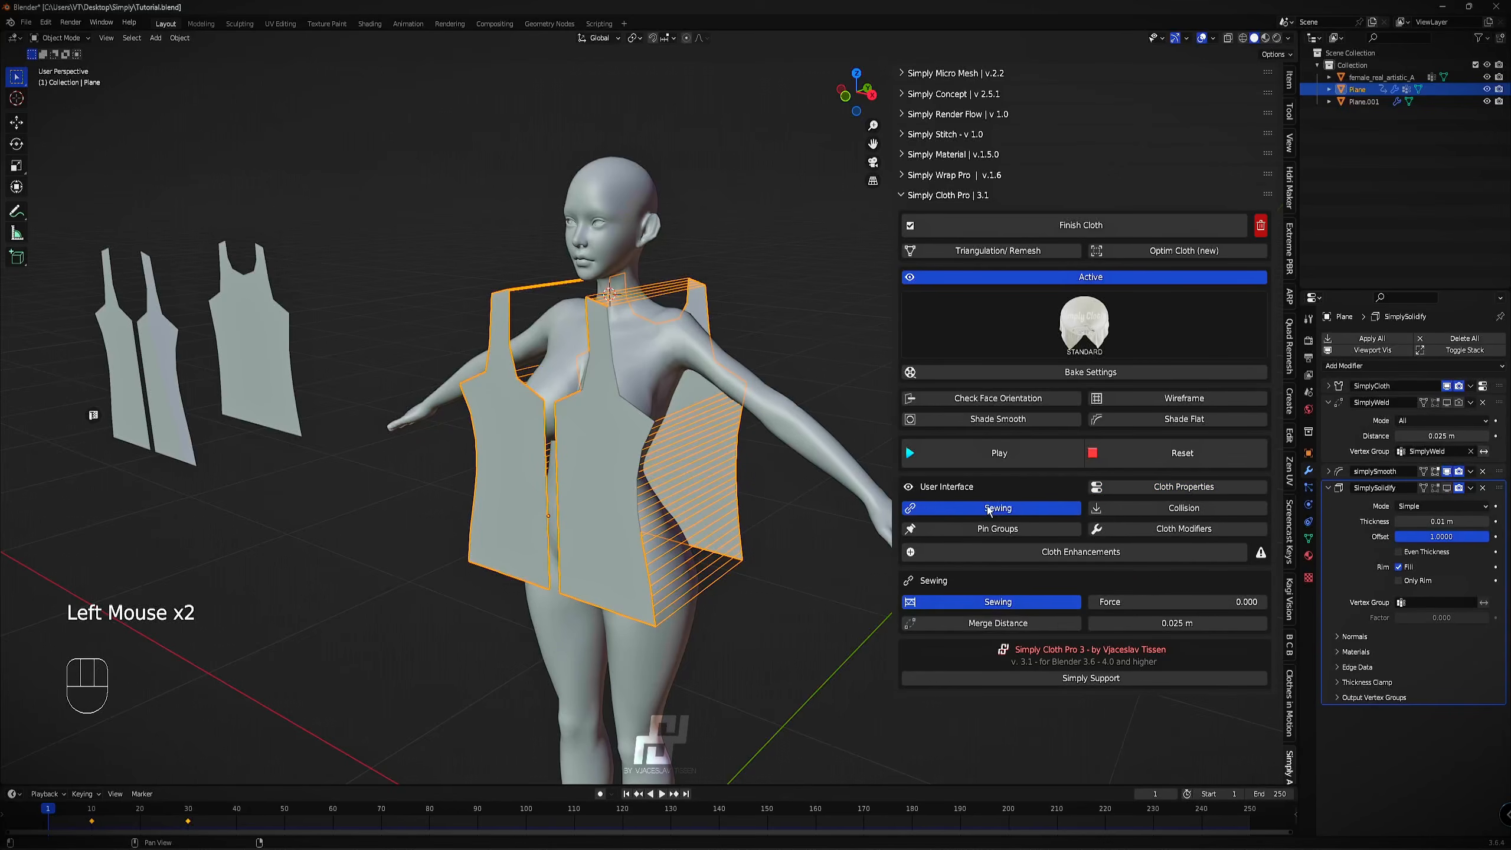
{"action": "left_click", "coordinate": [1033, 603]}
{"action": "left_click", "coordinate": [1033, 603]}
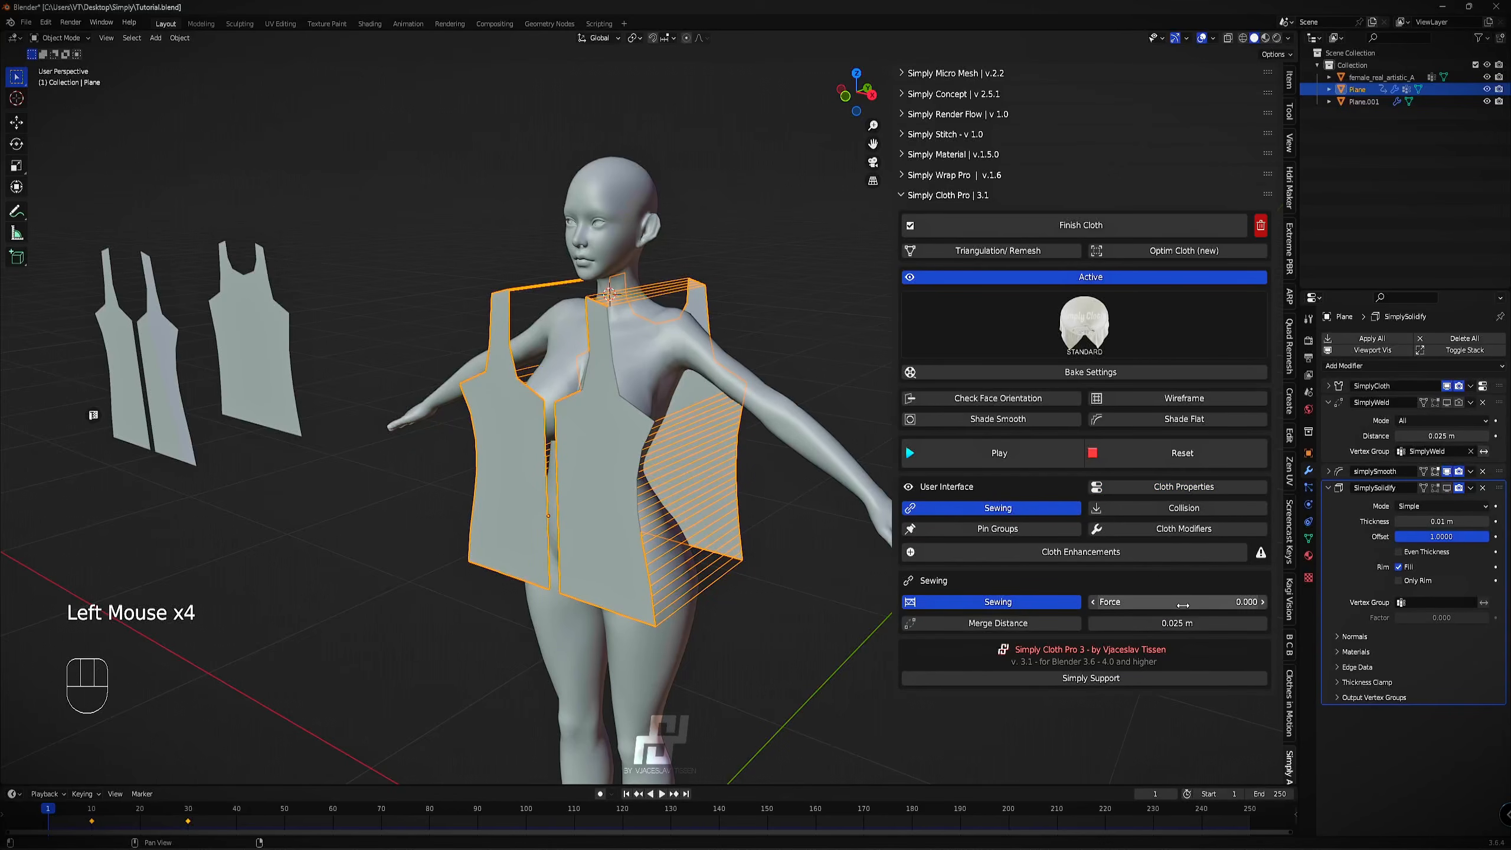
{"action": "left_click", "coordinate": [1183, 606]}
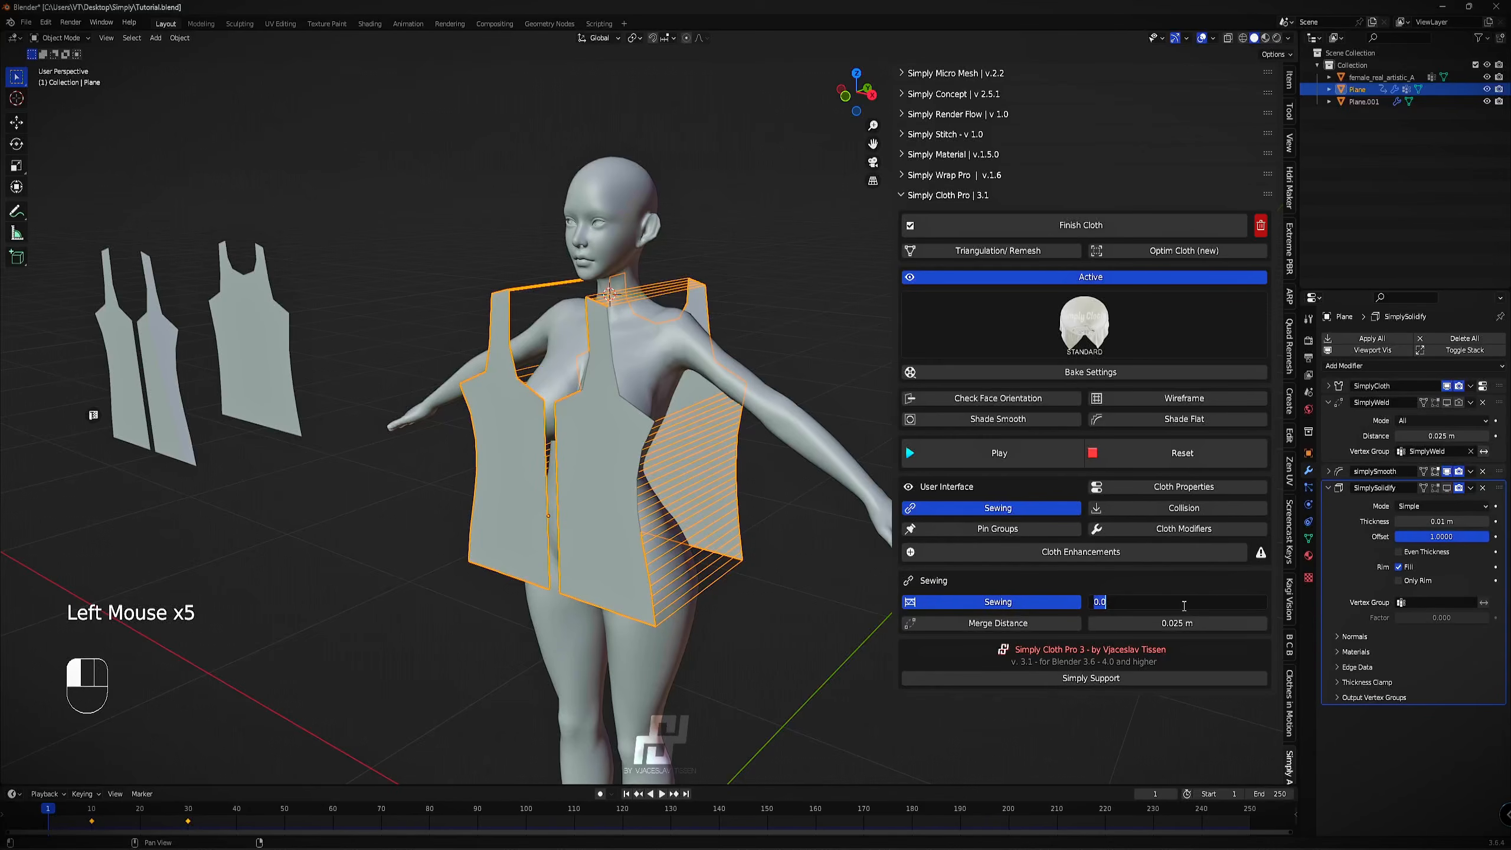
{"action": "type", "text": "5"}
{"action": "key", "text": "Return"}
Test-play the cloth simulation to about frame 22, check where the garment falls, and reset it.
{"action": "left_click", "coordinate": [1192, 452]}
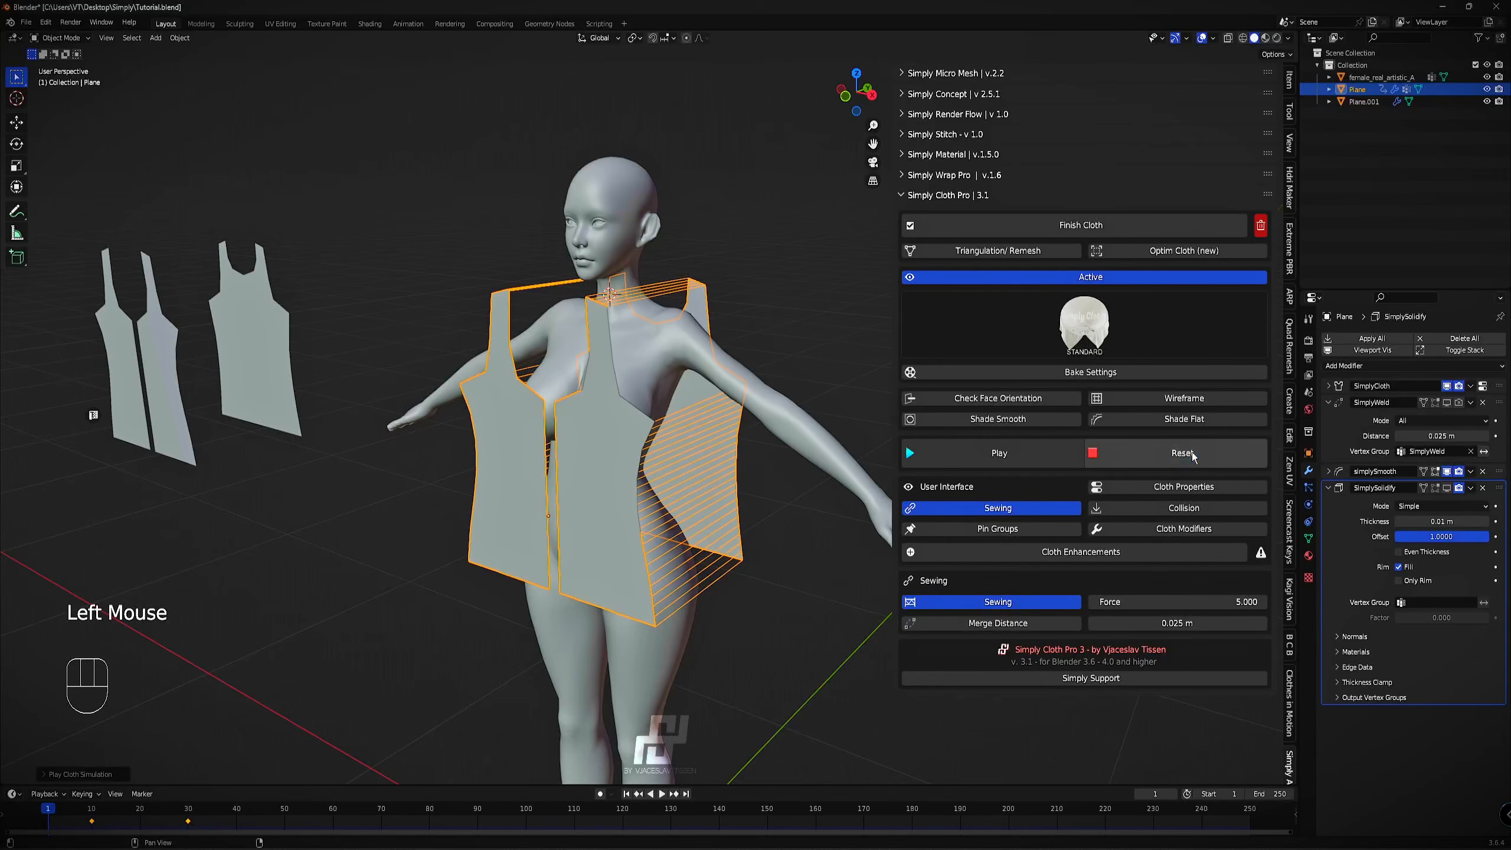
{"action": "left_click", "coordinate": [1032, 453]}
{"action": "left_click", "coordinate": [1032, 457]}
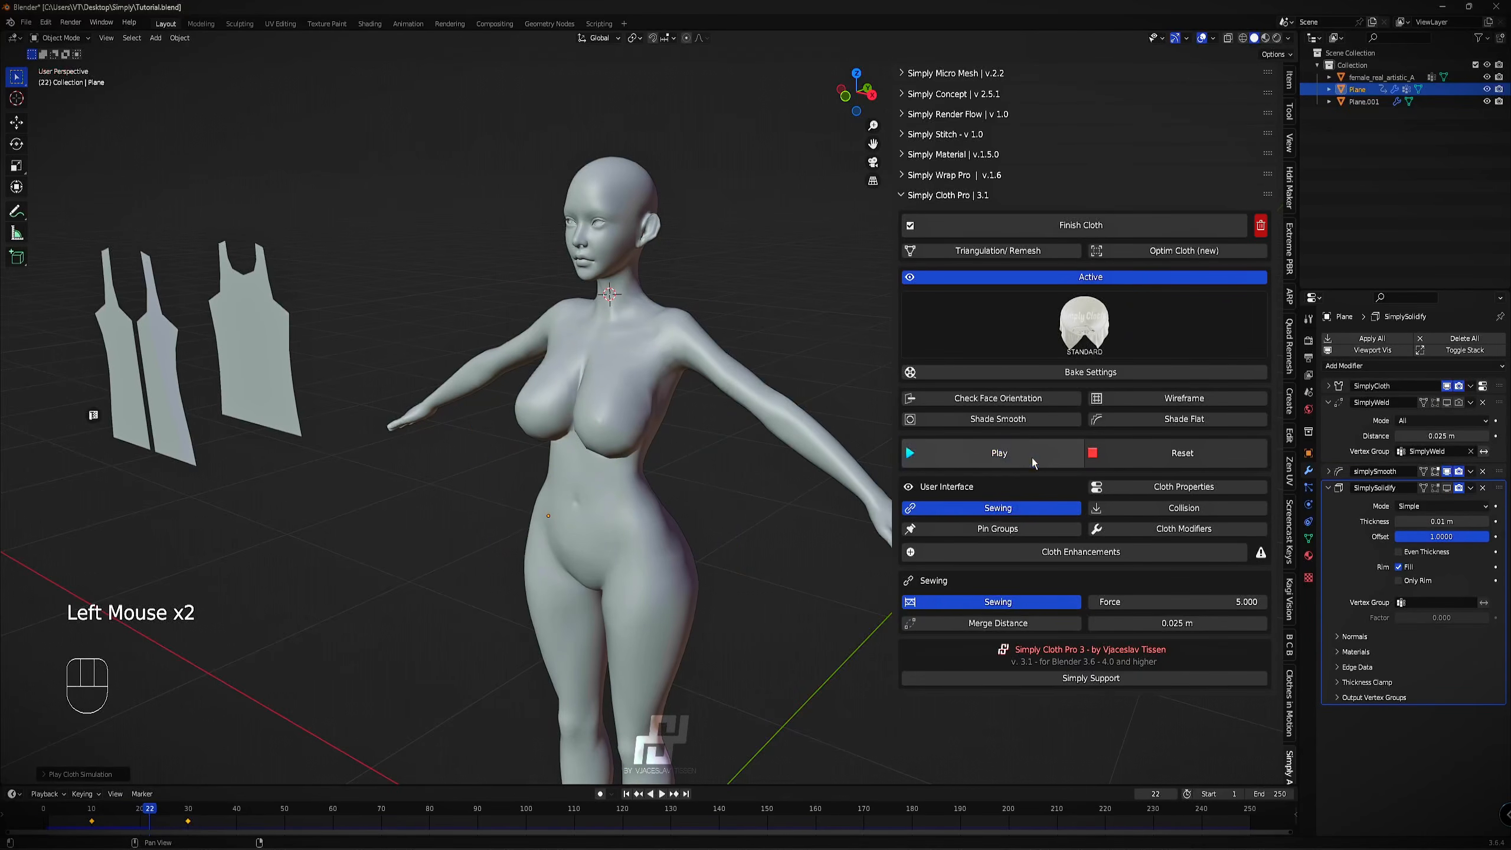
{"action": "scroll", "coordinate": [393, 555], "scroll_direction": "down", "scroll_amount": 1}
{"action": "scroll", "coordinate": [392, 556], "scroll_direction": "down", "scroll_amount": 1}
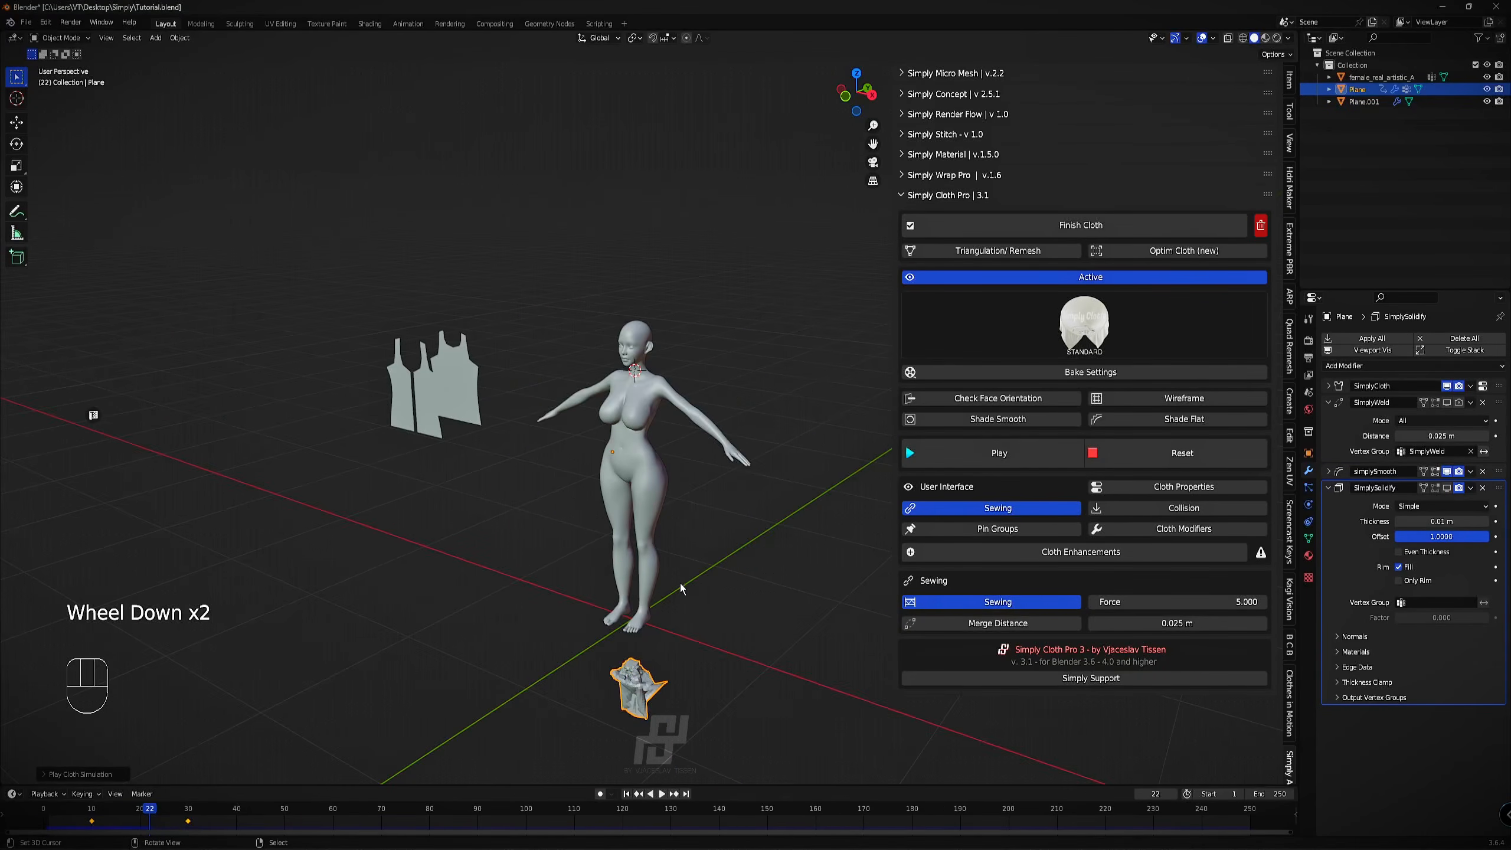
{"action": "left_click", "coordinate": [1182, 452]}
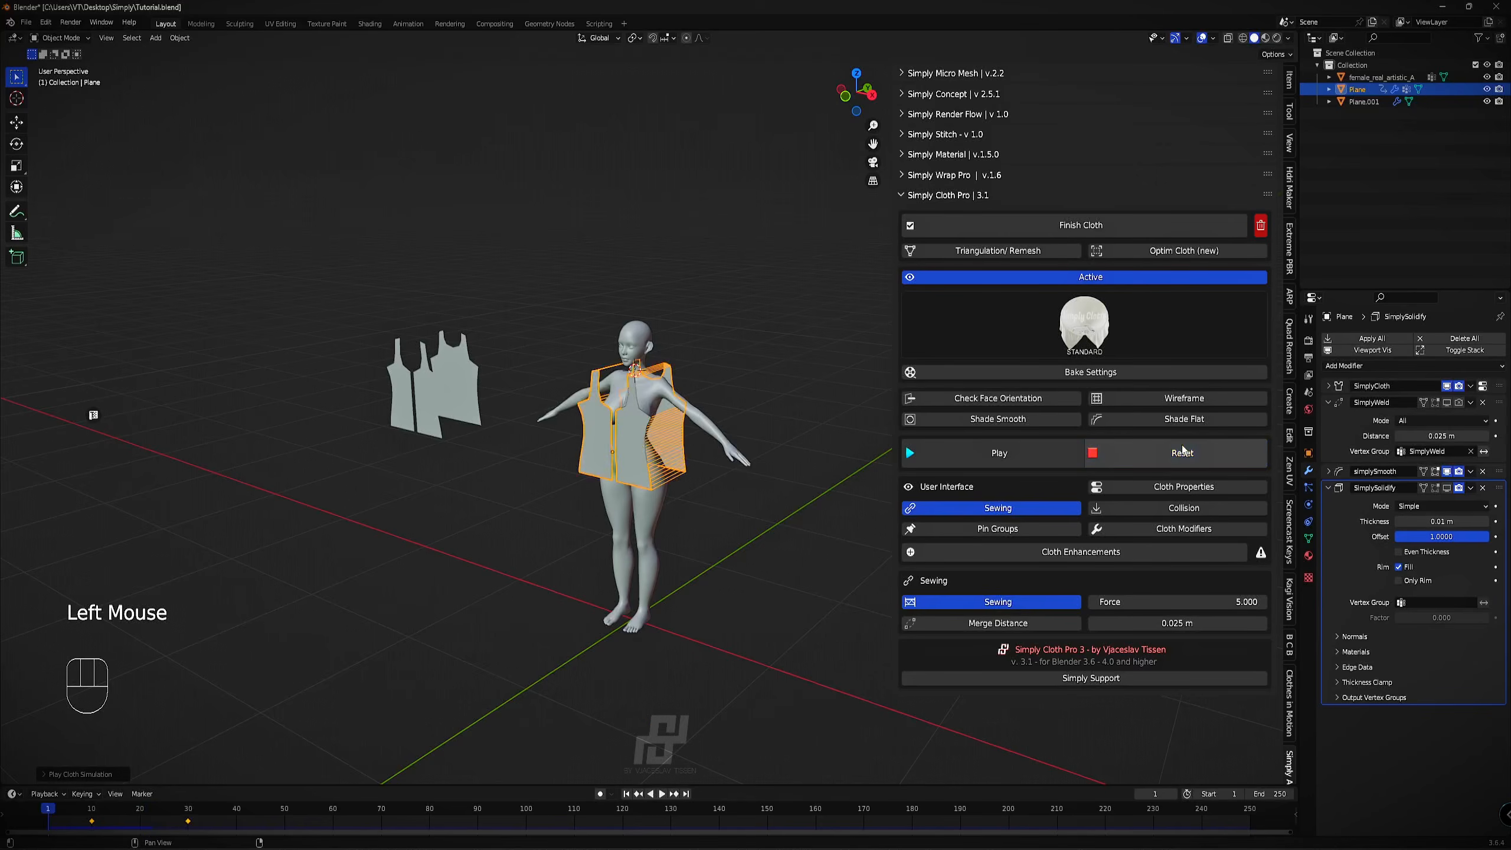
{"action": "scroll", "coordinate": [673, 369], "scroll_direction": "up", "scroll_amount": 2}
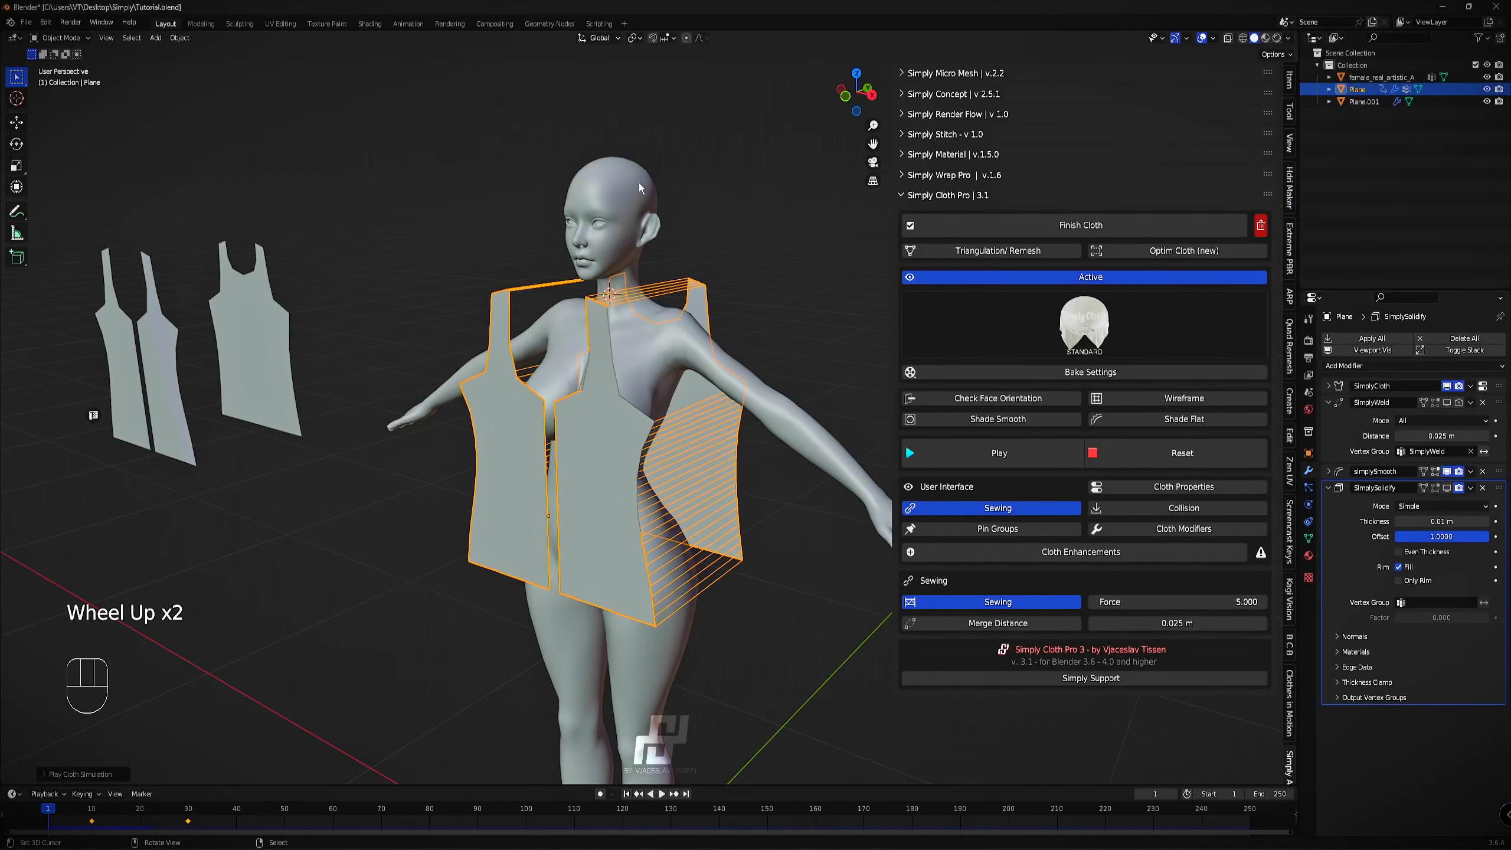
Add a Simply Cloth collision to the character body and set its friction to 40.84.
{"action": "right_click", "coordinate": [711, 349]}
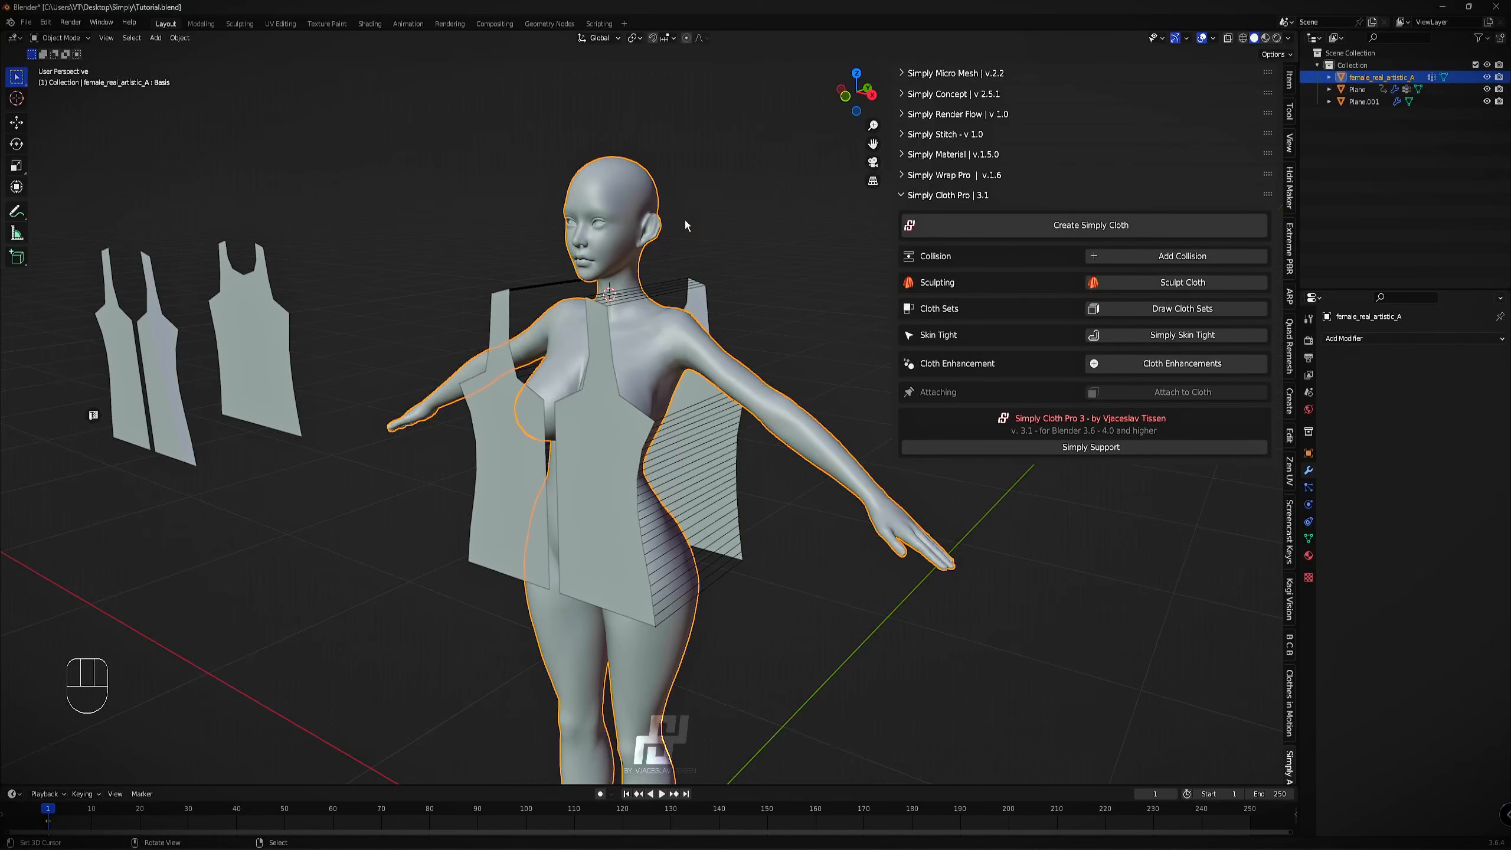
{"action": "left_click", "coordinate": [1146, 260]}
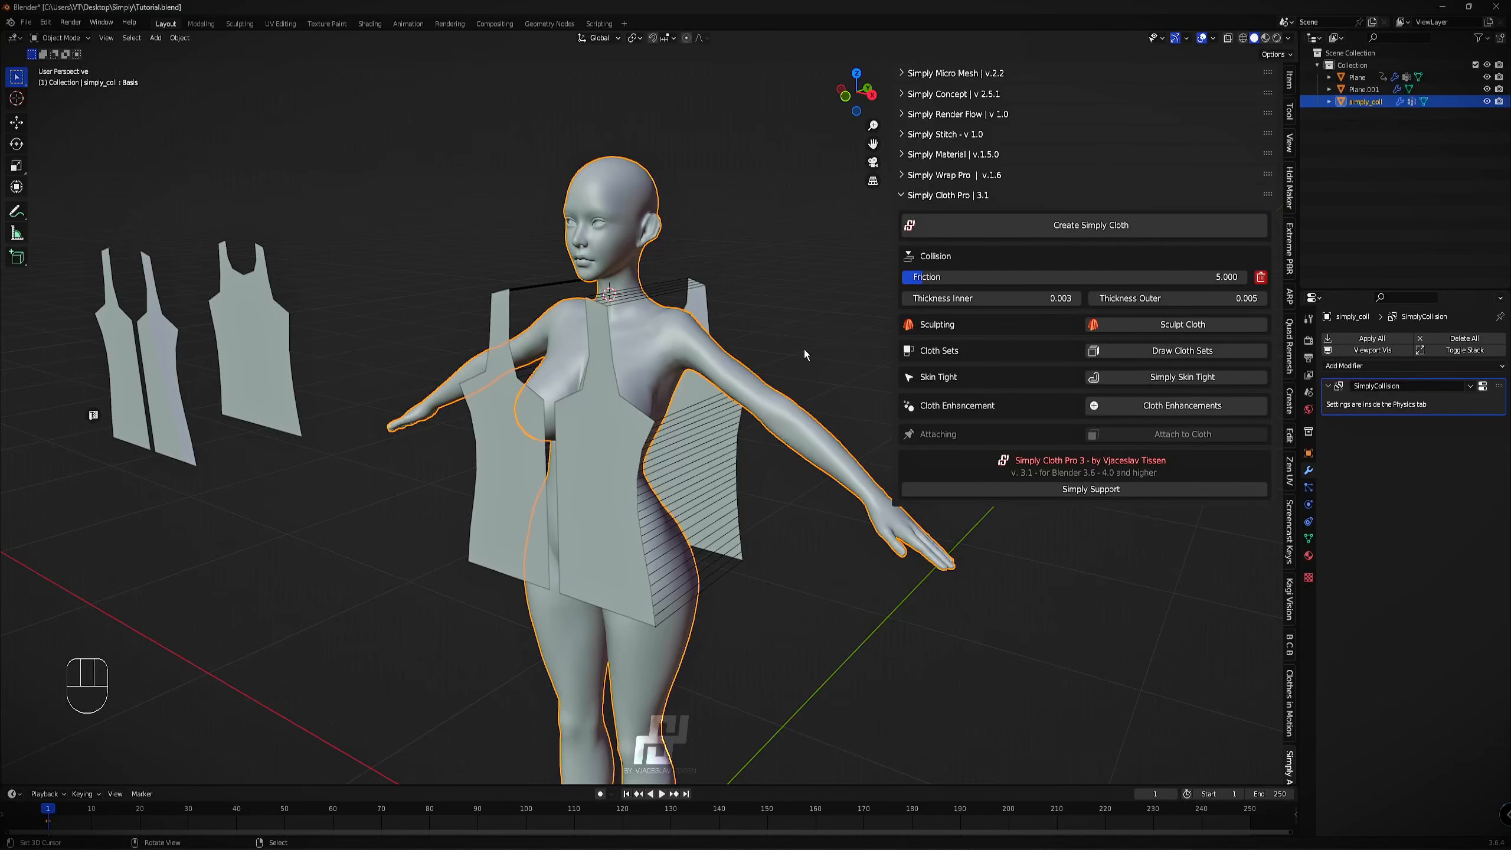
{"action": "left_click_drag", "start_coordinate": [984, 278], "coordinate": [1237, 272]}
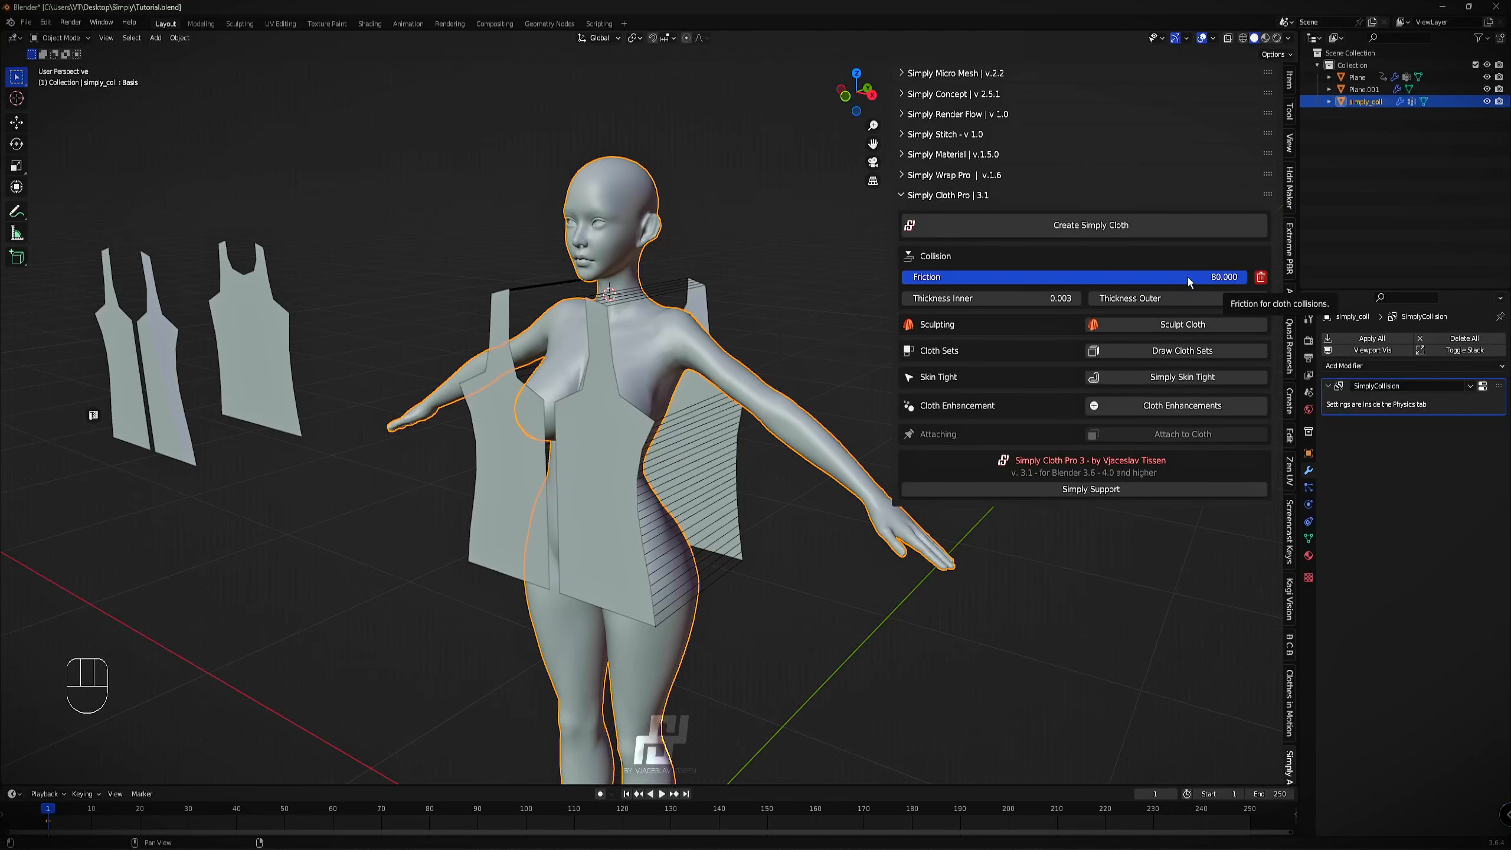
{"action": "mouse_move", "coordinate": [1189, 283]}
{"action": "left_mouse_down"}
{"action": "mouse_move", "coordinate": [1038, 277]}
{"action": "mouse_move", "coordinate": [1208, 279]}
{"action": "left_mouse_up"}
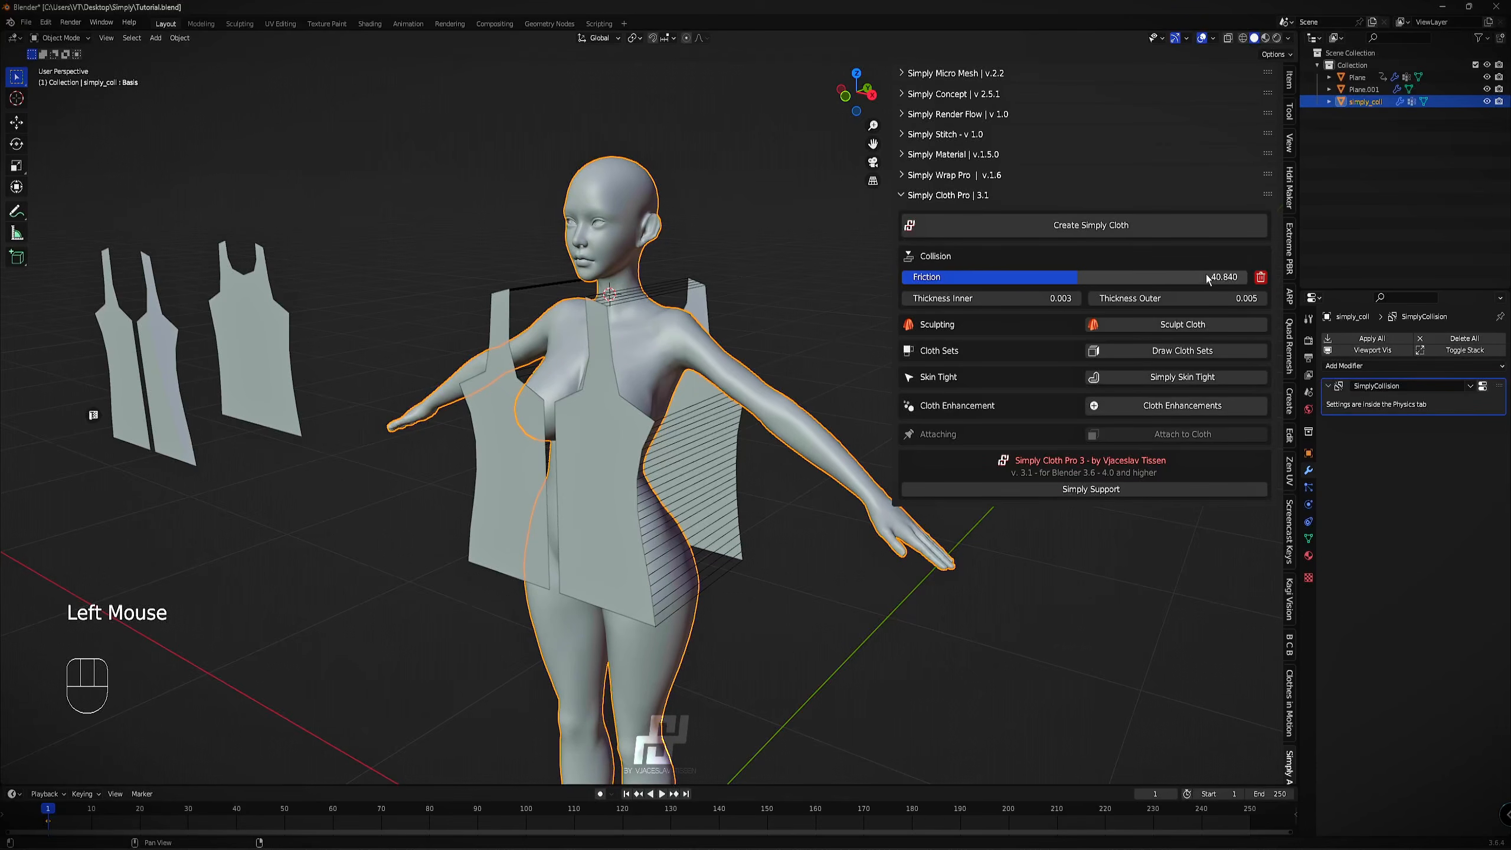
Select the garment, test-play its simulation twice against the body collision, and reset it each time.
{"action": "right_click", "coordinate": [708, 326]}
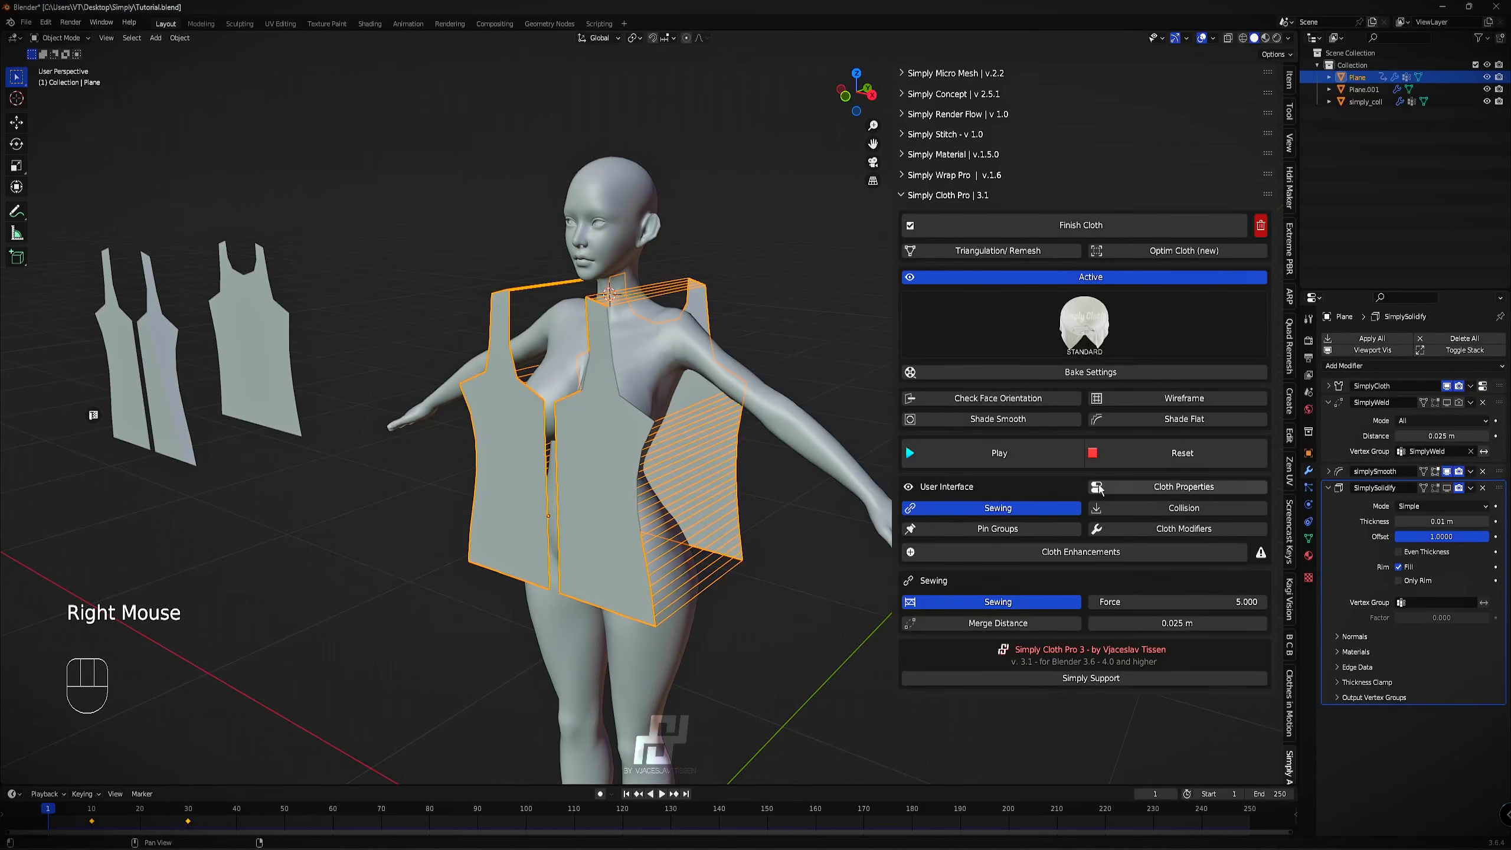
{"action": "left_click", "coordinate": [1057, 449]}
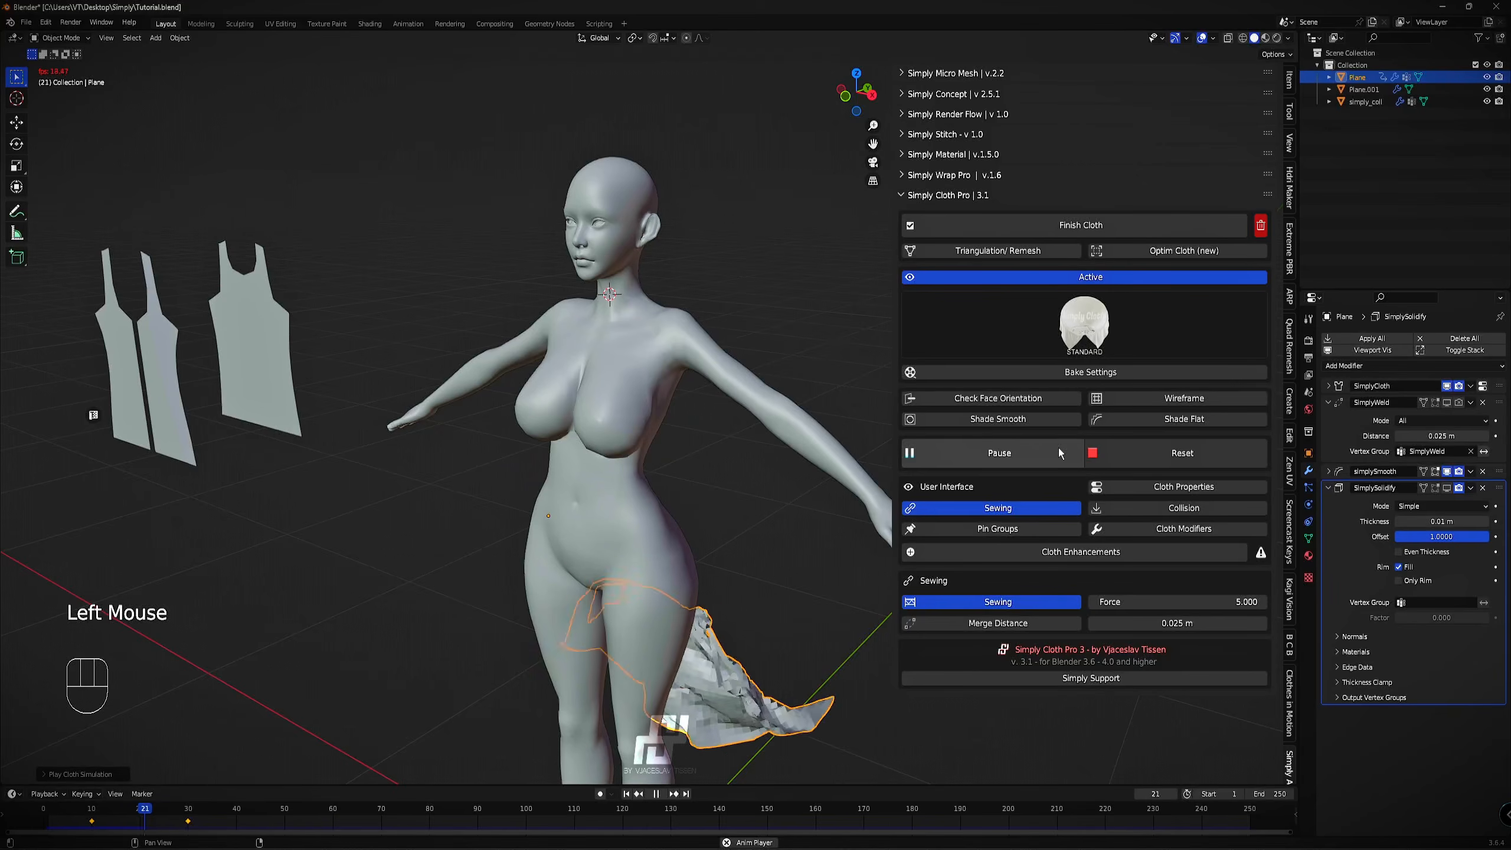
{"action": "left_click", "coordinate": [1058, 447]}
{"action": "left_click", "coordinate": [1141, 445]}
{"action": "left_click", "coordinate": [1053, 451]}
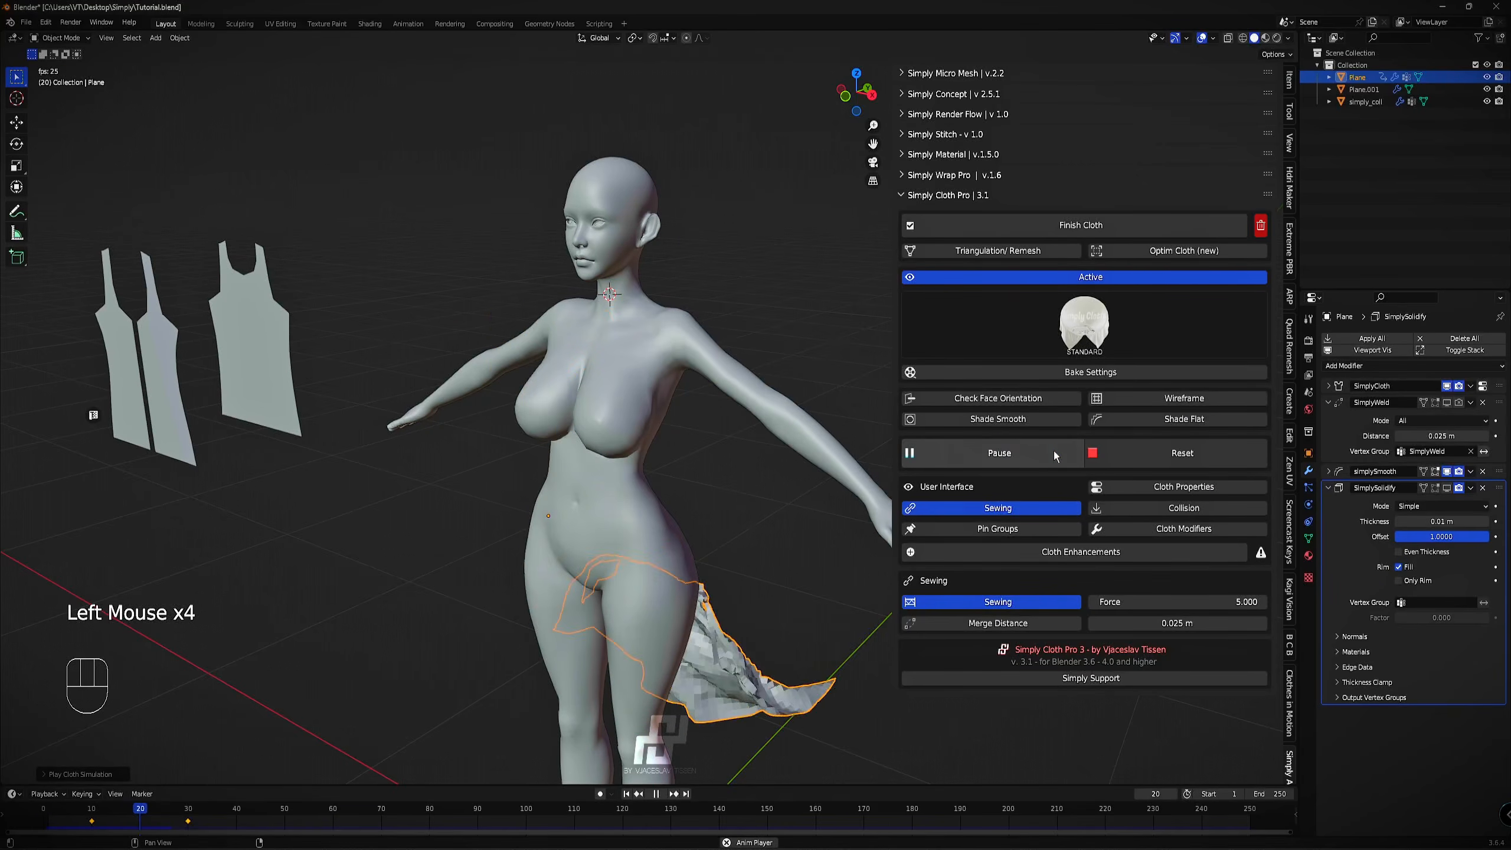
{"action": "left_click", "coordinate": [1053, 451]}
{"action": "left_click", "coordinate": [1166, 453]}
{"action": "scroll", "coordinate": [832, 430], "scroll_direction": "down", "scroll_amount": 1}
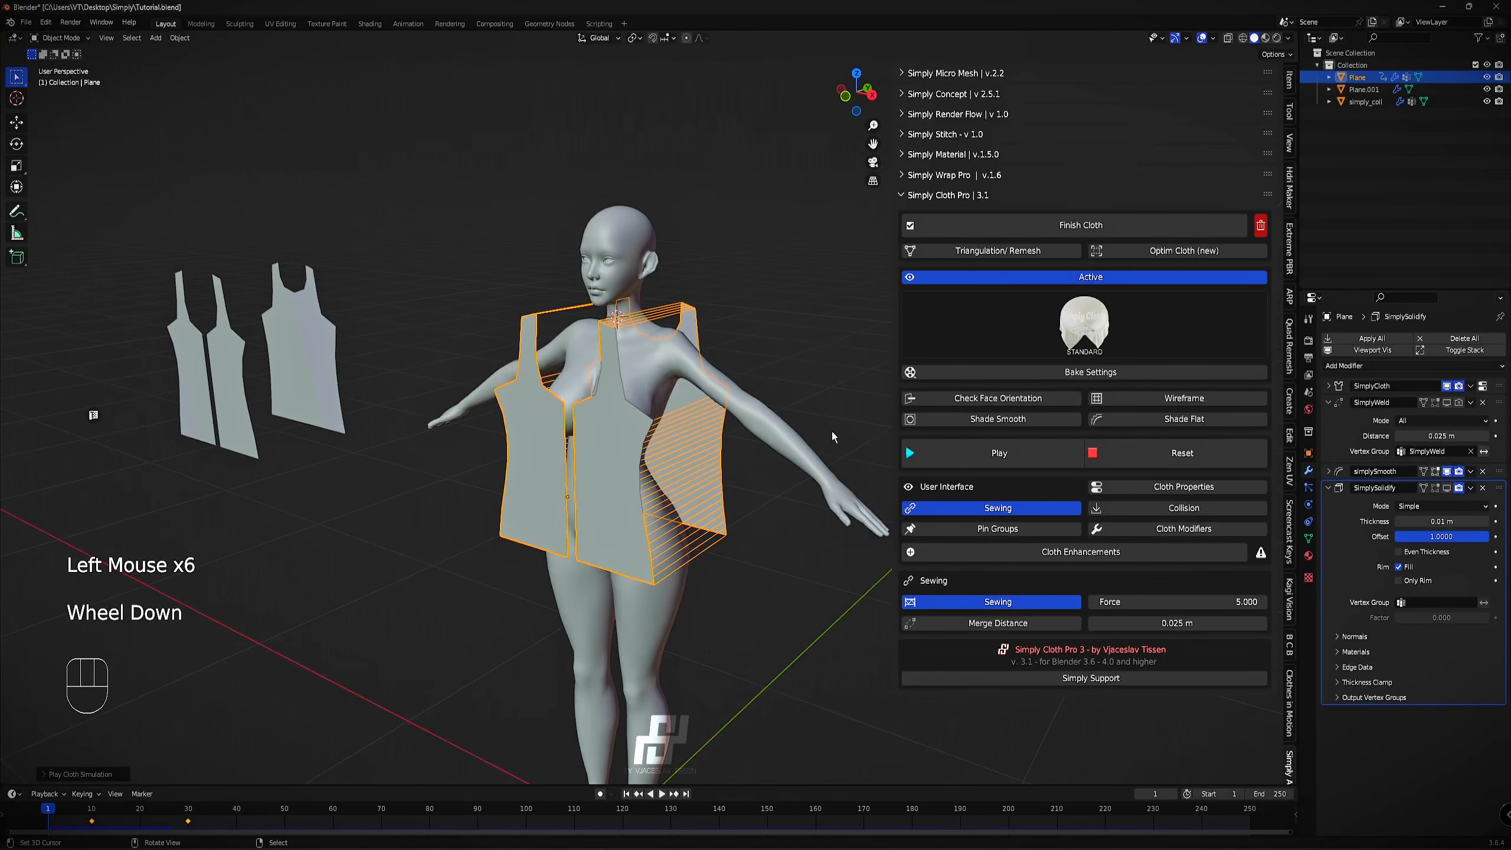
Hide the garment's sewing settings and show its cloth properties instead.
{"action": "left_click", "coordinate": [965, 507]}
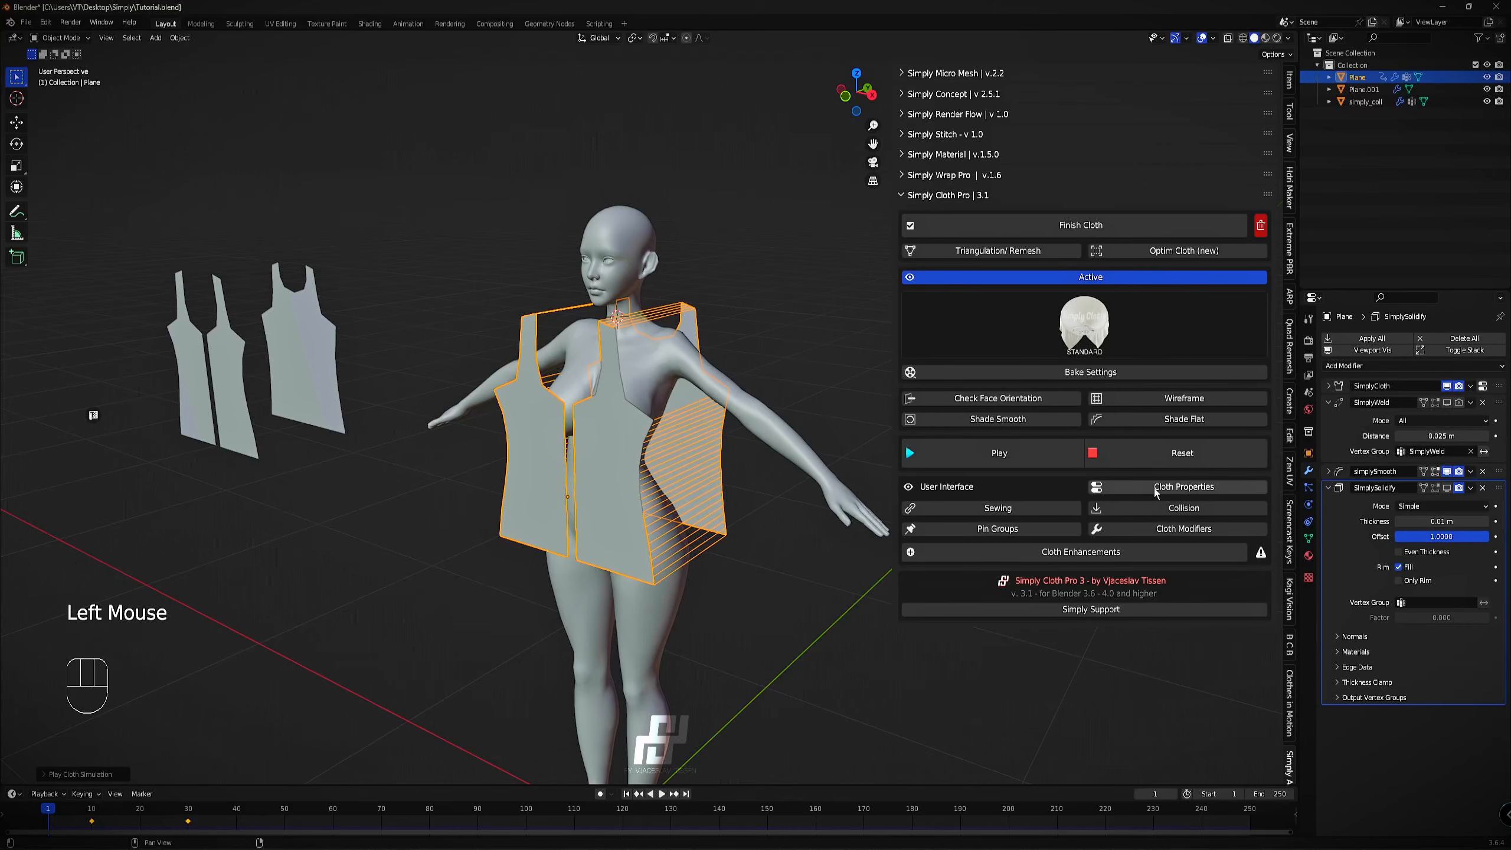
{"action": "left_click", "coordinate": [1156, 488]}
{"action": "middle_click_drag", "start_coordinate": [707, 411], "coordinate": [731, 400]}
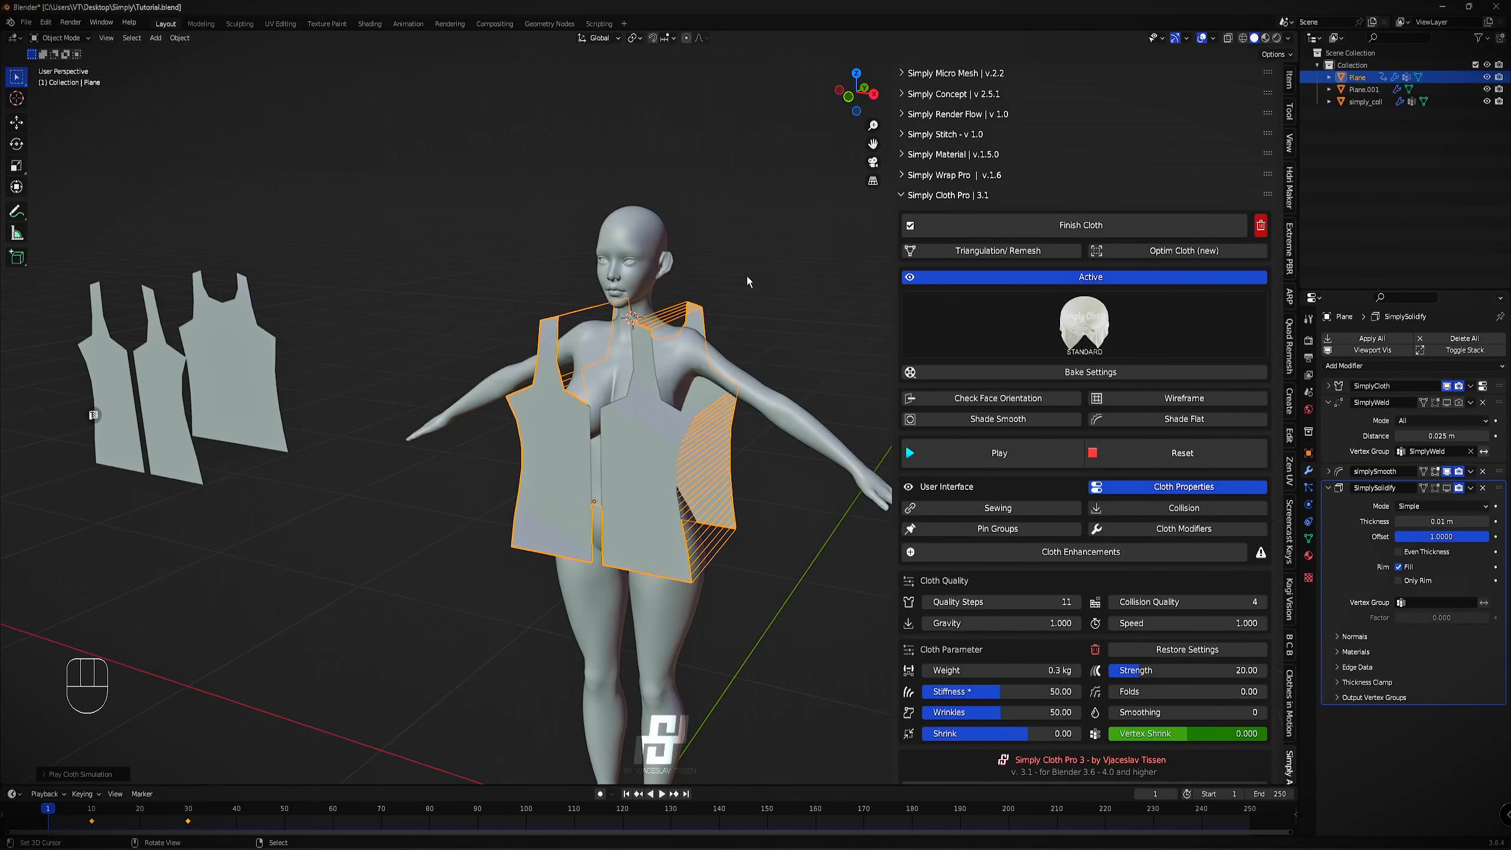
In front view, move the whole garment upward so its straps sit higher above the character's shoulders.
{"action": "scroll", "coordinate": [777, 369], "scroll_direction": "up", "scroll_amount": 2}
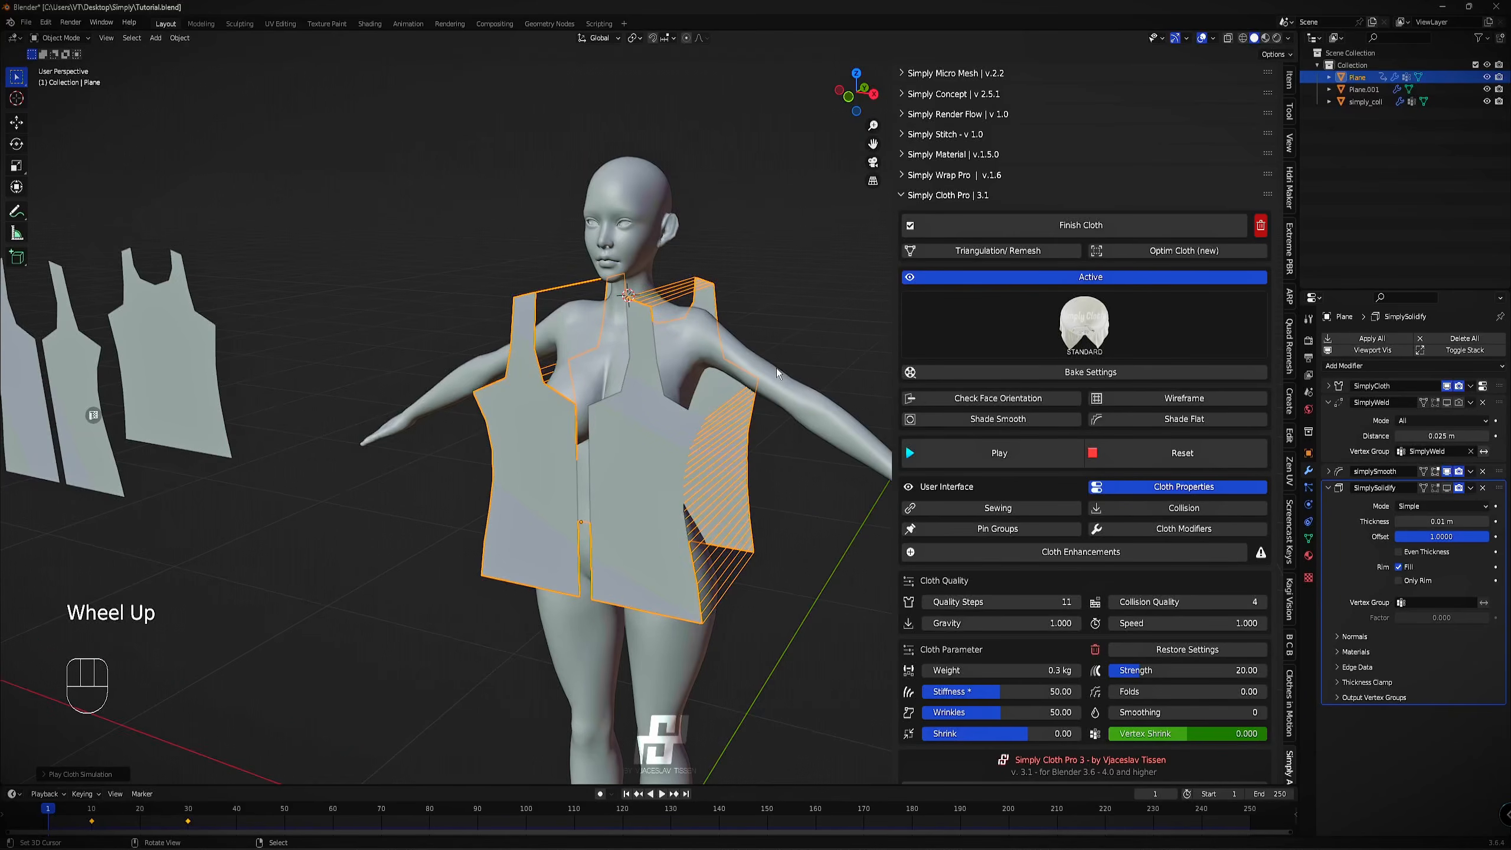
{"action": "middle_click_drag", "start_coordinate": [777, 368], "coordinate": [727, 361], "text": "shift"}
{"action": "key", "text": "KP_1"}
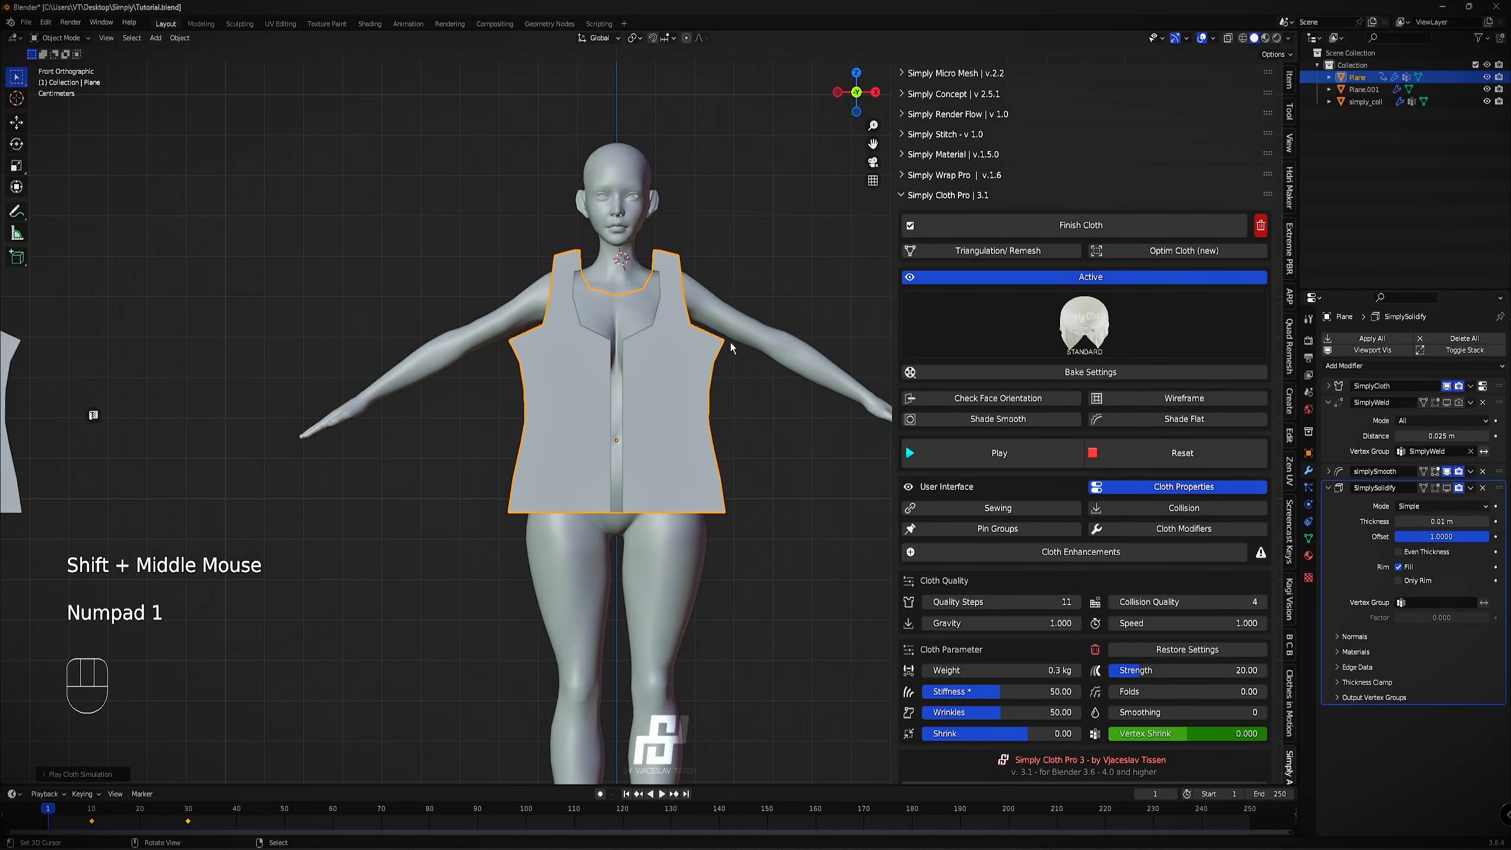
{"action": "key", "text": "g"}
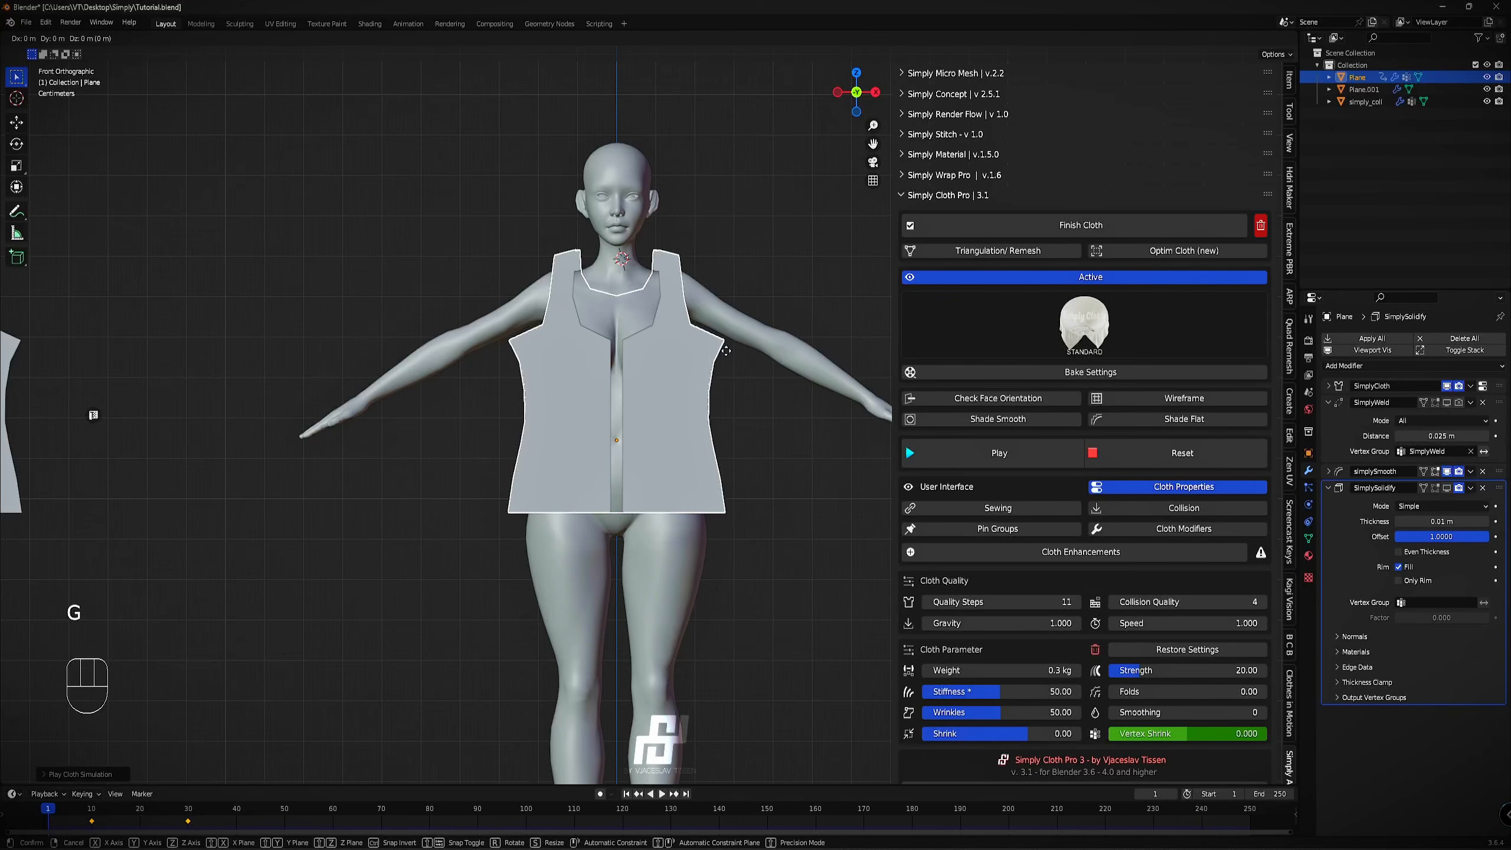
{"action": "left_click", "coordinate": [754, 304]}
{"action": "middle_click_drag", "start_coordinate": [756, 302], "coordinate": [674, 334]}
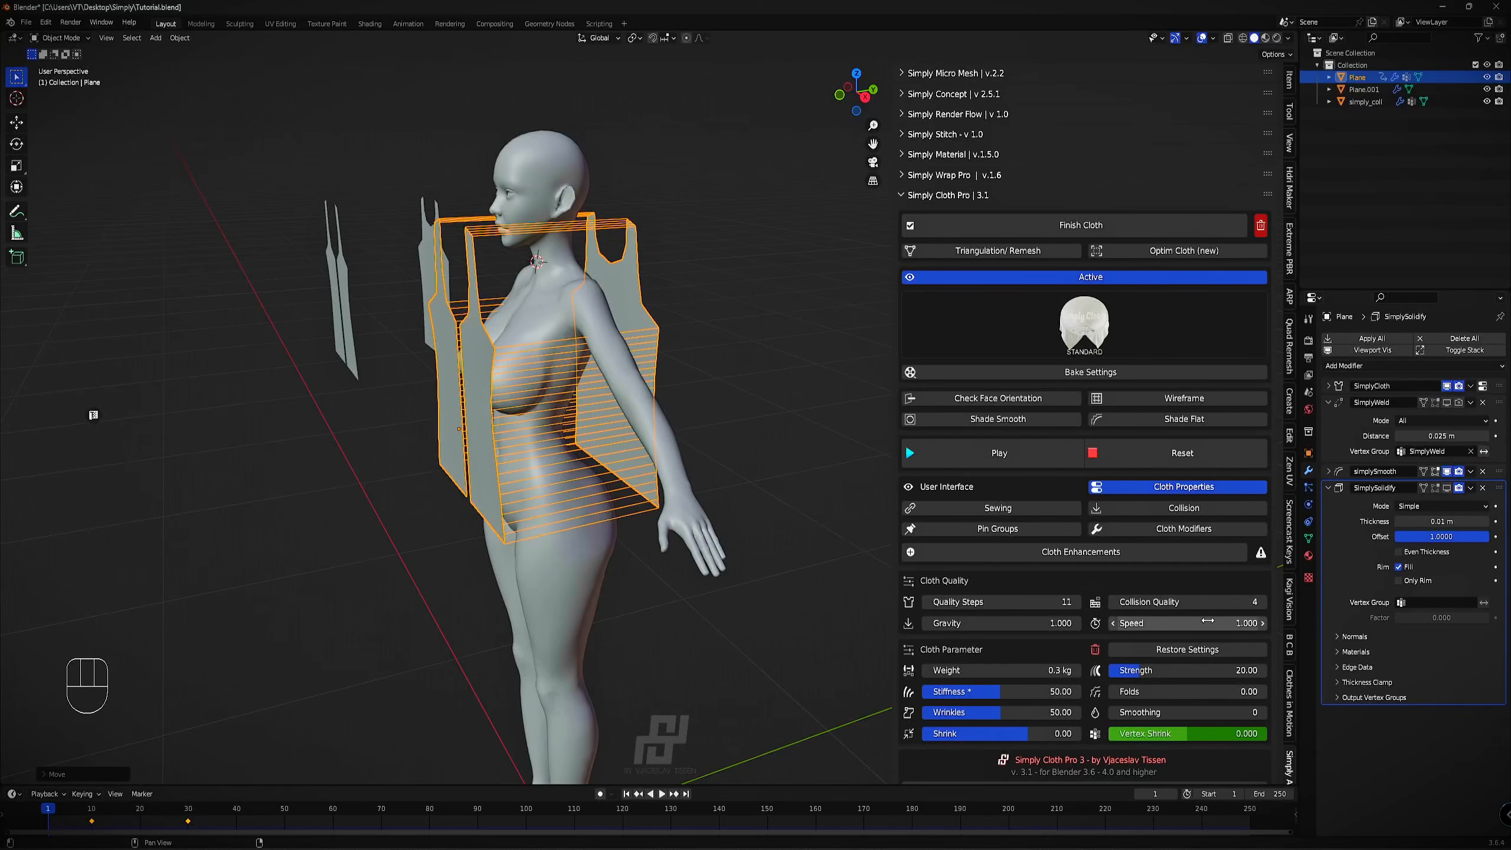
Lower the garment's cloth simulation speed to 0.470, test-play it on the body, and reset it.
{"action": "left_click_drag", "start_coordinate": [1208, 621], "coordinate": [1187, 623], "text": "shift"}
{"action": "left_click", "coordinate": [1151, 454]}
{"action": "left_click", "coordinate": [1039, 453]}
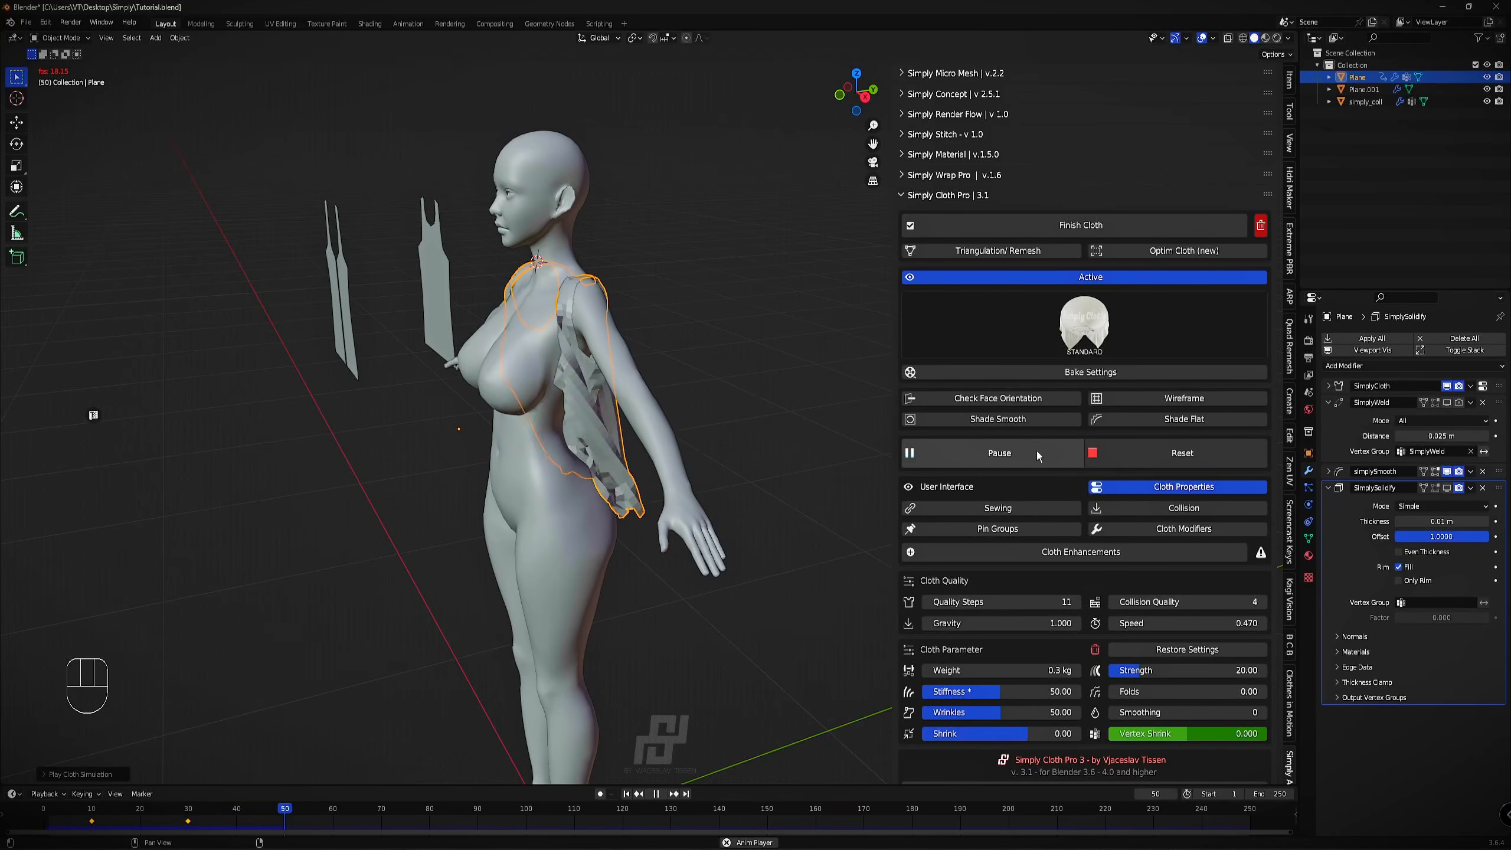
{"action": "left_click", "coordinate": [1036, 451]}
{"action": "middle_click_drag", "start_coordinate": [744, 386], "coordinate": [702, 333]}
{"action": "left_click", "coordinate": [1183, 452]}
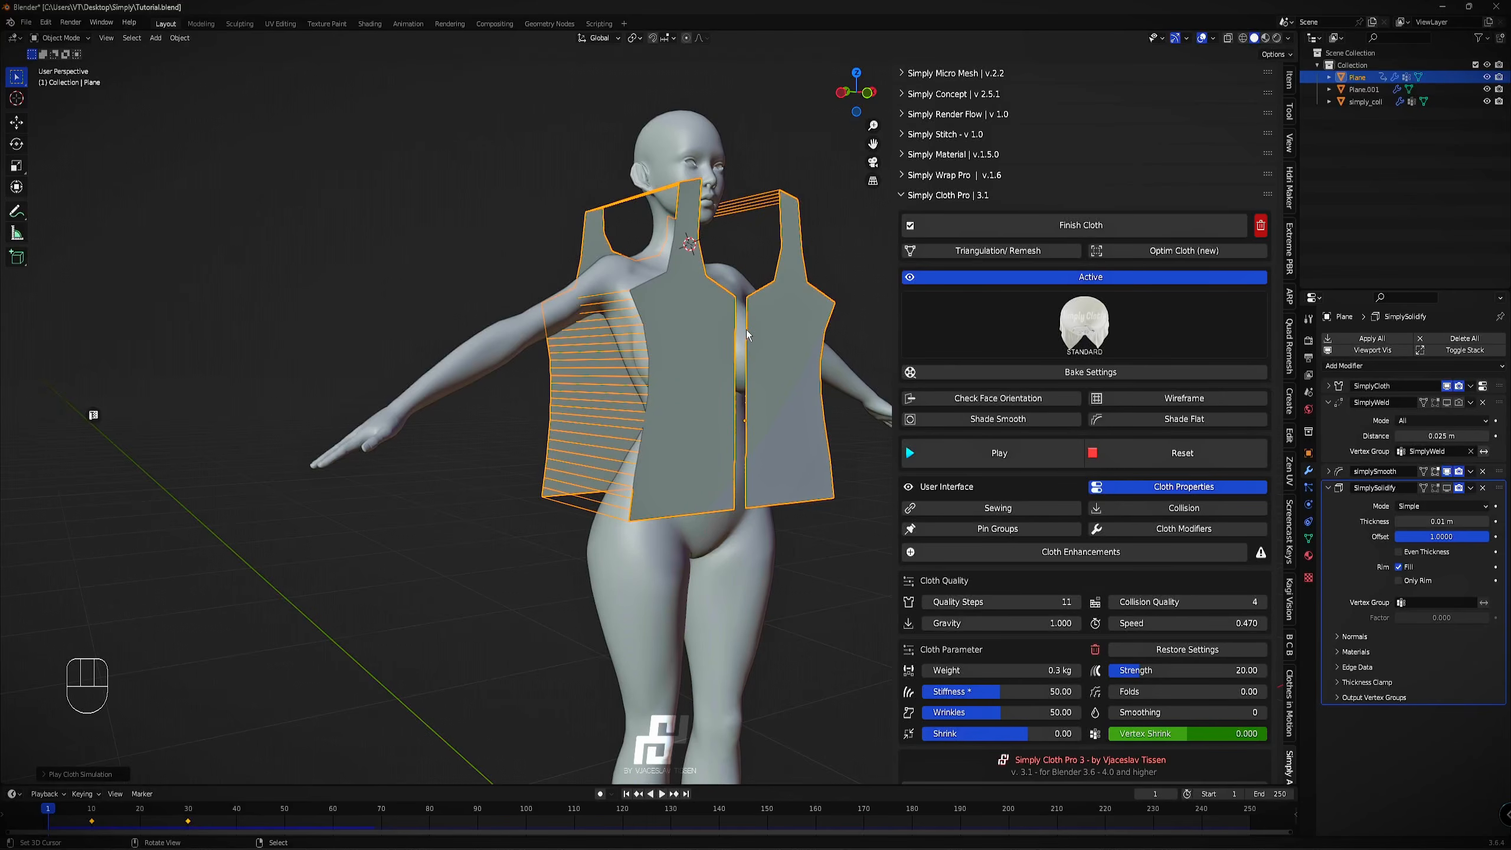
{"action": "middle_click_drag", "start_coordinate": [706, 297], "coordinate": [630, 312]}
{"action": "scroll", "coordinate": [668, 361], "scroll_direction": "up", "scroll_amount": 2}
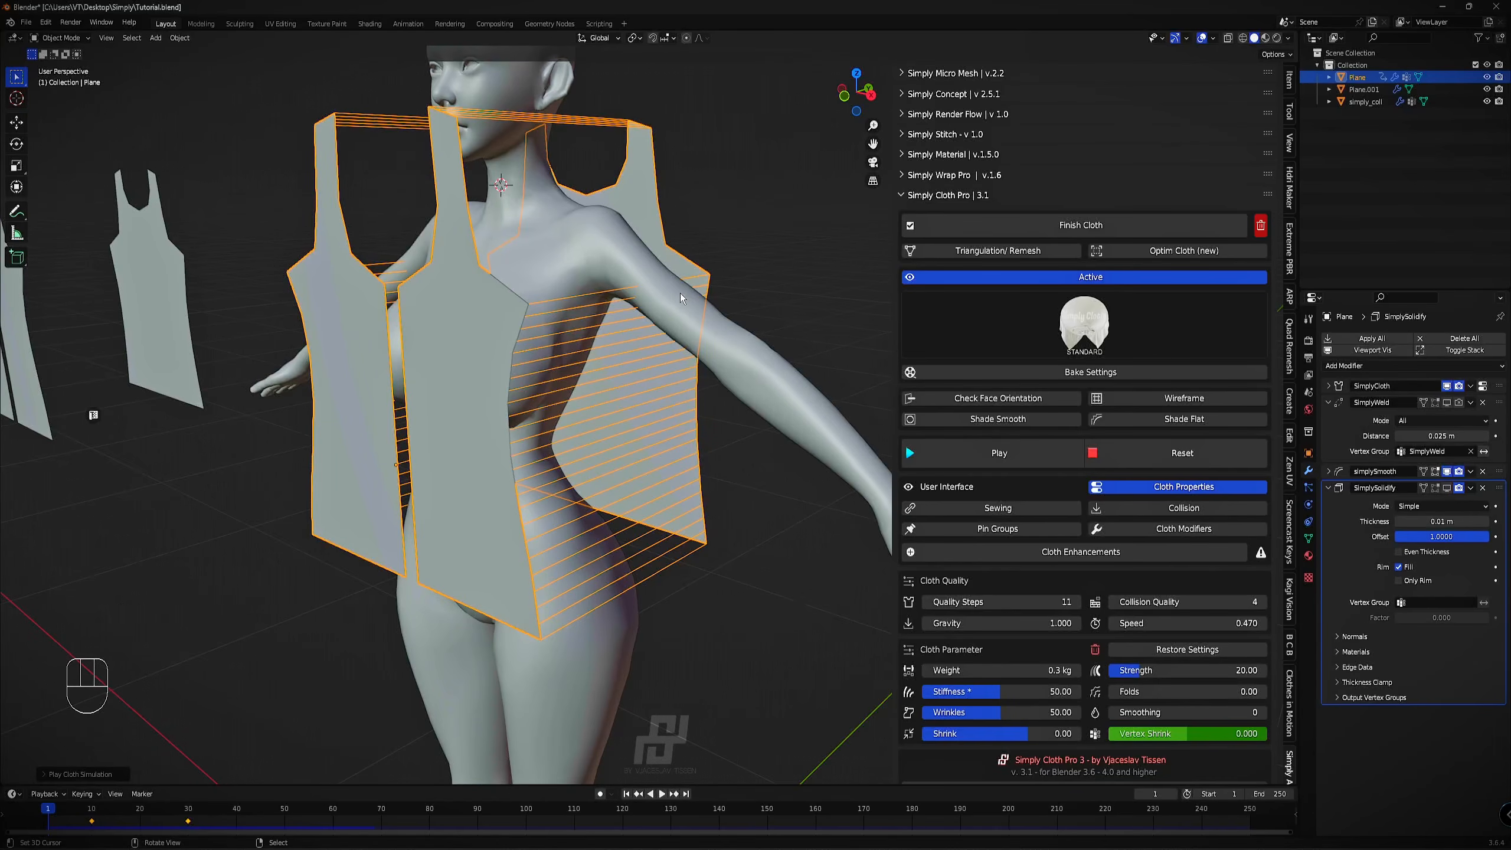
{"action": "left_click", "coordinate": [1166, 453]}
In edit mode, select the facing centre edges of the two front panels, bridge them into one front, and finish editing.
{"action": "middle_click_drag", "start_coordinate": [529, 329], "coordinate": [374, 274], "text": "shift"}
{"action": "key", "text": "Tab"}
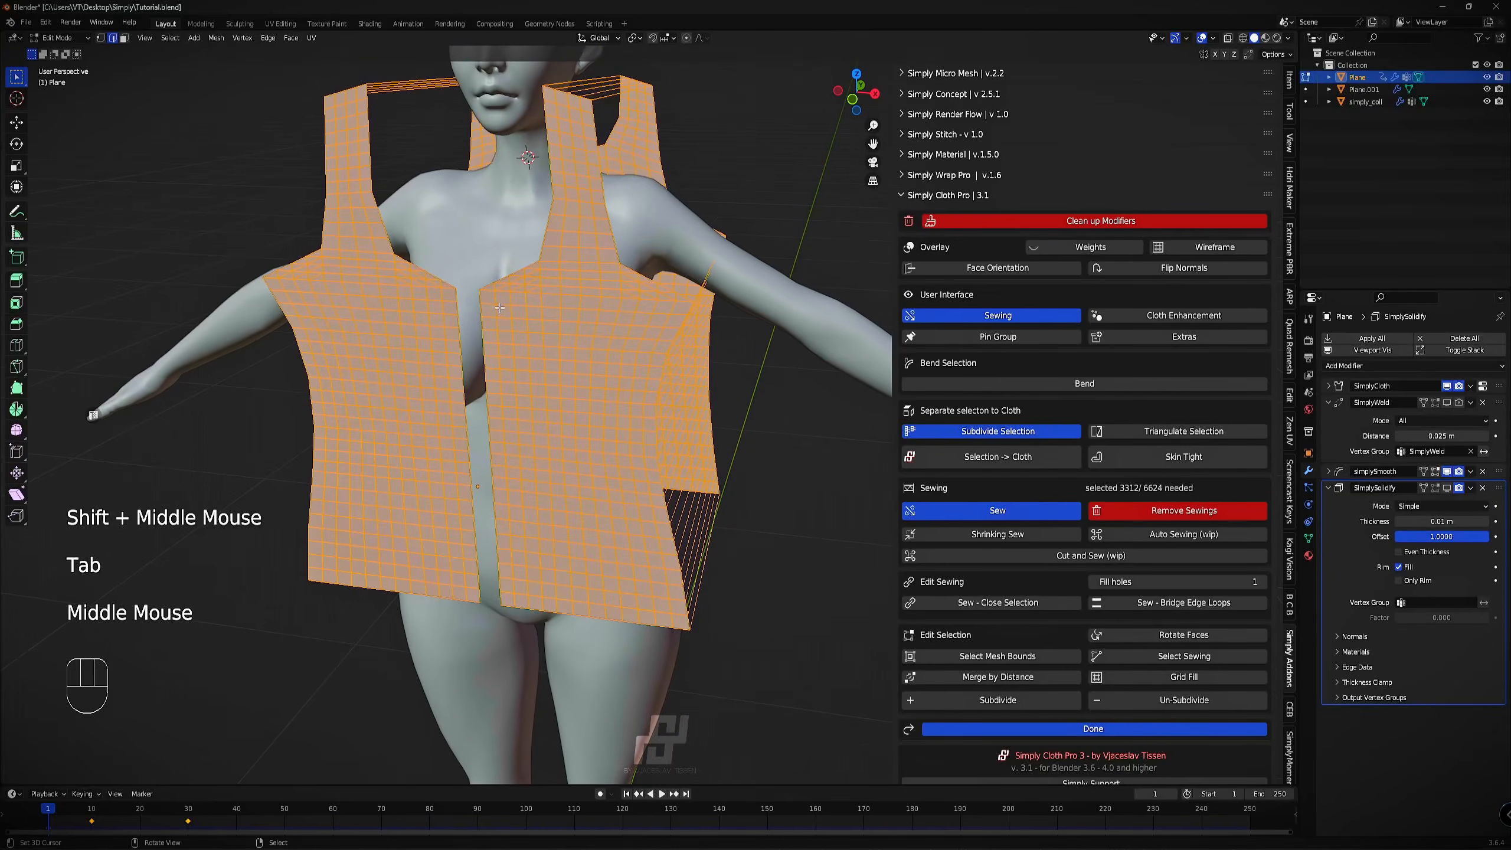
{"action": "scroll", "coordinate": [374, 275], "scroll_direction": "up", "scroll_amount": 3}
{"action": "key", "text": "2"}
{"action": "right_click", "coordinate": [357, 325], "text": "alt"}
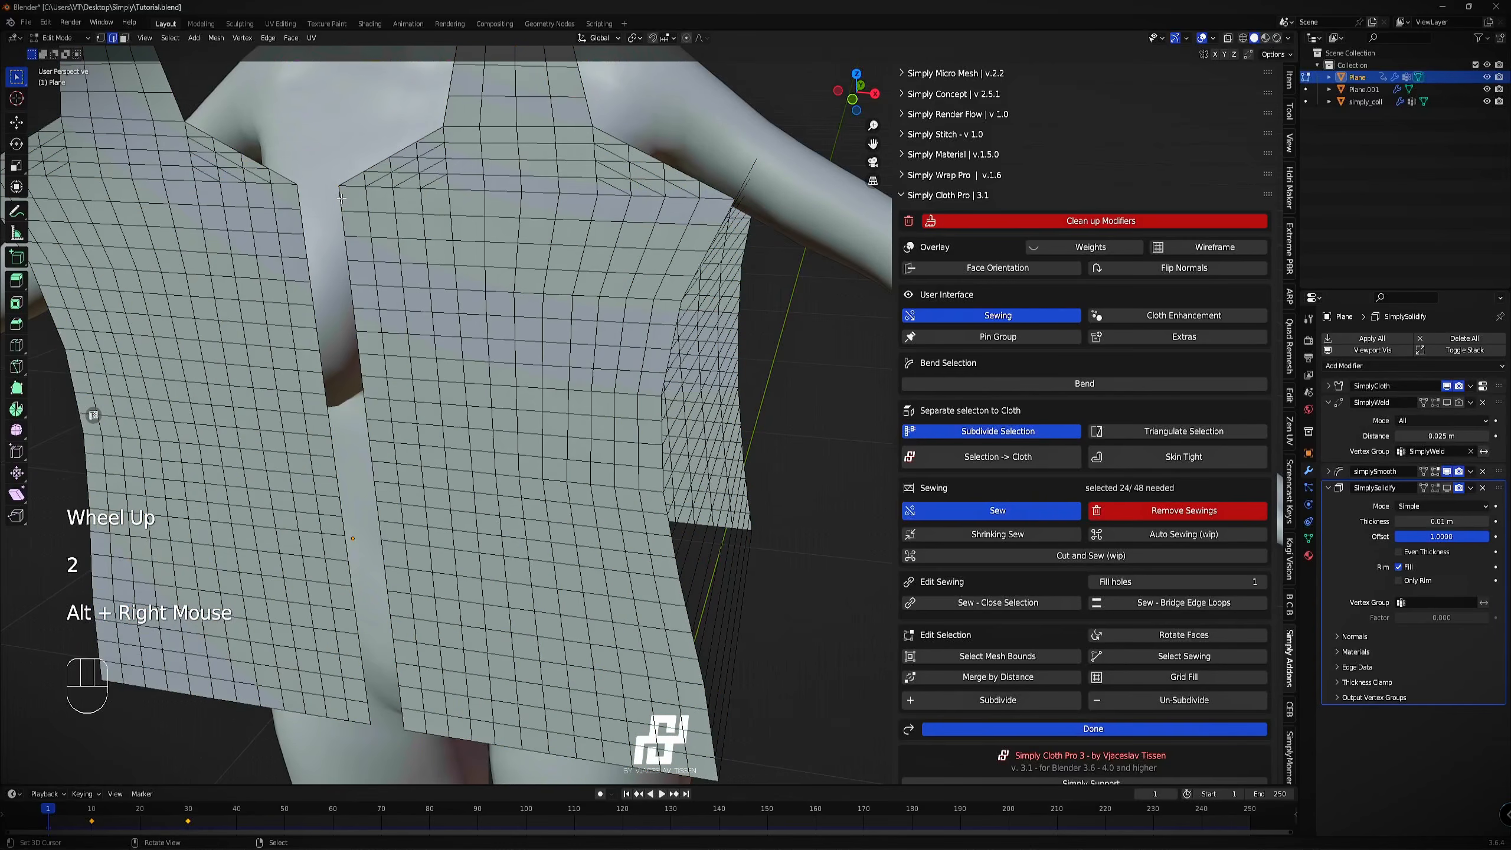
{"action": "right_click", "coordinate": [404, 719], "text": "ctrl+shift"}
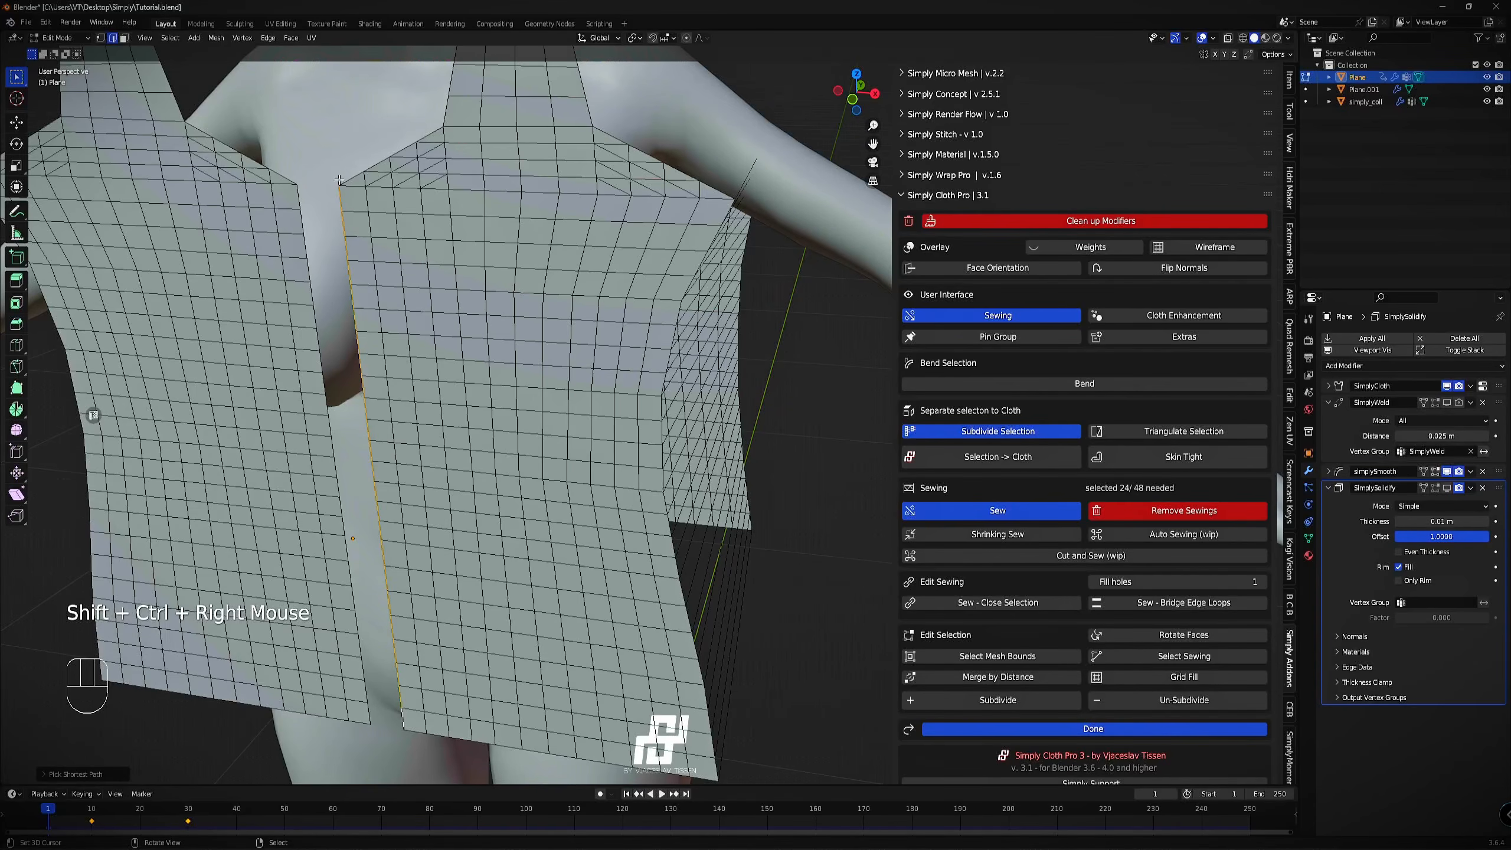
{"action": "right_click", "coordinate": [296, 197], "text": "shift"}
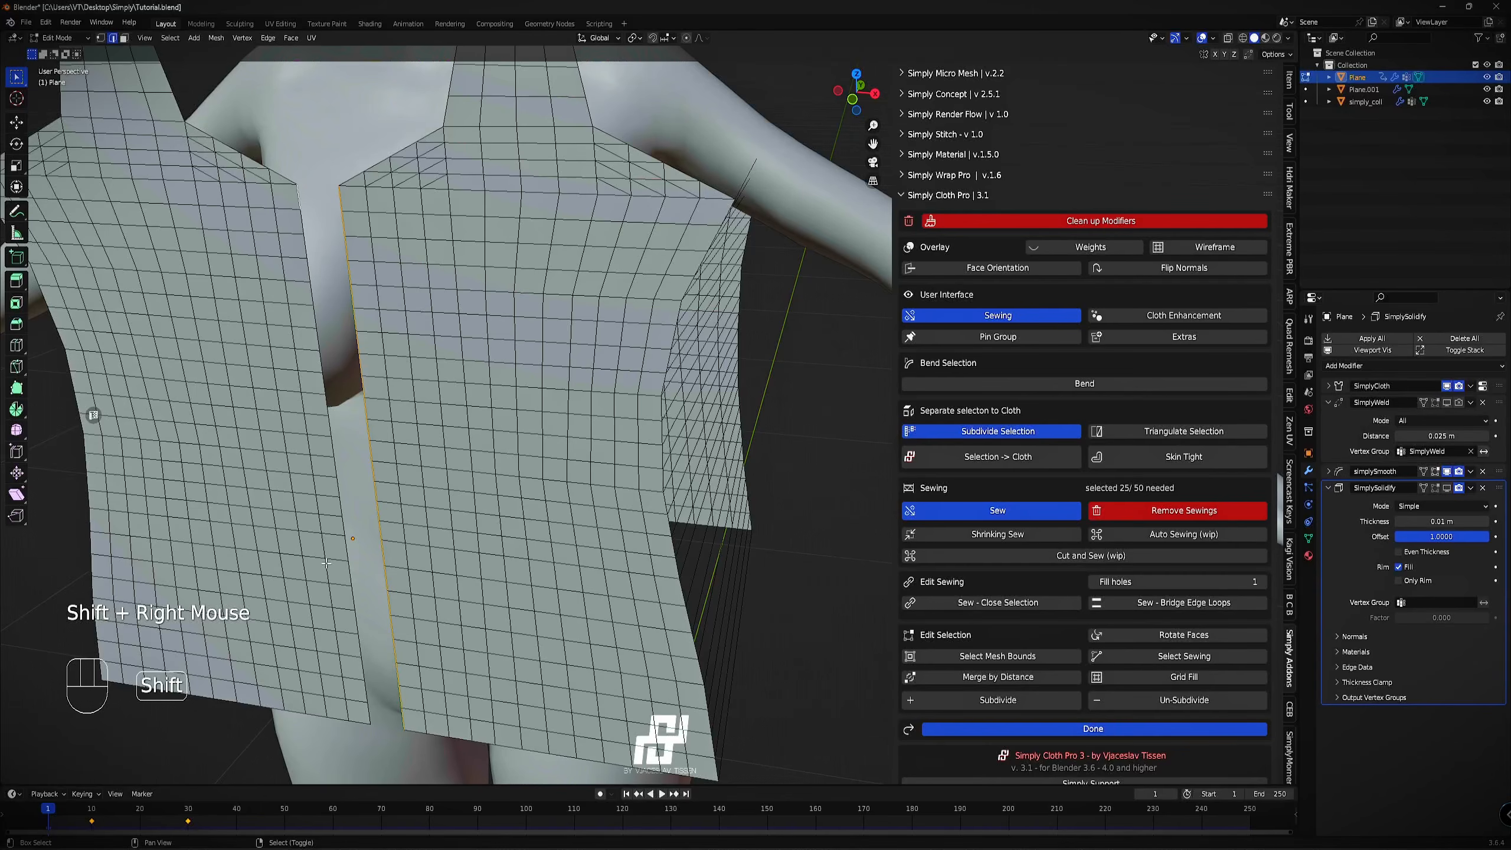
{"action": "right_click", "coordinate": [367, 712], "text": "ctrl+shift"}
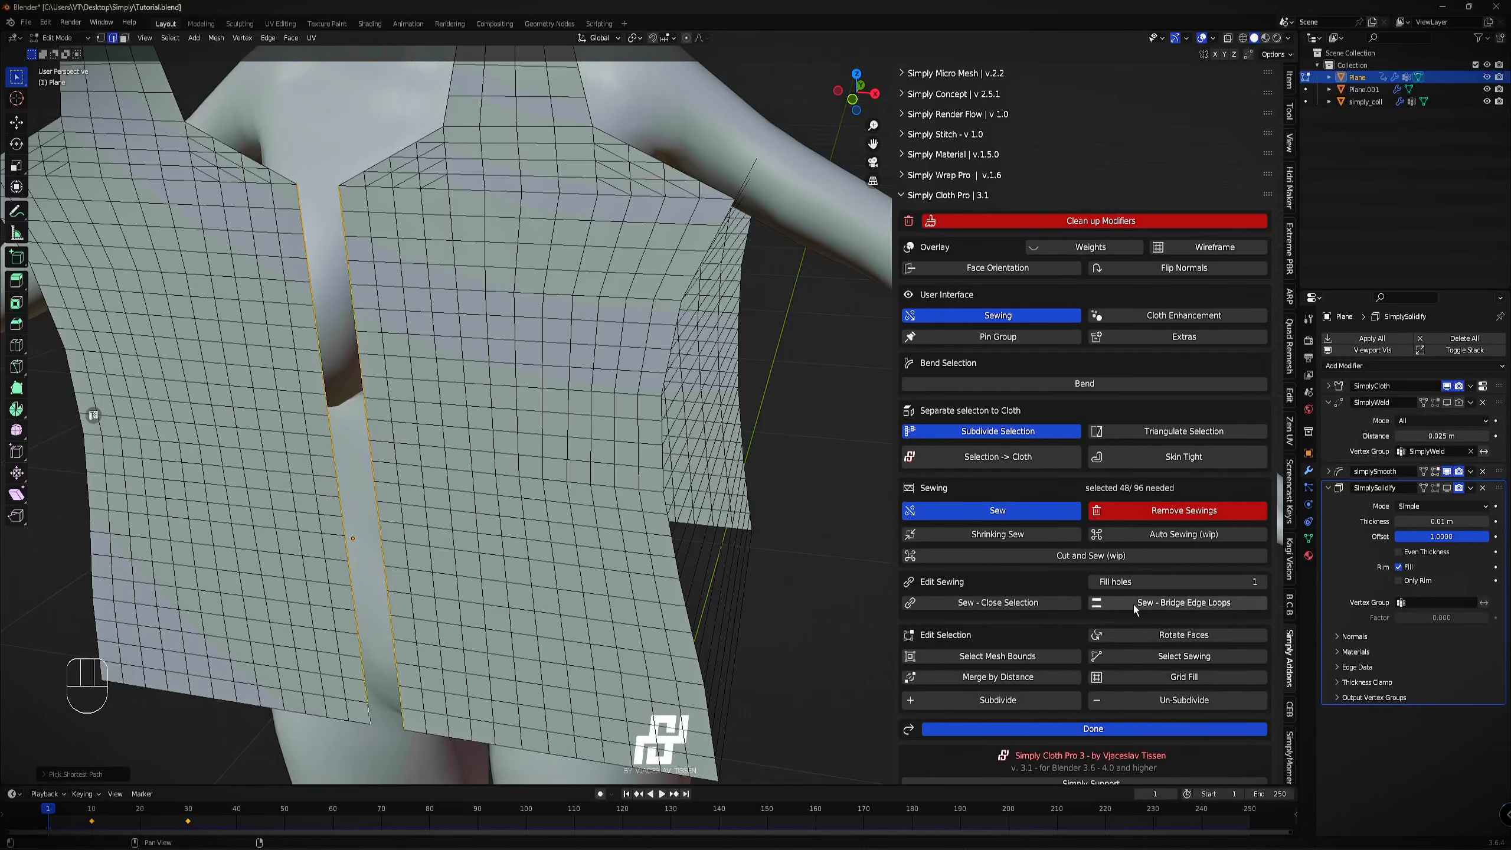
{"action": "left_click", "coordinate": [1176, 604]}
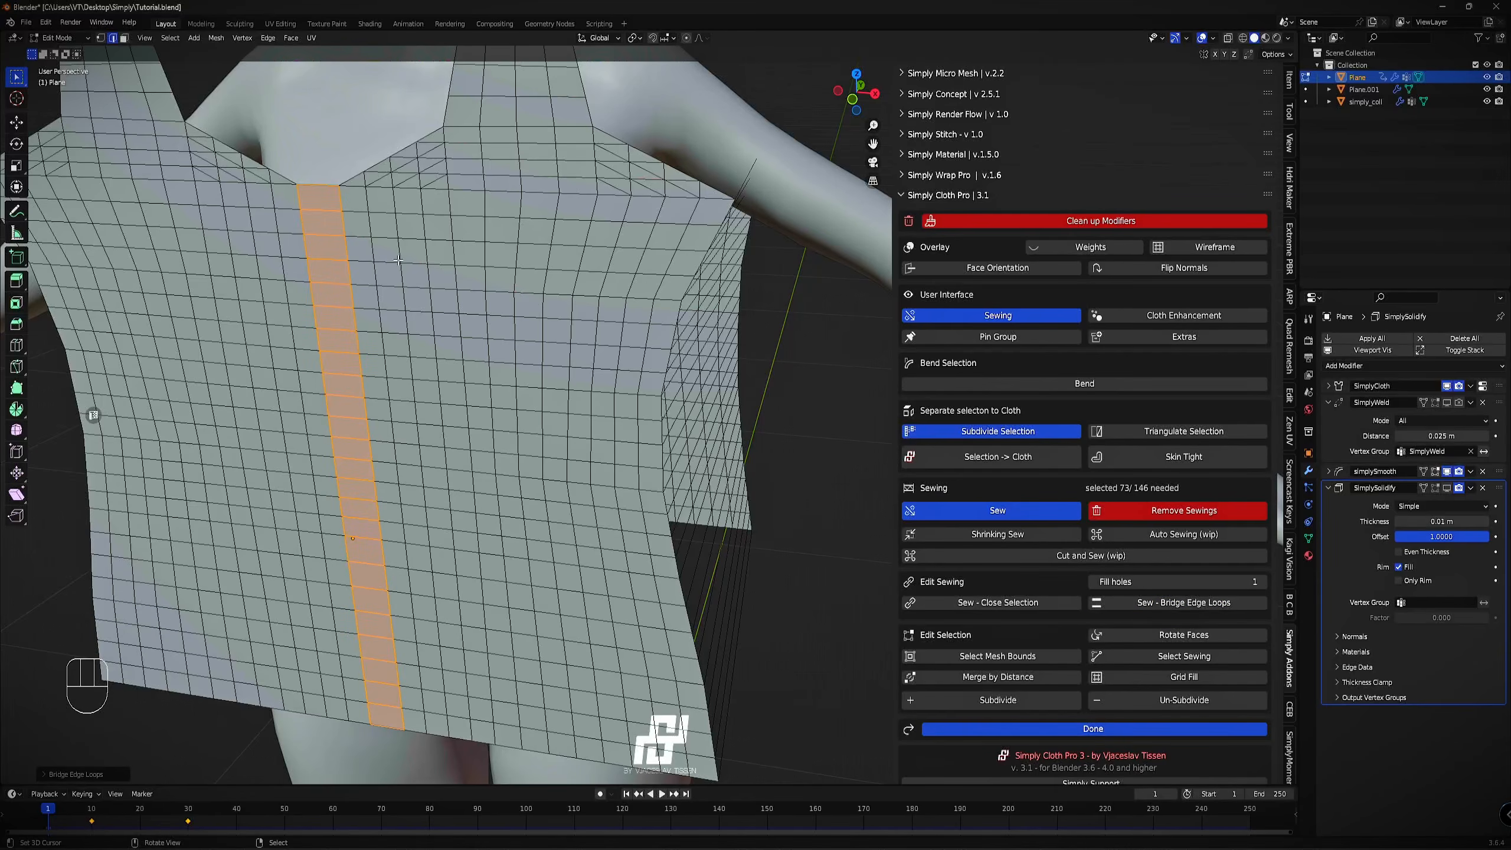
{"action": "left_click", "coordinate": [1073, 729]}
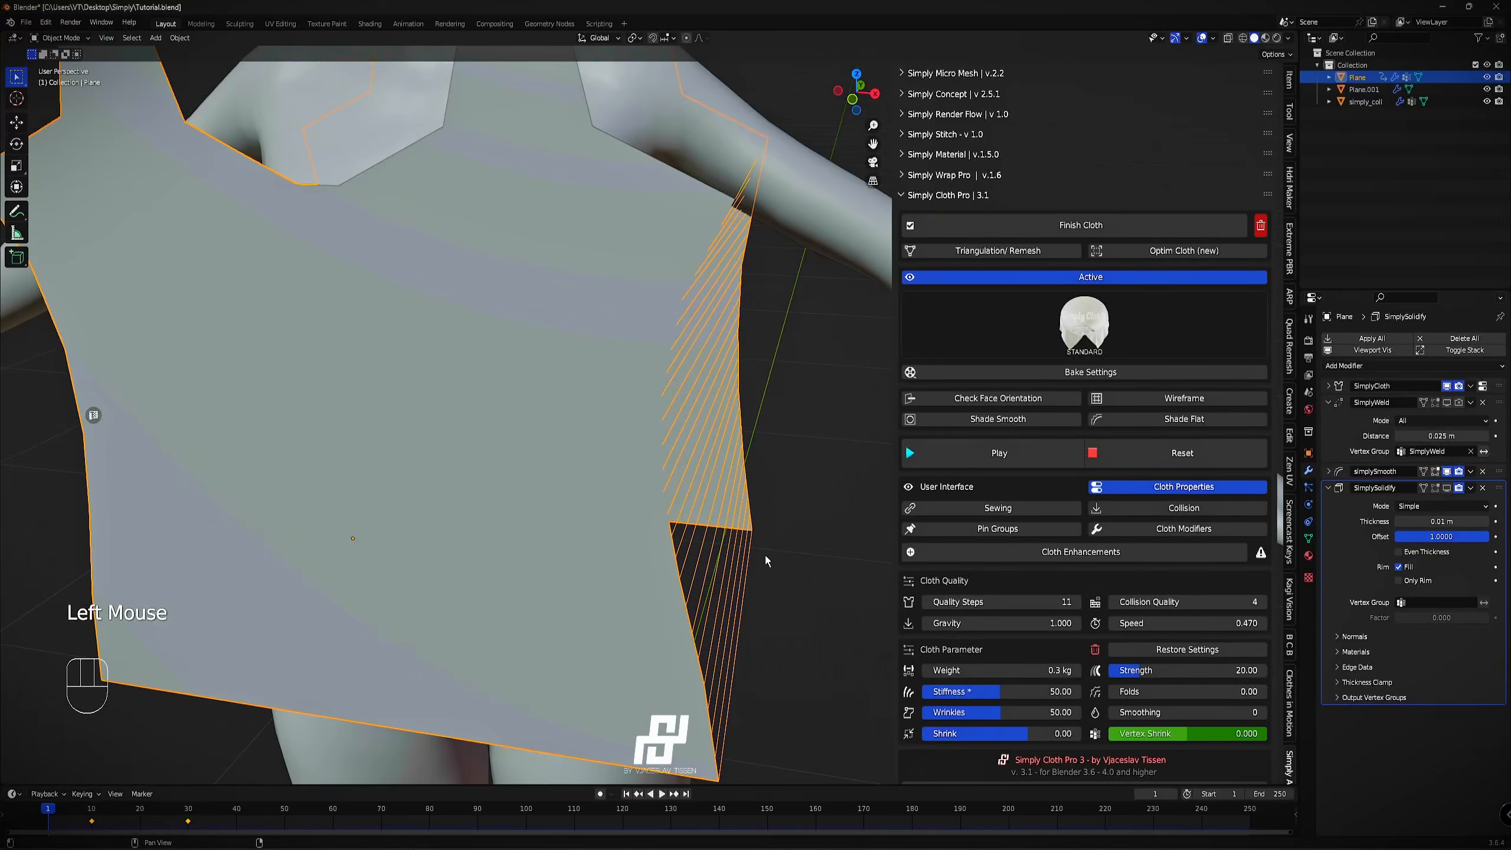
Play the joined garment's simulation on the body, pause it at frame 36, and inspect the front.
{"action": "scroll", "coordinate": [679, 425], "scroll_direction": "down", "scroll_amount": 2}
{"action": "middle_click_drag", "start_coordinate": [679, 425], "coordinate": [1025, 510]}
{"action": "left_click", "coordinate": [1015, 453]}
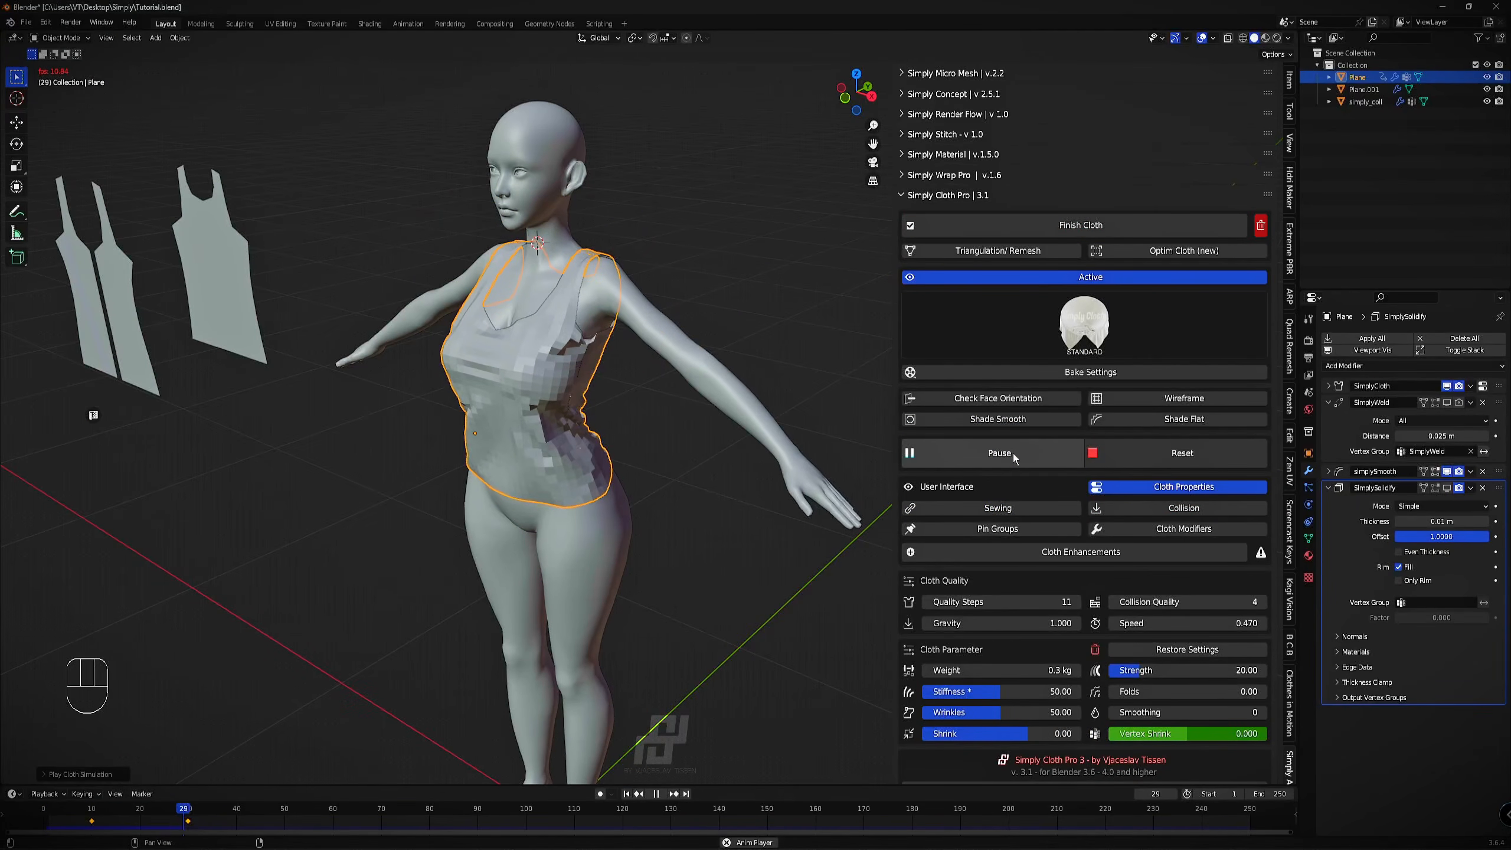
{"action": "left_click", "coordinate": [1013, 453]}
{"action": "middle_click_drag", "start_coordinate": [576, 302], "coordinate": [742, 304]}
{"action": "scroll", "coordinate": [699, 309], "scroll_direction": "up", "scroll_amount": 2}
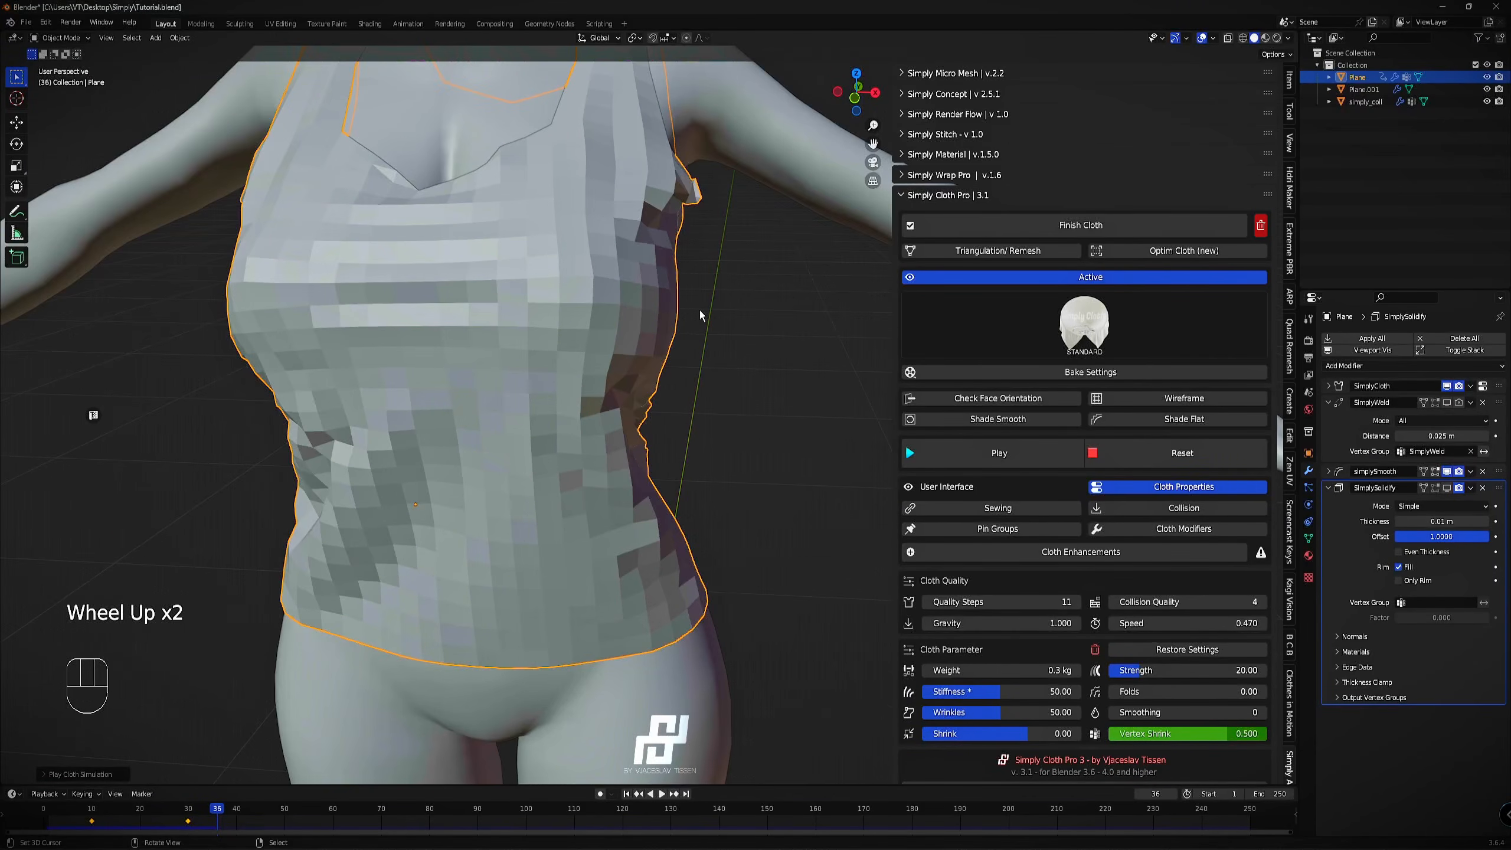
{"action": "scroll", "coordinate": [650, 284], "scroll_direction": "down", "scroll_amount": 1}
{"action": "middle_click_drag", "start_coordinate": [682, 180], "coordinate": [684, 219], "text": "shift"}
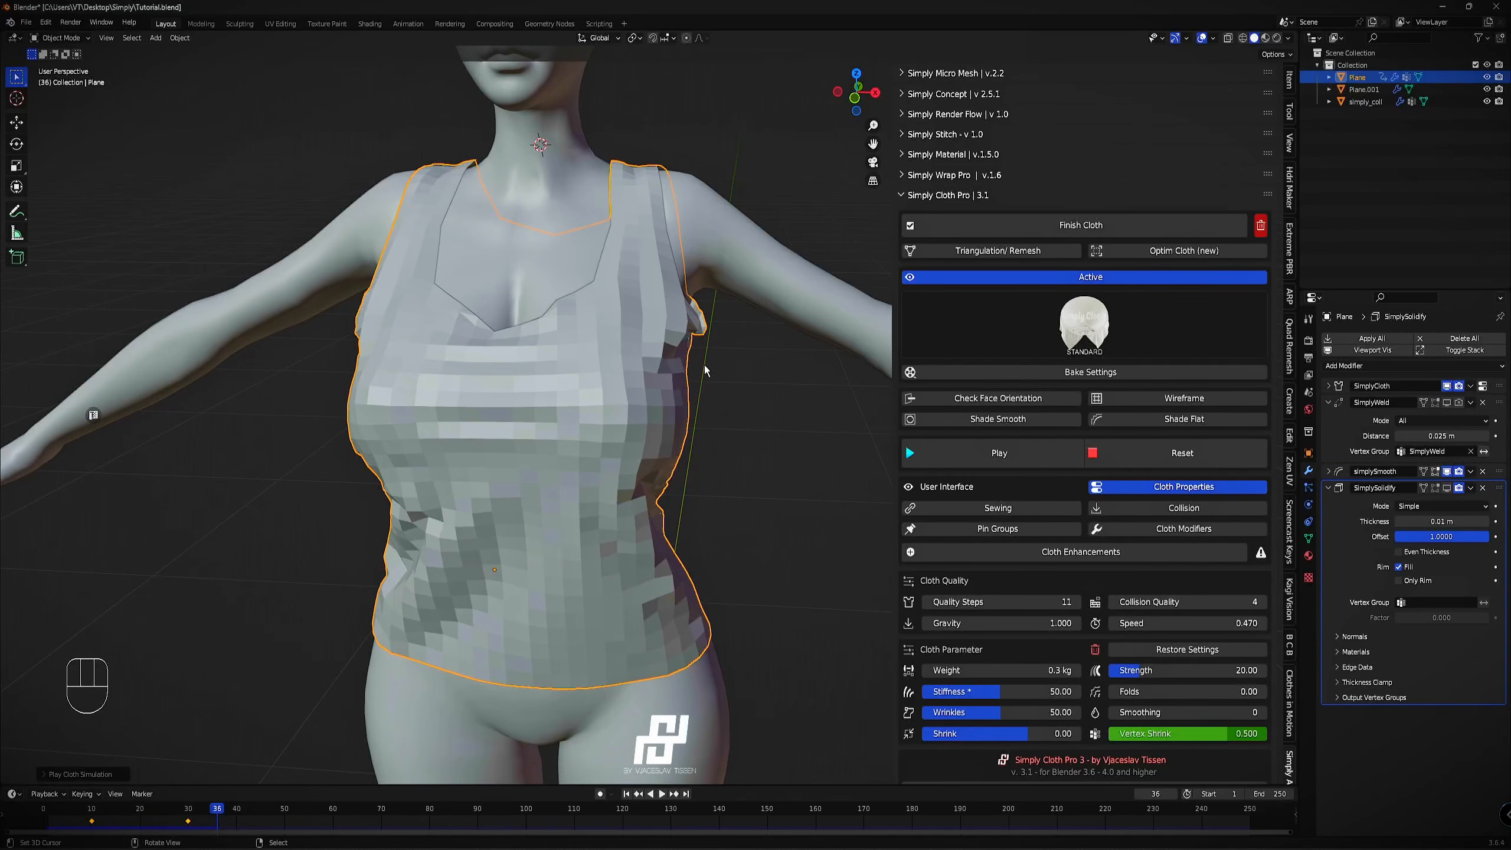
Shade the simulated garment smooth and view it from the back.
{"action": "key", "text": "KP_Decimal"}
{"action": "scroll", "coordinate": [707, 362], "scroll_direction": "down", "scroll_amount": 3}
{"action": "middle_click_drag", "start_coordinate": [716, 363], "coordinate": [1279, 404]}
{"action": "key", "text": "w"}
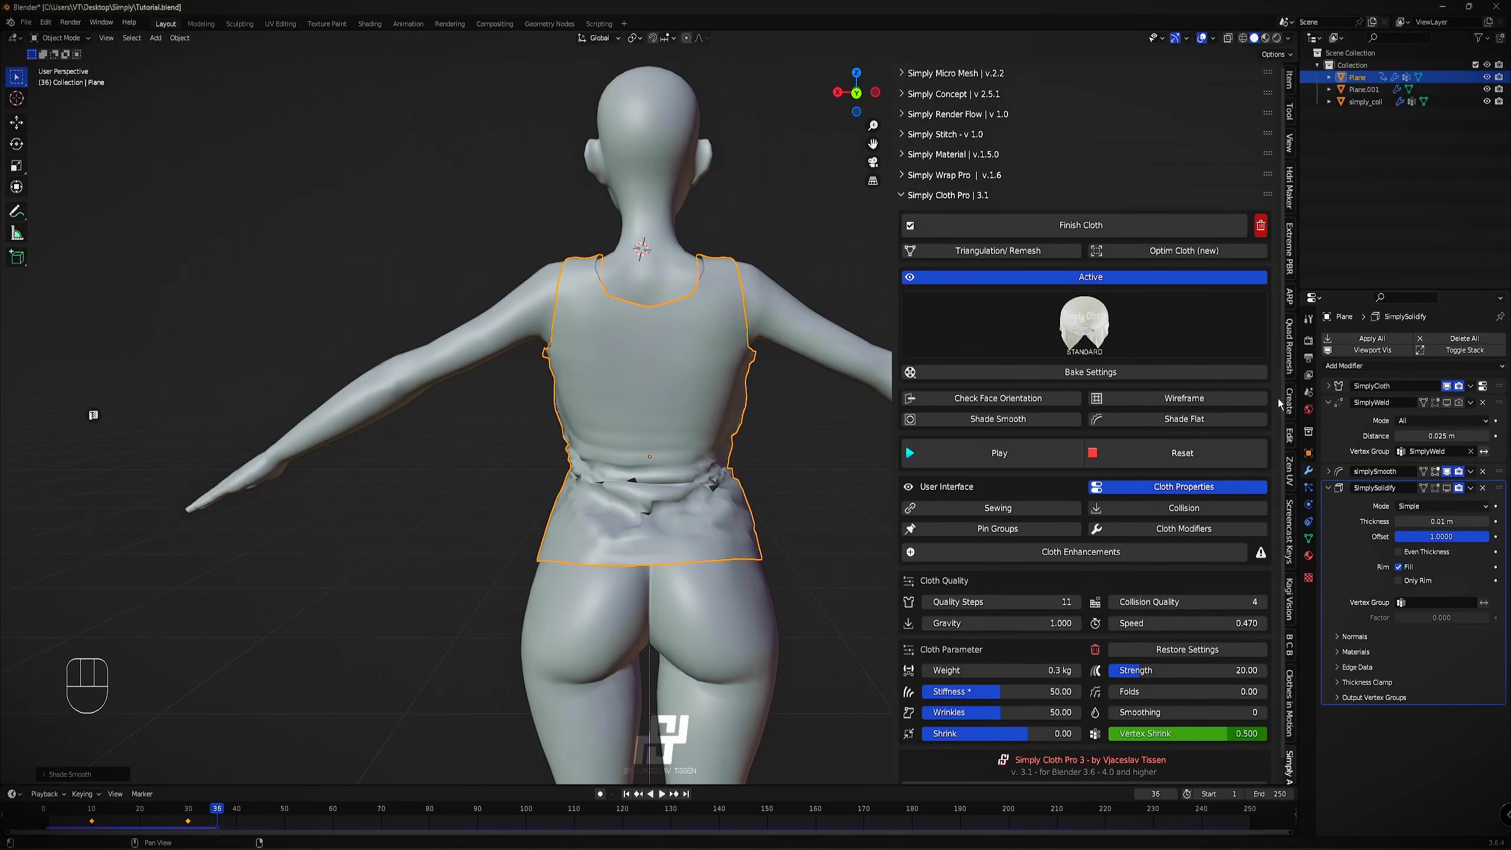
Collapse the expanded modifiers and add a Subdivision modifier with viewport level 1 to the garment.
{"action": "left_click_drag", "start_coordinate": [1329, 402], "coordinate": [1332, 478]}
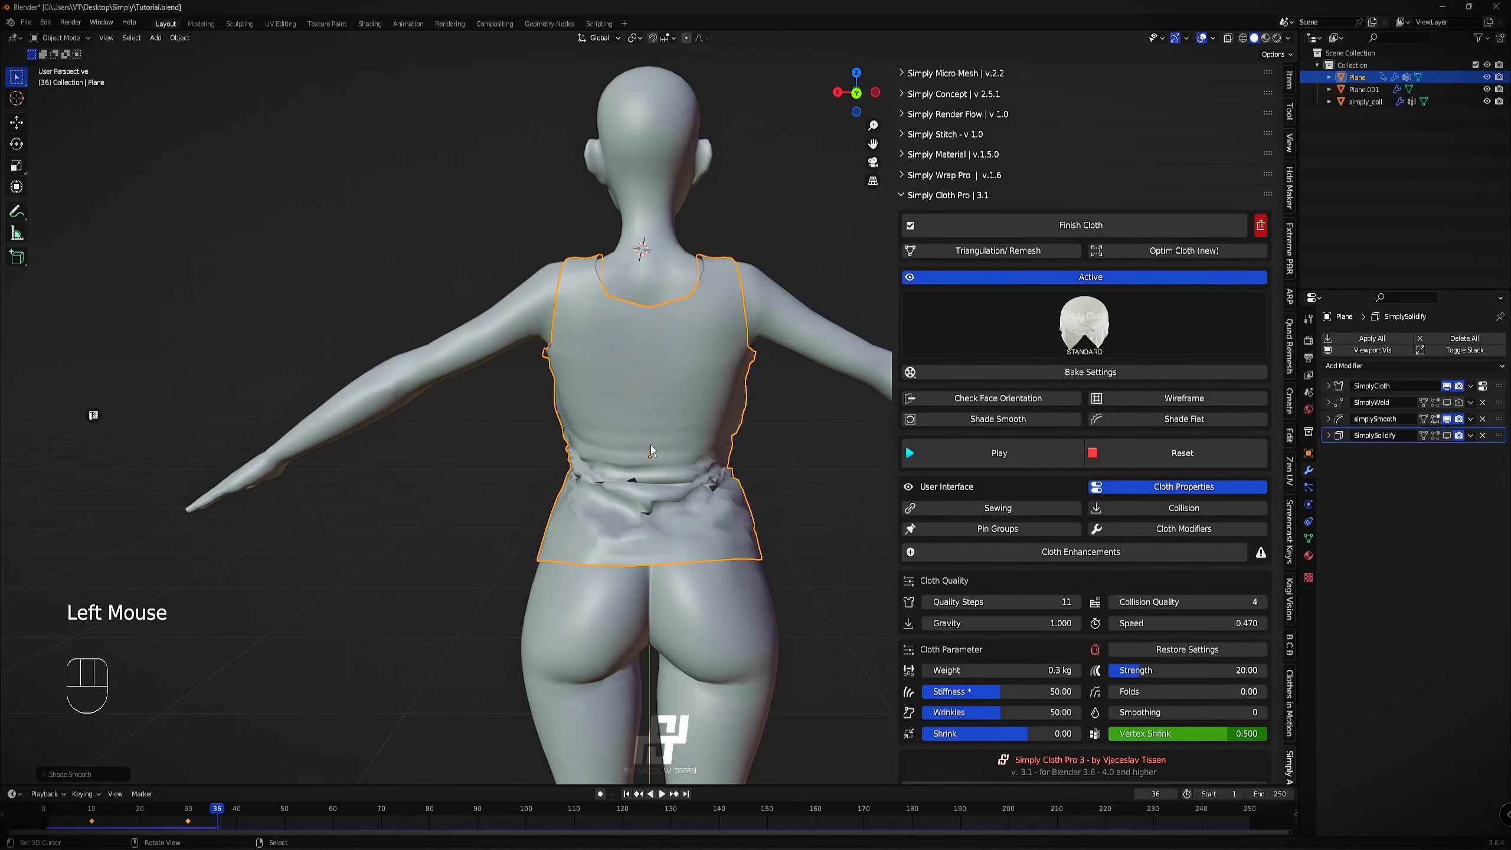
{"action": "middle_click_drag", "start_coordinate": [651, 447], "coordinate": [607, 454]}
{"action": "key", "text": "ctrl+1"}
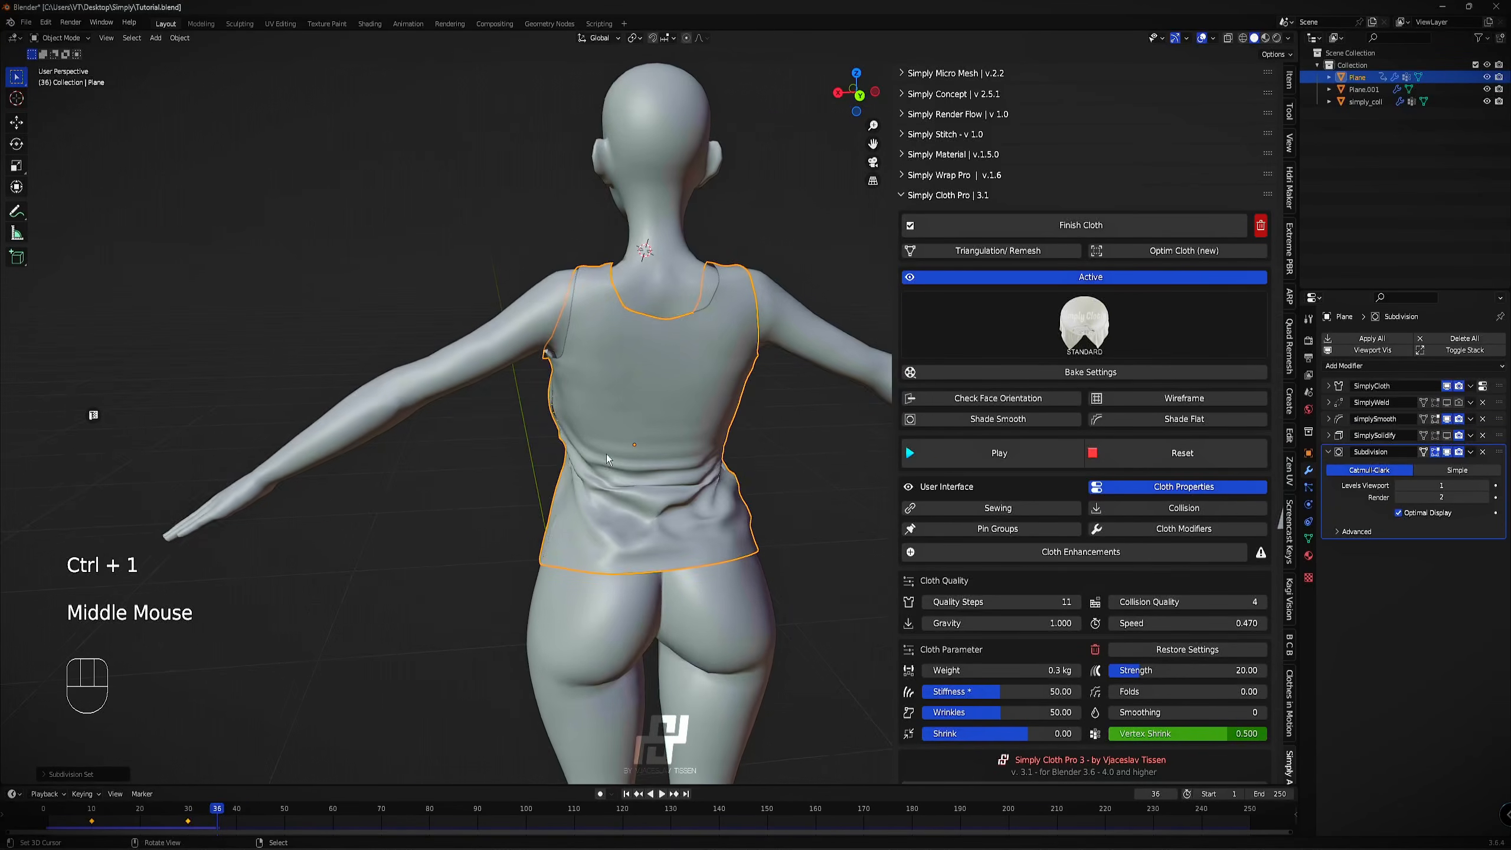
{"action": "scroll", "coordinate": [607, 453], "scroll_direction": "up", "scroll_amount": 2}
{"action": "scroll", "coordinate": [554, 490], "scroll_direction": "down", "scroll_amount": 2}
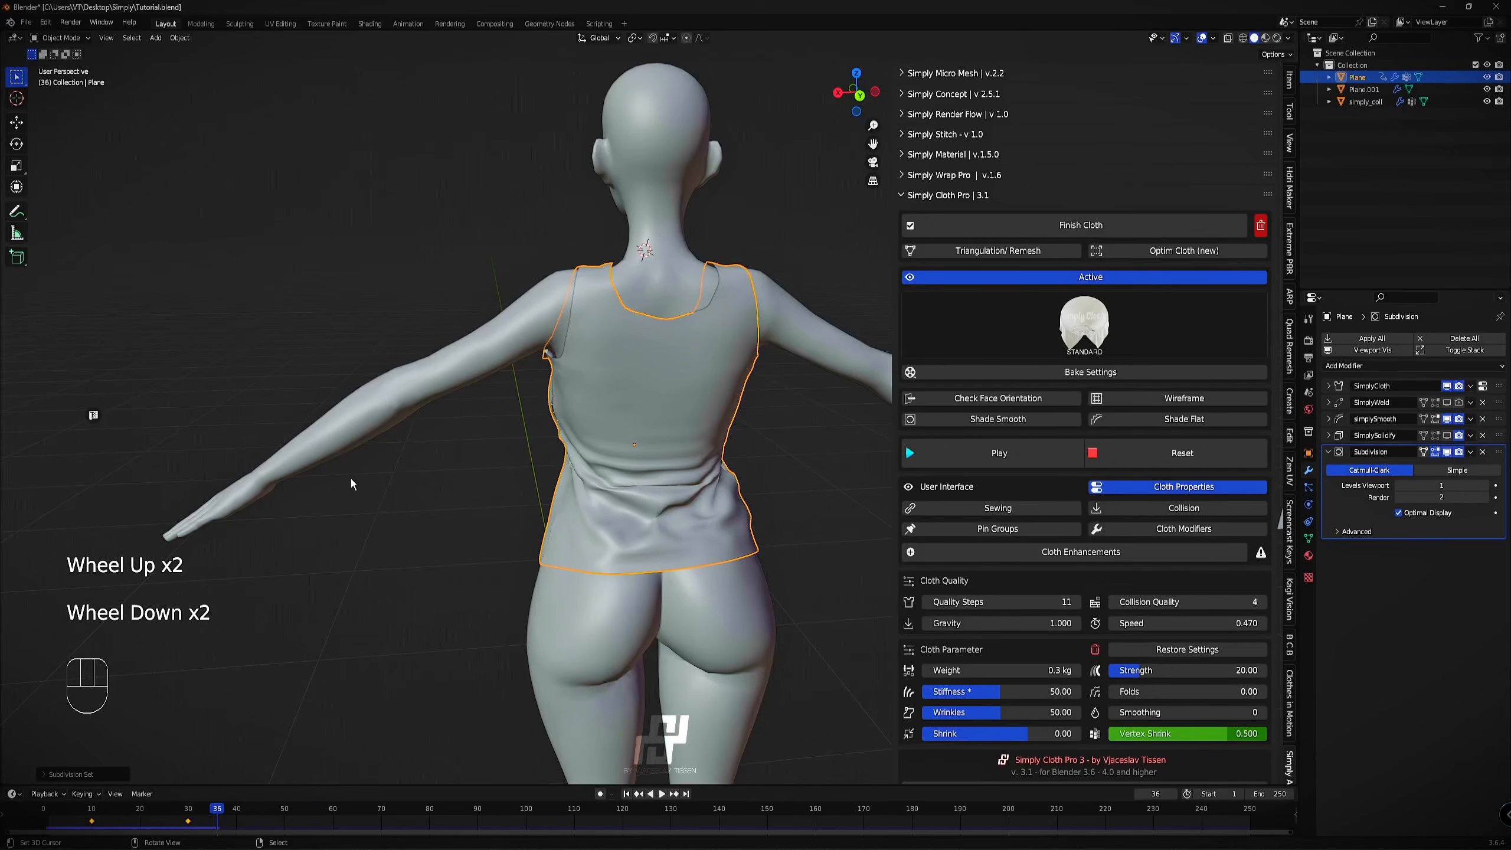
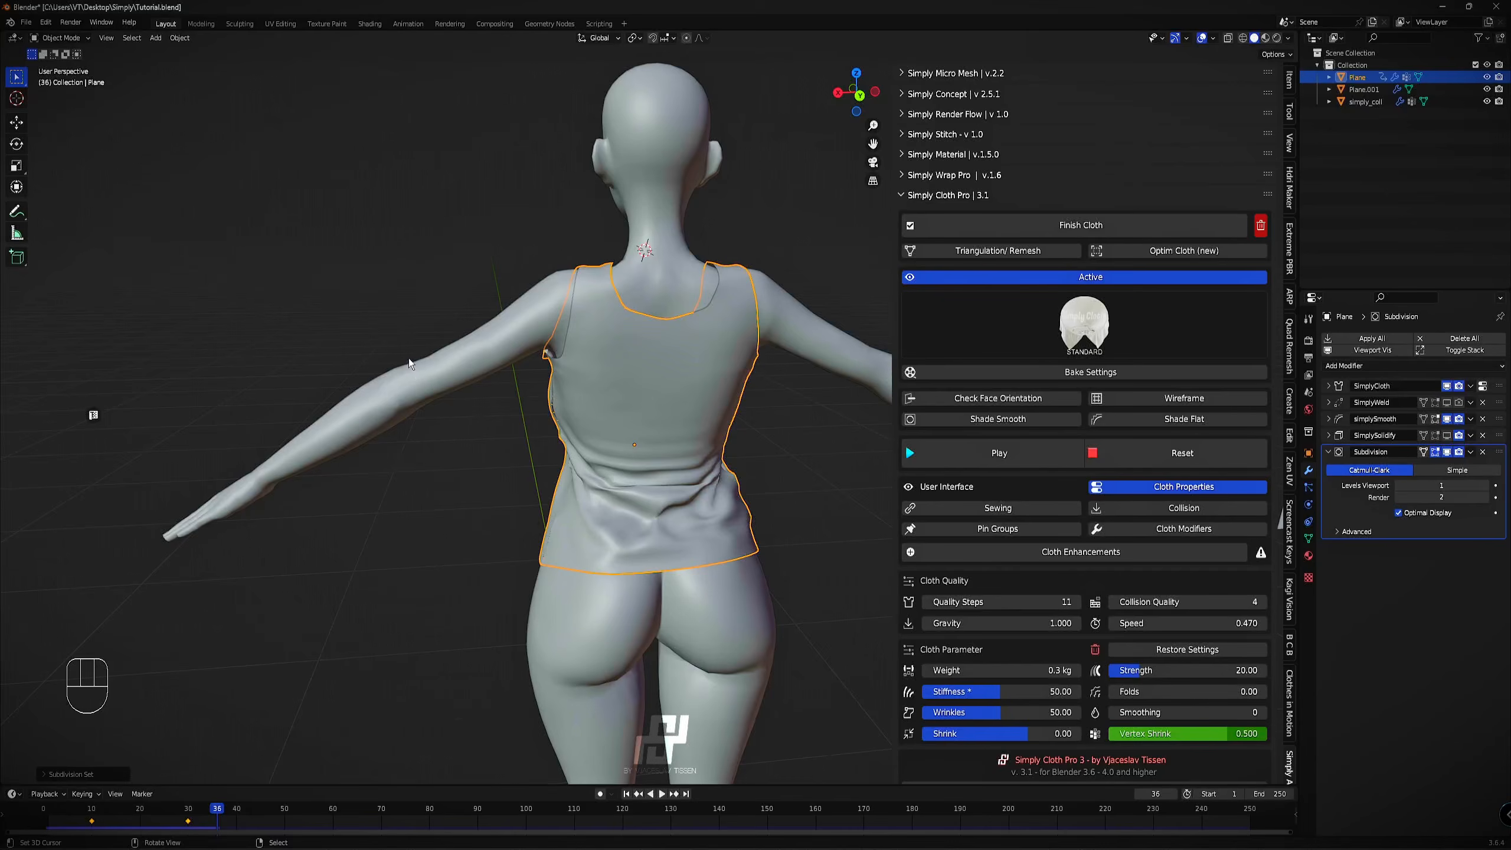
Examine the draped garment from the front and both sides, checking the side seams up close.
{"action": "middle_click_drag", "start_coordinate": [409, 359], "coordinate": [1289, 337]}
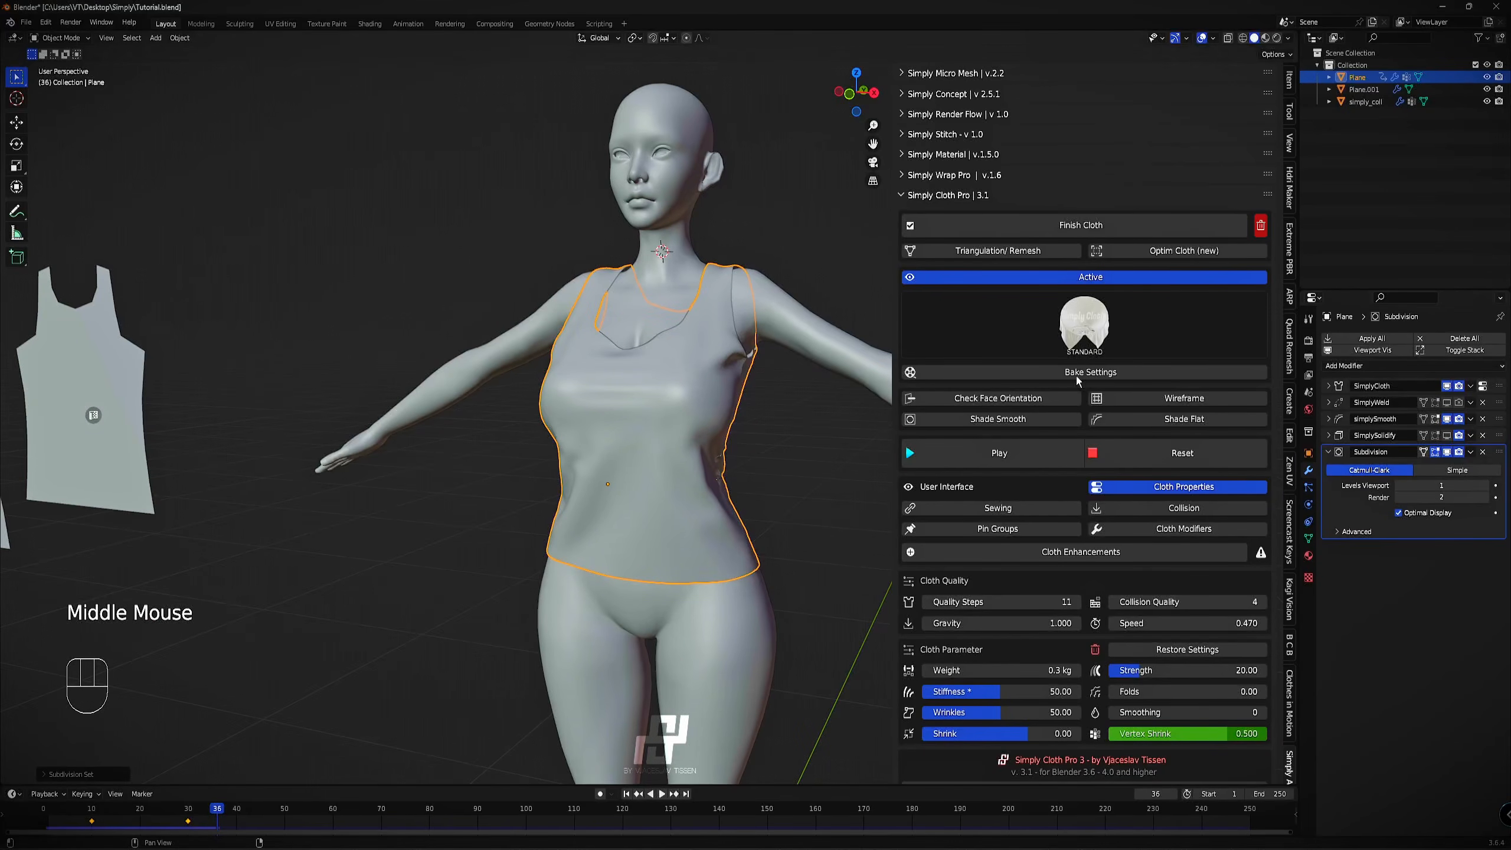
{"action": "mouse_move", "coordinate": [722, 375]}
{"action": "middle_mouse_down"}
{"action": "mouse_move", "coordinate": [432, 379]}
{"action": "mouse_move", "coordinate": [699, 402]}
{"action": "mouse_move", "coordinate": [707, 380]}
{"action": "mouse_move", "coordinate": [751, 373]}
{"action": "middle_mouse_up"}
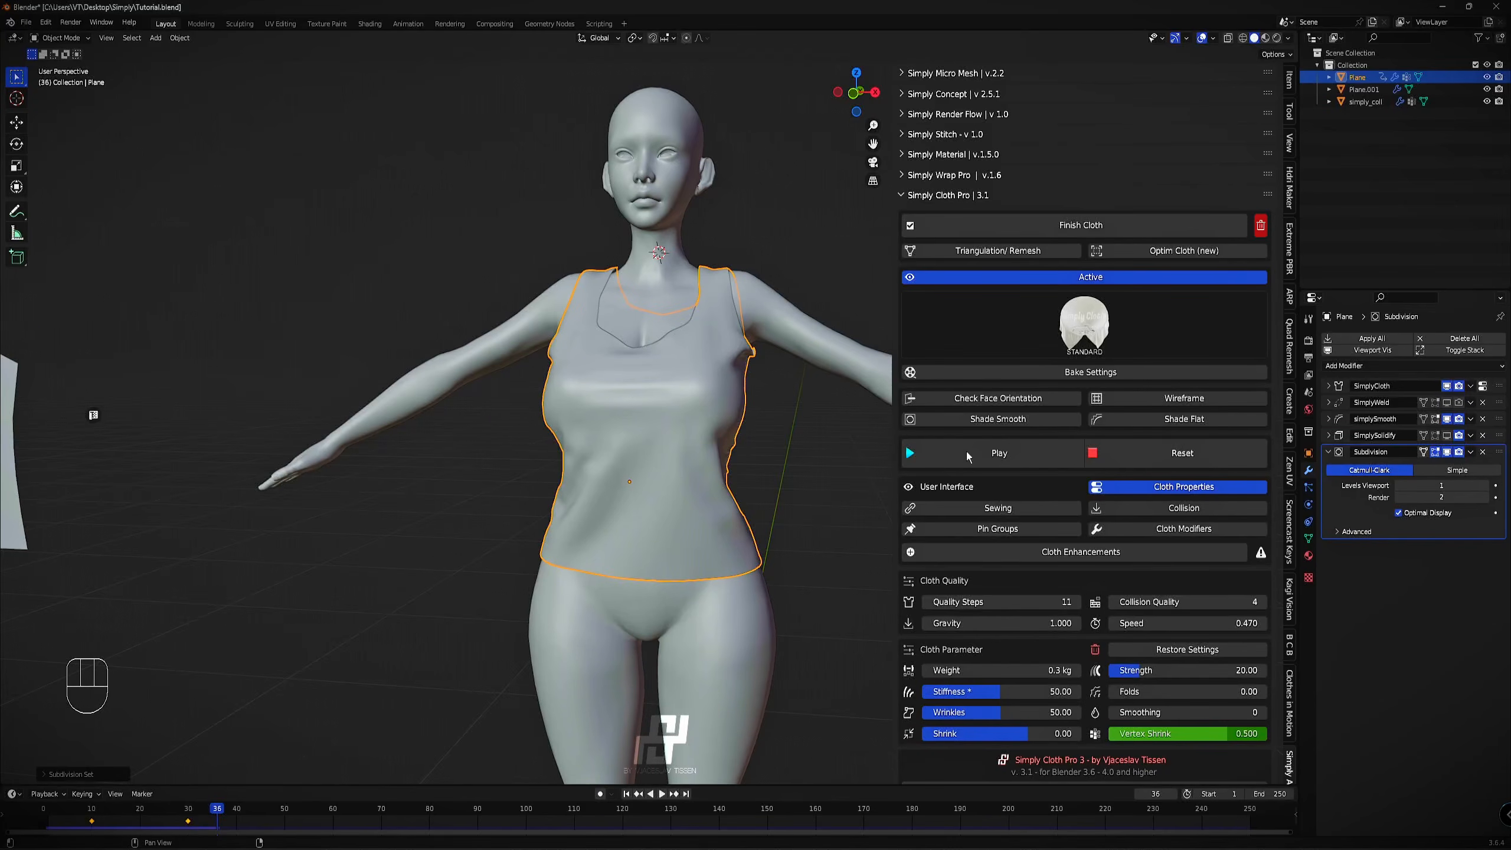
{"action": "middle_click_drag", "start_coordinate": [702, 429], "coordinate": [654, 397]}
{"action": "scroll", "coordinate": [654, 397], "scroll_direction": "up", "scroll_amount": 3}
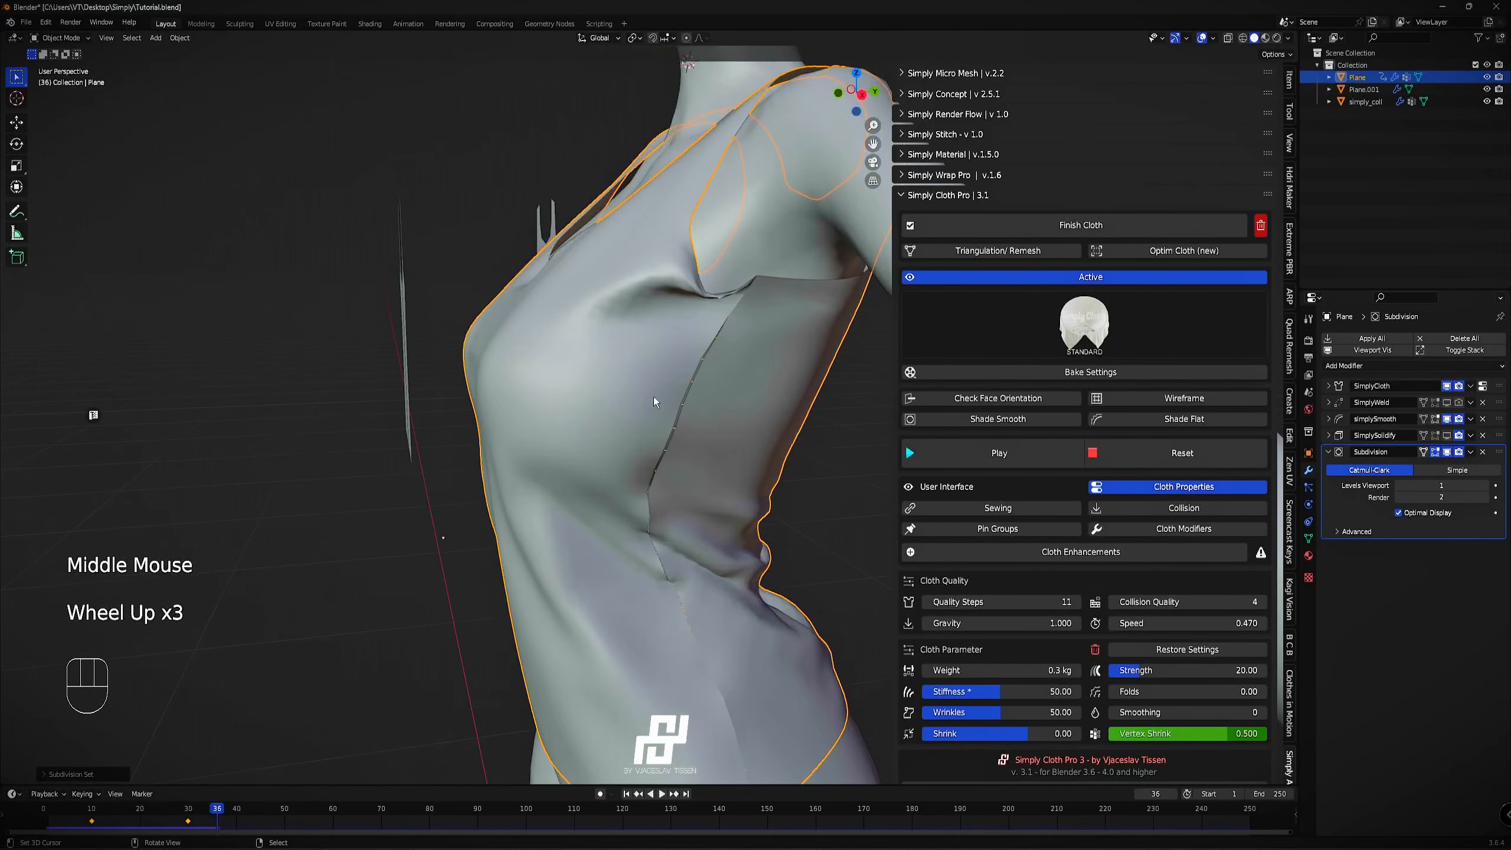
{"action": "scroll", "coordinate": [690, 680], "scroll_direction": "down", "scroll_amount": 1}
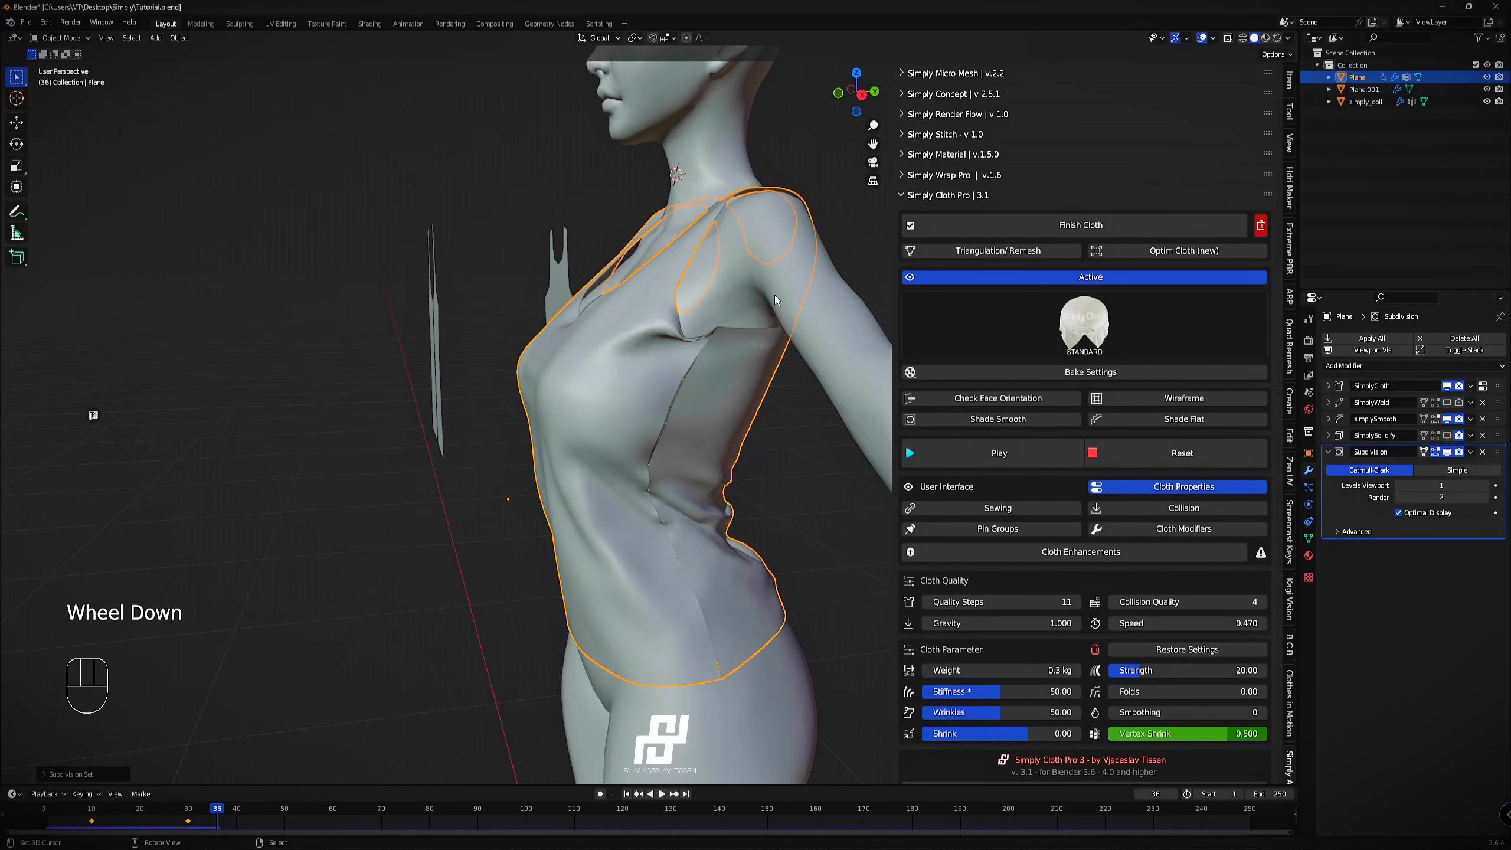
{"action": "middle_click_drag", "start_coordinate": [748, 317], "coordinate": [965, 307]}
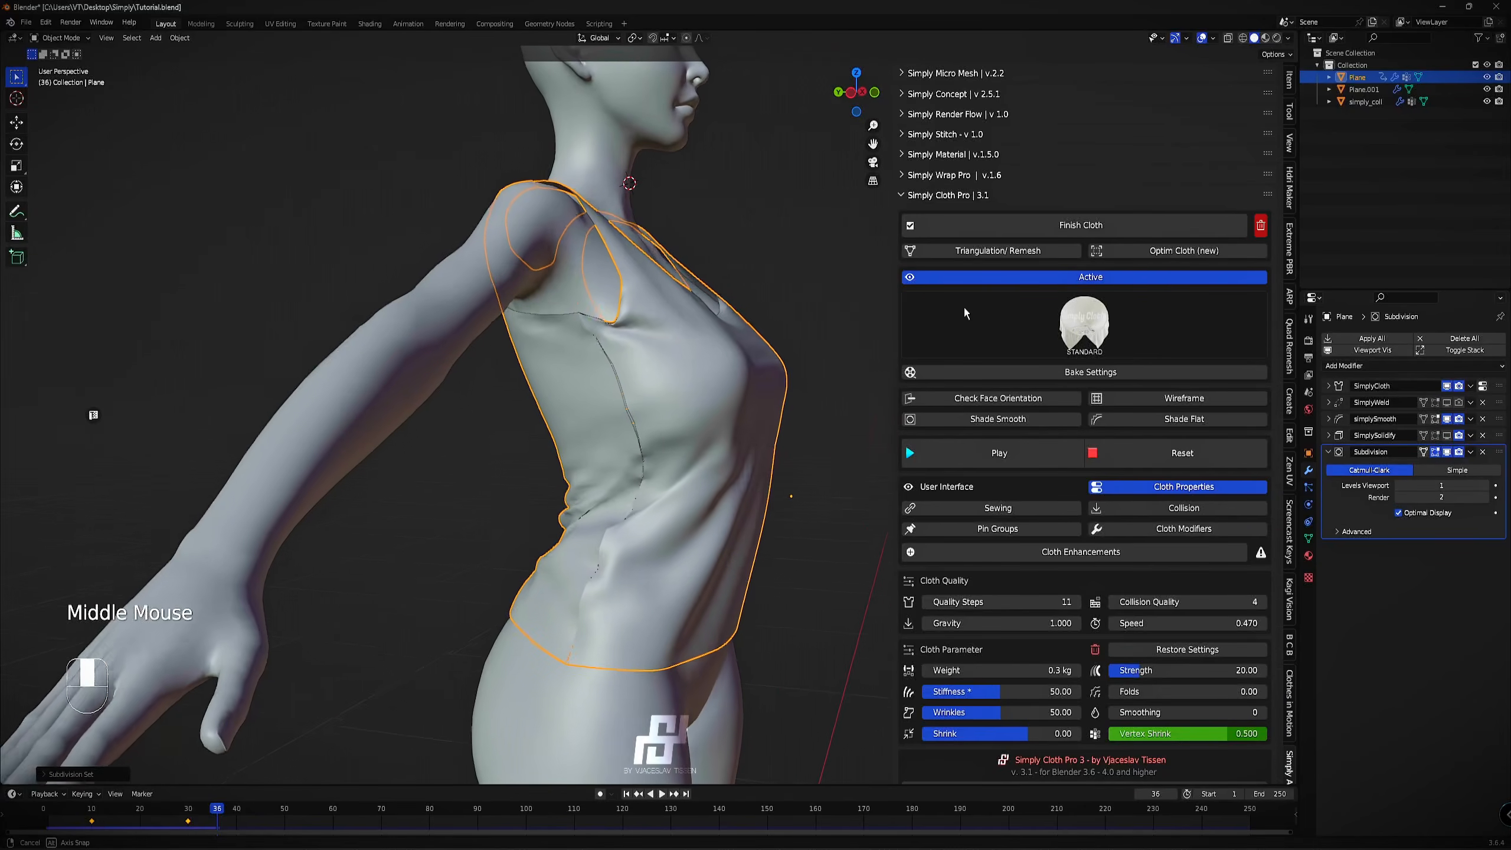
{"action": "scroll", "coordinate": [598, 395], "scroll_direction": "up", "scroll_amount": 2}
{"action": "scroll", "coordinate": [564, 306], "scroll_direction": "up", "scroll_amount": 1}
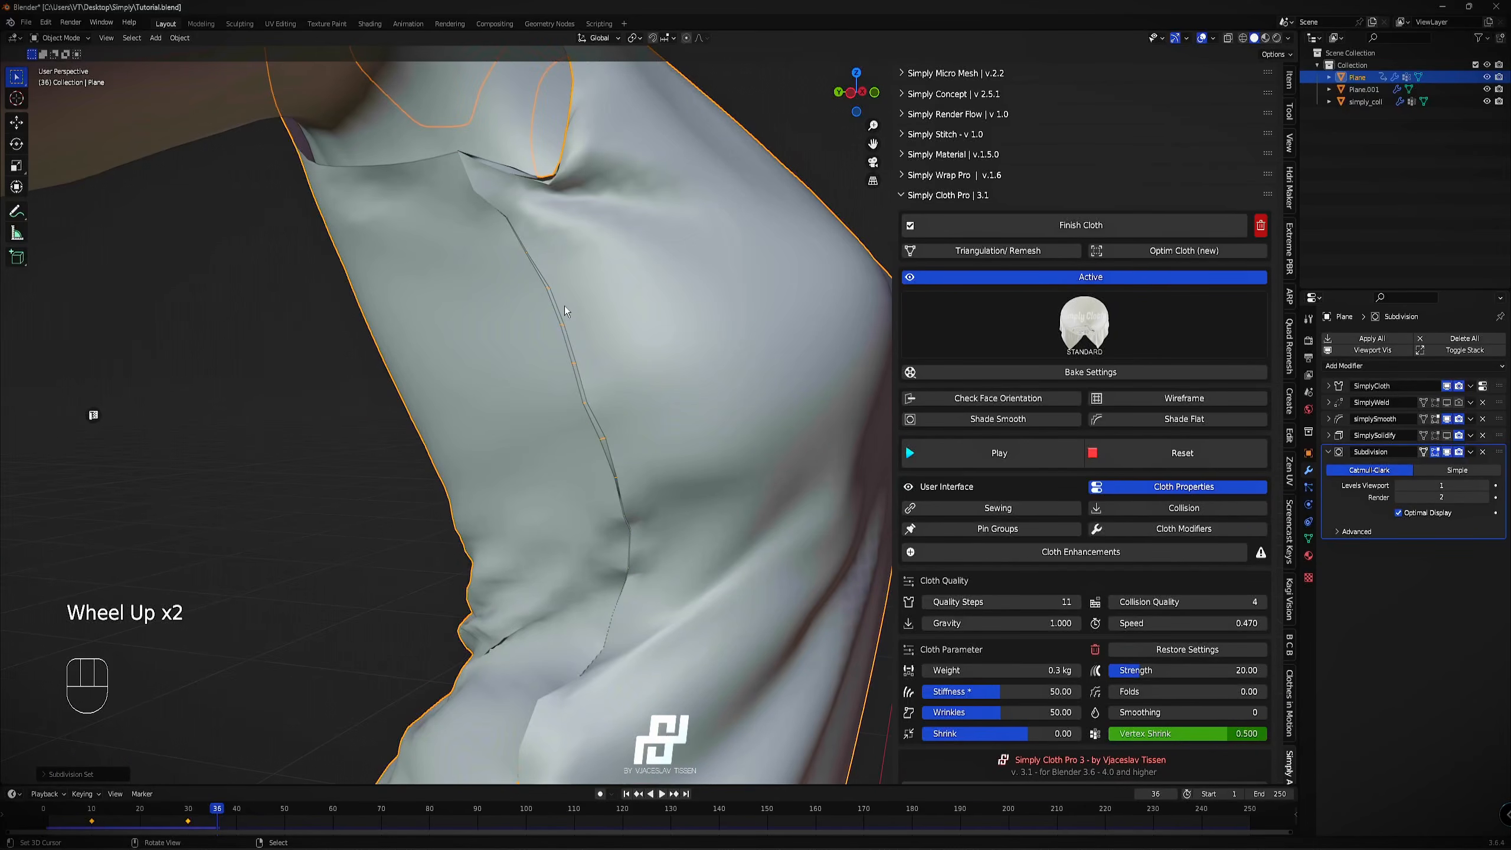
Set the viewport shading to MatCap lighting with Random object colours and check the garment's side seam.
{"action": "left_click", "coordinate": [1289, 38]}
{"action": "left_click", "coordinate": [1282, 95]}
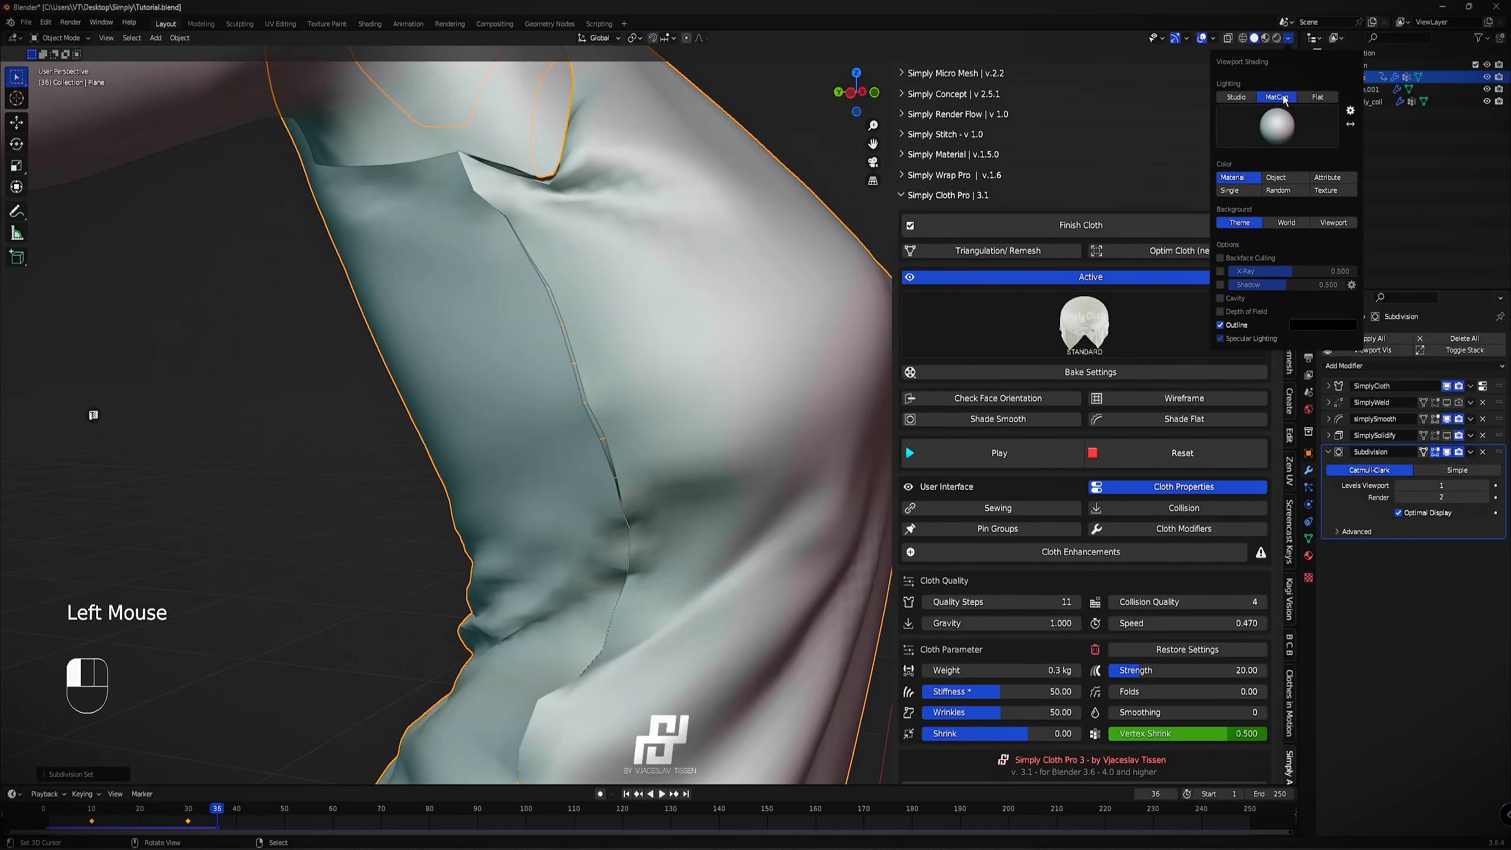
{"action": "left_click", "coordinate": [1274, 191]}
{"action": "scroll", "coordinate": [451, 448], "scroll_direction": "down", "scroll_amount": 2}
{"action": "scroll", "coordinate": [539, 427], "scroll_direction": "up", "scroll_amount": 3}
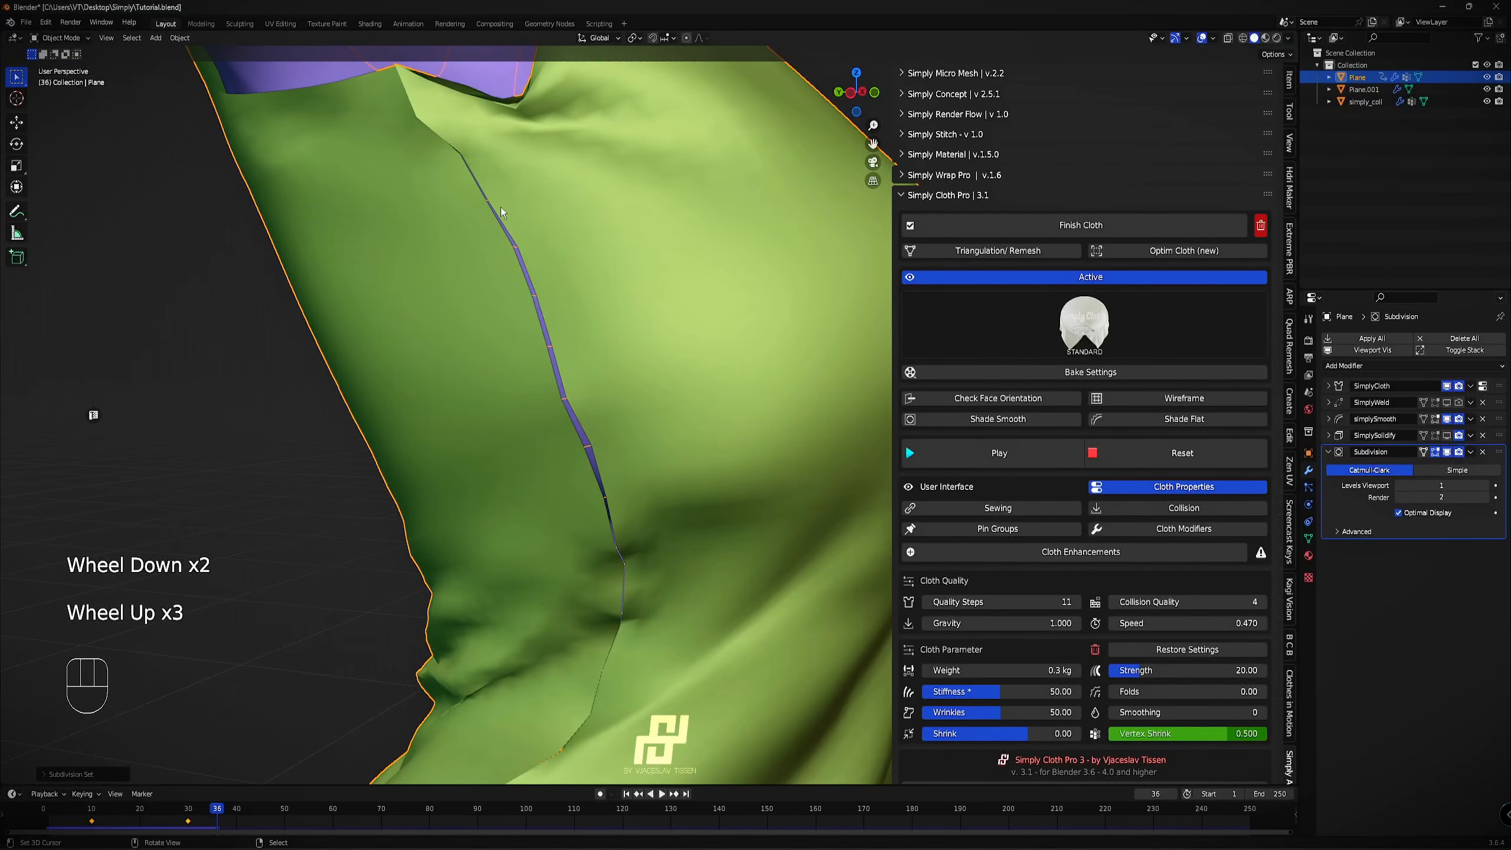
{"action": "scroll", "coordinate": [624, 537], "scroll_direction": "down", "scroll_amount": 3}
{"action": "middle_click_drag", "start_coordinate": [621, 544], "coordinate": [1217, 556]}
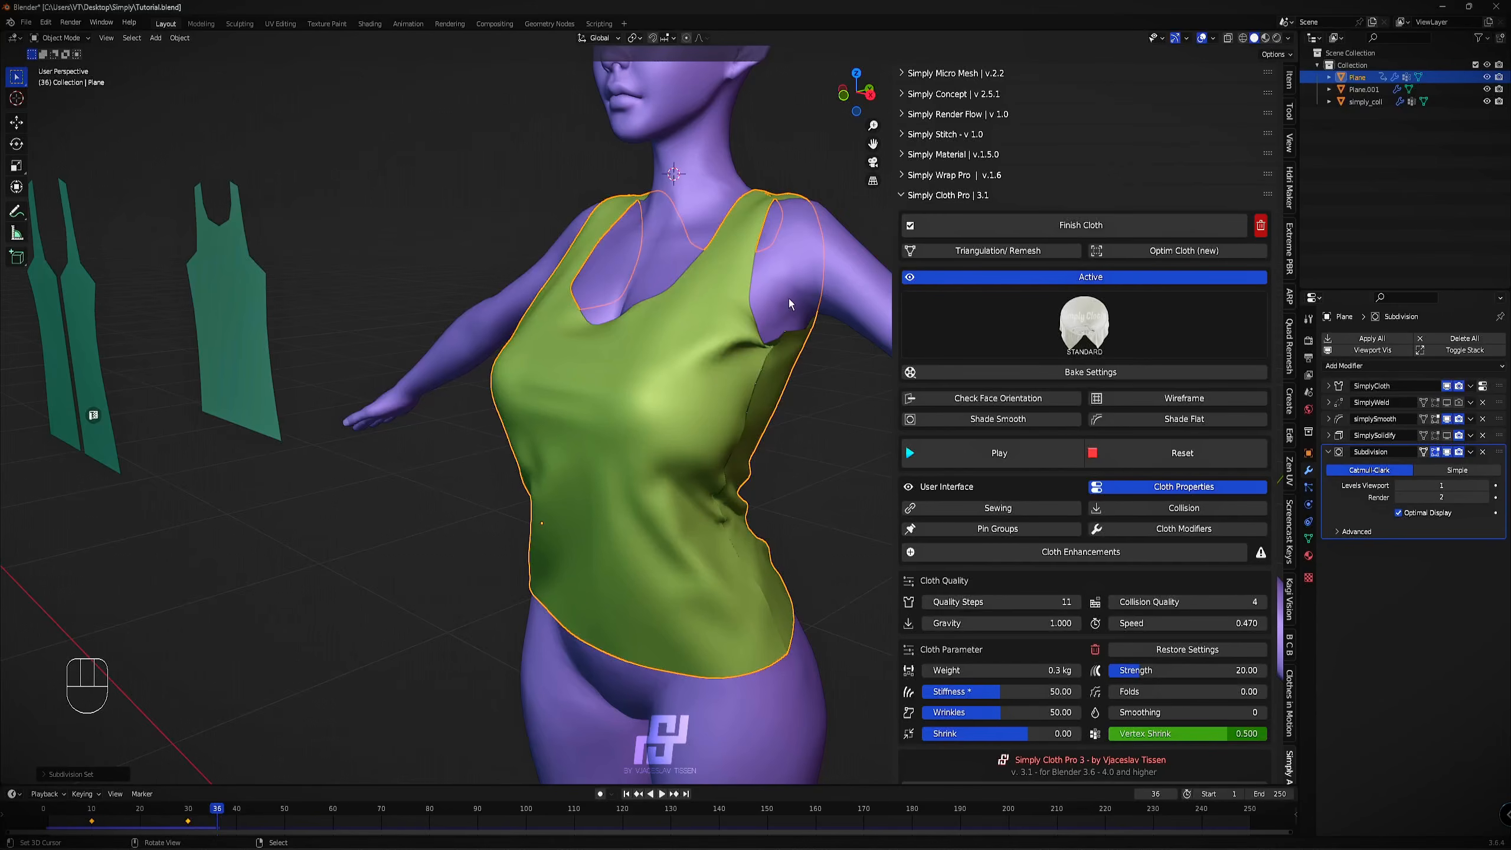
Play the simulation to frame 56, check the garment's fit in X-ray from the right side, and reset it.
{"action": "left_click", "coordinate": [1036, 456]}
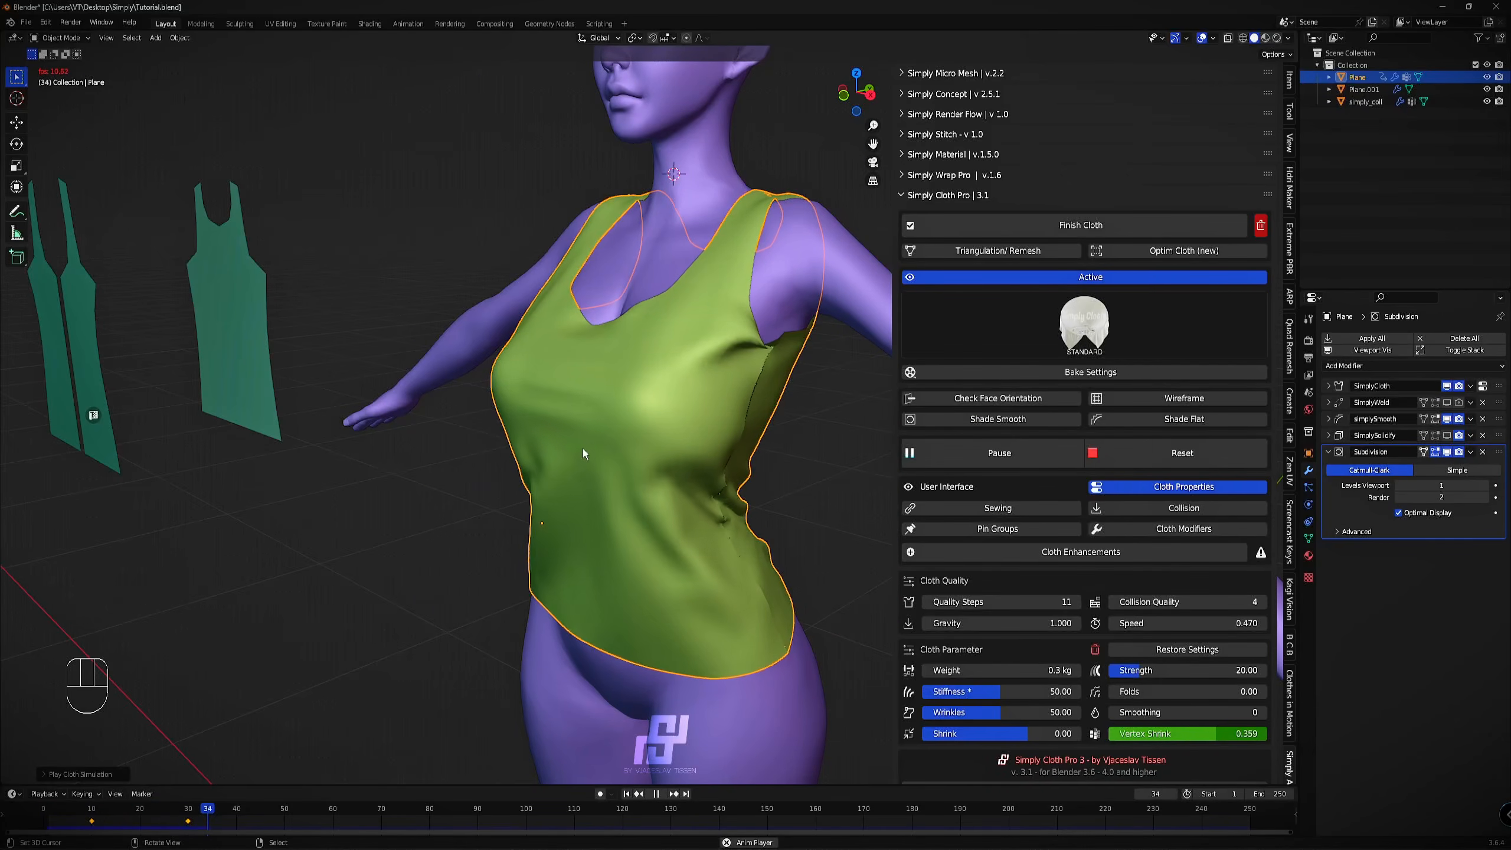
{"action": "left_click", "coordinate": [986, 454]}
{"action": "middle_click_drag", "start_coordinate": [744, 455], "coordinate": [569, 473]}
{"action": "key", "text": "z"}
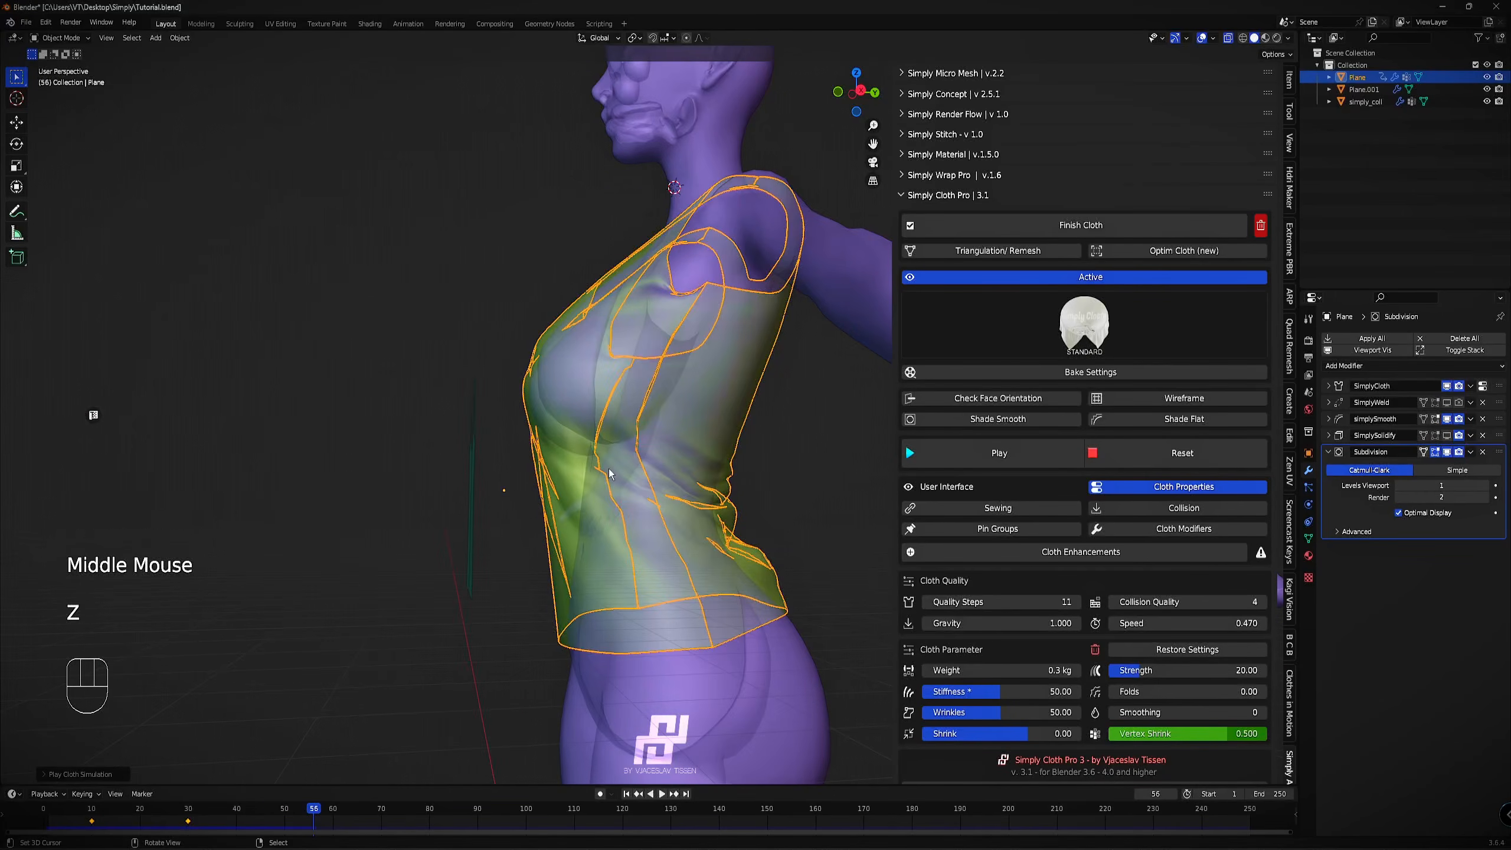
{"action": "key", "text": "KP_3"}
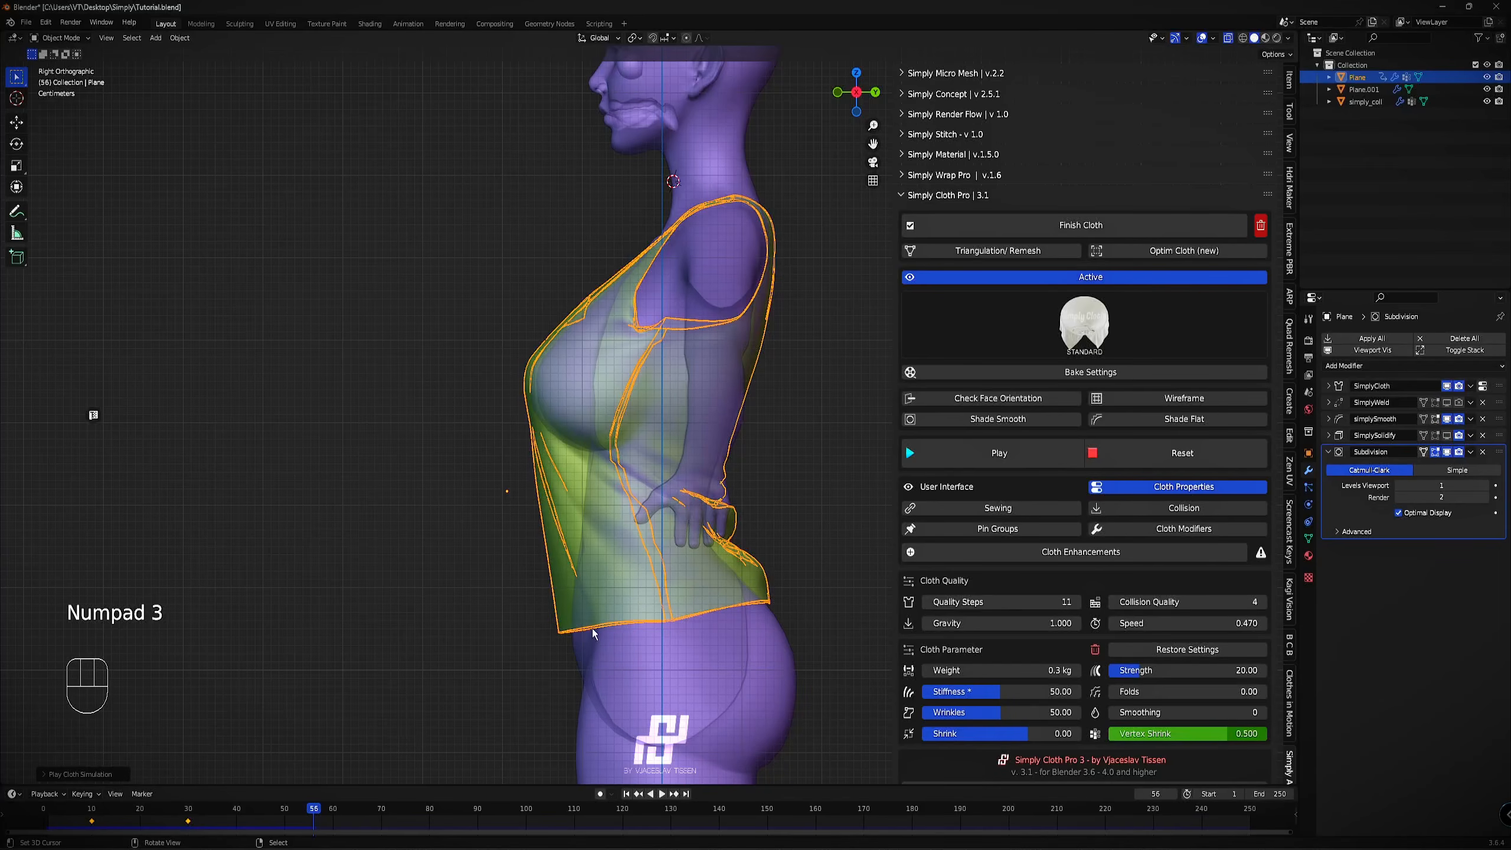
{"action": "scroll", "coordinate": [766, 479], "scroll_direction": "down", "scroll_amount": 3}
{"action": "middle_click_drag", "start_coordinate": [767, 480], "coordinate": [587, 451]}
{"action": "key", "text": "z"}
{"action": "left_click", "coordinate": [1107, 458]}
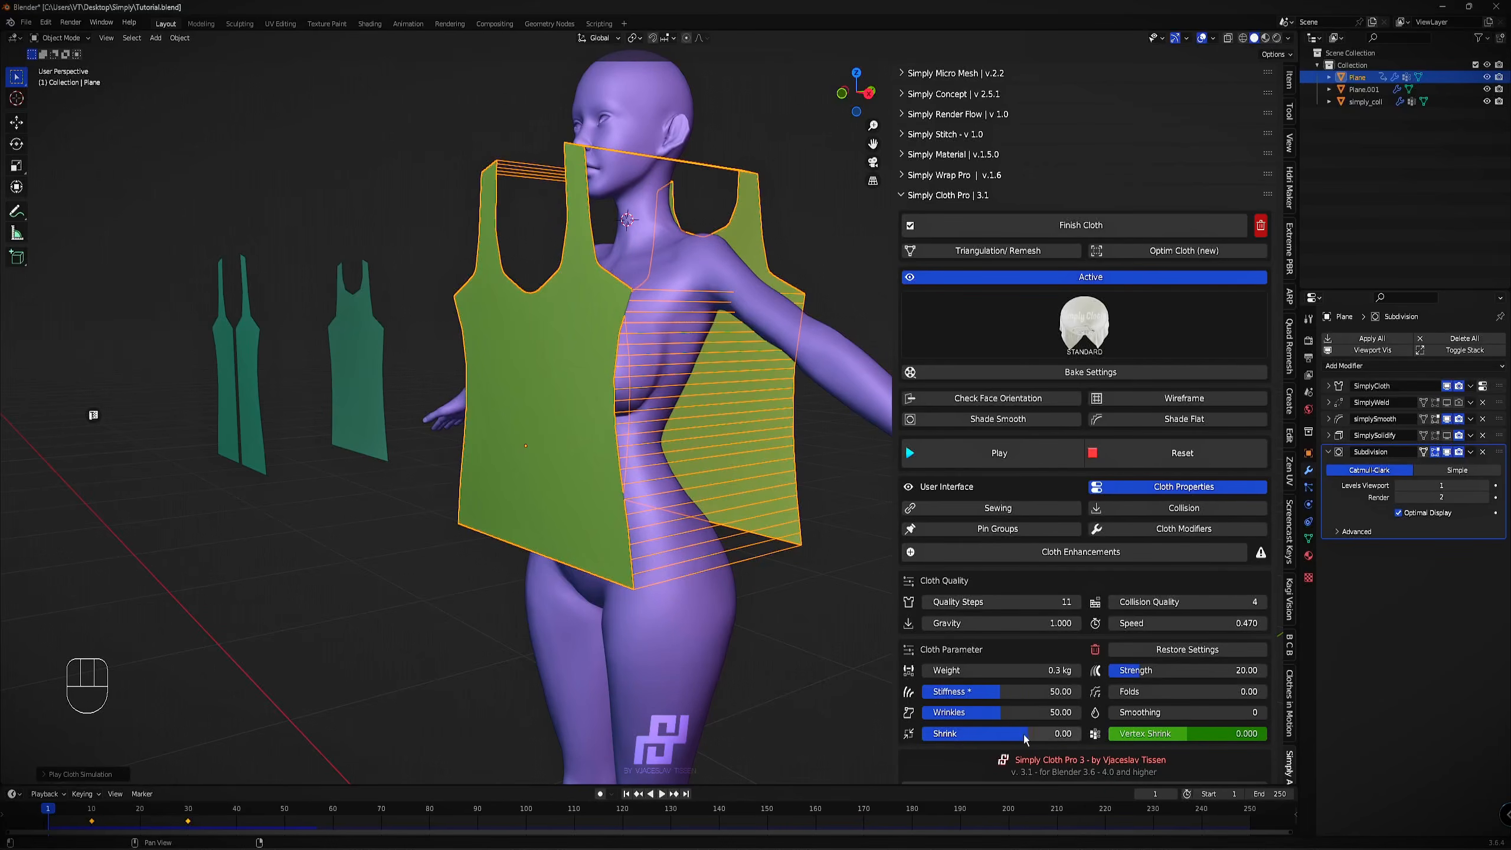
Reset the garment's simulation again and change its cloth preset from Standard to Silk.
{"action": "left_click", "coordinate": [1211, 487]}
{"action": "left_click", "coordinate": [1227, 486]}
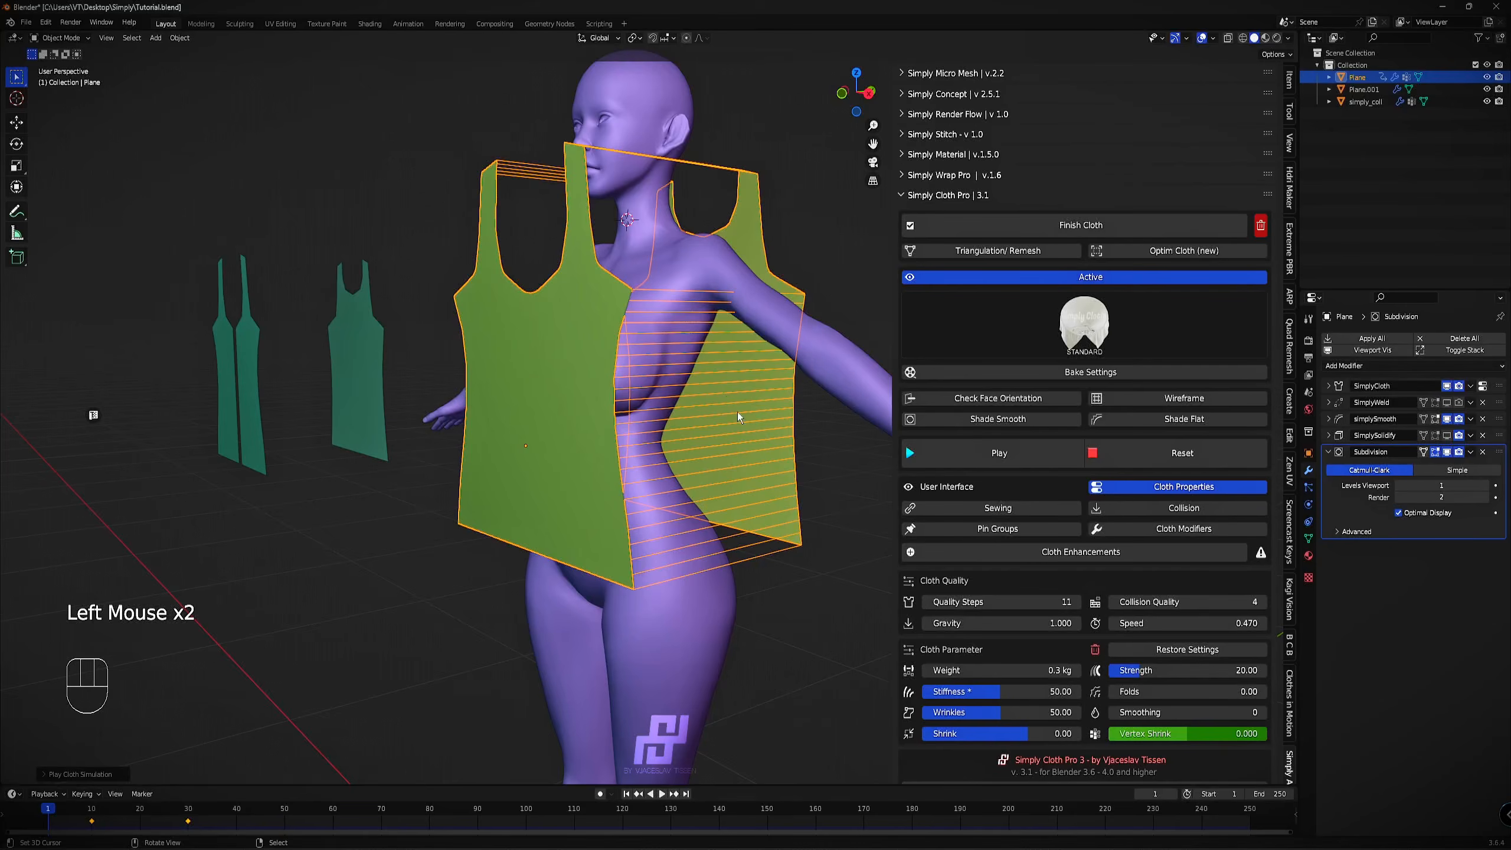
{"action": "scroll", "coordinate": [738, 417], "scroll_direction": "down", "scroll_amount": 1}
{"action": "left_click", "coordinate": [1134, 454]}
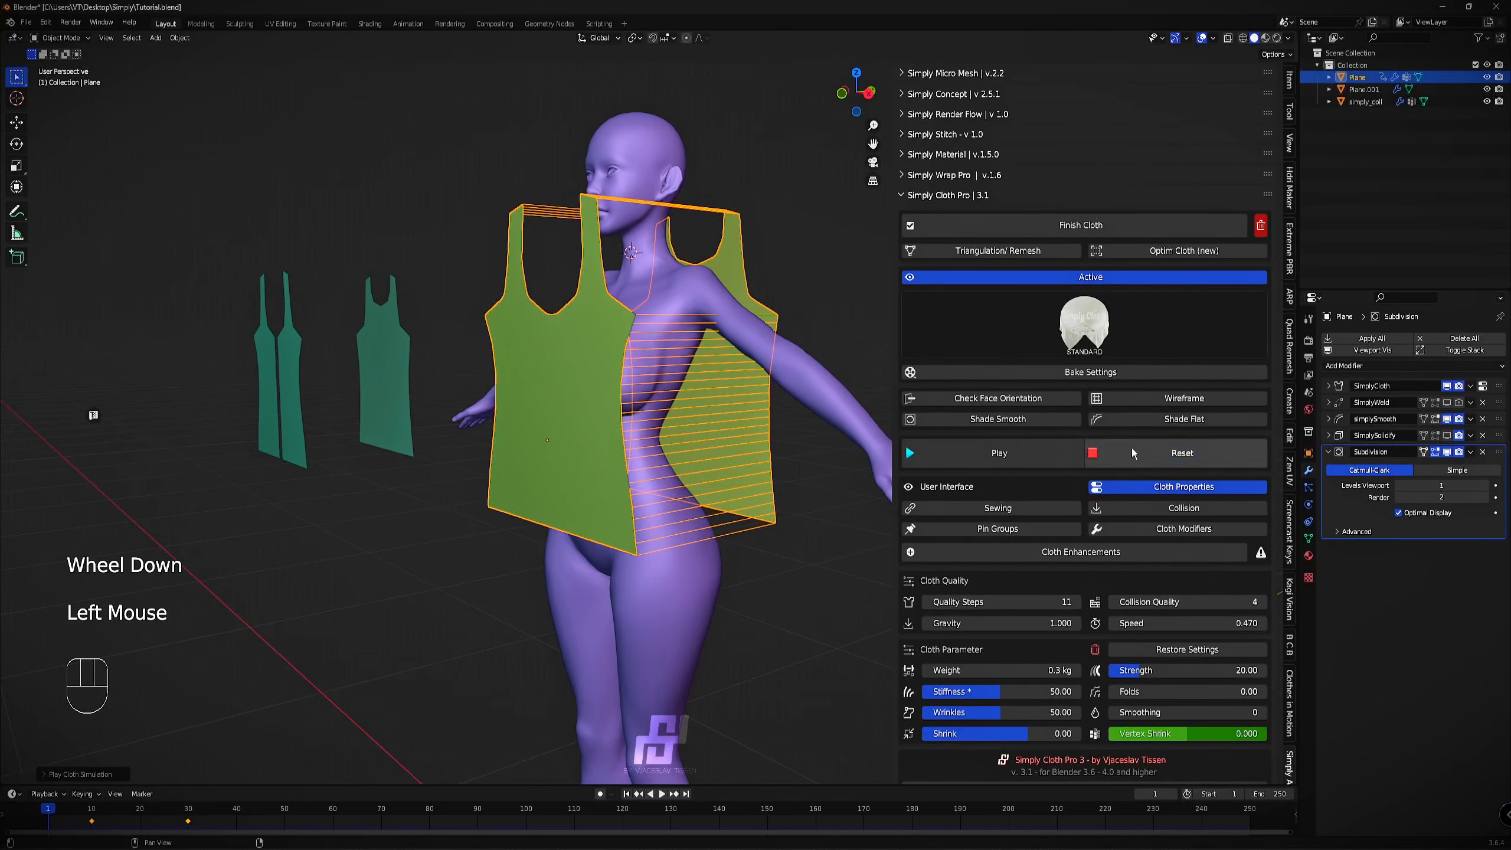
{"action": "left_click", "coordinate": [1082, 326]}
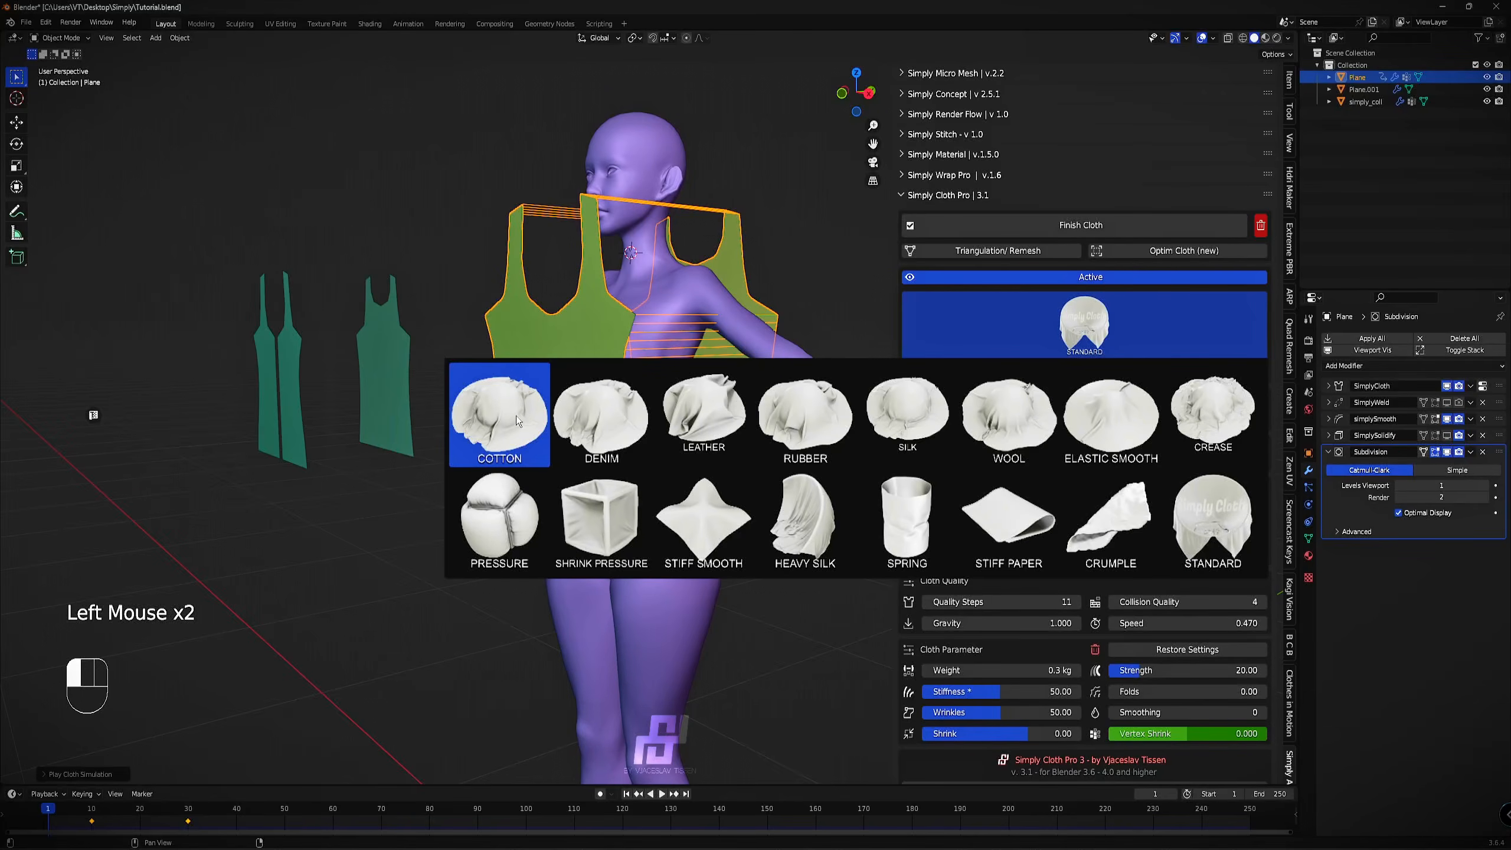
{"action": "left_click", "coordinate": [871, 411]}
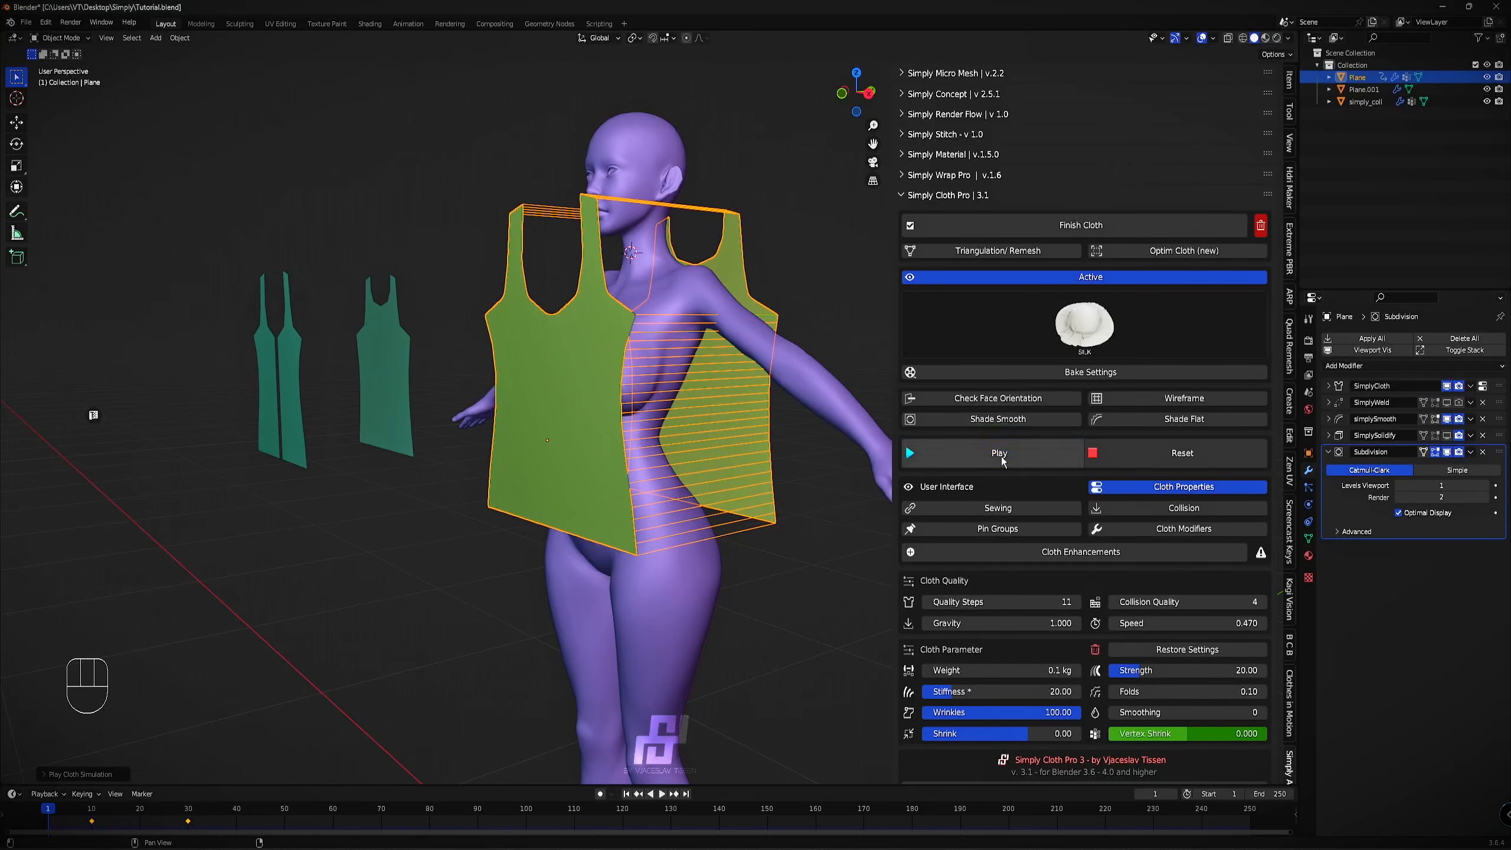
Play the Silk simulation to frame 77, pause it, and inspect the garment's drape from the side.
{"action": "left_click", "coordinate": [1001, 458]}
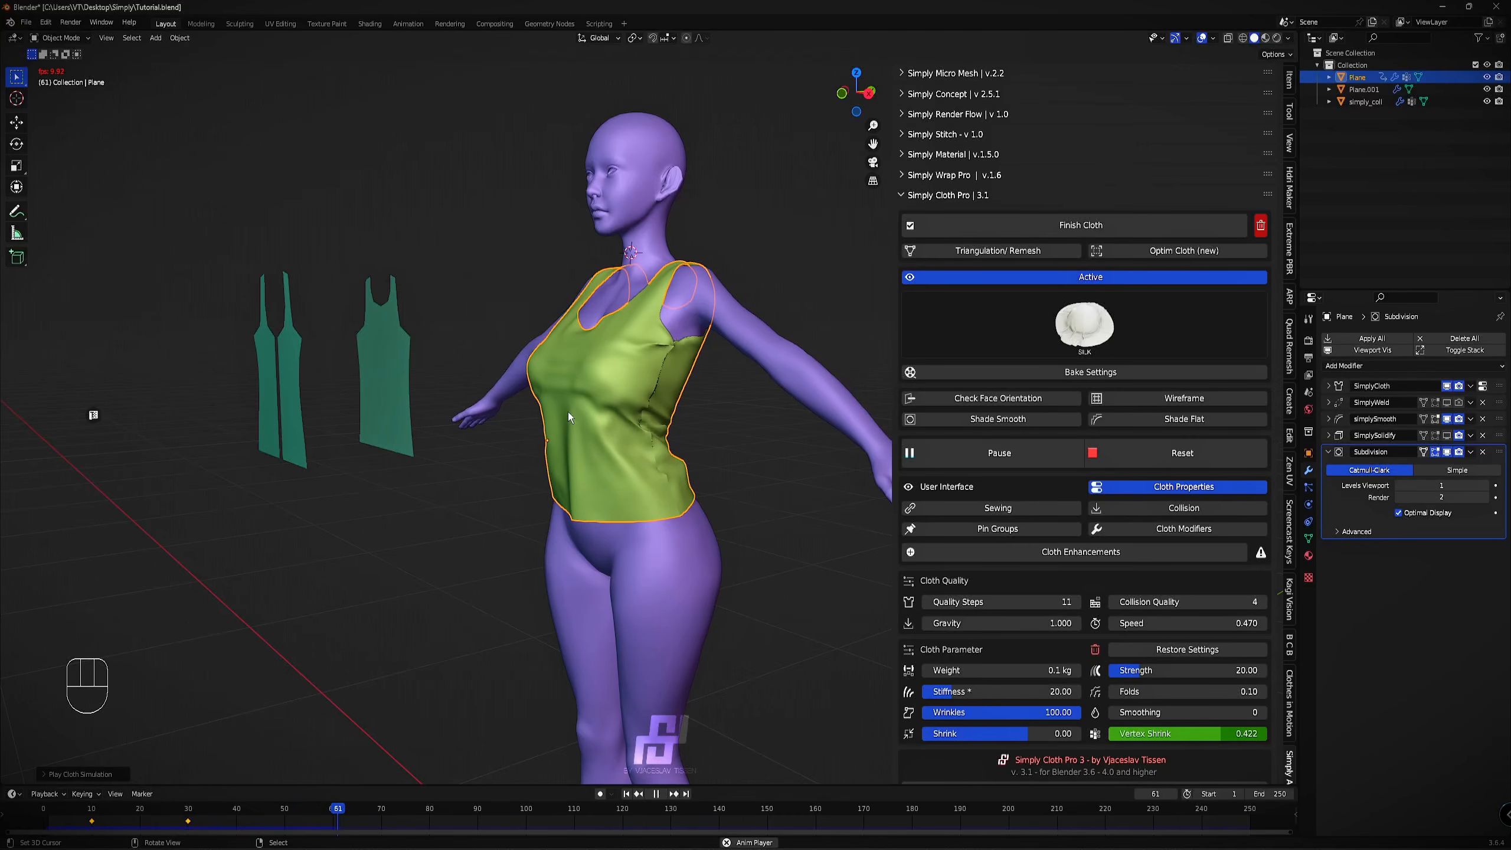
{"action": "left_click", "coordinate": [1000, 452]}
{"action": "middle_click_drag", "start_coordinate": [536, 461], "coordinate": [496, 461]}
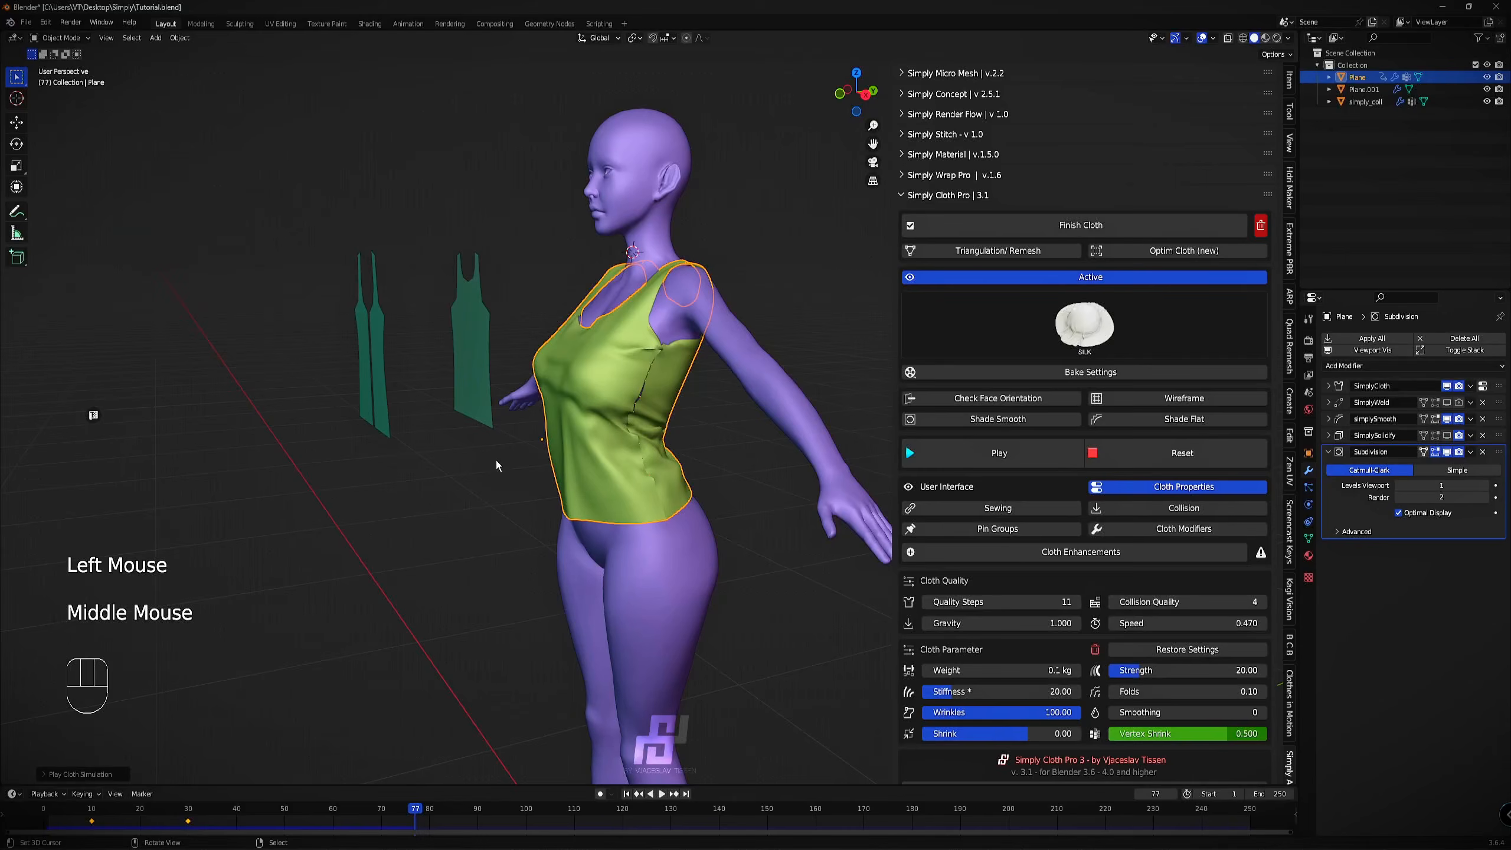
Try the Elastic Smooth cloth preset by simulating the garment, inspecting its fit, and resetting the simulation.
{"action": "left_click", "coordinate": [1111, 314]}
{"action": "left_click", "coordinate": [1140, 407]}
{"action": "left_click", "coordinate": [1042, 452]}
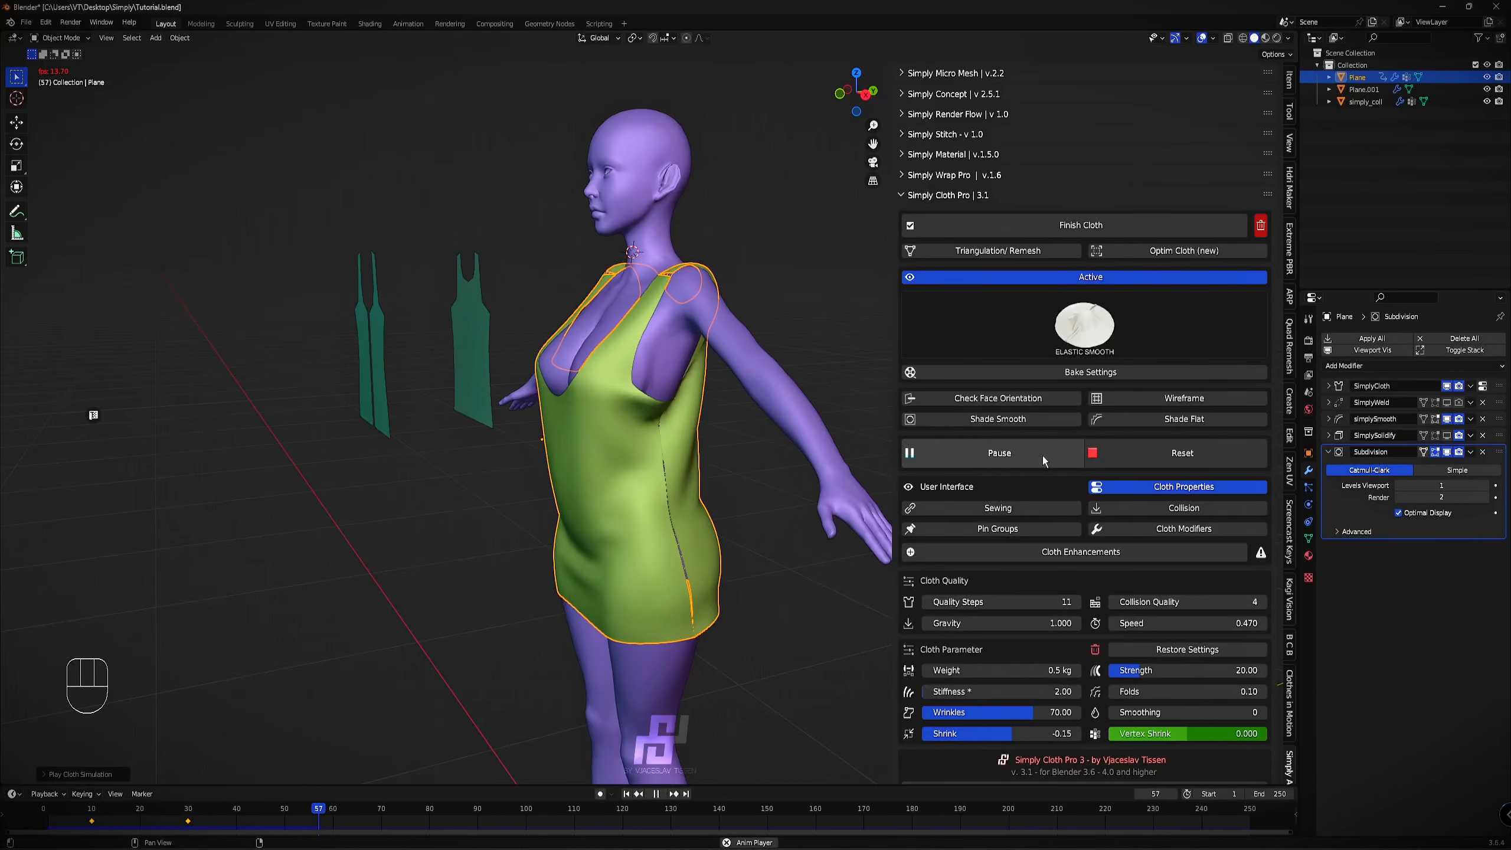
{"action": "left_click", "coordinate": [1042, 455]}
{"action": "middle_click_drag", "start_coordinate": [1044, 457], "coordinate": [791, 443]}
{"action": "left_click", "coordinate": [1135, 459]}
Try the Heavy Silk cloth preset and simulate the garment to frame 51 to inspect its folds.
{"action": "left_click", "coordinate": [1085, 326]}
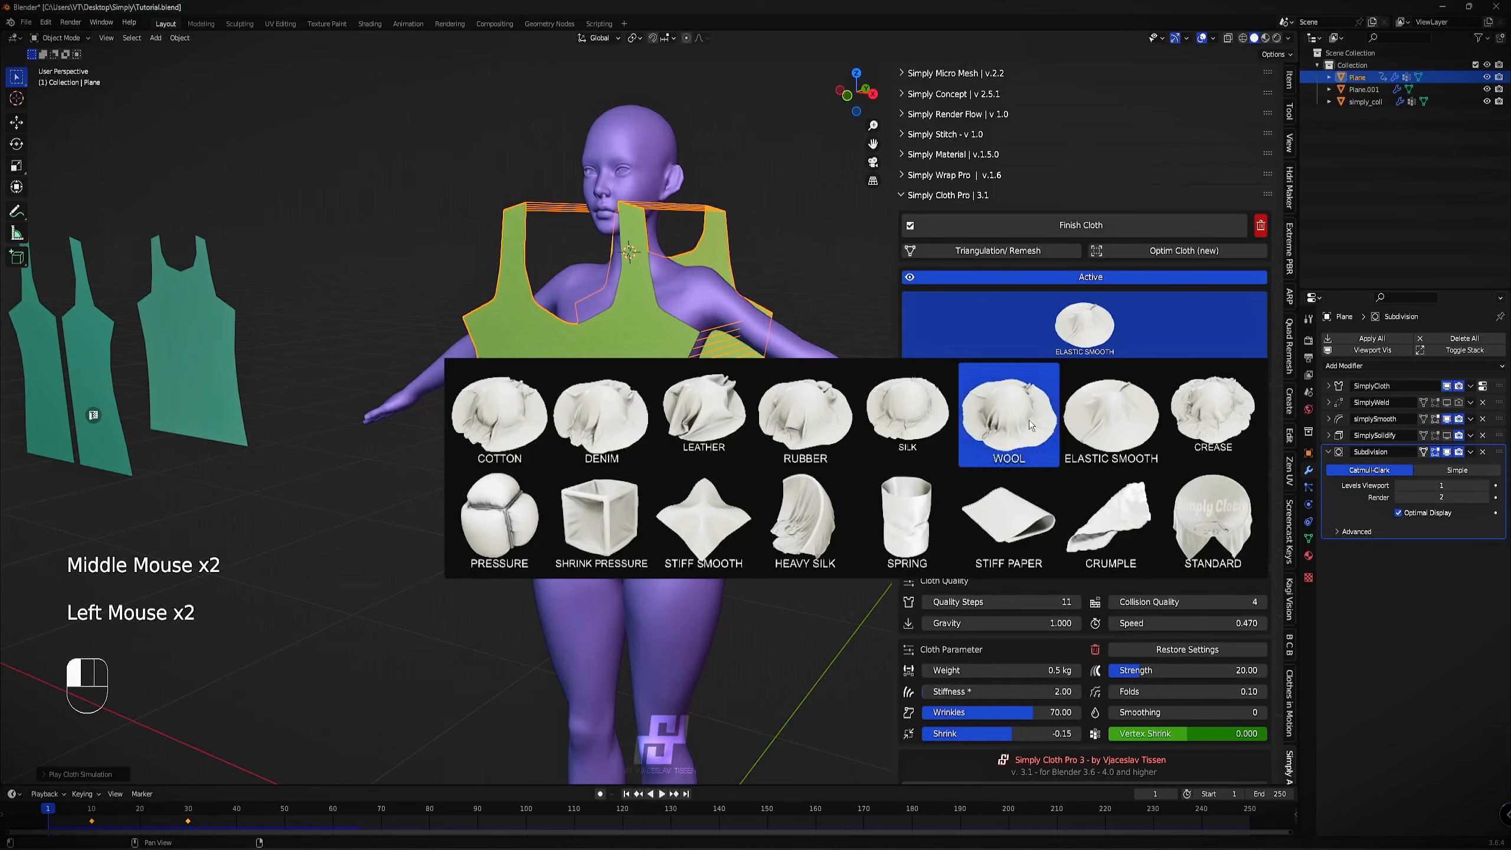
{"action": "left_click", "coordinate": [803, 524]}
{"action": "left_click", "coordinate": [1022, 453]}
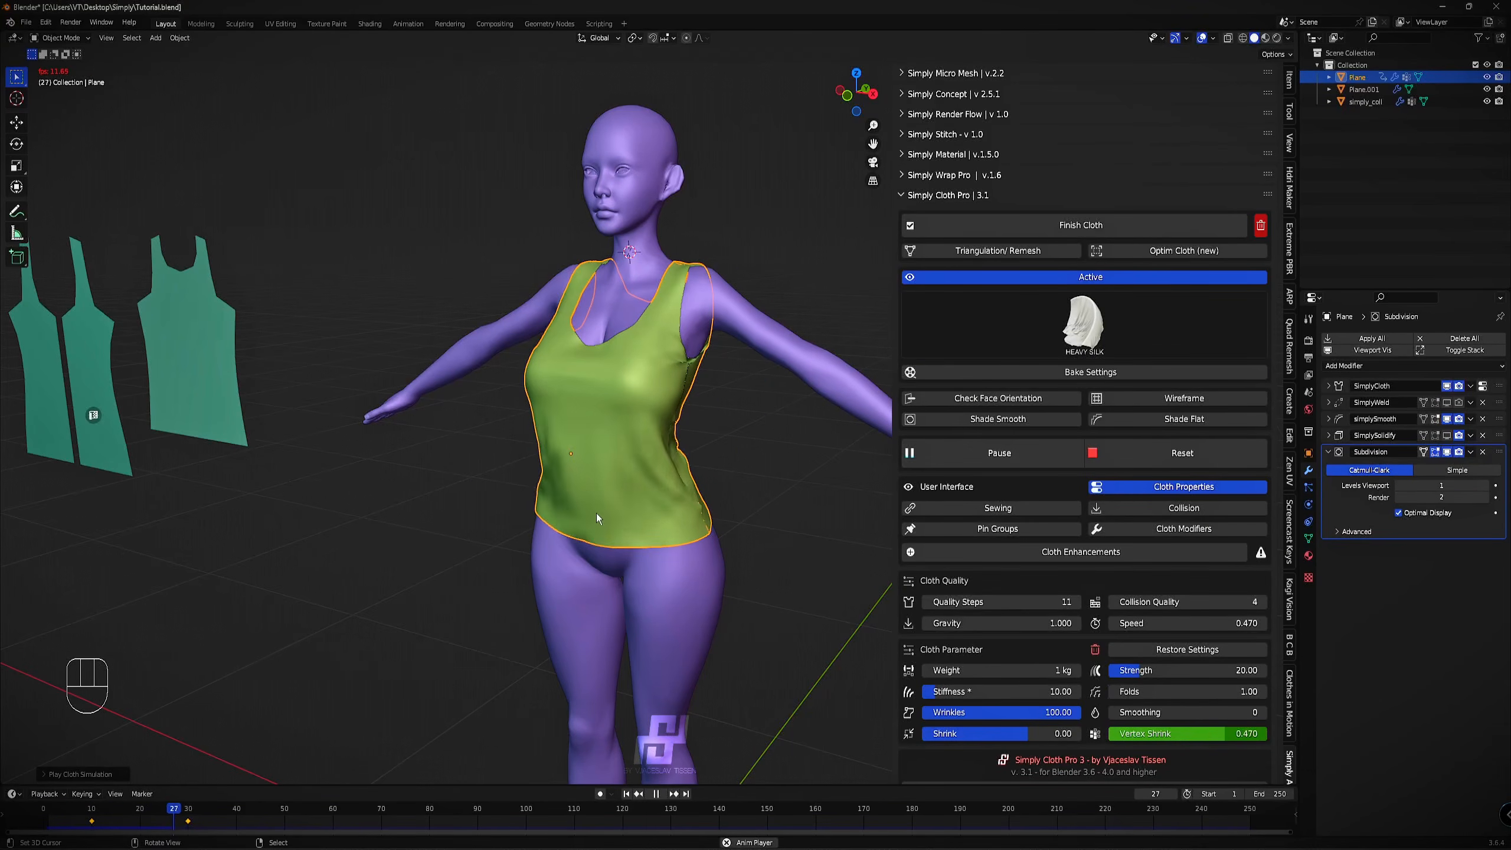
{"action": "left_click", "coordinate": [943, 451]}
{"action": "middle_click_drag", "start_coordinate": [844, 444], "coordinate": [845, 411]}
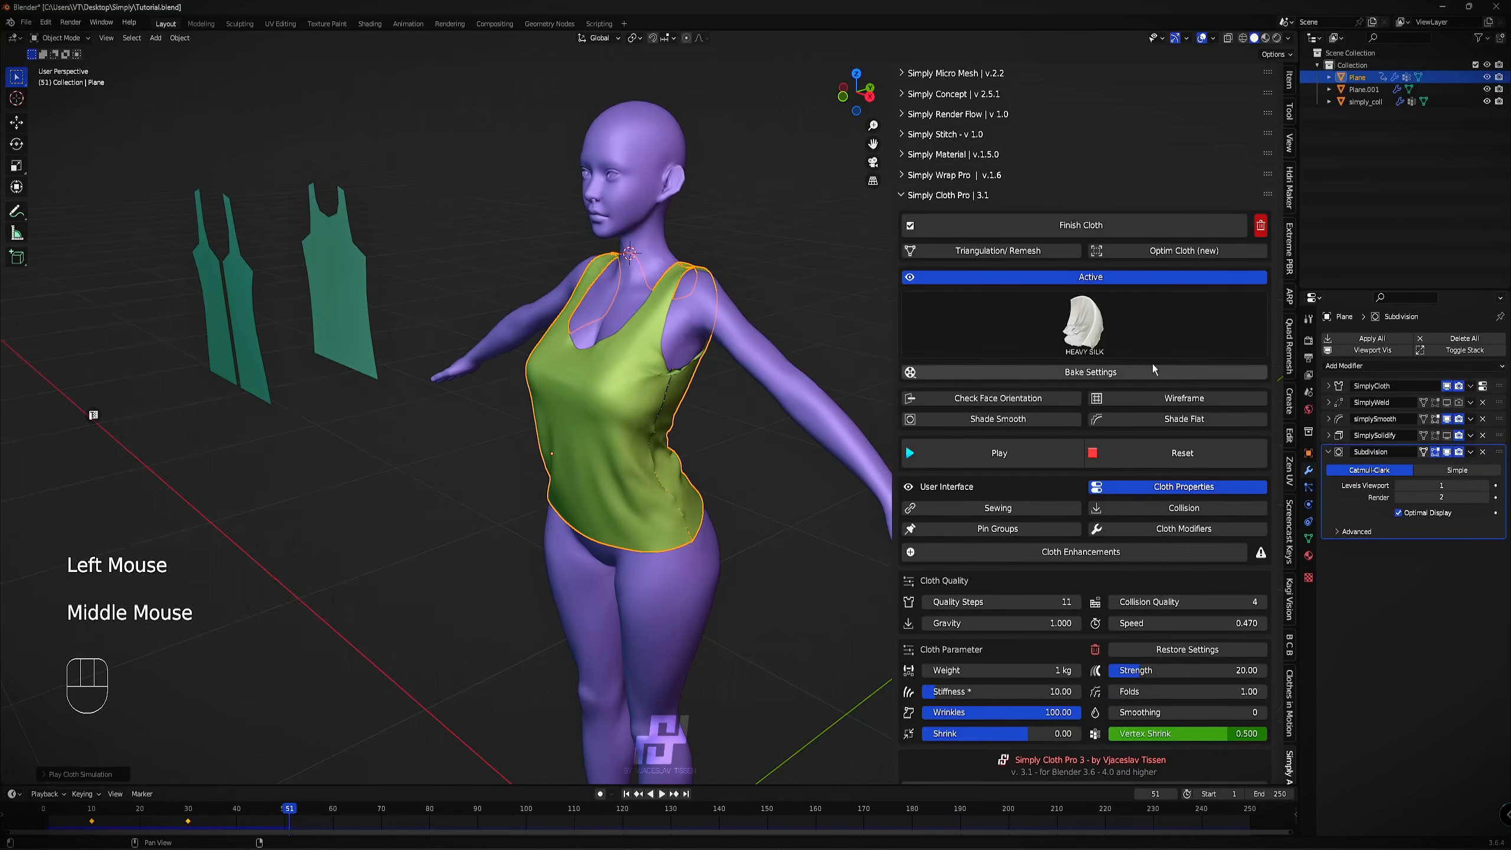
Change the garment's cloth preset to Cotton, reset the simulation, and play it.
{"action": "left_click", "coordinate": [1146, 338]}
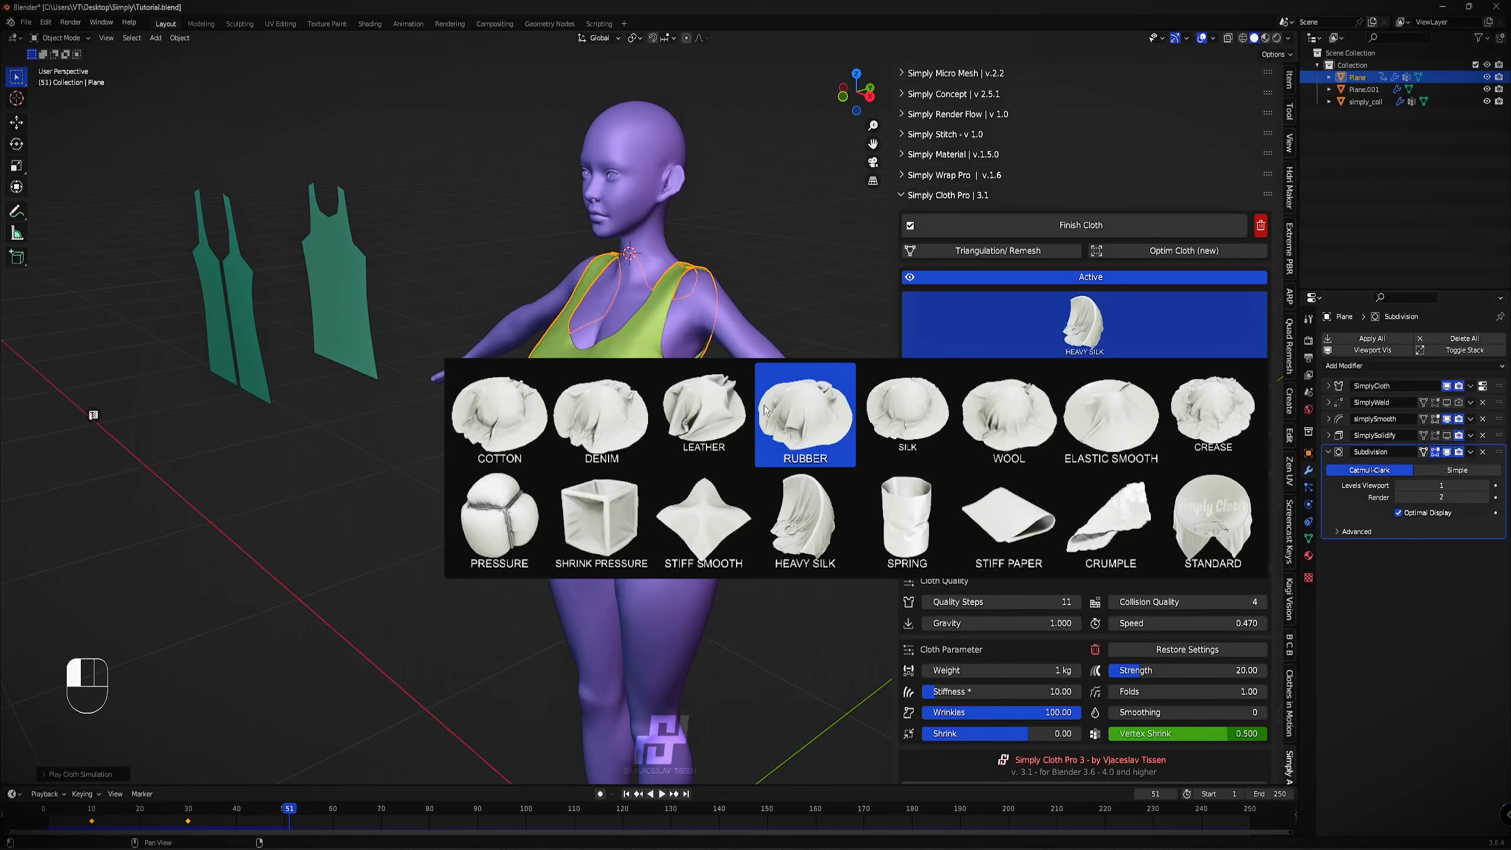
{"action": "left_click", "coordinate": [500, 417]}
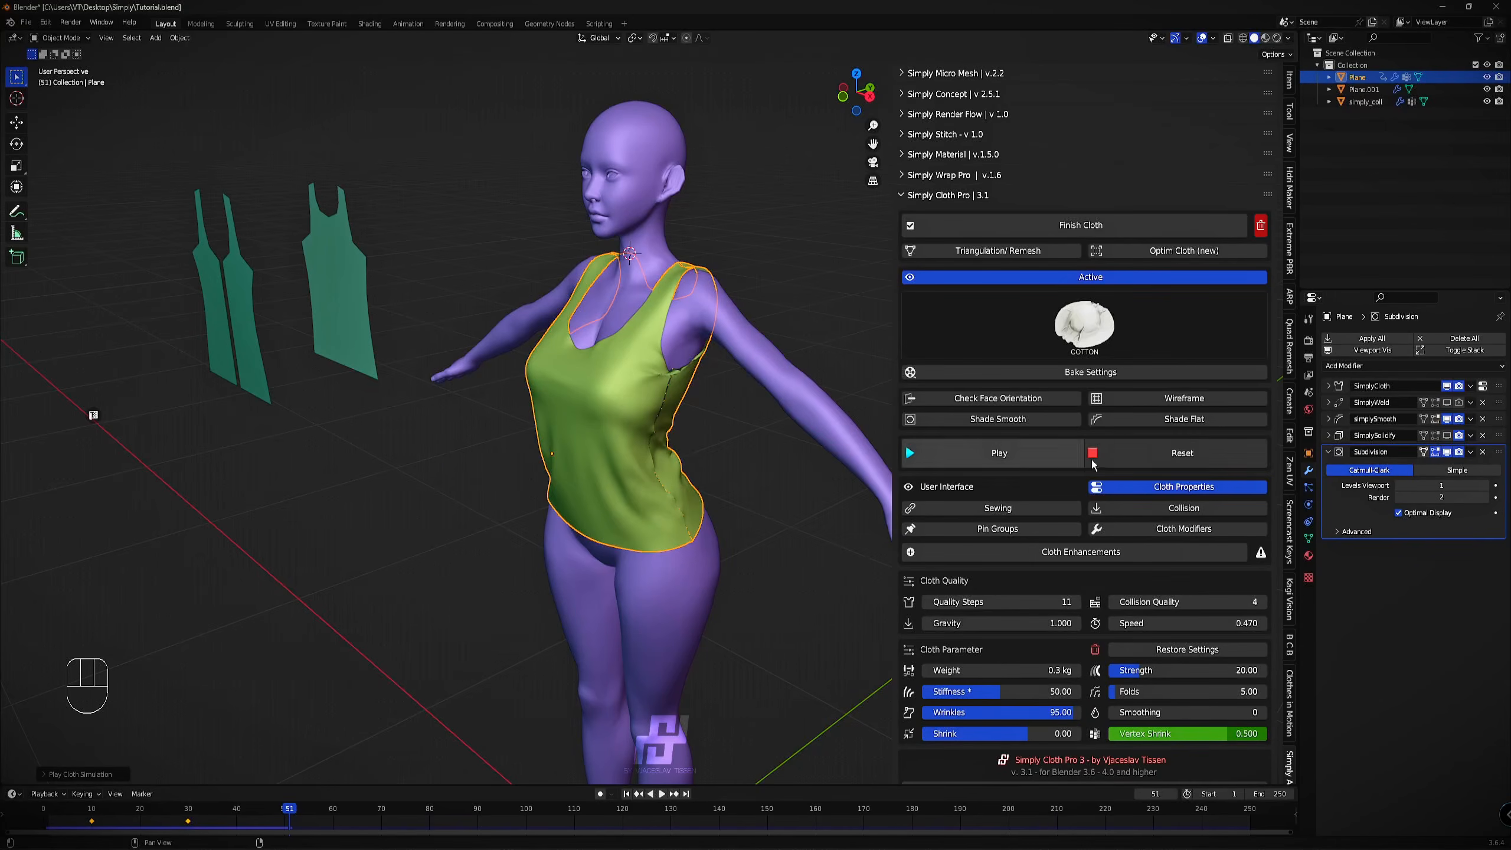
{"action": "left_click", "coordinate": [1094, 462]}
{"action": "left_click", "coordinate": [1029, 461]}
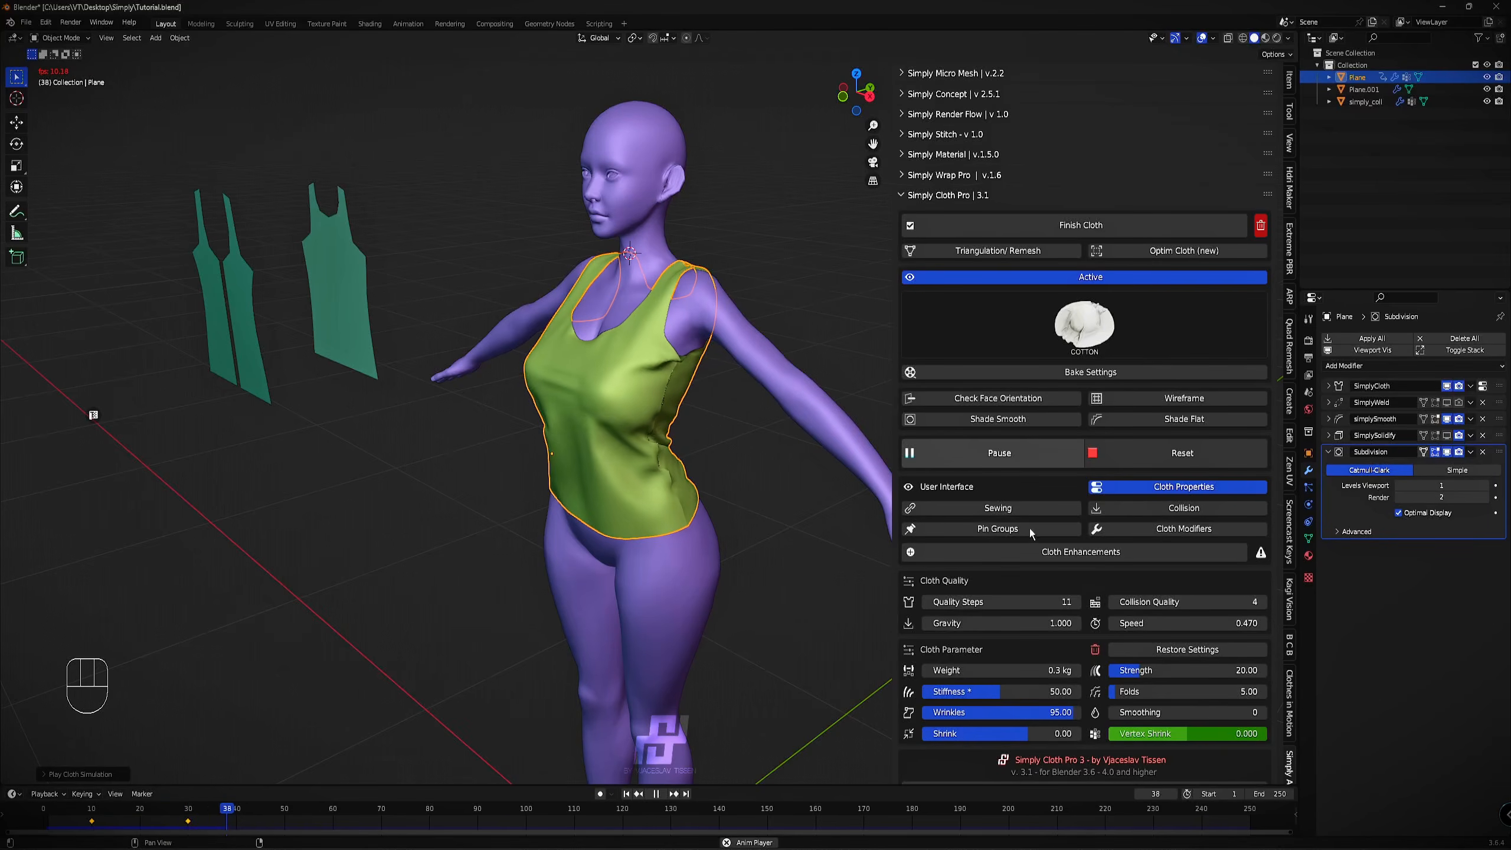
Raise Shrink to 0.20 while the simulation runs, pause to inspect the garment from the back, and reset it.
{"action": "left_click_drag", "start_coordinate": [1026, 740], "coordinate": [1033, 733]}
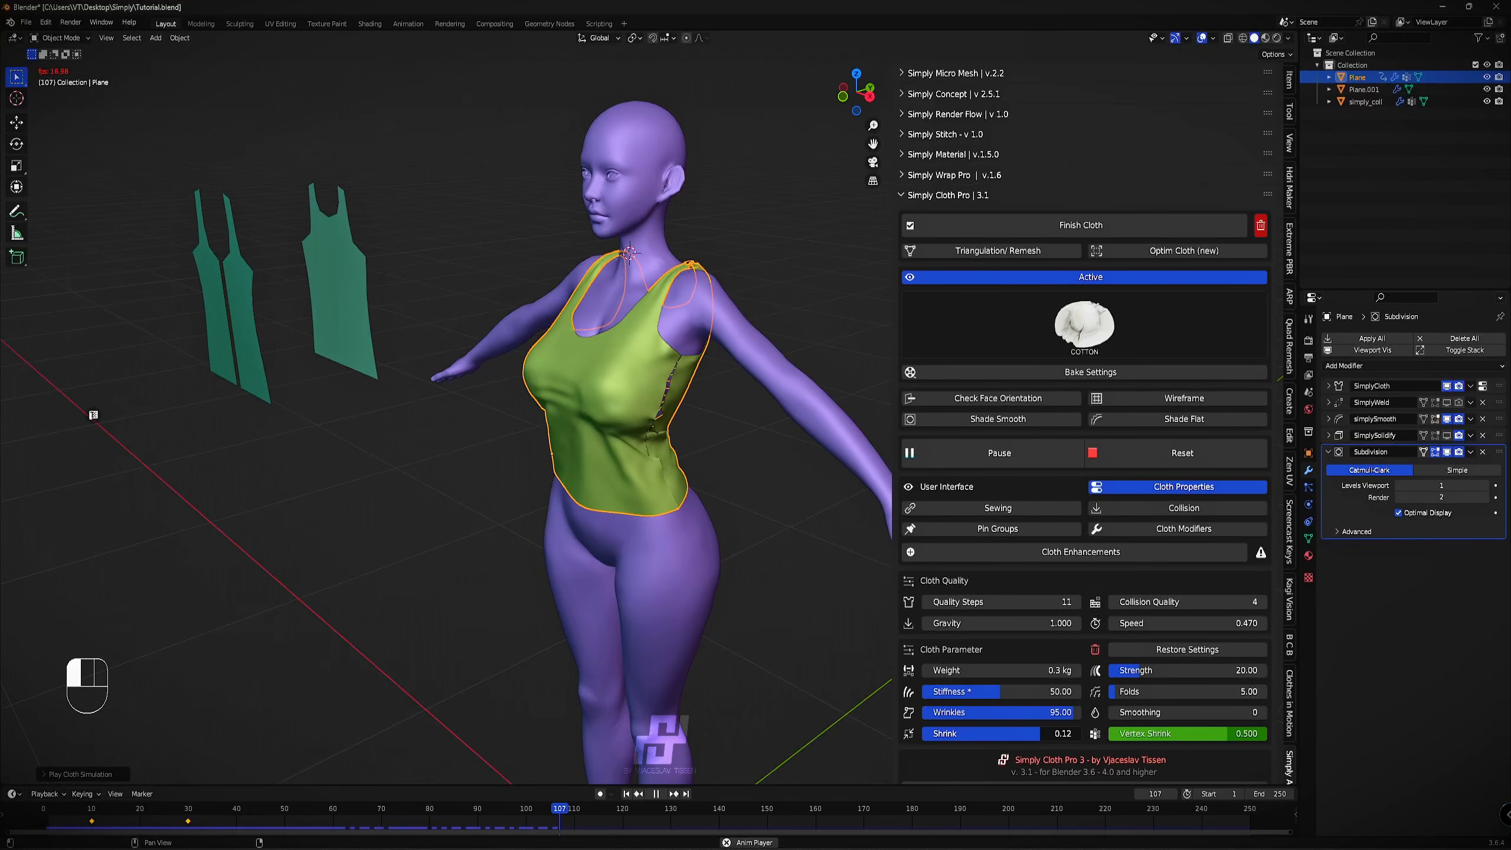
{"action": "left_click_drag", "start_coordinate": [1040, 734], "coordinate": [1050, 734]}
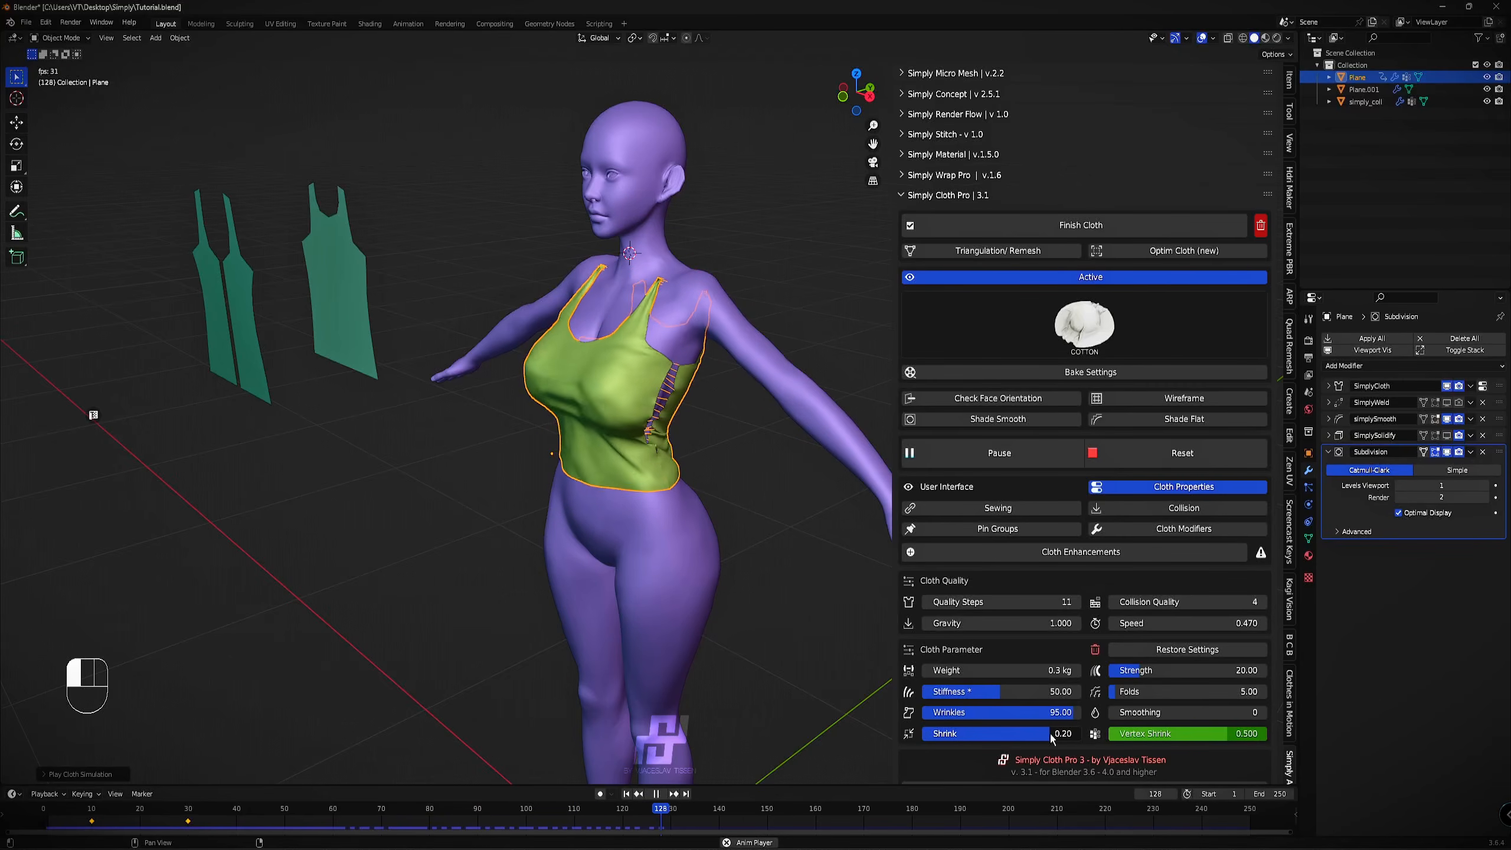
{"action": "left_click", "coordinate": [985, 453]}
{"action": "middle_click_drag", "start_coordinate": [684, 446], "coordinate": [886, 443]}
{"action": "left_click", "coordinate": [1131, 455]}
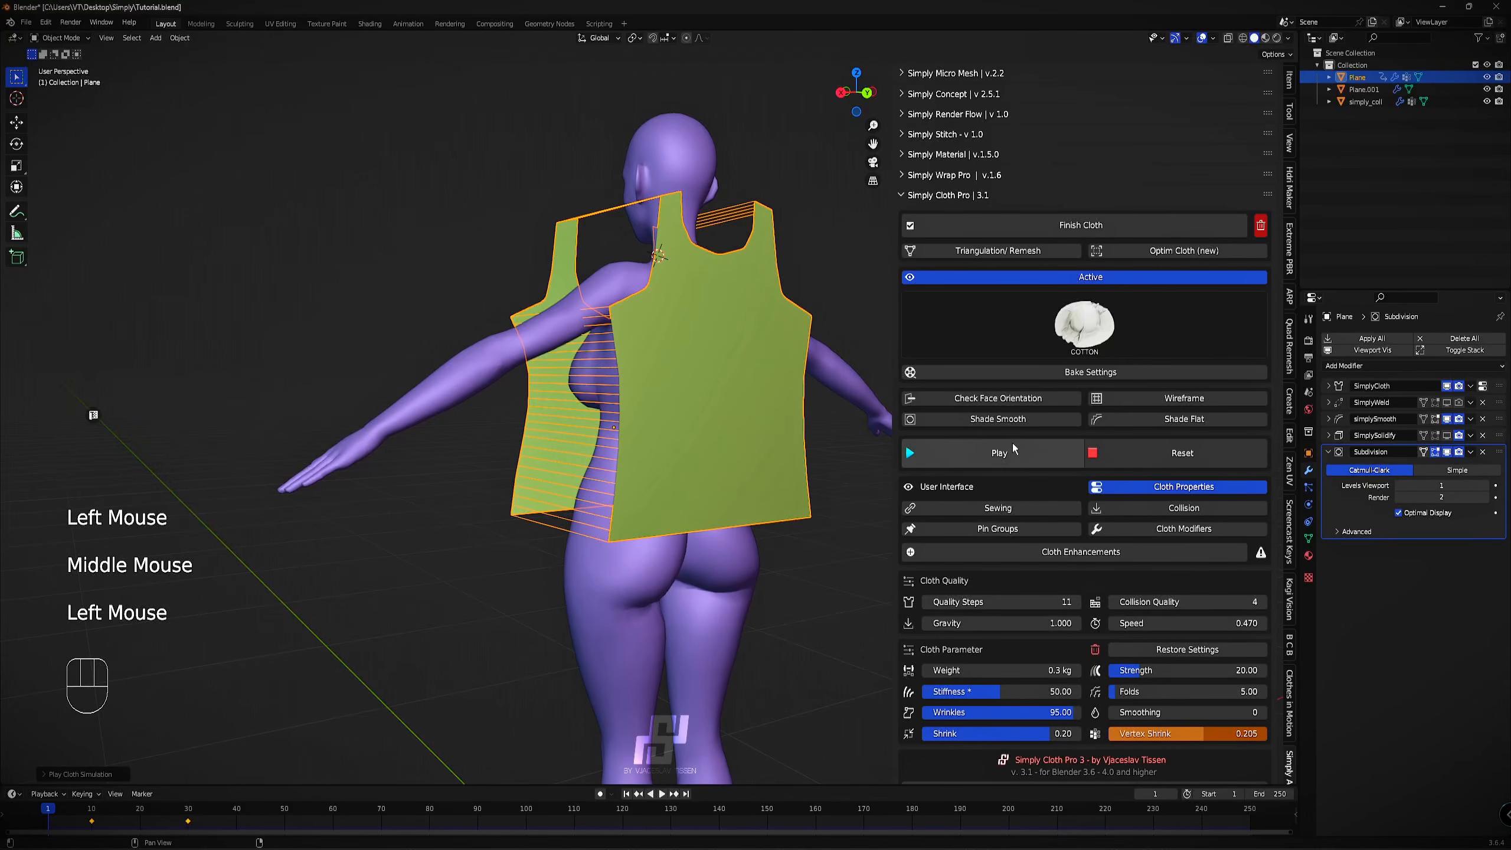
Simulate the garment from frame 1 with the raised Shrink value, reset it, and return Shrink to 0.00.
{"action": "left_click", "coordinate": [1028, 457]}
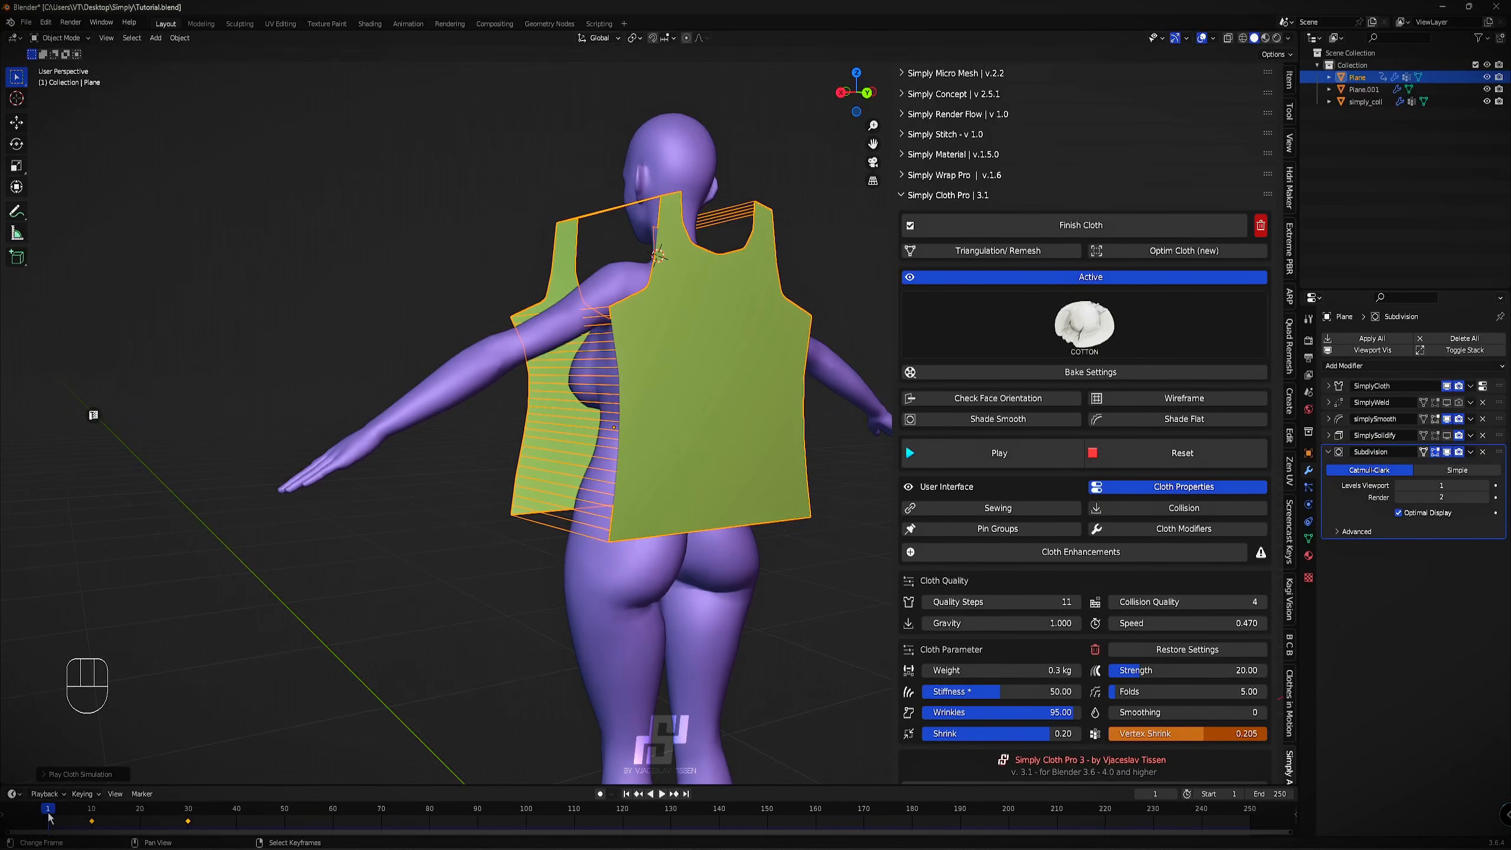
{"action": "left_click_drag", "start_coordinate": [50, 813], "coordinate": [48, 816]}
{"action": "left_click", "coordinate": [1105, 451]}
{"action": "left_click", "coordinate": [1029, 453]}
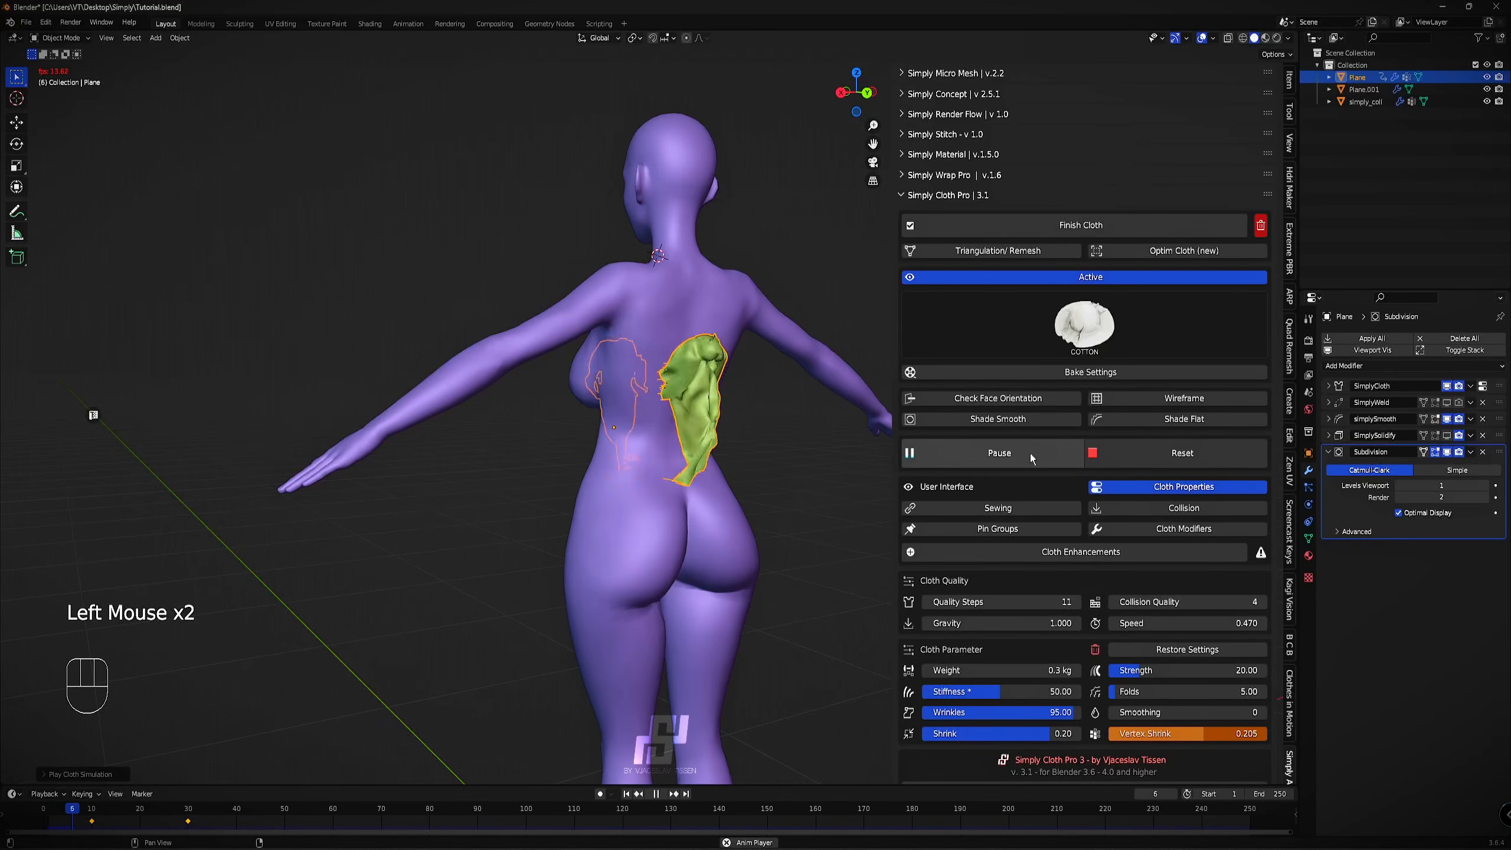
{"action": "left_click", "coordinate": [1030, 453]}
{"action": "middle_click_drag", "start_coordinate": [863, 446], "coordinate": [489, 435]}
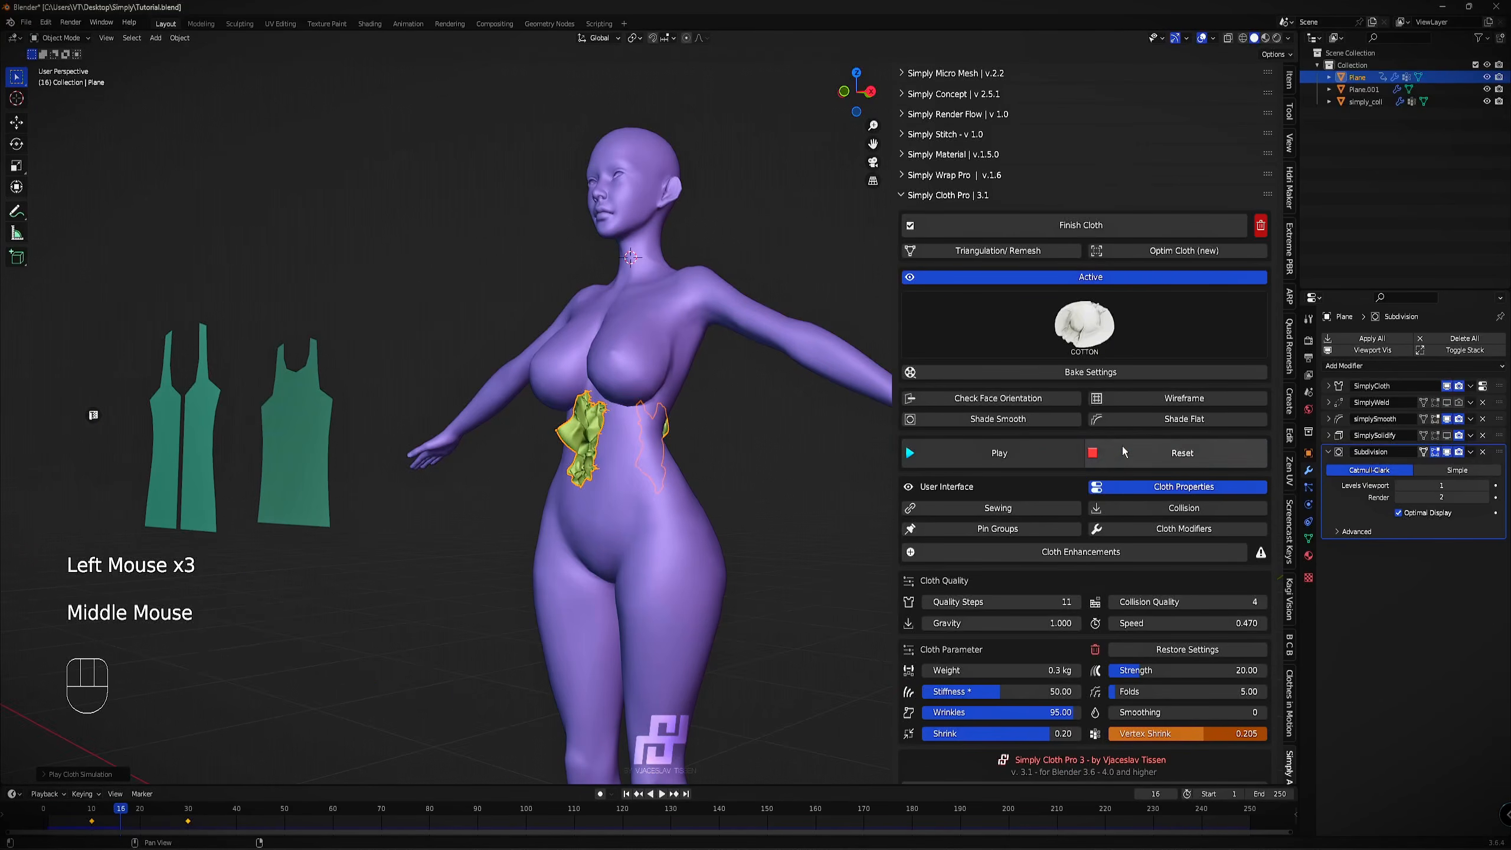
{"action": "left_click", "coordinate": [1166, 452]}
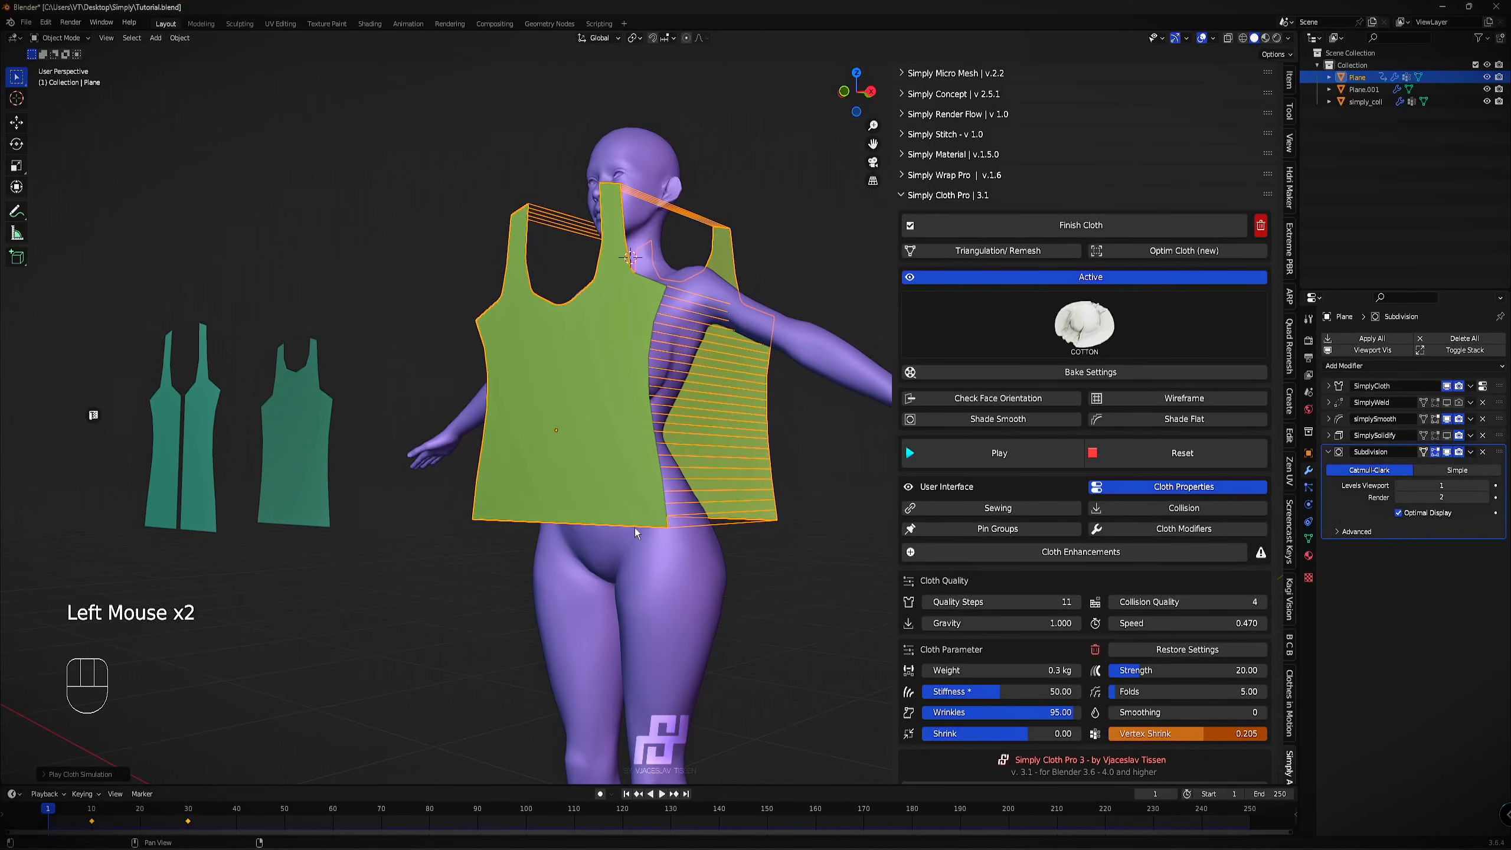
{"action": "left_click", "coordinate": [1143, 467]}
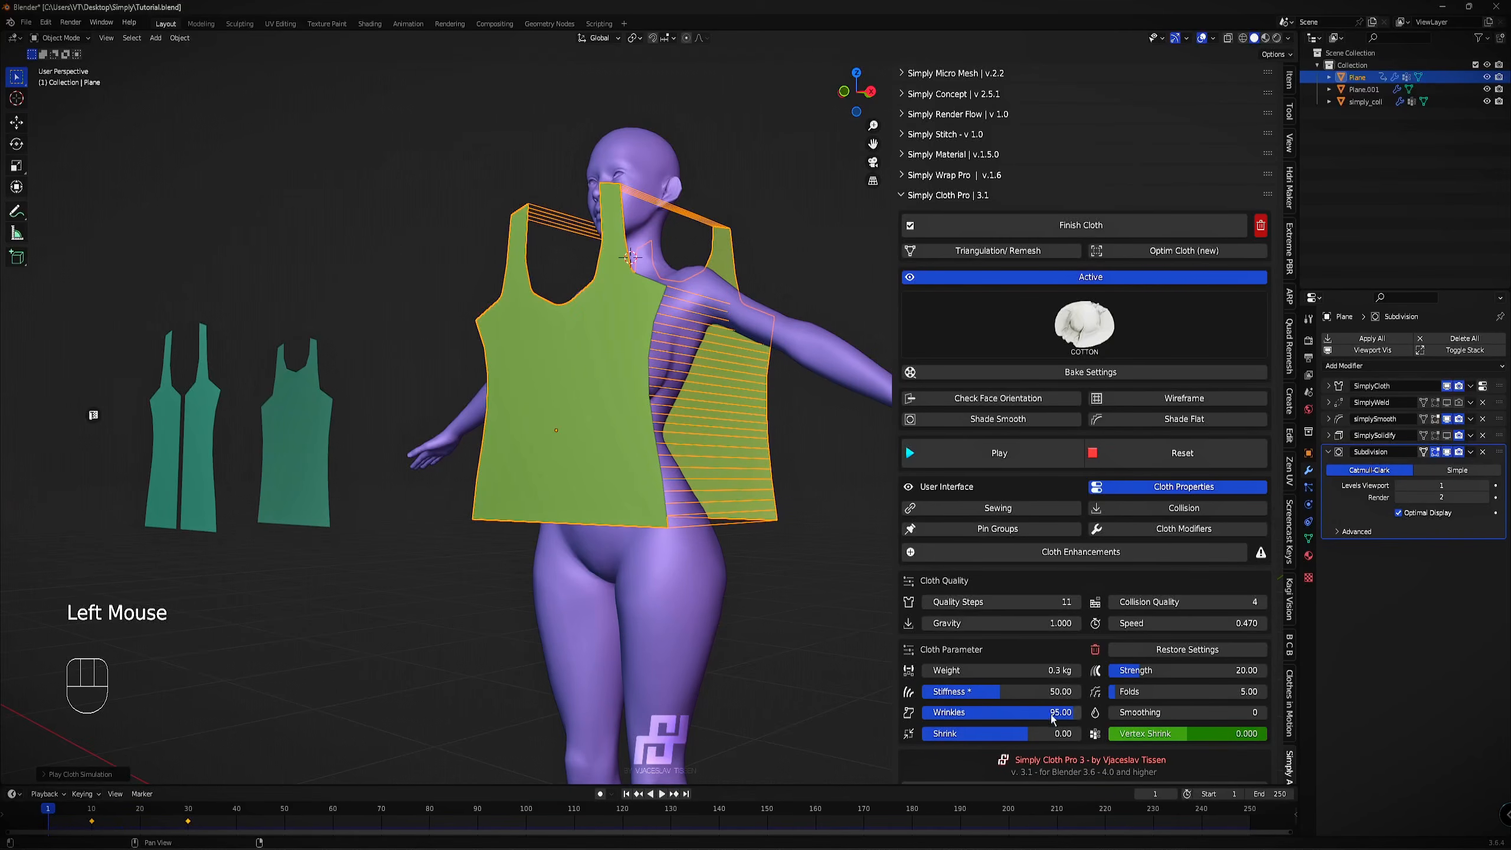
Select the horizontal face loop across the front panel's waist in Edit Mode and view it from the front.
{"action": "middle_click_drag", "start_coordinate": [659, 350], "coordinate": [606, 434]}
{"action": "key", "text": "Tab"}
{"action": "key", "text": "2"}
{"action": "right_click", "coordinate": [598, 439]}
{"action": "key", "text": "3"}
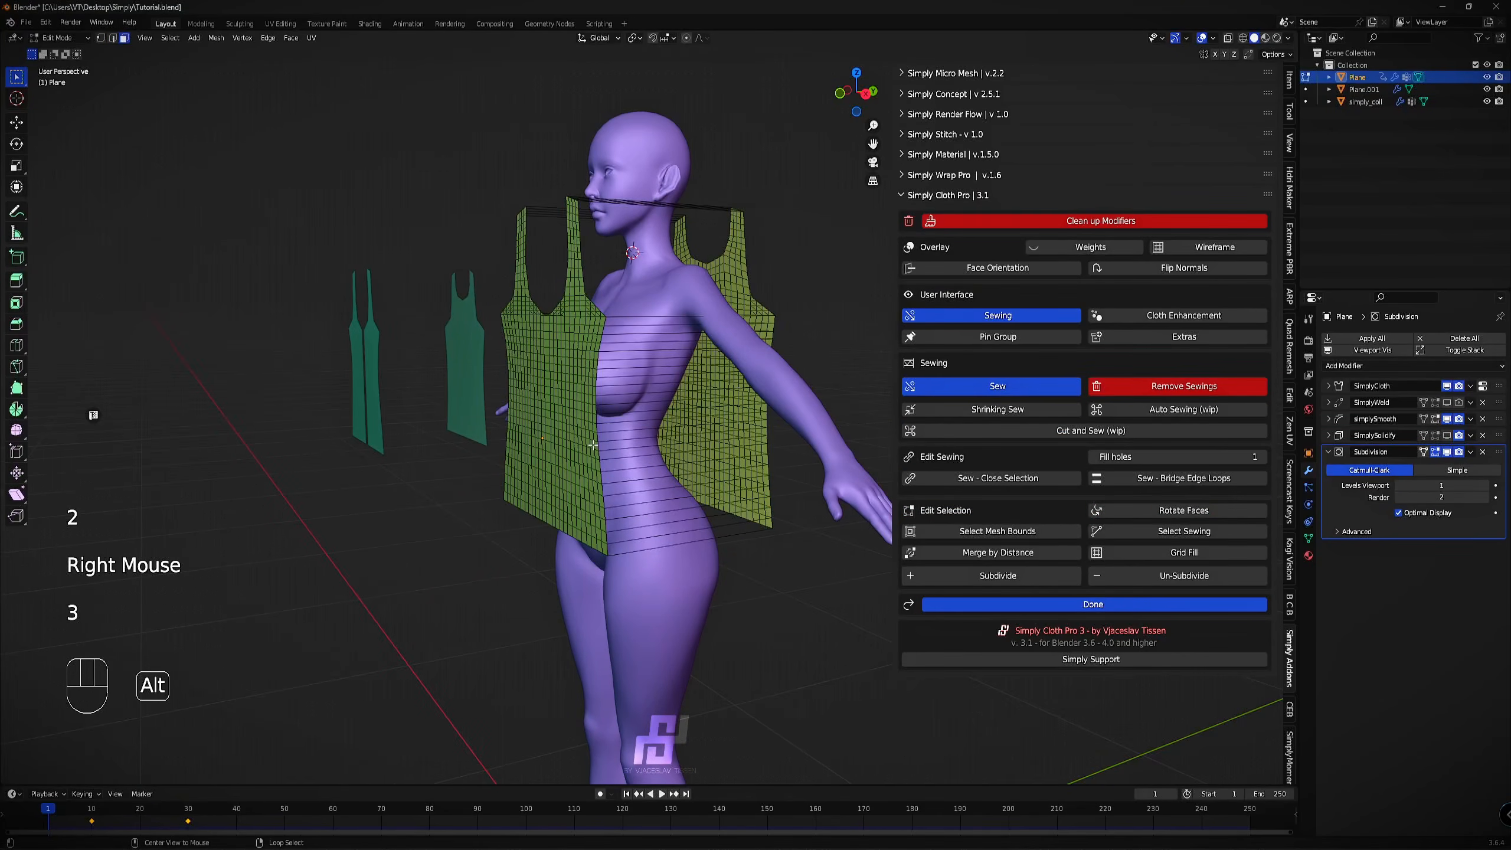
{"action": "right_click", "coordinate": [589, 443], "text": "alt"}
{"action": "middle_click_drag", "start_coordinate": [726, 114], "coordinate": [659, 324]}
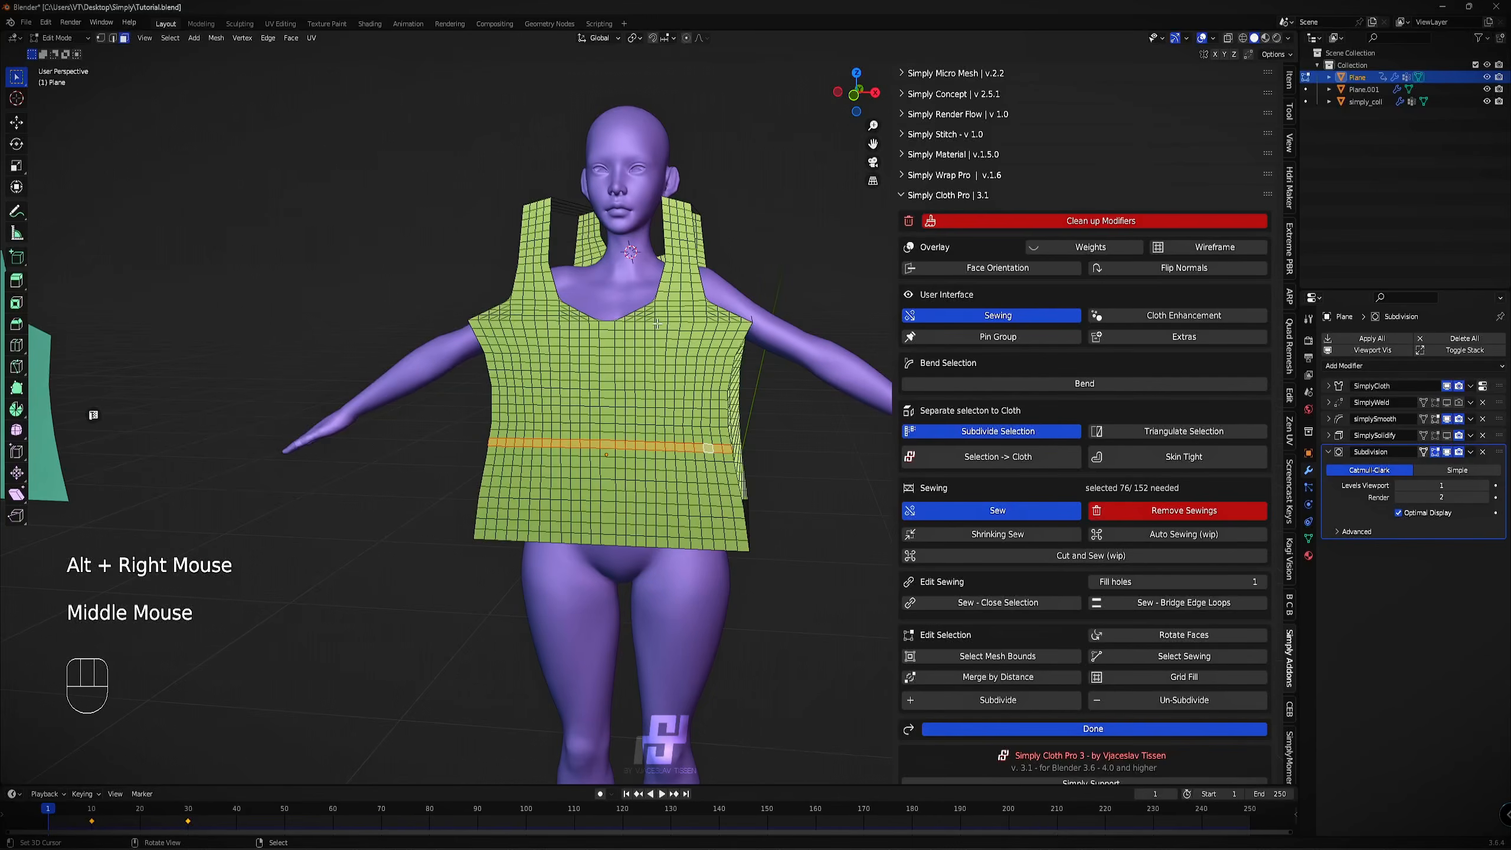
{"action": "key", "text": "KP_1"}
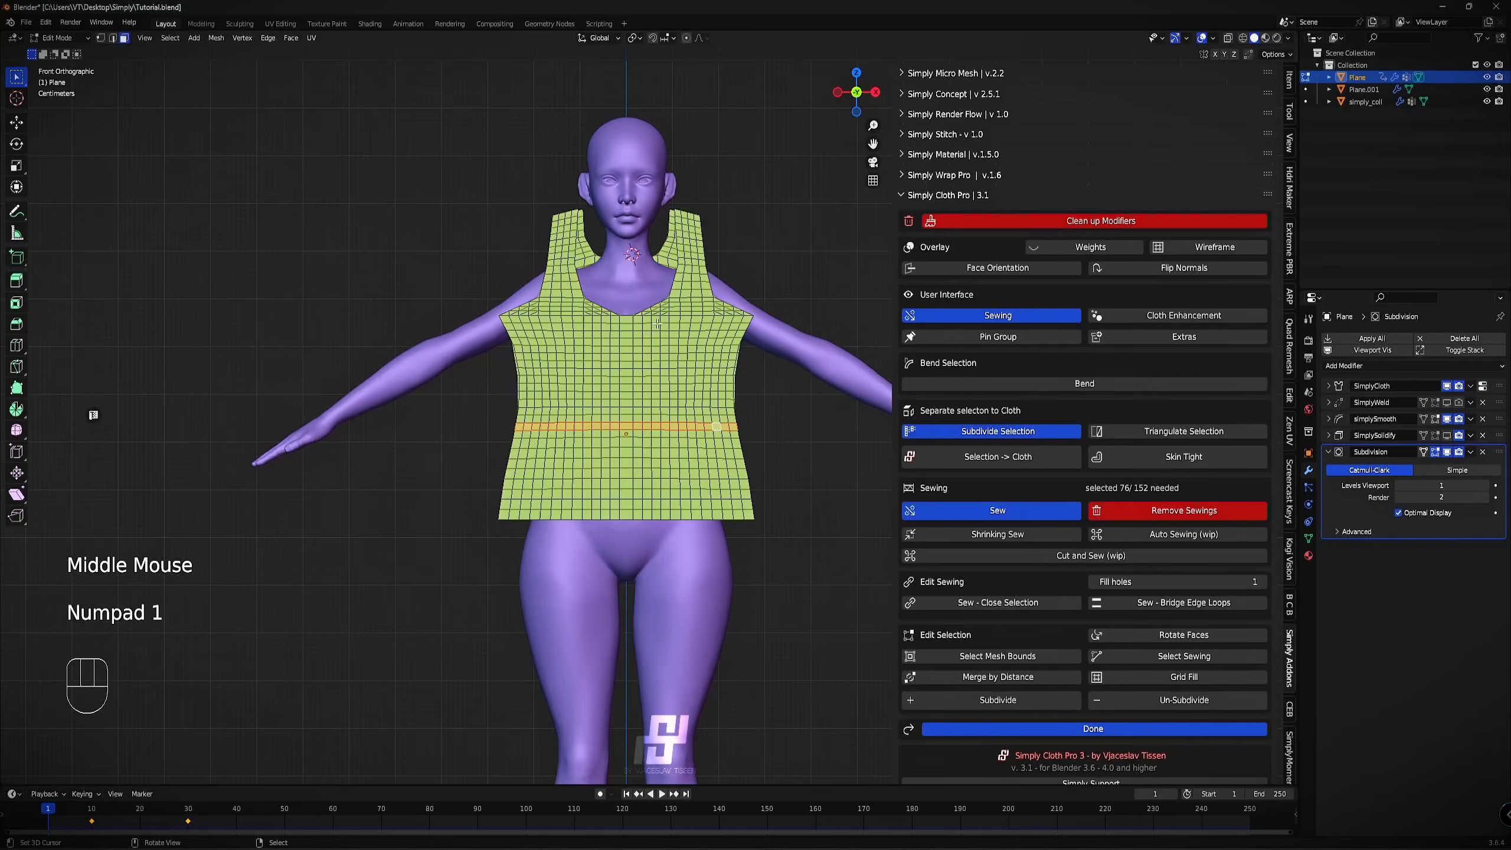
Narrow the waist loop along X using connected-only smooth proportional editing at size 0.35, and finish editing the mesh.
{"action": "left_click", "coordinate": [701, 39]}
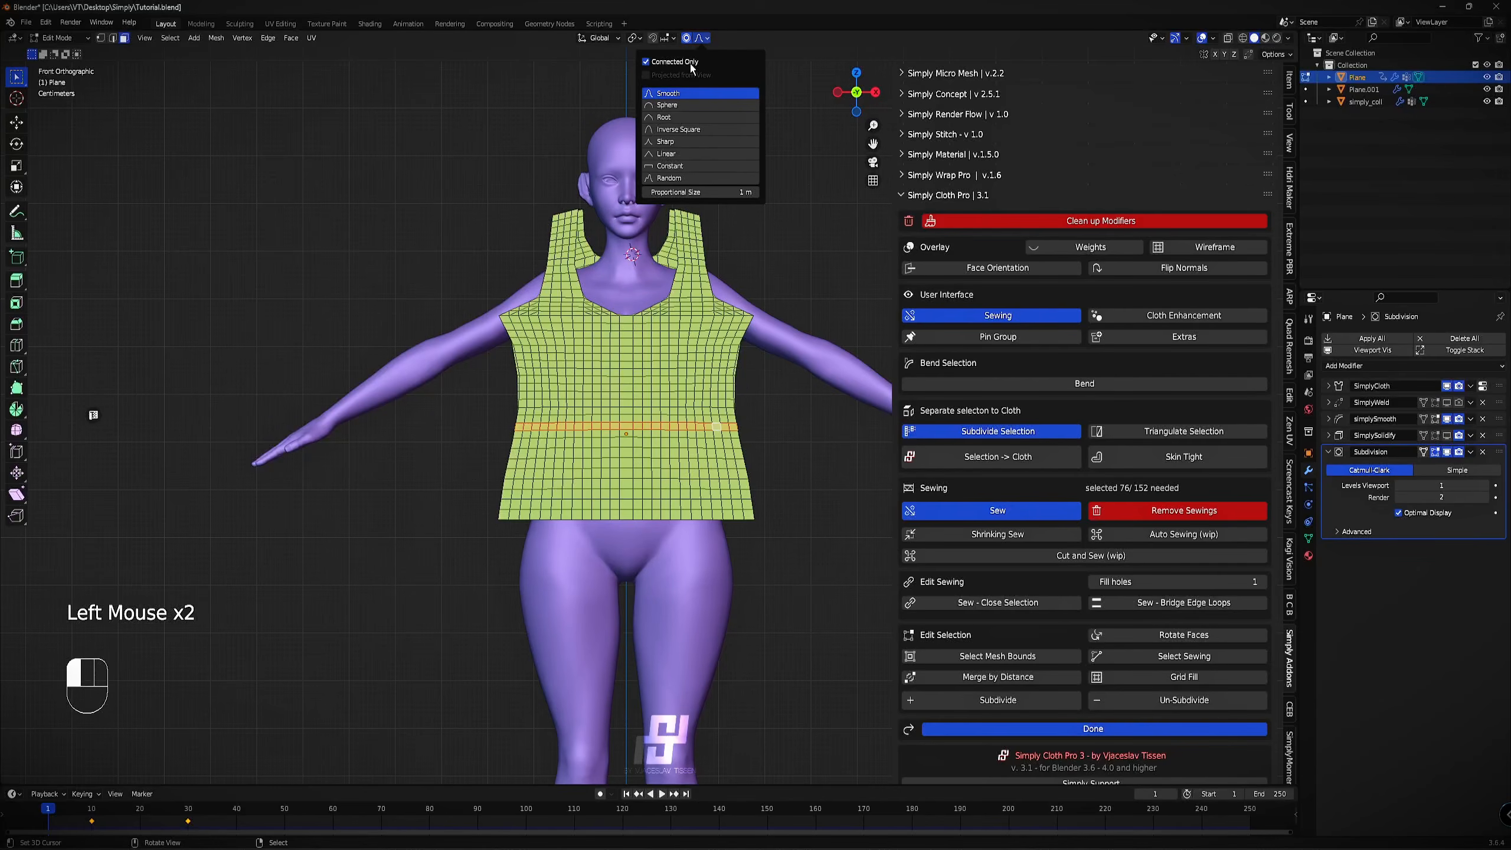
{"action": "key", "text": "s"}
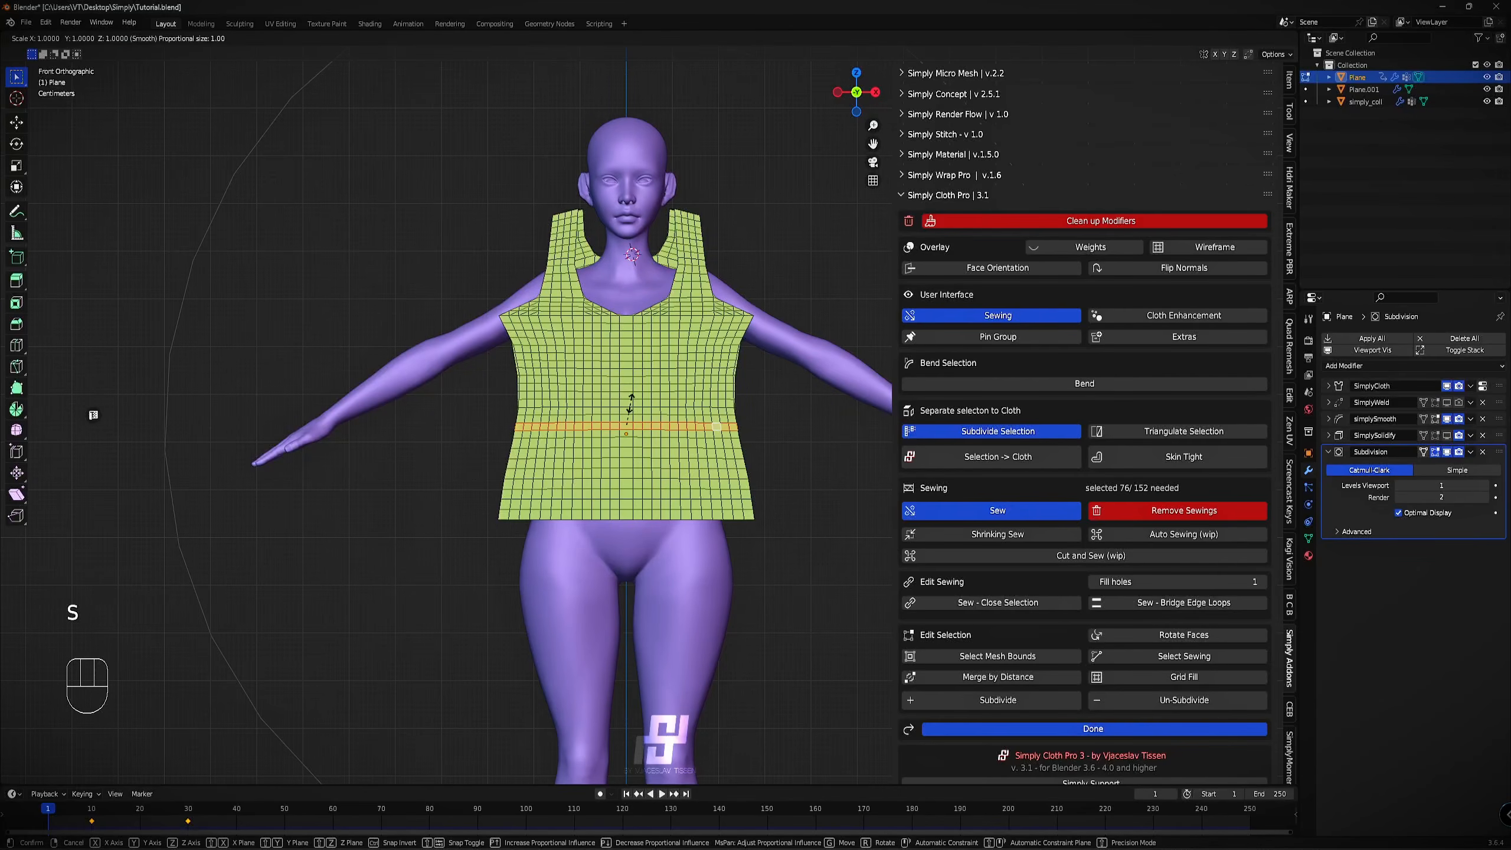
{"action": "key", "text": "x"}
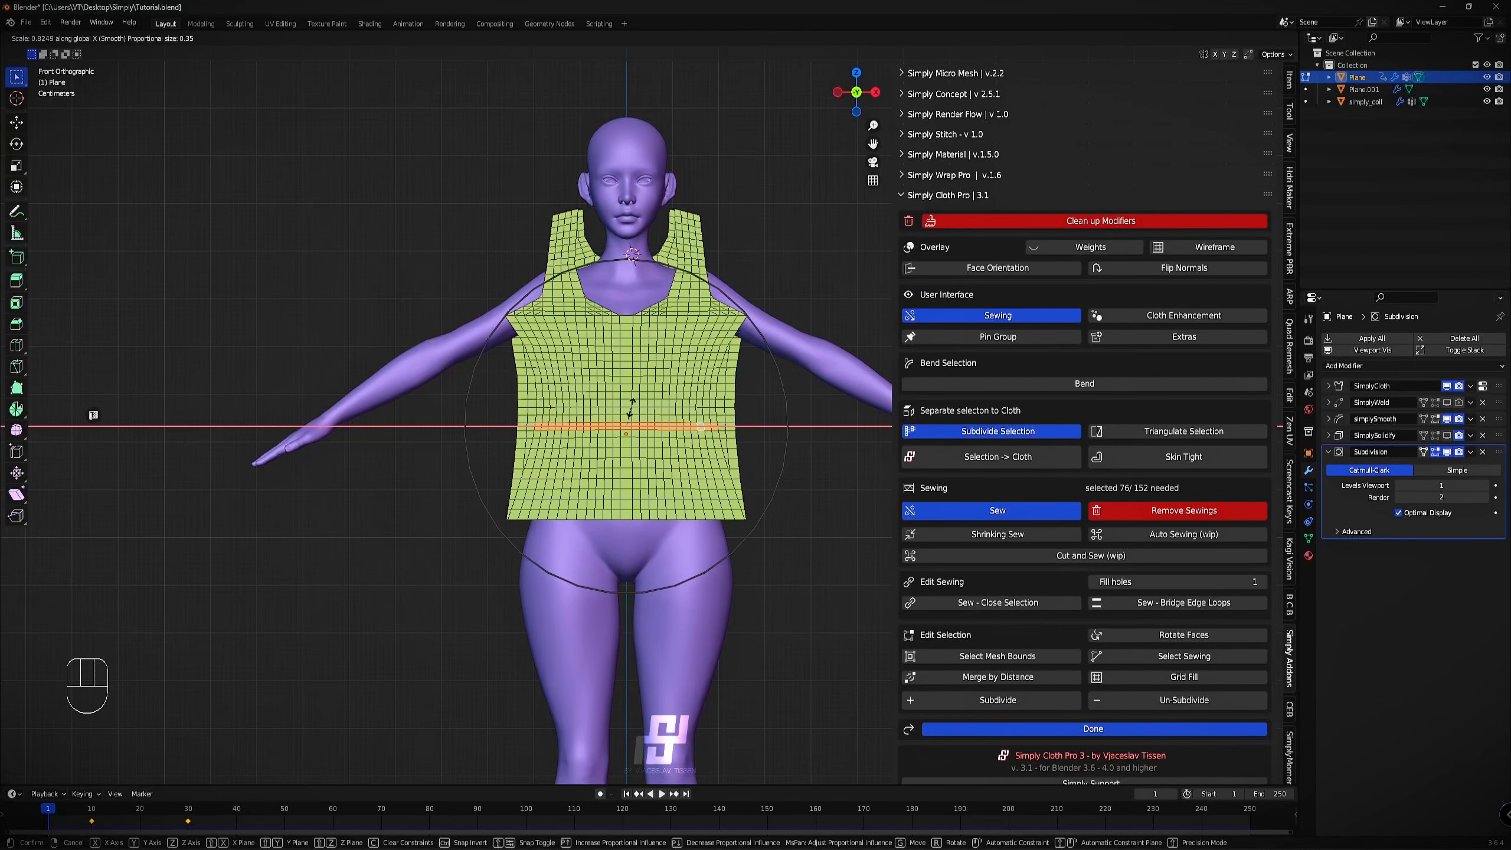
{"action": "left_click", "coordinate": [632, 408]}
{"action": "key", "text": "s"}
{"action": "key", "text": "x"}
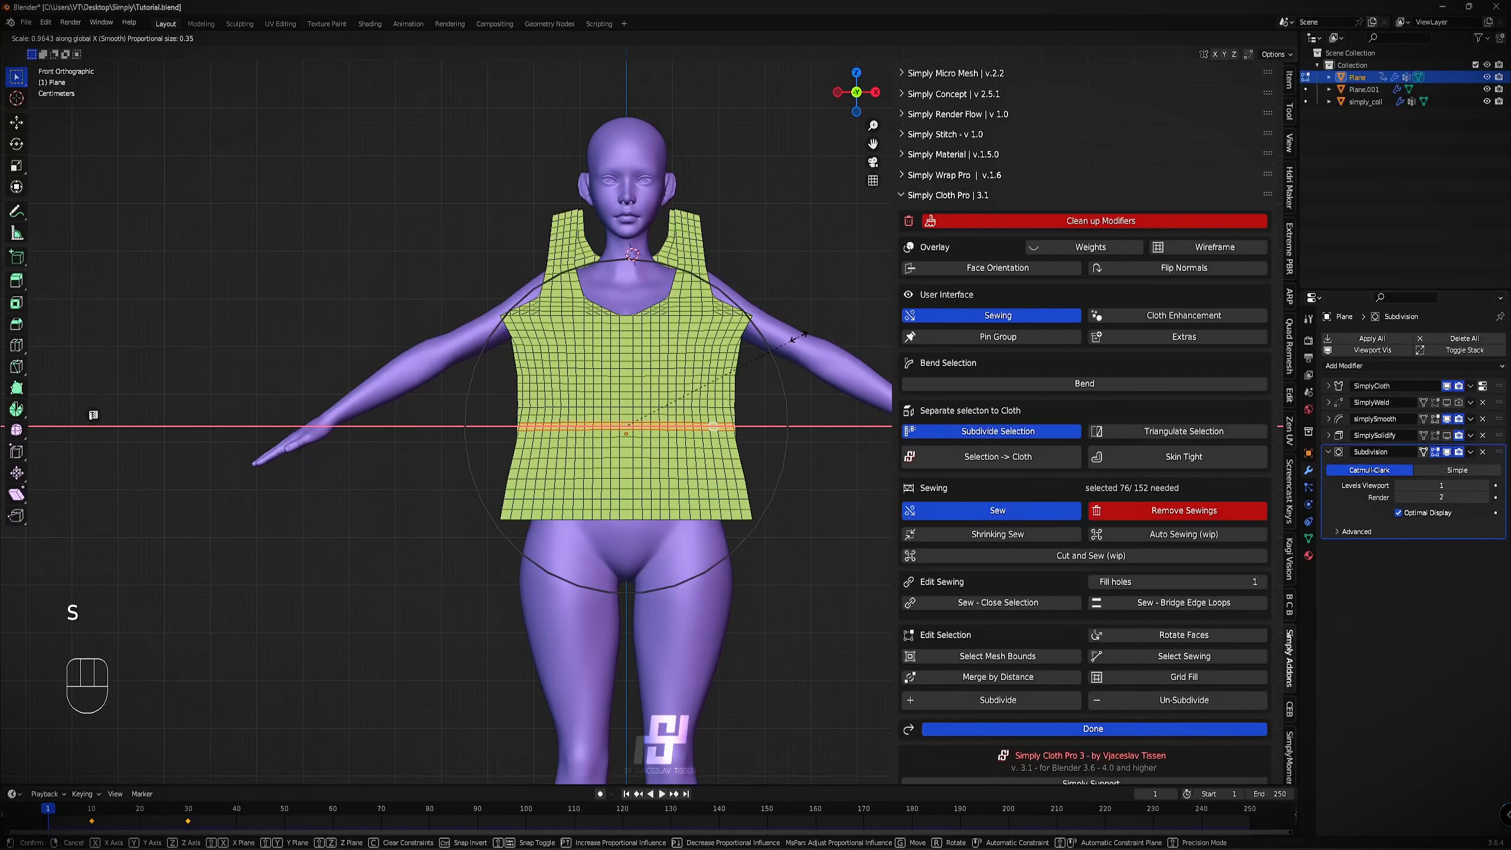
{"action": "left_click", "coordinate": [787, 348]}
{"action": "middle_click_drag", "start_coordinate": [787, 347], "coordinate": [863, 405]}
{"action": "left_click", "coordinate": [1065, 734]}
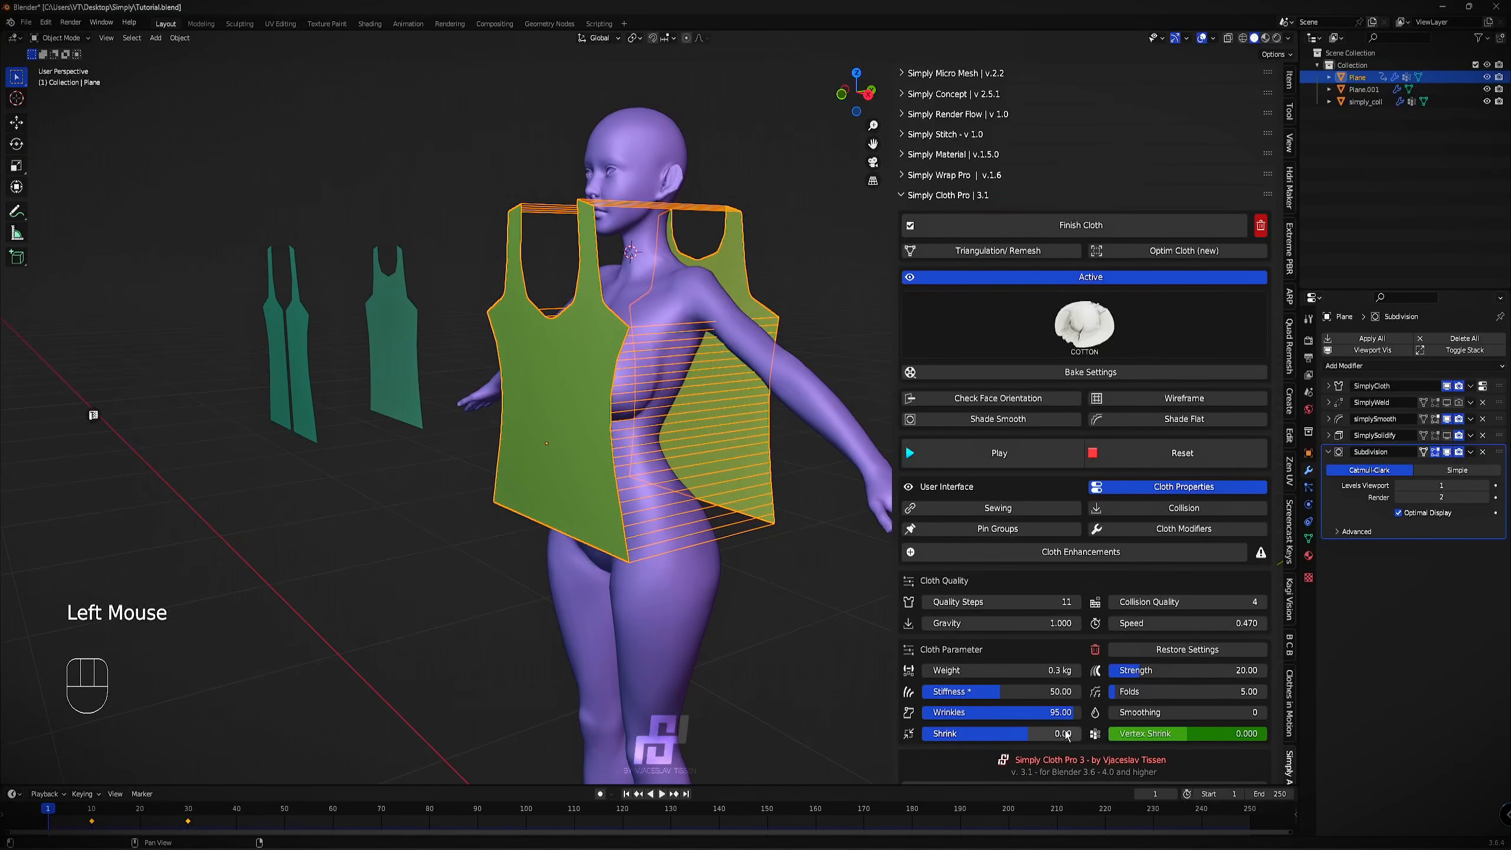
Simulate the narrowed garment to frame 34, inspect its waist from both sides, and reset the simulation.
{"action": "left_click", "coordinate": [1150, 459]}
{"action": "left_click", "coordinate": [1042, 446]}
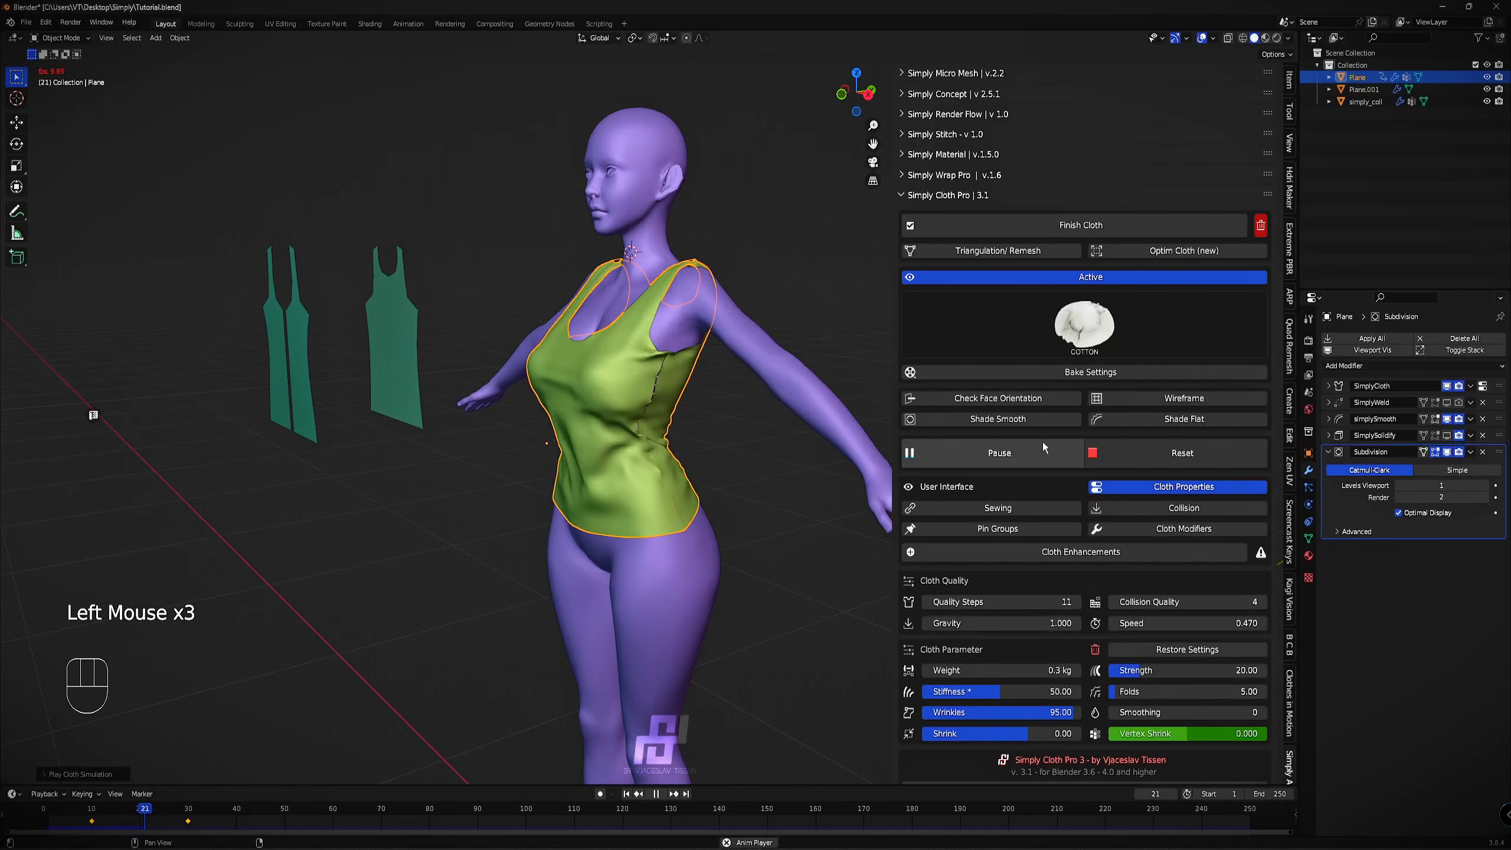
{"action": "left_click", "coordinate": [1042, 443]}
{"action": "middle_click_drag", "start_coordinate": [644, 489], "coordinate": [46, 415]}
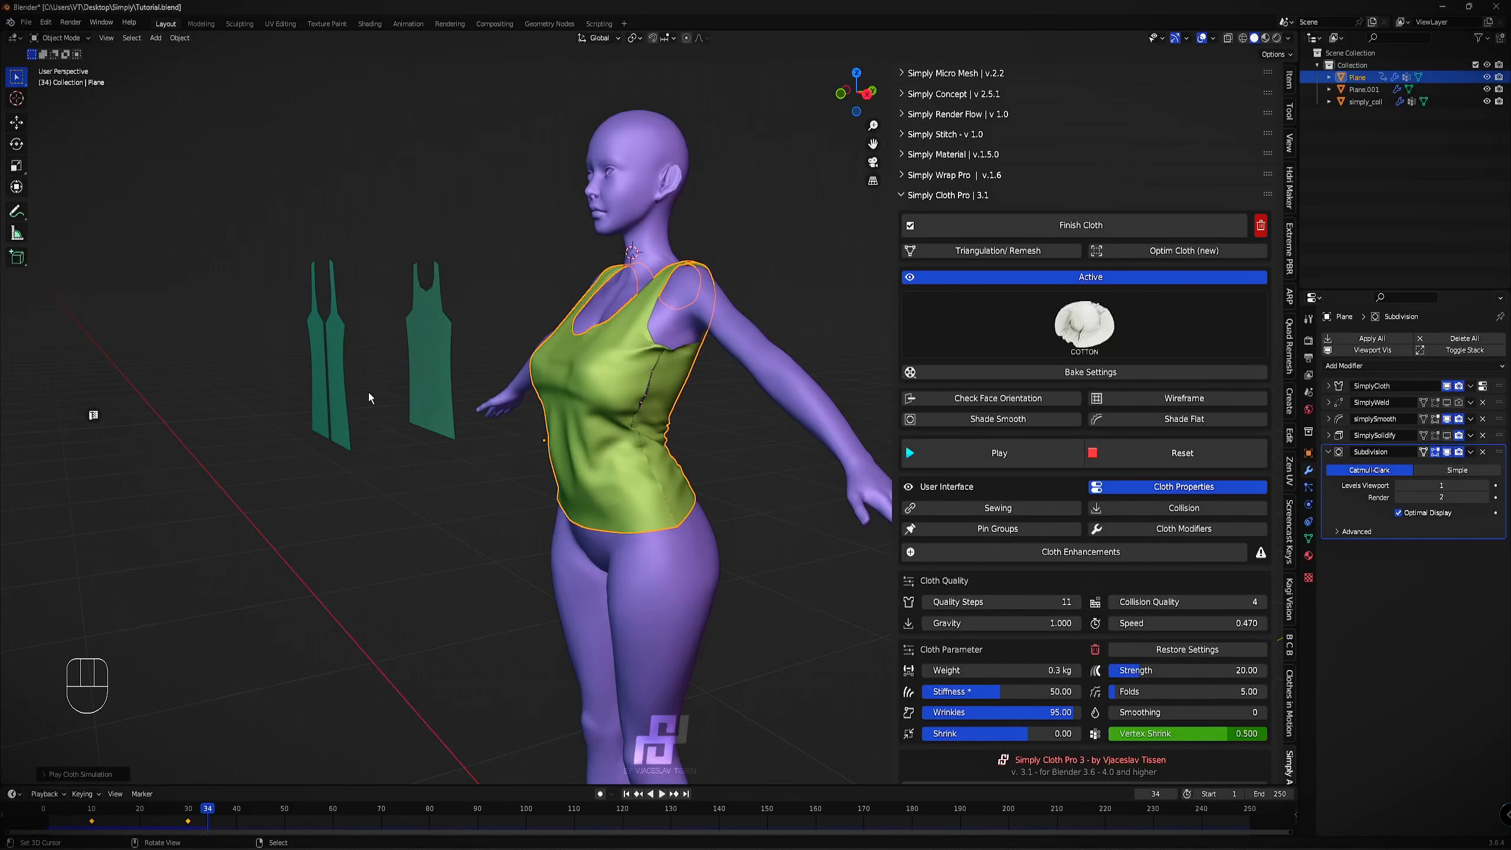
{"action": "middle_click_drag", "start_coordinate": [500, 528], "coordinate": [604, 495]}
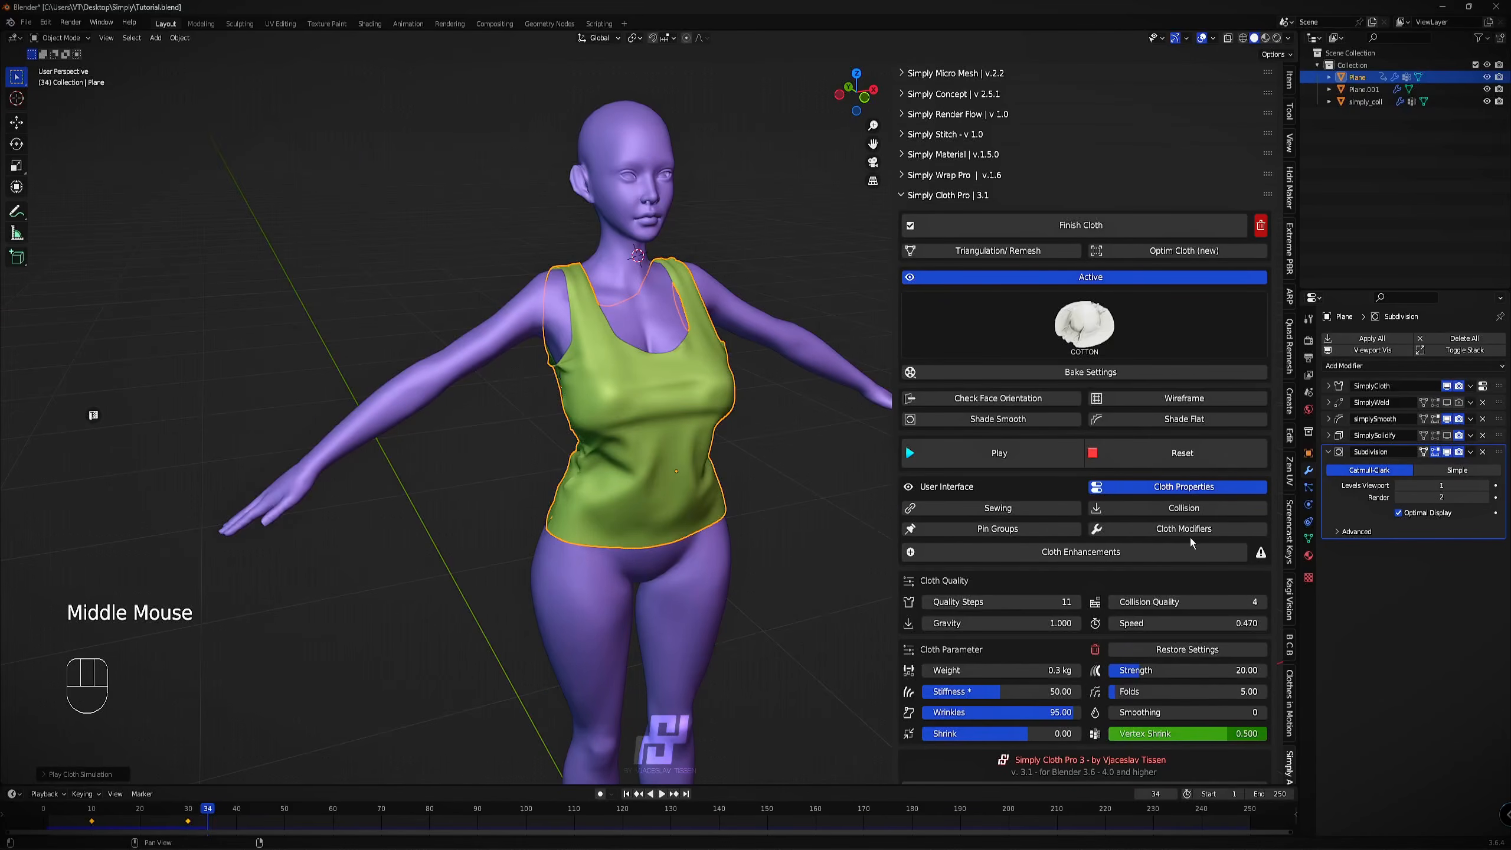
{"action": "left_click", "coordinate": [1191, 465]}
Select the entire front panel in Edit Mode and scale it down along X and then along Z.
{"action": "middle_click_drag", "start_coordinate": [736, 438], "coordinate": [759, 439]}
{"action": "key", "text": "Tab"}
{"action": "key", "text": "3"}
{"action": "right_click", "coordinate": [719, 428]}
{"action": "key", "text": "l"}
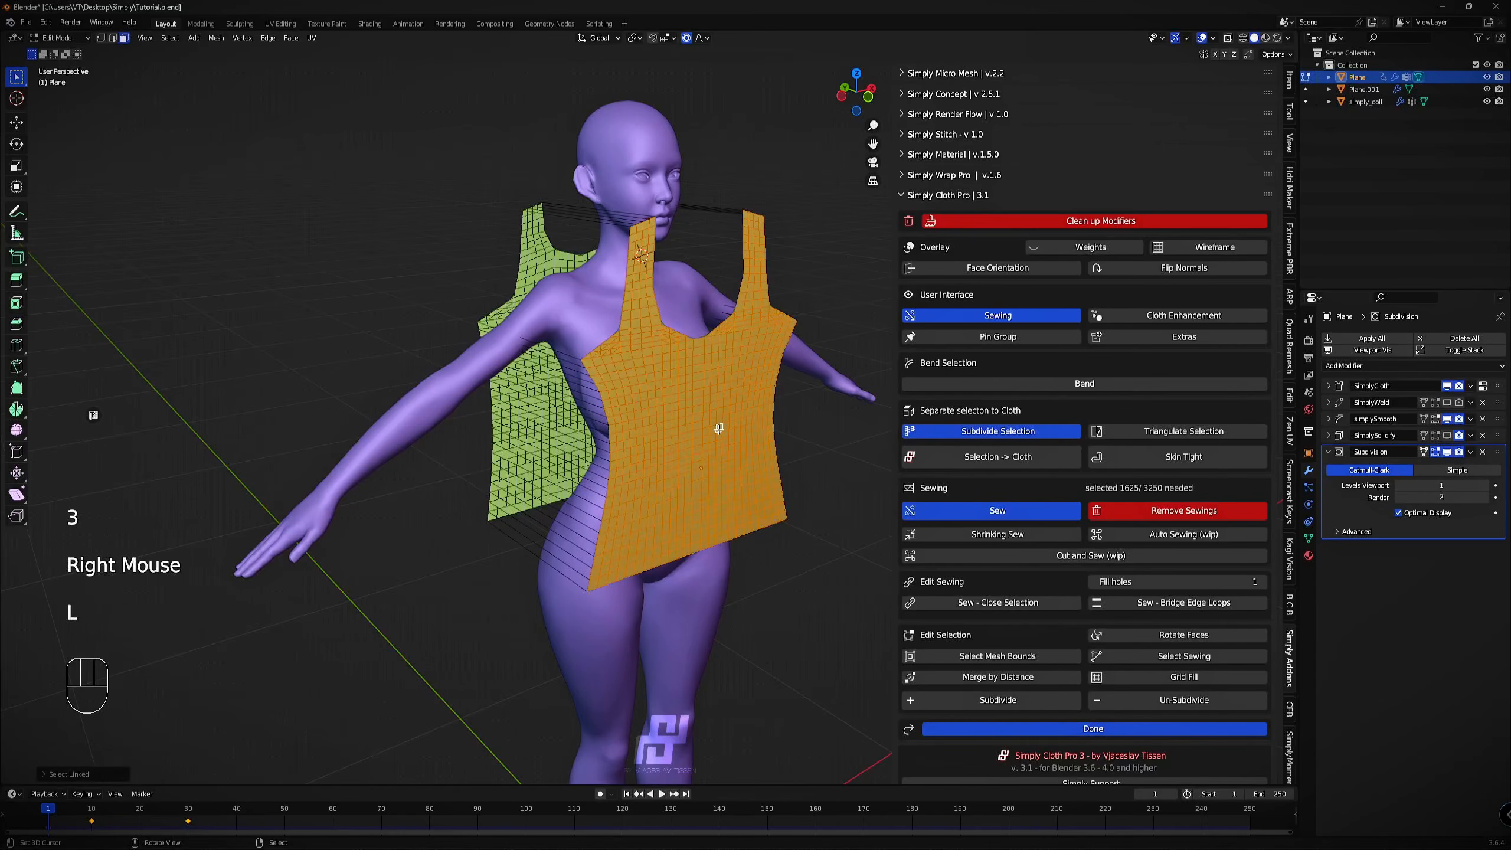
{"action": "key", "text": "s"}
{"action": "key", "text": "x"}
{"action": "left_click", "coordinate": [782, 416]}
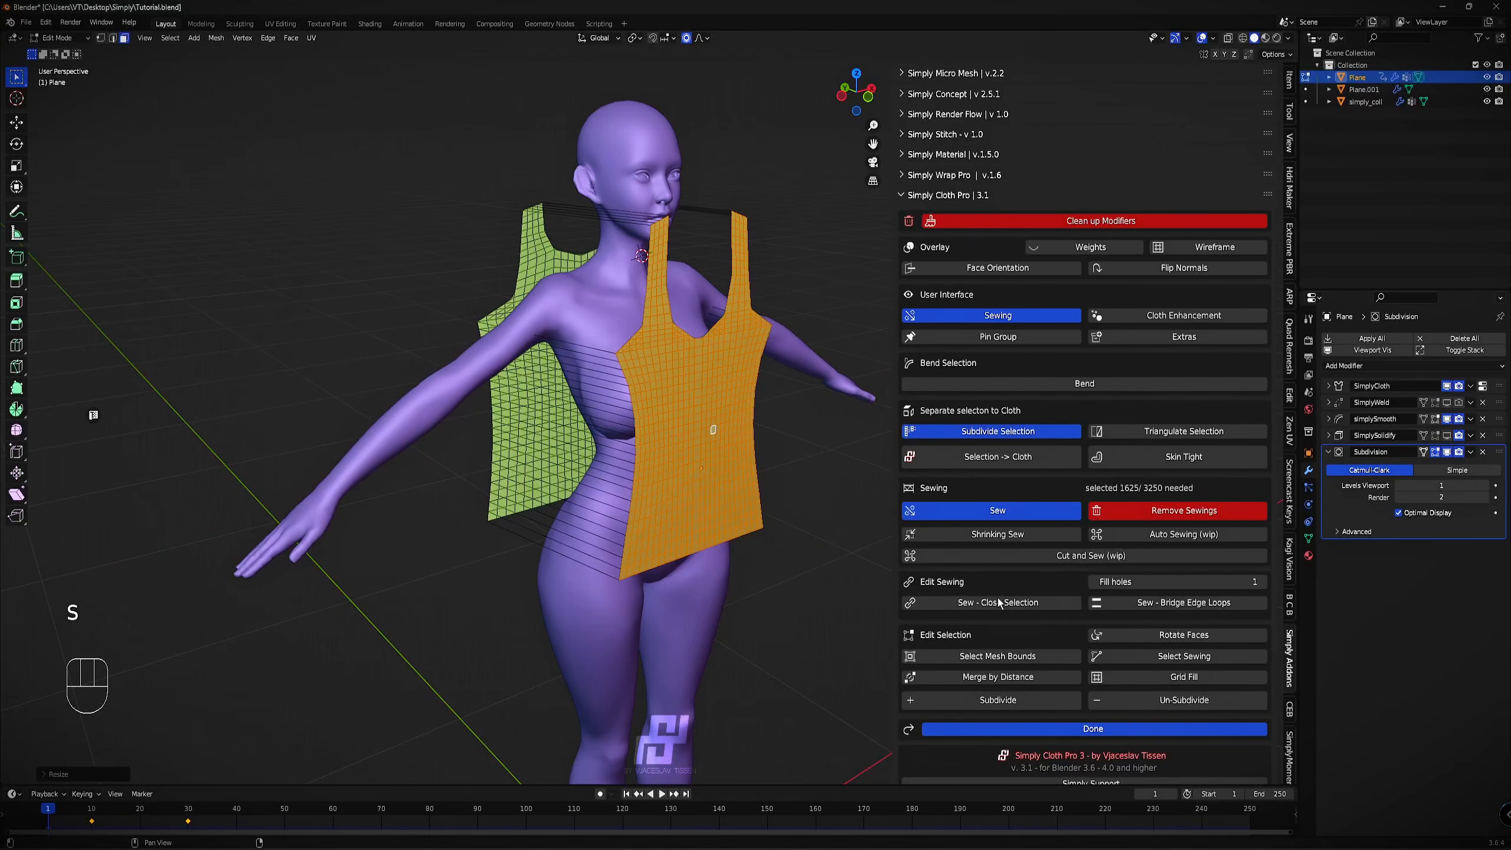
{"action": "left_click", "coordinate": [1032, 732]}
{"action": "key", "text": "s"}
{"action": "key", "text": "z"}
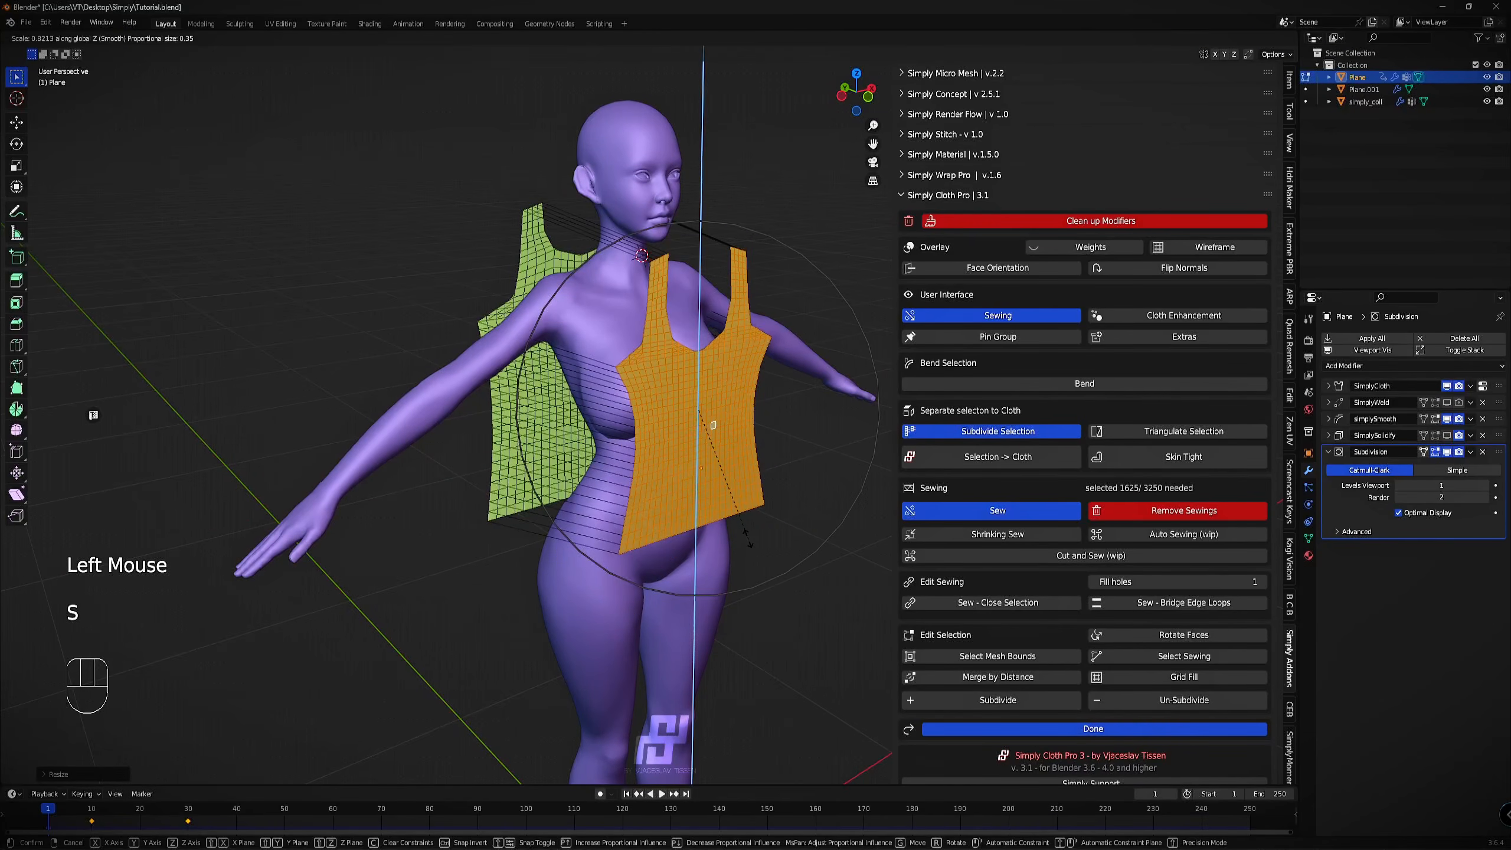
Scale the front panel of the top down along global Z to about 0.82 and check it from the front.
{"action": "left_click", "coordinate": [927, 576]}
{"action": "middle_click_drag", "start_coordinate": [738, 322], "coordinate": [670, 301]}
{"action": "key", "text": "KP_1"}
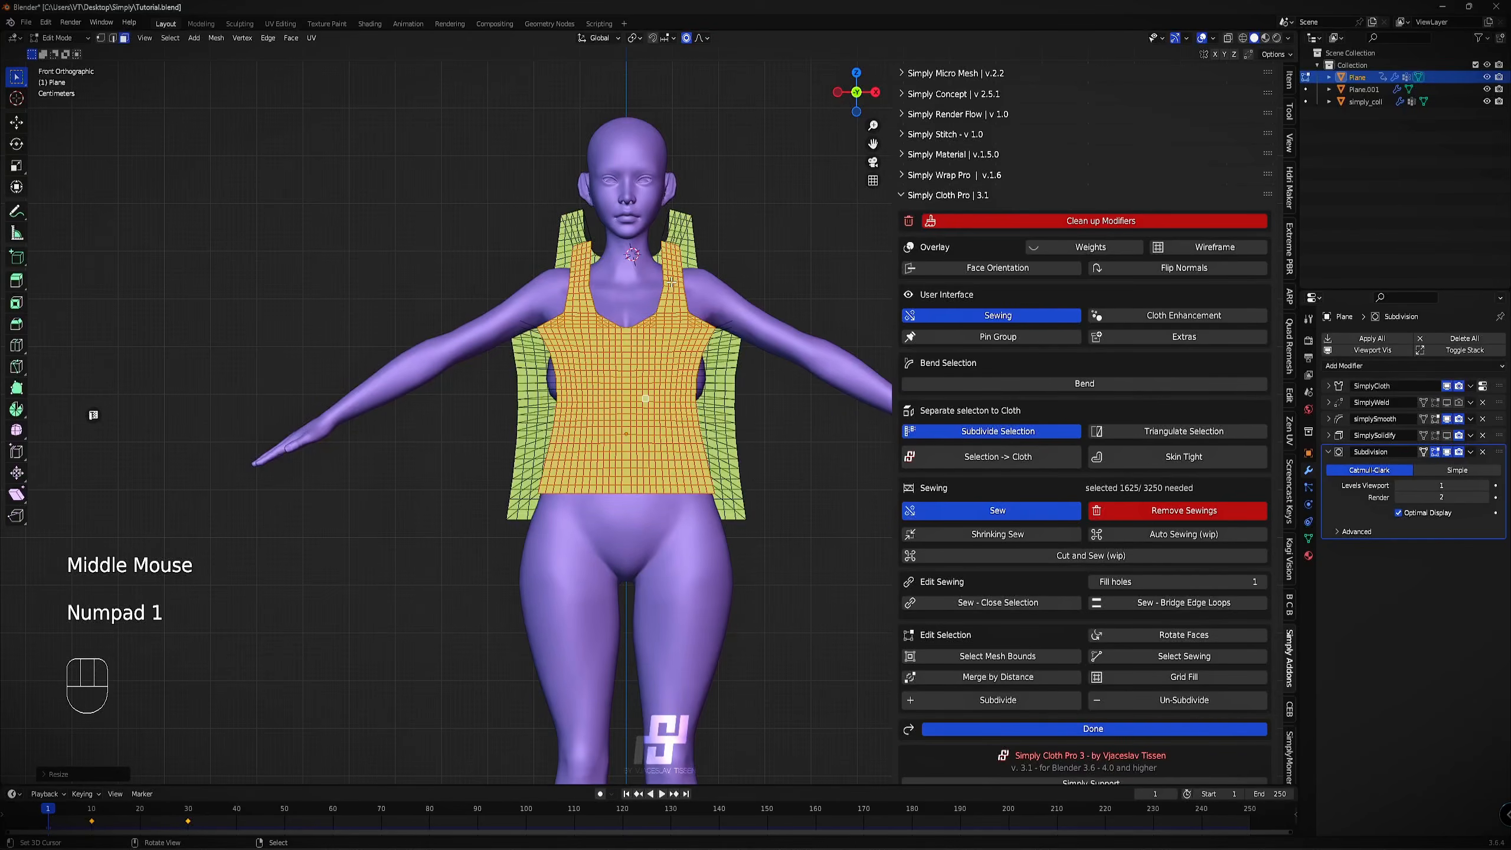
Finish editing the panels, run the cloth simulation to about frame 24, and inspect the side and shoulder seams.
{"action": "left_click", "coordinate": [1035, 729]}
{"action": "middle_click_drag", "start_coordinate": [804, 536], "coordinate": [1103, 524]}
{"action": "left_click", "coordinate": [1045, 454]}
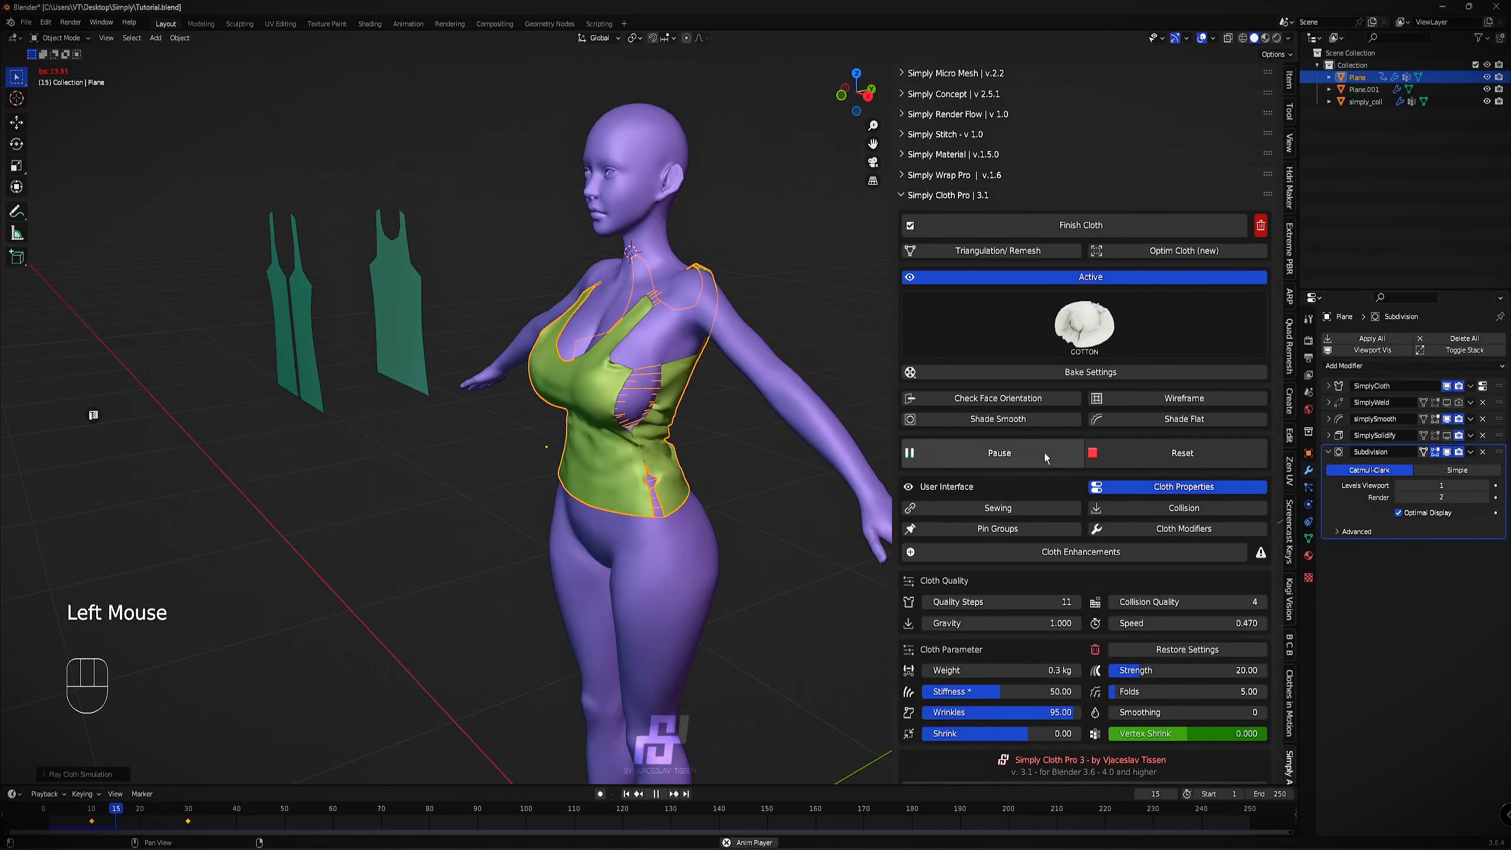
{"action": "left_click", "coordinate": [1045, 452]}
{"action": "scroll", "coordinate": [677, 347], "scroll_direction": "up", "scroll_amount": 2}
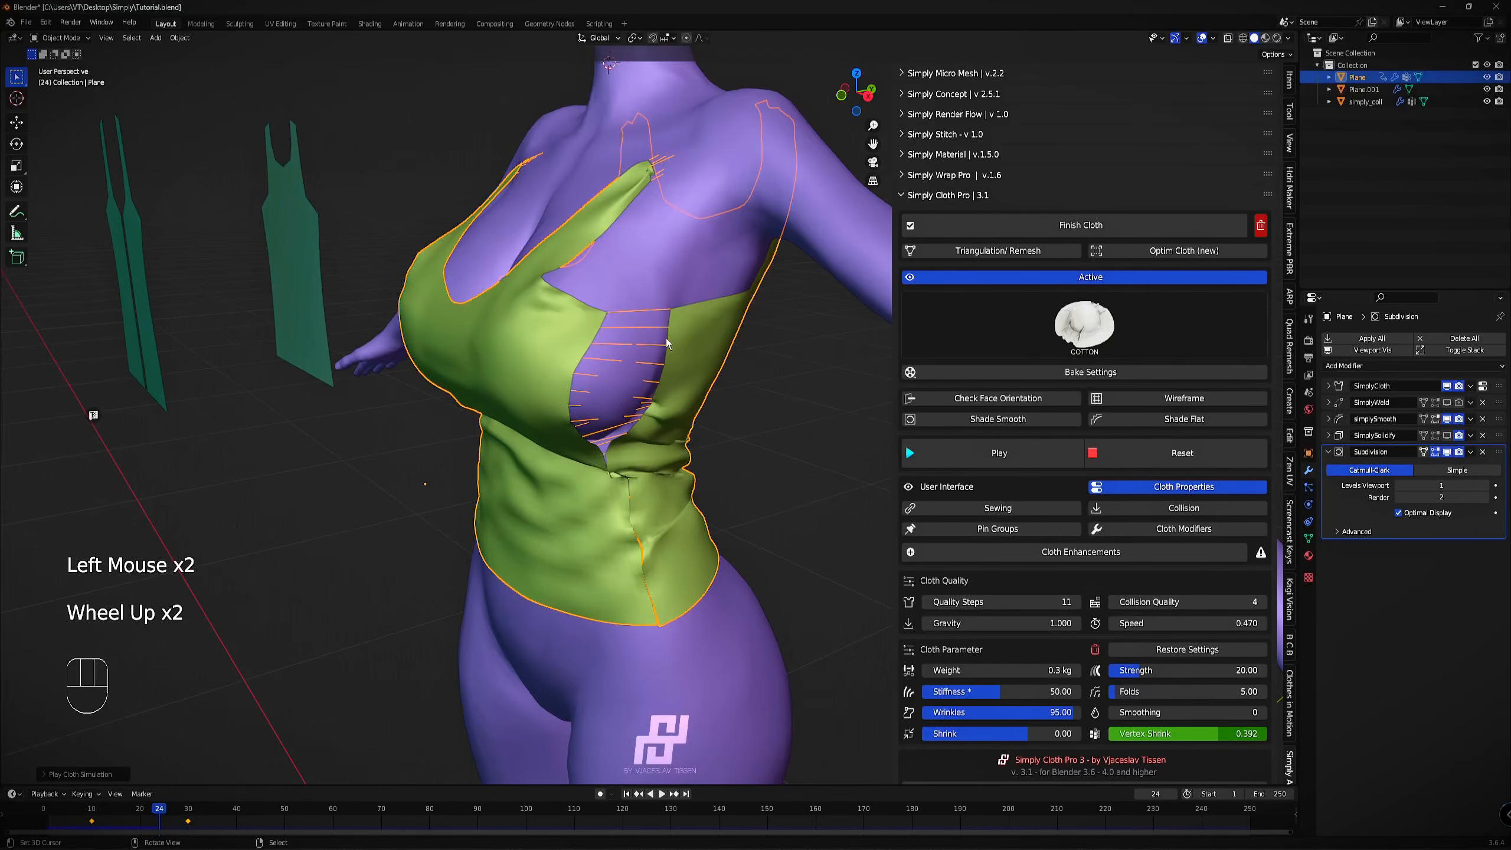
{"action": "middle_click_drag", "start_coordinate": [666, 338], "coordinate": [547, 541], "text": "shift"}
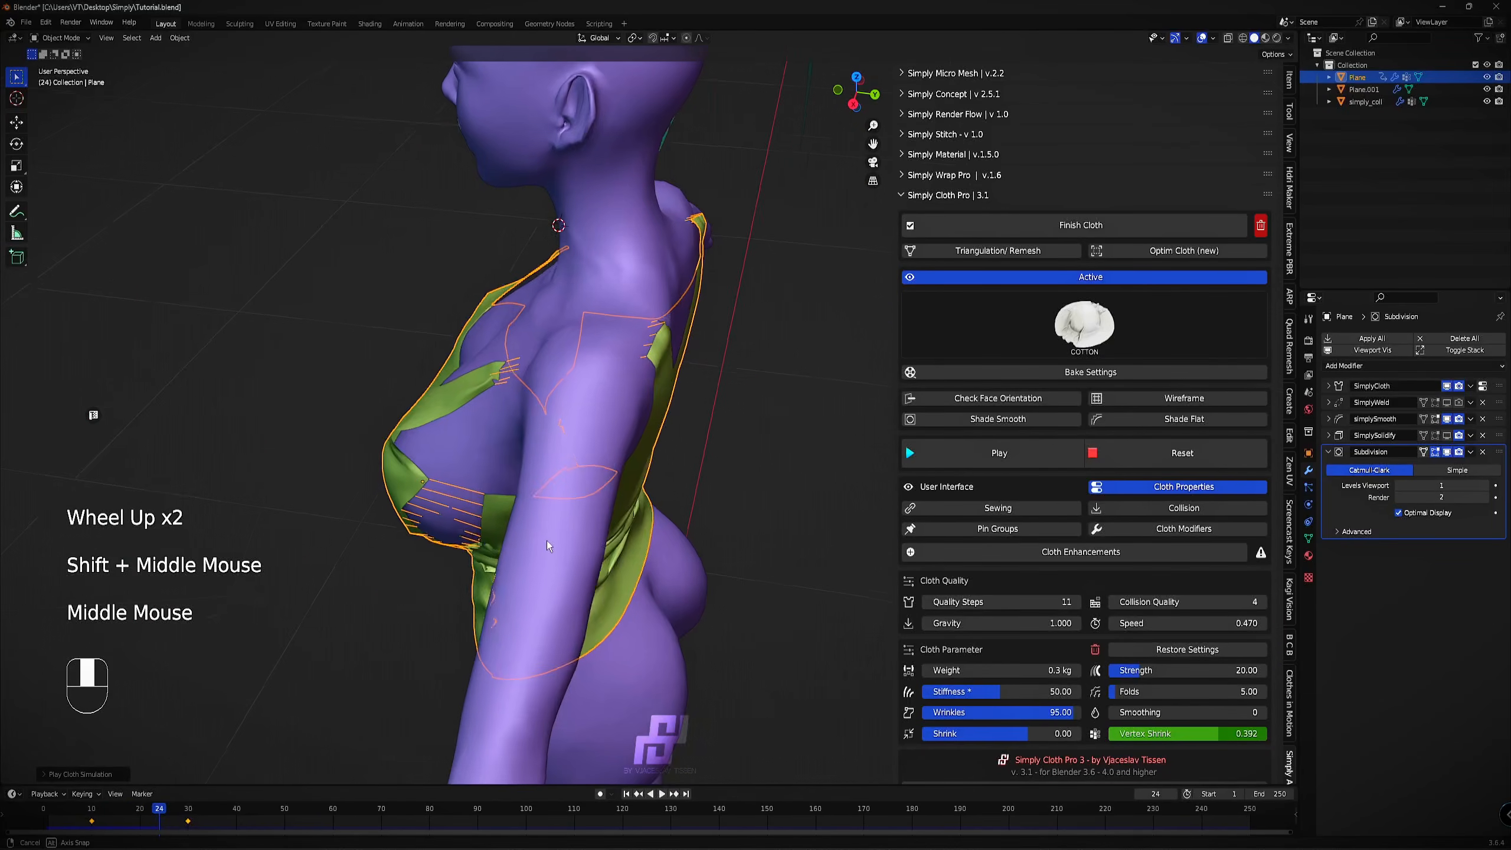
Reset the simulation and scale only the front panel up uniformly by about 1.14.
{"action": "left_click", "coordinate": [1206, 464]}
{"action": "middle_click_drag", "start_coordinate": [614, 438], "coordinate": [684, 422]}
{"action": "key", "text": "Tab"}
{"action": "key", "text": "s"}
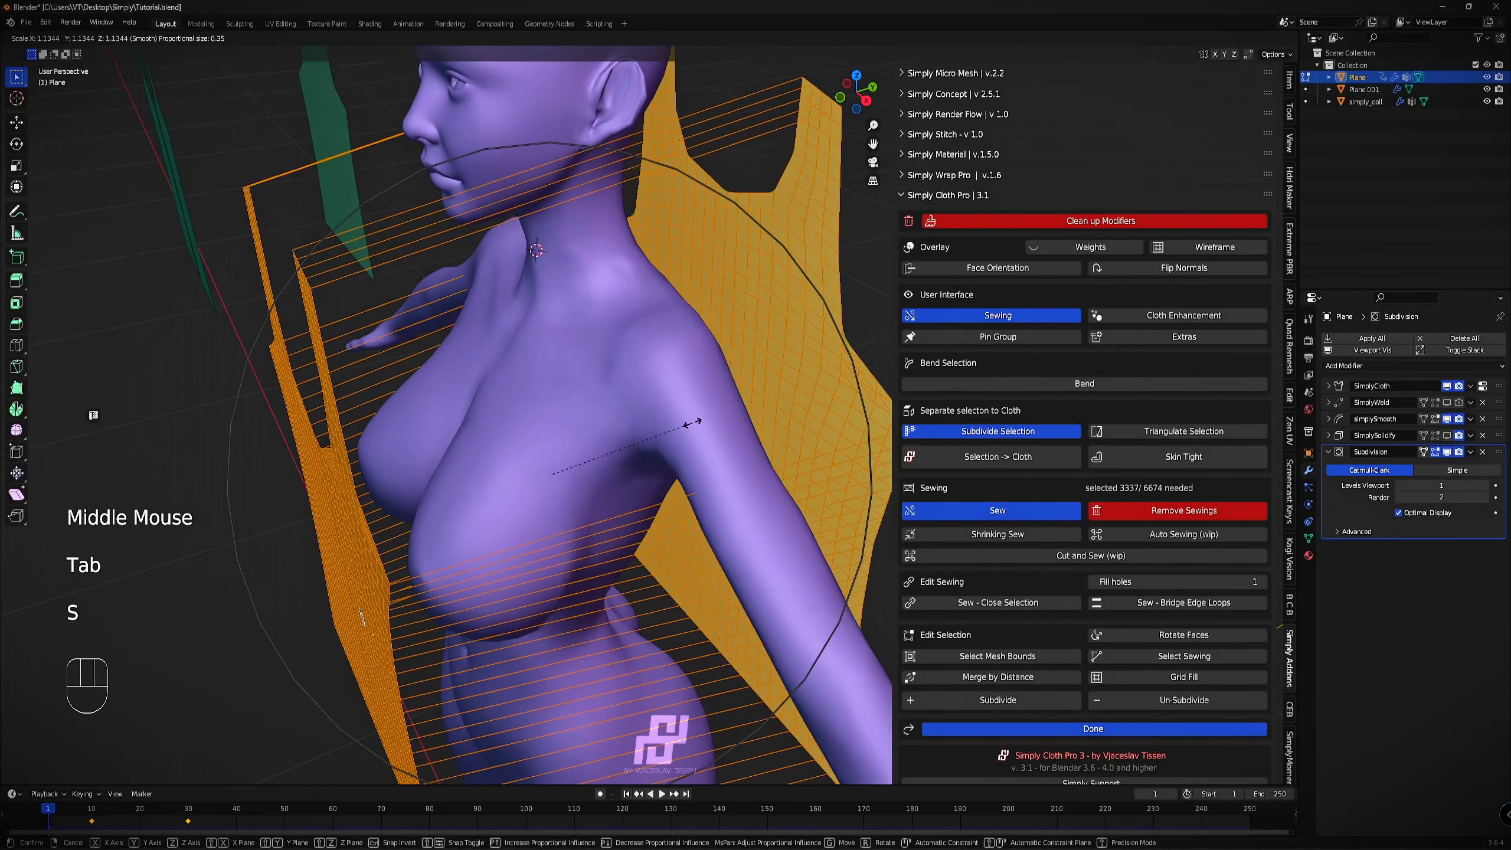
{"action": "right_click", "coordinate": [692, 423]}
{"action": "middle_click_drag", "start_coordinate": [713, 287], "coordinate": [765, 298]}
{"action": "key", "text": "3"}
{"action": "right_click", "coordinate": [422, 523]}
{"action": "key", "text": "l"}
{"action": "key", "text": "s"}
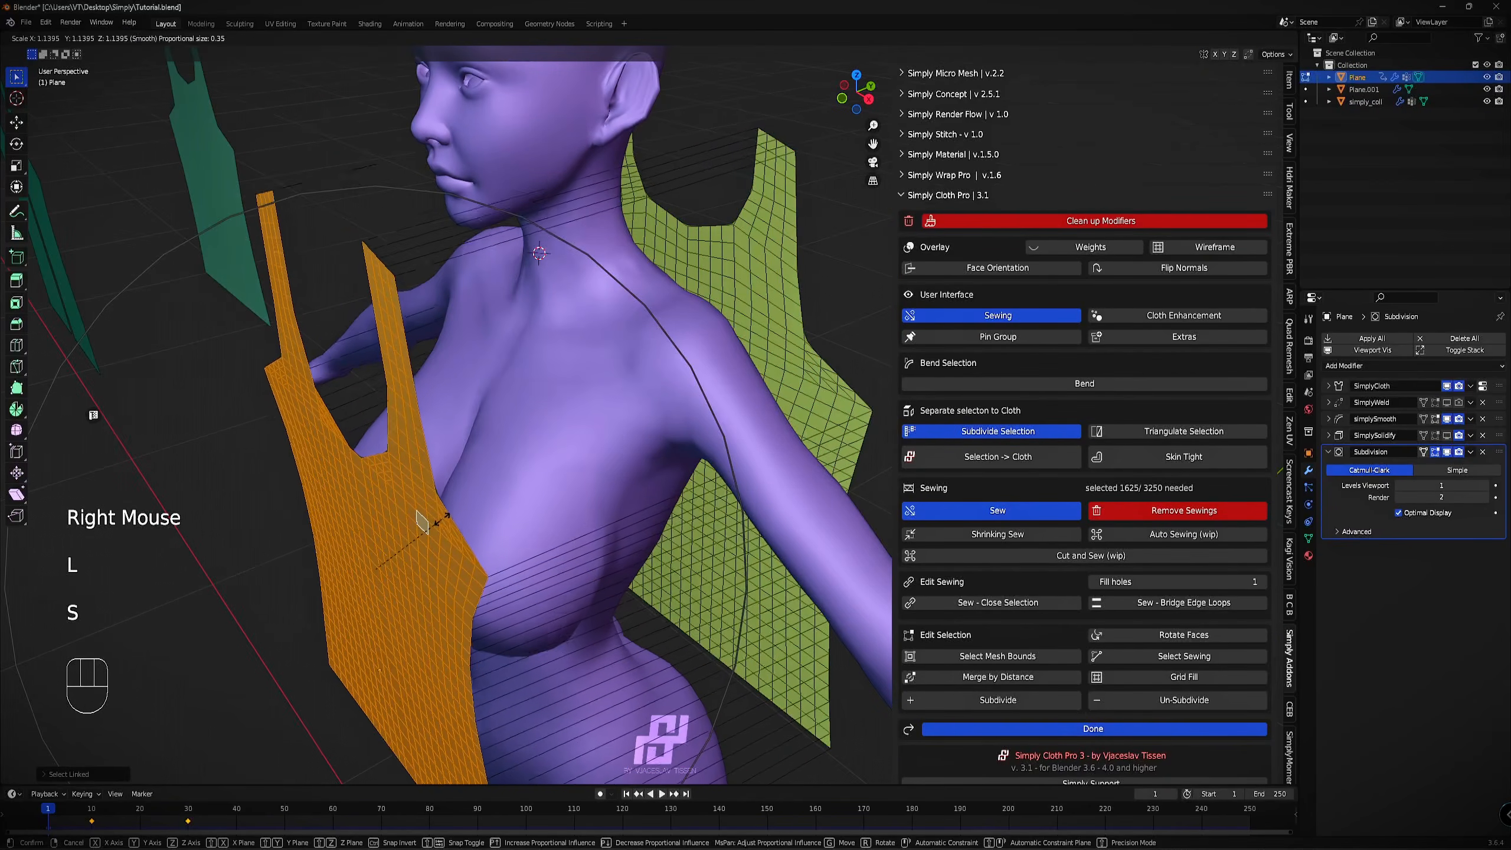
{"action": "left_click", "coordinate": [441, 519]}
Finish editing, simulate the cloth to about frame 37, and inspect the armholes, shoulder straps and open side seam.
{"action": "left_click", "coordinate": [1075, 732]}
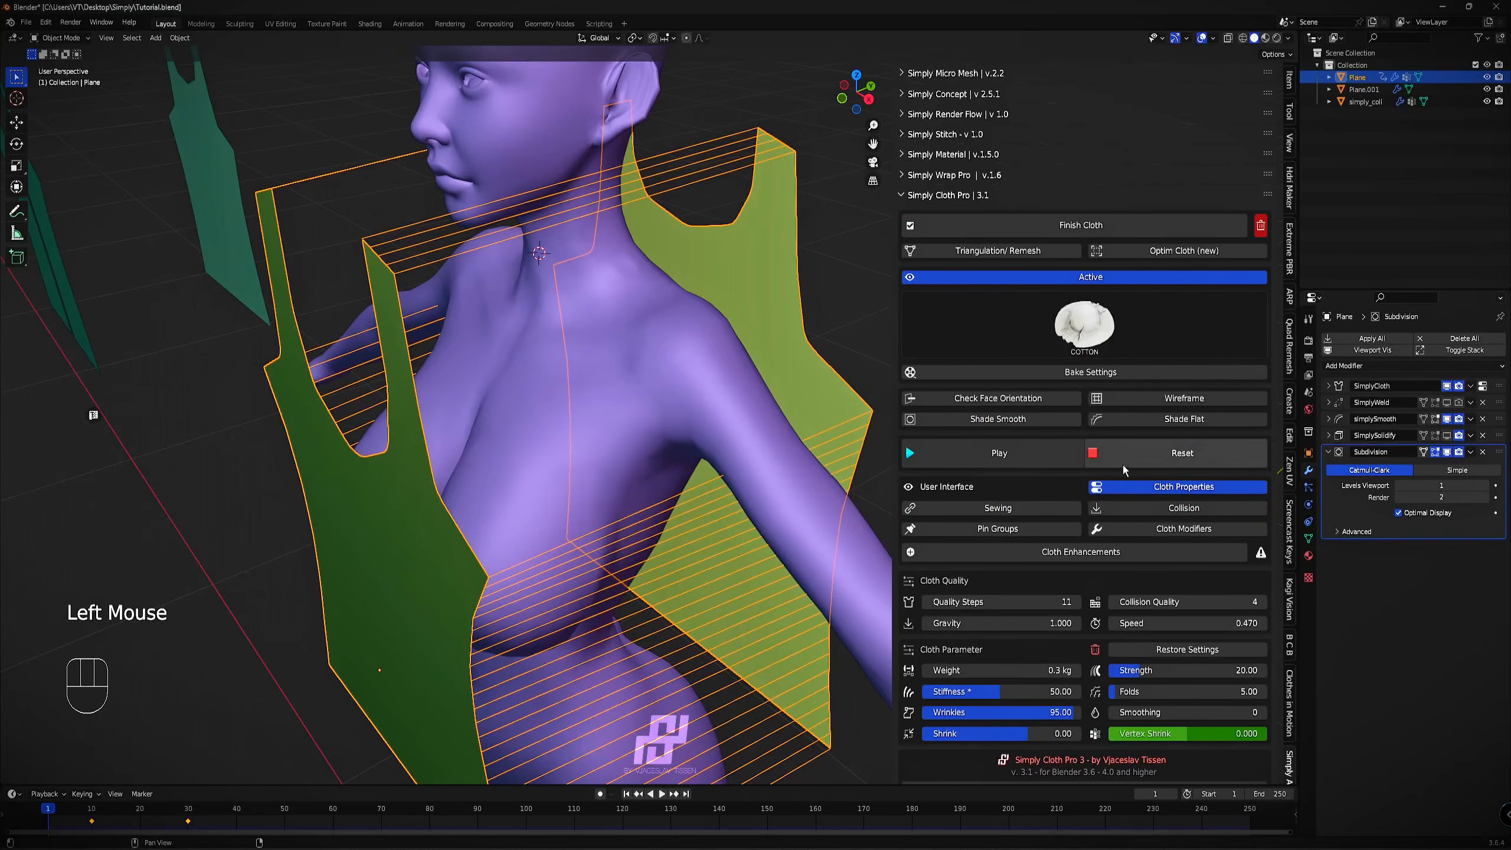
{"action": "left_click", "coordinate": [1023, 454]}
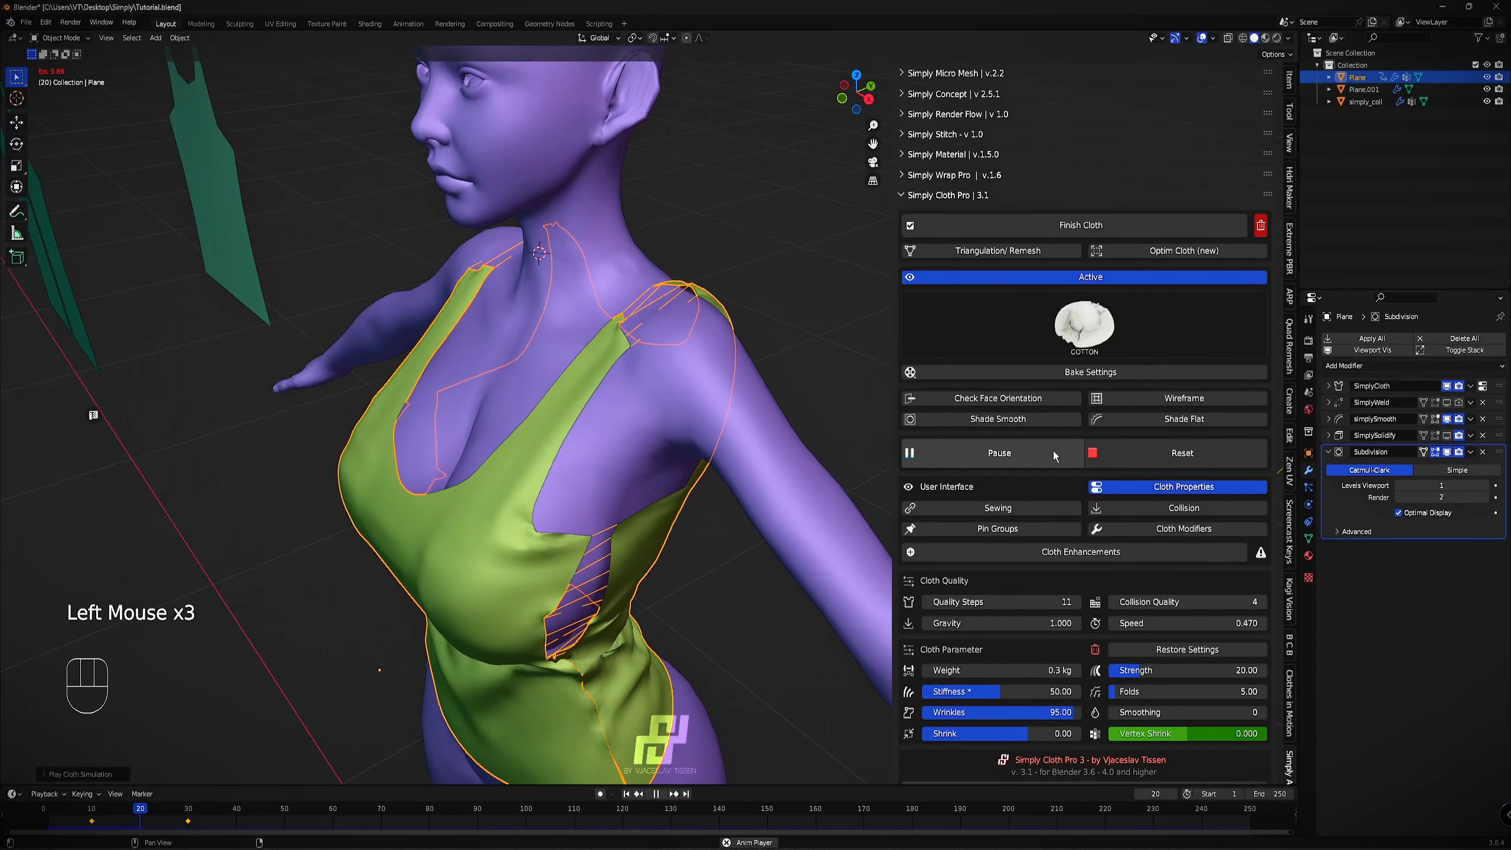
{"action": "left_click", "coordinate": [1055, 451]}
{"action": "middle_click_drag", "start_coordinate": [619, 536], "coordinate": [678, 500]}
{"action": "scroll", "coordinate": [679, 500], "scroll_direction": "down", "scroll_amount": 2}
{"action": "middle_click_drag", "start_coordinate": [678, 557], "coordinate": [585, 556]}
{"action": "middle_click_drag", "start_coordinate": [519, 506], "coordinate": [585, 554]}
{"action": "middle_click_drag", "start_coordinate": [634, 441], "coordinate": [701, 444]}
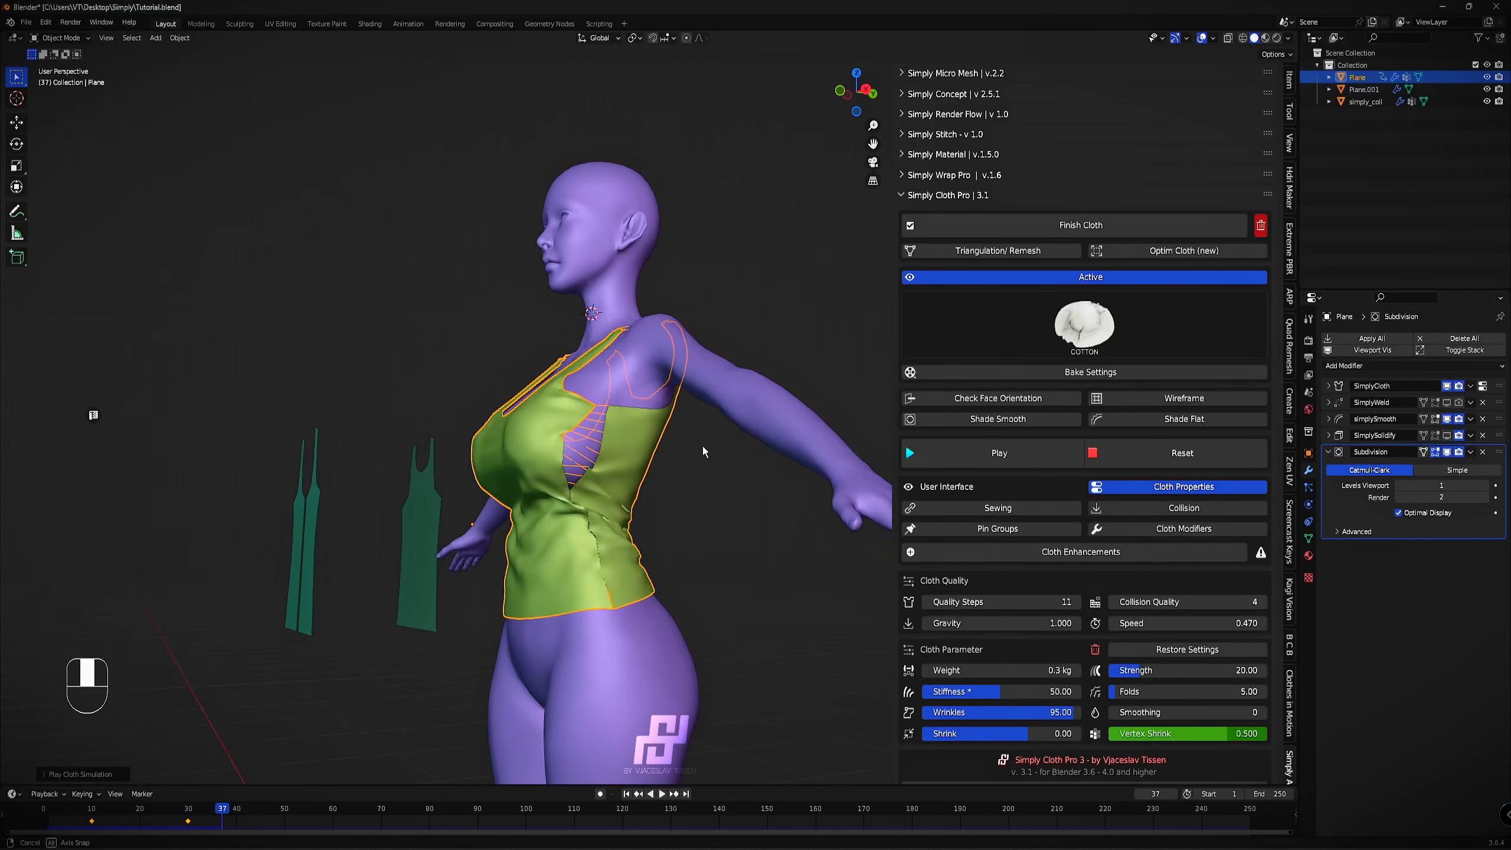
{"action": "scroll", "coordinate": [630, 466], "scroll_direction": "up", "scroll_amount": 2}
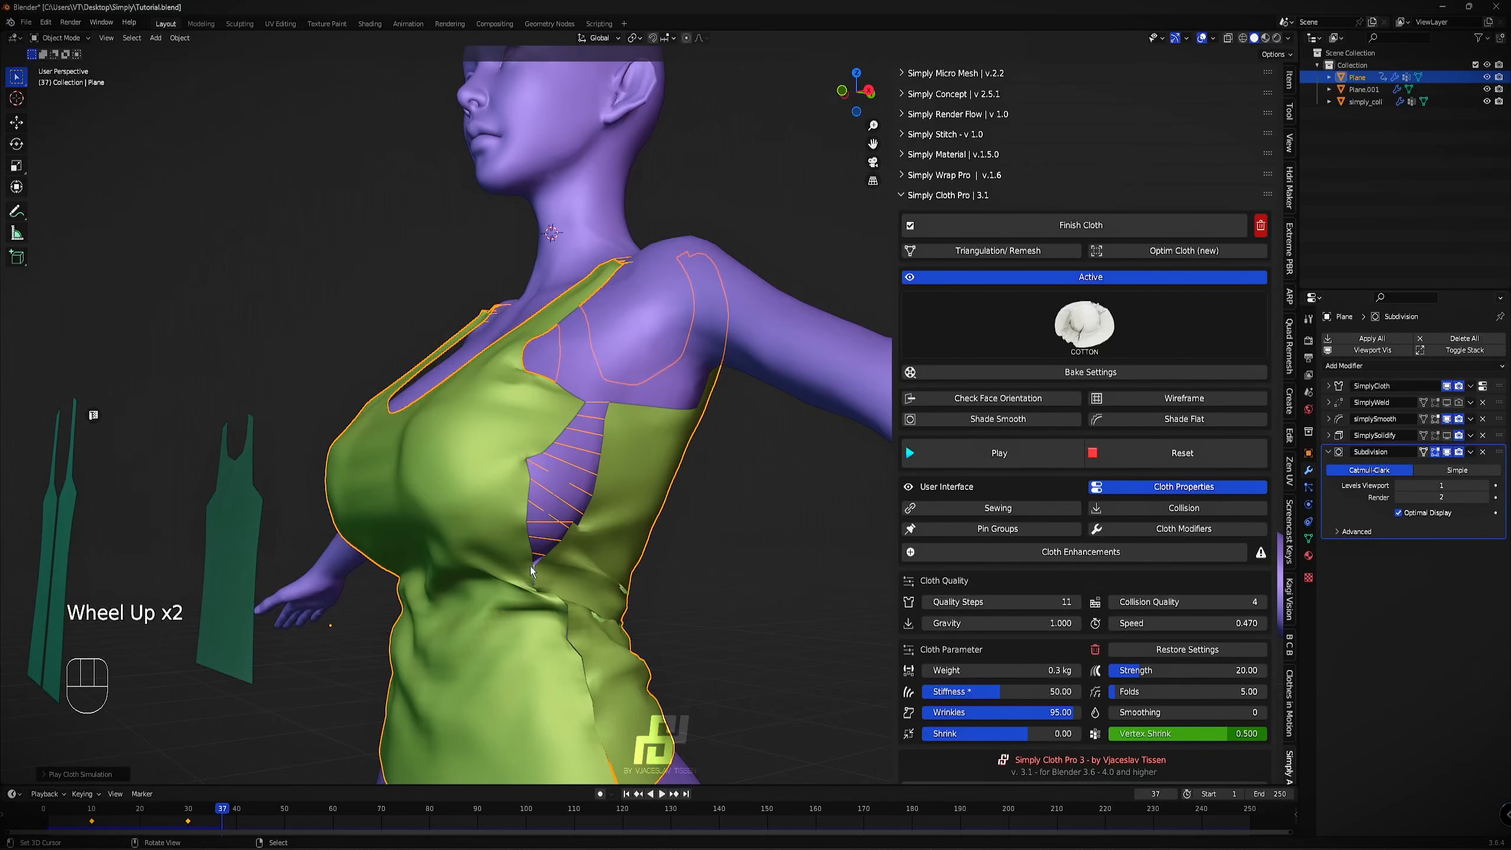
{"action": "middle_click_drag", "start_coordinate": [577, 407], "coordinate": [641, 334]}
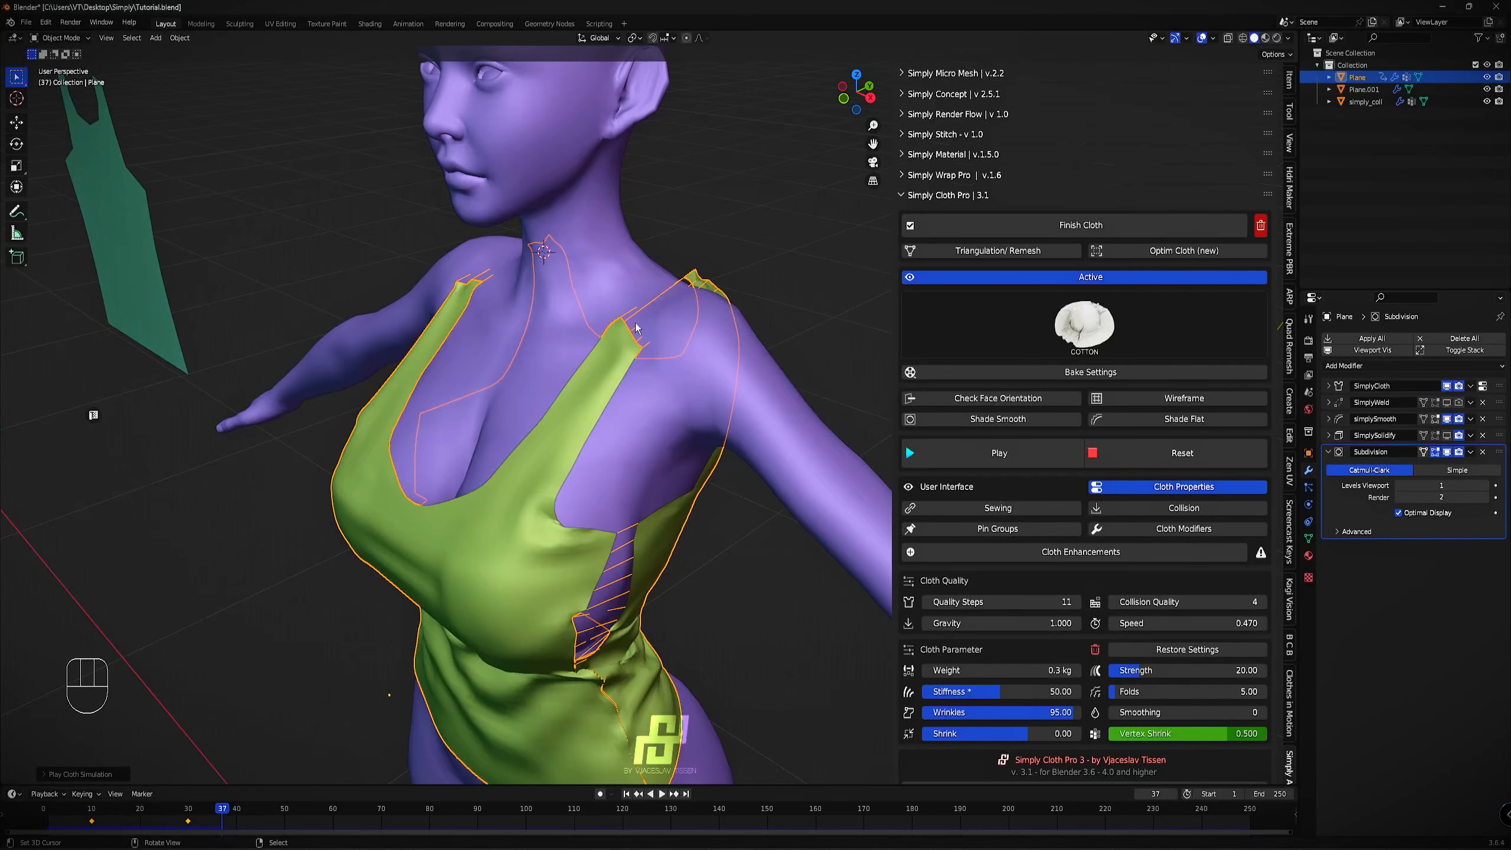
Reset the simulation and raise the end faces of both front shoulder straps along global Z with proportional editing.
{"action": "left_click", "coordinate": [1145, 464]}
{"action": "middle_click_drag", "start_coordinate": [863, 405], "coordinate": [746, 365]}
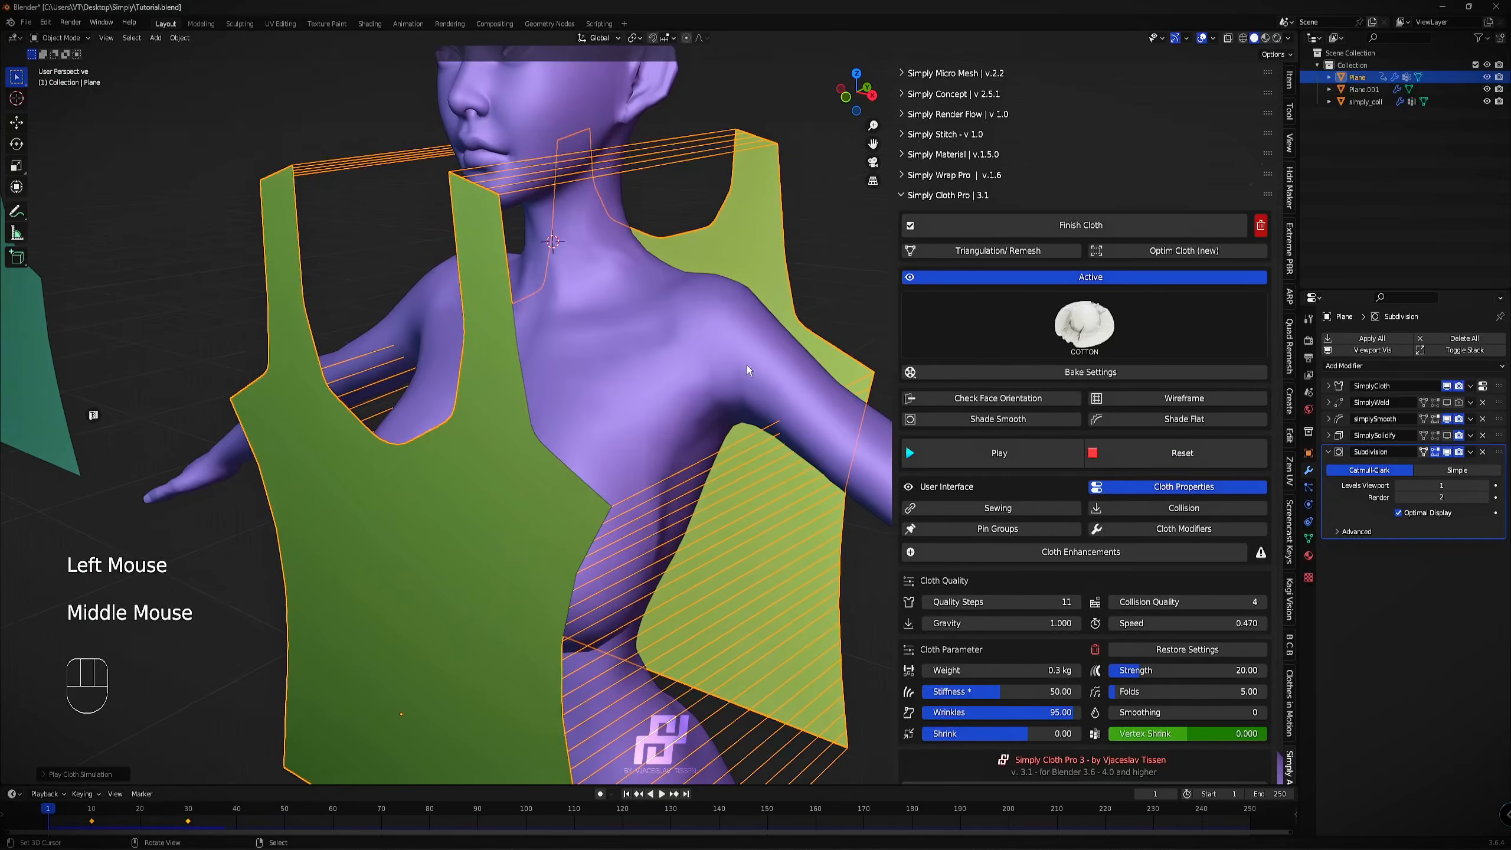
{"action": "key", "text": "Tab"}
{"action": "key", "text": "2"}
{"action": "key", "text": "3"}
{"action": "right_click", "coordinate": [486, 197], "text": "alt"}
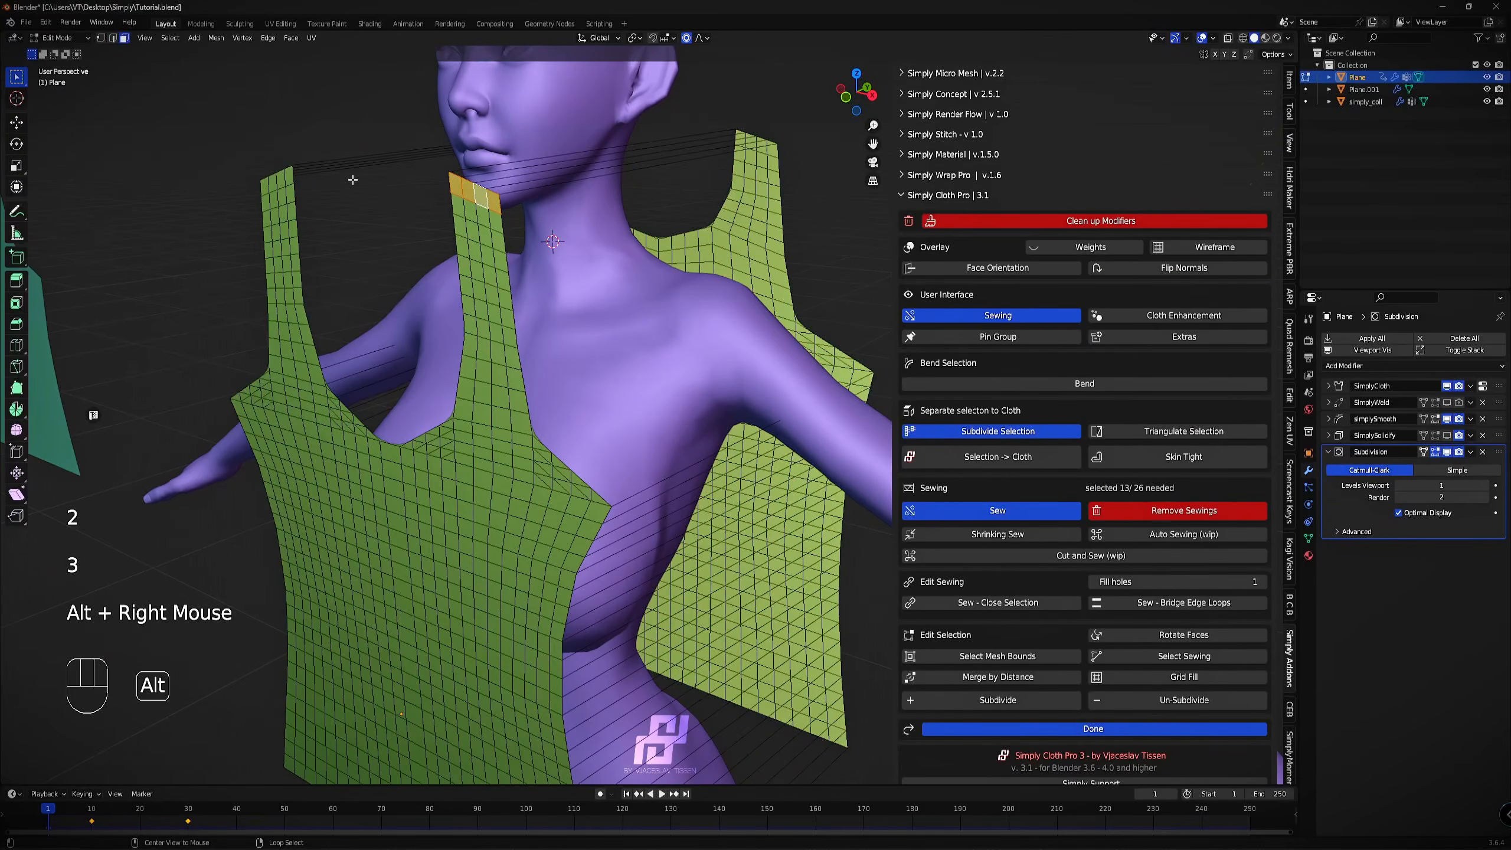
{"action": "right_click", "coordinate": [287, 181], "text": "alt+shift"}
{"action": "key", "text": "g"}
{"action": "key", "text": "z"}
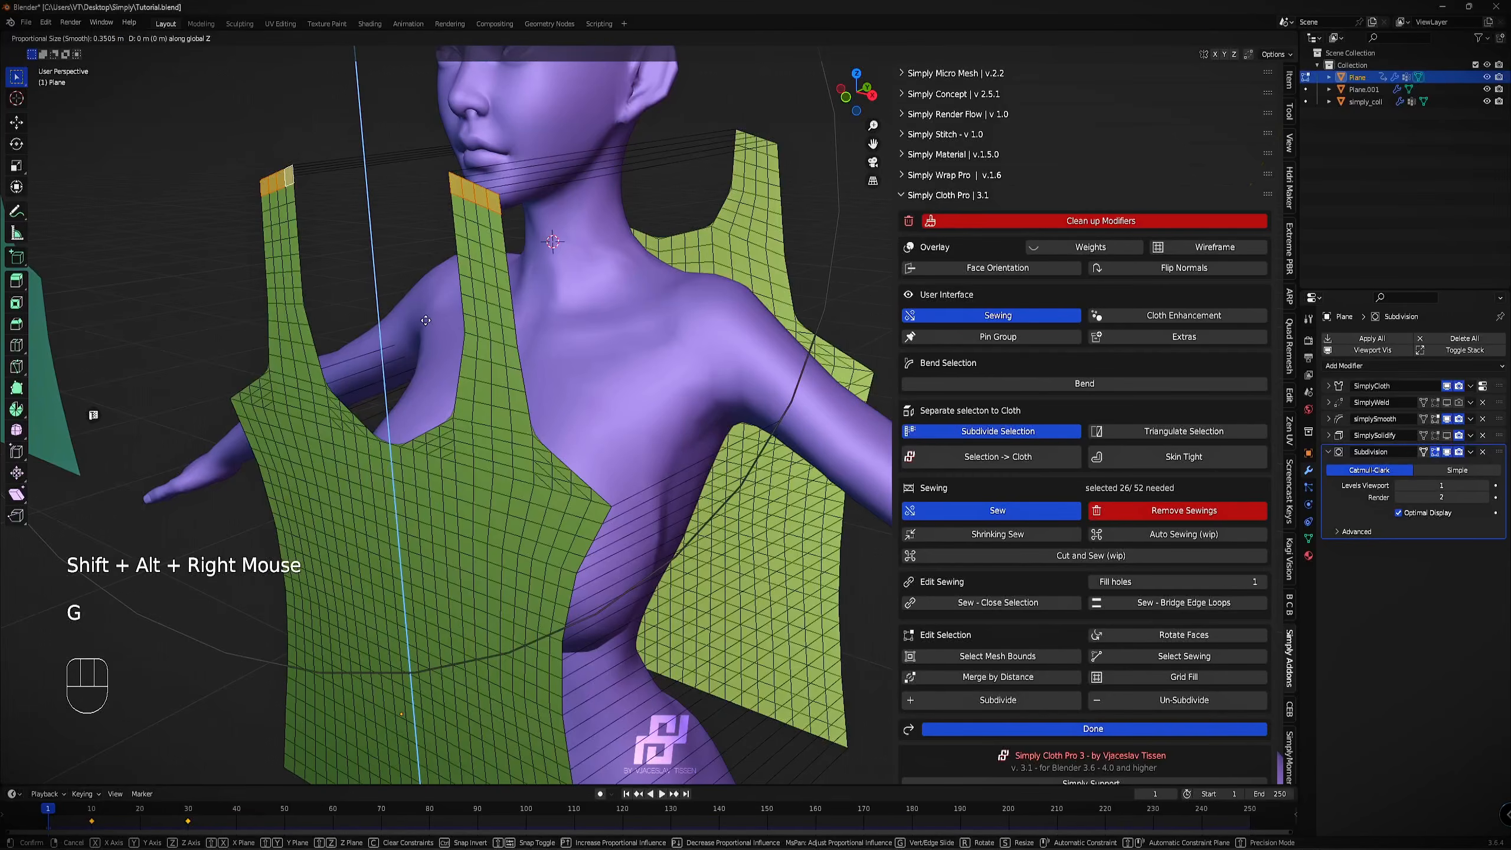
{"action": "left_click", "coordinate": [424, 269]}
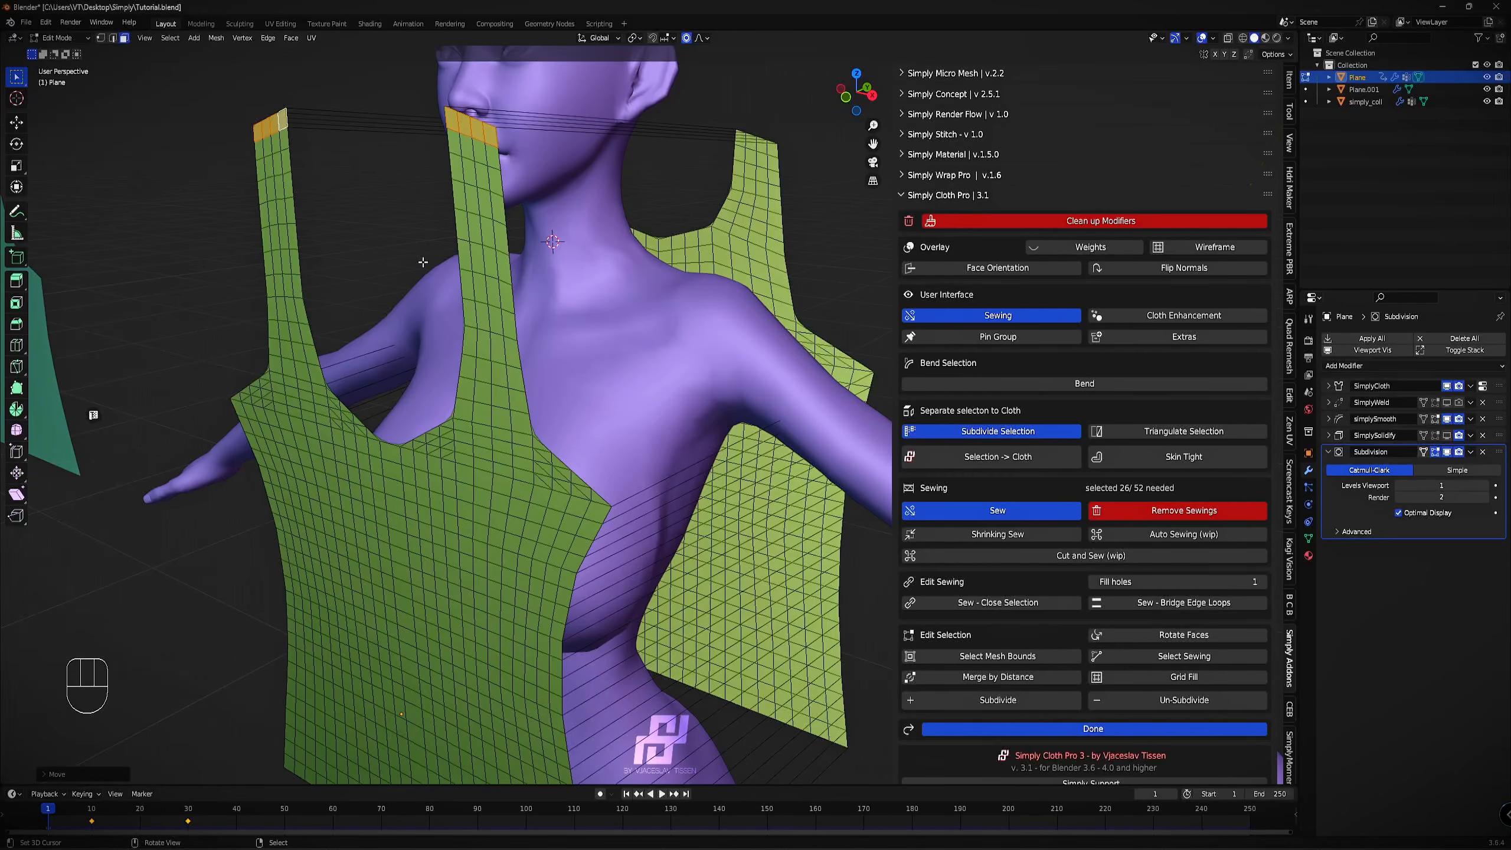
Widen the front panel along global X from the paired edge faces below the armholes, using a proportional size of 0.22.
{"action": "middle_click_drag", "start_coordinate": [424, 268], "coordinate": [419, 146], "text": "shift"}
{"action": "right_click", "coordinate": [590, 349]}
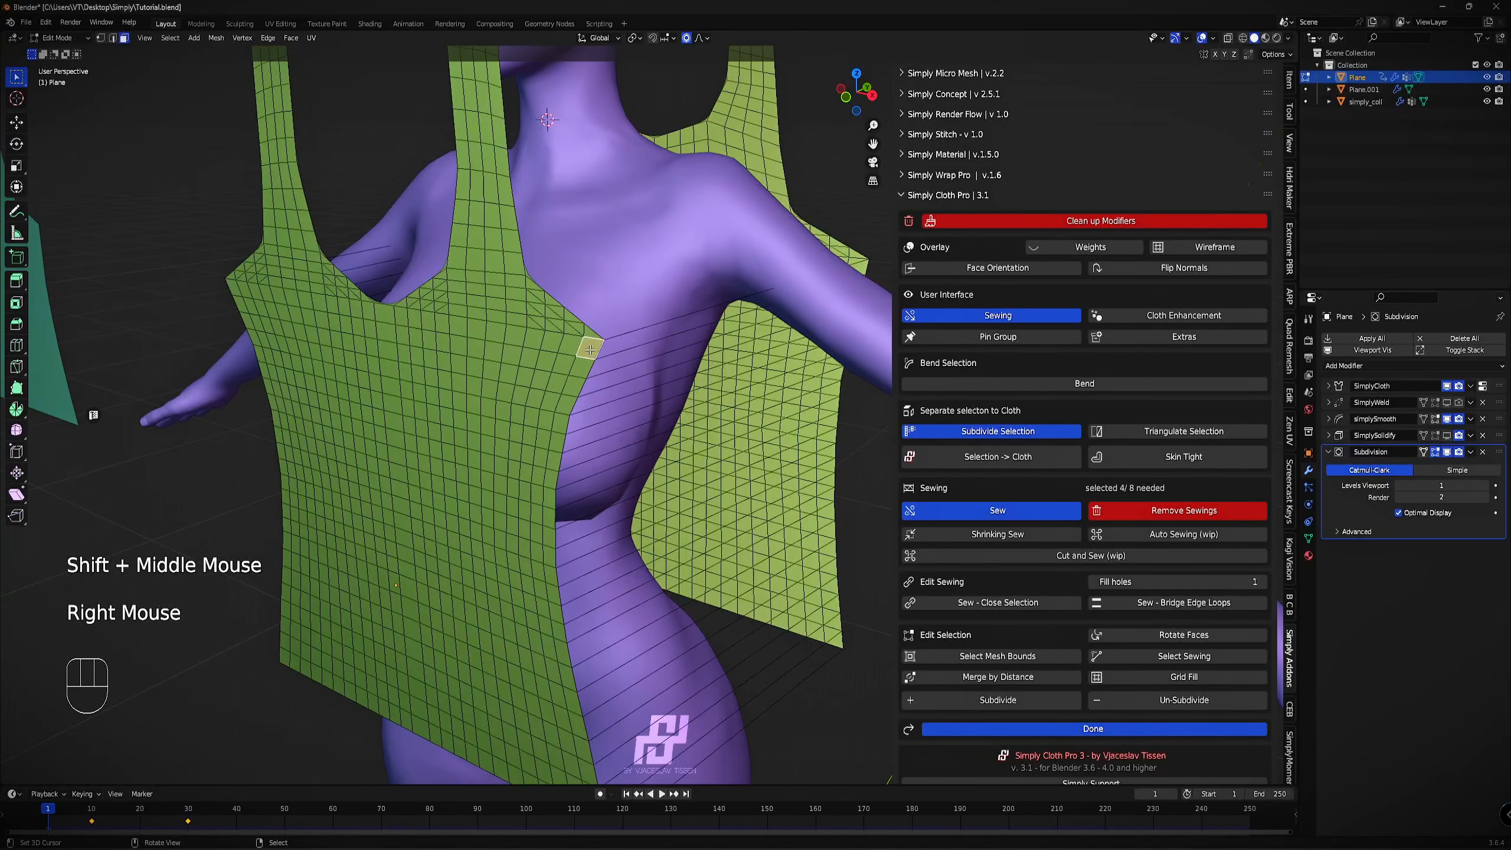
{"action": "right_click", "coordinate": [236, 291], "text": "shift"}
{"action": "right_click", "coordinate": [569, 397]}
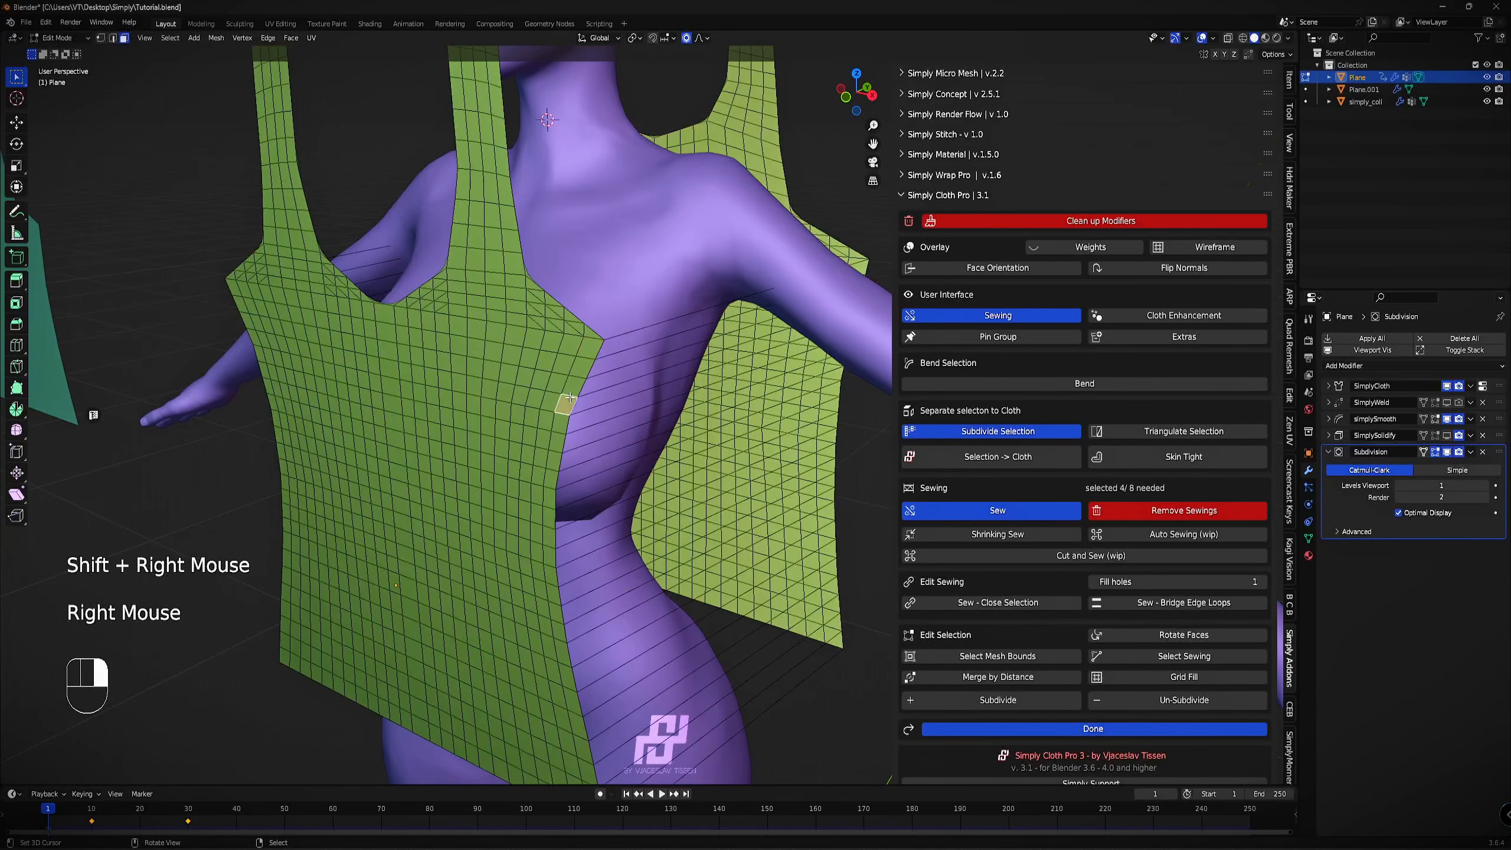
{"action": "right_click", "coordinate": [253, 337], "text": "shift"}
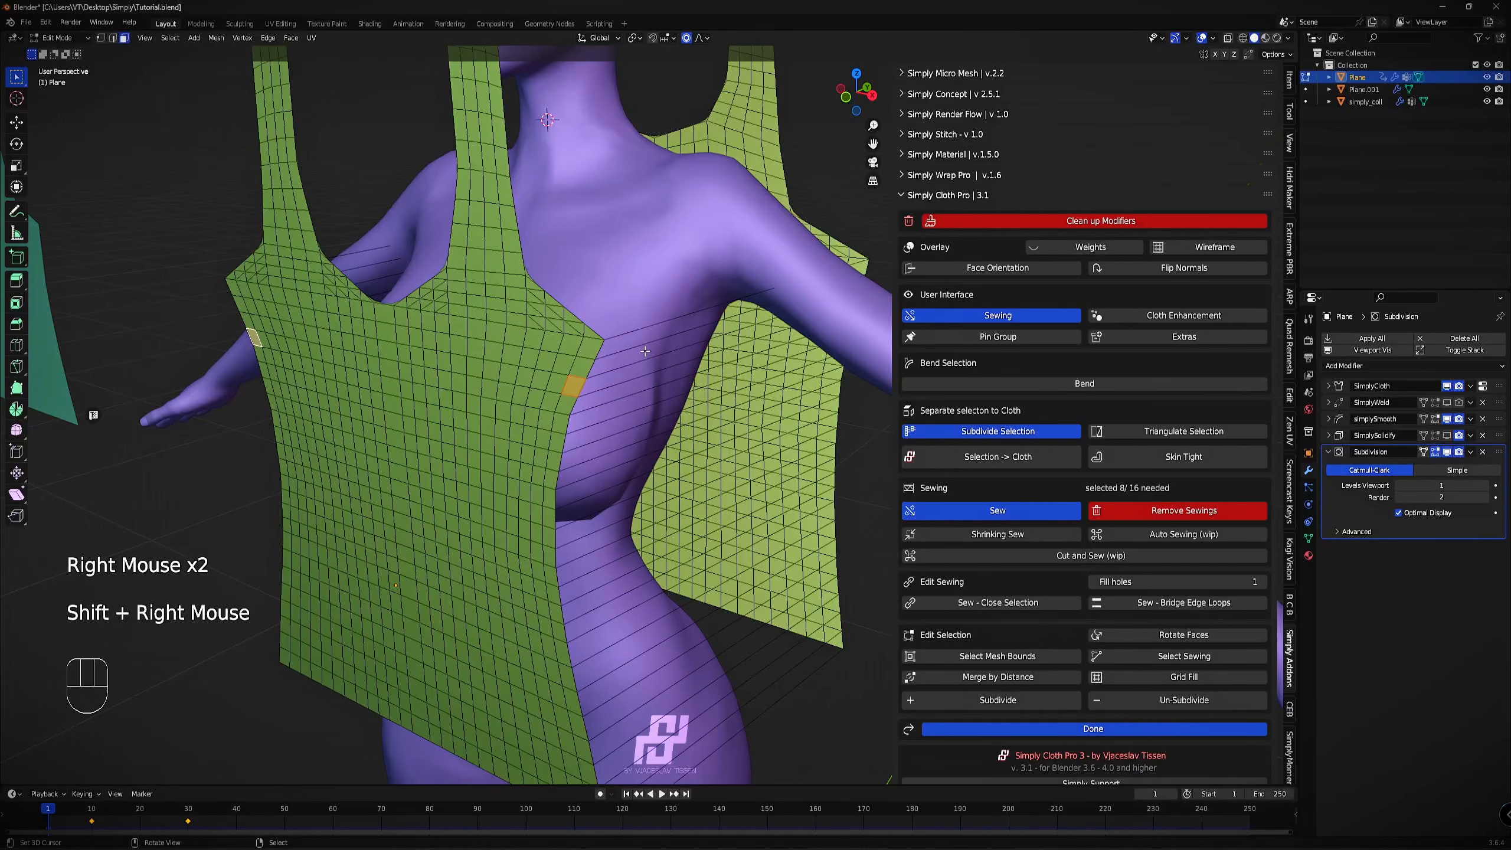
{"action": "key", "text": "s"}
{"action": "key", "text": "x"}
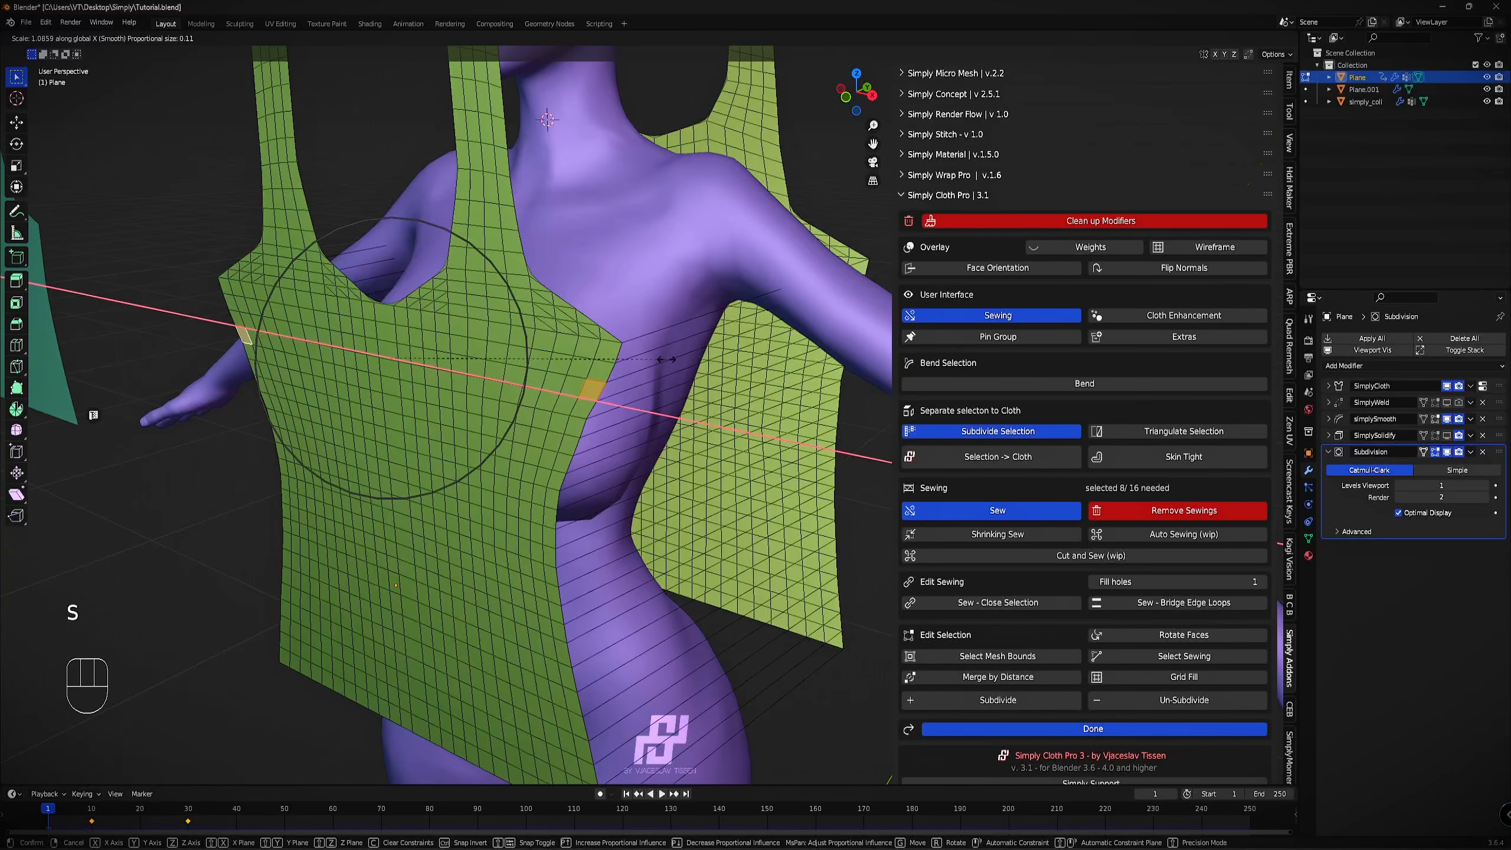
{"action": "scroll", "coordinate": [667, 359], "scroll_direction": "down", "scroll_amount": 7}
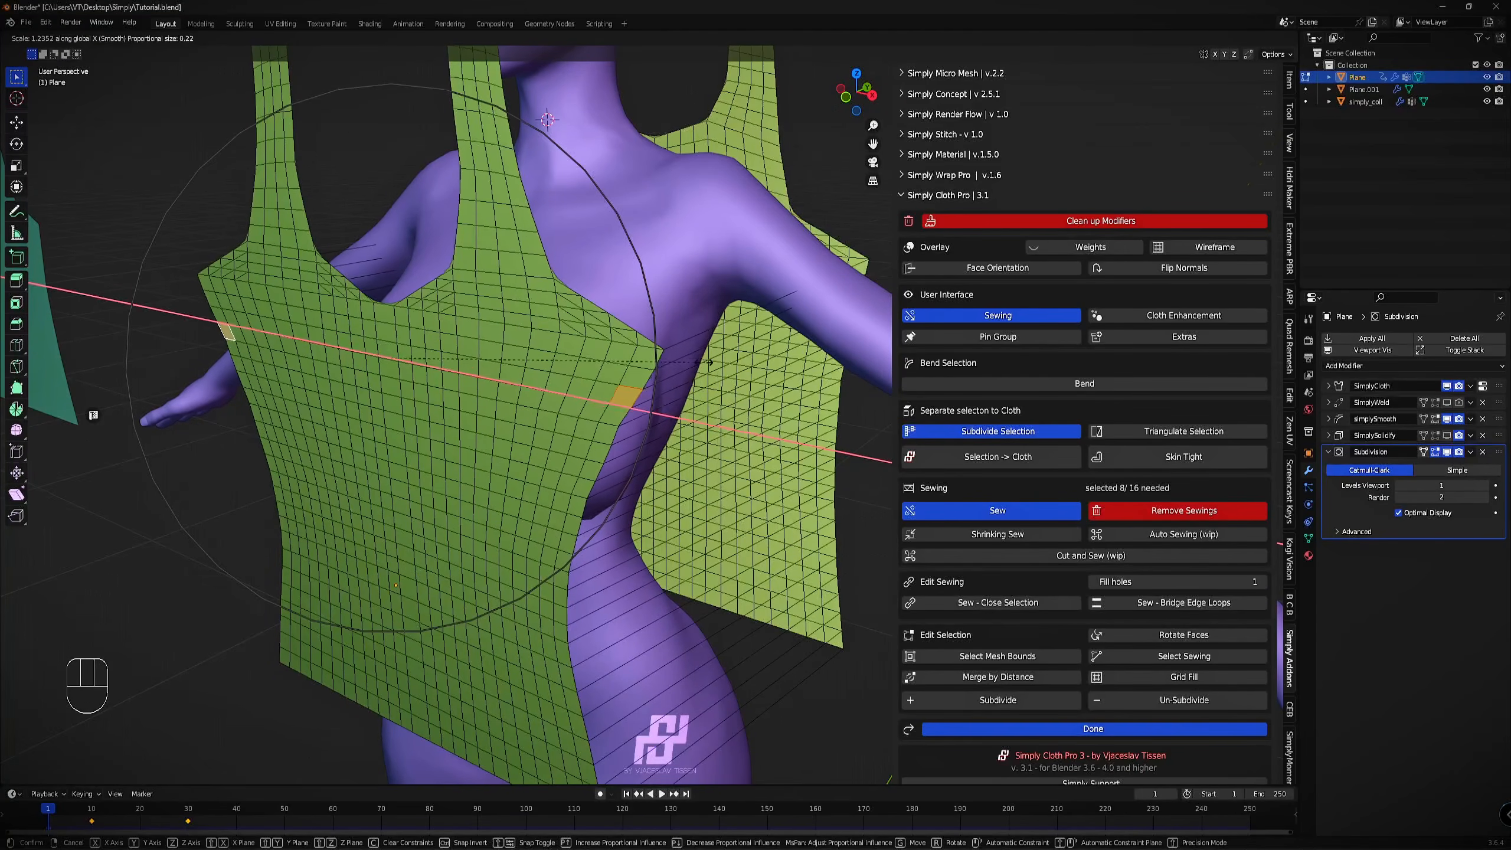
{"action": "left_click", "coordinate": [576, 455]}
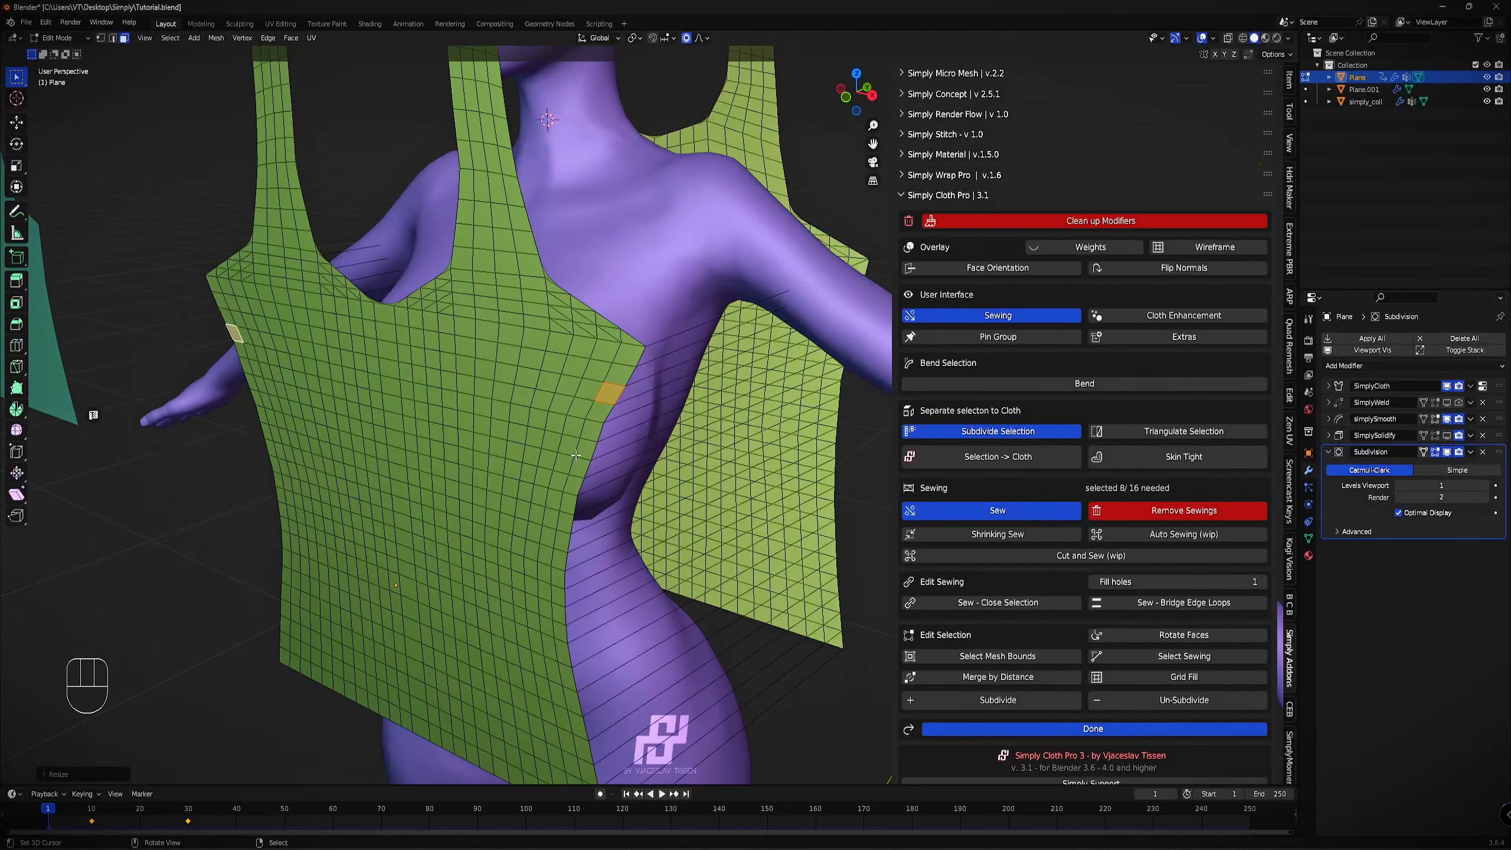
Widen the front panel further along global X from a slightly lower pair of side-edge faces.
{"action": "right_click", "coordinate": [244, 365], "text": "shift"}
{"action": "key", "text": "s"}
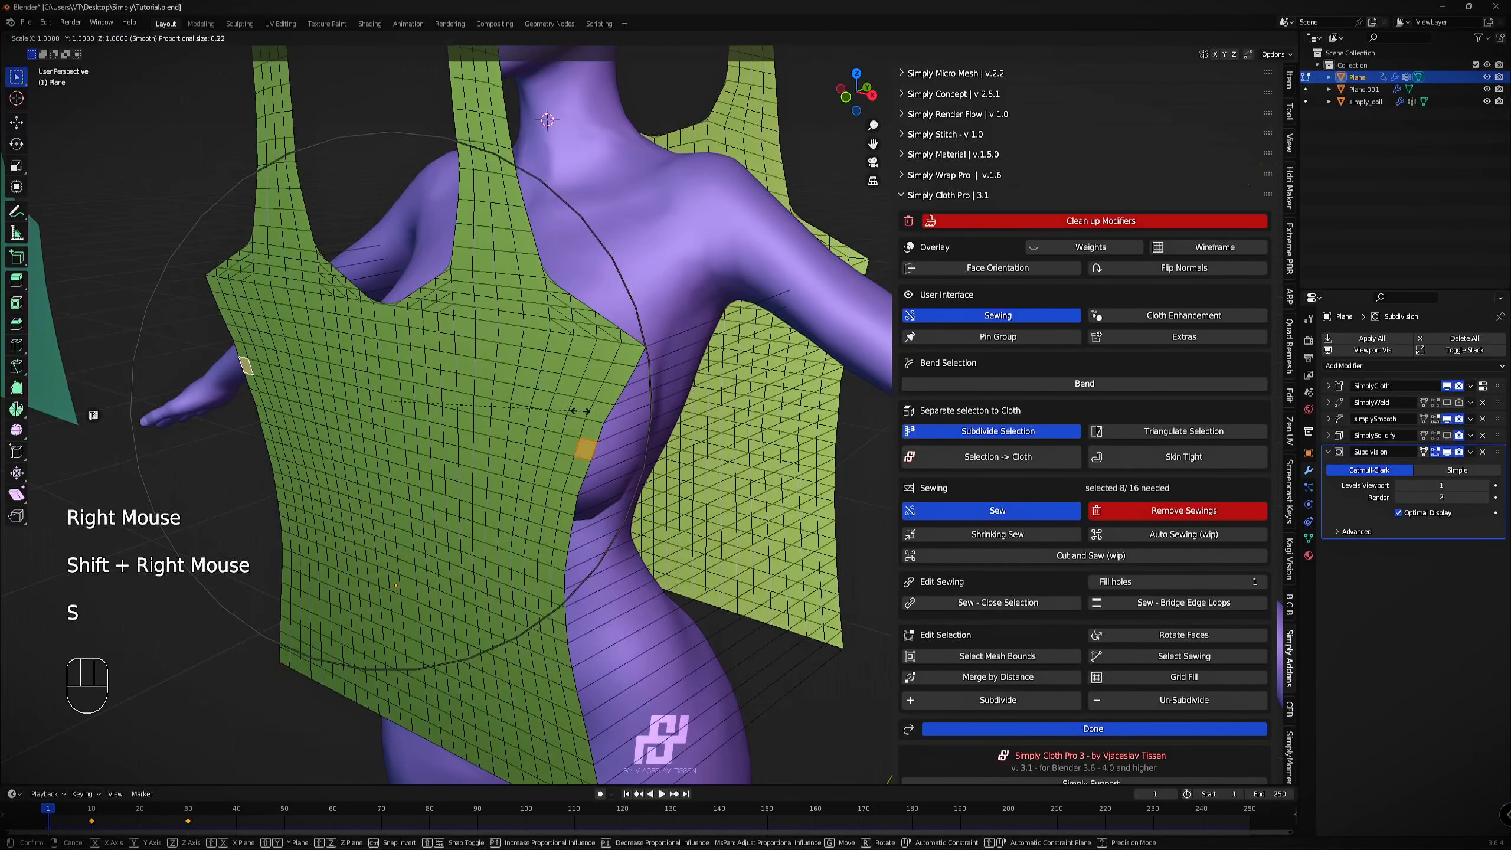
{"action": "key", "text": "x"}
{"action": "left_click", "coordinate": [589, 409]}
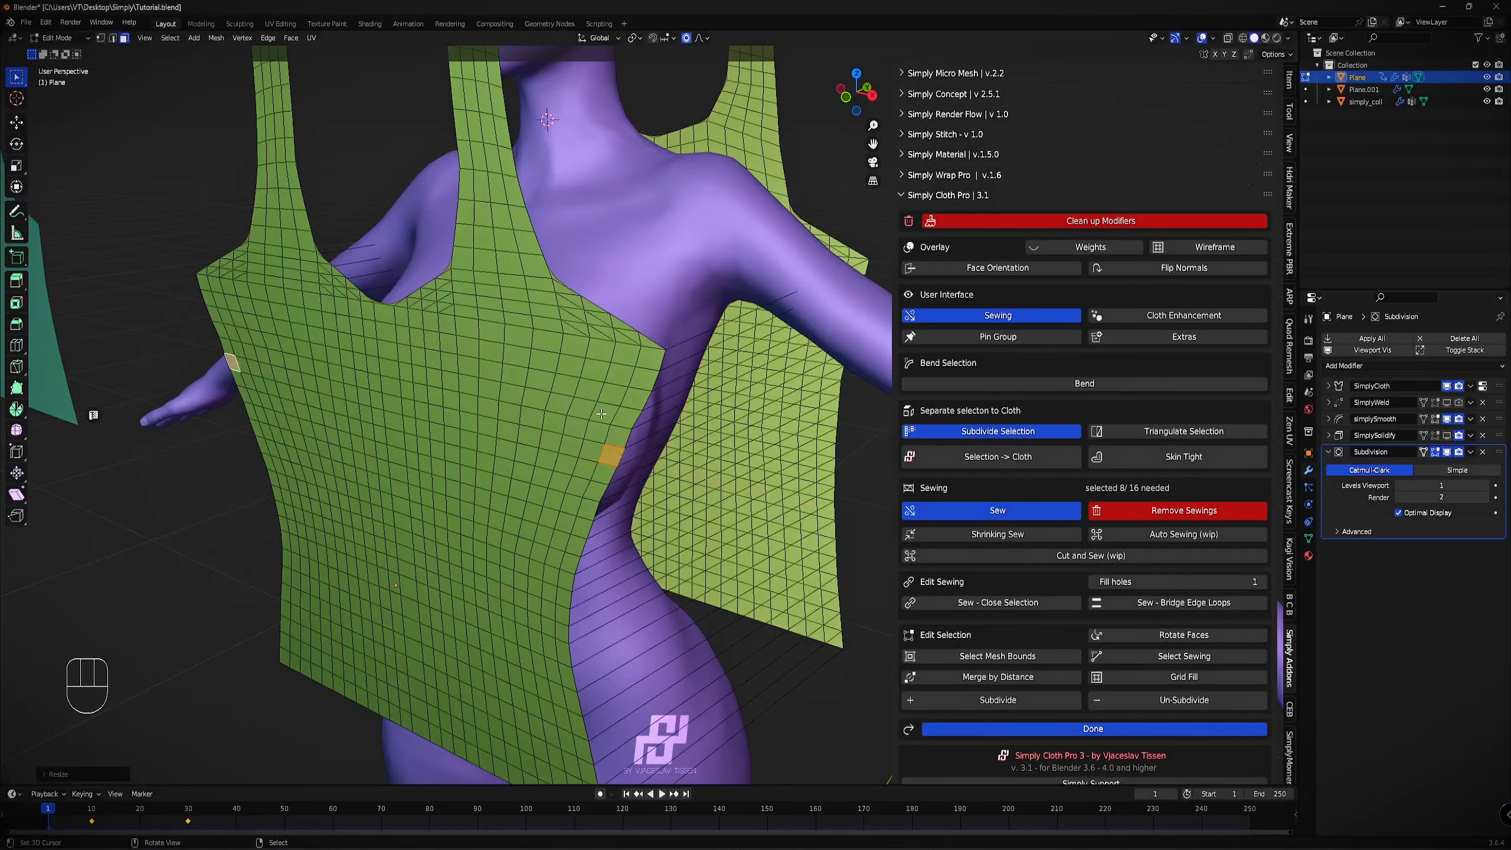
Leave edit mode, simulate the widened top to about frame 29, and inspect the closed side seam.
{"action": "key", "text": "Tab"}
{"action": "scroll", "coordinate": [602, 407], "scroll_direction": "down", "scroll_amount": 2}
{"action": "left_click", "coordinate": [1041, 450]}
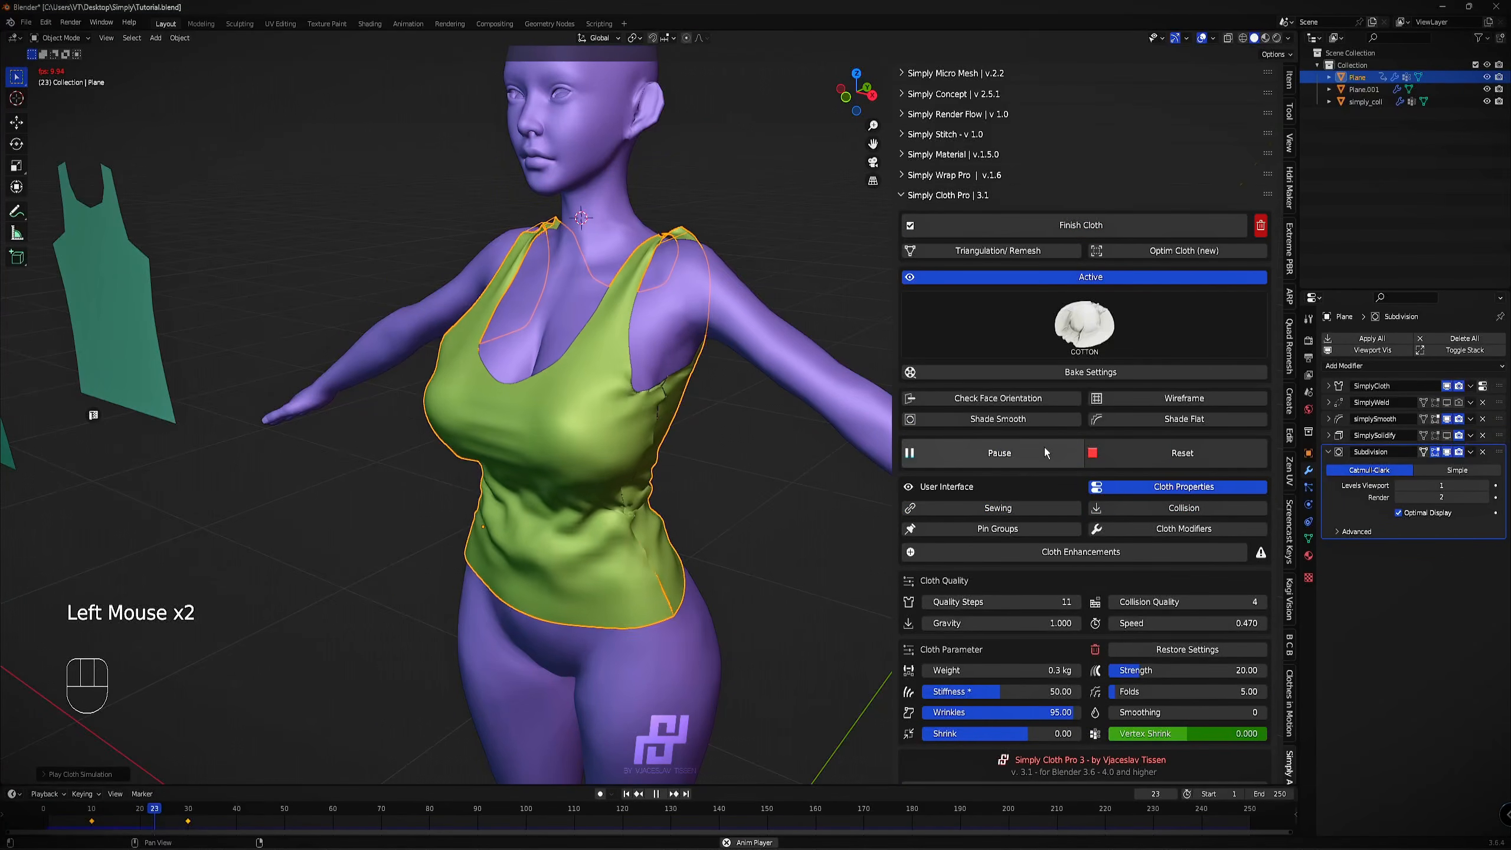
{"action": "left_click", "coordinate": [1044, 451]}
{"action": "middle_click_drag", "start_coordinate": [685, 422], "coordinate": [555, 347]}
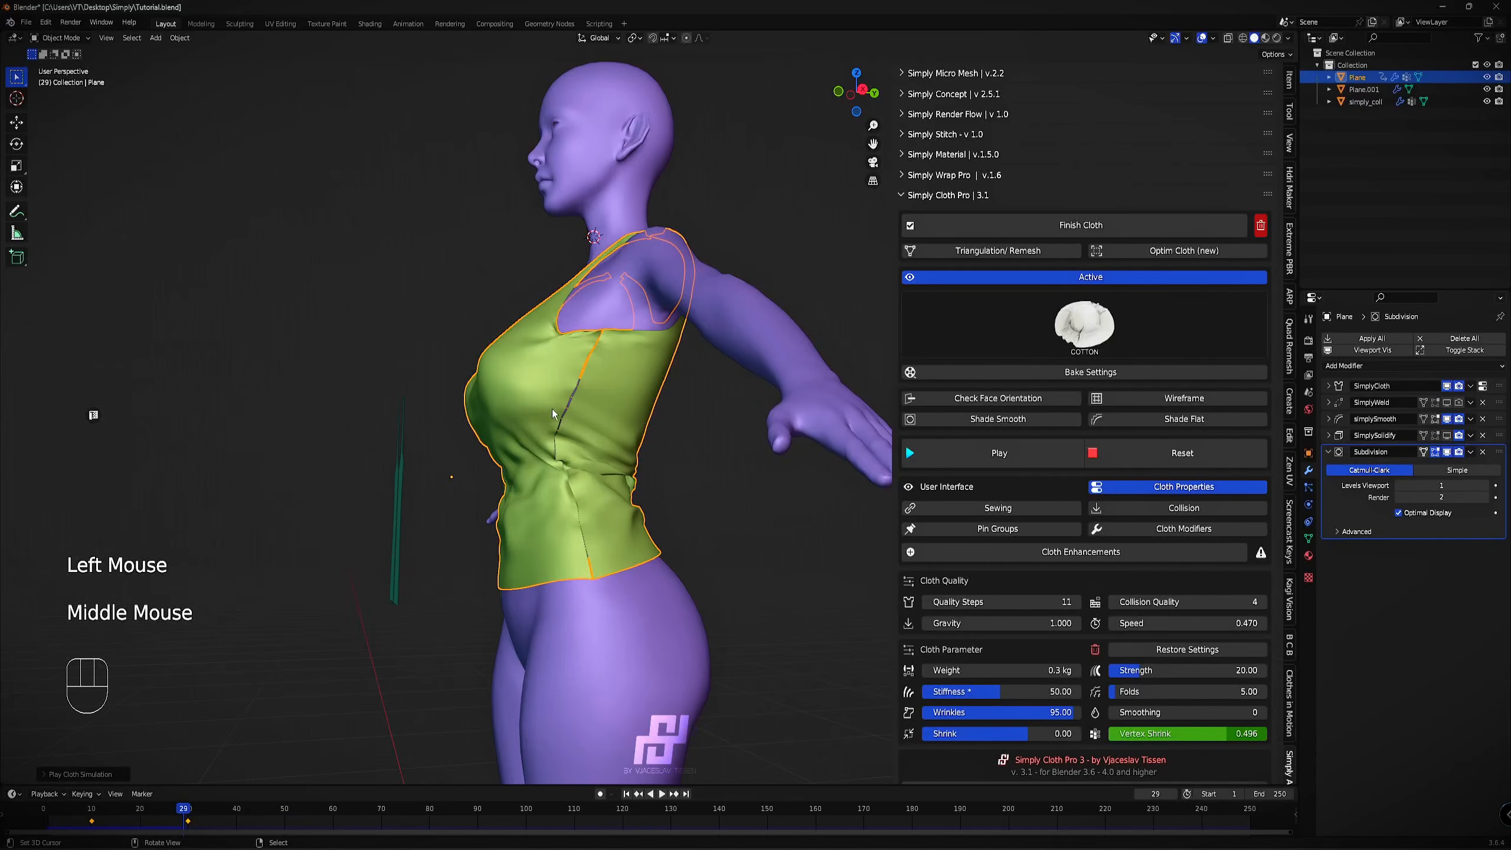
{"action": "middle_click_drag", "start_coordinate": [553, 409], "coordinate": [660, 454]}
Continue the cloth simulation to about frame 73 and check the drape in the front orthographic view.
{"action": "left_click", "coordinate": [1026, 458]}
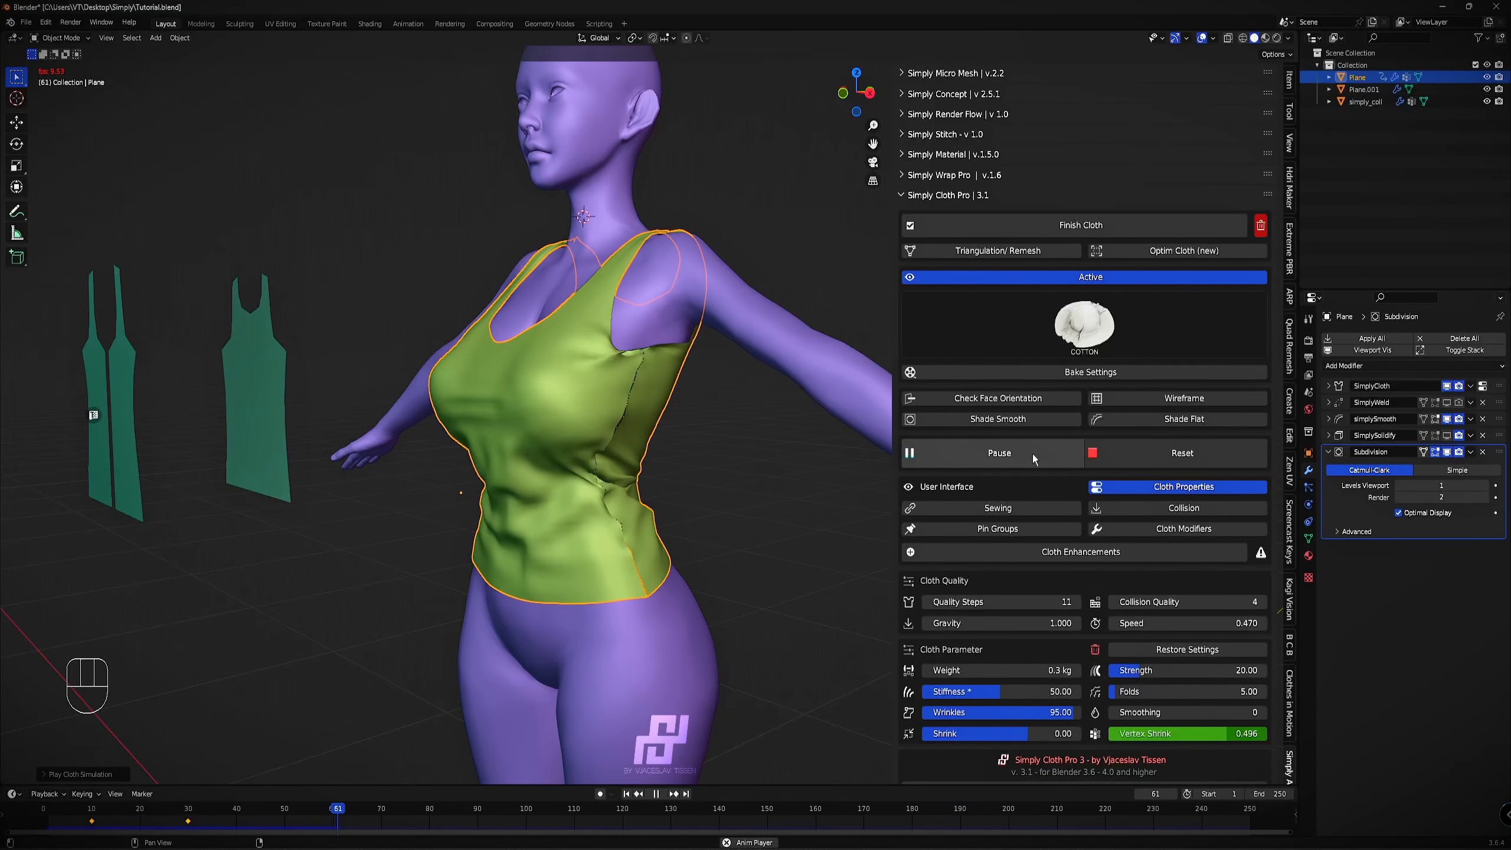
{"action": "left_click", "coordinate": [1032, 453]}
{"action": "middle_click_drag", "start_coordinate": [602, 400], "coordinate": [690, 400]}
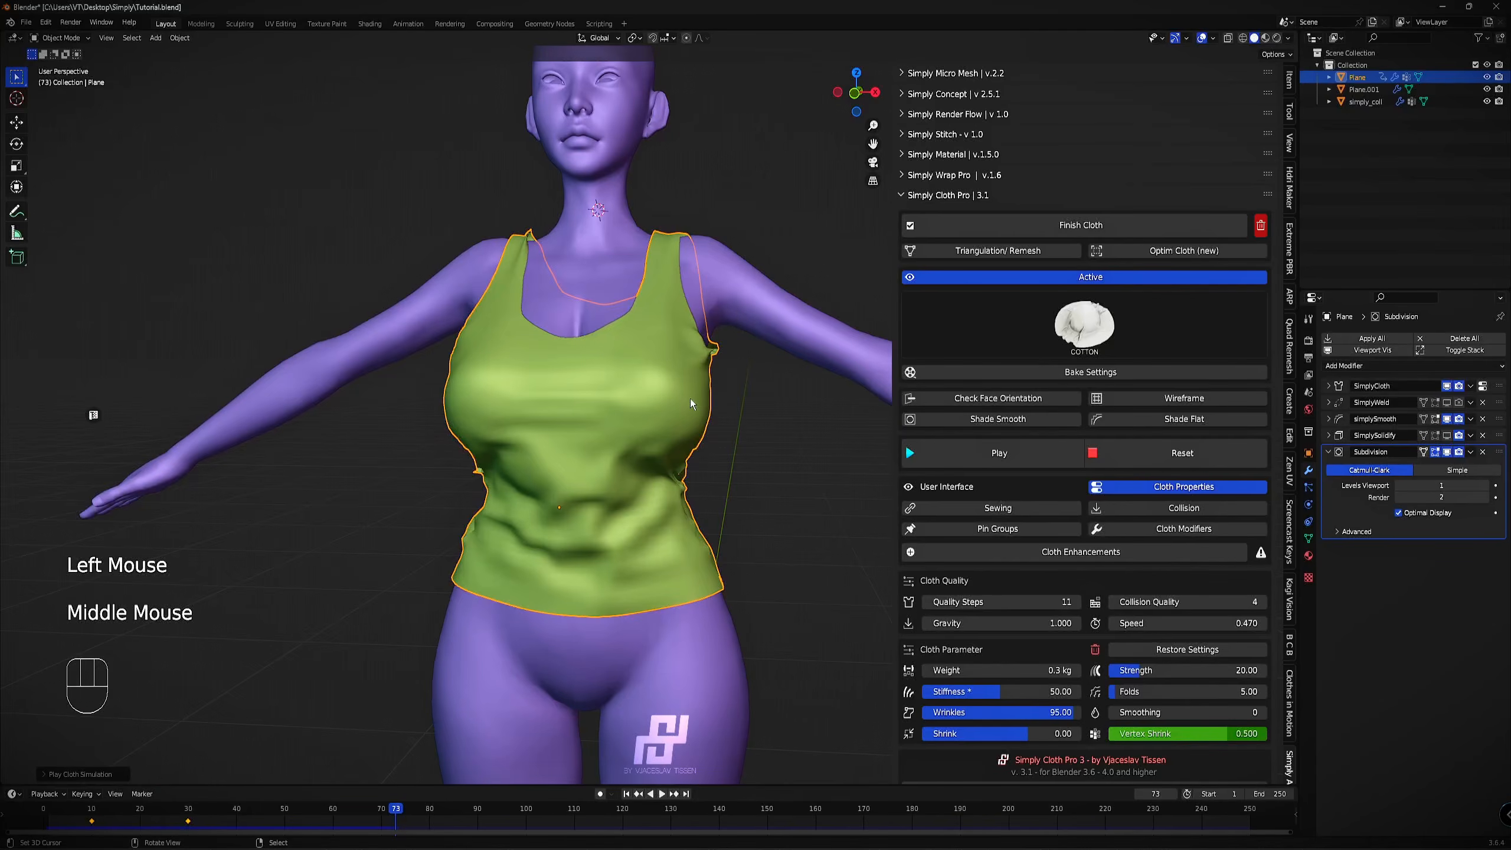
{"action": "key", "text": "KP_1"}
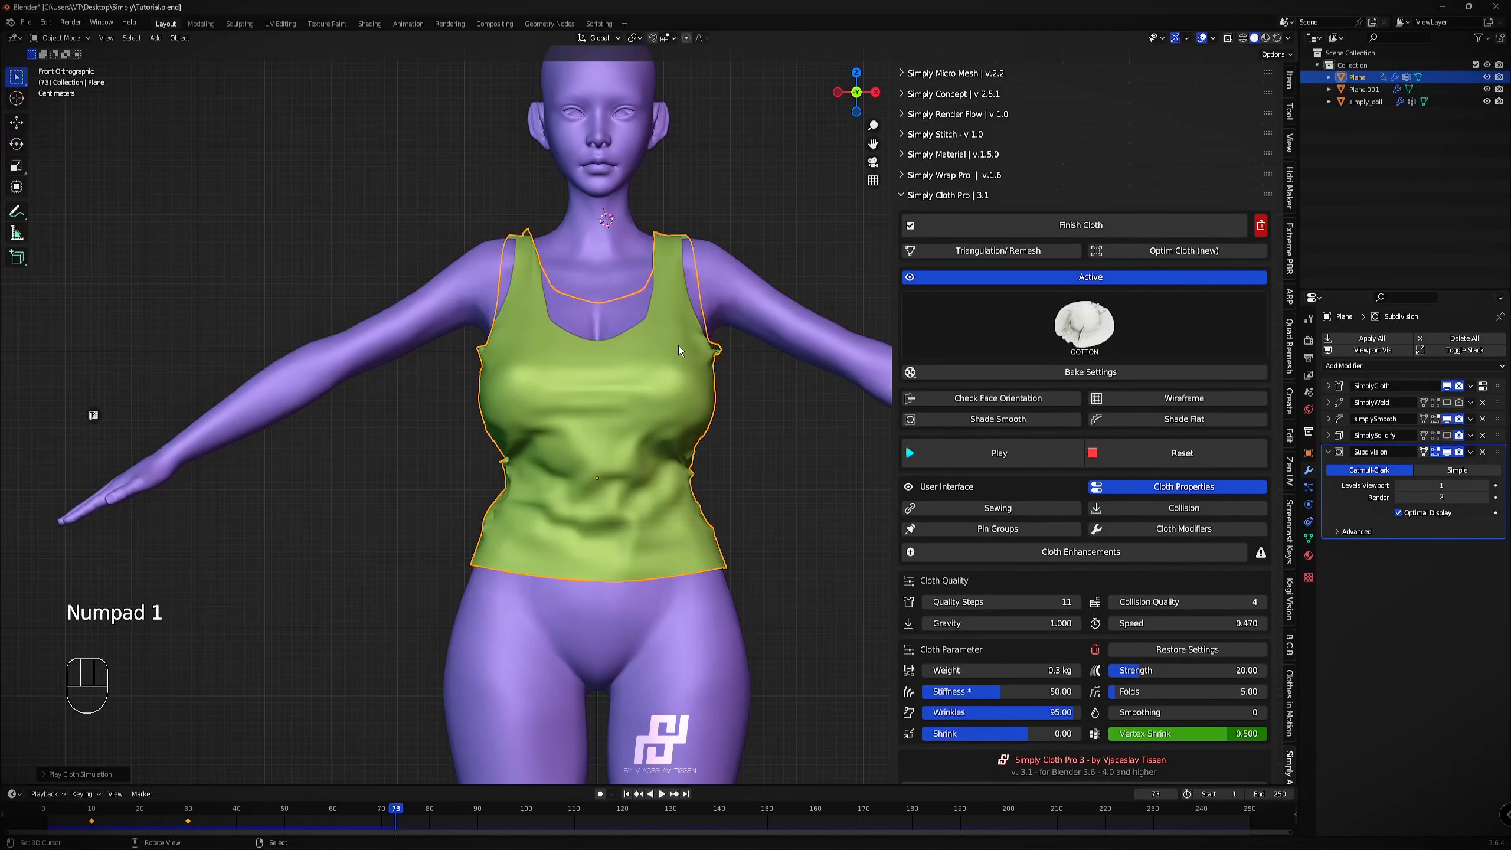
Review the unsewn panels in edit mode, finish editing, and rerun the cloth simulation to about frame 26.
{"action": "key", "text": "Tab"}
{"action": "middle_click_drag", "start_coordinate": [680, 351], "coordinate": [1006, 490]}
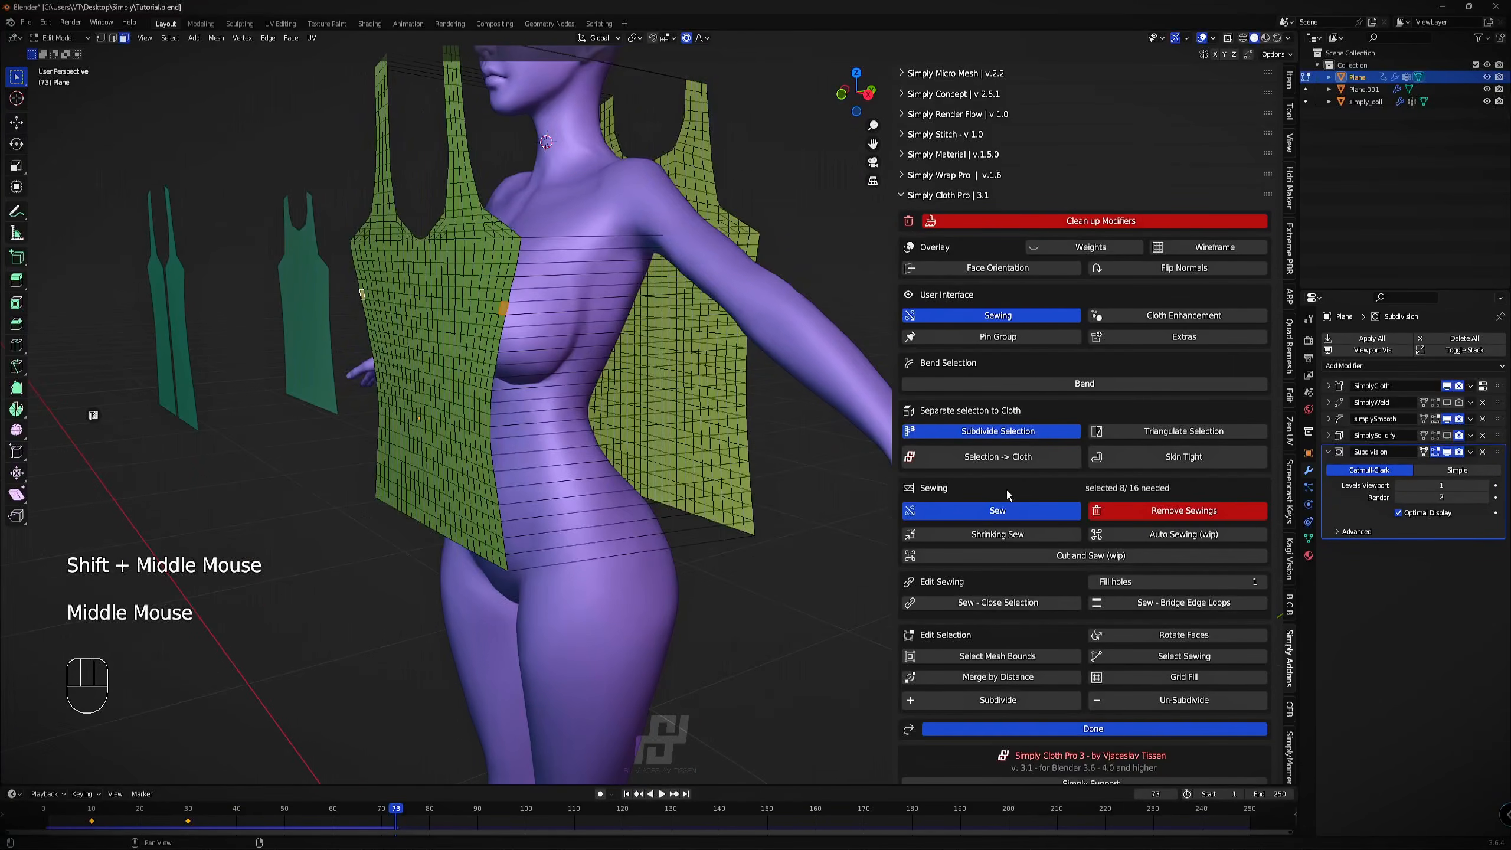
{"action": "left_click", "coordinate": [1120, 723]}
{"action": "left_click", "coordinate": [963, 442]}
{"action": "left_click", "coordinate": [951, 442]}
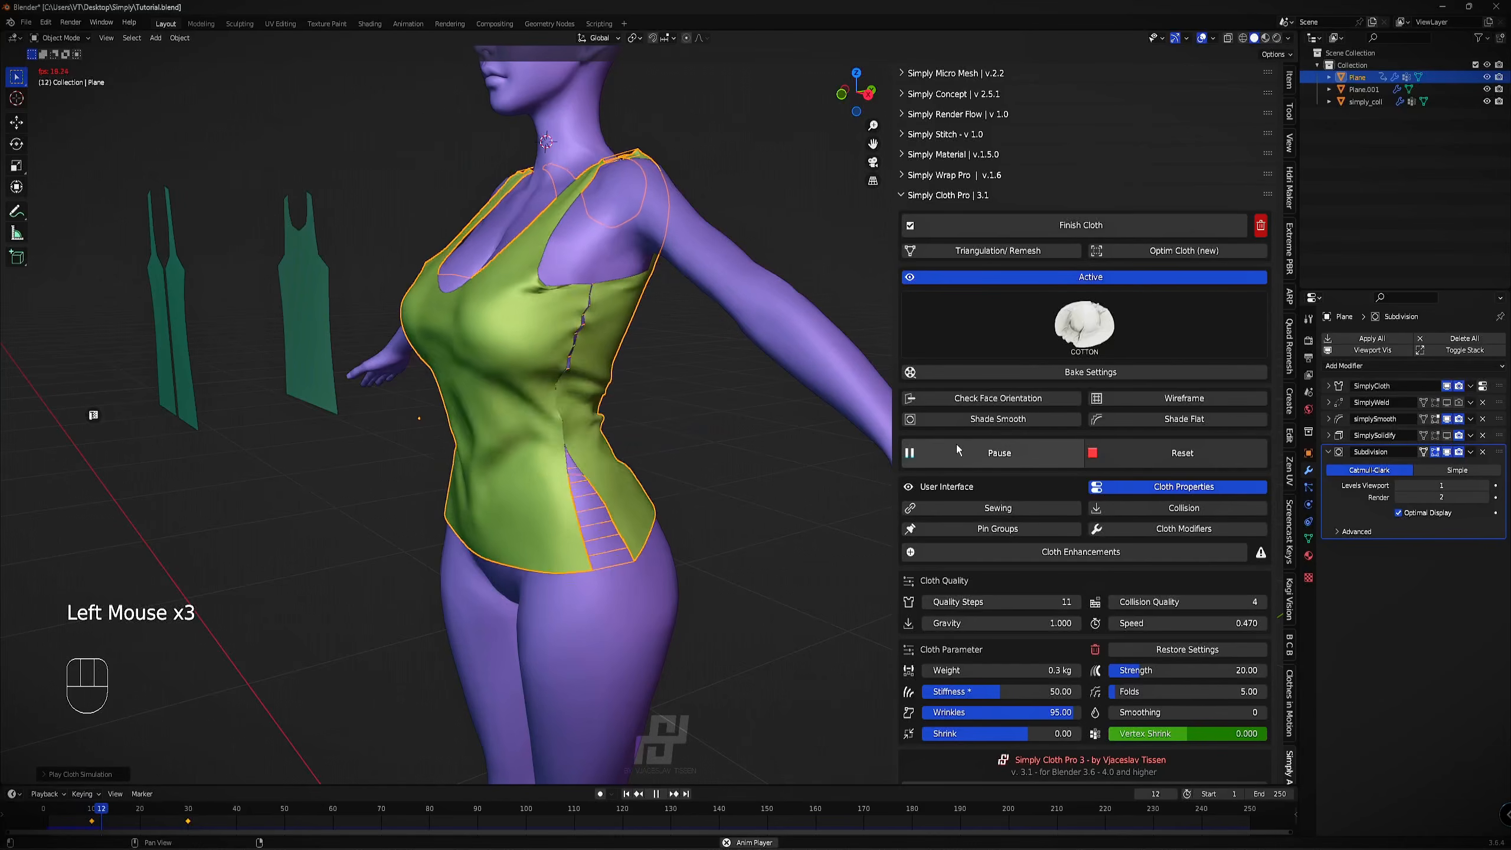
{"action": "left_click", "coordinate": [958, 447]}
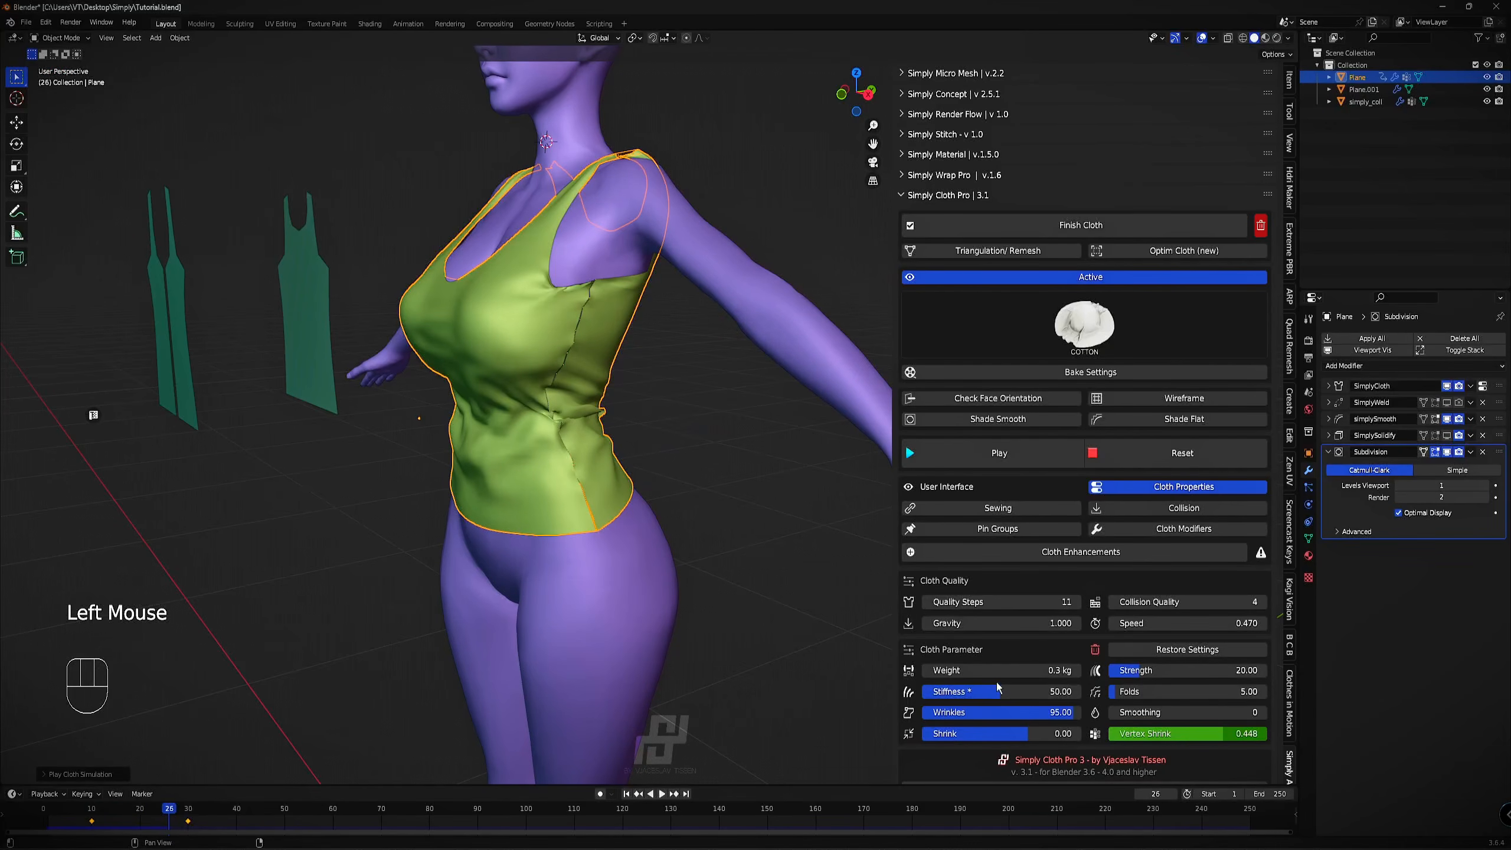
{"action": "middle_click_drag", "start_coordinate": [619, 550], "coordinate": [647, 555]}
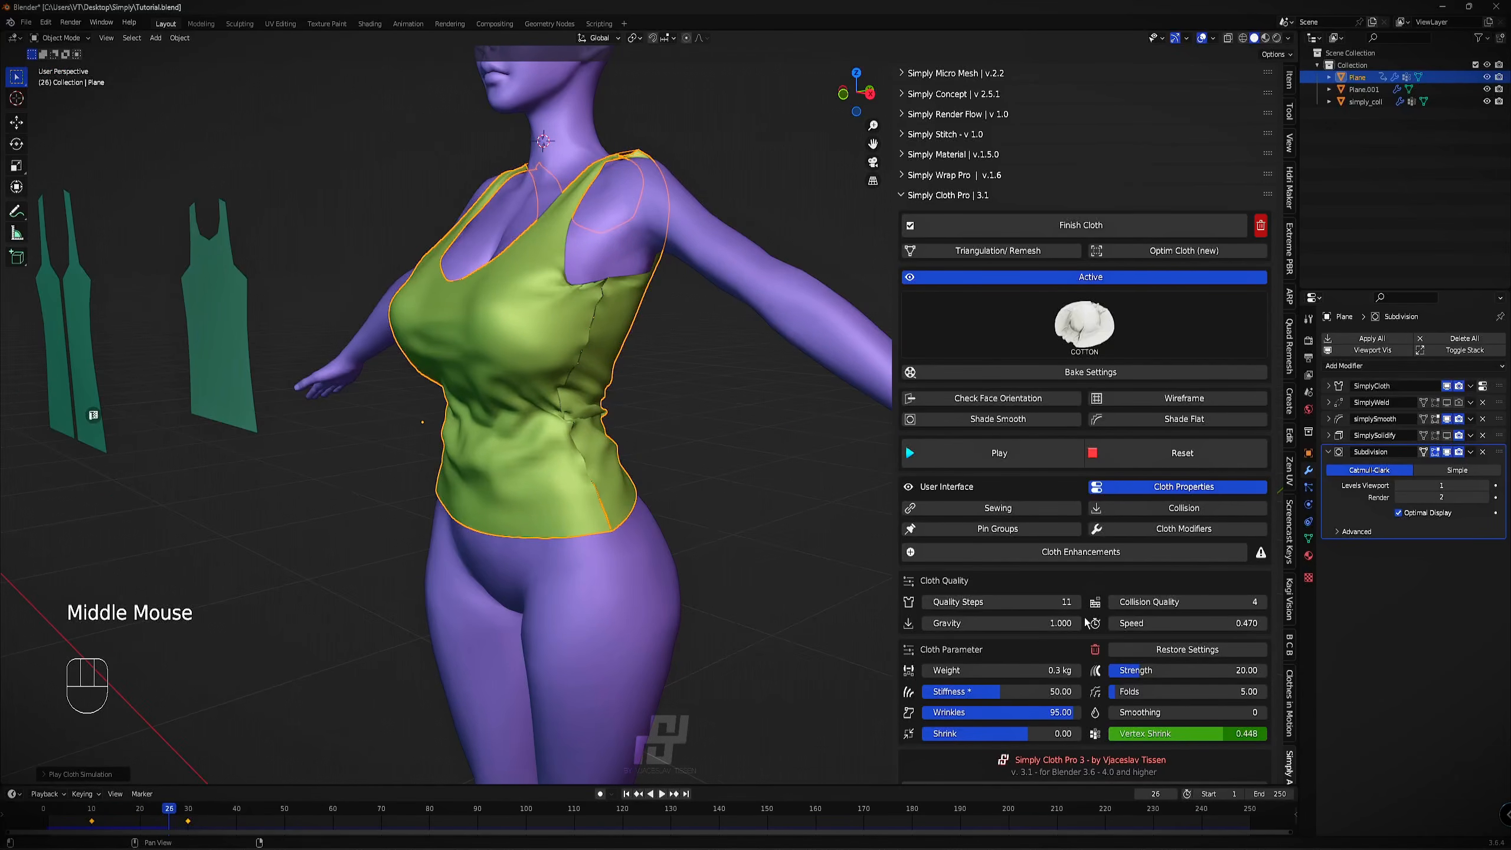
Set the cloth weight to 10.8 kg, test the simulation to about frame 37, and reset it.
{"action": "left_click", "coordinate": [1168, 487]}
{"action": "left_click", "coordinate": [1168, 487]}
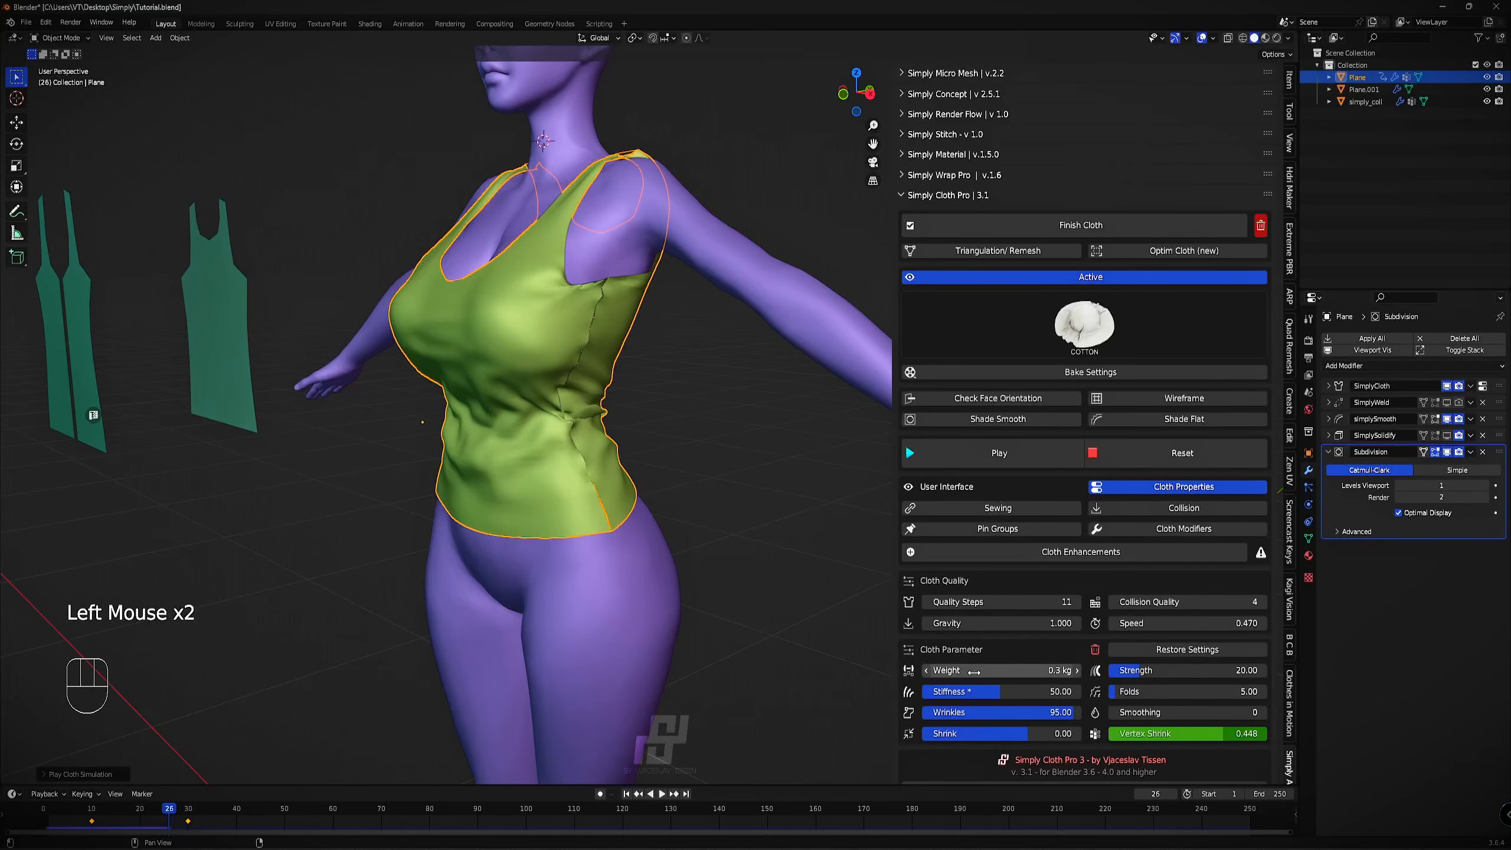
{"action": "left_click", "coordinate": [1121, 456]}
{"action": "left_click", "coordinate": [1051, 454]}
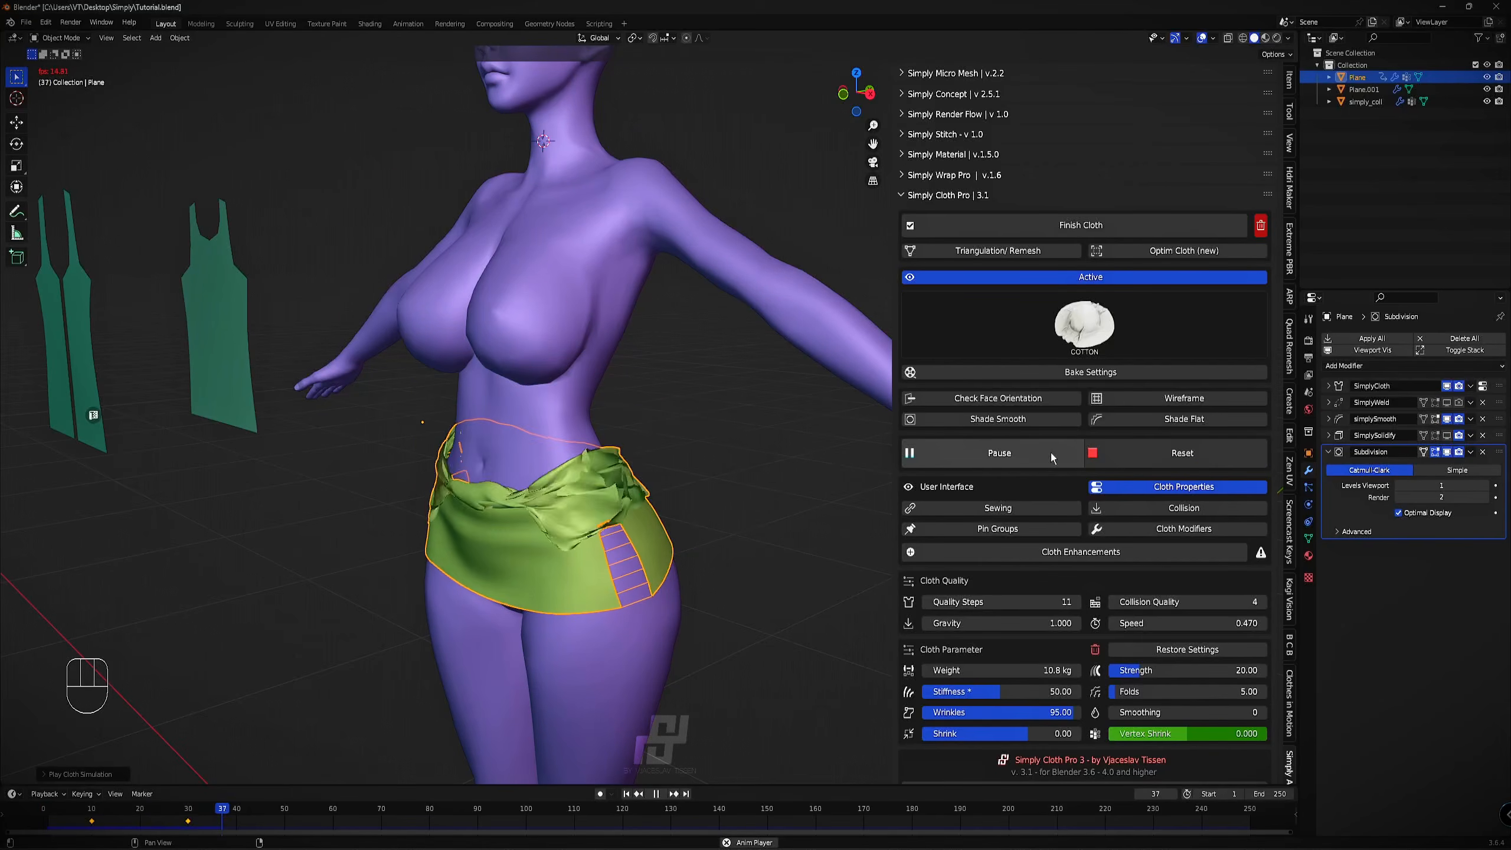
{"action": "left_click", "coordinate": [1046, 456]}
{"action": "left_click", "coordinate": [1143, 453]}
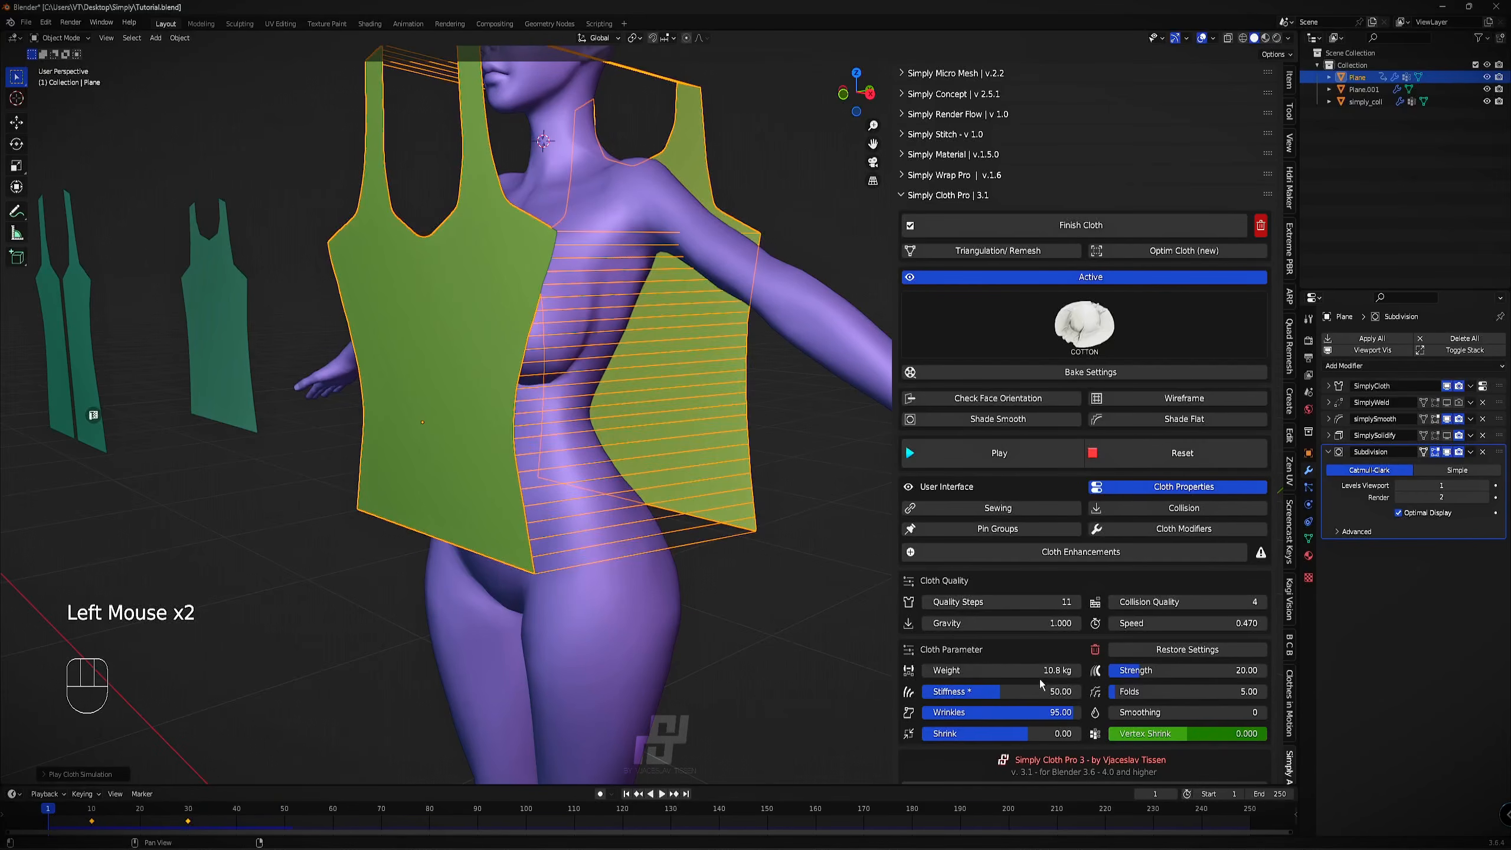
Set the cloth weight to 5 kg, rerun the simulation from the start, and check the drape at about frame 51.
{"action": "left_click", "coordinate": [1036, 454]}
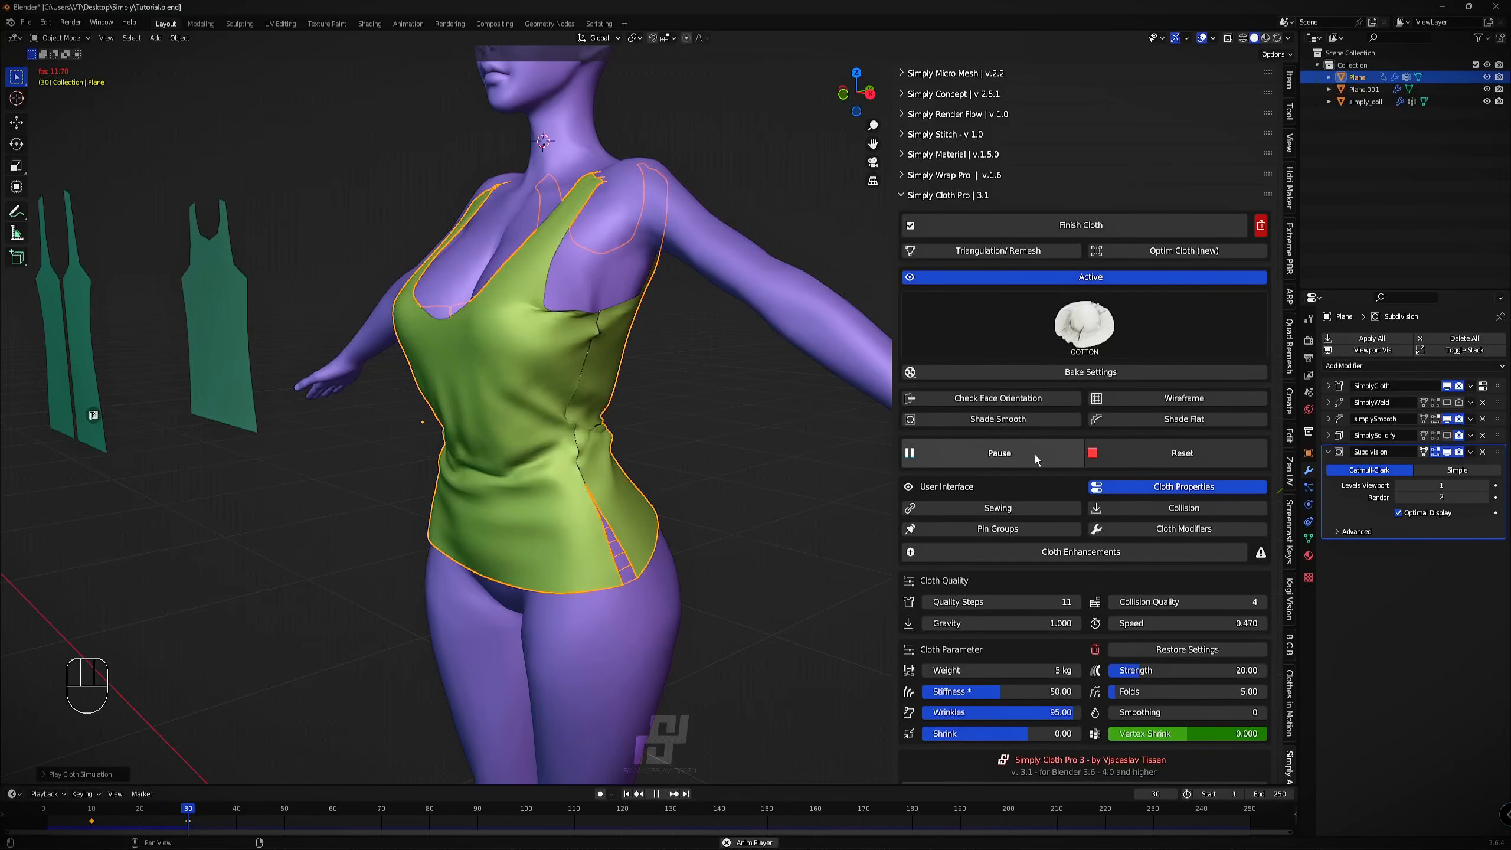
{"action": "left_click", "coordinate": [1034, 454]}
{"action": "left_click", "coordinate": [1160, 453]}
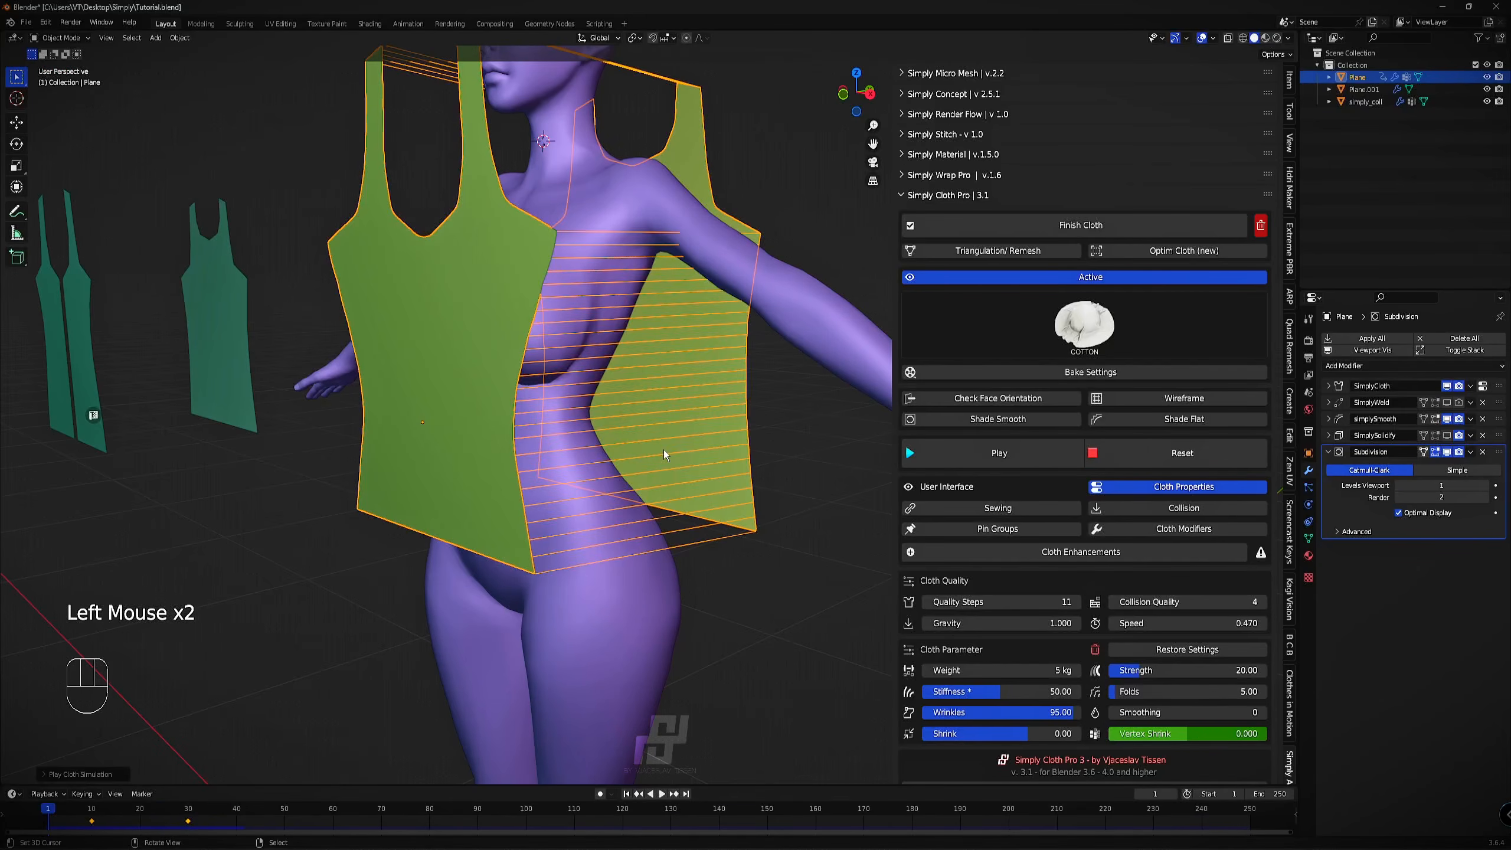
{"action": "key", "text": "g"}
{"action": "left_click", "coordinate": [954, 454]}
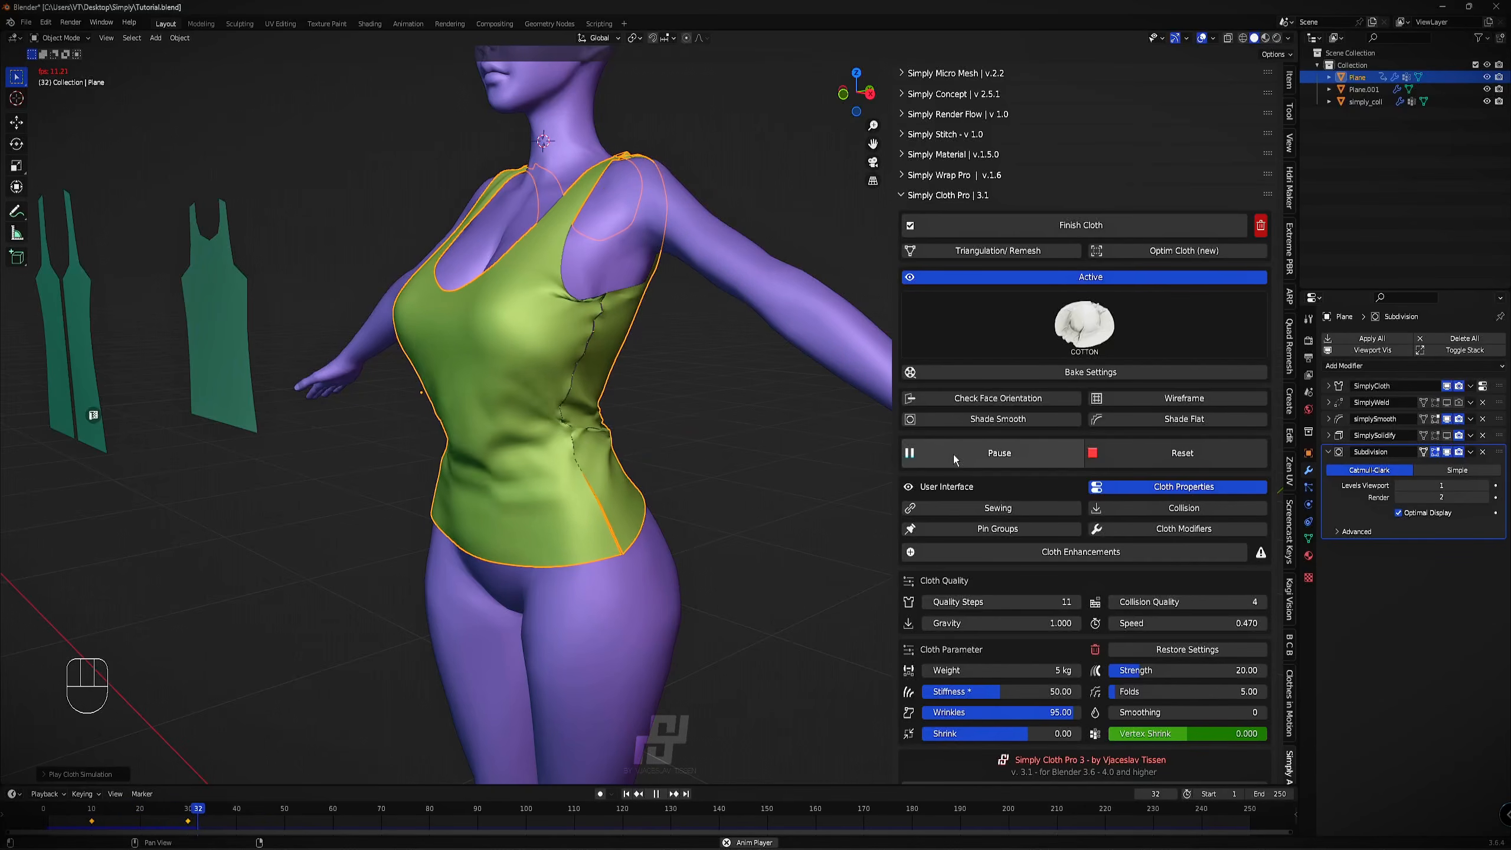
{"action": "left_click", "coordinate": [954, 455]}
{"action": "middle_click_drag", "start_coordinate": [684, 411], "coordinate": [569, 407]}
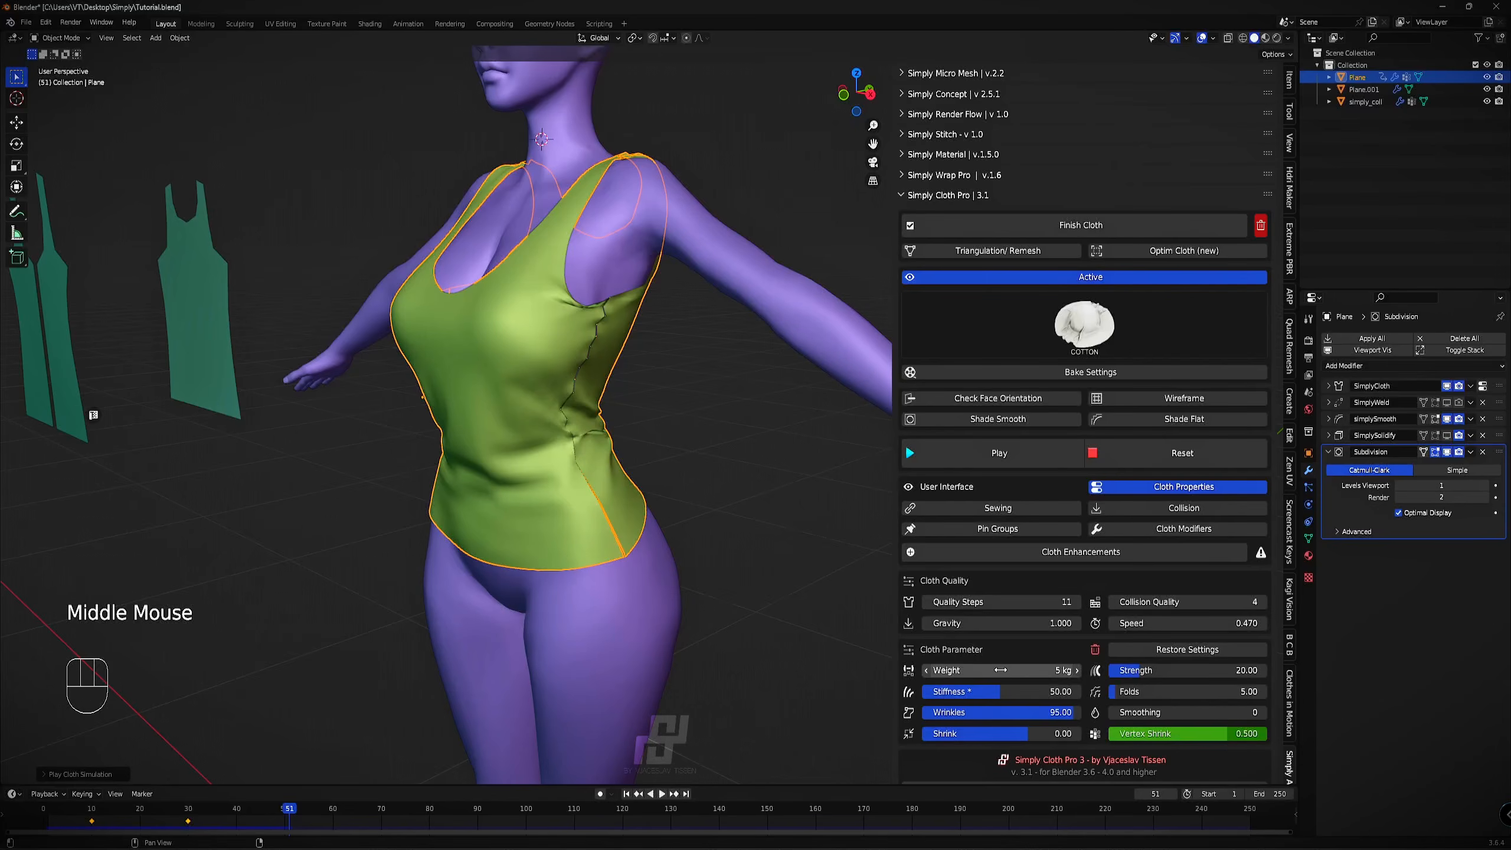
Set the cloth weight to 1 kg, test the simulation to about frame 42, and reset it.
{"action": "left_click", "coordinate": [1181, 452]}
{"action": "left_click", "coordinate": [1015, 447]}
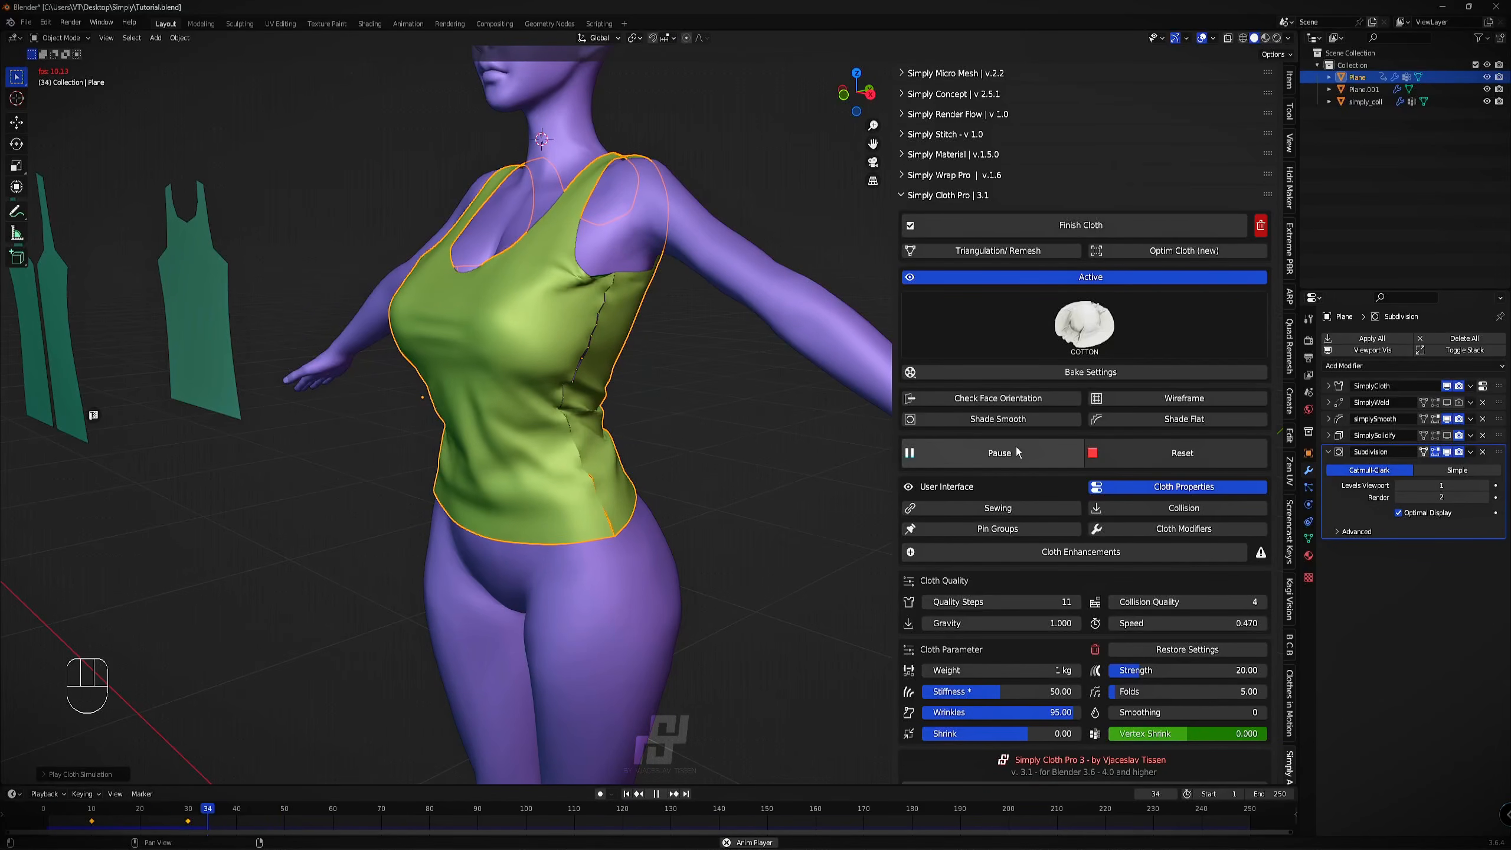
{"action": "left_click", "coordinate": [1015, 452]}
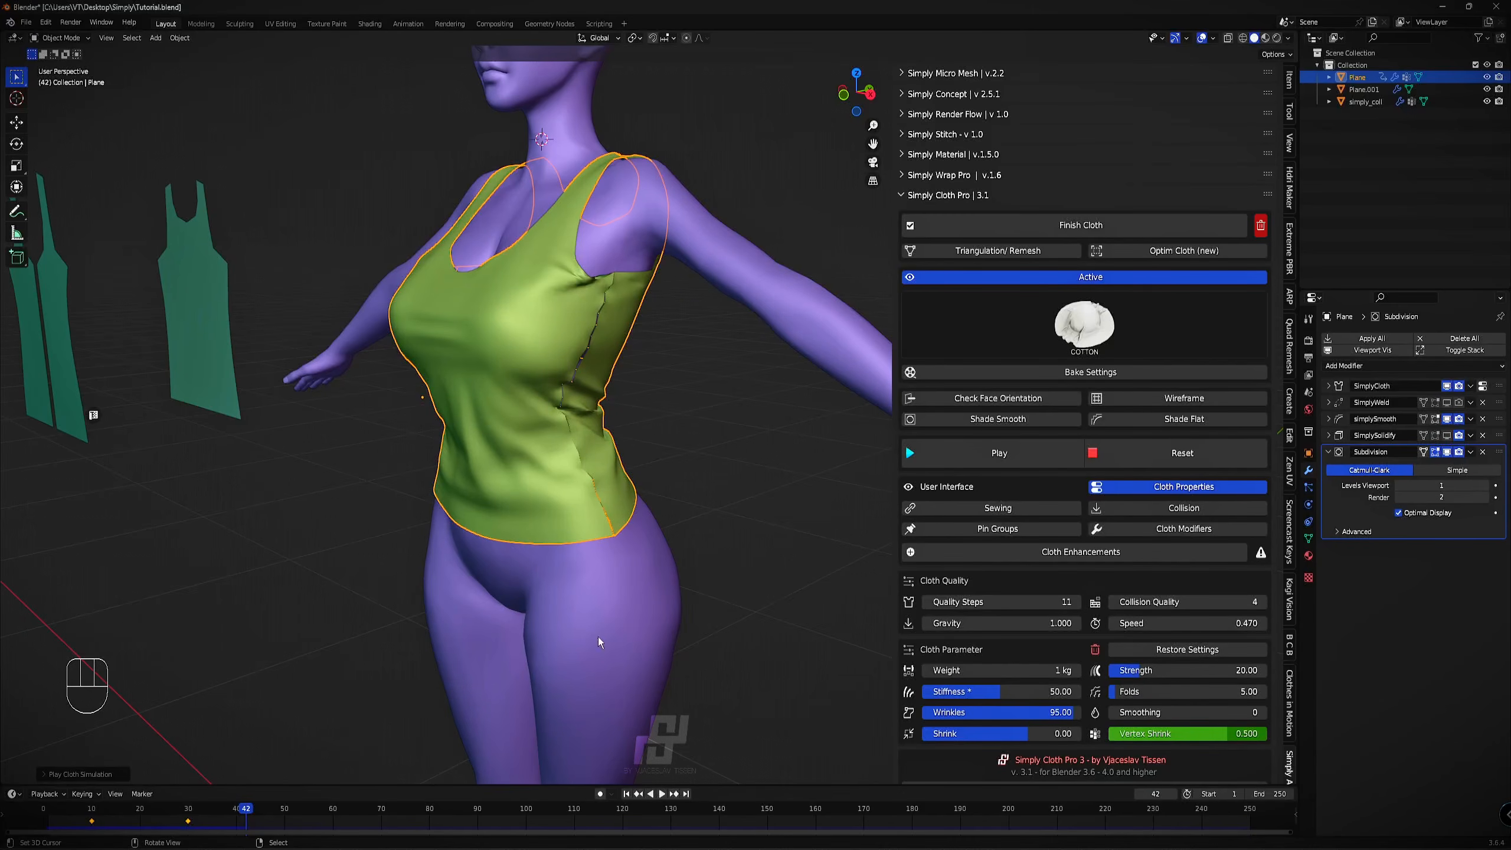
{"action": "left_click", "coordinate": [1136, 458]}
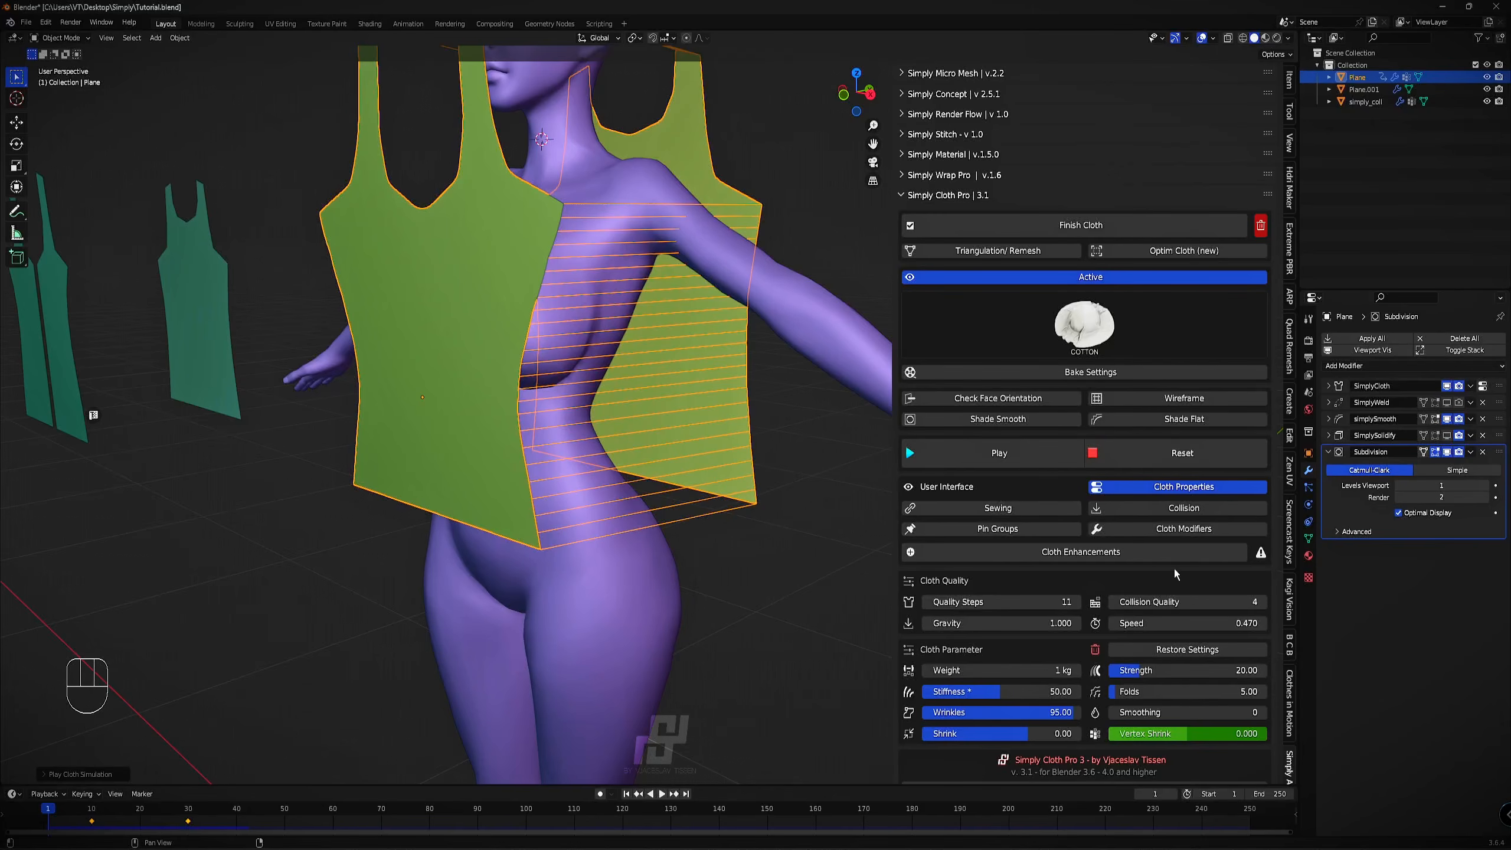
{"action": "left_click", "coordinate": [1138, 452]}
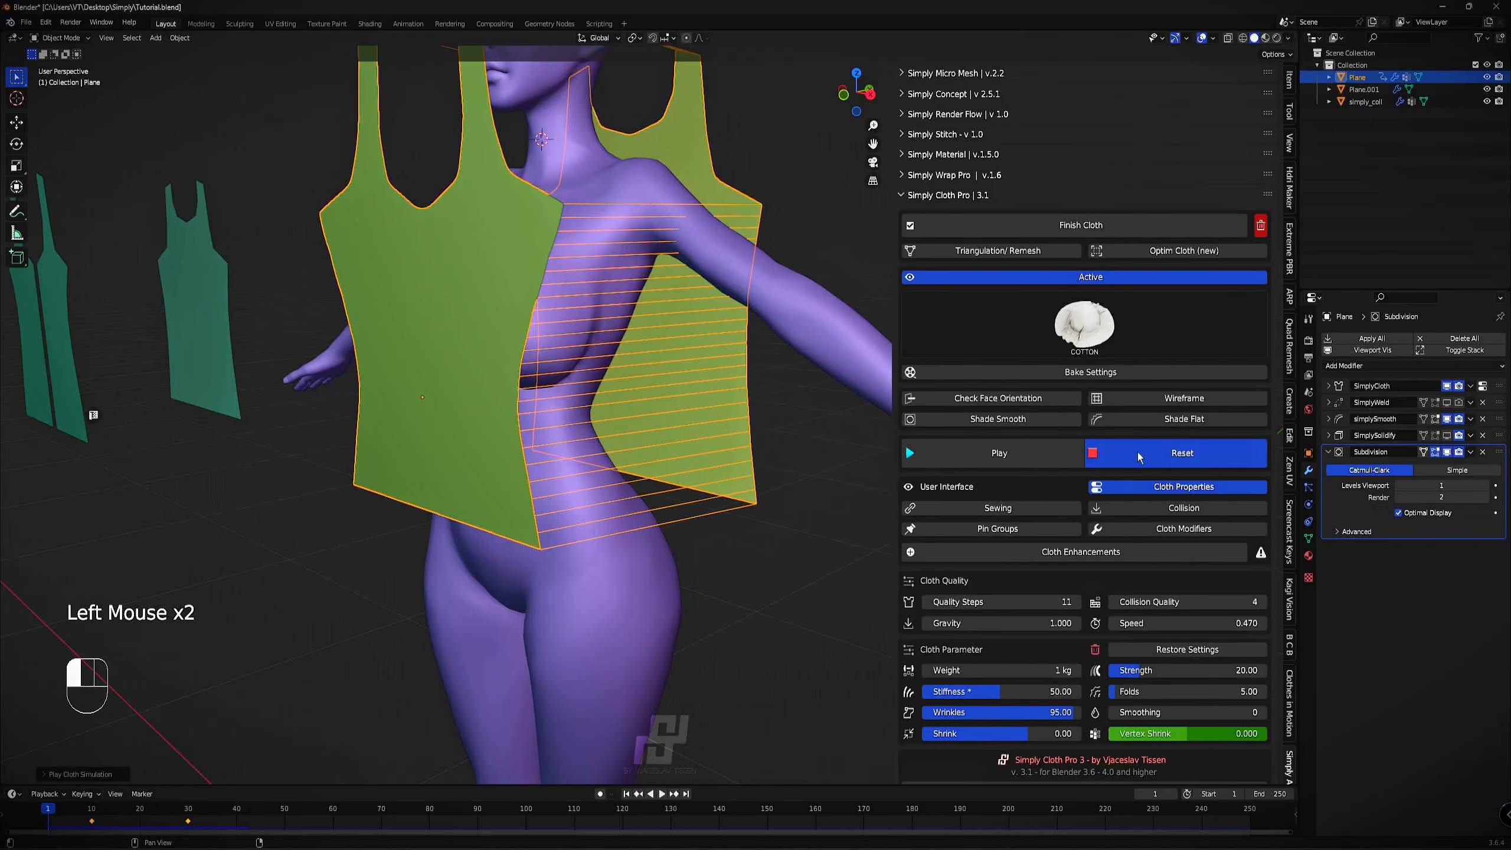
Simulate the top to about frame 133 with the stiffness lowered to 1.00, and look over the available fabric presets.
{"action": "left_click", "coordinate": [1044, 454]}
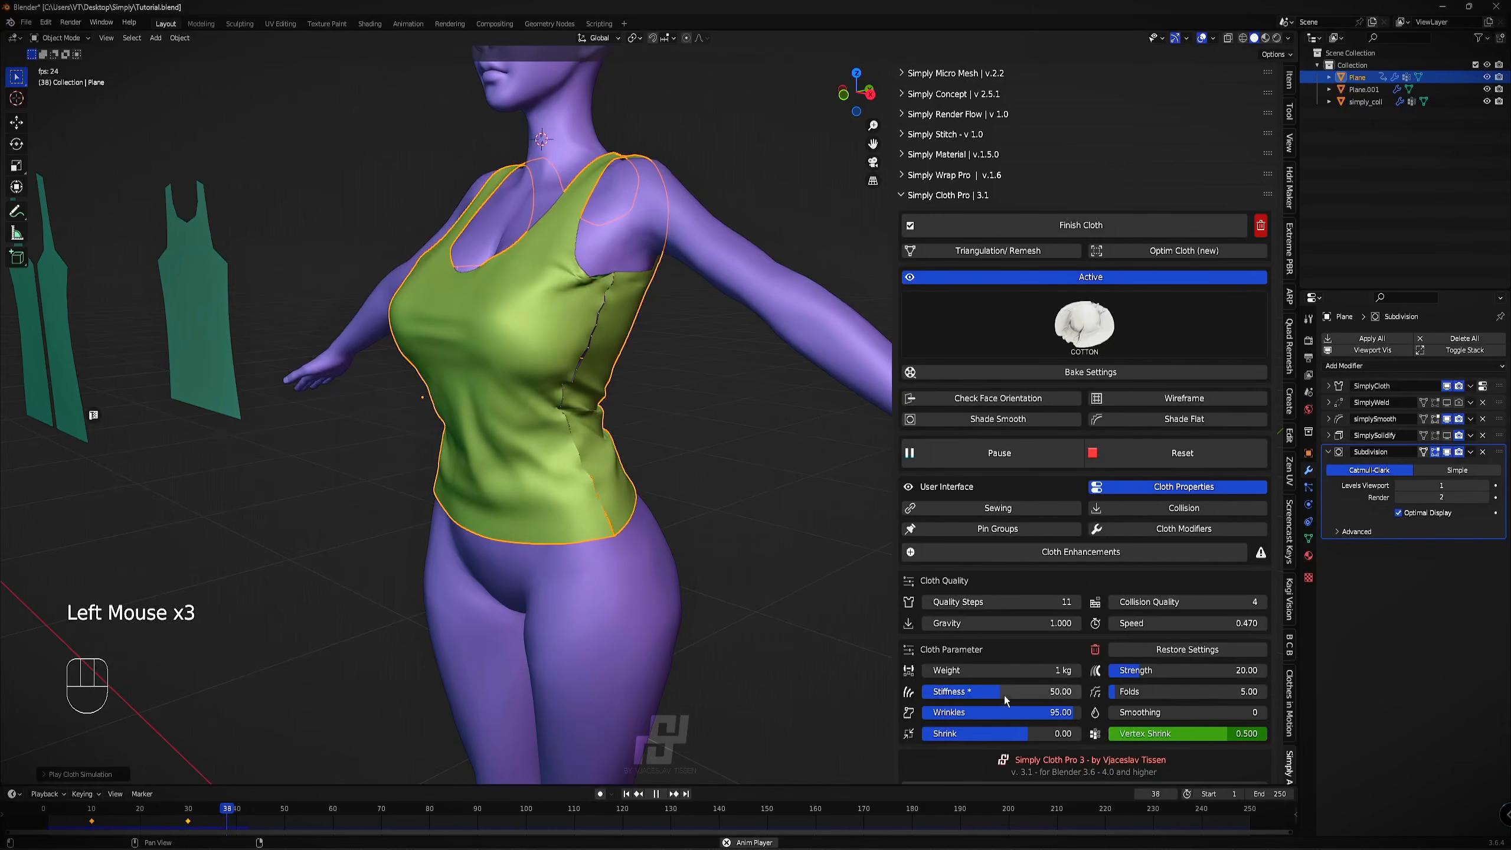
{"action": "left_click_drag", "start_coordinate": [972, 692], "coordinate": [917, 692]}
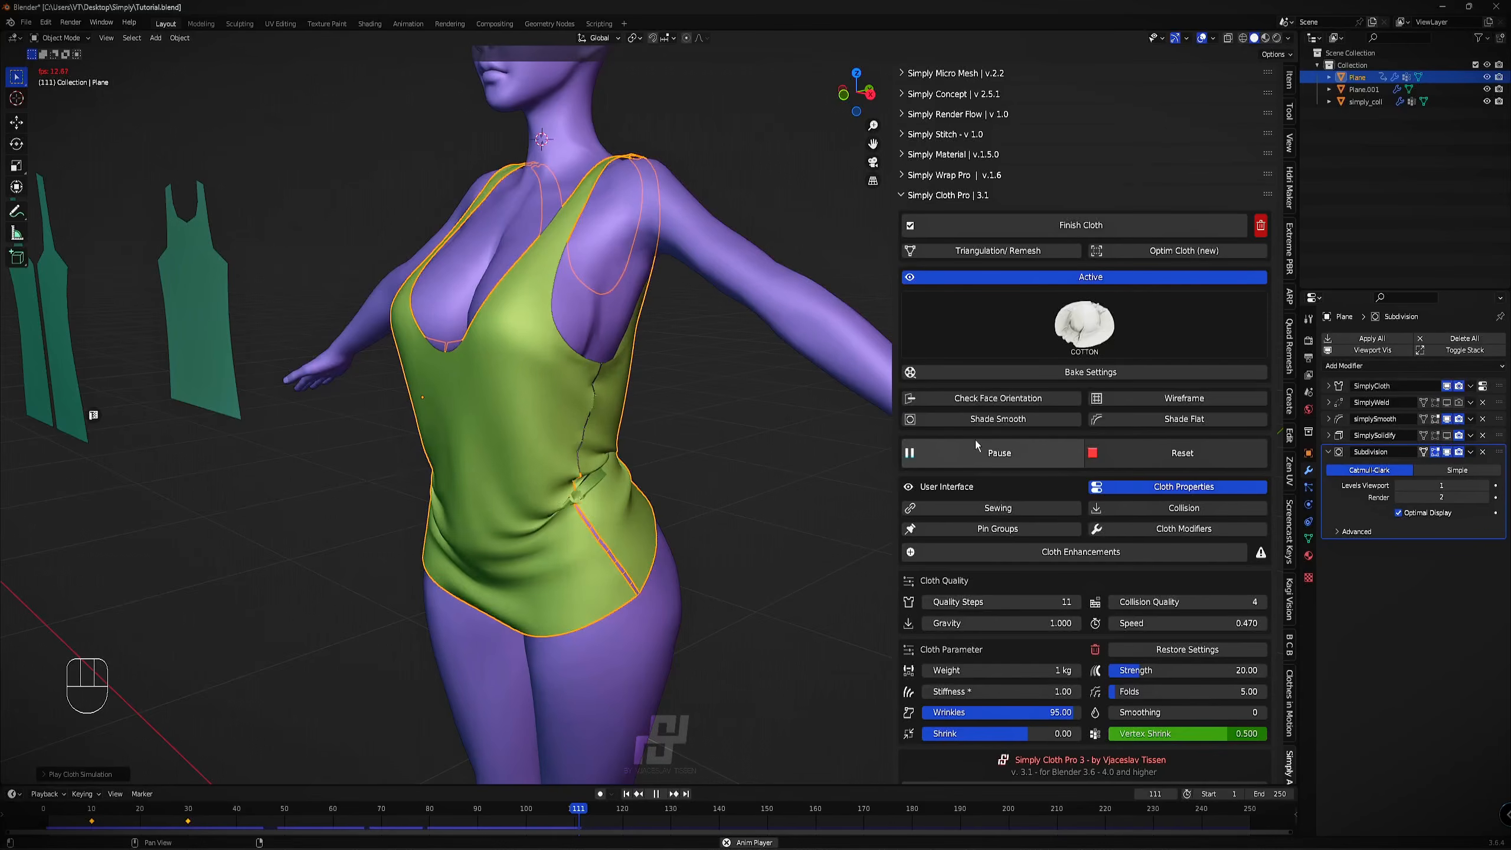
{"action": "left_click", "coordinate": [1001, 456]}
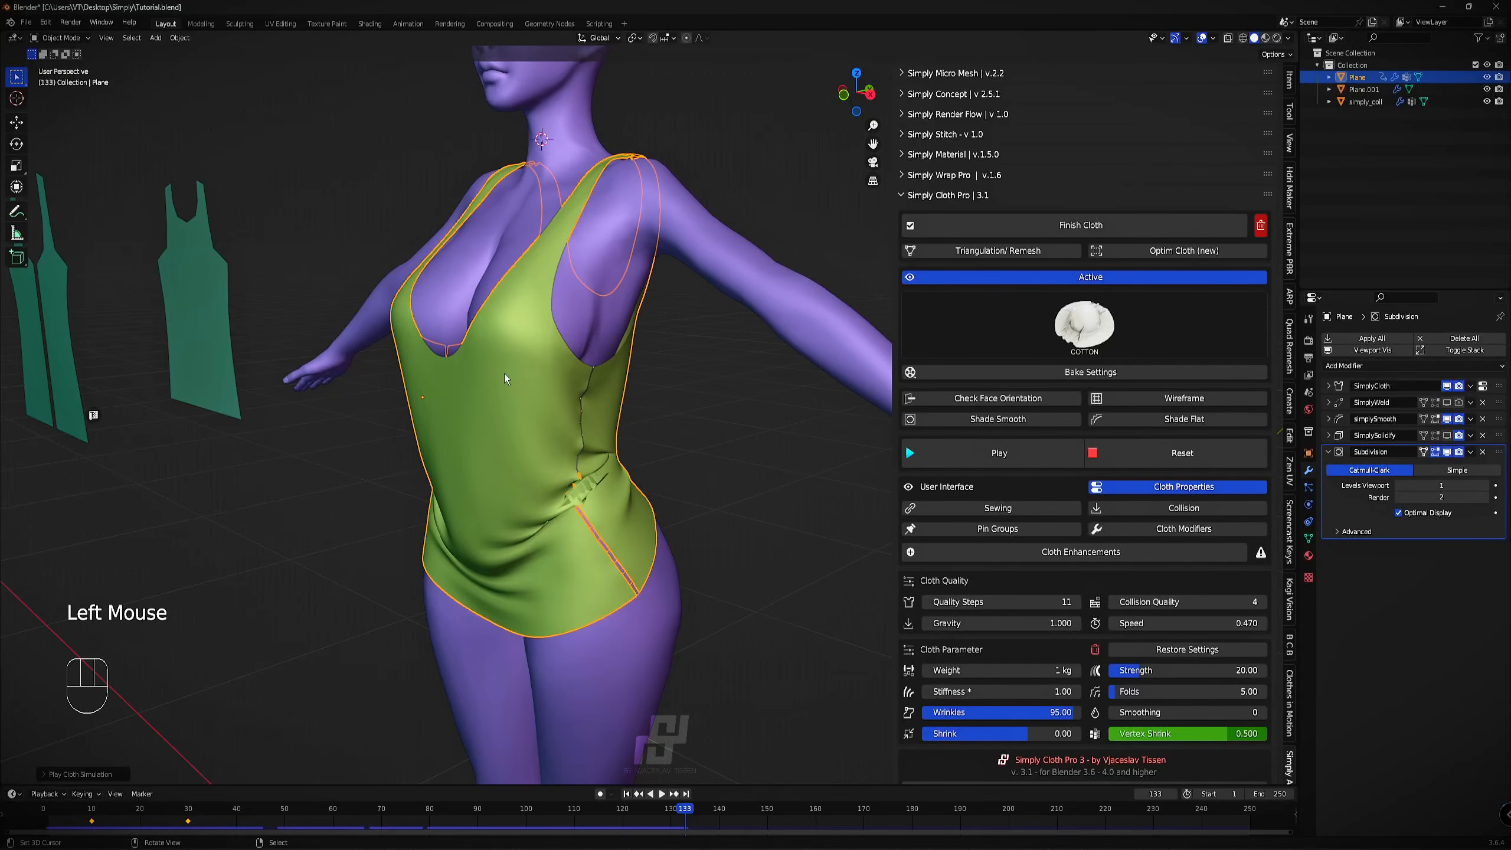
{"action": "scroll", "coordinate": [504, 373], "scroll_direction": "down", "scroll_amount": 2}
{"action": "middle_click_drag", "start_coordinate": [504, 373], "coordinate": [710, 339]}
{"action": "scroll", "coordinate": [582, 297], "scroll_direction": "down", "scroll_amount": 2}
{"action": "left_click", "coordinate": [1084, 325]}
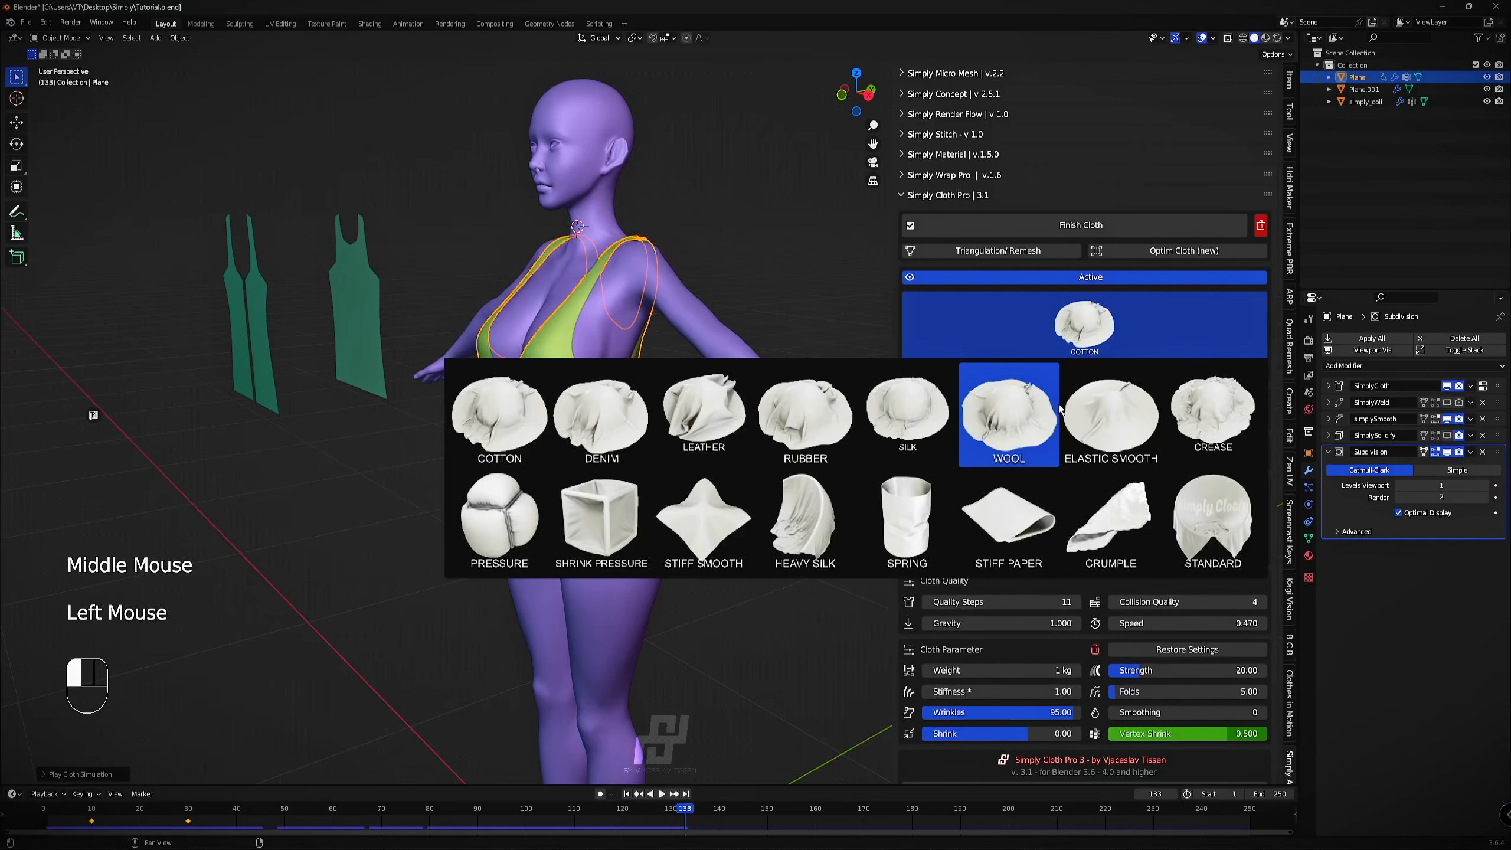
{"action": "left_click", "coordinate": [1103, 356]}
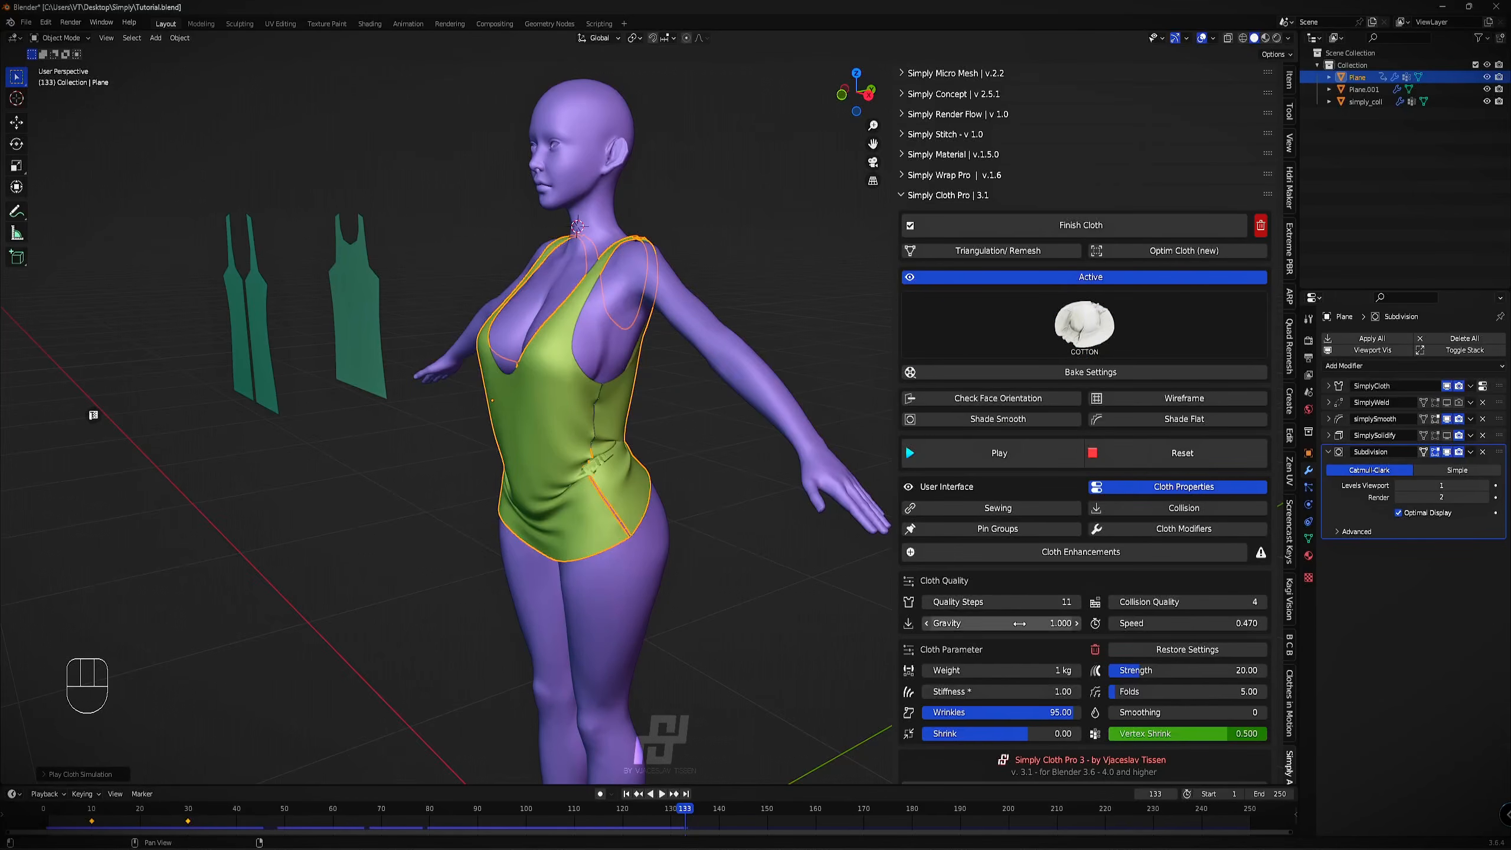
Set the stiffness to 100.00, test the simulation to about frame 28, and reset it.
{"action": "left_click", "coordinate": [1151, 459]}
{"action": "left_click_drag", "start_coordinate": [1005, 691], "coordinate": [1065, 692]}
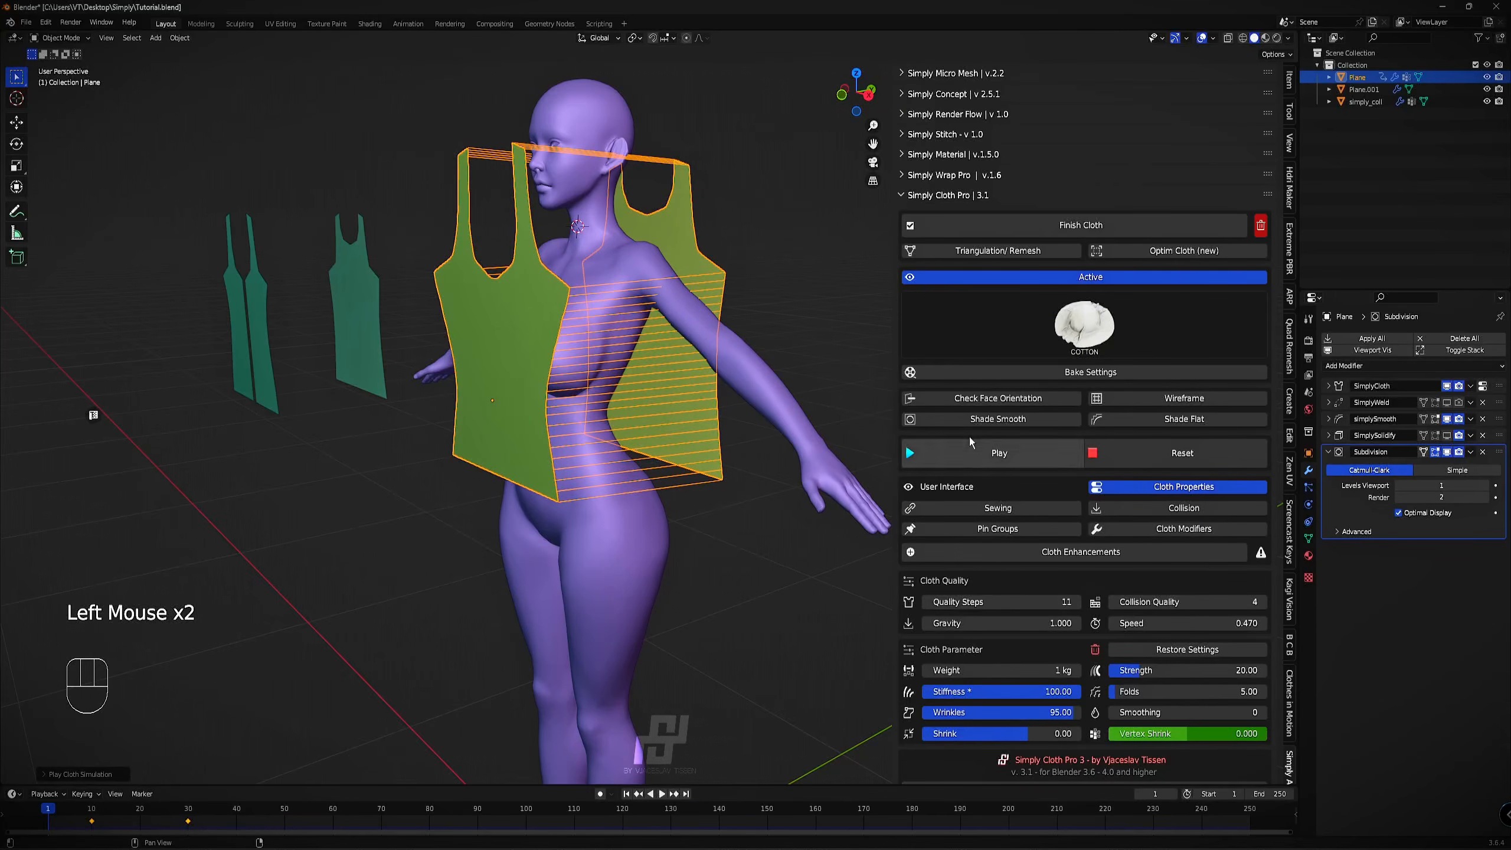
{"action": "left_click", "coordinate": [973, 454]}
{"action": "left_click", "coordinate": [972, 454]}
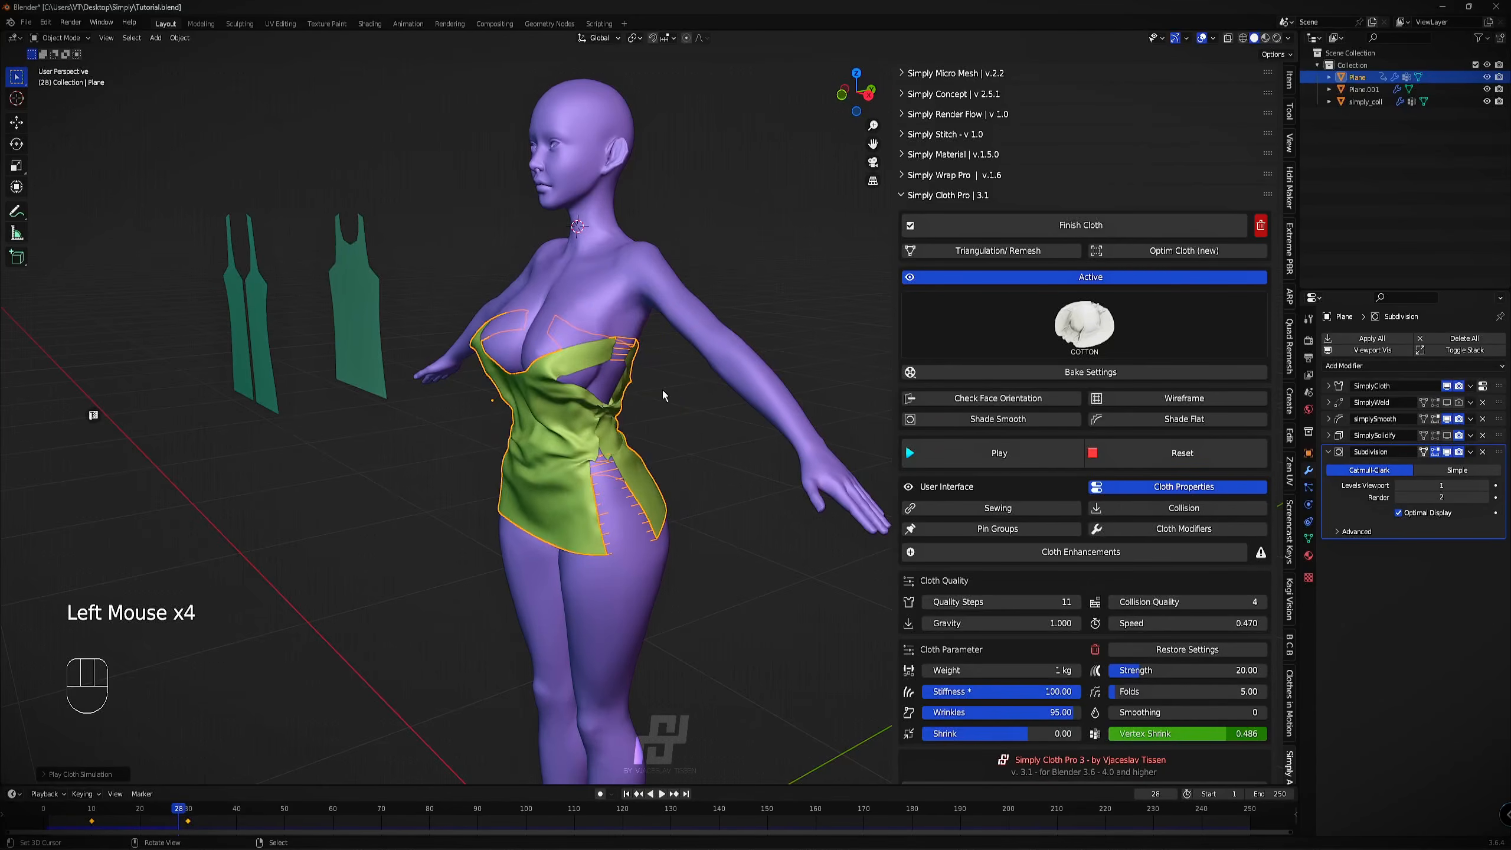
{"action": "scroll", "coordinate": [654, 417], "scroll_direction": "up", "scroll_amount": 4}
{"action": "left_click", "coordinate": [1183, 453]}
Set the sewing force to 10, simulate to about frame 43, and inspect the side seam up close.
{"action": "scroll", "coordinate": [1018, 488], "scroll_direction": "down", "scroll_amount": 2}
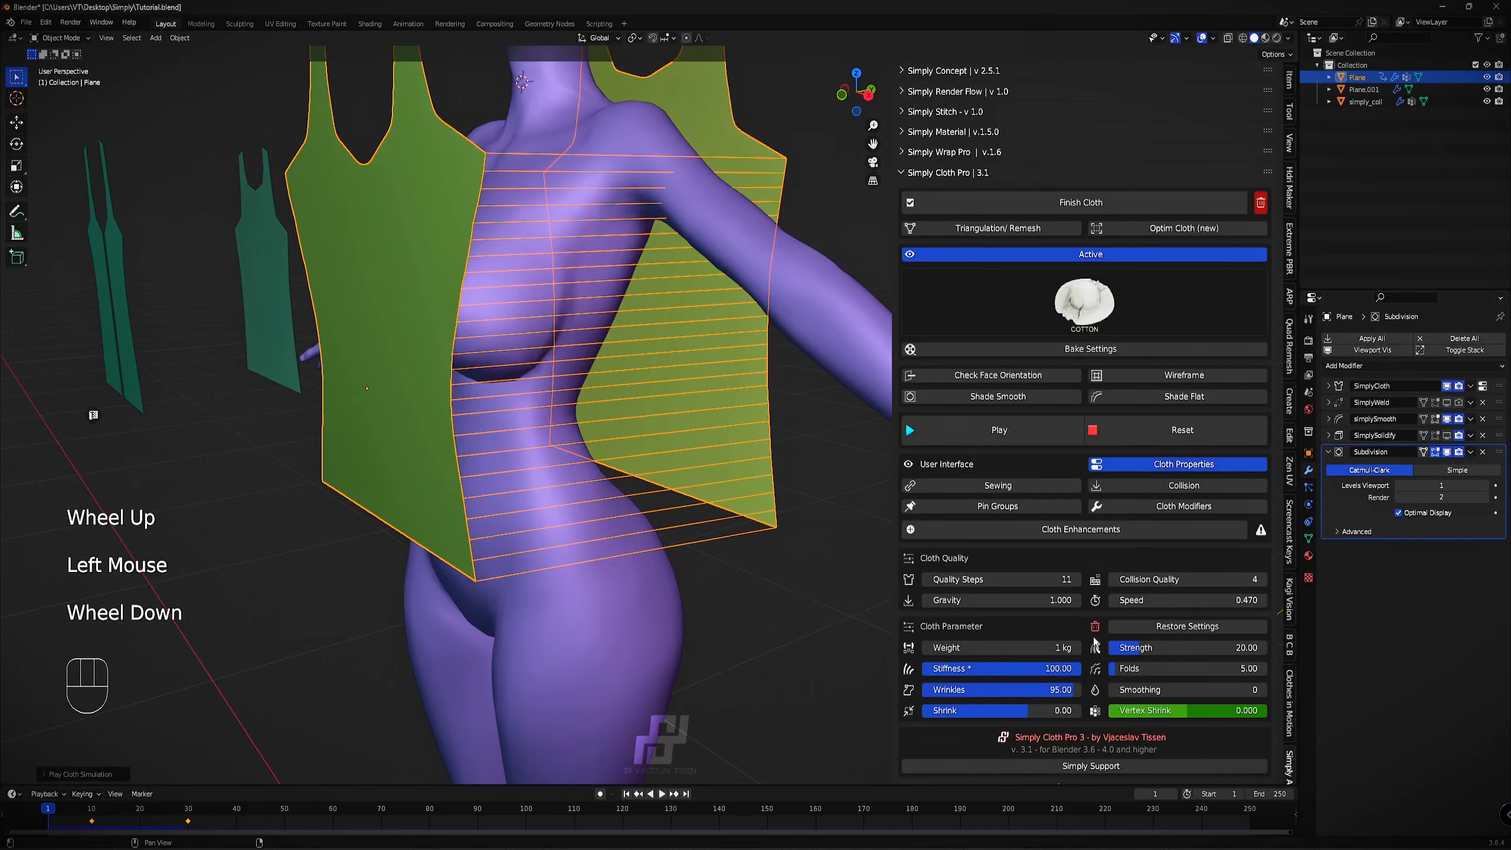
{"action": "left_click", "coordinate": [1018, 488]}
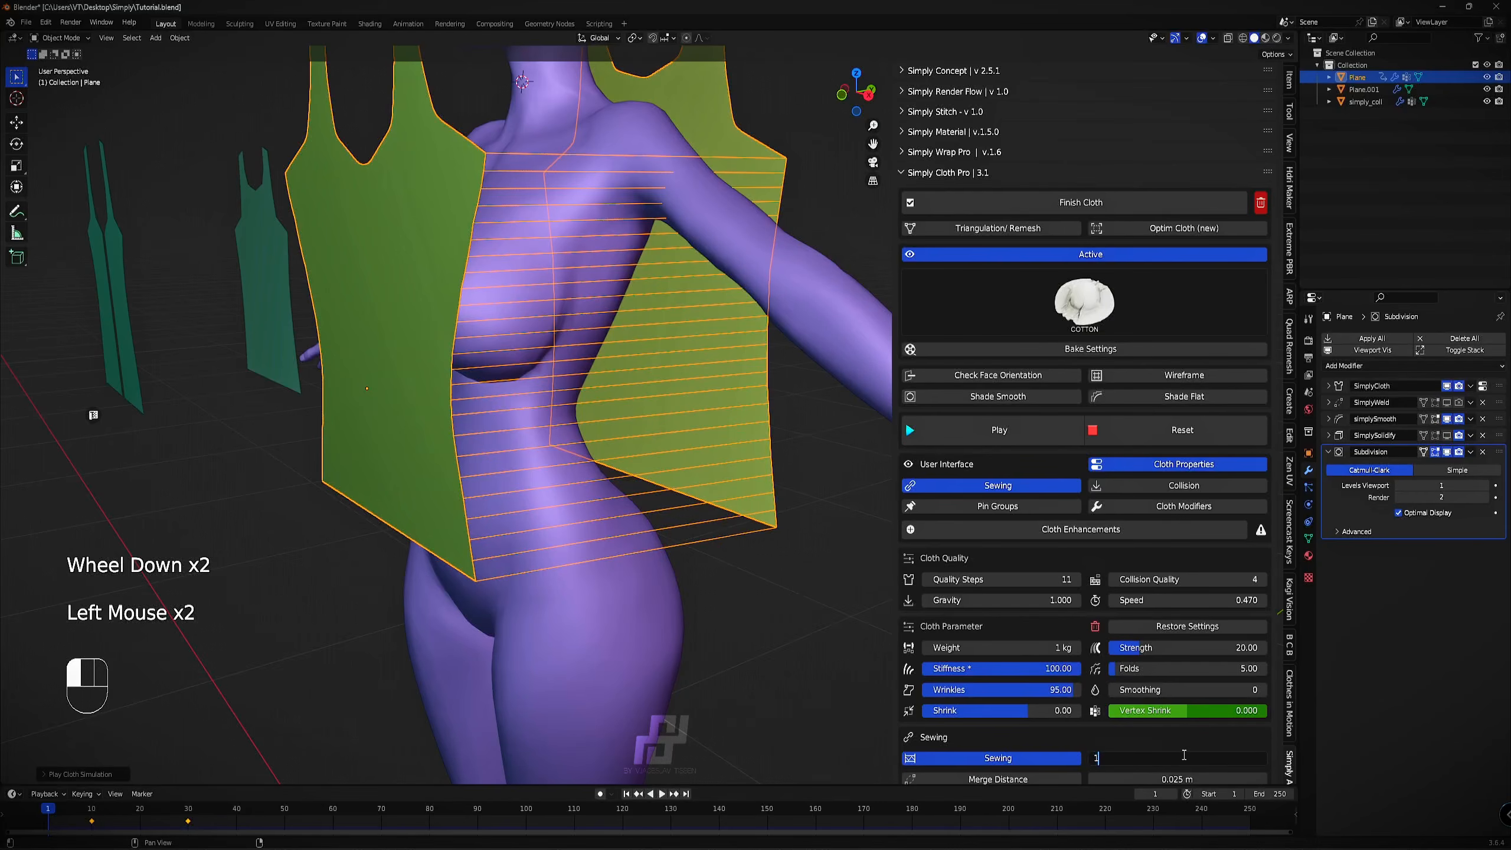
{"action": "left_click", "coordinate": [1027, 435]}
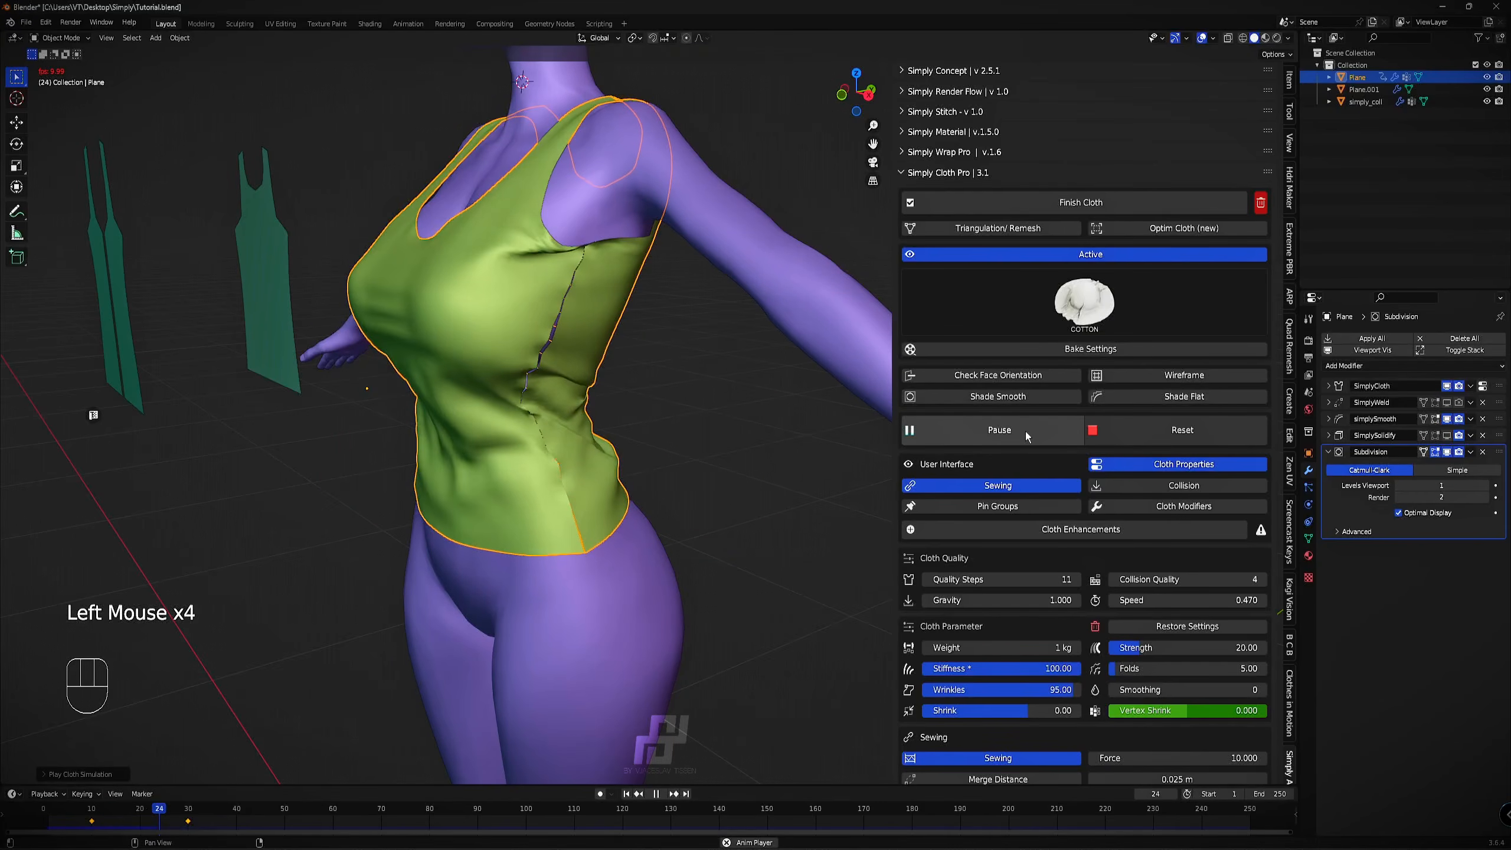
{"action": "left_click", "coordinate": [1025, 431]}
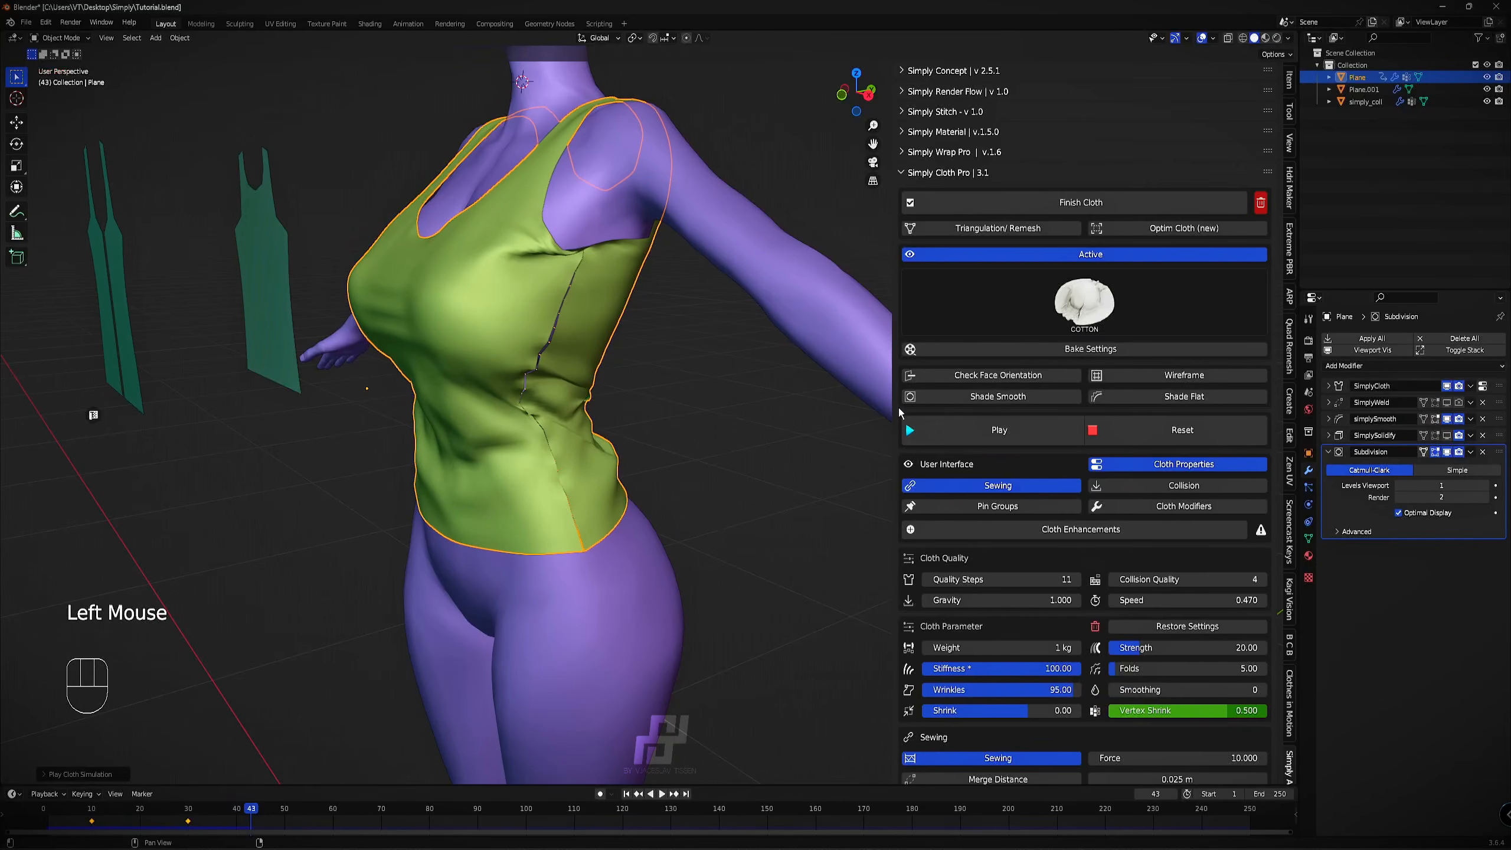
{"action": "scroll", "coordinate": [774, 369], "scroll_direction": "up", "scroll_amount": 2}
{"action": "mouse_move", "coordinate": [684, 345]}
{"action": "middle_mouse_down"}
{"action": "mouse_move", "coordinate": [423, 264]}
{"action": "mouse_move", "coordinate": [666, 333]}
{"action": "middle_mouse_up"}
{"action": "scroll", "coordinate": [535, 298], "scroll_direction": "up", "scroll_amount": 2}
Continue the simulation while changing the stiffness to 23.50 and 32.95, and reset it.
{"action": "left_click", "coordinate": [989, 435]}
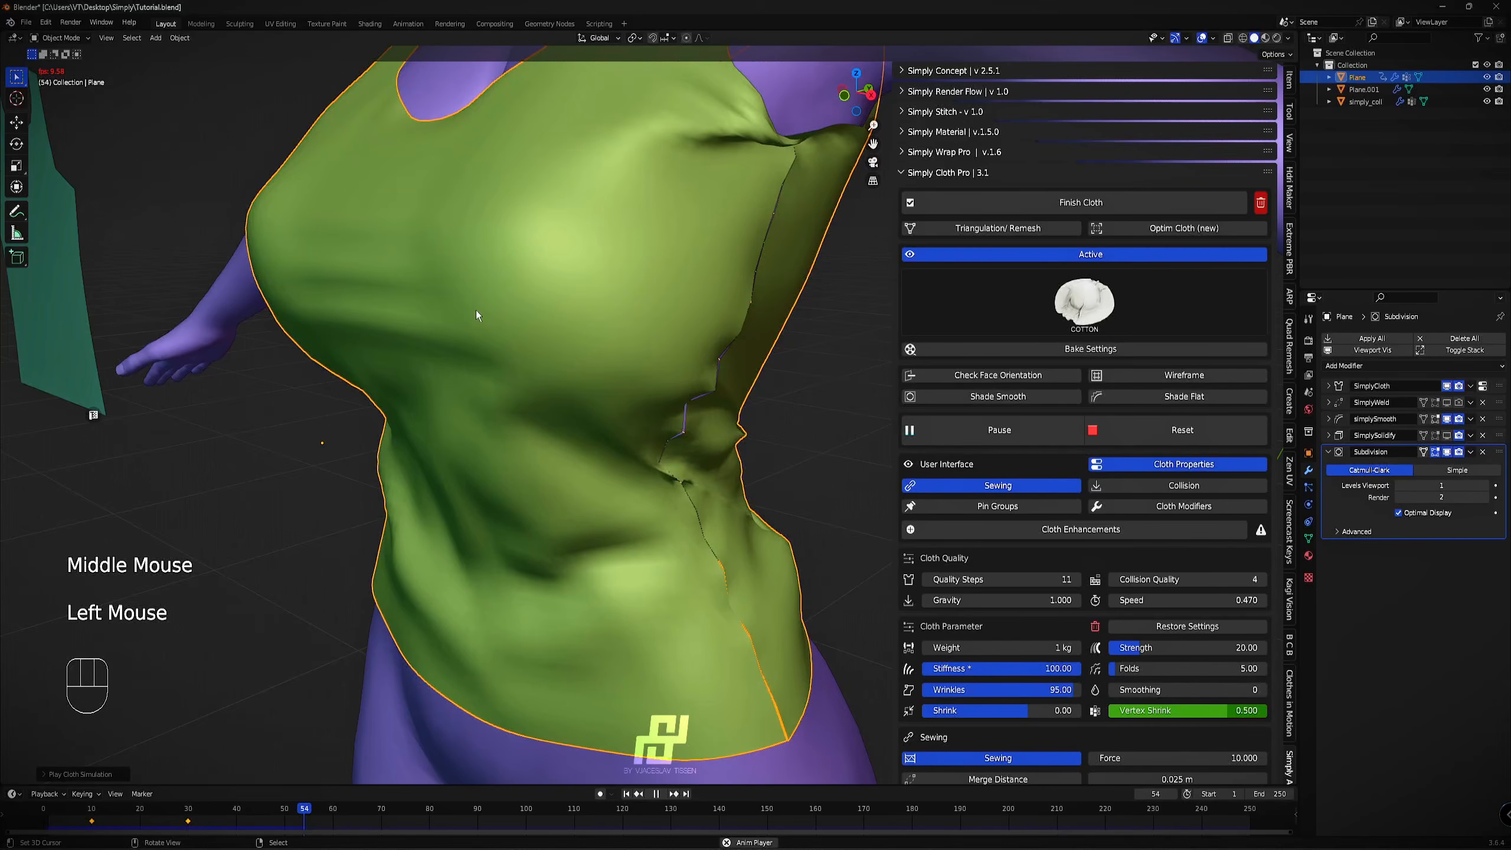
{"action": "left_click_drag", "start_coordinate": [1068, 668], "coordinate": [951, 669]}
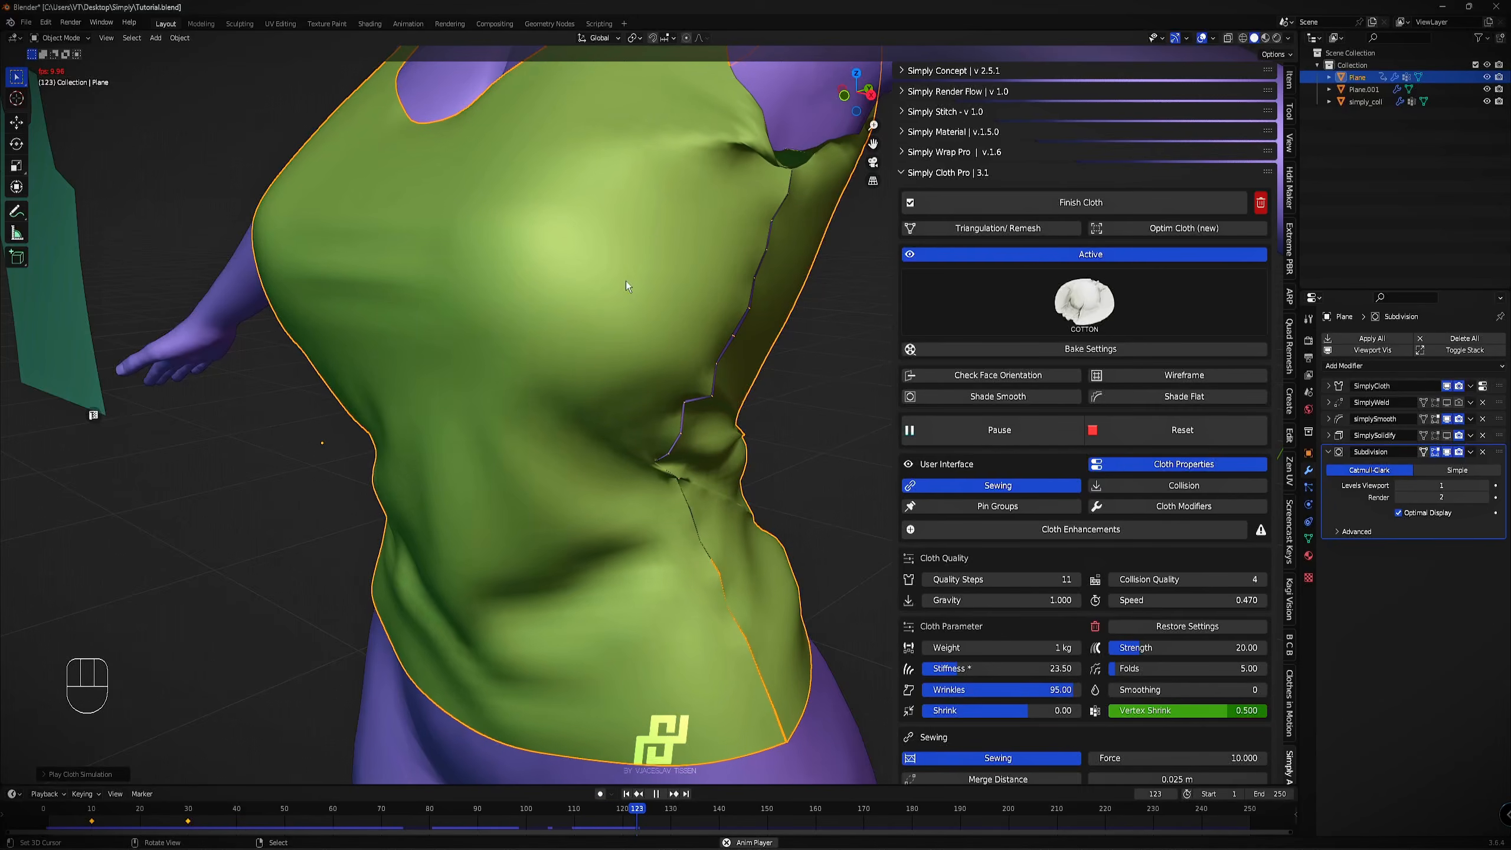
{"action": "left_click", "coordinate": [990, 674]}
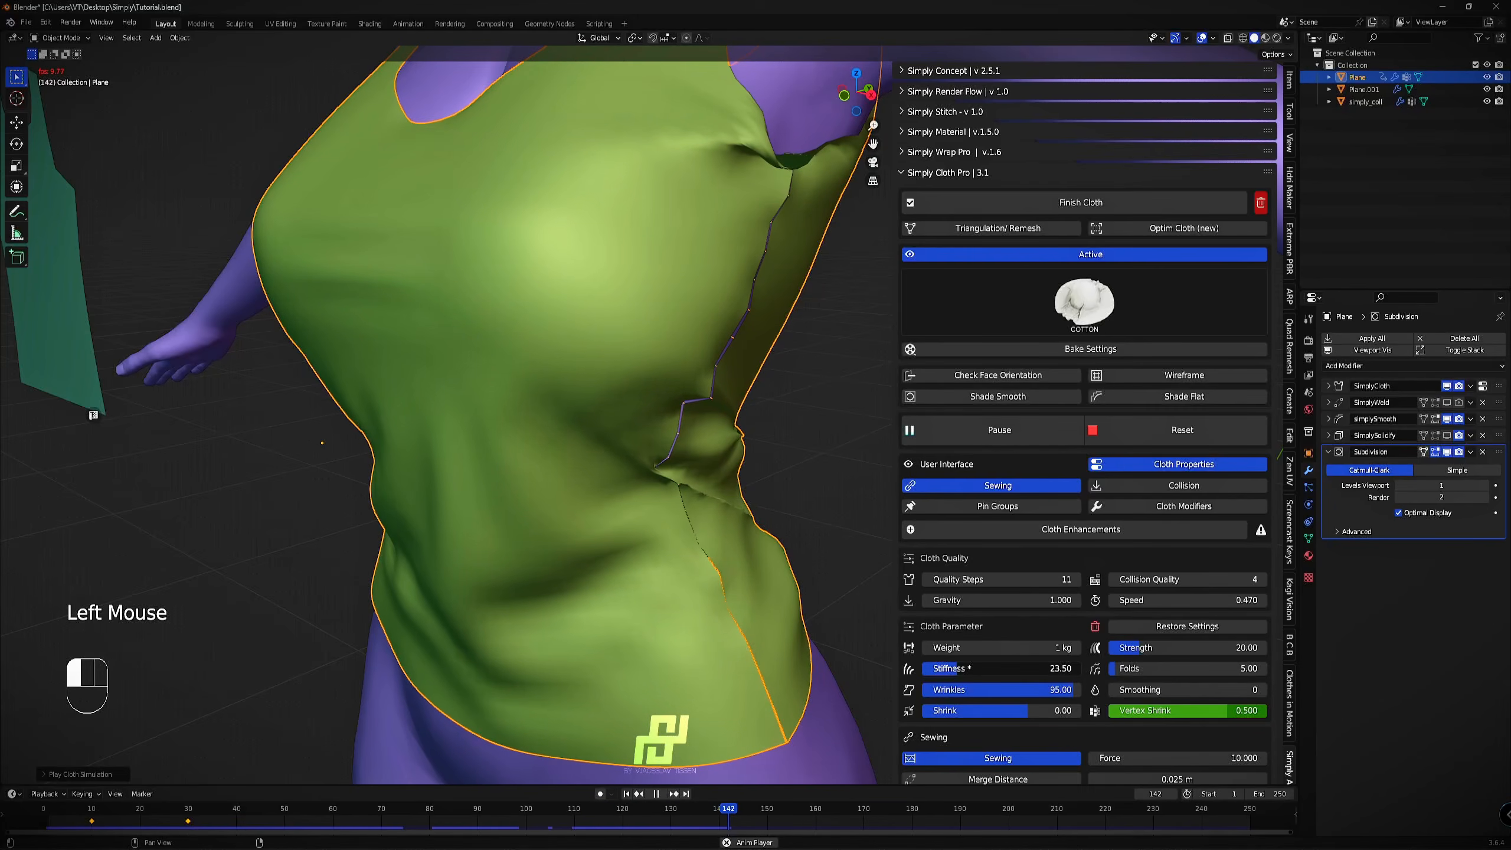
{"action": "left_click", "coordinate": [1011, 427]}
{"action": "left_click", "coordinate": [1143, 437]}
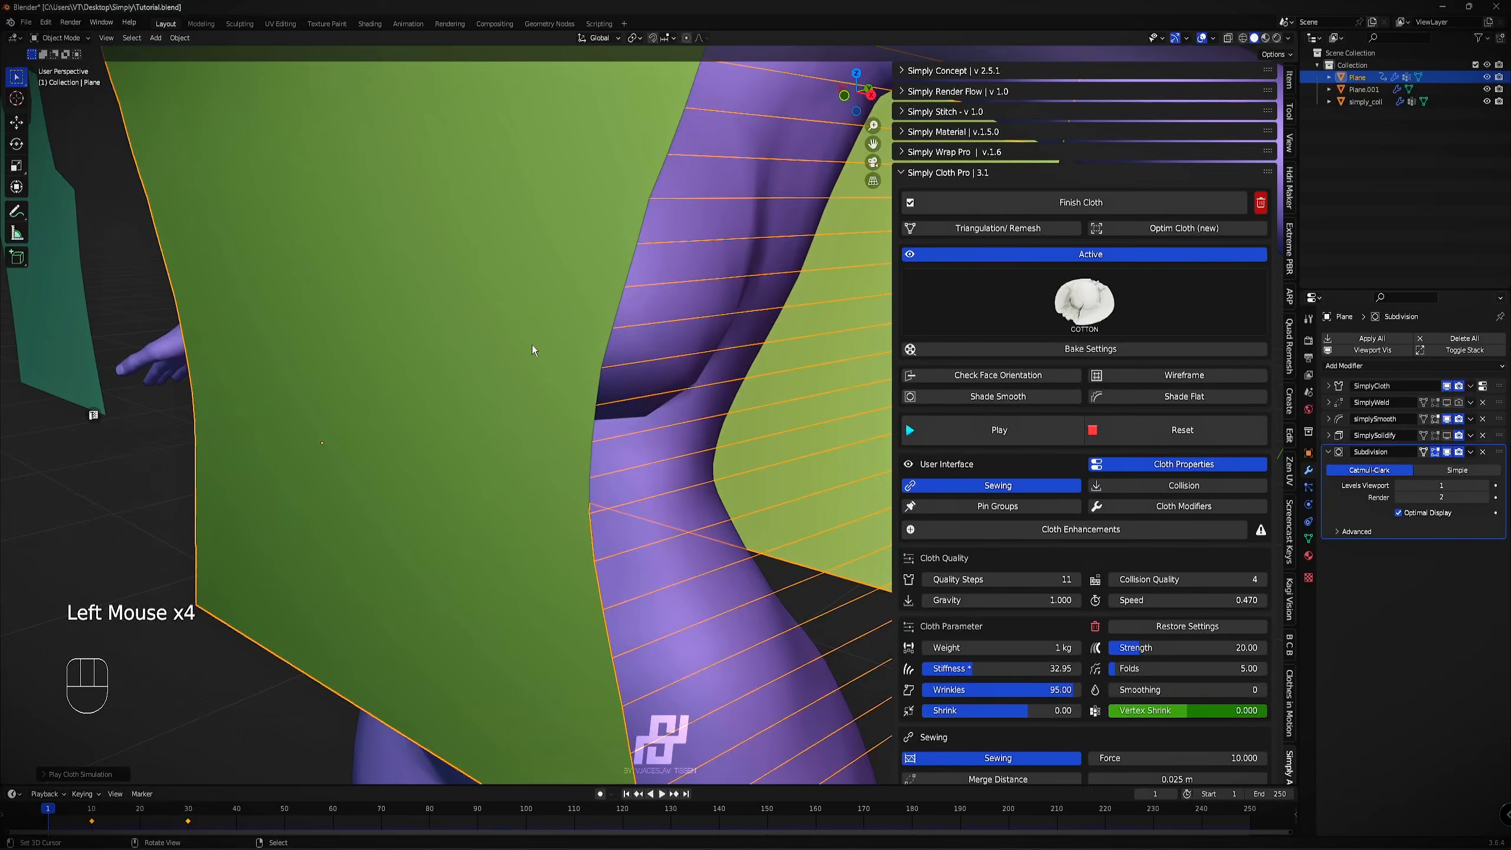
Lower the stiffness to 19.45, restart the simulation, and adjust the stiffness to 58.60 while it runs to about frame 148.
{"action": "scroll", "coordinate": [531, 345], "scroll_direction": "down", "scroll_amount": 2}
{"action": "left_click", "coordinate": [985, 676]}
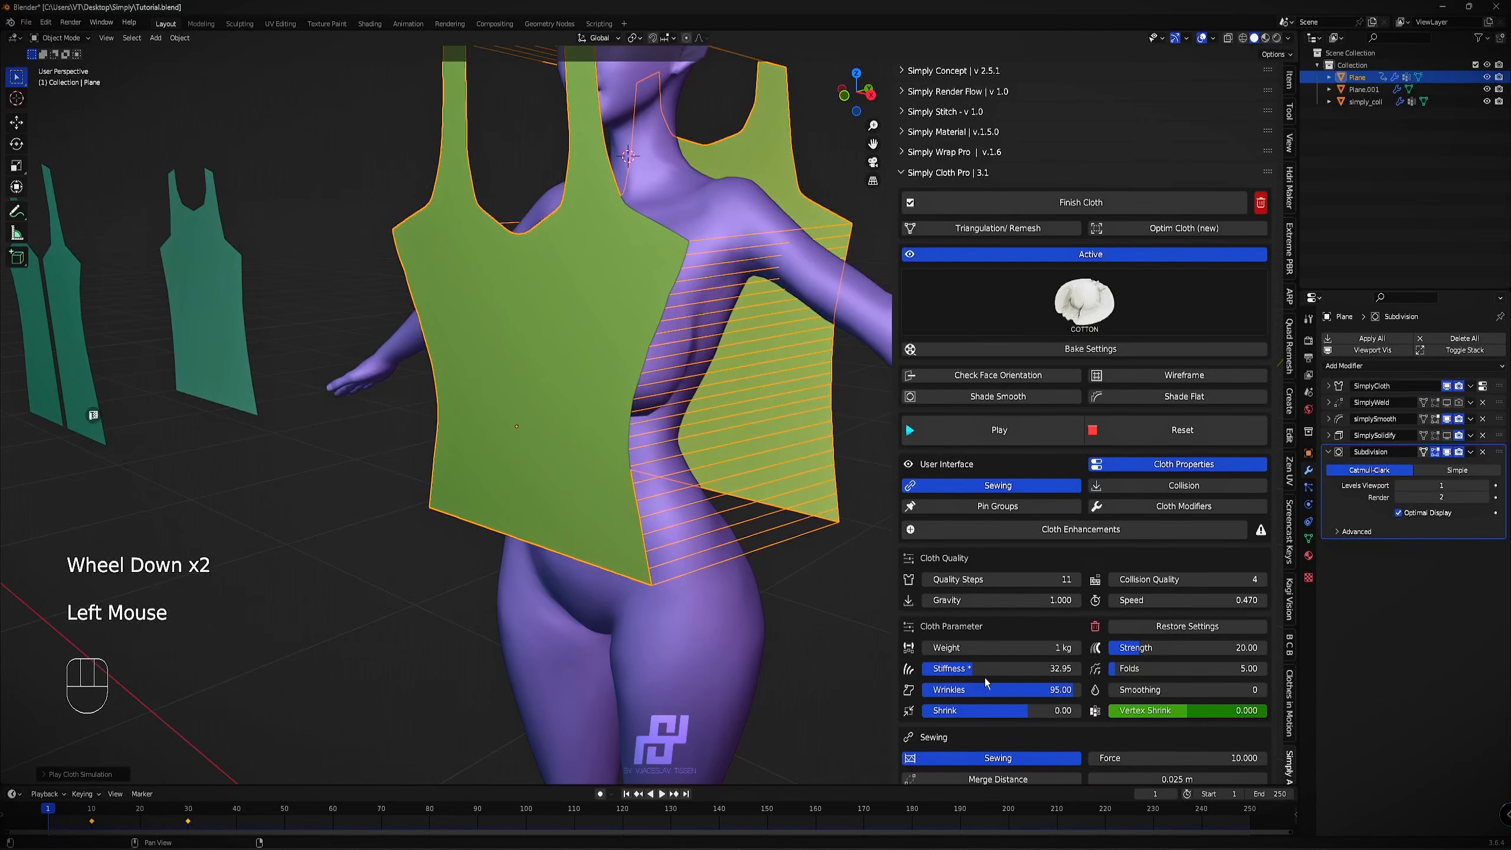
{"action": "left_click_drag", "start_coordinate": [984, 669], "coordinate": [963, 669]}
{"action": "left_click", "coordinate": [980, 433]}
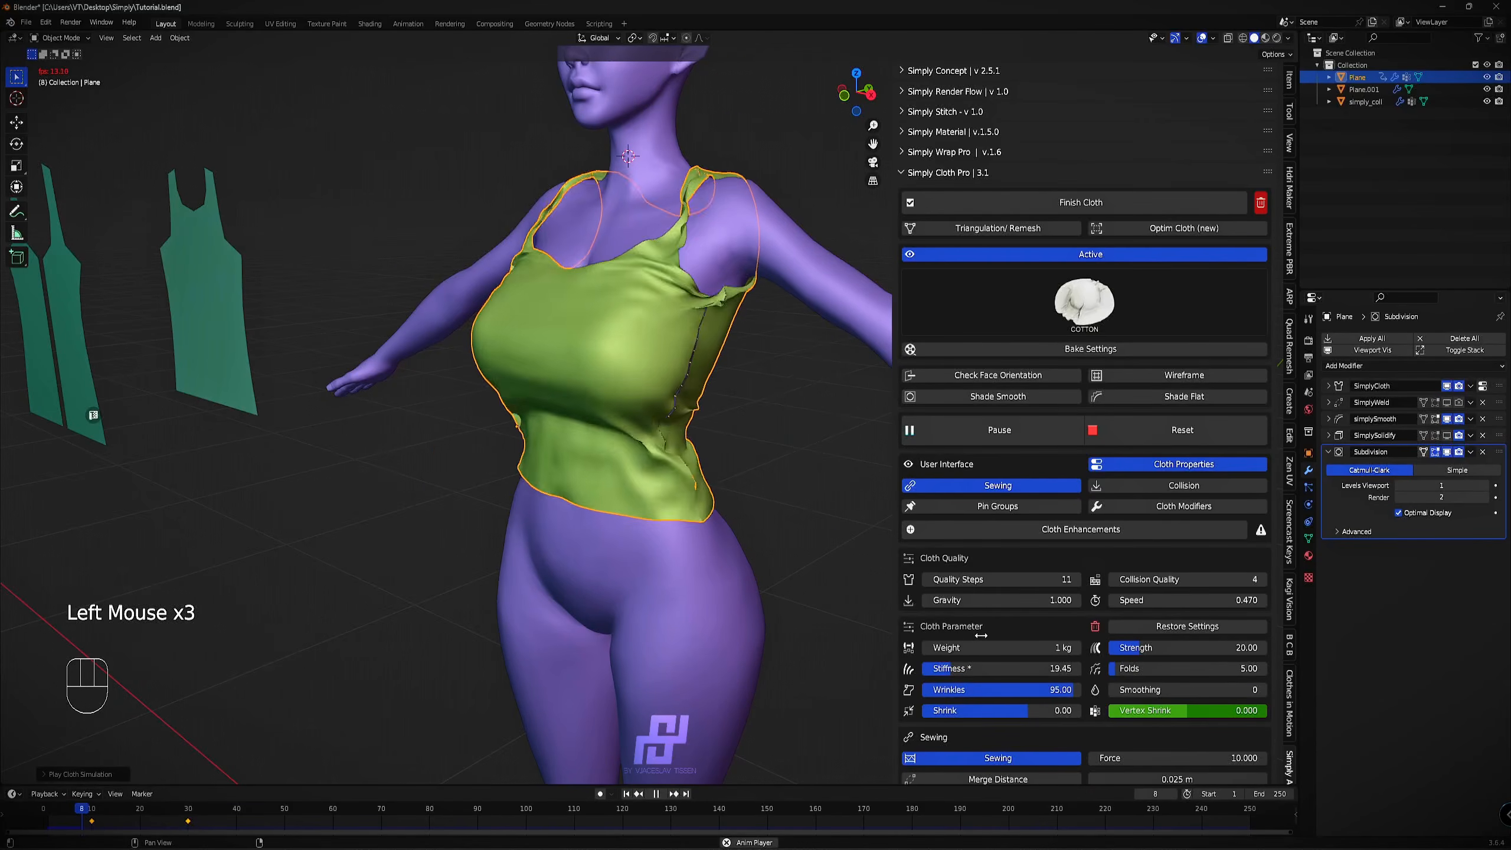
{"action": "left_click_drag", "start_coordinate": [963, 670], "coordinate": [1057, 671]}
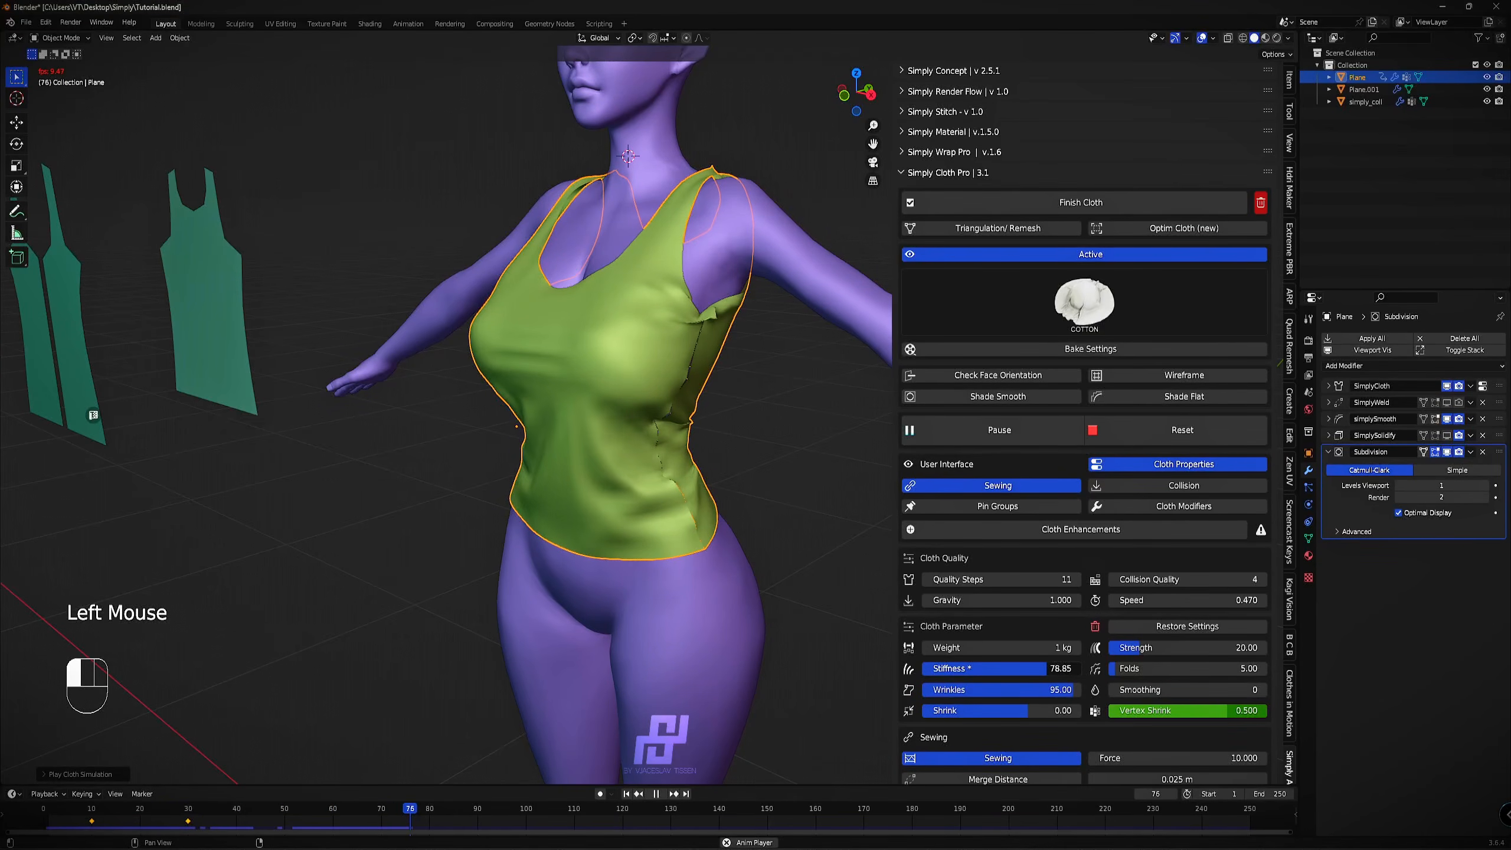
{"action": "left_click_drag", "start_coordinate": [960, 669], "coordinate": [1055, 670]}
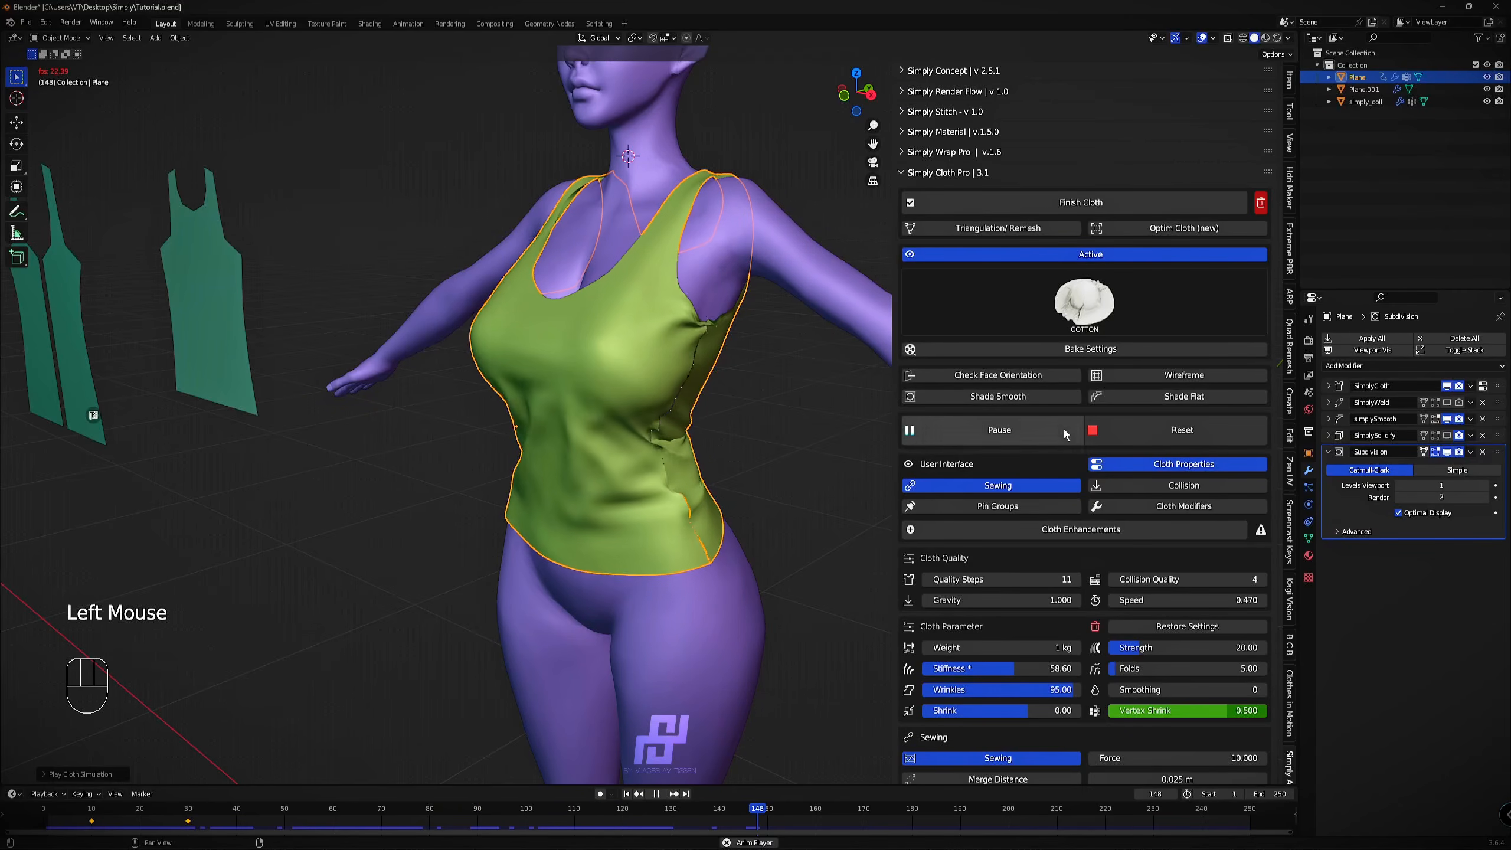
Rerun the simulation with folds at 64.49 to about frame 63, and restart it with folds at 72.21.
{"action": "left_click", "coordinate": [1164, 432]}
{"action": "left_click", "coordinate": [1007, 433]}
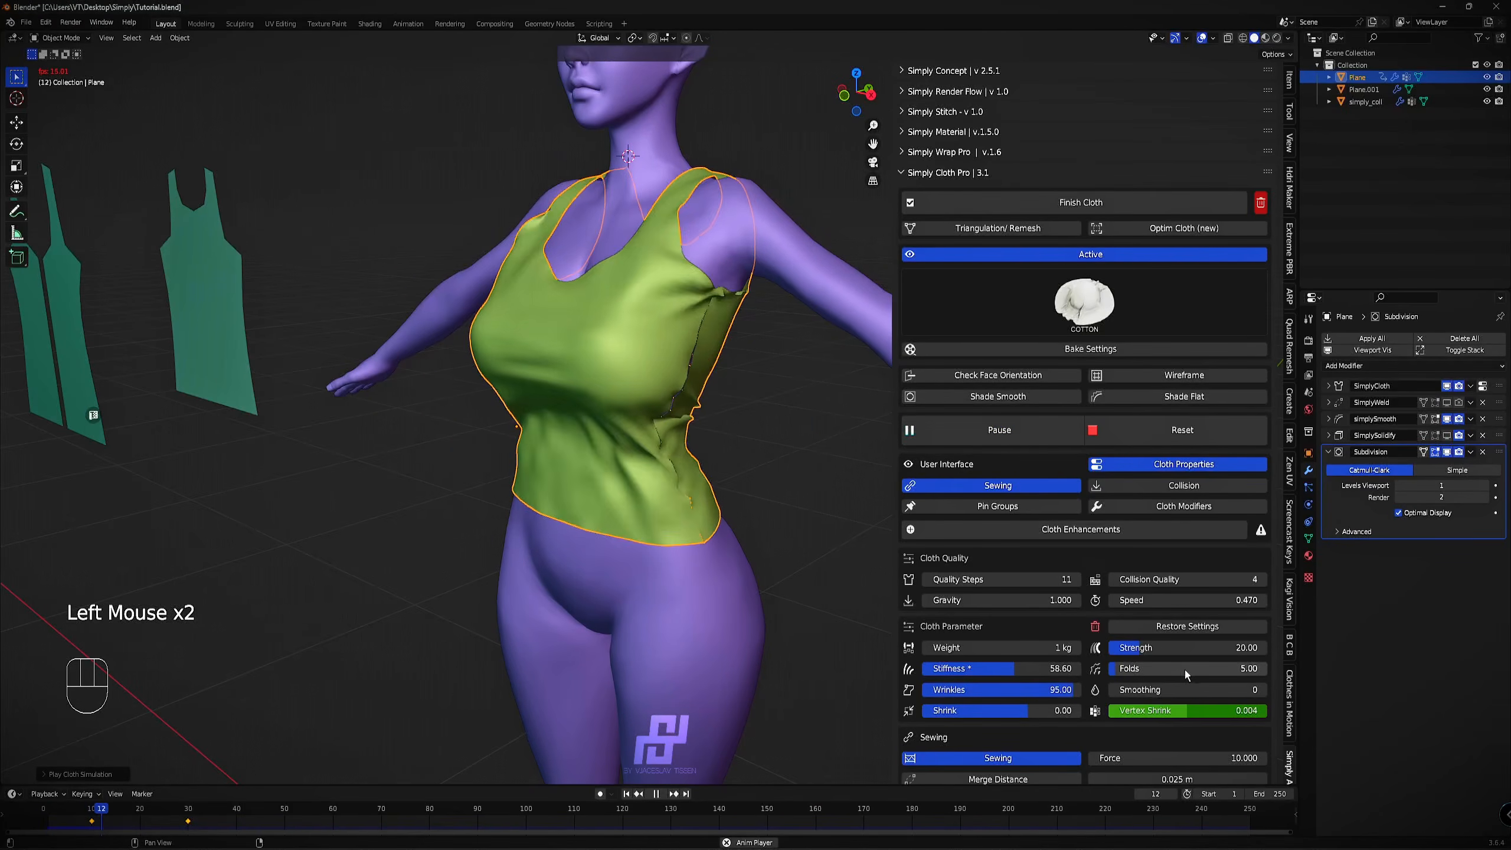
{"action": "left_click_drag", "start_coordinate": [1150, 671], "coordinate": [1150, 670]}
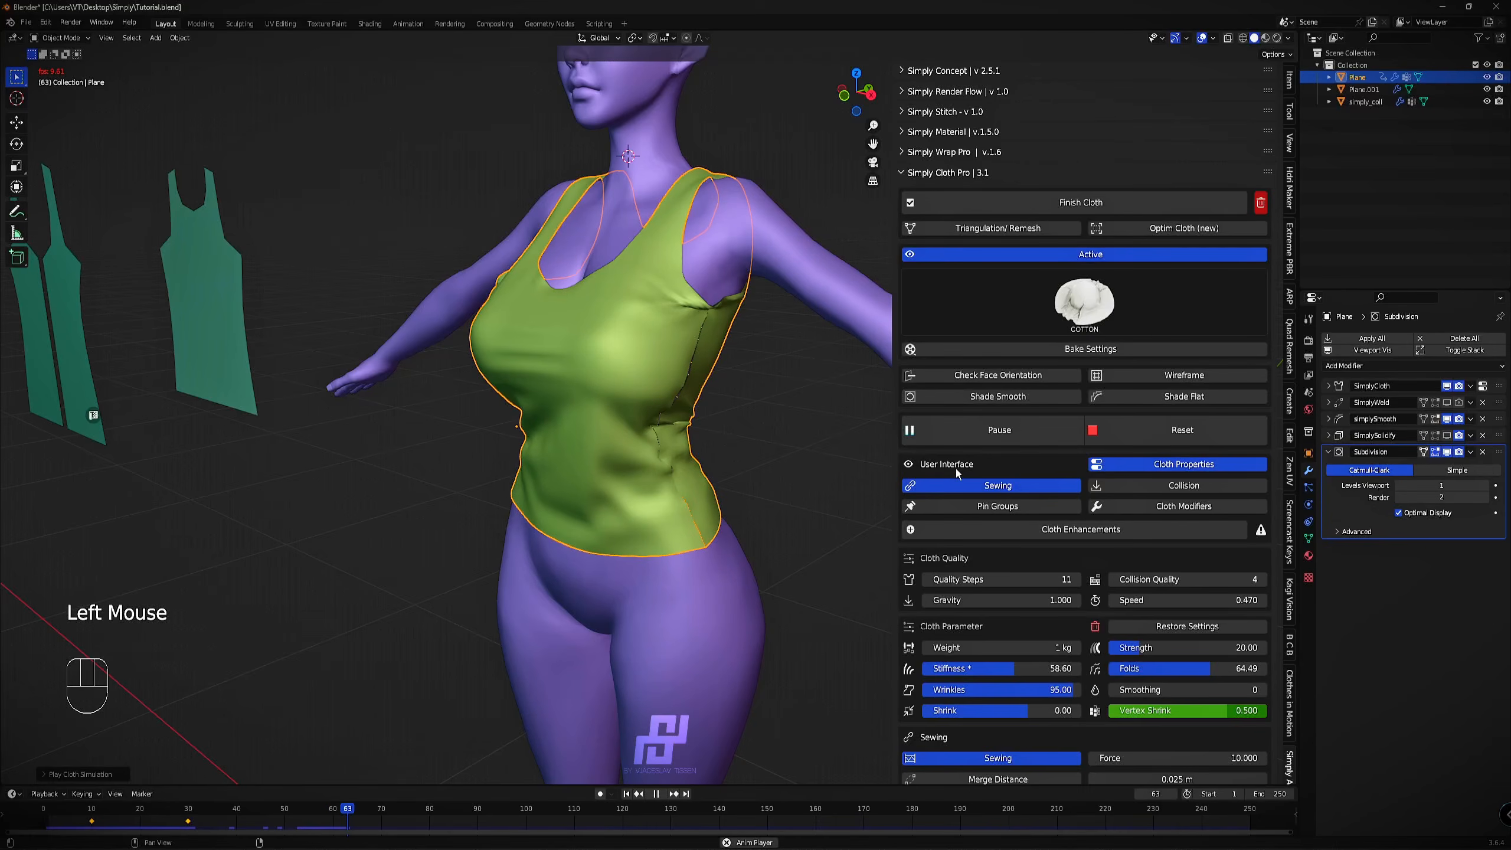
{"action": "left_click", "coordinate": [1150, 428]}
{"action": "left_click", "coordinate": [1006, 430]}
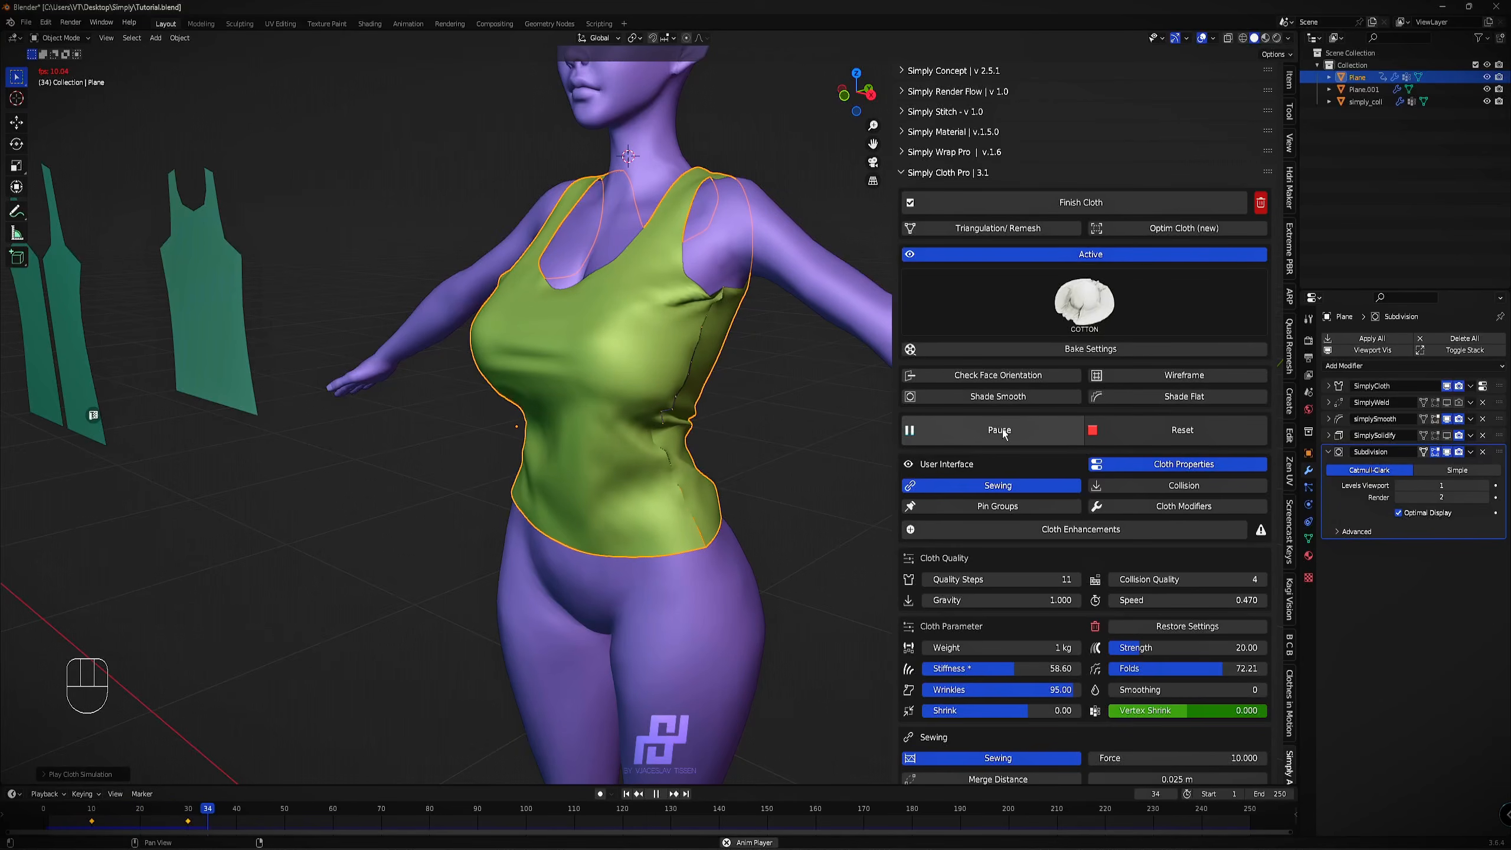
Set the stiffness to 86.05, rerun the simulation, lower the folds to 0.10, and pause at about frame 64.
{"action": "left_click", "coordinate": [1043, 668]}
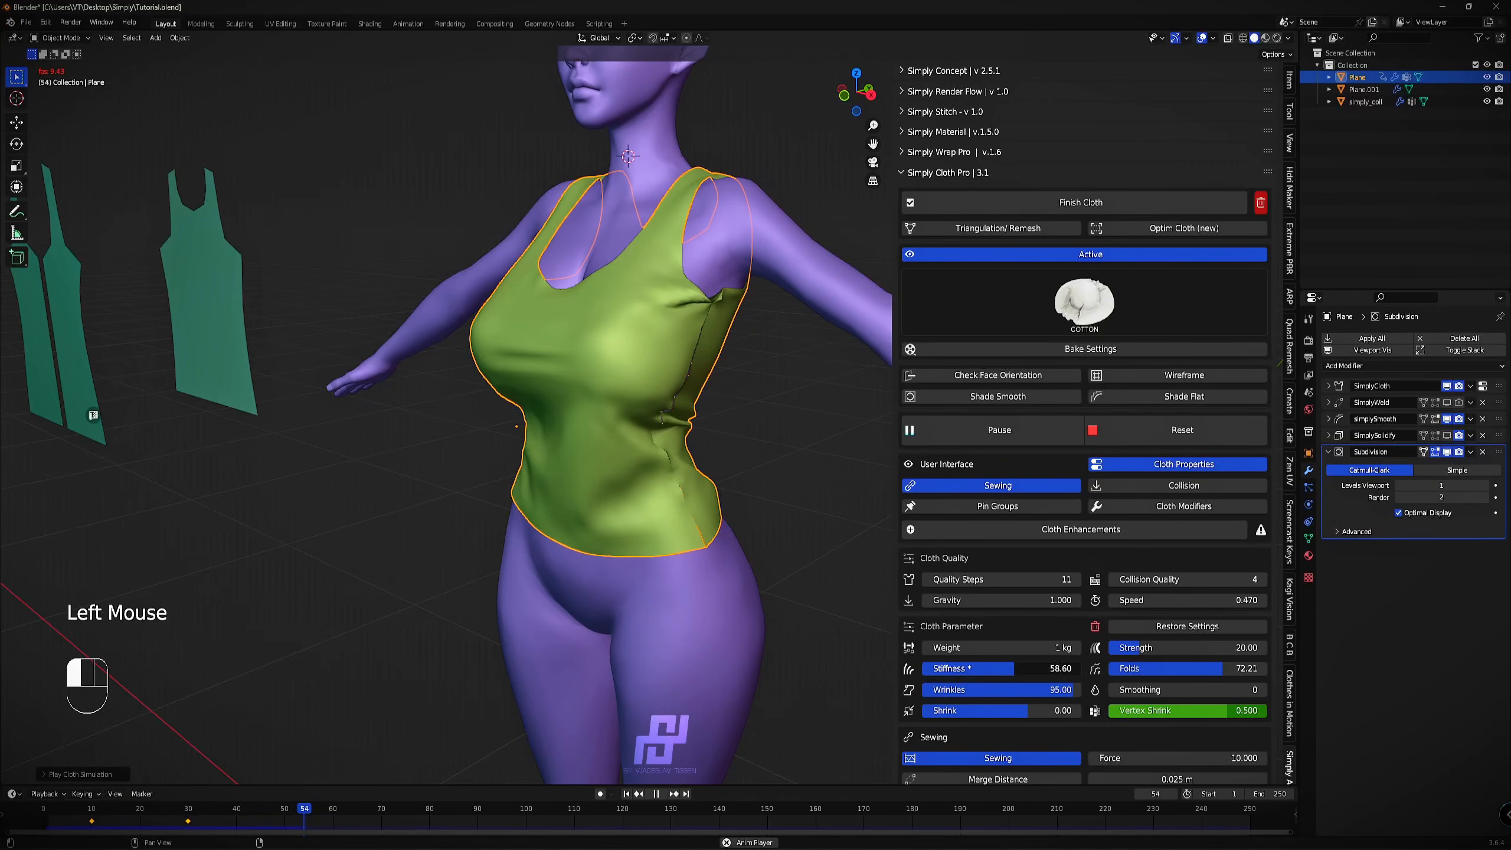
{"action": "double_click", "coordinate": [1159, 432]}
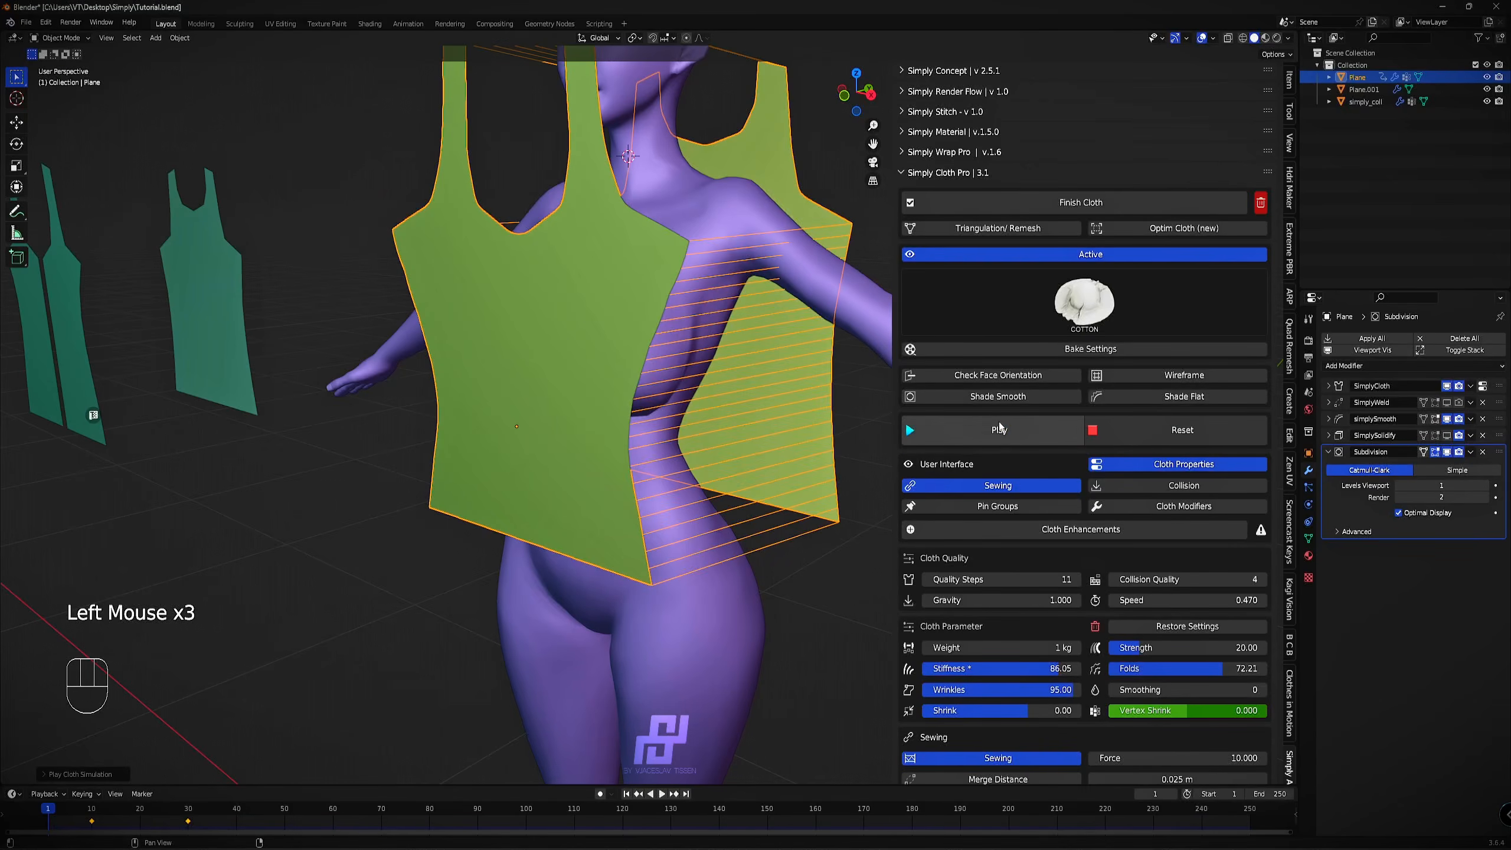
{"action": "left_click", "coordinate": [999, 421]}
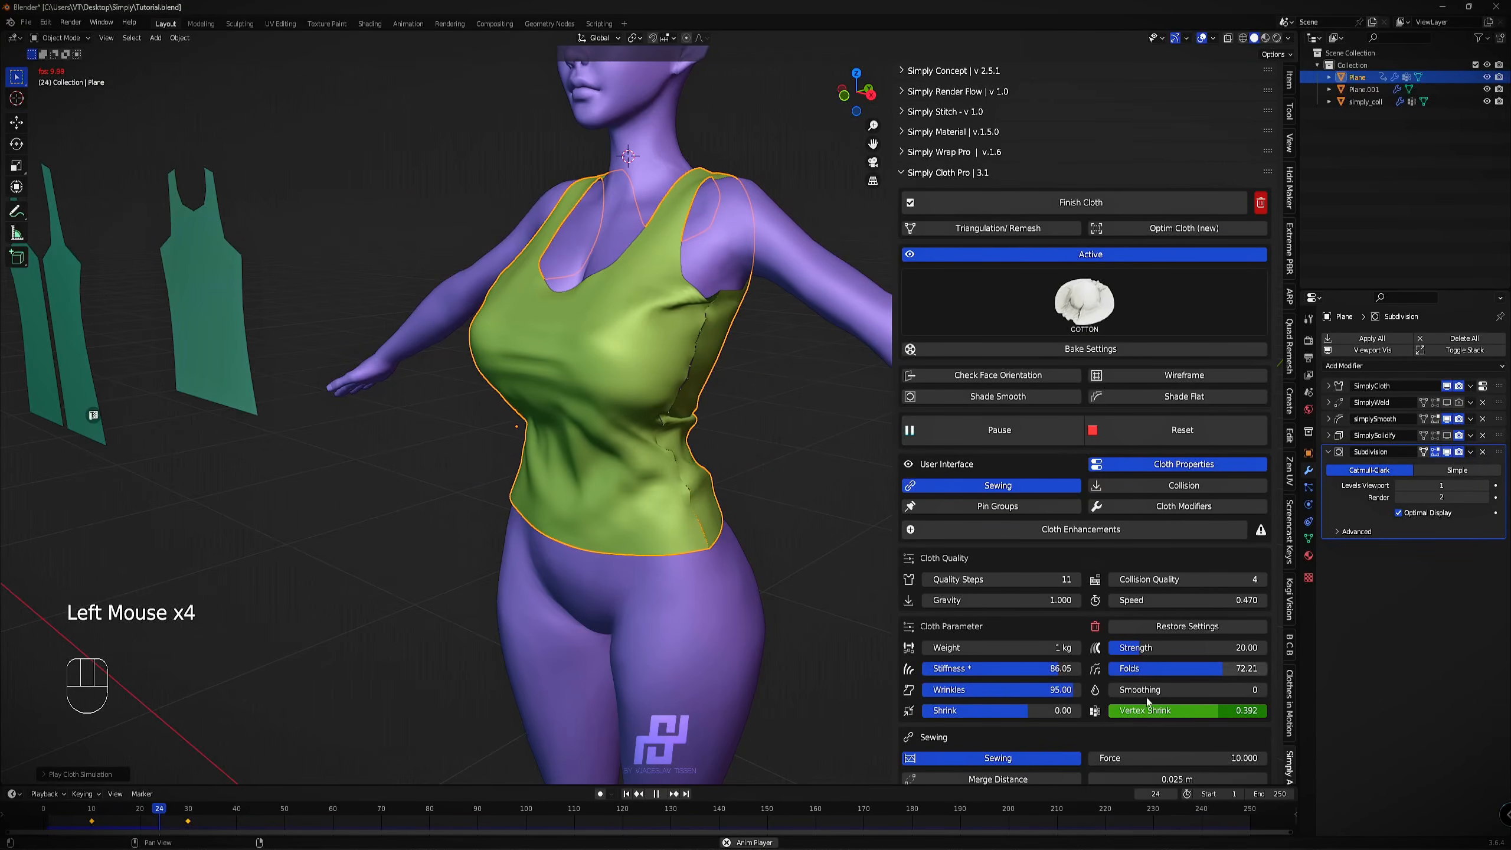
{"action": "left_click", "coordinate": [1227, 666]}
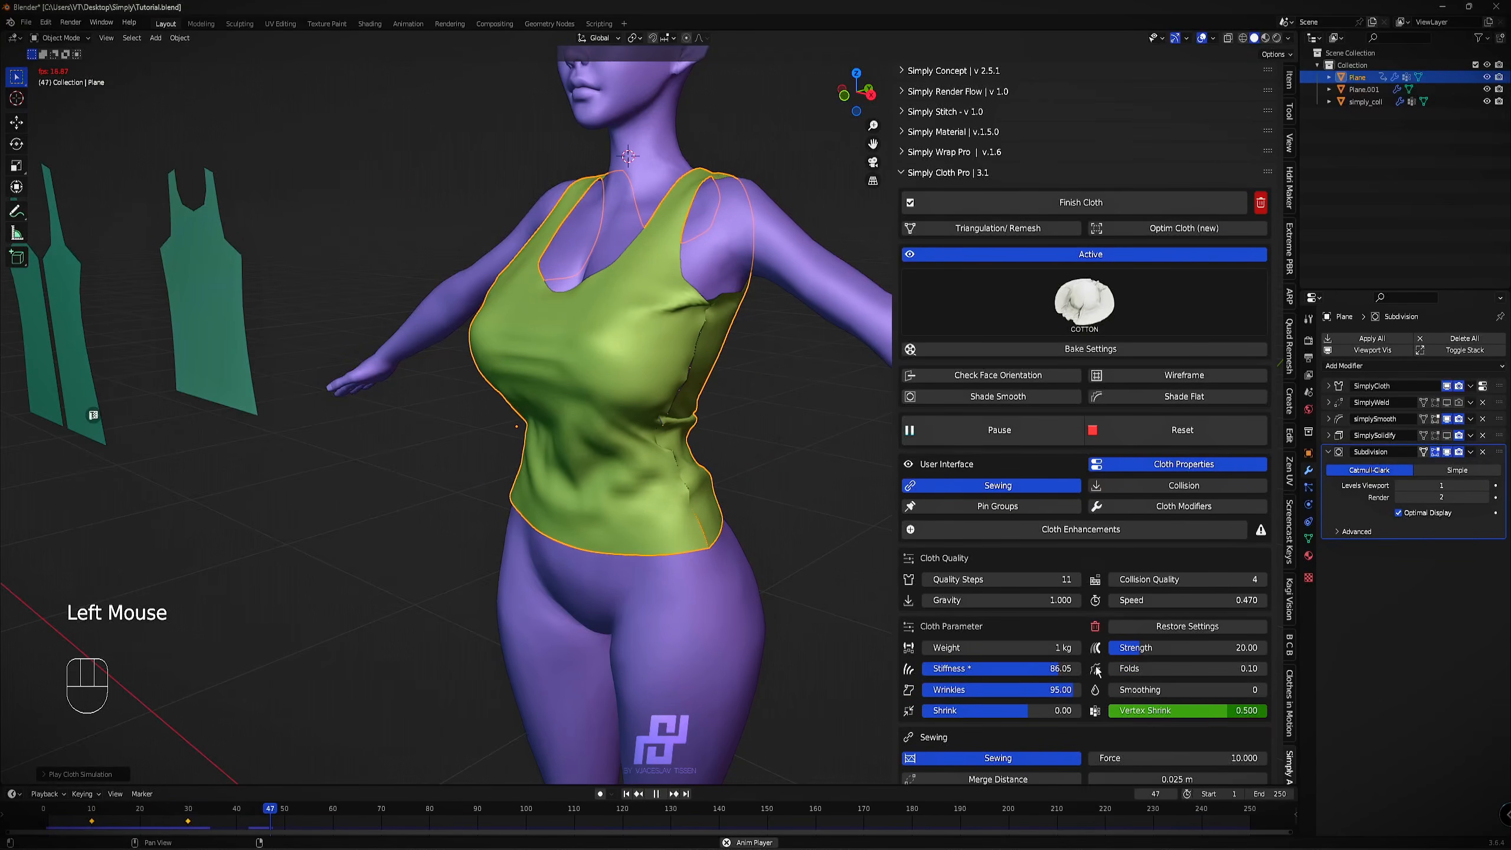
{"action": "double_click", "coordinate": [1015, 420]}
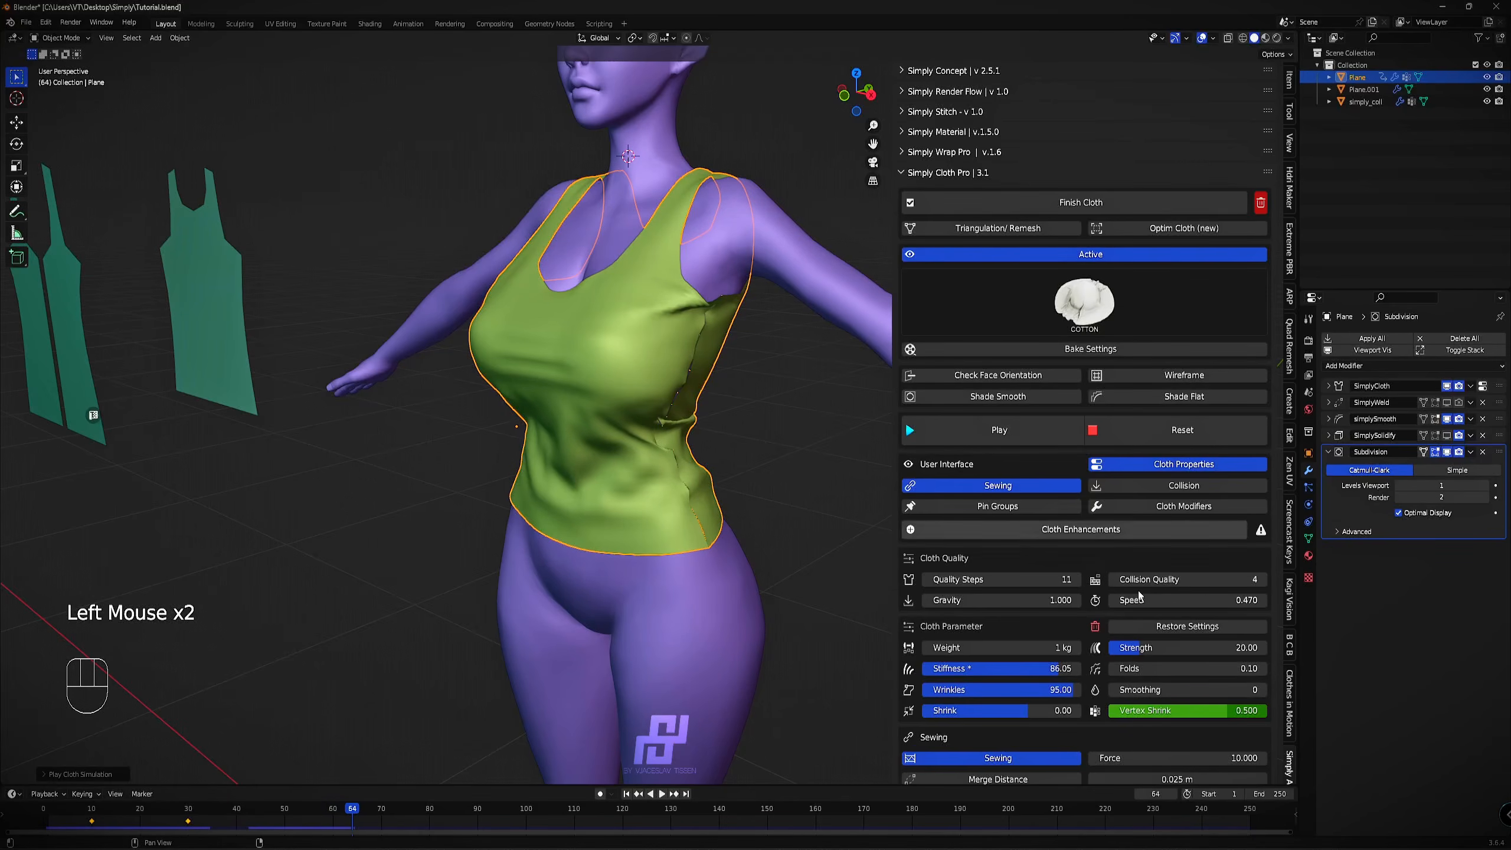
Set the folds to 47.78, reset and rerun the cloth simulation, and pause it at about frame 35.
{"action": "left_click_drag", "start_coordinate": [1157, 669], "coordinate": [1232, 670]}
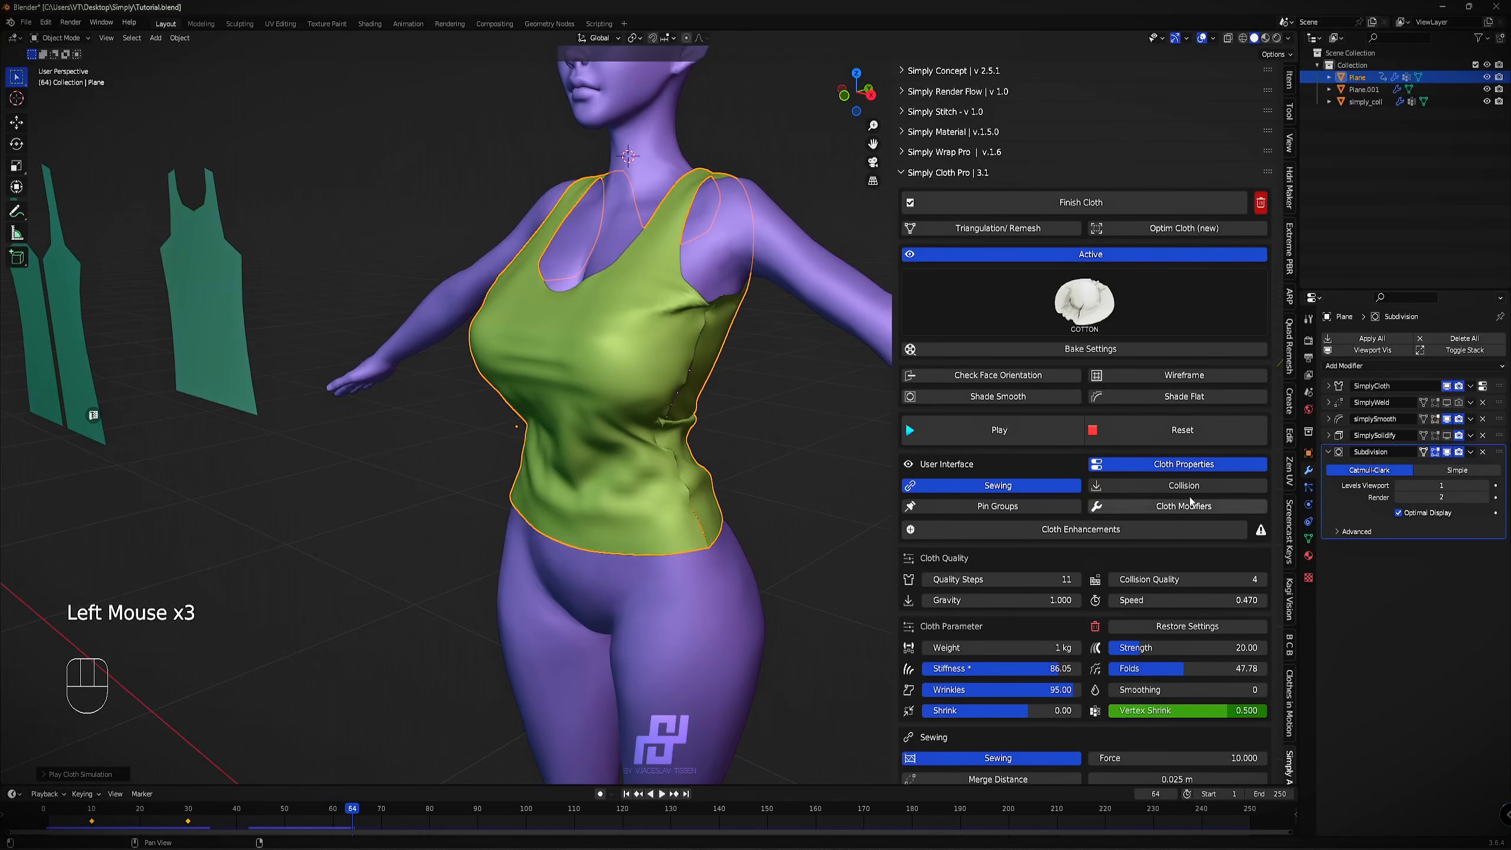
{"action": "left_click", "coordinate": [1162, 427]}
{"action": "left_click", "coordinate": [1023, 427]}
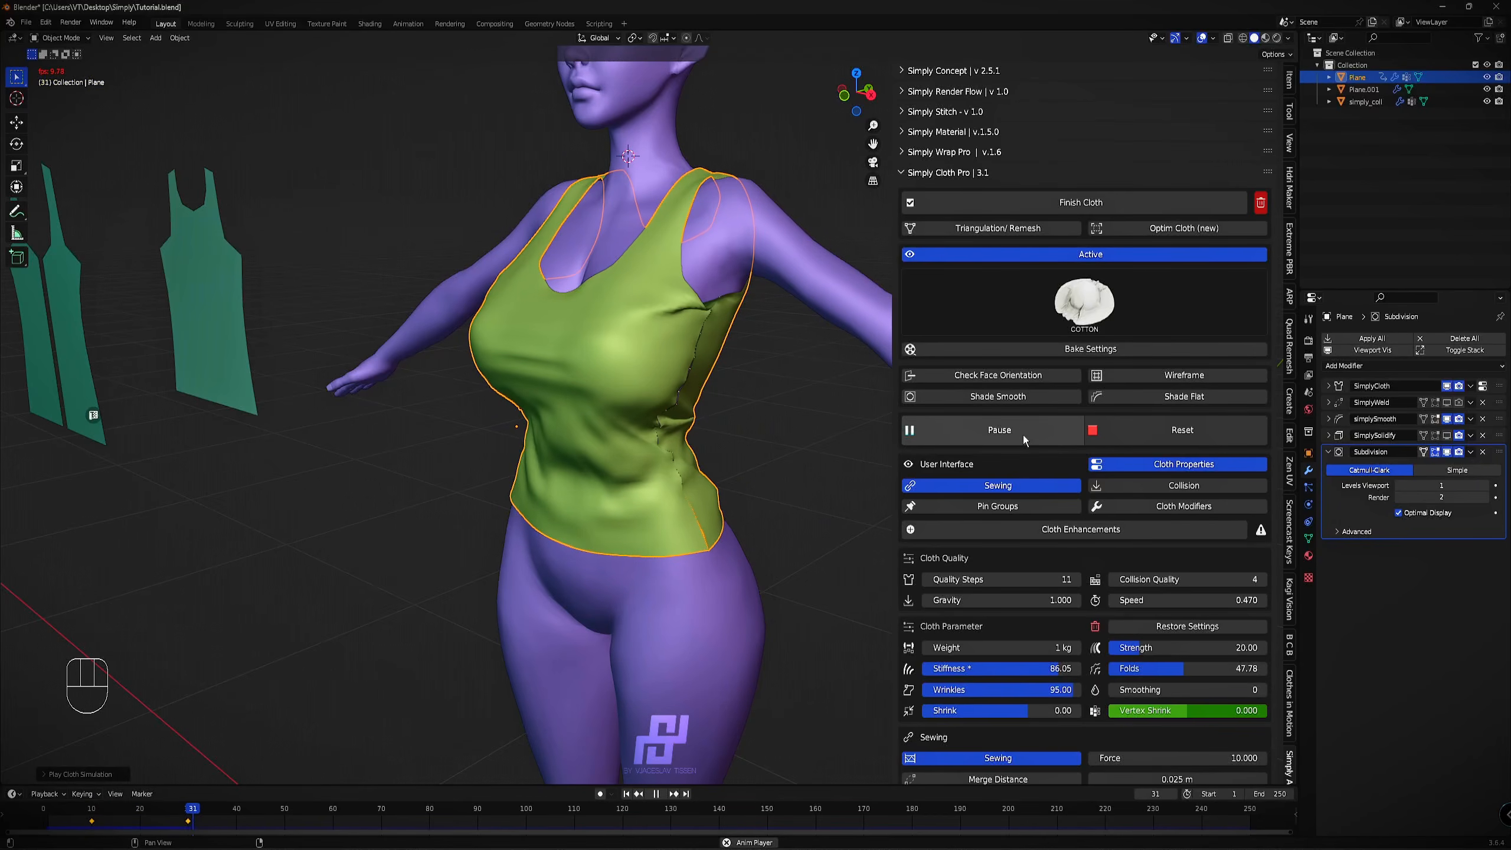
{"action": "left_click", "coordinate": [1022, 434]}
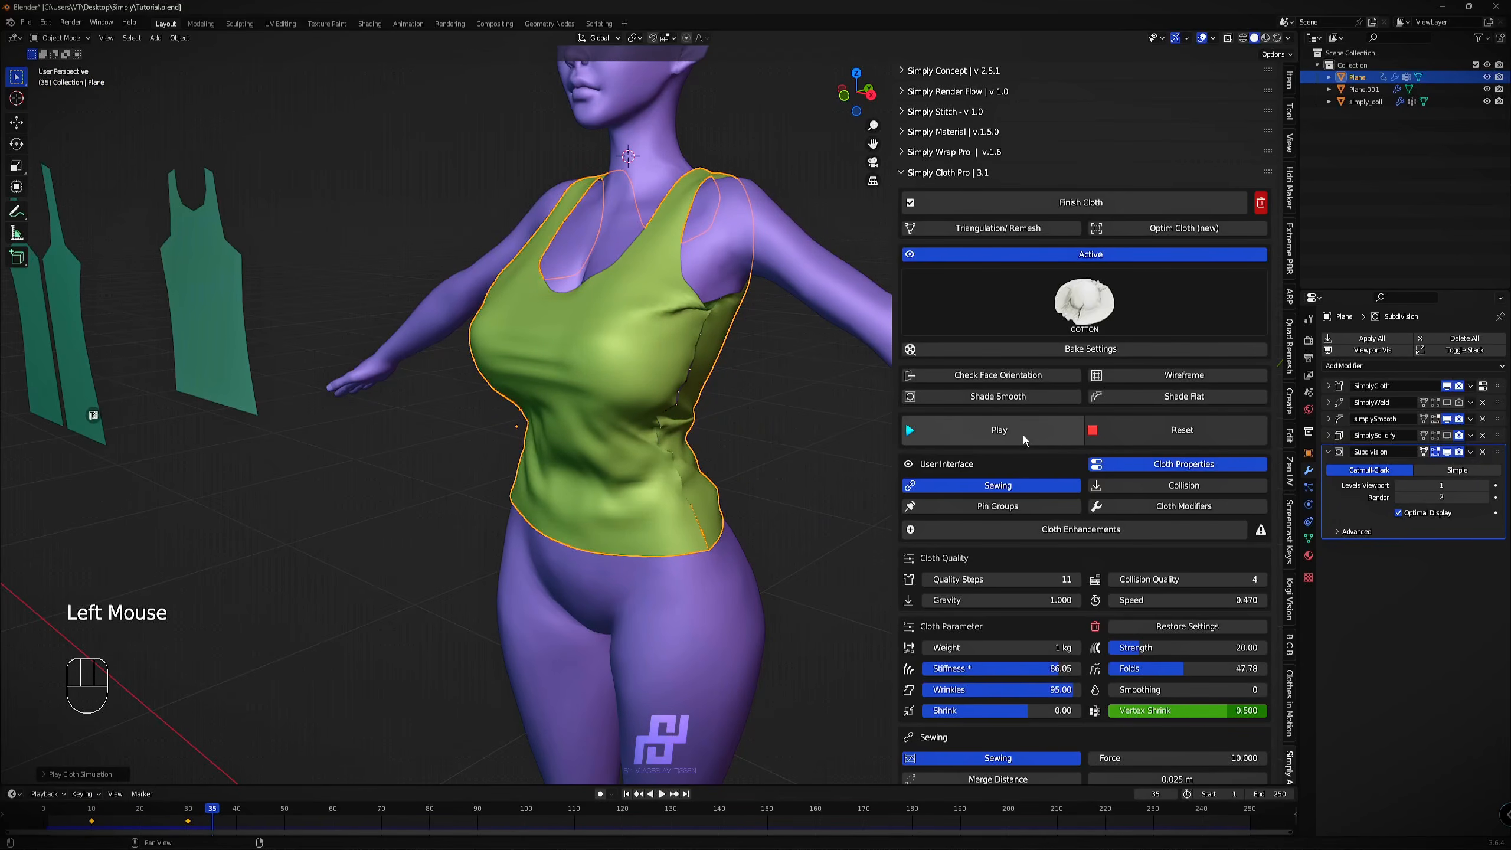
Rerun the simulation, lower the body's collision friction to 2.185 while it runs, and reselect the tank top.
{"action": "left_click", "coordinate": [1183, 430]}
{"action": "left_click", "coordinate": [999, 423]}
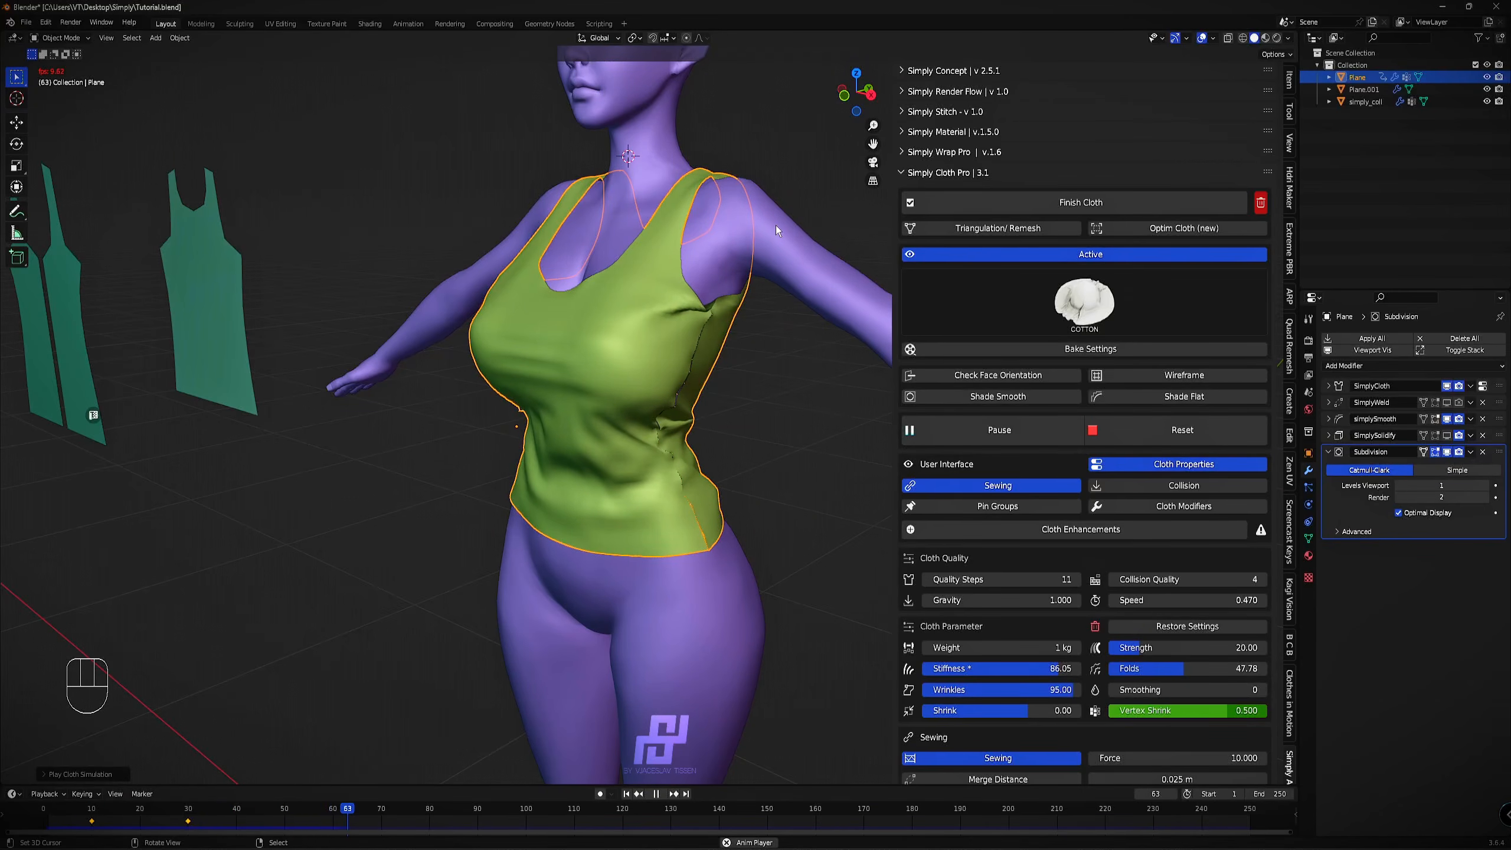
{"action": "right_click", "coordinate": [643, 158]}
{"action": "left_click_drag", "start_coordinate": [1089, 255], "coordinate": [952, 254]}
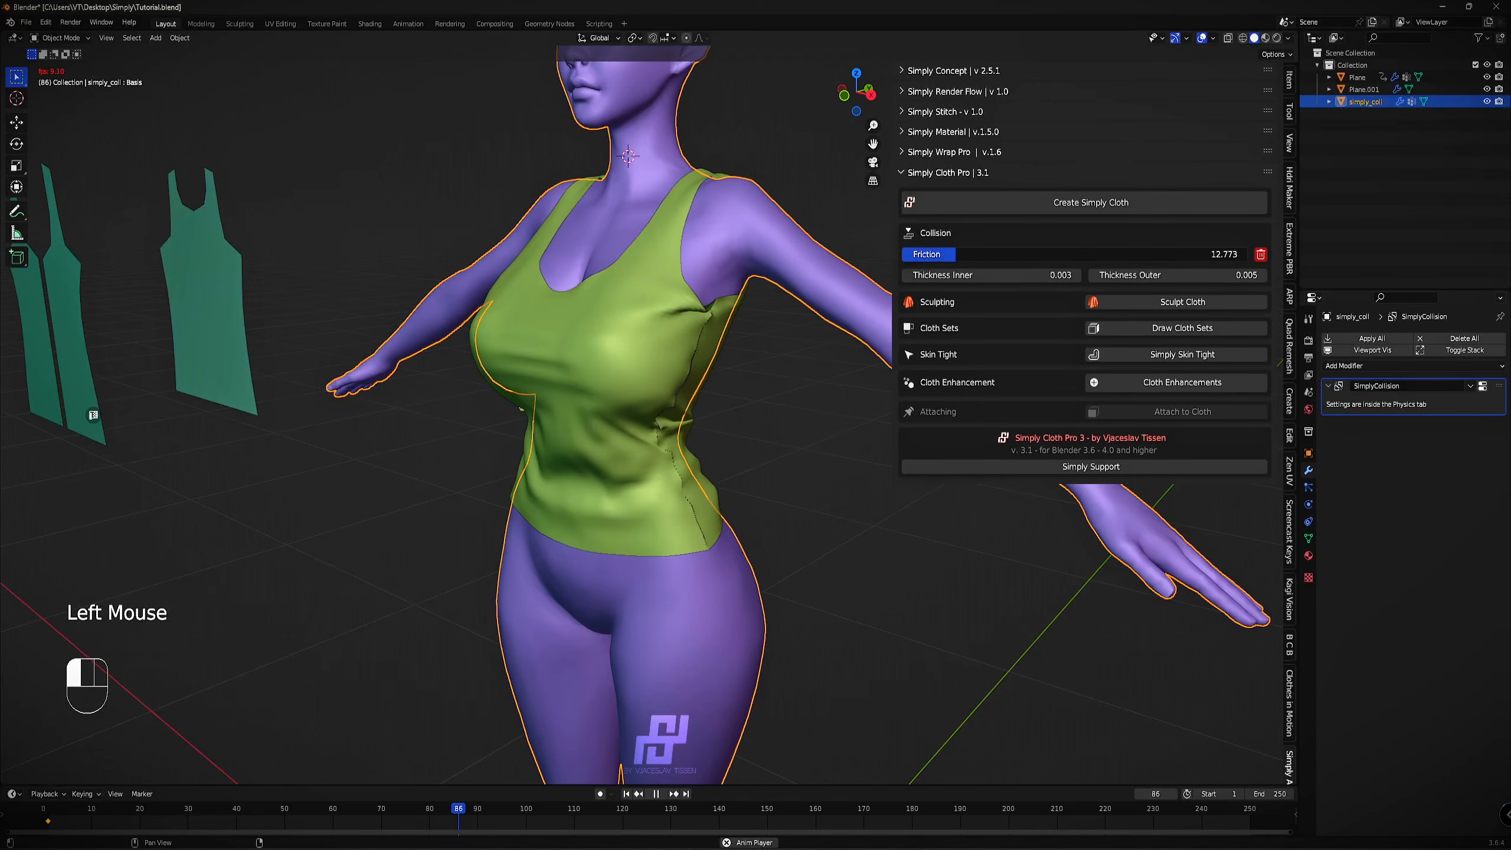
{"action": "right_click", "coordinate": [656, 327]}
Restart the simulation with the low friction, raise the body's collision friction while it runs, and reselect the tank top.
{"action": "left_click", "coordinate": [1166, 430]}
{"action": "left_click", "coordinate": [1005, 430]}
{"action": "left_click", "coordinate": [1006, 429]}
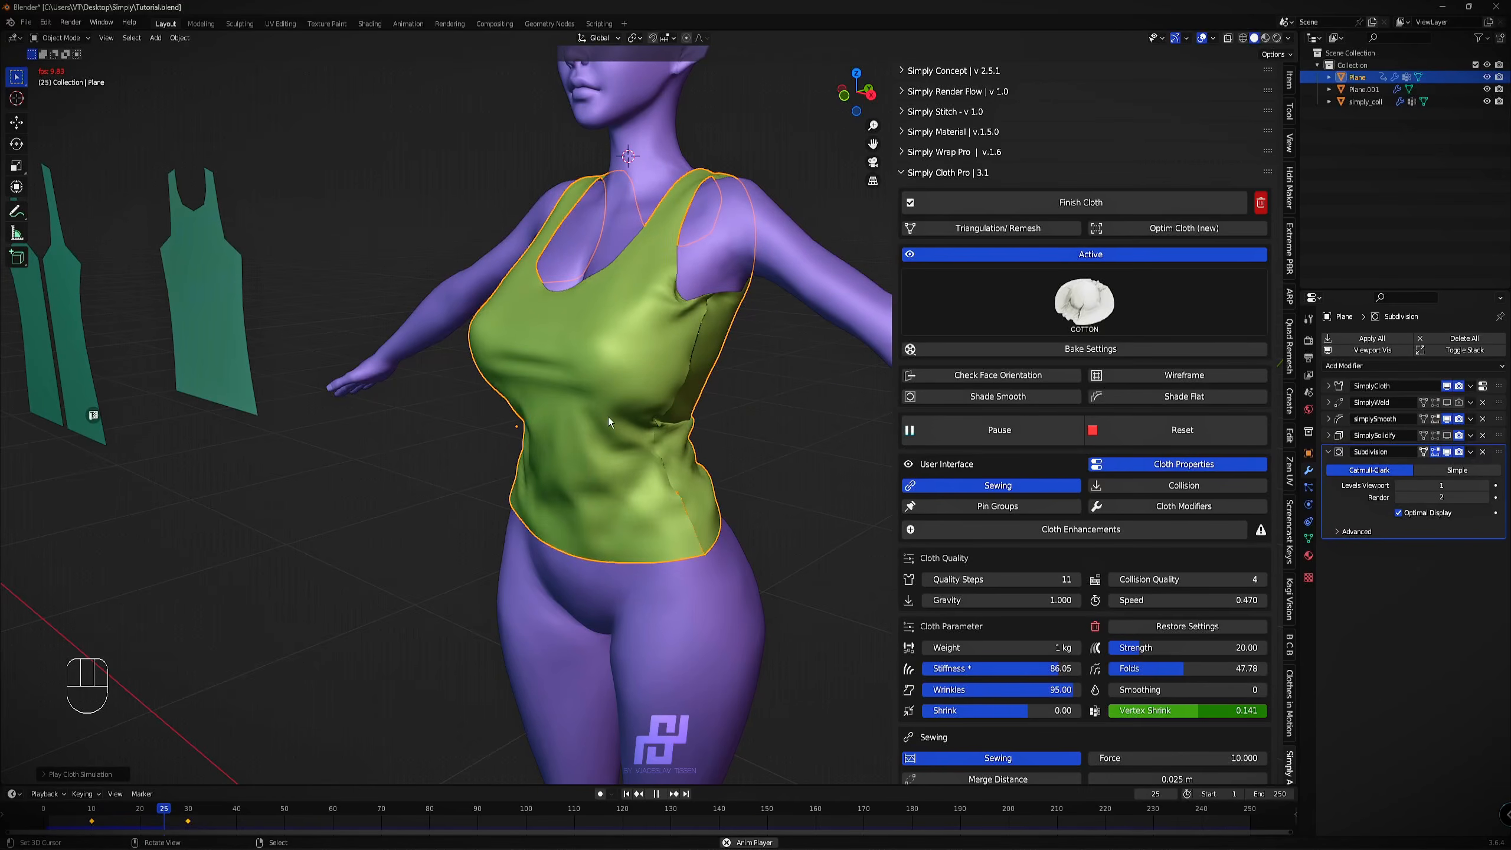
{"action": "right_click", "coordinate": [756, 224]}
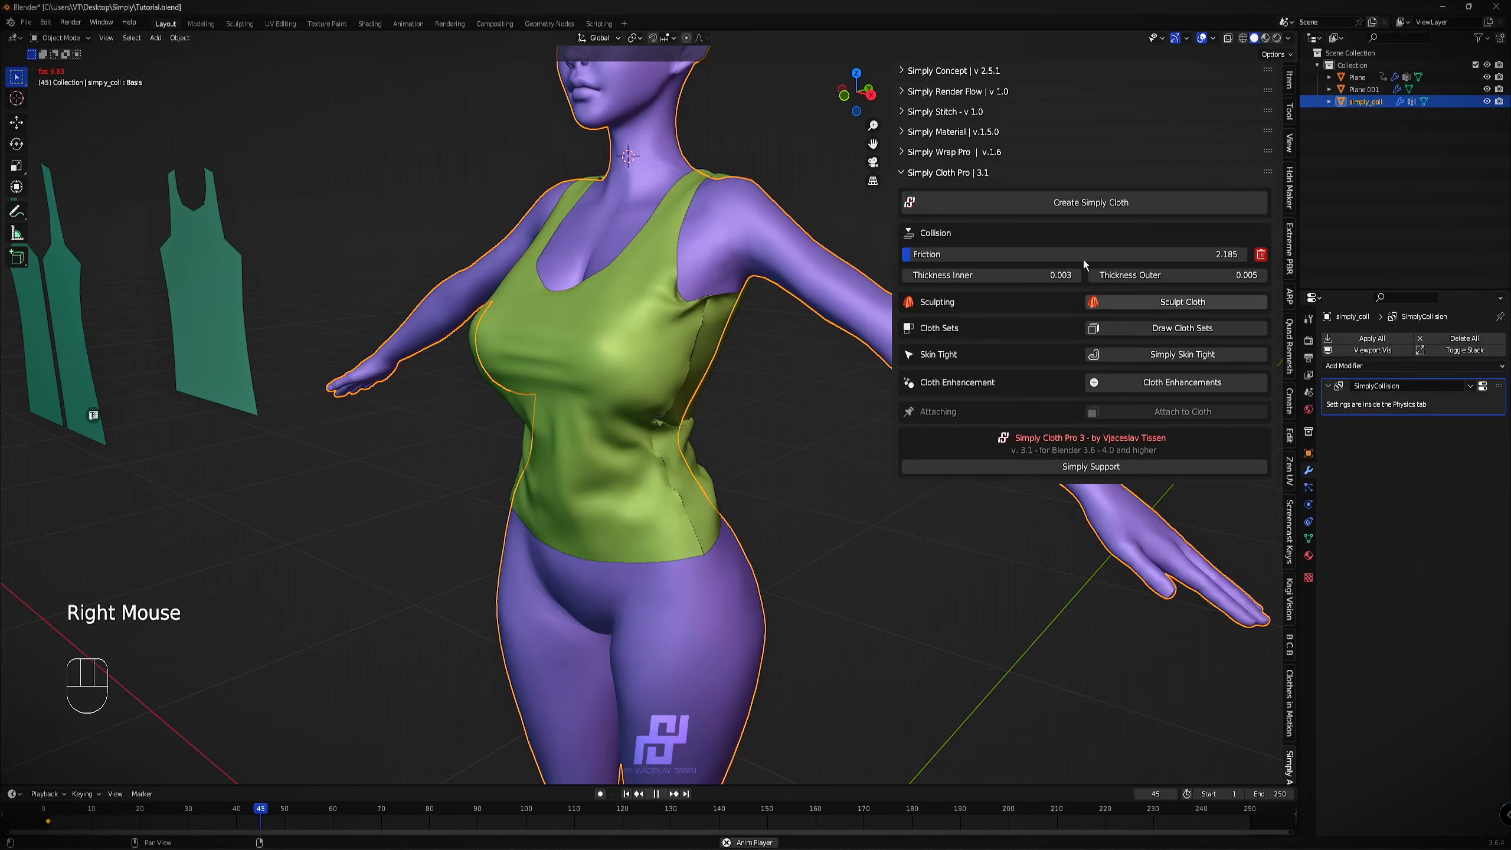
{"action": "left_click_drag", "start_coordinate": [1083, 258], "coordinate": [1247, 254]}
{"action": "right_click", "coordinate": [682, 350]}
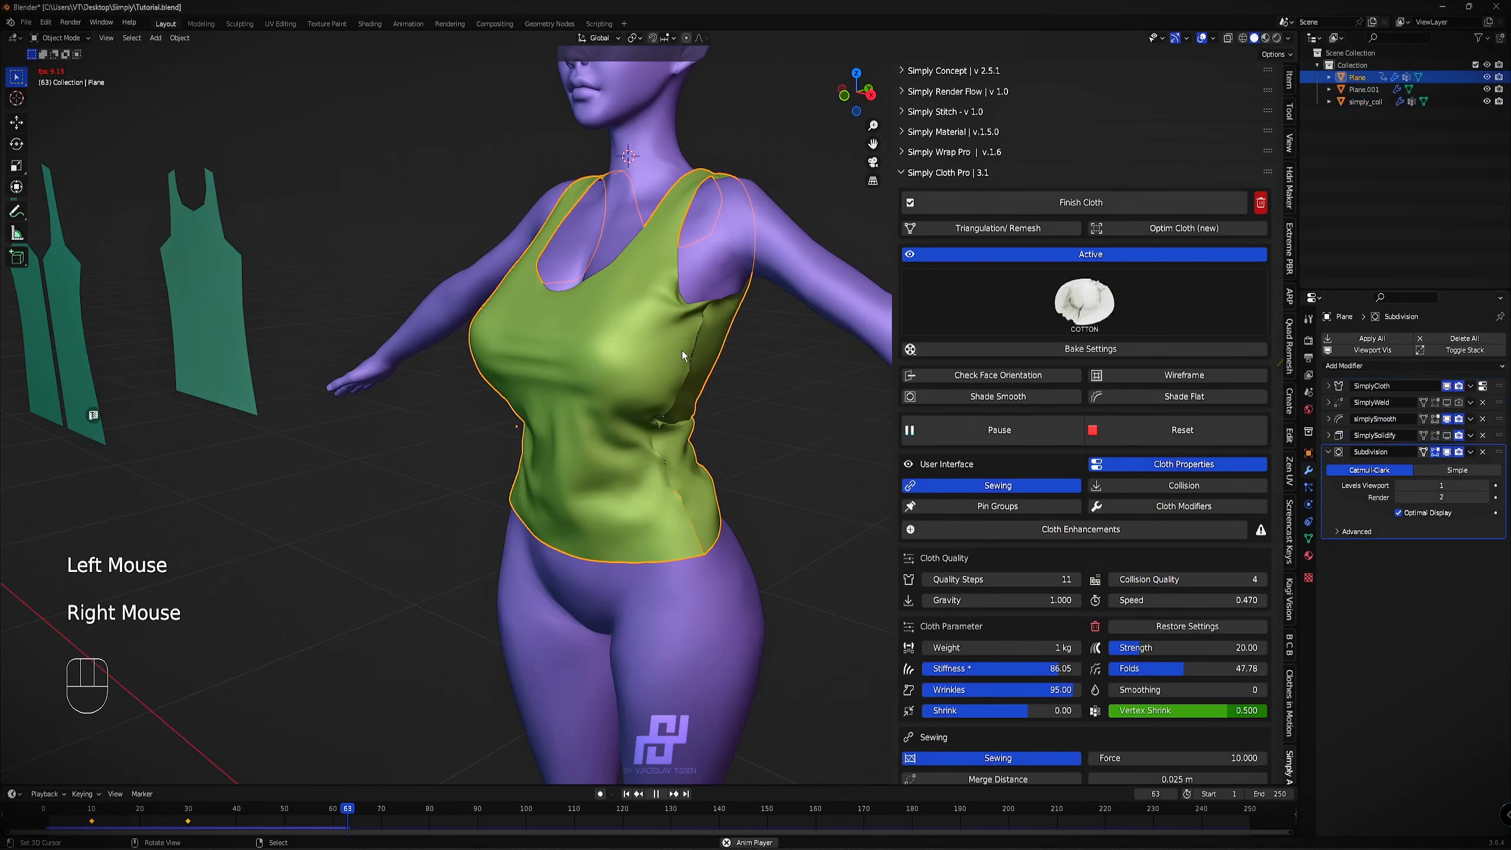
Rerun the simulation with the raised body friction, pause it at about frame 47, and examine the garment's front.
{"action": "left_click", "coordinate": [1159, 435]}
{"action": "left_click", "coordinate": [1064, 440]}
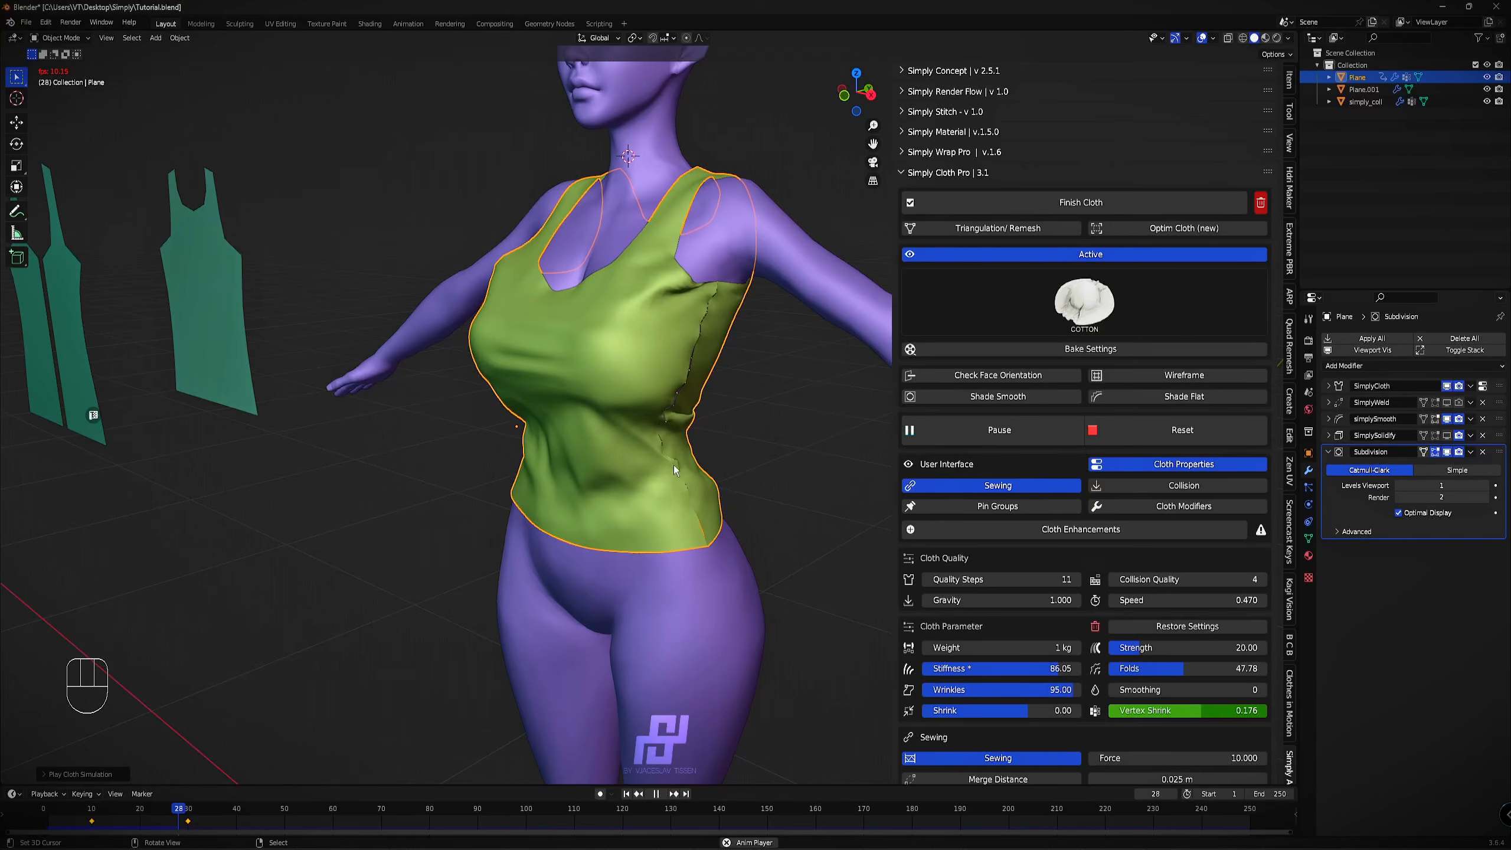
{"action": "left_click", "coordinate": [939, 435]}
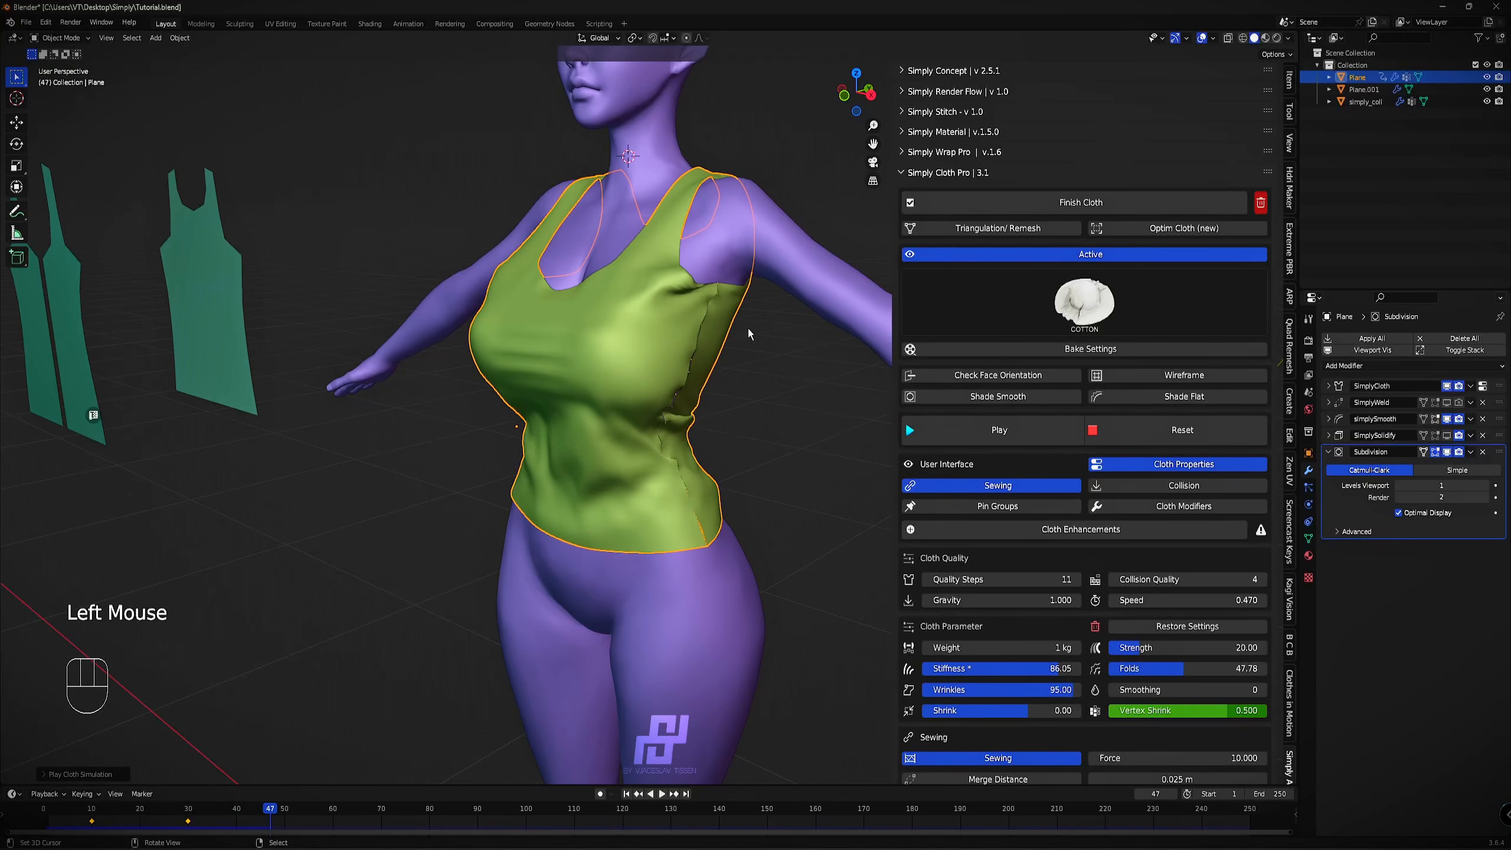
{"action": "middle_click_drag", "start_coordinate": [749, 329], "coordinate": [635, 265]}
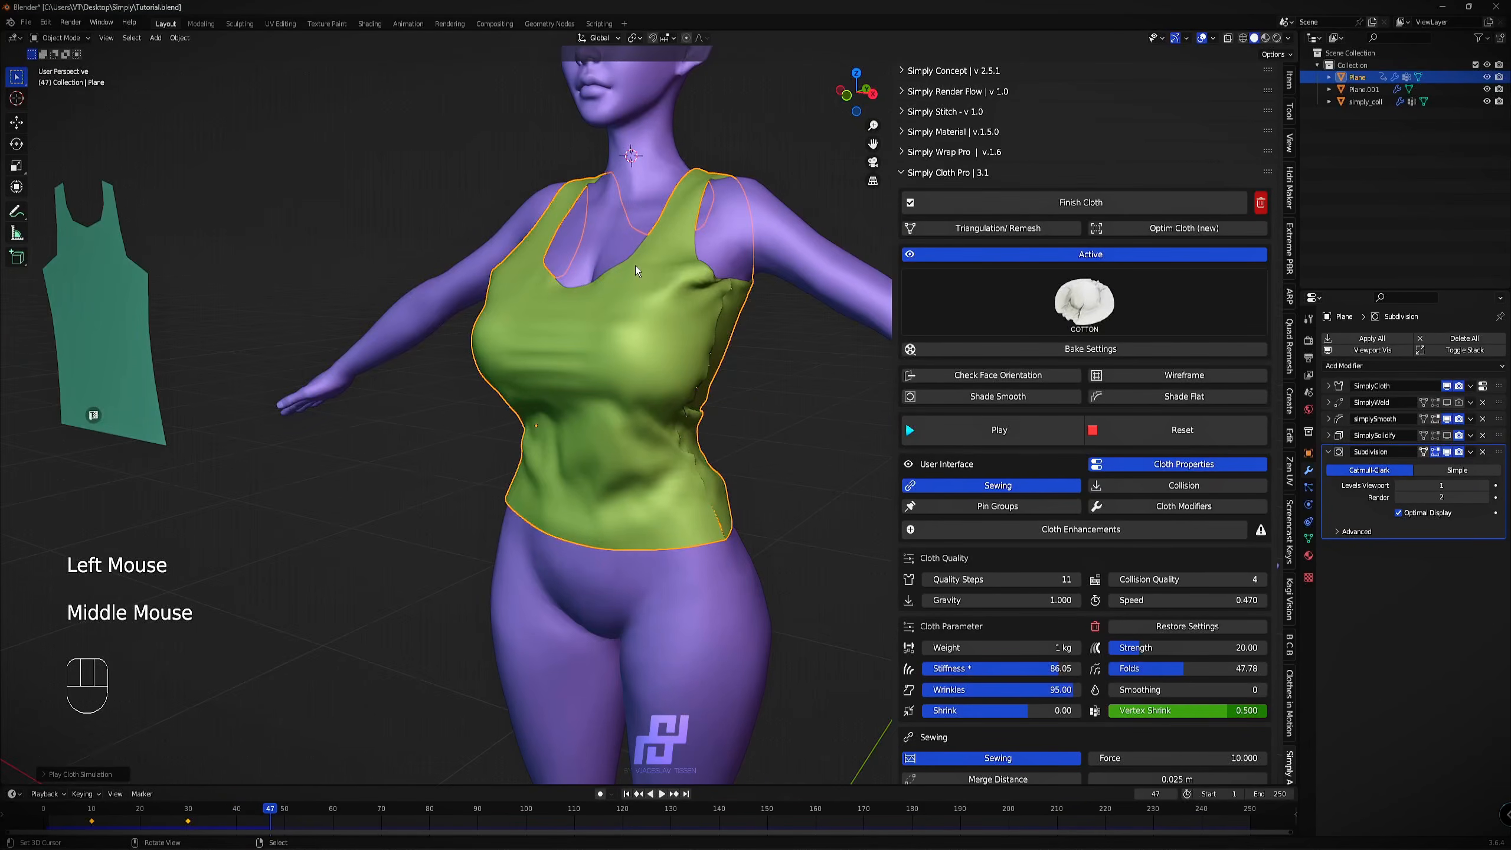
Adjust the body's collision friction again, reselect the tank top, and rerun the simulation to about frame 25.
{"action": "right_click", "coordinate": [734, 237]}
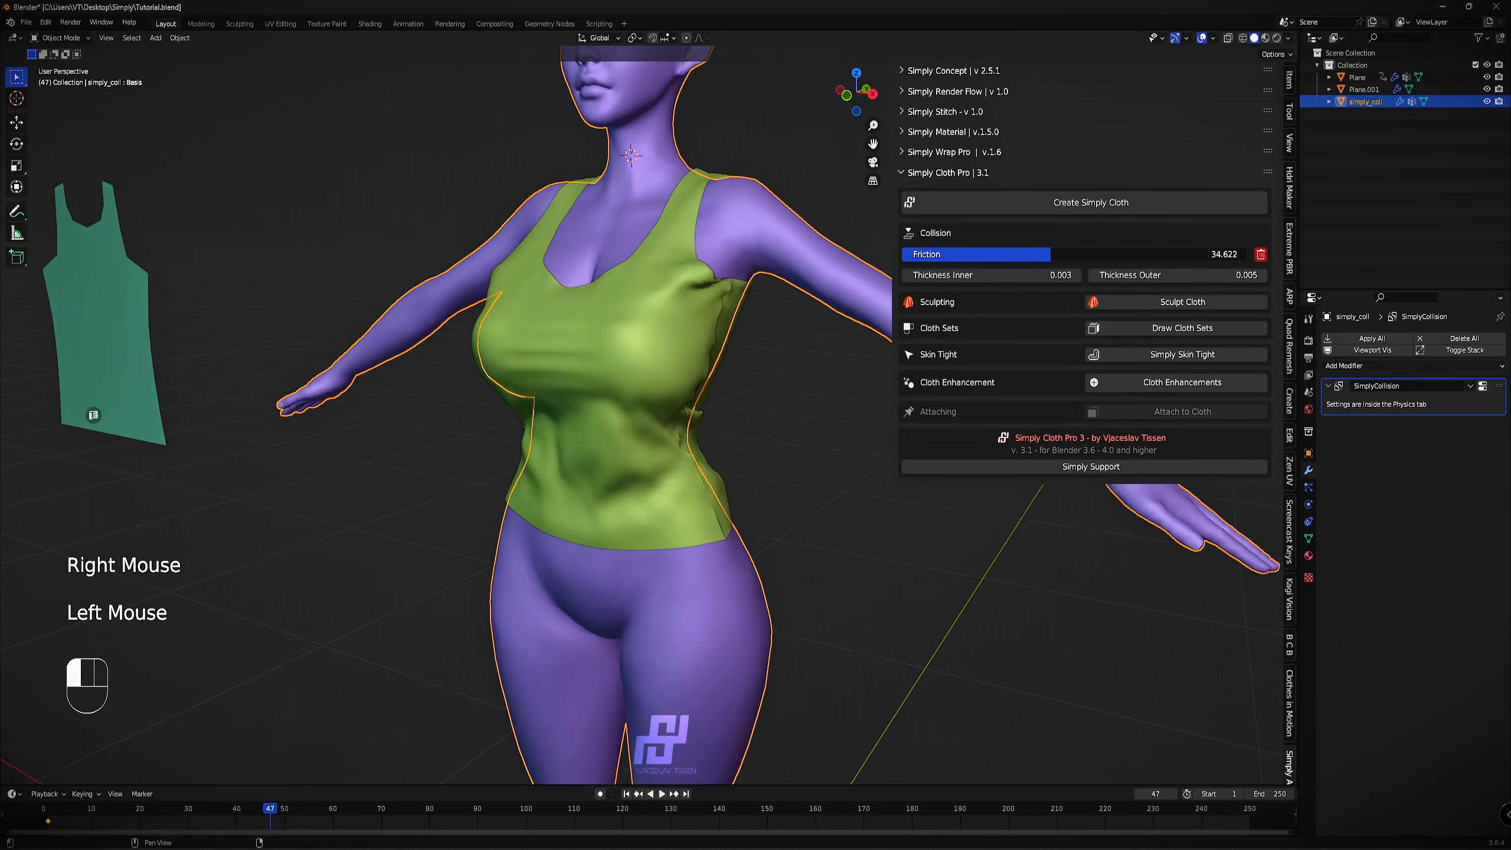
{"action": "right_click", "coordinate": [649, 423]}
{"action": "left_click", "coordinate": [1183, 430]}
{"action": "left_click", "coordinate": [1057, 430]}
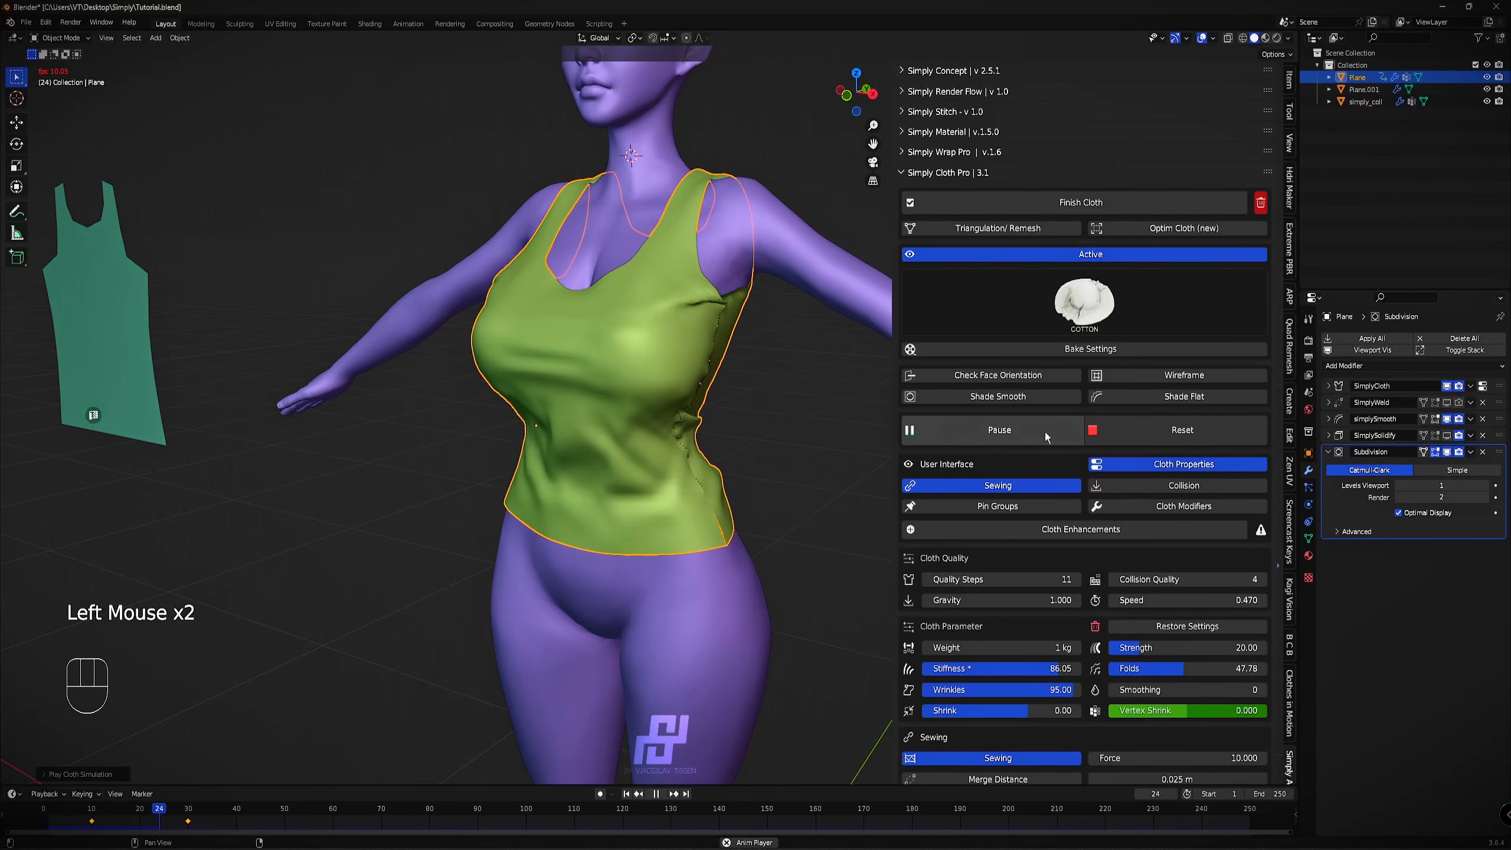
{"action": "left_click", "coordinate": [1045, 432]}
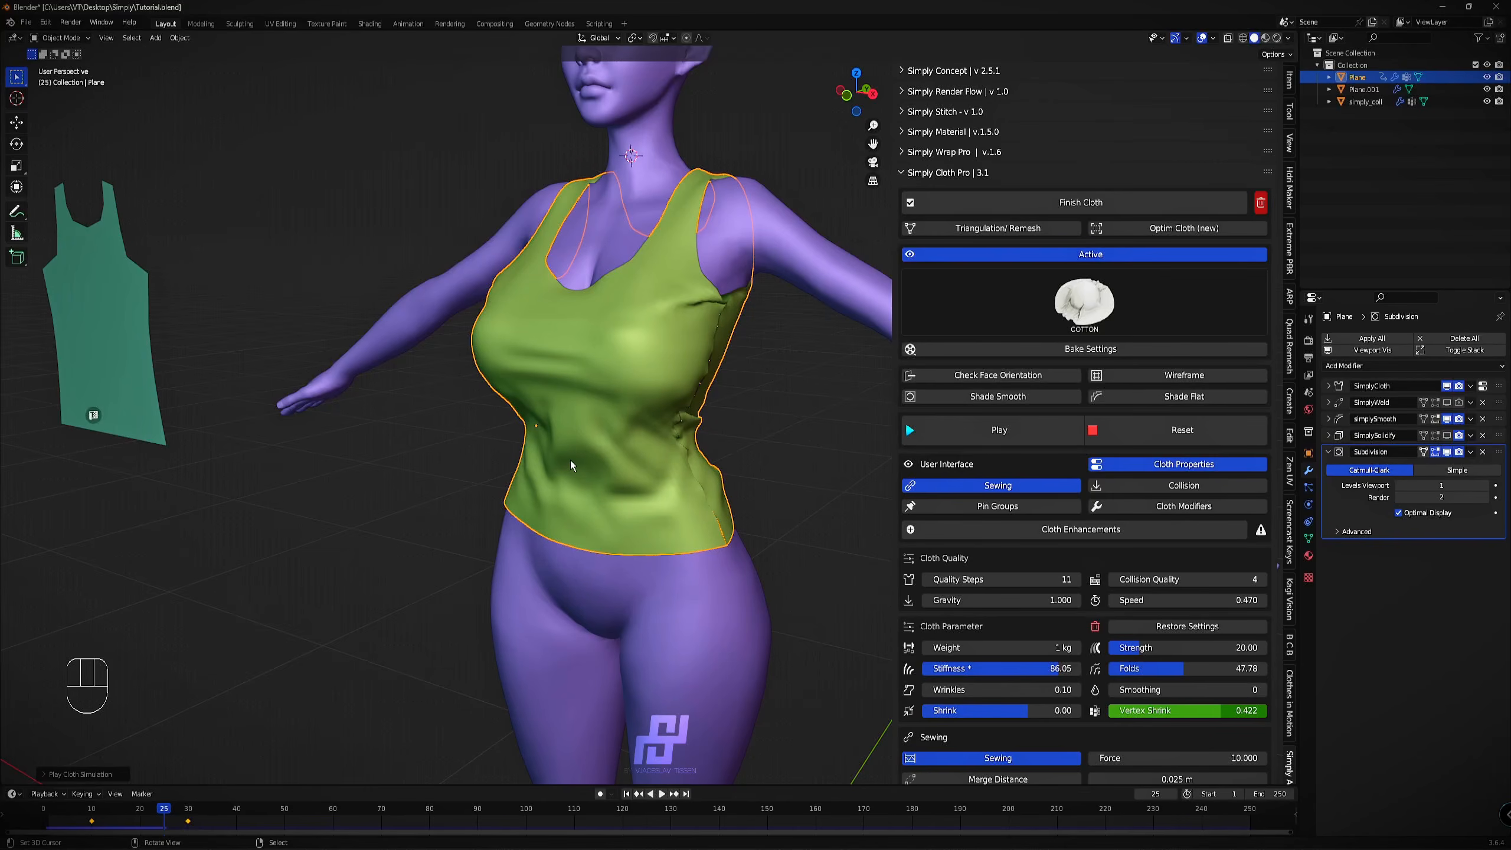
Set the wrinkles to 0.10, rerun the simulation from the start, and pause it at about frame 54.
{"action": "left_click", "coordinate": [1184, 435]}
{"action": "left_click", "coordinate": [1028, 439]}
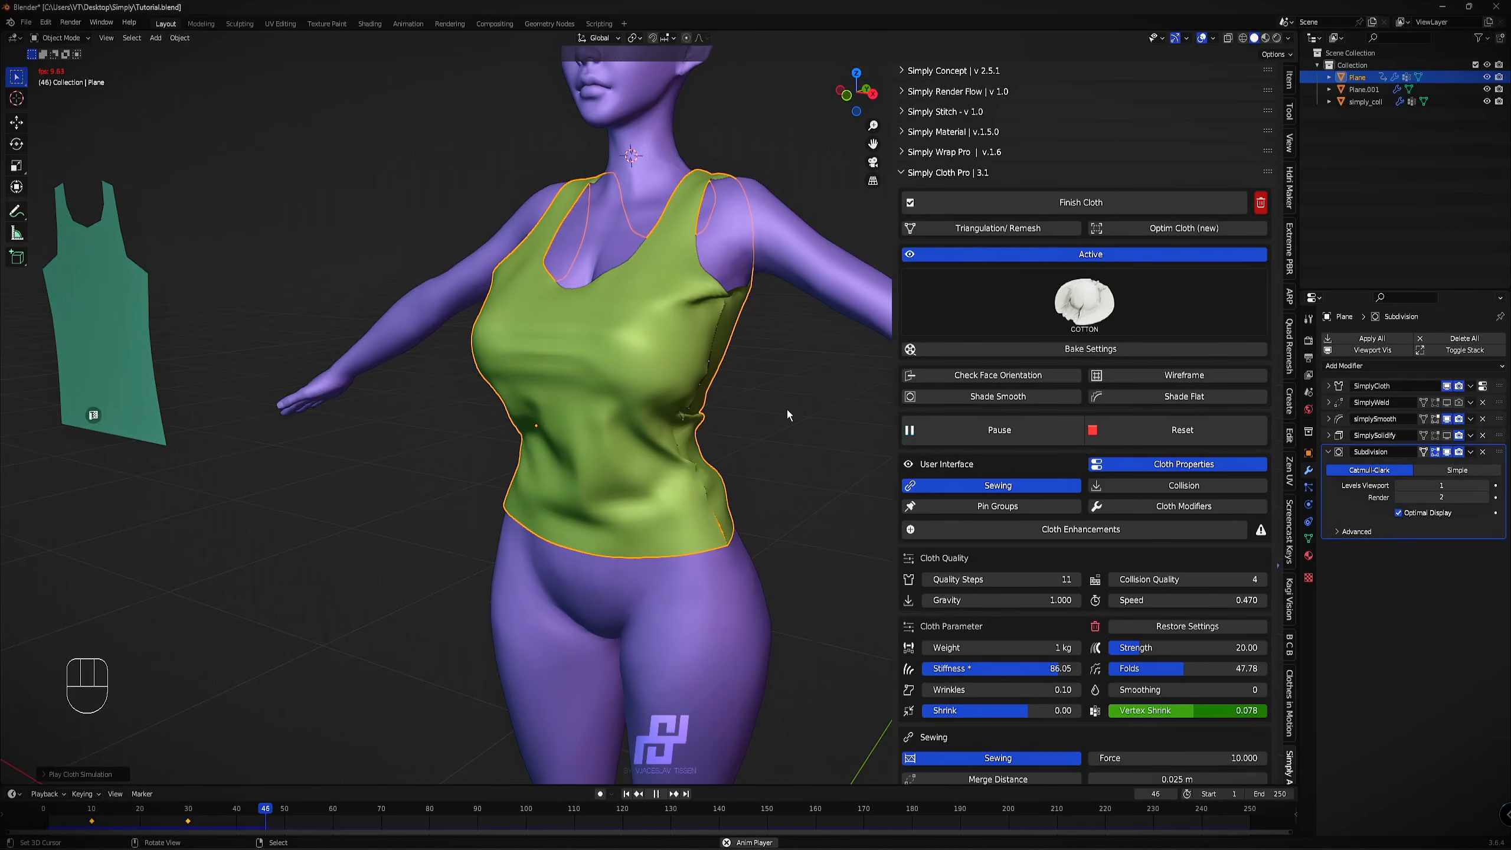
{"action": "left_click", "coordinate": [999, 430]}
Raise the wrinkles to 100.00 and restart the cloth simulation from the beginning.
{"action": "left_click_drag", "start_coordinate": [962, 693], "coordinate": [1000, 692]}
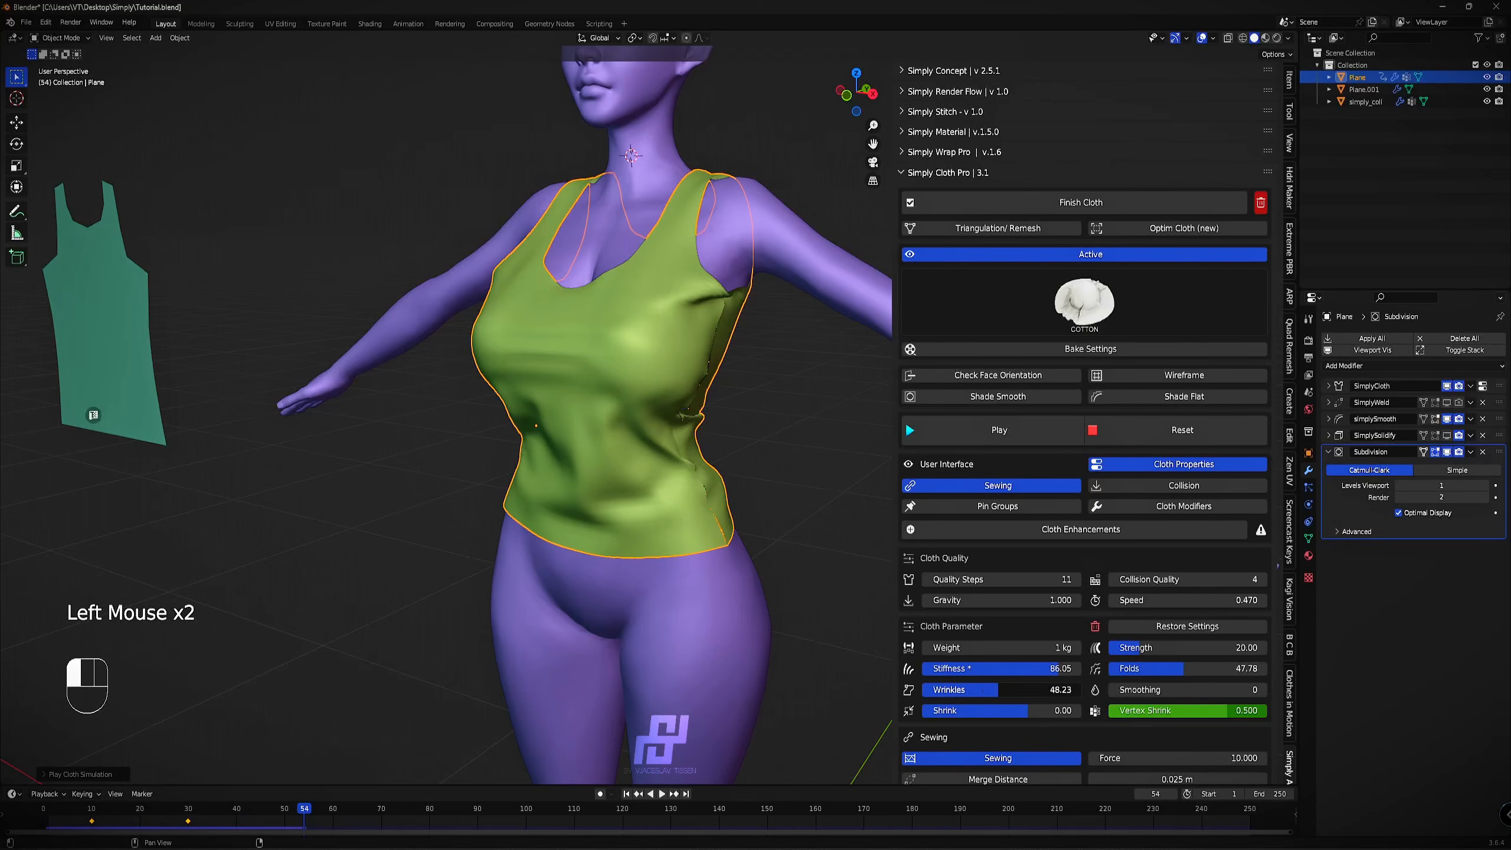
{"action": "left_click_drag", "start_coordinate": [1154, 433], "coordinate": [1012, 428]}
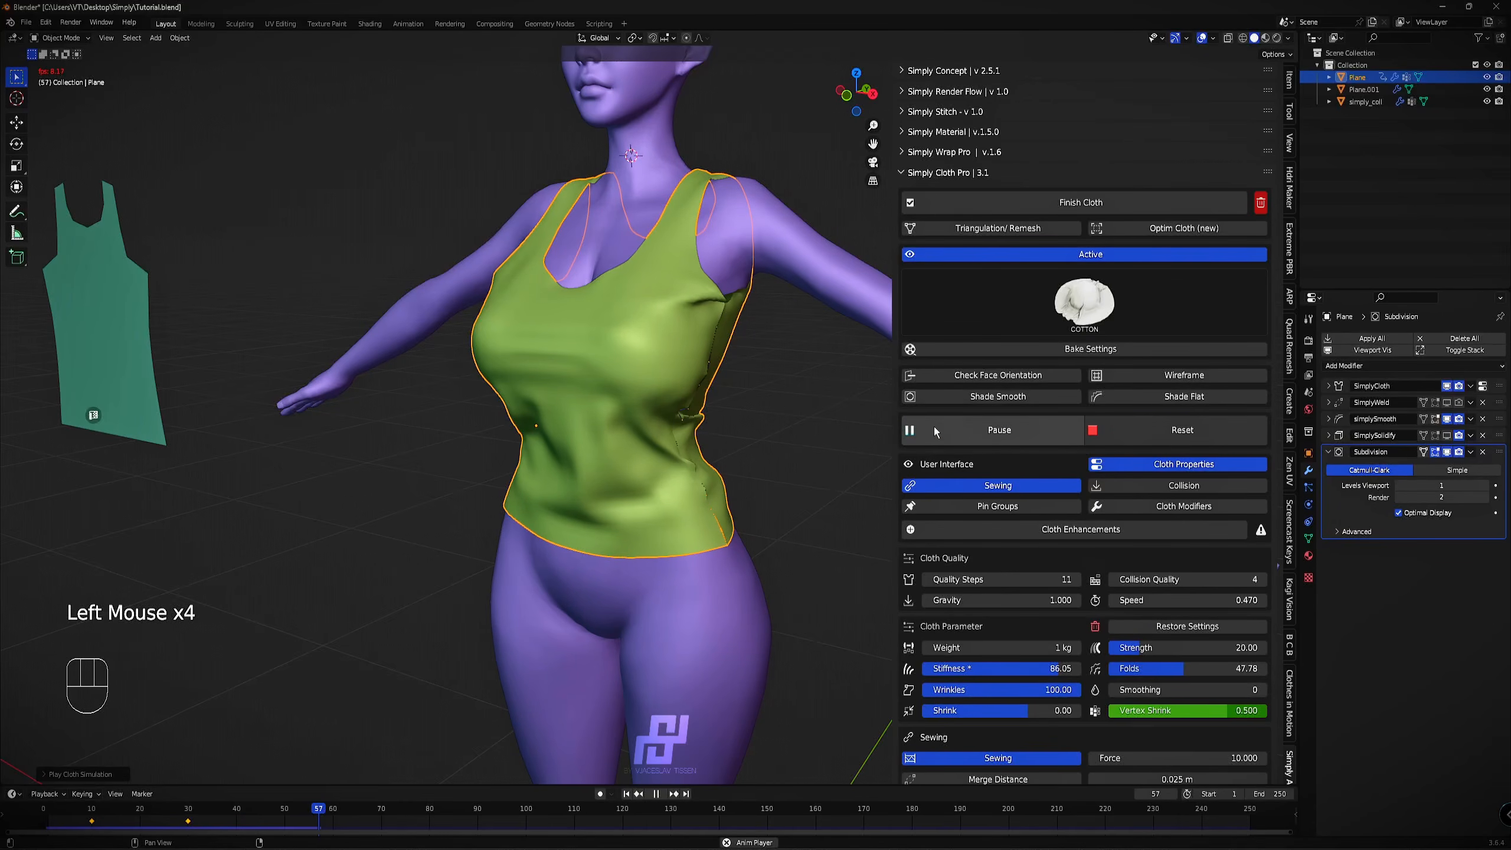
{"action": "left_click", "coordinate": [1043, 432]}
{"action": "left_click", "coordinate": [1131, 430]}
{"action": "left_click", "coordinate": [1036, 434]}
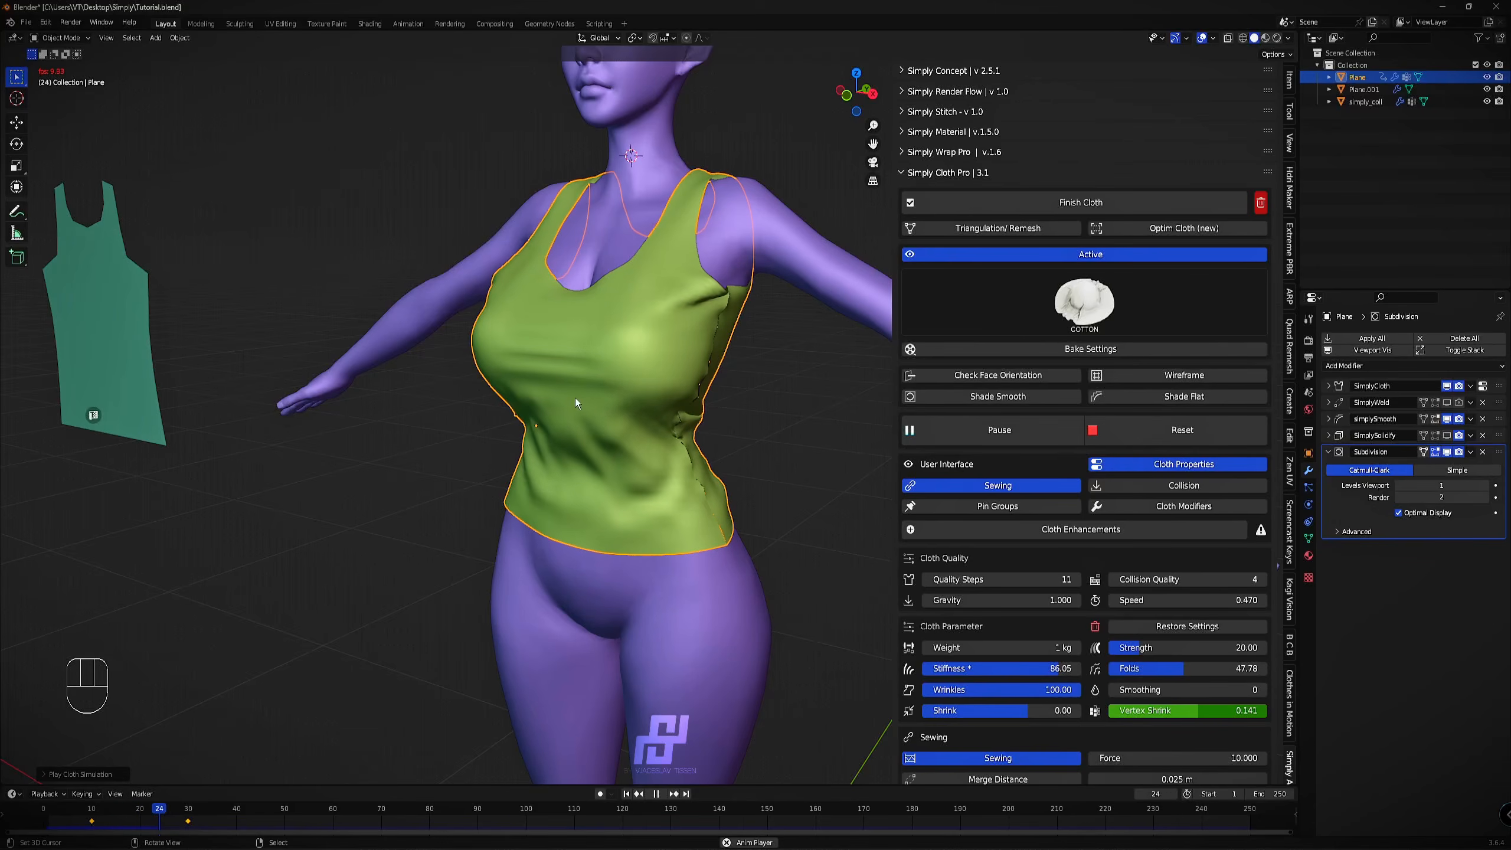
Display the wireframe, pause the simulation at about frame 57, and examine the tank top's mesh around the folds.
{"action": "left_click", "coordinate": [1170, 376]}
{"action": "scroll", "coordinate": [436, 382], "scroll_direction": "up", "scroll_amount": 2}
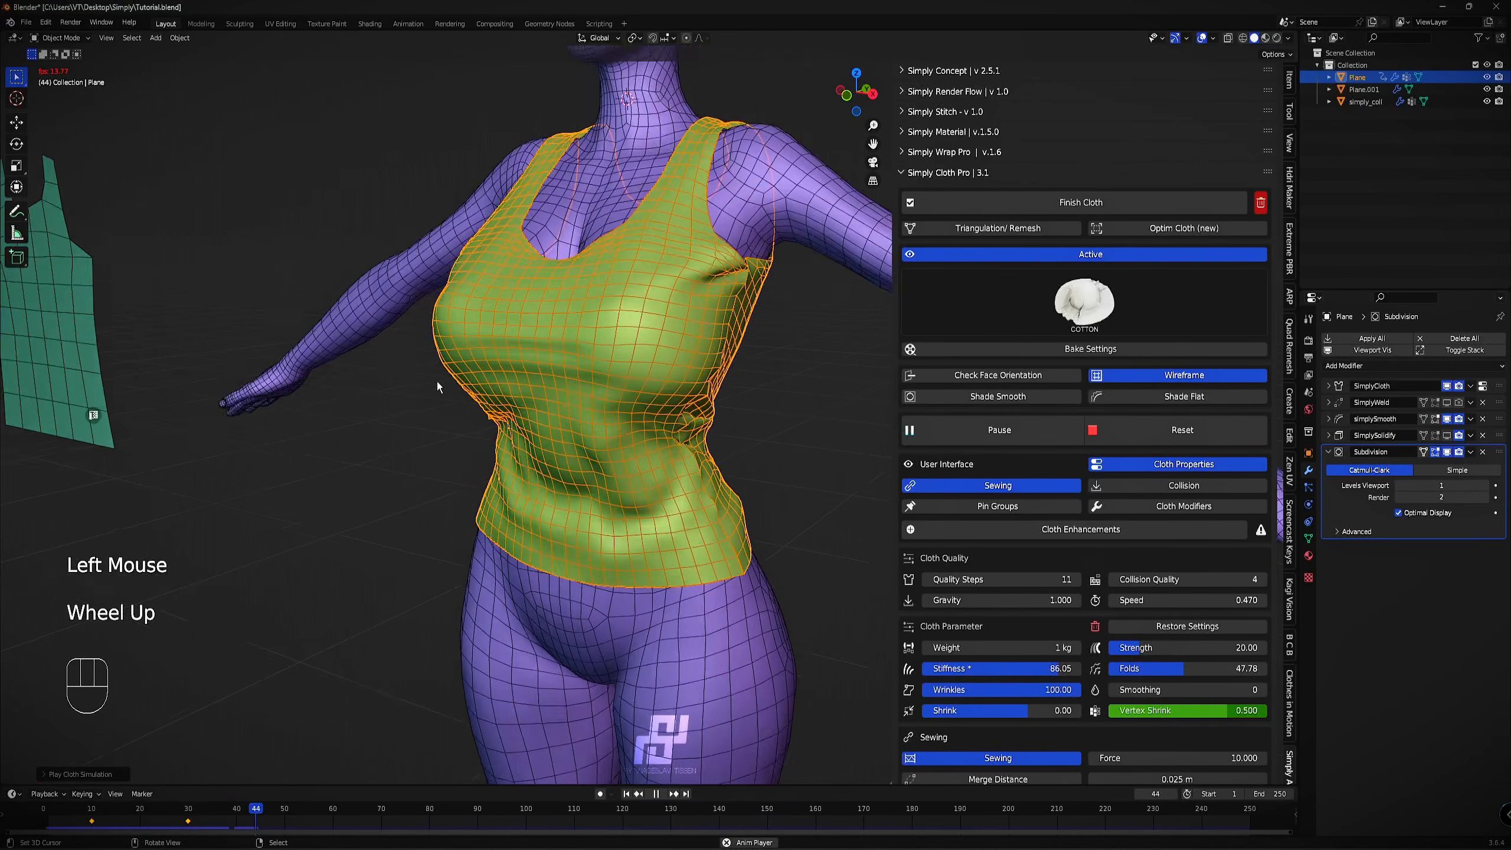
{"action": "scroll", "coordinate": [437, 381], "scroll_direction": "up", "scroll_amount": 1}
{"action": "left_click", "coordinate": [938, 429]}
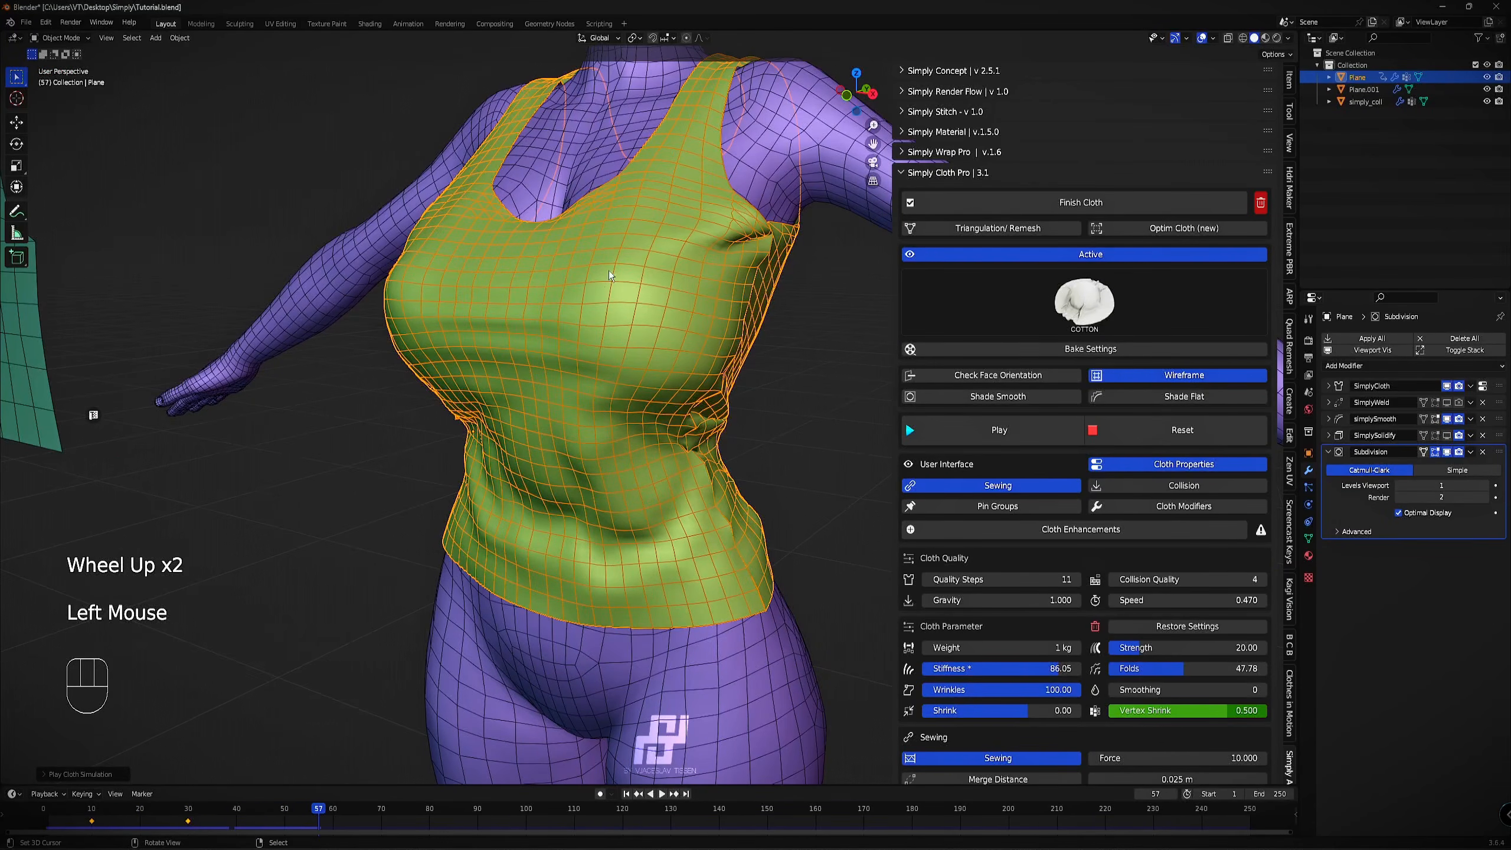
{"action": "scroll", "coordinate": [629, 432], "scroll_direction": "down", "scroll_amount": 1}
{"action": "middle_click_drag", "start_coordinate": [629, 433], "coordinate": [662, 420]}
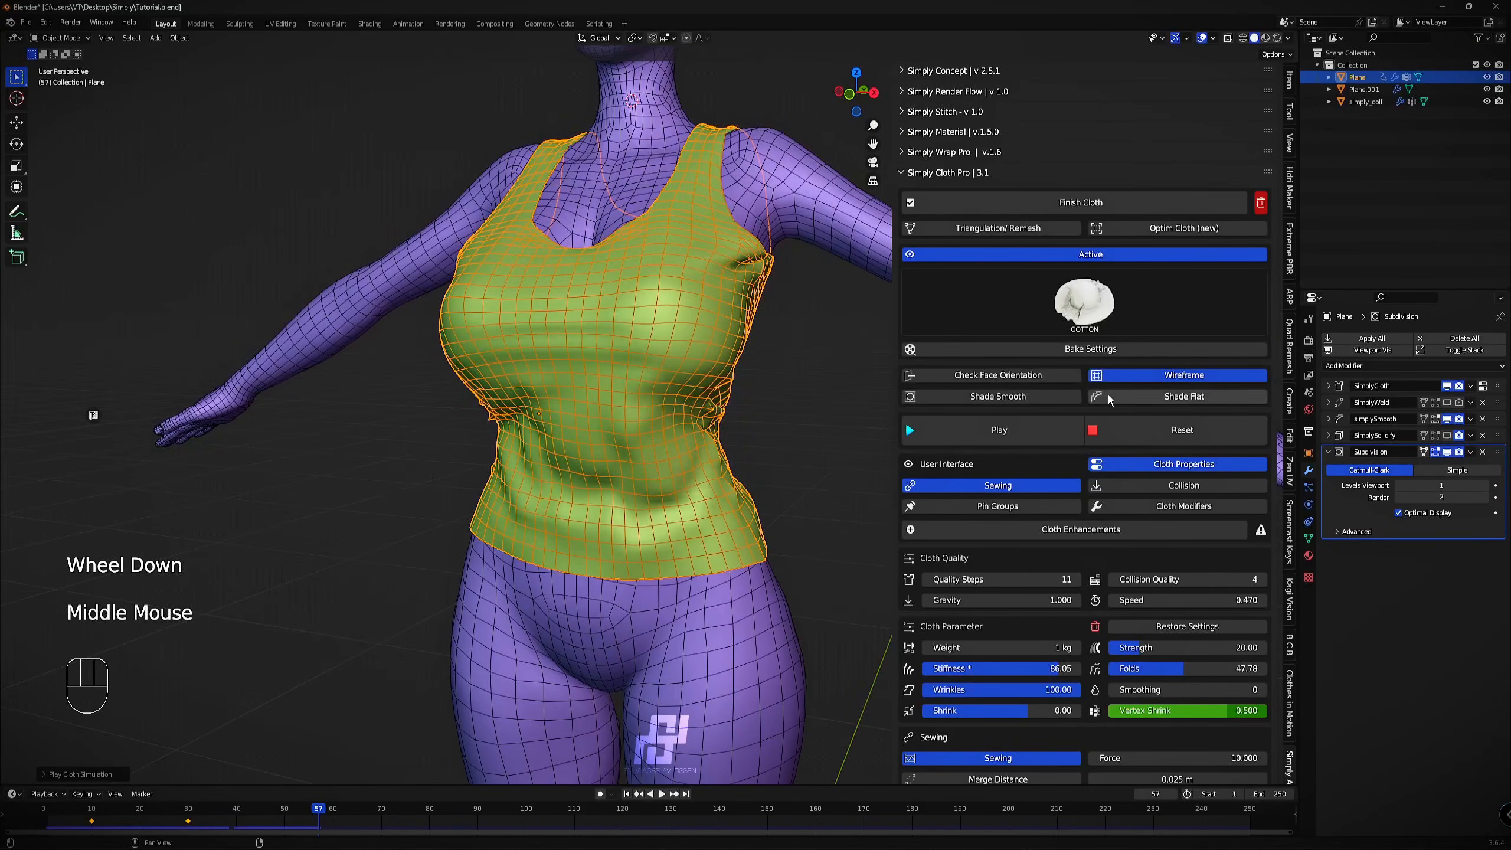
Reset the simulation to frame 1 and hide the wireframe.
{"action": "left_click", "coordinate": [1131, 427]}
{"action": "left_click", "coordinate": [1136, 381]}
{"action": "scroll", "coordinate": [728, 362], "scroll_direction": "down", "scroll_amount": 1}
{"action": "middle_click_drag", "start_coordinate": [728, 361], "coordinate": [696, 369]}
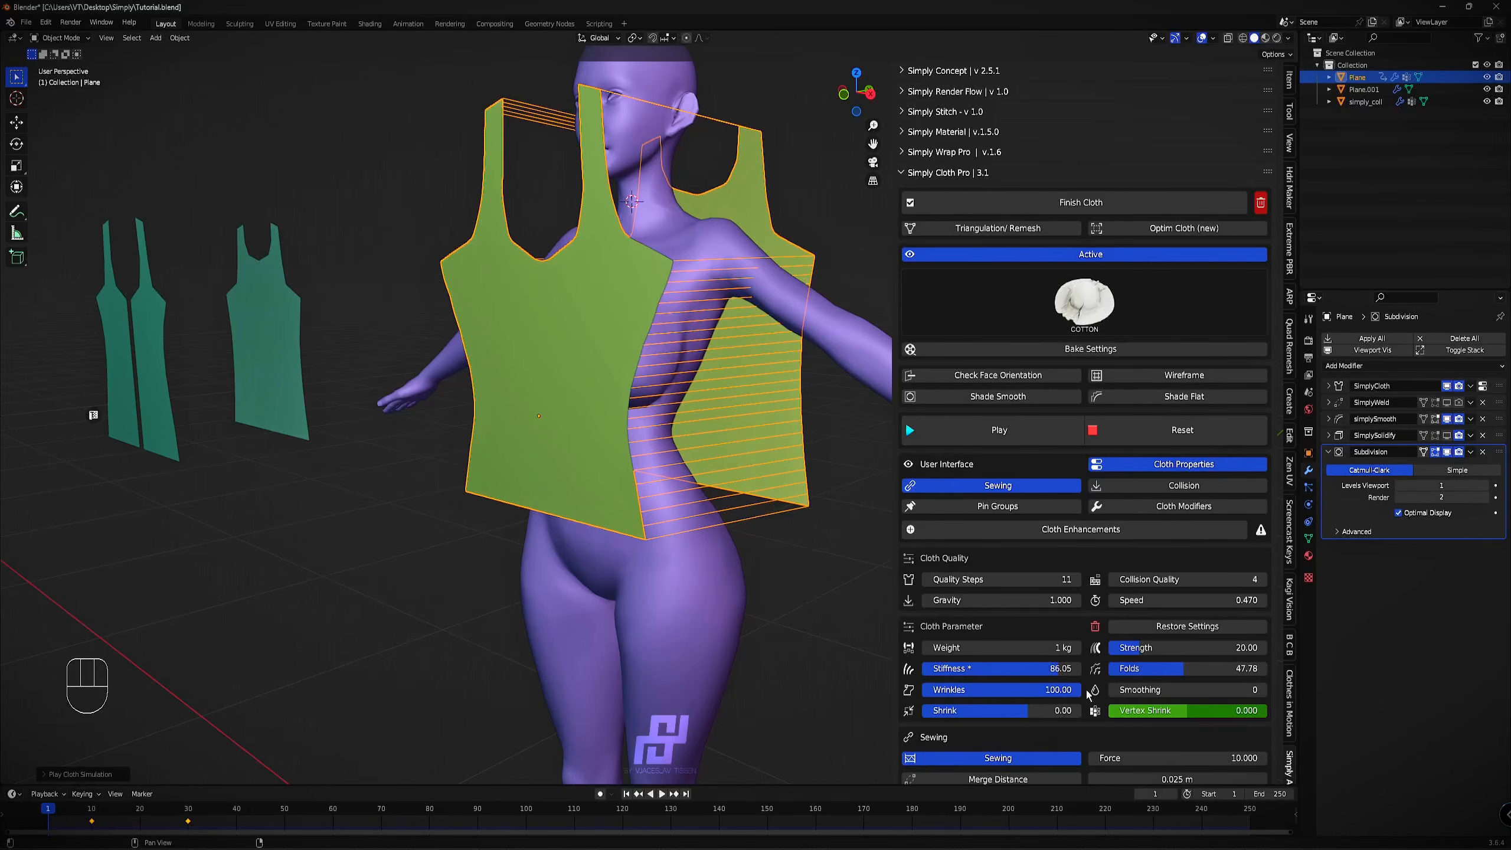
Run the simulation with wrinkles at 52.32, try smoothing at 6, return it to 0, and pause at about frame 135.
{"action": "left_click", "coordinate": [1013, 432]}
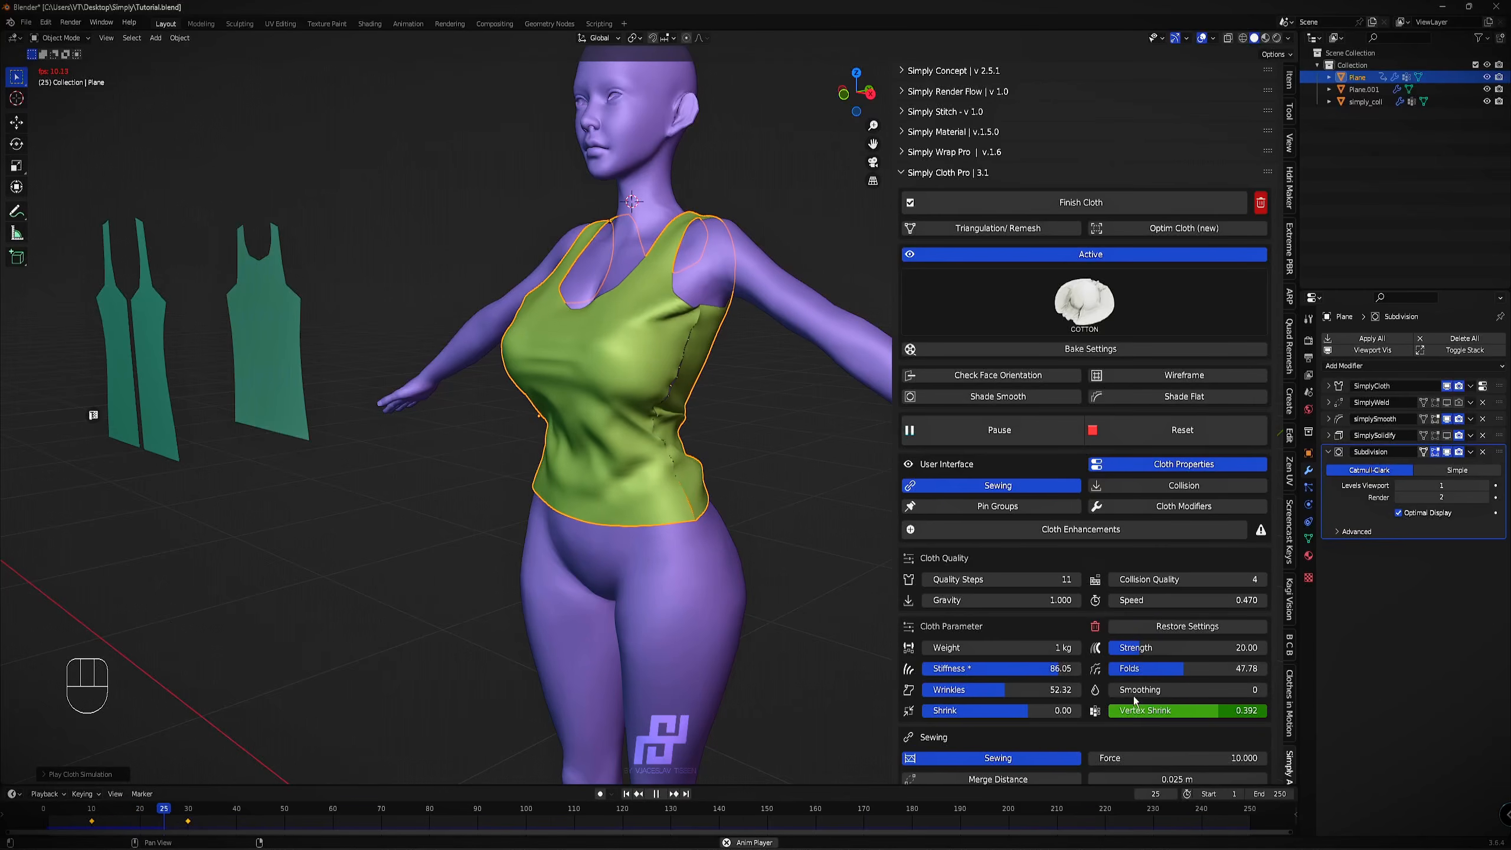
{"action": "mouse_move", "coordinate": [1135, 692]}
{"action": "left_mouse_down"}
{"action": "mouse_move", "coordinate": [1287, 692]}
{"action": "mouse_move", "coordinate": [1148, 692]}
{"action": "left_mouse_up"}
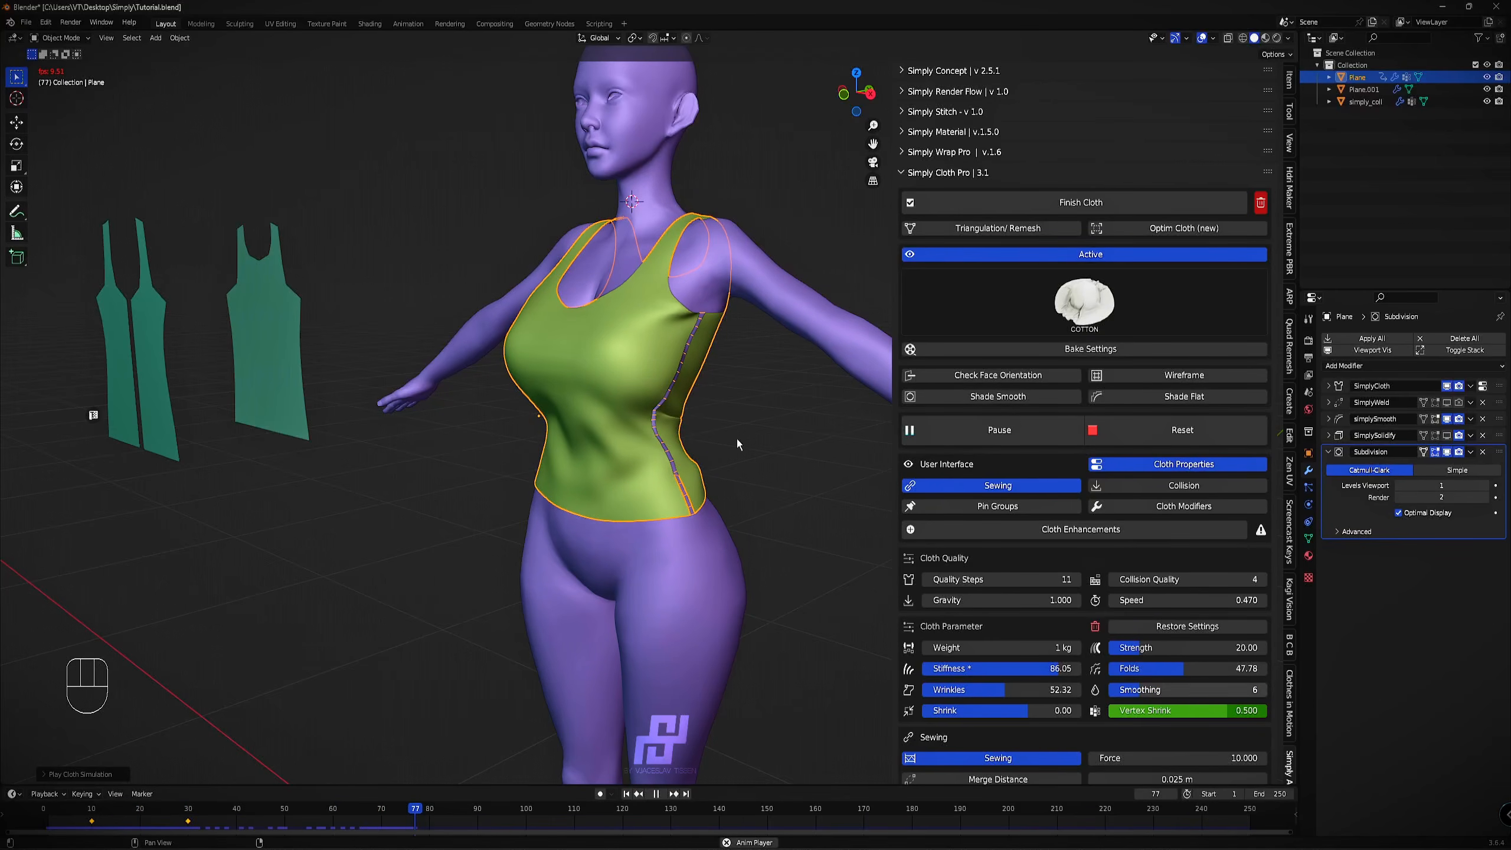
{"action": "left_click_drag", "start_coordinate": [1148, 692], "coordinate": [1109, 690]}
{"action": "left_click", "coordinate": [999, 431]}
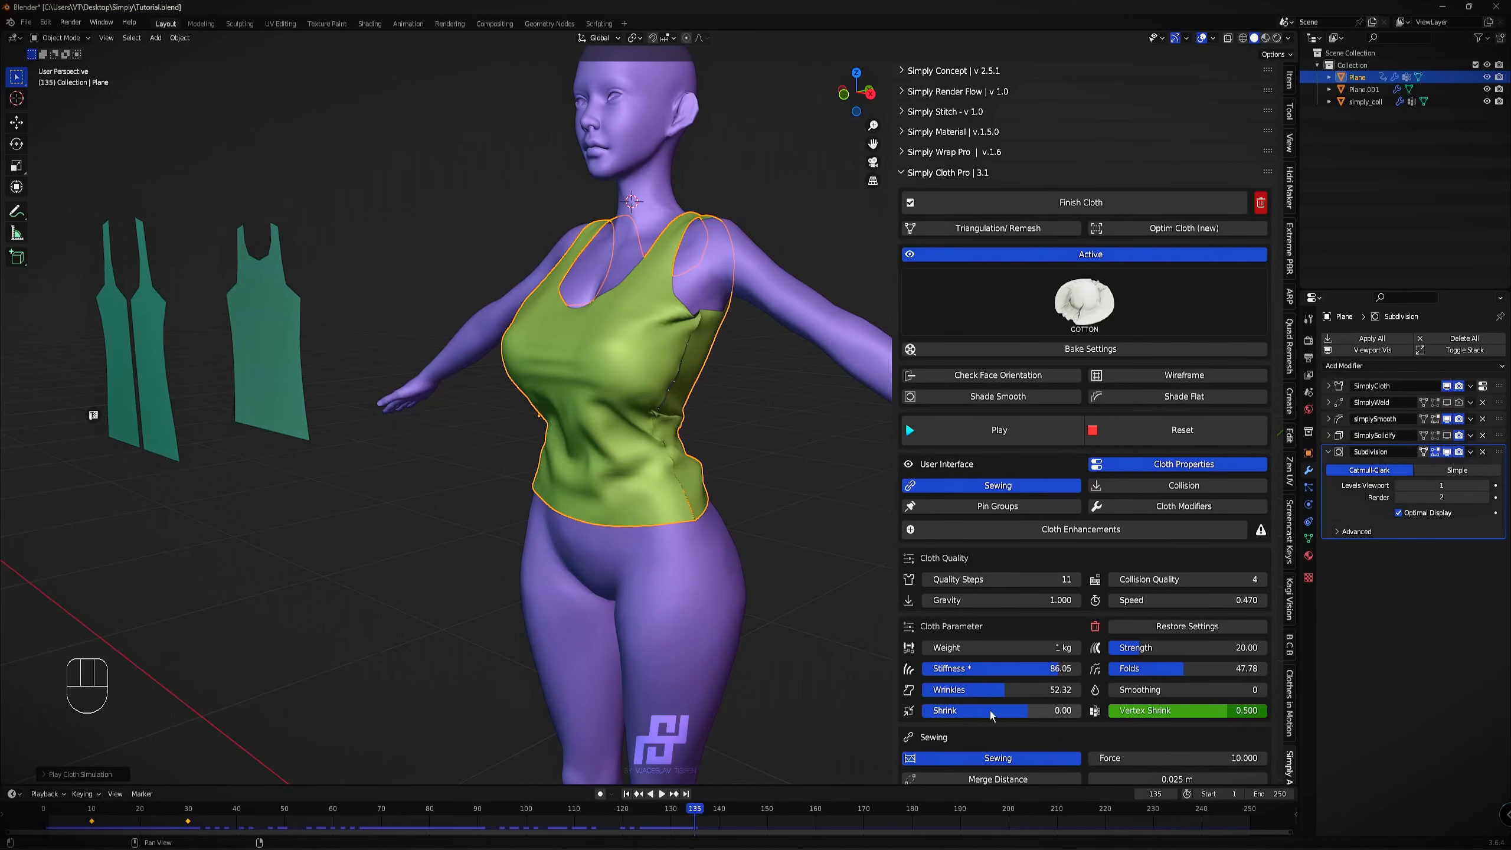
Rerun the simulation, lower the shrink to -0.42 while it runs, and pause at about frame 110 to check the back.
{"action": "left_click", "coordinate": [1135, 428]}
{"action": "left_click", "coordinate": [1057, 422]}
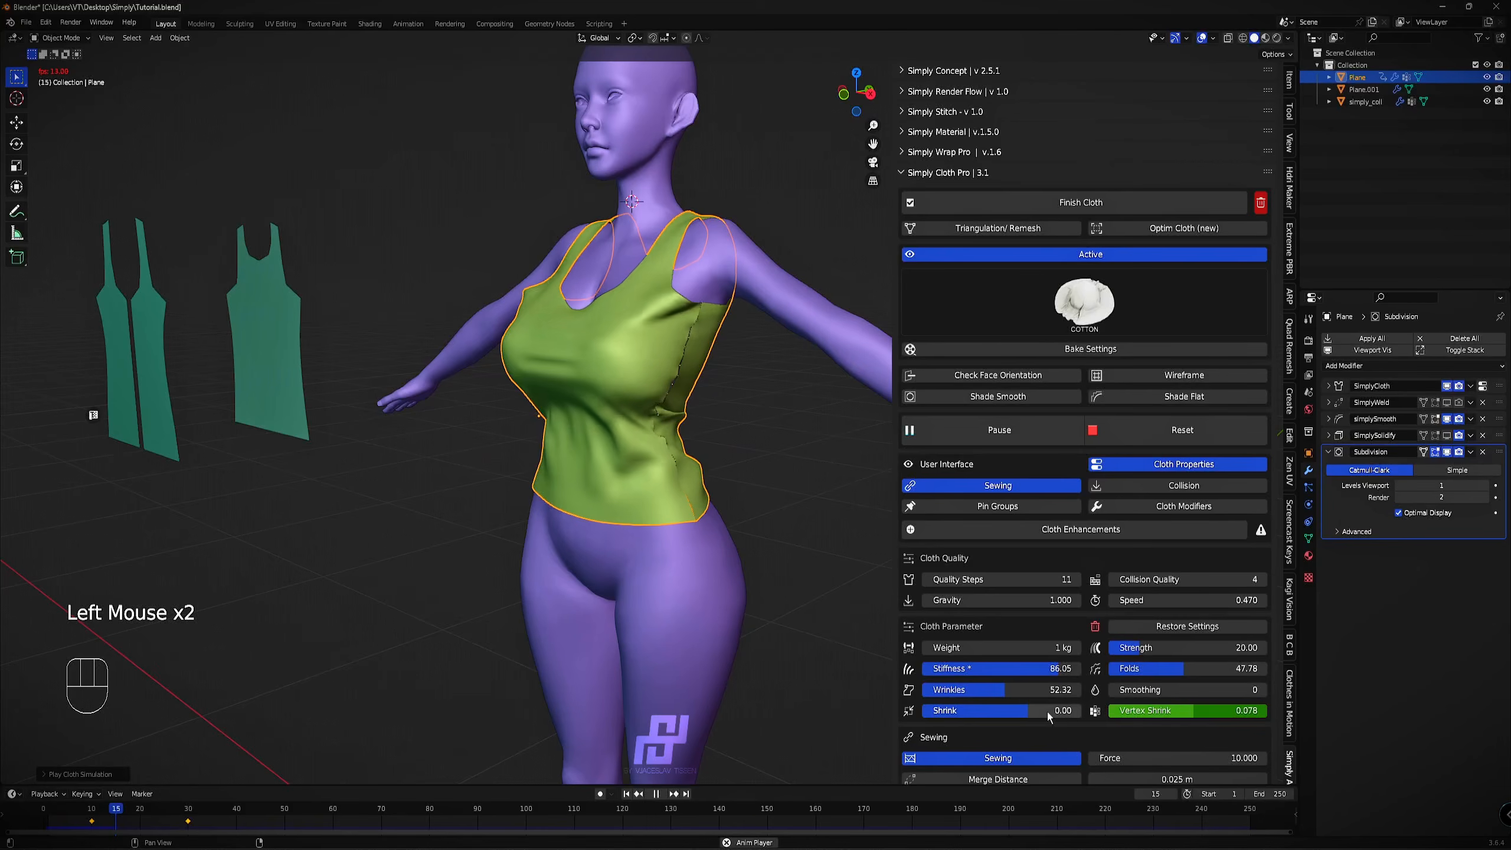
{"action": "left_click_drag", "start_coordinate": [1047, 710], "coordinate": [985, 711]}
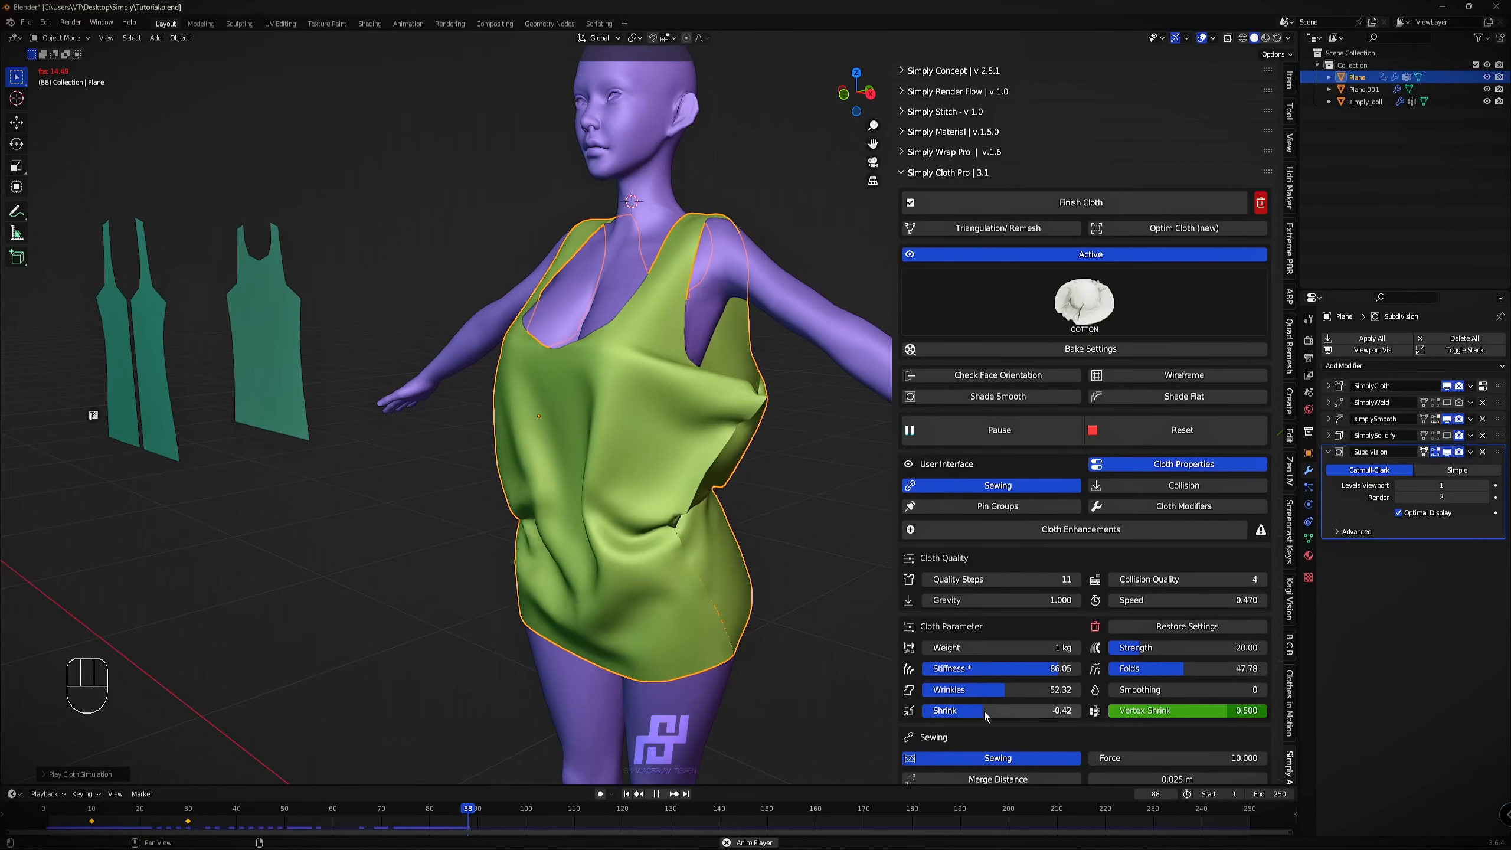
{"action": "left_click", "coordinate": [953, 424]}
{"action": "scroll", "coordinate": [774, 427], "scroll_direction": "down", "scroll_amount": 1}
{"action": "middle_click_drag", "start_coordinate": [773, 427], "coordinate": [1041, 427]}
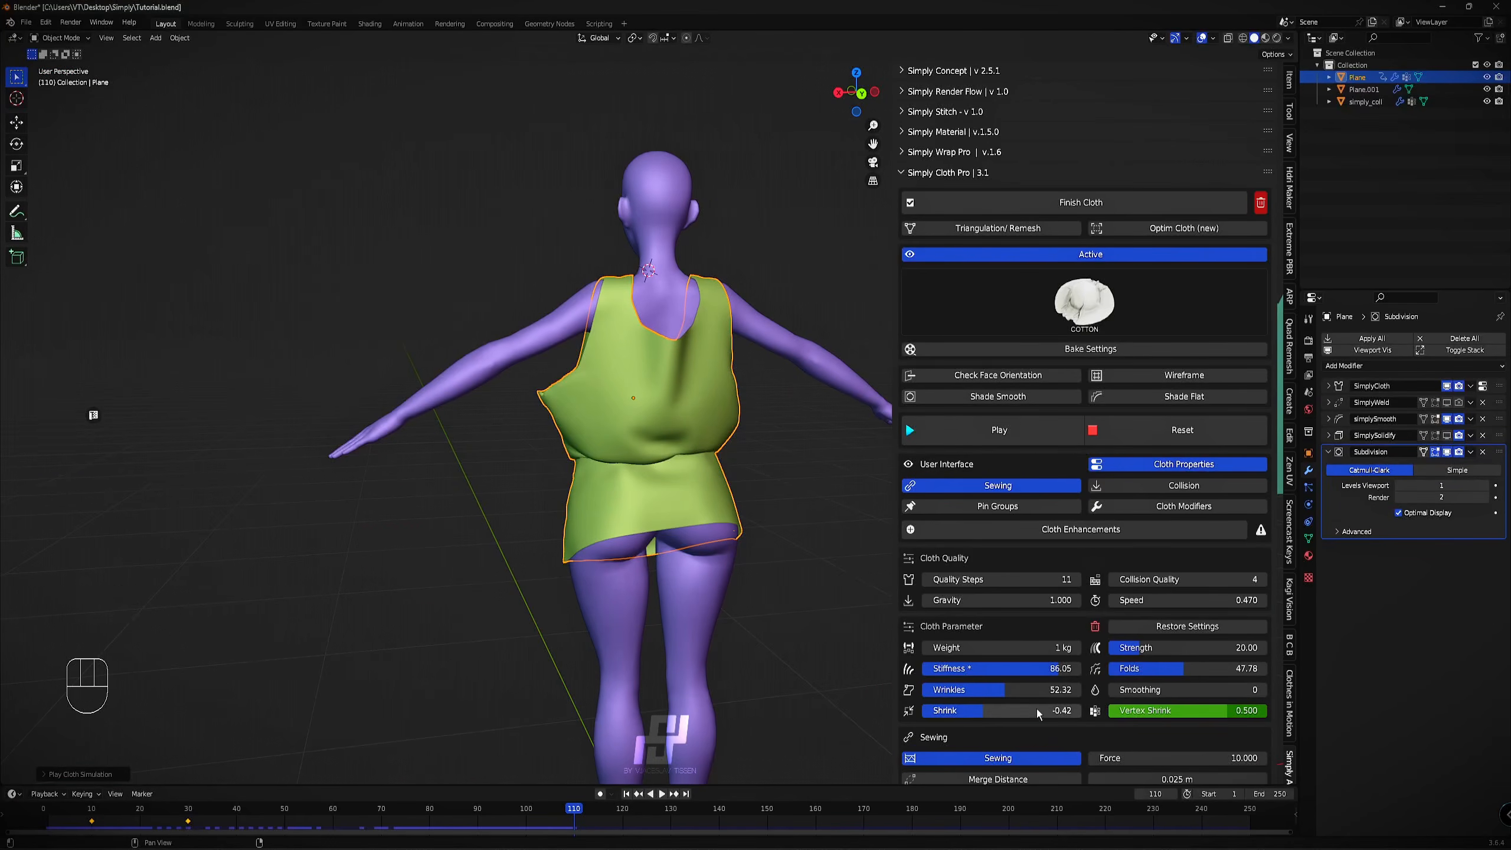
Restore the shrink to 0.00, rerun the simulation from the start, and pause it at about frame 28.
{"action": "left_click_drag", "start_coordinate": [1037, 710], "coordinate": [1065, 710]}
{"action": "left_click", "coordinate": [1146, 430]}
{"action": "left_click", "coordinate": [1047, 429]}
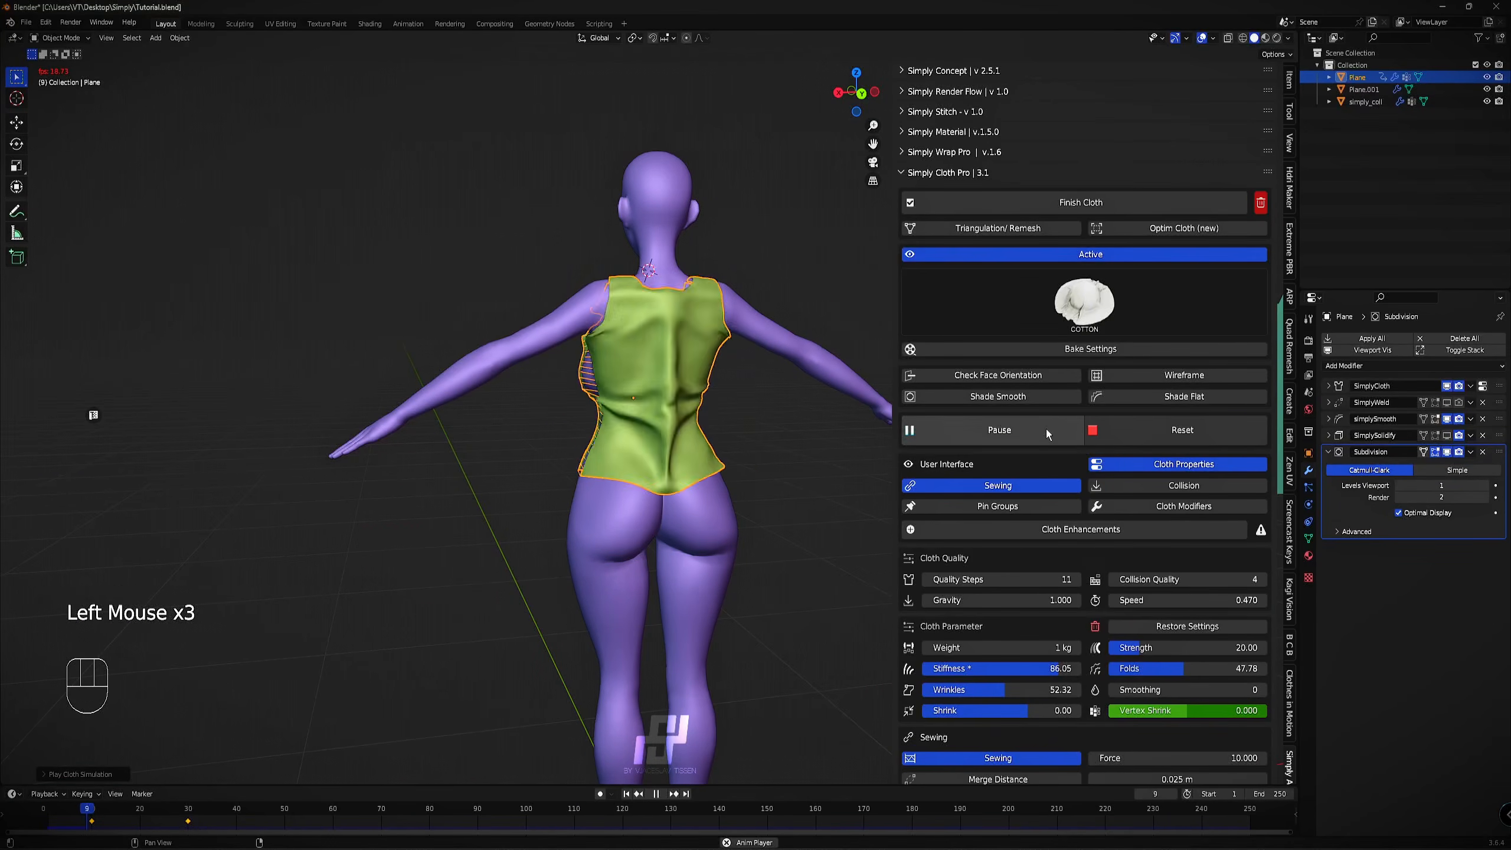
{"action": "left_click", "coordinate": [1046, 428]}
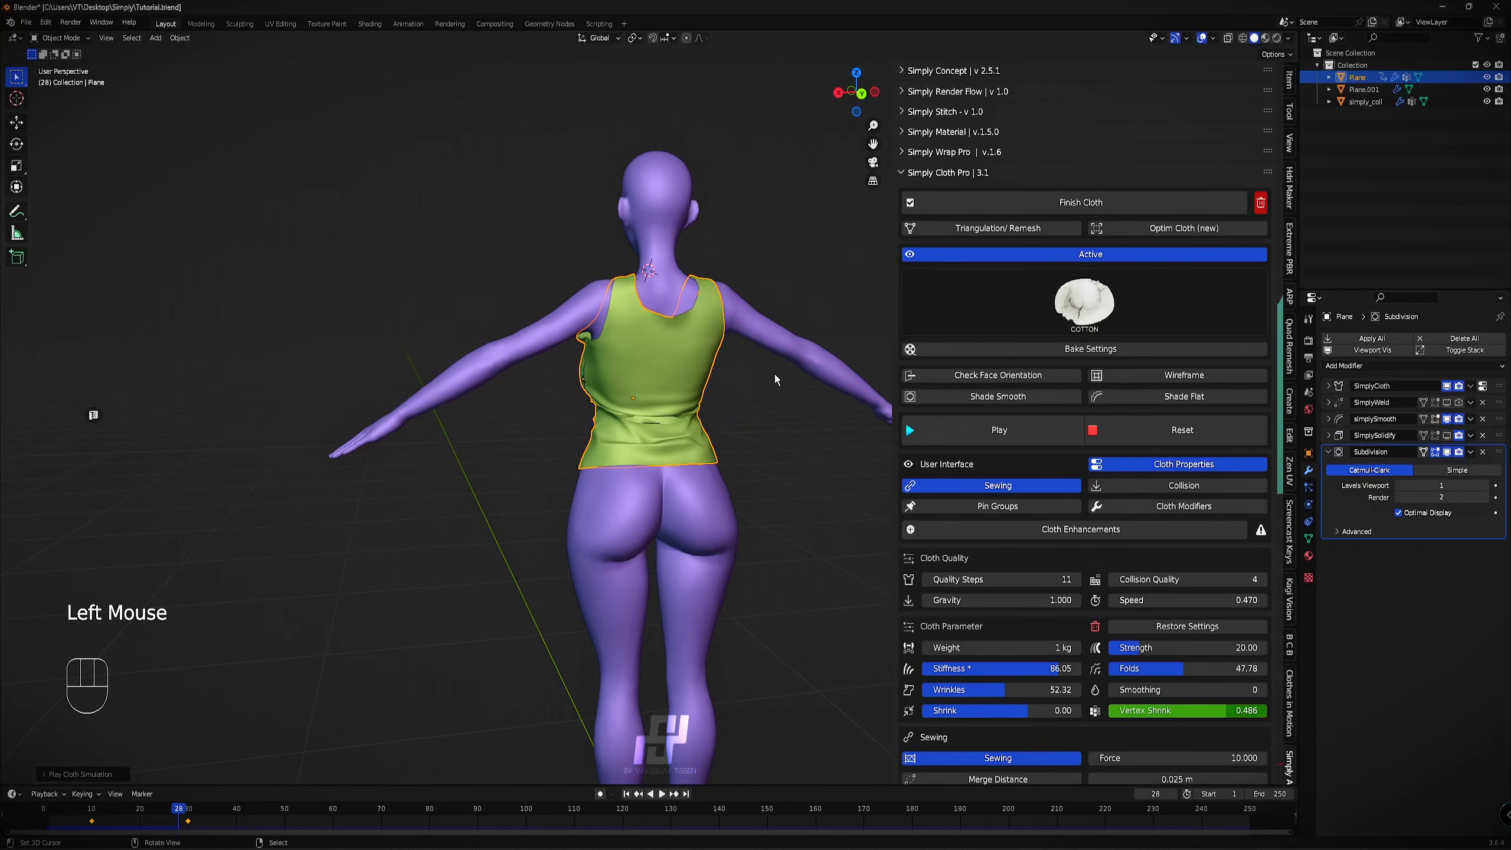
Examine the tank top's side seam from behind, restart the simulation briefly, and reset it to frame 1.
{"action": "scroll", "coordinate": [580, 416], "scroll_direction": "up", "scroll_amount": 7}
{"action": "middle_click_drag", "start_coordinate": [543, 403], "coordinate": [737, 416]}
{"action": "scroll", "coordinate": [680, 416], "scroll_direction": "down", "scroll_amount": 2}
{"action": "left_click", "coordinate": [1124, 427]}
{"action": "left_click", "coordinate": [1042, 427]}
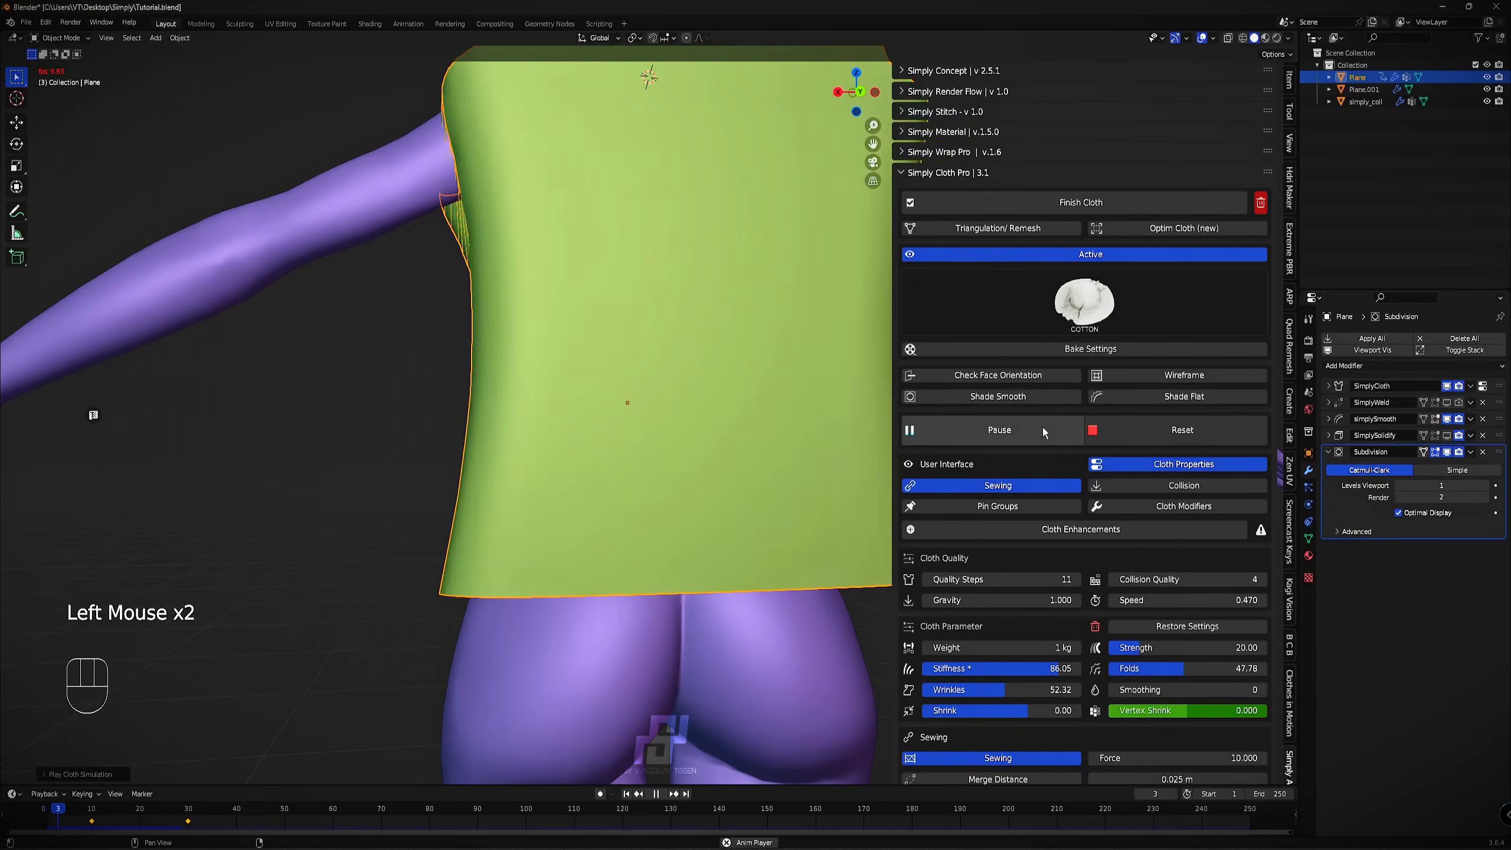
{"action": "left_click", "coordinate": [1030, 430]}
{"action": "left_click", "coordinate": [1184, 430]}
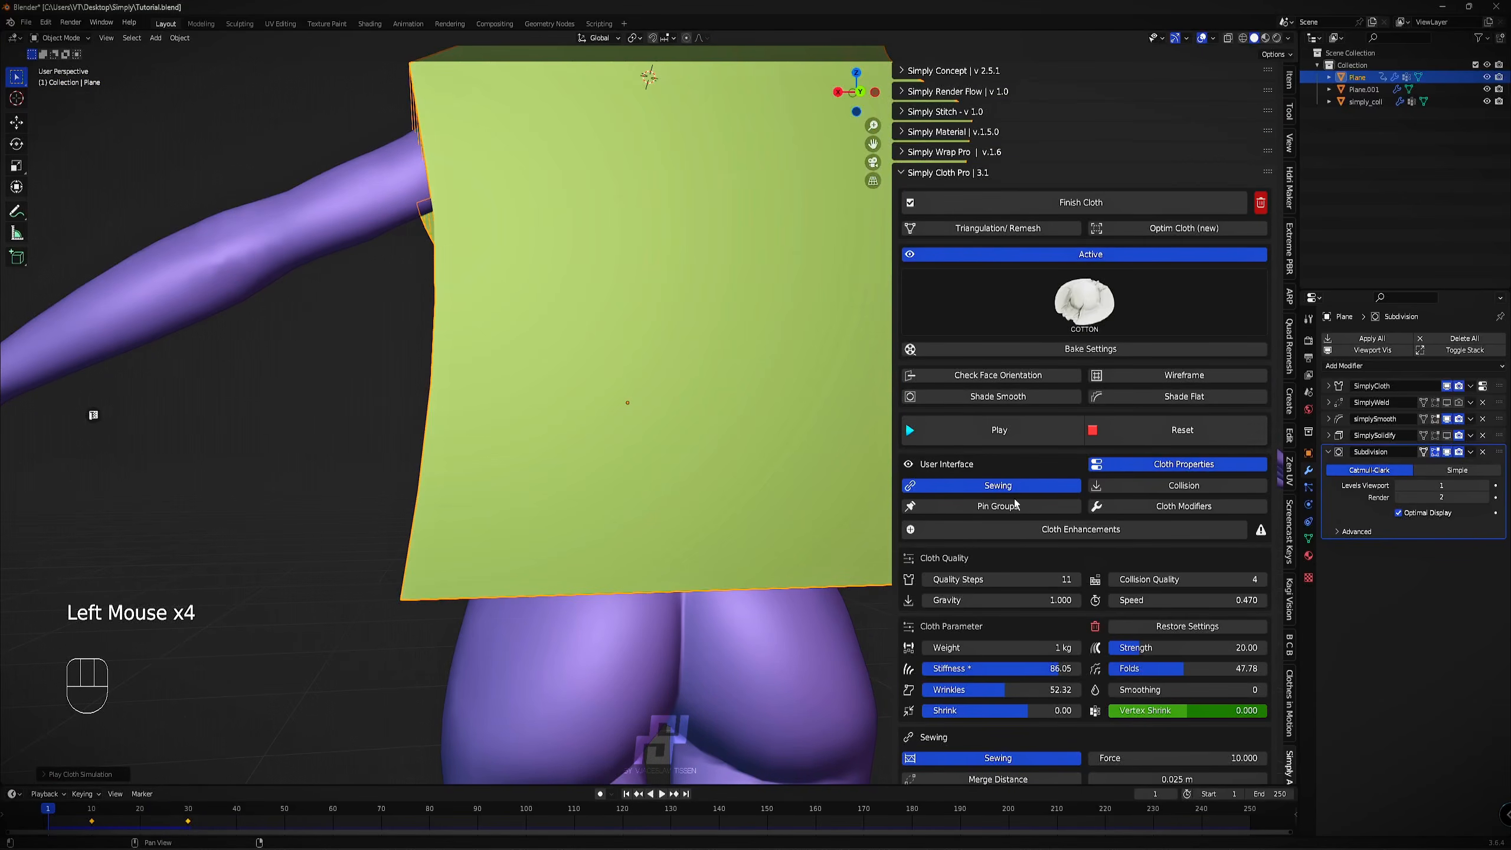
Hide the sewing and cloth property settings and show the garment's collision settings.
{"action": "left_click", "coordinate": [1013, 486]}
{"action": "left_click", "coordinate": [1125, 468]}
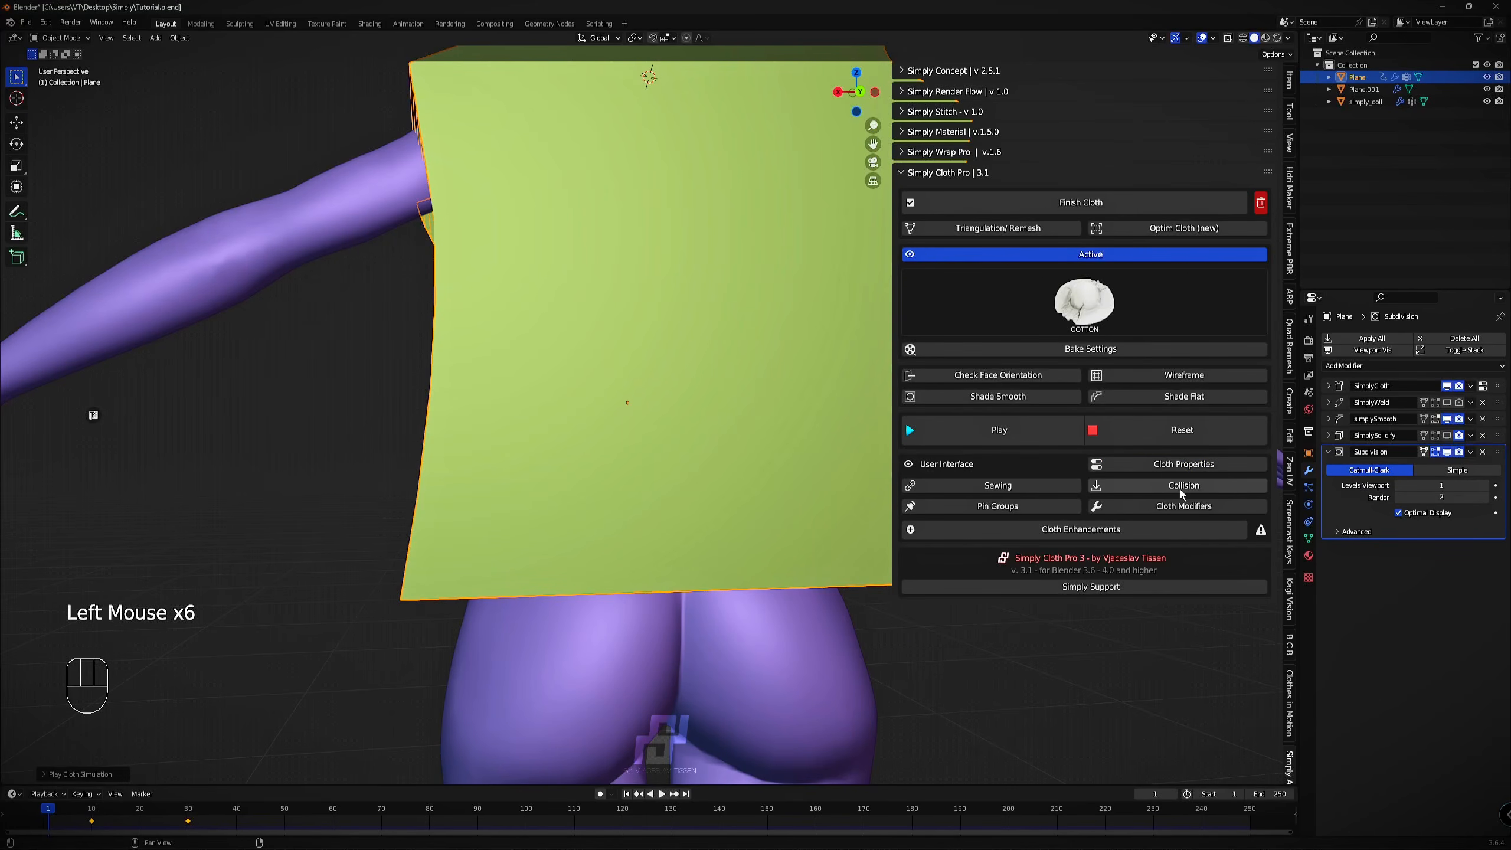
{"action": "scroll", "coordinate": [595, 328], "scroll_direction": "down", "scroll_amount": 4}
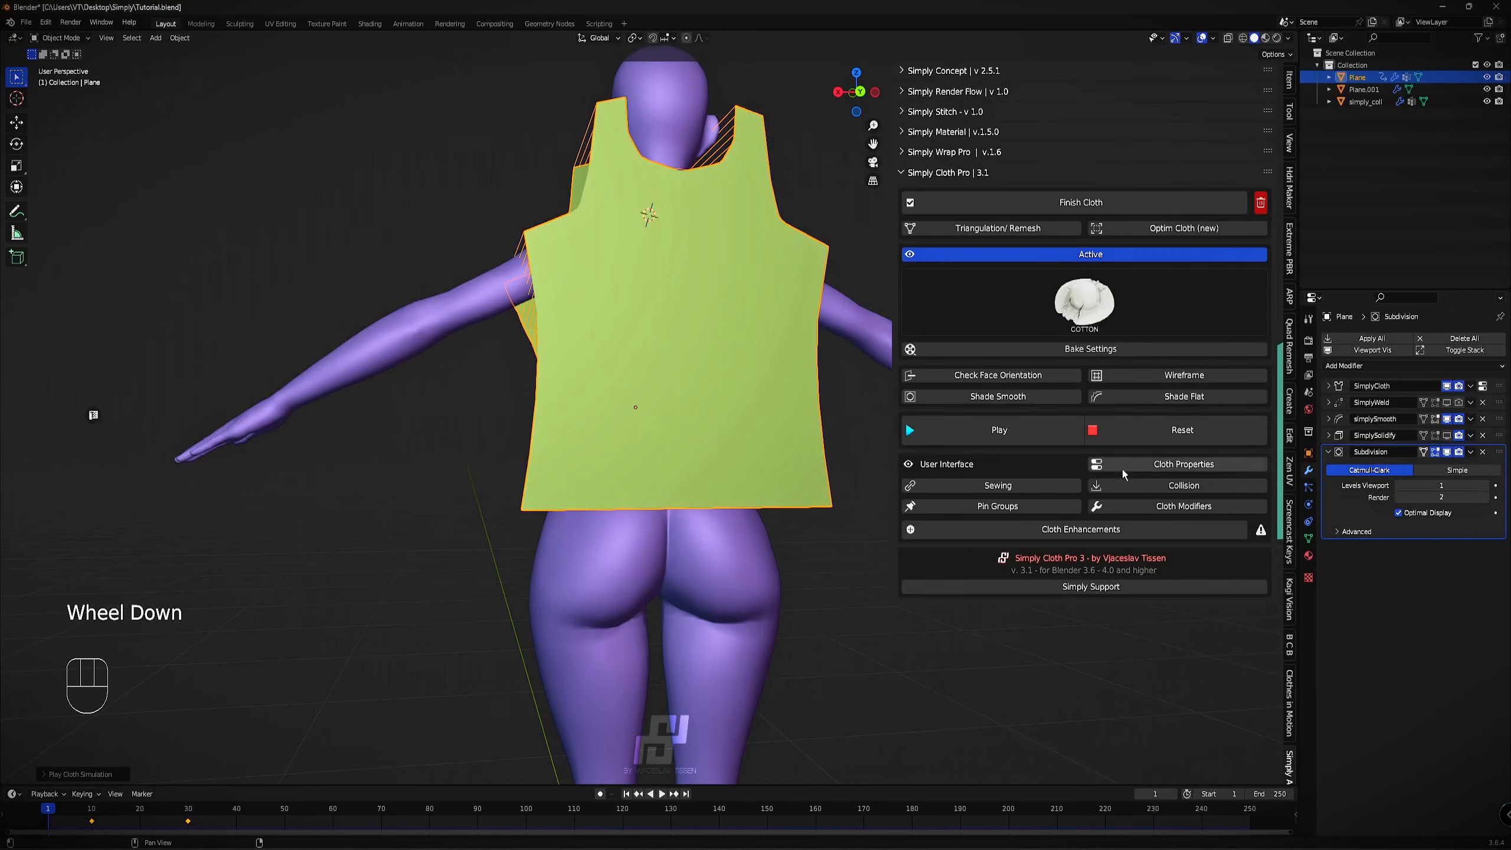
{"action": "left_click", "coordinate": [1154, 486]}
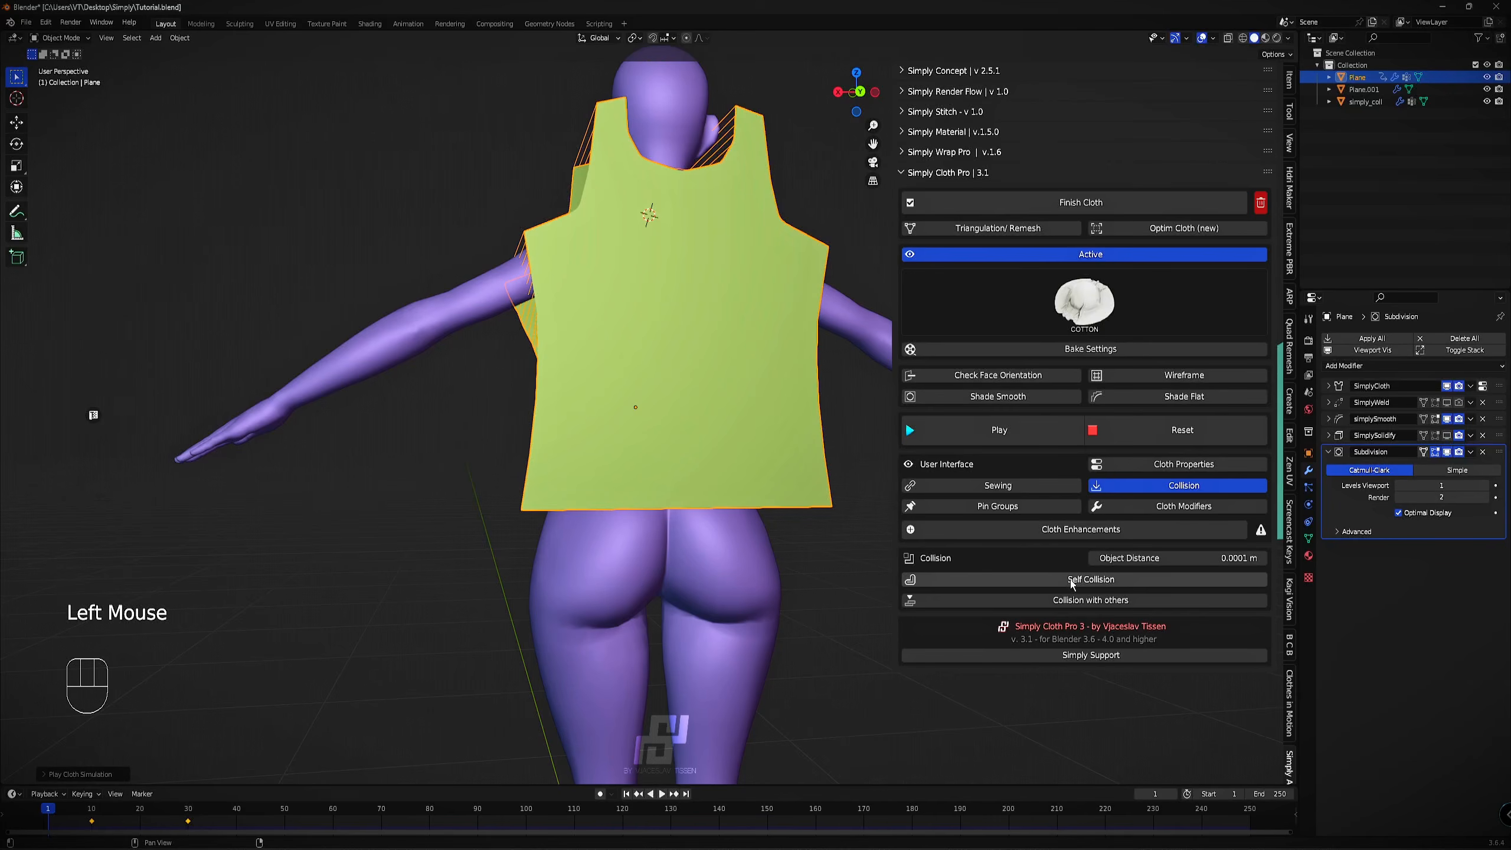
Enable self collision for the tank top, run the simulation to frame 21, and check the folds at the back waist.
{"action": "left_click", "coordinate": [1087, 585]}
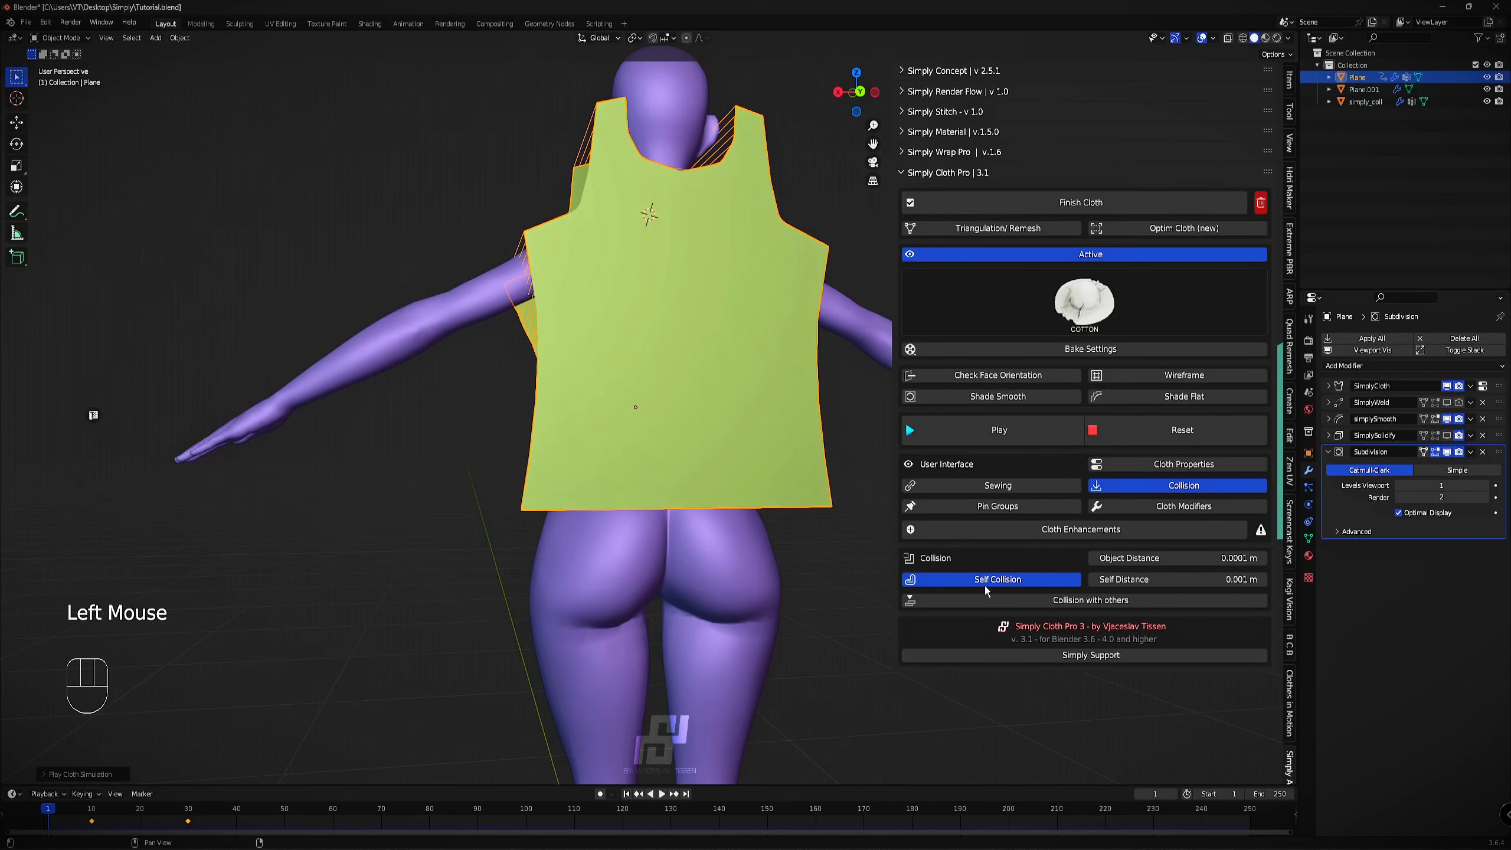
{"action": "left_click", "coordinate": [1020, 430]}
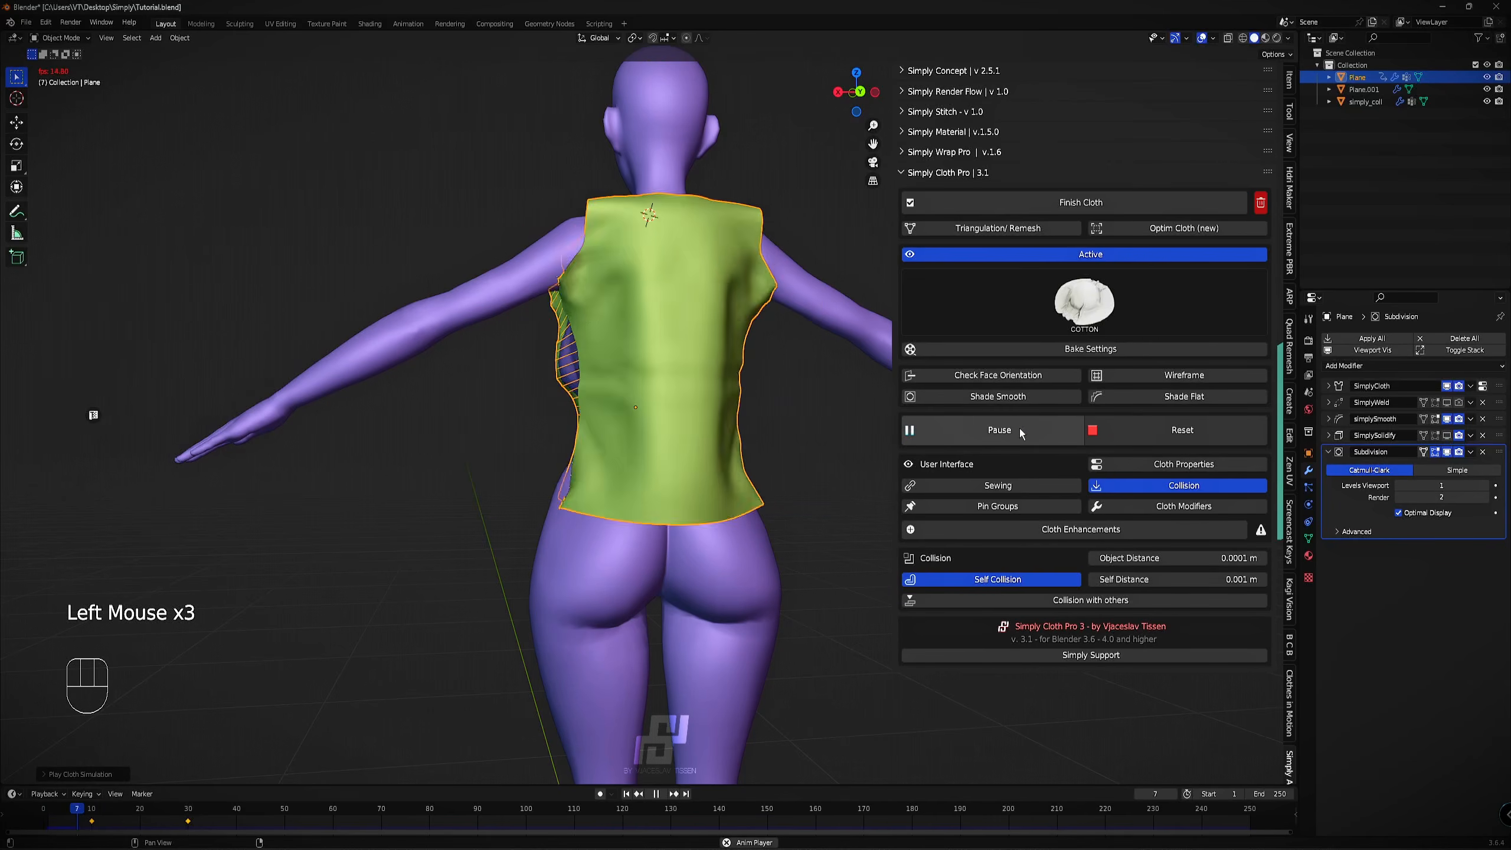
{"action": "left_click", "coordinate": [1019, 428]}
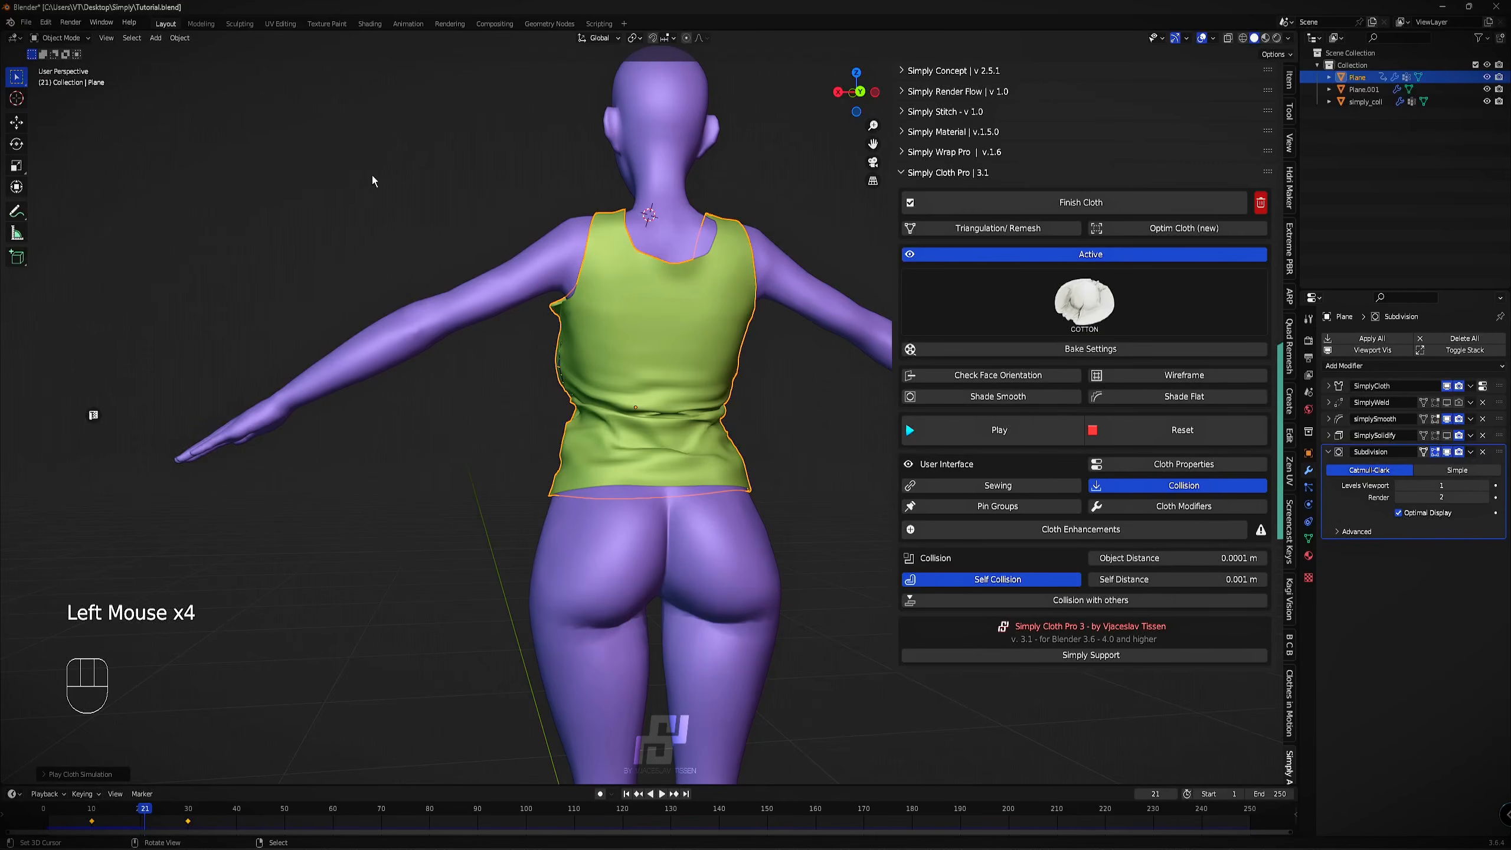
{"action": "scroll", "coordinate": [659, 360], "scroll_direction": "up", "scroll_amount": 3}
{"action": "middle_click_drag", "start_coordinate": [659, 360], "coordinate": [582, 425]}
{"action": "scroll", "coordinate": [607, 373], "scroll_direction": "down", "scroll_amount": 2}
{"action": "scroll", "coordinate": [829, 404], "scroll_direction": "up", "scroll_amount": 2}
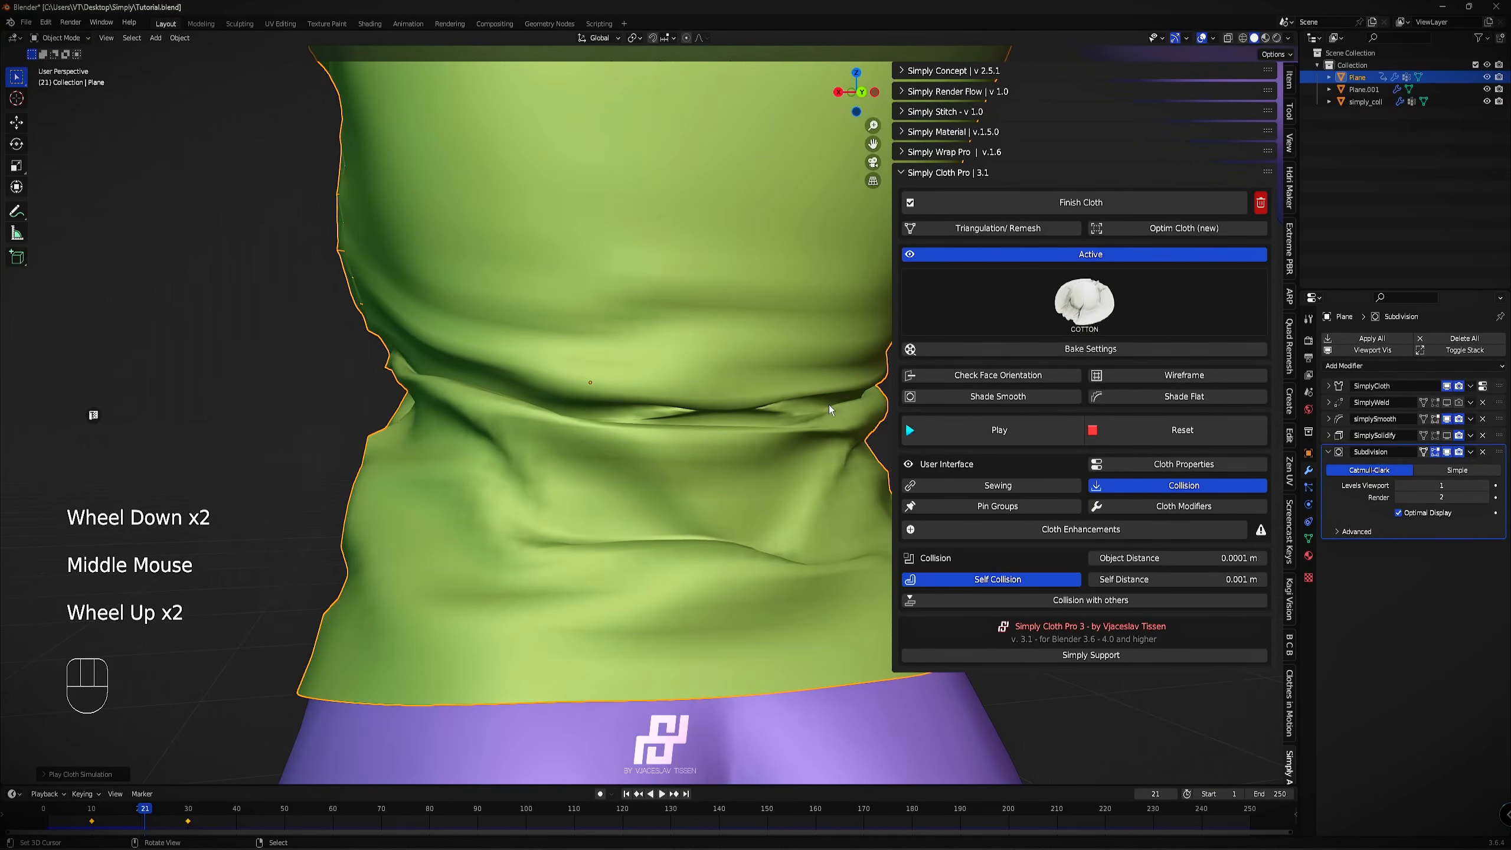
Continue the simulation from frame 21 and pause it at frame 53.
{"action": "left_click", "coordinate": [1028, 433]}
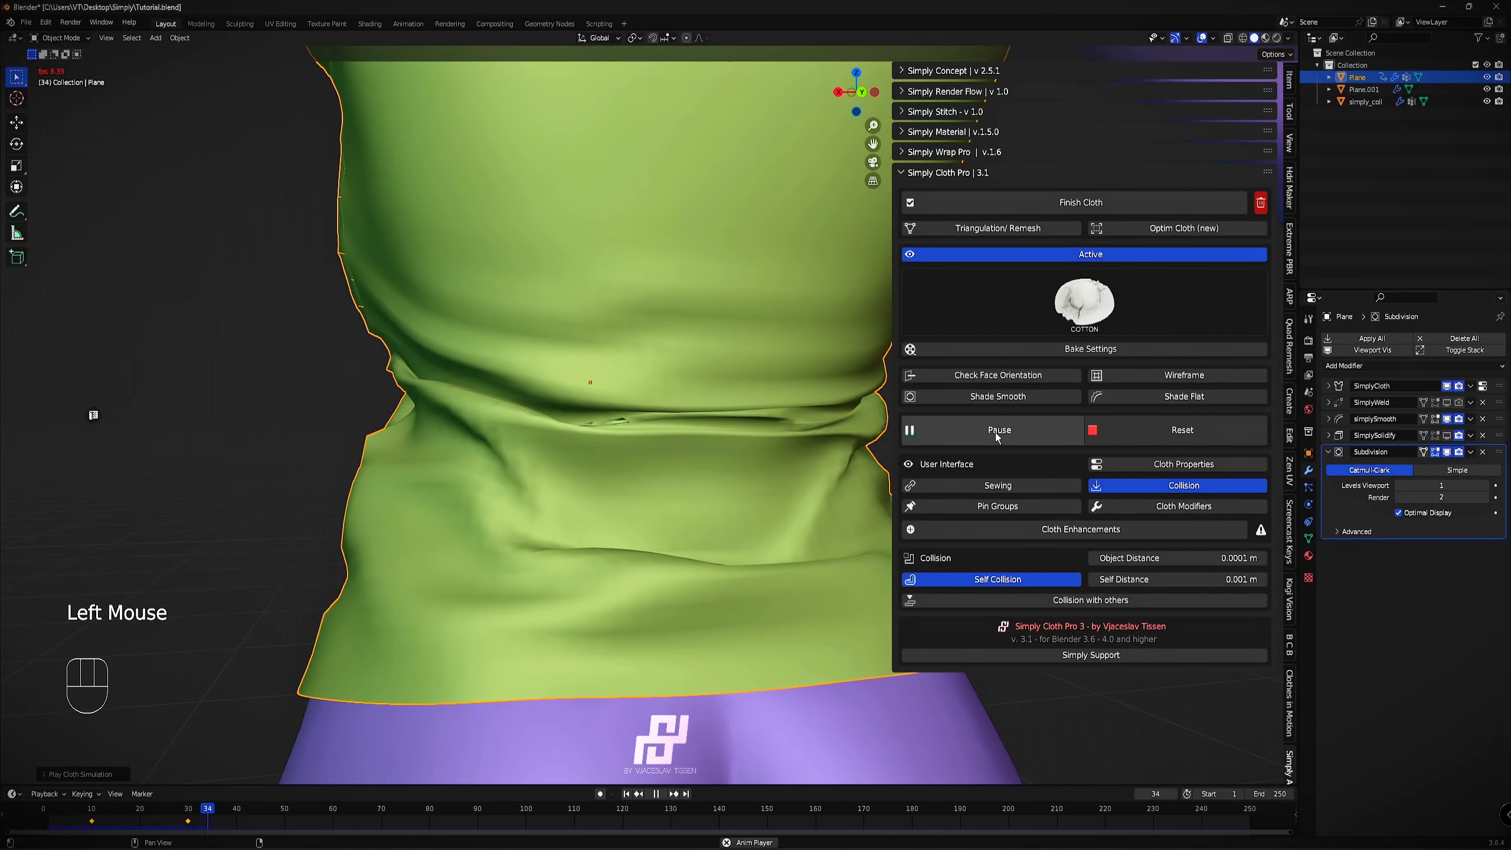
{"action": "left_click", "coordinate": [966, 428]}
{"action": "scroll", "coordinate": [755, 413], "scroll_direction": "down", "scroll_amount": 2}
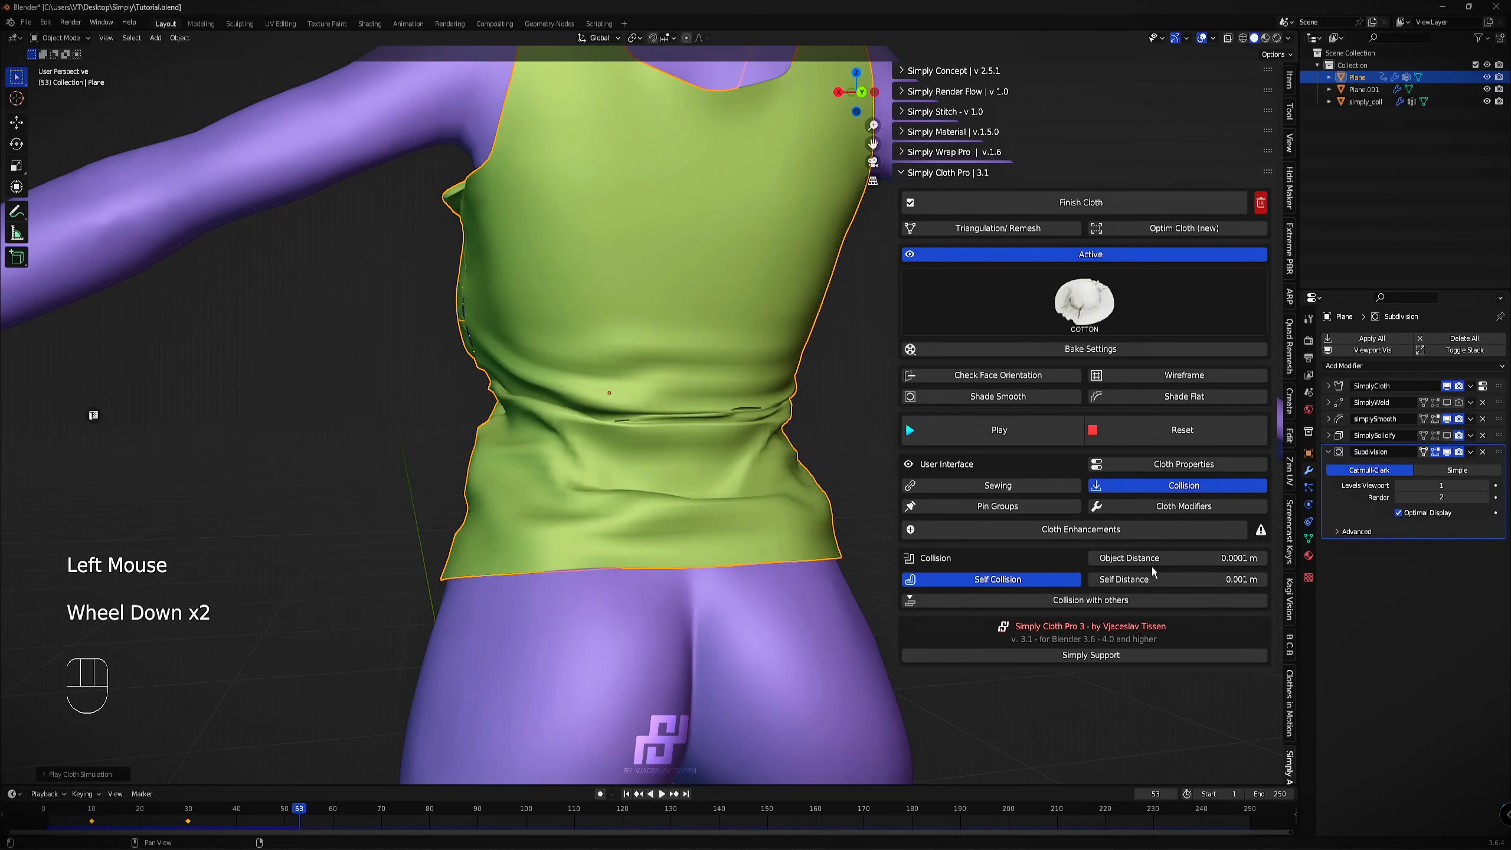
Replay the simulation from the start up to about frame 21, and reset it to frame 1.
{"action": "left_click", "coordinate": [1148, 427]}
{"action": "left_click", "coordinate": [1027, 428]}
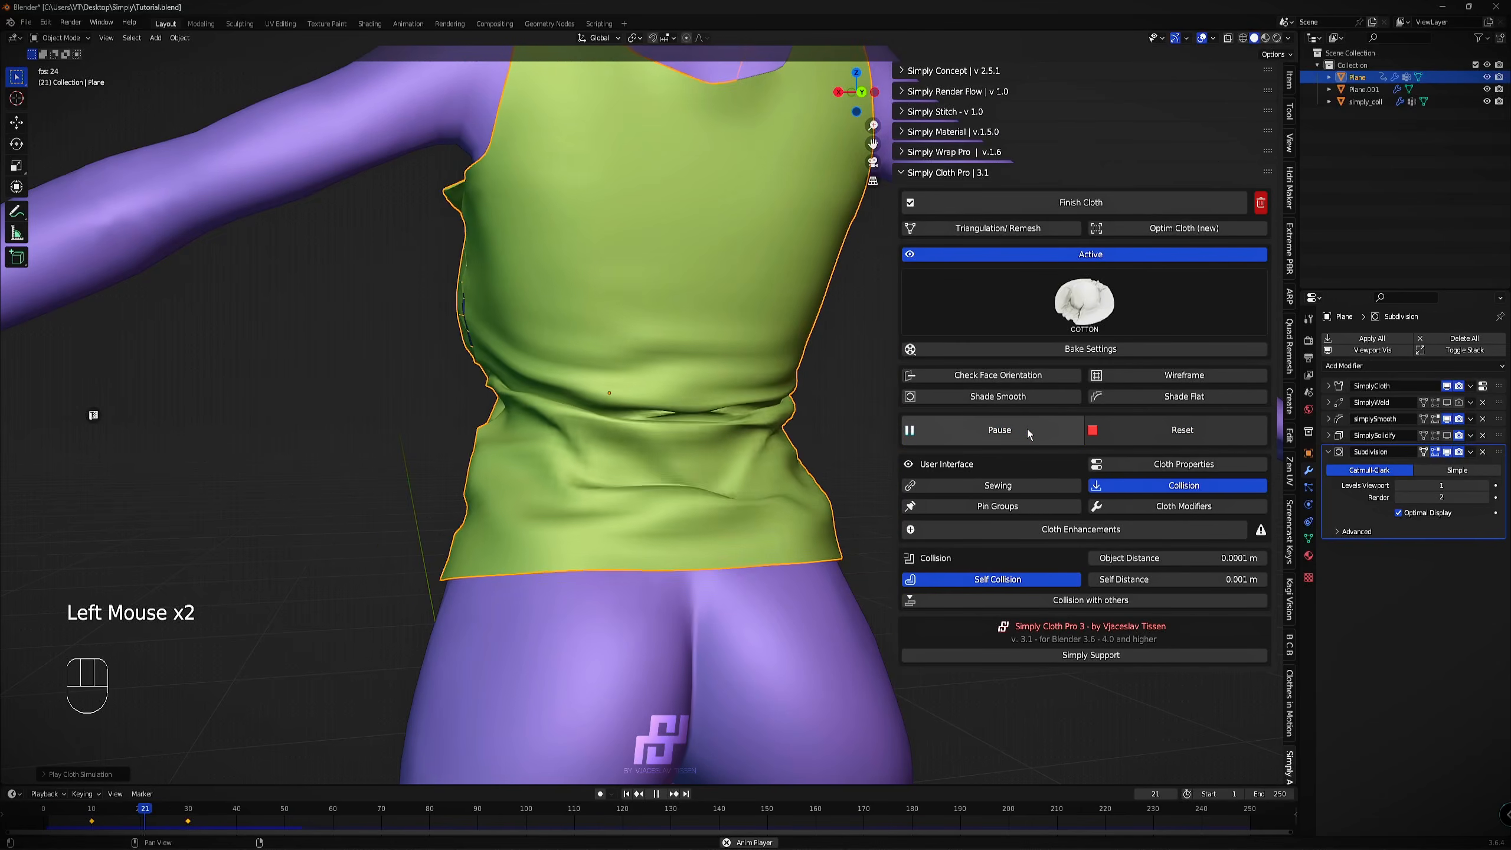
{"action": "left_click", "coordinate": [1027, 429]}
{"action": "left_click", "coordinate": [1182, 430]}
{"action": "scroll", "coordinate": [587, 381], "scroll_direction": "down", "scroll_amount": 2}
{"action": "middle_click_drag", "start_coordinate": [587, 380], "coordinate": [684, 381]}
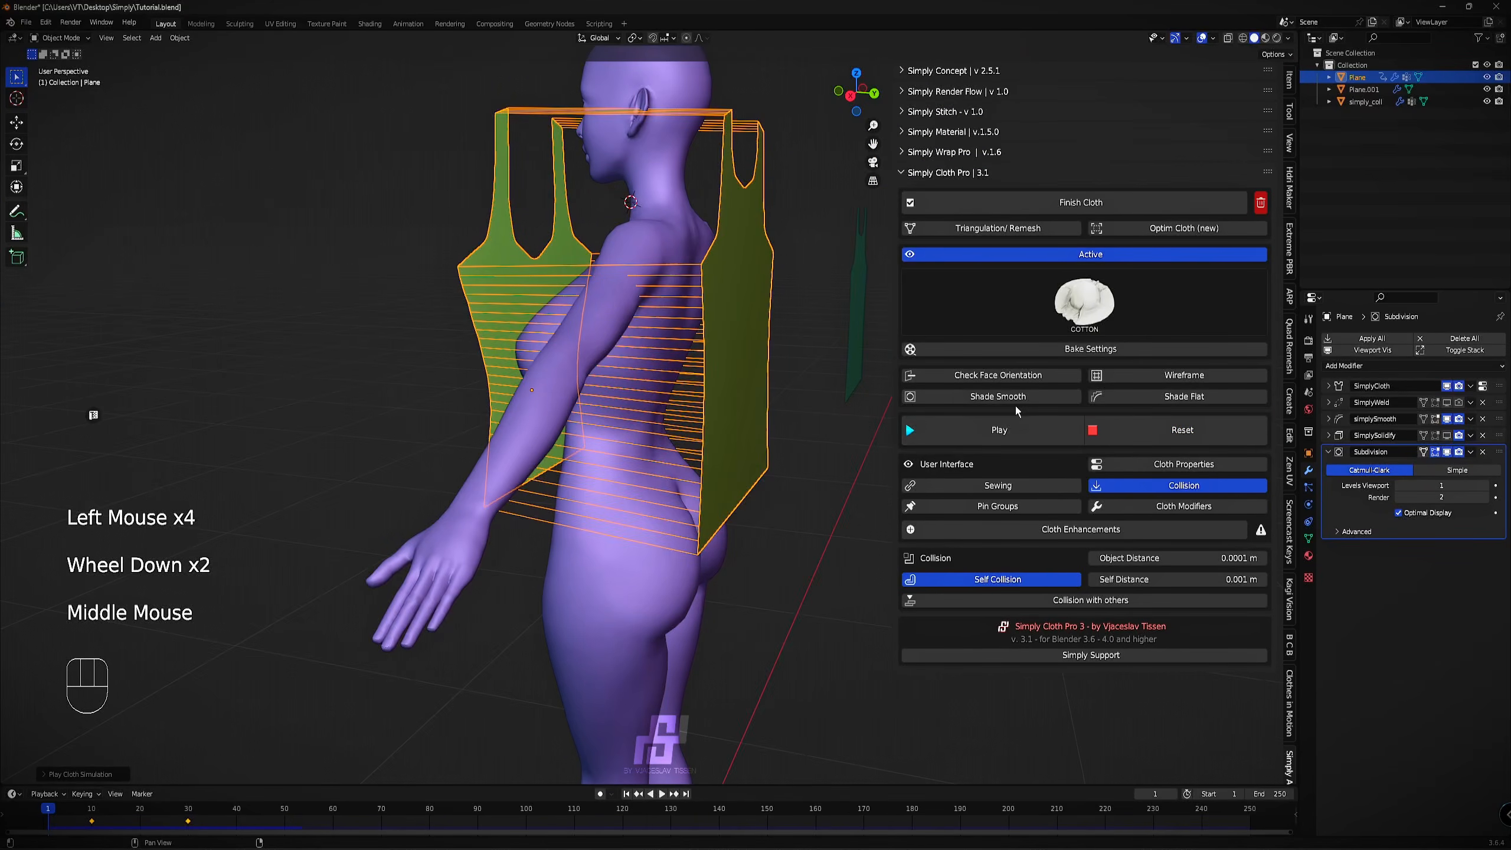
Show the cloth properties, set the quality steps to 30, and run the simulation from the start.
{"action": "left_click", "coordinate": [1169, 464]}
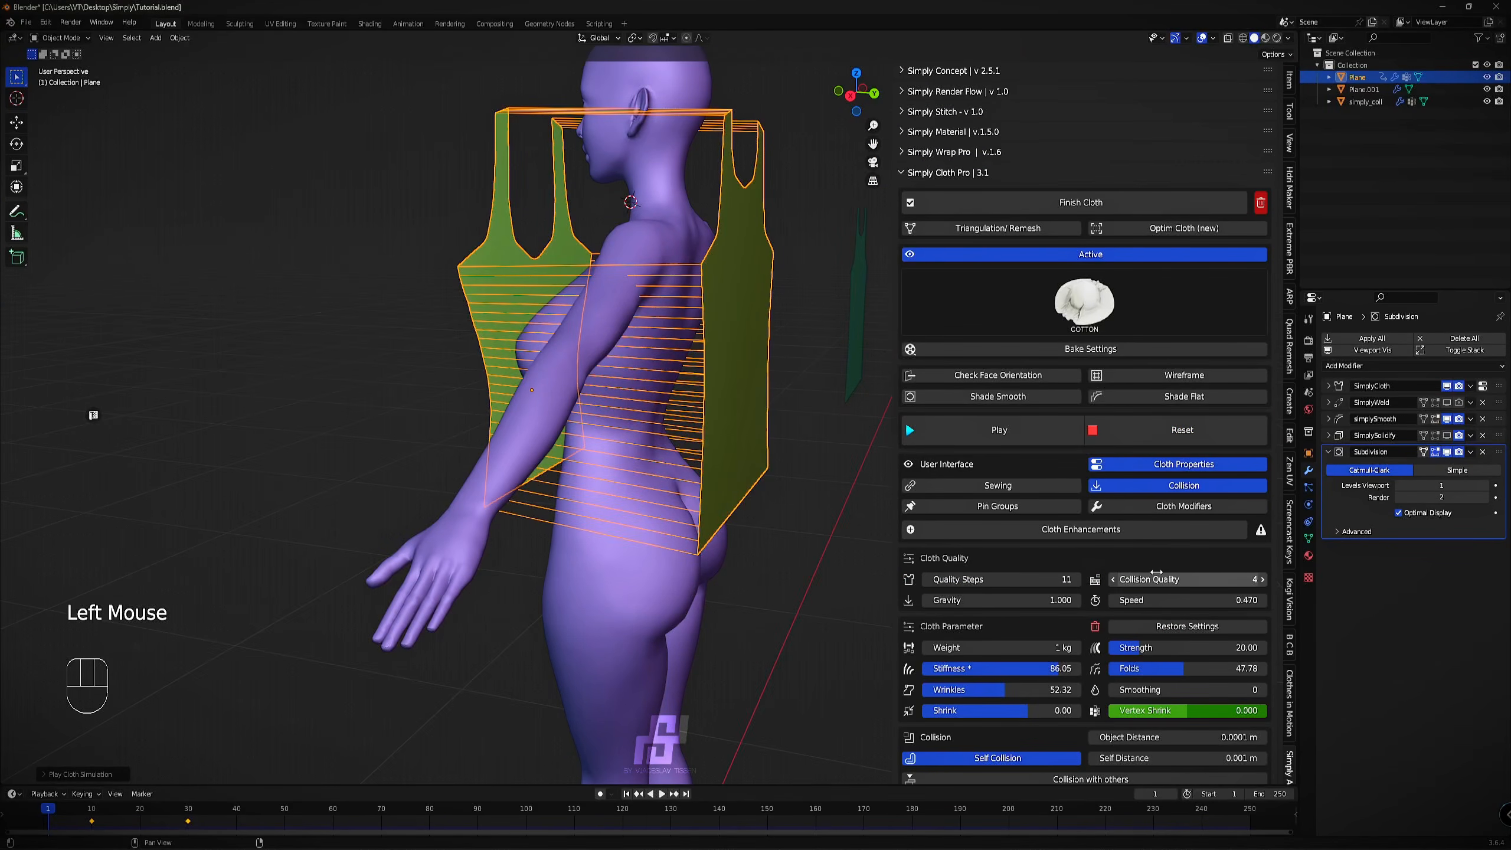
{"action": "left_click", "coordinate": [1076, 579]}
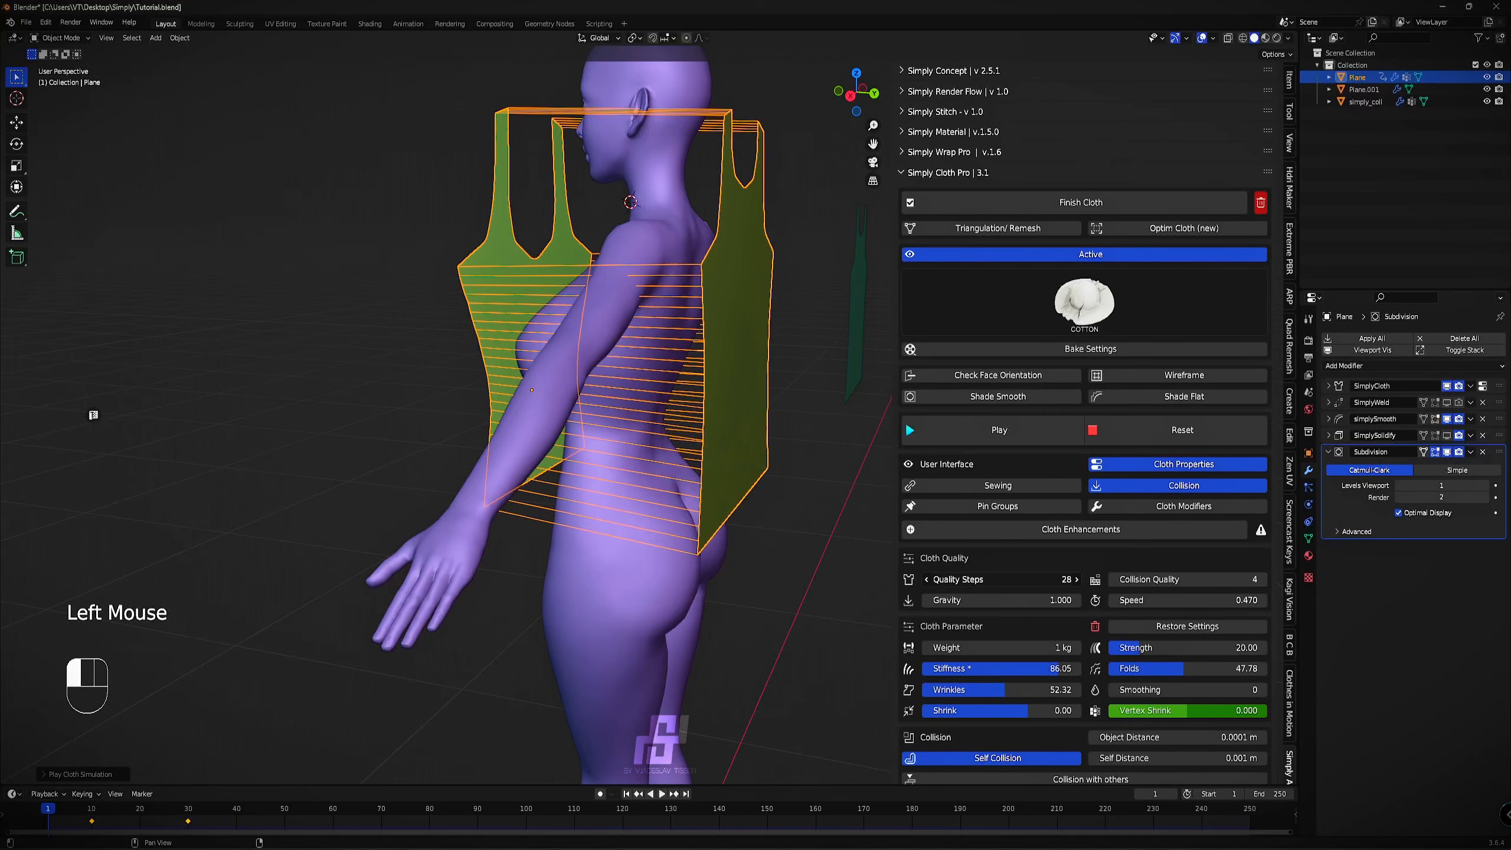
{"action": "left_click", "coordinate": [1167, 431]}
{"action": "left_click", "coordinate": [1034, 431]}
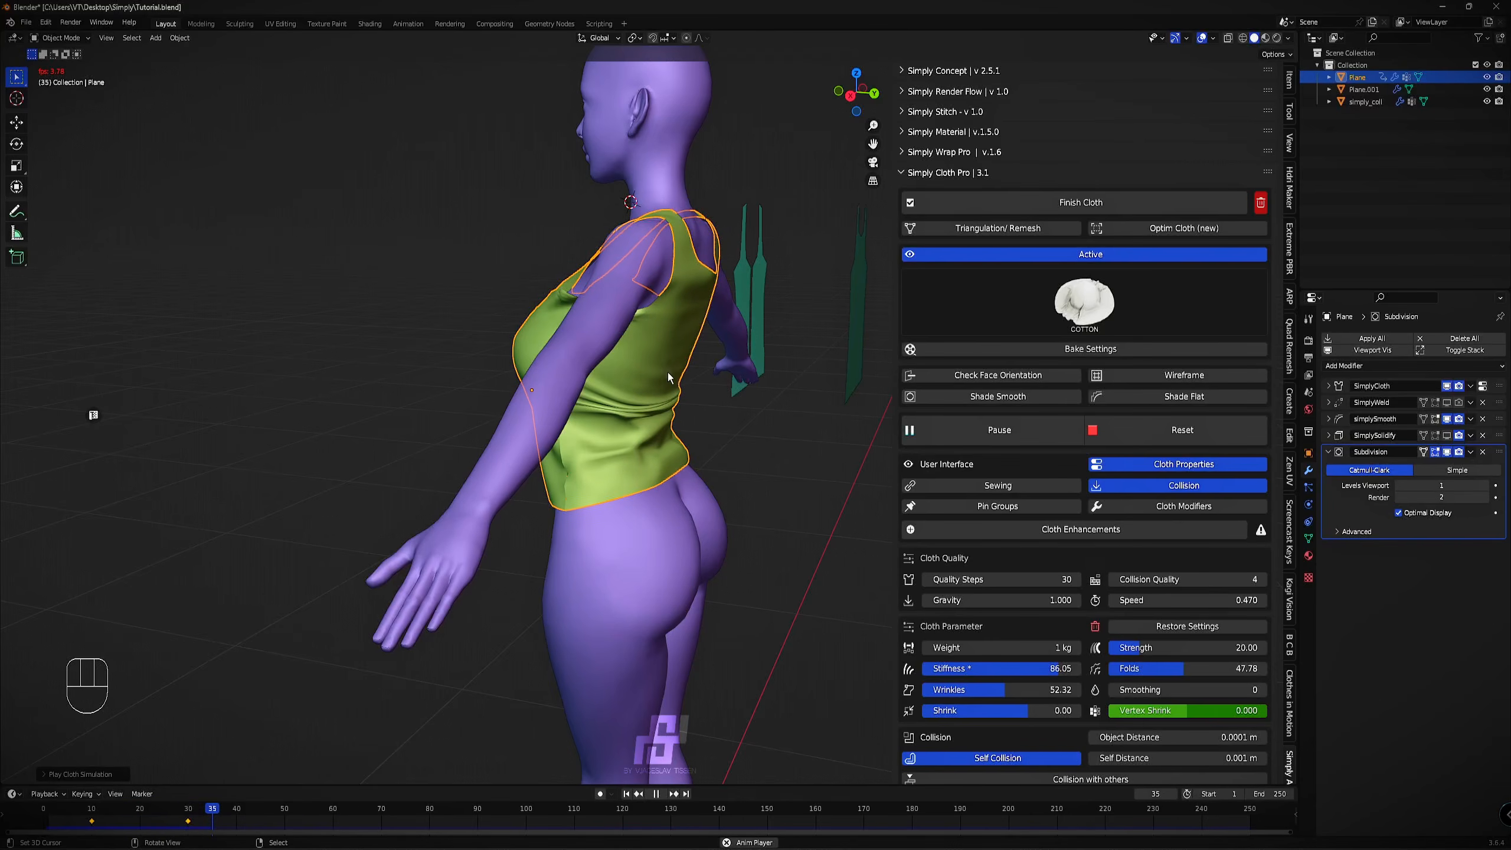
Check the tank top's side and front while the simulation runs, and pause it at frame 68.
{"action": "middle_click_drag", "start_coordinate": [640, 403], "coordinate": [716, 406]}
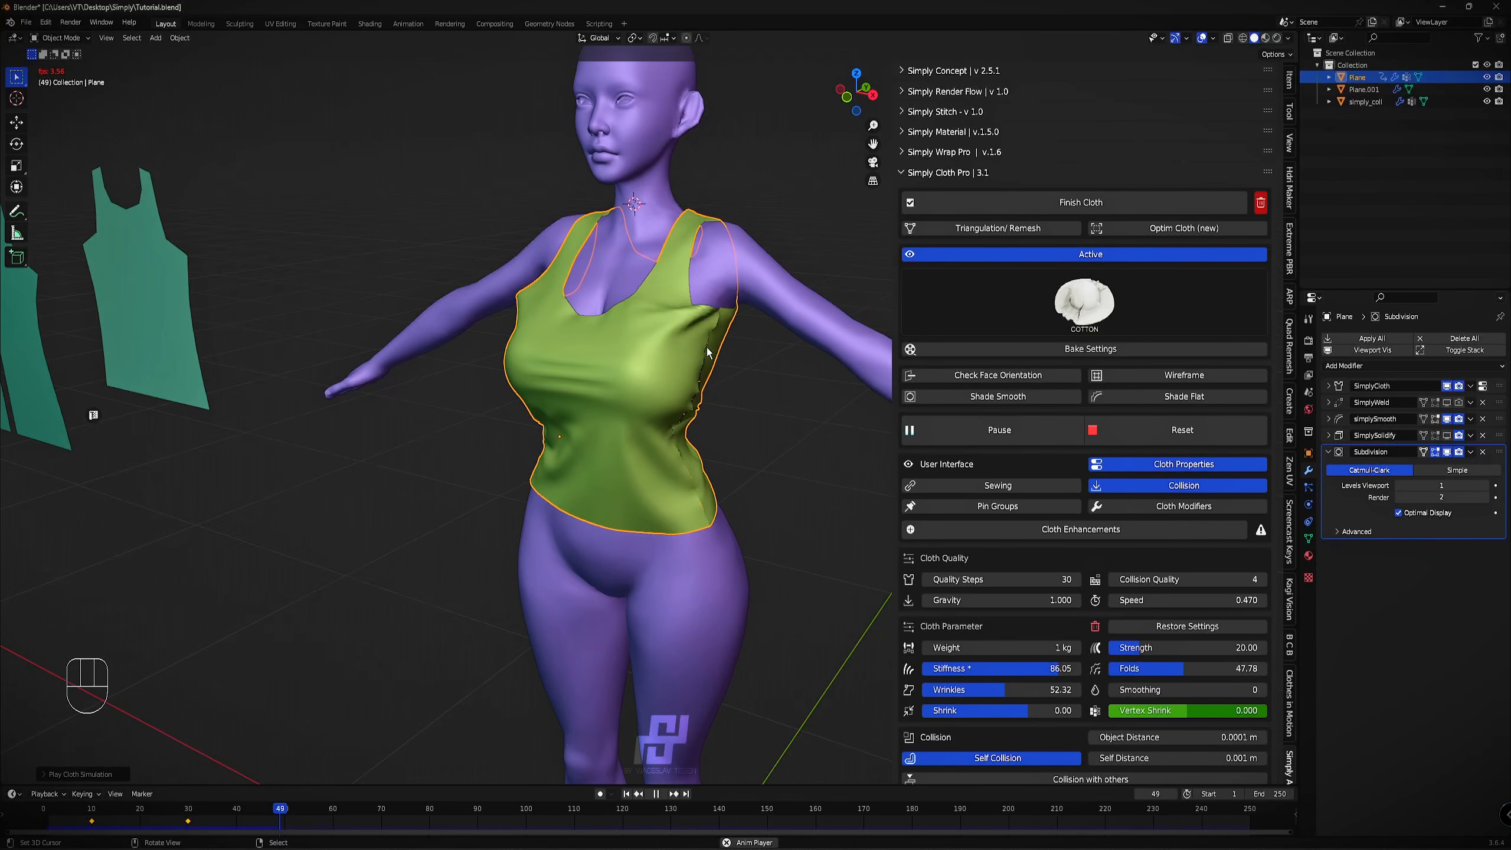
{"action": "key", "text": "space"}
{"action": "right_click", "coordinate": [727, 274]}
{"action": "left_click_drag", "start_coordinate": [1081, 254], "coordinate": [919, 254]}
{"action": "right_click", "coordinate": [656, 336]}
{"action": "left_click", "coordinate": [966, 420]}
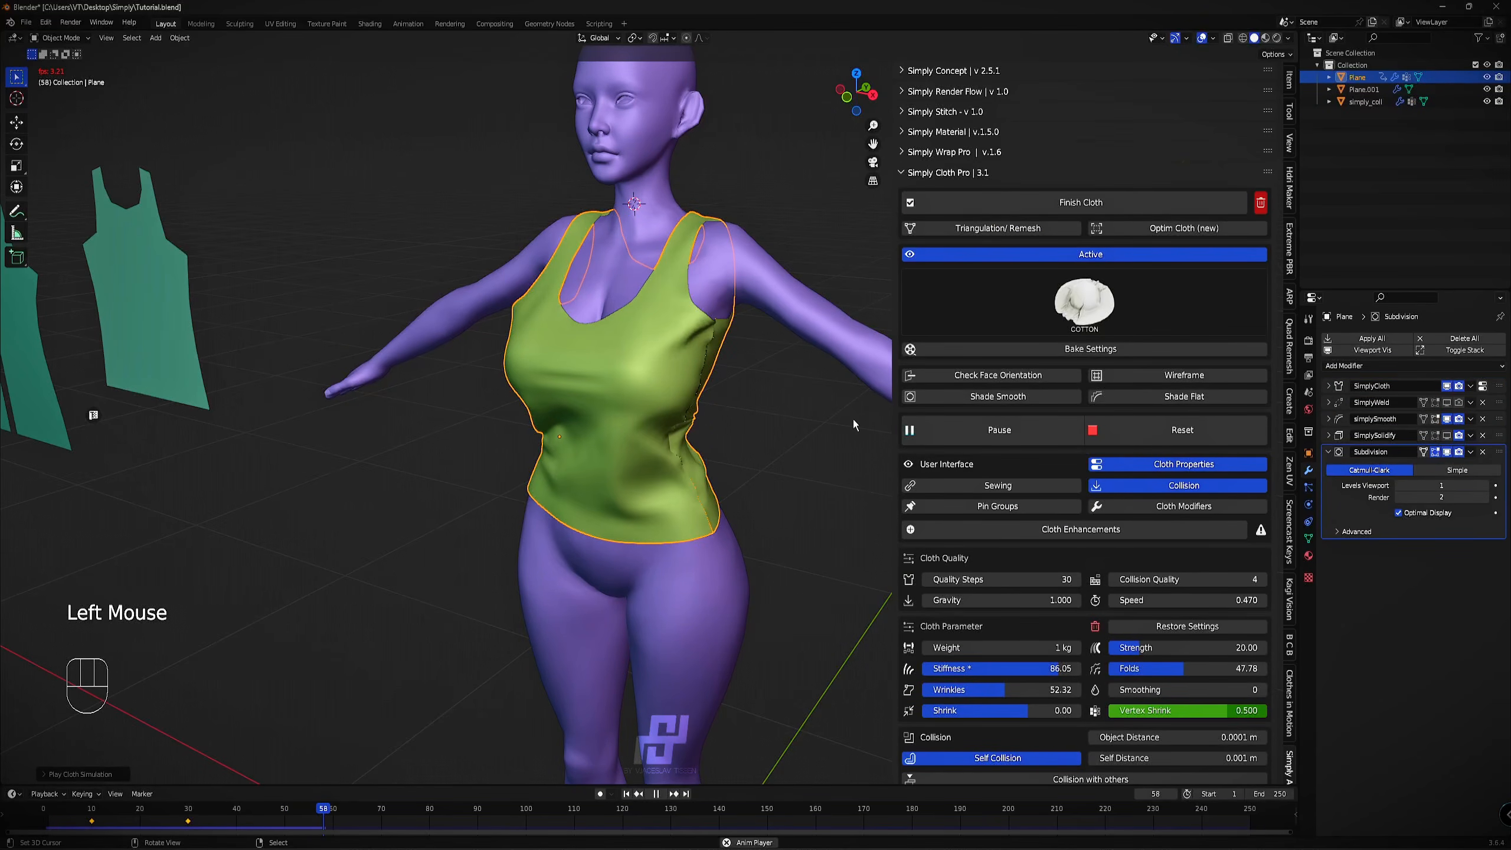
{"action": "left_click", "coordinate": [961, 428]}
{"action": "middle_click_drag", "start_coordinate": [851, 410], "coordinate": [779, 356]}
{"action": "scroll", "coordinate": [781, 363], "scroll_direction": "up", "scroll_amount": 2}
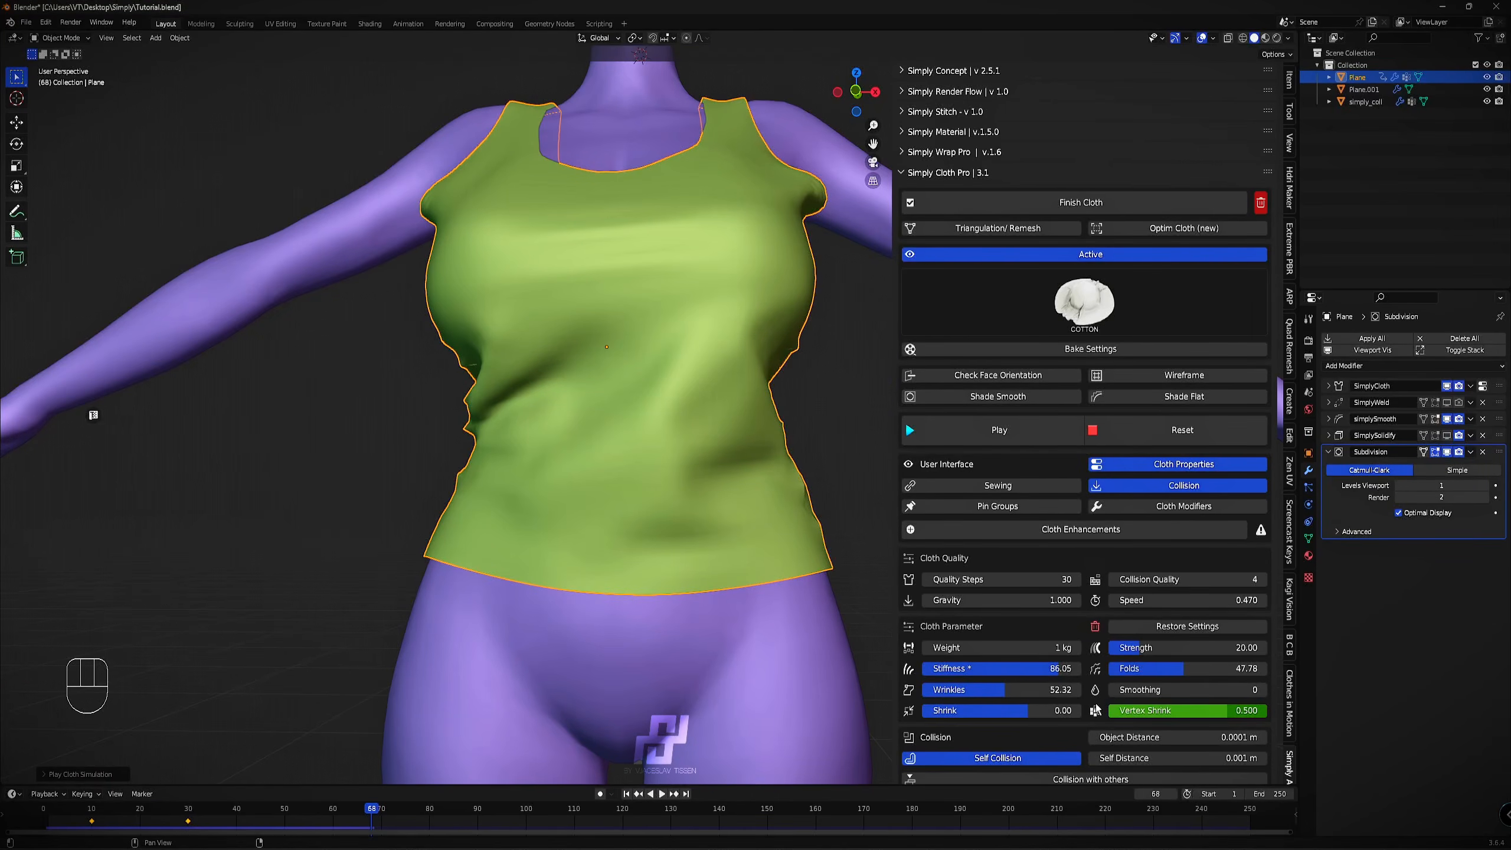
Reset the simulation to frame 1 and open the tank top's mesh in Edit Mode from the front.
{"action": "left_click", "coordinate": [1183, 430]}
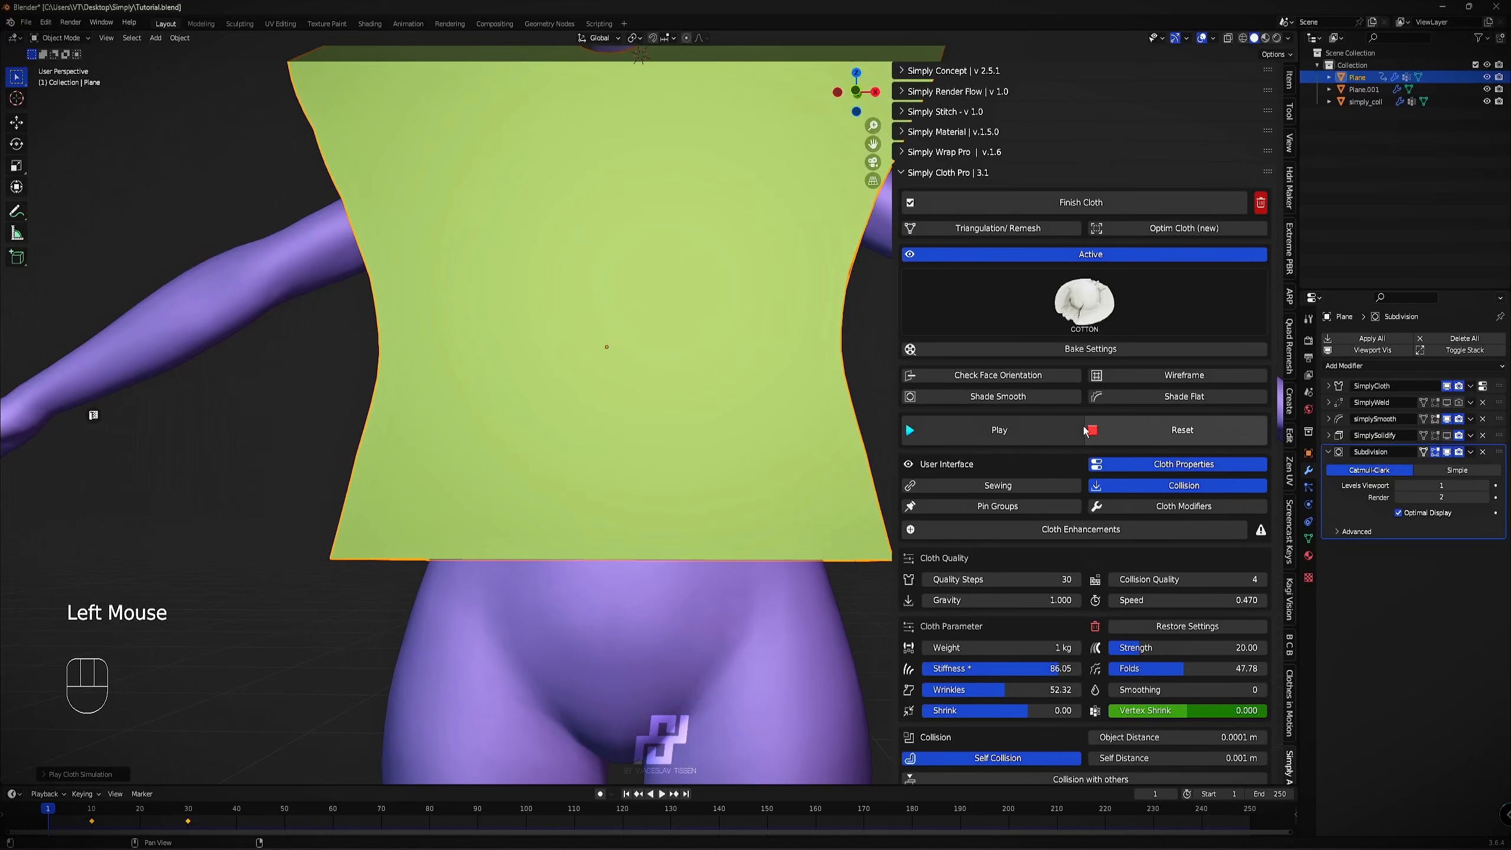
{"action": "scroll", "coordinate": [666, 377], "scroll_direction": "down", "scroll_amount": 3}
{"action": "middle_click_drag", "start_coordinate": [661, 375], "coordinate": [666, 376]}
{"action": "scroll", "coordinate": [673, 402], "scroll_direction": "up", "scroll_amount": 1}
{"action": "scroll", "coordinate": [666, 401], "scroll_direction": "up", "scroll_amount": 2}
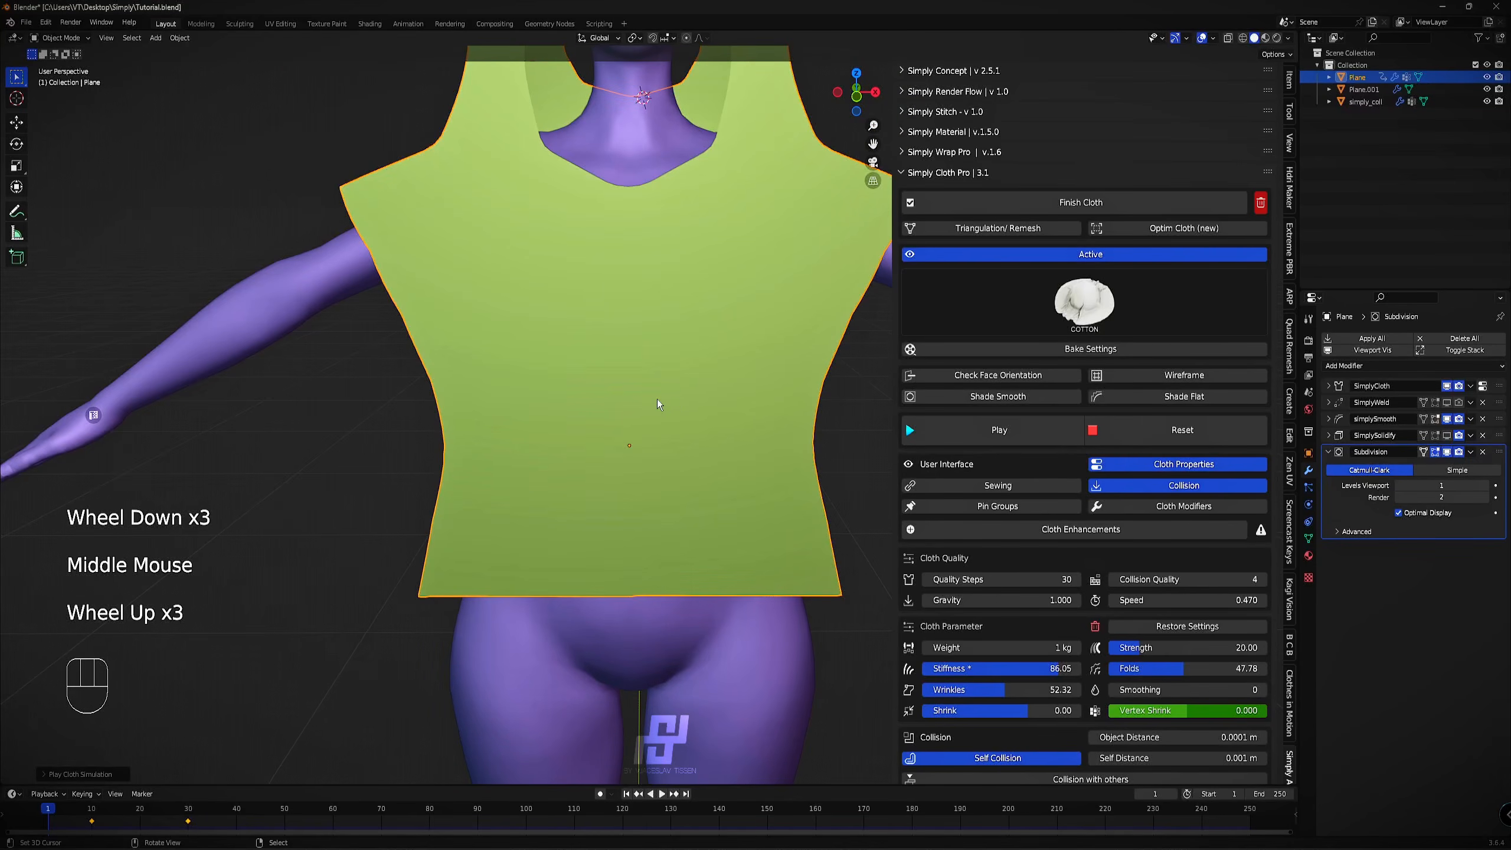
{"action": "middle_click_drag", "start_coordinate": [643, 310], "coordinate": [607, 375], "text": "shift"}
{"action": "key", "text": "Tab"}
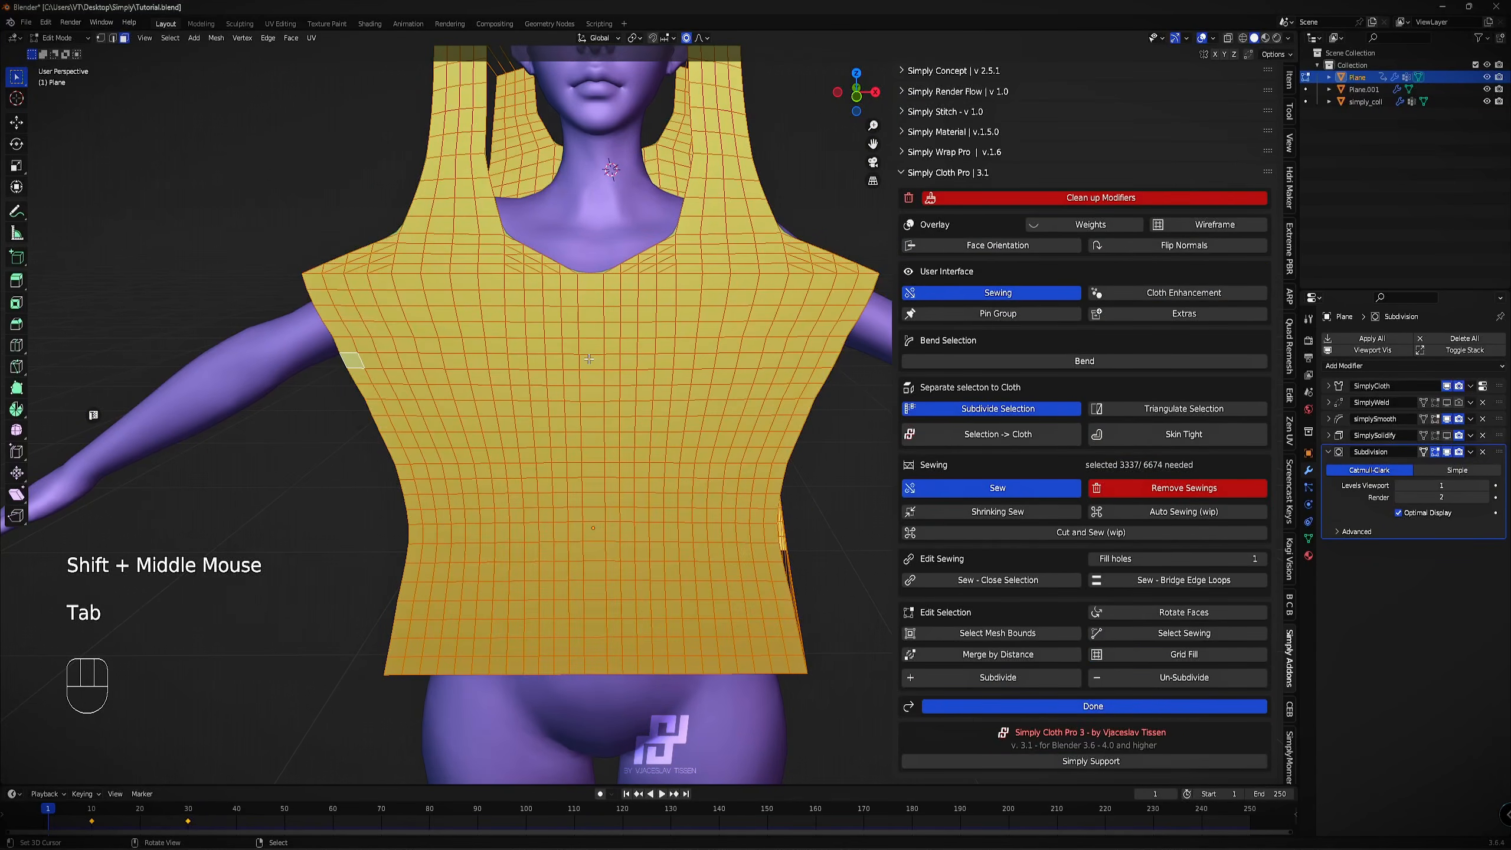
Select a short horizontal strip of faces at the centre of the tank top's front, just below the bust.
{"action": "key", "text": "3"}
{"action": "right_click", "coordinate": [515, 441]}
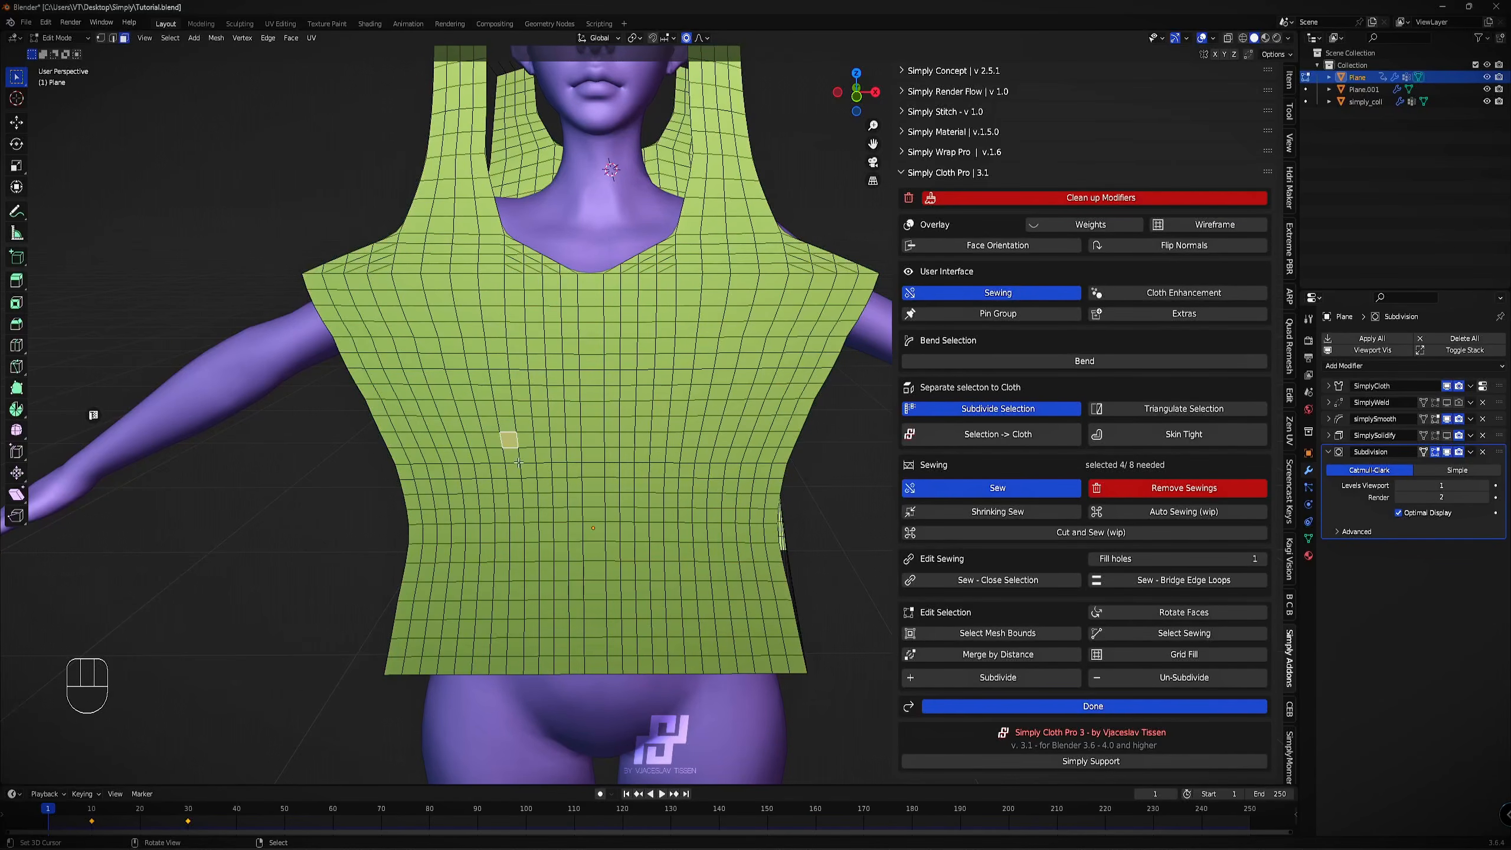
{"action": "right_click", "coordinate": [556, 438]}
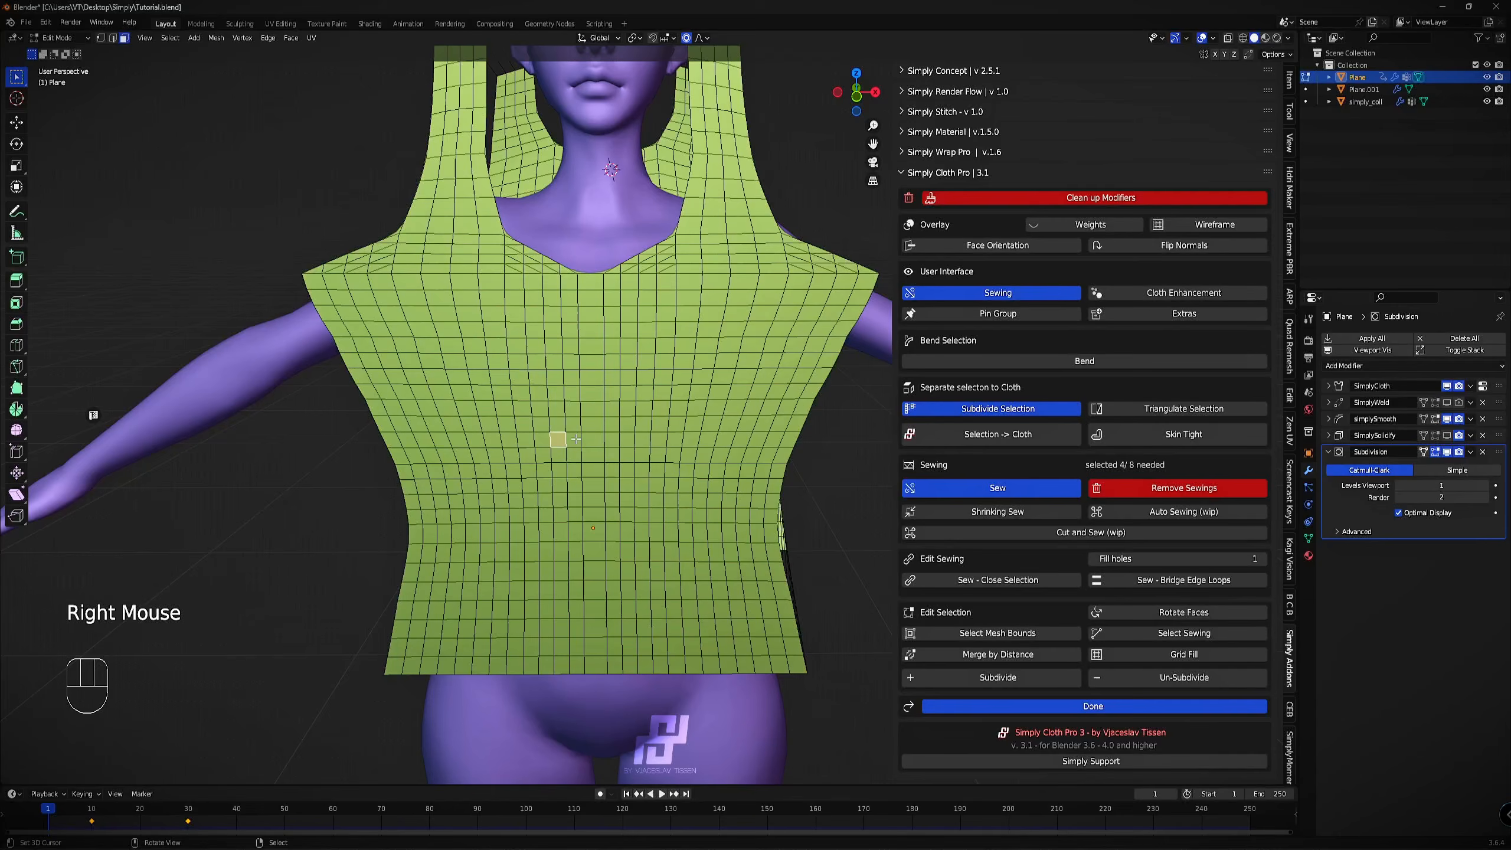
{"action": "right_click", "coordinate": [630, 441], "text": "ctrl+shift"}
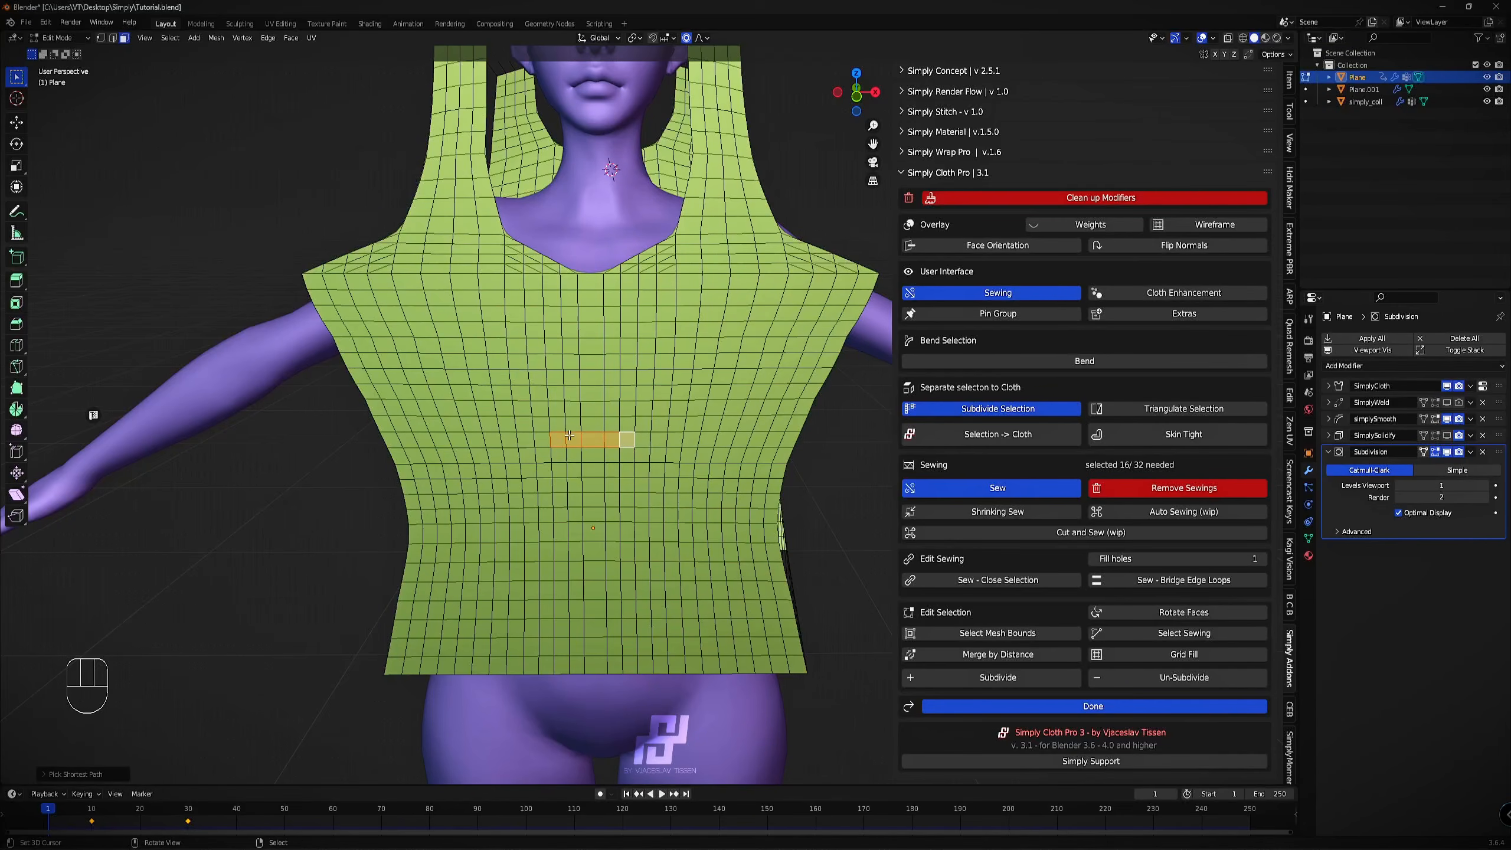
Hide the sewing tools, show the Extras, and apply Shrink to the selected strip of faces.
{"action": "left_click", "coordinate": [1019, 293]}
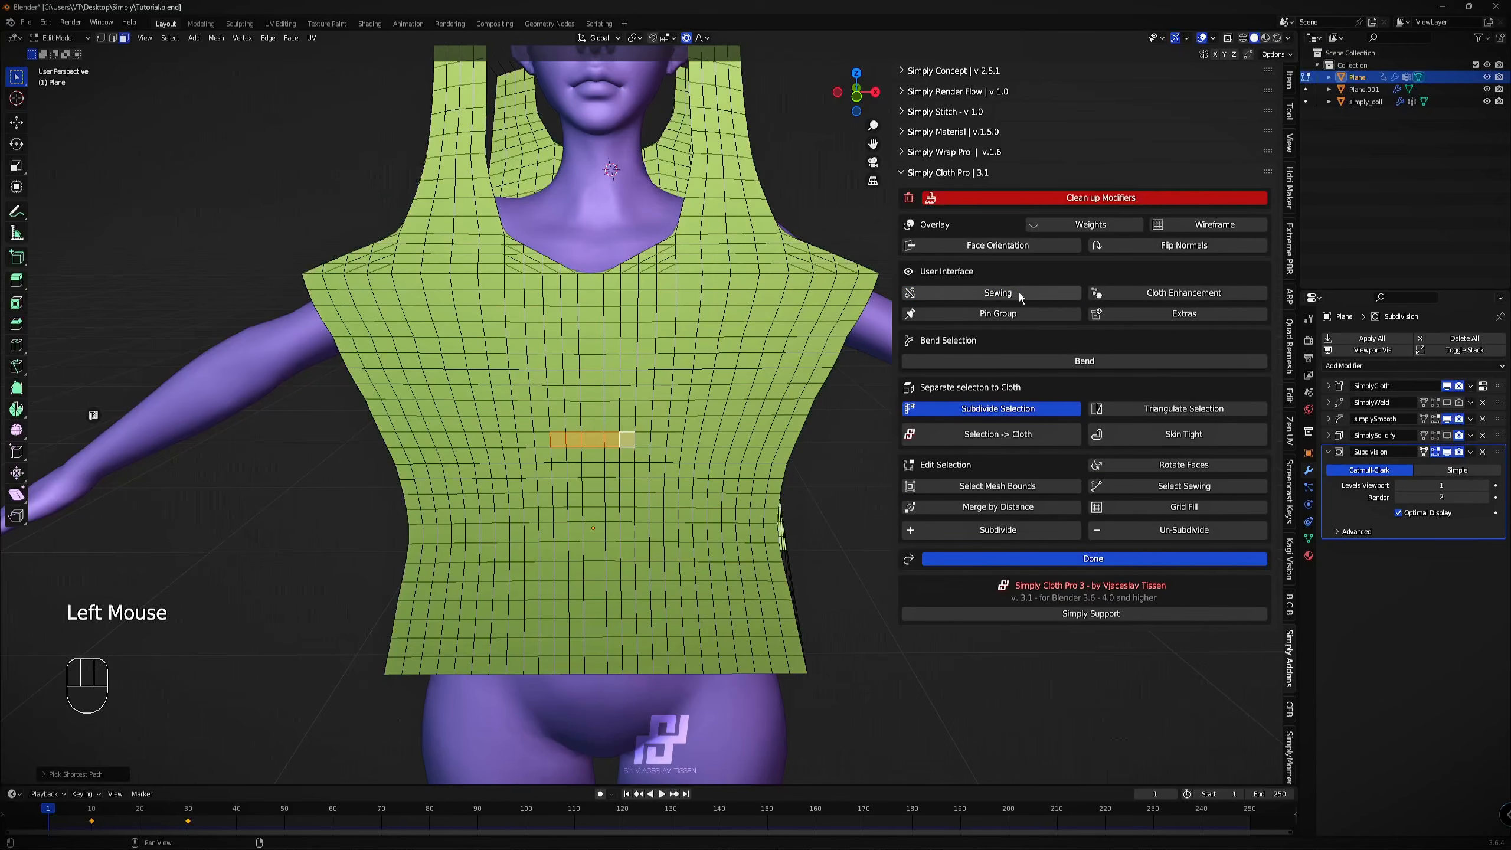
{"action": "left_click", "coordinate": [1124, 312]}
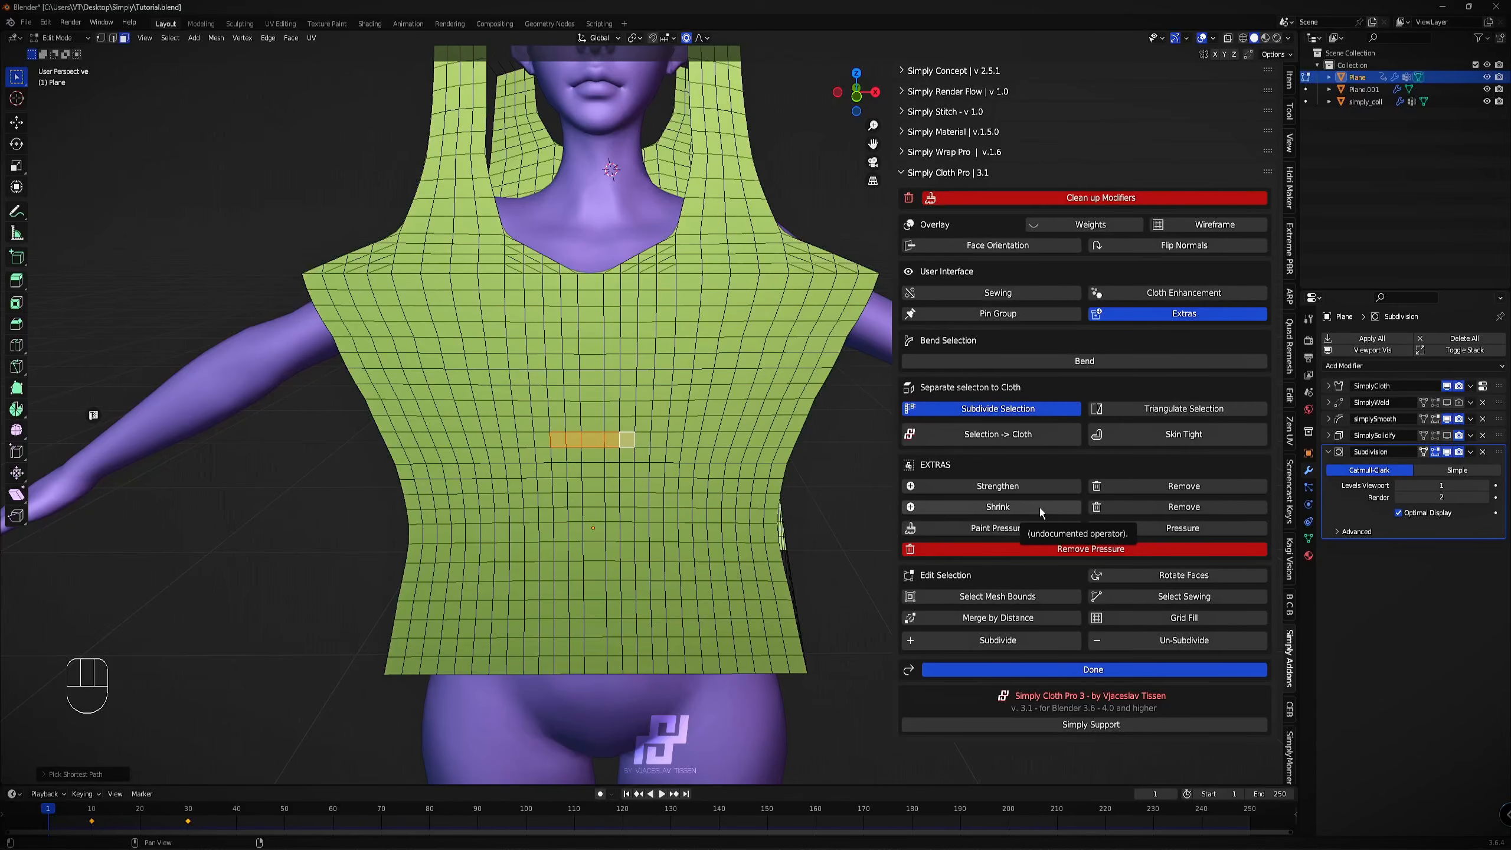
{"action": "left_click", "coordinate": [1020, 506]}
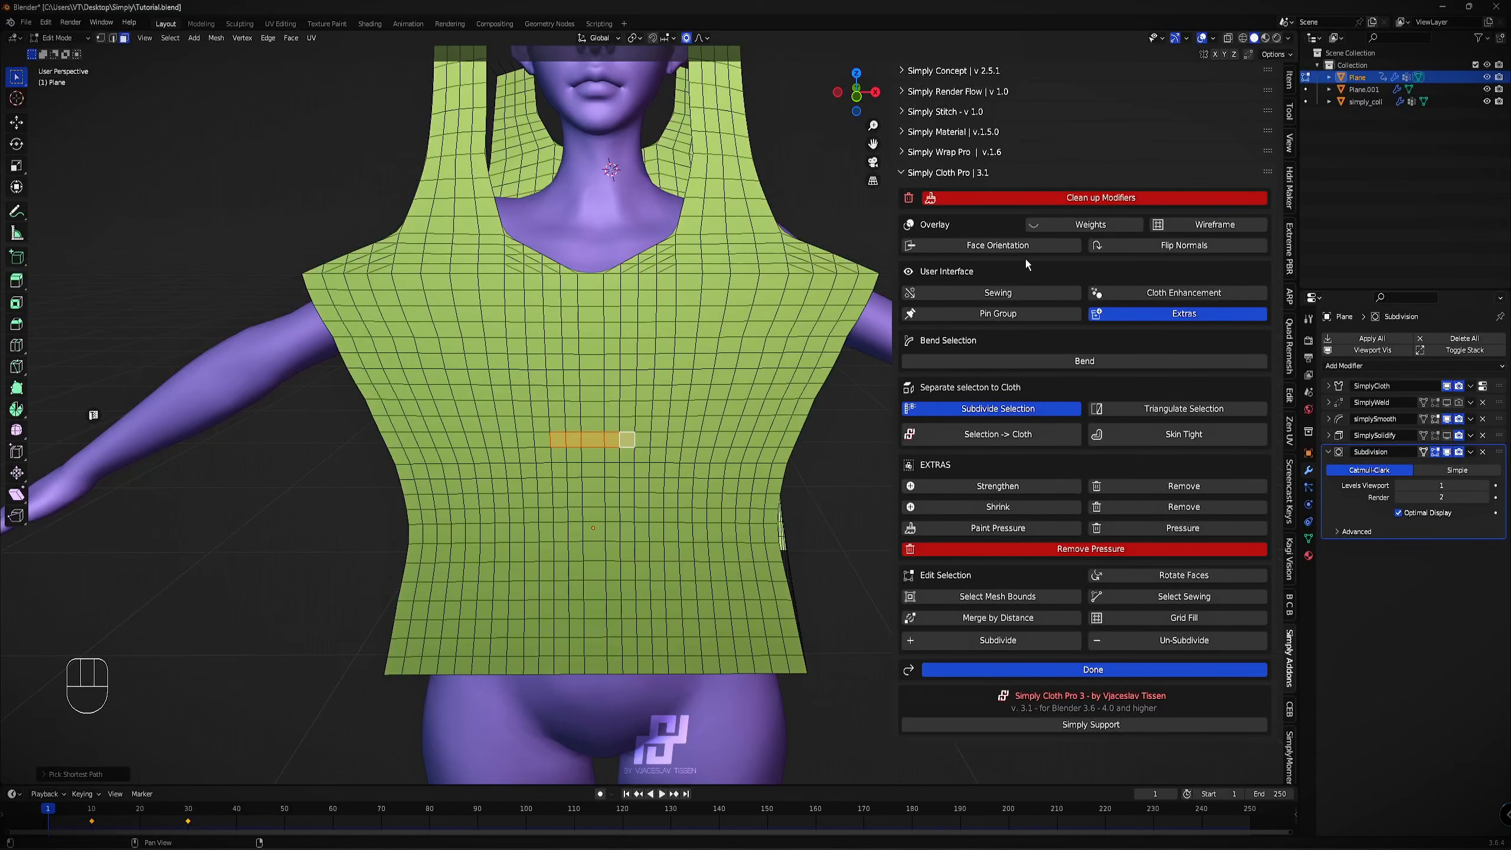
Turn on the weights overlay and display the SimplyShrink vertex group on the tank top.
{"action": "left_click", "coordinate": [1101, 226]}
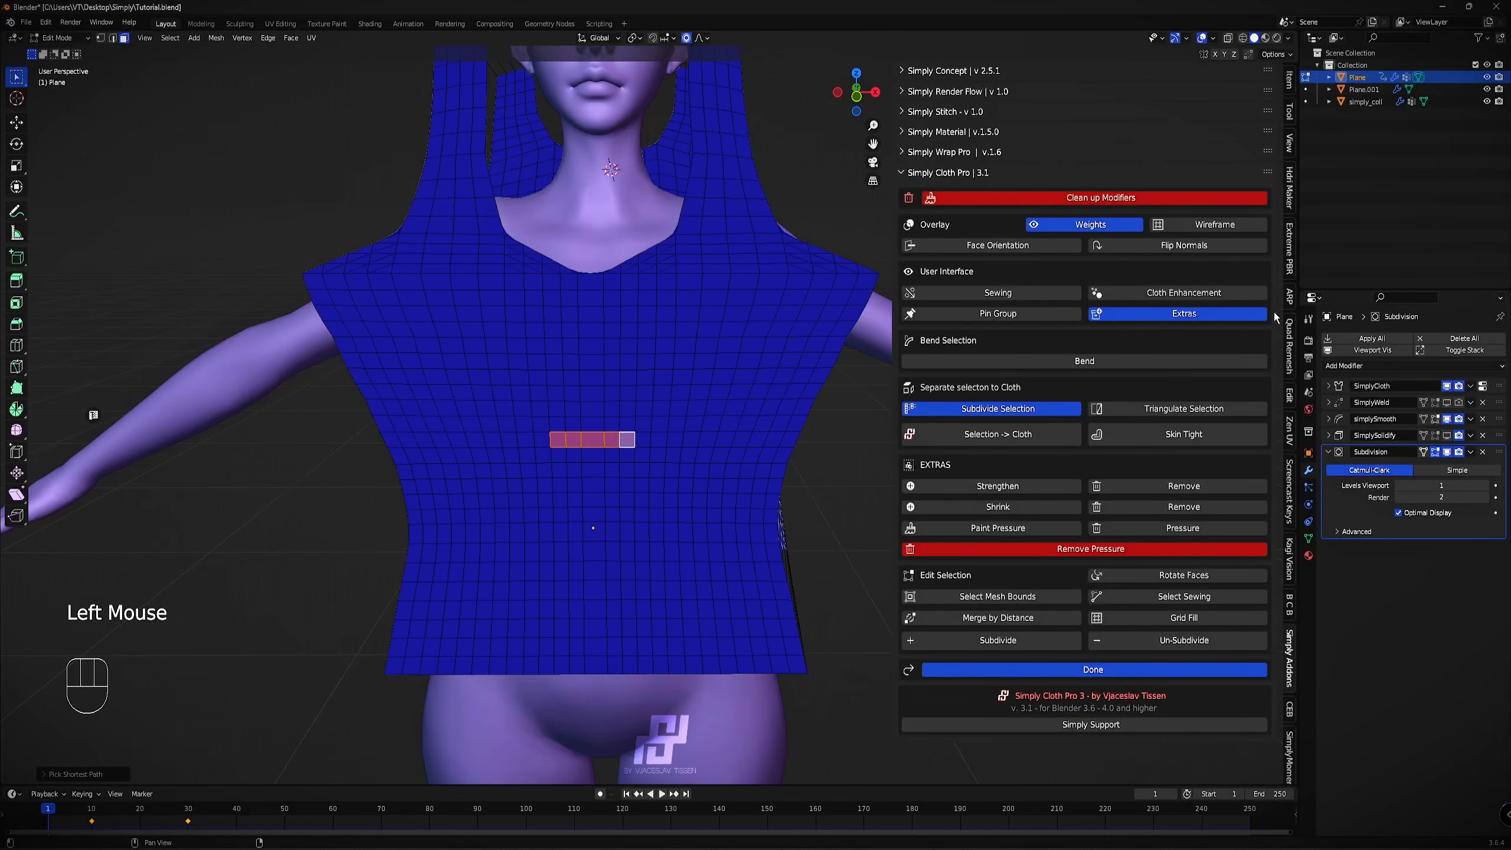
{"action": "left_click", "coordinate": [1308, 539]}
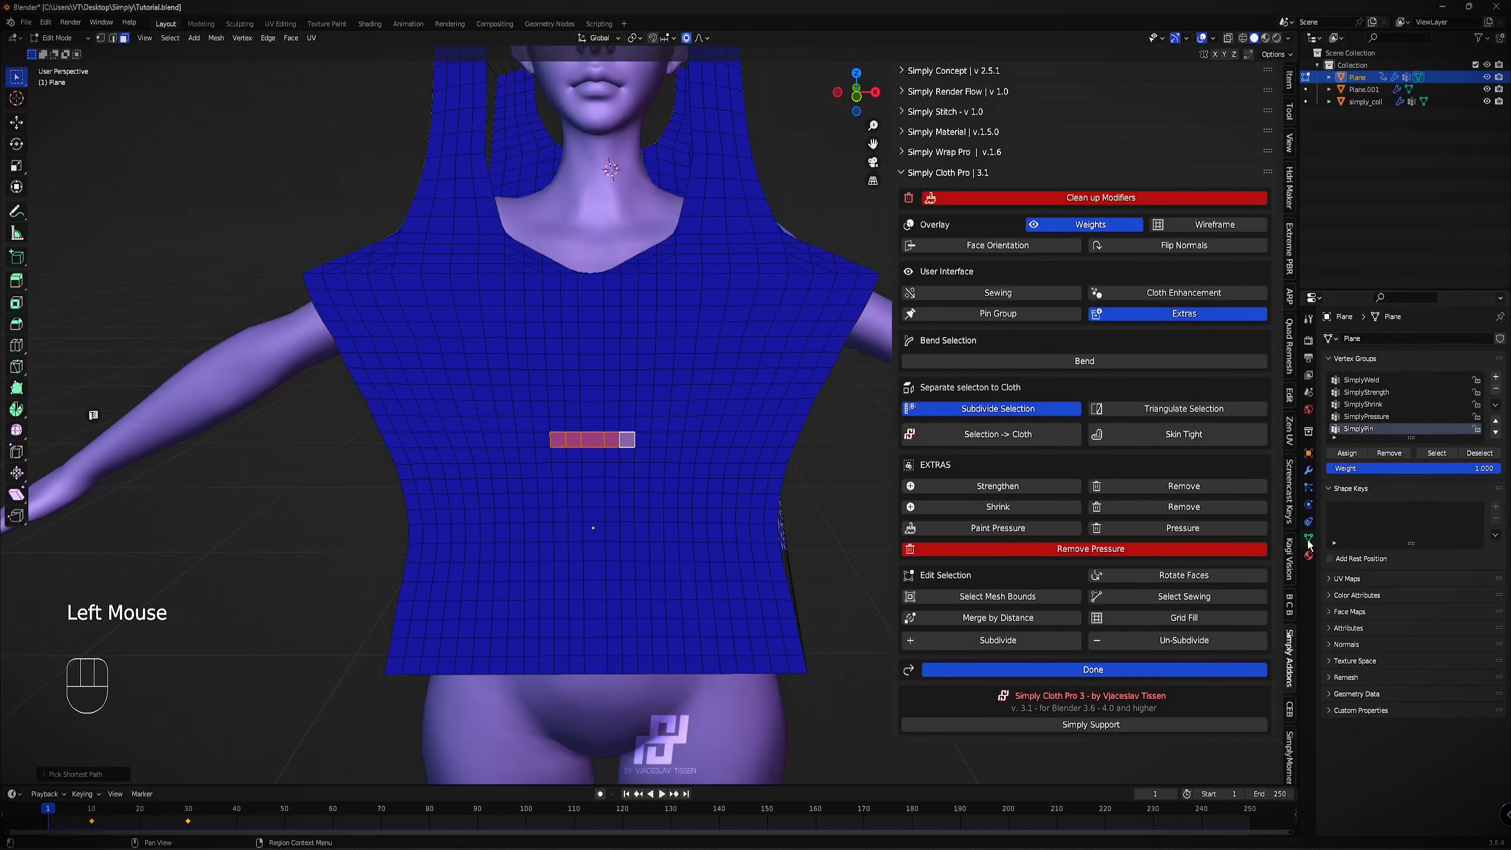
{"action": "left_click", "coordinate": [1366, 407]}
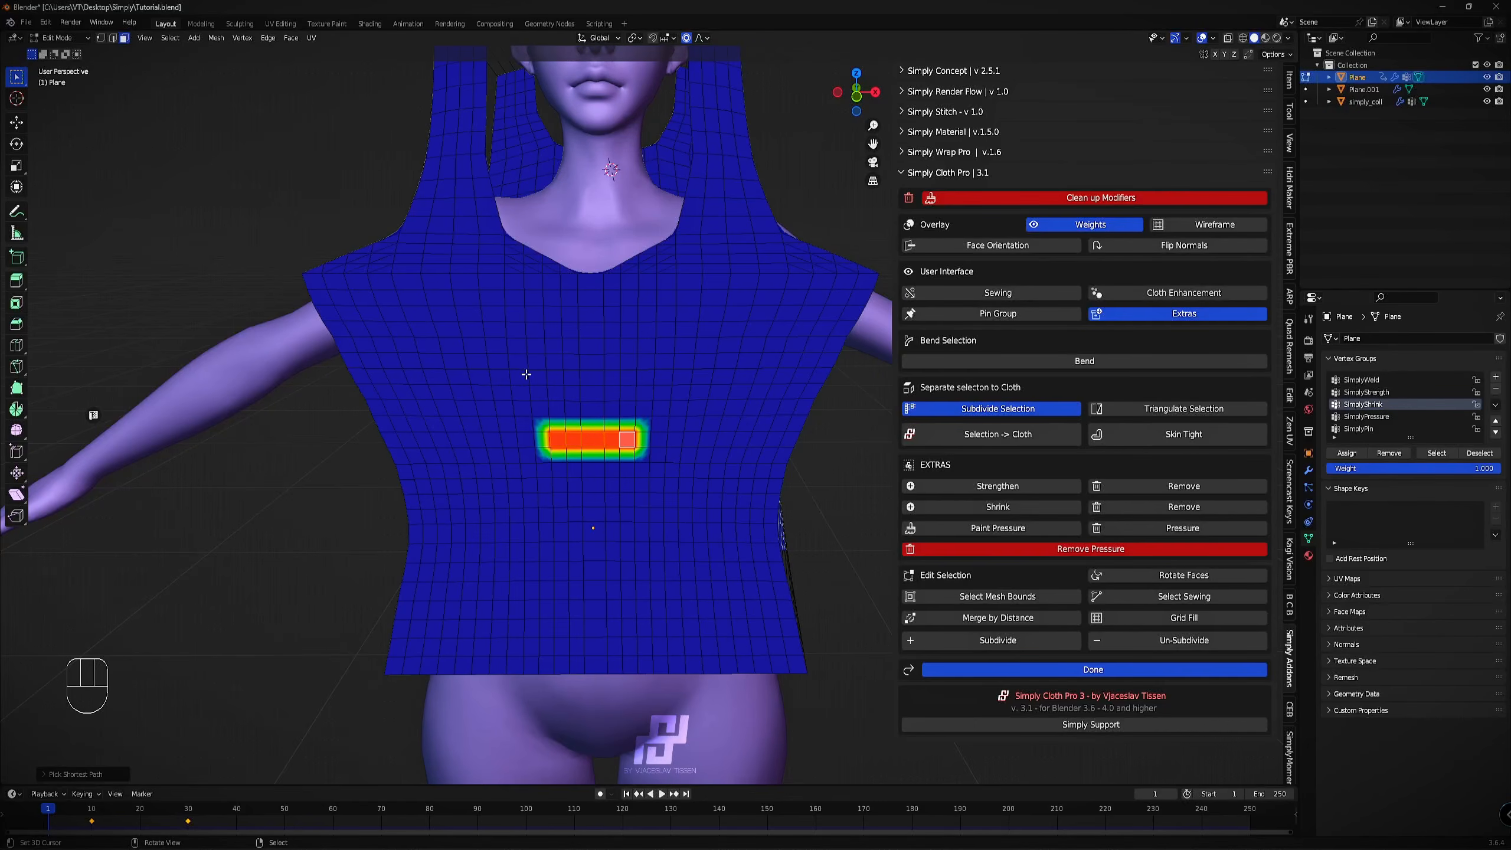
Finish mesh editing, rerun the simulation from the start, and pause it at frame 43 to check the gathered front.
{"action": "left_click", "coordinate": [1079, 670]}
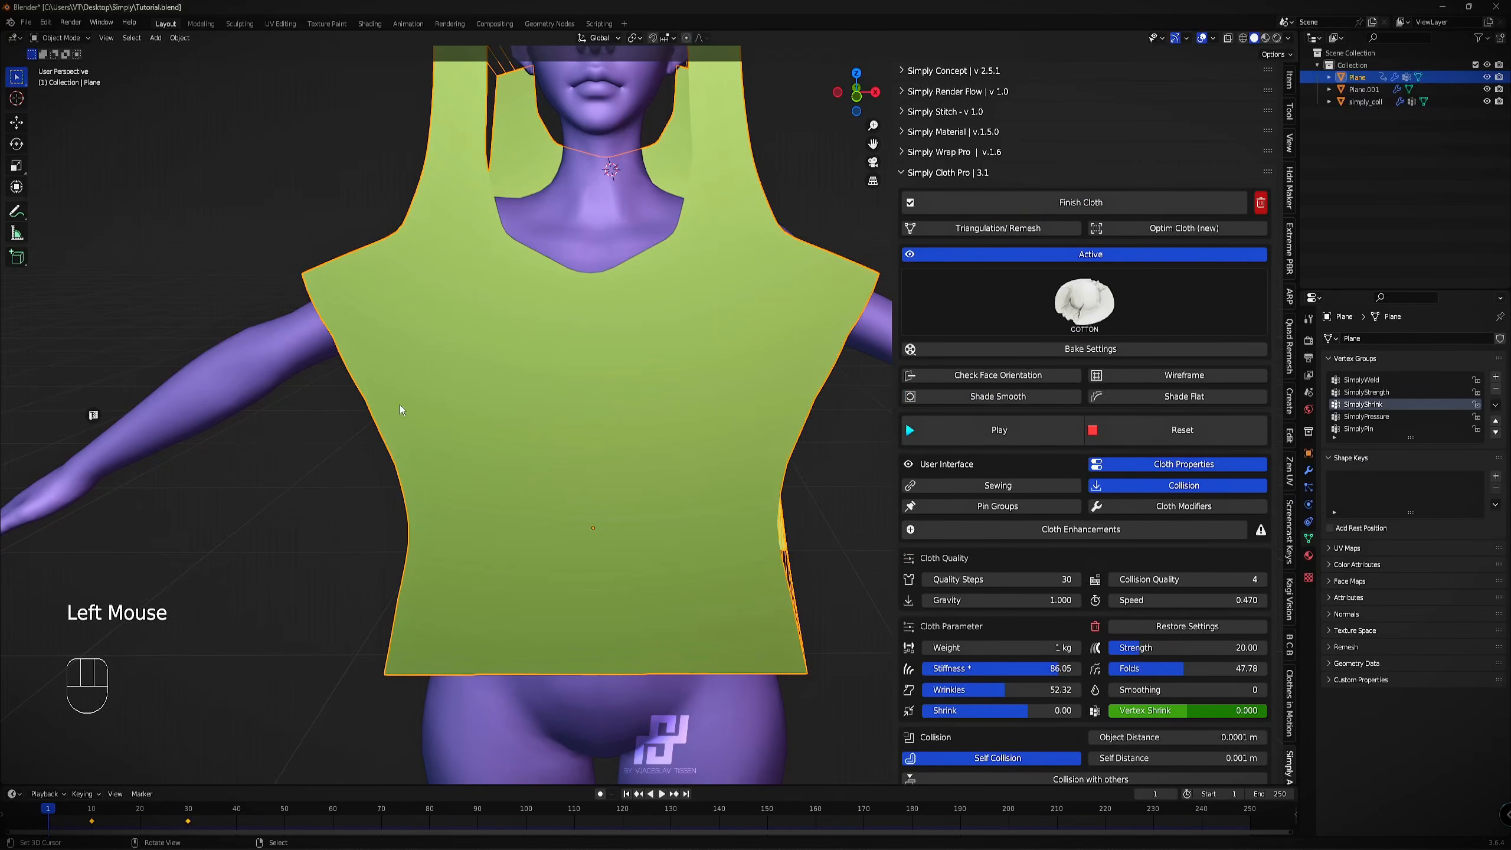
{"action": "left_click", "coordinate": [1191, 432]}
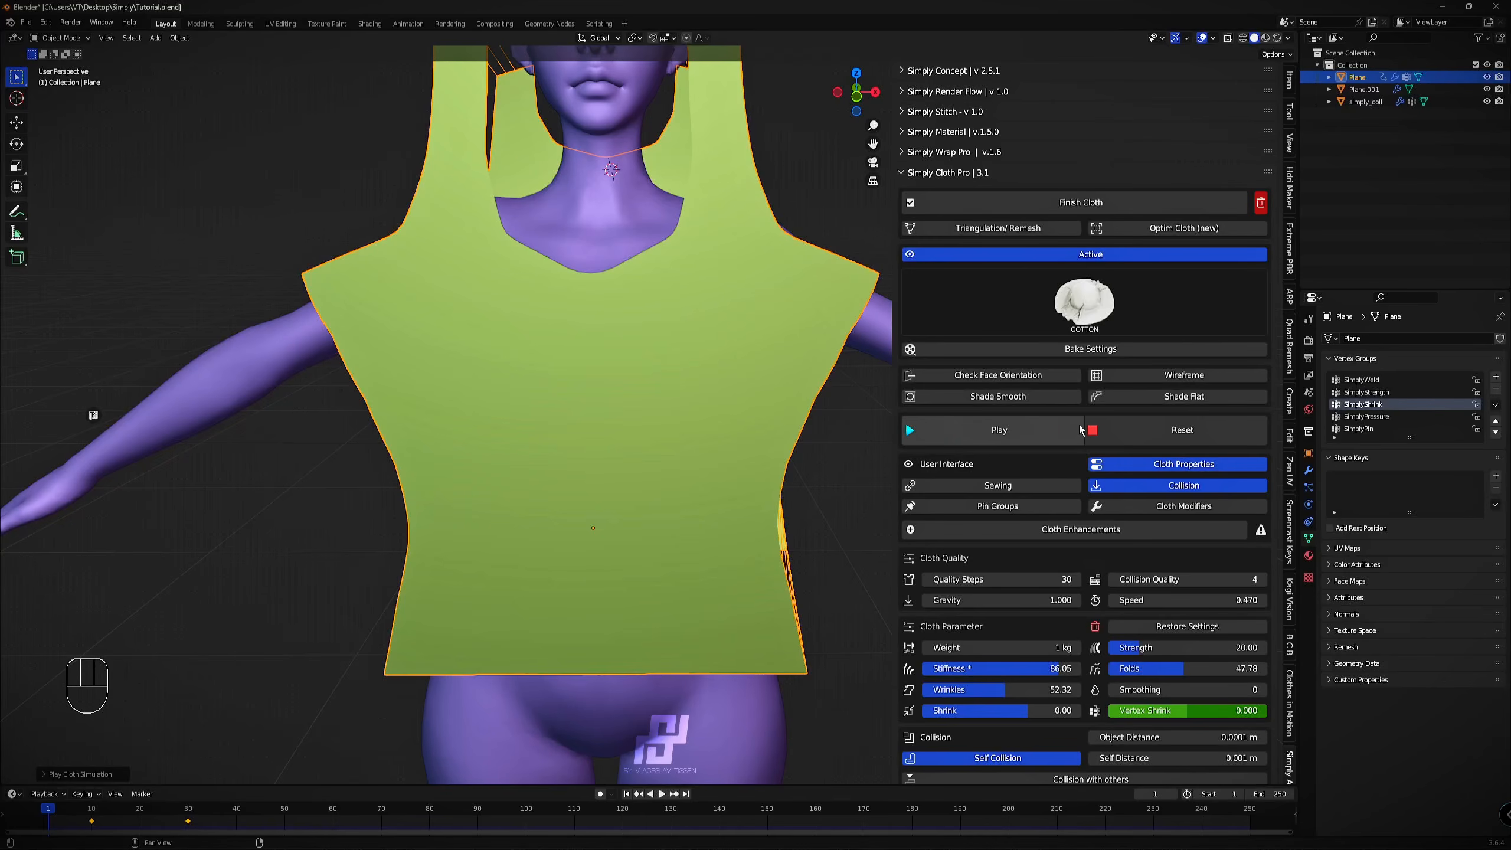
{"action": "left_click", "coordinate": [1094, 433]}
{"action": "left_click", "coordinate": [1039, 431]}
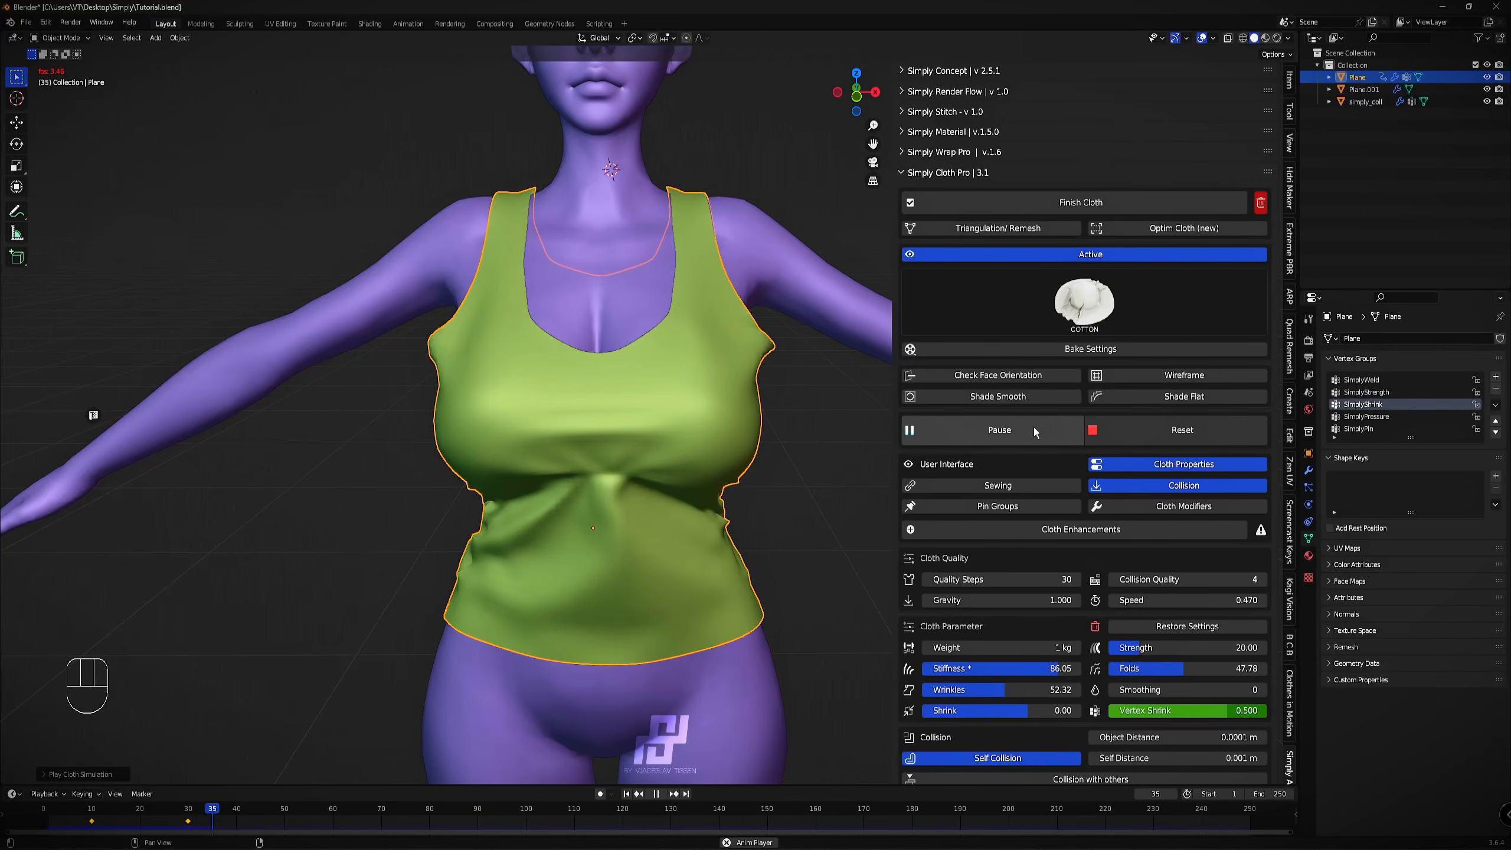
{"action": "left_click", "coordinate": [925, 436]}
{"action": "middle_click_drag", "start_coordinate": [744, 411], "coordinate": [563, 452]}
{"action": "left_click", "coordinate": [963, 439]}
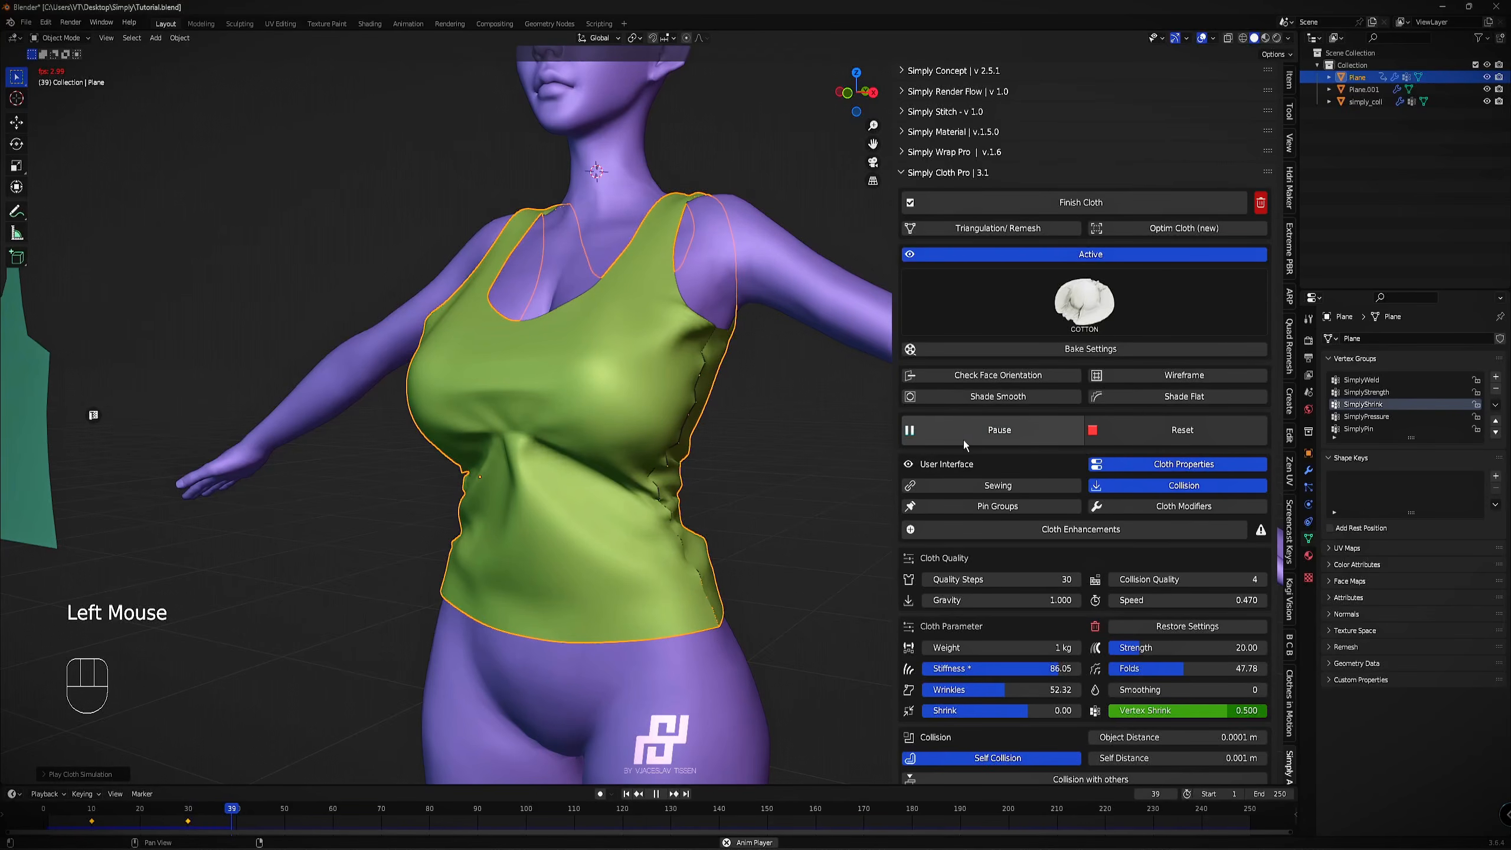
{"action": "left_click", "coordinate": [969, 432]}
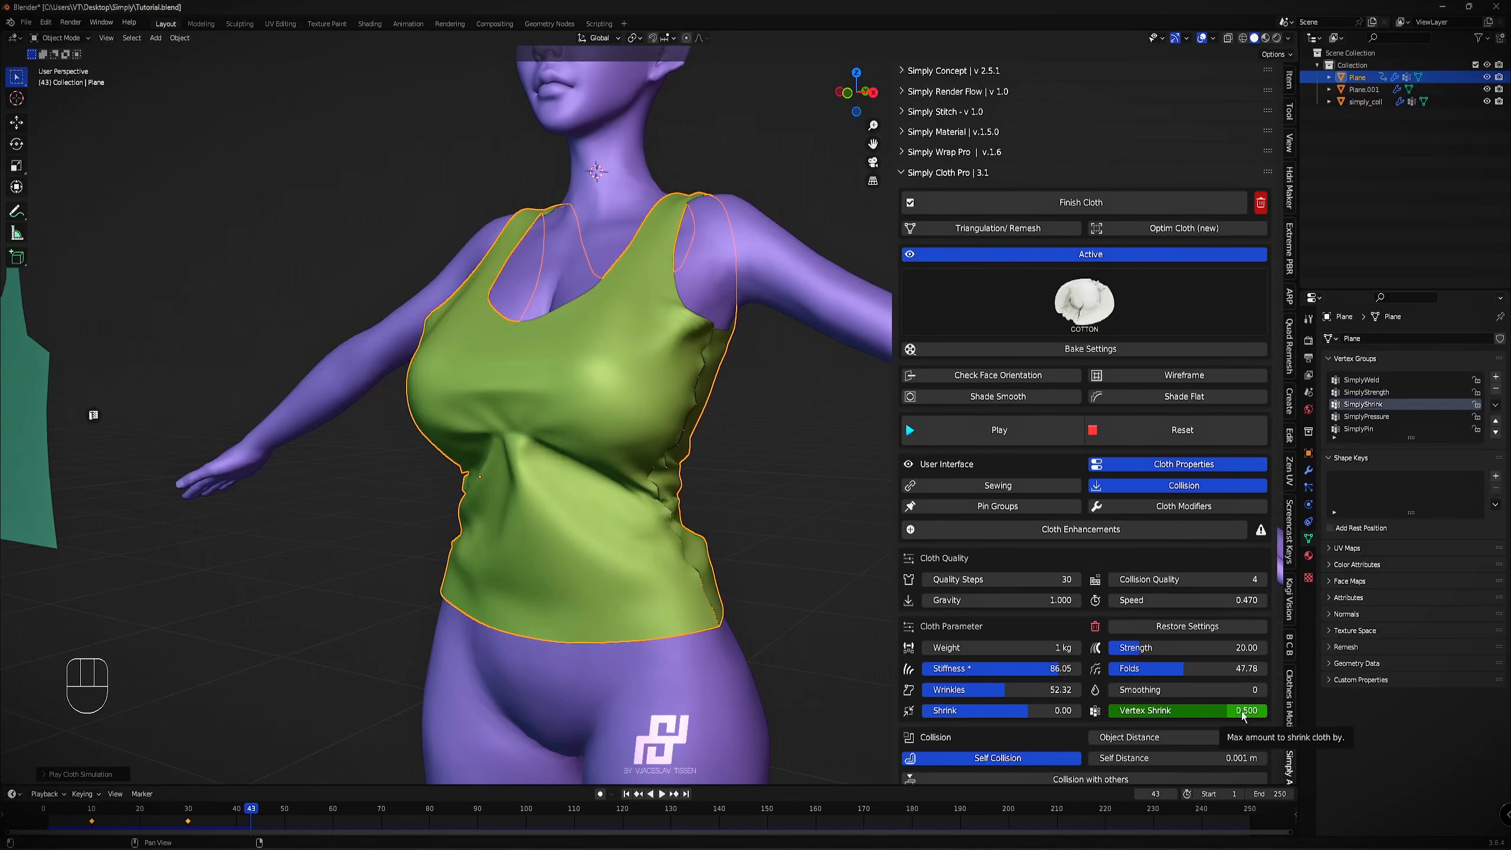
At frame 30, raise Vertex Shrink to 0.562, replace its keyframe, and rerun the simulation from the start.
{"action": "left_click_drag", "start_coordinate": [253, 817], "coordinate": [189, 817]}
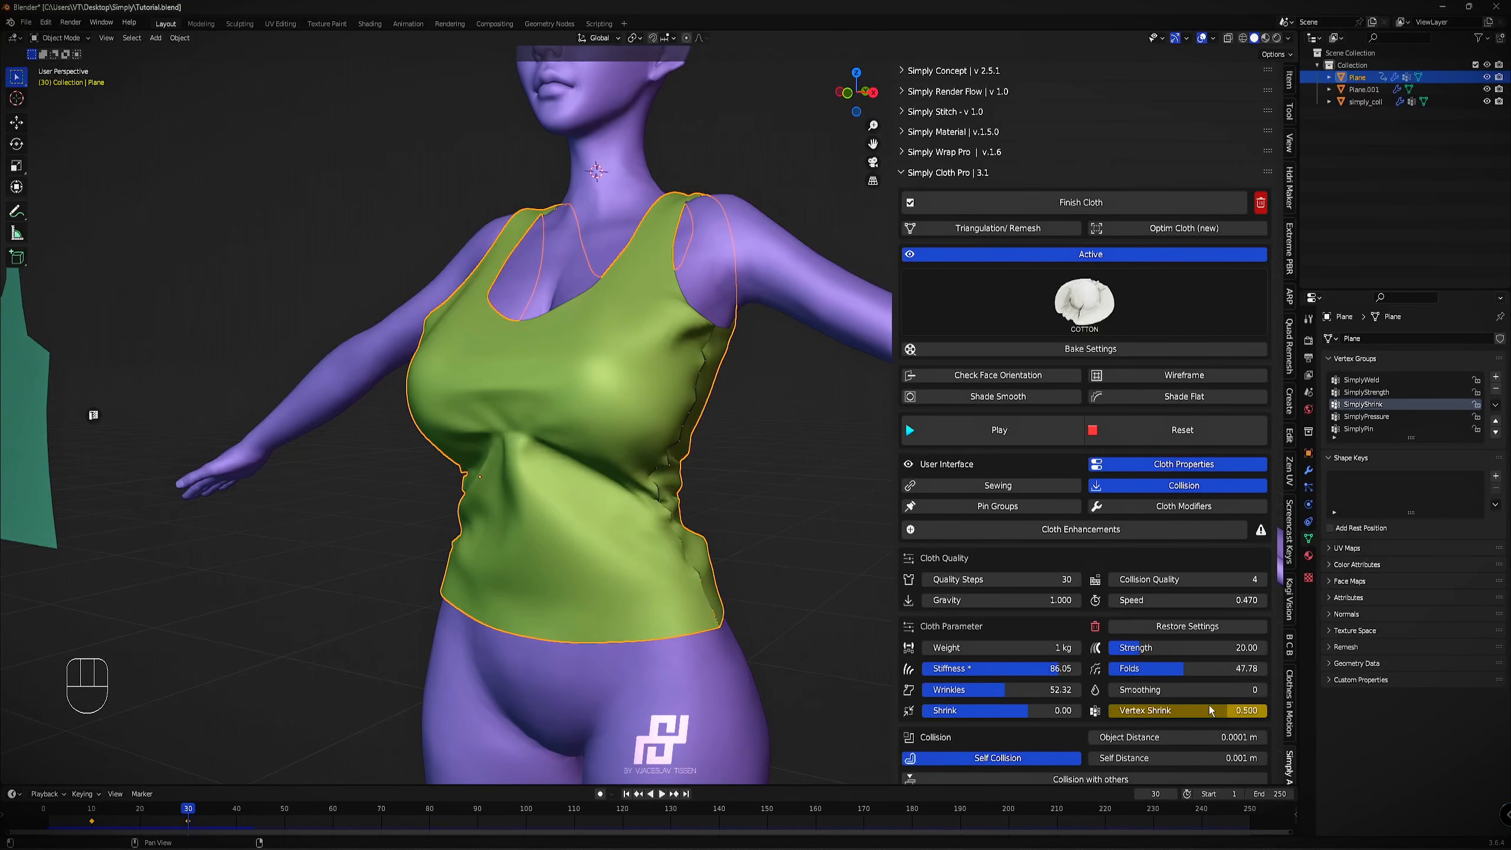
{"action": "left_click_drag", "start_coordinate": [1180, 710], "coordinate": [1190, 710]}
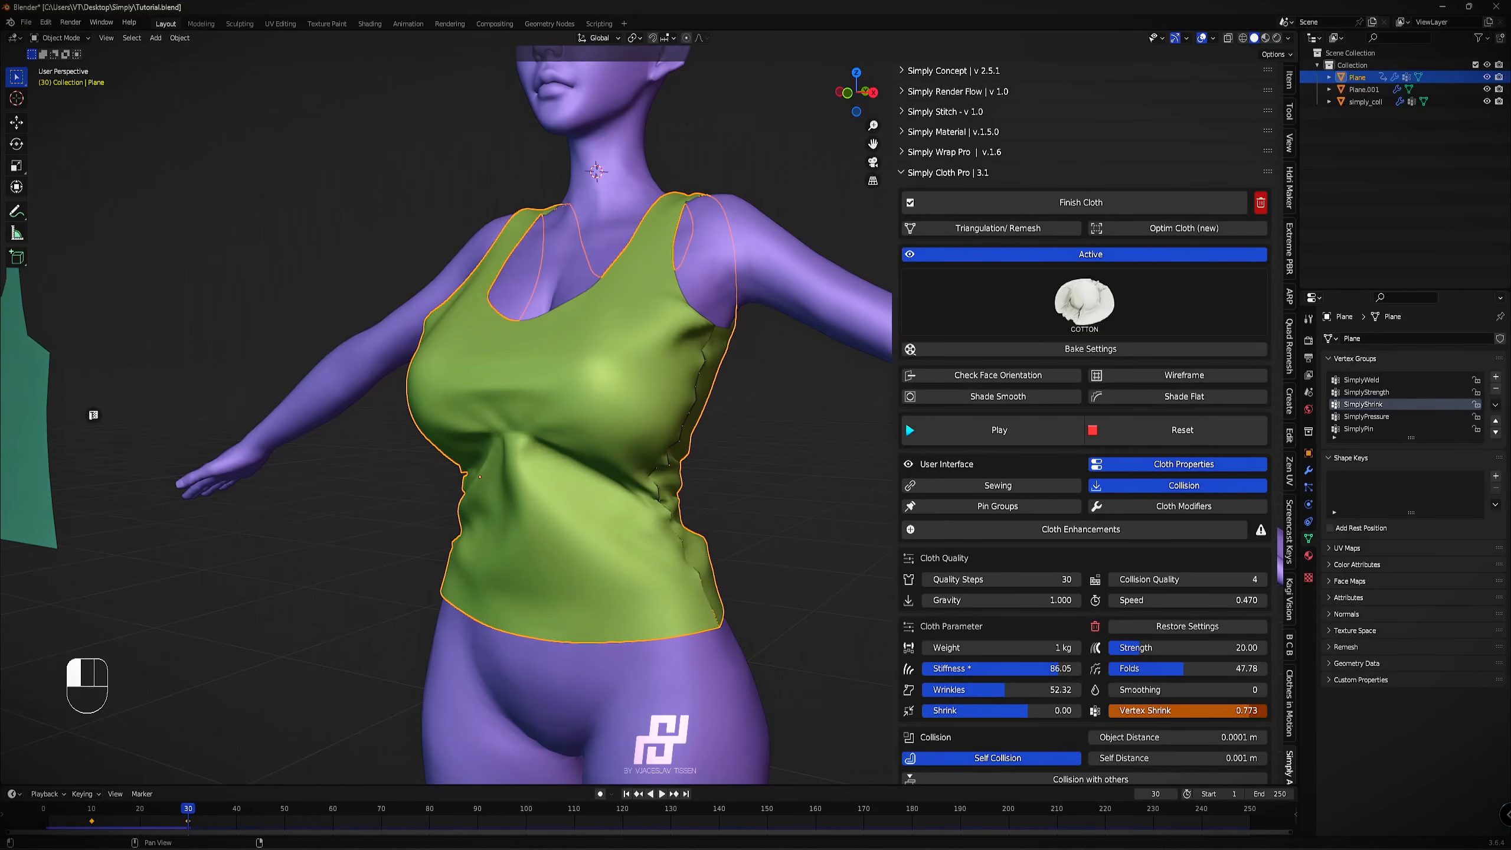
{"action": "right_click", "coordinate": [1250, 711]}
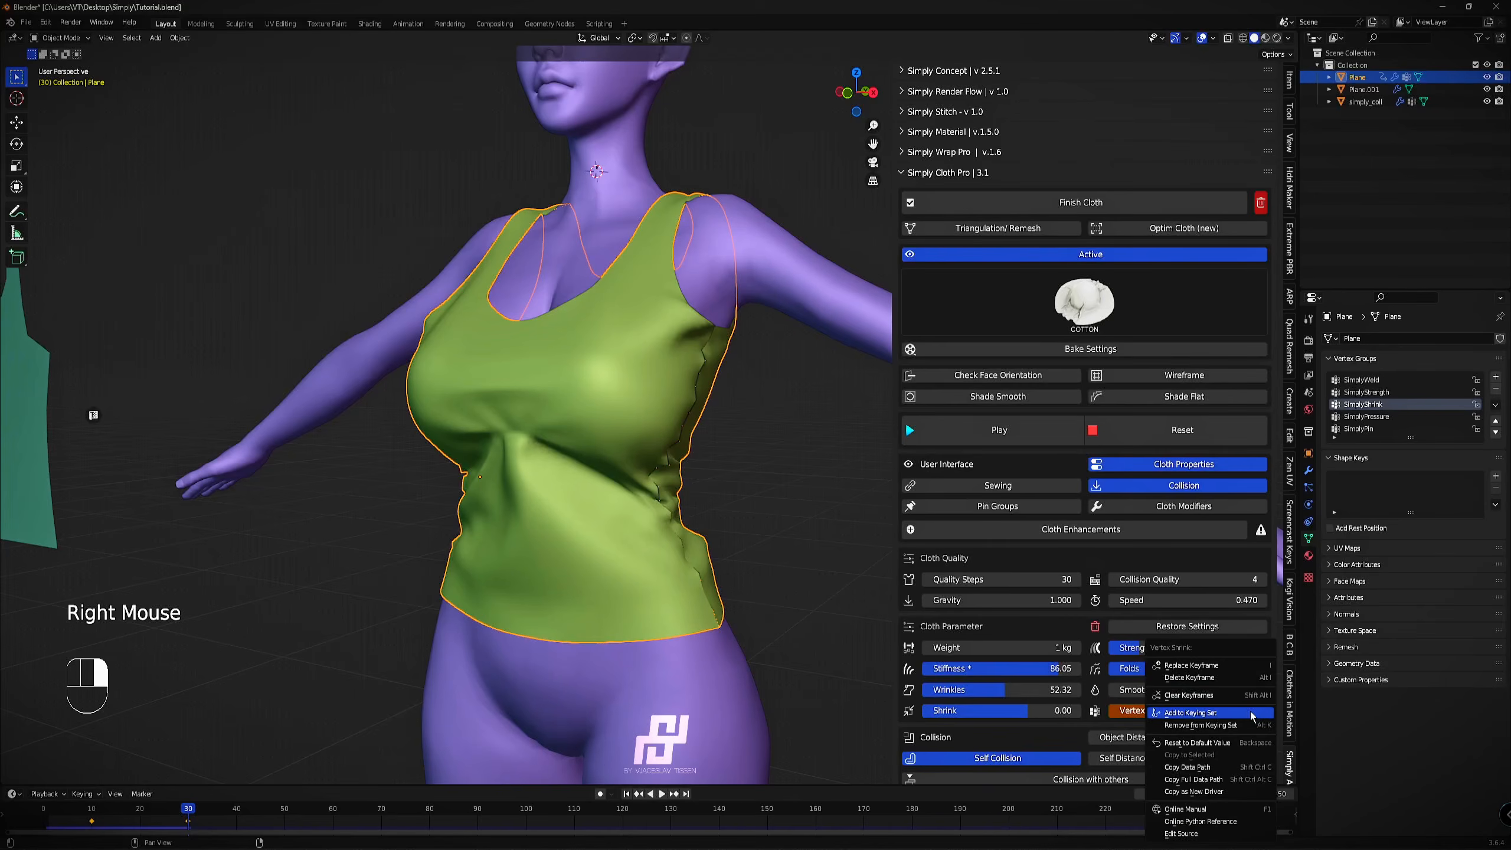
{"action": "left_click", "coordinate": [1228, 666]}
{"action": "left_click", "coordinate": [1182, 430]}
{"action": "left_click", "coordinate": [962, 430]}
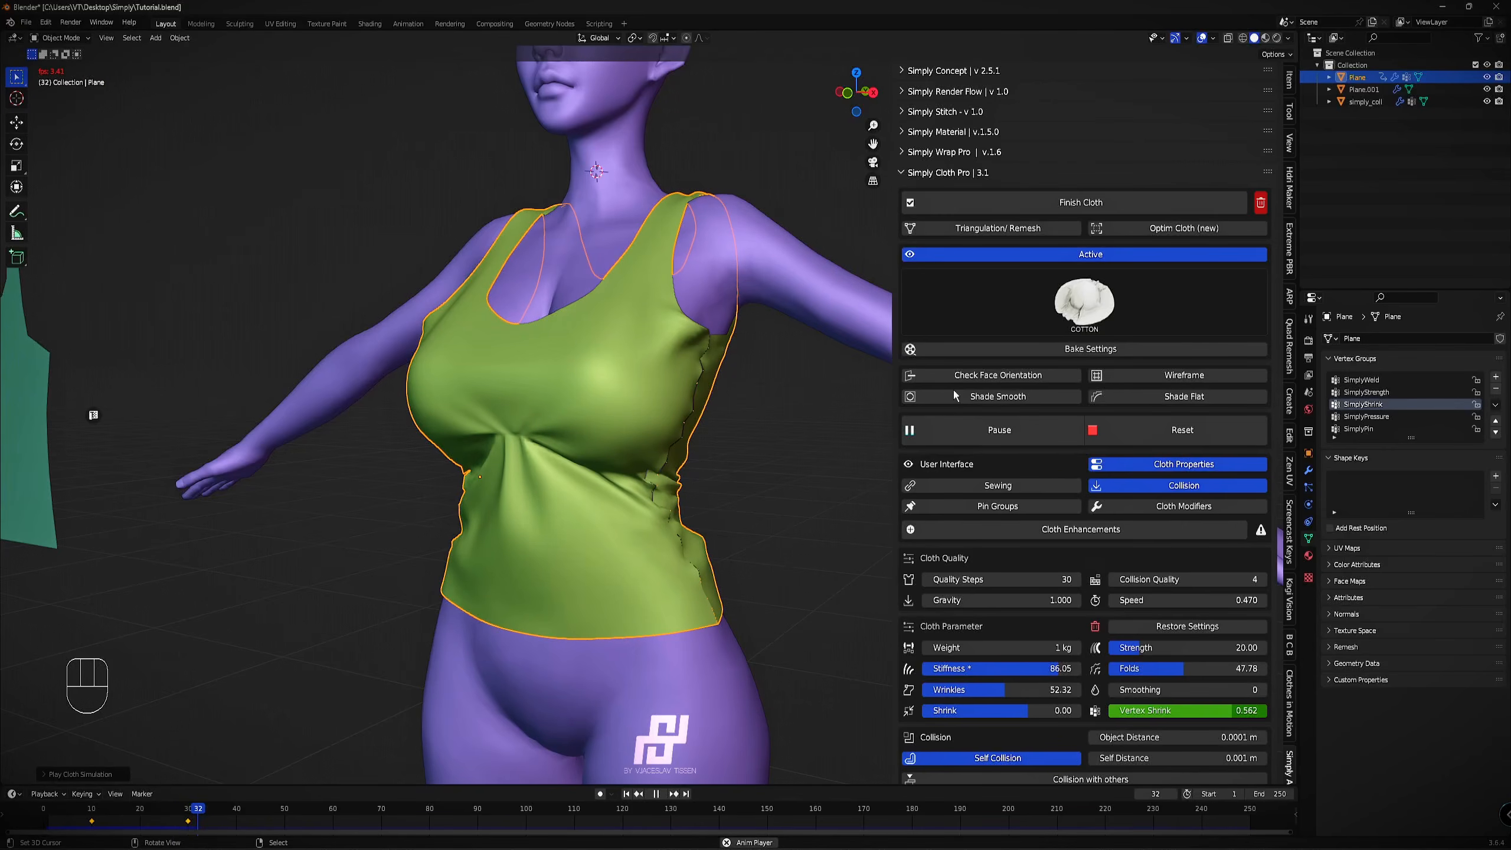
Pause the simulation at frame 47 and examine the tank top's side seam, front gathers and back folds.
{"action": "left_click", "coordinate": [1000, 432]}
{"action": "middle_click_drag", "start_coordinate": [874, 437], "coordinate": [3, 454]}
{"action": "scroll", "coordinate": [658, 415], "scroll_direction": "down", "scroll_amount": 3}
{"action": "scroll", "coordinate": [531, 482], "scroll_direction": "up", "scroll_amount": 2}
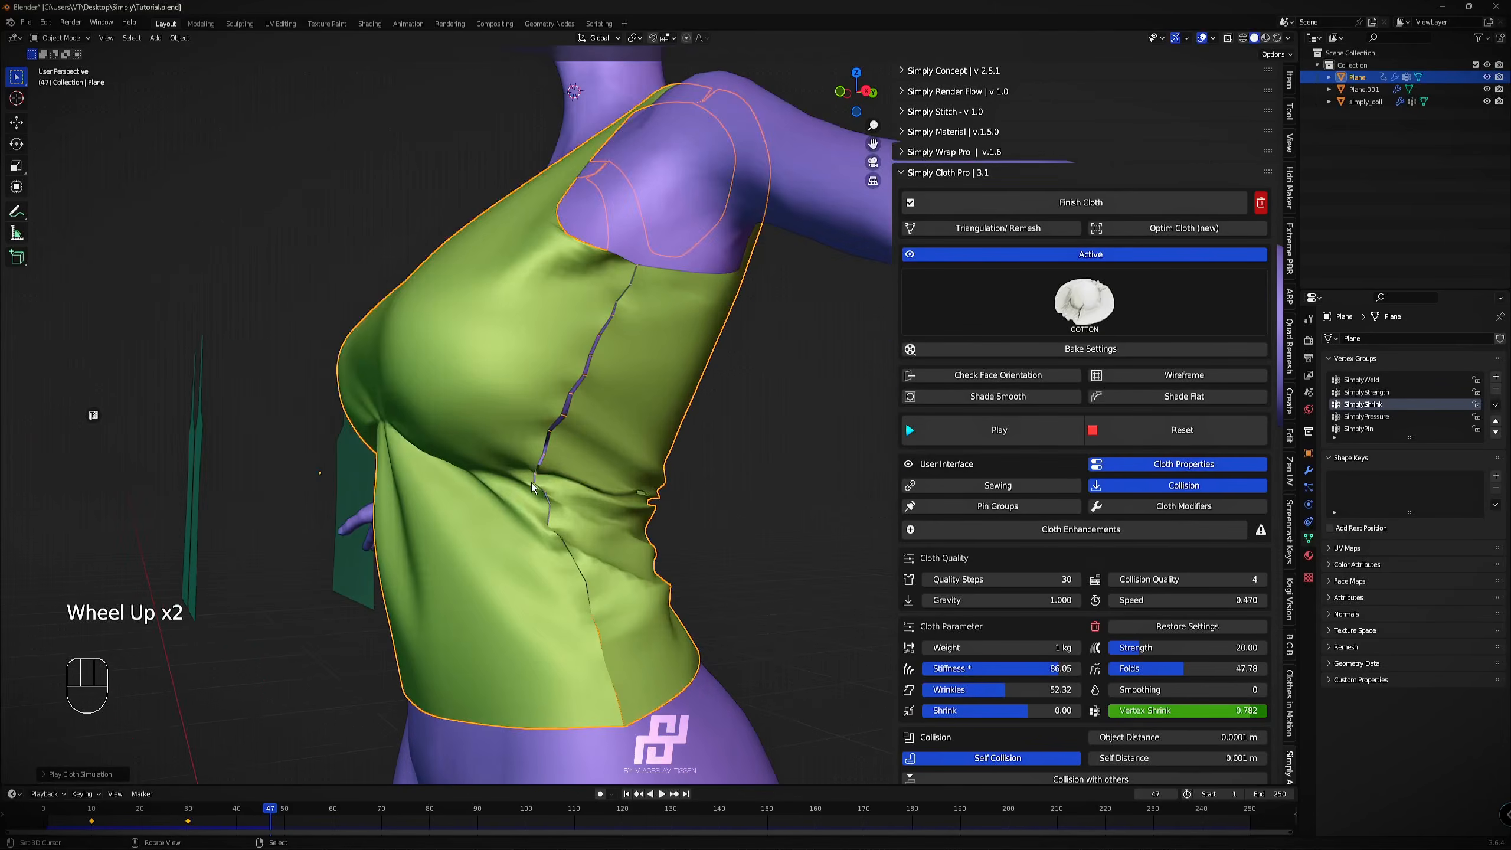
{"action": "middle_click_drag", "start_coordinate": [531, 483], "coordinate": [593, 487]}
{"action": "scroll", "coordinate": [486, 447], "scroll_direction": "down", "scroll_amount": 1}
{"action": "scroll", "coordinate": [487, 446], "scroll_direction": "down", "scroll_amount": 1}
{"action": "middle_click_drag", "start_coordinate": [487, 446], "coordinate": [521, 444]}
{"action": "scroll", "coordinate": [742, 512], "scroll_direction": "up", "scroll_amount": 2}
{"action": "middle_click_drag", "start_coordinate": [741, 513], "coordinate": [604, 402], "text": "shift"}
{"action": "scroll", "coordinate": [631, 371], "scroll_direction": "down", "scroll_amount": 2}
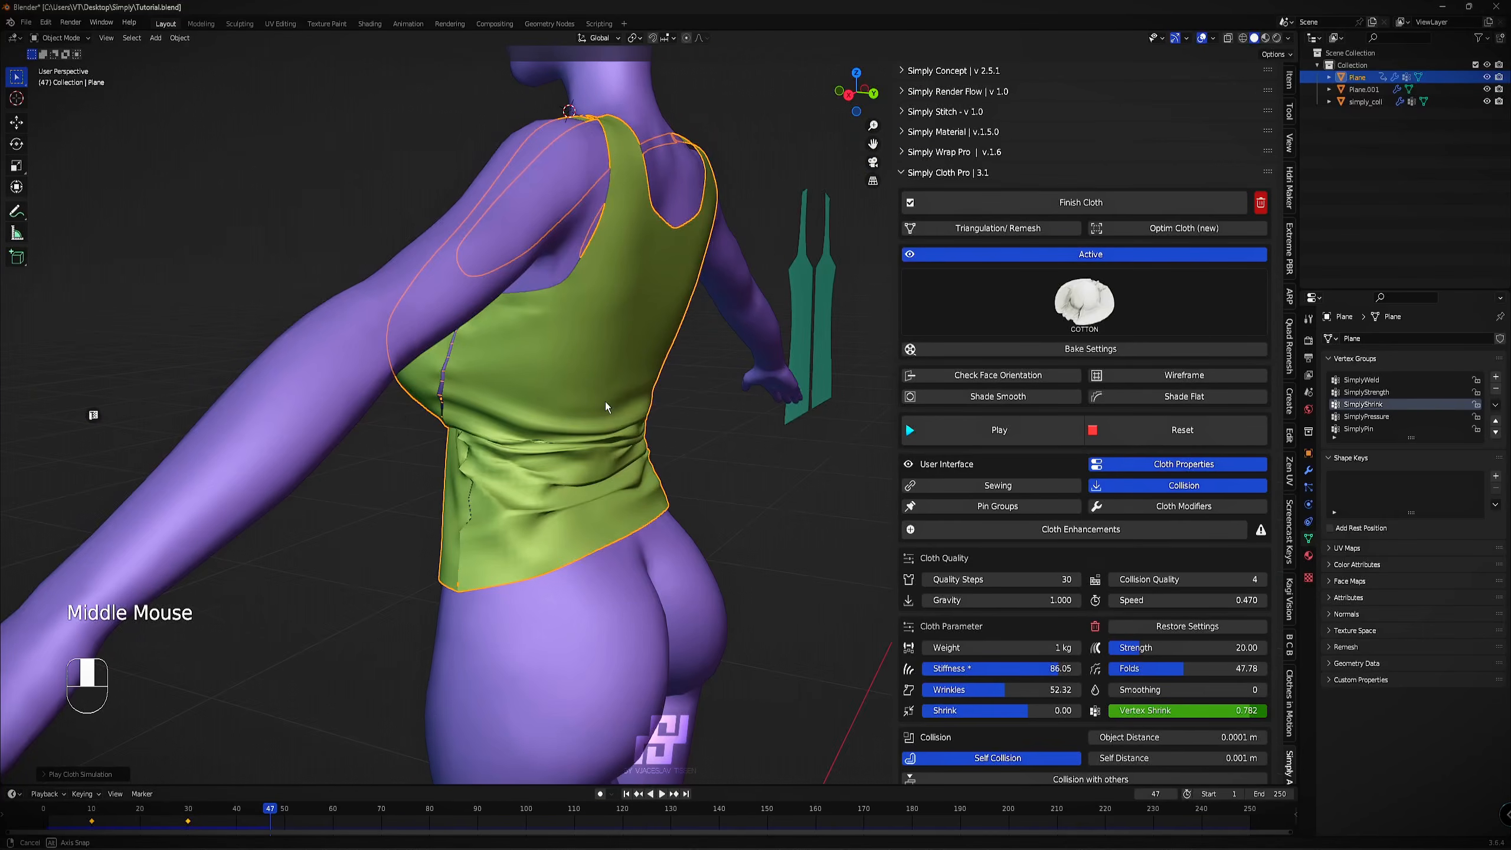
Reset the simulation, select a rectangular block of faces across the lower back panel, and apply Strengthen to it.
{"action": "left_click", "coordinate": [1160, 440]}
{"action": "key", "text": "Tab"}
{"action": "middle_click_drag", "start_coordinate": [702, 398], "coordinate": [523, 405]}
{"action": "key", "text": "3"}
{"action": "right_click", "coordinate": [452, 390]}
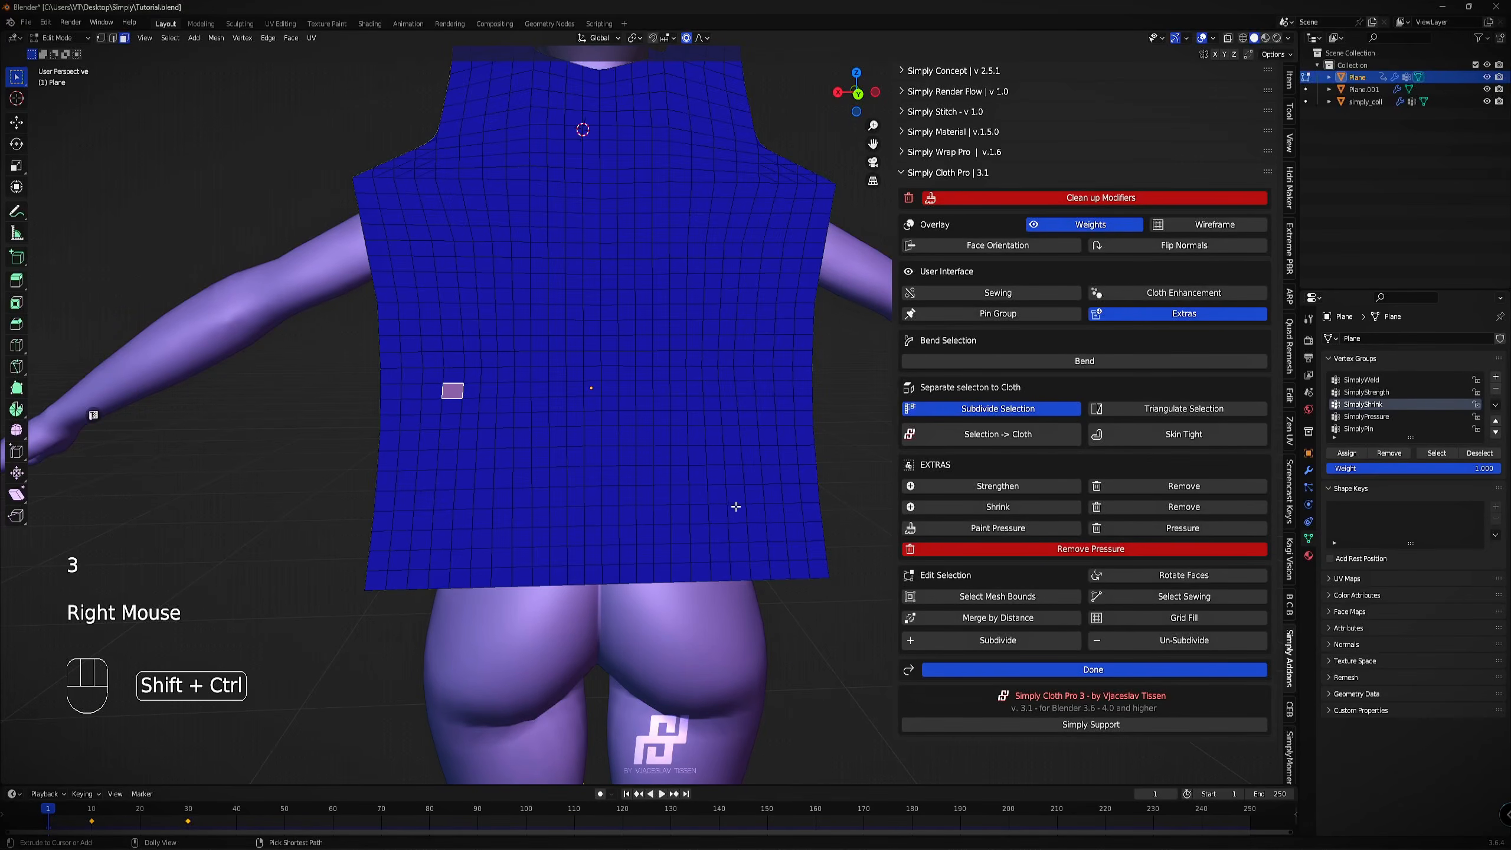
{"action": "right_click", "coordinate": [757, 517], "text": "ctrl+shift"}
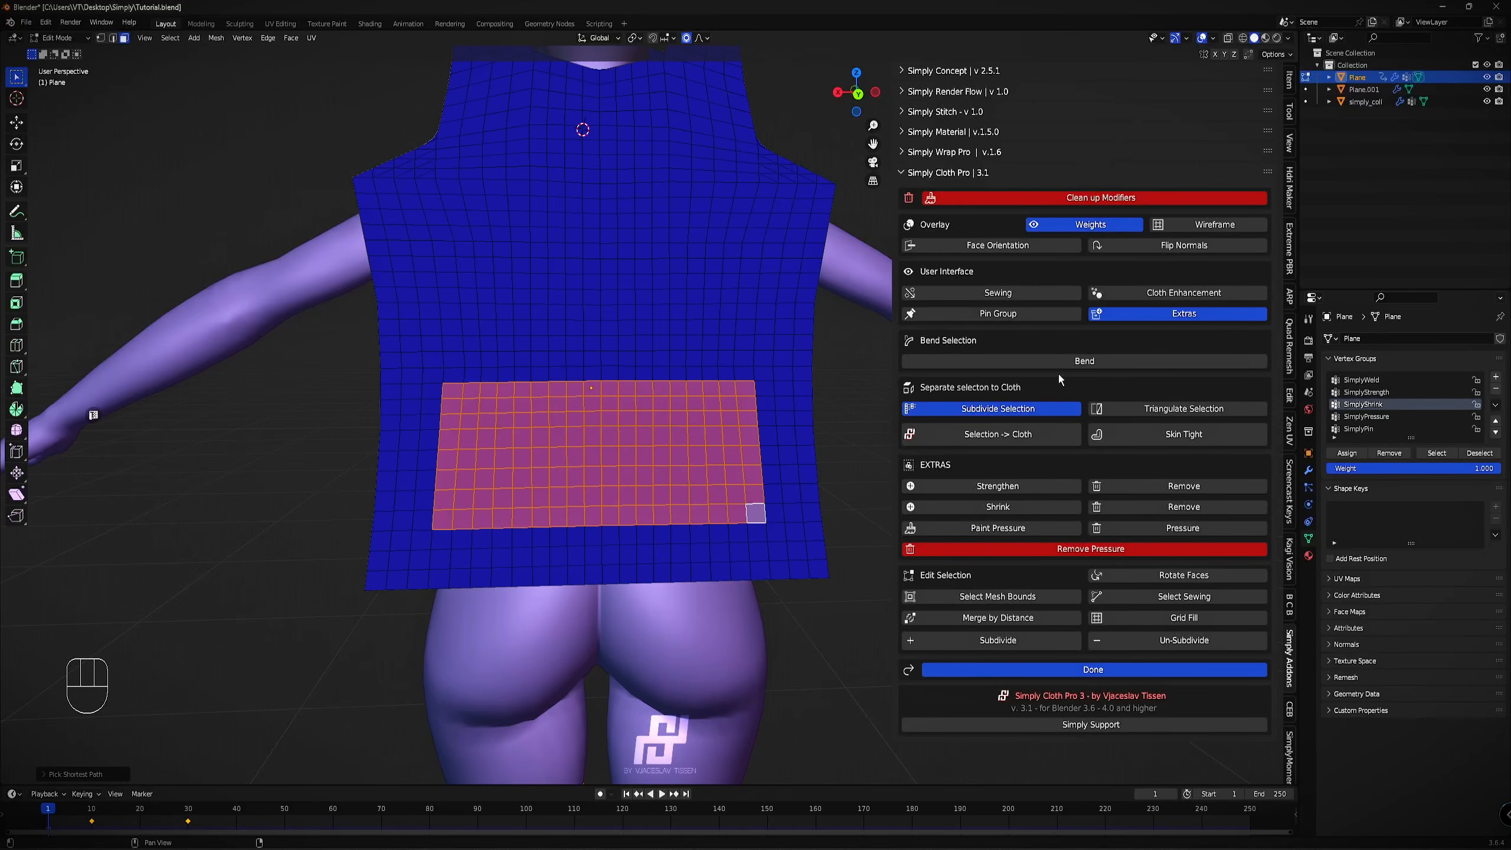
{"action": "left_click", "coordinate": [998, 493]}
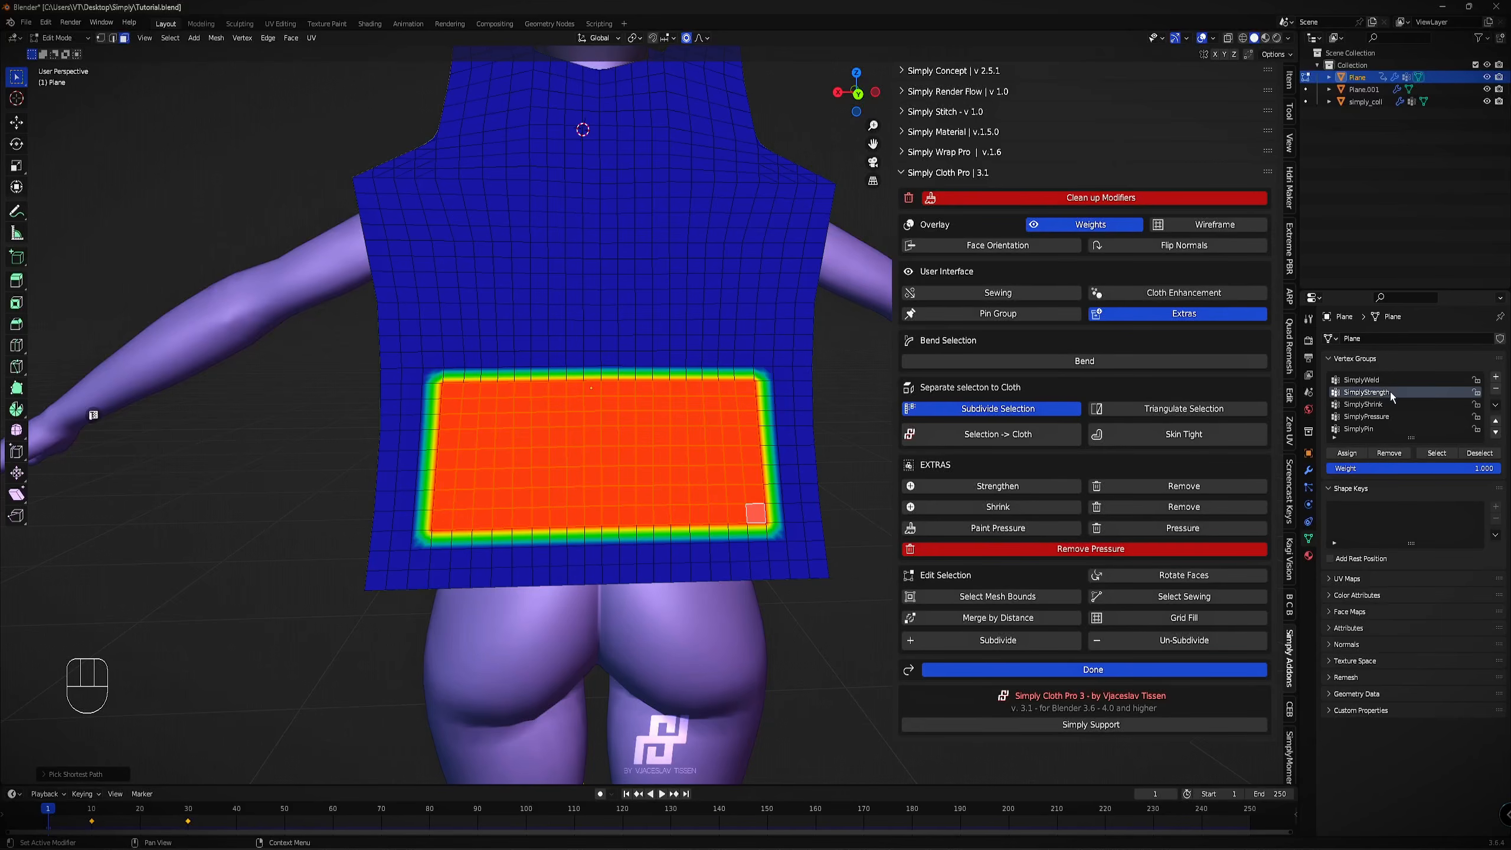
Toggle the weights overlay off and on, and display the SimplyStrength vertex group on the back panel.
{"action": "left_click", "coordinate": [1091, 232]}
{"action": "left_click", "coordinate": [1092, 230]}
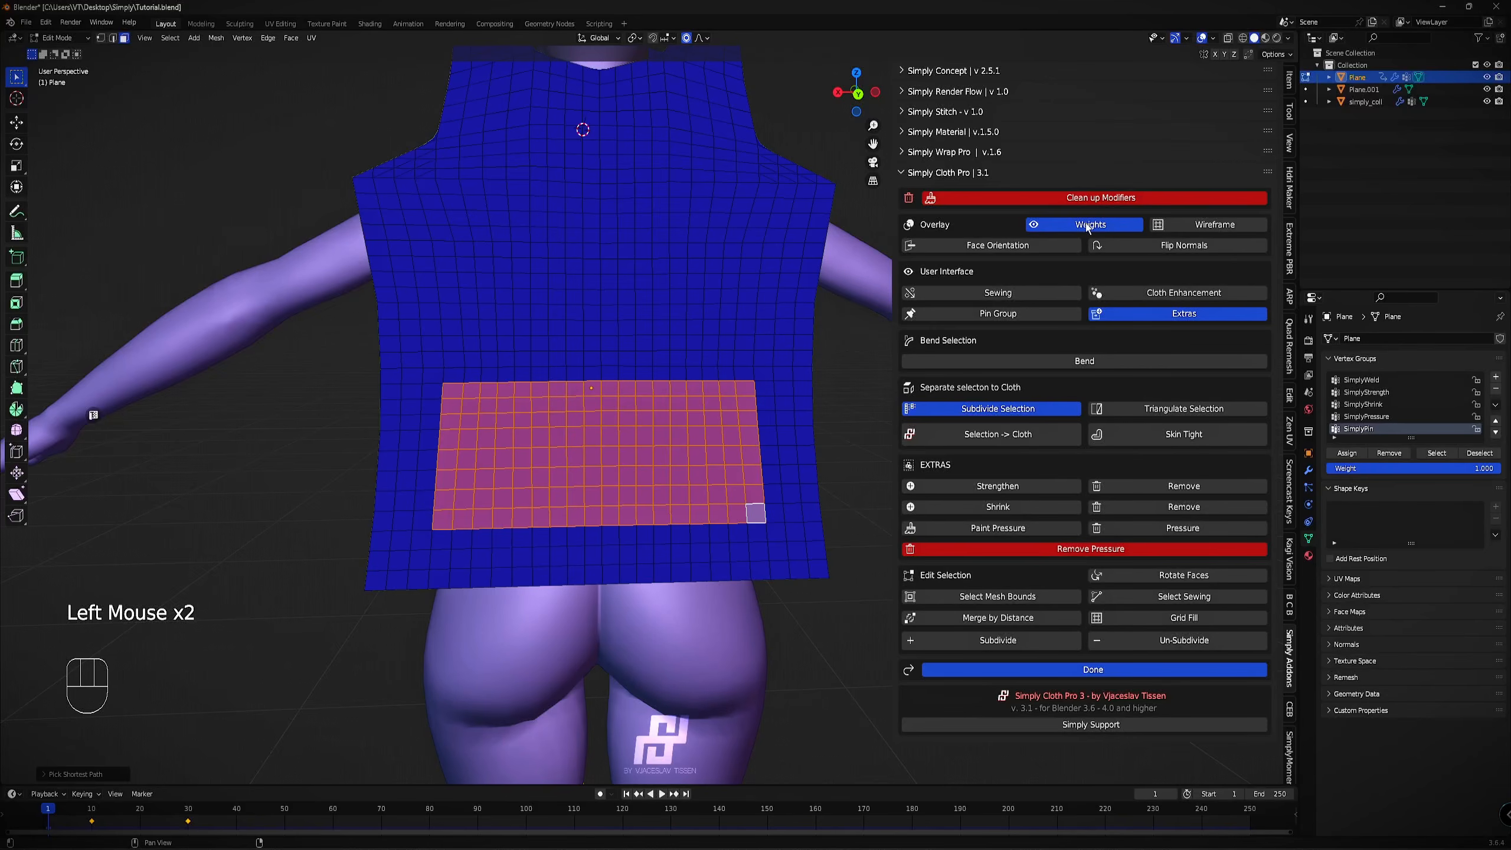
{"action": "left_click", "coordinate": [1104, 232]}
{"action": "left_click", "coordinate": [1103, 232]}
{"action": "left_click", "coordinate": [1366, 393]}
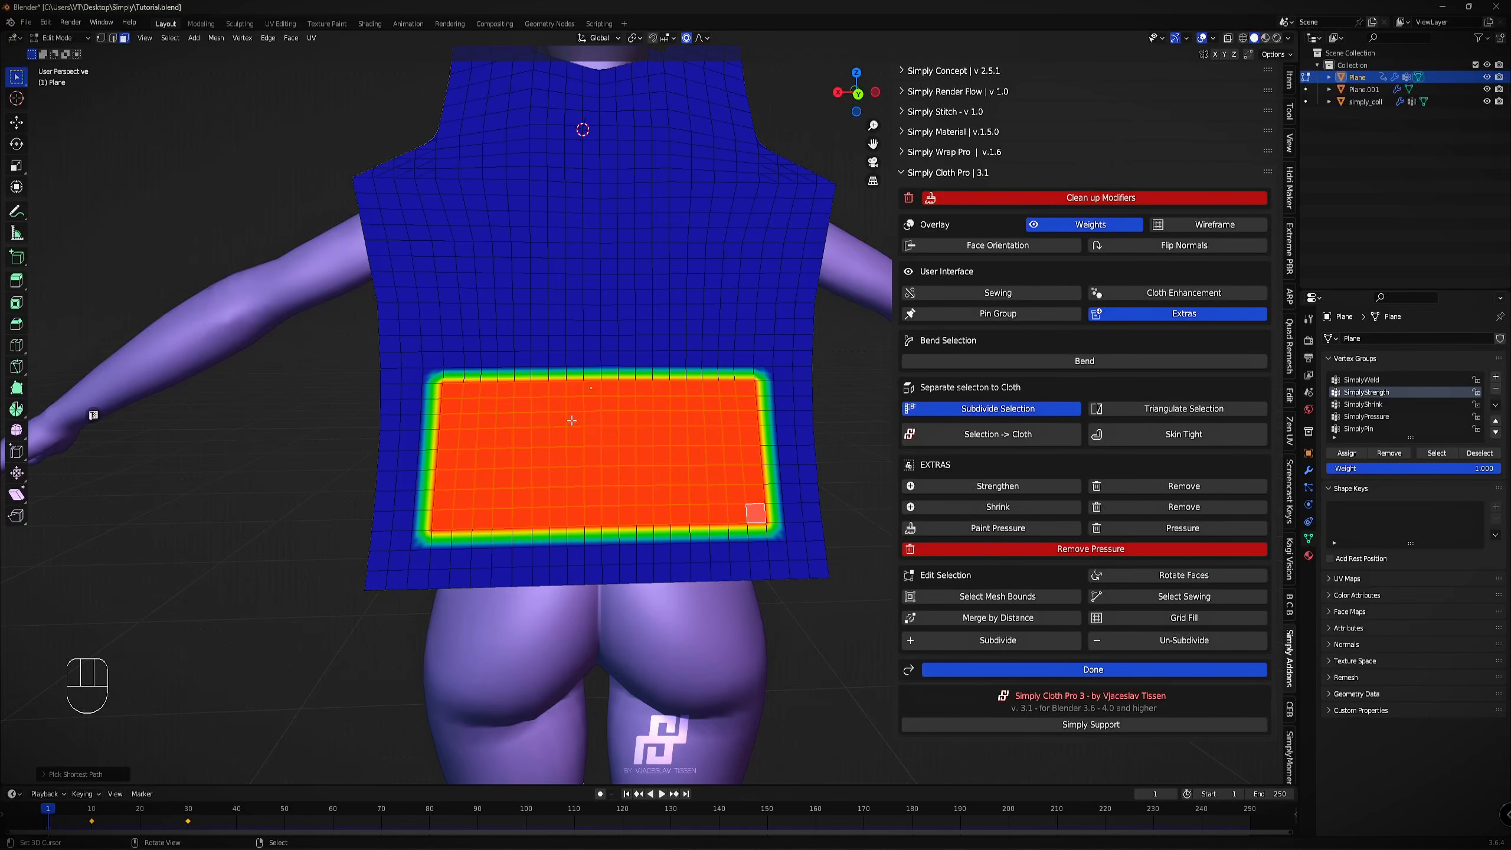
Finish mesh editing, run the simulation with Strength at 18.64, and raise Strength to 76.82 while it plays.
{"action": "left_click", "coordinate": [1017, 668]}
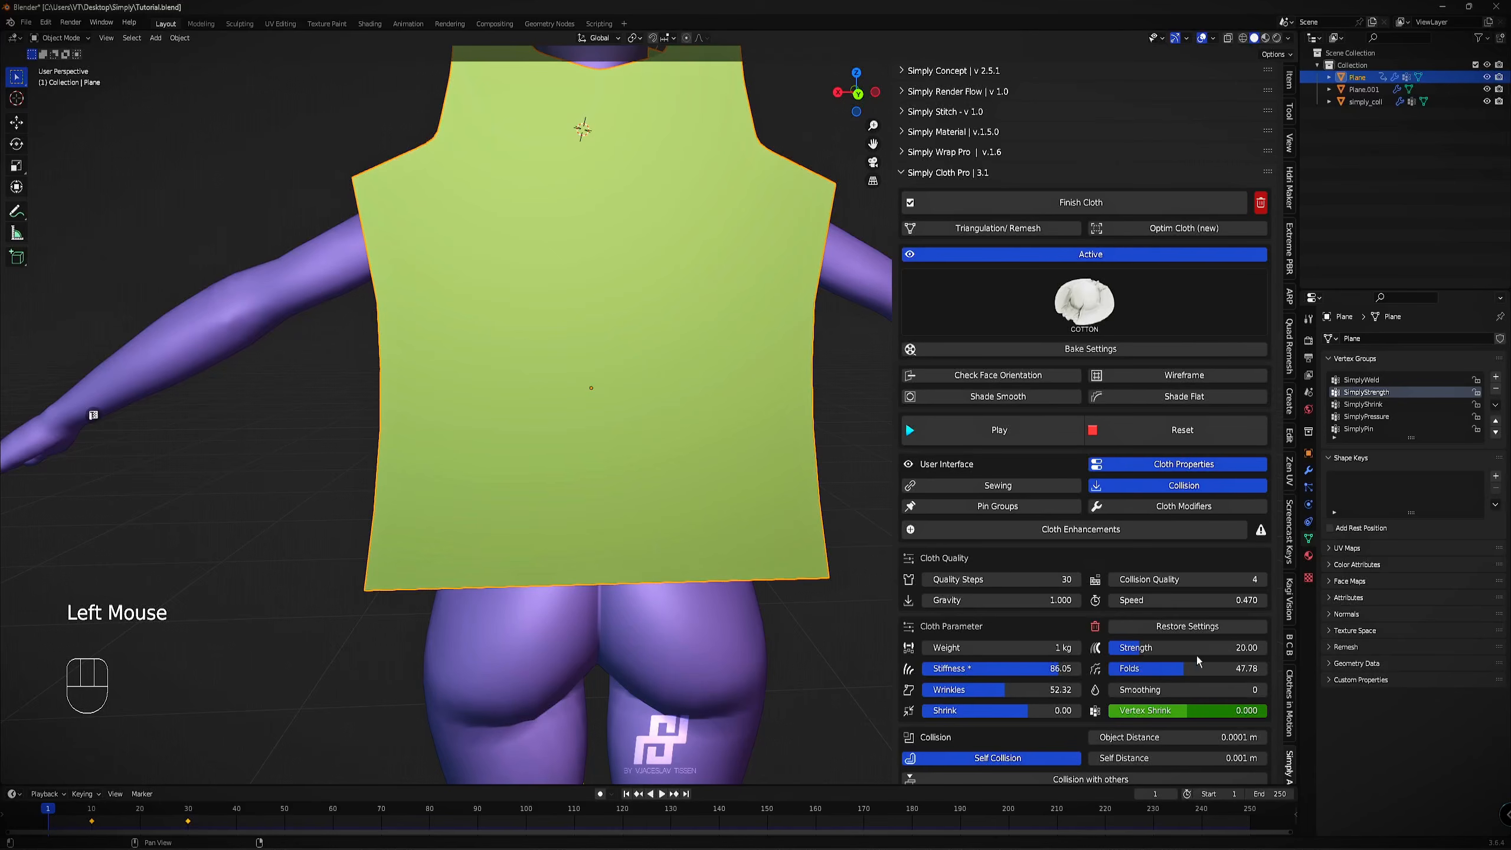
{"action": "left_click_drag", "start_coordinate": [1134, 655], "coordinate": [1126, 655]}
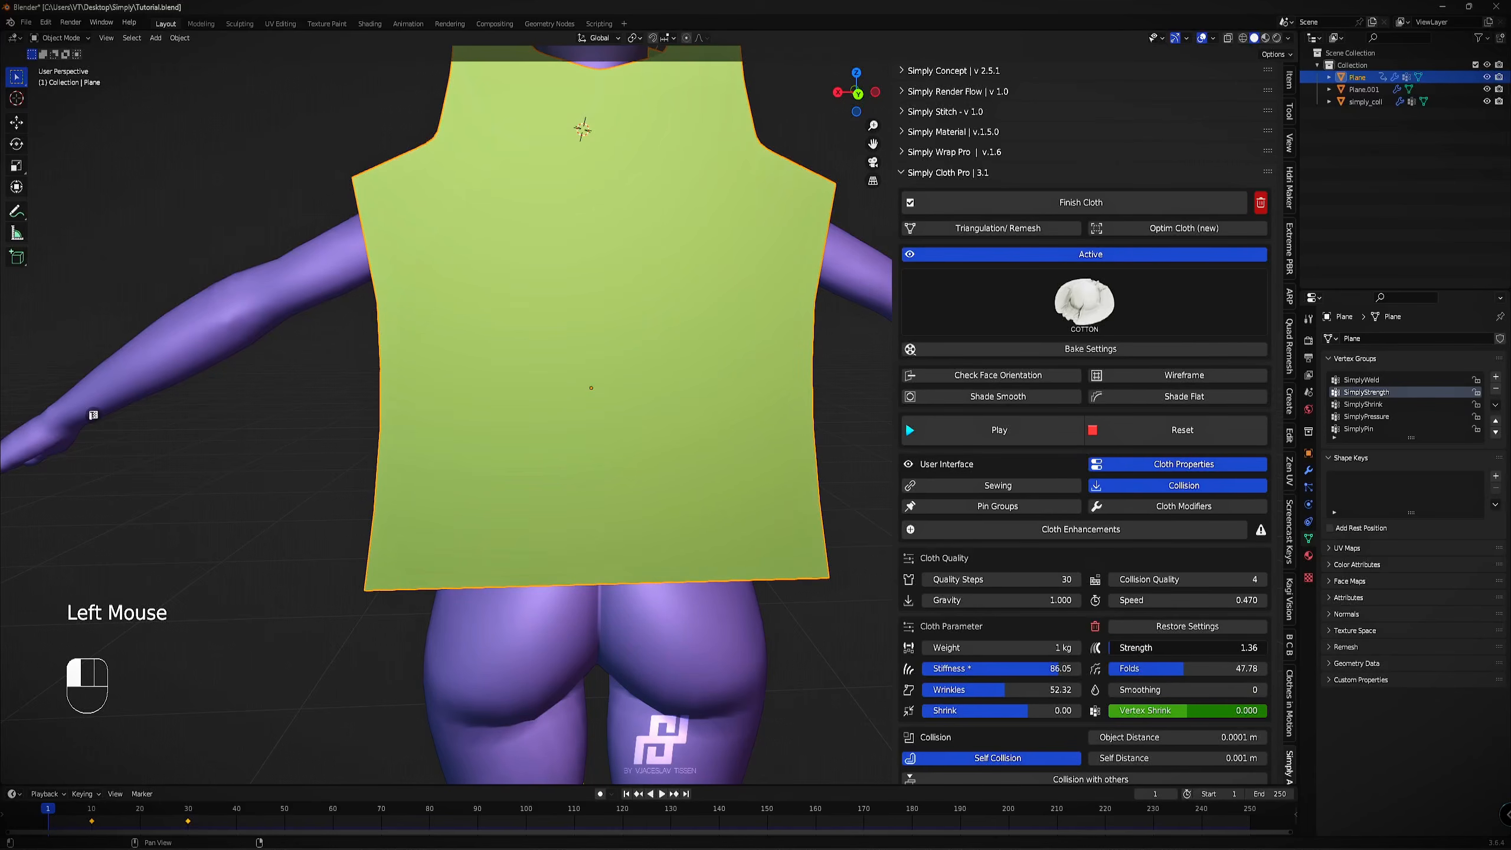
{"action": "left_click", "coordinate": [1040, 424]}
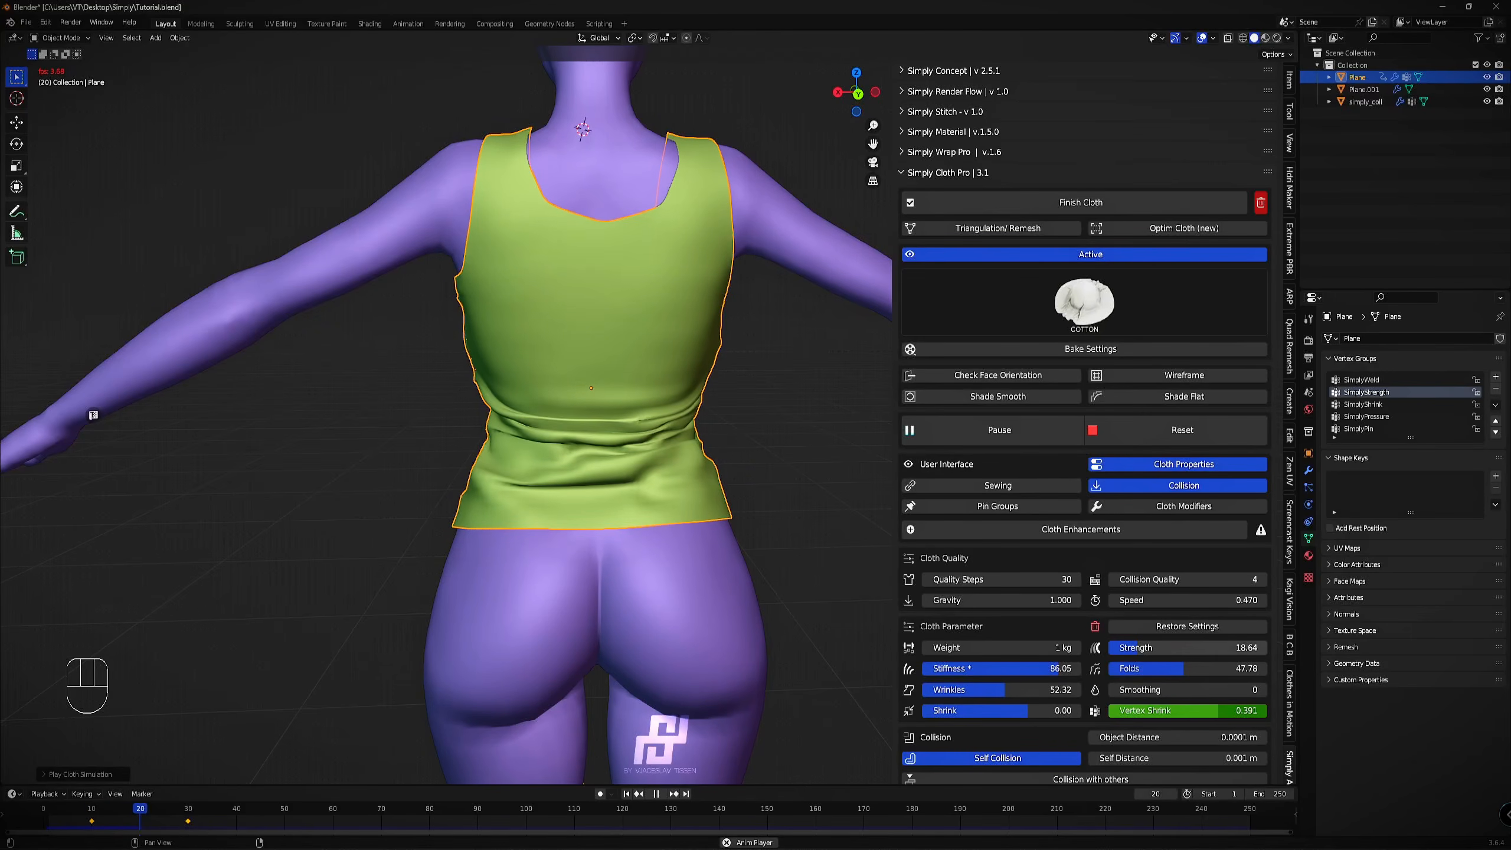
{"action": "left_click_drag", "start_coordinate": [1187, 710], "coordinate": [1222, 710]}
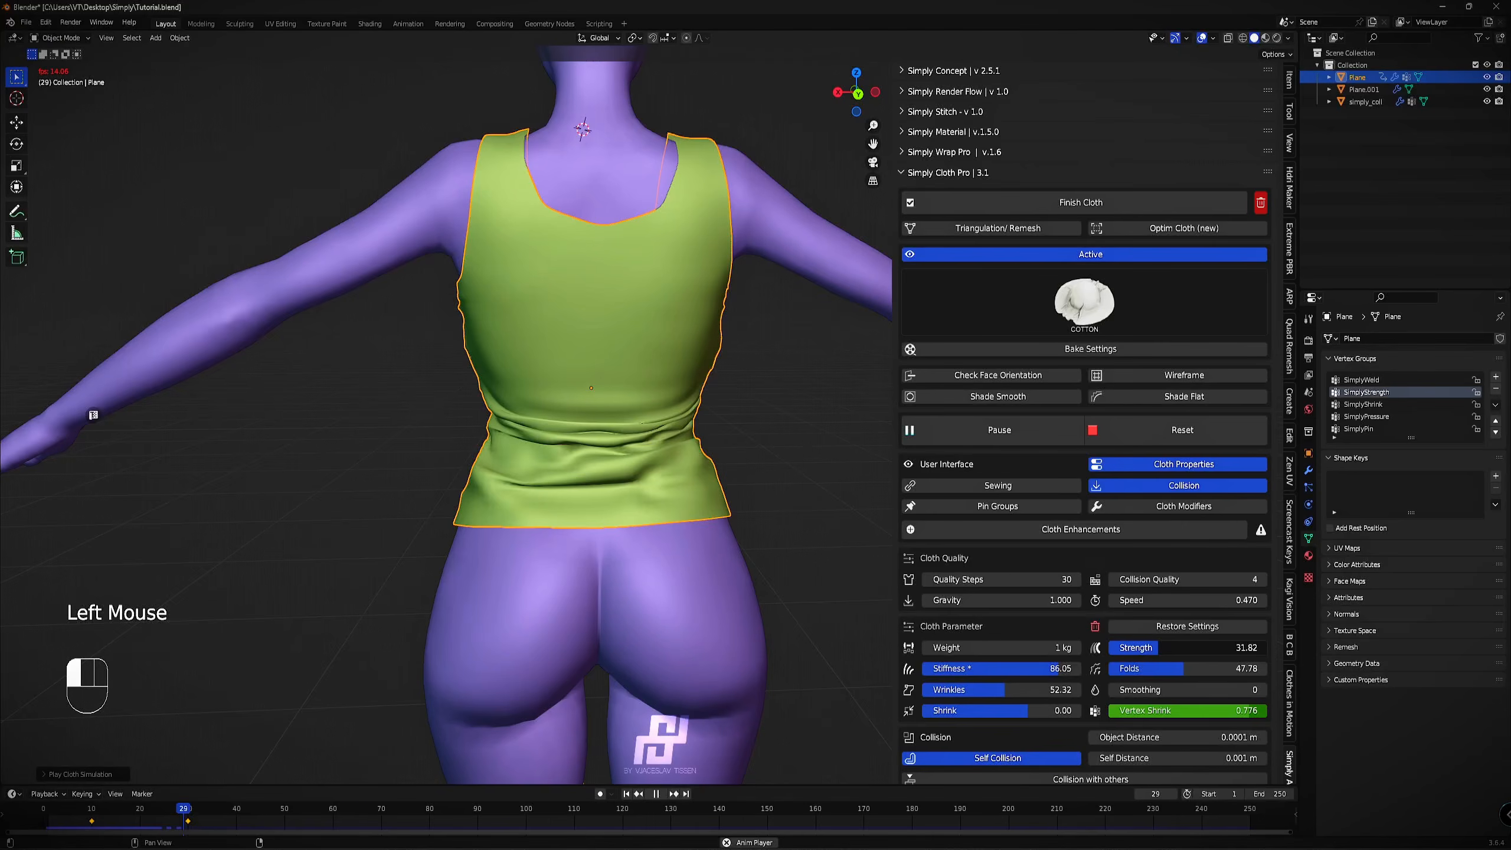
{"action": "left_click_drag", "start_coordinate": [1193, 648], "coordinate": [1233, 652]}
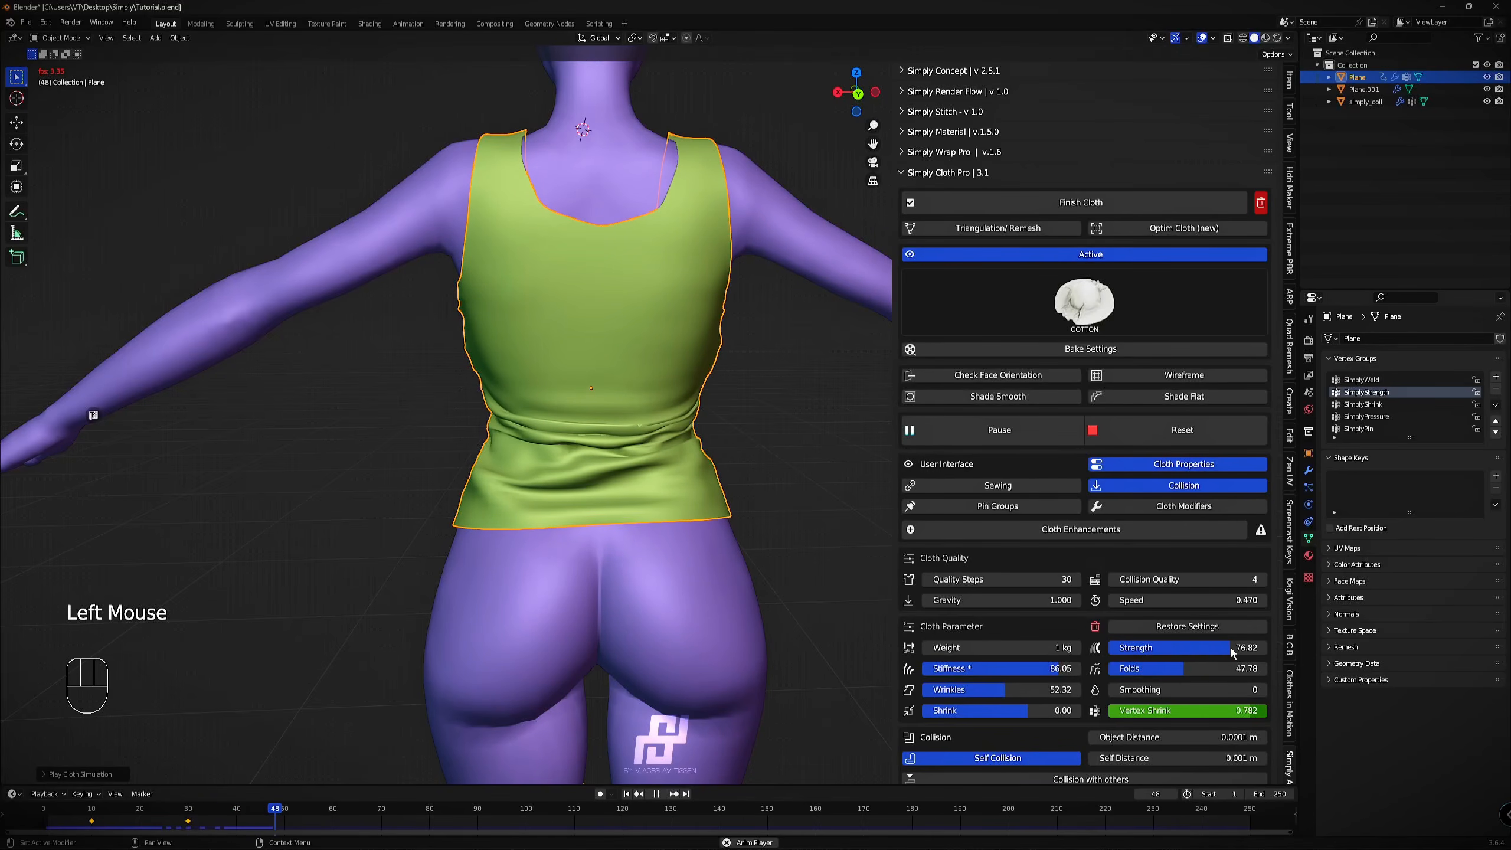
Rerun the simulation from the start and pause it at frame 34 to check the strengthened lower back.
{"action": "left_click", "coordinate": [1165, 420]}
{"action": "left_click", "coordinate": [1154, 423]}
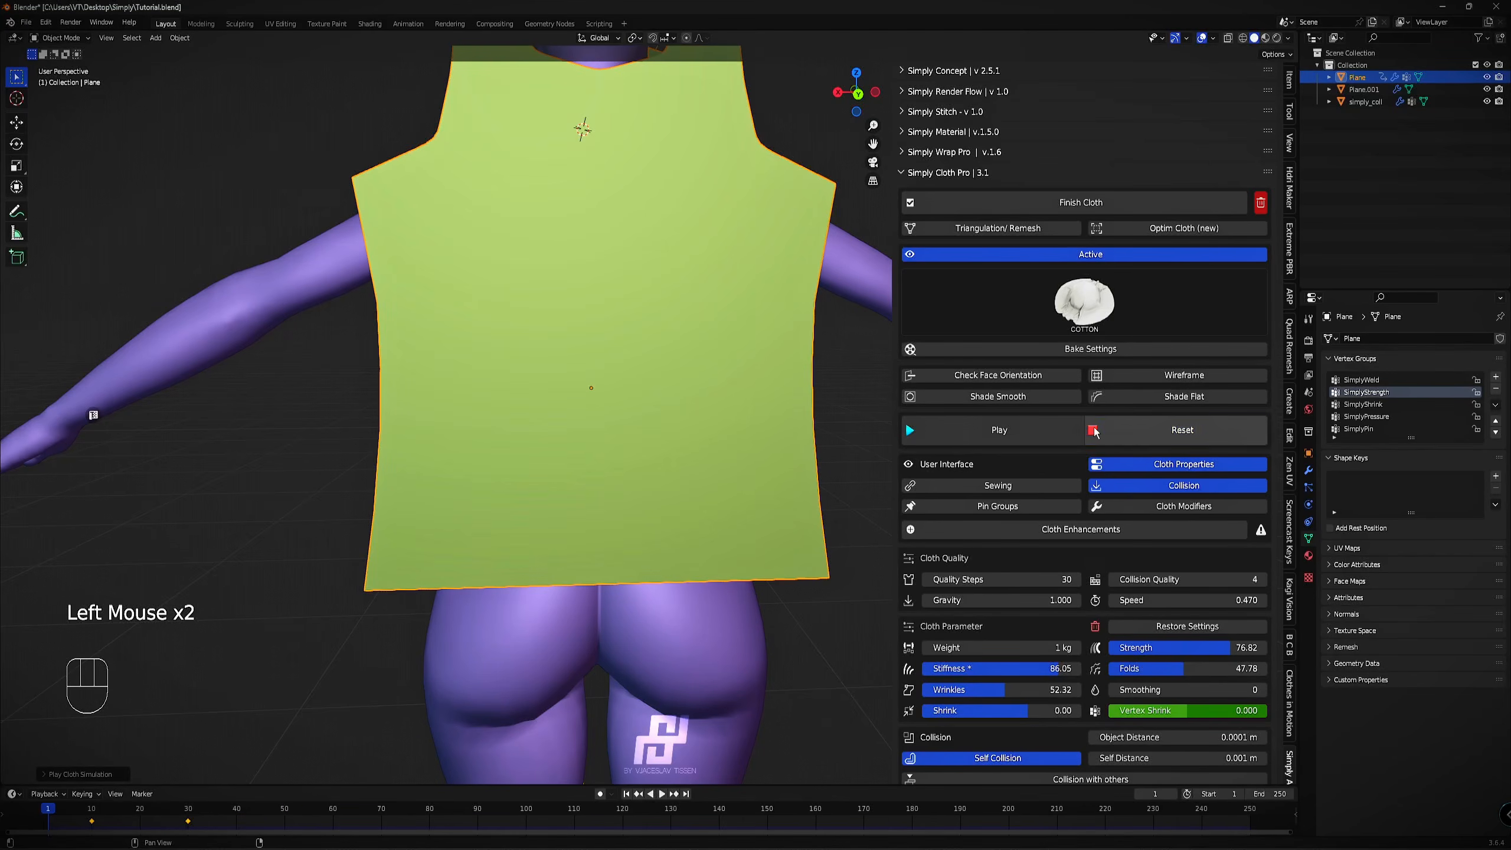
{"action": "left_click", "coordinate": [1017, 428]}
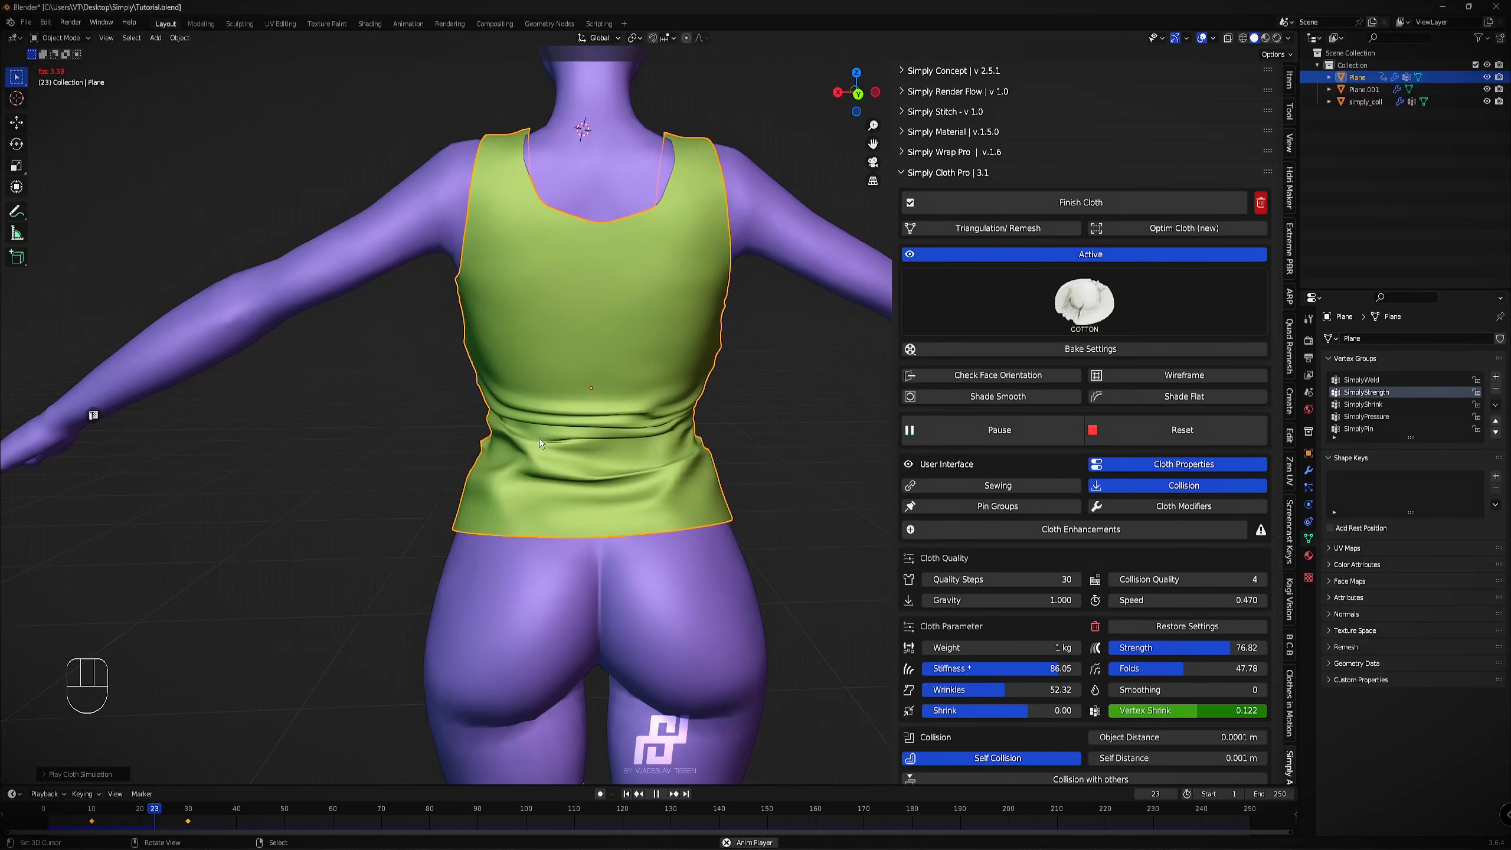
{"action": "left_click", "coordinate": [1004, 433]}
{"action": "middle_click_drag", "start_coordinate": [880, 431], "coordinate": [557, 458]}
{"action": "scroll", "coordinate": [558, 462], "scroll_direction": "up", "scroll_amount": 2}
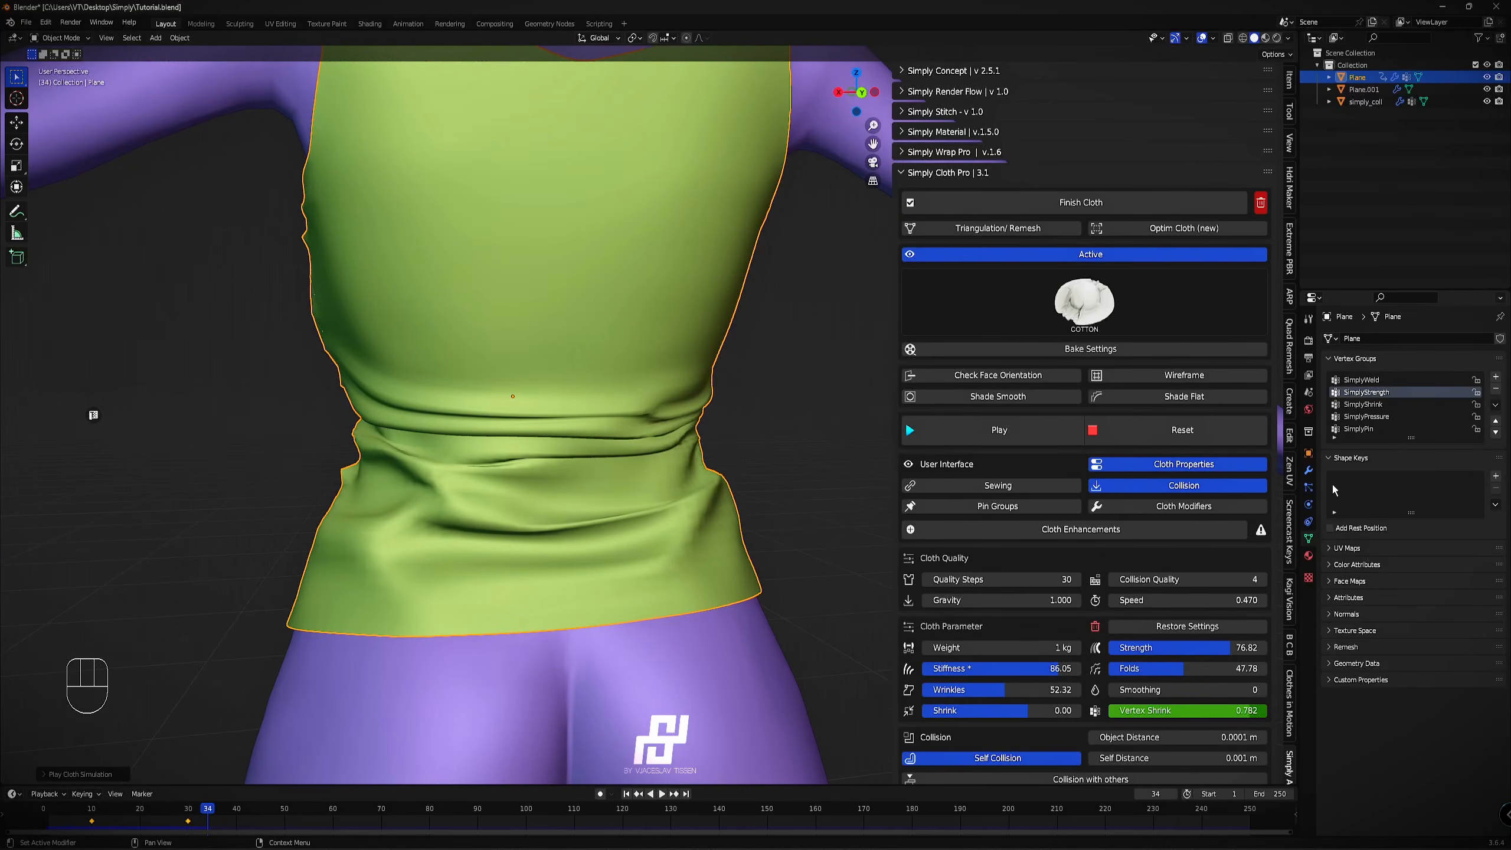
{"action": "left_click", "coordinate": [1217, 39]}
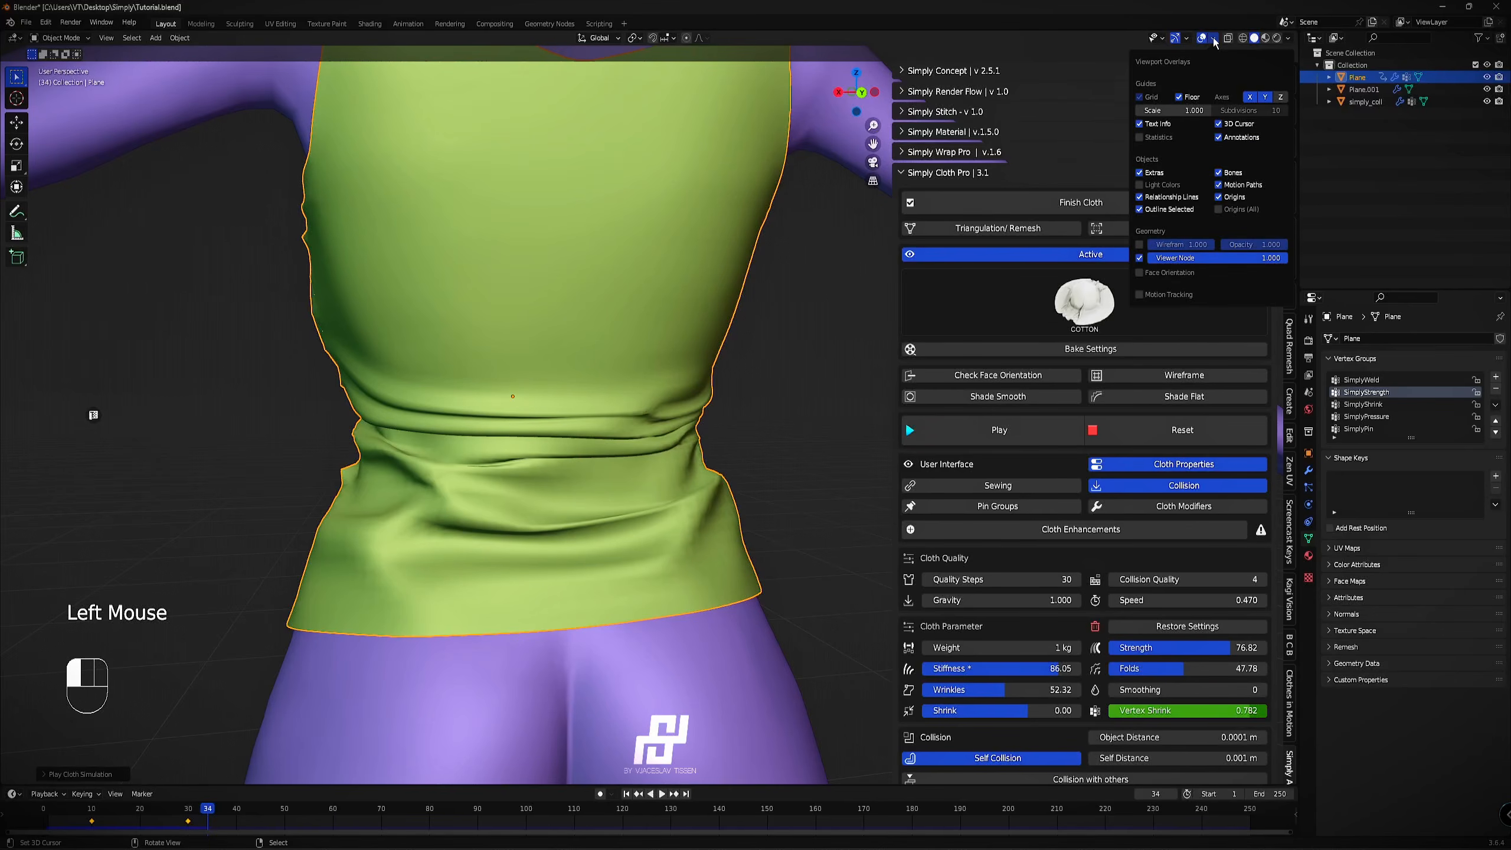
{"action": "left_click", "coordinate": [1290, 39]}
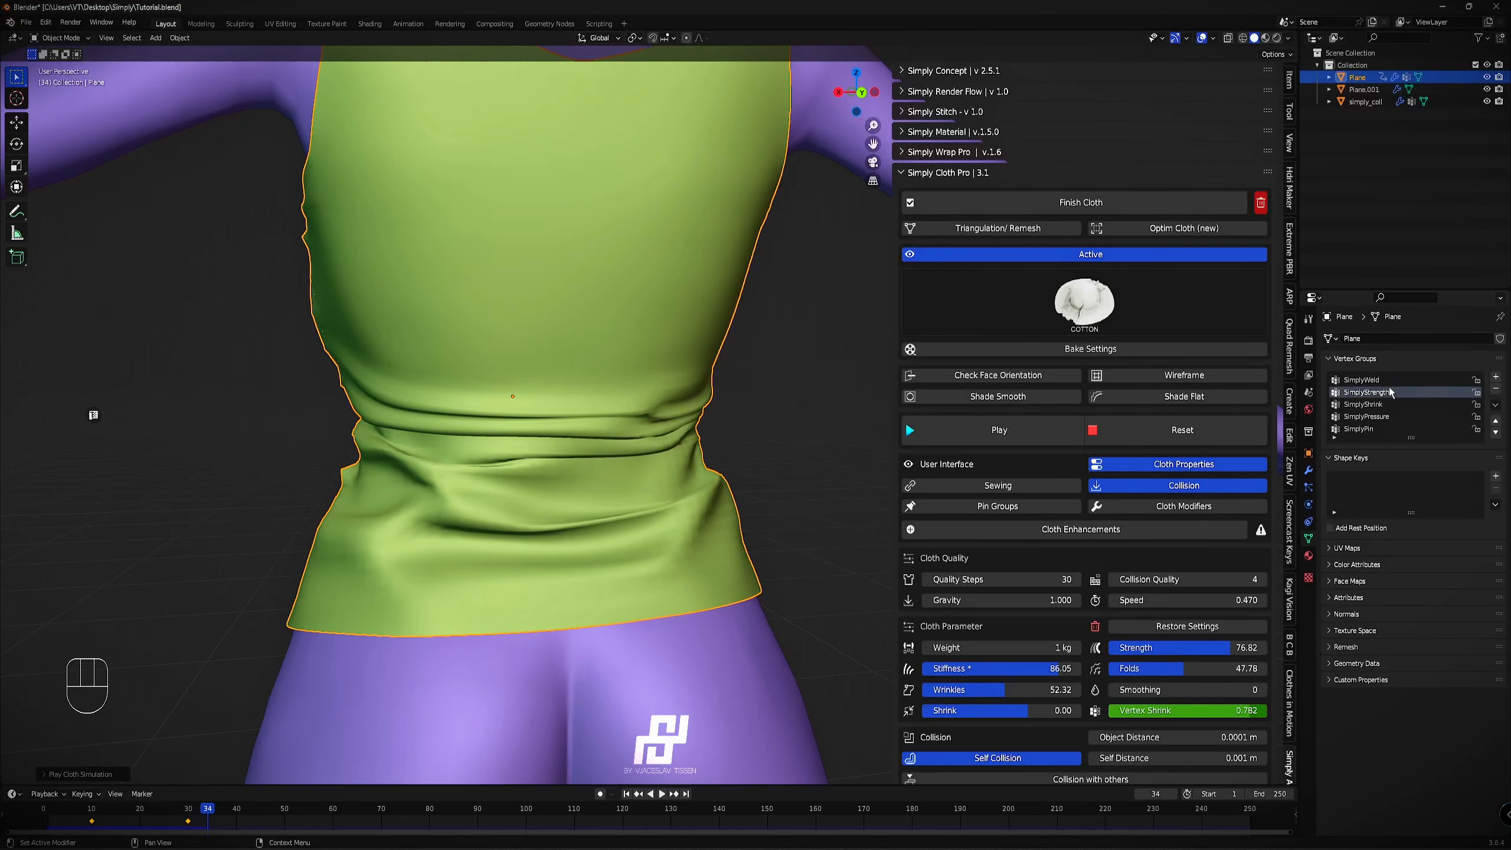
{"action": "scroll", "coordinate": [654, 438], "scroll_direction": "down", "scroll_amount": 3}
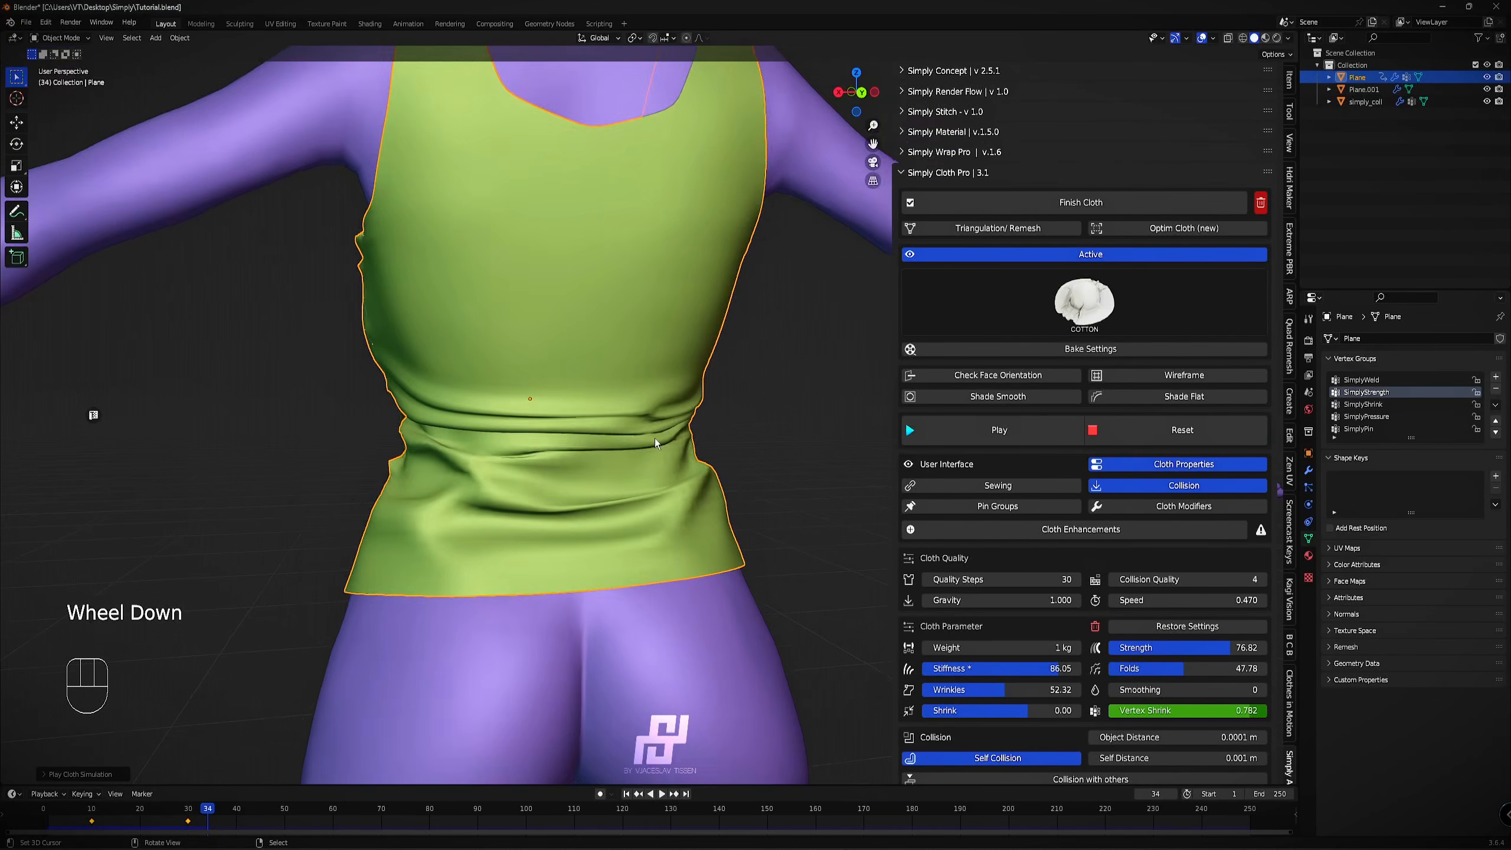
{"action": "mouse_move", "coordinate": [654, 438]}
{"action": "middle_mouse_down"}
{"action": "mouse_move", "coordinate": [643, 444]}
{"action": "mouse_move", "coordinate": [678, 449]}
{"action": "middle_mouse_up"}
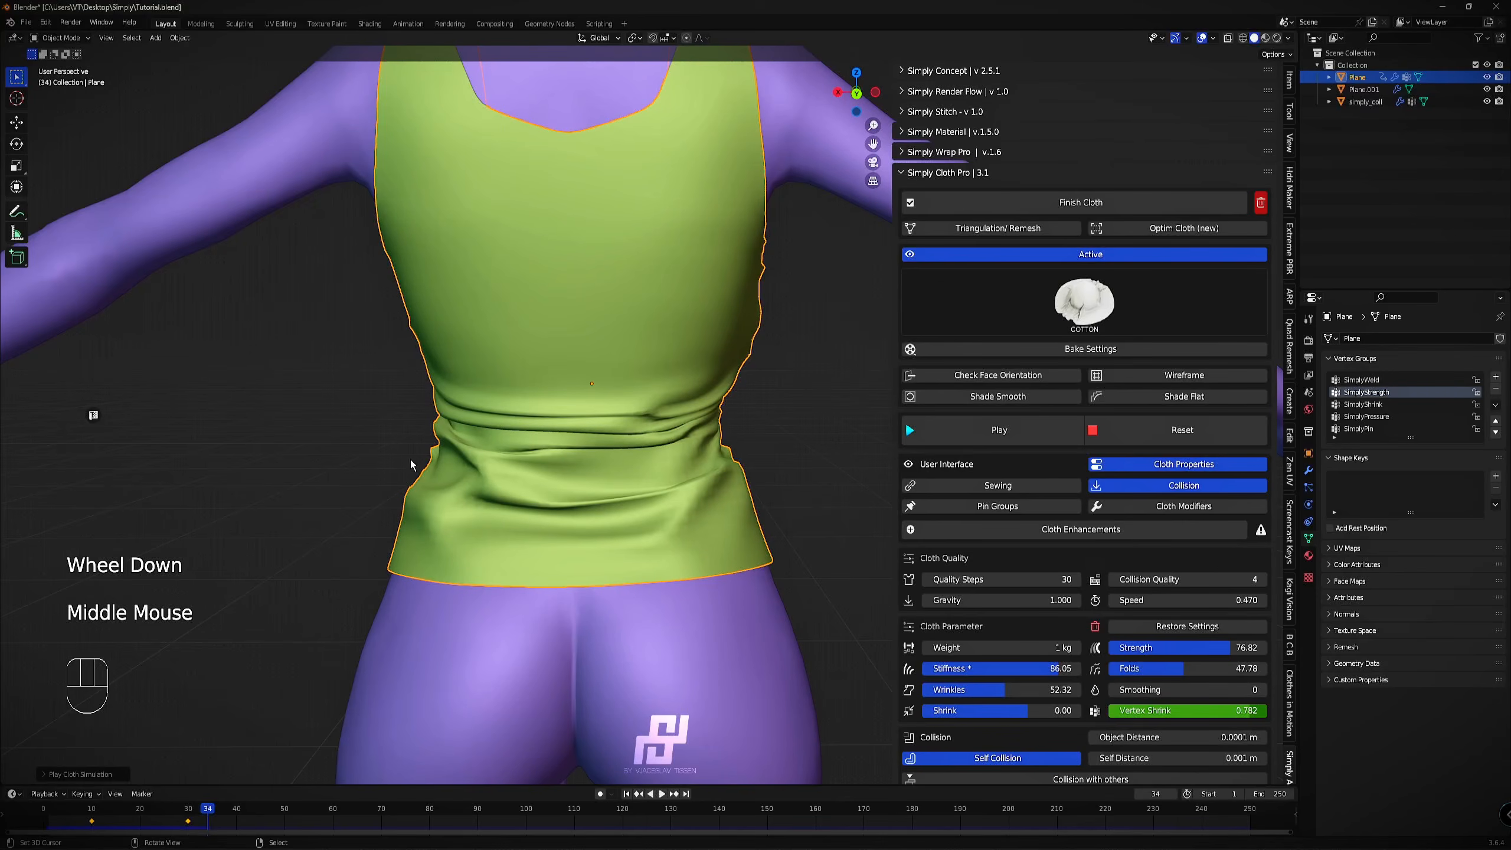
Reset the simulation, select the block of back faces directly above the strengthened area, and apply Strengthen to it.
{"action": "left_click", "coordinate": [1182, 430]}
{"action": "key", "text": "Tab"}
{"action": "scroll", "coordinate": [633, 336], "scroll_direction": "down", "scroll_amount": 1}
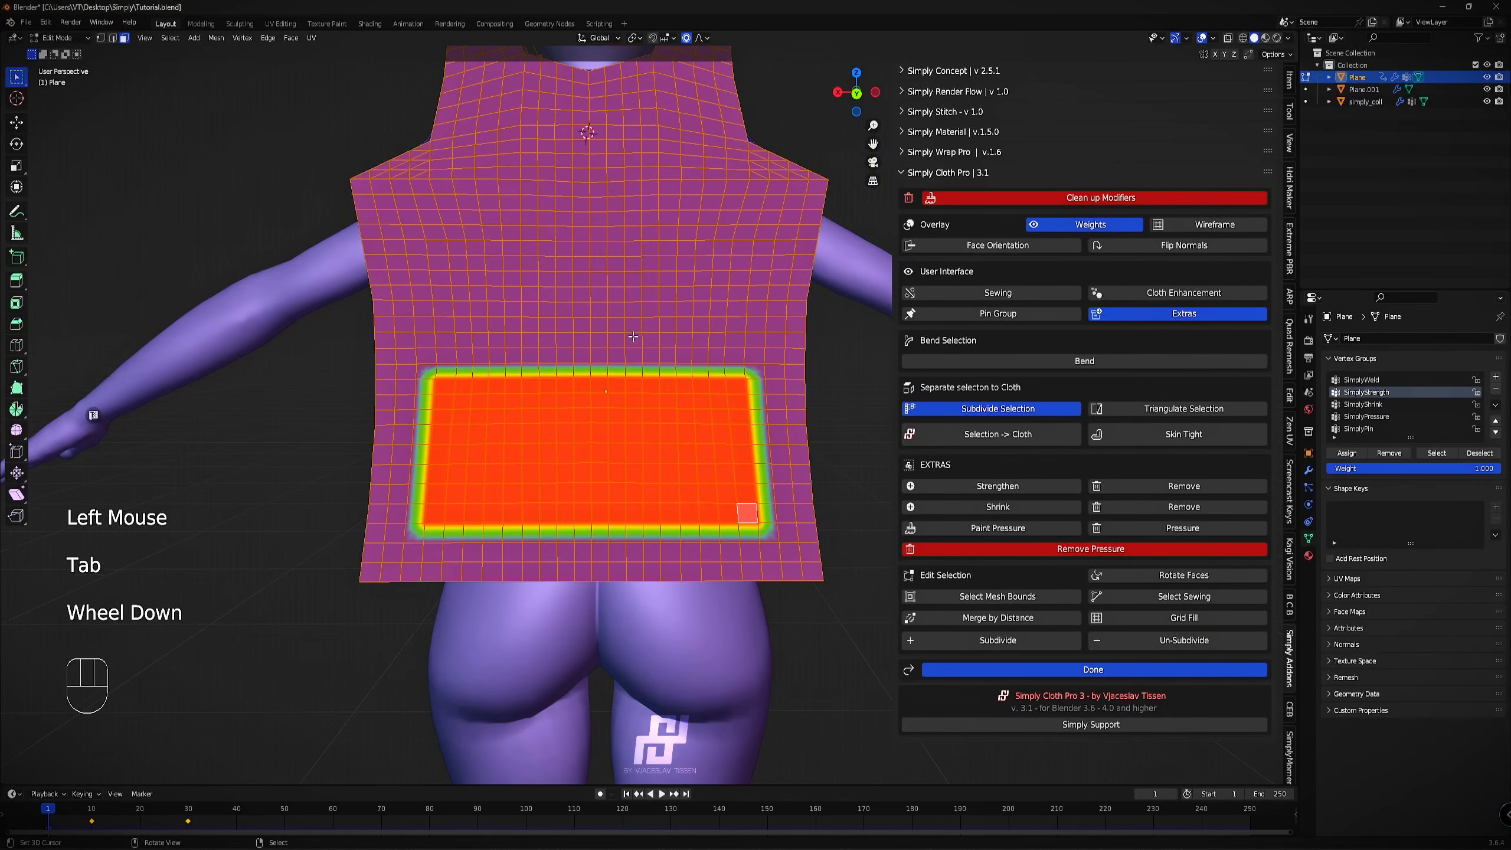
{"action": "key", "text": "3"}
{"action": "right_click", "coordinate": [418, 262]}
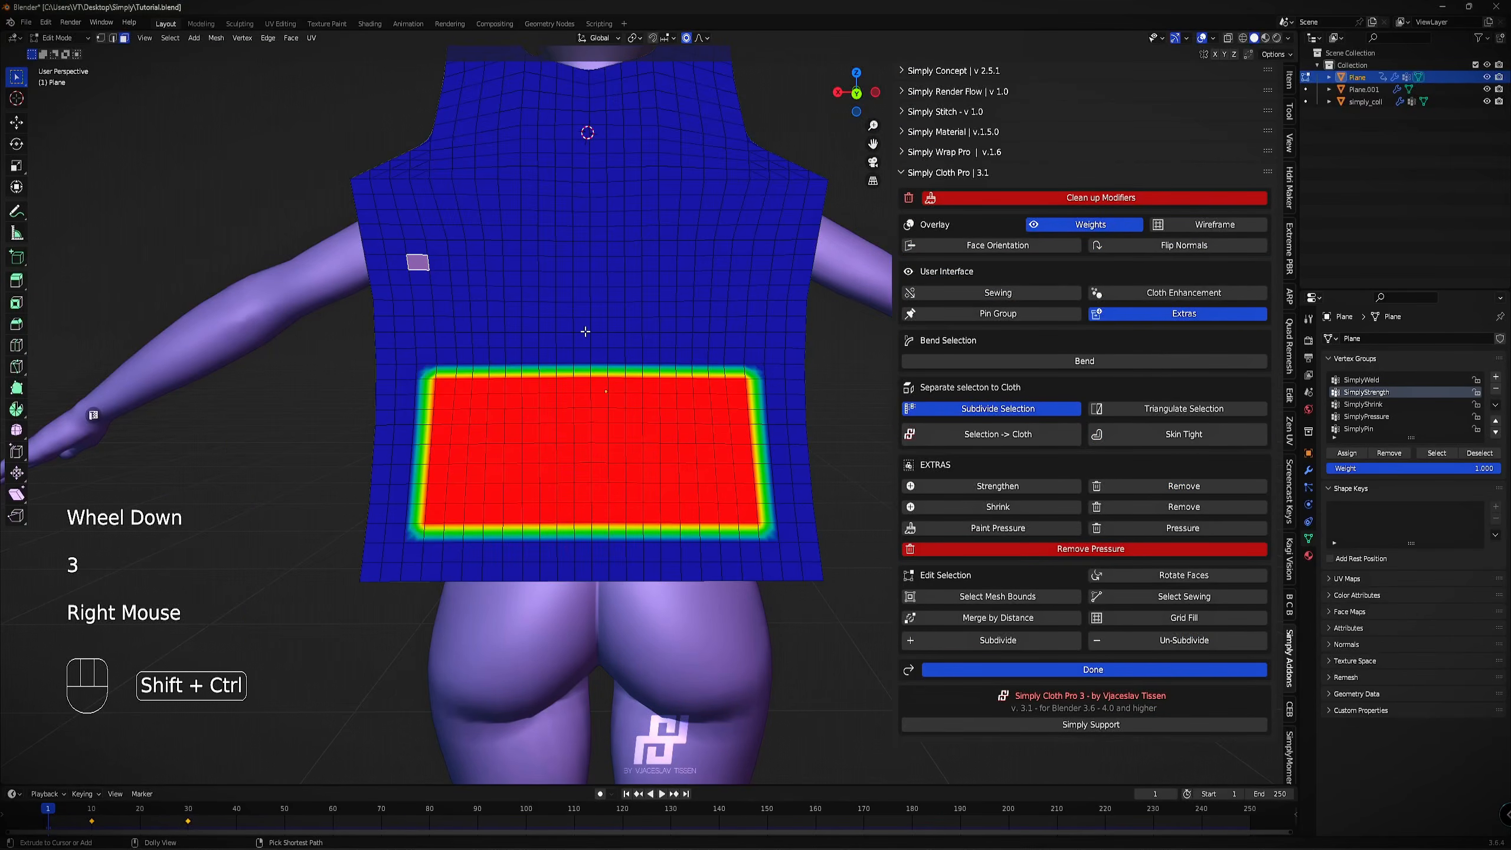
{"action": "right_click", "coordinate": [750, 363], "text": "ctrl+shift"}
{"action": "right_click", "coordinate": [755, 371], "text": "shift"}
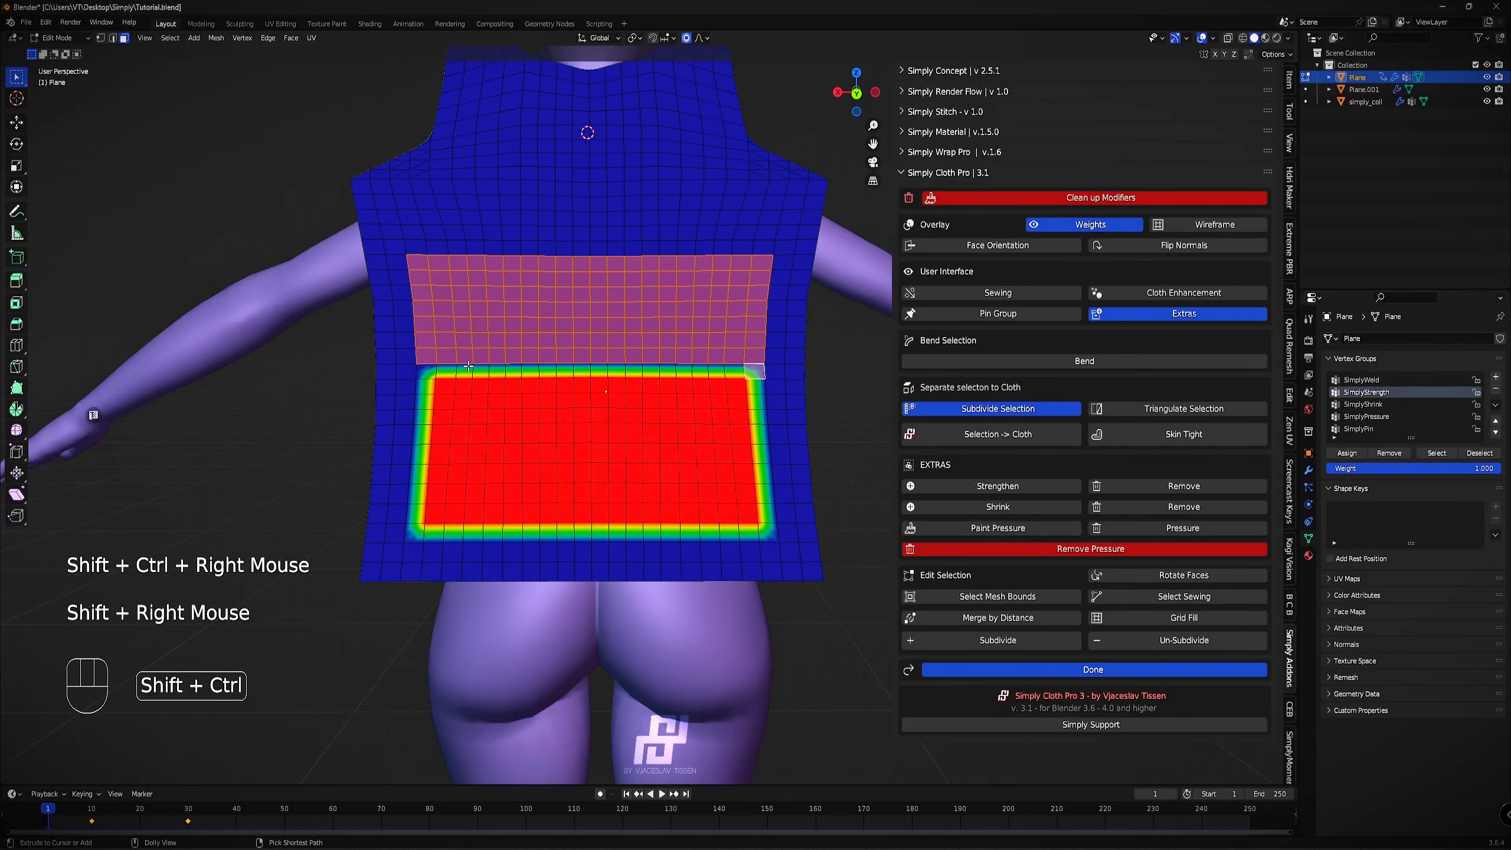
{"action": "right_click", "coordinate": [427, 372], "text": "ctrl+shift"}
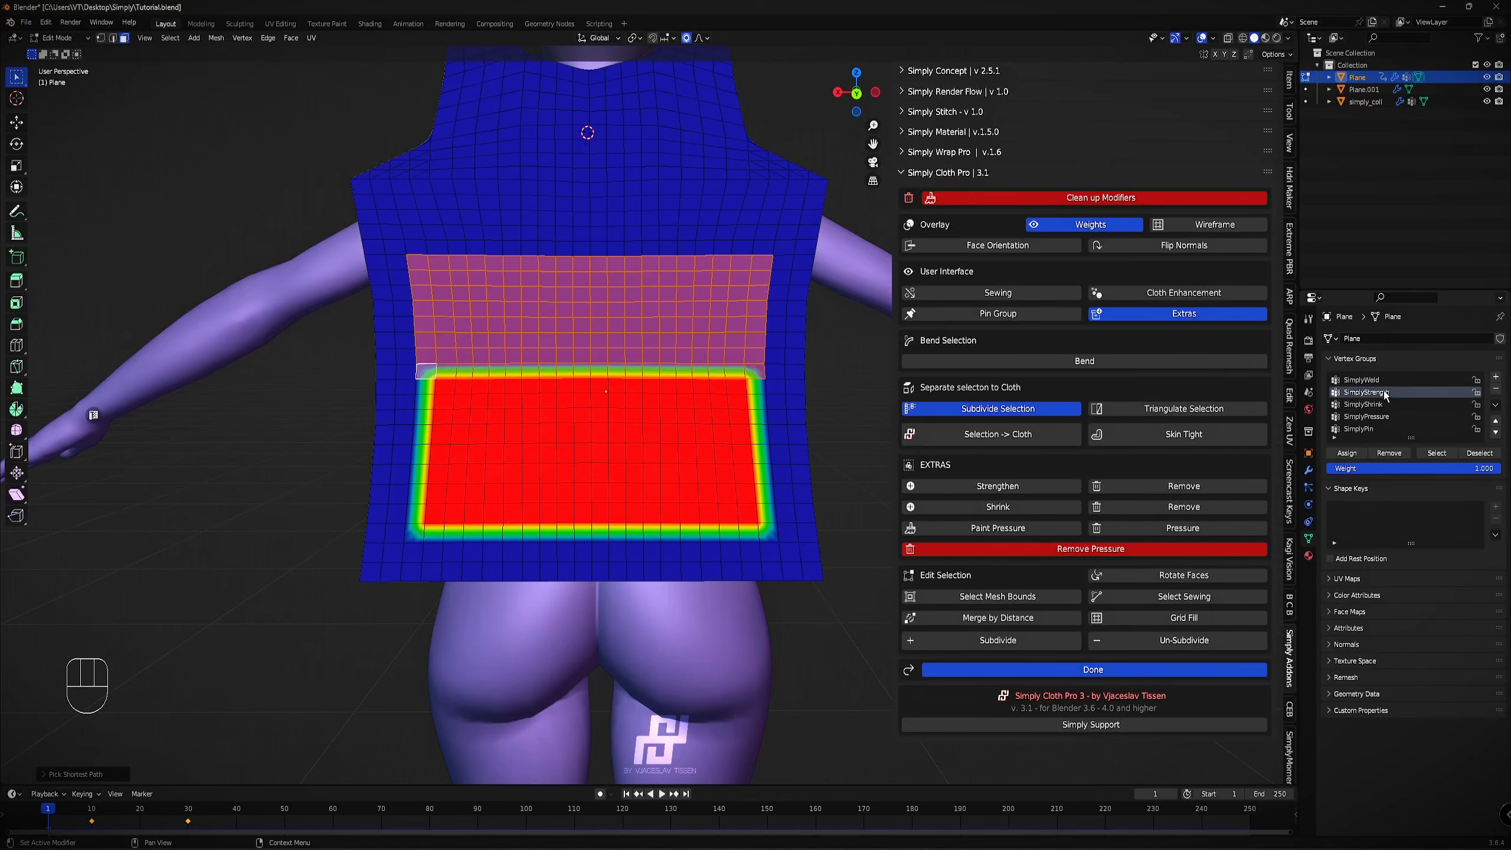
{"action": "left_click", "coordinate": [1001, 487]}
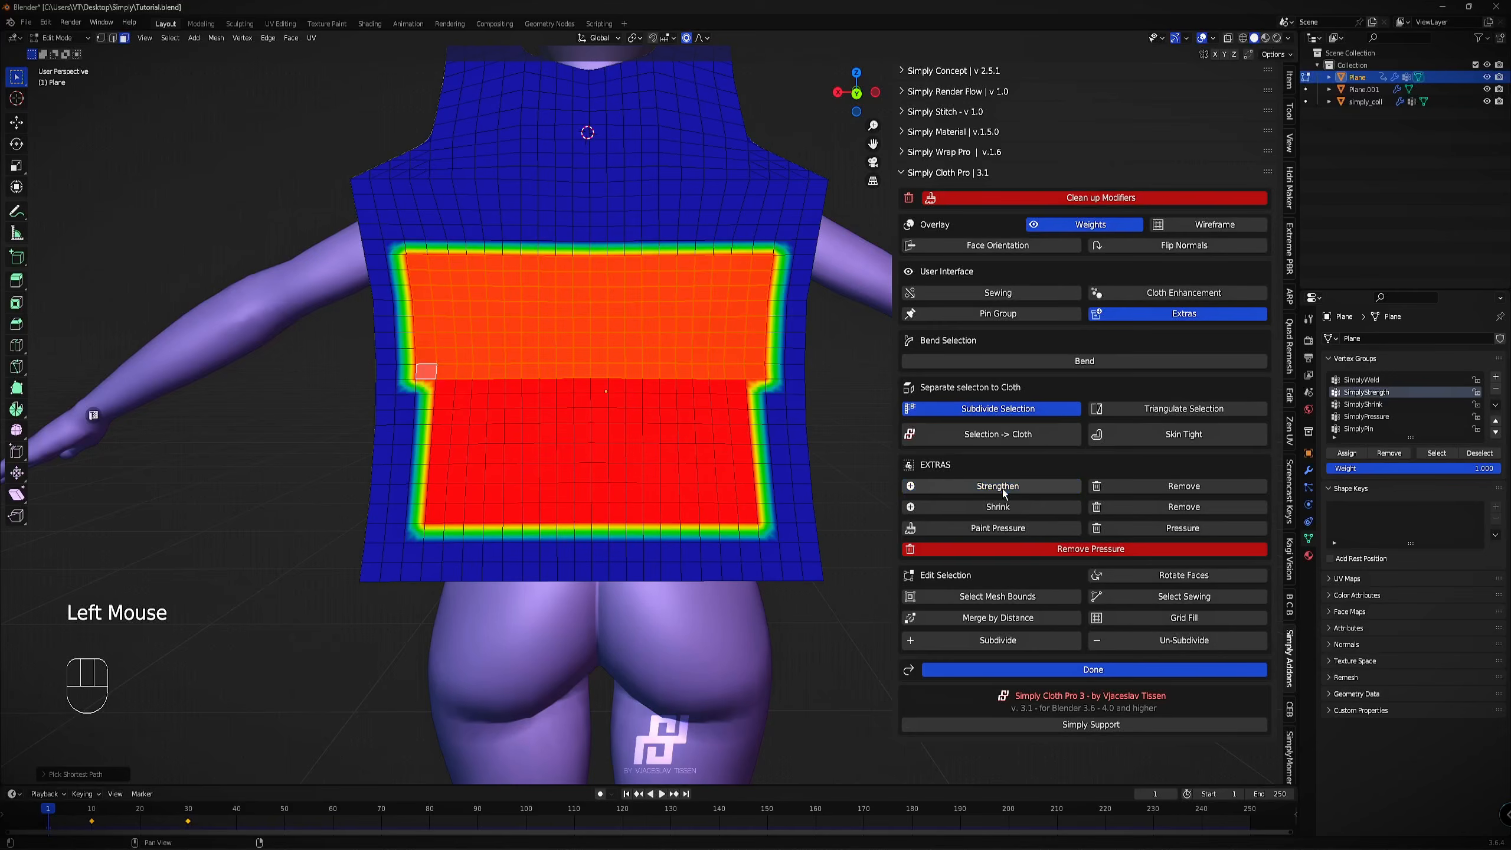
Finish mesh editing, rerun the simulation, and pause it at frame 25 to check the back and side folds.
{"action": "left_click", "coordinate": [1117, 669]}
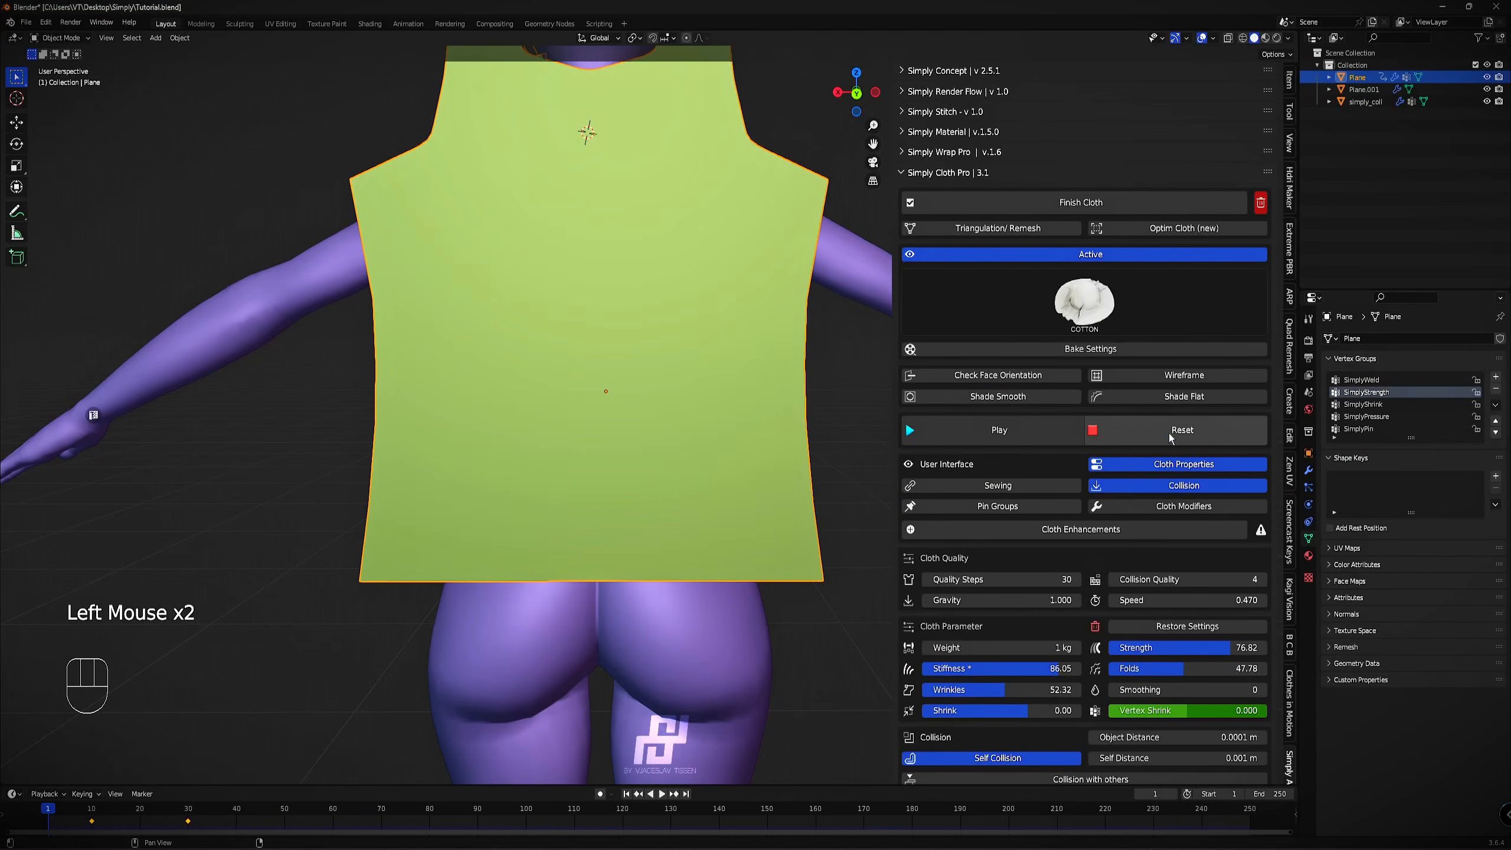
{"action": "left_click", "coordinate": [975, 426]}
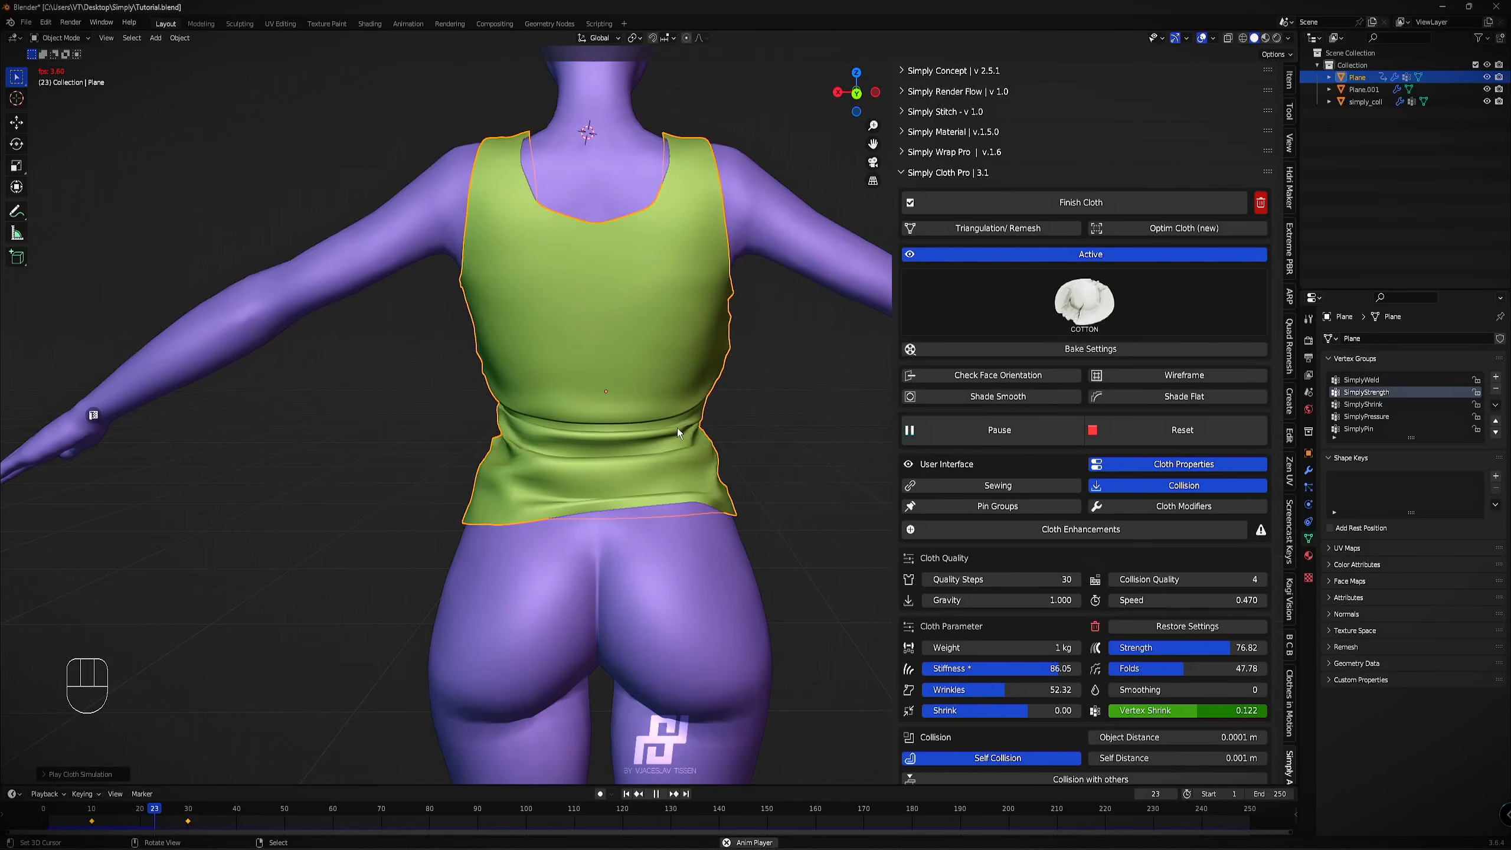
{"action": "key", "text": "space"}
{"action": "middle_click_drag", "start_coordinate": [597, 449], "coordinate": [722, 426]}
{"action": "scroll", "coordinate": [667, 451], "scroll_direction": "up", "scroll_amount": 3}
{"action": "scroll", "coordinate": [722, 426], "scroll_direction": "down", "scroll_amount": 2}
{"action": "middle_click_drag", "start_coordinate": [736, 347], "coordinate": [631, 406]}
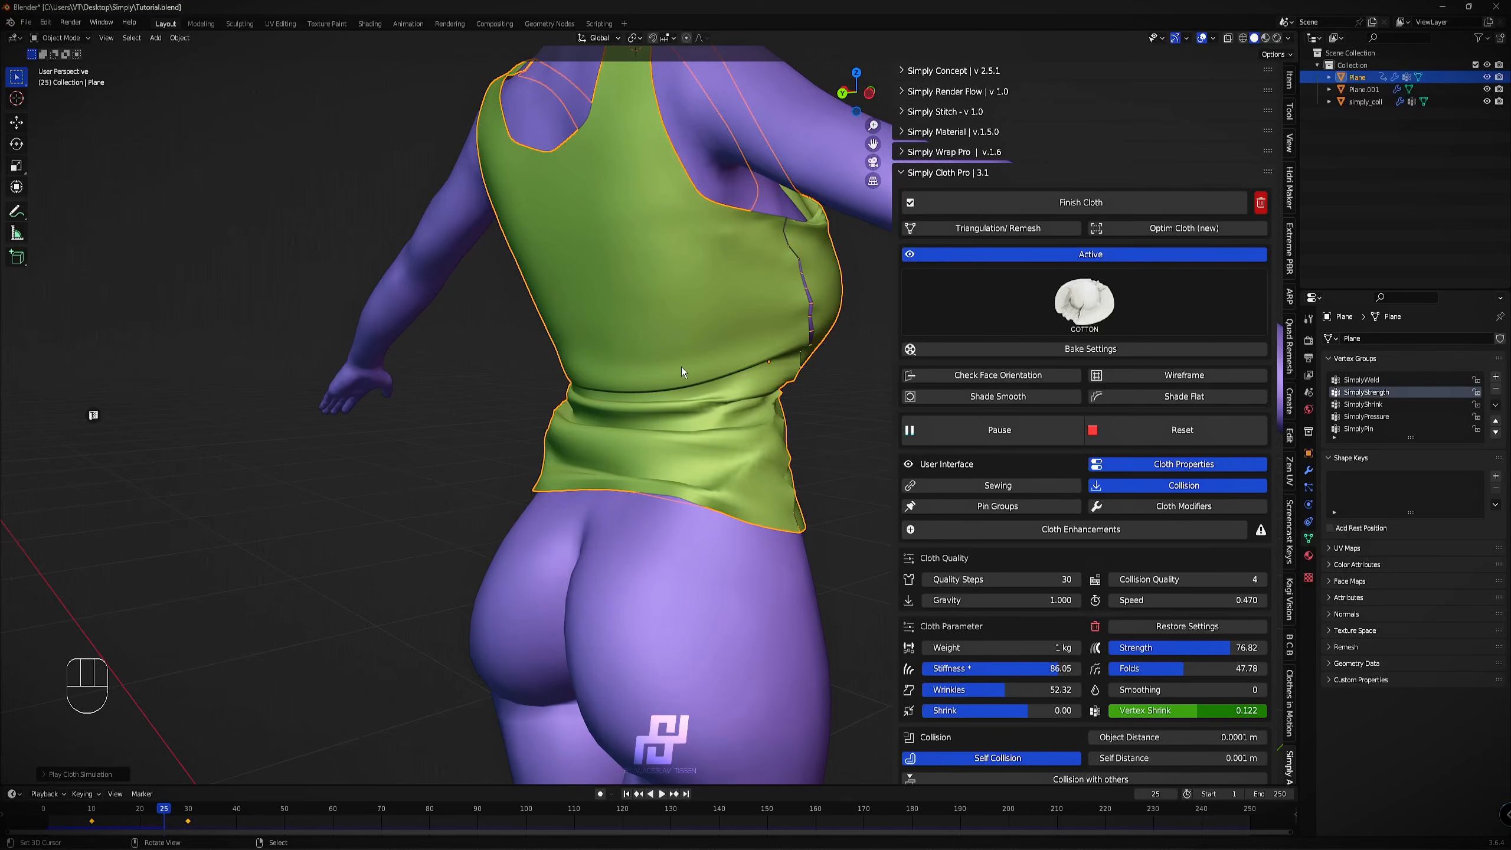
Set Wrinkles to 7.82 and rerun the simulation from the start.
{"action": "left_click_drag", "start_coordinate": [1010, 694], "coordinate": [985, 692]}
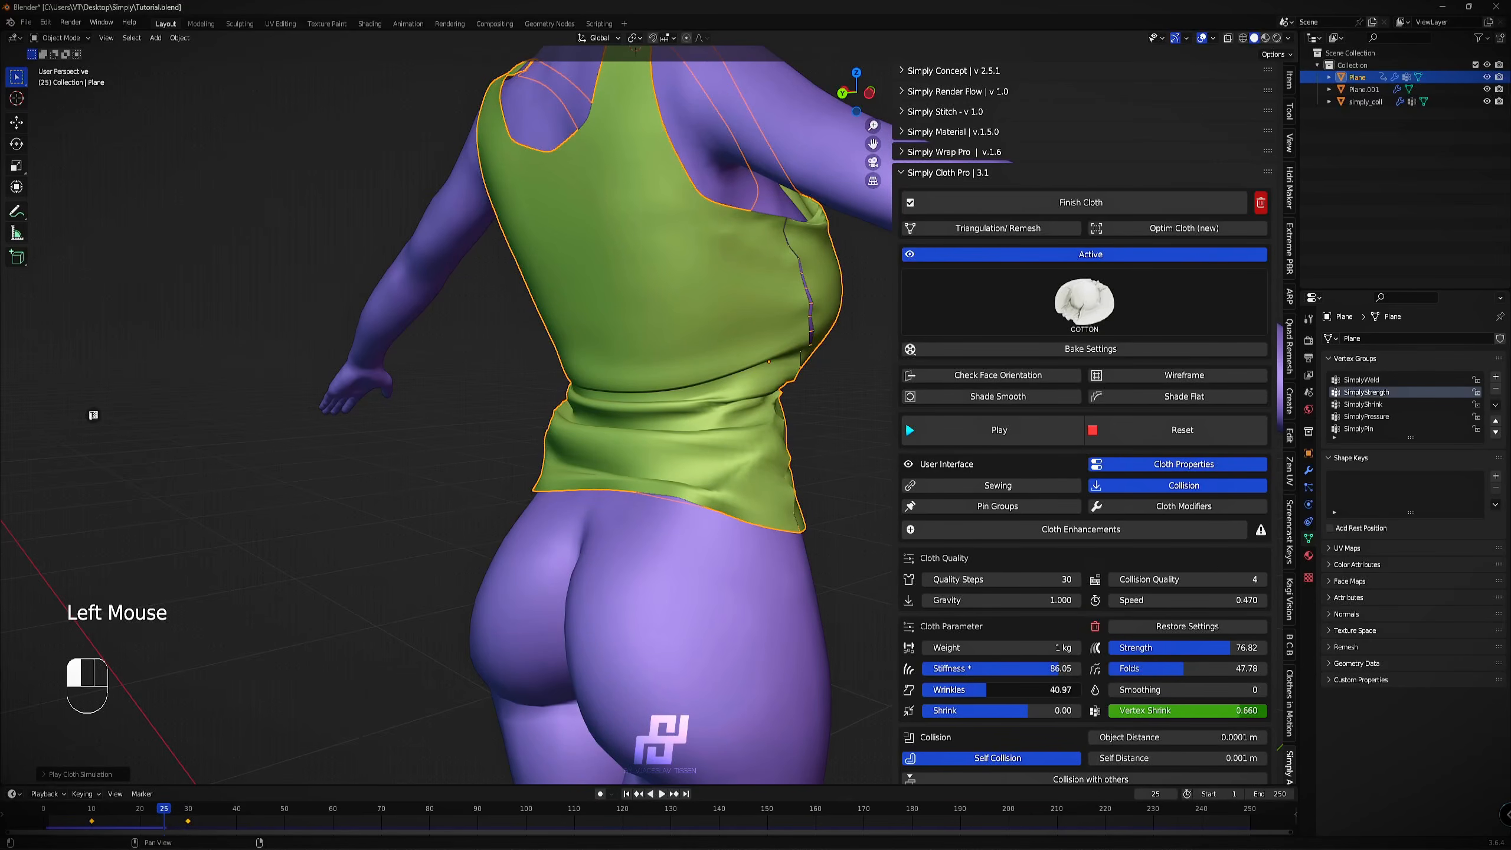
{"action": "left_click", "coordinate": [1176, 419]}
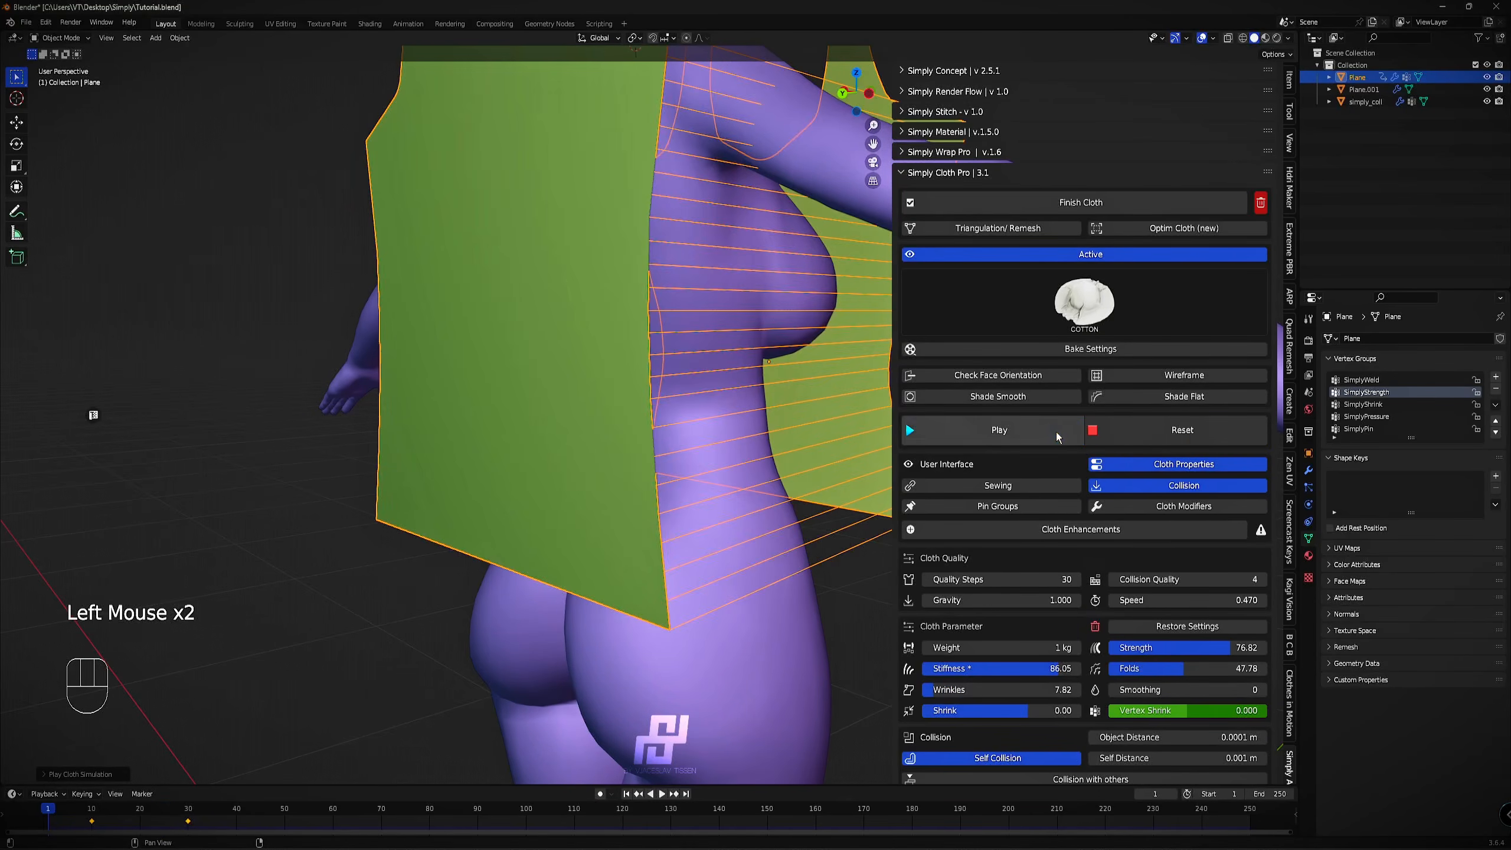
{"action": "left_click", "coordinate": [1056, 433]}
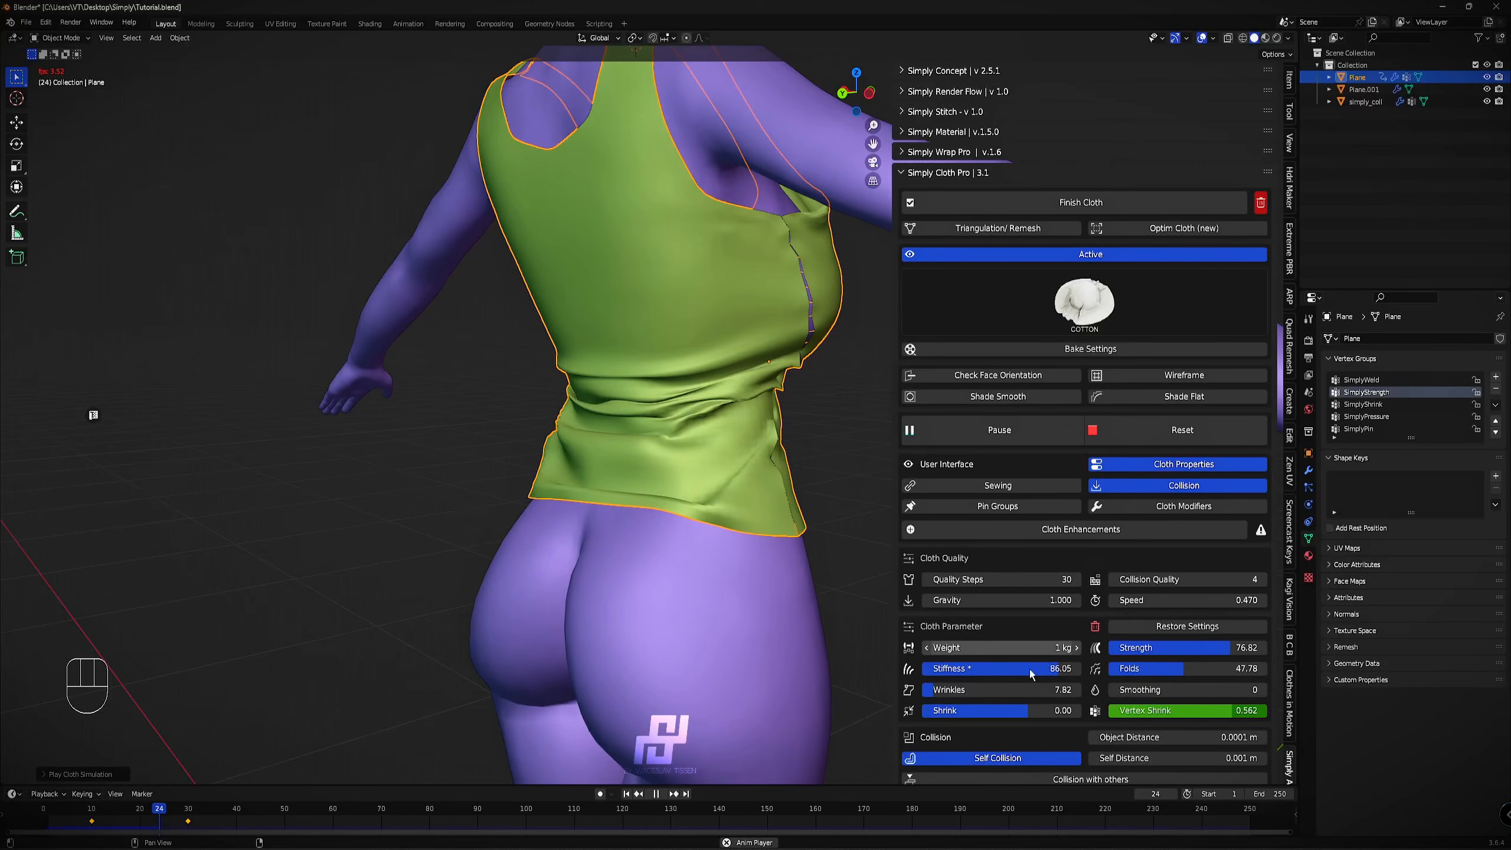
Lower Stiffness to 27.10 during playback and pause the simulation at frame 65 to check the waist.
{"action": "left_click_drag", "start_coordinate": [1055, 677], "coordinate": [963, 668]}
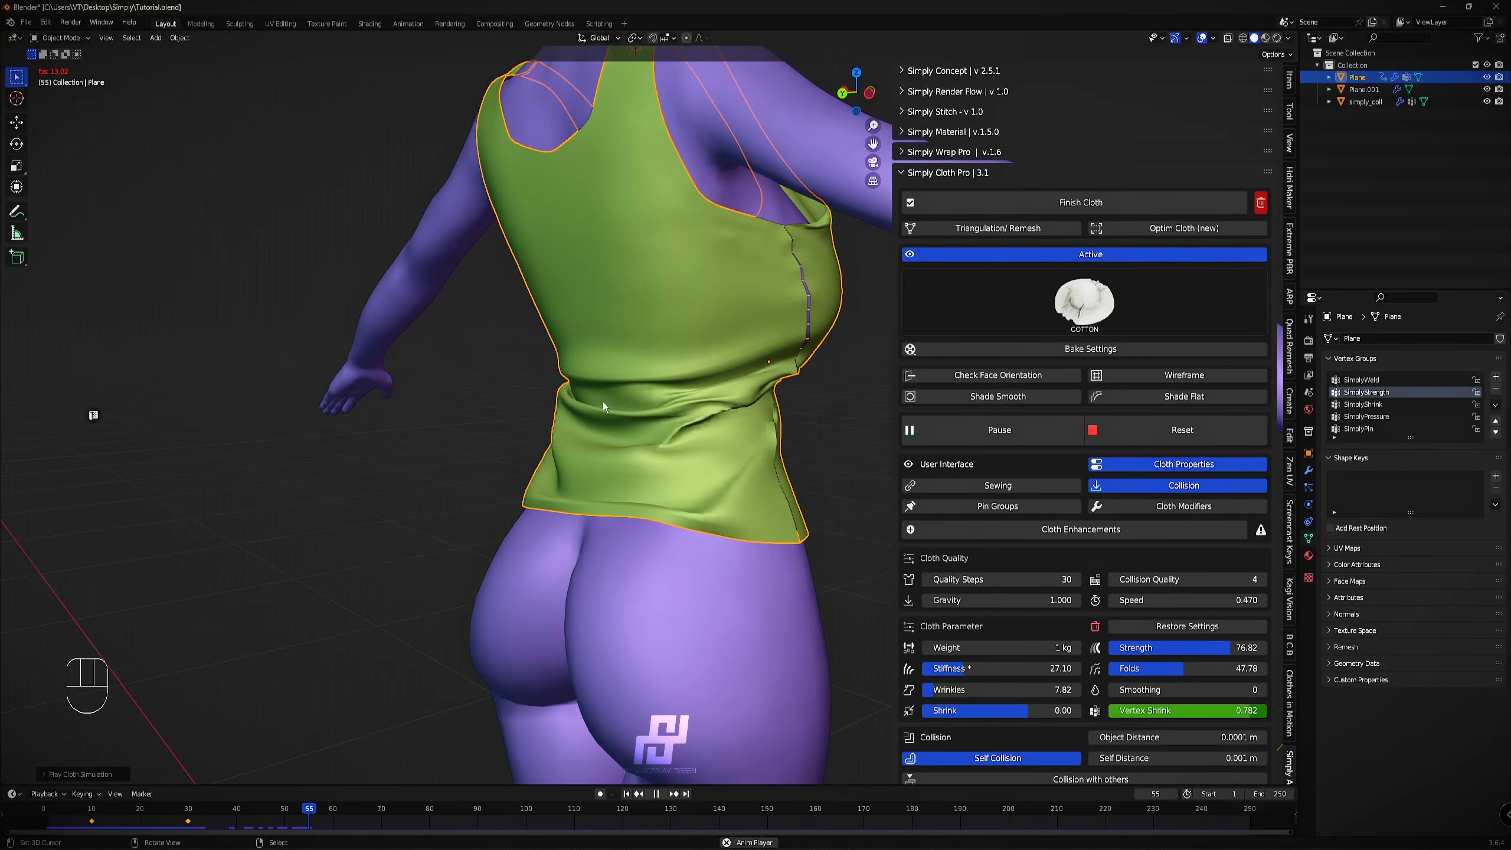
{"action": "left_click", "coordinate": [1004, 430]}
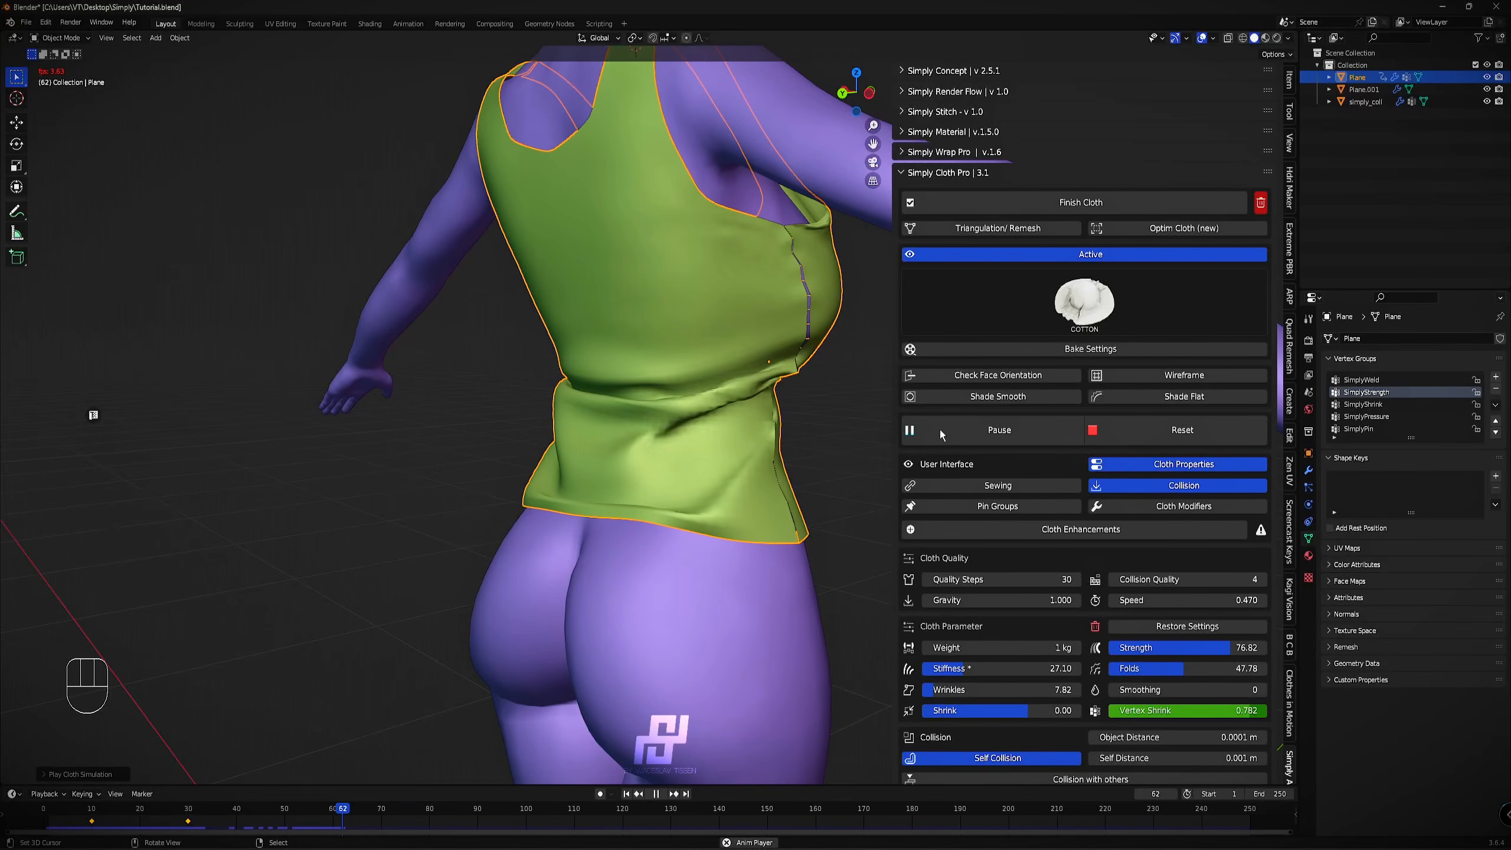
{"action": "middle_click_drag", "start_coordinate": [648, 407], "coordinate": [721, 437]}
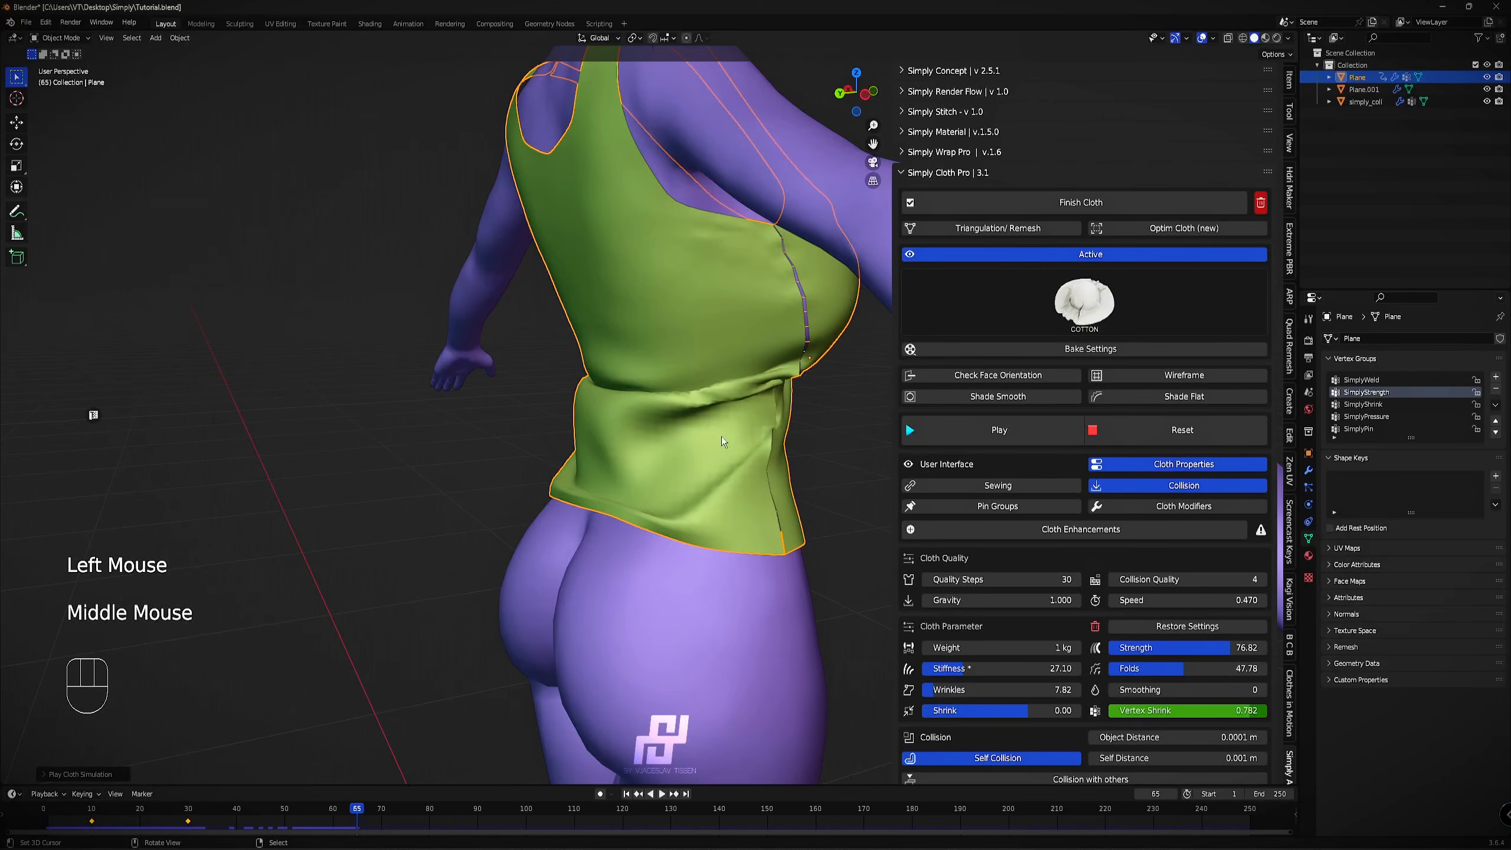
Lower Strength to 13.64 and rerun the simulation from the start.
{"action": "left_click_drag", "start_coordinate": [1233, 653], "coordinate": [1192, 653]}
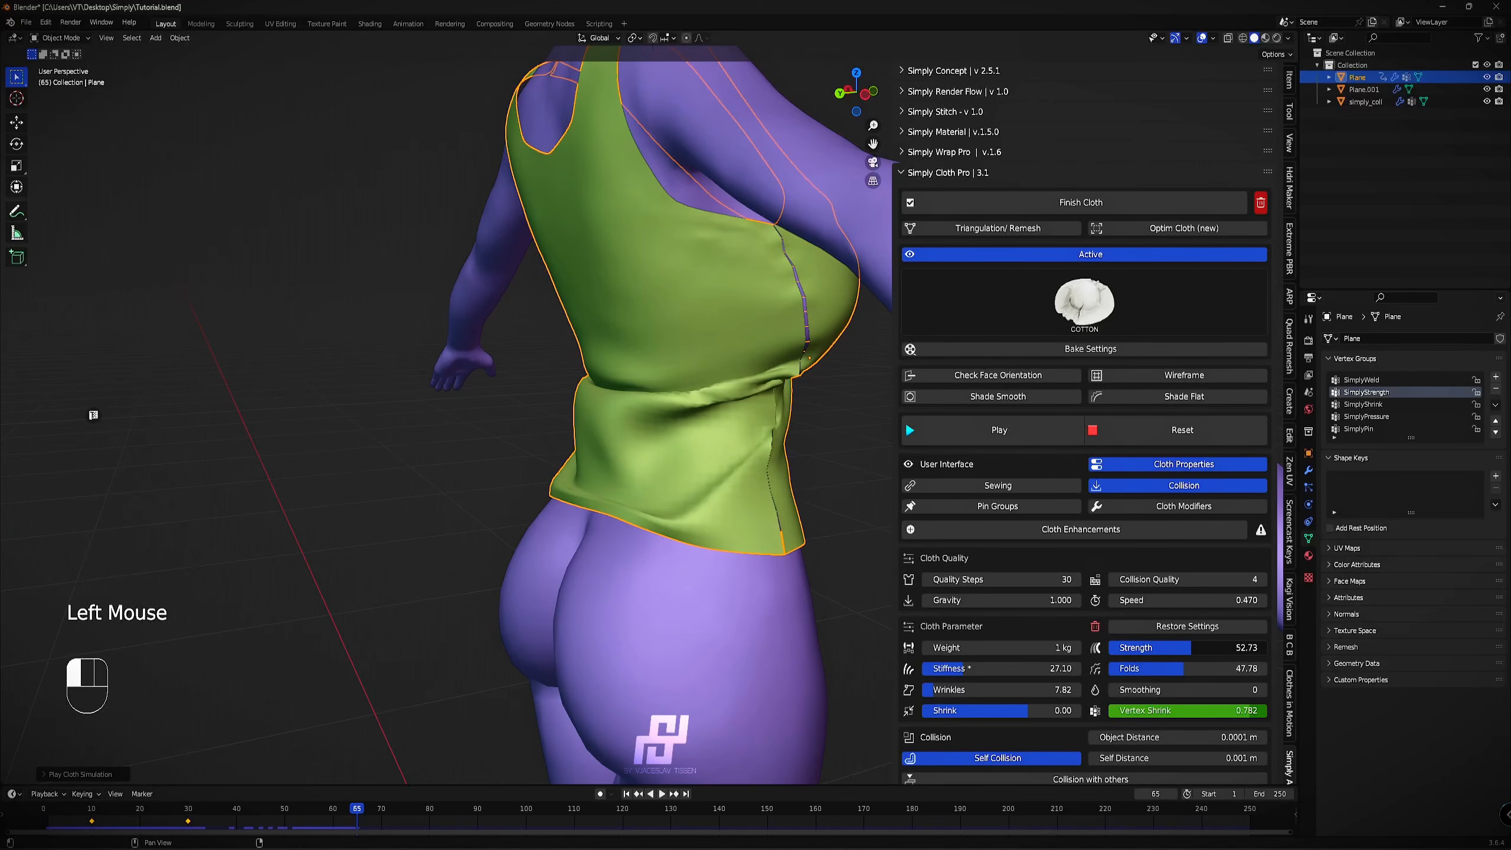
{"action": "left_click", "coordinate": [1139, 419]}
{"action": "left_click", "coordinate": [1004, 430]}
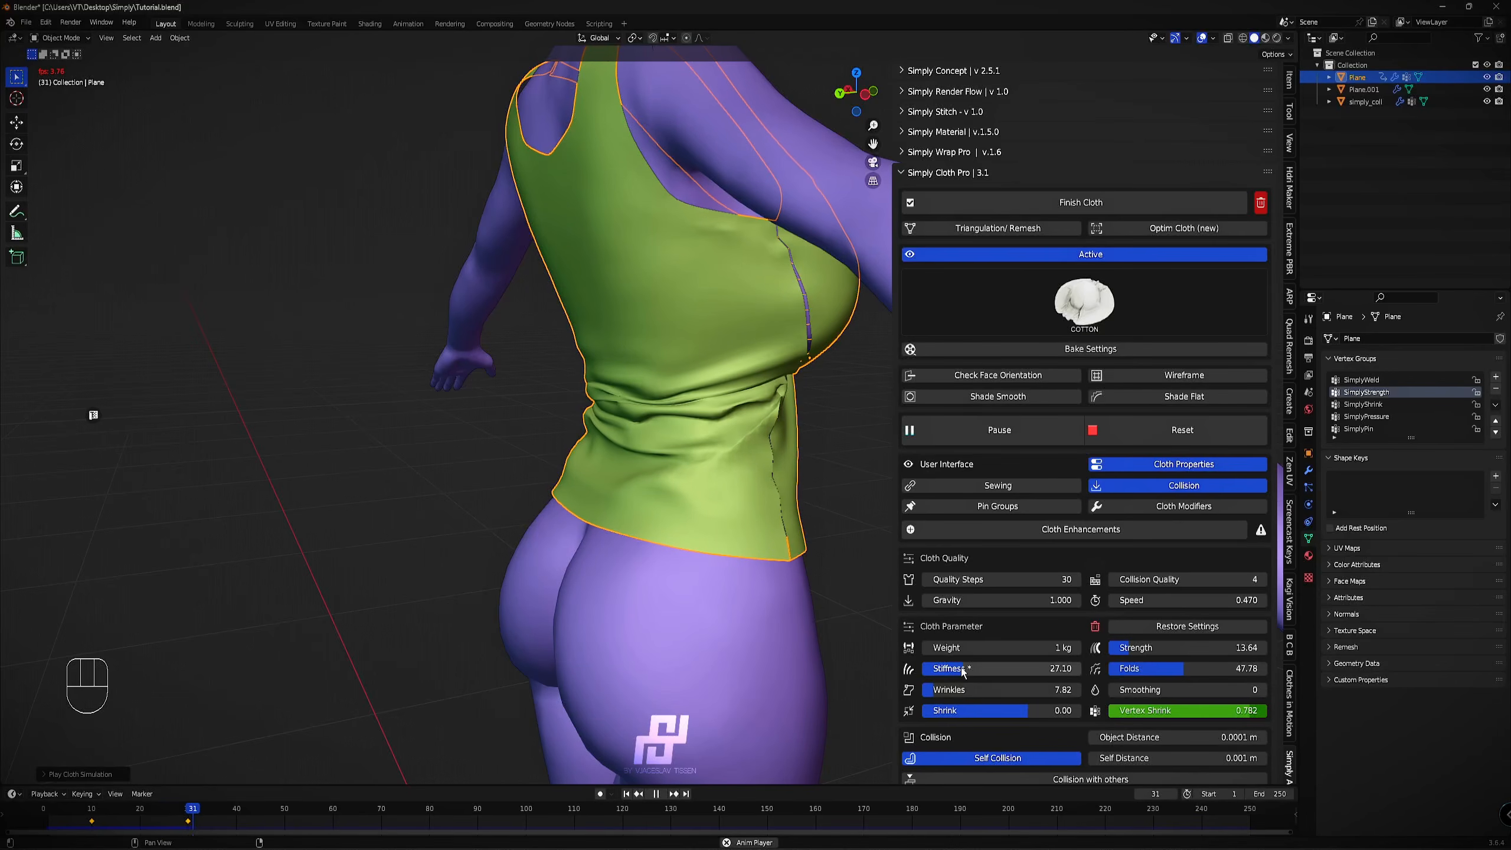
Pause the simulation at frame 36 to check the side fit, and hide the collision settings.
{"action": "left_click", "coordinate": [999, 430]}
{"action": "scroll", "coordinate": [773, 405], "scroll_direction": "down", "scroll_amount": 2}
{"action": "mouse_move", "coordinate": [773, 405]}
{"action": "middle_mouse_down"}
{"action": "mouse_move", "coordinate": [725, 390]}
{"action": "mouse_move", "coordinate": [703, 420]}
{"action": "mouse_move", "coordinate": [612, 409]}
{"action": "mouse_move", "coordinate": [709, 390]}
{"action": "mouse_move", "coordinate": [886, 392]}
{"action": "mouse_move", "coordinate": [786, 390]}
{"action": "middle_mouse_up"}
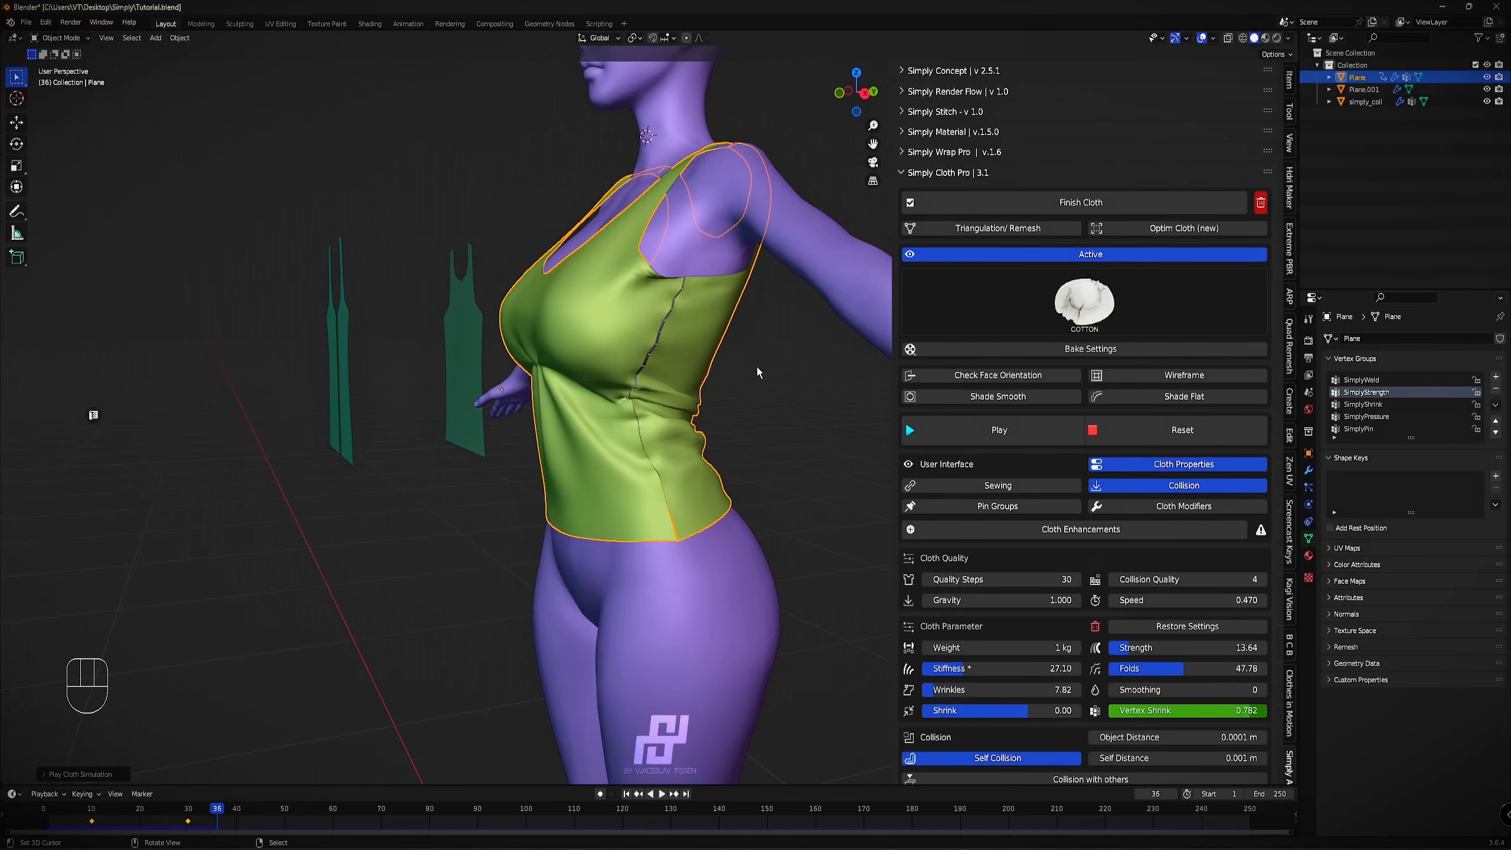
{"action": "left_click", "coordinate": [1163, 492]}
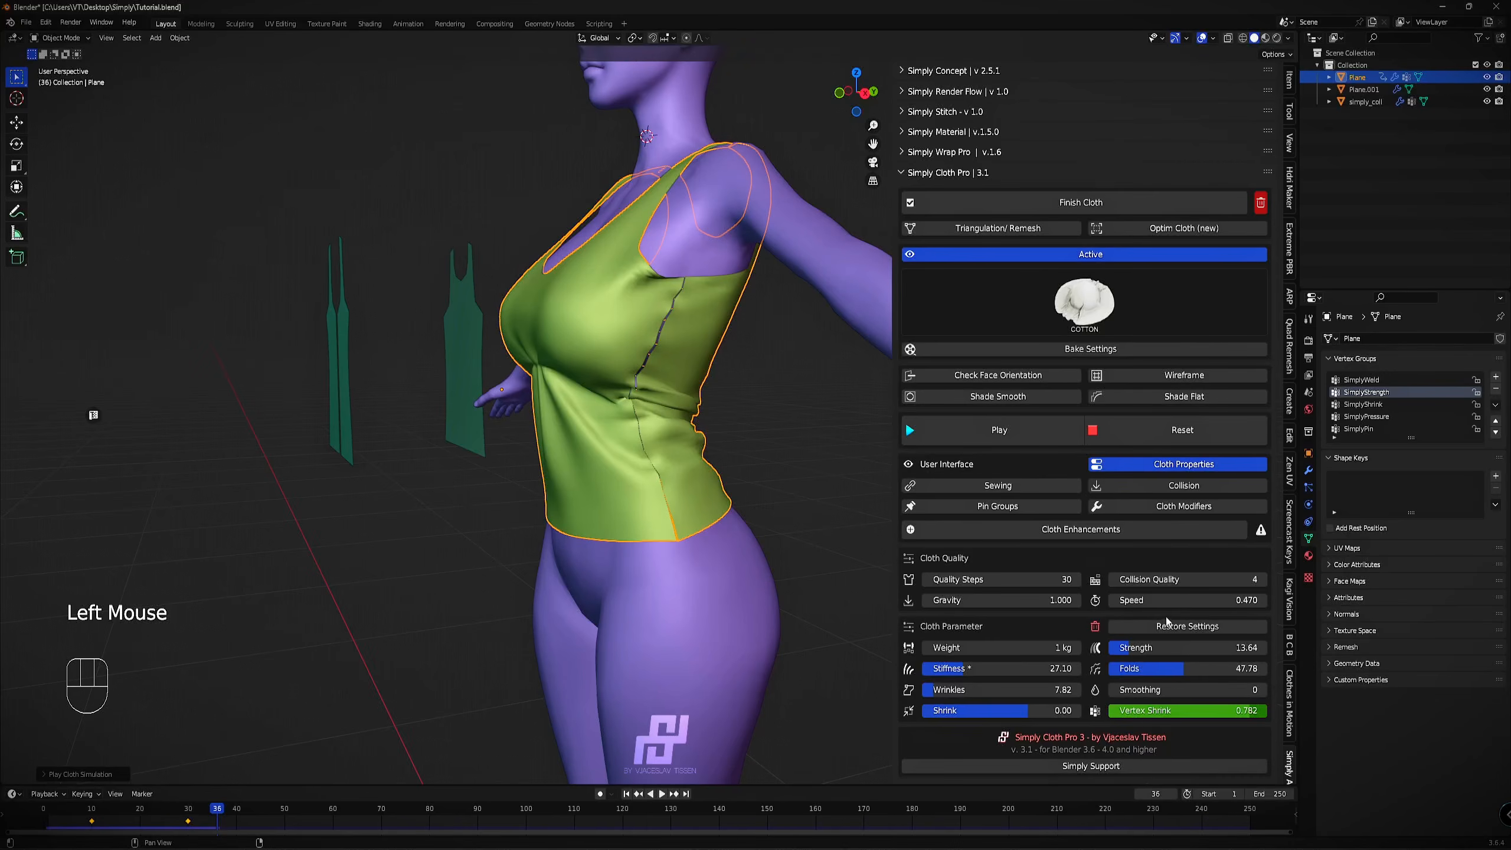
{"action": "scroll", "coordinate": [1174, 589], "scroll_direction": "down", "scroll_amount": 3}
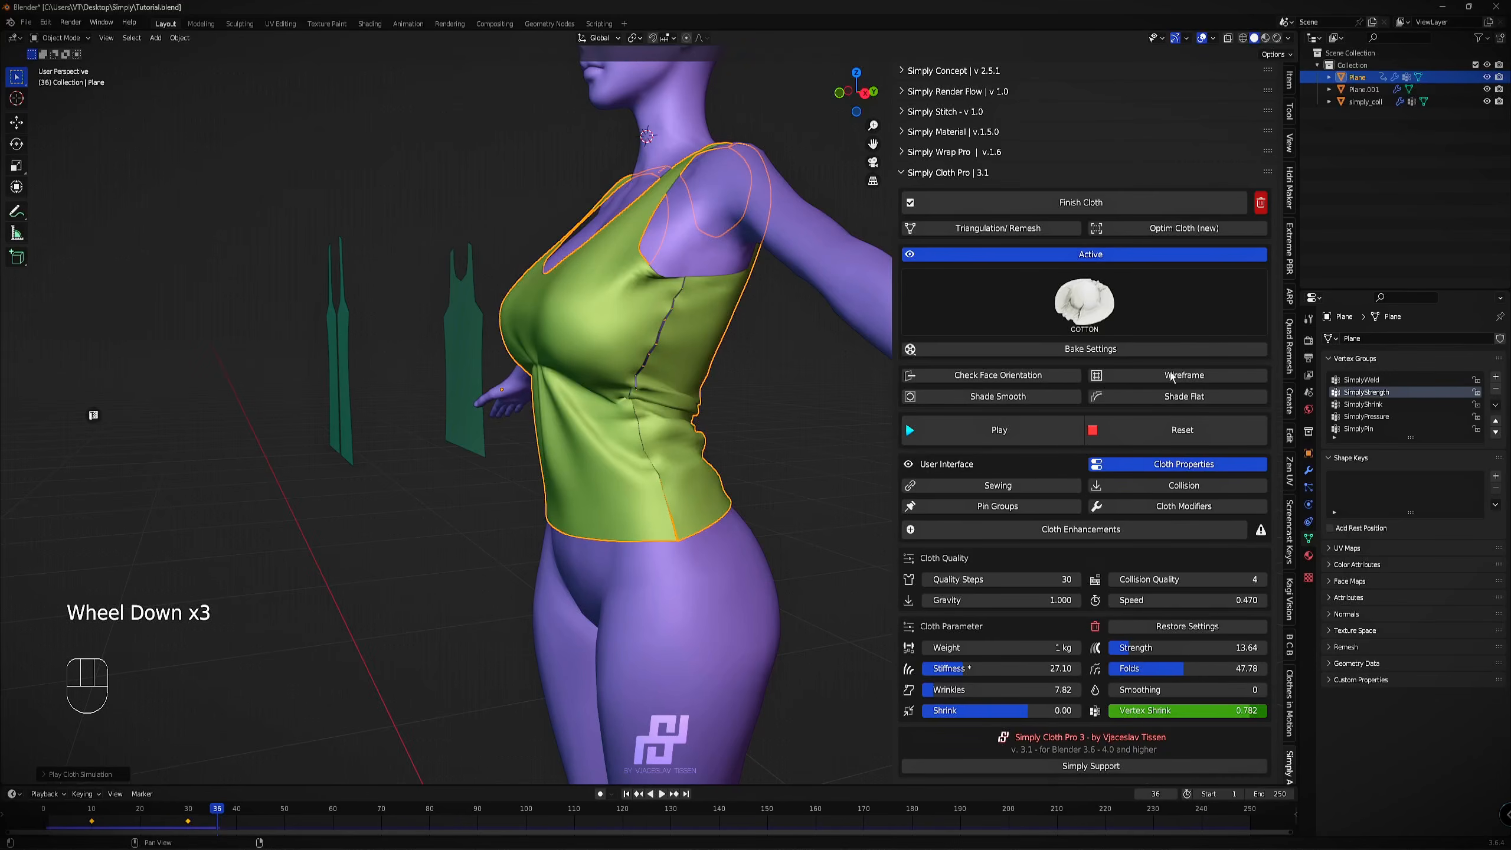
Set Gravity to 2, rerun the simulation from the start, and pause it at frame 19.
{"action": "left_click", "coordinate": [1141, 427]}
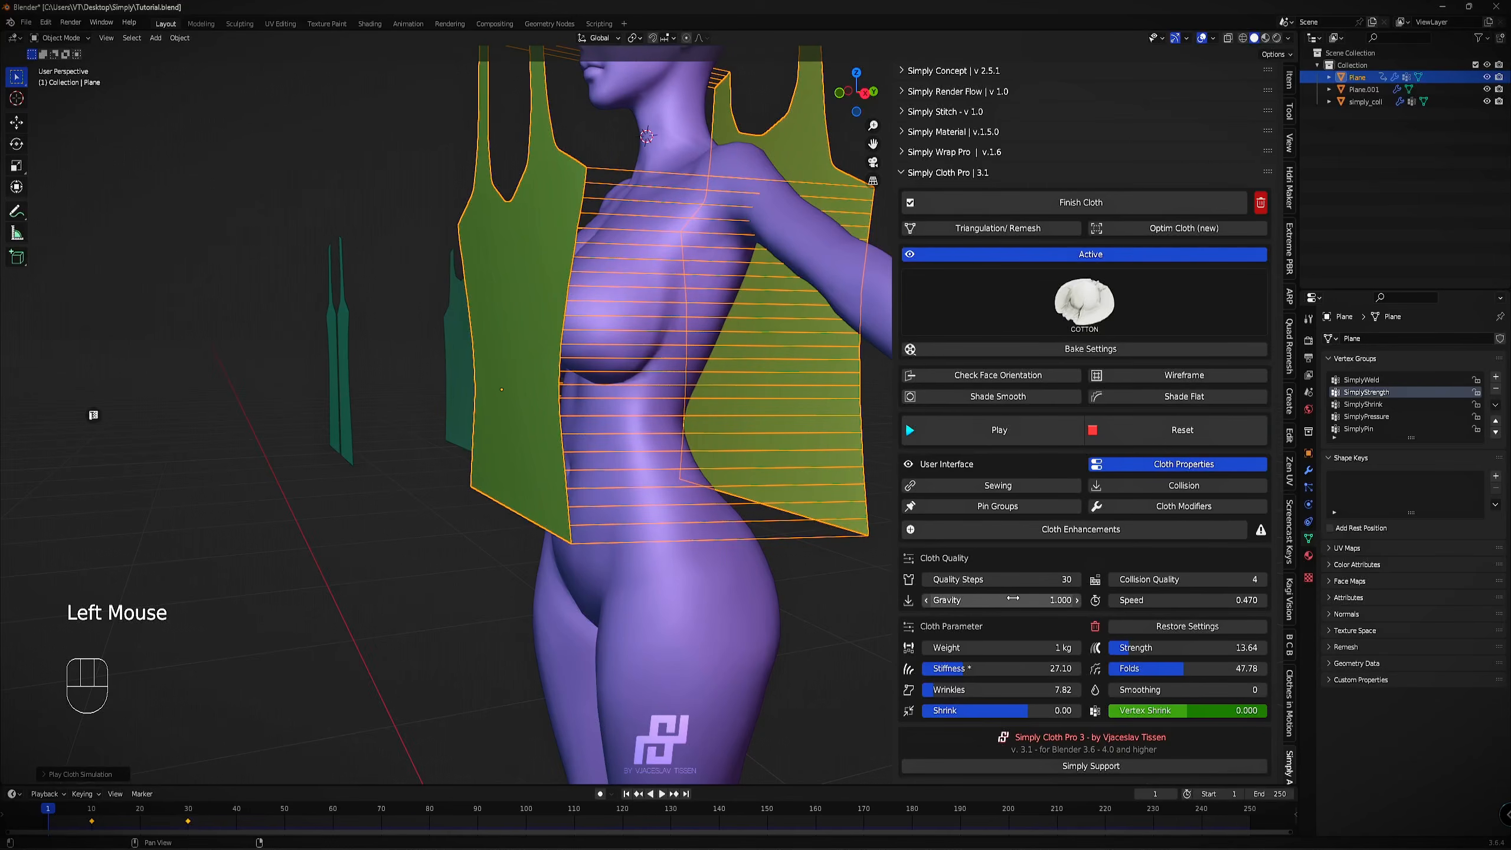
{"action": "left_click", "coordinate": [1006, 598]}
{"action": "left_click", "coordinate": [1060, 602]}
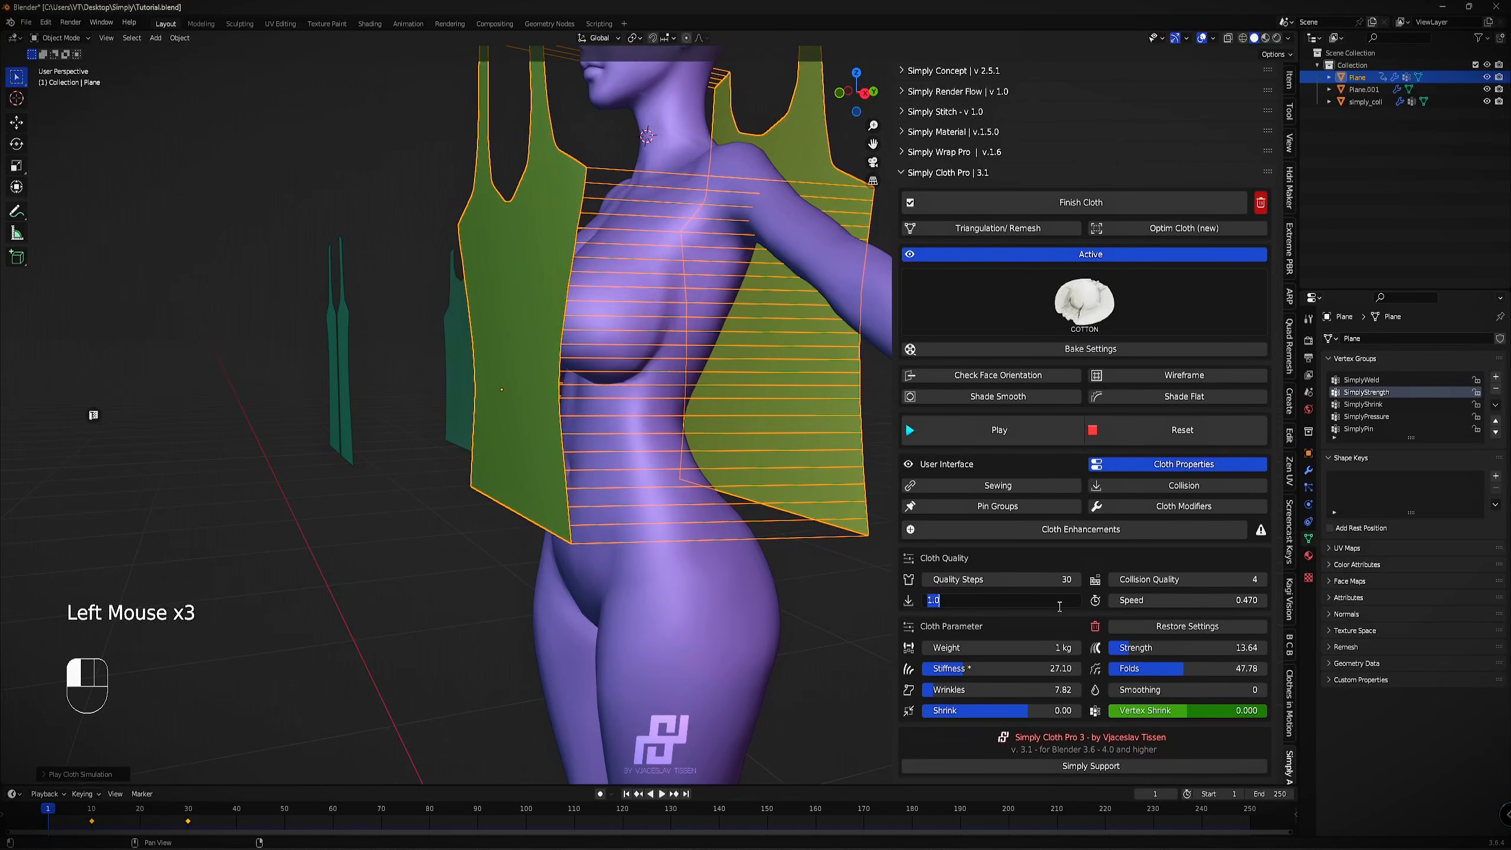
{"action": "left_click", "coordinate": [1141, 432]}
{"action": "left_click", "coordinate": [1063, 426]}
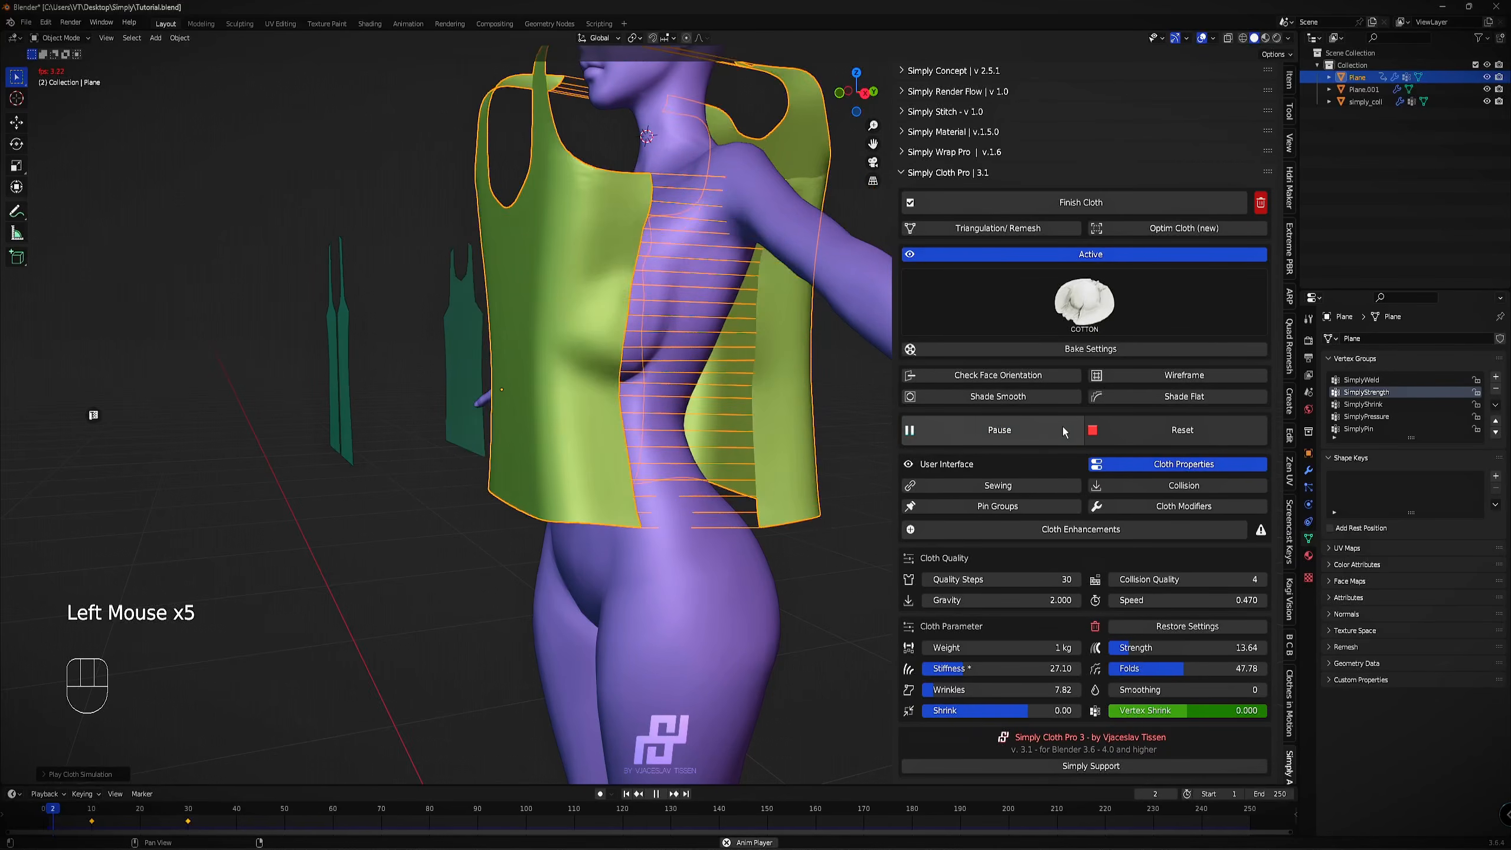
{"action": "left_click", "coordinate": [1005, 431]}
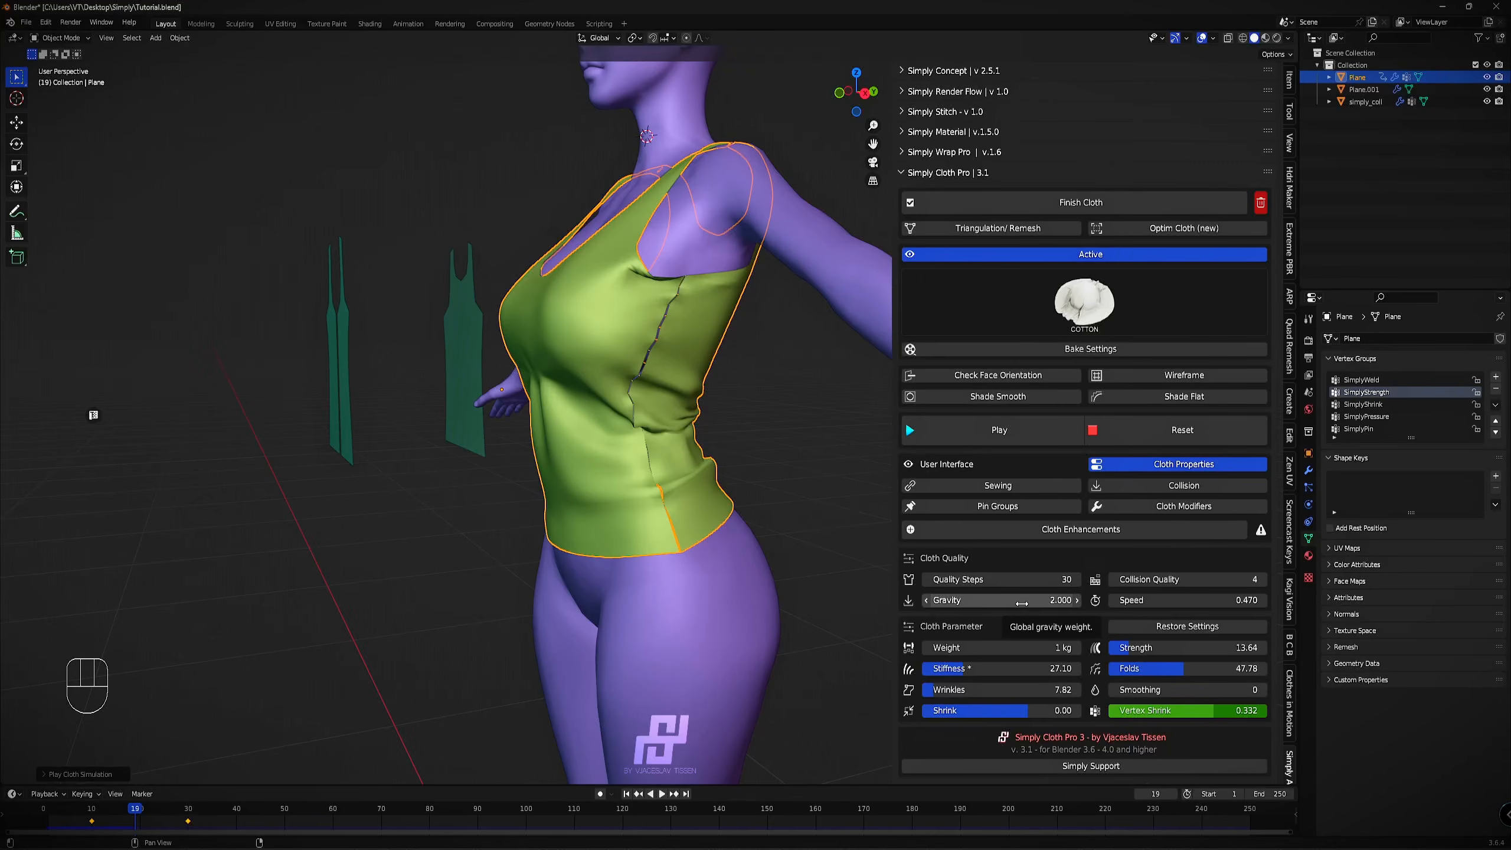
Lower Gravity to 0.1, rerun the simulation from the start, and pause it at frame 37 to check the folds under the bust.
{"action": "left_click", "coordinate": [1024, 599]}
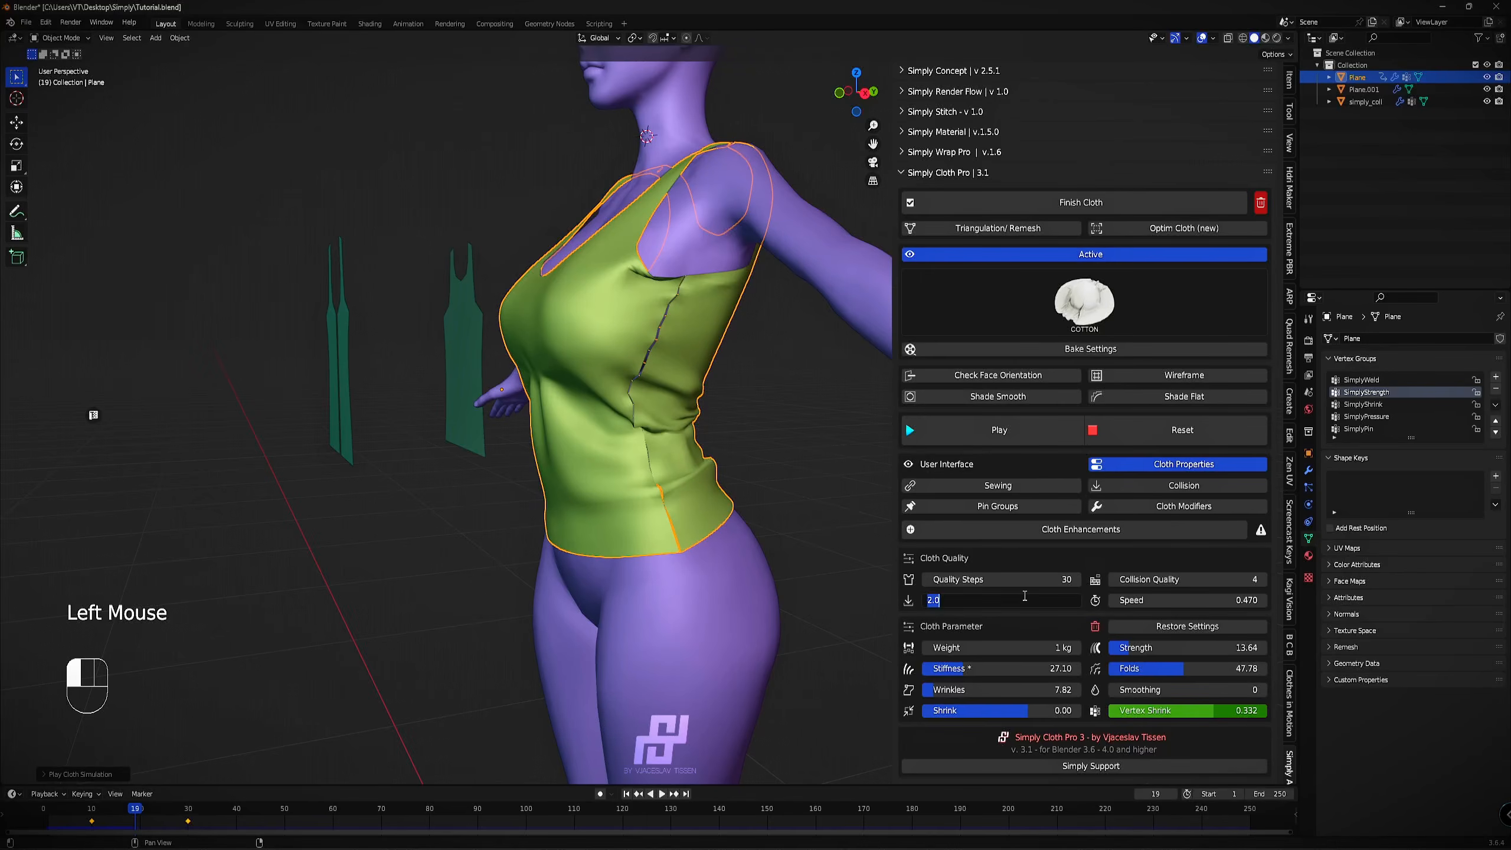
{"action": "type", "text": "0.1"}
{"action": "key", "text": "Return"}
{"action": "left_click", "coordinate": [1106, 434]}
{"action": "left_click", "coordinate": [1027, 419]}
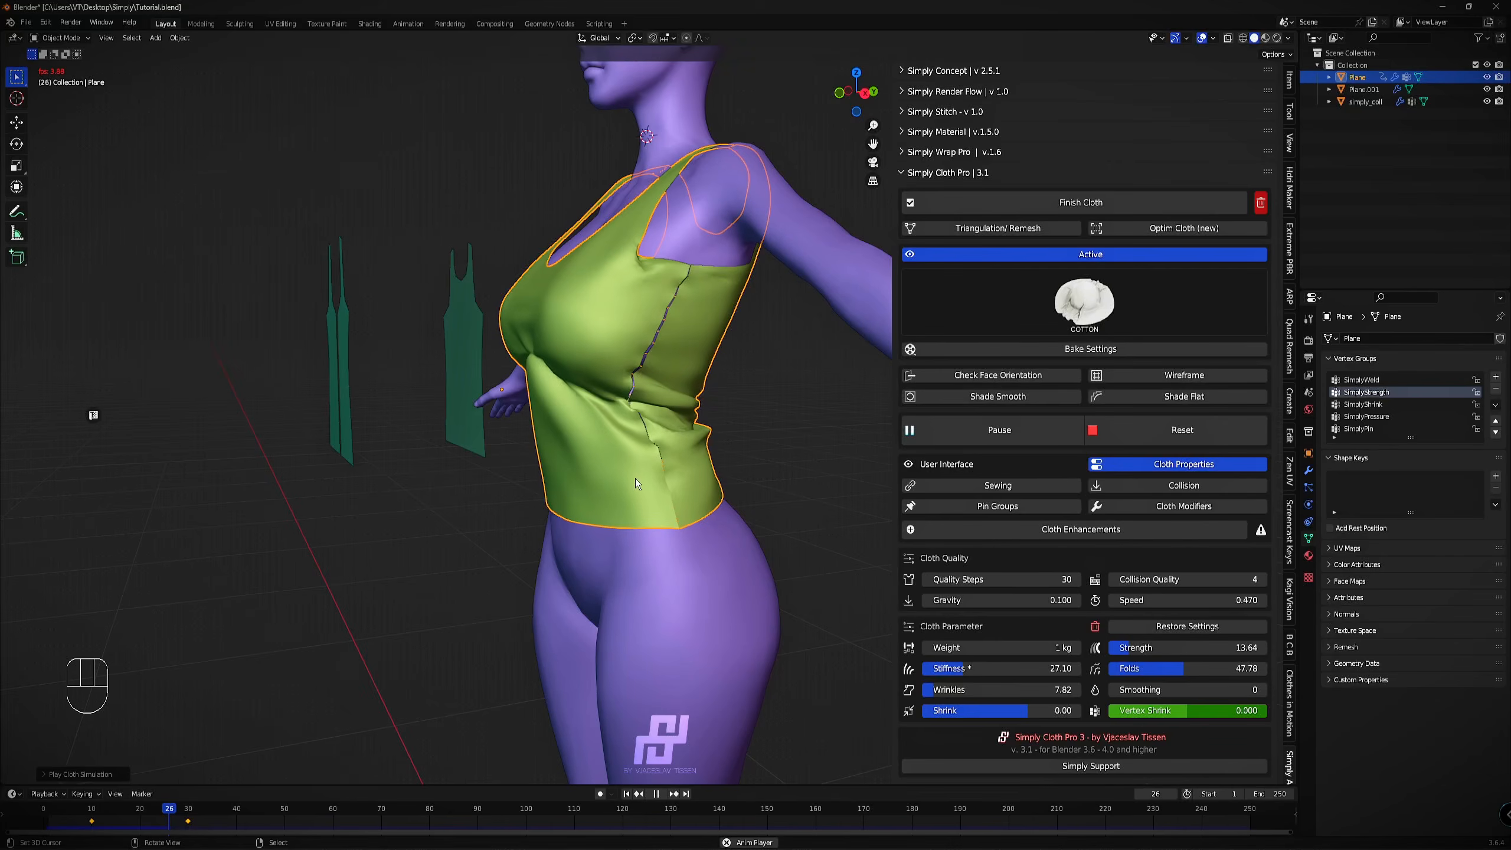
{"action": "left_click", "coordinate": [1001, 433]}
{"action": "middle_click_drag", "start_coordinate": [713, 434], "coordinate": [162, 444]}
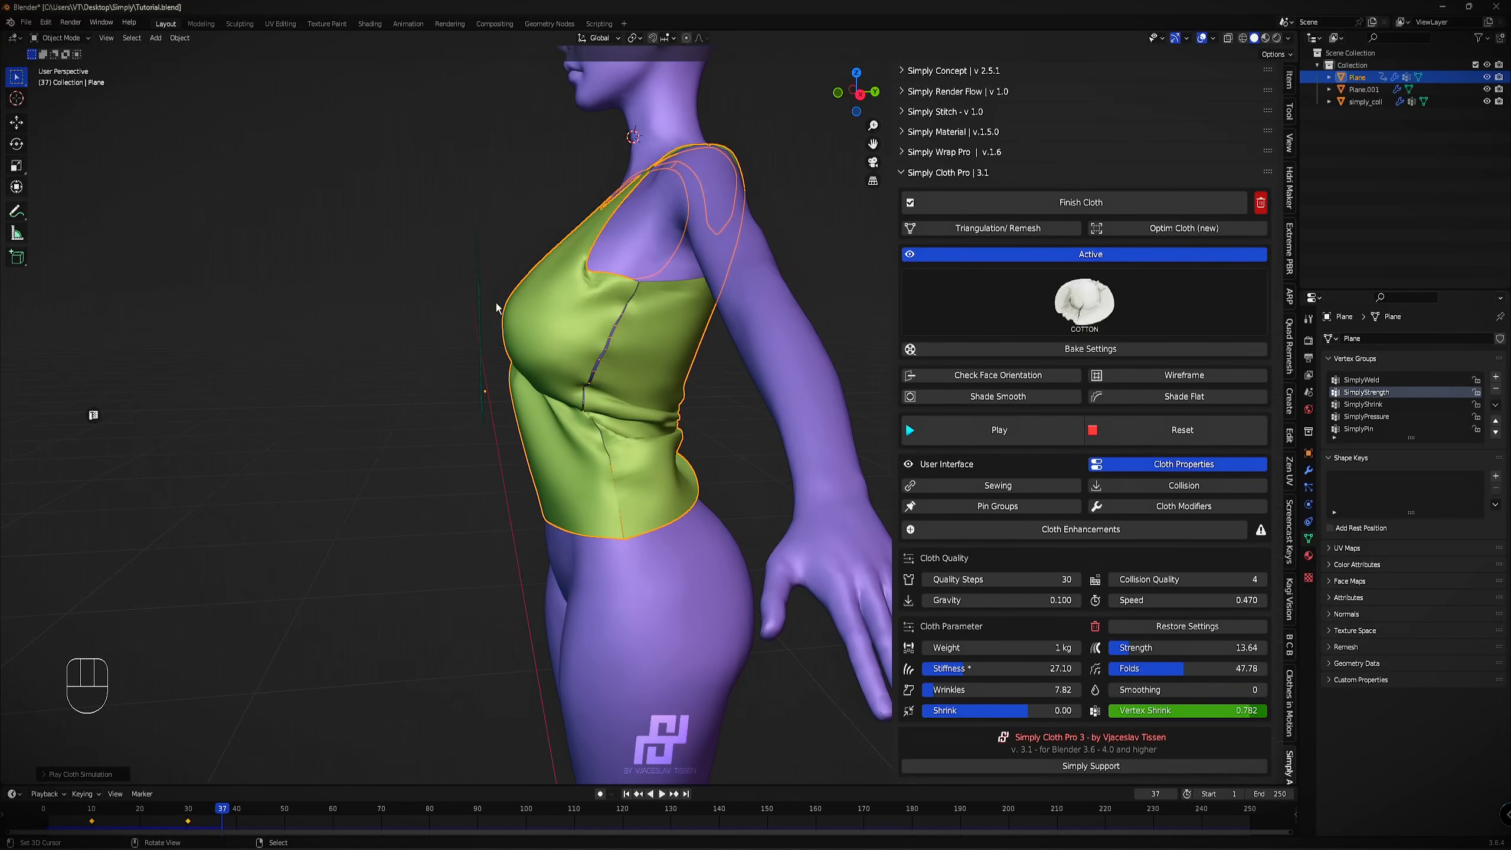
{"action": "middle_click_drag", "start_coordinate": [496, 303], "coordinate": [590, 359]}
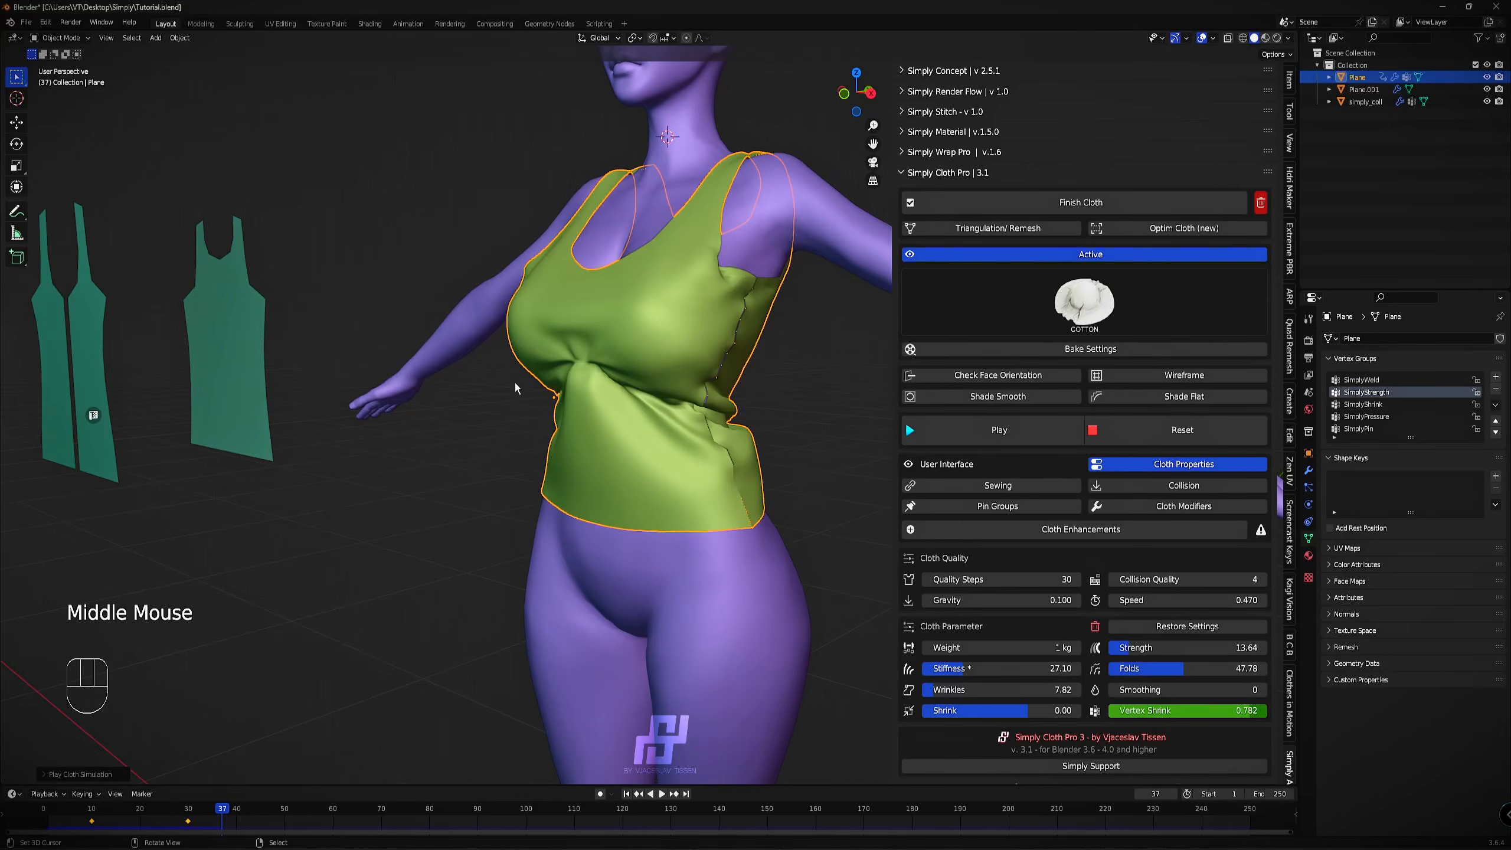
{"action": "scroll", "coordinate": [527, 261], "scroll_direction": "up", "scroll_amount": 2}
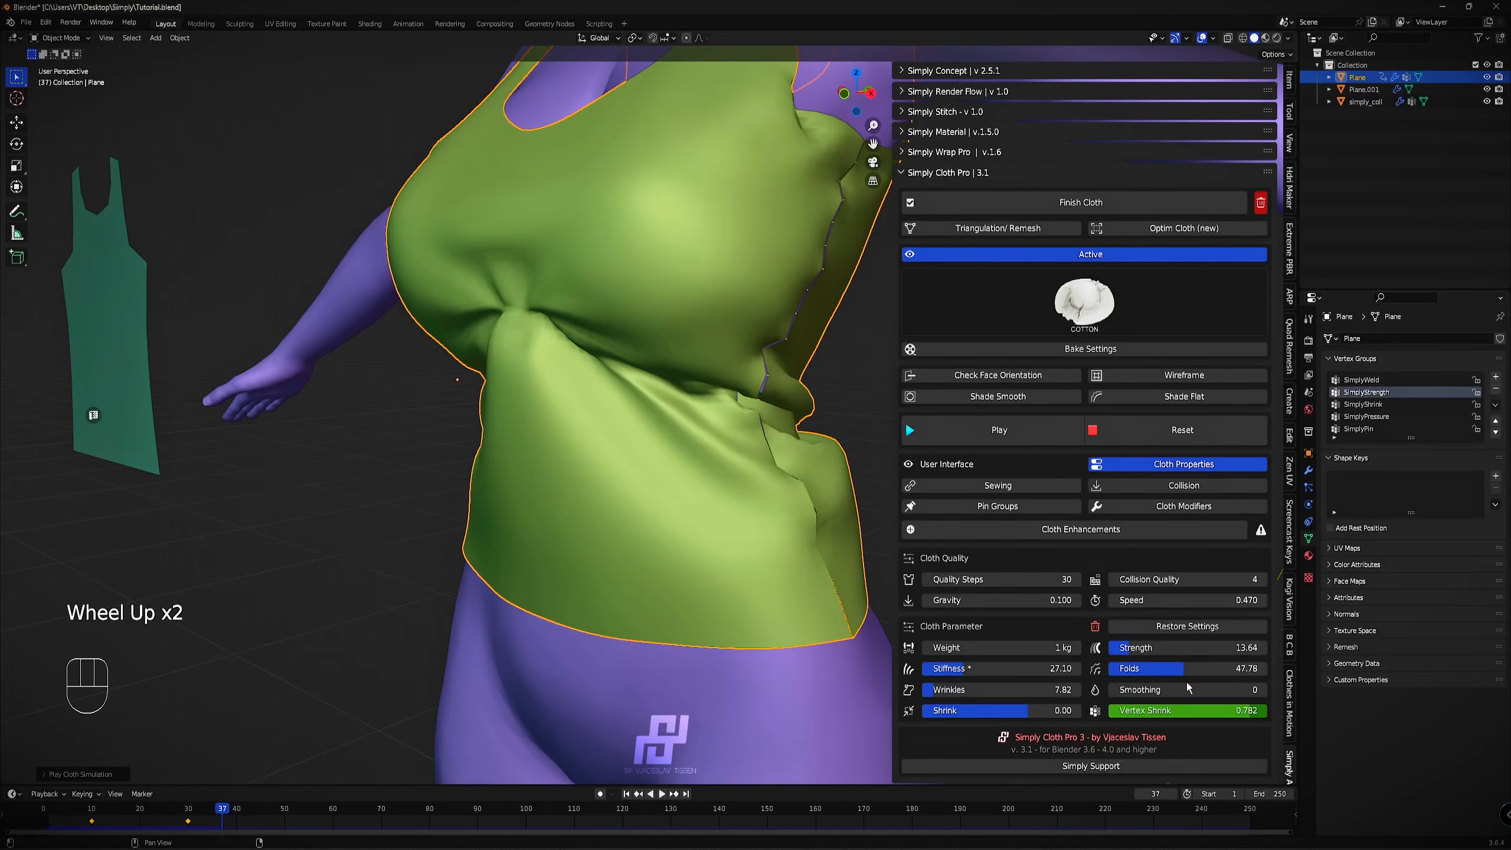
Clear all Vertex Shrink keyframes and set Vertex Shrink to 0.
{"action": "left_click", "coordinate": [188, 809]}
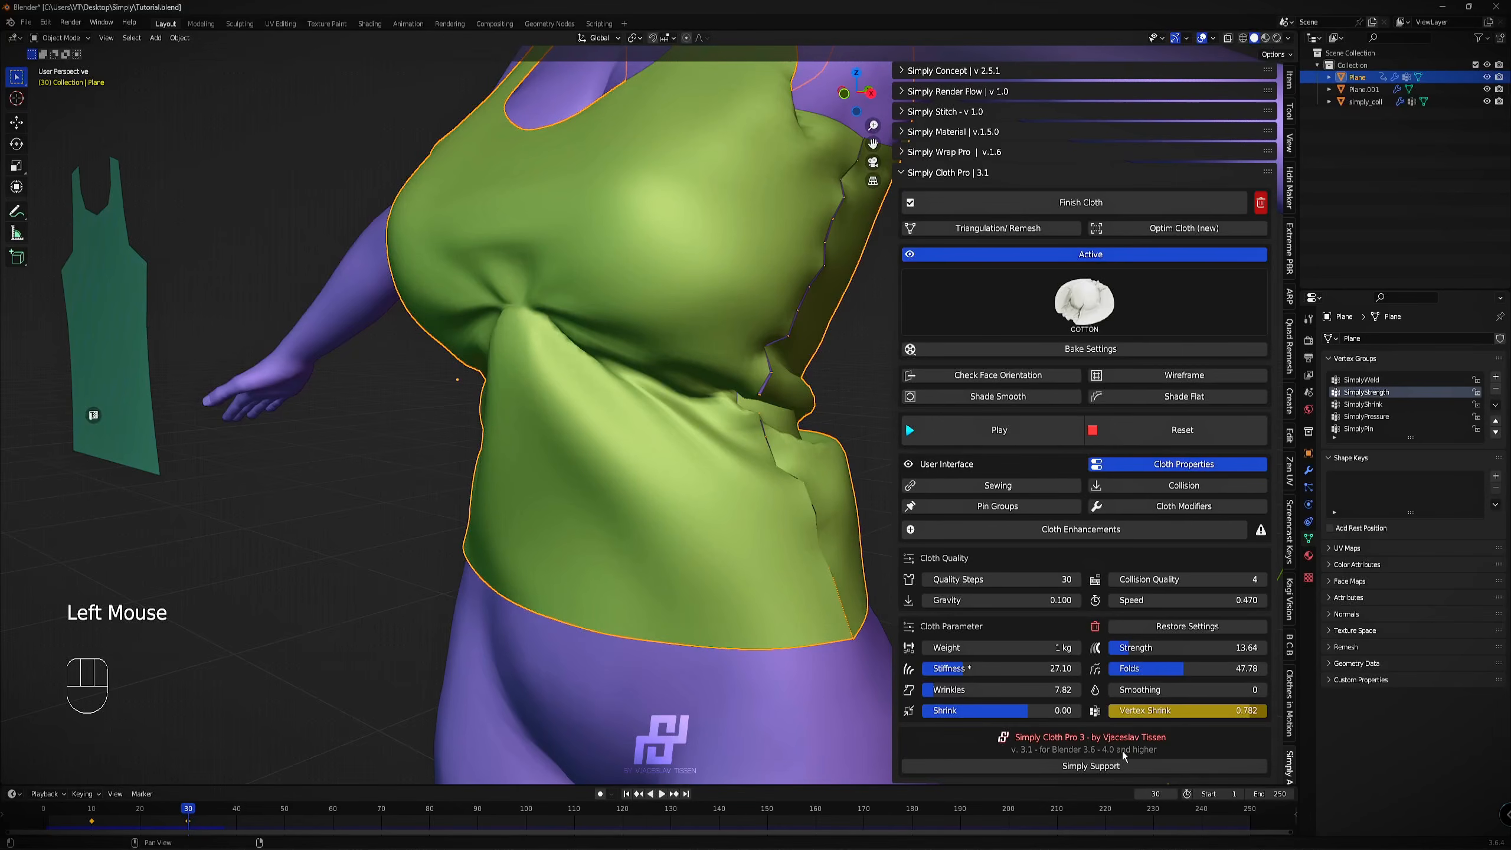
{"action": "right_click", "coordinate": [1193, 716]}
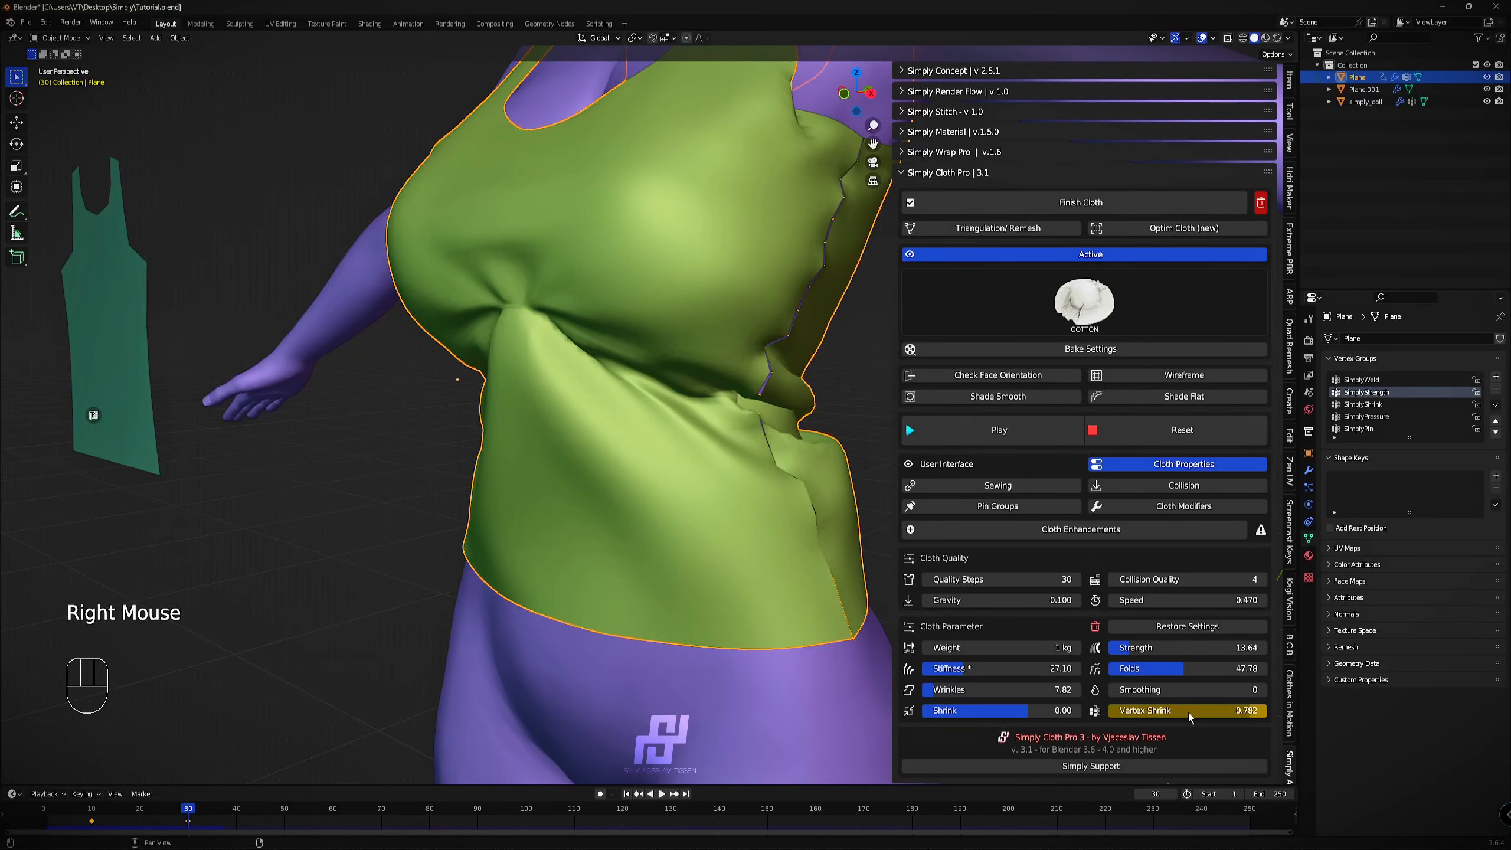
{"action": "right_click", "coordinate": [1188, 714]}
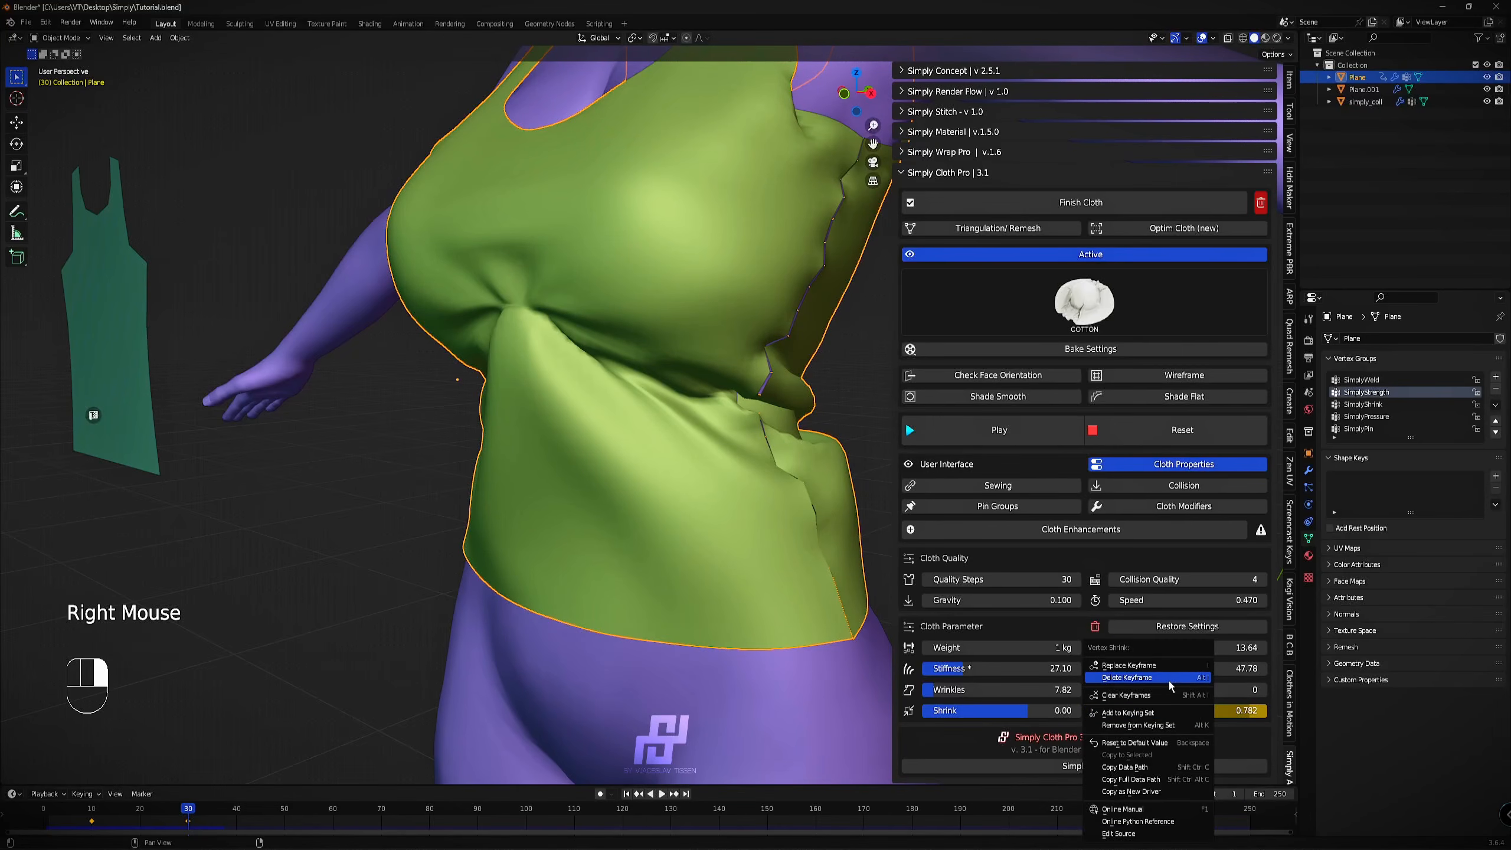
{"action": "left_click", "coordinate": [1166, 694]}
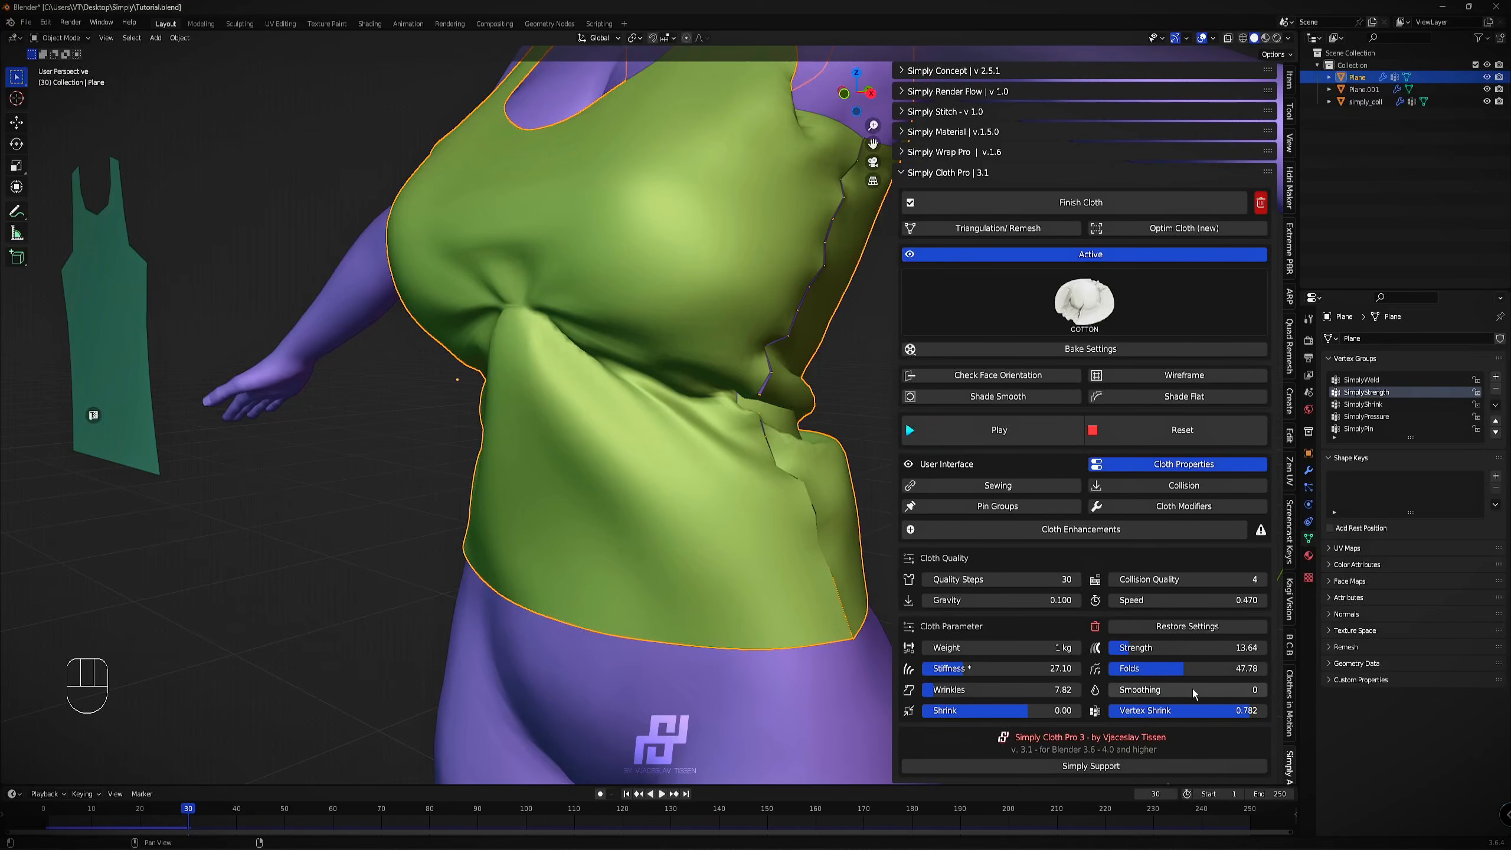
{"action": "left_click", "coordinate": [1214, 711]}
{"action": "type", "text": "0"}
{"action": "key", "text": "Return"}
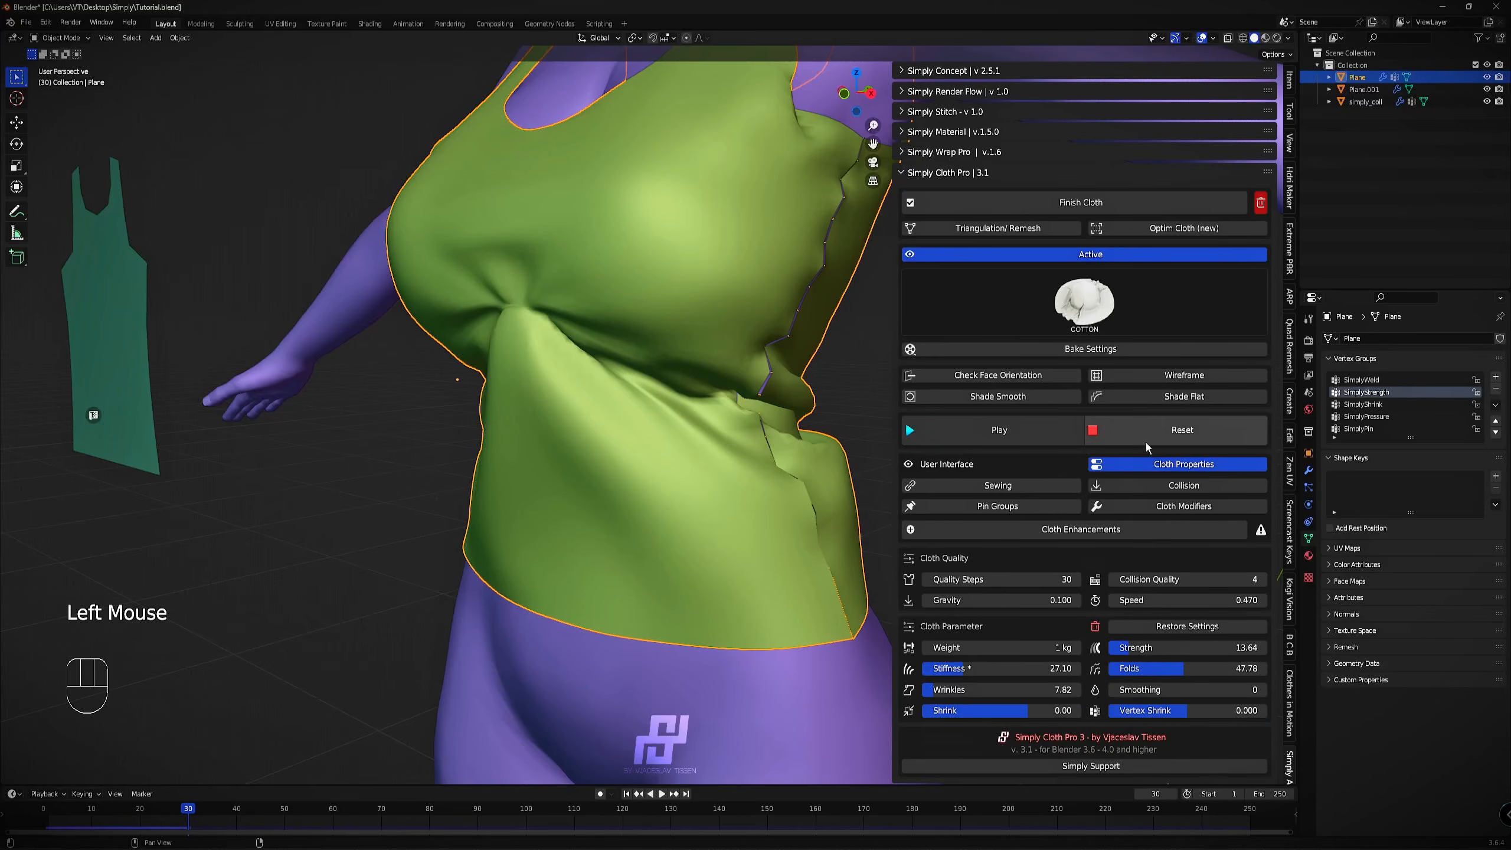
Rerun the simulation without vertex shrink and pause it at frame 38 to check the front folds.
{"action": "left_click", "coordinate": [1013, 431]}
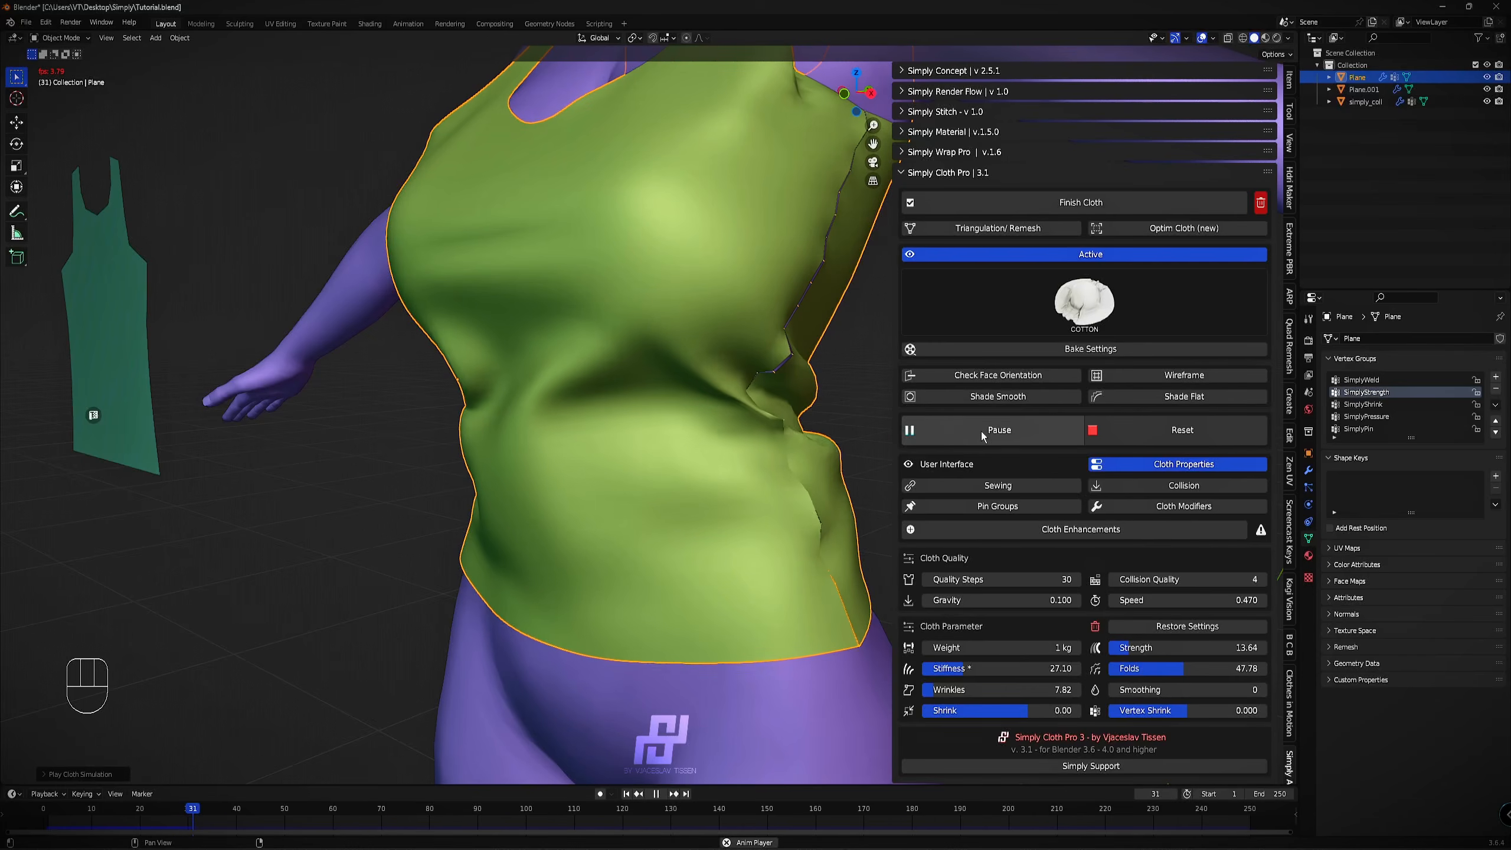
{"action": "left_click", "coordinate": [996, 424]}
{"action": "scroll", "coordinate": [657, 414], "scroll_direction": "down", "scroll_amount": 2}
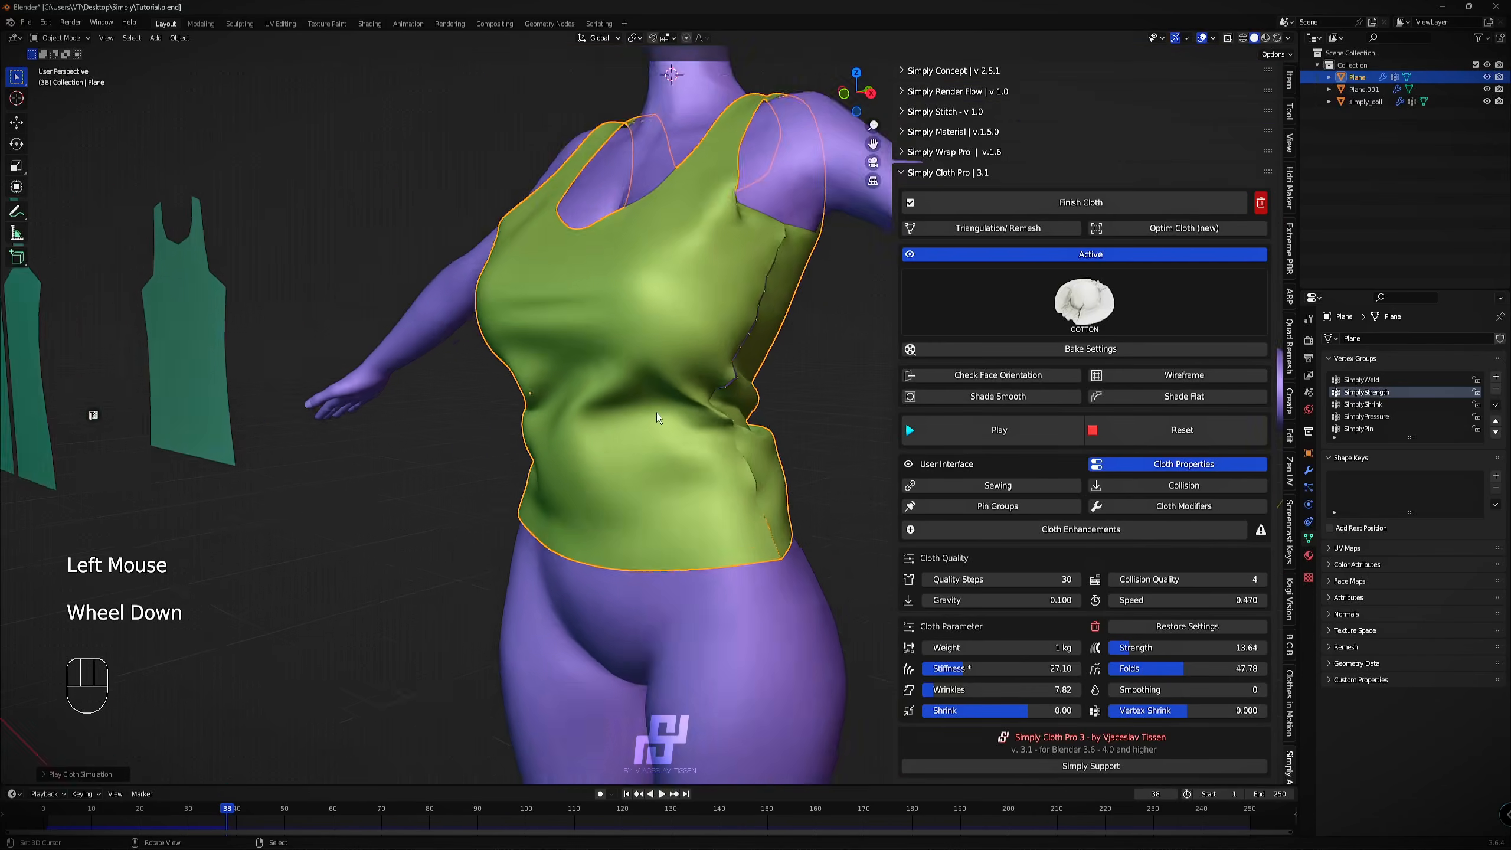
{"action": "middle_click_drag", "start_coordinate": [656, 414], "coordinate": [689, 425]}
Raise Stiffness to 75.25 and Wrinkles to 76.84, and set Gravity back to 1.
{"action": "left_click_drag", "start_coordinate": [960, 695], "coordinate": [1045, 668]}
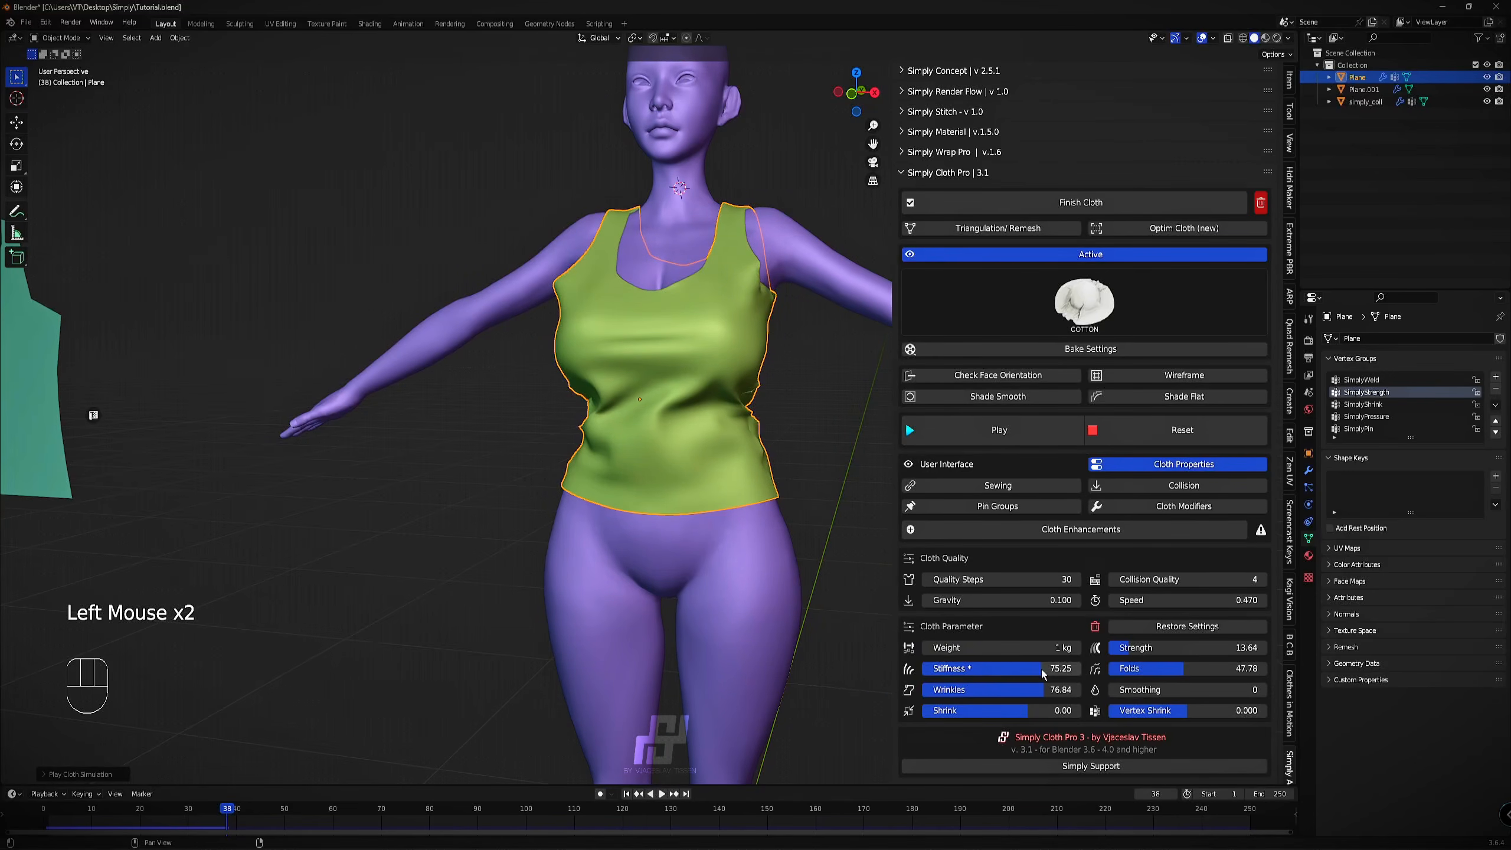
{"action": "middle_click_drag", "start_coordinate": [660, 476], "coordinate": [513, 443]}
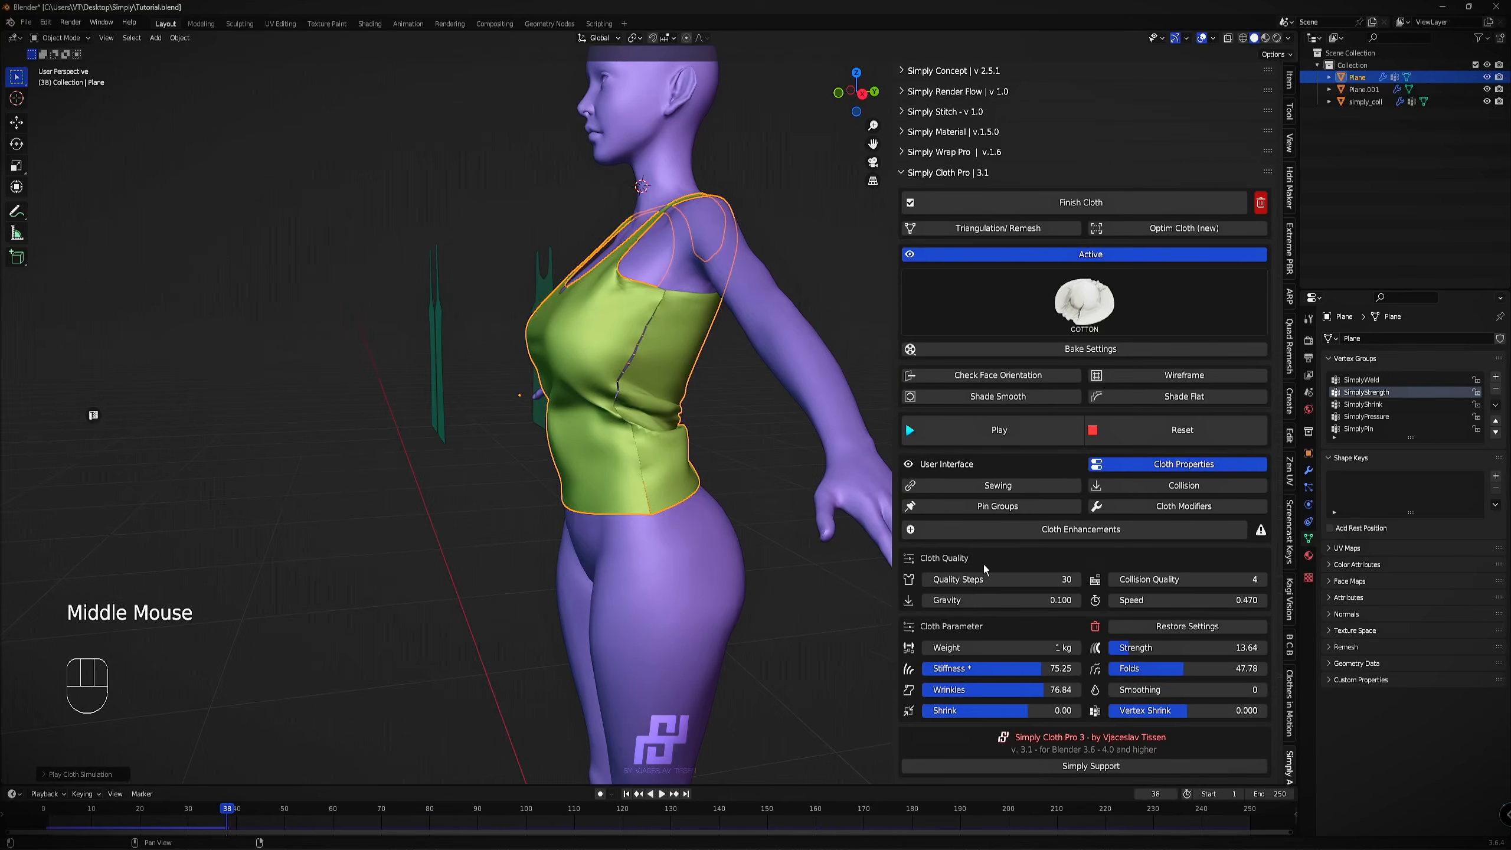
{"action": "left_click", "coordinate": [998, 598]}
{"action": "type", "text": "1"}
{"action": "key", "text": "Return"}
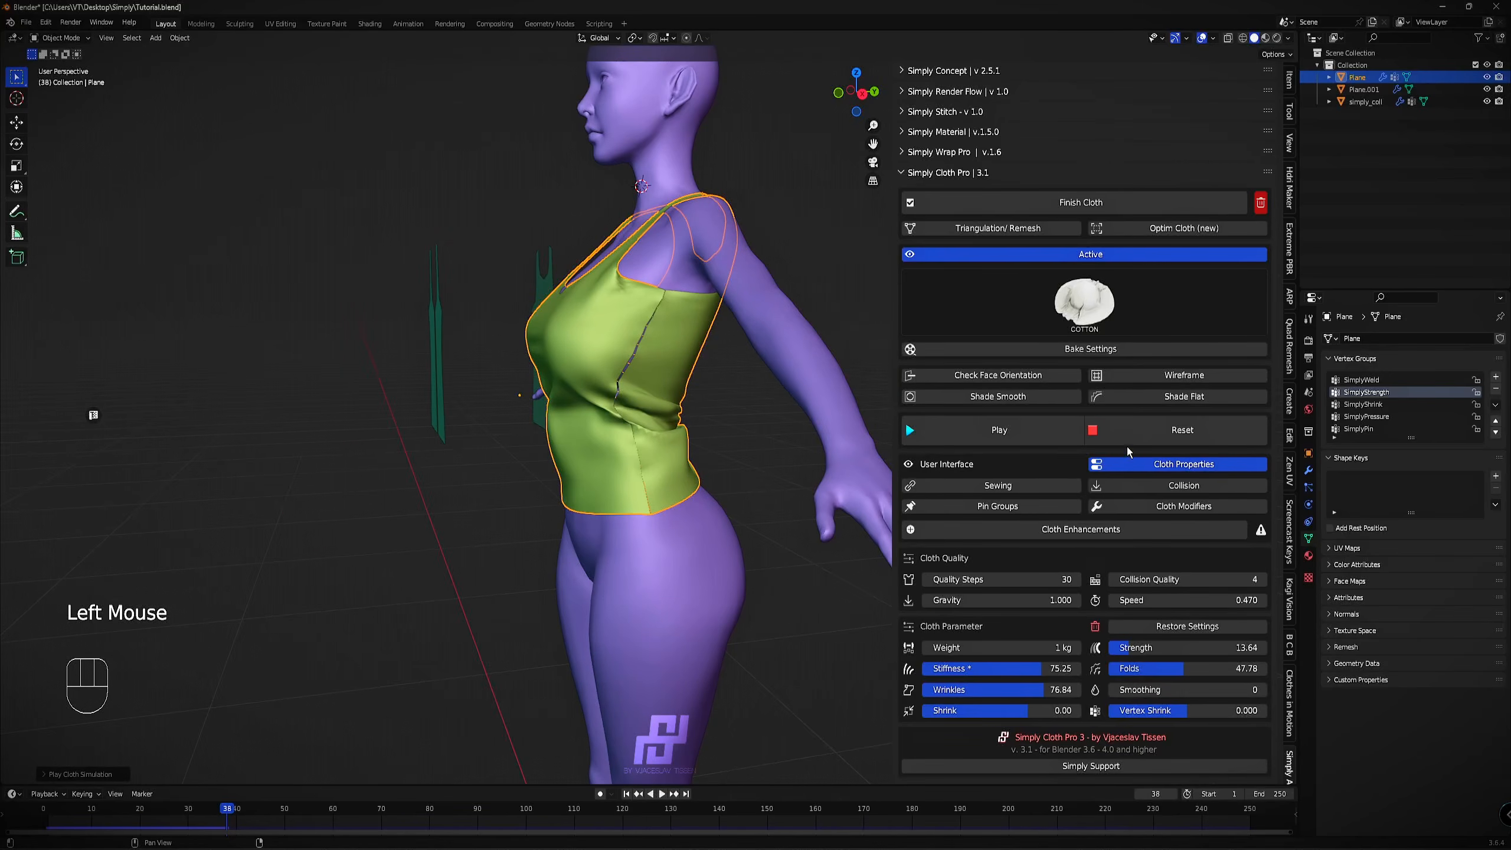
Rerun the simulation from the start and pause it at frame 44 to inspect the folds and side seams.
{"action": "left_click", "coordinate": [1131, 434]}
{"action": "left_click", "coordinate": [1024, 426]}
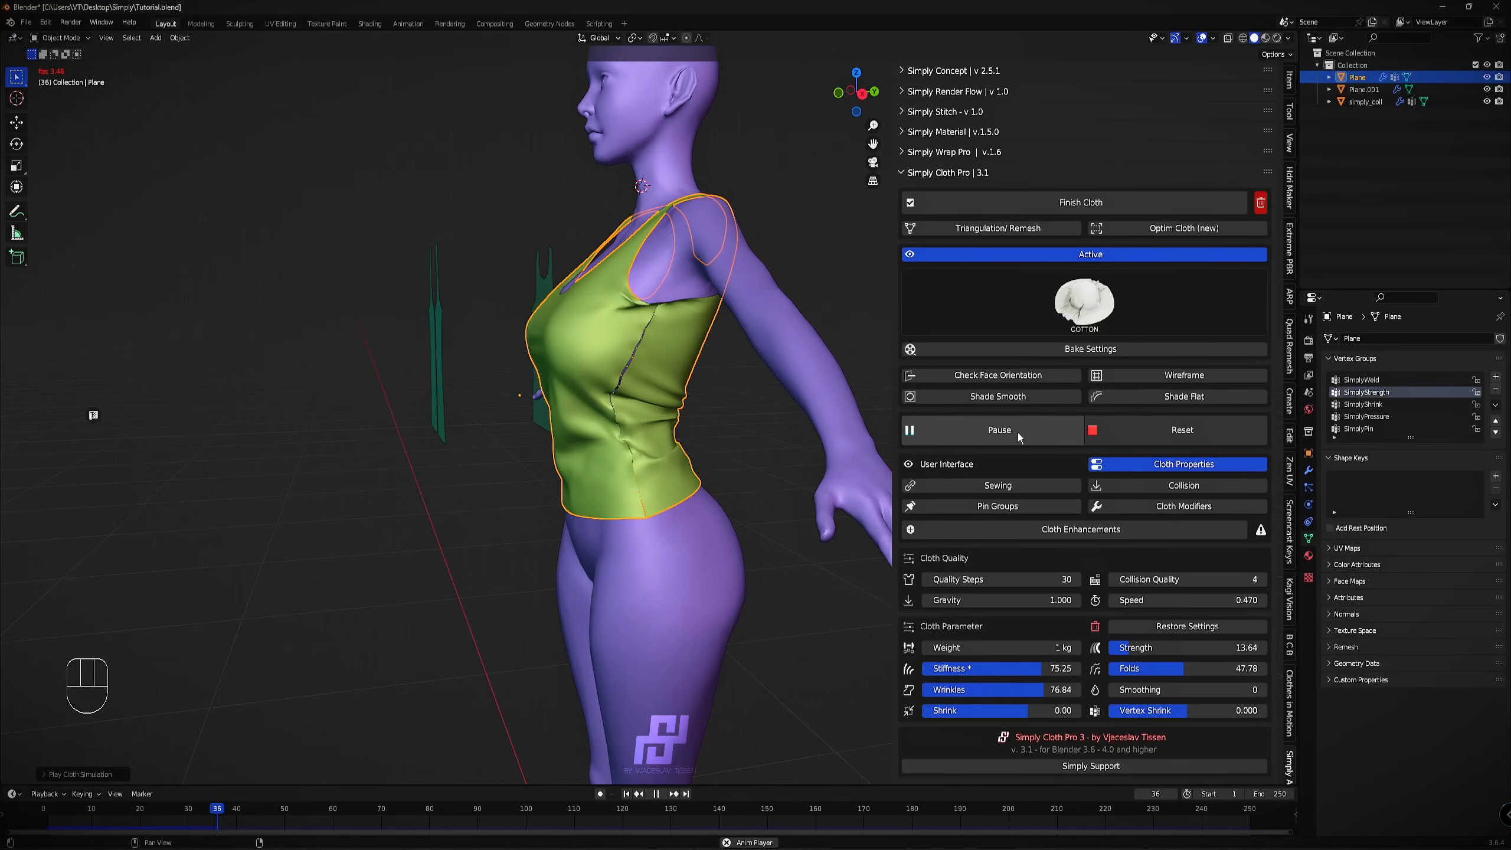
{"action": "left_click", "coordinate": [1017, 433]}
{"action": "middle_click_drag", "start_coordinate": [564, 418], "coordinate": [451, 418]}
{"action": "scroll", "coordinate": [685, 421], "scroll_direction": "up", "scroll_amount": 2}
{"action": "middle_click_drag", "start_coordinate": [685, 421], "coordinate": [621, 404]}
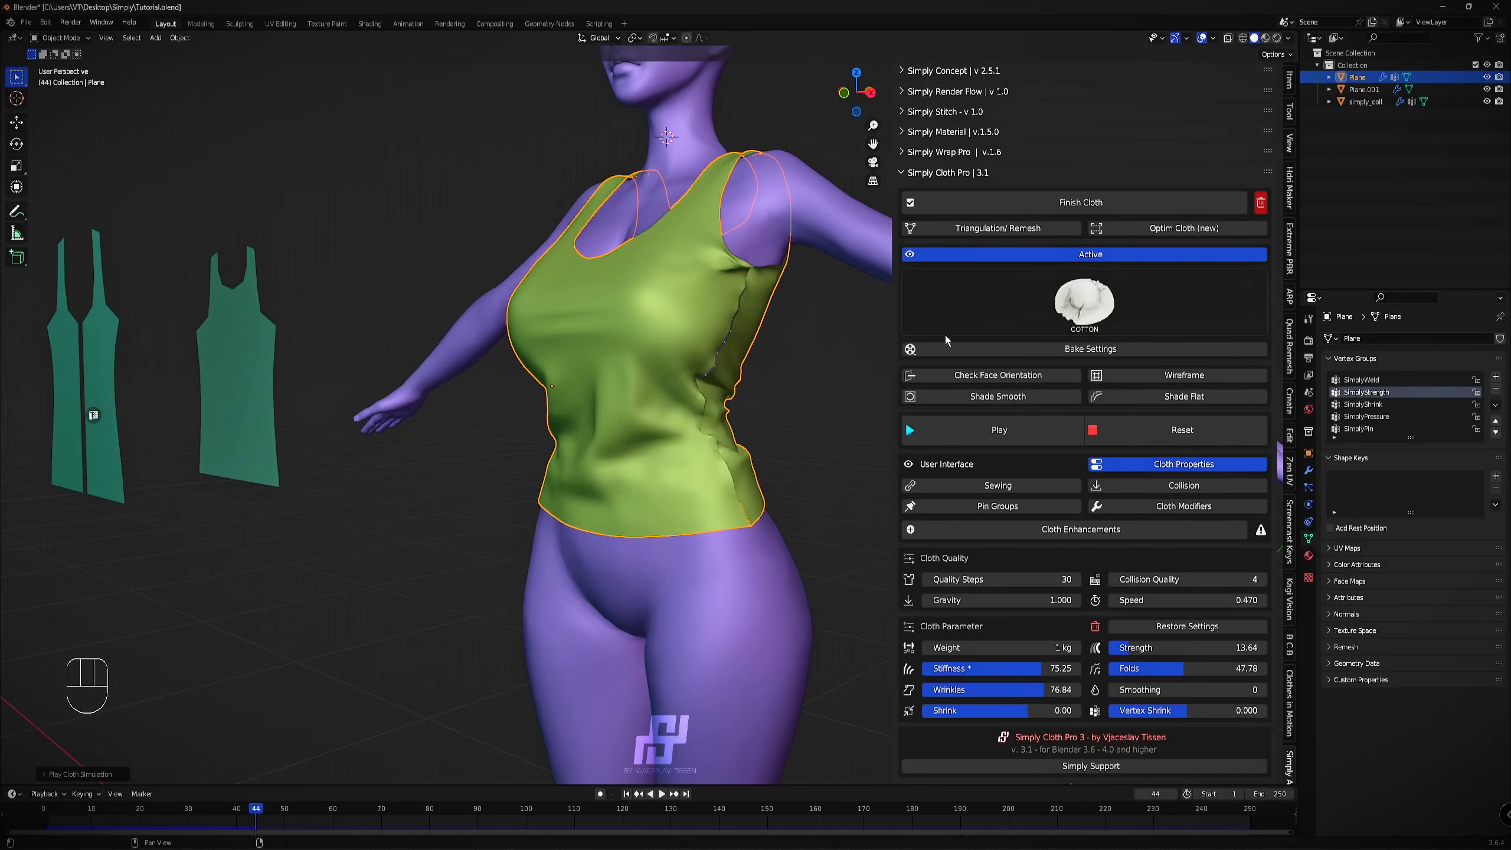
{"action": "middle_click_drag", "start_coordinate": [732, 288], "coordinate": [317, 251]}
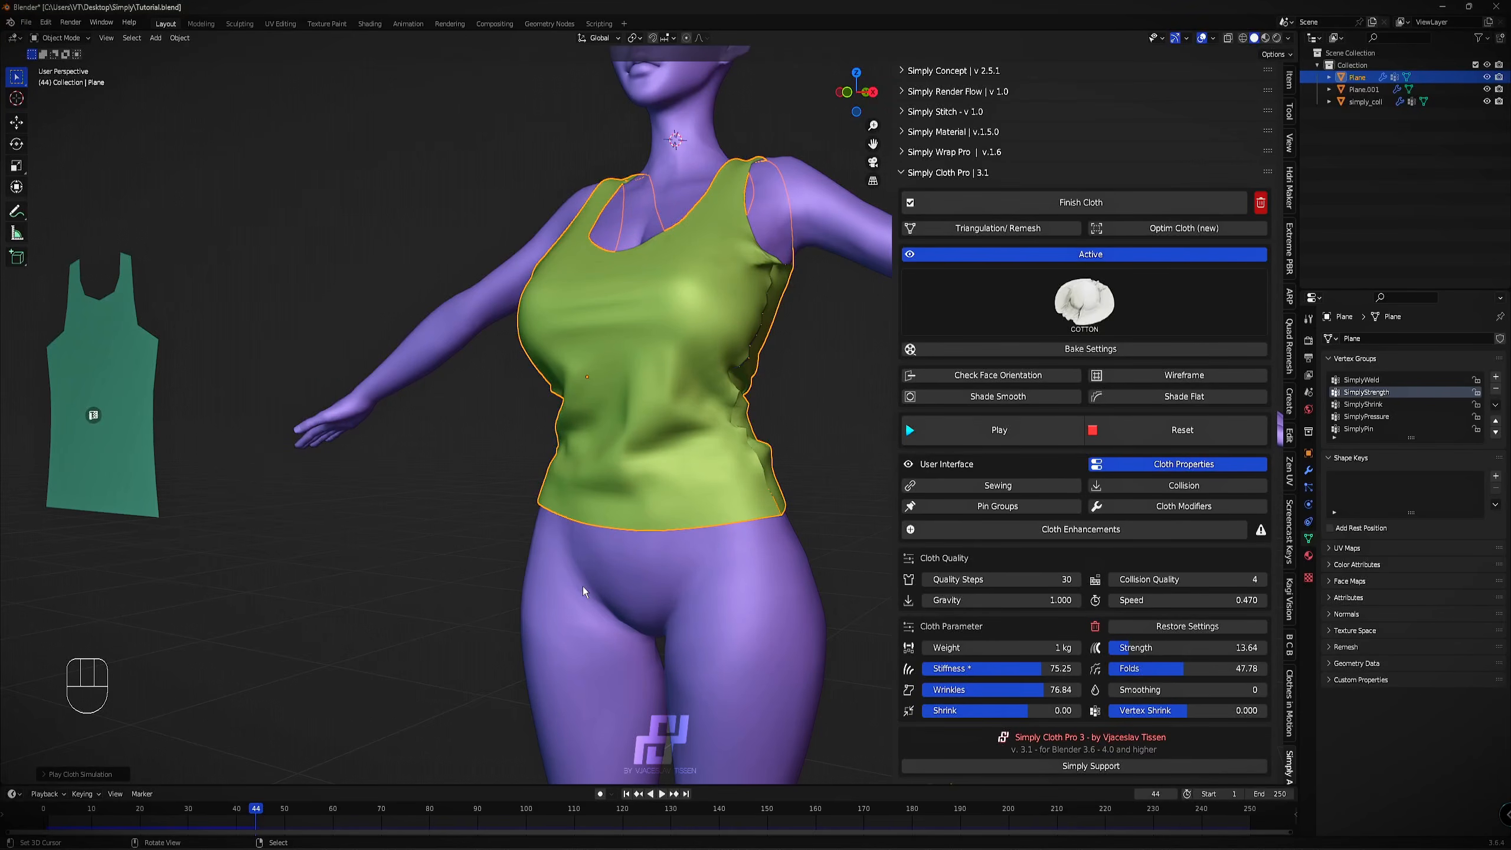
{"action": "middle_click_drag", "start_coordinate": [779, 380], "coordinate": [737, 452]}
Hide the cloth property settings and save the Blender file.
{"action": "left_click", "coordinate": [1204, 619]}
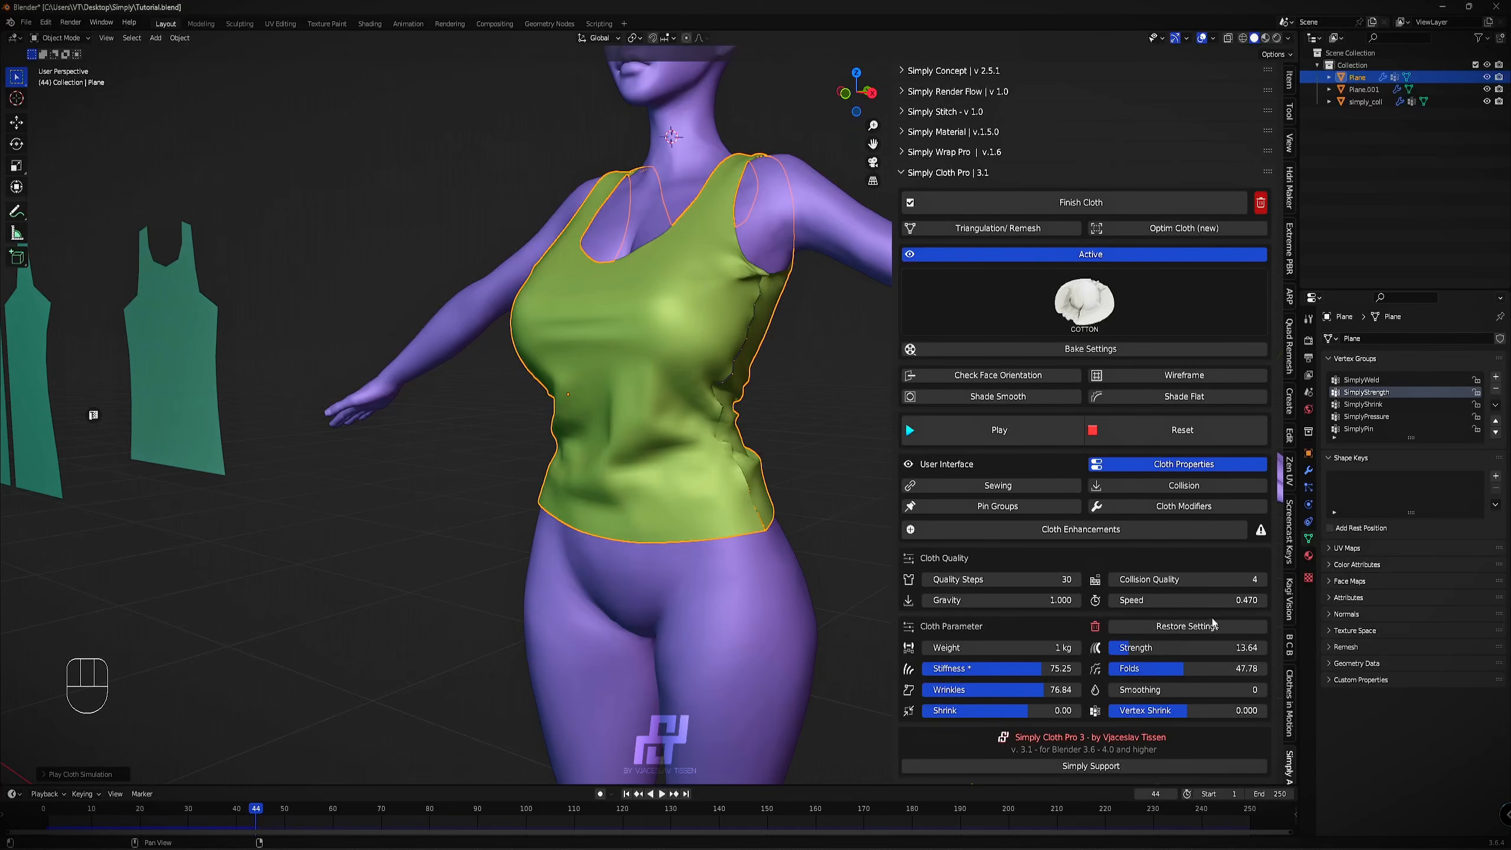
{"action": "left_click", "coordinate": [1169, 465]}
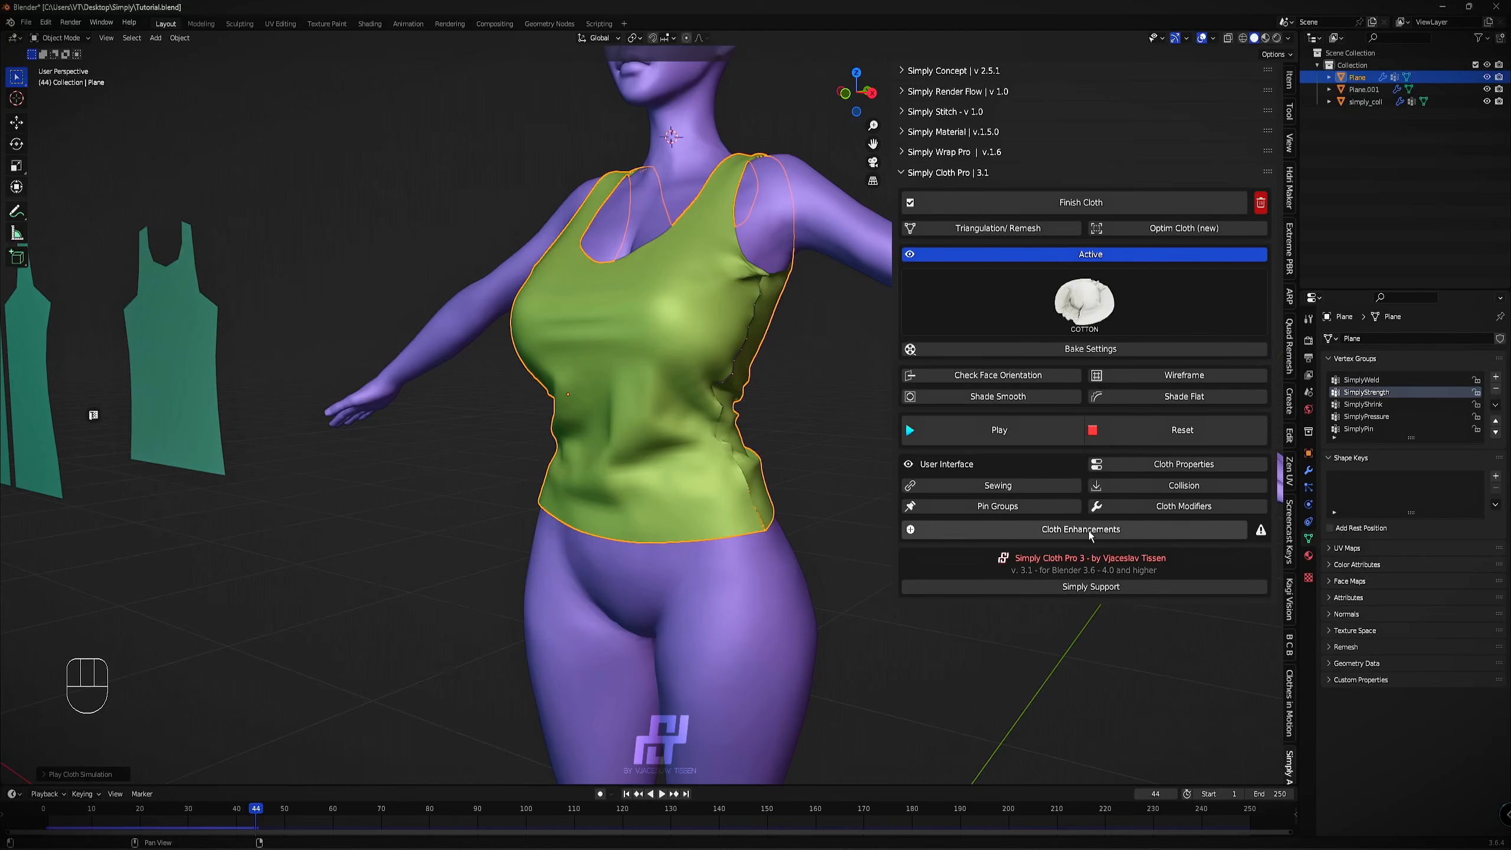
{"action": "middle_click_drag", "start_coordinate": [744, 399], "coordinate": [685, 387]}
{"action": "key", "text": "ctrl+s"}
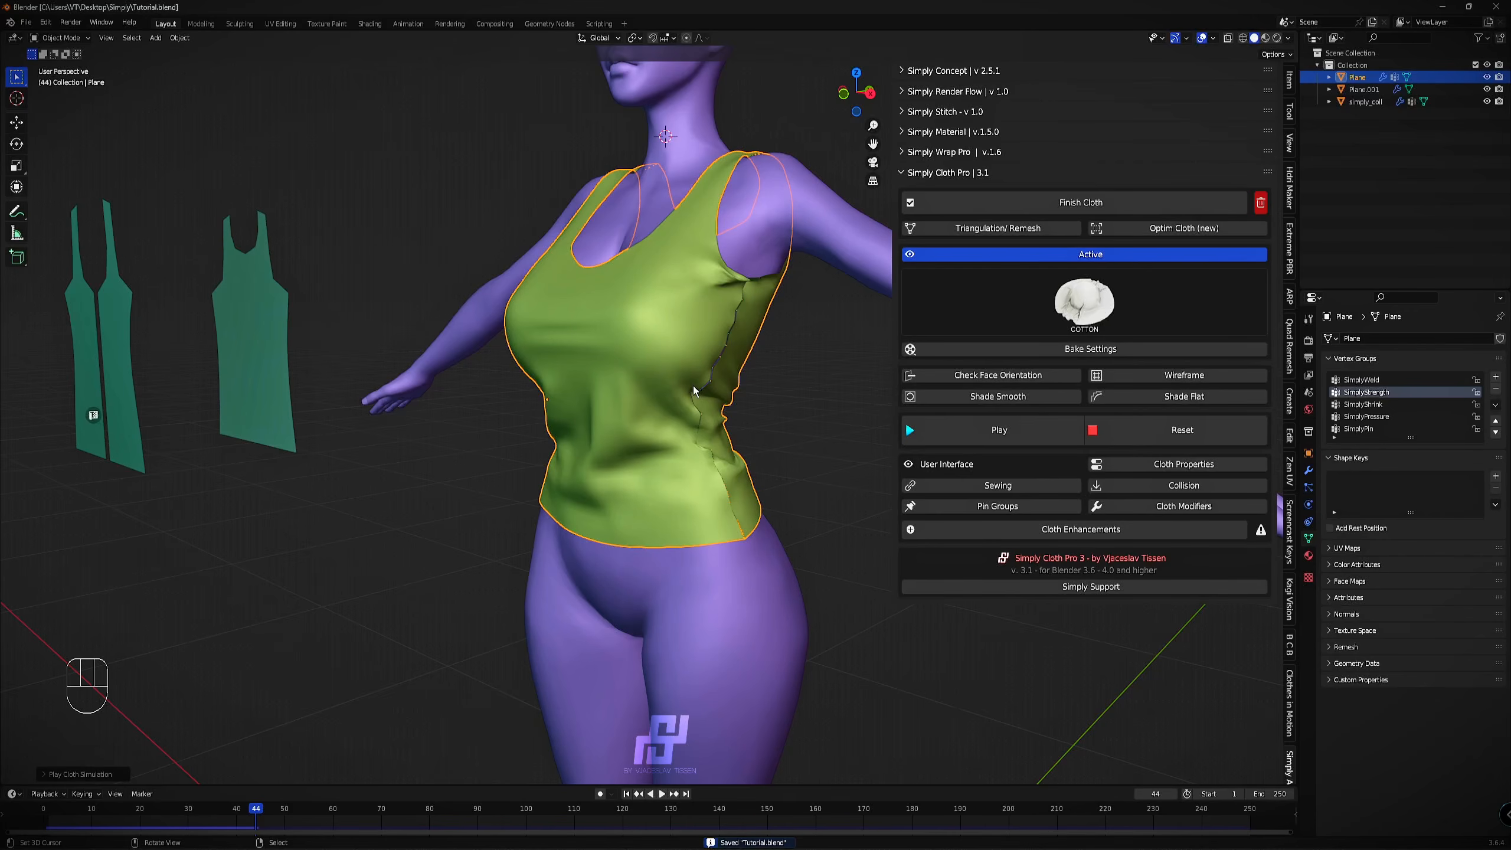
Replay the simulation from the start with the whole figure in view and pause it at frame 28 to examine the tank top's fit.
{"action": "left_click", "coordinate": [1209, 424]}
{"action": "scroll", "coordinate": [555, 333], "scroll_direction": "down", "scroll_amount": 2}
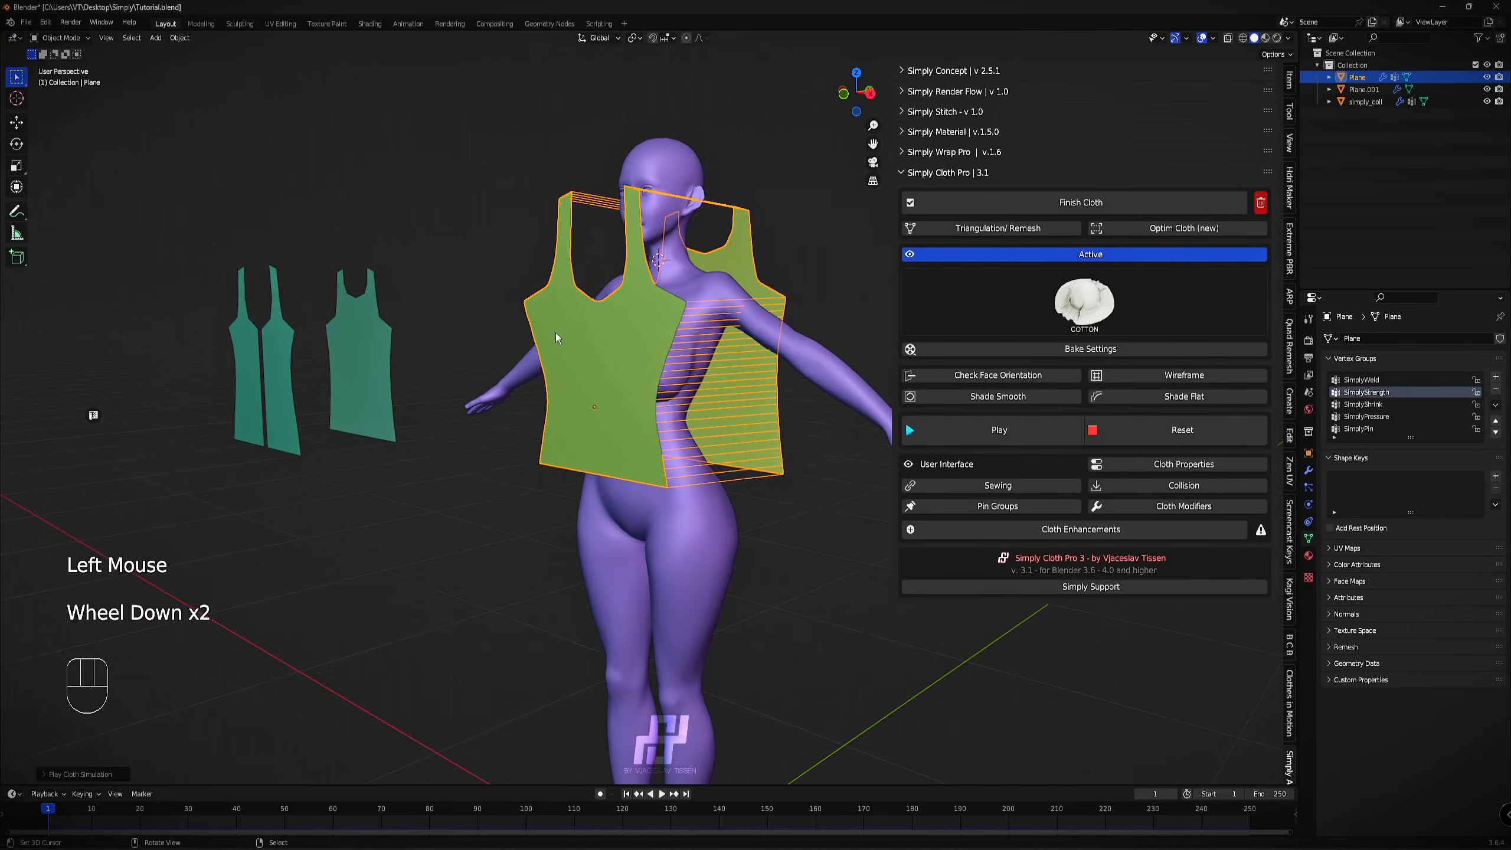
{"action": "mouse_move", "coordinate": [555, 334]}
{"action": "middle_mouse_down"}
{"action": "mouse_move", "coordinate": [586, 332]}
{"action": "mouse_move", "coordinate": [559, 334]}
{"action": "middle_mouse_up"}
{"action": "left_click", "coordinate": [1001, 429]}
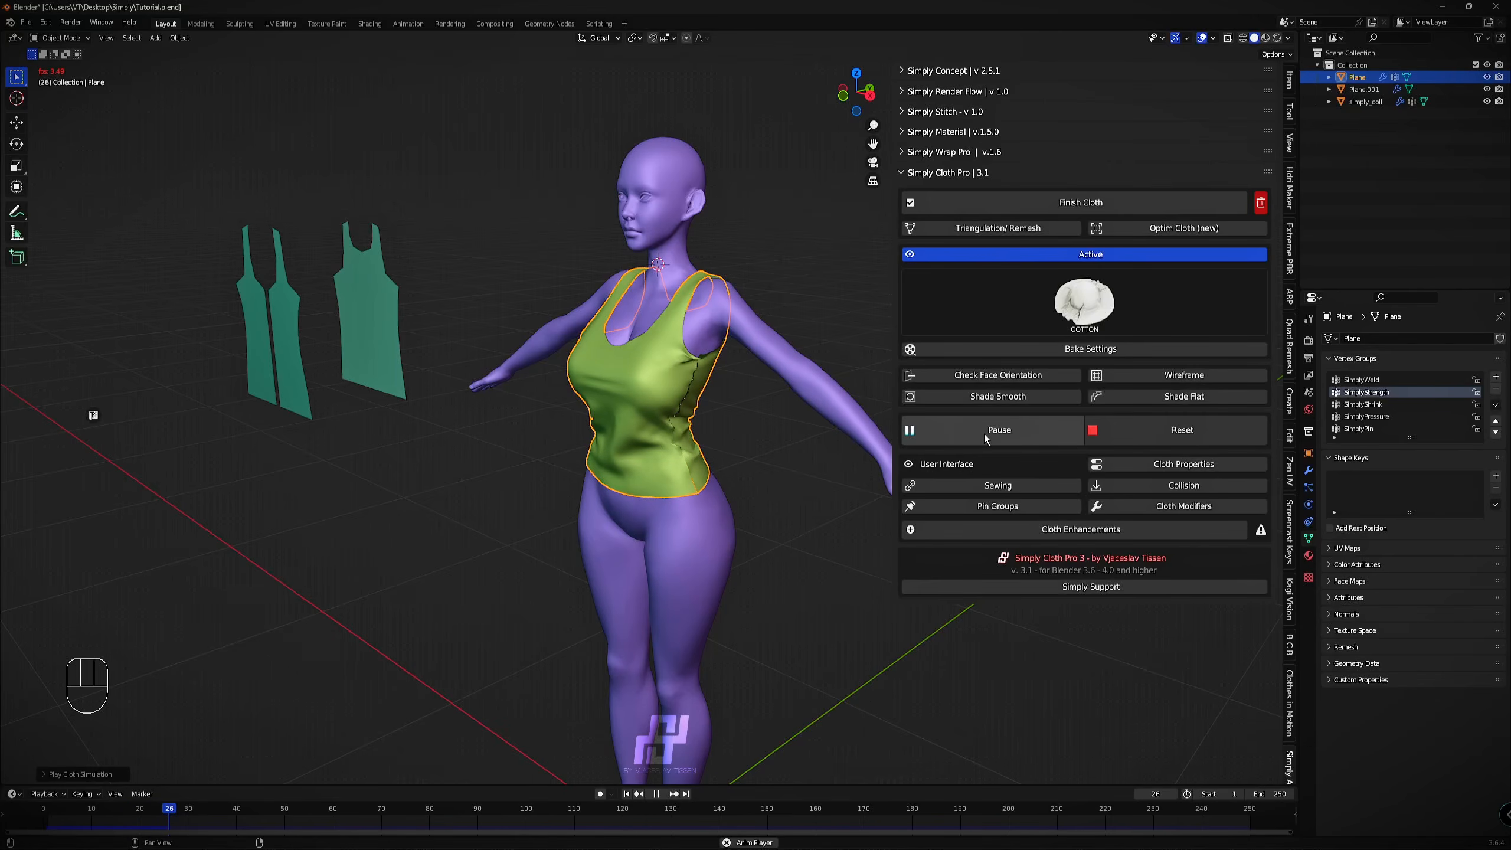
{"action": "left_click", "coordinate": [985, 439]}
{"action": "middle_click_drag", "start_coordinate": [773, 405], "coordinate": [539, 393]}
{"action": "scroll", "coordinate": [667, 429], "scroll_direction": "up", "scroll_amount": 2}
{"action": "scroll", "coordinate": [656, 418], "scroll_direction": "down", "scroll_amount": 1}
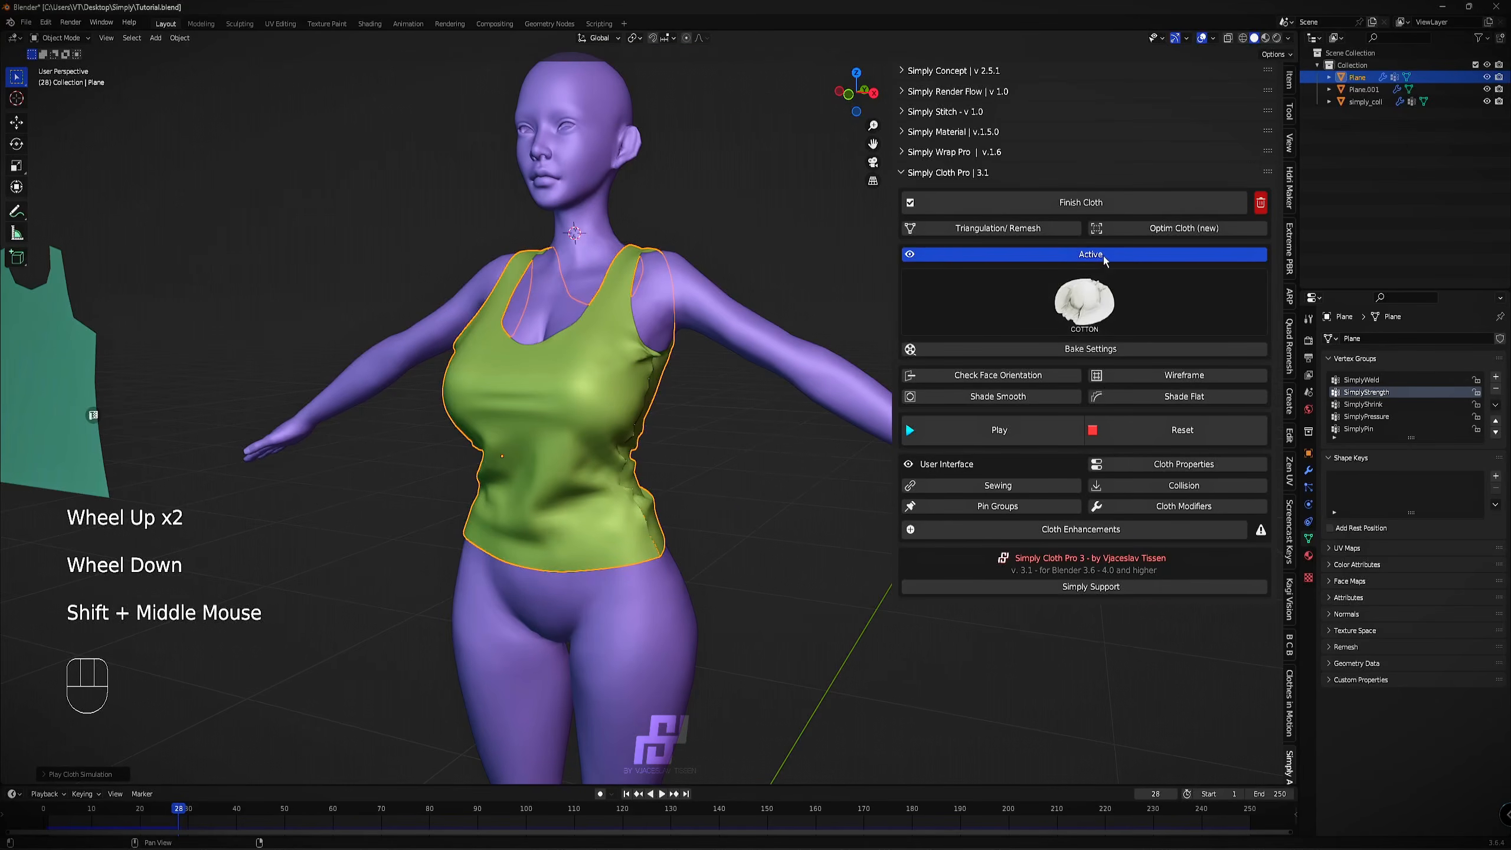
Duplicate the reset tank top beside the spare pattern pieces and deactivate the copy's cloth simulation.
{"action": "left_click", "coordinate": [1141, 433]}
{"action": "scroll", "coordinate": [774, 360], "scroll_direction": "down", "scroll_amount": 1}
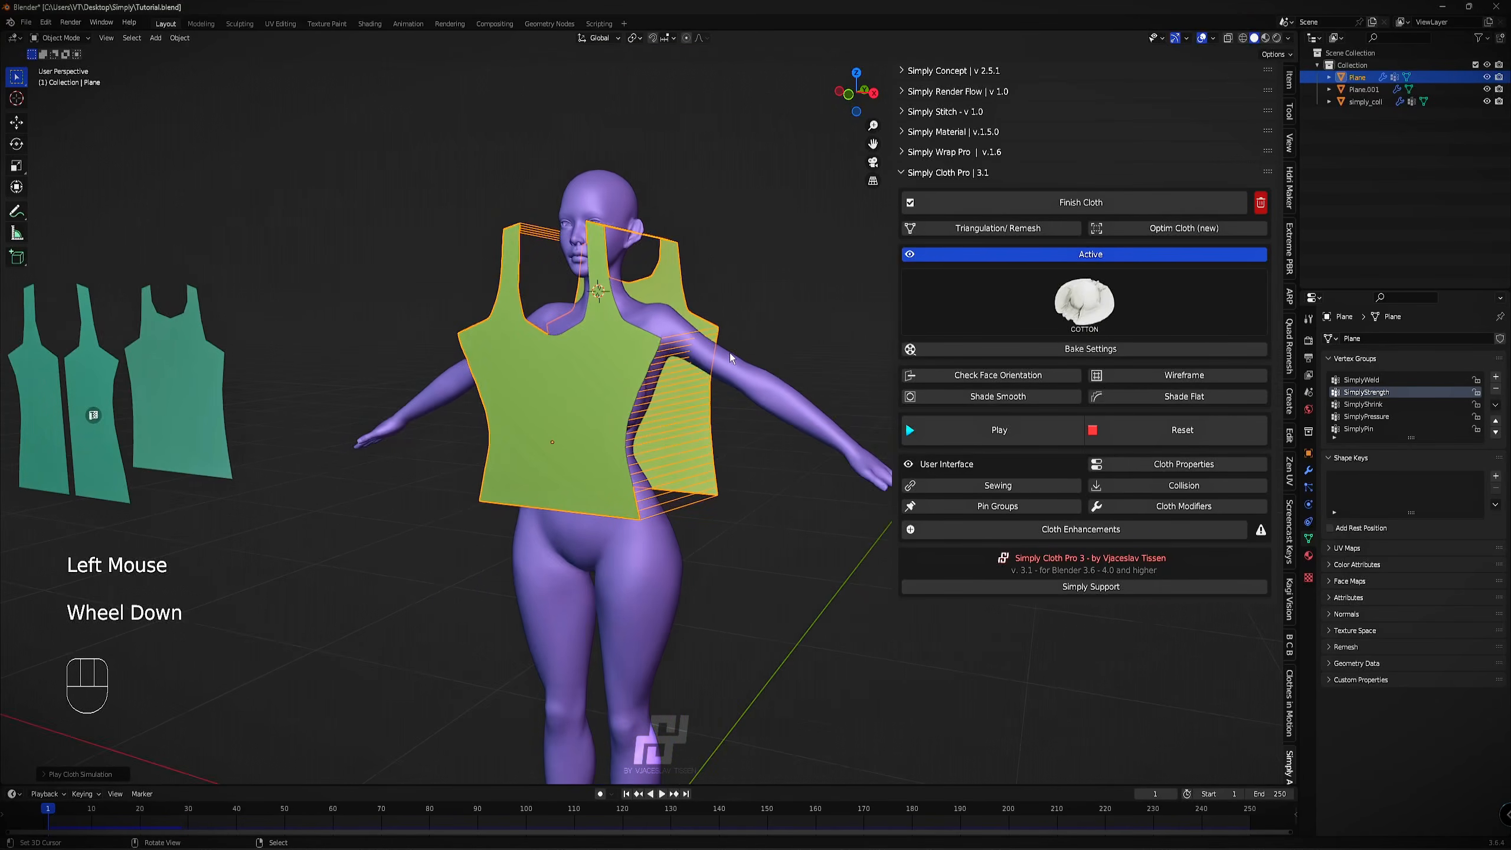
{"action": "middle_click_drag", "start_coordinate": [730, 352], "coordinate": [746, 372]}
{"action": "key", "text": "shift+d"}
{"action": "key", "text": "g"}
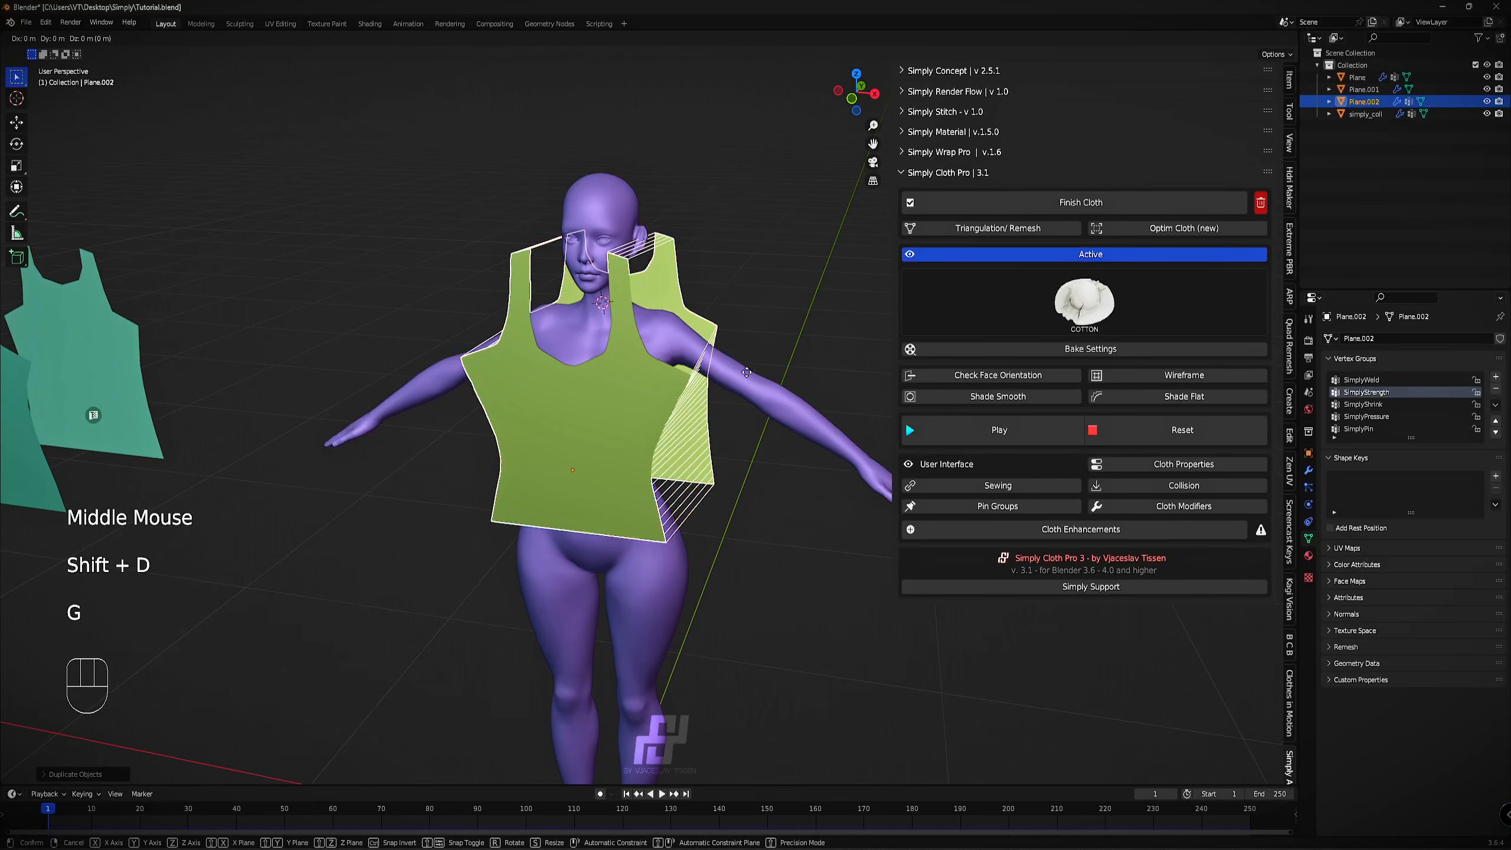
{"action": "left_click", "coordinate": [339, 361]}
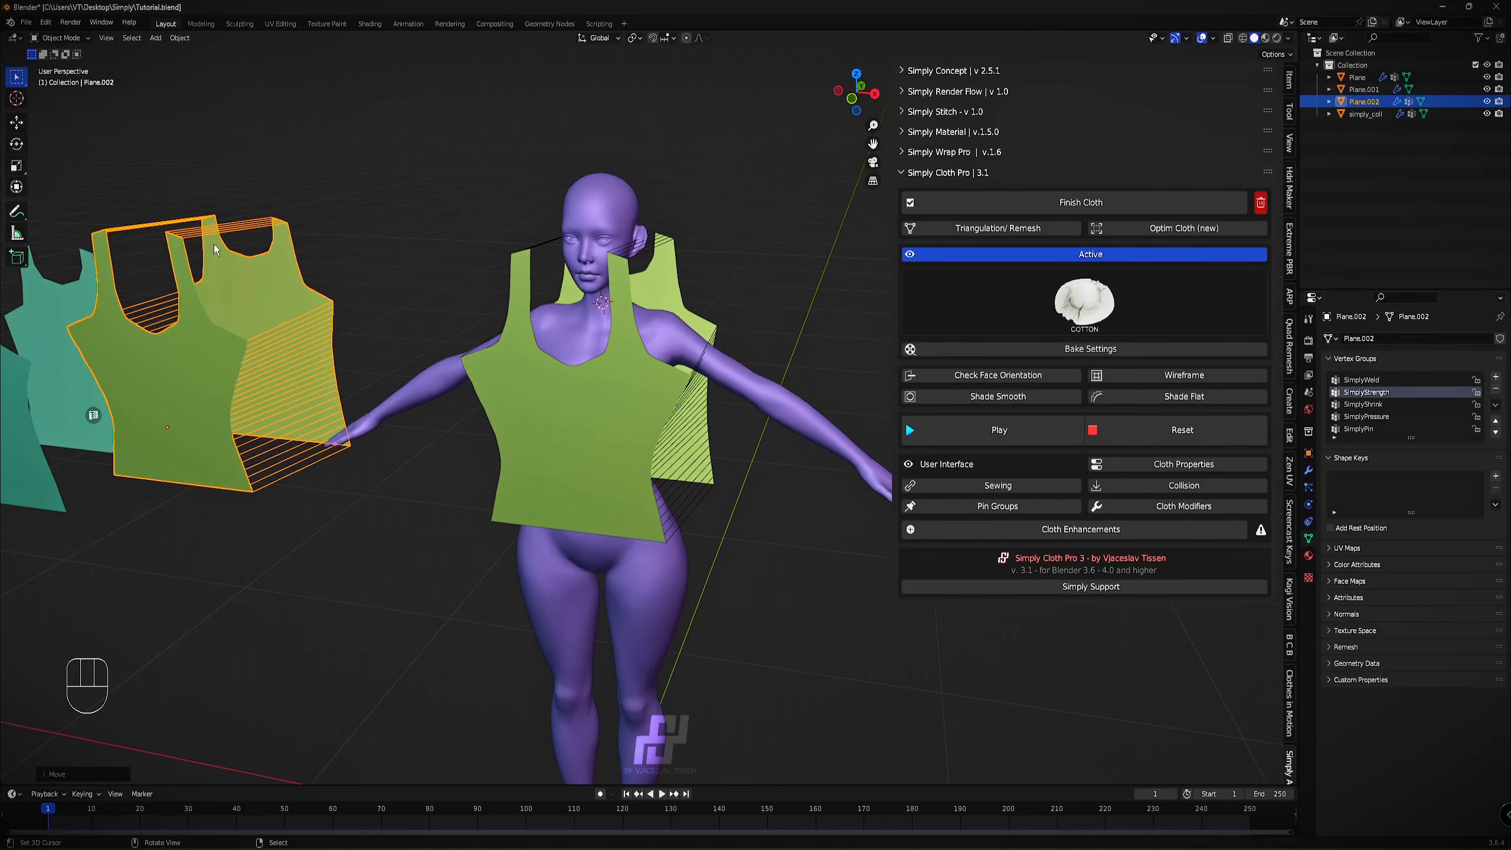
{"action": "left_click", "coordinate": [992, 256]}
{"action": "middle_click_drag", "start_coordinate": [552, 460], "coordinate": [617, 465], "text": "shift"}
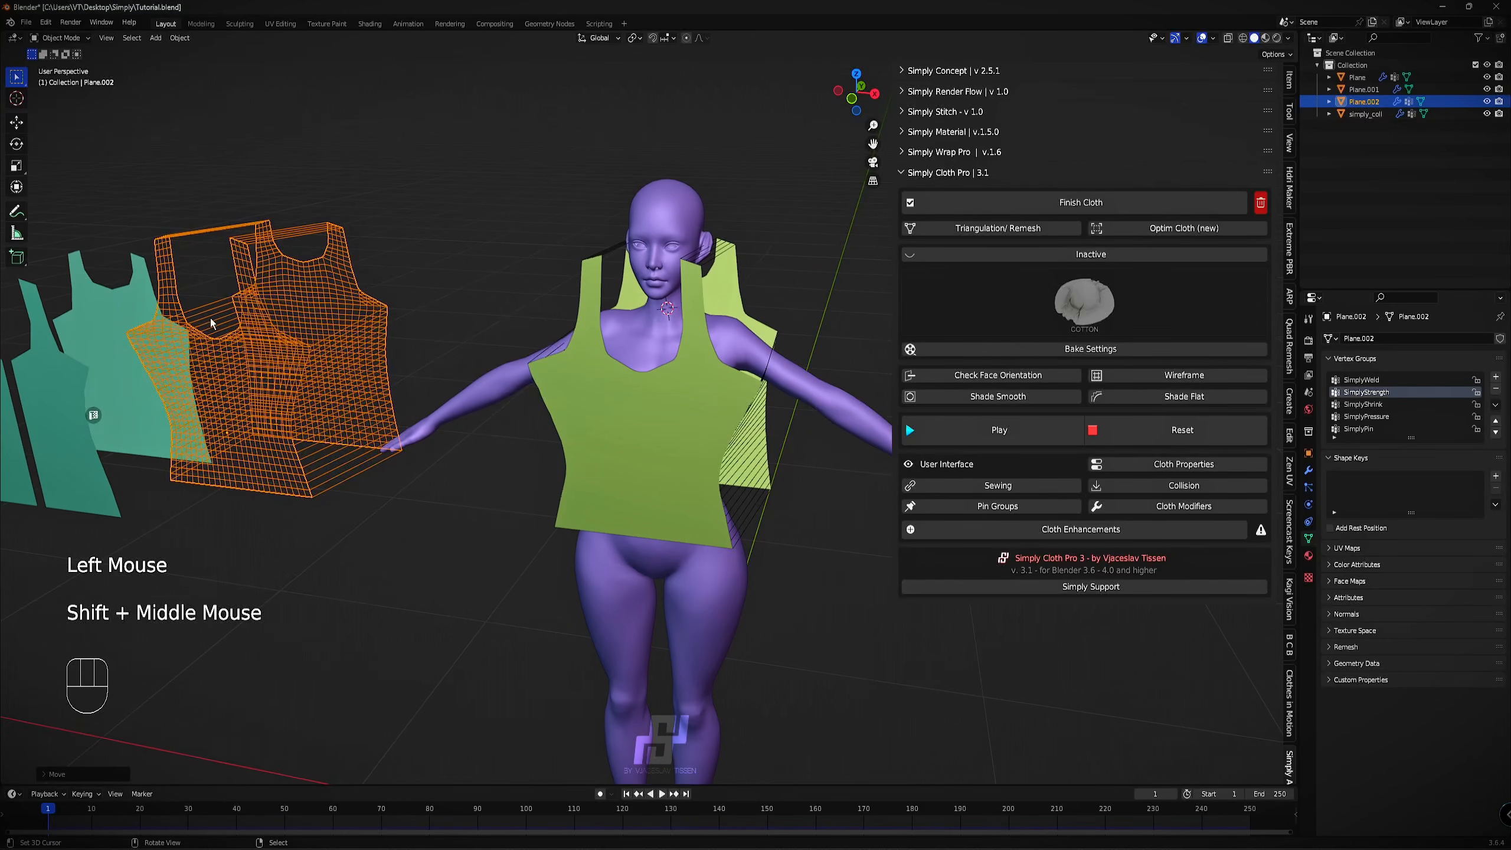
Select the tank top on the figure, save the Blender file and check the wireframe copy's selection.
{"action": "right_click", "coordinate": [618, 462]}
{"action": "key", "text": "ctrl+s"}
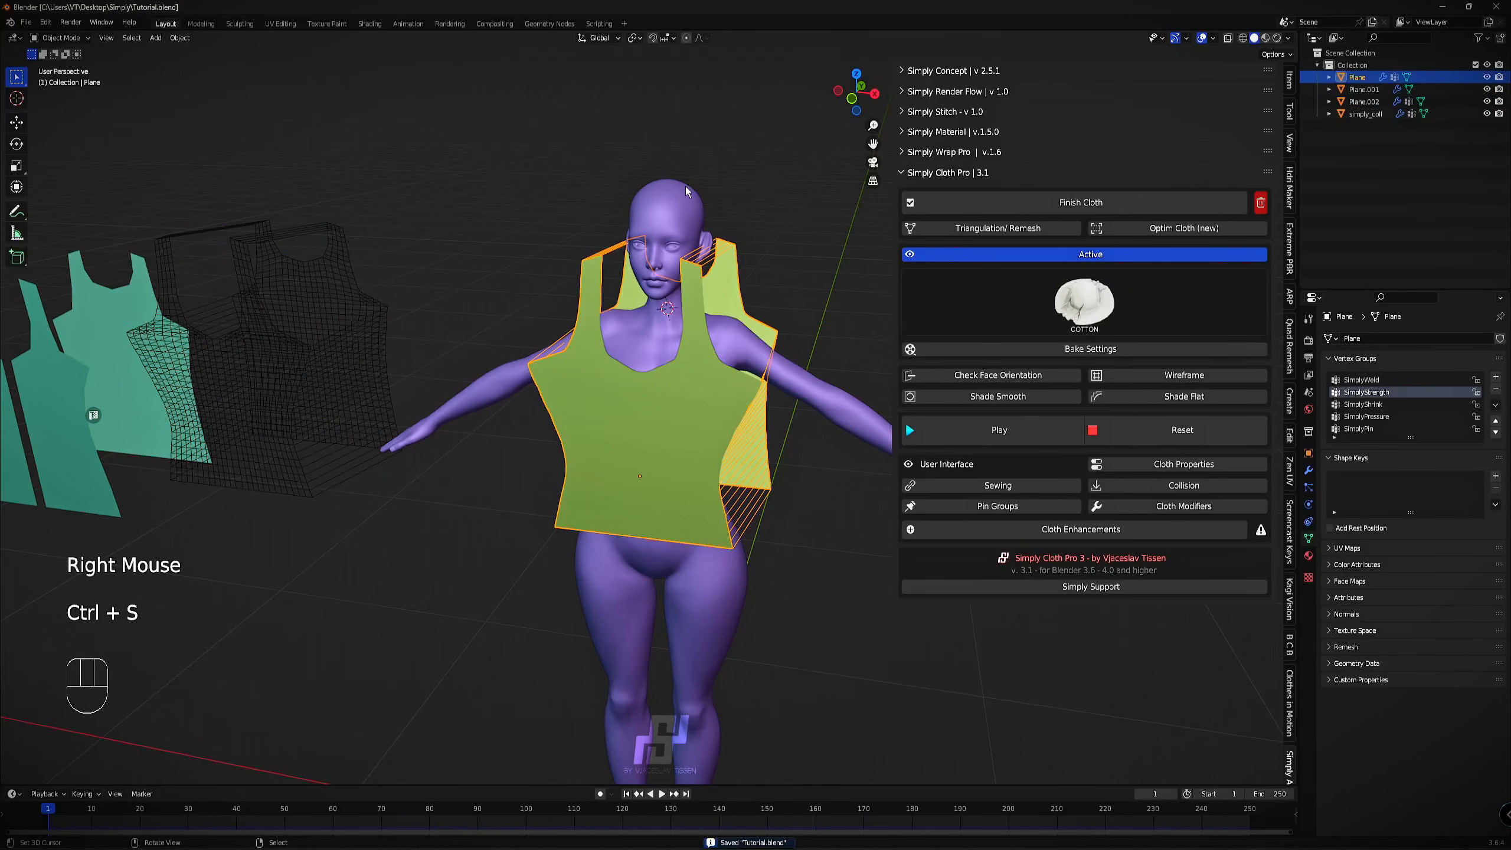
{"action": "right_click", "coordinate": [296, 268]}
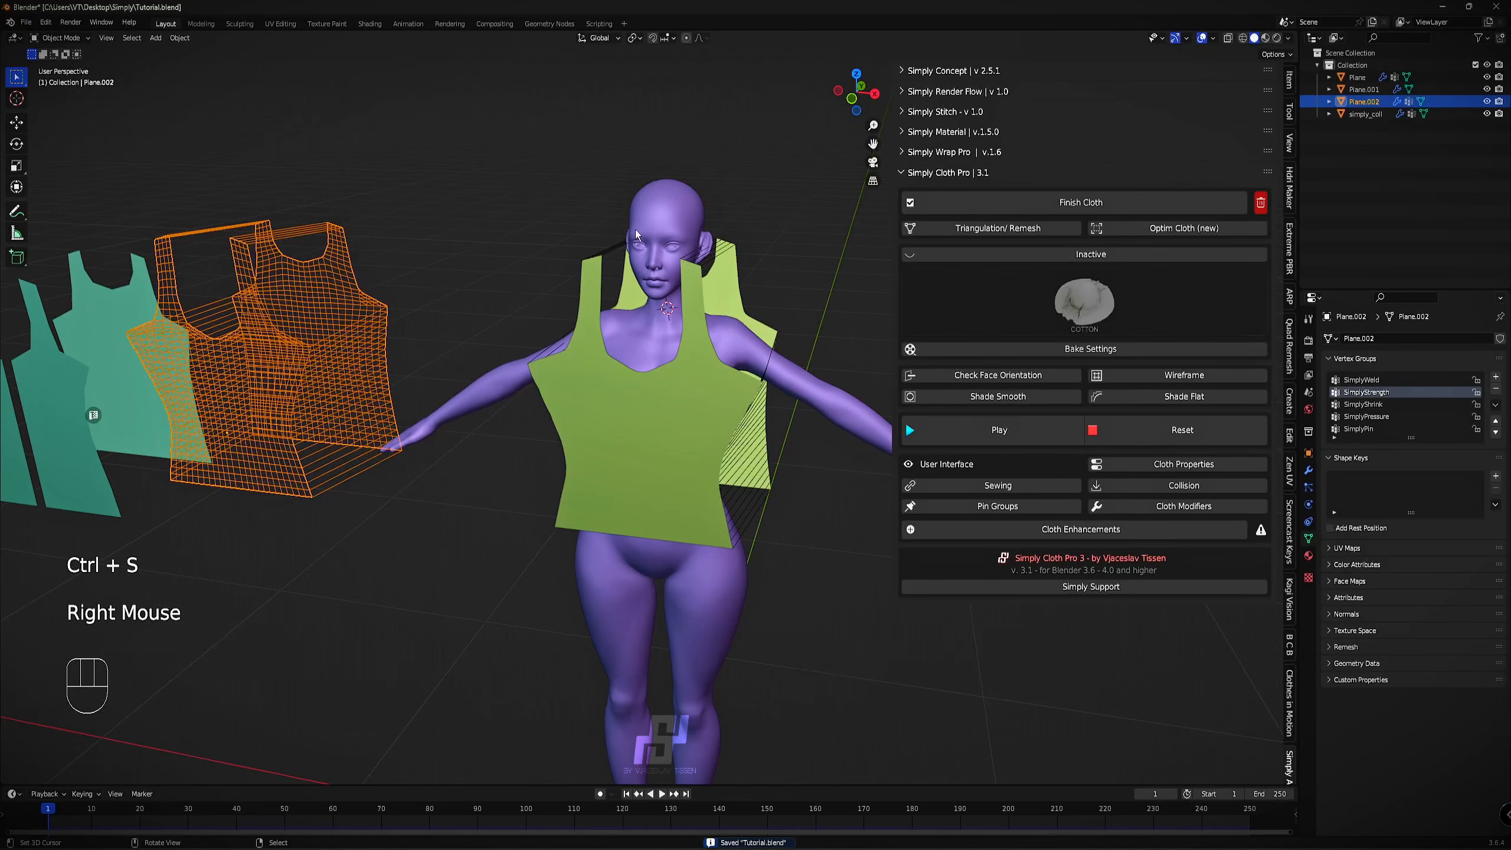
Rename the flat spare pattern object Plane.001 as base_model.
{"action": "left_click", "coordinate": [1358, 78]}
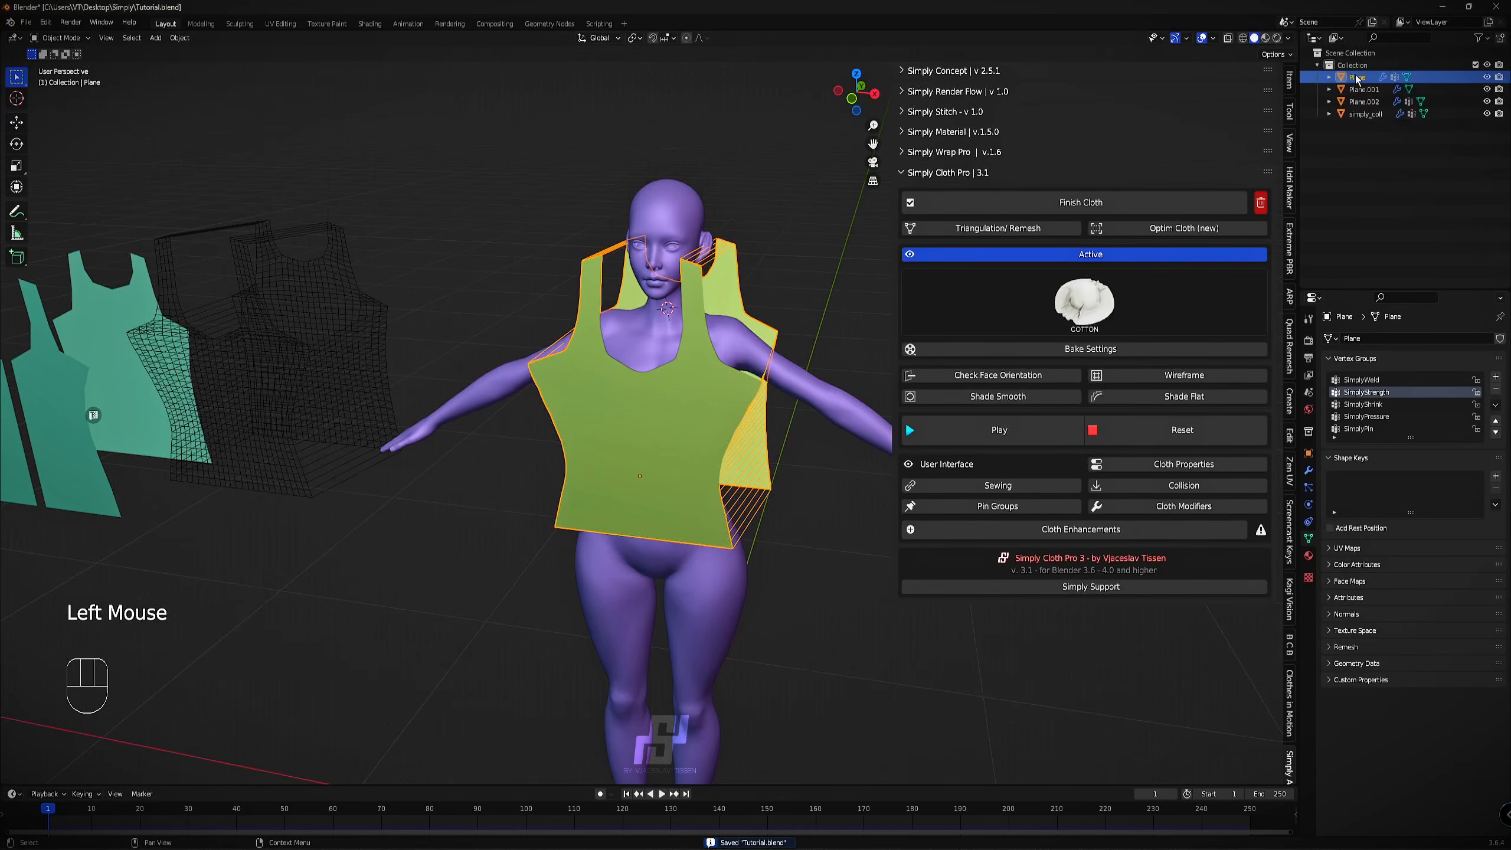
{"action": "left_click", "coordinate": [1365, 89]}
{"action": "double_click", "coordinate": [1365, 90]}
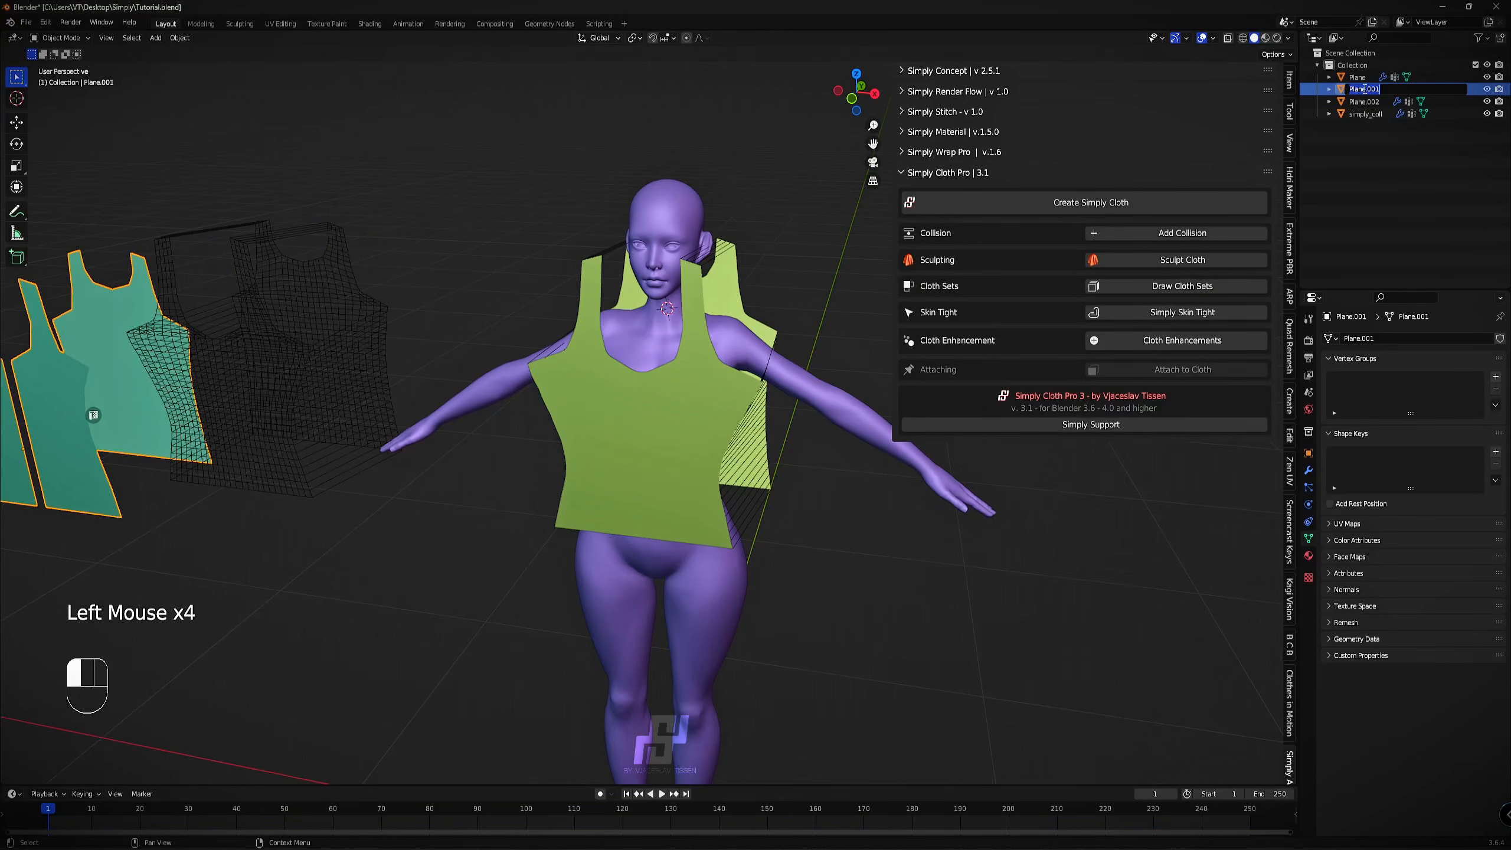
{"action": "type", "text": "base_model"}
{"action": "key", "text": "Return"}
Rename the deactivated tank top copy Plane.002 as base_cloth_object.
{"action": "left_click", "coordinate": [1358, 90]}
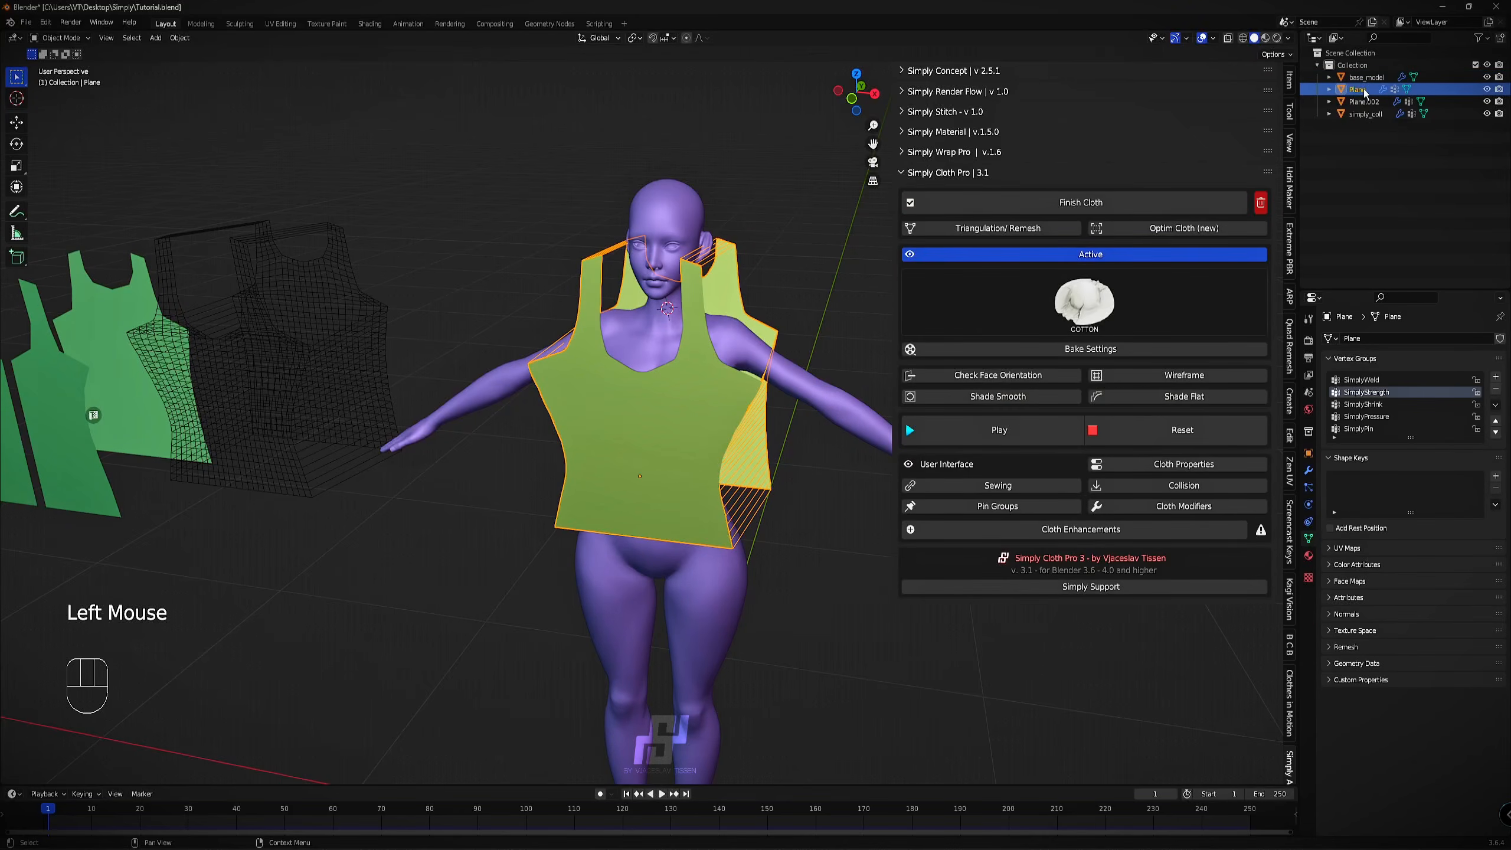
{"action": "left_click", "coordinate": [1363, 102]}
{"action": "double_click", "coordinate": [1363, 103]}
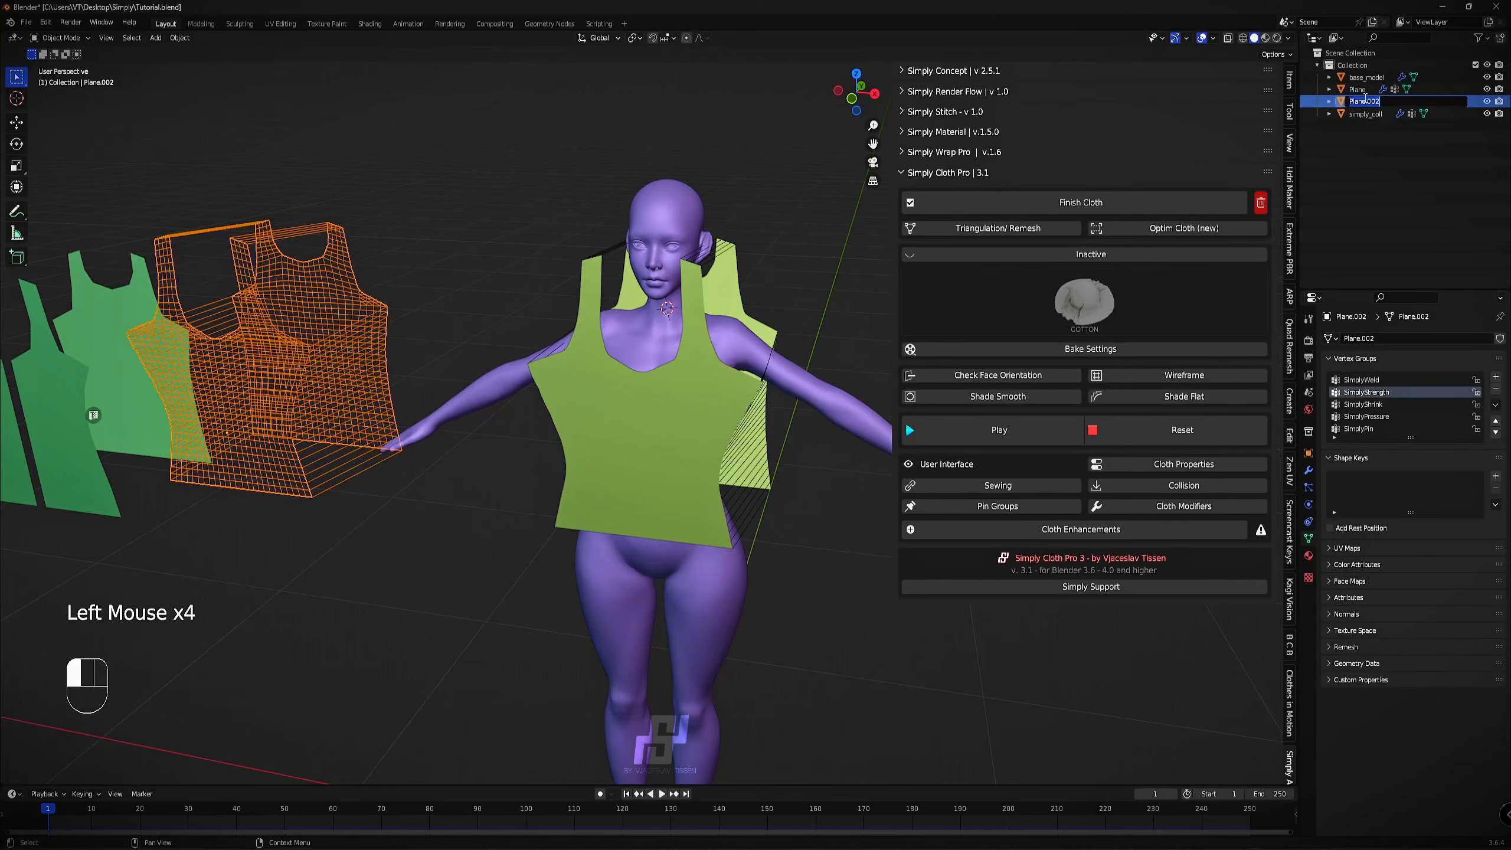
{"action": "type", "text": "base_cloth_object"}
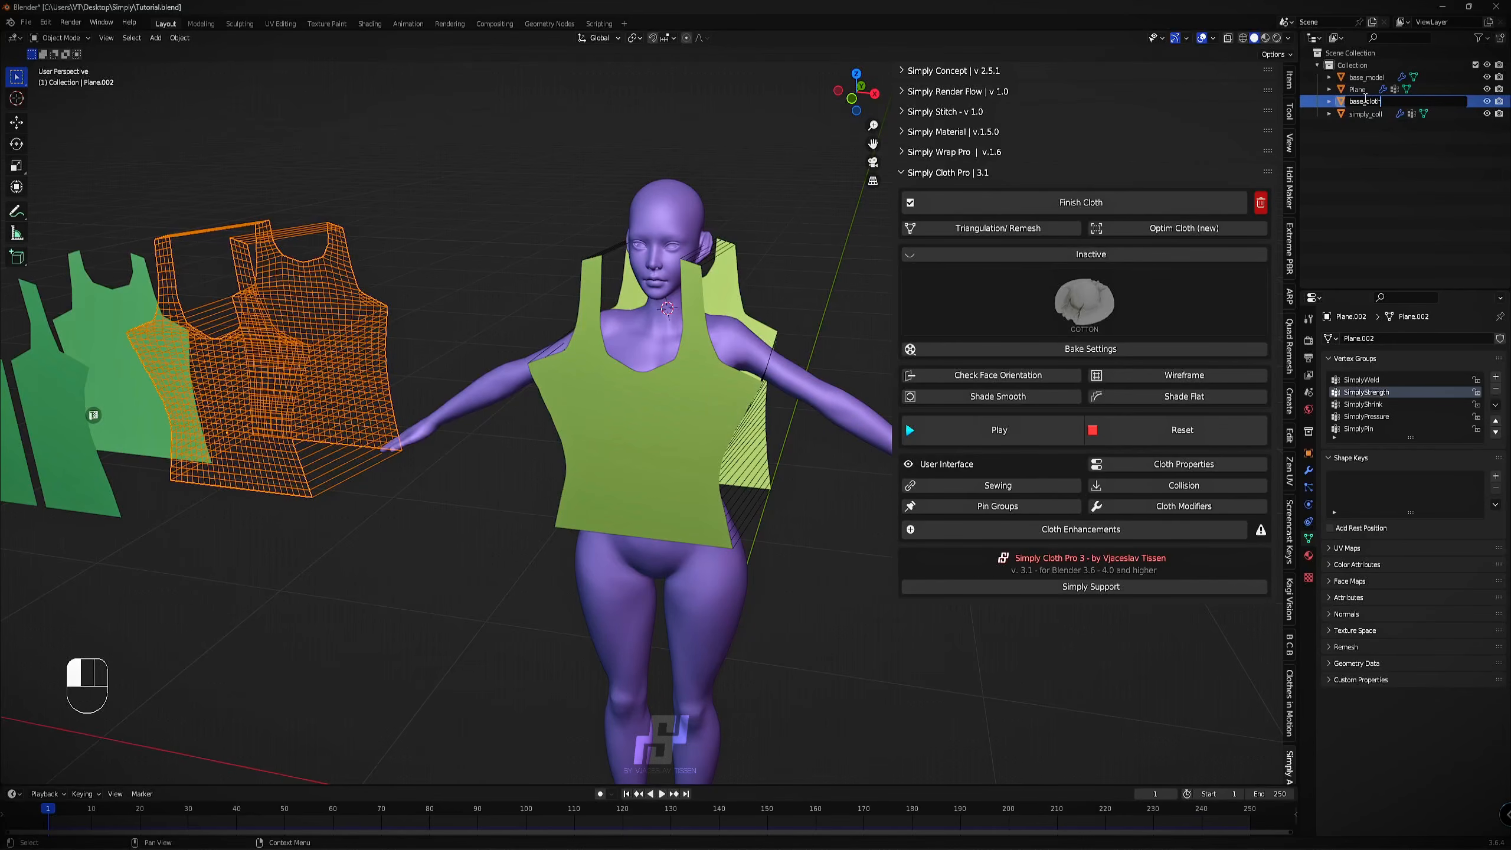
{"action": "key", "text": "Return"}
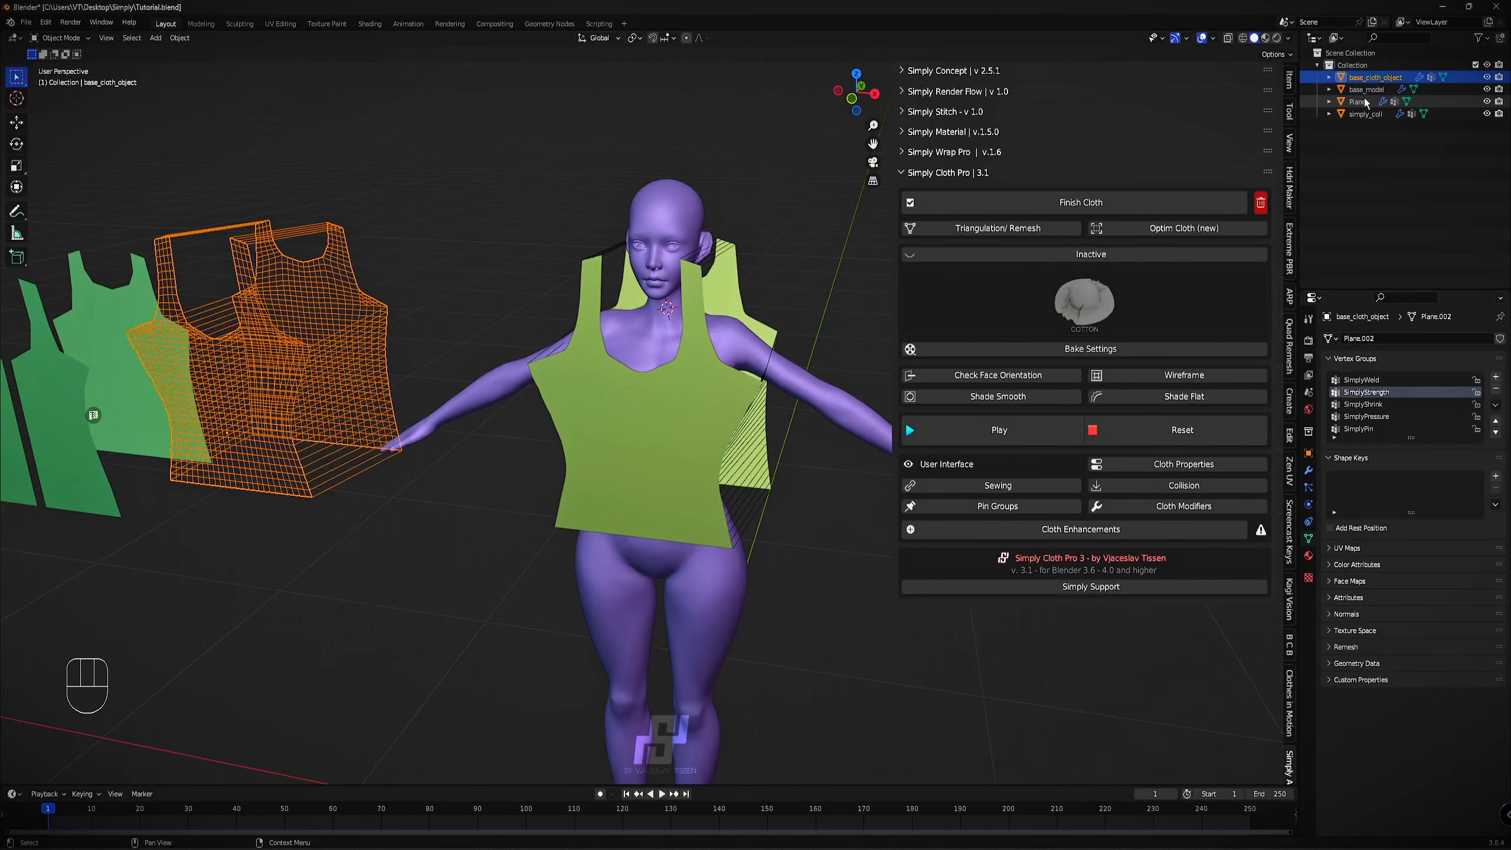
Select the working tank top Plane and examine its panels and sewing threads from the front, back and side.
{"action": "left_click", "coordinate": [1362, 102]}
{"action": "left_click", "coordinate": [1353, 105]}
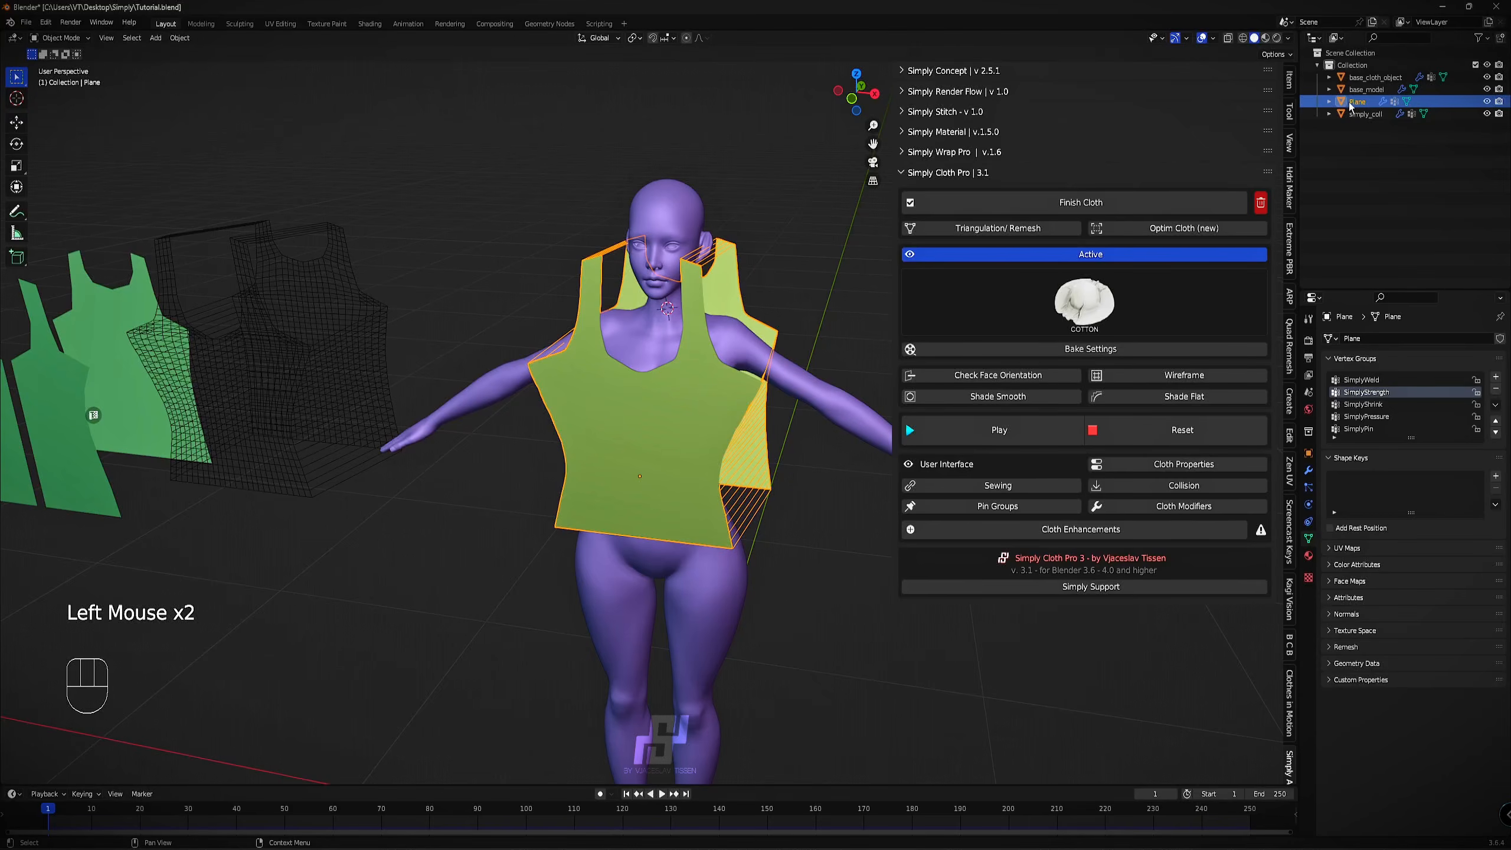
{"action": "double_click", "coordinate": [1353, 105]}
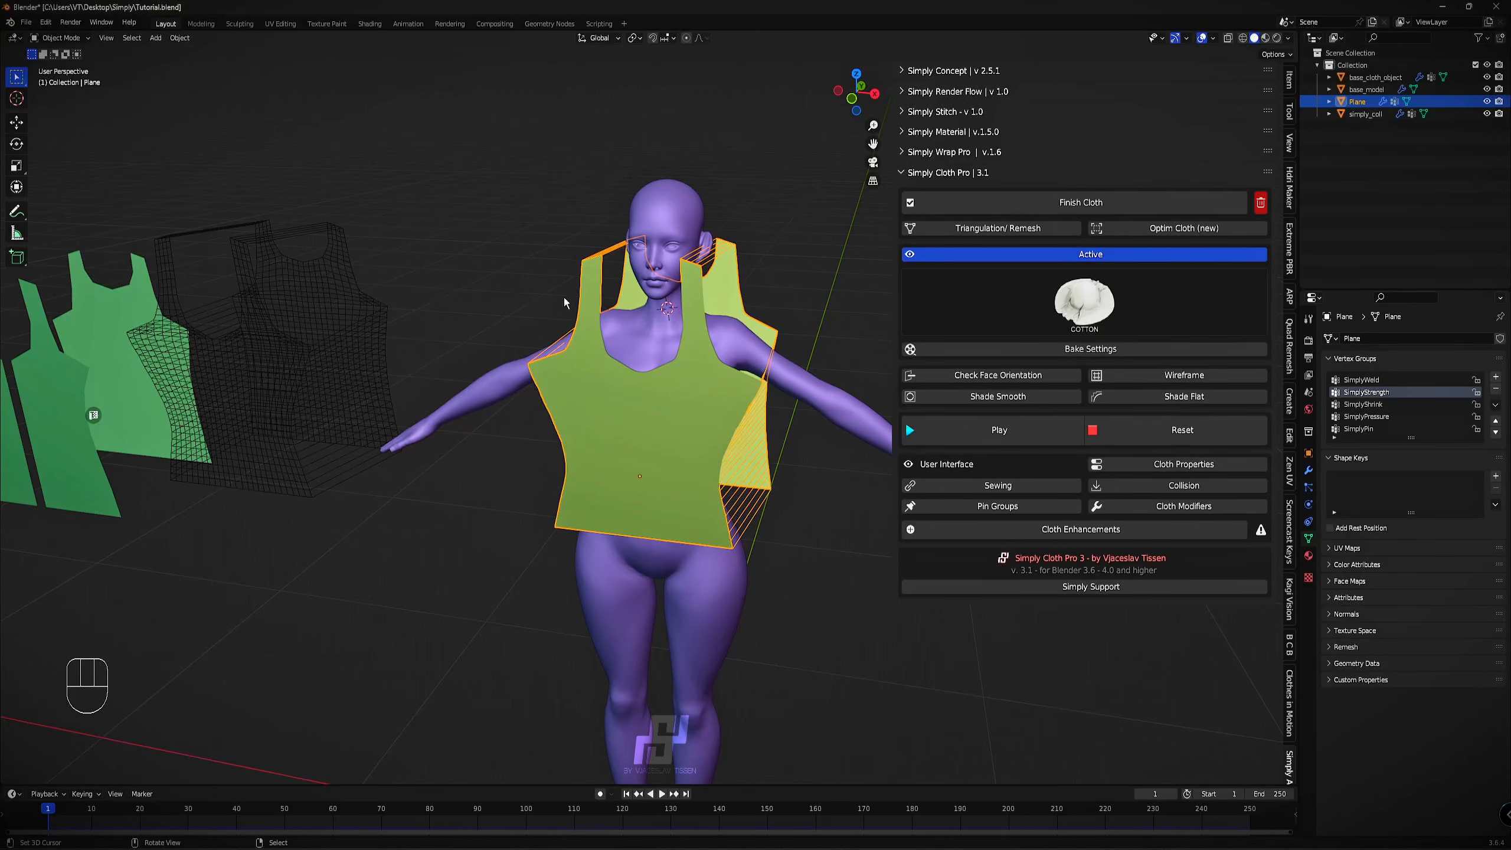
{"action": "scroll", "coordinate": [625, 365], "scroll_direction": "up", "scroll_amount": 2}
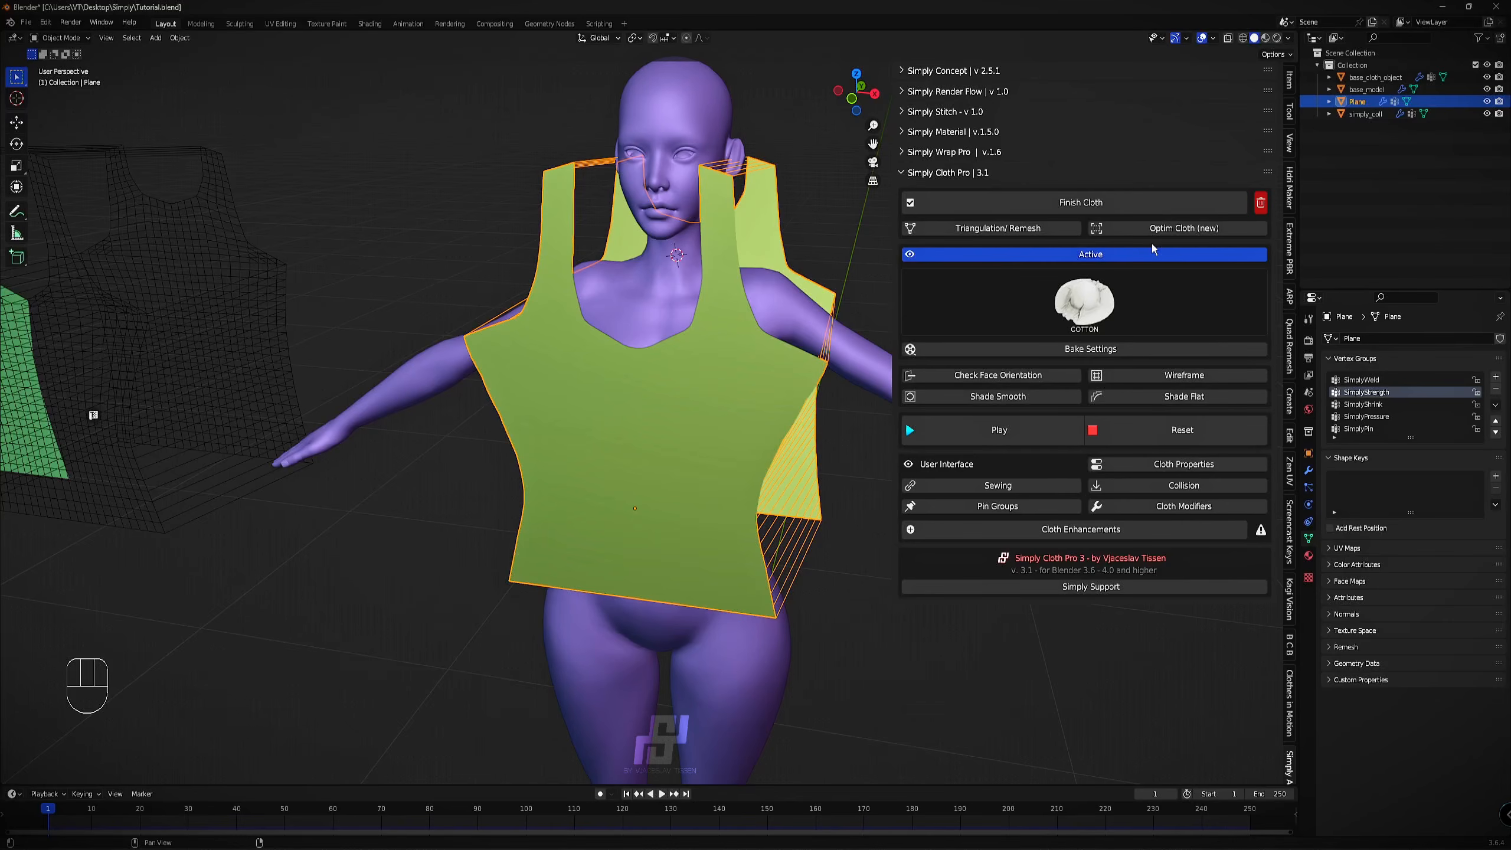
{"action": "middle_click_drag", "start_coordinate": [711, 202], "coordinate": [586, 324]}
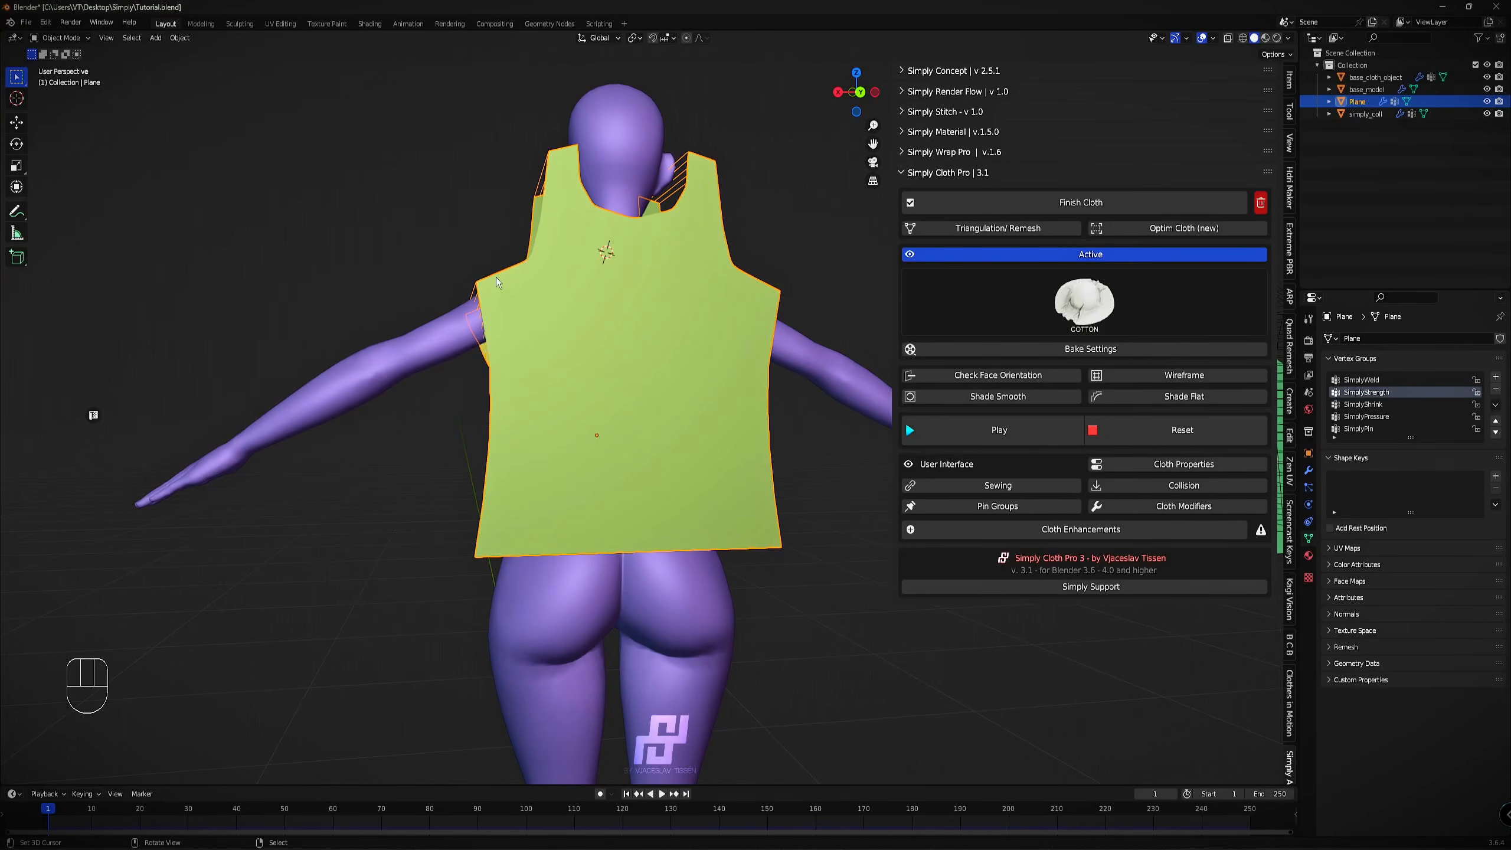
{"action": "middle_click_drag", "start_coordinate": [569, 154], "coordinate": [608, 201]}
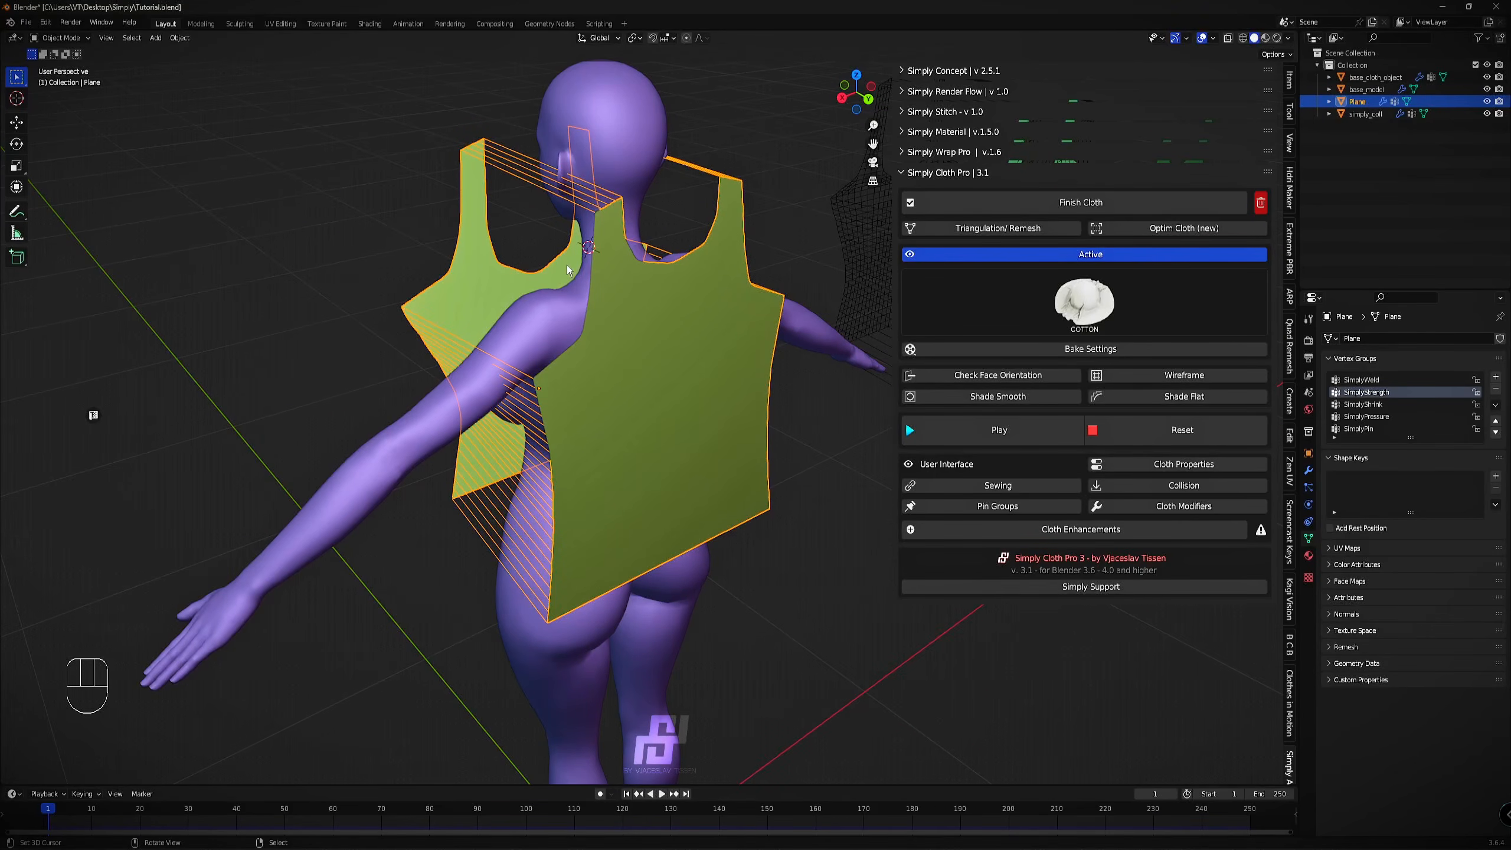
{"action": "scroll", "coordinate": [569, 271], "scroll_direction": "down", "scroll_amount": 2}
{"action": "middle_click_drag", "start_coordinate": [568, 271], "coordinate": [750, 280]}
{"action": "scroll", "coordinate": [756, 272], "scroll_direction": "up", "scroll_amount": 2}
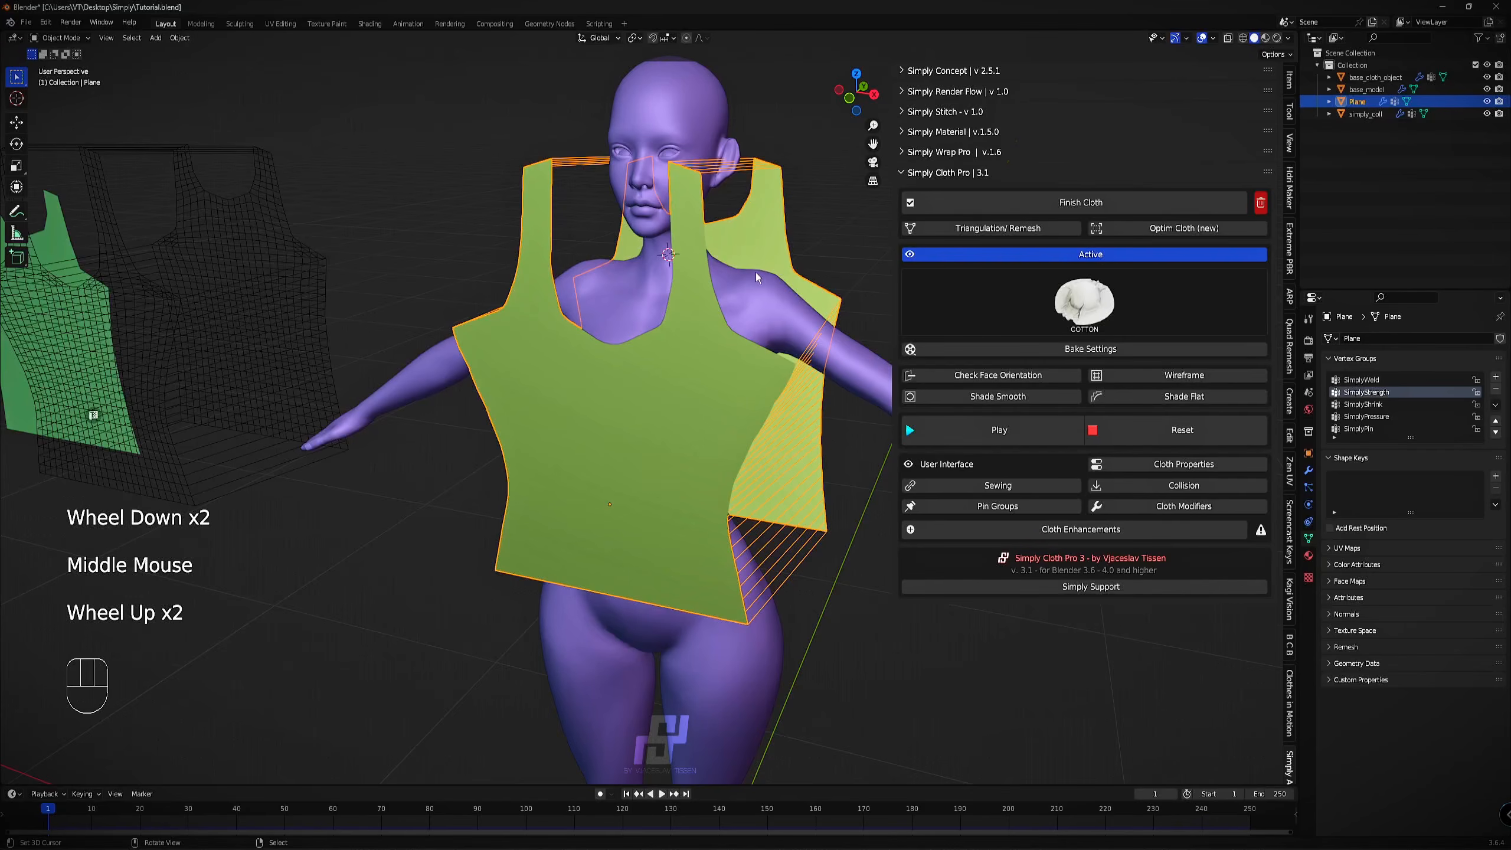
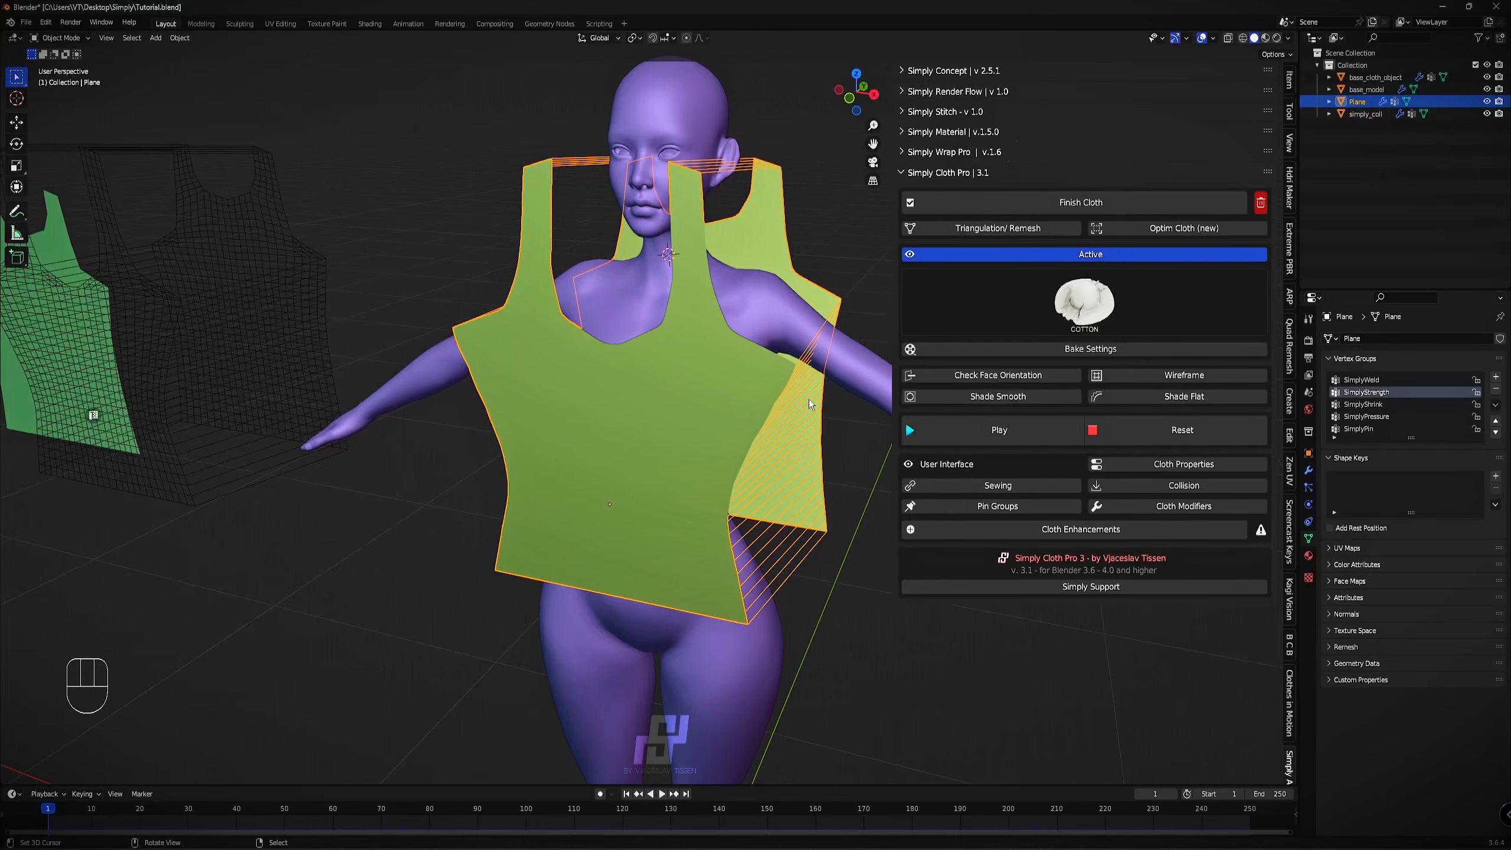
{"action": "middle_click_drag", "start_coordinate": [542, 390], "coordinate": [742, 161]}
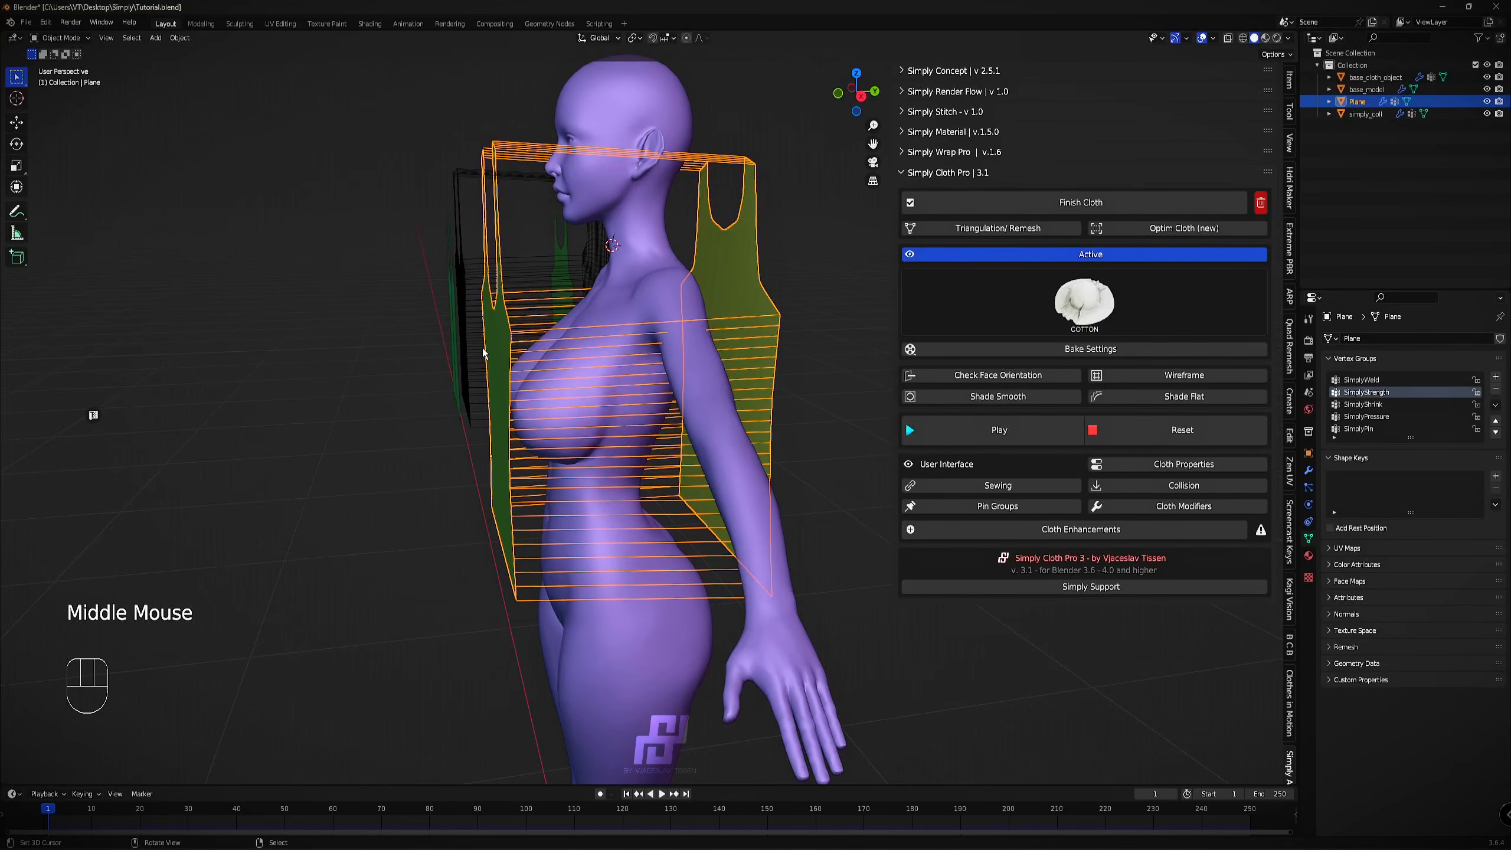
{"action": "middle_click_drag", "start_coordinate": [482, 347], "coordinate": [607, 295]}
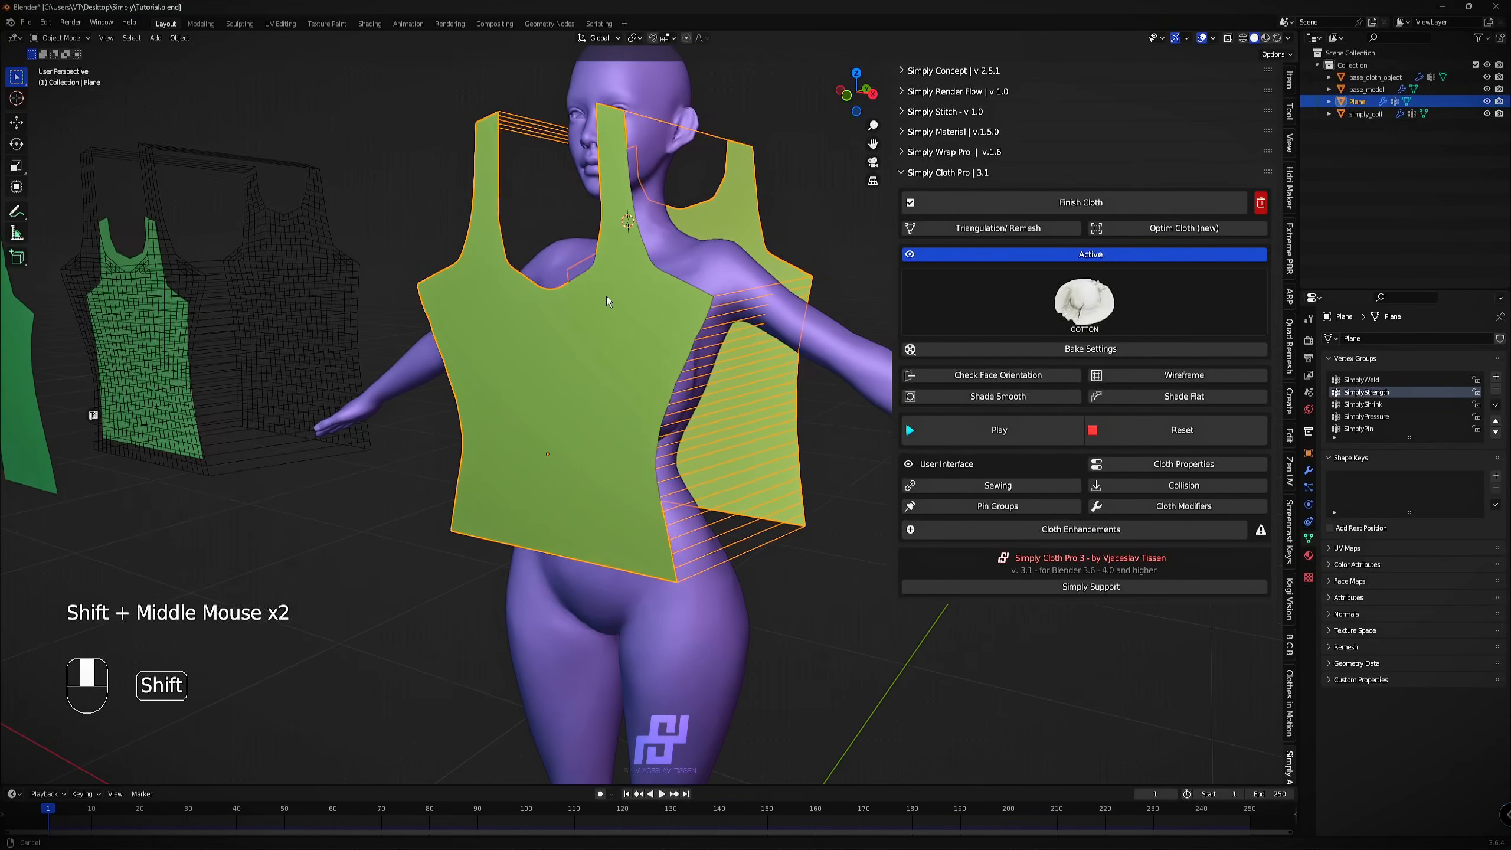
Turn on the wireframe display to inspect the tank top's mesh and save the file.
{"action": "left_click", "coordinate": [1150, 375]}
{"action": "scroll", "coordinate": [625, 360], "scroll_direction": "up", "scroll_amount": 1}
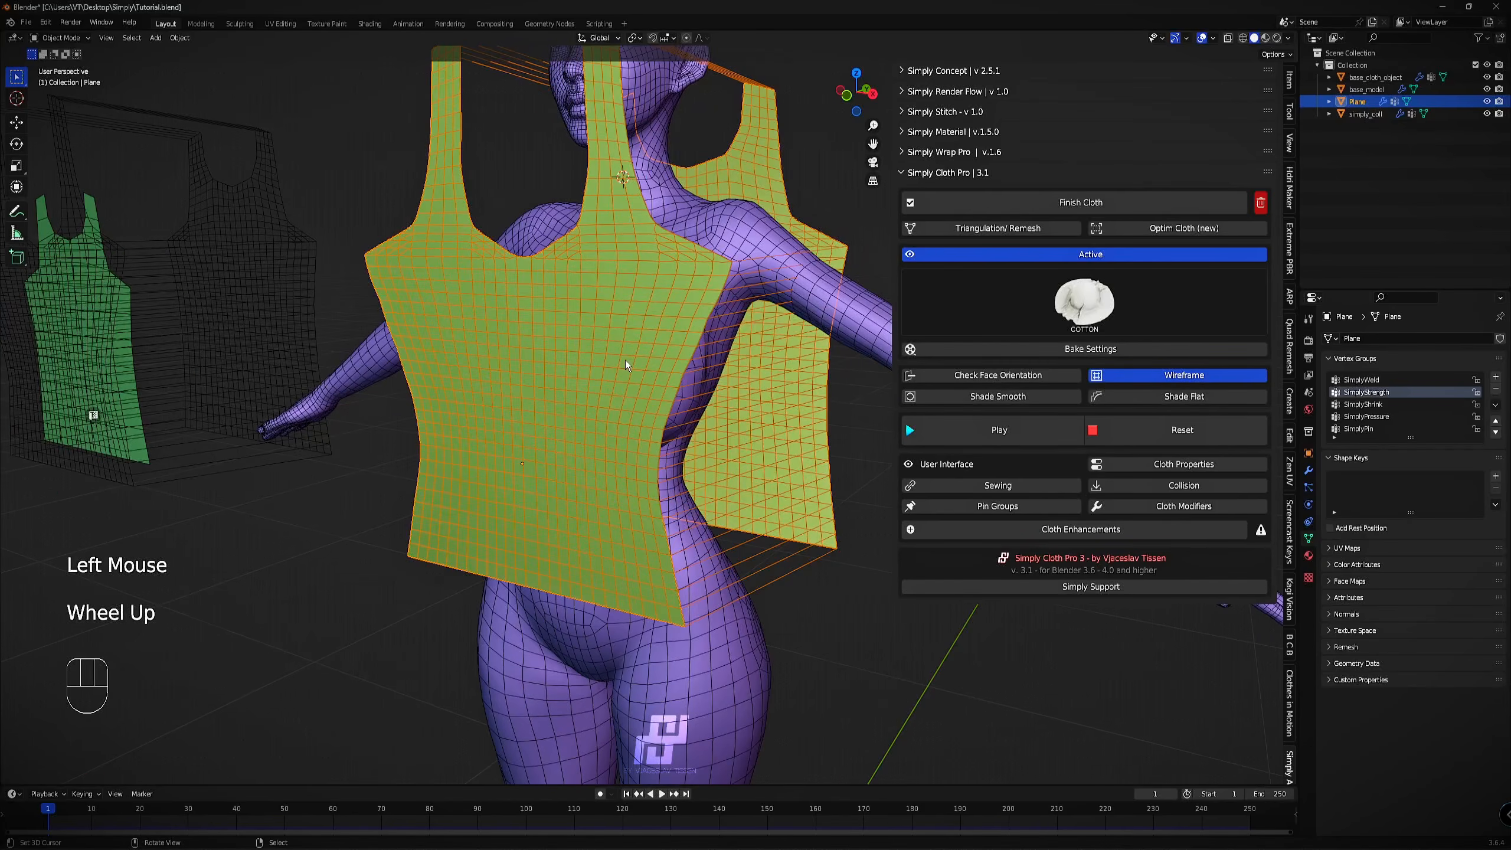
{"action": "middle_click_drag", "start_coordinate": [555, 337], "coordinate": [675, 331]}
{"action": "key", "text": "ctrl+s"}
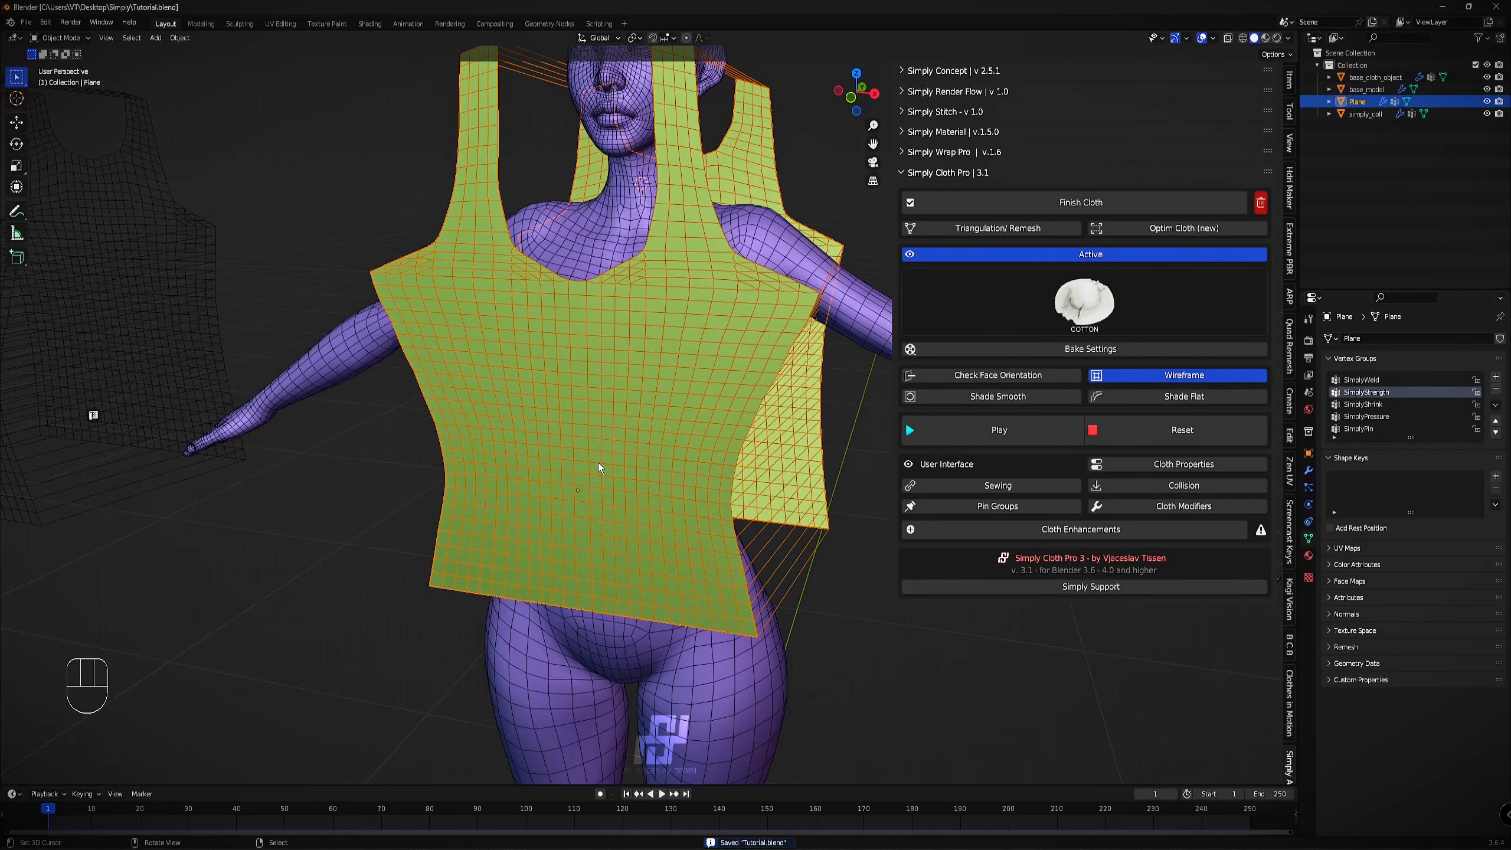
{"action": "middle_click_drag", "start_coordinate": [569, 397], "coordinate": [557, 327], "text": "shift"}
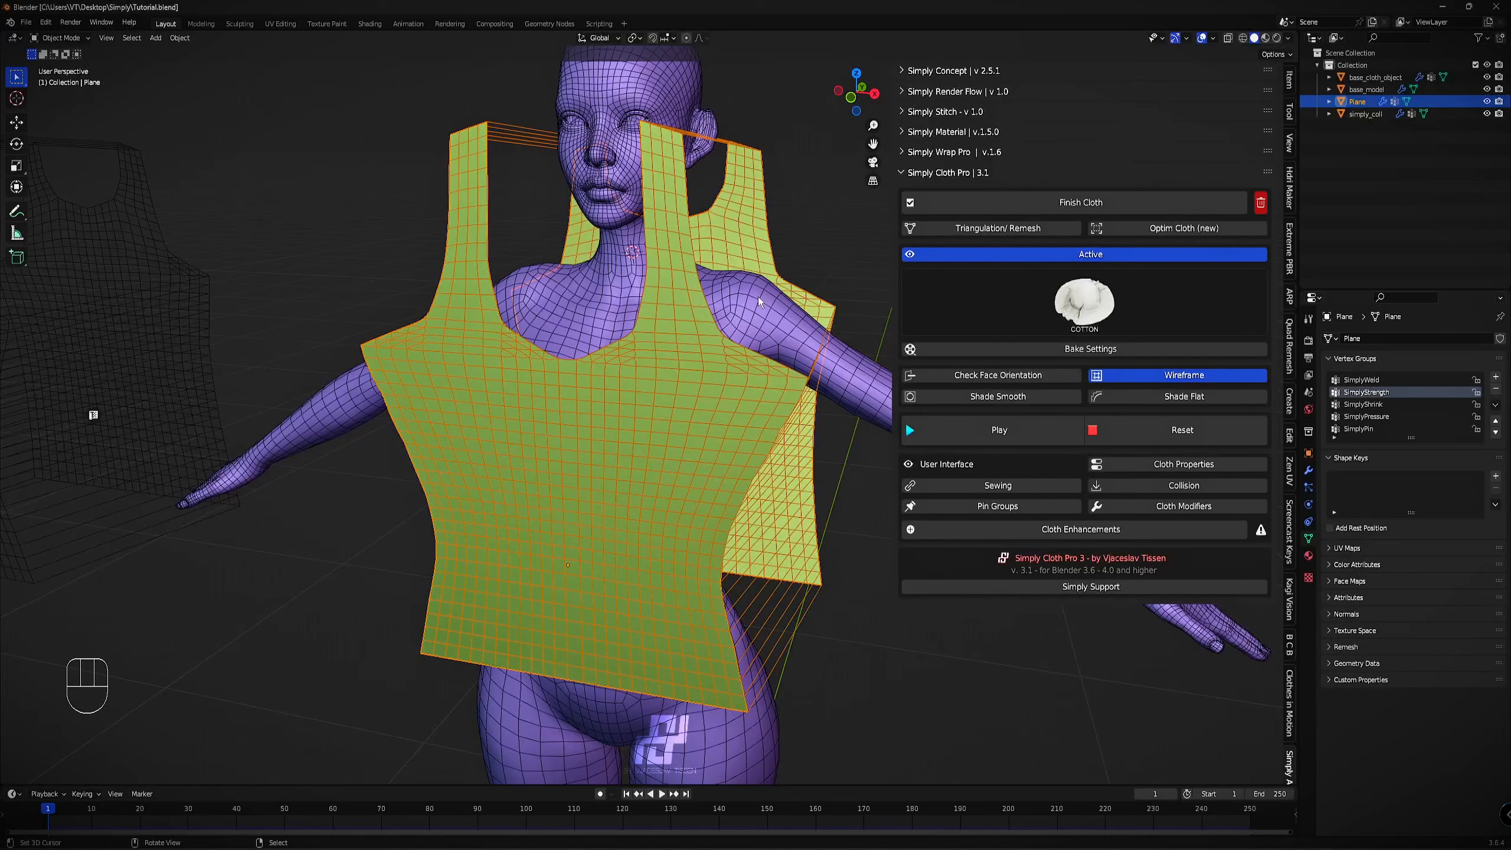
Hide the wireframe and replay the simulation from the start, pausing at frame 22 to examine the side folds.
{"action": "left_click", "coordinate": [1143, 375]}
{"action": "left_click", "coordinate": [1175, 430]}
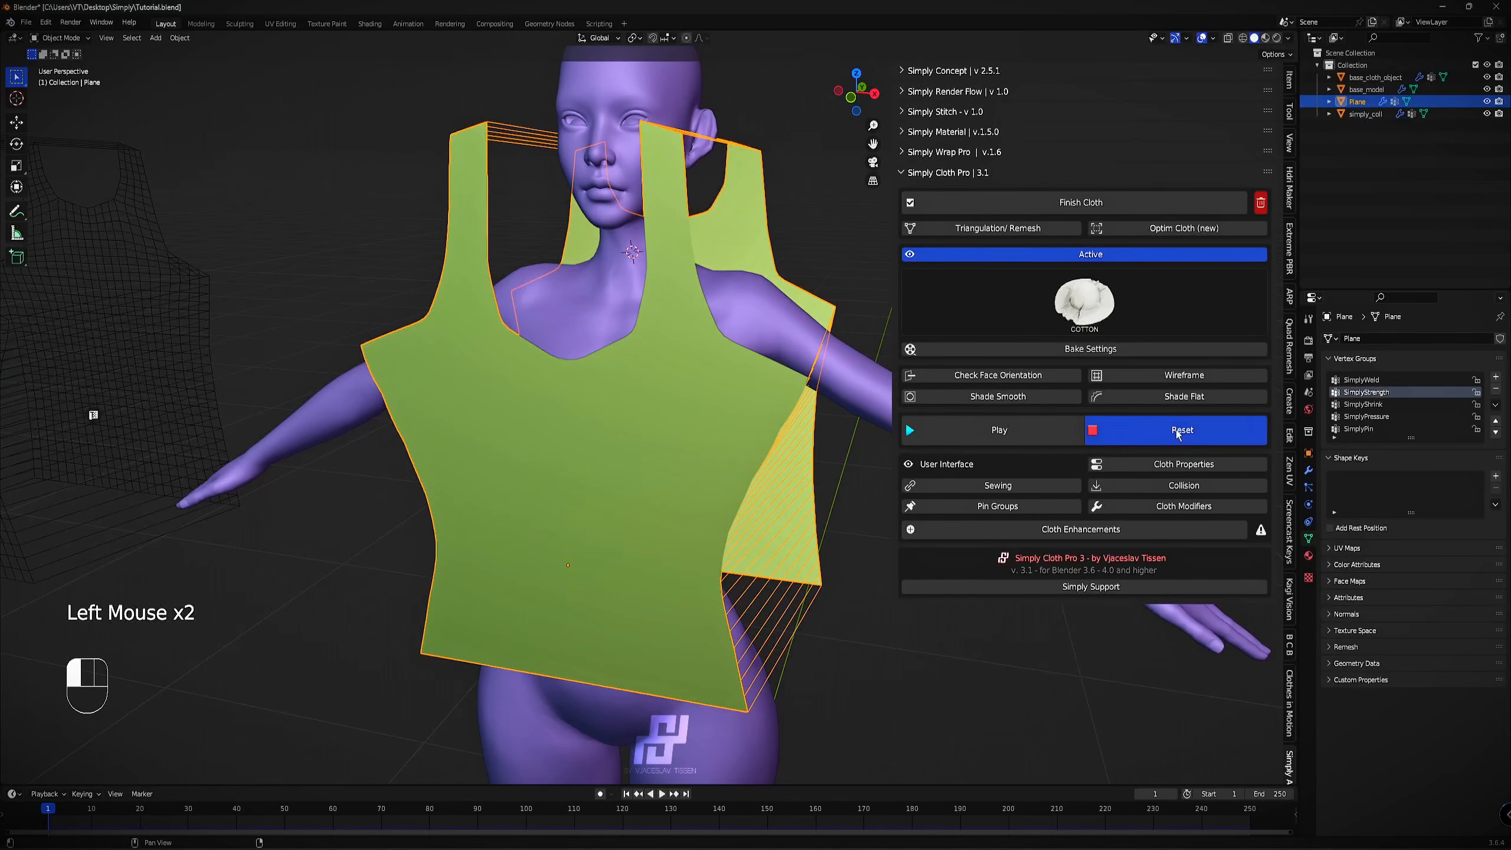
{"action": "left_click", "coordinate": [1044, 425]}
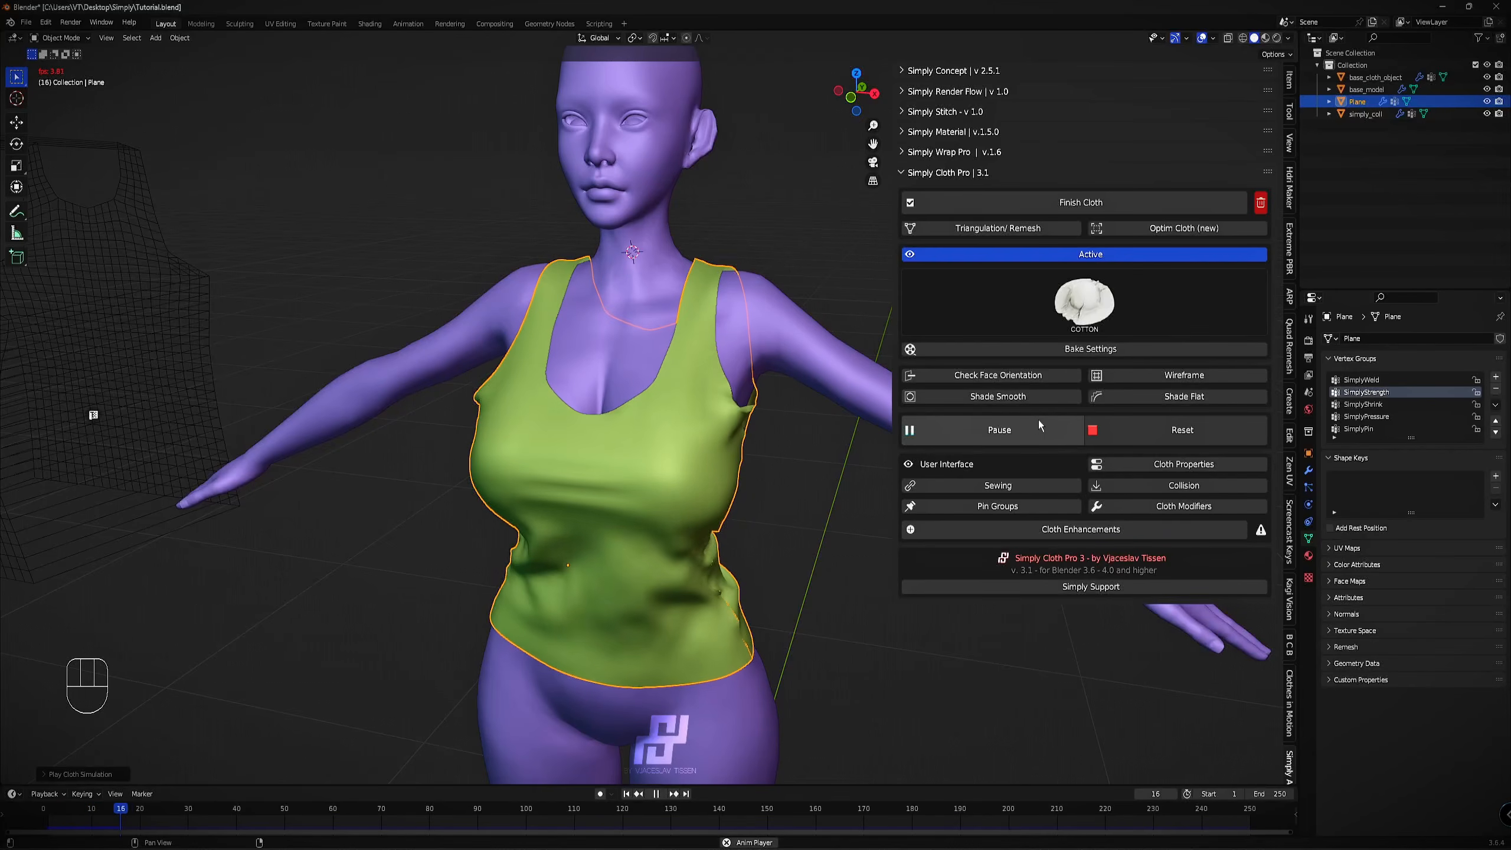
{"action": "left_click", "coordinate": [637, 534]}
{"action": "middle_click_drag", "start_coordinate": [637, 534], "coordinate": [527, 428]}
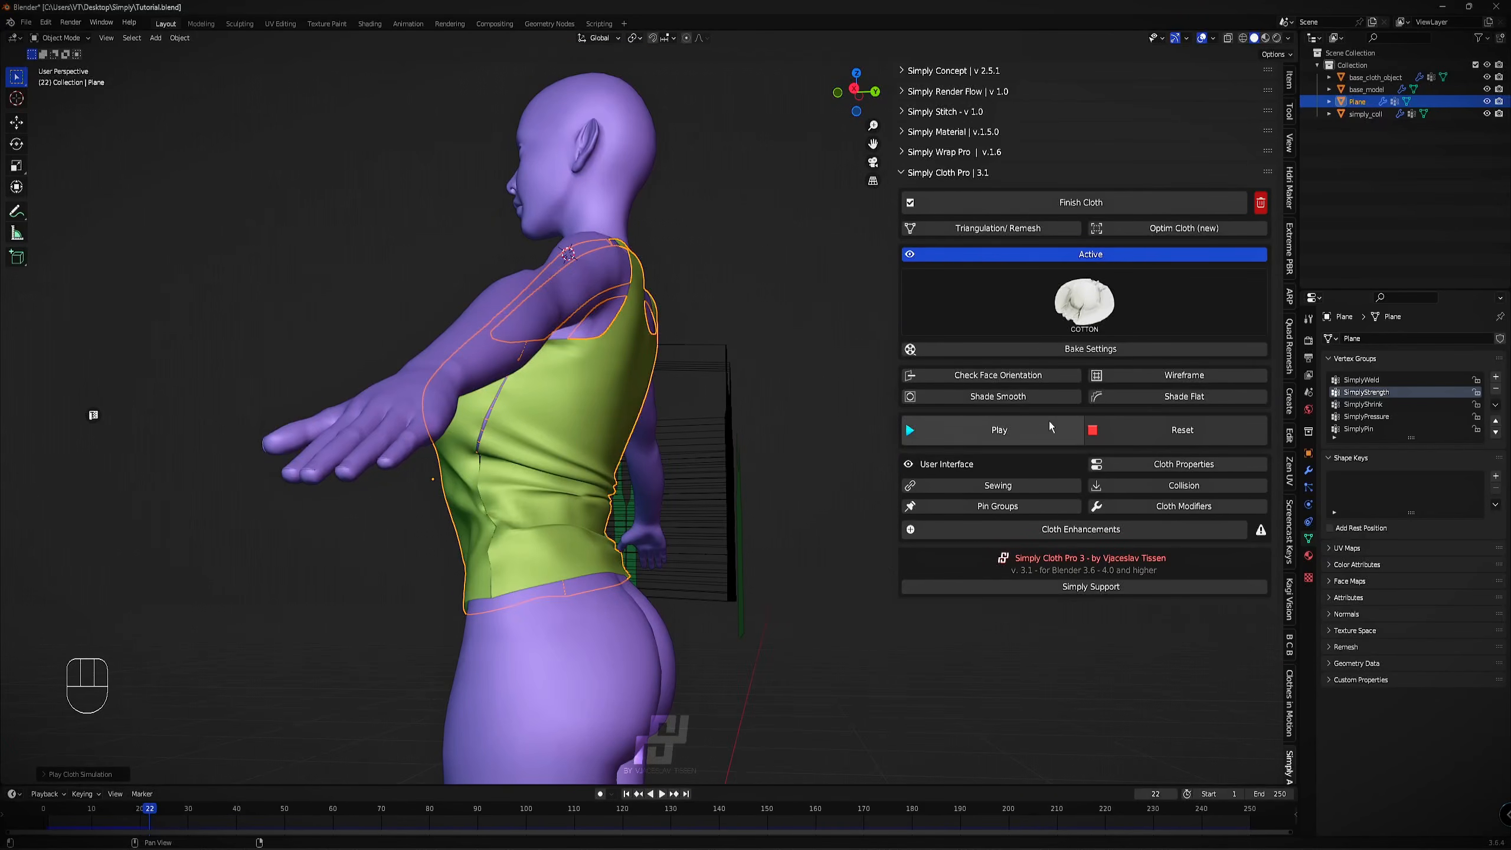
Reset the cloth simulation and show the Triangulation/Remesh options with the wireframe display turned on.
{"action": "left_click", "coordinate": [1101, 424]}
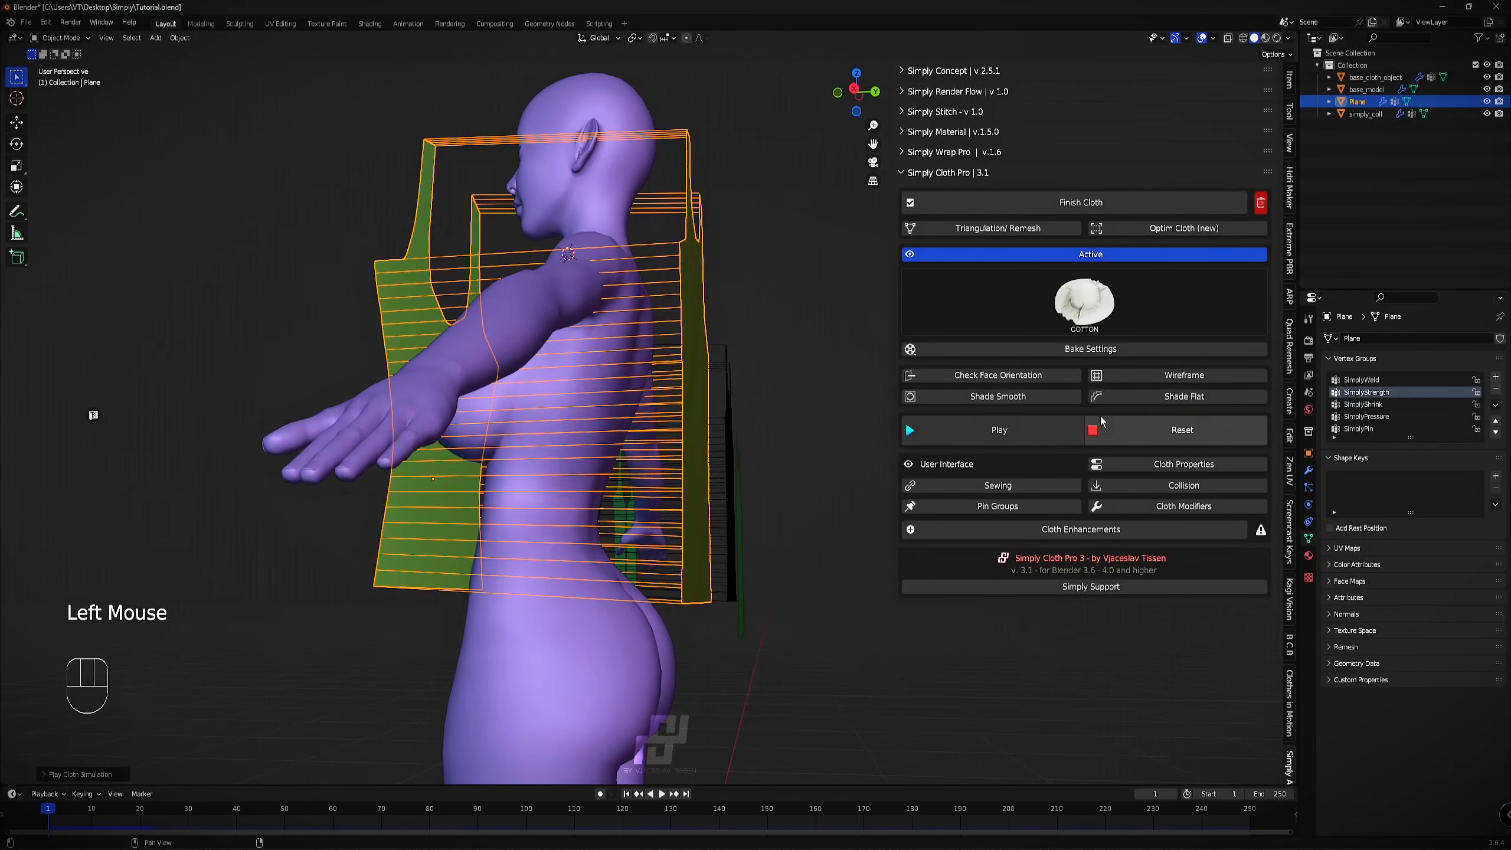
{"action": "left_click", "coordinate": [998, 230]}
{"action": "middle_click_drag", "start_coordinate": [571, 386], "coordinate": [621, 420]}
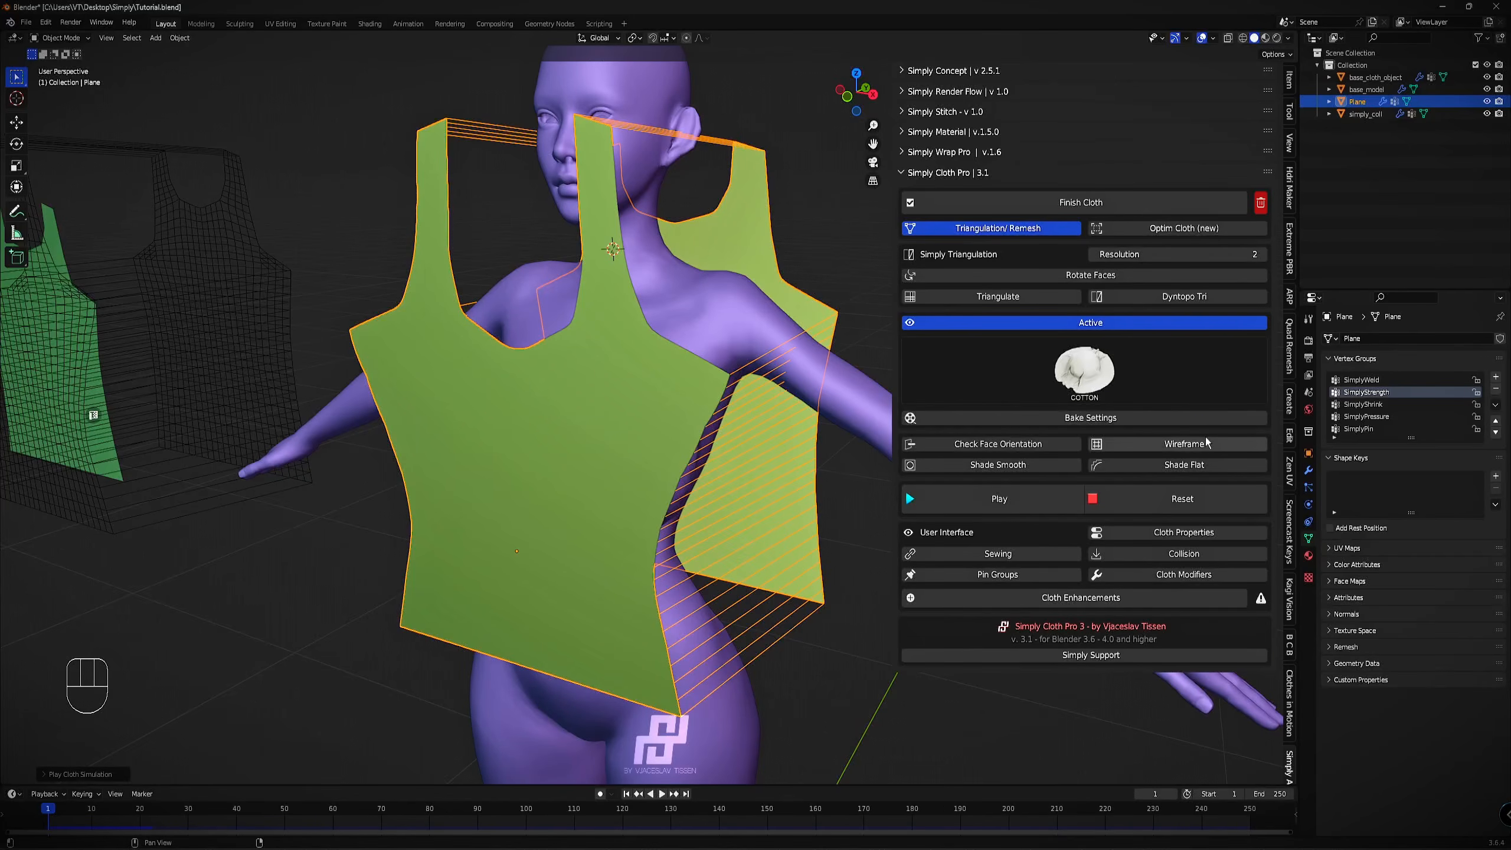
{"action": "left_click", "coordinate": [1184, 443]}
{"action": "middle_click_drag", "start_coordinate": [697, 384], "coordinate": [703, 369]}
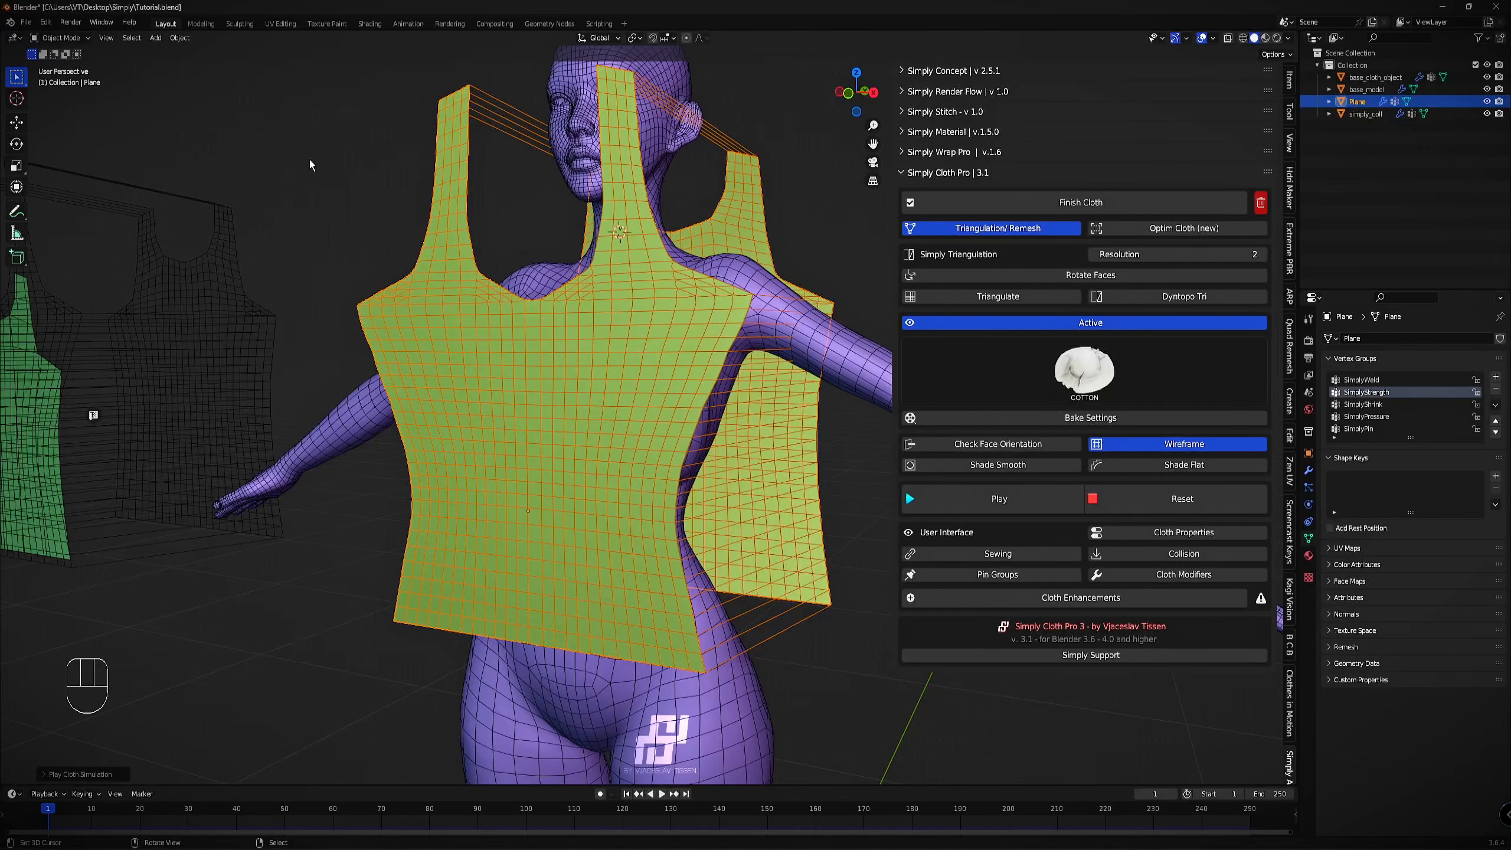
{"action": "scroll", "coordinate": [702, 399], "scroll_direction": "down", "scroll_amount": 2}
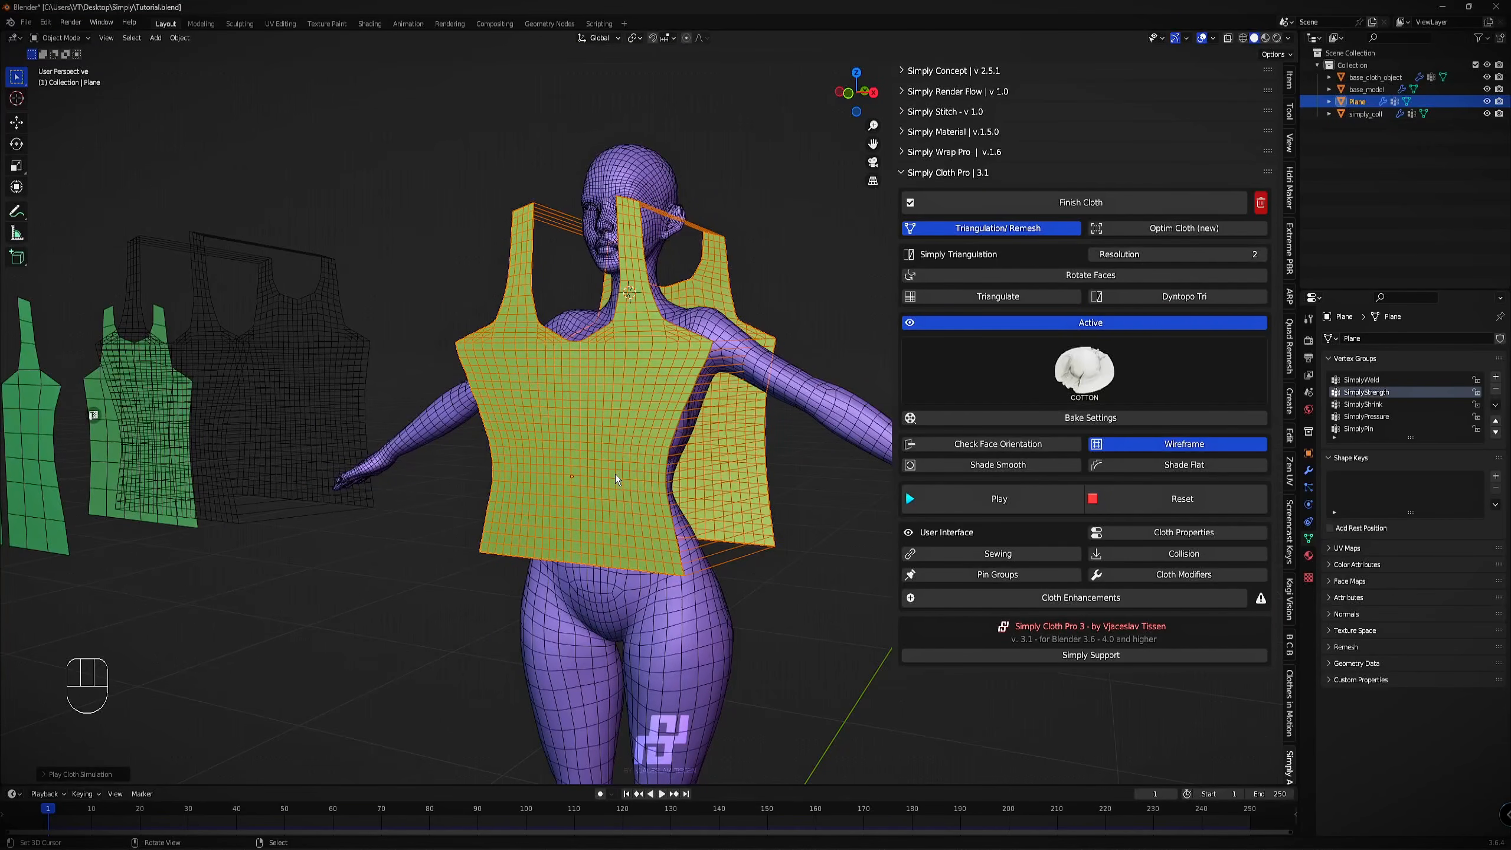
Reselect the working tank top and split off a narrow UV Editor beside the 3D viewport.
{"action": "right_click", "coordinate": [323, 369]}
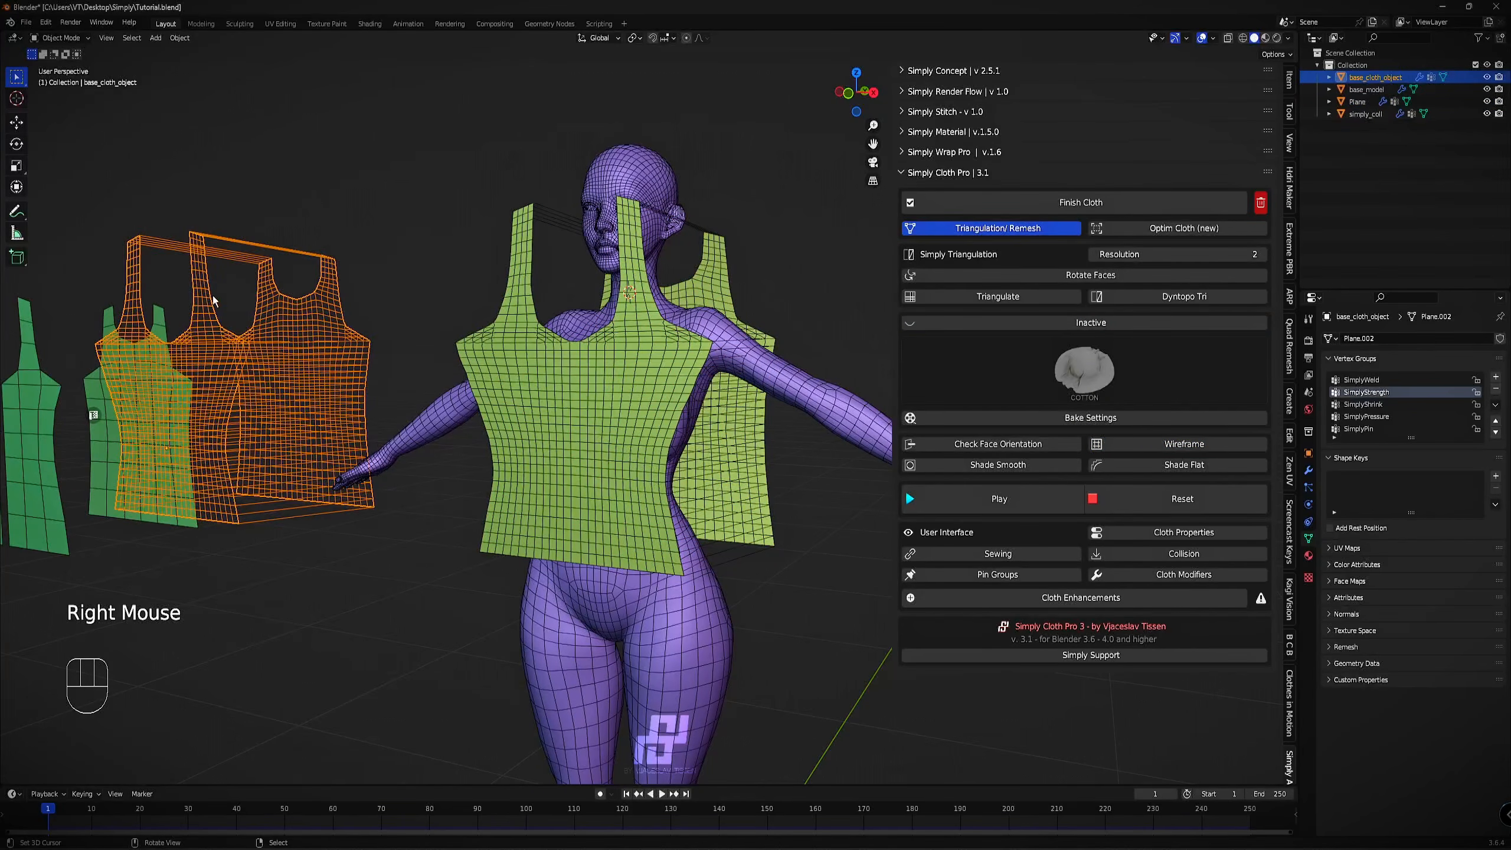
{"action": "right_click", "coordinate": [553, 355]}
{"action": "left_click_drag", "start_coordinate": [3, 32], "coordinate": [289, 36]}
{"action": "left_click", "coordinate": [13, 38]}
{"action": "left_click", "coordinate": [50, 101]}
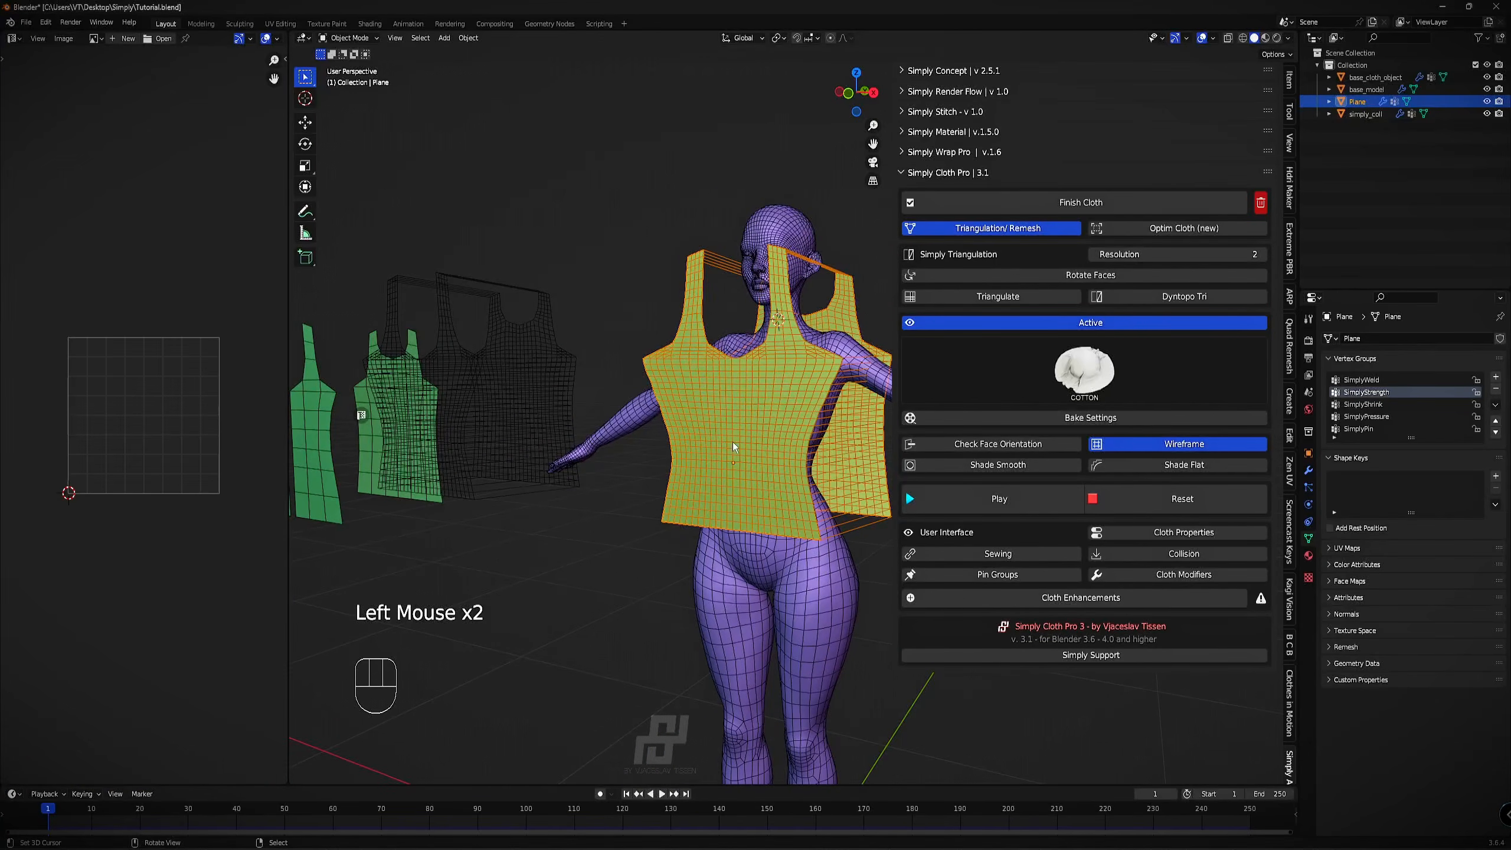
Enter Edit Mode on the tank top and select its whole mesh to examine its UV layout.
{"action": "scroll", "coordinate": [735, 431], "scroll_direction": "up", "scroll_amount": 2}
{"action": "scroll", "coordinate": [736, 425], "scroll_direction": "down", "scroll_amount": 1}
{"action": "key", "text": "Tab"}
{"action": "key", "text": "a"}
{"action": "key", "text": "a"}
{"action": "key", "text": "a"}
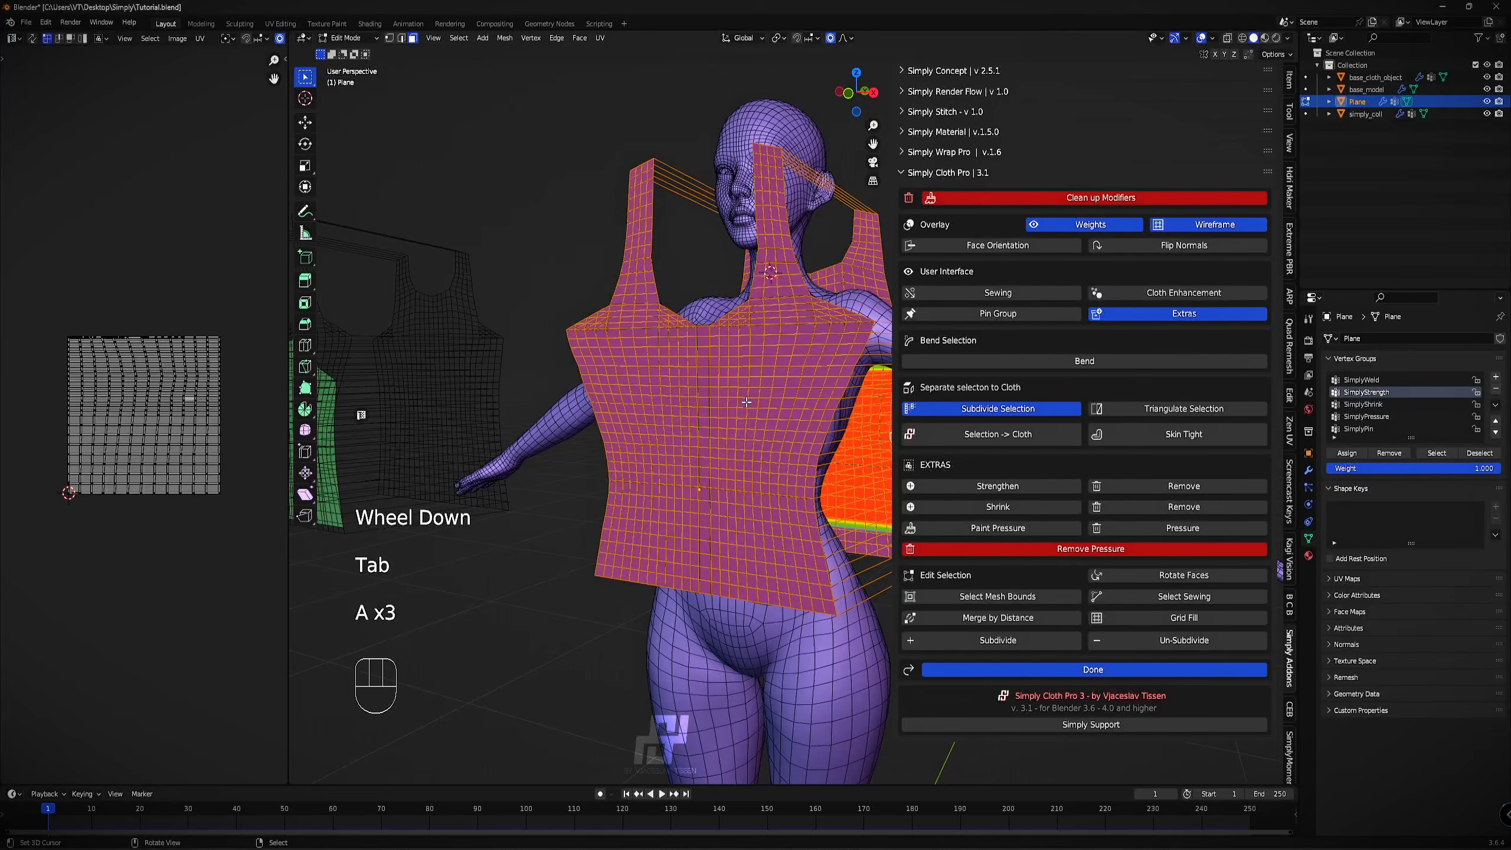
{"action": "scroll", "coordinate": [83, 427], "scroll_direction": "up", "scroll_amount": 2}
{"action": "scroll", "coordinate": [76, 343], "scroll_direction": "down", "scroll_amount": 3}
{"action": "scroll", "coordinate": [15, 440], "scroll_direction": "up", "scroll_amount": 1}
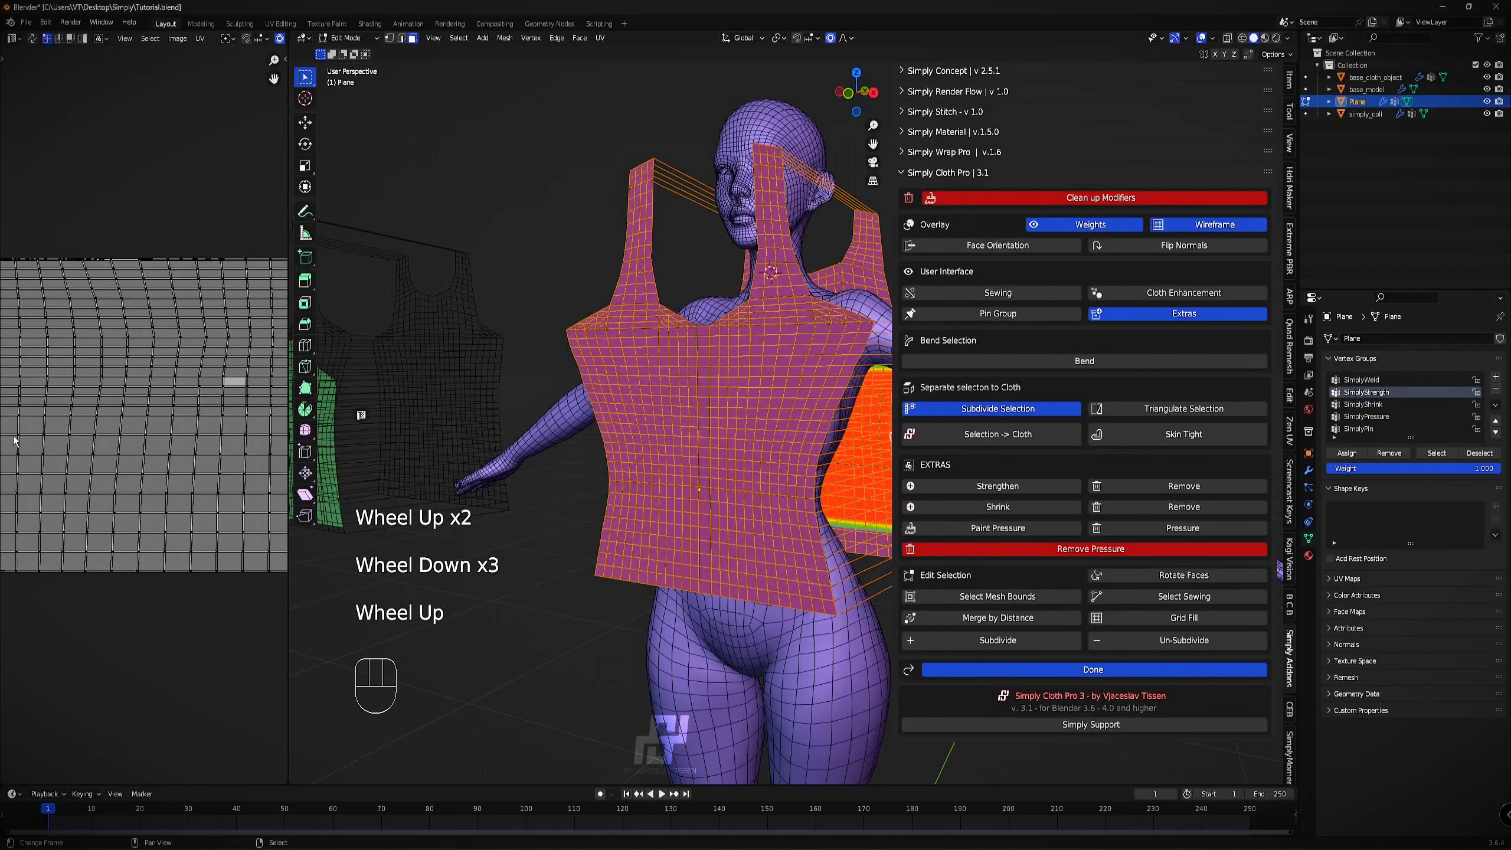
Select only the boundary edges of the tank top's panels and mark them as seams.
{"action": "middle_click_drag", "start_coordinate": [810, 359], "coordinate": [655, 359], "text": "shift"}
{"action": "key", "text": "a"}
{"action": "key", "text": "a"}
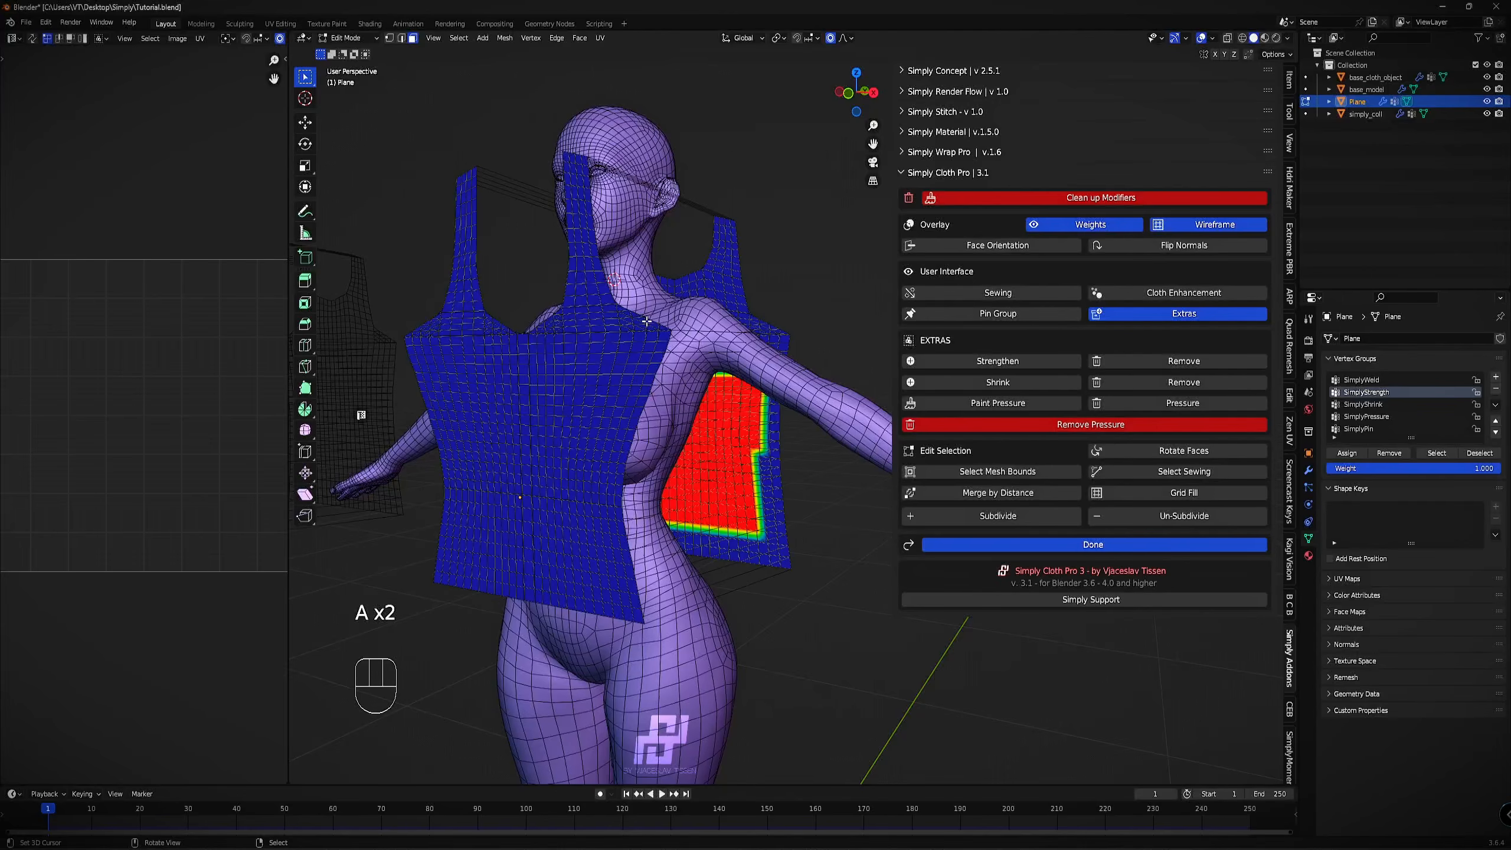
{"action": "left_click", "coordinate": [995, 472]}
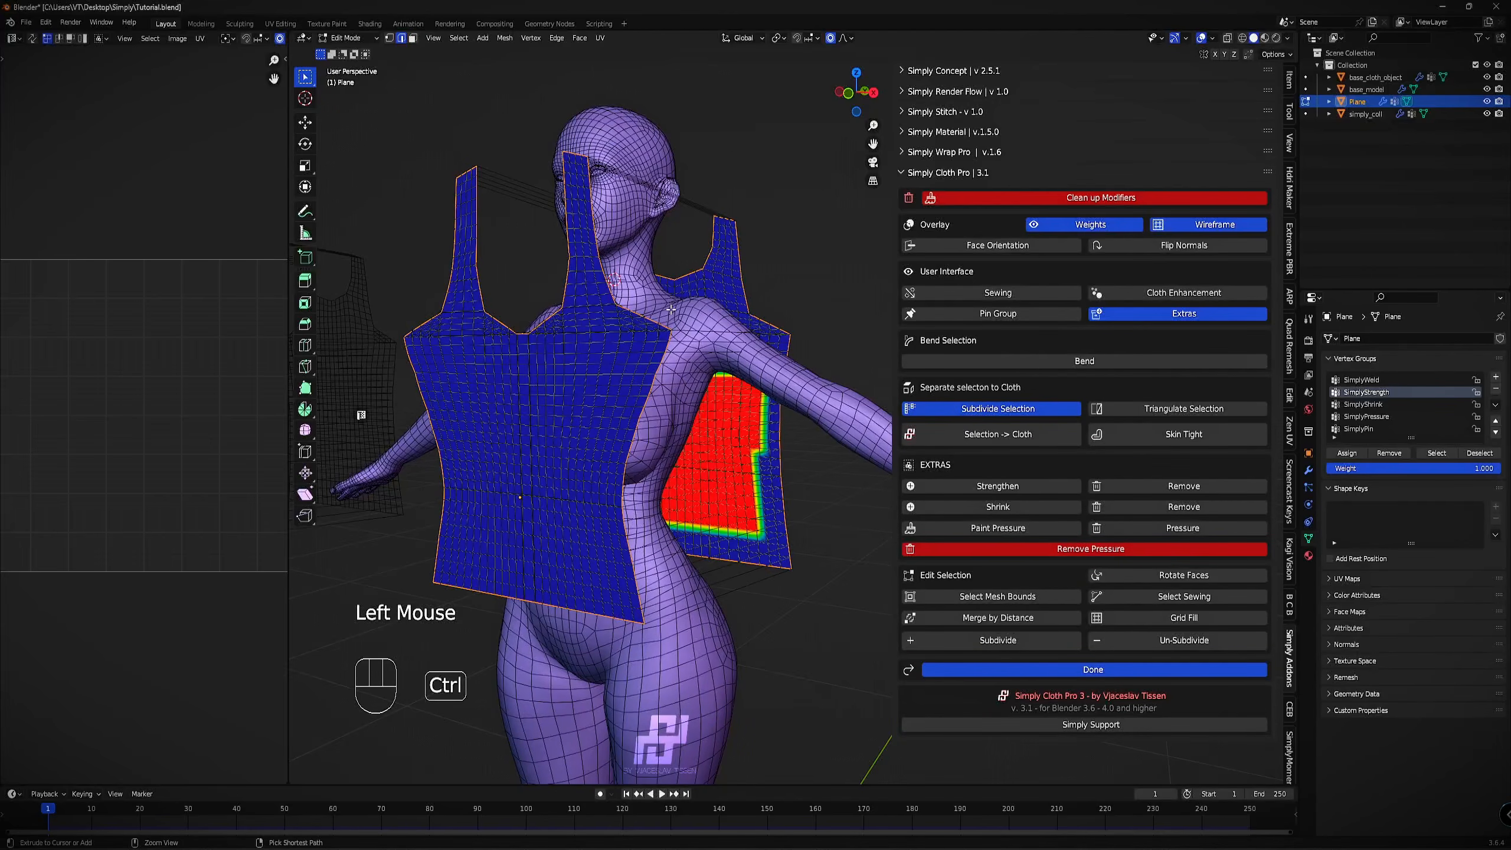
{"action": "key", "text": "ctrl+e"}
{"action": "mouse_move", "coordinate": [673, 310]}
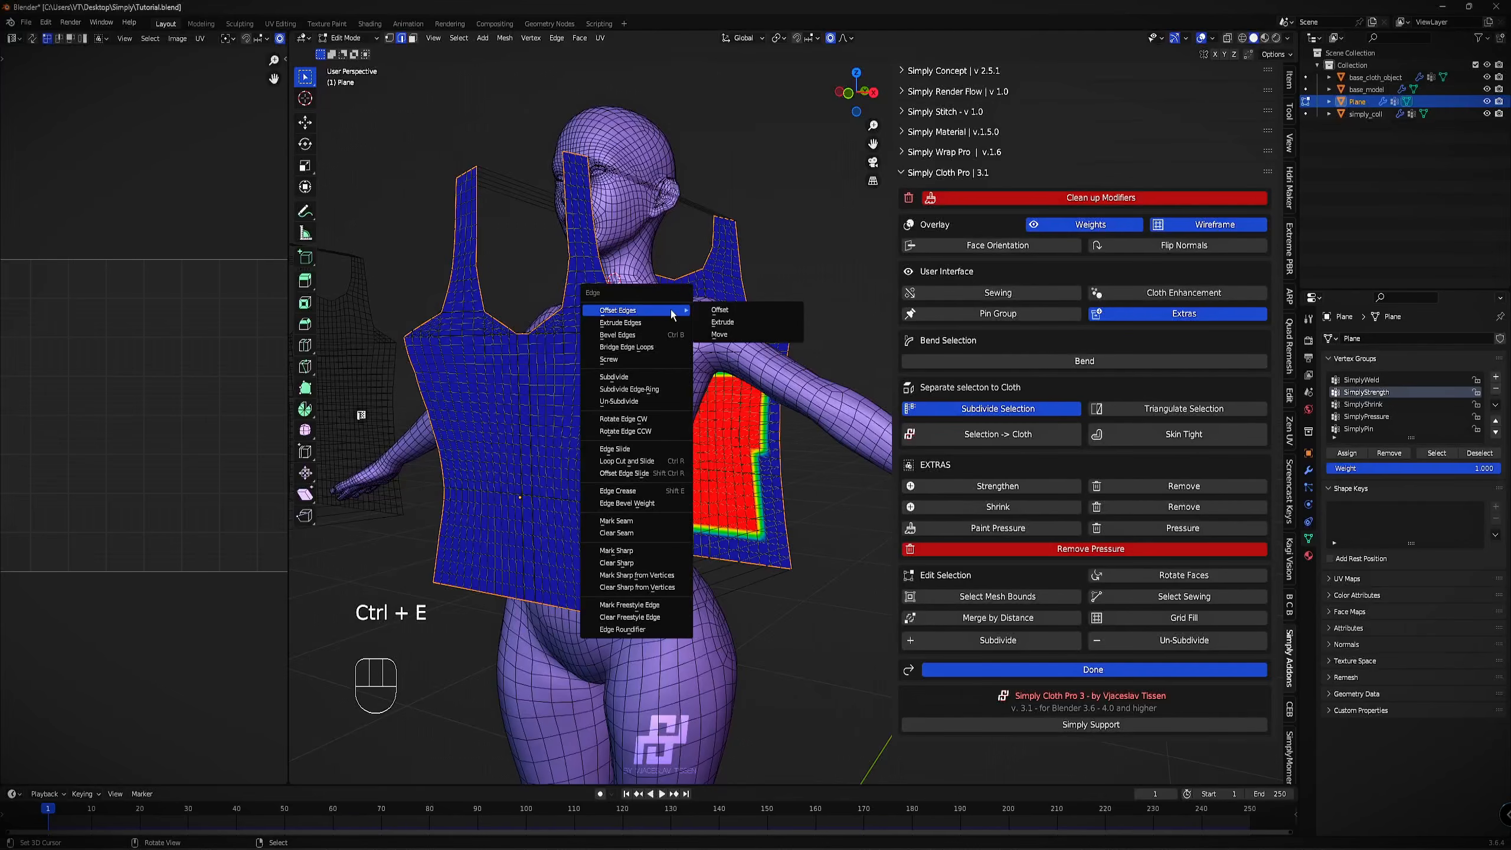
{"action": "left_click", "coordinate": [634, 523]}
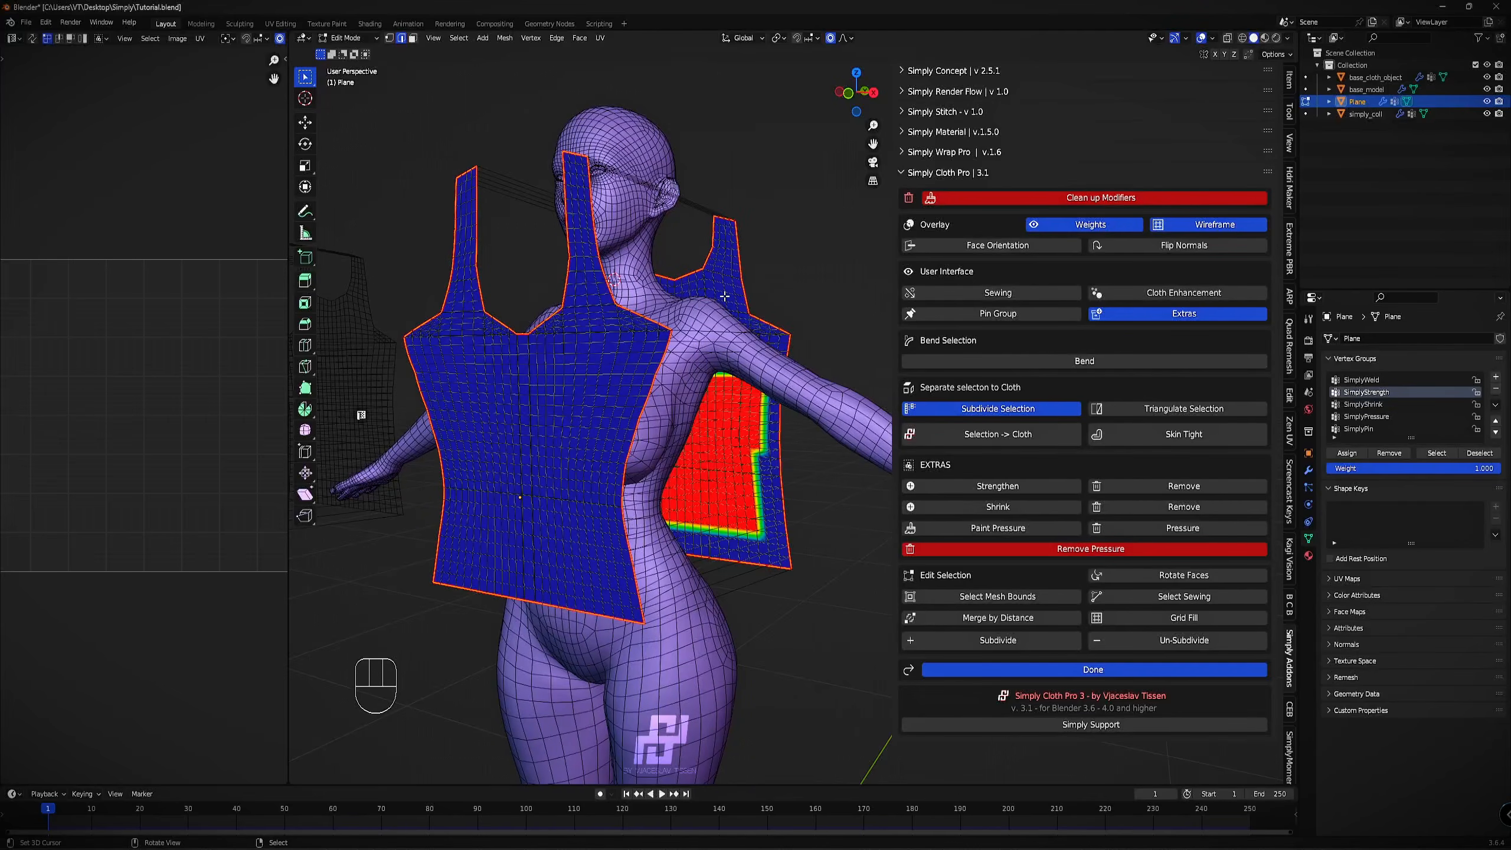
Unwrap the tank top's entire mesh along its seams and widen the UV Editor to view both panels.
{"action": "key", "text": "a"}
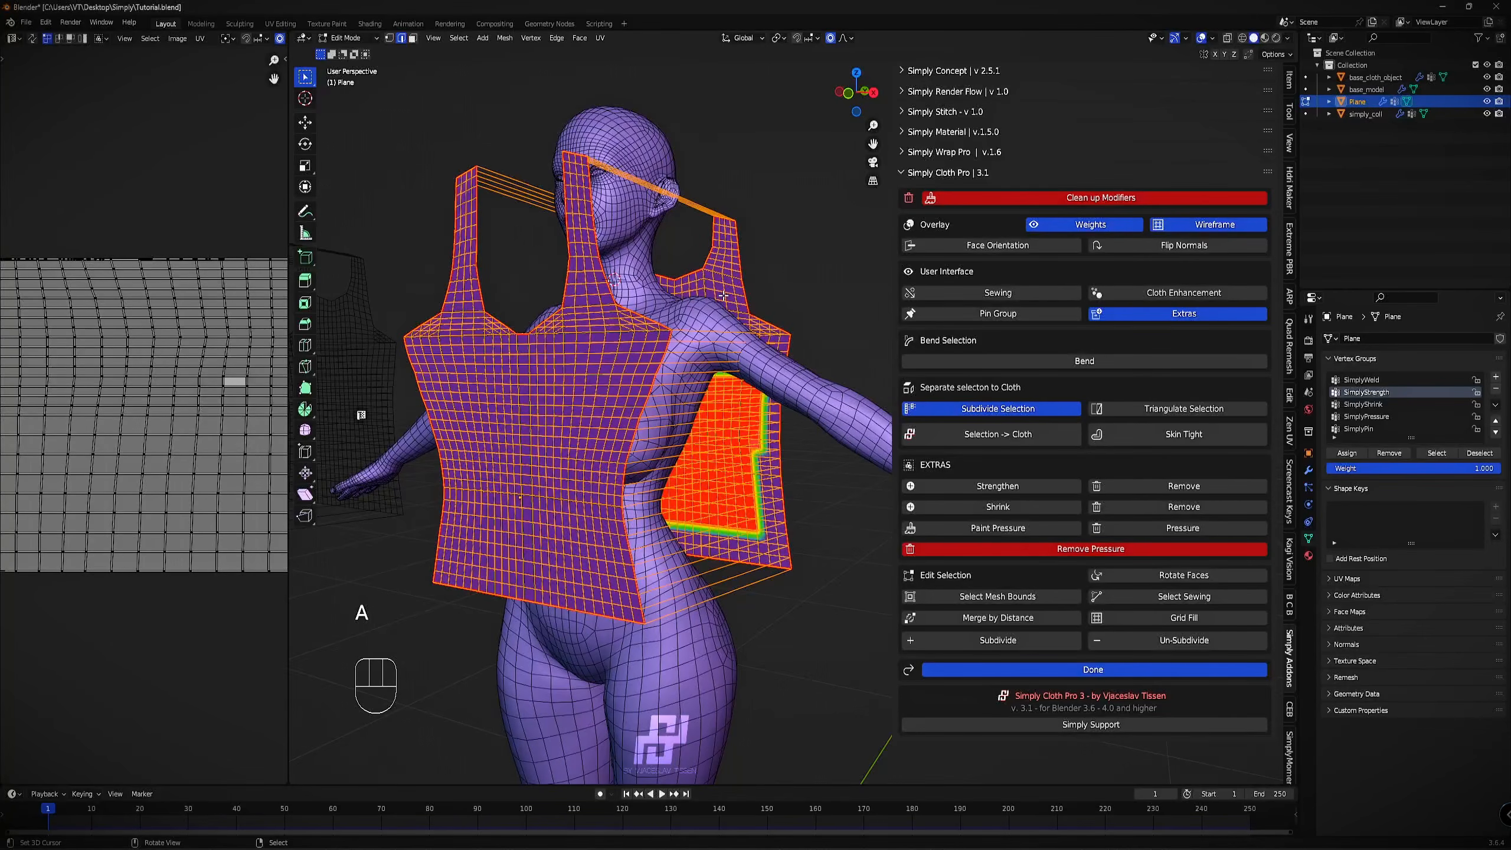
{"action": "key", "text": "u"}
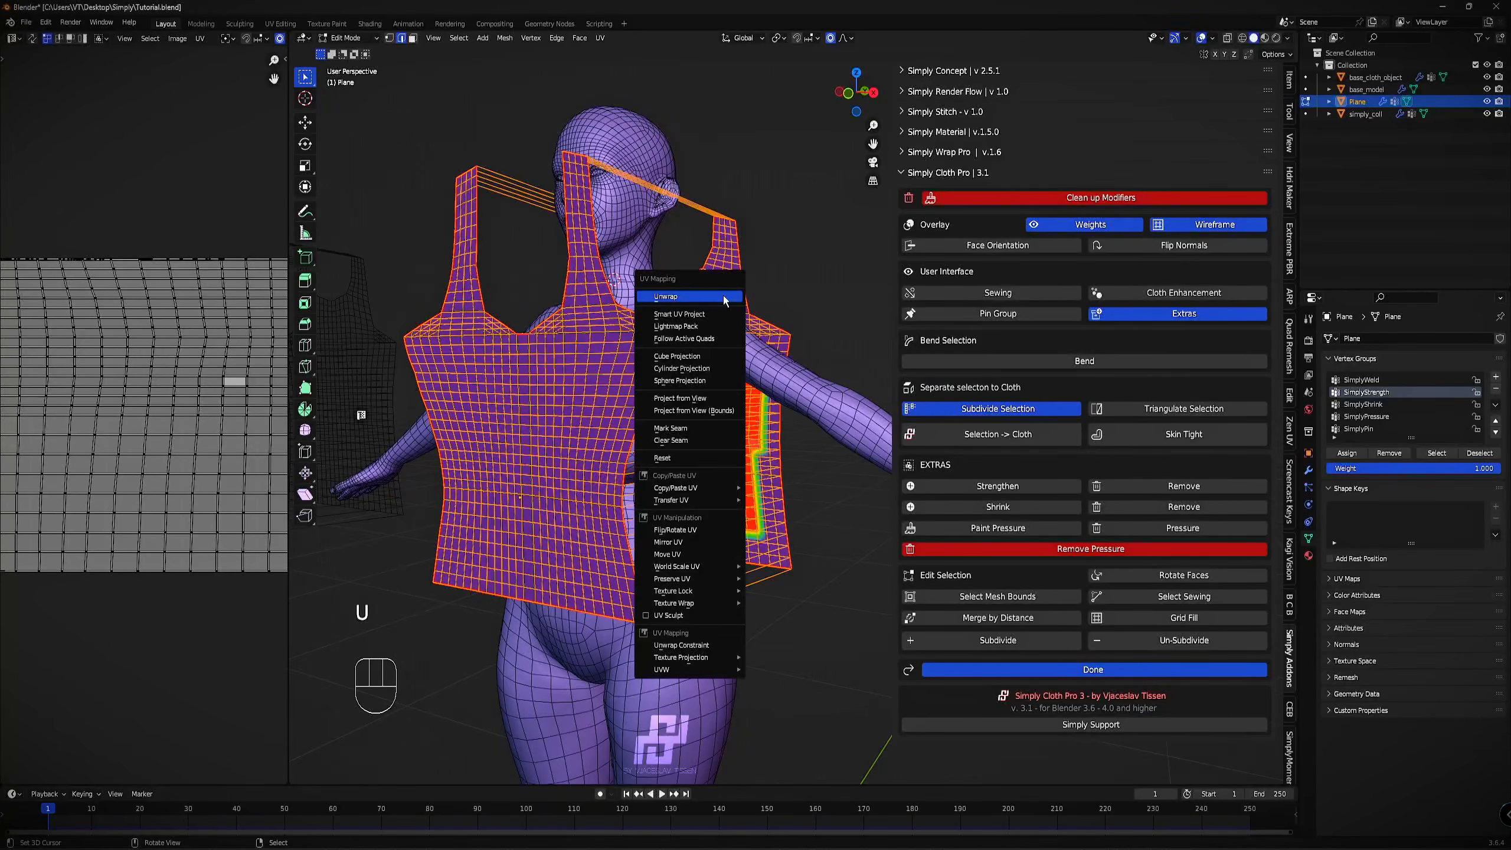
{"action": "left_click", "coordinate": [726, 297]}
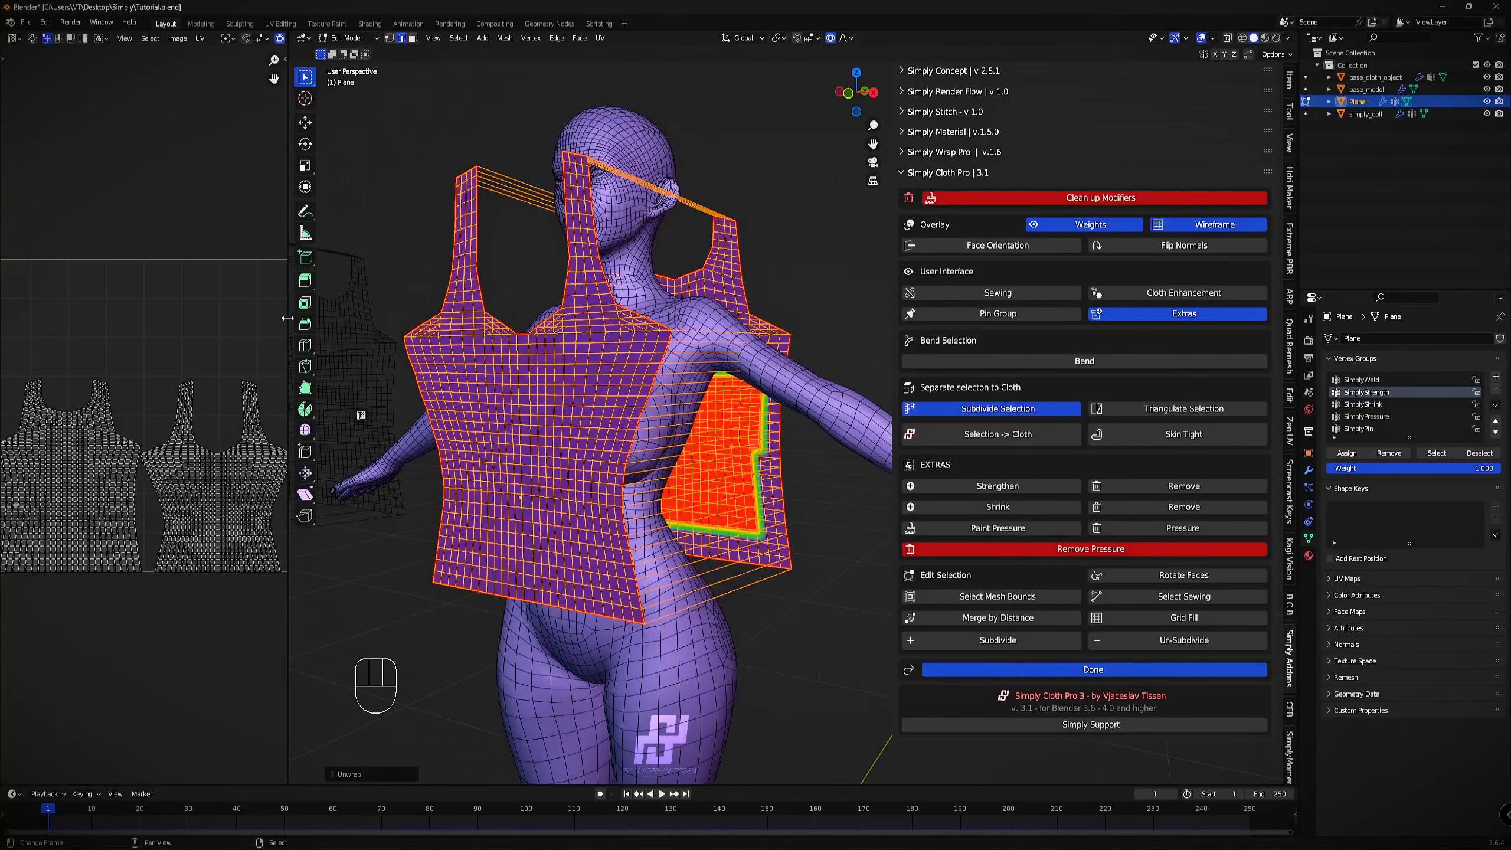
{"action": "left_click_drag", "start_coordinate": [289, 320], "coordinate": [368, 316]}
{"action": "middle_click_drag", "start_coordinate": [174, 401], "coordinate": [210, 311], "text": "shift"}
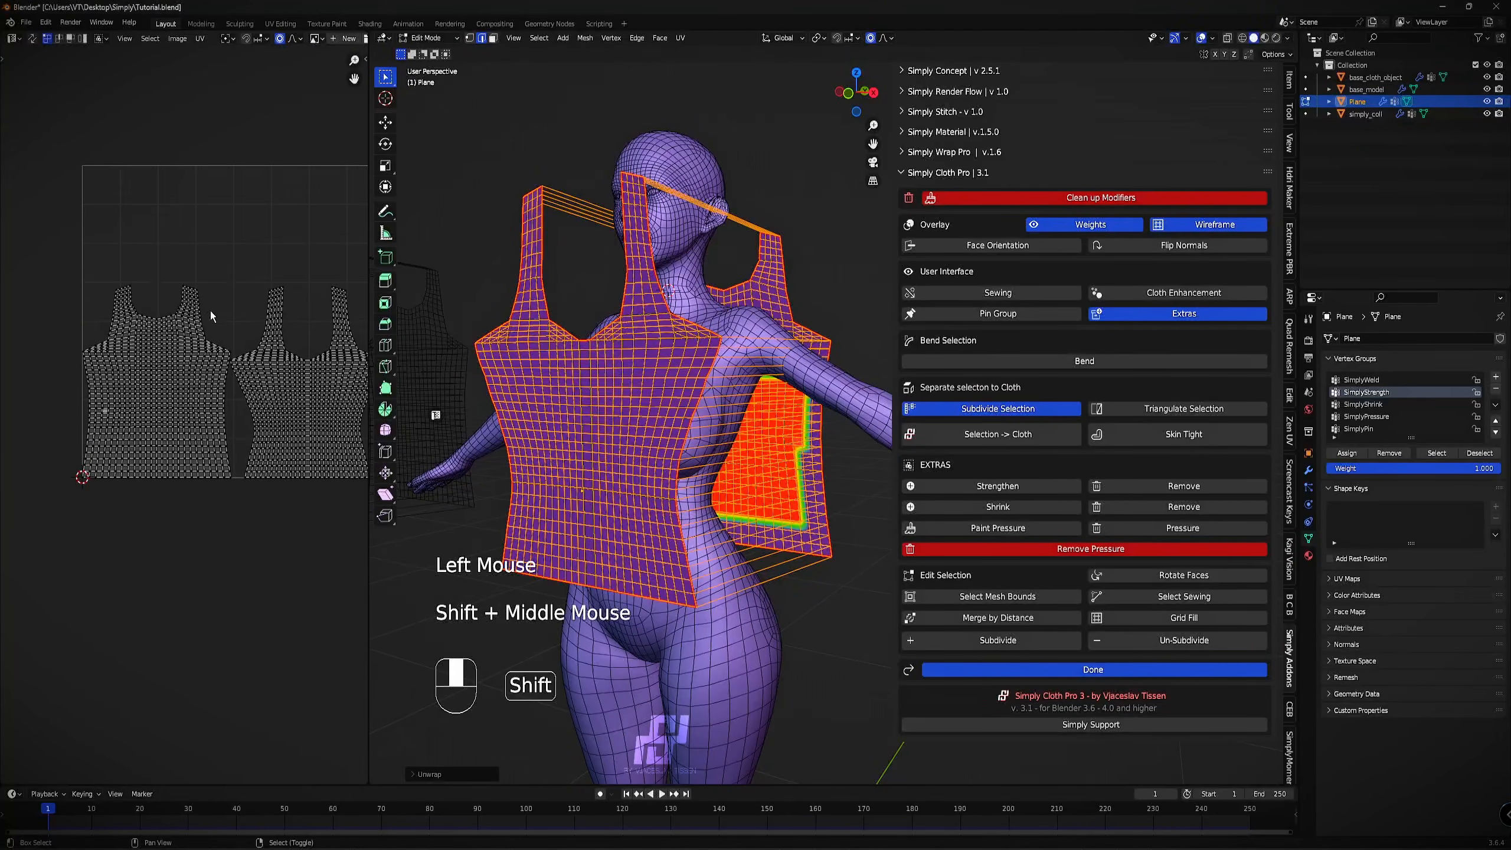
{"action": "scroll", "coordinate": [200, 341], "scroll_direction": "up", "scroll_amount": 4}
{"action": "scroll", "coordinate": [136, 262], "scroll_direction": "down", "scroll_amount": 2}
{"action": "middle_click_drag", "start_coordinate": [295, 244], "coordinate": [197, 232], "text": "shift"}
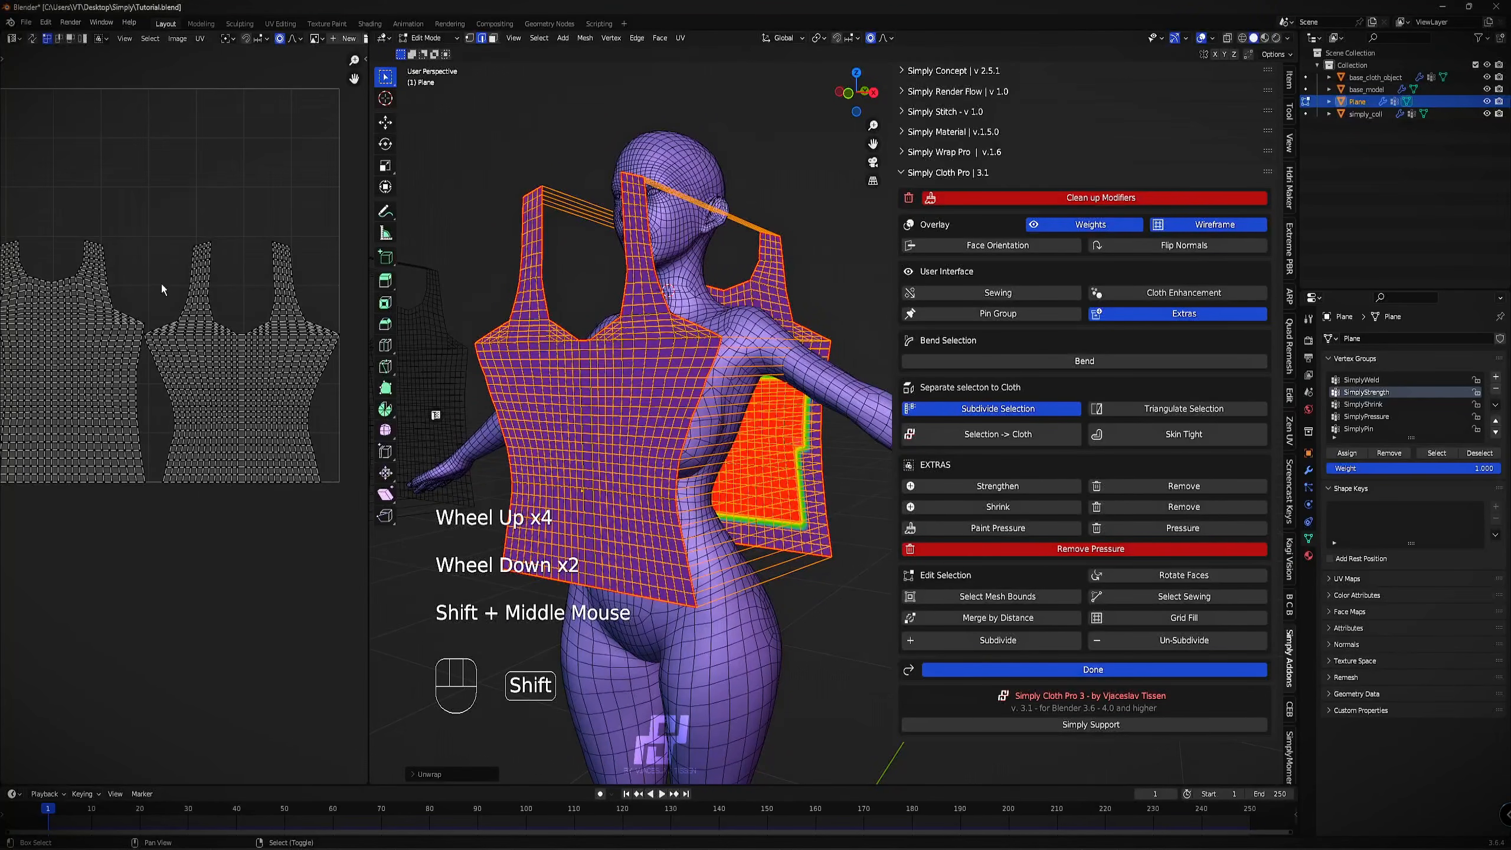
Pick a single face of the first unwrapped panel in face selection mode and compare the layout with the 3D mesh.
{"action": "middle_click_drag", "start_coordinate": [767, 335], "coordinate": [833, 344]}
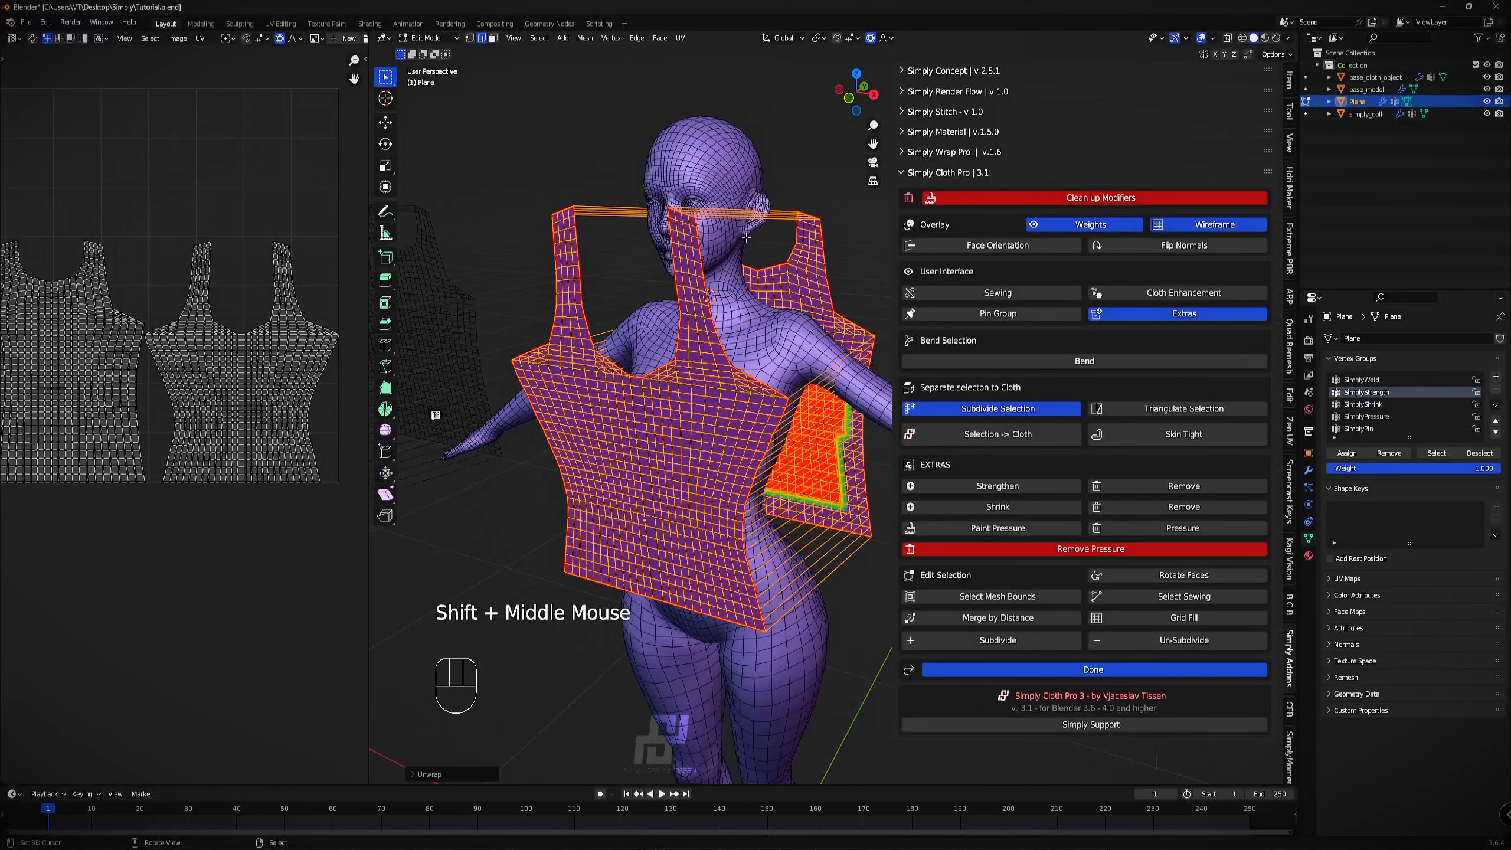
{"action": "scroll", "coordinate": [732, 330], "scroll_direction": "down", "scroll_amount": 3}
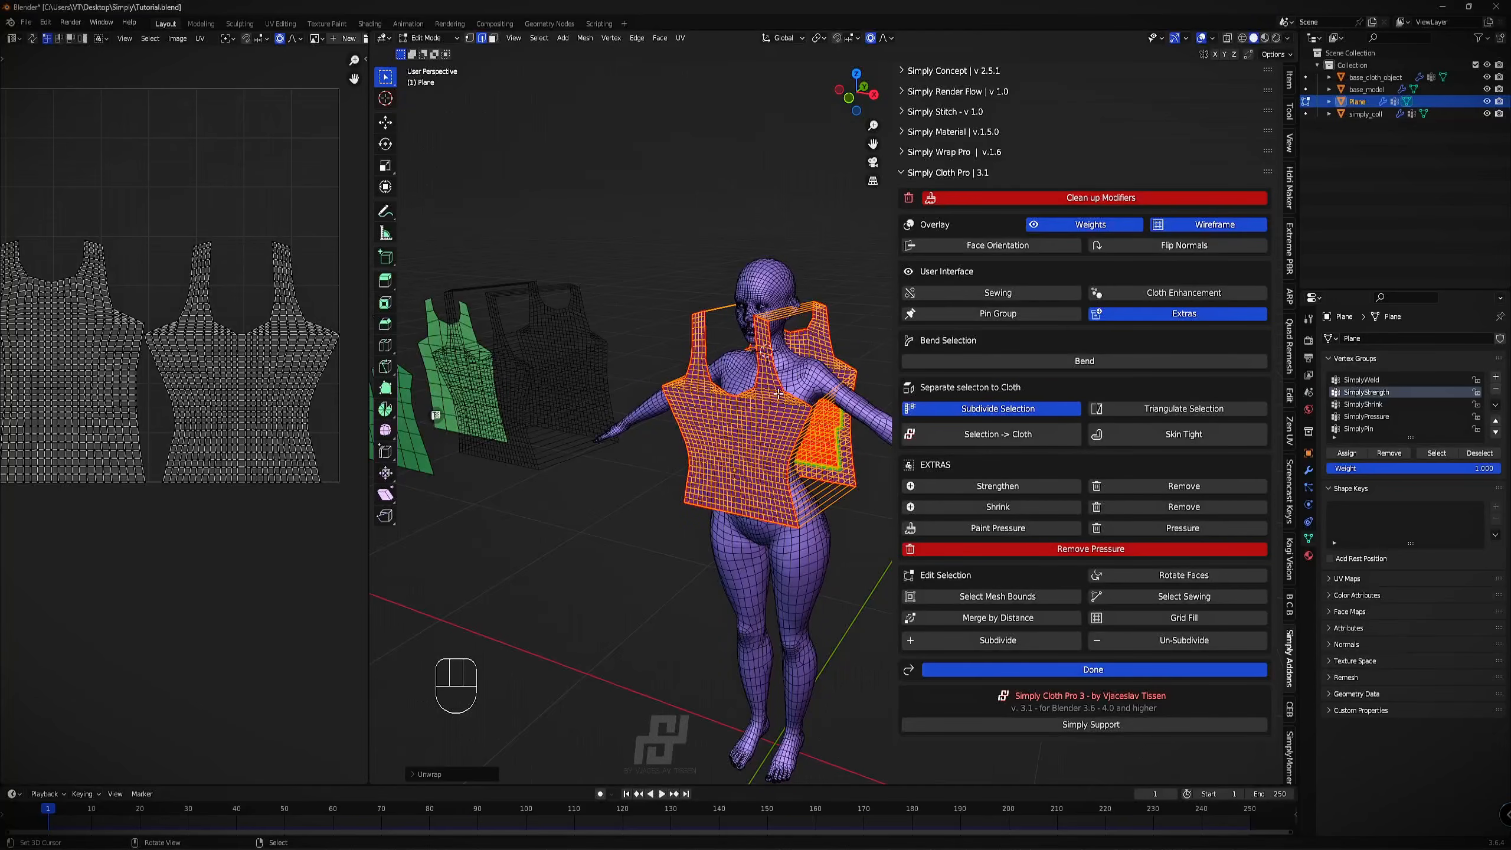
{"action": "middle_click_drag", "start_coordinate": [27, 405], "coordinate": [99, 406], "text": "shift"}
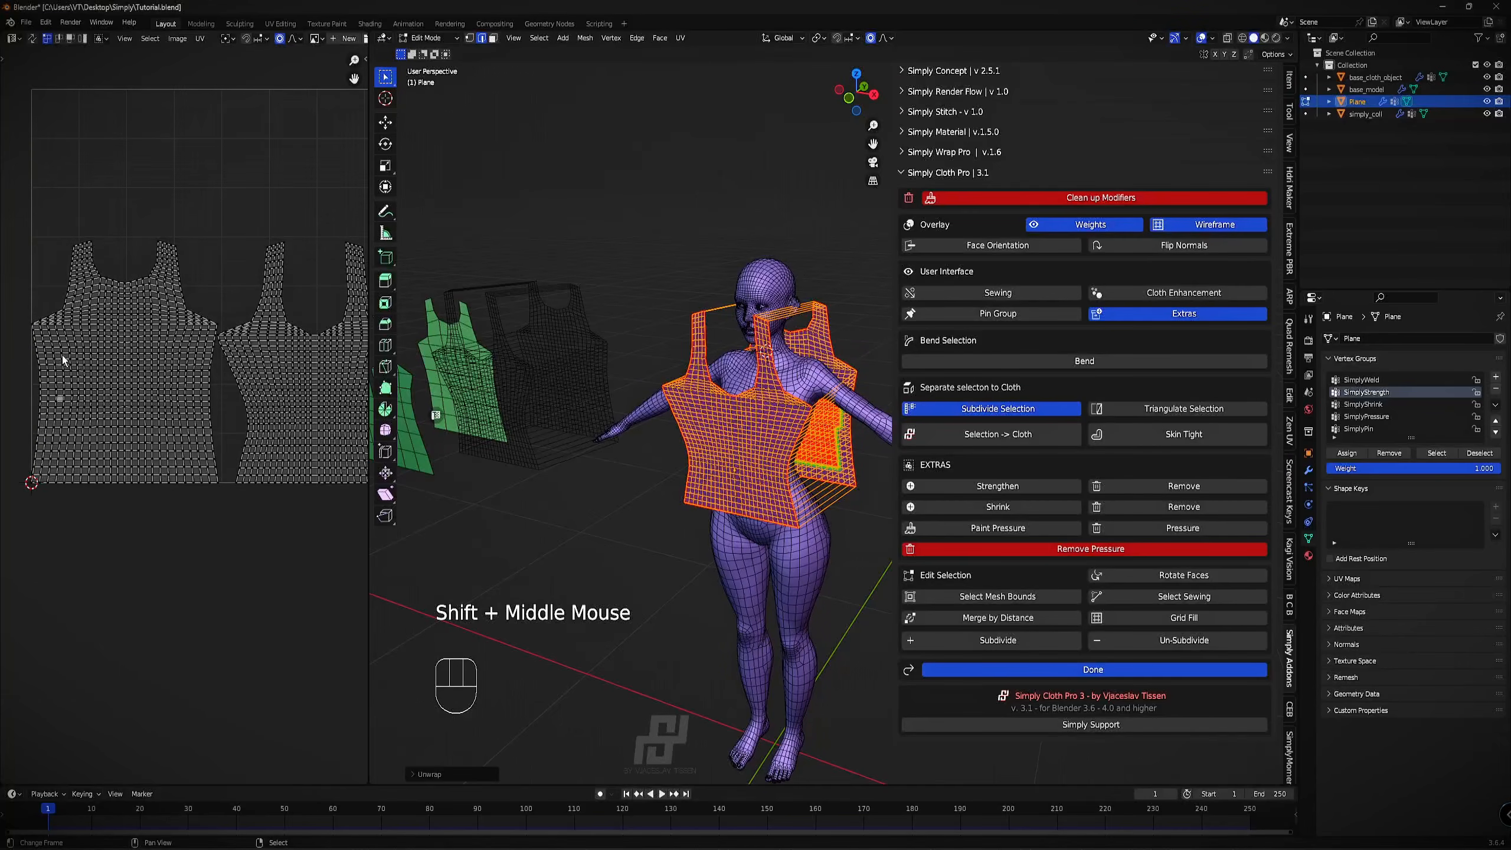
{"action": "key", "text": "3"}
{"action": "right_click", "coordinate": [118, 365]}
{"action": "scroll", "coordinate": [743, 419], "scroll_direction": "up", "scroll_amount": 3}
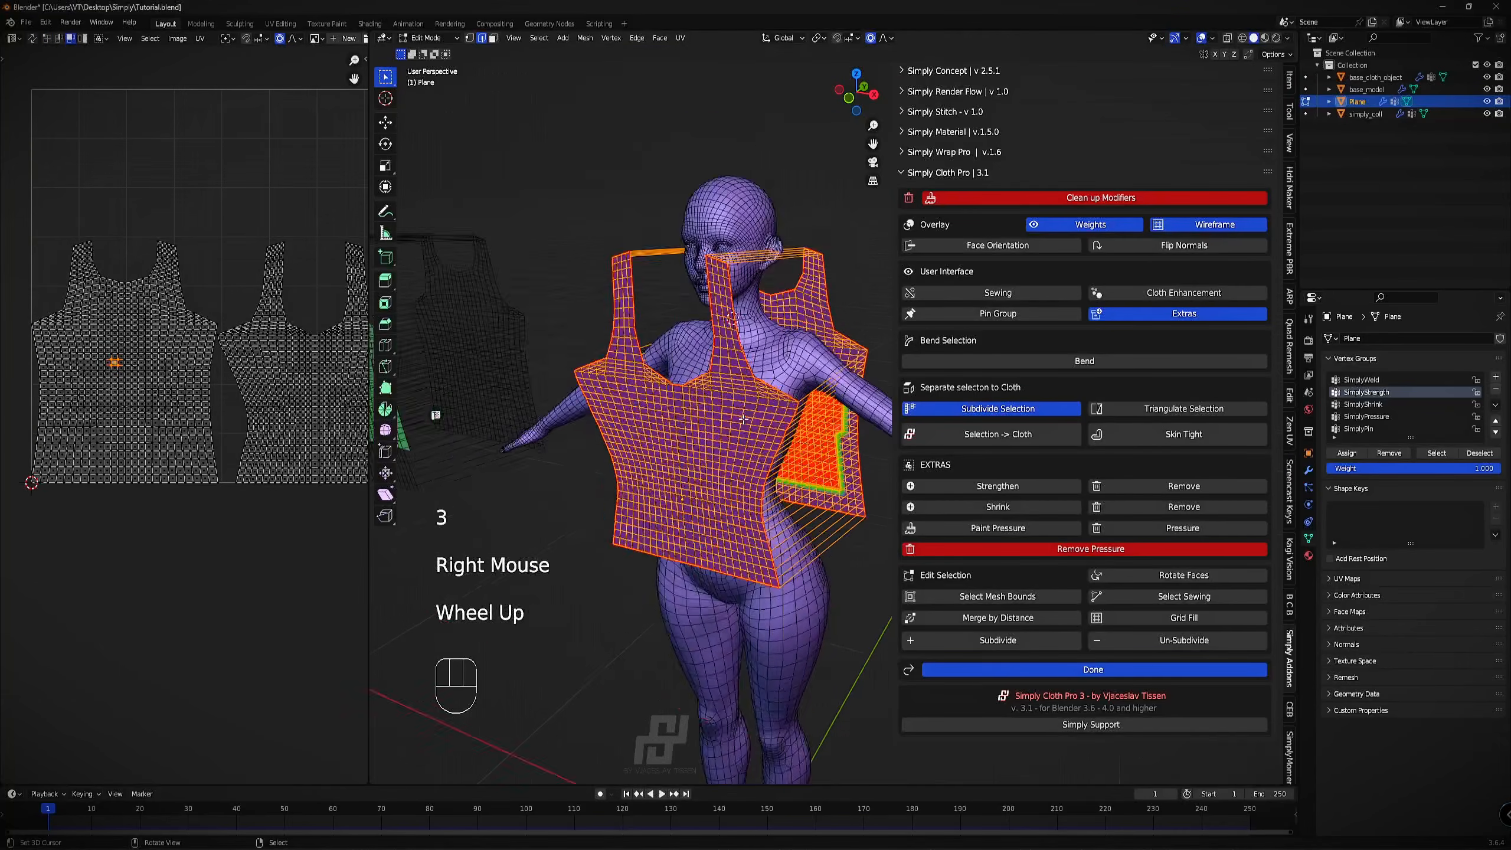
{"action": "scroll", "coordinate": [743, 419], "scroll_direction": "up", "scroll_amount": 2}
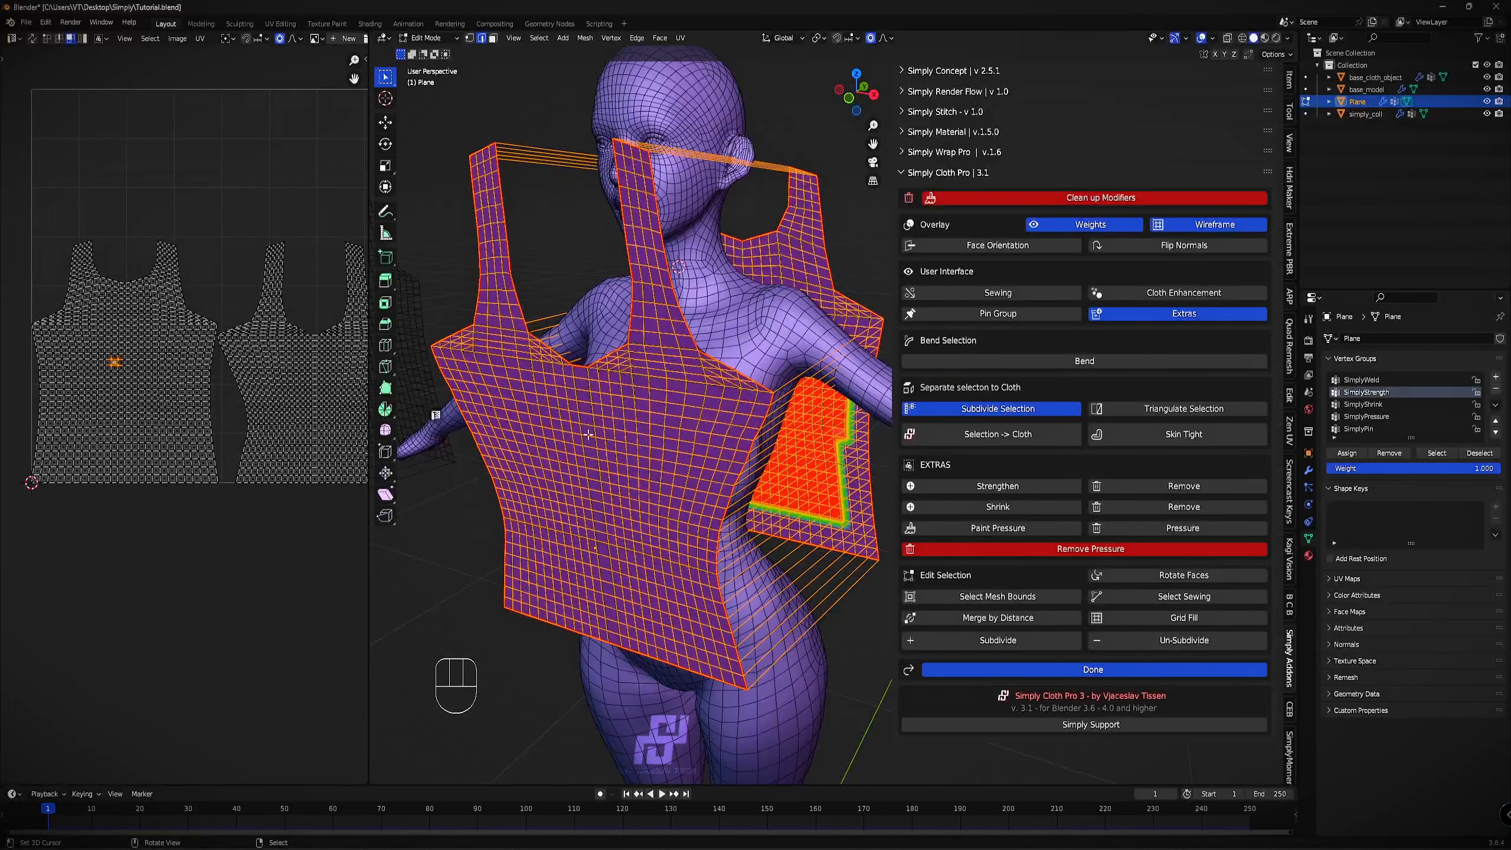
Close the UV Editor and save the file with the tank top back in Object Mode.
{"action": "left_click_drag", "start_coordinate": [368, 75], "coordinate": [3, 76]}
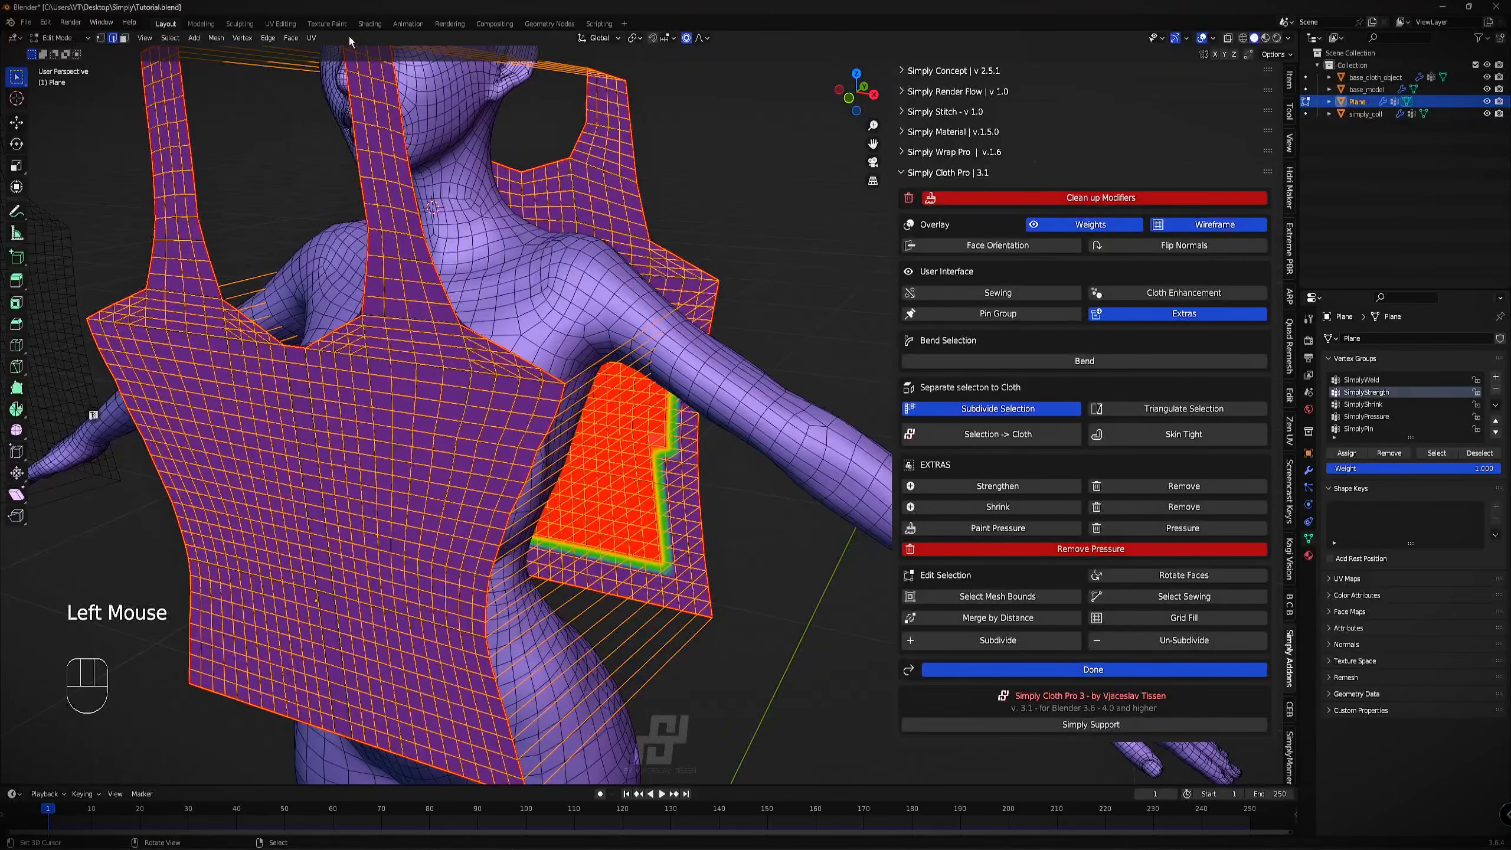
{"action": "scroll", "coordinate": [515, 403], "scroll_direction": "down", "scroll_amount": 4}
{"action": "key", "text": "Tab"}
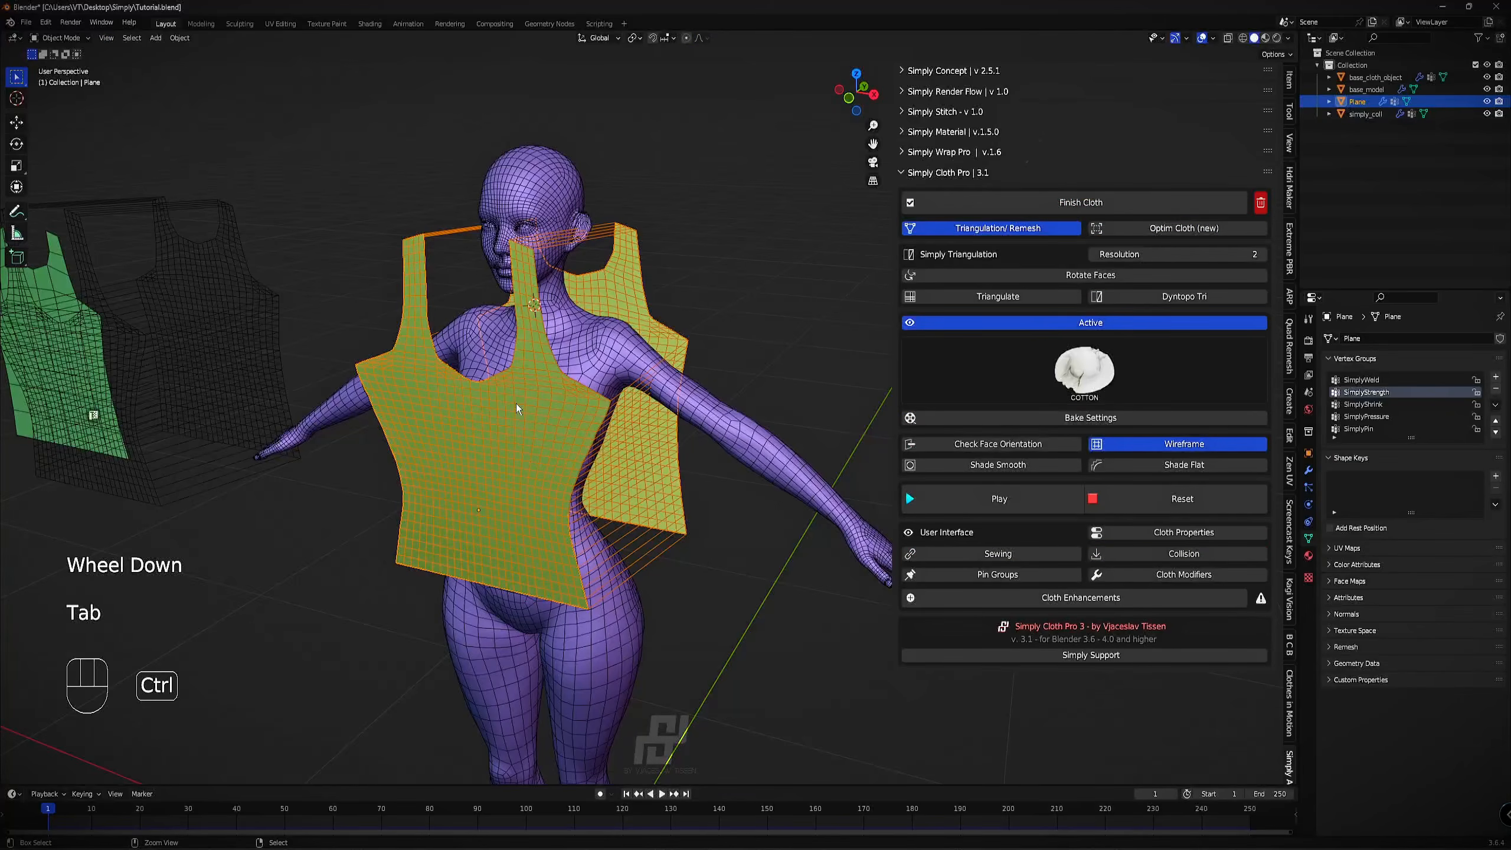
{"action": "key", "text": "ctrl+s"}
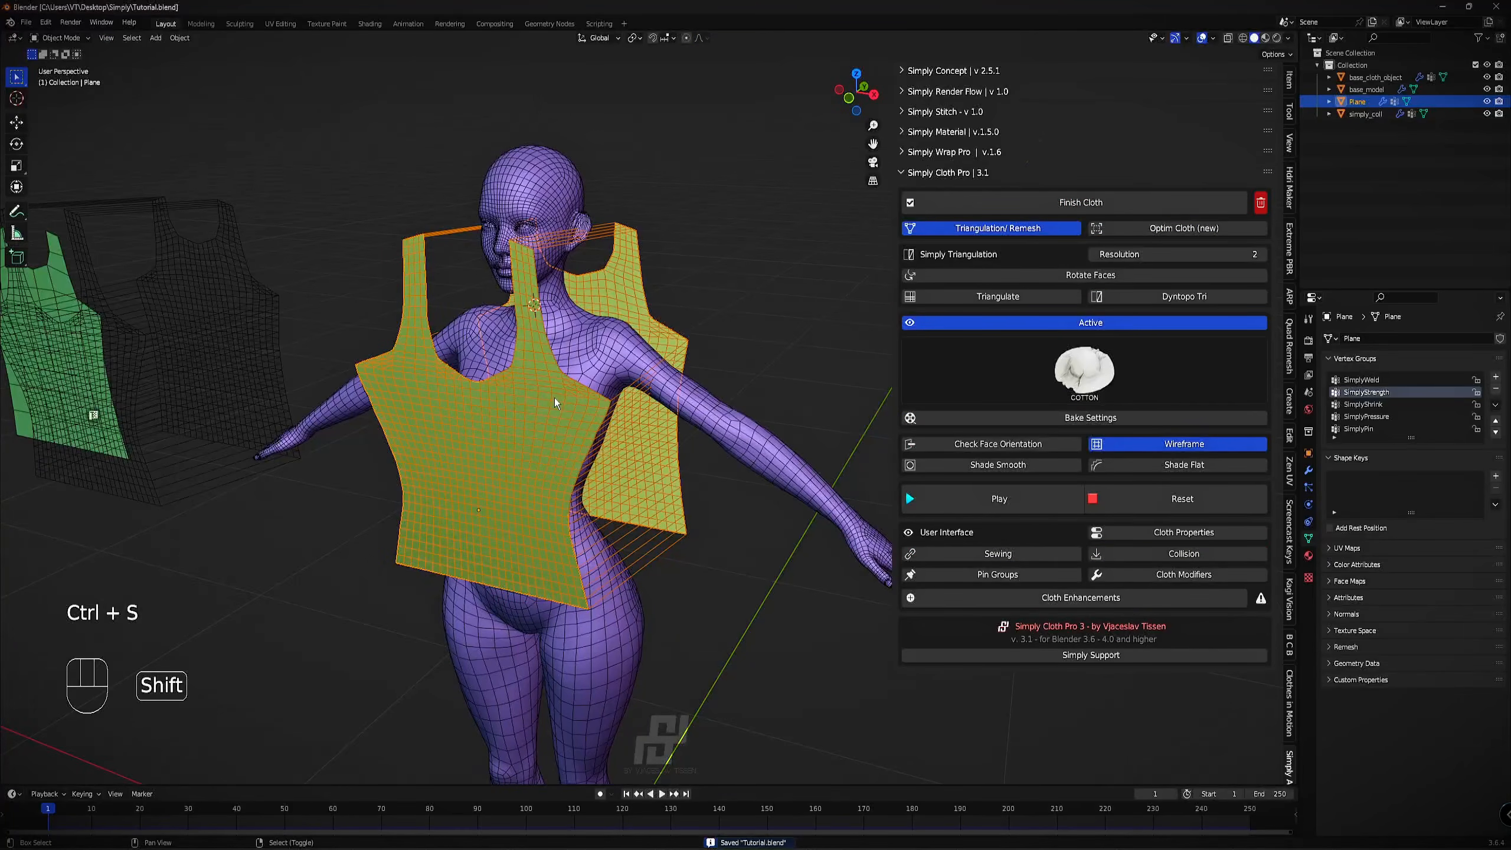
{"action": "middle_click_drag", "start_coordinate": [555, 398], "coordinate": [626, 371], "text": "shift"}
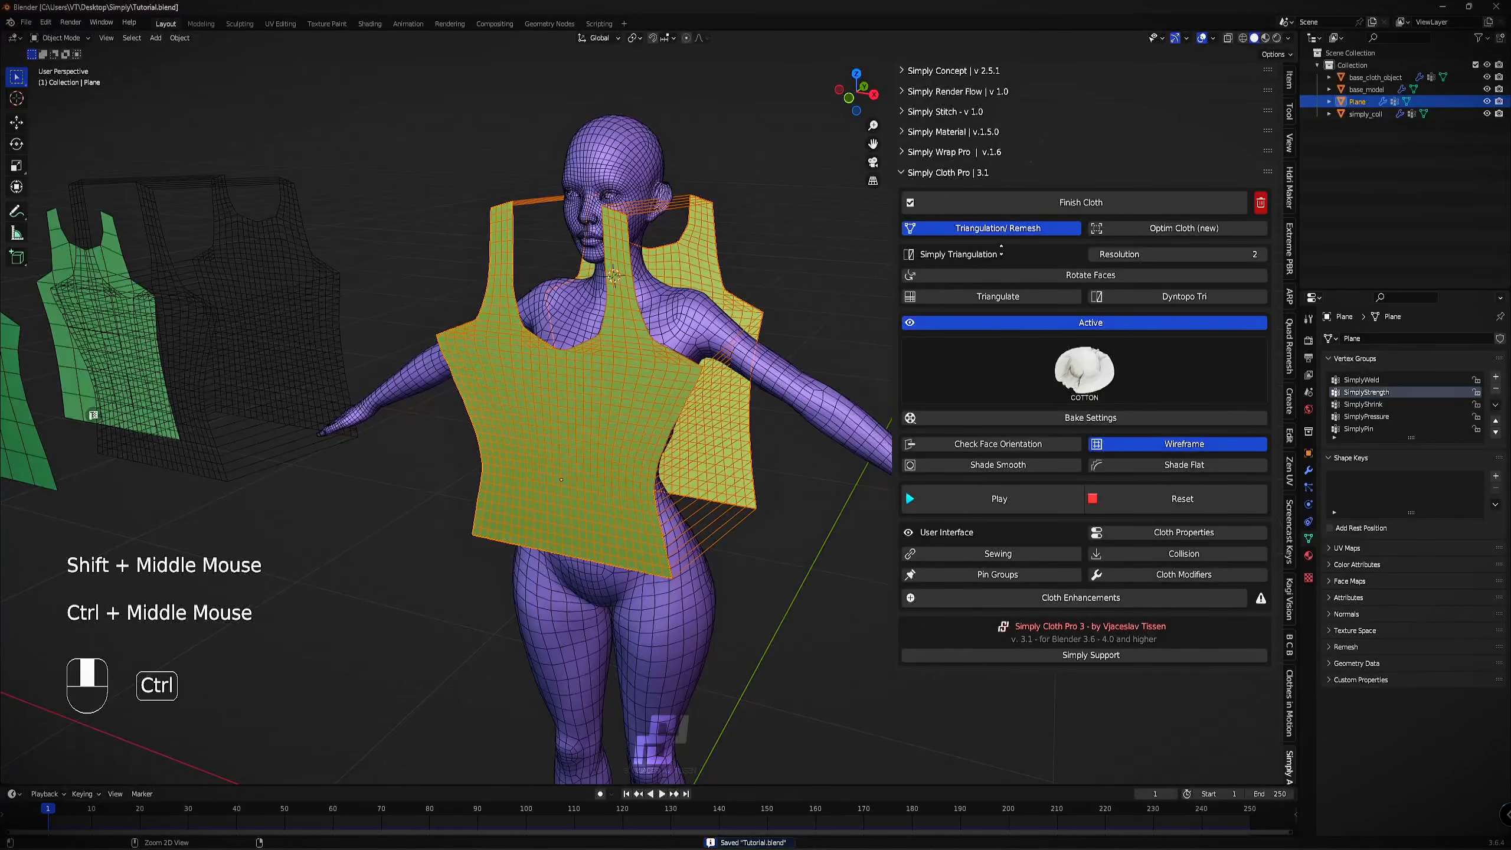
Try a Simply Triangulation resolution of 1 and return it to 2.
{"action": "middle_click_drag", "start_coordinate": [1013, 258], "coordinate": [1053, 255], "text": "ctrl"}
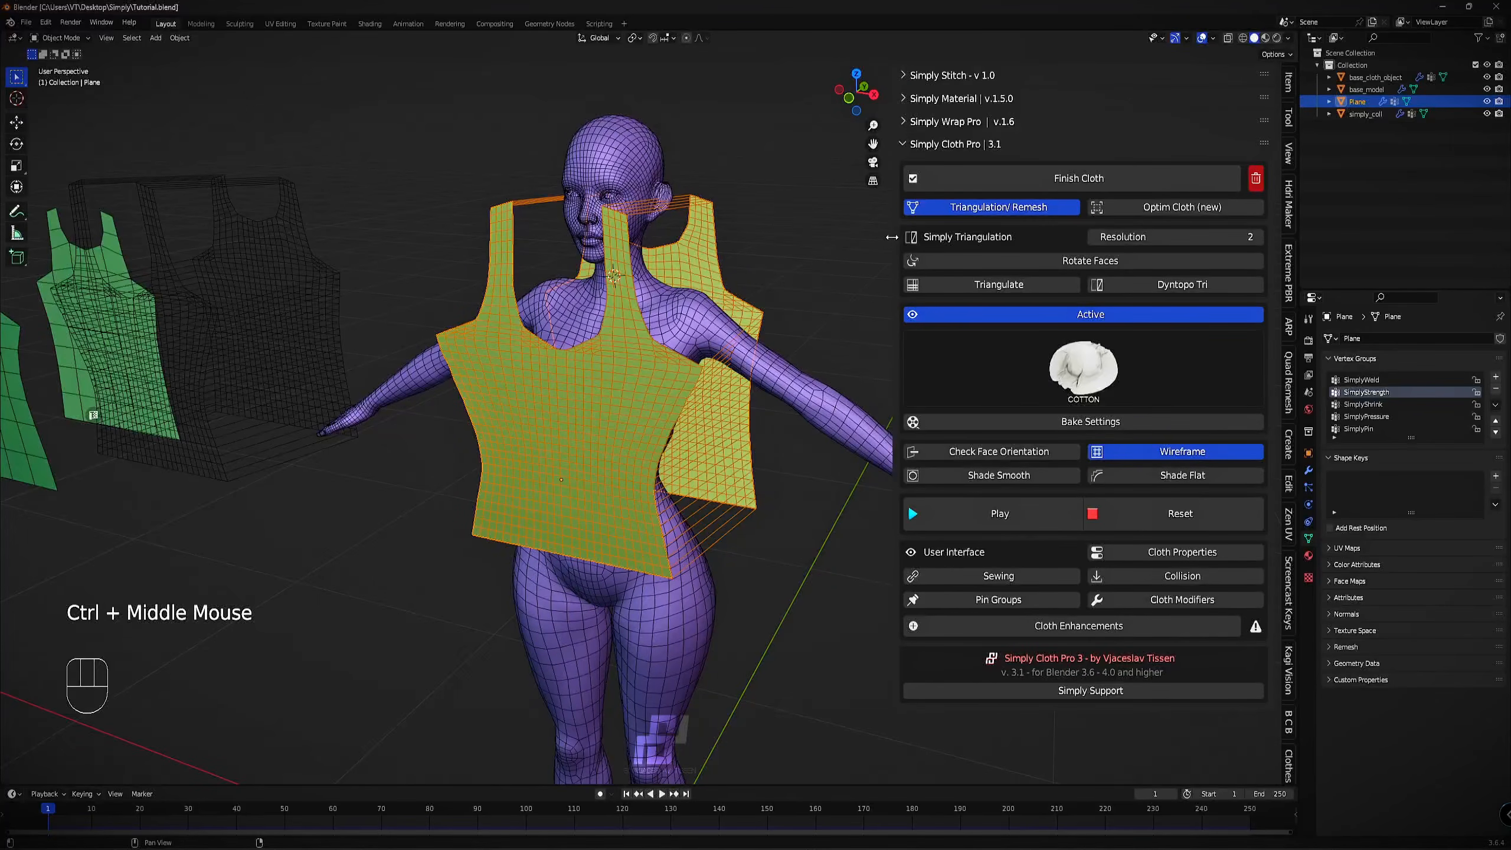
{"action": "left_click_drag", "start_coordinate": [896, 243], "coordinate": [877, 243]}
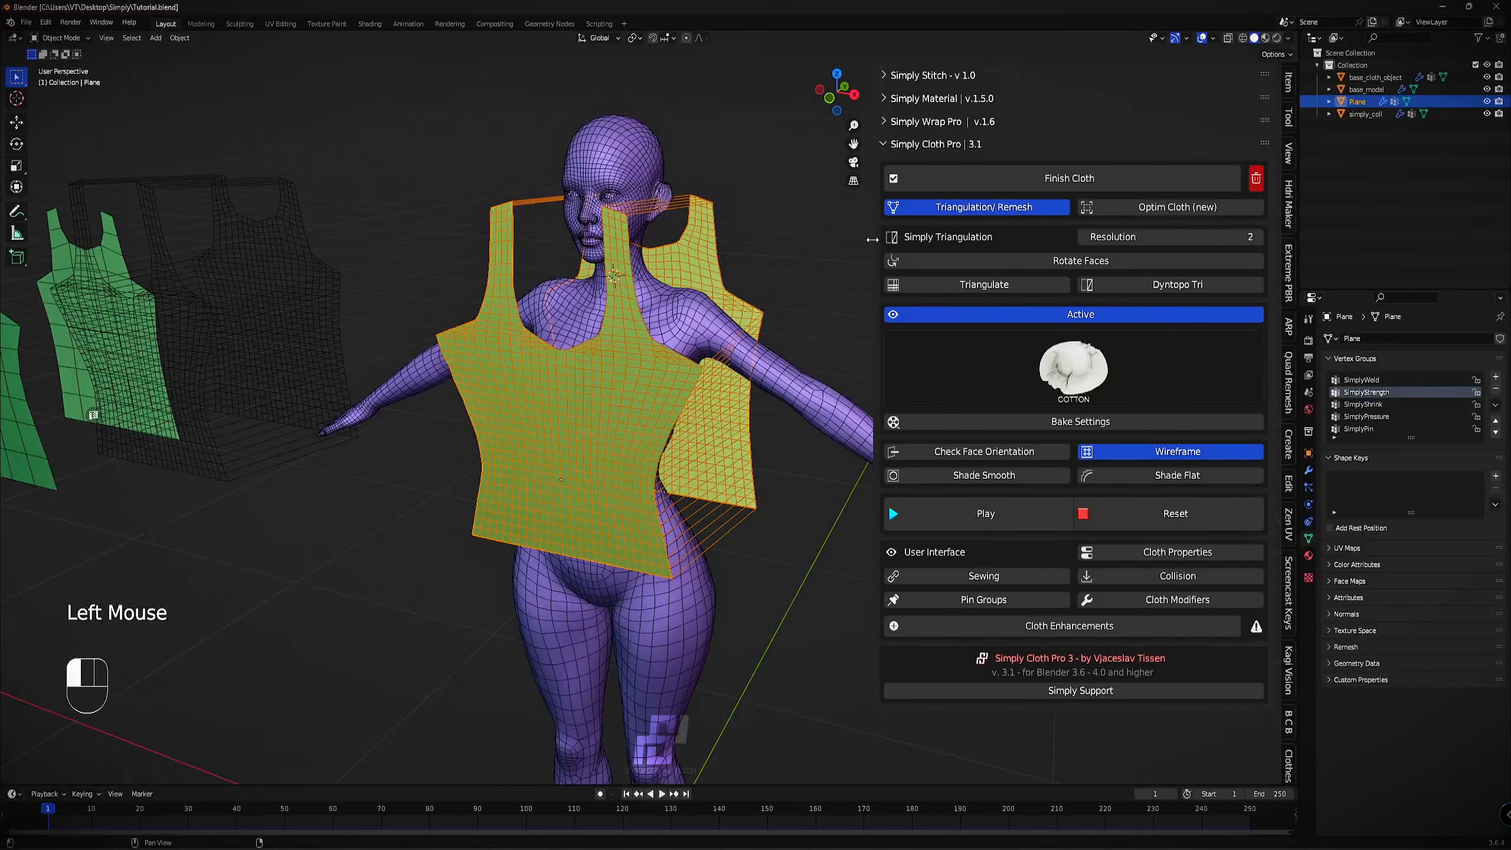
{"action": "left_click", "coordinate": [1129, 237]}
{"action": "type", "text": "1"}
{"action": "key", "text": "Return"}
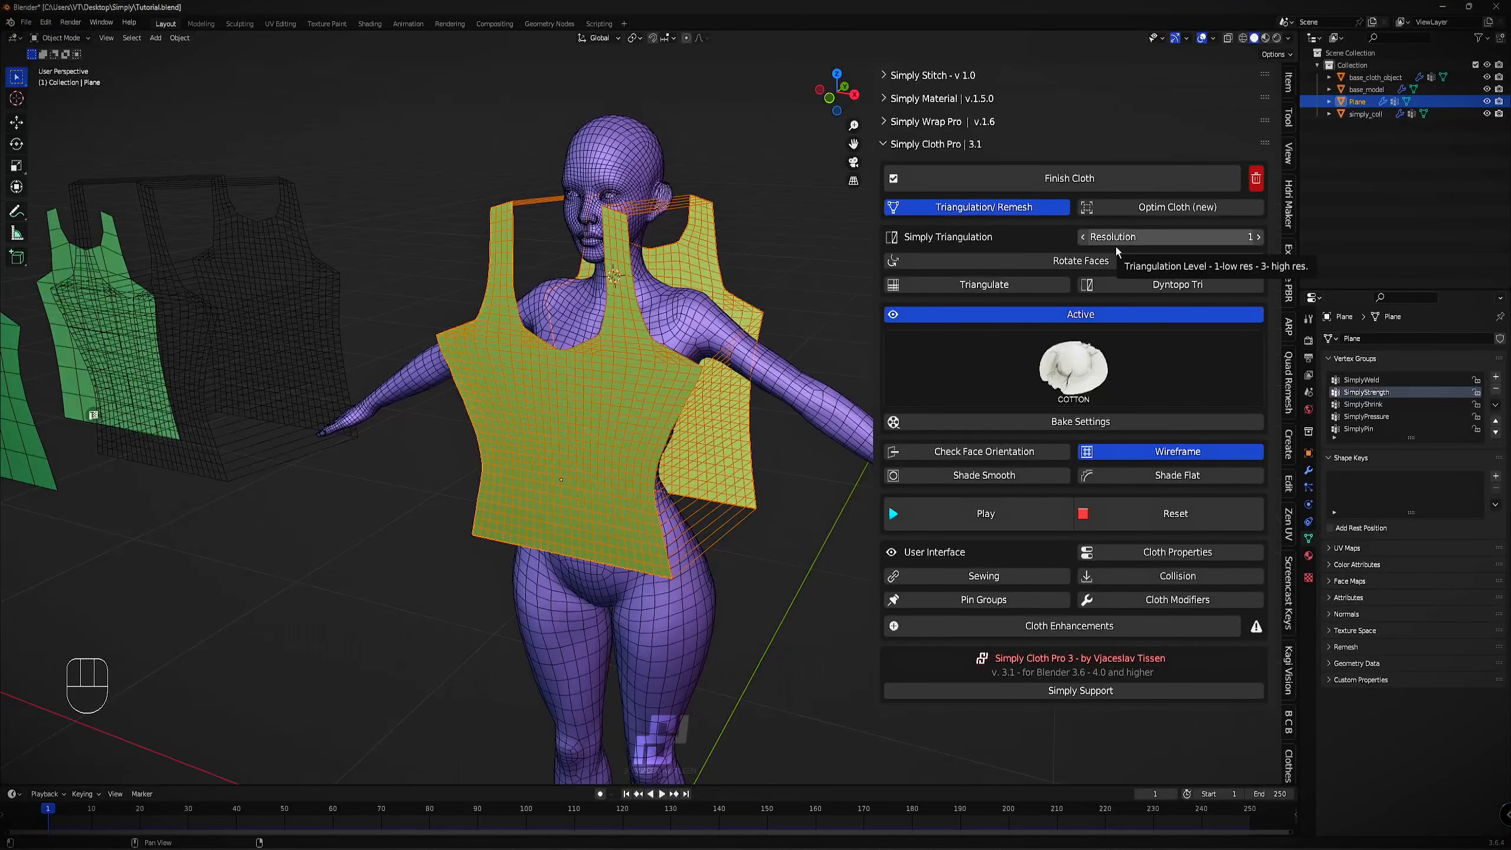
{"action": "left_click", "coordinate": [1150, 241]}
{"action": "type", "text": "2"}
{"action": "key", "text": "Return"}
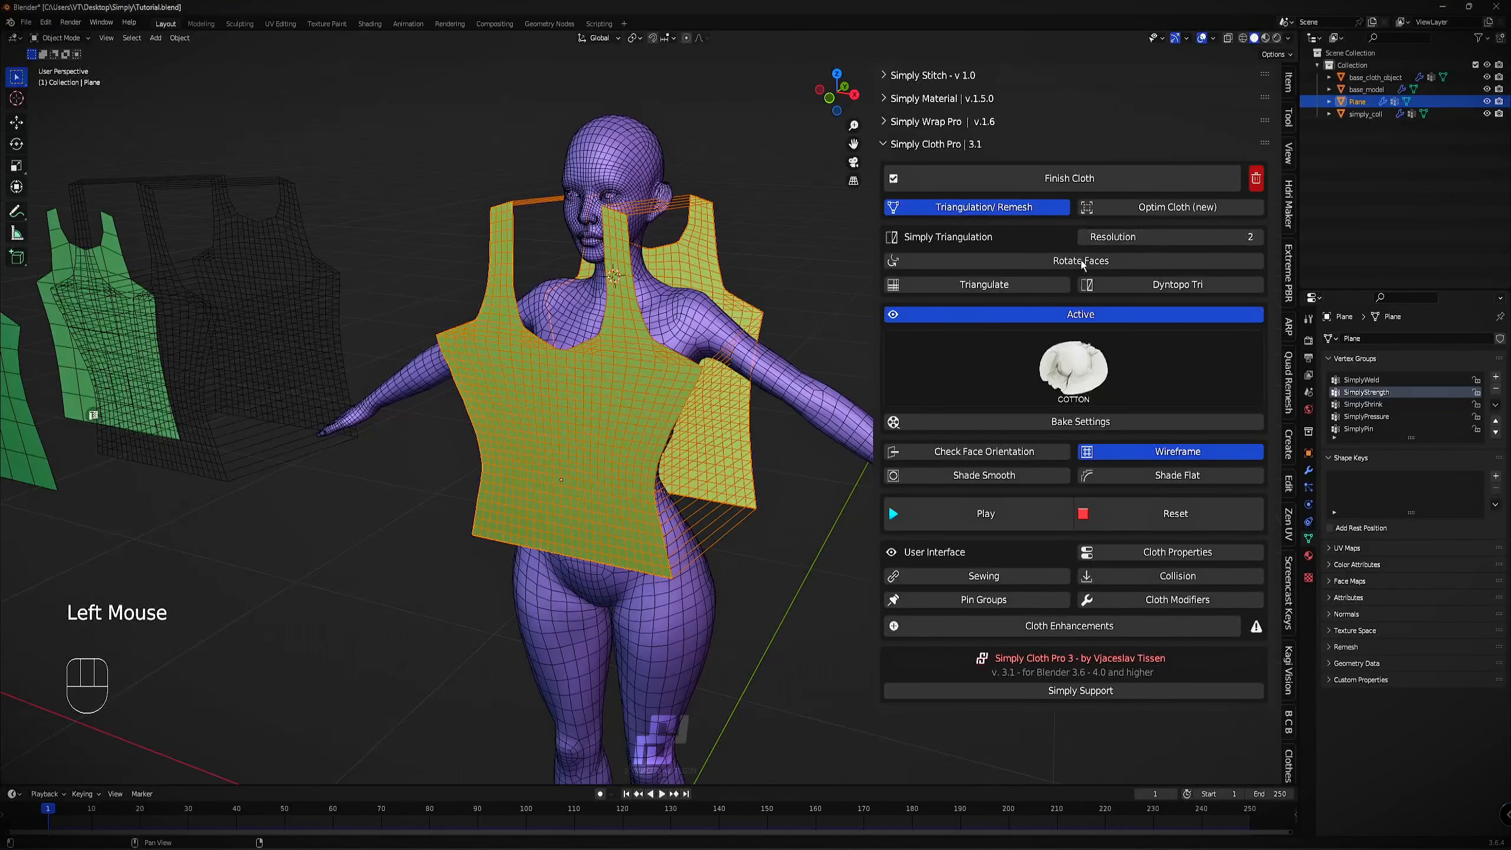
{"action": "left_click", "coordinate": [1202, 239]}
{"action": "left_click", "coordinate": [1049, 241]}
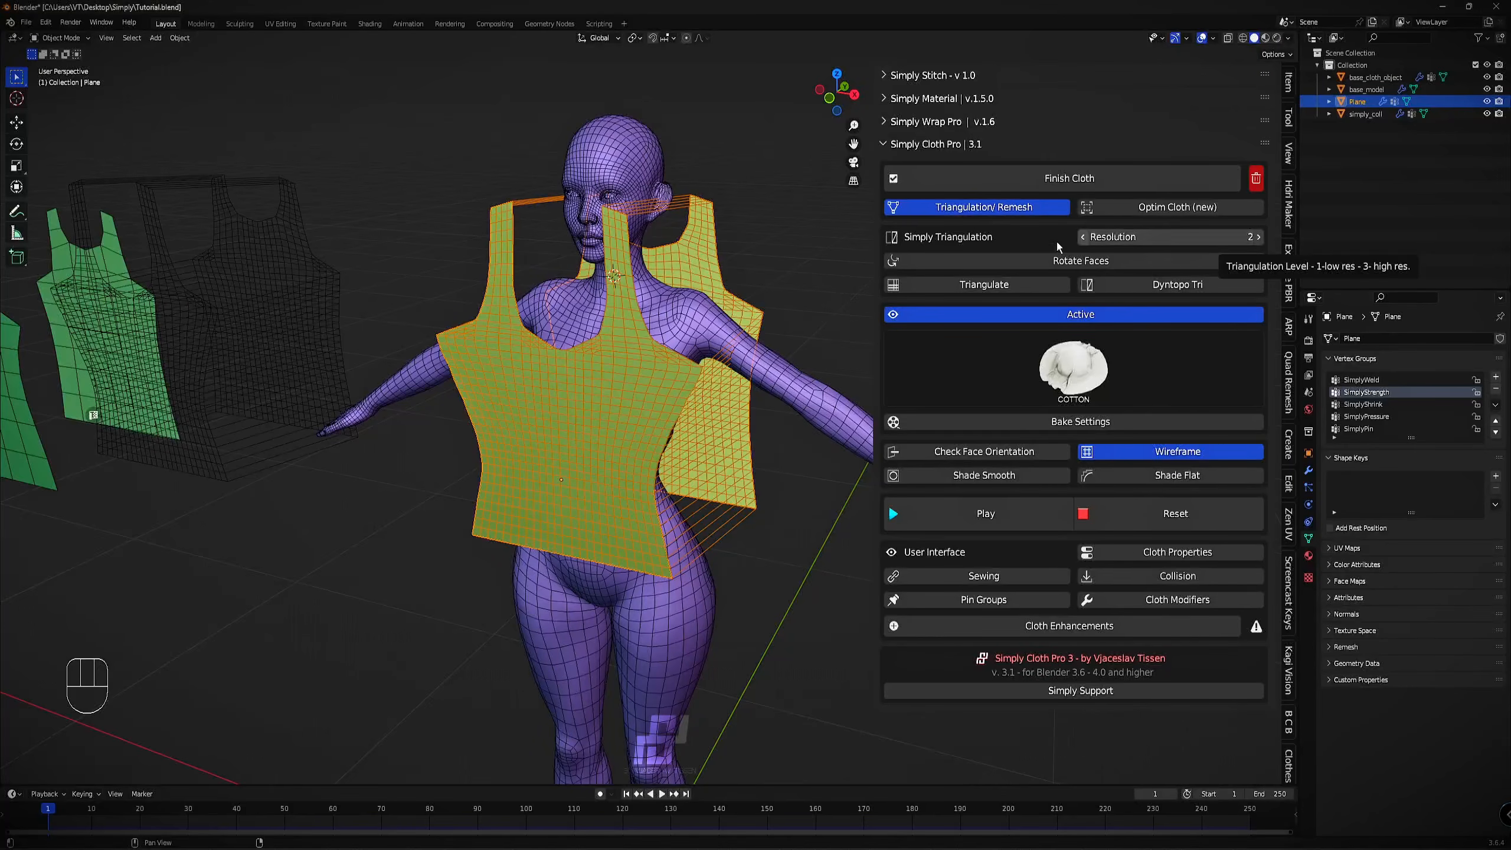
Inspect the tank top's quad topology by selecting a single front panel face in Edit Mode.
{"action": "scroll", "coordinate": [581, 315], "scroll_direction": "up", "scroll_amount": 2}
{"action": "scroll", "coordinate": [579, 319], "scroll_direction": "up", "scroll_amount": 1}
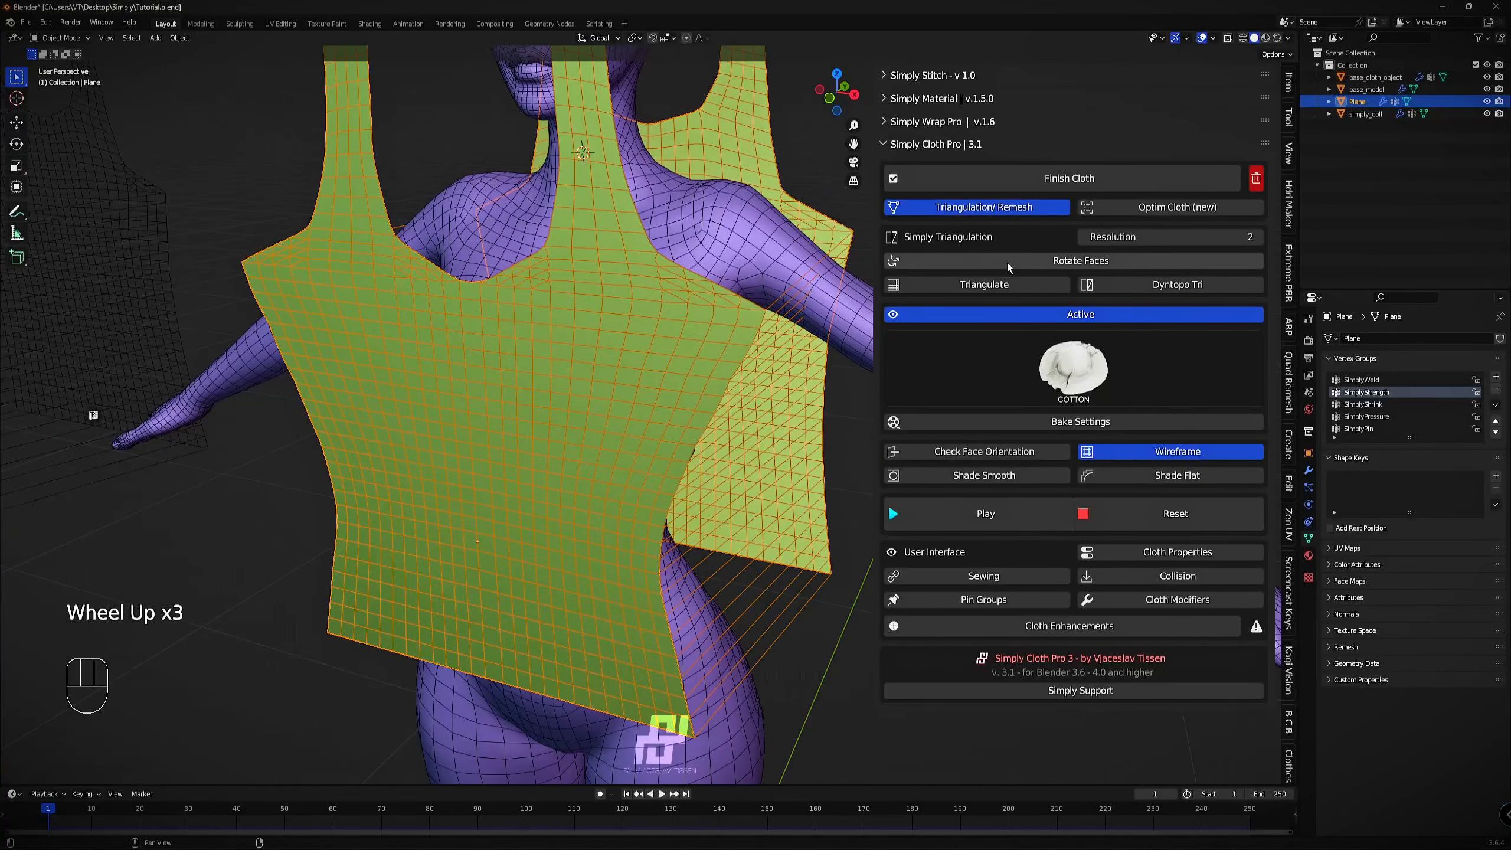
{"action": "middle_click_drag", "start_coordinate": [744, 309], "coordinate": [652, 349]}
{"action": "key", "text": "3"}
{"action": "key", "text": "Tab"}
{"action": "key", "text": "3"}
{"action": "right_click", "coordinate": [662, 327]}
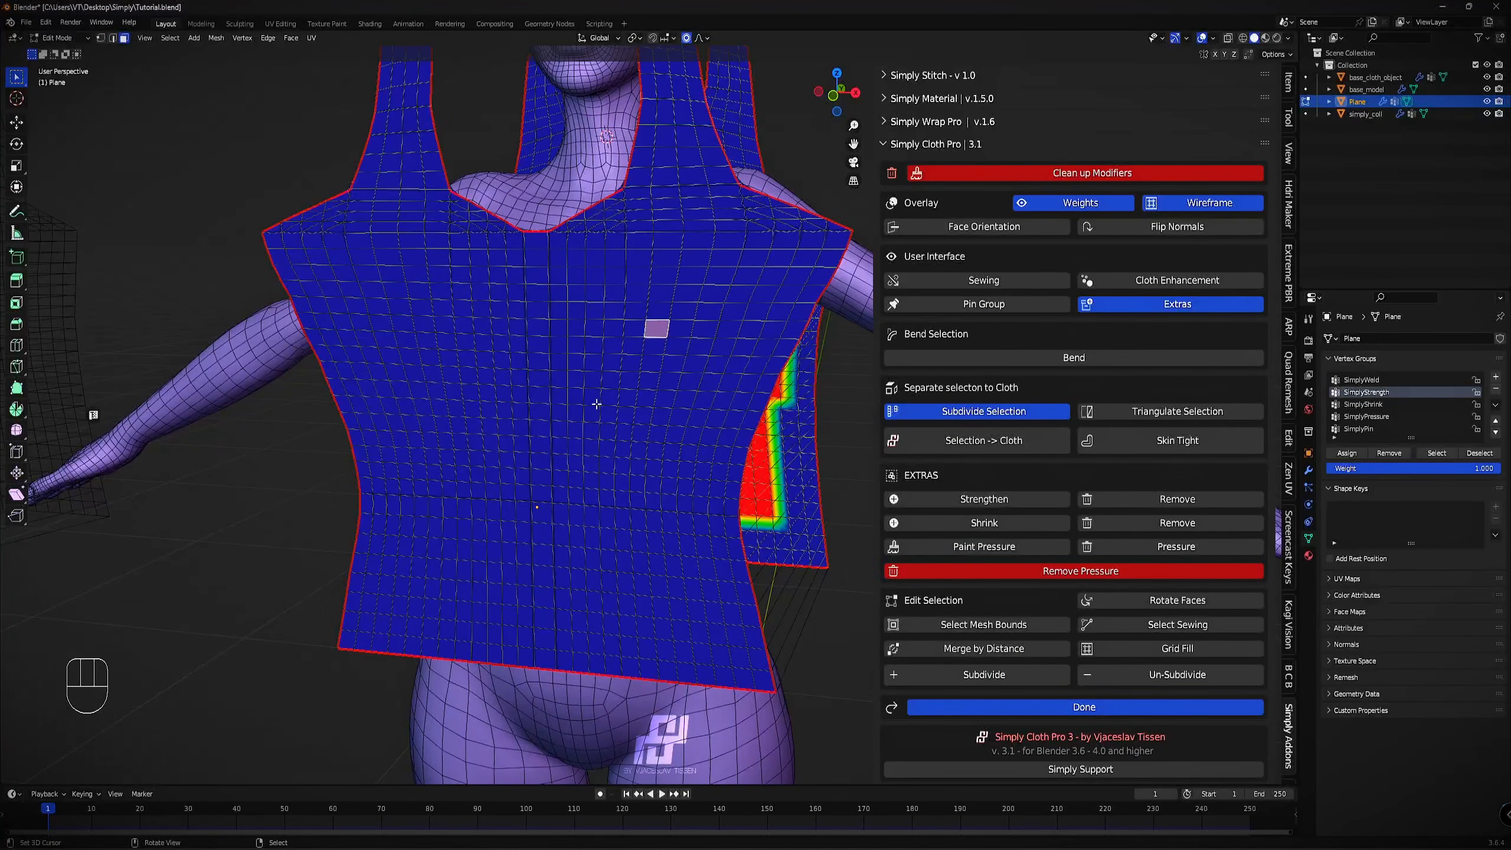
{"action": "key", "text": "Tab"}
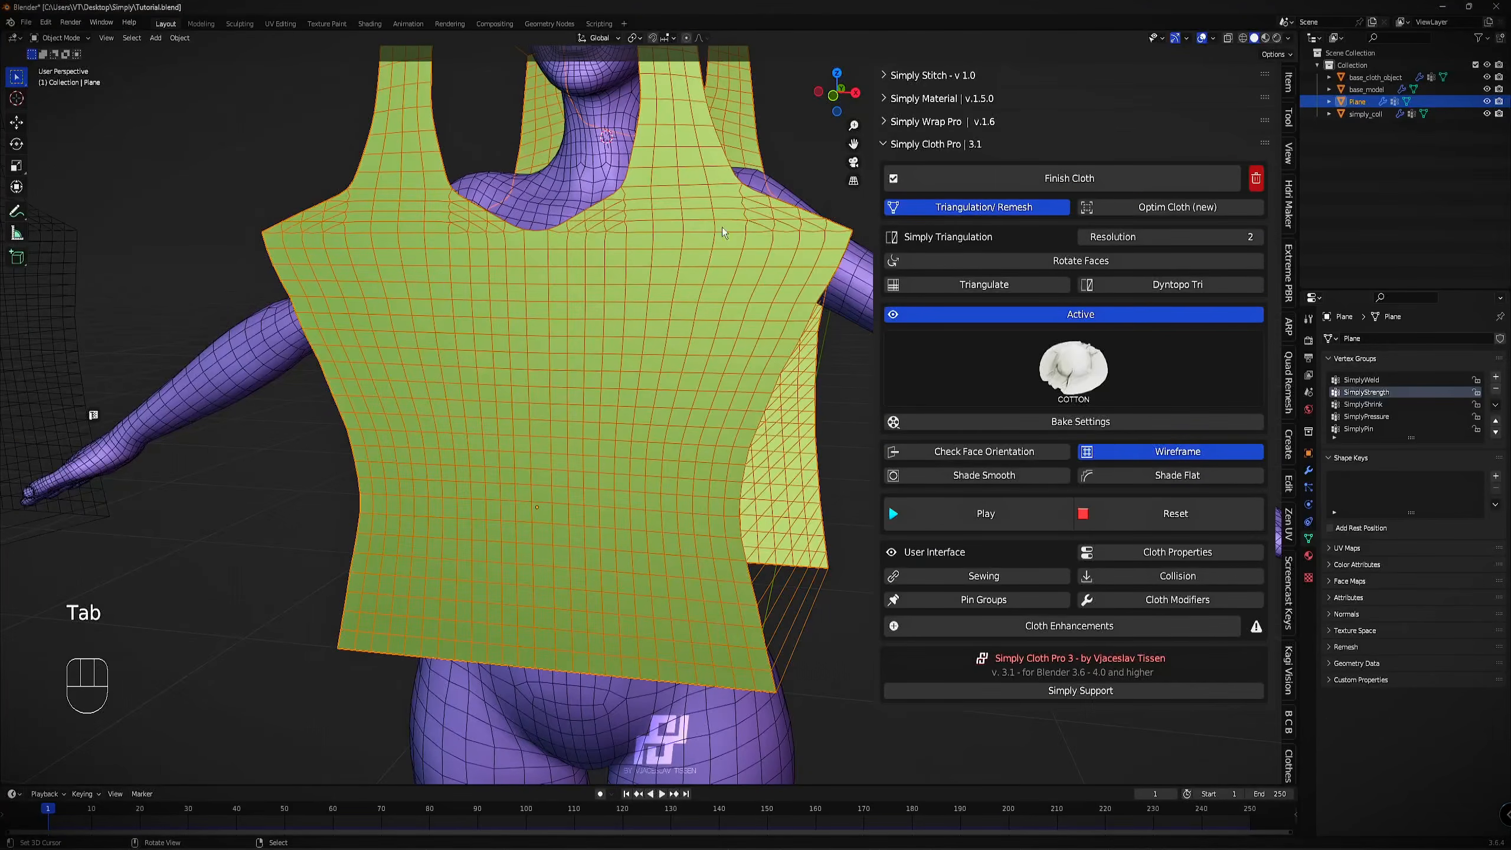
Apply Rotate Faces to the tank top at resolution 2.
{"action": "middle_click_drag", "start_coordinate": [722, 226], "coordinate": [585, 409], "text": "shift"}
{"action": "scroll", "coordinate": [597, 420], "scroll_direction": "down", "scroll_amount": 2}
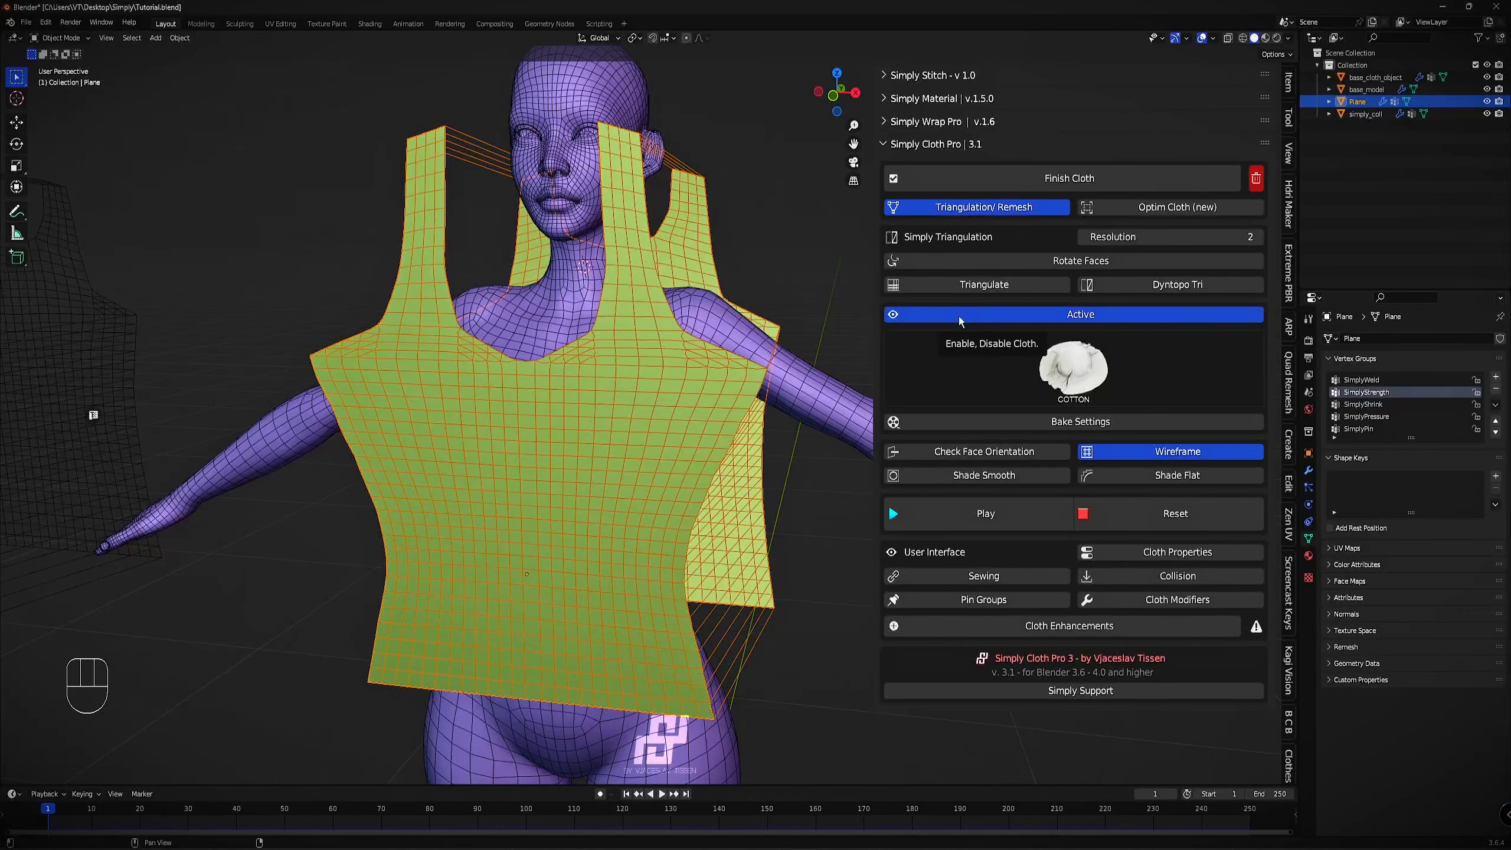
{"action": "scroll", "coordinate": [439, 442], "scroll_direction": "down", "scroll_amount": 2}
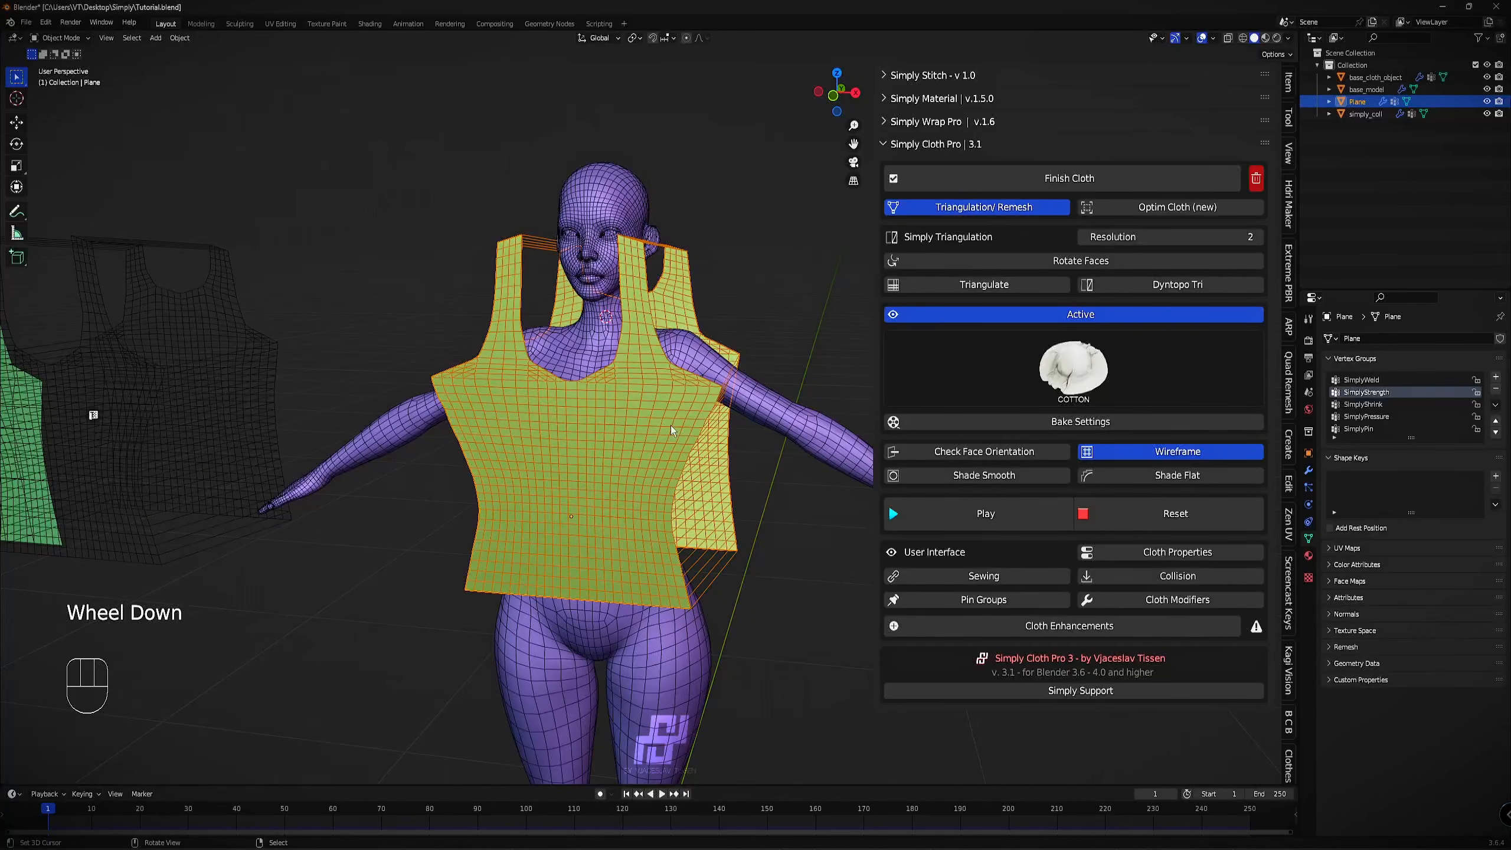
{"action": "left_click", "coordinate": [1115, 264]}
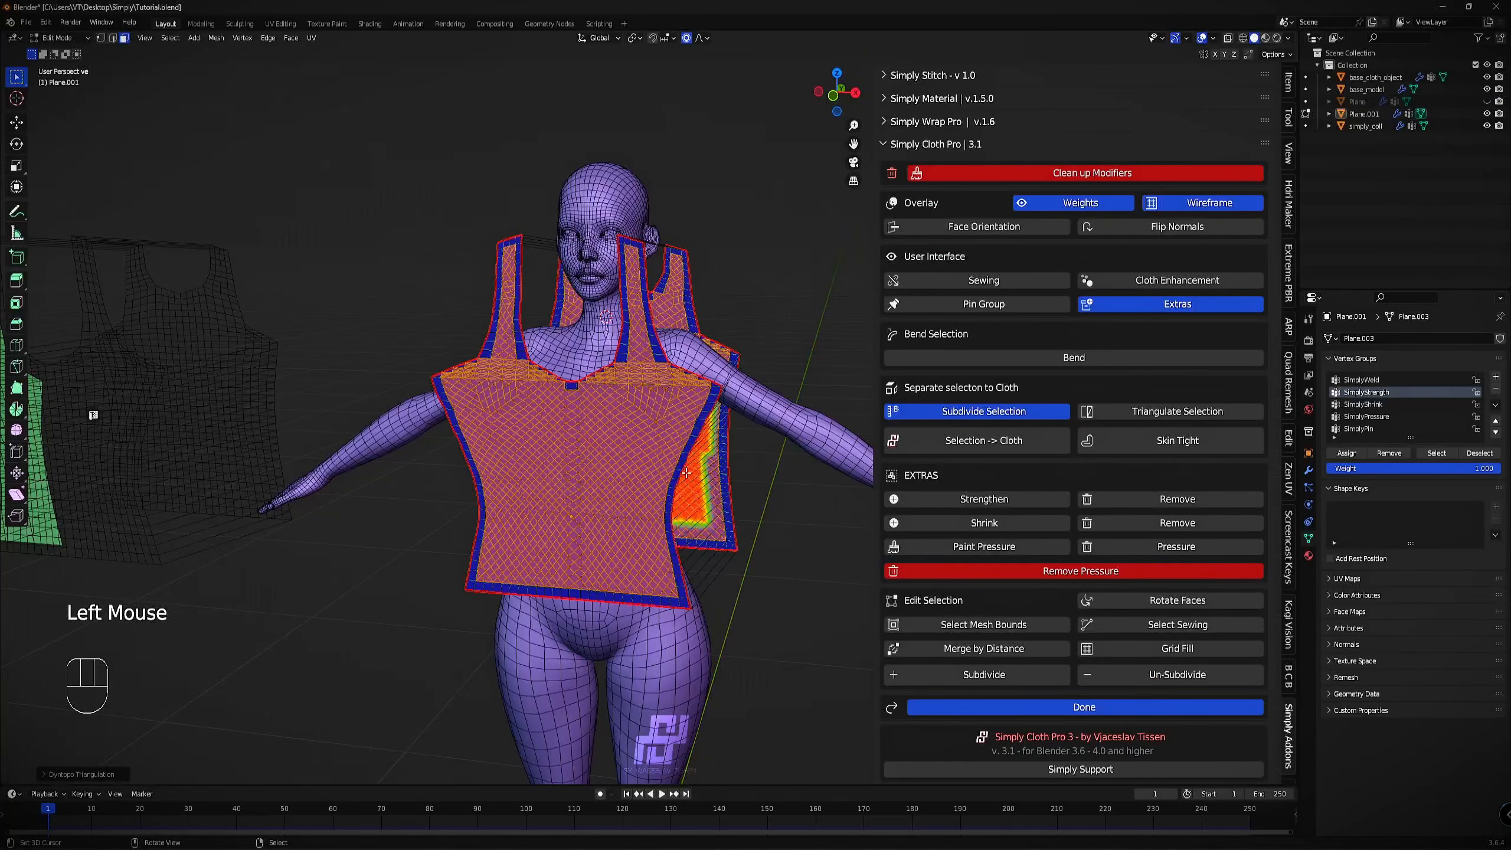
{"action": "scroll", "coordinate": [686, 473], "scroll_direction": "up", "scroll_amount": 4}
{"action": "scroll", "coordinate": [700, 452], "scroll_direction": "down", "scroll_amount": 2}
{"action": "middle_click_drag", "start_coordinate": [700, 452], "coordinate": [717, 403]}
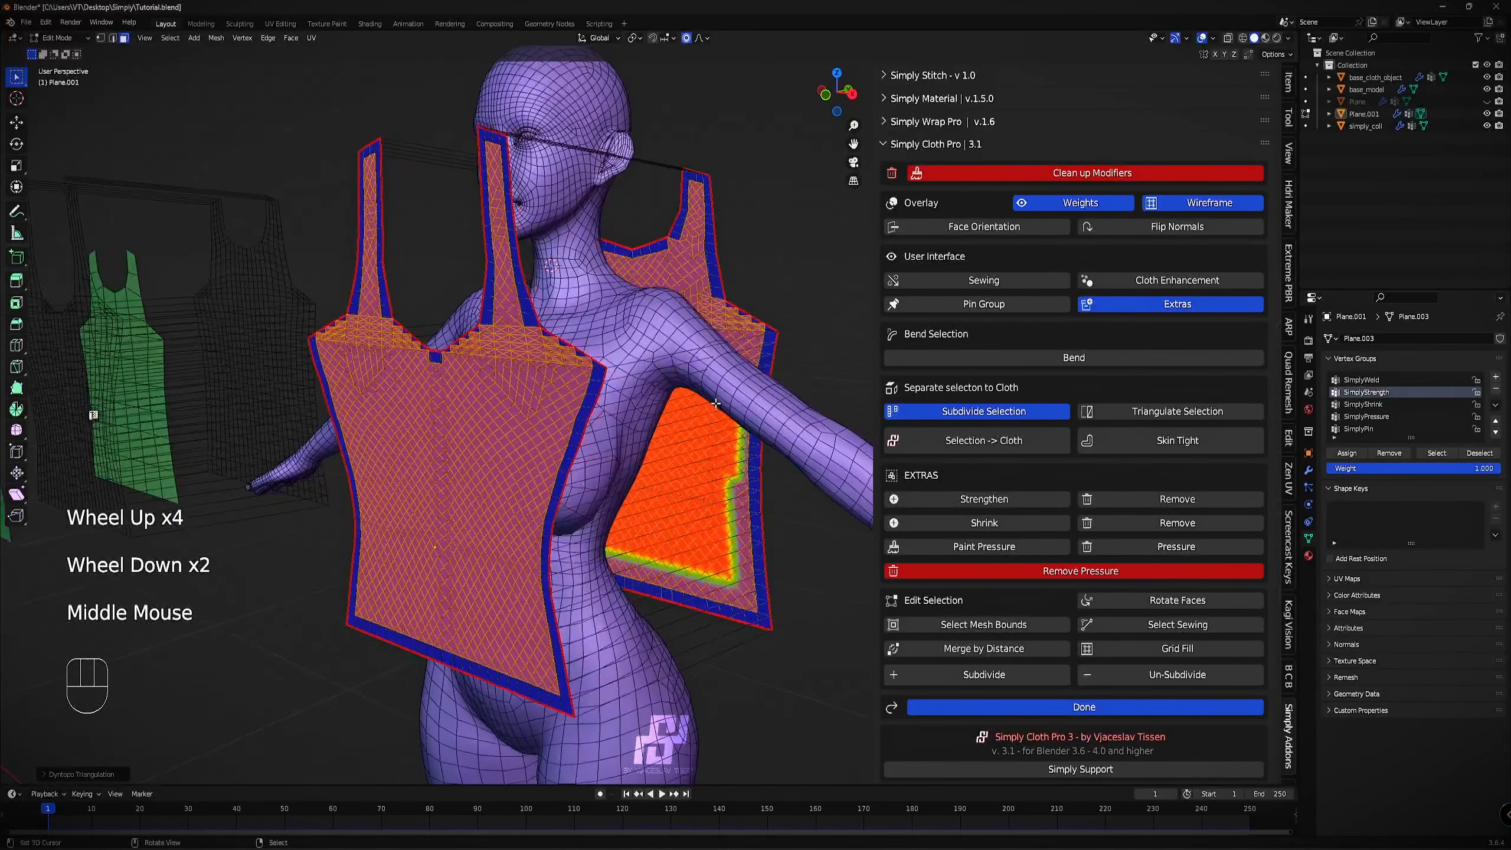
Turn off the Weights and Wireframe overlays and deselect the mesh to examine the rotated faces on both panels.
{"action": "left_click", "coordinate": [1069, 206]}
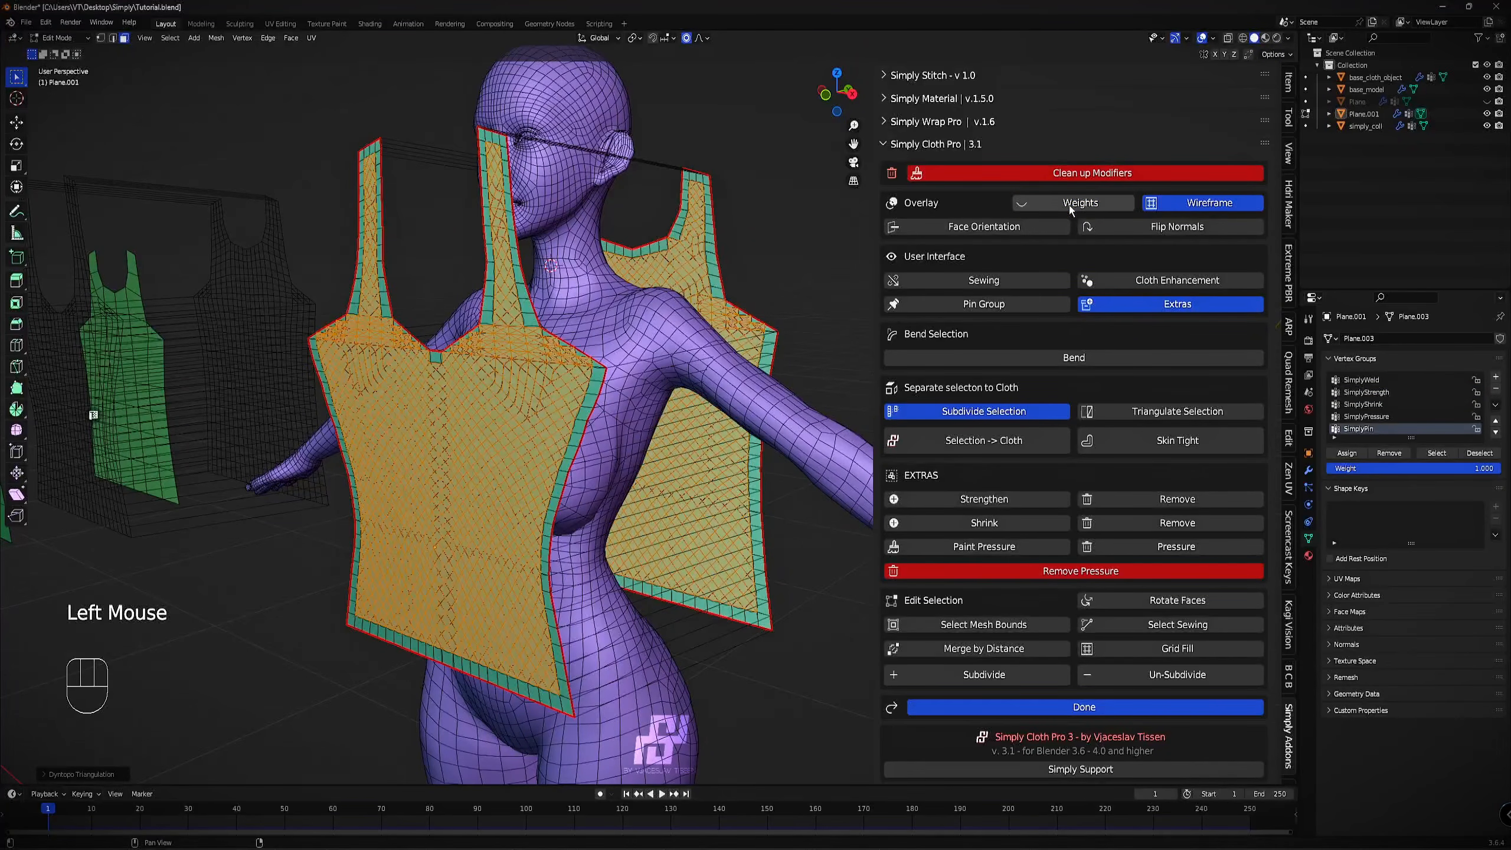
{"action": "left_click", "coordinate": [1172, 203]}
{"action": "middle_click_drag", "start_coordinate": [589, 470], "coordinate": [509, 495]}
{"action": "key", "text": "a"}
{"action": "key", "text": "a"}
{"action": "scroll", "coordinate": [589, 524], "scroll_direction": "up", "scroll_amount": 1}
{"action": "scroll", "coordinate": [609, 554], "scroll_direction": "down", "scroll_amount": 3}
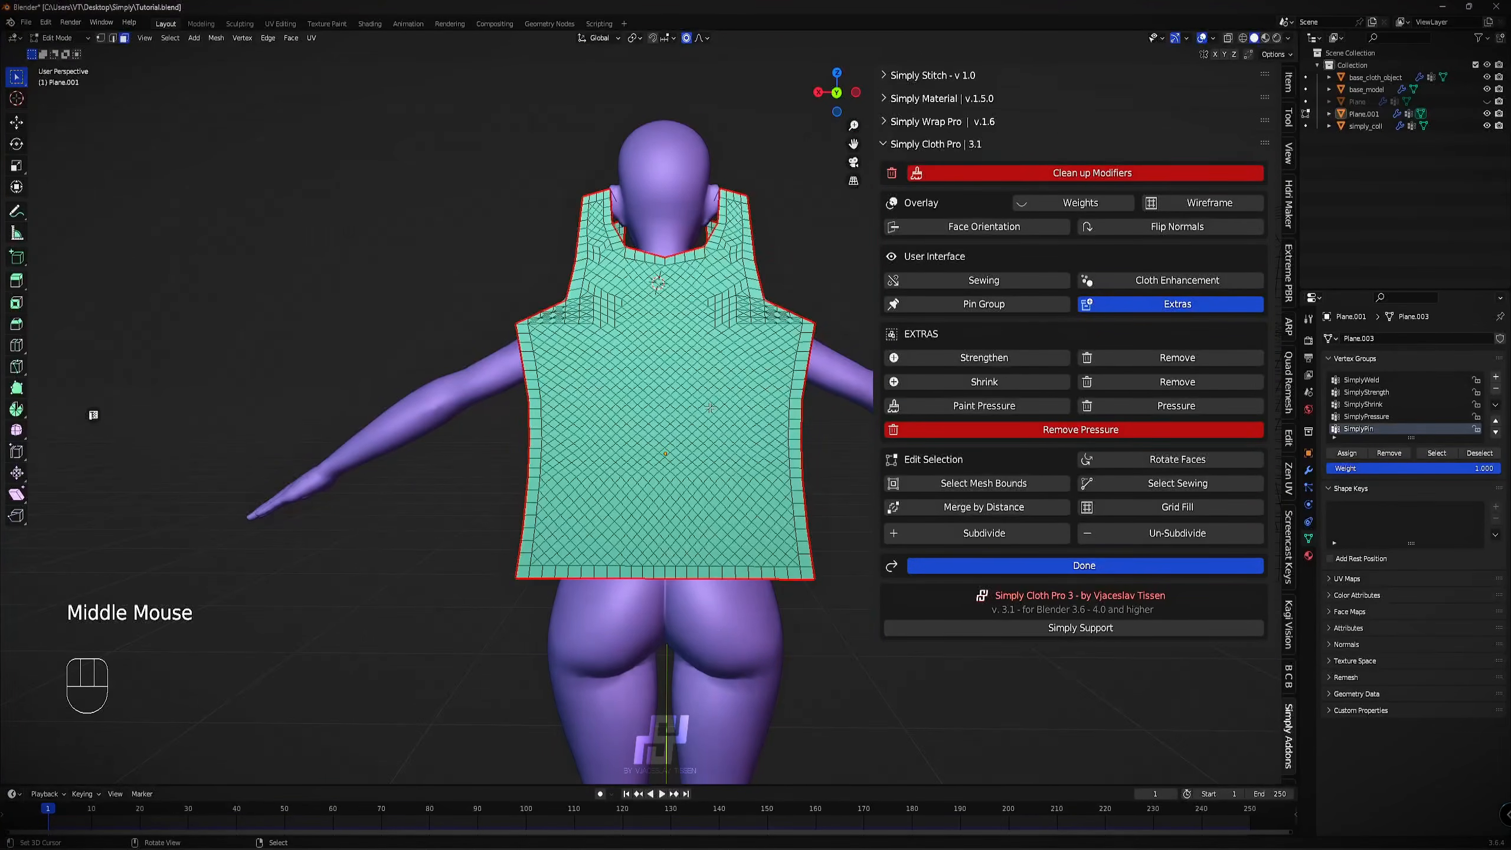
{"action": "scroll", "coordinate": [474, 359], "scroll_direction": "up", "scroll_amount": 2}
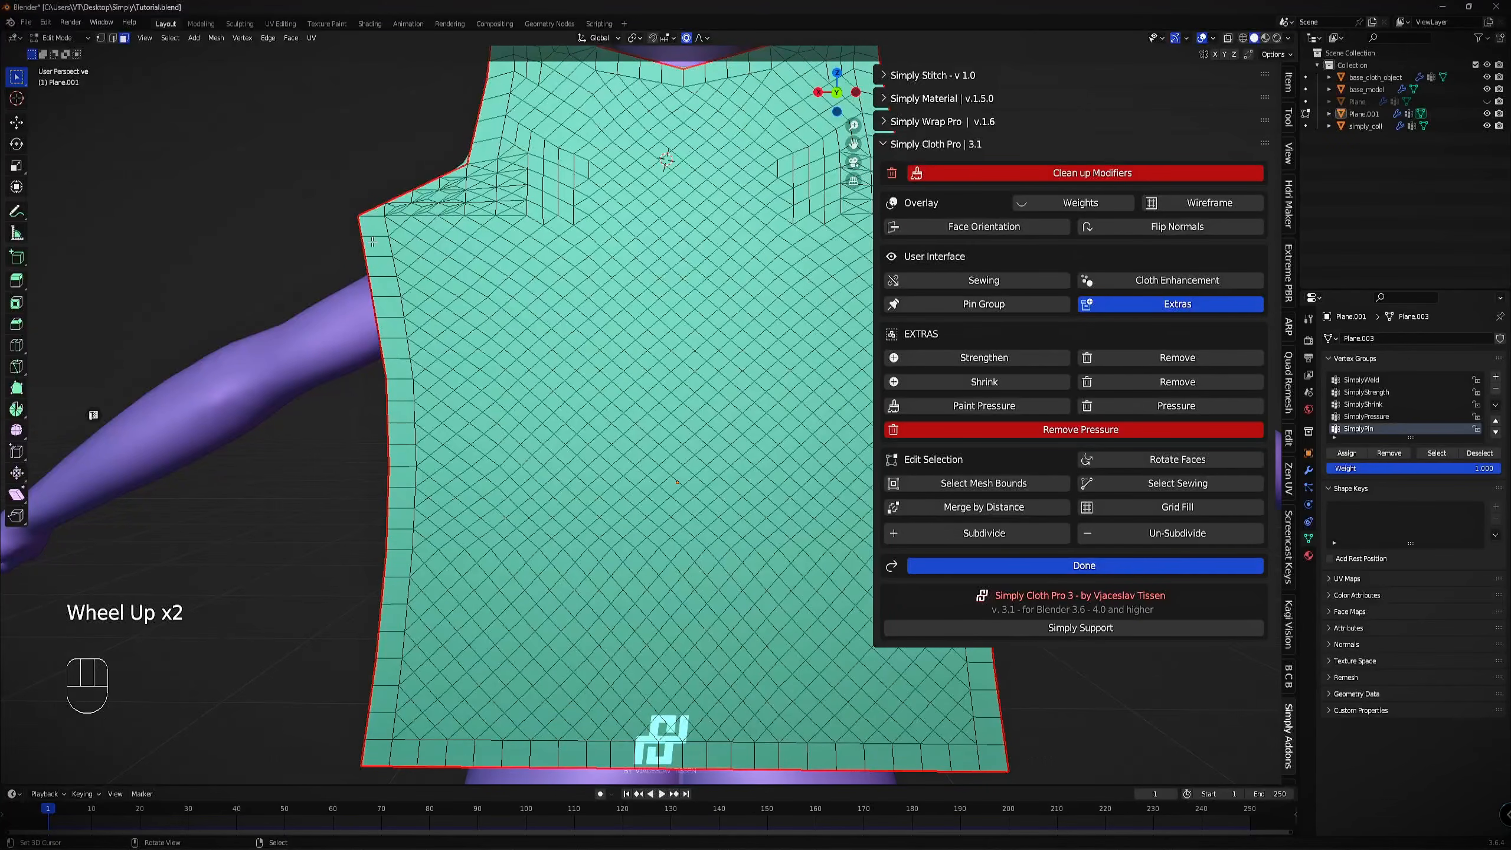
{"action": "scroll", "coordinate": [407, 578], "scroll_direction": "down", "scroll_amount": 3}
{"action": "middle_click_drag", "start_coordinate": [432, 611], "coordinate": [681, 612]}
{"action": "scroll", "coordinate": [782, 333], "scroll_direction": "down", "scroll_amount": 1}
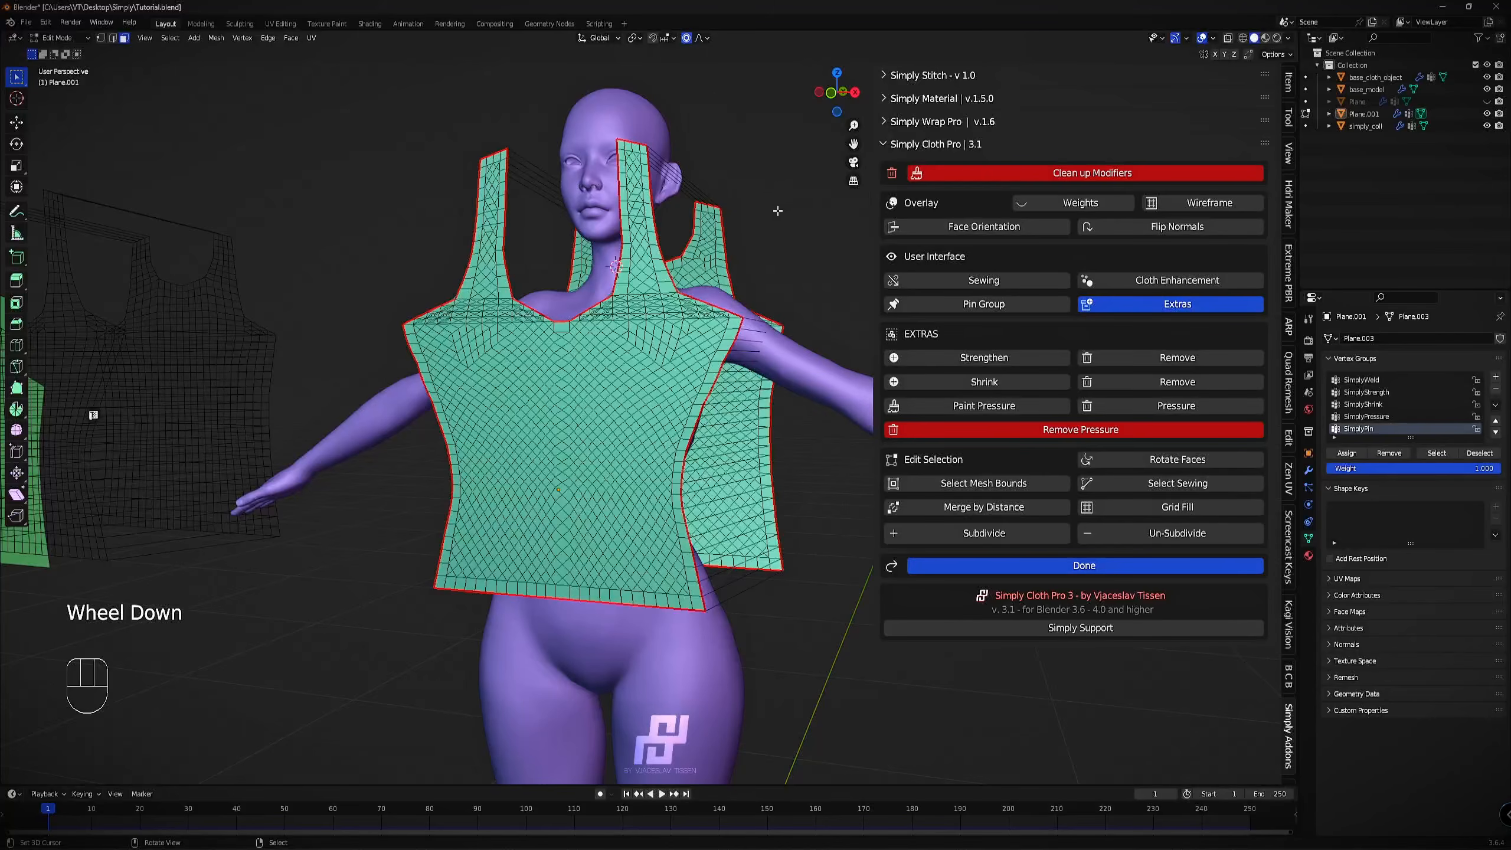
Finish editing the tank top and run the cloth simulation from its reset state, pausing it at frame 26.
{"action": "left_click", "coordinate": [994, 561]}
{"action": "left_click", "coordinate": [1119, 513]}
{"action": "left_click", "coordinate": [1025, 515]}
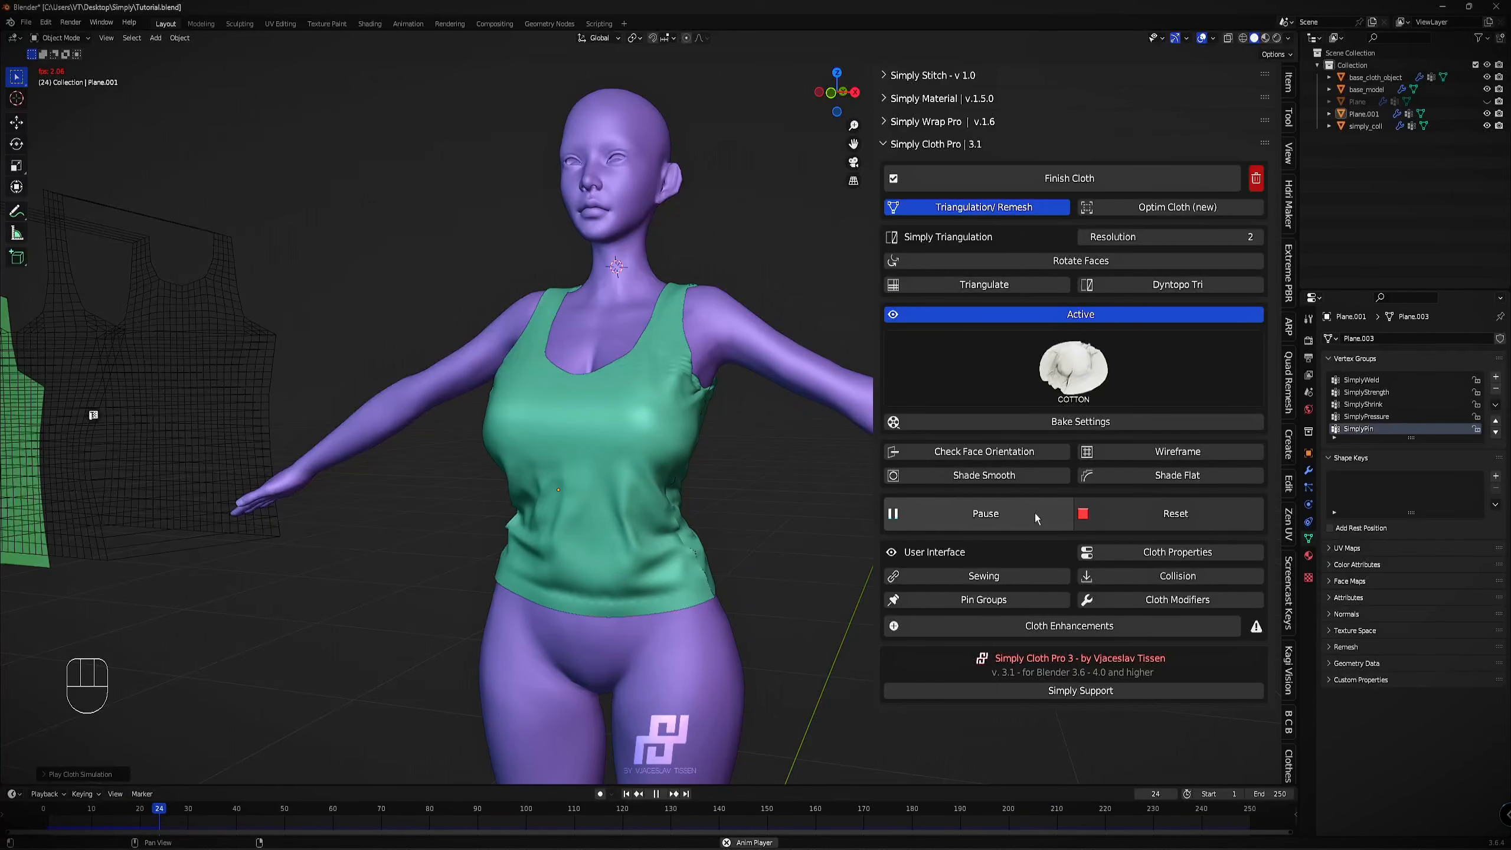
{"action": "left_click", "coordinate": [1034, 513]}
Examine the simulated tank top's folds and side seams from the back, front and side.
{"action": "middle_click_drag", "start_coordinate": [717, 491], "coordinate": [589, 466]}
{"action": "scroll", "coordinate": [535, 494], "scroll_direction": "up", "scroll_amount": 2}
{"action": "scroll", "coordinate": [545, 533], "scroll_direction": "up", "scroll_amount": 1}
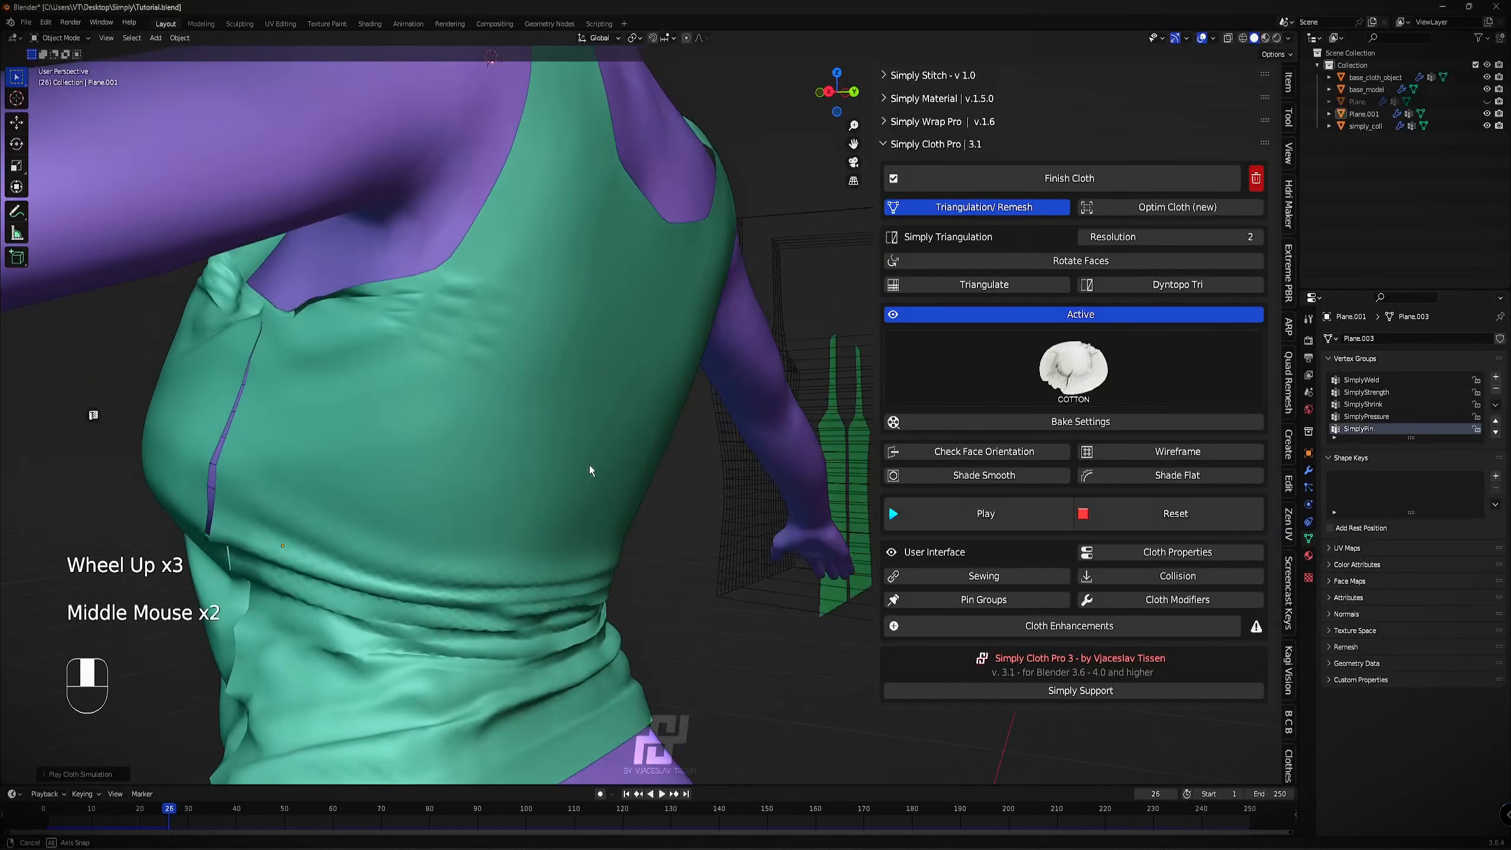
{"action": "scroll", "coordinate": [489, 332], "scroll_direction": "down", "scroll_amount": 2}
{"action": "middle_click_drag", "start_coordinate": [489, 331], "coordinate": [635, 395]}
{"action": "scroll", "coordinate": [587, 347], "scroll_direction": "down", "scroll_amount": 1}
{"action": "scroll", "coordinate": [660, 415], "scroll_direction": "up", "scroll_amount": 1}
{"action": "scroll", "coordinate": [643, 422], "scroll_direction": "up", "scroll_amount": 1}
{"action": "scroll", "coordinate": [722, 435], "scroll_direction": "down", "scroll_amount": 2}
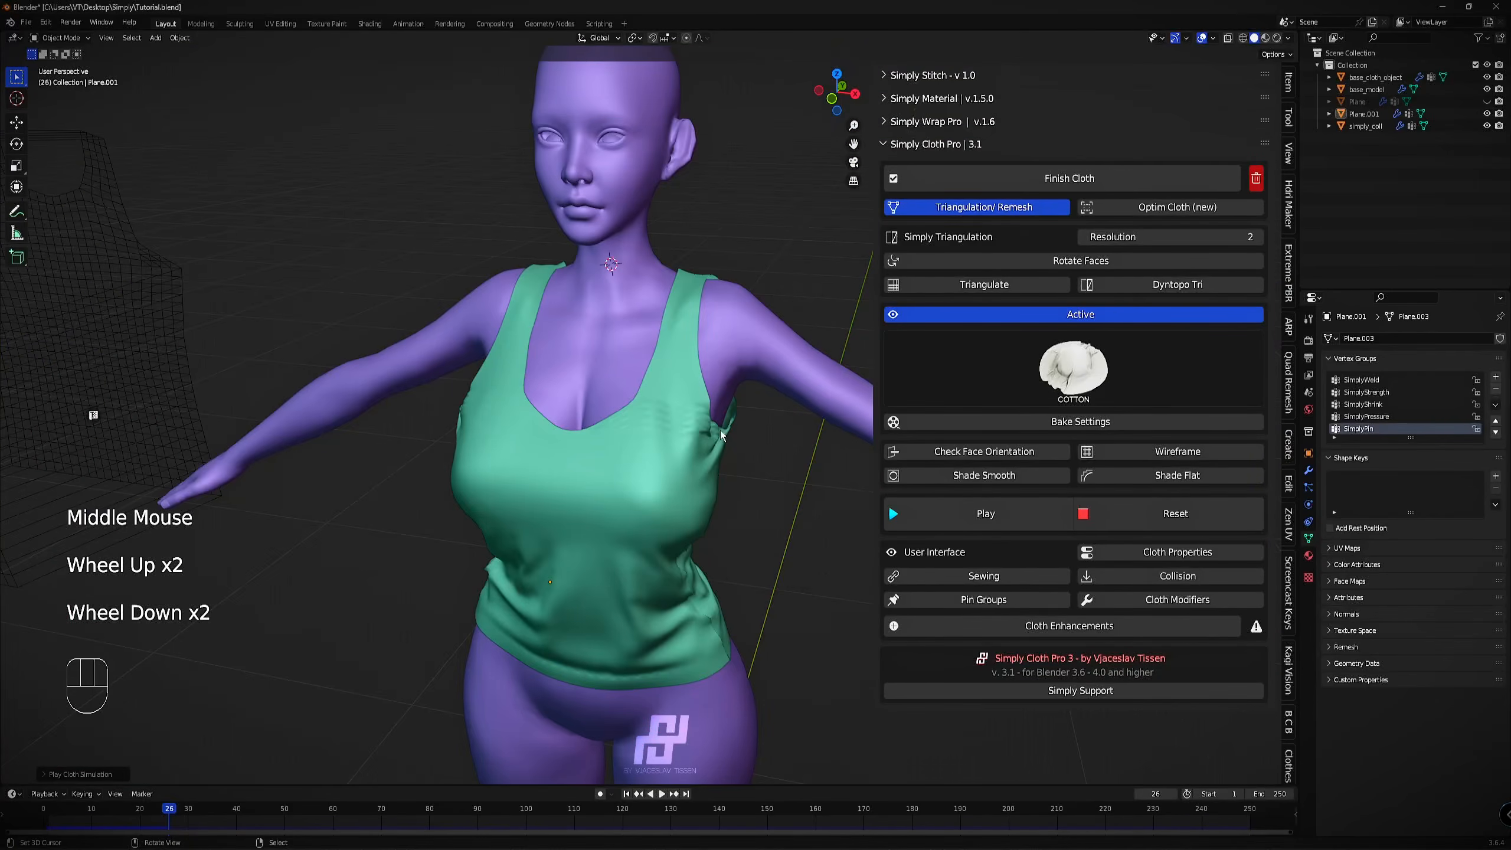
{"action": "middle_click_drag", "start_coordinate": [721, 435], "coordinate": [592, 355], "text": "shift"}
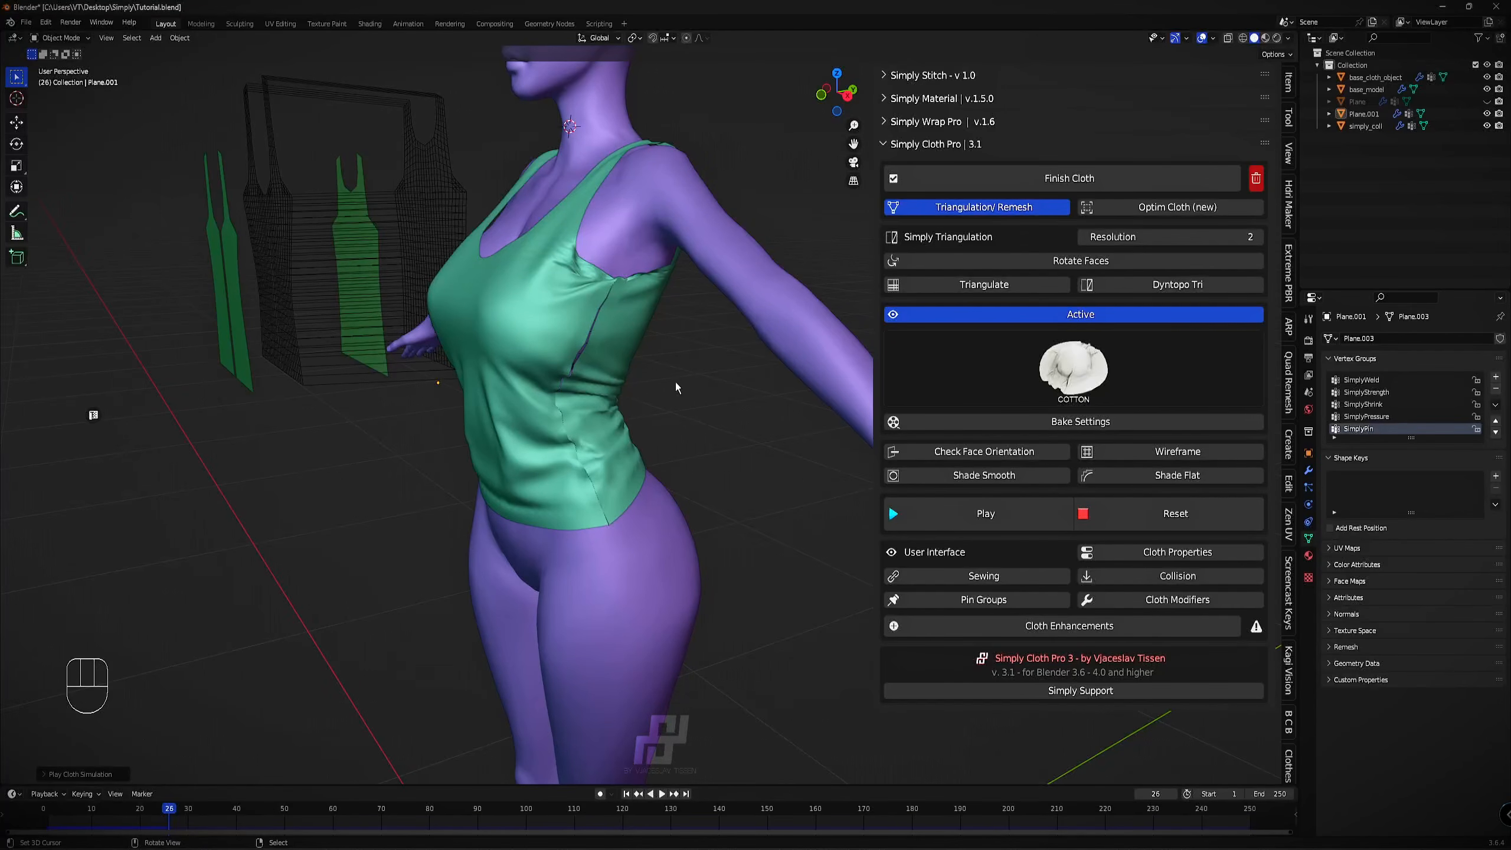
{"action": "middle_click_drag", "start_coordinate": [560, 350], "coordinate": [589, 360], "text": "shift"}
{"action": "middle_click_drag", "start_coordinate": [589, 360], "coordinate": [595, 403]}
{"action": "scroll", "coordinate": [596, 403], "scroll_direction": "up", "scroll_amount": 1}
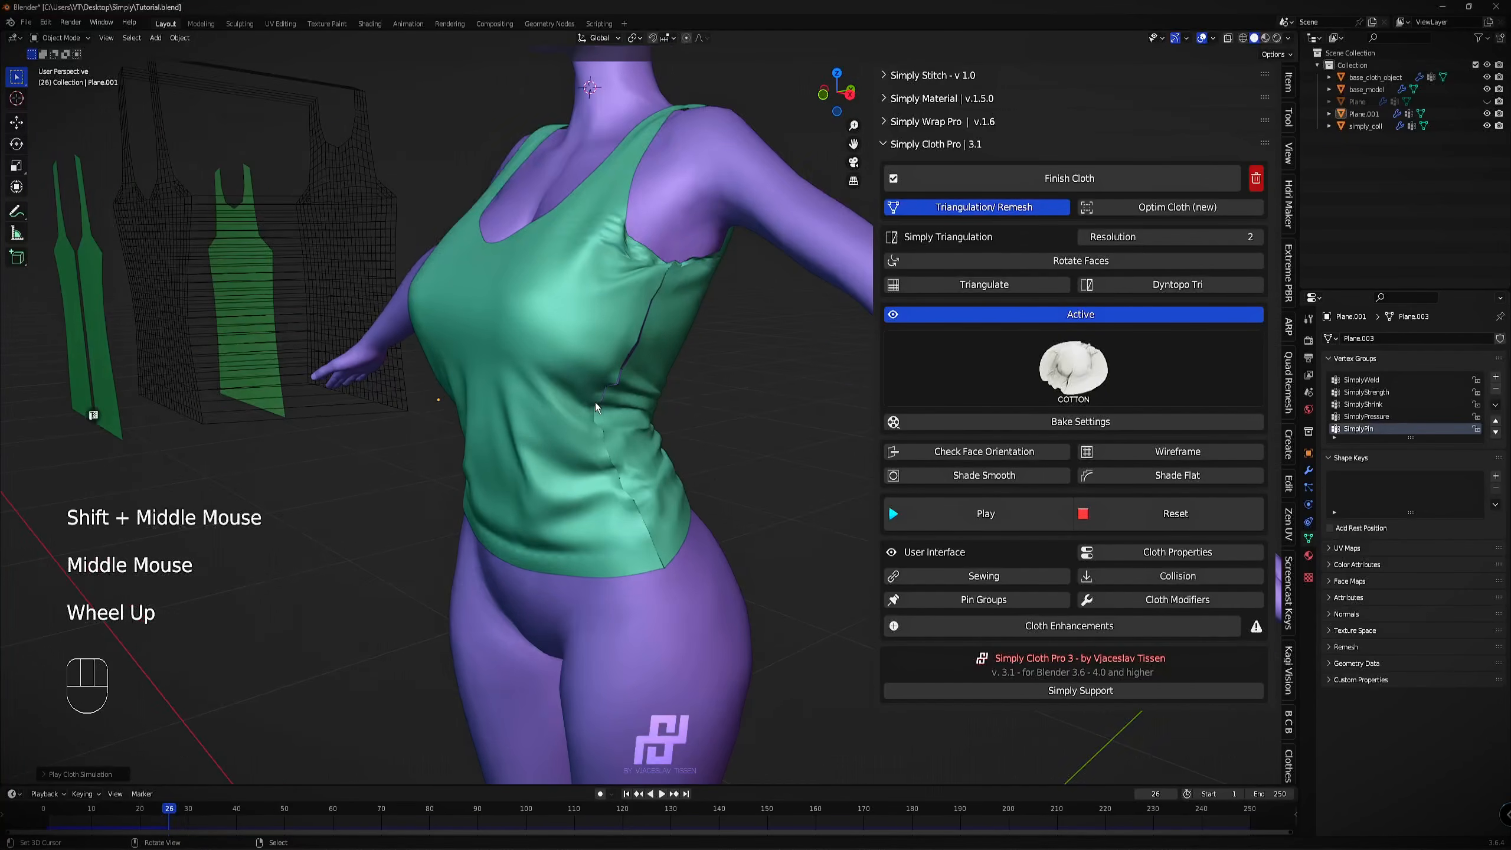
Select the simulated tank top and temporarily show the wireframe to examine how the rotated faces follow the folds.
{"action": "right_click", "coordinate": [546, 375]}
{"action": "key", "text": "z"}
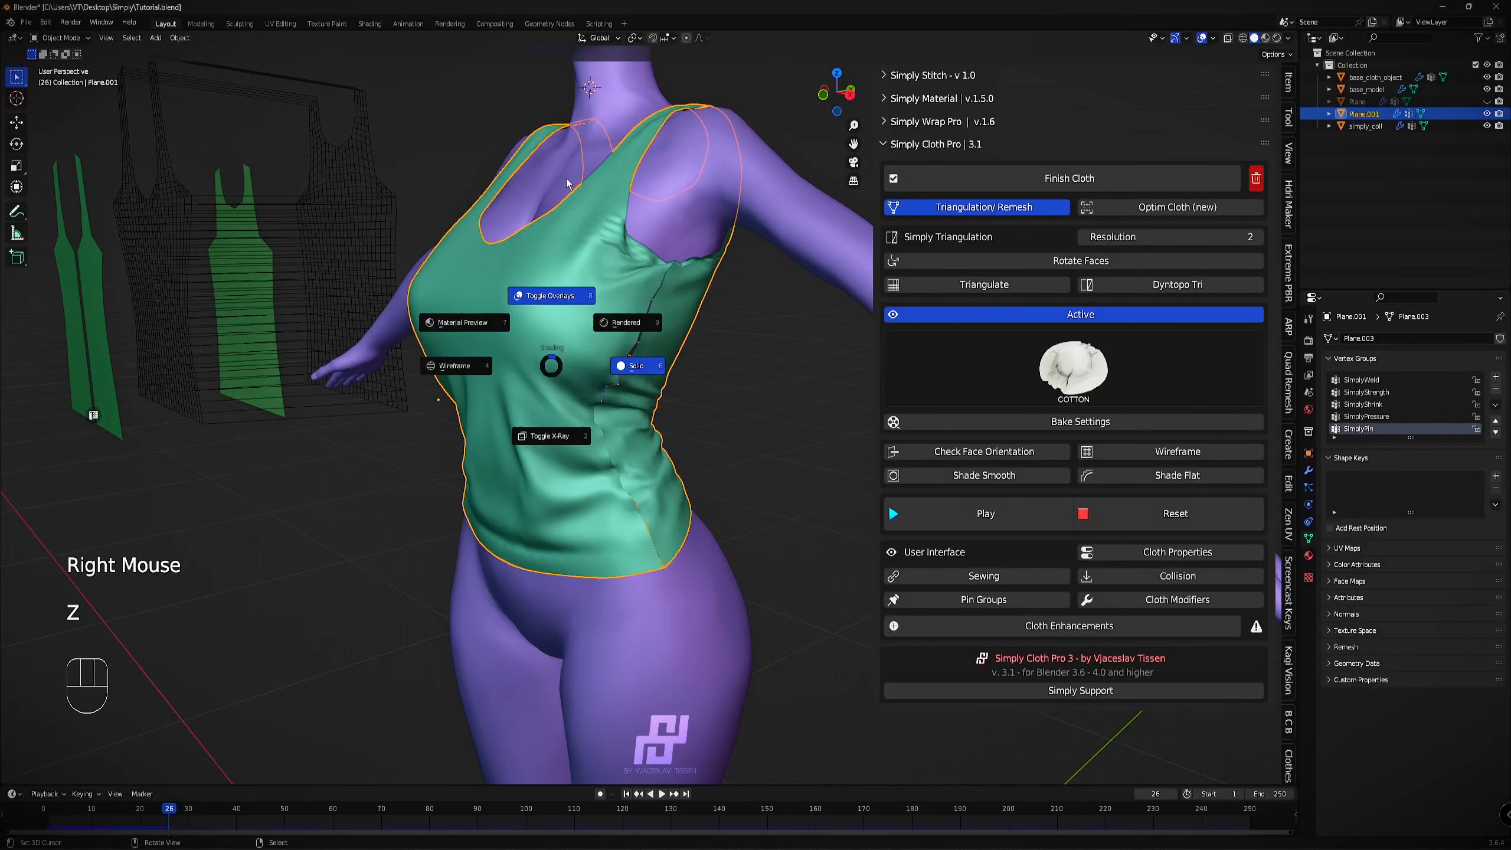
{"action": "left_click", "coordinate": [566, 222]}
{"action": "key", "text": "z"}
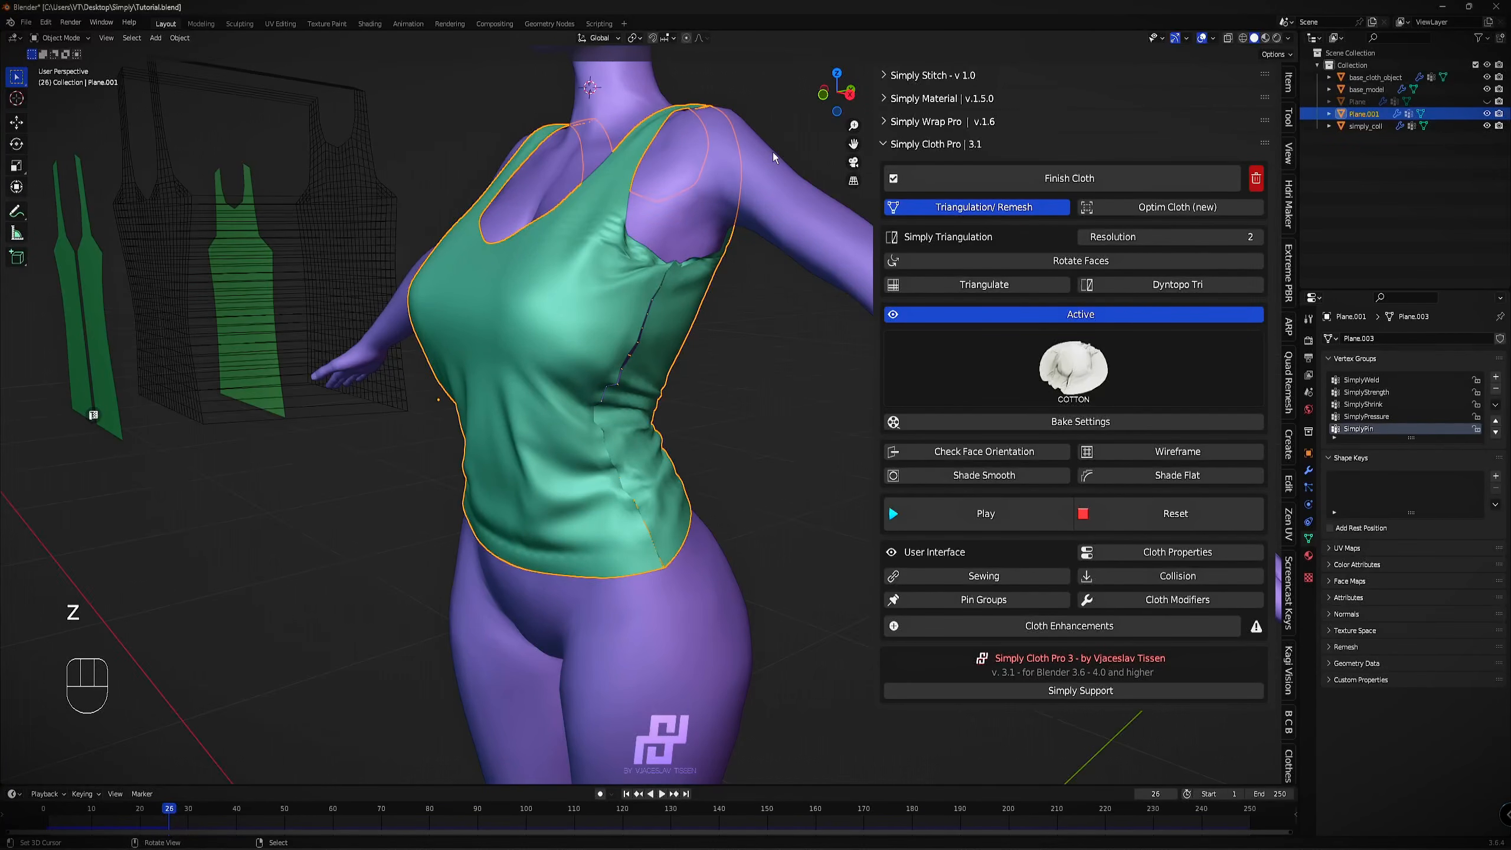
{"action": "left_click", "coordinate": [1160, 451]}
{"action": "middle_click_drag", "start_coordinate": [555, 303], "coordinate": [461, 372]}
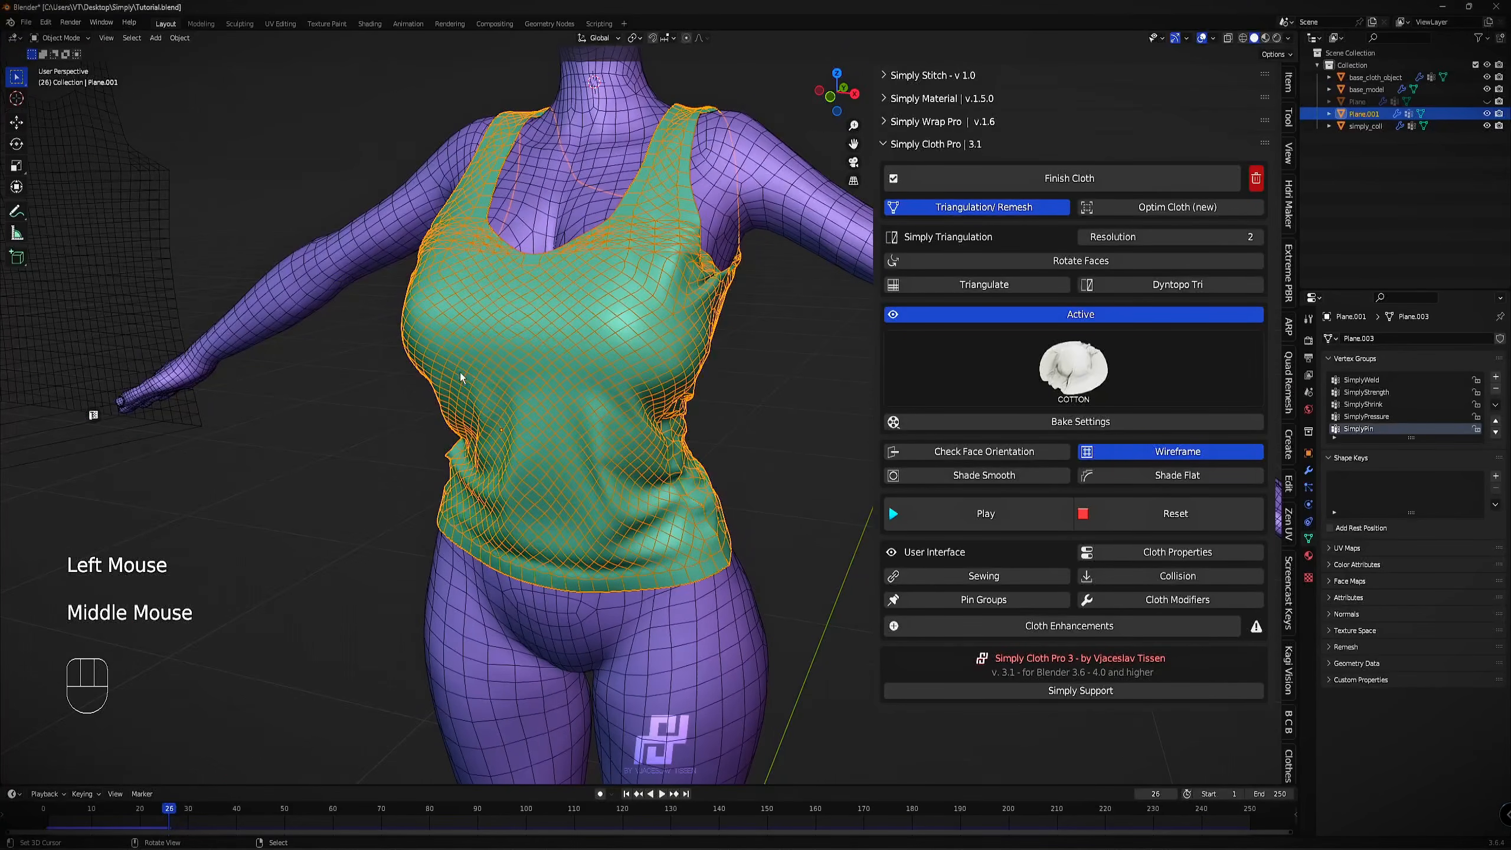
{"action": "left_click", "coordinate": [1179, 453]}
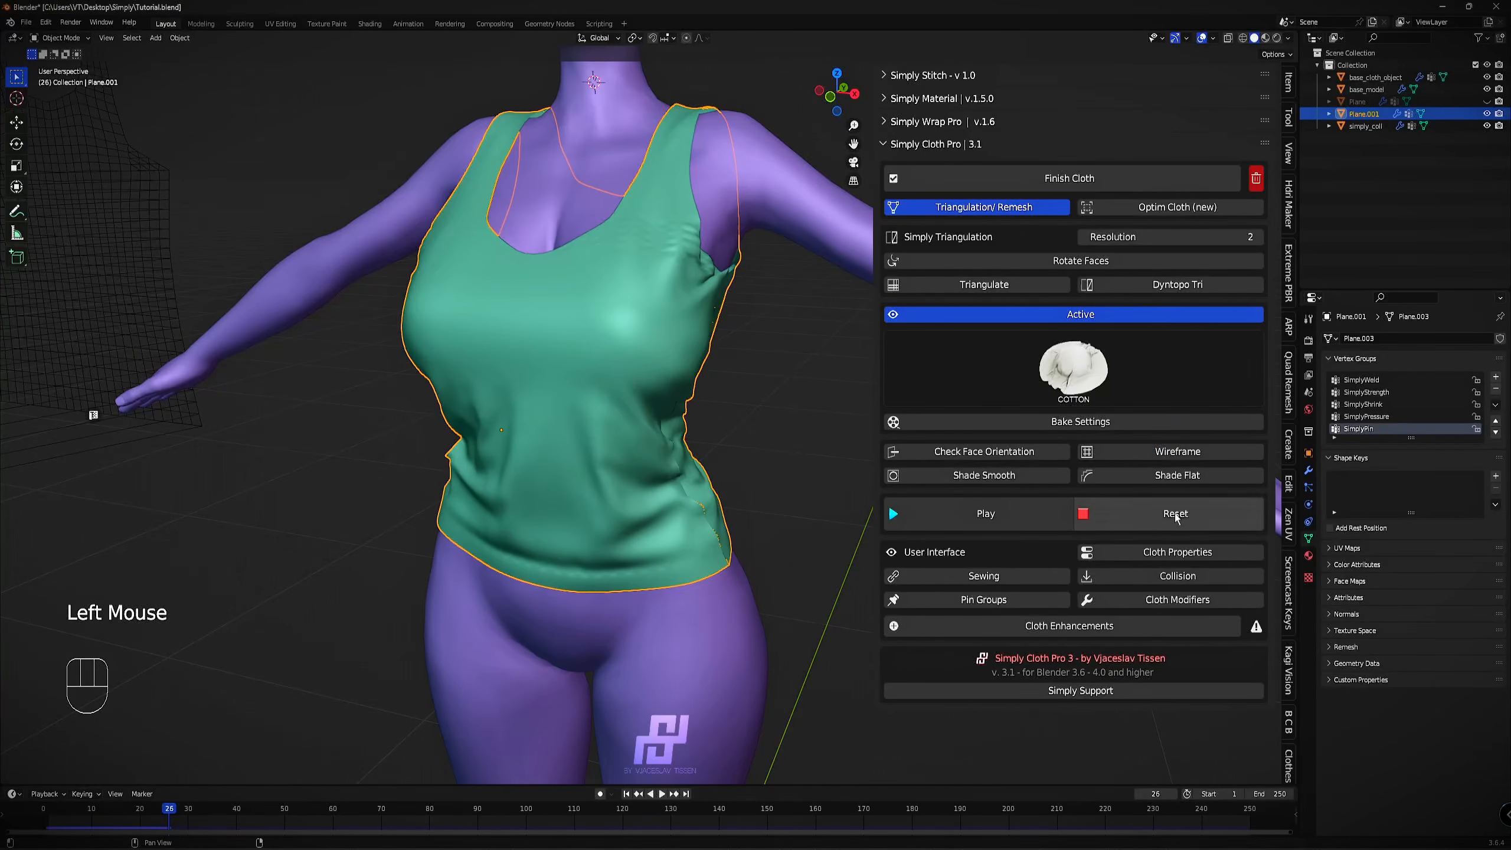
Undo the wireframe changes and the cloth simulation, going back to the flat, unsimulated panels at frame 1.
{"action": "key", "text": "ctrl+z"}
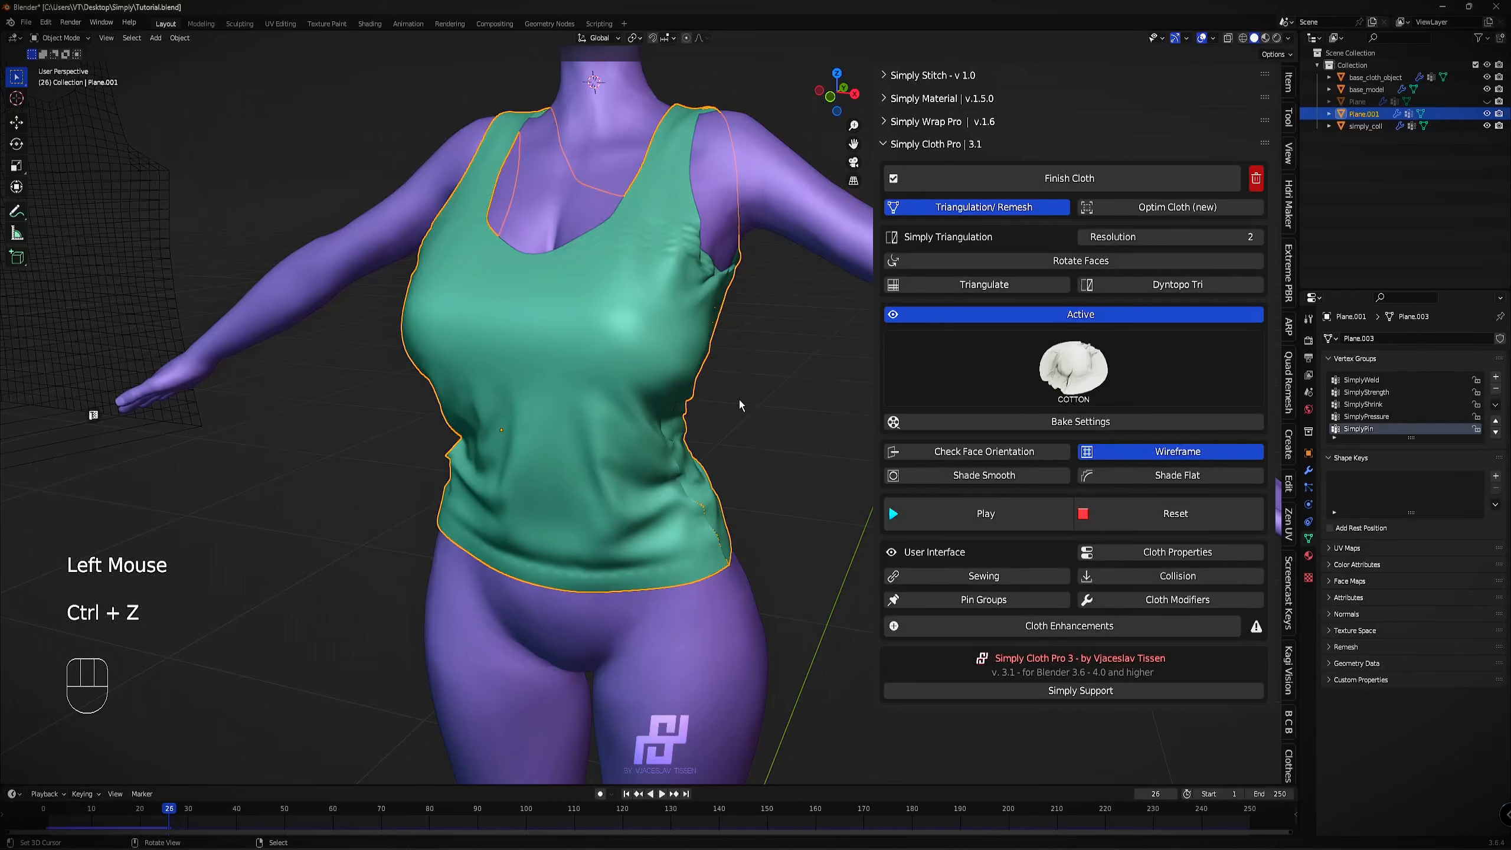
{"action": "left_click", "coordinate": [1117, 513]}
{"action": "key", "text": "ctrl+z"}
{"action": "key", "text": "ctrl+z"}
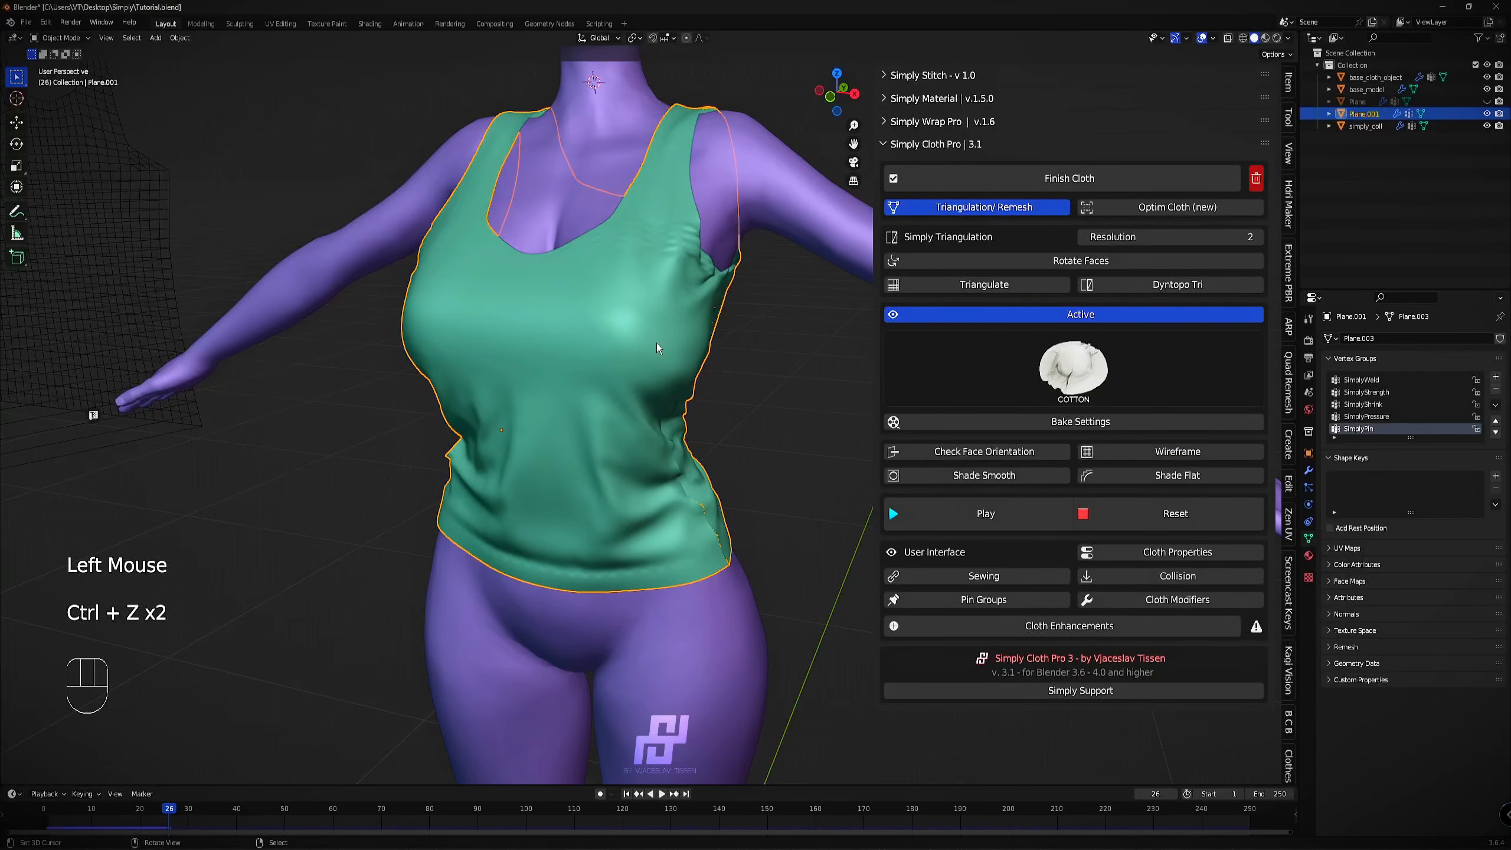
{"action": "key", "text": "ctrl+z"}
{"action": "key", "text": "ctrl+z"}
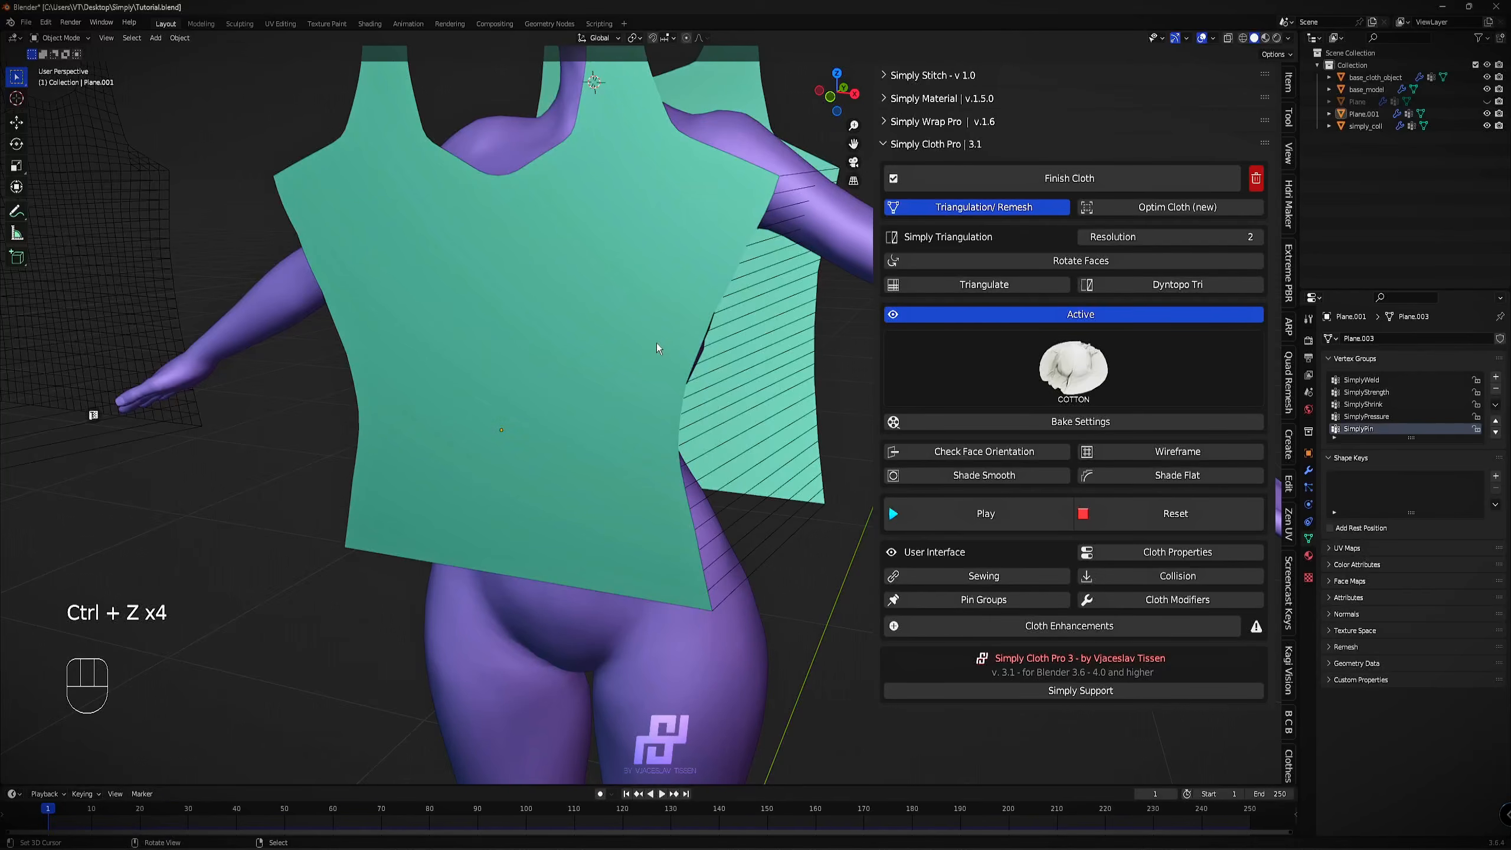
Undo the Rotate Faces remesh and its edits, going back to the original quad-grid panels in Edit Mode.
{"action": "key", "text": "z"}
{"action": "key", "text": "z"}
{"action": "left_click", "coordinate": [747, 368]}
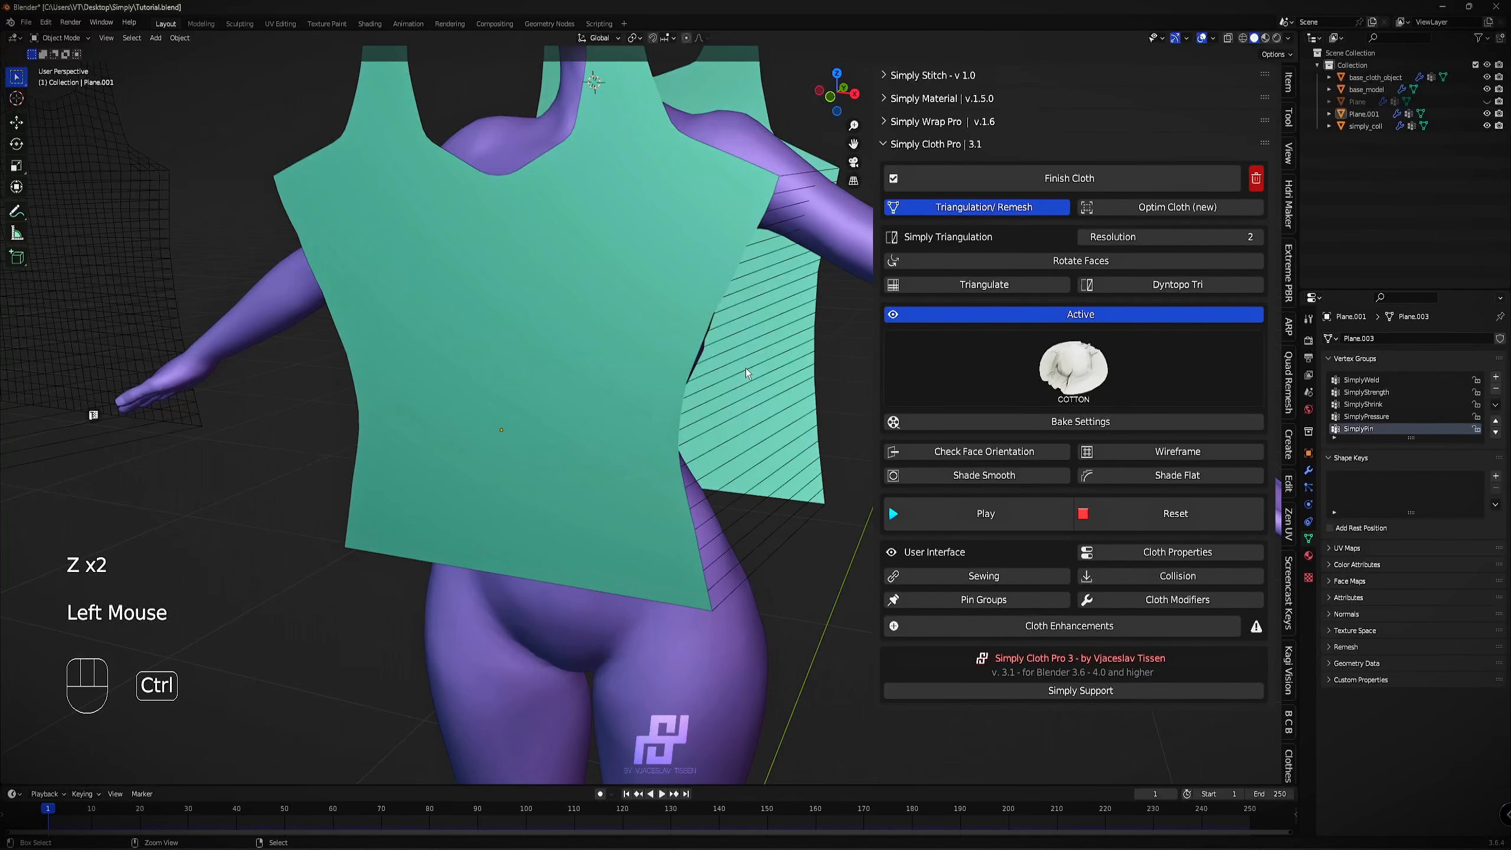
{"action": "key", "text": "ctrl+z"}
{"action": "key", "text": "ctrl+z"}
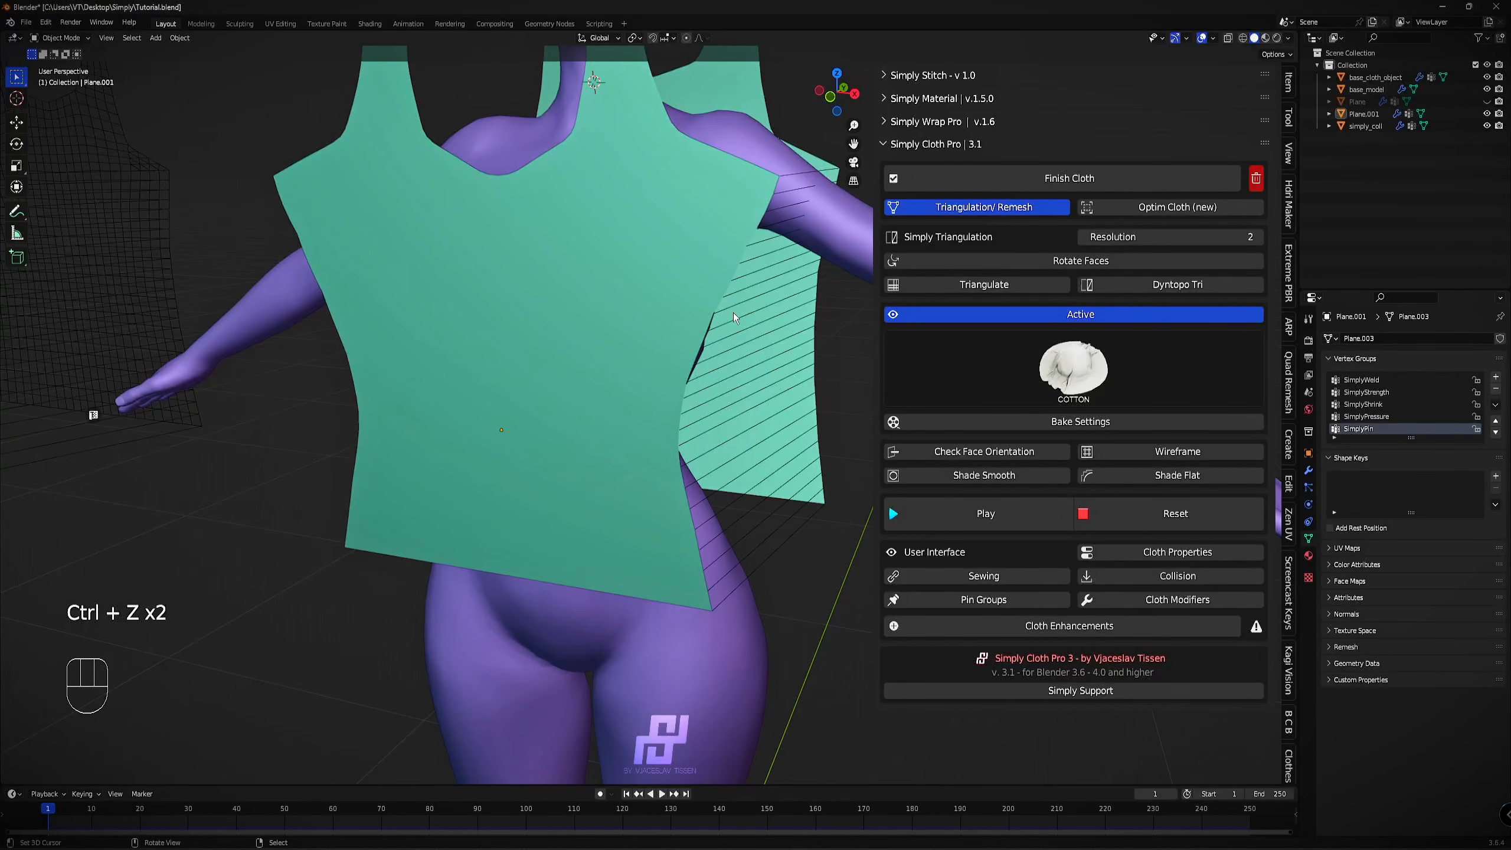
{"action": "key", "text": "z"}
{"action": "key", "text": "z"}
{"action": "right_click", "coordinate": [741, 222]}
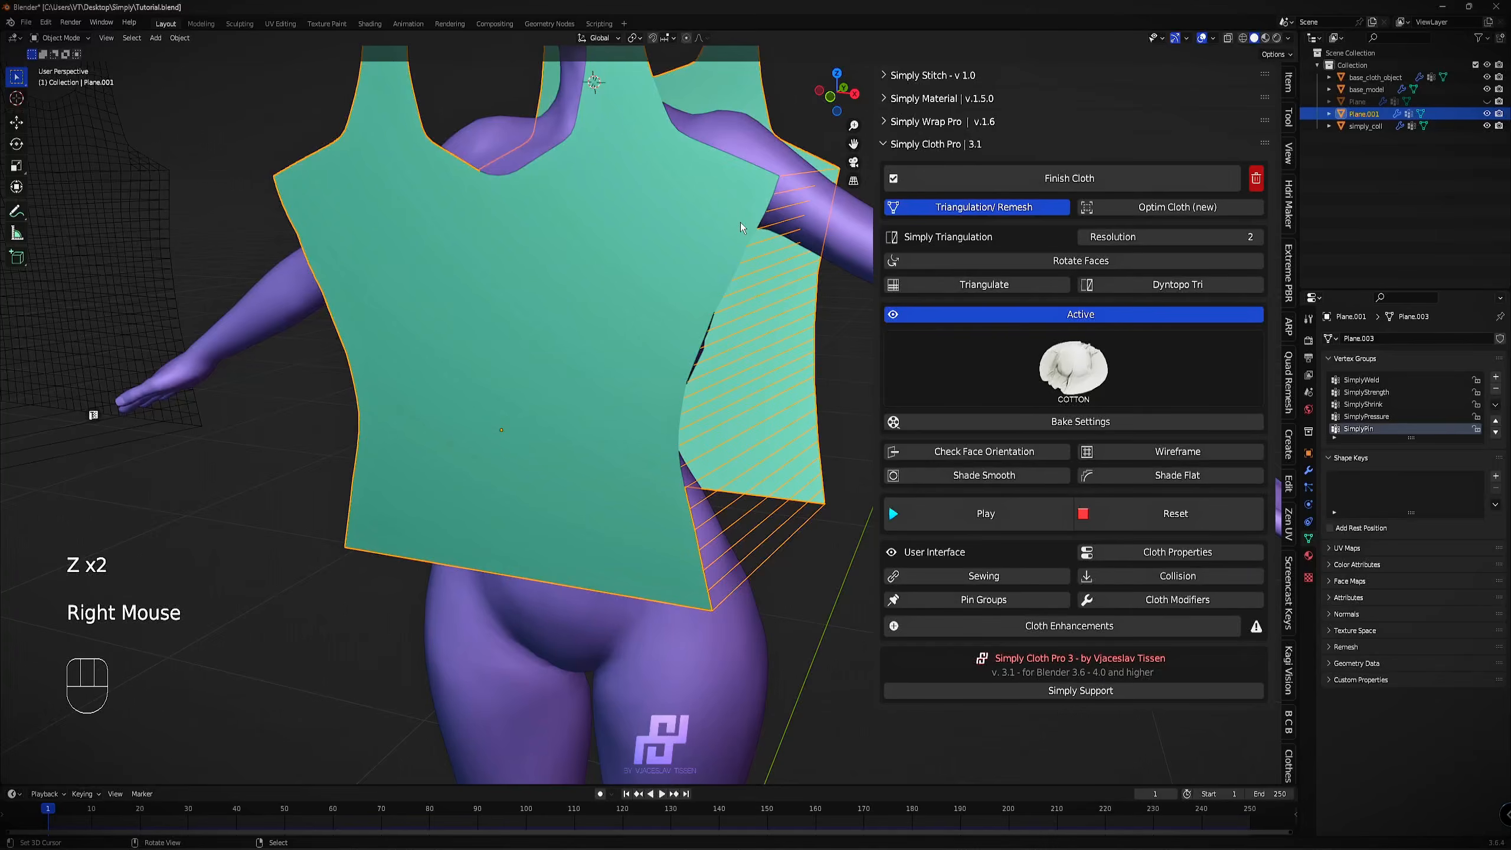
{"action": "key", "text": "Tab"}
{"action": "key", "text": "Tab"}
{"action": "key", "text": "ctrl+z"}
{"action": "key", "text": "ctrl+z"}
{"action": "key", "text": "ctrl+z"}
{"action": "key", "text": "ctrl+z"}
{"action": "key", "text": "ctrl+z"}
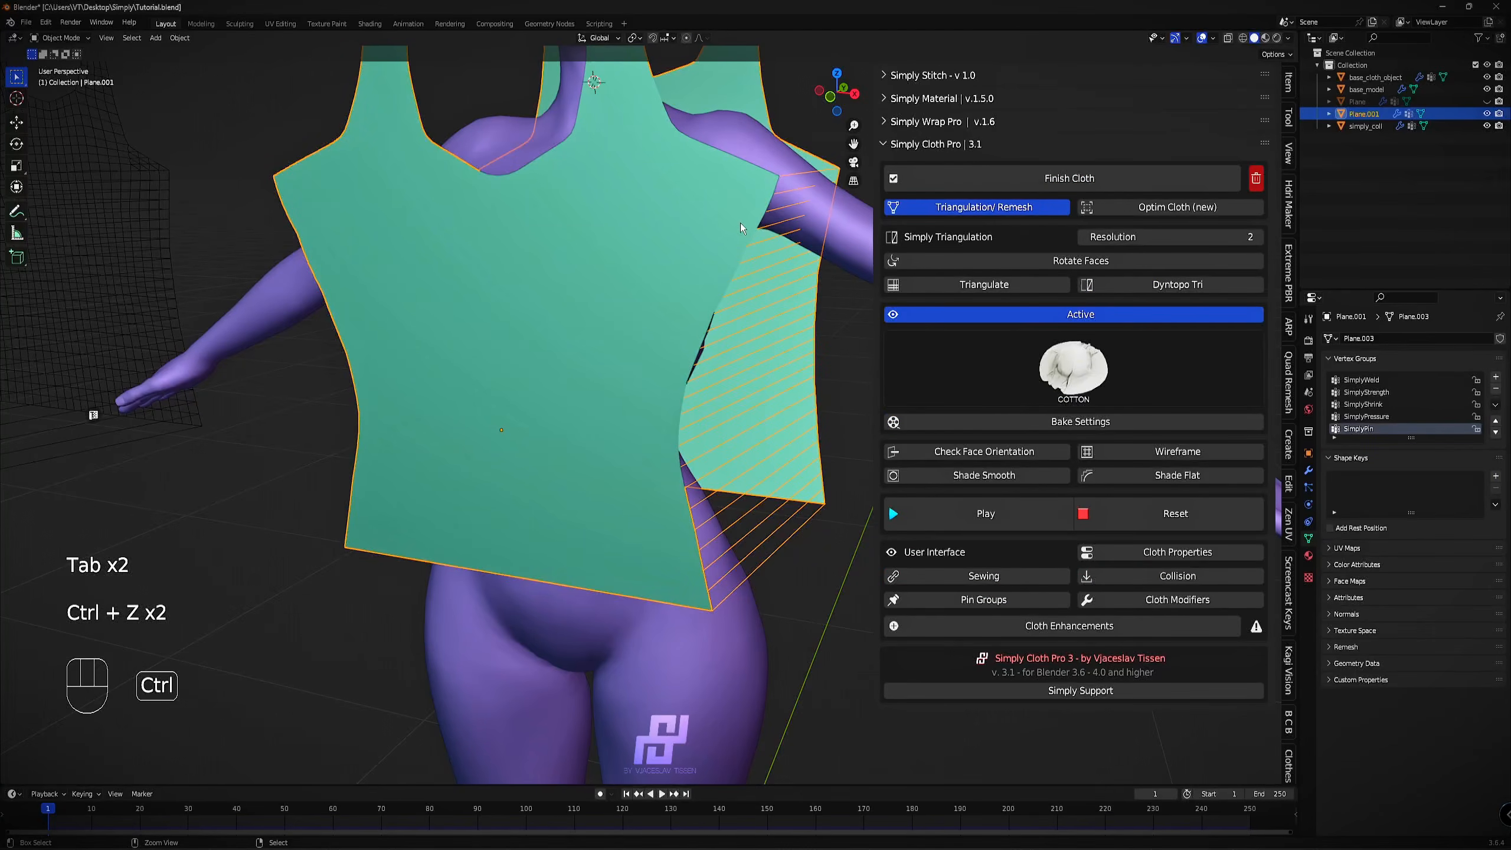
{"action": "key", "text": "ctrl+z"}
{"action": "key", "text": "ctrl+z"}
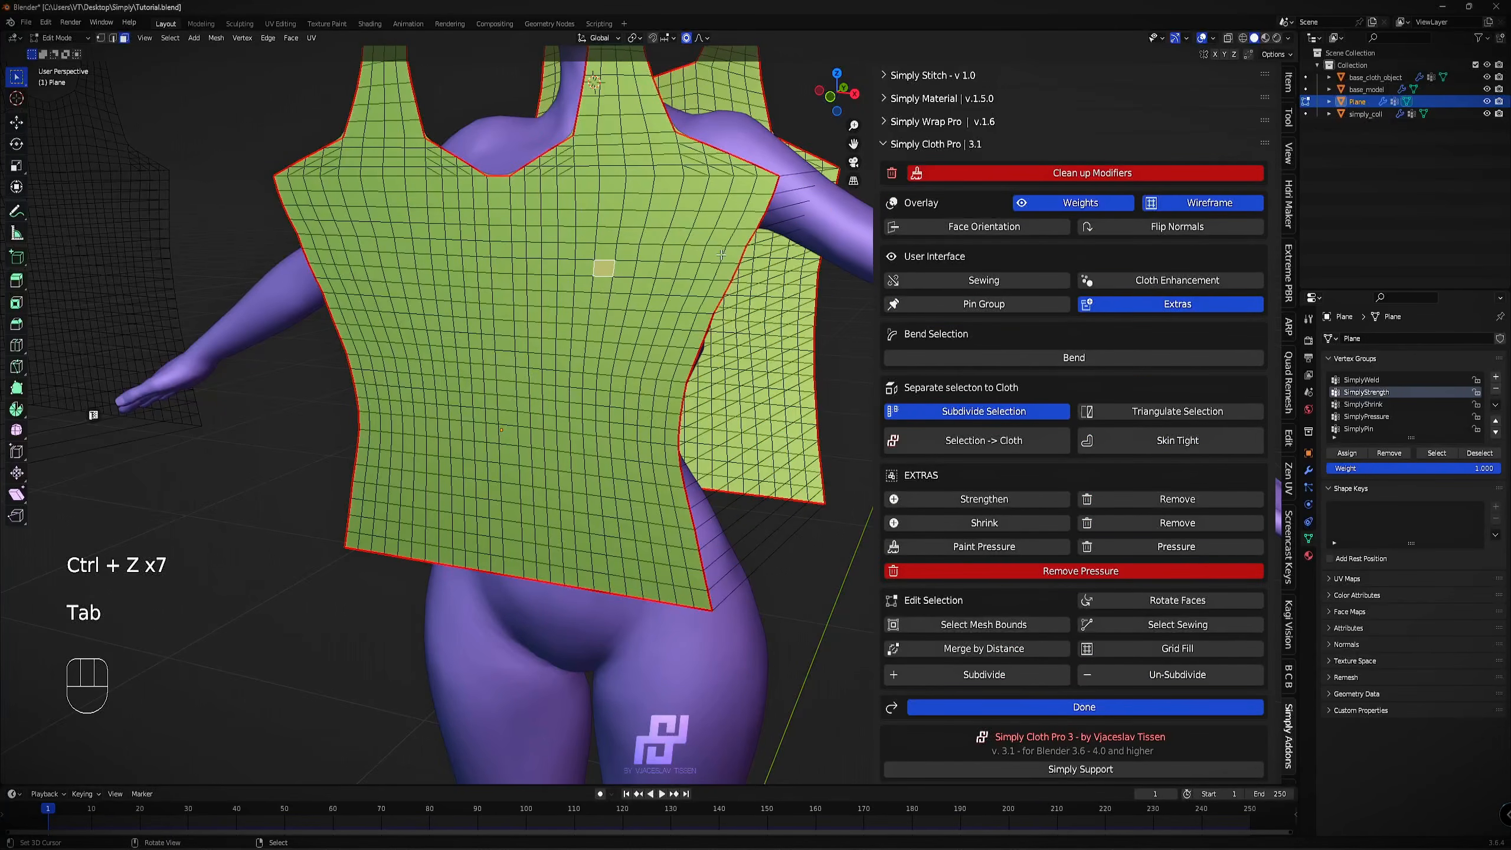
Leave Edit Mode, show the wireframe and triangulate the original tank top panels at resolution 2.
{"action": "middle_click_drag", "start_coordinate": [721, 255], "coordinate": [633, 376], "text": "shift"}
{"action": "scroll", "coordinate": [632, 376], "scroll_direction": "up", "scroll_amount": 2}
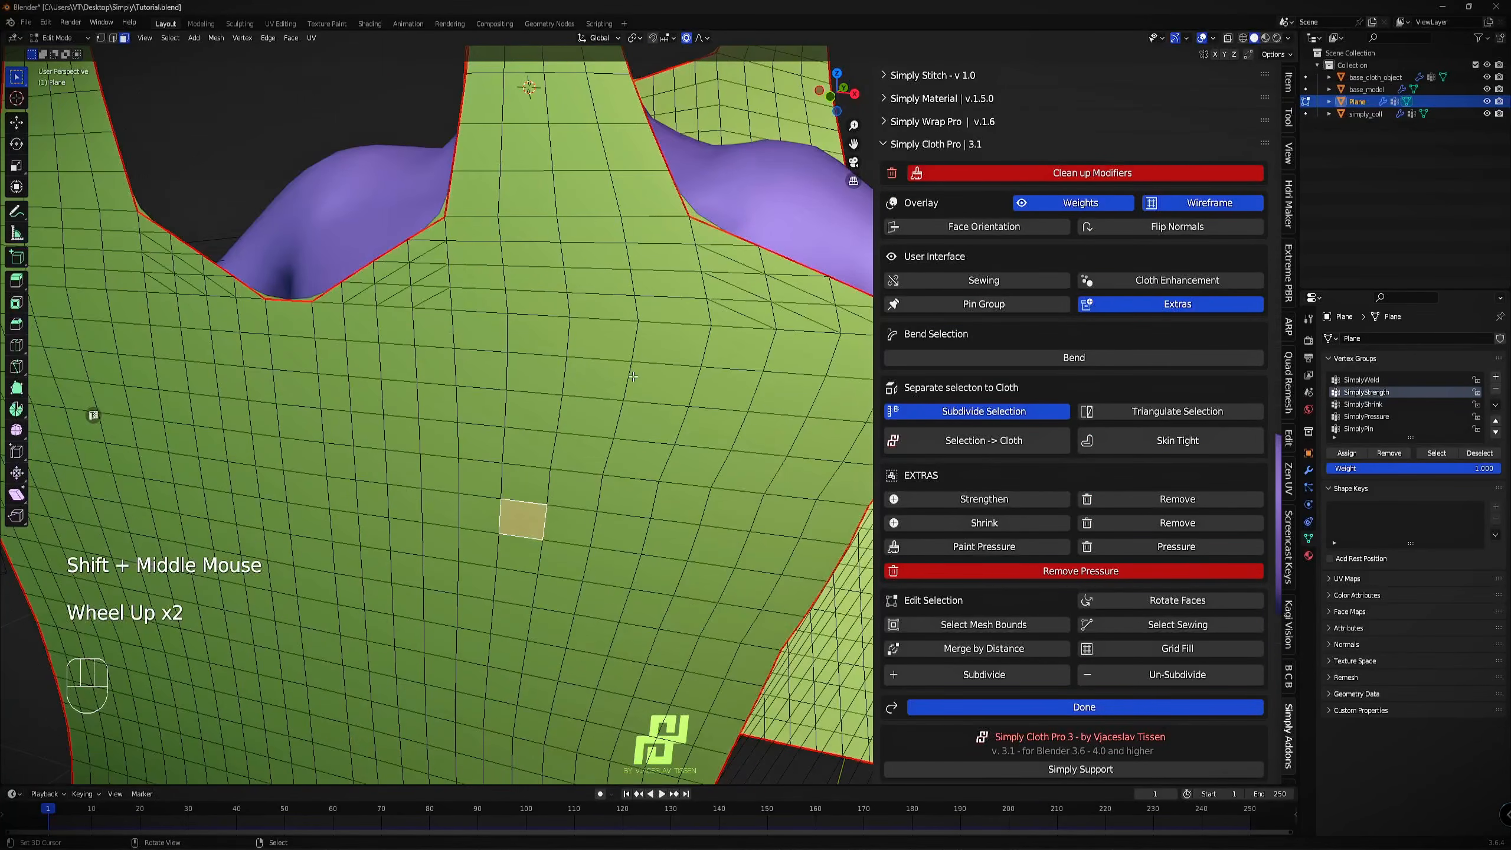
{"action": "scroll", "coordinate": [632, 377], "scroll_direction": "down", "scroll_amount": 2}
{"action": "middle_click_drag", "start_coordinate": [585, 557], "coordinate": [654, 281], "text": "shift"}
{"action": "key", "text": "Tab"}
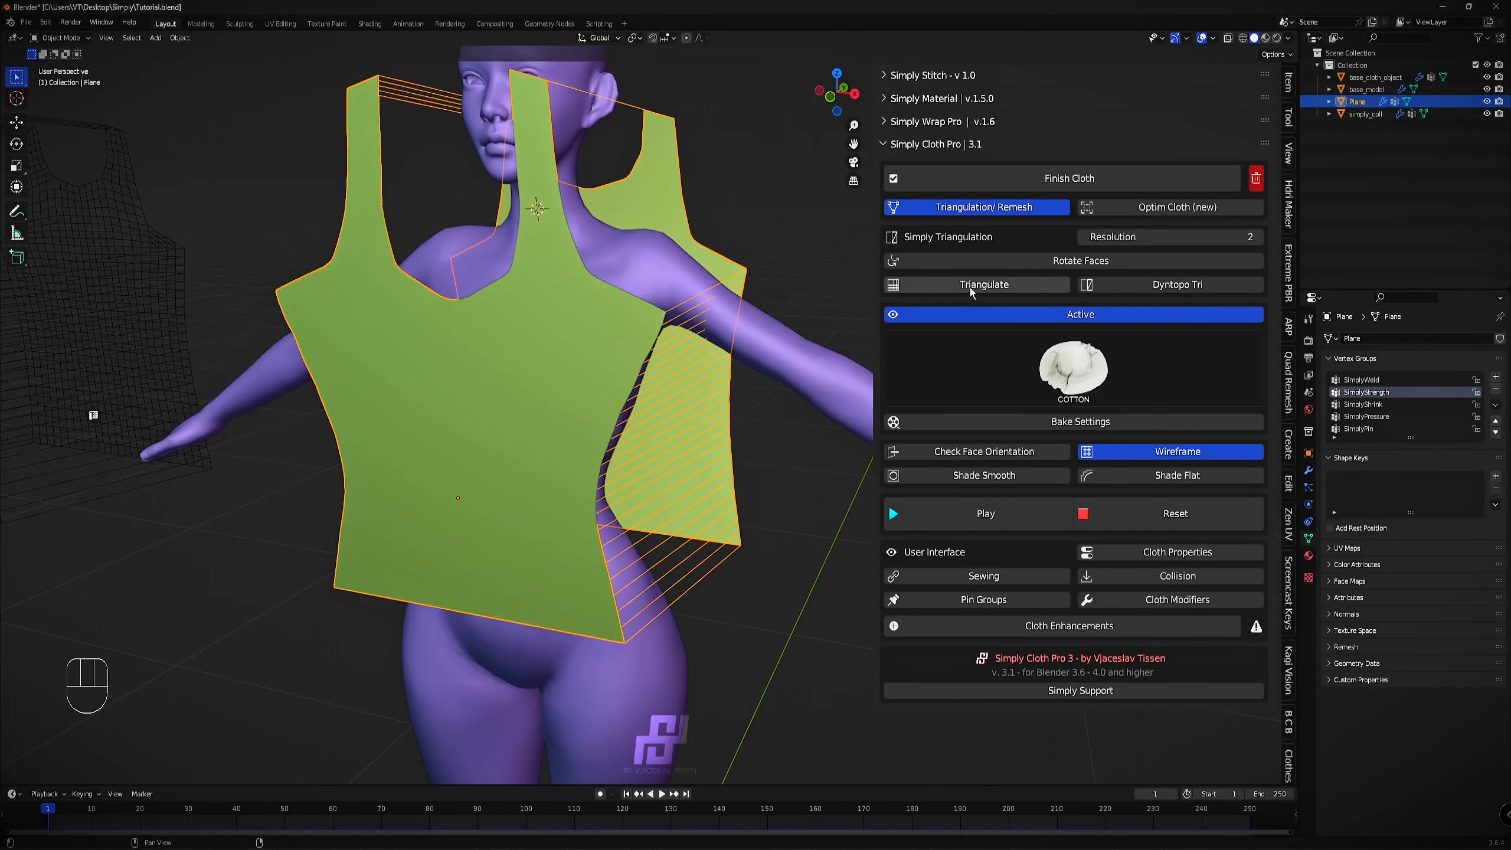
{"action": "left_click", "coordinate": [1153, 455]}
{"action": "left_click", "coordinate": [1154, 456]}
{"action": "middle_click_drag", "start_coordinate": [668, 347], "coordinate": [702, 339], "text": "shift"}
{"action": "middle_click_drag", "start_coordinate": [702, 339], "coordinate": [1063, 291]}
{"action": "left_click", "coordinate": [1050, 286]}
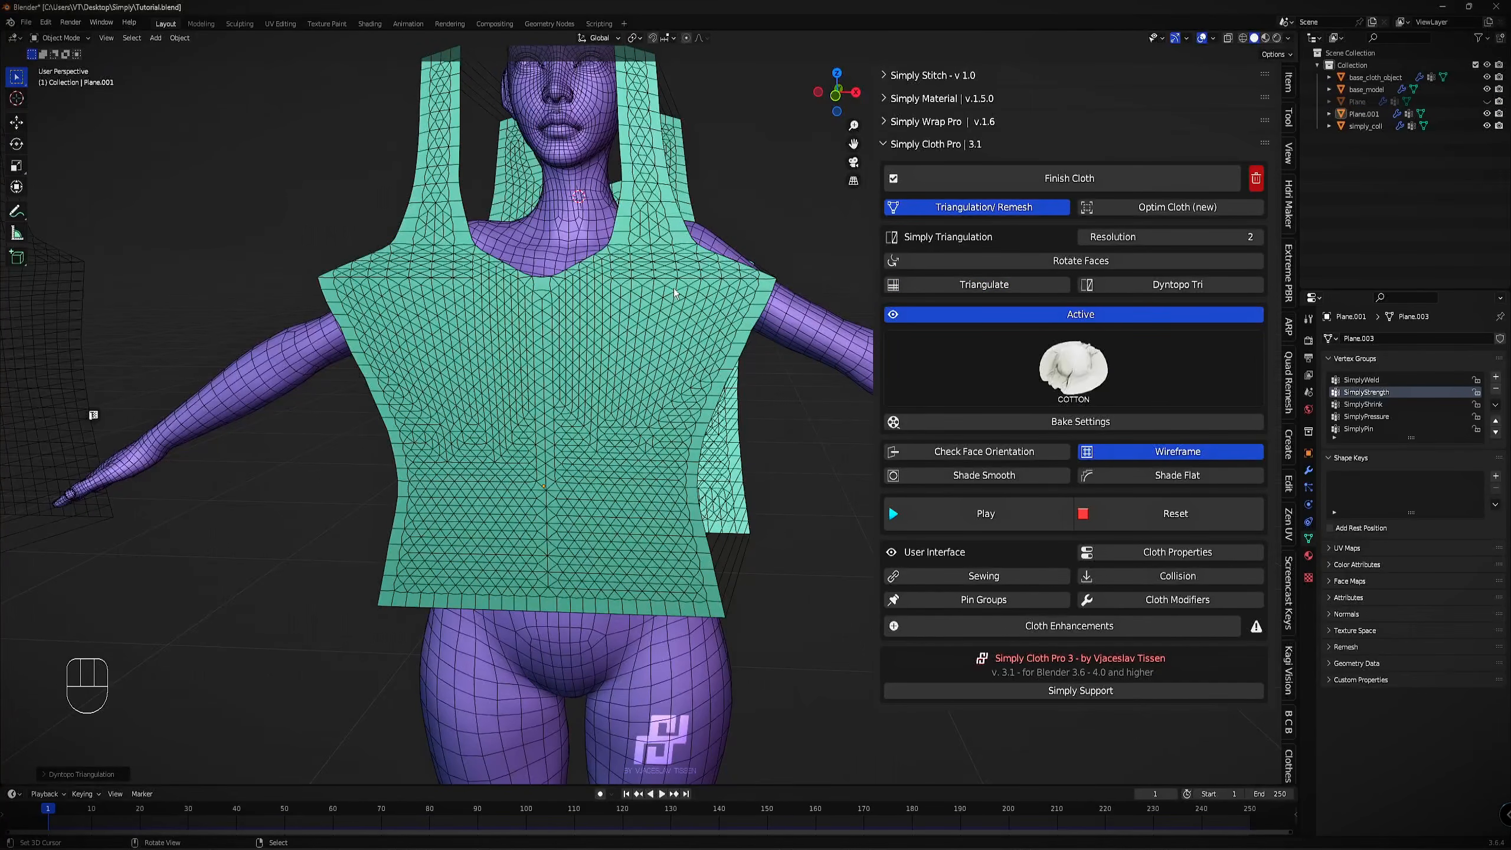
Examine the triangulated mesh on the tank top's front and back panels, briefly checking it in Edit Mode.
{"action": "scroll", "coordinate": [675, 293], "scroll_direction": "up", "scroll_amount": 2}
{"action": "middle_click_drag", "start_coordinate": [709, 338], "coordinate": [709, 378]}
{"action": "scroll", "coordinate": [745, 331], "scroll_direction": "down", "scroll_amount": 1}
{"action": "key", "text": "Tab"}
{"action": "key", "text": "Tab"}
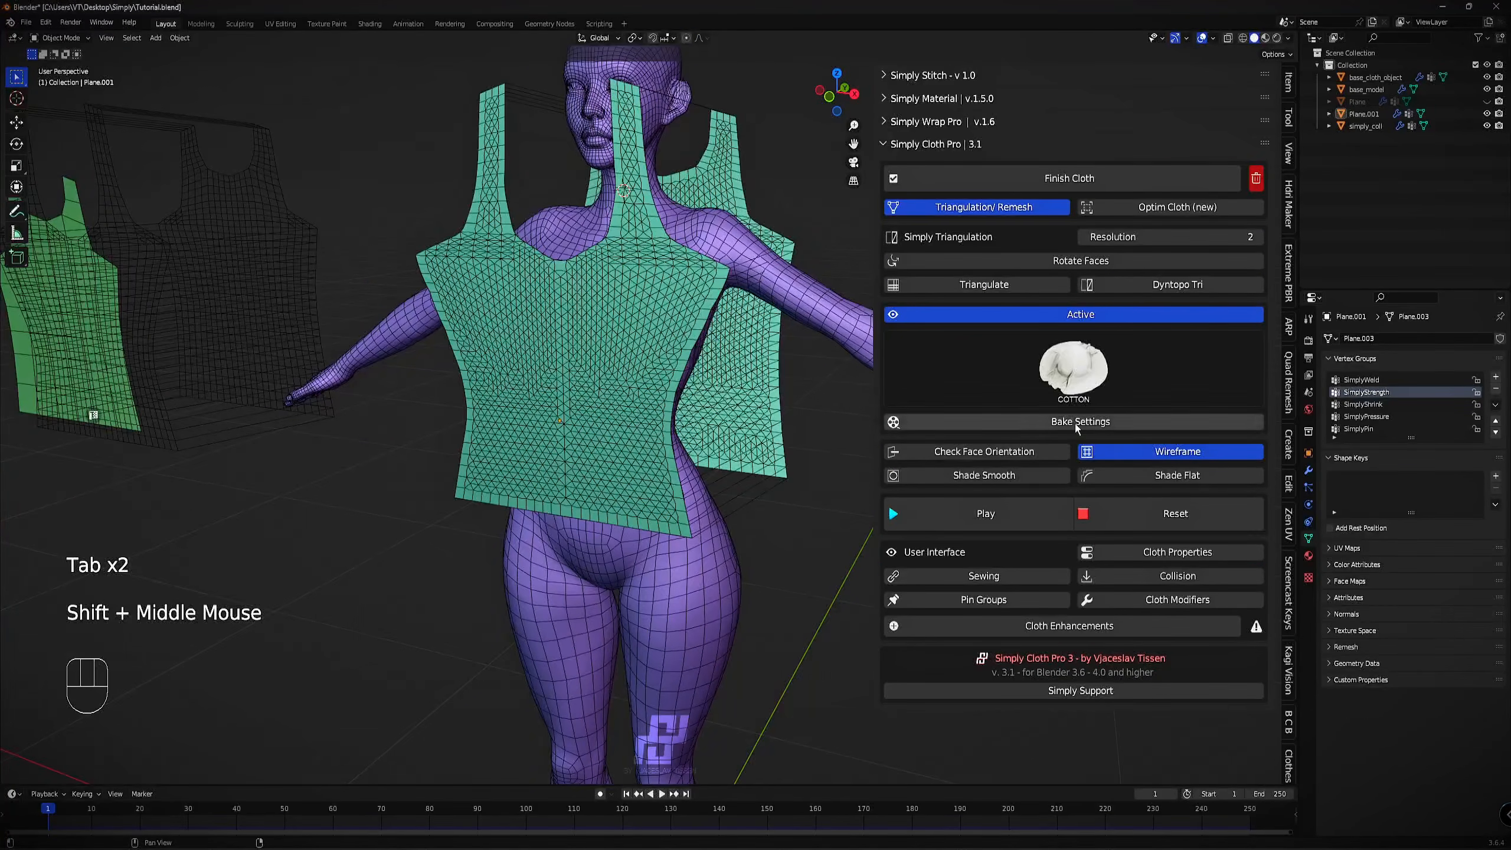
Select the triangulated tank top, hide the wireframe and run the cloth simulation, pausing it at frame 38.
{"action": "right_click", "coordinate": [709, 378]}
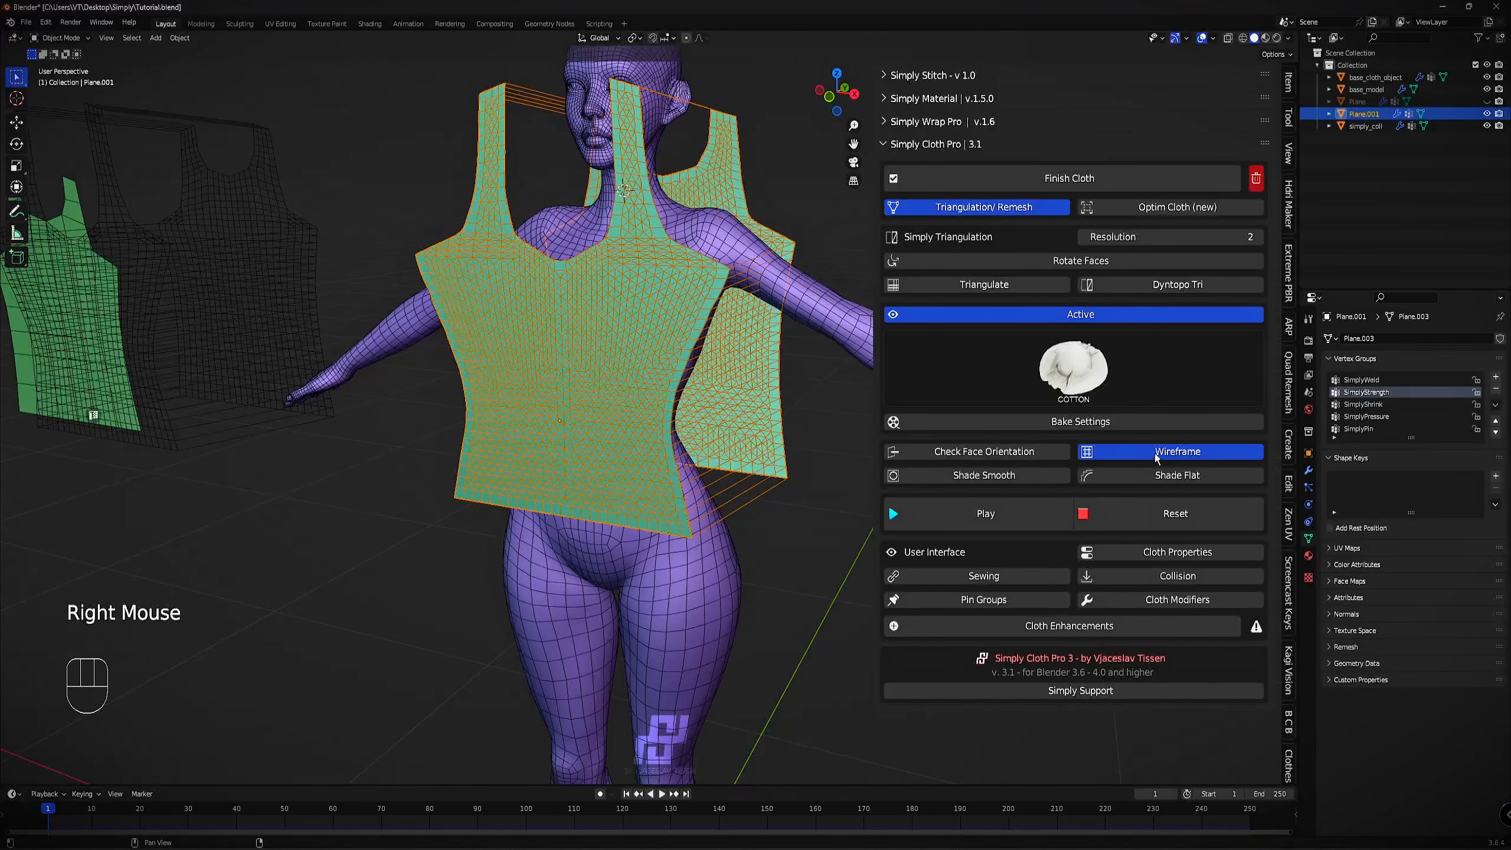
{"action": "left_click", "coordinate": [1176, 451]}
{"action": "left_click", "coordinate": [1057, 514]}
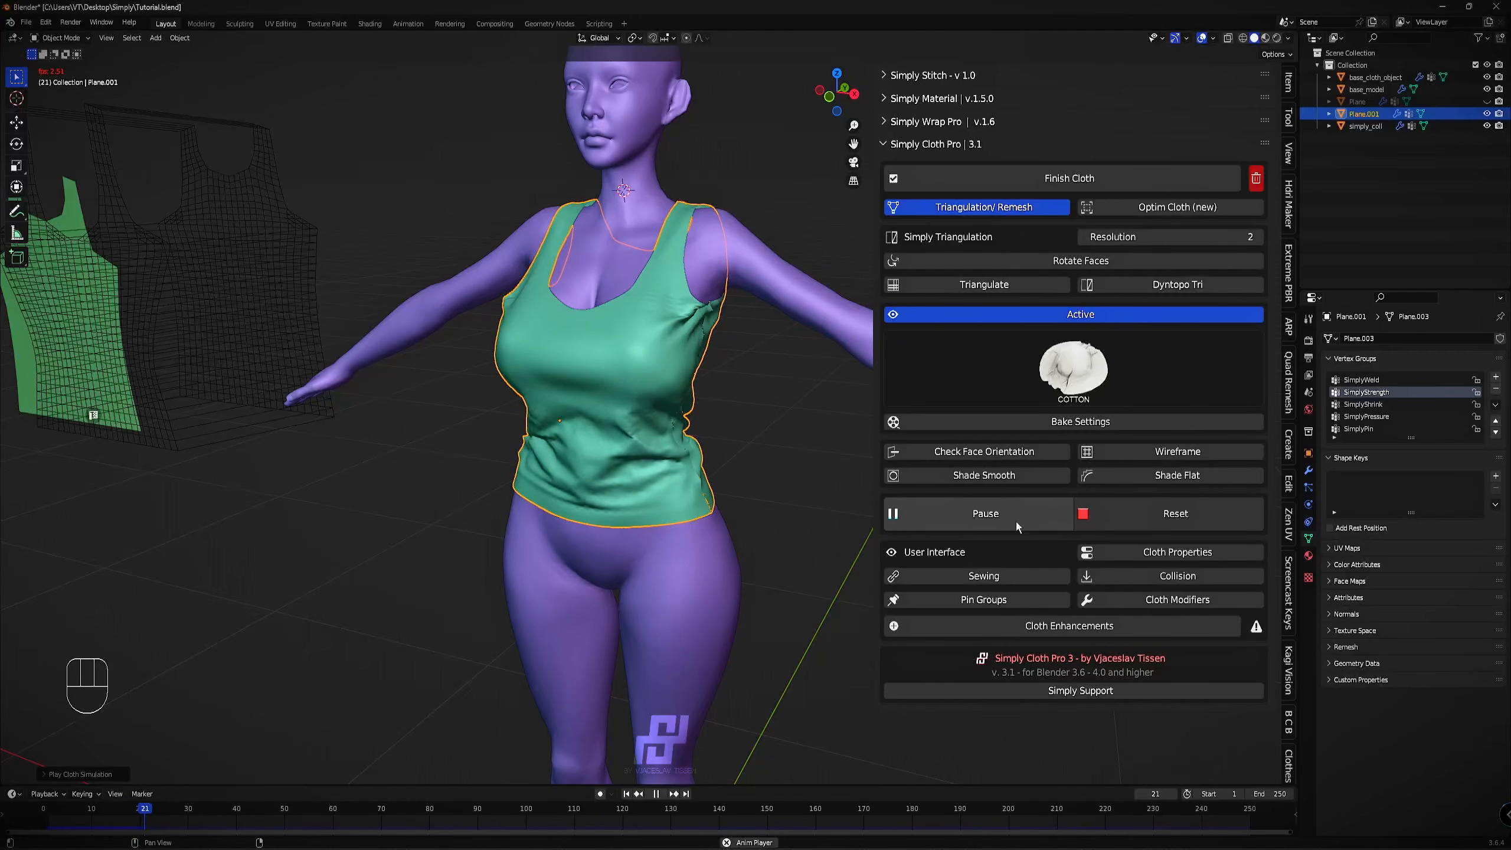
{"action": "left_click", "coordinate": [986, 513]}
Examine the waist folds and side seam of the triangulated tank top up close, with and without the wireframe.
{"action": "middle_click_drag", "start_coordinate": [619, 465], "coordinate": [435, 485]}
{"action": "scroll", "coordinate": [768, 464], "scroll_direction": "up", "scroll_amount": 2}
{"action": "scroll", "coordinate": [584, 466], "scroll_direction": "up", "scroll_amount": 4}
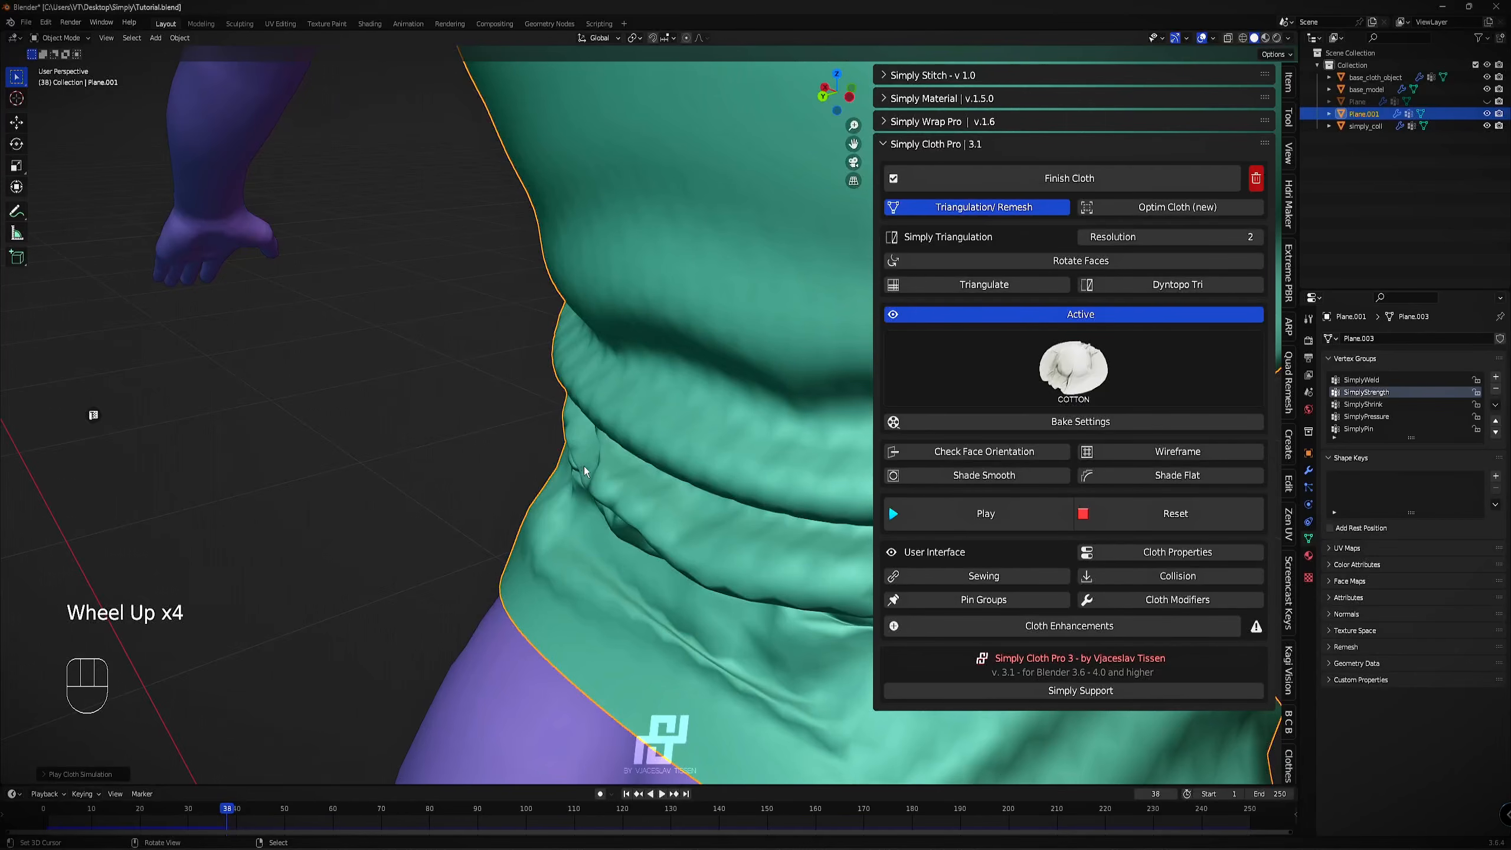
{"action": "middle_click_drag", "start_coordinate": [692, 418], "coordinate": [625, 426], "text": "shift"}
{"action": "middle_click_drag", "start_coordinate": [624, 426], "coordinate": [714, 418]}
{"action": "left_click", "coordinate": [1154, 452]}
{"action": "left_click", "coordinate": [1157, 451]}
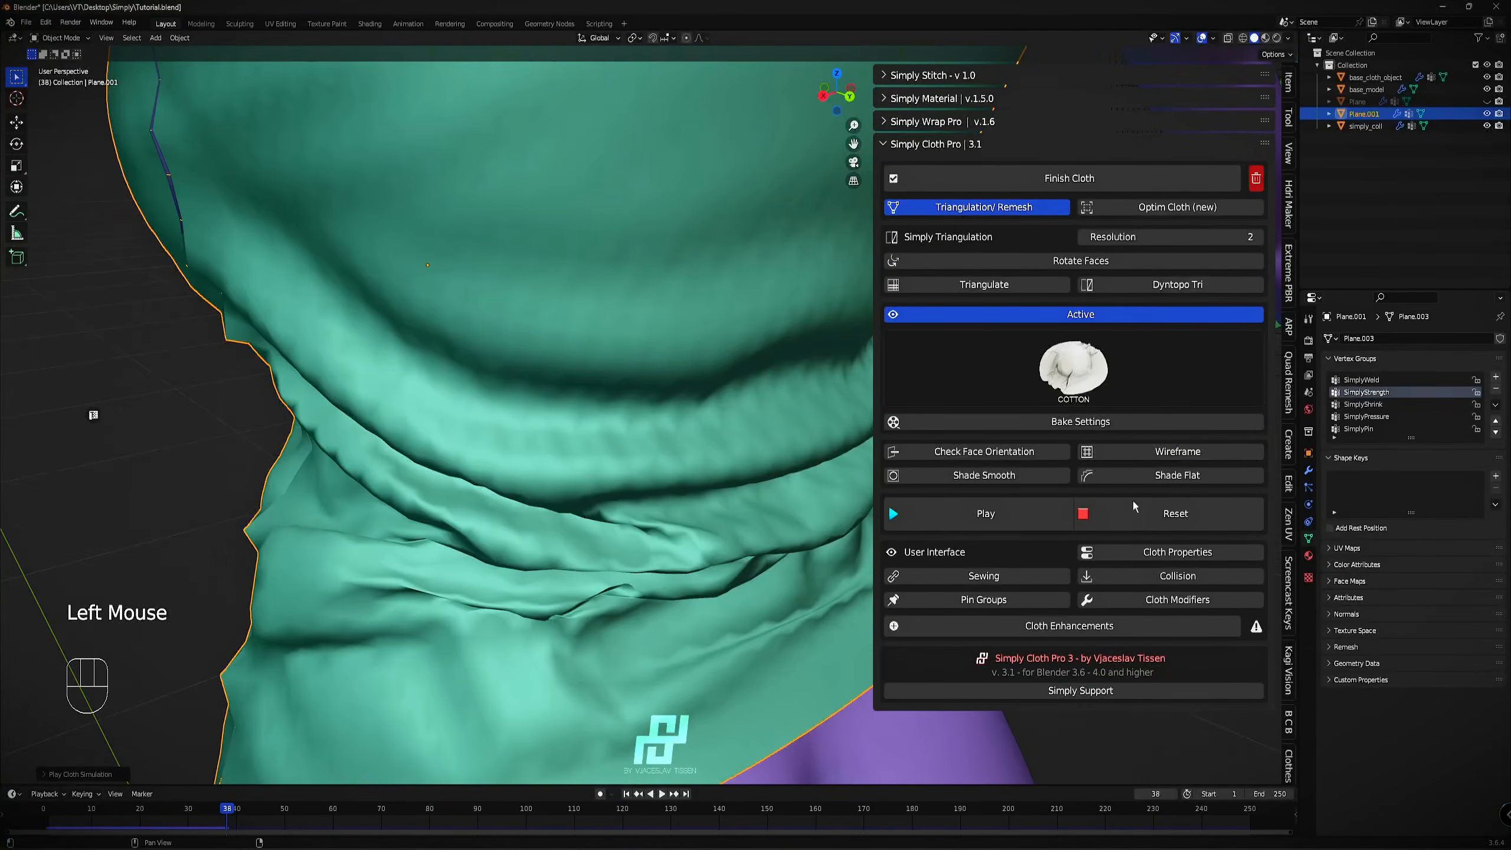
Display the tank top's Cloth Properties settings down to the cloth parameters.
{"action": "left_click", "coordinate": [1160, 553]}
{"action": "scroll", "coordinate": [1159, 556], "scroll_direction": "down", "scroll_amount": 4}
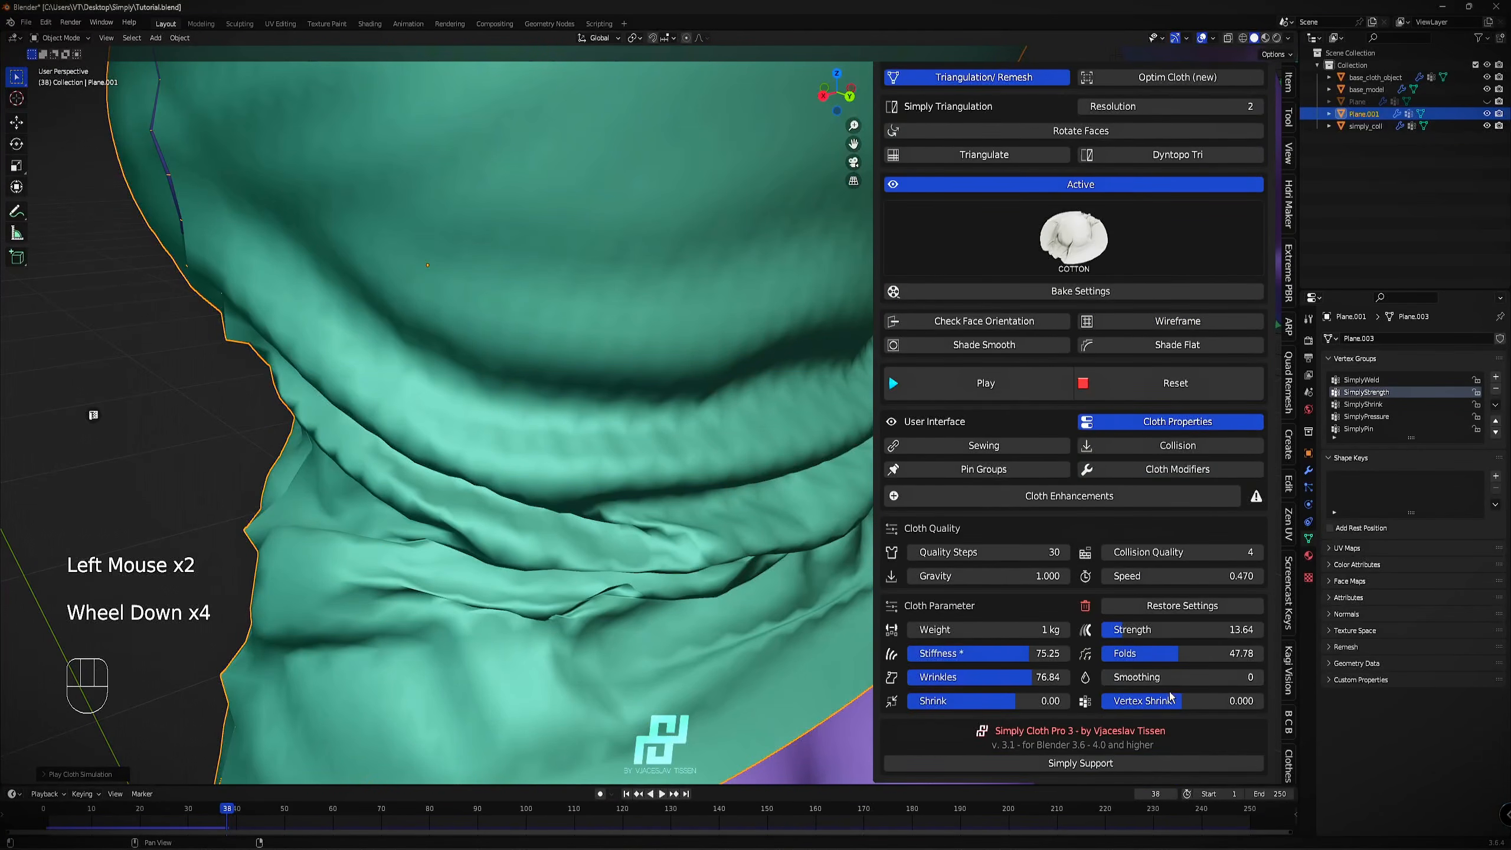
Try a cloth Smoothing value of 10 on the tank top and reduce it to 1.
{"action": "left_click", "coordinate": [888, 373]}
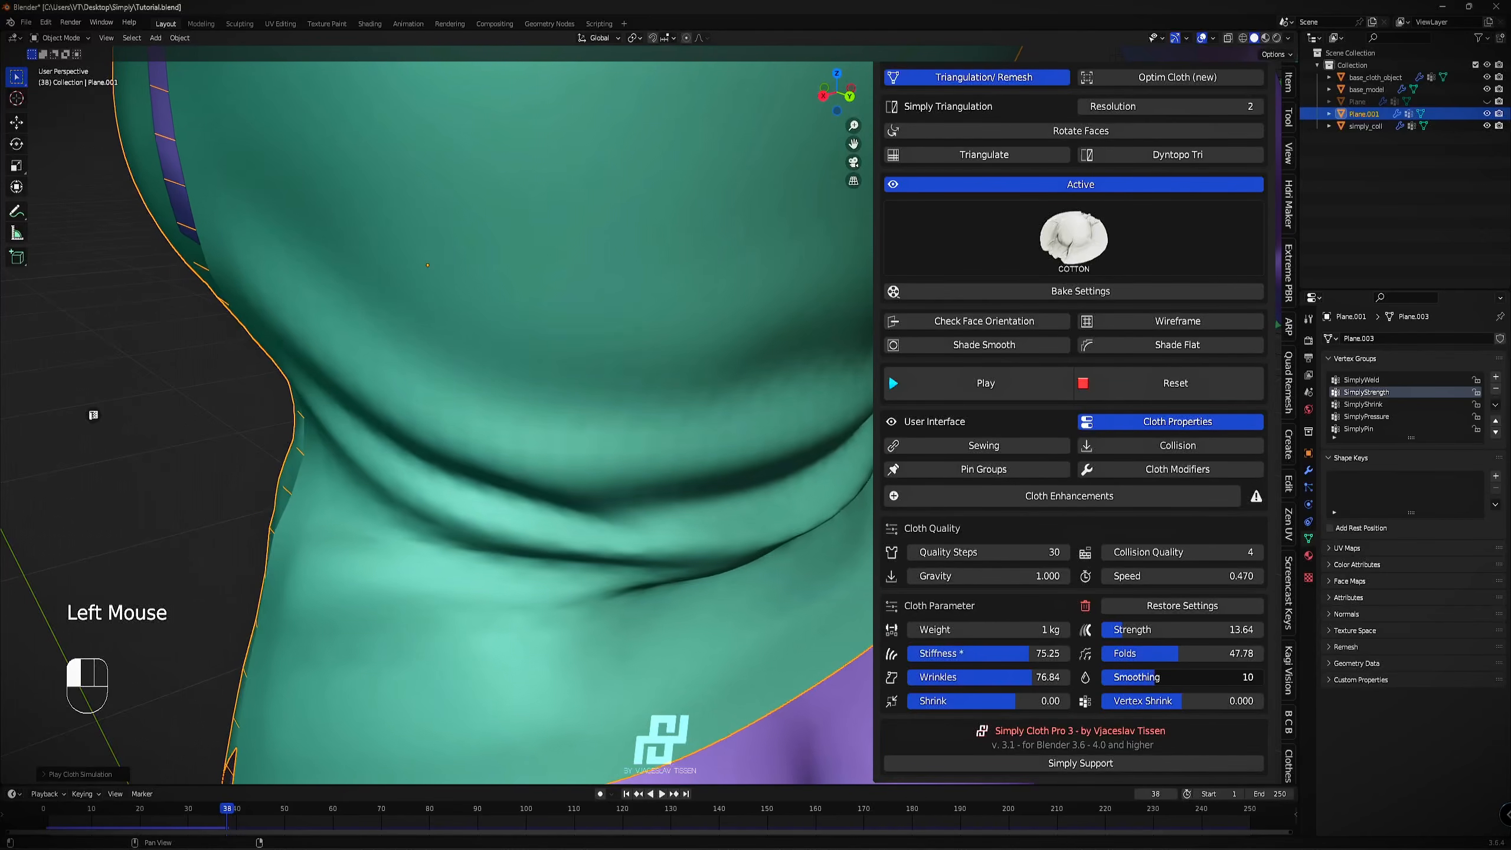
{"action": "scroll", "coordinate": [521, 351], "scroll_direction": "down", "scroll_amount": 2}
{"action": "middle_click_drag", "start_coordinate": [520, 347], "coordinate": [697, 341]}
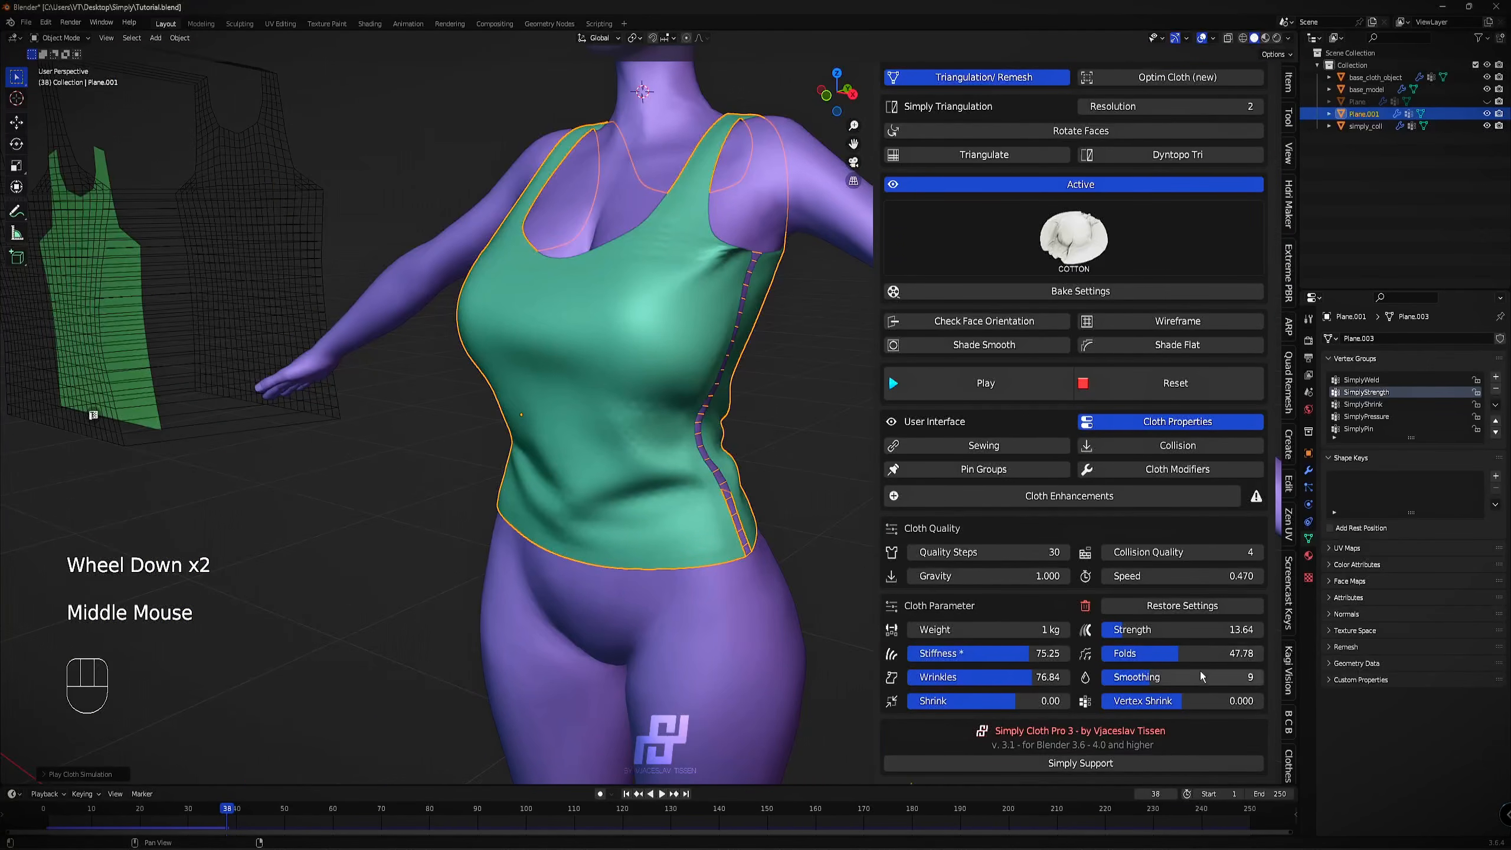
{"action": "left_click_drag", "start_coordinate": [1200, 676], "coordinate": [1107, 677]}
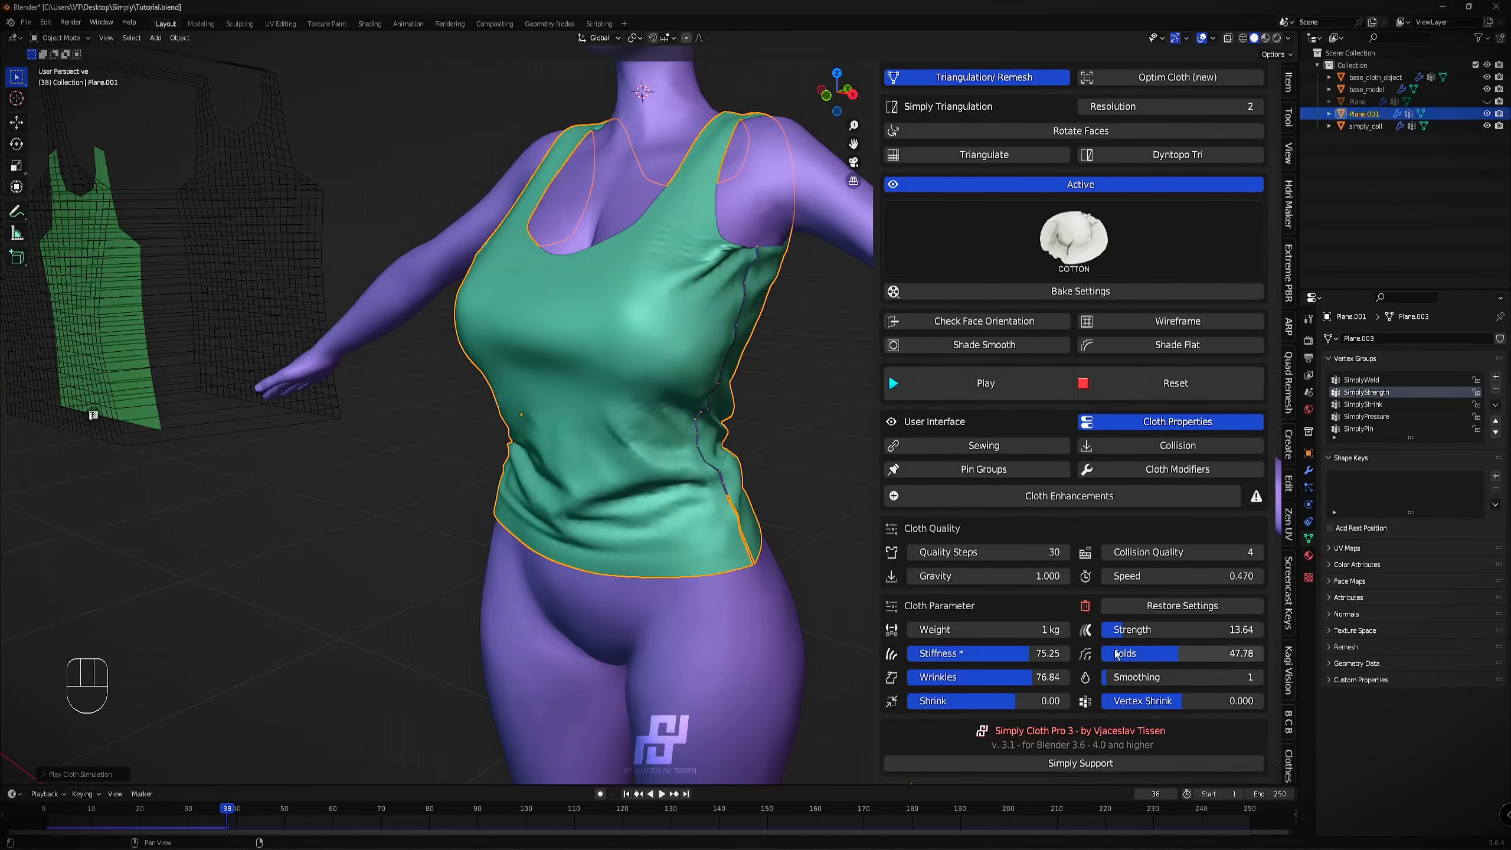
Set the Subdivision modifier's viewport level to 2 on the tank top and inspect the folds from the side.
{"action": "left_click", "coordinate": [1309, 470]}
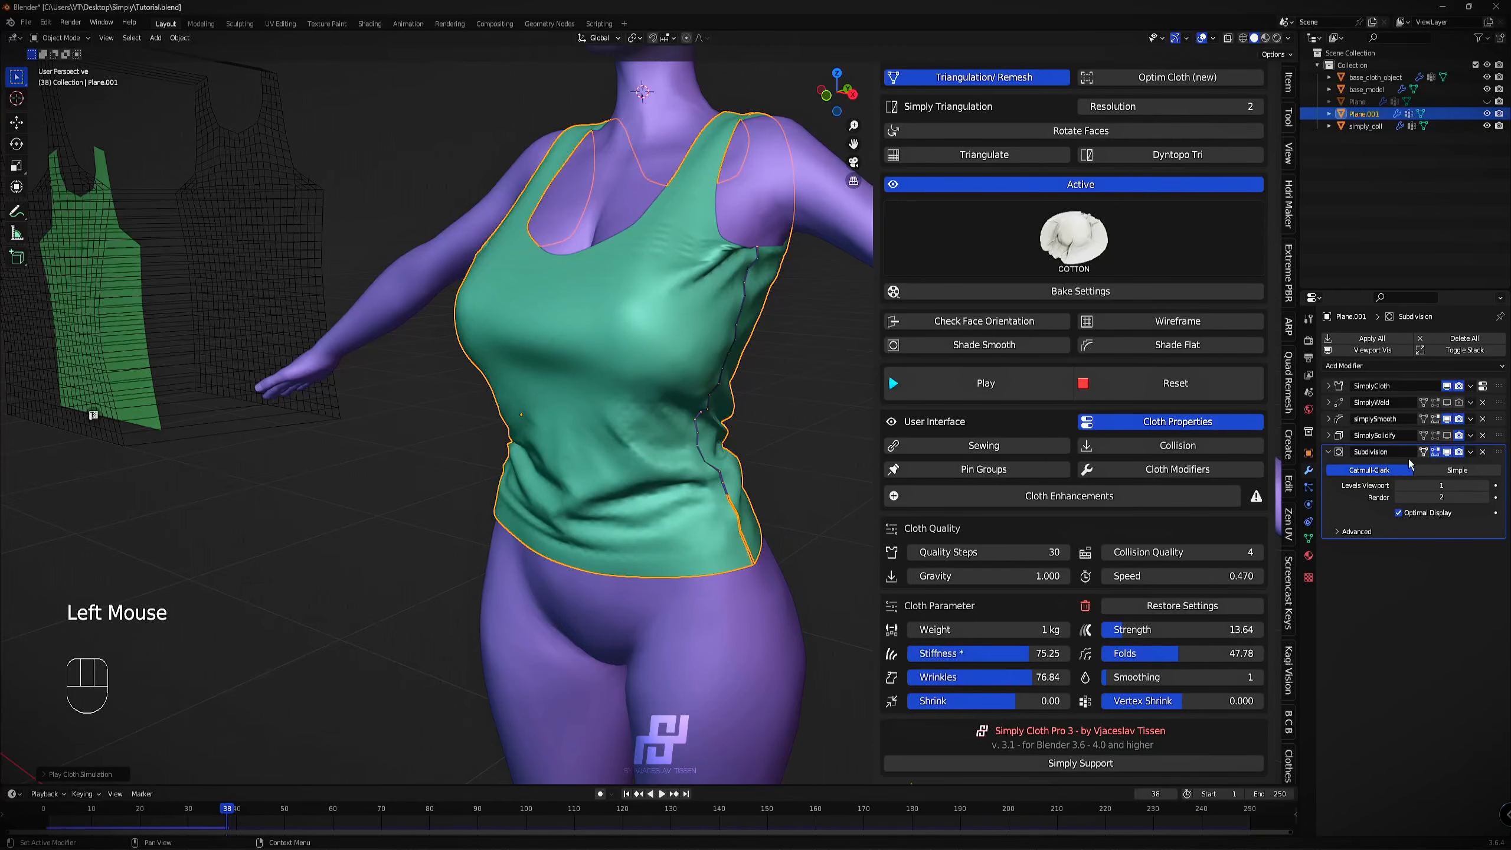
{"action": "left_click_drag", "start_coordinate": [1441, 485], "coordinate": [1445, 485]}
{"action": "type", "text": "2"}
{"action": "key", "text": "Return"}
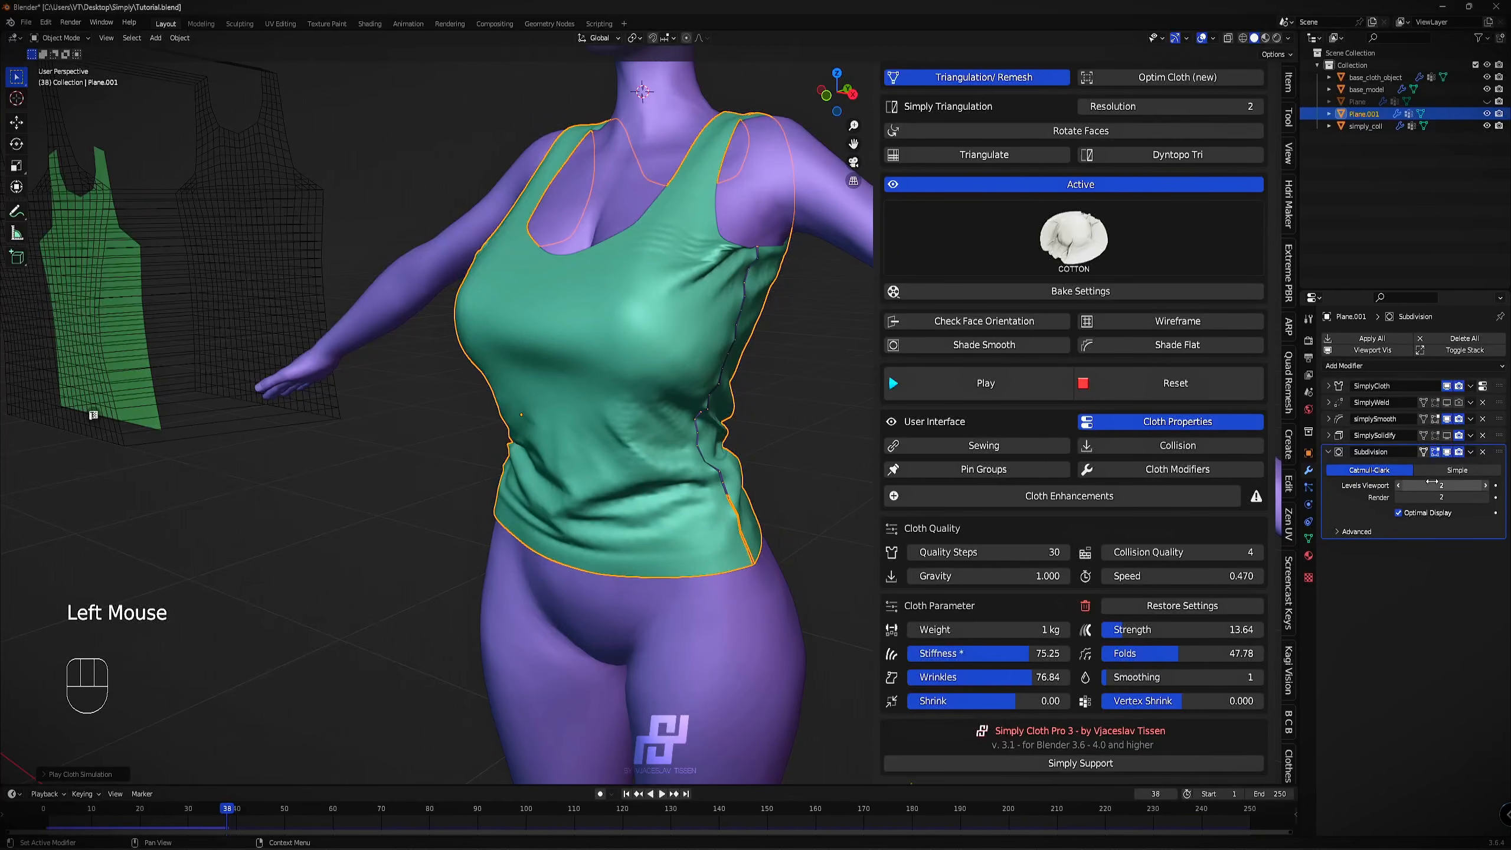
{"action": "scroll", "coordinate": [595, 411], "scroll_direction": "up", "scroll_amount": 2}
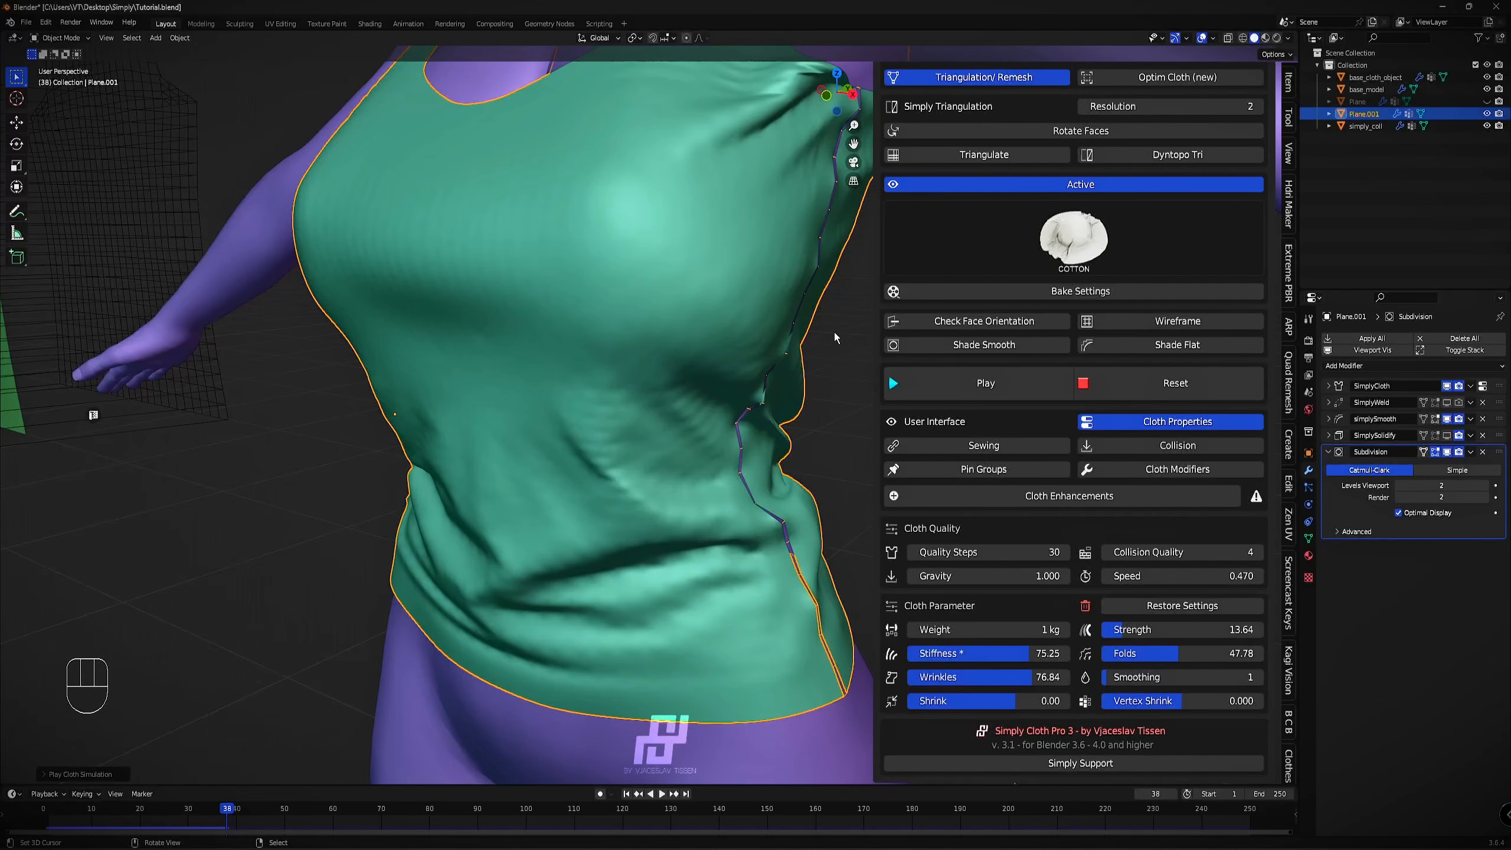
{"action": "scroll", "coordinate": [604, 510], "scroll_direction": "down", "scroll_amount": 2}
{"action": "middle_click_drag", "start_coordinate": [707, 374], "coordinate": [647, 334]}
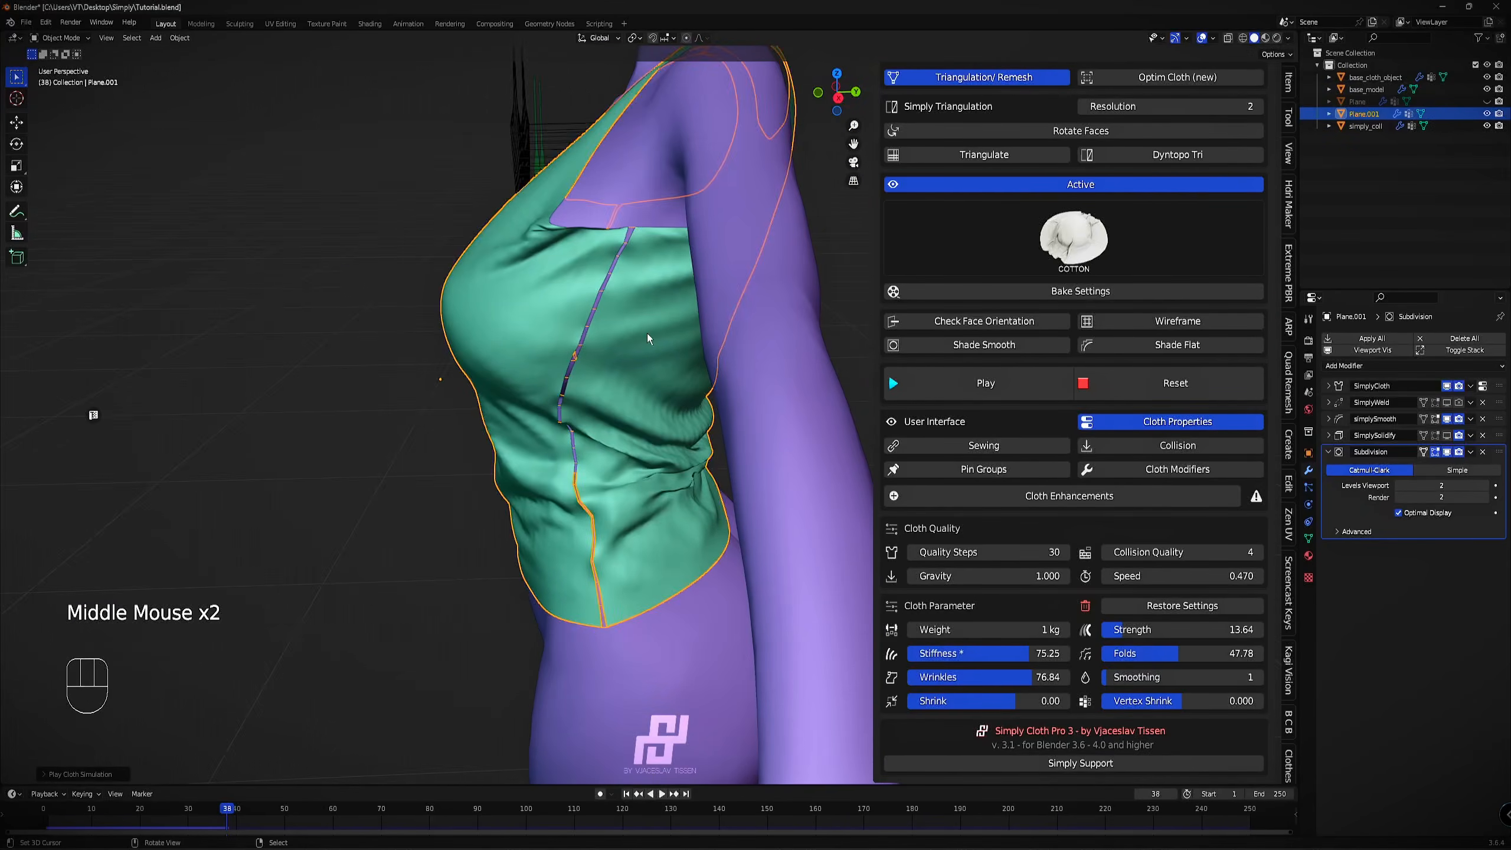
Show the wireframe over the tank top and reset its cloth simulation.
{"action": "key", "text": "z"}
{"action": "key", "text": "z"}
{"action": "left_click", "coordinate": [1178, 323]}
{"action": "middle_click_drag", "start_coordinate": [774, 381], "coordinate": [888, 373]}
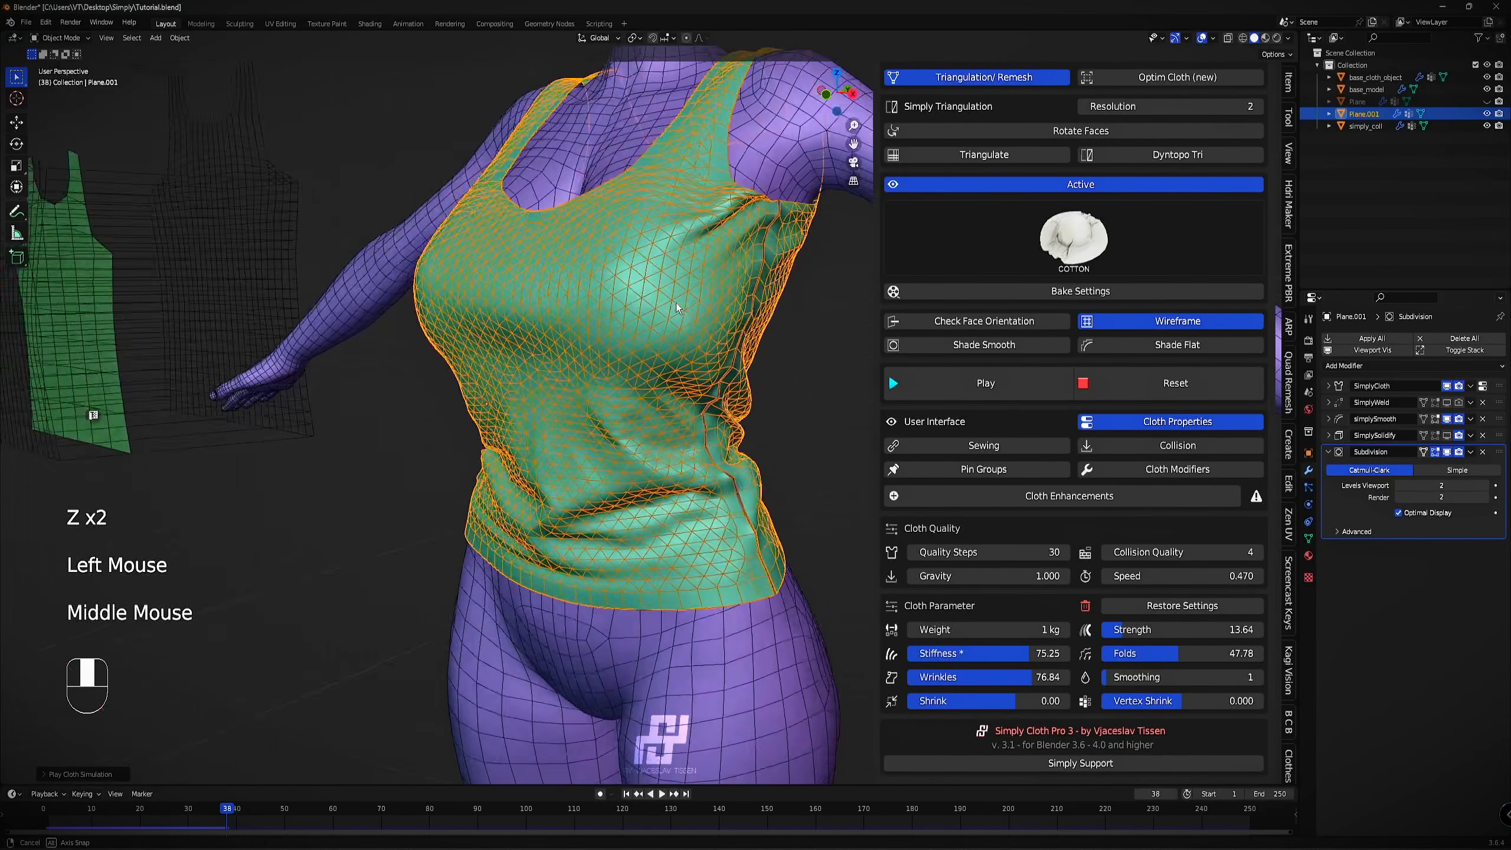
{"action": "left_click", "coordinate": [1166, 383]}
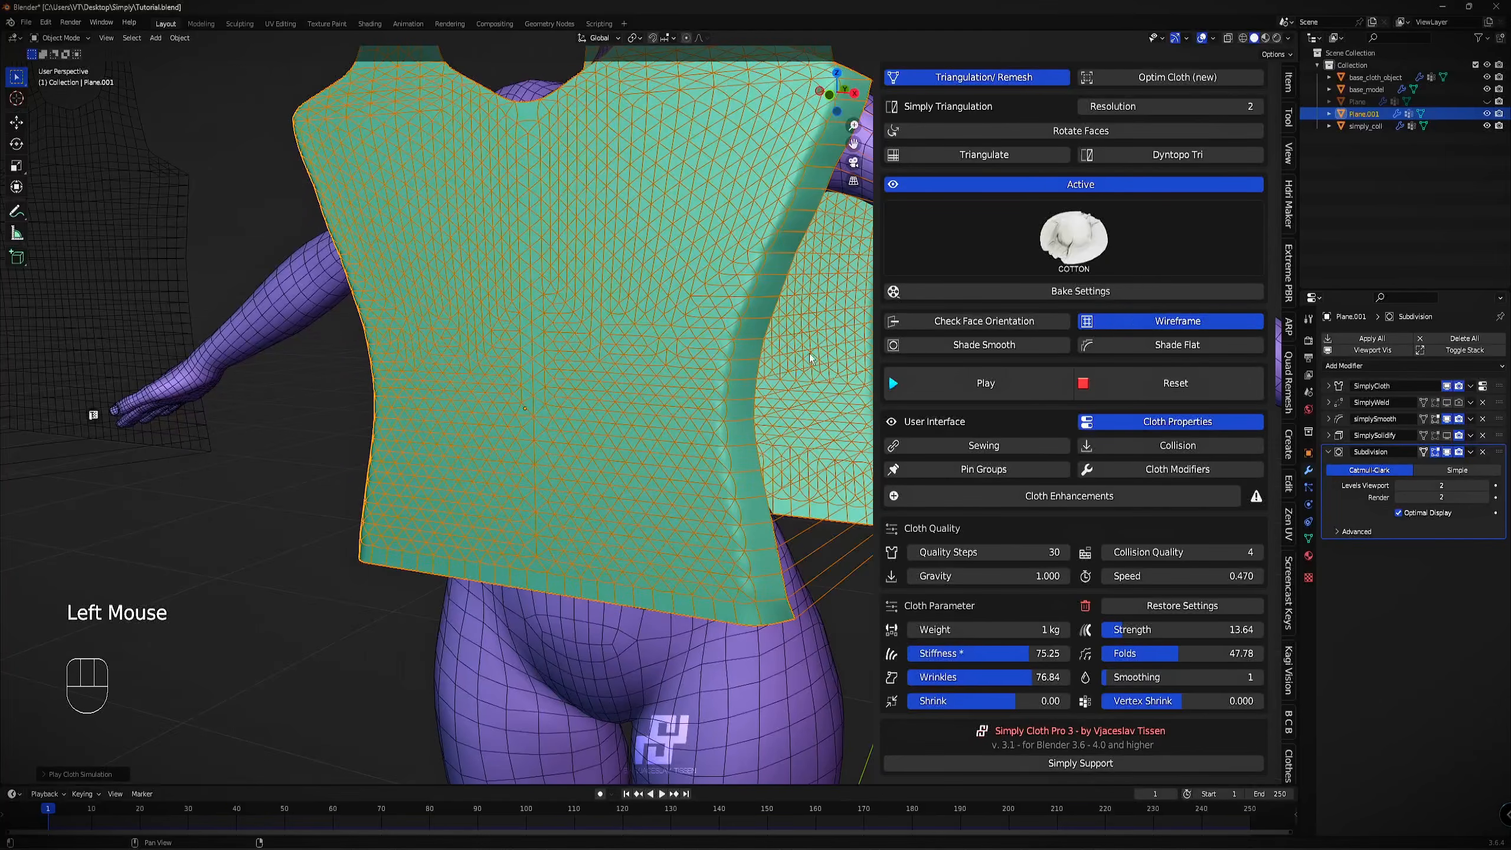
{"action": "middle_click_drag", "start_coordinate": [595, 381], "coordinate": [697, 410], "text": "shift"}
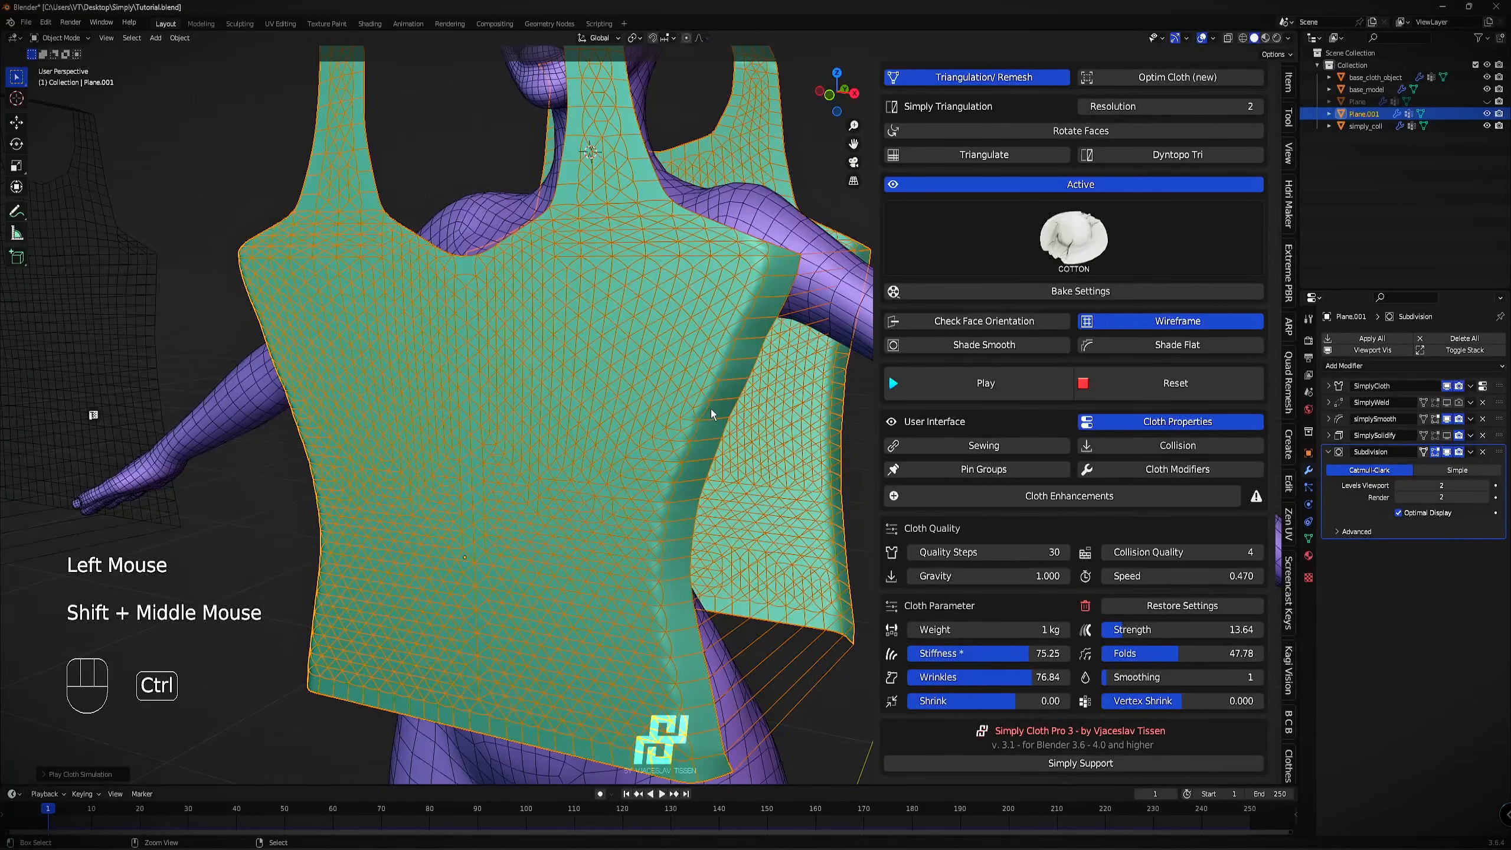
Undo the cloth settings, simulation and triangulation back to the original quad-mesh Plane pattern.
{"action": "key", "text": "ctrl+z"}
{"action": "key", "text": "ctrl+z"}
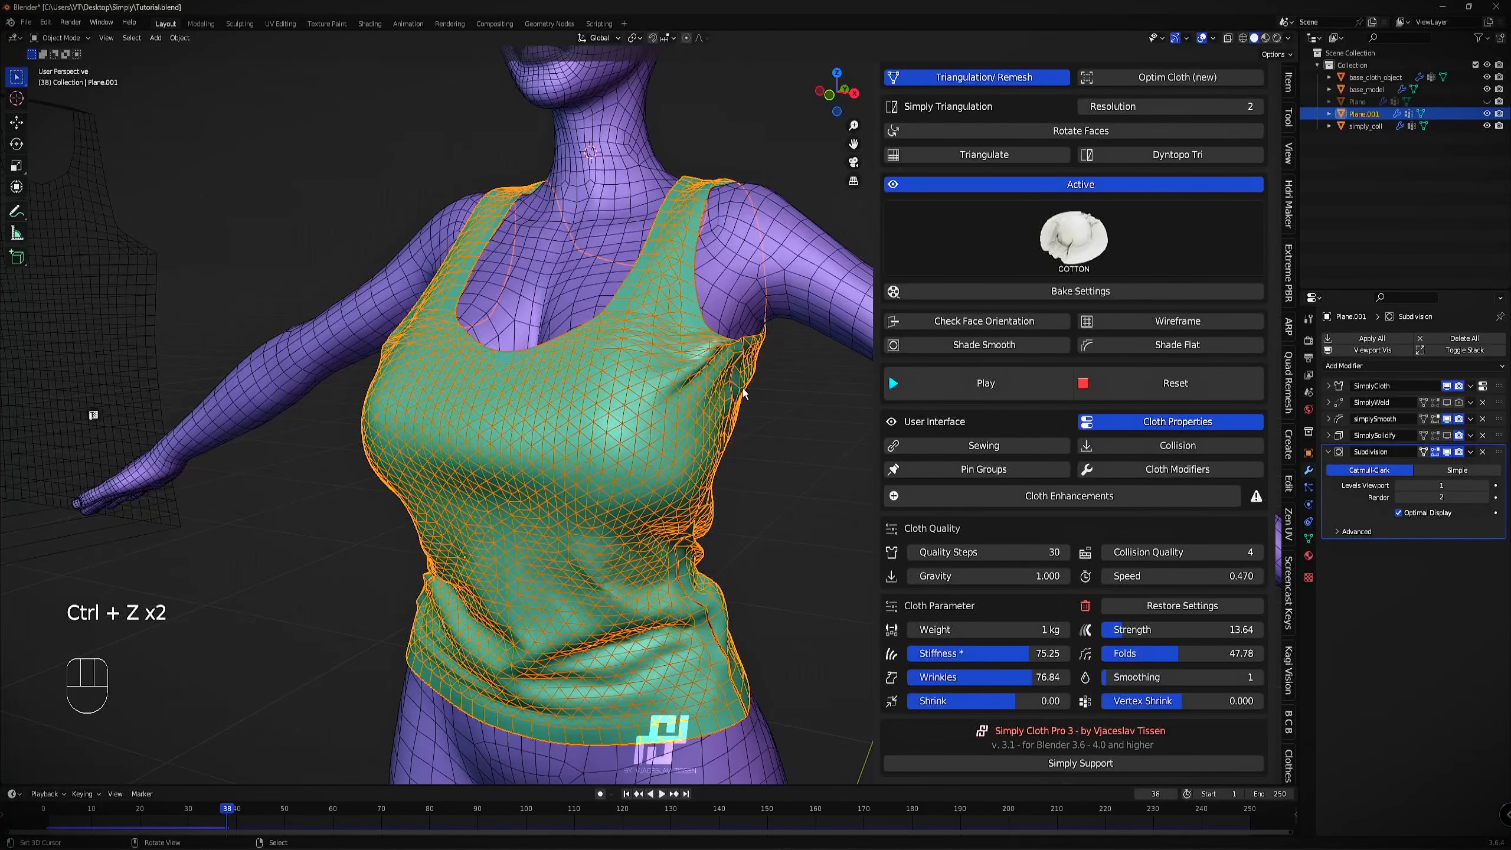
{"action": "key", "text": "ctrl+z"}
{"action": "key", "text": "ctrl+z"}
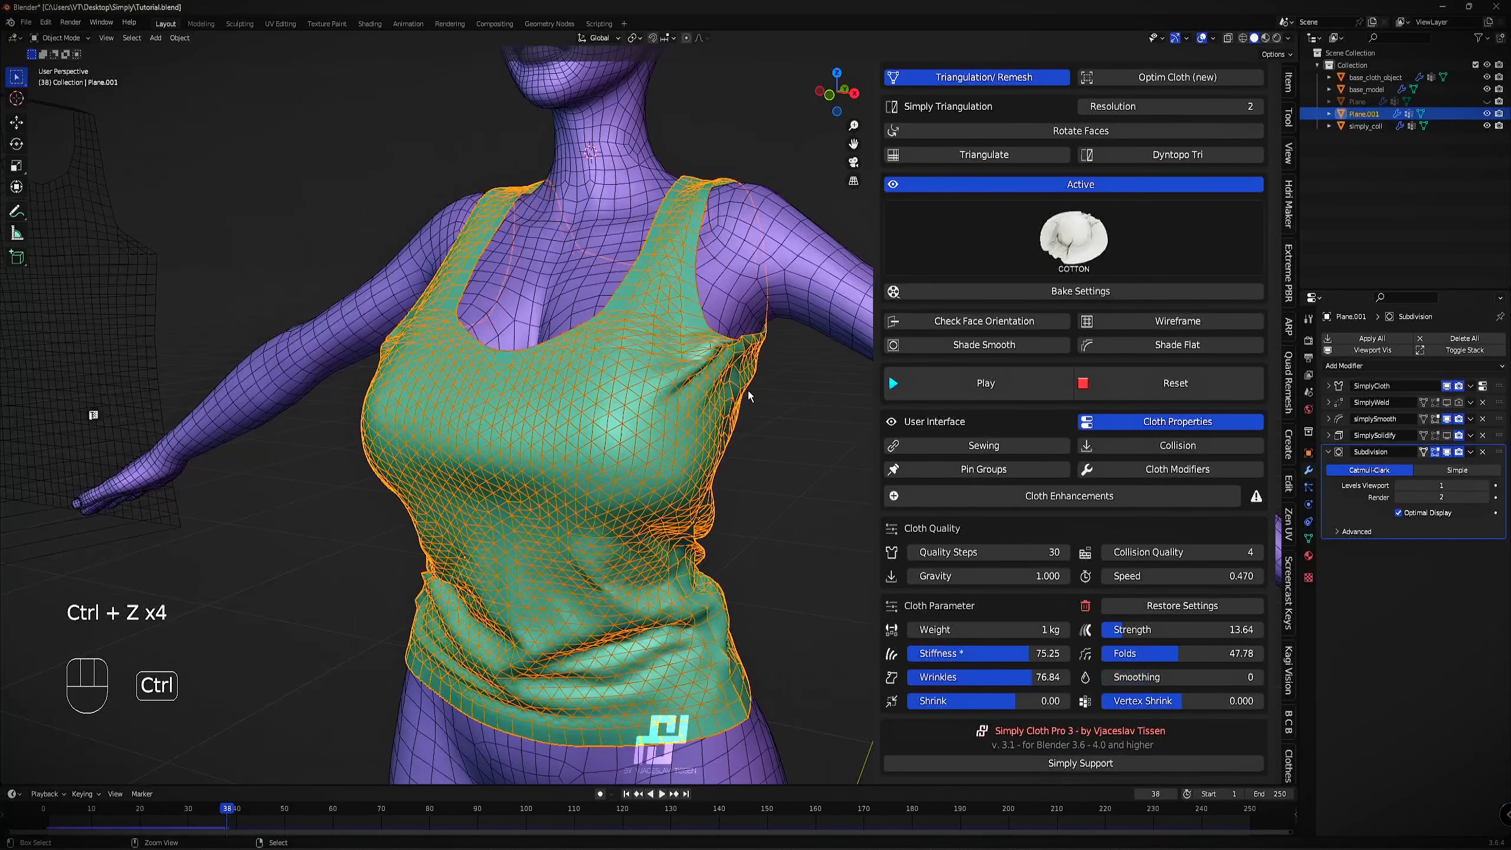
{"action": "key", "text": "ctrl+z"}
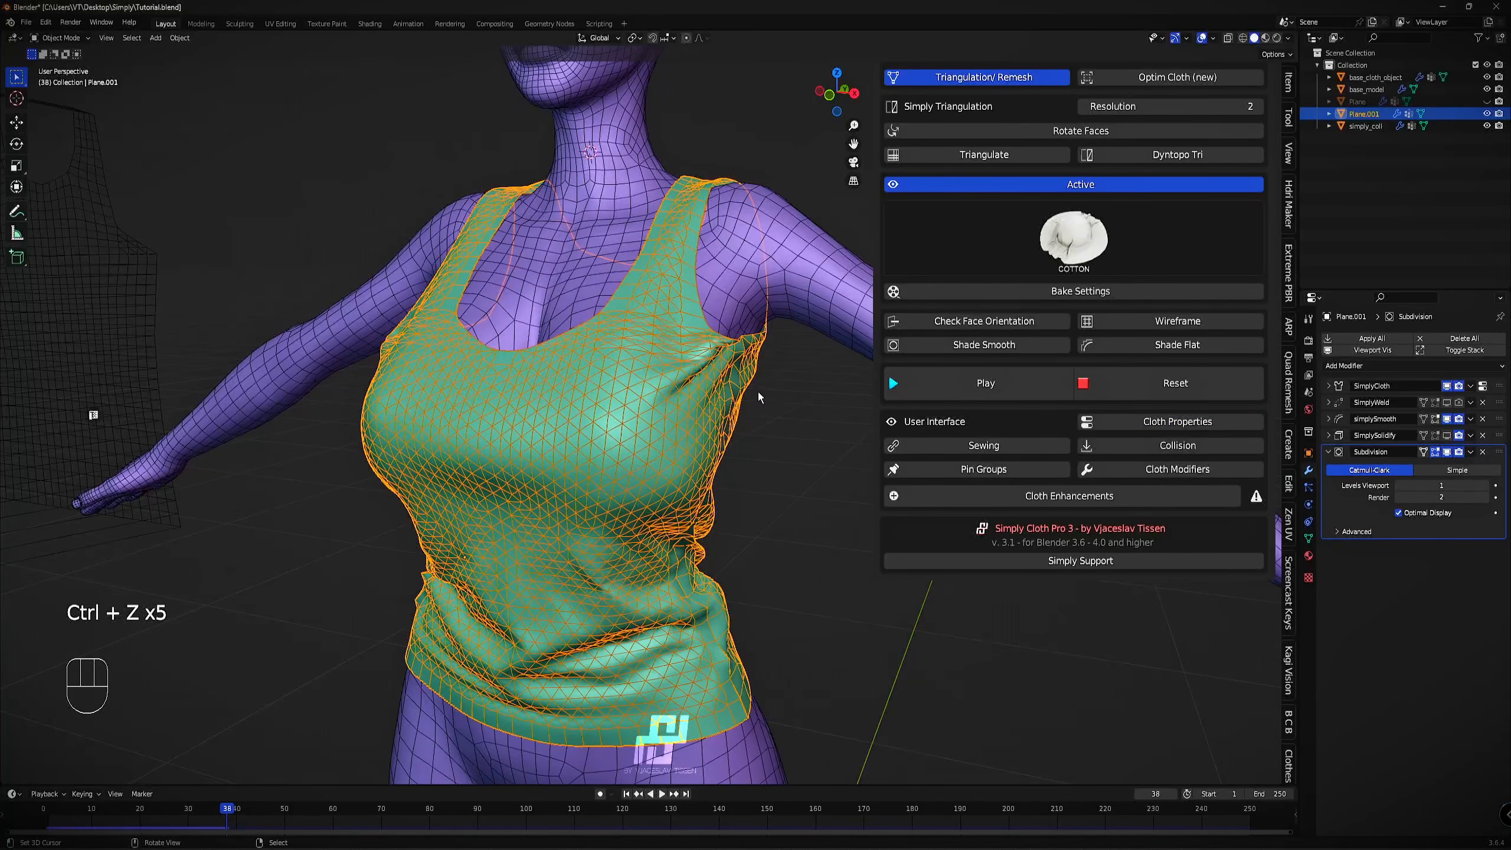
{"action": "key", "text": "ctrl+z"}
{"action": "key", "text": "ctrl+z"}
{"action": "key", "text": "ctrl+z"}
{"action": "key", "text": "ctrl+z"}
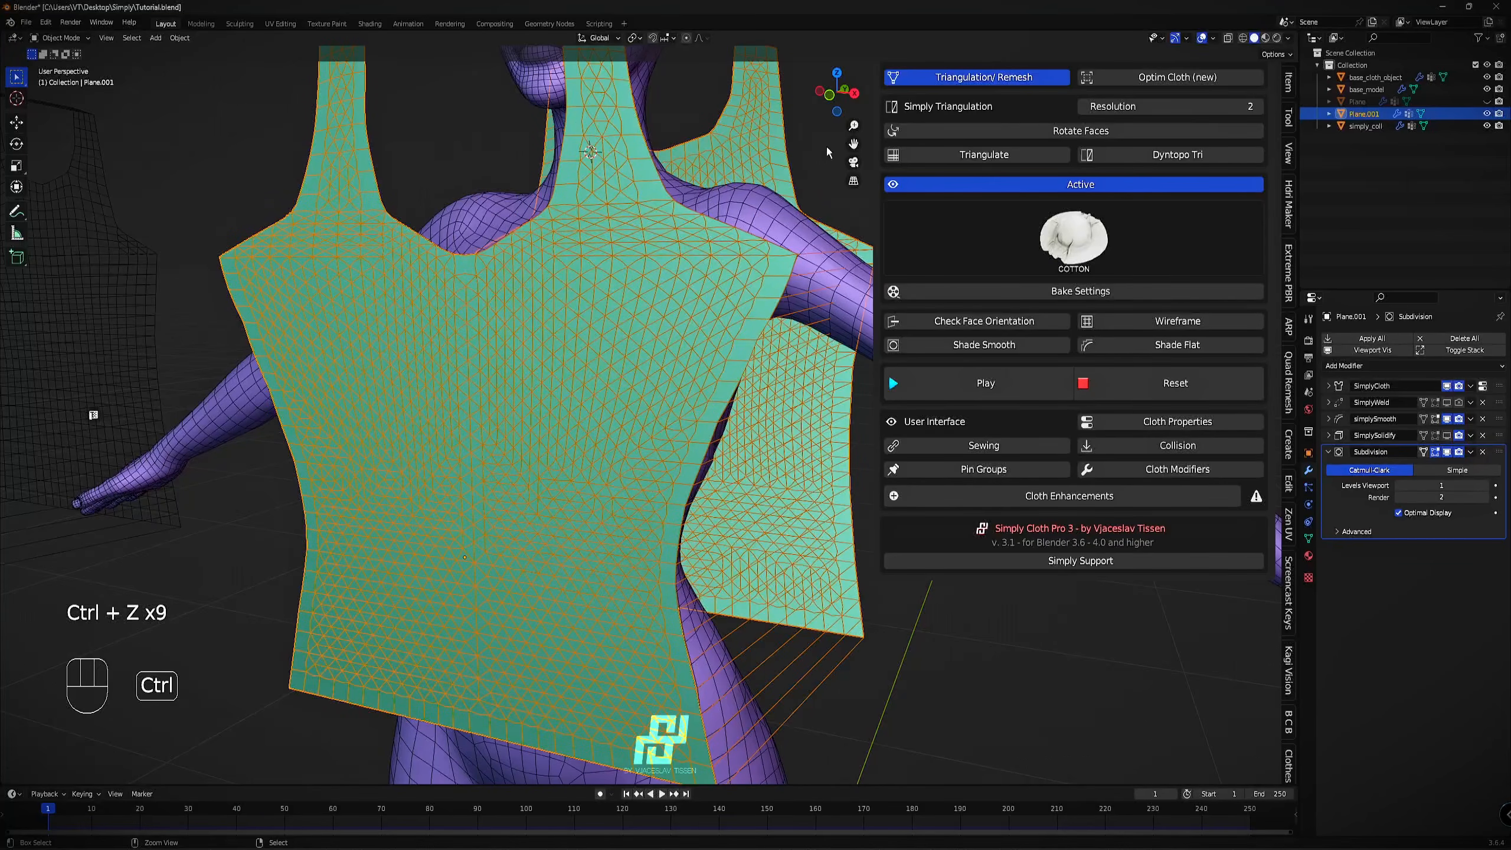
{"action": "key", "text": "ctrl+z"}
{"action": "key", "text": "ctrl+z"}
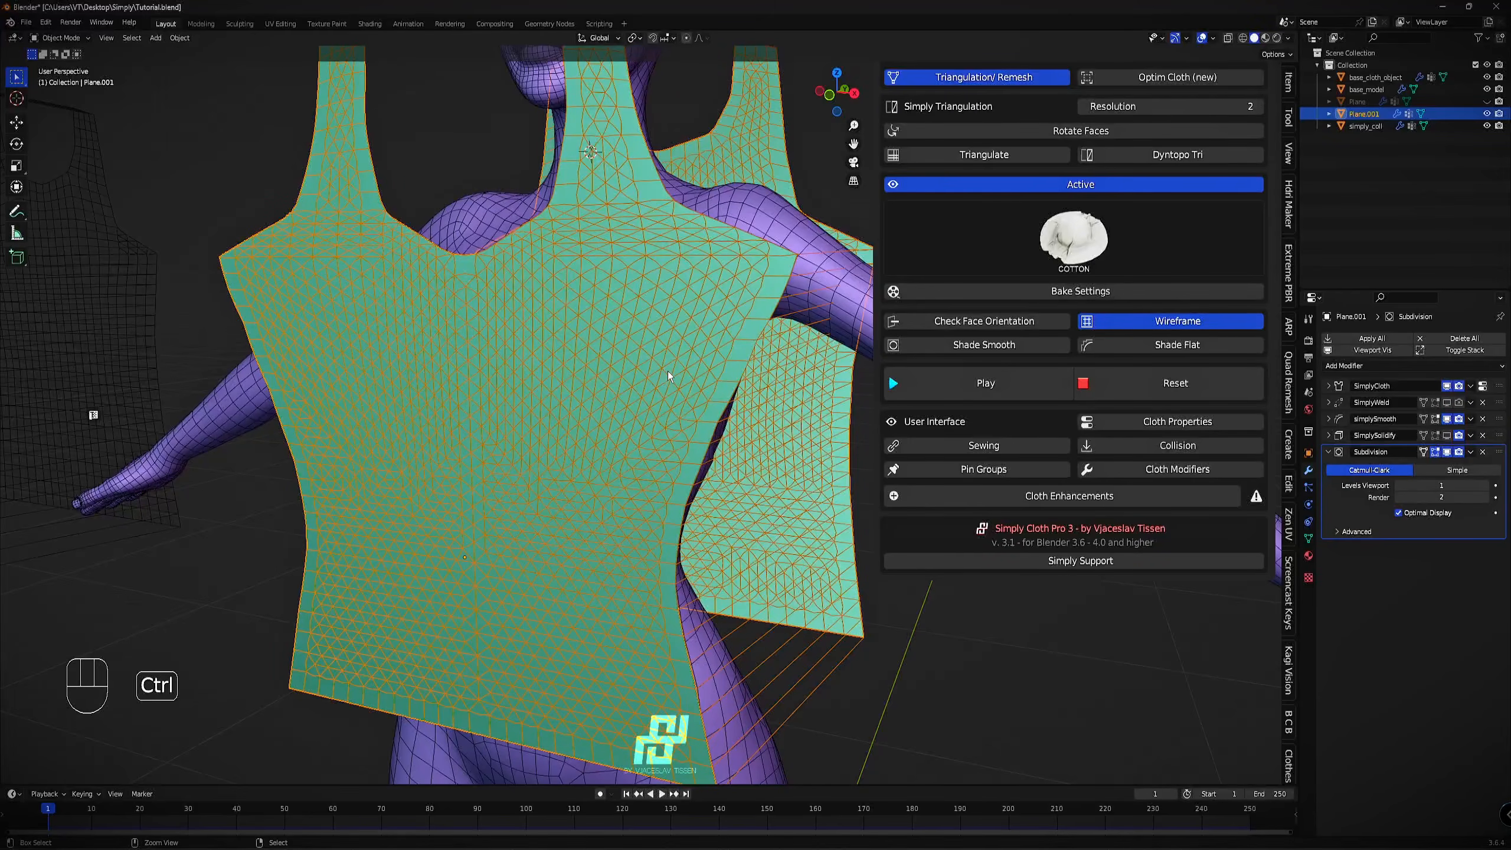
{"action": "key", "text": "ctrl+z"}
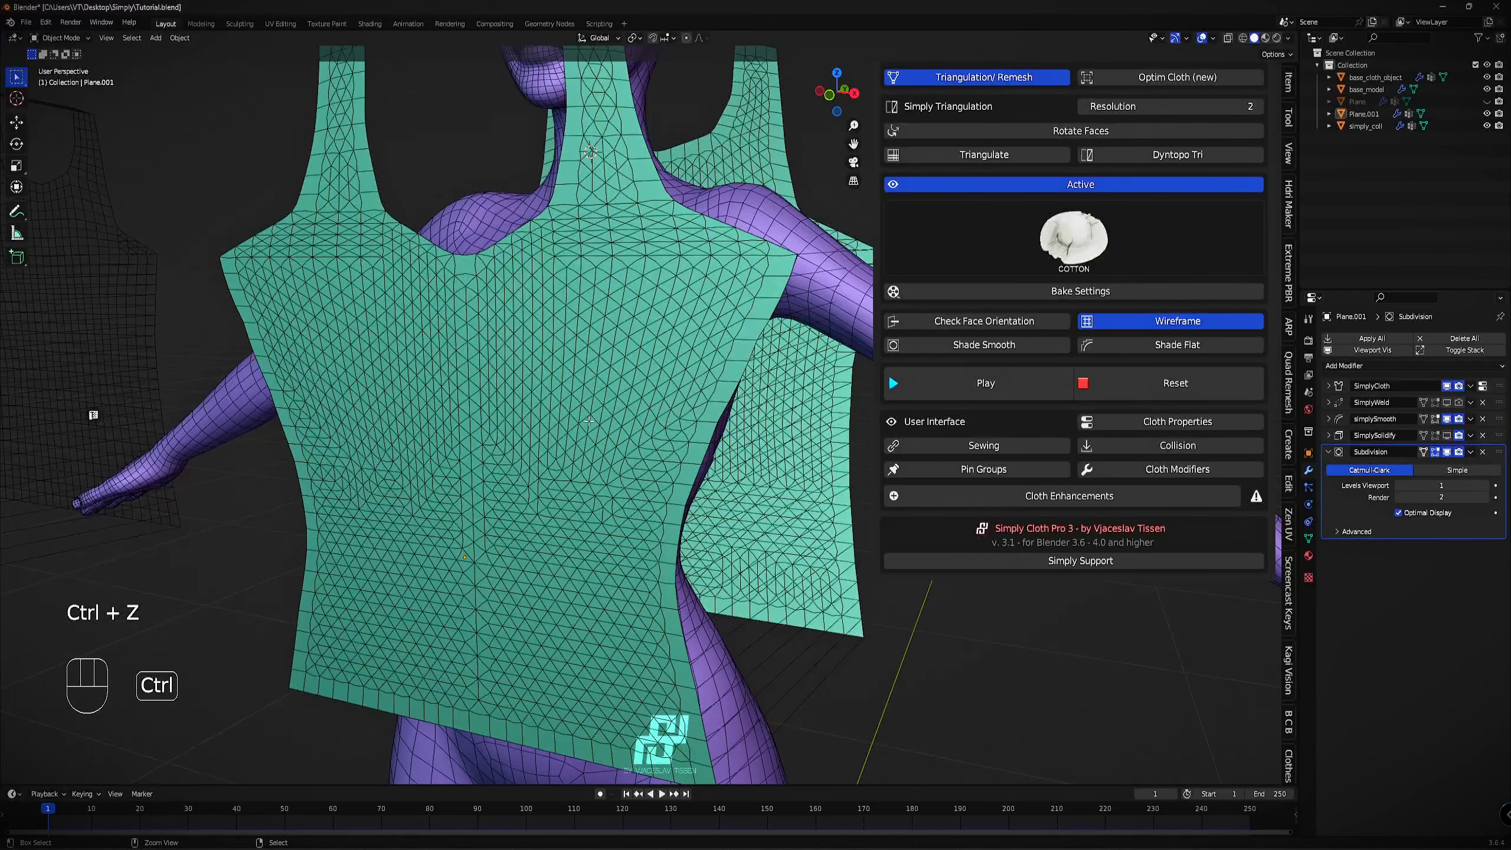
{"action": "key", "text": "ctrl+z"}
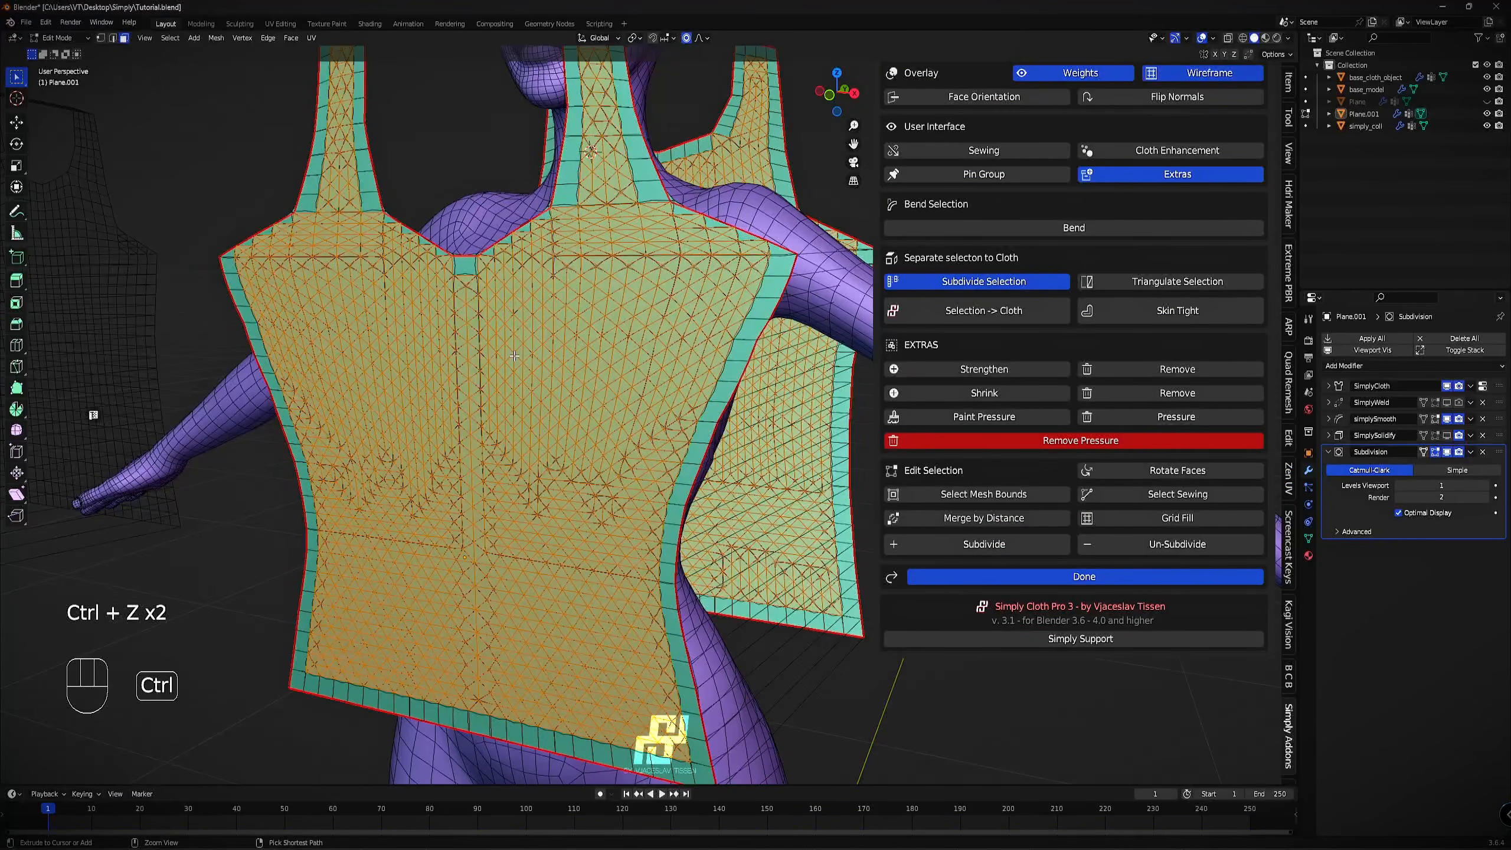
{"action": "key", "text": "ctrl+z"}
{"action": "key", "text": "ctrl+z"}
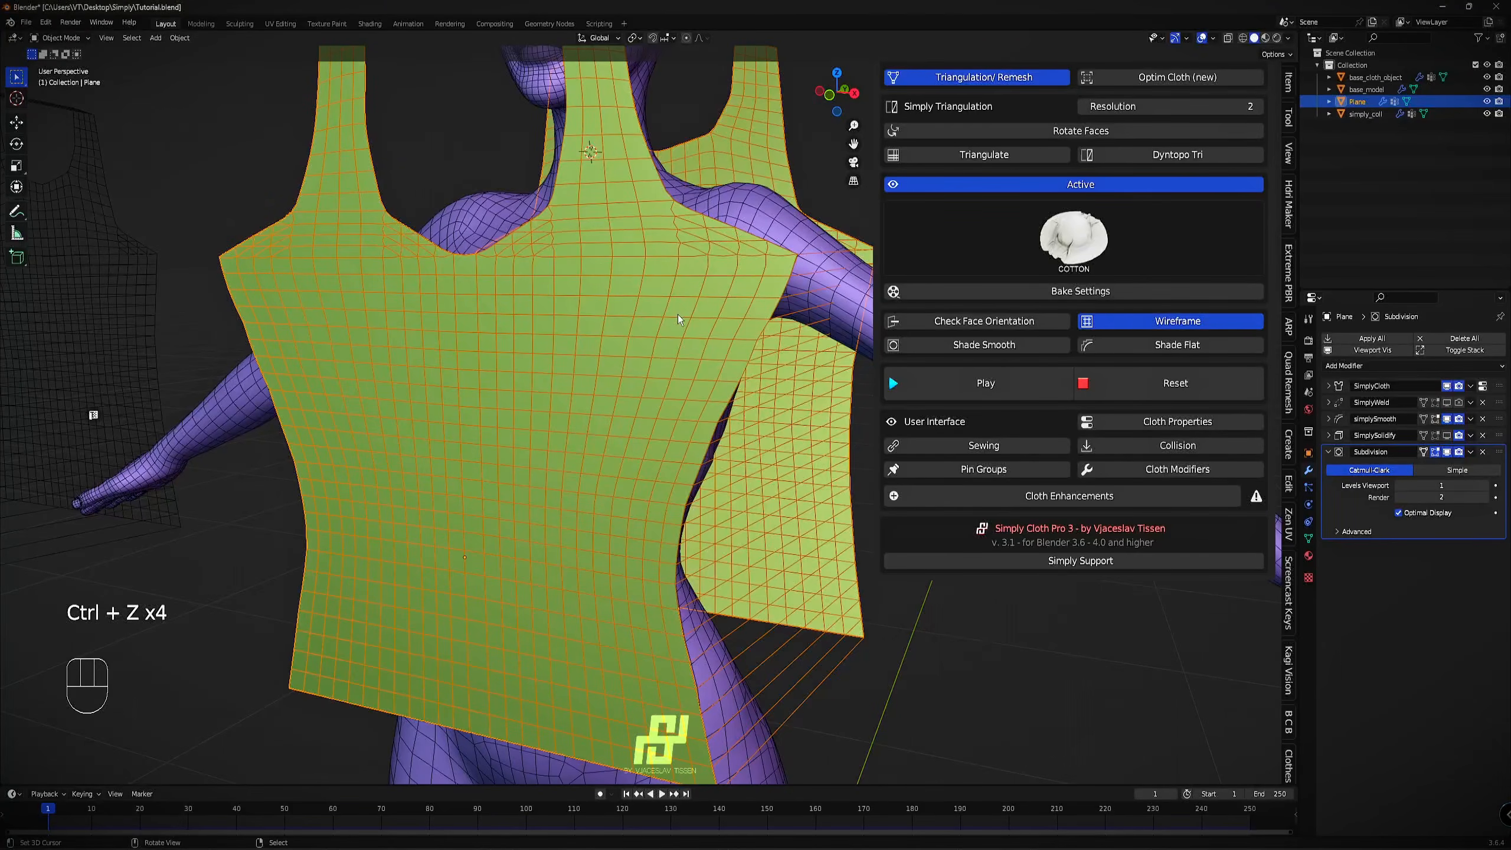
Check the quad-mesh pattern in Edit Mode and save the file.
{"action": "scroll", "coordinate": [677, 314], "scroll_direction": "down", "scroll_amount": 2}
{"action": "key", "text": "Tab"}
{"action": "key", "text": "ctrl+s"}
{"action": "key", "text": "Tab"}
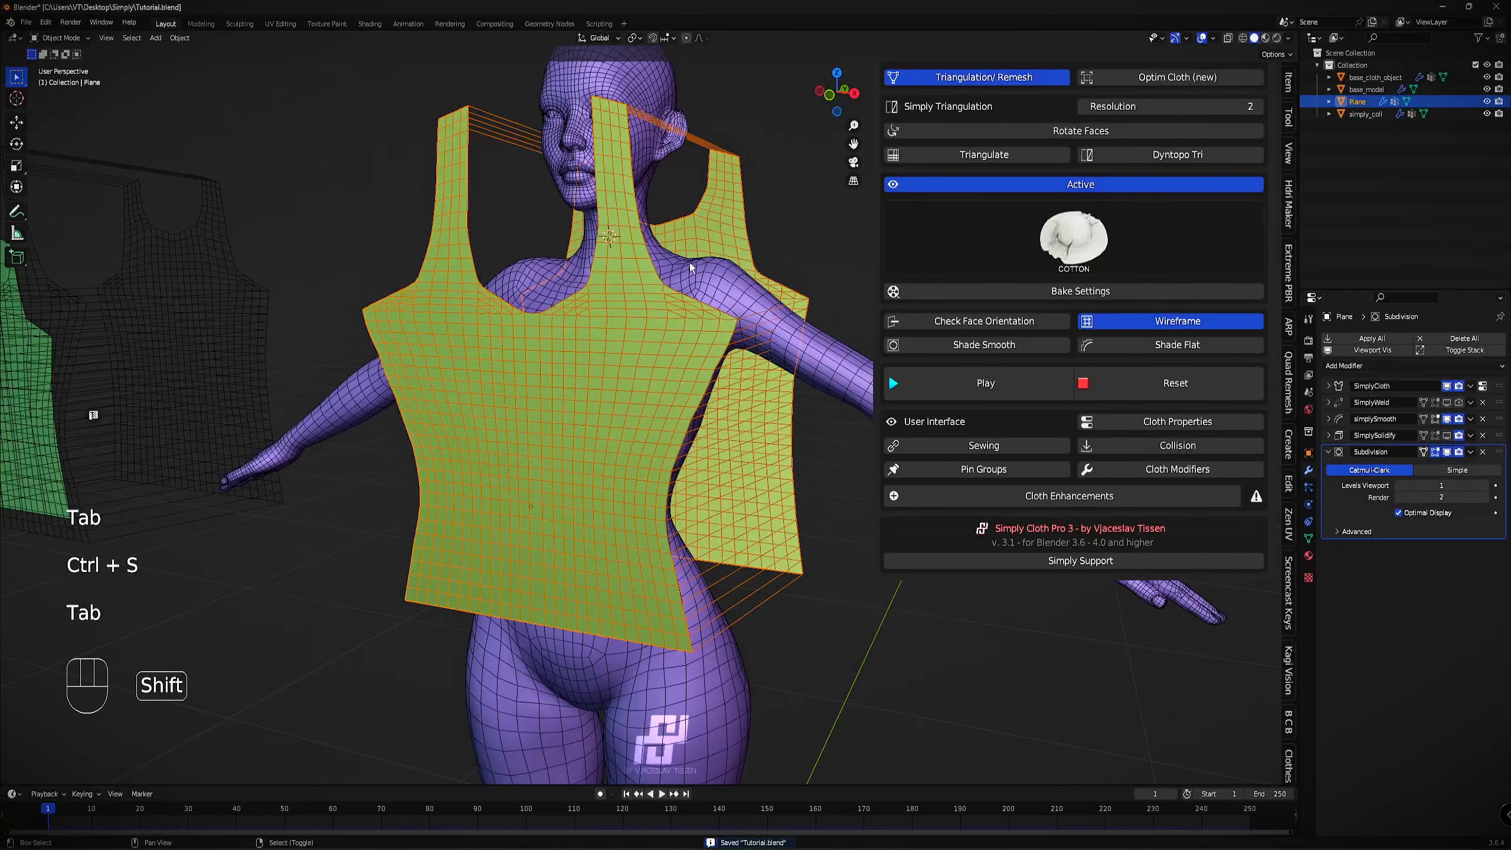
Apply Dyntopo Tri to the tank top pattern, clear the mesh selection and return to Object Mode.
{"action": "middle_click_drag", "start_coordinate": [691, 268], "coordinate": [684, 303], "text": "shift"}
{"action": "left_click", "coordinate": [1094, 156]}
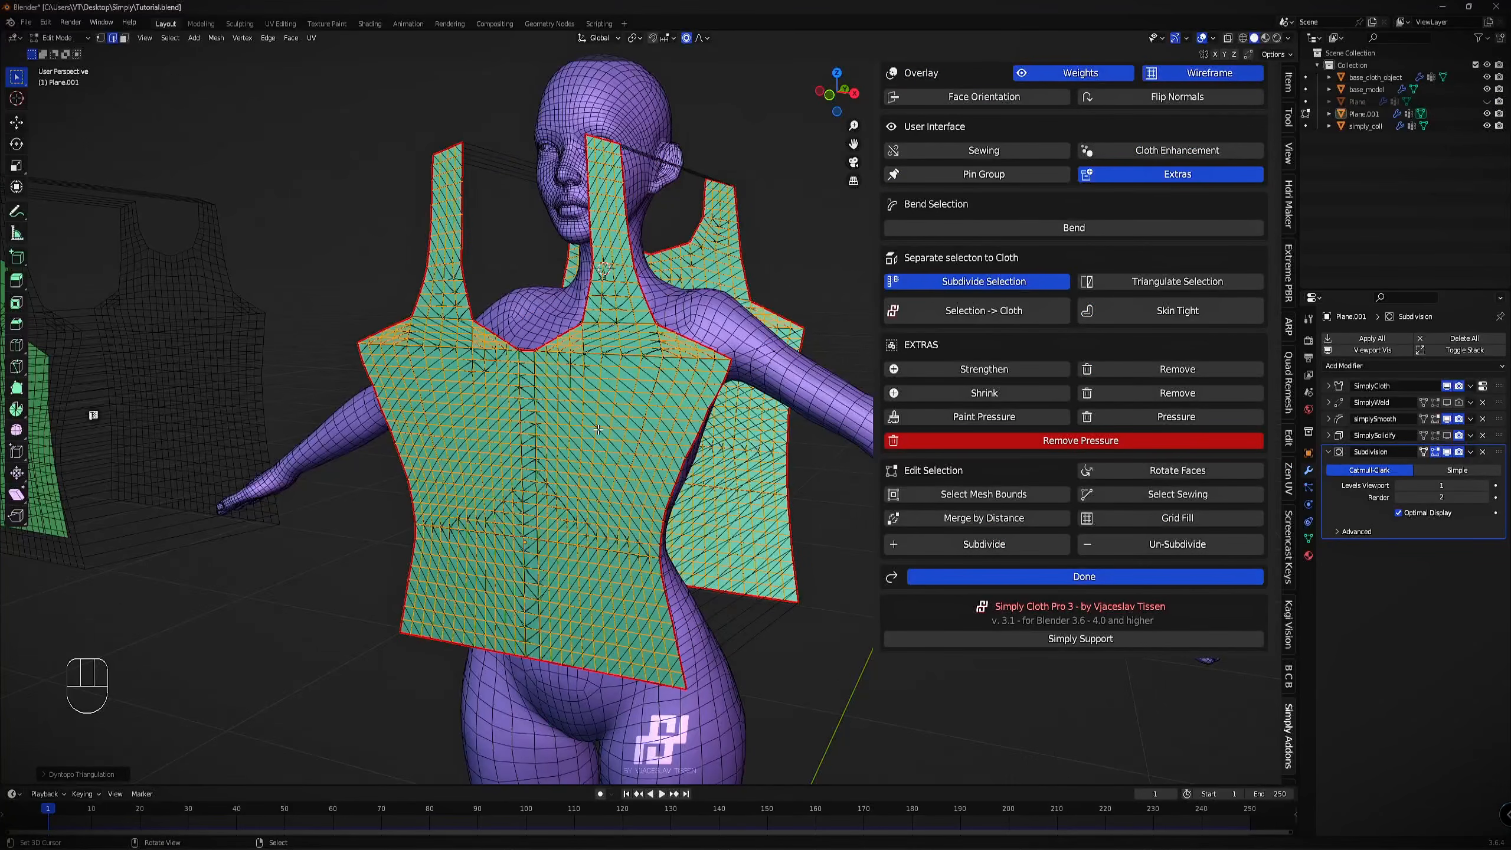
{"action": "middle_click_drag", "start_coordinate": [737, 407], "coordinate": [591, 427]}
{"action": "scroll", "coordinate": [693, 408], "scroll_direction": "up", "scroll_amount": 2}
{"action": "key", "text": "a"}
{"action": "key", "text": "a"}
{"action": "scroll", "coordinate": [637, 393], "scroll_direction": "down", "scroll_amount": 1}
{"action": "key", "text": "Tab"}
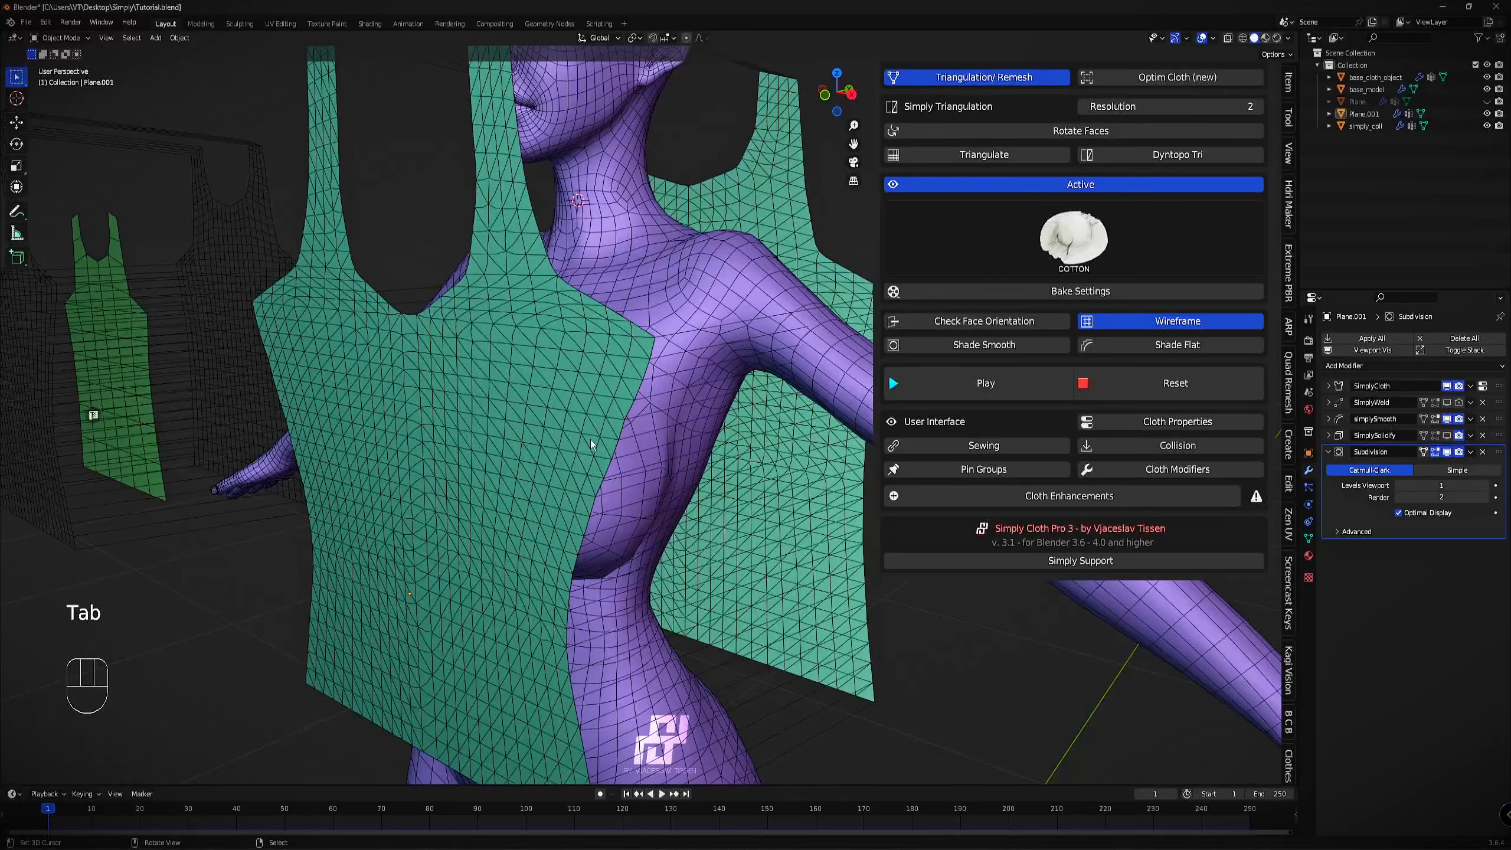
Turn off the wireframe and weights overlays in the pattern's Edit Mode and return to Object Mode.
{"action": "key", "text": "Tab"}
{"action": "left_click", "coordinate": [1191, 76]}
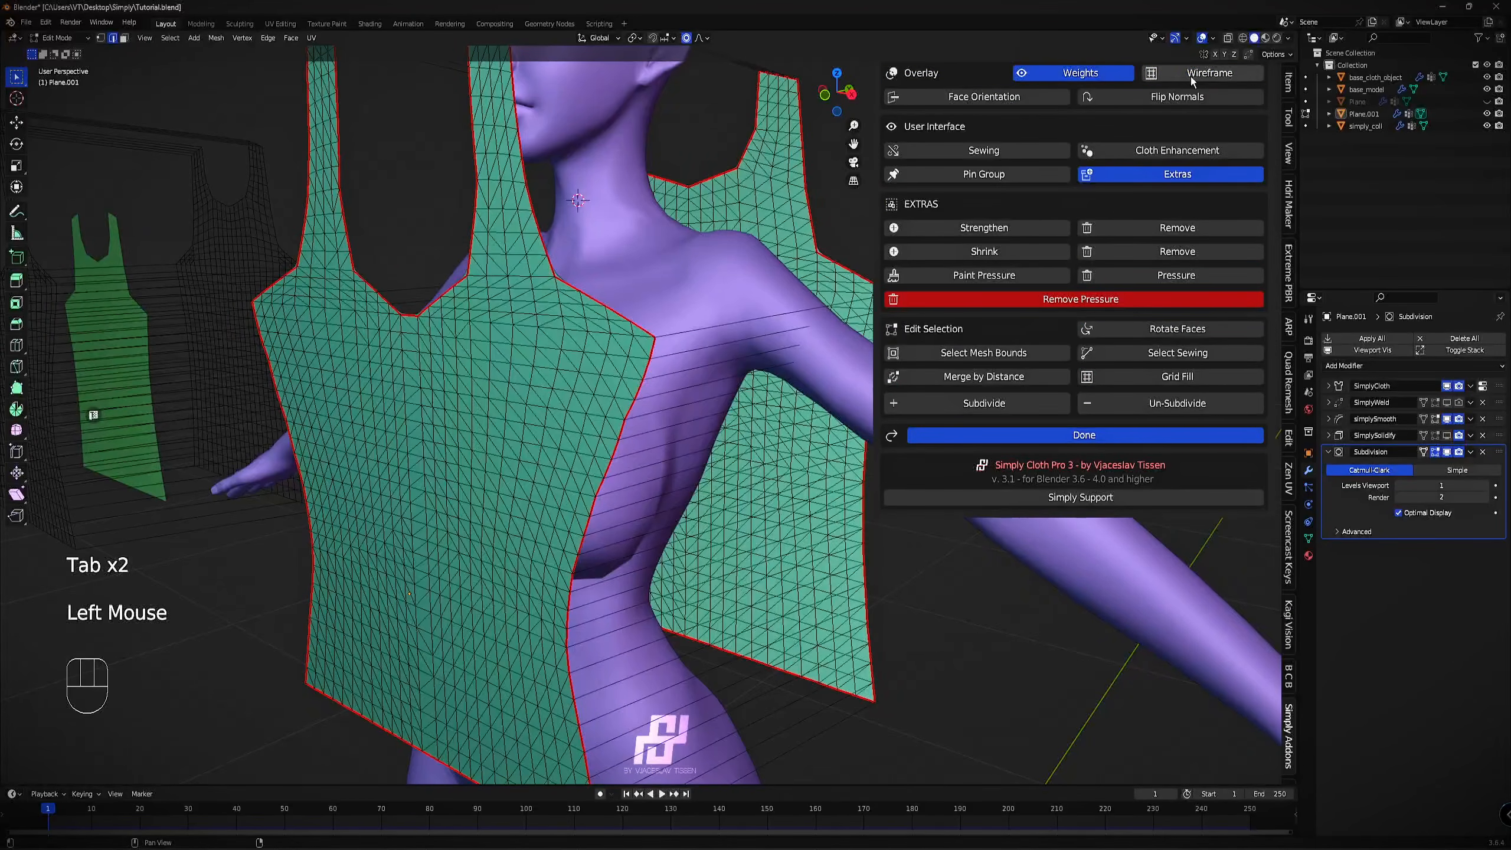
{"action": "left_click", "coordinate": [1064, 78]}
{"action": "left_click", "coordinate": [1065, 78]}
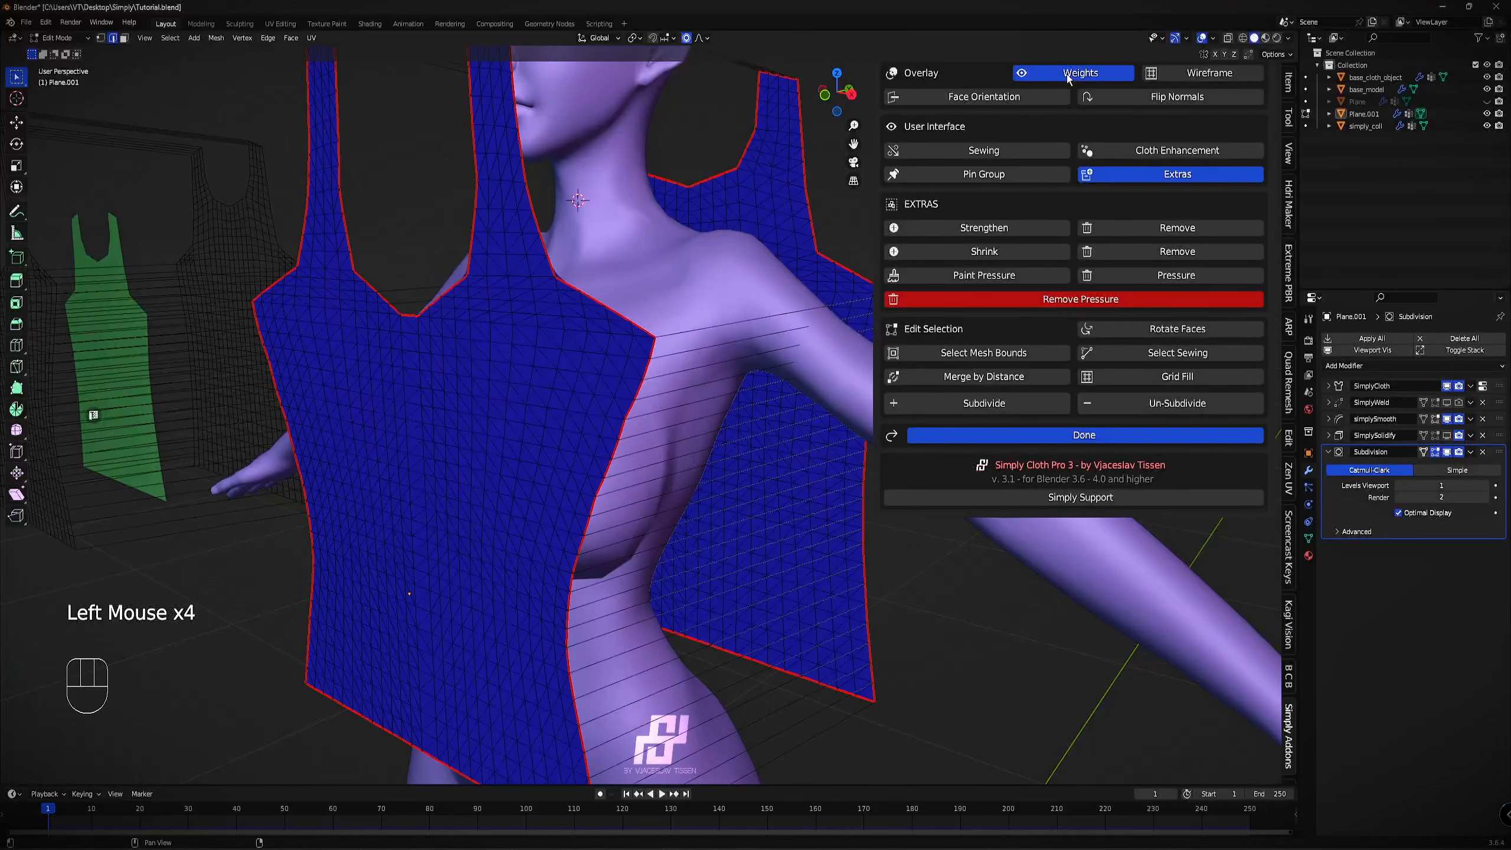
{"action": "left_click", "coordinate": [1065, 77]}
{"action": "middle_click_drag", "start_coordinate": [524, 556], "coordinate": [692, 415]}
{"action": "scroll", "coordinate": [585, 381], "scroll_direction": "down", "scroll_amount": 3}
{"action": "key", "text": "Tab"}
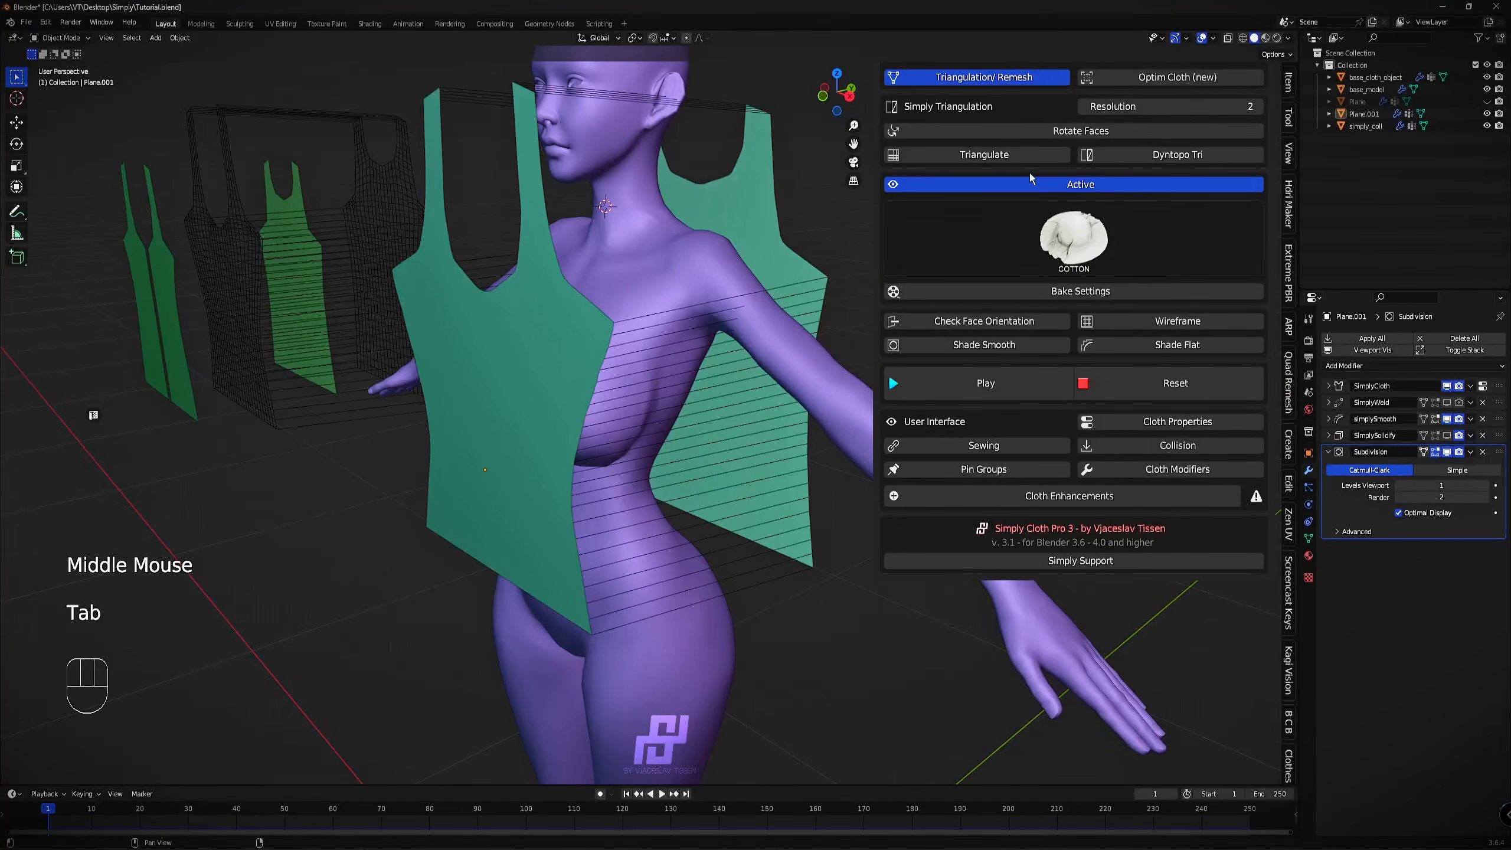
Simulate the cloth to frame 13 so the panels close around the body, and apply Shade Smooth to the top.
{"action": "double_click", "coordinate": [1002, 383]}
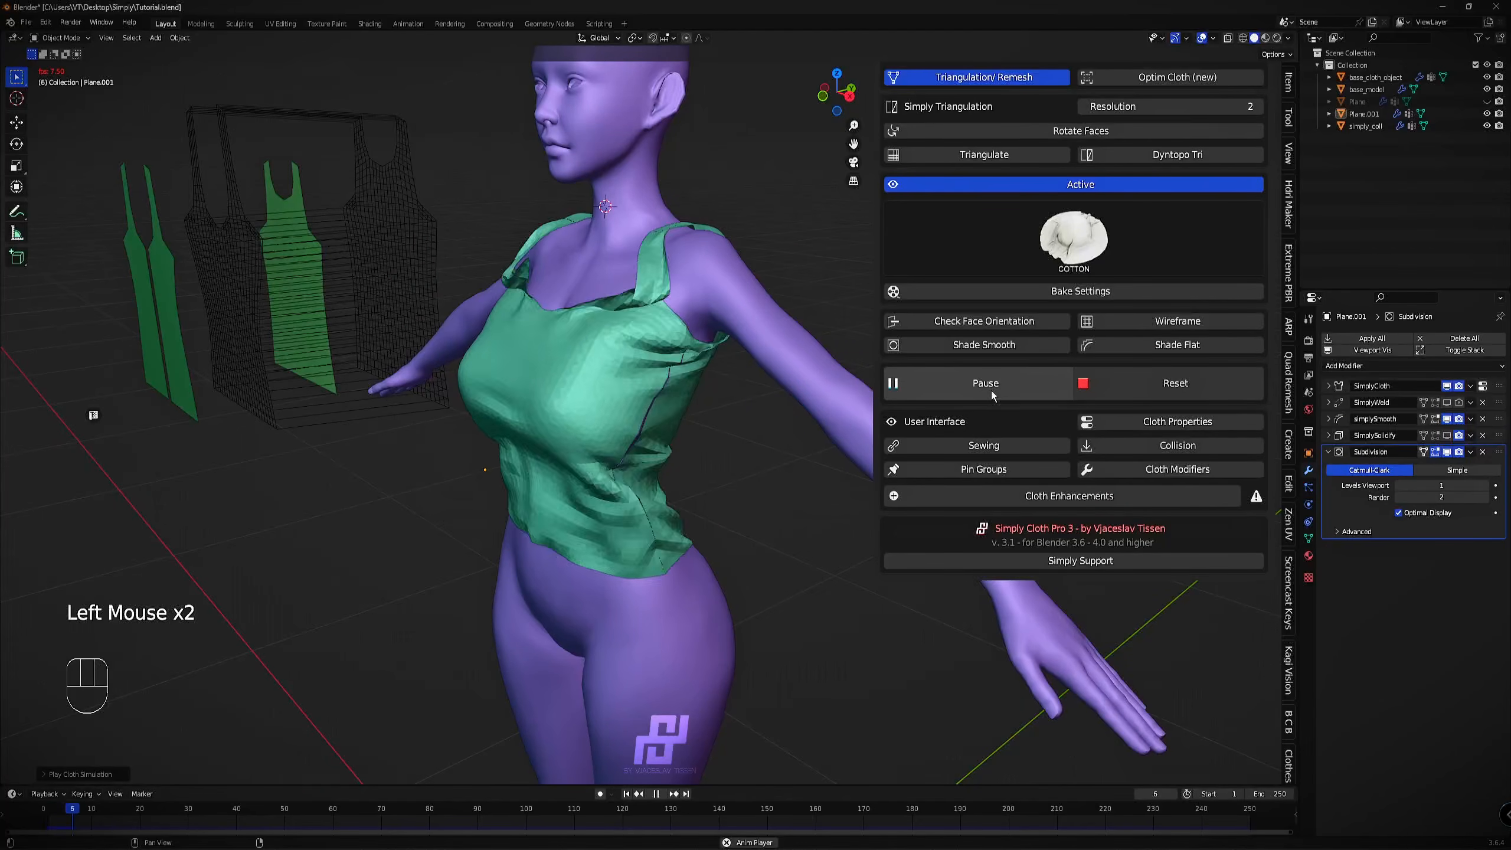
{"action": "left_click", "coordinate": [991, 390]}
{"action": "key", "text": "w"}
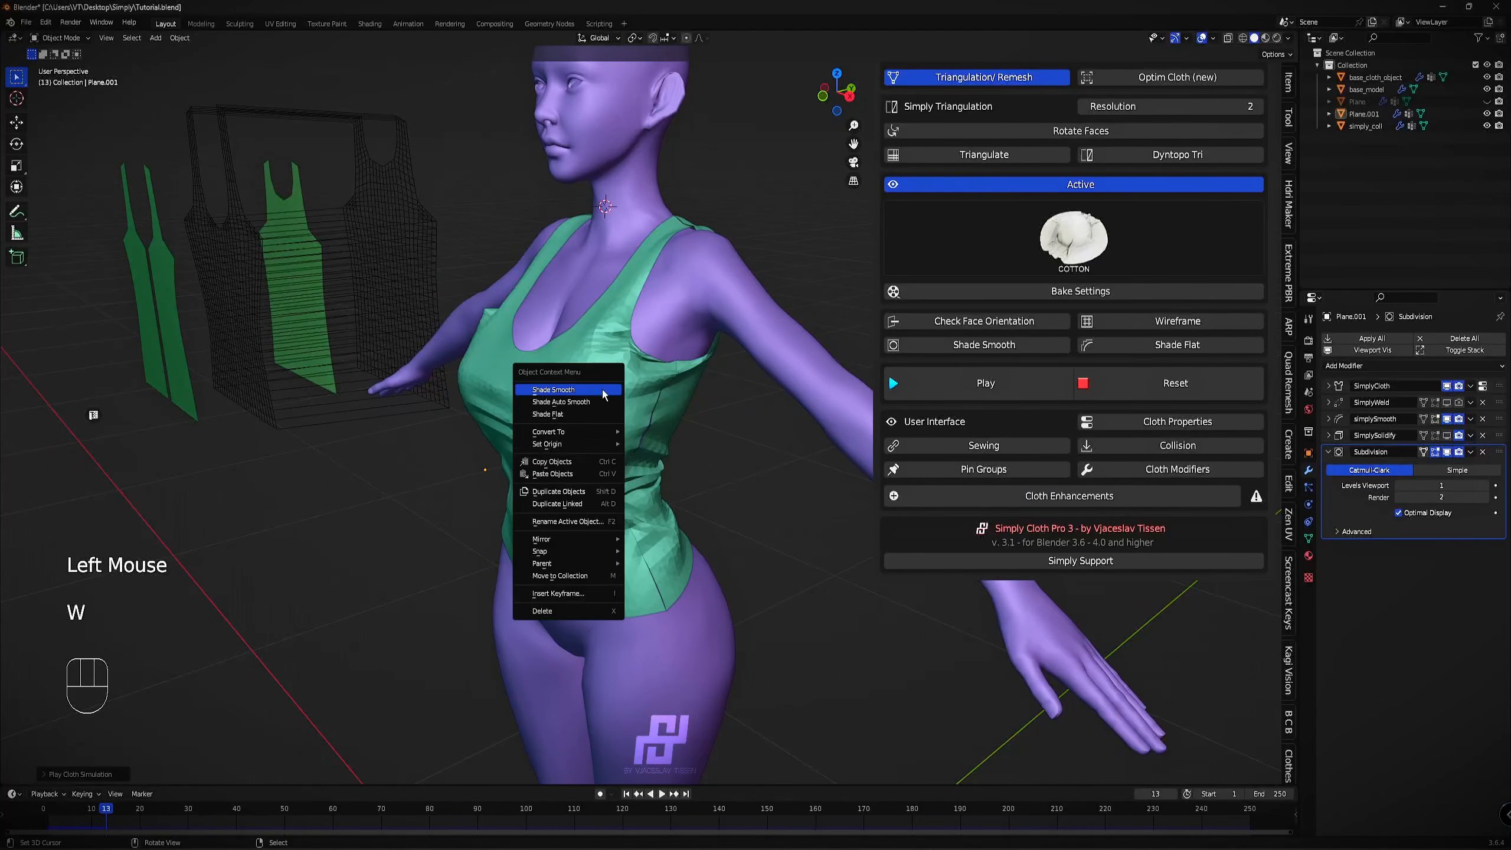
{"action": "left_click", "coordinate": [604, 391]}
{"action": "right_click", "coordinate": [647, 384]}
{"action": "key", "text": "w"}
{"action": "middle_click_drag", "start_coordinate": [647, 385], "coordinate": [672, 370]}
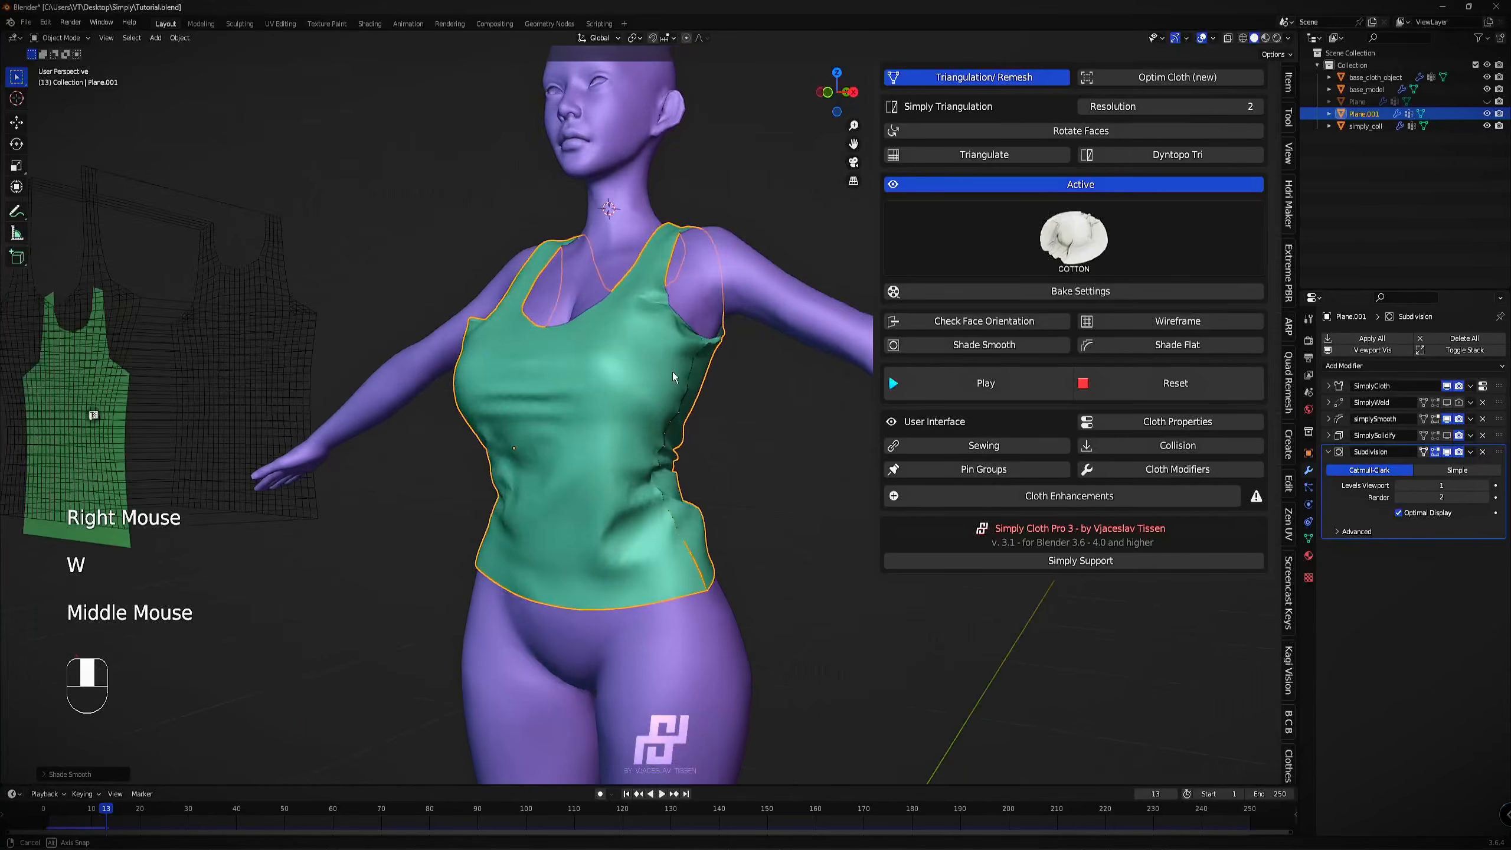
Continue the cloth simulation to frame 40 and inspect the folds on the front of the top.
{"action": "left_click", "coordinate": [959, 372]}
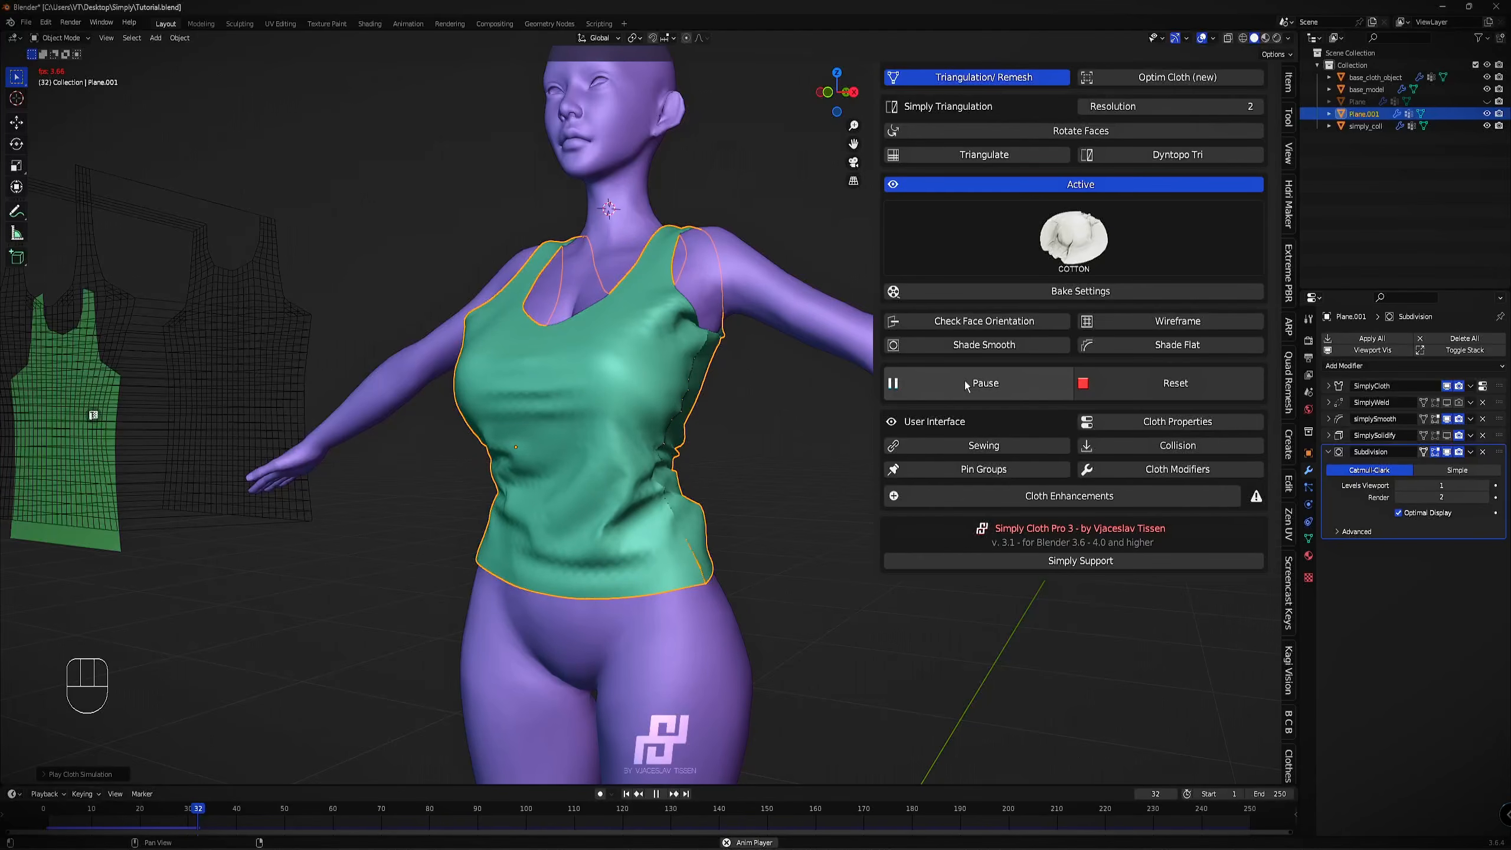
{"action": "left_click", "coordinate": [964, 380]}
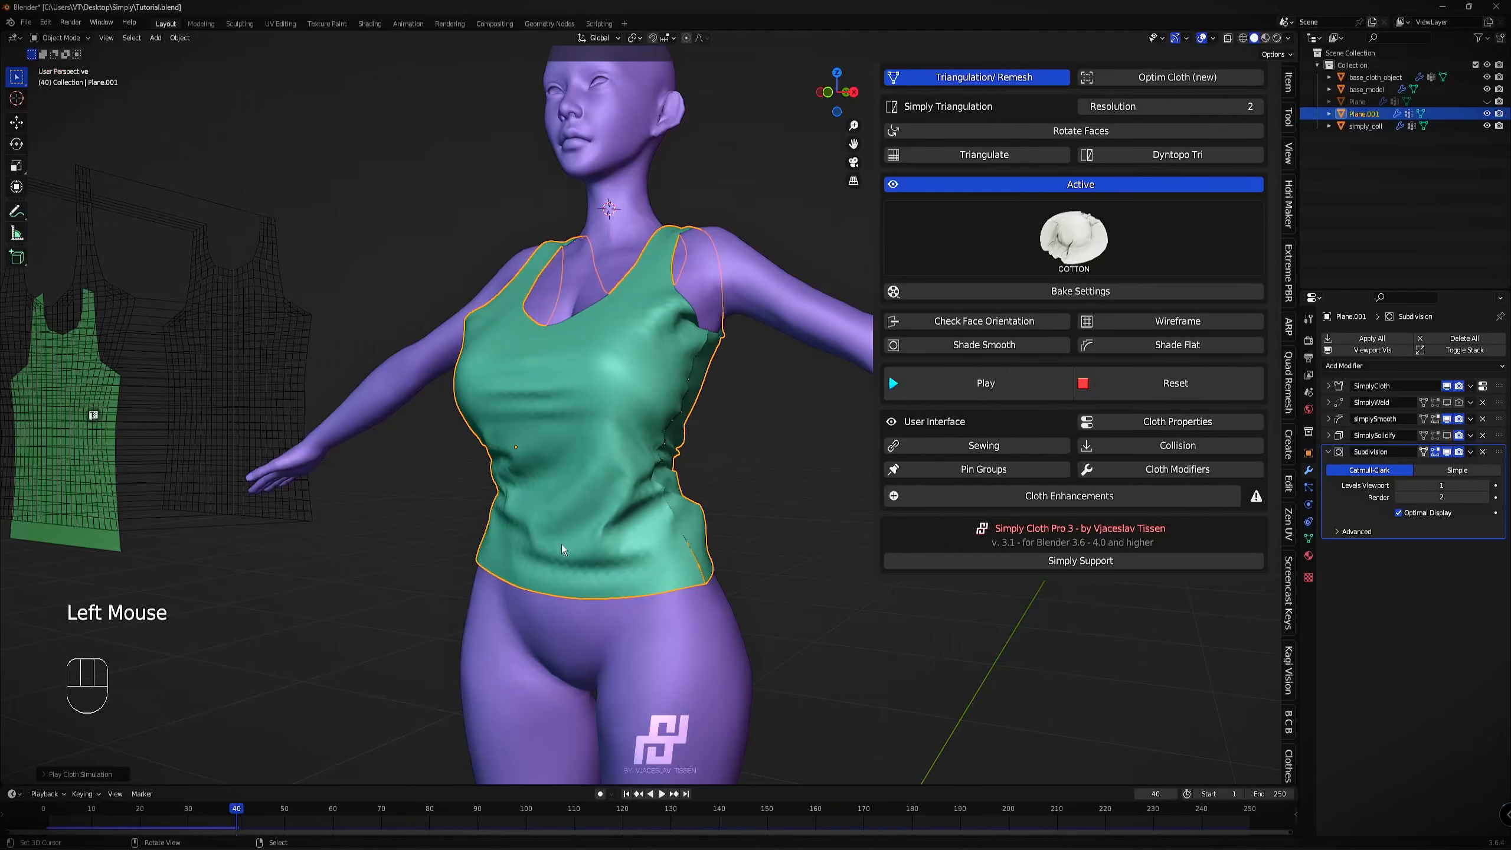
{"action": "scroll", "coordinate": [559, 547], "scroll_direction": "up", "scroll_amount": 3}
{"action": "middle_click_drag", "start_coordinate": [556, 549], "coordinate": [562, 643]}
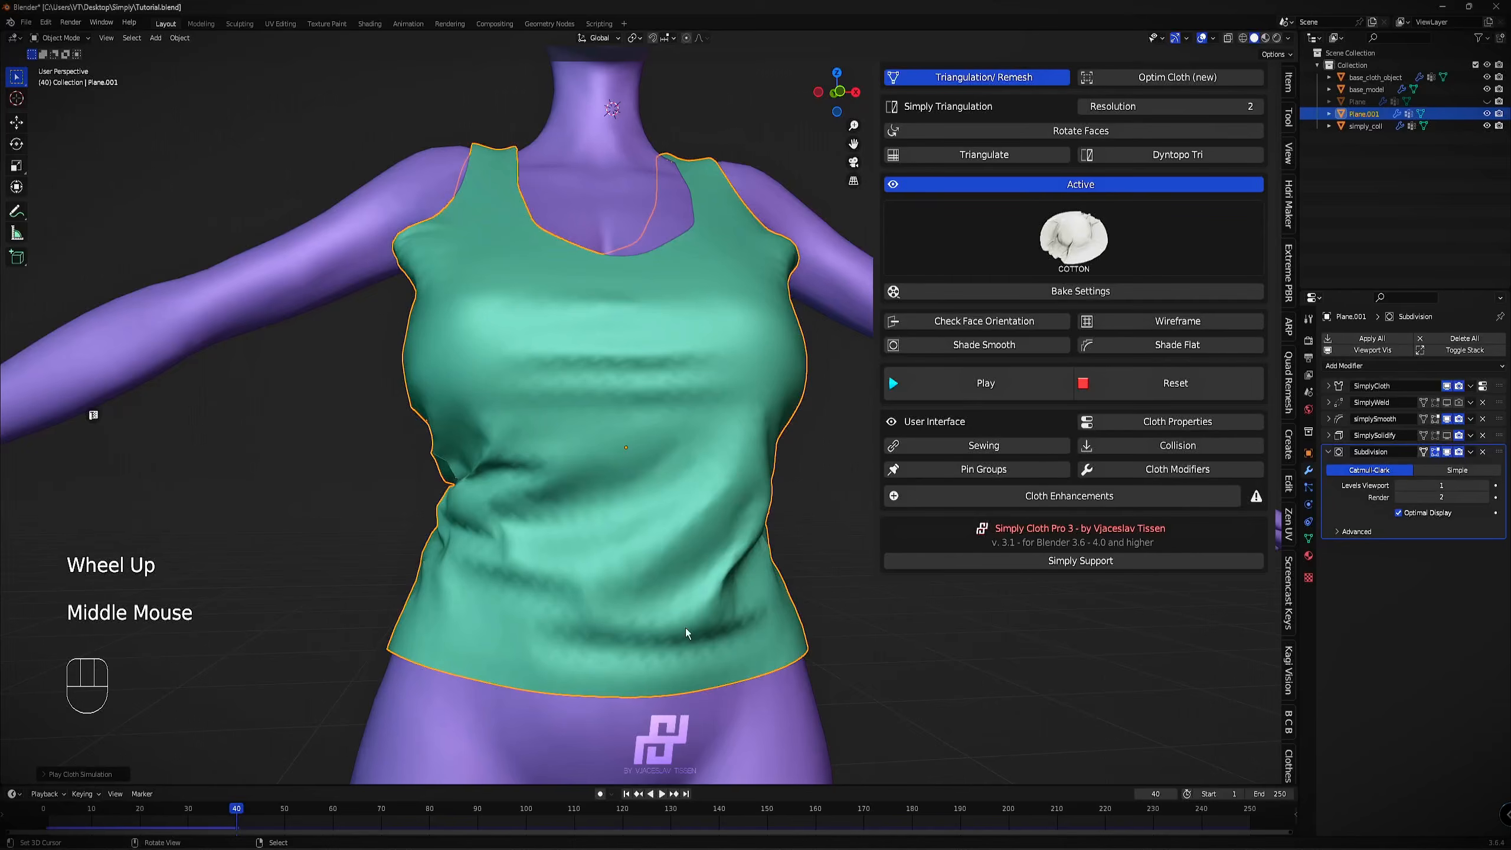
{"action": "middle_click_drag", "start_coordinate": [685, 629], "coordinate": [718, 440]}
{"action": "scroll", "coordinate": [718, 440], "scroll_direction": "down", "scroll_amount": 3}
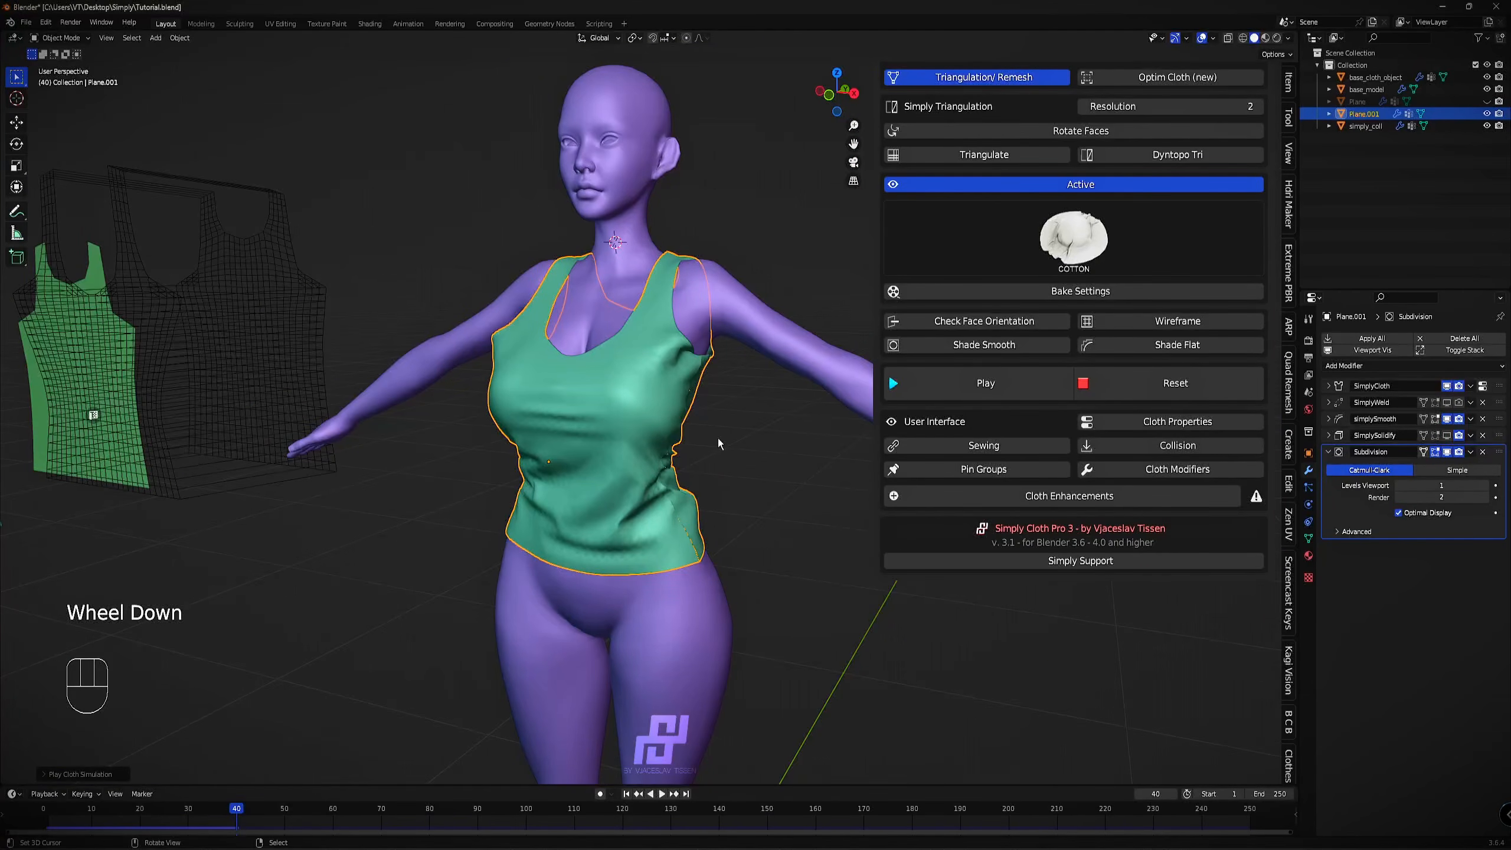
Run the cloth simulation on to frame 46 and show the wireframe over the draped top.
{"action": "left_click", "coordinate": [1023, 396]}
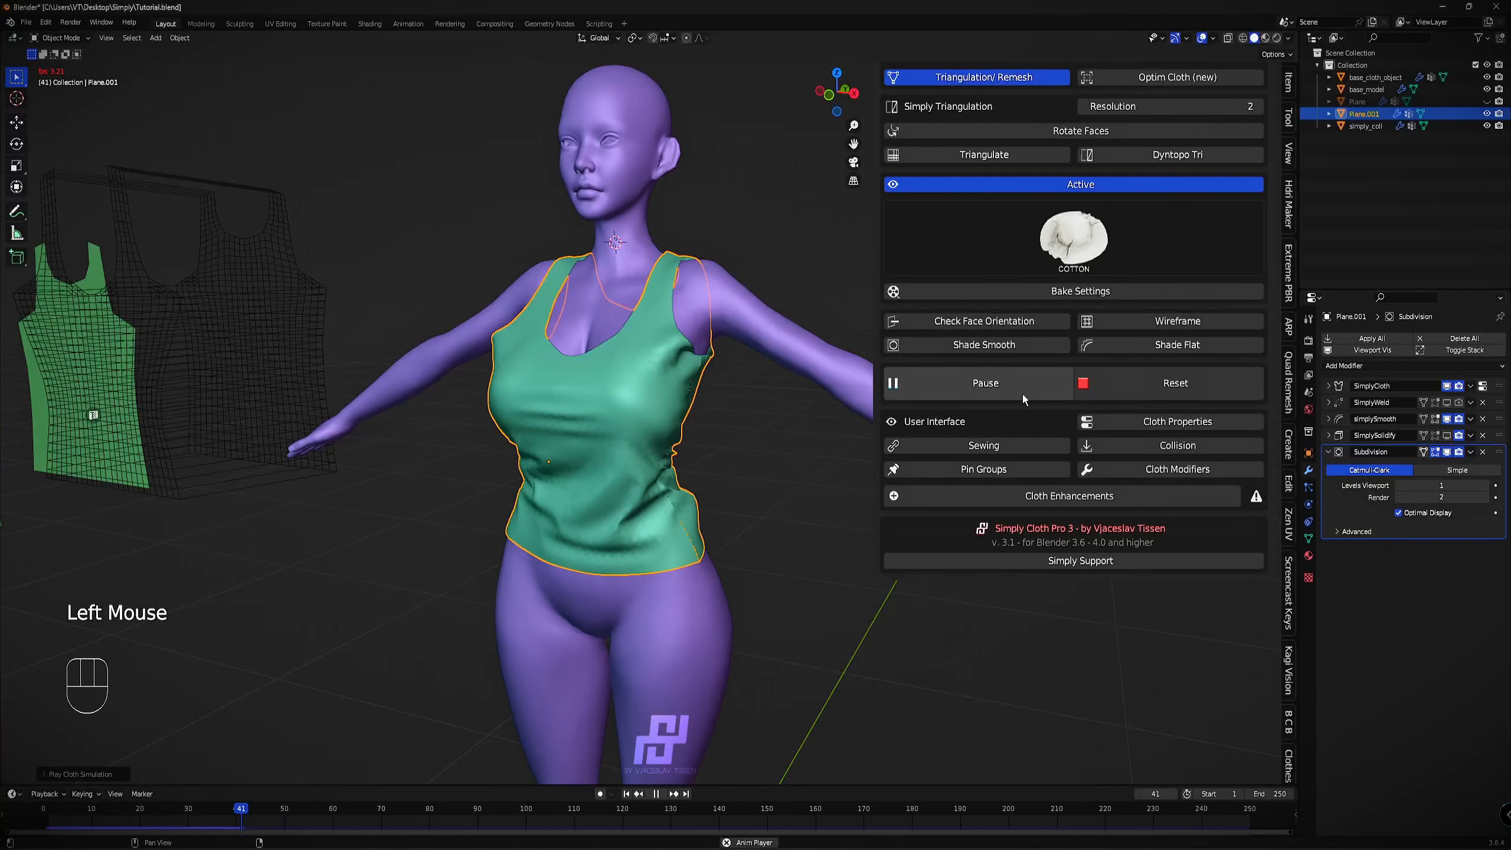
{"action": "left_click", "coordinate": [1024, 394]}
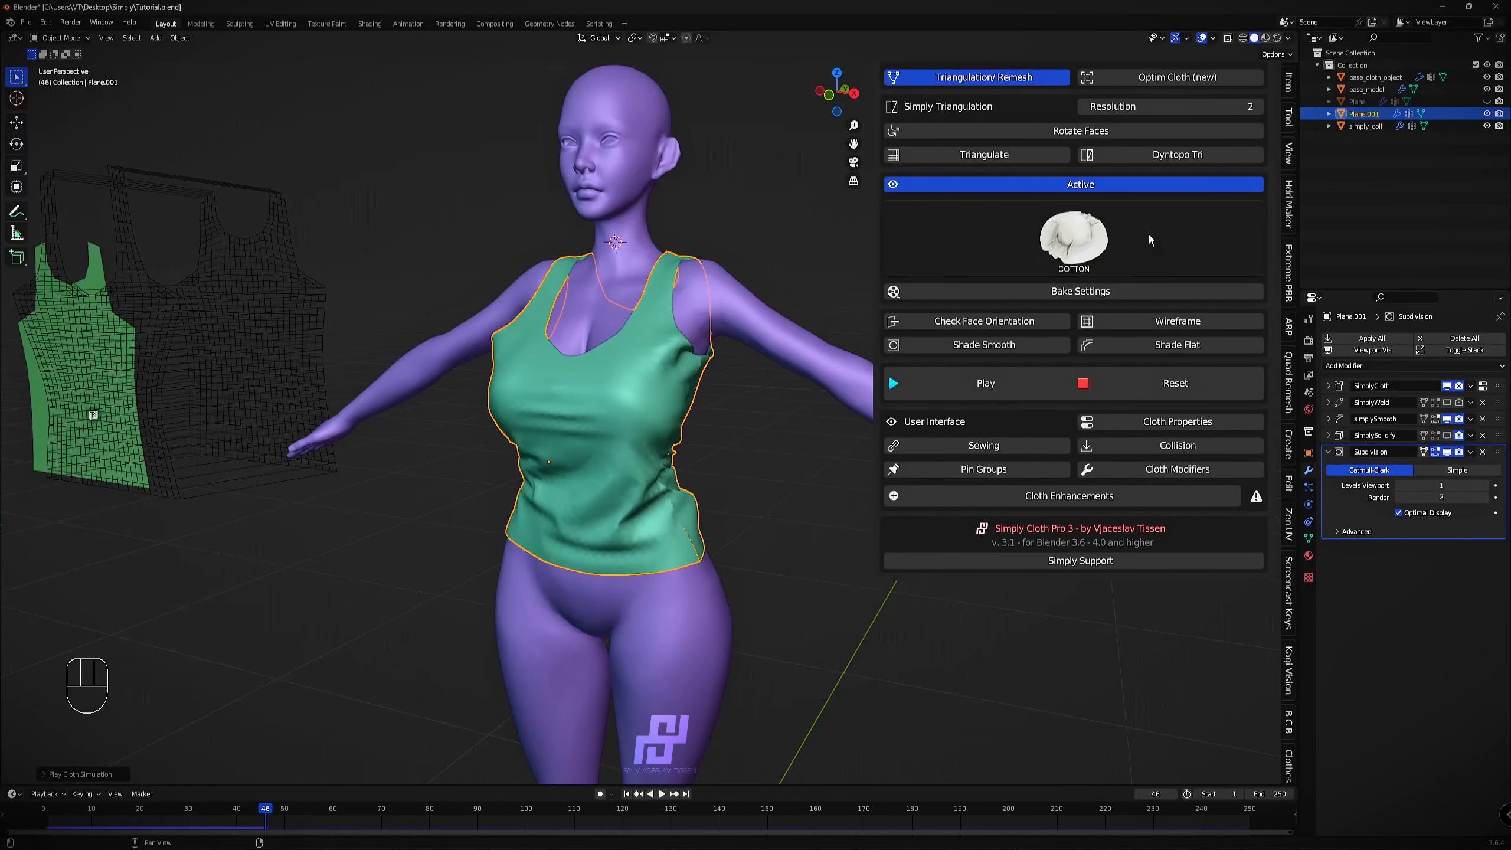
{"action": "left_click", "coordinate": [1177, 321]}
{"action": "middle_click_drag", "start_coordinate": [667, 426], "coordinate": [682, 428]}
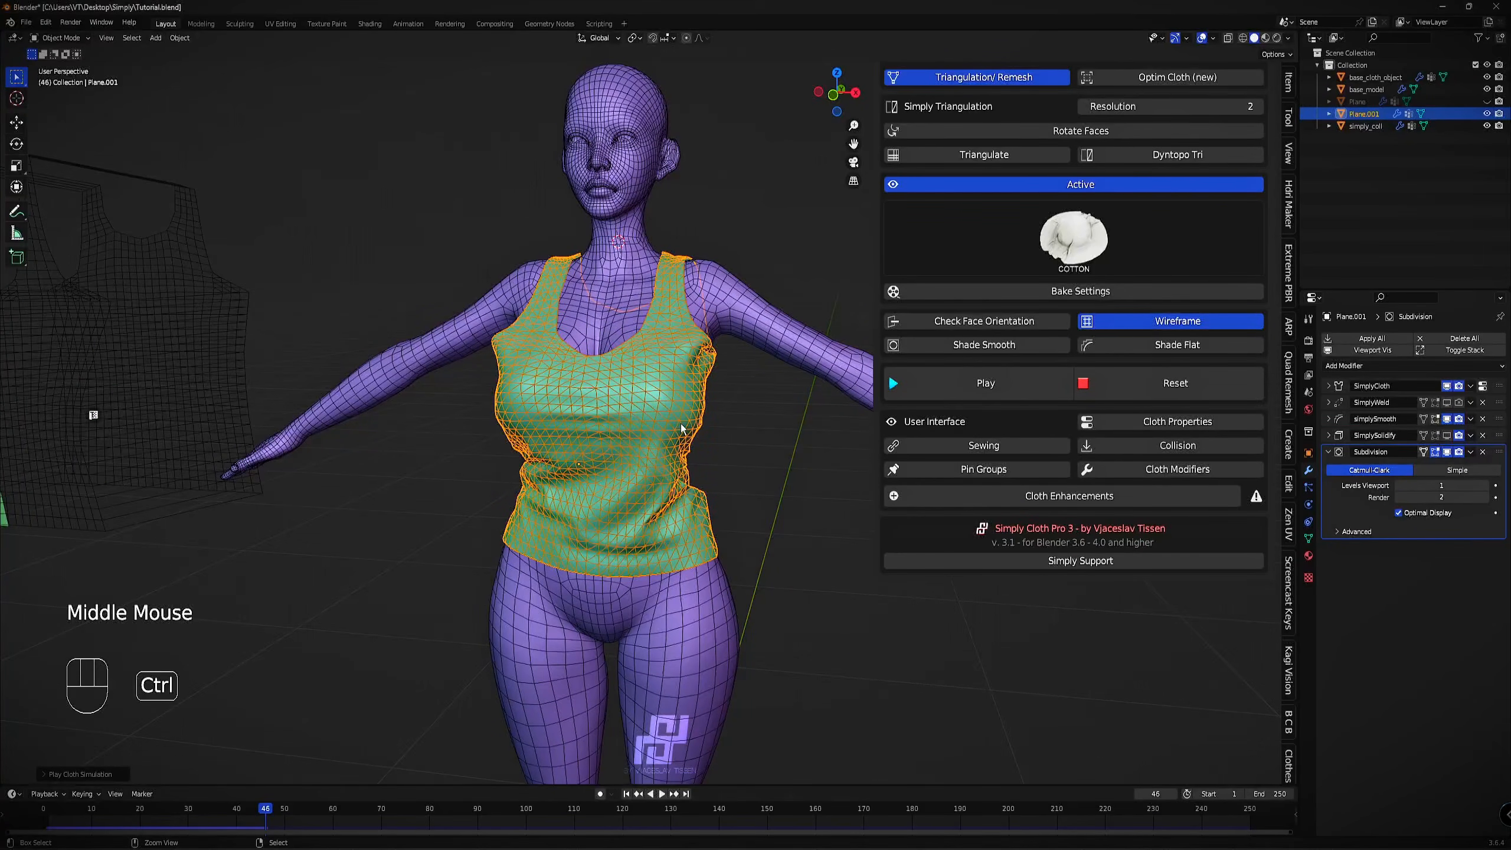
Undo the tank top's wireframe display, simulation runs and smooth shading, back to the flat panels at frame 1.
{"action": "key", "text": "ctrl+z"}
{"action": "key", "text": "ctrl+z"}
{"action": "key", "text": "ctrl+z"}
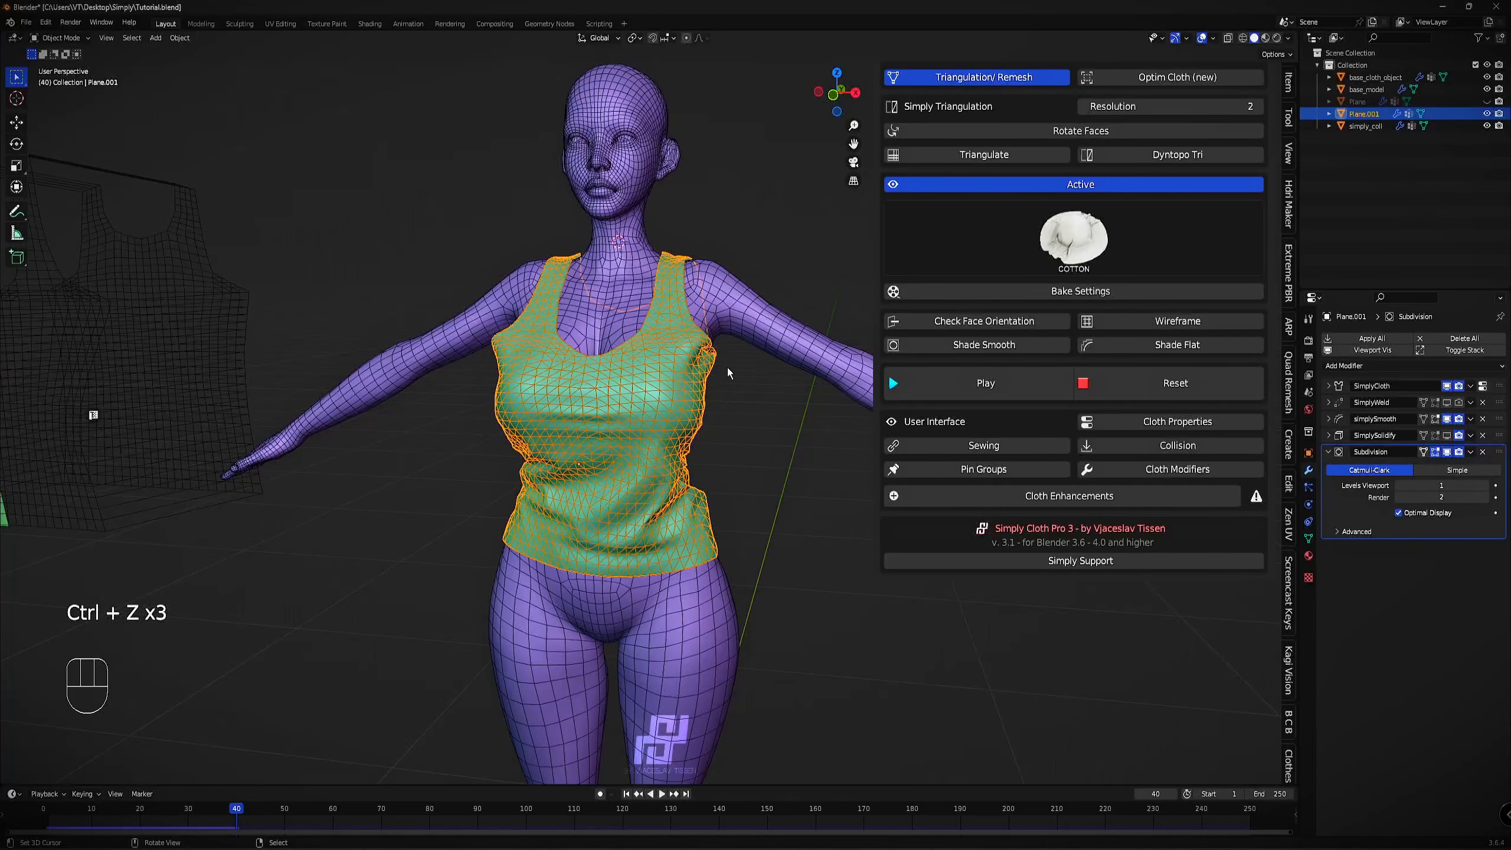
{"action": "key", "text": "ctrl+z"}
{"action": "middle_click_drag", "start_coordinate": [737, 382], "coordinate": [698, 414]}
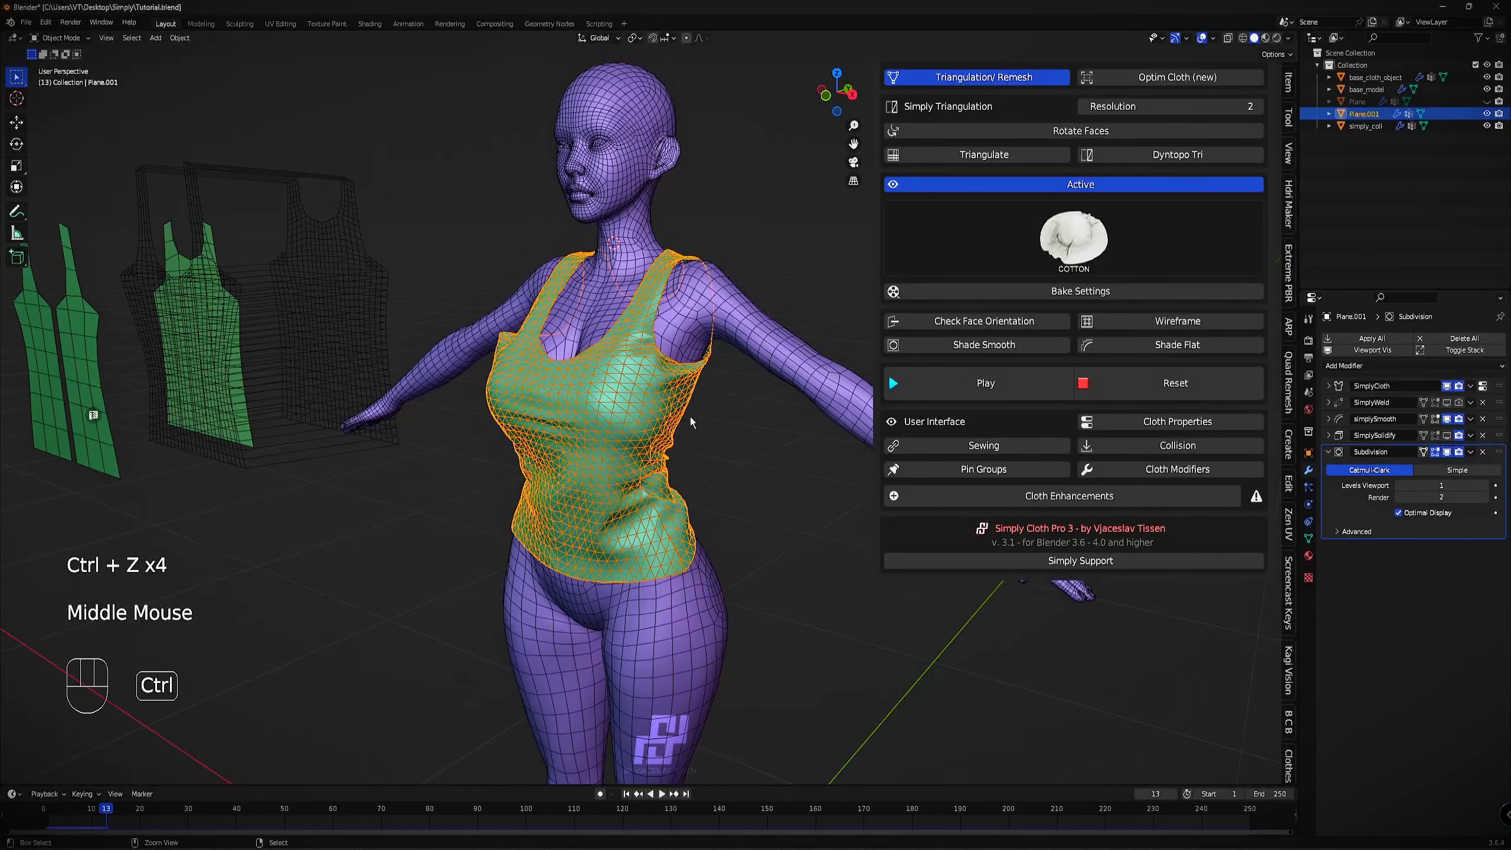
{"action": "key", "text": "ctrl+z"}
{"action": "key", "text": "ctrl+z"}
{"action": "key", "text": "ctrl+z"}
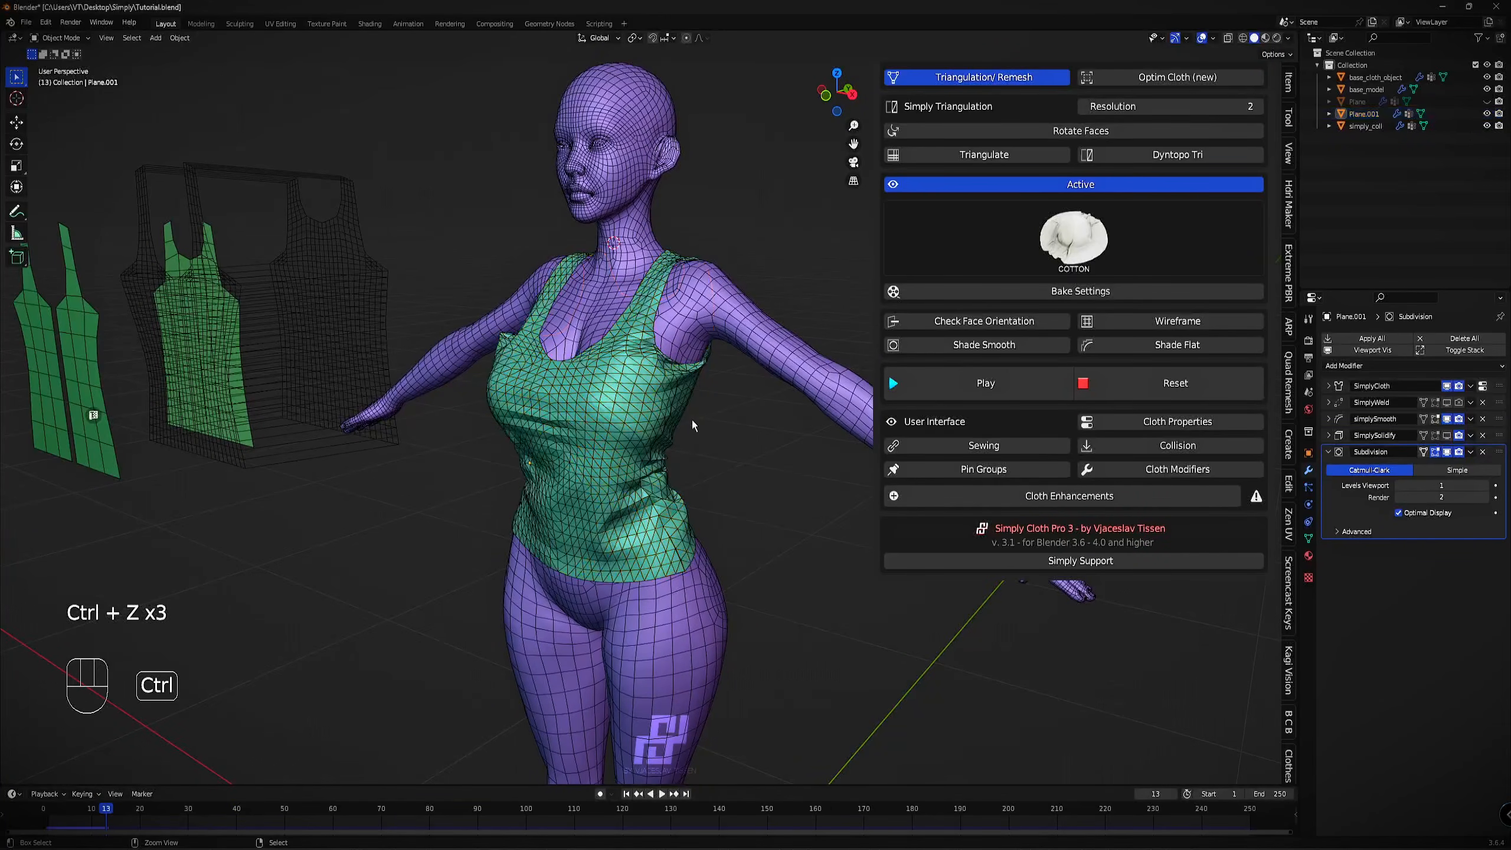
{"action": "key", "text": "ctrl+z"}
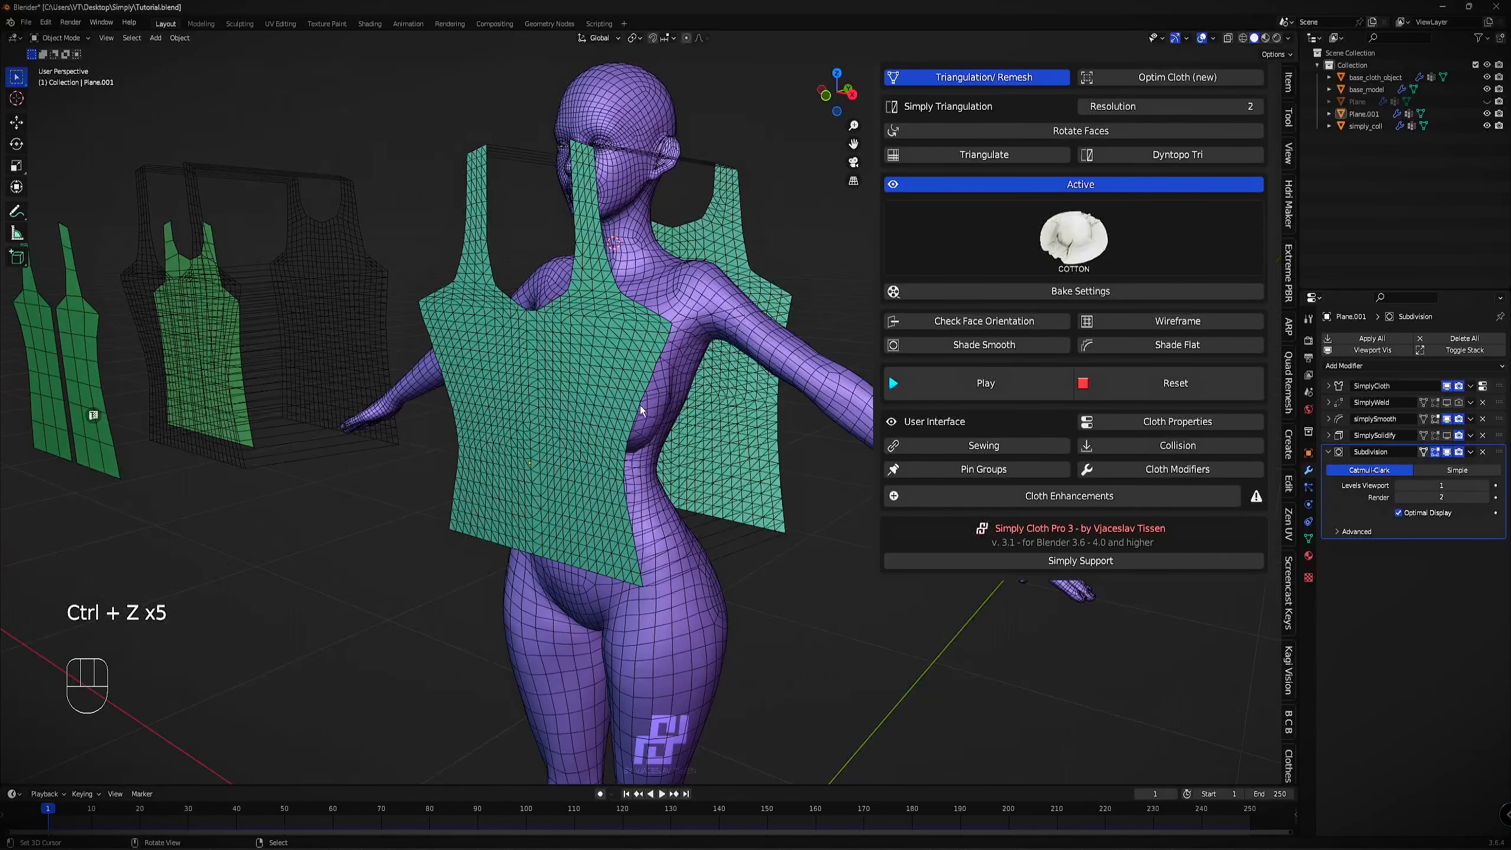
Undo the triangulation of the tank top pattern to restore its original quad mesh.
{"action": "key", "text": "ctrl+z"}
{"action": "middle_click_drag", "start_coordinate": [558, 414], "coordinate": [583, 416]}
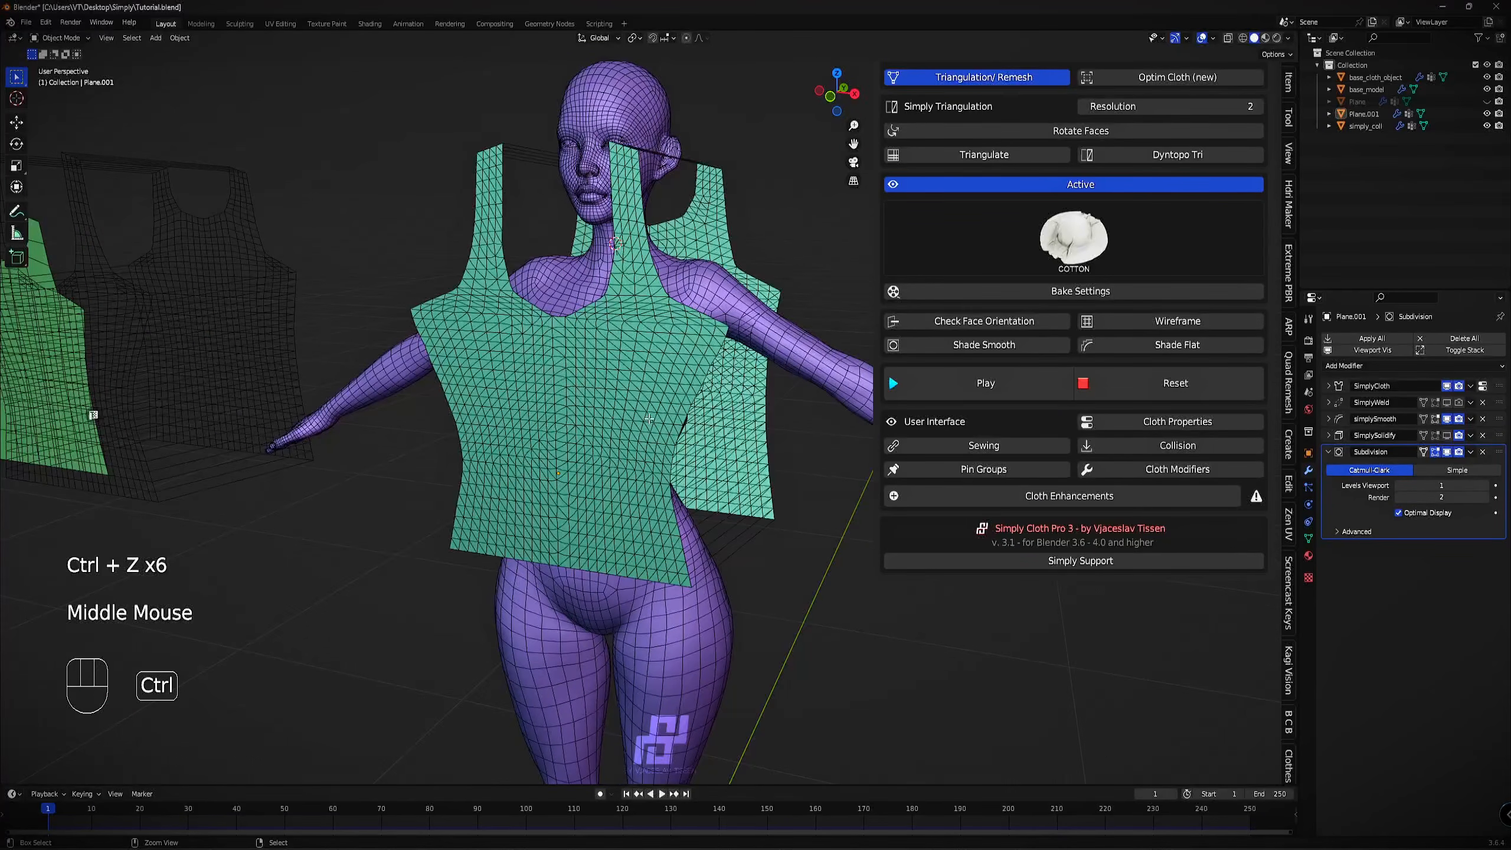
{"action": "key", "text": "ctrl+z"}
{"action": "key", "text": "ctrl+z"}
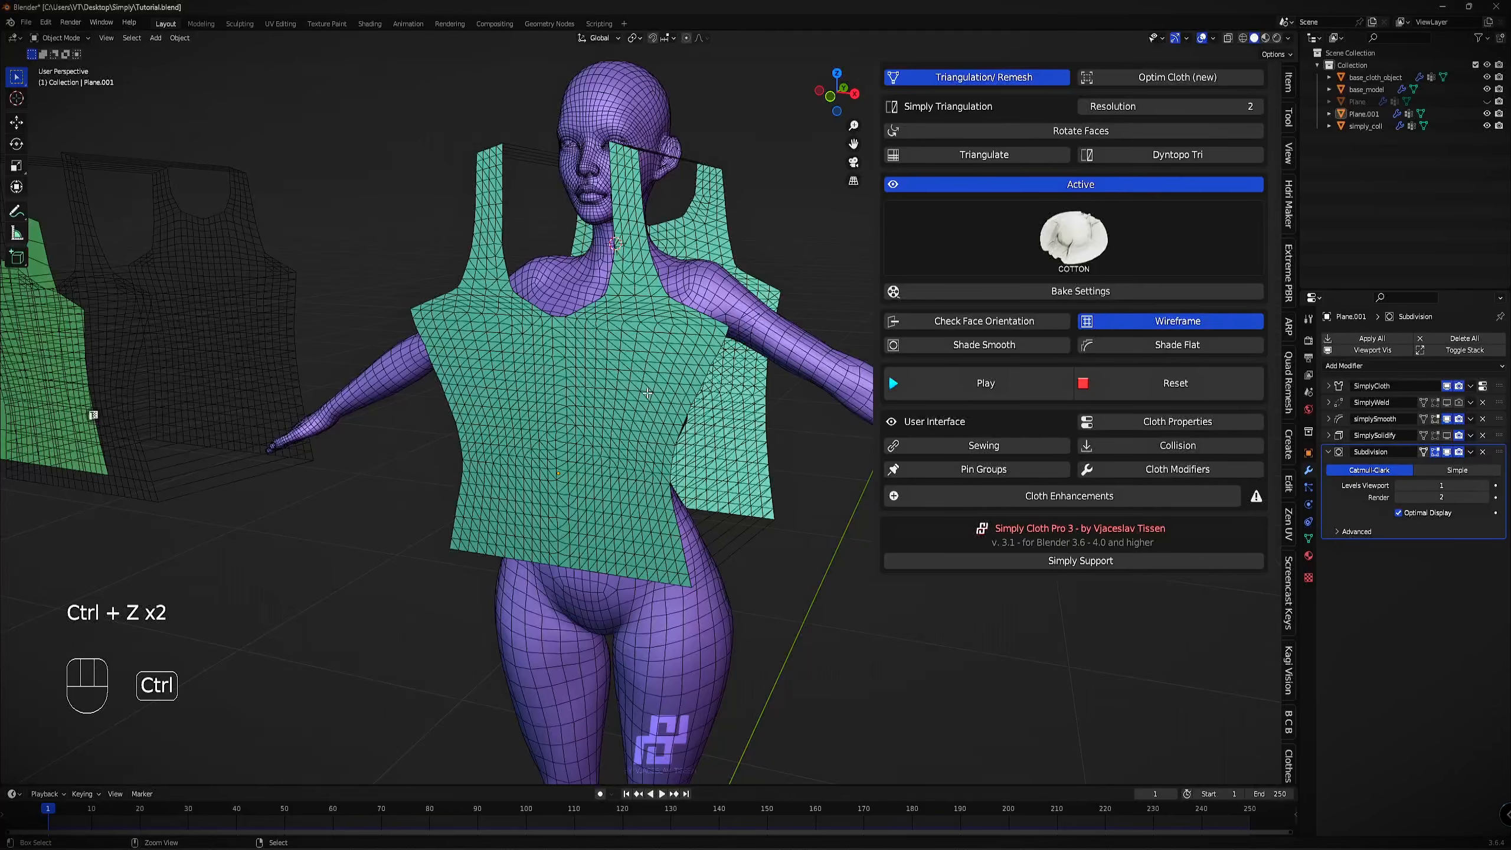
{"action": "key", "text": "ctrl+z"}
{"action": "key", "text": "ctrl+z"}
{"action": "key", "text": "ctrl+z"}
{"action": "key", "text": "ctrl+z"}
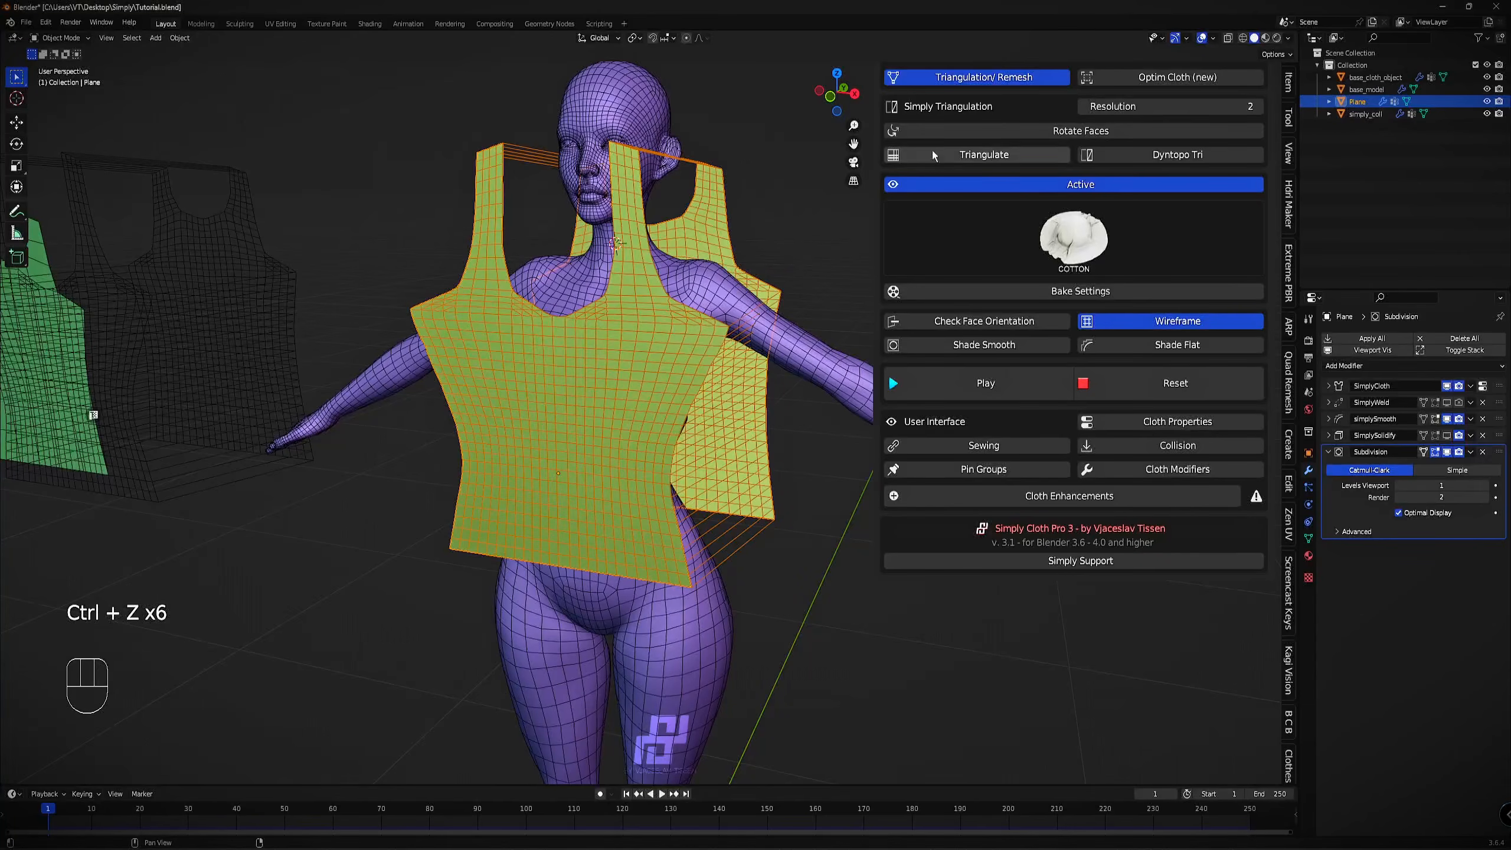
Set the Simply Triangulation resolution to 3 and triangulate the tank top pattern.
{"action": "middle_click_drag", "start_coordinate": [630, 256], "coordinate": [667, 260]}
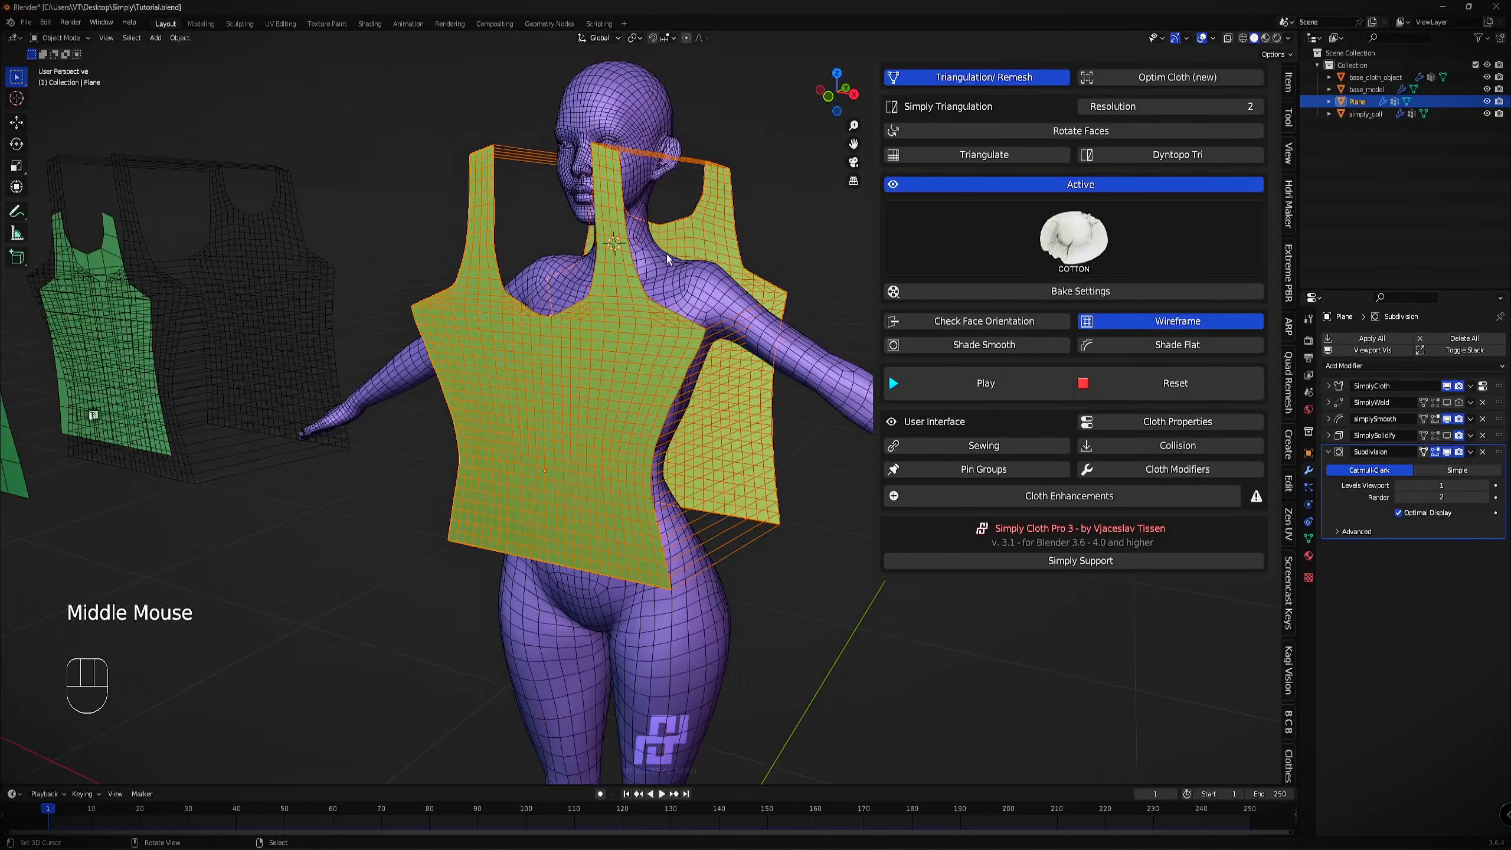
{"action": "left_click", "coordinate": [1179, 321]}
{"action": "left_click", "coordinate": [1179, 320]}
{"action": "scroll", "coordinate": [554, 309], "scroll_direction": "up", "scroll_amount": 2}
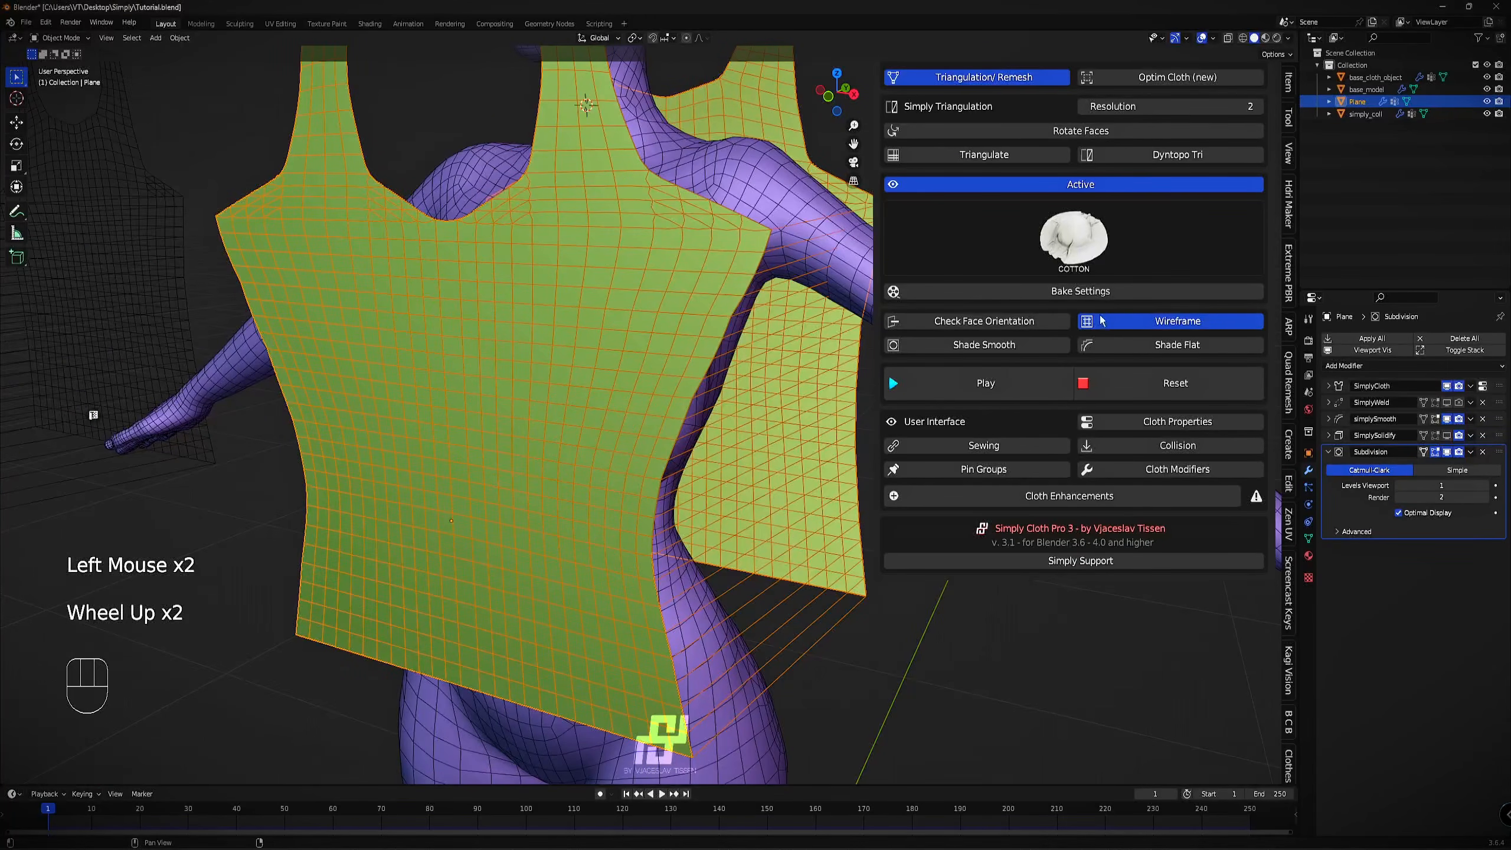
{"action": "scroll", "coordinate": [1103, 322], "scroll_direction": "up", "scroll_amount": 1}
{"action": "left_click", "coordinate": [1173, 157]}
{"action": "type", "text": "3"}
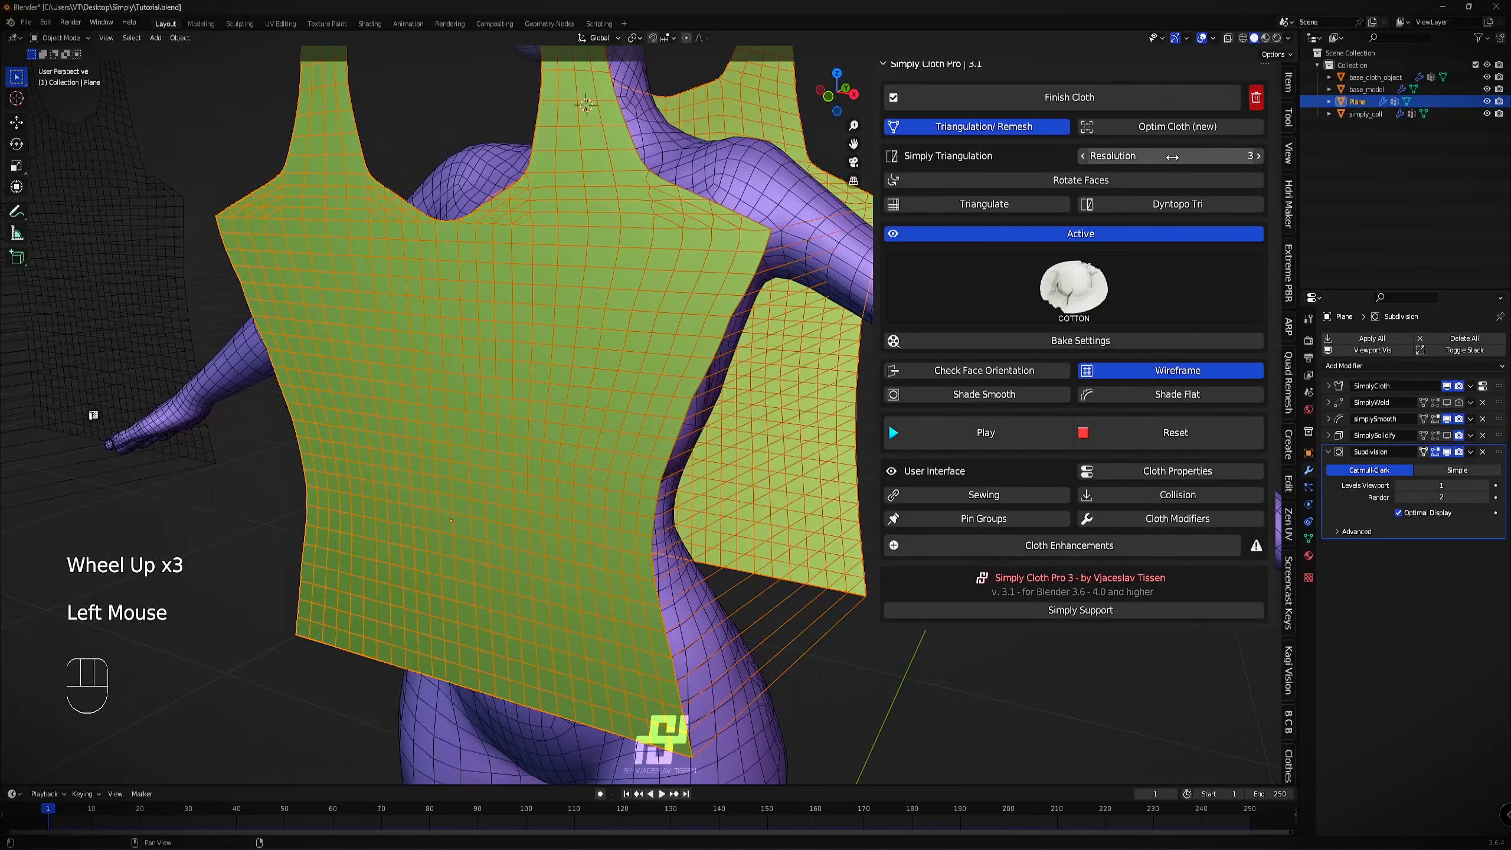
{"action": "key", "text": "Return"}
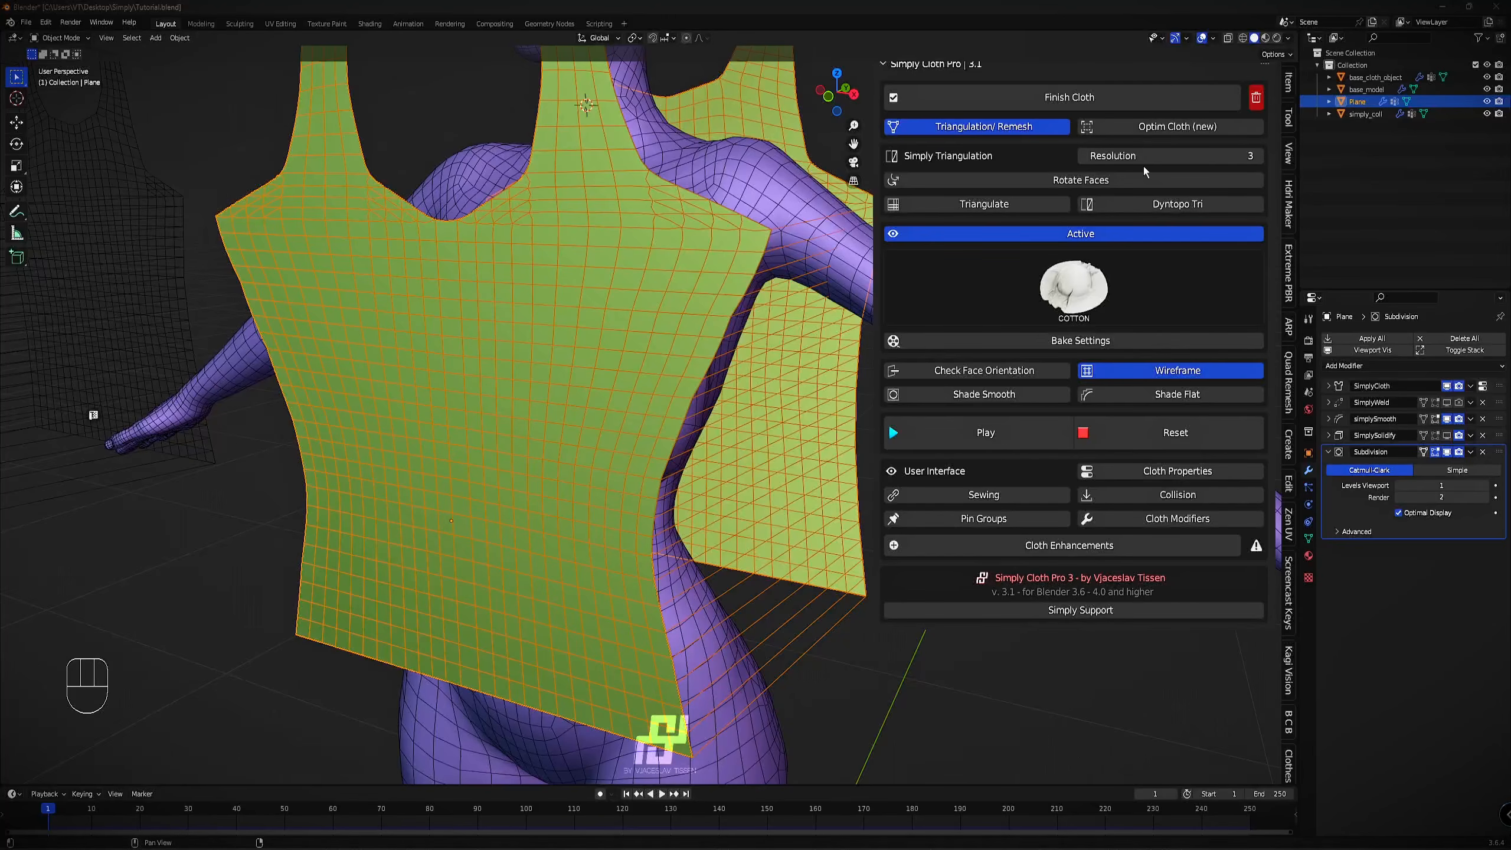
{"action": "left_click", "coordinate": [971, 157]}
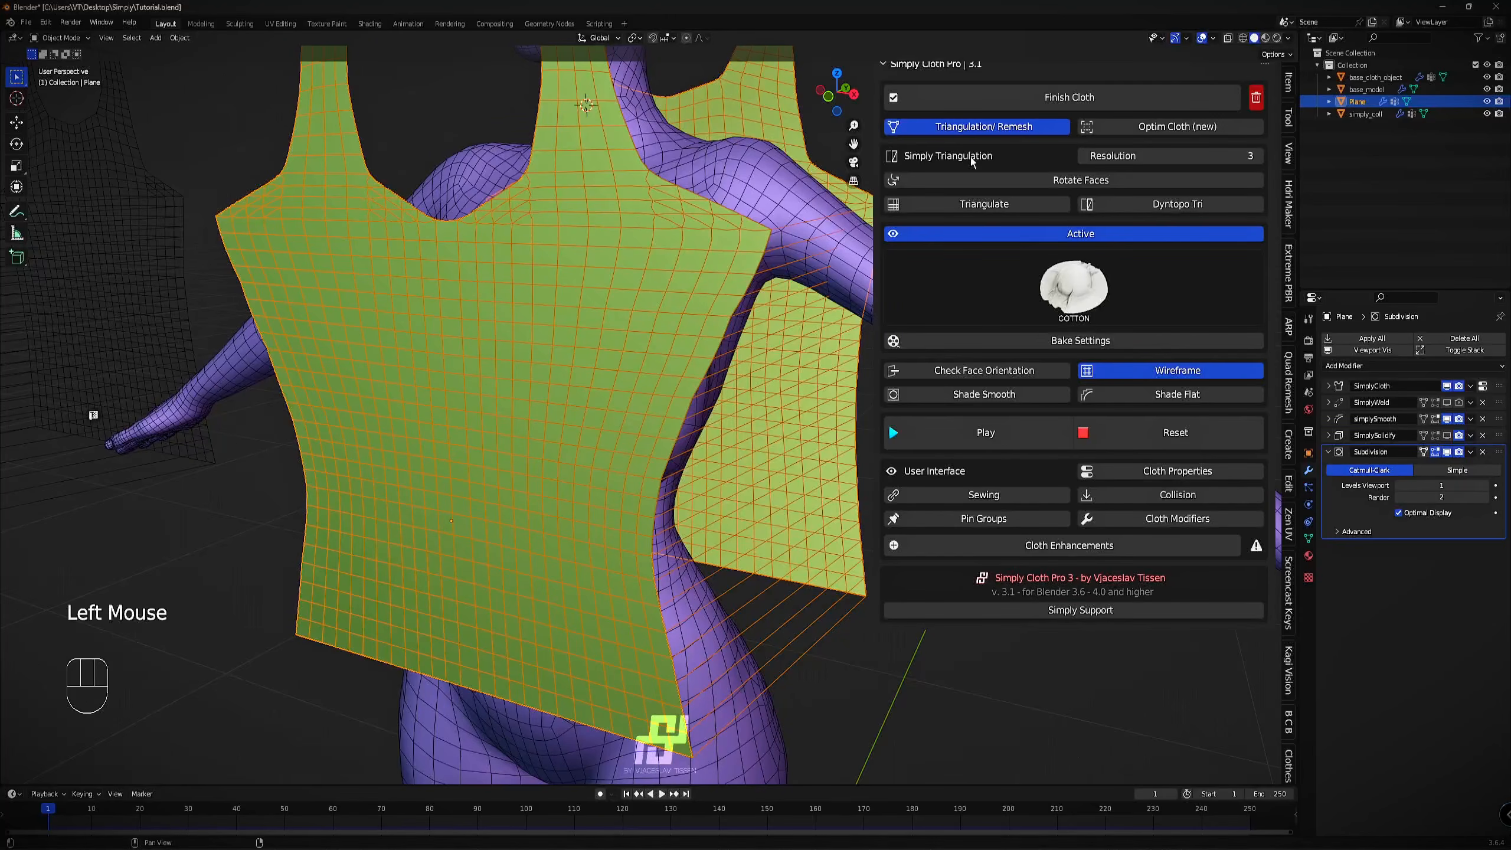
{"action": "left_click", "coordinate": [978, 208]}
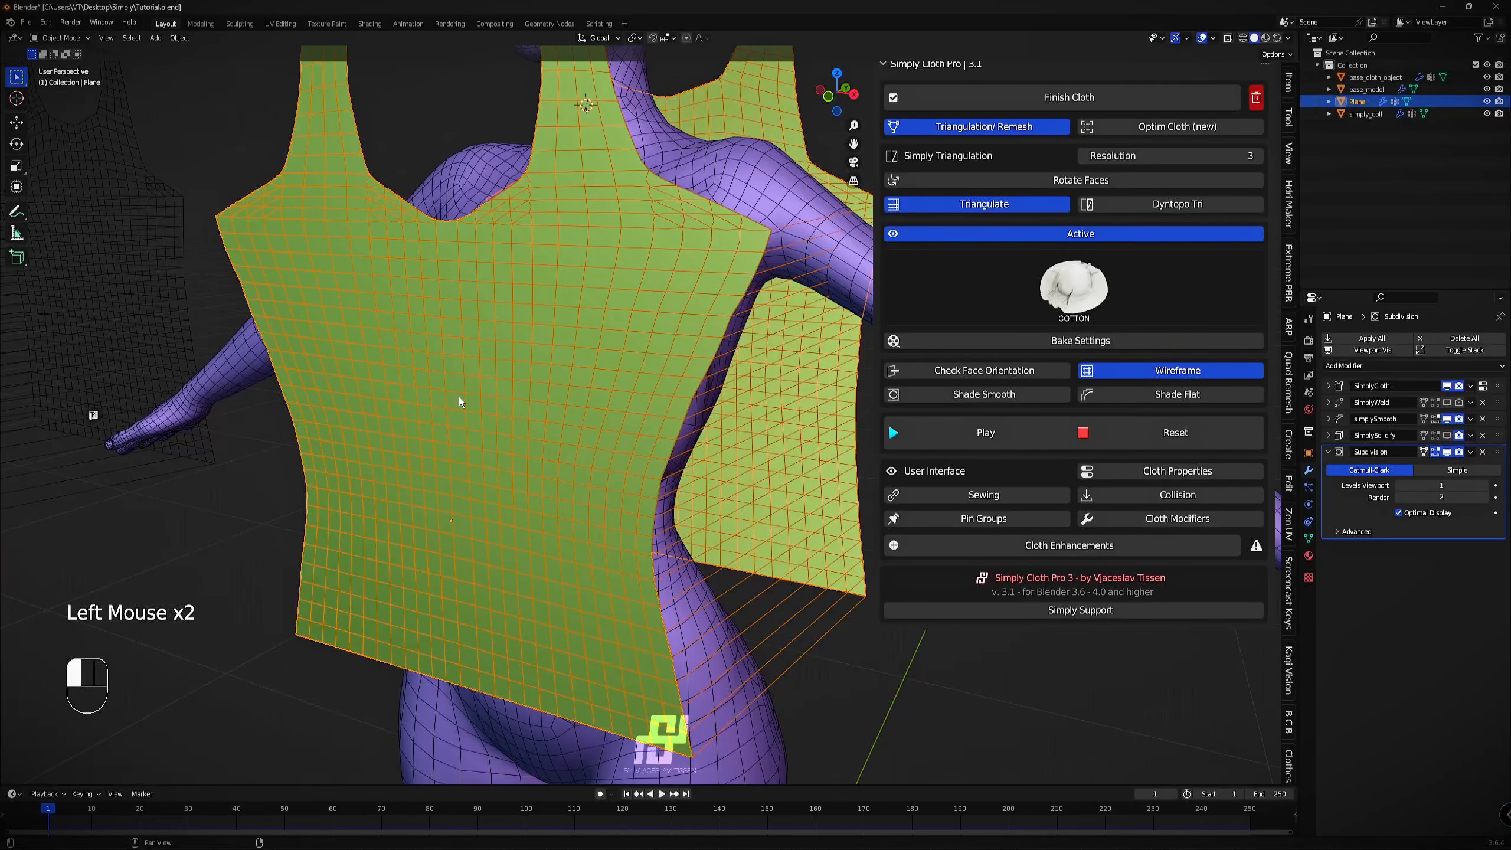
{"action": "left_click", "coordinate": [923, 123]}
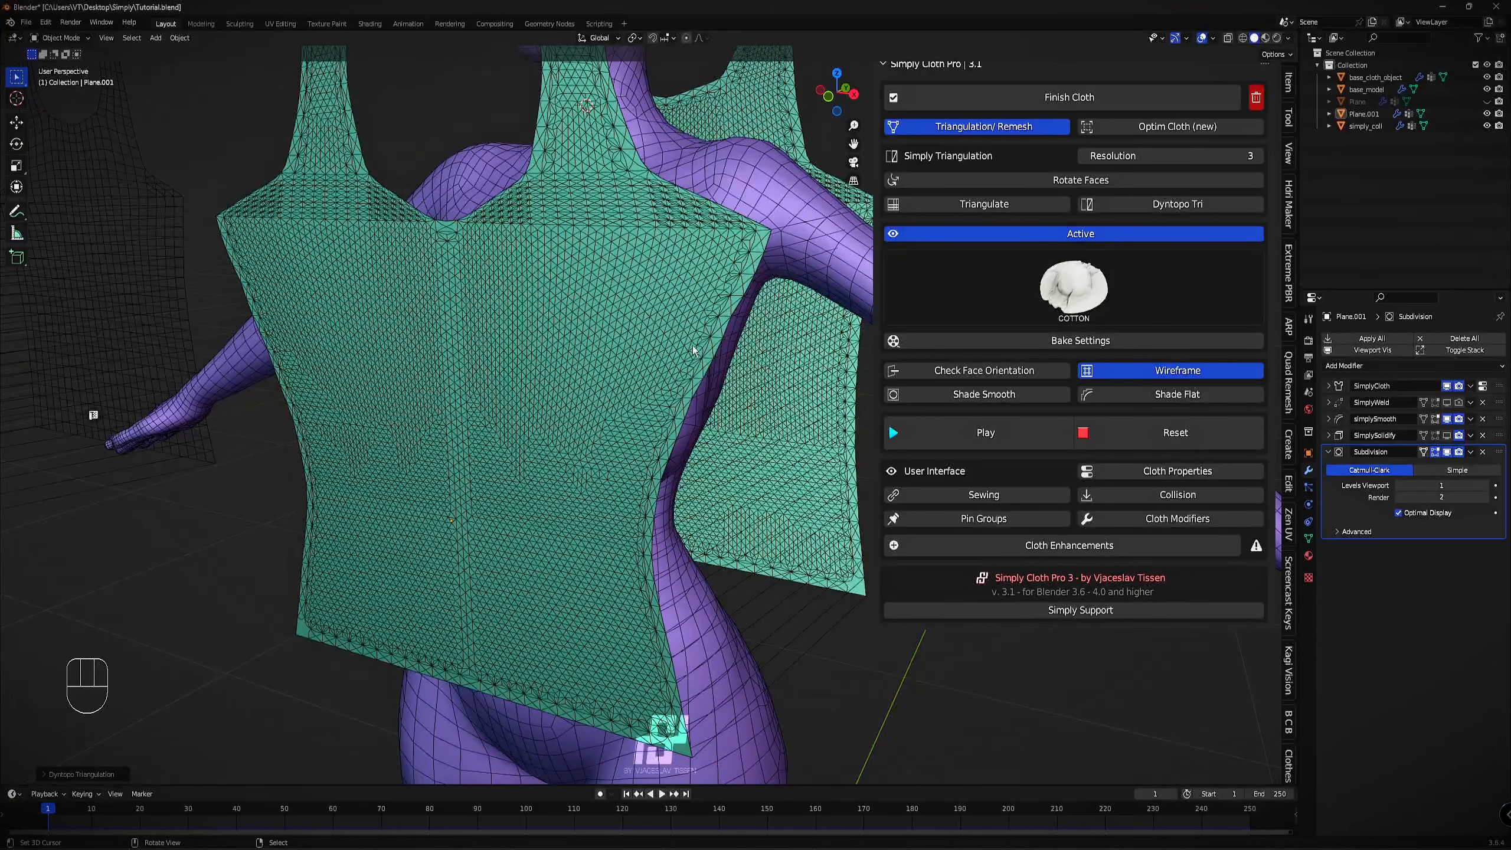
Examine the new triangle layout across the front panel and along its side edges.
{"action": "scroll", "coordinate": [693, 343], "scroll_direction": "down", "scroll_amount": 2}
{"action": "middle_click_drag", "start_coordinate": [697, 329], "coordinate": [487, 334], "text": "shift"}
{"action": "scroll", "coordinate": [641, 340], "scroll_direction": "up", "scroll_amount": 4}
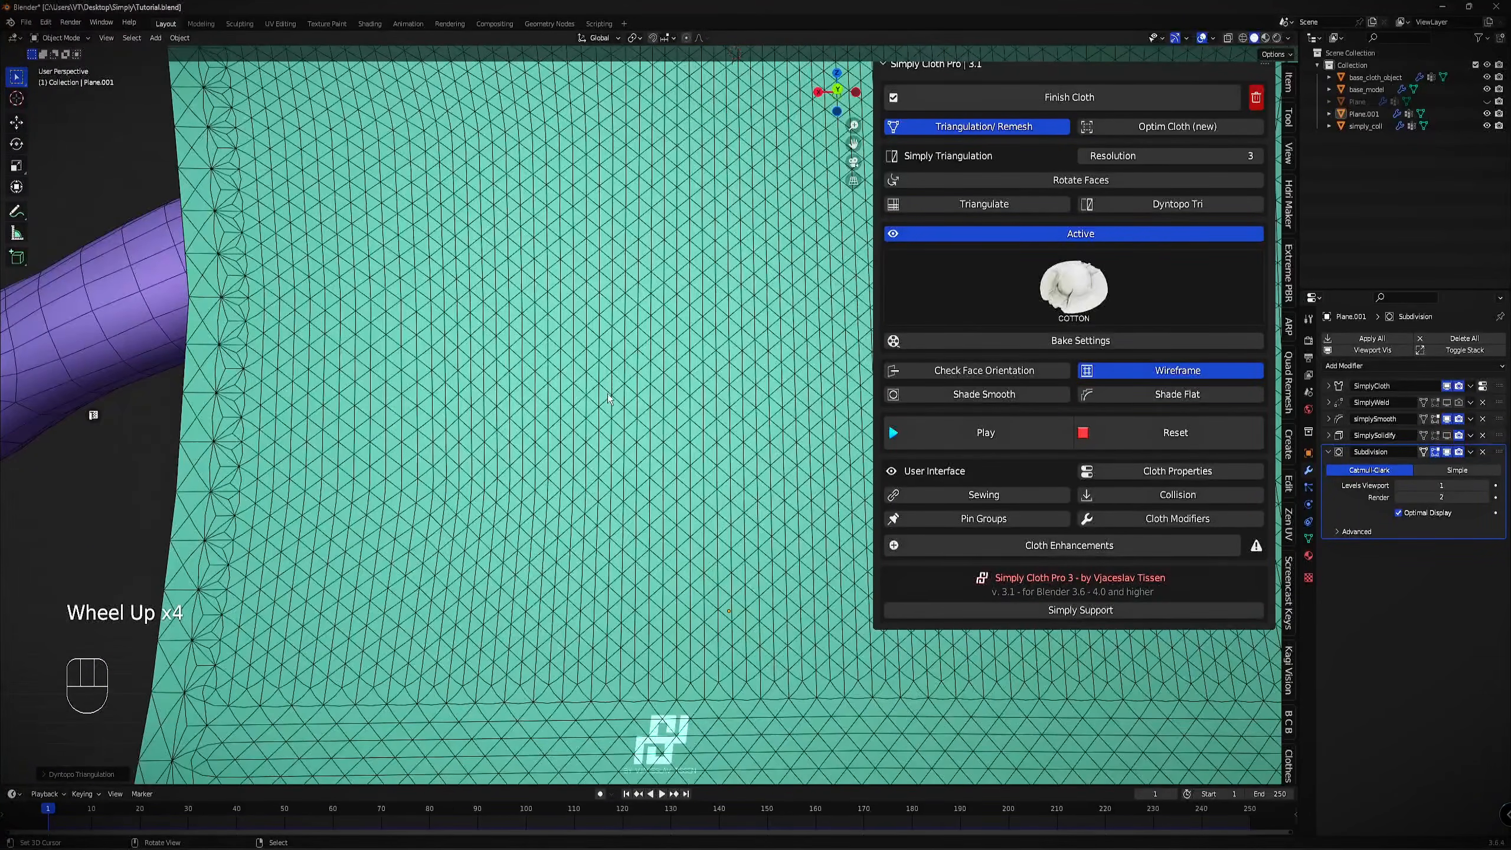
{"action": "scroll", "coordinate": [607, 395], "scroll_direction": "down", "scroll_amount": 3}
{"action": "middle_click_drag", "start_coordinate": [582, 399], "coordinate": [723, 319]}
{"action": "scroll", "coordinate": [819, 432], "scroll_direction": "up", "scroll_amount": 2}
{"action": "scroll", "coordinate": [655, 394], "scroll_direction": "up", "scroll_amount": 3}
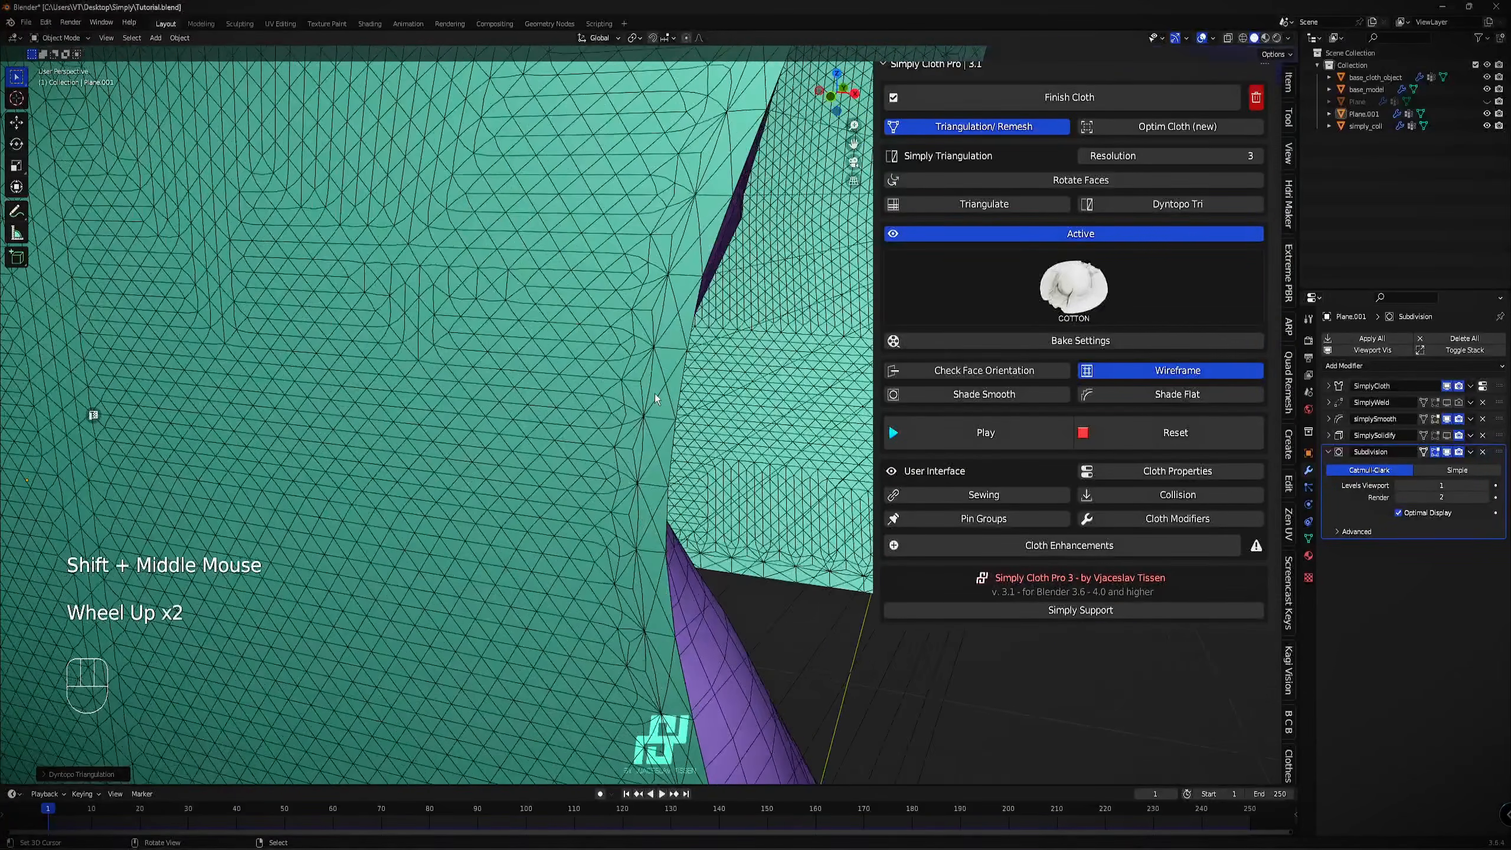
{"action": "scroll", "coordinate": [621, 439], "scroll_direction": "down", "scroll_amount": 3}
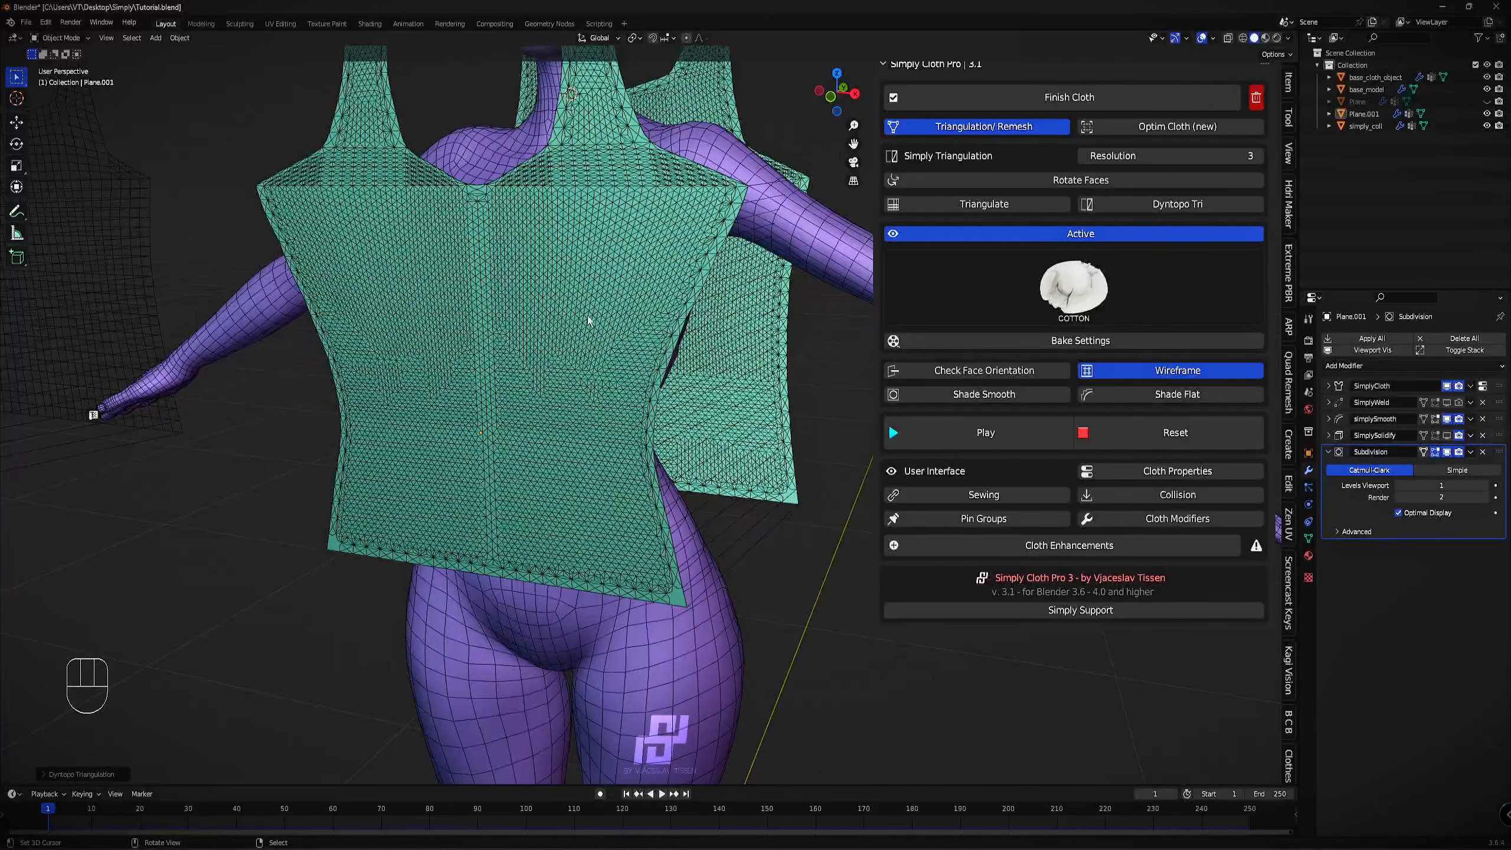
Turn off the wireframe, reset the cloth simulation and run it to frame 6.
{"action": "left_click", "coordinate": [1146, 375]}
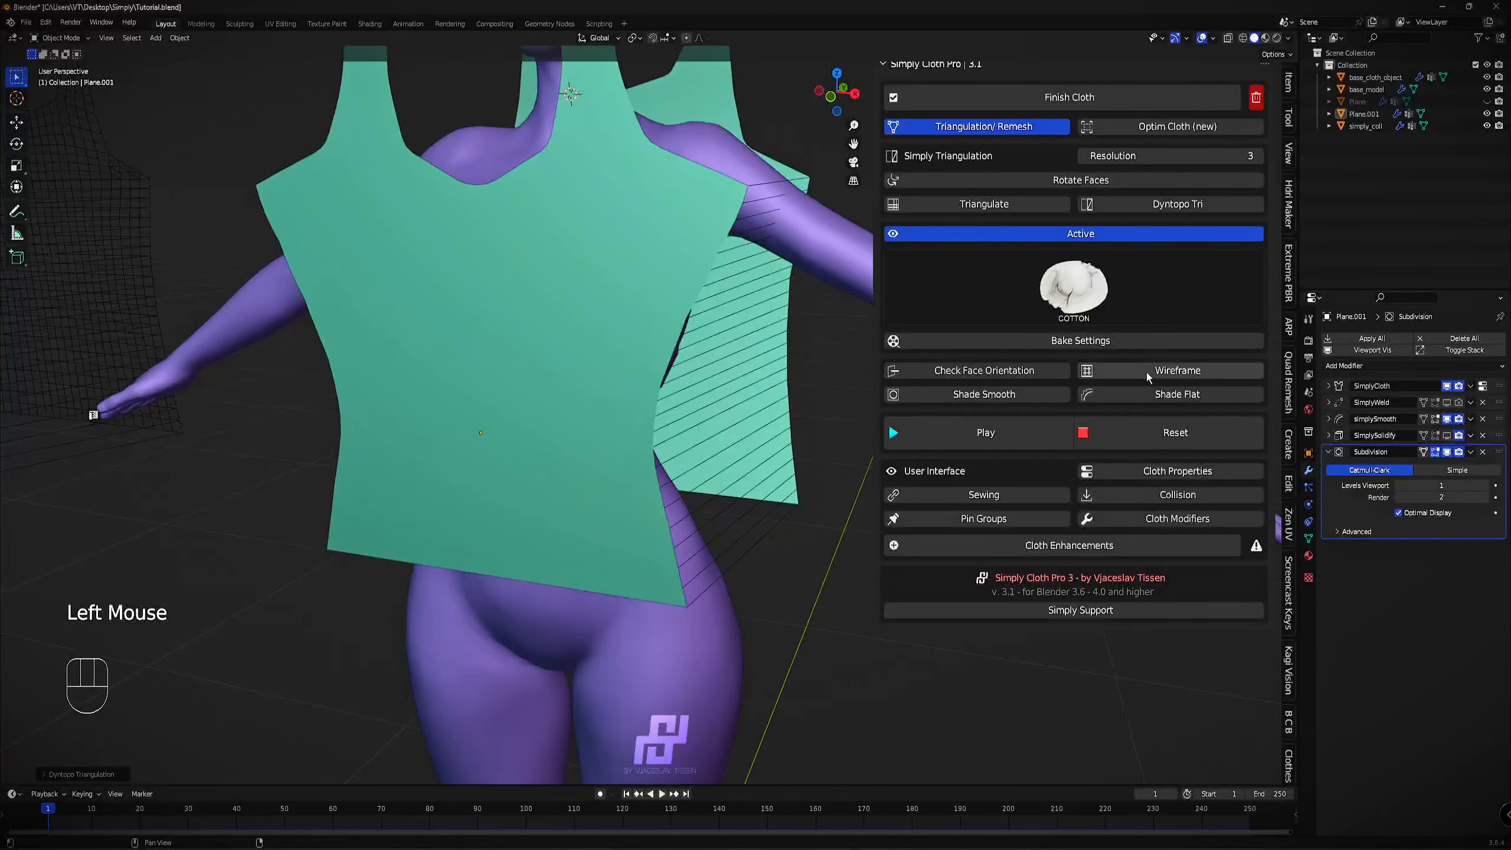
{"action": "left_click", "coordinate": [1153, 430]}
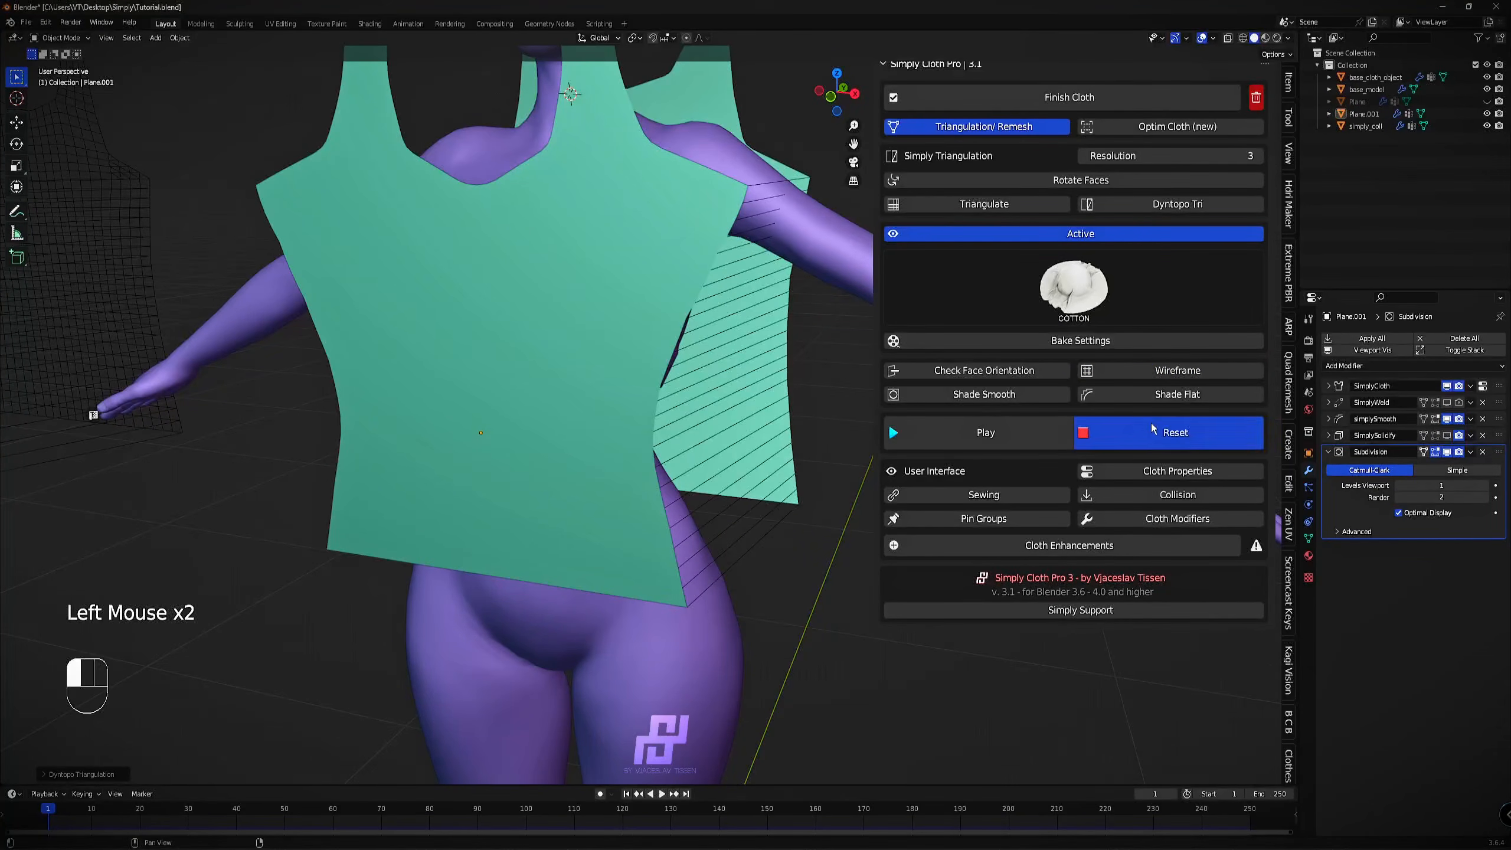
{"action": "left_click", "coordinate": [1041, 433]}
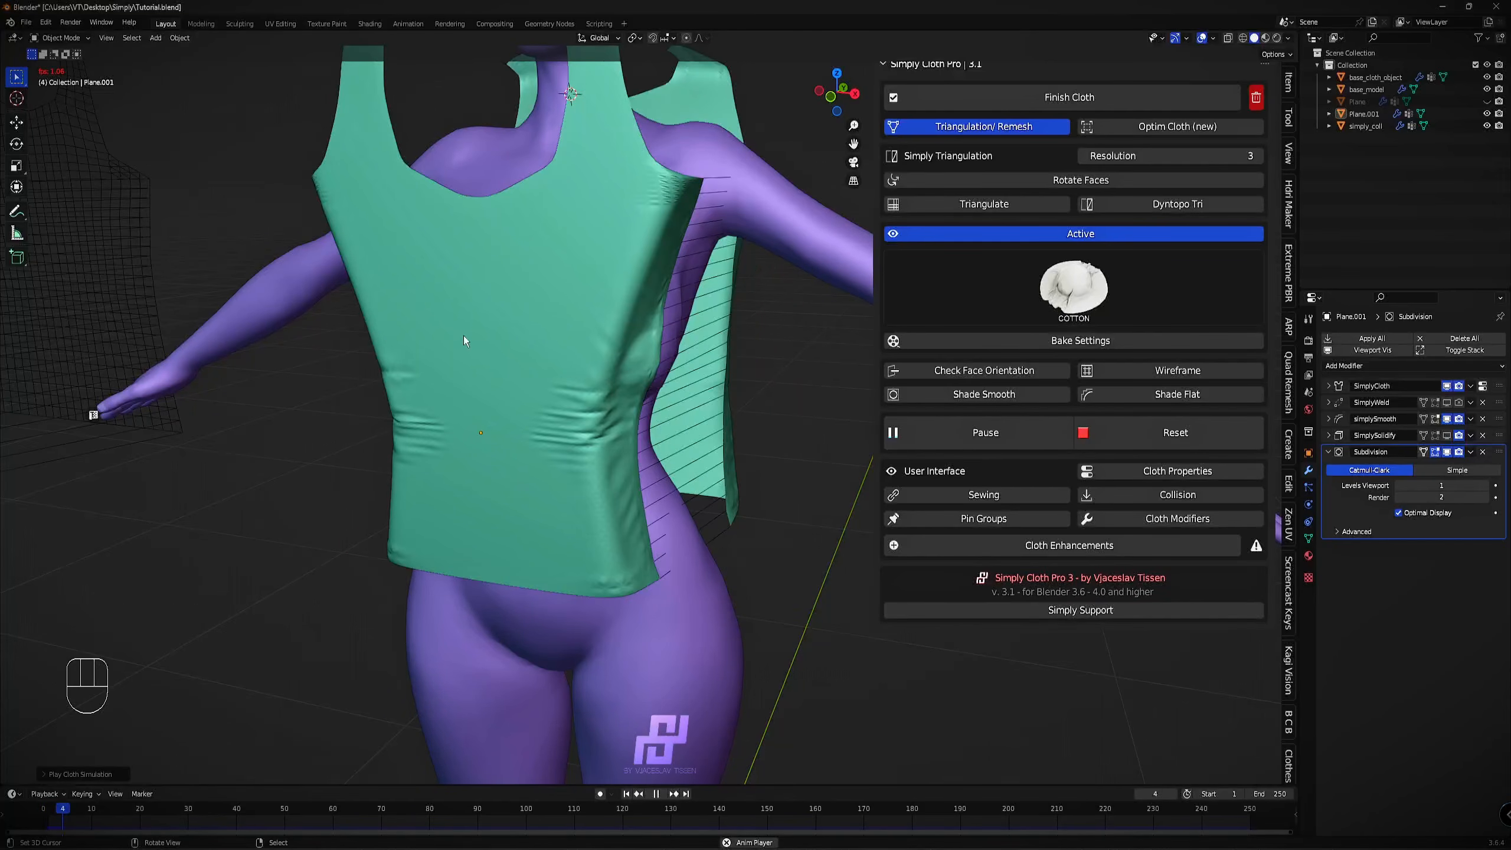
{"action": "left_click", "coordinate": [998, 434]}
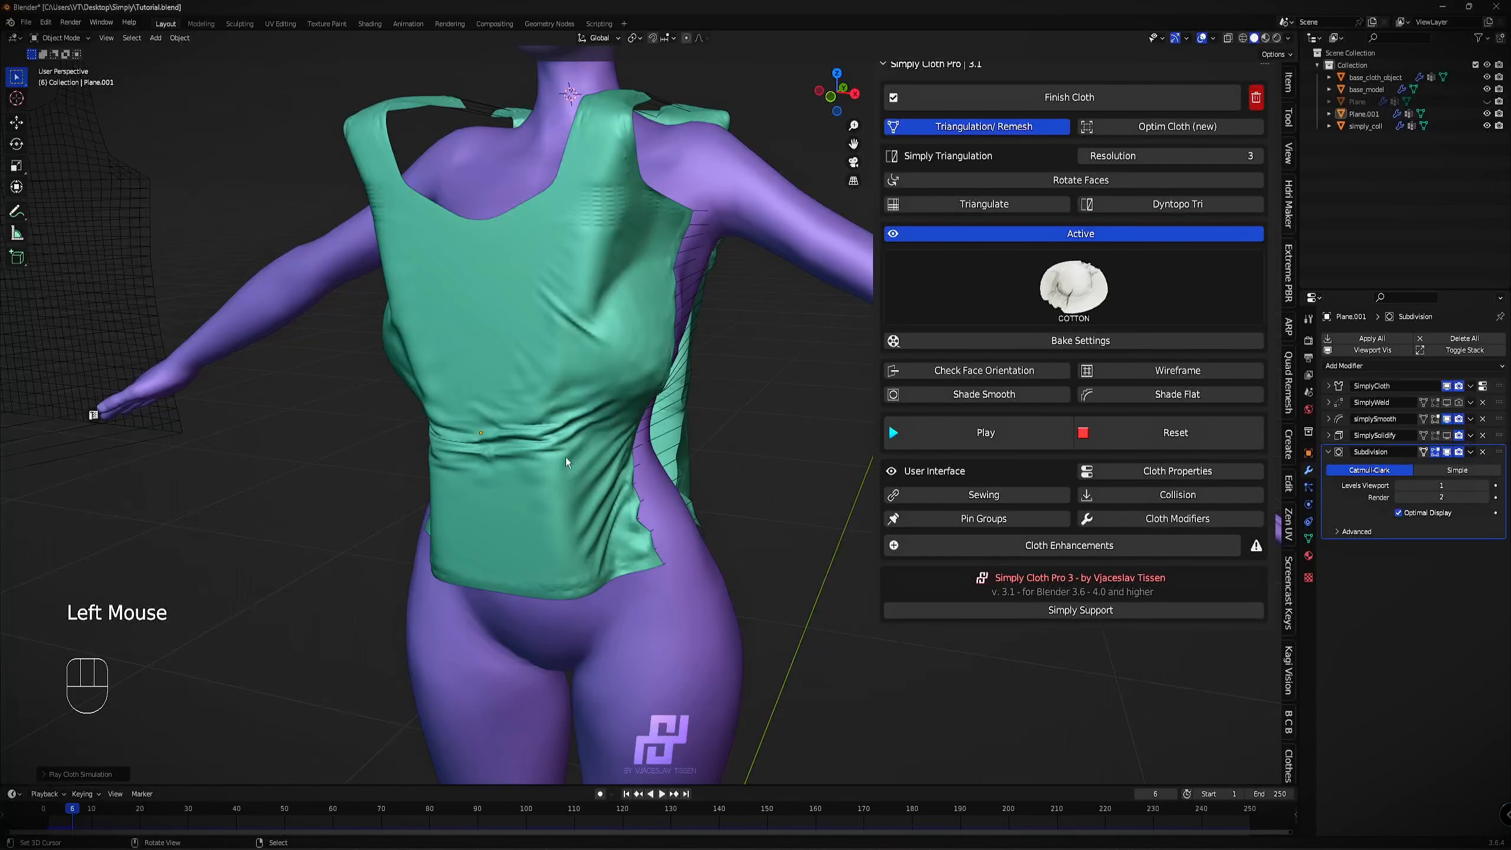
Inspect the first folds around the waist and continue the cloth simulation to frame 30.
{"action": "middle_click_drag", "start_coordinate": [668, 400], "coordinate": [604, 373]}
{"action": "scroll", "coordinate": [577, 423], "scroll_direction": "up", "scroll_amount": 2}
{"action": "middle_click_drag", "start_coordinate": [506, 391], "coordinate": [541, 401]}
{"action": "scroll", "coordinate": [532, 391], "scroll_direction": "down", "scroll_amount": 1}
{"action": "scroll", "coordinate": [515, 453], "scroll_direction": "down", "scroll_amount": 1}
{"action": "scroll", "coordinate": [515, 454], "scroll_direction": "up", "scroll_amount": 1}
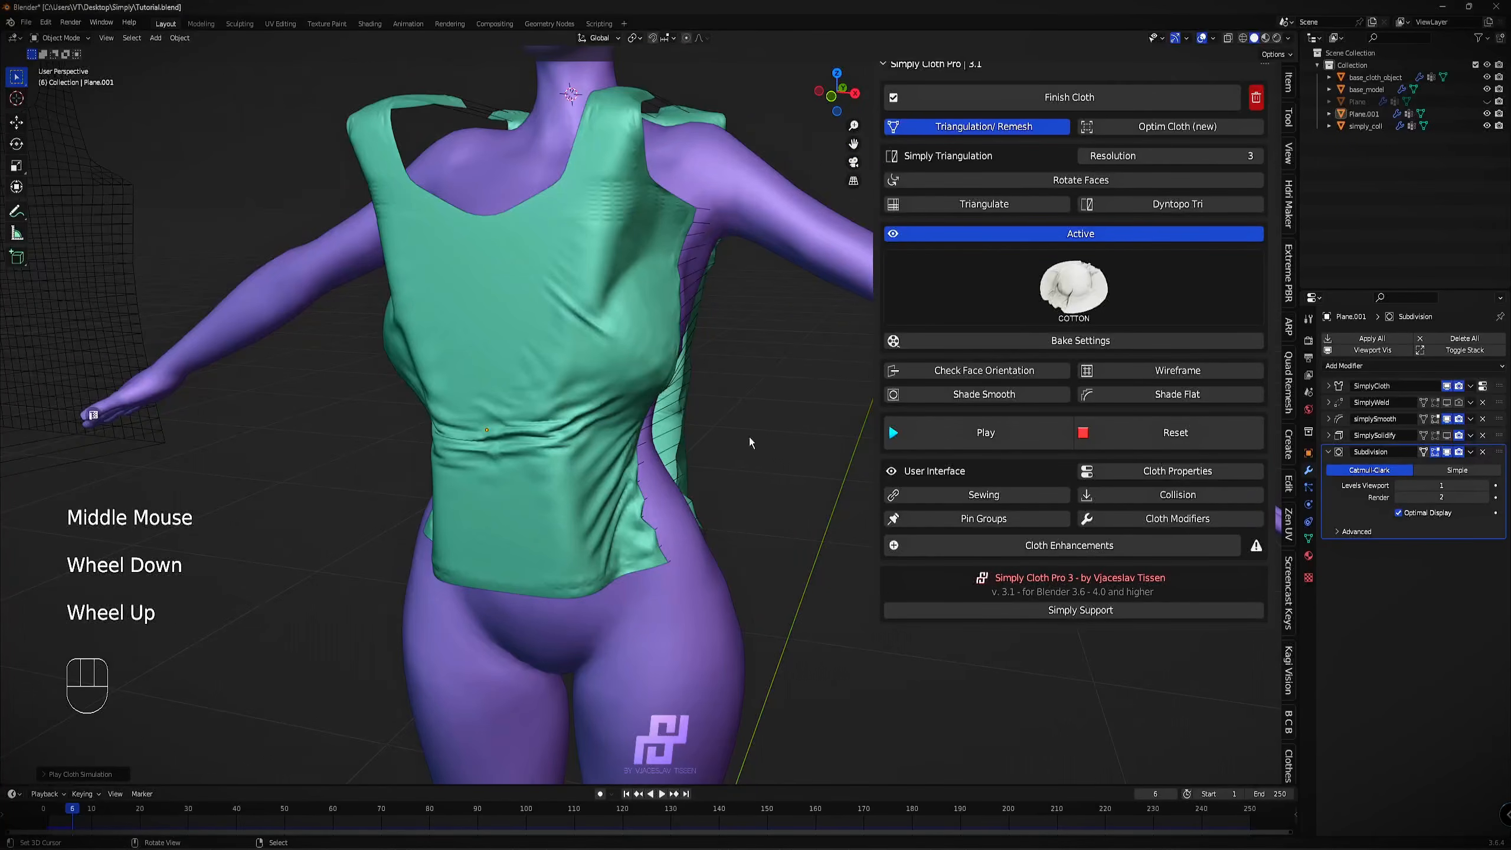
{"action": "left_click", "coordinate": [992, 441]}
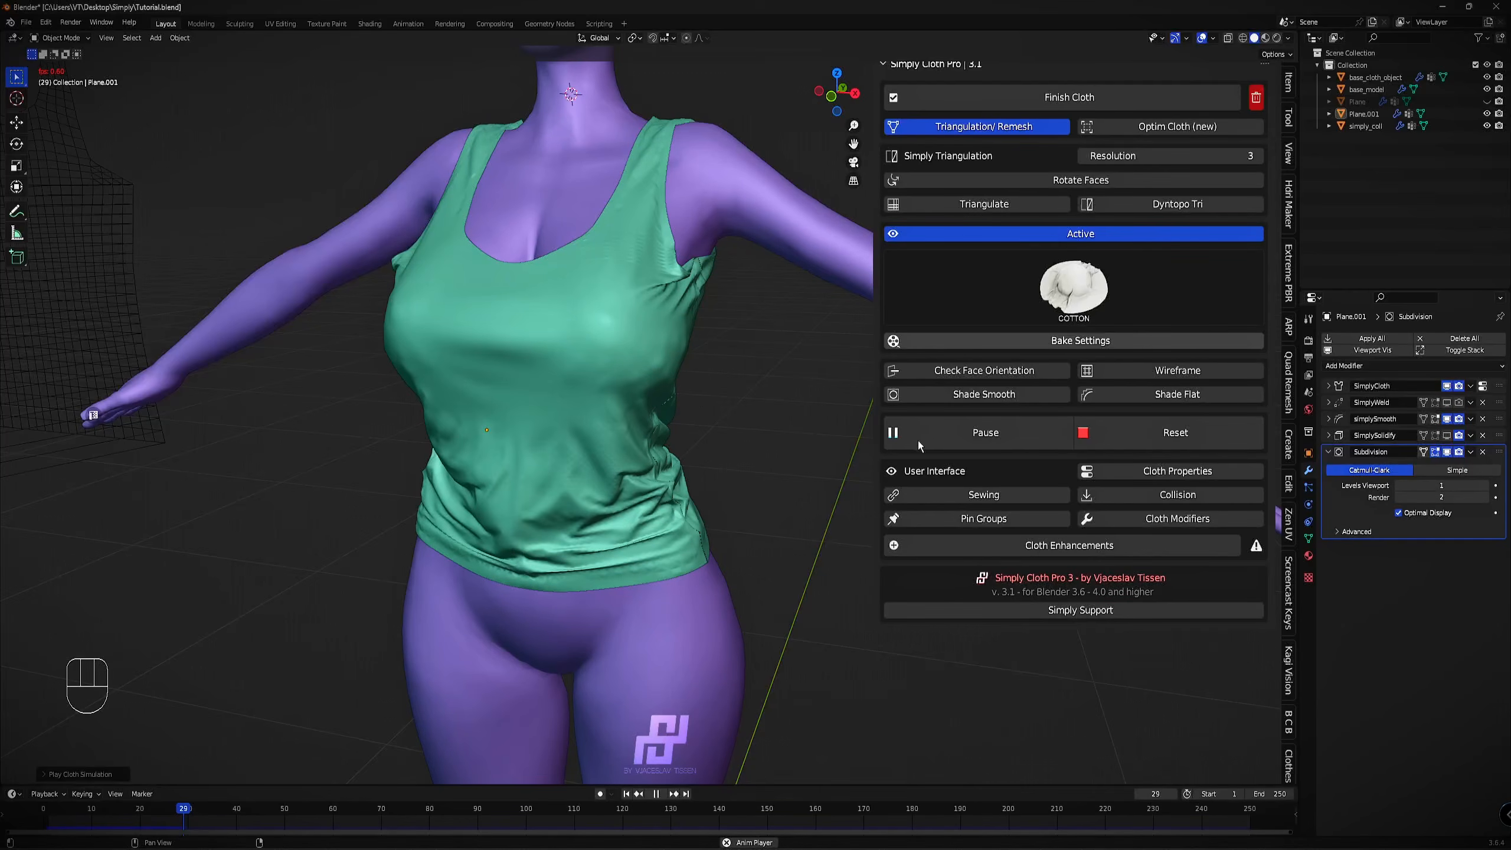
{"action": "left_click", "coordinate": [936, 438]}
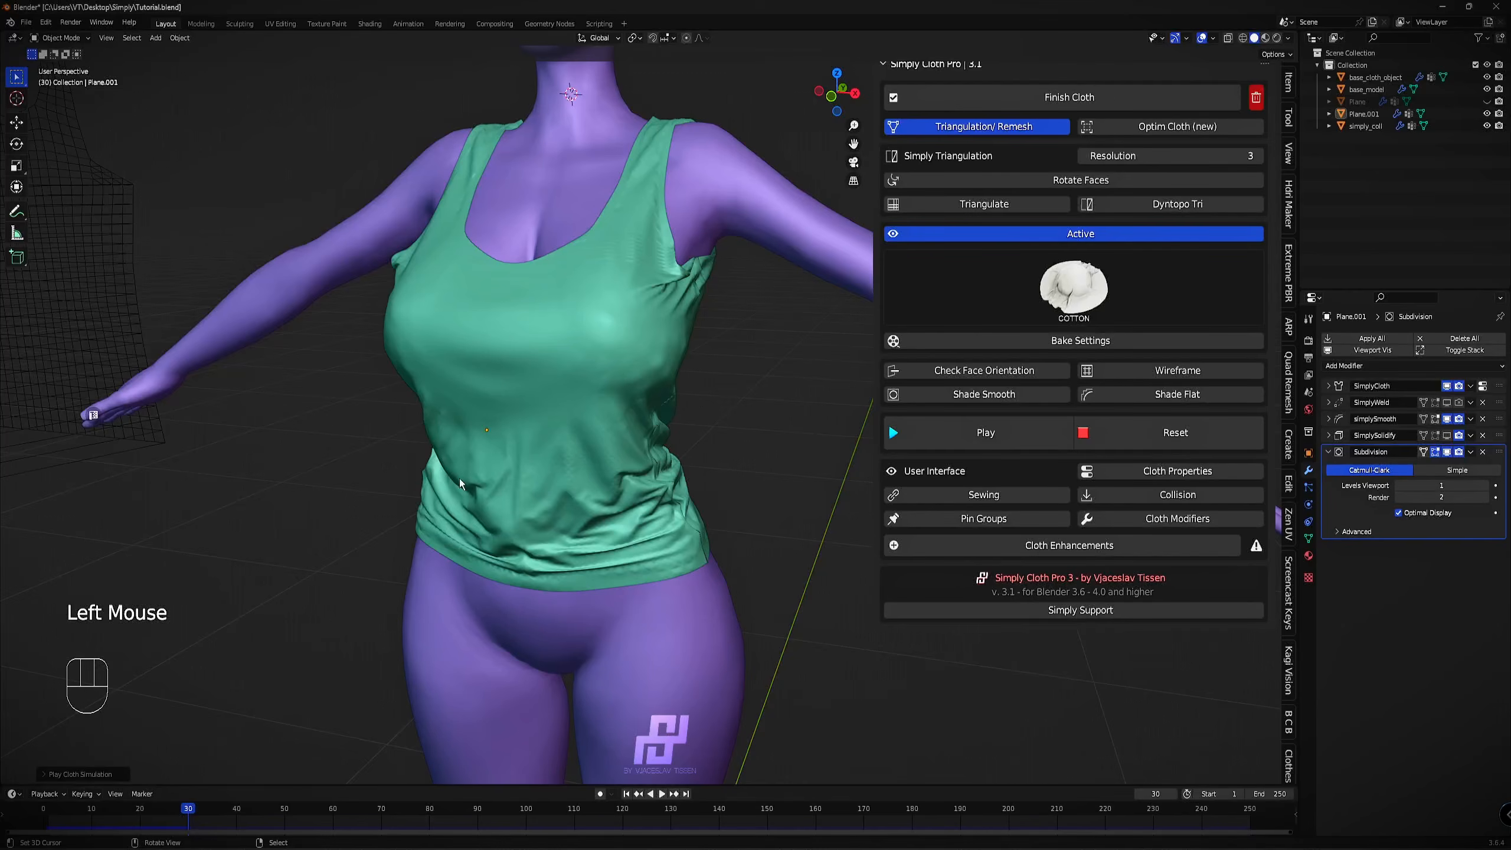
Inspect the front folds and side seam of the top, and run the simulation on to frame 34.
{"action": "mouse_move", "coordinate": [524, 458]}
{"action": "middle_mouse_down"}
{"action": "mouse_move", "coordinate": [609, 451]}
{"action": "mouse_move", "coordinate": [356, 451]}
{"action": "mouse_move", "coordinate": [548, 441]}
{"action": "middle_mouse_up"}
{"action": "scroll", "coordinate": [575, 456], "scroll_direction": "up", "scroll_amount": 3}
{"action": "scroll", "coordinate": [609, 451], "scroll_direction": "down", "scroll_amount": 2}
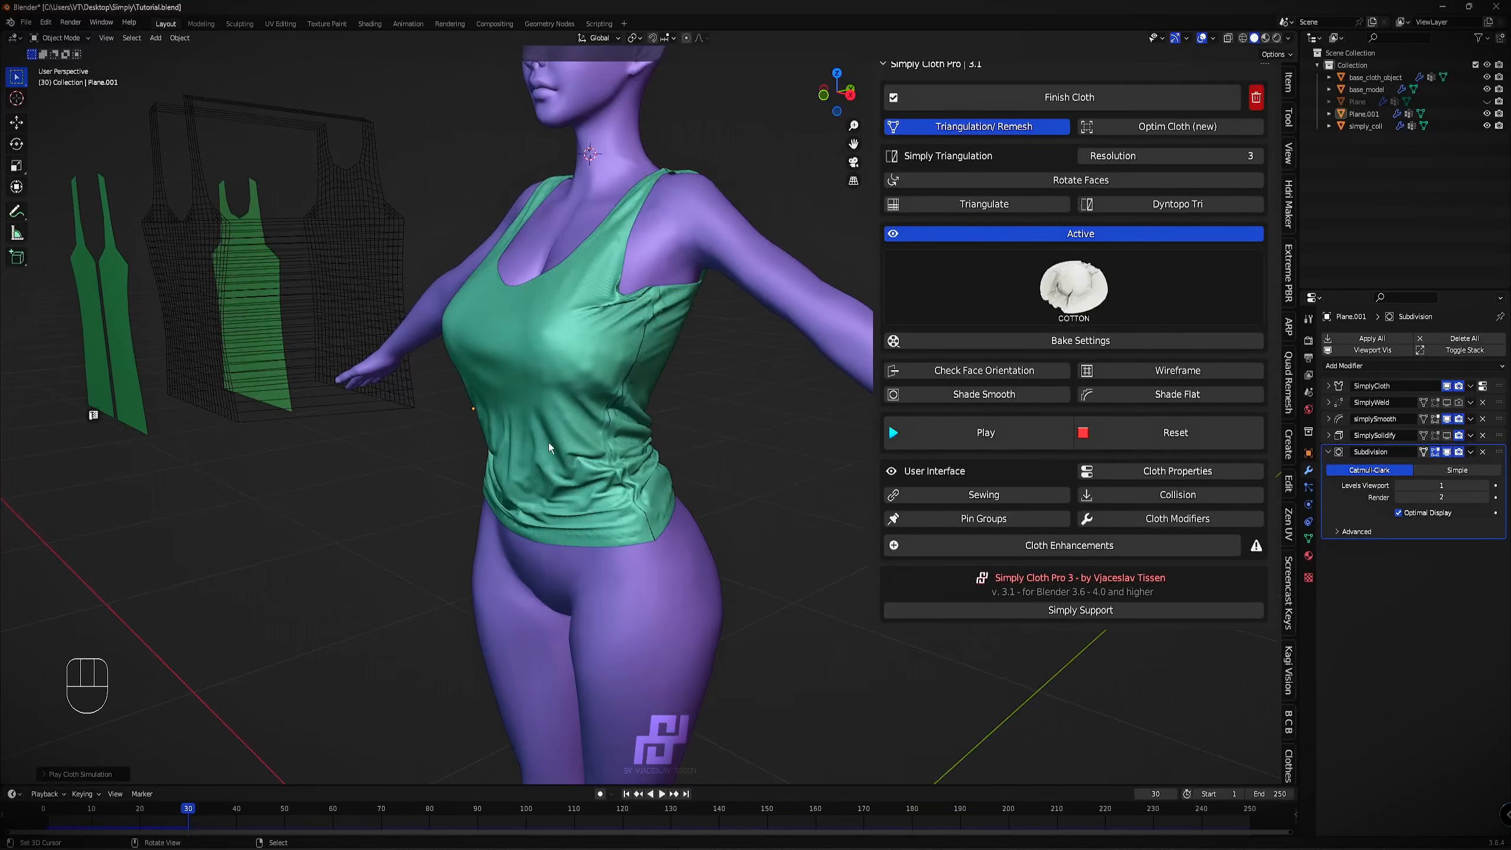
{"action": "scroll", "coordinate": [759, 192], "scroll_direction": "up", "scroll_amount": 2}
{"action": "middle_click_drag", "start_coordinate": [759, 192], "coordinate": [677, 203]}
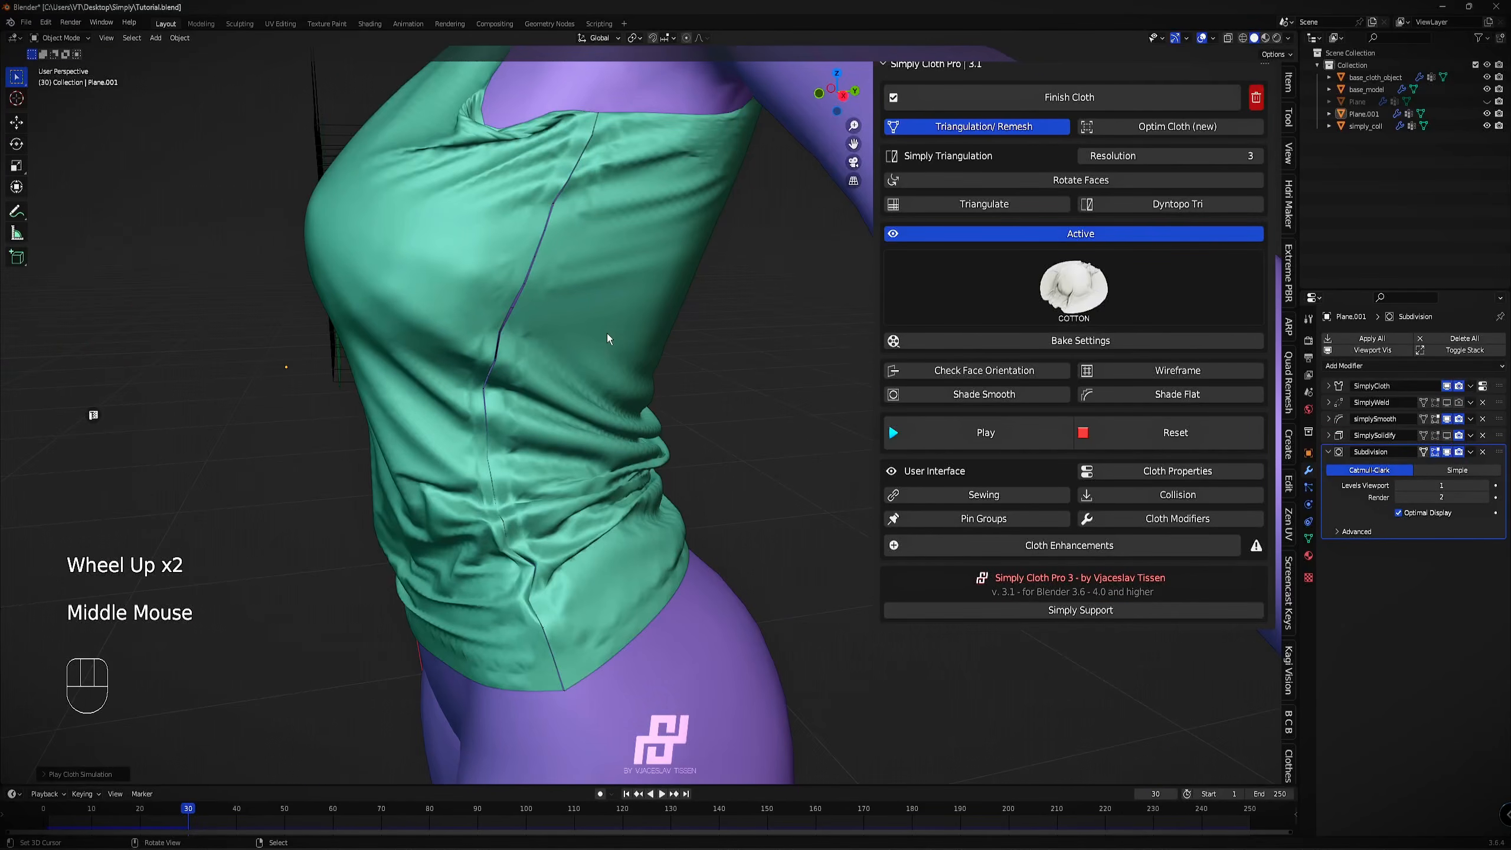
{"action": "left_click", "coordinate": [1042, 443]}
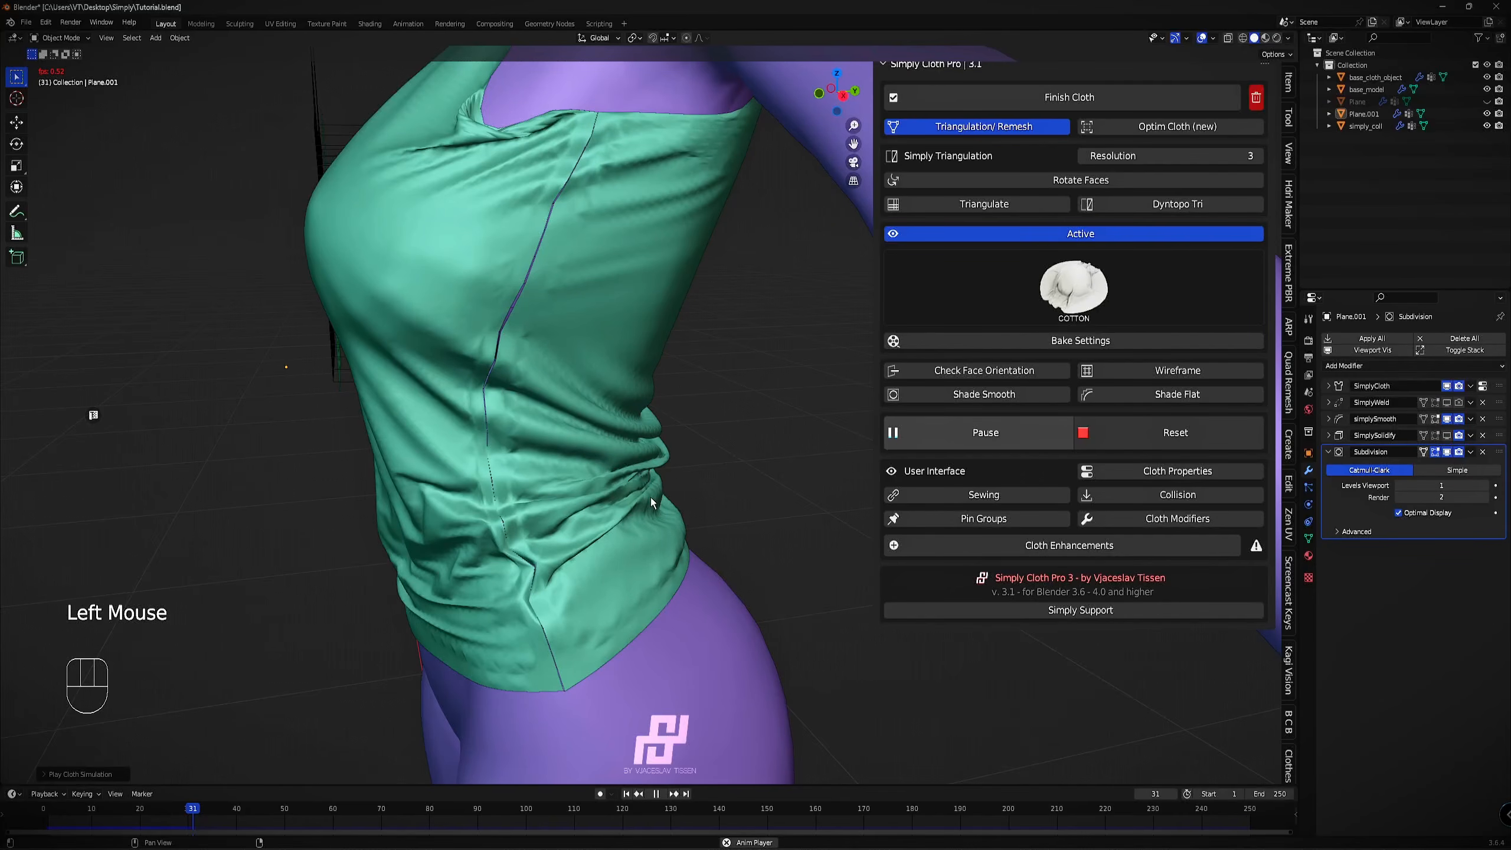
{"action": "left_click", "coordinate": [985, 435]}
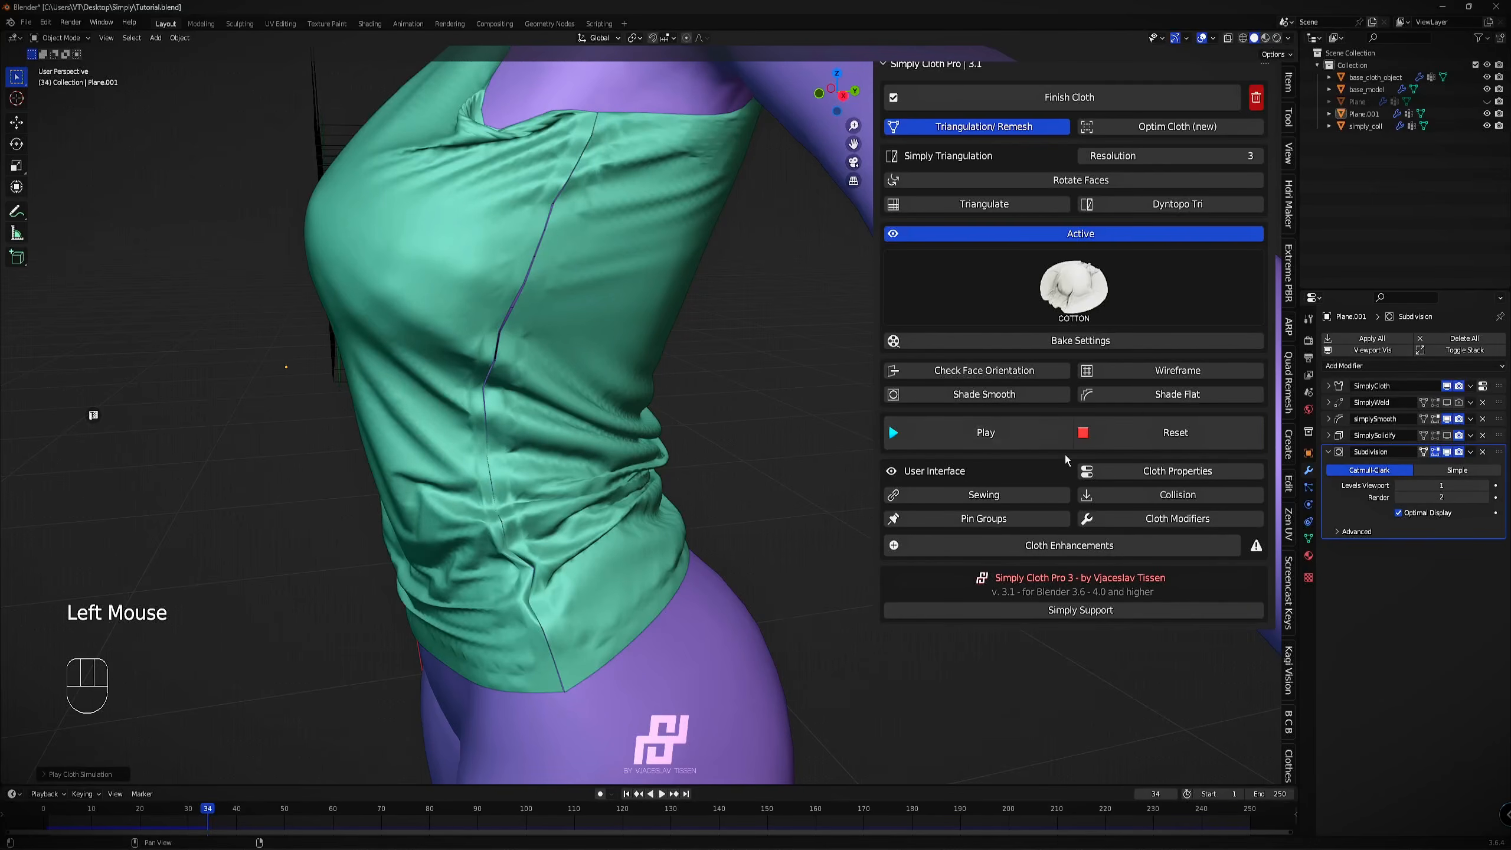
Try a Smoothing value of 14 in the cloth properties, and set Smoothing to 2.
{"action": "left_click", "coordinate": [1129, 472]}
{"action": "left_click_drag", "start_coordinate": [1189, 726], "coordinate": [1250, 726]}
{"action": "scroll", "coordinate": [789, 433], "scroll_direction": "down", "scroll_amount": 3}
{"action": "middle_click_drag", "start_coordinate": [788, 433], "coordinate": [845, 465]}
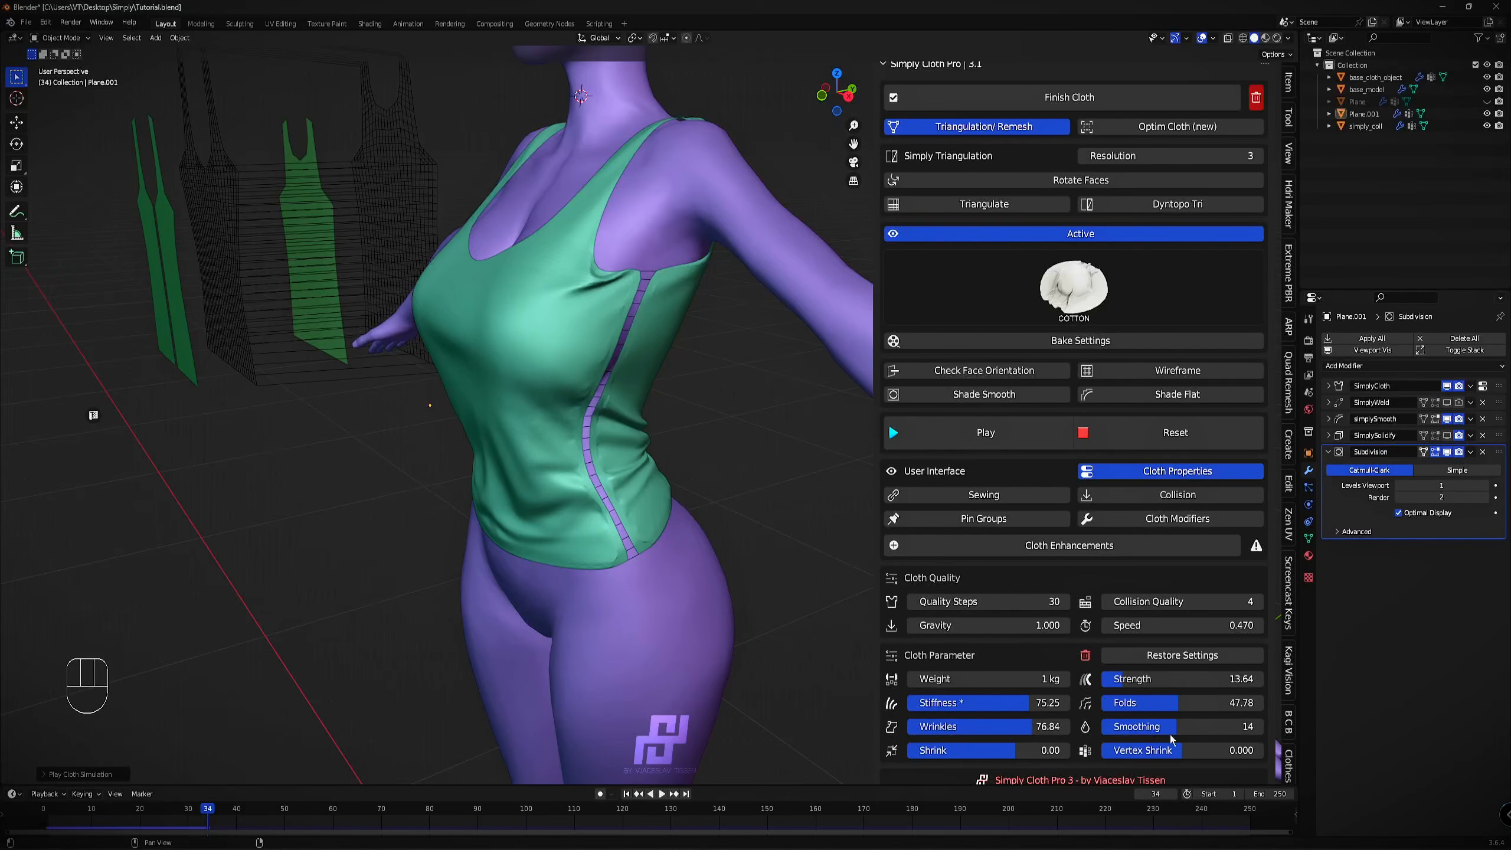
{"action": "left_click_drag", "start_coordinate": [1169, 728], "coordinate": [1102, 728]}
Continue the cloth simulation to frame 37 and inspect the folds on the front and side of the top.
{"action": "left_click", "coordinate": [1036, 436]}
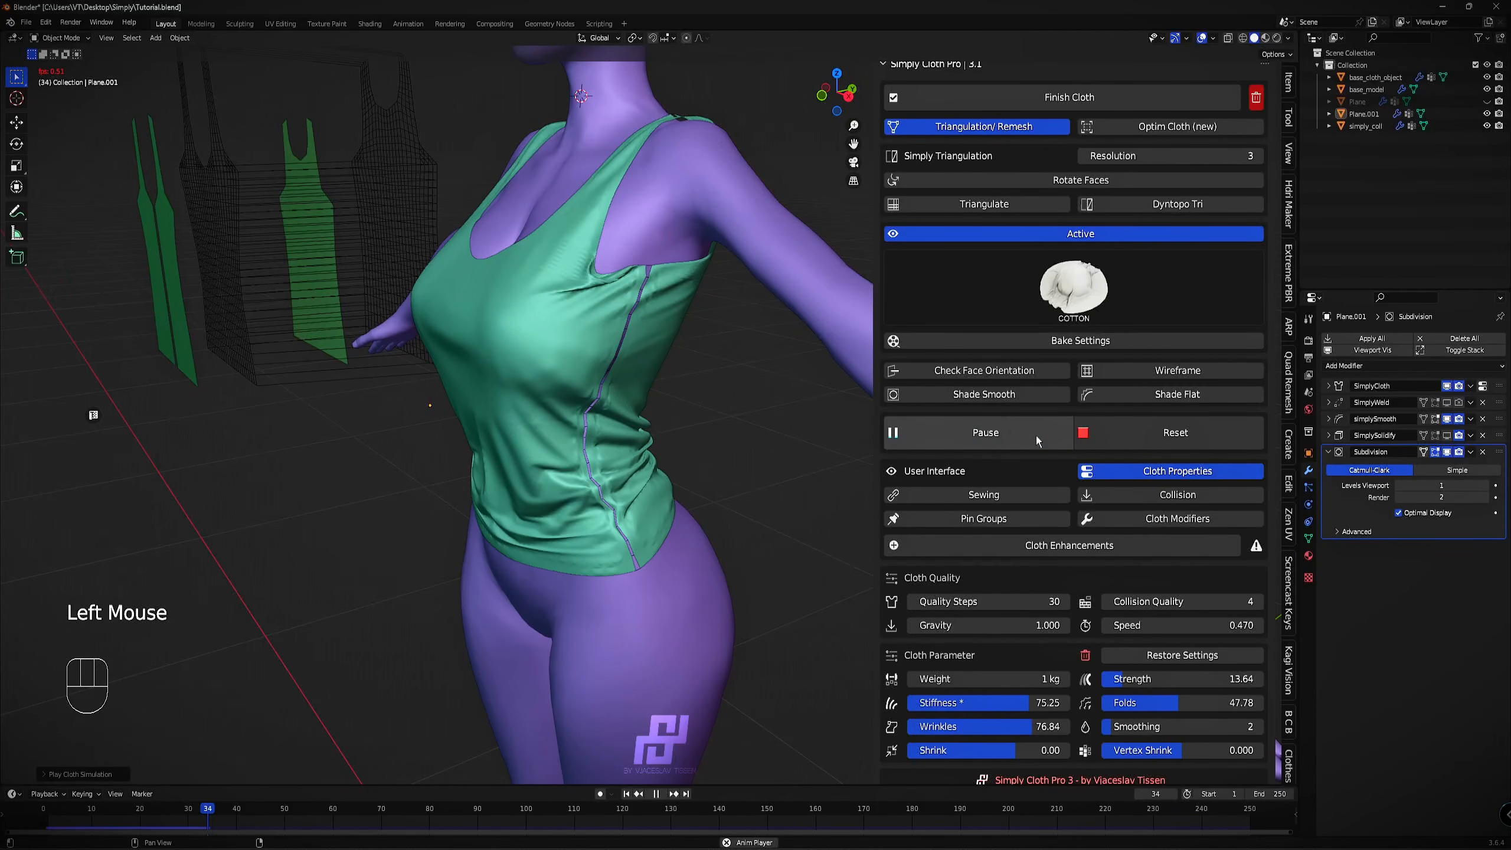
{"action": "left_click", "coordinate": [959, 433]}
{"action": "middle_click_drag", "start_coordinate": [634, 418], "coordinate": [660, 424]}
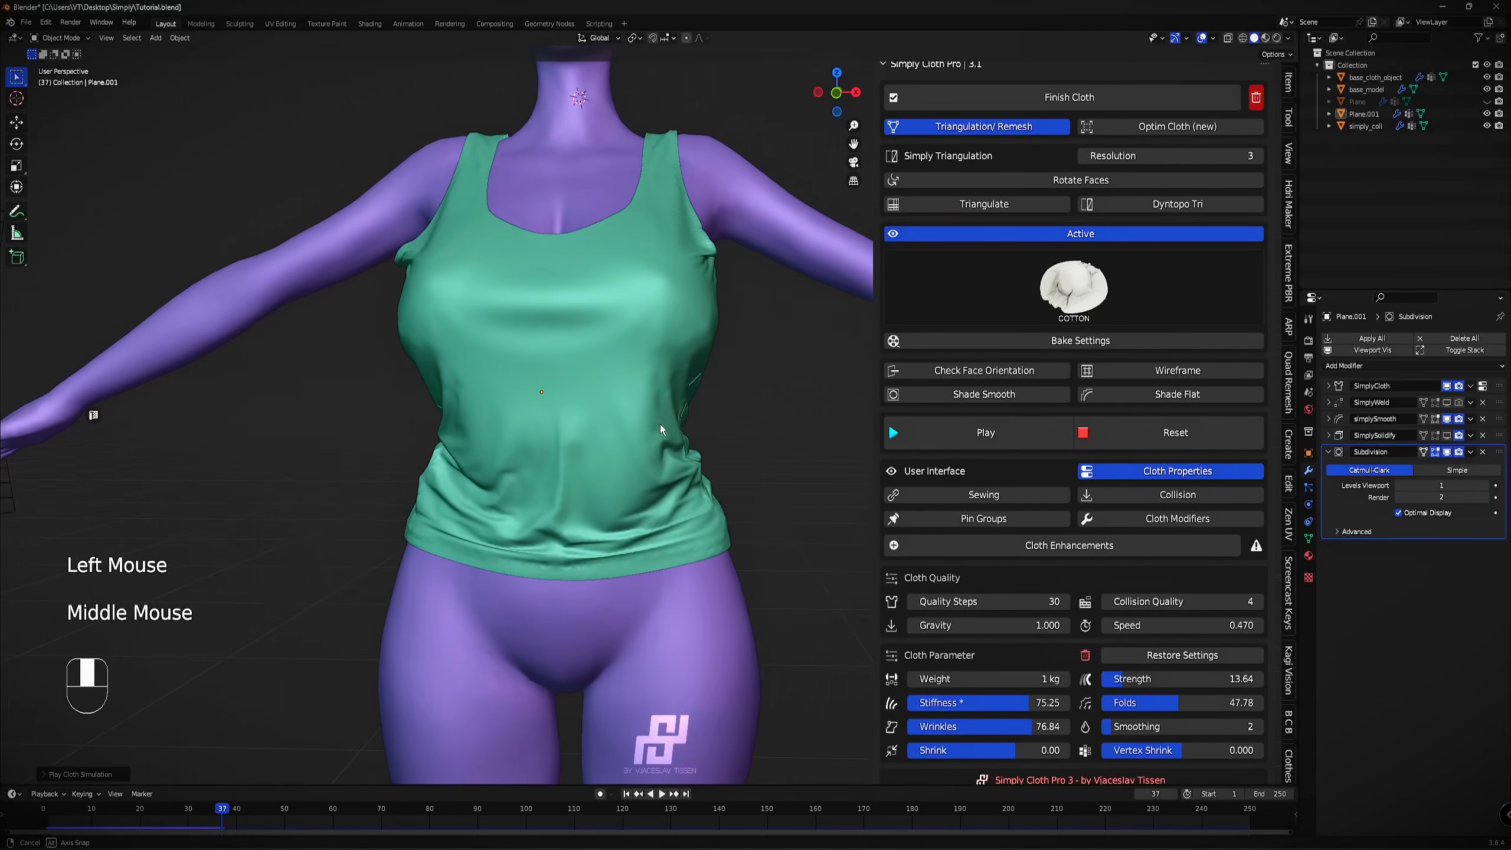
{"action": "scroll", "coordinate": [638, 427], "scroll_direction": "up", "scroll_amount": 2}
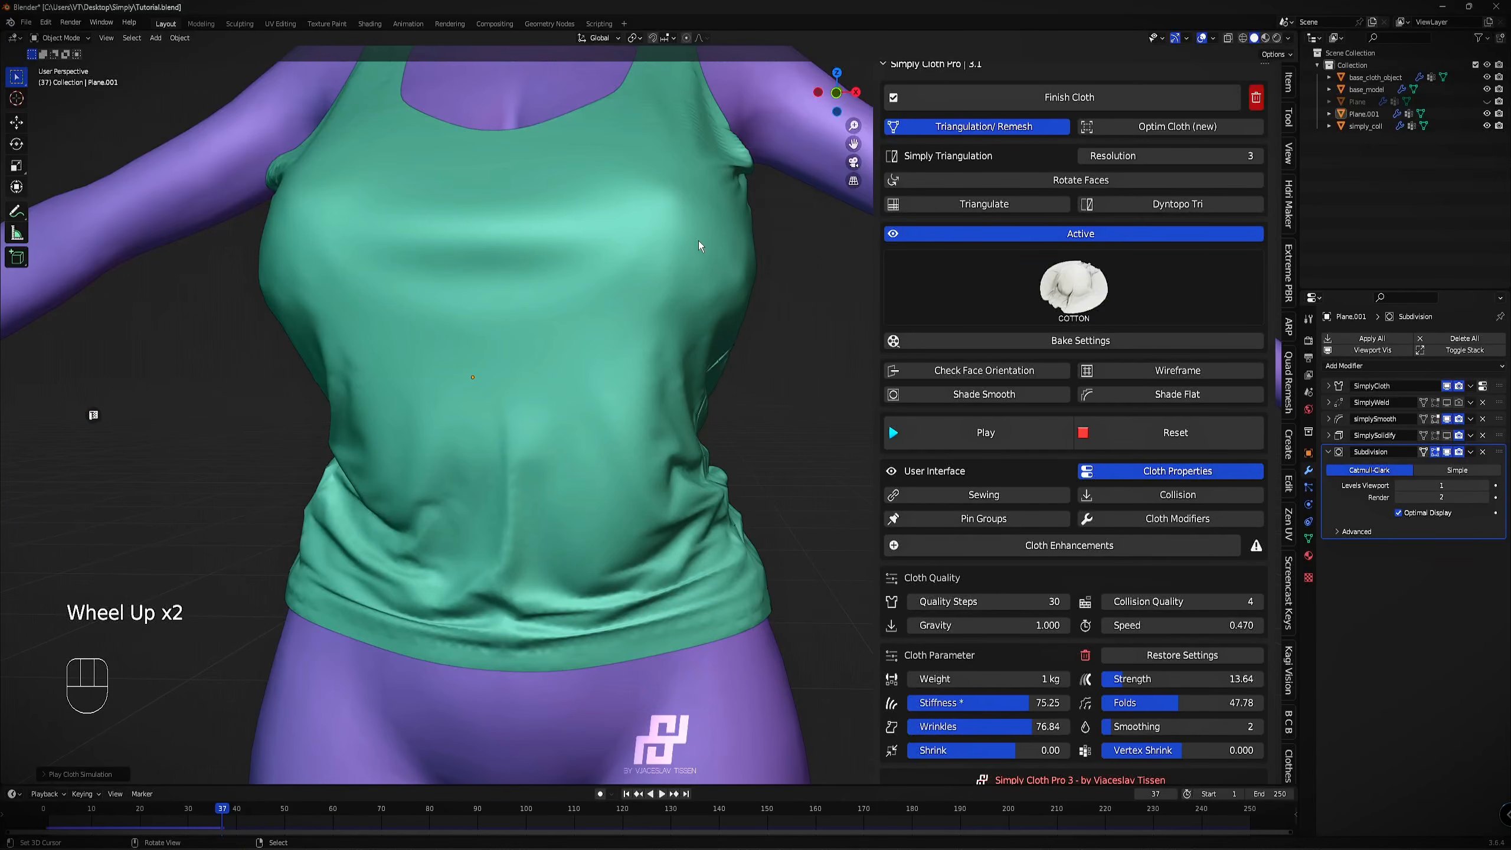
{"action": "scroll", "coordinate": [691, 331], "scroll_direction": "down", "scroll_amount": 1}
{"action": "middle_click_drag", "start_coordinate": [691, 331], "coordinate": [350, 277]}
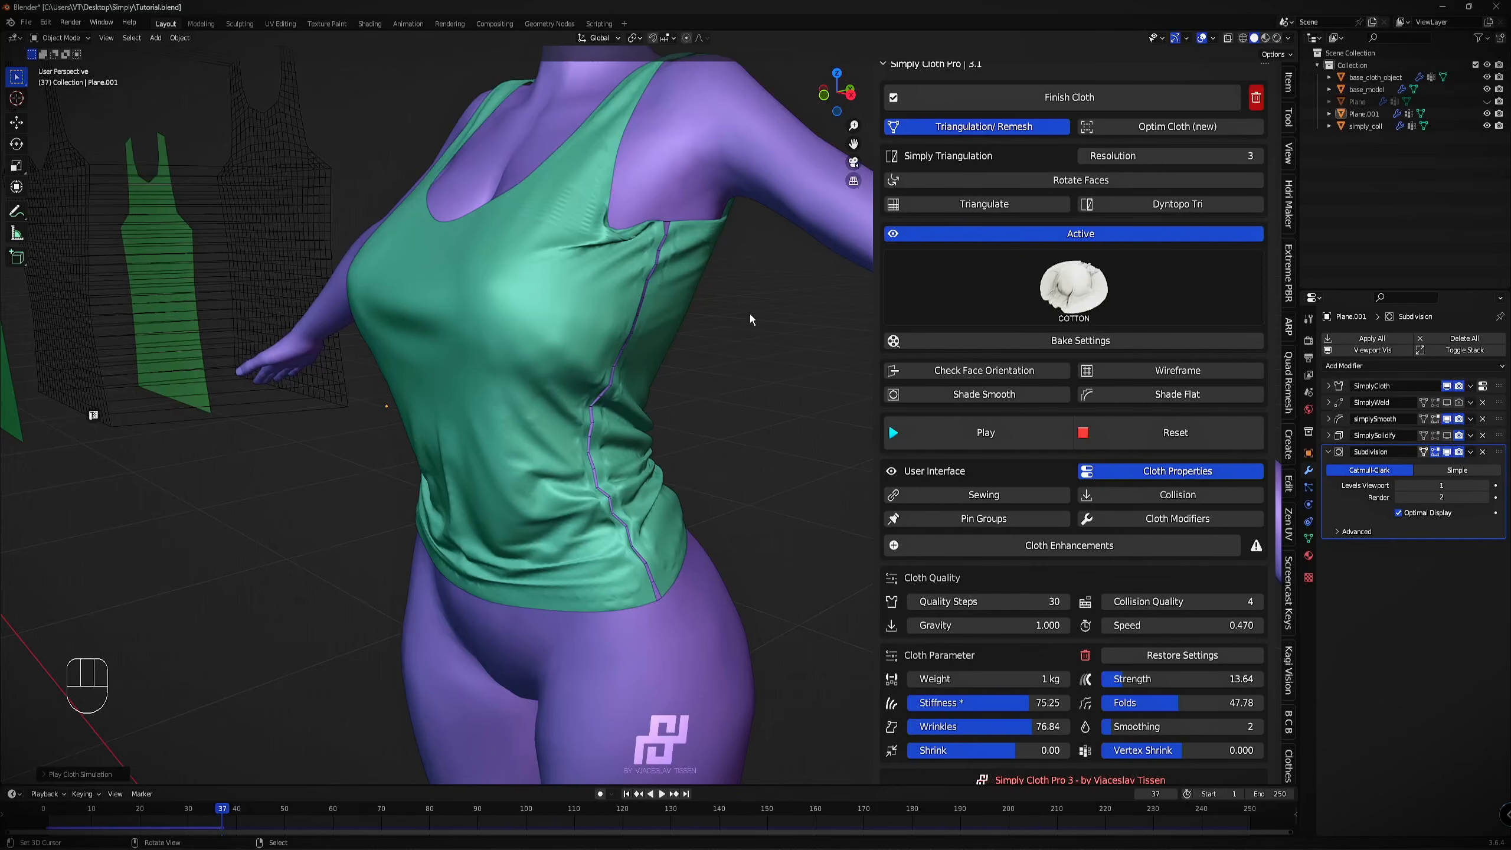
Select the draped tank top on the character.
{"action": "right_click", "coordinate": [513, 398]}
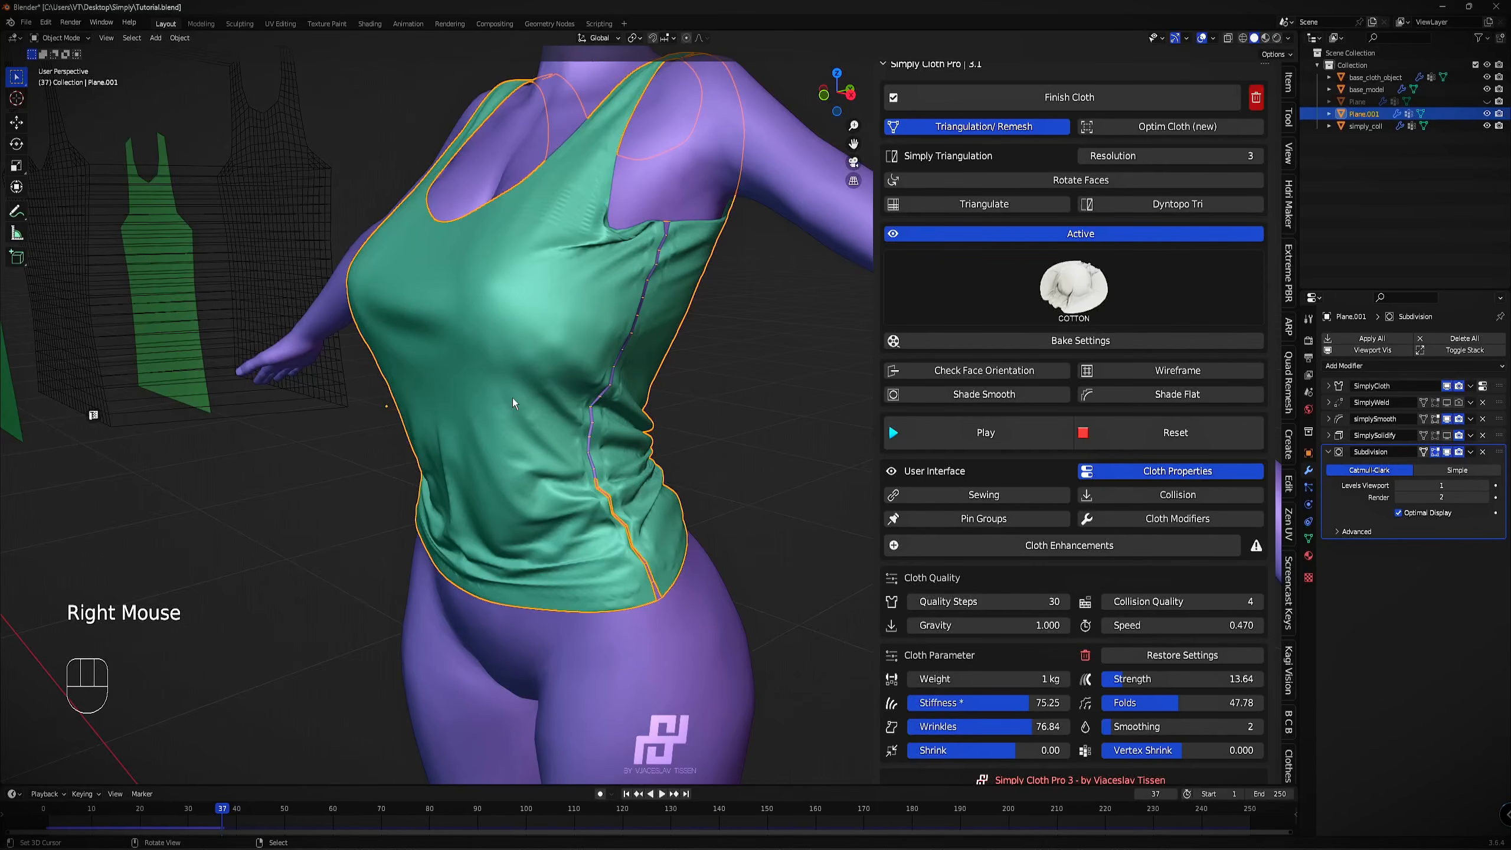
{"action": "middle_click_drag", "start_coordinate": [696, 328], "coordinate": [580, 388], "text": "shift"}
{"action": "scroll", "coordinate": [533, 382], "scroll_direction": "down", "scroll_amount": 2}
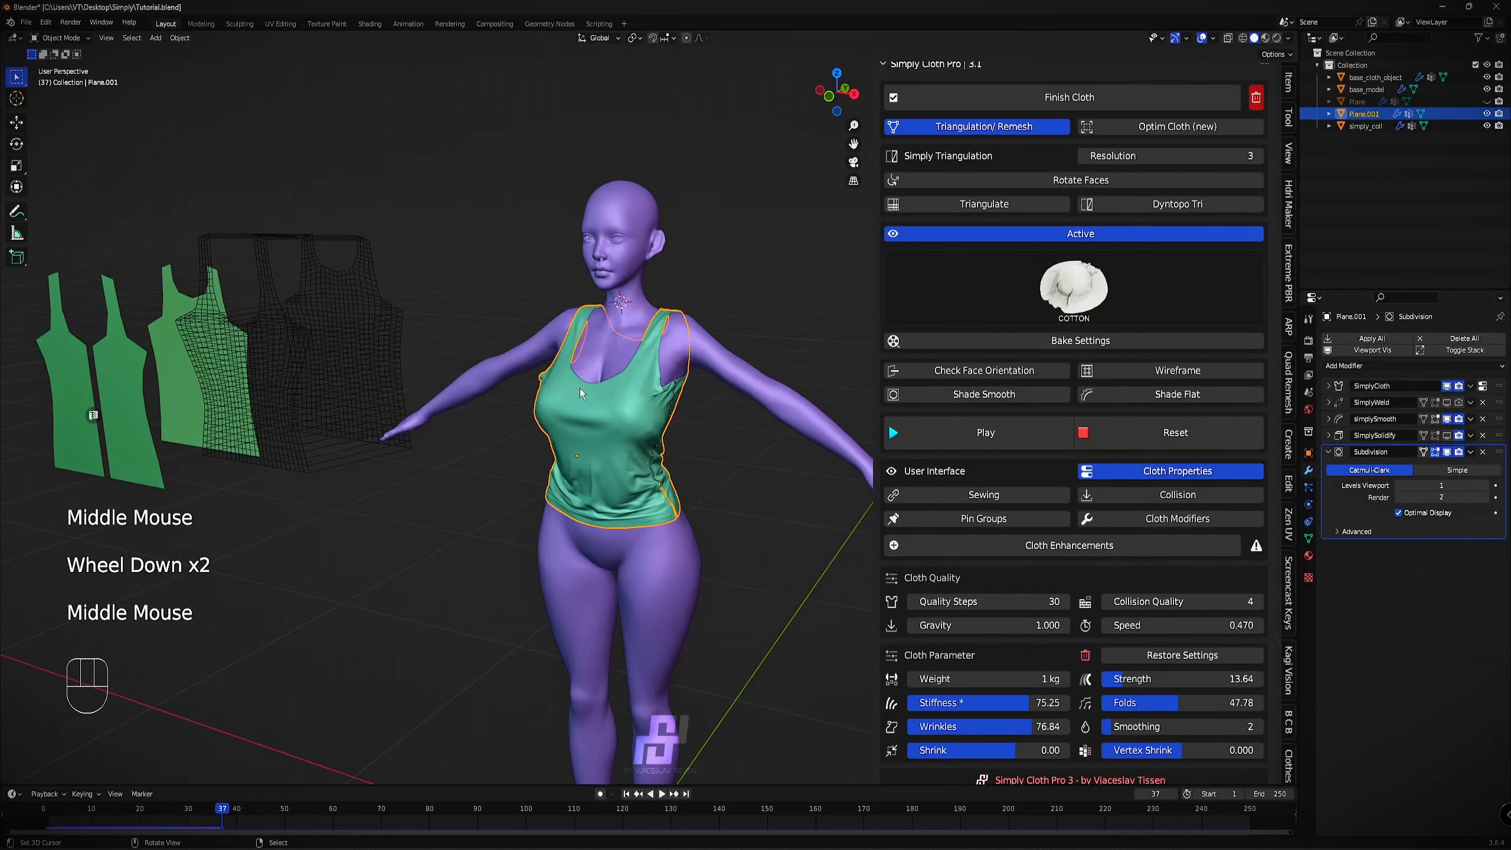
Reset the cloth simulation and delete the tank top Plane.001 from the character.
{"action": "left_click", "coordinate": [1170, 432]}
{"action": "middle_click_drag", "start_coordinate": [660, 354], "coordinate": [680, 388]}
{"action": "key", "text": "x"}
{"action": "left_click", "coordinate": [679, 386]}
Duplicate base_cloth_object and place the copy around the character's torso.
{"action": "right_click", "coordinate": [561, 318]}
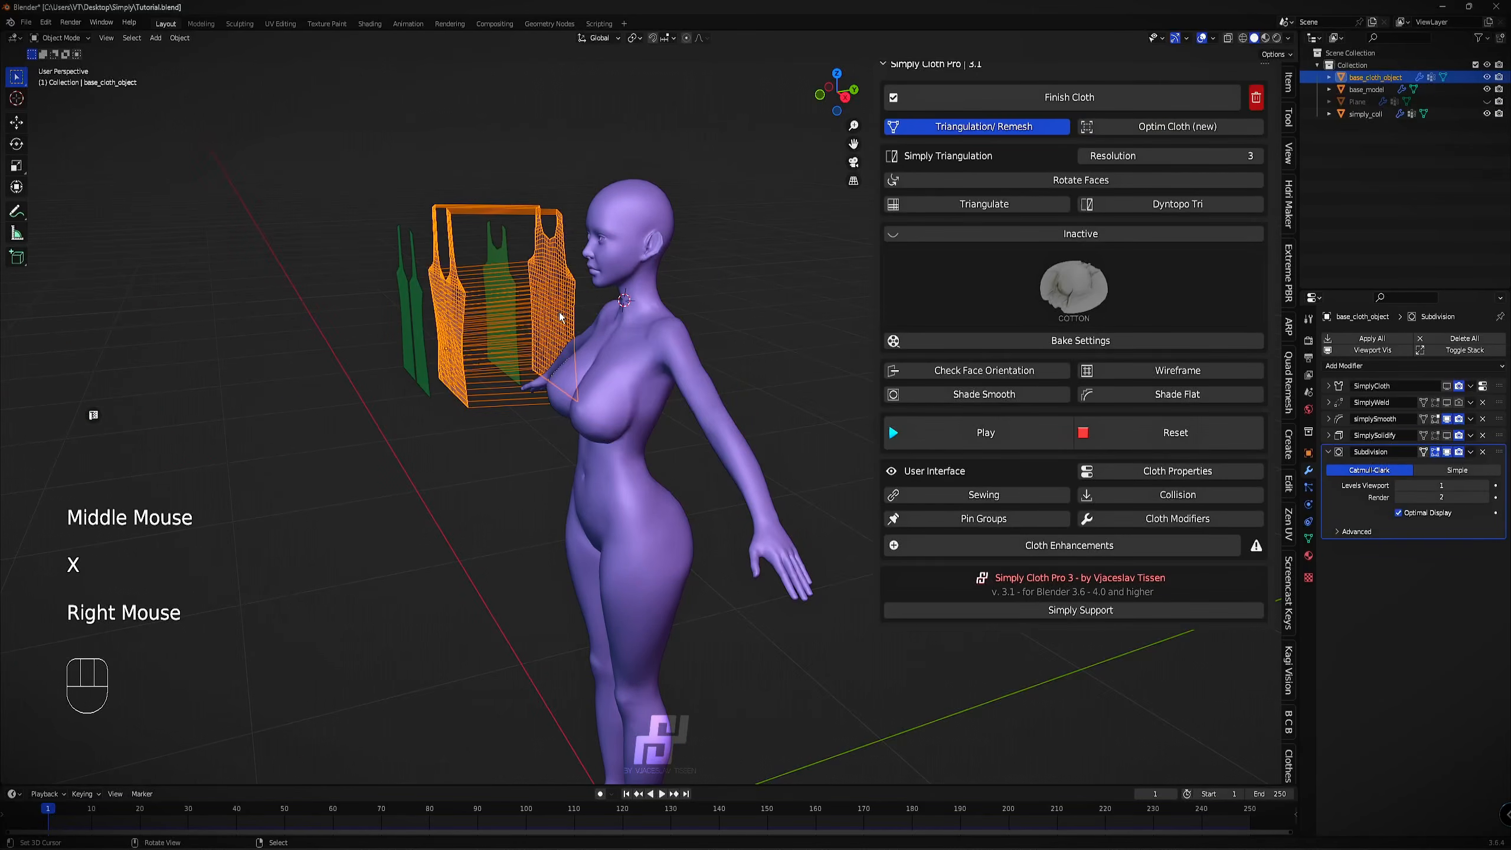
{"action": "middle_click_drag", "start_coordinate": [560, 317], "coordinate": [527, 366]}
{"action": "key", "text": "shift+d"}
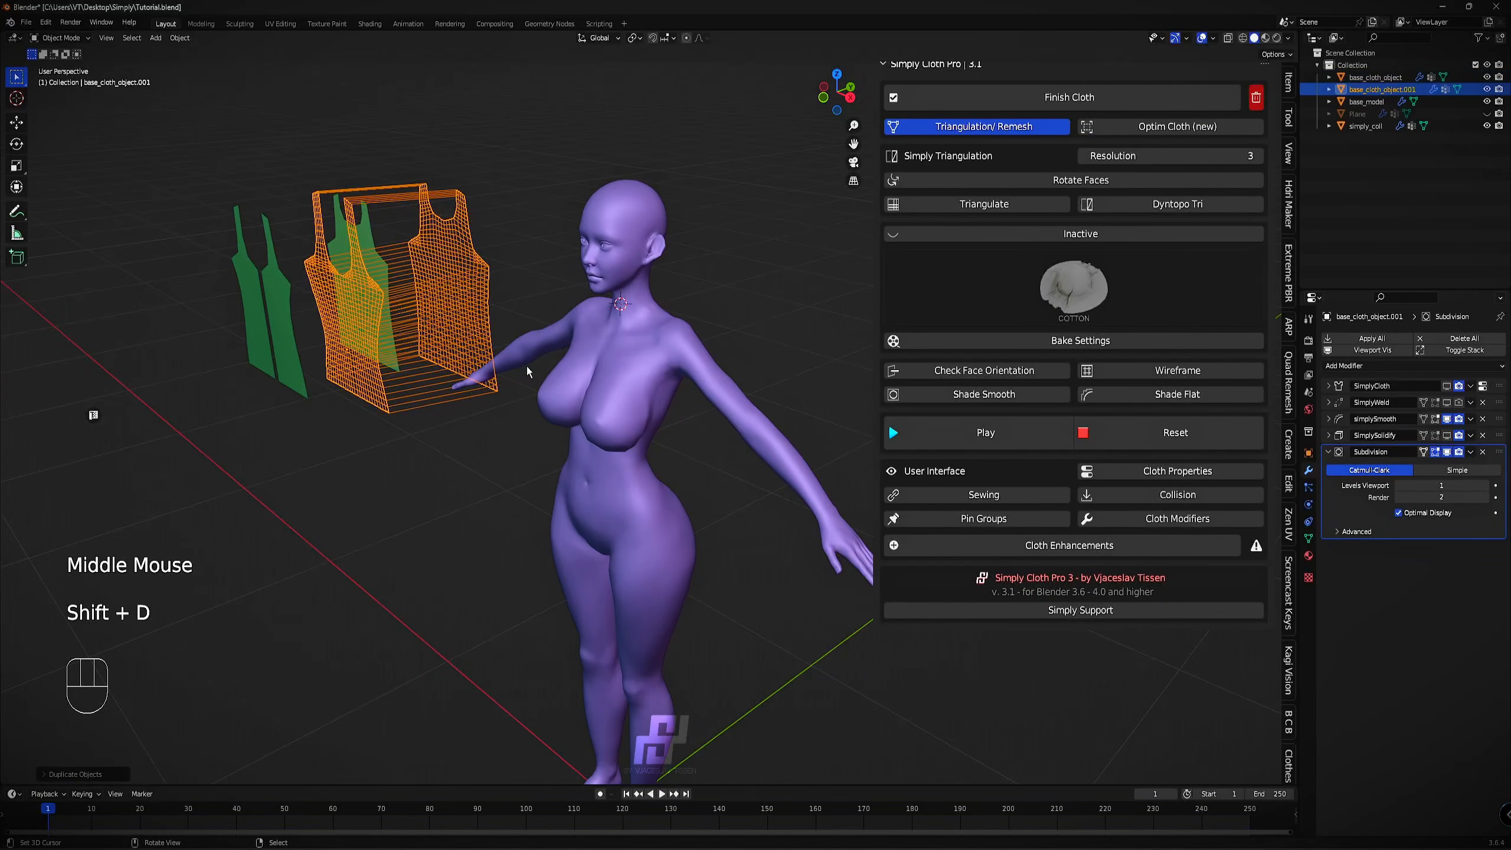
{"action": "key", "text": "g"}
{"action": "left_click", "coordinate": [773, 443]}
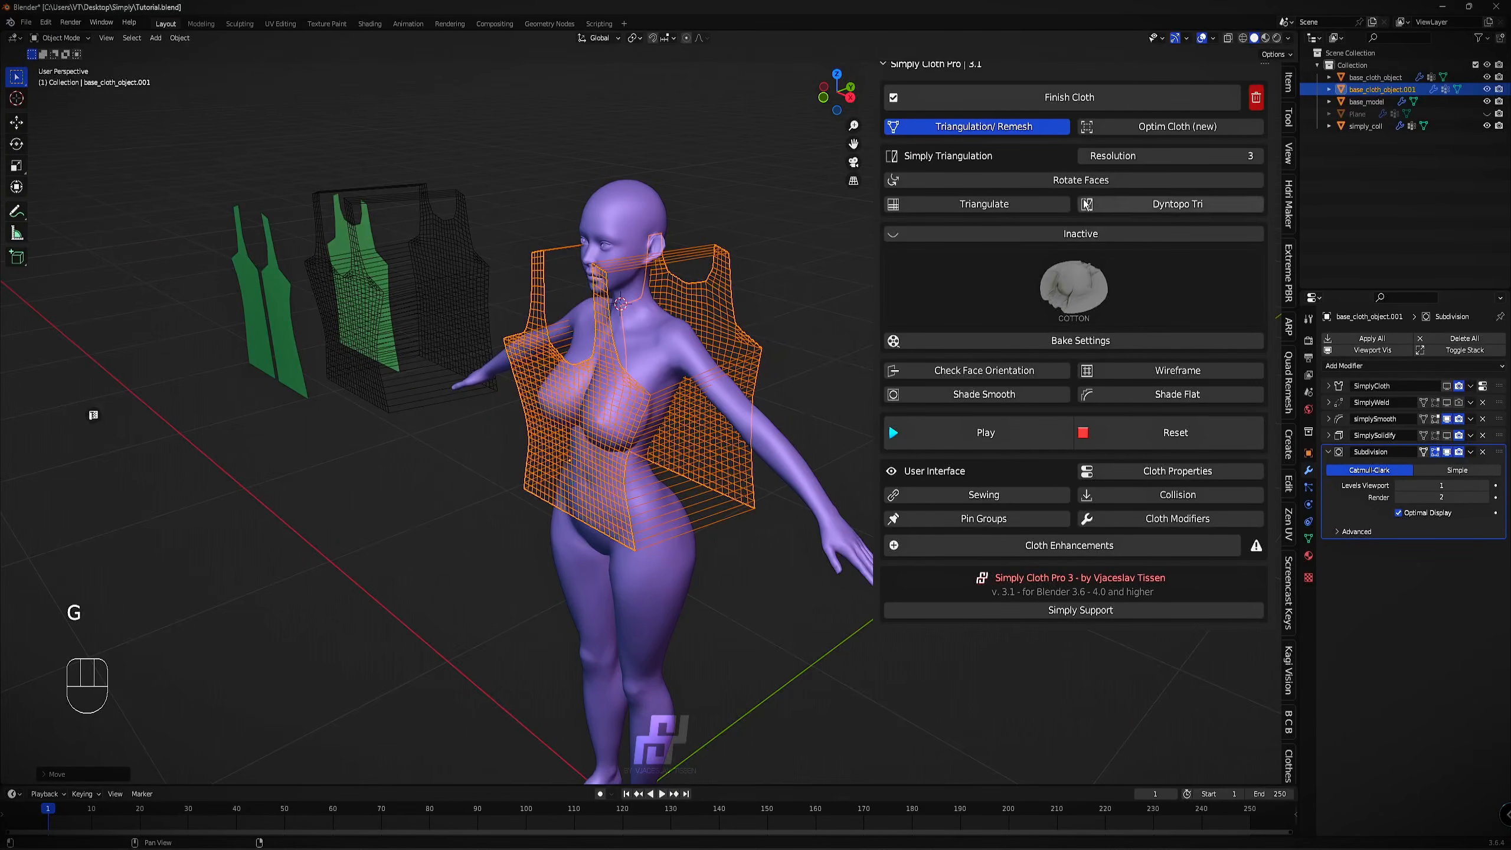
Activate the cloth simulation on the duplicated tank top and run it to frame 28.
{"action": "left_click", "coordinate": [1077, 236]}
{"action": "scroll", "coordinate": [474, 345], "scroll_direction": "up", "scroll_amount": 3}
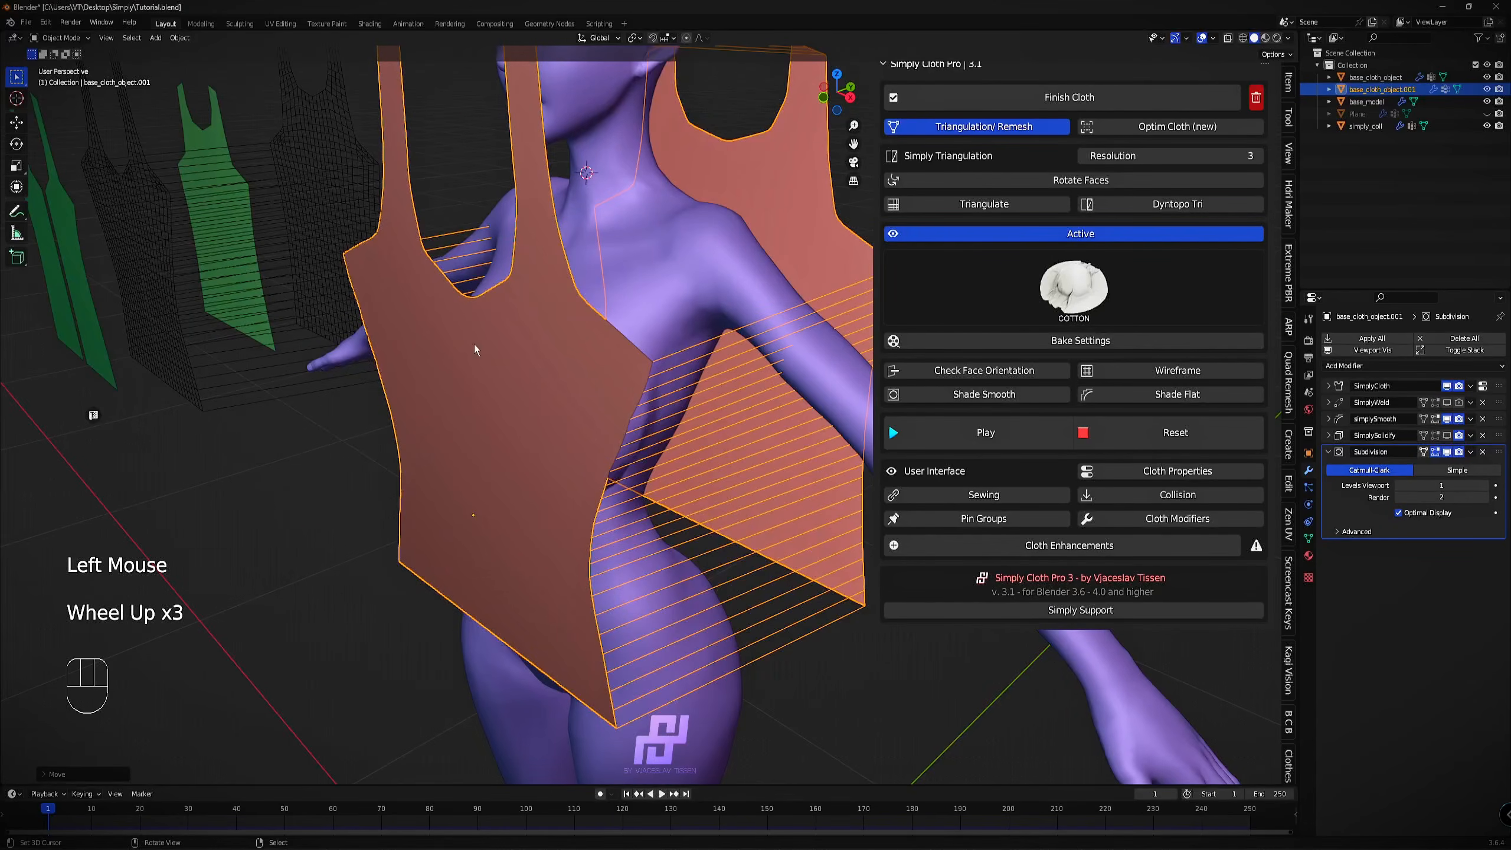
{"action": "left_click", "coordinate": [965, 430]}
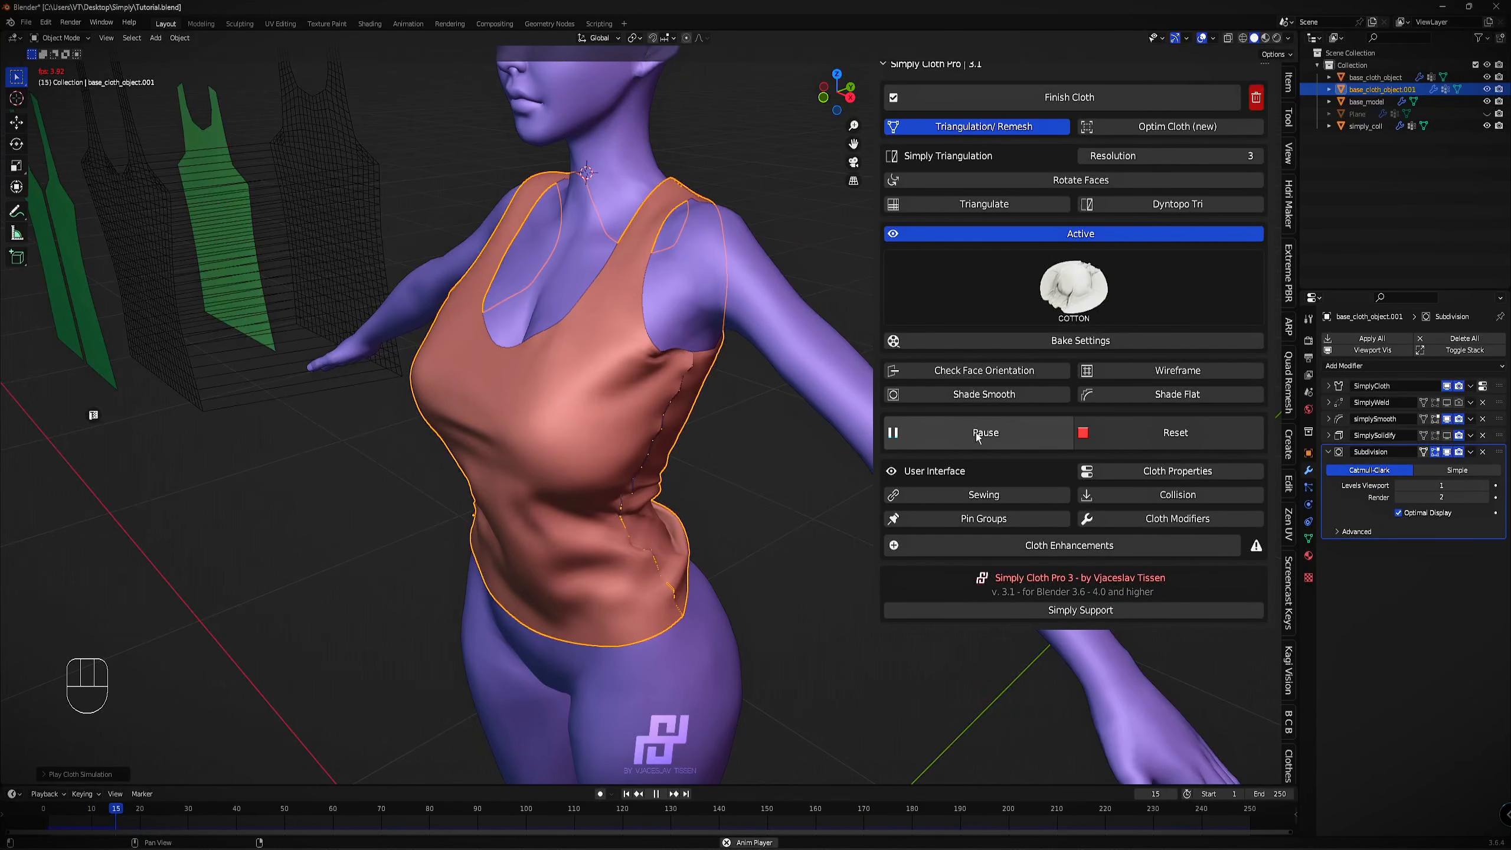
{"action": "left_click", "coordinate": [975, 432]}
{"action": "scroll", "coordinate": [681, 418], "scroll_direction": "down", "scroll_amount": 3}
{"action": "middle_click_drag", "start_coordinate": [681, 418], "coordinate": [1013, 420]}
{"action": "left_click", "coordinate": [1013, 422]}
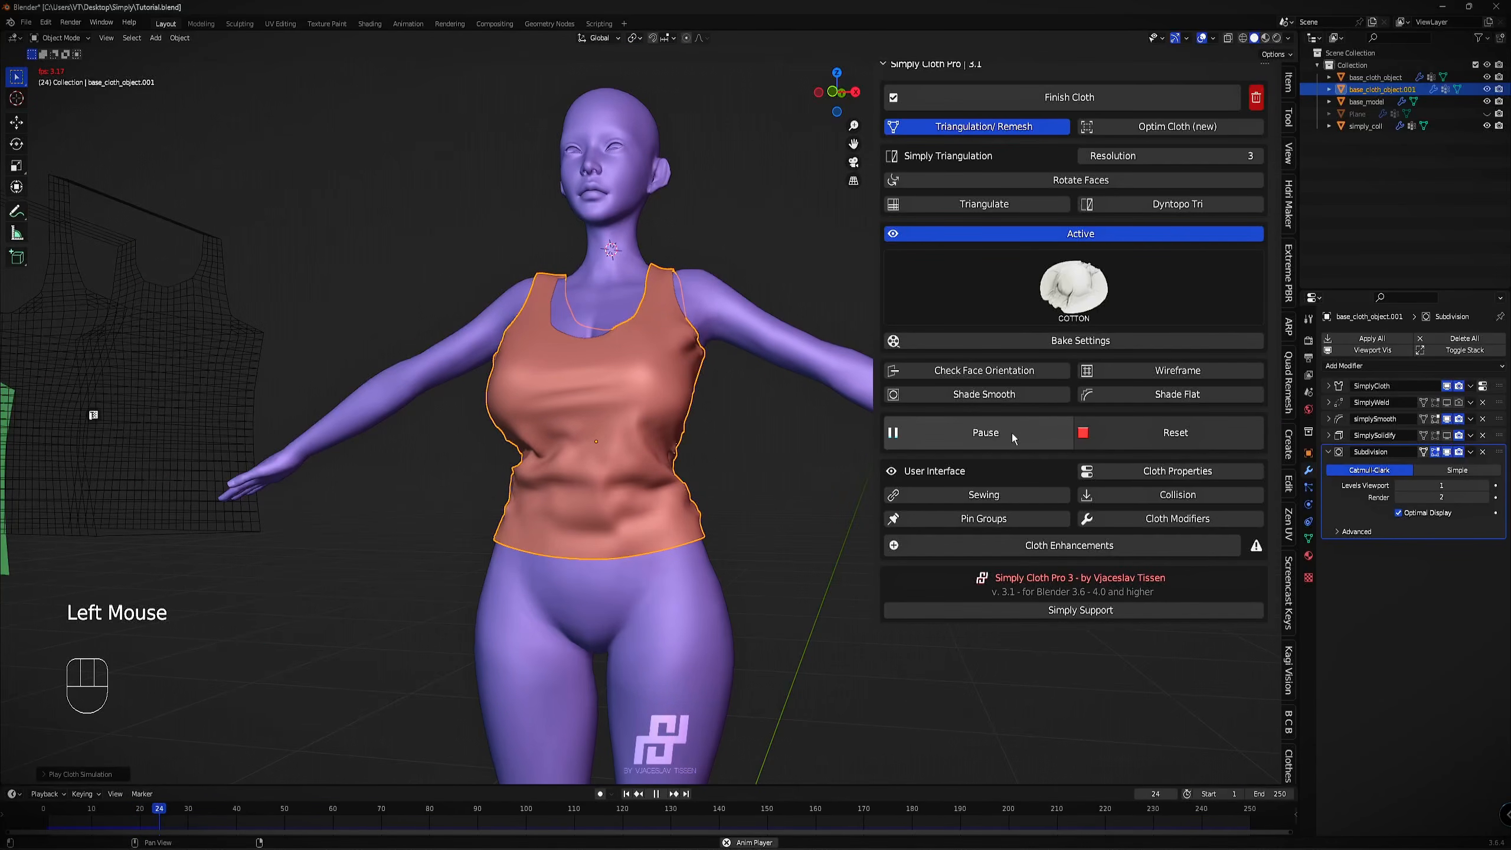
{"action": "left_click", "coordinate": [1010, 434]}
Display the wireframe, reset the simulation to frame 1 and look at the tank top from the front.
{"action": "left_click", "coordinate": [1122, 372]}
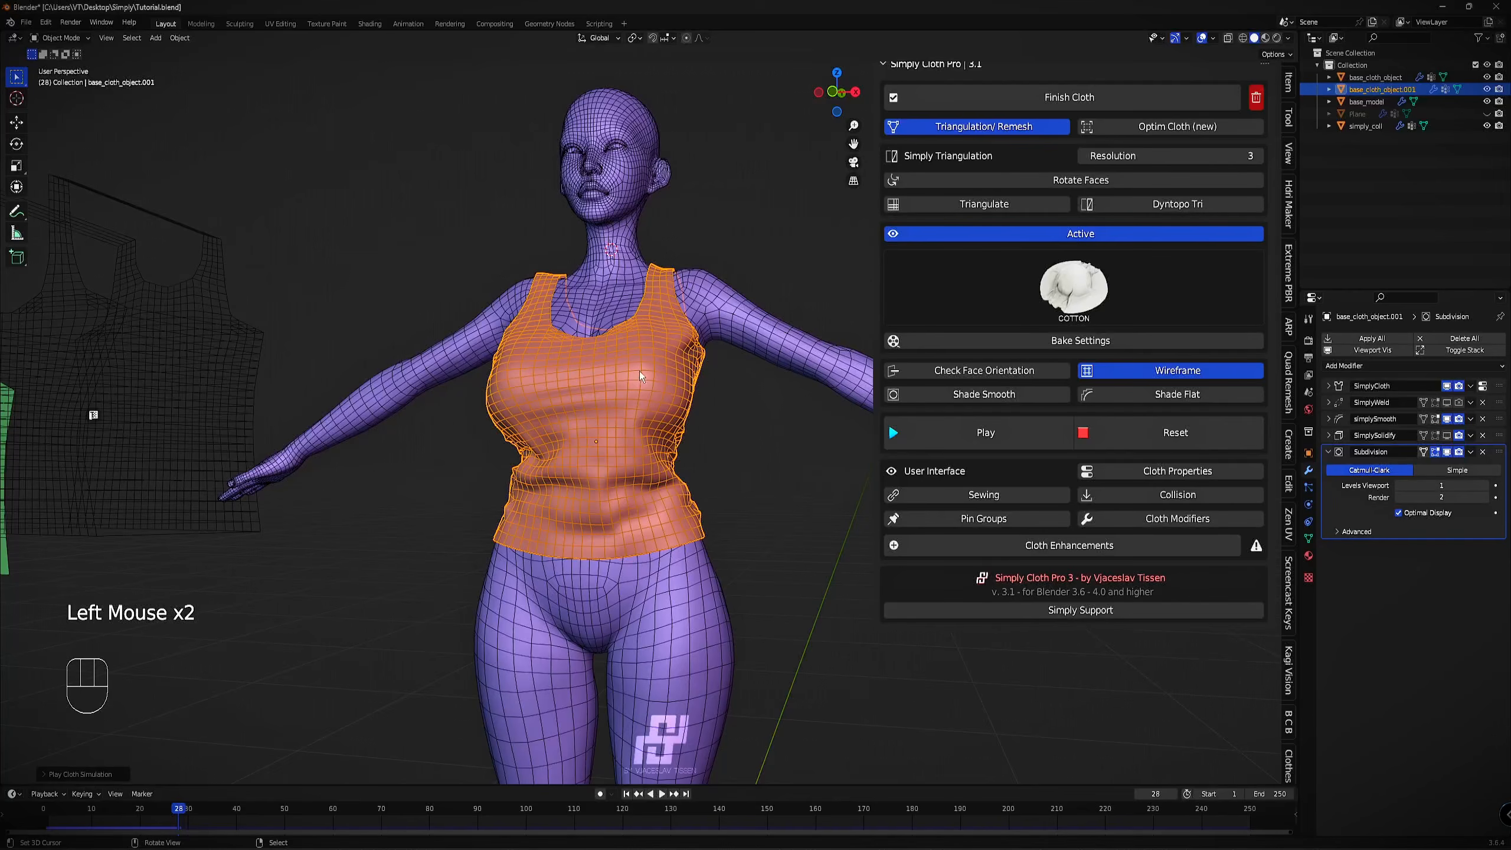
{"action": "left_click", "coordinate": [1131, 447]}
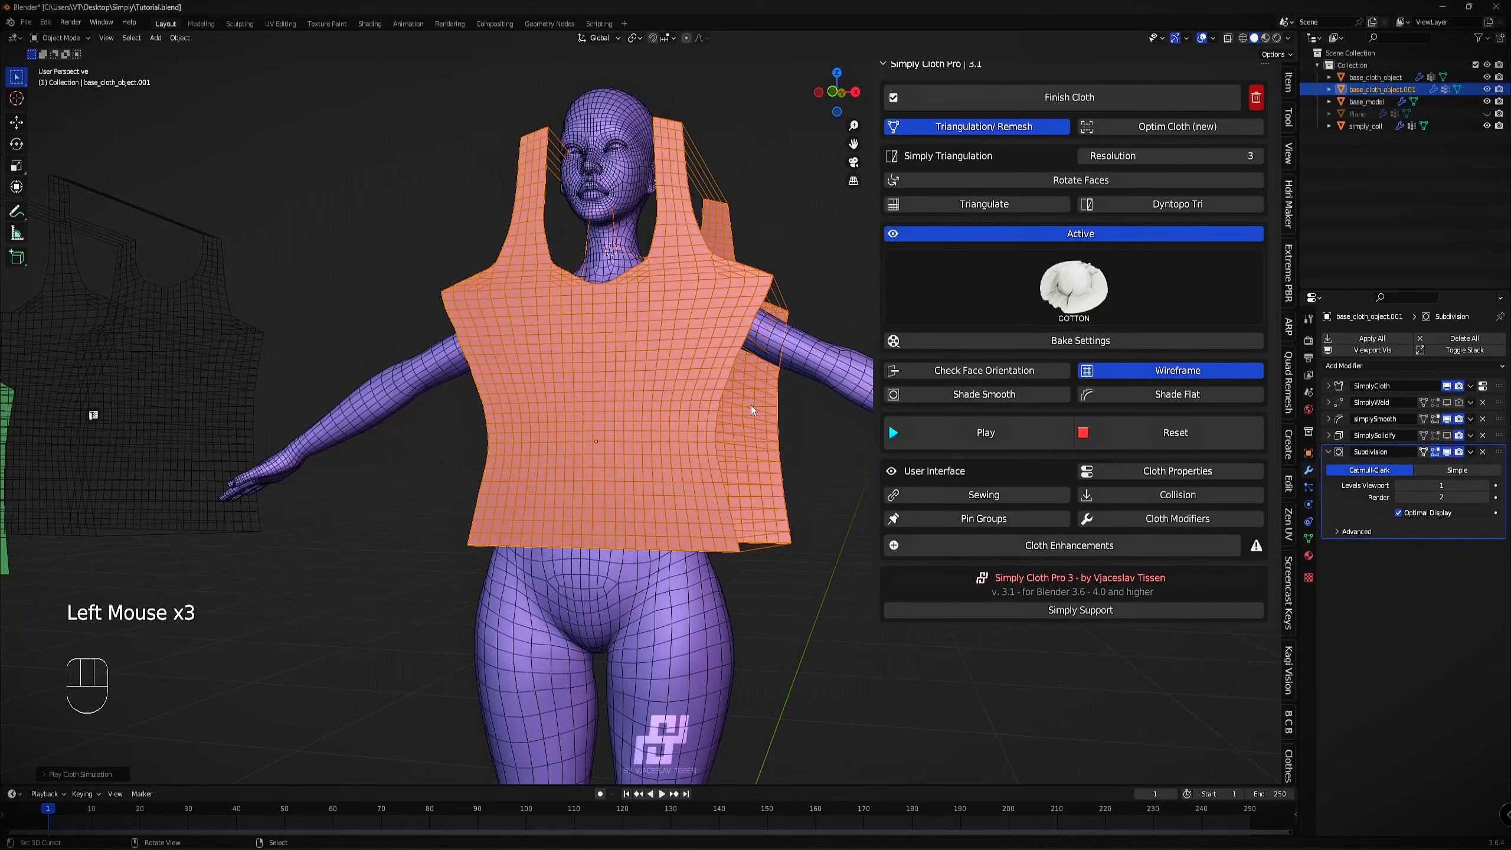
{"action": "key", "text": "KP_1"}
Try to shift the linked front and back panels separately along the X axis in edit mode, and undo the moves.
{"action": "key", "text": "Tab"}
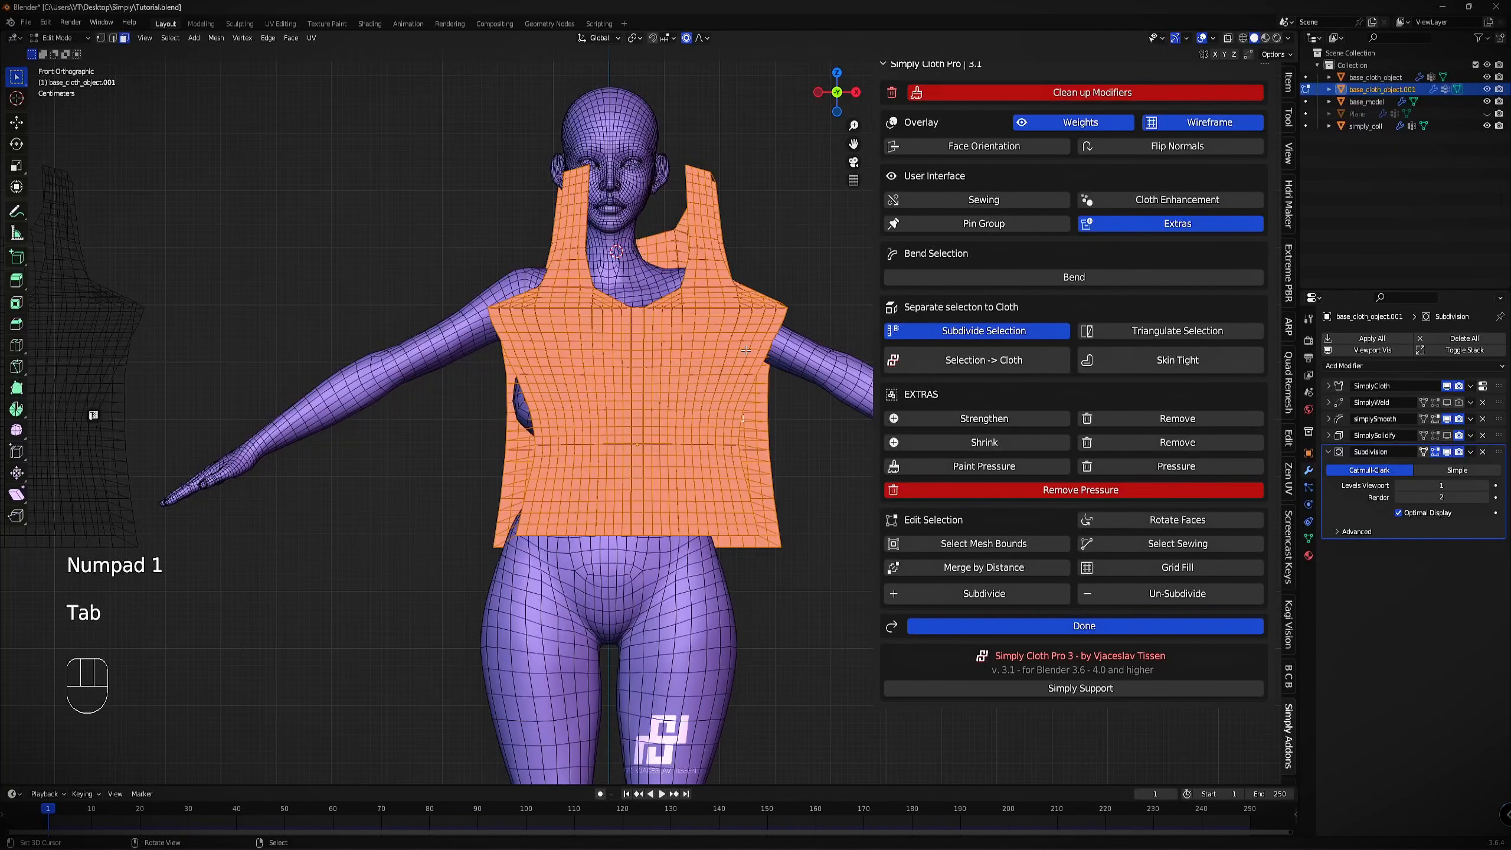
{"action": "key", "text": "3"}
{"action": "right_click", "coordinate": [700, 393]}
{"action": "key", "text": "l"}
{"action": "key", "text": "g"}
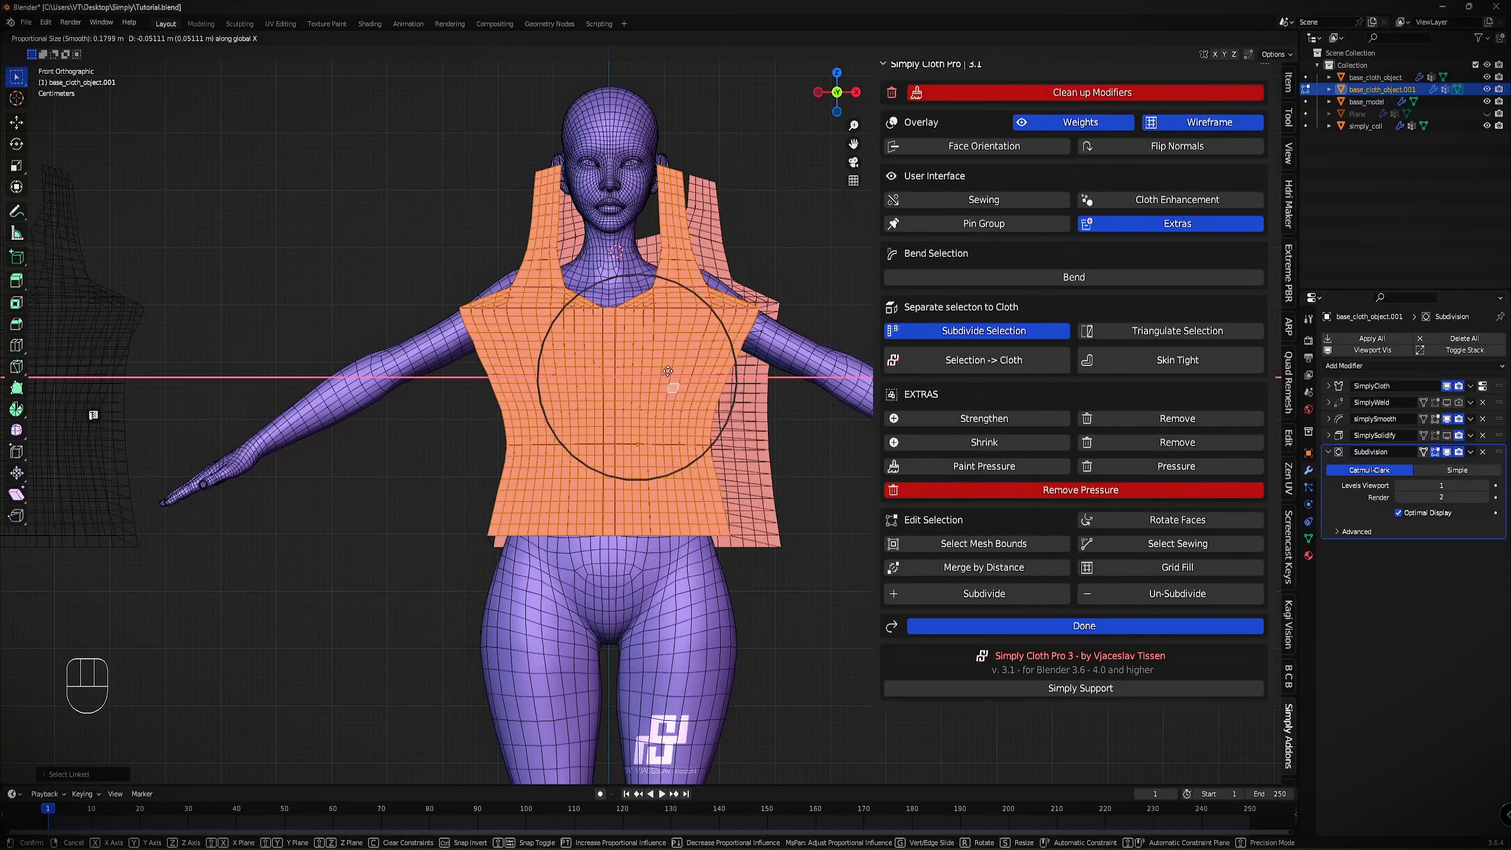
{"action": "left_click", "coordinate": [672, 374]}
{"action": "right_click", "coordinate": [747, 424]}
{"action": "key", "text": "l"}
{"action": "key", "text": "g"}
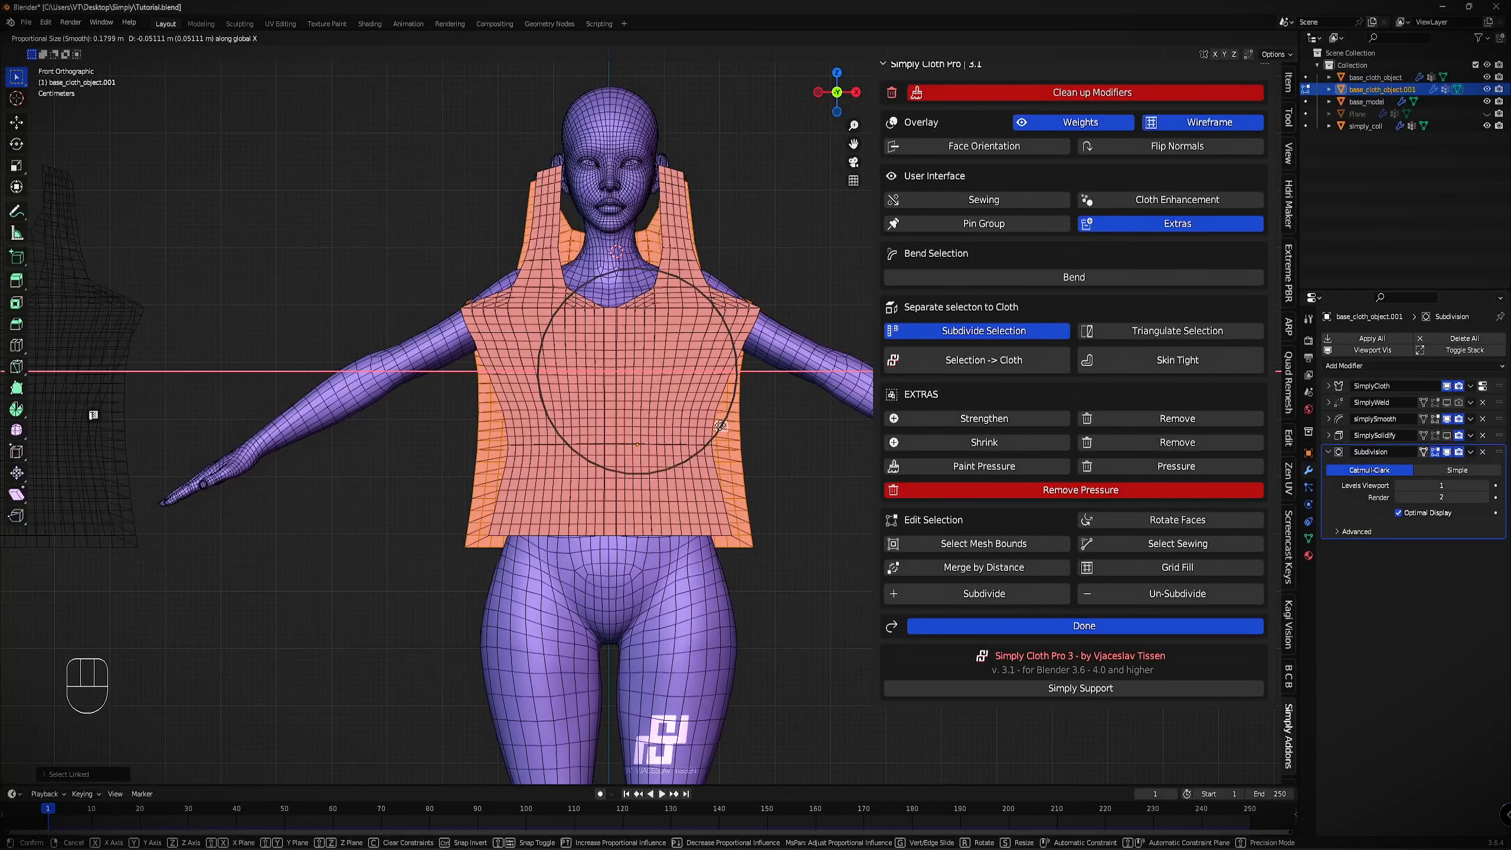
{"action": "left_click", "coordinate": [722, 427]}
{"action": "key", "text": "Tab"}
{"action": "key", "text": "ctrl+z"}
{"action": "key", "text": "ctrl+z"}
{"action": "key", "text": "ctrl+z"}
{"action": "key", "text": "ctrl+z"}
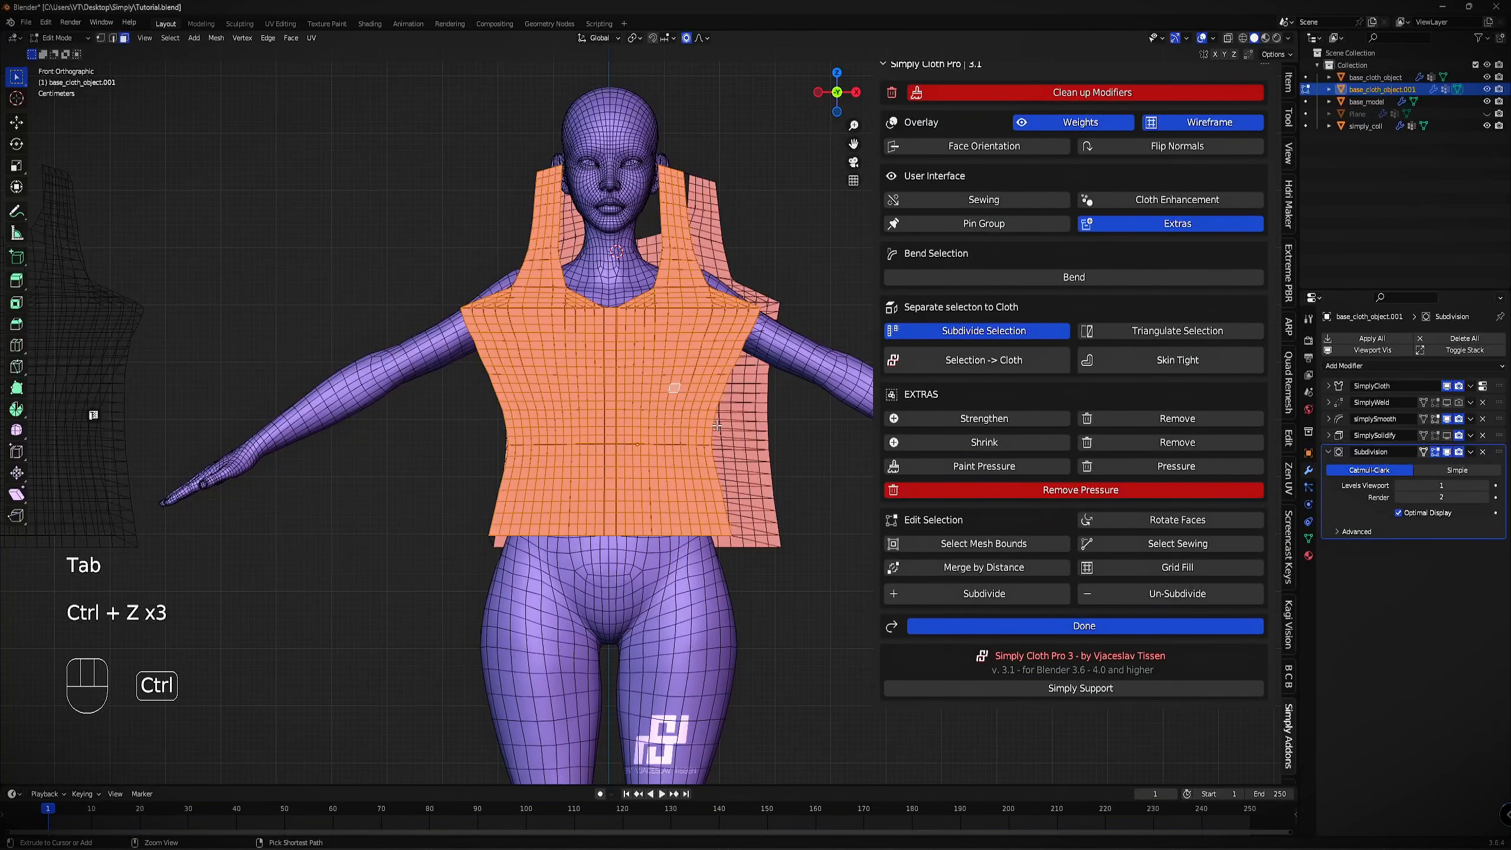
{"action": "key", "text": "Tab"}
Centre the whole tank top on the character along the X axis and run the simulation to frame 15.
{"action": "key", "text": "g"}
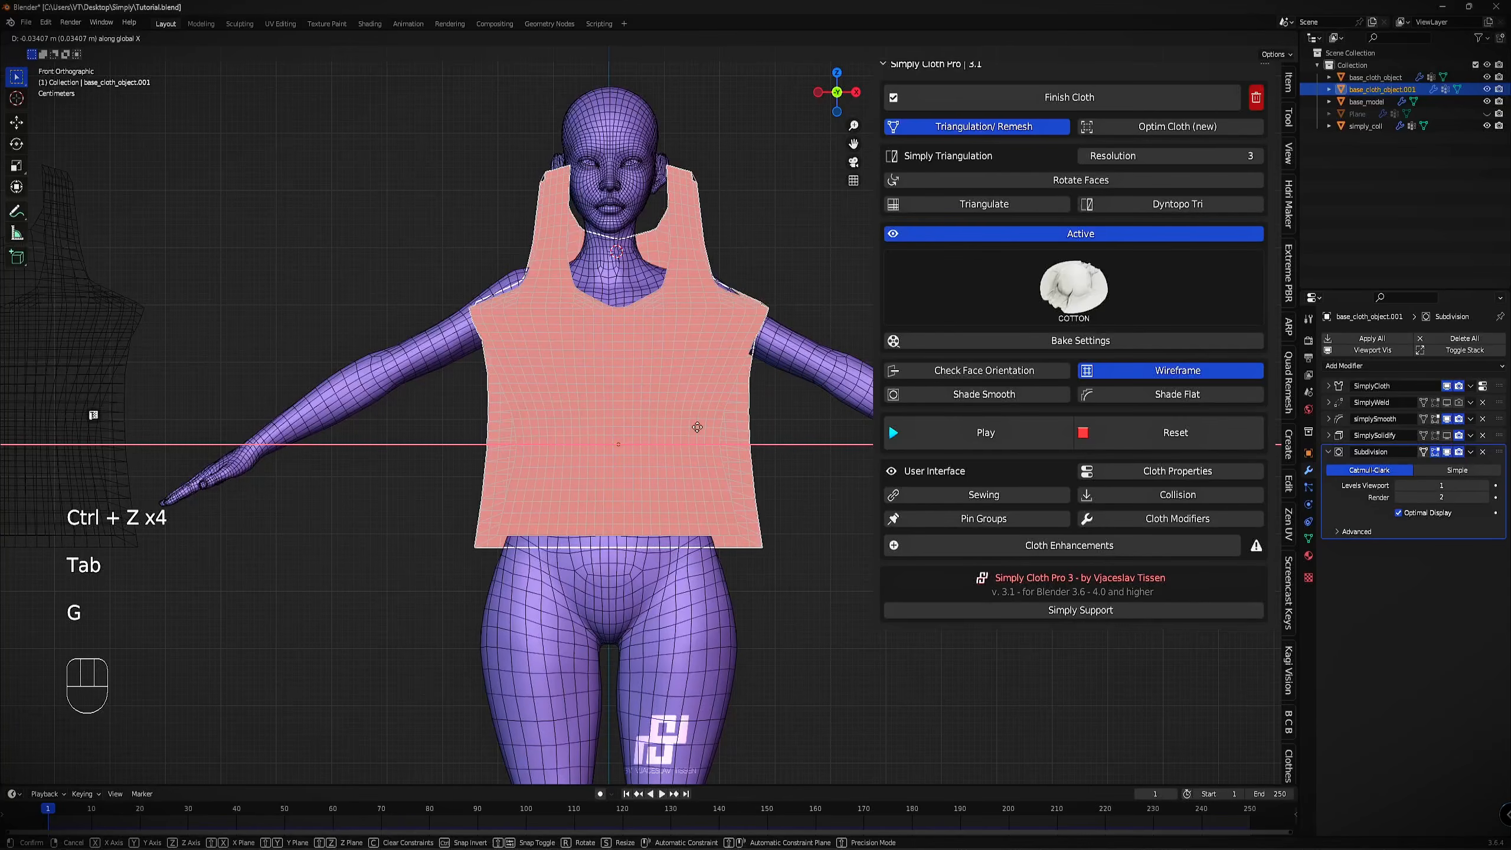
{"action": "left_click", "coordinate": [689, 428]}
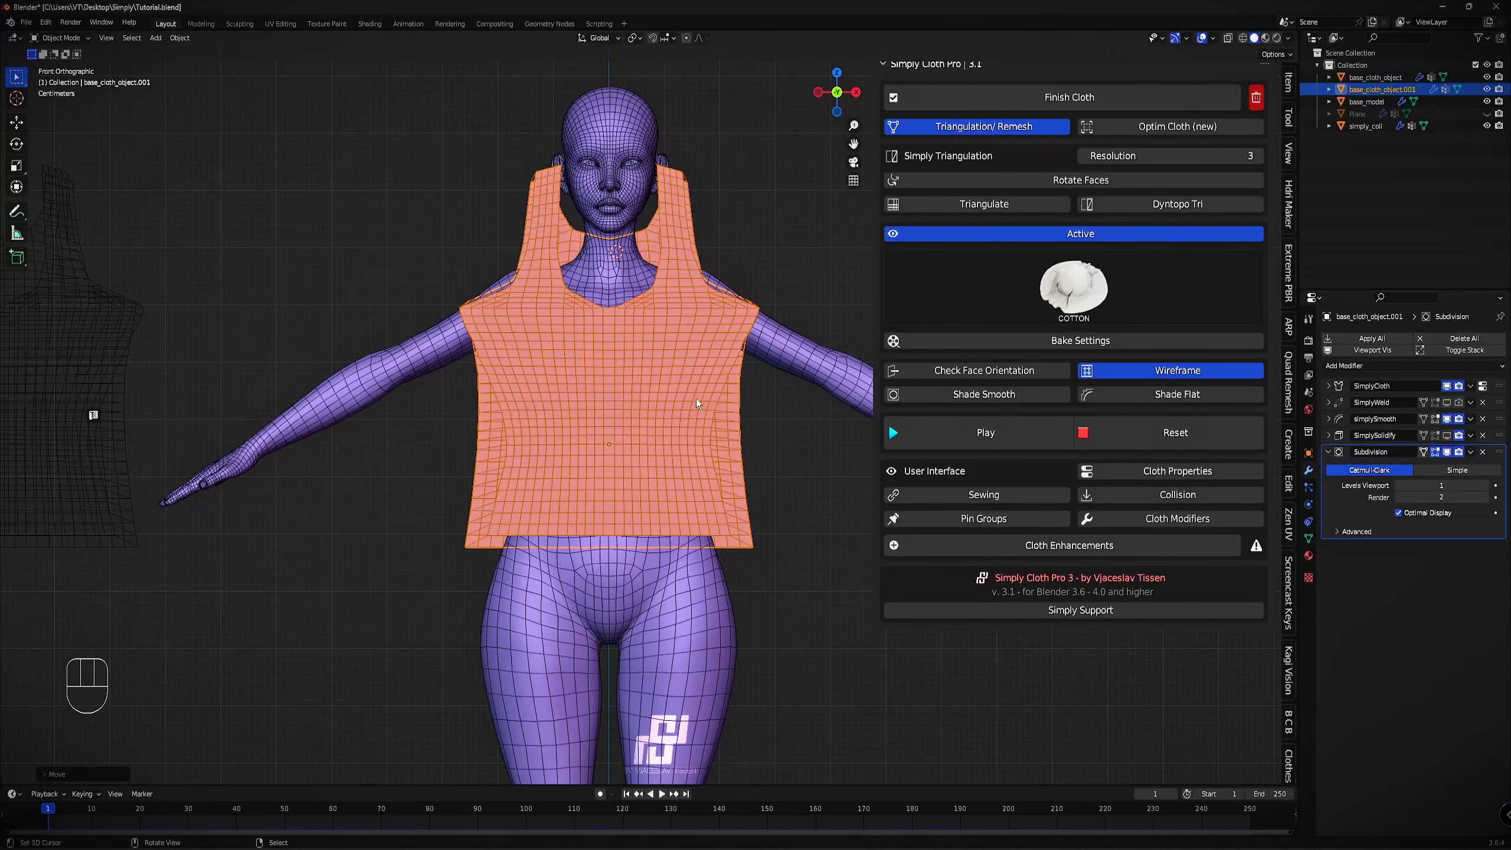
{"action": "left_click", "coordinate": [922, 434]}
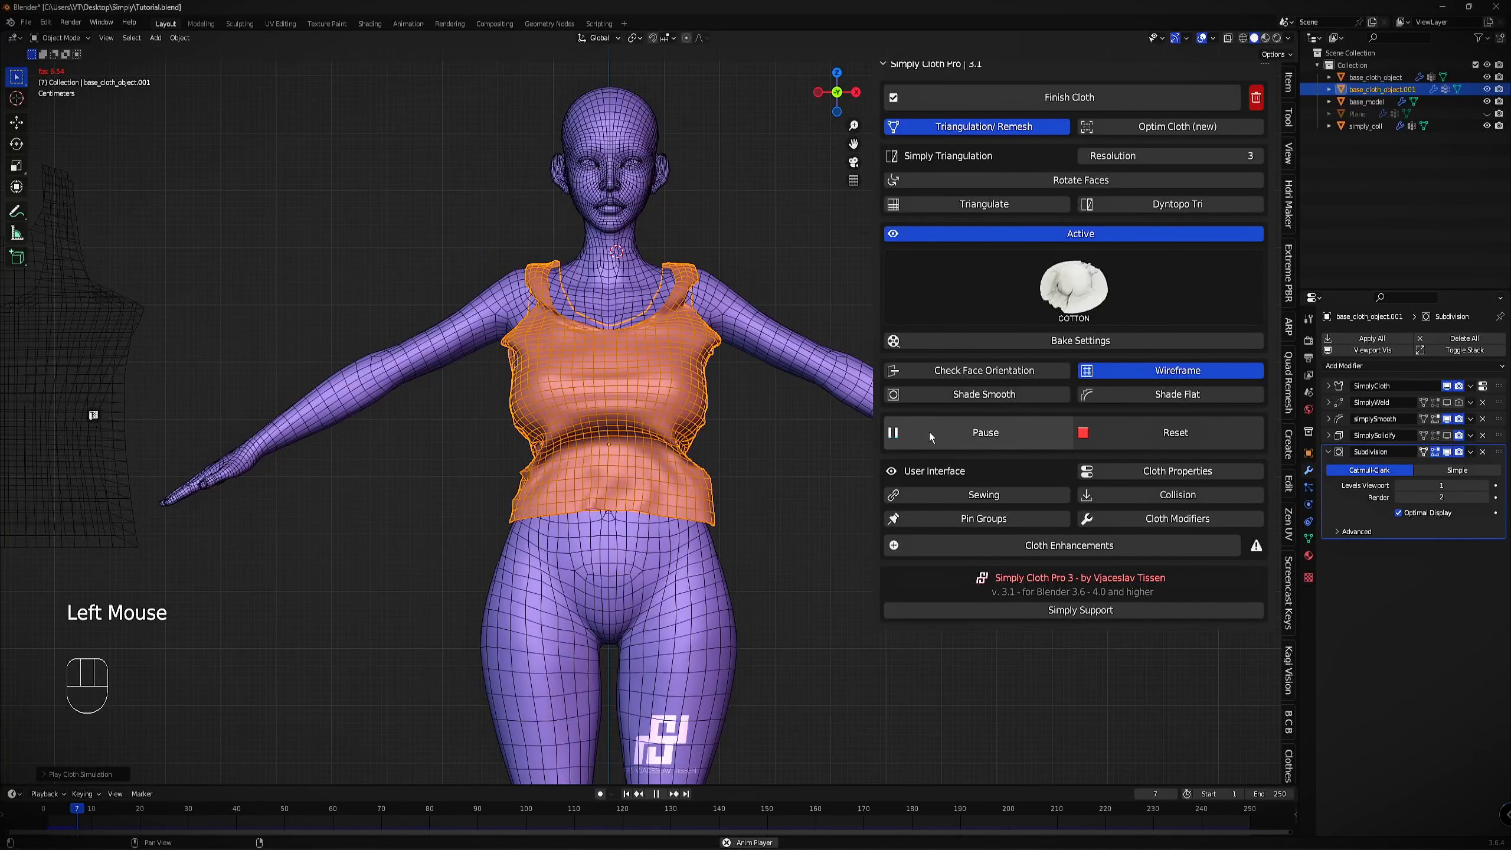
{"action": "left_click", "coordinate": [929, 434]}
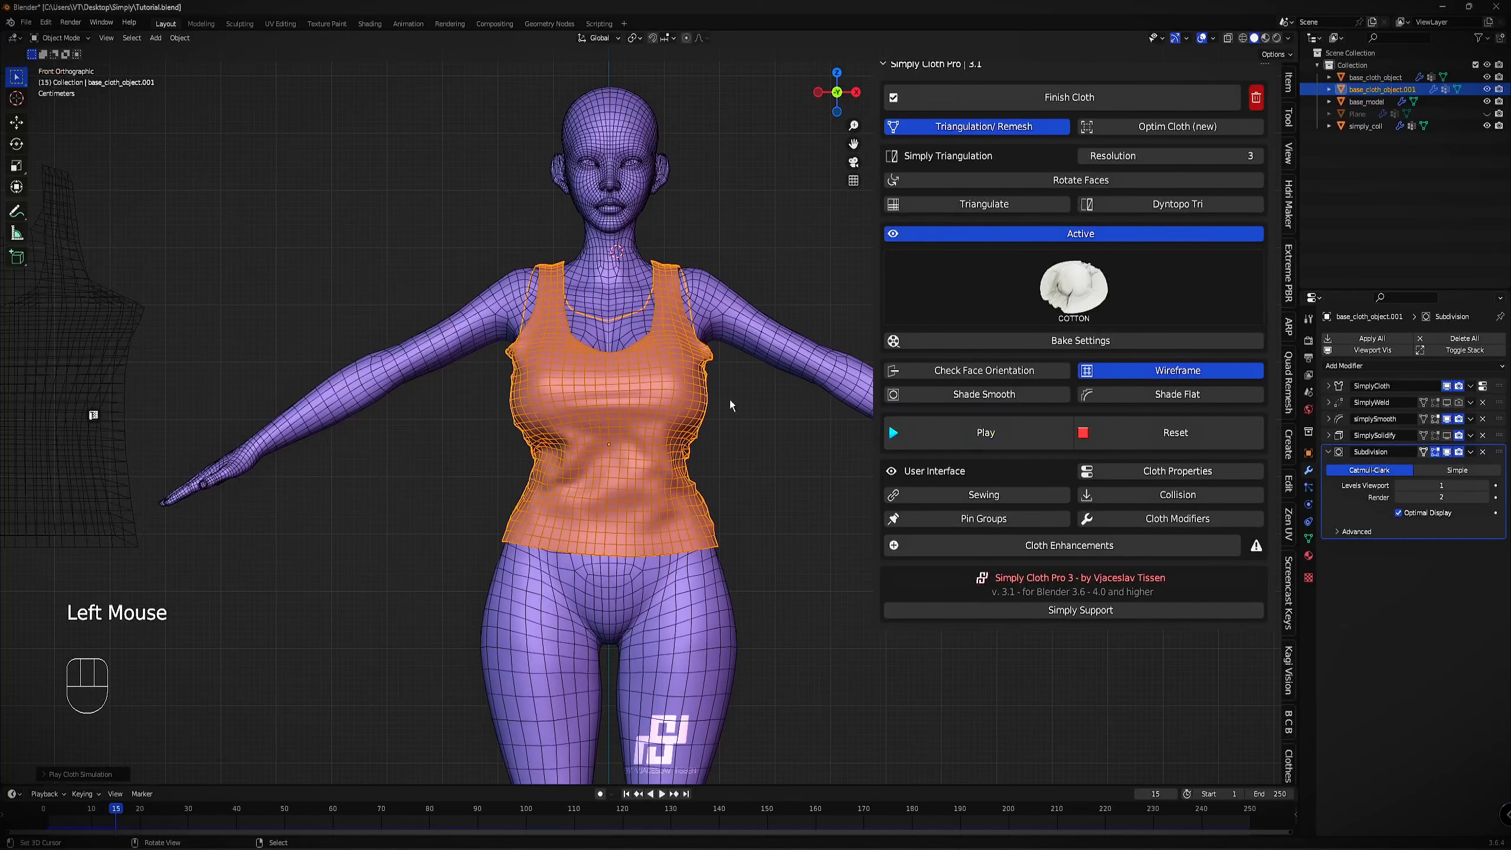
Compare the draped top with and without its wireframe, checking the mesh density from the side and front.
{"action": "left_click", "coordinate": [1098, 365]}
{"action": "middle_click_drag", "start_coordinate": [744, 384], "coordinate": [863, 381]}
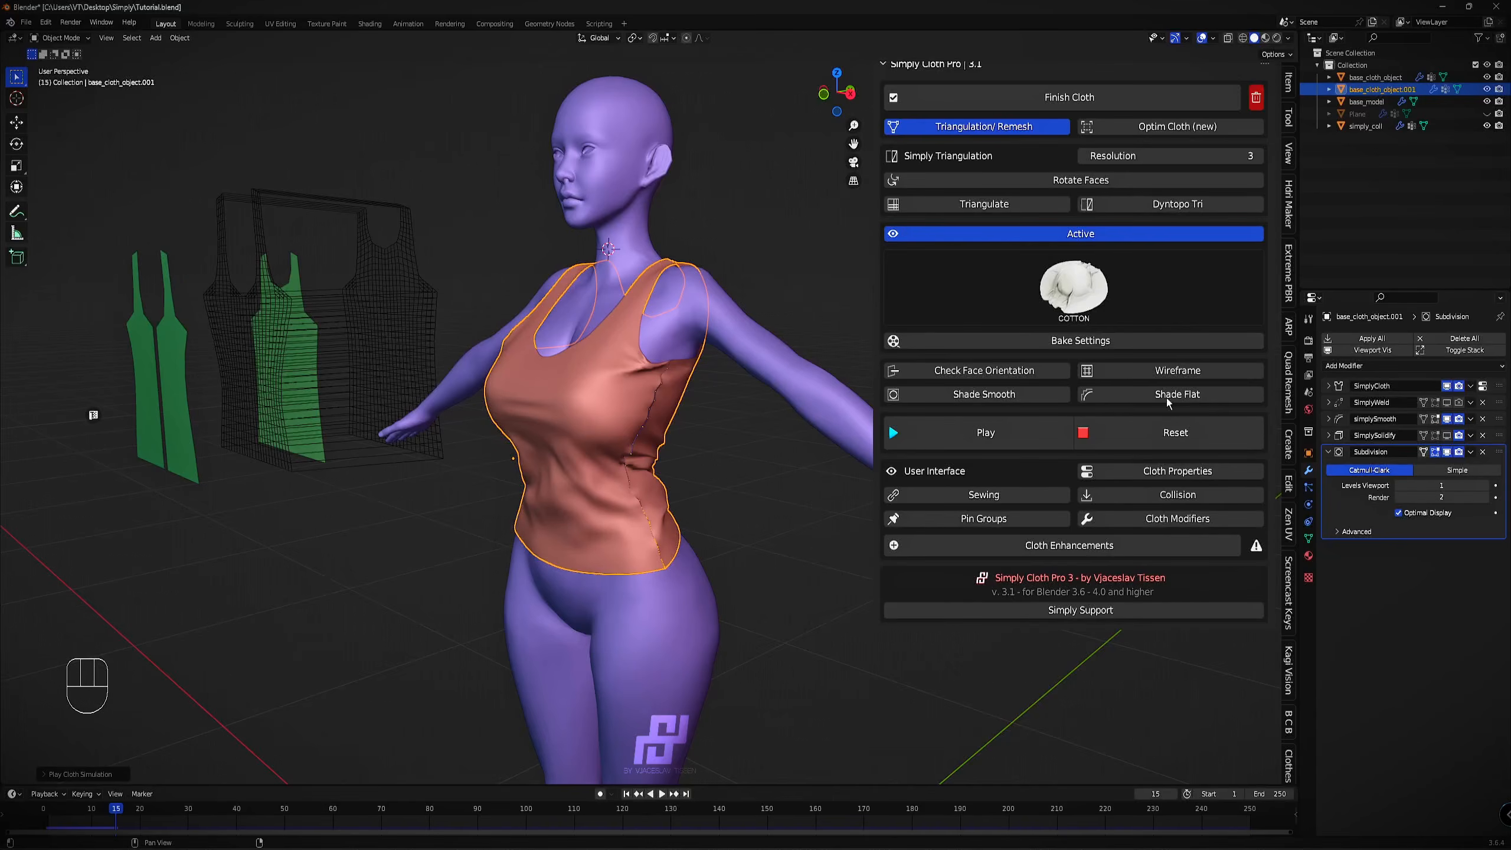
{"action": "left_click", "coordinate": [1167, 379]}
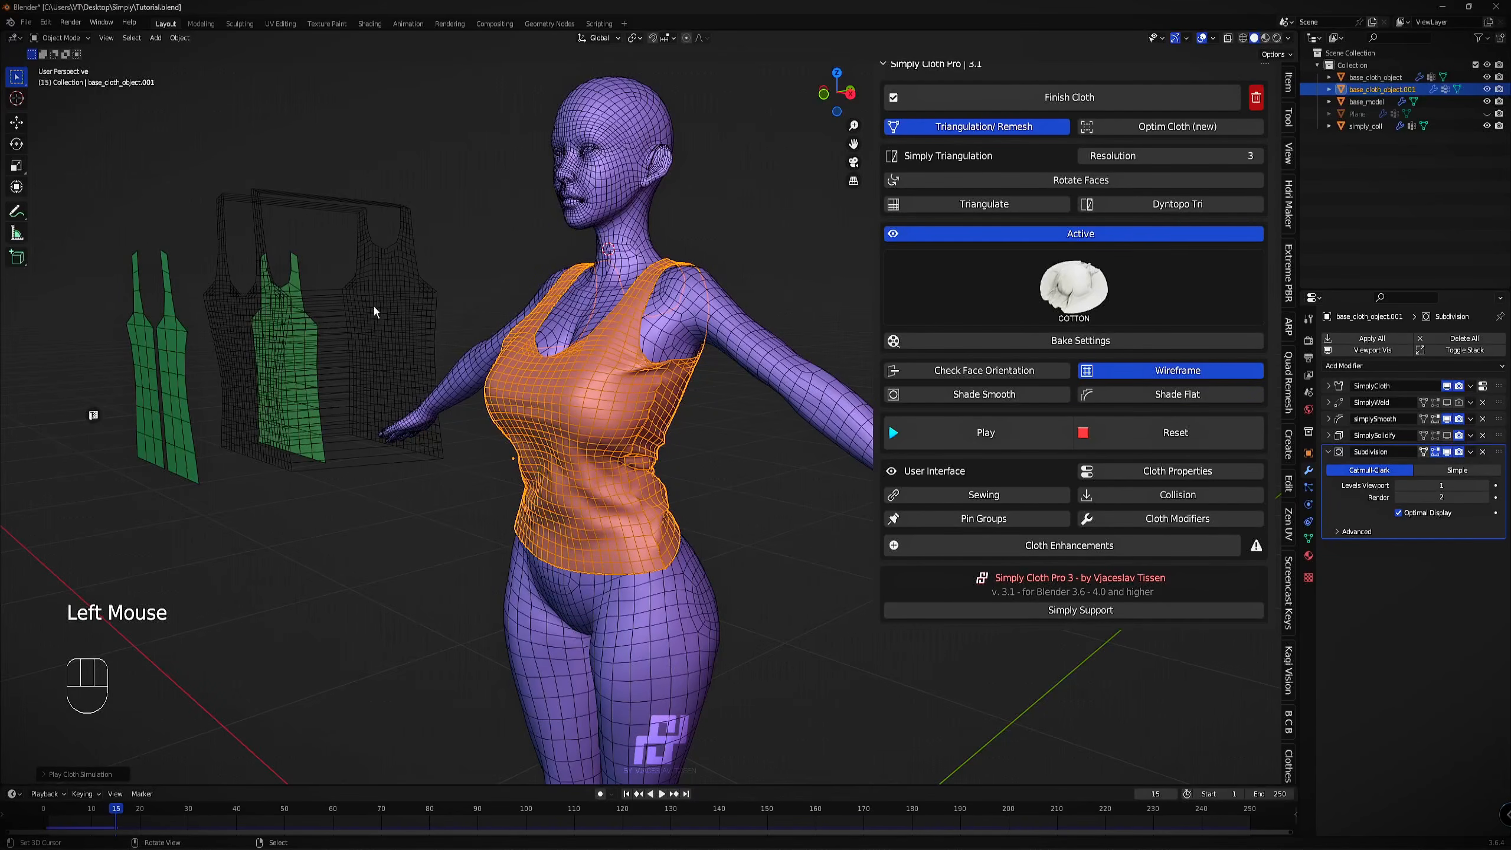
{"action": "middle_click_drag", "start_coordinate": [382, 305], "coordinate": [594, 431]}
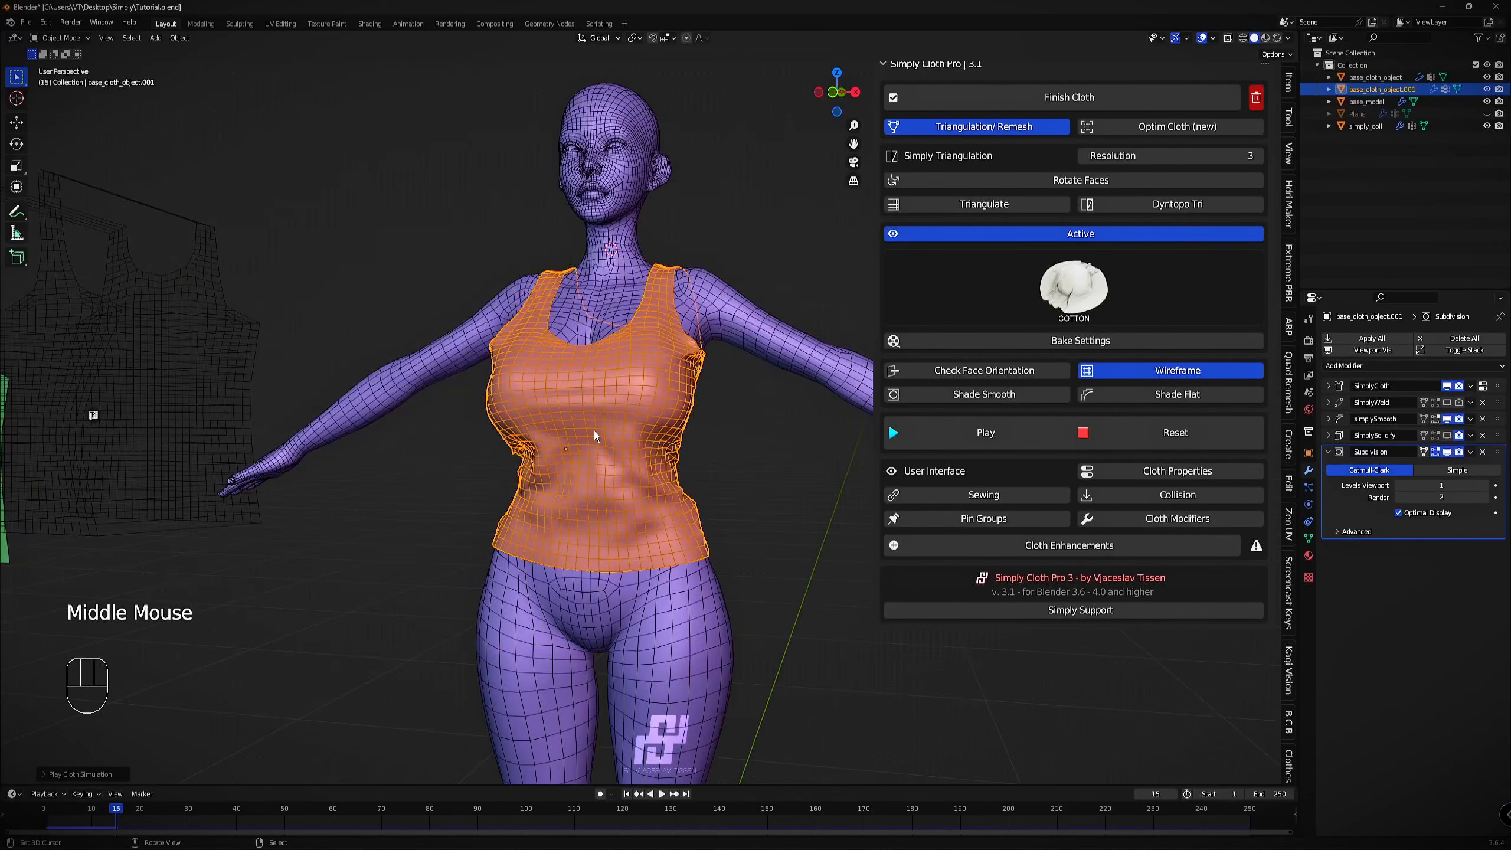
Reset the simulation and enter edit mode on the tank top with the wireframe and weights overlays hidden.
{"action": "left_click", "coordinate": [1142, 439]}
{"action": "key", "text": "Tab"}
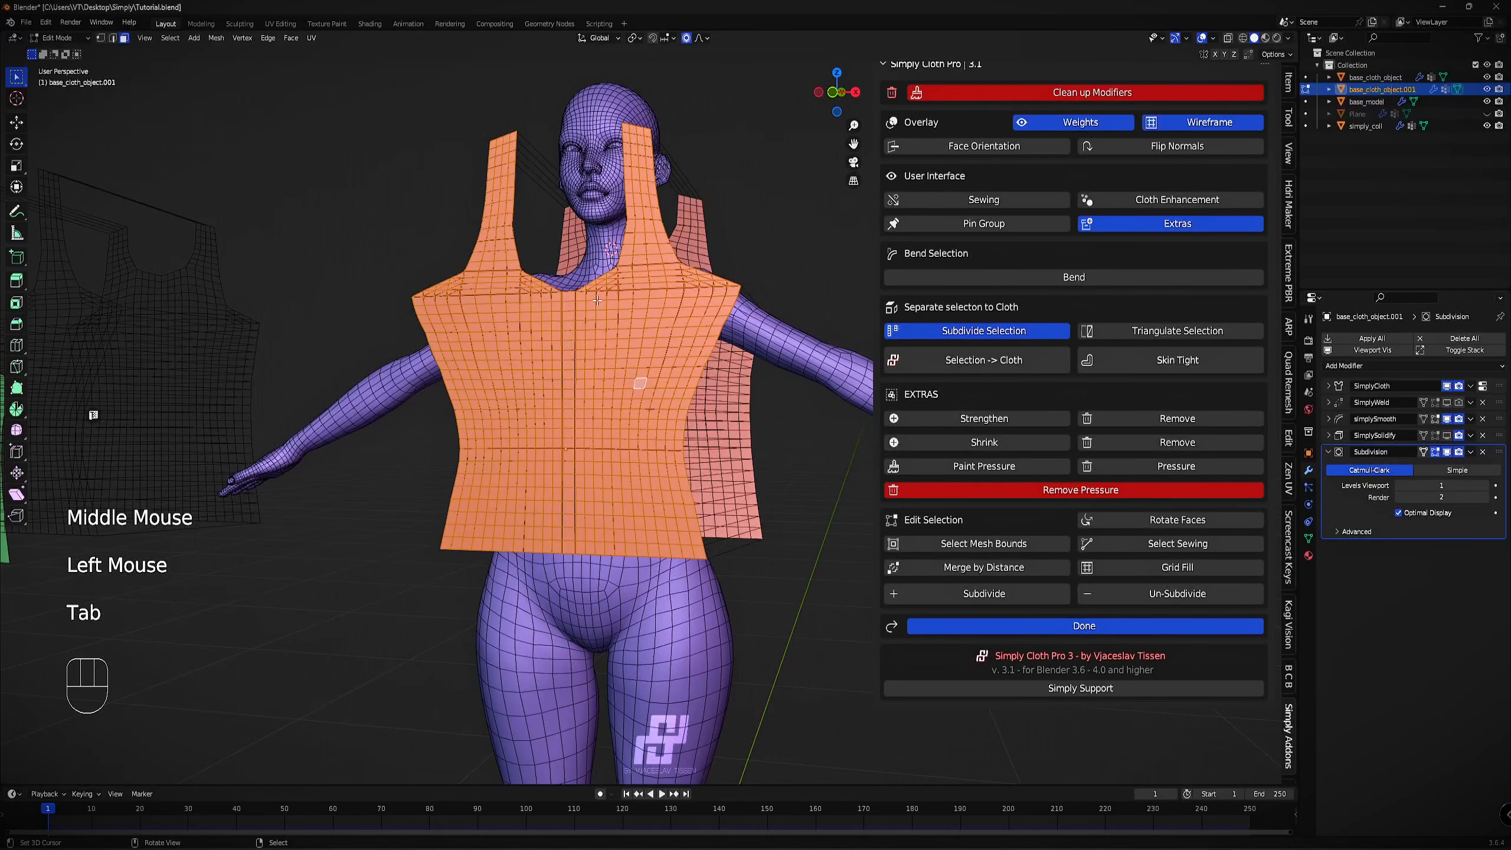
{"action": "left_click", "coordinate": [1209, 122]}
{"action": "left_click", "coordinate": [1118, 124]}
{"action": "left_click", "coordinate": [1118, 124]}
{"action": "left_click", "coordinate": [1118, 124]}
Subdivide the selected front panel of the tank top once and check the back panel's mesh.
{"action": "middle_click_drag", "start_coordinate": [595, 357], "coordinate": [542, 357]}
{"action": "scroll", "coordinate": [619, 364], "scroll_direction": "up", "scroll_amount": 2}
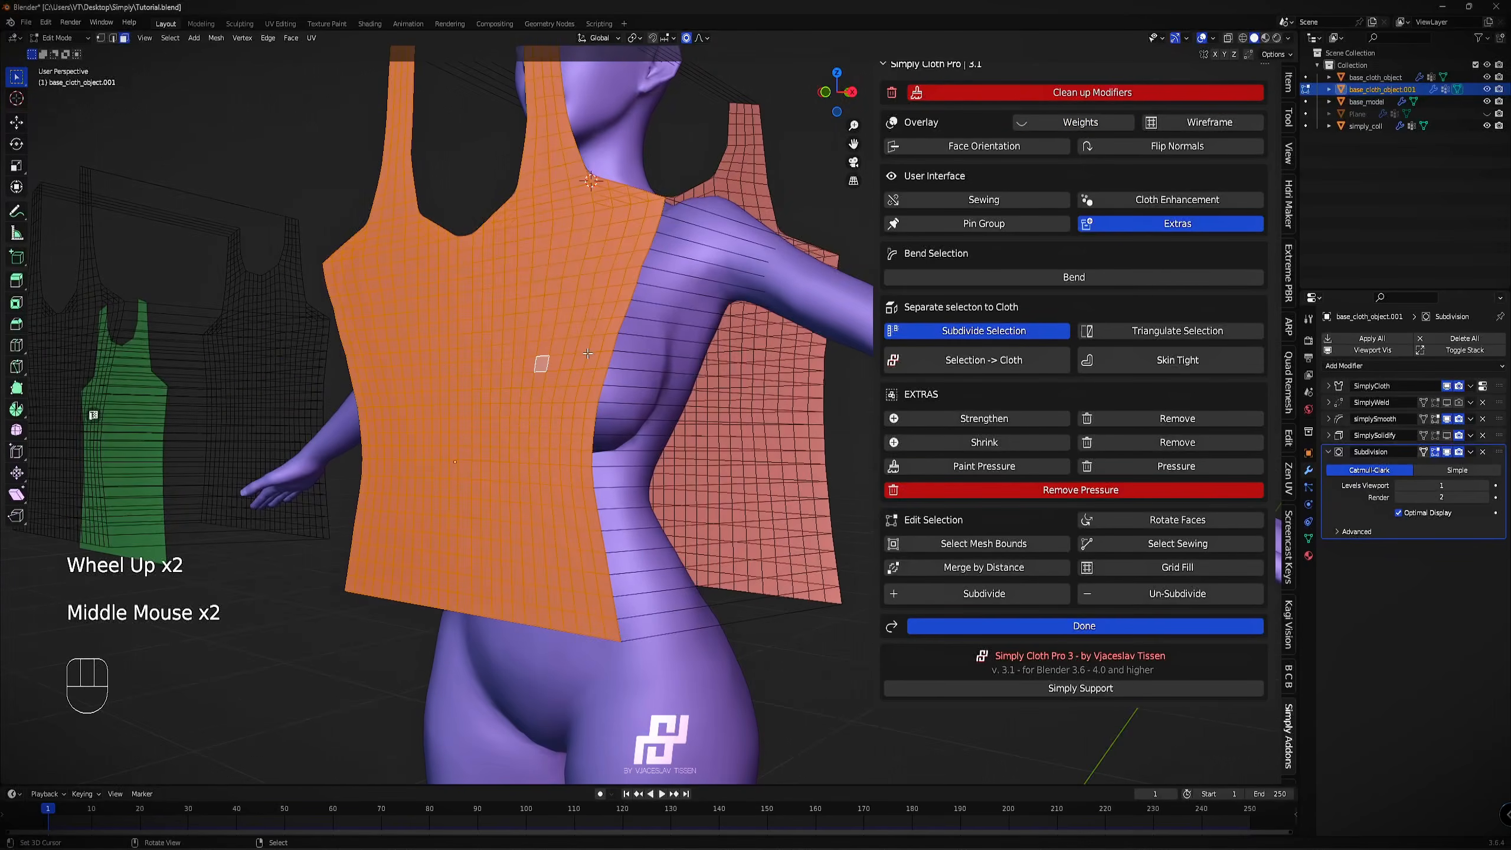
{"action": "left_click", "coordinate": [1003, 595]}
{"action": "middle_click_drag", "start_coordinate": [571, 250], "coordinate": [602, 205]}
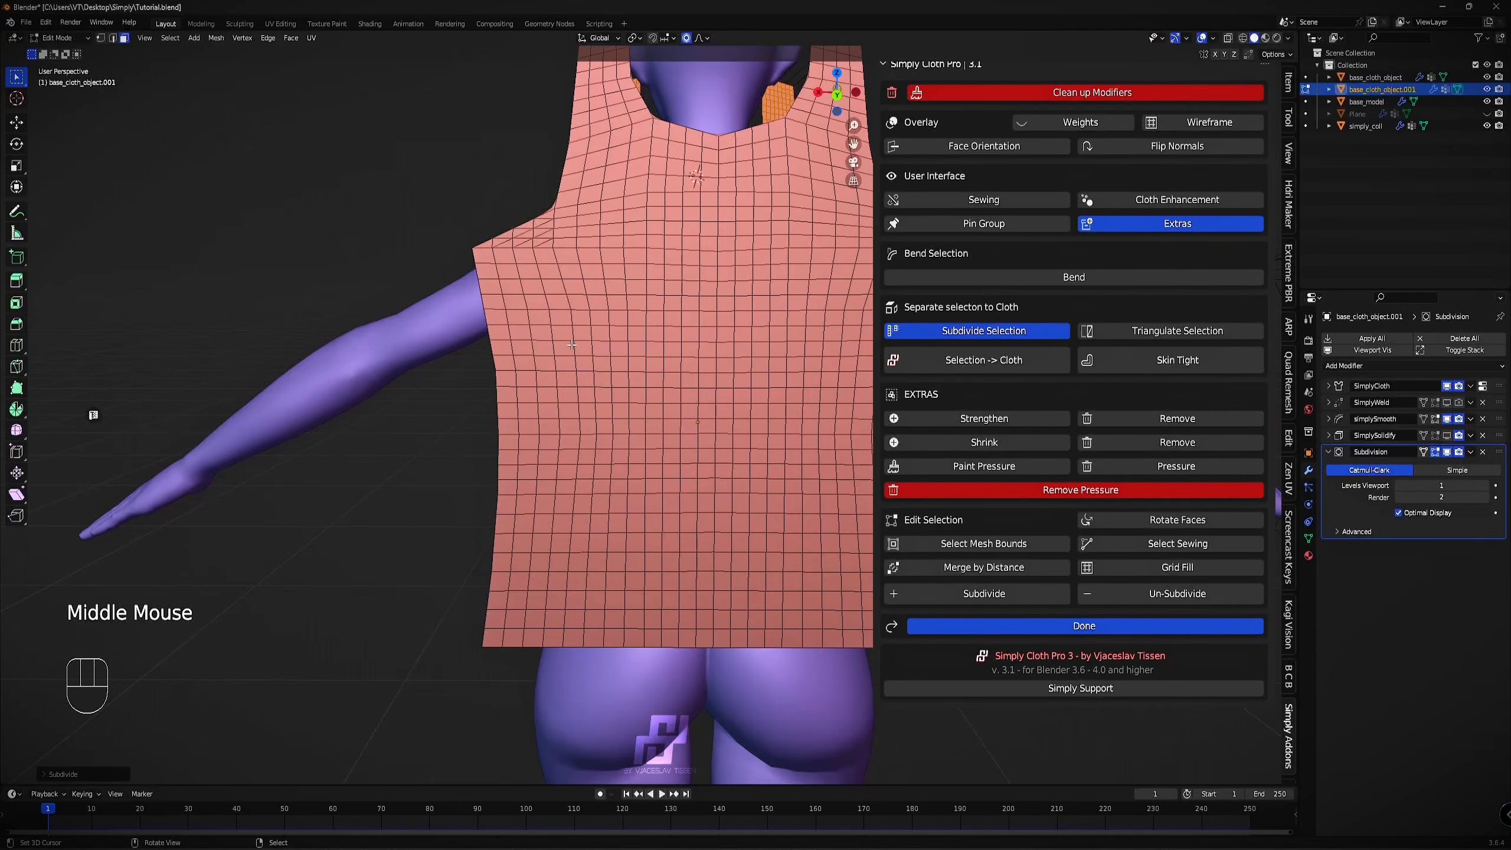
Select the entire linked back panel and subdivide it once.
{"action": "scroll", "coordinate": [572, 345], "scroll_direction": "down", "scroll_amount": 2}
{"action": "middle_click_drag", "start_coordinate": [572, 345], "coordinate": [717, 383]}
{"action": "key", "text": "3"}
{"action": "right_click", "coordinate": [746, 391]}
{"action": "key", "text": "l"}
{"action": "left_click", "coordinate": [983, 592]}
{"action": "scroll", "coordinate": [716, 382], "scroll_direction": "up", "scroll_amount": 1}
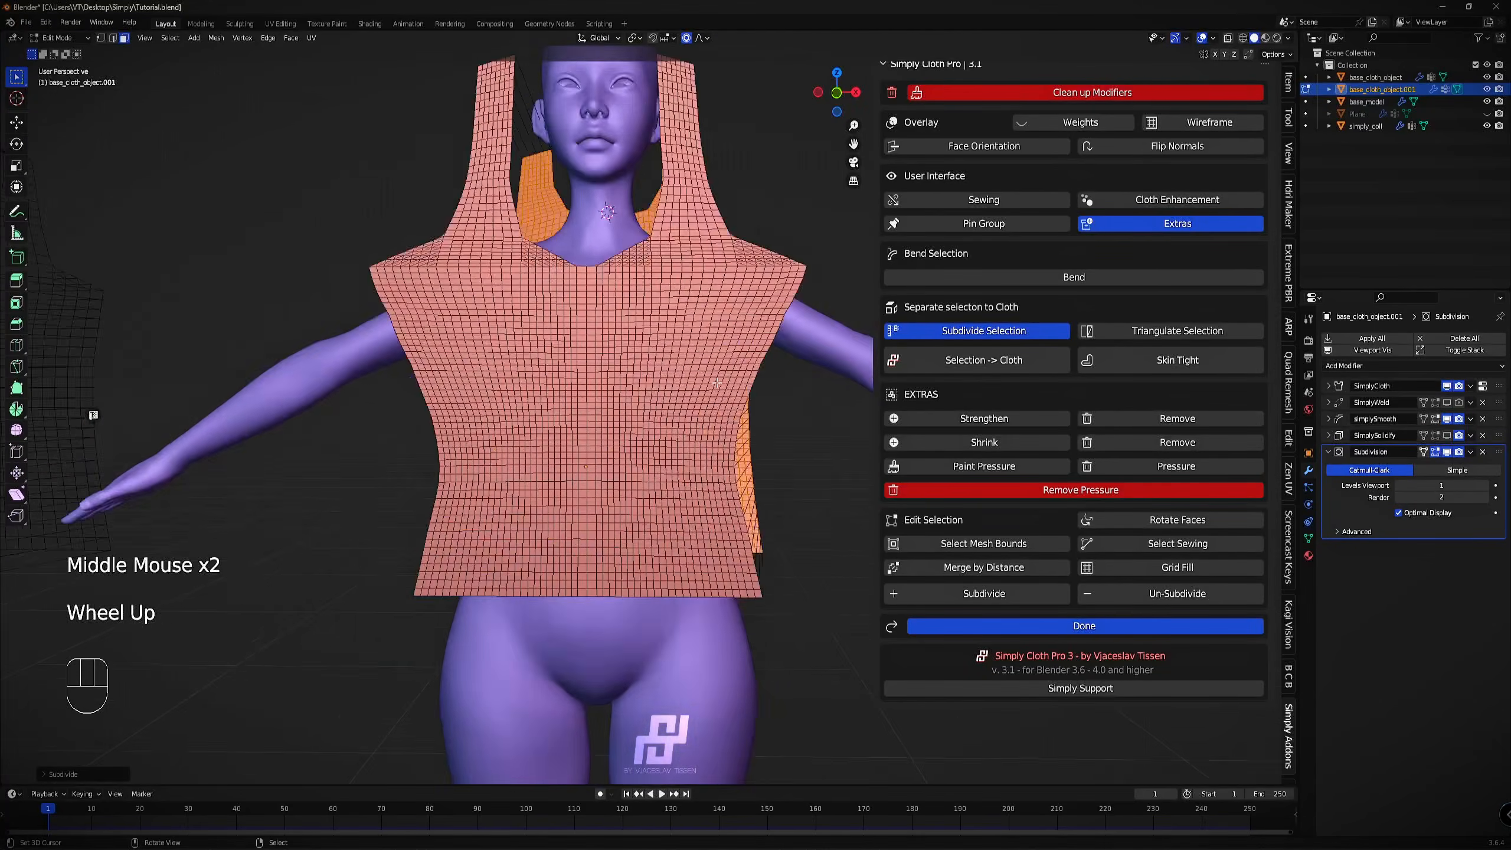
{"action": "scroll", "coordinate": [717, 382], "scroll_direction": "up", "scroll_amount": 2}
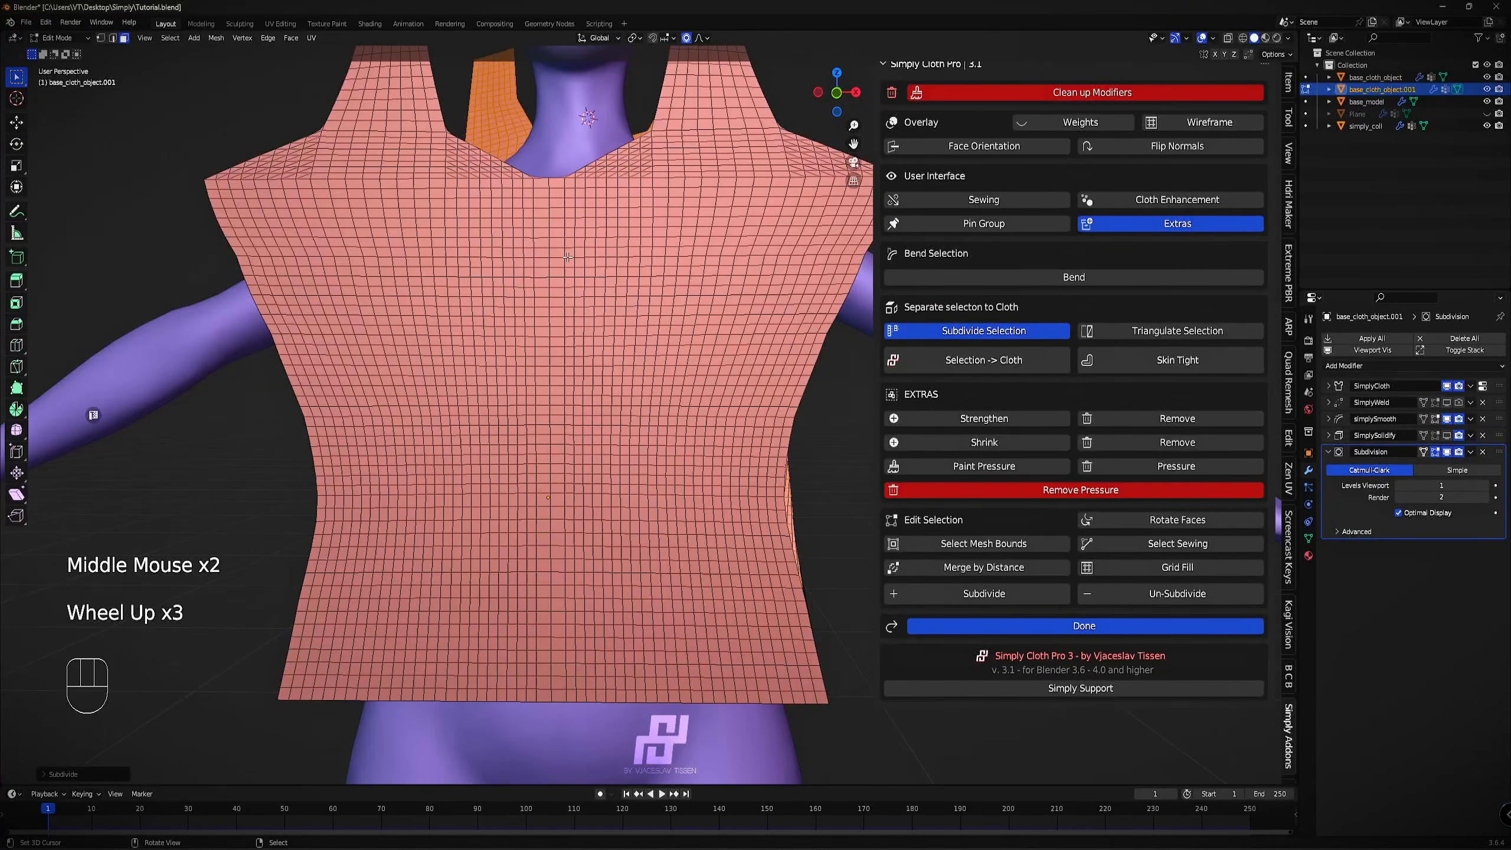
Finish editing the mesh and run the cloth simulation of the subdivided top to frame 33.
{"action": "left_click", "coordinate": [1065, 631]}
{"action": "scroll", "coordinate": [595, 417], "scroll_direction": "down", "scroll_amount": 3}
{"action": "middle_click_drag", "start_coordinate": [595, 417], "coordinate": [655, 411]}
{"action": "left_click", "coordinate": [958, 436]}
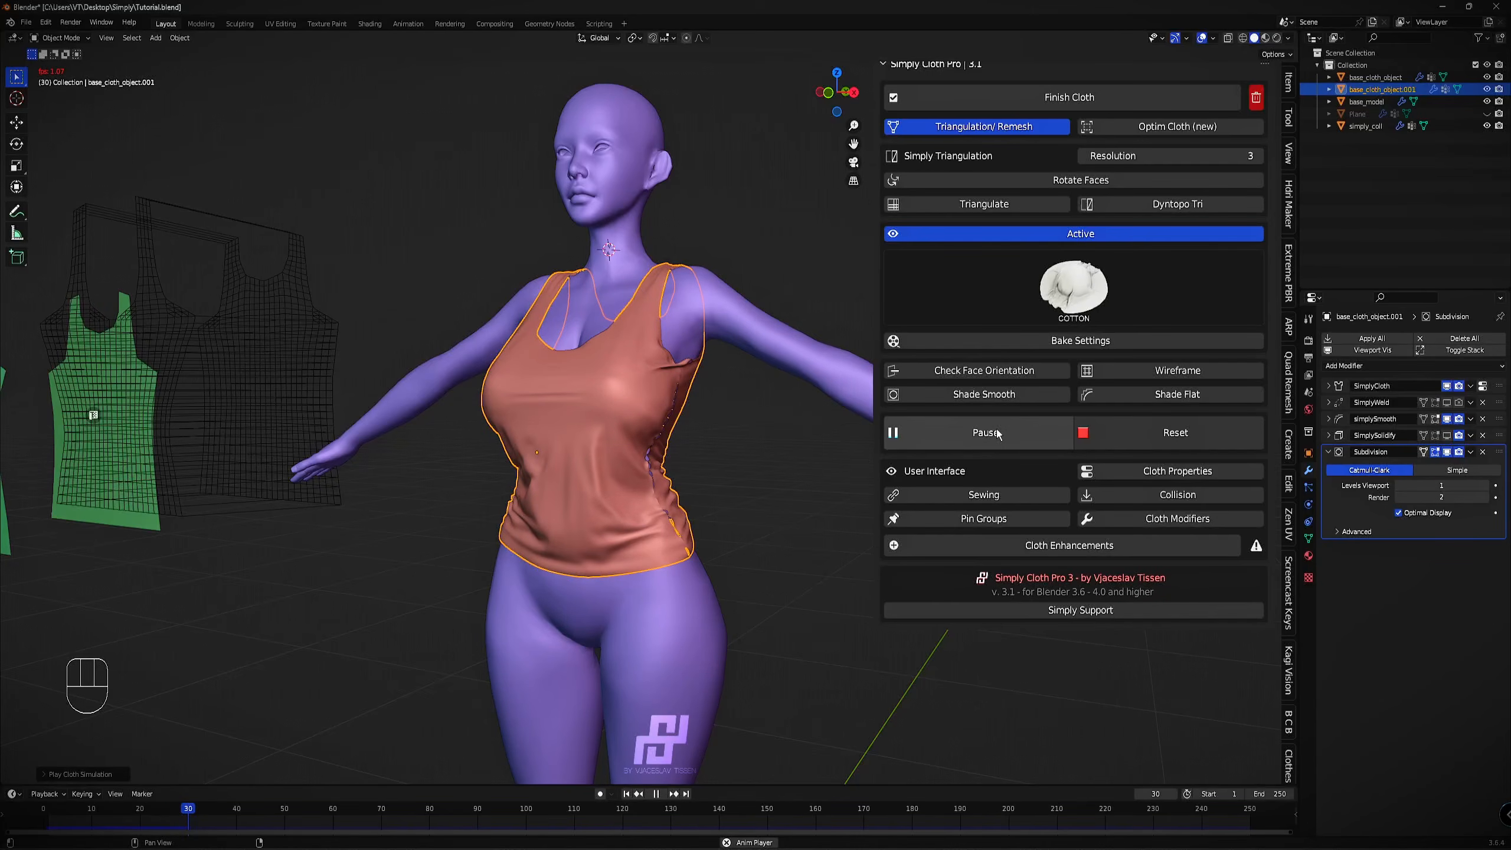
{"action": "left_click", "coordinate": [713, 461]}
Inspect the front folds and side seam up close, and continue the simulation to frame 41.
{"action": "key", "text": "KP_Decimal"}
{"action": "middle_click_drag", "start_coordinate": [713, 461], "coordinate": [491, 416]}
{"action": "middle_click_drag", "start_coordinate": [658, 411], "coordinate": [579, 428]}
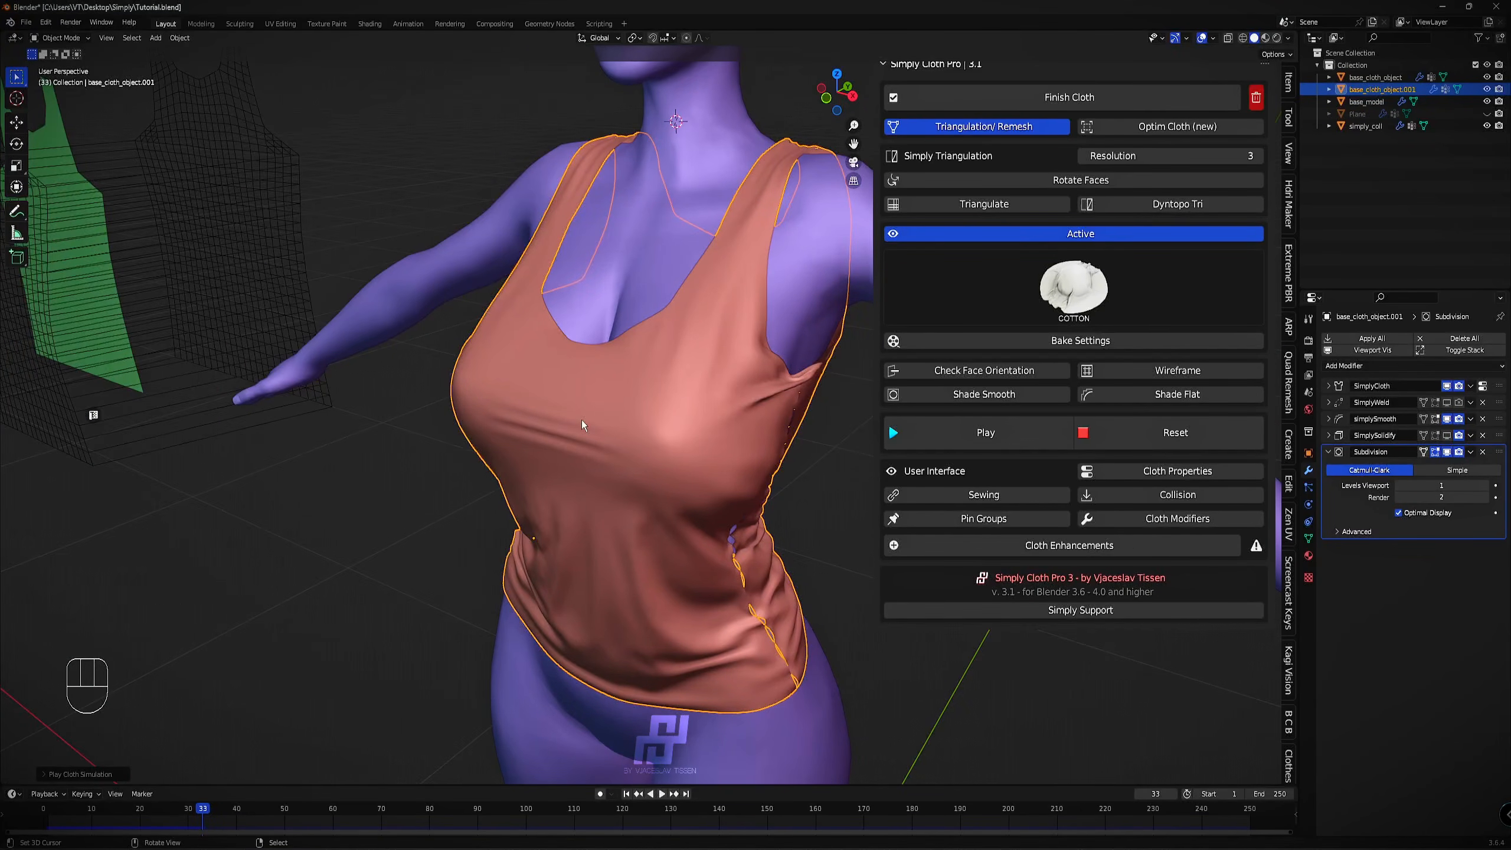
{"action": "middle_click_drag", "start_coordinate": [738, 314], "coordinate": [683, 294]}
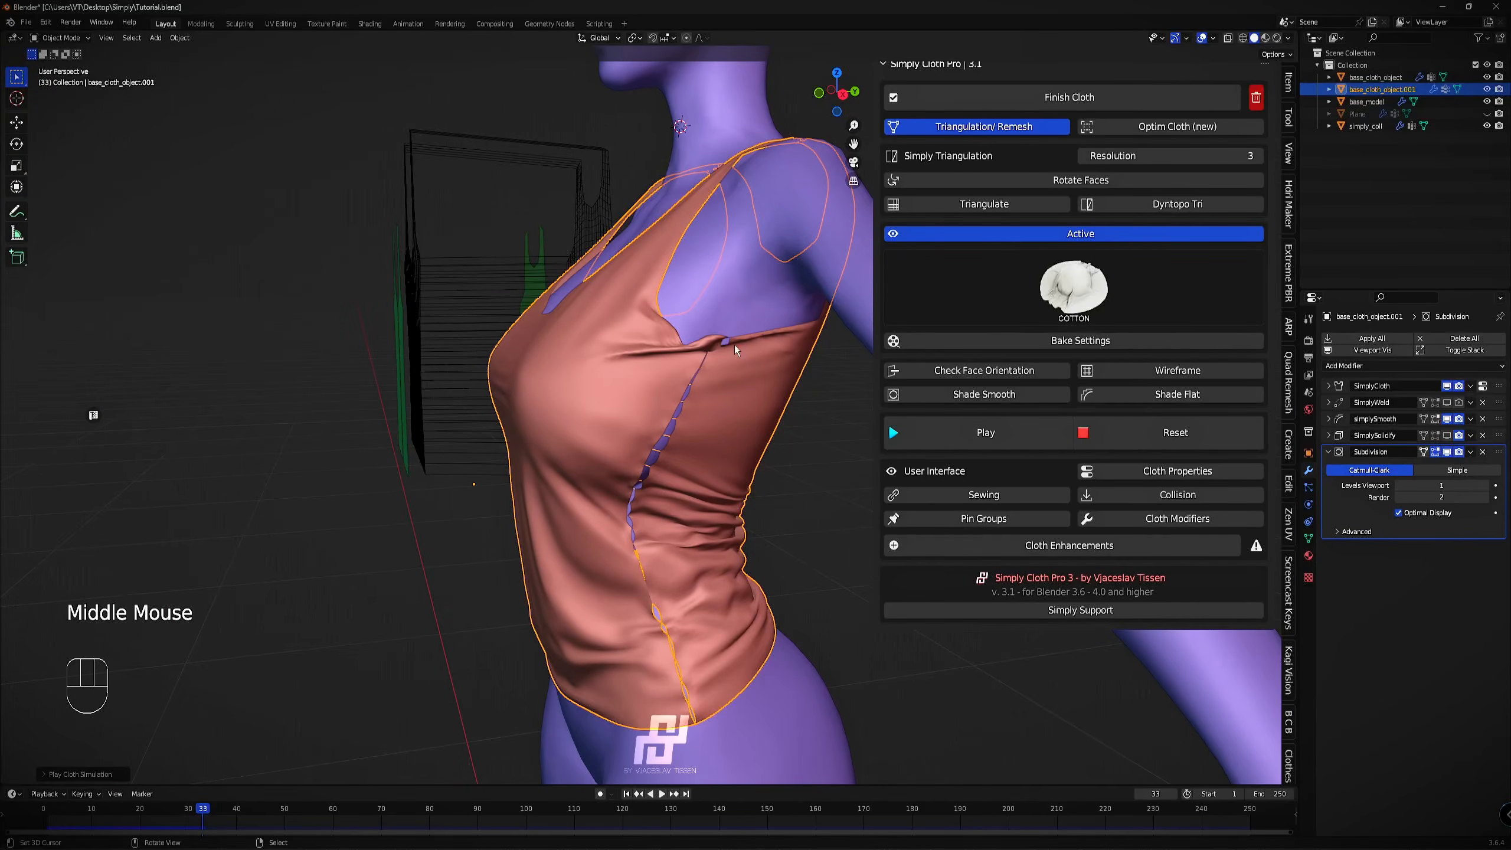
{"action": "left_click", "coordinate": [955, 432]}
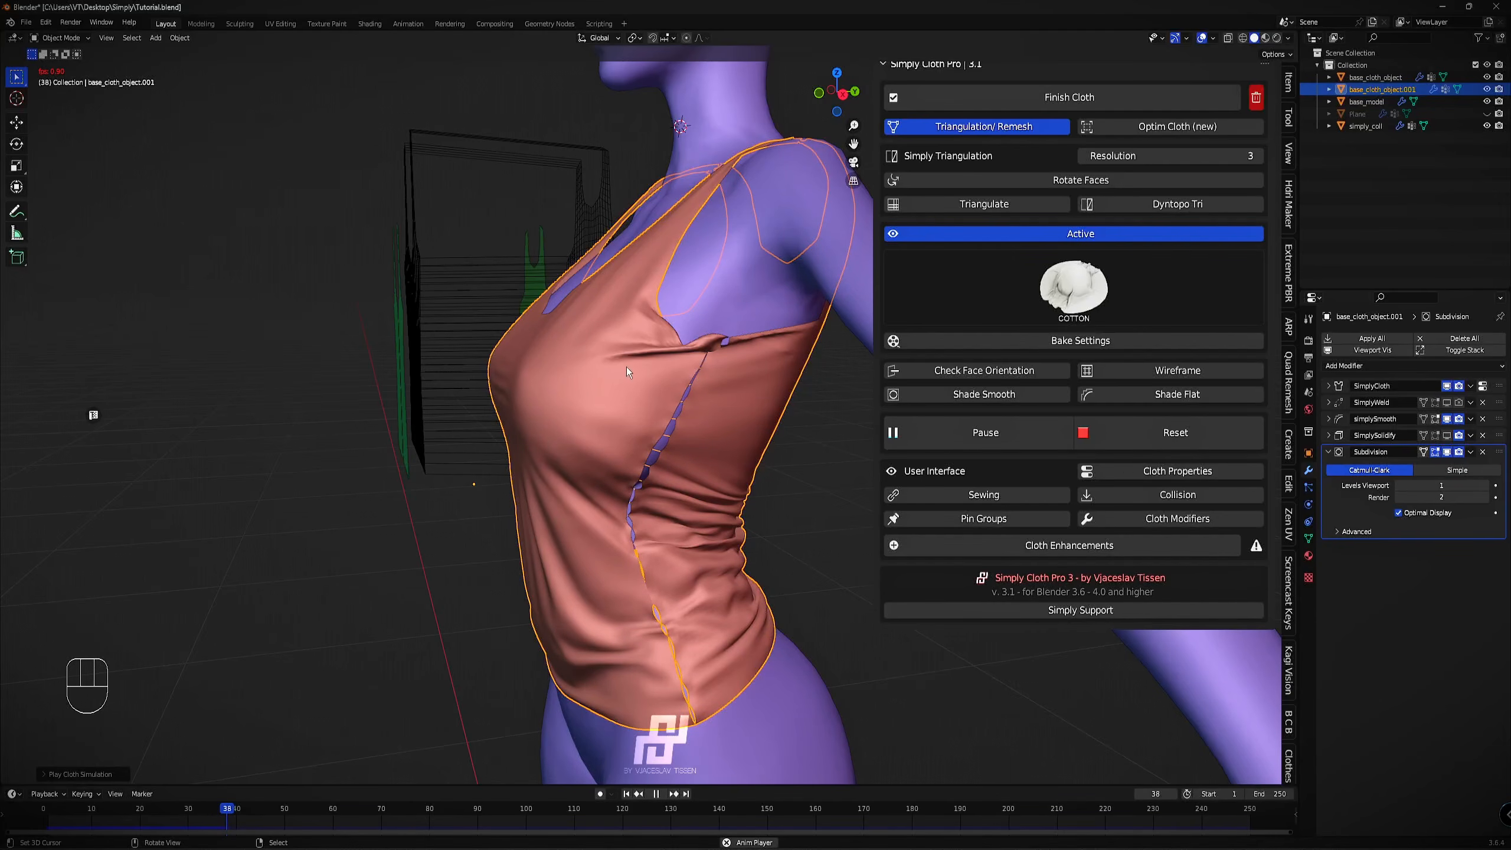
{"action": "left_click", "coordinate": [945, 432]}
Examine the finer folds and the side seams of the subdivided top from the front and both sides.
{"action": "mouse_move", "coordinate": [887, 423]}
{"action": "middle_mouse_down"}
{"action": "mouse_move", "coordinate": [589, 343]}
{"action": "mouse_move", "coordinate": [772, 337]}
{"action": "mouse_move", "coordinate": [687, 305]}
{"action": "mouse_move", "coordinate": [425, 335]}
{"action": "mouse_move", "coordinate": [276, 297]}
{"action": "mouse_move", "coordinate": [108, 314]}
{"action": "mouse_move", "coordinate": [130, 330]}
{"action": "mouse_move", "coordinate": [116, 335]}
{"action": "mouse_move", "coordinate": [659, 328]}
{"action": "mouse_move", "coordinate": [759, 408]}
{"action": "mouse_move", "coordinate": [901, 429]}
{"action": "middle_mouse_up"}
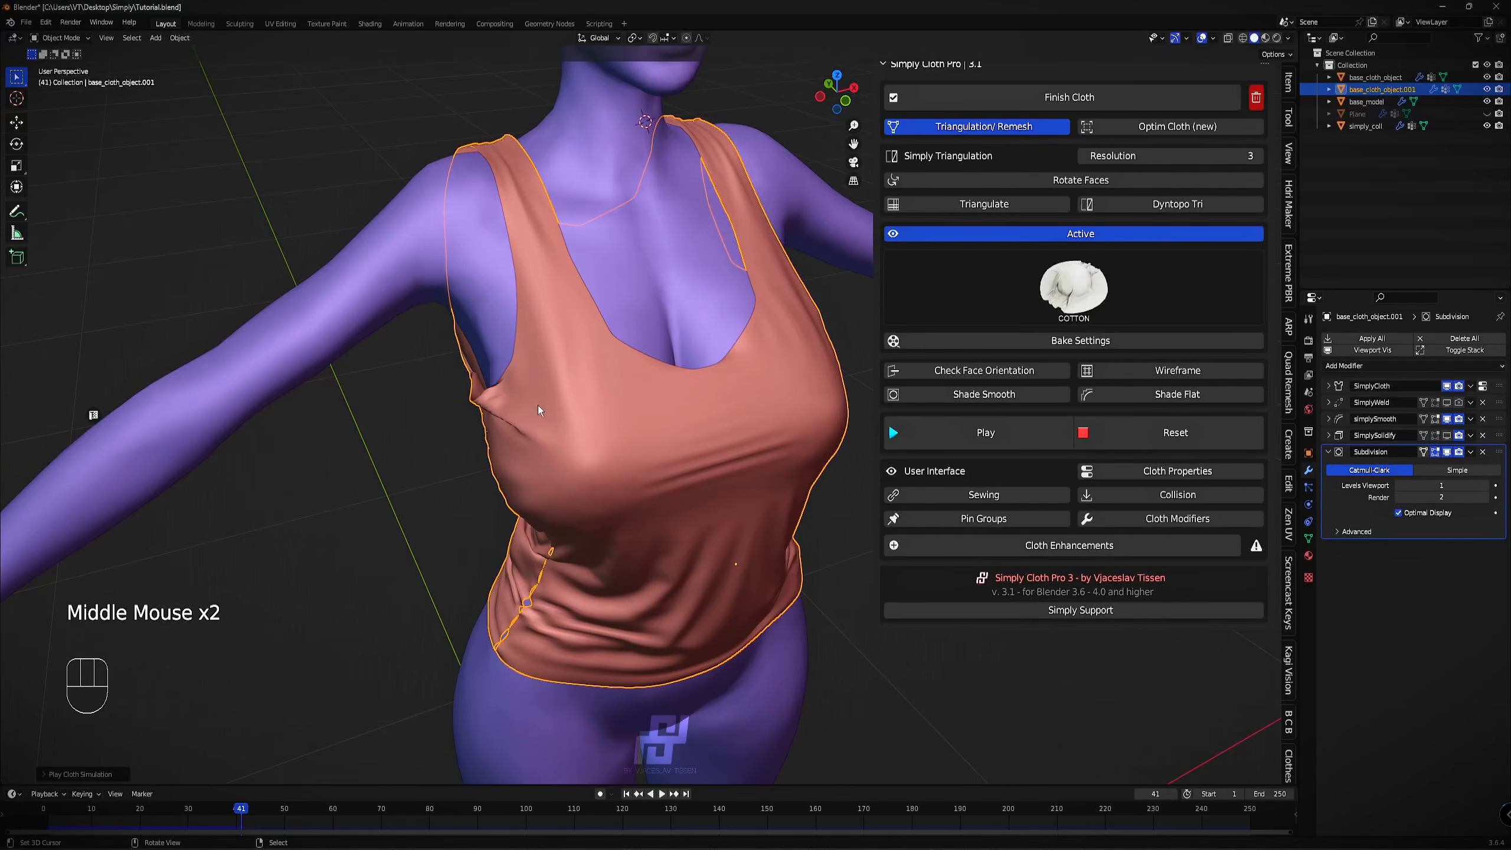
{"action": "middle_click_drag", "start_coordinate": [540, 411], "coordinate": [574, 367]}
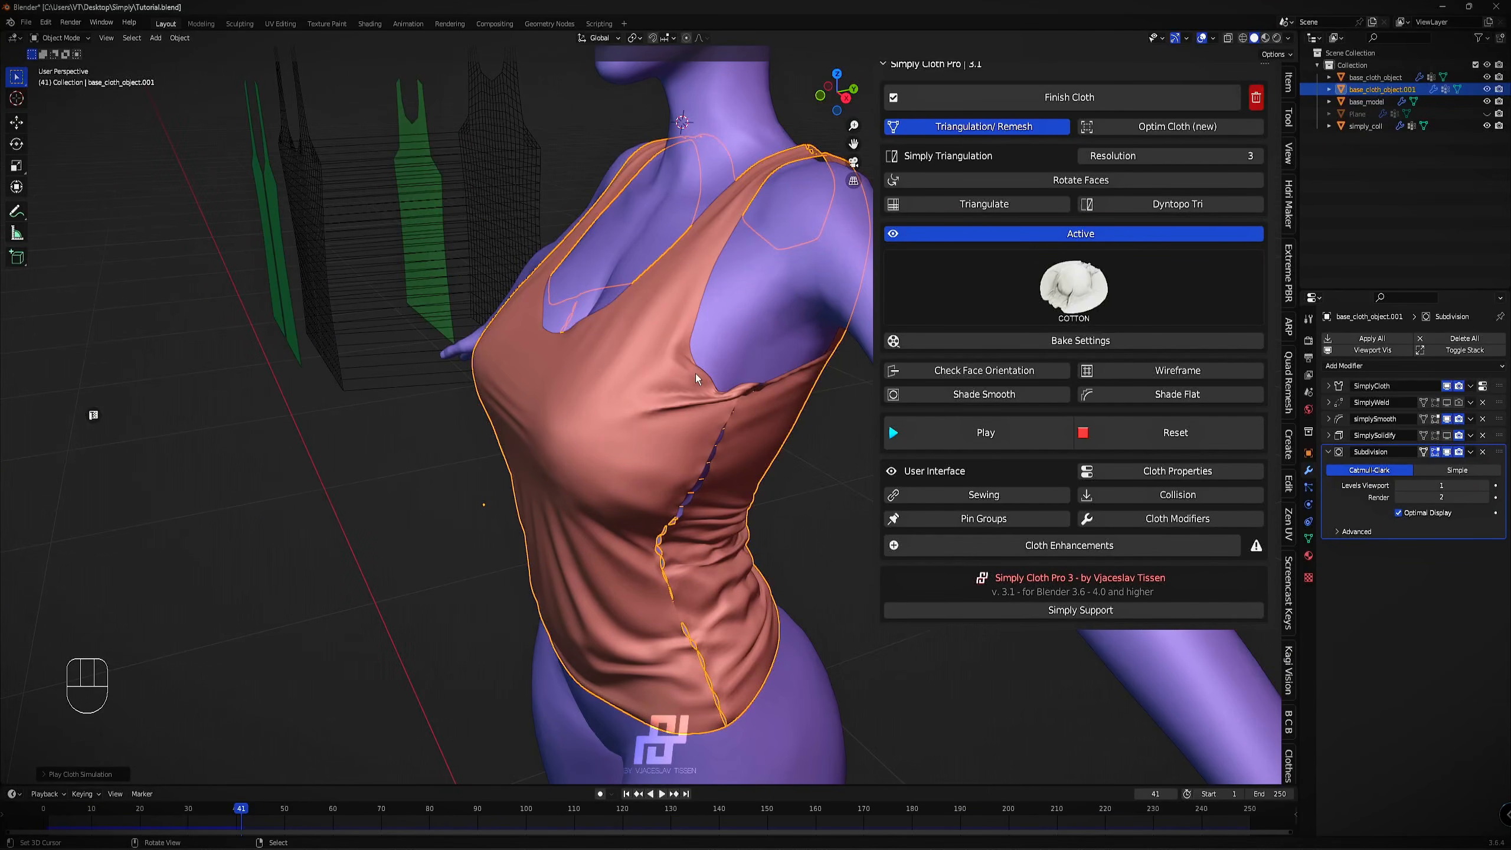
{"action": "scroll", "coordinate": [453, 379], "scroll_direction": "down", "scroll_amount": 2}
{"action": "middle_click_drag", "start_coordinate": [454, 378], "coordinate": [594, 326]}
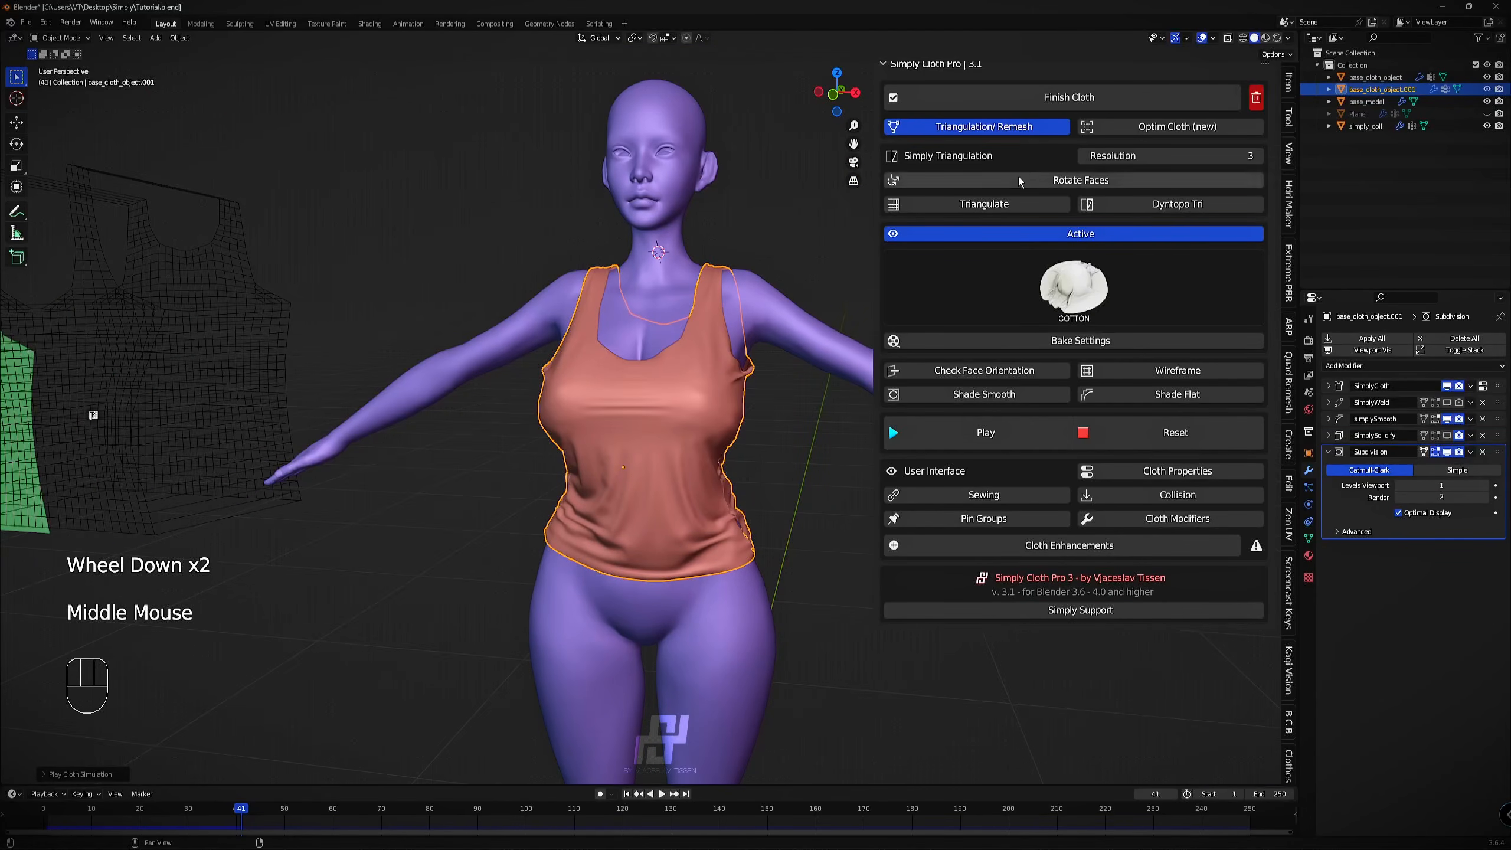
Show the Finish Cloth options in place of the triangulation settings and save Tutorial.blend.
{"action": "left_click", "coordinate": [1031, 127]}
{"action": "left_click", "coordinate": [1051, 104]}
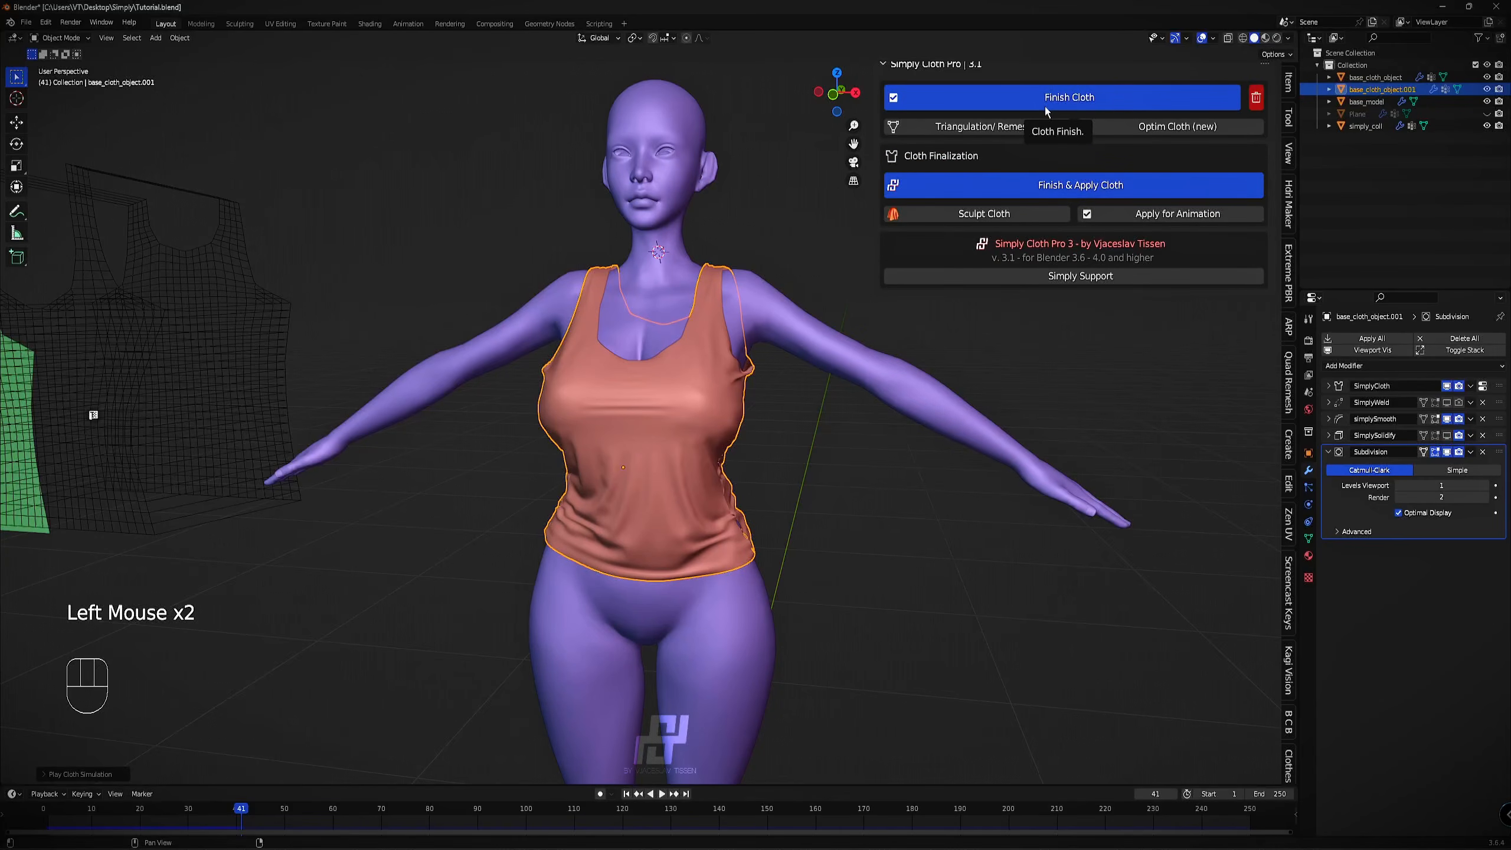
{"action": "middle_click_drag", "start_coordinate": [751, 425], "coordinate": [725, 432]}
{"action": "key", "text": "ctrl+s"}
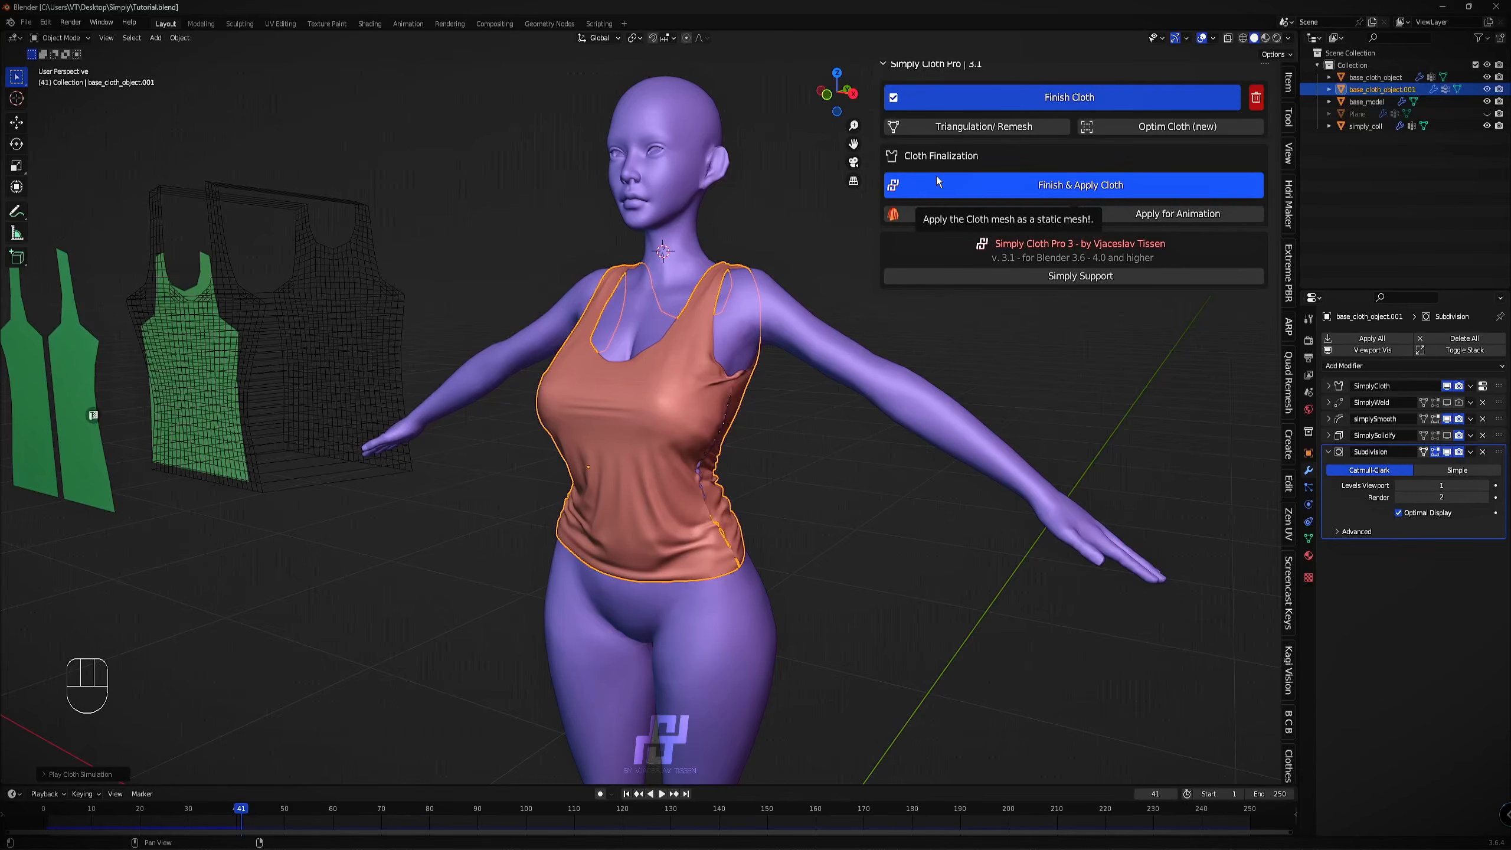
{"action": "middle_click_drag", "start_coordinate": [696, 328], "coordinate": [1011, 226]}
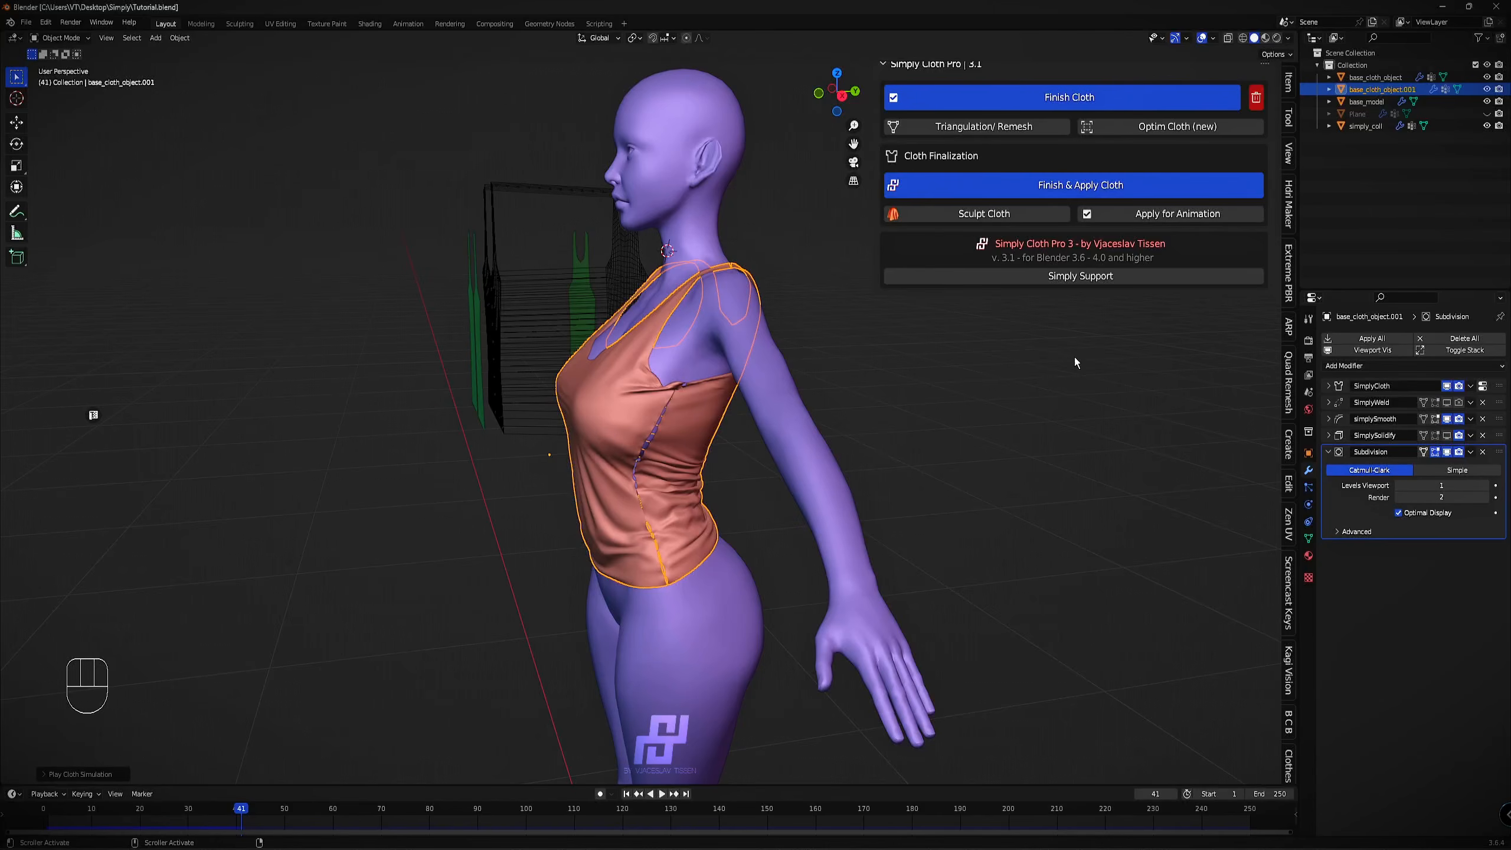
{"action": "scroll", "coordinate": [702, 411], "scroll_direction": "up", "scroll_amount": 2}
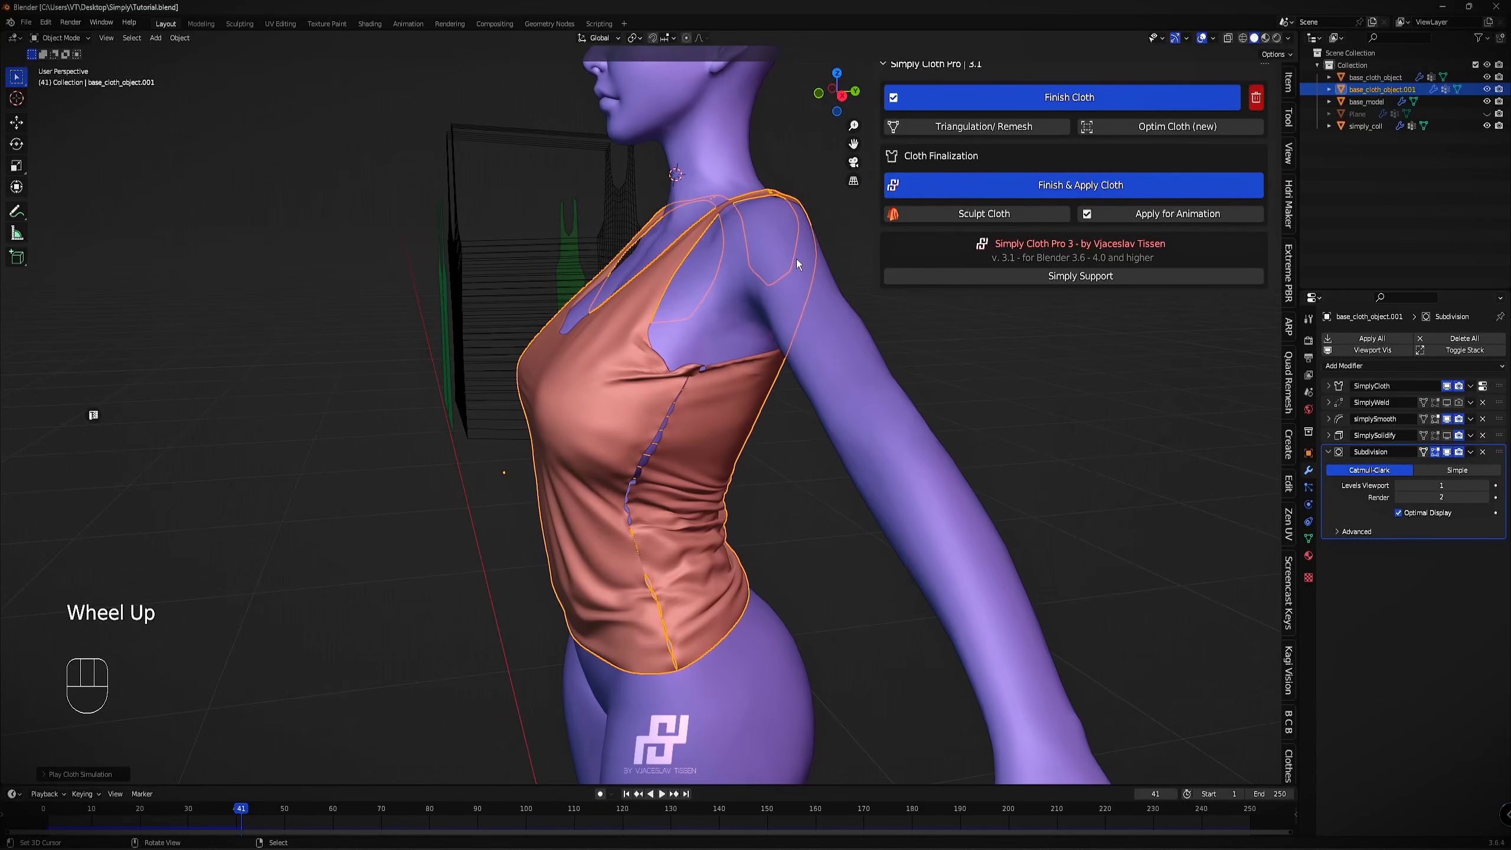
Return from the finishing options to the cloth settings and display the top's Solidify modifier in the viewport.
{"action": "left_click", "coordinate": [978, 184]}
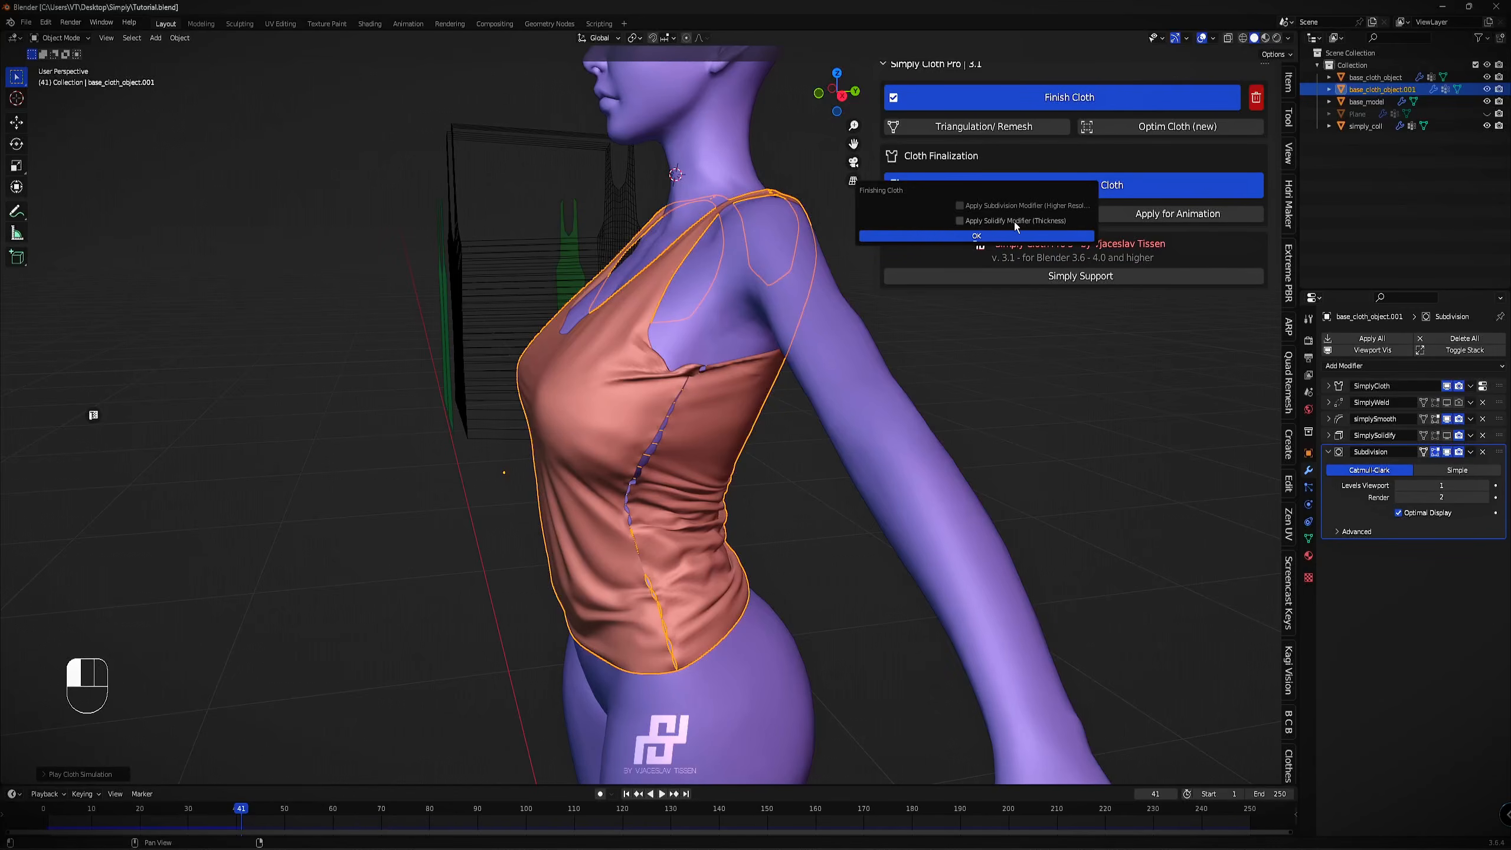
{"action": "key", "text": "Escape"}
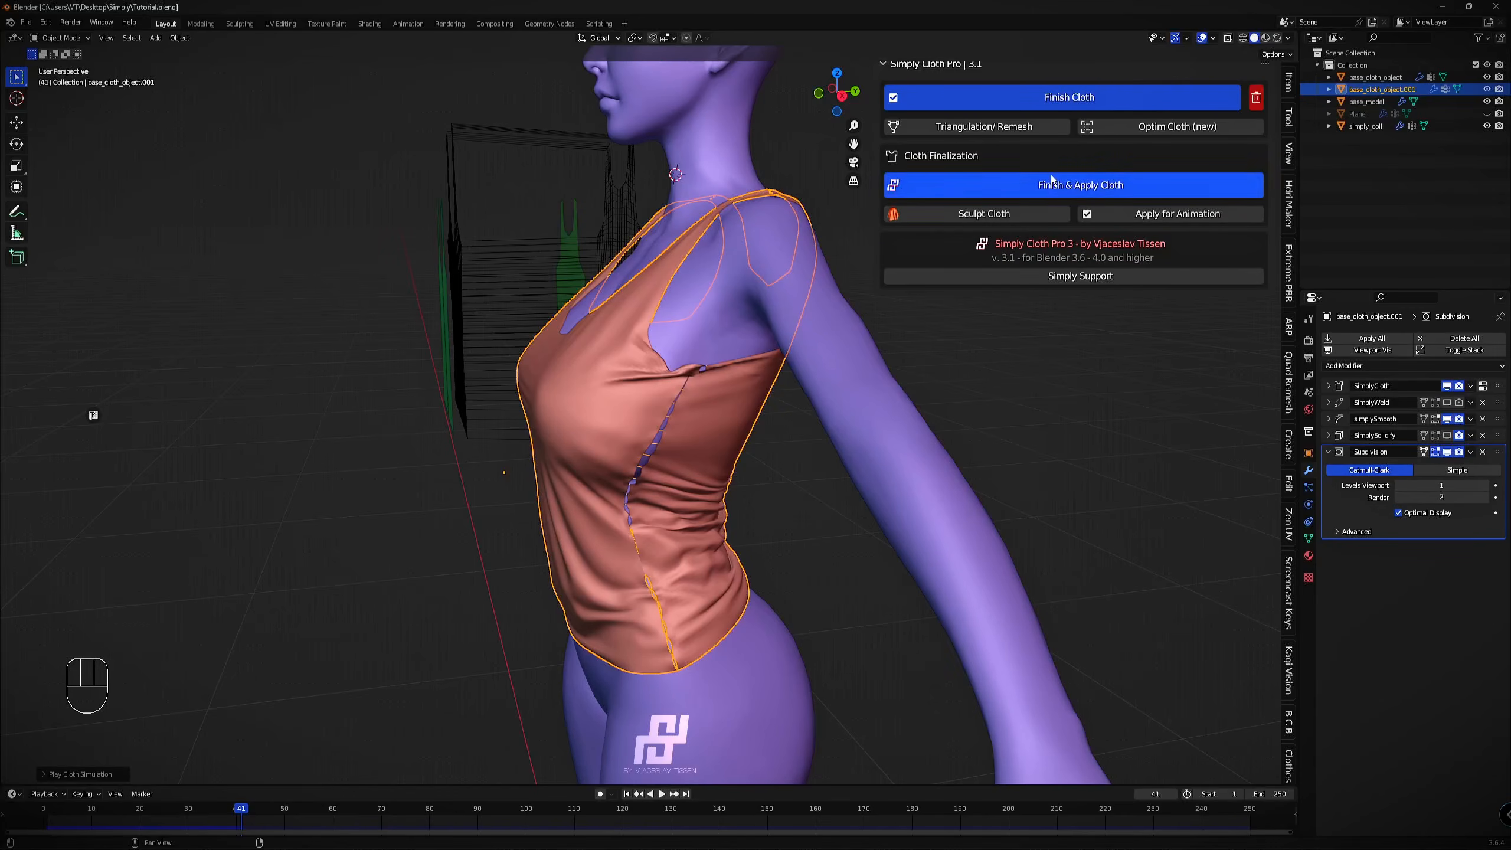
{"action": "left_click", "coordinate": [1052, 101]}
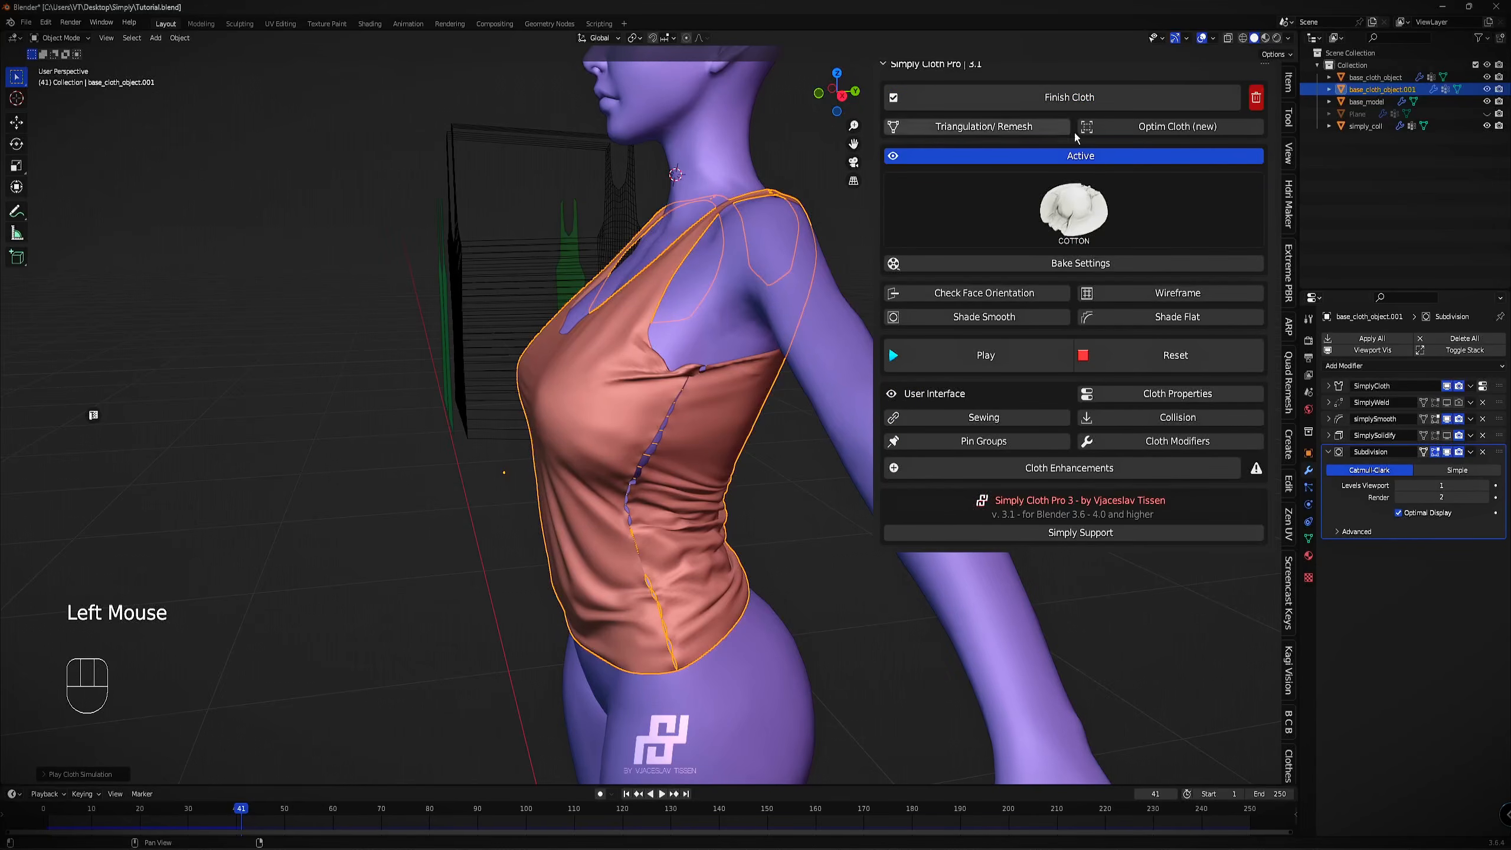
{"action": "left_click", "coordinate": [1148, 448]}
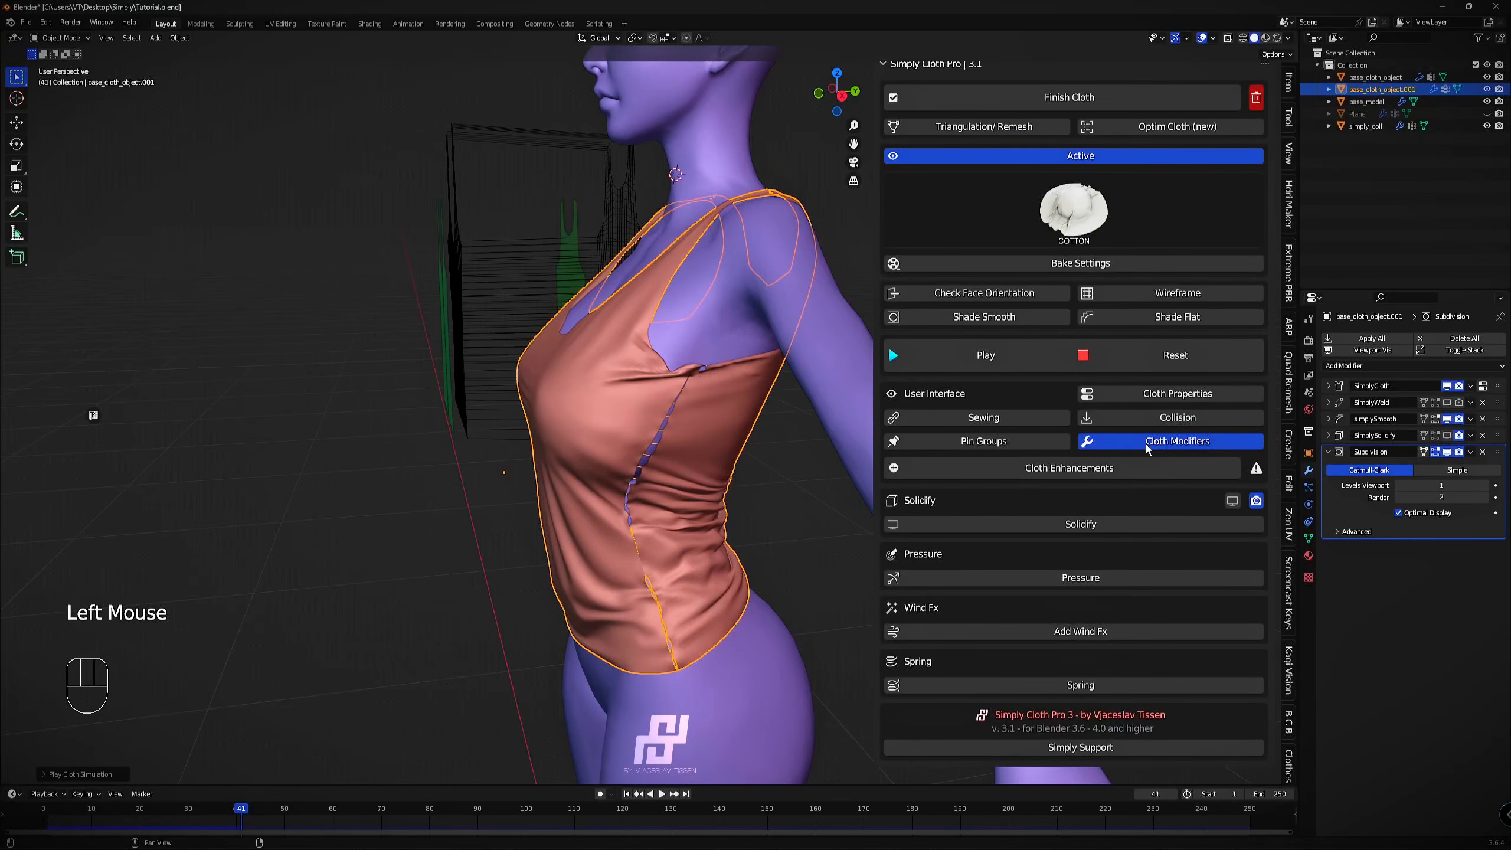
{"action": "left_click", "coordinate": [1234, 501]}
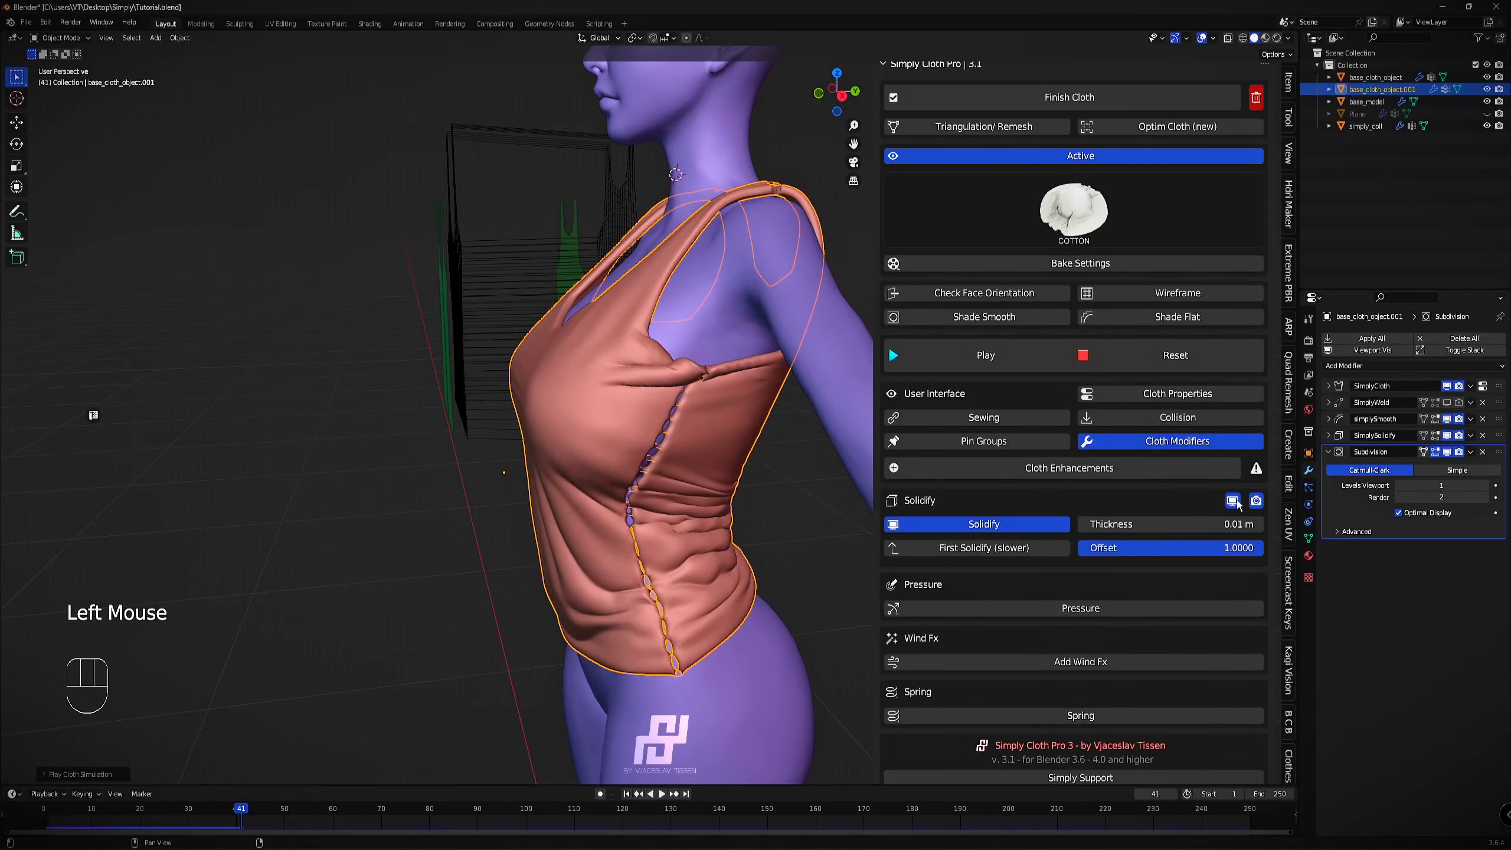
{"action": "left_click", "coordinate": [1234, 502]}
{"action": "left_click", "coordinate": [1234, 501]}
Adjust the Solidify thickness of the top to 0.003 m while checking the fabric edges around the neckline and armhole.
{"action": "middle_click_drag", "start_coordinate": [631, 380], "coordinate": [612, 326]}
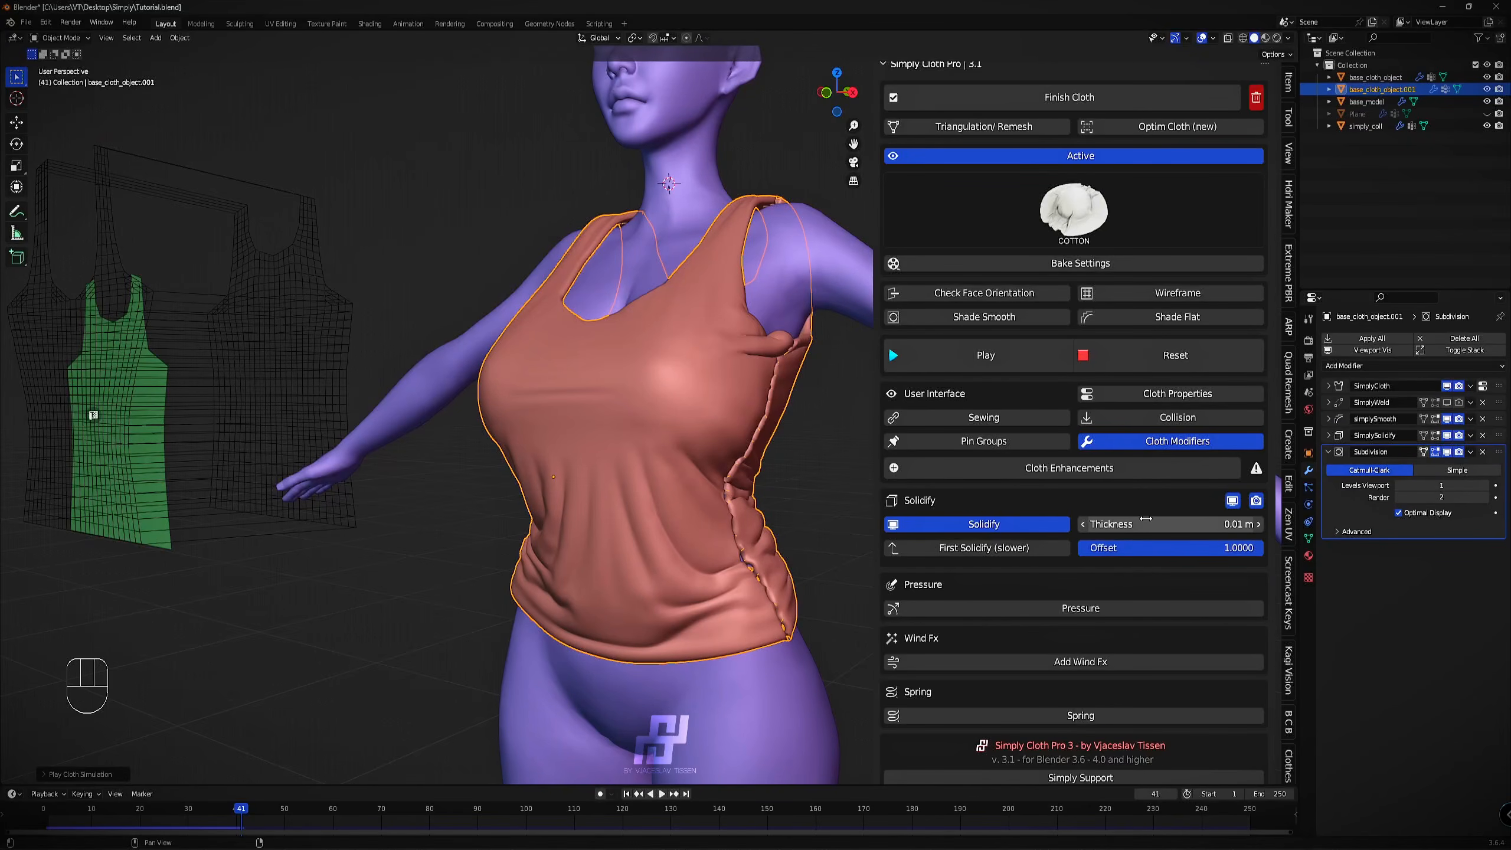
{"action": "left_click_drag", "start_coordinate": [1192, 521], "coordinate": [1106, 521], "text": "shift"}
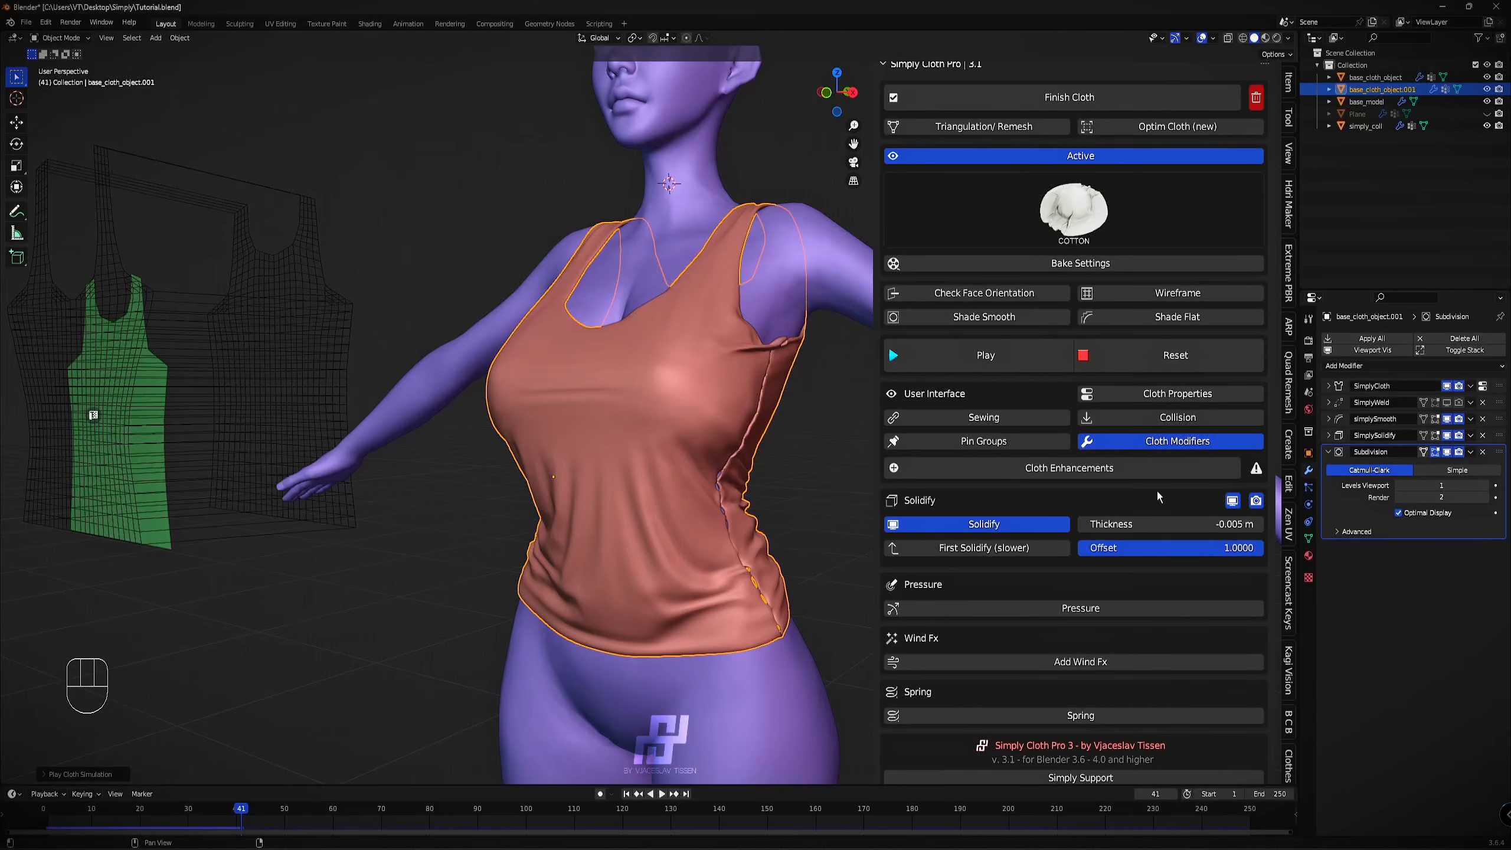
{"action": "middle_click_drag", "start_coordinate": [791, 309], "coordinate": [245, 279]}
{"action": "key", "text": "z"}
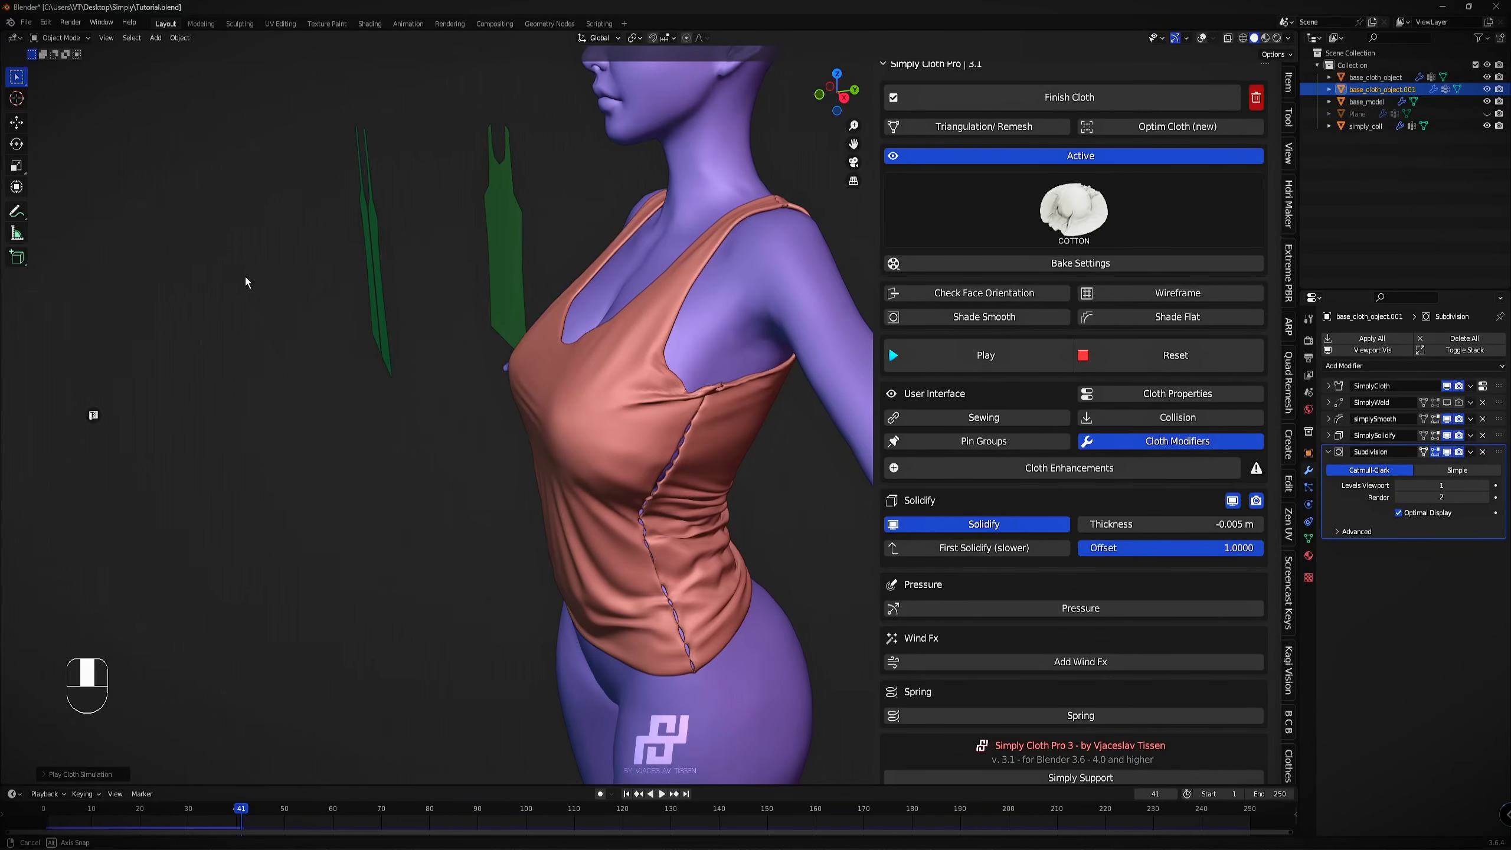
{"action": "middle_click_drag", "start_coordinate": [494, 432], "coordinate": [1168, 541], "text": "shift"}
{"action": "scroll", "coordinate": [431, 370], "scroll_direction": "up", "scroll_amount": 2}
{"action": "mouse_move", "coordinate": [1167, 525]}
{"action": "left_mouse_down", "text": "shift"}
{"action": "mouse_move", "coordinate": [1220, 524]}
{"action": "mouse_move", "coordinate": [1164, 510]}
{"action": "left_mouse_up", "text": "shift"}
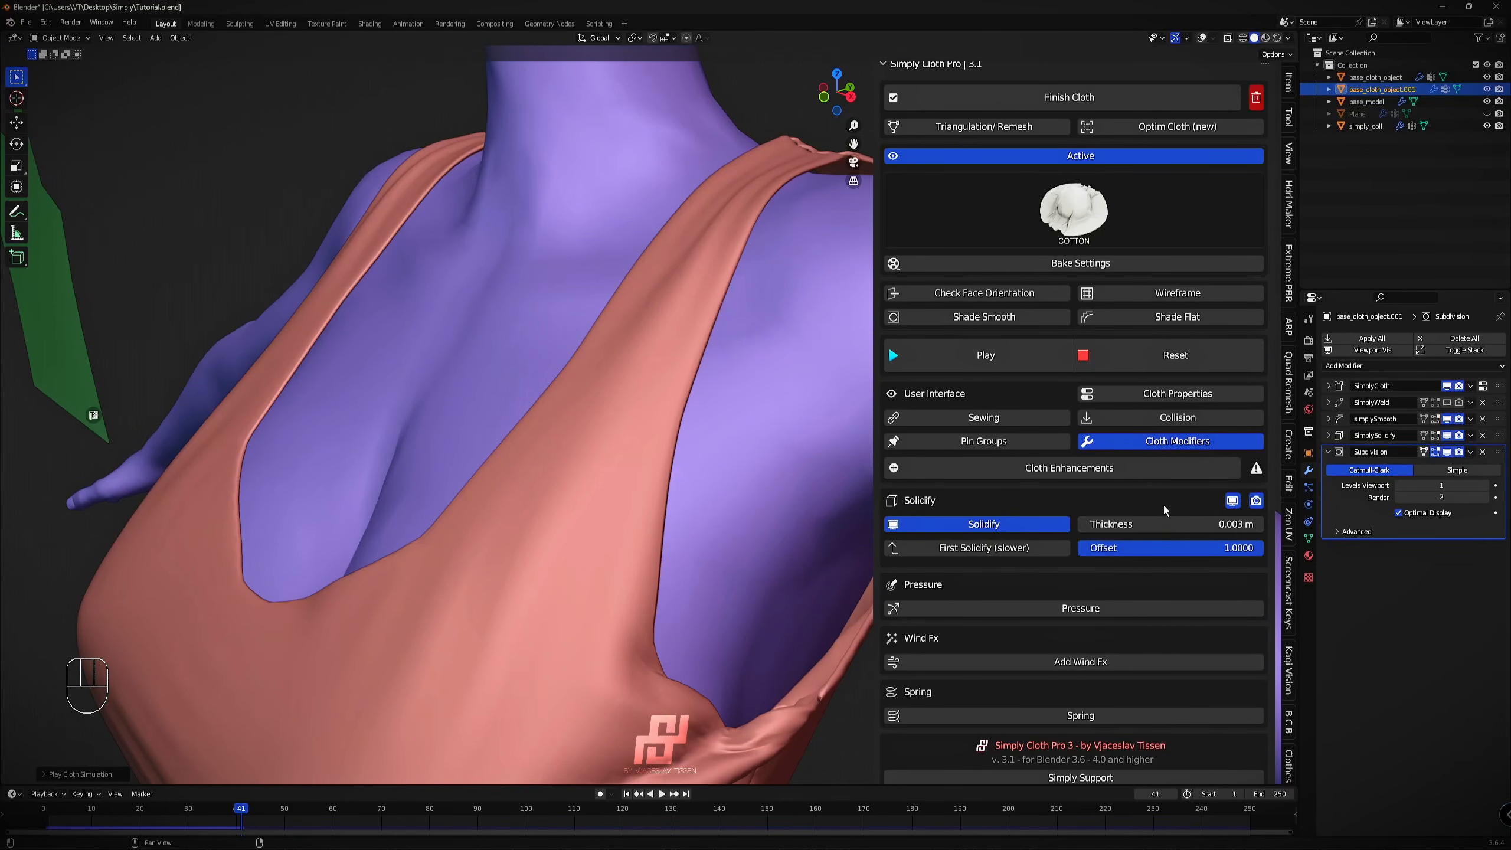
Hide Solidify in the viewport, and finish and apply the cloth without applying the Subdivision or Solidify modifier.
{"action": "left_click", "coordinate": [1230, 503]}
{"action": "scroll", "coordinate": [686, 356], "scroll_direction": "down", "scroll_amount": 2}
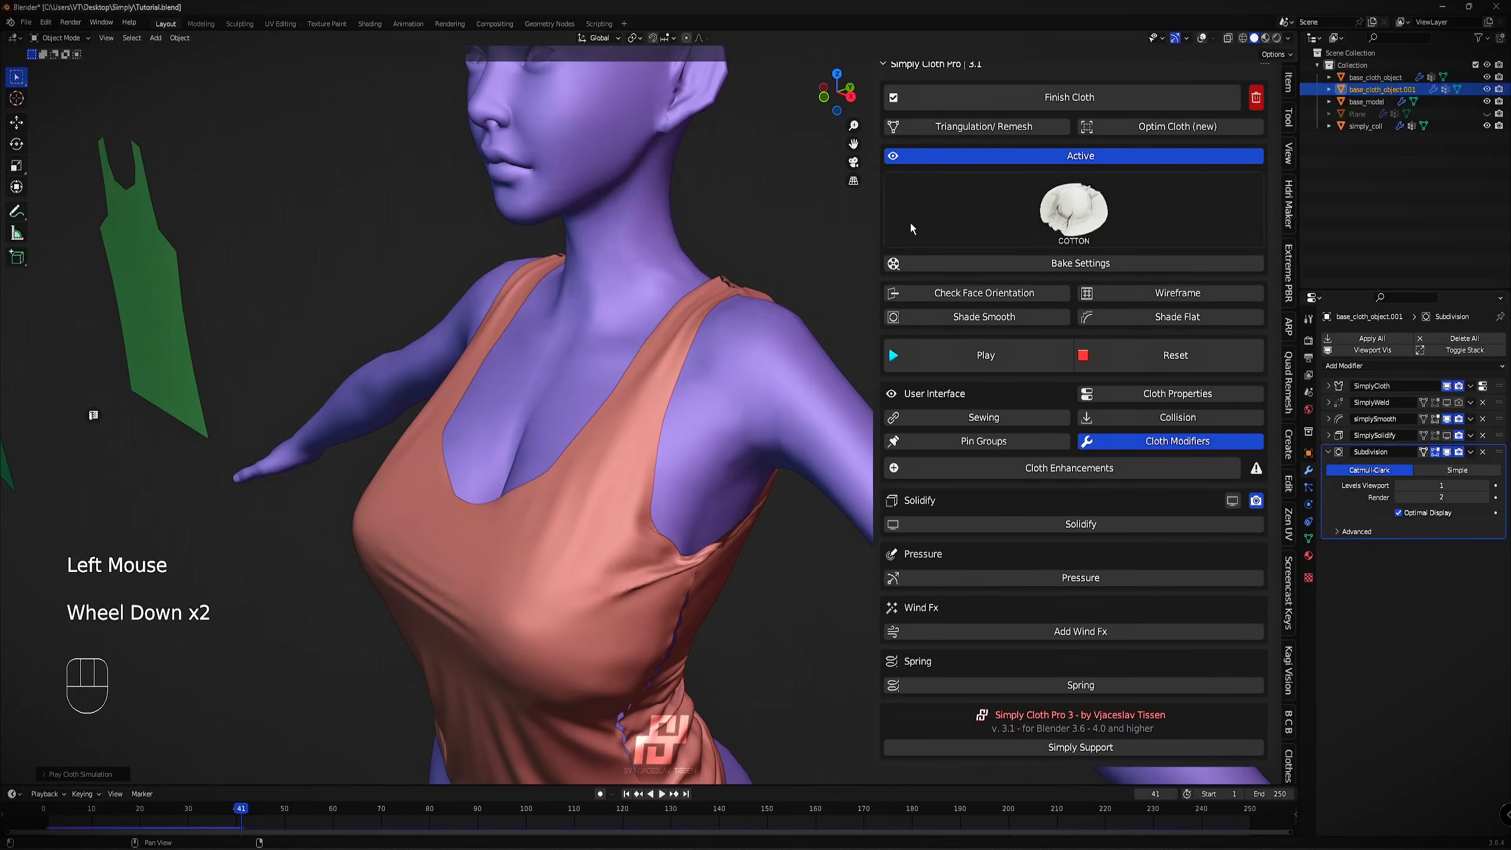
{"action": "key", "text": "z"}
{"action": "left_click", "coordinate": [698, 261]}
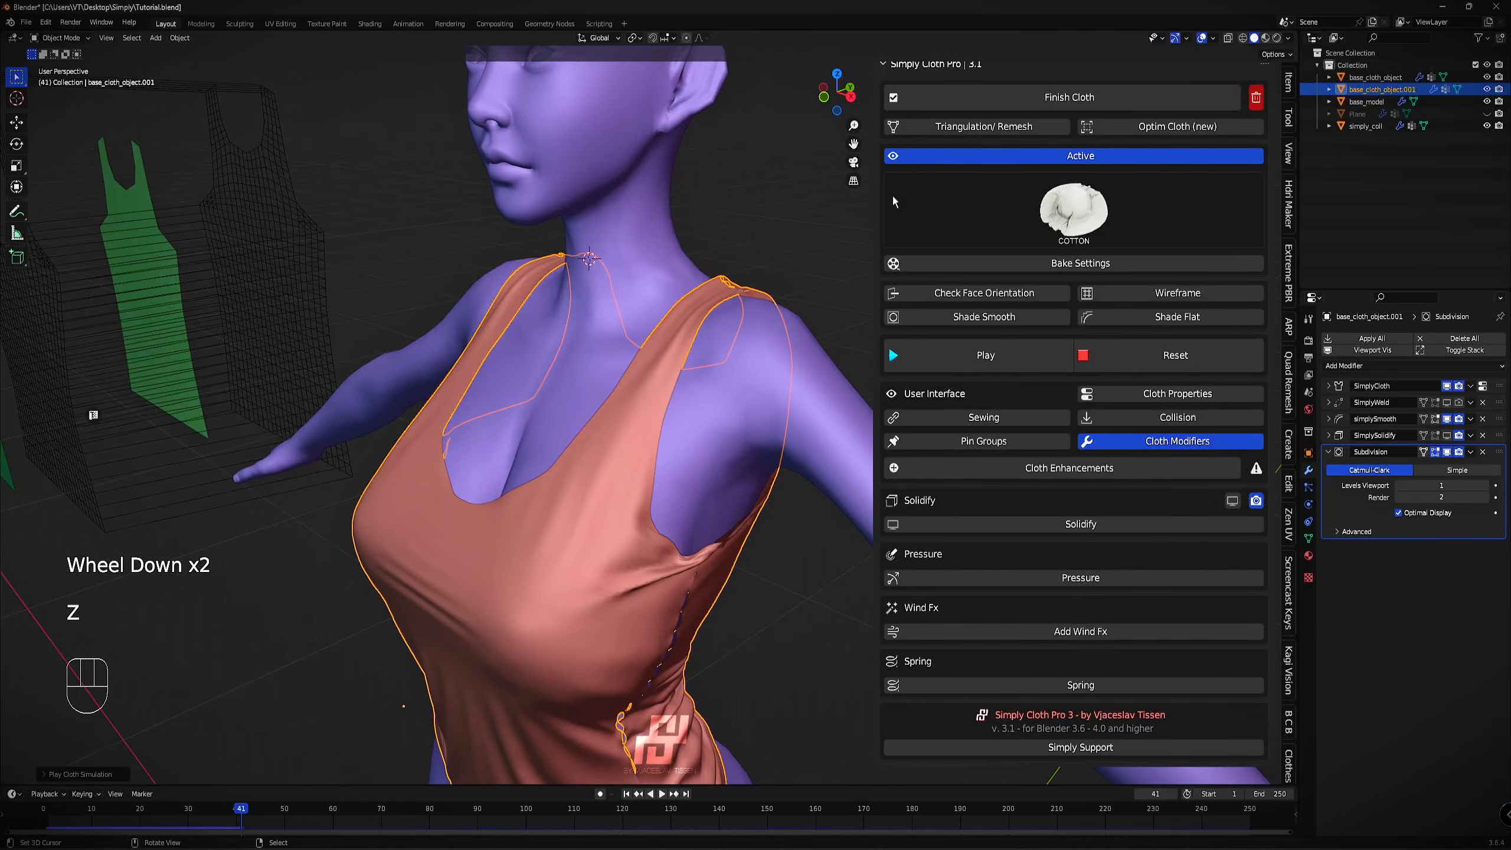
{"action": "left_click", "coordinate": [1076, 99]}
{"action": "left_click", "coordinate": [1074, 185]}
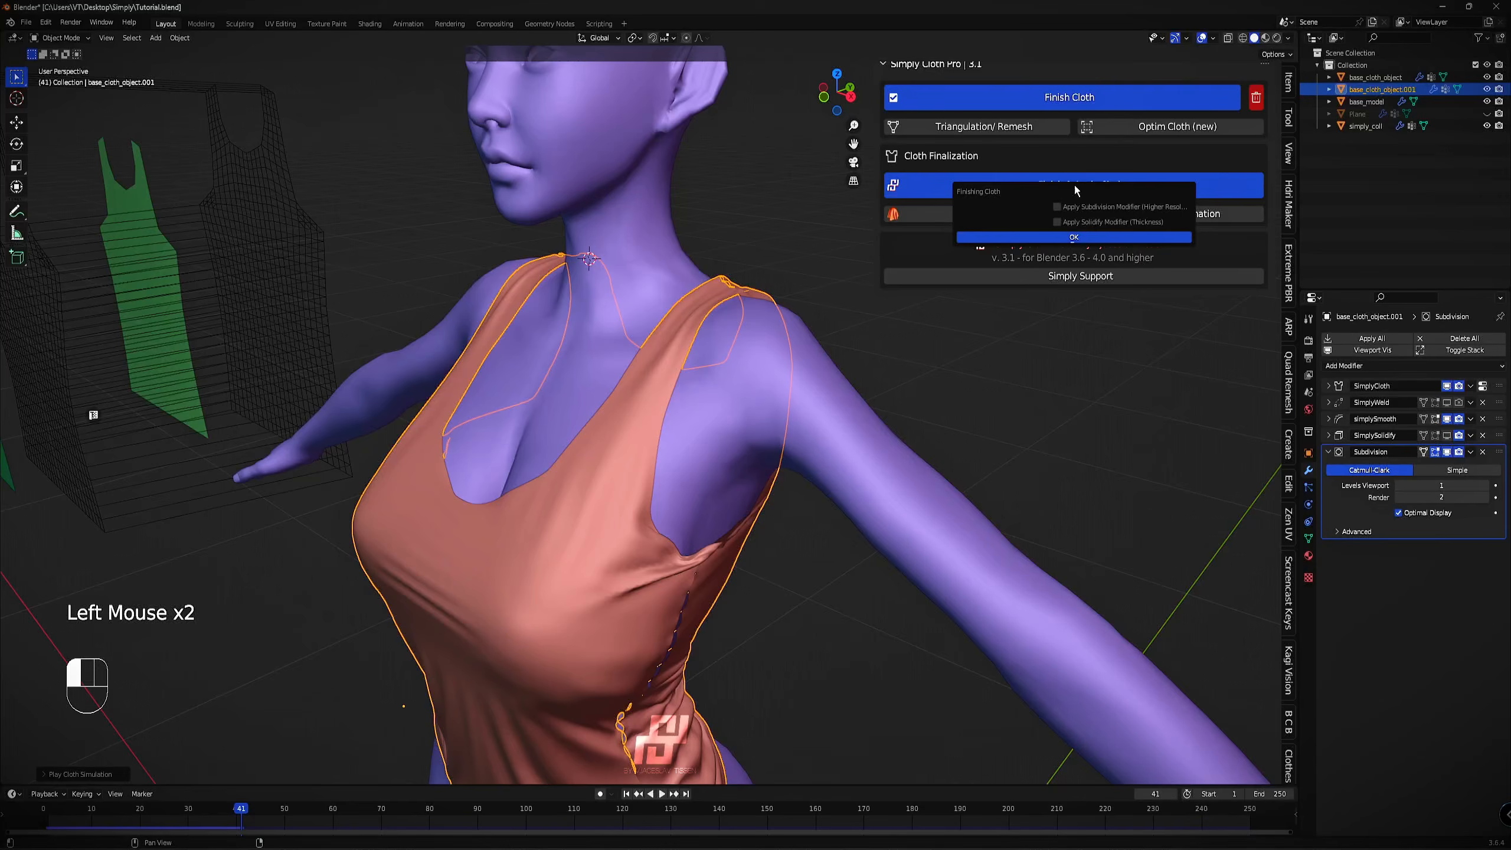
{"action": "left_click", "coordinate": [1085, 237]}
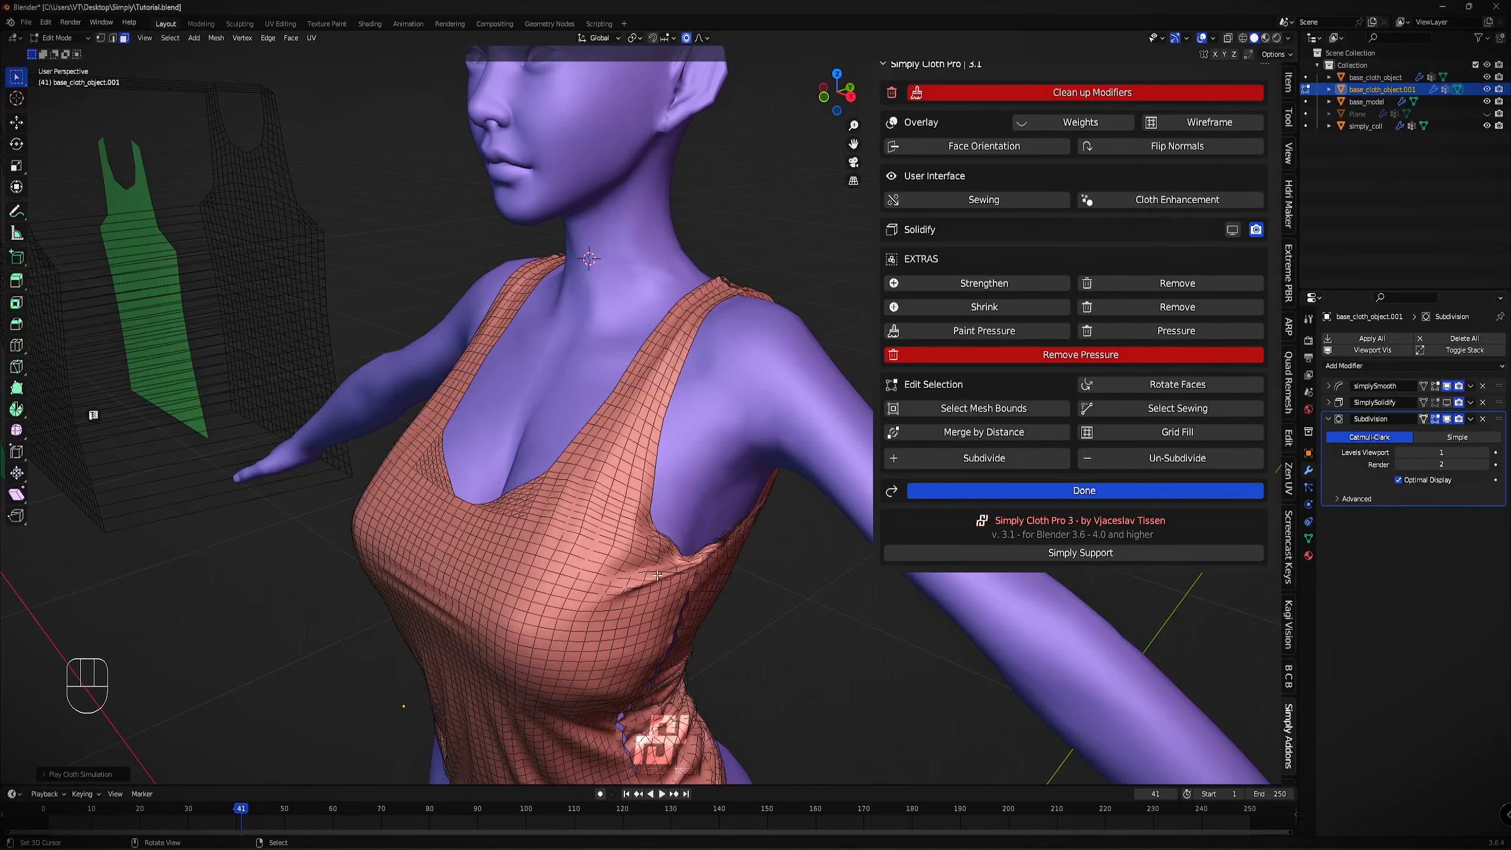
Examine the sewing edges bridging the gap in the side seam, selecting a vertex on each side of it.
{"action": "middle_click_drag", "start_coordinate": [694, 500], "coordinate": [509, 339], "text": "shift"}
{"action": "scroll", "coordinate": [595, 280], "scroll_direction": "up", "scroll_amount": 2}
{"action": "scroll", "coordinate": [595, 280], "scroll_direction": "up", "scroll_amount": 2}
{"action": "scroll", "coordinate": [480, 339], "scroll_direction": "up", "scroll_amount": 2}
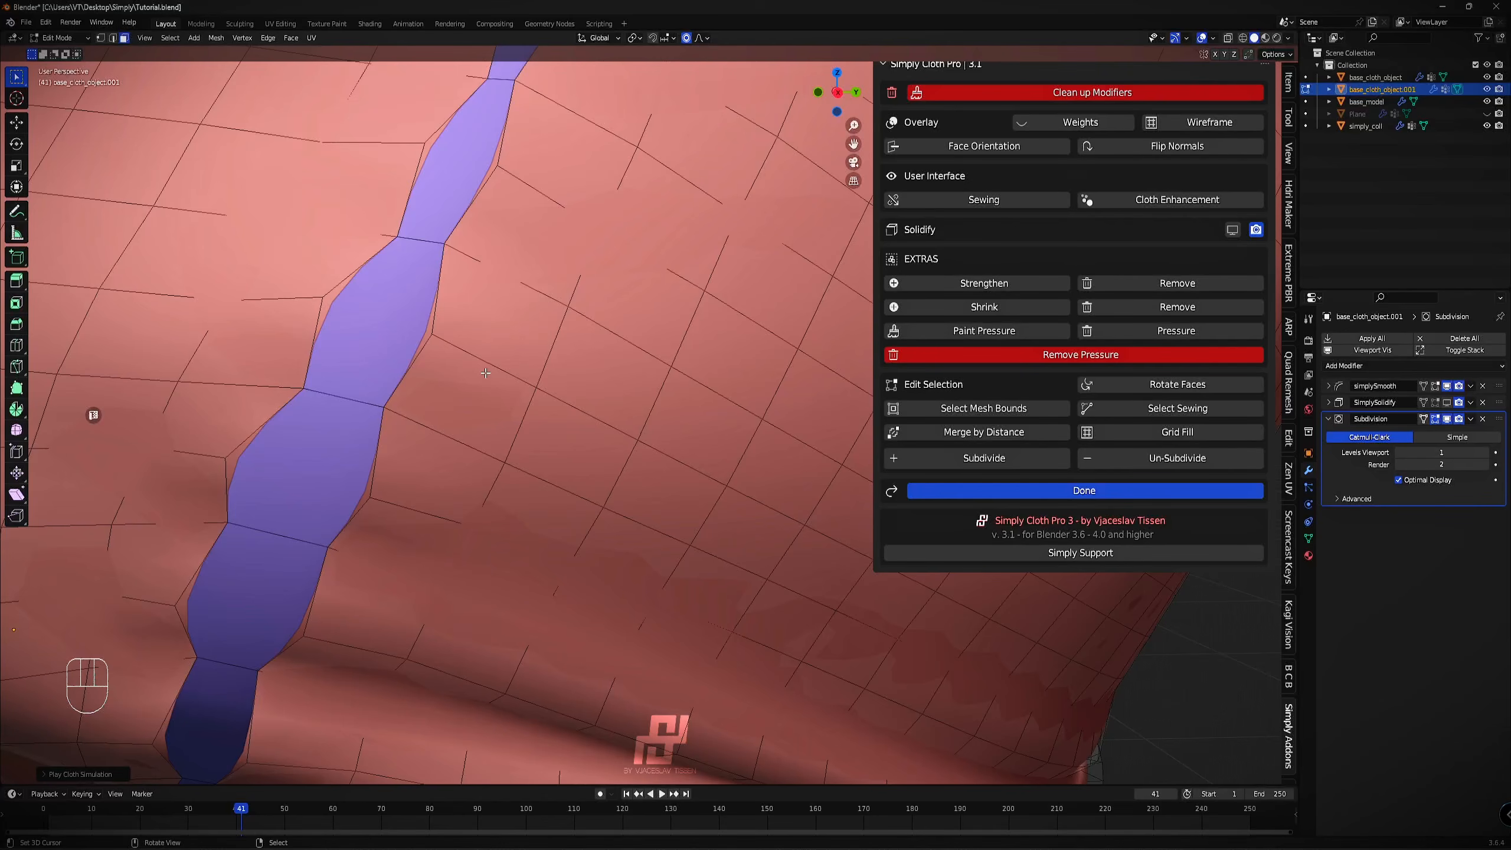
{"action": "key", "text": "1"}
{"action": "right_click", "coordinate": [322, 296]}
{"action": "right_click", "coordinate": [431, 334], "text": "shift"}
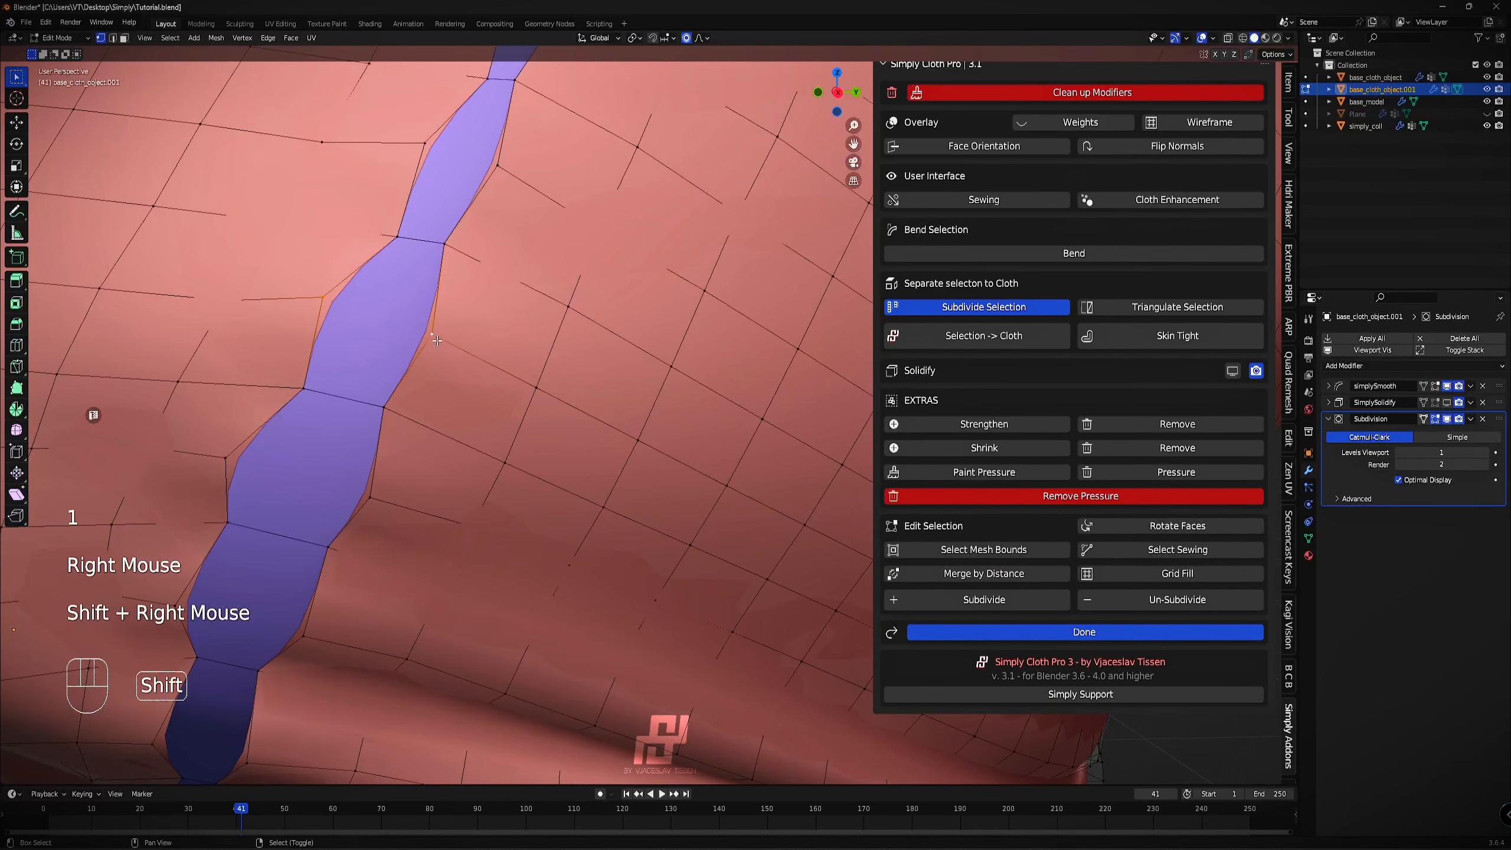
{"action": "scroll", "coordinate": [653, 420], "scroll_direction": "down", "scroll_amount": 2}
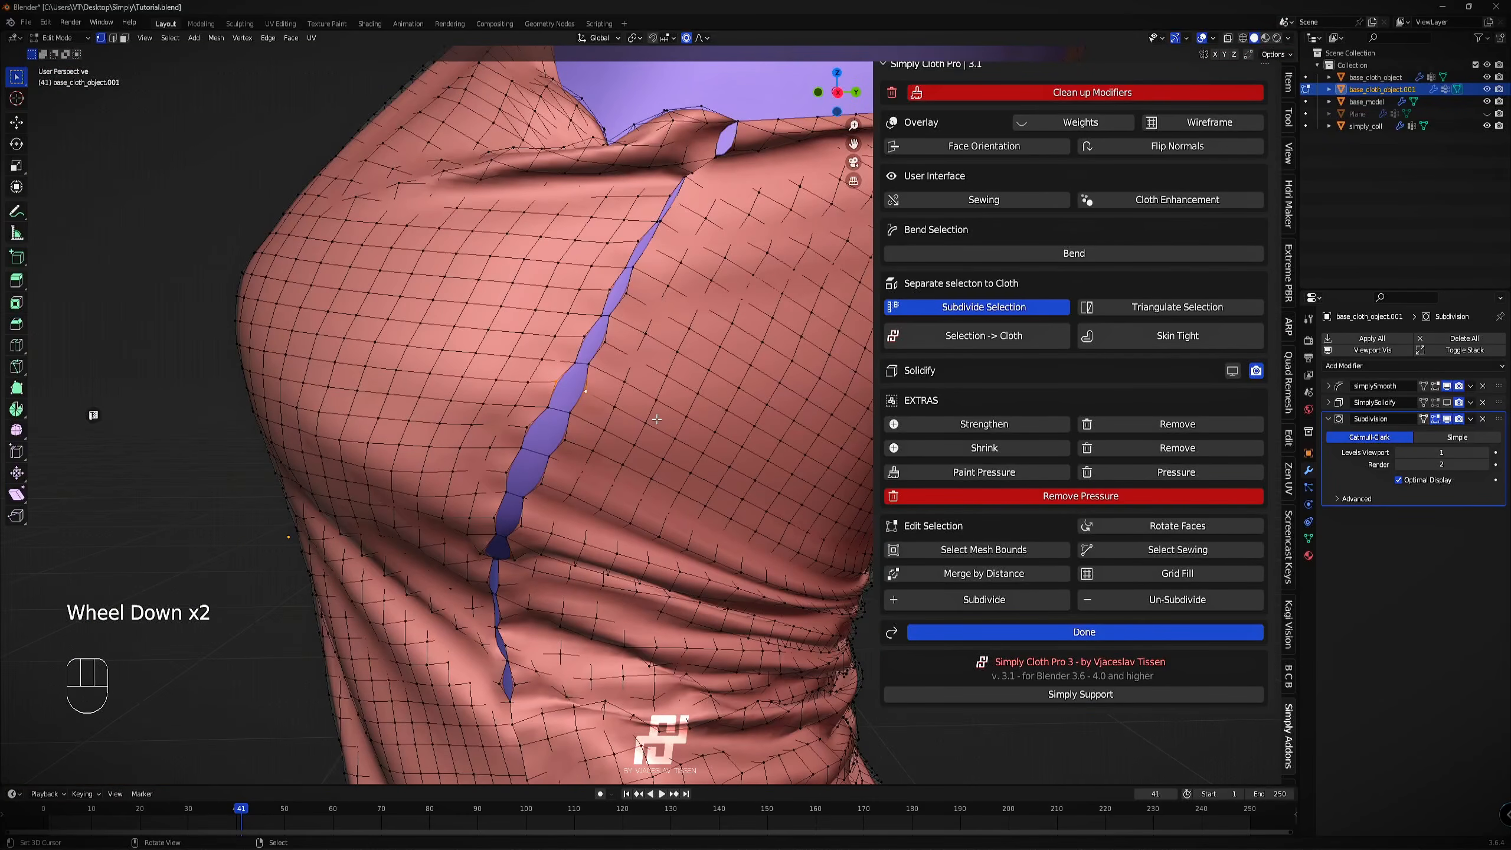
{"action": "scroll", "coordinate": [654, 408], "scroll_direction": "up", "scroll_amount": 3}
{"action": "scroll", "coordinate": [509, 369], "scroll_direction": "down", "scroll_amount": 2}
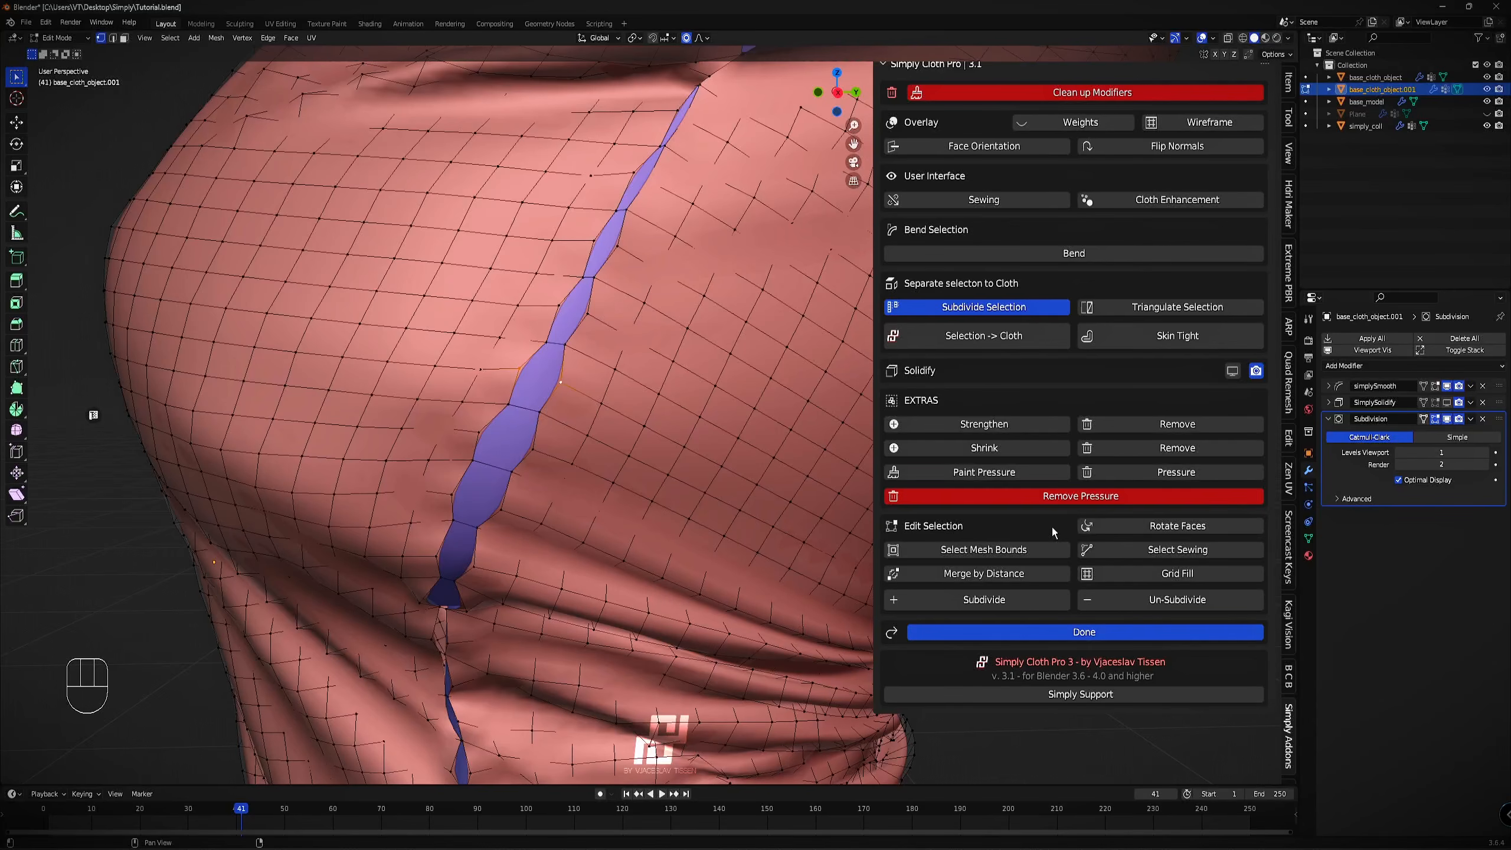
Show the sewing tools, select edges around one gap of the side seam, and remove the sewing edges from the top.
{"action": "left_click", "coordinate": [1029, 199]}
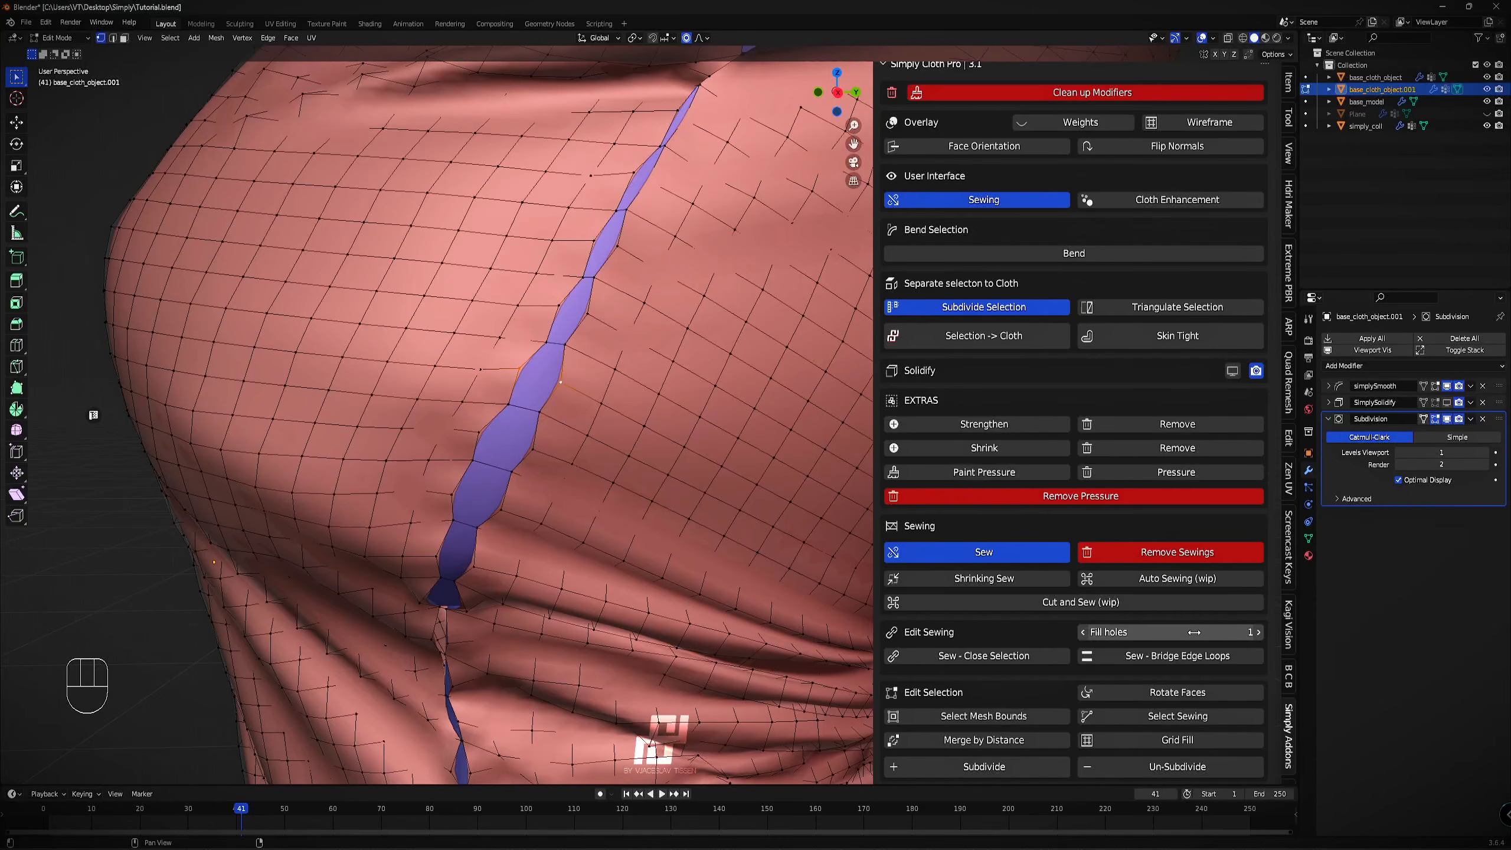
{"action": "scroll", "coordinate": [661, 274], "scroll_direction": "down", "scroll_amount": 4}
{"action": "scroll", "coordinate": [662, 274], "scroll_direction": "up", "scroll_amount": 2}
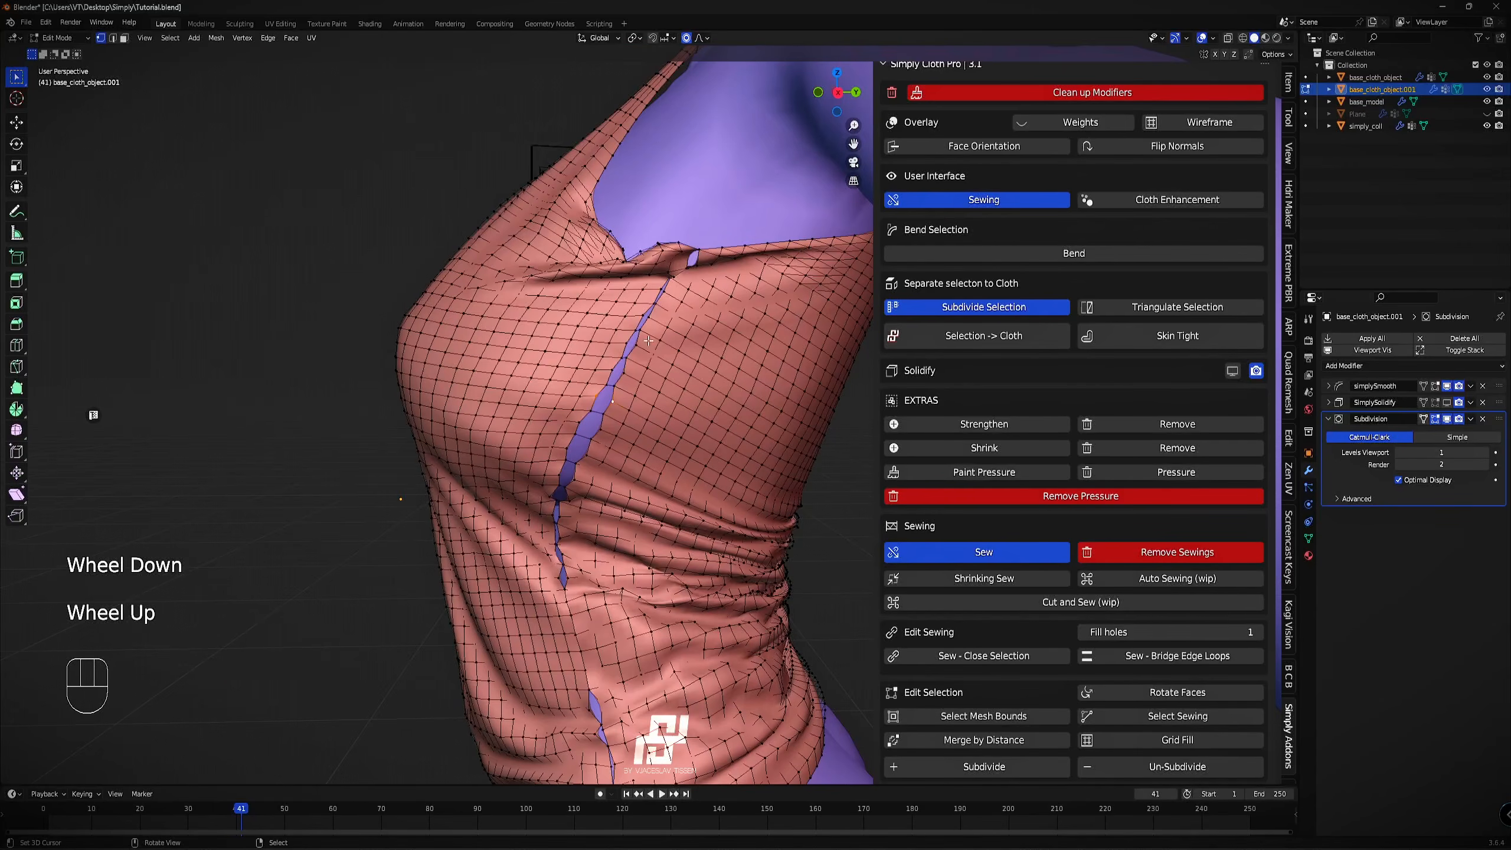
{"action": "scroll", "coordinate": [648, 341], "scroll_direction": "up", "scroll_amount": 2}
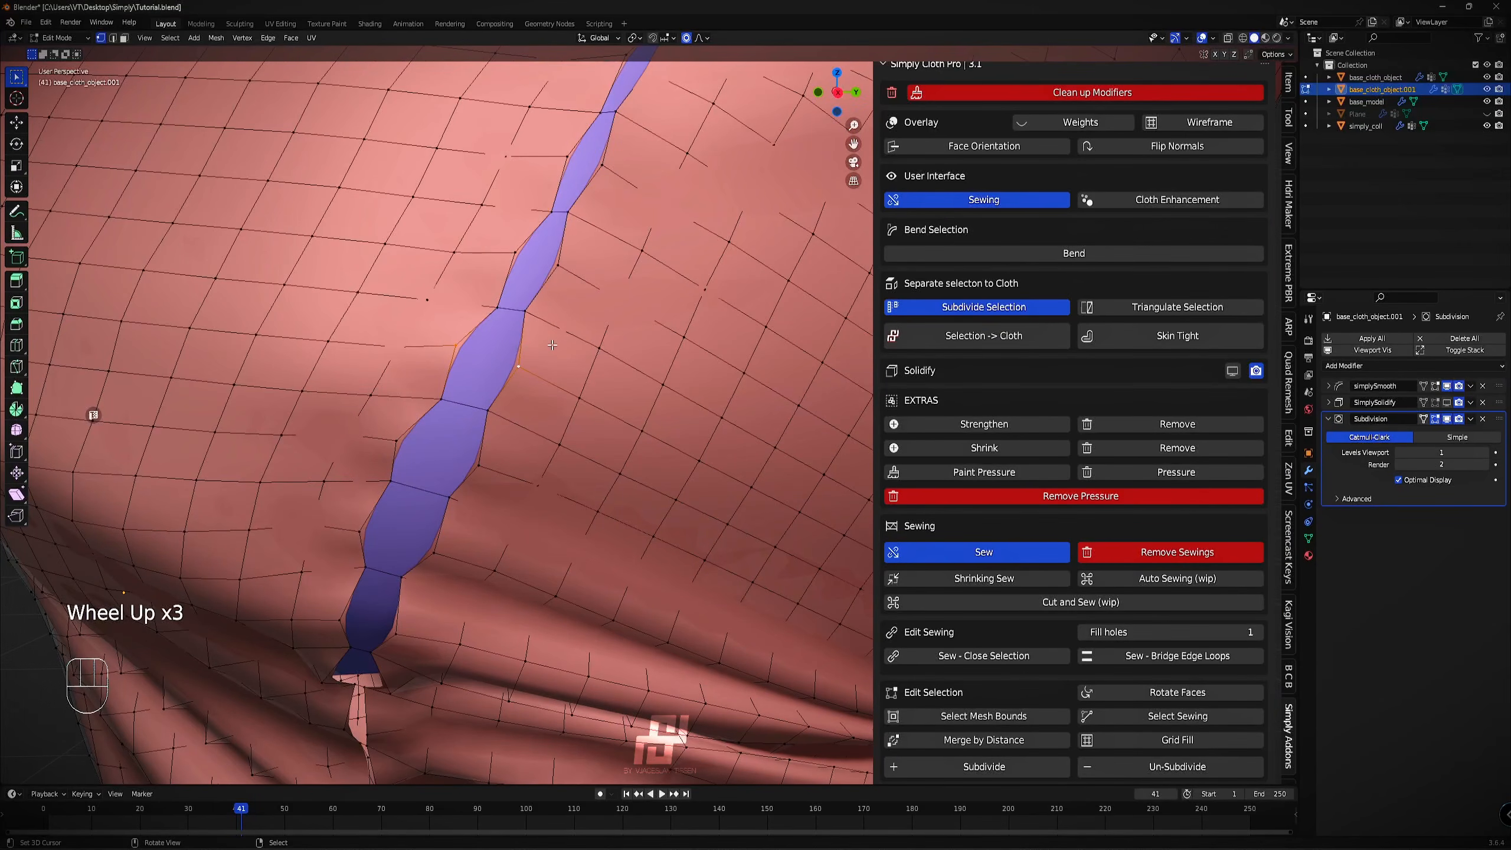
{"action": "key", "text": "2"}
{"action": "right_click", "coordinate": [523, 346]}
{"action": "right_click", "coordinate": [526, 347], "text": "shift"}
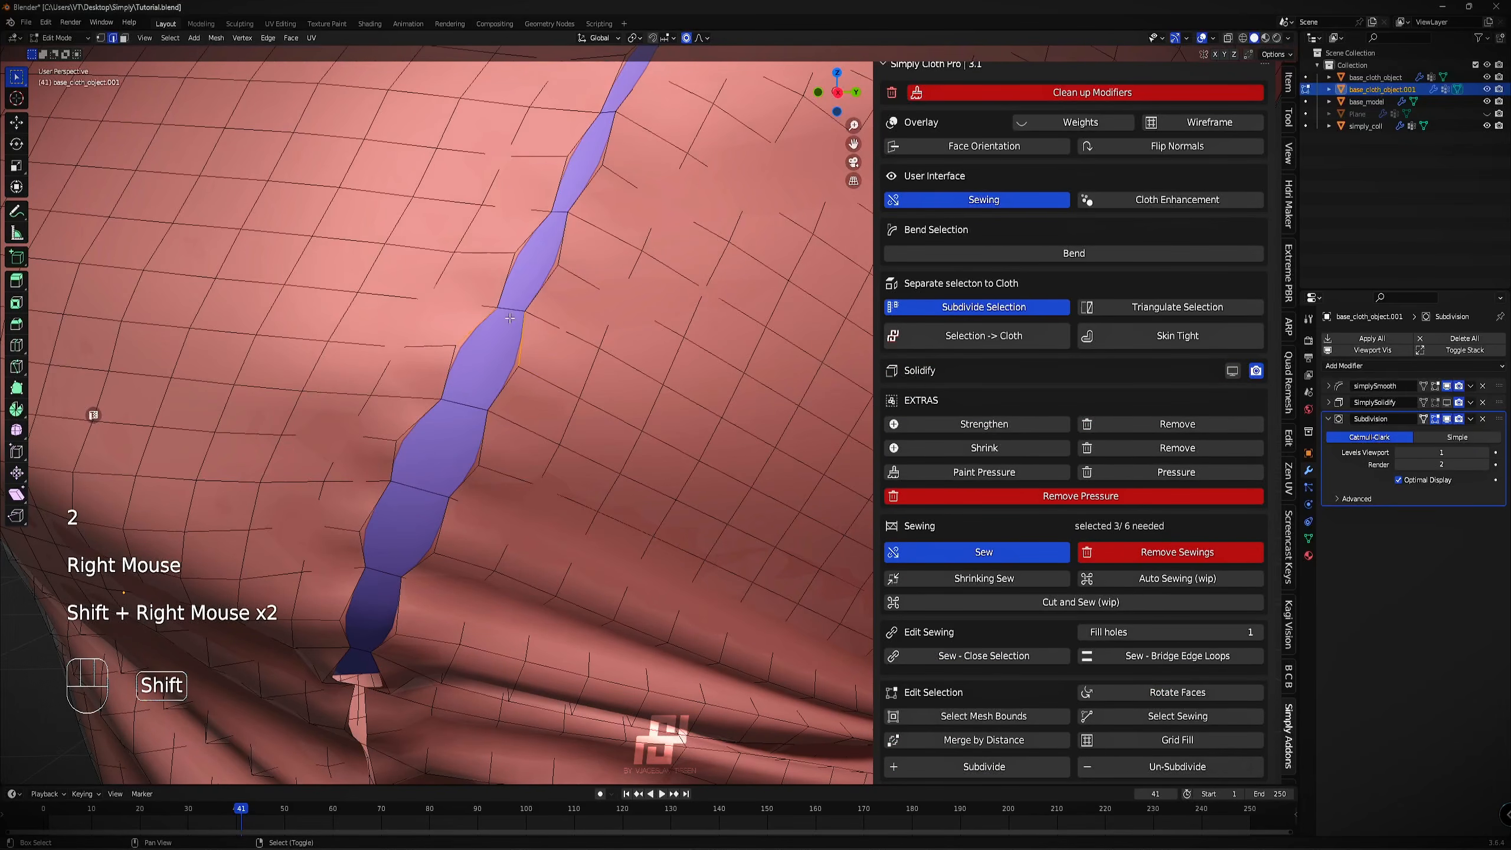
{"action": "right_click", "coordinate": [479, 327], "text": "shift"}
{"action": "right_click", "coordinate": [504, 306], "text": "shift"}
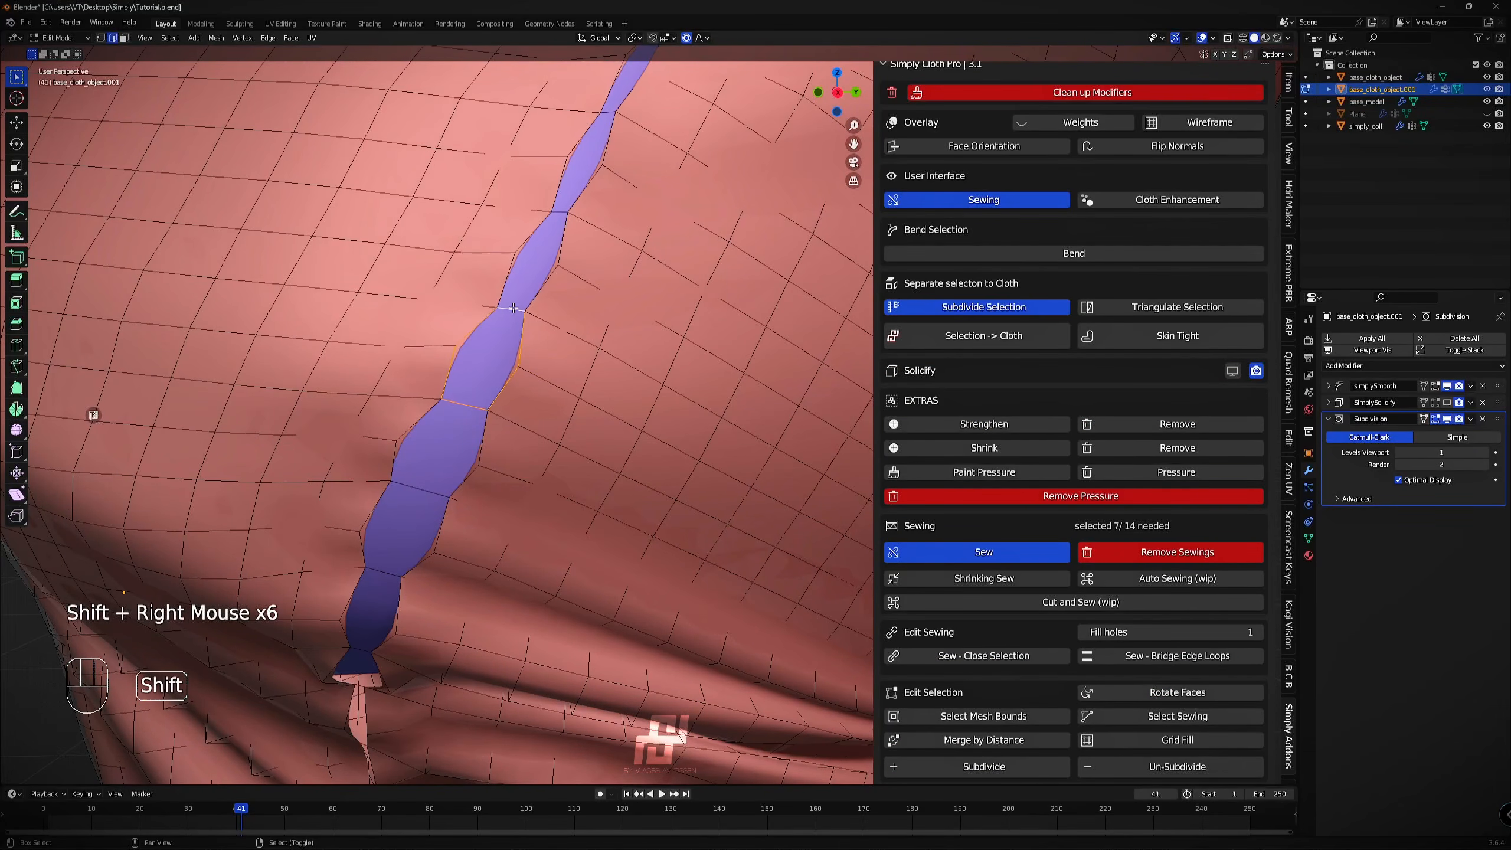
{"action": "middle_click_drag", "start_coordinate": [447, 332], "coordinate": [572, 407]}
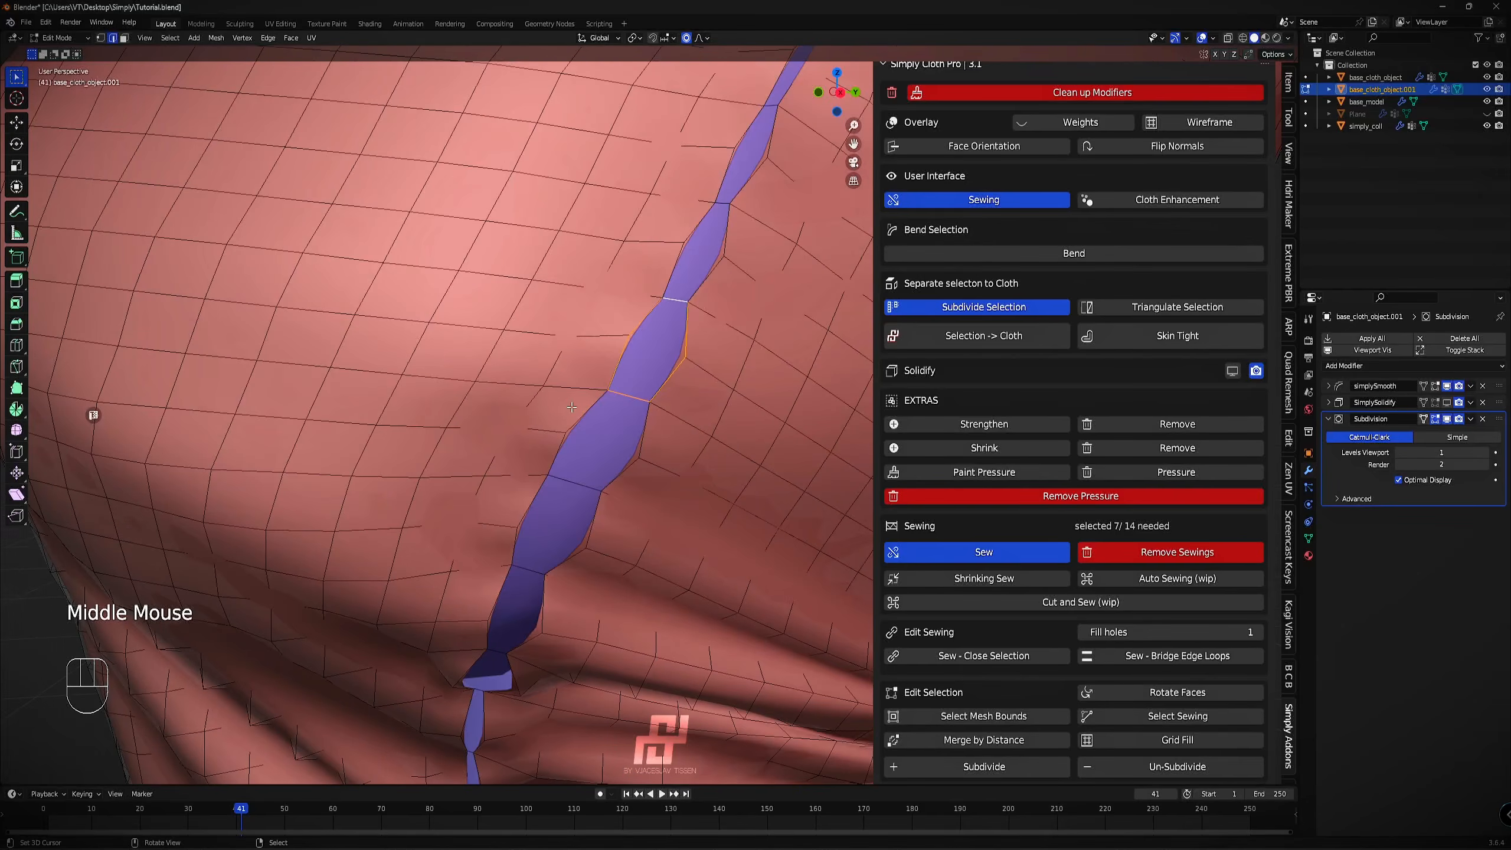
{"action": "left_click", "coordinate": [1136, 551]}
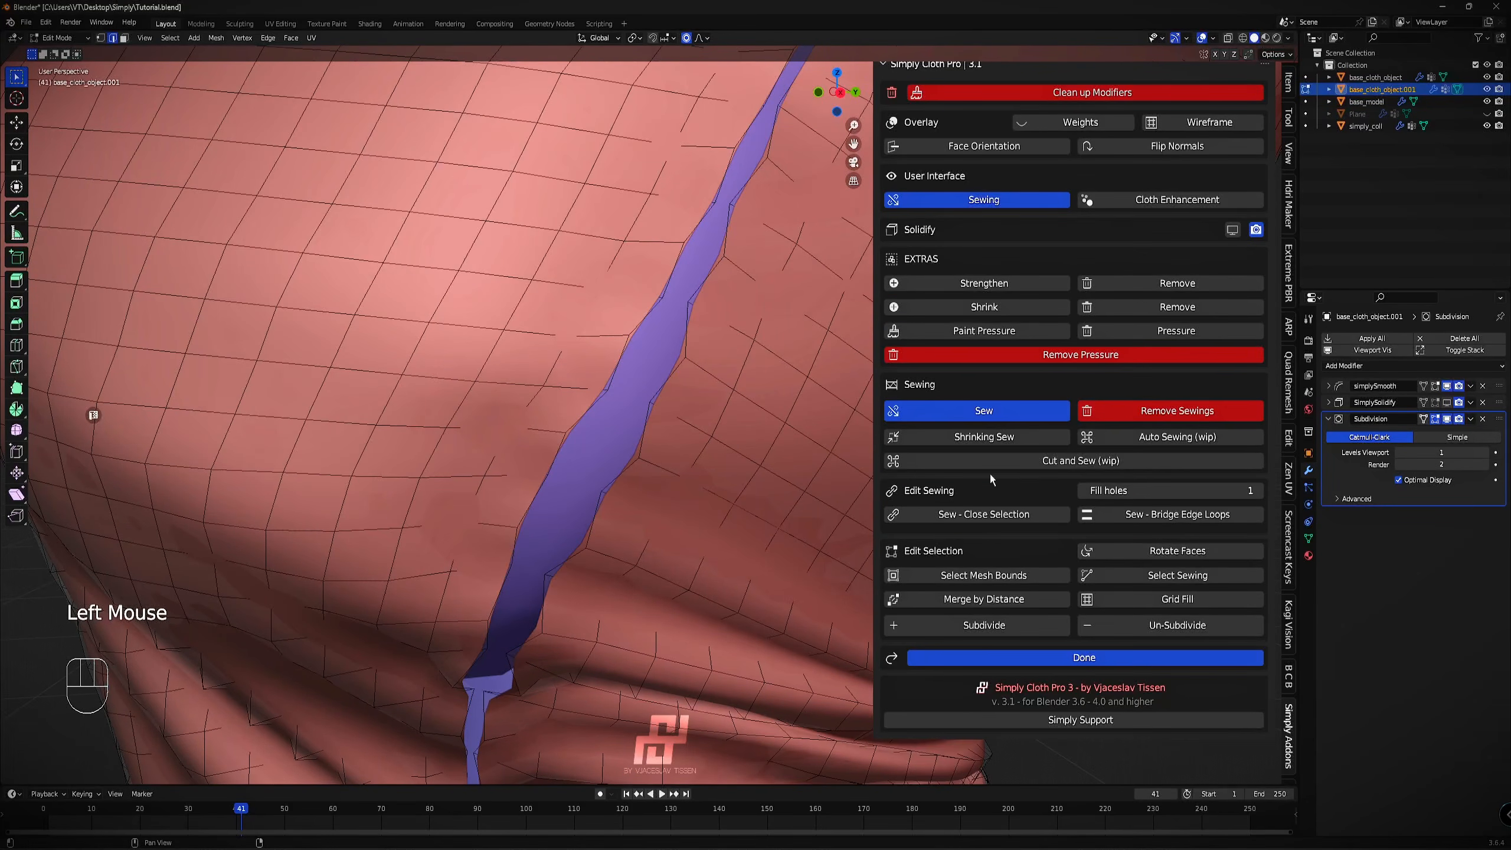
Turn off the Subdivision modifier's edit-mode display so the top shows its base mesh.
{"action": "scroll", "coordinate": [712, 295], "scroll_direction": "down", "scroll_amount": 2}
{"action": "scroll", "coordinate": [712, 295], "scroll_direction": "up", "scroll_amount": 3}
{"action": "scroll", "coordinate": [625, 339], "scroll_direction": "down", "scroll_amount": 2}
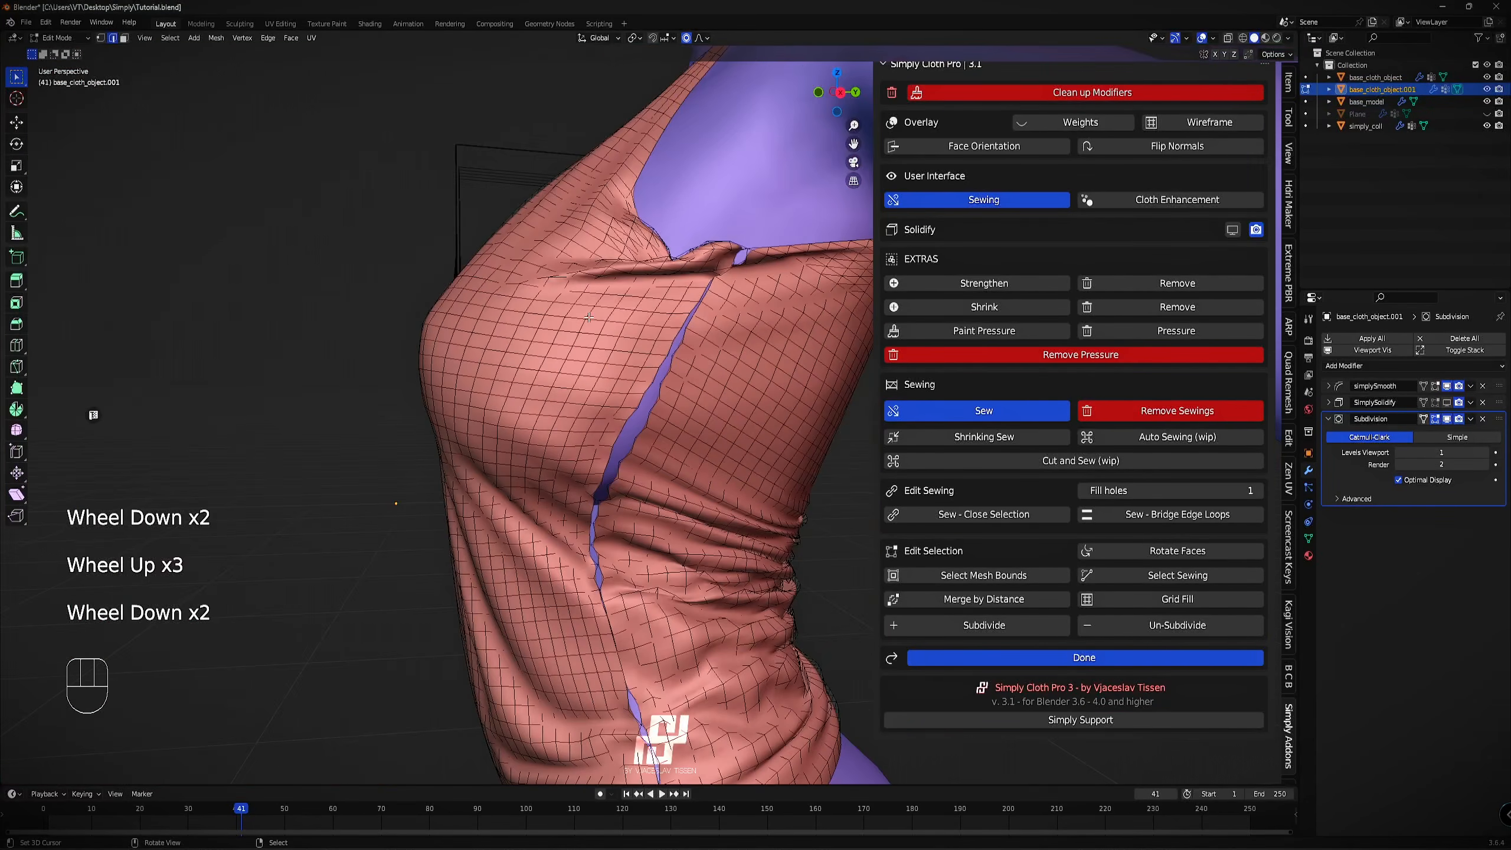
{"action": "scroll", "coordinate": [666, 357], "scroll_direction": "up", "scroll_amount": 1}
{"action": "key", "text": "2"}
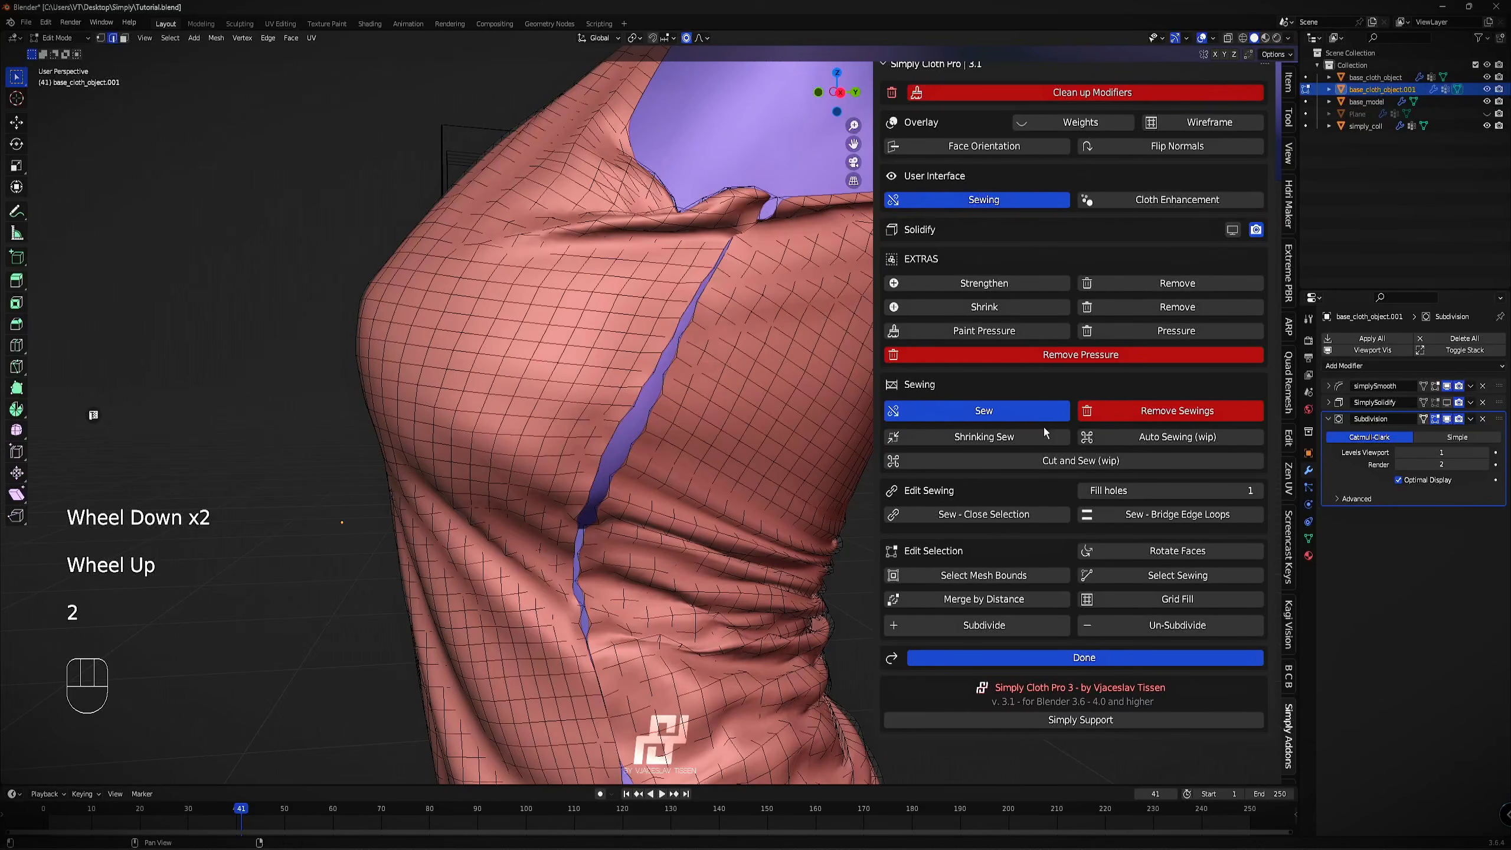
{"action": "left_click", "coordinate": [1438, 419]}
{"action": "left_click", "coordinate": [1438, 418]}
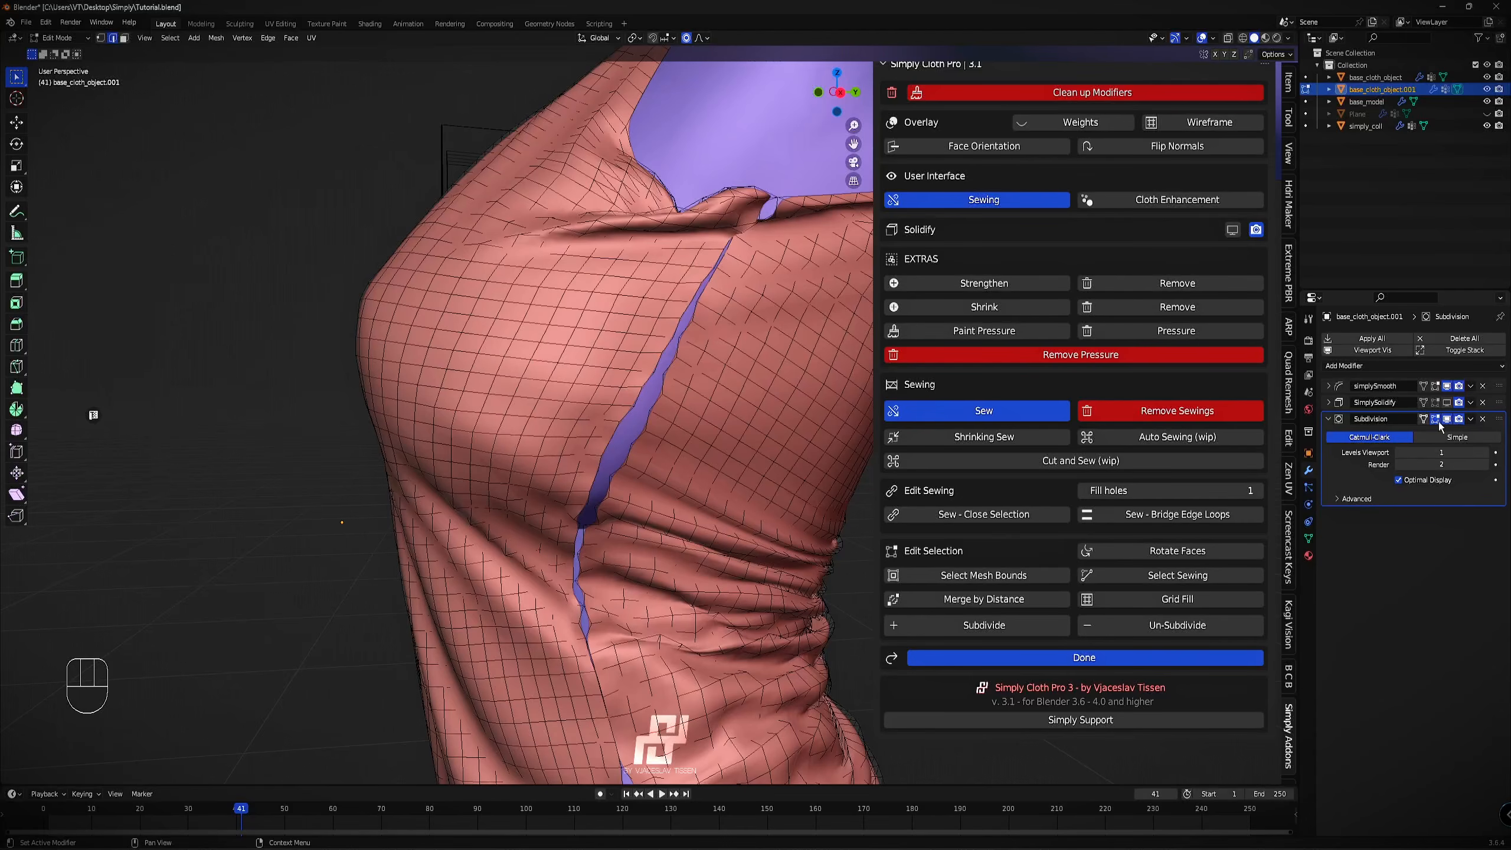
{"action": "left_click", "coordinate": [1435, 421]}
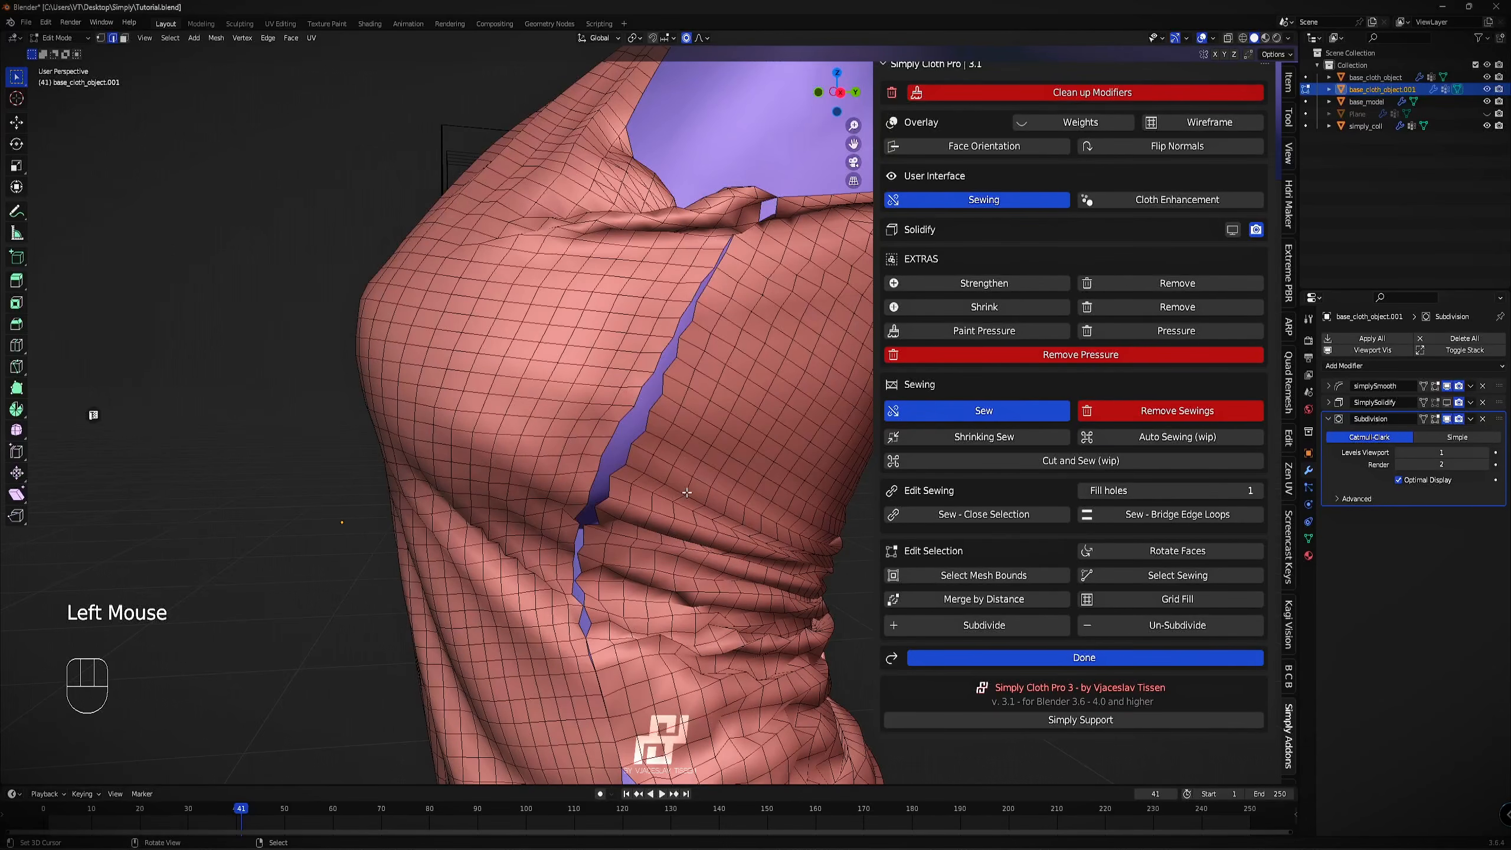
Select the border edge loops on both sides of the open side seam.
{"action": "middle_click_drag", "start_coordinate": [676, 589], "coordinate": [639, 346], "text": "shift"}
{"action": "middle_click_drag", "start_coordinate": [673, 261], "coordinate": [664, 173], "text": "ctrl"}
{"action": "right_click", "coordinate": [645, 229], "text": "alt"}
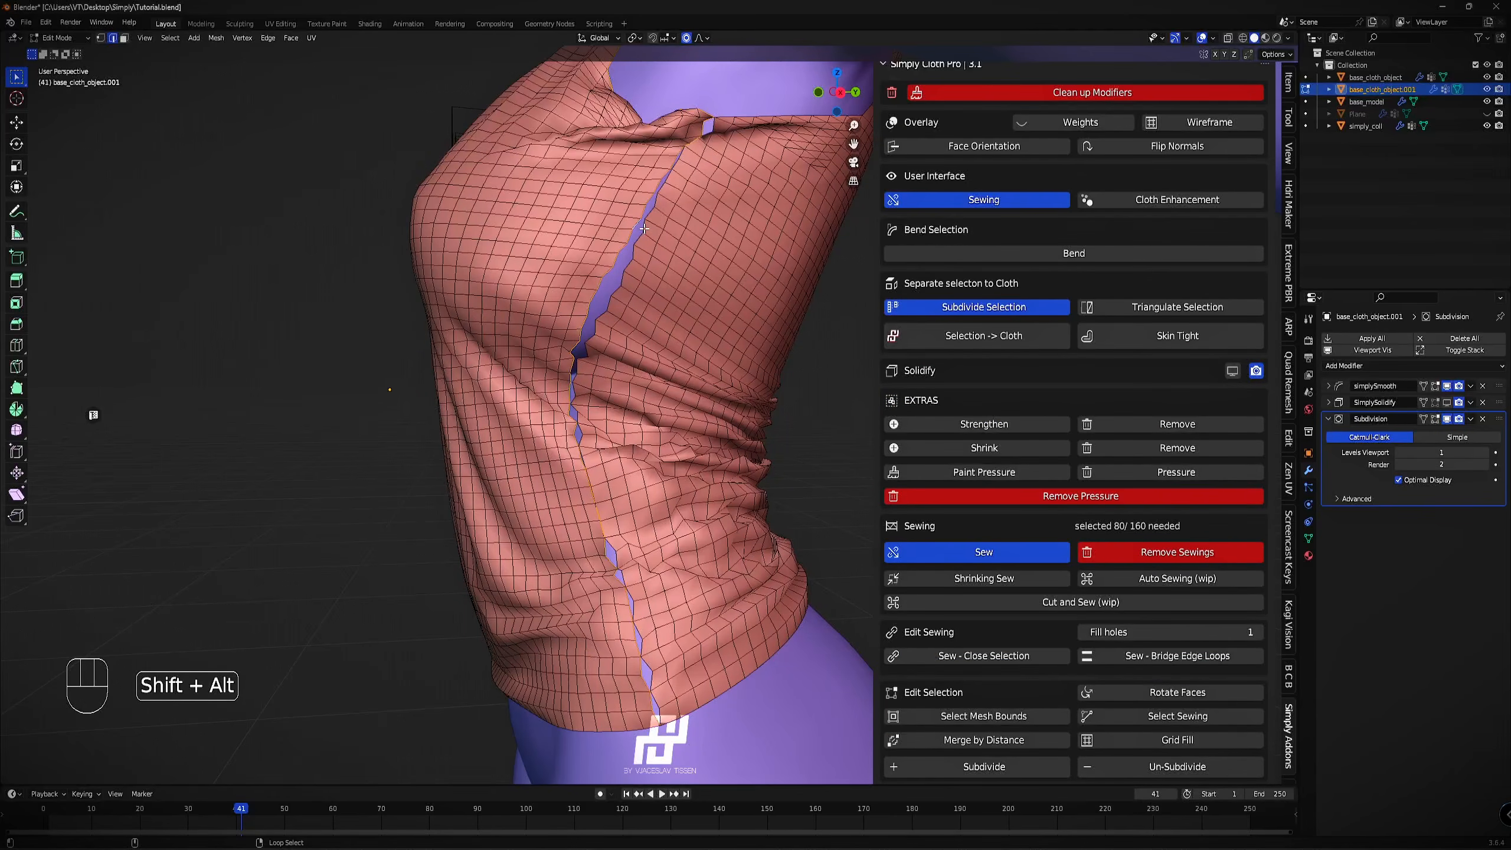
{"action": "right_click", "coordinate": [646, 228], "text": "alt+shift"}
{"action": "middle_click_drag", "start_coordinate": [646, 229], "coordinate": [642, 178], "text": "shift"}
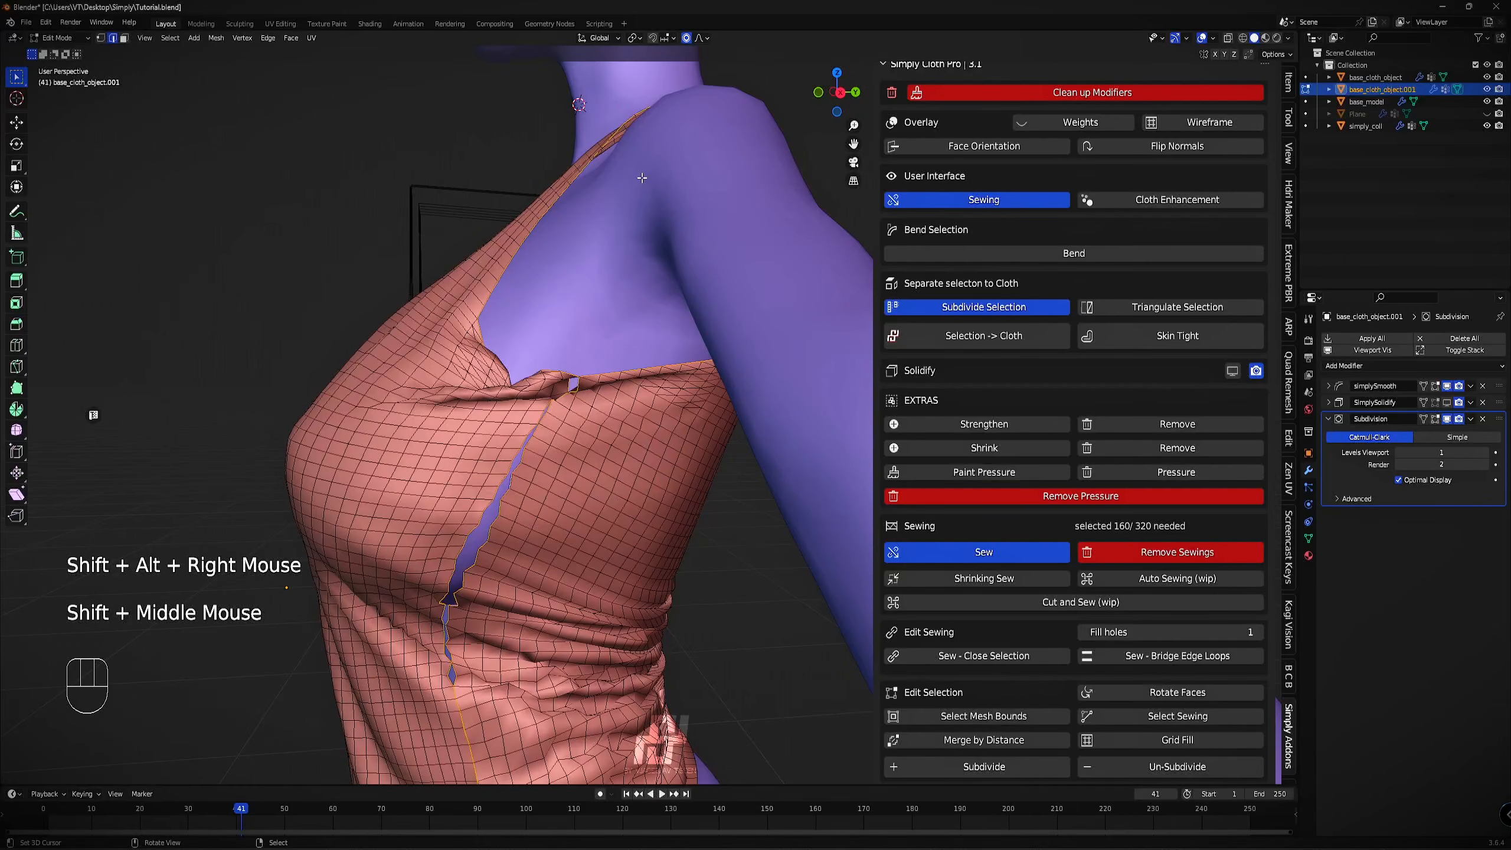
Deselect the border edges outside the side seam with Circle Select in X-ray display, keeping only the seam's two open sides.
{"action": "left_click", "coordinate": [1228, 38]}
{"action": "scroll", "coordinate": [729, 225], "scroll_direction": "up", "scroll_amount": 3}
{"action": "scroll", "coordinate": [590, 256], "scroll_direction": "down", "scroll_amount": 3}
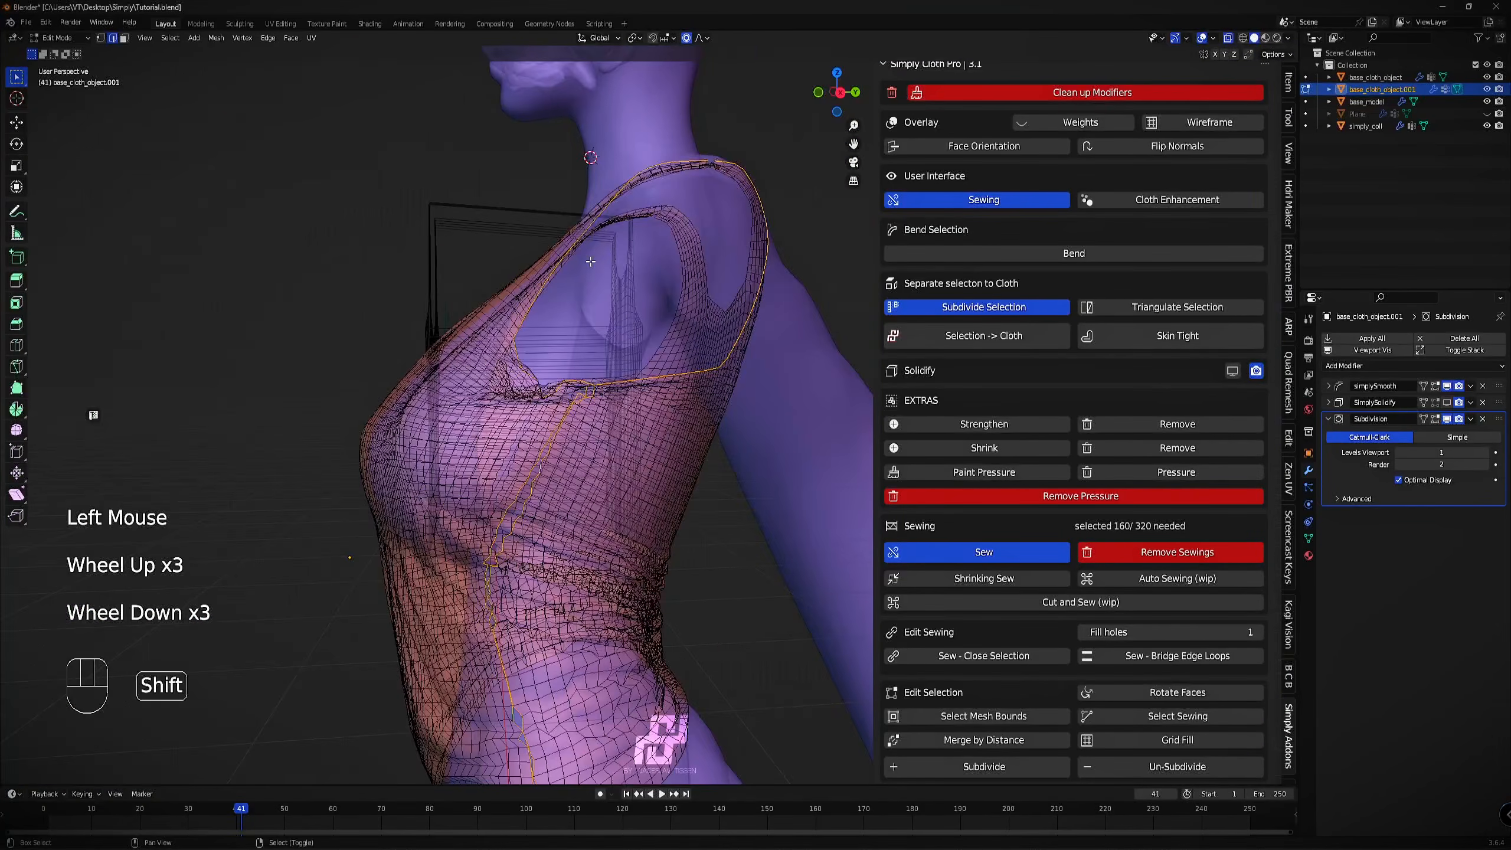
{"action": "scroll", "coordinate": [577, 479], "scroll_direction": "up", "scroll_amount": 1}
{"action": "mouse_move", "coordinate": [589, 256]}
{"action": "middle_mouse_down", "text": "shift"}
{"action": "mouse_move", "coordinate": [577, 479]}
{"action": "mouse_move", "coordinate": [515, 521]}
{"action": "middle_mouse_up", "text": "shift"}
{"action": "key", "text": "c"}
{"action": "mouse_move", "coordinate": [455, 433]}
{"action": "middle_mouse_down"}
{"action": "mouse_move", "coordinate": [645, 203]}
{"action": "mouse_move", "coordinate": [773, 163]}
{"action": "mouse_move", "coordinate": [846, 222]}
{"action": "mouse_move", "coordinate": [838, 398]}
{"action": "mouse_move", "coordinate": [741, 485]}
{"action": "mouse_move", "coordinate": [644, 513]}
{"action": "mouse_move", "coordinate": [710, 511]}
{"action": "middle_mouse_up"}
{"action": "right_click", "coordinate": [644, 513]}
{"action": "middle_click_drag", "start_coordinate": [711, 511], "coordinate": [720, 308], "text": "shift"}
{"action": "key", "text": "z"}
{"action": "scroll", "coordinate": [720, 309], "scroll_direction": "up", "scroll_amount": 2}
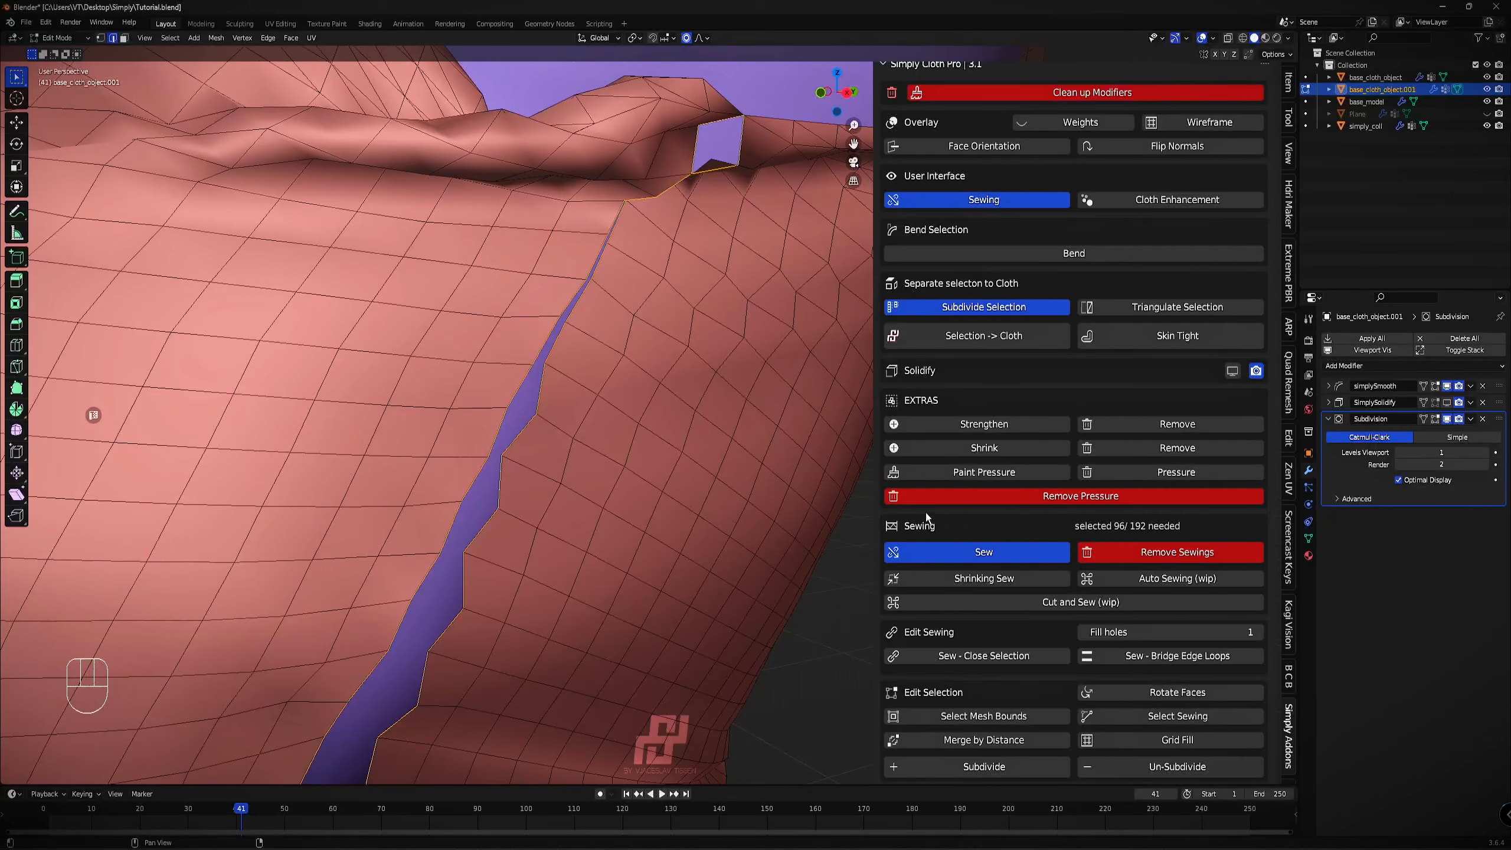
Close the selected side seam gap with the Sew - Close Selection operation.
{"action": "left_click", "coordinate": [1001, 659]}
{"action": "scroll", "coordinate": [402, 552], "scroll_direction": "down", "scroll_amount": 3}
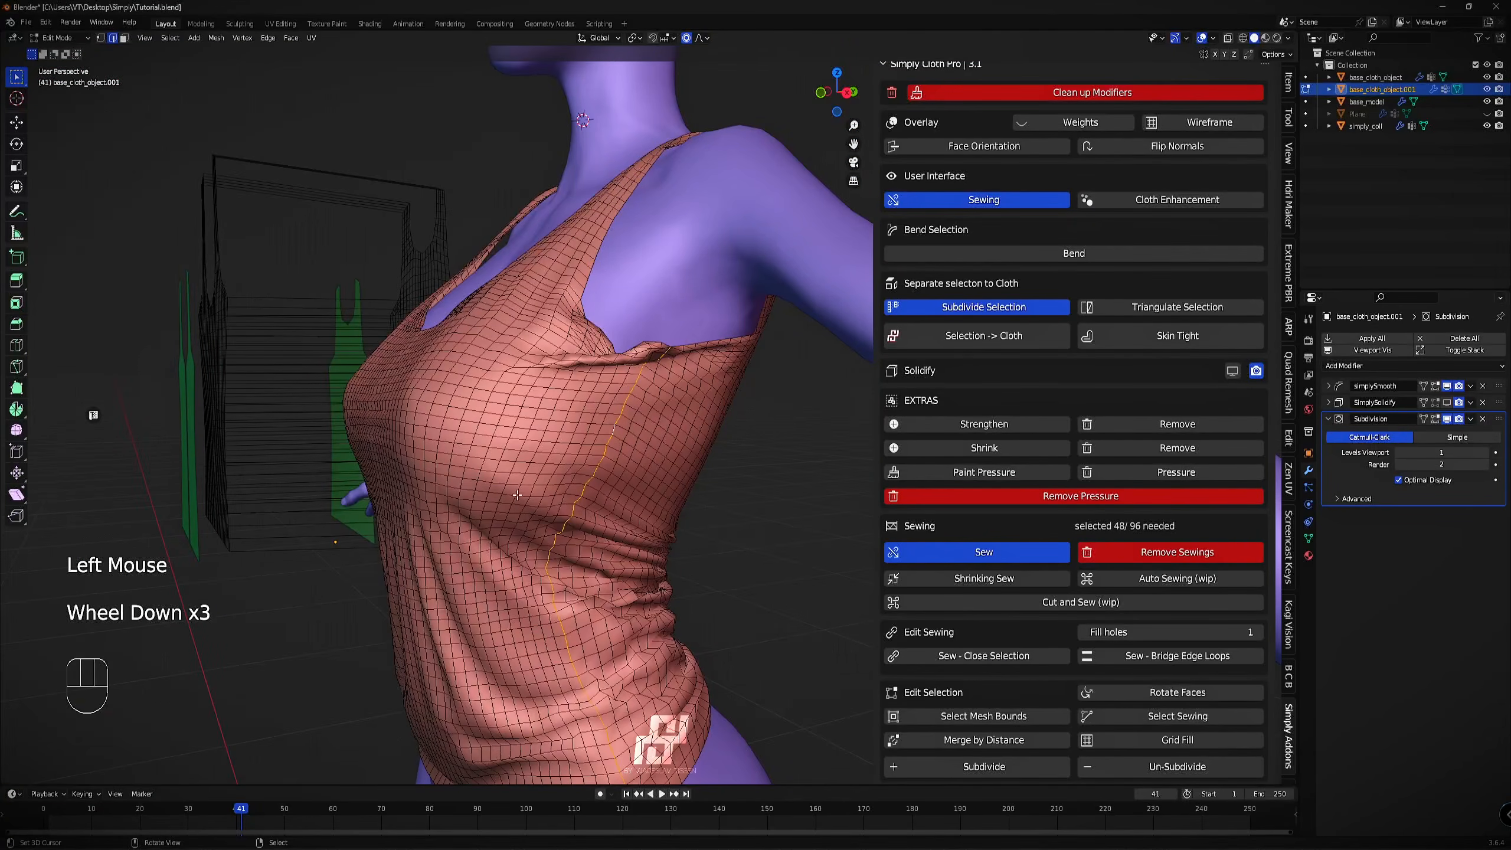
{"action": "middle_click_drag", "start_coordinate": [517, 495], "coordinate": [586, 402], "text": "shift"}
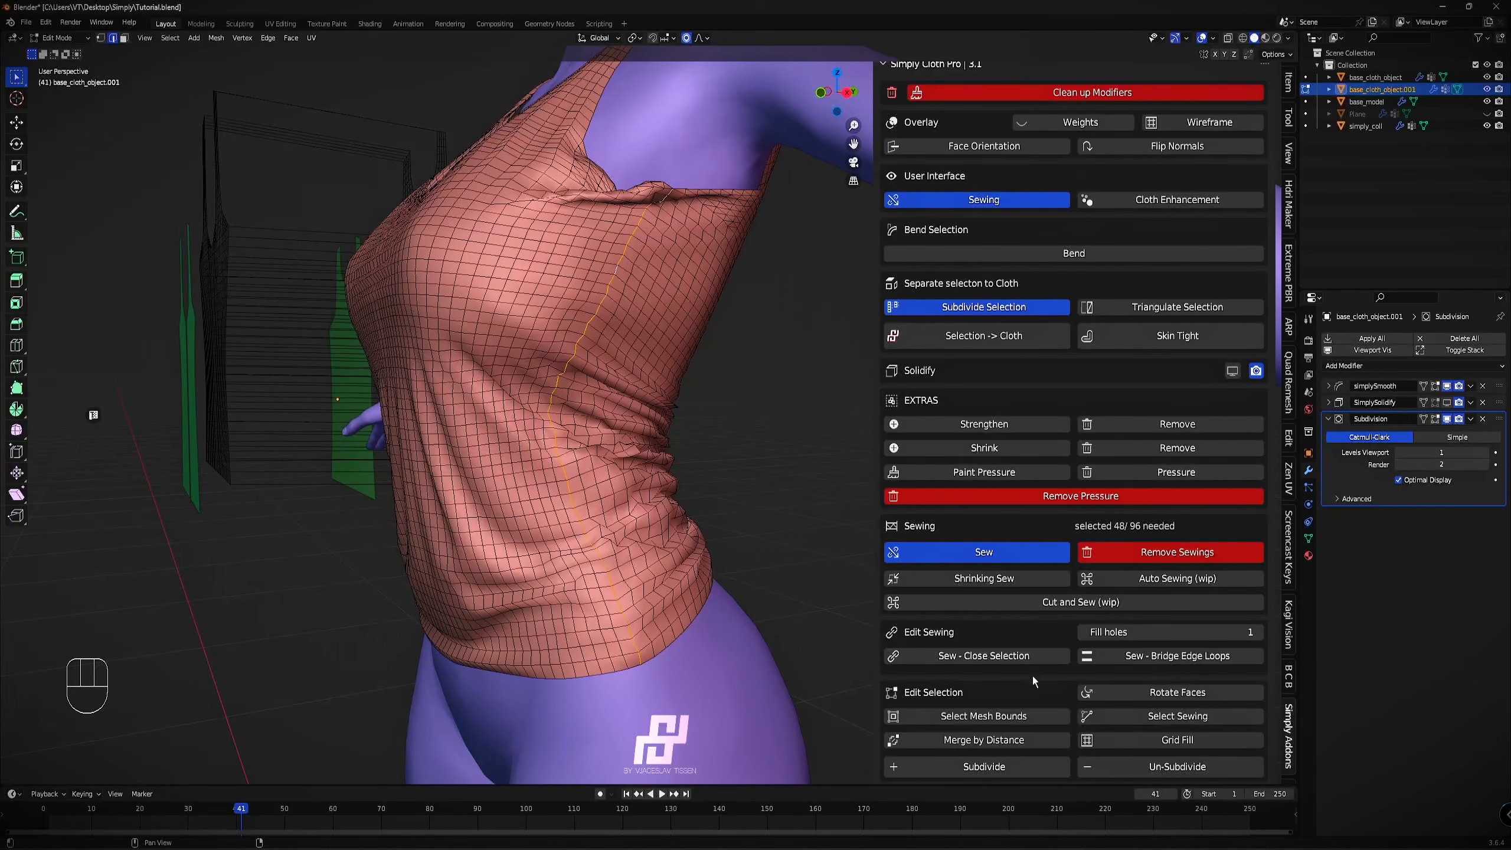
Mark the selected edges of the closed side seam as a seam.
{"action": "scroll", "coordinate": [586, 450], "scroll_direction": "up", "scroll_amount": 2}
{"action": "key", "text": "ctrl+e"}
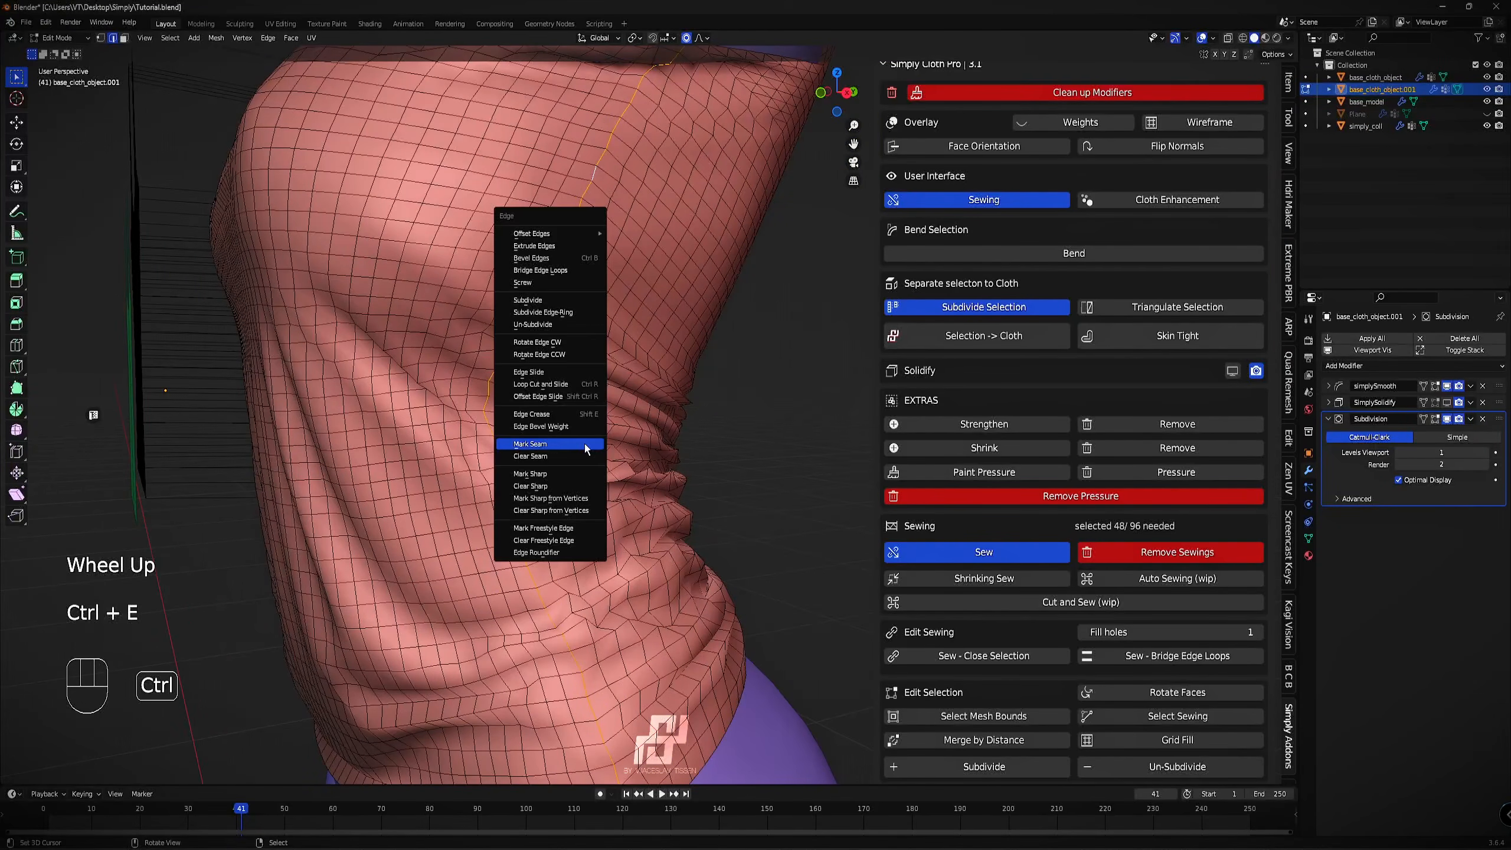
{"action": "left_click", "coordinate": [568, 445]}
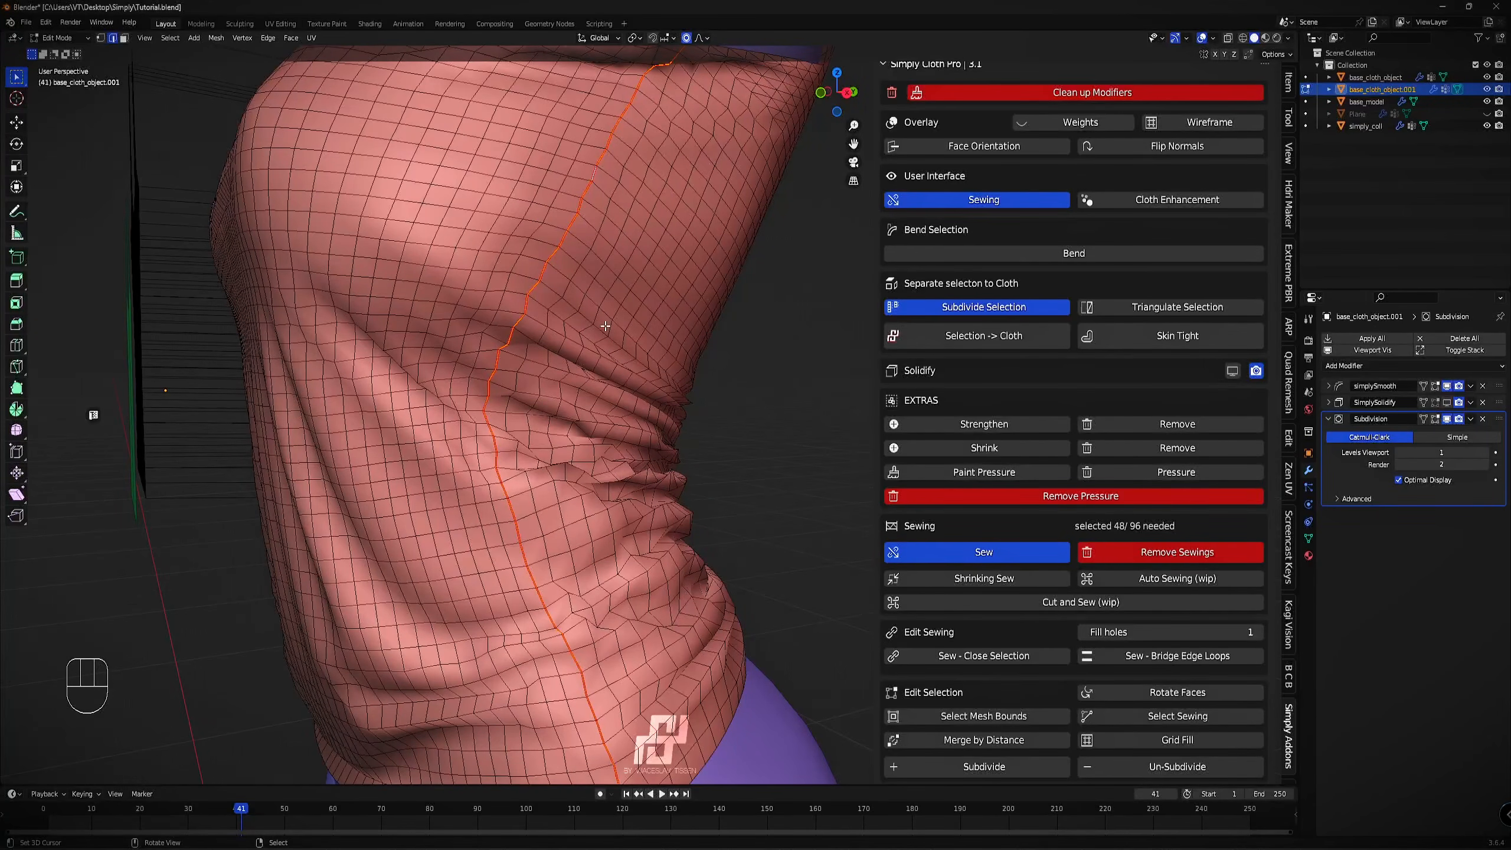
Close the gap in one shoulder strap with Sew - Close Selection and mark the joined edges as a seam.
{"action": "middle_click_drag", "start_coordinate": [536, 169], "coordinate": [592, 328], "text": "shift"}
{"action": "scroll", "coordinate": [591, 327], "scroll_direction": "up", "scroll_amount": 3}
{"action": "key", "text": "2"}
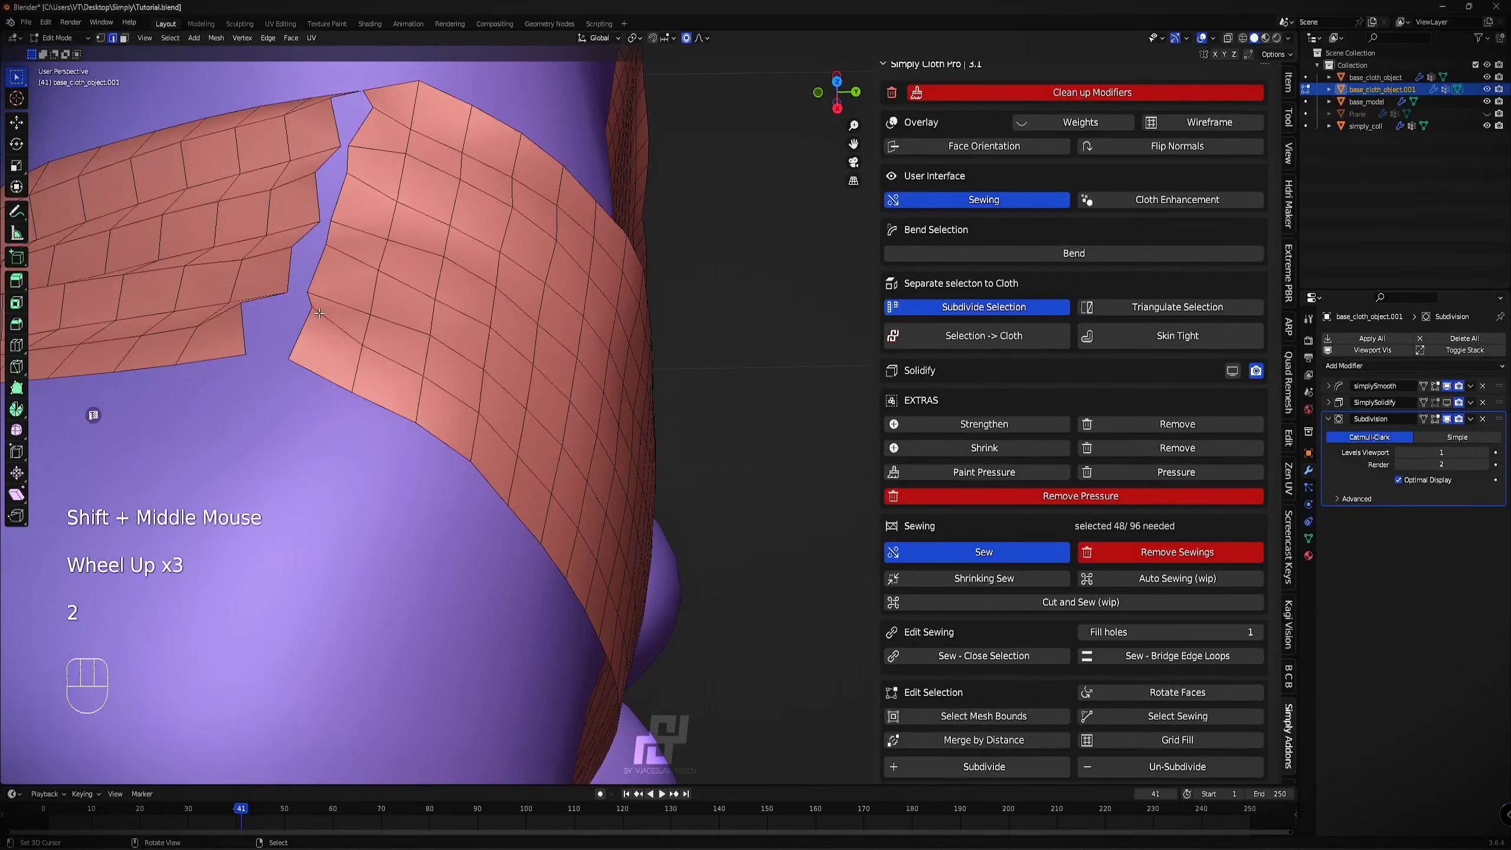
{"action": "right_click", "coordinate": [314, 278], "text": "alt"}
{"action": "right_click", "coordinate": [290, 269], "text": "alt+shift"}
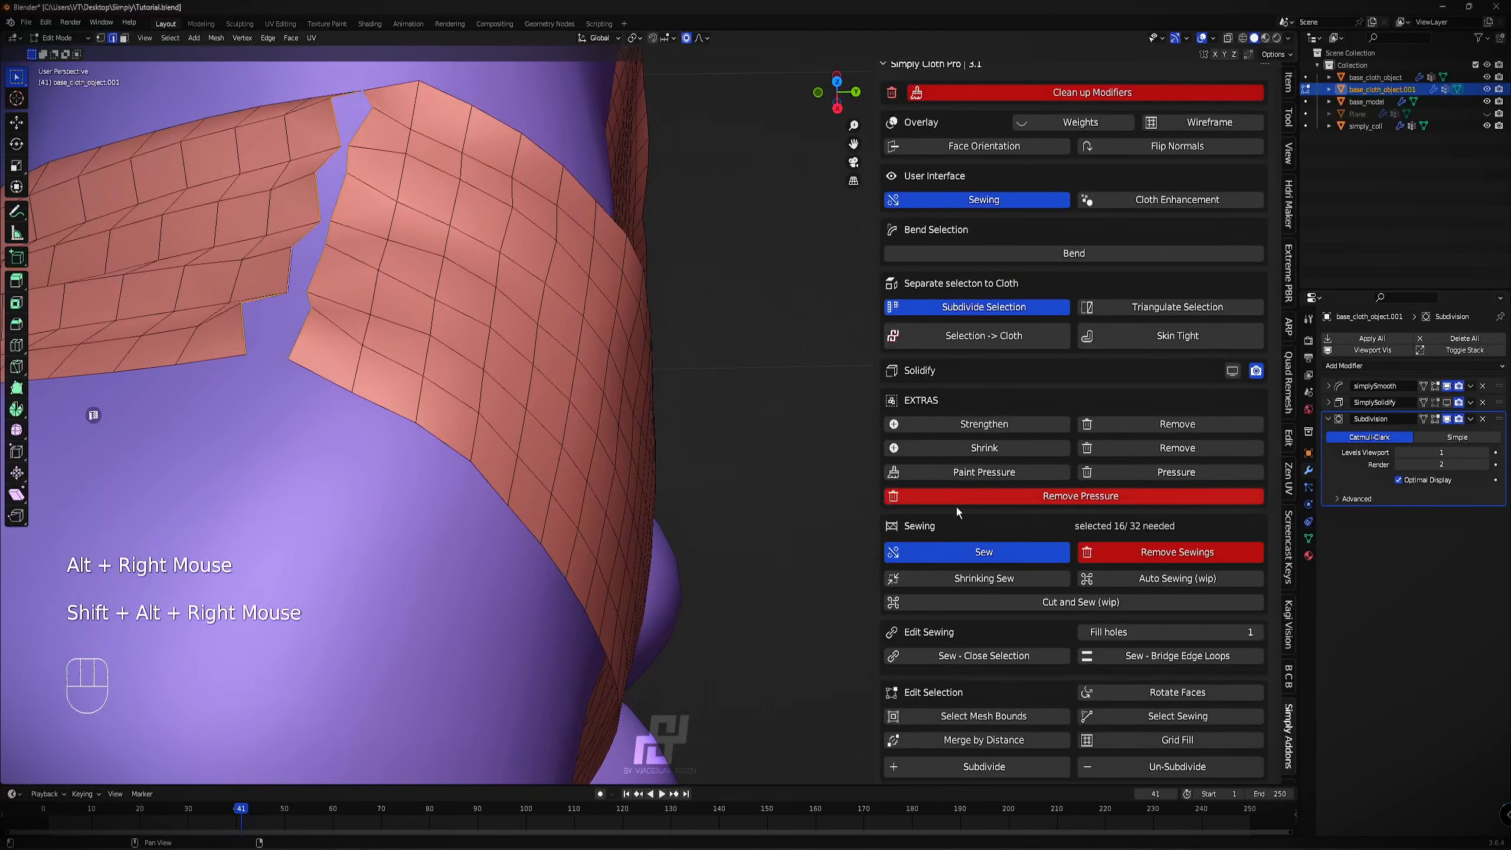
{"action": "left_click", "coordinate": [994, 657]}
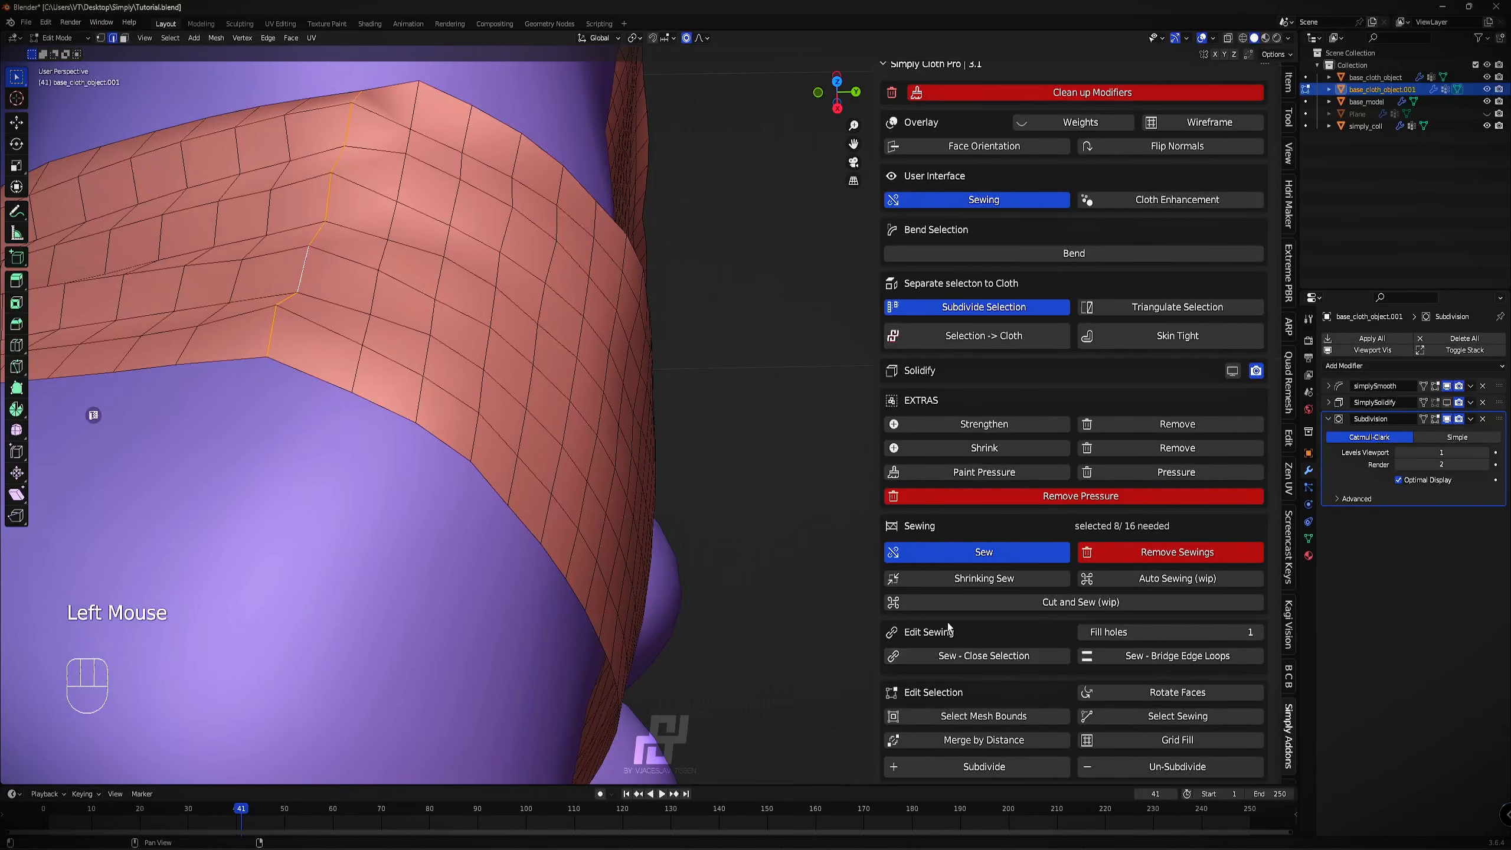
{"action": "key", "text": "ctrl+e"}
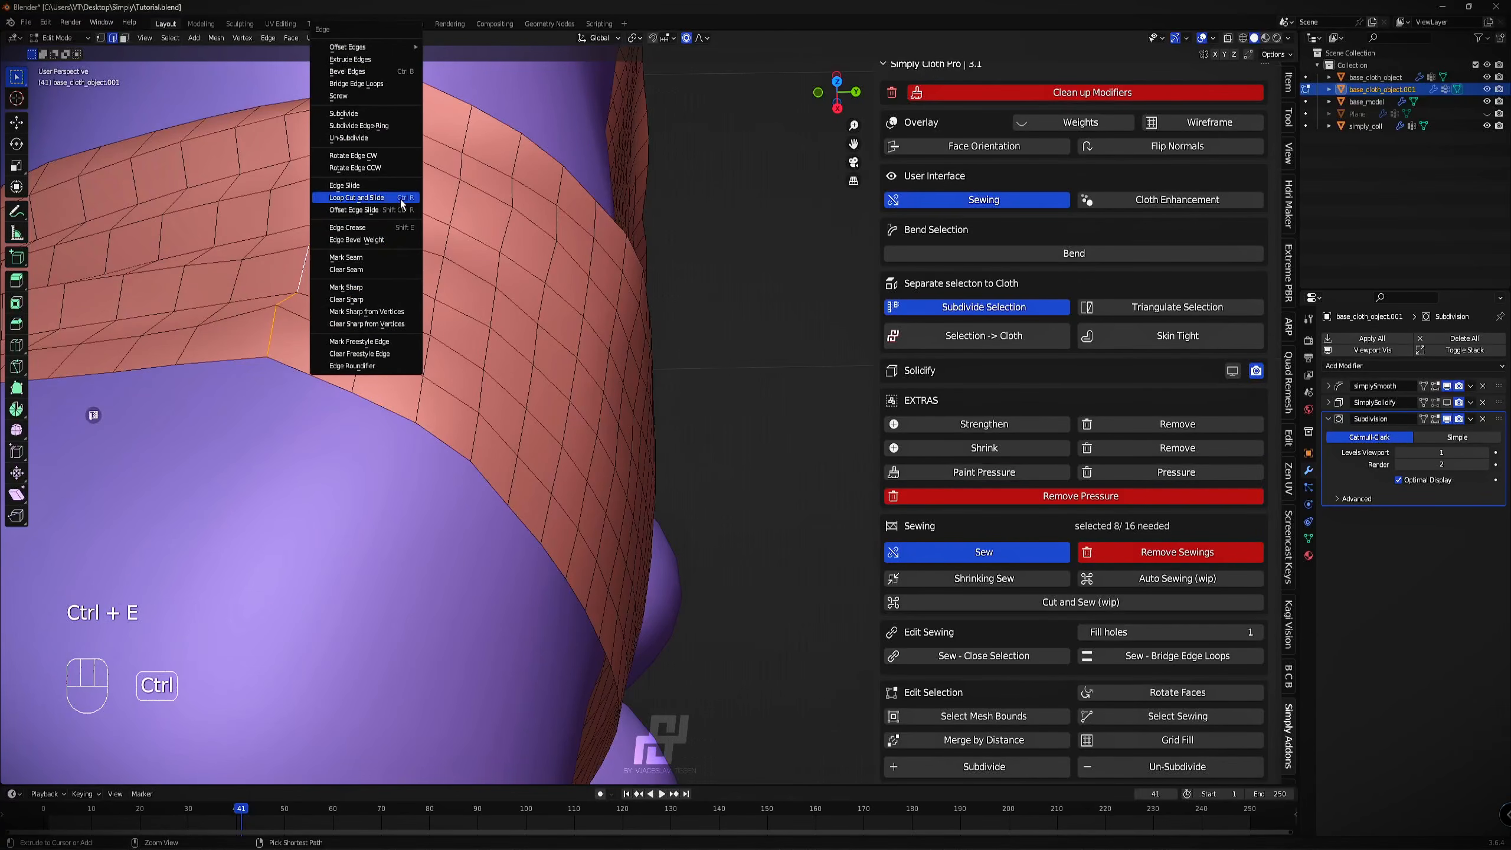
{"action": "left_click", "coordinate": [366, 262]}
Close the gap in the opposite shoulder strap with Sew - Close Selection and mark its joined edges as a seam.
{"action": "scroll", "coordinate": [363, 253], "scroll_direction": "down", "scroll_amount": 2}
{"action": "middle_click_drag", "start_coordinate": [364, 254], "coordinate": [967, 601]}
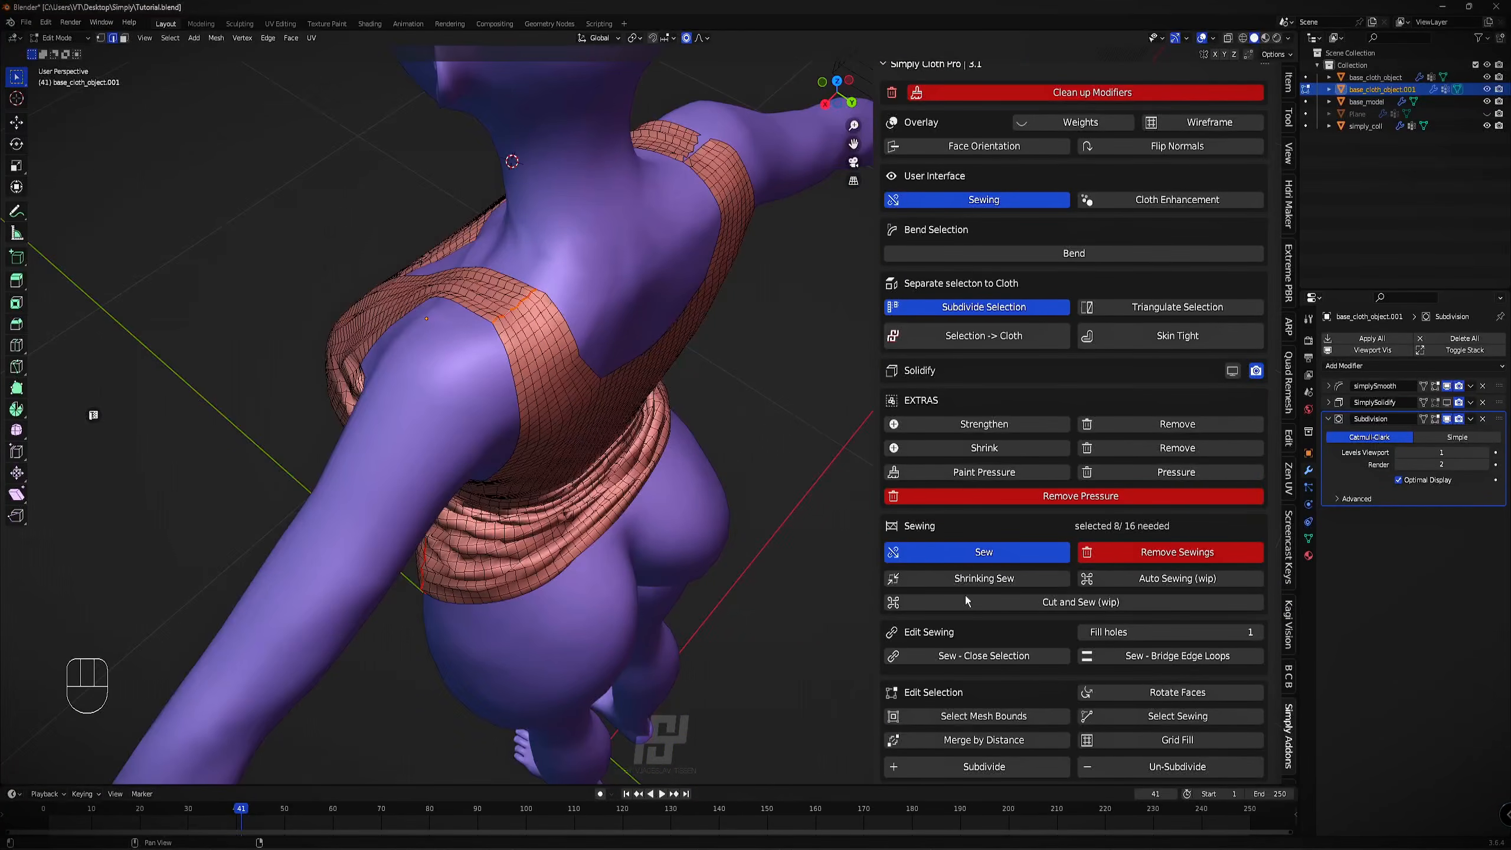
{"action": "scroll", "coordinate": [713, 280], "scroll_direction": "up", "scroll_amount": 2}
{"action": "middle_click_drag", "start_coordinate": [714, 280], "coordinate": [433, 417]}
{"action": "scroll", "coordinate": [328, 378], "scroll_direction": "up", "scroll_amount": 1}
{"action": "scroll", "coordinate": [433, 417], "scroll_direction": "up", "scroll_amount": 2}
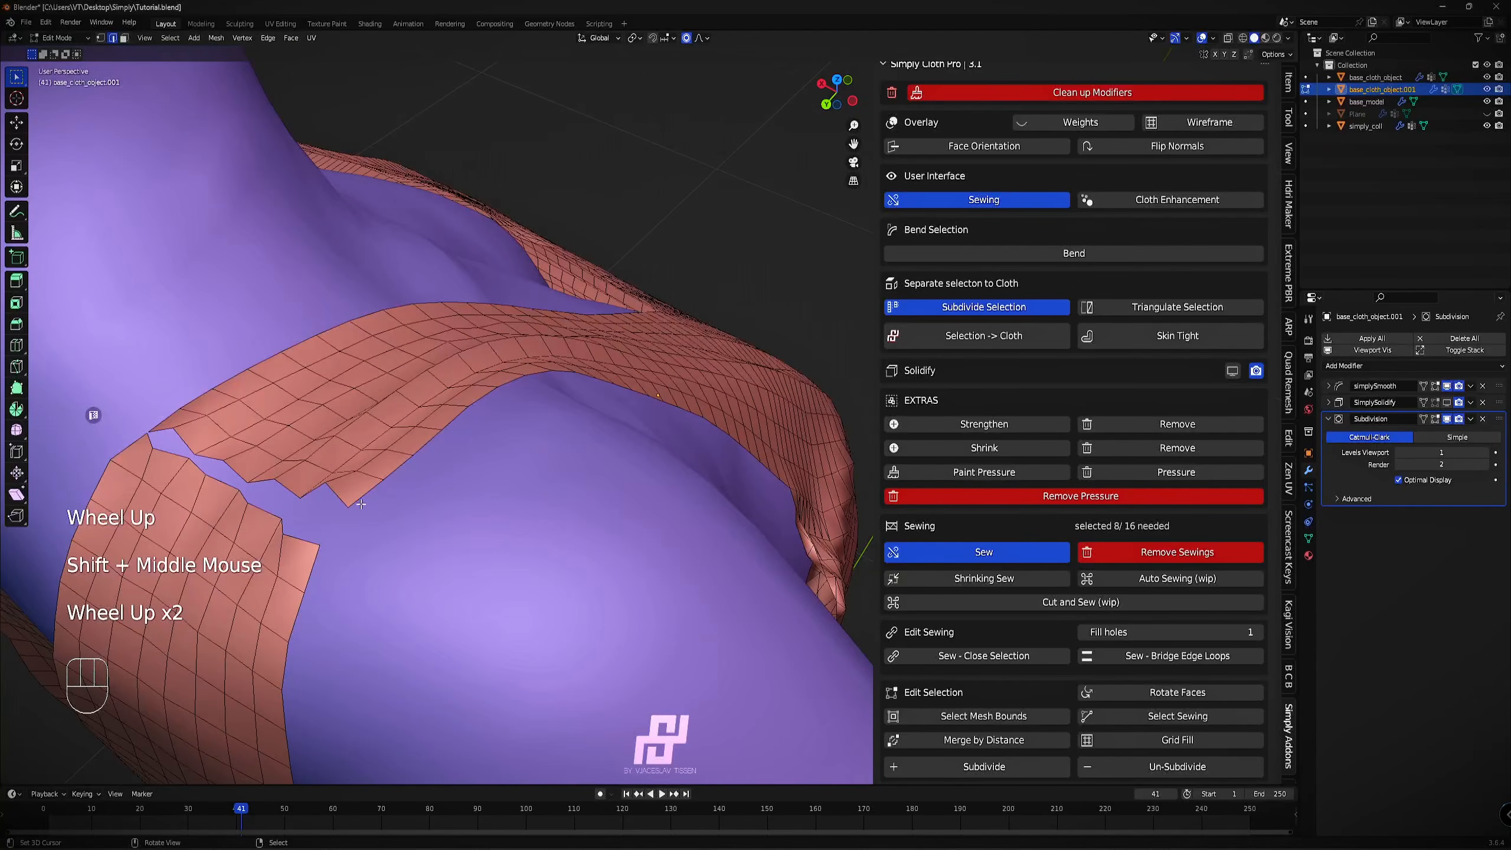
{"action": "key", "text": "2"}
{"action": "right_click", "coordinate": [336, 495], "text": "alt"}
{"action": "right_click", "coordinate": [301, 544], "text": "alt+shift"}
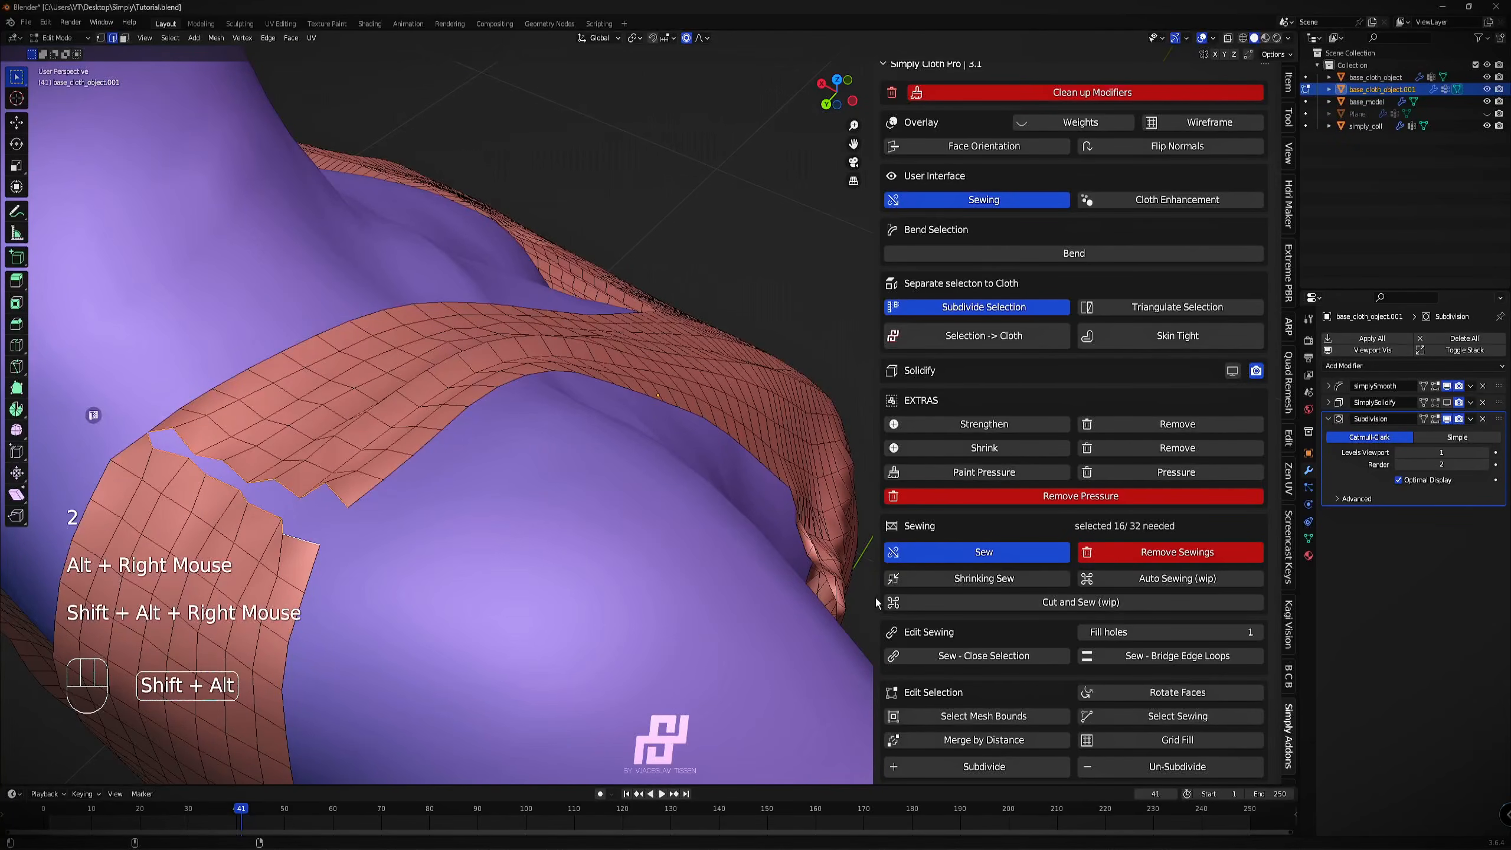
{"action": "left_click", "coordinate": [975, 657]}
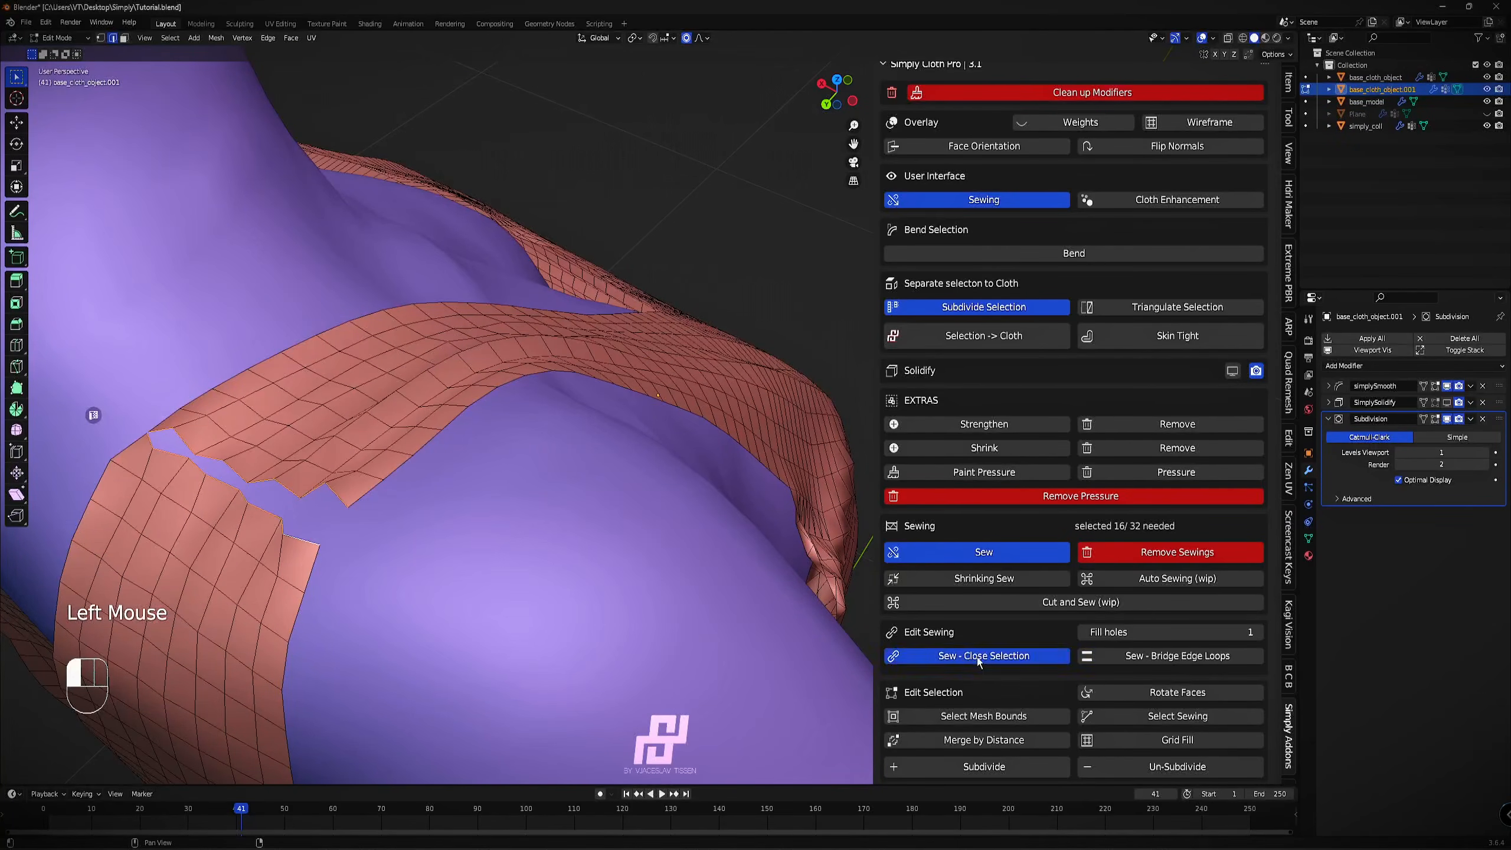
{"action": "key", "text": "ctrl+e"}
{"action": "left_click", "coordinate": [408, 390]}
Select the border edge loop along the remaining open side seam.
{"action": "scroll", "coordinate": [474, 394], "scroll_direction": "down", "scroll_amount": 3}
{"action": "middle_click_drag", "start_coordinate": [474, 394], "coordinate": [452, 357], "text": "shift"}
{"action": "middle_click_drag", "start_coordinate": [452, 358], "coordinate": [535, 233]}
{"action": "scroll", "coordinate": [424, 255], "scroll_direction": "up", "scroll_amount": 3}
{"action": "scroll", "coordinate": [535, 234], "scroll_direction": "up", "scroll_amount": 3}
{"action": "right_click", "coordinate": [570, 323], "text": "alt"}
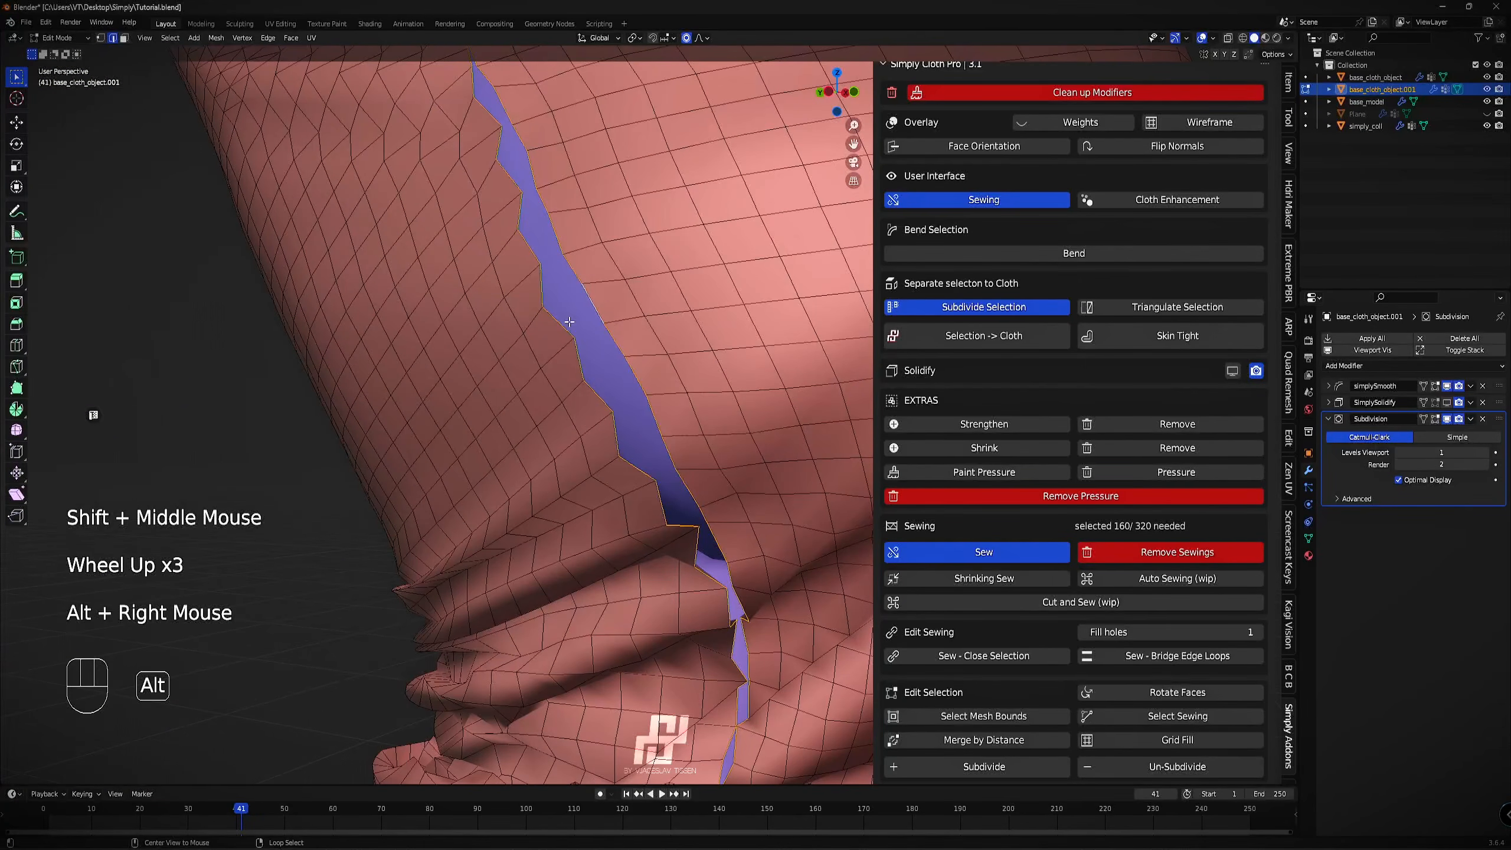
Deselect the border edges outside the remaining side seam with Circle Select in X-ray display.
{"action": "scroll", "coordinate": [595, 238], "scroll_direction": "down", "scroll_amount": 3}
{"action": "key", "text": "z"}
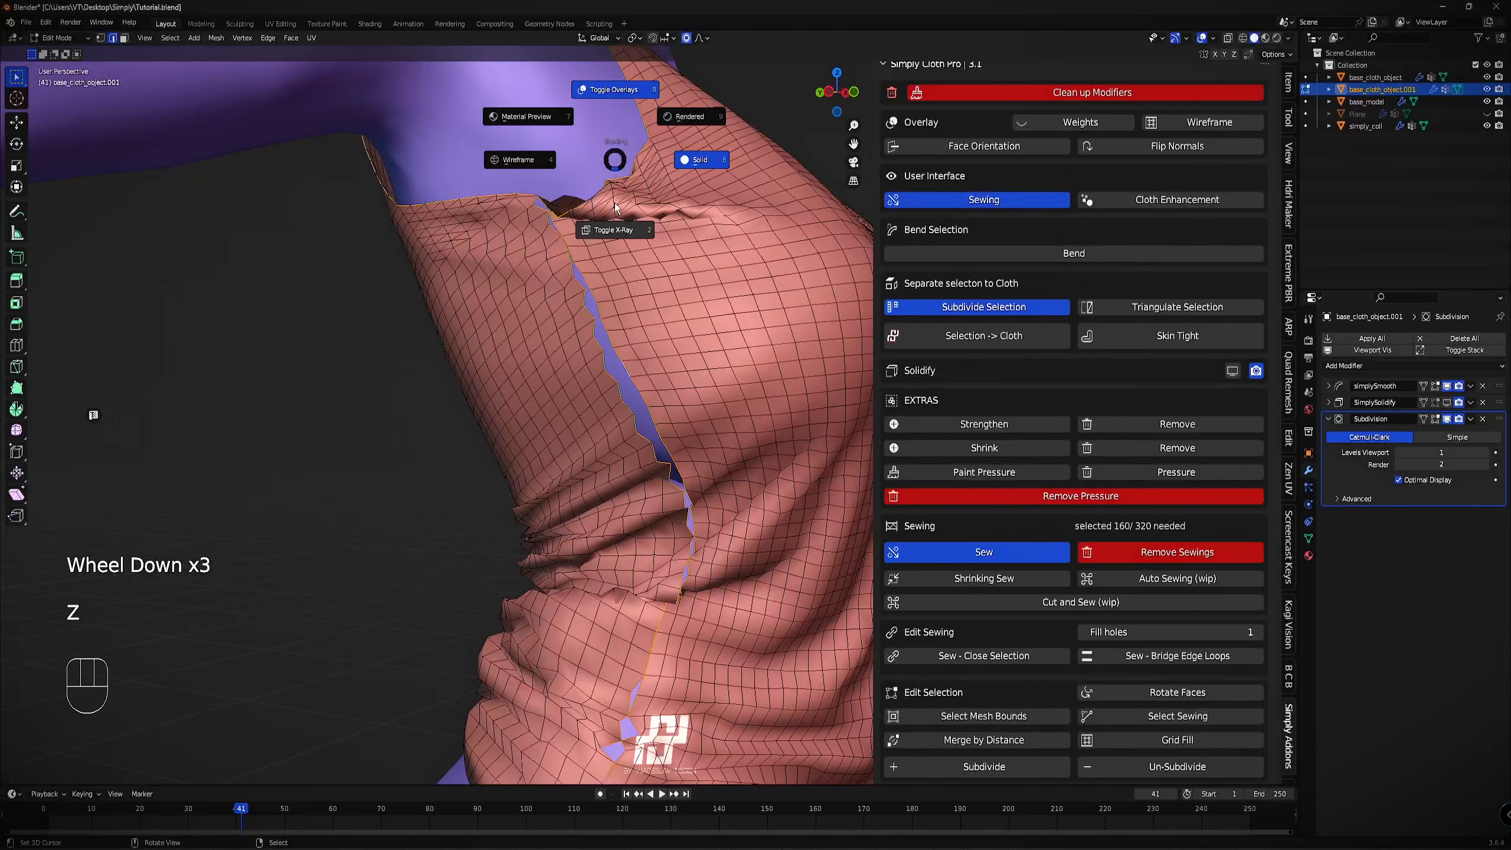
{"action": "middle_click_drag", "start_coordinate": [614, 229], "coordinate": [615, 286], "text": "shift"}
{"action": "mouse_move", "coordinate": [615, 286]}
{"action": "middle_mouse_down"}
{"action": "mouse_move", "coordinate": [619, 356]}
{"action": "mouse_move", "coordinate": [594, 412]}
{"action": "mouse_move", "coordinate": [631, 351]}
{"action": "mouse_move", "coordinate": [458, 167]}
{"action": "mouse_move", "coordinate": [293, 260]}
{"action": "mouse_move", "coordinate": [387, 411]}
{"action": "mouse_move", "coordinate": [455, 438]}
{"action": "middle_mouse_up"}
{"action": "key", "text": "c"}
{"action": "right_click", "coordinate": [455, 437]}
{"action": "scroll", "coordinate": [444, 467], "scroll_direction": "up", "scroll_amount": 3}
{"action": "scroll", "coordinate": [443, 467], "scroll_direction": "up", "scroll_amount": 1}
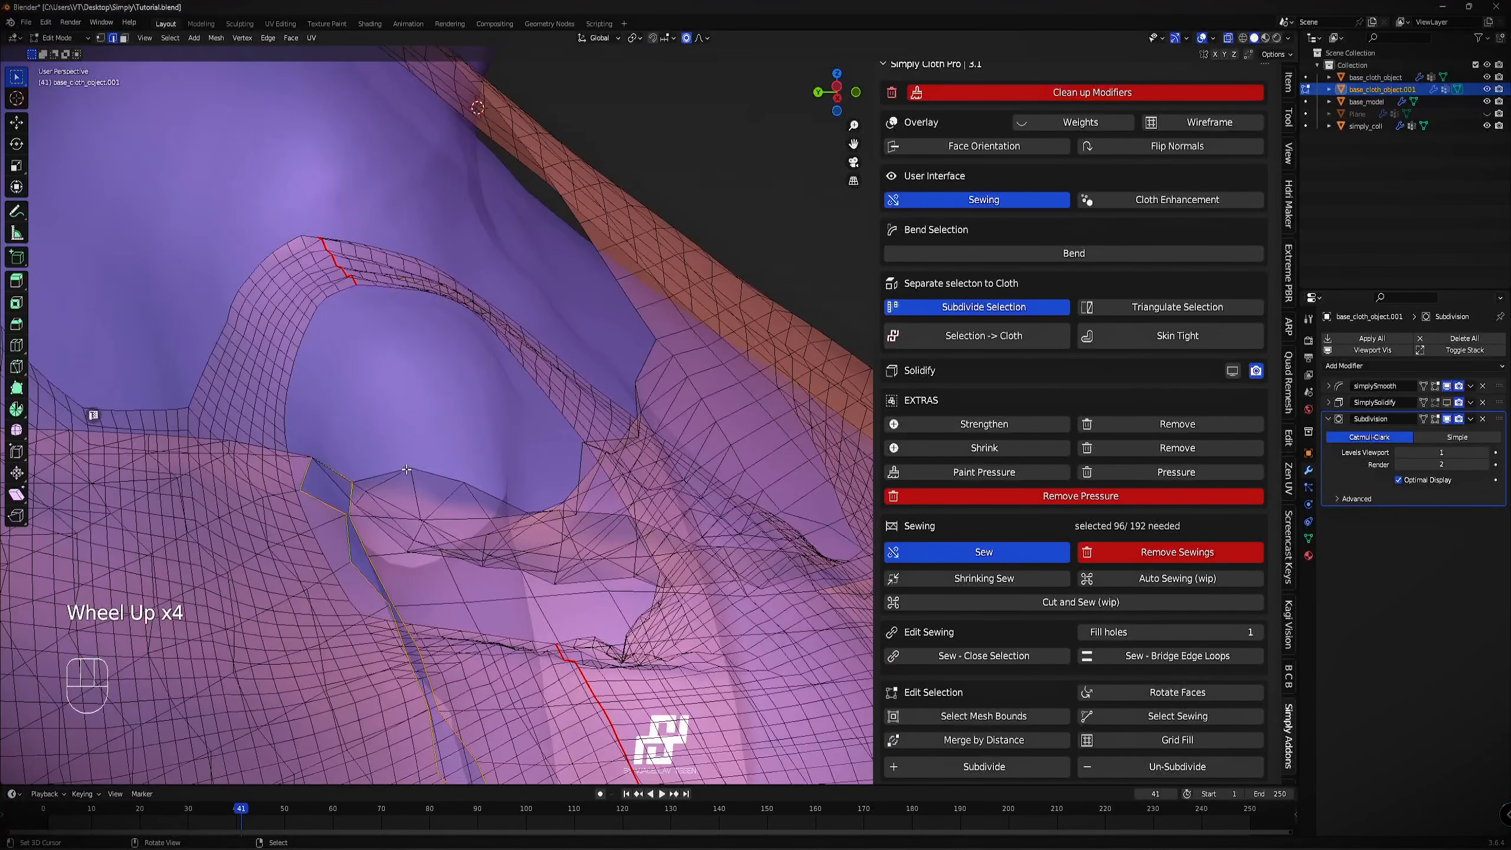
Return to the solid display, close the remaining side seam with Sew - Close Selection and mark it as a seam.
{"action": "key", "text": "z"}
{"action": "mouse_move", "coordinate": [360, 483]}
{"action": "middle_mouse_down"}
{"action": "mouse_move", "coordinate": [328, 497]}
{"action": "mouse_move", "coordinate": [432, 506]}
{"action": "mouse_move", "coordinate": [413, 477]}
{"action": "mouse_move", "coordinate": [443, 468]}
{"action": "middle_mouse_up"}
{"action": "left_click", "coordinate": [1004, 656]}
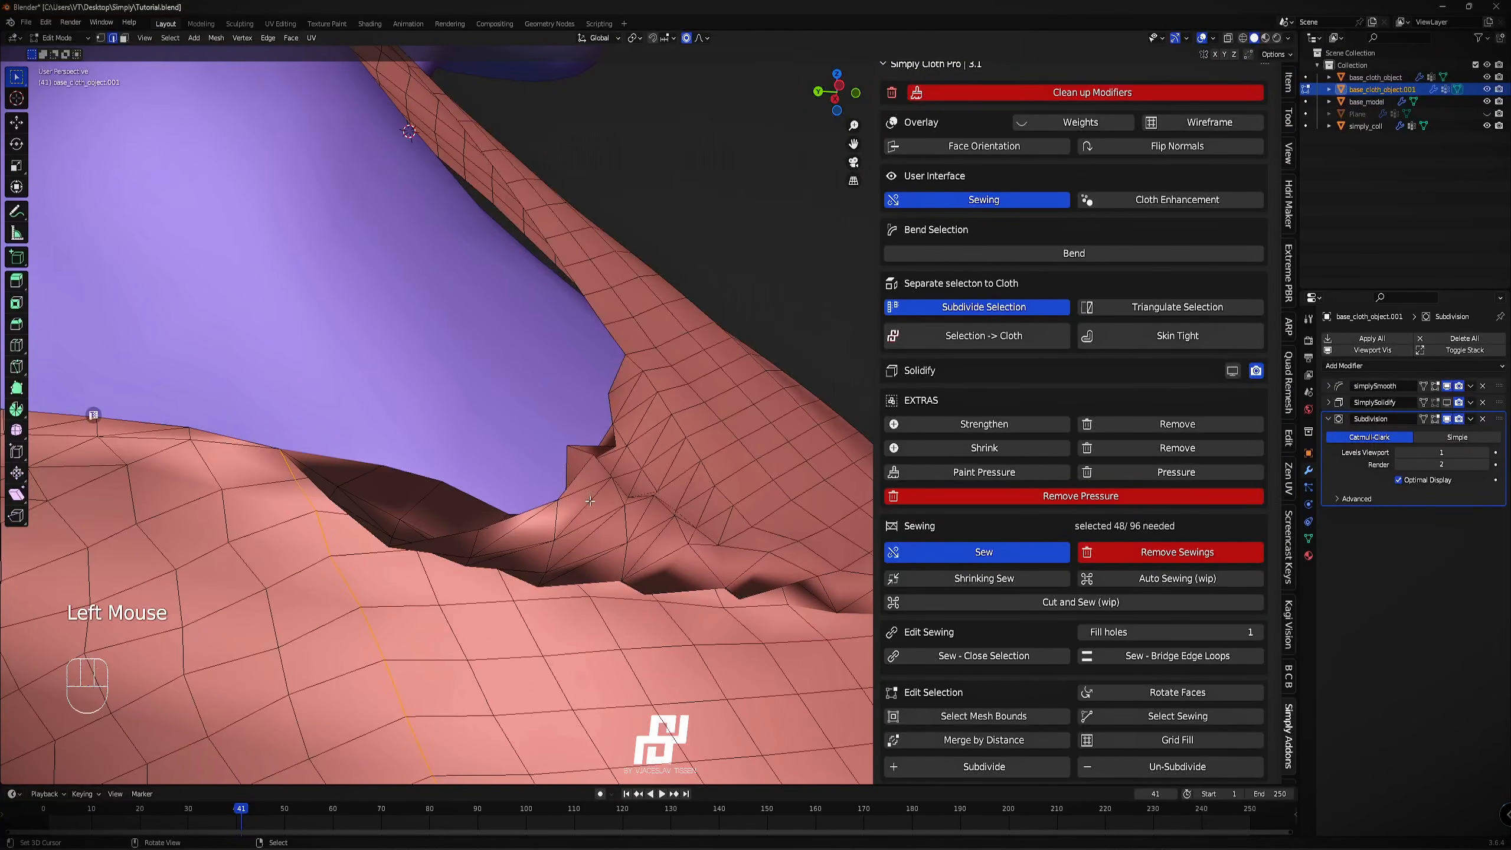
{"action": "scroll", "coordinate": [645, 520], "scroll_direction": "down", "scroll_amount": 3}
{"action": "key", "text": "ctrl+e"}
Inspect the sewn top in Object Mode and clear the mesh selection in Edit Mode.
{"action": "scroll", "coordinate": [645, 520], "scroll_direction": "down", "scroll_amount": 2}
{"action": "middle_click_drag", "start_coordinate": [645, 520], "coordinate": [962, 537]}
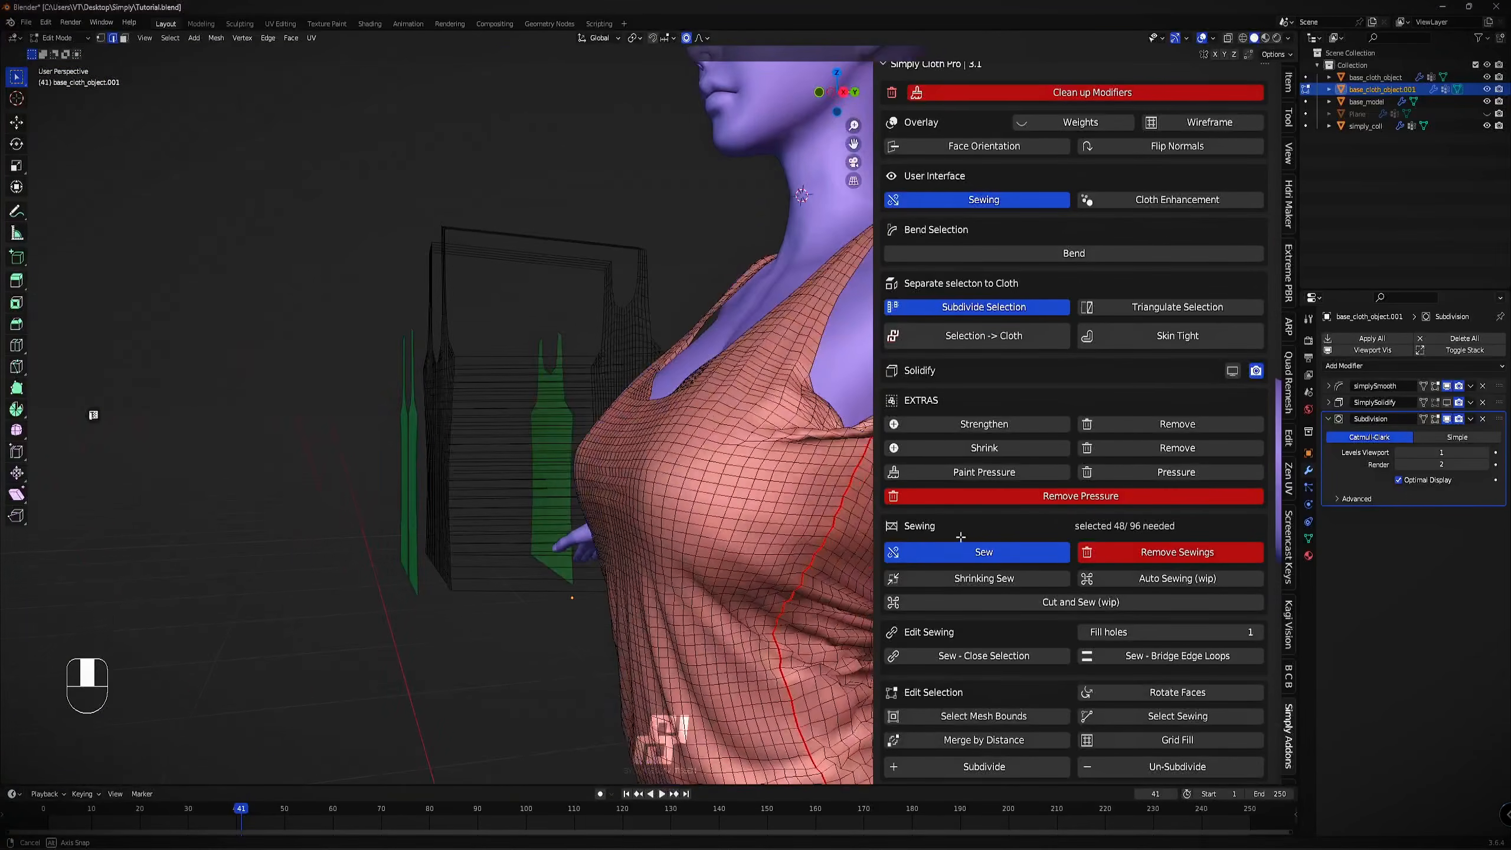
{"action": "scroll", "coordinate": [962, 536], "scroll_direction": "down", "scroll_amount": 1}
{"action": "middle_click_drag", "start_coordinate": [595, 476], "coordinate": [515, 301], "text": "shift"}
{"action": "key", "text": "Tab"}
{"action": "middle_click_drag", "start_coordinate": [474, 619], "coordinate": [327, 380]}
{"action": "key", "text": "a"}
{"action": "right_click", "coordinate": [576, 274]}
{"action": "key", "text": "Tab"}
{"action": "key", "text": "a"}
{"action": "key", "text": "a"}
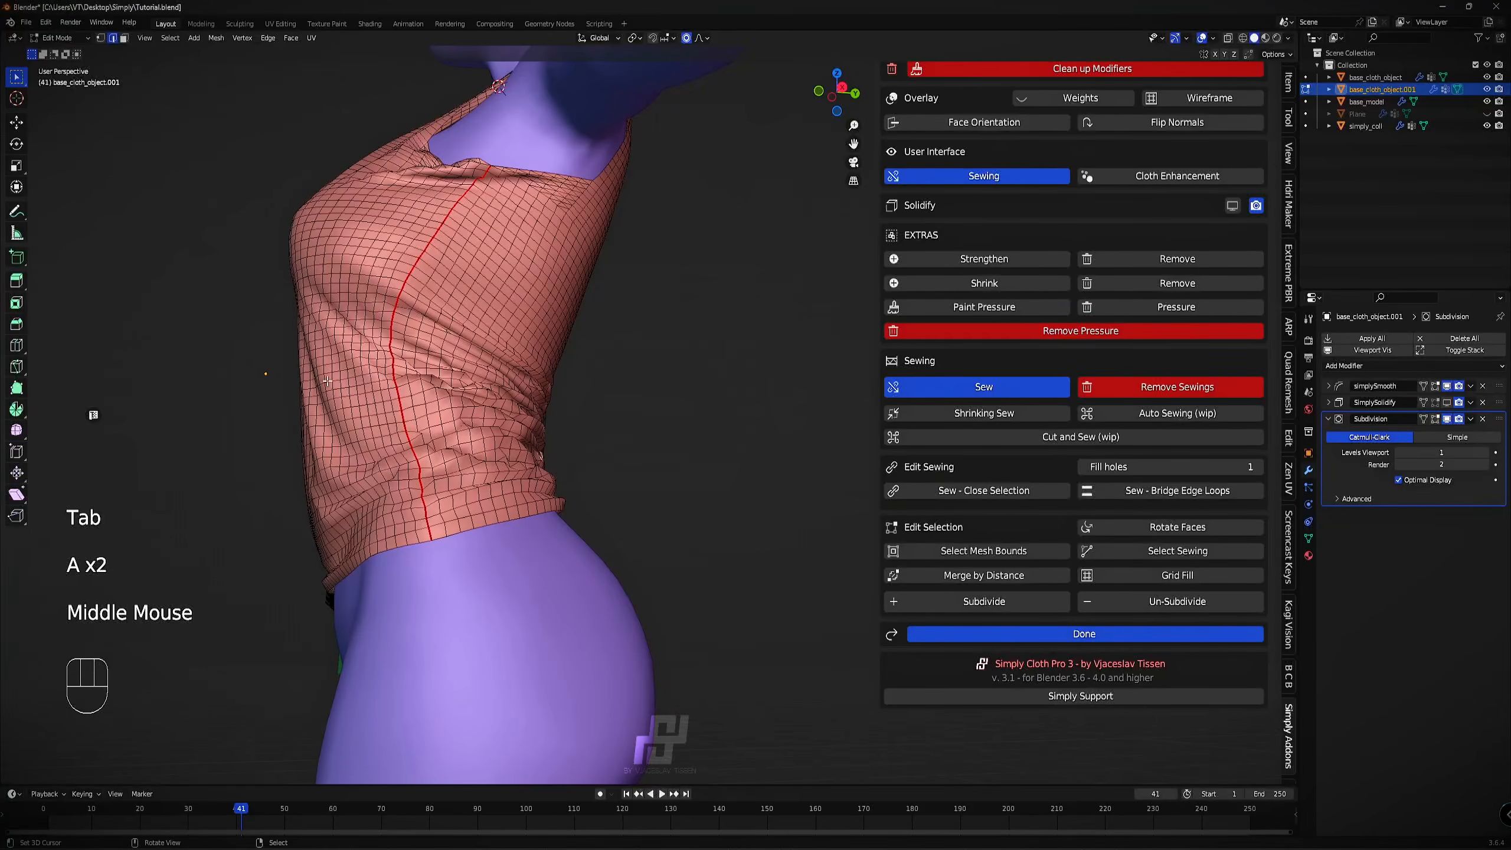
Select three diagonal edges in the dense mesh beside the front neckline and dissolve them.
{"action": "middle_click_drag", "start_coordinate": [410, 222], "coordinate": [670, 344]}
{"action": "scroll", "coordinate": [498, 313], "scroll_direction": "up", "scroll_amount": 2}
{"action": "key", "text": "2"}
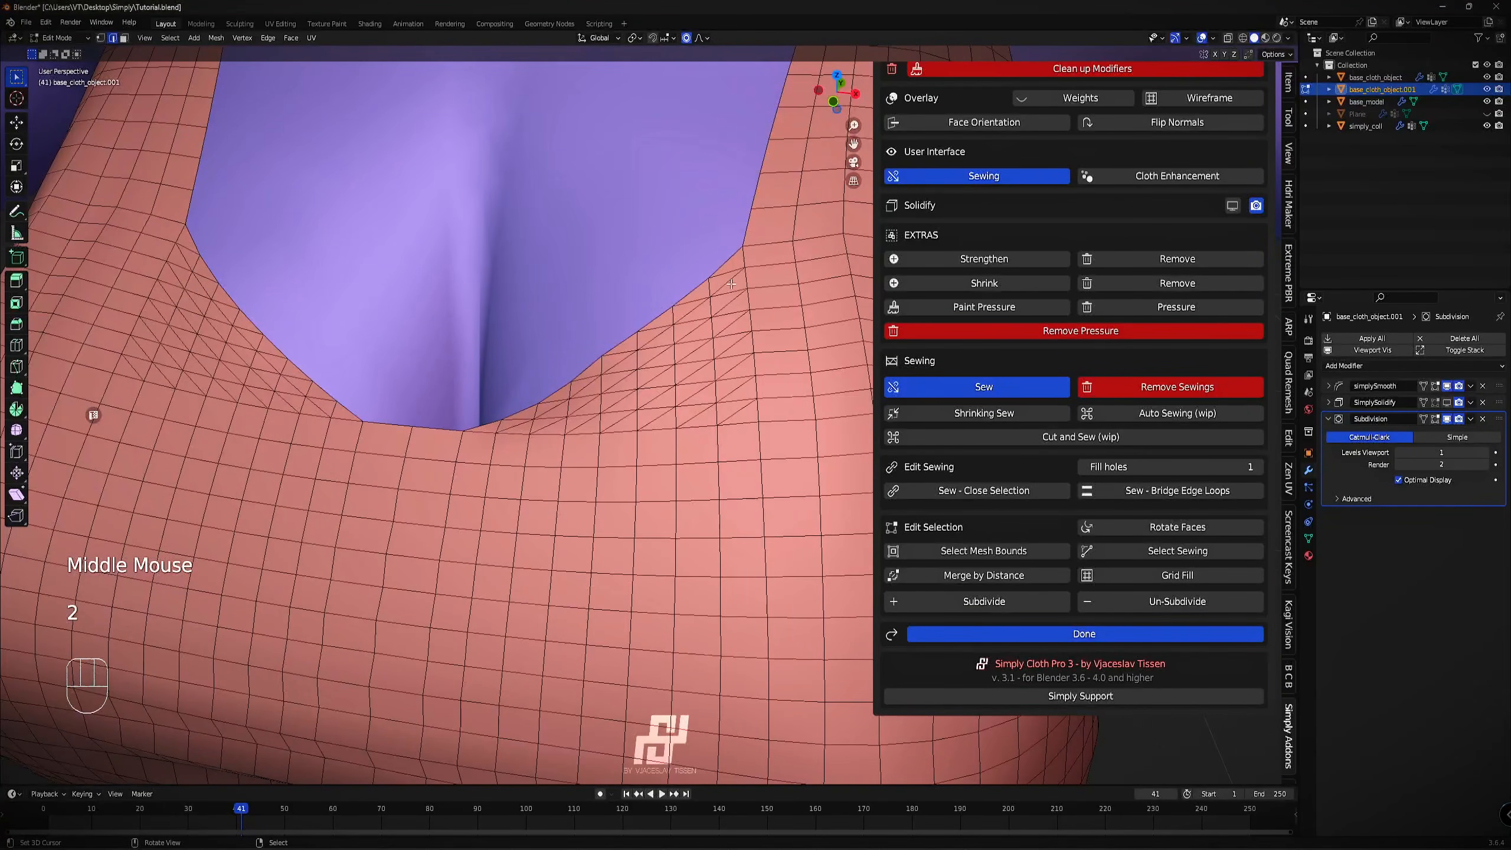
{"action": "right_click", "coordinate": [731, 278]}
{"action": "right_click", "coordinate": [727, 300], "text": "shift"}
{"action": "right_click", "coordinate": [739, 321], "text": "shift"}
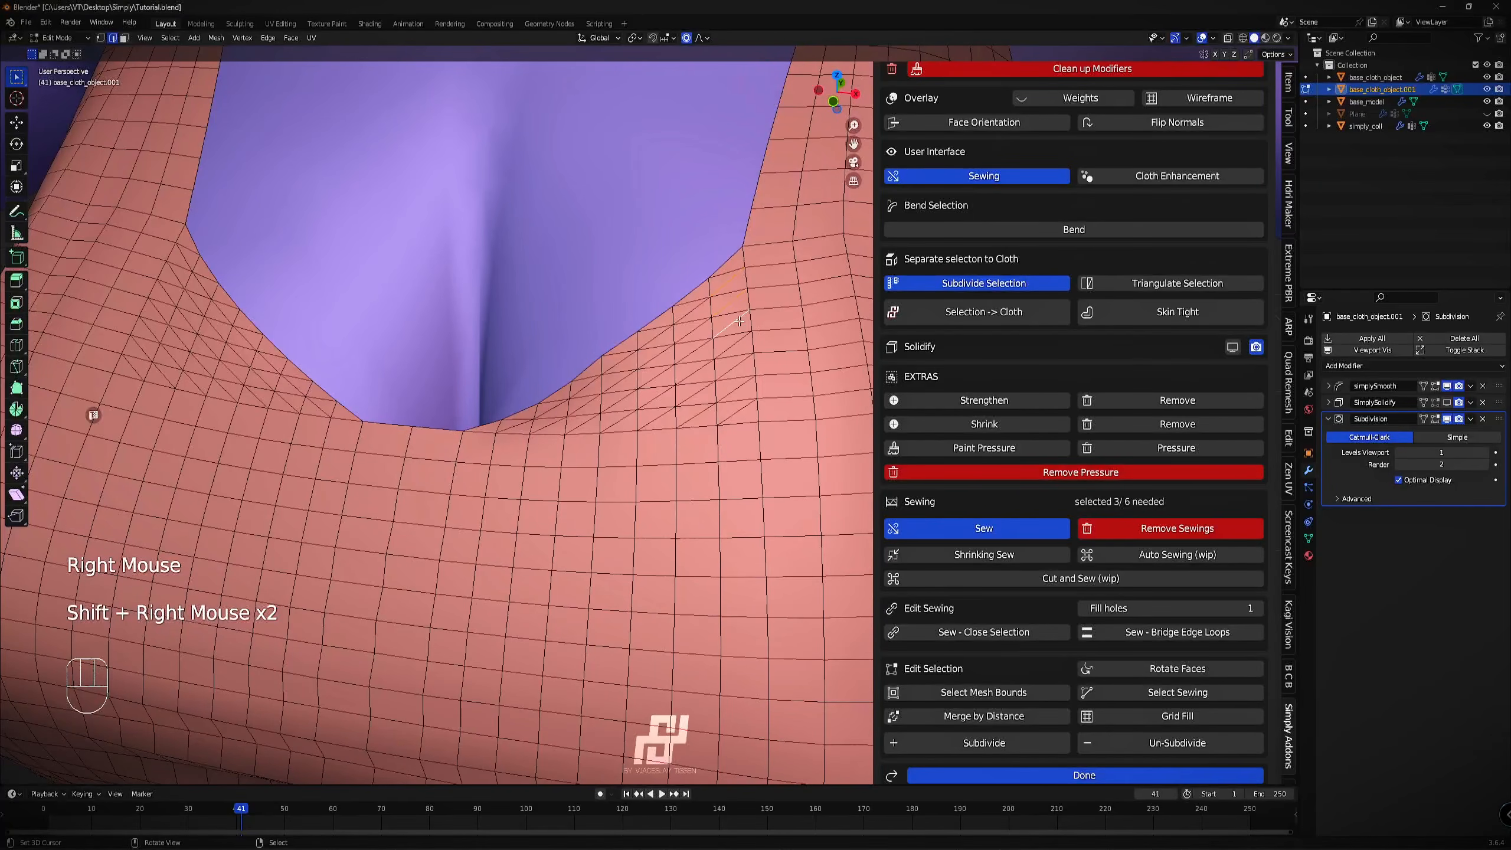
{"action": "key", "text": "x"}
{"action": "left_click", "coordinate": [705, 390]}
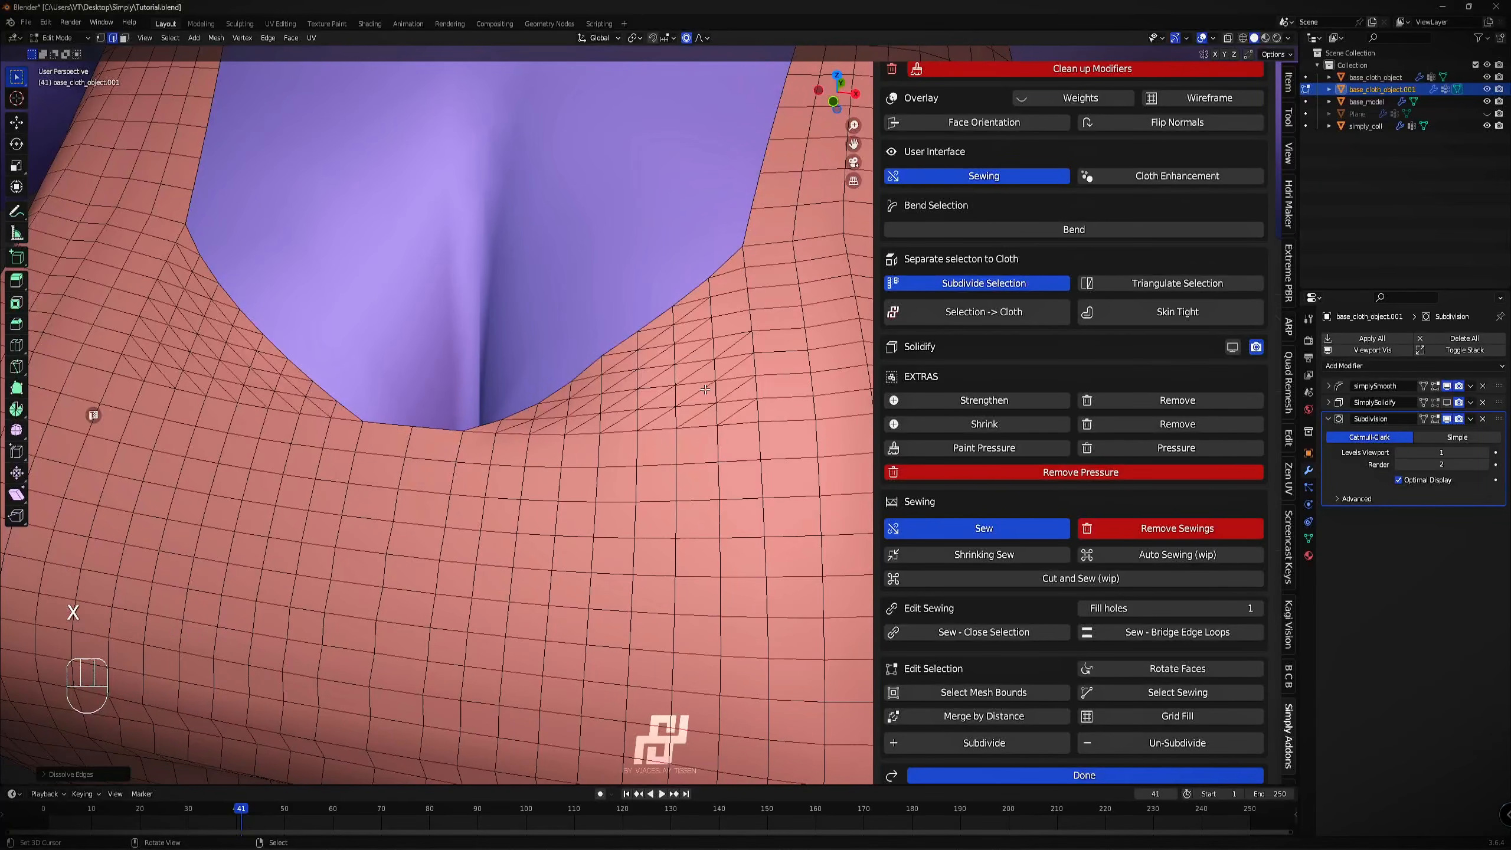
Try to select the other diagonal neckline edges with Select Similar by Direction.
{"action": "right_click", "coordinate": [730, 356]}
{"action": "right_click", "coordinate": [732, 363], "text": "shift"}
{"action": "right_click", "coordinate": [733, 372]}
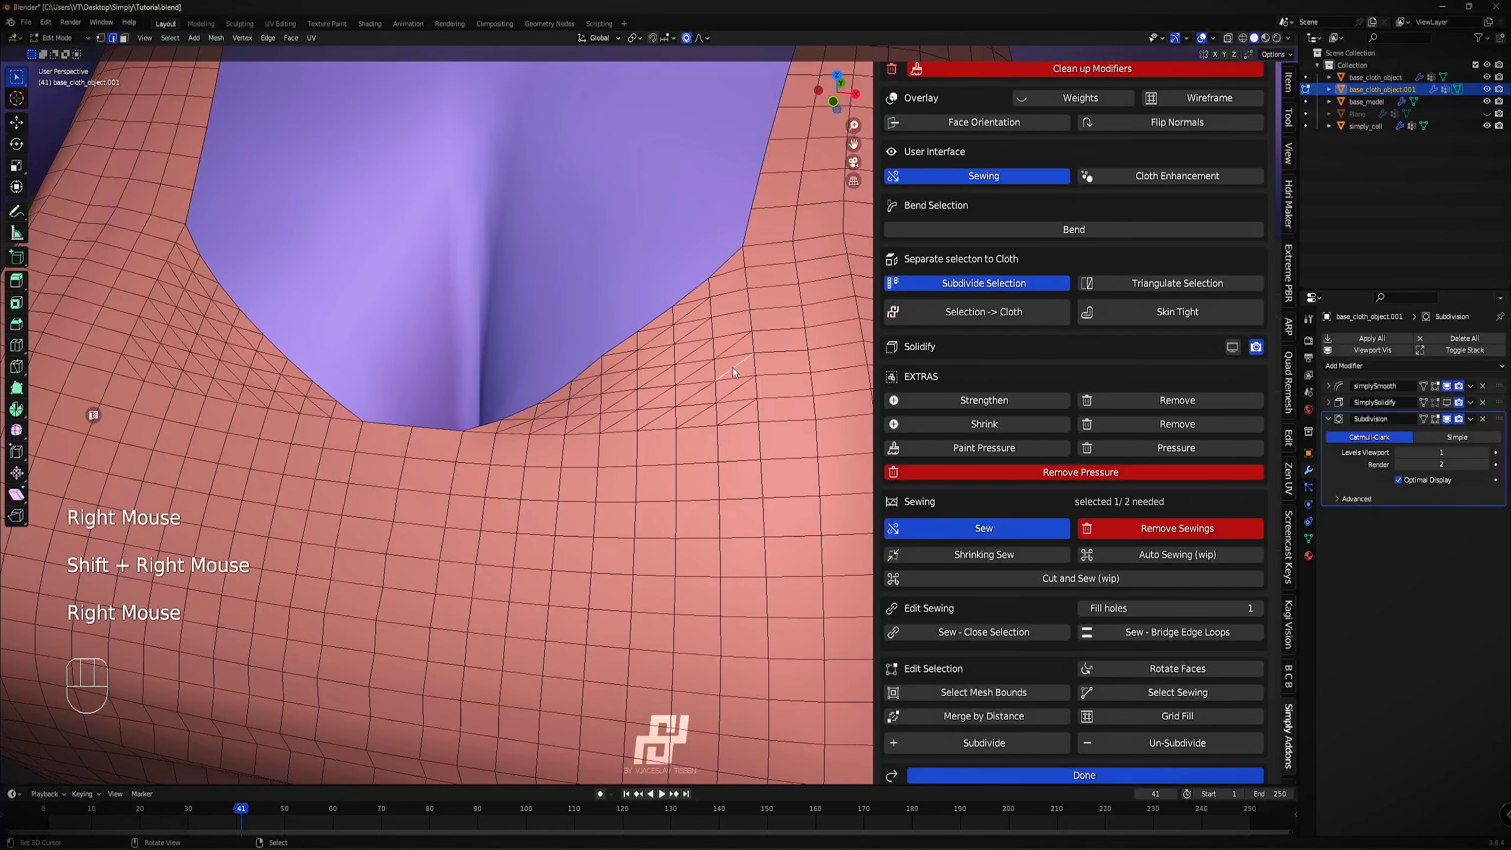
{"action": "key", "text": "shift+g"}
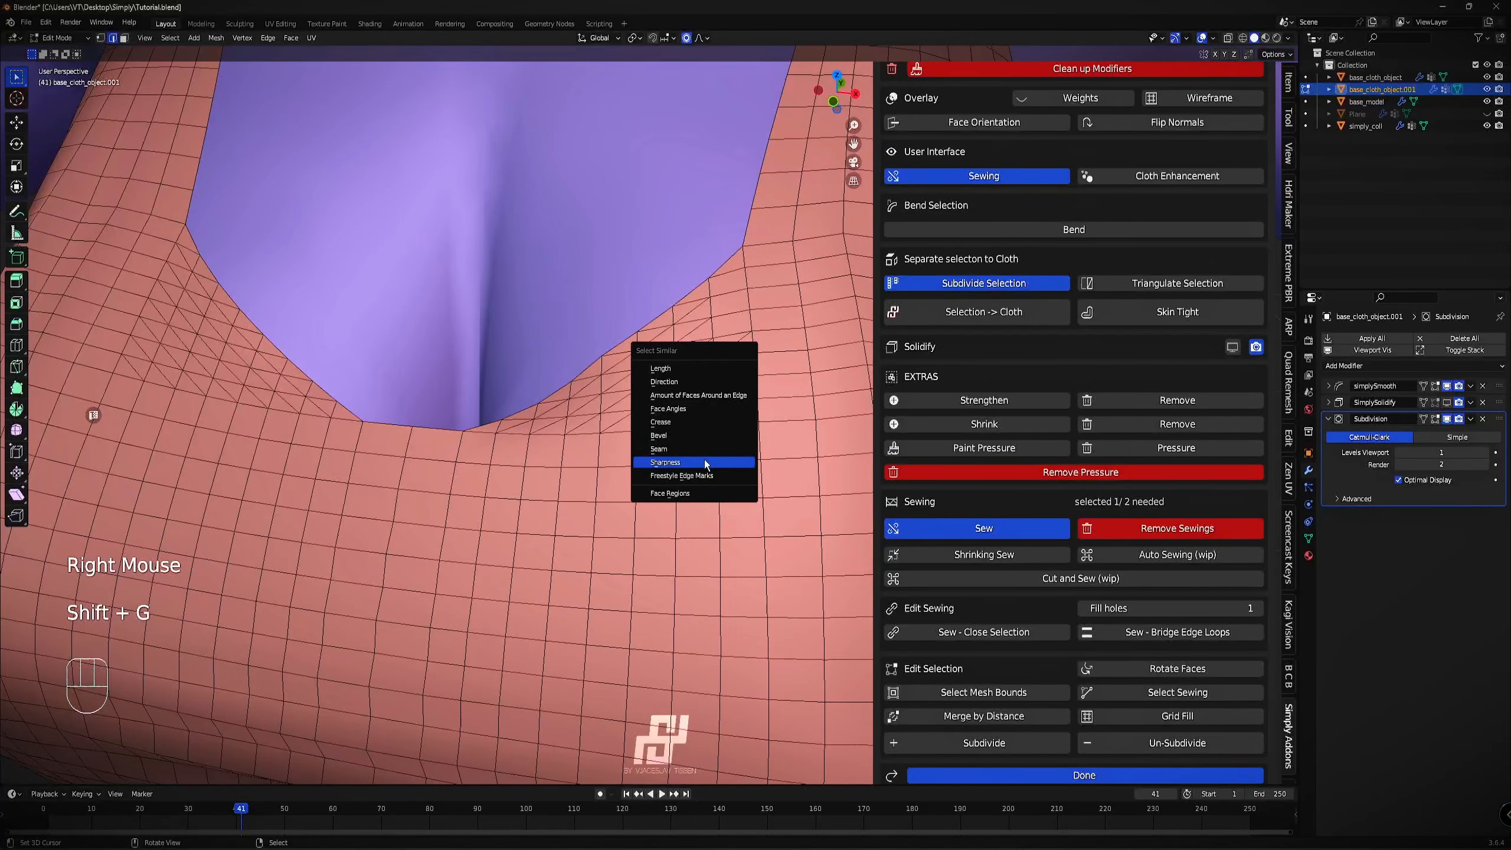
{"action": "left_click", "coordinate": [692, 382]}
{"action": "right_click", "coordinate": [702, 370]}
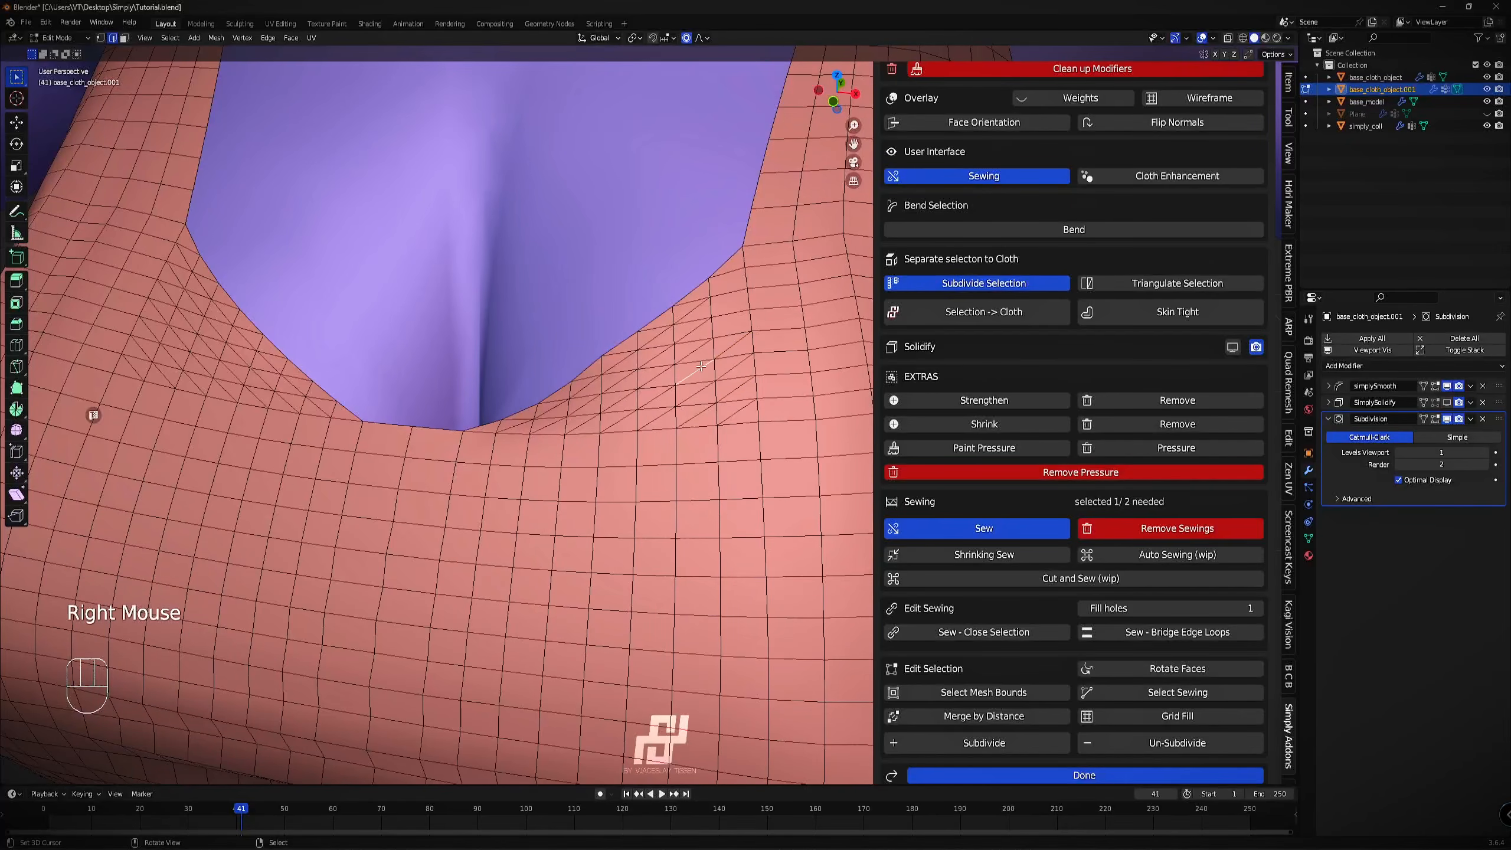
{"action": "key", "text": "shift+g"}
{"action": "left_click", "coordinate": [702, 355]}
{"action": "right_click", "coordinate": [702, 356]}
{"action": "key", "text": "shift+g"}
{"action": "left_click", "coordinate": [706, 391]}
Try Select Similar by Freestyle Edge Marks and by Face Regions from a diagonal neckline edge.
{"action": "right_click", "coordinate": [702, 372]}
{"action": "key", "text": "shift+g"}
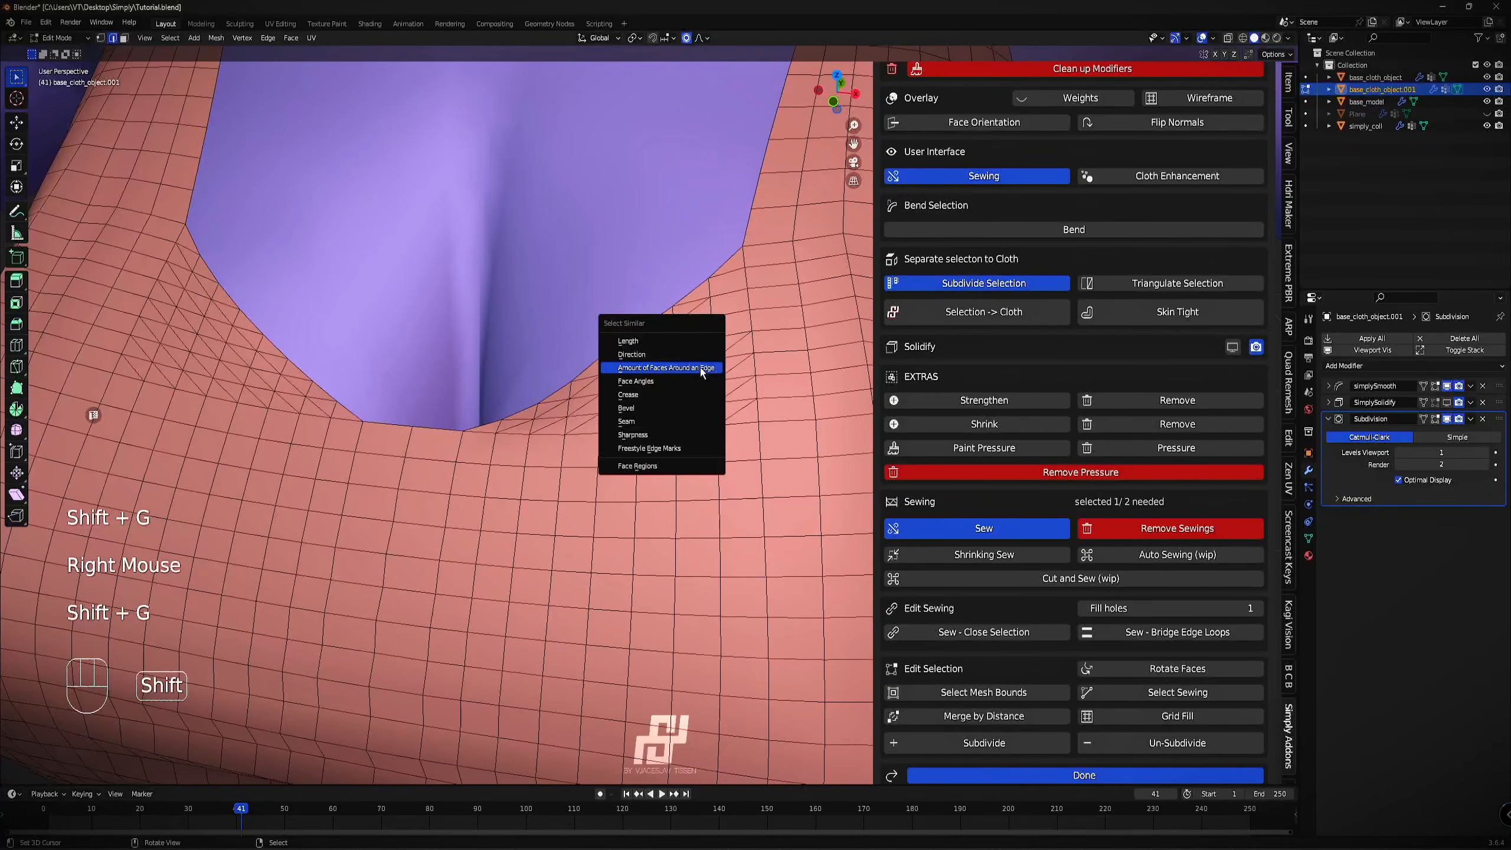
{"action": "key", "text": "shift+g"}
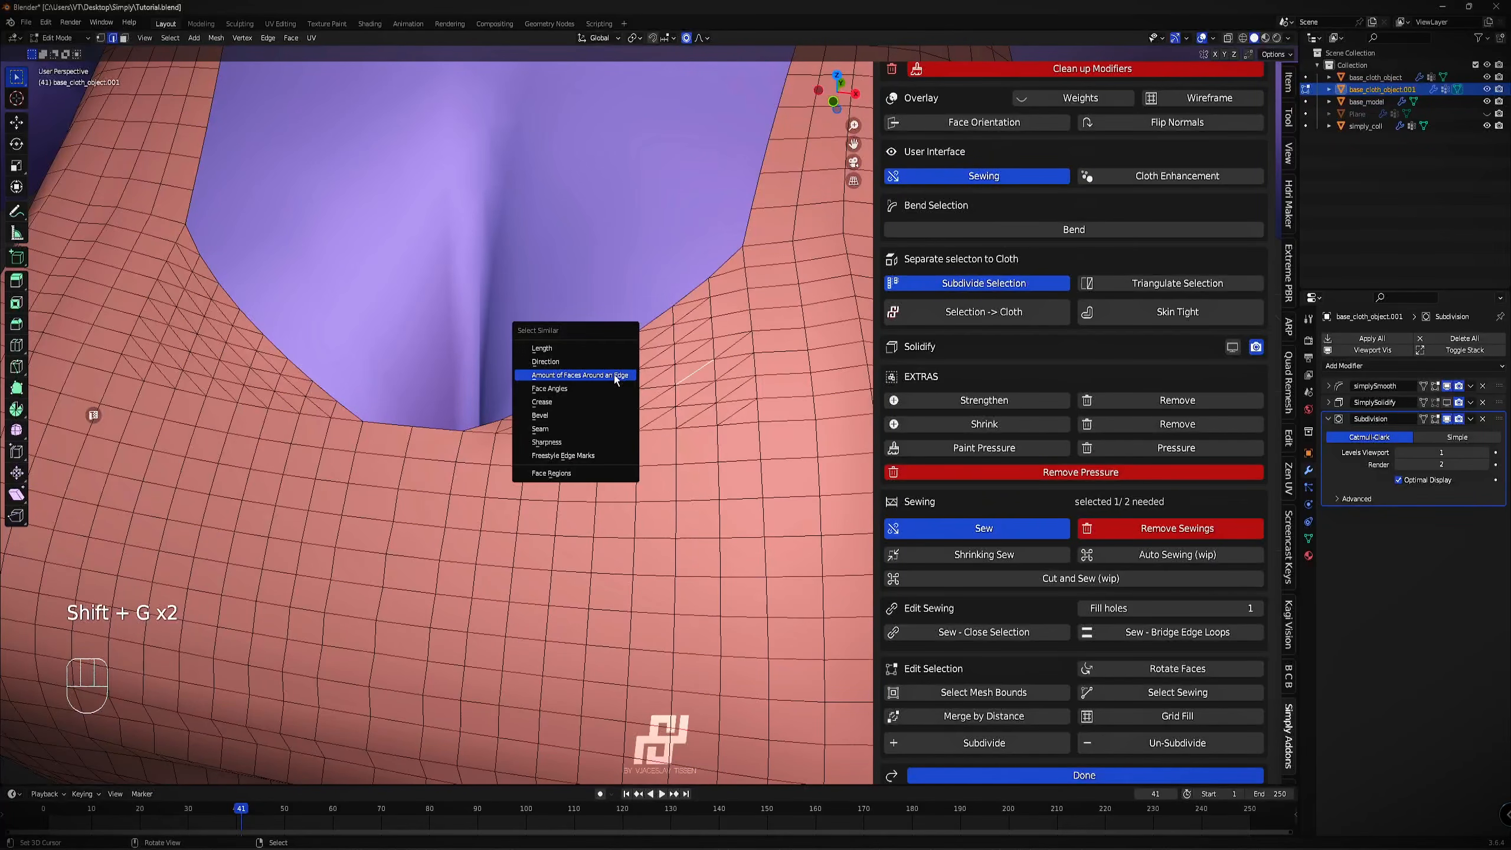
{"action": "left_click", "coordinate": [577, 454]}
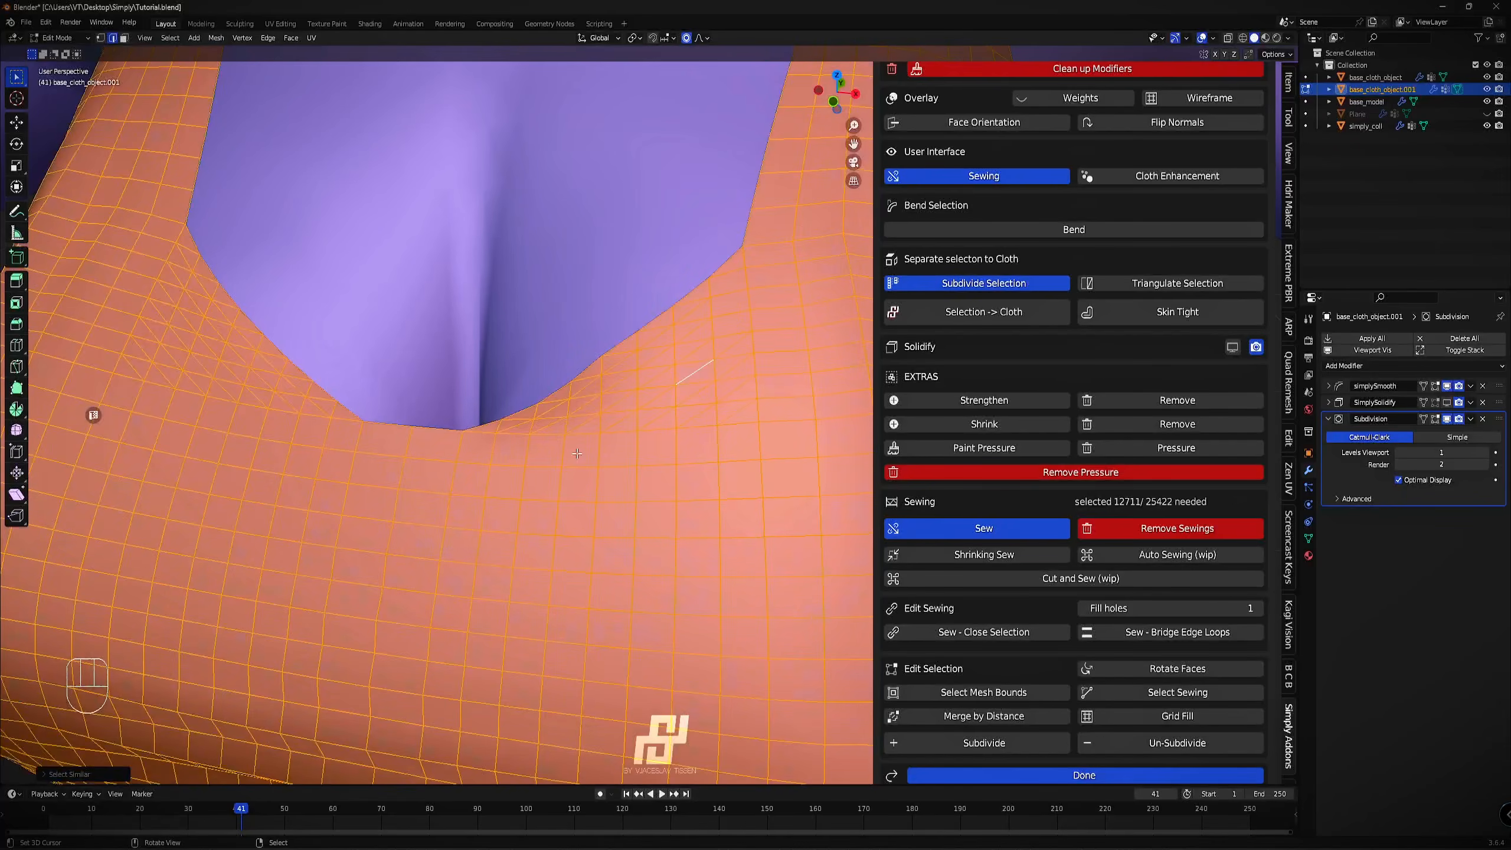
{"action": "right_click", "coordinate": [721, 357]}
{"action": "key", "text": "shift+g"}
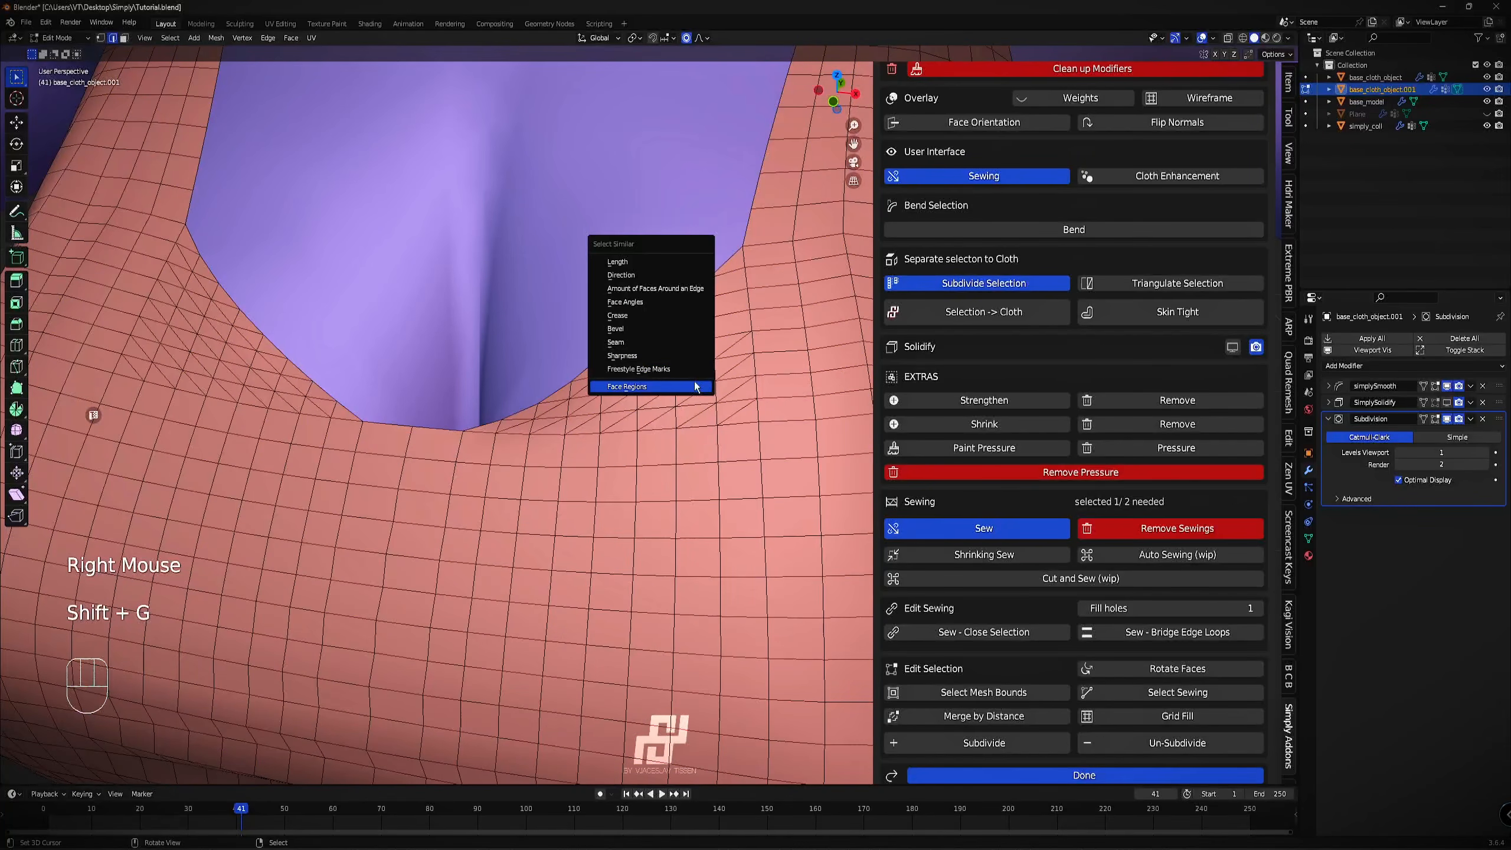
{"action": "left_click", "coordinate": [696, 384]}
Select the diagonal edges sharing one neckline edge's direction with Select Similar and dissolve them.
{"action": "right_click", "coordinate": [733, 370]}
{"action": "key", "text": "shift+g"}
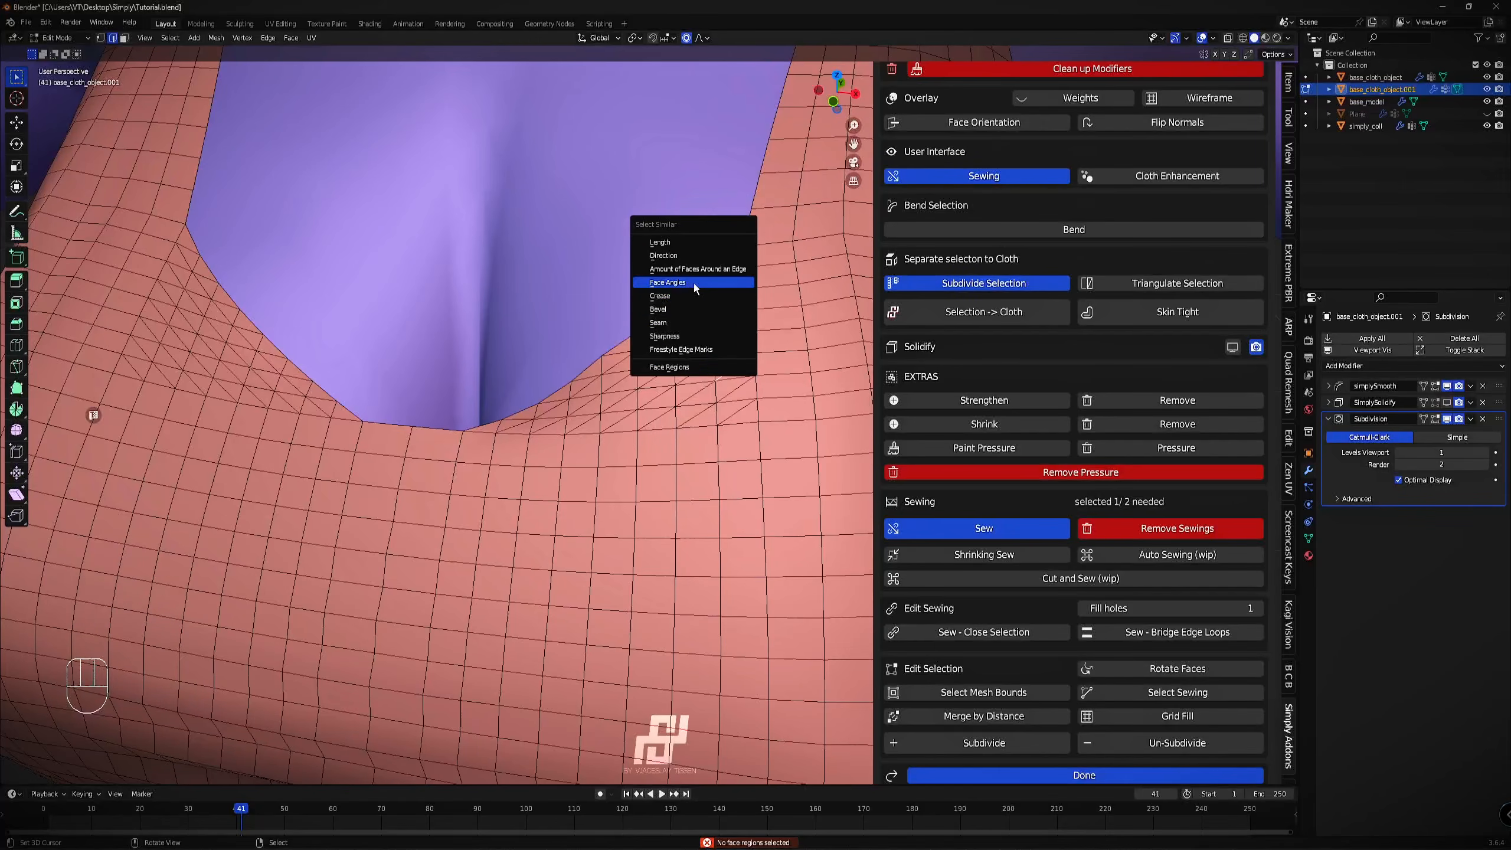
{"action": "left_click", "coordinate": [695, 257]}
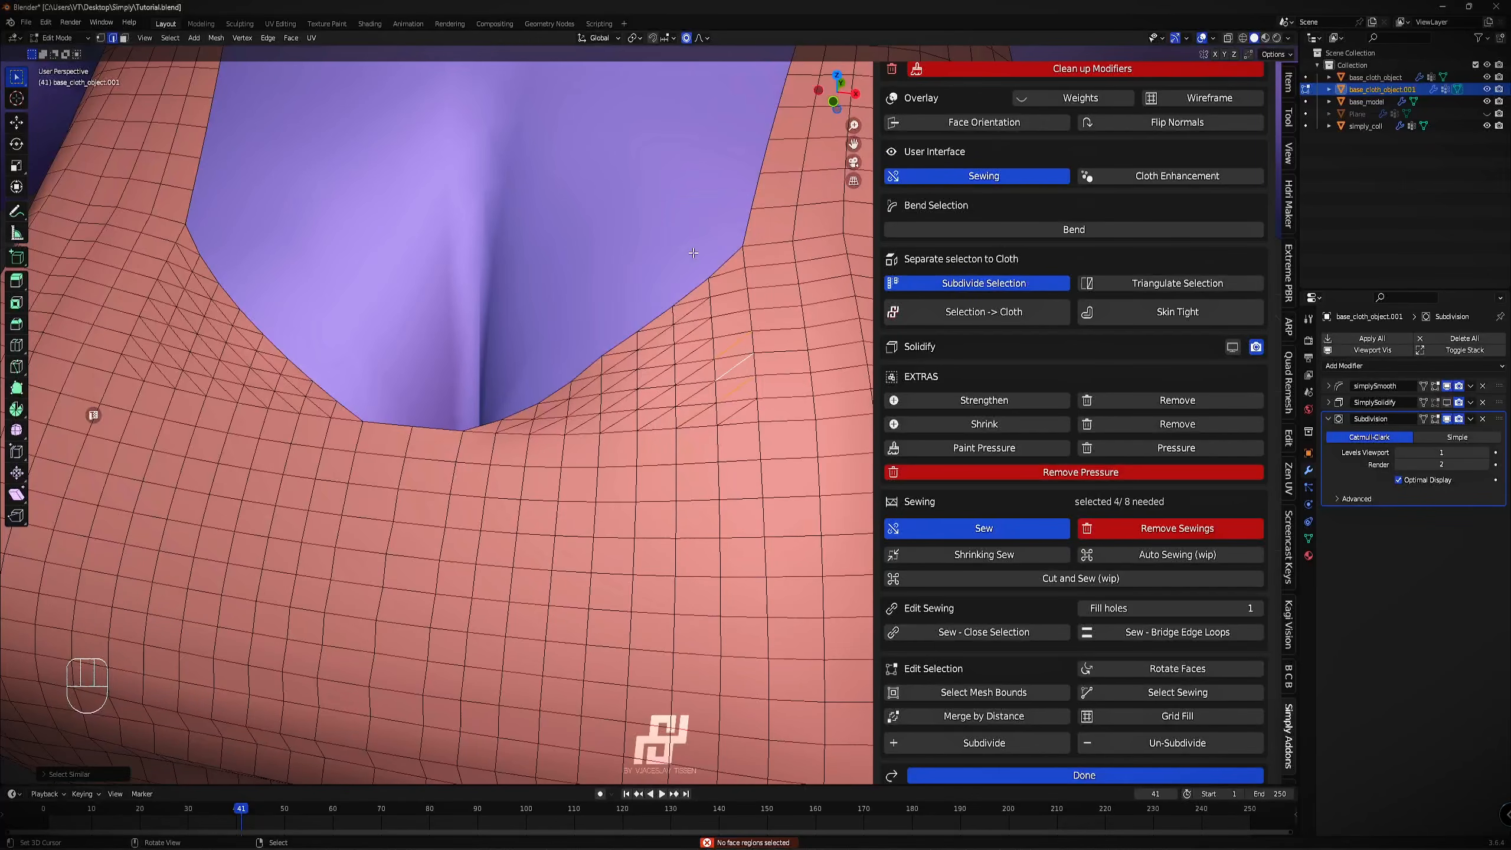
{"action": "key", "text": "x"}
{"action": "left_click", "coordinate": [738, 307]}
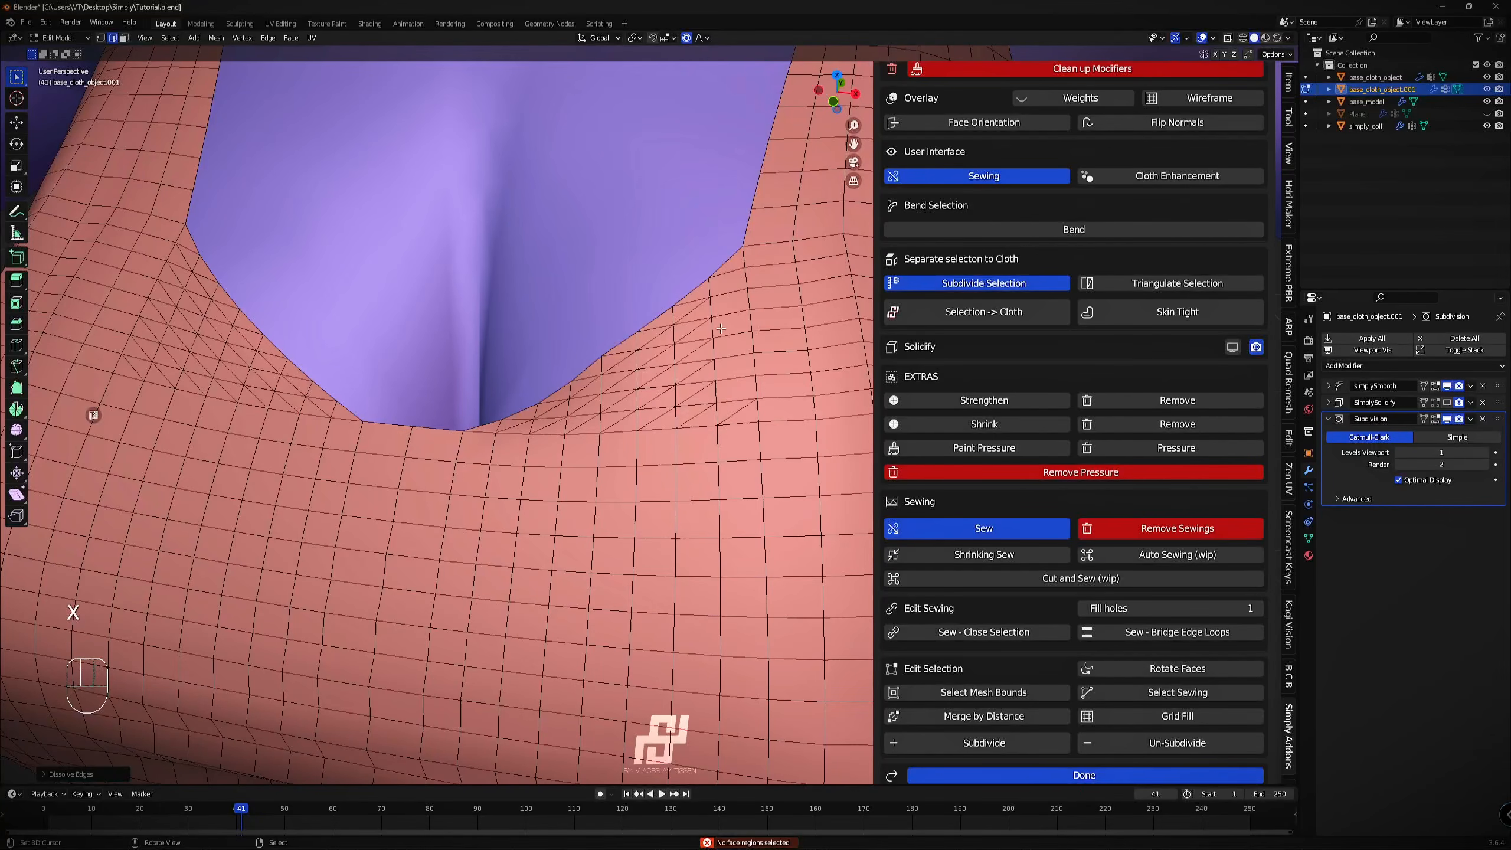
Pick another diagonal edge closer to the neckline, select the edges similar in direction and dissolve them.
{"action": "right_click", "coordinate": [721, 329], "text": "alt"}
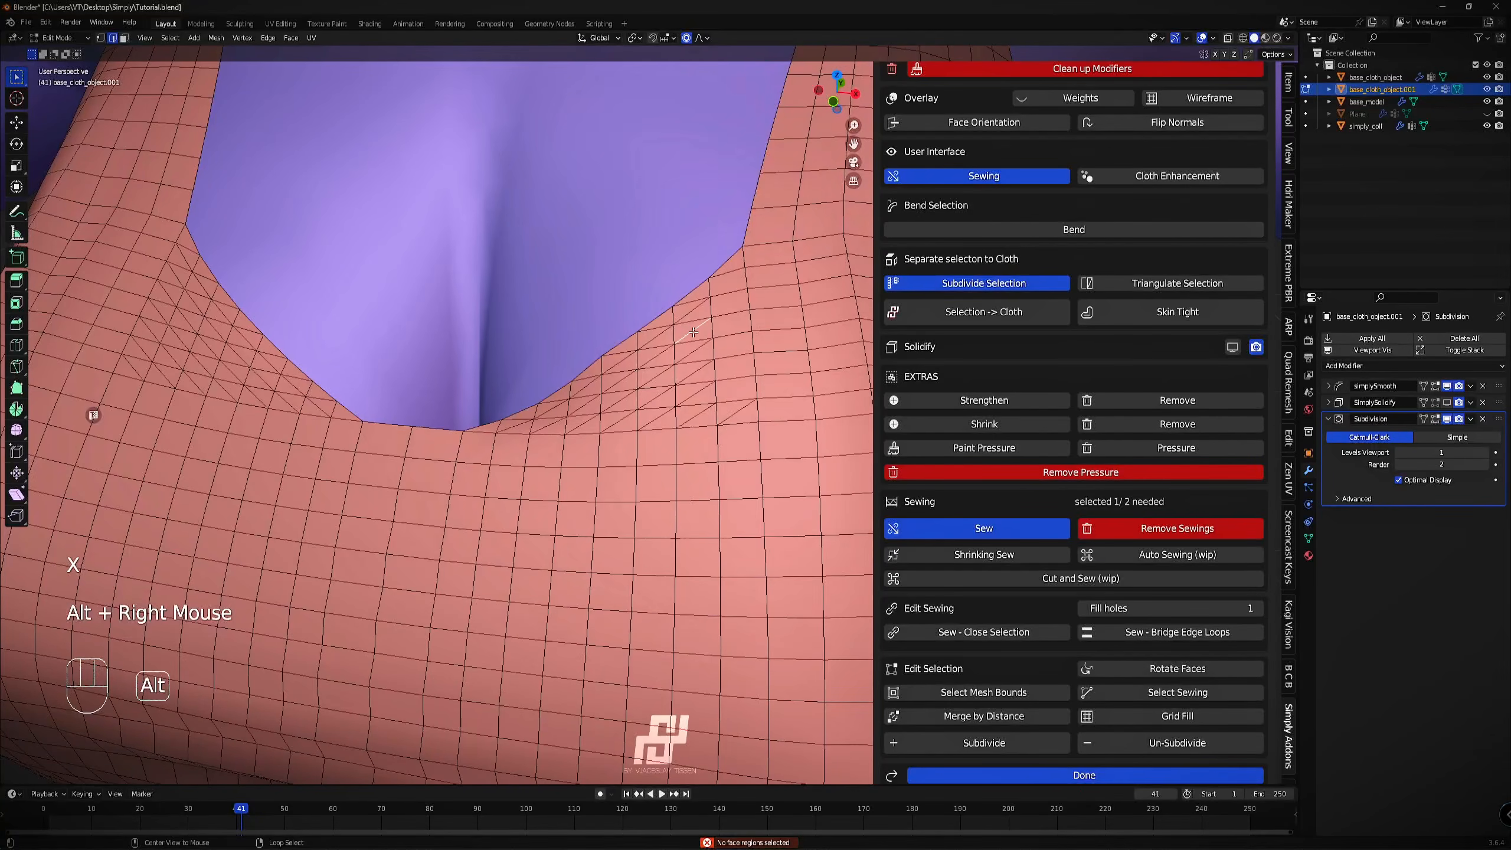
{"action": "key", "text": "shift+g"}
{"action": "left_click", "coordinate": [693, 337]}
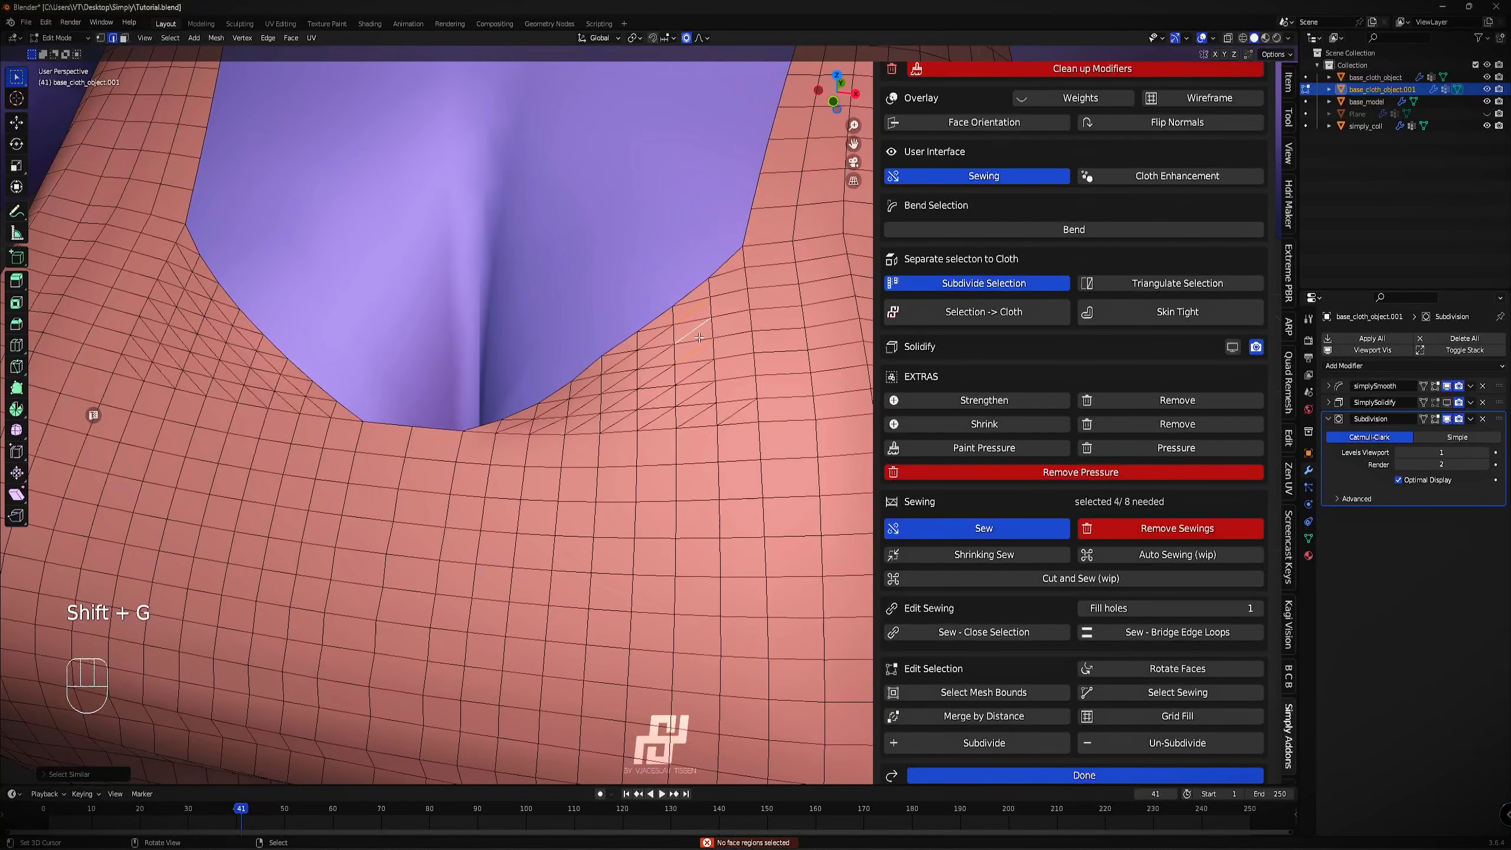
{"action": "key", "text": "x"}
{"action": "left_click", "coordinate": [698, 338]}
Return to Object Mode and save the file Tutorial.blend.
{"action": "scroll", "coordinate": [697, 339], "scroll_direction": "down", "scroll_amount": 3}
{"action": "middle_click_drag", "start_coordinate": [703, 354], "coordinate": [444, 251]}
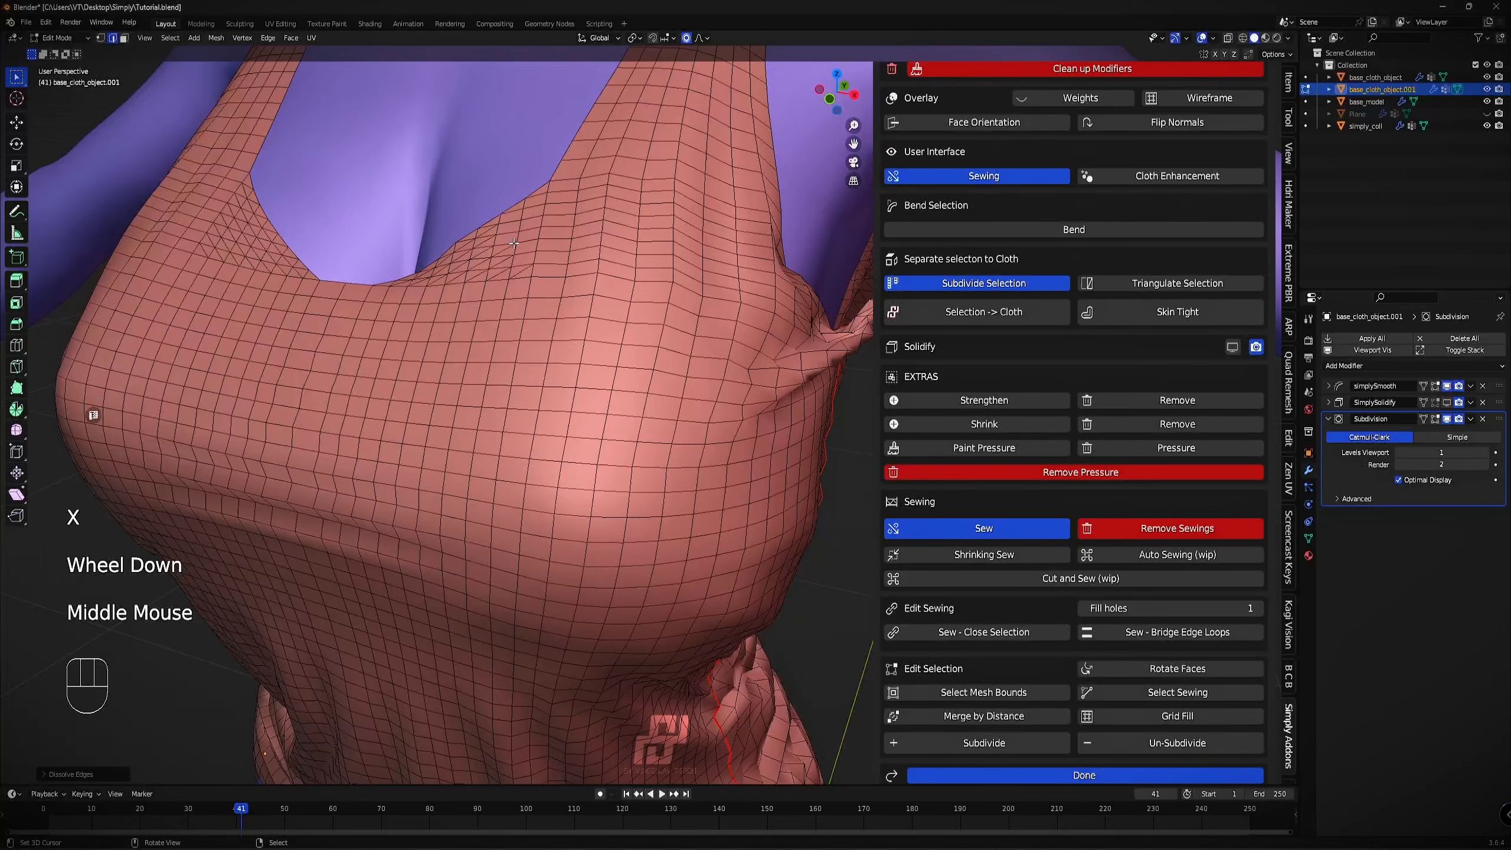
{"action": "scroll", "coordinate": [514, 243], "scroll_direction": "down", "scroll_amount": 3}
{"action": "key", "text": "Tab"}
{"action": "middle_click_drag", "start_coordinate": [684, 345], "coordinate": [655, 319]}
{"action": "key", "text": "ctrl+s"}
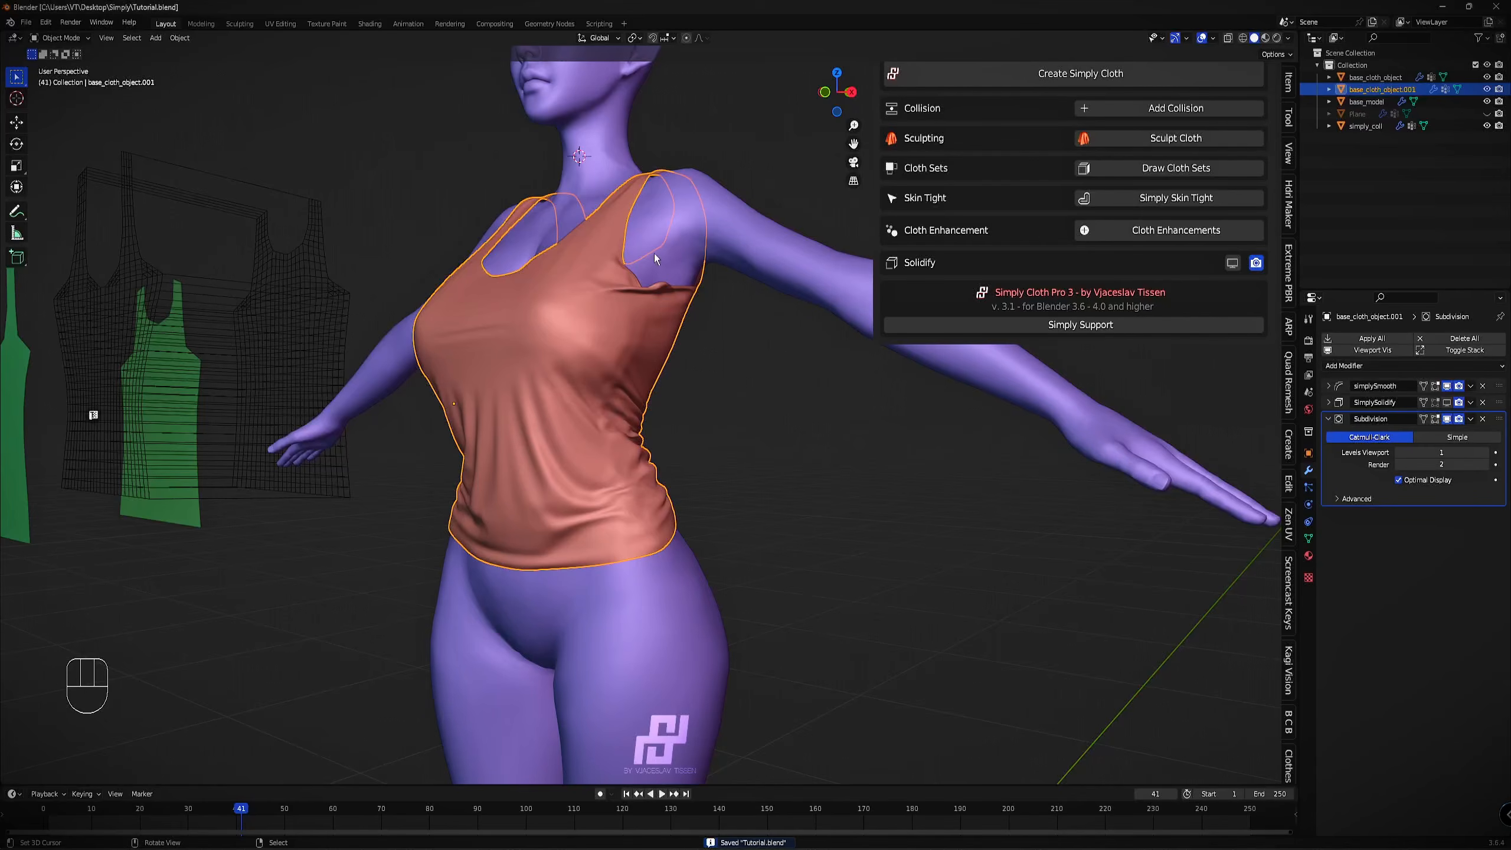
Turn on the Solidify effect's viewport display for the tank top.
{"action": "mouse_move", "coordinate": [621, 324]}
{"action": "middle_mouse_down"}
{"action": "mouse_move", "coordinate": [586, 293]}
{"action": "mouse_move", "coordinate": [595, 320]}
{"action": "middle_mouse_up"}
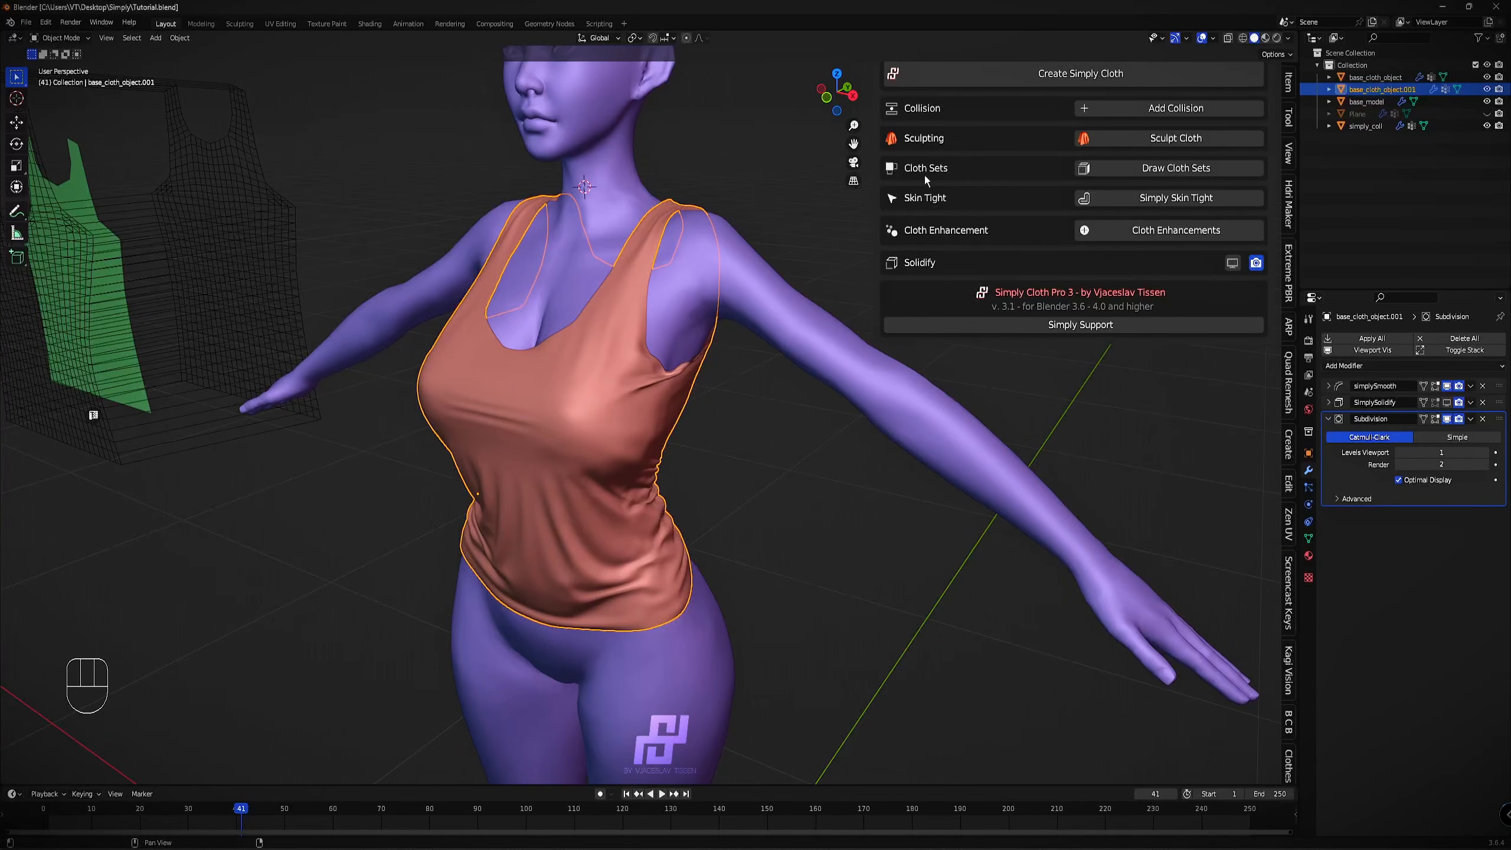
{"action": "left_click", "coordinate": [1233, 263]}
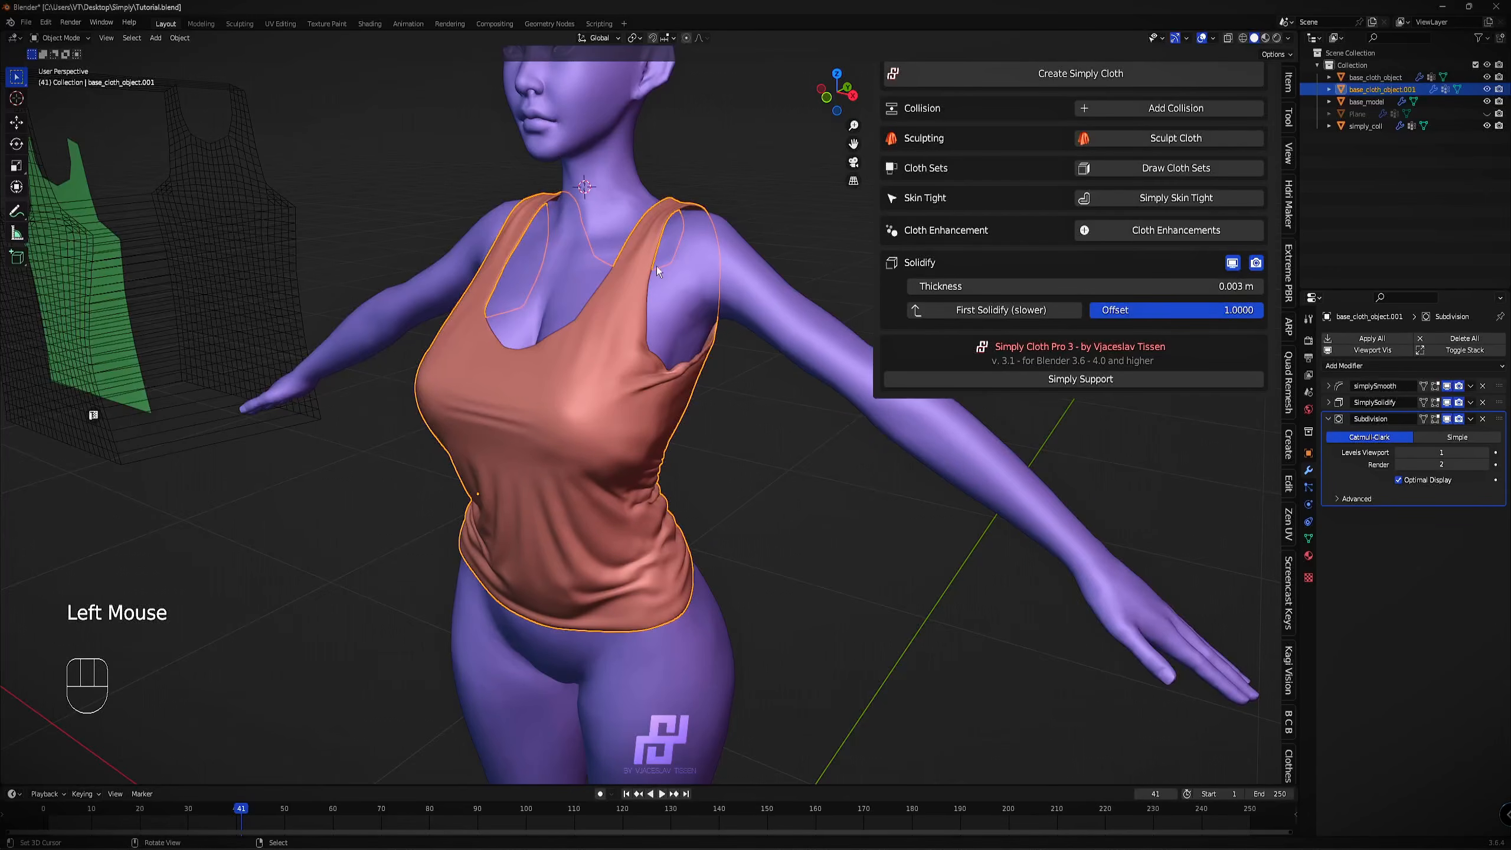
Remove the tank top's Subdivision modifier and add a fresh one with viewport level 1.
{"action": "scroll", "coordinate": [652, 304], "scroll_direction": "up", "scroll_amount": 2}
{"action": "middle_click_drag", "start_coordinate": [717, 336], "coordinate": [657, 393]}
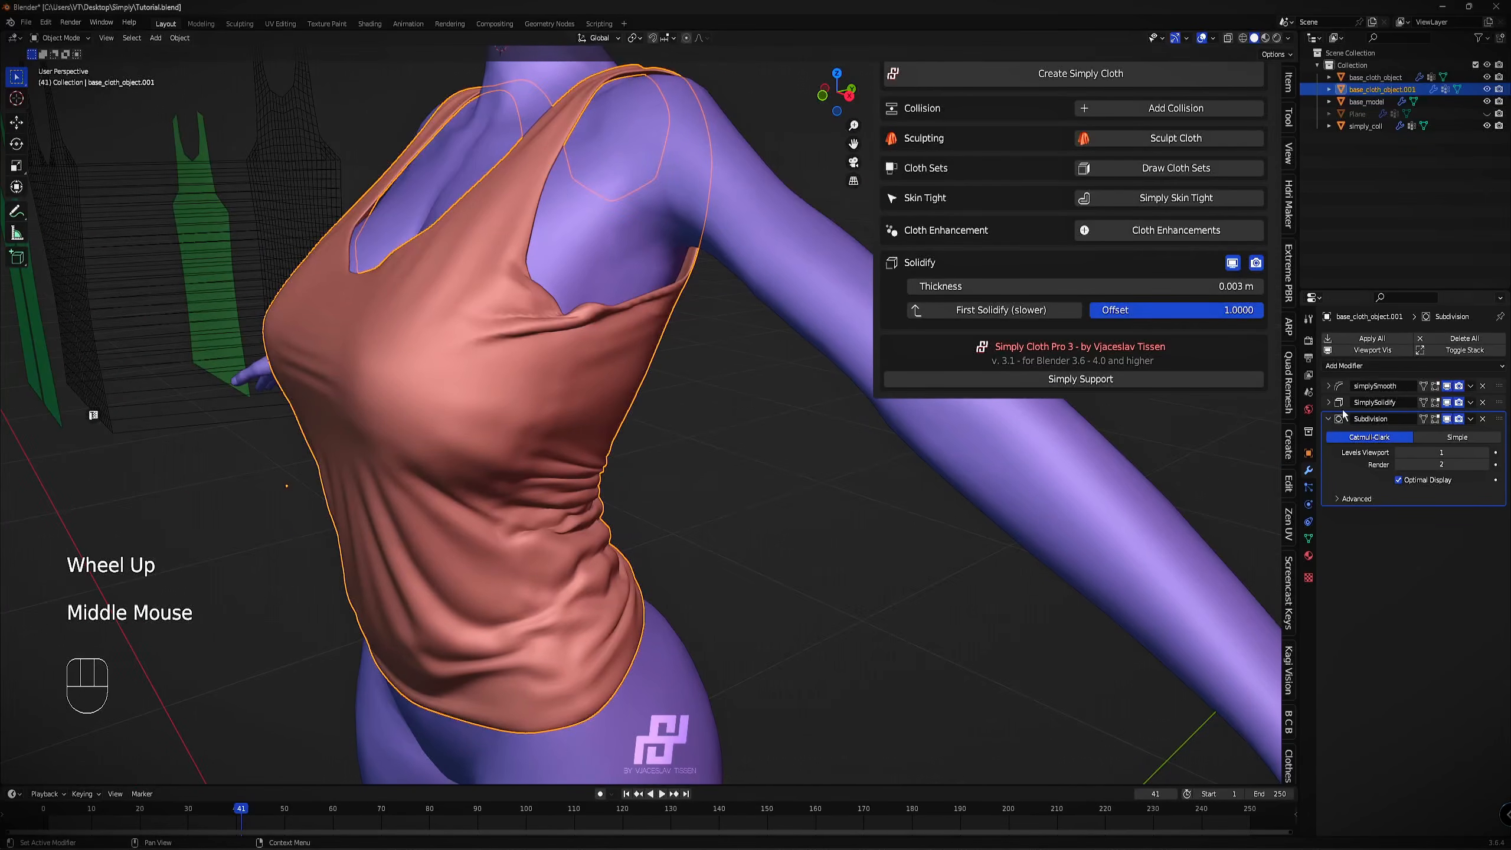
{"action": "left_click", "coordinate": [1339, 419]}
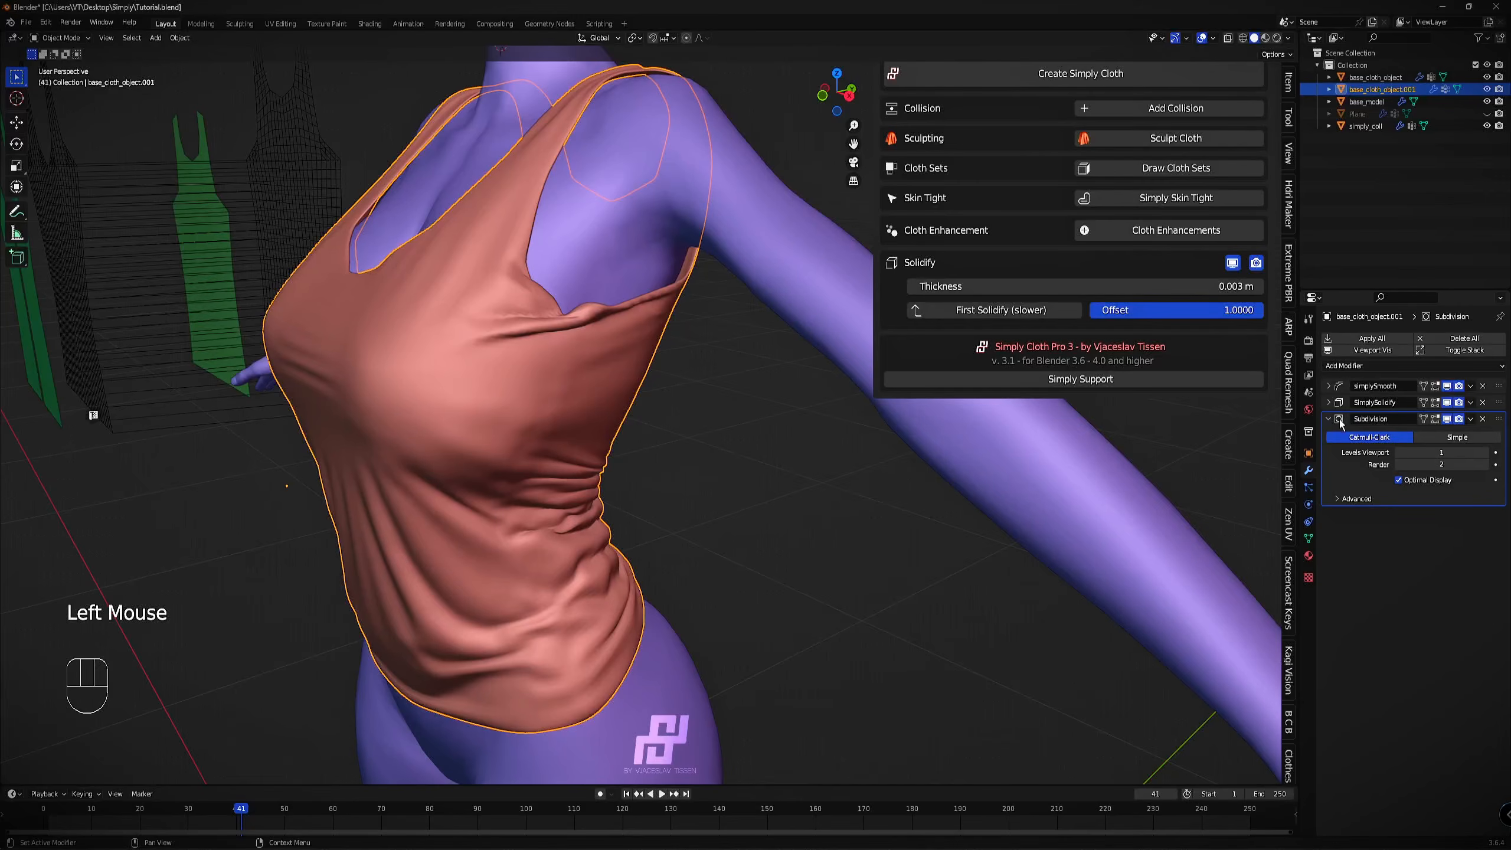
{"action": "key", "text": "x"}
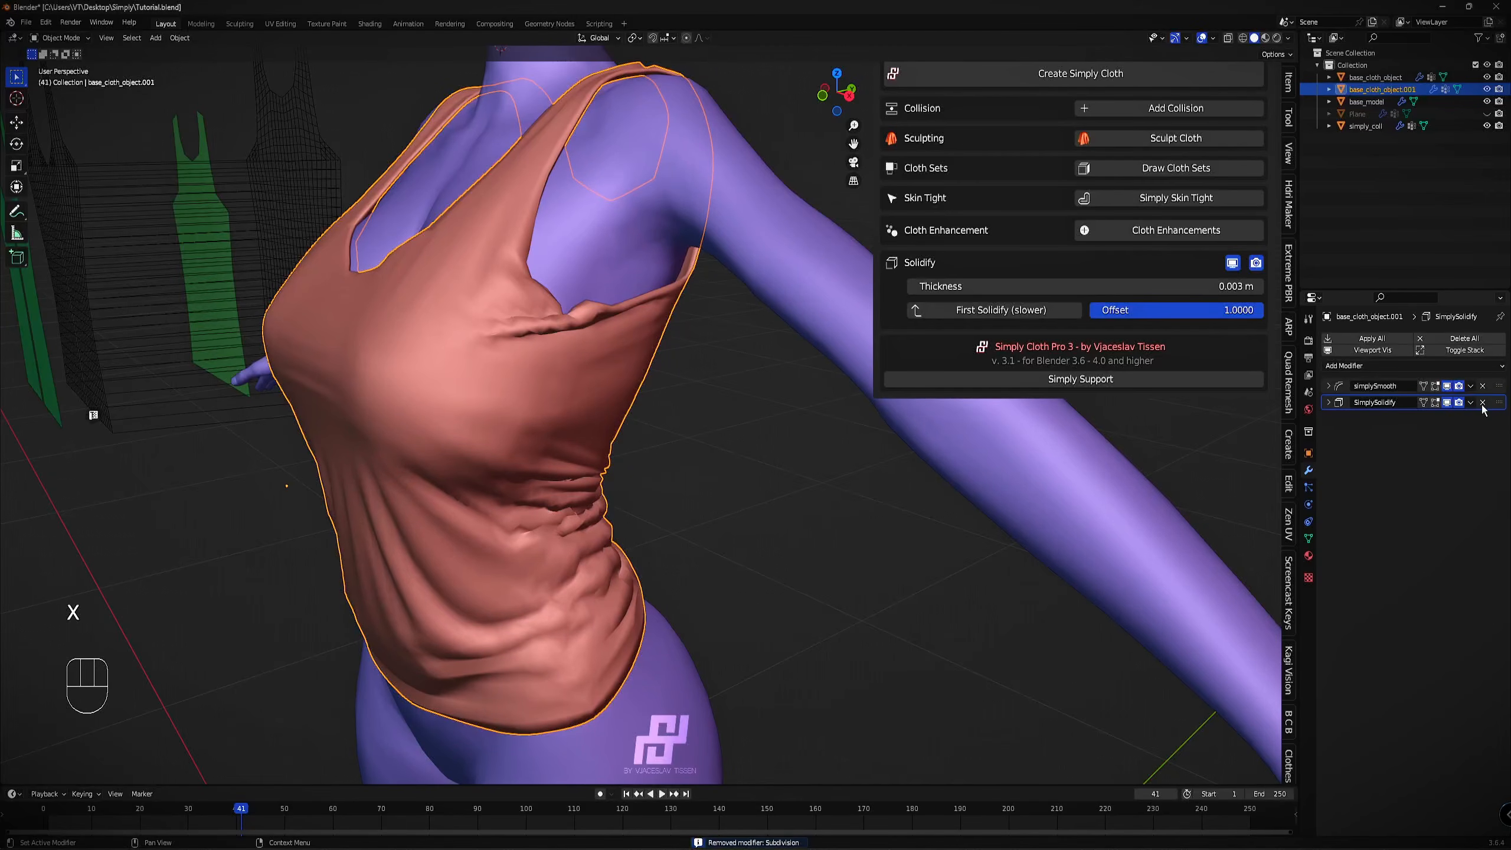
{"action": "key", "text": "ctrl+1"}
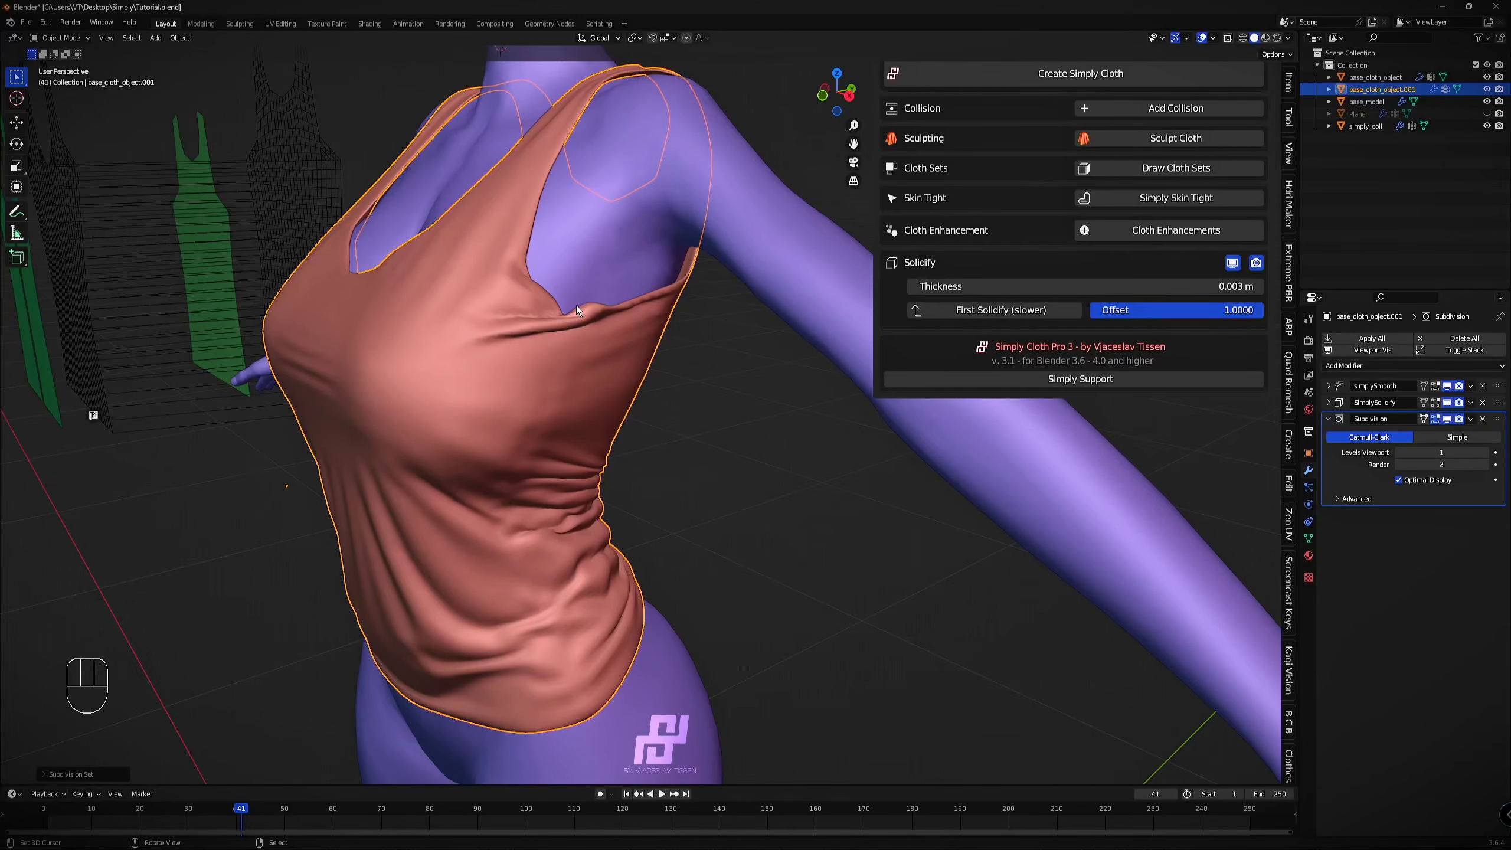
Reorder the tank top's modifiers so that Subdivision sits between simplySmooth and SimplySolidify.
{"action": "left_click_drag", "start_coordinate": [1502, 419], "coordinate": [1504, 403]}
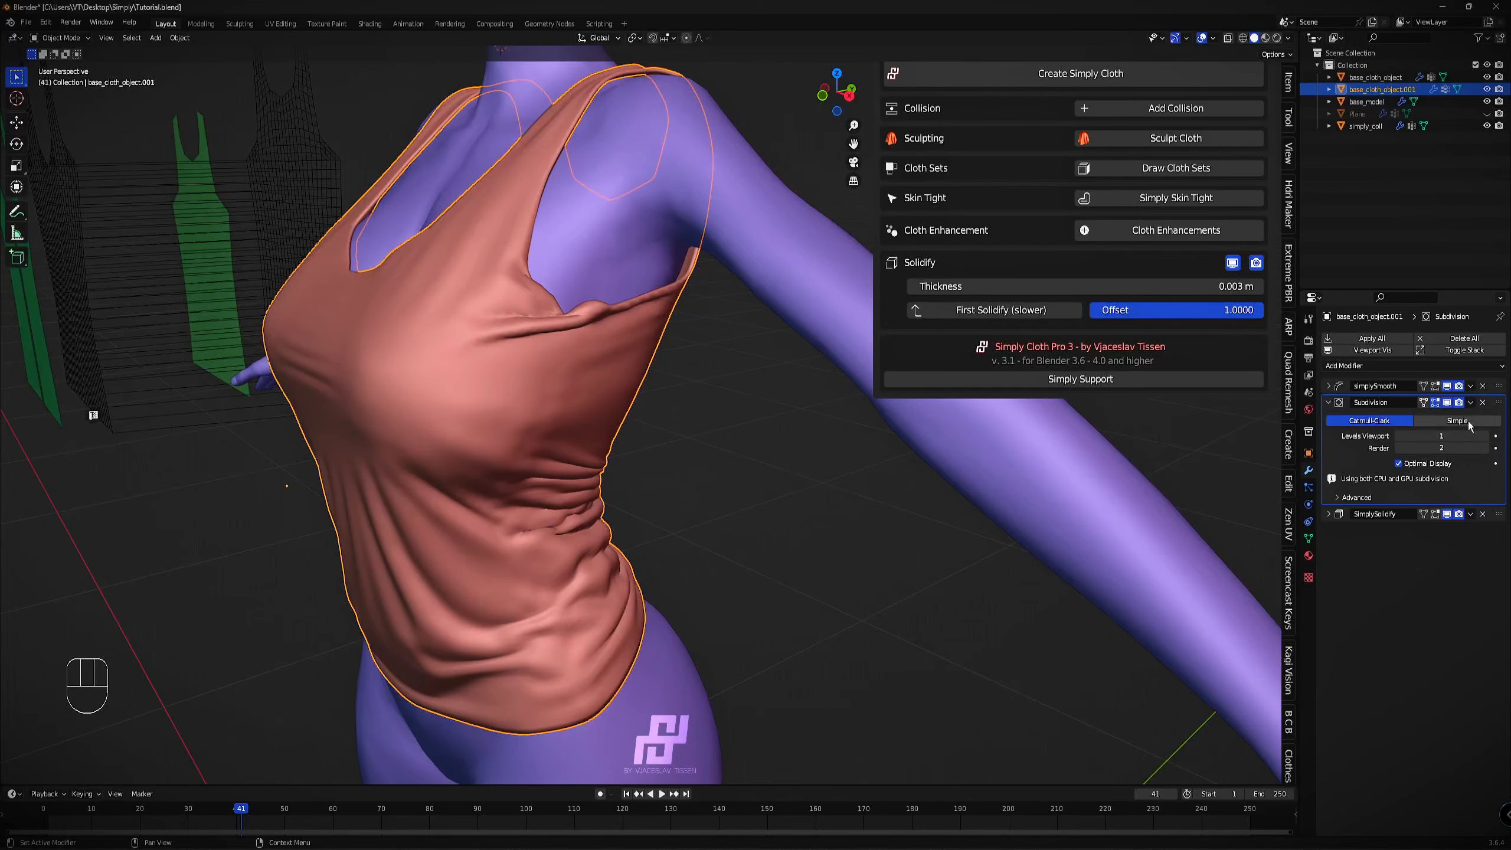
{"action": "left_click_drag", "start_coordinate": [1501, 403], "coordinate": [1508, 534]}
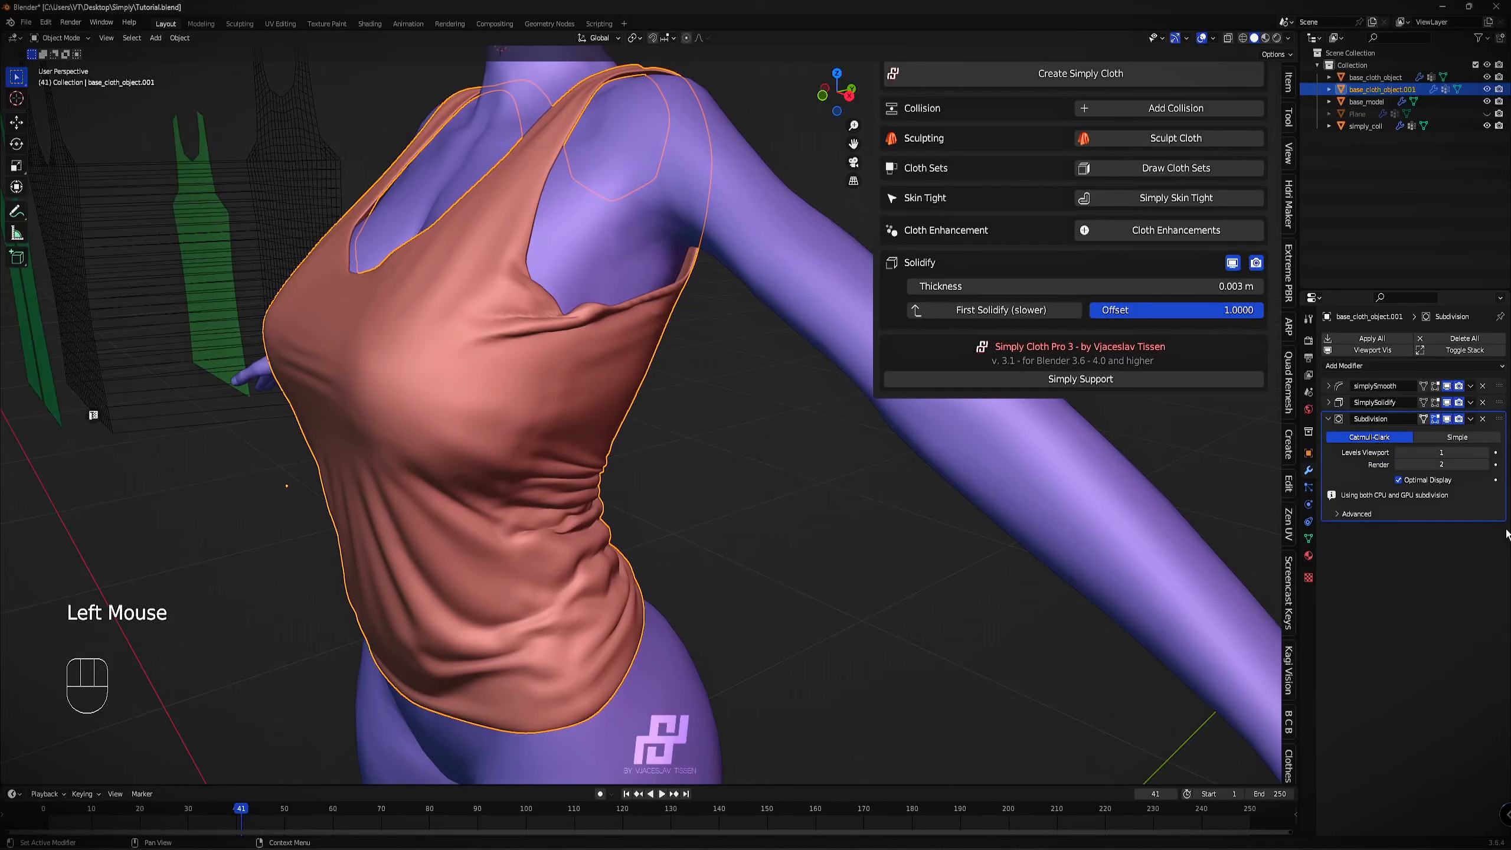
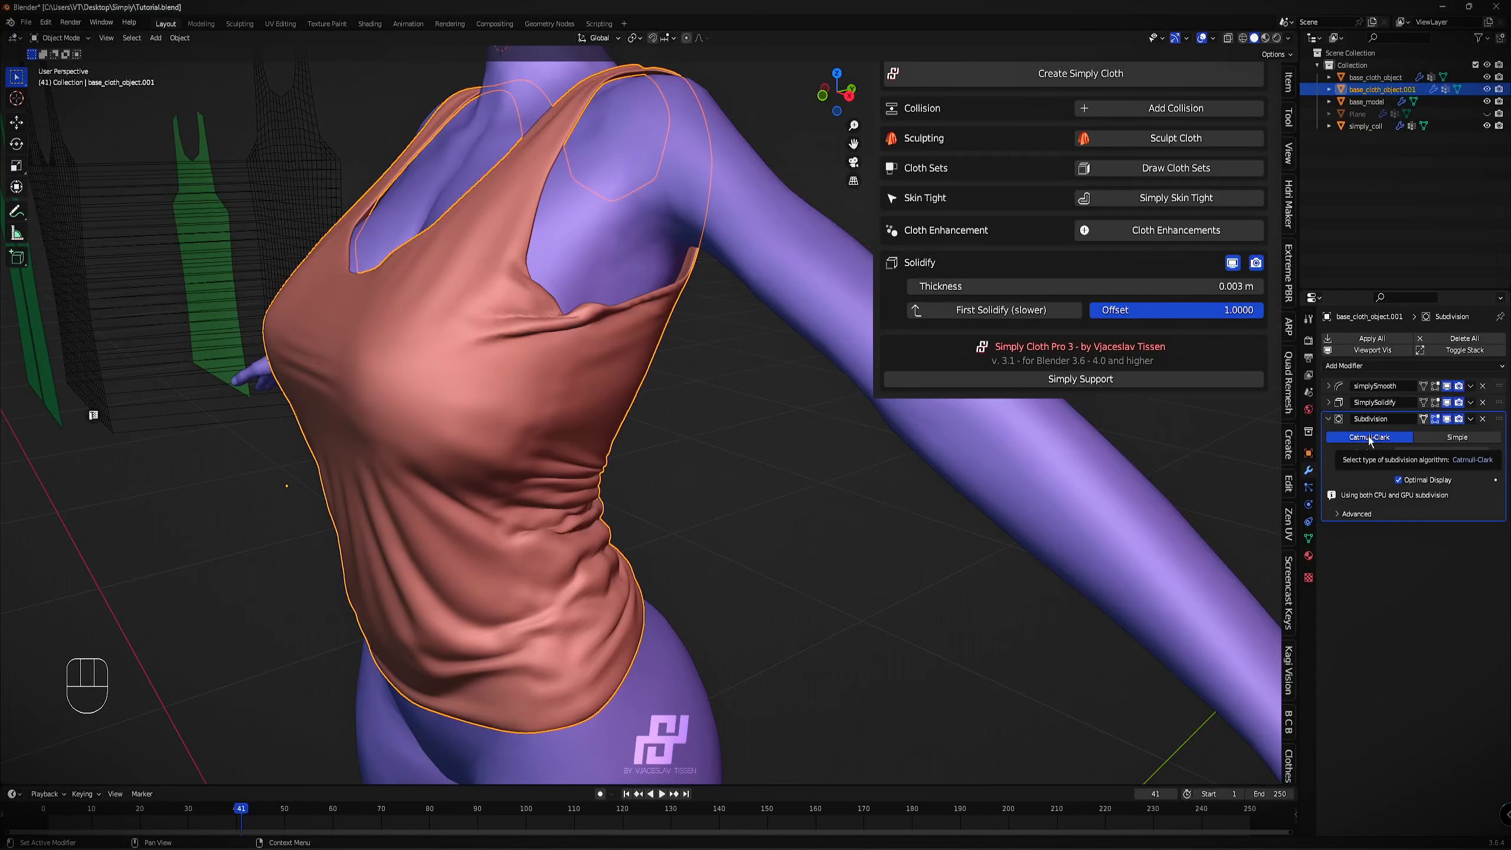
{"action": "left_click_drag", "start_coordinate": [1499, 418], "coordinate": [1495, 399]}
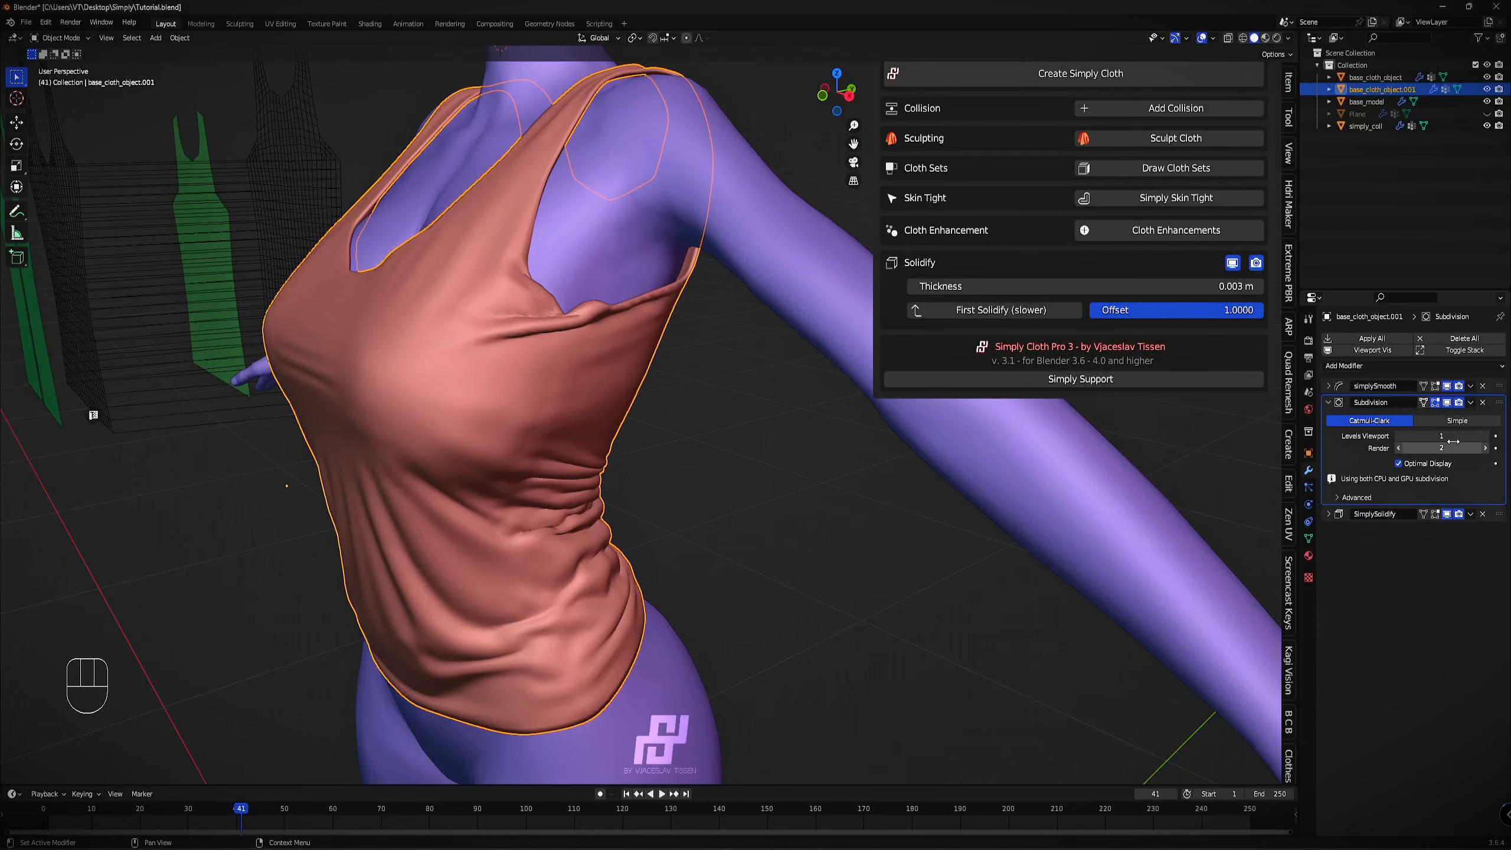
Set the tank top's Solidify thickness to -0.002 m and save the file Tutorial.blend.
{"action": "left_click_drag", "start_coordinate": [1131, 287], "coordinate": [1072, 286], "text": "shift"}
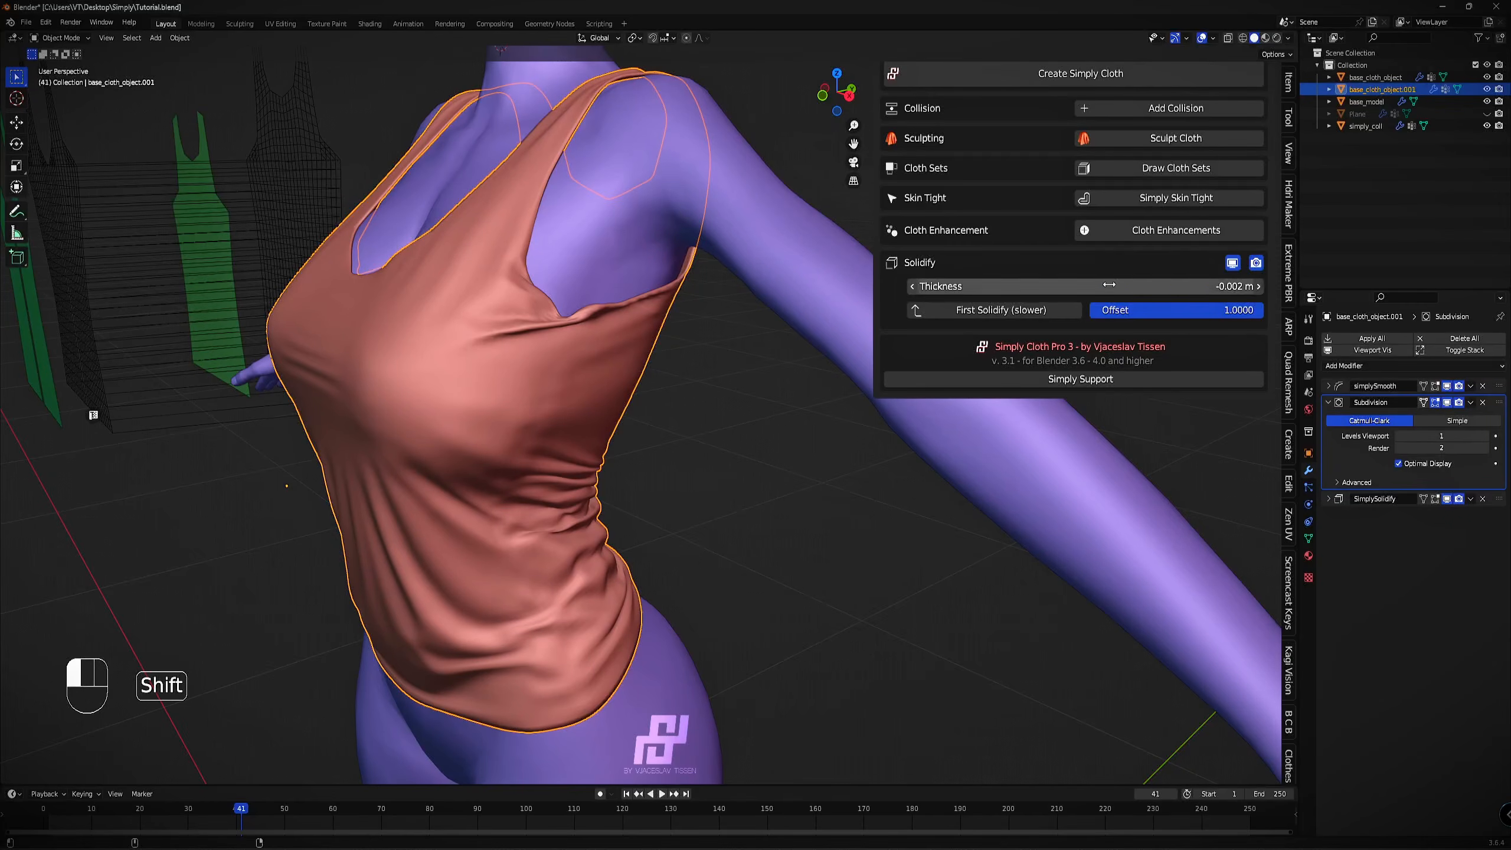
{"action": "scroll", "coordinate": [569, 325], "scroll_direction": "down", "scroll_amount": 2}
{"action": "mouse_move", "coordinate": [569, 324]}
{"action": "middle_mouse_down"}
{"action": "mouse_move", "coordinate": [727, 317]}
{"action": "mouse_move", "coordinate": [546, 342]}
{"action": "middle_mouse_up"}
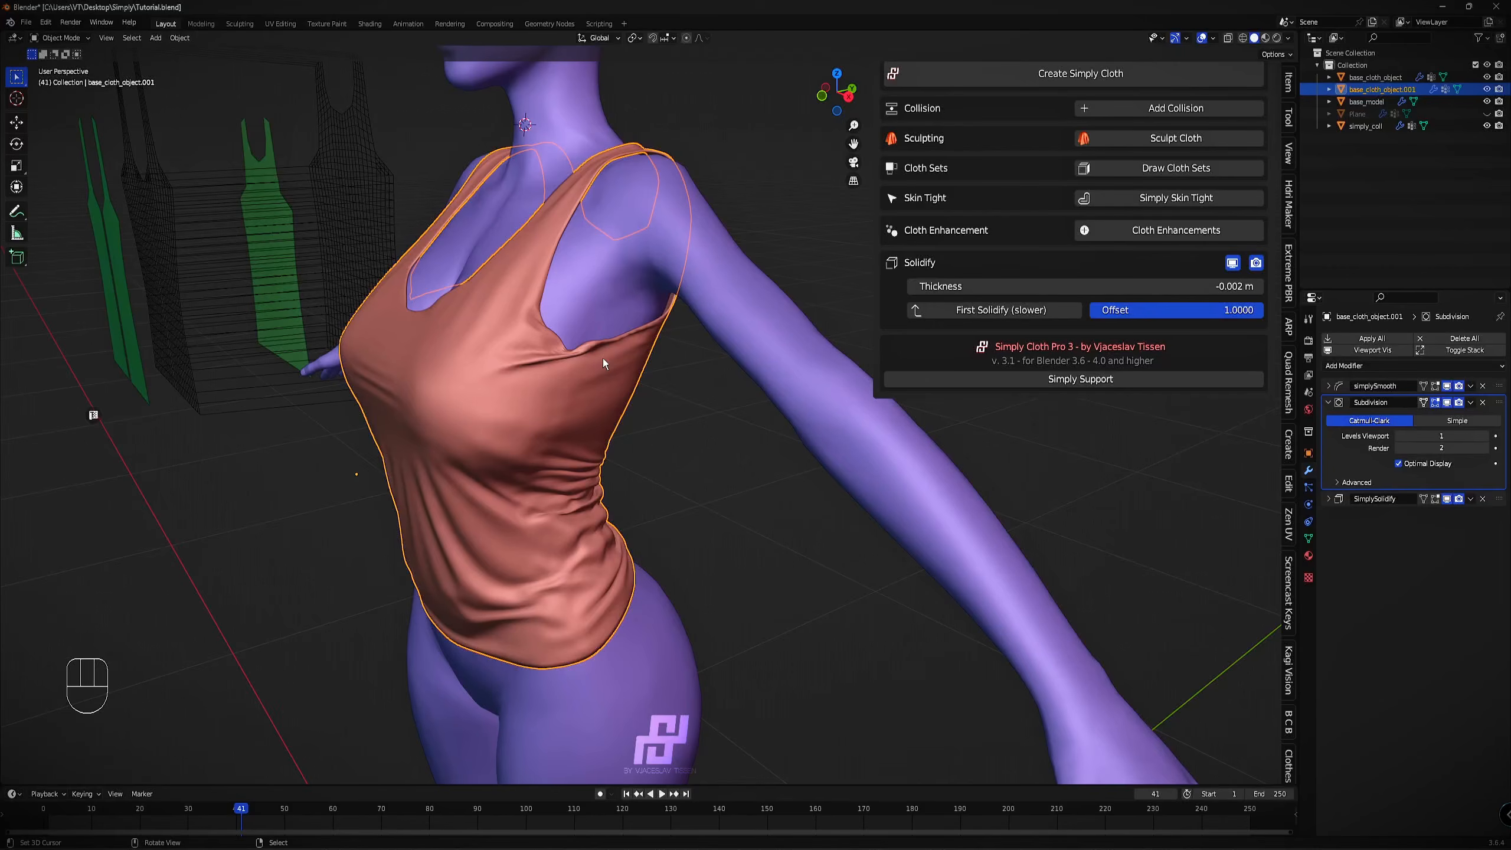
{"action": "middle_click_drag", "start_coordinate": [602, 359], "coordinate": [601, 323], "text": "shift"}
{"action": "key", "text": "ctrl+s"}
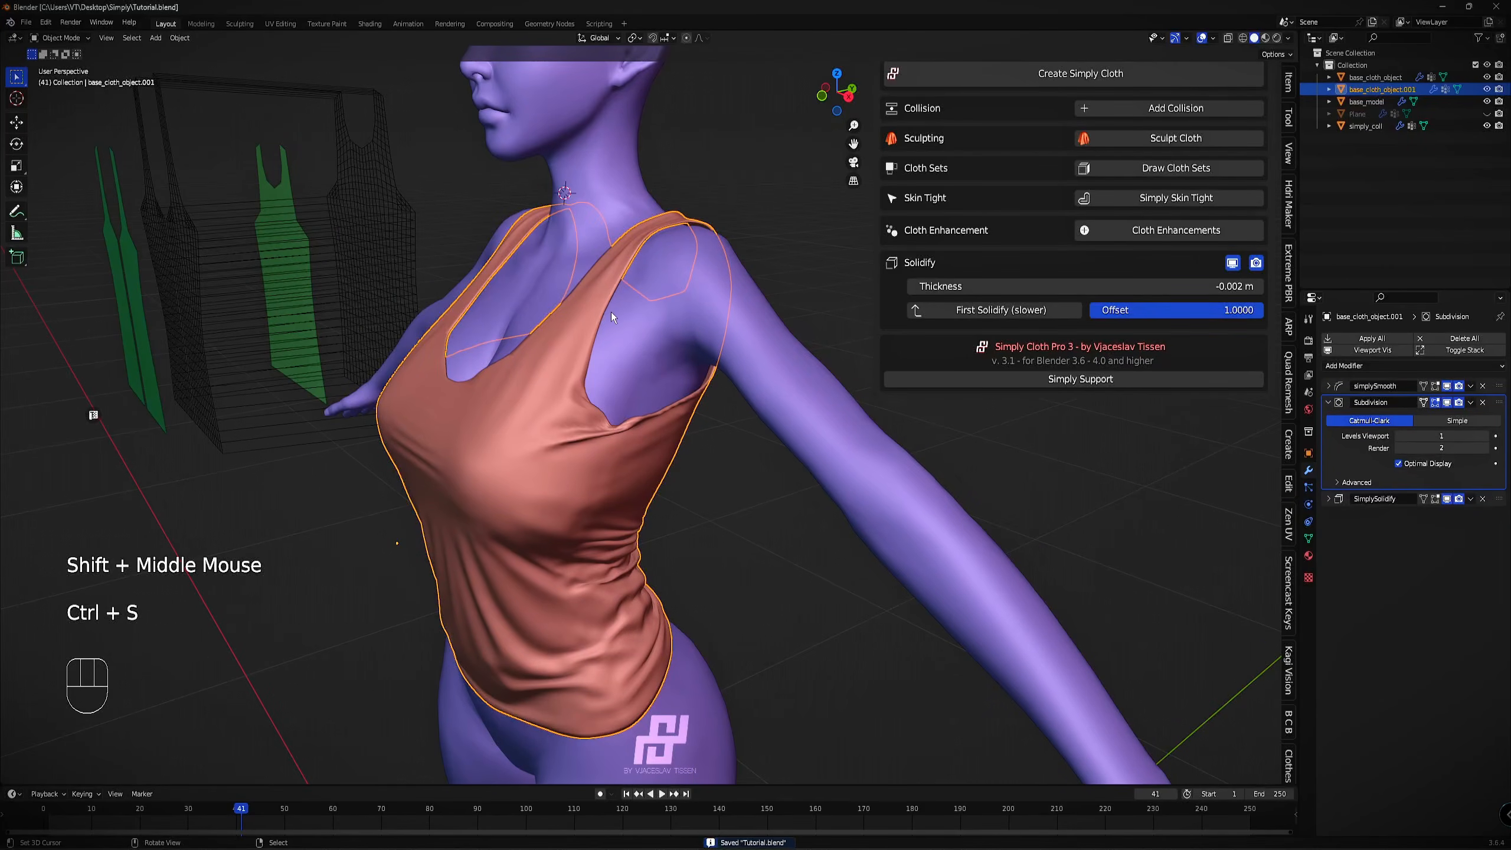
Start cloth sculpting on the tank top and bring up the selection of cloth brushes.
{"action": "left_click", "coordinate": [1140, 137]}
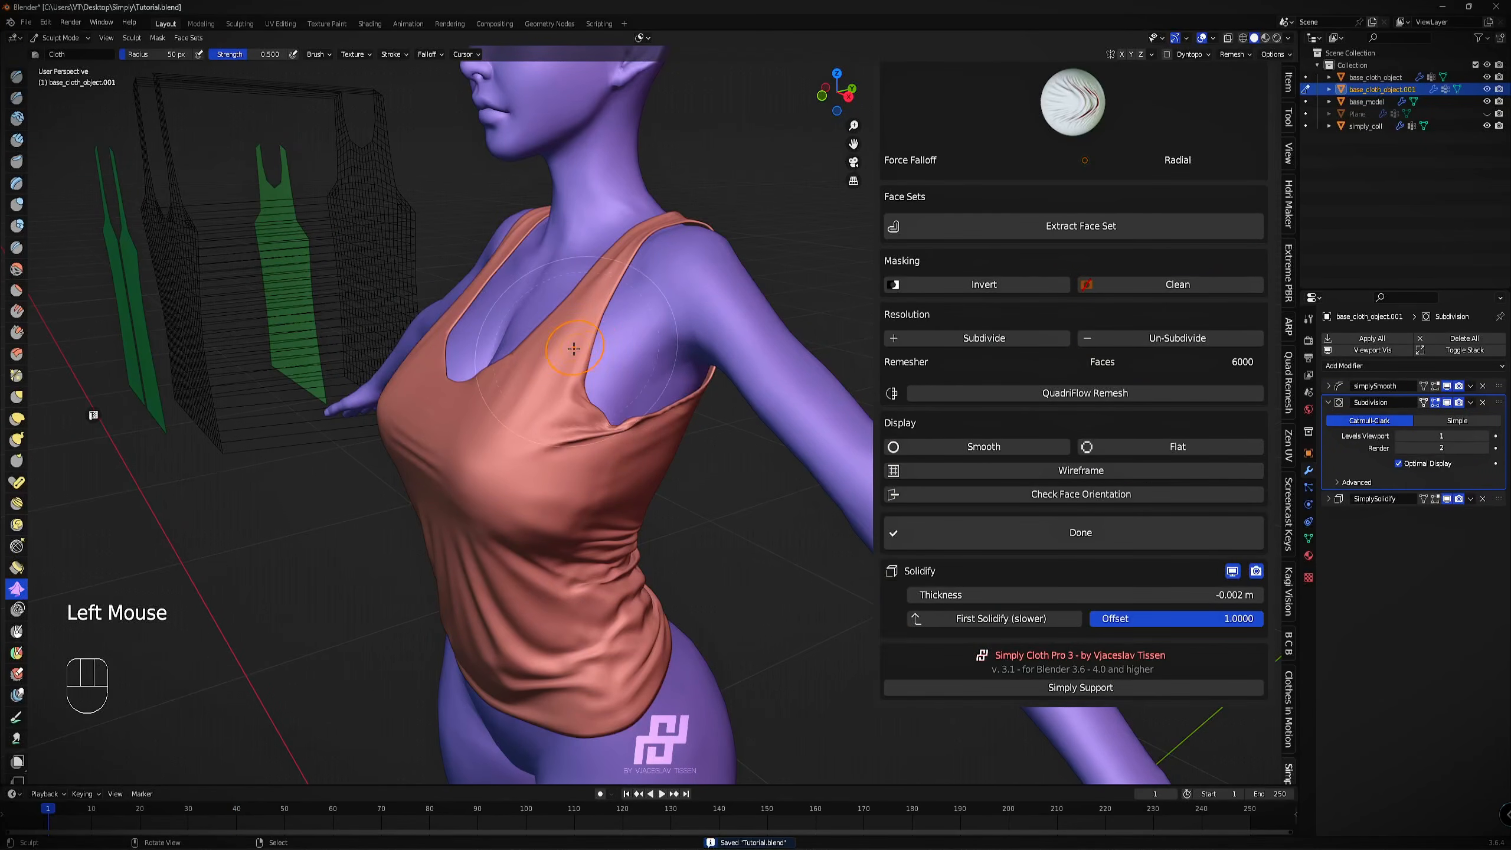
{"action": "double_click", "coordinate": [1065, 102]}
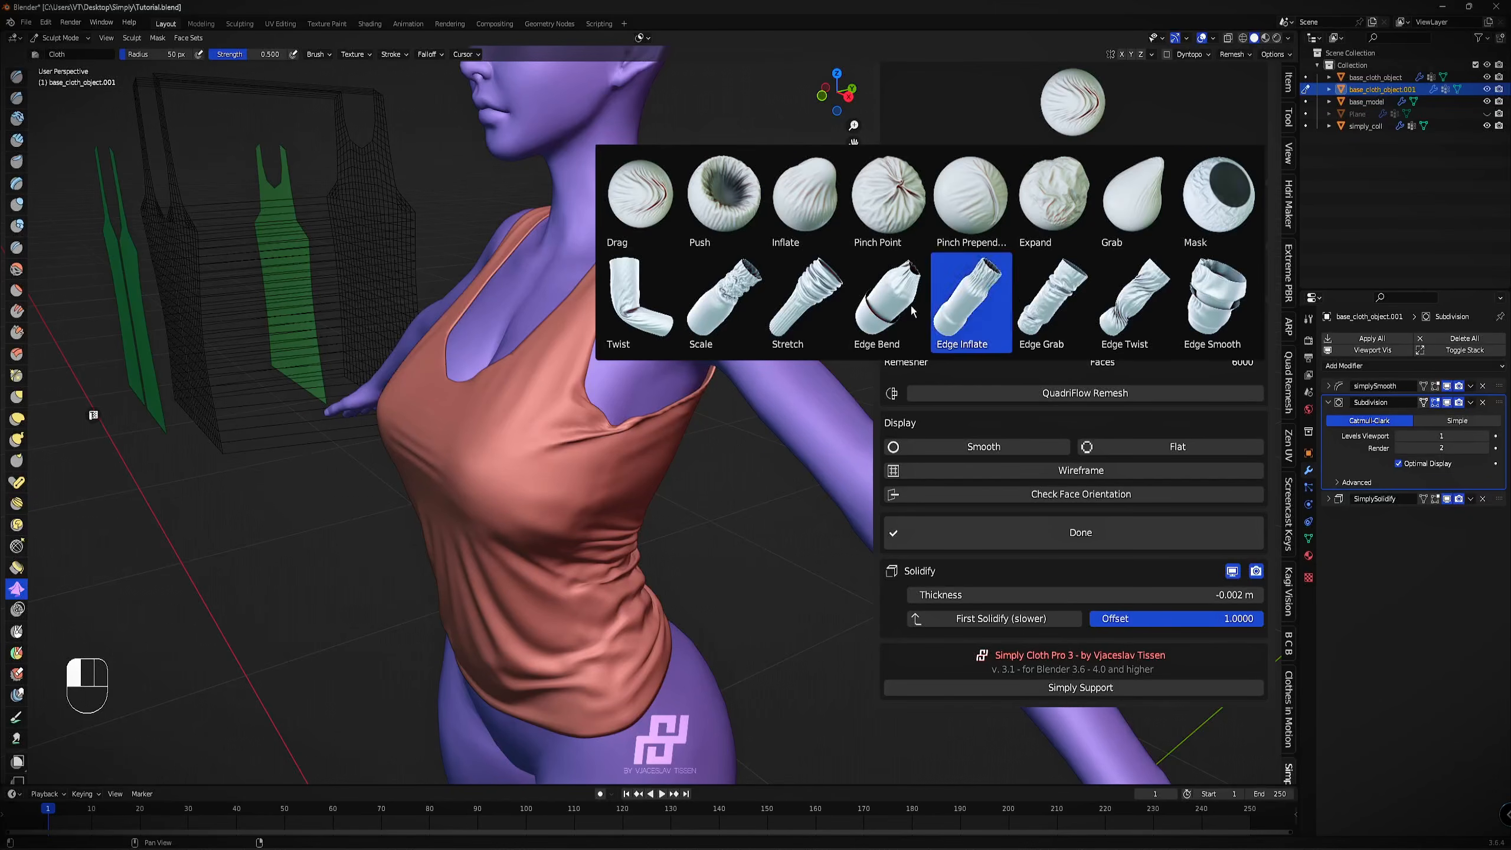
{"action": "scroll", "coordinate": [1059, 111], "scroll_direction": "up", "scroll_amount": 3}
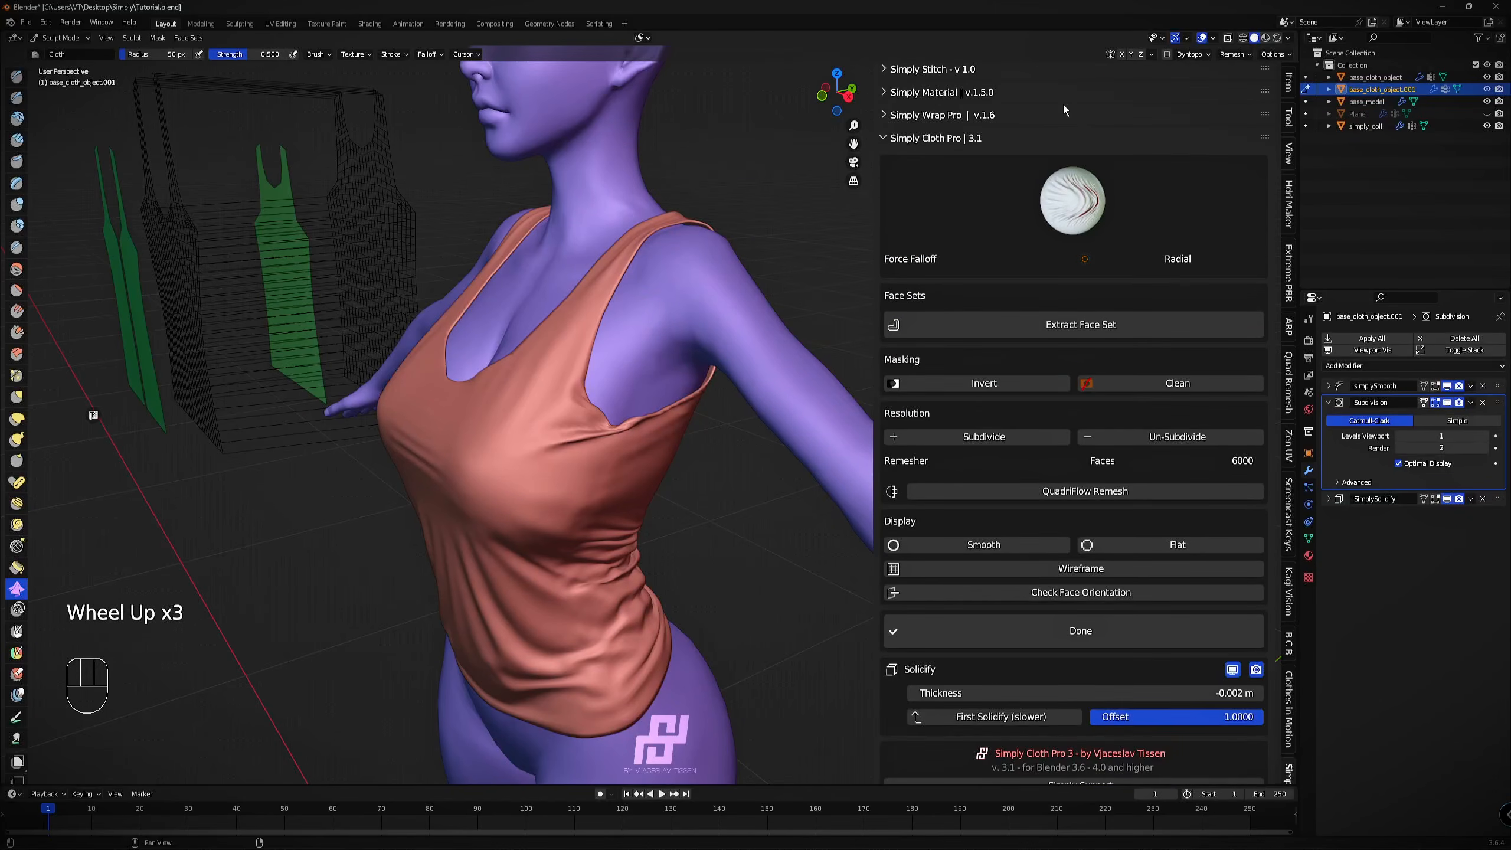
Set the brush radius to 136 px and smooth the creases below the armhole on the figure's left side.
{"action": "middle_click_drag", "start_coordinate": [439, 353], "coordinate": [481, 348], "text": "shift"}
{"action": "middle_click_drag", "start_coordinate": [482, 348], "coordinate": [601, 280]}
{"action": "key", "text": "f"}
{"action": "scroll", "coordinate": [624, 283], "scroll_direction": "up", "scroll_amount": 2}
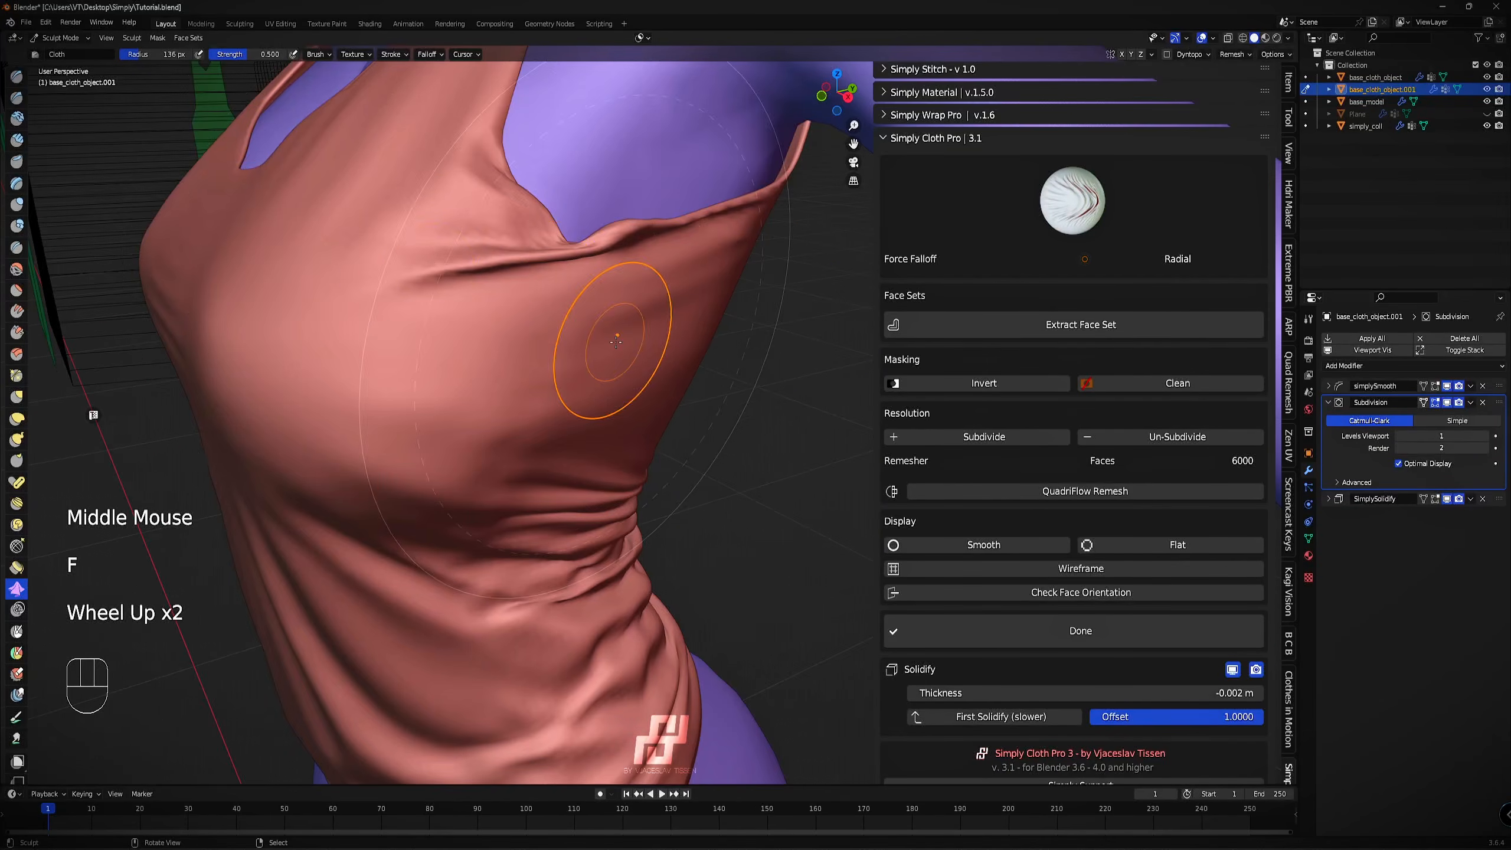
{"action": "key", "text": "shift"}
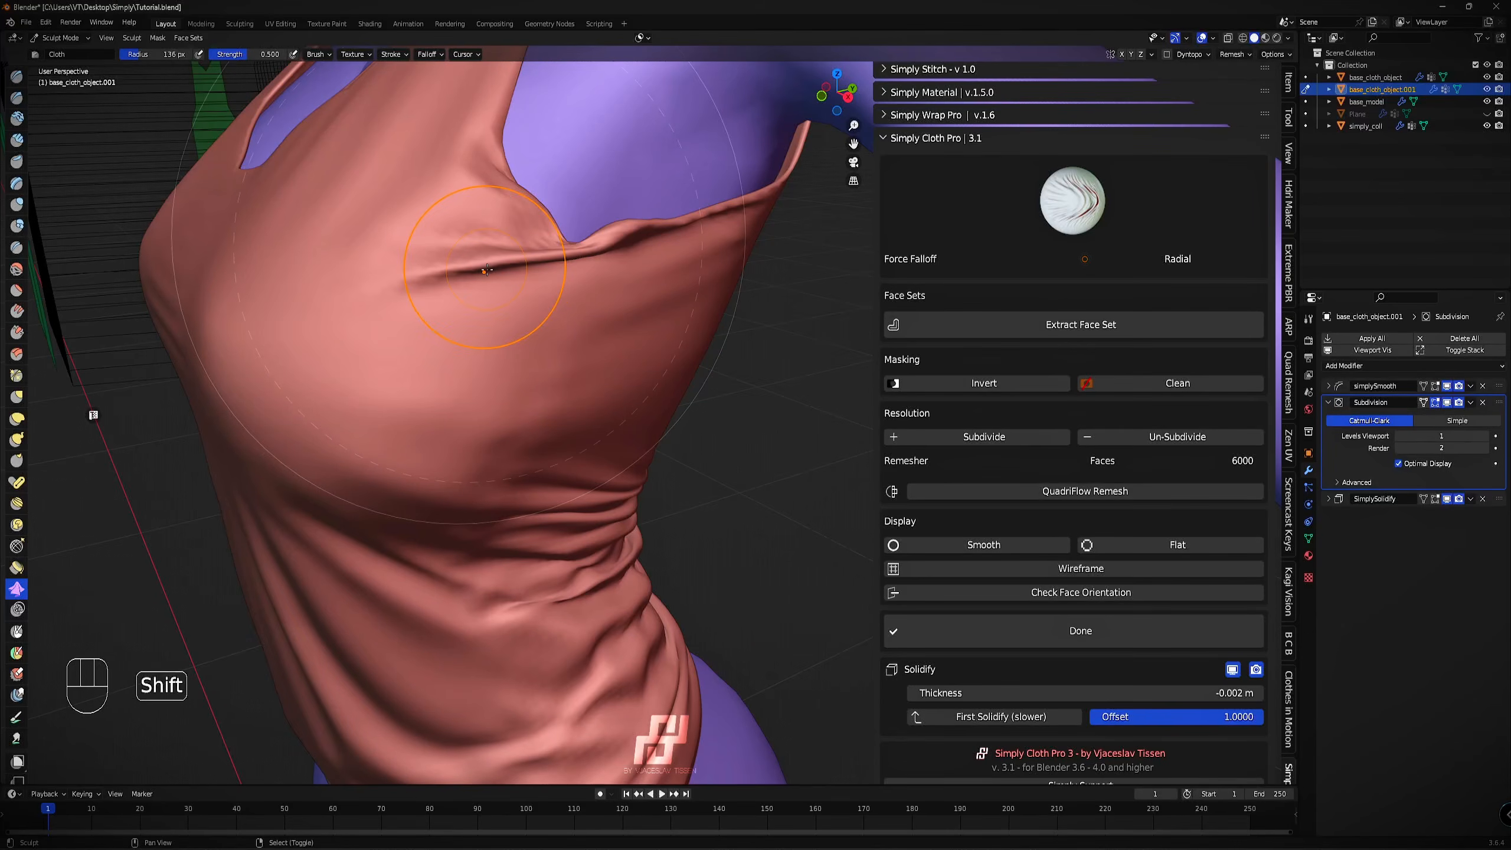
{"action": "mouse_move", "coordinate": [530, 246]}
{"action": "left_mouse_down", "text": "shift"}
{"action": "mouse_move", "coordinate": [517, 238]}
{"action": "mouse_move", "coordinate": [536, 244]}
{"action": "left_mouse_up", "text": "shift"}
{"action": "mouse_move", "coordinate": [524, 238]}
{"action": "left_mouse_down", "text": "shift"}
{"action": "mouse_move", "coordinate": [613, 271]}
{"action": "mouse_move", "coordinate": [630, 238]}
{"action": "left_mouse_up", "text": "shift"}
{"action": "mouse_move", "coordinate": [595, 244]}
{"action": "left_mouse_down", "text": "shift"}
{"action": "mouse_move", "coordinate": [698, 220]}
{"action": "mouse_move", "coordinate": [591, 271]}
{"action": "mouse_move", "coordinate": [556, 253]}
{"action": "mouse_move", "coordinate": [560, 238]}
{"action": "left_mouse_up", "text": "shift"}
Smooth the overlapping fold at the bottom of the armhole on the figure's right side.
{"action": "scroll", "coordinate": [561, 237], "scroll_direction": "down", "scroll_amount": 2}
{"action": "mouse_move", "coordinate": [560, 237]}
{"action": "middle_mouse_down"}
{"action": "mouse_move", "coordinate": [630, 238]}
{"action": "mouse_move", "coordinate": [539, 223]}
{"action": "middle_mouse_up"}
{"action": "middle_click_drag", "start_coordinate": [417, 304], "coordinate": [655, 306]}
{"action": "scroll", "coordinate": [764, 248], "scroll_direction": "up", "scroll_amount": 2}
{"action": "middle_click_drag", "start_coordinate": [764, 249], "coordinate": [578, 270], "text": "shift"}
{"action": "left_click", "coordinate": [577, 269], "text": "shift"}
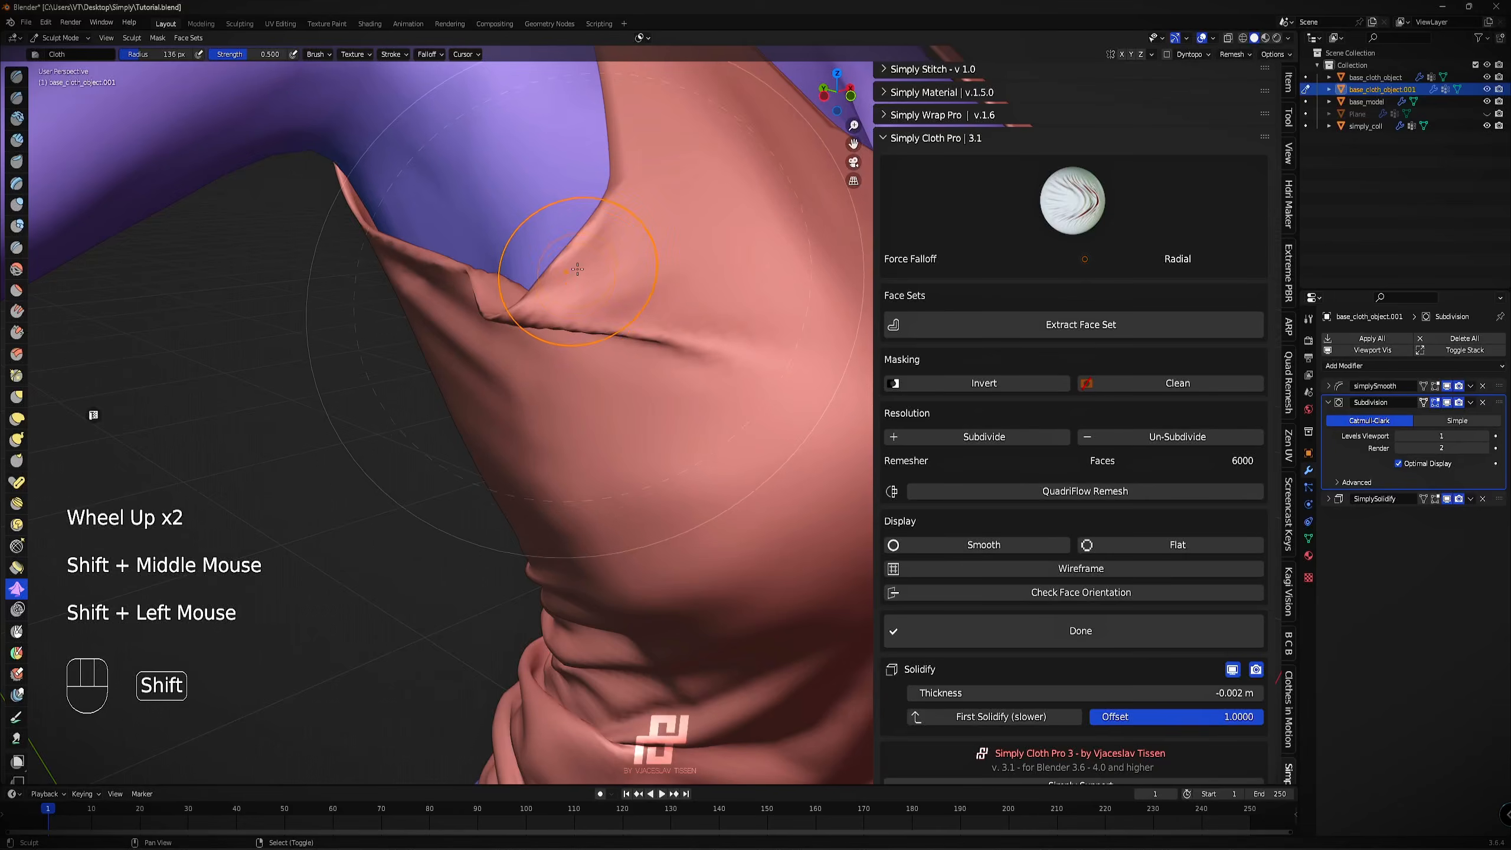
{"action": "left_click", "coordinate": [533, 323], "text": "shift"}
{"action": "left_click_drag", "start_coordinate": [533, 324], "coordinate": [484, 314], "text": "shift"}
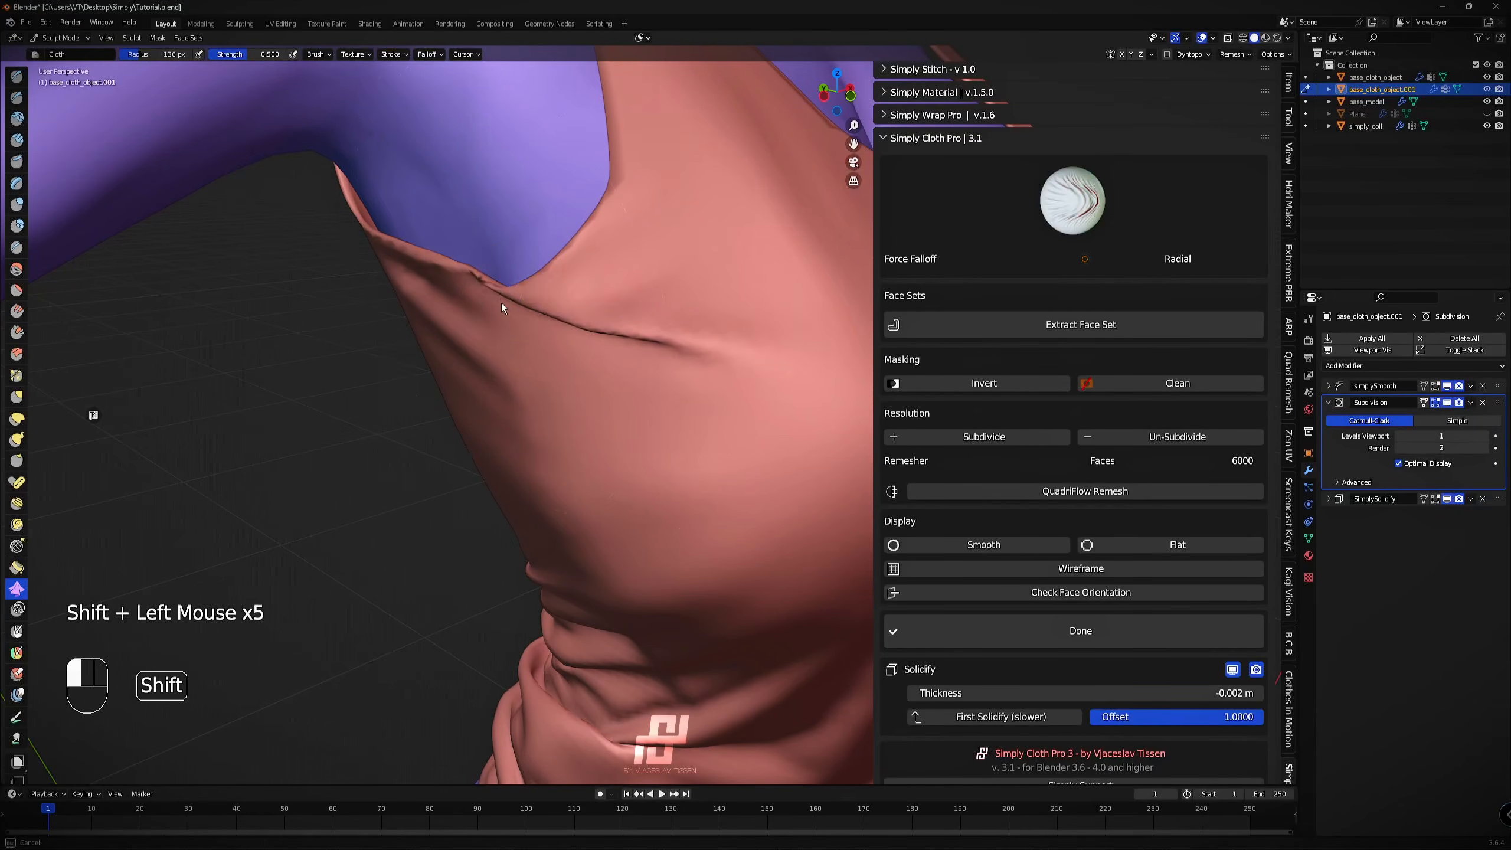
{"action": "left_click", "coordinate": [499, 298], "text": "shift"}
{"action": "left_click", "coordinate": [483, 289], "text": "shift"}
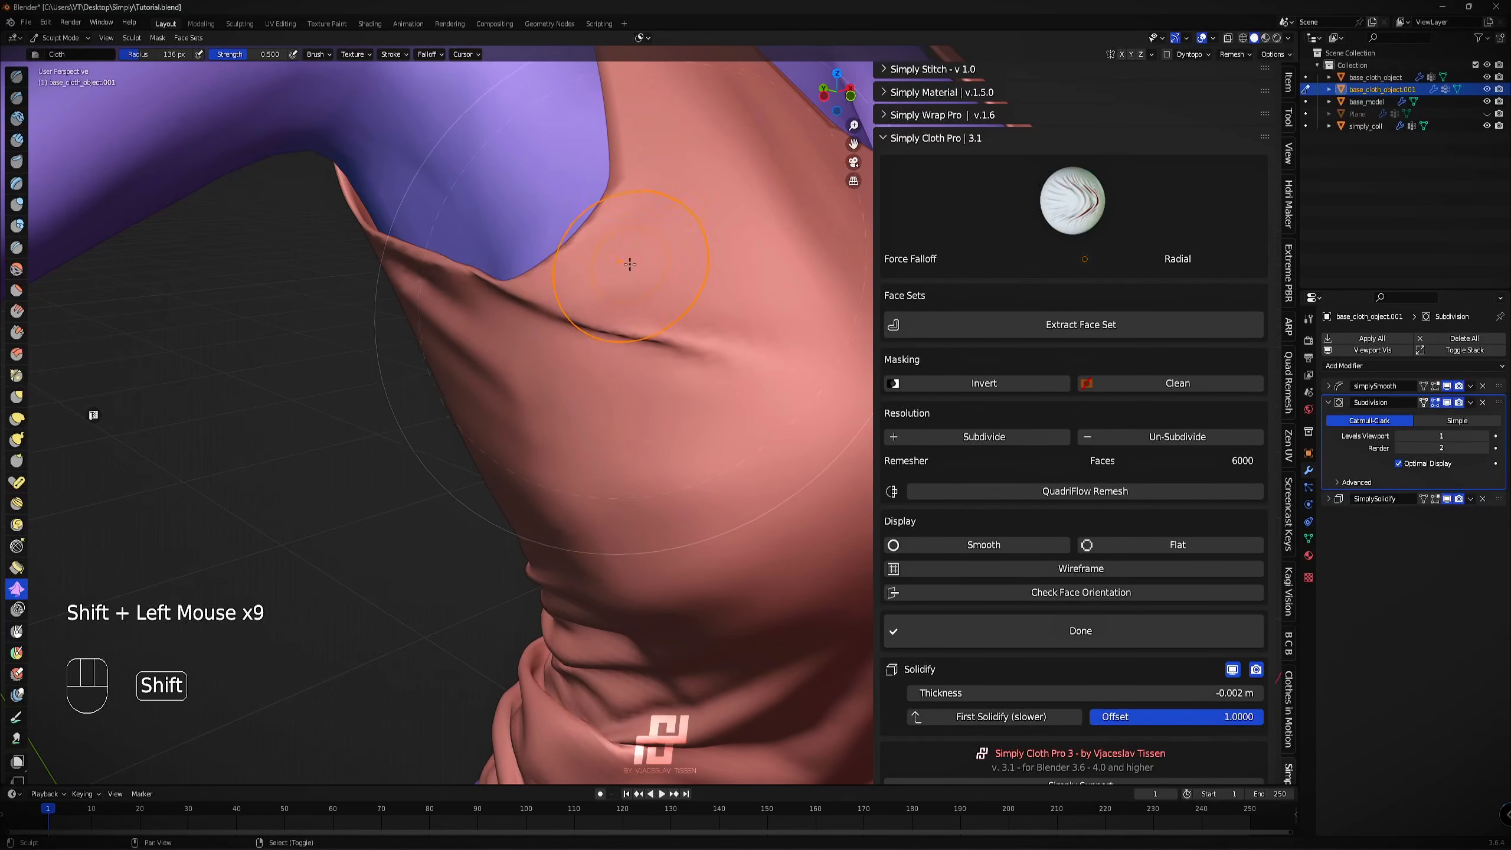
Smooth the bunched folds at the tank top's waist on the figure's right side.
{"action": "scroll", "coordinate": [630, 263], "scroll_direction": "down", "scroll_amount": 5}
{"action": "middle_click_drag", "start_coordinate": [630, 264], "coordinate": [692, 287]}
{"action": "key", "text": "KP_Decimal"}
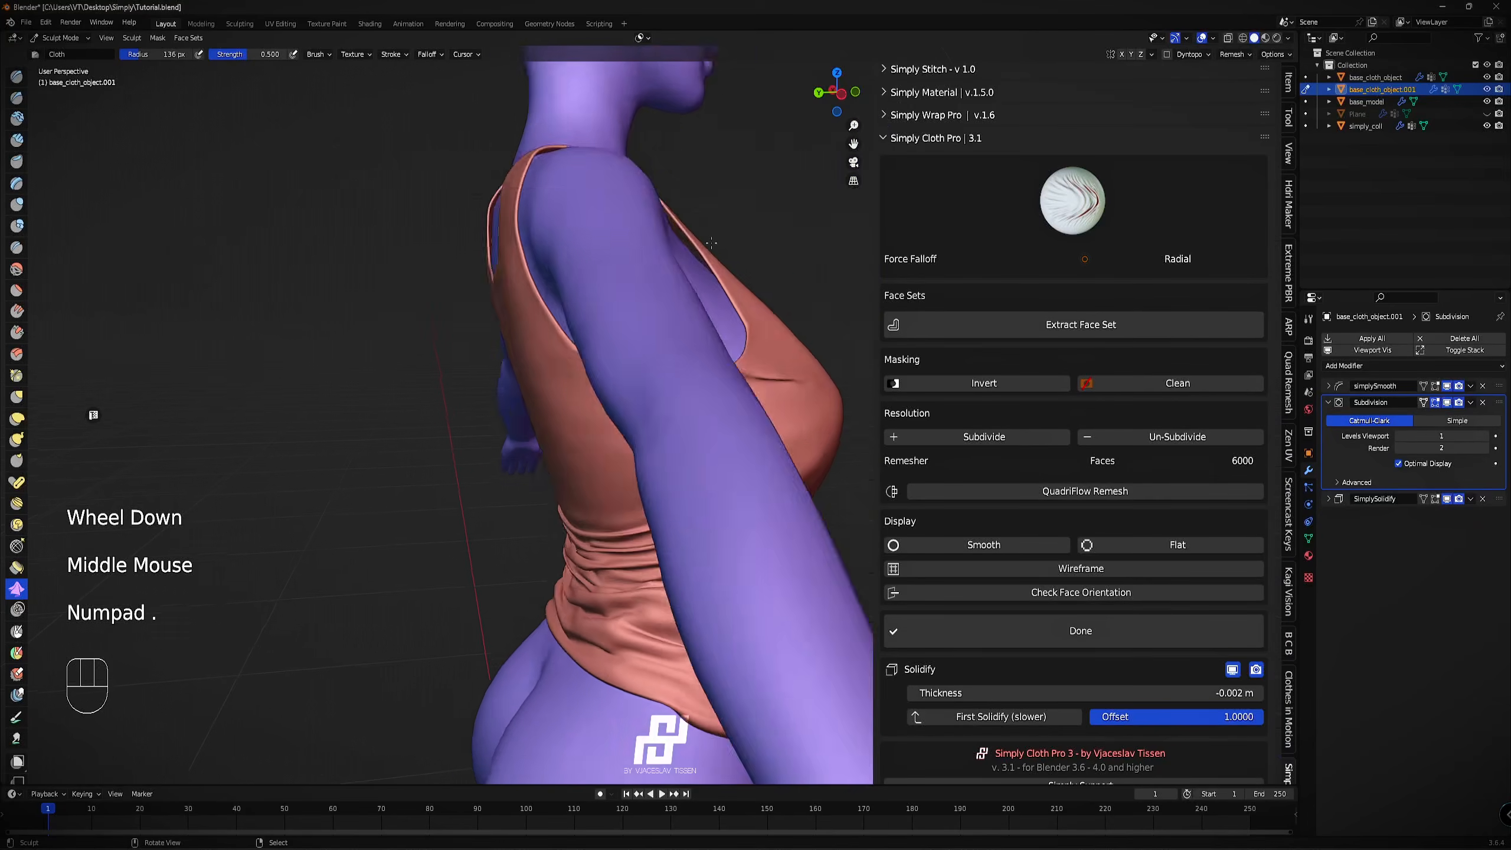
{"action": "mouse_move", "coordinate": [440, 352]}
{"action": "middle_mouse_down"}
{"action": "mouse_move", "coordinate": [530, 423]}
{"action": "mouse_move", "coordinate": [547, 334]}
{"action": "mouse_move", "coordinate": [412, 476]}
{"action": "mouse_move", "coordinate": [566, 422]}
{"action": "mouse_move", "coordinate": [465, 420]}
{"action": "middle_mouse_up"}
{"action": "scroll", "coordinate": [547, 333], "scroll_direction": "up", "scroll_amount": 2}
{"action": "left_click", "coordinate": [413, 476], "text": "shift"}
{"action": "left_click", "coordinate": [559, 413], "text": "shift"}
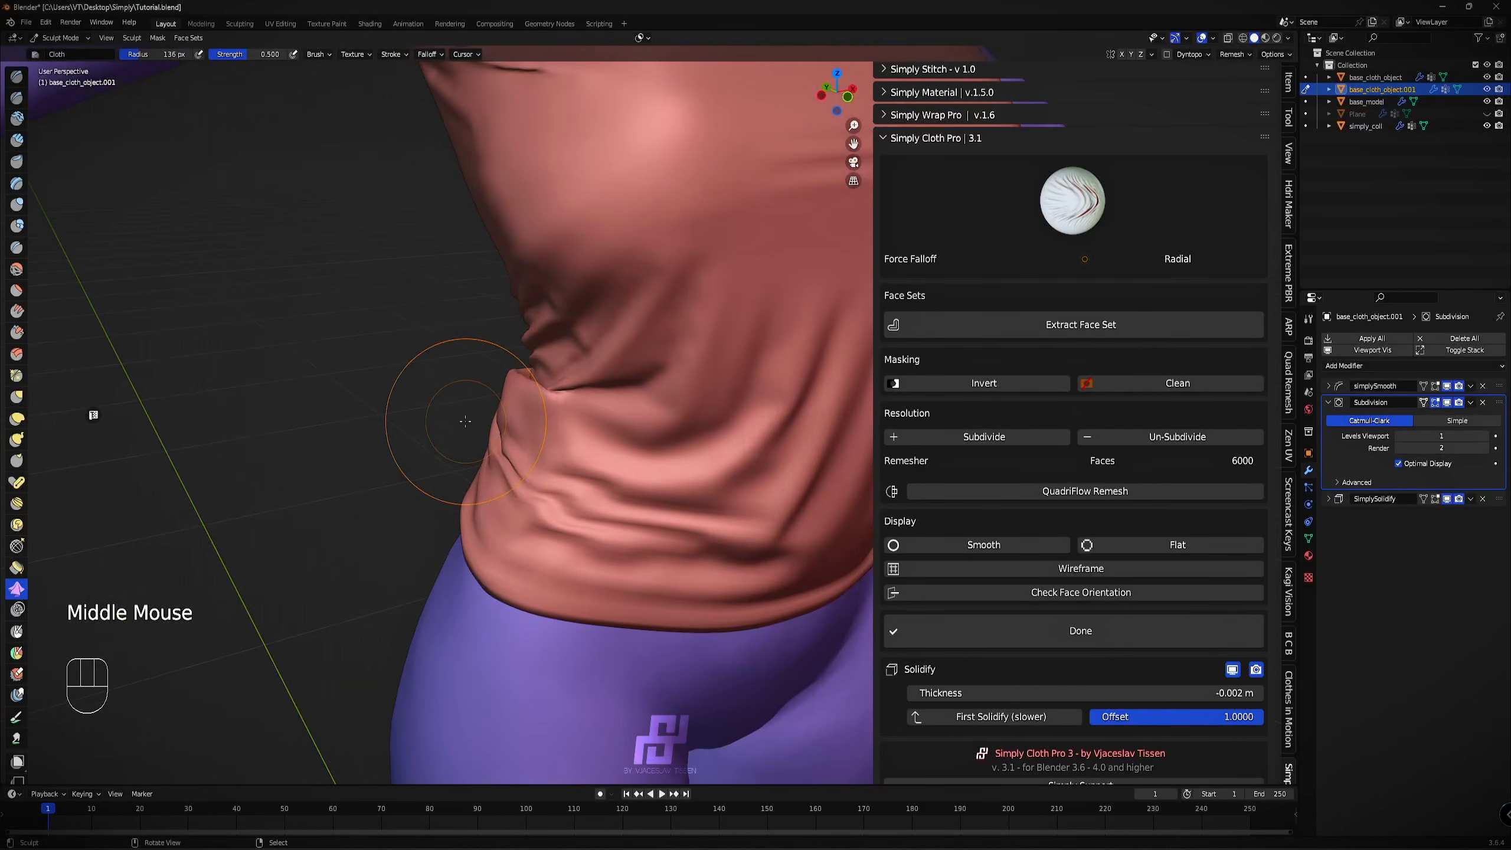
Undo the last smoothing of the waist folds on the figure's right side, seen from behind.
{"action": "middle_click_drag", "start_coordinate": [470, 137], "coordinate": [509, 436], "text": "shift"}
{"action": "middle_click_drag", "start_coordinate": [673, 363], "coordinate": [587, 366]}
{"action": "middle_click_drag", "start_coordinate": [589, 560], "coordinate": [482, 169], "text": "shift"}
{"action": "middle_click_drag", "start_coordinate": [735, 302], "coordinate": [575, 315]}
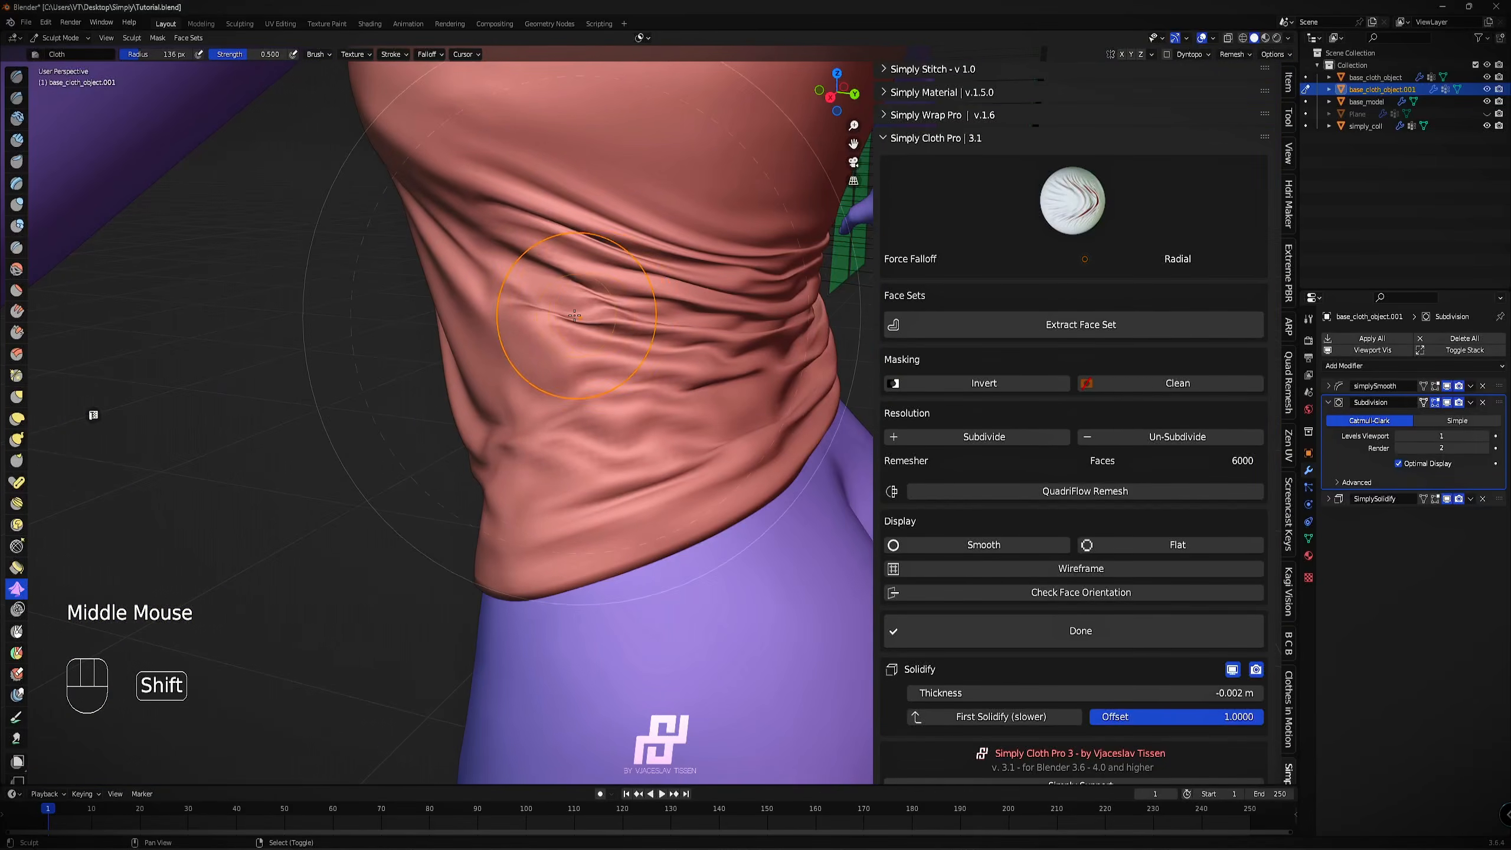
{"action": "key", "text": "ctrl+z"}
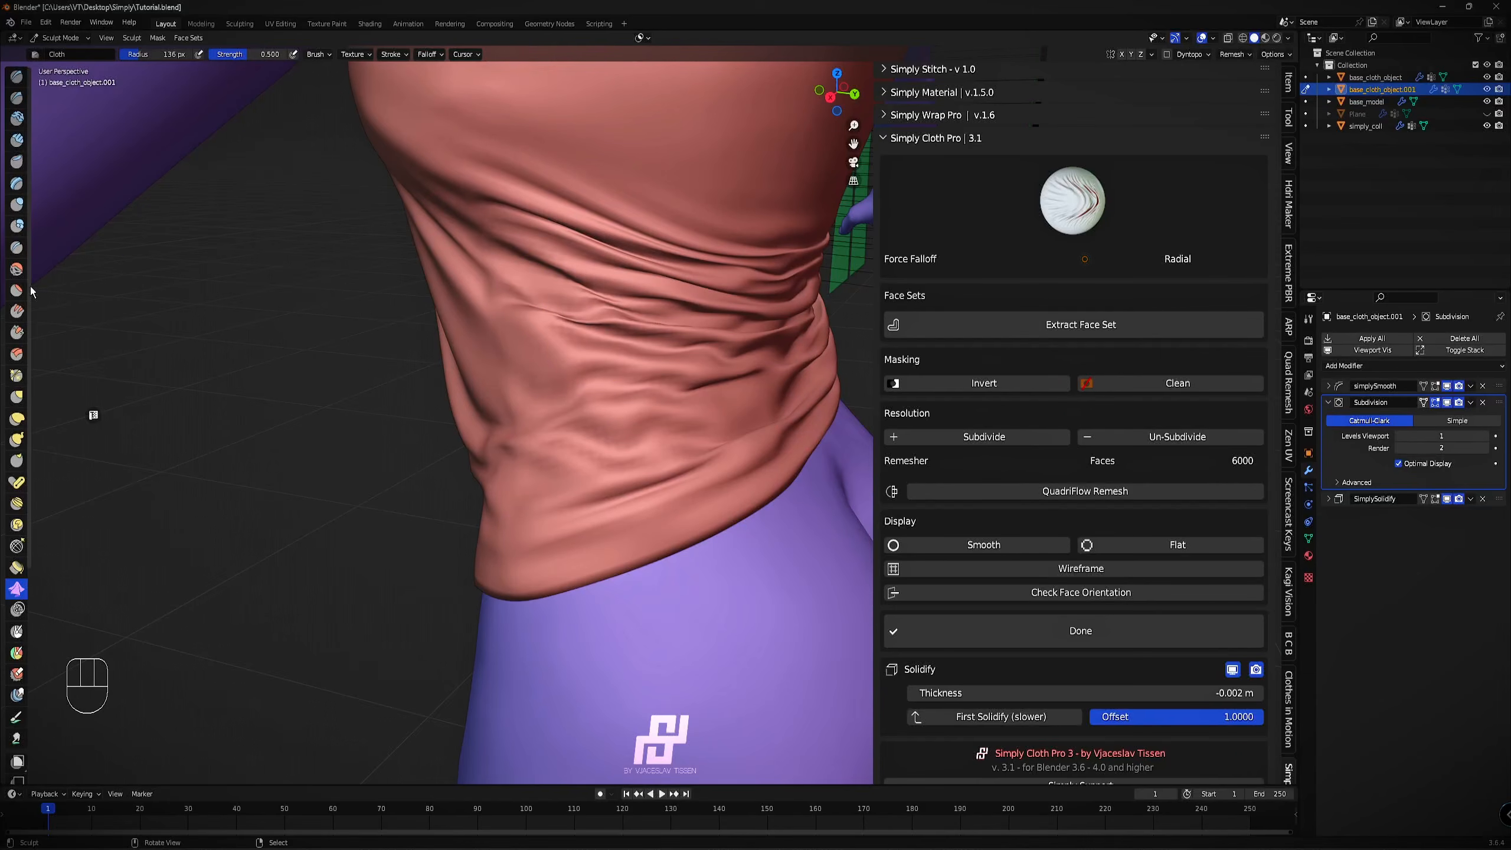
Switch to the Smooth brush and soften the wrinkles above the hem on the figure's right hip.
{"action": "left_click_drag", "start_coordinate": [27, 286], "coordinate": [173, 288]}
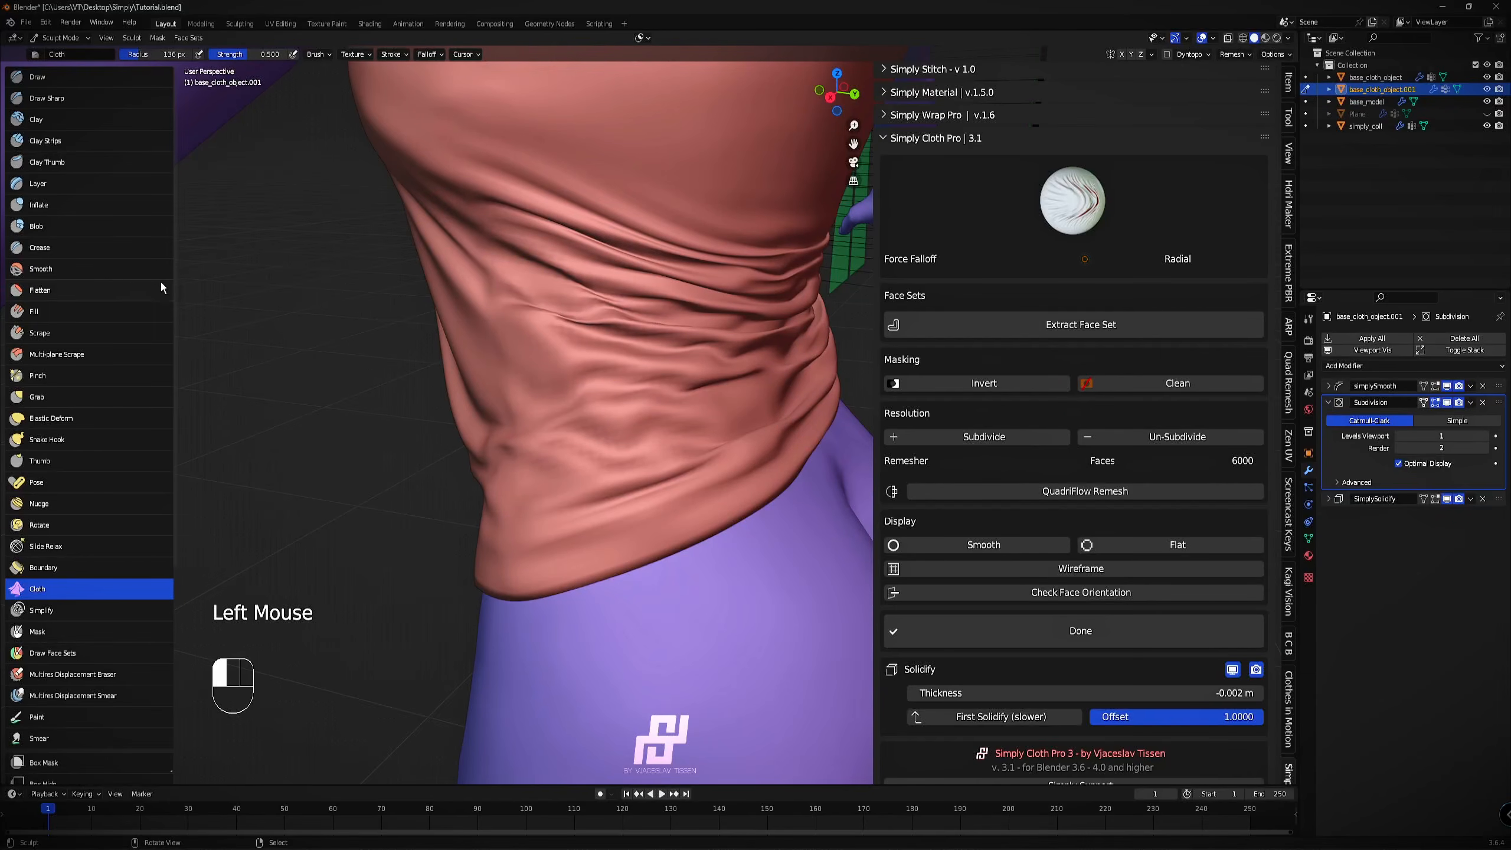
{"action": "left_click", "coordinate": [40, 270]}
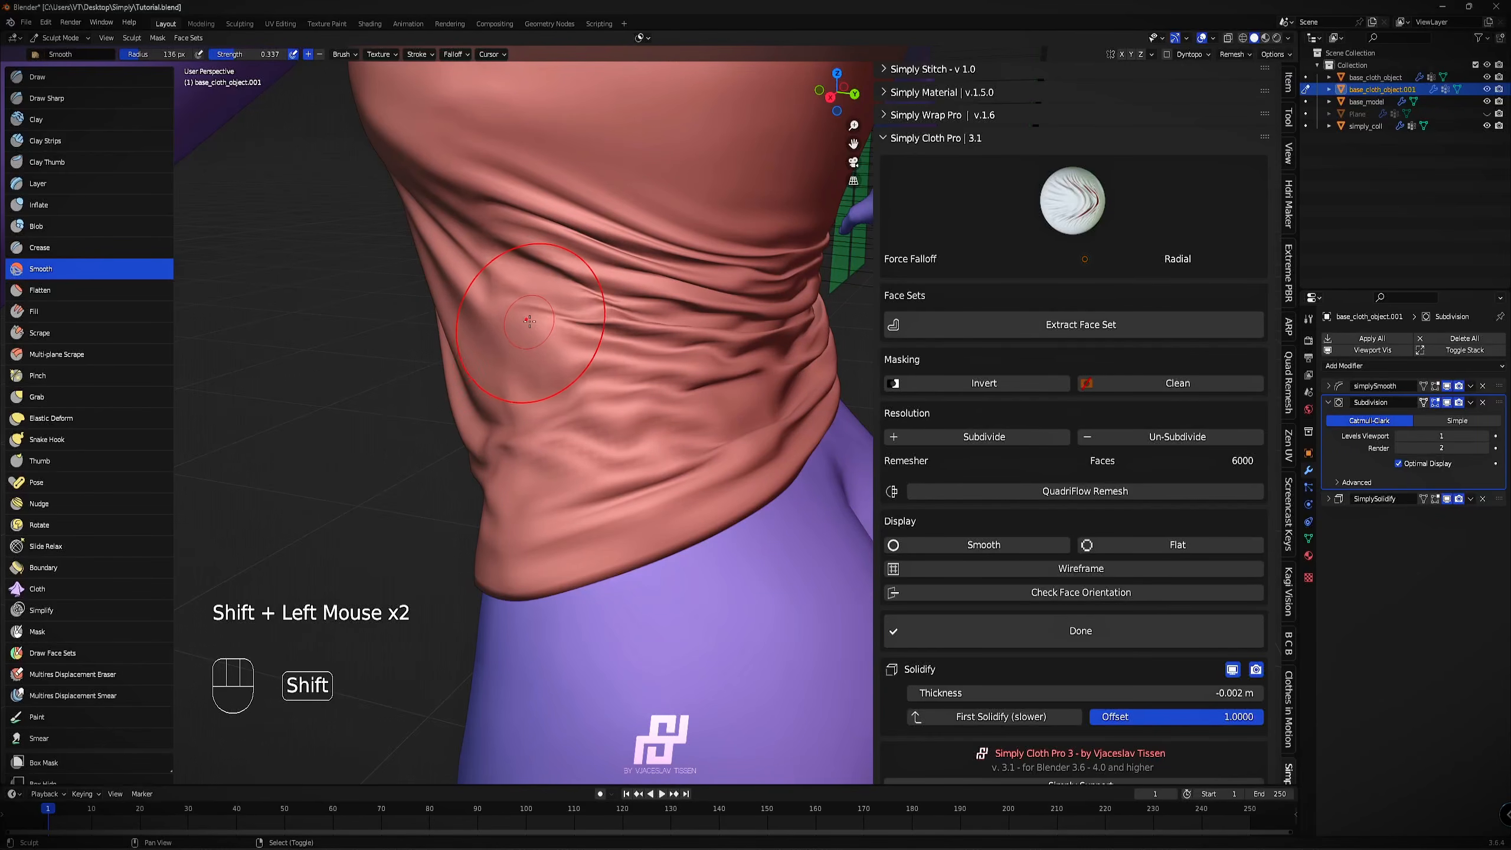
{"action": "scroll", "coordinate": [547, 321], "scroll_direction": "down", "scroll_amount": 1}
{"action": "middle_click_drag", "start_coordinate": [547, 321], "coordinate": [464, 334]}
{"action": "middle_click_drag", "start_coordinate": [655, 351], "coordinate": [613, 349], "text": "shift"}
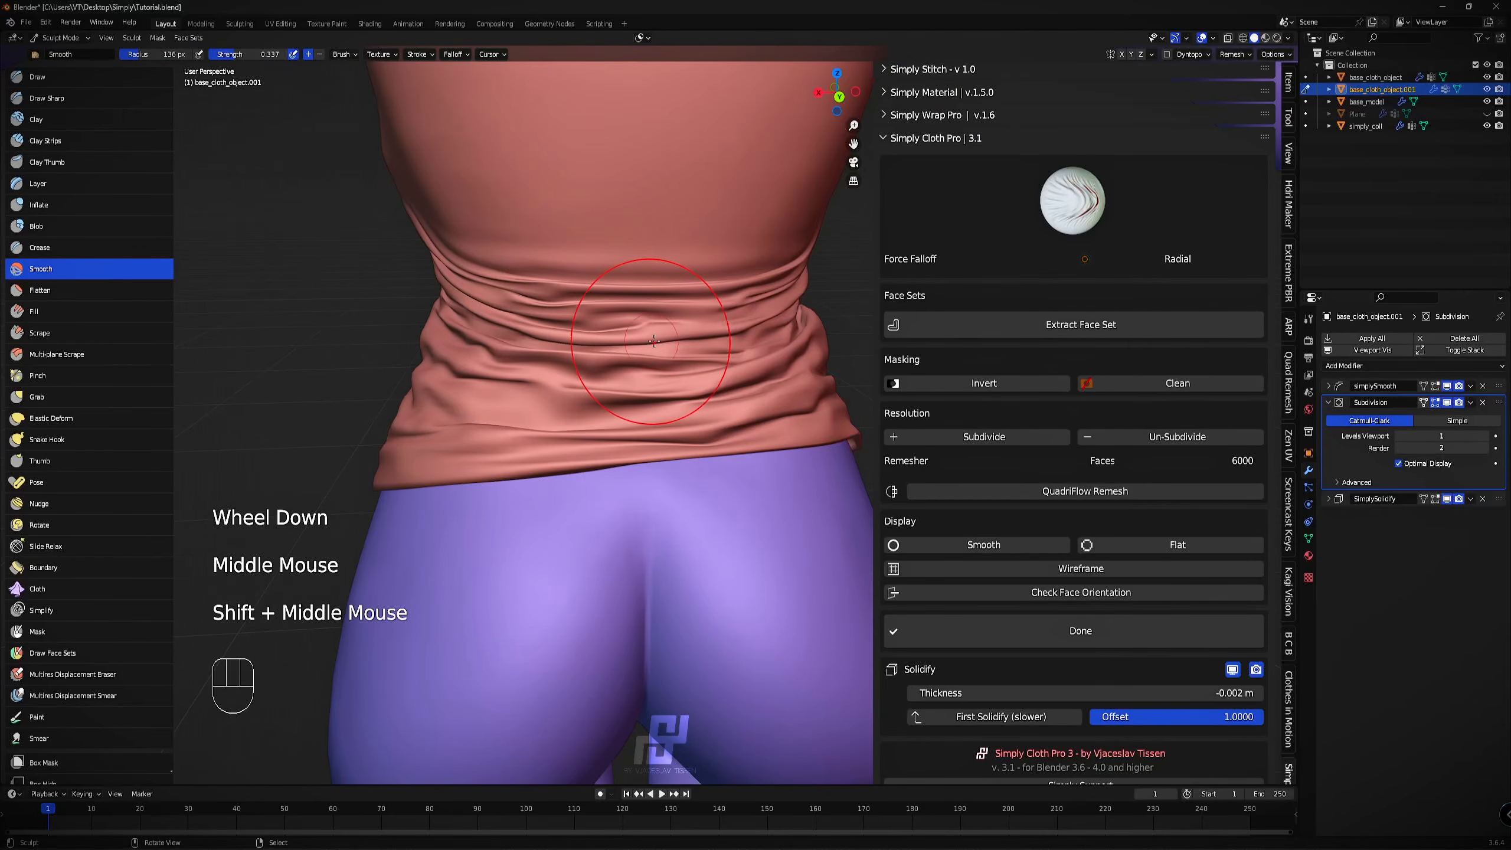
{"action": "middle_click_drag", "start_coordinate": [728, 350], "coordinate": [436, 342]}
{"action": "mouse_move", "coordinate": [458, 445]}
{"action": "middle_mouse_down"}
{"action": "mouse_move", "coordinate": [432, 443]}
{"action": "mouse_move", "coordinate": [580, 438]}
{"action": "middle_mouse_up"}
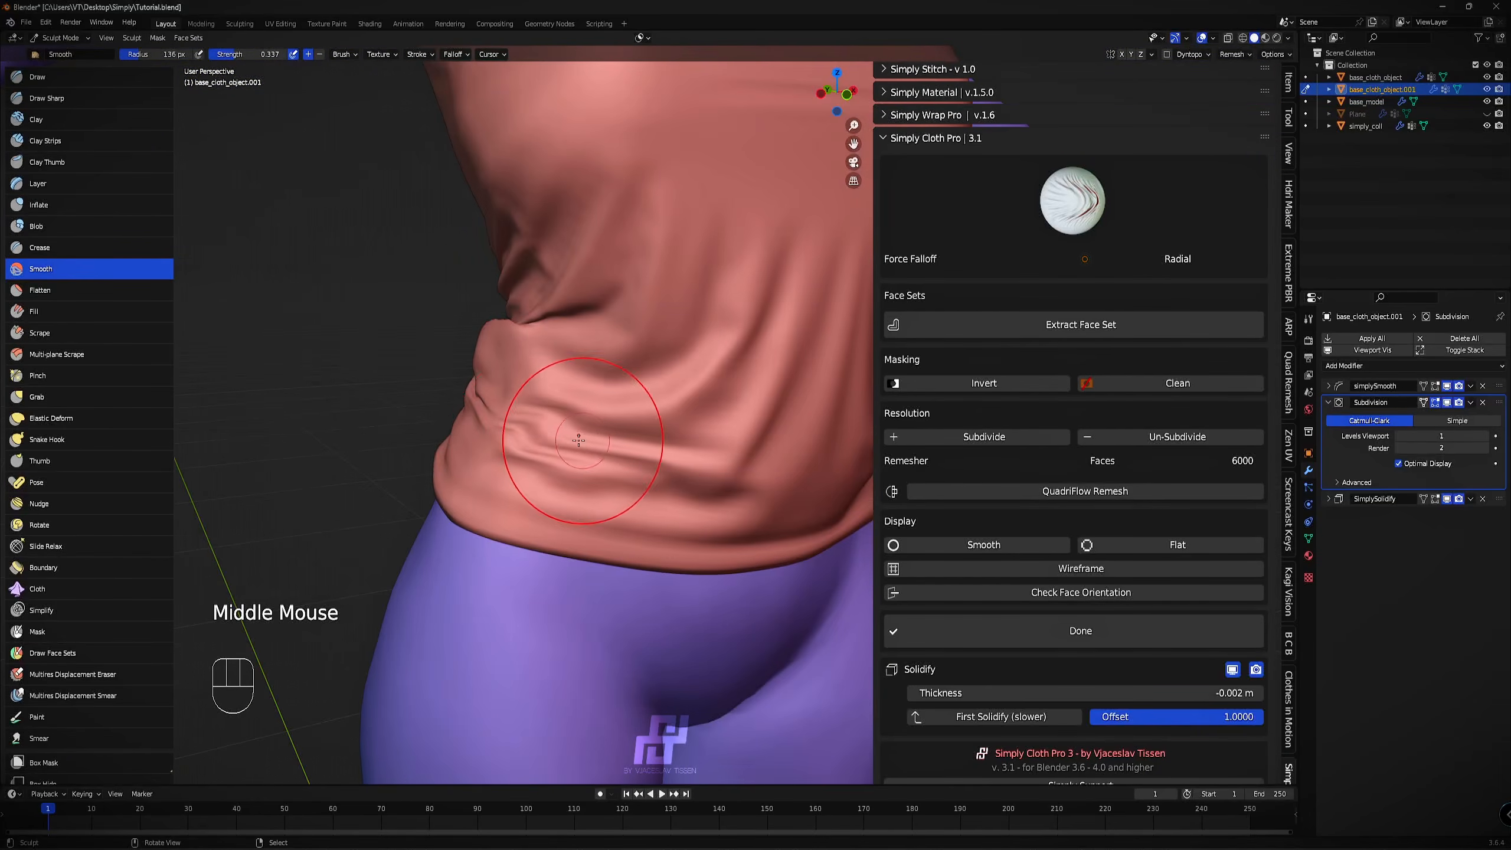
{"action": "left_click_drag", "start_coordinate": [524, 439], "coordinate": [460, 430], "text": "shift"}
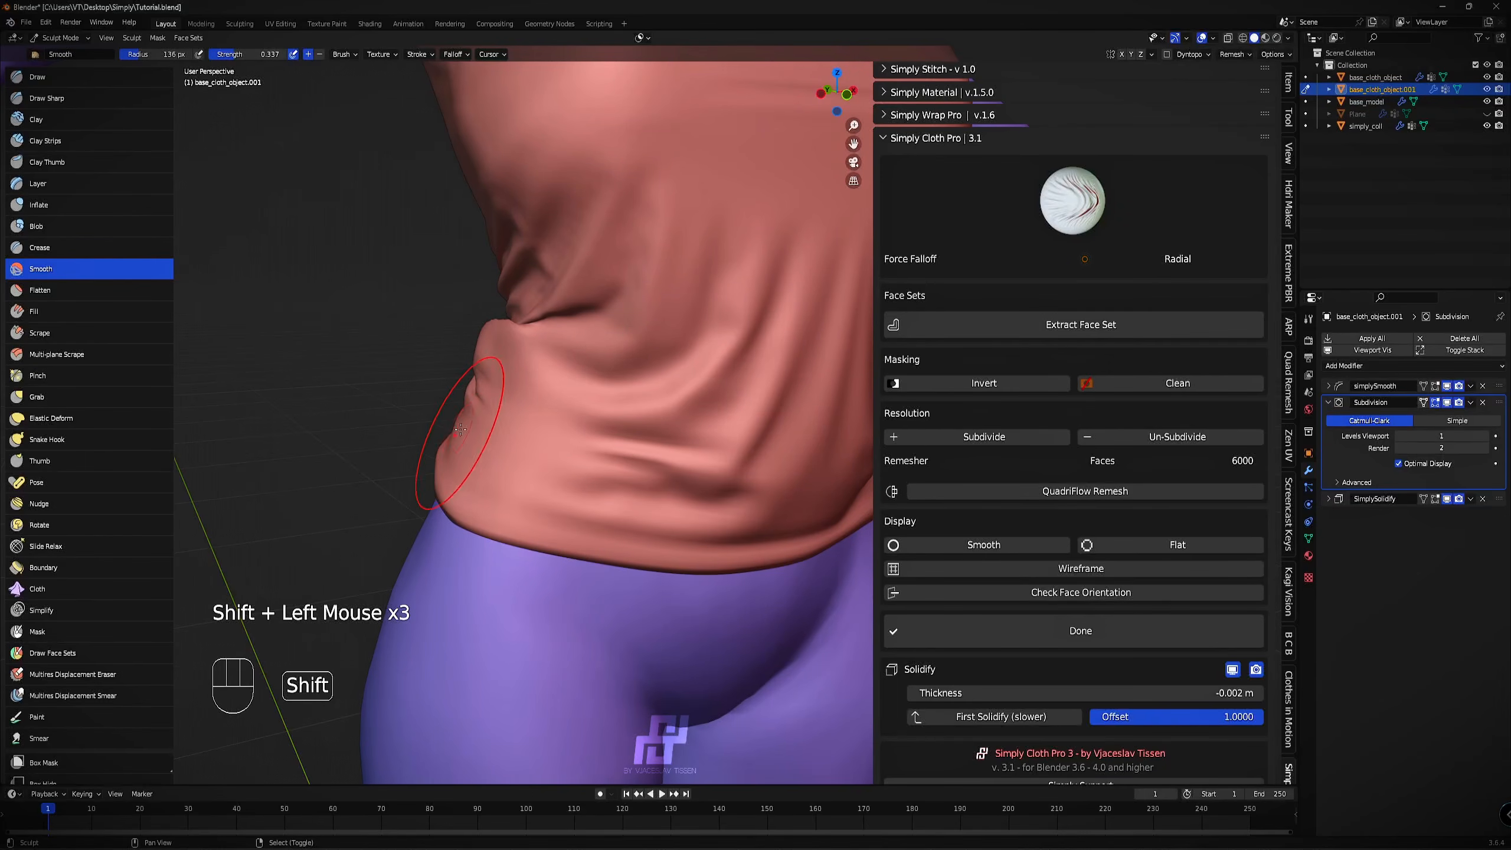
{"action": "middle_click_drag", "start_coordinate": [485, 417], "coordinate": [605, 381]}
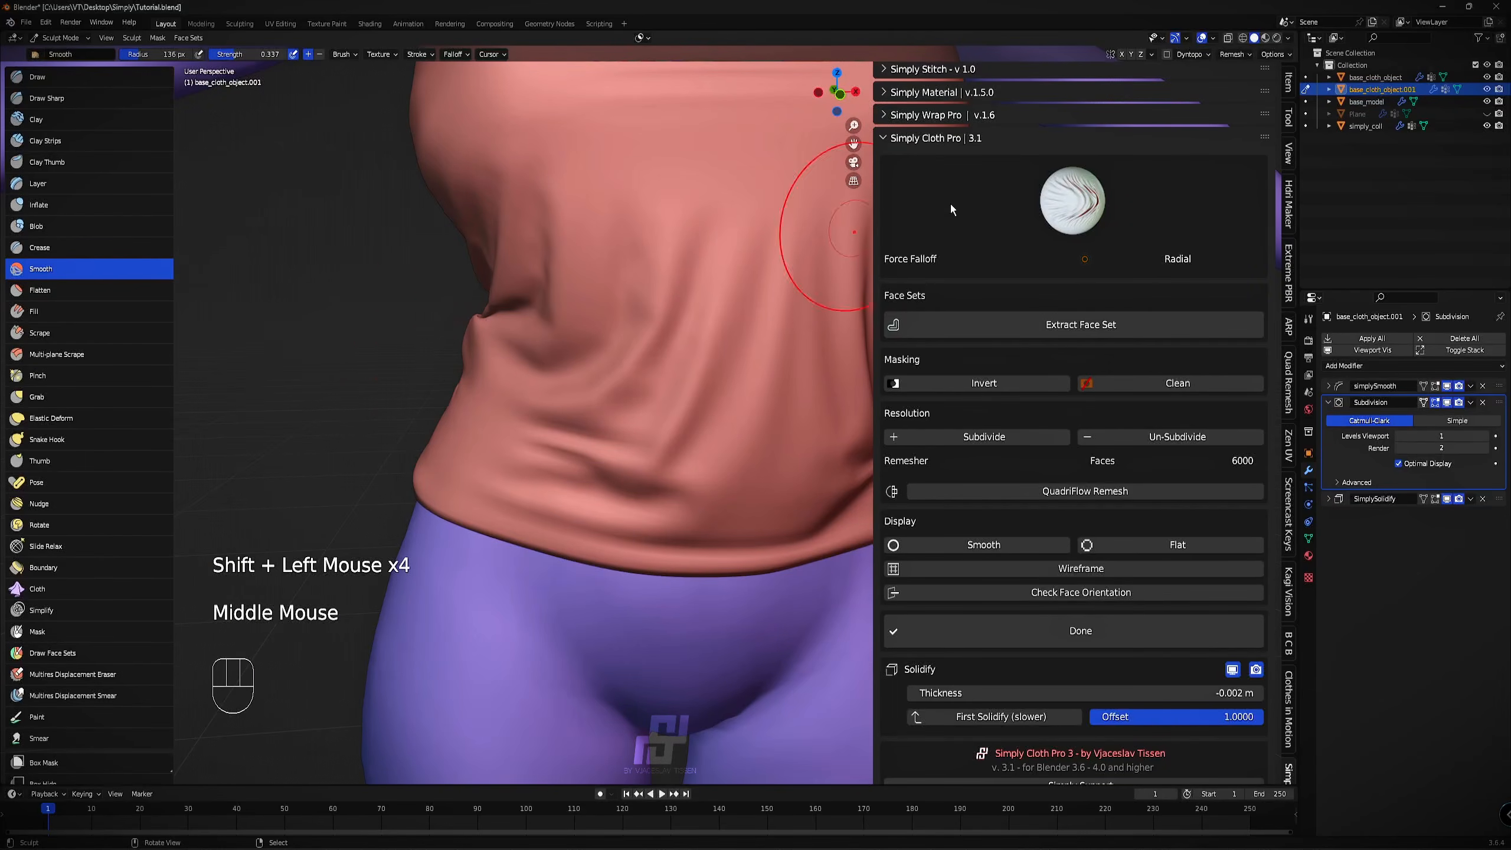
Switch to the Drag cloth brush and pull new folds into the fabric at the figure's right waist.
{"action": "left_click", "coordinate": [1098, 211]}
{"action": "left_click", "coordinate": [632, 292]}
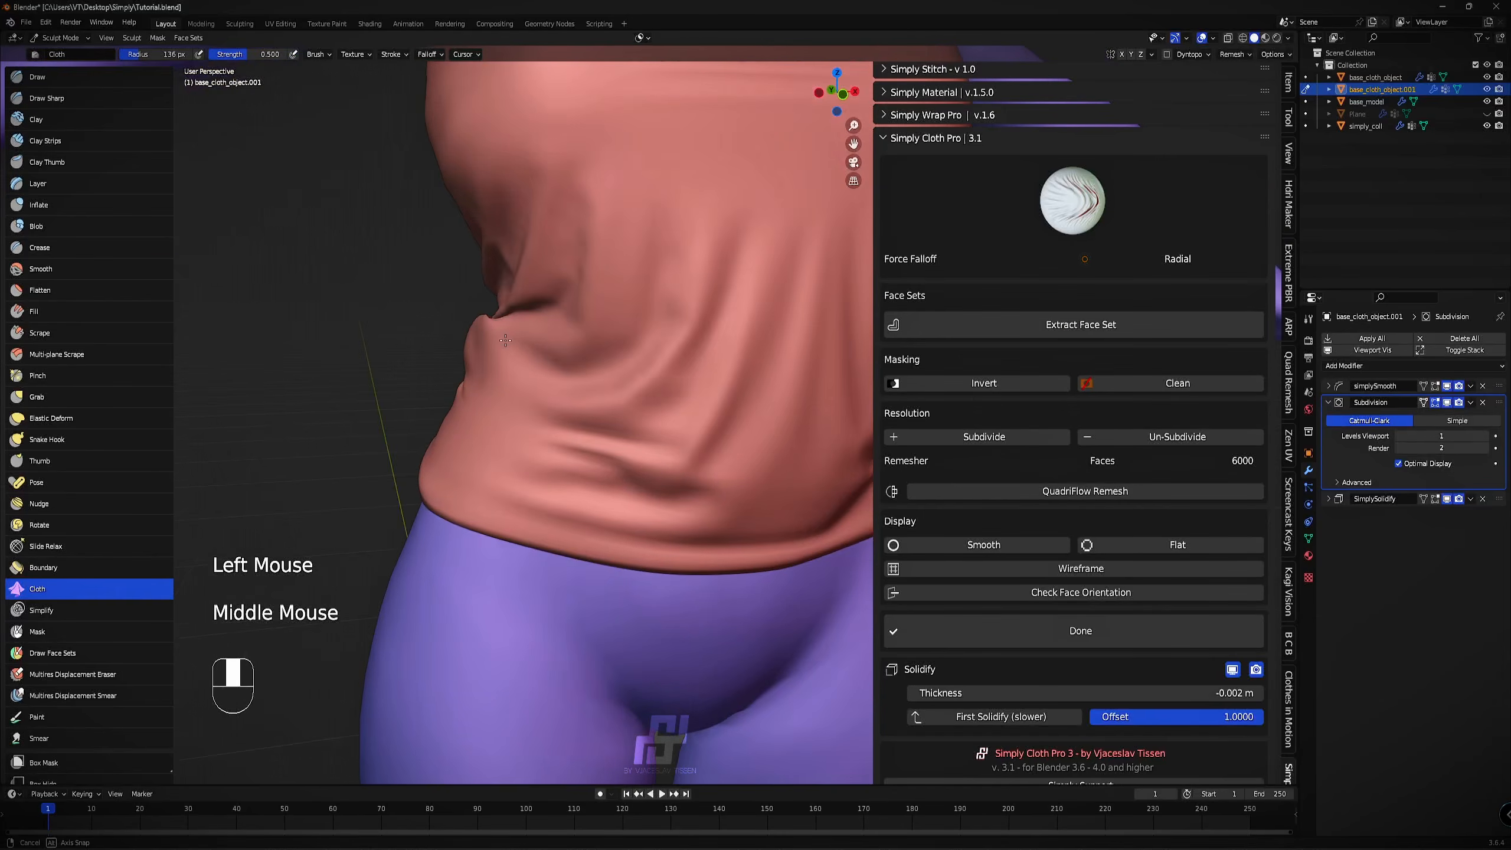
{"action": "middle_click_drag", "start_coordinate": [505, 340], "coordinate": [619, 369]}
{"action": "left_click_drag", "start_coordinate": [619, 369], "coordinate": [646, 387]}
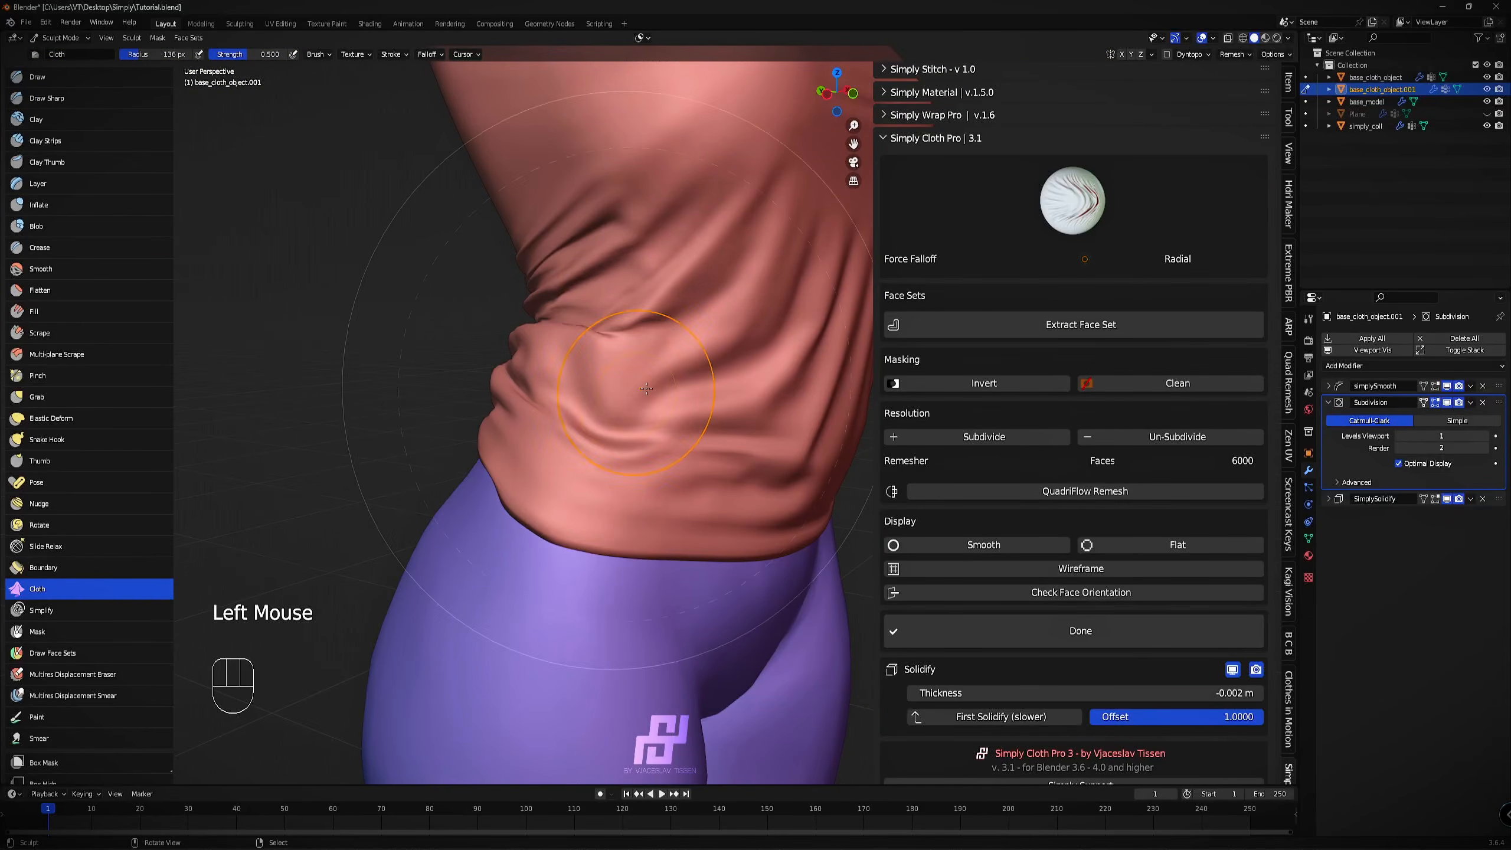
Smooth the tank top's outline at the waist fold on the figure's right side with several strokes.
{"action": "scroll", "coordinate": [646, 388], "scroll_direction": "down", "scroll_amount": 4}
{"action": "middle_click_drag", "start_coordinate": [646, 388], "coordinate": [665, 353]}
{"action": "left_click", "coordinate": [535, 369], "text": "shift"}
{"action": "left_click", "coordinate": [535, 369], "text": "shift"}
{"action": "left_click", "coordinate": [535, 369], "text": "shift"}
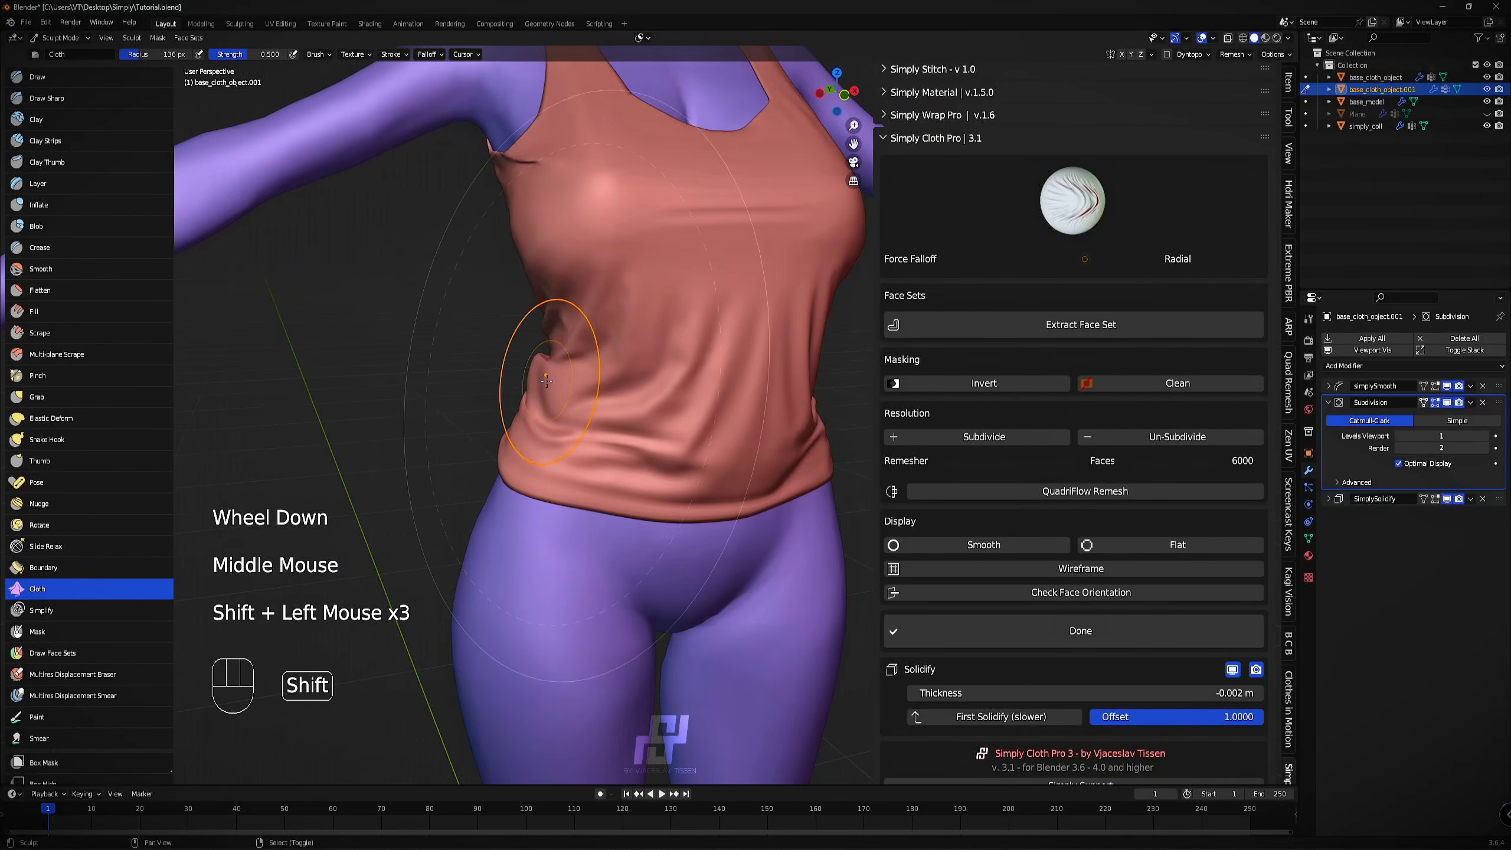
{"action": "left_click", "coordinate": [535, 369], "text": "shift"}
{"action": "left_click", "coordinate": [536, 369], "text": "shift"}
Try dragging a fold downward at the center of the chest and undo the stroke.
{"action": "middle_click_drag", "start_coordinate": [535, 369], "coordinate": [702, 370]}
{"action": "middle_click_drag", "start_coordinate": [764, 323], "coordinate": [754, 396], "text": "shift"}
{"action": "middle_click_drag", "start_coordinate": [753, 395], "coordinate": [778, 417]}
{"action": "mouse_move", "coordinate": [628, 281]}
{"action": "left_mouse_down"}
{"action": "mouse_move", "coordinate": [672, 284]}
{"action": "mouse_move", "coordinate": [666, 345]}
{"action": "left_mouse_up"}
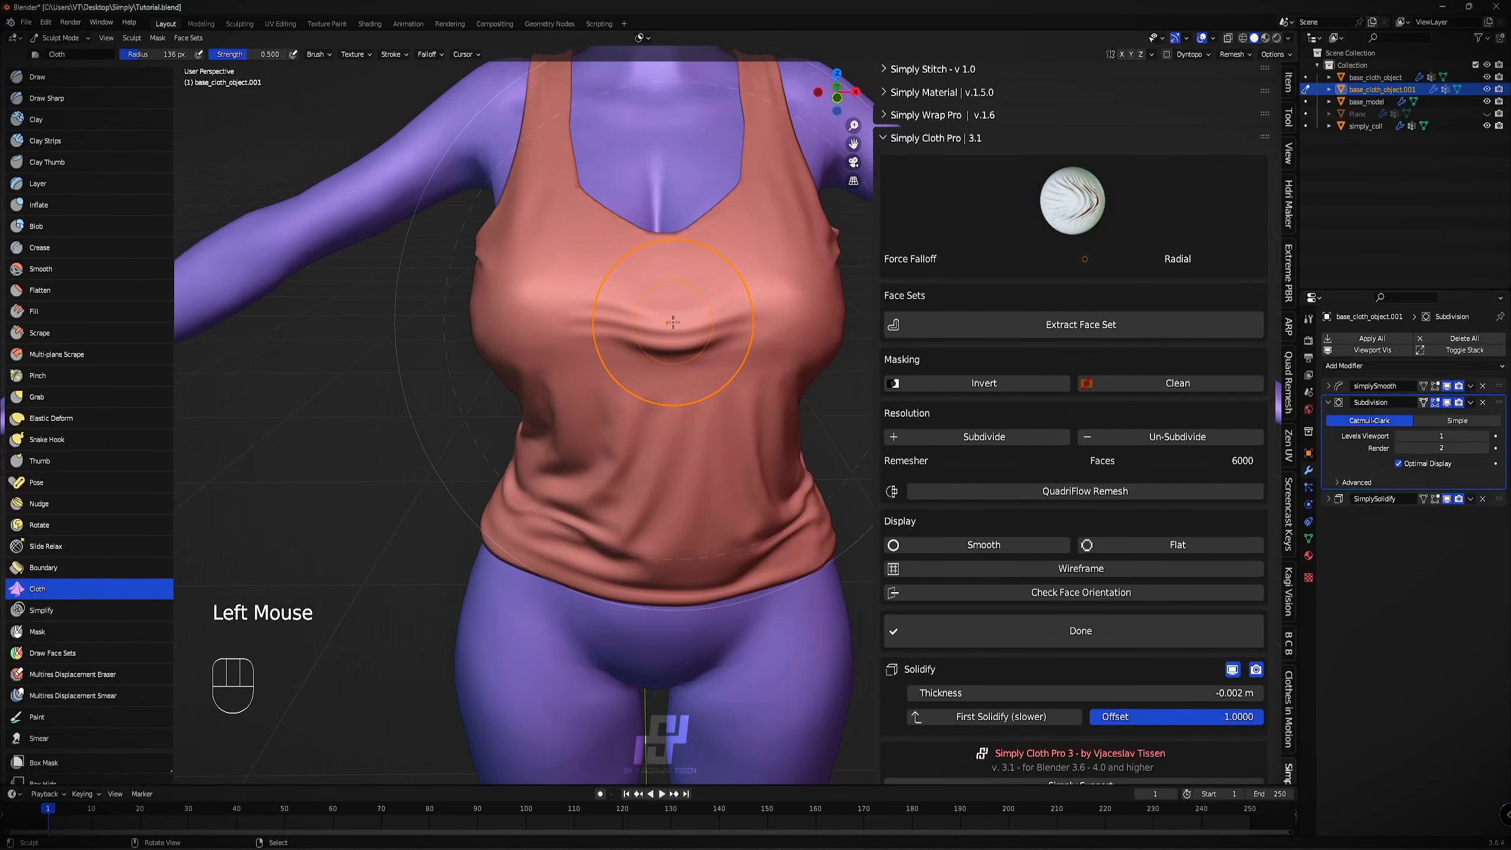
{"action": "key", "text": "ctrl+z"}
Switch to the Pinch Point cloth brush, try pinching folds at the center of the chest, and undo the strokes.
{"action": "left_click", "coordinate": [1104, 201]}
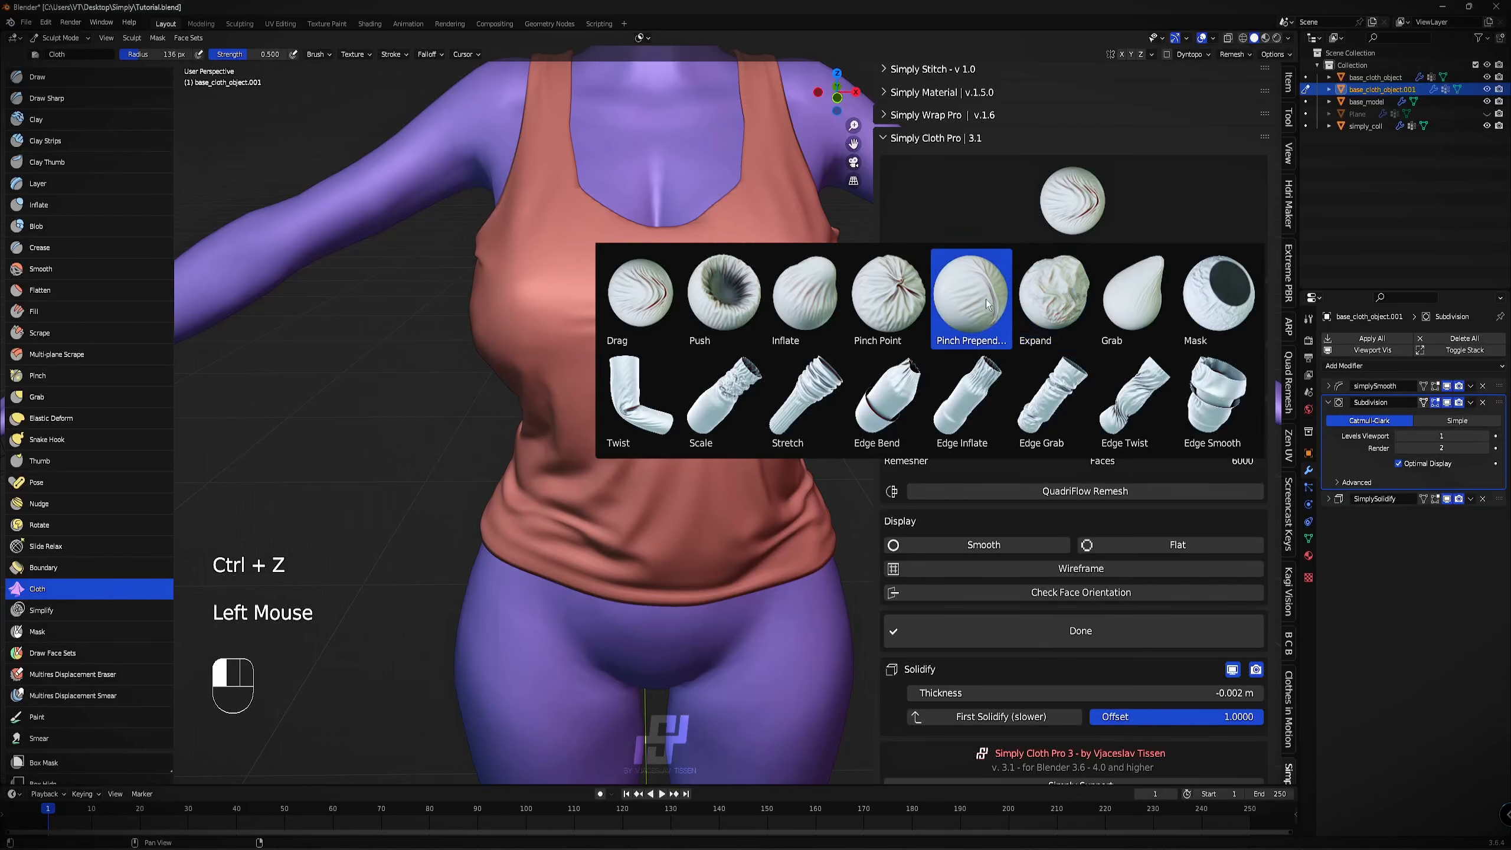
{"action": "left_click", "coordinate": [889, 293]}
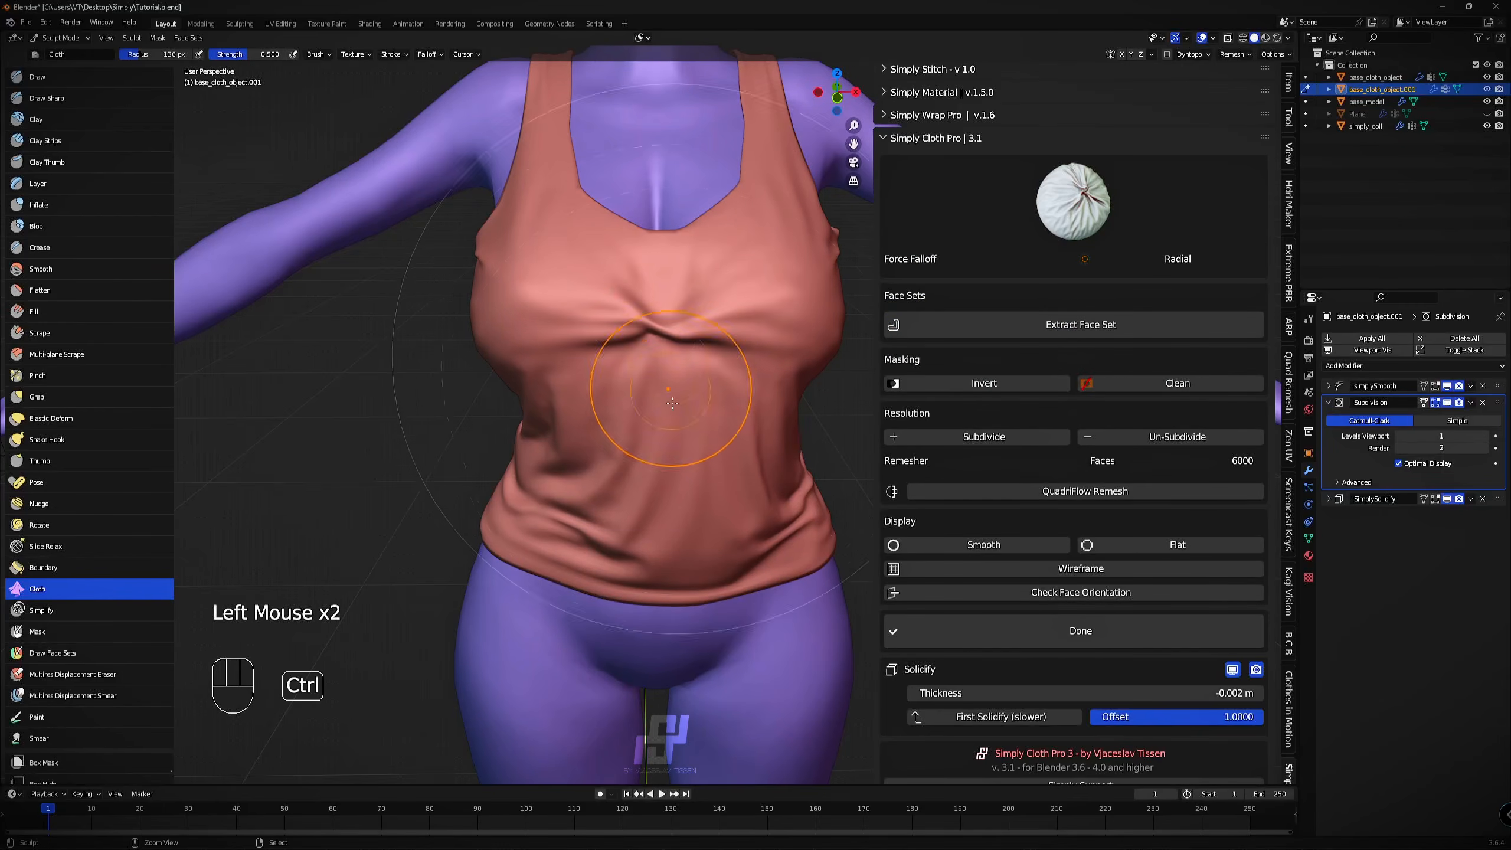
{"action": "key", "text": "ctrl+z"}
{"action": "left_click_drag", "start_coordinate": [682, 400], "coordinate": [683, 401]}
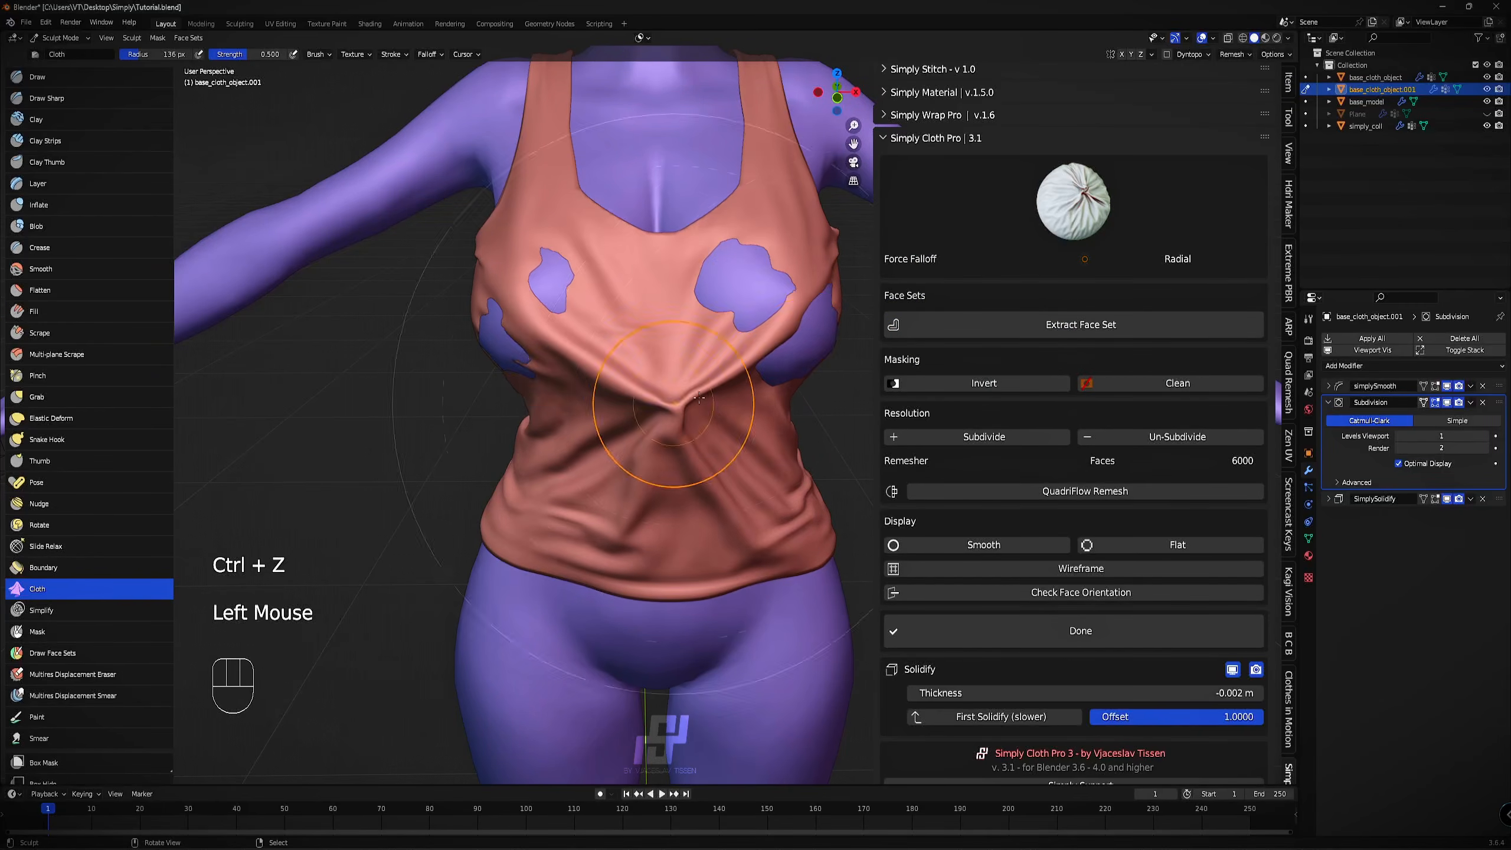
{"action": "middle_click_drag", "start_coordinate": [683, 401], "coordinate": [773, 339]}
{"action": "key", "text": "ctrl+z"}
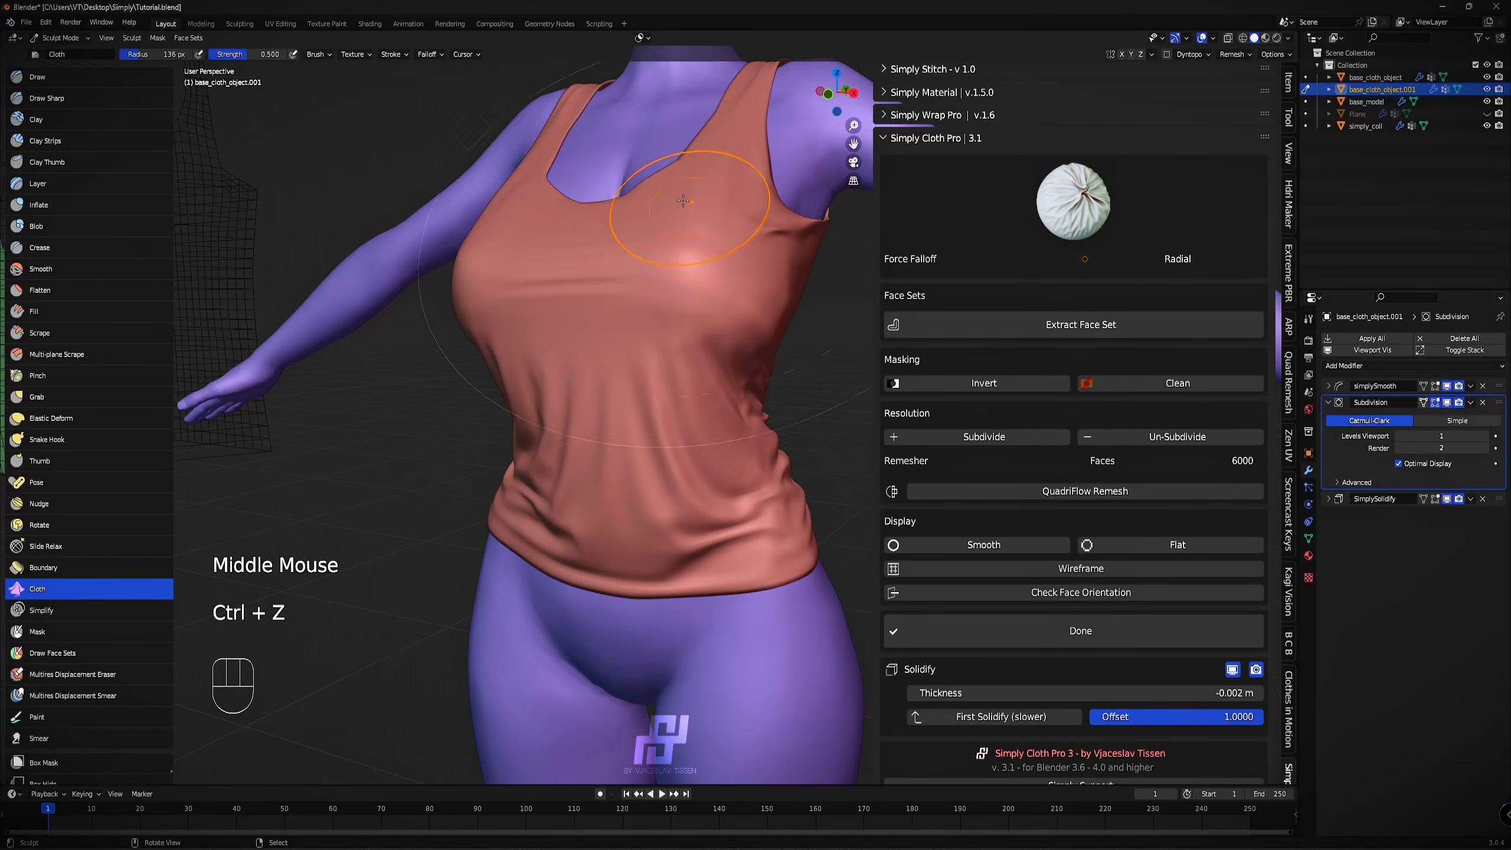
Try pulling the front of the tank top down with the Grab cloth brush and undo the stroke.
{"action": "left_click", "coordinate": [1125, 204]}
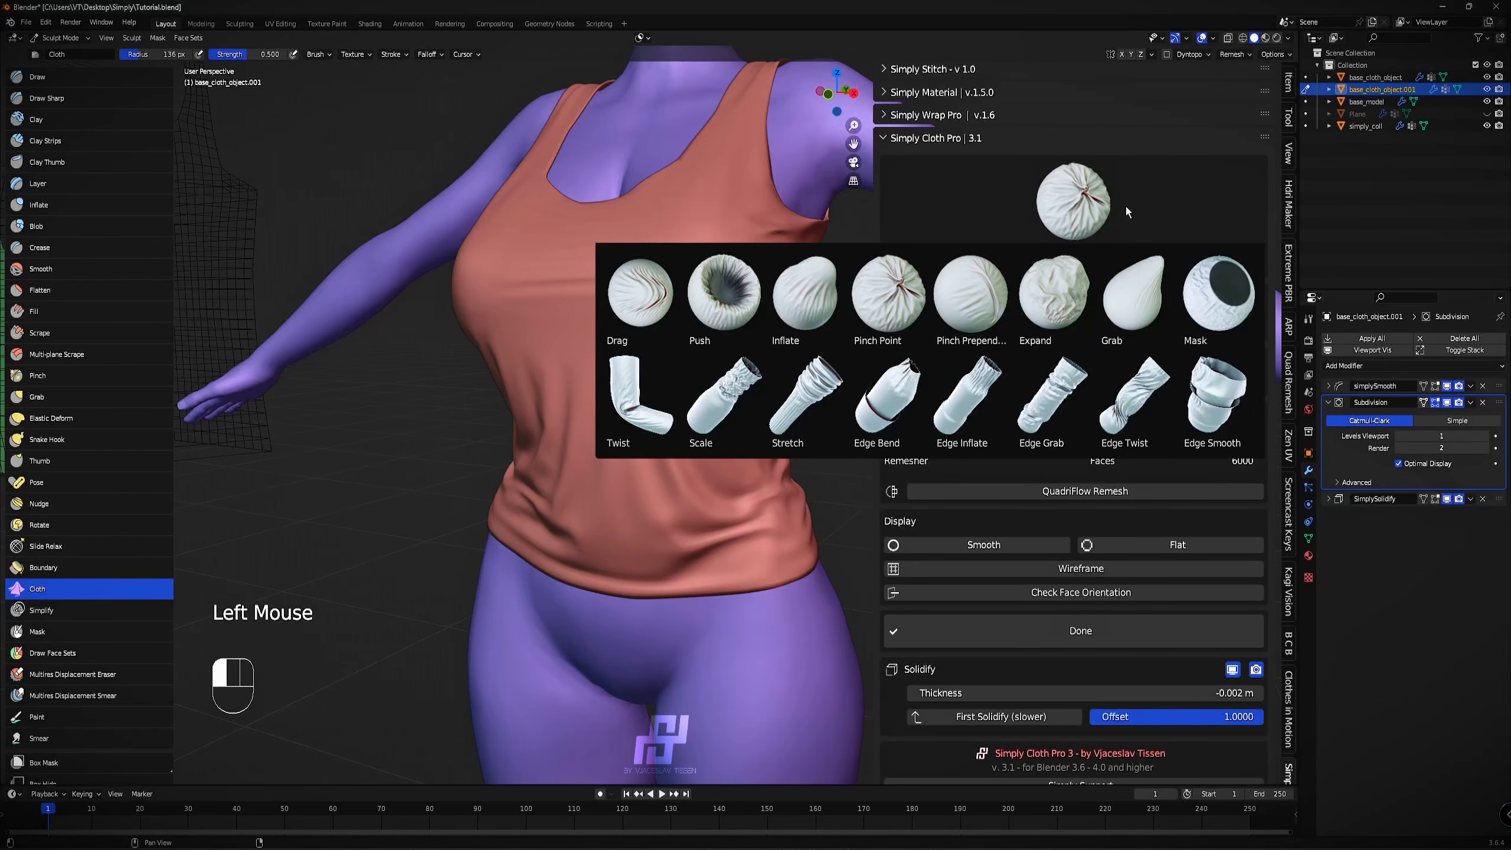
{"action": "left_click", "coordinate": [1136, 287]}
{"action": "left_click_drag", "start_coordinate": [641, 298], "coordinate": [610, 512]}
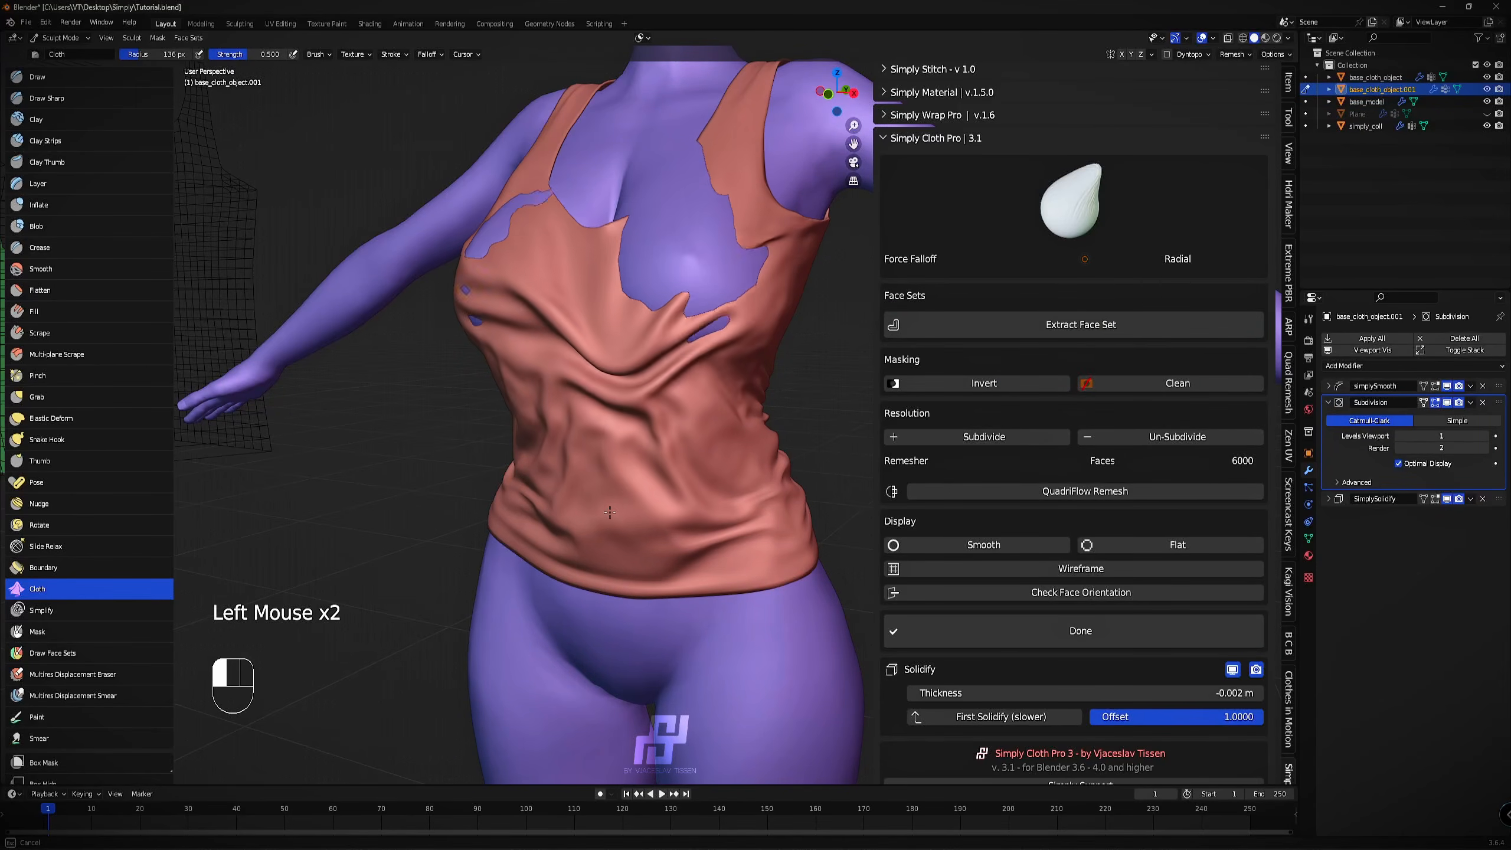
{"action": "key", "text": "ctrl+z"}
Try the Stretch cloth brush on the tank top's hem, shoulder strap and neckline, undoing each stroke.
{"action": "left_click", "coordinate": [1095, 202]}
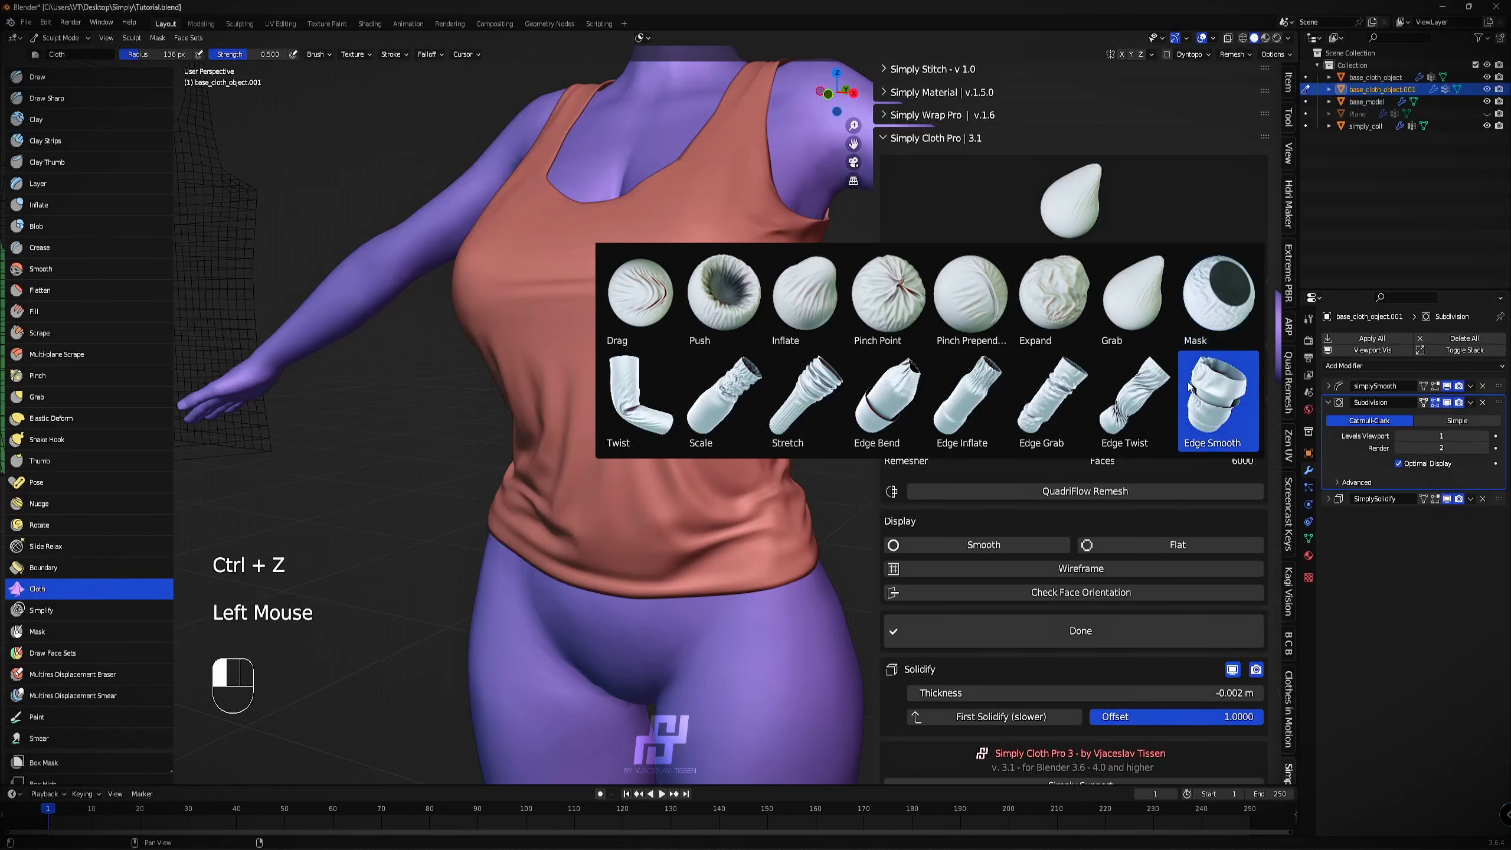
{"action": "left_click", "coordinate": [805, 366]}
{"action": "key", "text": "f"}
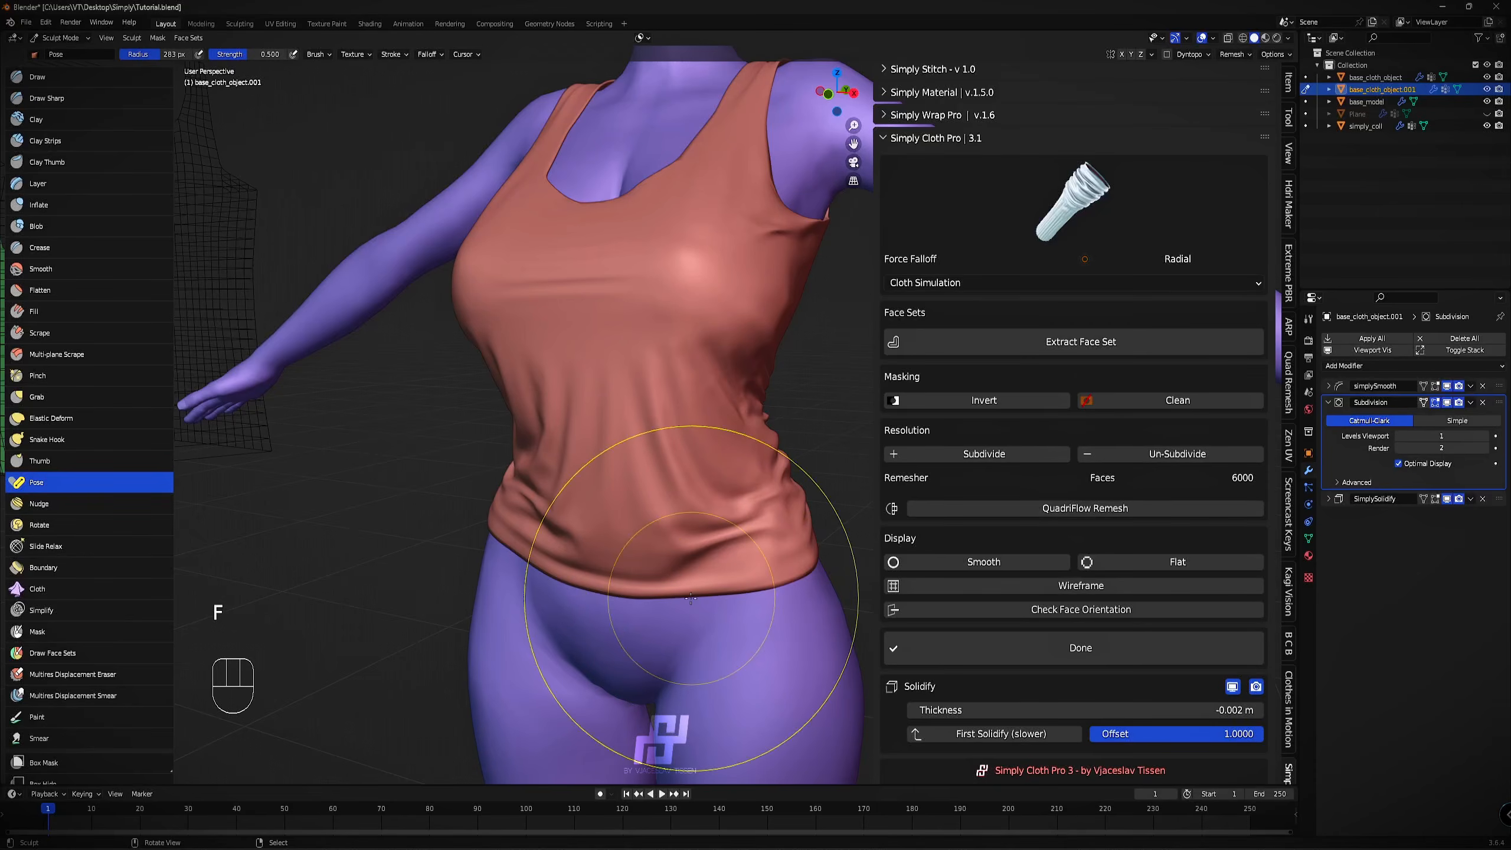
{"action": "left_click_drag", "start_coordinate": [668, 592], "coordinate": [652, 471]}
{"action": "key", "text": "ctrl+z"}
{"action": "left_click_drag", "start_coordinate": [755, 179], "coordinate": [745, 209]}
{"action": "key", "text": "ctrl+z"}
{"action": "left_click_drag", "start_coordinate": [619, 125], "coordinate": [618, 298]}
{"action": "key", "text": "ctrl+z"}
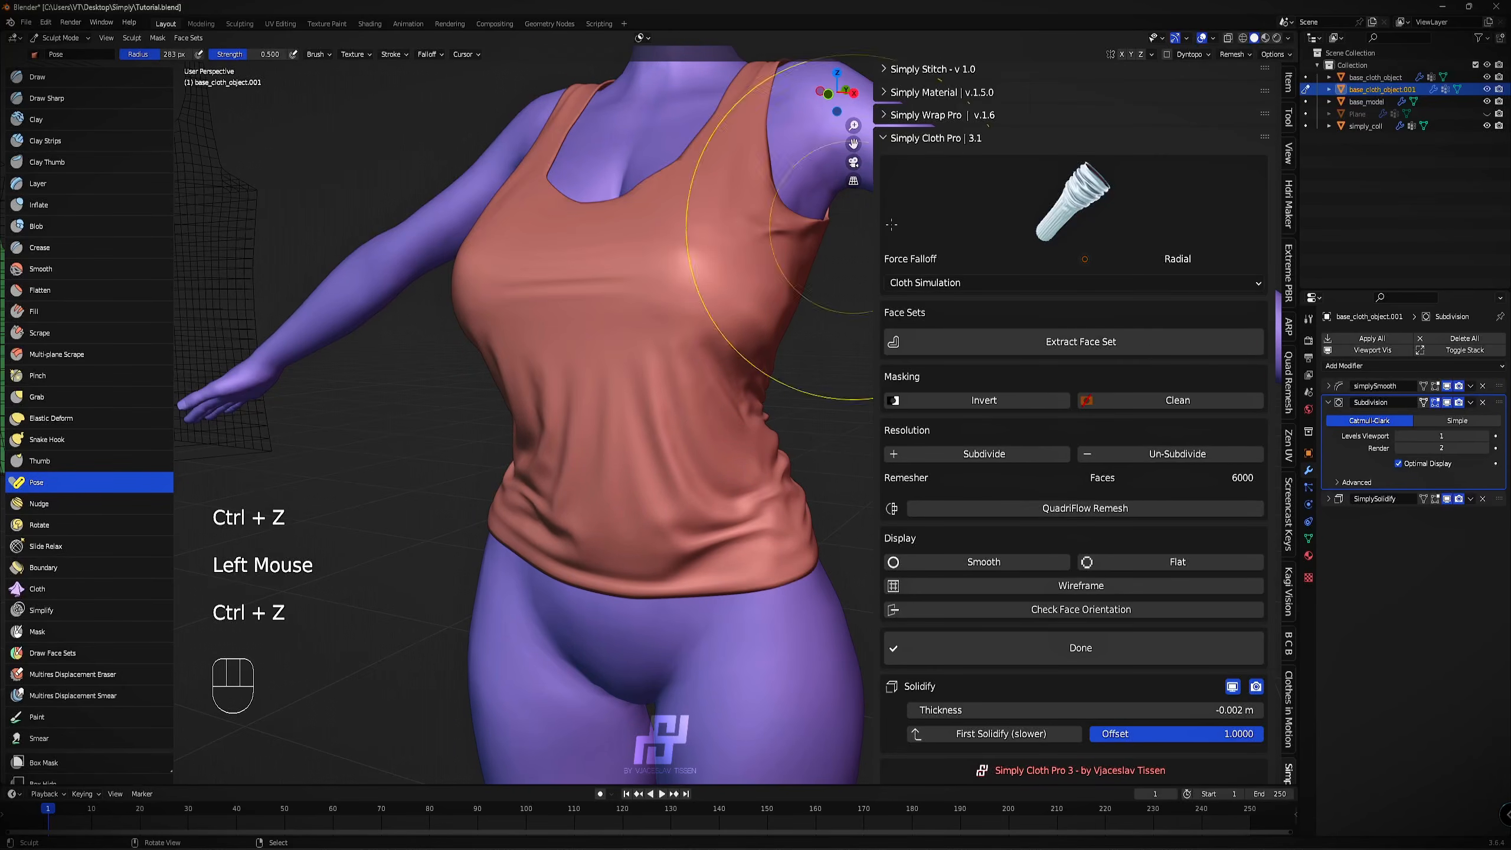
Try the Twist cloth brush on the tank top's hem from angled and front views, undoing both strokes.
{"action": "left_click", "coordinate": [1055, 203]}
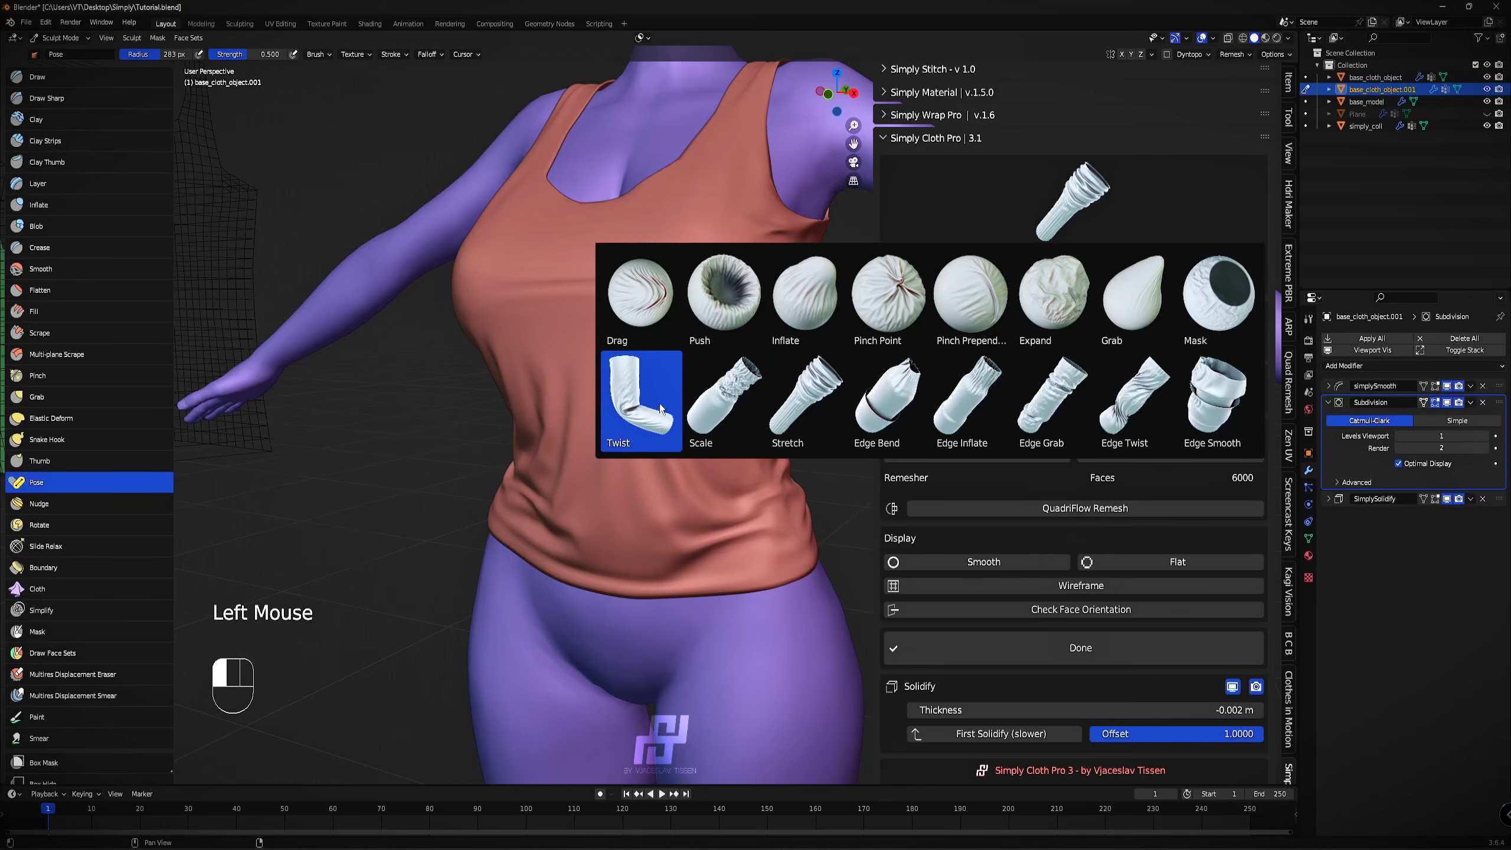
{"action": "left_click", "coordinate": [637, 398]}
{"action": "left_click_drag", "start_coordinate": [730, 586], "coordinate": [727, 401]}
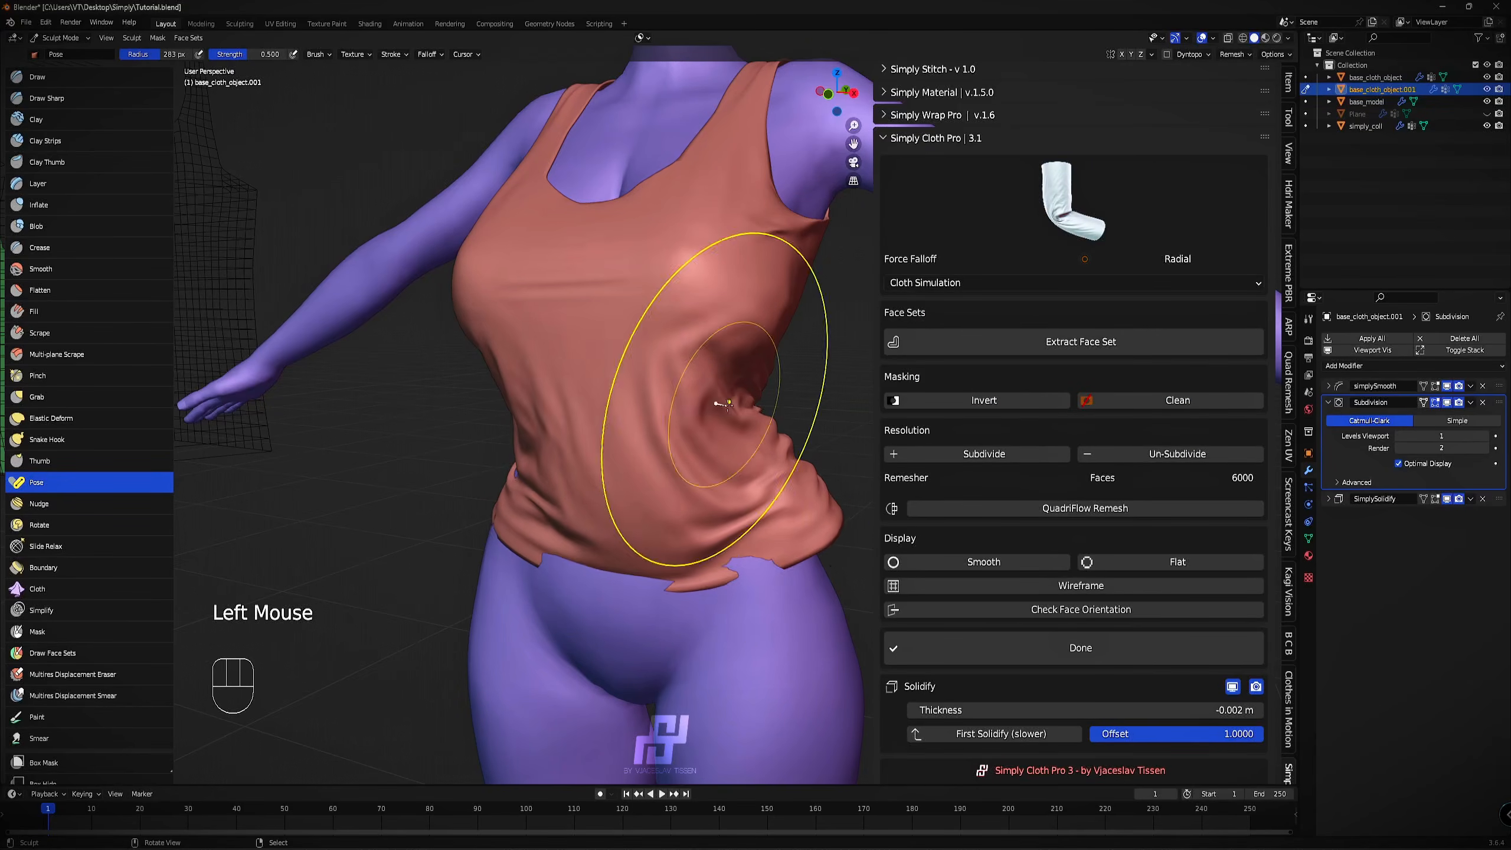
{"action": "scroll", "coordinate": [717, 410], "scroll_direction": "down", "scroll_amount": 2}
{"action": "key", "text": "ctrl+z"}
{"action": "key", "text": "KP_1"}
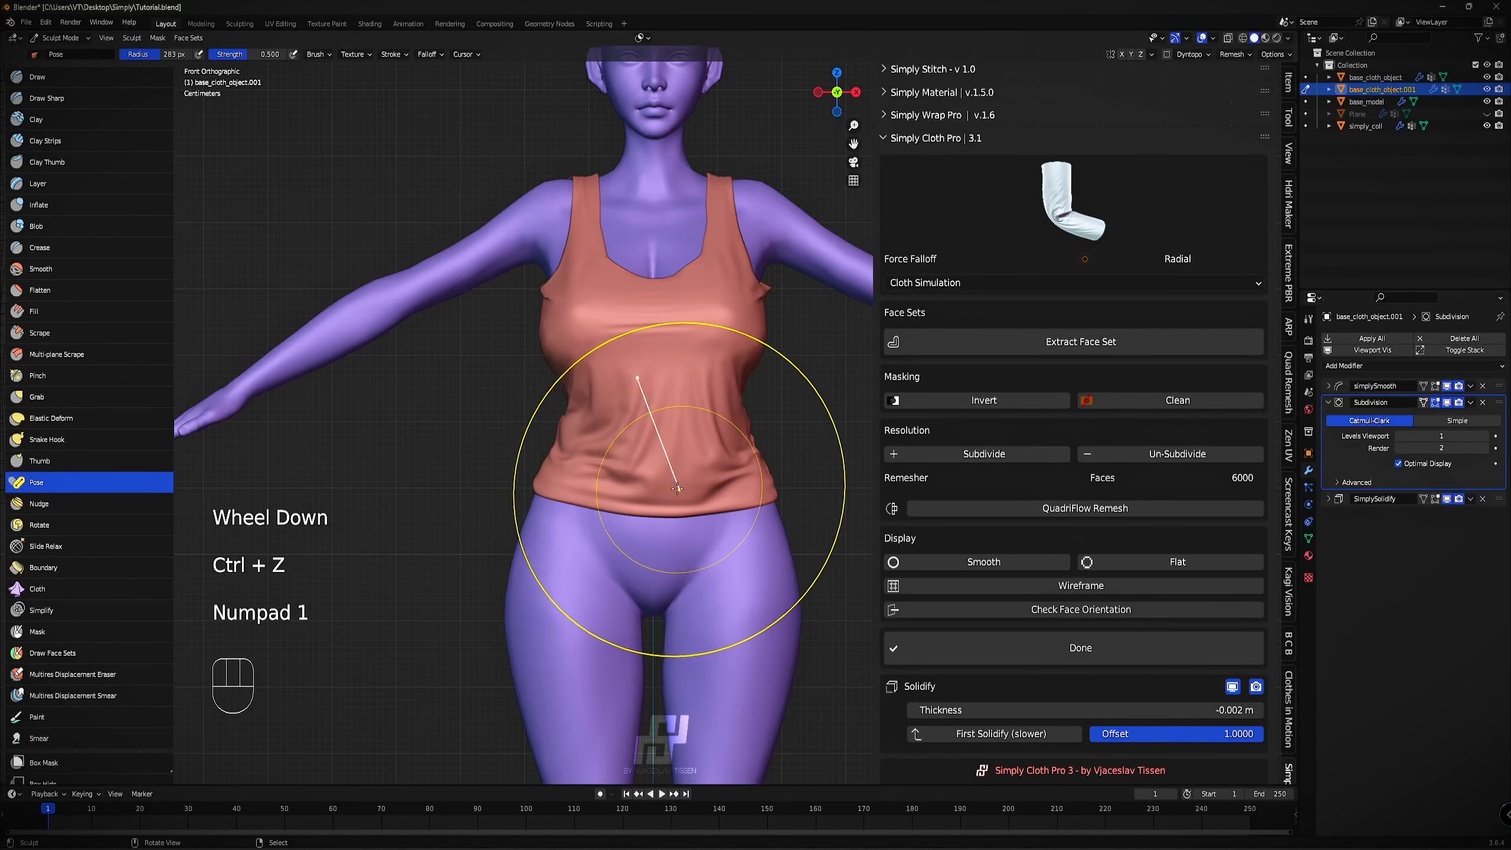
{"action": "left_click_drag", "start_coordinate": [660, 476], "coordinate": [698, 500]}
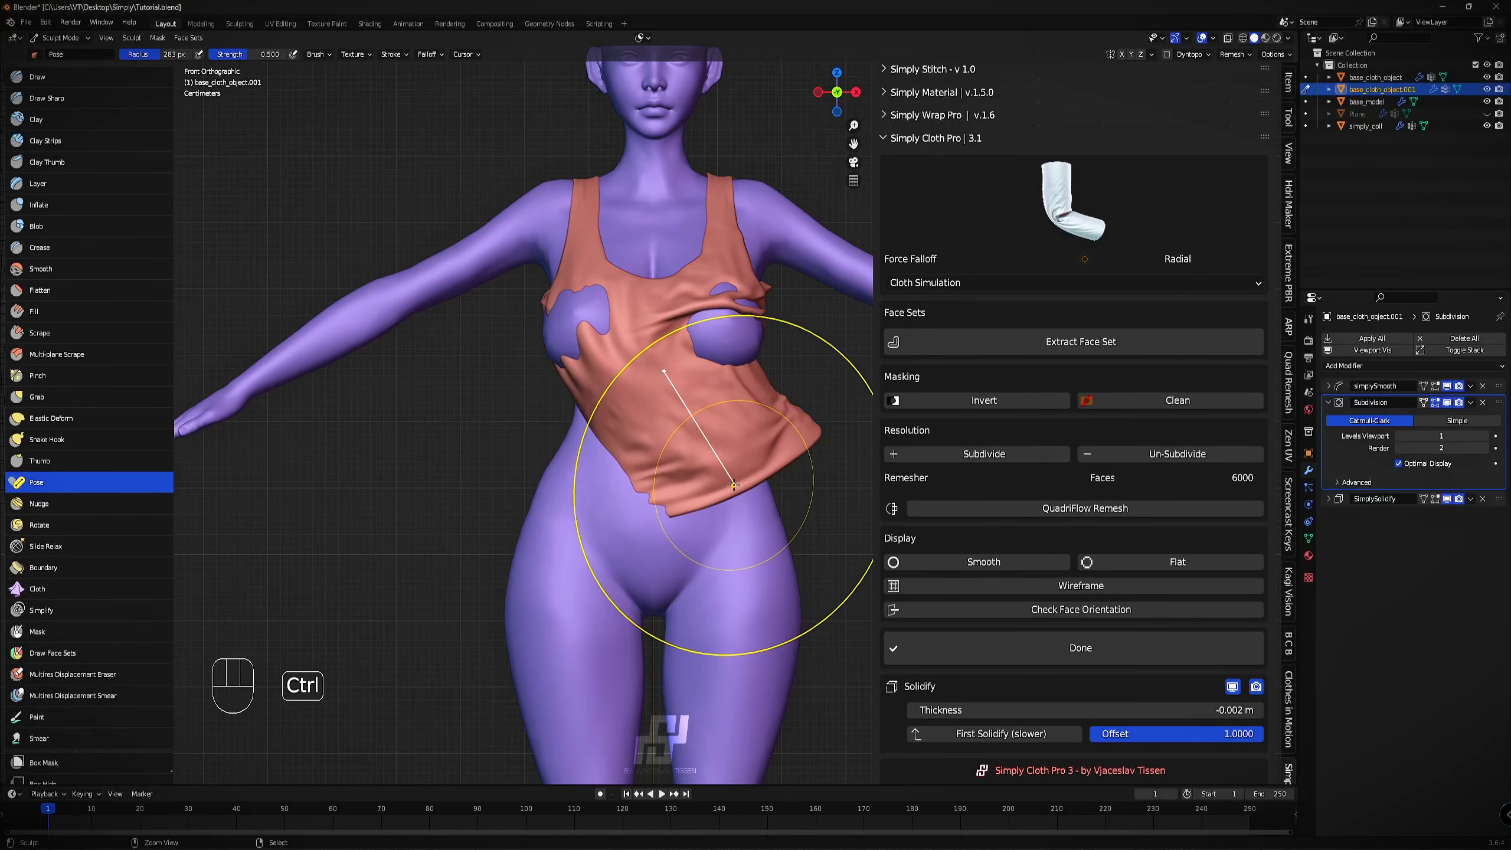
{"action": "key", "text": "ctrl+z"}
Try rotating the hem boundary with the Edge Twist cloth brush and undo the stroke.
{"action": "left_click", "coordinate": [1071, 199]}
{"action": "left_click", "coordinate": [1129, 420]}
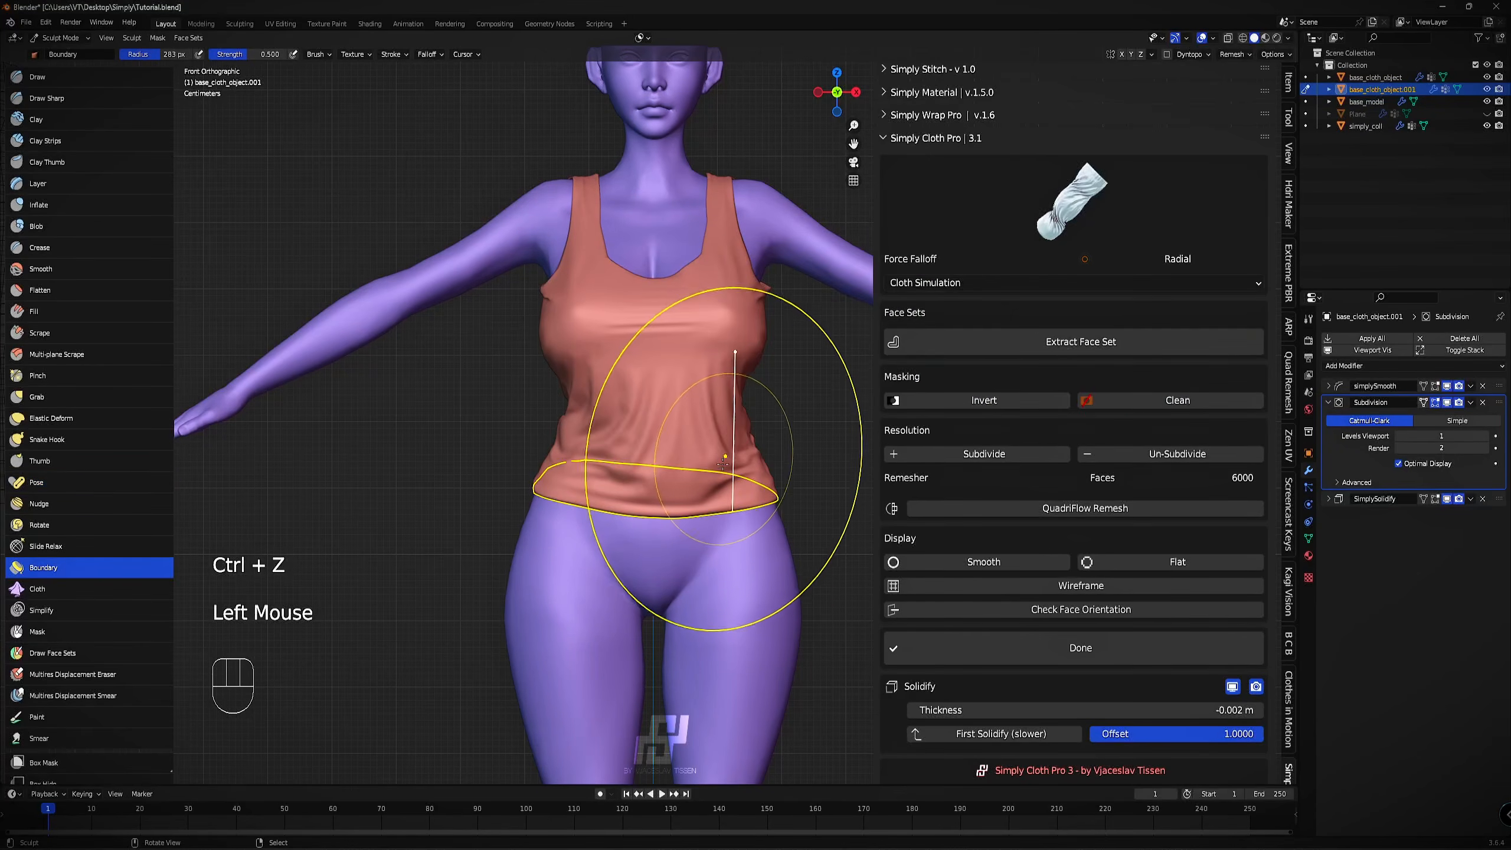
{"action": "left_click_drag", "start_coordinate": [727, 500], "coordinate": [810, 554]}
{"action": "middle_click_drag", "start_coordinate": [810, 554], "coordinate": [702, 595]}
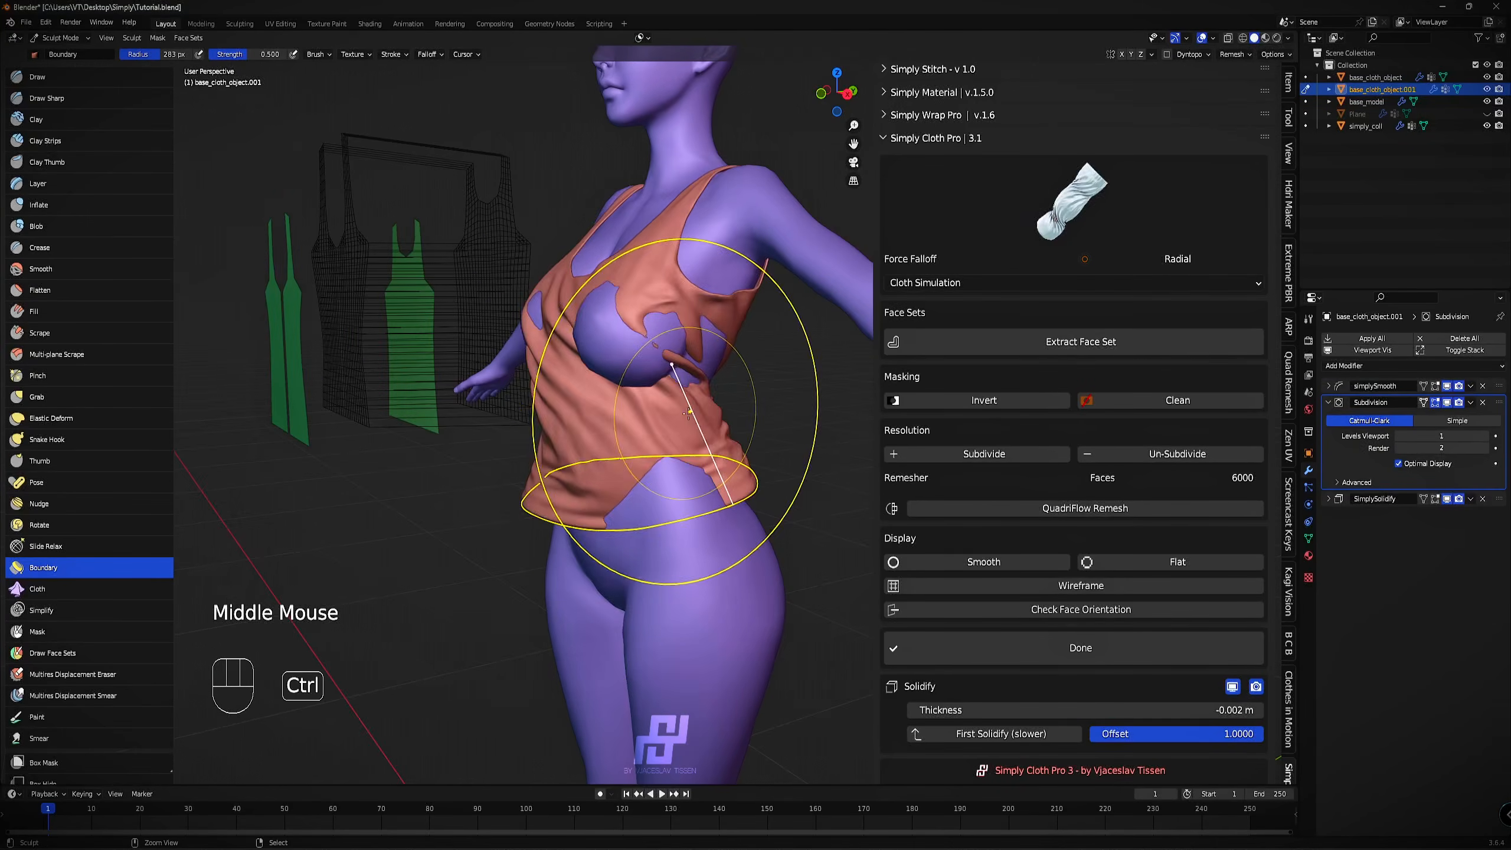
{"action": "key", "text": "ctrl+z"}
{"action": "left_click", "coordinate": [1126, 206]}
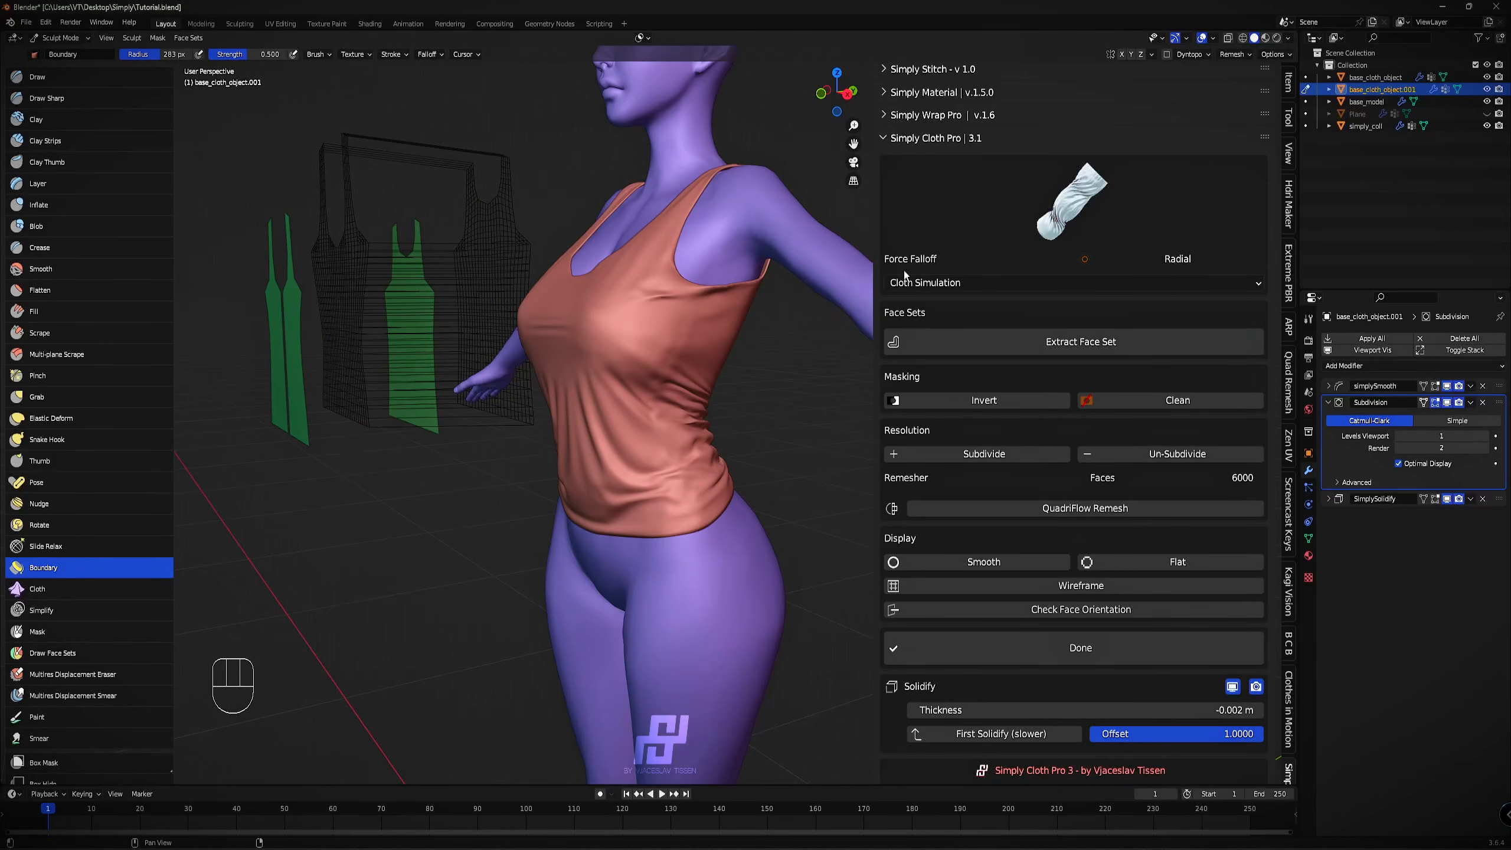
Return the tank top to Object Mode and save the file.
{"action": "left_click", "coordinate": [68, 39]}
{"action": "left_click", "coordinate": [64, 50]}
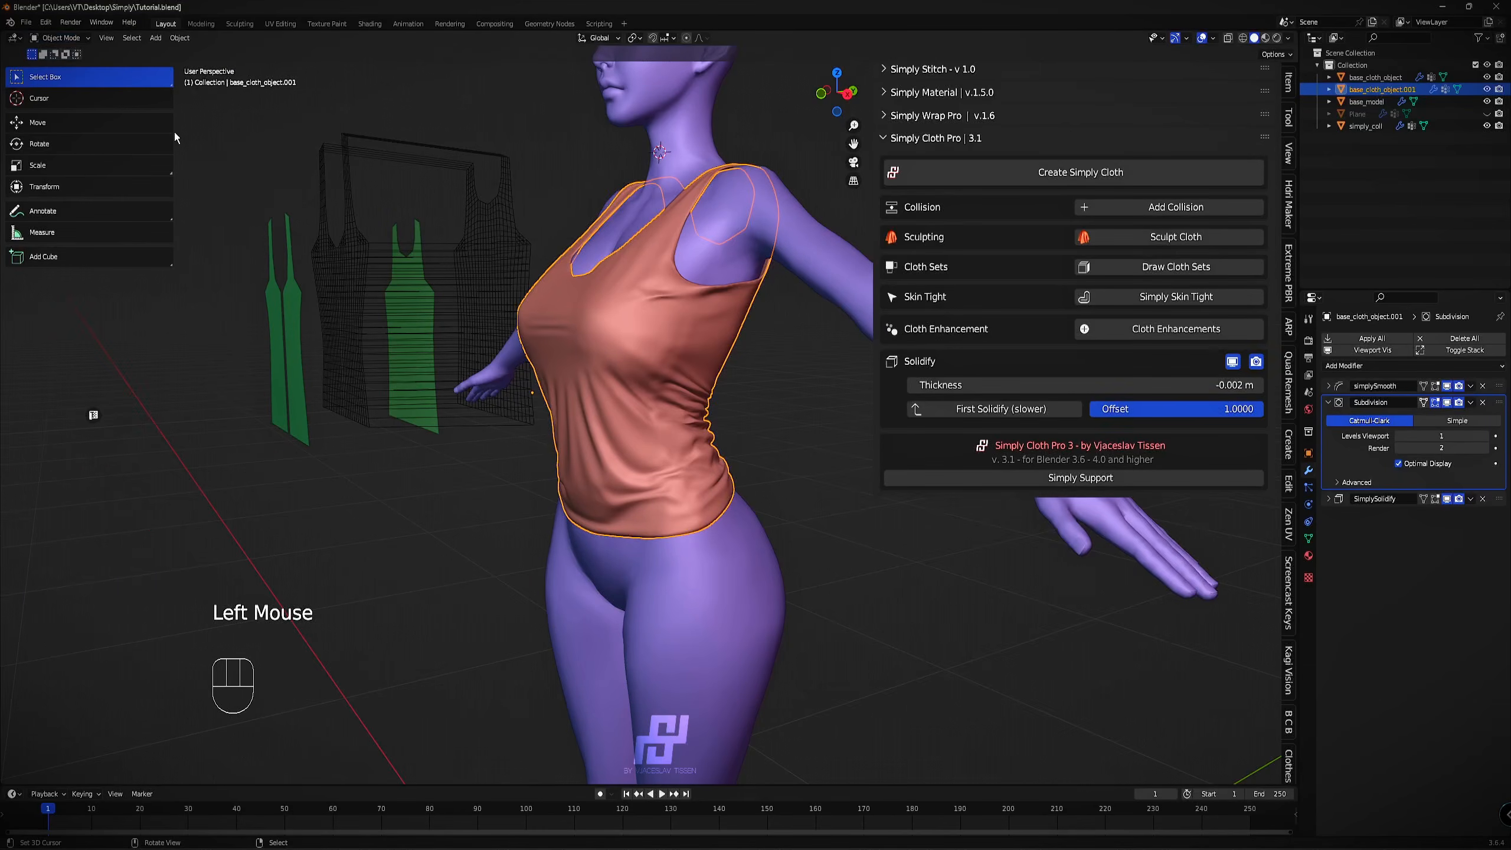
{"action": "middle_click_drag", "start_coordinate": [500, 322], "coordinate": [632, 280]}
{"action": "key", "text": "KP_Decimal"}
{"action": "scroll", "coordinate": [601, 367], "scroll_direction": "down", "scroll_amount": 2}
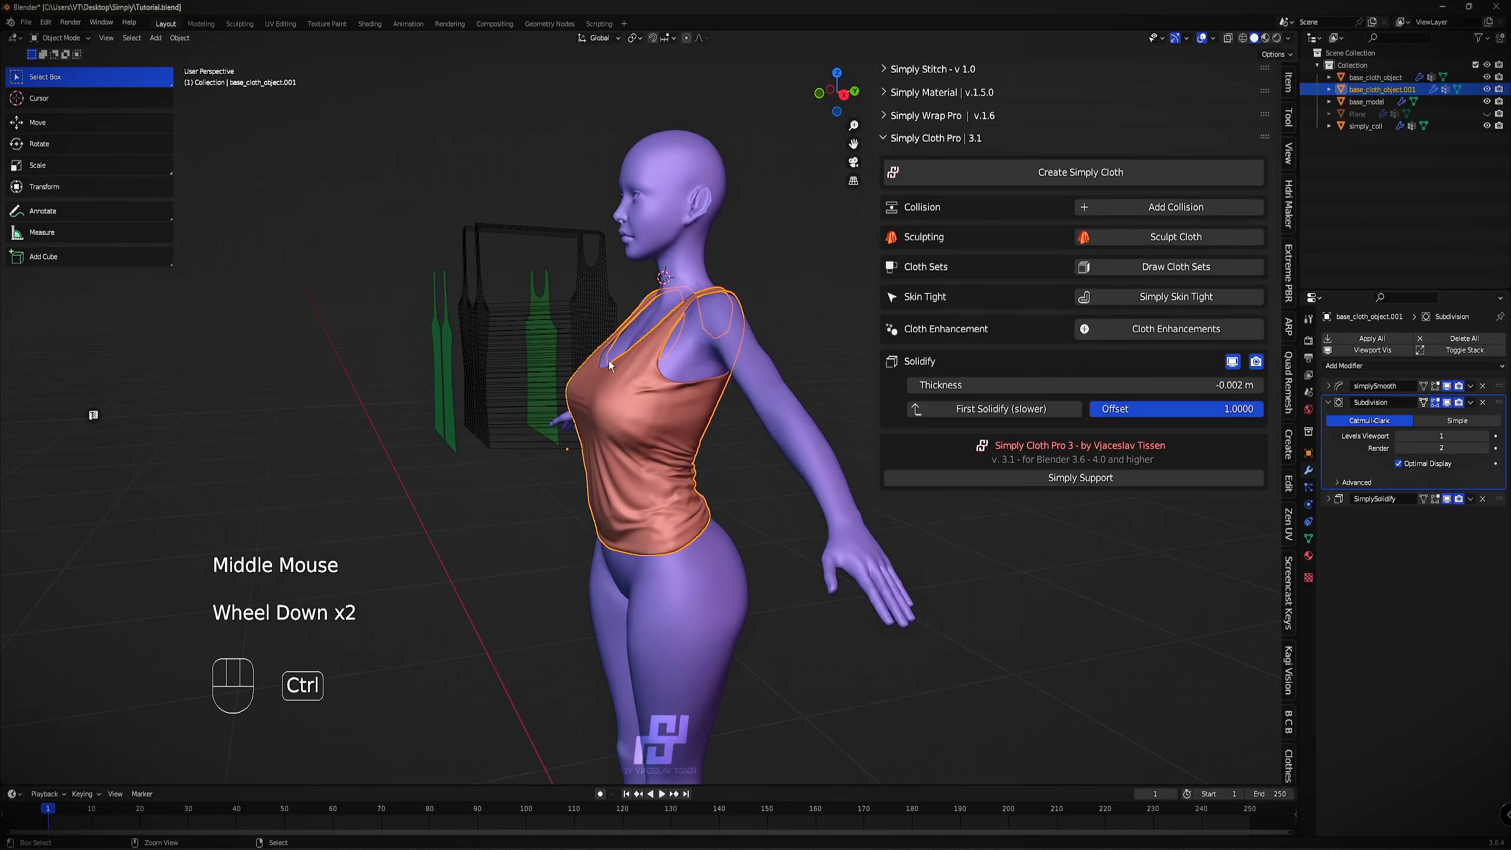
{"action": "key", "text": "ctrl+s"}
Duplicate the tank top and move the copy along the X axis to stand beside the figure.
{"action": "middle_click_drag", "start_coordinate": [610, 362], "coordinate": [689, 346]}
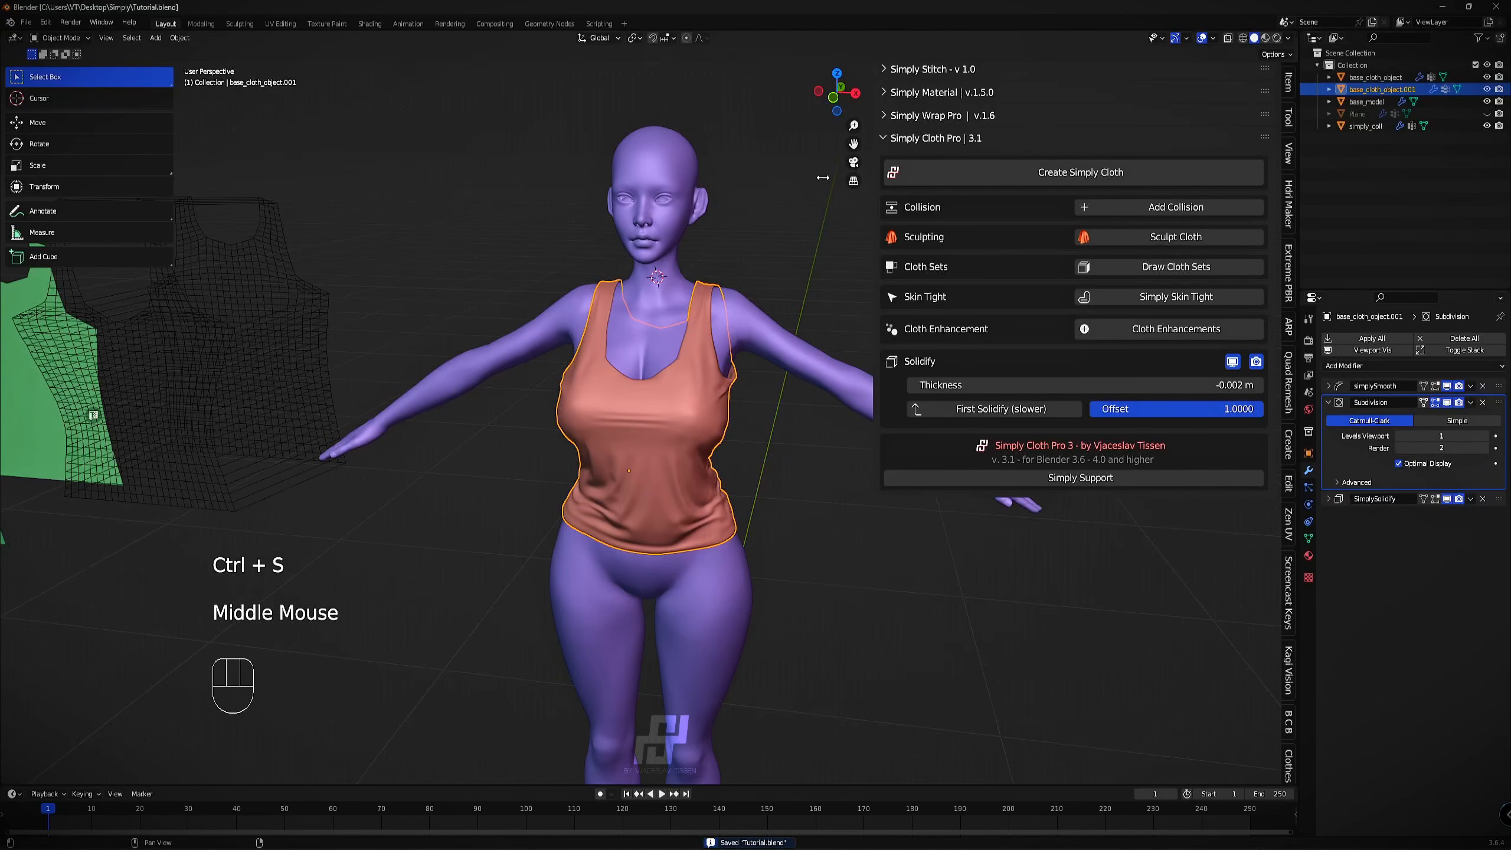
{"action": "key", "text": "shift+d"}
{"action": "key", "text": "g"}
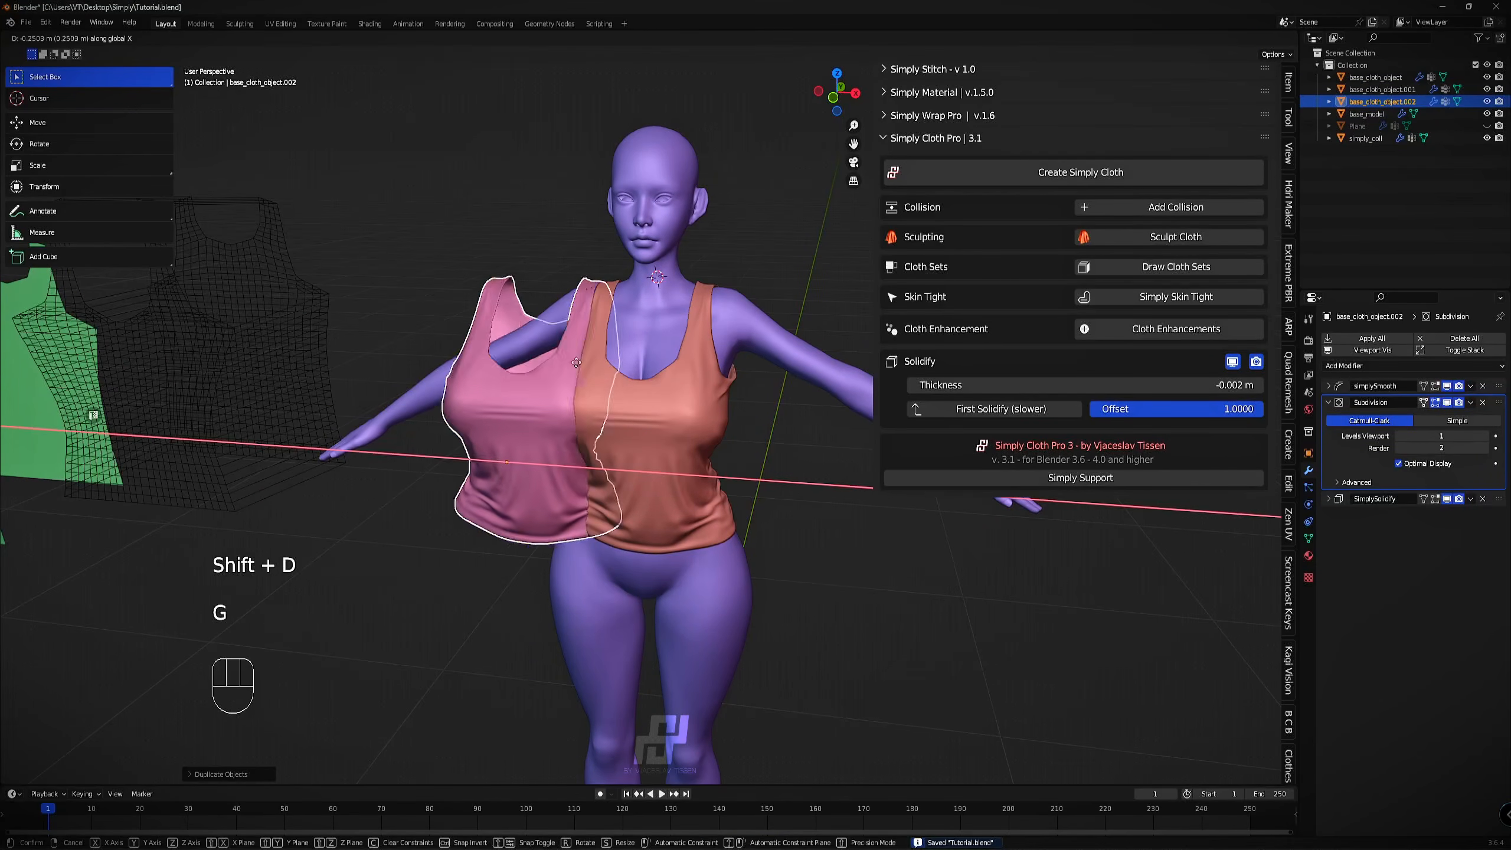
{"action": "left_click", "coordinate": [383, 348]}
{"action": "scroll", "coordinate": [383, 347], "scroll_direction": "down", "scroll_amount": 2}
{"action": "middle_click_drag", "start_coordinate": [384, 347], "coordinate": [522, 349], "text": "shift"}
{"action": "scroll", "coordinate": [437, 399], "scroll_direction": "up", "scroll_amount": 1}
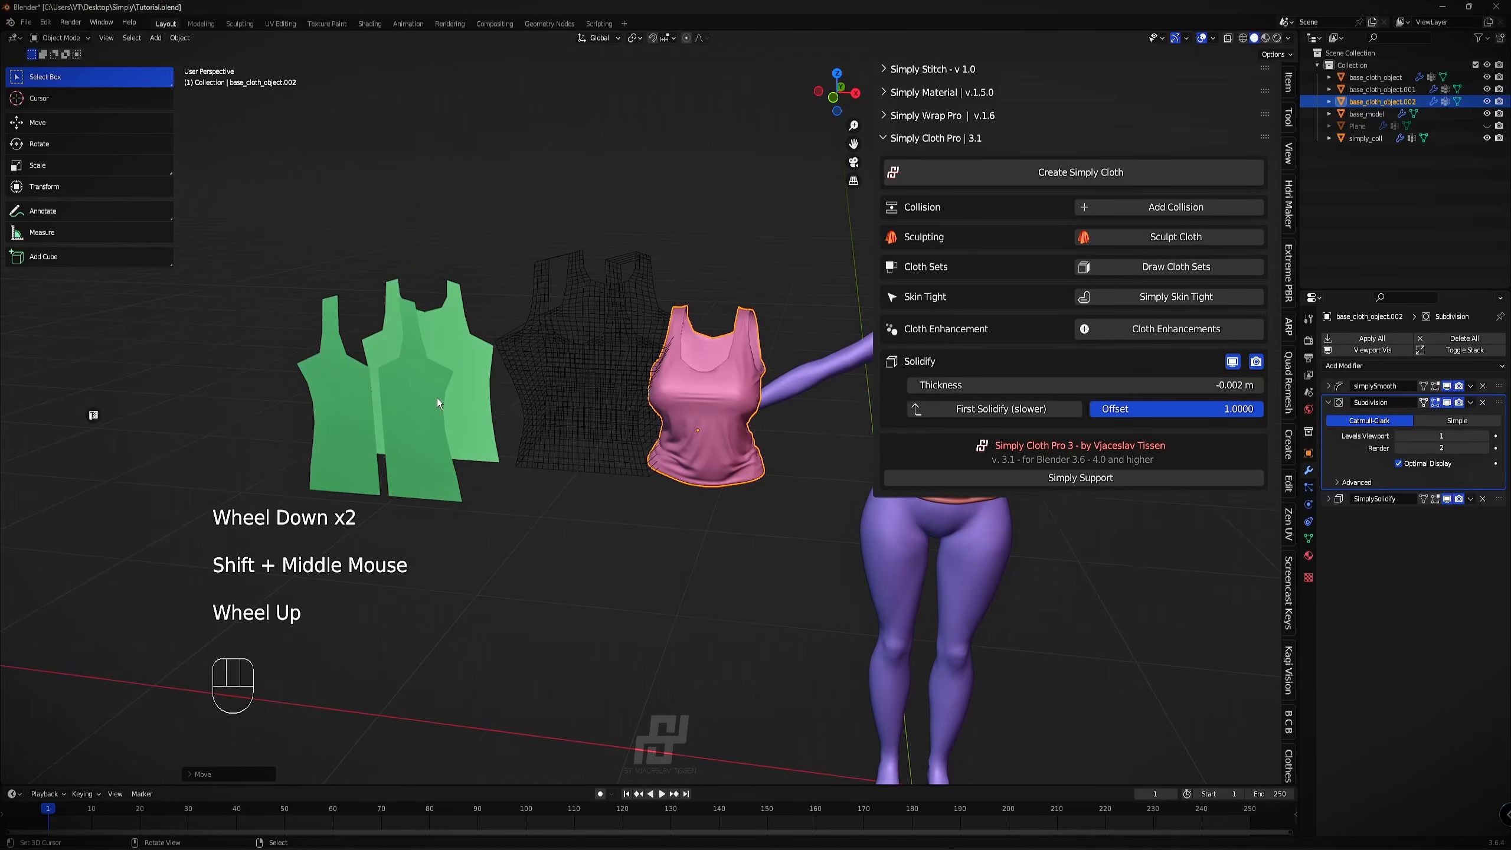
Move the green pattern panels and the wireframe garment along the X axis, farther away from the figure.
{"action": "right_click", "coordinate": [402, 404]}
{"action": "scroll", "coordinate": [401, 405], "scroll_direction": "up", "scroll_amount": 1}
{"action": "key", "text": "g"}
{"action": "key", "text": "g"}
{"action": "left_click", "coordinate": [137, 372]}
{"action": "right_click", "coordinate": [614, 344]}
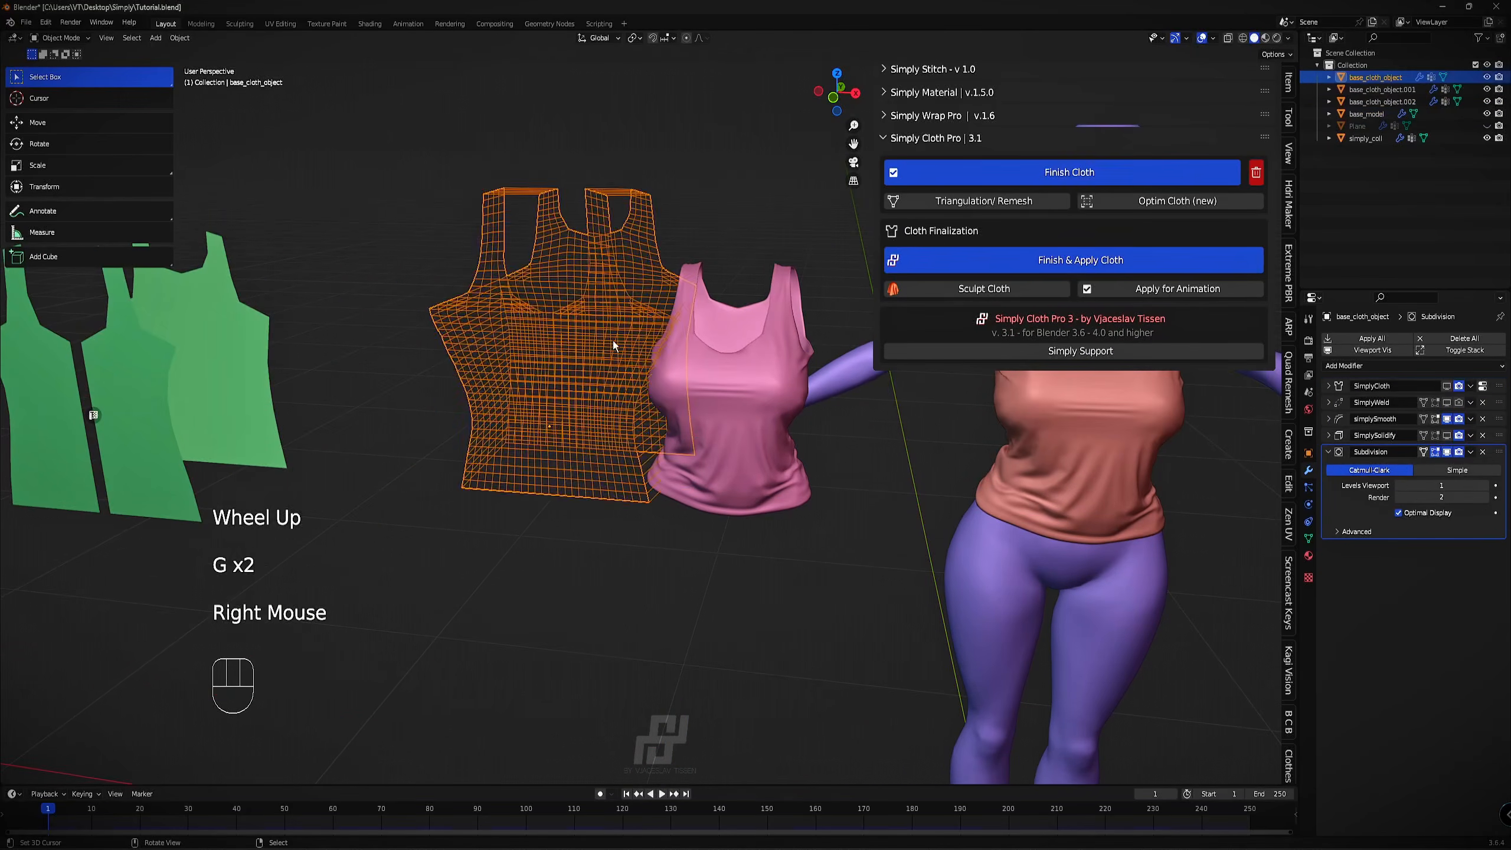
{"action": "key", "text": "g"}
{"action": "key", "text": "x"}
{"action": "left_click", "coordinate": [424, 333]}
Move the pink tank top copy along the X axis into the gap between the wireframe garment and the figure.
{"action": "right_click", "coordinate": [702, 339]}
{"action": "key", "text": "g"}
{"action": "key", "text": "x"}
{"action": "left_click", "coordinate": [659, 334]}
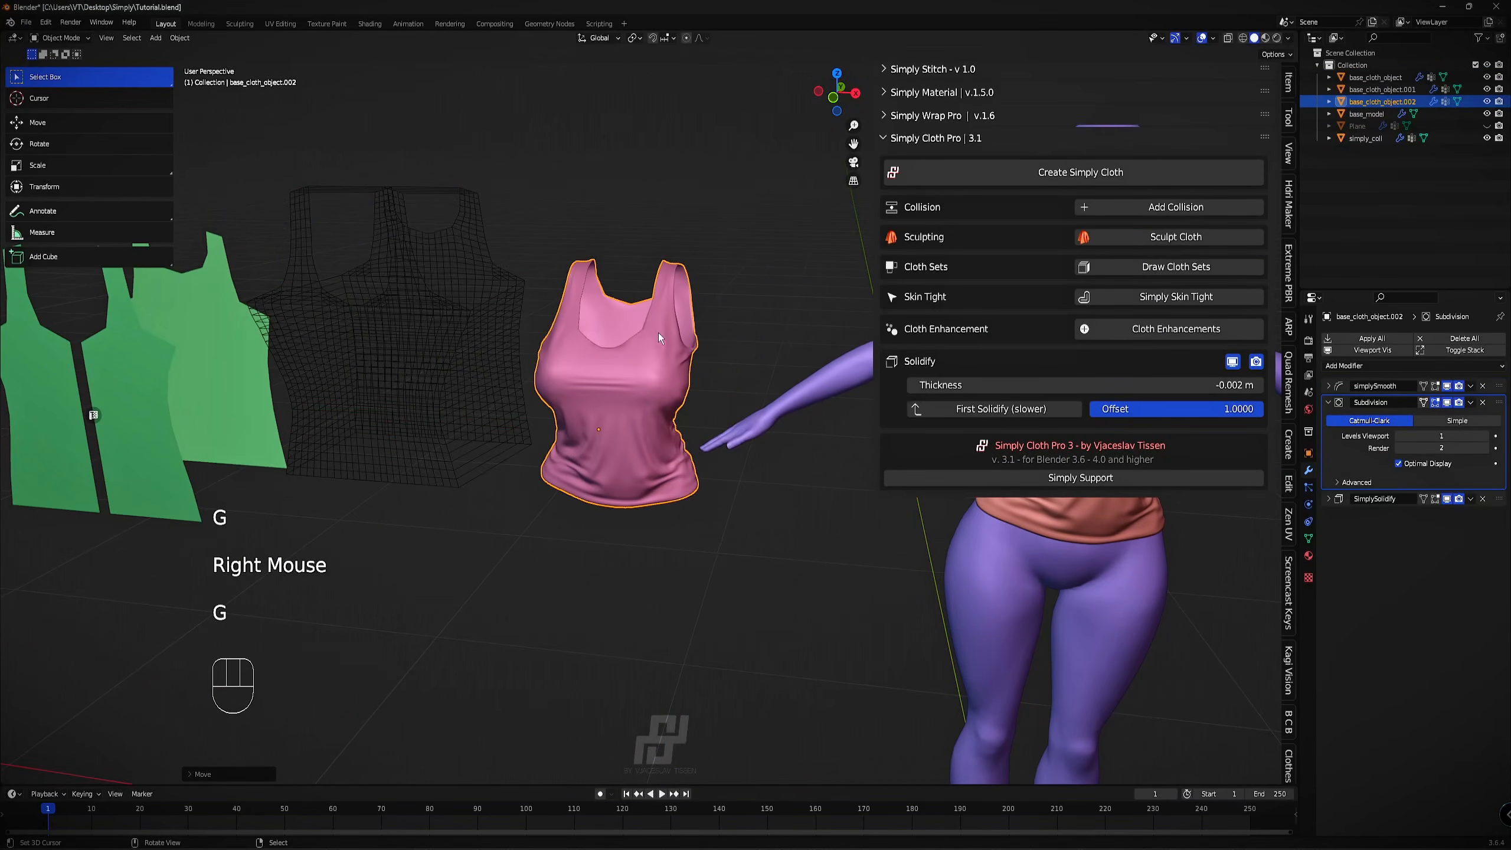
{"action": "middle_click_drag", "start_coordinate": [659, 333], "coordinate": [257, 298]}
{"action": "key", "text": "KP_Decimal"}
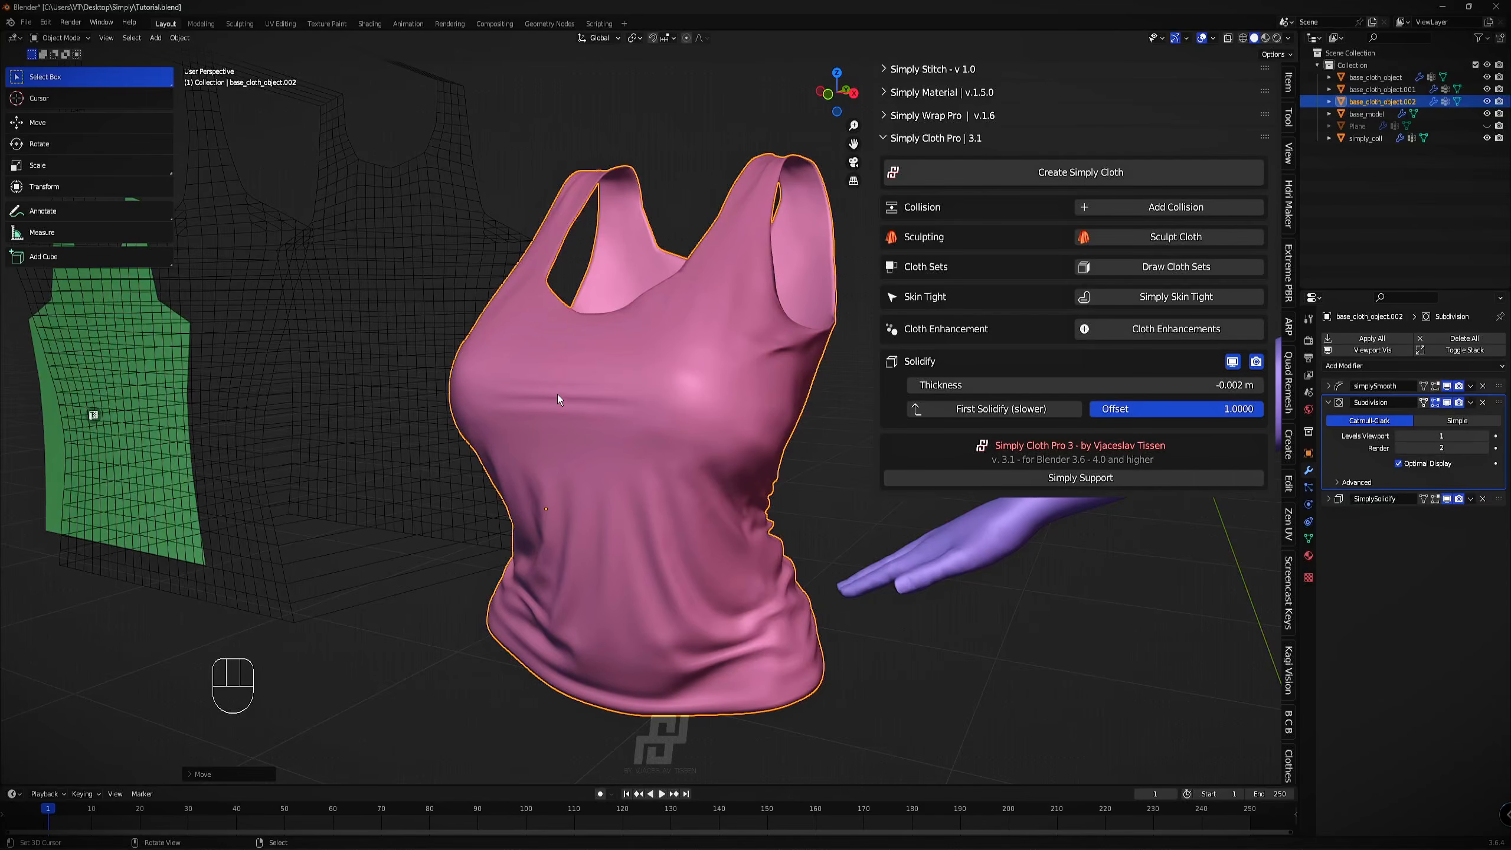
Examine the finished tank top on the figure, the collision body and the copy beside it.
{"action": "scroll", "coordinate": [557, 395], "scroll_direction": "down", "scroll_amount": 3}
{"action": "middle_click_drag", "start_coordinate": [717, 377], "coordinate": [318, 410], "text": "shift"}
{"action": "right_click", "coordinate": [619, 464]}
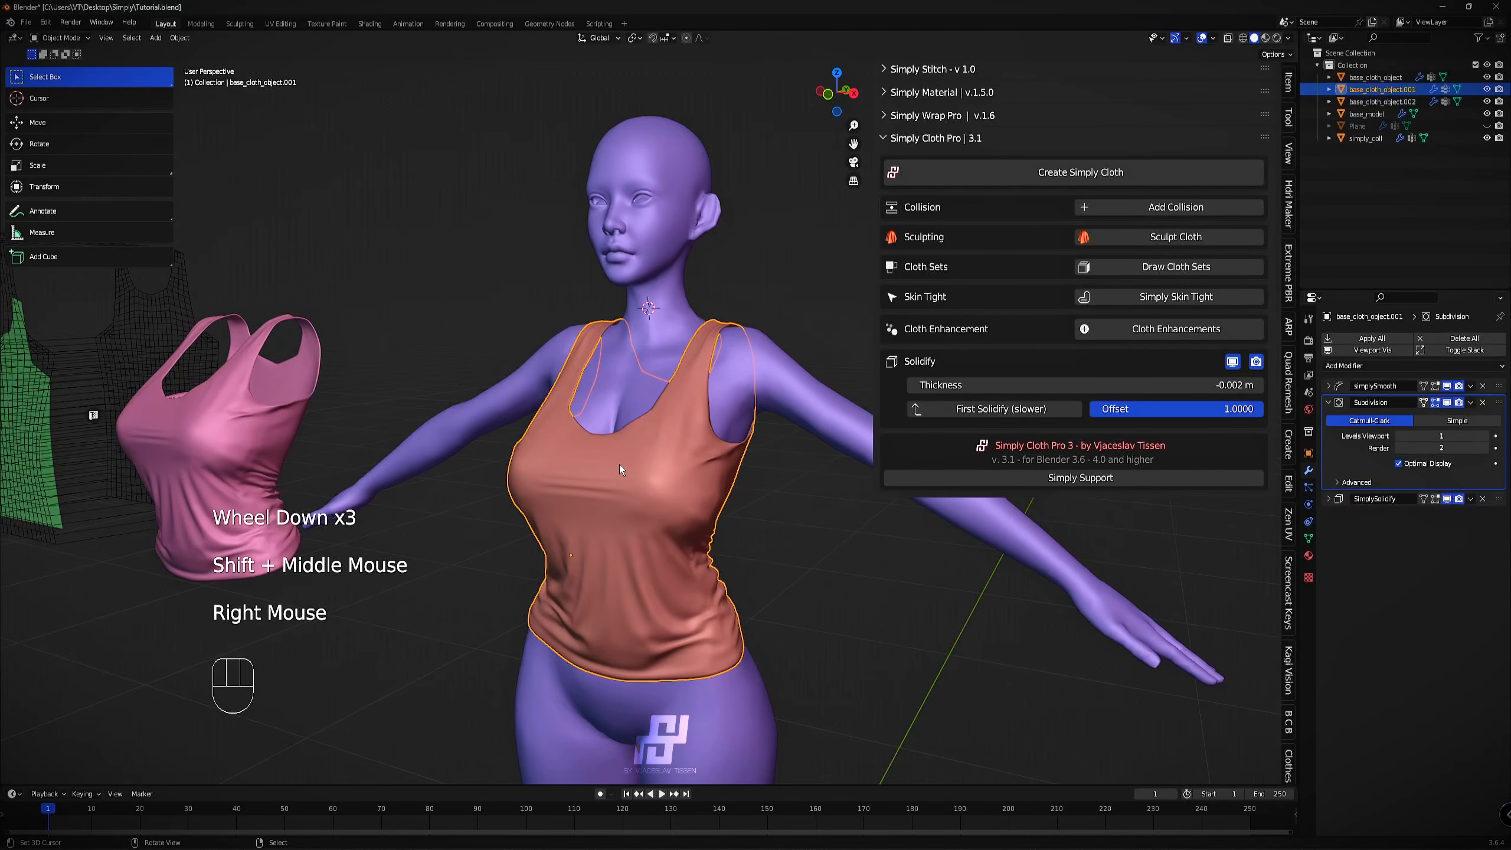
{"action": "key", "text": "KP_Decimal"}
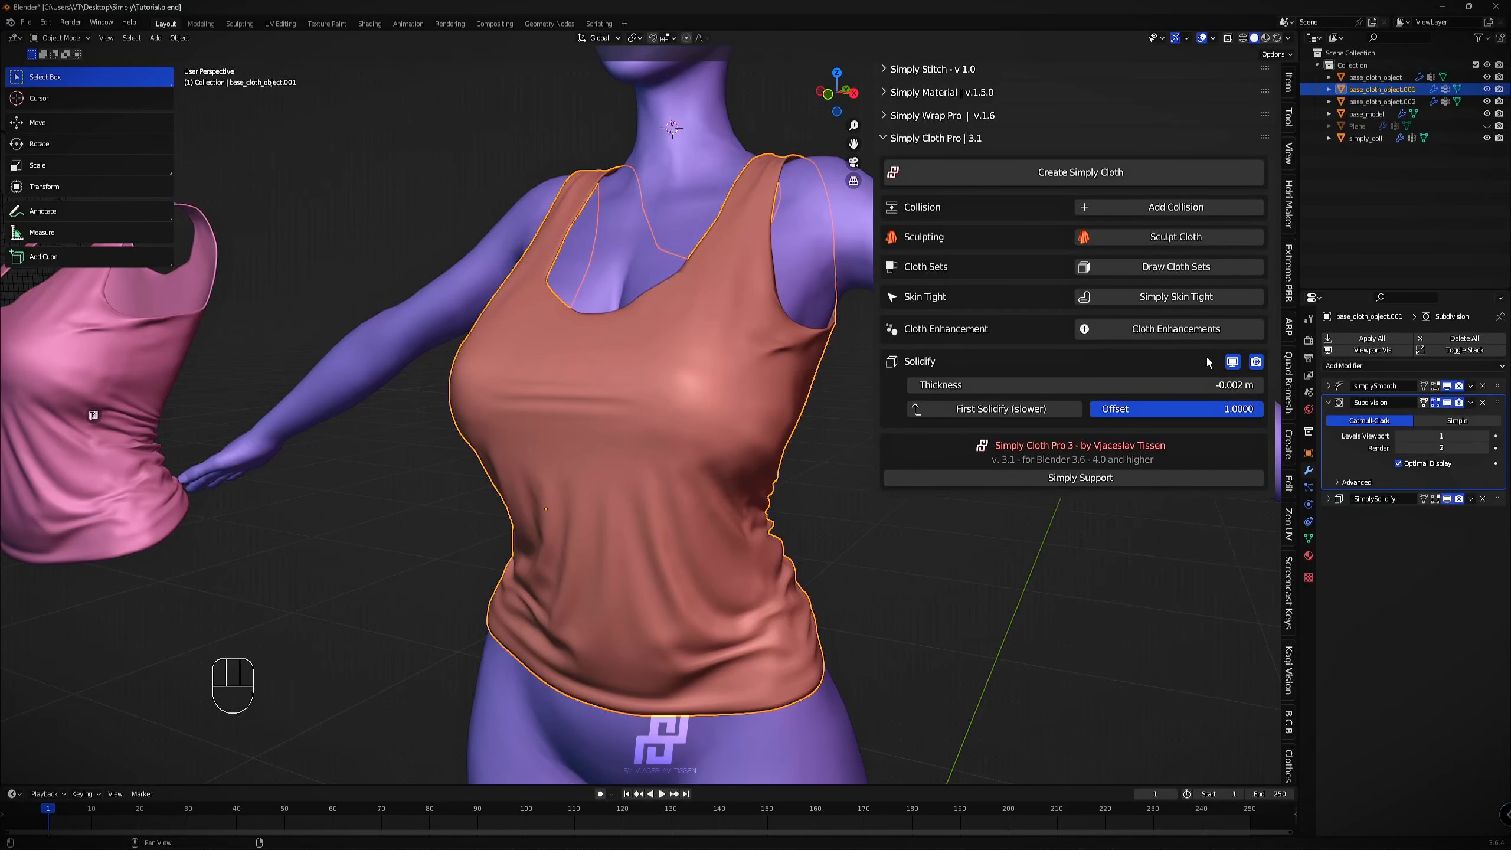
{"action": "scroll", "coordinate": [552, 402], "scroll_direction": "down", "scroll_amount": 3}
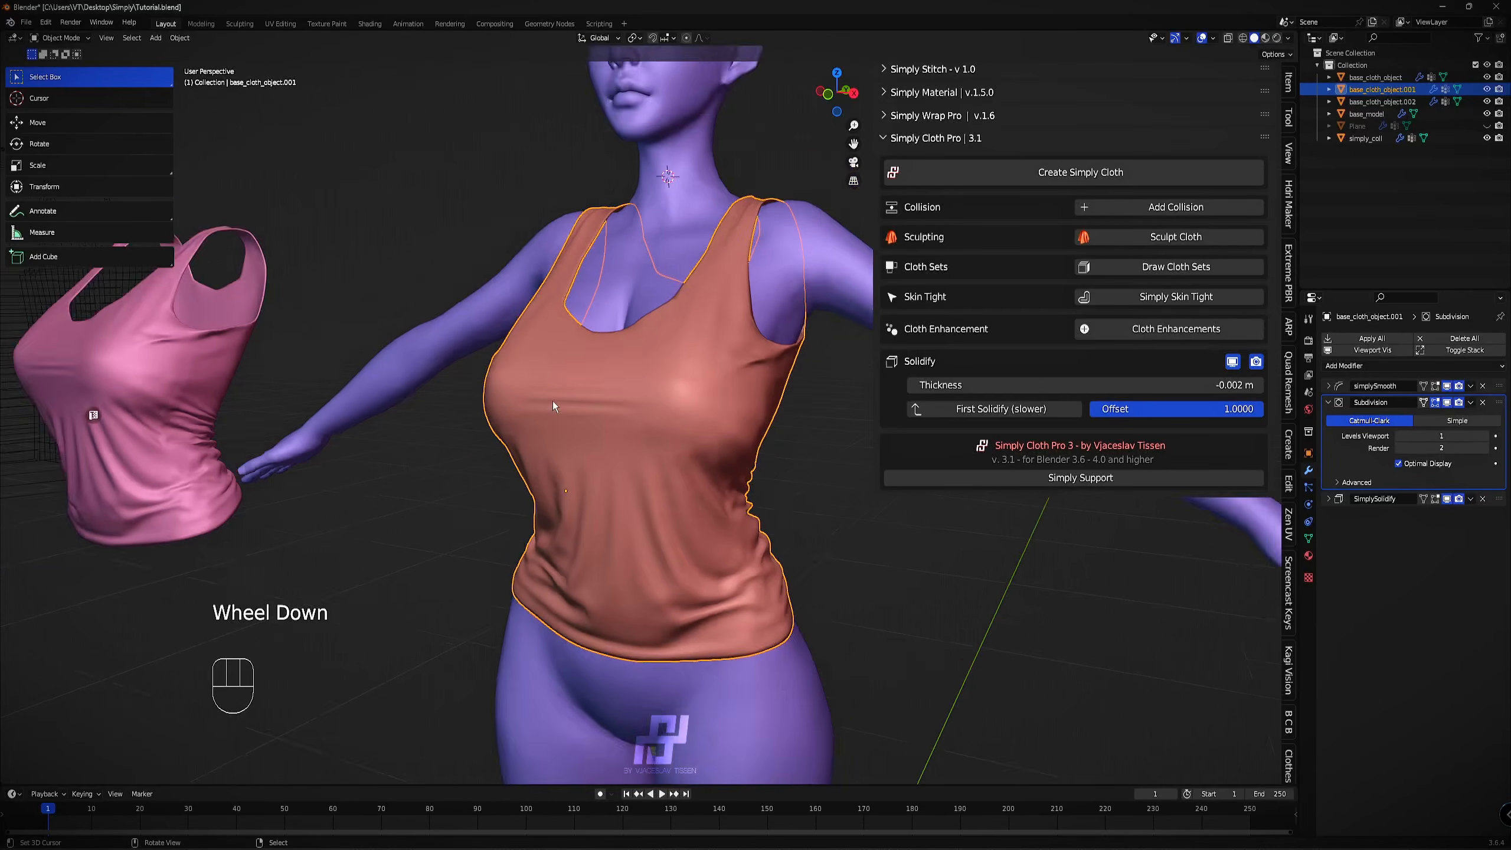
{"action": "middle_click_drag", "start_coordinate": [702, 458], "coordinate": [665, 369], "text": "shift"}
{"action": "right_click", "coordinate": [617, 172]}
{"action": "right_click", "coordinate": [617, 172]}
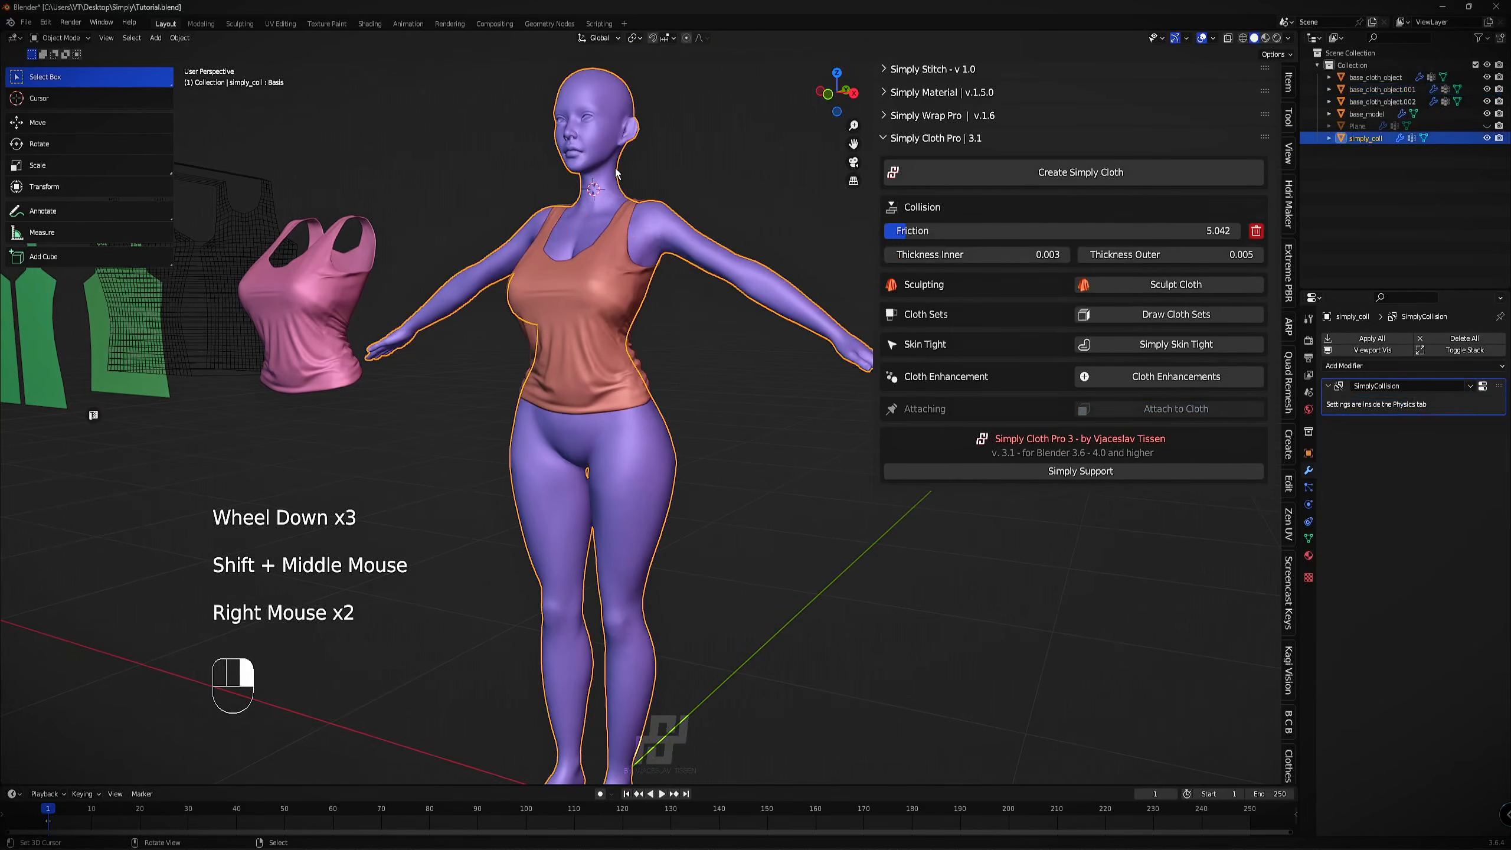
{"action": "middle_click_drag", "start_coordinate": [367, 386], "coordinate": [214, 293]}
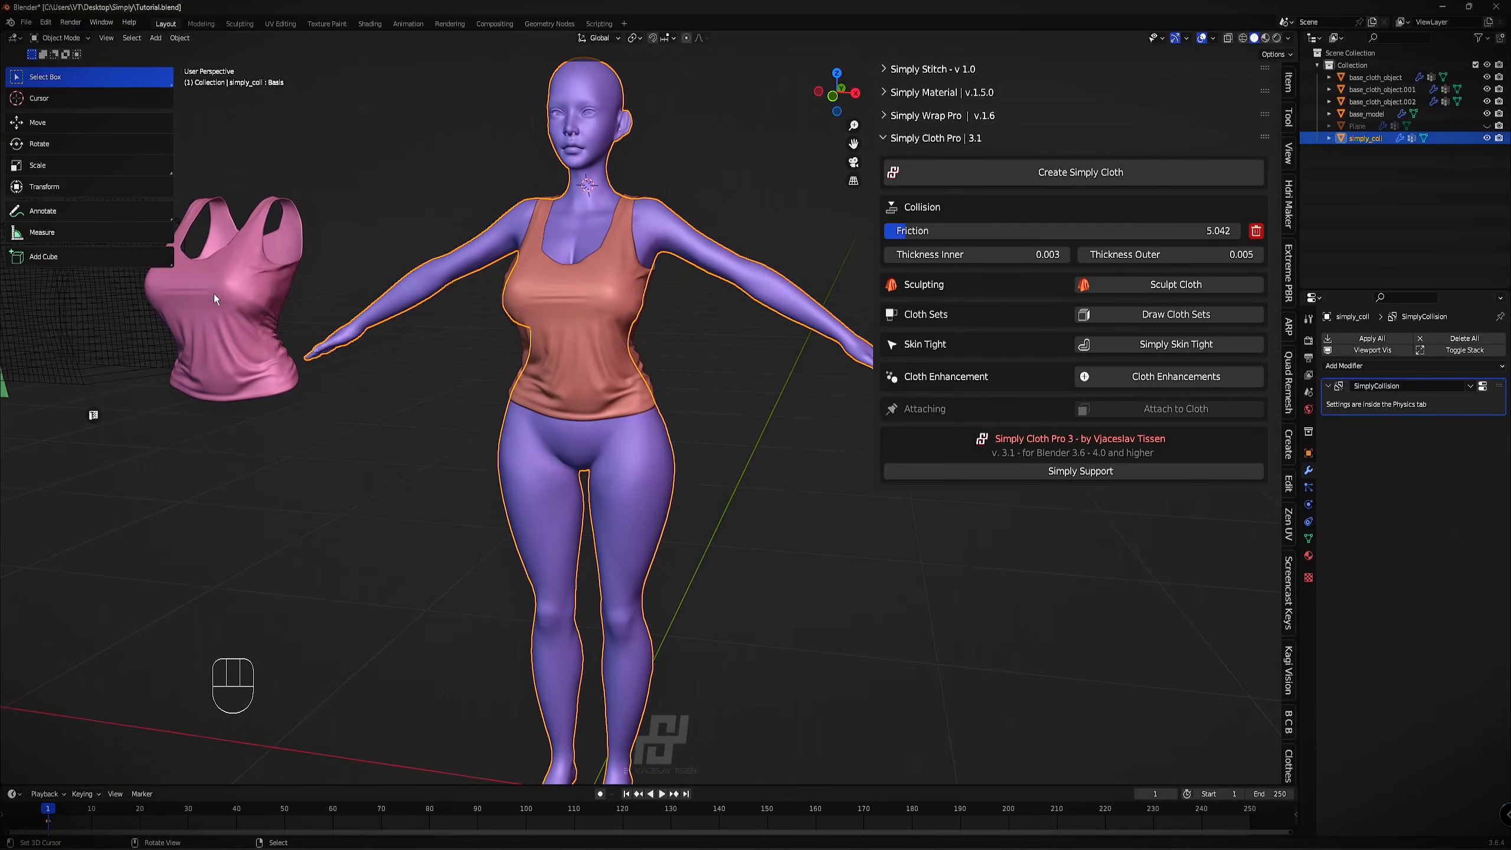
Move the worn tank top off the body along the X axis, to the side opposite its copy.
{"action": "right_click", "coordinate": [623, 355]}
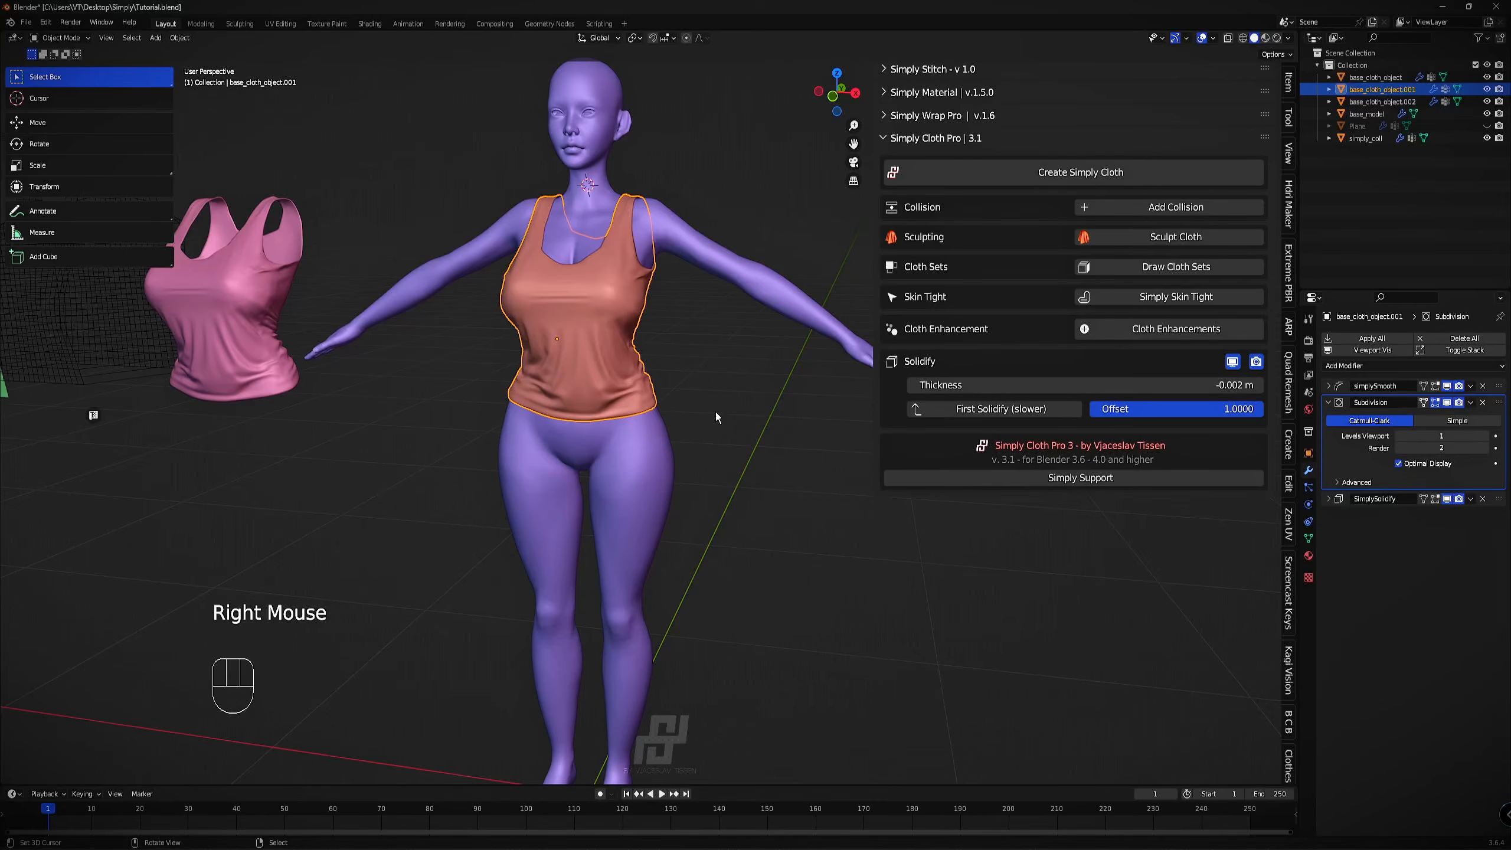
{"action": "key", "text": "g"}
{"action": "key", "text": "x"}
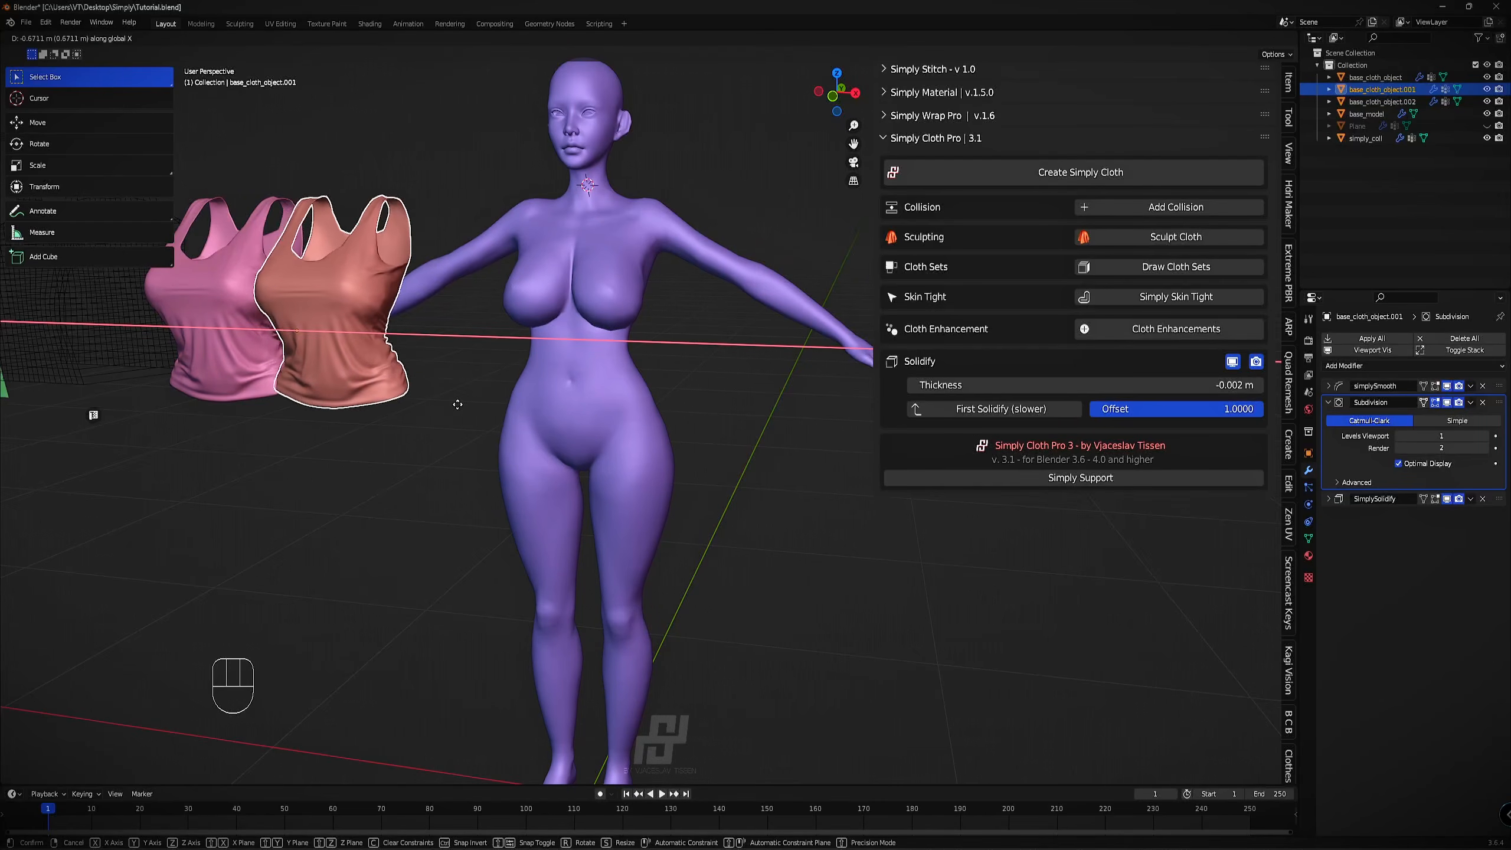
{"action": "scroll", "coordinate": [657, 405], "scroll_direction": "down", "scroll_amount": 3}
{"action": "key", "text": "g"}
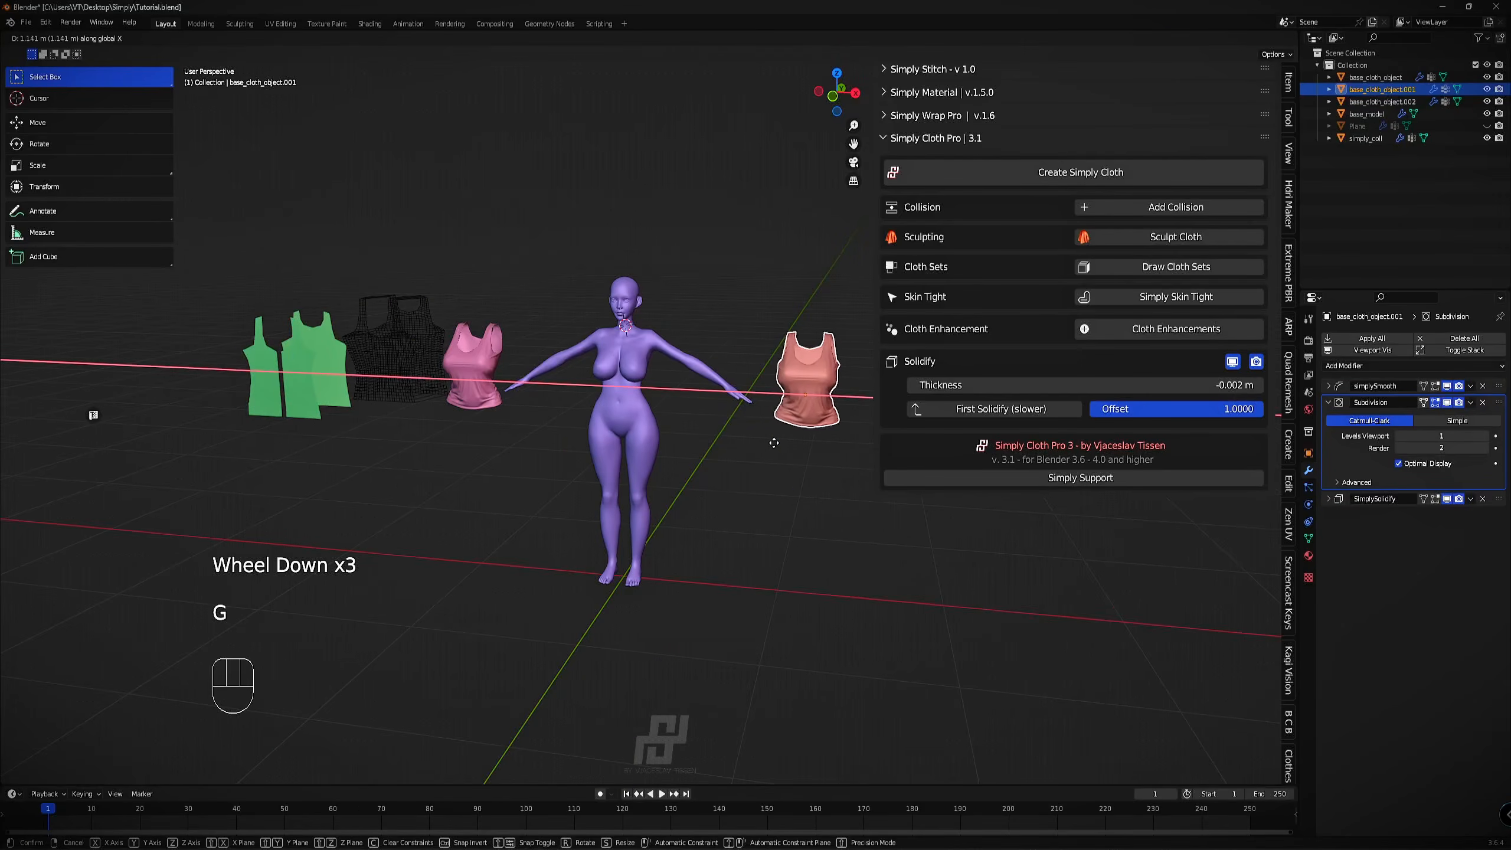
{"action": "left_click", "coordinate": [671, 440]}
Select the figure's collision body and save the file.
{"action": "scroll", "coordinate": [665, 437], "scroll_direction": "up", "scroll_amount": 3}
{"action": "right_click", "coordinate": [649, 426]}
{"action": "key", "text": "ctrl+s"}
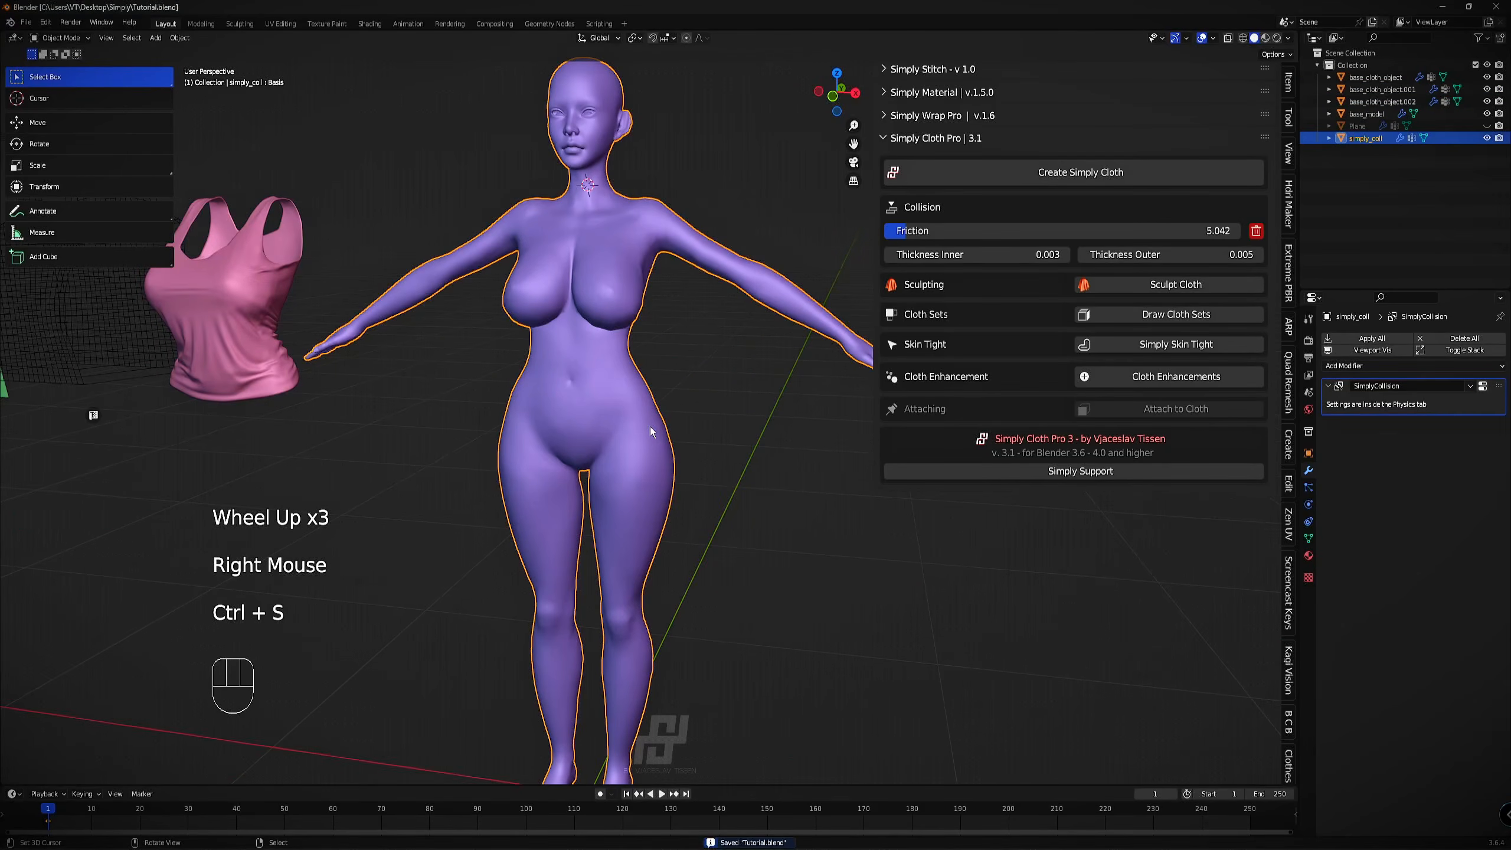
{"action": "middle_click_drag", "start_coordinate": [650, 426], "coordinate": [659, 364], "text": "shift"}
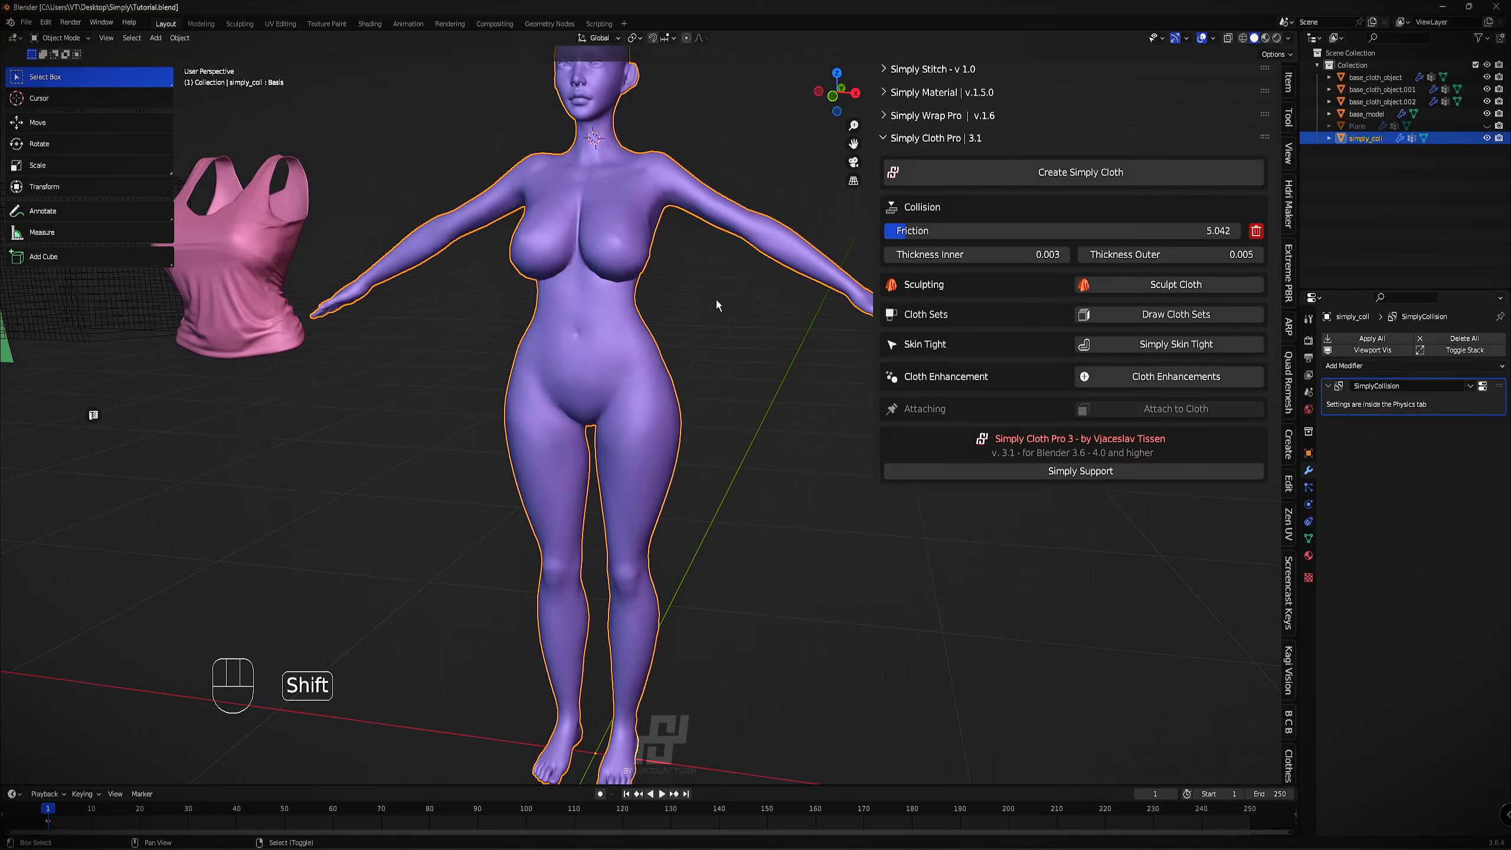
{"action": "mouse_move", "coordinate": [718, 305]}
{"action": "middle_mouse_down", "text": "shift"}
{"action": "mouse_move", "coordinate": [679, 262]}
{"action": "mouse_move", "coordinate": [706, 278]}
{"action": "middle_mouse_up", "text": "shift"}
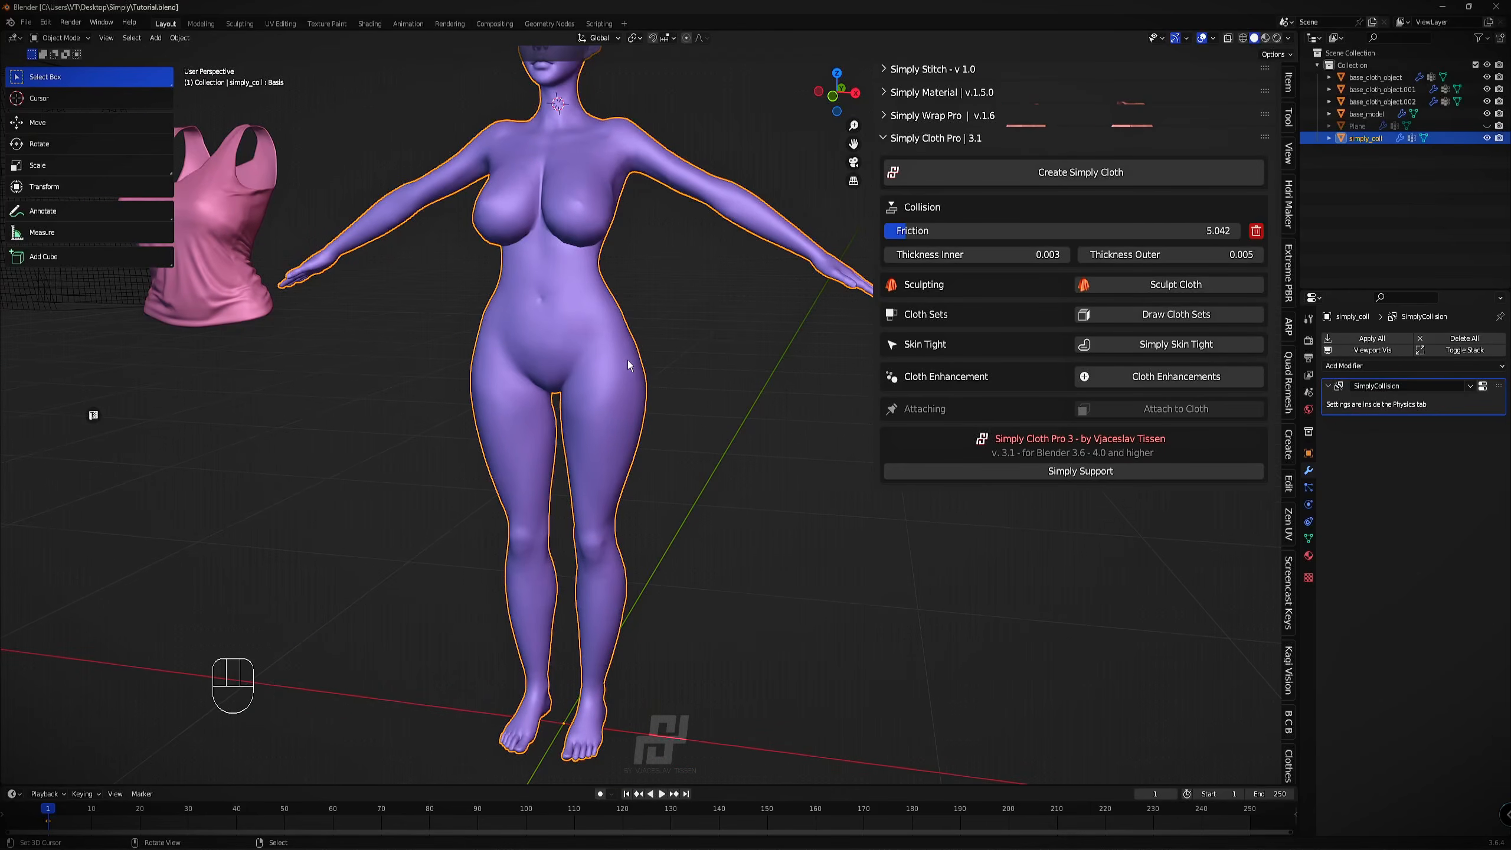
Select the figure's collision body, start Draw Cloth Sets on it and set the brush radius to 140 px.
{"action": "right_click", "coordinate": [636, 194]}
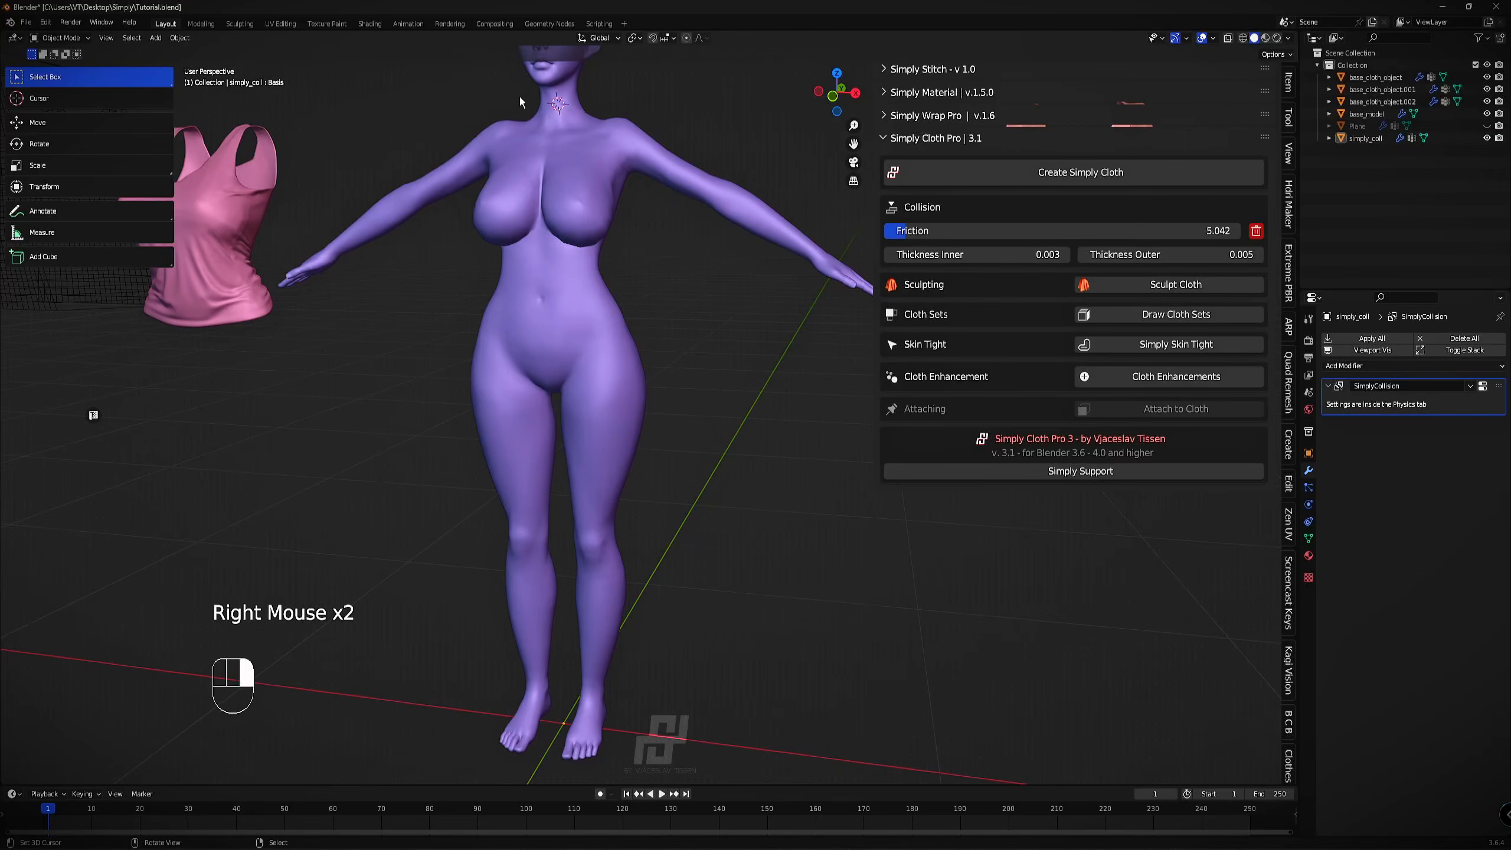
{"action": "right_click", "coordinate": [539, 132]}
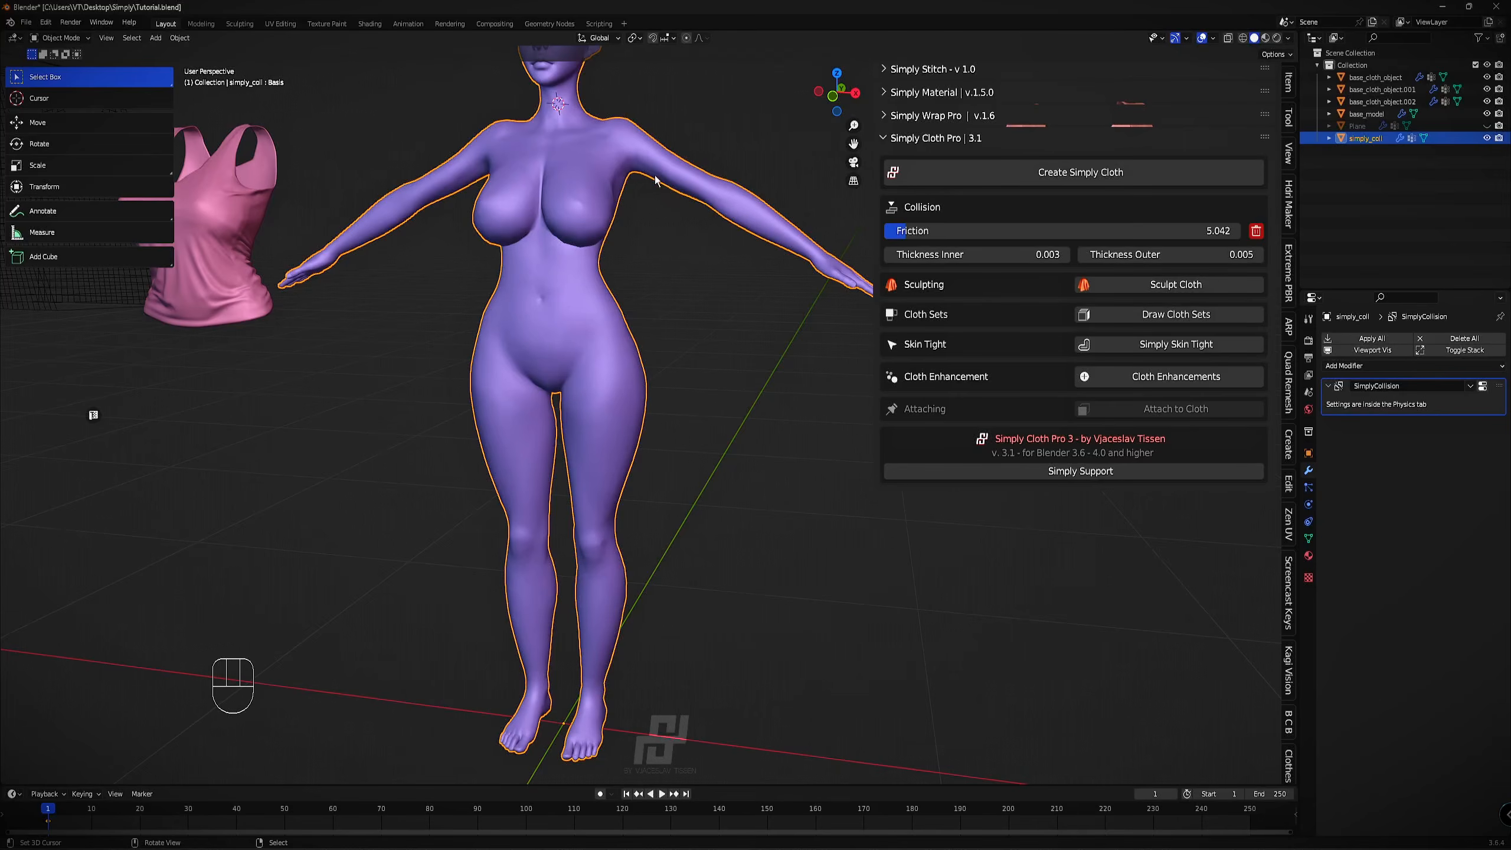
{"action": "left_click", "coordinate": [1200, 322]}
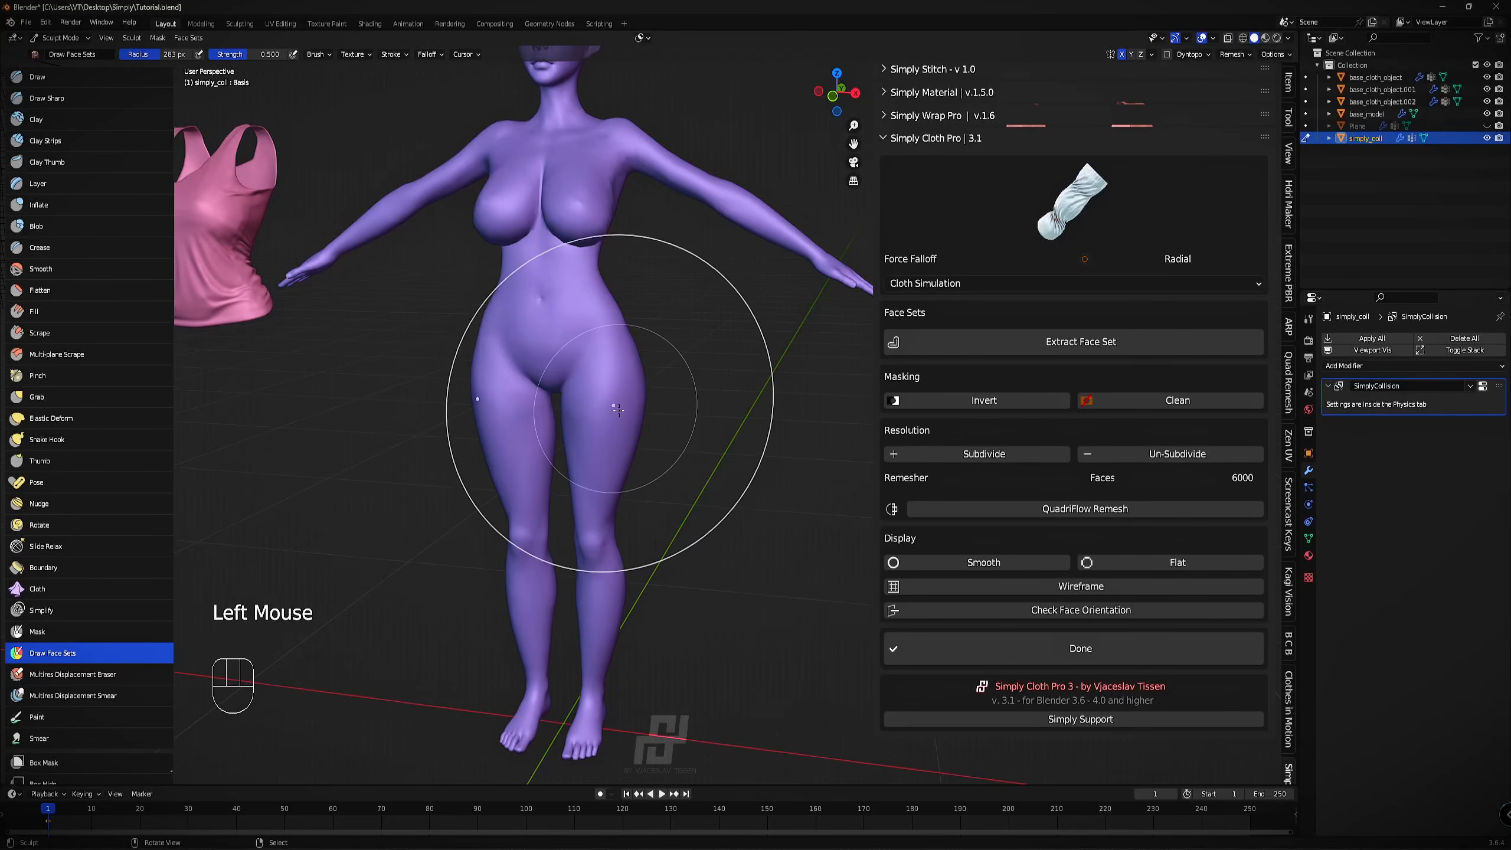
{"action": "key", "text": "f"}
{"action": "left_click", "coordinate": [522, 421]}
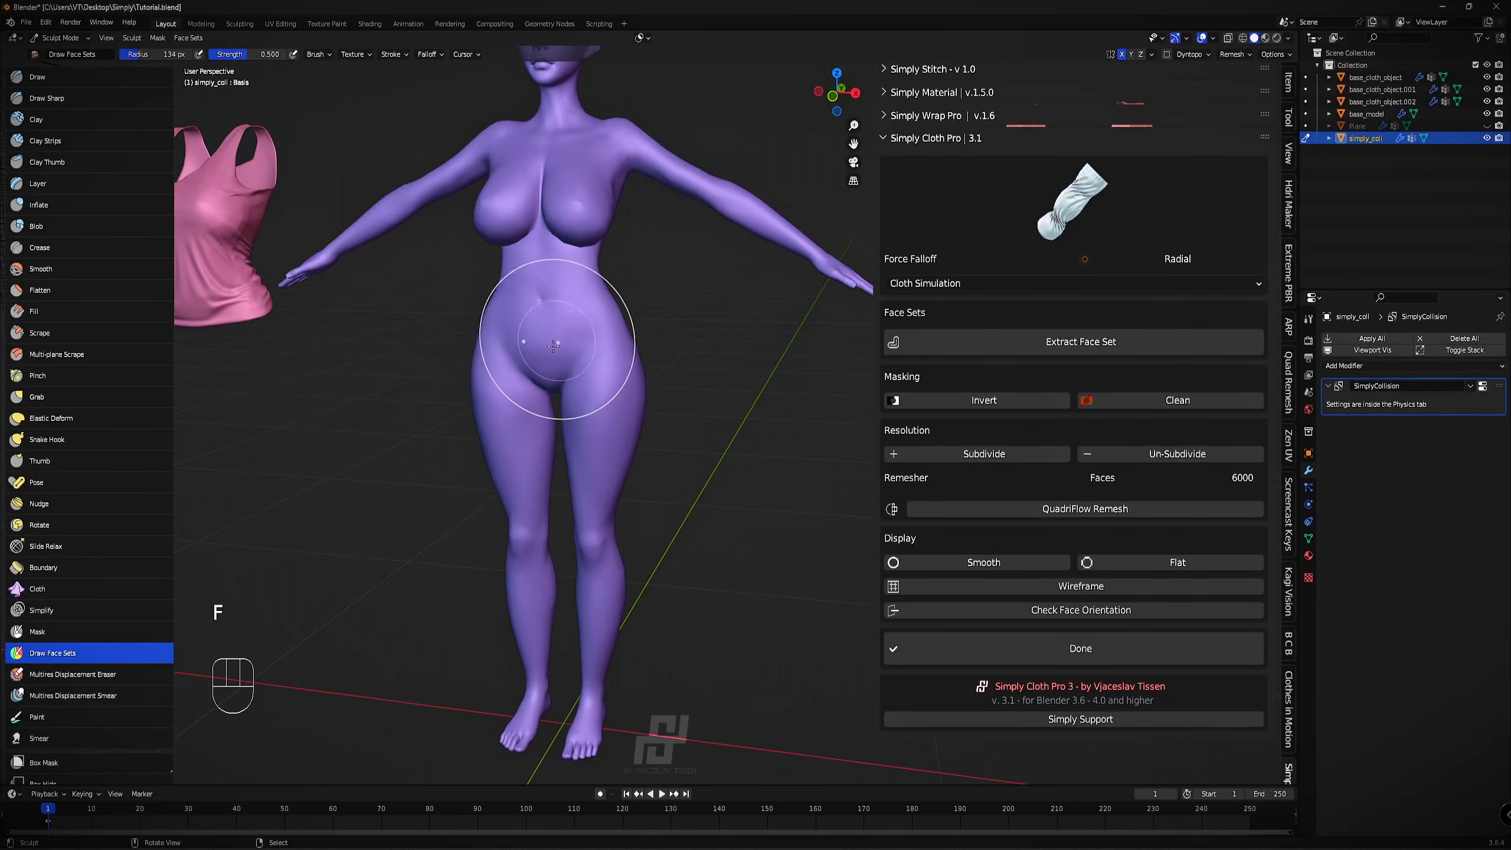
{"action": "key", "text": "f"}
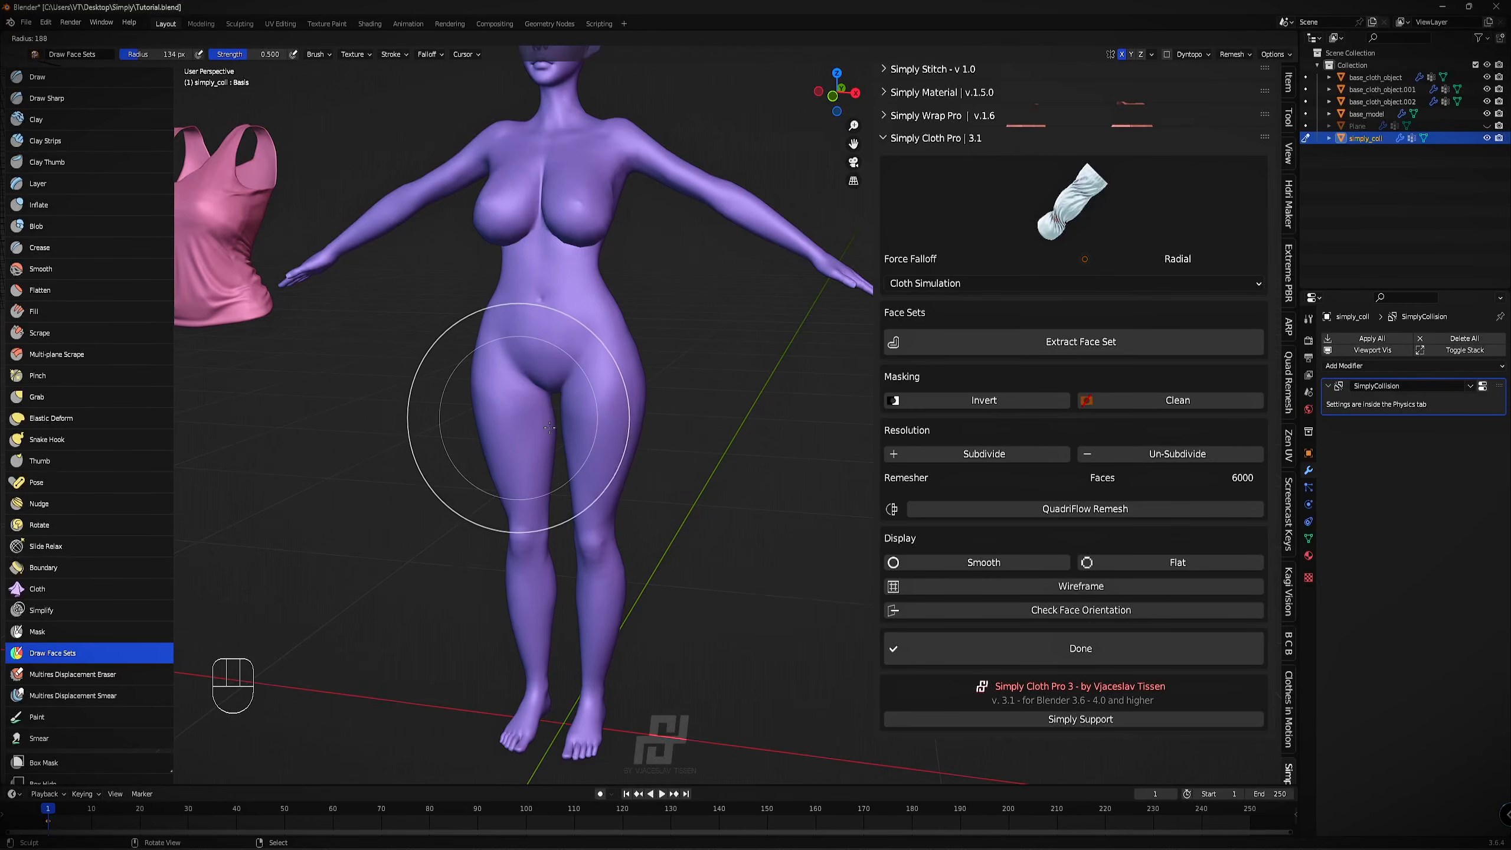
{"action": "left_click", "coordinate": [521, 434]}
In the front view, paint a face set over the hips and both legs from the waist to the ankles.
{"action": "mouse_move", "coordinate": [522, 434]}
{"action": "middle_mouse_down"}
{"action": "mouse_move", "coordinate": [549, 378]}
{"action": "mouse_move", "coordinate": [621, 354]}
{"action": "middle_mouse_up"}
{"action": "key", "text": "KP_1"}
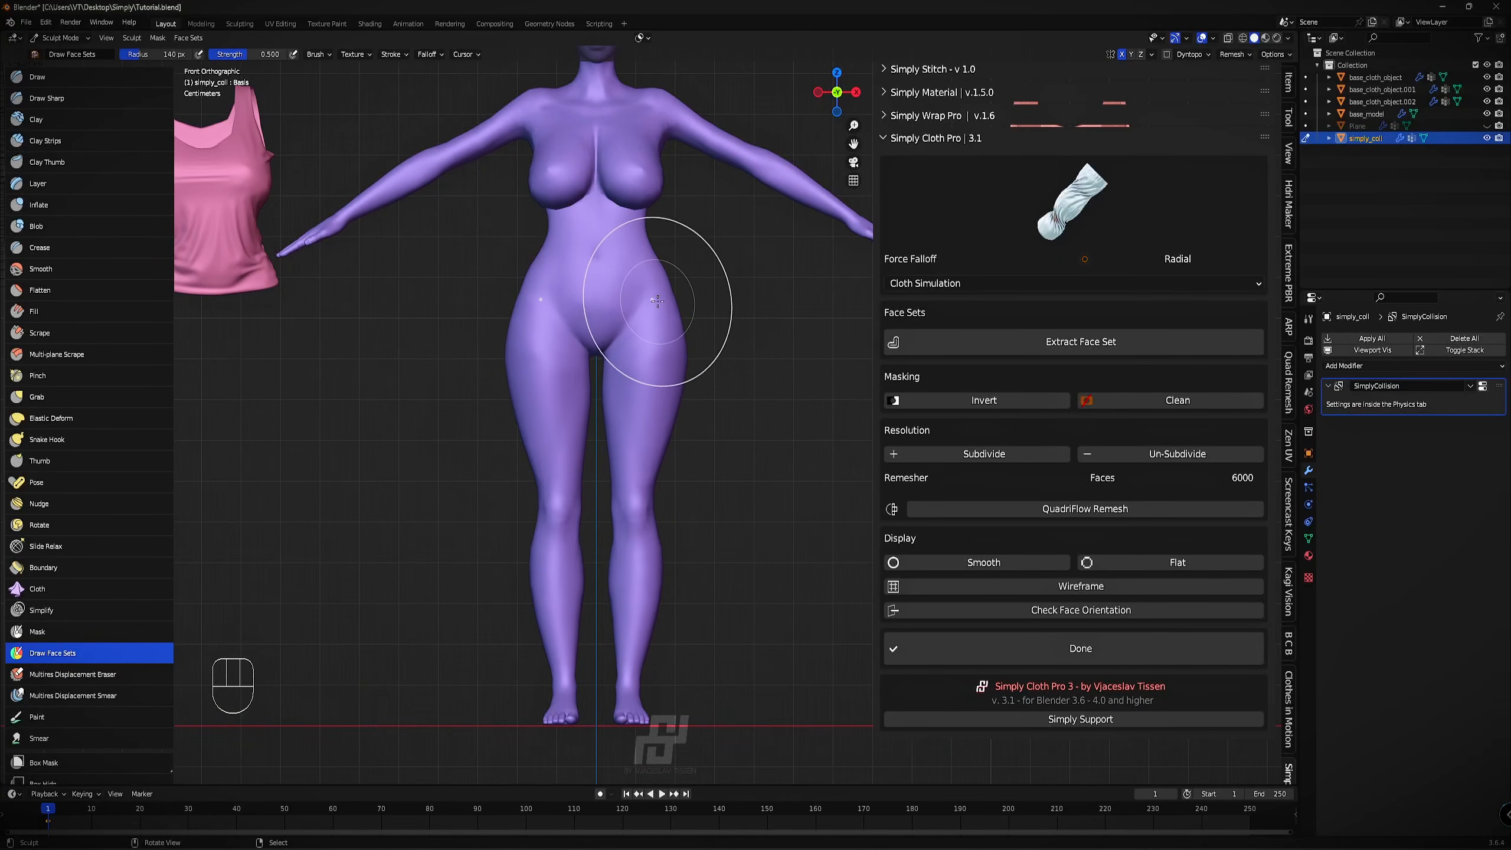
{"action": "left_click_drag", "start_coordinate": [641, 276], "coordinate": [646, 305]}
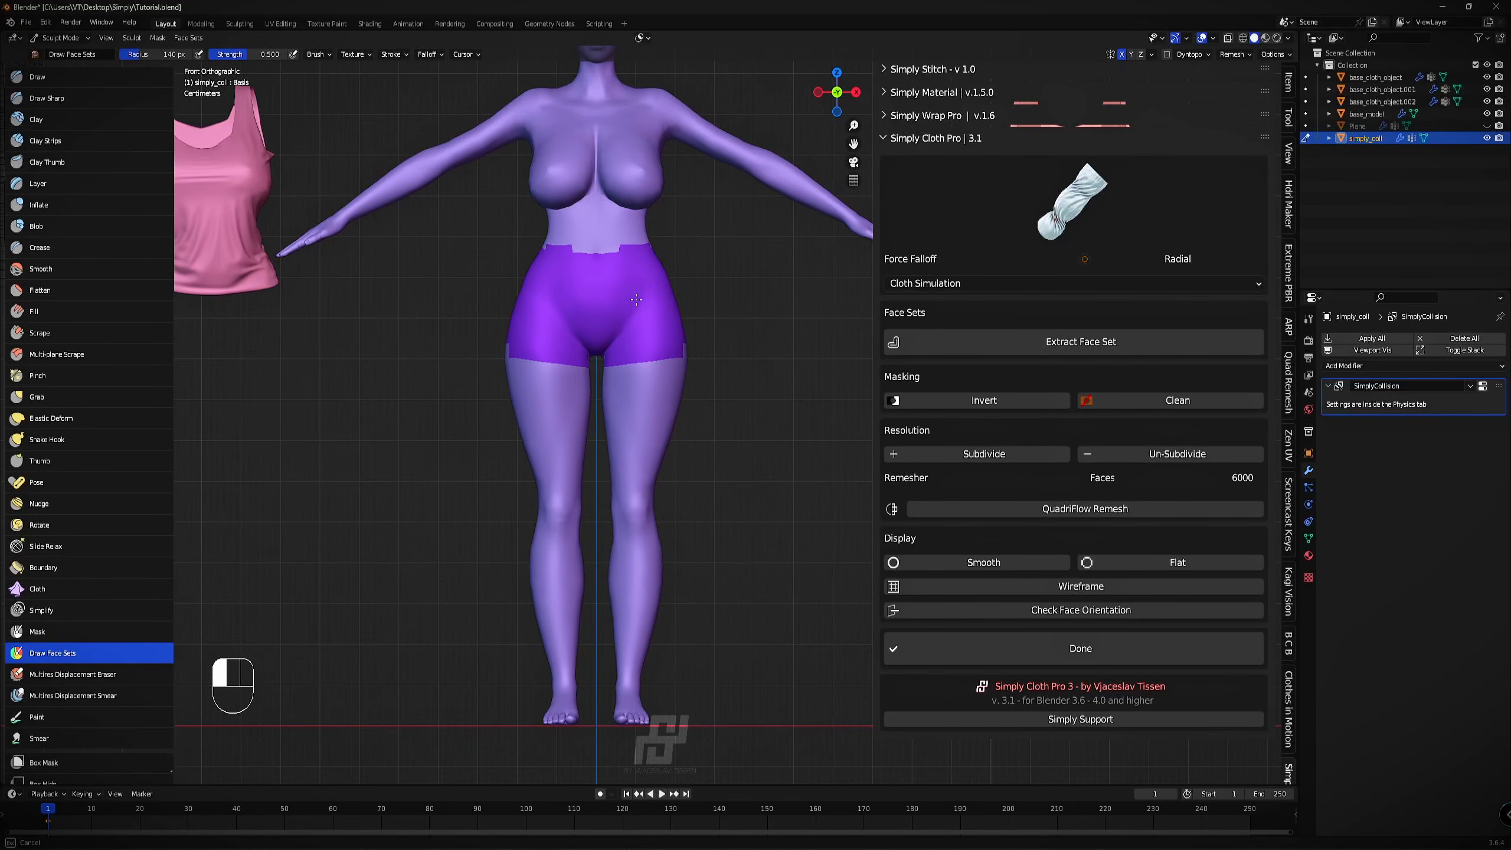
{"action": "left_click_drag", "start_coordinate": [665, 327], "coordinate": [631, 605]}
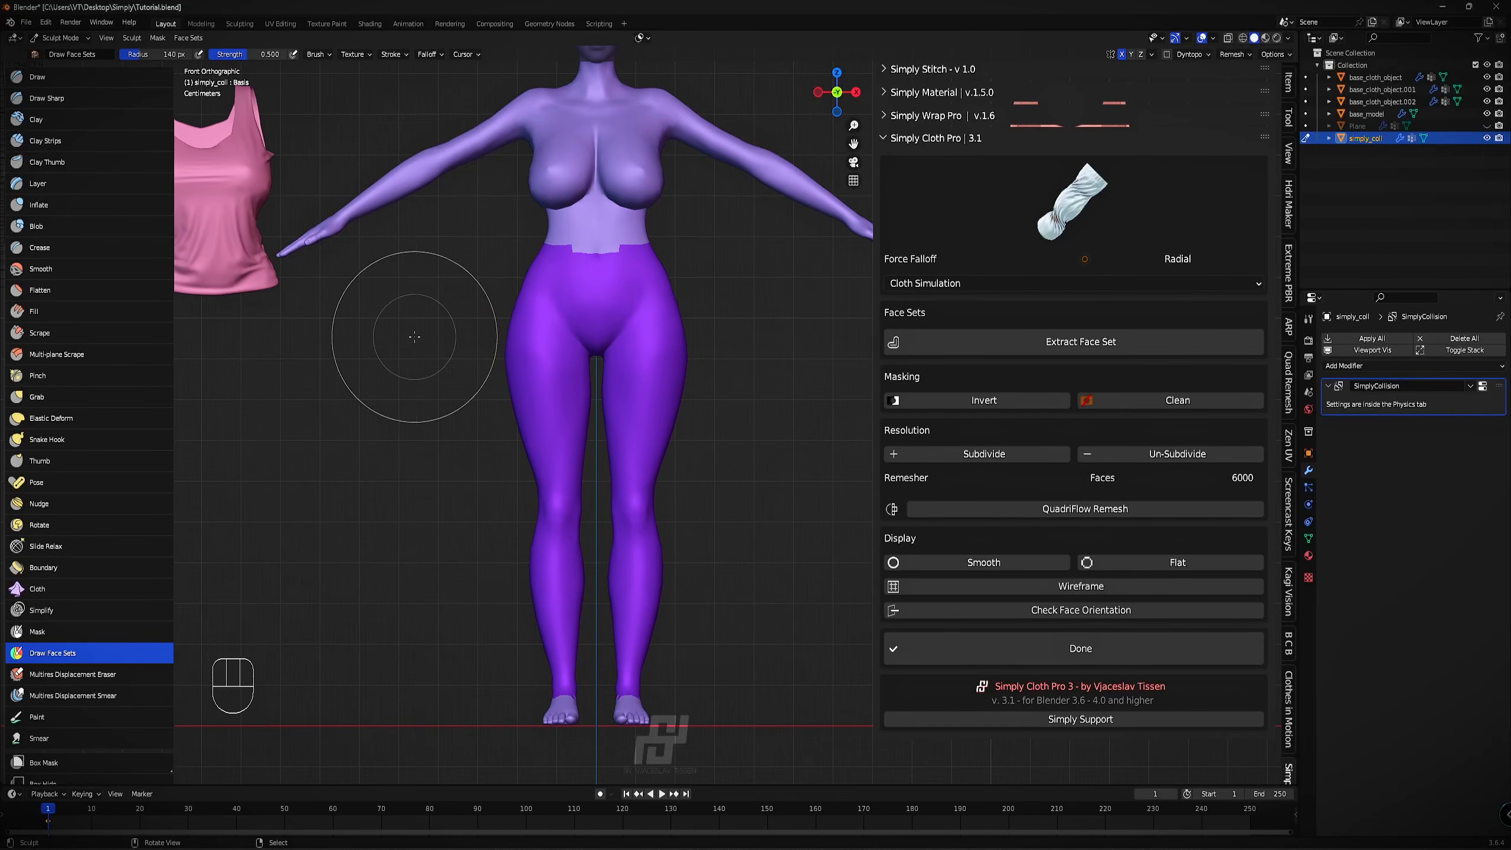
Paint a separate face set across the upper buttocks at the back of the body.
{"action": "middle_click_drag", "start_coordinate": [810, 338], "coordinate": [496, 351]}
{"action": "scroll", "coordinate": [664, 310], "scroll_direction": "up", "scroll_amount": 2}
{"action": "mouse_move", "coordinate": [682, 310]}
{"action": "middle_mouse_down", "text": "shift"}
{"action": "mouse_move", "coordinate": [488, 419]}
{"action": "mouse_move", "coordinate": [453, 417]}
{"action": "mouse_move", "coordinate": [657, 365]}
{"action": "mouse_move", "coordinate": [602, 350]}
{"action": "middle_mouse_up", "text": "shift"}
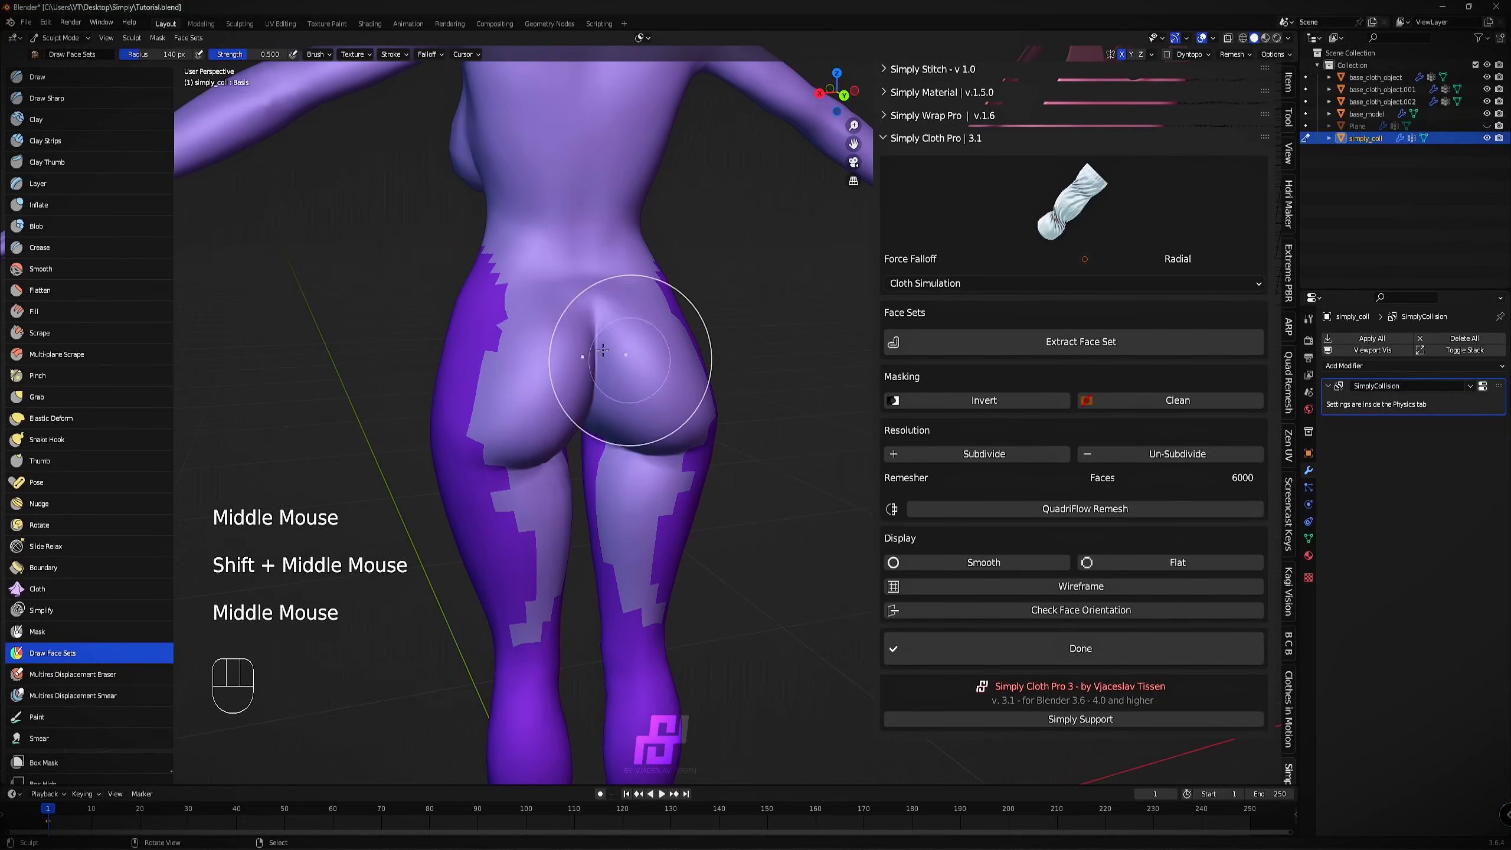
{"action": "left_click_drag", "start_coordinate": [618, 306], "coordinate": [544, 300]}
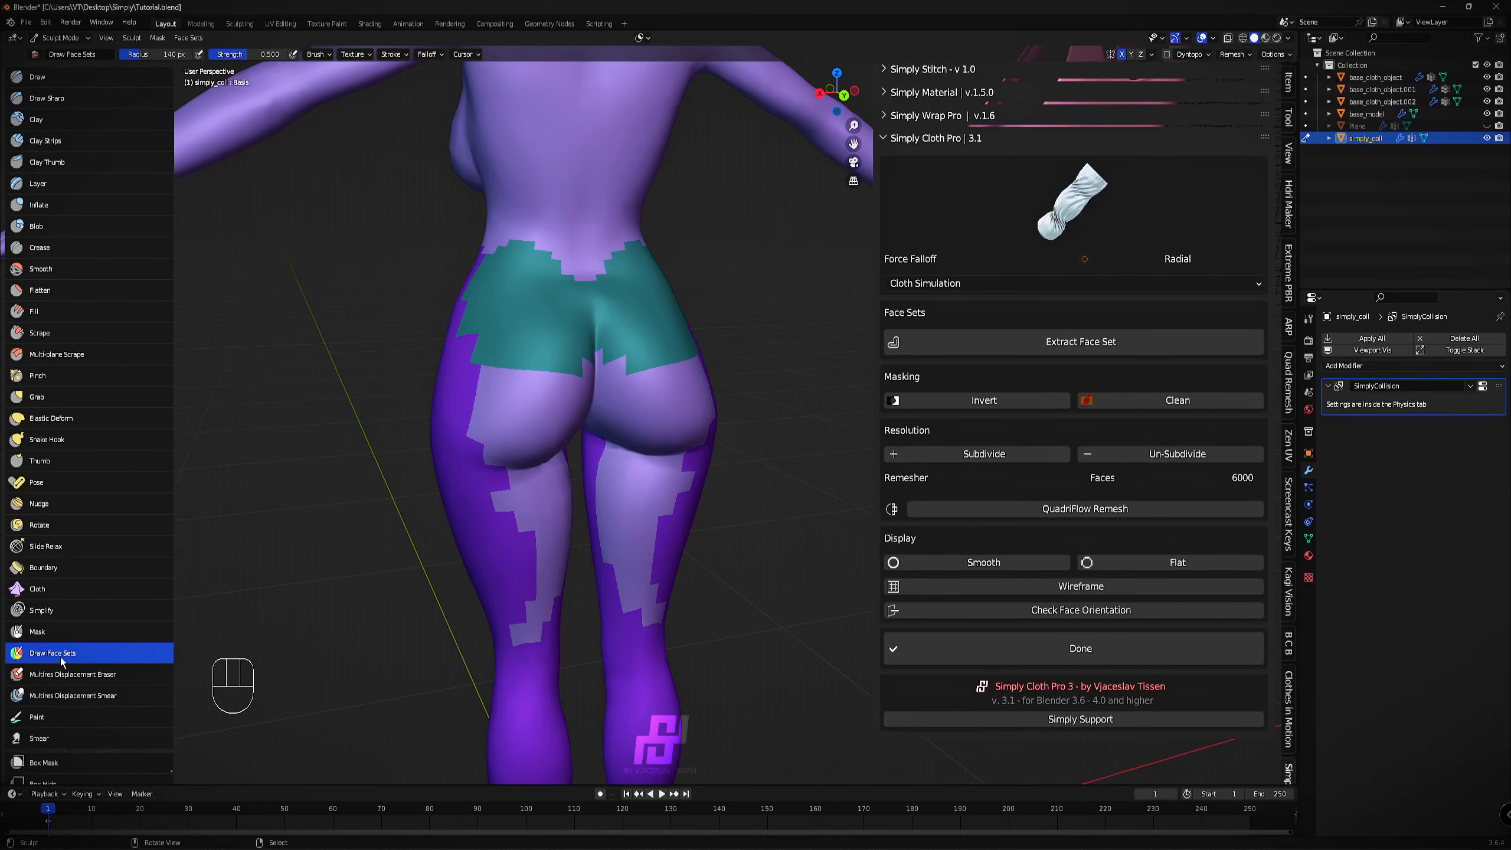
Extend the purple leg face set over the teal area on the upper buttocks up to the back waistline.
{"action": "middle_click_drag", "start_coordinate": [350, 617], "coordinate": [601, 428]}
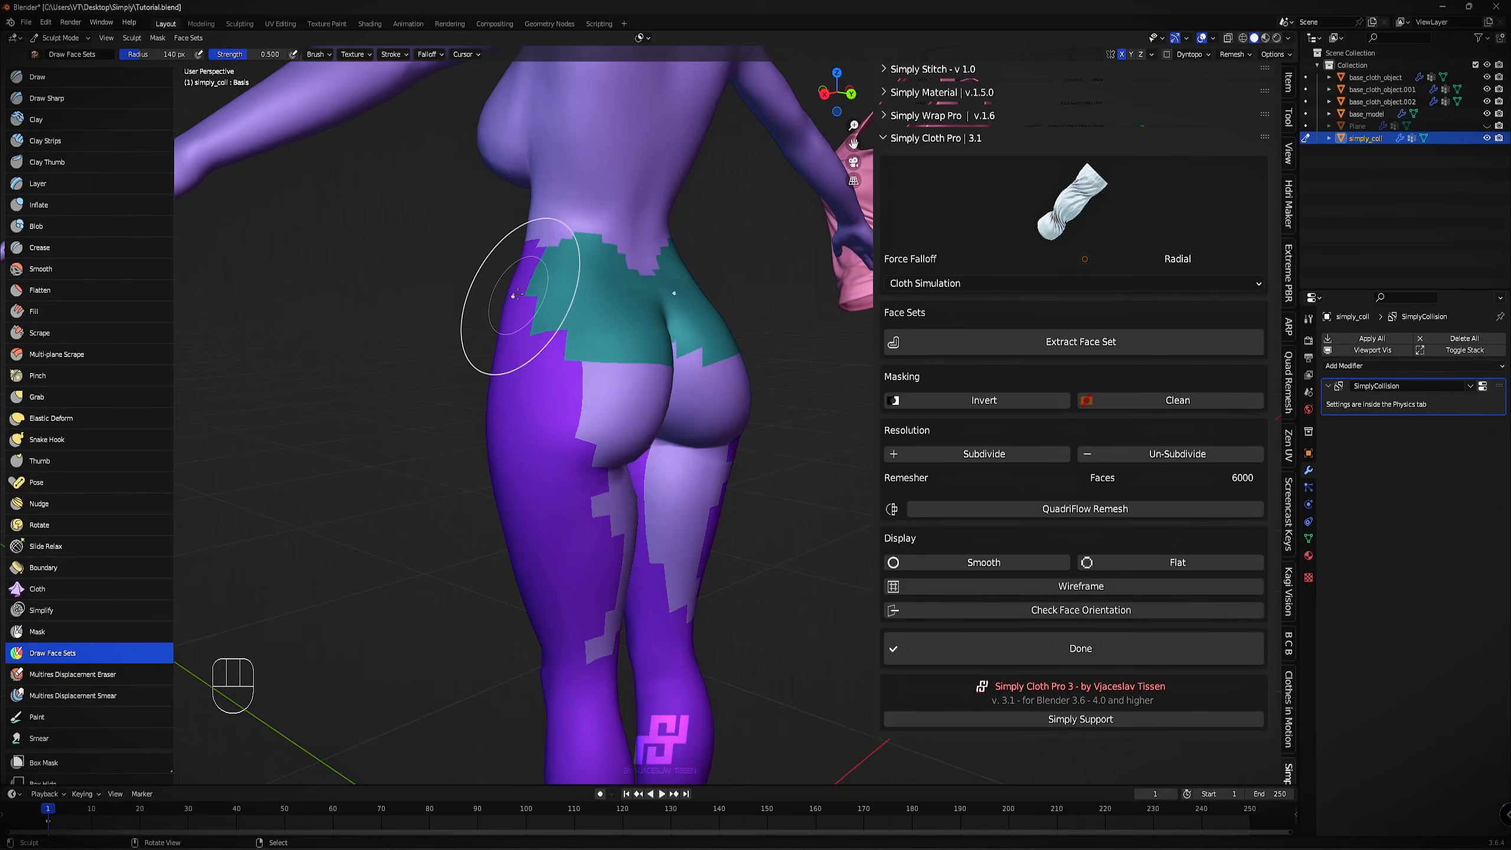
{"action": "key", "text": "ctrl"}
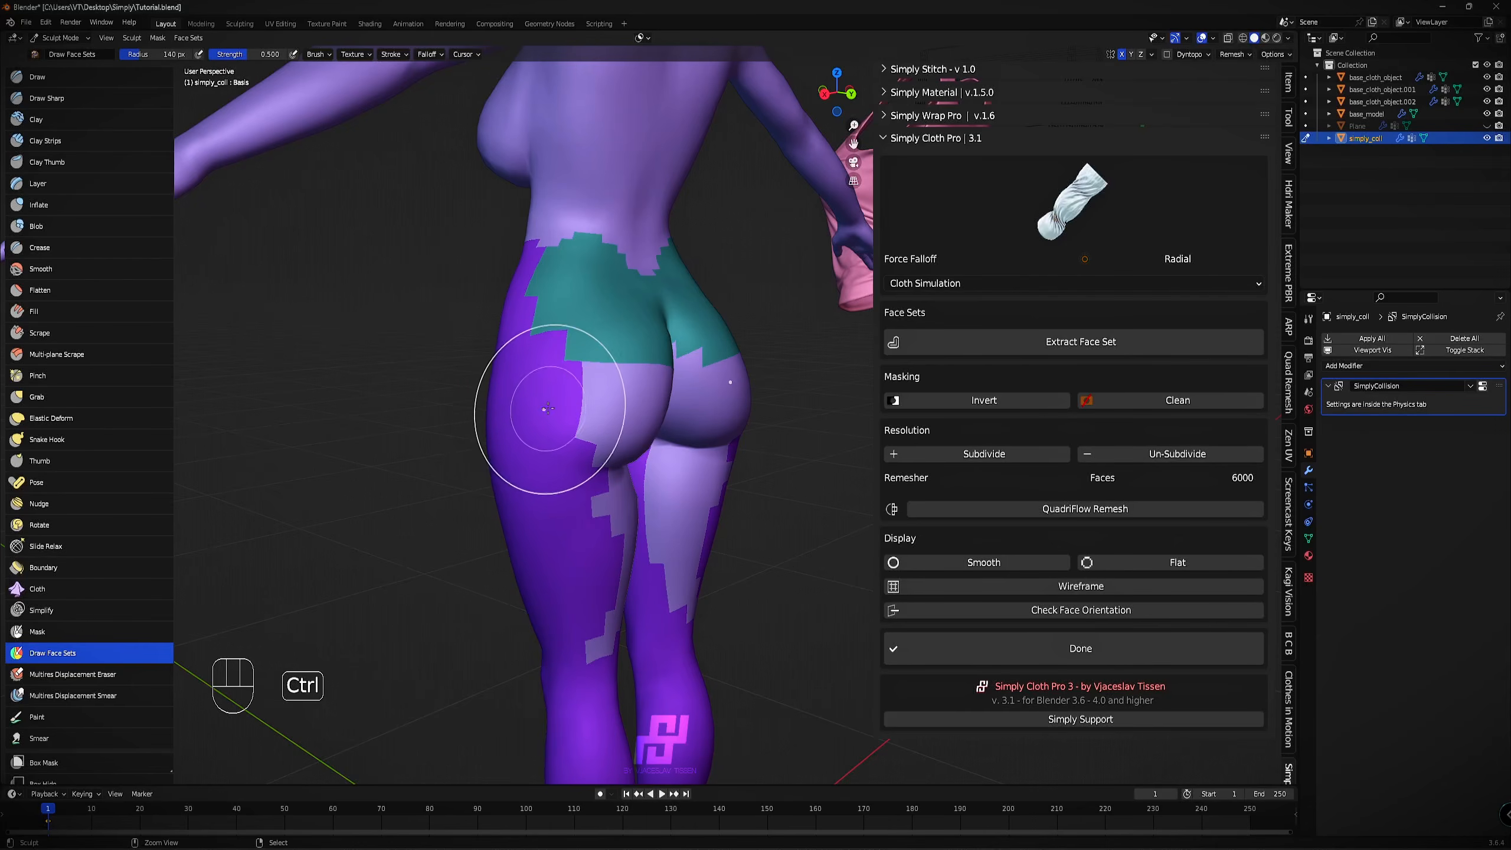
{"action": "middle_click_drag", "start_coordinate": [488, 393], "coordinate": [614, 338]}
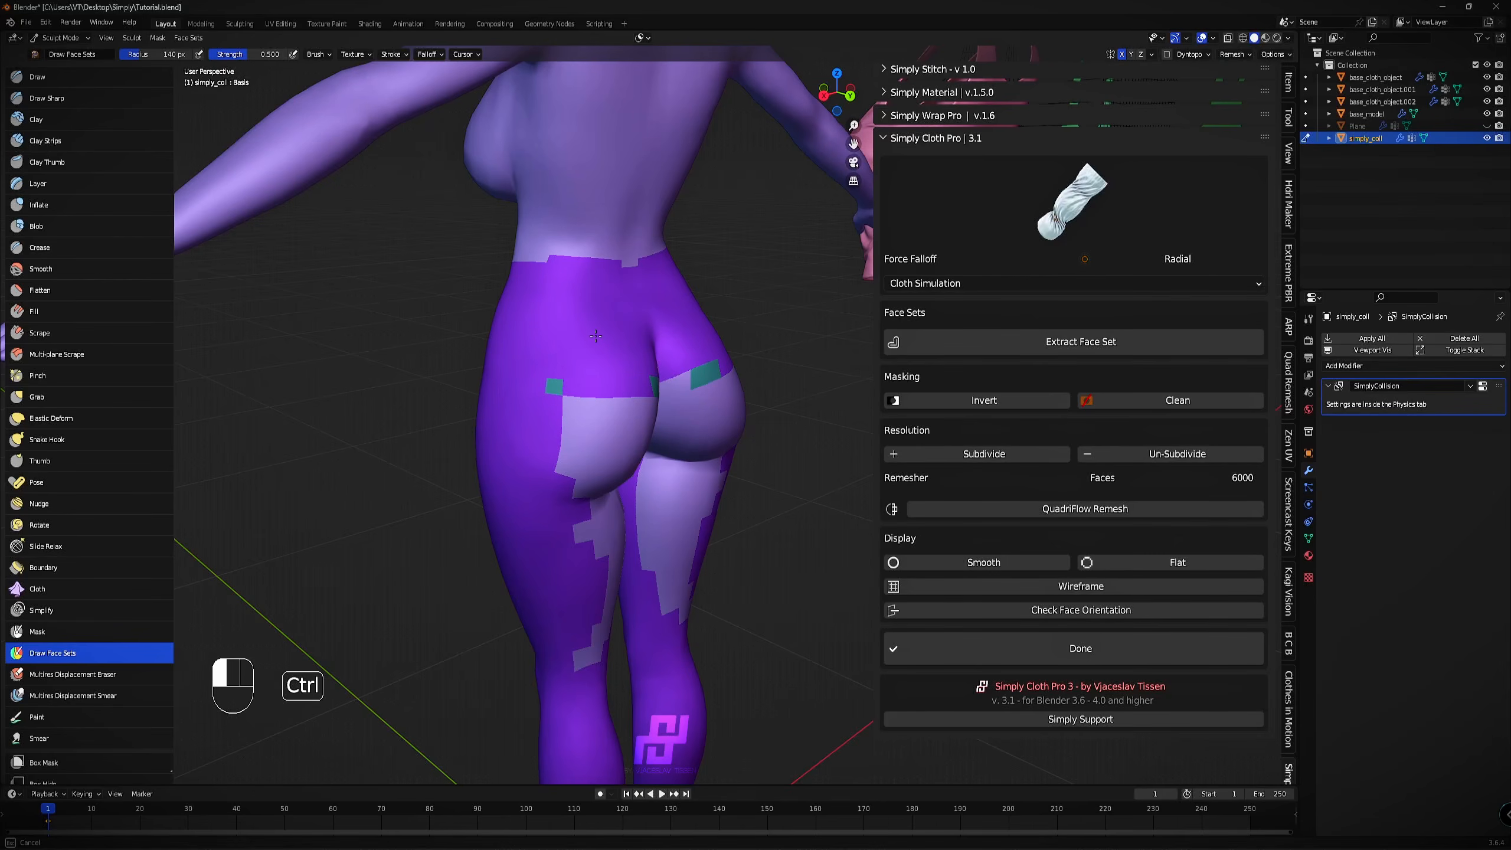
{"action": "middle_click_drag", "start_coordinate": [550, 340], "coordinate": [505, 370]}
{"action": "scroll", "coordinate": [506, 370], "scroll_direction": "up", "scroll_amount": 2}
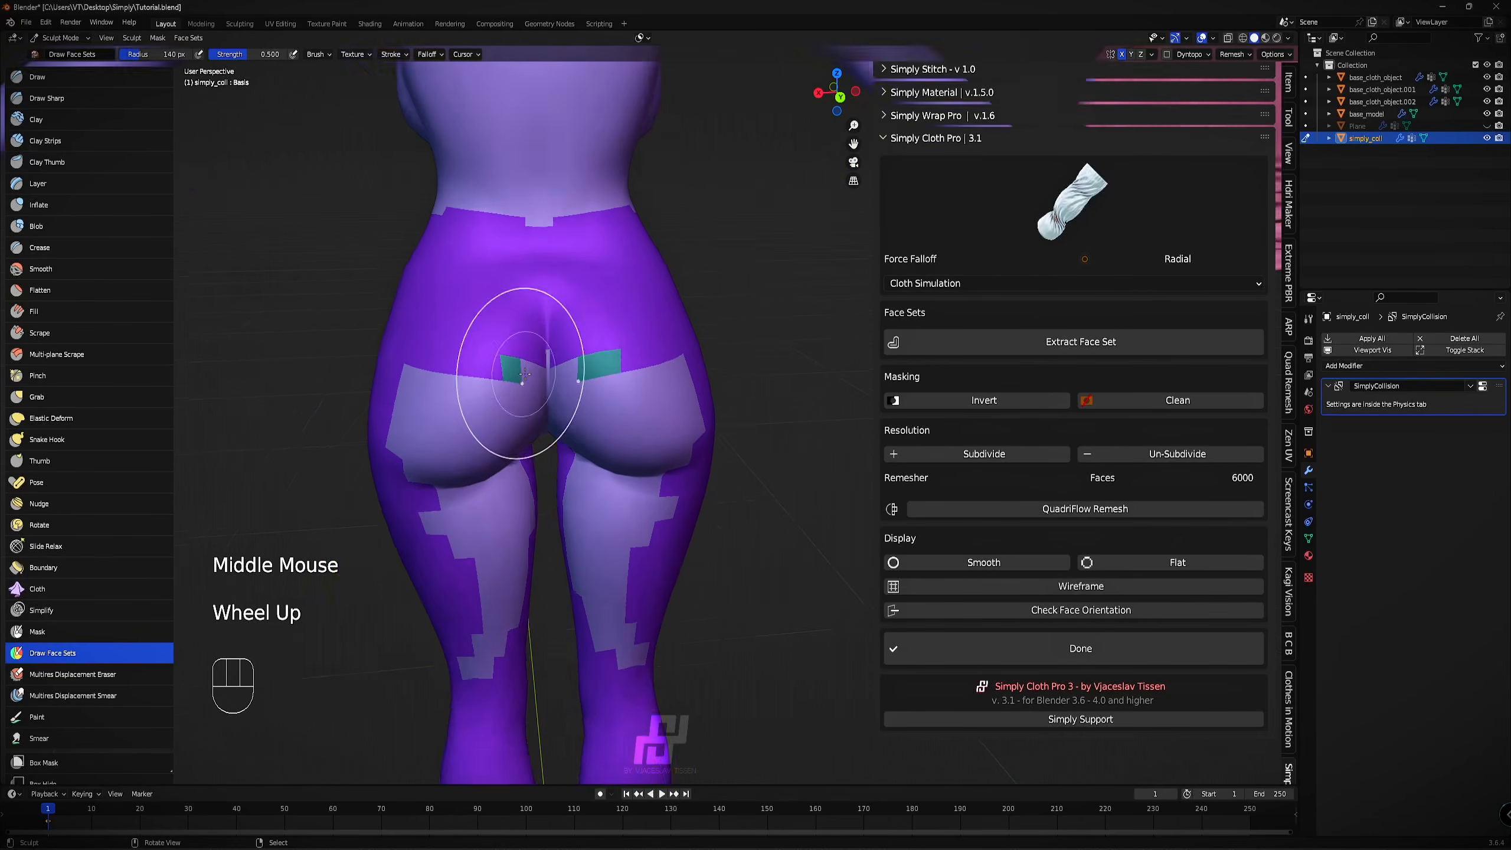
Extend the leftover teal face set over the buttocks, and cover it by extending the unpainted body's face set.
{"action": "left_click", "coordinate": [427, 340], "text": "ctrl"}
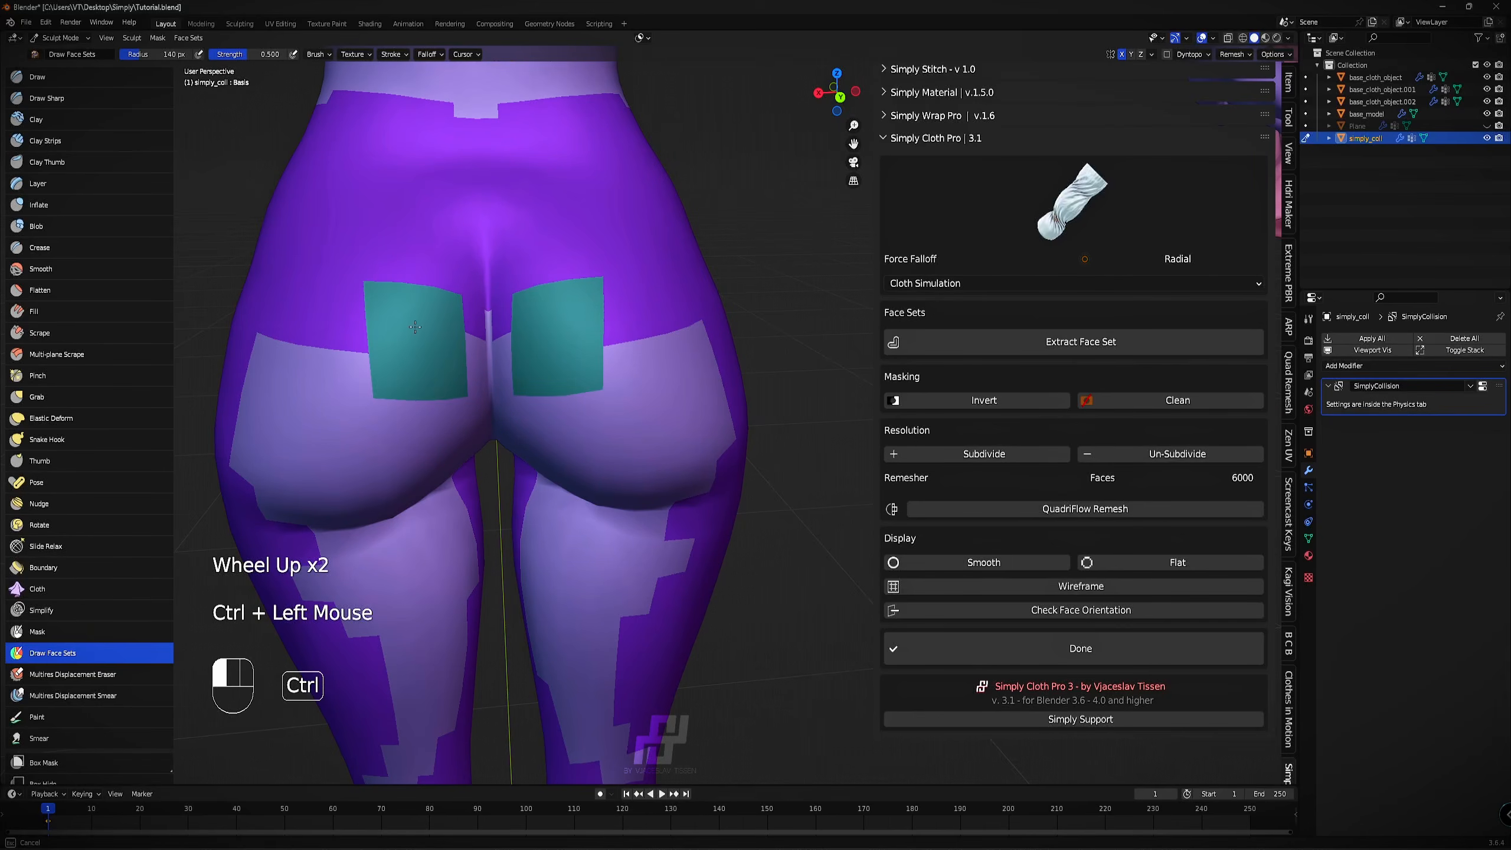
{"action": "mouse_move", "coordinate": [415, 327]}
{"action": "left_mouse_down", "text": "ctrl"}
{"action": "mouse_move", "coordinate": [400, 342]}
{"action": "mouse_move", "coordinate": [394, 317]}
{"action": "left_mouse_up", "text": "ctrl"}
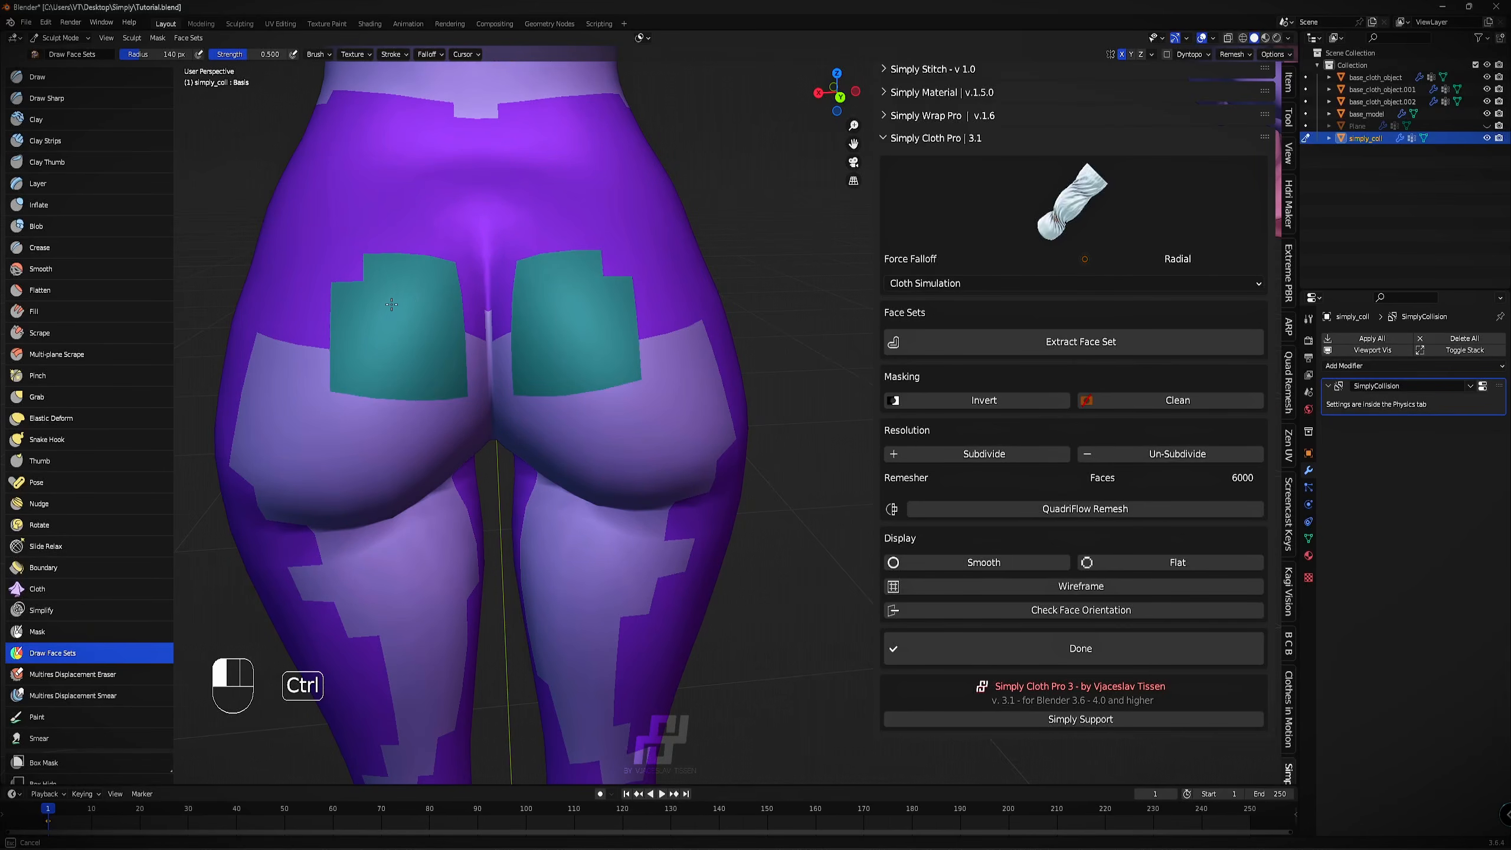
{"action": "middle_click_drag", "start_coordinate": [422, 304], "coordinate": [455, 287]}
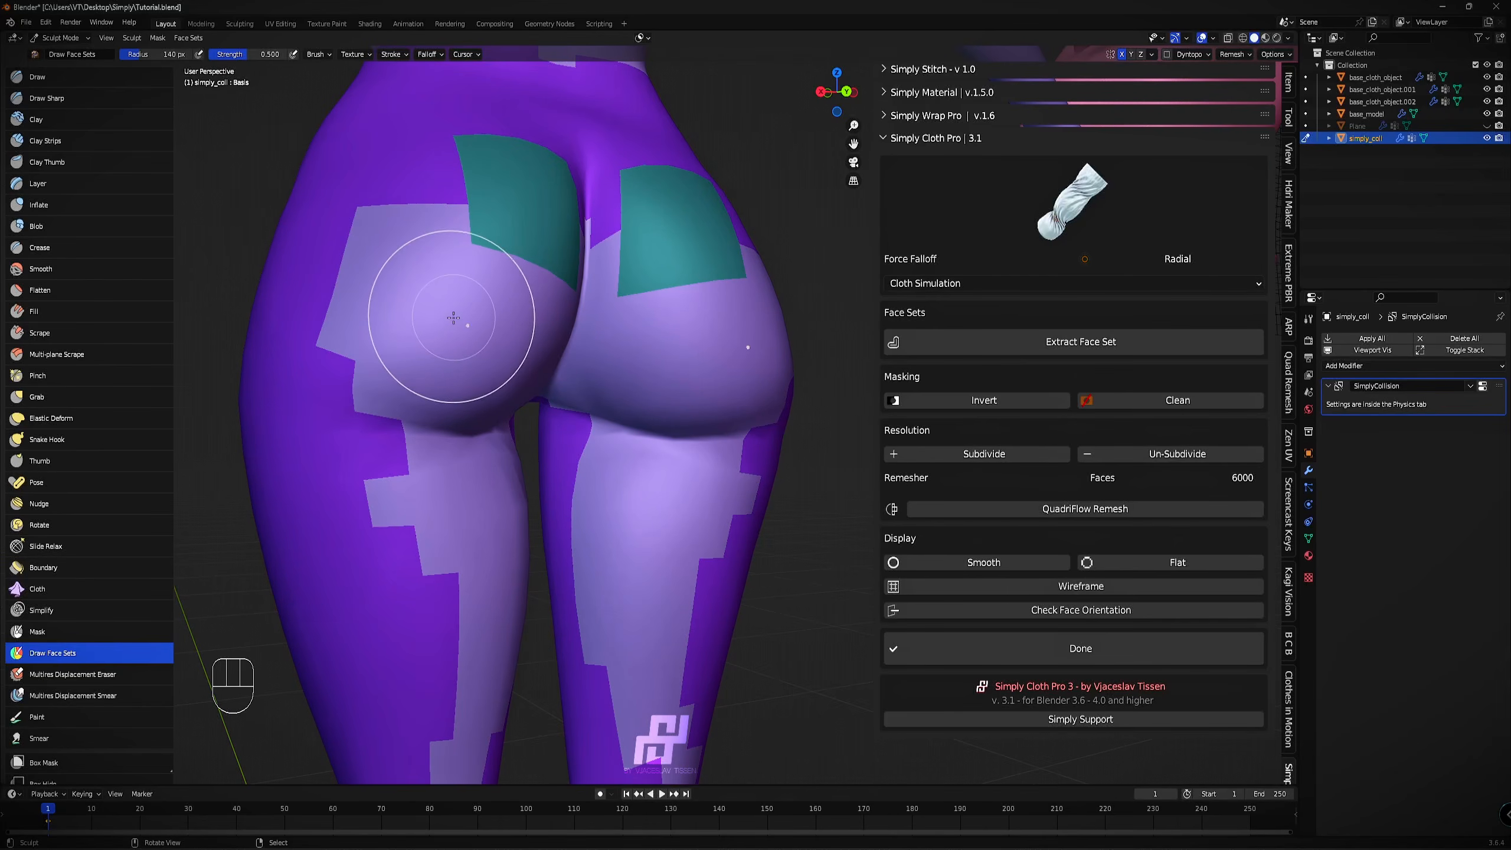
{"action": "mouse_move", "coordinate": [461, 328]}
{"action": "left_mouse_down", "text": "ctrl"}
{"action": "mouse_move", "coordinate": [495, 238]}
{"action": "mouse_move", "coordinate": [485, 211]}
{"action": "mouse_move", "coordinate": [655, 232]}
{"action": "mouse_move", "coordinate": [563, 255]}
{"action": "left_mouse_up", "text": "ctrl"}
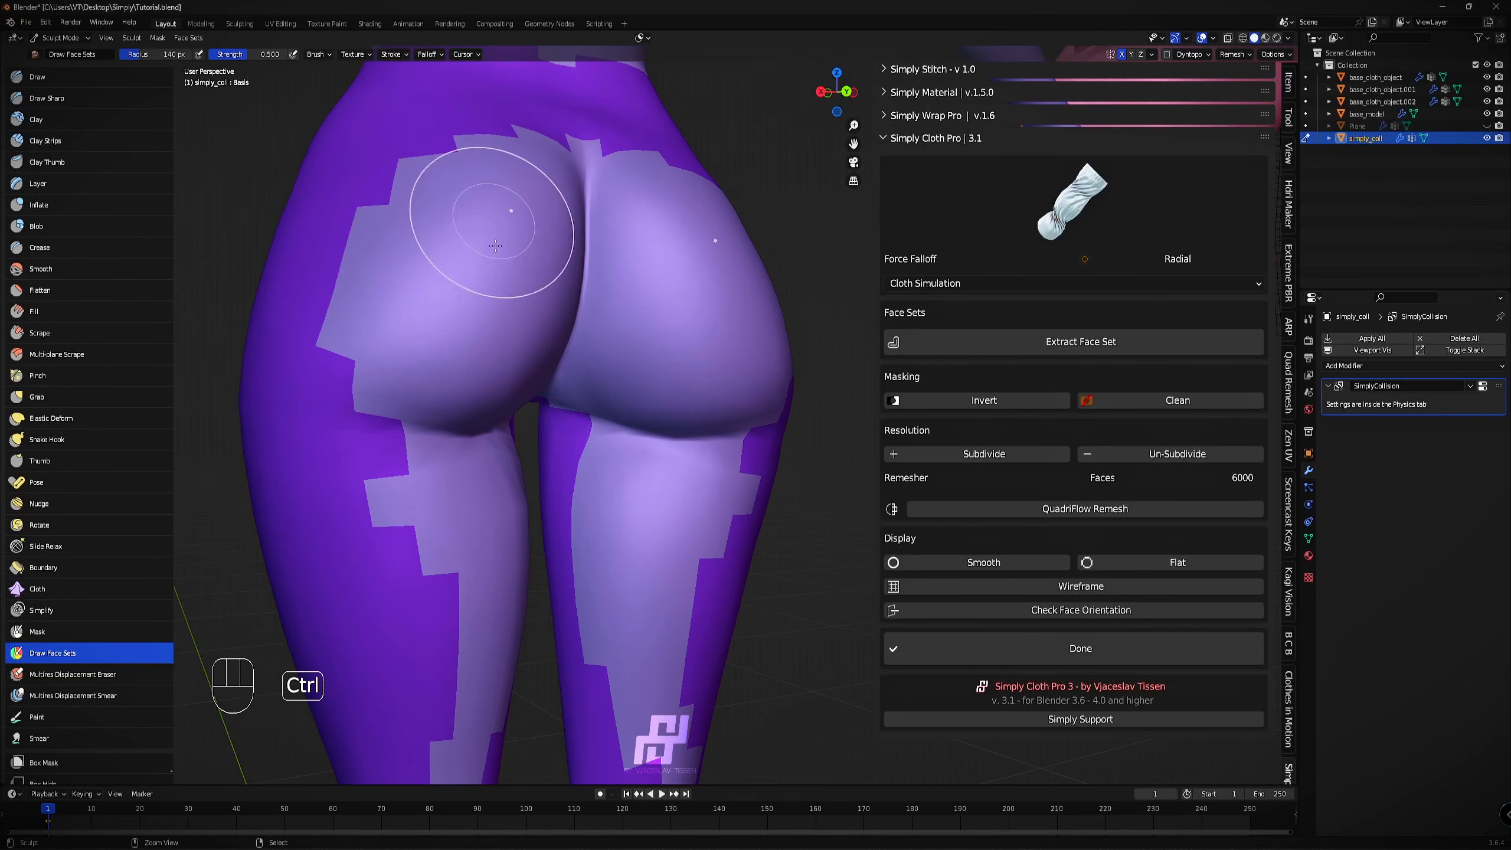
Extend the purple leg face set over the buttocks and the backs of both legs.
{"action": "scroll", "coordinate": [496, 246], "scroll_direction": "down", "scroll_amount": 3}
{"action": "middle_click_drag", "start_coordinate": [495, 245], "coordinate": [711, 374]}
{"action": "mouse_move", "coordinate": [540, 242]}
{"action": "left_mouse_down", "text": "ctrl"}
{"action": "mouse_move", "coordinate": [500, 264]}
{"action": "mouse_move", "coordinate": [572, 260]}
{"action": "mouse_move", "coordinate": [553, 417]}
{"action": "mouse_move", "coordinate": [510, 446]}
{"action": "mouse_move", "coordinate": [598, 625]}
{"action": "mouse_move", "coordinate": [591, 556]}
{"action": "left_mouse_up", "text": "ctrl"}
{"action": "scroll", "coordinate": [598, 512], "scroll_direction": "down", "scroll_amount": 2}
{"action": "mouse_move", "coordinate": [607, 473]}
{"action": "middle_mouse_down"}
{"action": "mouse_move", "coordinate": [650, 541]}
{"action": "mouse_move", "coordinate": [755, 545]}
{"action": "mouse_move", "coordinate": [672, 494]}
{"action": "middle_mouse_up"}
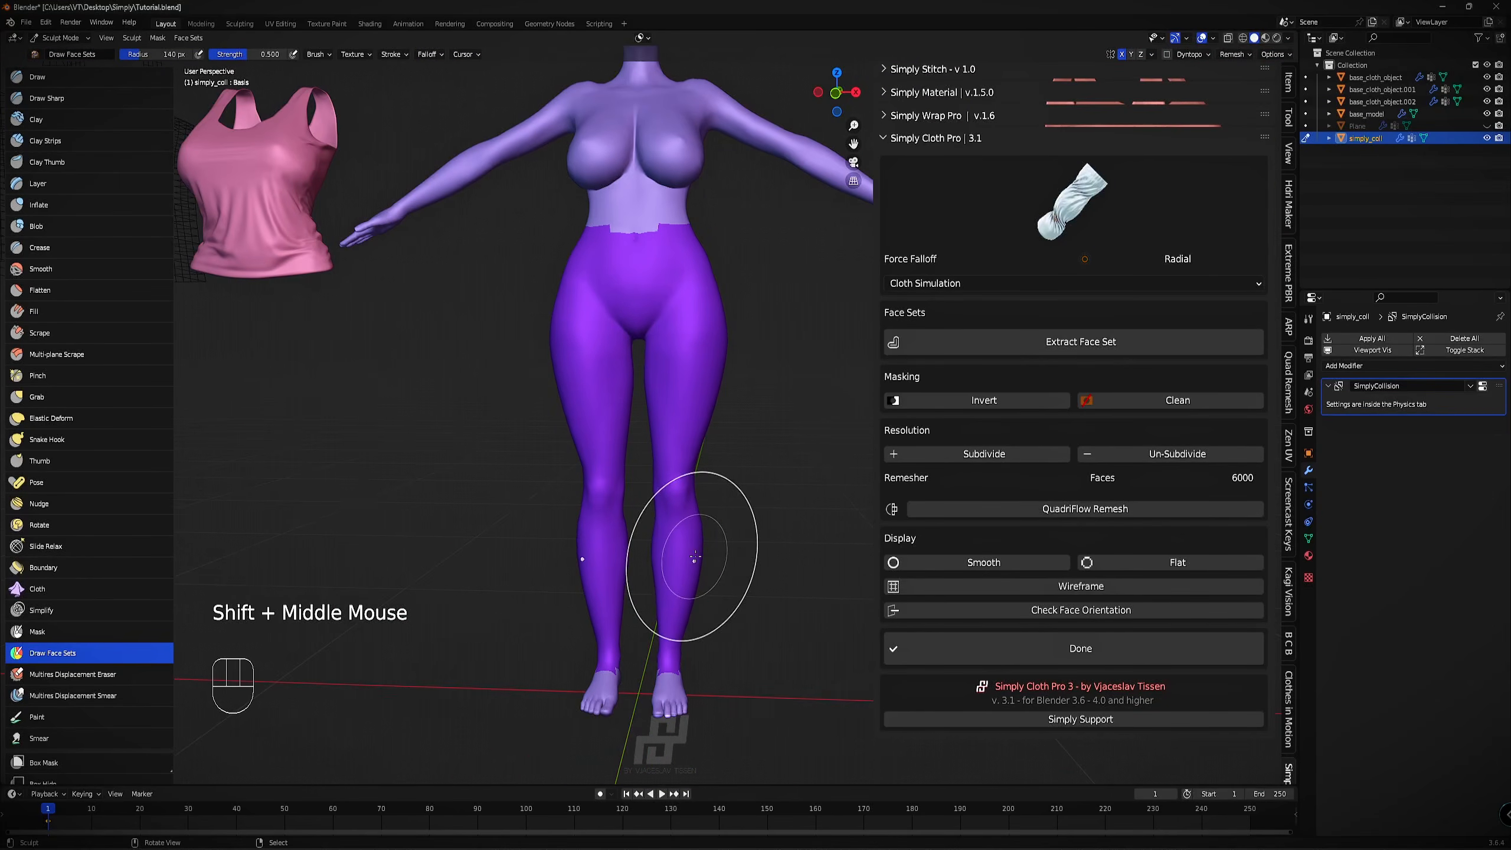
Show the wireframe and examine the waist edge of the leg face set at the front and back.
{"action": "middle_click_drag", "start_coordinate": [692, 388], "coordinate": [690, 488], "text": "shift"}
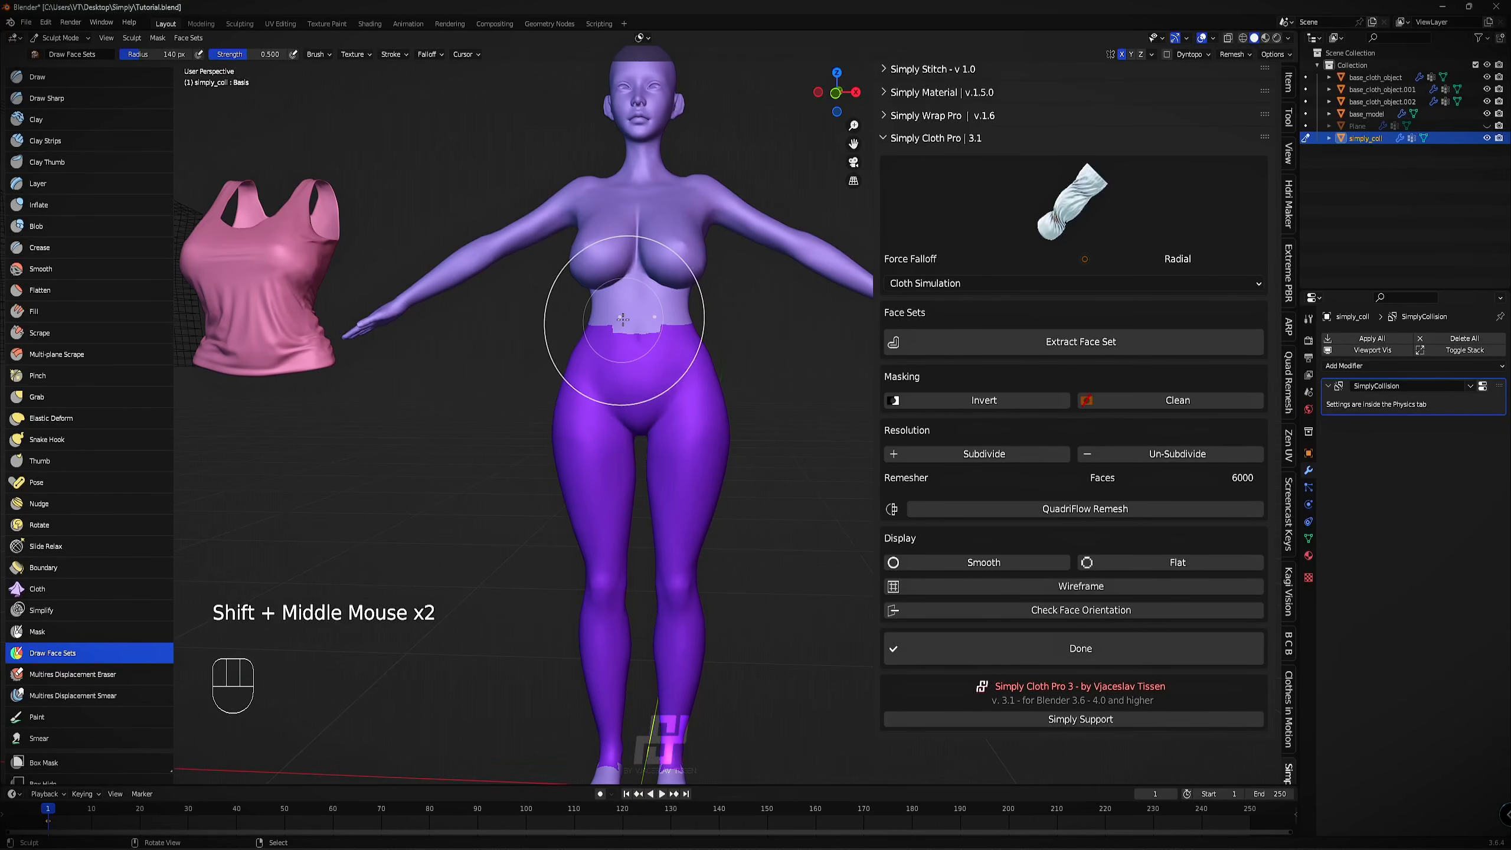
{"action": "scroll", "coordinate": [624, 321], "scroll_direction": "up", "scroll_amount": 2}
{"action": "middle_click_drag", "start_coordinate": [624, 321], "coordinate": [667, 360], "text": "shift"}
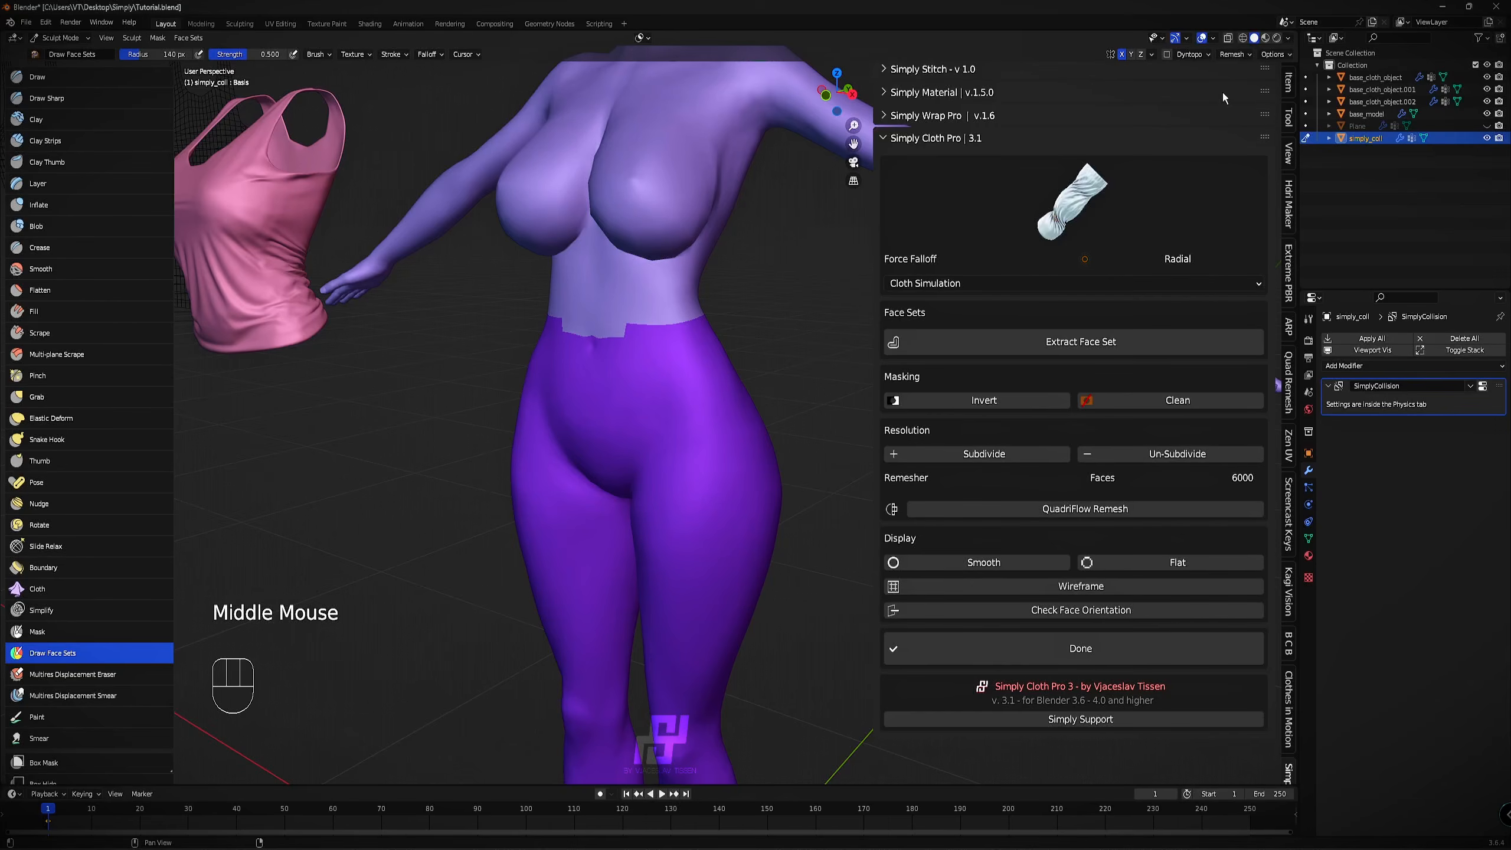
{"action": "left_click", "coordinate": [1063, 587]}
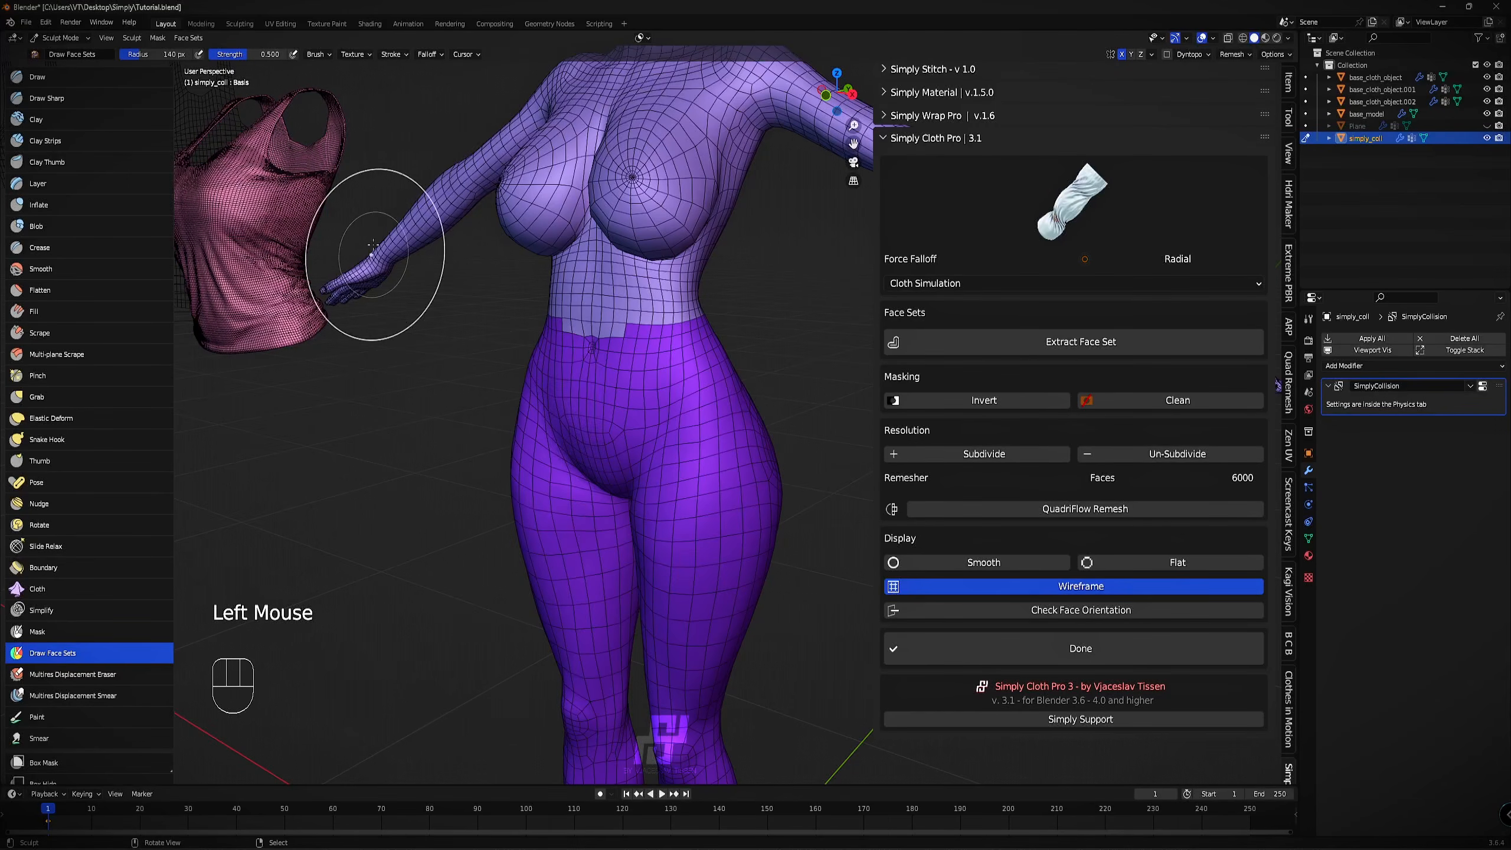
{"action": "scroll", "coordinate": [372, 263], "scroll_direction": "down", "scroll_amount": 2}
{"action": "middle_click_drag", "start_coordinate": [371, 263], "coordinate": [556, 406]}
{"action": "scroll", "coordinate": [661, 429], "scroll_direction": "up", "scroll_amount": 2}
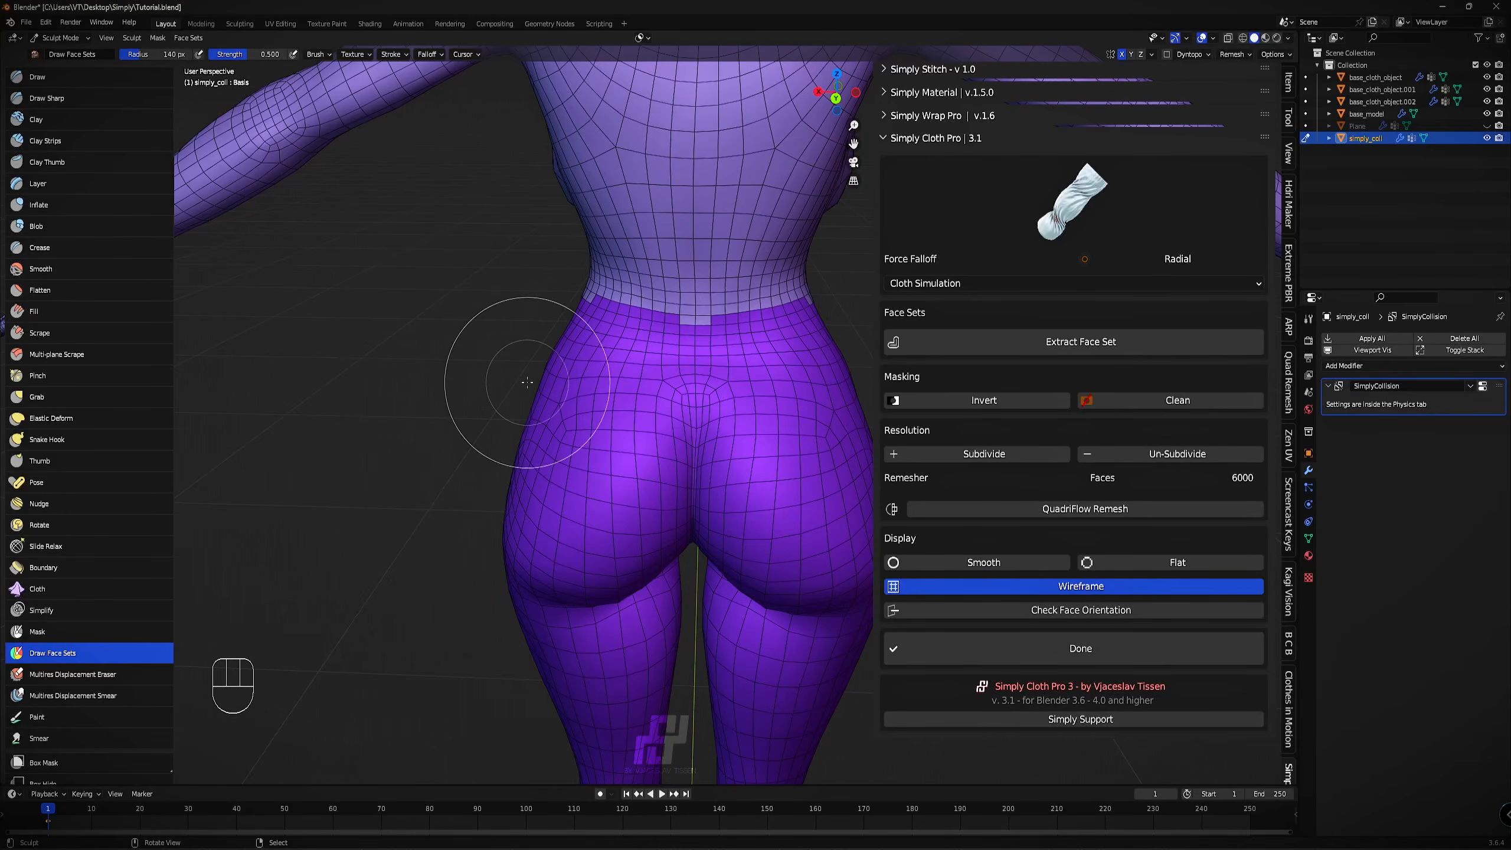
{"action": "scroll", "coordinate": [527, 382], "scroll_direction": "down", "scroll_amount": 2}
Duplicate the collision body in Object Mode and move the copy along the ground plane to a spot behind the original.
{"action": "left_click", "coordinate": [60, 38]}
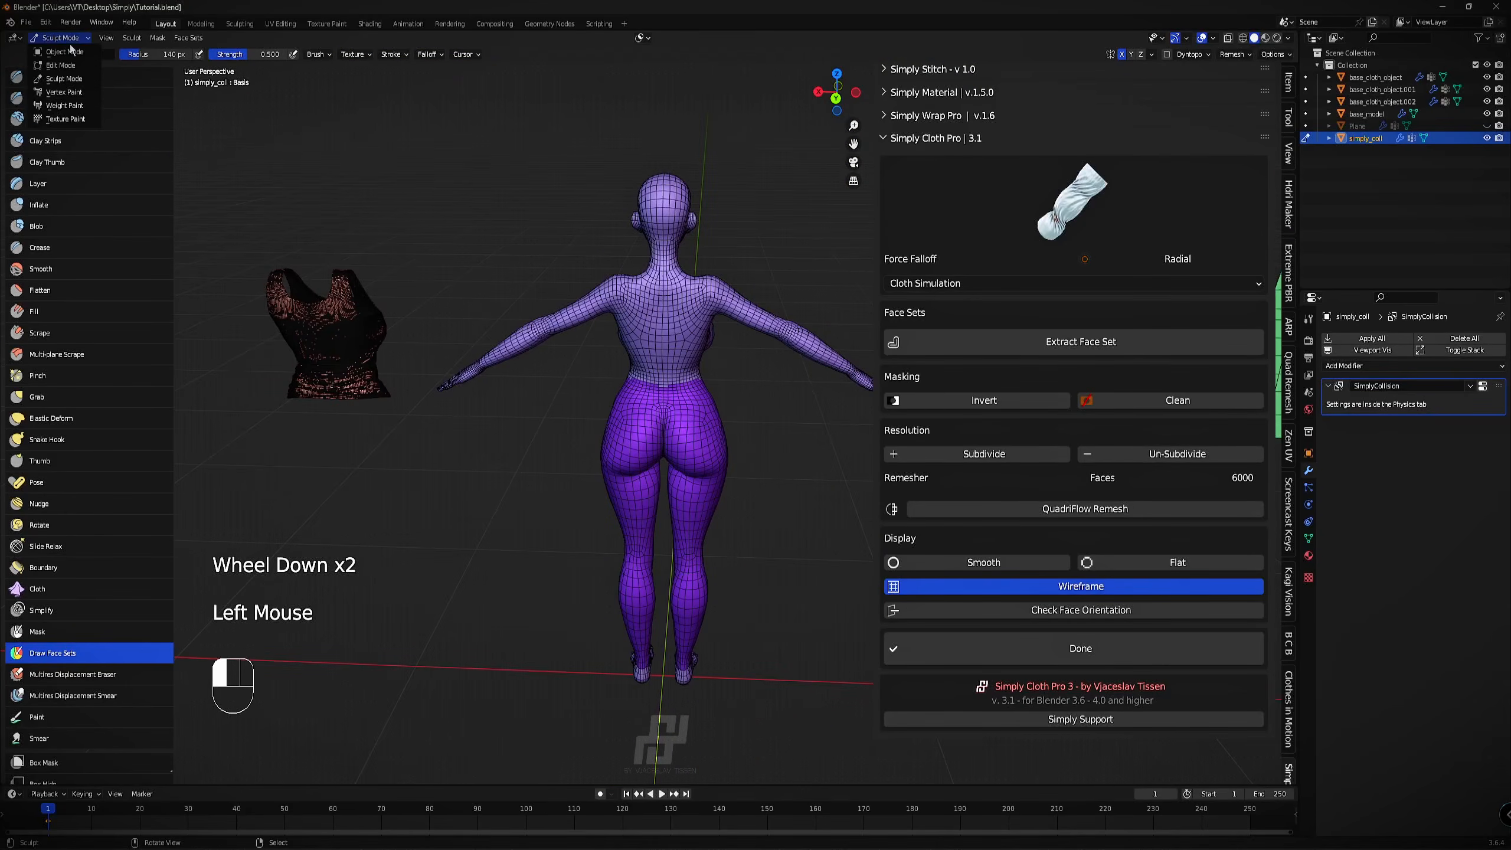
{"action": "left_click", "coordinate": [59, 55]}
{"action": "mouse_move", "coordinate": [595, 375]}
{"action": "middle_mouse_down"}
{"action": "mouse_move", "coordinate": [779, 391]}
{"action": "mouse_move", "coordinate": [642, 371]}
{"action": "mouse_move", "coordinate": [700, 405]}
{"action": "middle_mouse_up"}
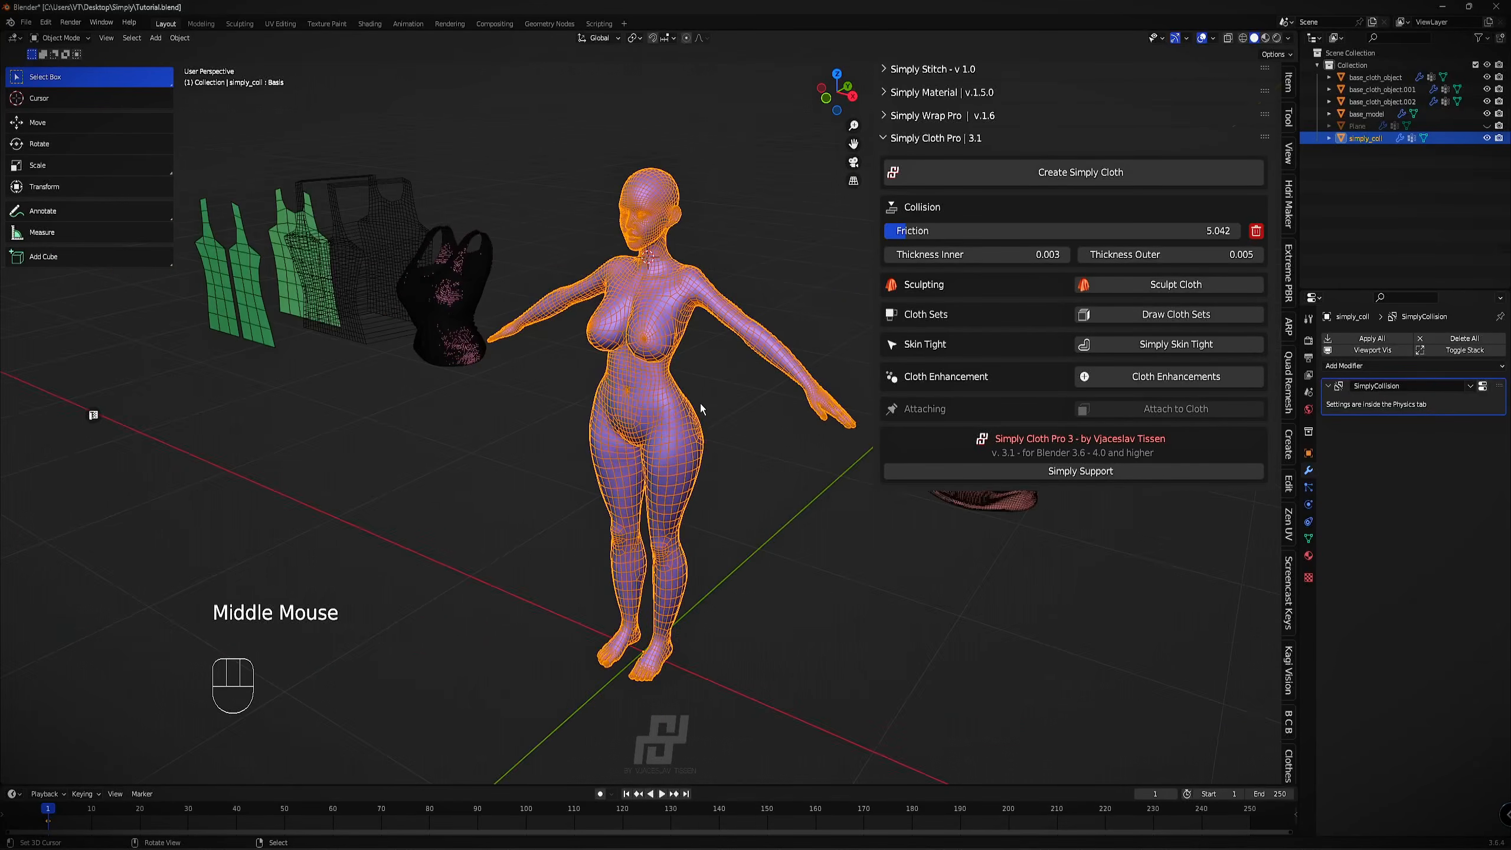
{"action": "key", "text": "shift+d"}
{"action": "key", "text": "g"}
{"action": "key", "text": "shift+z"}
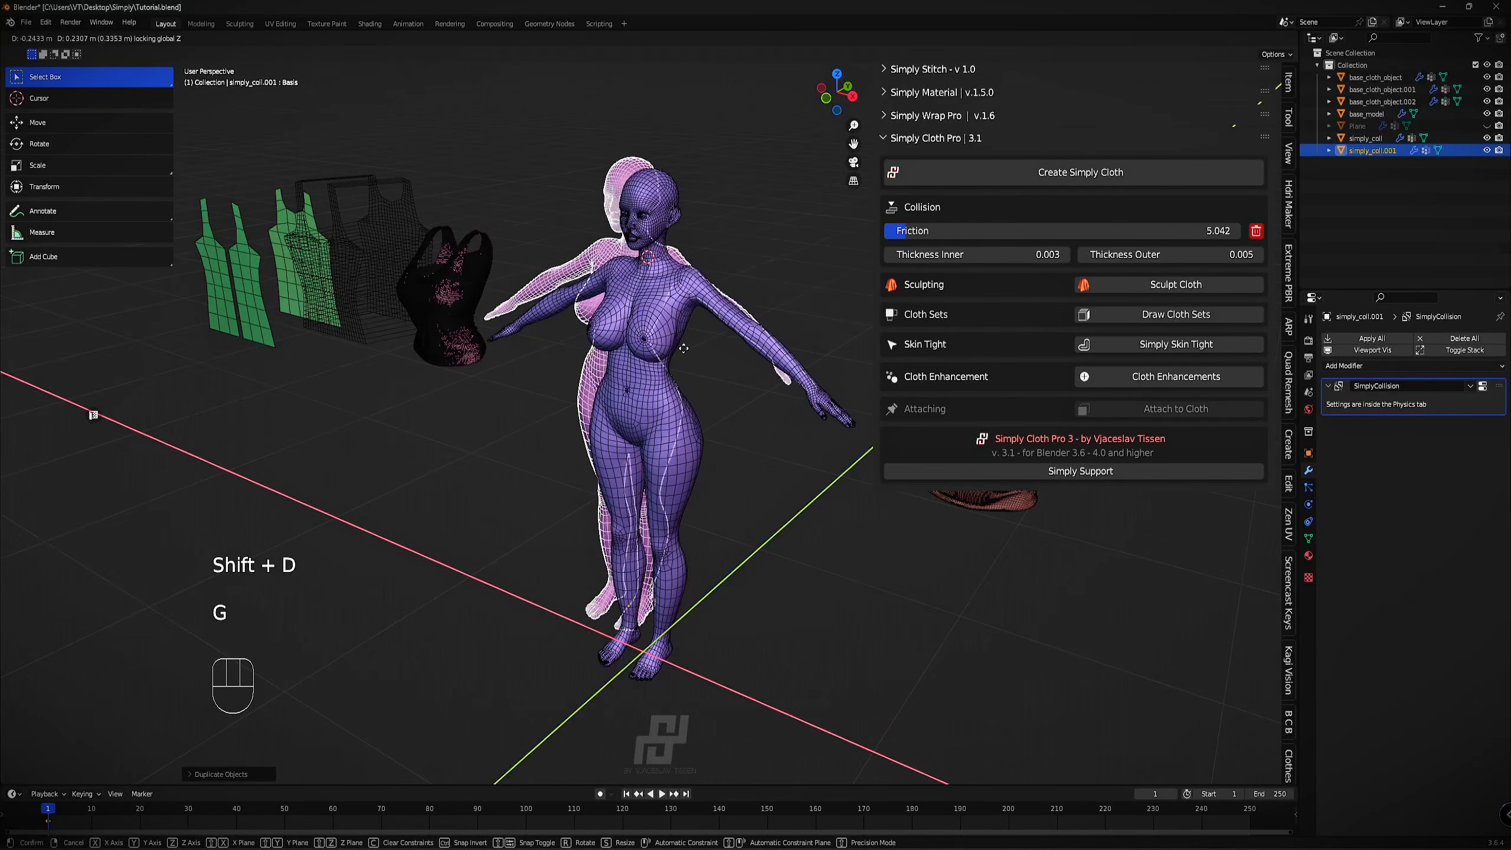
{"action": "left_click", "coordinate": [613, 145]}
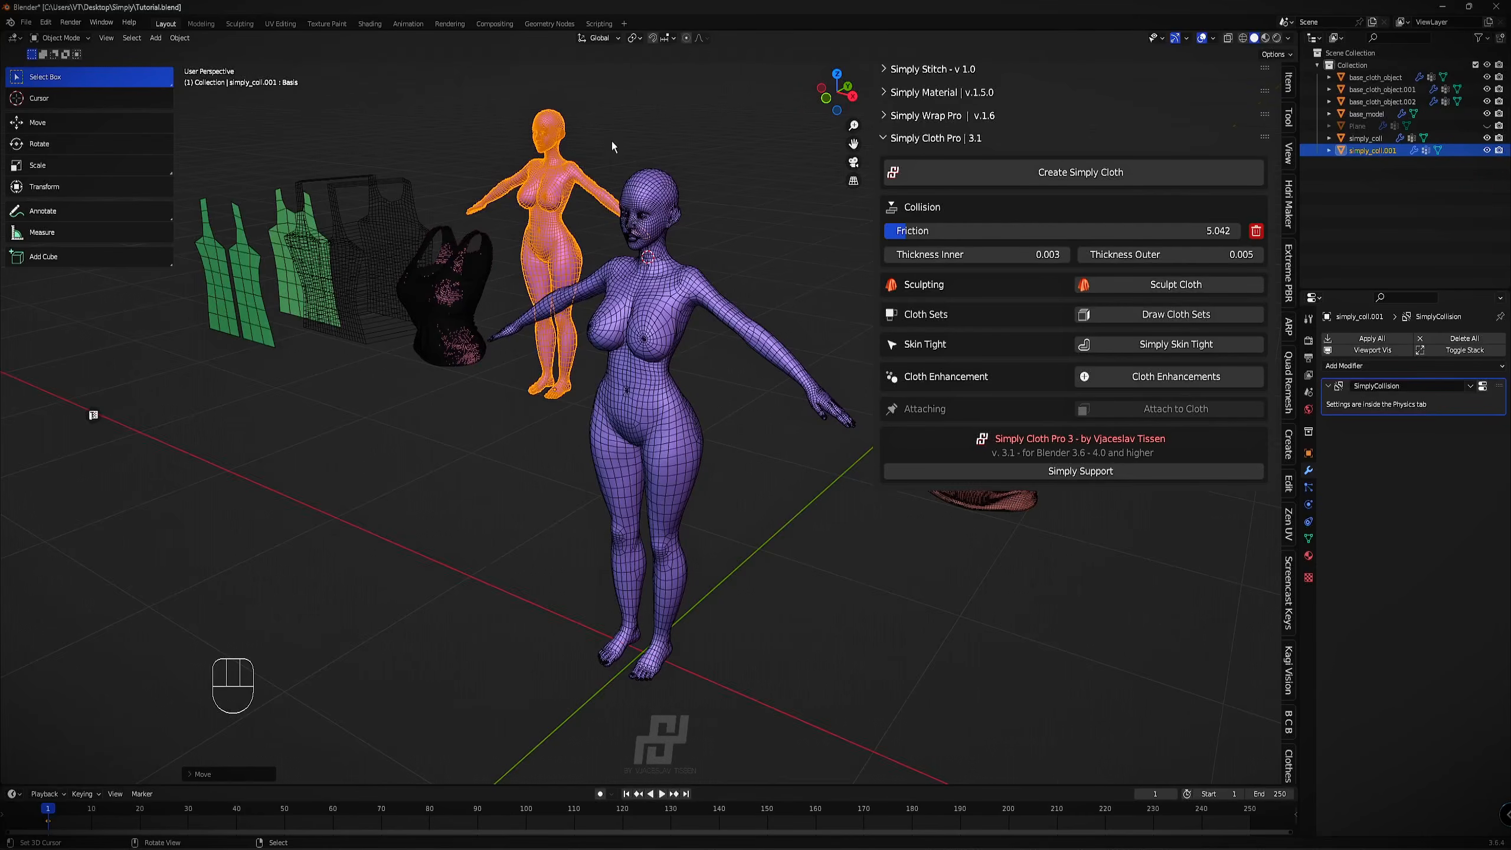
Reselect the original collision body and resume Draw Cloth Sets on it.
{"action": "right_click", "coordinate": [646, 279]}
{"action": "key", "text": "Tab"}
{"action": "key", "text": "Tab"}
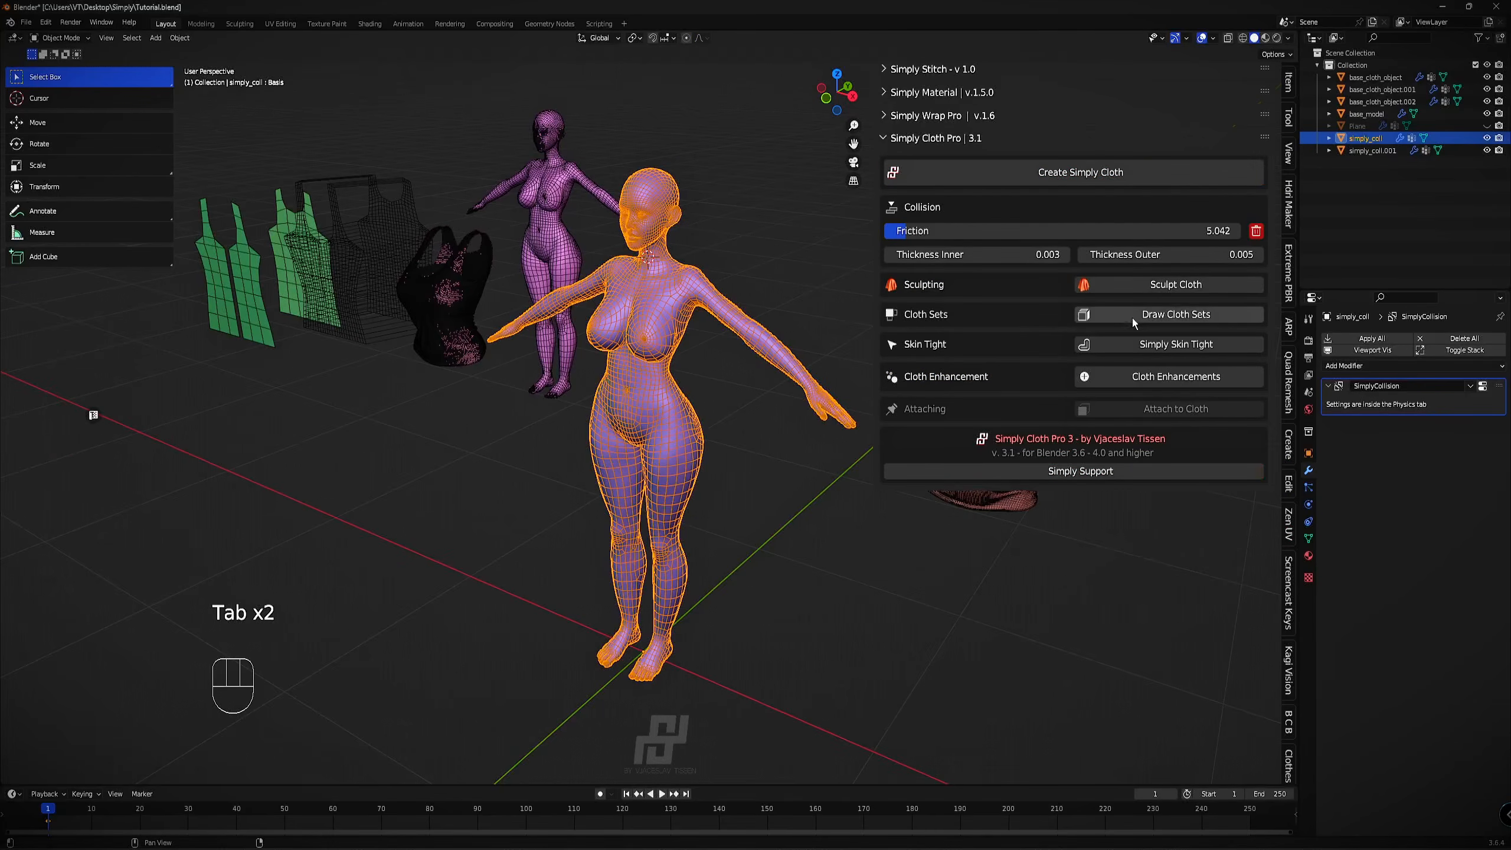
{"action": "left_click", "coordinate": [1148, 317]}
Extend the leg face set to fill the stepped gap in its edge at the front of the waist.
{"action": "scroll", "coordinate": [661, 417], "scroll_direction": "up", "scroll_amount": 3}
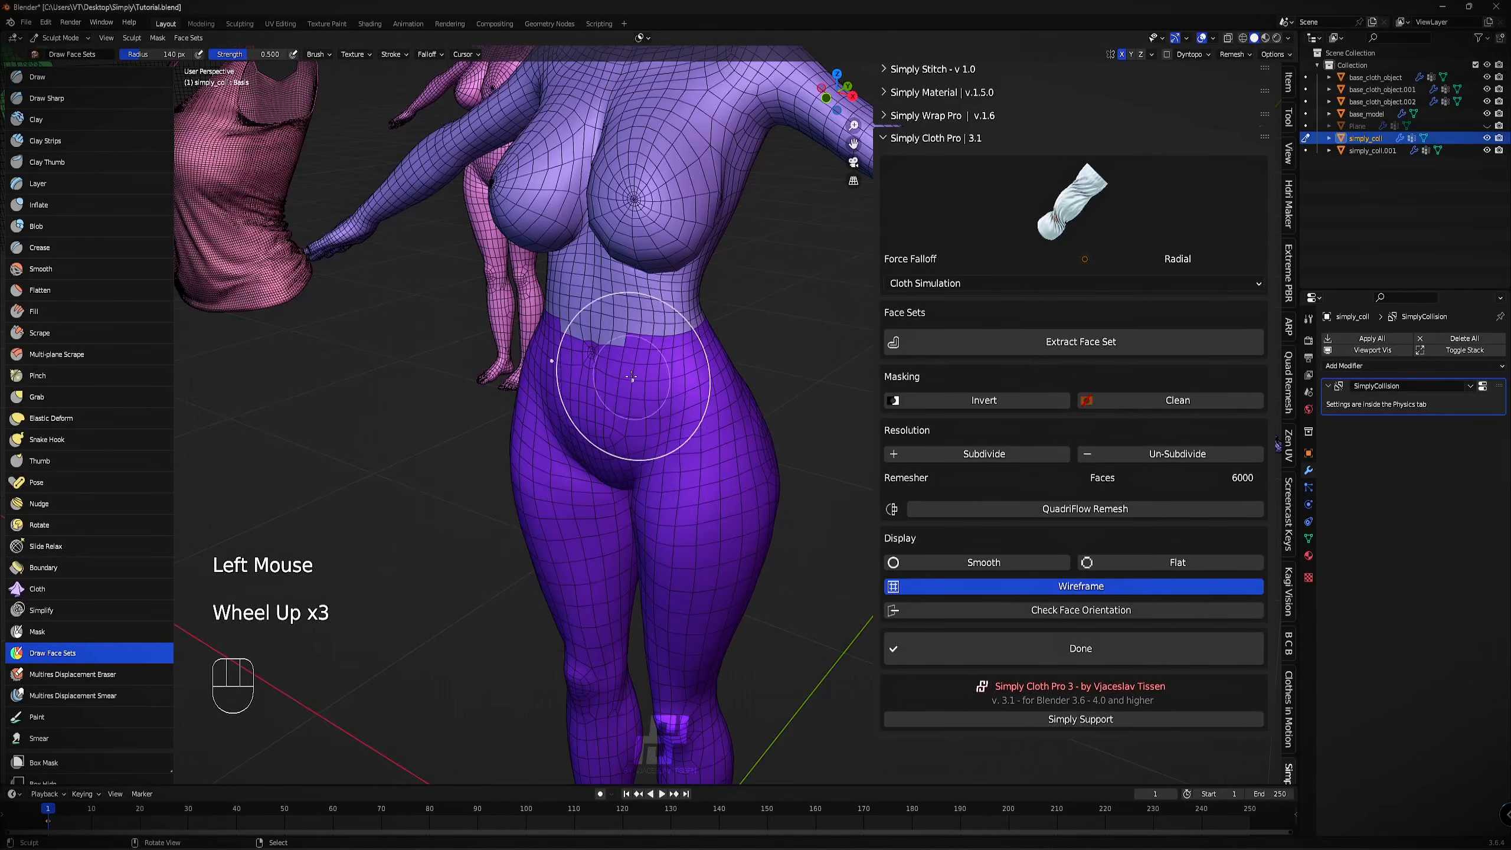
{"action": "scroll", "coordinate": [640, 352], "scroll_direction": "up", "scroll_amount": 1}
{"action": "scroll", "coordinate": [697, 310], "scroll_direction": "down", "scroll_amount": 1}
{"action": "middle_click_drag", "start_coordinate": [641, 351], "coordinate": [668, 432]}
{"action": "scroll", "coordinate": [667, 432], "scroll_direction": "up", "scroll_amount": 2}
{"action": "scroll", "coordinate": [612, 519], "scroll_direction": "up", "scroll_amount": 1}
{"action": "middle_click_drag", "start_coordinate": [613, 519], "coordinate": [690, 310], "text": "shift"}
{"action": "mouse_move", "coordinate": [691, 411]}
{"action": "left_mouse_down", "text": "ctrl"}
{"action": "mouse_move", "coordinate": [660, 363]}
{"action": "mouse_move", "coordinate": [607, 357]}
{"action": "mouse_move", "coordinate": [688, 387]}
{"action": "left_mouse_up", "text": "ctrl"}
Set the brush radius to 225 px and turn off the wireframe display.
{"action": "scroll", "coordinate": [714, 363], "scroll_direction": "down", "scroll_amount": 1}
{"action": "middle_click_drag", "start_coordinate": [780, 336], "coordinate": [741, 539]}
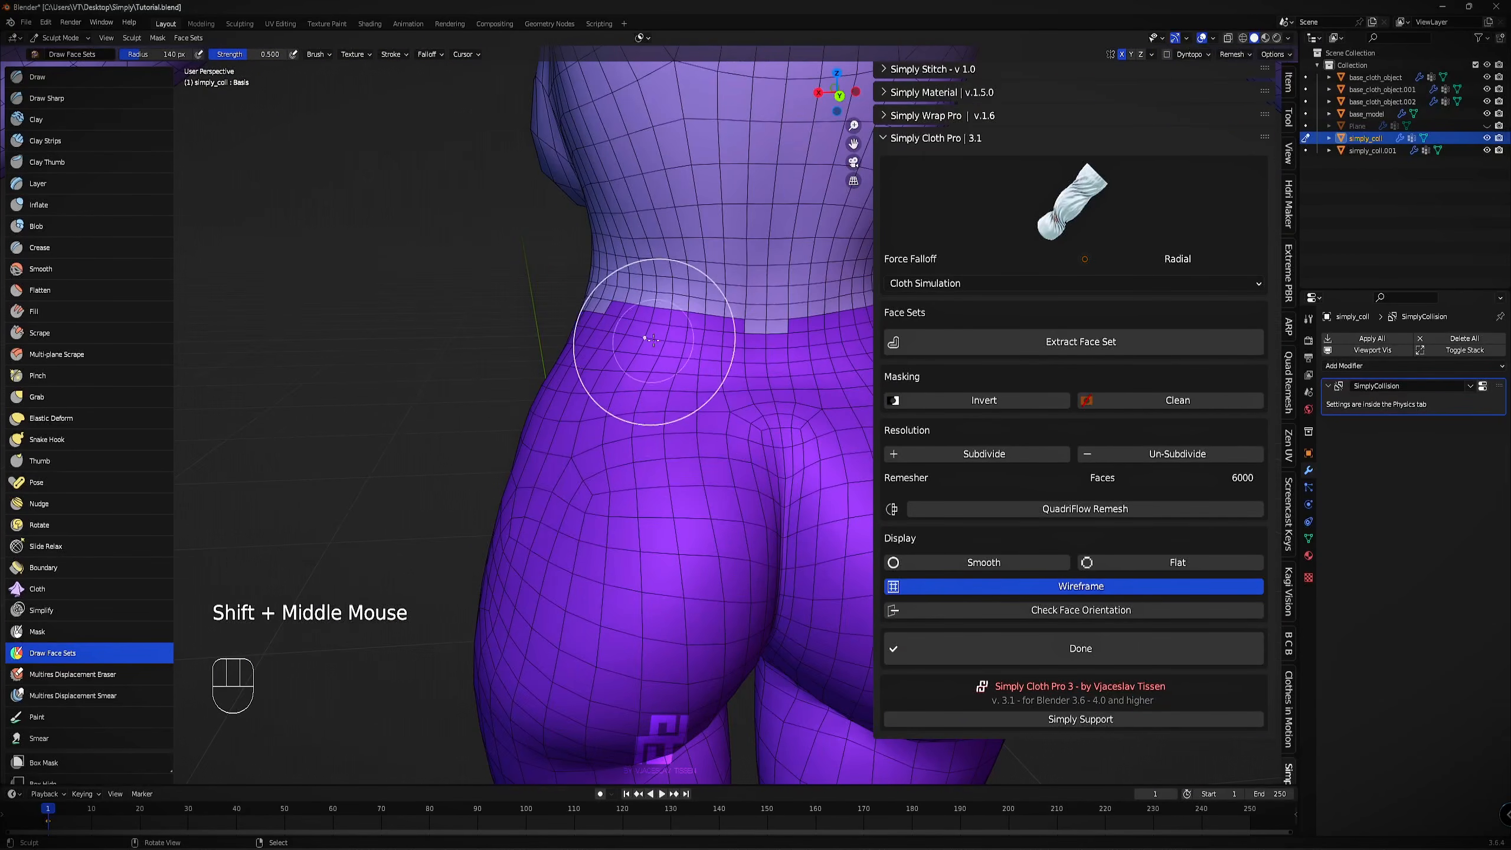
{"action": "key", "text": "f"}
{"action": "left_click", "coordinate": [859, 405]}
{"action": "mouse_move", "coordinate": [714, 386]}
{"action": "middle_mouse_down"}
{"action": "mouse_move", "coordinate": [644, 365]}
{"action": "mouse_move", "coordinate": [699, 371]}
{"action": "middle_mouse_up"}
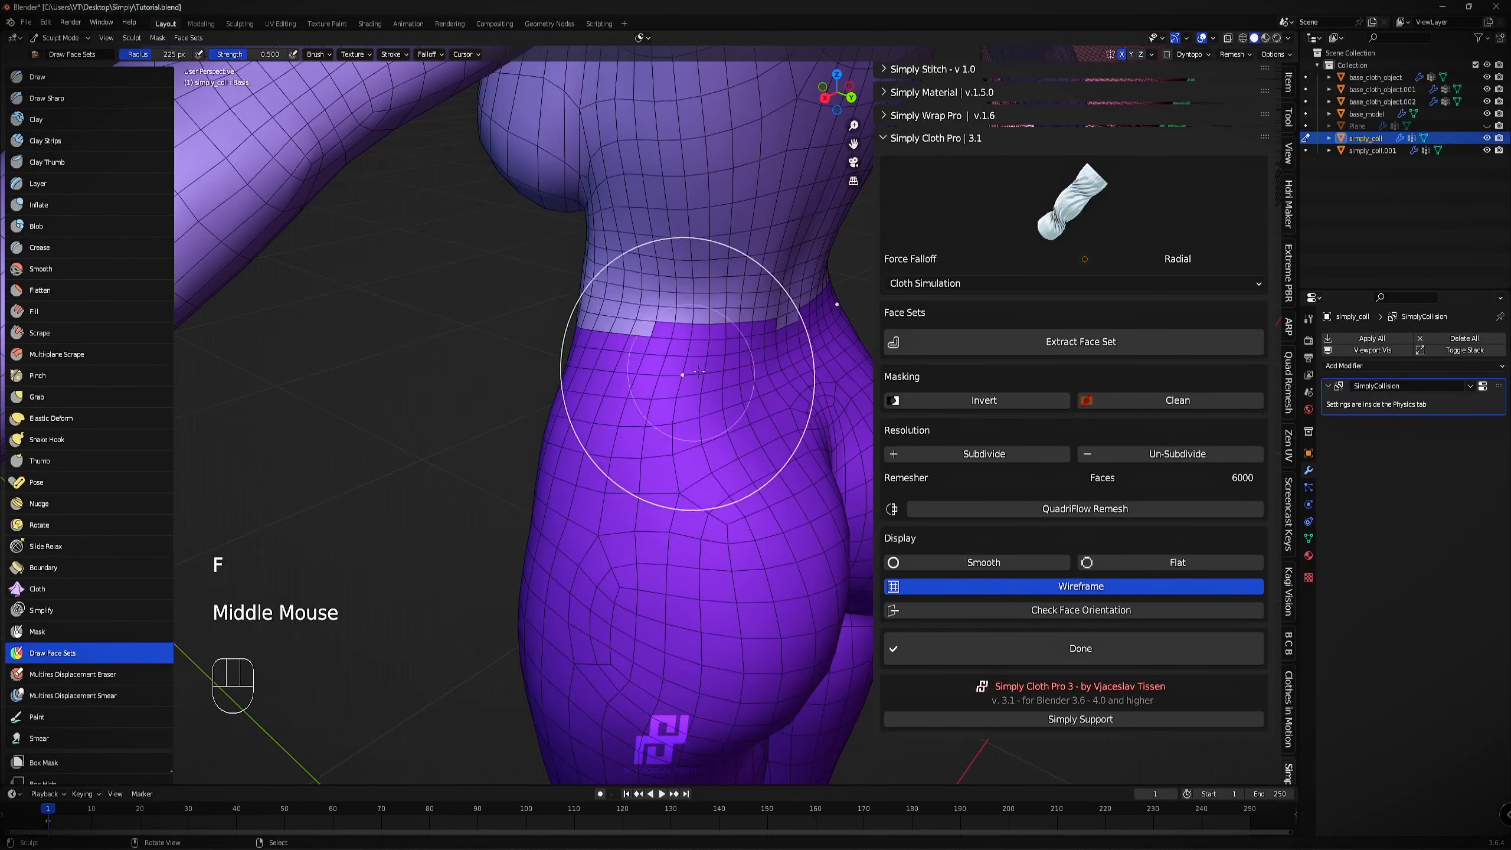
{"action": "left_click", "coordinate": [1049, 591]}
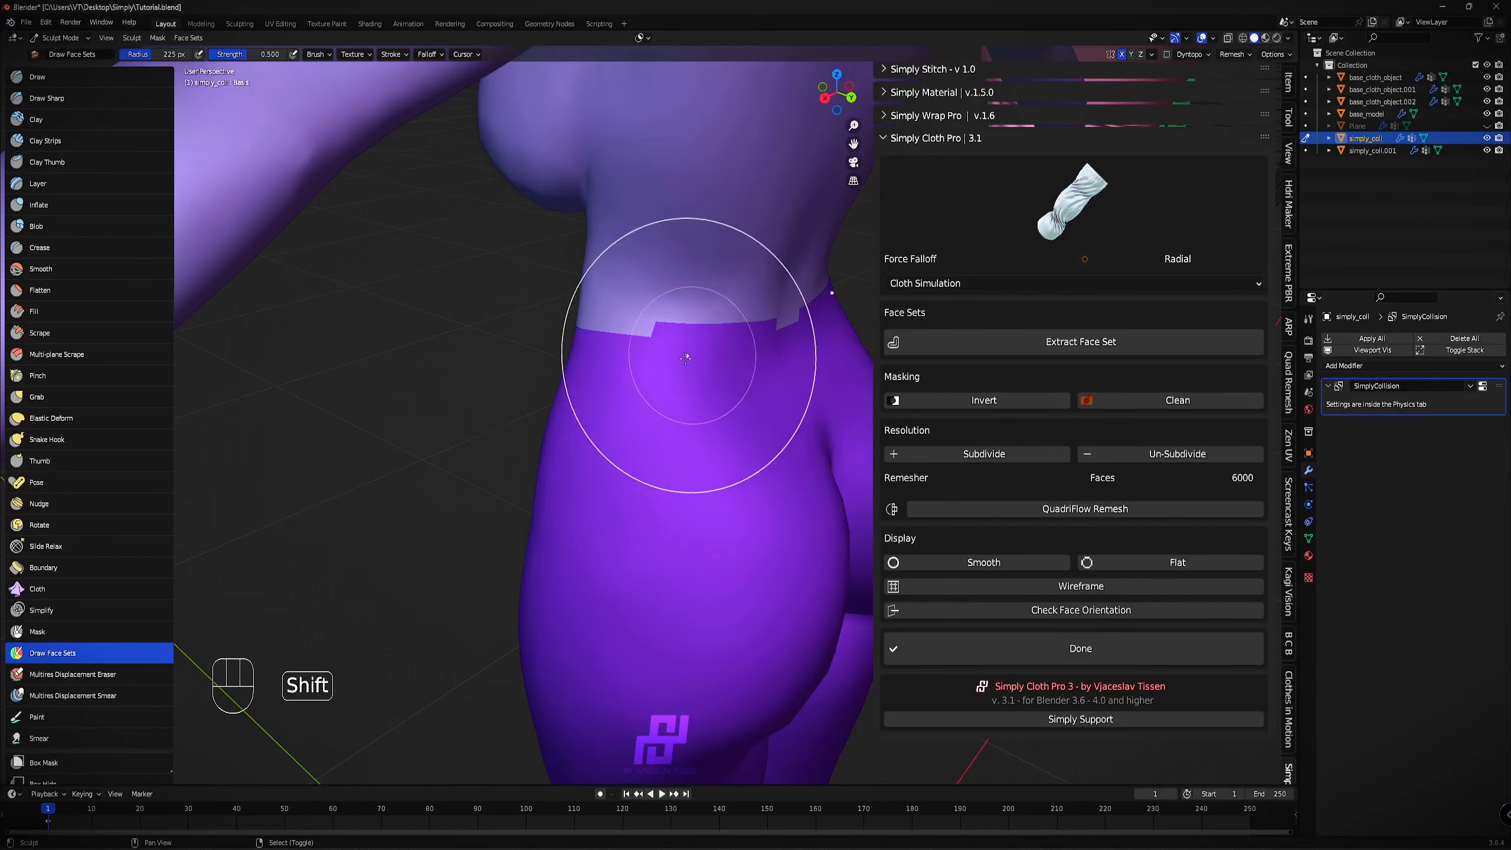
Smooth the leg face set's waist edge around the body and turn the wireframe display back on.
{"action": "left_click_drag", "start_coordinate": [679, 372], "coordinate": [702, 360], "text": "shift"}
{"action": "middle_click_drag", "start_coordinate": [526, 379], "coordinate": [691, 370]}
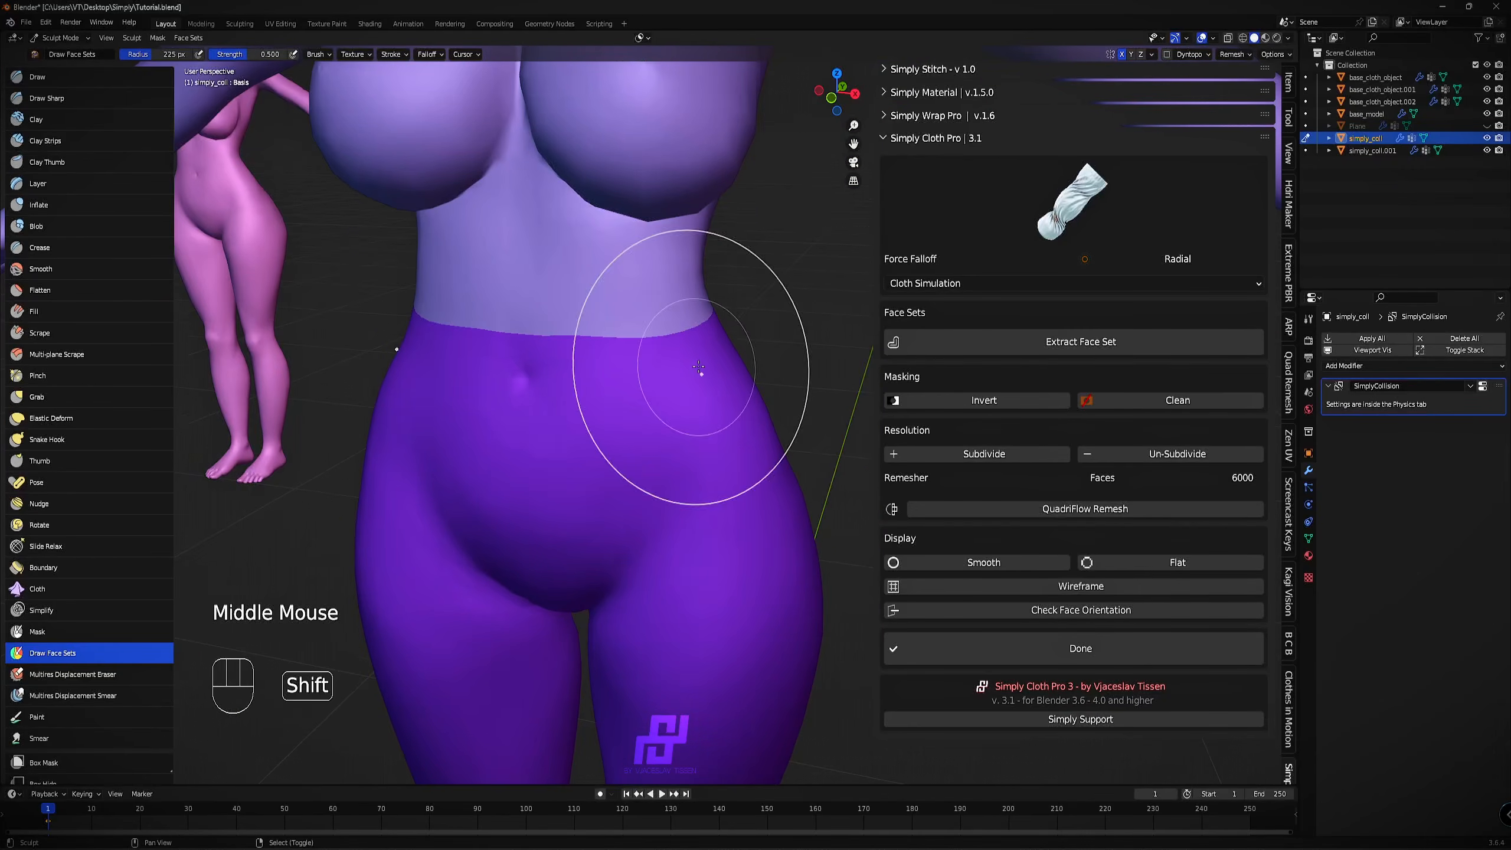
{"action": "middle_click_drag", "start_coordinate": [824, 359], "coordinate": [556, 360]}
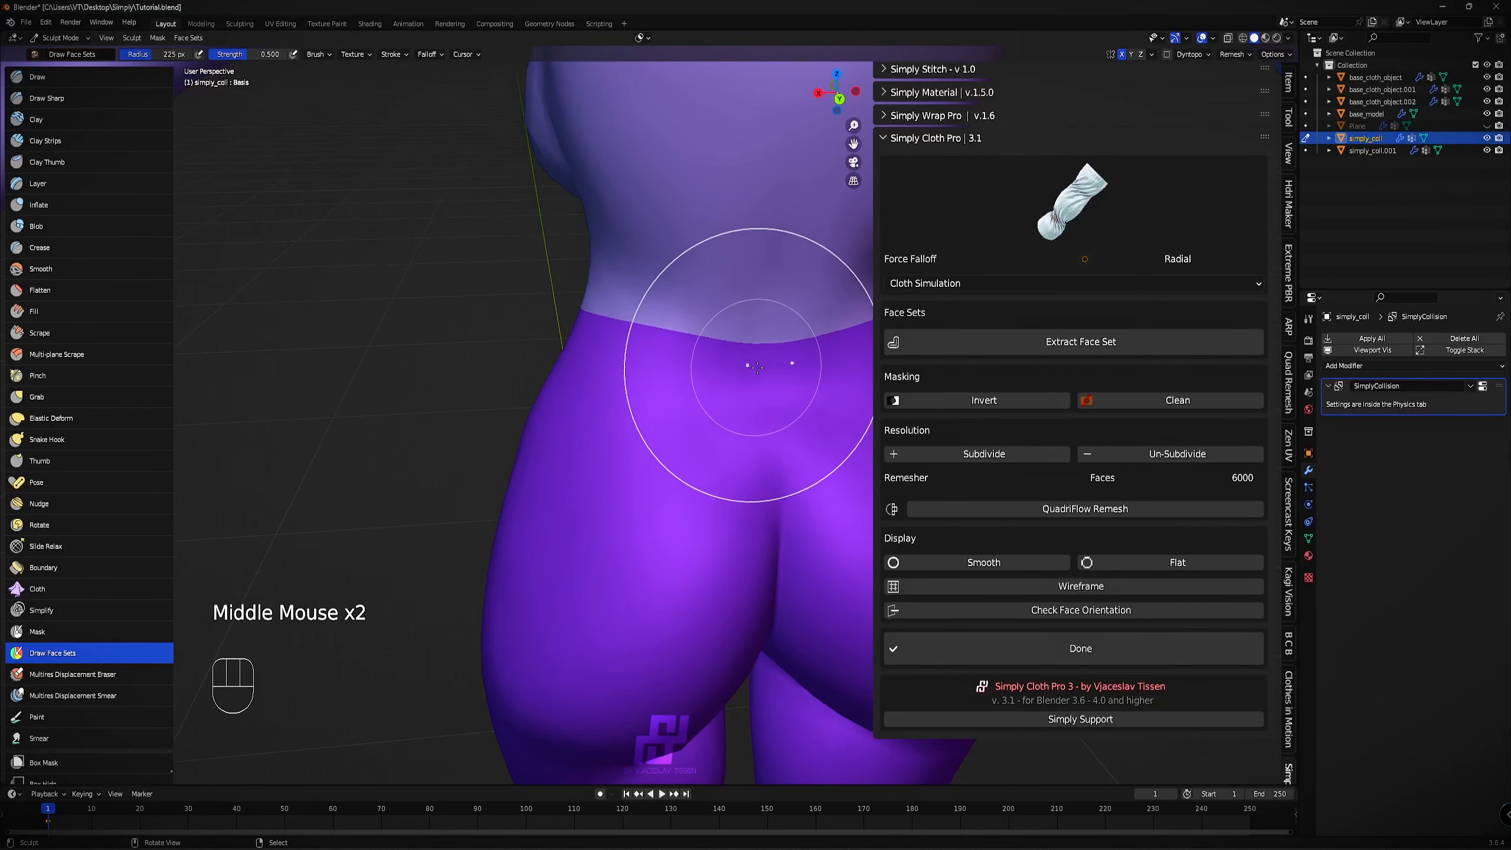
{"action": "middle_click_drag", "start_coordinate": [757, 367], "coordinate": [575, 412], "text": "shift"}
{"action": "left_click", "coordinate": [1058, 588]}
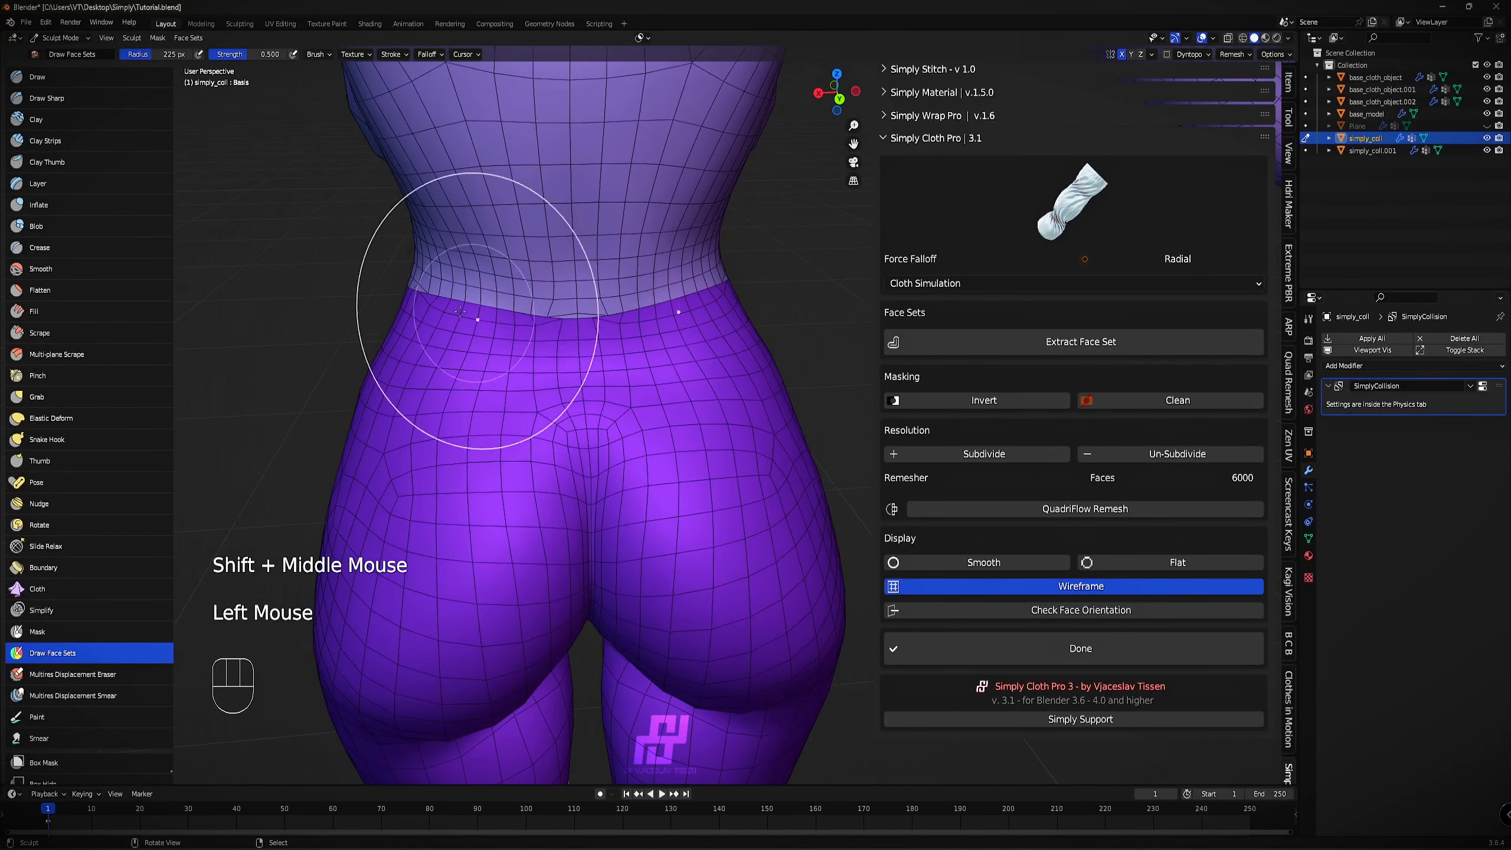
Smooth the lower edges of the leg face set around both ankles.
{"action": "scroll", "coordinate": [461, 307], "scroll_direction": "up", "scroll_amount": 2}
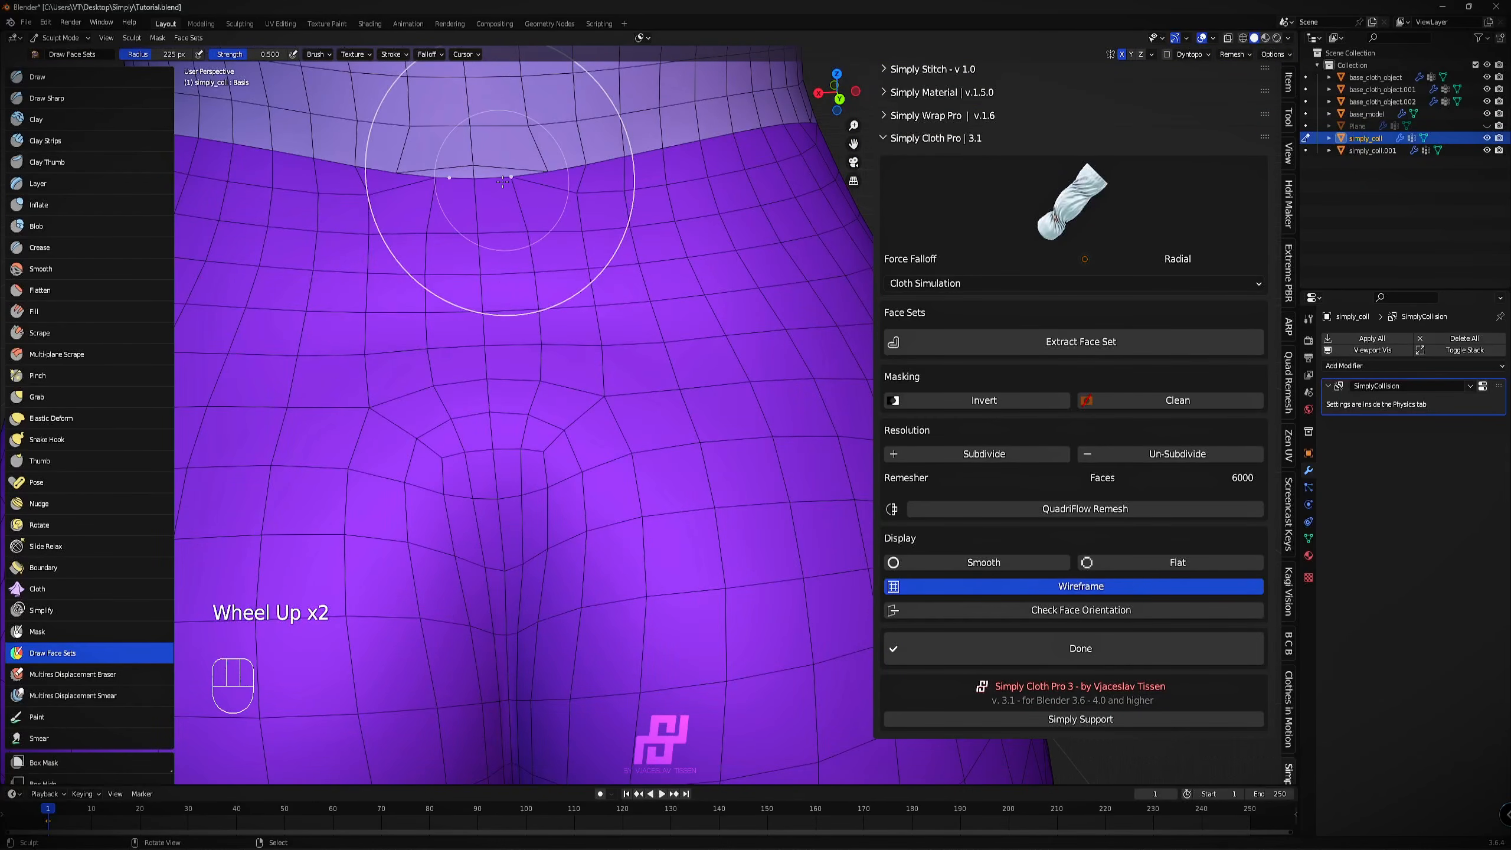
{"action": "scroll", "coordinate": [619, 262], "scroll_direction": "down", "scroll_amount": 3}
{"action": "middle_click_drag", "start_coordinate": [601, 590], "coordinate": [755, 110], "text": "shift"}
{"action": "middle_click_drag", "start_coordinate": [702, 571], "coordinate": [645, 368], "text": "shift"}
{"action": "middle_click_drag", "start_coordinate": [646, 369], "coordinate": [714, 364]}
{"action": "middle_click_drag", "start_coordinate": [666, 601], "coordinate": [701, 448], "text": "shift"}
{"action": "scroll", "coordinate": [702, 448], "scroll_direction": "up", "scroll_amount": 2}
{"action": "mouse_move", "coordinate": [606, 446]}
{"action": "middle_mouse_down"}
{"action": "mouse_move", "coordinate": [719, 448]}
{"action": "mouse_move", "coordinate": [692, 473]}
{"action": "middle_mouse_up"}
{"action": "left_click_drag", "start_coordinate": [691, 473], "coordinate": [637, 456], "text": "shift"}
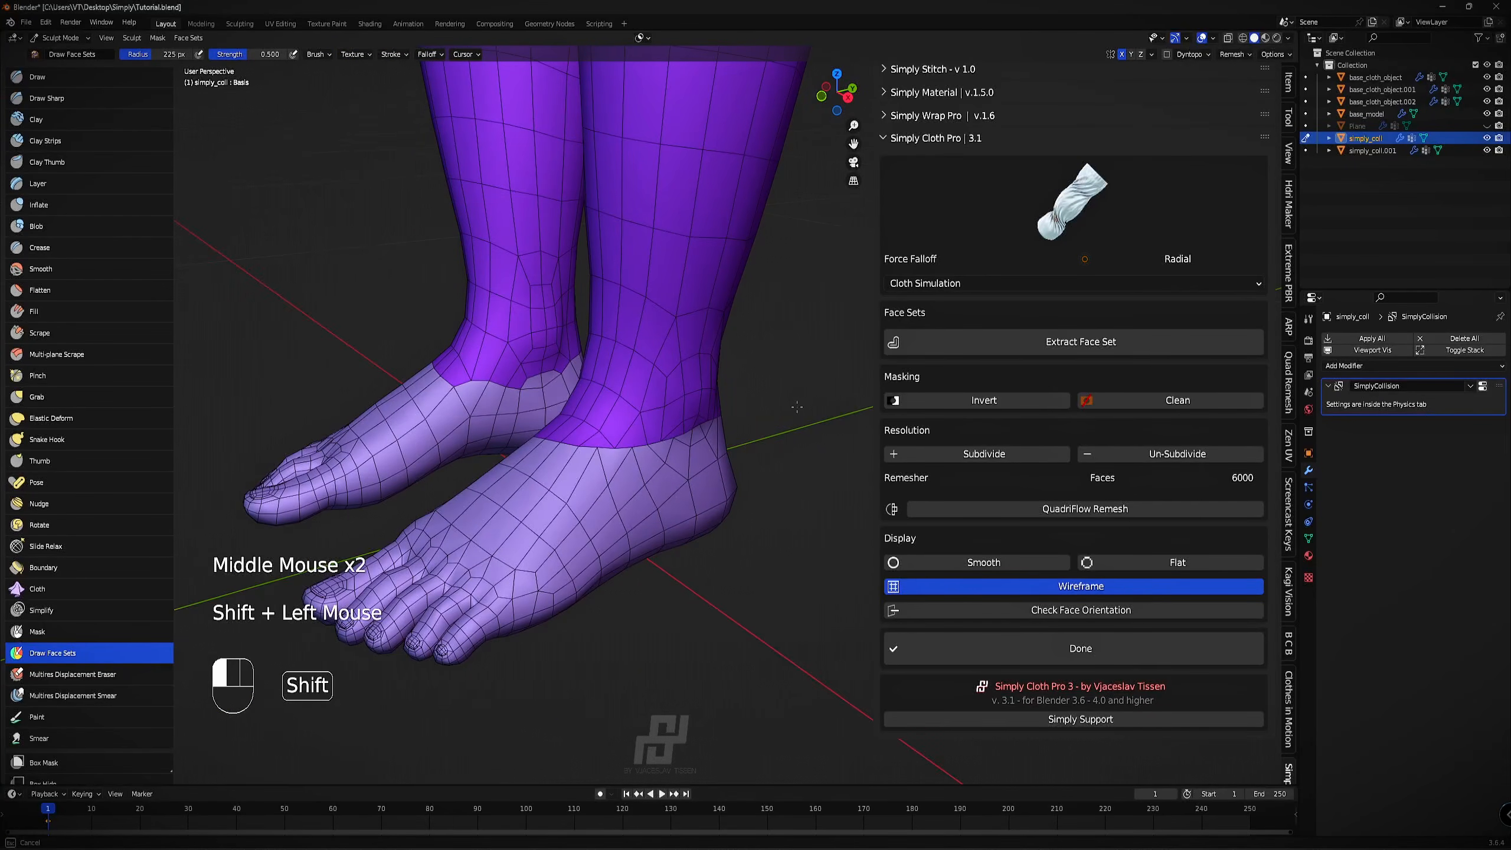
{"action": "left_click_drag", "start_coordinate": [797, 407], "coordinate": [791, 411], "text": "shift"}
{"action": "middle_click_drag", "start_coordinate": [581, 462], "coordinate": [716, 446]}
{"action": "left_click_drag", "start_coordinate": [716, 446], "coordinate": [699, 451], "text": "shift"}
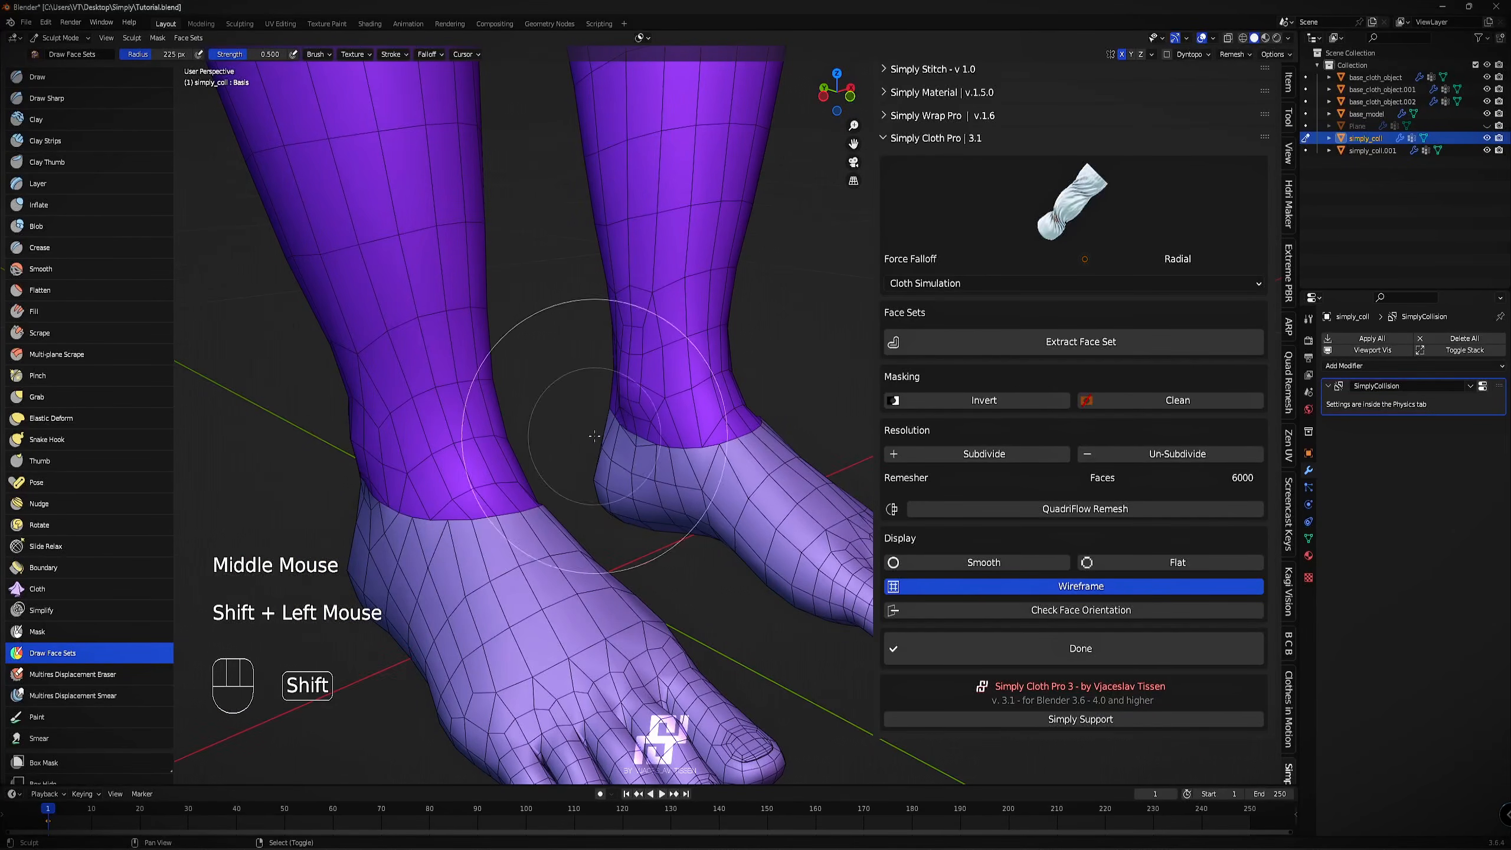
{"action": "middle_click_drag", "start_coordinate": [732, 407], "coordinate": [643, 440]}
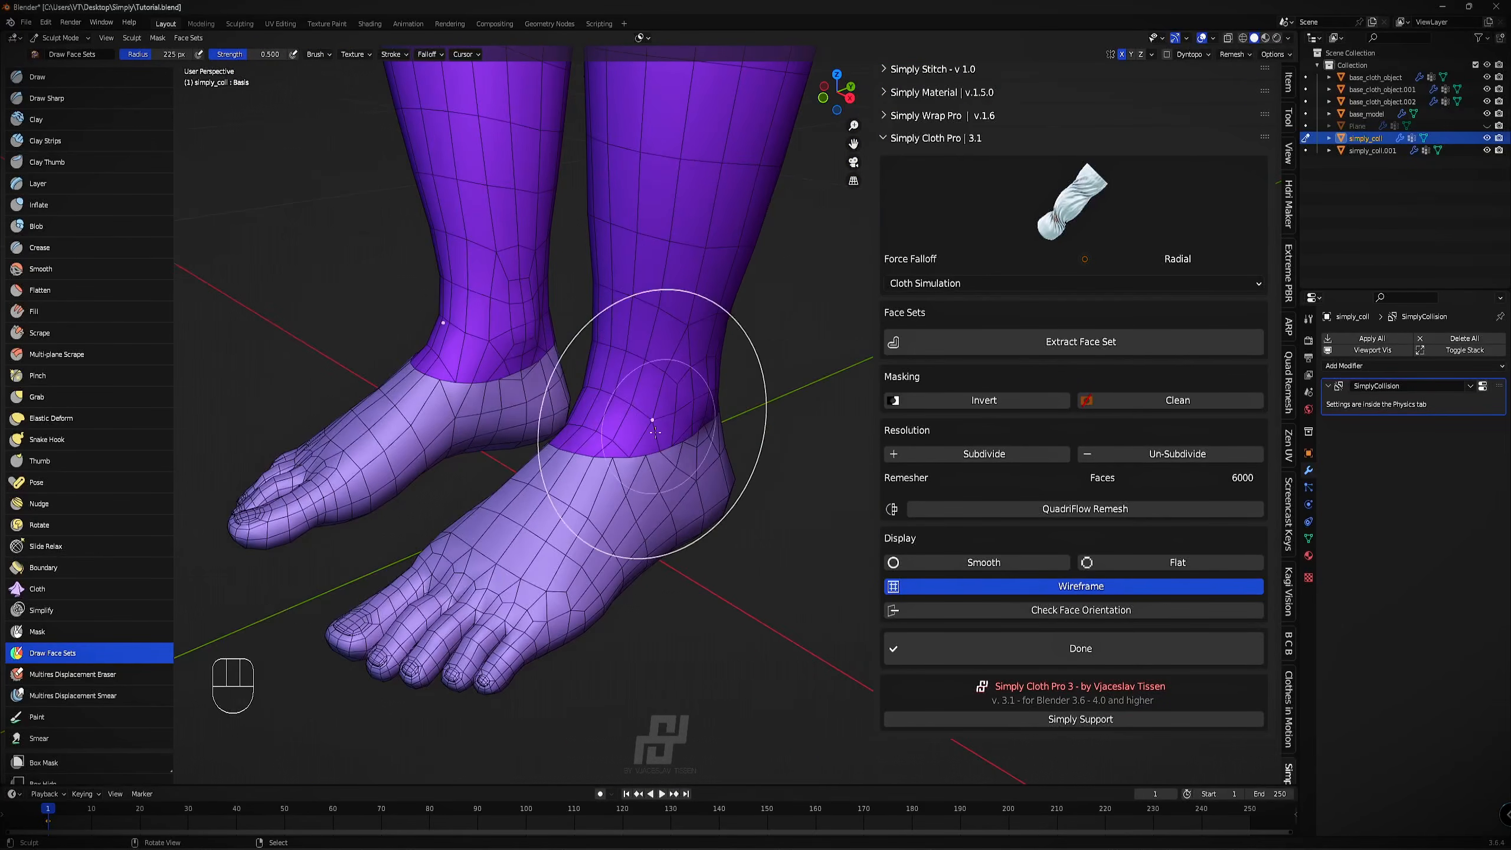
Turn off the wireframe display and bring the whole body with its leg face set into view.
{"action": "scroll", "coordinate": [701, 415], "scroll_direction": "down", "scroll_amount": 2}
{"action": "scroll", "coordinate": [701, 415], "scroll_direction": "down", "scroll_amount": 1}
{"action": "middle_click_drag", "start_coordinate": [693, 322], "coordinate": [723, 381], "text": "shift"}
{"action": "scroll", "coordinate": [726, 366], "scroll_direction": "down", "scroll_amount": 4}
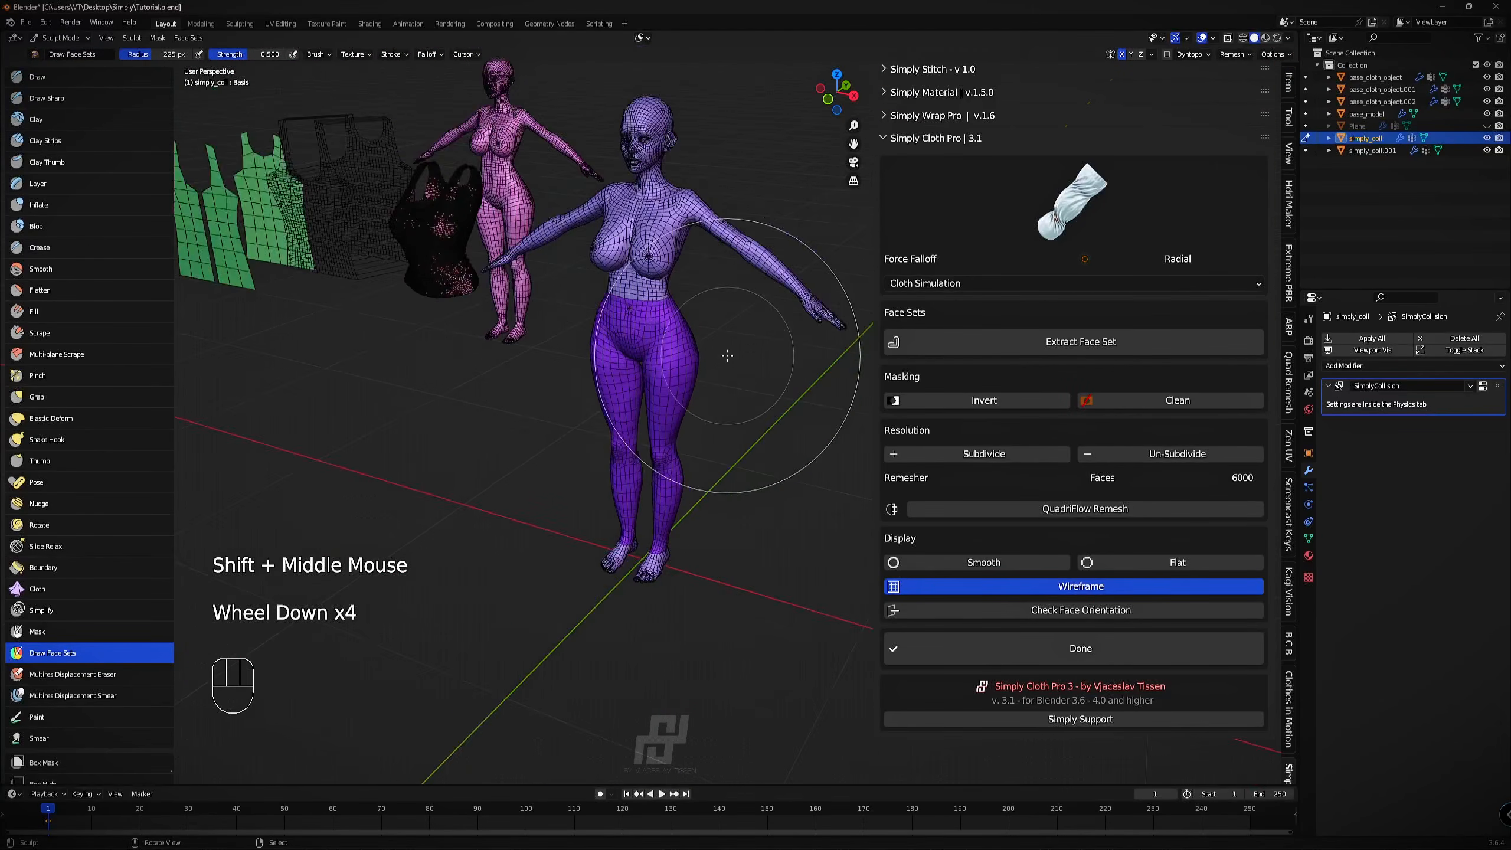
{"action": "scroll", "coordinate": [729, 357], "scroll_direction": "up", "scroll_amount": 2}
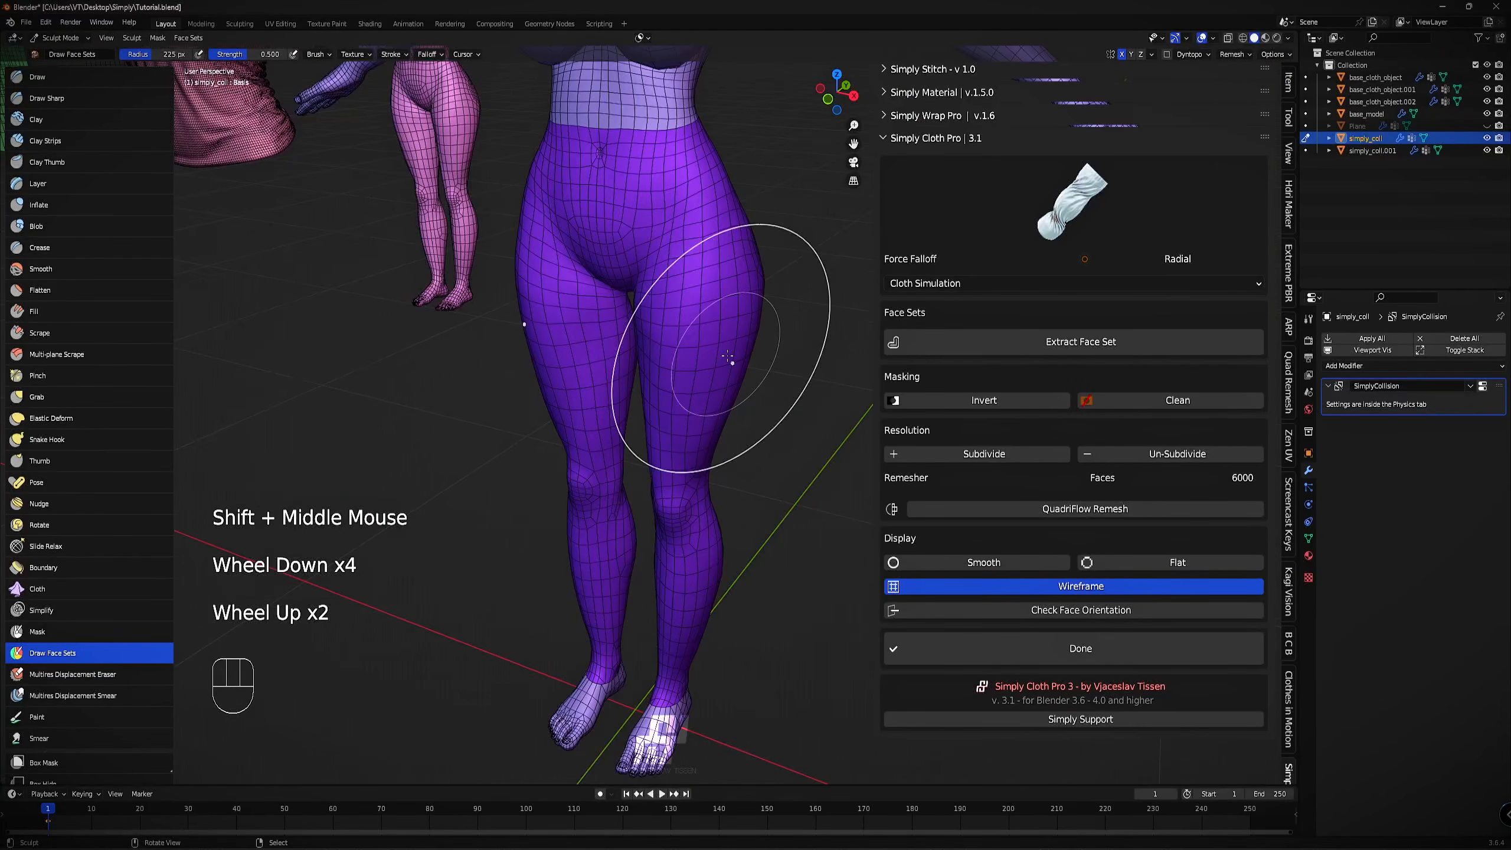
{"action": "left_click", "coordinate": [1049, 588]}
{"action": "scroll", "coordinate": [588, 266], "scroll_direction": "down", "scroll_amount": 2}
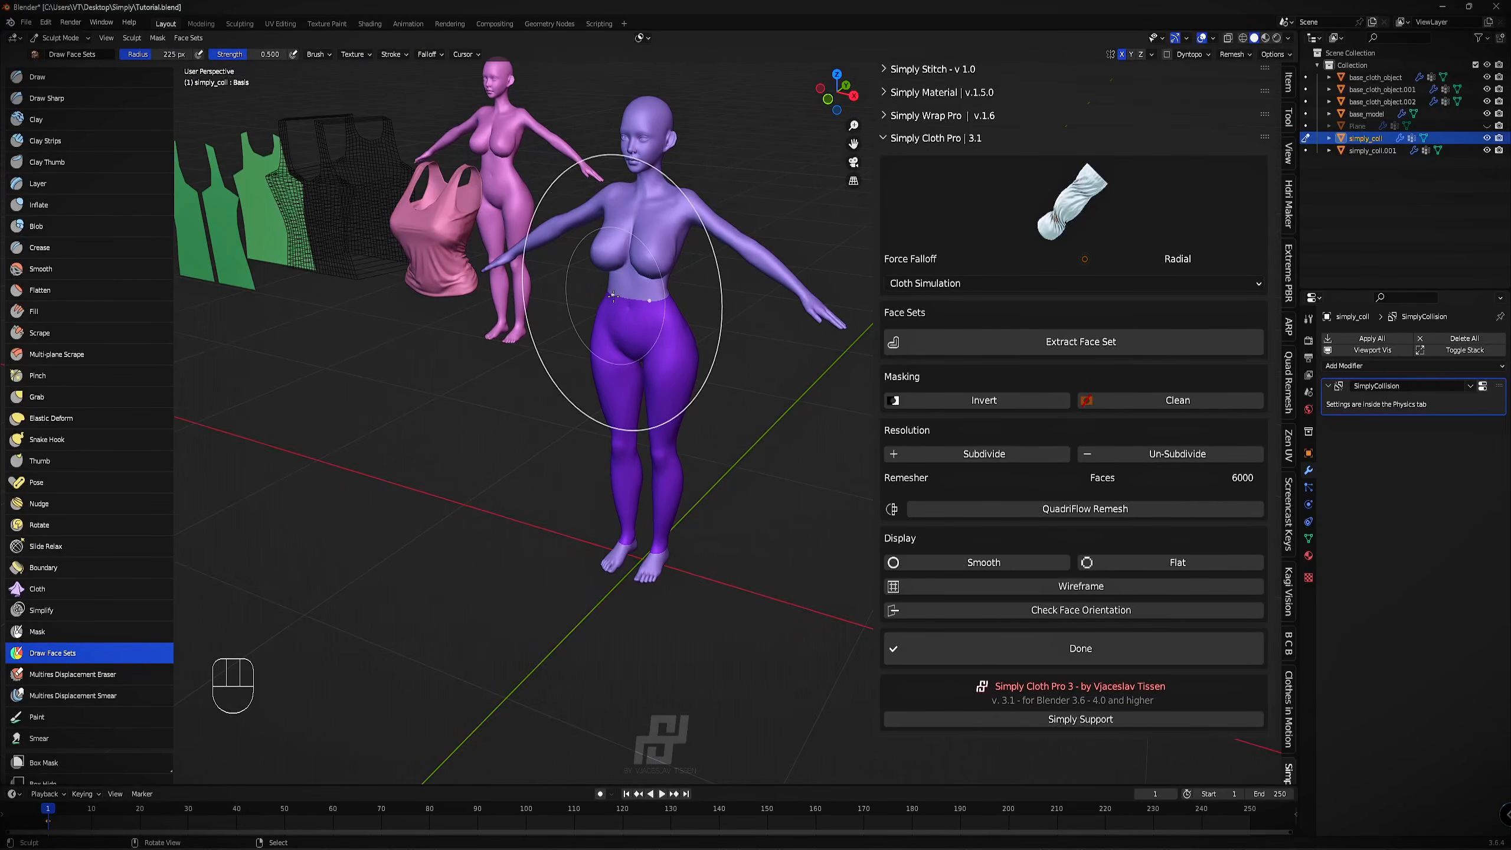
Paint a new face set patch on the front of both knees and smooth its outline into an oval with a 142 px brush.
{"action": "key", "text": "f"}
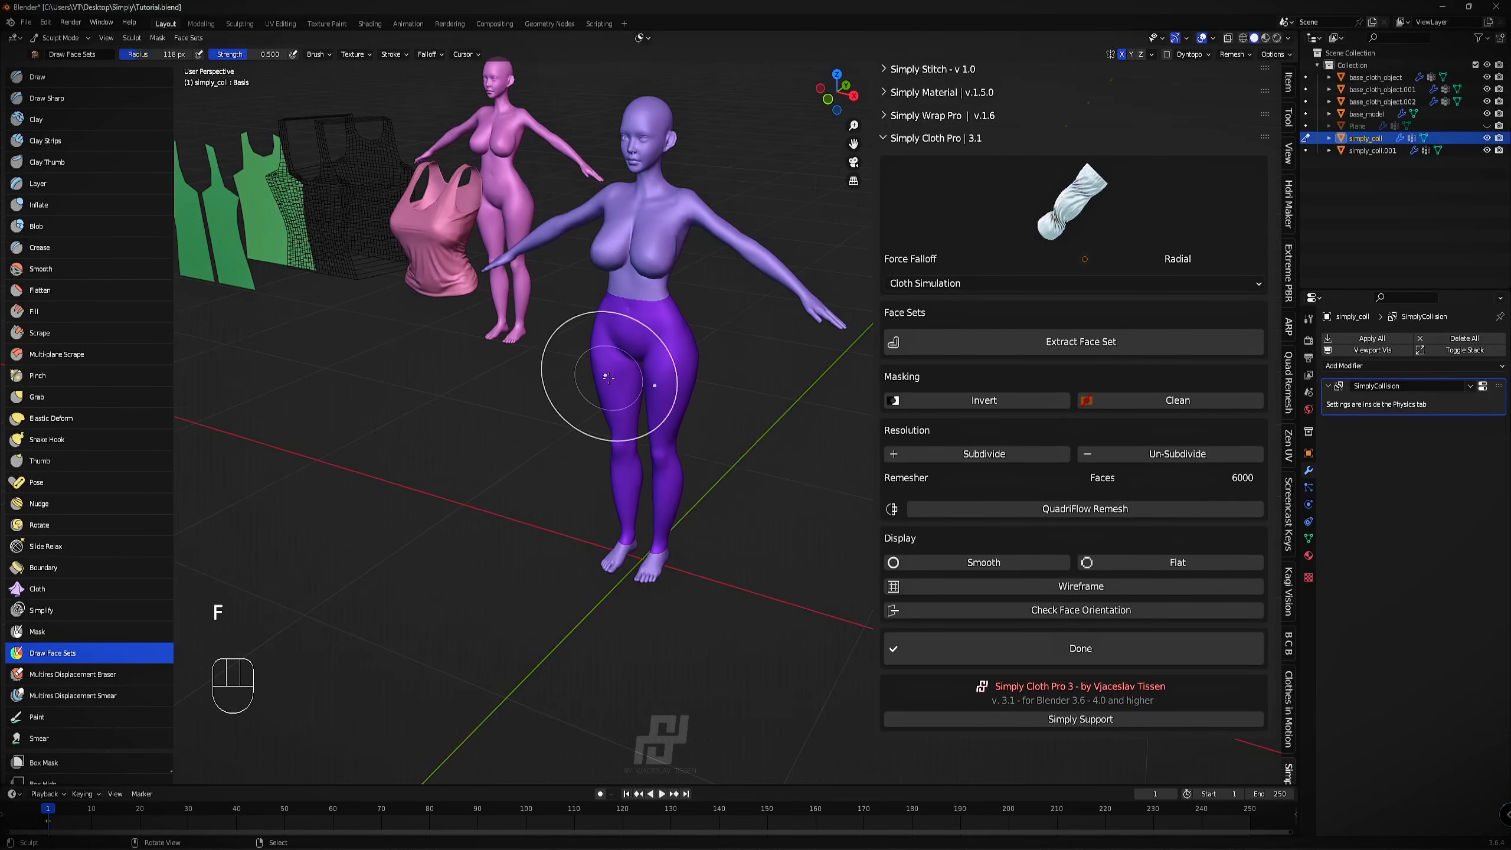
{"action": "scroll", "coordinate": [691, 483], "scroll_direction": "up", "scroll_amount": 4}
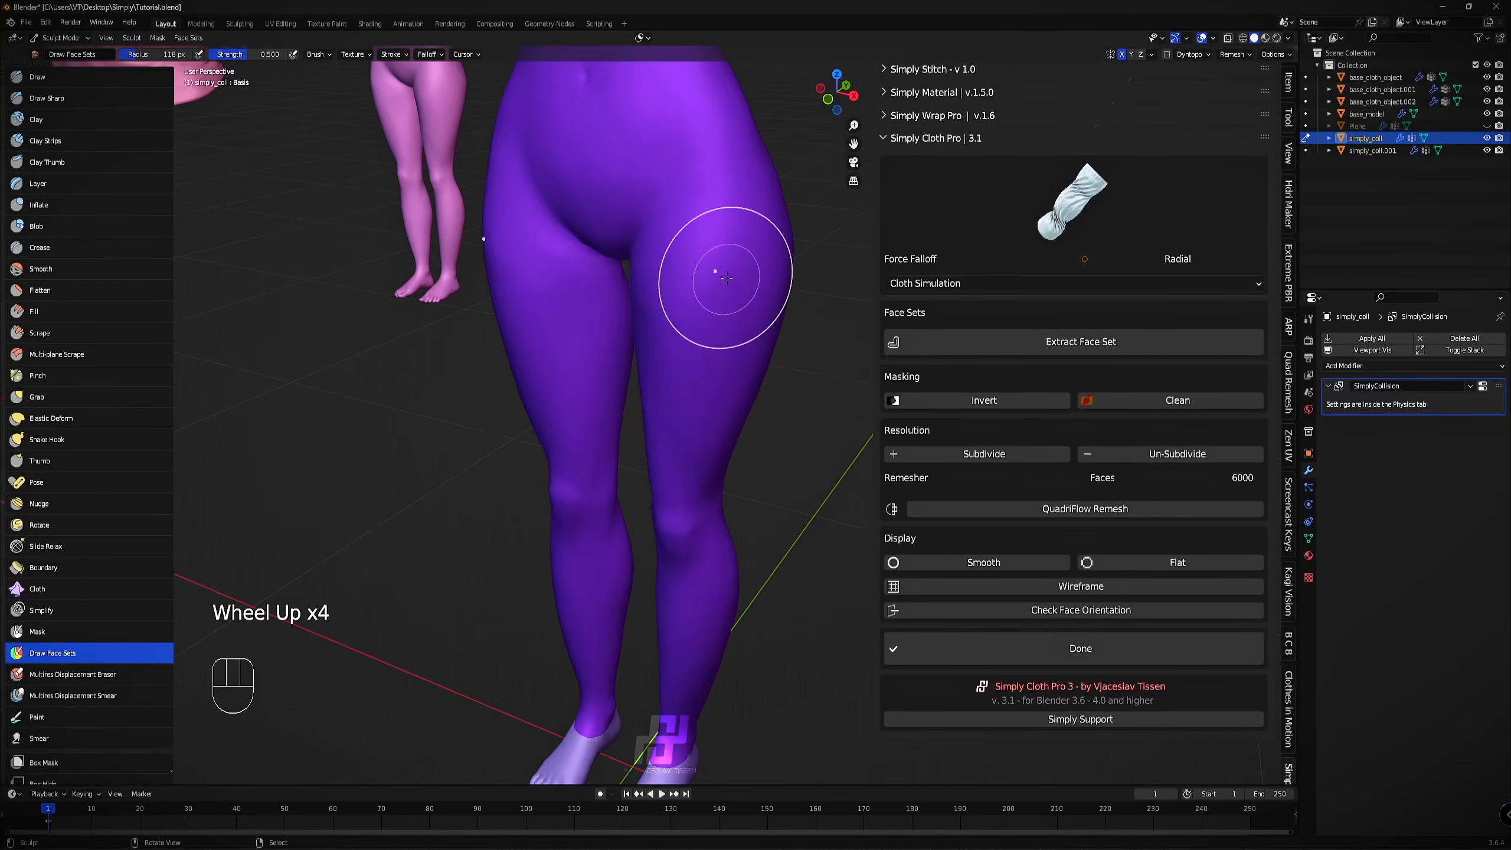
{"action": "mouse_move", "coordinate": [714, 271]}
{"action": "middle_mouse_down"}
{"action": "mouse_move", "coordinate": [655, 250]}
{"action": "mouse_move", "coordinate": [613, 212]}
{"action": "mouse_move", "coordinate": [708, 321]}
{"action": "mouse_move", "coordinate": [715, 246]}
{"action": "mouse_move", "coordinate": [682, 262]}
{"action": "mouse_move", "coordinate": [751, 282]}
{"action": "middle_mouse_up"}
{"action": "scroll", "coordinate": [714, 246], "scroll_direction": "up", "scroll_amount": 2}
{"action": "key", "text": "f"}
{"action": "middle_click_drag", "start_coordinate": [690, 536], "coordinate": [517, 280], "text": "shift"}
{"action": "middle_click_drag", "start_coordinate": [517, 280], "coordinate": [648, 327]}
{"action": "left_click_drag", "start_coordinate": [657, 292], "coordinate": [662, 366]}
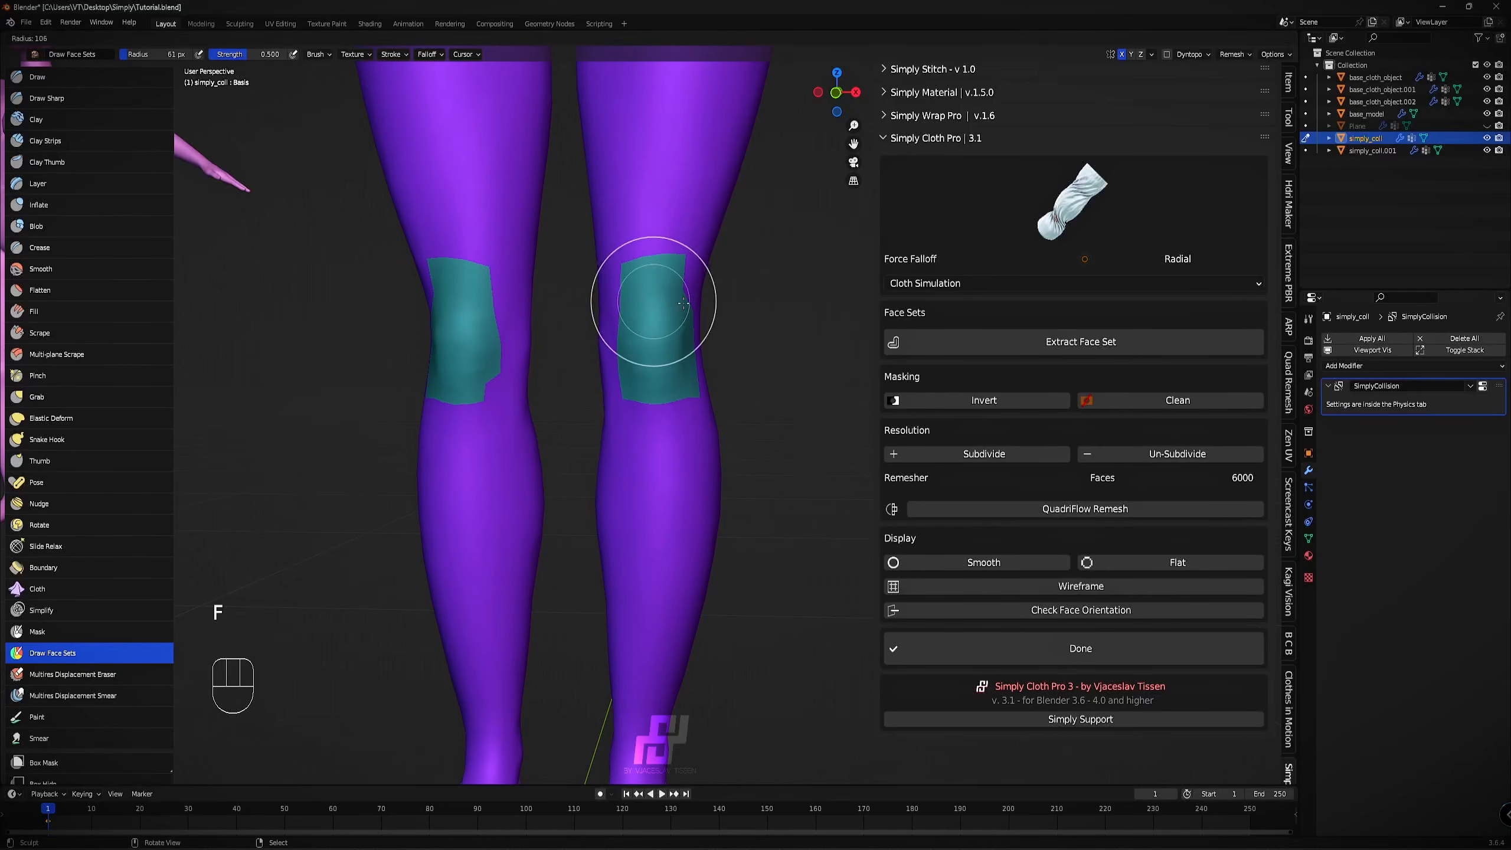
{"action": "left_click_drag", "start_coordinate": [677, 280], "coordinate": [676, 273], "text": "shift"}
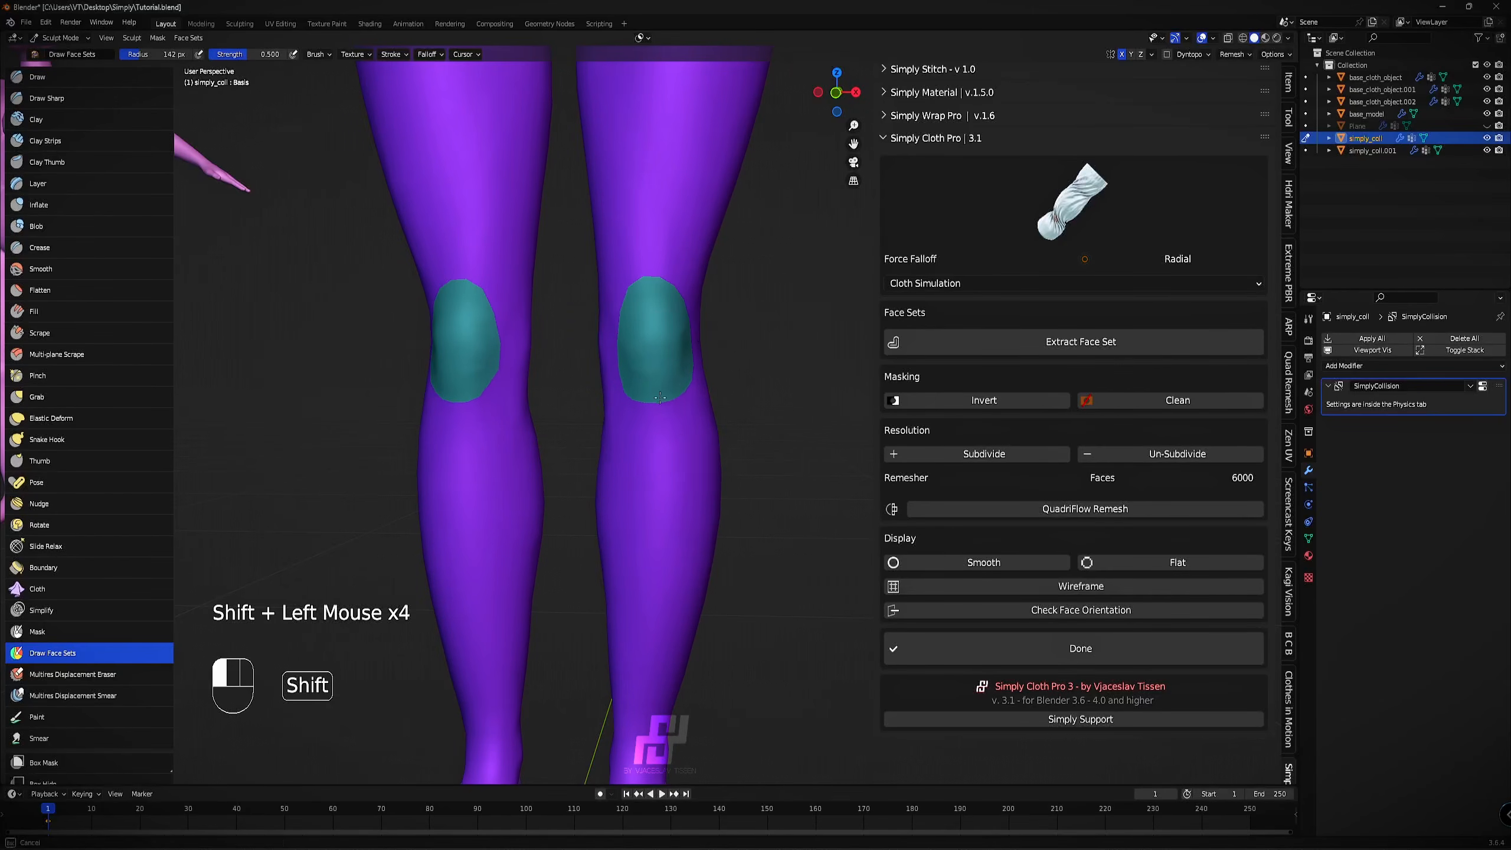
{"action": "left_click", "coordinate": [637, 386], "text": "shift"}
Paint another face set patch on the back of both calves and round its outline with a 122 px smoothing brush.
{"action": "middle_click_drag", "start_coordinate": [636, 385], "coordinate": [618, 443]}
{"action": "scroll", "coordinate": [617, 443], "scroll_direction": "up", "scroll_amount": 3}
{"action": "key", "text": "f"}
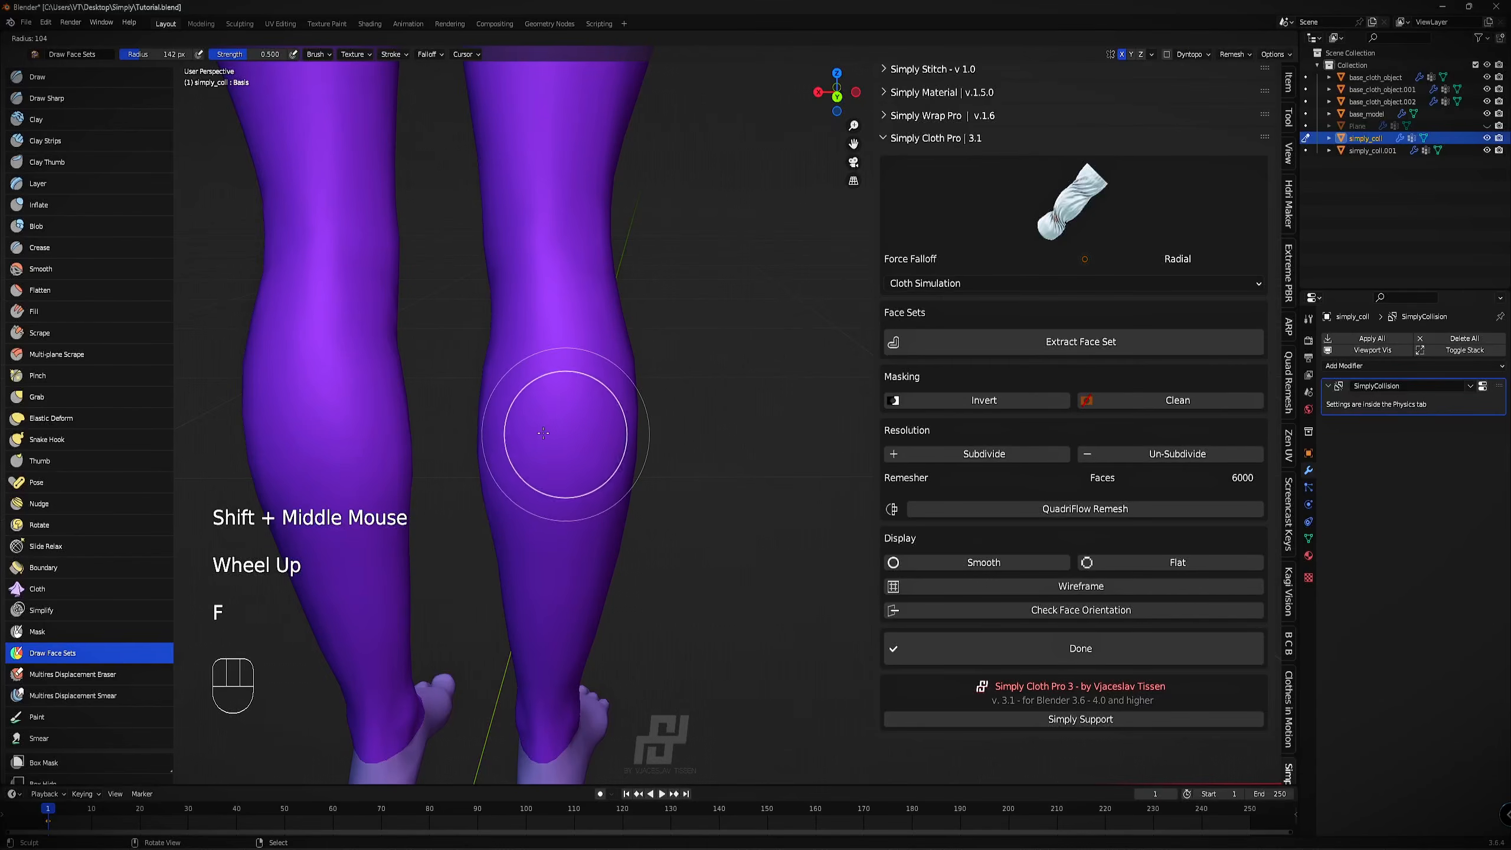
{"action": "scroll", "coordinate": [538, 433], "scroll_direction": "down", "scroll_amount": 2}
{"action": "middle_click_drag", "start_coordinate": [556, 374], "coordinate": [632, 542], "text": "shift"}
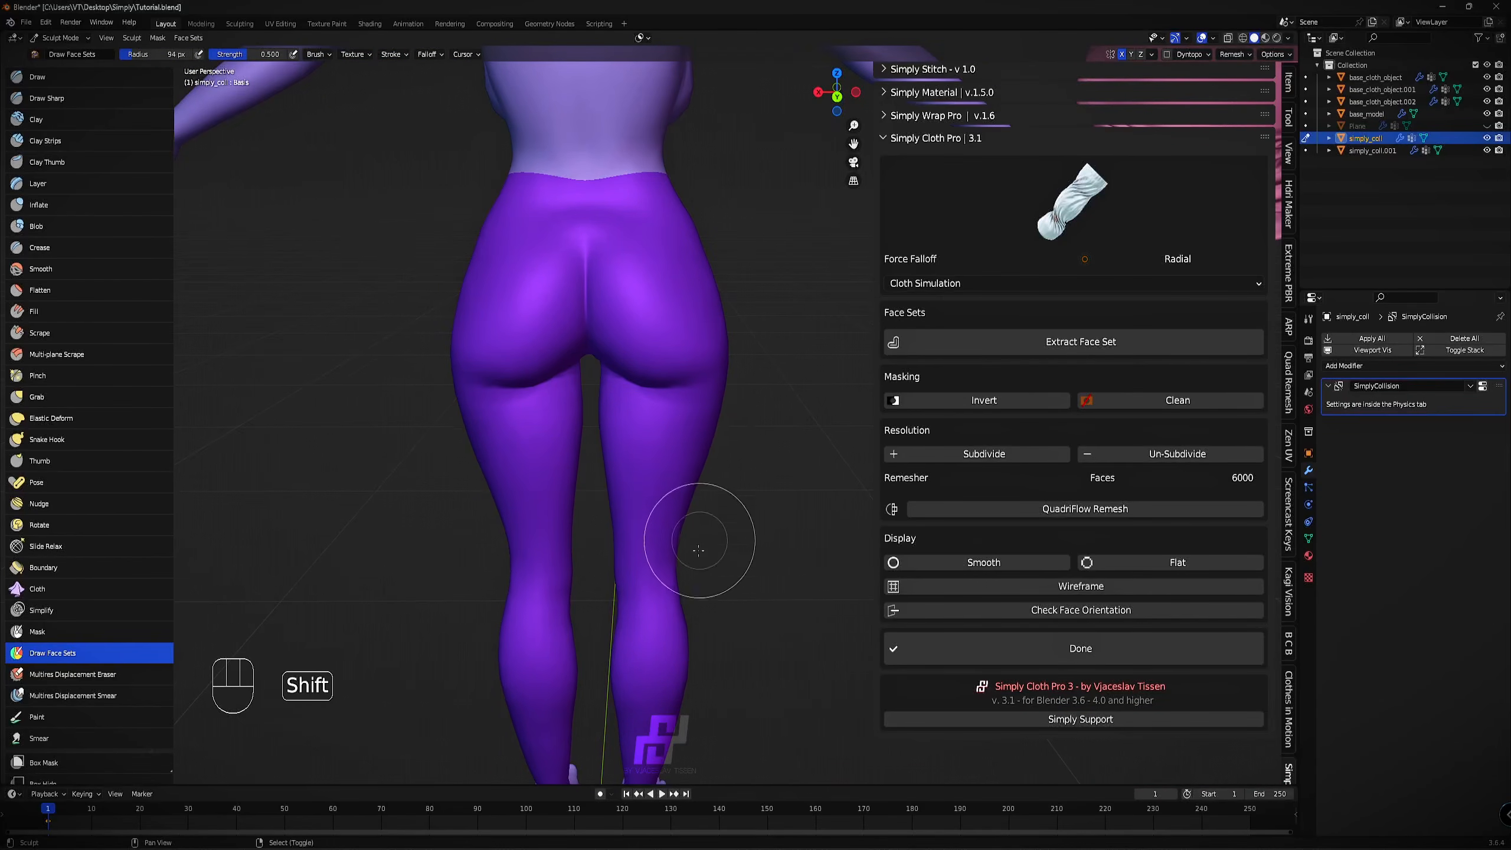
{"action": "middle_click_drag", "start_coordinate": [699, 551], "coordinate": [651, 291], "text": "shift"}
{"action": "scroll", "coordinate": [654, 298], "scroll_direction": "up", "scroll_amount": 3}
{"action": "key", "text": "f"}
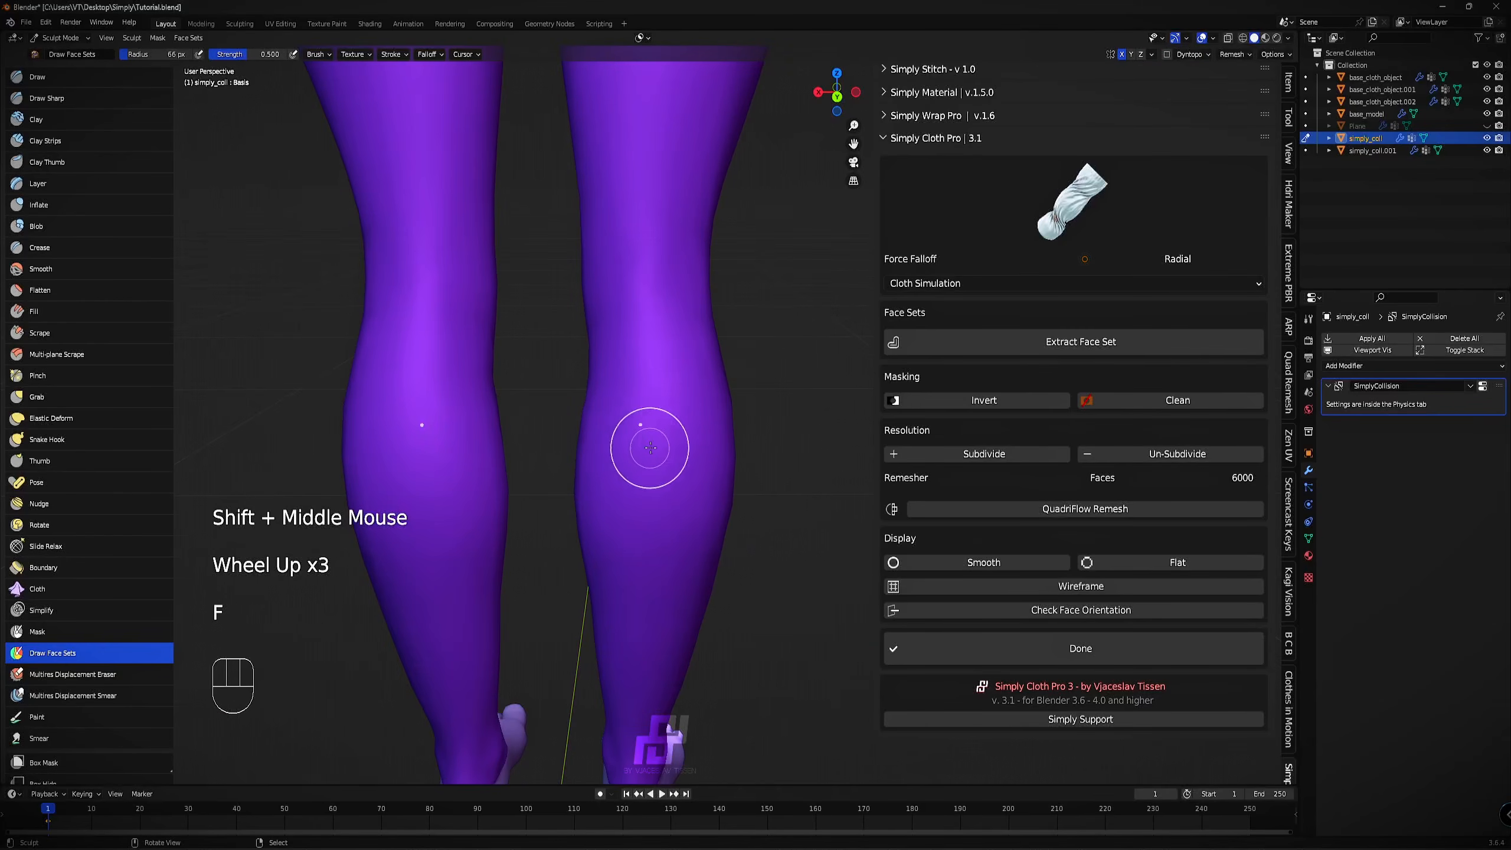
{"action": "mouse_move", "coordinate": [655, 428]}
{"action": "left_mouse_down"}
{"action": "mouse_move", "coordinate": [650, 506]}
{"action": "mouse_move", "coordinate": [691, 454]}
{"action": "left_mouse_up"}
{"action": "key", "text": "f"}
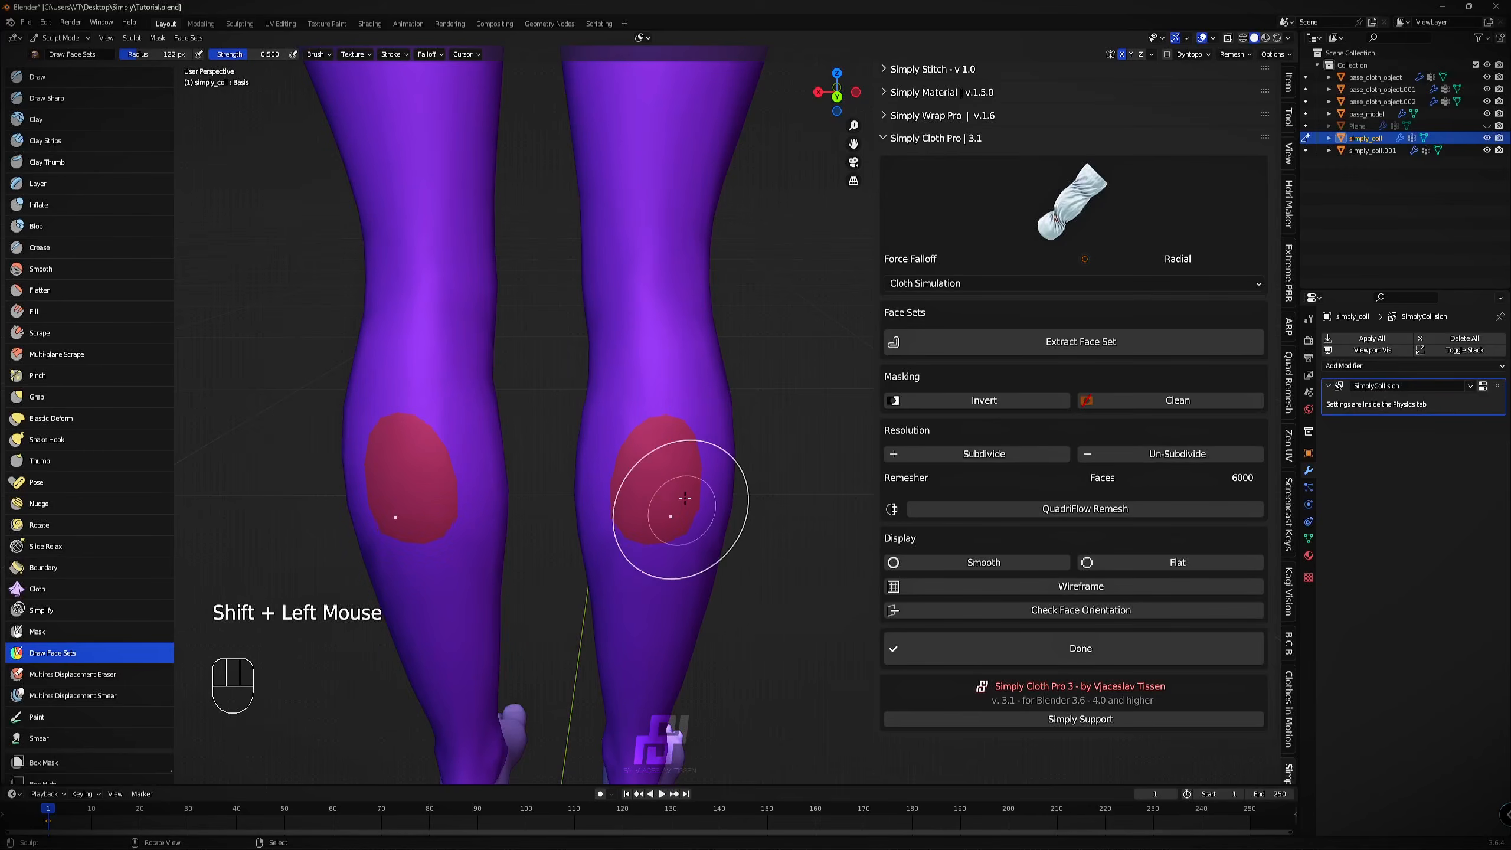
Extend the existing calf face set downward with an 86 px brush and smooth its outline at 174 px.
{"action": "scroll", "coordinate": [685, 498], "scroll_direction": "down", "scroll_amount": 2}
{"action": "mouse_move", "coordinate": [685, 498]}
{"action": "middle_mouse_down"}
{"action": "mouse_move", "coordinate": [608, 454]}
{"action": "mouse_move", "coordinate": [644, 497]}
{"action": "mouse_move", "coordinate": [607, 434]}
{"action": "mouse_move", "coordinate": [565, 429]}
{"action": "middle_mouse_up"}
{"action": "middle_click_drag", "start_coordinate": [432, 303], "coordinate": [639, 291]}
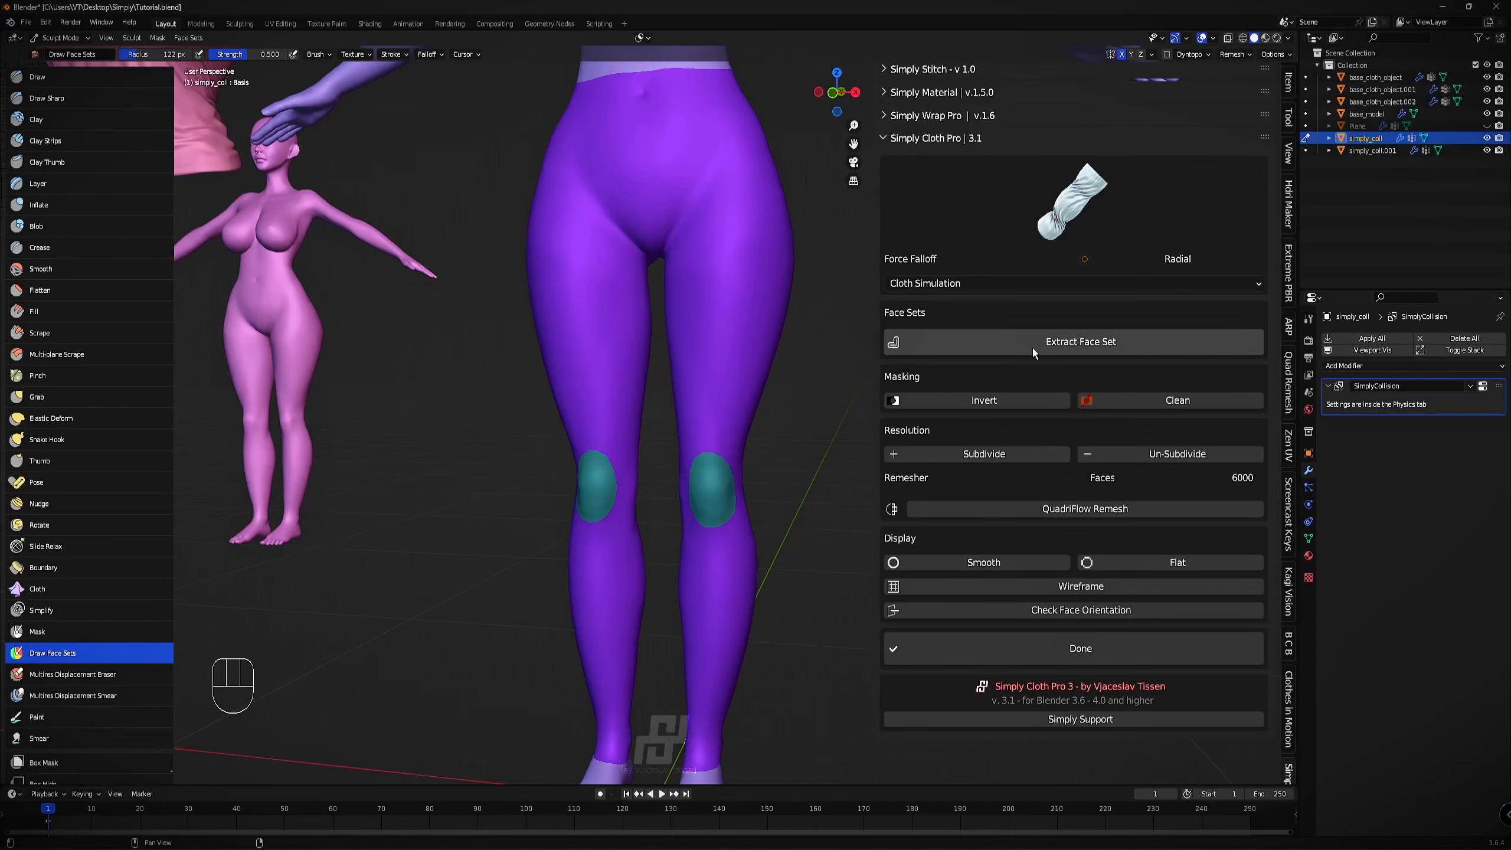
{"action": "mouse_move", "coordinate": [744, 197]}
{"action": "middle_mouse_down", "text": "shift"}
{"action": "mouse_move", "coordinate": [750, 405]}
{"action": "mouse_move", "coordinate": [726, 422]}
{"action": "mouse_move", "coordinate": [438, 302]}
{"action": "mouse_move", "coordinate": [378, 492]}
{"action": "mouse_move", "coordinate": [452, 488]}
{"action": "mouse_move", "coordinate": [535, 380]}
{"action": "middle_mouse_up", "text": "shift"}
{"action": "scroll", "coordinate": [750, 405], "scroll_direction": "down", "scroll_amount": 2}
{"action": "scroll", "coordinate": [624, 267], "scroll_direction": "up", "scroll_amount": 3}
{"action": "middle_click_drag", "start_coordinate": [624, 267], "coordinate": [564, 391], "text": "shift"}
{"action": "key", "text": "f"}
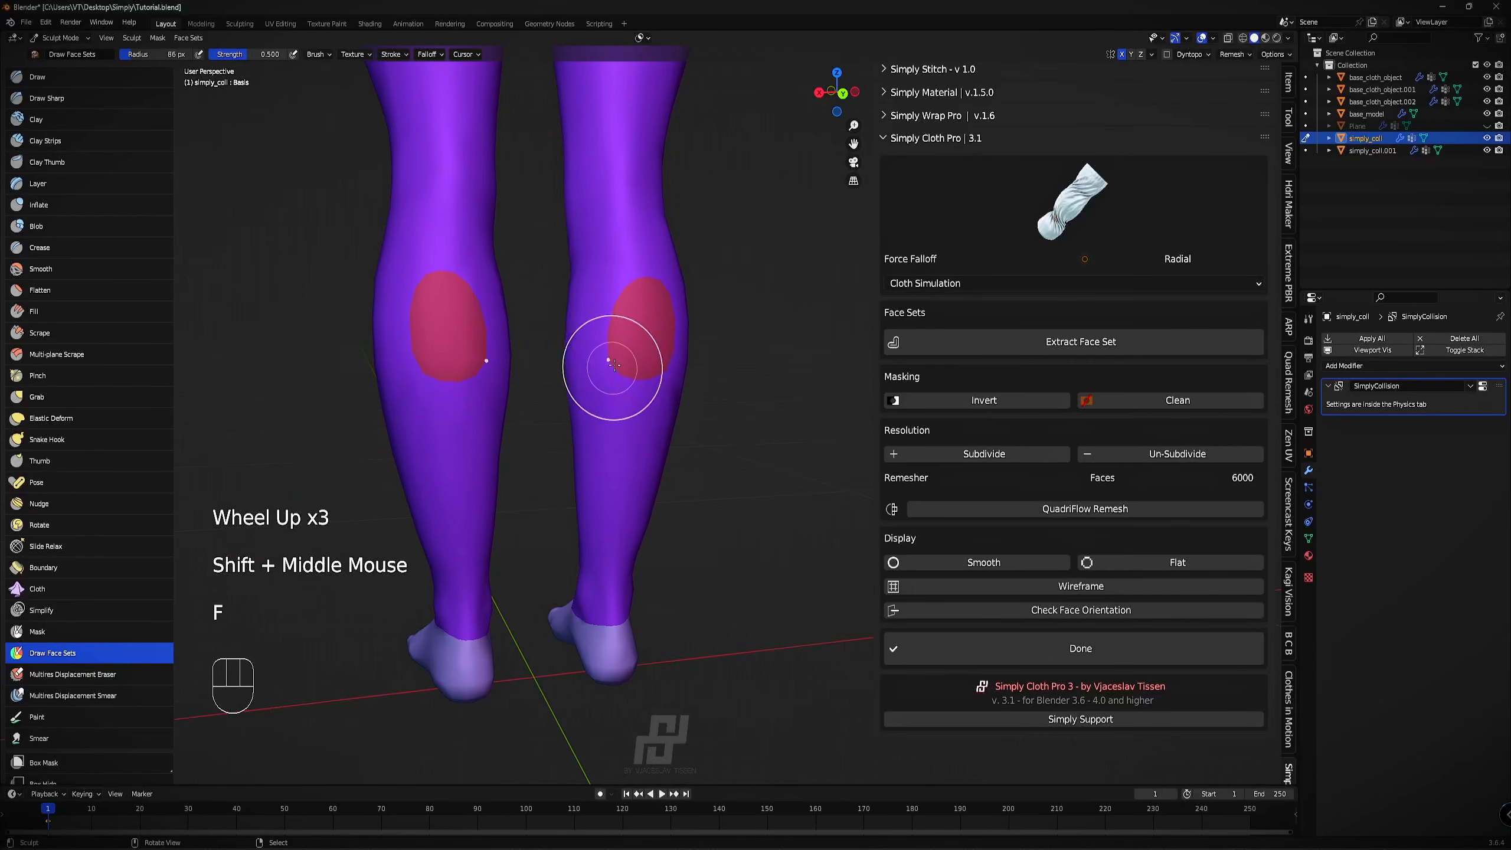
{"action": "left_click", "coordinate": [630, 352], "text": "ctrl"}
{"action": "key", "text": "f"}
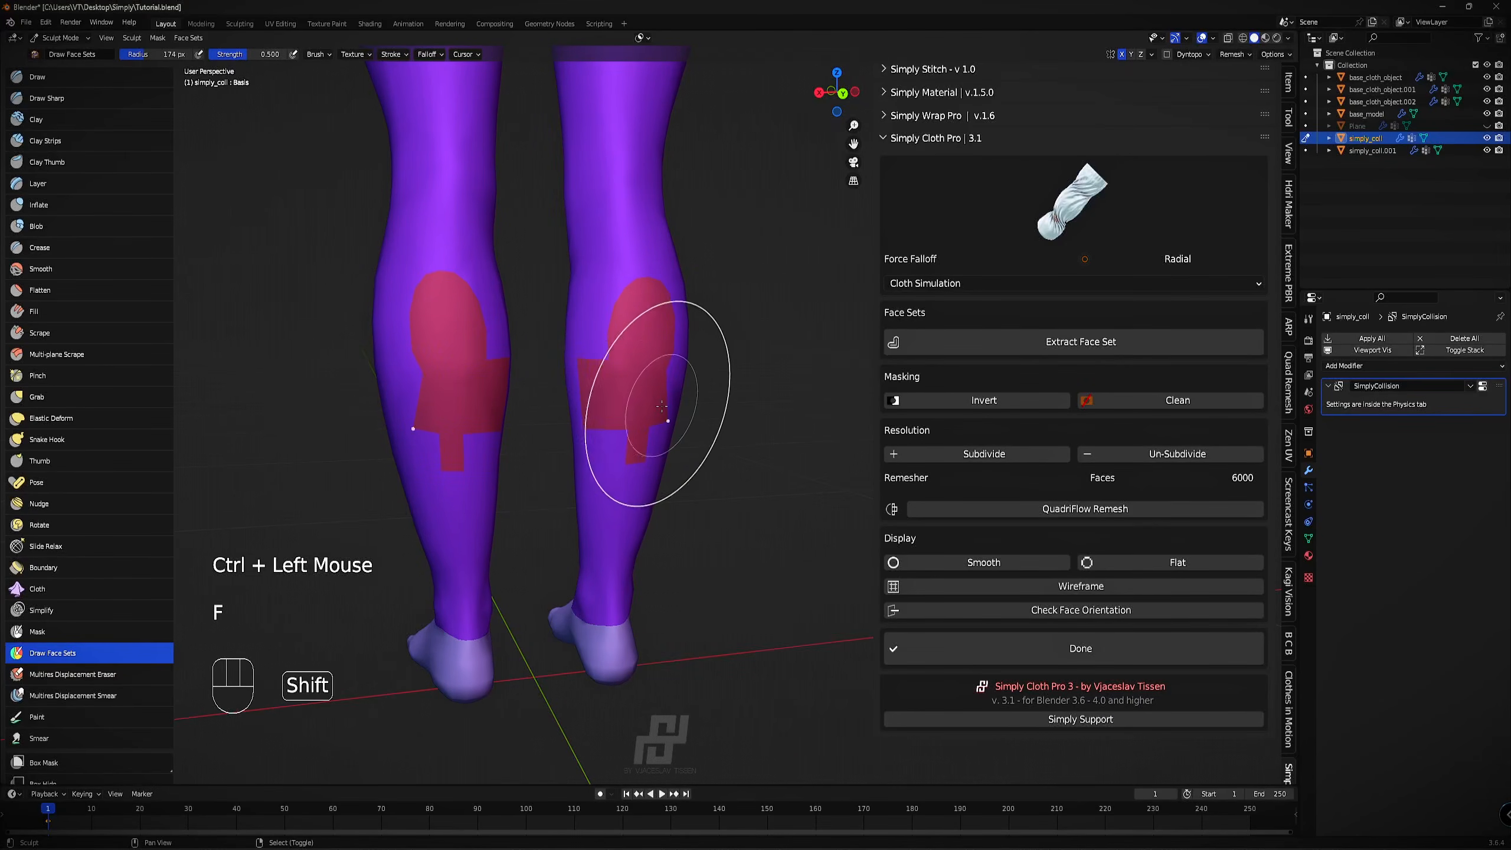
{"action": "left_click_drag", "start_coordinate": [662, 406], "coordinate": [612, 418], "text": "shift"}
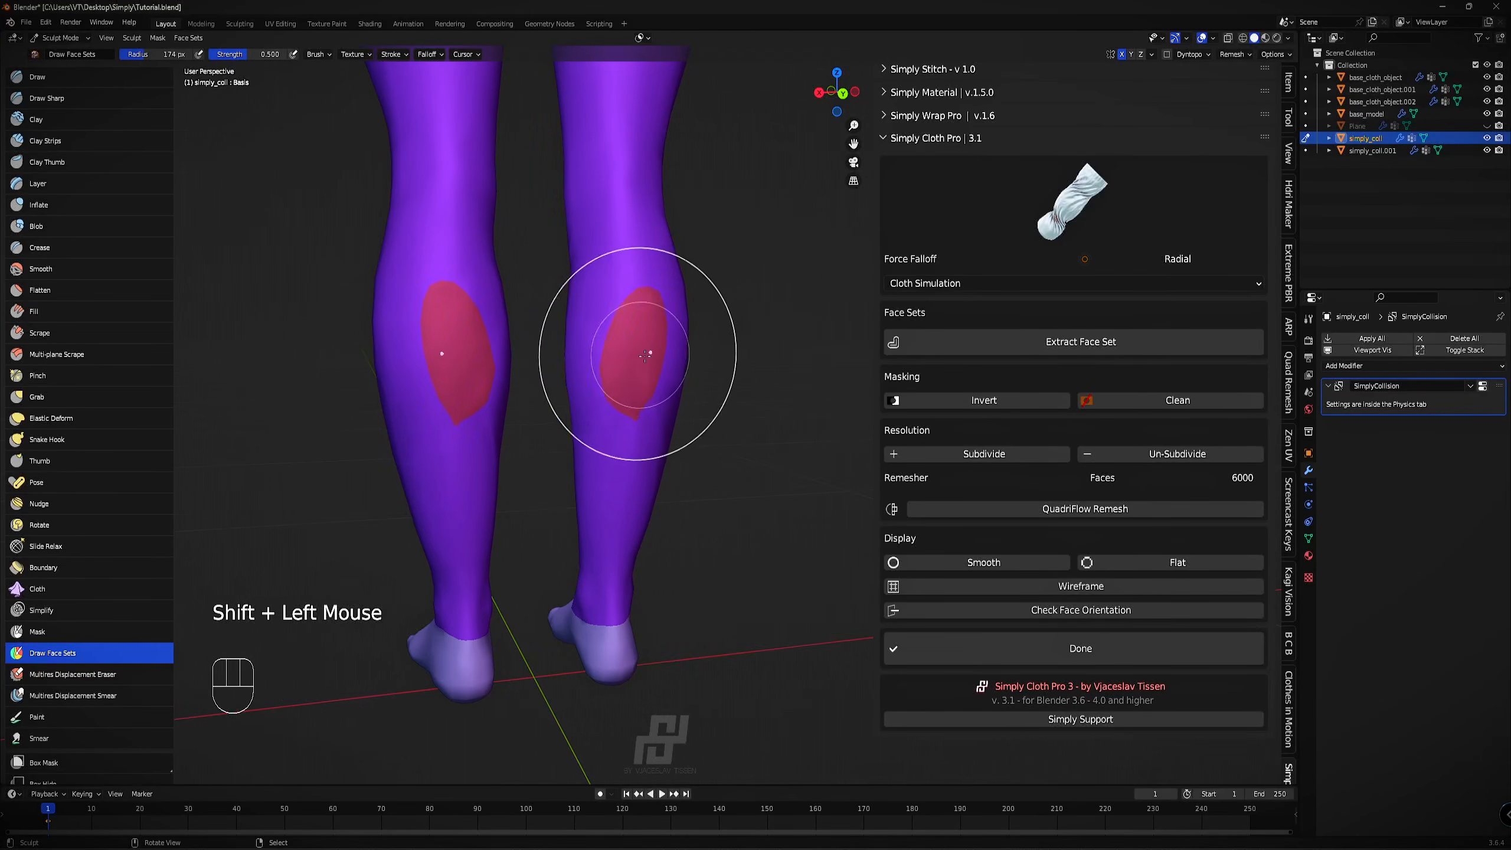
Check the calf patches against the mesh wireframe, hide the wireframe again and review the face sets from the front.
{"action": "left_click", "coordinate": [1047, 586]}
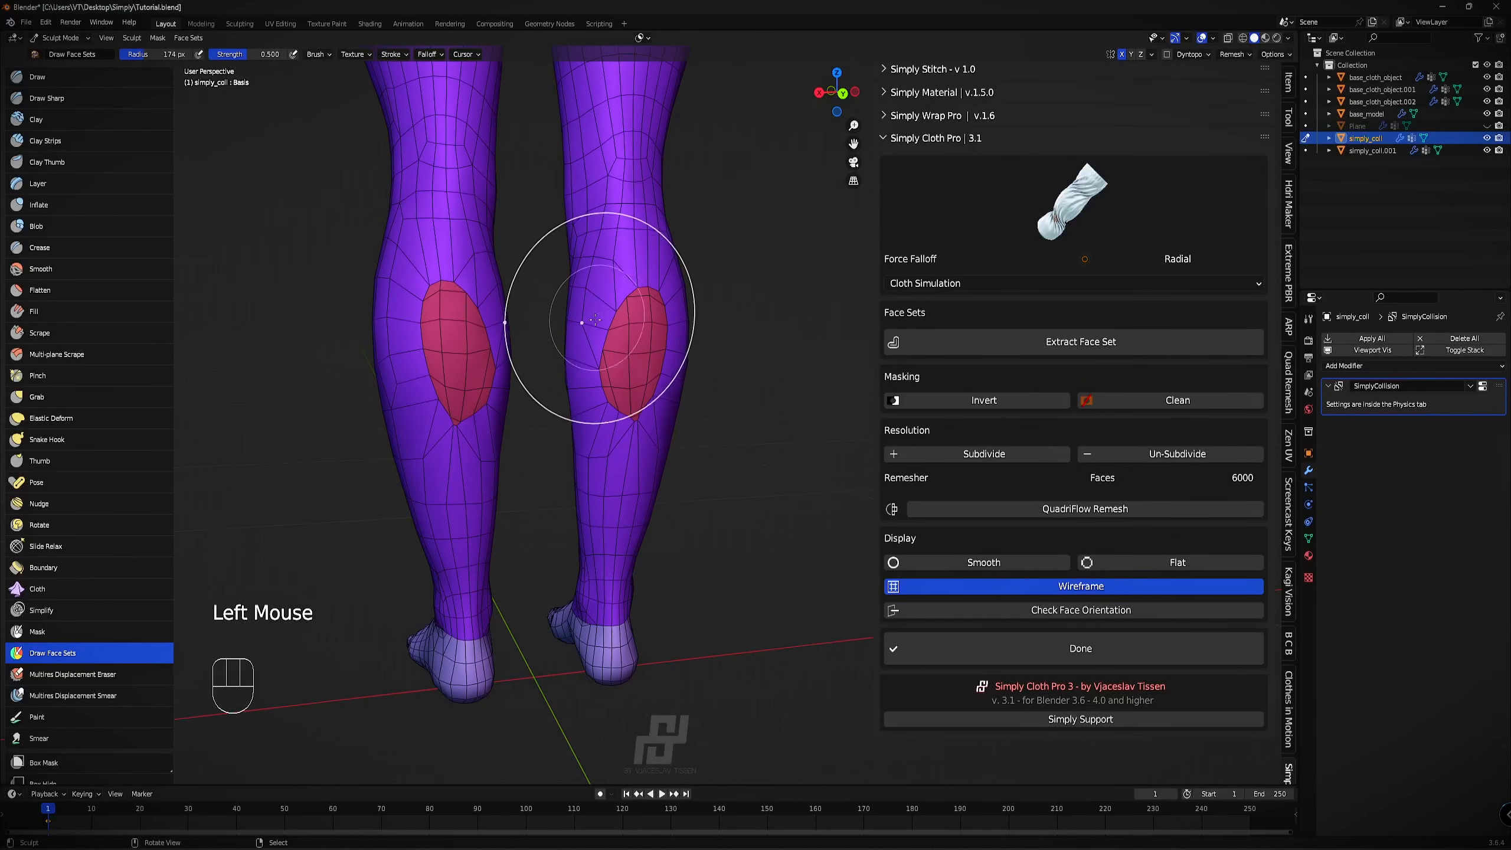
{"action": "left_click", "coordinate": [1047, 586]}
{"action": "scroll", "coordinate": [624, 287], "scroll_direction": "down", "scroll_amount": 3}
{"action": "middle_click_drag", "start_coordinate": [624, 286], "coordinate": [773, 489], "text": "shift"}
{"action": "scroll", "coordinate": [708, 490], "scroll_direction": "up", "scroll_amount": 2, "text": "shift"}
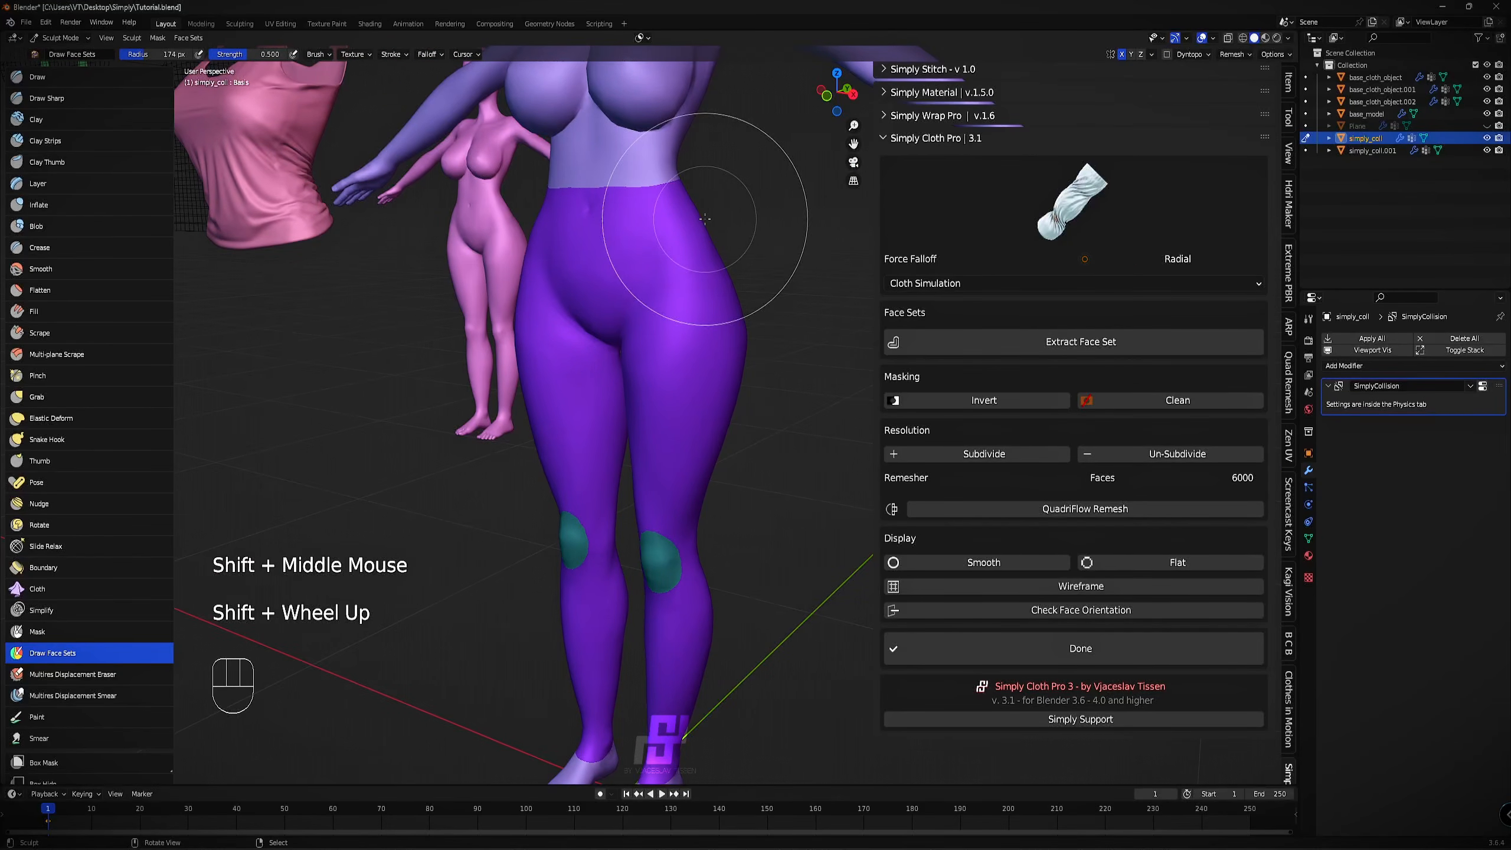
{"action": "scroll", "coordinate": [726, 276], "scroll_direction": "down", "scroll_amount": 3}
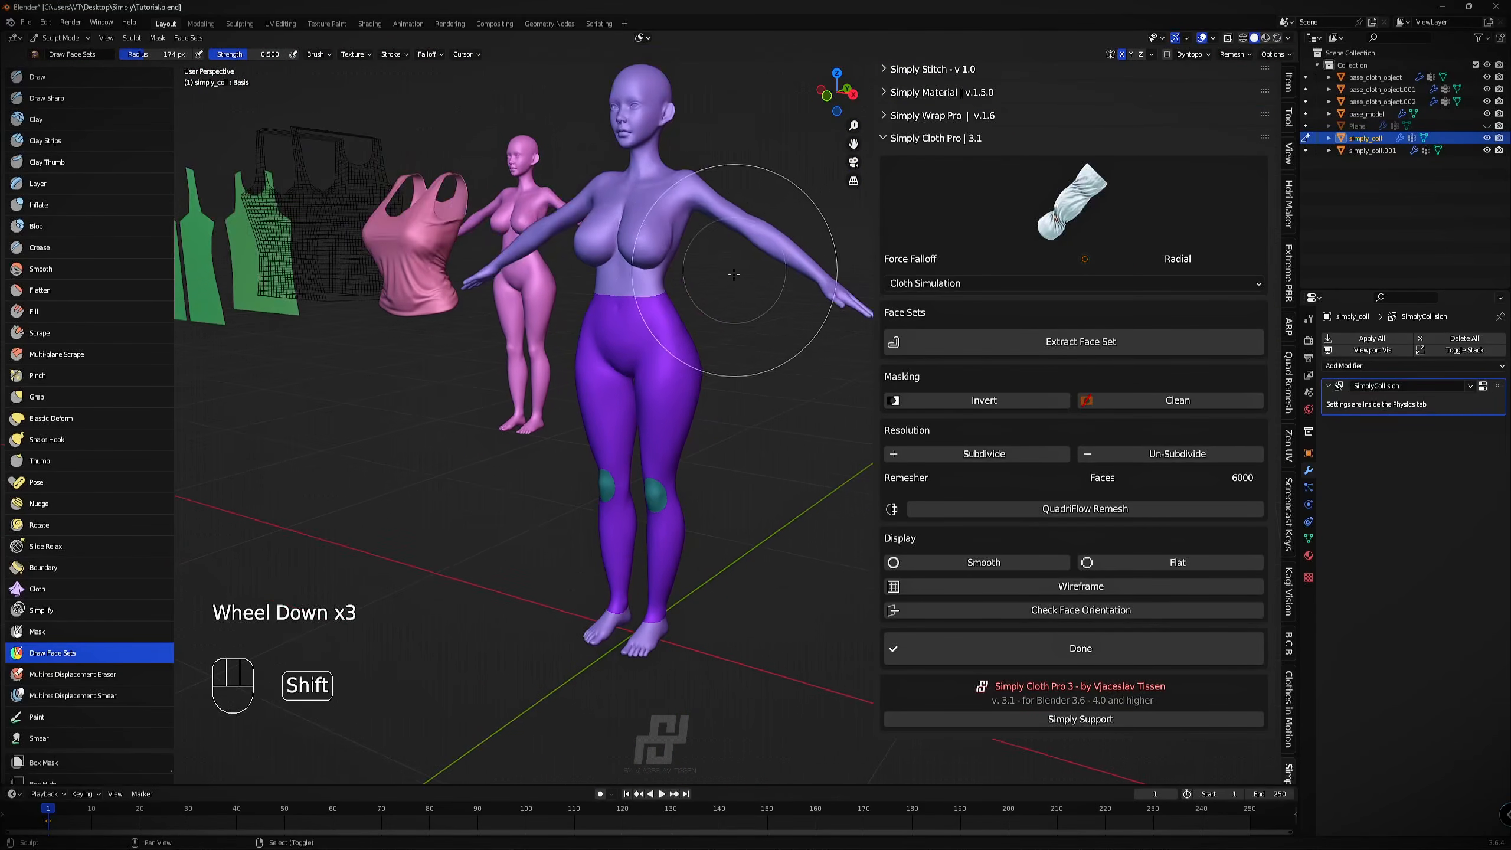
{"action": "middle_click_drag", "start_coordinate": [734, 274], "coordinate": [702, 277], "text": "shift"}
{"action": "middle_click_drag", "start_coordinate": [702, 277], "coordinate": [821, 285]}
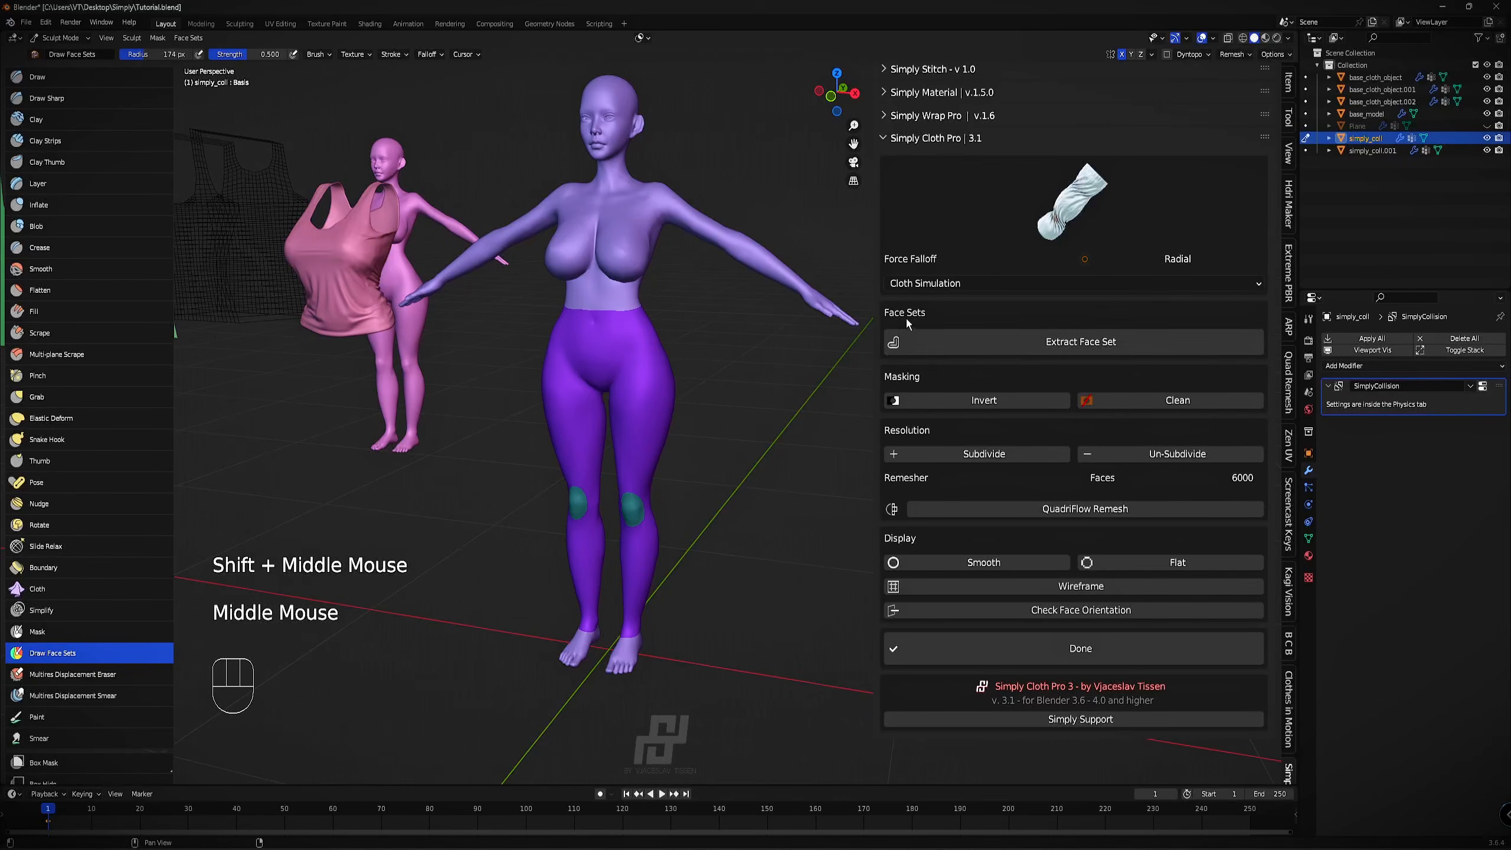
Extract the purple leg face set as a separate mesh object and inspect it around the legs.
{"action": "left_click", "coordinate": [1093, 349]}
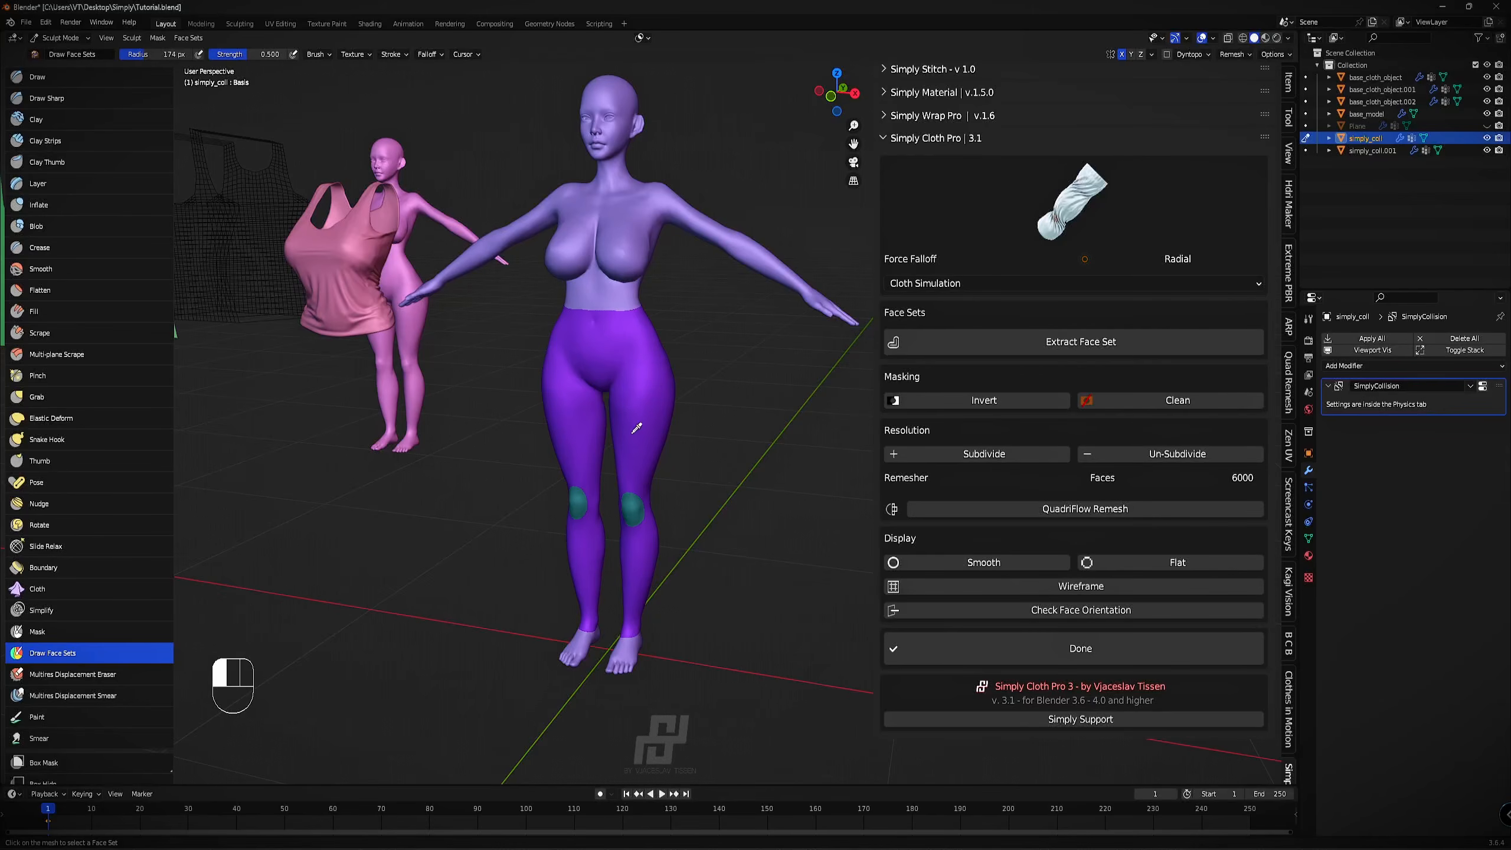
{"action": "left_click", "coordinate": [654, 382]}
{"action": "middle_click_drag", "start_coordinate": [711, 347], "coordinate": [1079, 296]}
{"action": "scroll", "coordinate": [711, 337], "scroll_direction": "up", "scroll_amount": 3}
{"action": "key", "text": "KP_Decimal"}
{"action": "middle_click_drag", "start_coordinate": [555, 457], "coordinate": [749, 469]}
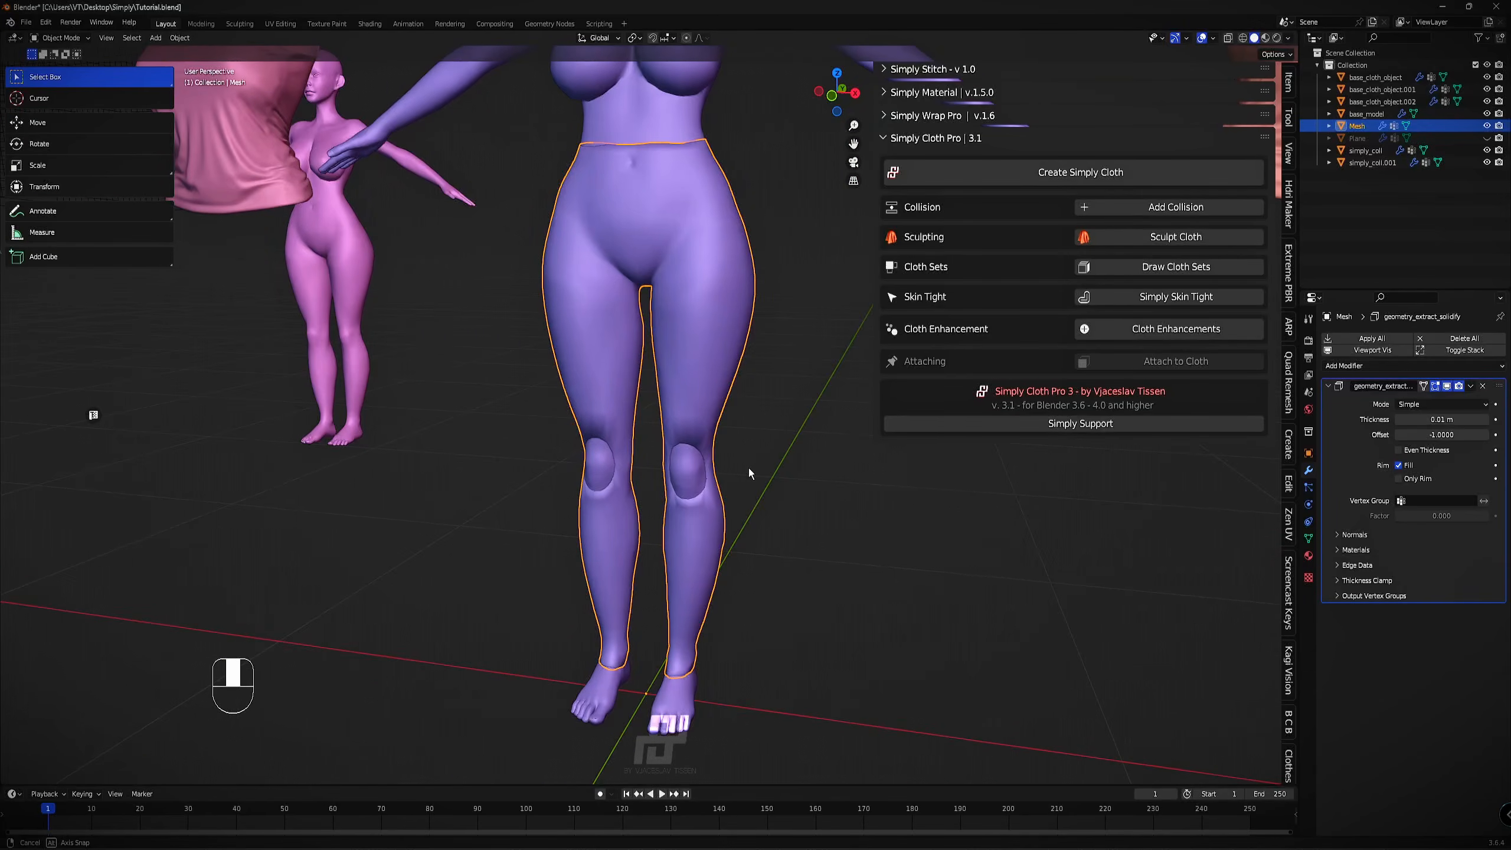
Add cloth enhancements to the pants mesh extracted over the figure's hips and legs.
{"action": "left_click", "coordinate": [1189, 298]}
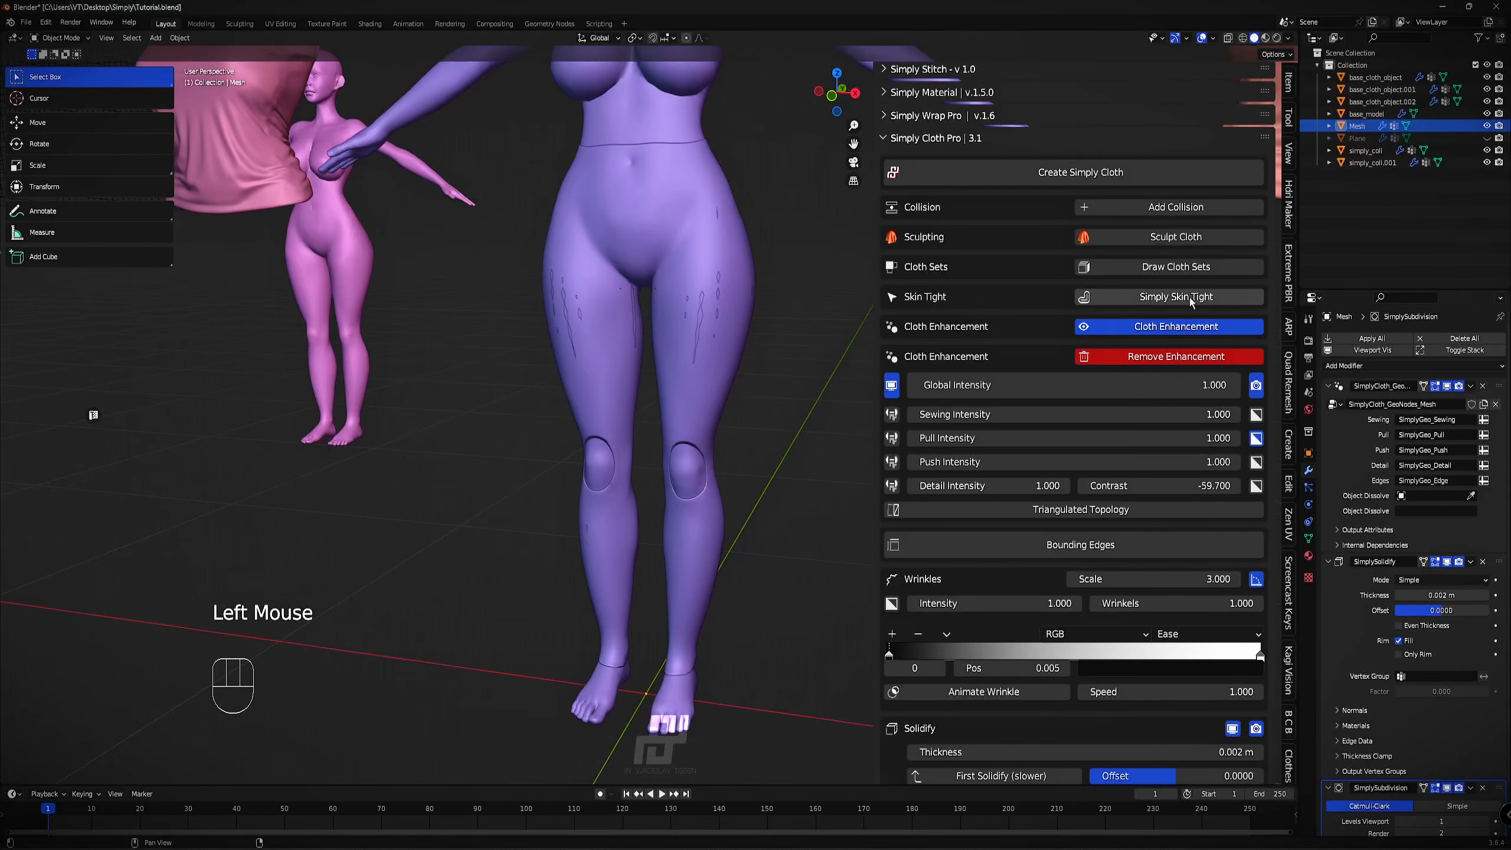
{"action": "scroll", "coordinate": [687, 434], "scroll_direction": "up", "scroll_amount": 3}
{"action": "scroll", "coordinate": [732, 473], "scroll_direction": "down", "scroll_amount": 2}
{"action": "middle_click_drag", "start_coordinate": [732, 473], "coordinate": [621, 454]}
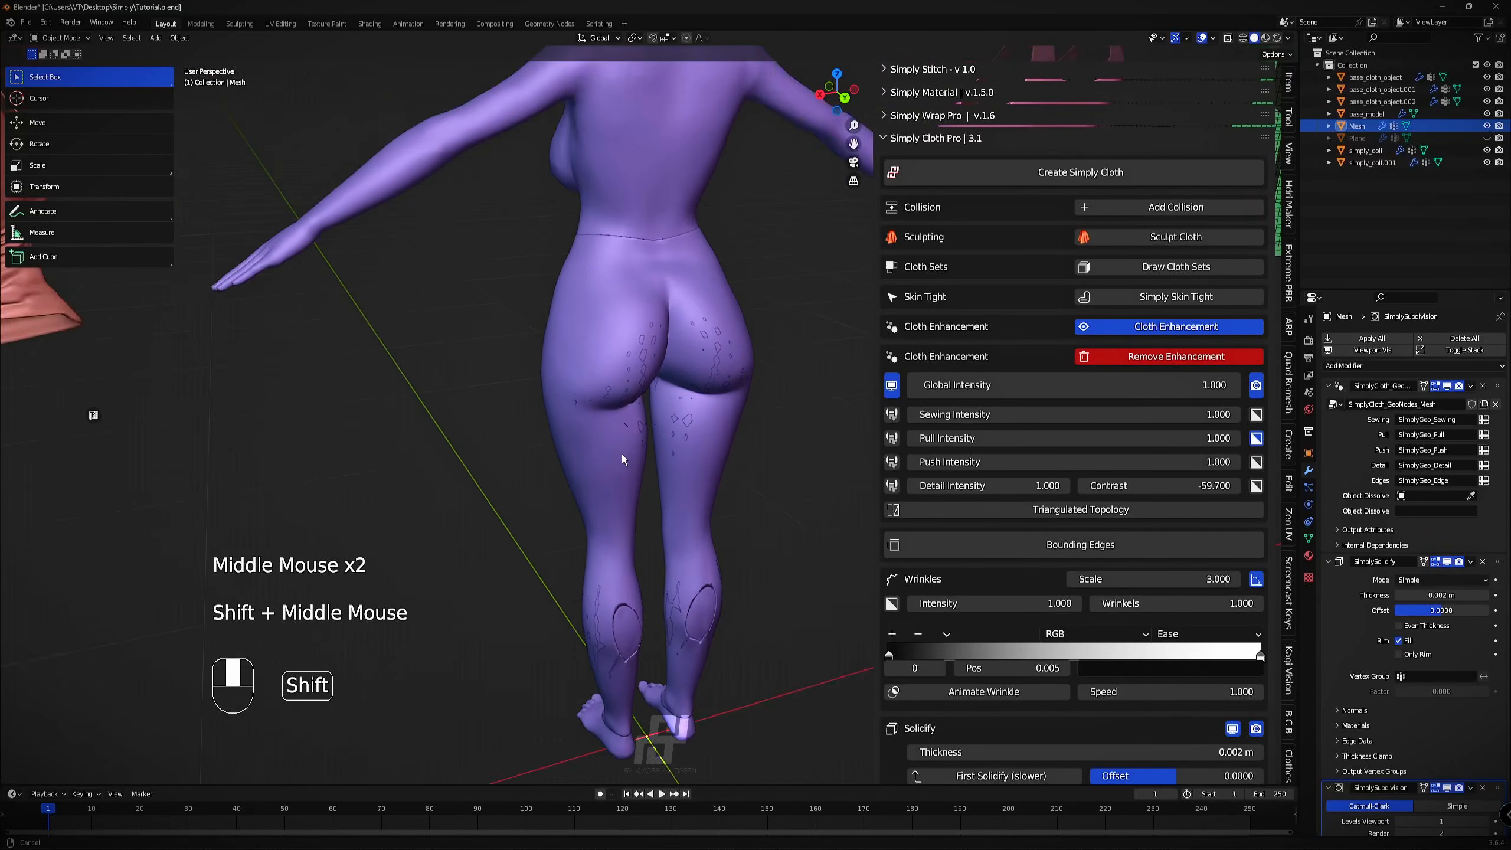
{"action": "scroll", "coordinate": [626, 396], "scroll_direction": "up", "scroll_amount": 1}
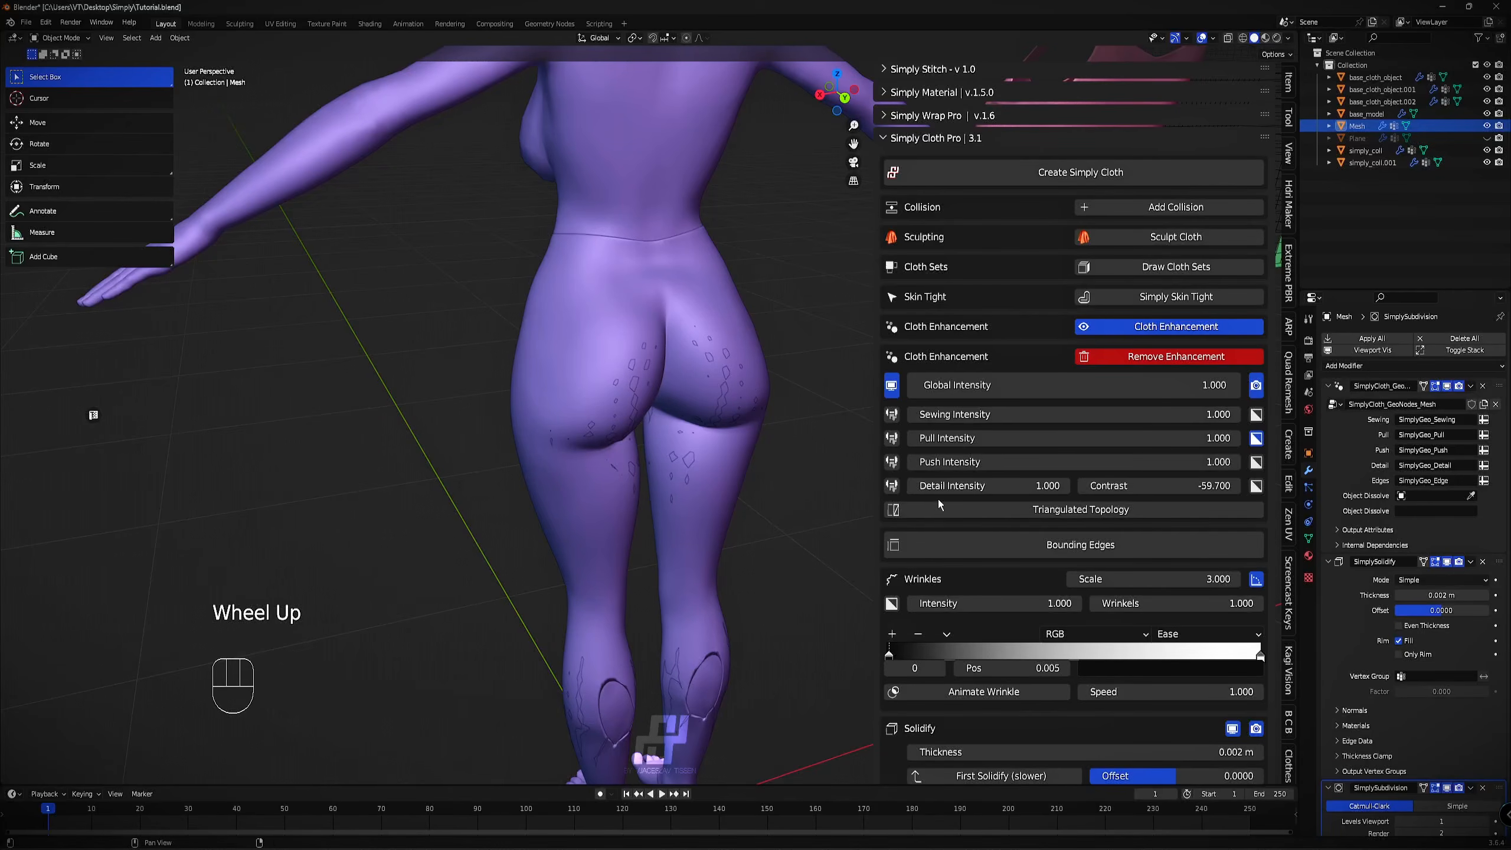
Set the pants' Solidify thickness to 0.01 m so the body does not poke through.
{"action": "scroll", "coordinate": [997, 583], "scroll_direction": "down", "scroll_amount": 2}
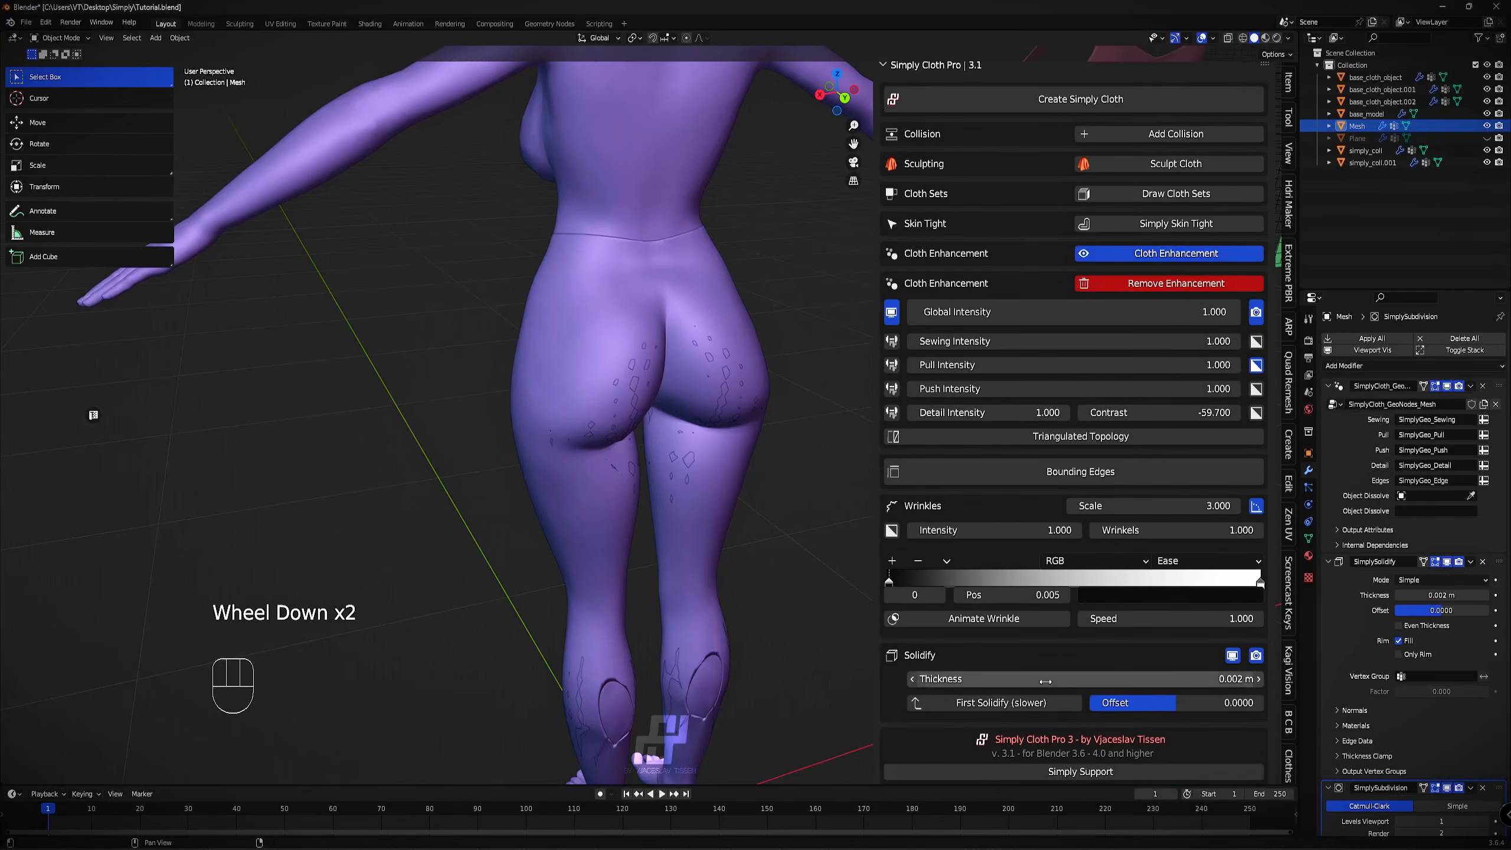
{"action": "left_click_drag", "start_coordinate": [1068, 680], "coordinate": [1112, 679], "text": "shift"}
{"action": "scroll", "coordinate": [736, 420], "scroll_direction": "down", "scroll_amount": 2}
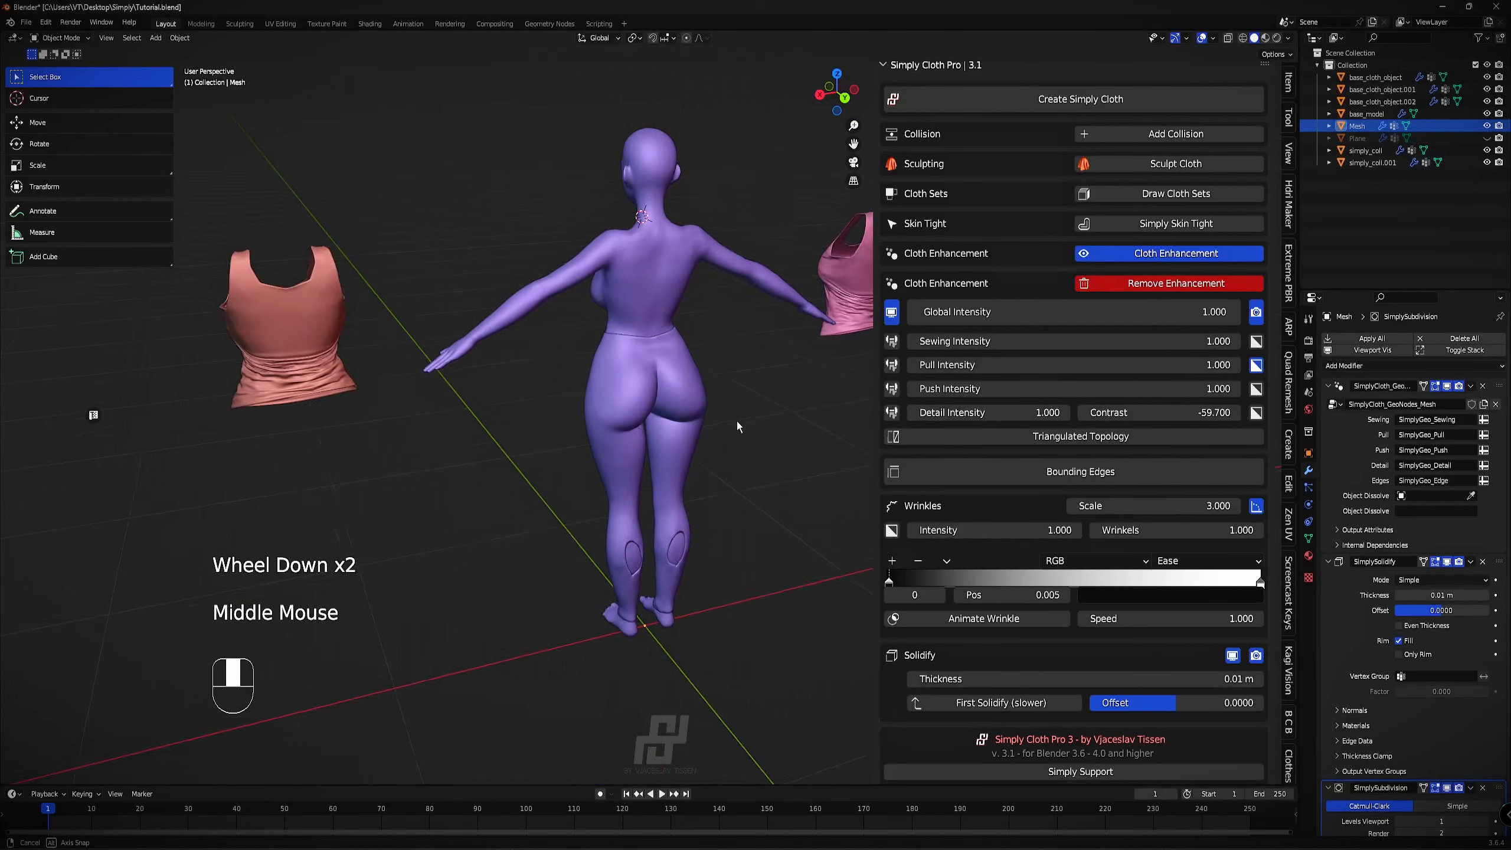
{"action": "middle_click_drag", "start_coordinate": [737, 420], "coordinate": [936, 411]}
{"action": "scroll", "coordinate": [737, 368], "scroll_direction": "up", "scroll_amount": 2}
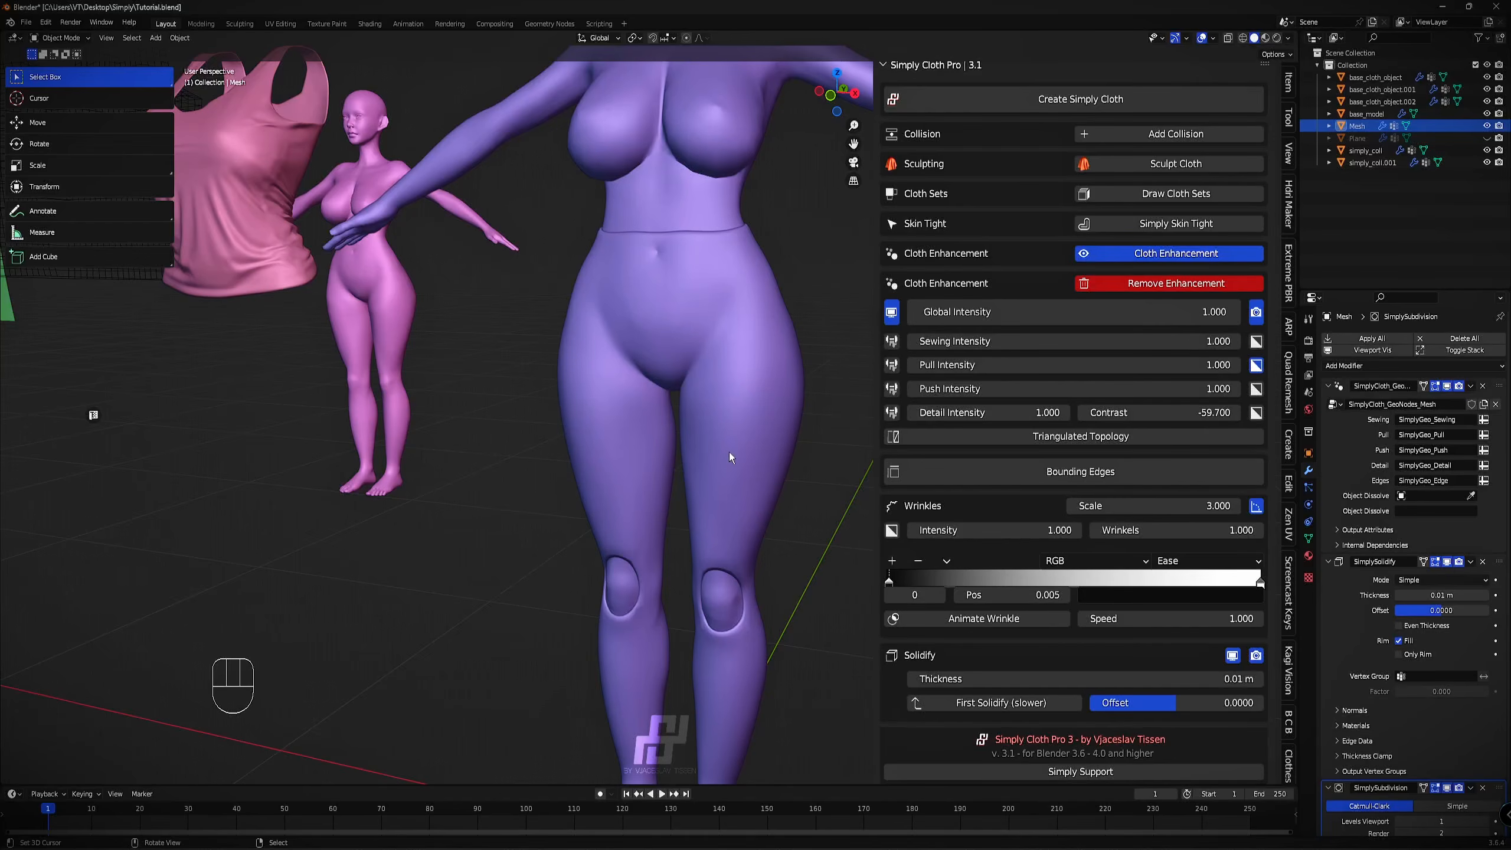
{"action": "middle_click_drag", "start_coordinate": [731, 457], "coordinate": [688, 383], "text": "shift"}
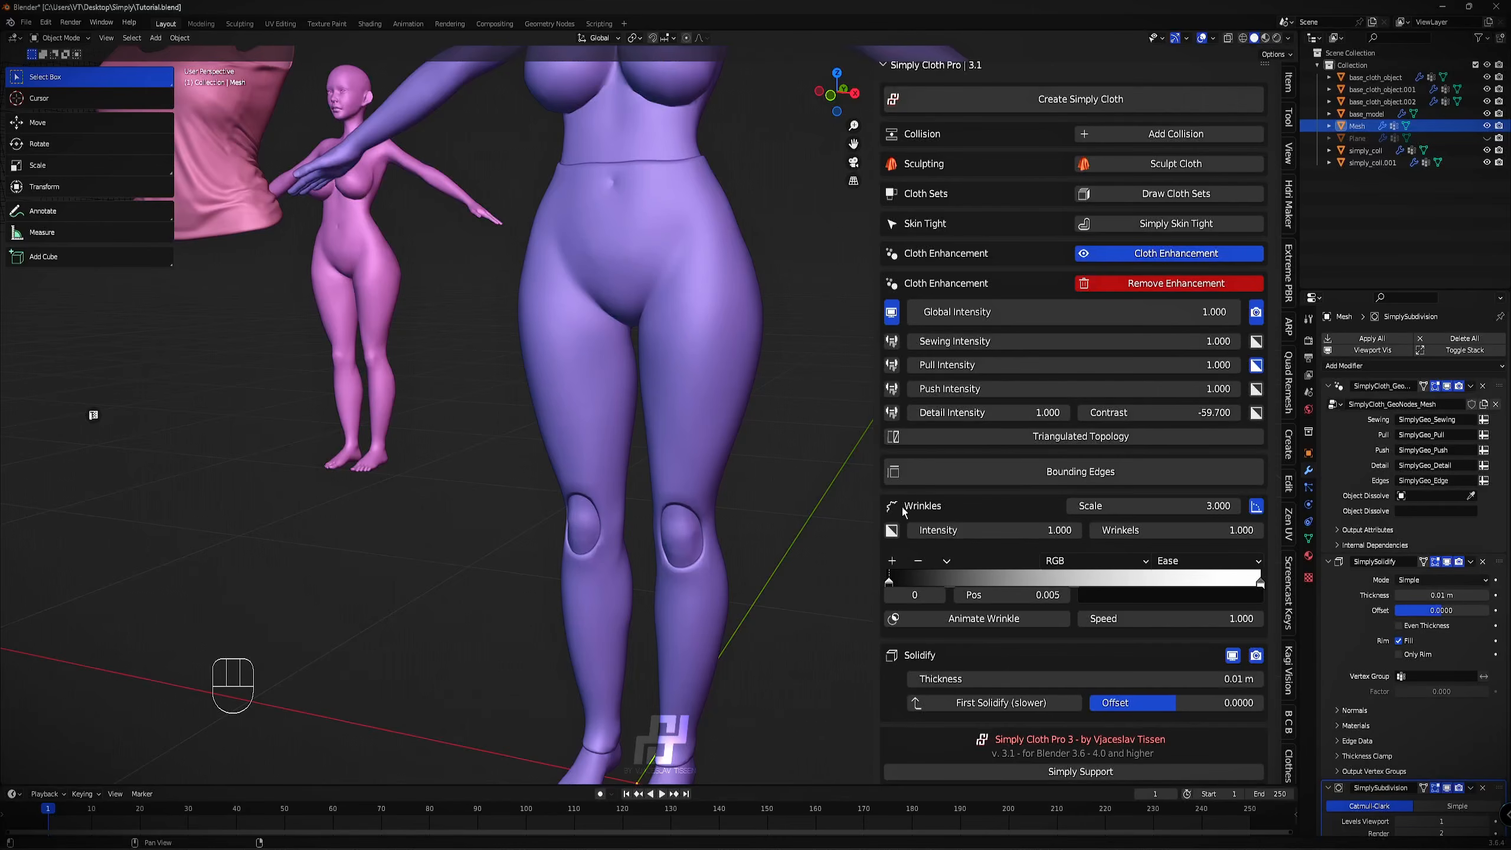
Set the pants' wrinkle scale to 34.5 and the wrinkle intensity to 1.
{"action": "left_click", "coordinate": [1151, 505]}
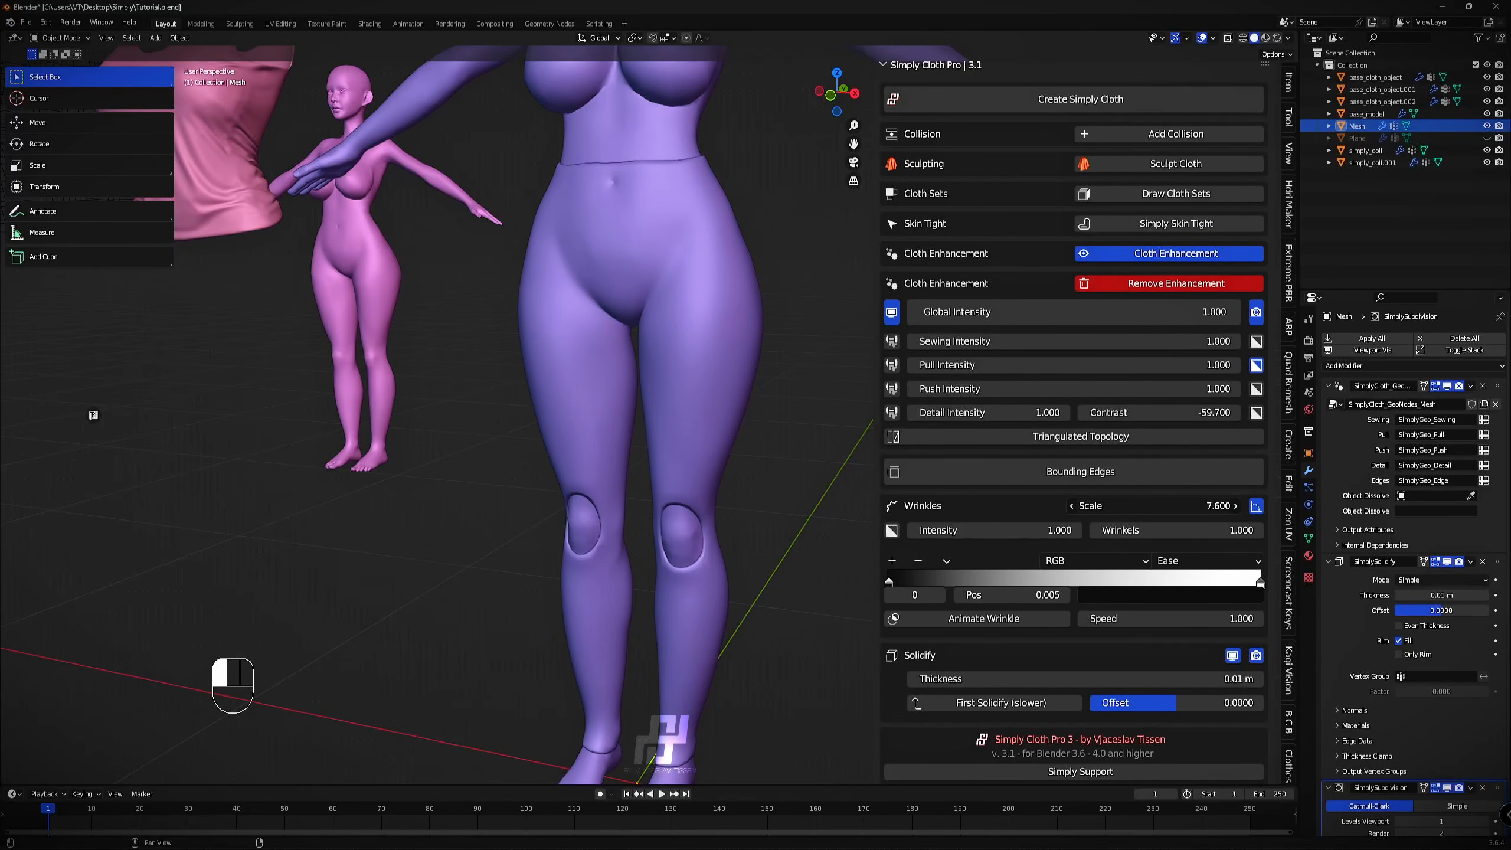
{"action": "left_click_drag", "start_coordinate": [1151, 506], "coordinate": [1034, 528]}
{"action": "left_click", "coordinate": [1011, 529]}
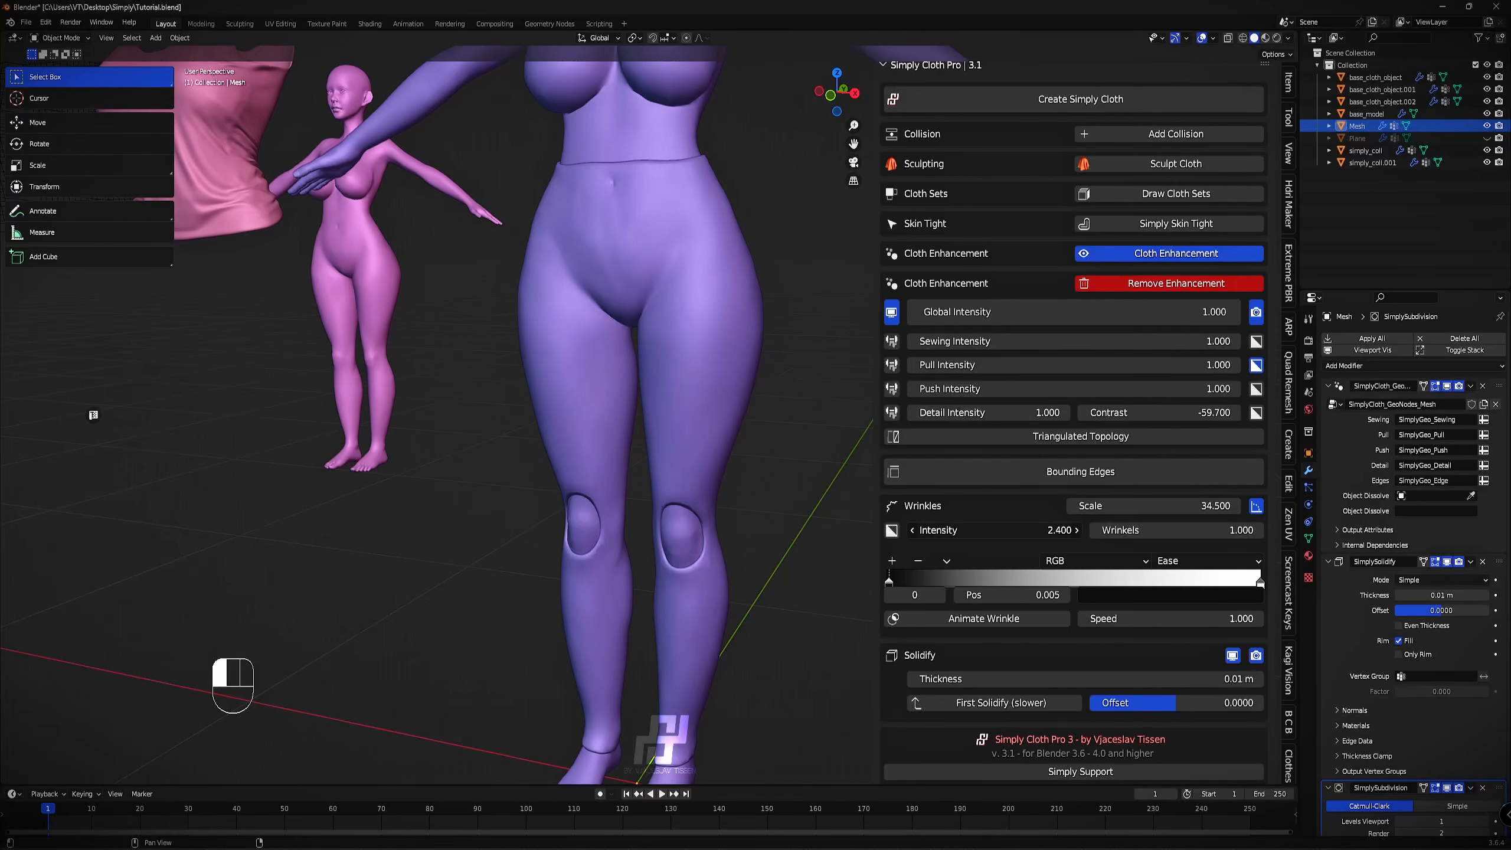
{"action": "left_click", "coordinate": [1017, 528]}
{"action": "type", "text": "1"}
{"action": "key", "text": "Return"}
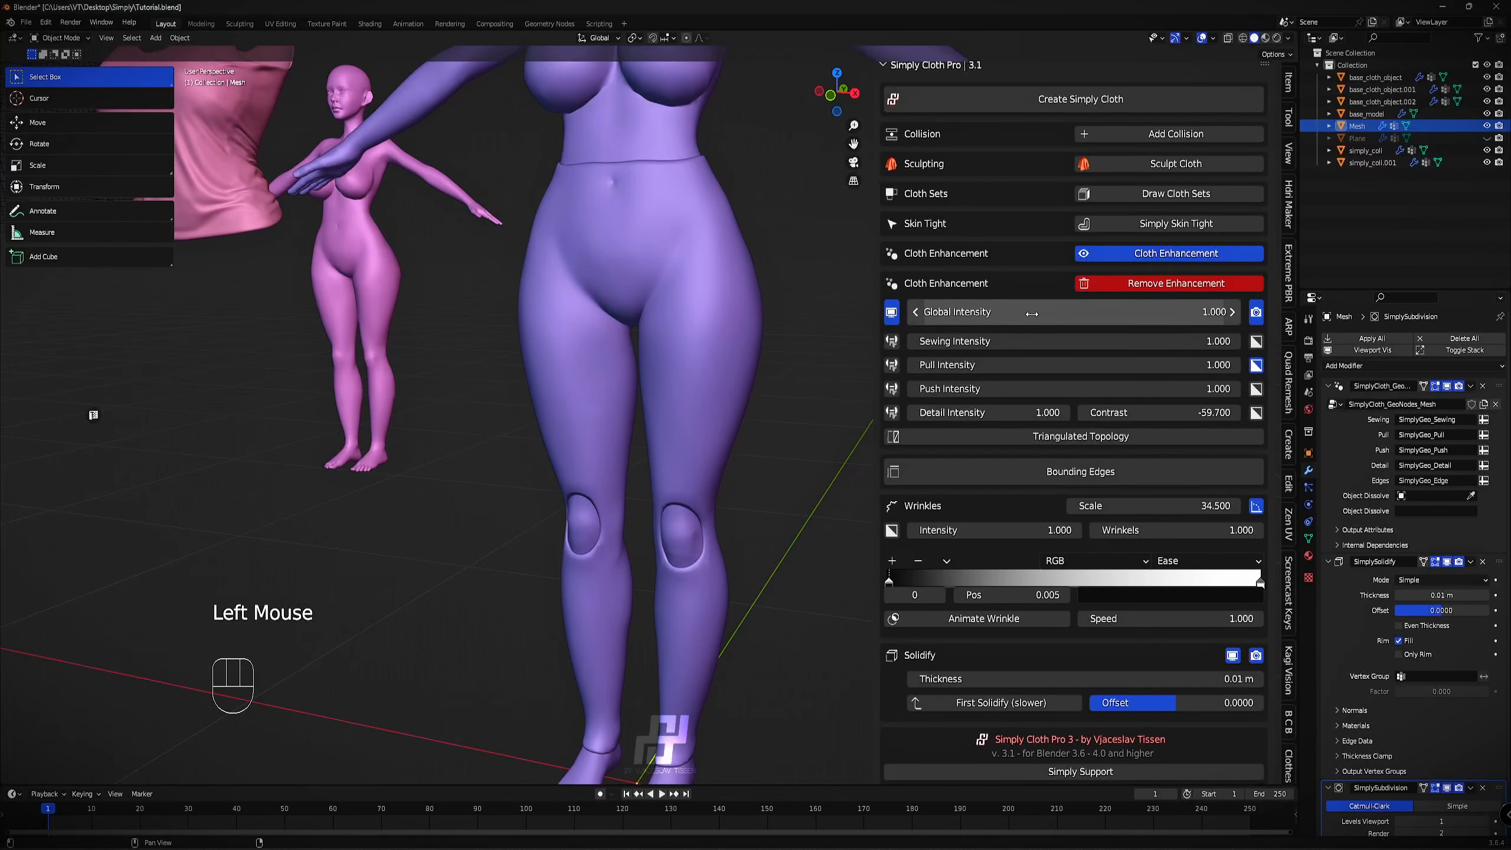
Try stronger settings with a global intensity of 7.4, wrinkle intensity of 38.1 and wrinkles value of 75.2.
{"action": "left_click_drag", "start_coordinate": [1019, 311], "coordinate": [1019, 311]}
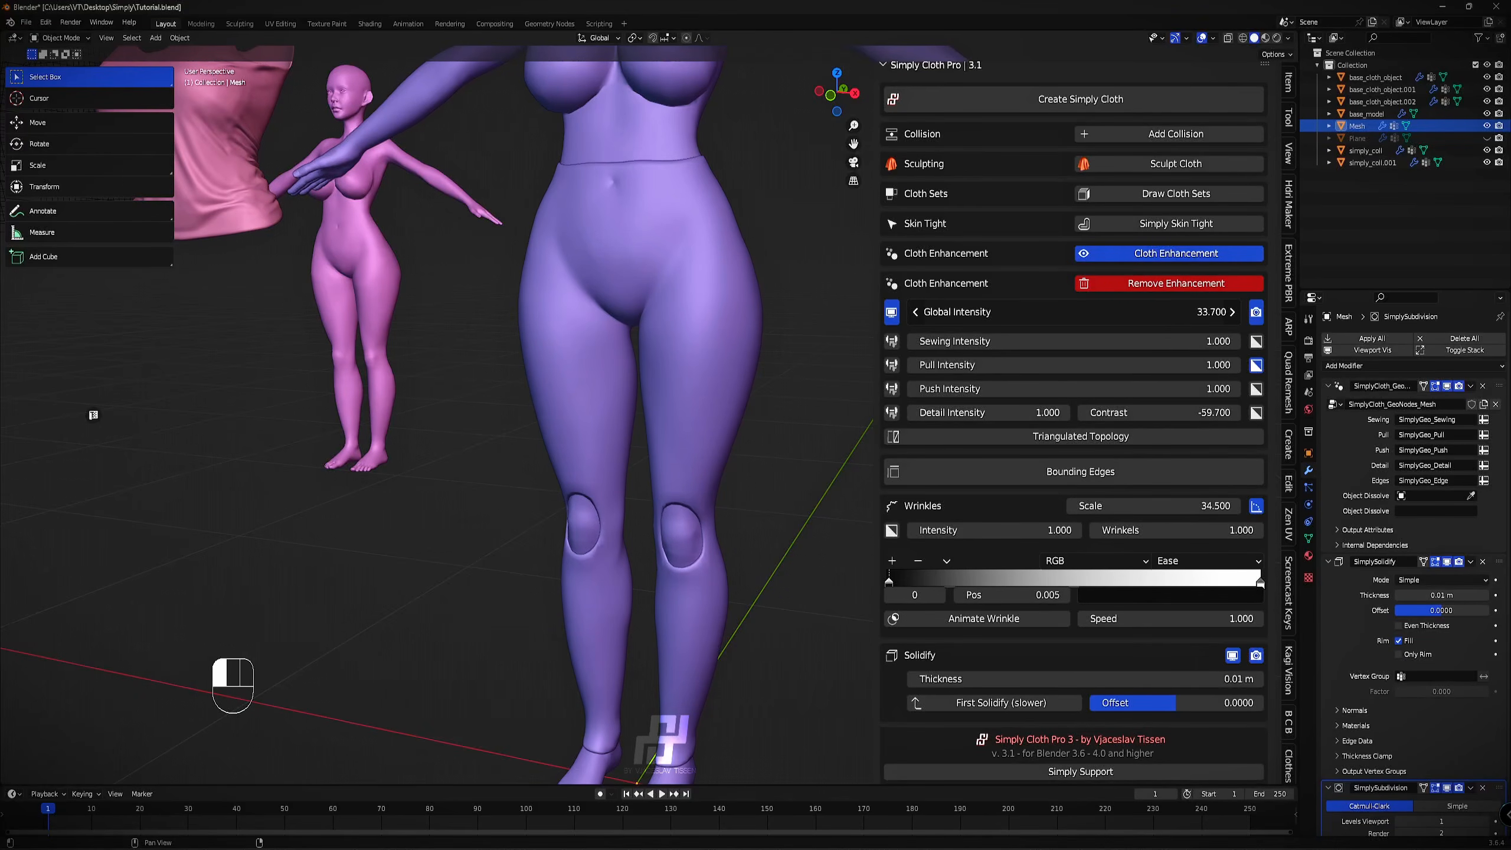
{"action": "mouse_move", "coordinate": [1019, 311]}
{"action": "left_mouse_down"}
{"action": "mouse_move", "coordinate": [1077, 311]}
{"action": "mouse_move", "coordinate": [976, 311]}
{"action": "mouse_move", "coordinate": [1038, 311]}
{"action": "left_mouse_up"}
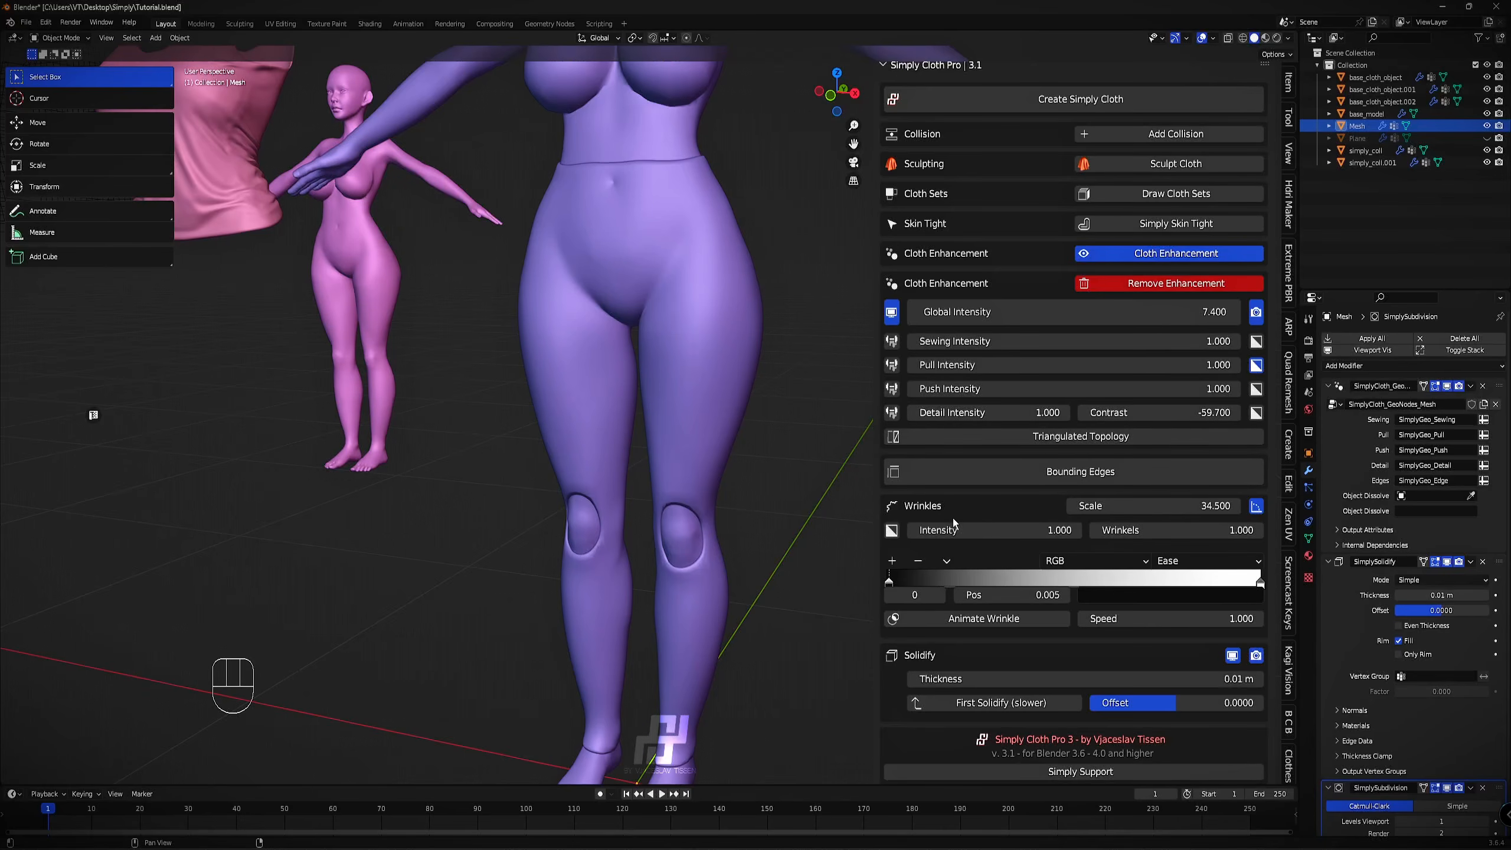
{"action": "left_click_drag", "start_coordinate": [991, 529], "coordinate": [1042, 530]}
{"action": "left_click_drag", "start_coordinate": [1176, 530], "coordinate": [1071, 530]}
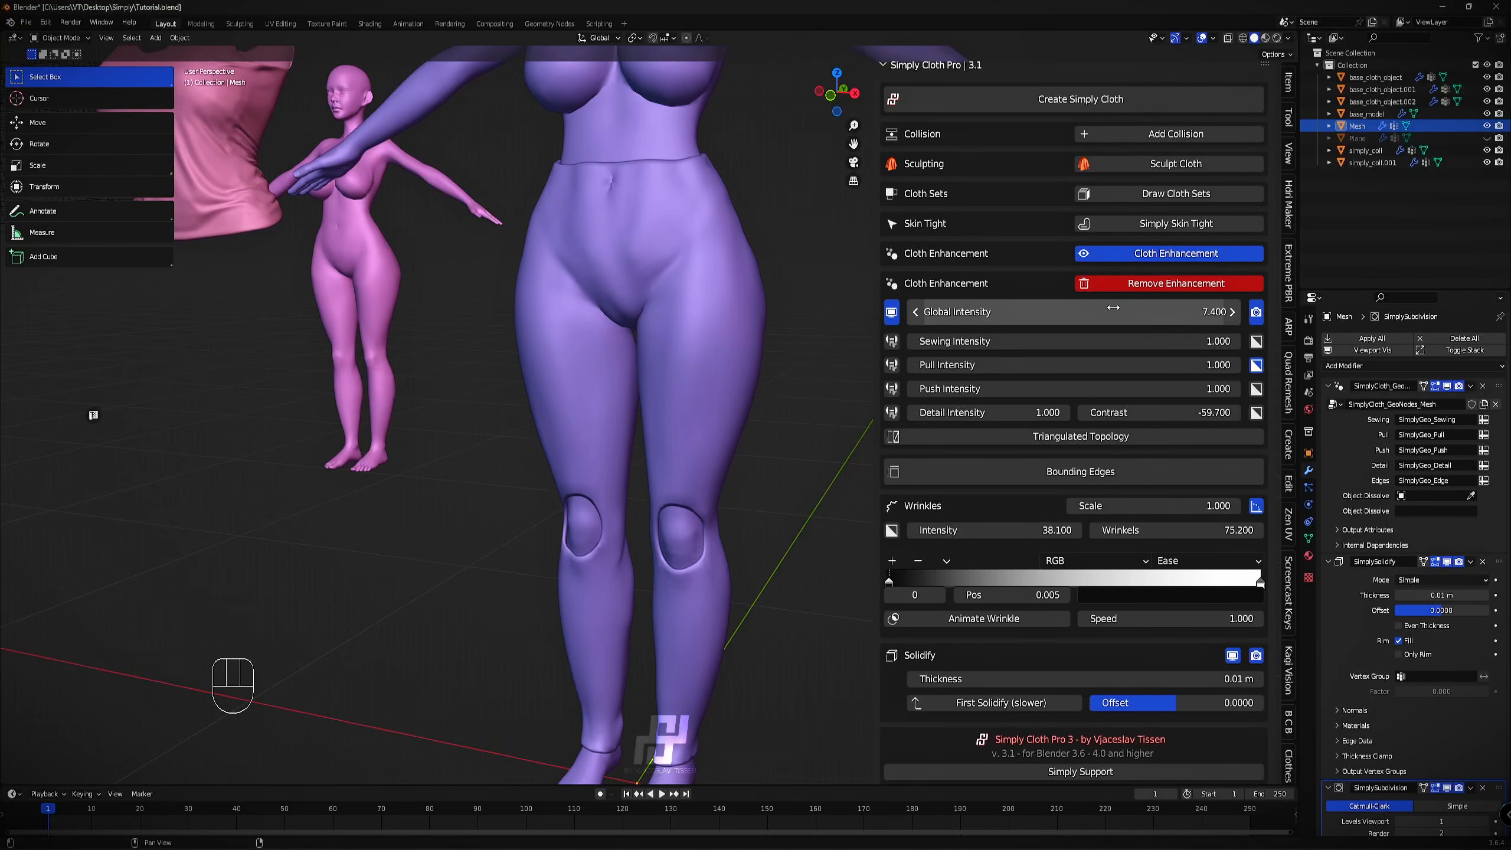
Set the global intensity to -5.5, the wrinkle scale to 48.5 and the wrinkles value to 1.
{"action": "left_click_drag", "start_coordinate": [1065, 312], "coordinate": [1002, 312]}
{"action": "left_click_drag", "start_coordinate": [1185, 506], "coordinate": [1153, 505]}
{"action": "middle_click_drag", "start_coordinate": [844, 381], "coordinate": [821, 345]}
{"action": "left_click_drag", "start_coordinate": [1160, 530], "coordinate": [815, 527]}
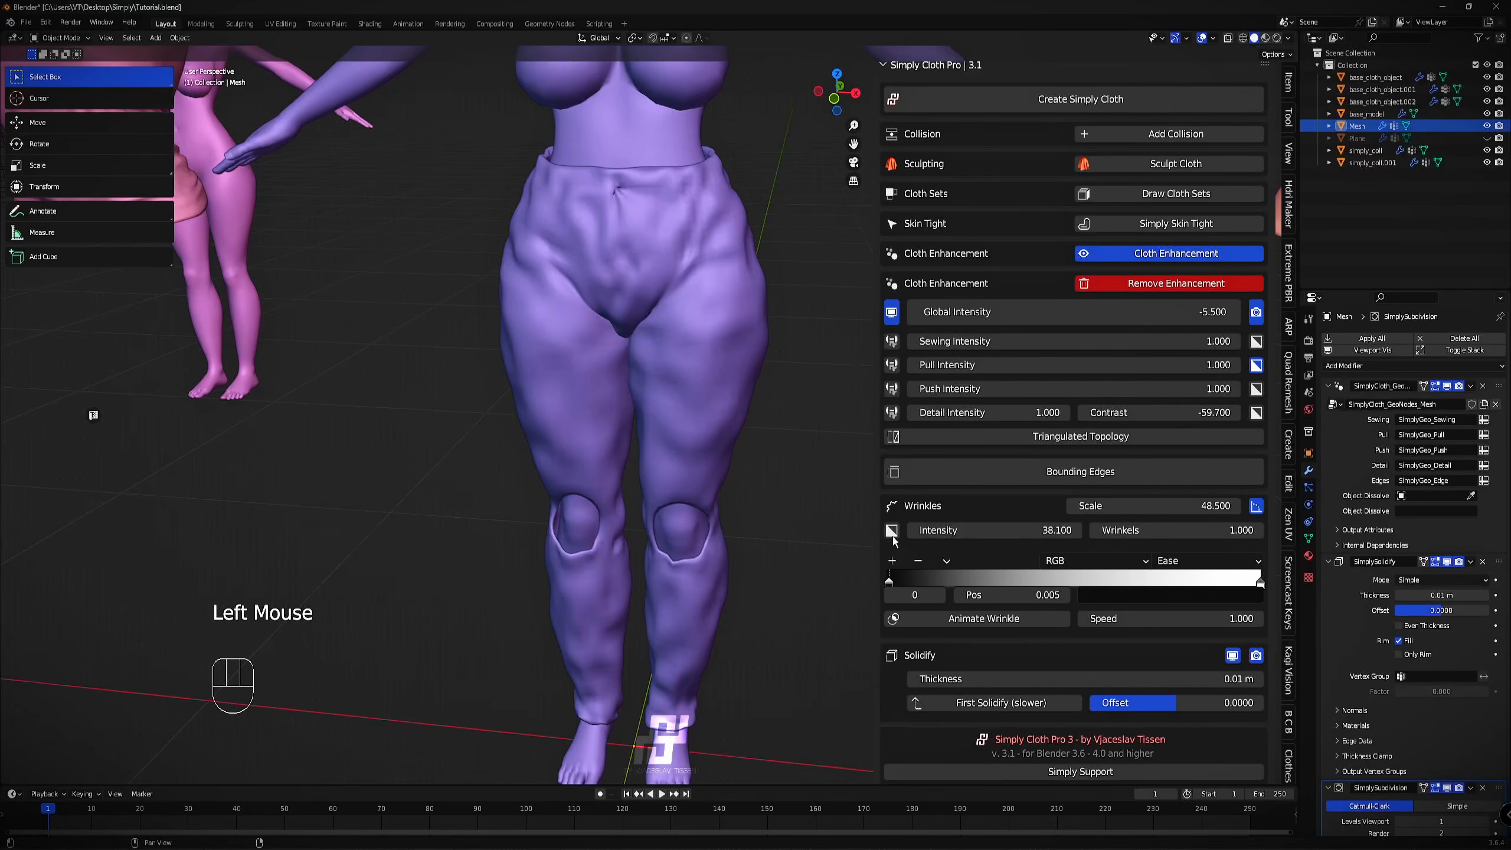
Reduce the wrinkle intensity to 3.5 and the wrinkle scale to 1.
{"action": "left_click", "coordinate": [950, 532]}
{"action": "type", "text": "1"}
{"action": "key", "text": "Return"}
{"action": "left_click_drag", "start_coordinate": [987, 530], "coordinate": [1010, 529]}
{"action": "left_click_drag", "start_coordinate": [1130, 506], "coordinate": [964, 506]}
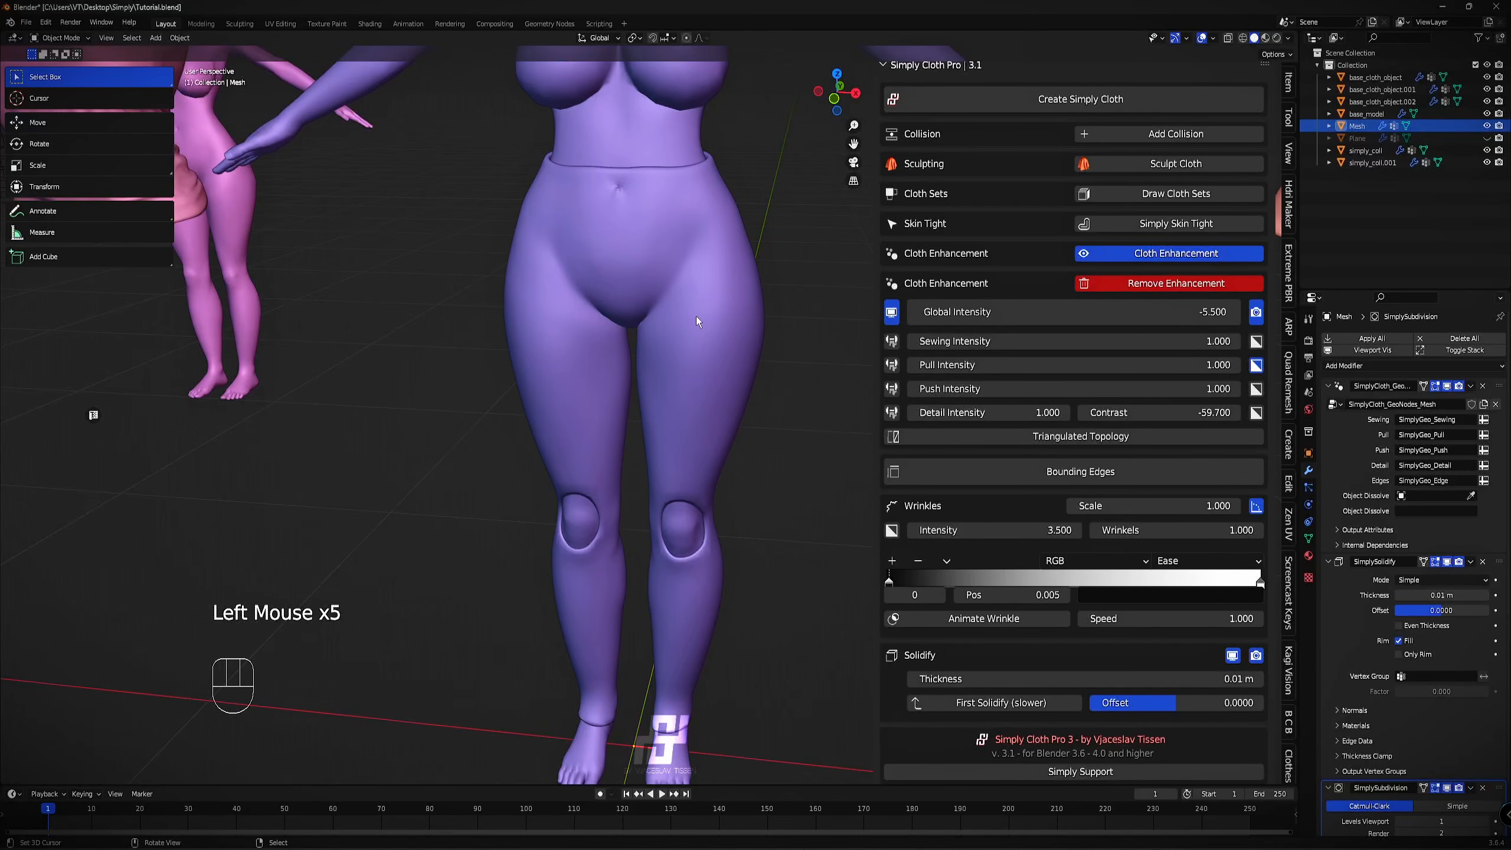
Enter Edit Mode on the pants, collapse the modifier stack and enable on-cage display for the Solidify and Subdivision modifiers.
{"action": "middle_click_drag", "start_coordinate": [697, 316], "coordinate": [720, 414], "text": "shift"}
{"action": "scroll", "coordinate": [690, 347], "scroll_direction": "up", "scroll_amount": 3}
{"action": "key", "text": "z"}
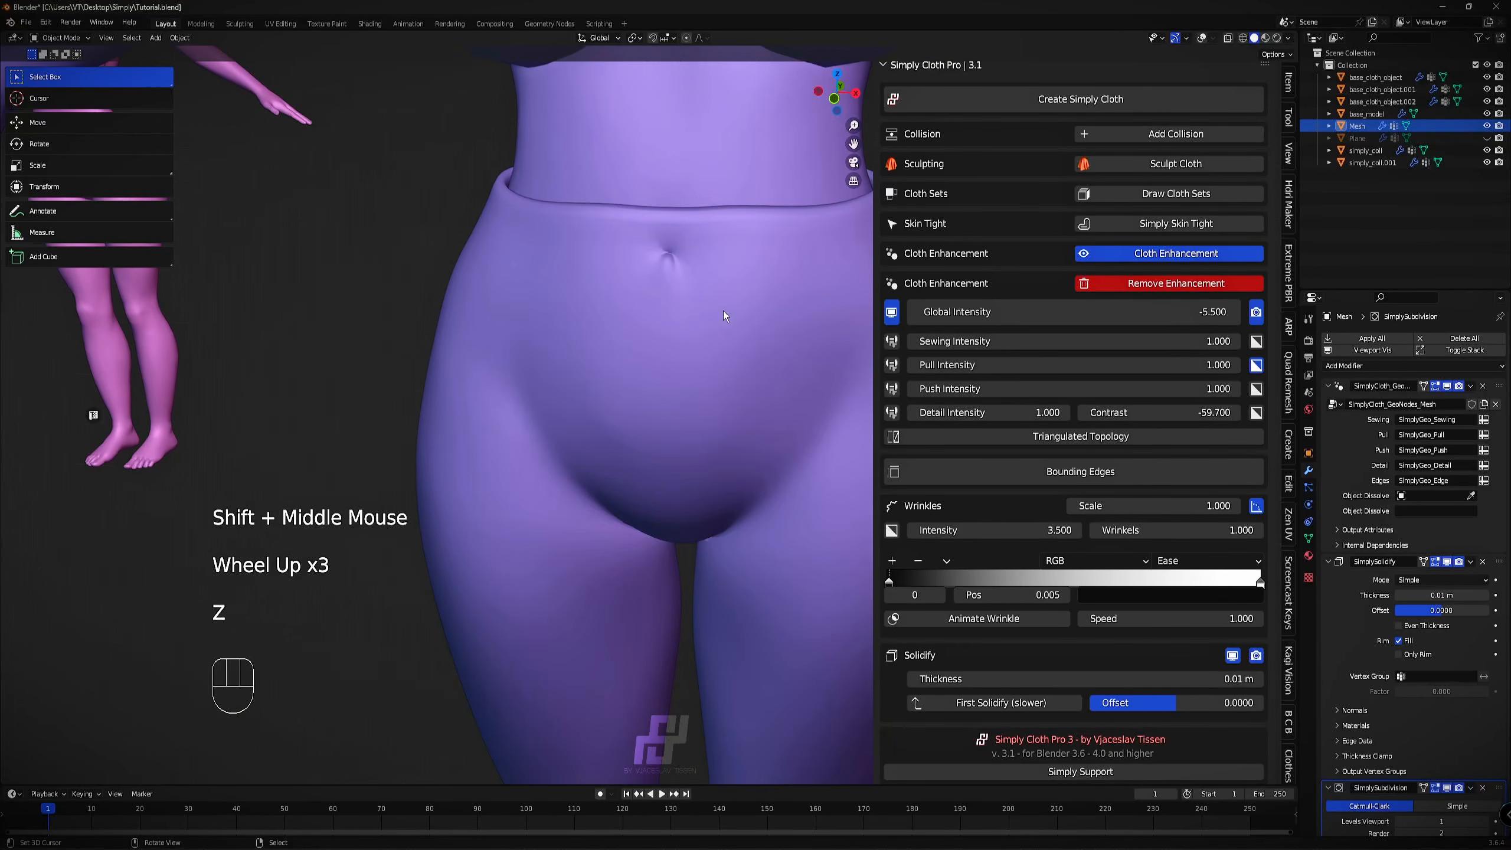
{"action": "key", "text": "z"}
{"action": "right_click", "coordinate": [711, 234]}
{"action": "key", "text": "Tab"}
{"action": "scroll", "coordinate": [709, 235], "scroll_direction": "up", "scroll_amount": 1}
{"action": "scroll", "coordinate": [709, 235], "scroll_direction": "down", "scroll_amount": 1}
{"action": "scroll", "coordinate": [709, 235], "scroll_direction": "down", "scroll_amount": 1}
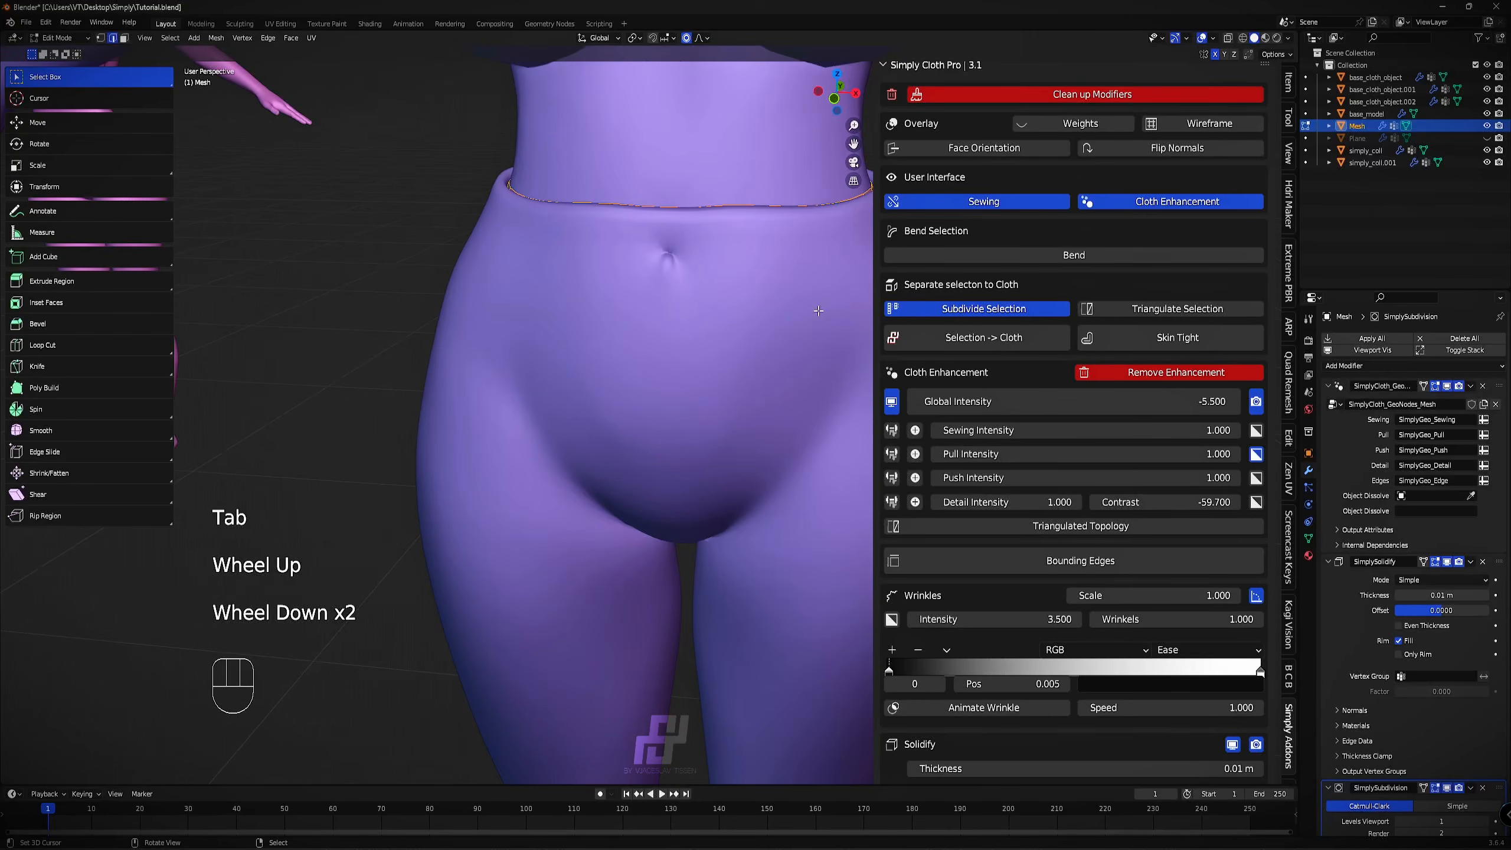
{"action": "left_click_drag", "start_coordinate": [1329, 387], "coordinate": [1329, 500]}
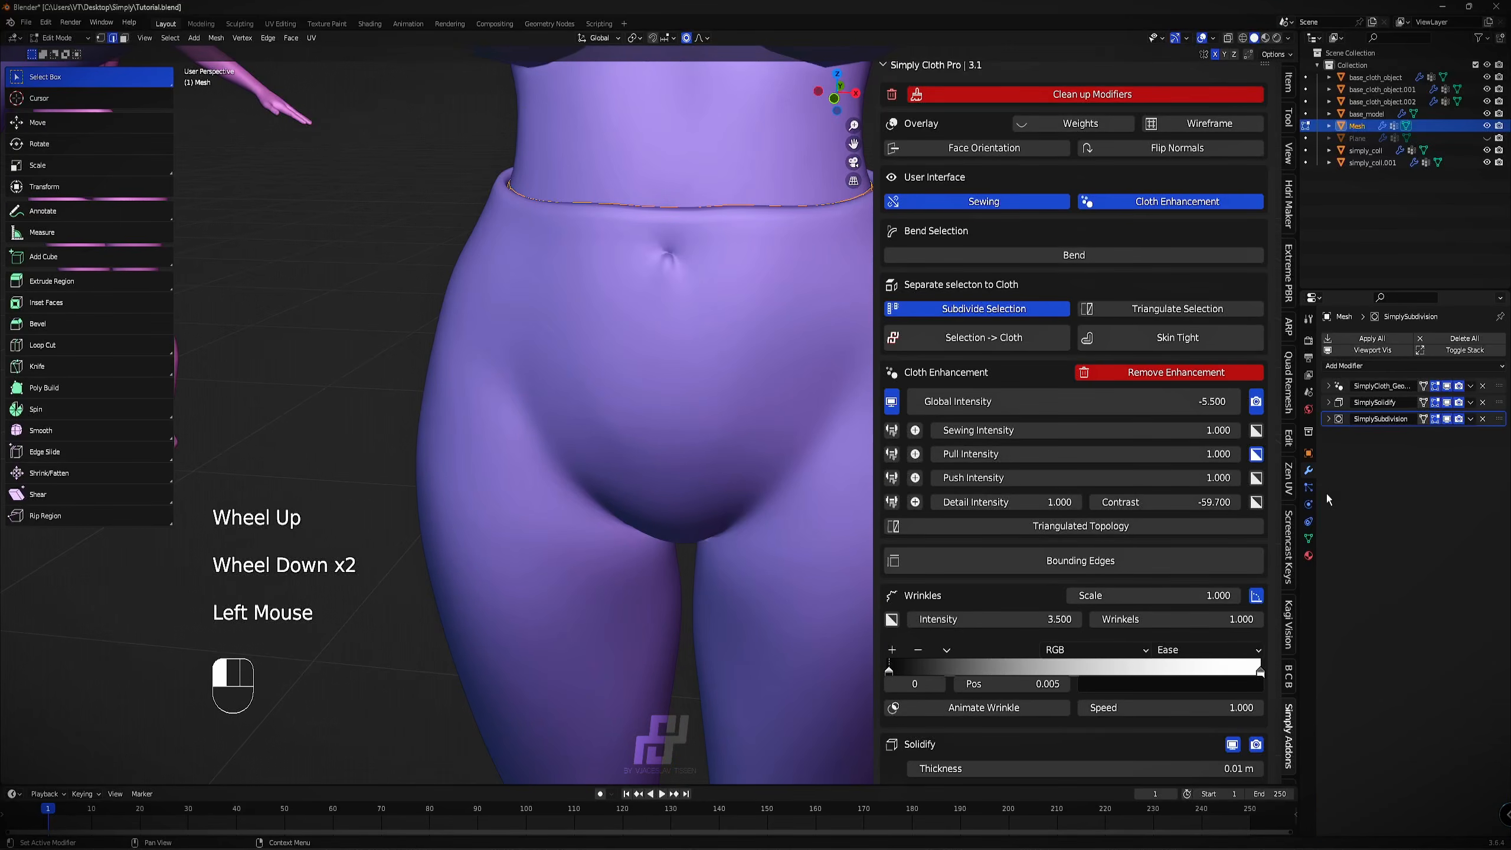
{"action": "left_click", "coordinate": [1425, 418]}
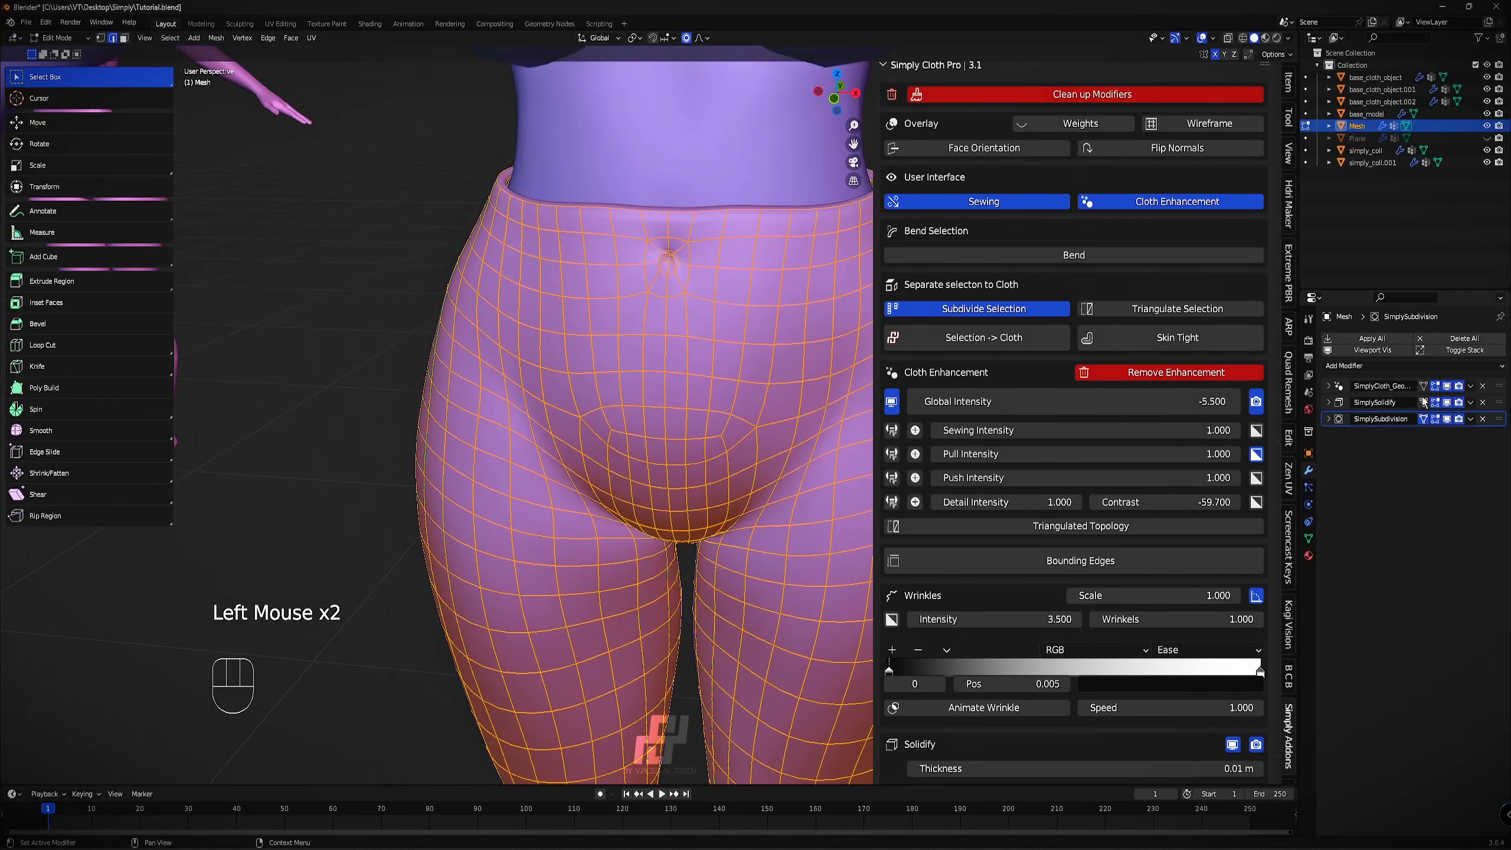
Delete the pinched faces around the navel on the pants mesh.
{"action": "middle_click_drag", "start_coordinate": [655, 334], "coordinate": [650, 238], "text": "shift"}
{"action": "scroll", "coordinate": [650, 239], "scroll_direction": "up", "scroll_amount": 2}
{"action": "key", "text": "Tab"}
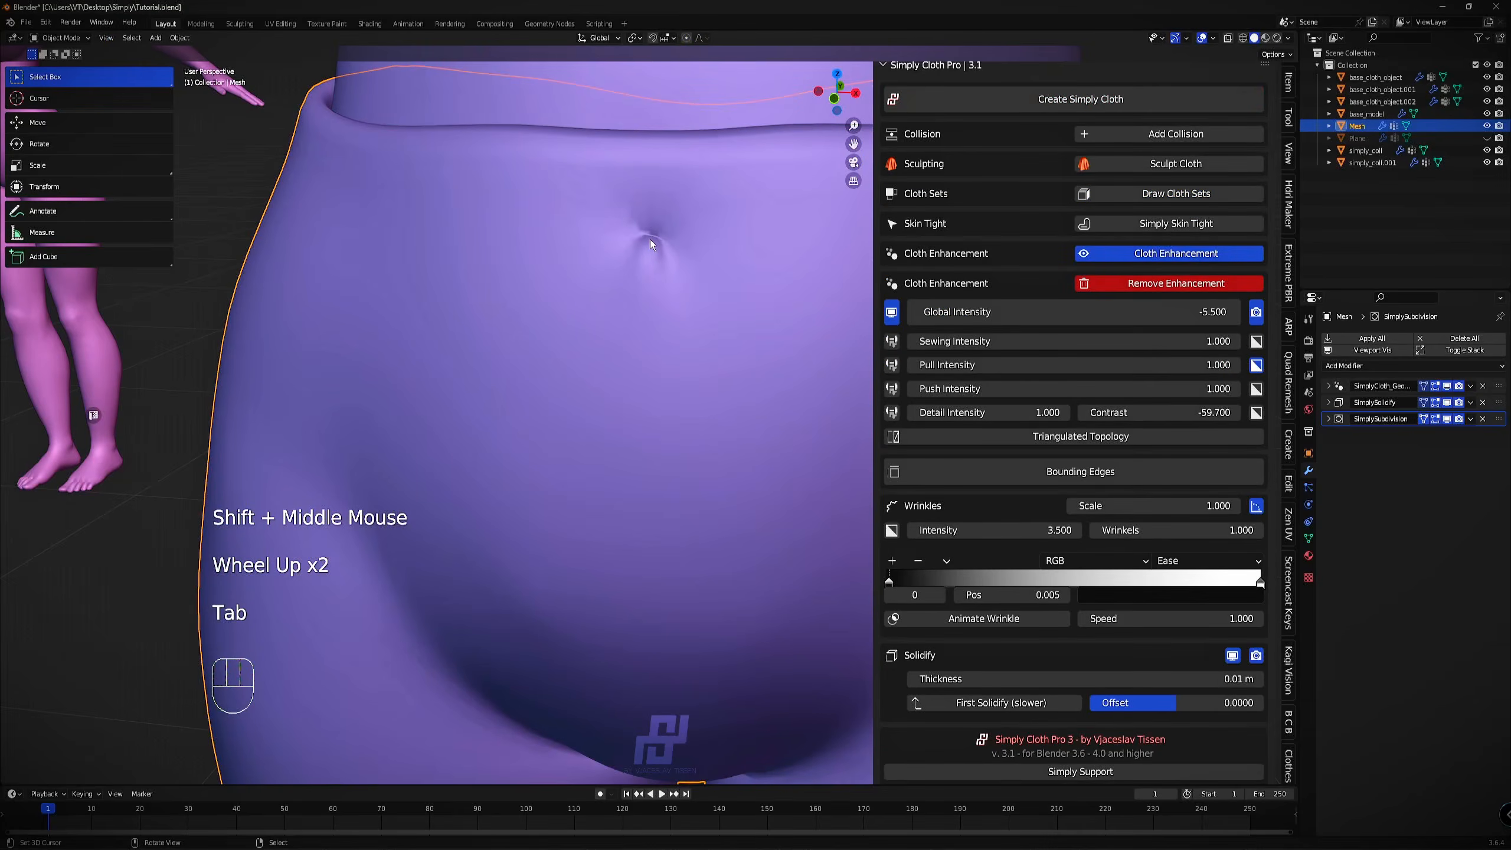
{"action": "key", "text": "Tab"}
{"action": "key", "text": "3"}
{"action": "right_click", "coordinate": [652, 234]}
{"action": "key", "text": "c"}
{"action": "left_click_drag", "start_coordinate": [652, 235], "coordinate": [653, 275]}
{"action": "key", "text": "x"}
{"action": "left_click", "coordinate": [623, 214]}
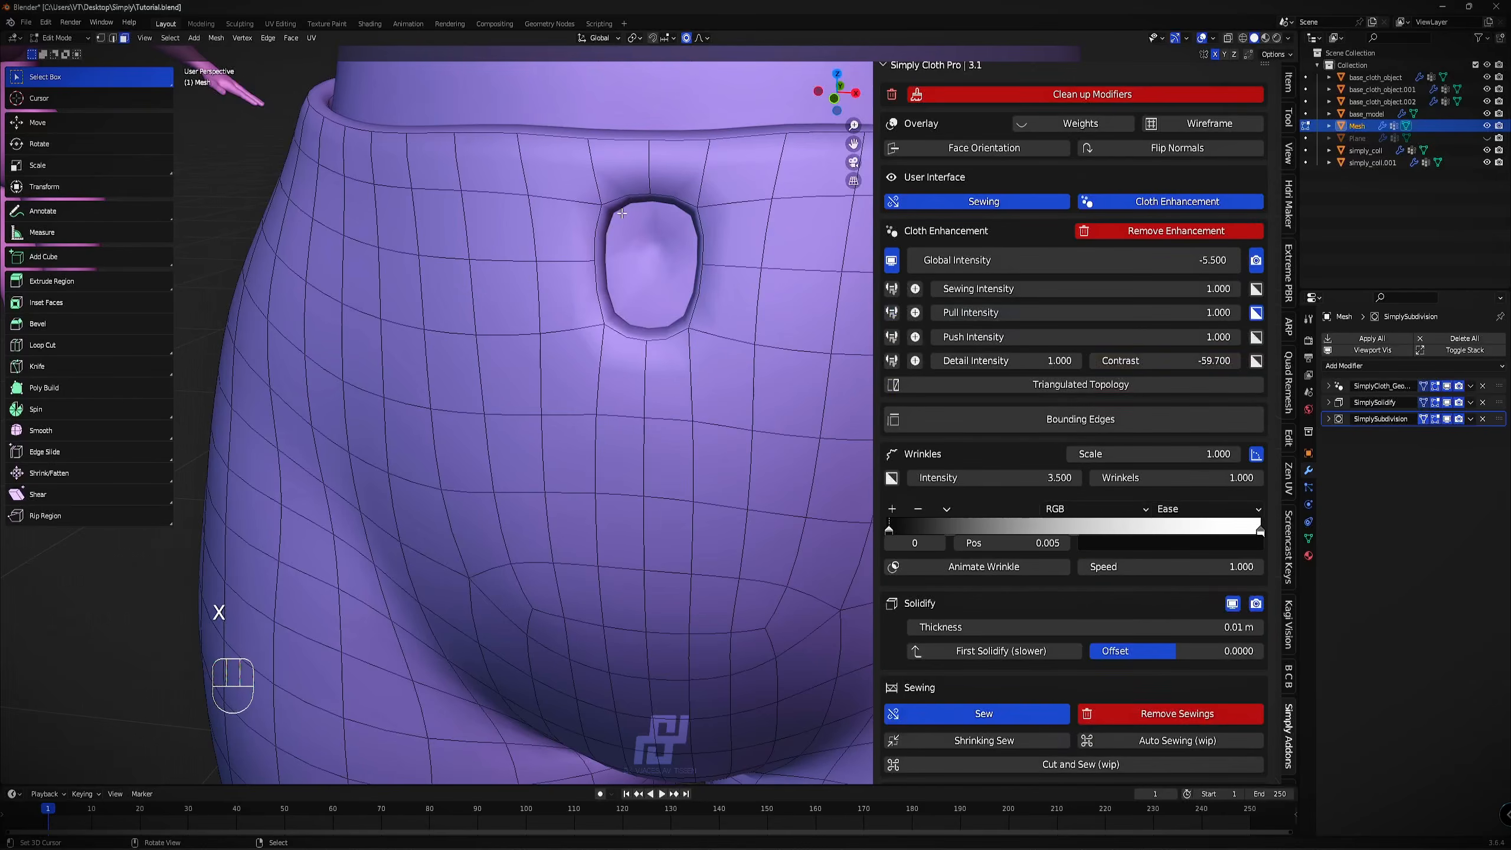
Close the hole at the navel with Grid Fill and return to Object Mode.
{"action": "right_click", "coordinate": [594, 229], "text": "alt"}
{"action": "key", "text": "F3"}
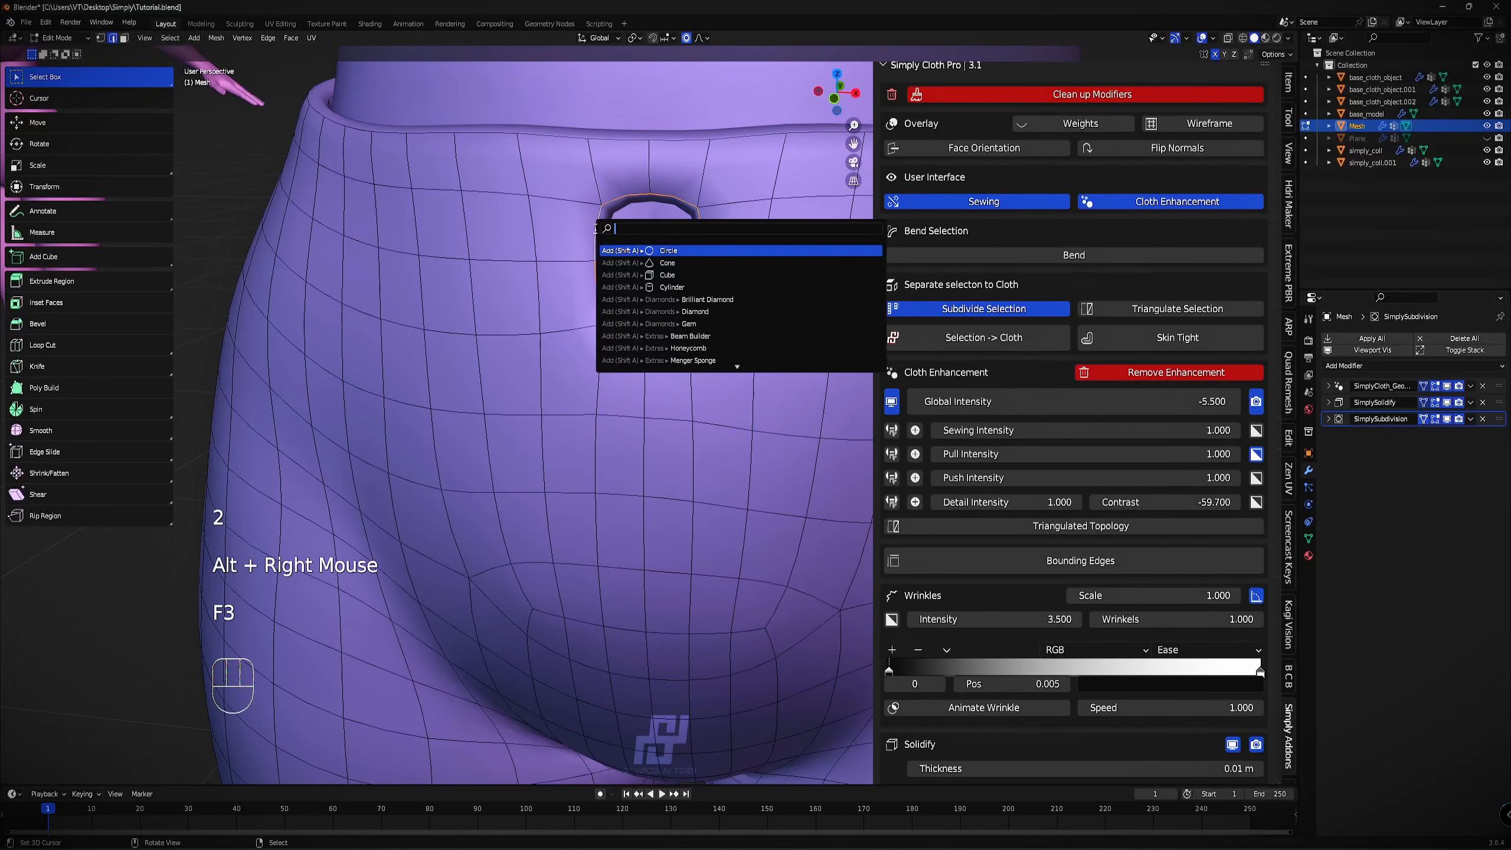
{"action": "type", "text": "grid fill"}
{"action": "key", "text": "Return"}
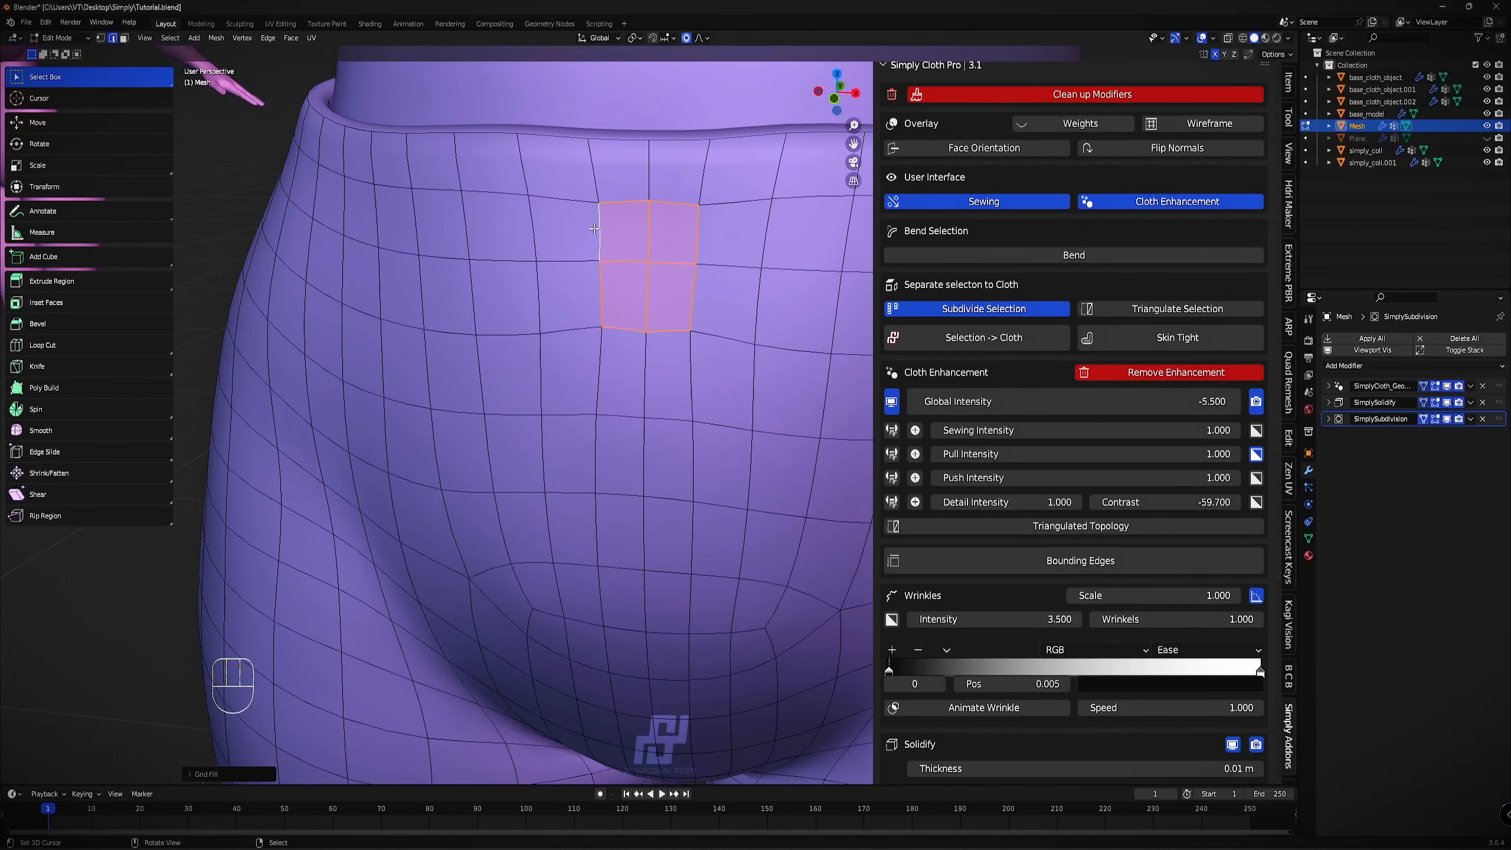
{"action": "key", "text": "Tab"}
{"action": "scroll", "coordinate": [594, 228], "scroll_direction": "down", "scroll_amount": 3}
{"action": "middle_click_drag", "start_coordinate": [668, 276], "coordinate": [649, 203], "text": "shift"}
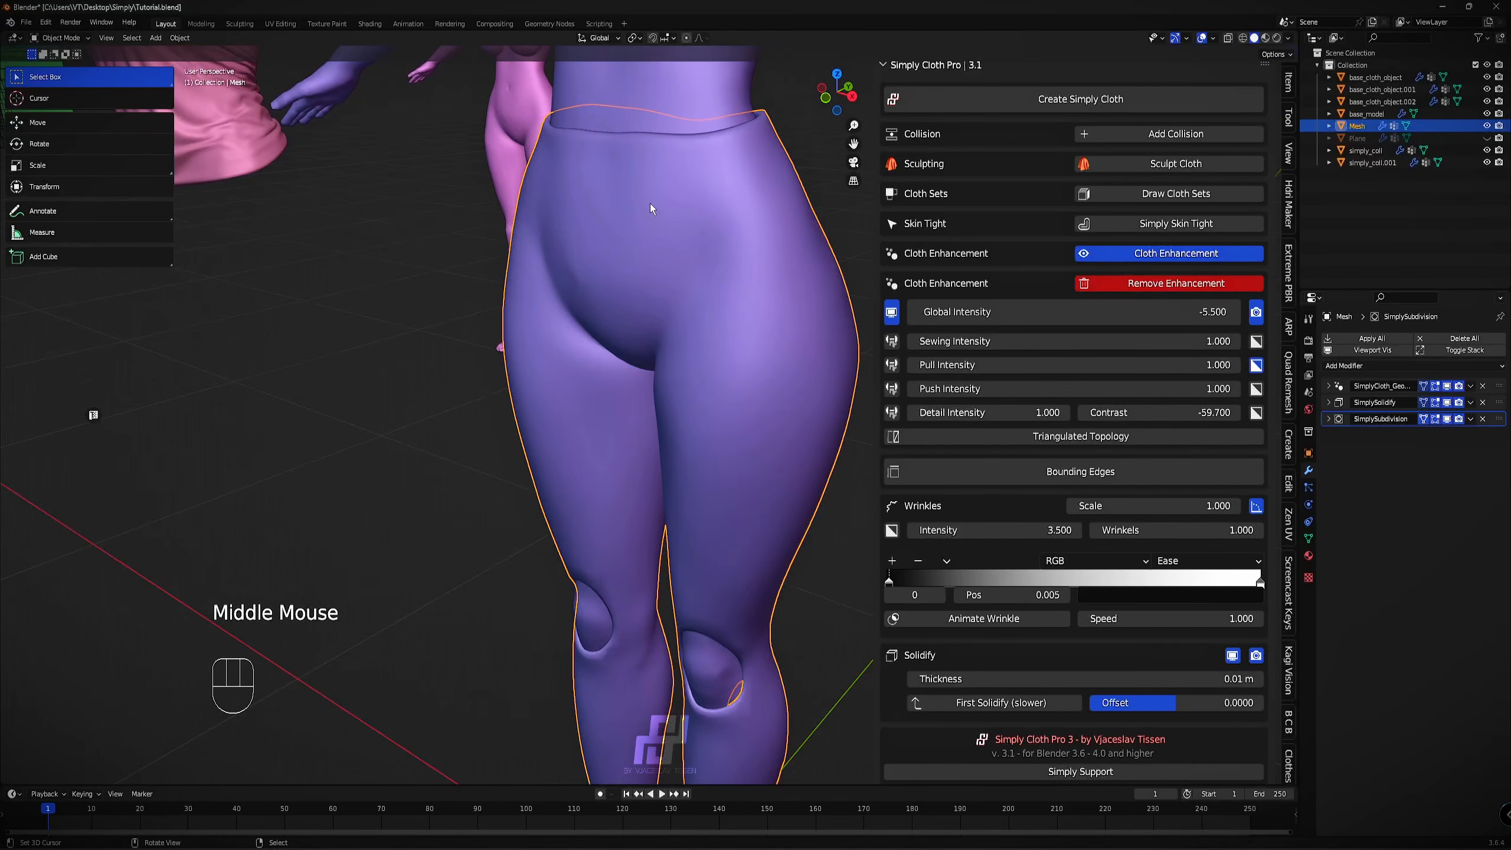
Set the wrinkle scale and intensity to 3.4 each and enable Animate Wrinkle.
{"action": "mouse_move", "coordinate": [1003, 530]}
{"action": "left_mouse_down"}
{"action": "mouse_move", "coordinate": [1268, 506]}
{"action": "mouse_move", "coordinate": [1187, 506]}
{"action": "mouse_move", "coordinate": [1265, 506]}
{"action": "mouse_move", "coordinate": [1130, 531]}
{"action": "mouse_move", "coordinate": [976, 531]}
{"action": "left_mouse_up"}
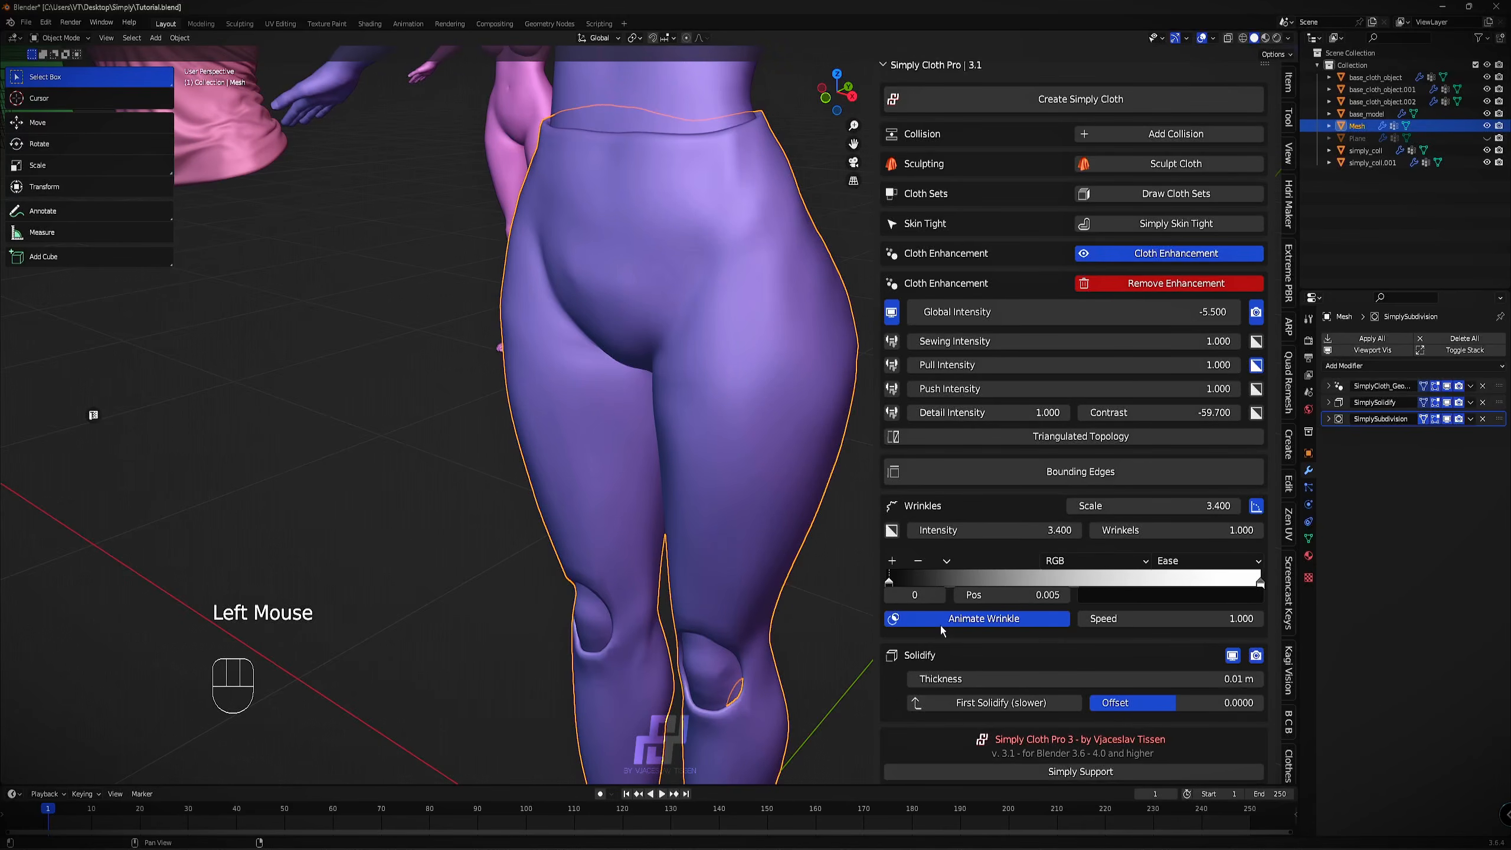
{"action": "scroll", "coordinate": [690, 595], "scroll_direction": "down", "scroll_amount": 2}
{"action": "middle_click_drag", "start_coordinate": [690, 595], "coordinate": [683, 472], "text": "shift"}
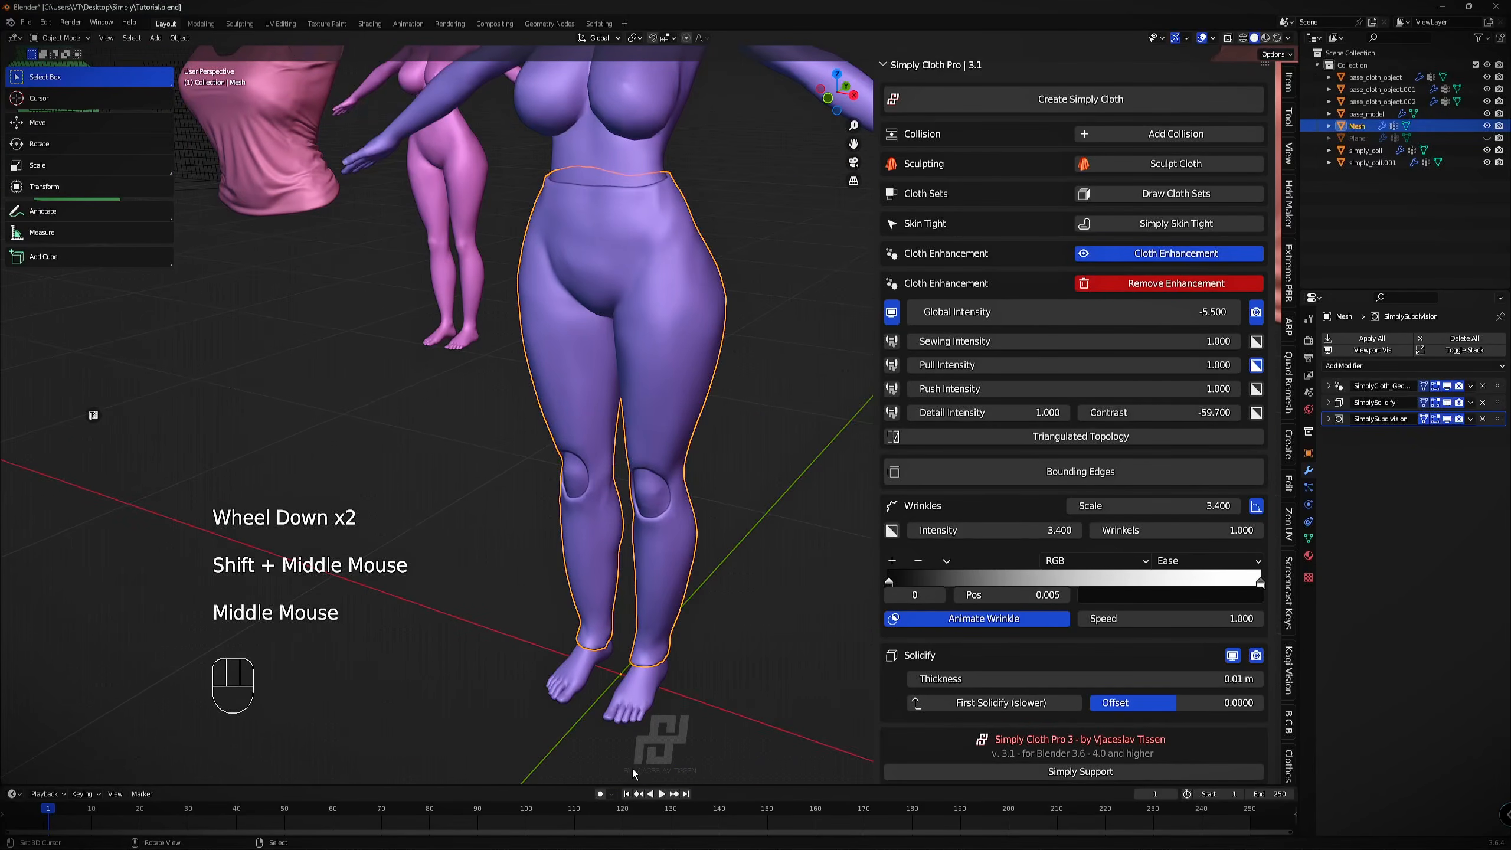
Play the timeline and examine the animated wrinkles on the pants from the front and back.
{"action": "left_click", "coordinate": [662, 794]}
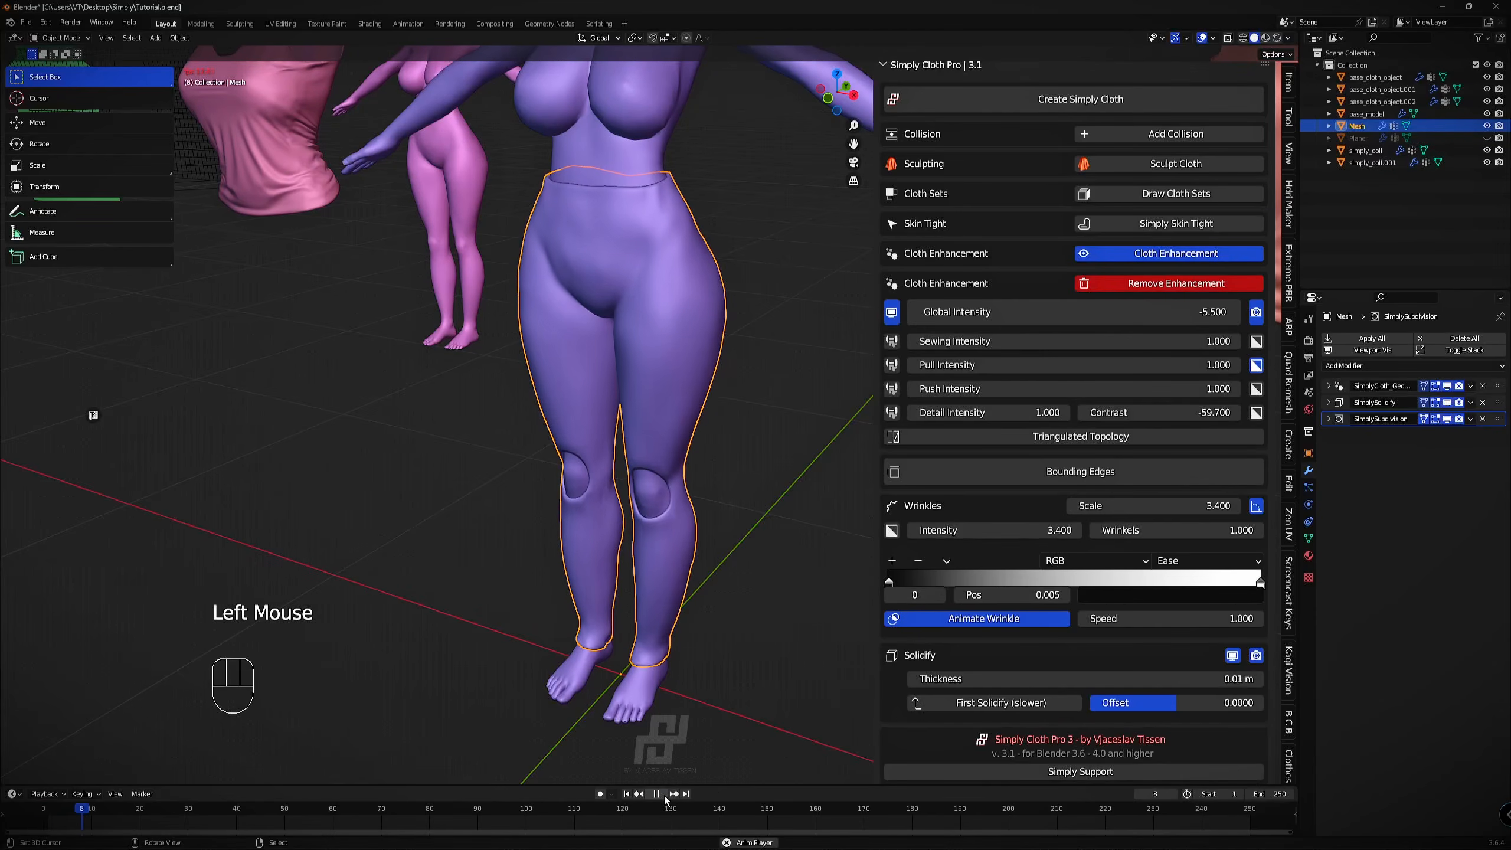
{"action": "scroll", "coordinate": [635, 322], "scroll_direction": "up", "scroll_amount": 2}
{"action": "middle_click_drag", "start_coordinate": [635, 322], "coordinate": [683, 361]}
{"action": "middle_click_drag", "start_coordinate": [705, 288], "coordinate": [519, 405], "text": "shift"}
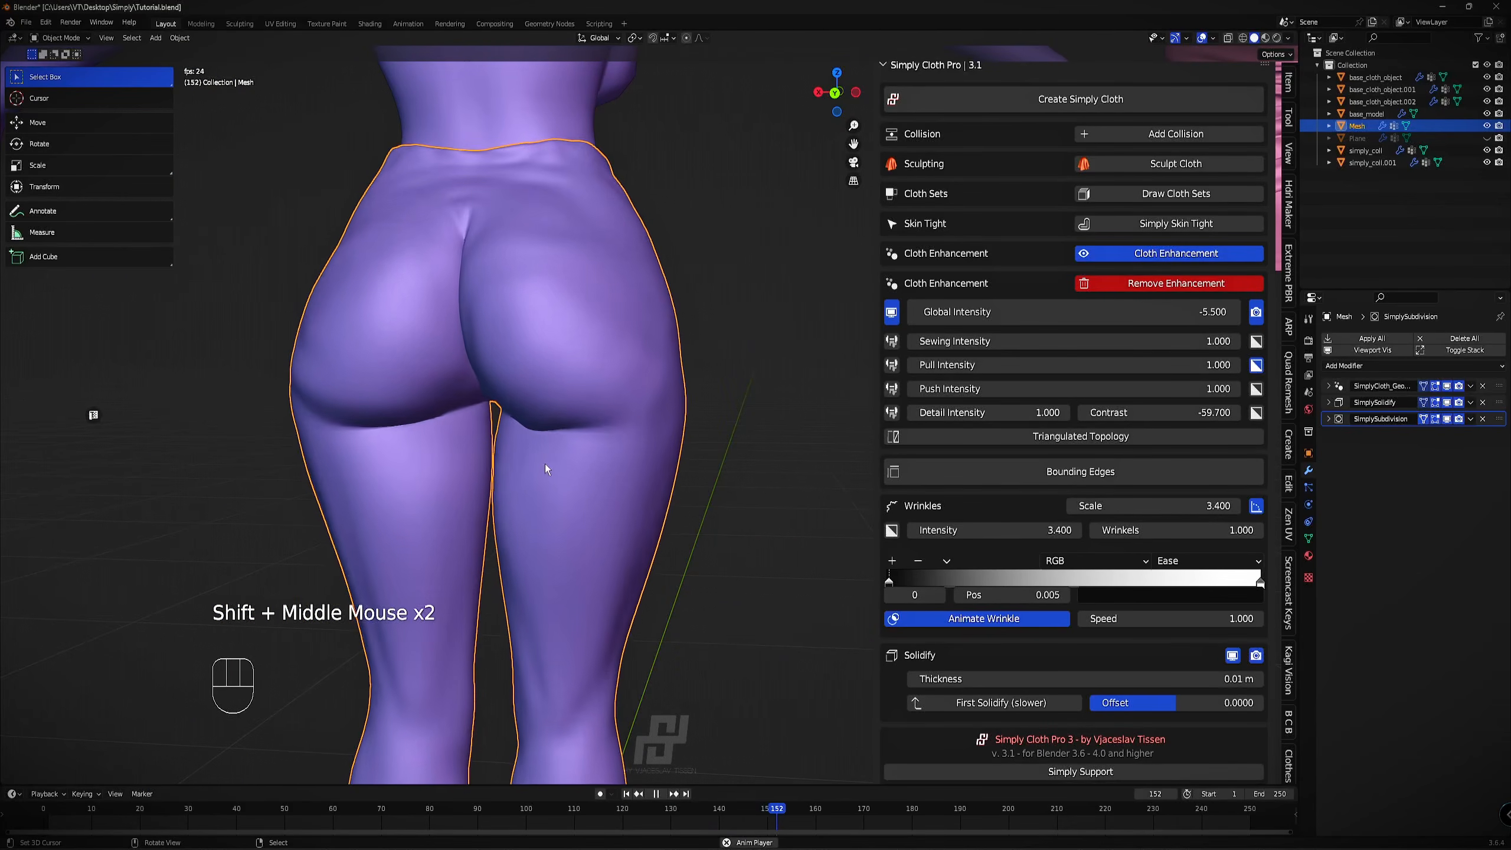
{"action": "scroll", "coordinate": [545, 463], "scroll_direction": "down", "scroll_amount": 2}
{"action": "middle_click_drag", "start_coordinate": [504, 471], "coordinate": [722, 420]}
{"action": "scroll", "coordinate": [645, 496], "scroll_direction": "up", "scroll_amount": 2}
{"action": "scroll", "coordinate": [640, 464], "scroll_direction": "up", "scroll_amount": 1}
Turn off Animate Wrinkle and return the timeline to frame 0.
{"action": "left_click", "coordinate": [999, 619]}
{"action": "key", "text": "space"}
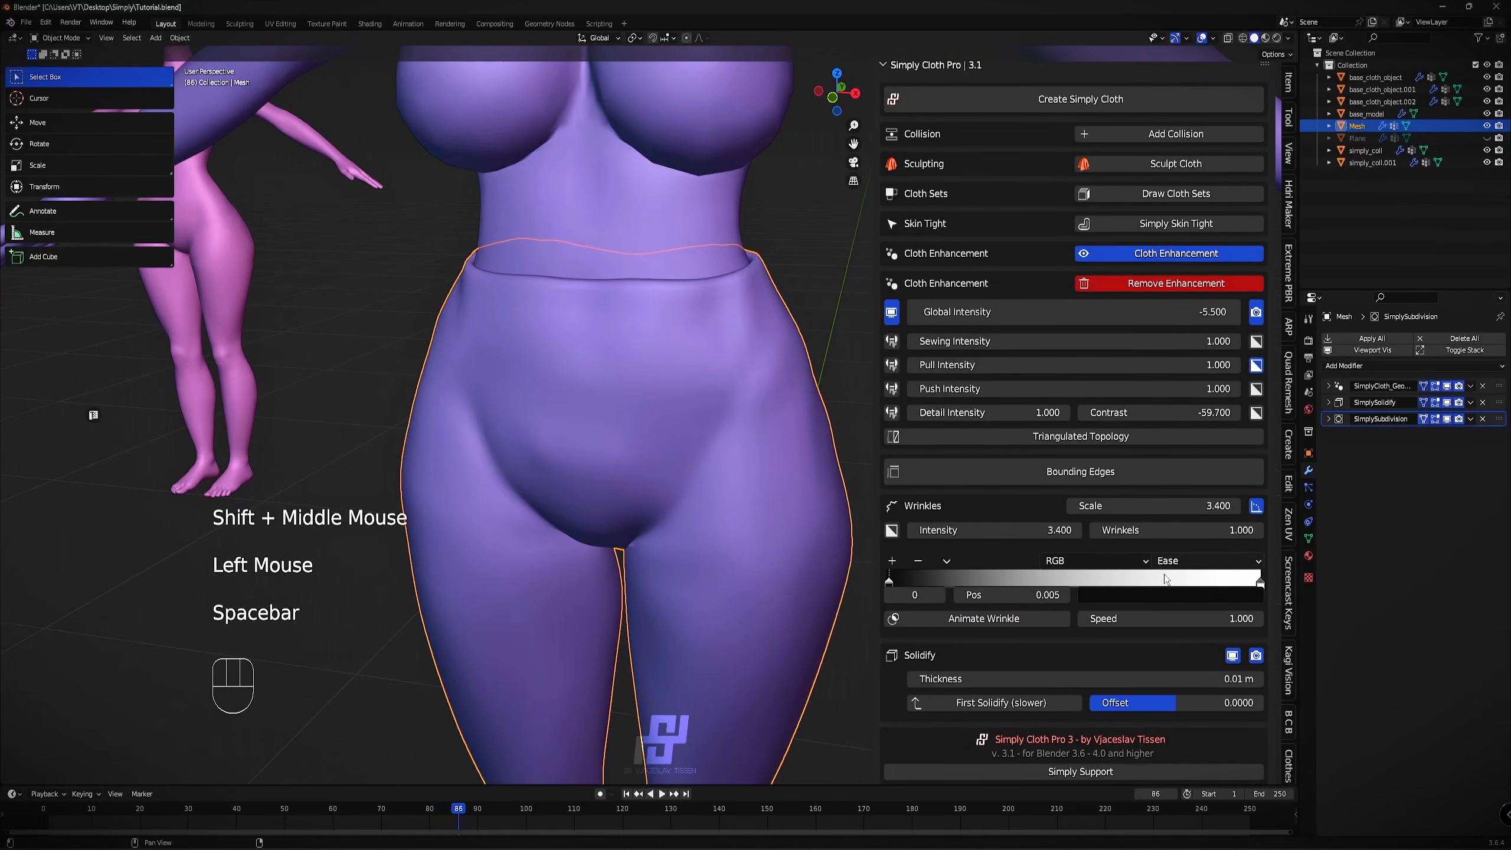
{"action": "key", "text": "space"}
{"action": "left_click", "coordinate": [124, 803]}
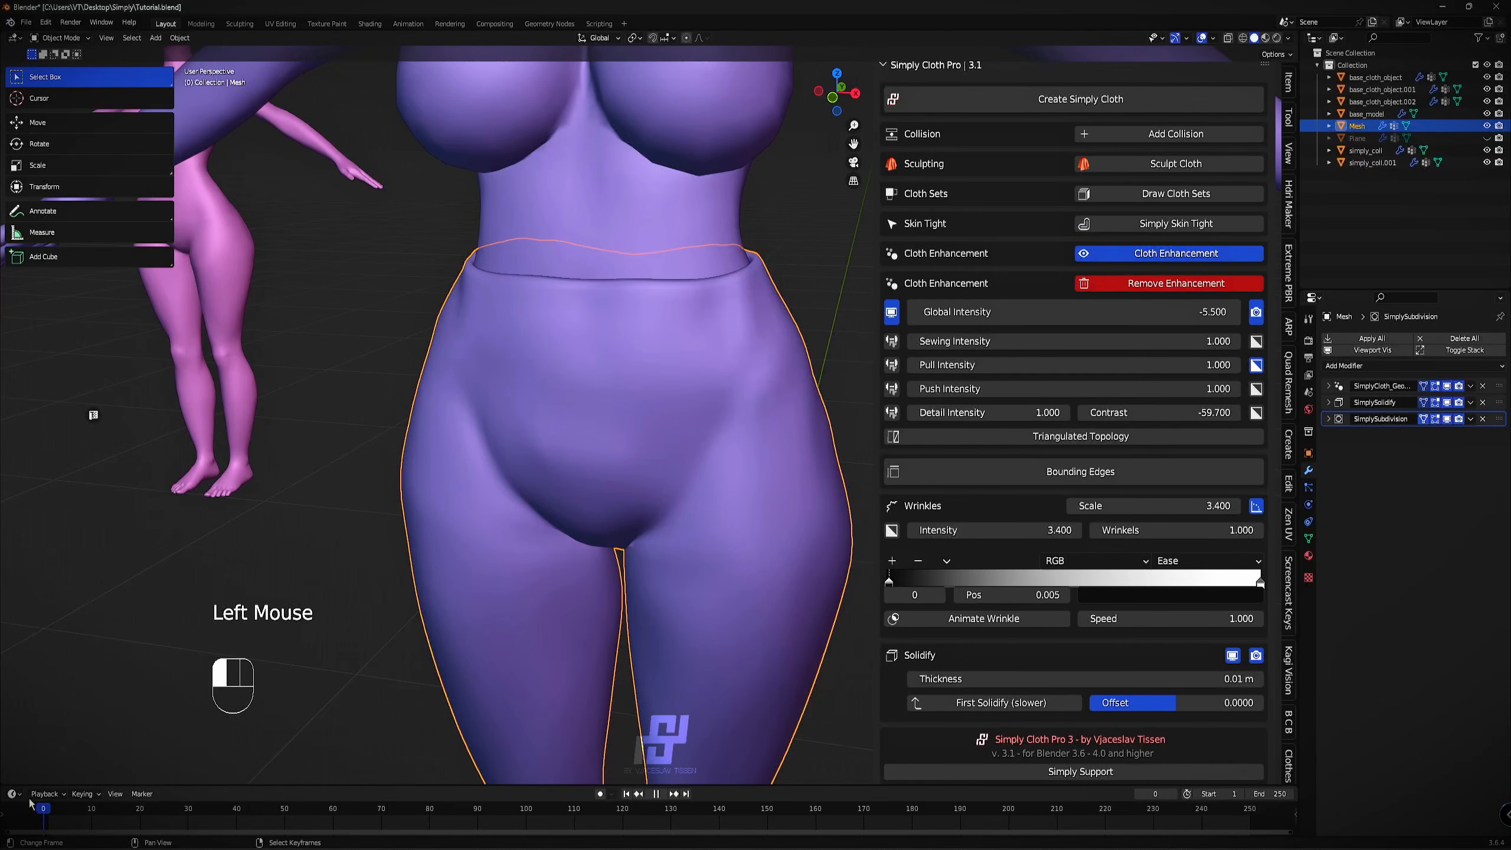
Thin the pants by setting the Solidify thickness to 0.003 m.
{"action": "left_click_drag", "start_coordinate": [1147, 682], "coordinate": [1098, 682], "text": "shift"}
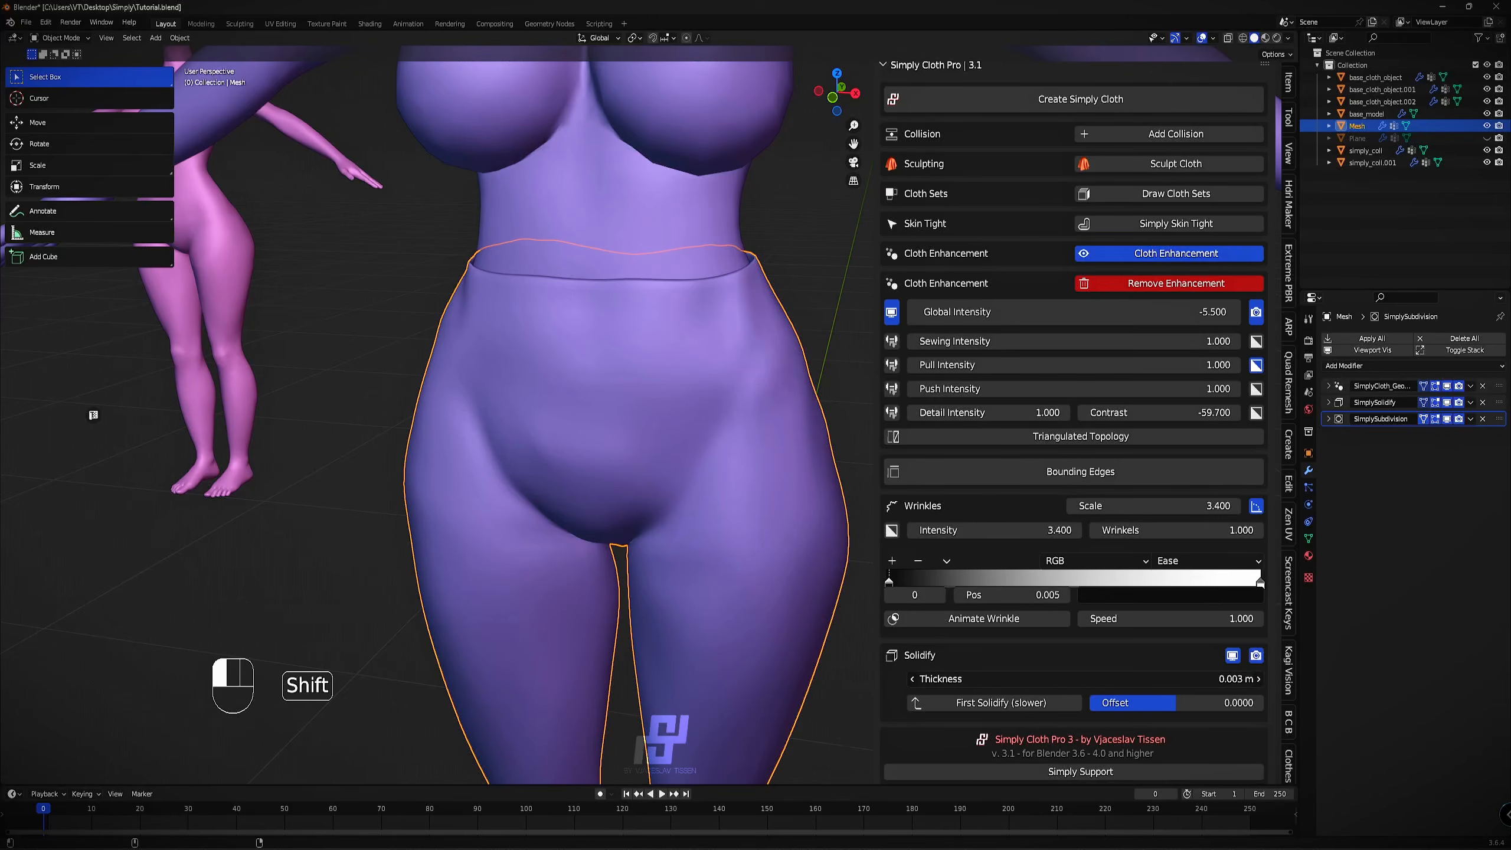
{"action": "scroll", "coordinate": [748, 495], "scroll_direction": "down", "scroll_amount": 2}
{"action": "middle_click_drag", "start_coordinate": [748, 495], "coordinate": [630, 477]}
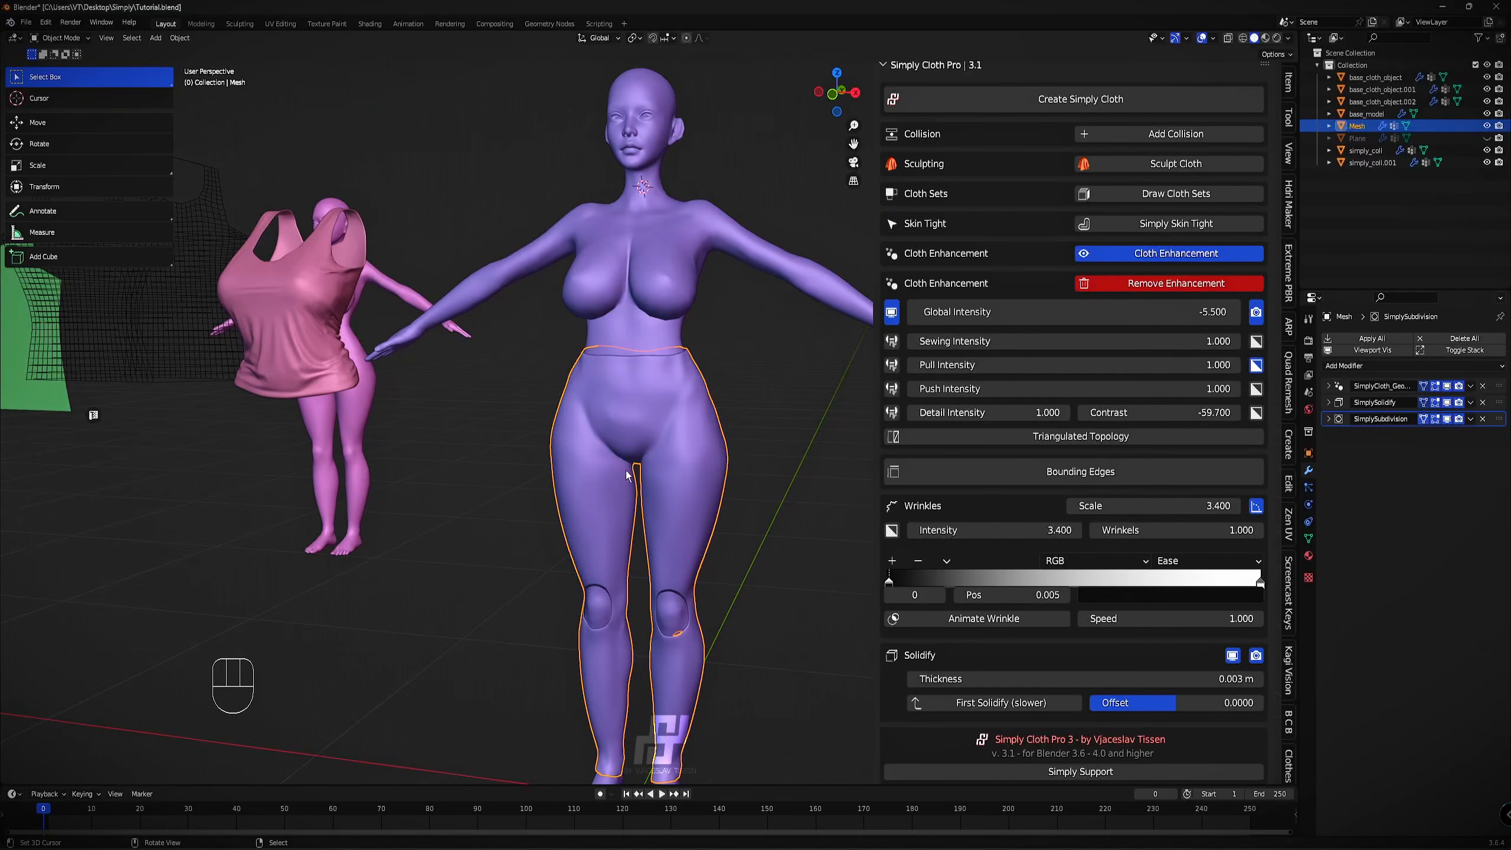
{"action": "scroll", "coordinate": [623, 394], "scroll_direction": "up", "scroll_amount": 2}
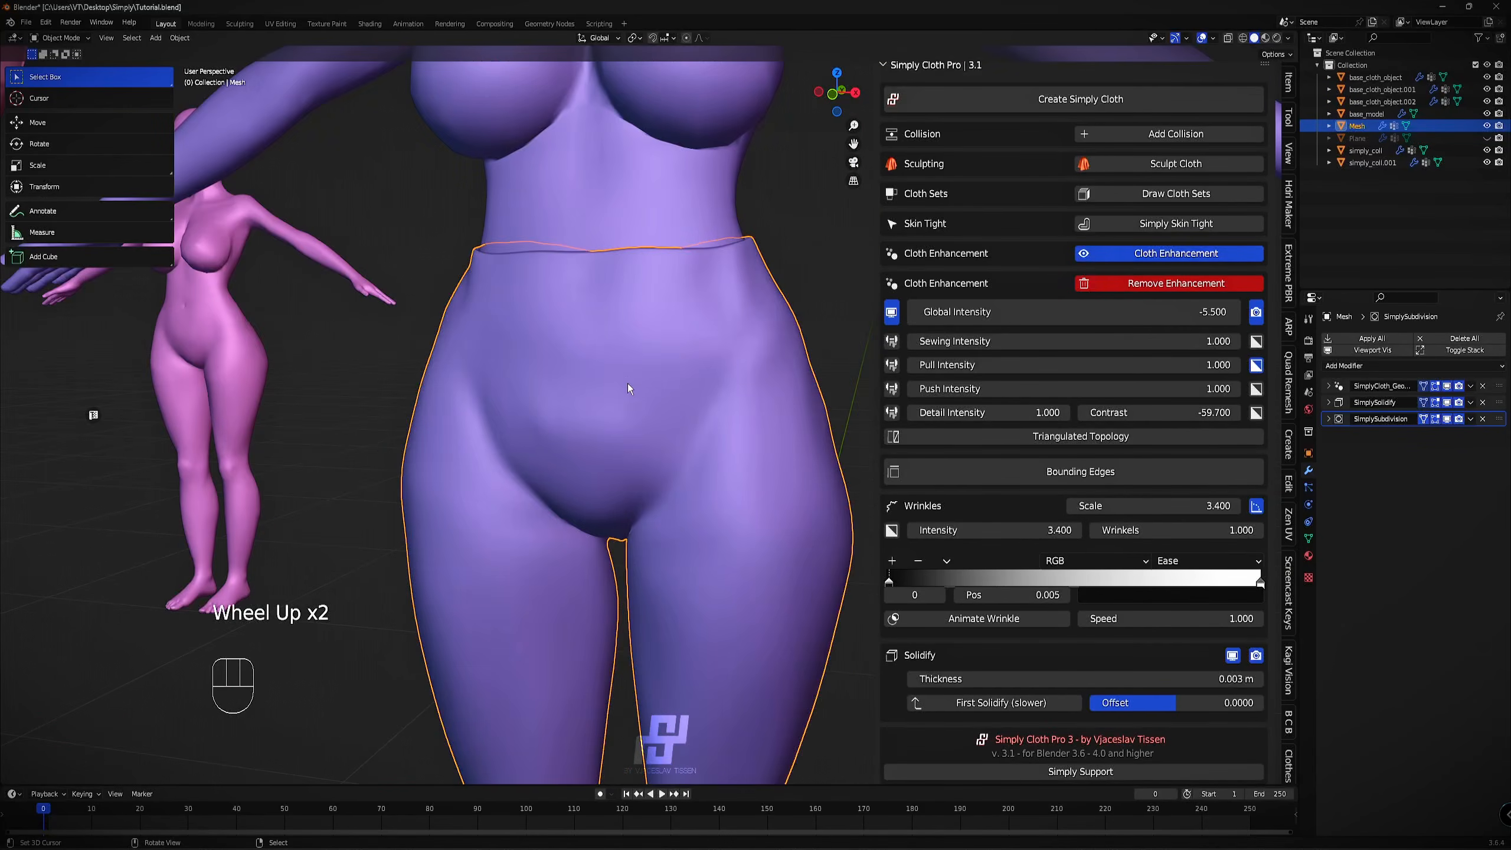
In the pants' edge edit mode, select the two vertical loops beside the front centre line and the horizontal loop just below the waist.
{"action": "key", "text": "Tab"}
{"action": "key", "text": "3"}
{"action": "middle_click_drag", "start_coordinate": [585, 421], "coordinate": [609, 395]}
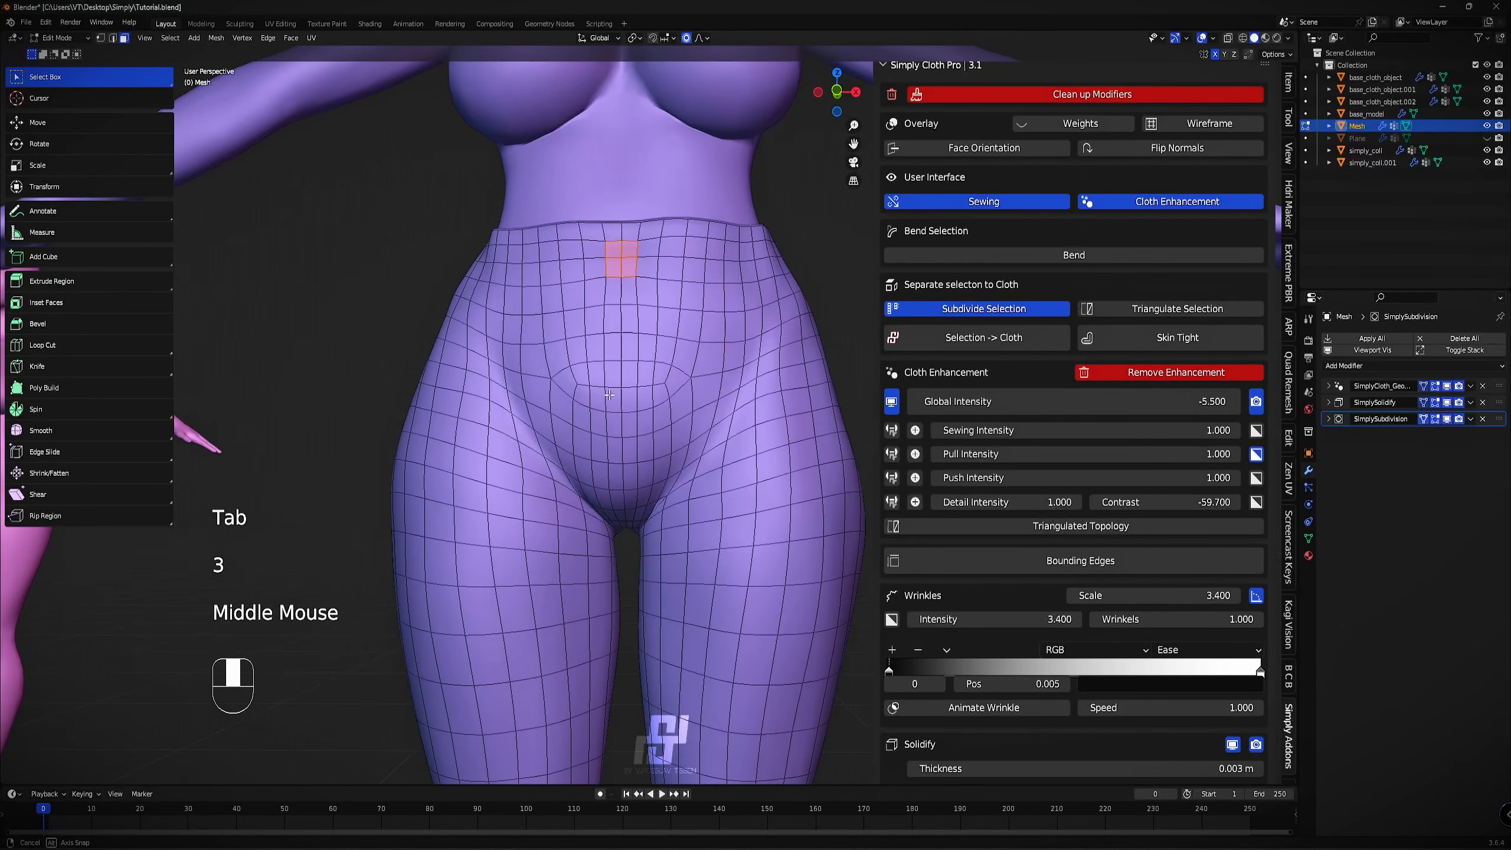
{"action": "scroll", "coordinate": [614, 373], "scroll_direction": "up", "scroll_amount": 1}
{"action": "key", "text": "2"}
{"action": "right_click", "coordinate": [605, 362], "text": "alt"}
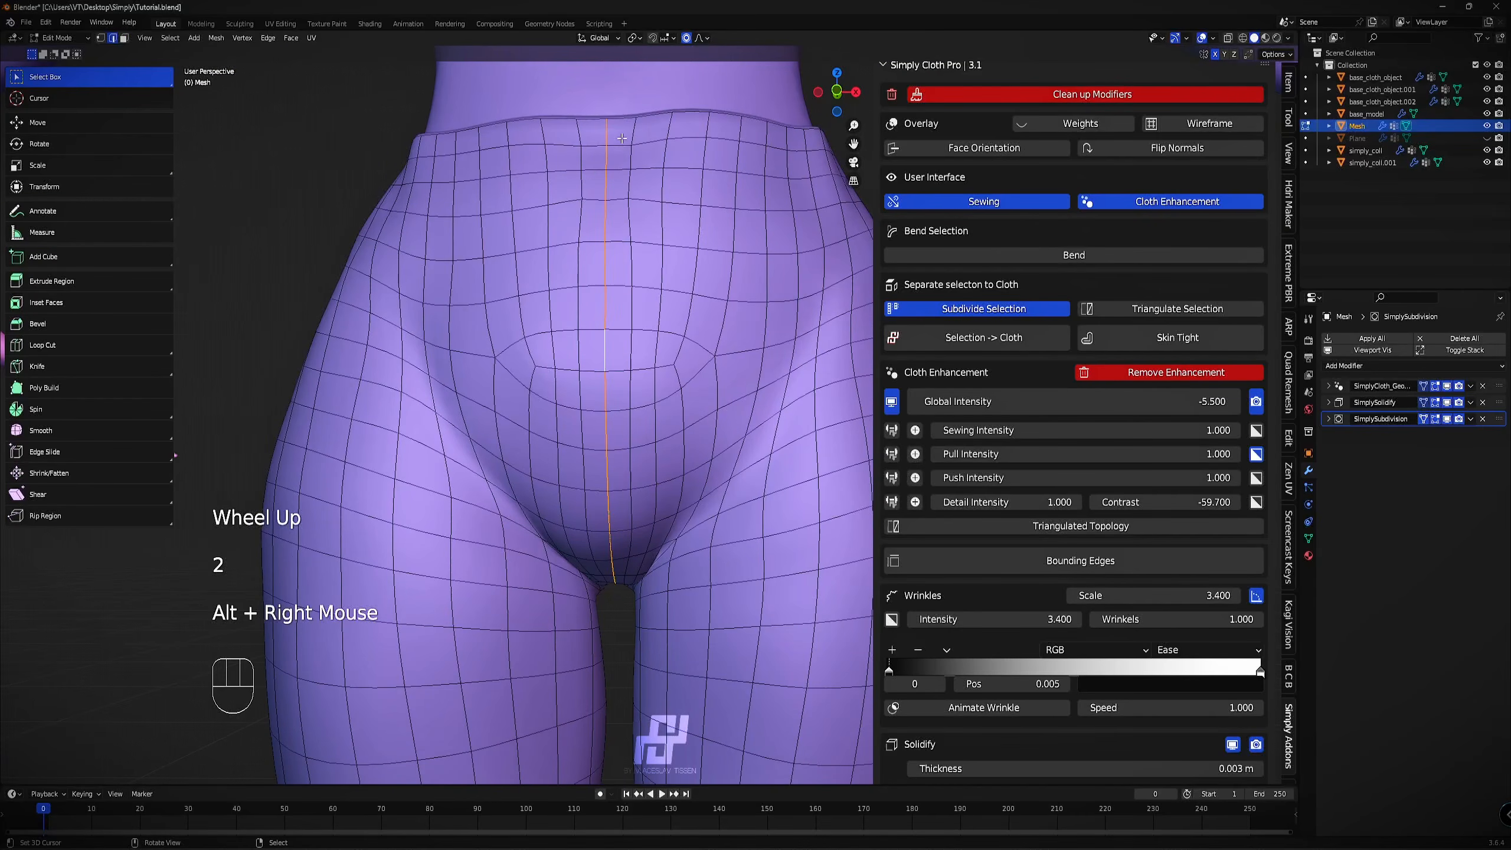
{"action": "scroll", "coordinate": [630, 474], "scroll_direction": "down", "scroll_amount": 2}
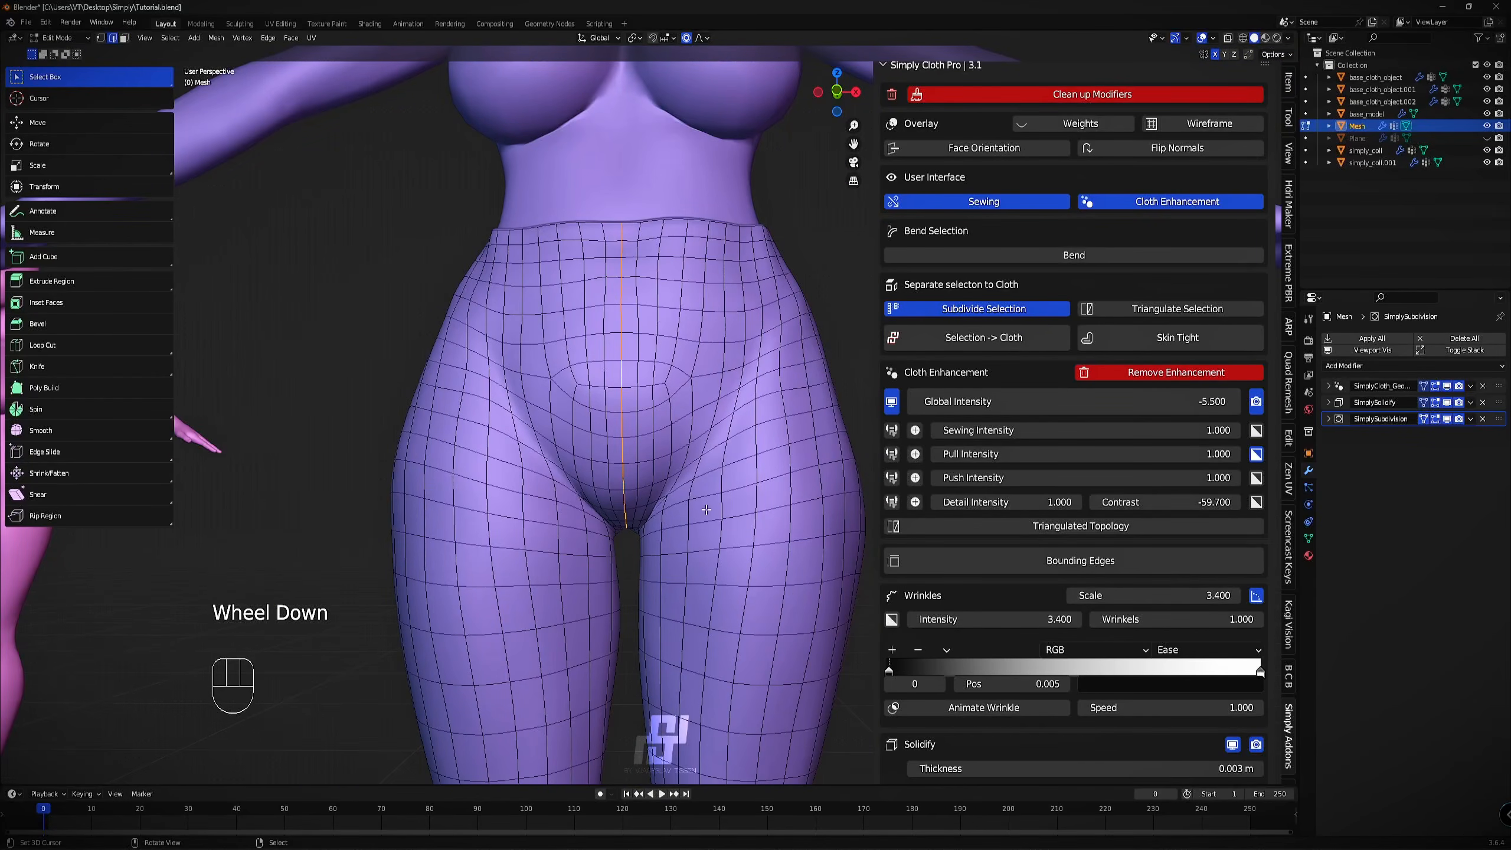
{"action": "right_click", "coordinate": [605, 429], "text": "alt"}
{"action": "right_click", "coordinate": [637, 421], "text": "alt+shift"}
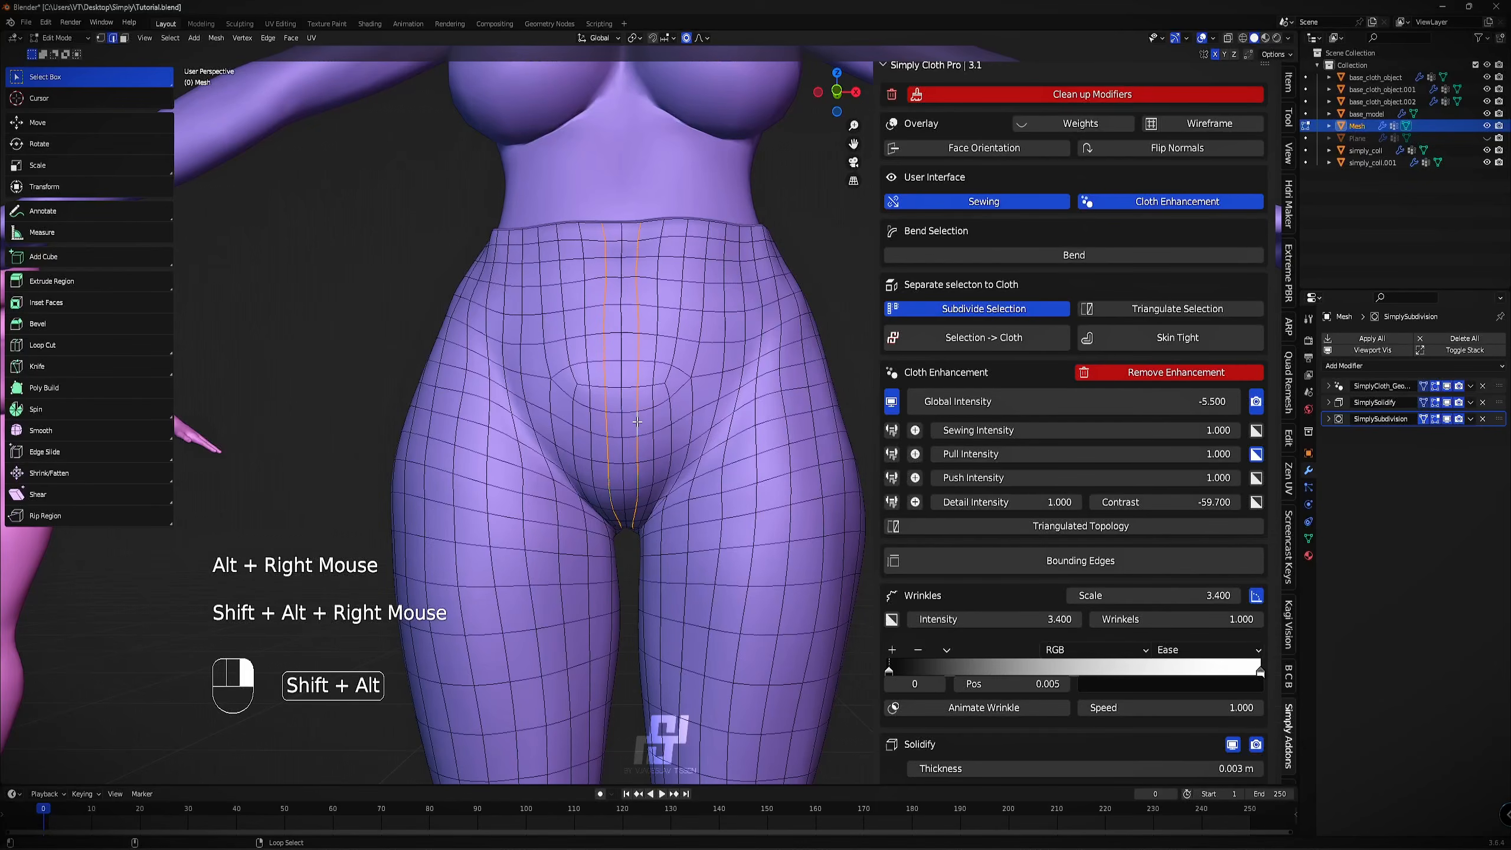
{"action": "right_click", "coordinate": [746, 242], "text": "alt+shift"}
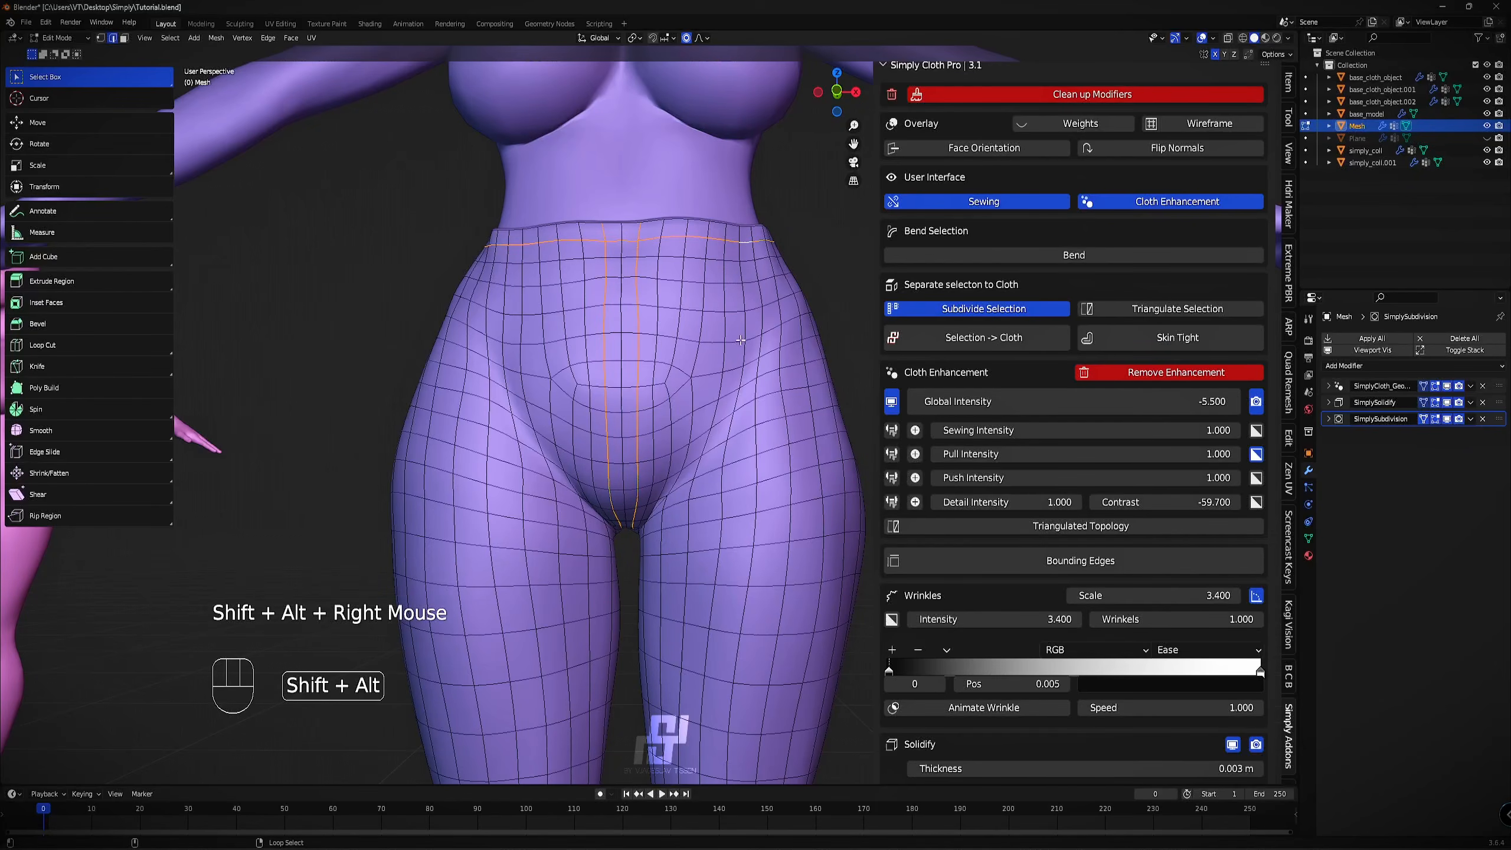
Add the vertical edge loop along the outer side of the leg to the selection.
{"action": "scroll", "coordinate": [742, 340], "scroll_direction": "down", "scroll_amount": 2, "text": "shift"}
{"action": "middle_click_drag", "start_coordinate": [741, 340], "coordinate": [644, 316]}
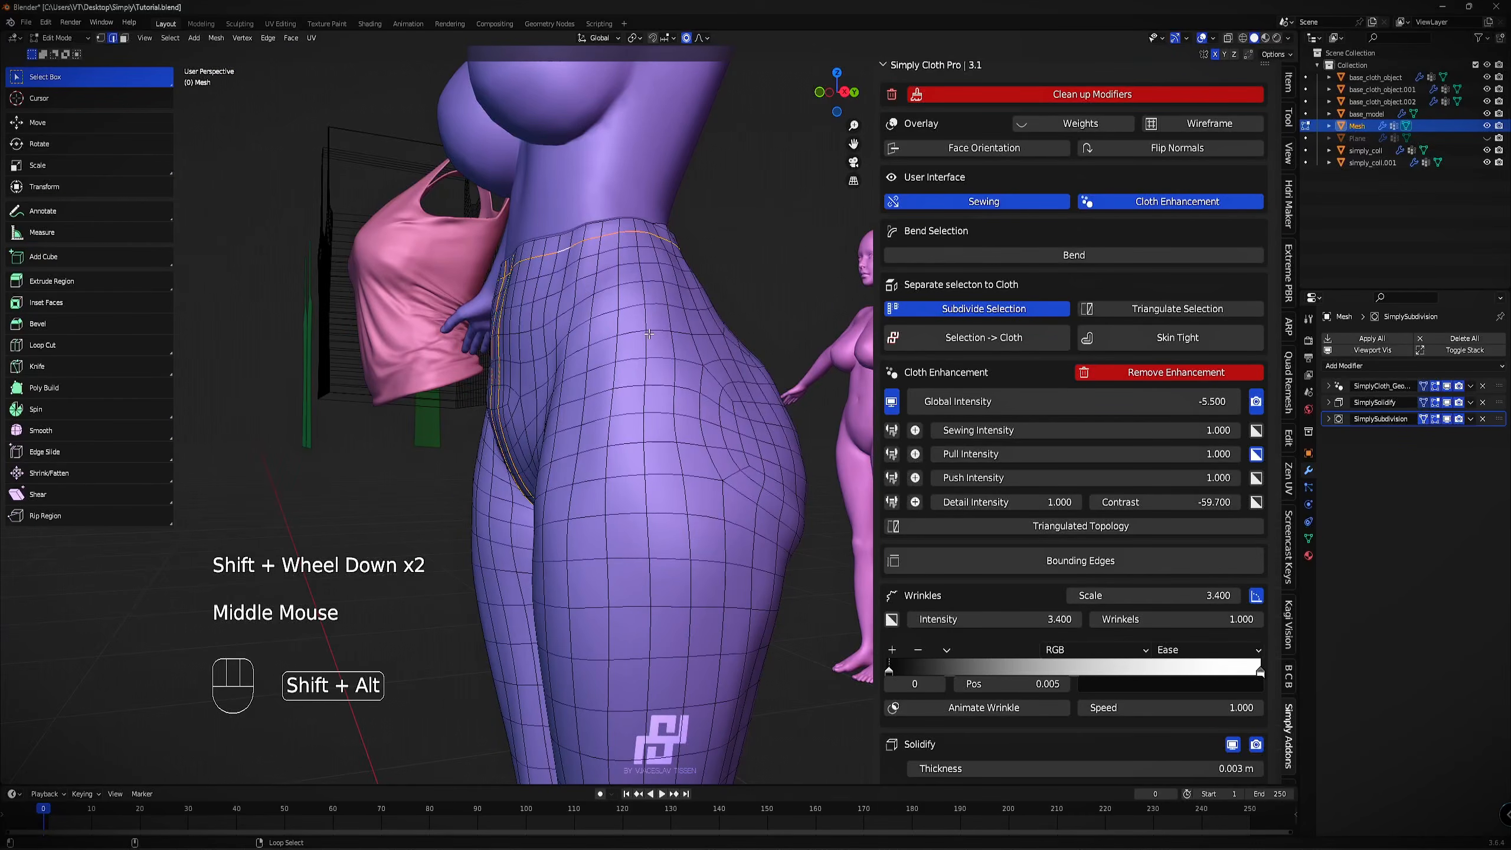
{"action": "right_click", "coordinate": [649, 334], "text": "alt+shift"}
{"action": "scroll", "coordinate": [664, 443], "scroll_direction": "down", "scroll_amount": 3}
{"action": "key", "text": "ctrl+z"}
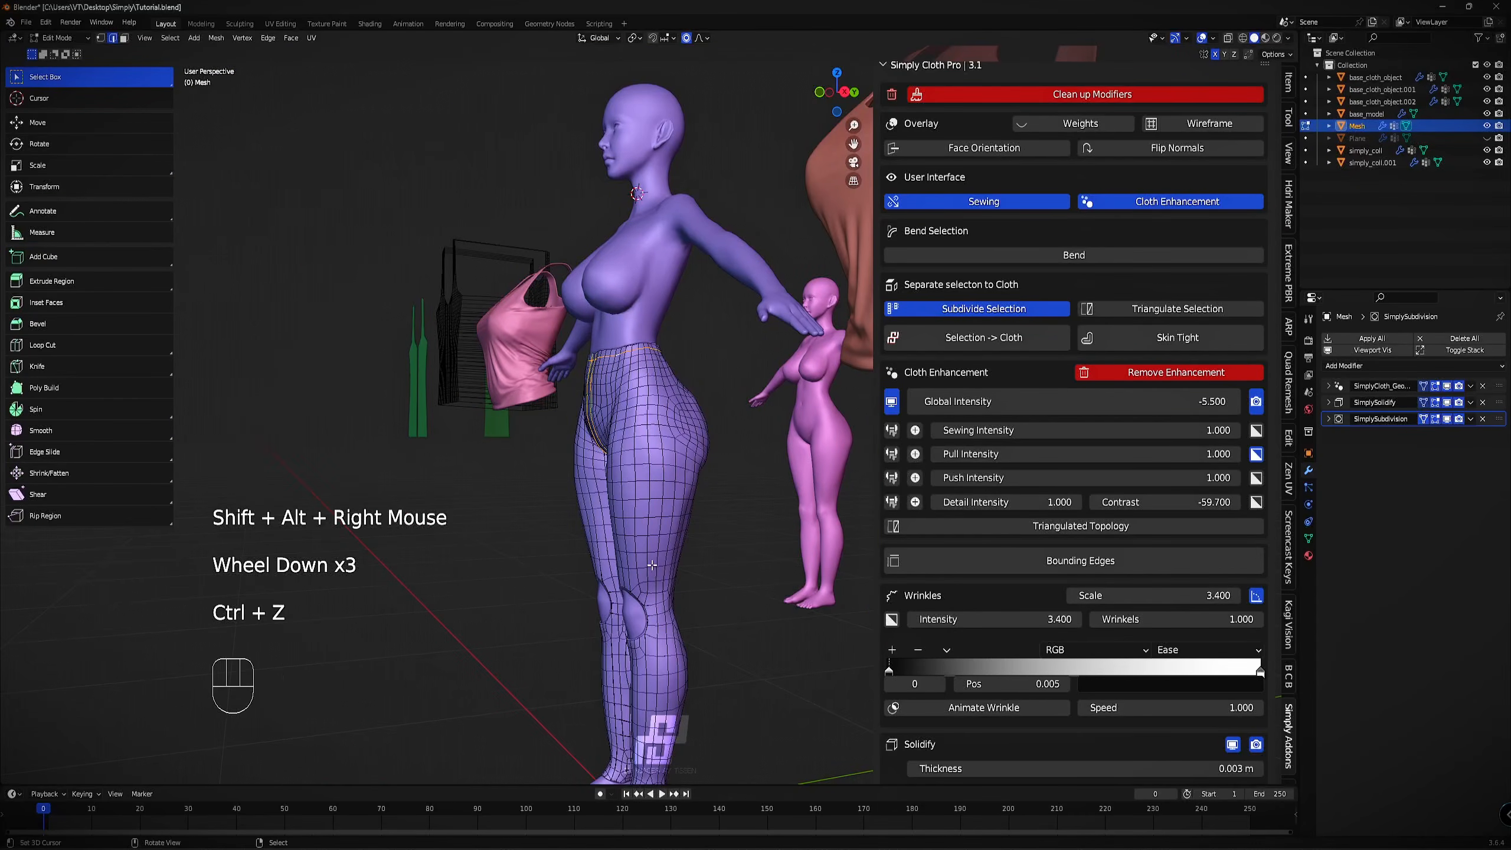
{"action": "right_click", "coordinate": [662, 578], "text": "alt+shift"}
{"action": "middle_click_drag", "start_coordinate": [662, 578], "coordinate": [643, 505]}
{"action": "middle_click_drag", "start_coordinate": [562, 473], "coordinate": [747, 460]}
Extend the selection with the horizontal edge loops around both legs just above the ankles.
{"action": "right_click", "coordinate": [637, 621], "text": "alt+shift"}
{"action": "middle_click_drag", "start_coordinate": [637, 621], "coordinate": [611, 564], "text": "shift"}
{"action": "right_click", "coordinate": [630, 574], "text": "alt+shift"}
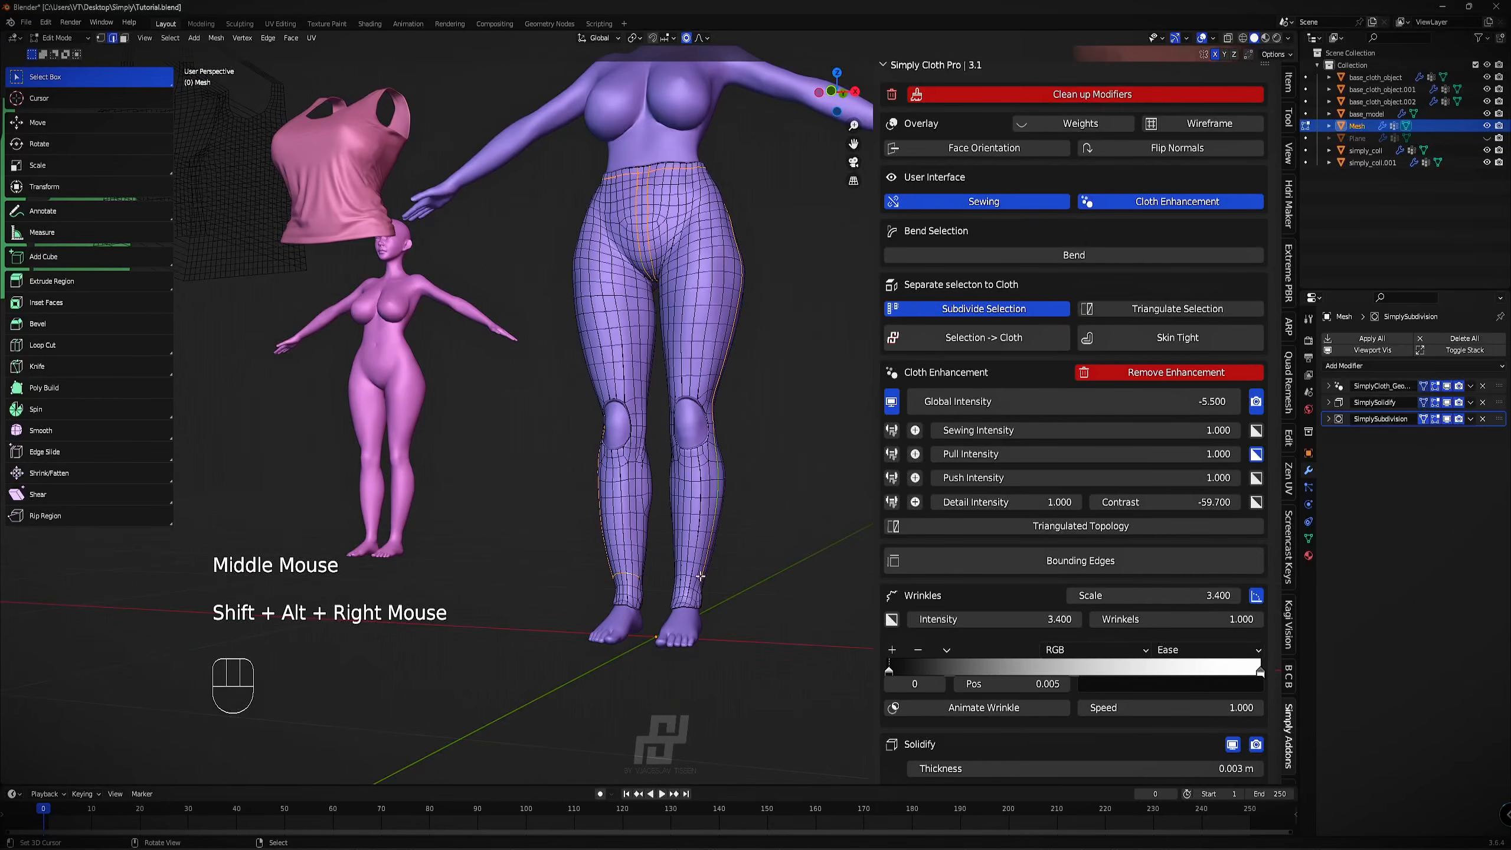
{"action": "scroll", "coordinate": [629, 575], "scroll_direction": "up", "scroll_amount": 2}
{"action": "middle_click_drag", "start_coordinate": [667, 715], "coordinate": [684, 566], "text": "shift"}
{"action": "right_click", "coordinate": [671, 566], "text": "alt+shift"}
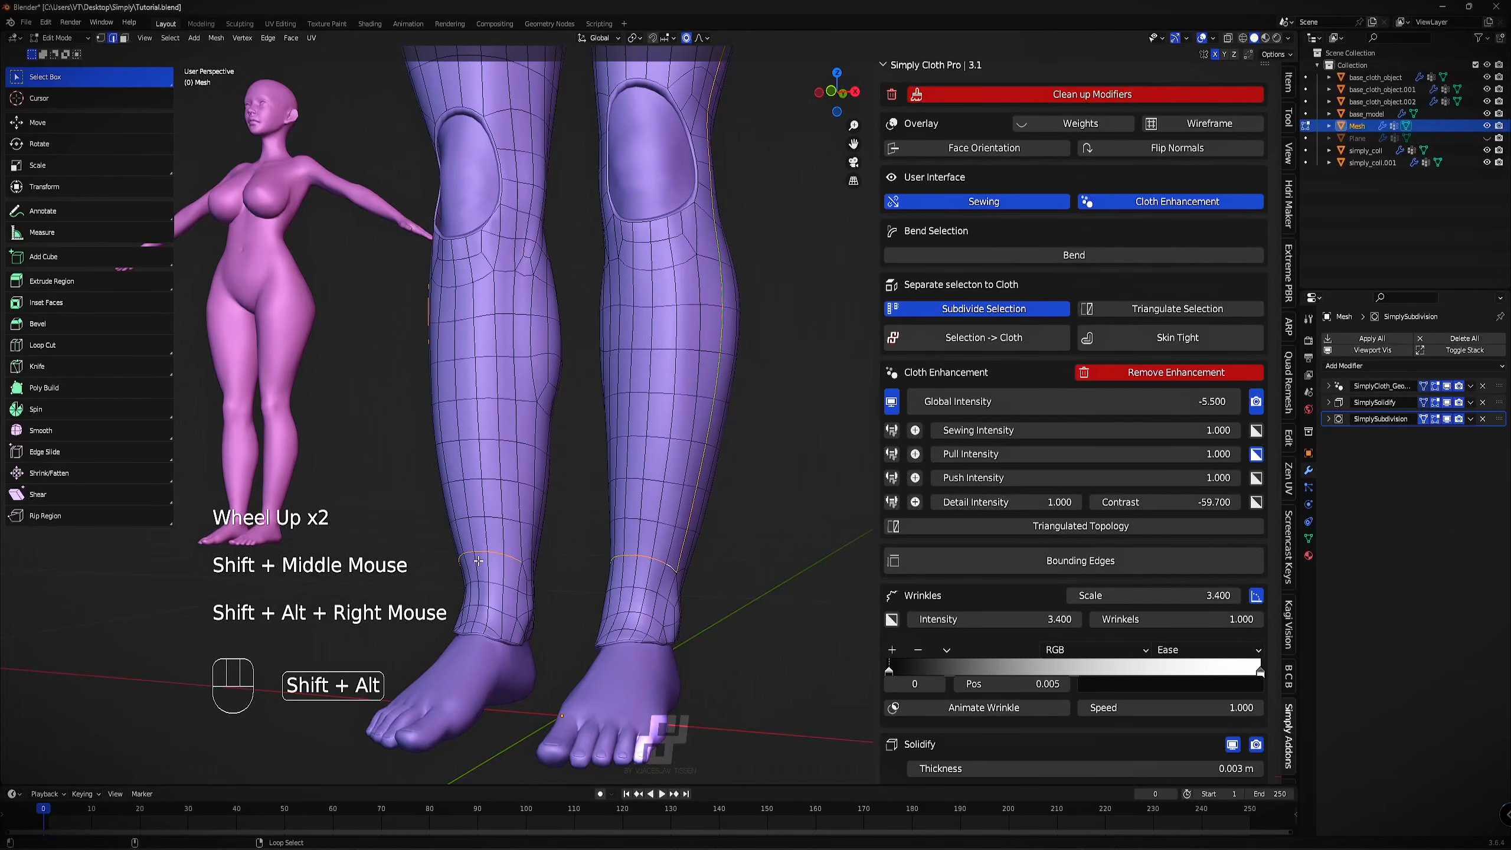
{"action": "right_click", "coordinate": [526, 561], "text": "alt+shift"}
{"action": "middle_click_drag", "start_coordinate": [526, 562], "coordinate": [434, 562]}
{"action": "right_click", "coordinate": [581, 559], "text": "alt+shift"}
{"action": "middle_click_drag", "start_coordinate": [580, 559], "coordinate": [500, 566]}
{"action": "right_click", "coordinate": [698, 563], "text": "alt+shift"}
{"action": "middle_click_drag", "start_coordinate": [705, 555], "coordinate": [614, 552]}
{"action": "right_click", "coordinate": [743, 587], "text": "alt+shift"}
Add the inner-thigh edge loops running down from the crotch to the selection.
{"action": "scroll", "coordinate": [743, 587], "scroll_direction": "down", "scroll_amount": 2}
{"action": "middle_click_drag", "start_coordinate": [743, 588], "coordinate": [714, 536], "text": "shift"}
{"action": "middle_click_drag", "start_coordinate": [714, 536], "coordinate": [646, 500]}
{"action": "scroll", "coordinate": [680, 426], "scroll_direction": "up", "scroll_amount": 2}
{"action": "right_click", "coordinate": [681, 427], "text": "alt+shift"}
{"action": "key", "text": "ctrl+z"}
{"action": "right_click", "coordinate": [682, 474], "text": "alt+shift"}
{"action": "key", "text": "ctrl+z"}
{"action": "right_click", "coordinate": [649, 338], "text": "alt+shift"}
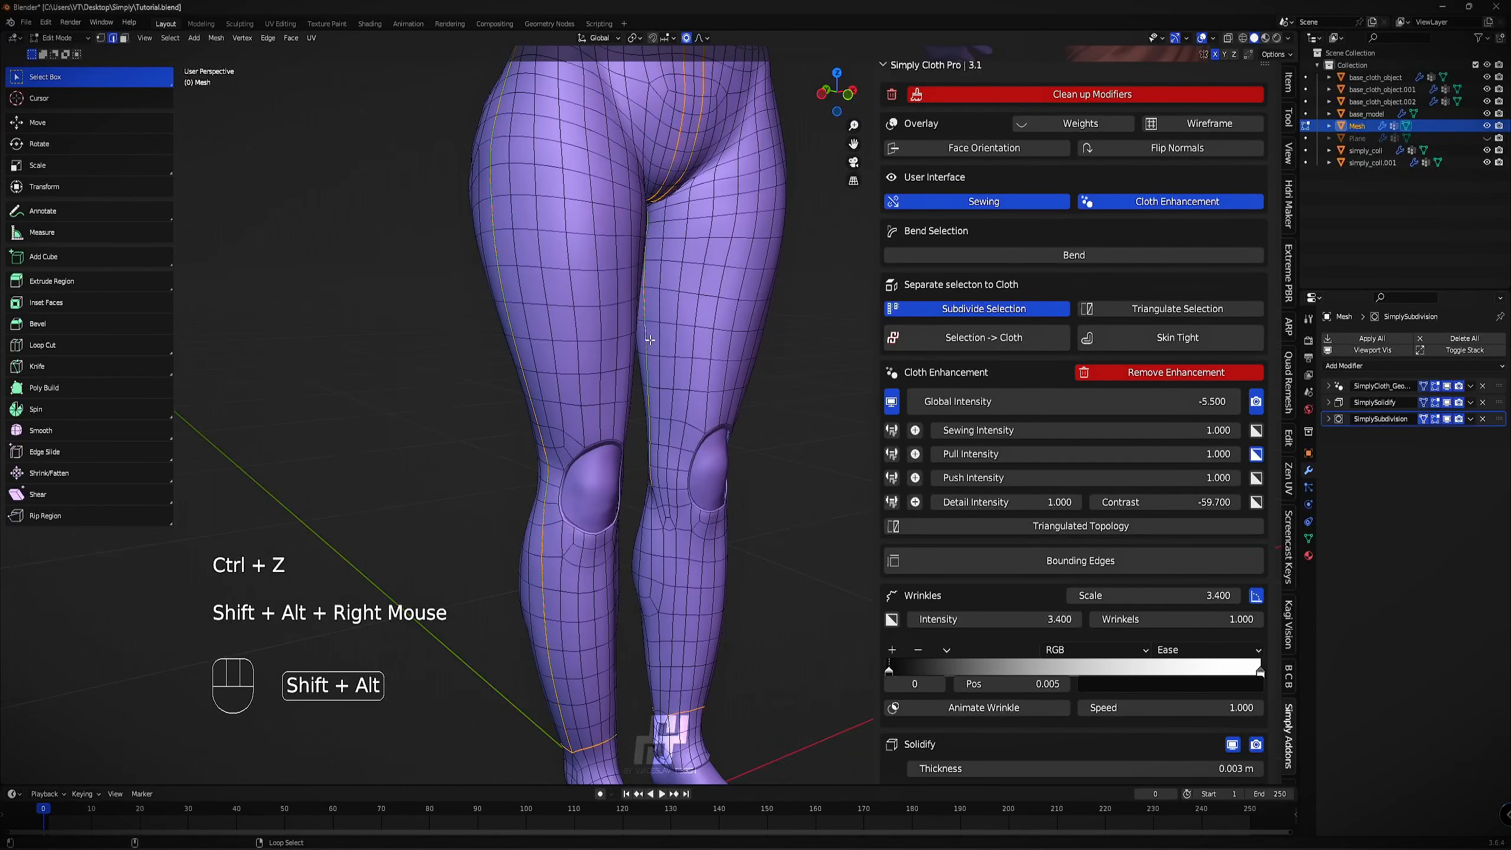
{"action": "middle_click_drag", "start_coordinate": [649, 337], "coordinate": [593, 388]}
{"action": "right_click", "coordinate": [592, 395], "text": "alt+shift"}
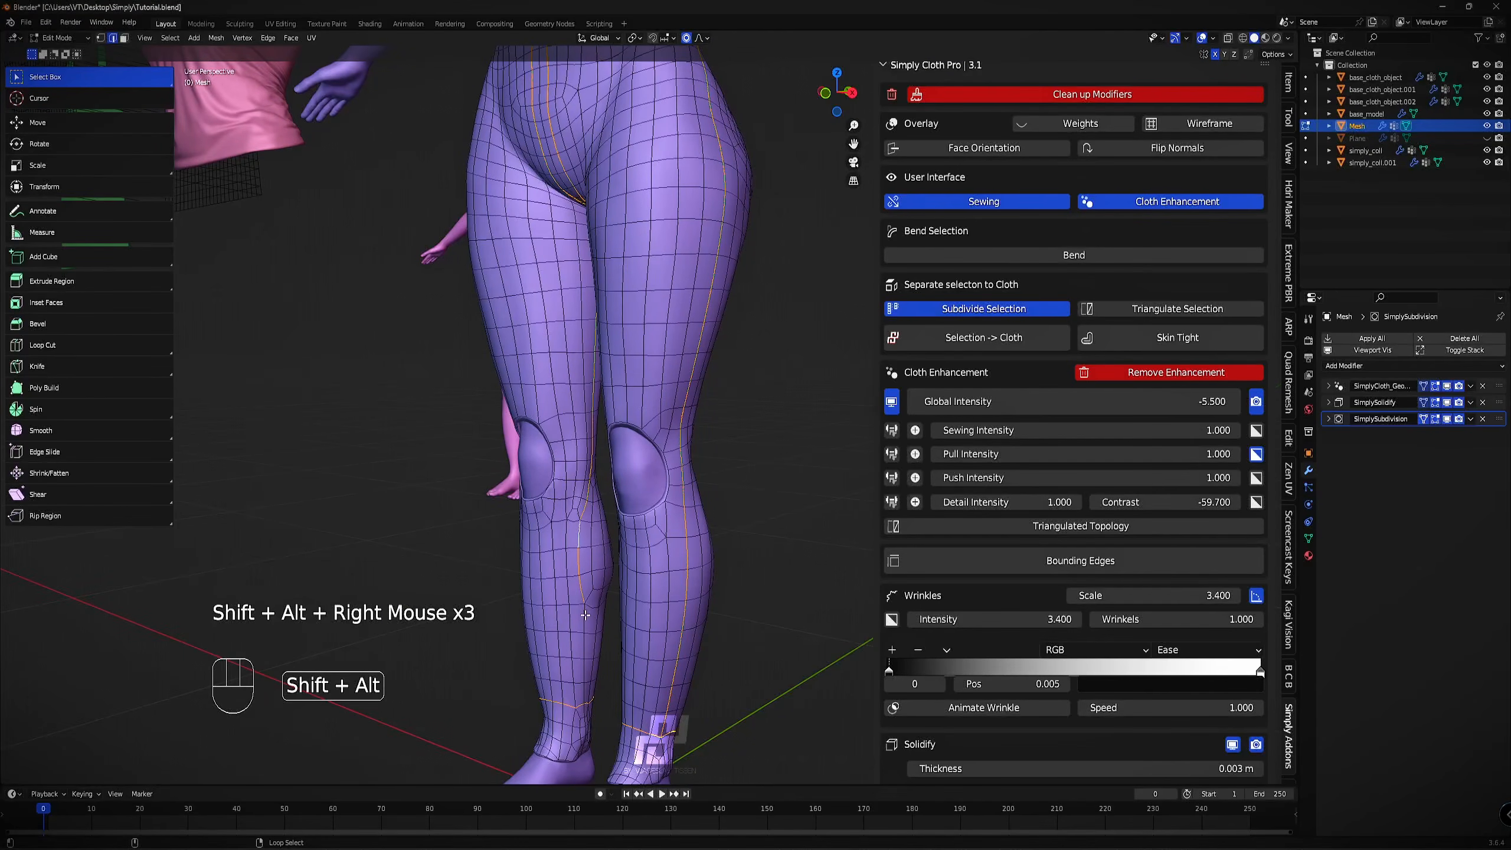
Continue the inner-leg selection from the knee down to the ankle and mark all selected edges as seams.
{"action": "middle_click_drag", "start_coordinate": [561, 590], "coordinate": [675, 571]}
{"action": "right_click", "coordinate": [656, 502], "text": "alt+shift"}
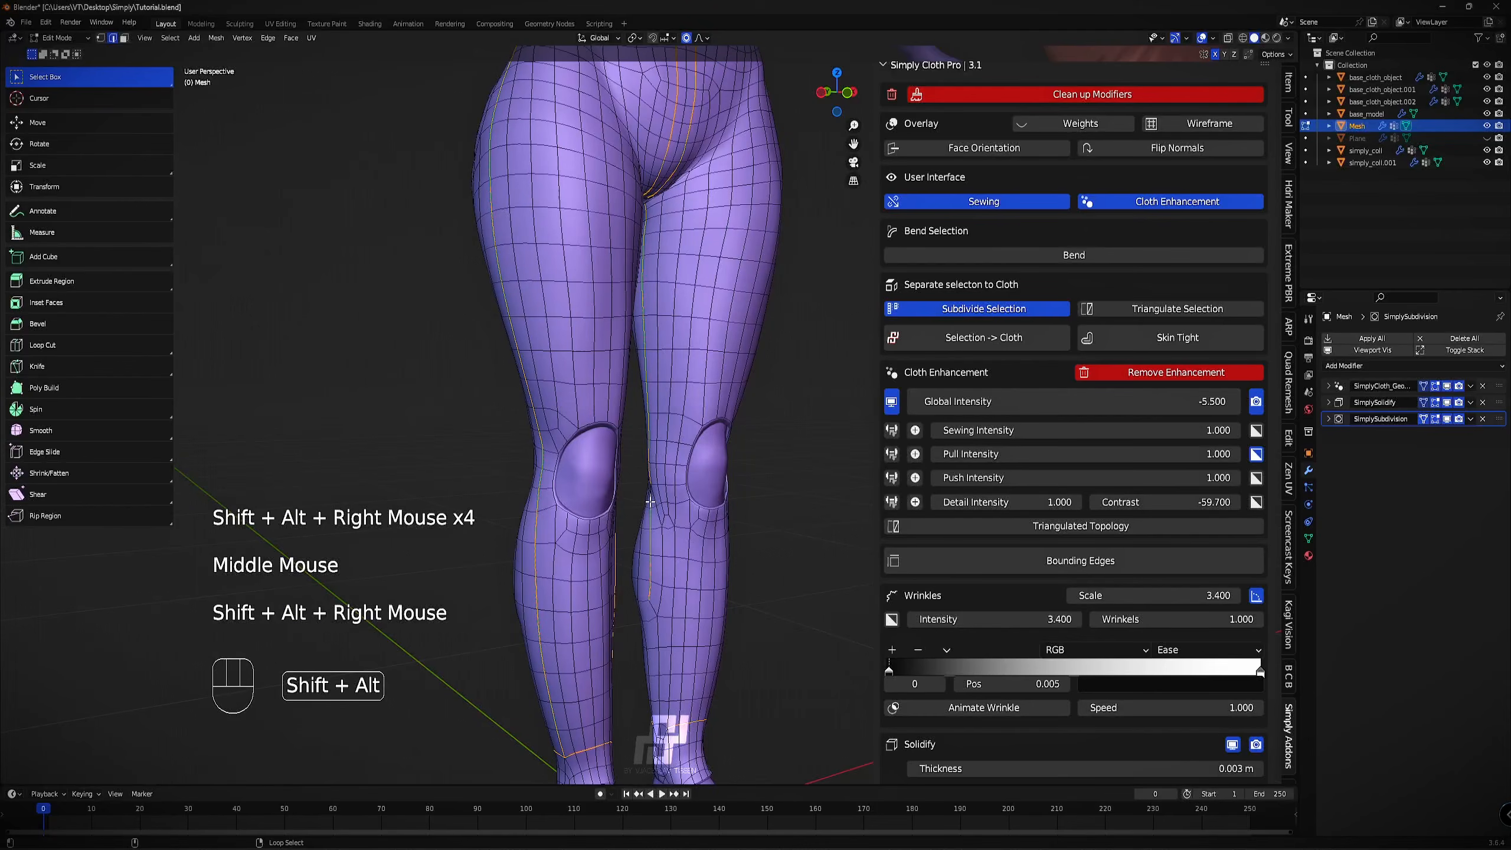
{"action": "middle_click_drag", "start_coordinate": [656, 502], "coordinate": [670, 502]}
{"action": "key", "text": "ctrl+z"}
{"action": "right_click", "coordinate": [670, 502], "text": "alt+shift"}
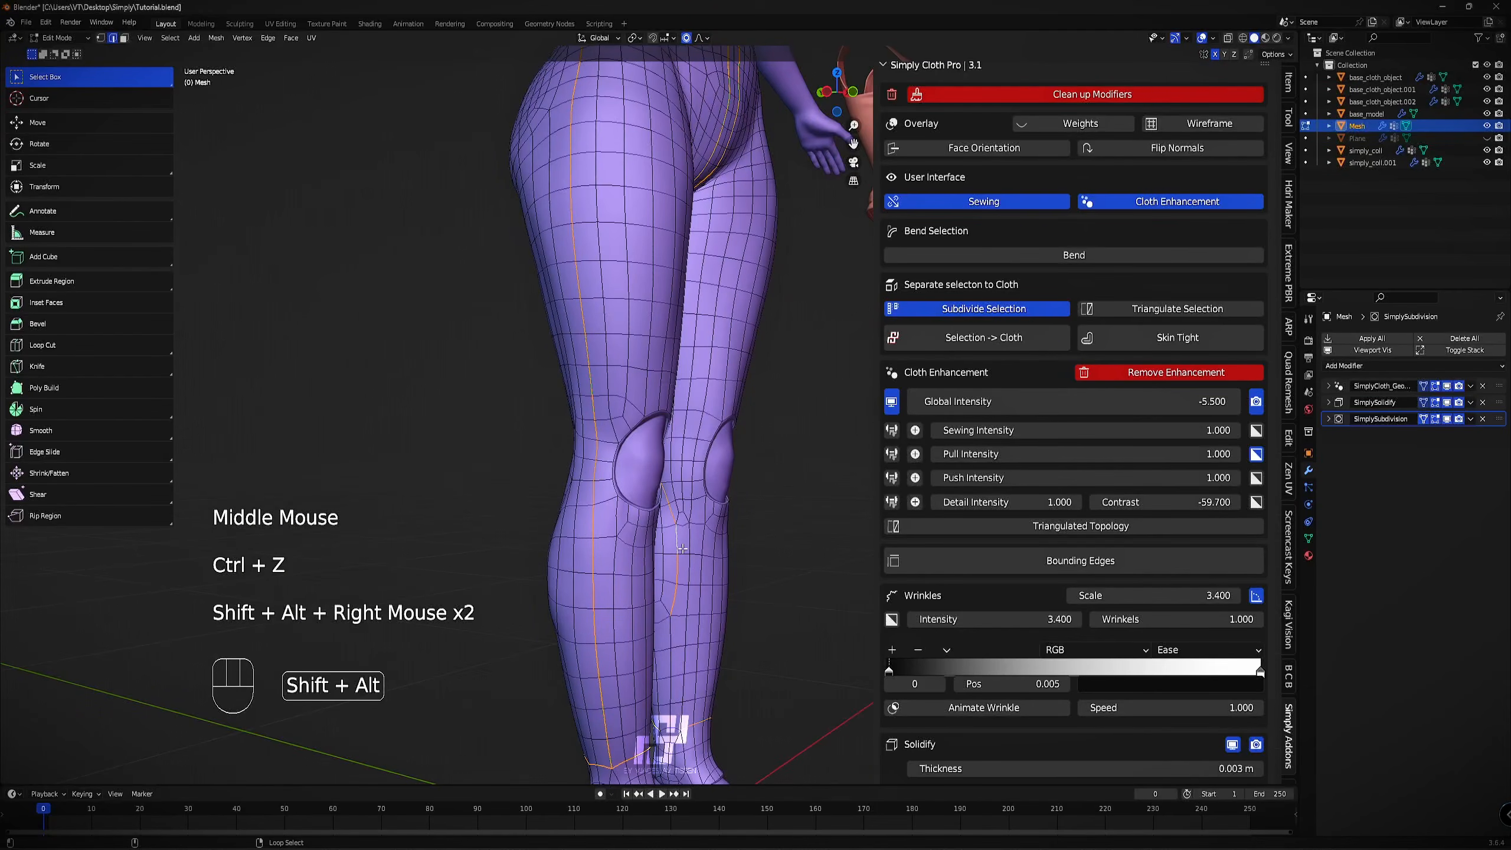
{"action": "scroll", "coordinate": [729, 662], "scroll_direction": "down", "scroll_amount": 3}
{"action": "middle_click_drag", "start_coordinate": [730, 663], "coordinate": [711, 476]}
{"action": "scroll", "coordinate": [692, 686], "scroll_direction": "up", "scroll_amount": 3}
{"action": "right_click", "coordinate": [706, 592], "text": "alt+shift"}
{"action": "key", "text": "ctrl+e"}
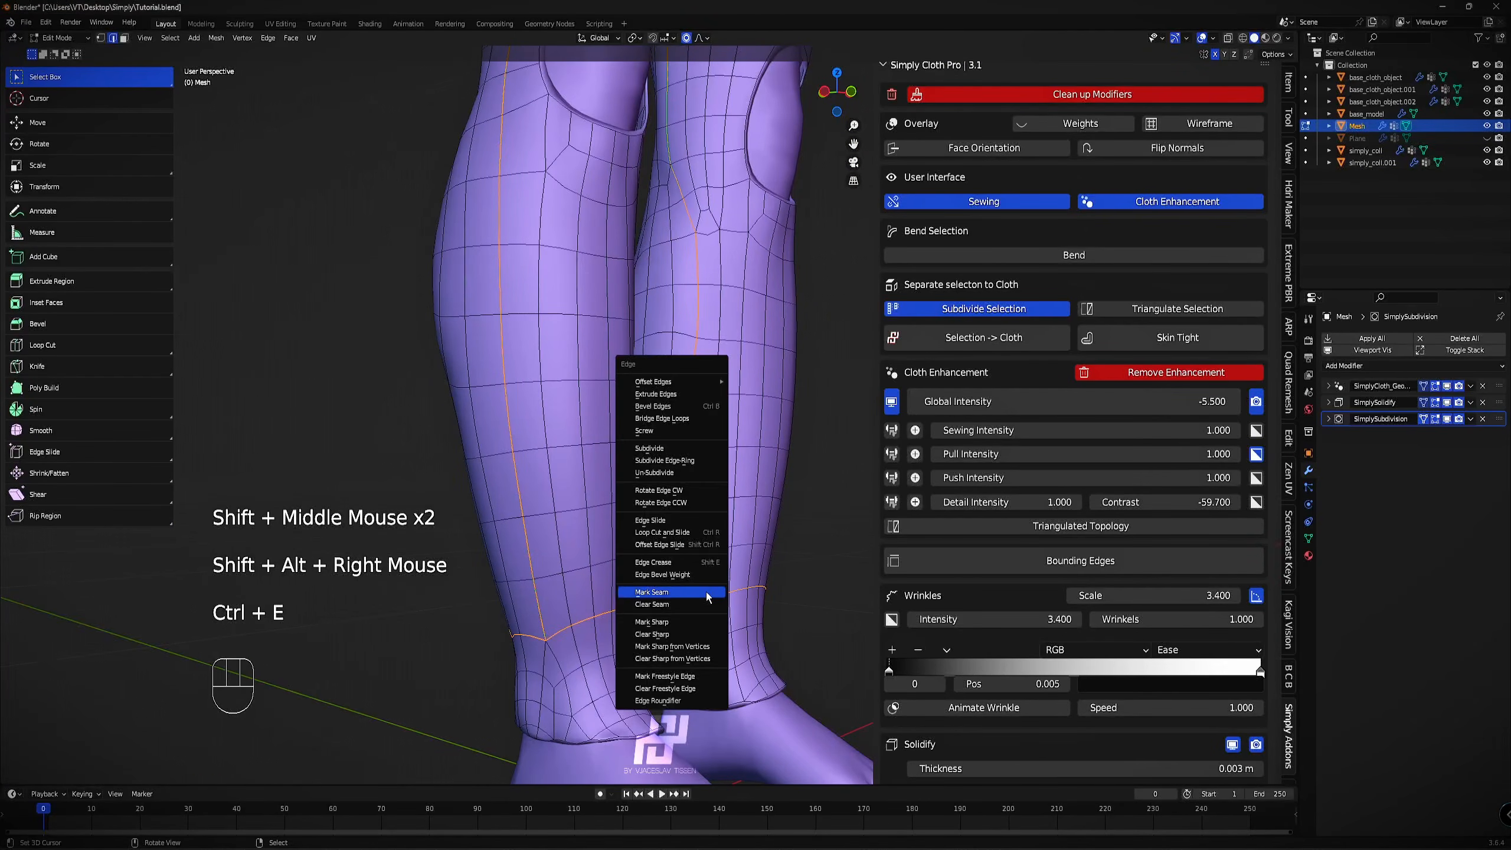
{"action": "left_click", "coordinate": [706, 591]}
Select the whole pants mesh and subdivide it once.
{"action": "scroll", "coordinate": [706, 592], "scroll_direction": "down", "scroll_amount": 2}
{"action": "middle_click_drag", "start_coordinate": [706, 591], "coordinate": [651, 473], "text": "shift"}
{"action": "scroll", "coordinate": [652, 473], "scroll_direction": "up", "scroll_amount": 1}
{"action": "scroll", "coordinate": [652, 473], "scroll_direction": "down", "scroll_amount": 2}
{"action": "key", "text": "a"}
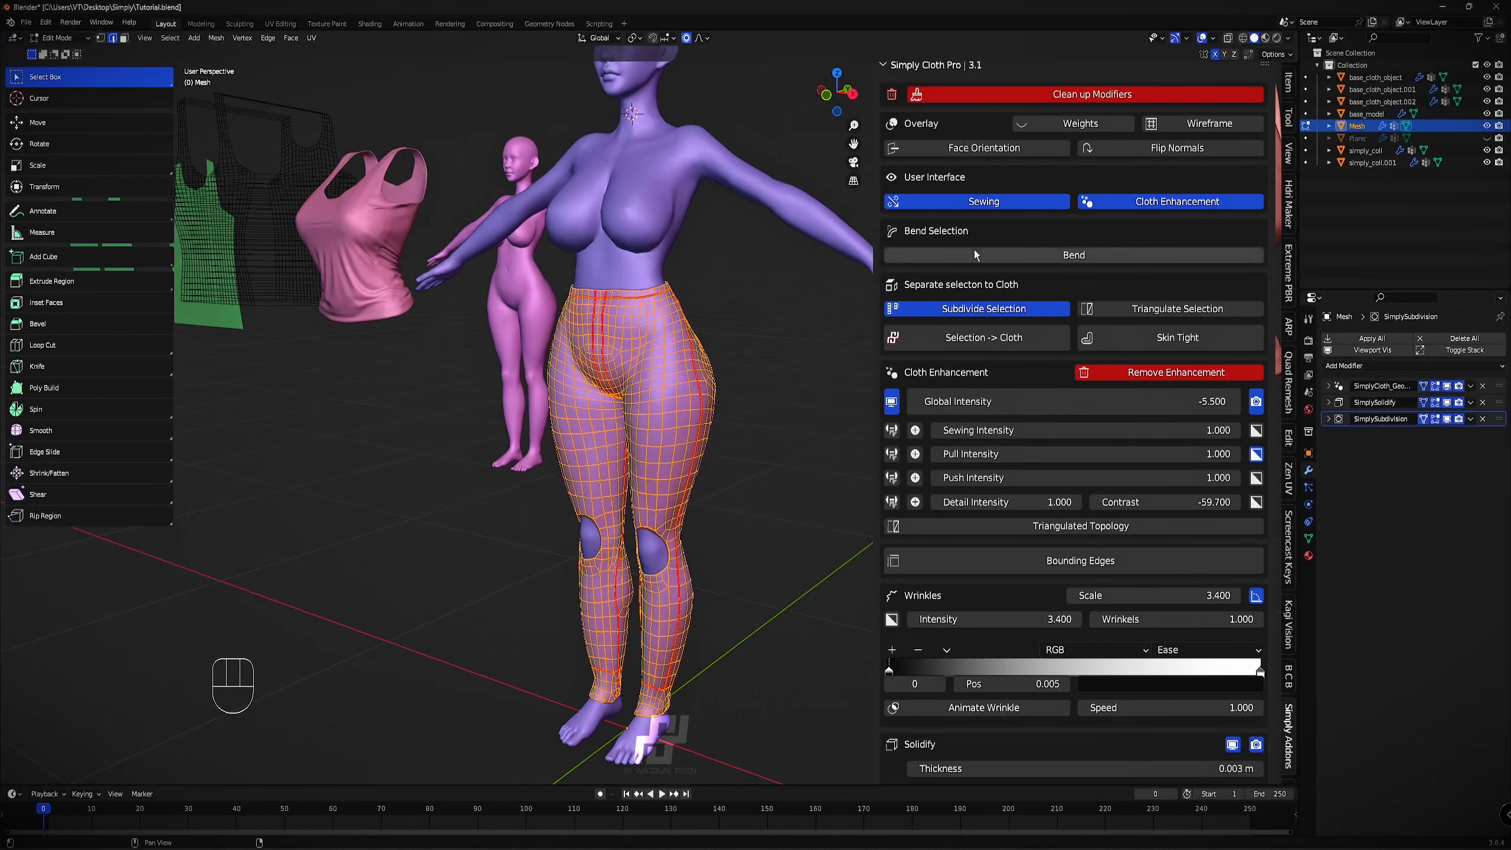
{"action": "scroll", "coordinate": [974, 250], "scroll_direction": "down", "scroll_amount": 10}
{"action": "left_click", "coordinate": [1001, 668]}
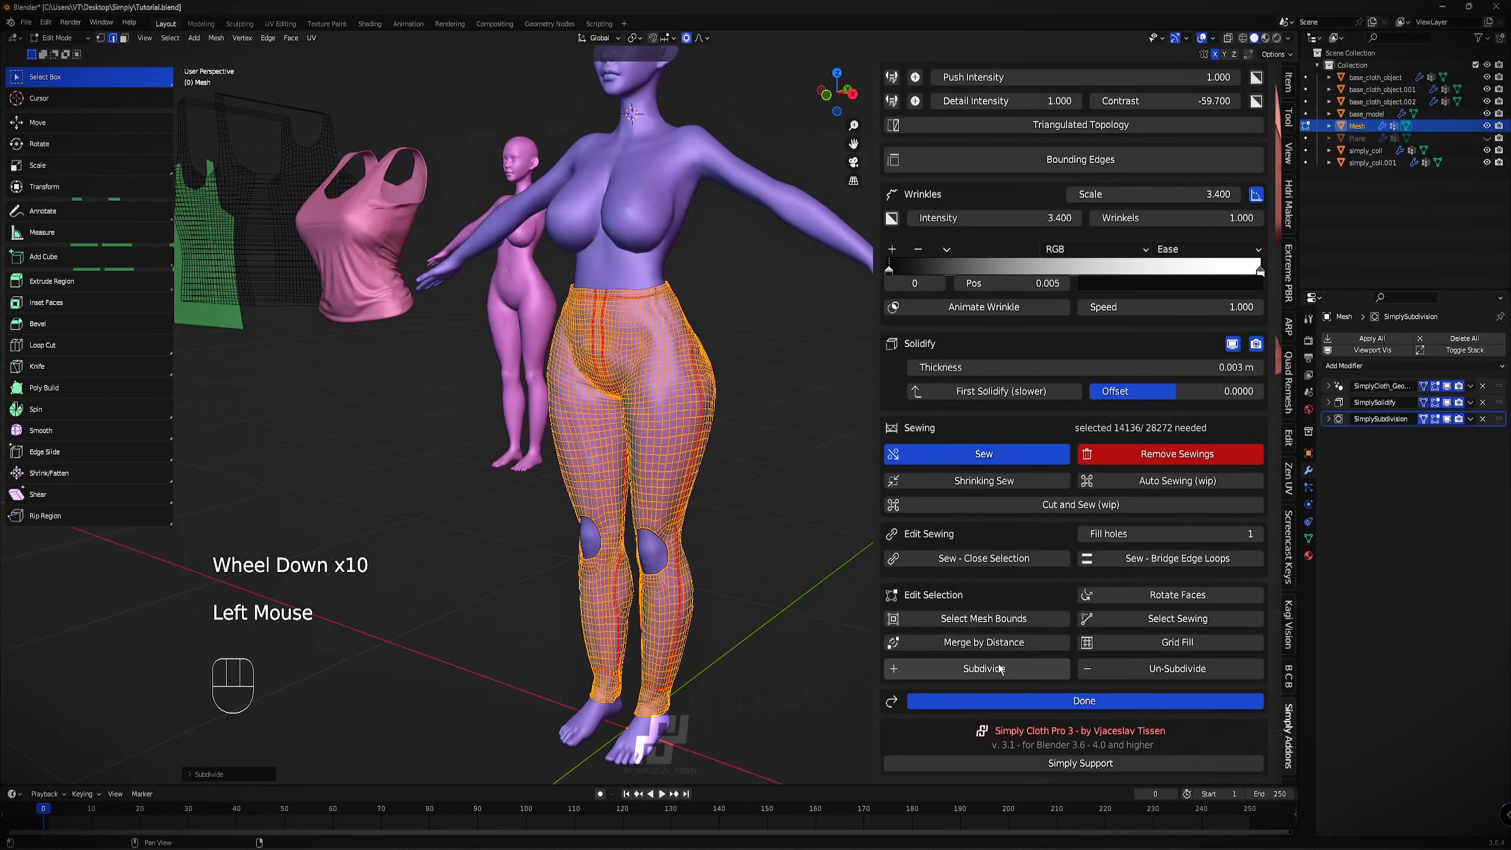
{"action": "scroll", "coordinate": [804, 655], "scroll_direction": "up", "scroll_amount": 2}
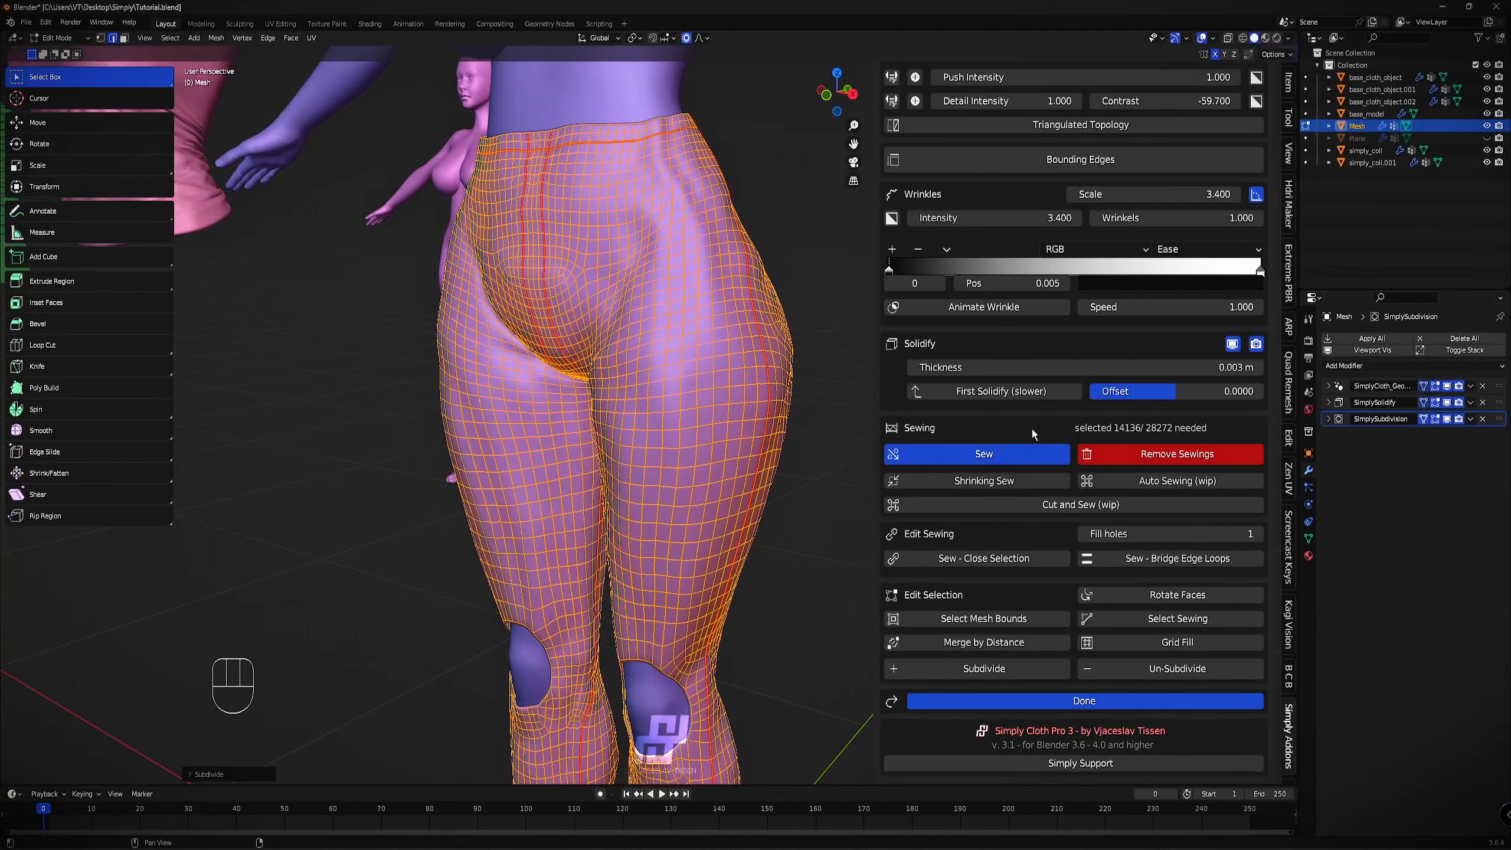
Select all seam edges by similarity, assign them to Sewing Intensity, and return to Object Mode.
{"action": "scroll", "coordinate": [1015, 455], "scroll_direction": "up", "scroll_amount": 8}
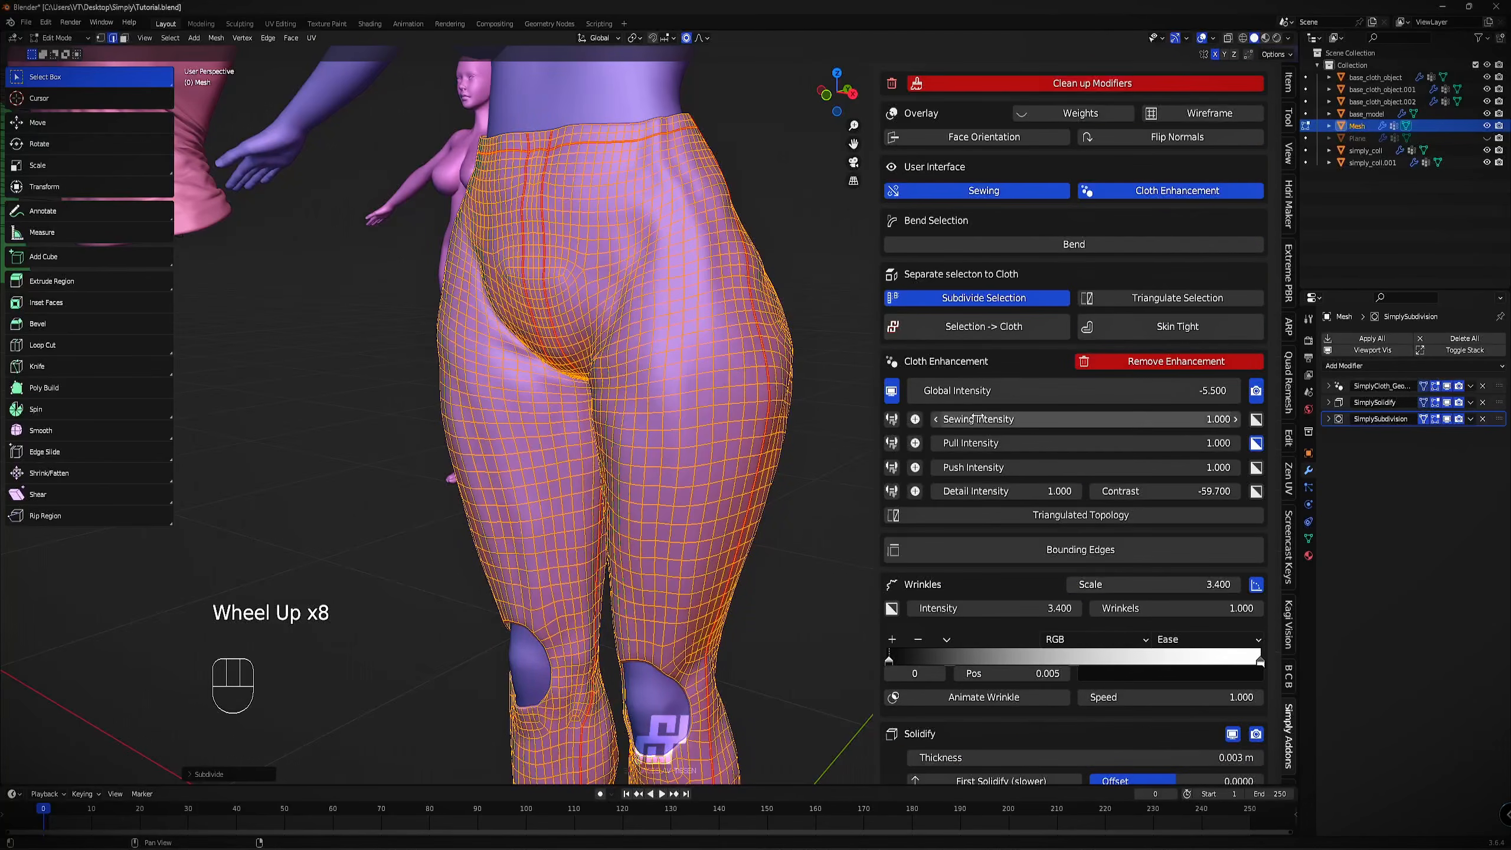
{"action": "middle_click_drag", "start_coordinate": [595, 297], "coordinate": [558, 299]}
{"action": "right_click", "coordinate": [593, 268]}
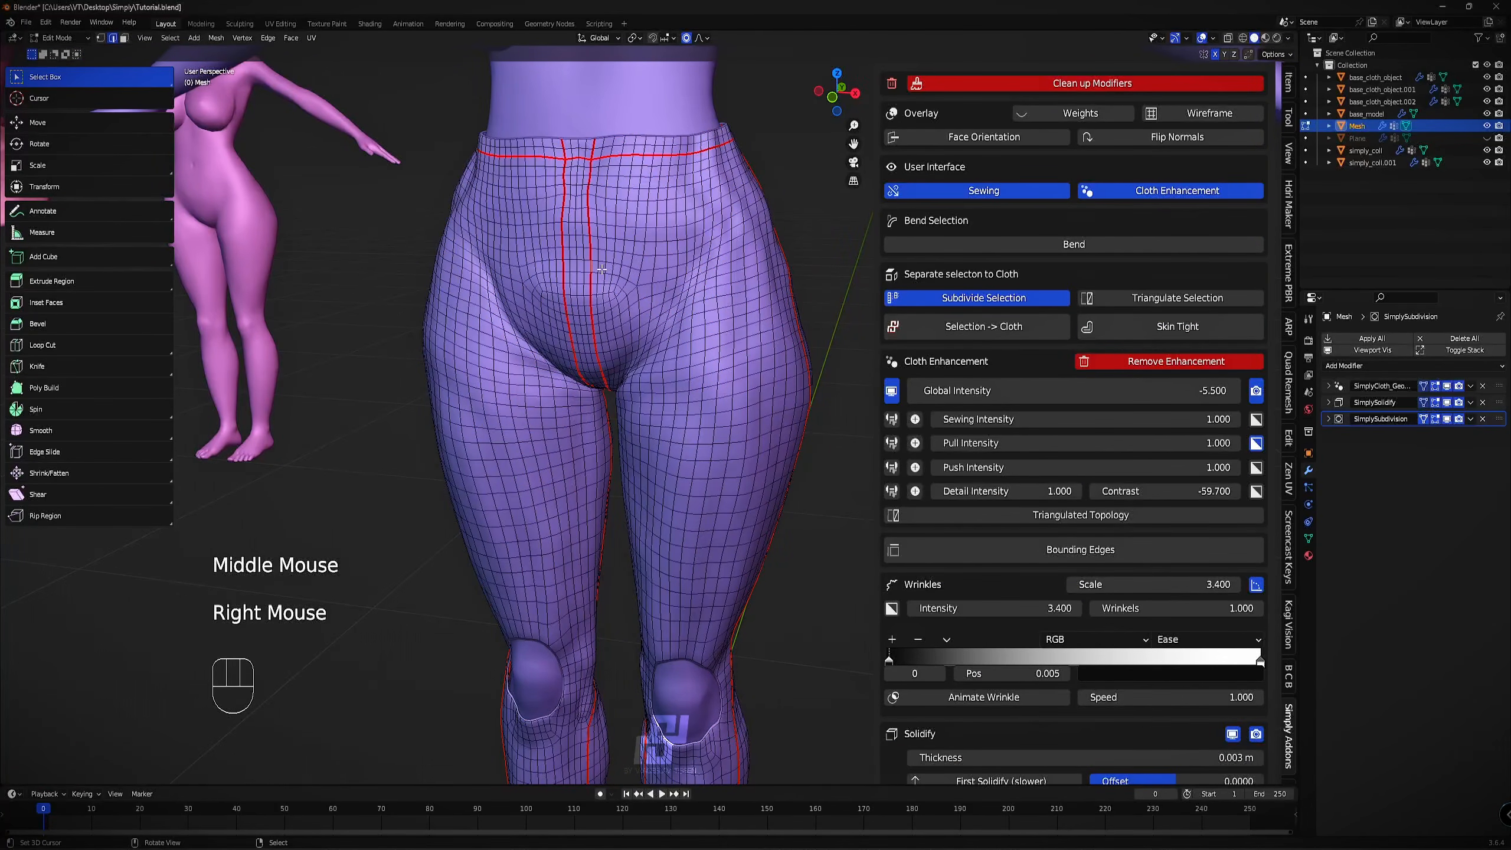
{"action": "key", "text": "shift+g"}
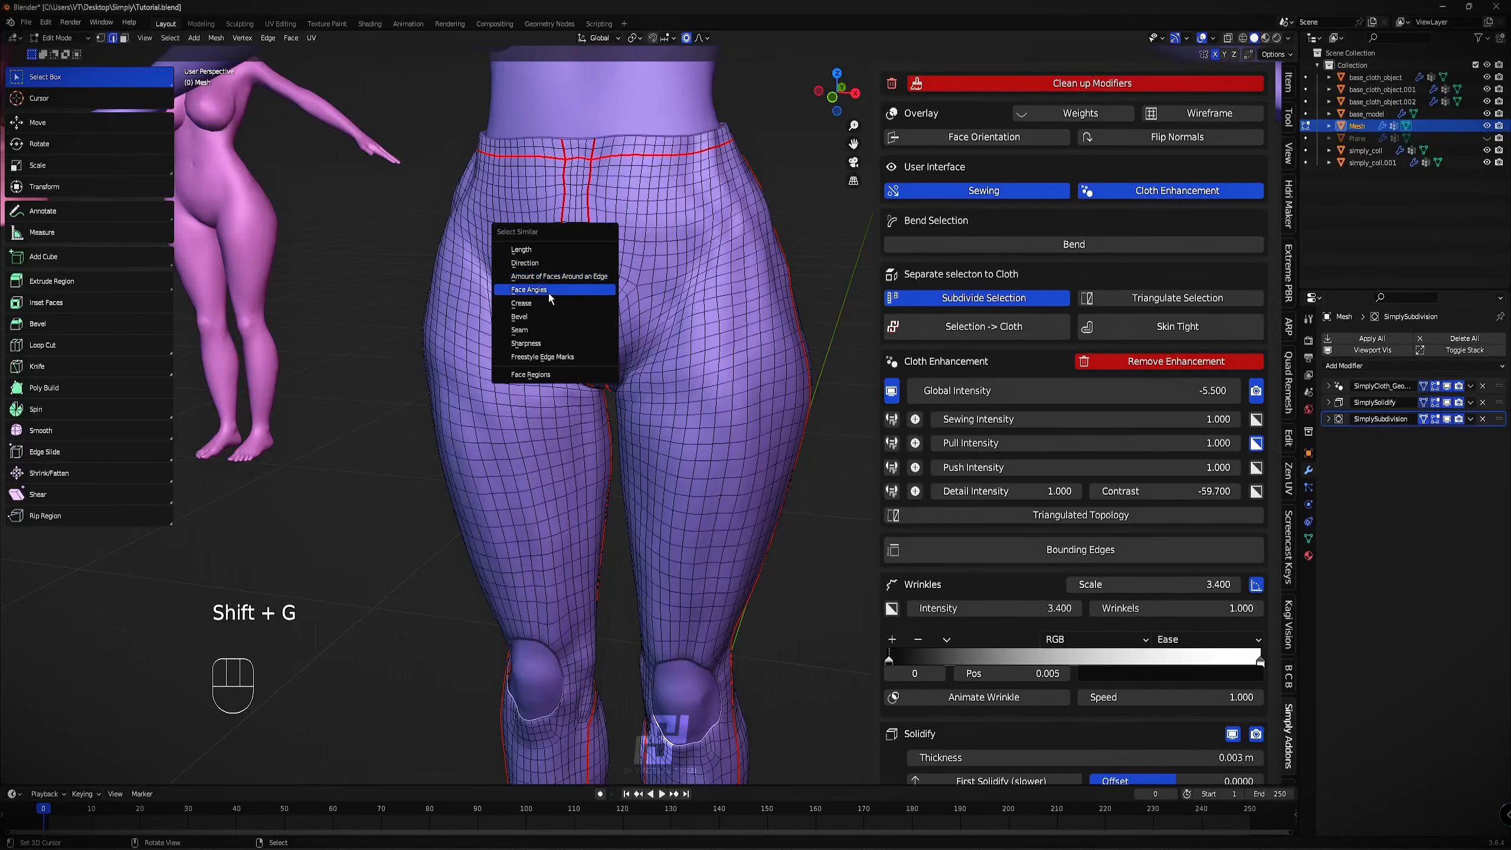
{"action": "left_click", "coordinate": [546, 330]}
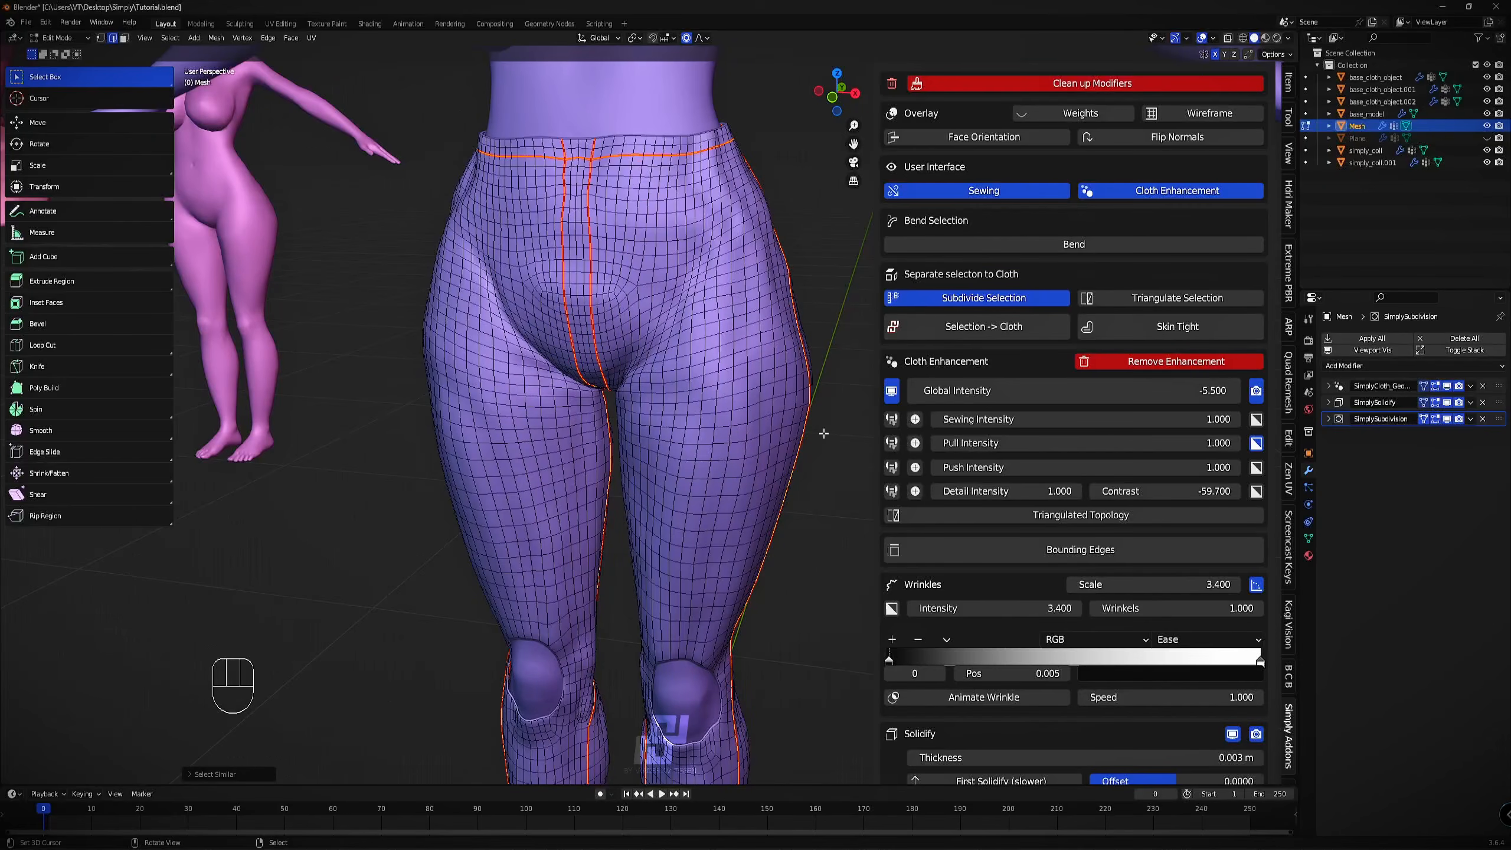
{"action": "left_click", "coordinate": [915, 420]}
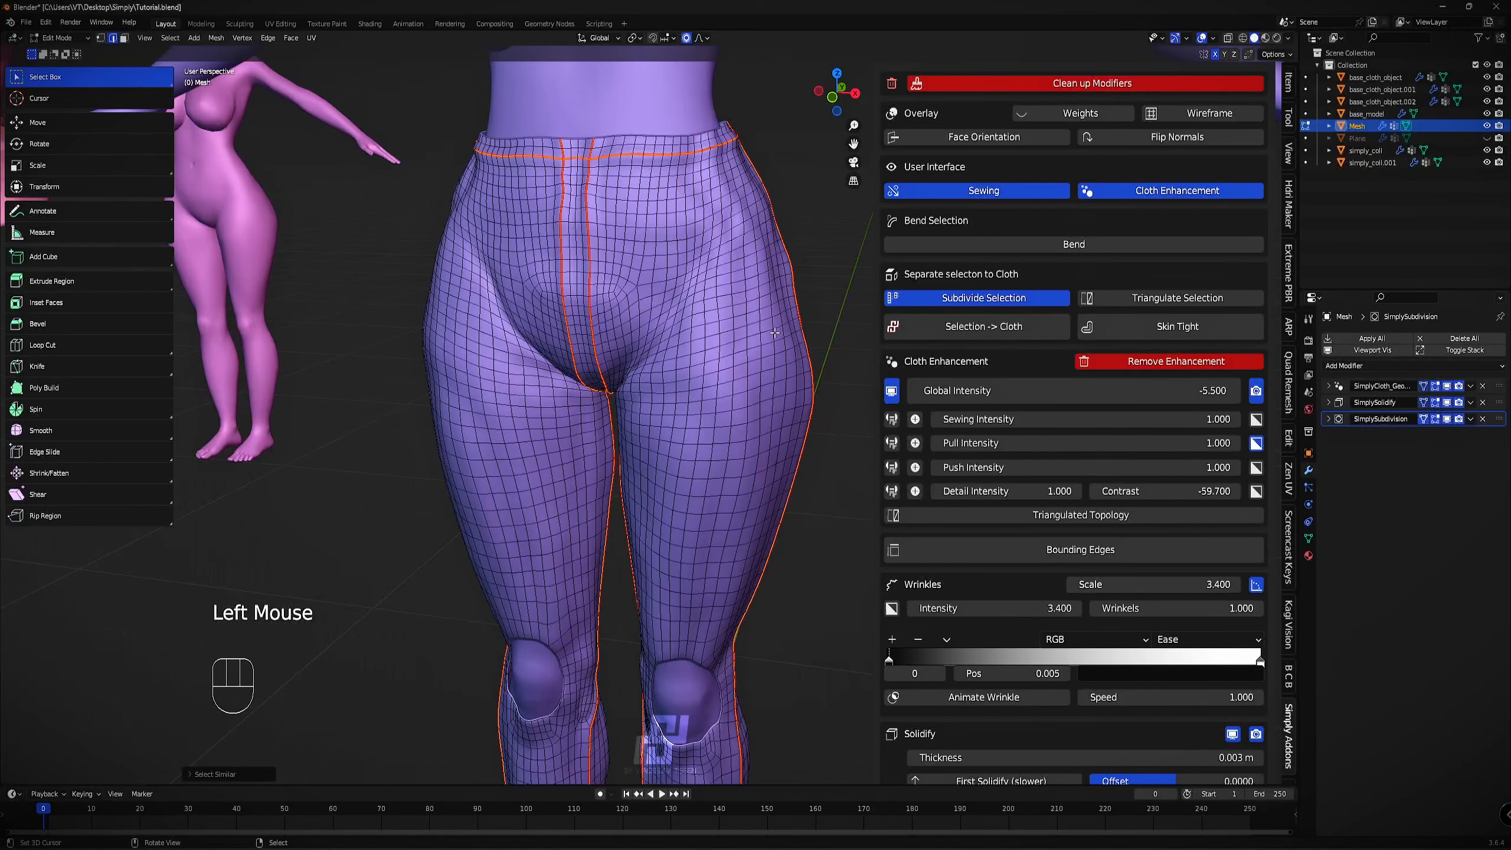
{"action": "middle_click_drag", "start_coordinate": [807, 221], "coordinate": [692, 223]}
{"action": "key", "text": "Tab"}
{"action": "scroll", "coordinate": [638, 255], "scroll_direction": "down", "scroll_amount": 4}
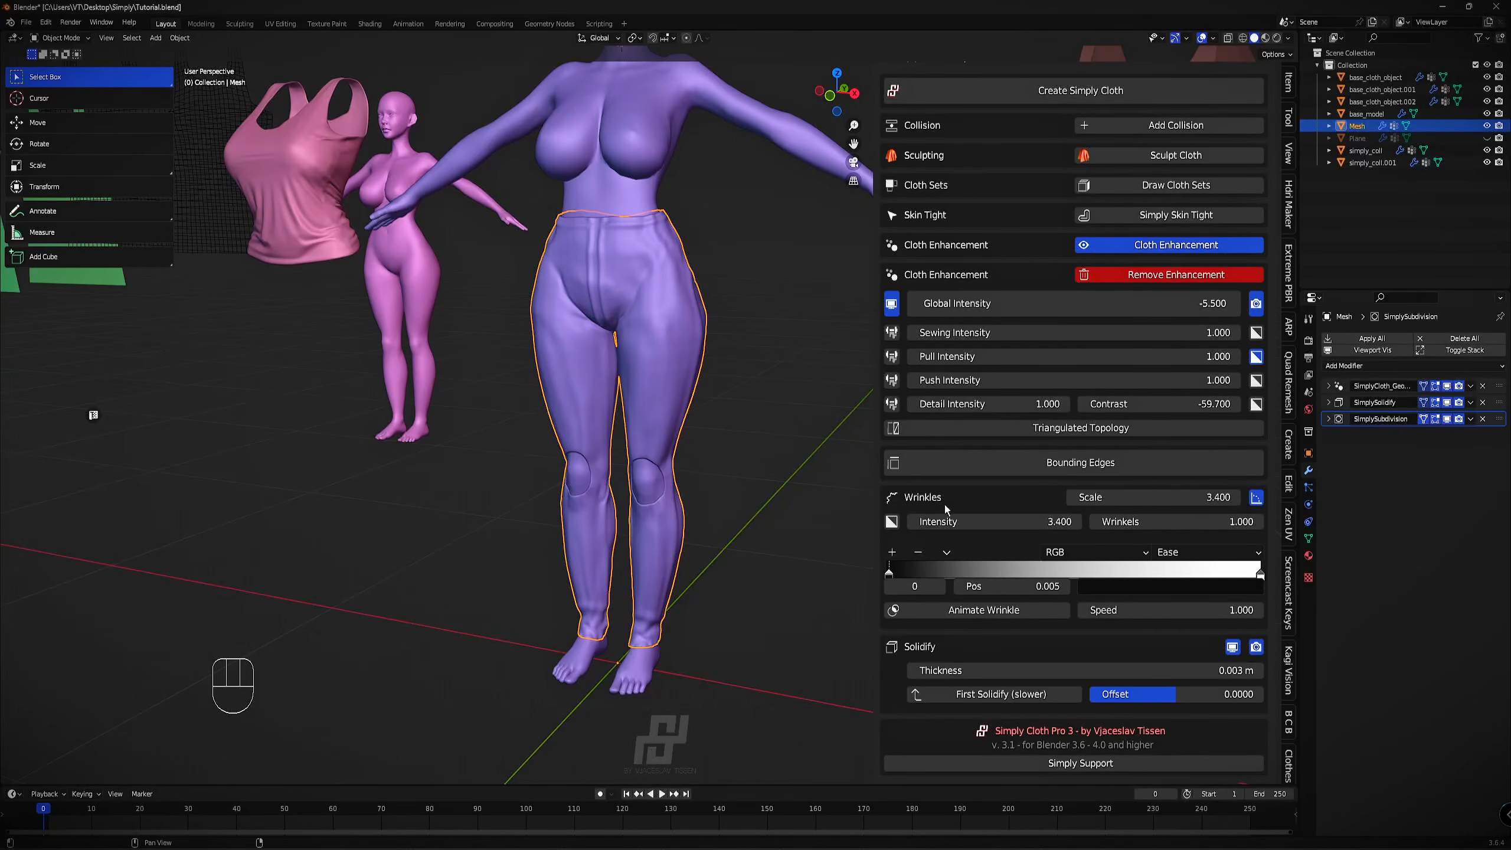
Set the wrinkle intensity to 0 and the enhancement's Global Intensity to 2.1.
{"action": "scroll", "coordinate": [636, 309], "scroll_direction": "up", "scroll_amount": 1}
{"action": "left_click_drag", "start_coordinate": [1065, 522], "coordinate": [1044, 523]}
{"action": "left_click", "coordinate": [1047, 522]}
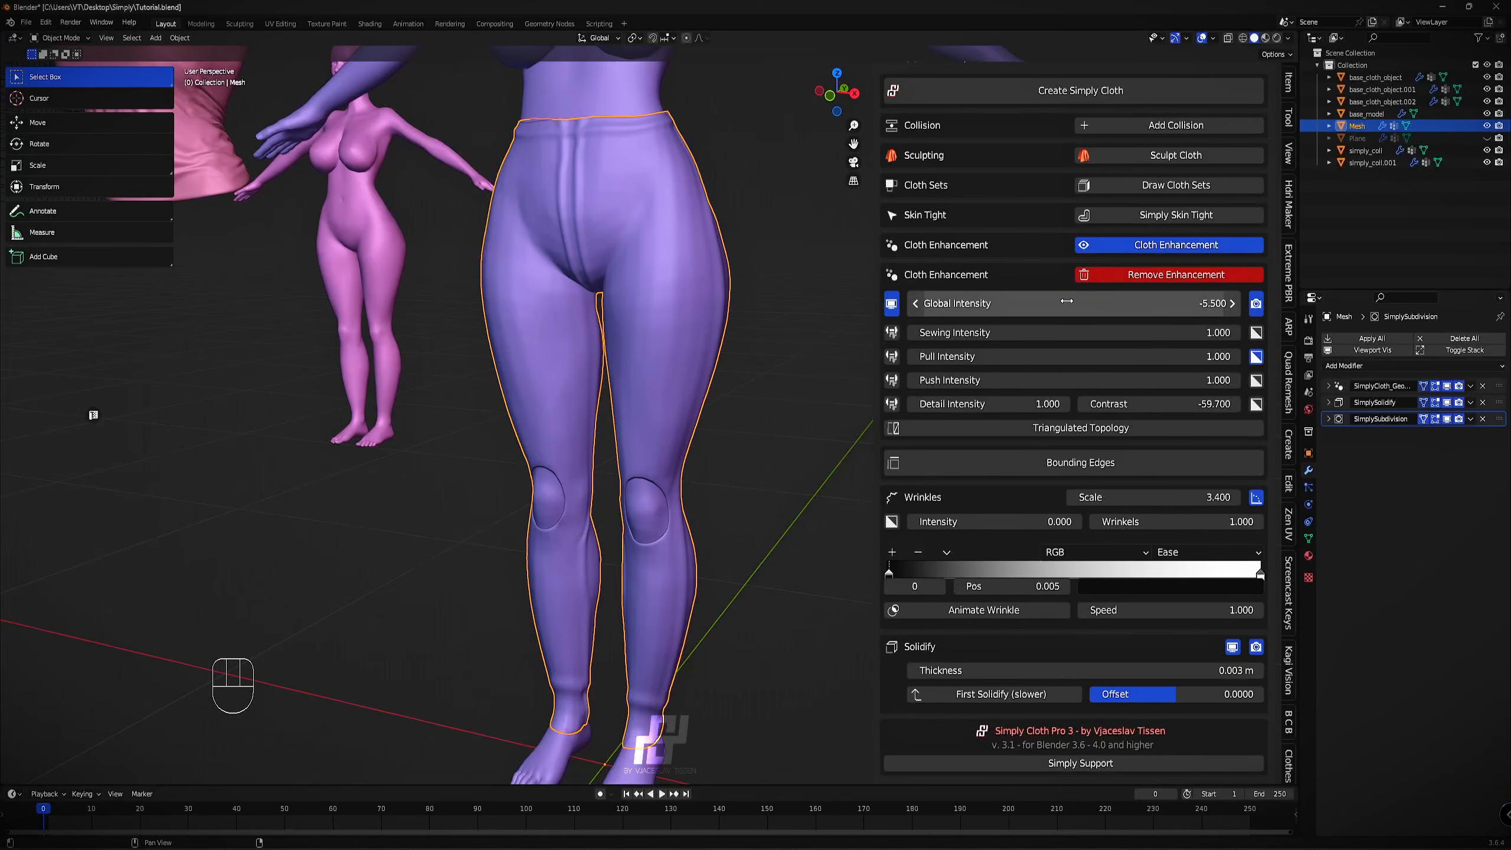
{"action": "left_click_drag", "start_coordinate": [1066, 301], "coordinate": [1125, 301]}
{"action": "left_click_drag", "start_coordinate": [1006, 301], "coordinate": [1024, 301]}
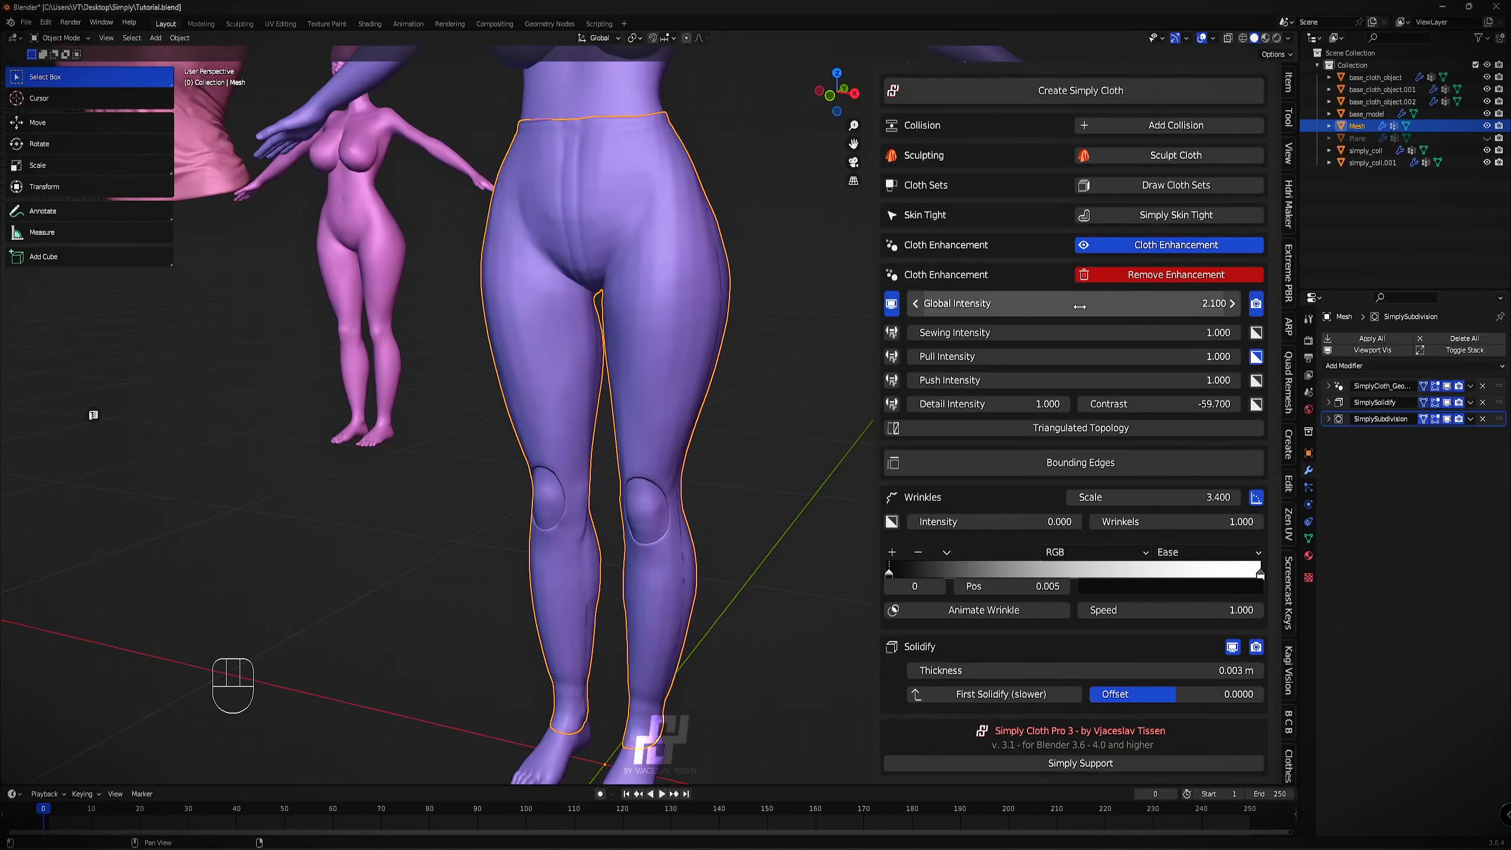
Set the Solidify thickness to 0.007 m and the Sewing Intensity to 1.7.
{"action": "scroll", "coordinate": [729, 314], "scroll_direction": "down", "scroll_amount": 2}
{"action": "middle_click_drag", "start_coordinate": [773, 322], "coordinate": [800, 305]}
{"action": "scroll", "coordinate": [698, 281], "scroll_direction": "up", "scroll_amount": 2}
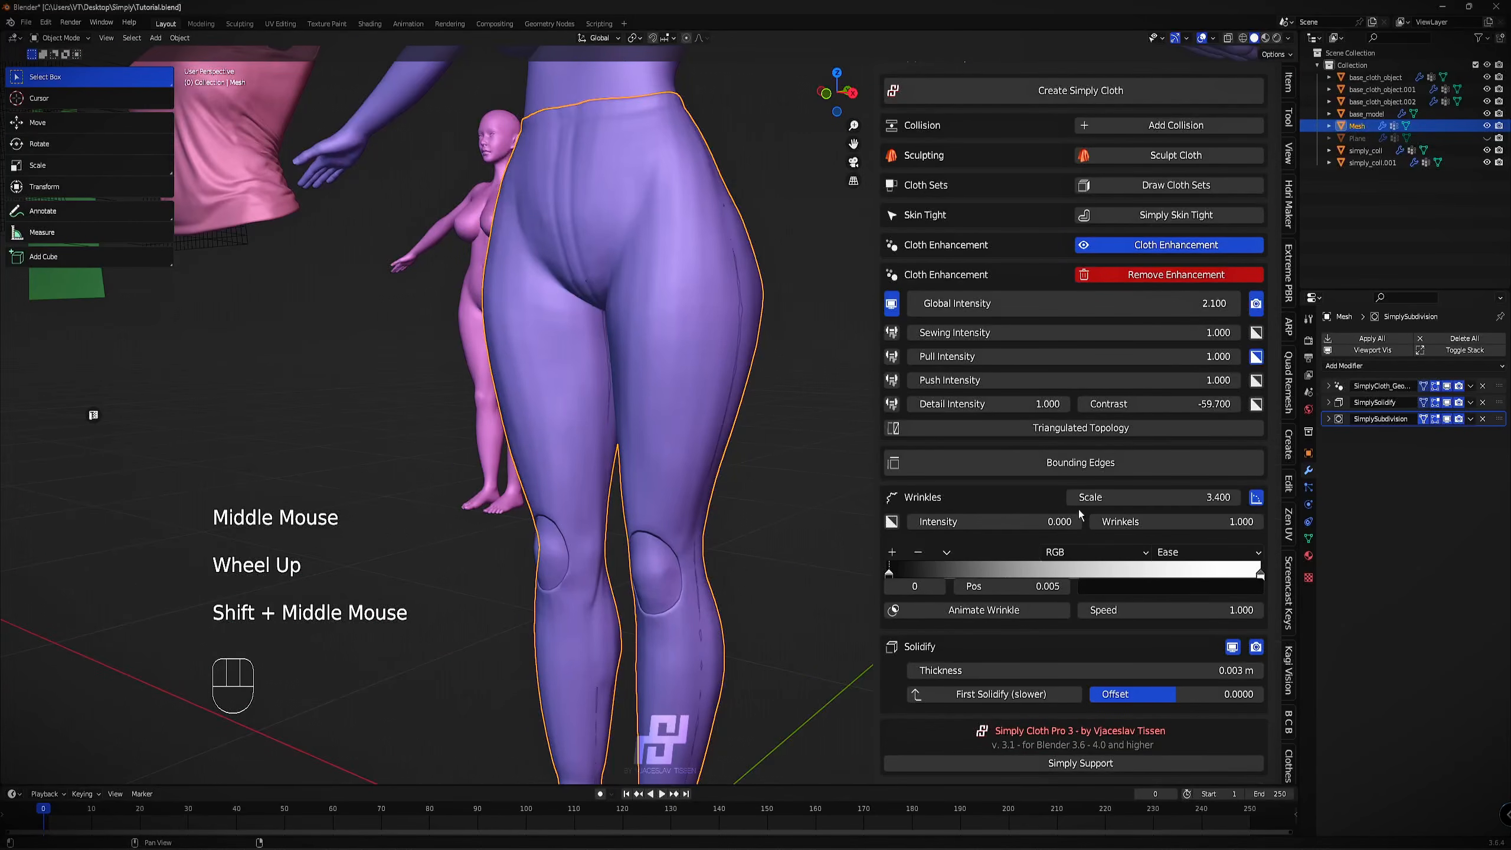
{"action": "left_click_drag", "start_coordinate": [1065, 670], "coordinate": [1088, 670], "text": "shift"}
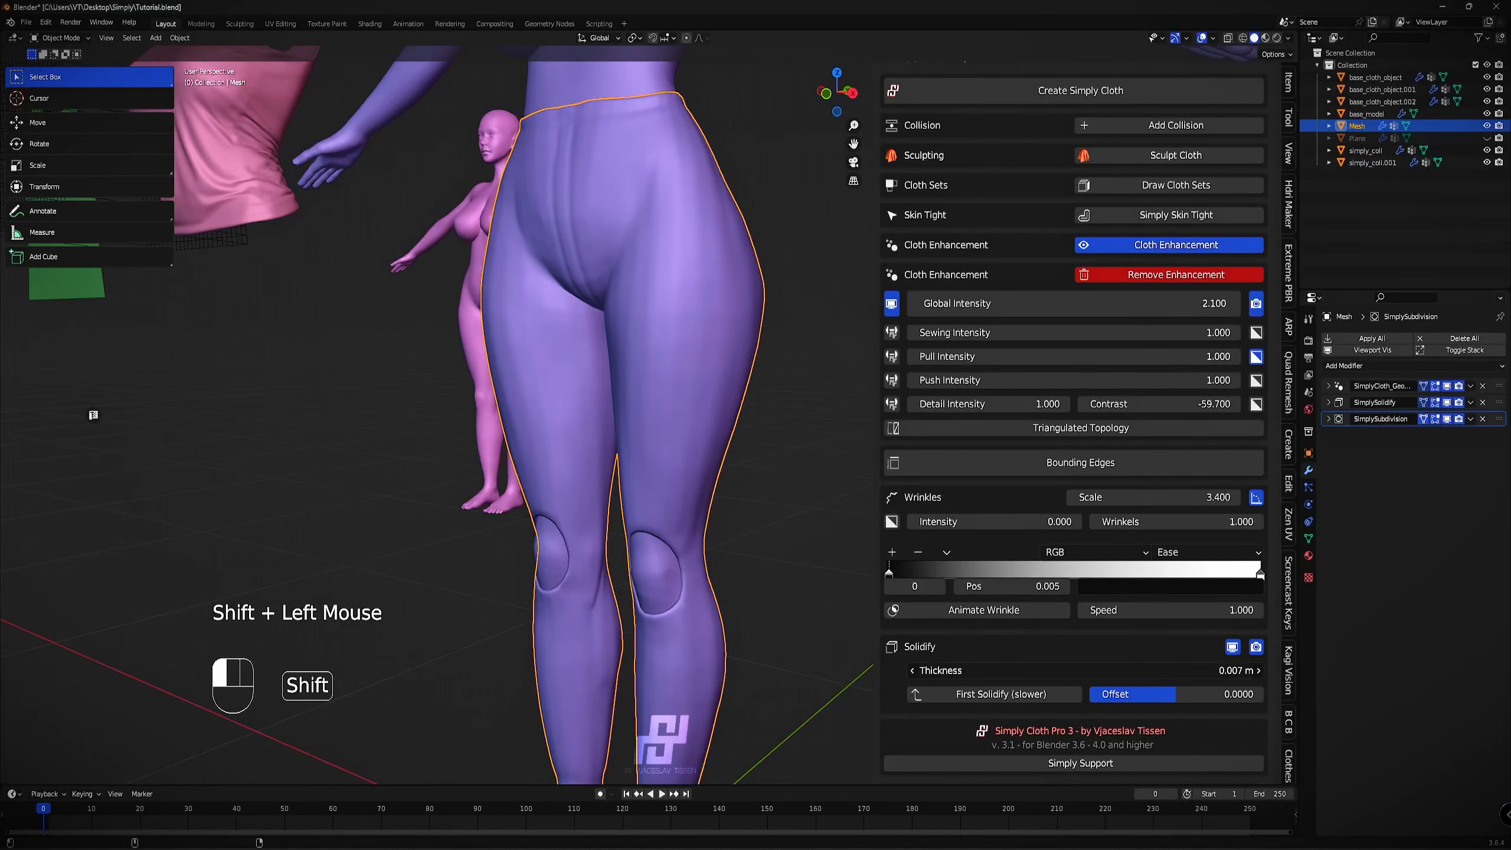
{"action": "mouse_move", "coordinate": [795, 316]}
{"action": "middle_mouse_down"}
{"action": "mouse_move", "coordinate": [711, 313]}
{"action": "mouse_move", "coordinate": [794, 331]}
{"action": "middle_mouse_up"}
{"action": "left_click_drag", "start_coordinate": [999, 332], "coordinate": [1140, 332]}
{"action": "scroll", "coordinate": [749, 288], "scroll_direction": "down", "scroll_amount": 2}
{"action": "middle_click_drag", "start_coordinate": [749, 288], "coordinate": [656, 296]}
{"action": "scroll", "coordinate": [657, 296], "scroll_direction": "up", "scroll_amount": 2}
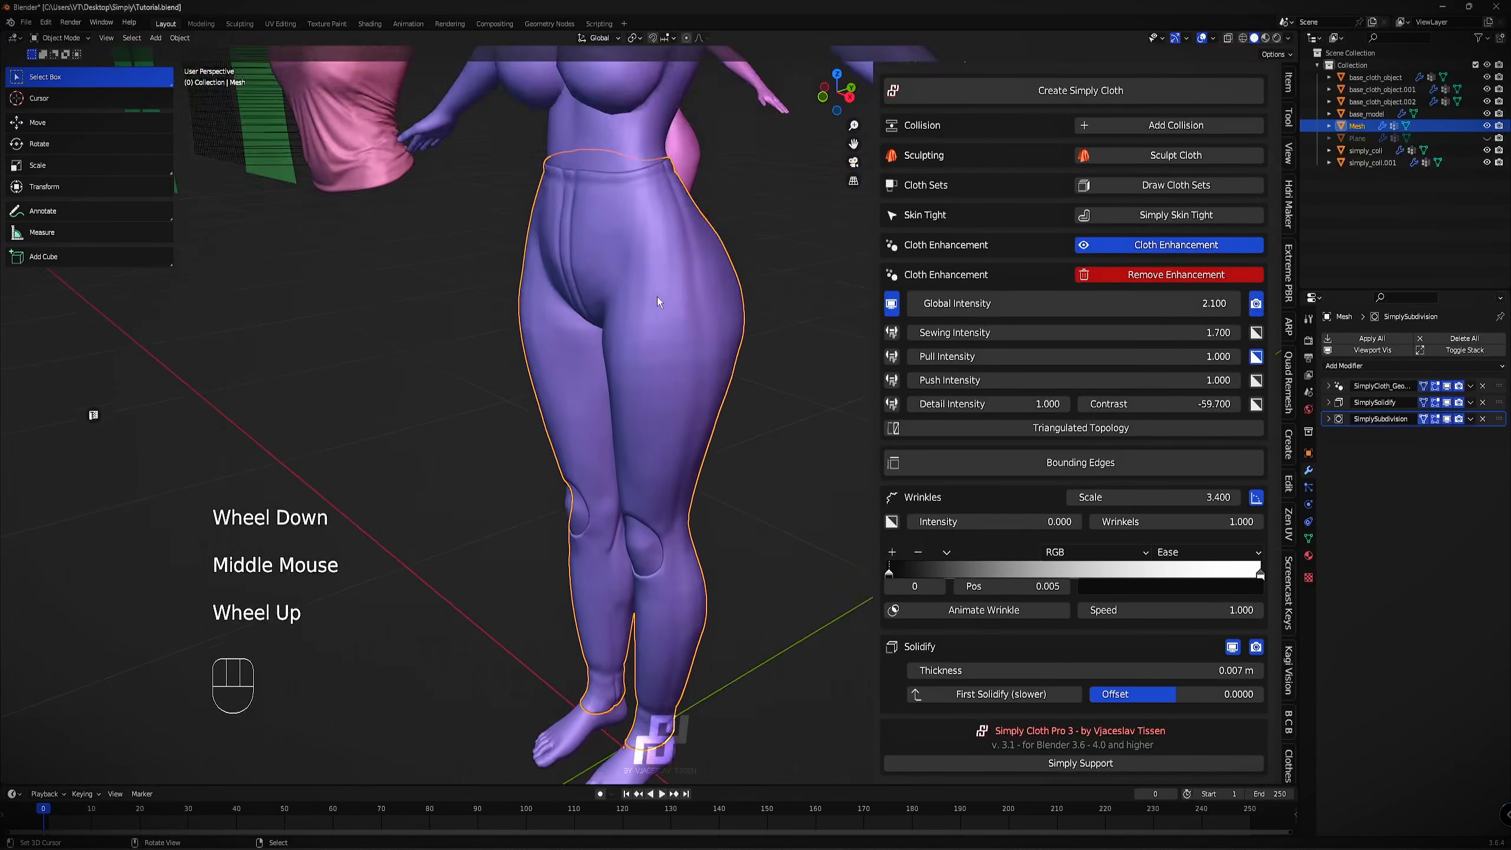
Reopen the pants in edit mode, select the entire mesh, and subdivide it again for finer seams.
{"action": "scroll", "coordinate": [656, 296], "scroll_direction": "up", "scroll_amount": 2}
{"action": "scroll", "coordinate": [549, 217], "scroll_direction": "down", "scroll_amount": 1}
{"action": "middle_click_drag", "start_coordinate": [549, 217], "coordinate": [517, 190]}
{"action": "key", "text": "Tab"}
{"action": "scroll", "coordinate": [706, 400], "scroll_direction": "up", "scroll_amount": 1}
{"action": "scroll", "coordinate": [706, 400], "scroll_direction": "up", "scroll_amount": 1}
{"action": "scroll", "coordinate": [706, 400], "scroll_direction": "down", "scroll_amount": 1}
{"action": "scroll", "coordinate": [563, 205], "scroll_direction": "up", "scroll_amount": 1}
{"action": "scroll", "coordinate": [518, 186], "scroll_direction": "up", "scroll_amount": 1}
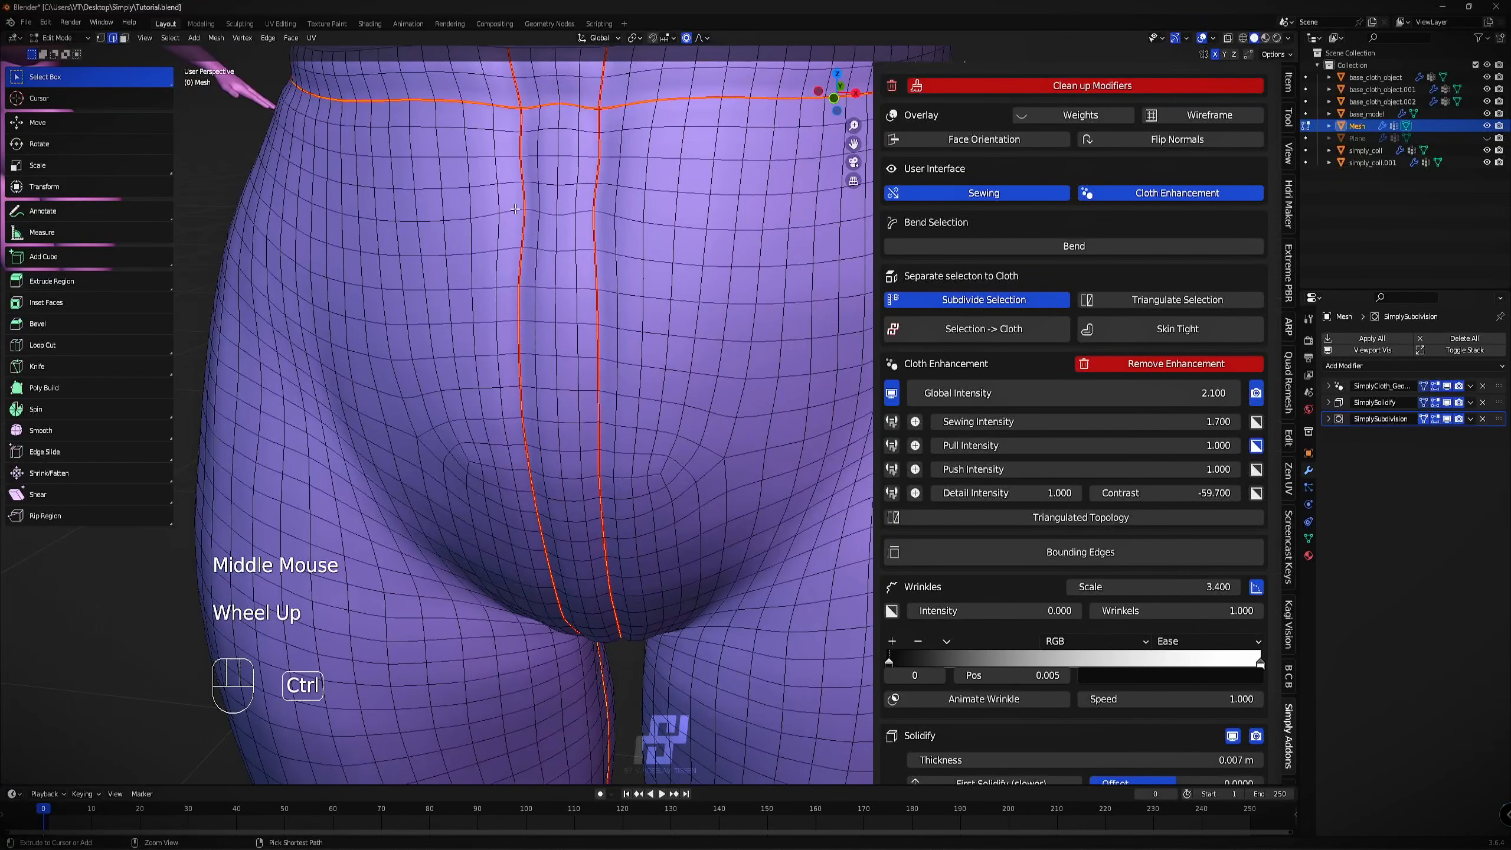
{"action": "key", "text": "a"}
{"action": "scroll", "coordinate": [1026, 627], "scroll_direction": "down", "scroll_amount": 7}
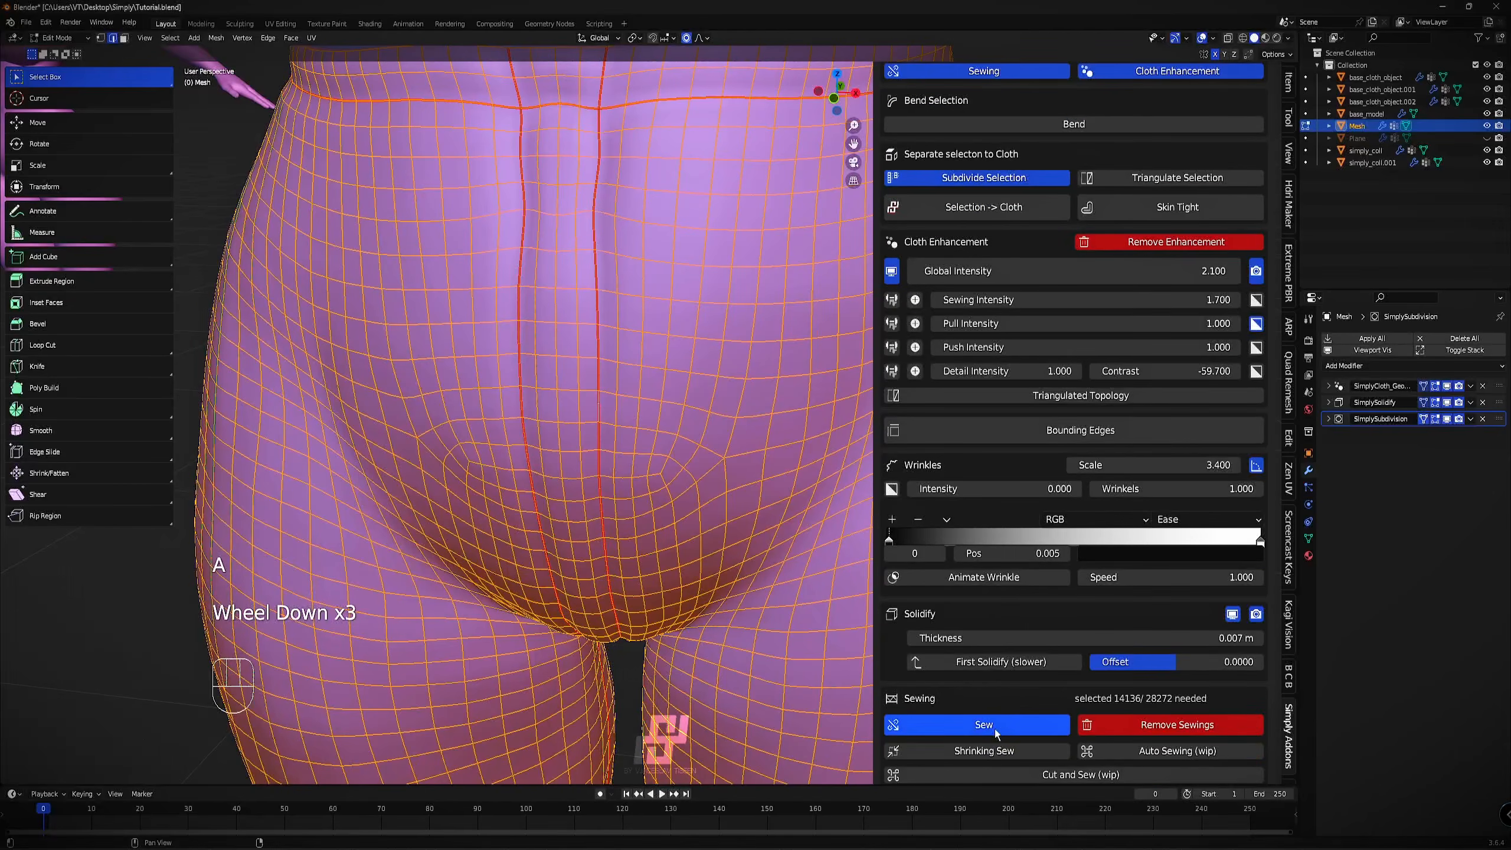
{"action": "left_click", "coordinate": [928, 745]}
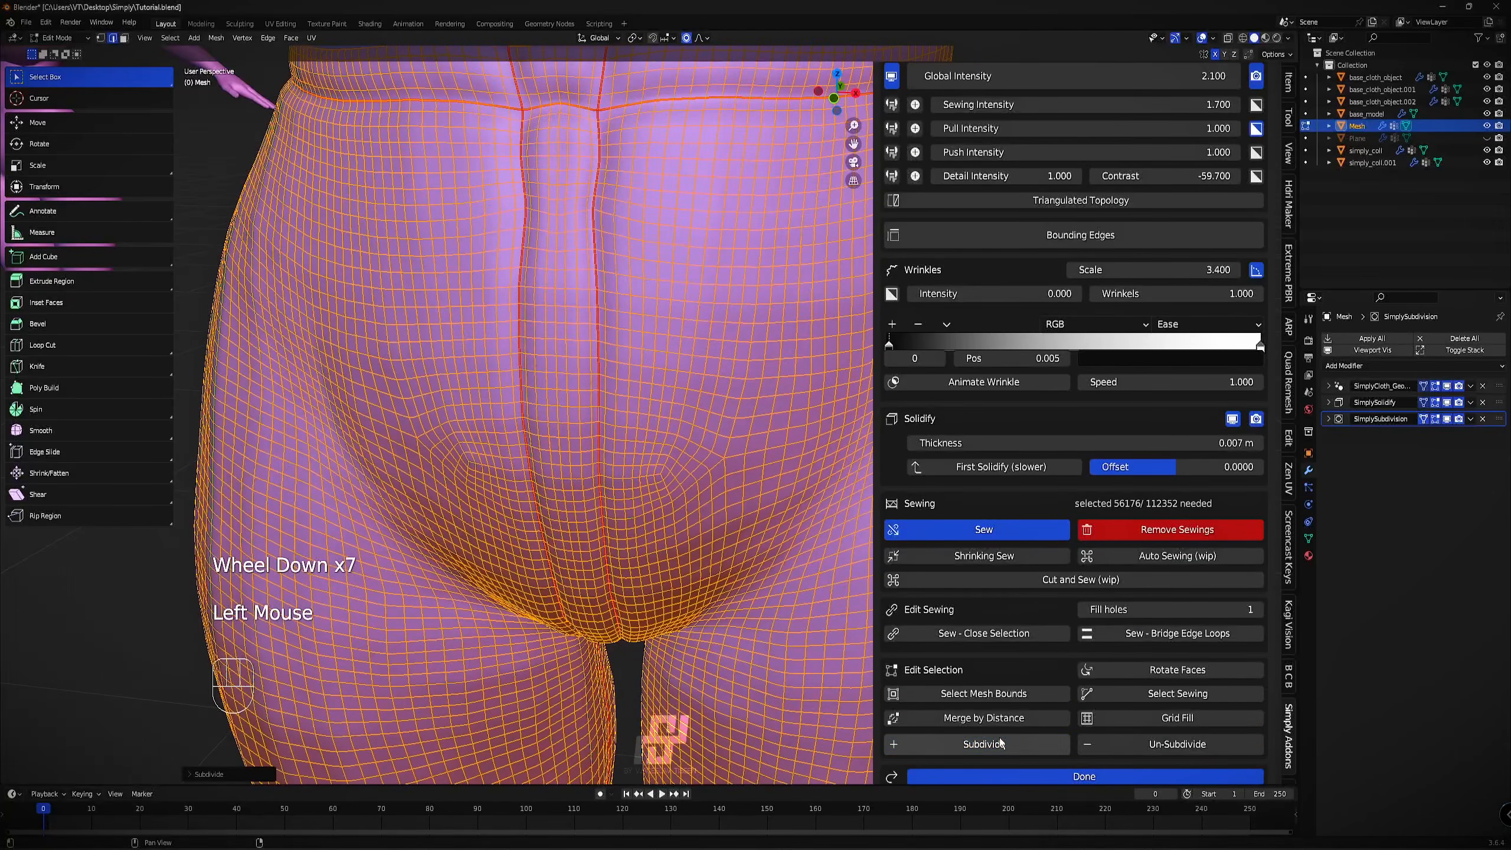
{"action": "scroll", "coordinate": [606, 340], "scroll_direction": "down", "scroll_amount": 1}
Return to Object Mode and set the enhancement's Global Intensity to 0.
{"action": "key", "text": "Tab"}
{"action": "scroll", "coordinate": [656, 289], "scroll_direction": "down", "scroll_amount": 2}
{"action": "middle_click_drag", "start_coordinate": [657, 289], "coordinate": [813, 420]}
{"action": "middle_click_drag", "start_coordinate": [636, 276], "coordinate": [844, 416]}
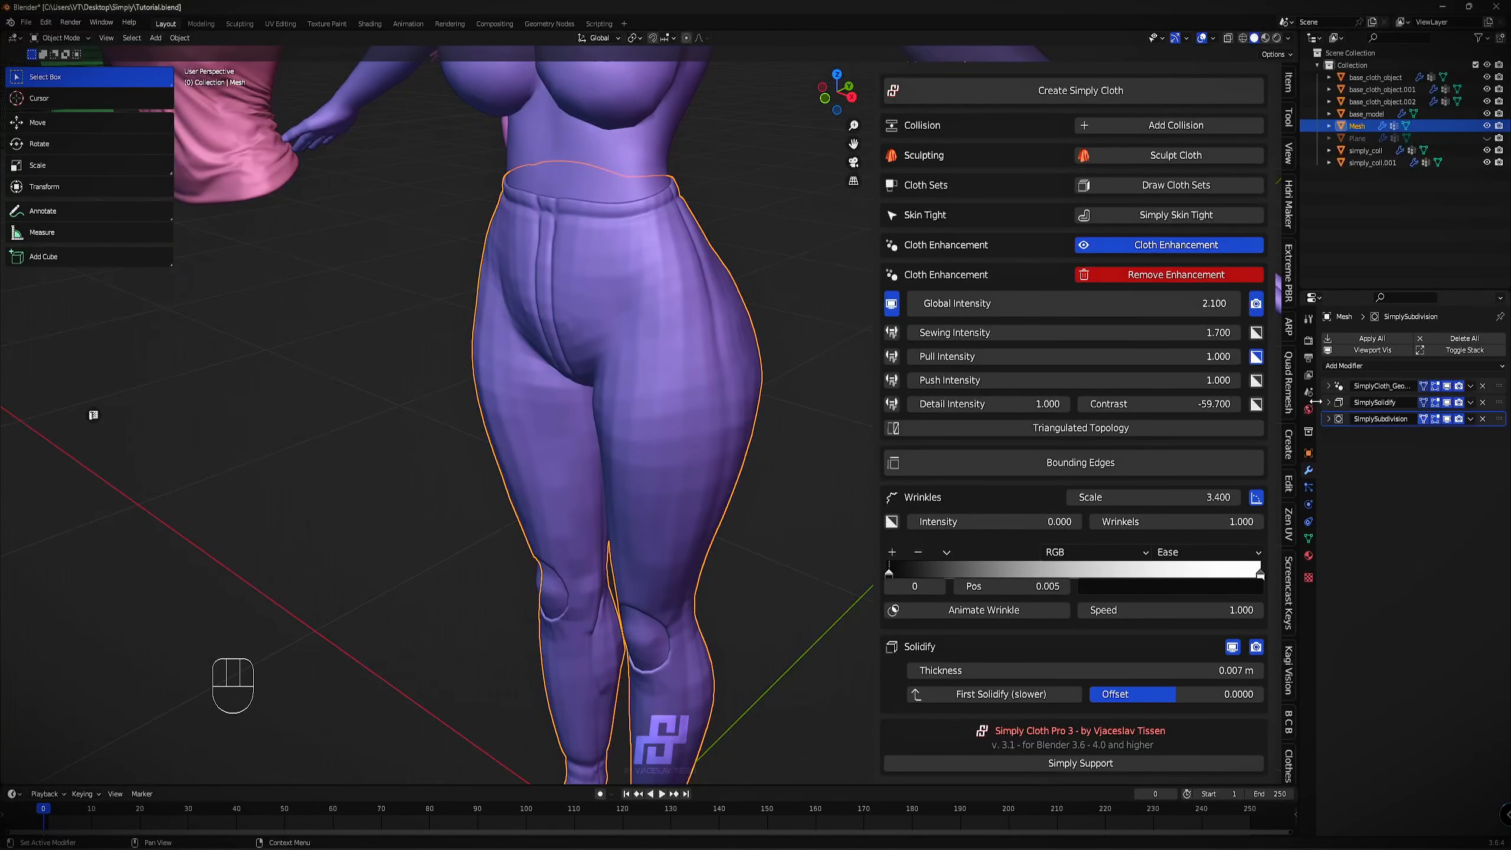
{"action": "left_click", "coordinate": [1157, 308]}
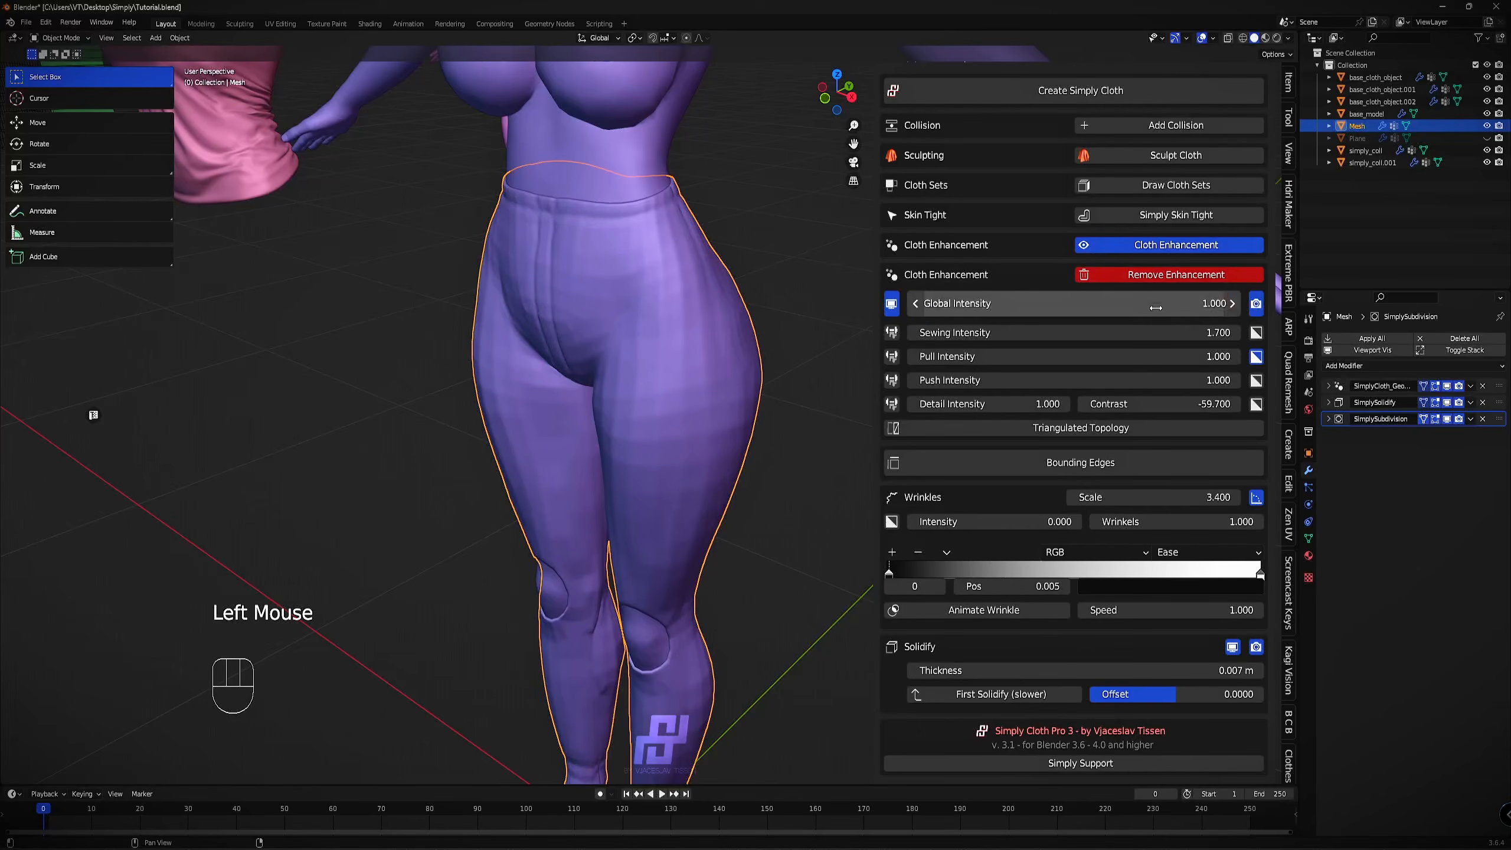
{"action": "left_click", "coordinate": [1157, 308]}
{"action": "key", "text": "Return"}
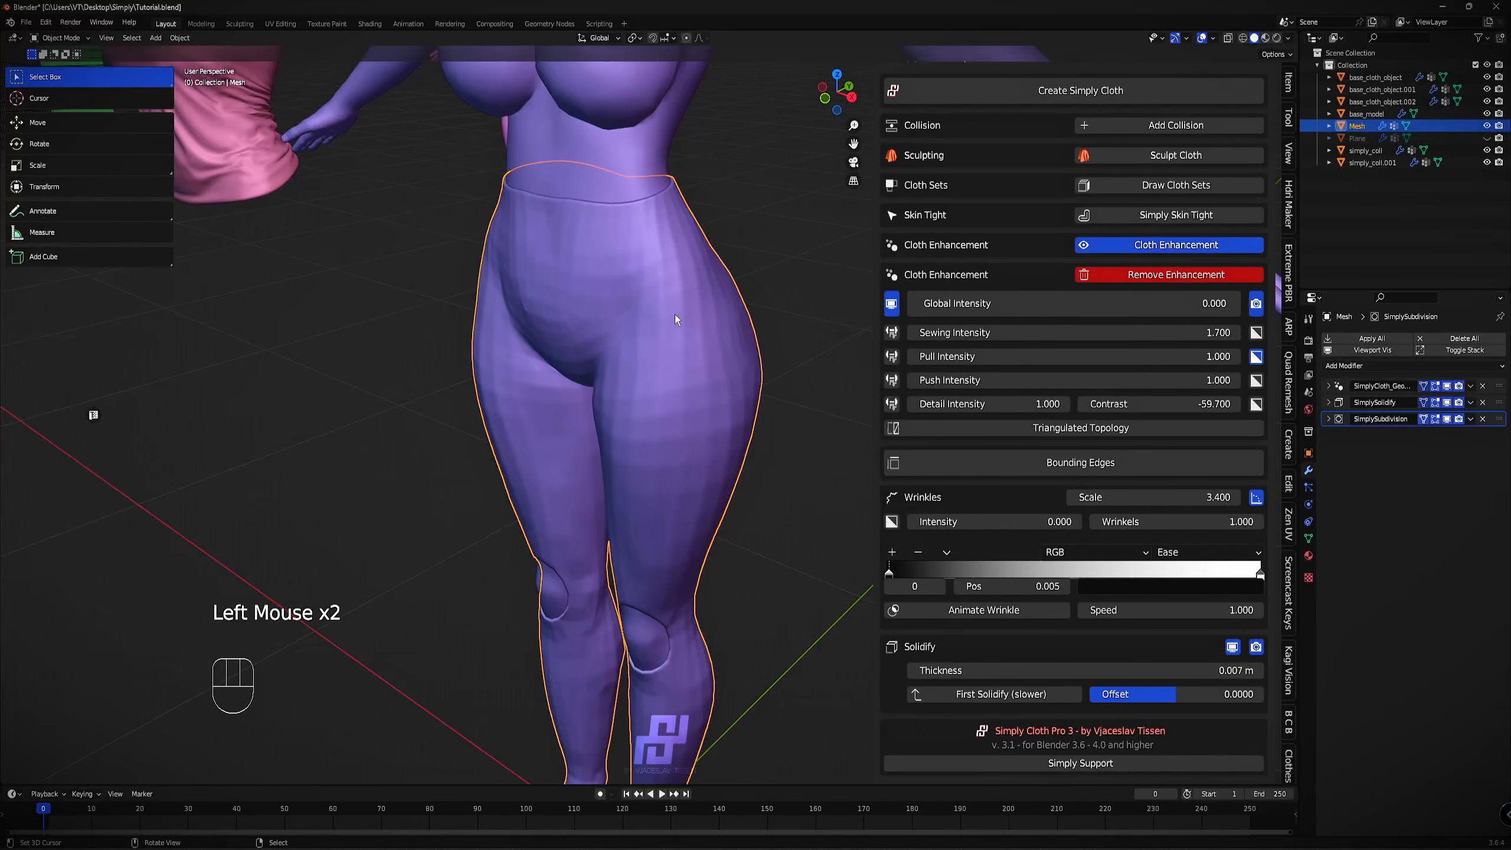
{"action": "key", "text": "Tab"}
{"action": "scroll", "coordinate": [654, 239], "scroll_direction": "up", "scroll_amount": 2}
{"action": "scroll", "coordinate": [661, 297], "scroll_direction": "down", "scroll_amount": 1}
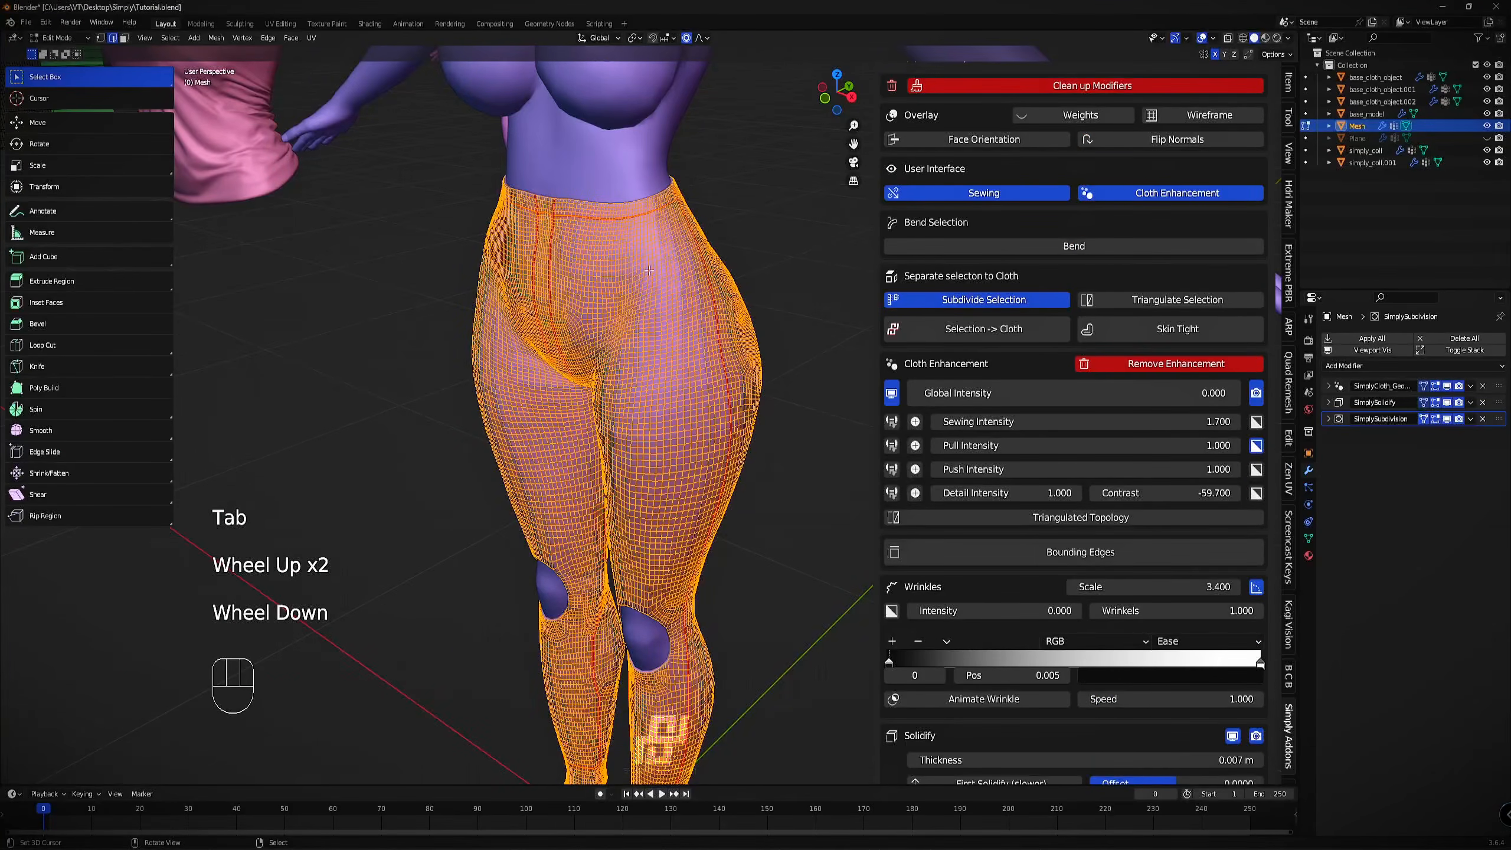
{"action": "scroll", "coordinate": [671, 393], "scroll_direction": "up", "scroll_amount": 2}
{"action": "key", "text": "Tab"}
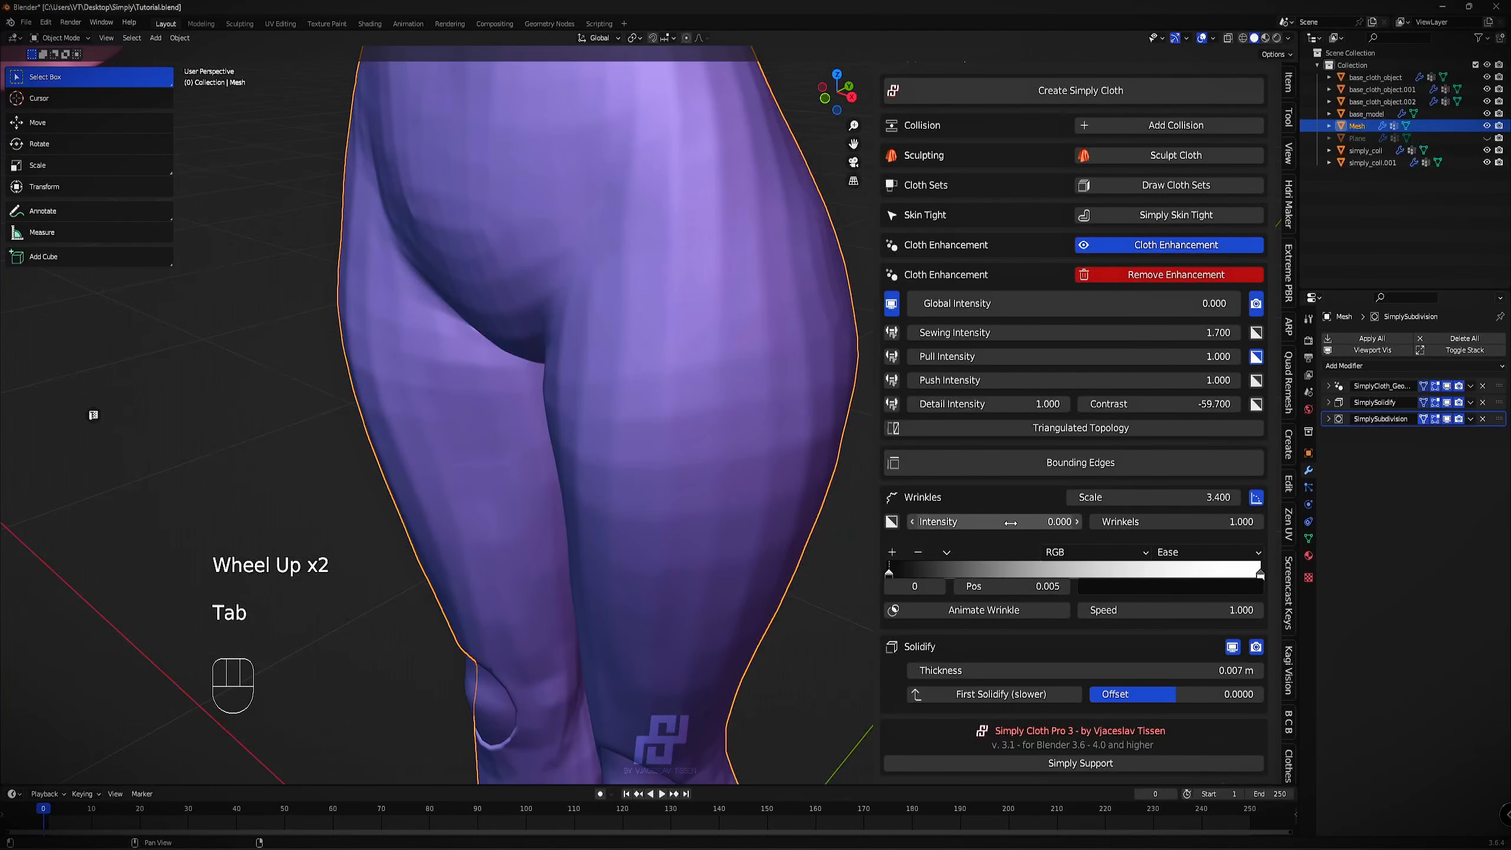
Try wrinkle intensities of 1, 2 and 5 on the pants.
{"action": "left_click_drag", "start_coordinate": [1010, 523], "coordinate": [1062, 522], "text": "shift"}
{"action": "scroll", "coordinate": [695, 355], "scroll_direction": "down", "scroll_amount": 3}
{"action": "middle_click_drag", "start_coordinate": [694, 355], "coordinate": [675, 325]}
{"action": "left_click_drag", "start_coordinate": [1018, 522], "coordinate": [1020, 522]}
{"action": "type", "text": "1"}
{"action": "key", "text": "Return"}
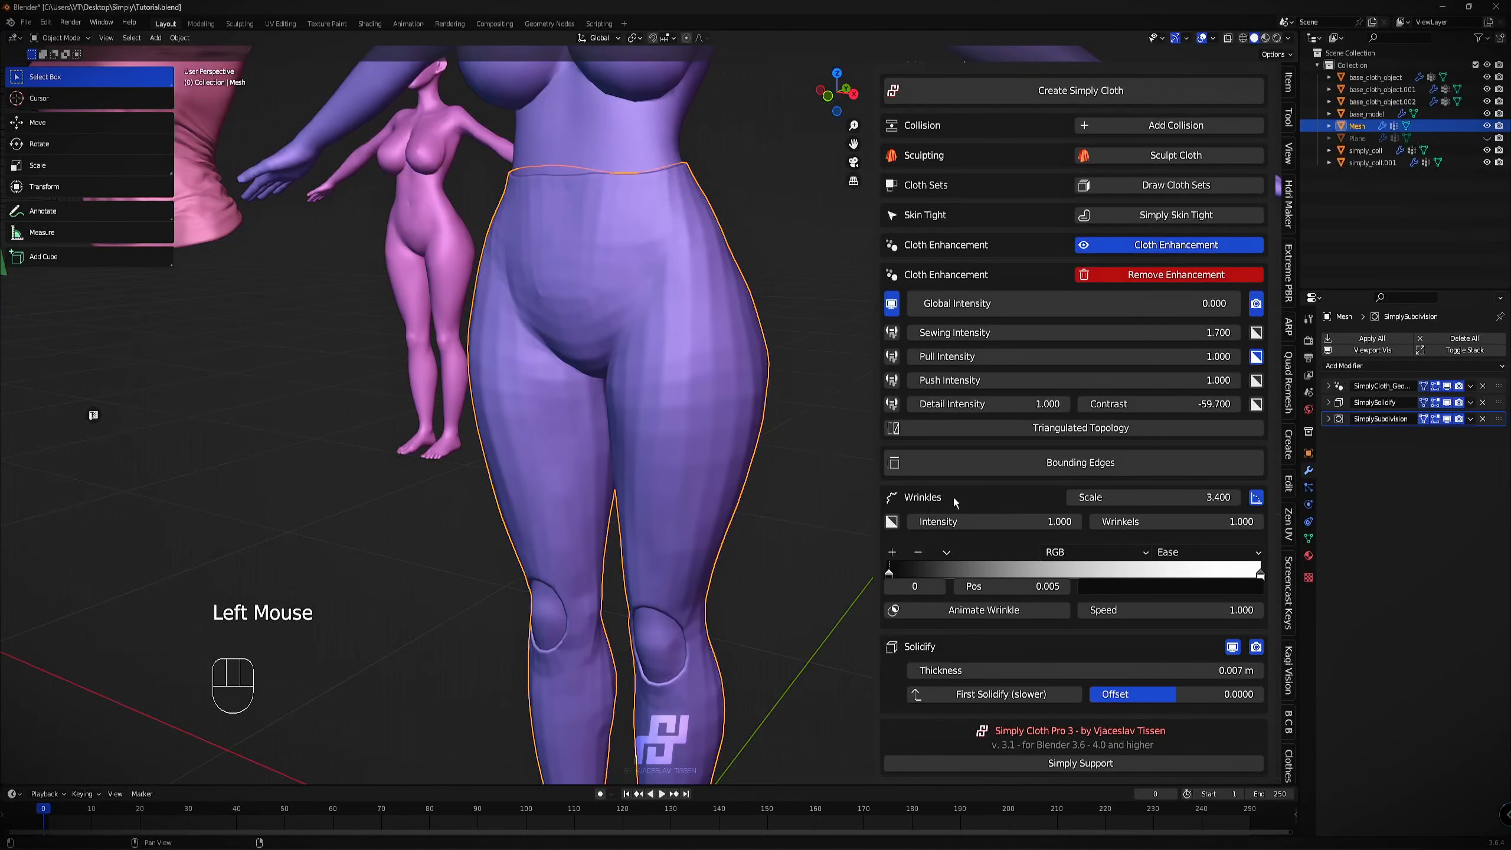
{"action": "left_click", "coordinate": [1035, 526]}
{"action": "type", "text": "2"}
{"action": "key", "text": "Return"}
{"action": "left_click", "coordinate": [1035, 526]}
{"action": "type", "text": "5"}
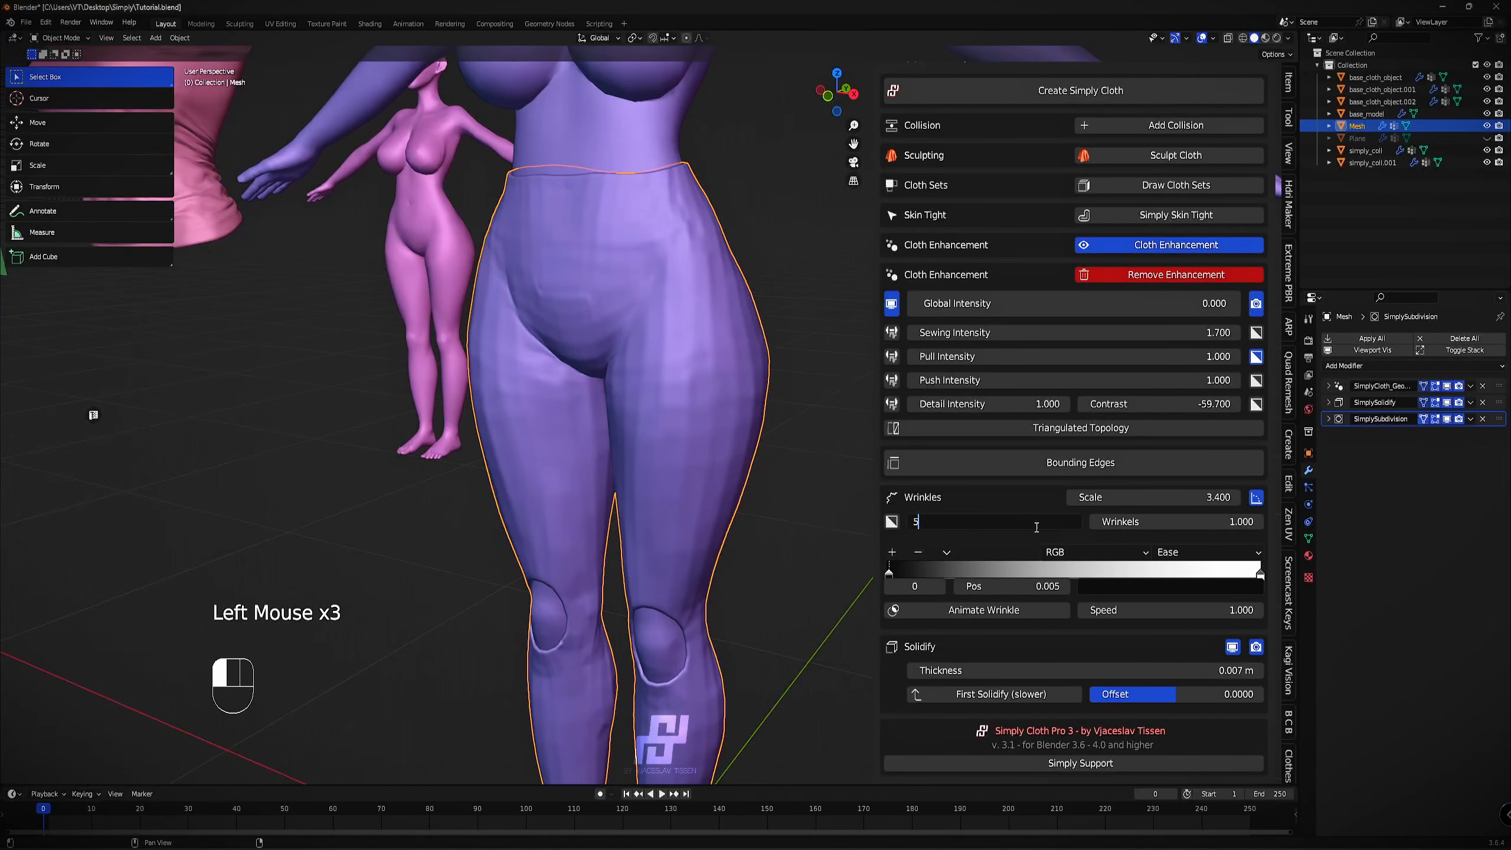
{"action": "key", "text": "Return"}
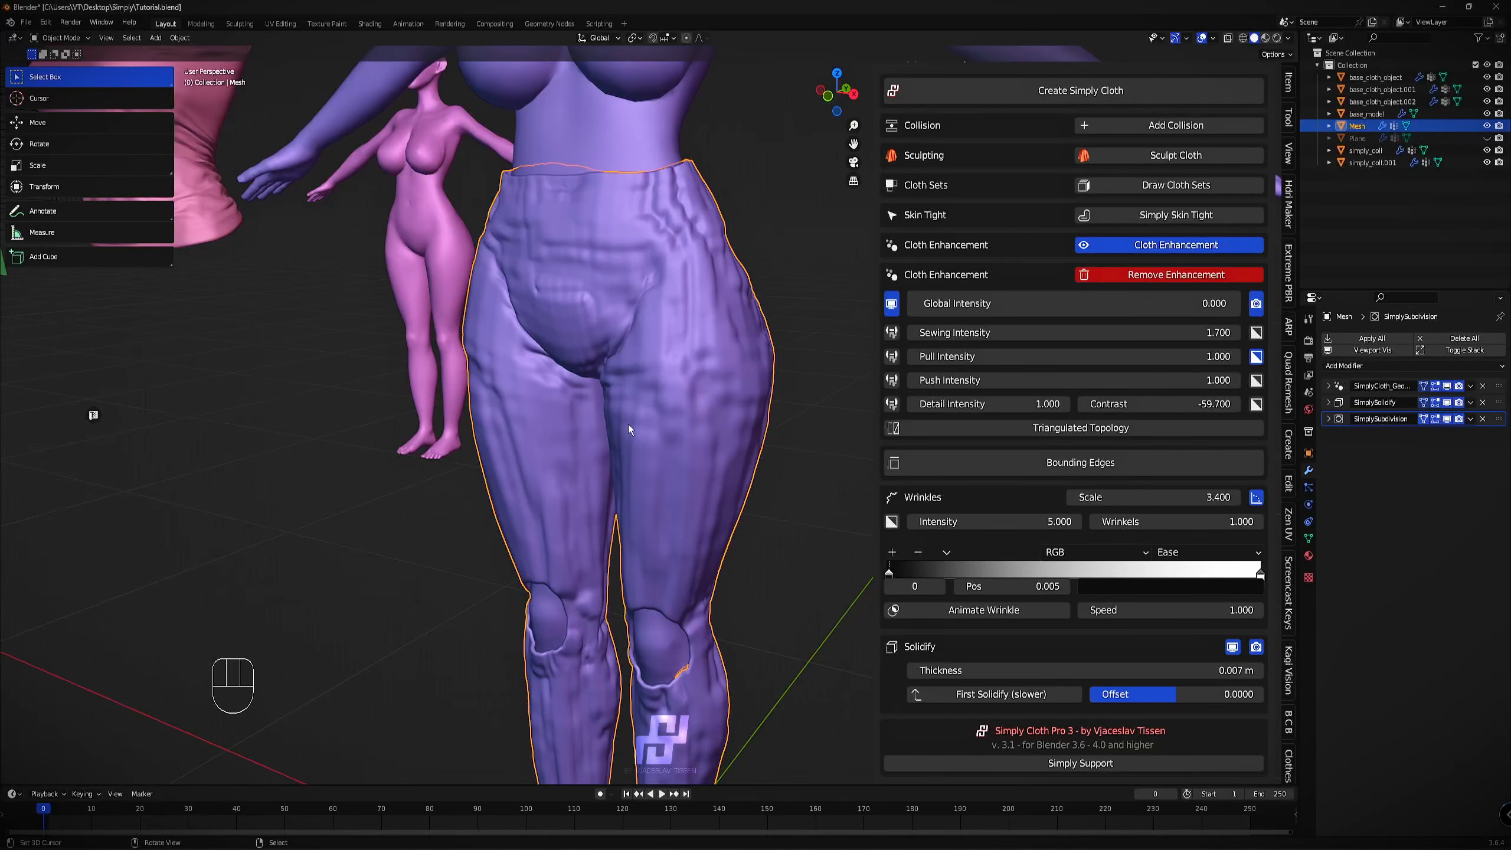
Set the wrinkle scale to 1 and check the pants' surface and mesh topology.
{"action": "left_click", "coordinate": [1159, 499]}
{"action": "type", "text": "1"}
{"action": "key", "text": "Return"}
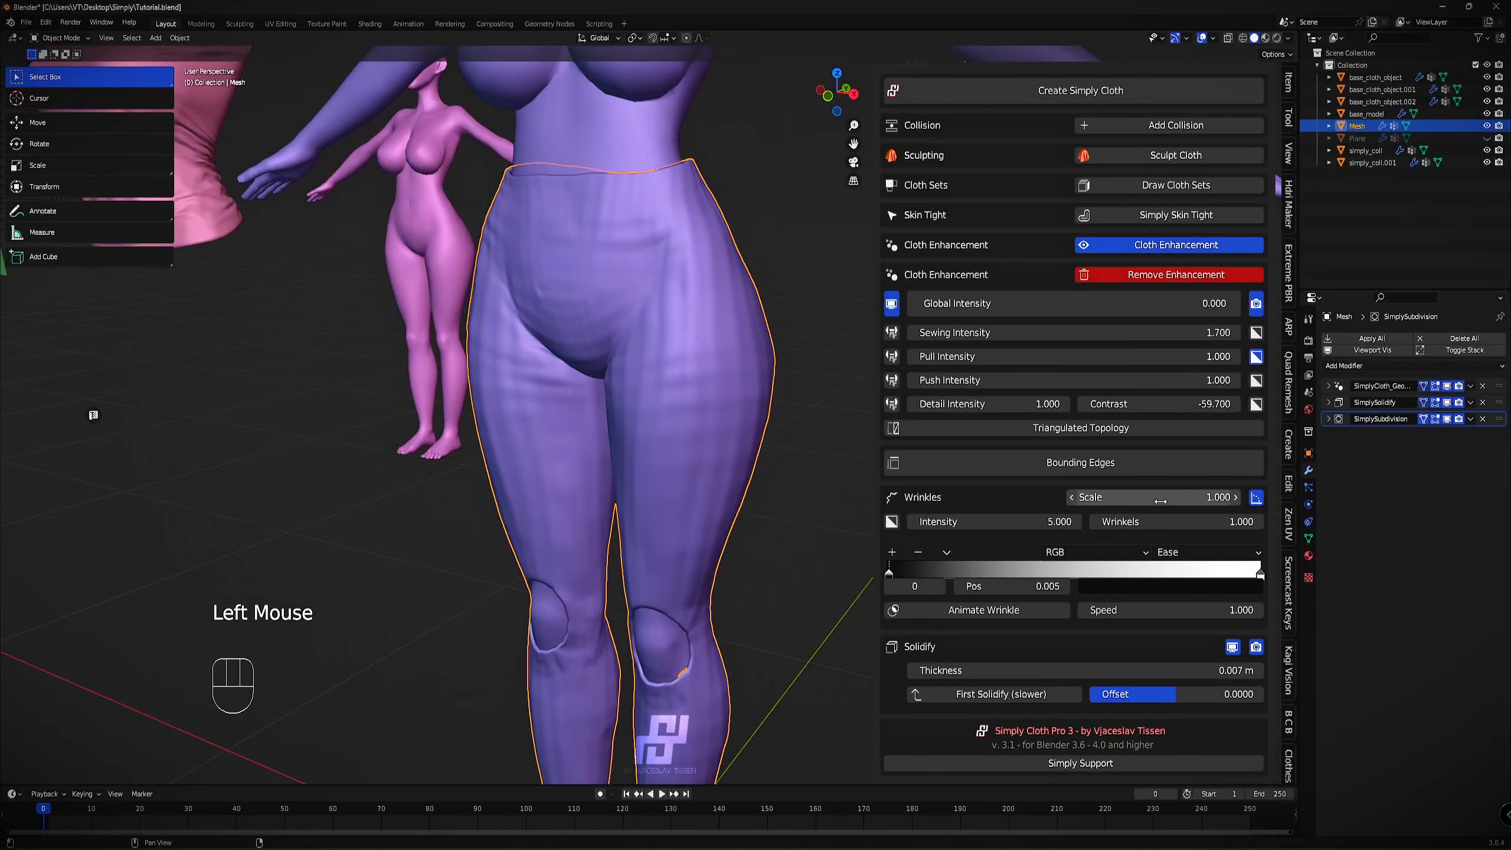
{"action": "middle_click_drag", "start_coordinate": [730, 328], "coordinate": [667, 300]}
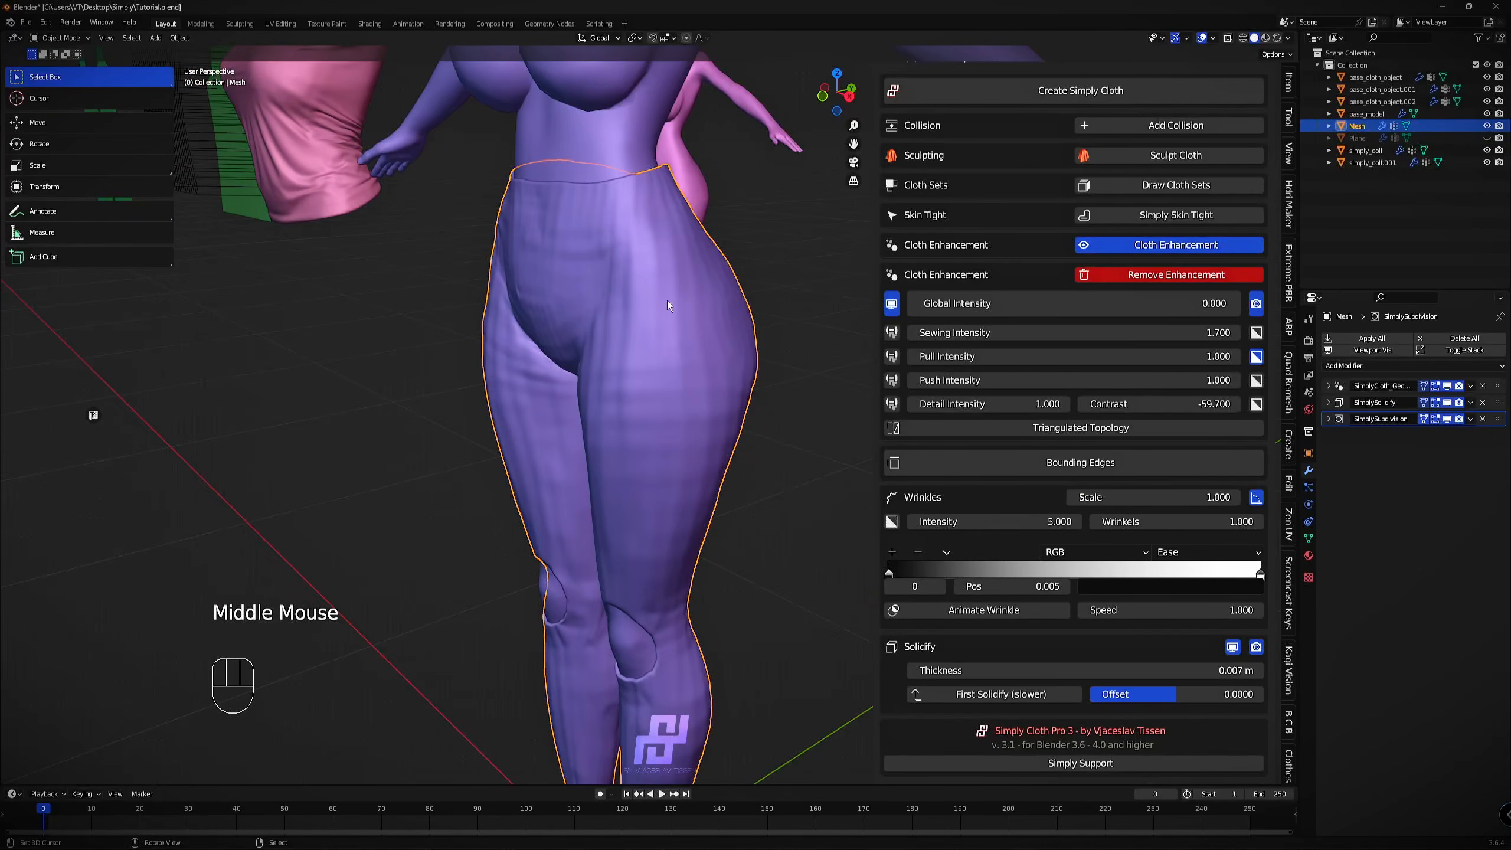
{"action": "scroll", "coordinate": [646, 451], "scroll_direction": "down", "scroll_amount": 3}
{"action": "middle_click_drag", "start_coordinate": [646, 451], "coordinate": [737, 430]}
{"action": "scroll", "coordinate": [633, 265], "scroll_direction": "up", "scroll_amount": 1}
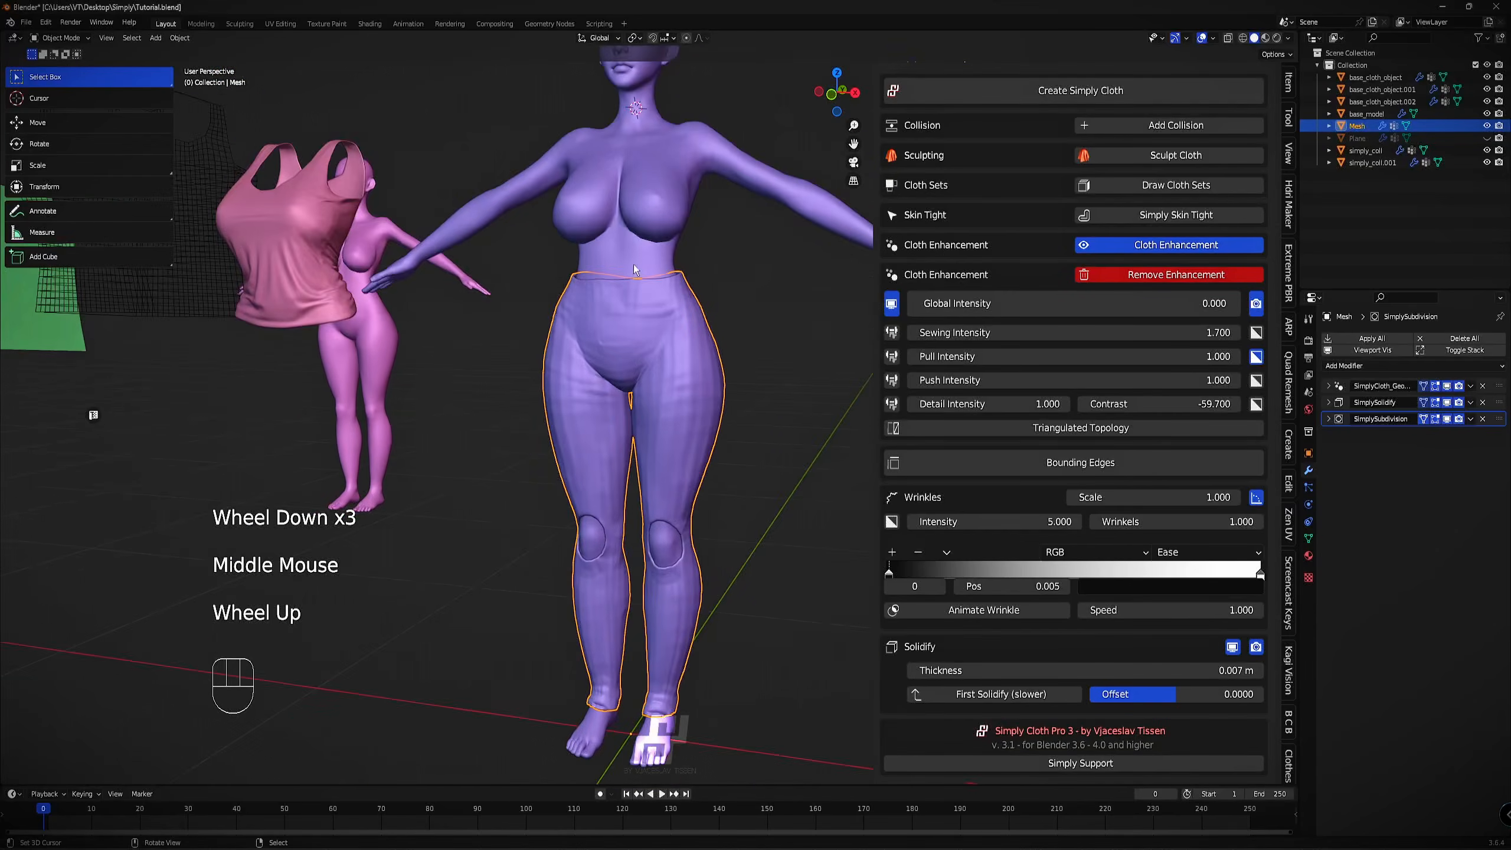
{"action": "scroll", "coordinate": [720, 353], "scroll_direction": "up", "scroll_amount": 1}
{"action": "scroll", "coordinate": [717, 357], "scroll_direction": "up", "scroll_amount": 4}
{"action": "key", "text": "Tab"}
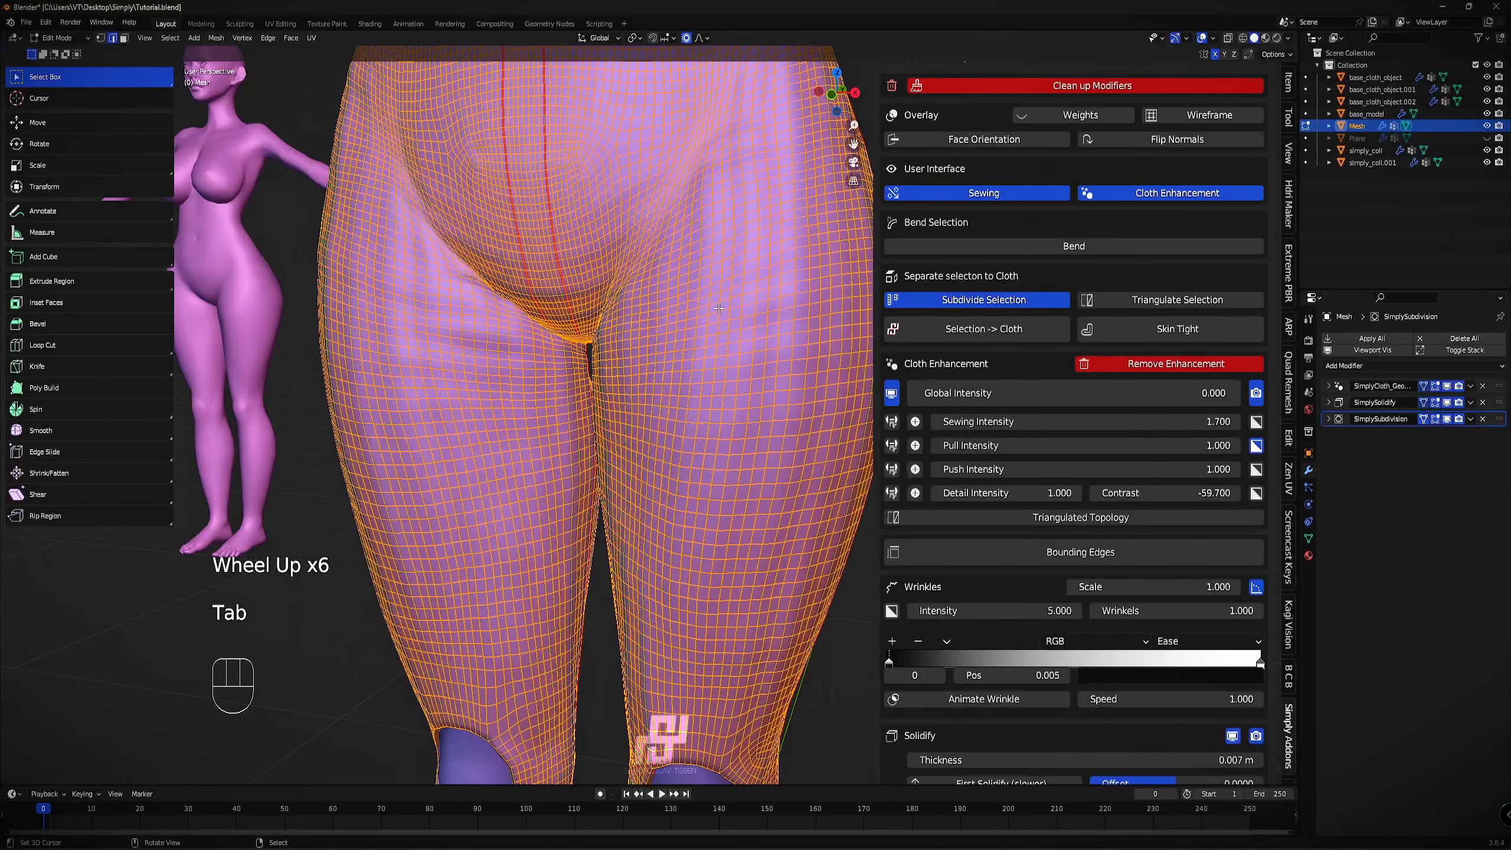
{"action": "key", "text": "Tab"}
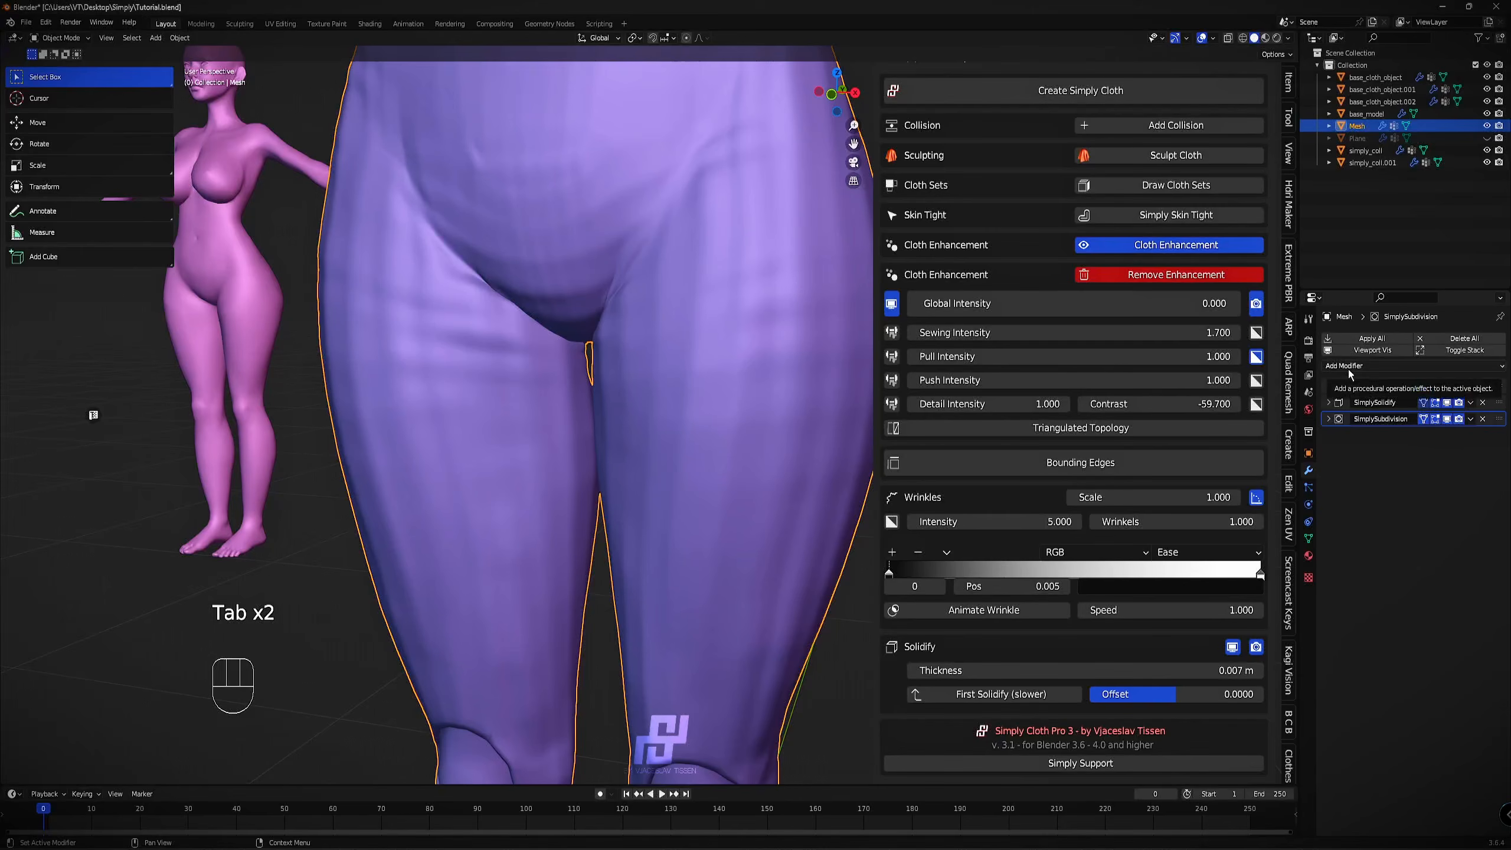
{"action": "left_click", "coordinate": [1348, 367]}
{"action": "key", "text": "m"}
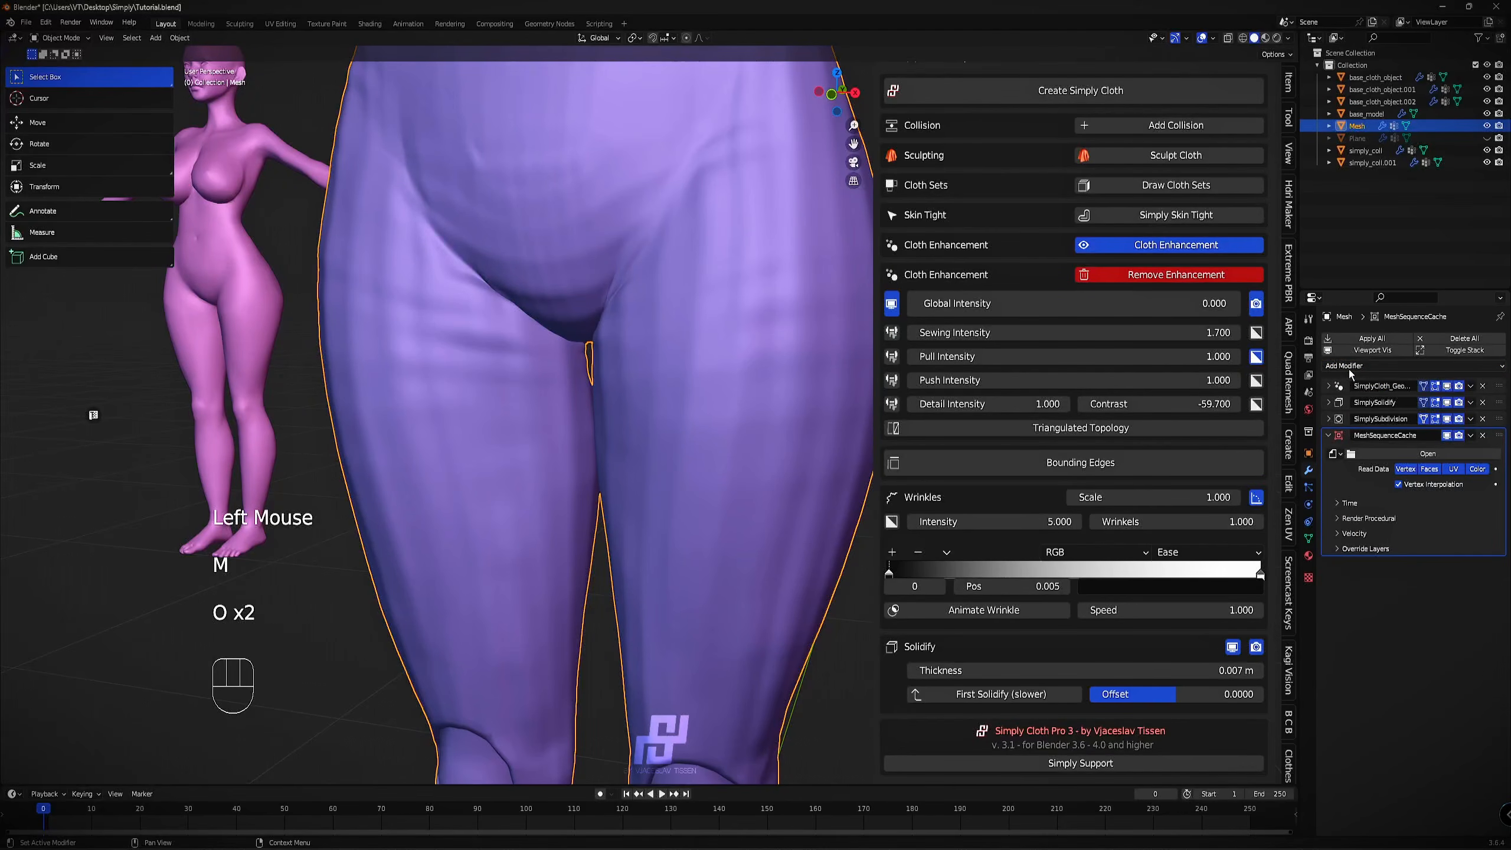
{"action": "key", "text": "x"}
{"action": "left_click", "coordinate": [1376, 368]}
{"action": "key", "text": "m"}
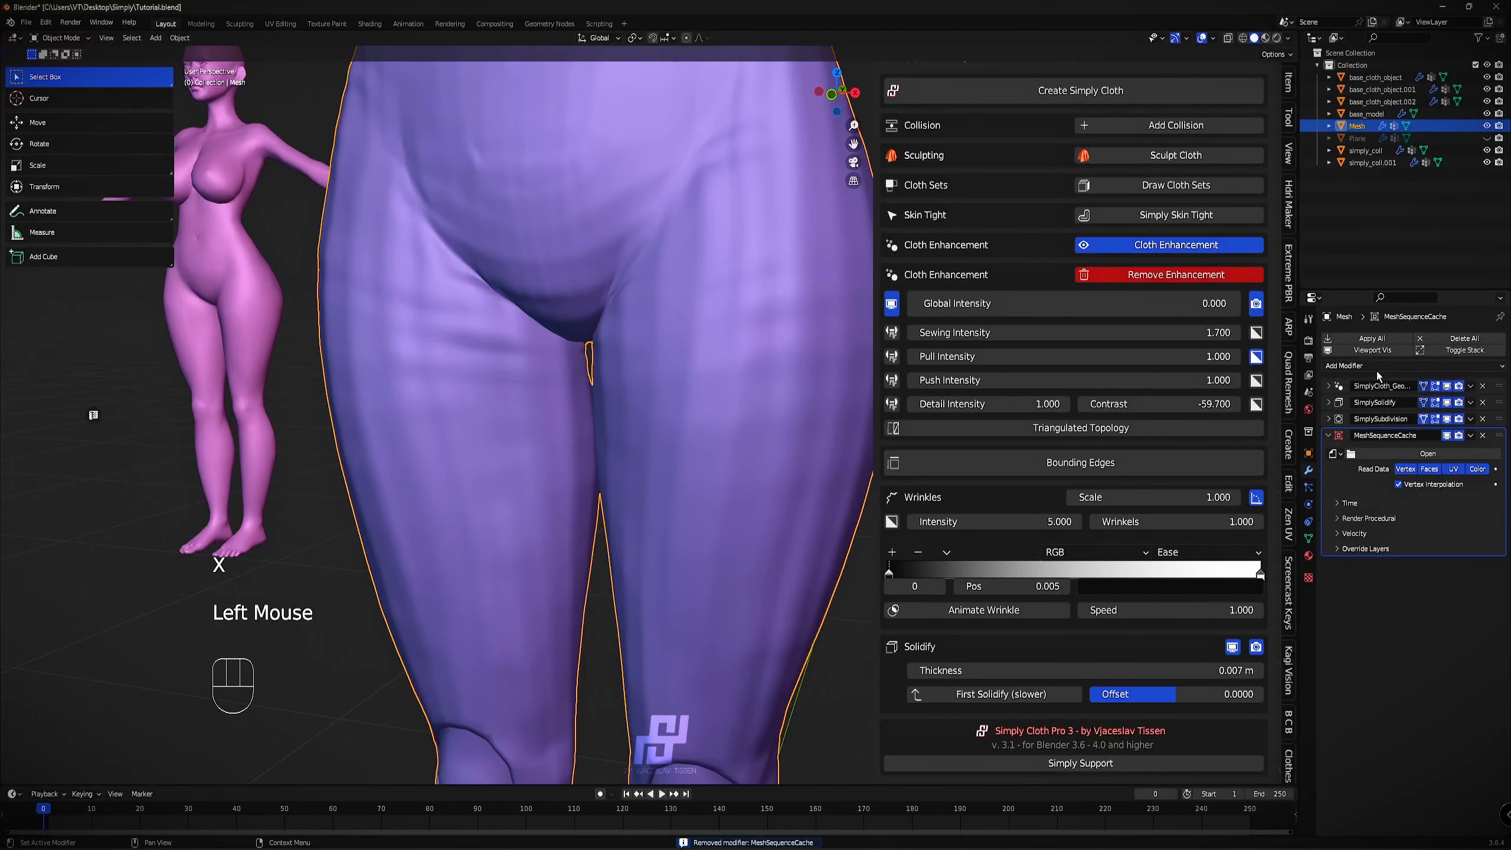
{"action": "key", "text": "x"}
Add a Smooth modifier with Repeat 30 to the pants, place it first in the modifier stack, and apply it.
{"action": "left_click", "coordinate": [1379, 364]}
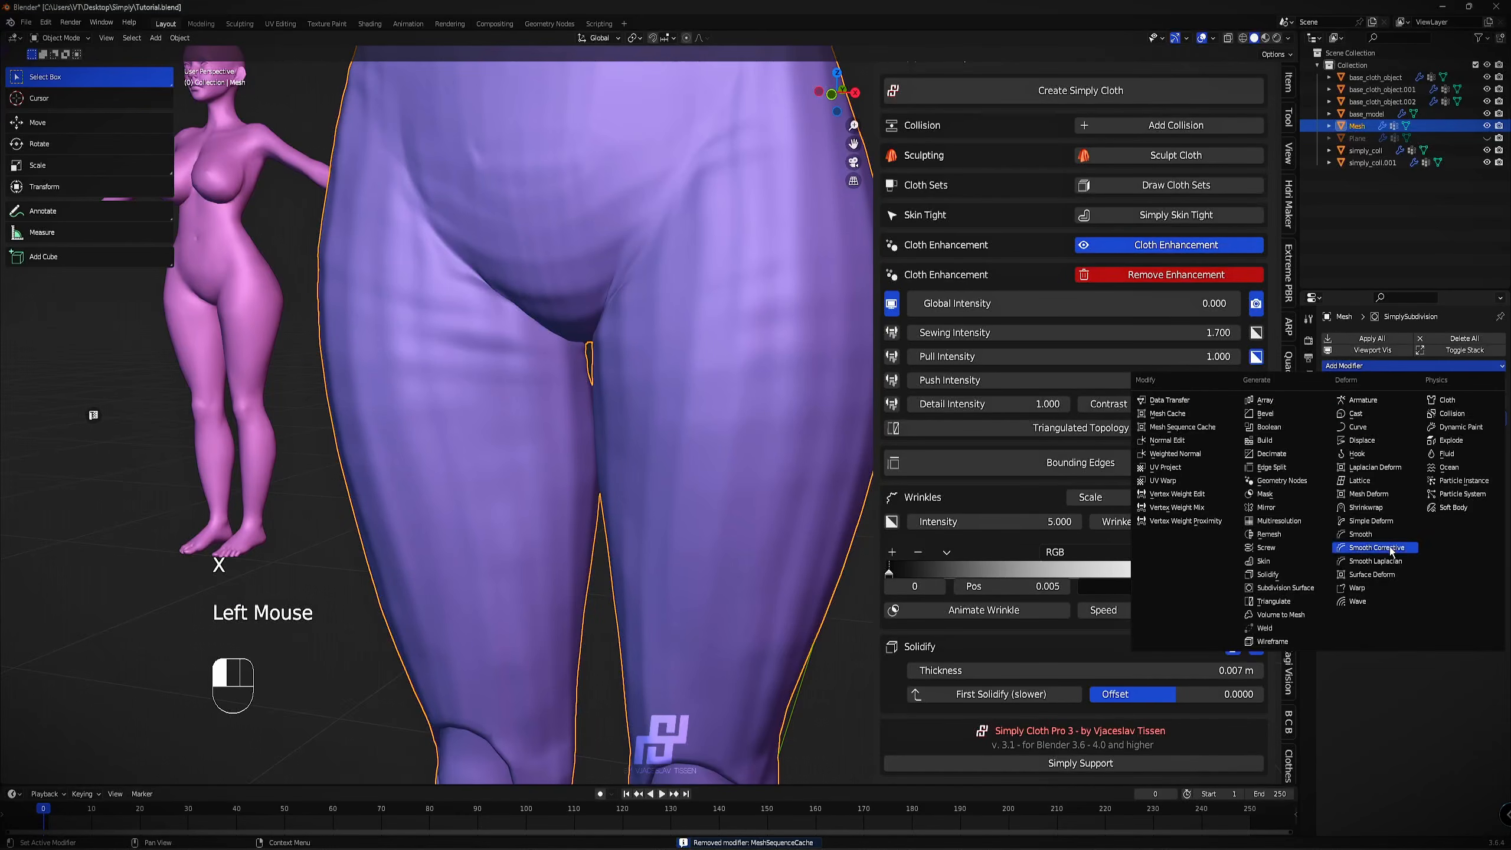
{"action": "left_click", "coordinate": [1374, 534]}
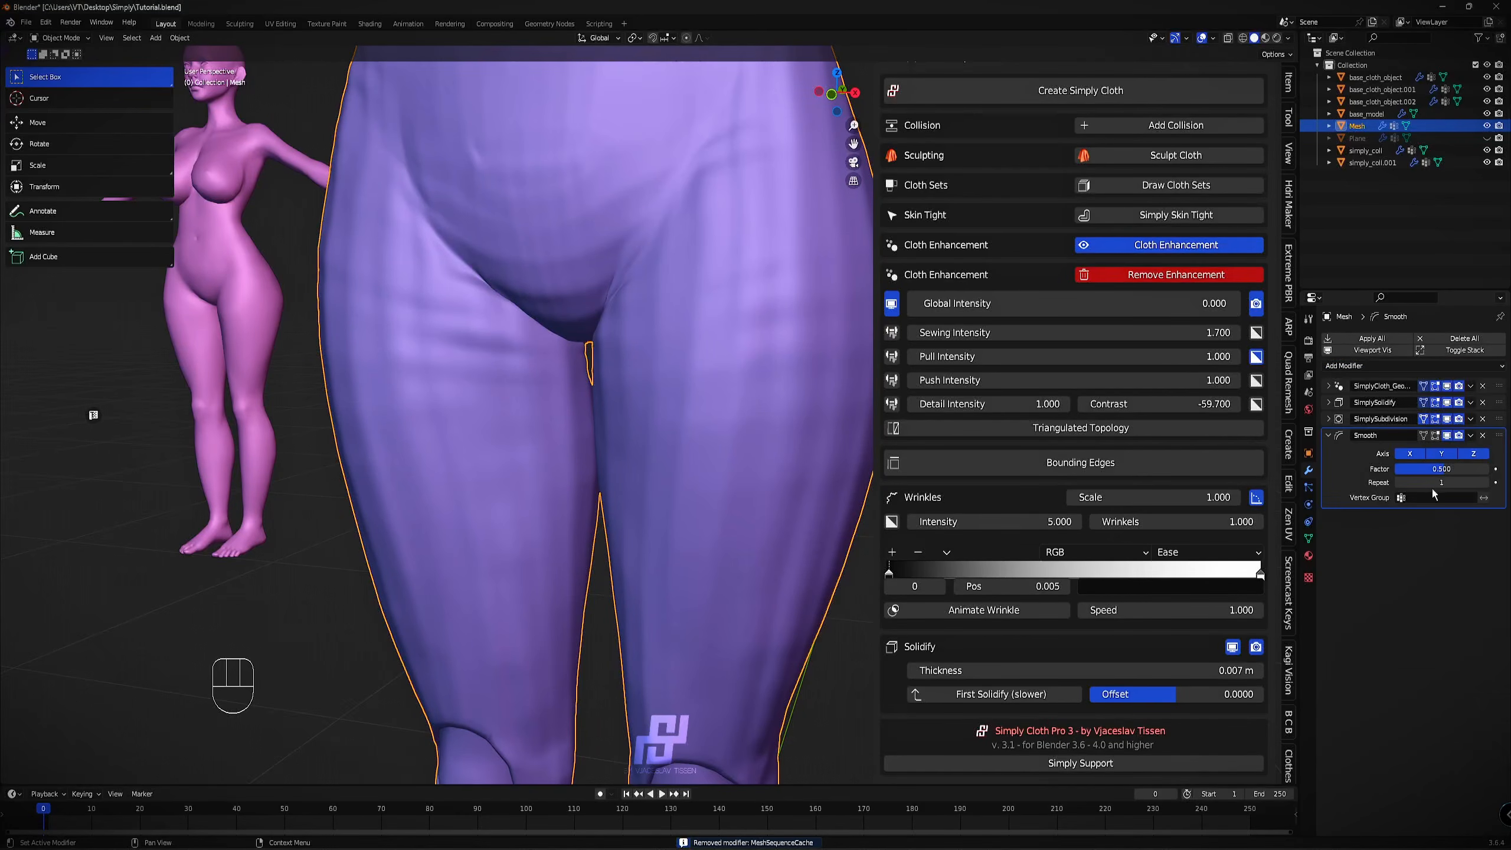
{"action": "left_click_drag", "start_coordinate": [1441, 483], "coordinate": [1501, 385]}
{"action": "scroll", "coordinate": [695, 343], "scroll_direction": "down", "scroll_amount": 2}
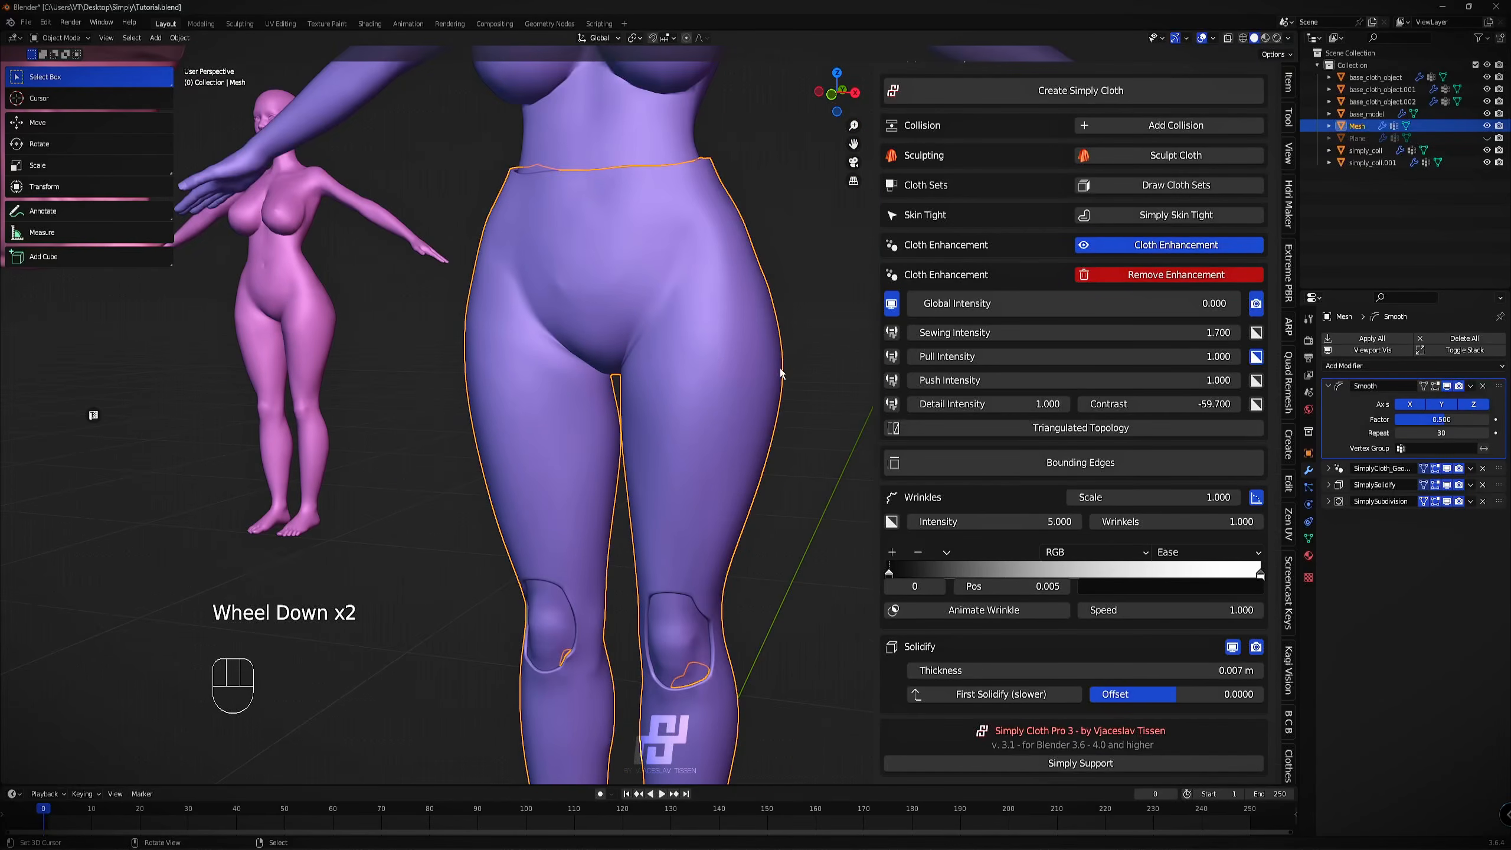
{"action": "middle_click_drag", "start_coordinate": [695, 343], "coordinate": [1116, 391]}
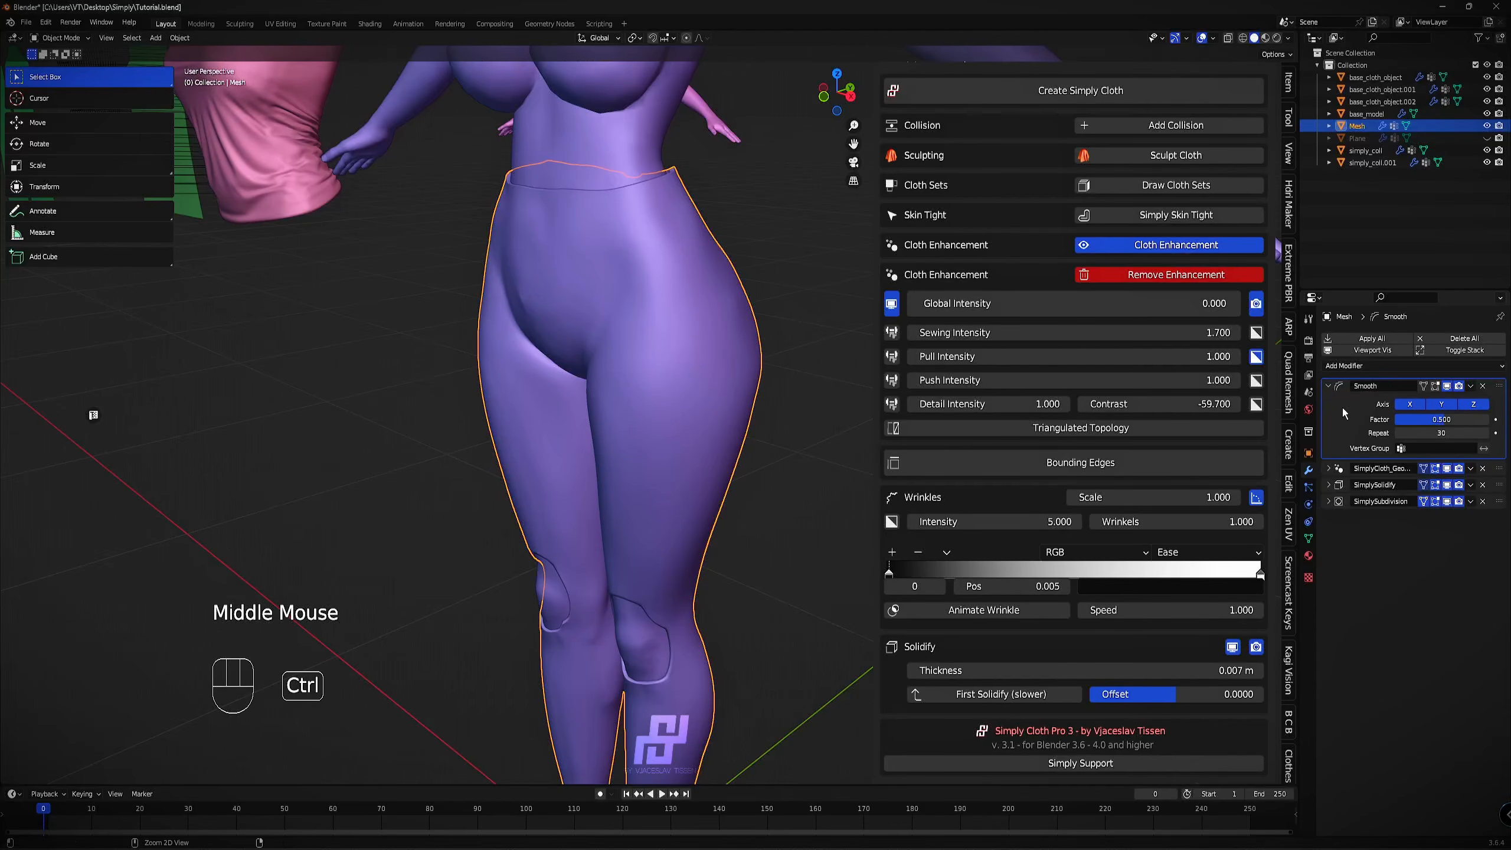
{"action": "key", "text": "ctrl+a"}
{"action": "middle_click_drag", "start_coordinate": [676, 433], "coordinate": [732, 433]}
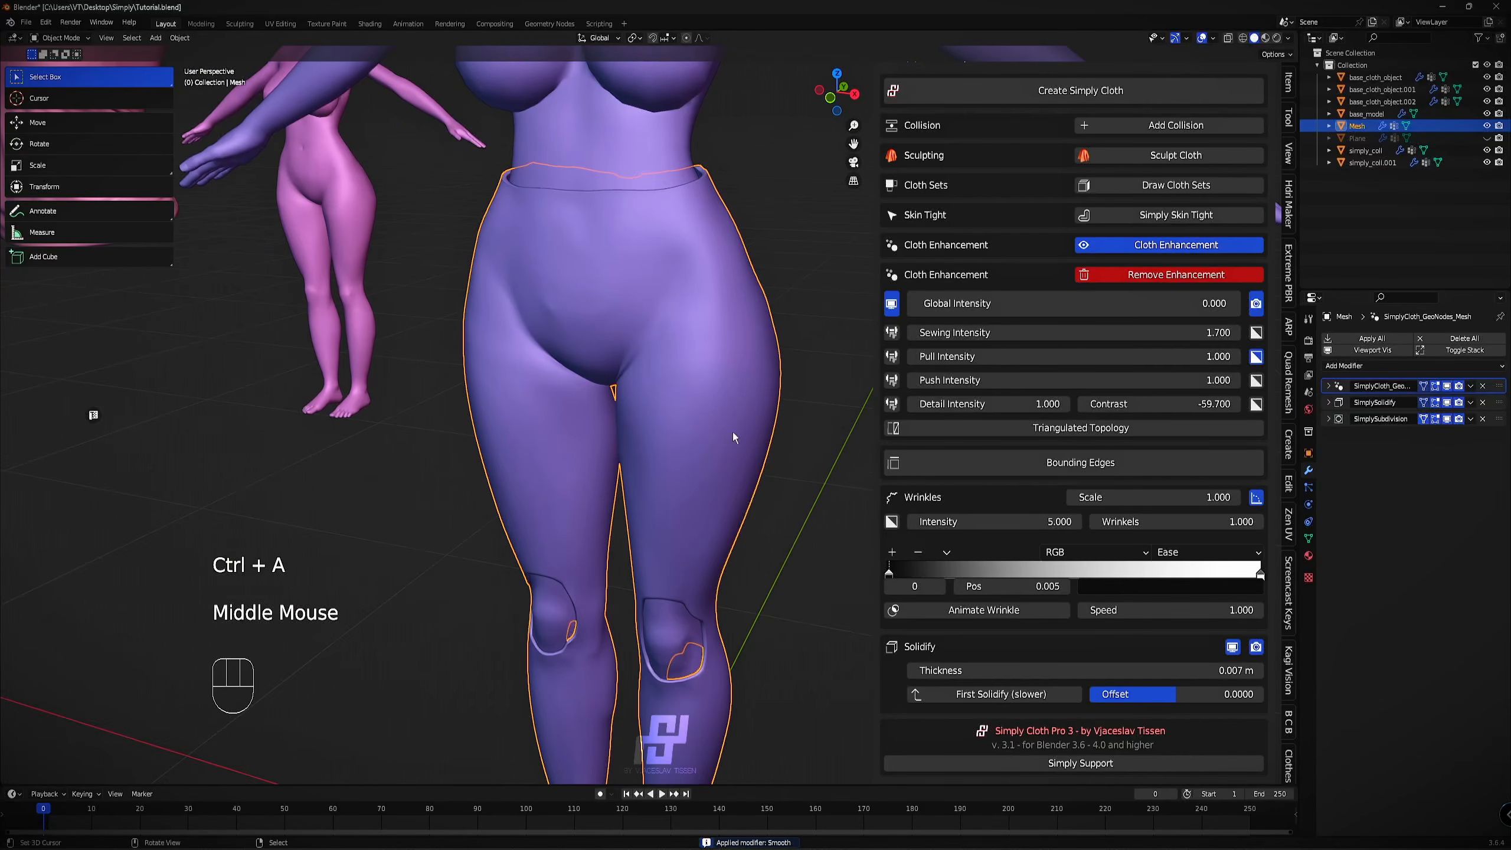
Set the cloth enhancement's Global Intensity to 1.5 and check the pants from the back.
{"action": "left_click_drag", "start_coordinate": [1058, 306], "coordinate": [1166, 307]}
{"action": "scroll", "coordinate": [741, 451], "scroll_direction": "down", "scroll_amount": 2}
{"action": "middle_click_drag", "start_coordinate": [740, 451], "coordinate": [595, 490]}
{"action": "scroll", "coordinate": [595, 489], "scroll_direction": "up", "scroll_amount": 2}
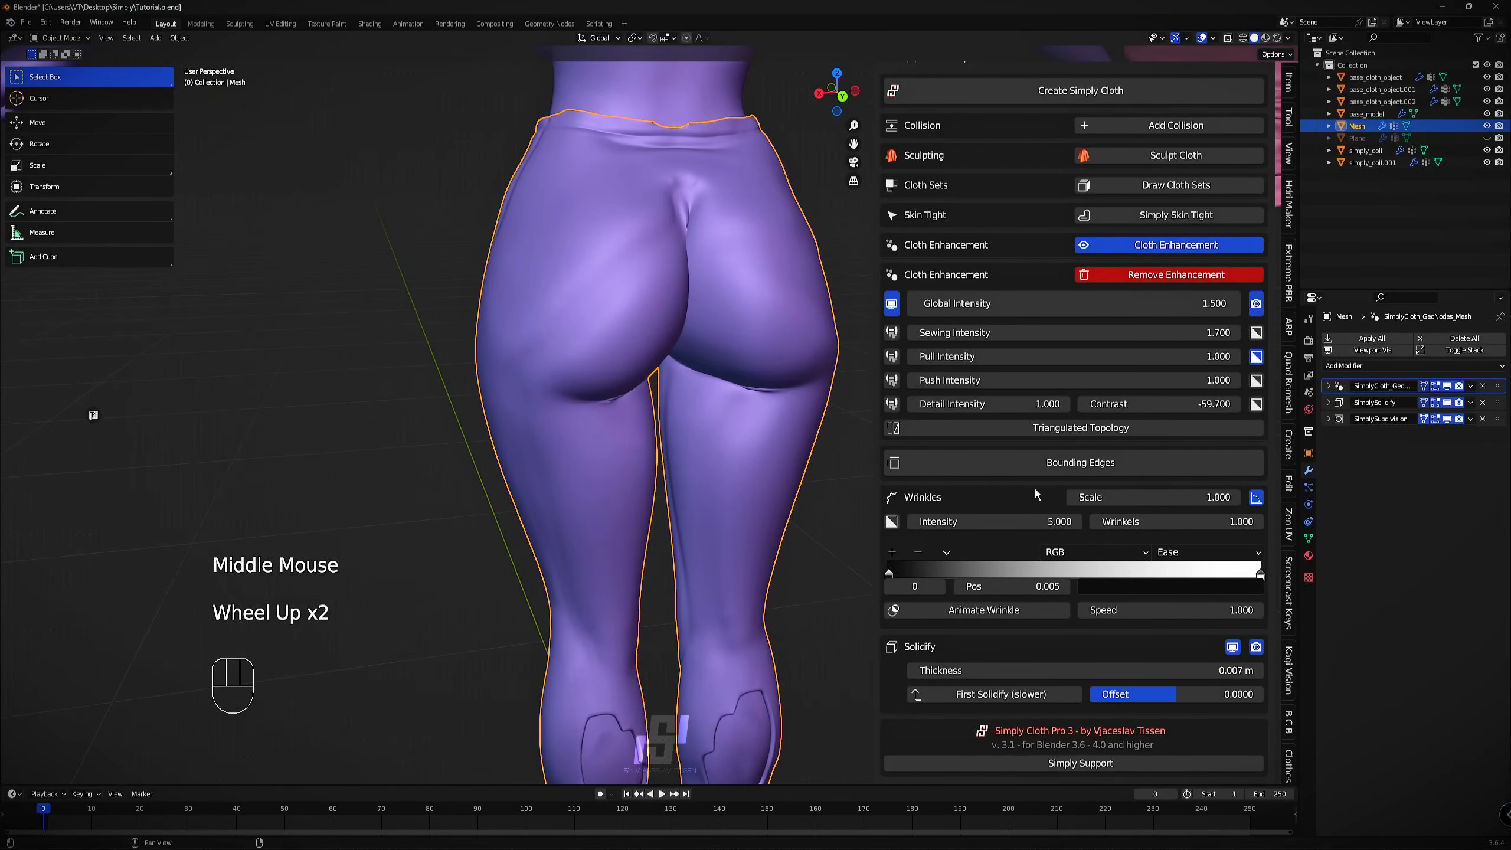
Set the wrinkle scale to 6.4 and the wrinkle intensity to 1.6.
{"action": "left_click_drag", "start_coordinate": [1149, 501], "coordinate": [1238, 501]}
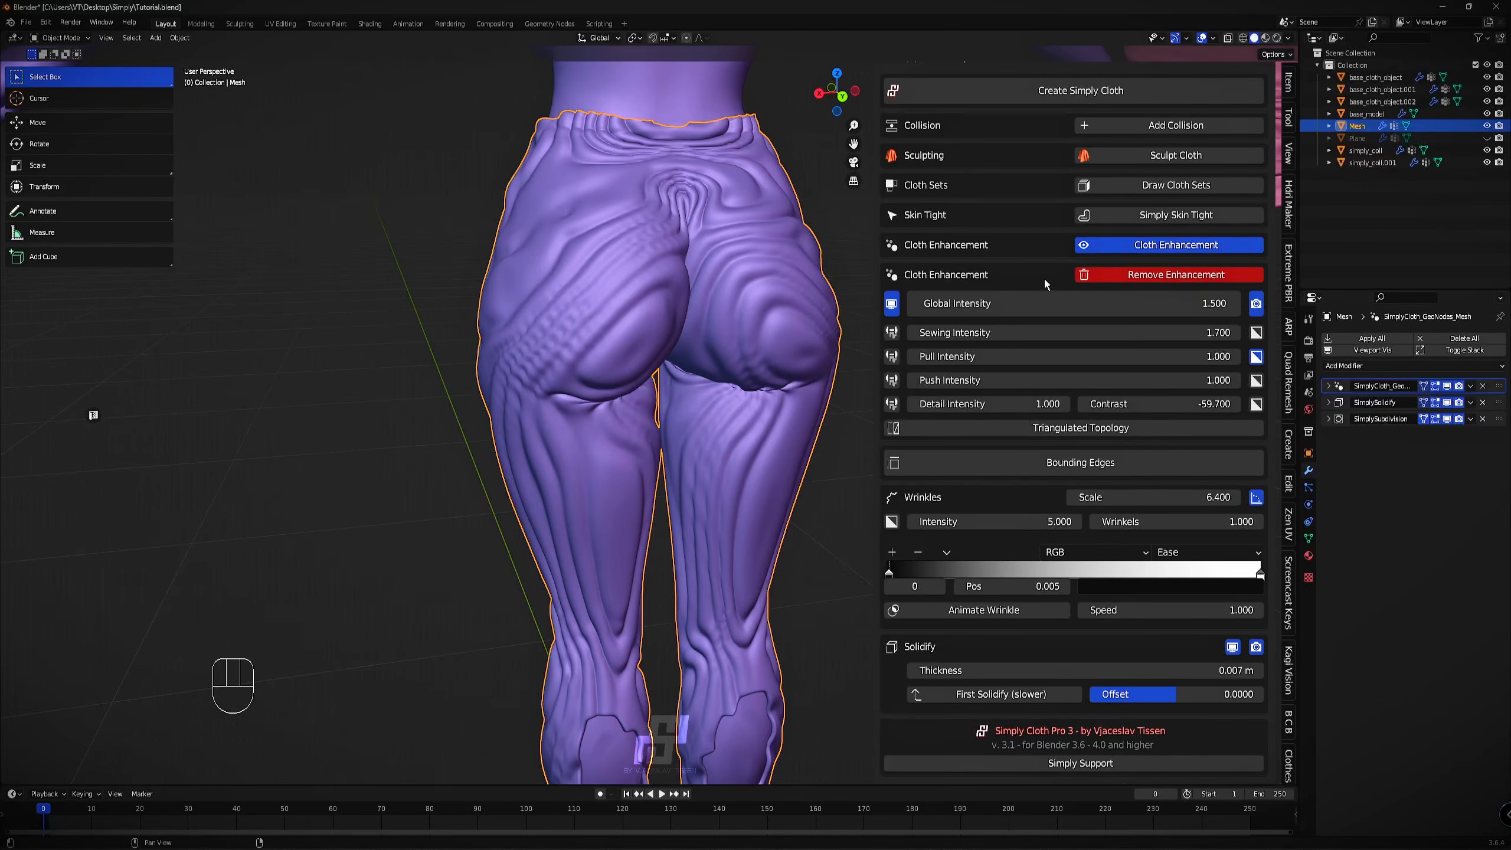
{"action": "left_click", "coordinate": [1034, 524]}
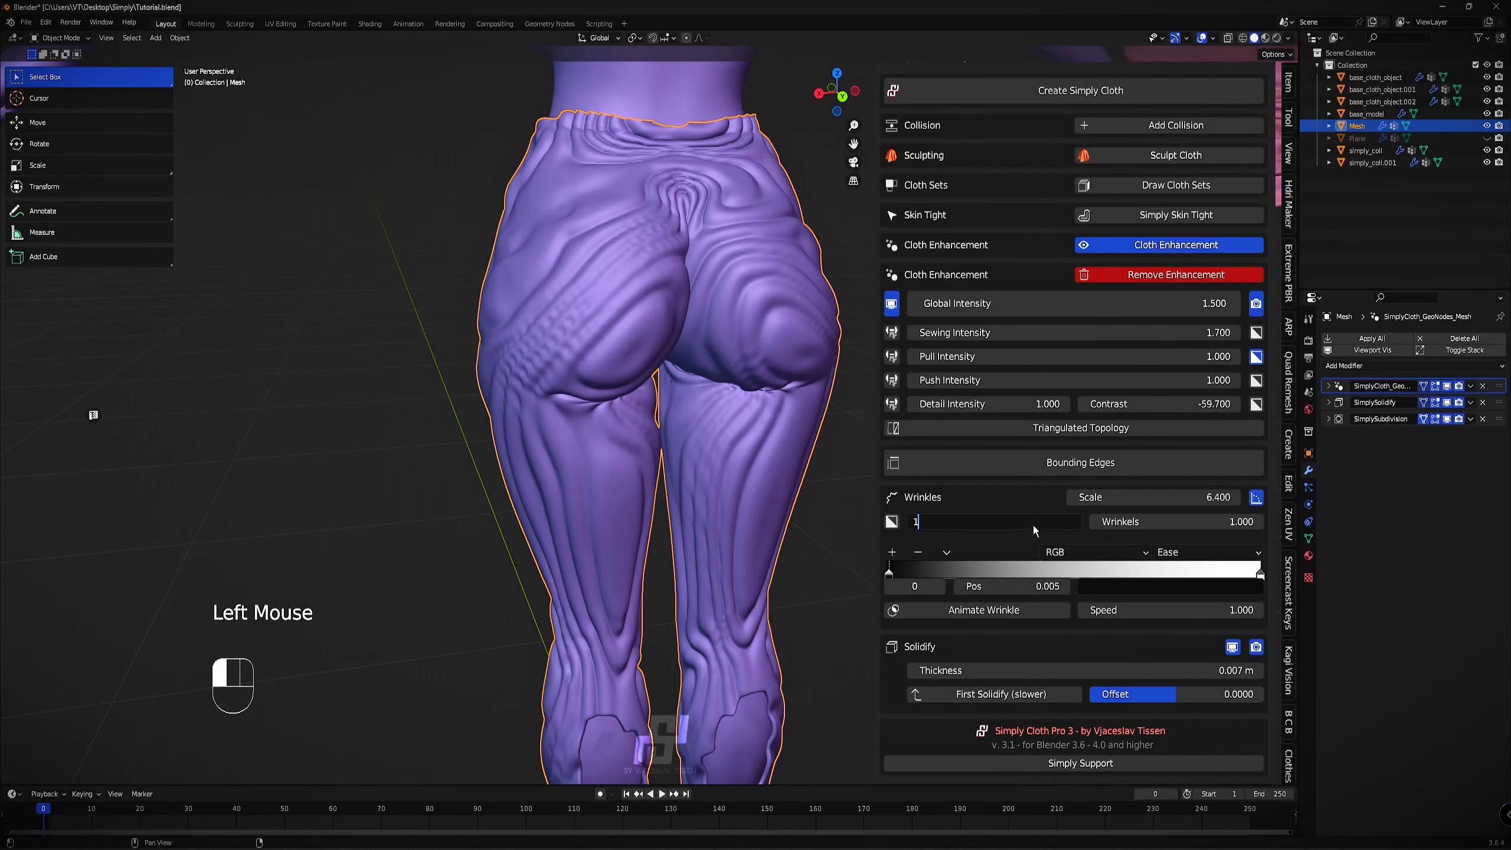
{"action": "type", "text": "0"}
{"action": "key", "text": "Return"}
{"action": "left_click", "coordinate": [1035, 526]}
{"action": "key", "text": "Return"}
{"action": "left_click", "coordinate": [1034, 525]}
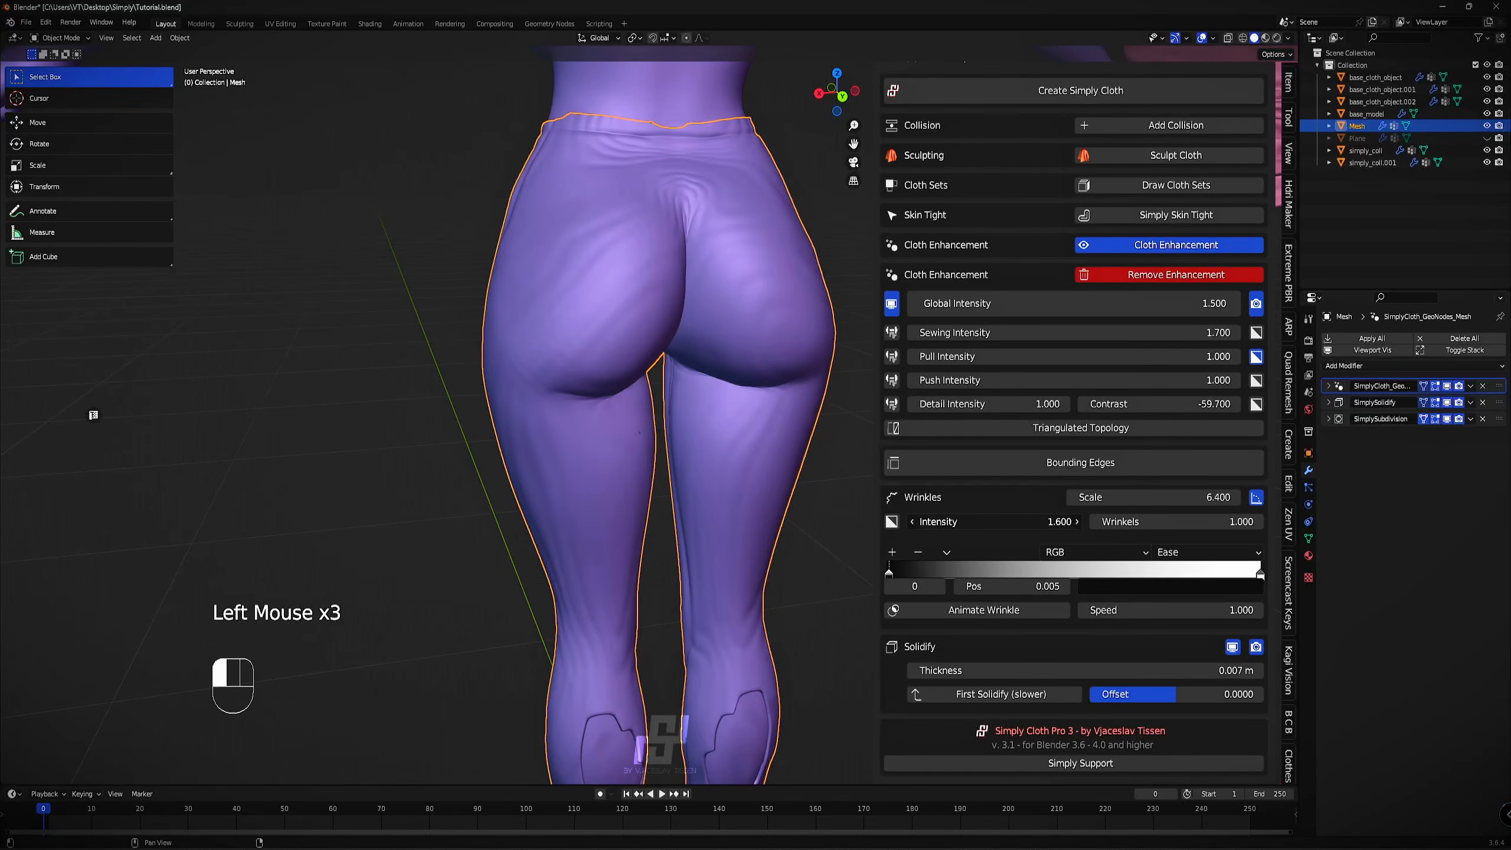
Try a wrinkle scale of 24.1 and view the pants from the front.
{"action": "scroll", "coordinate": [719, 506], "scroll_direction": "down", "scroll_amount": 2}
{"action": "left_click_drag", "start_coordinate": [1188, 498], "coordinate": [1223, 498]}
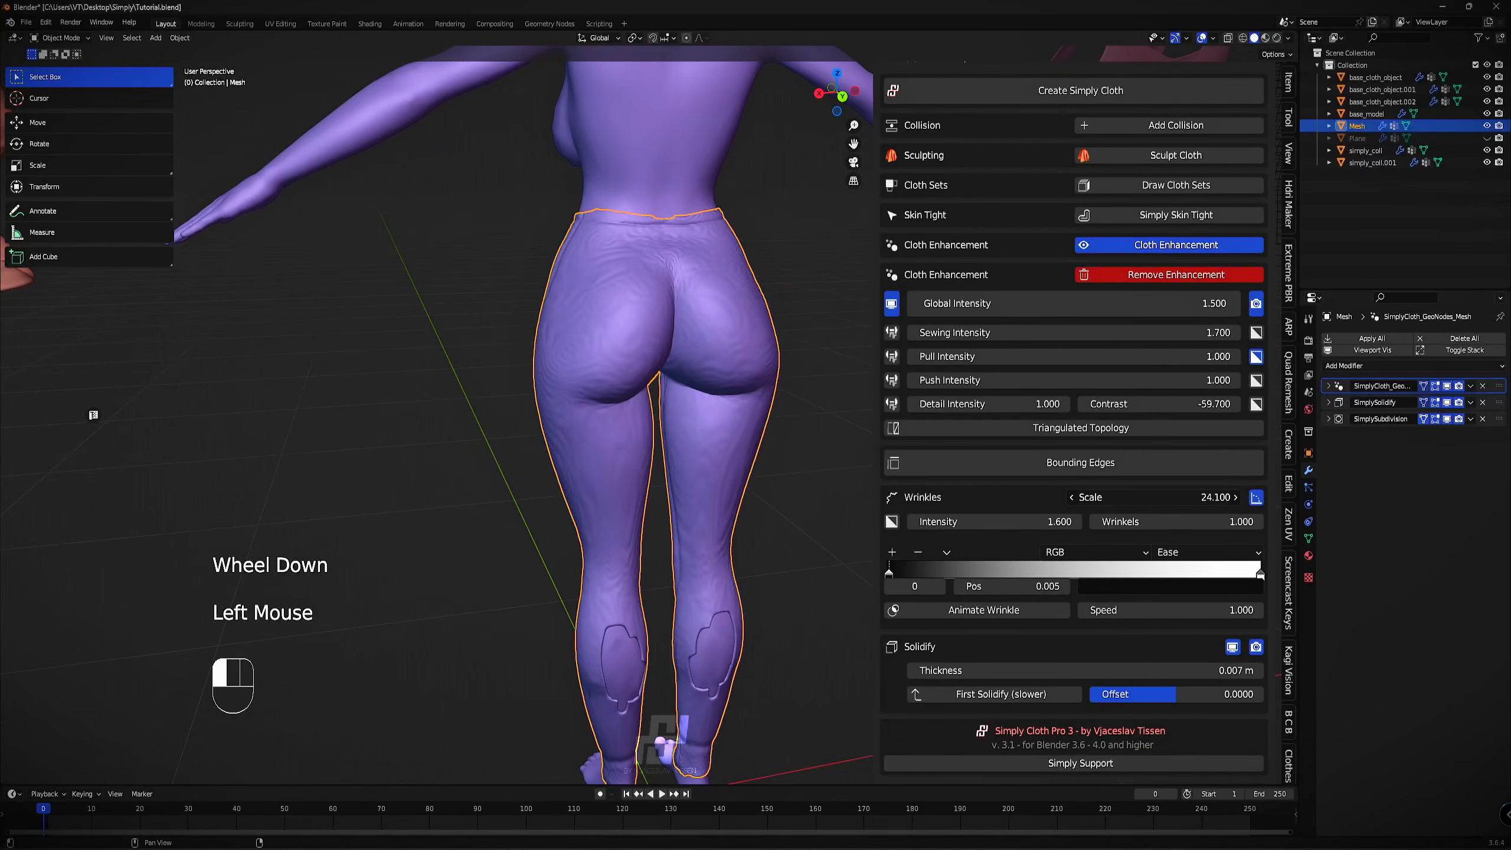
{"action": "middle_click_drag", "start_coordinate": [743, 463], "coordinate": [838, 458]}
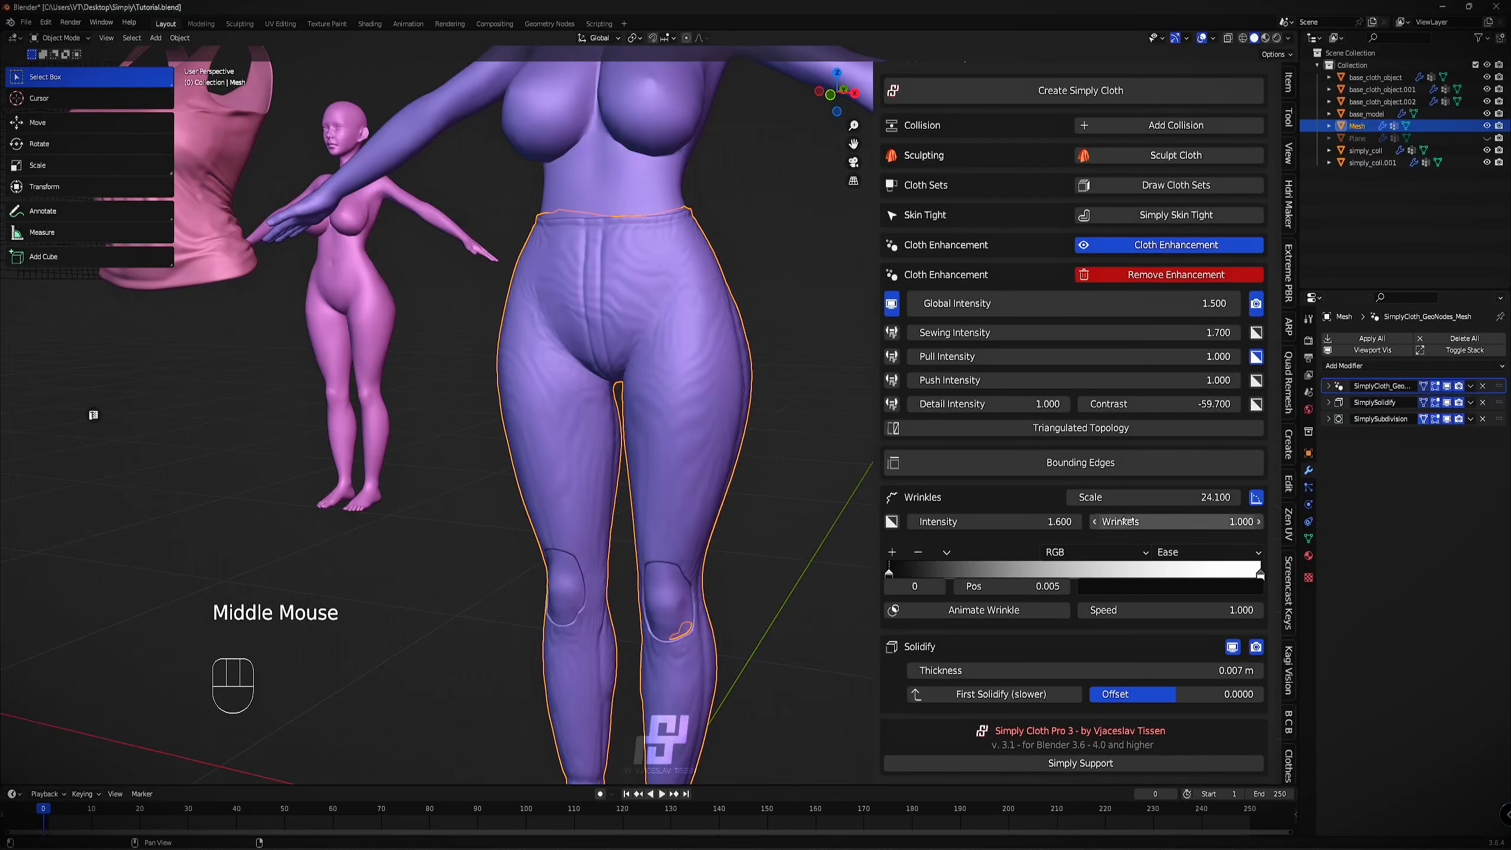
Set both the wrinkle scale and the wrinkle intensity of the pants to 2.4.
{"action": "left_click", "coordinate": [1150, 500]}
{"action": "type", "text": "1"}
{"action": "key", "text": "Return"}
{"action": "left_click", "coordinate": [1150, 500]}
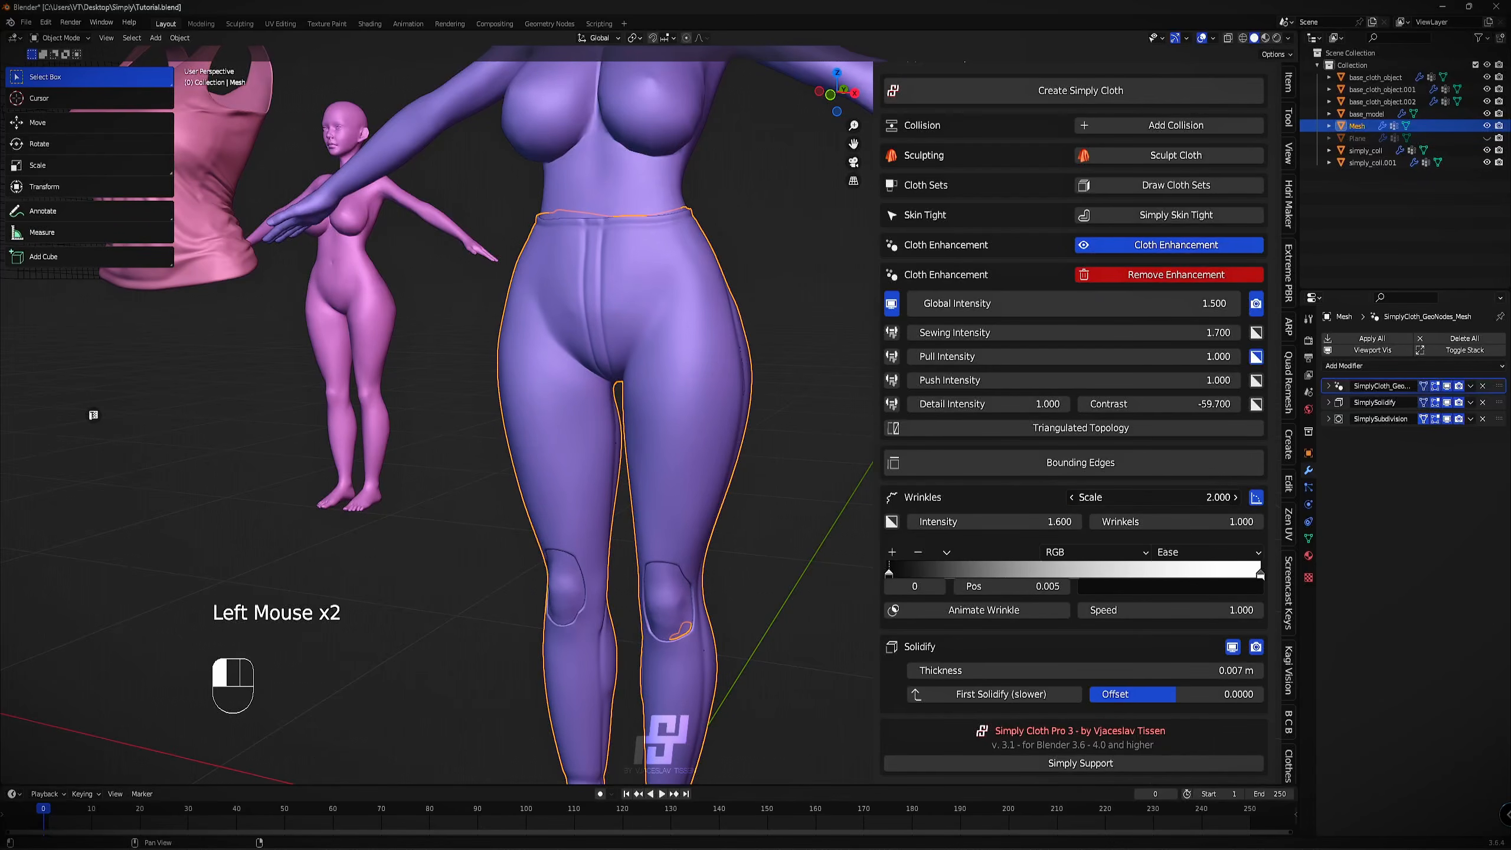
{"action": "left_click_drag", "start_coordinate": [1150, 501], "coordinate": [1174, 500]}
{"action": "left_click", "coordinate": [1021, 521]}
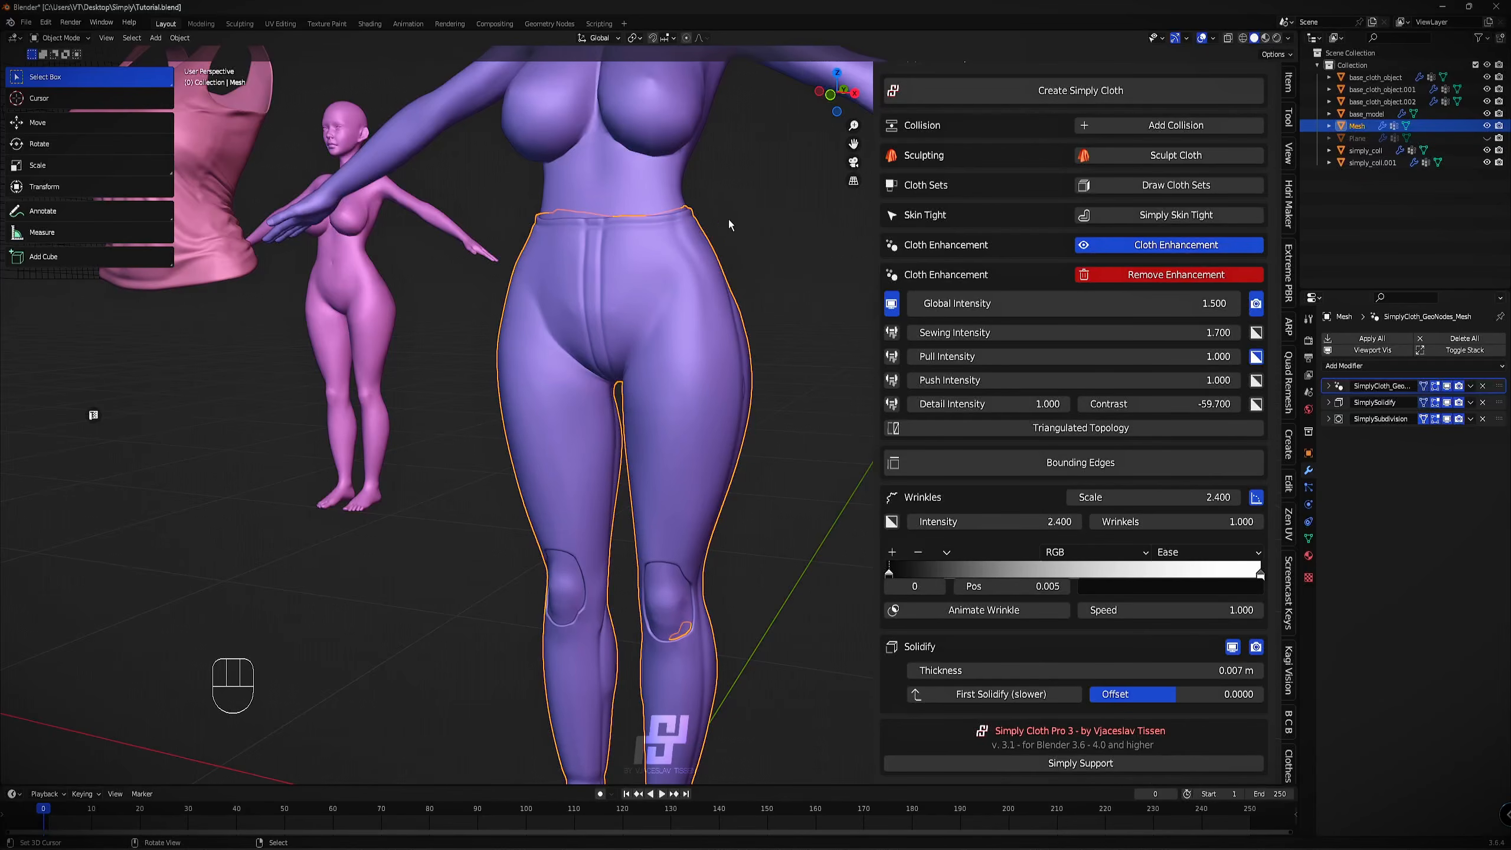
Try clearing the pink tank top's location to bring it to the figure, and undo it.
{"action": "middle_click_drag", "start_coordinate": [728, 220], "coordinate": [702, 408], "text": "shift"}
{"action": "right_click", "coordinate": [219, 448]}
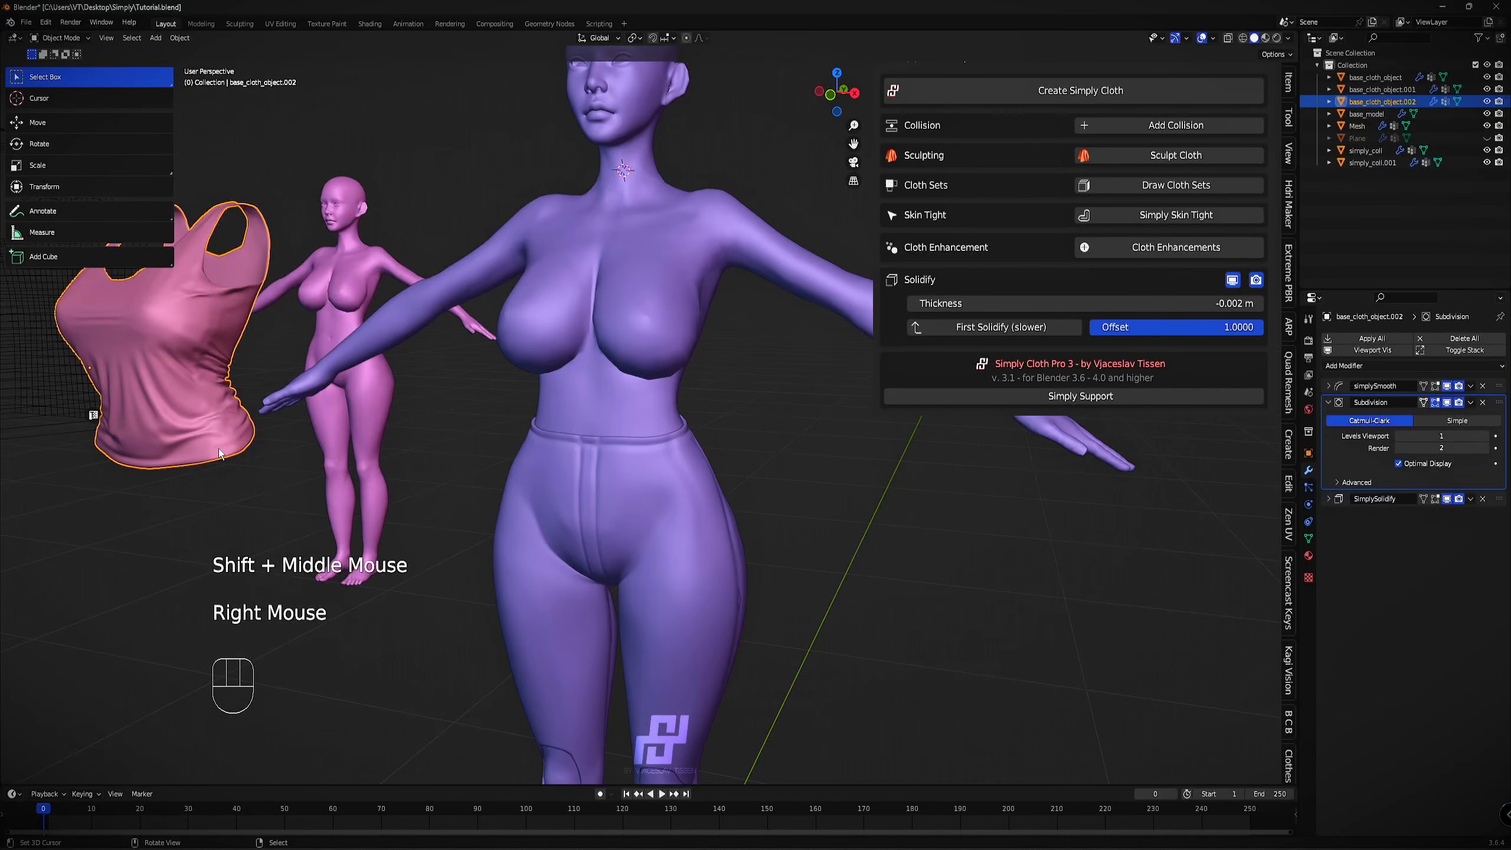
{"action": "key", "text": "alt+g"}
{"action": "scroll", "coordinate": [598, 473], "scroll_direction": "down", "scroll_amount": 2}
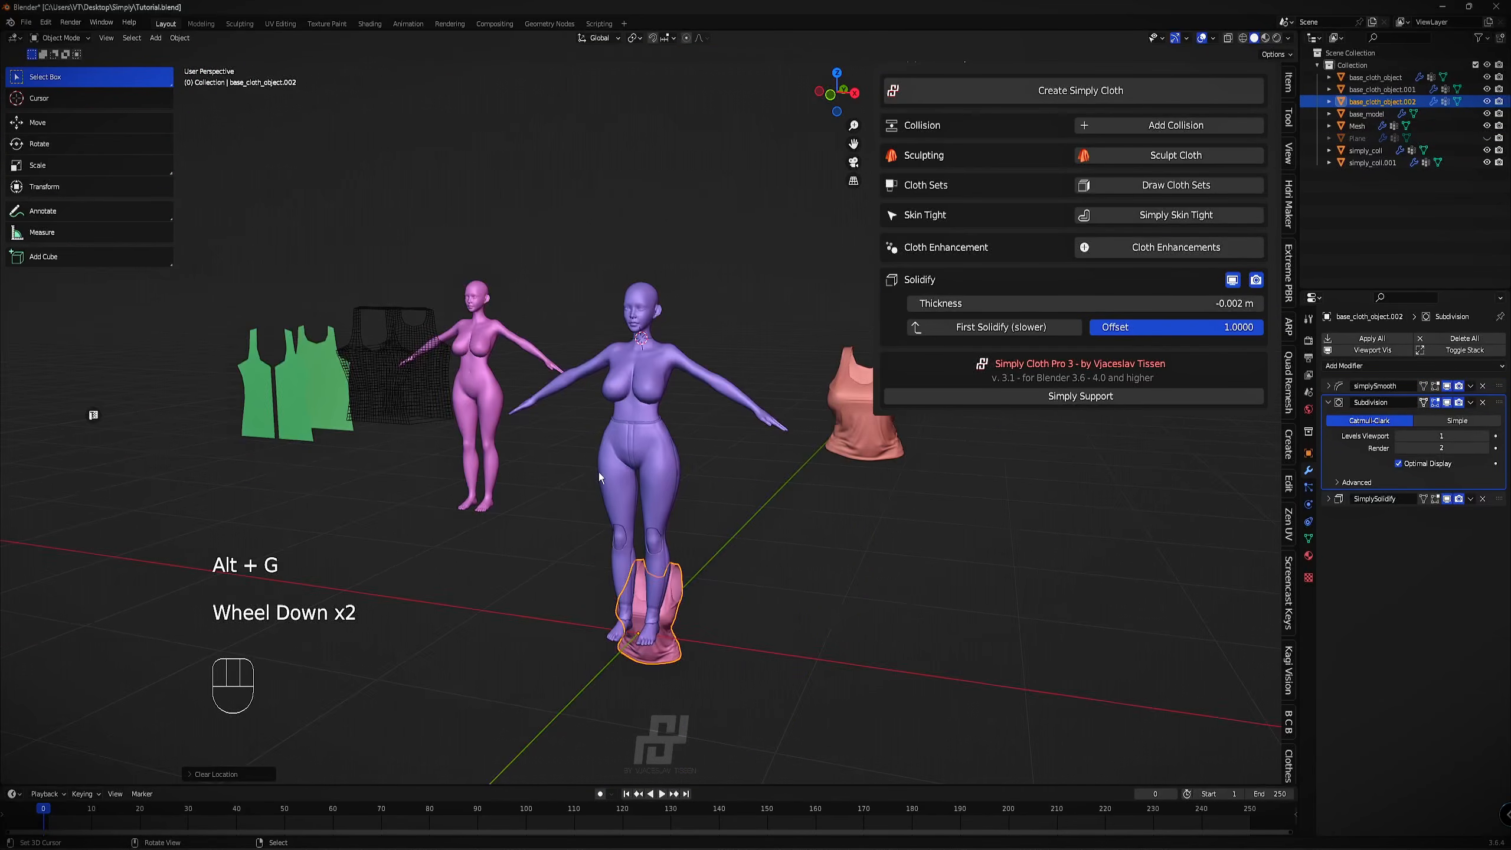
{"action": "key", "text": "g"}
{"action": "key", "text": "ctrl+z"}
Move the red tank top onto the purple figure's torso and centre it in front view.
{"action": "right_click", "coordinate": [833, 431]}
{"action": "key", "text": "g"}
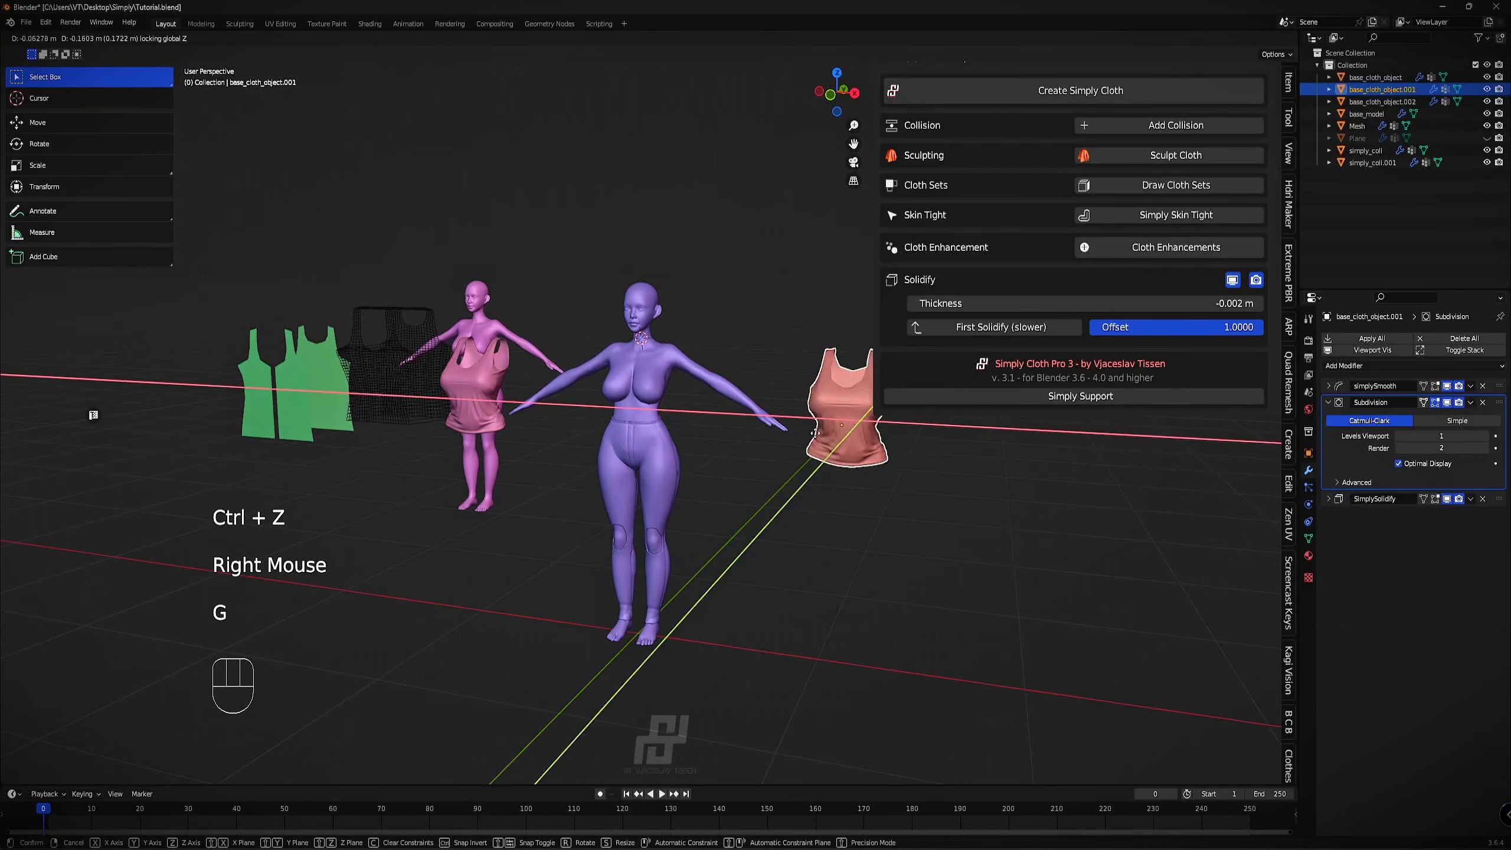
{"action": "left_click", "coordinate": [614, 398]}
{"action": "key", "text": "KP_1"}
{"action": "key", "text": "KP_Decimal"}
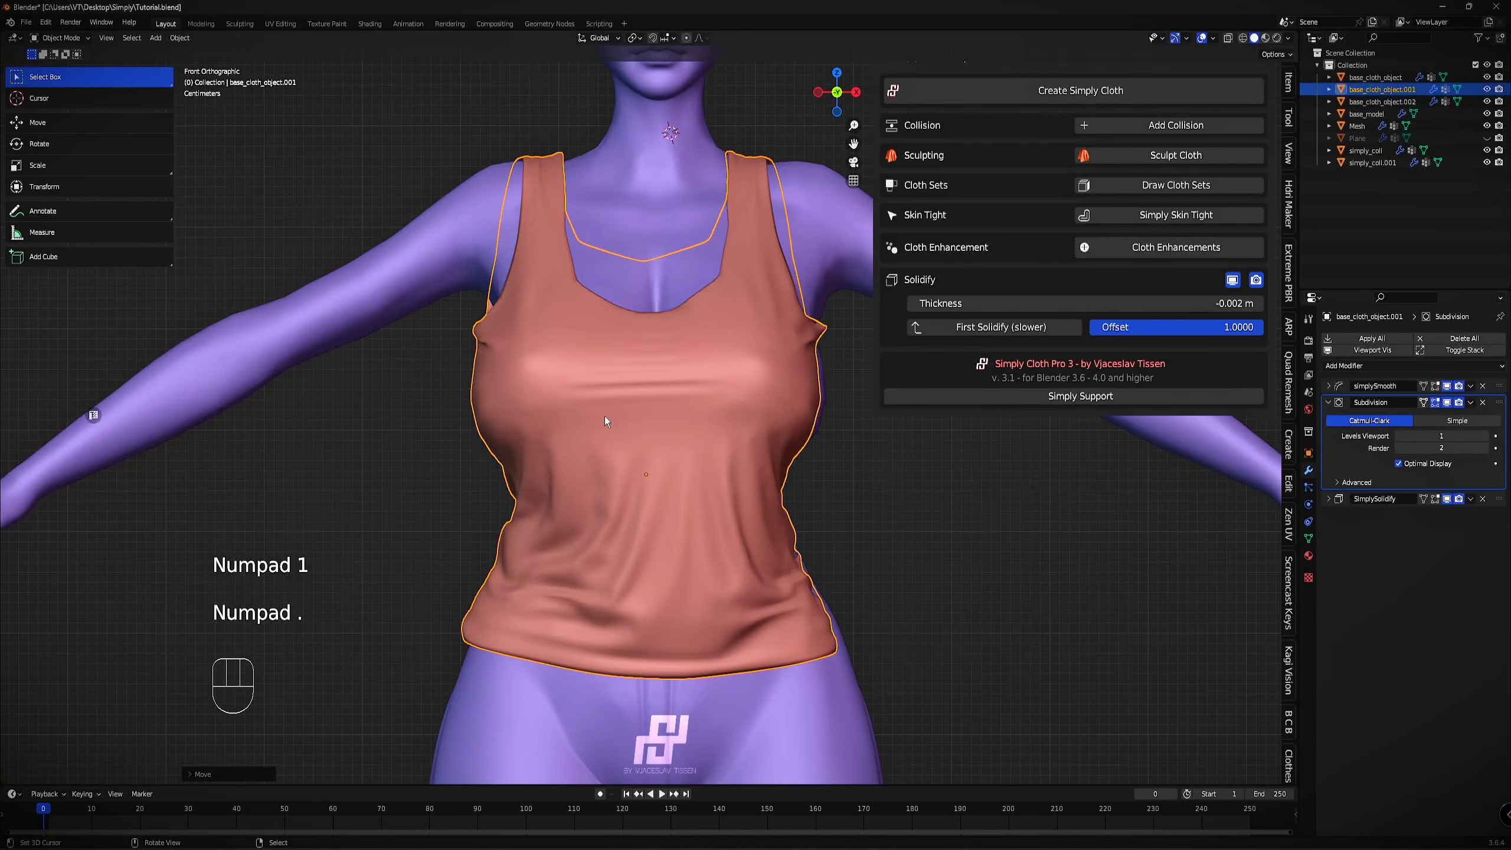
{"action": "key", "text": "g"}
{"action": "left_click", "coordinate": [670, 396]}
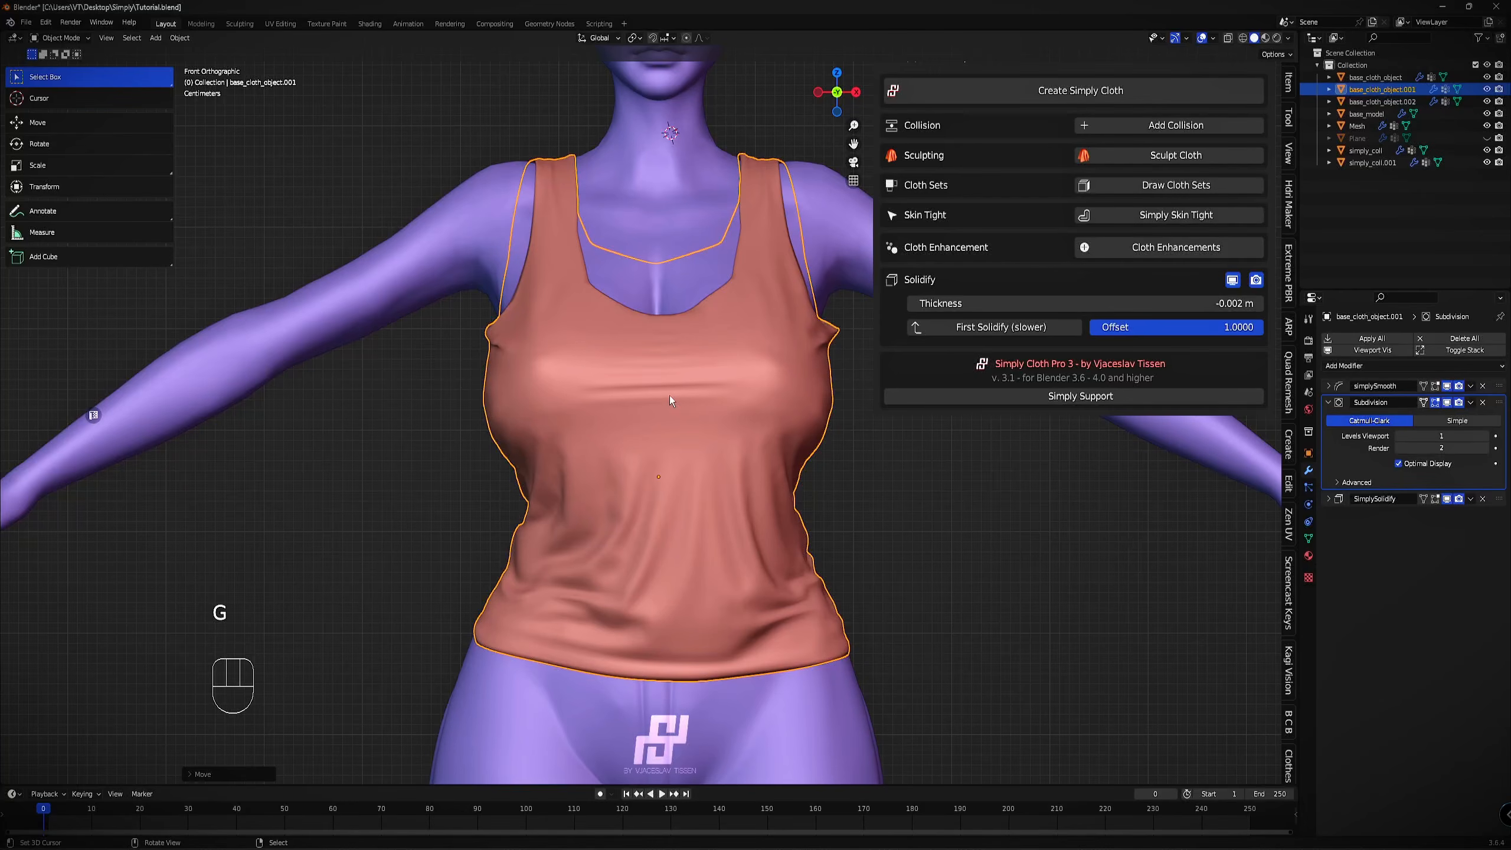
Align the tank top's depth with the torso in the right side view.
{"action": "key", "text": "KP_3"}
{"action": "key", "text": "g"}
{"action": "left_click", "coordinate": [692, 397]}
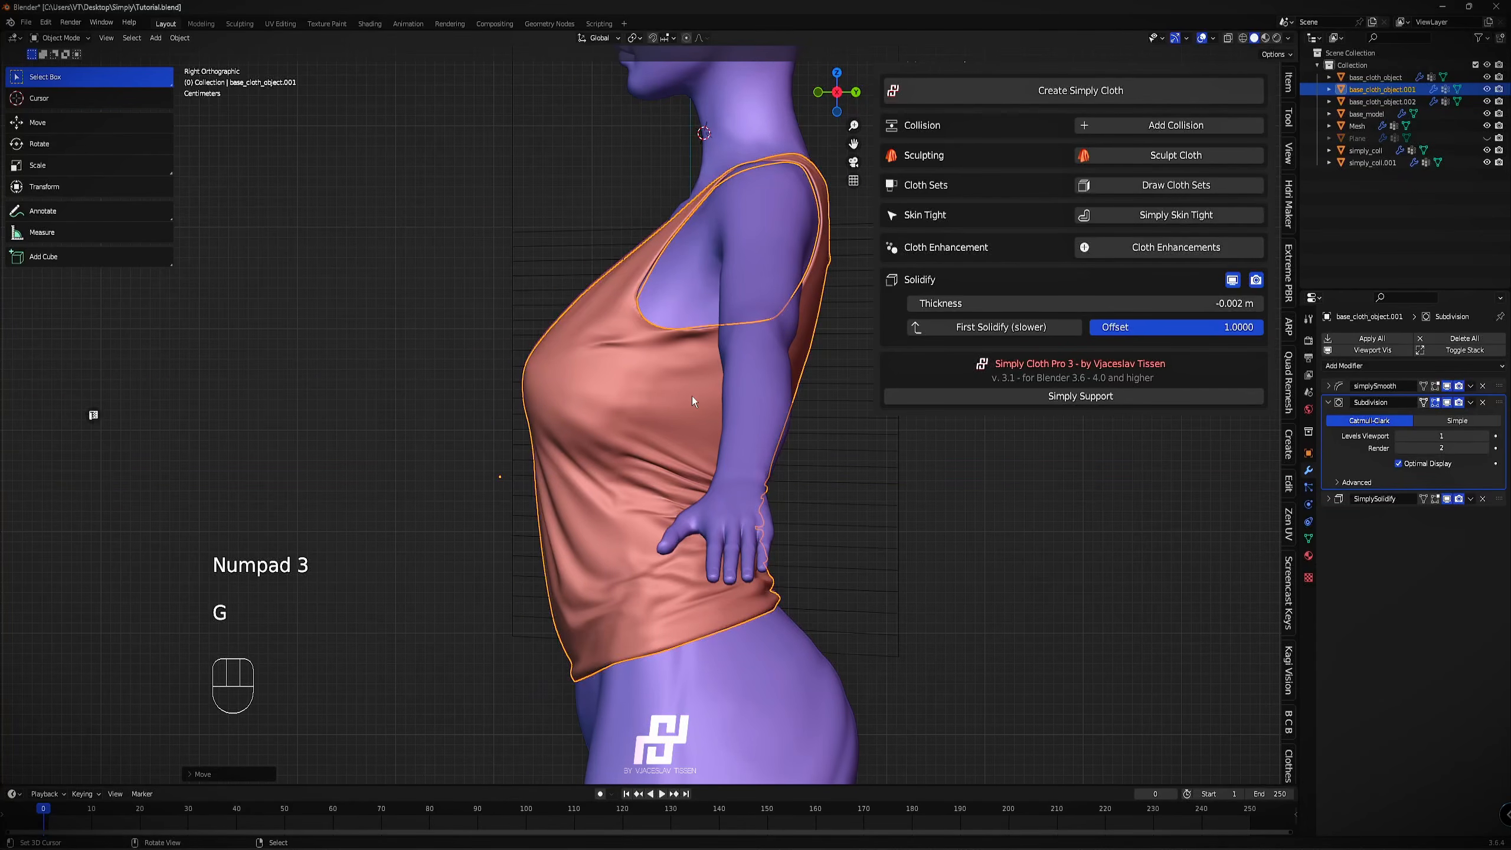
Nudge the tank top along the X and Y axes to fit it around the torso.
{"action": "middle_click_drag", "start_coordinate": [692, 397], "coordinate": [902, 379]}
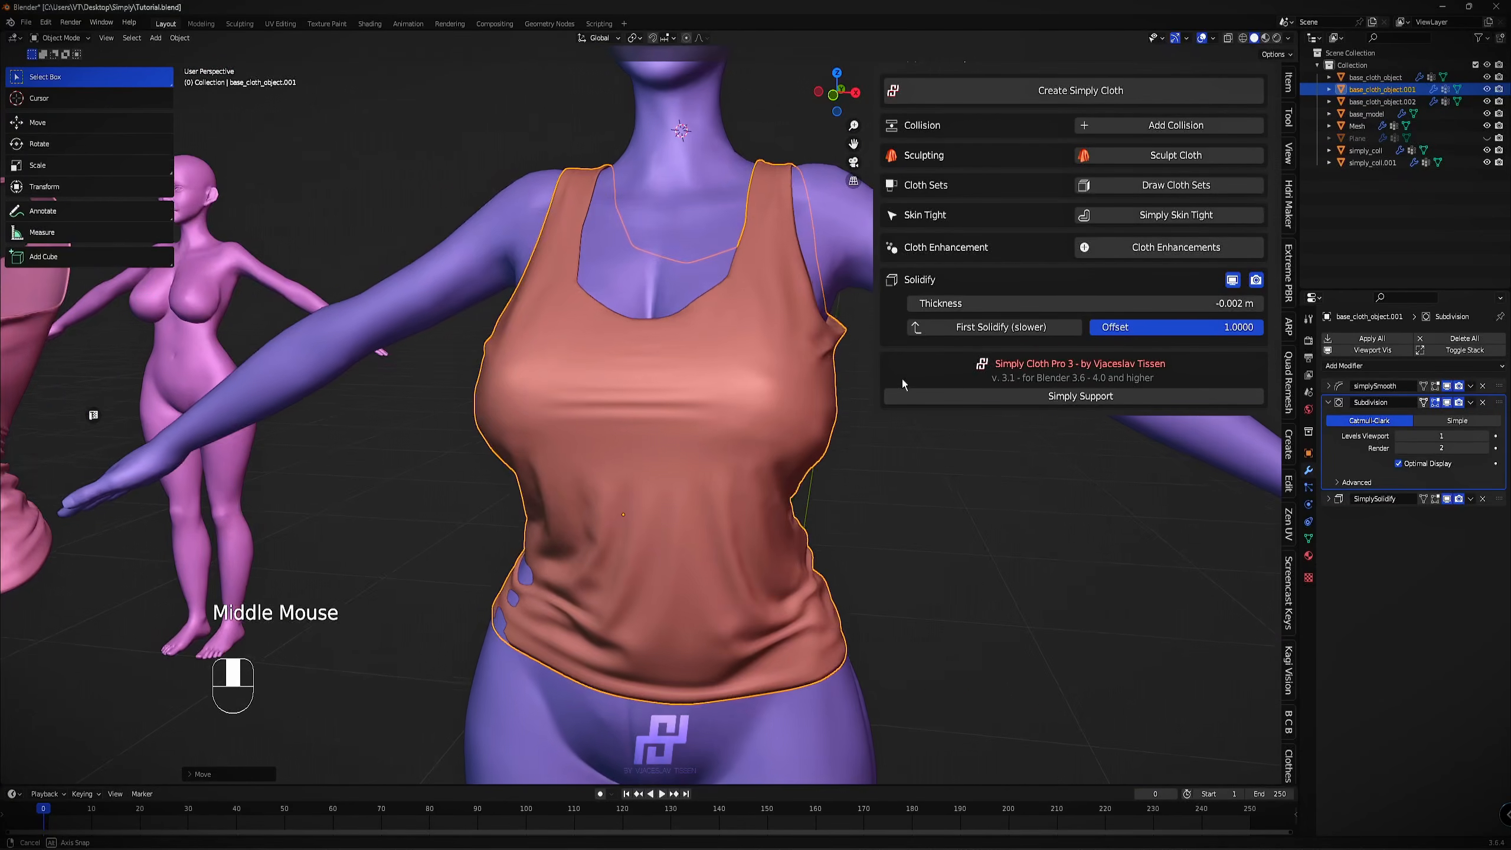
{"action": "key", "text": "g"}
{"action": "key", "text": "x"}
{"action": "key", "text": "g"}
{"action": "left_click", "coordinate": [808, 455]}
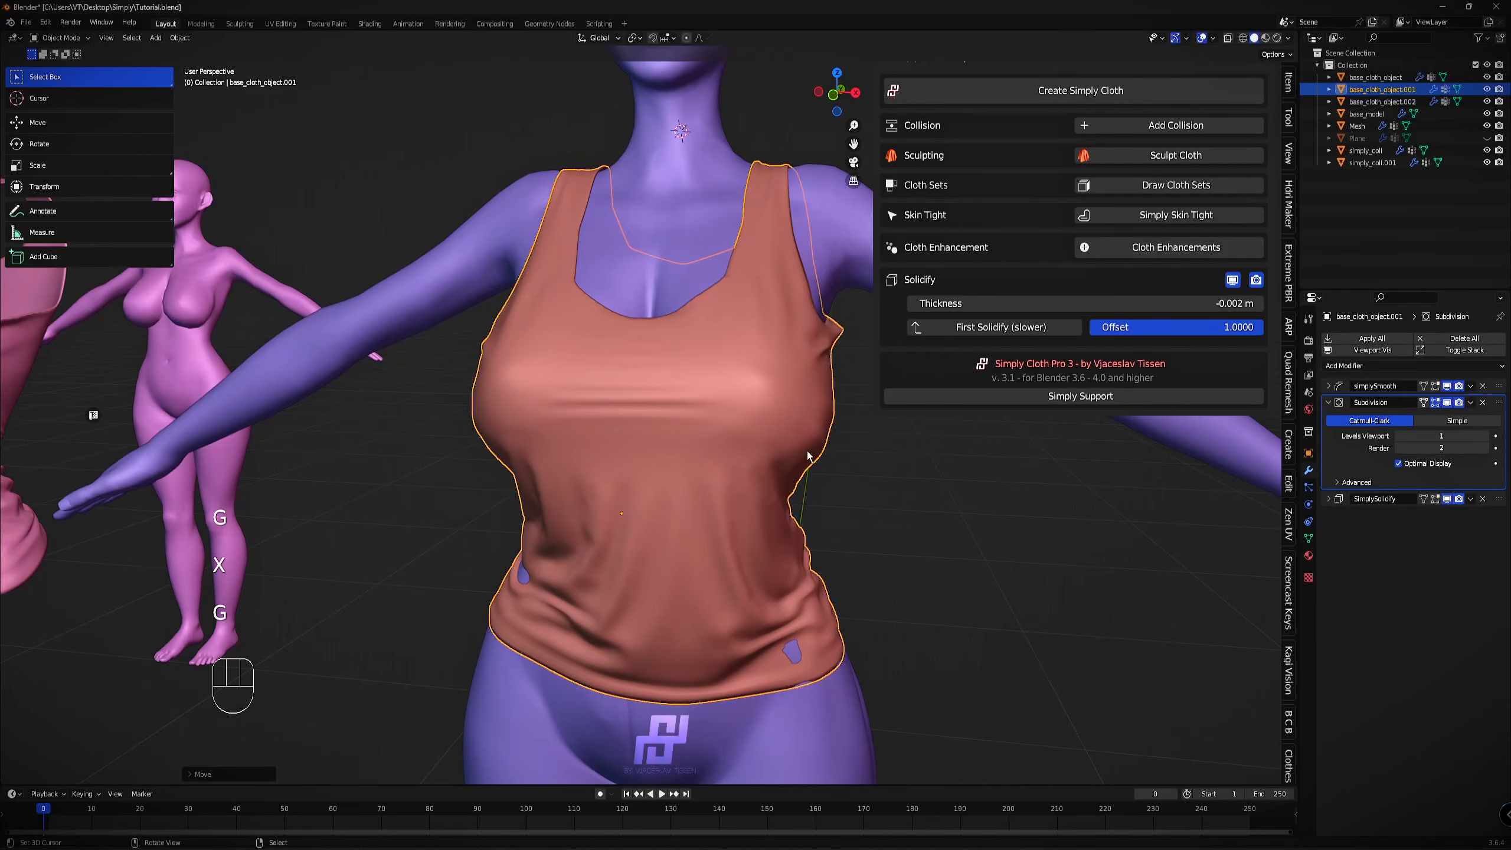
{"action": "key", "text": "g"}
{"action": "key", "text": "y"}
{"action": "middle_click_drag", "start_coordinate": [808, 450], "coordinate": [659, 470]}
{"action": "left_click", "coordinate": [813, 459]}
Expand the whole tank top mesh outward with Shrink/Fatten by about 0.0036 m and return to Object Mode.
{"action": "key", "text": "Tab"}
{"action": "key", "text": "a"}
{"action": "key", "text": "alt+s"}
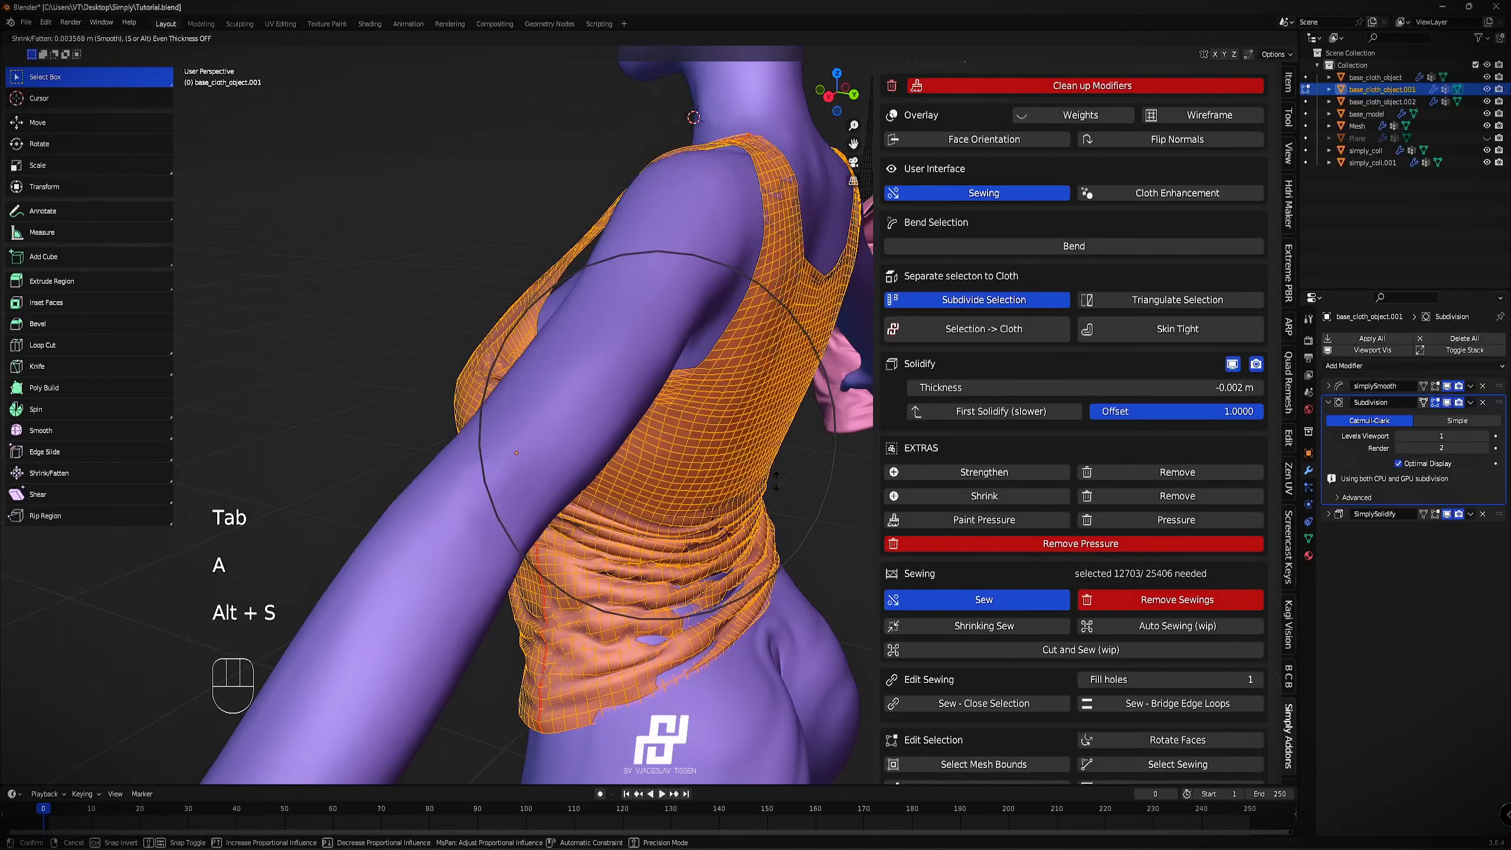
{"action": "left_click", "coordinate": [773, 485]}
{"action": "key", "text": "Tab"}
Nudge the tank top along the Y and Z axes to refine its fit on the torso.
{"action": "key", "text": "g"}
{"action": "key", "text": "y"}
{"action": "left_click", "coordinate": [780, 484]}
{"action": "key", "text": "g"}
{"action": "key", "text": "z"}
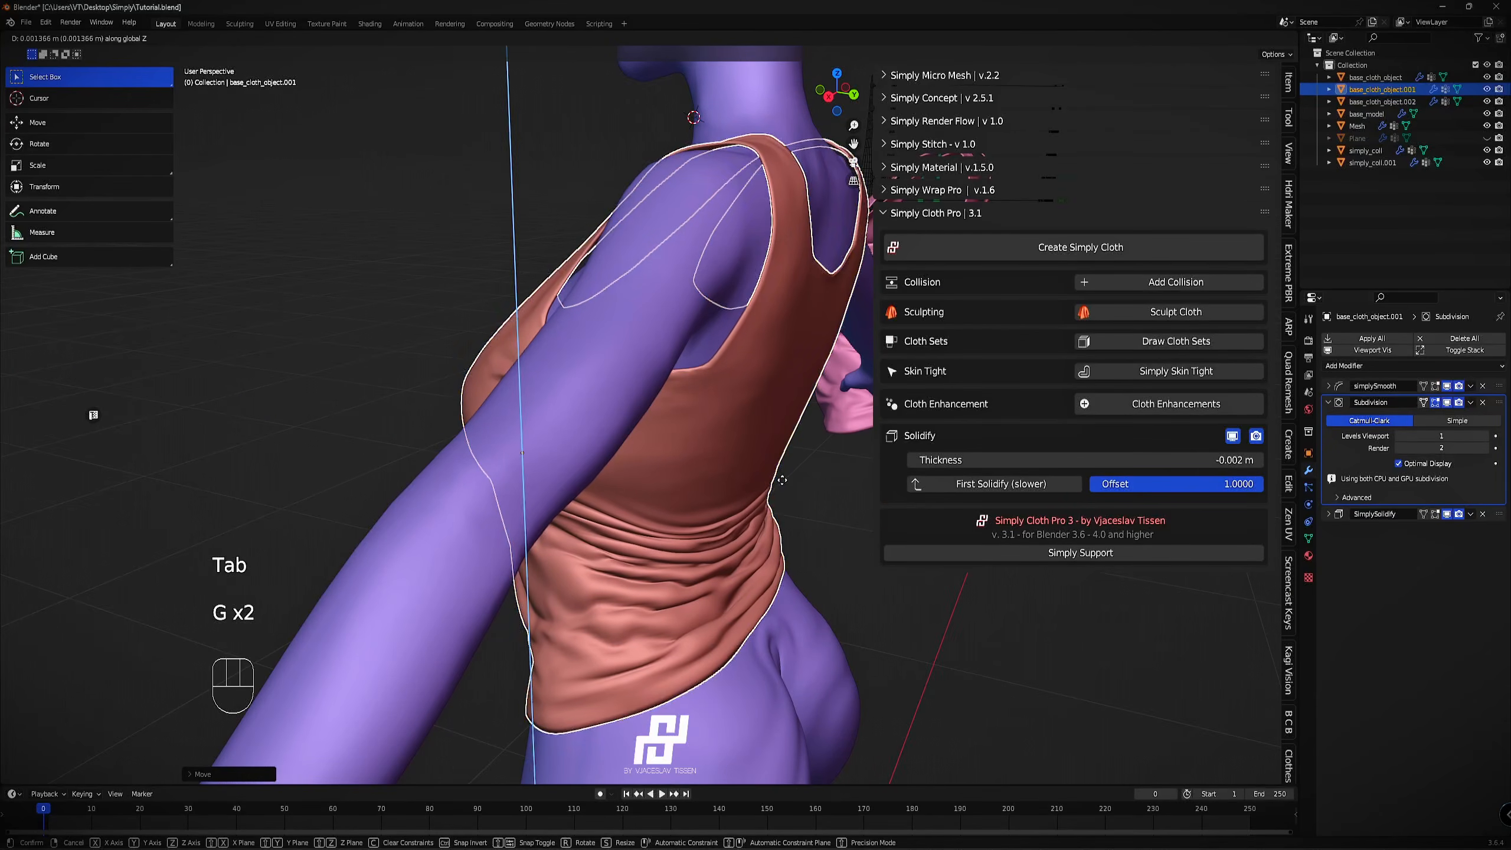
{"action": "left_click", "coordinate": [776, 480]}
{"action": "middle_click_drag", "start_coordinate": [619, 479], "coordinate": [699, 331]}
{"action": "scroll", "coordinate": [699, 331], "scroll_direction": "down", "scroll_amount": 3}
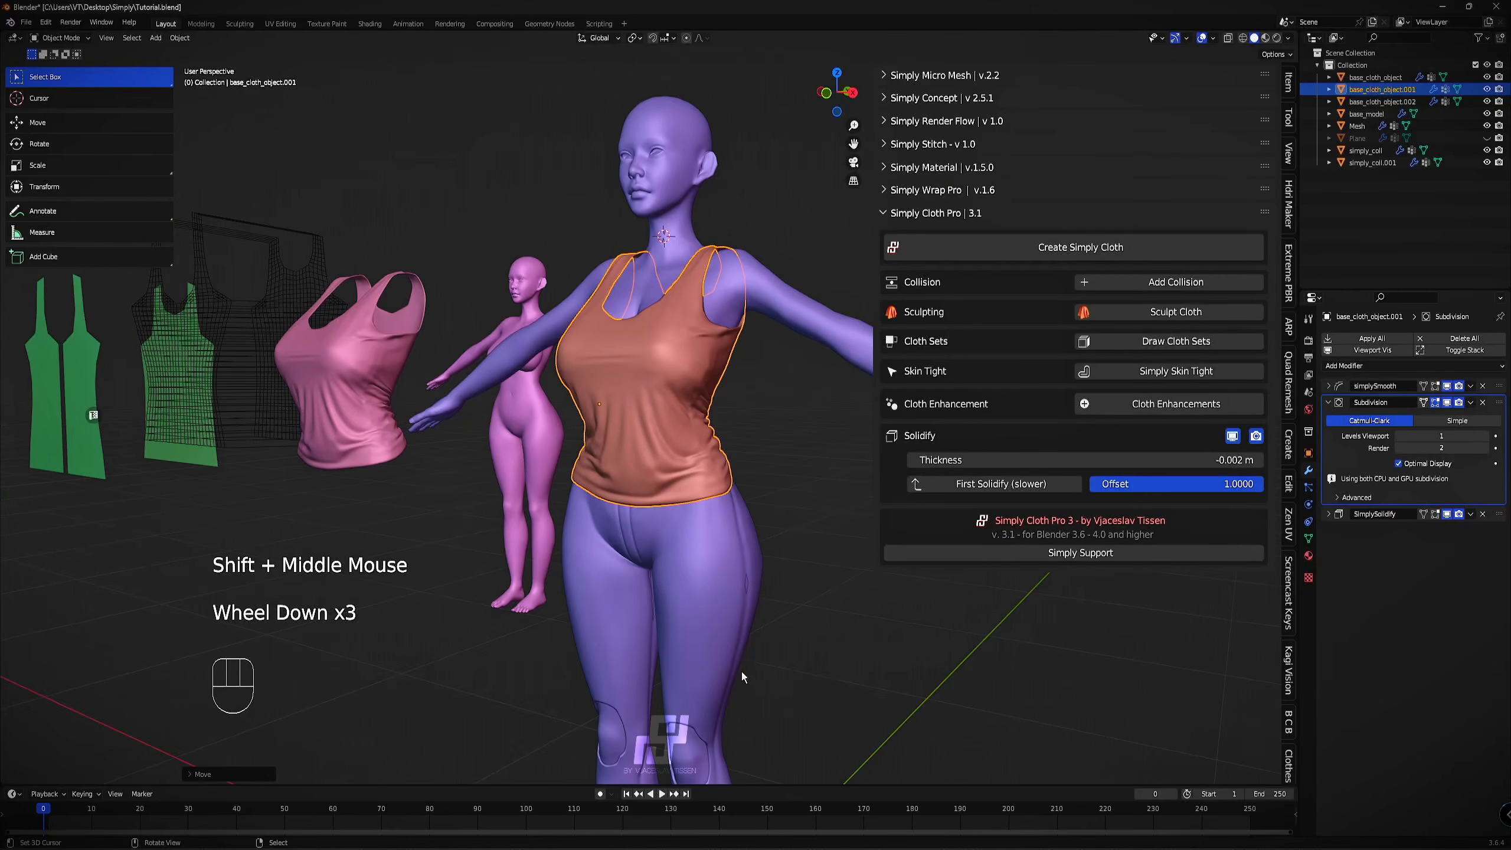
{"action": "middle_click_drag", "start_coordinate": [742, 670], "coordinate": [638, 361], "text": "shift"}
Enter Edit Mode on the purple figure and select the edge loops around both upper arms.
{"action": "right_click", "coordinate": [732, 165]}
{"action": "key", "text": "Tab"}
{"action": "scroll", "coordinate": [665, 298], "scroll_direction": "up", "scroll_amount": 2}
{"action": "key", "text": "3"}
{"action": "key", "text": "2"}
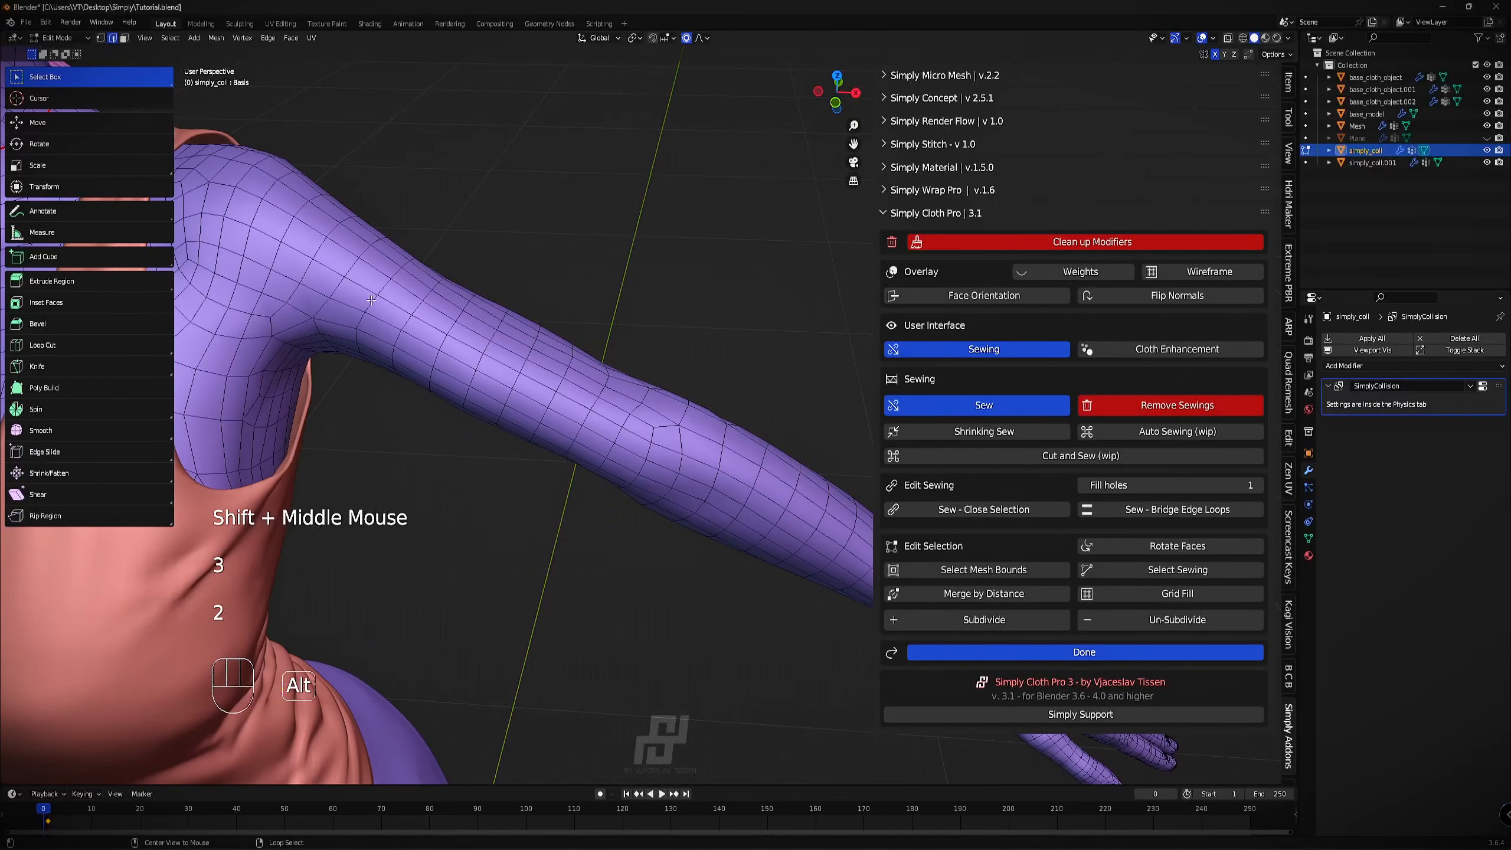
{"action": "right_click", "coordinate": [381, 296], "text": "alt"}
{"action": "scroll", "coordinate": [384, 295], "scroll_direction": "down", "scroll_amount": 2}
{"action": "middle_click_drag", "start_coordinate": [383, 295], "coordinate": [635, 382], "text": "shift"}
{"action": "scroll", "coordinate": [635, 382], "scroll_direction": "up", "scroll_amount": 1}
{"action": "scroll", "coordinate": [635, 382], "scroll_direction": "up", "scroll_amount": 1}
{"action": "key", "text": "2"}
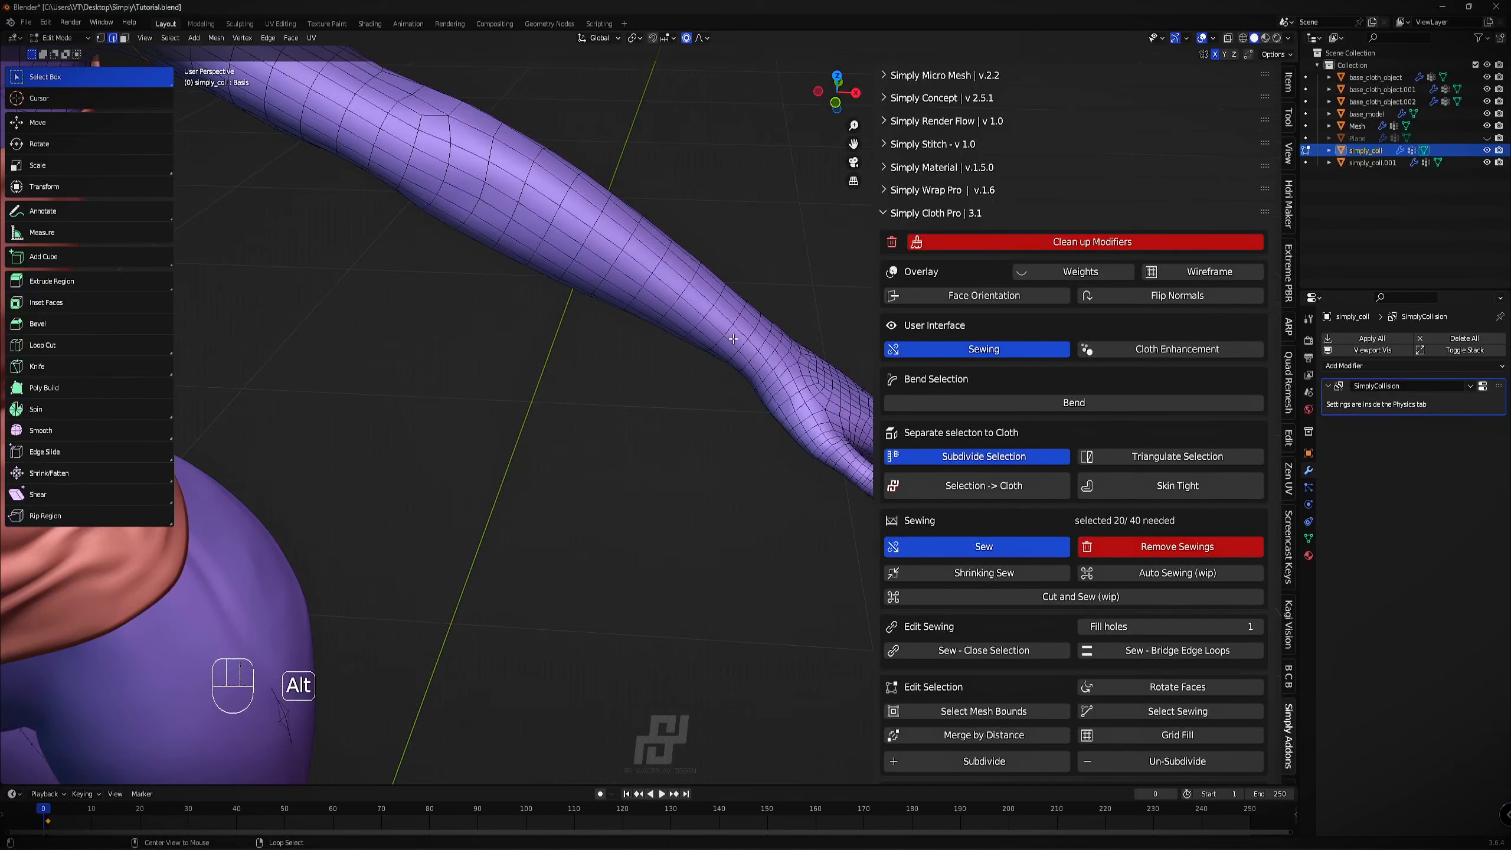
{"action": "scroll", "coordinate": [475, 215], "scroll_direction": "down", "scroll_amount": 3}
{"action": "middle_click_drag", "start_coordinate": [452, 294], "coordinate": [559, 308], "text": "shift"}
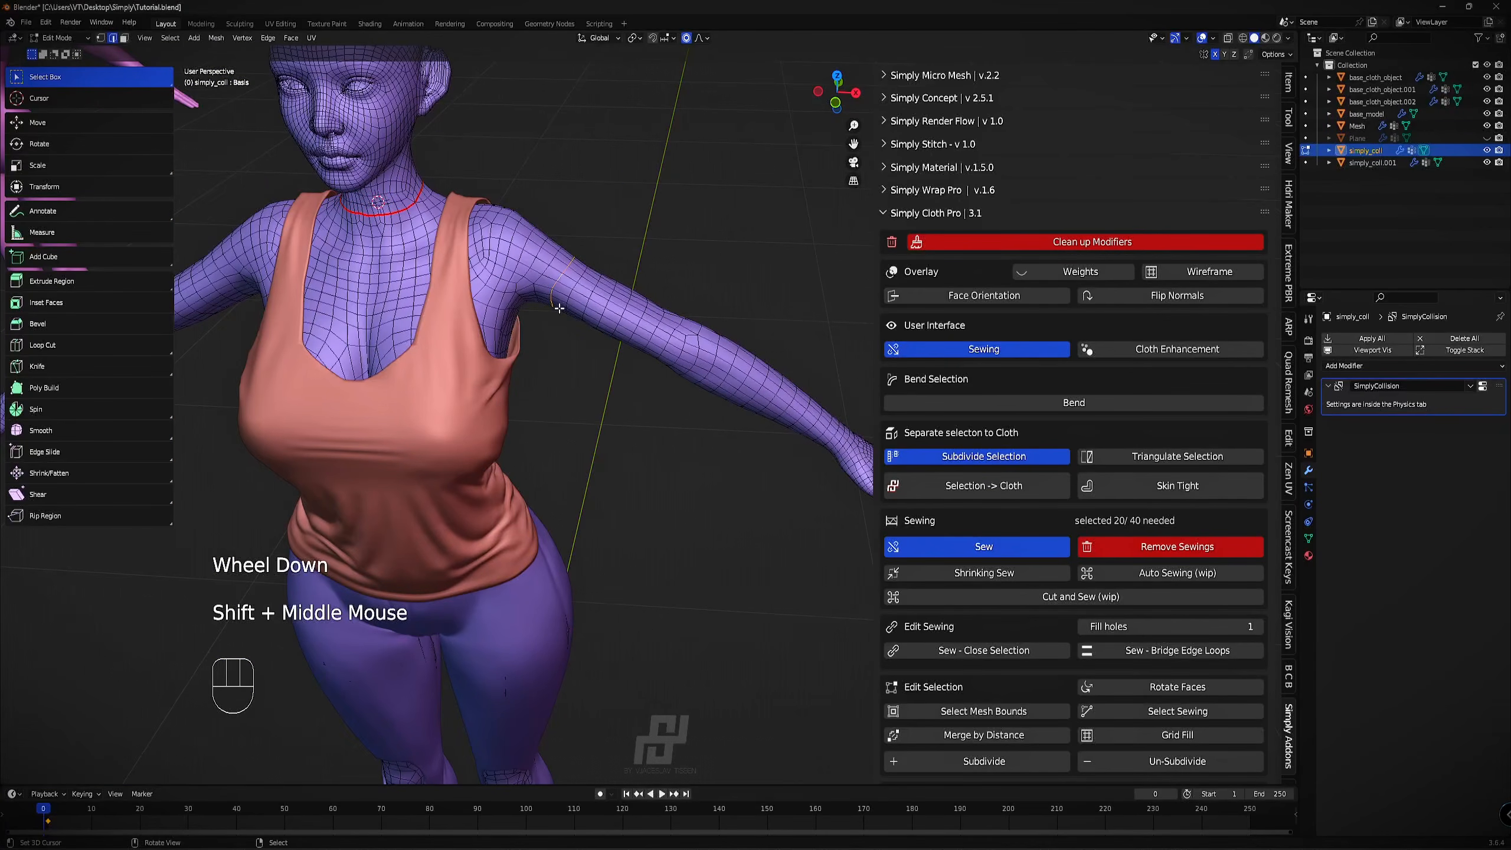
{"action": "right_click", "coordinate": [589, 296], "text": "alt"}
{"action": "middle_click_drag", "start_coordinate": [197, 295], "coordinate": [435, 255], "text": "shift"}
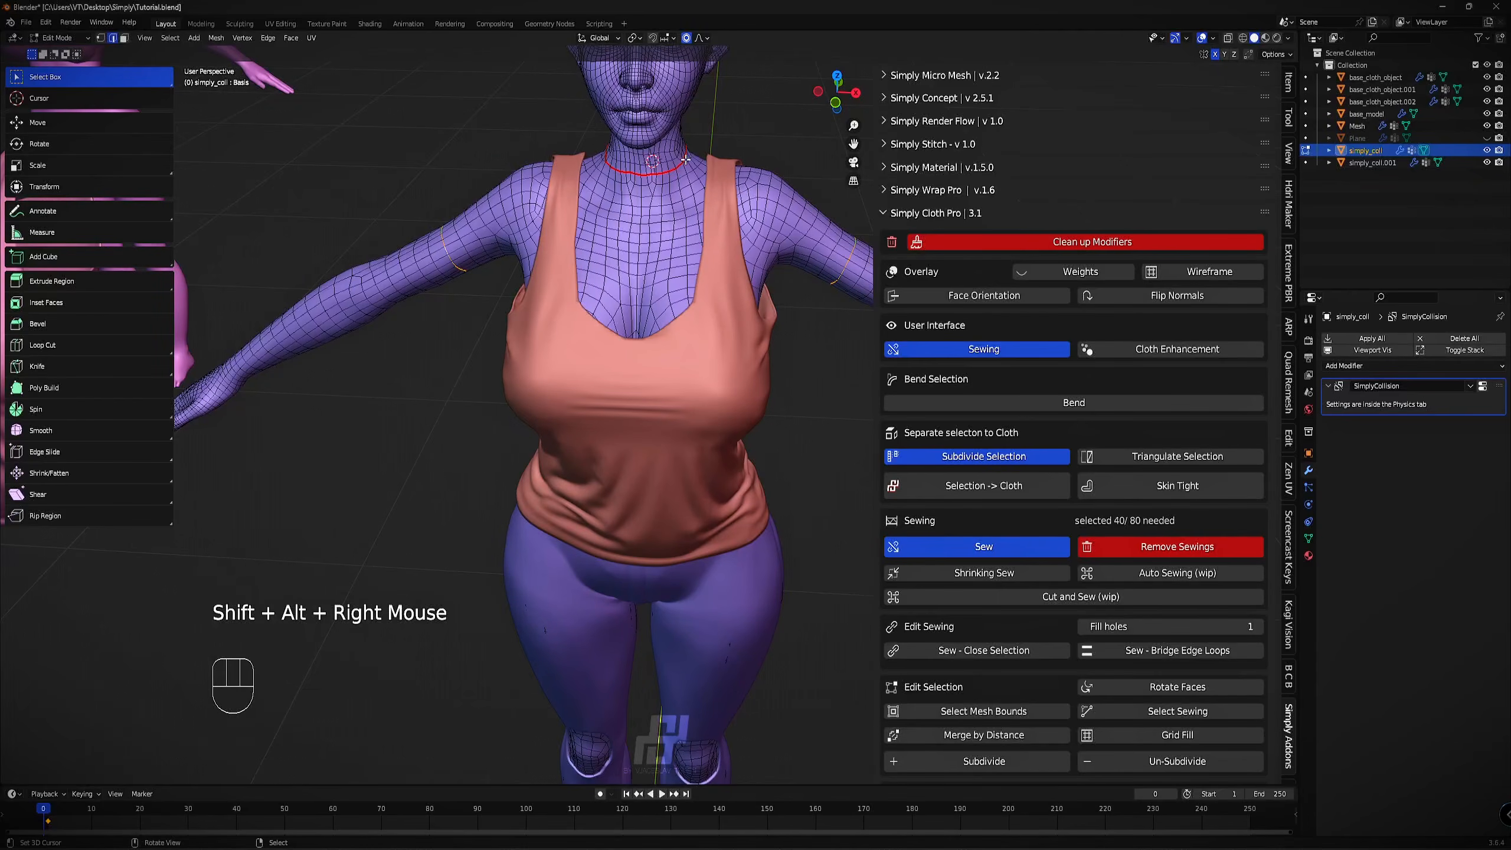
Add the edge loop around the waist to the selected arm loops and mark them all as seams.
{"action": "scroll", "coordinate": [685, 159], "scroll_direction": "up", "scroll_amount": 1}
{"action": "key", "text": "z"}
{"action": "middle_click_drag", "start_coordinate": [701, 336], "coordinate": [734, 348]}
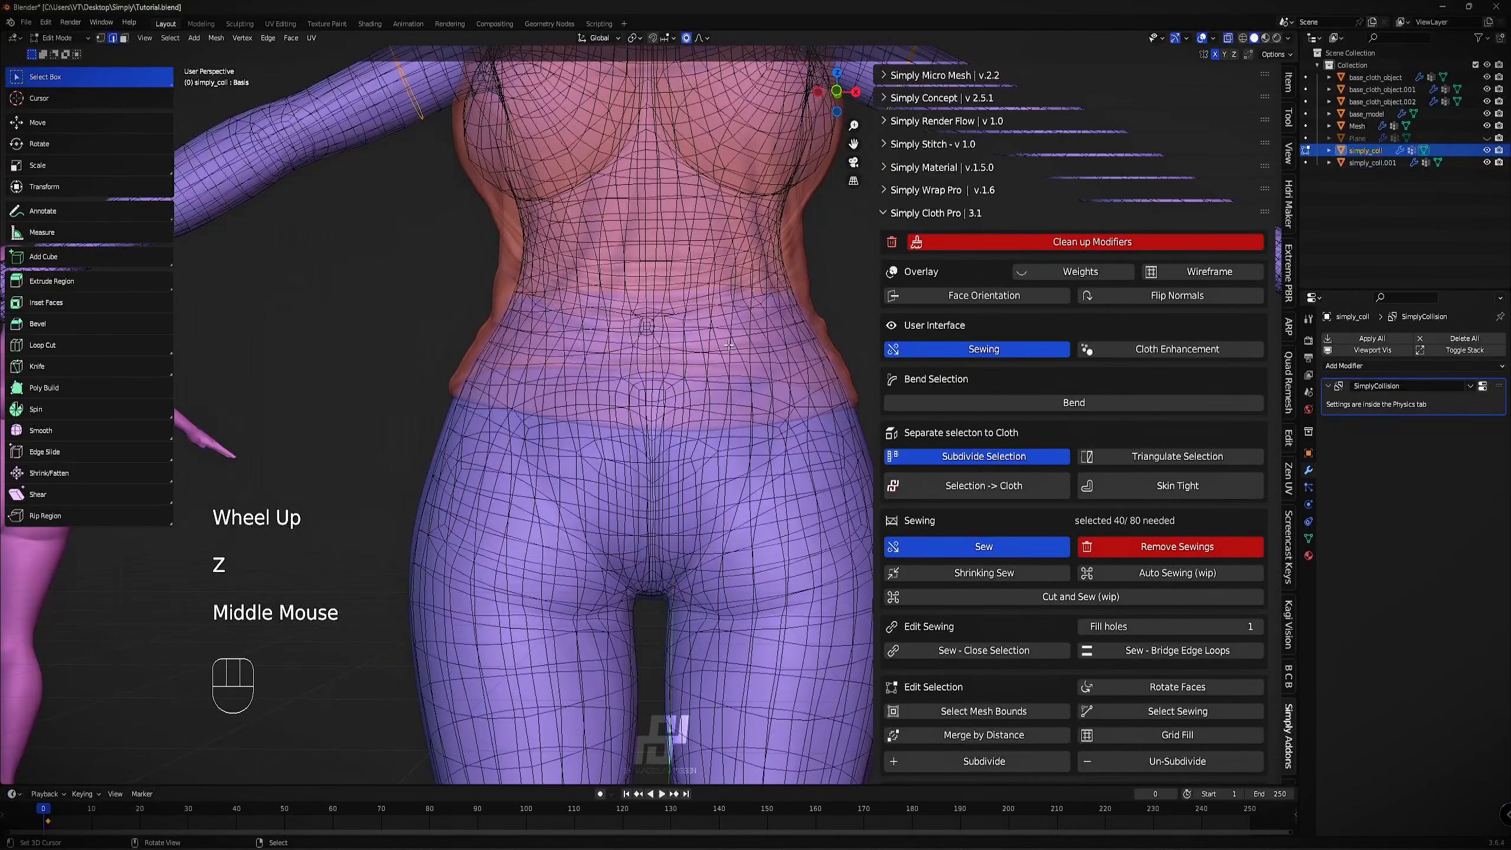
{"action": "key", "text": "KP_1"}
{"action": "scroll", "coordinate": [732, 336], "scroll_direction": "up", "scroll_amount": 2}
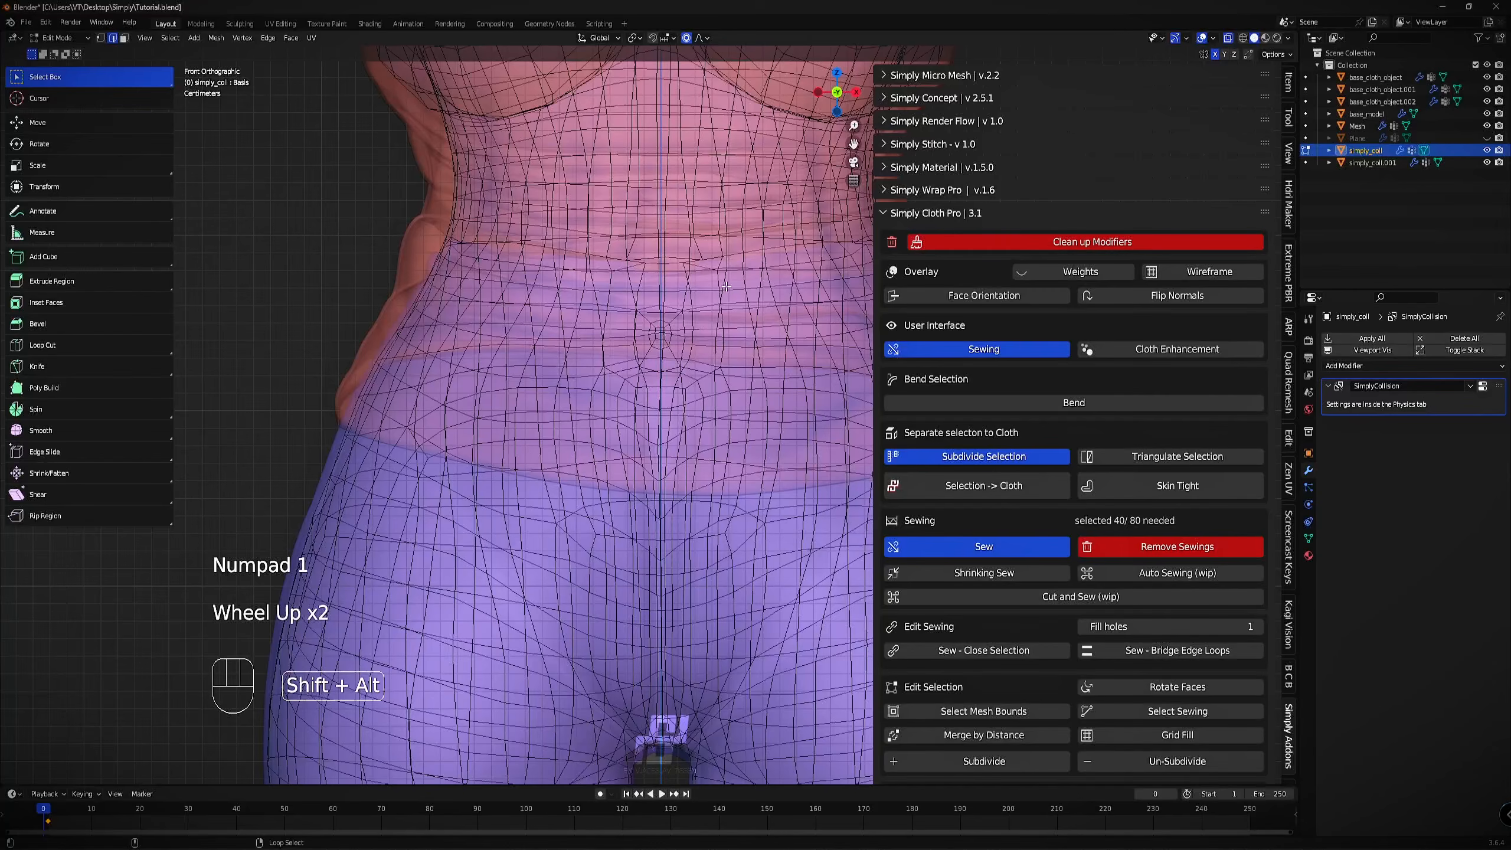
{"action": "right_click", "coordinate": [726, 287], "text": "alt+shift"}
{"action": "scroll", "coordinate": [726, 287], "scroll_direction": "down", "scroll_amount": 2}
{"action": "middle_click_drag", "start_coordinate": [727, 287], "coordinate": [702, 315]}
{"action": "key", "text": "ctrl+e"}
{"action": "left_click", "coordinate": [669, 320]}
{"action": "scroll", "coordinate": [669, 320], "scroll_direction": "down", "scroll_amount": 1}
{"action": "middle_click_drag", "start_coordinate": [702, 315], "coordinate": [762, 307]}
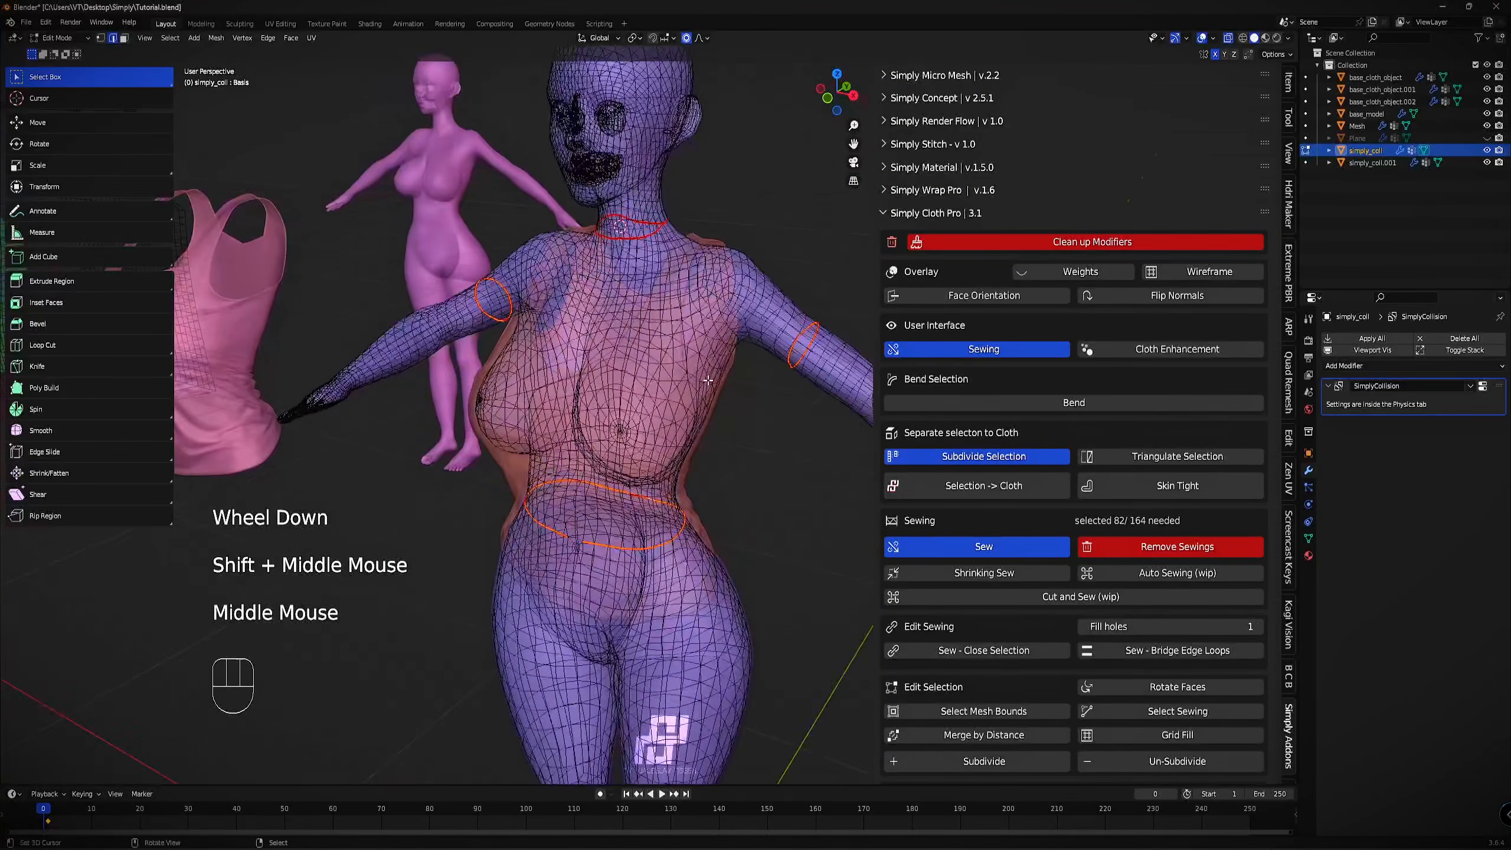
Try to select the linked upper-body faces enclosed by the seams, starting from an upper-arm face.
{"action": "key", "text": "3"}
{"action": "right_click", "coordinate": [762, 308]}
{"action": "key", "text": "z"}
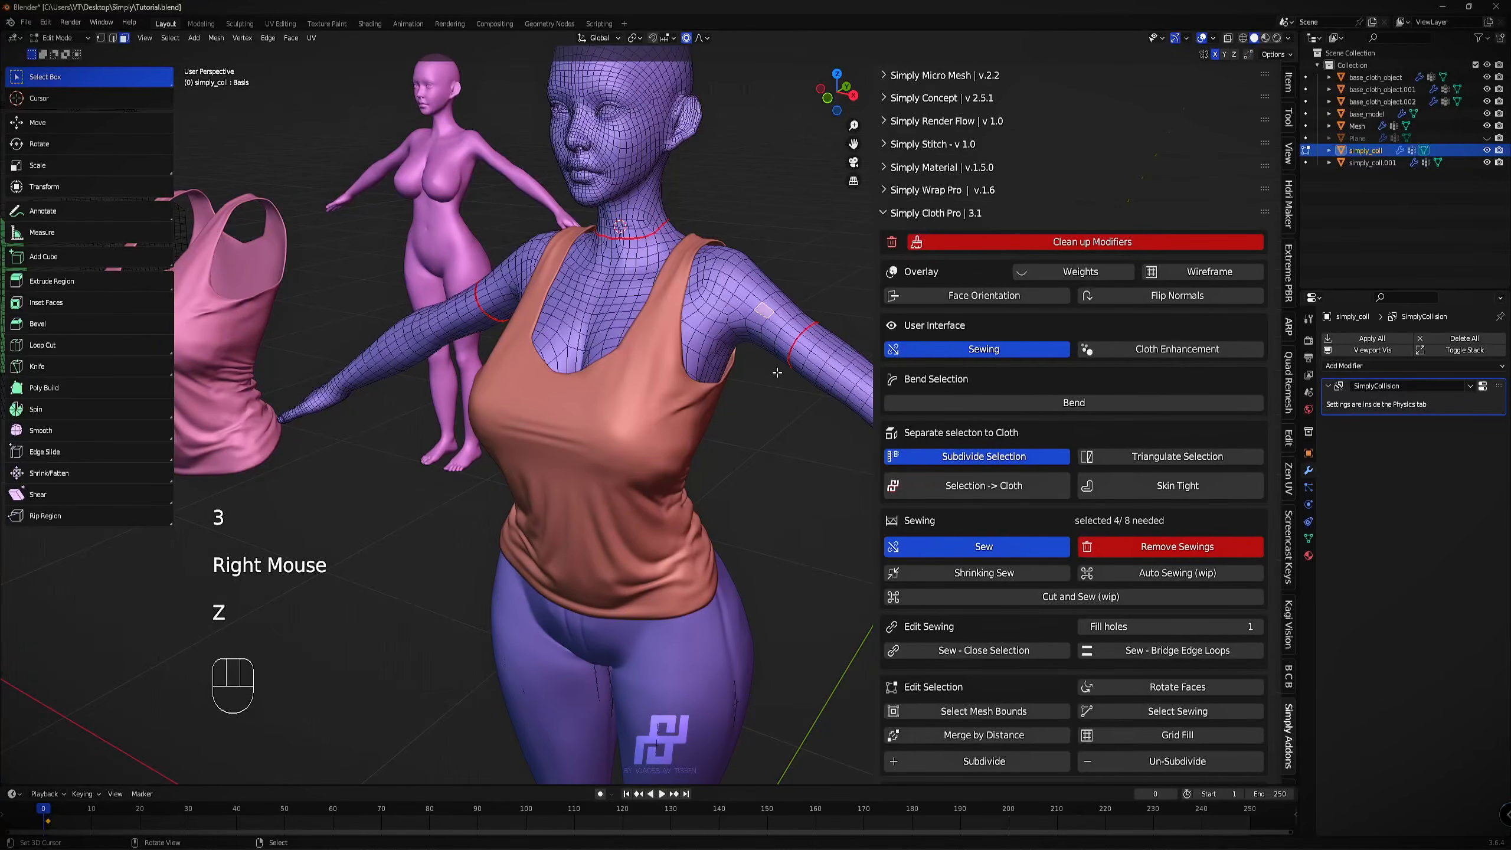
{"action": "key", "text": "l"}
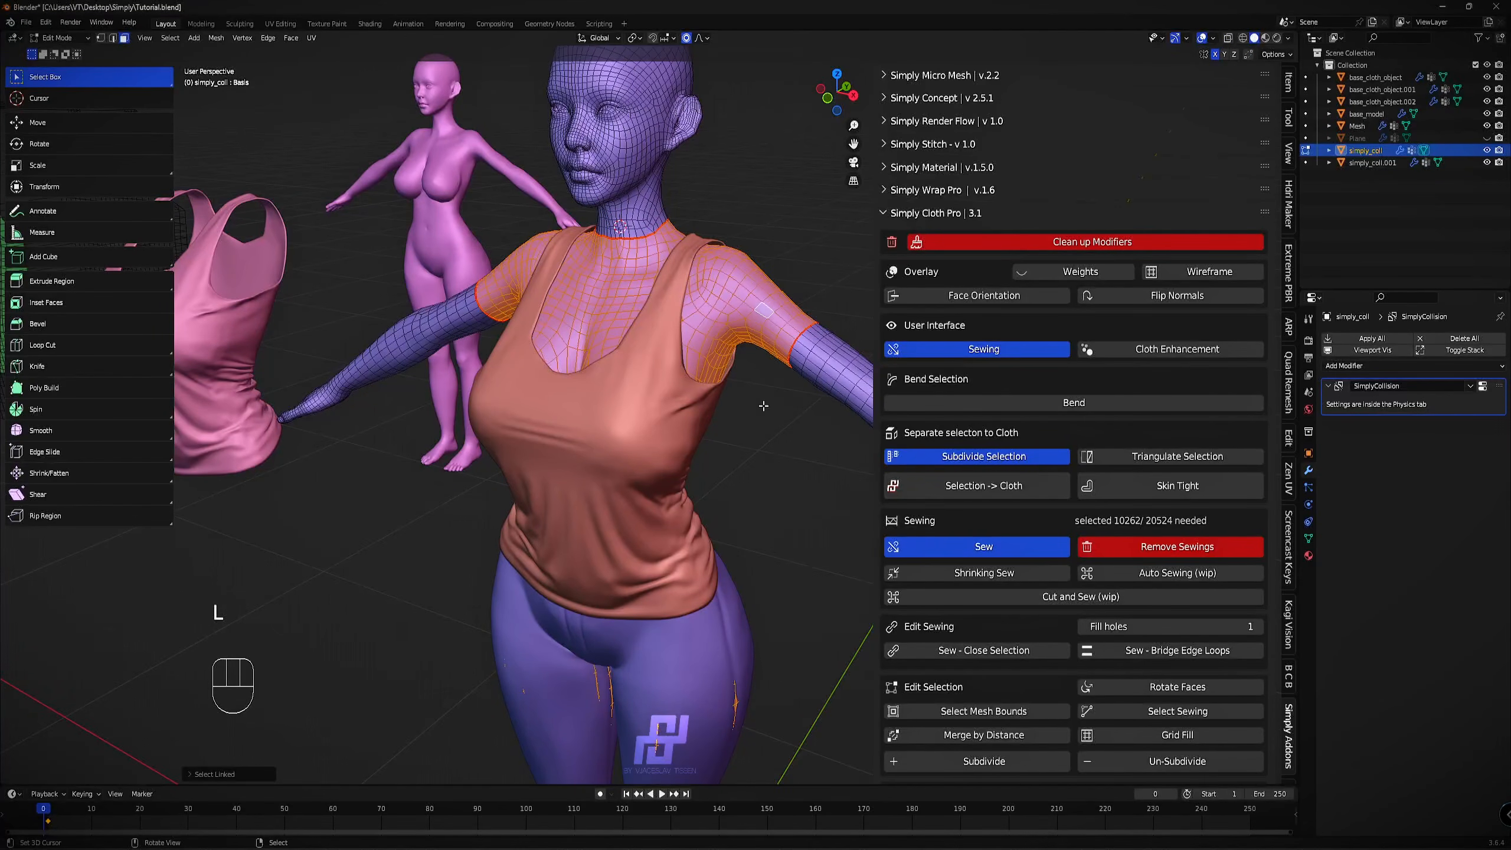
Select the edges in the gap at the front of the waist seam and mark them as a seam.
{"action": "key", "text": "z"}
{"action": "middle_click_drag", "start_coordinate": [763, 404], "coordinate": [714, 452]}
{"action": "scroll", "coordinate": [714, 452], "scroll_direction": "up", "scroll_amount": 3}
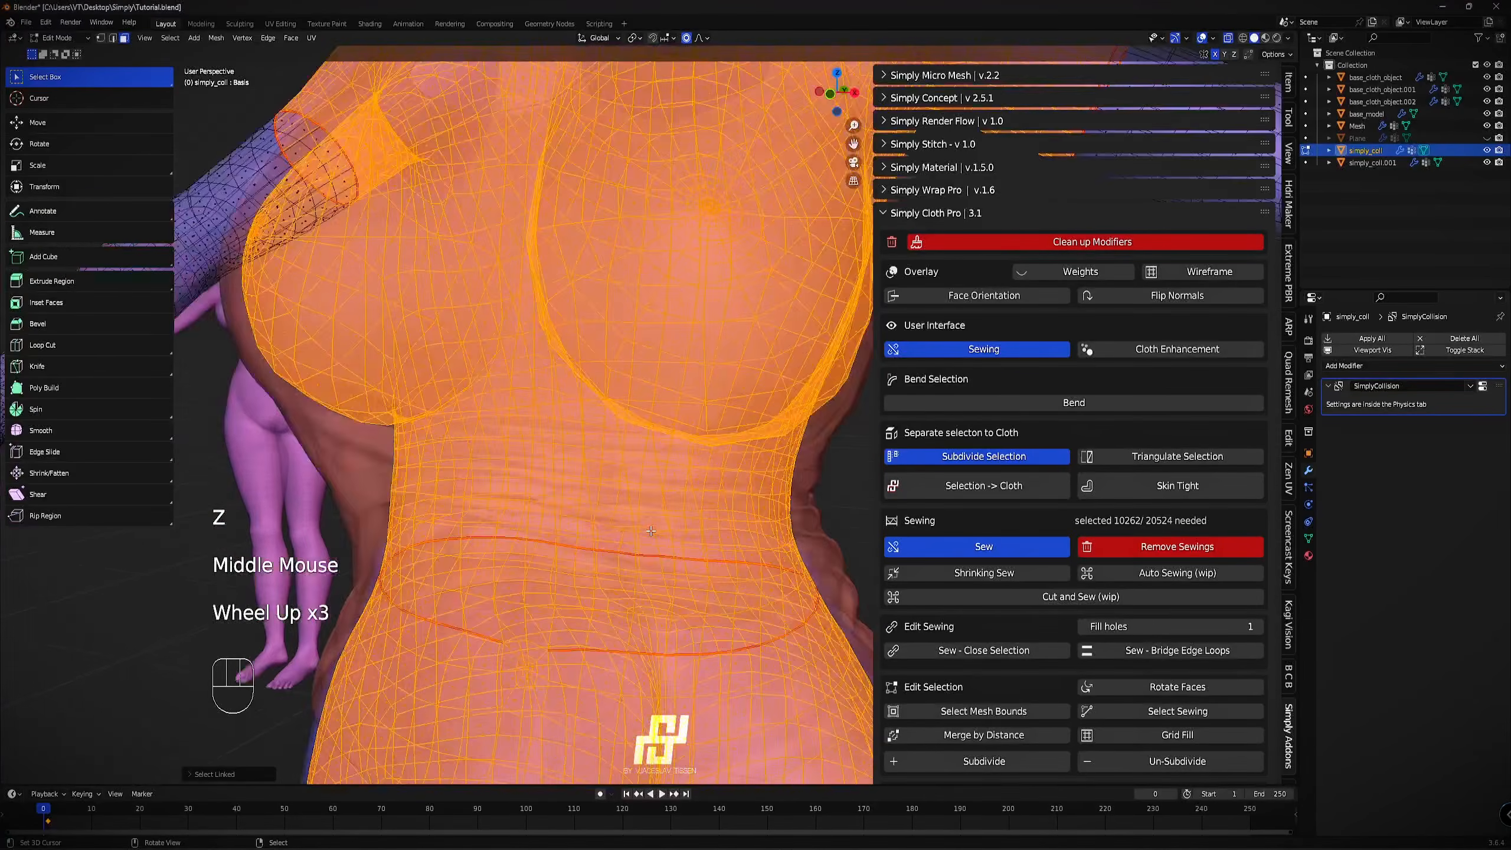
{"action": "key", "text": "2"}
{"action": "middle_click_drag", "start_coordinate": [563, 626], "coordinate": [559, 592], "text": "shift"}
{"action": "scroll", "coordinate": [559, 592], "scroll_direction": "up", "scroll_amount": 2}
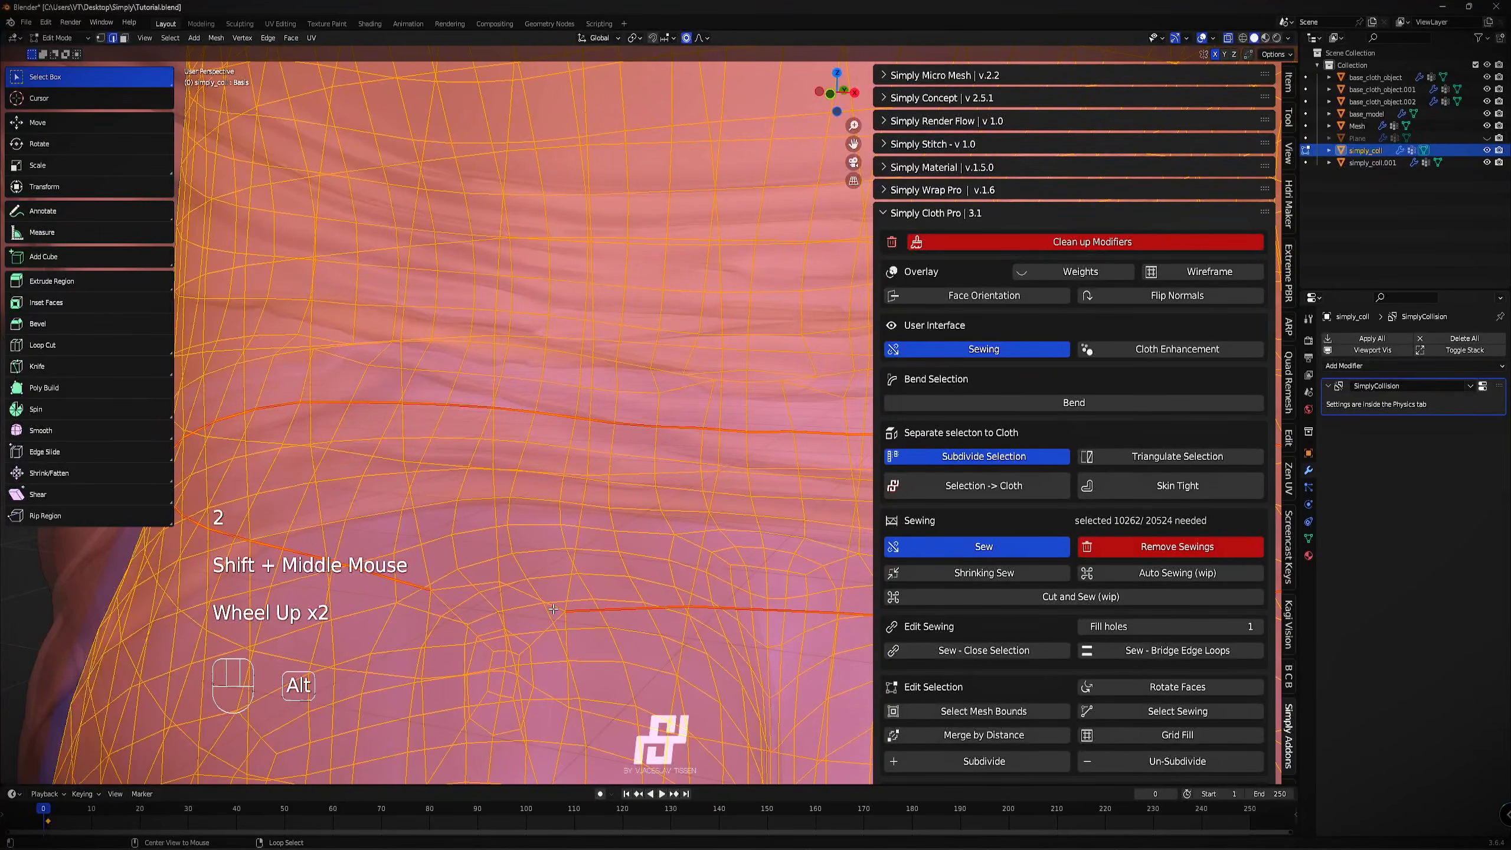
{"action": "right_click", "coordinate": [553, 610], "text": "alt"}
{"action": "key", "text": "ctrl+e"}
{"action": "left_click", "coordinate": [538, 610]}
{"action": "scroll", "coordinate": [687, 352], "scroll_direction": "down", "scroll_amount": 3}
{"action": "key", "text": "3"}
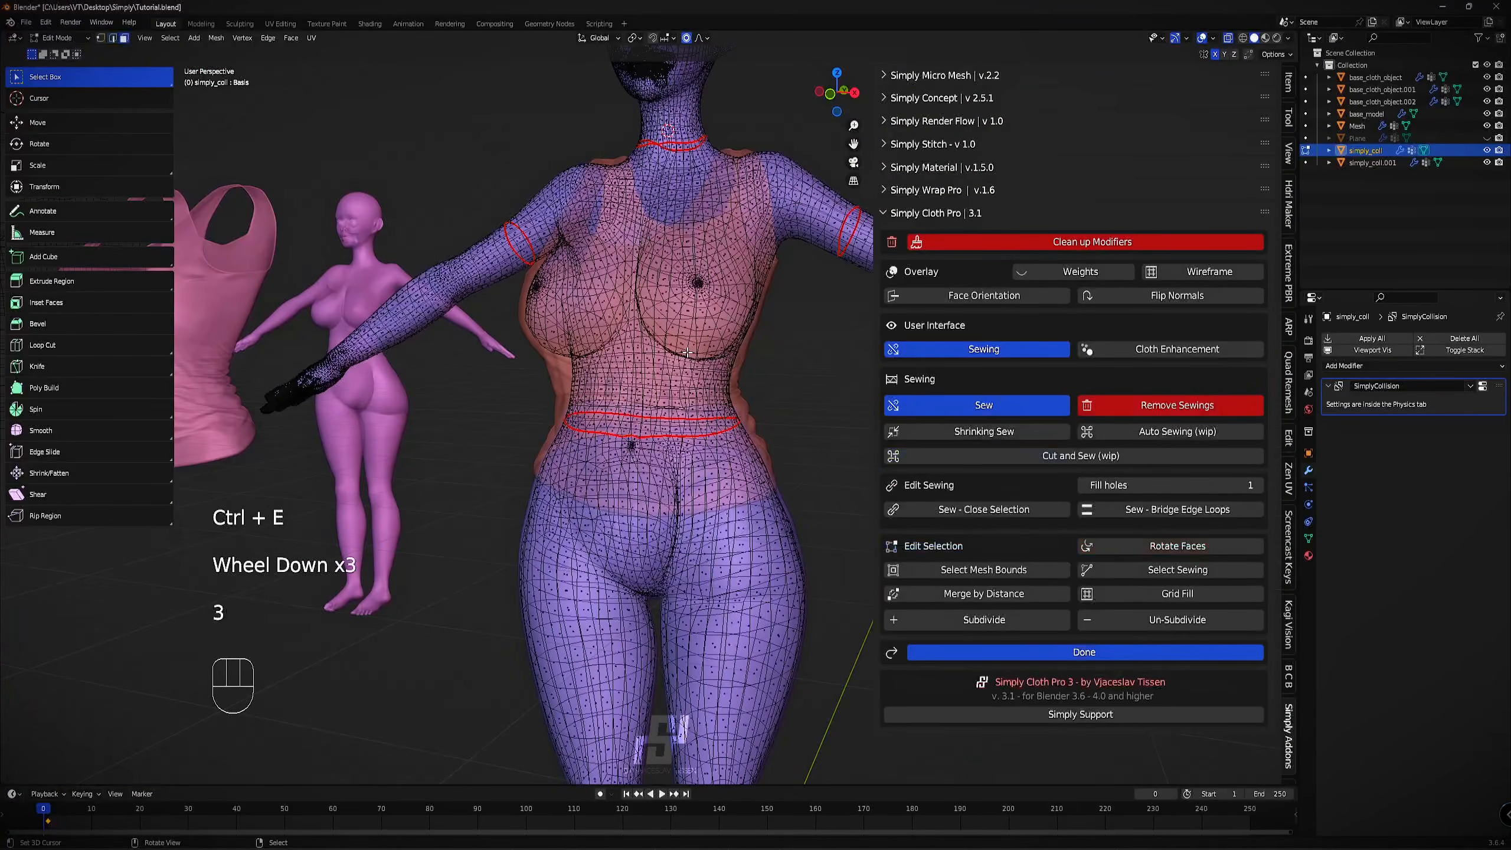
Select all linked upper-body faces enclosed by the neck, upper-arm and waist seams.
{"action": "middle_click_drag", "start_coordinate": [687, 352], "coordinate": [682, 409], "text": "shift"}
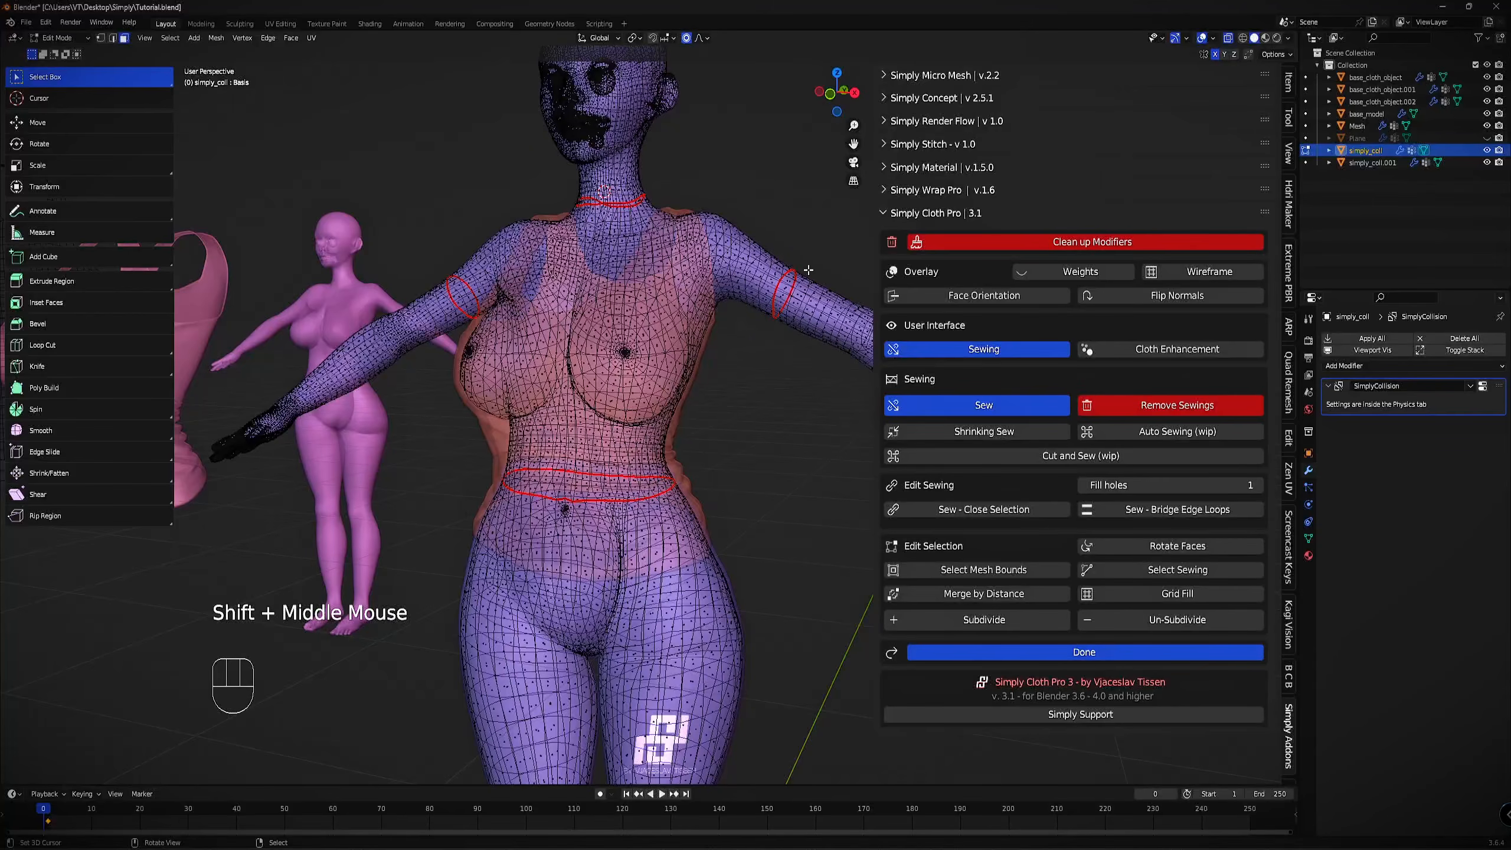
{"action": "mouse_move", "coordinate": [736, 315]}
{"action": "middle_mouse_down"}
{"action": "mouse_move", "coordinate": [773, 325]}
{"action": "mouse_move", "coordinate": [727, 339]}
{"action": "middle_mouse_up"}
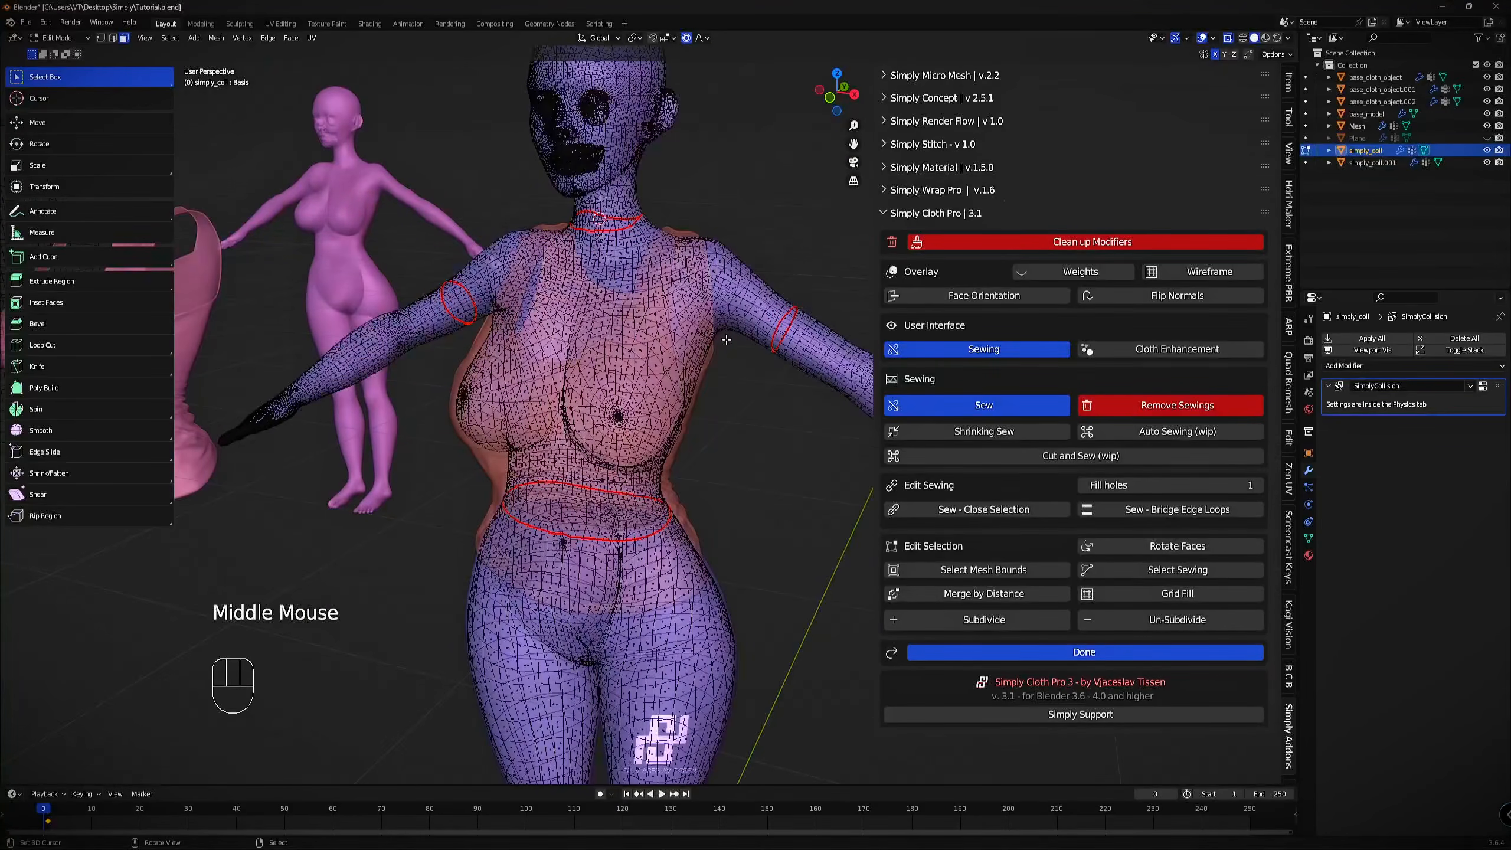
{"action": "key", "text": "z"}
{"action": "right_click", "coordinate": [761, 295]}
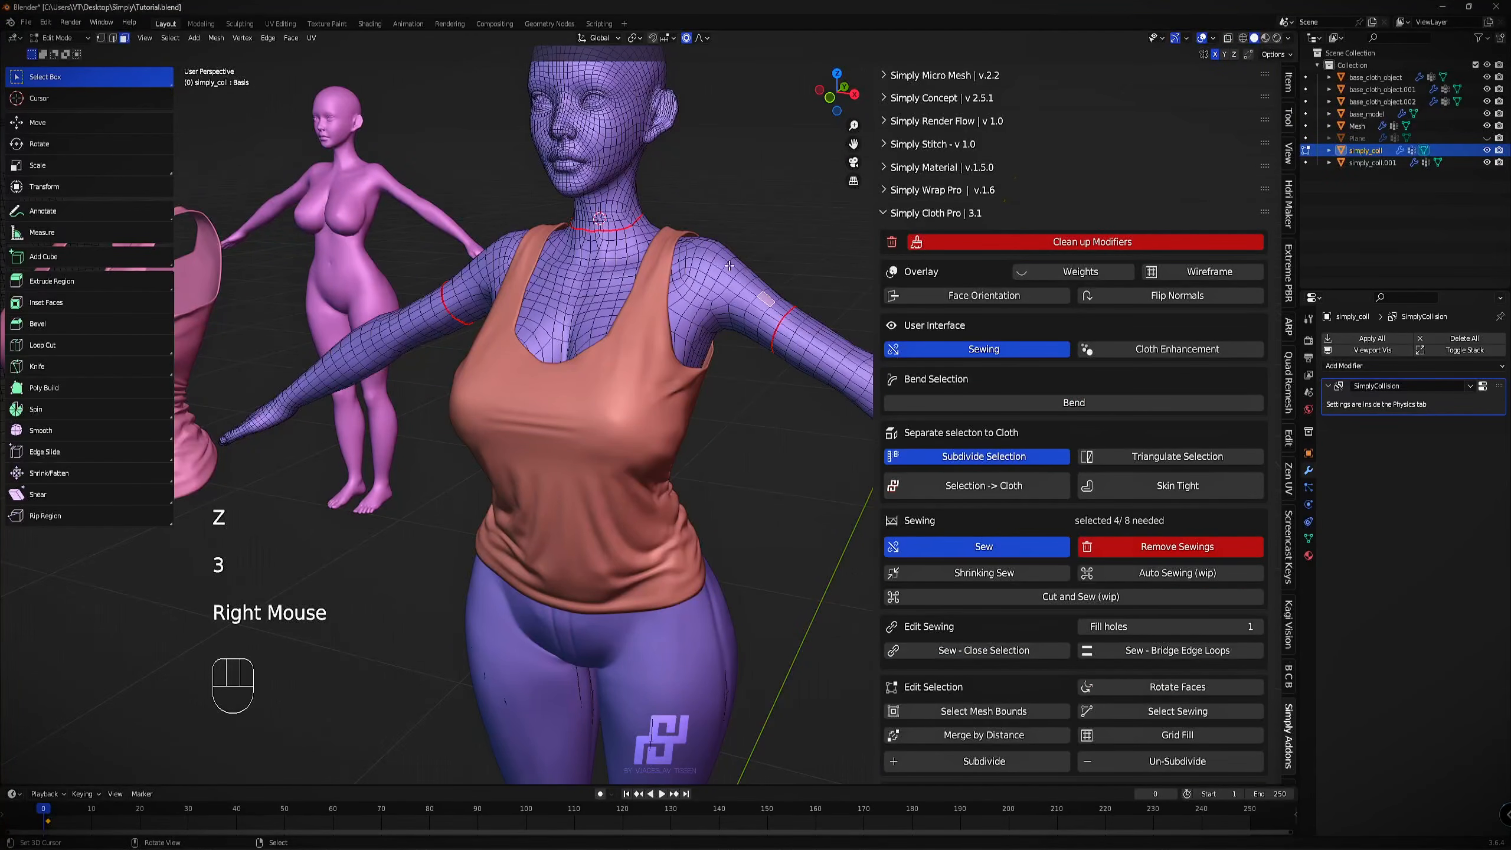
{"action": "middle_click_drag", "start_coordinate": [743, 302], "coordinate": [632, 287], "text": "shift"}
{"action": "right_click", "coordinate": [768, 379]}
{"action": "scroll", "coordinate": [773, 399], "scroll_direction": "down", "scroll_amount": 2}
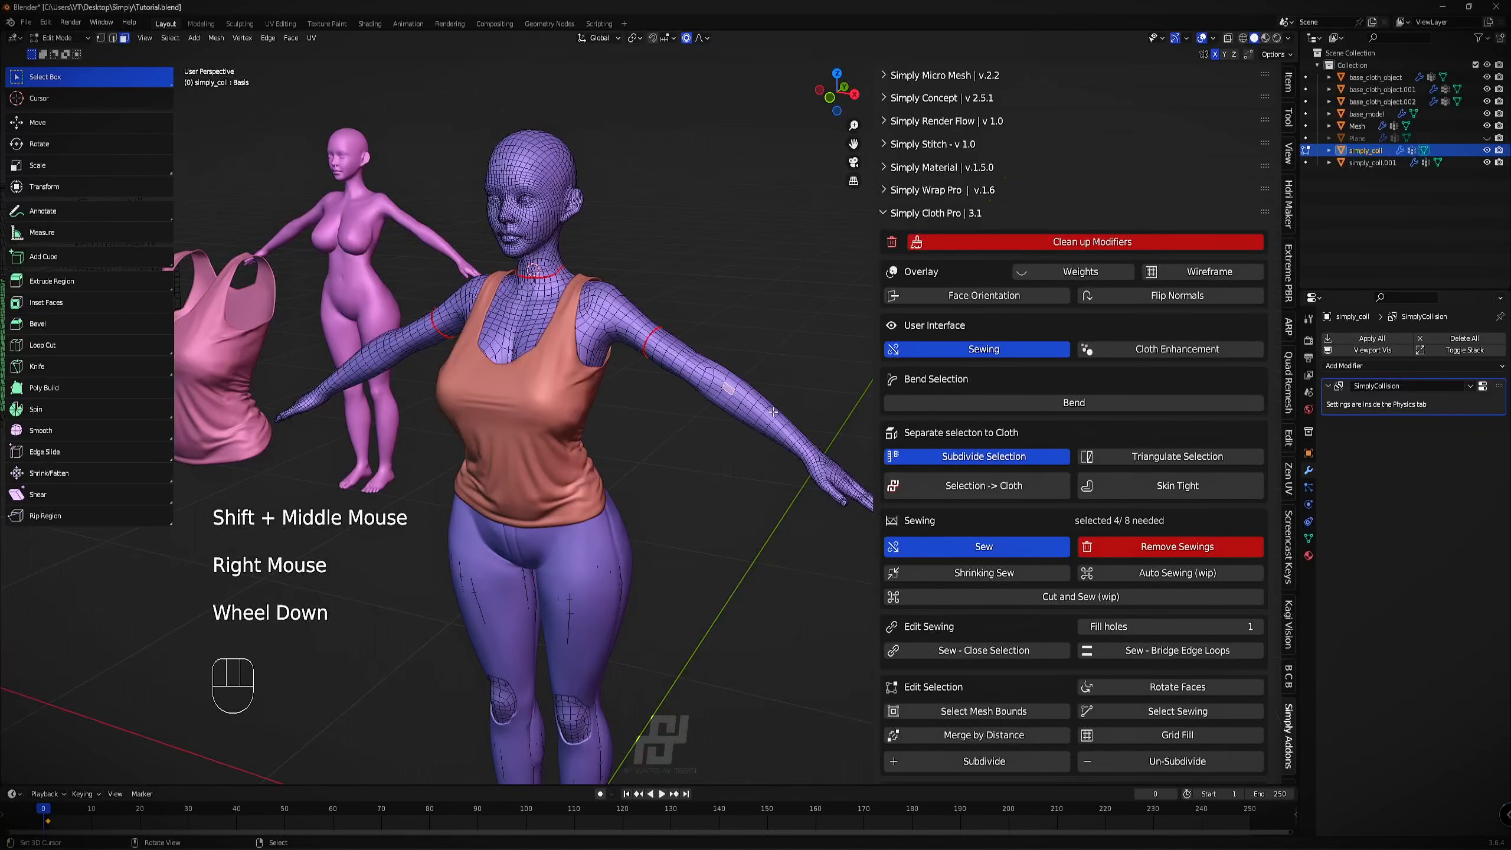
{"action": "key", "text": "l"}
{"action": "middle_click_drag", "start_coordinate": [766, 416], "coordinate": [655, 274]}
{"action": "scroll", "coordinate": [658, 271], "scroll_direction": "up", "scroll_amount": 2}
{"action": "right_click", "coordinate": [613, 225]}
{"action": "key", "text": "l"}
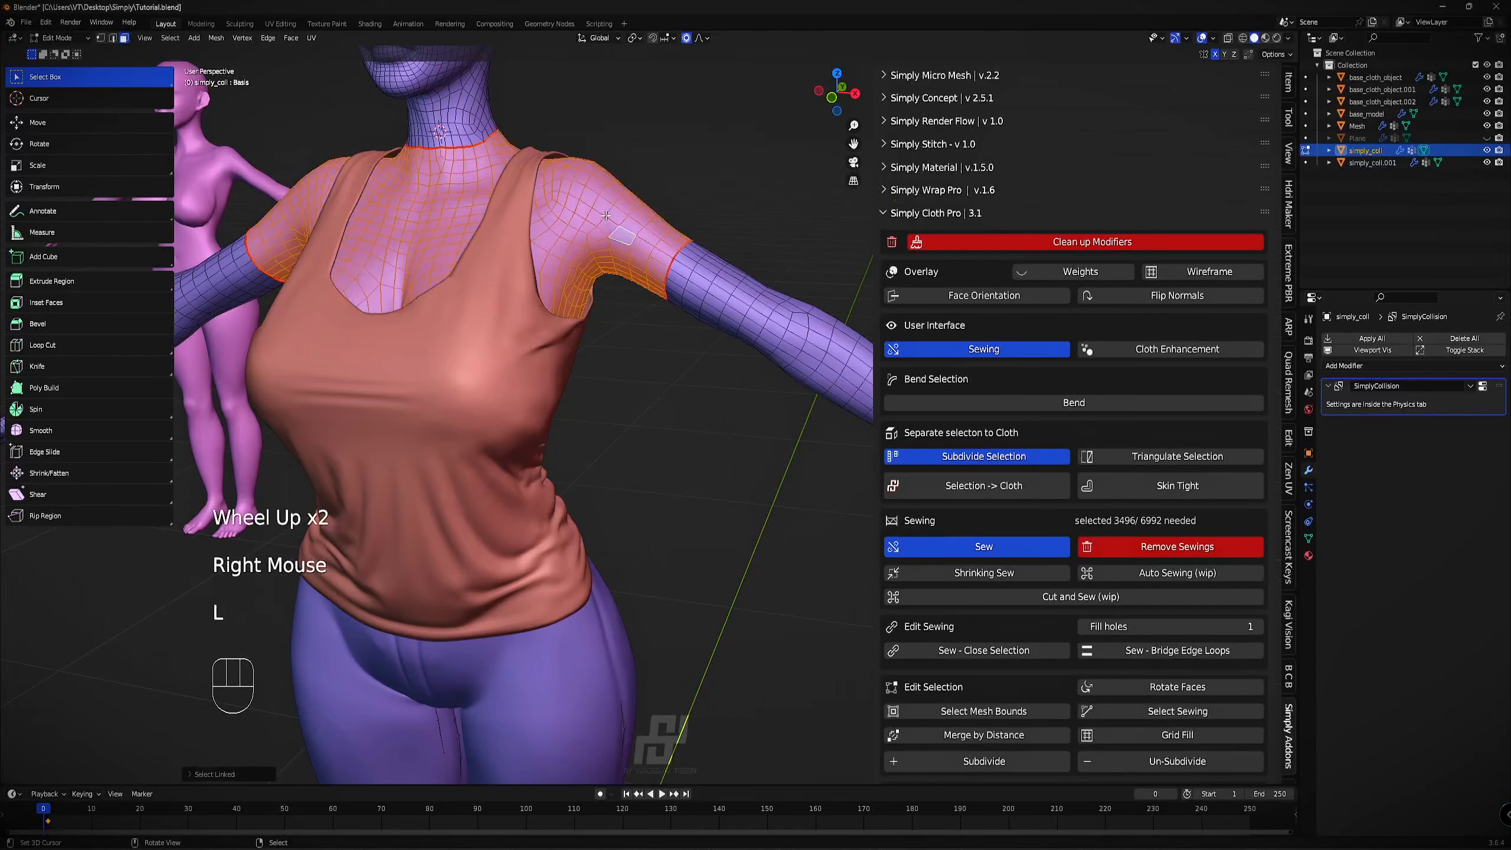
Separate the selected faces into a Skin Tight cloth and select the new green shirt object.
{"action": "scroll", "coordinate": [610, 251], "scroll_direction": "down", "scroll_amount": 2}
{"action": "key", "text": "z"}
{"action": "middle_click_drag", "start_coordinate": [612, 349], "coordinate": [630, 369], "text": "shift"}
{"action": "middle_click_drag", "start_coordinate": [630, 369], "coordinate": [661, 388]}
{"action": "key", "text": "z"}
{"action": "middle_click_drag", "start_coordinate": [735, 232], "coordinate": [663, 440], "text": "shift"}
{"action": "scroll", "coordinate": [724, 494], "scroll_direction": "up", "scroll_amount": 1}
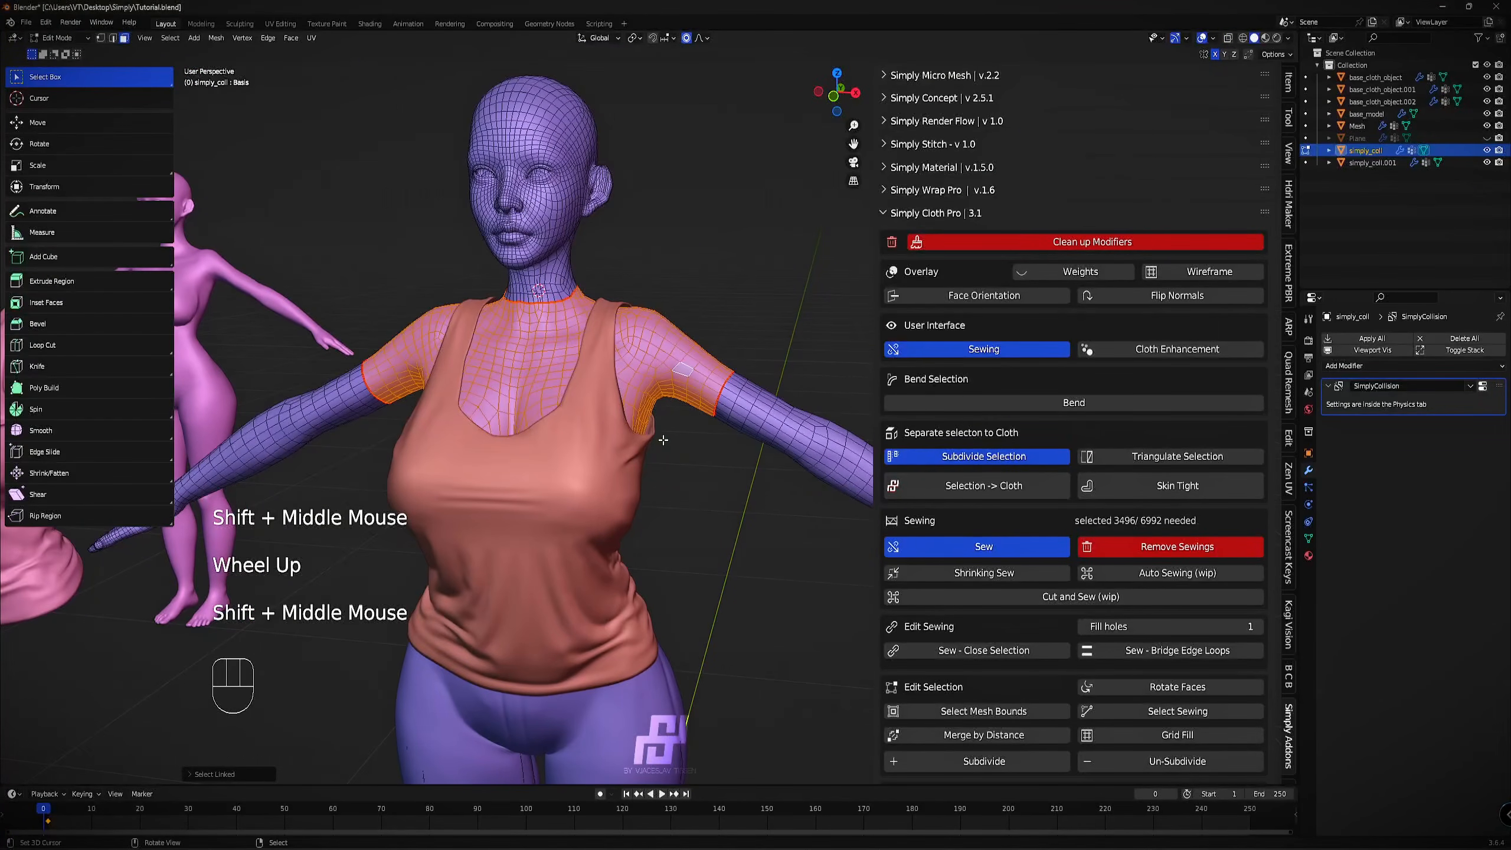
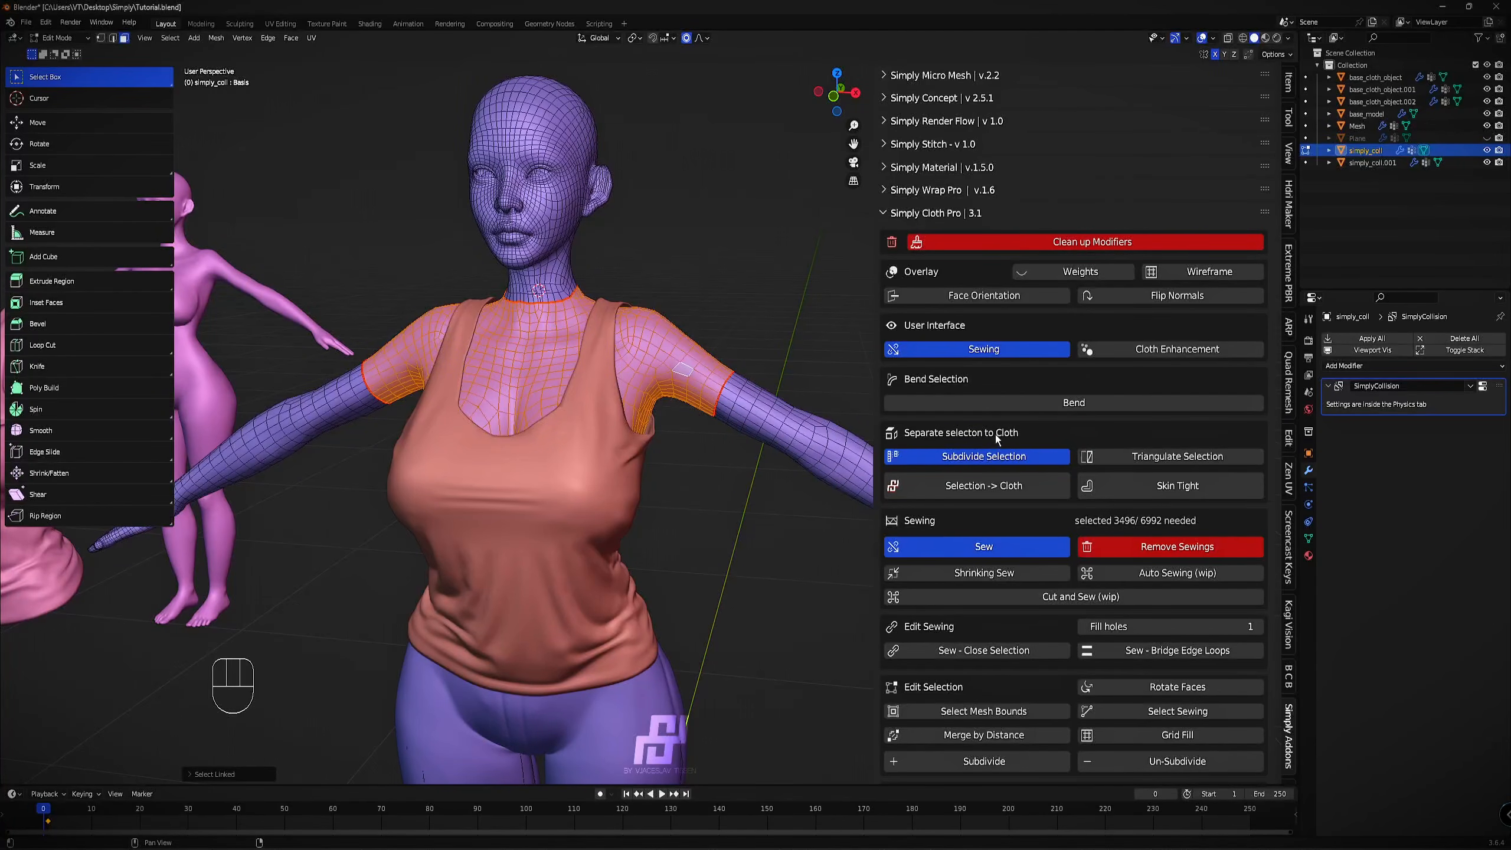
{"action": "left_click", "coordinate": [1164, 487]}
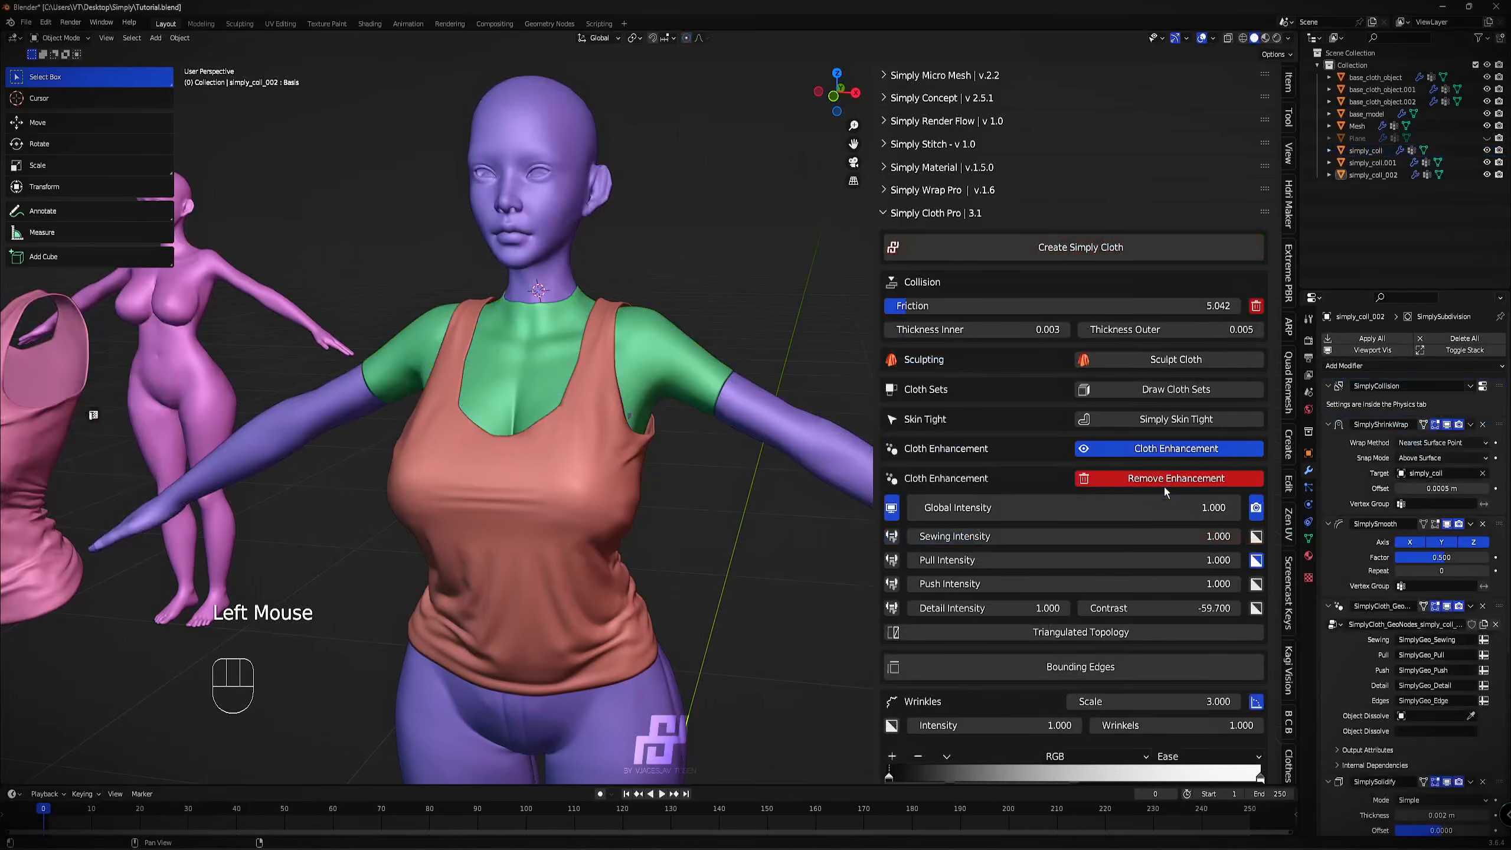
{"action": "right_click", "coordinate": [662, 383]}
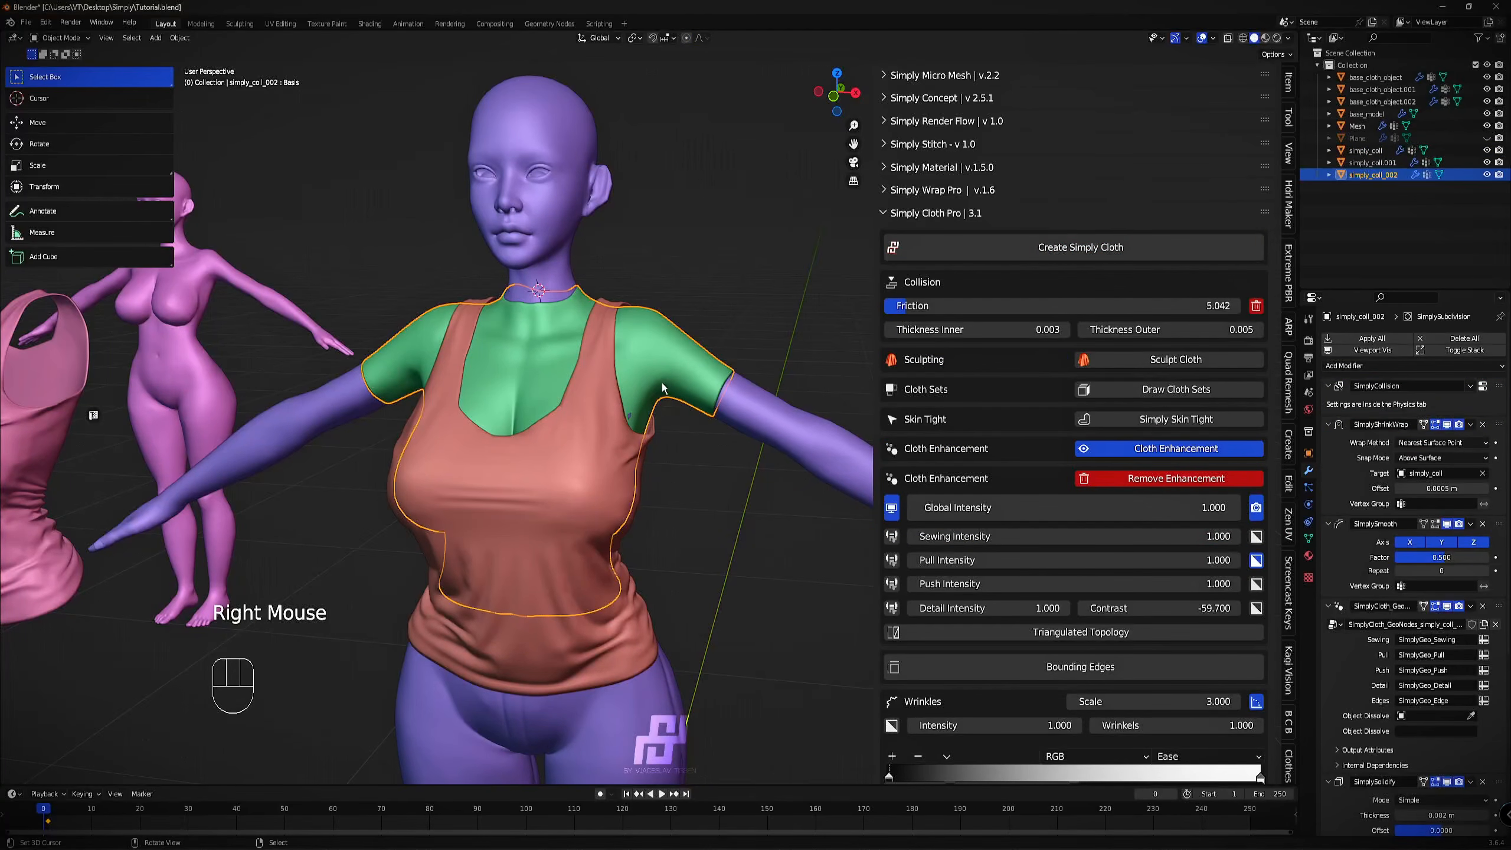
Set the green shirt's Shrink offset to 0.0025 m.
{"action": "middle_click_drag", "start_coordinate": [661, 382], "coordinate": [695, 335], "text": "shift"}
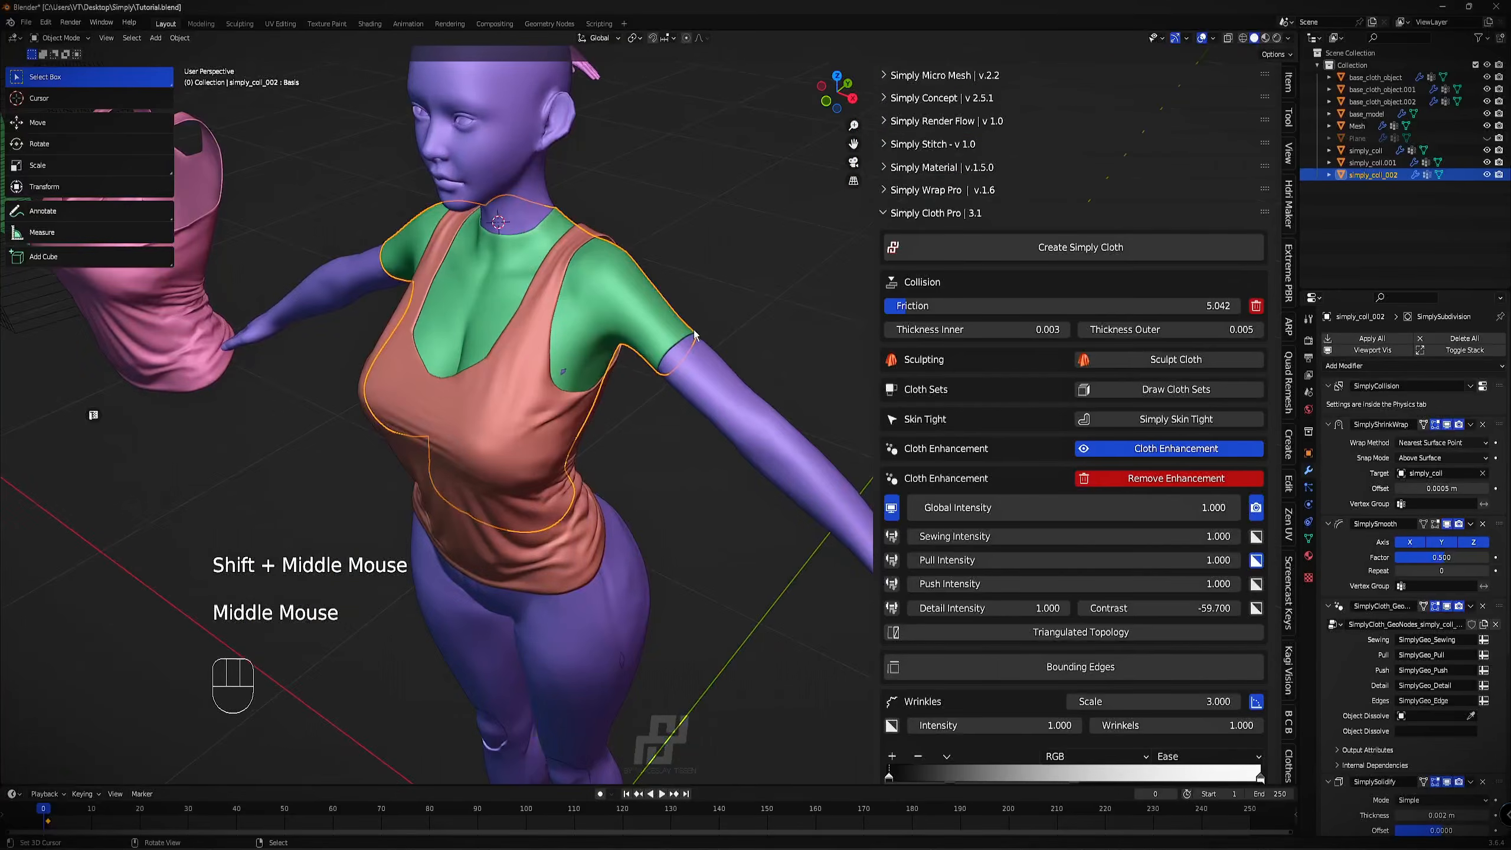
{"action": "scroll", "coordinate": [1002, 482], "scroll_direction": "down", "scroll_amount": 11}
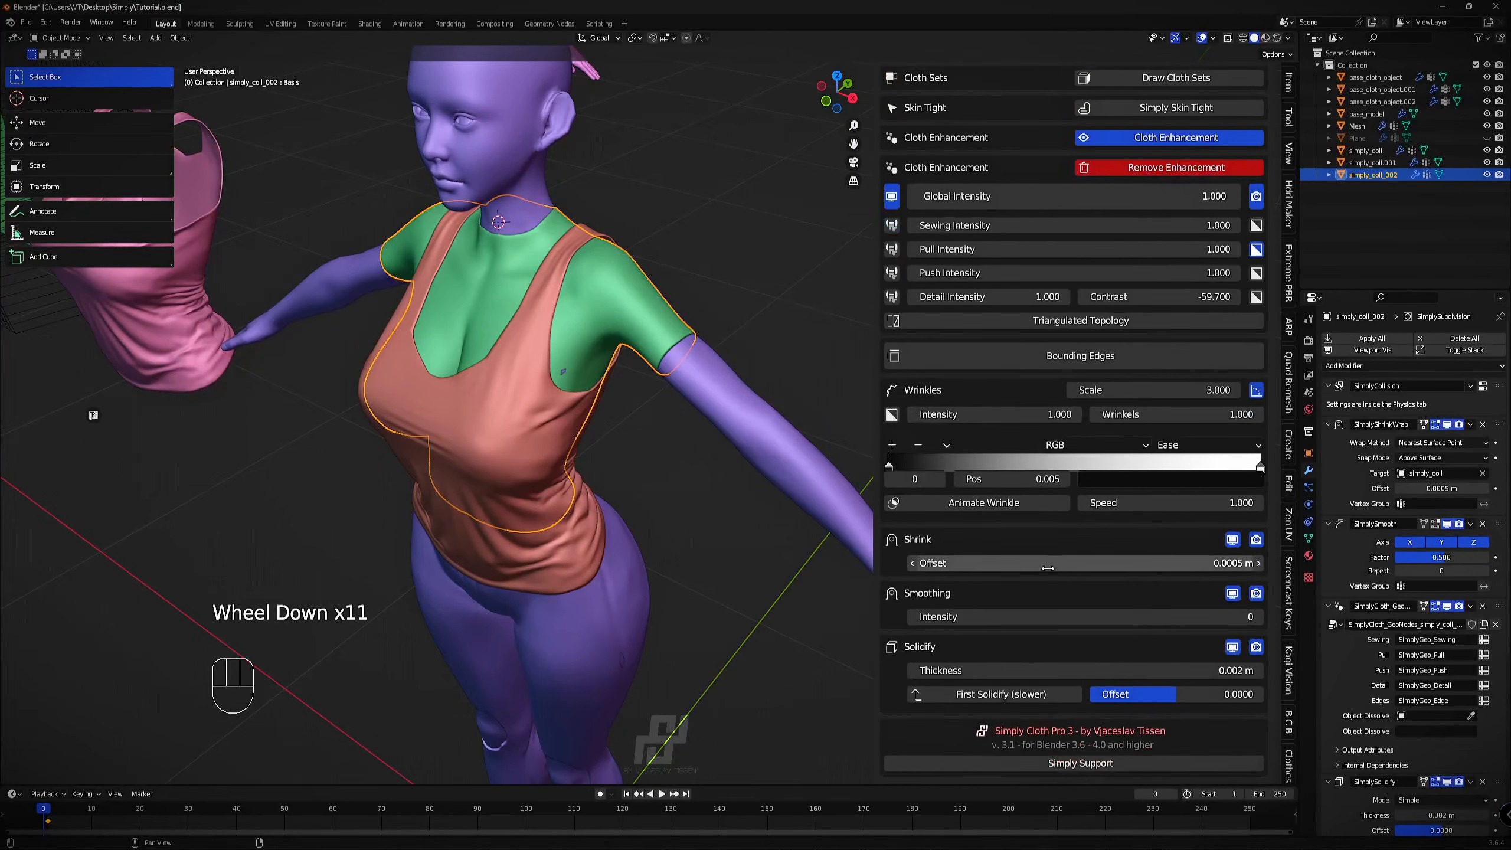
{"action": "left_click_drag", "start_coordinate": [1062, 564], "coordinate": [1062, 563], "text": "shift"}
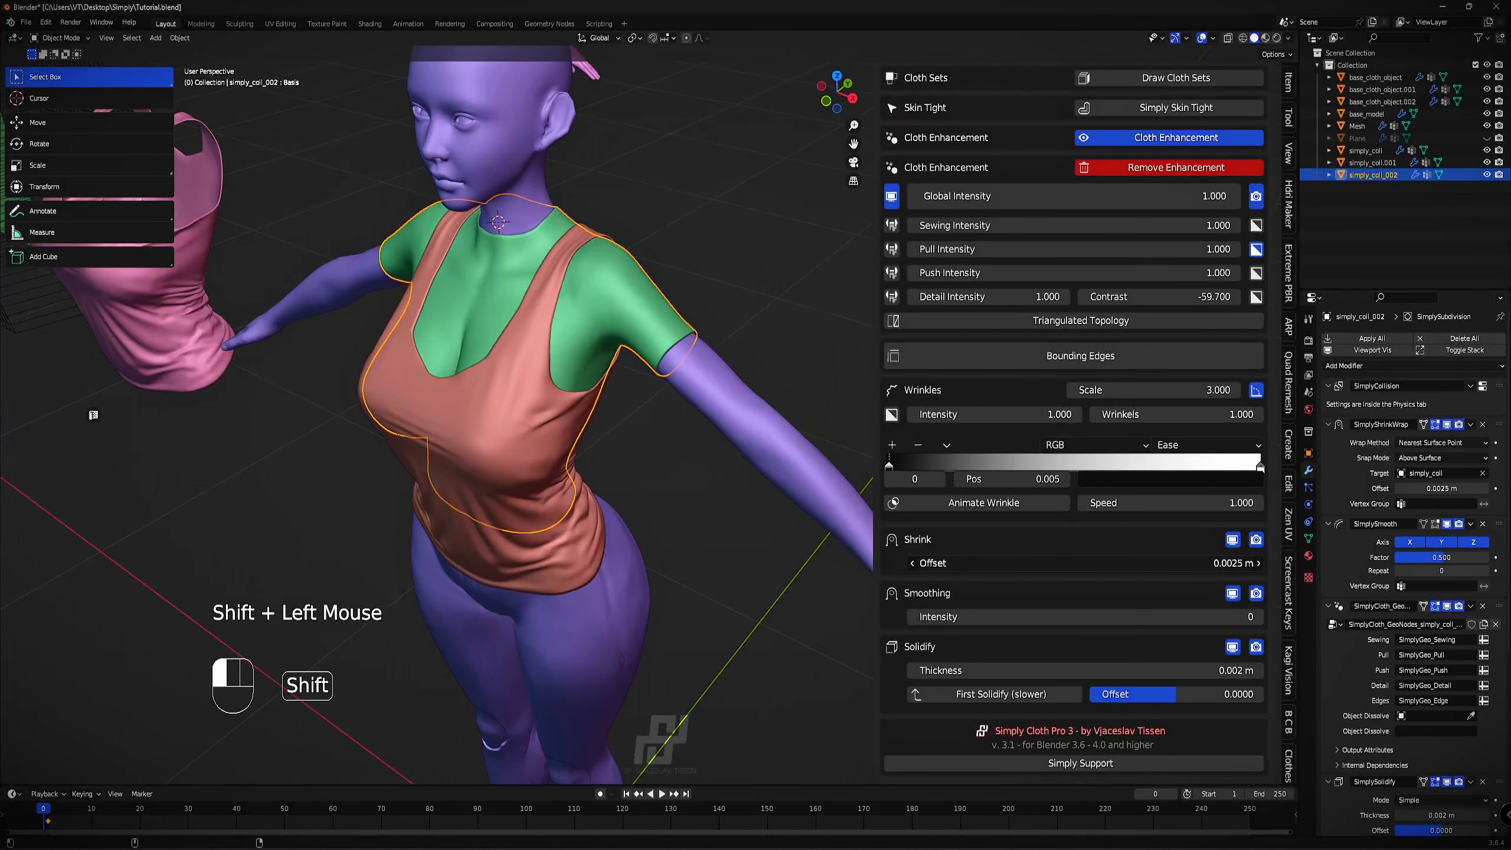
{"action": "scroll", "coordinate": [836, 481], "scroll_direction": "down", "scroll_amount": 6}
{"action": "middle_click_drag", "start_coordinate": [836, 482], "coordinate": [671, 253]}
Select the skin-tight pants and move them along the X axis to stand beside the figure.
{"action": "key", "text": "z"}
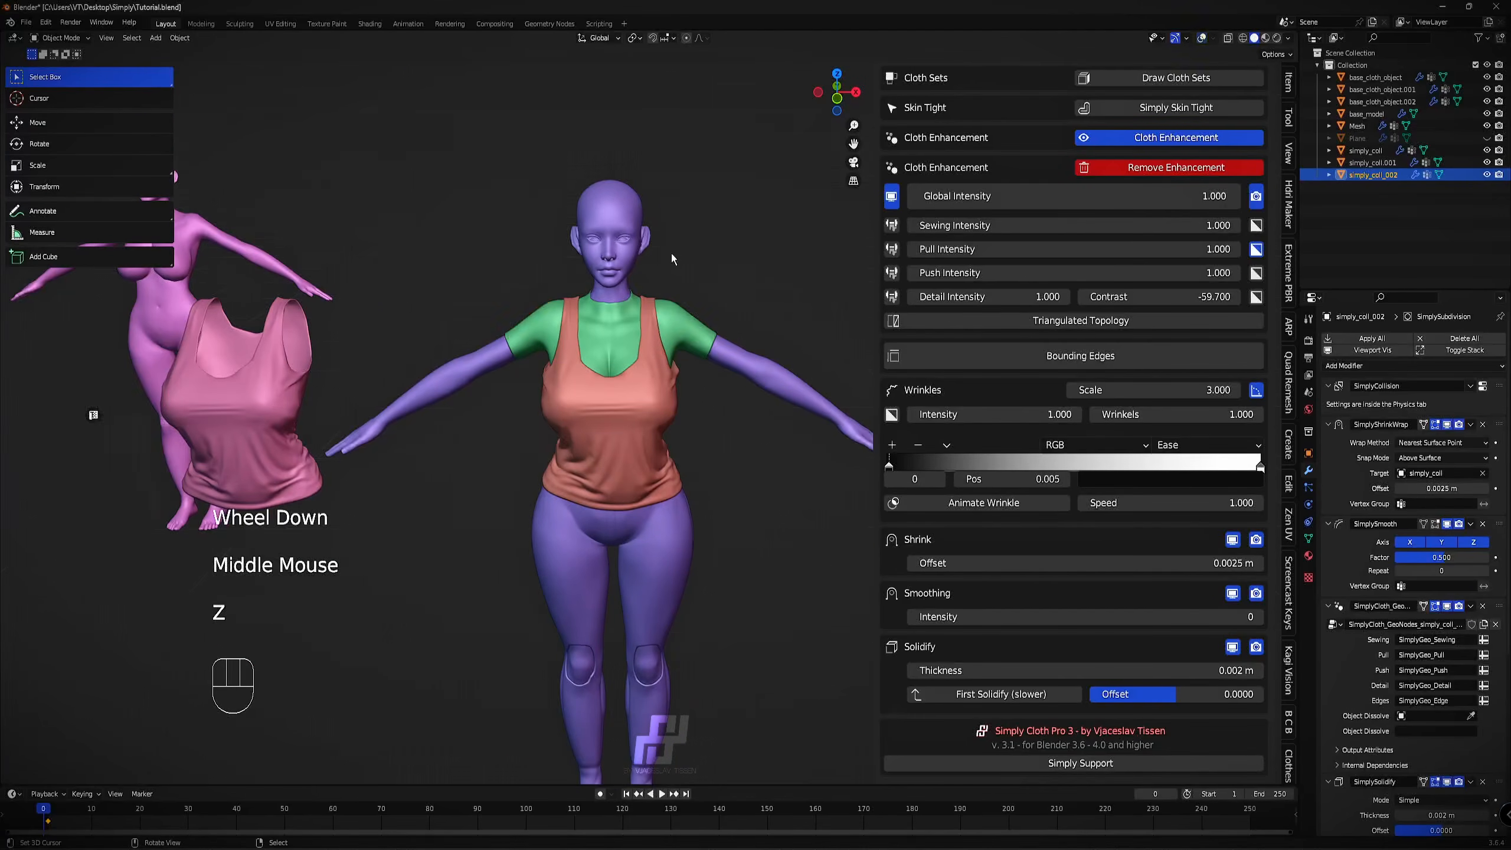
{"action": "right_click", "coordinate": [680, 614]}
{"action": "right_click", "coordinate": [683, 548]}
{"action": "middle_click_drag", "start_coordinate": [683, 549], "coordinate": [737, 425]}
{"action": "right_click", "coordinate": [620, 418]}
{"action": "key", "text": "z"}
{"action": "key", "text": "g"}
{"action": "key", "text": "x"}
{"action": "left_click", "coordinate": [762, 417]}
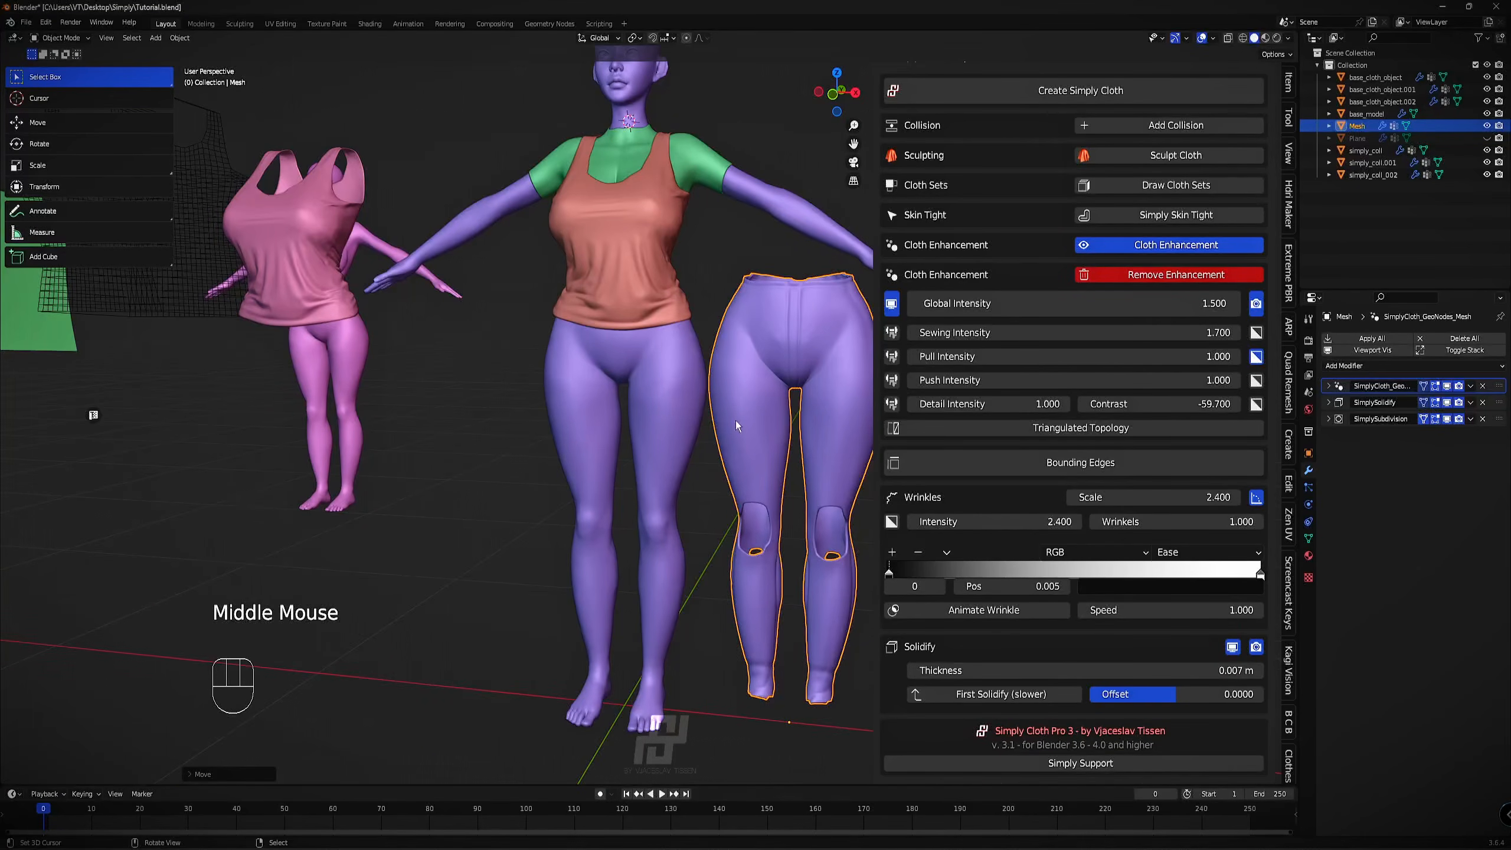
Select the green shirt and inspect its mesh briefly in Edit Mode.
{"action": "middle_click_drag", "start_coordinate": [724, 297], "coordinate": [714, 443], "text": "shift"}
{"action": "right_click", "coordinate": [712, 306]}
{"action": "scroll", "coordinate": [715, 288], "scroll_direction": "up", "scroll_amount": 2}
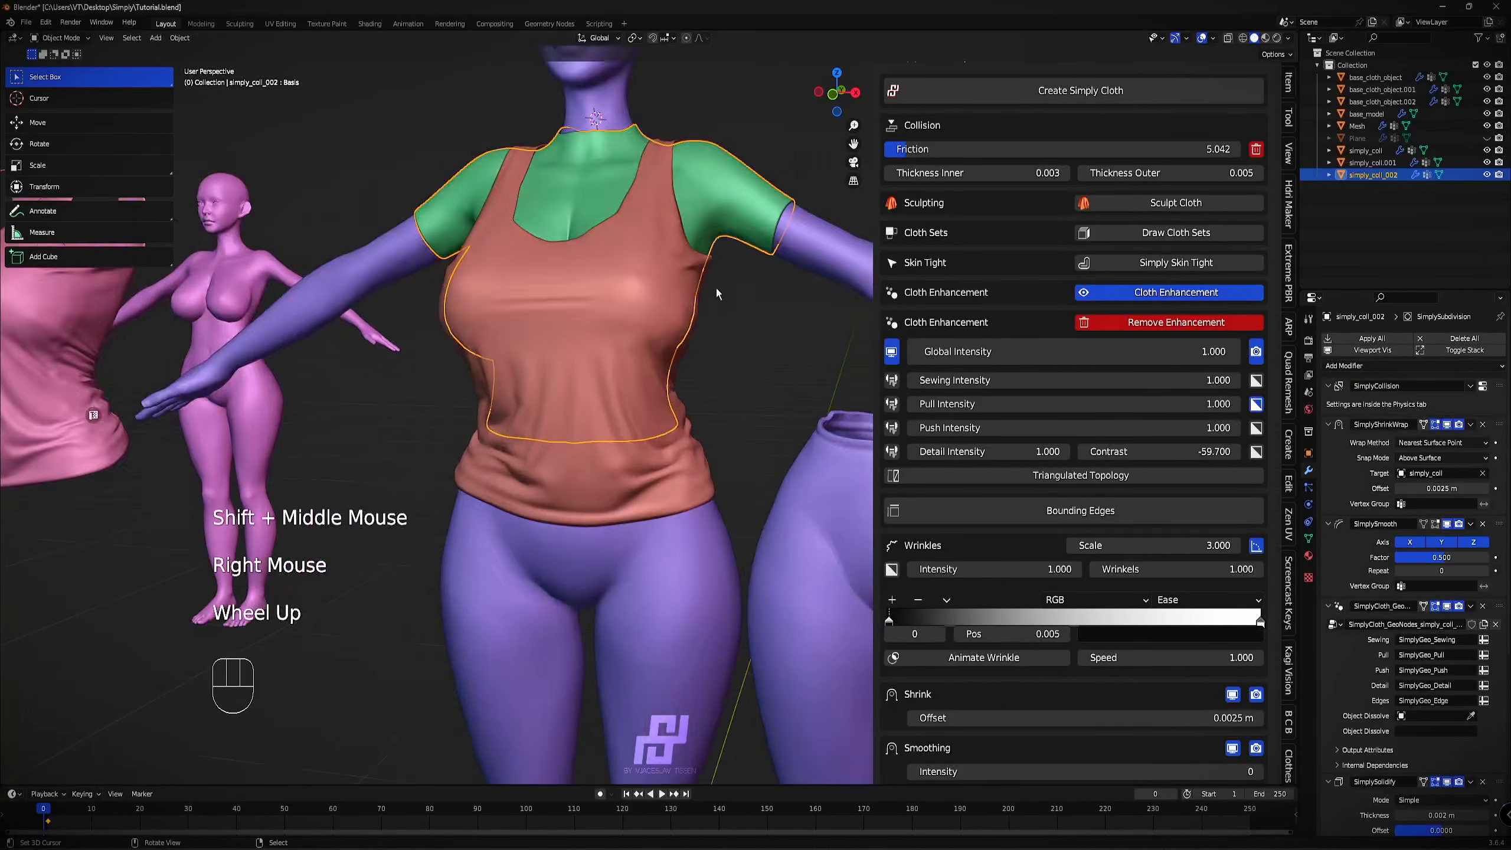
{"action": "middle_click_drag", "start_coordinate": [715, 288], "coordinate": [687, 478], "text": "shift"}
{"action": "key", "text": "Tab"}
{"action": "middle_click_drag", "start_coordinate": [751, 424], "coordinate": [663, 480]}
{"action": "key", "text": "Tab"}
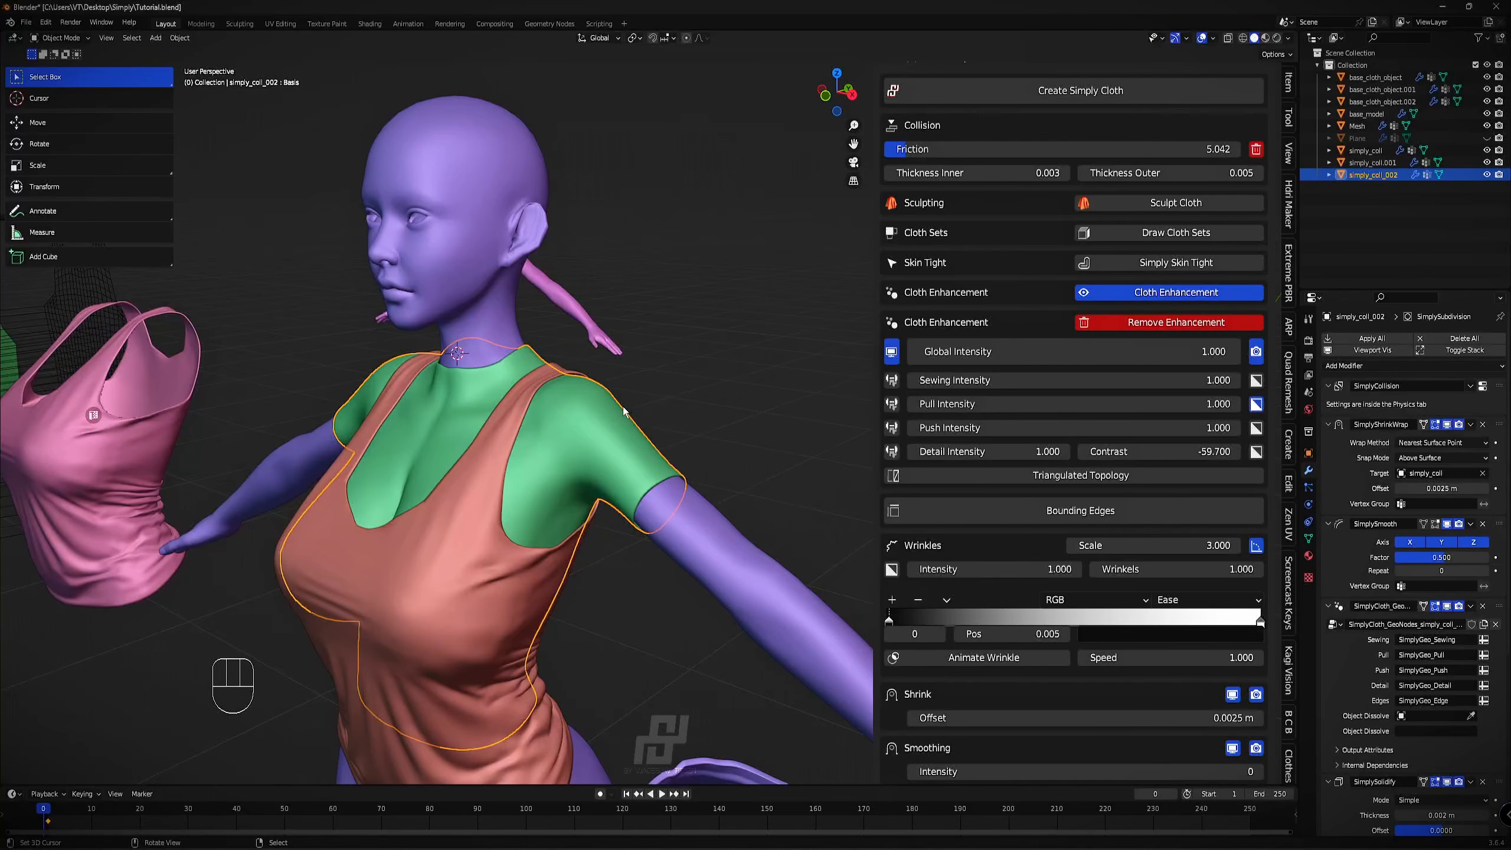
Select the pants and undo the recent actions back through their sideways move.
{"action": "scroll", "coordinate": [637, 465], "scroll_direction": "down", "scroll_amount": 2}
{"action": "middle_click_drag", "start_coordinate": [637, 465], "coordinate": [673, 397], "text": "shift"}
{"action": "right_click", "coordinate": [673, 398]}
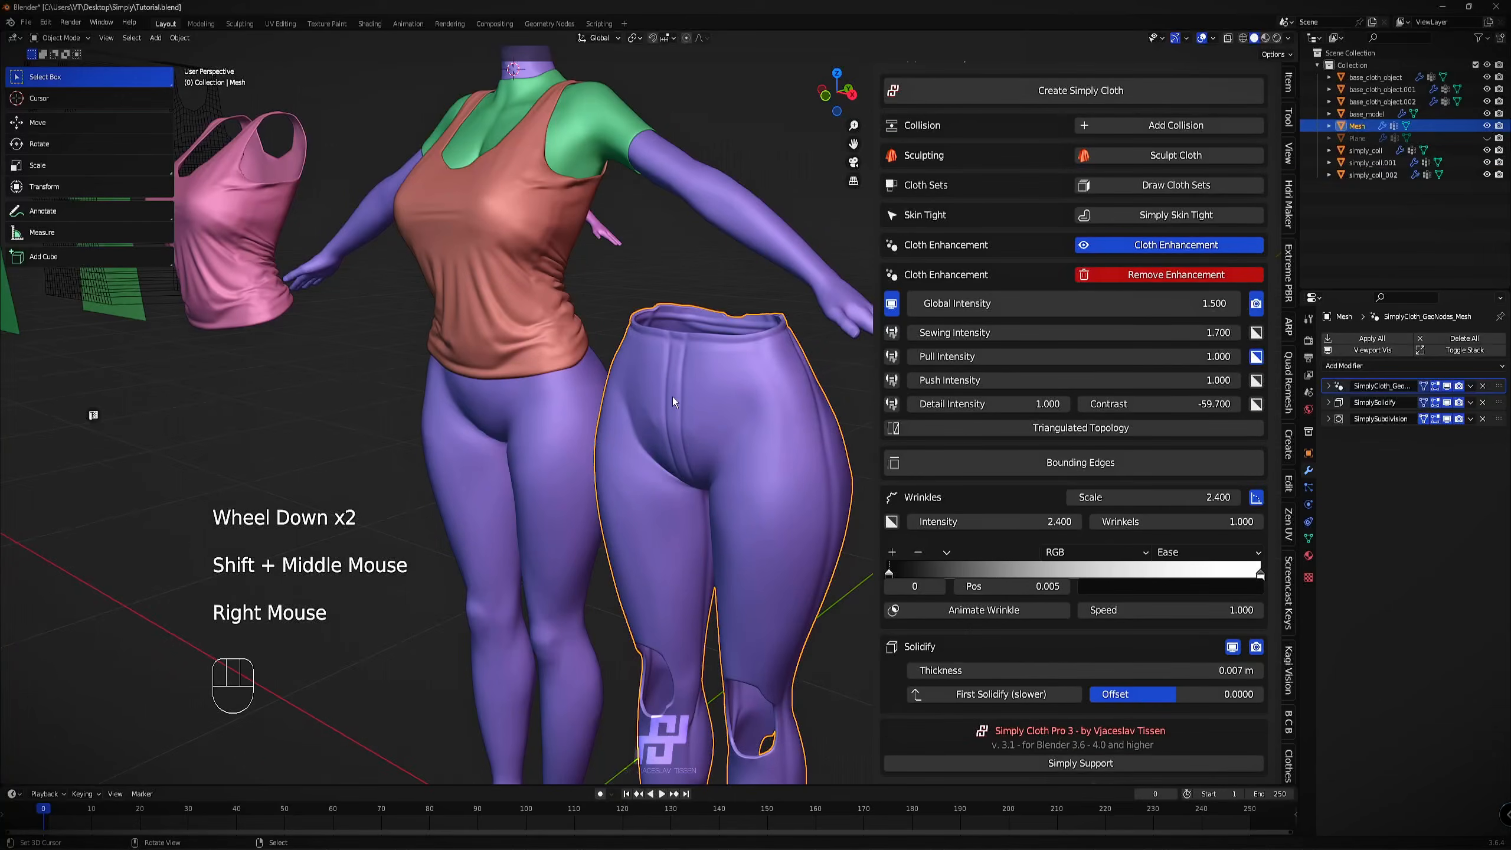
{"action": "key", "text": "ctrl+z"}
{"action": "key", "text": "ctrl+z"}
{"action": "key", "text": "ctrl+z"}
{"action": "key", "text": "ctrl+z"}
{"action": "key", "text": "ctrl+z"}
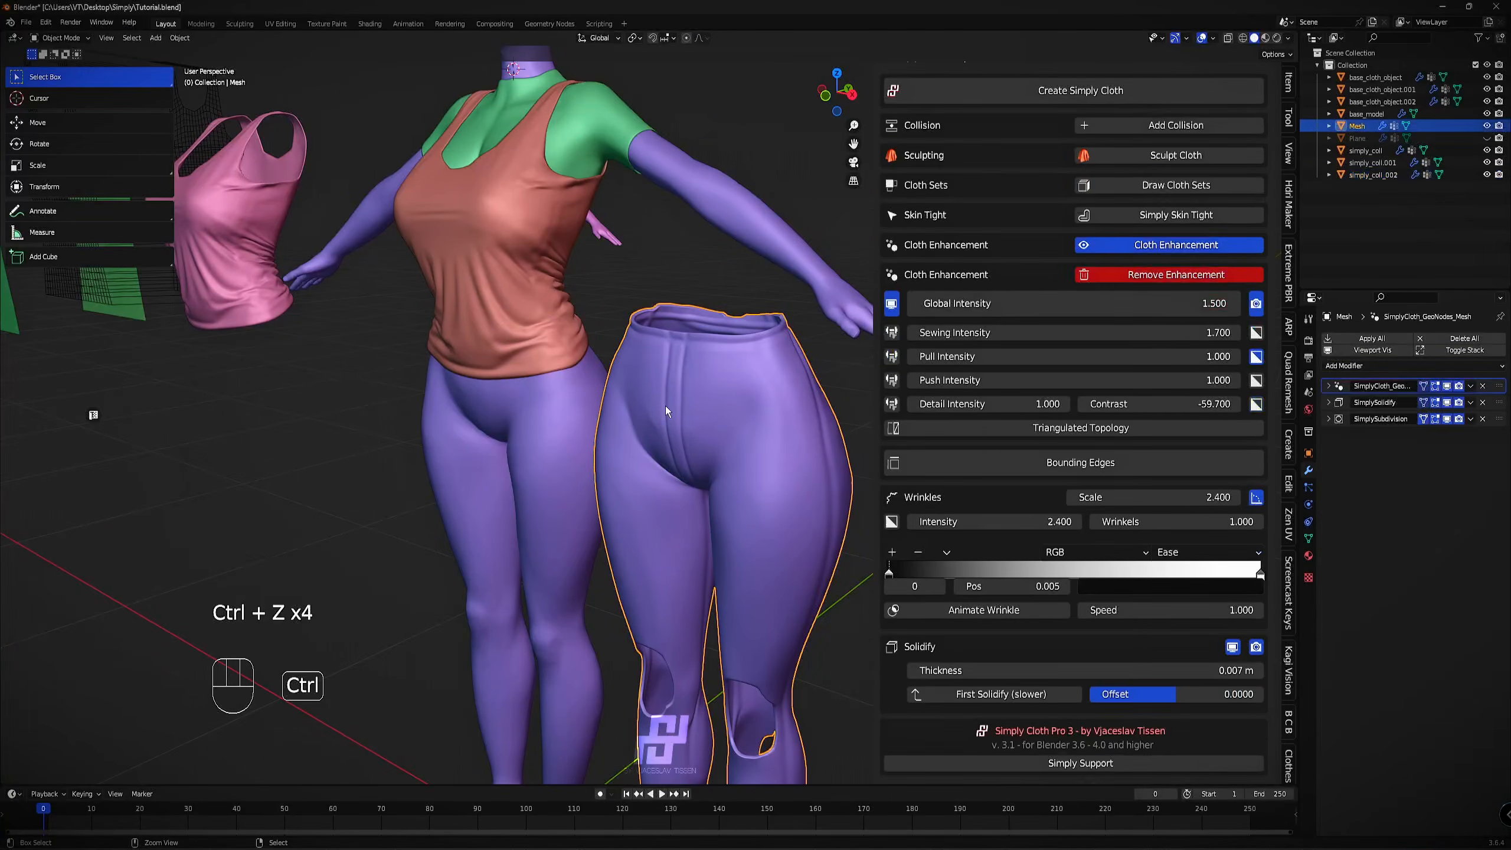
Select the green shirt and set its Wrinkles scale to 8.400, intensity to 2.400 and wrinkle amount to 16.200.
{"action": "middle_click_drag", "start_coordinate": [534, 408], "coordinate": [687, 303]}
{"action": "right_click", "coordinate": [679, 260]}
{"action": "right_click", "coordinate": [669, 346]}
{"action": "right_click", "coordinate": [696, 265]}
{"action": "scroll", "coordinate": [687, 303], "scroll_direction": "up", "scroll_amount": 1}
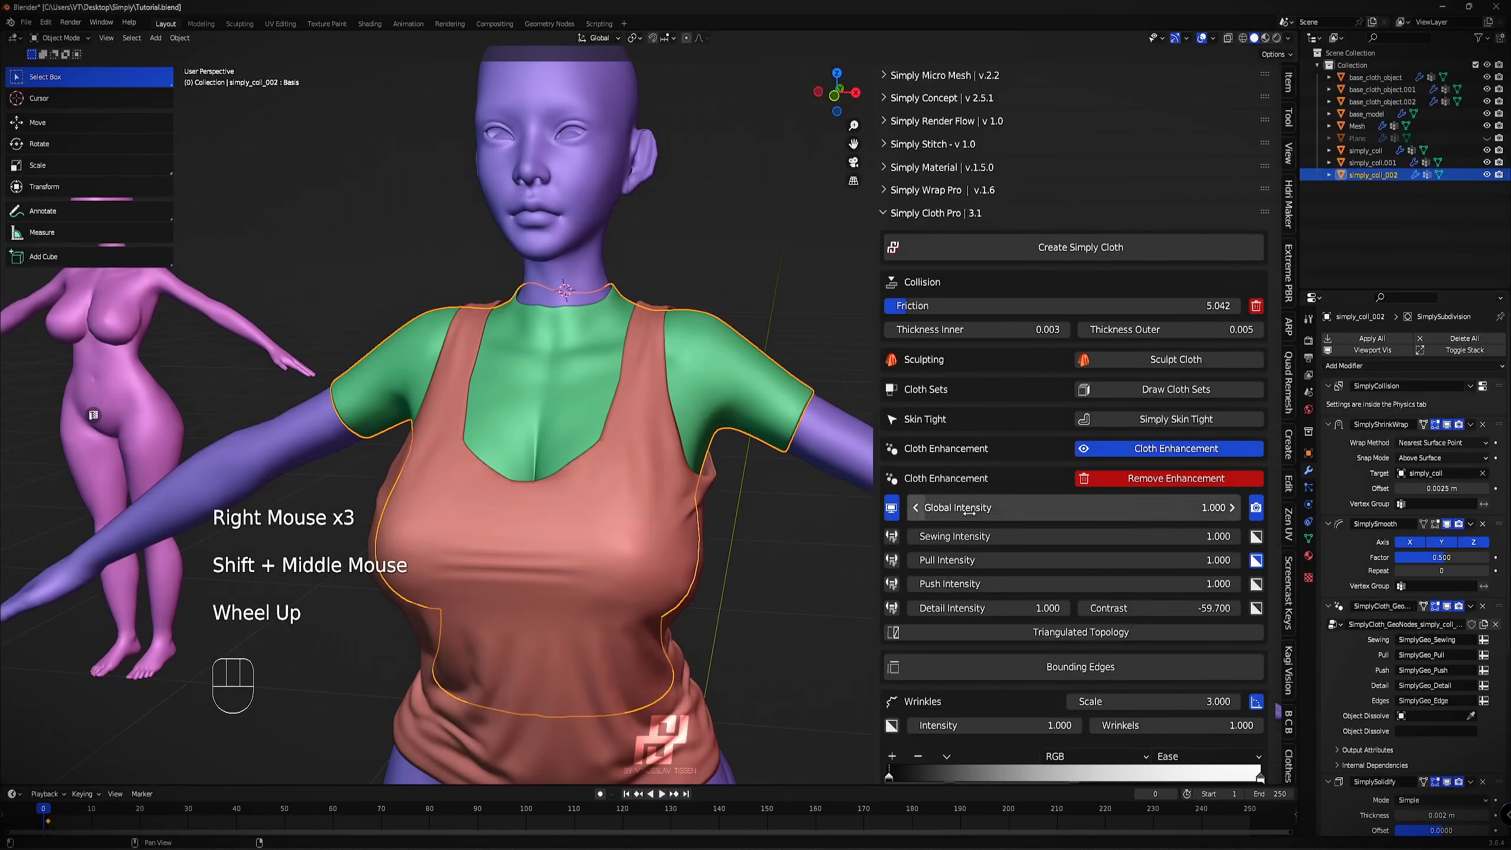
{"action": "scroll", "coordinate": [1123, 627], "scroll_direction": "down", "scroll_amount": 4}
{"action": "mouse_move", "coordinate": [1026, 607]}
{"action": "left_mouse_down"}
{"action": "mouse_move", "coordinate": [1065, 606]}
{"action": "mouse_move", "coordinate": [1049, 606]}
{"action": "left_mouse_up"}
{"action": "left_click_drag", "start_coordinate": [1165, 604], "coordinate": [1196, 580]}
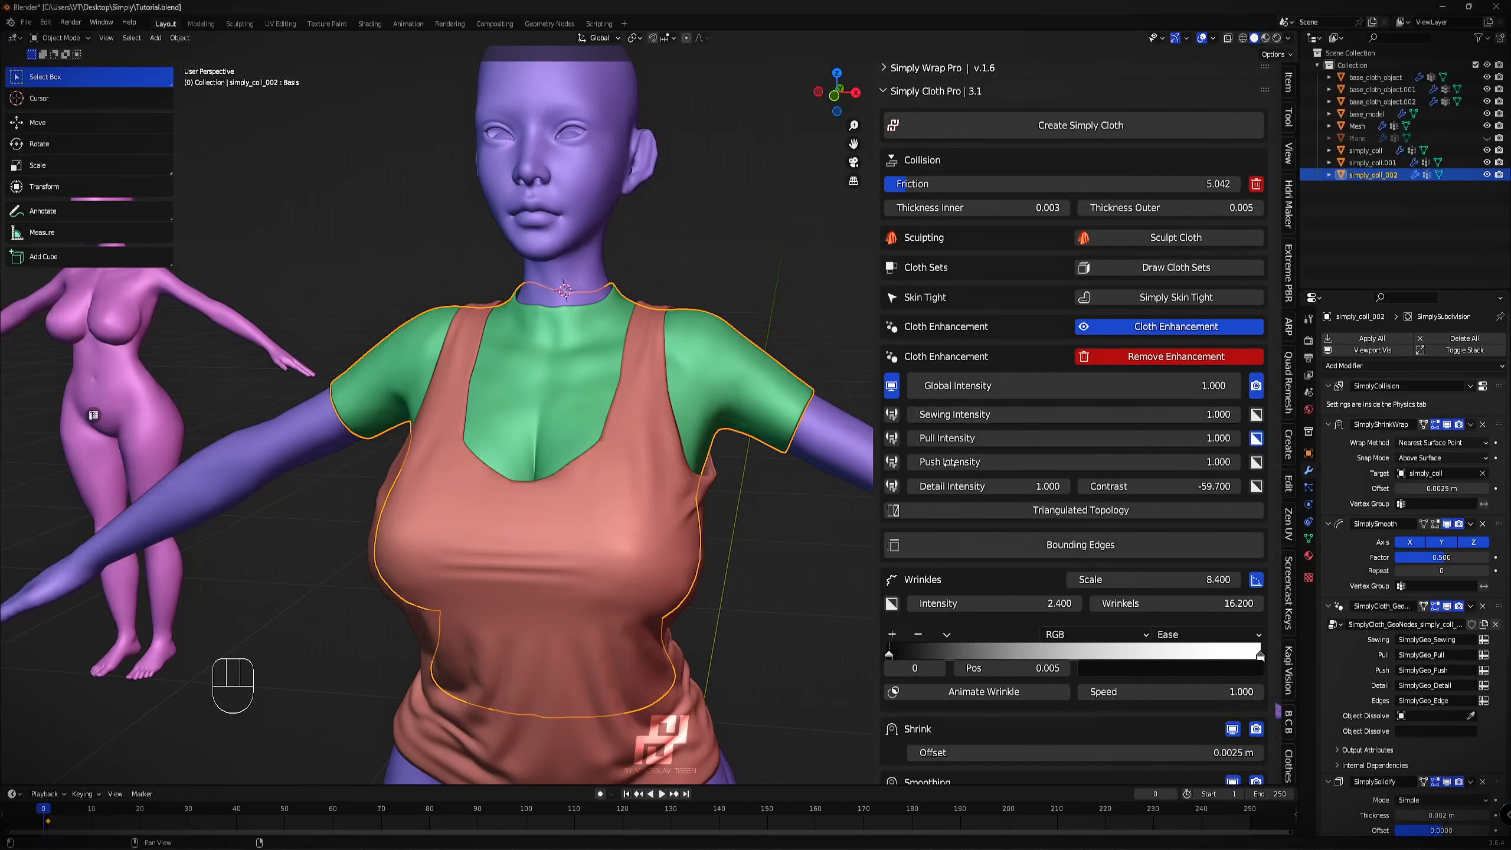
Enable Bounding Edges in the green shirt's cloth enhancement settings.
{"action": "middle_click_drag", "start_coordinate": [661, 406], "coordinate": [649, 360], "text": "shift"}
{"action": "left_click", "coordinate": [1078, 547]}
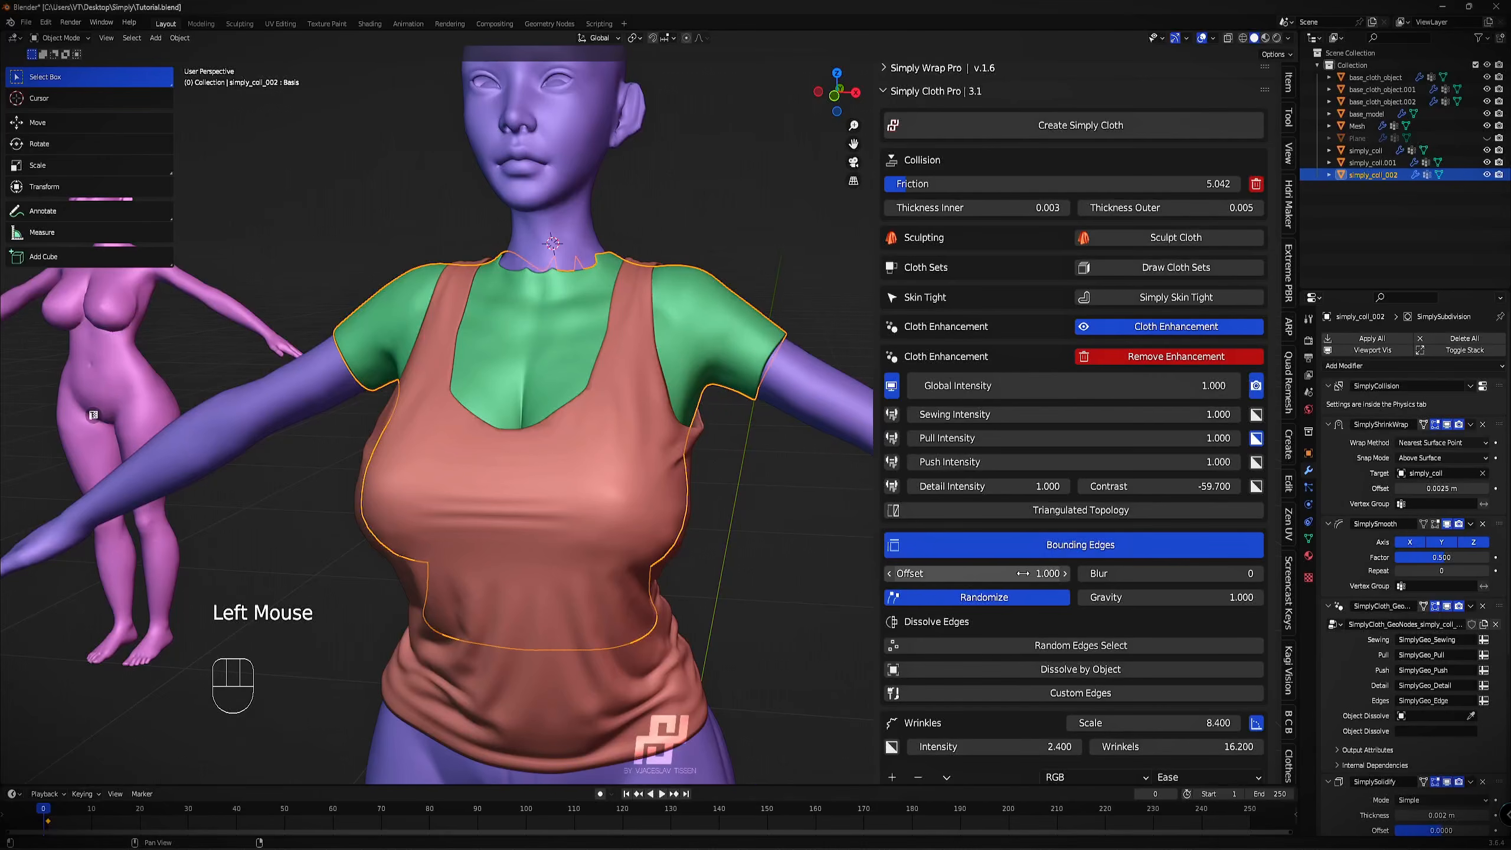
Raise the green shirt's bounding-edge Offset to 68.700 and turn off Randomize.
{"action": "left_click", "coordinate": [1037, 644]}
{"action": "left_click", "coordinate": [1036, 644]}
{"action": "left_click", "coordinate": [1018, 588]}
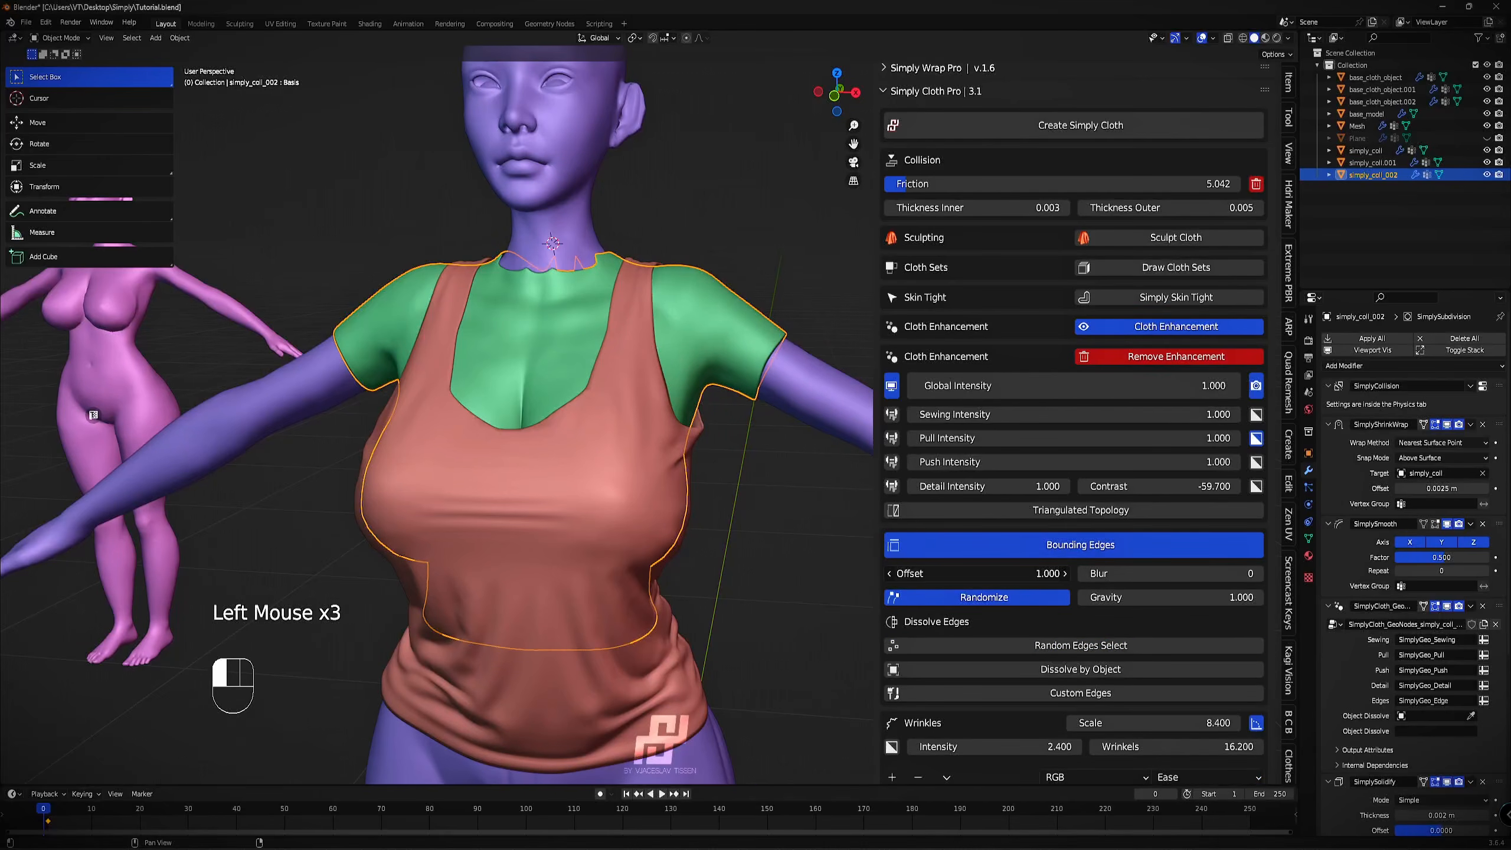
{"action": "left_click_drag", "start_coordinate": [1019, 573], "coordinate": [1059, 573]}
{"action": "left_click", "coordinate": [1011, 598]}
{"action": "mouse_move", "coordinate": [643, 380]}
{"action": "middle_mouse_down"}
{"action": "mouse_move", "coordinate": [550, 385]}
{"action": "mouse_move", "coordinate": [622, 391]}
{"action": "middle_mouse_up"}
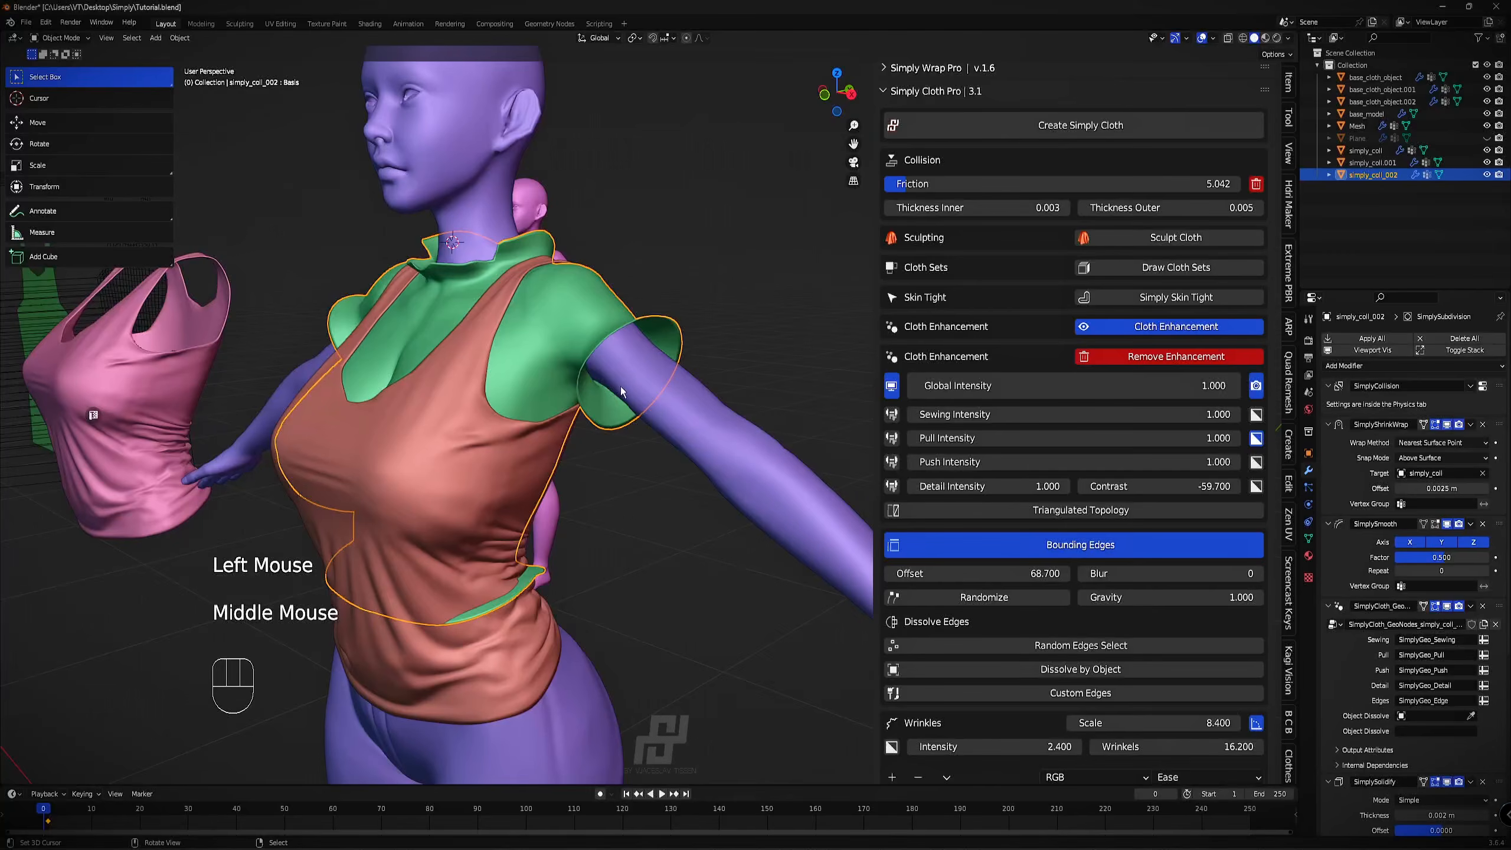
Set the green shirt's bounding-edge Offset to 12.200 and Gravity to 8.200, and inspect the collar from behind.
{"action": "left_click_drag", "start_coordinate": [1038, 573], "coordinate": [971, 573]}
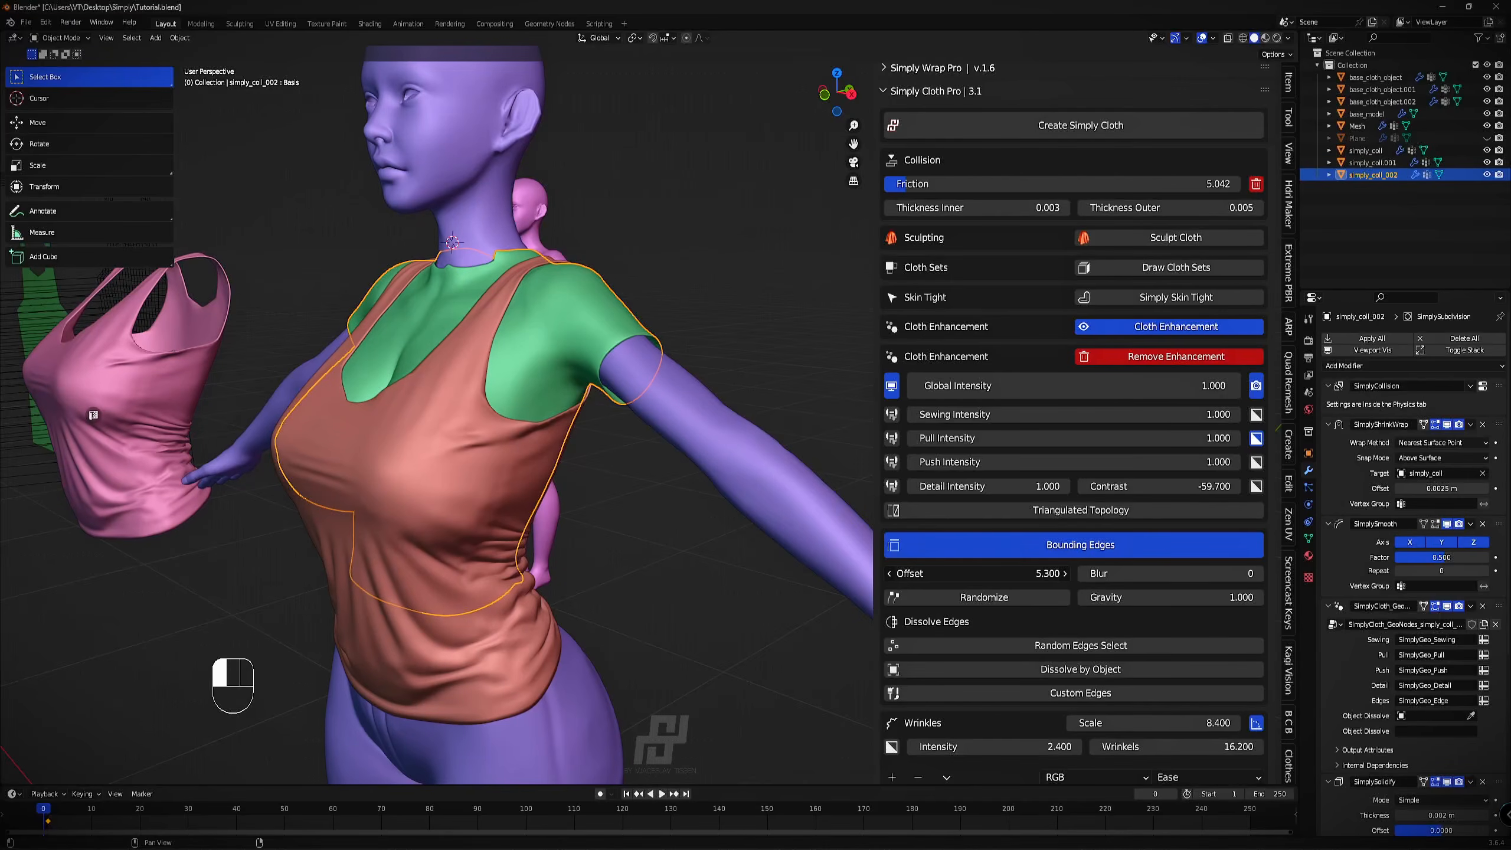
{"action": "middle_click_drag", "start_coordinate": [744, 417], "coordinate": [702, 381]}
{"action": "left_click_drag", "start_coordinate": [1195, 592], "coordinate": [1196, 592]}
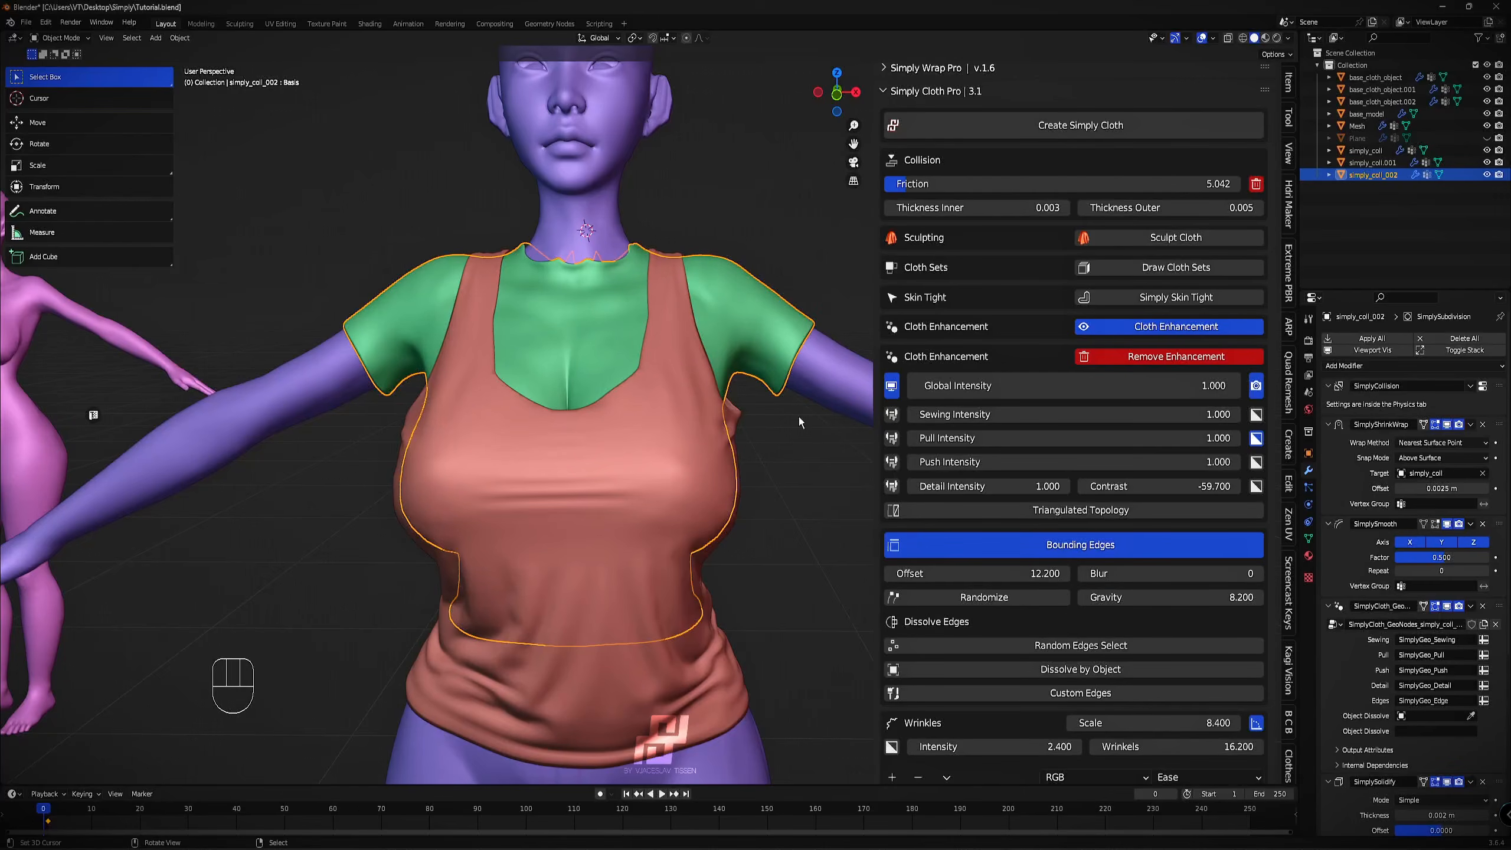
{"action": "middle_click_drag", "start_coordinate": [798, 416], "coordinate": [670, 298]}
{"action": "key", "text": "z"}
{"action": "scroll", "coordinate": [595, 238], "scroll_direction": "up", "scroll_amount": 3}
{"action": "middle_click_drag", "start_coordinate": [504, 154], "coordinate": [536, 370], "text": "shift"}
{"action": "right_click", "coordinate": [536, 371]}
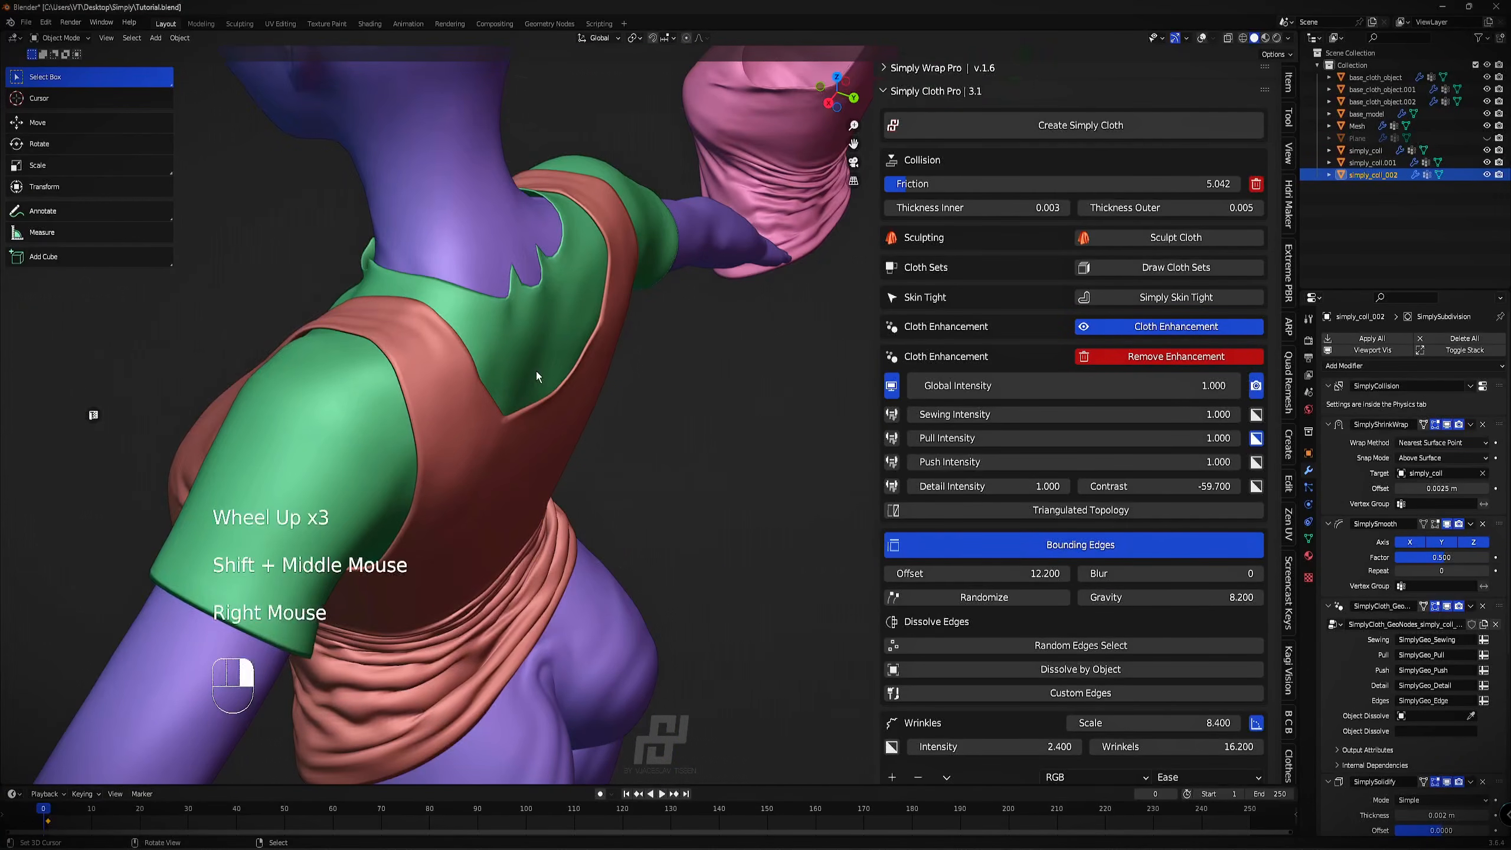
Check the green shirt's border edges in Edit Mode and set the bounding-edge Offset to 0.
{"action": "key", "text": "z"}
{"action": "key", "text": "Tab"}
{"action": "middle_click_drag", "start_coordinate": [516, 242], "coordinate": [611, 415]}
{"action": "scroll", "coordinate": [591, 379], "scroll_direction": "down", "scroll_amount": 4}
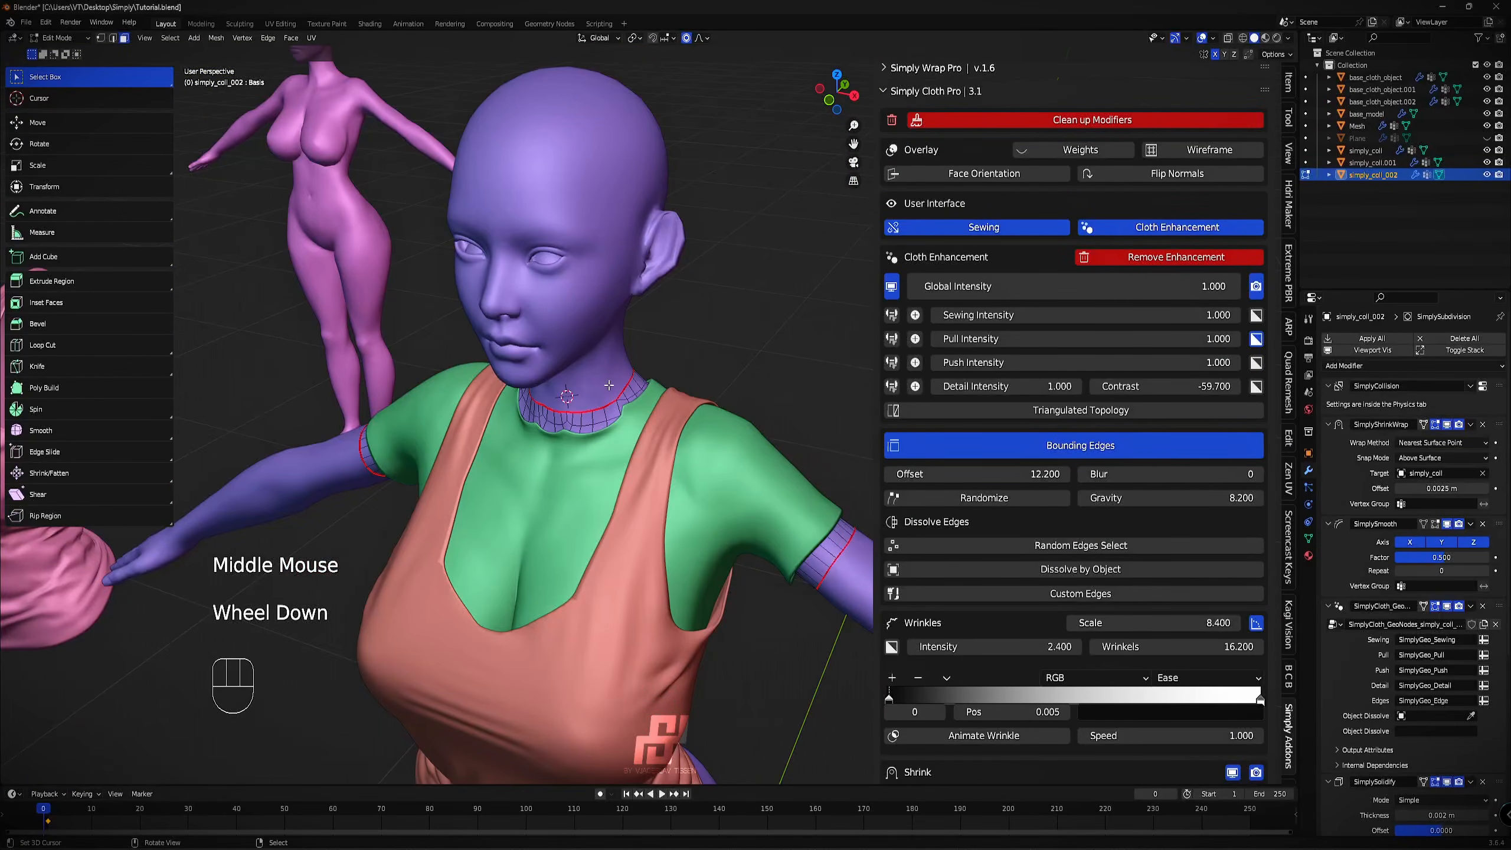
{"action": "mouse_move", "coordinate": [1044, 473]}
{"action": "left_mouse_down"}
{"action": "mouse_move", "coordinate": [952, 473]}
{"action": "mouse_move", "coordinate": [1050, 474]}
{"action": "left_mouse_up"}
{"action": "left_click", "coordinate": [1022, 474]}
{"action": "type", "text": "0"}
{"action": "key", "text": "Return"}
{"action": "scroll", "coordinate": [604, 393], "scroll_direction": "down", "scroll_amount": 3}
{"action": "middle_click_drag", "start_coordinate": [604, 411], "coordinate": [612, 314]}
{"action": "key", "text": "Tab"}
Select the tank top and examine its mesh density and side seam in Edit Mode.
{"action": "right_click", "coordinate": [641, 322]}
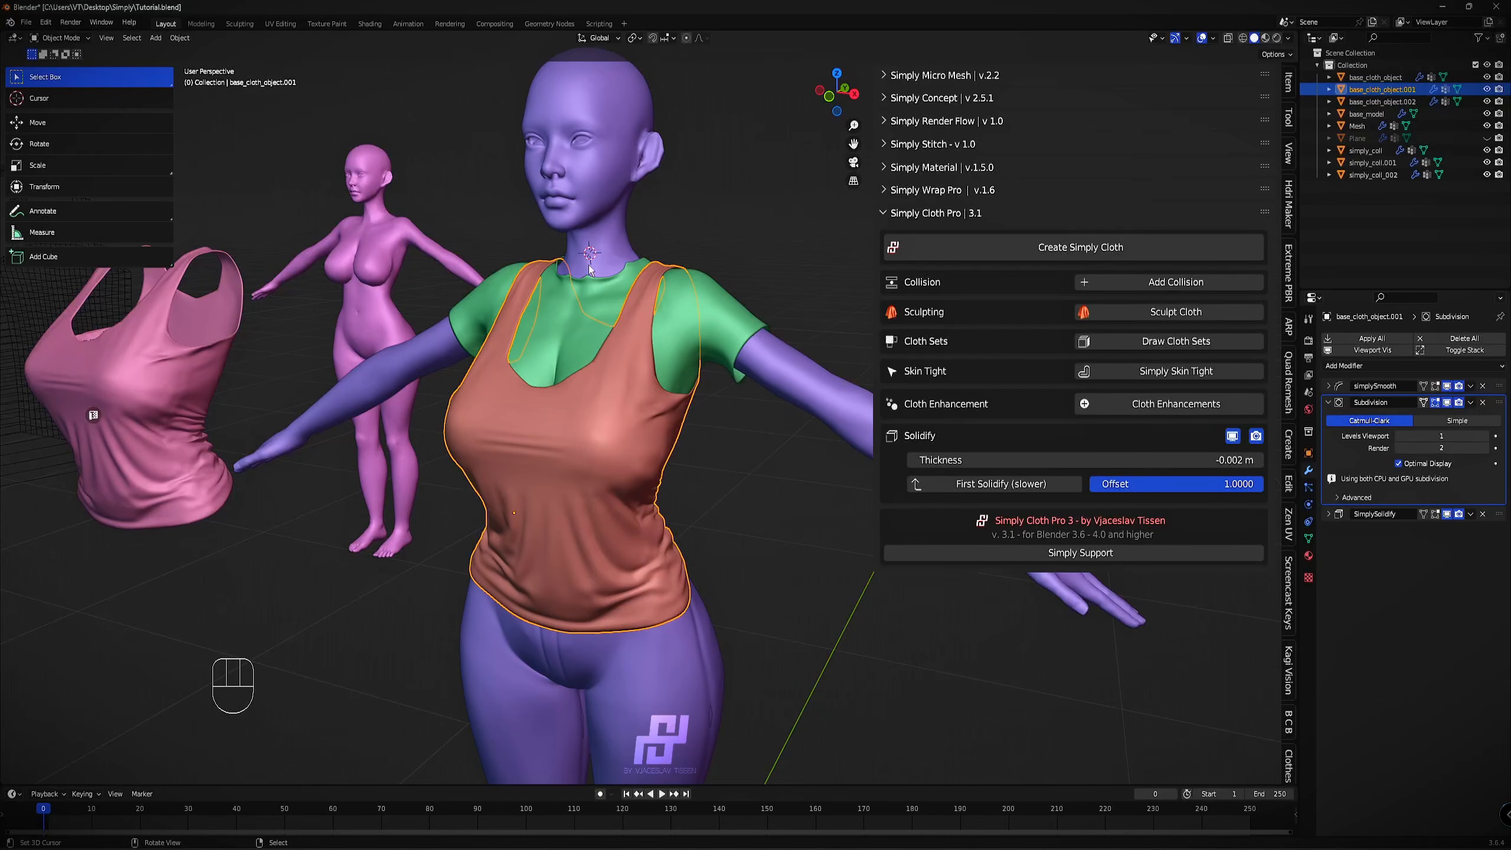
{"action": "scroll", "coordinate": [650, 489], "scroll_direction": "up", "scroll_amount": 1}
{"action": "middle_click_drag", "start_coordinate": [650, 490], "coordinate": [556, 439]}
{"action": "key", "text": "Tab"}
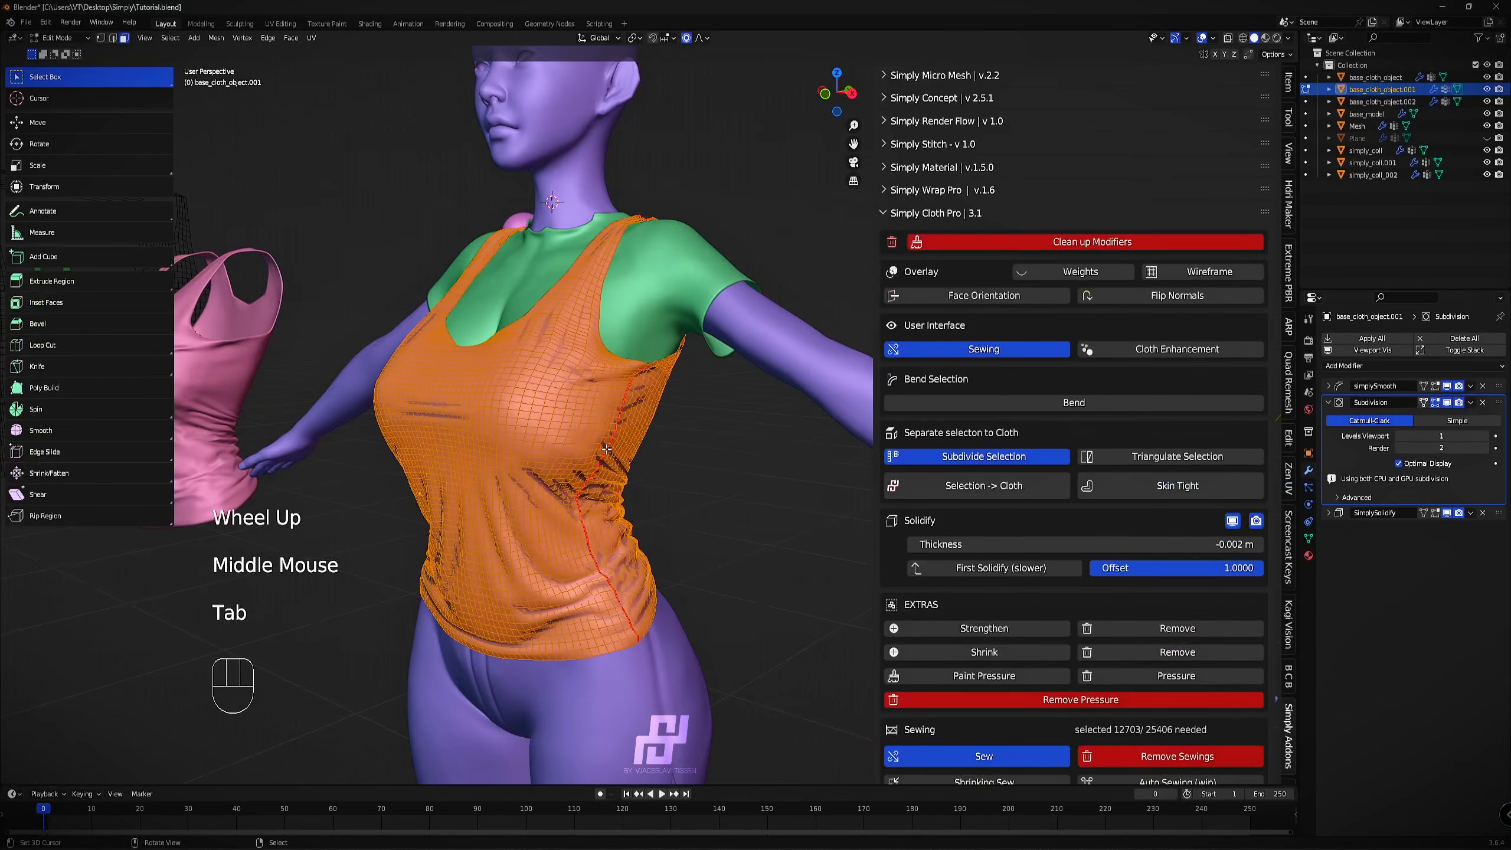
{"action": "scroll", "coordinate": [556, 440], "scroll_direction": "up", "scroll_amount": 3}
{"action": "scroll", "coordinate": [579, 358], "scroll_direction": "up", "scroll_amount": 2}
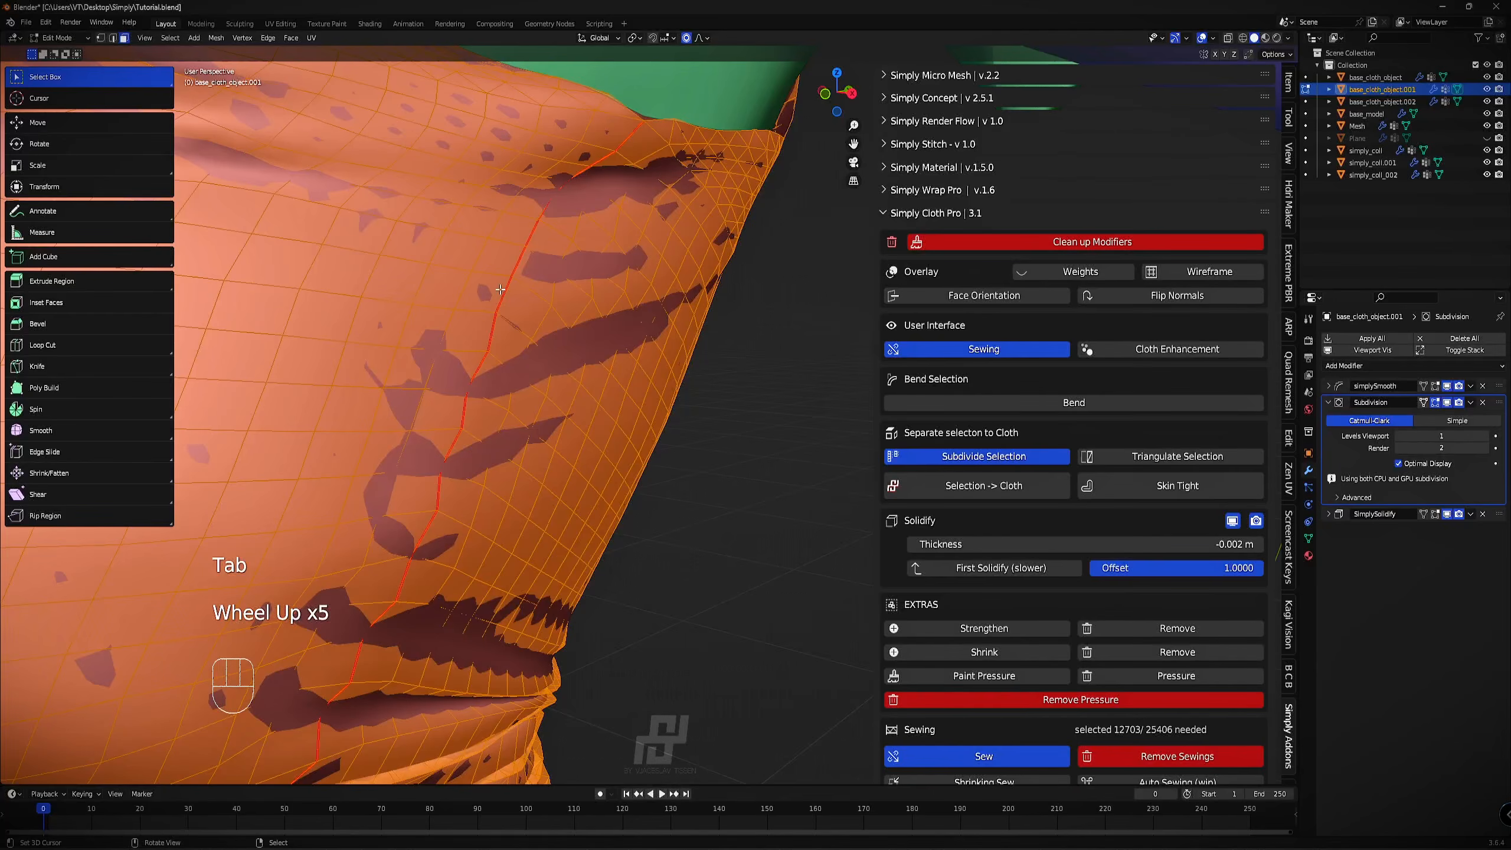
{"action": "scroll", "coordinate": [621, 533], "scroll_direction": "down", "scroll_amount": 2}
{"action": "scroll", "coordinate": [637, 502], "scroll_direction": "down", "scroll_amount": 1}
{"action": "middle_click_drag", "start_coordinate": [637, 502], "coordinate": [649, 453], "text": "shift"}
{"action": "middle_click_drag", "start_coordinate": [649, 452], "coordinate": [660, 399]}
{"action": "key", "text": "Tab"}
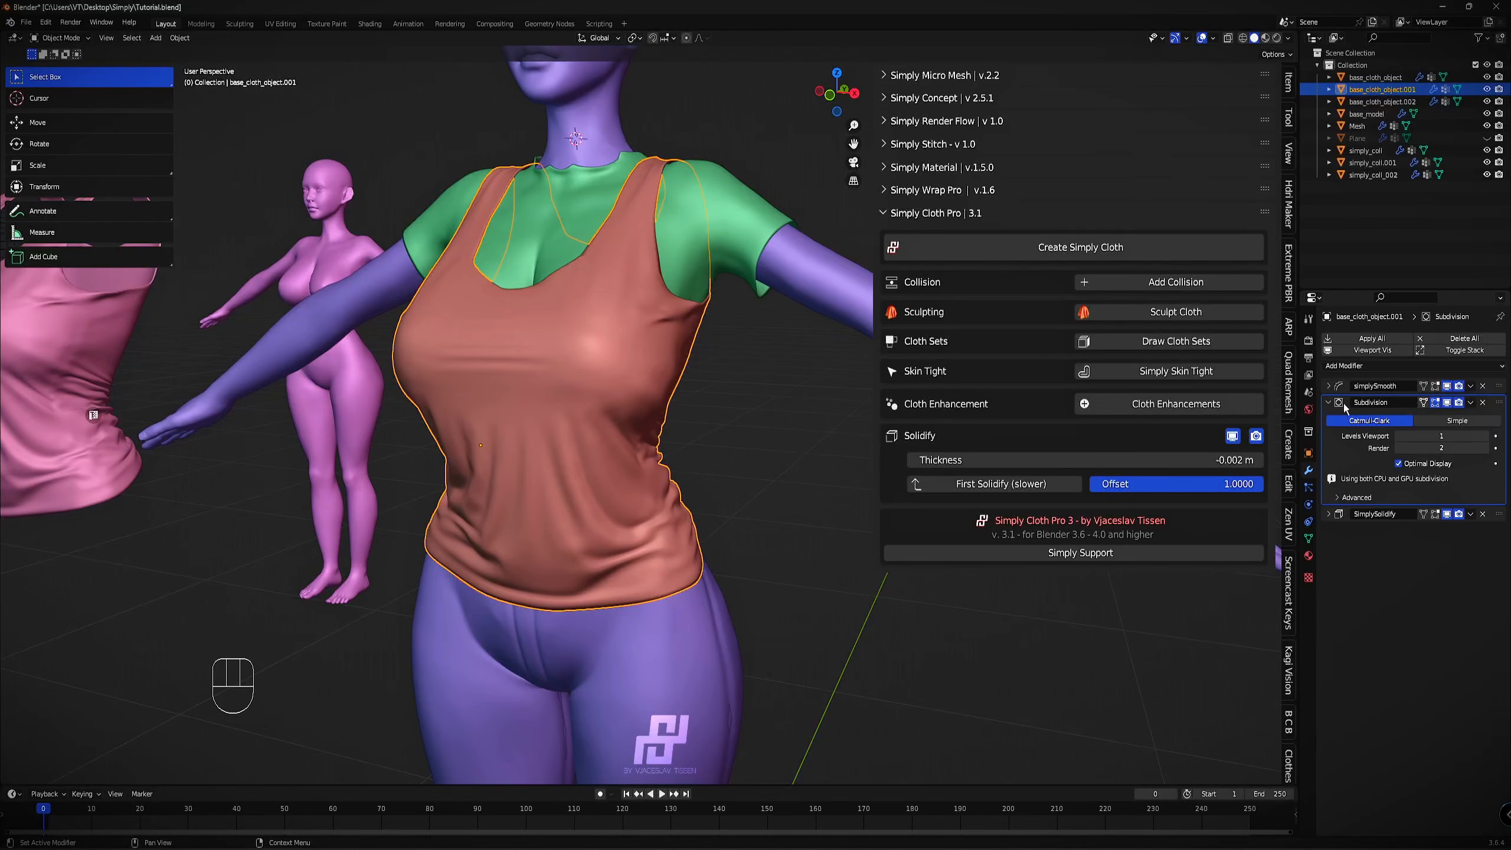
Apply the tank top's Subdivision modifier and add Cloth Enhancements to it.
{"action": "key", "text": "ctrl+a"}
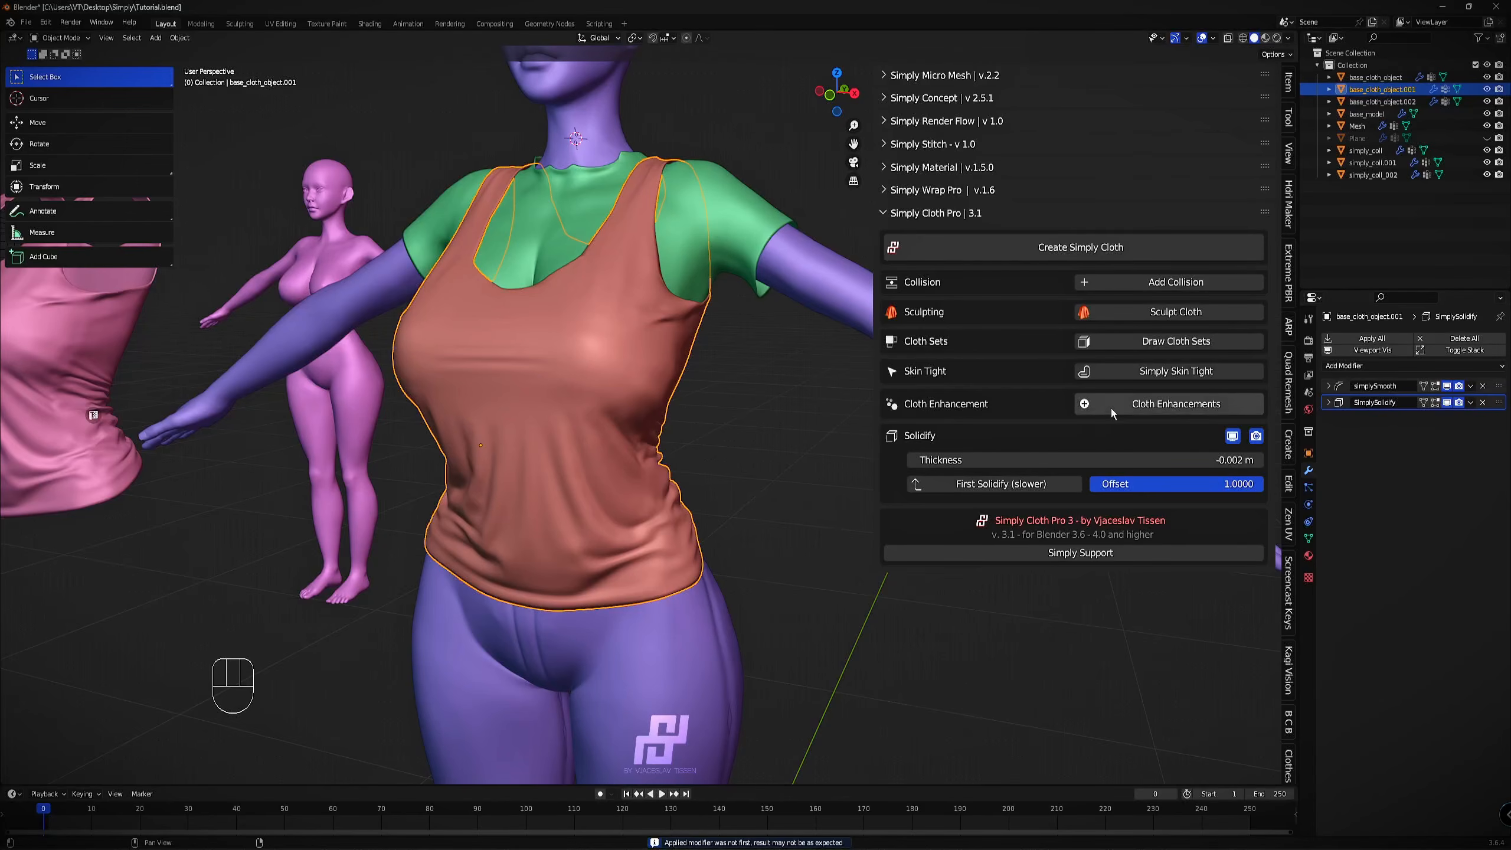
{"action": "left_click", "coordinate": [1147, 406]}
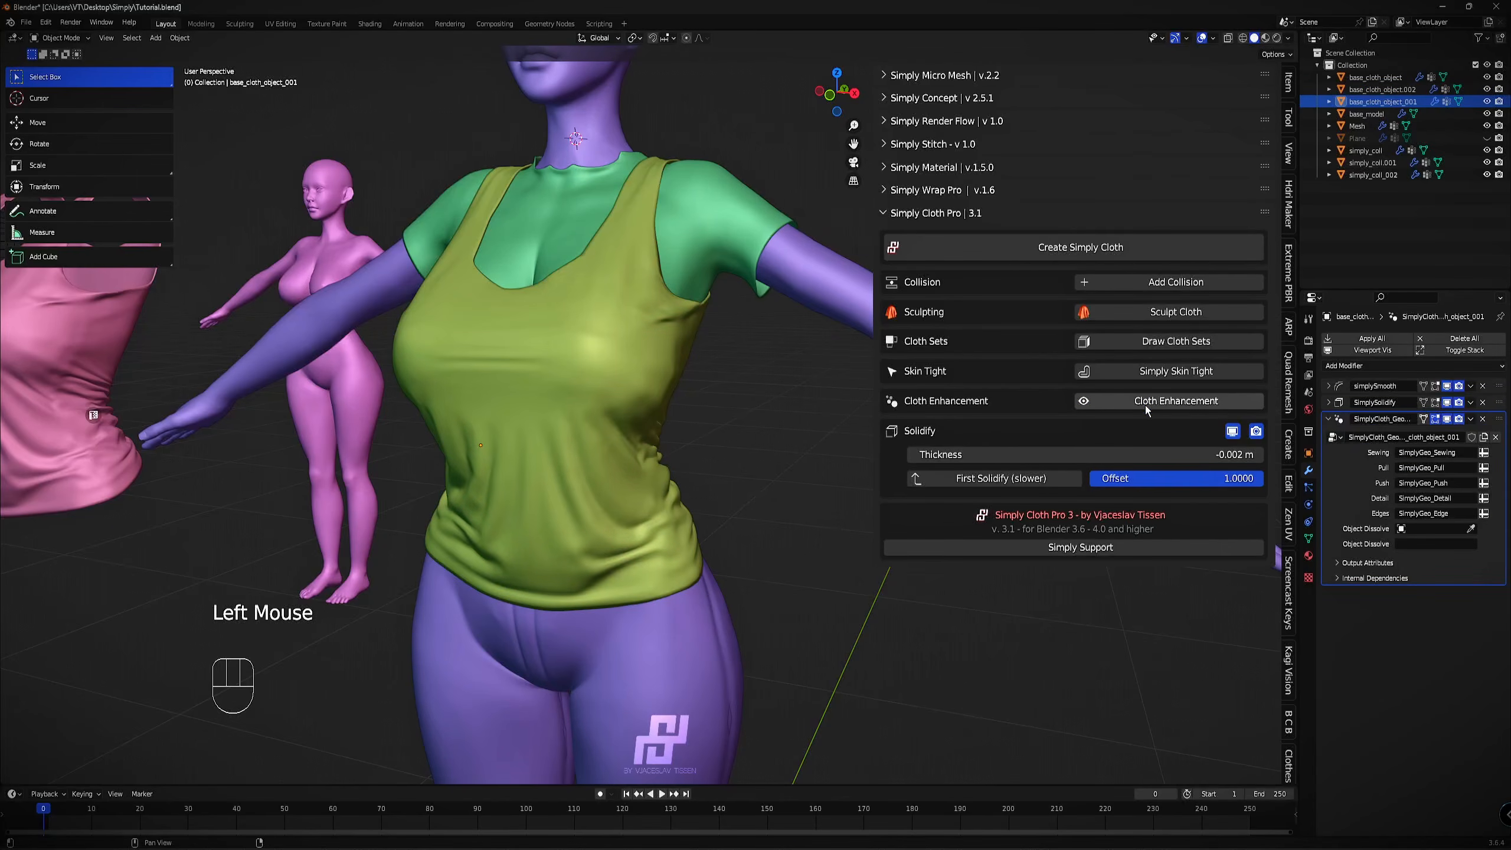
Place SimplySolidify below the SimplyCloth geometry nodes modifier on the tank top and set its Thickness to -0.004 m.
{"action": "left_click", "coordinate": [1329, 419]}
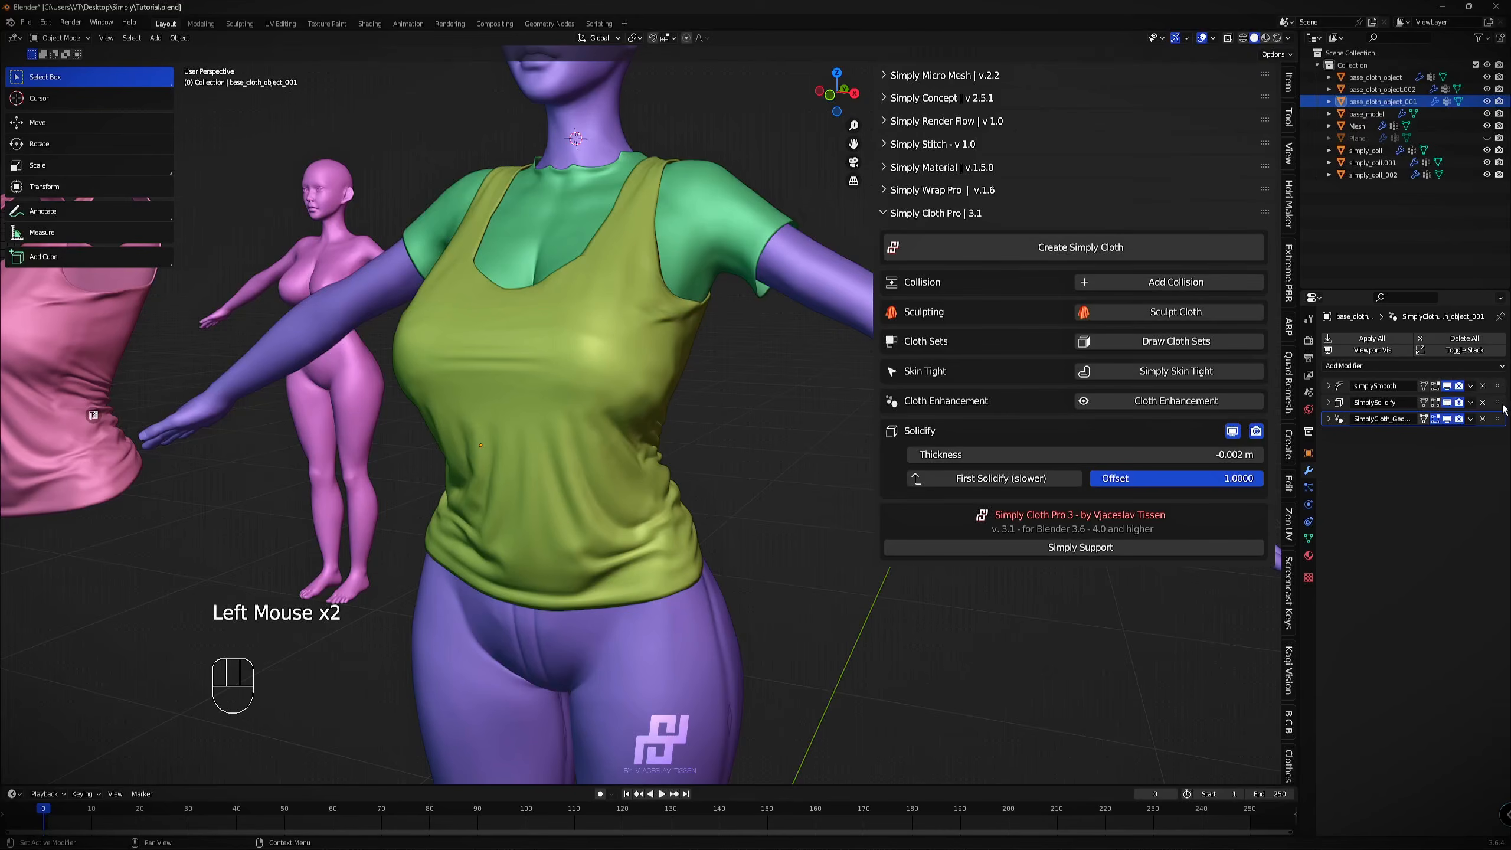
{"action": "left_click_drag", "start_coordinate": [1504, 406], "coordinate": [1504, 428]}
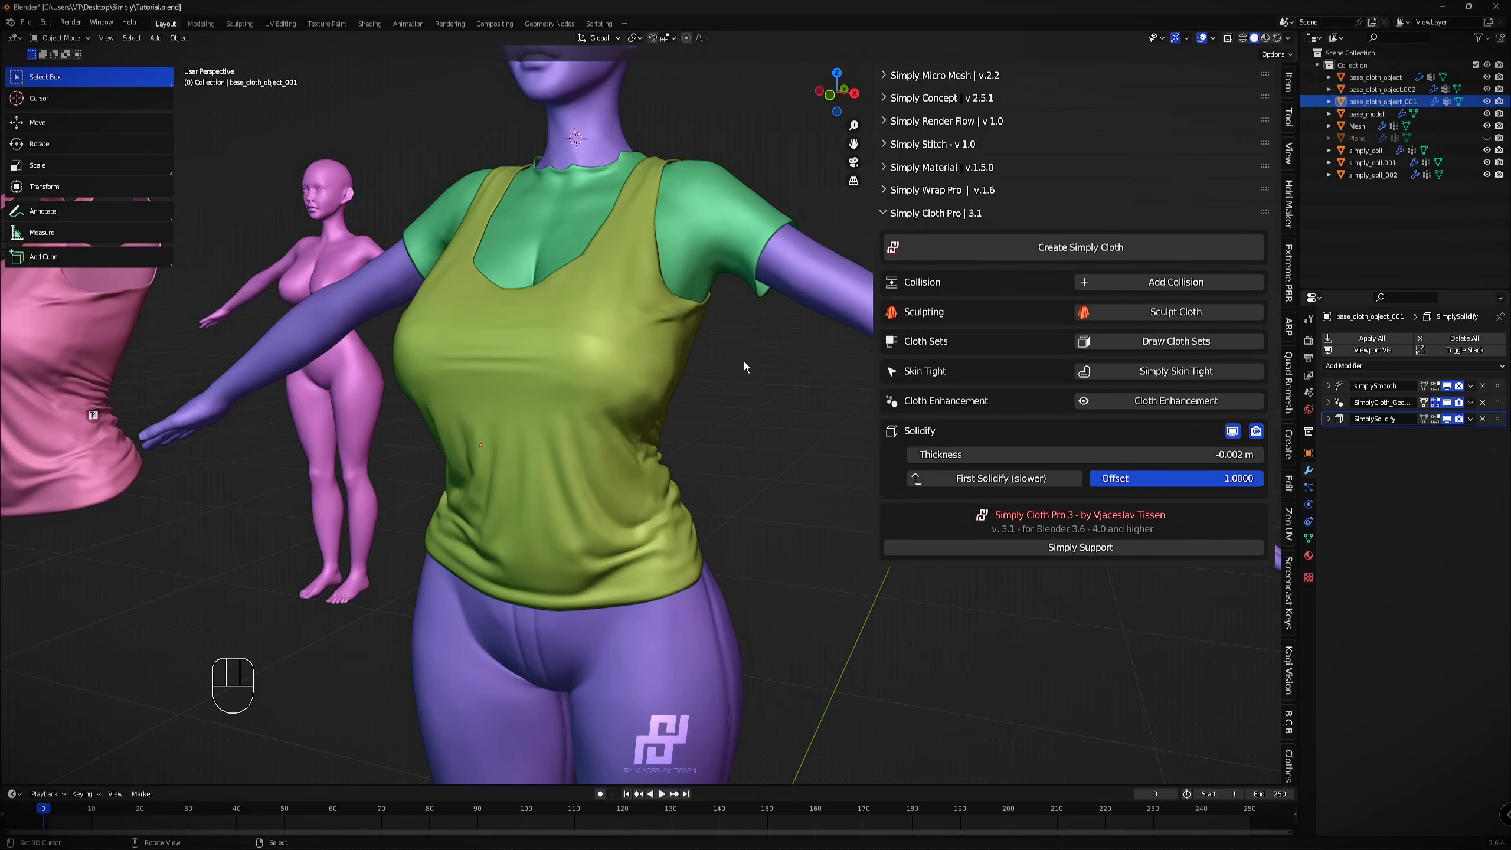
{"action": "middle_click_drag", "start_coordinate": [744, 362], "coordinate": [566, 362]}
{"action": "right_click", "coordinate": [566, 362], "text": "shift"}
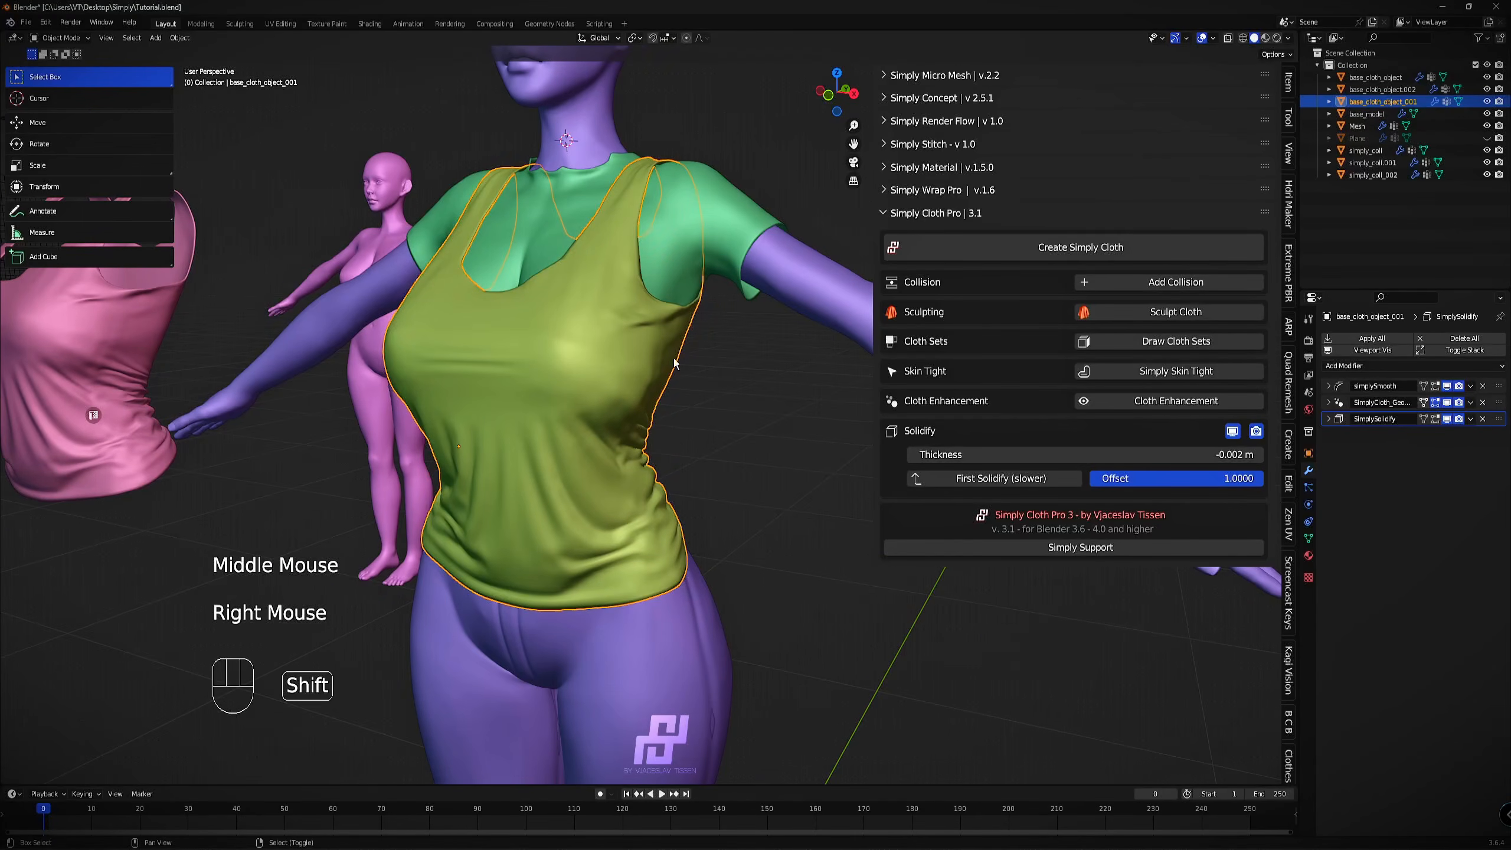
{"action": "middle_click_drag", "start_coordinate": [675, 363], "coordinate": [696, 360], "text": "shift"}
{"action": "left_click_drag", "start_coordinate": [1134, 455], "coordinate": [1047, 455], "text": "shift"}
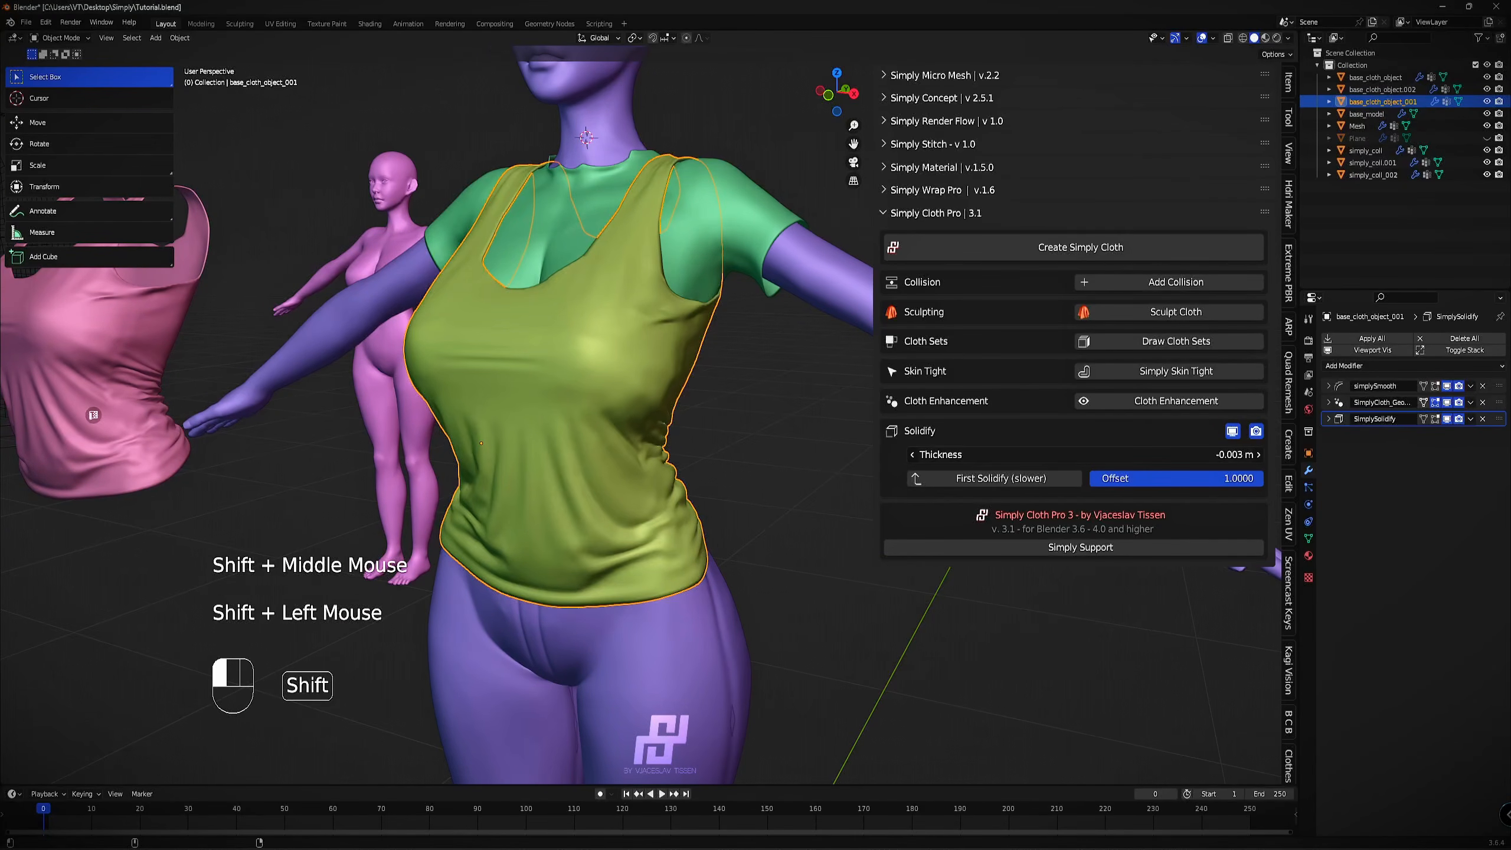
Show the tank top's cloth enhancement settings and set Wrinkles Scale to 3.200 and Intensity to 2.900.
{"action": "left_click", "coordinate": [1098, 404]}
{"action": "scroll", "coordinate": [1034, 546], "scroll_direction": "down", "scroll_amount": 3}
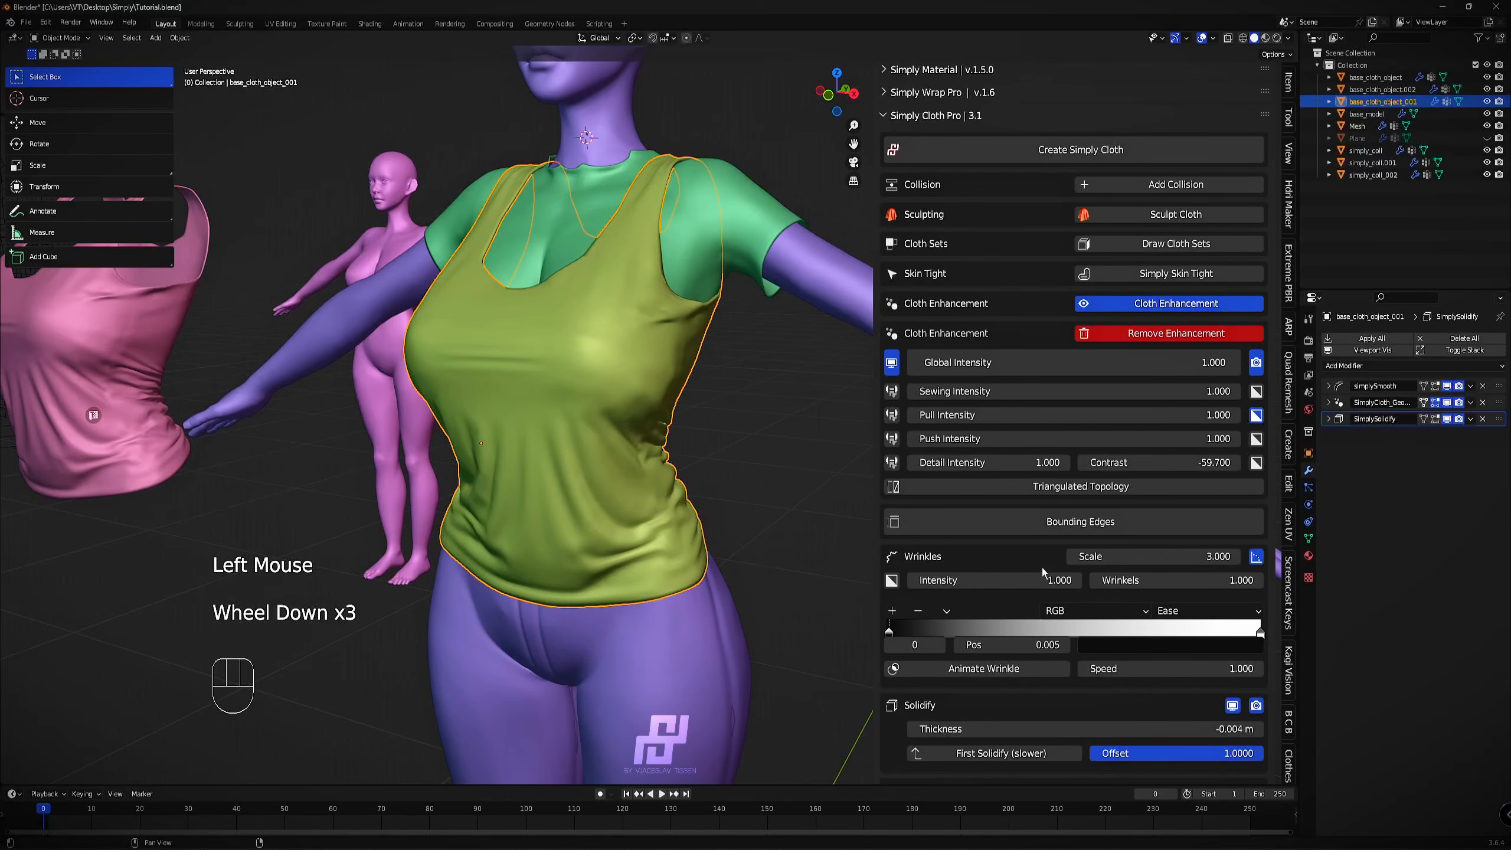
{"action": "left_click_drag", "start_coordinate": [1042, 572], "coordinate": [1166, 556]}
{"action": "middle_click_drag", "start_coordinate": [643, 465], "coordinate": [713, 512]}
{"action": "left_click_drag", "start_coordinate": [994, 580], "coordinate": [1053, 589]}
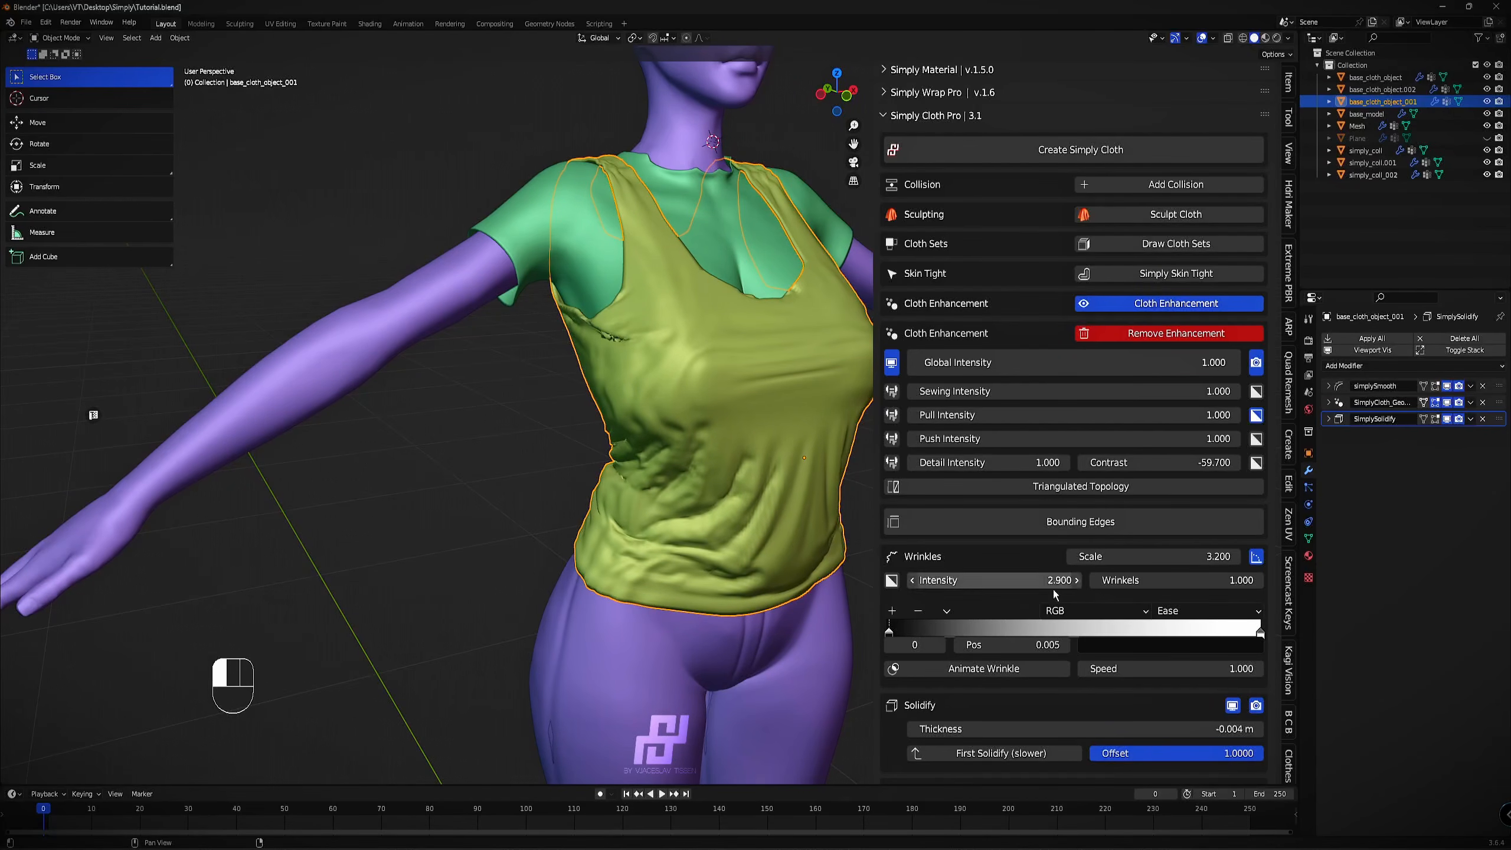
Enable Animate Wrinkle on the tank top, preview it by playing the timeline, and disable it again.
{"action": "left_click", "coordinate": [1034, 669]}
{"action": "middle_click_drag", "start_coordinate": [742, 452], "coordinate": [676, 438]}
{"action": "key", "text": "space"}
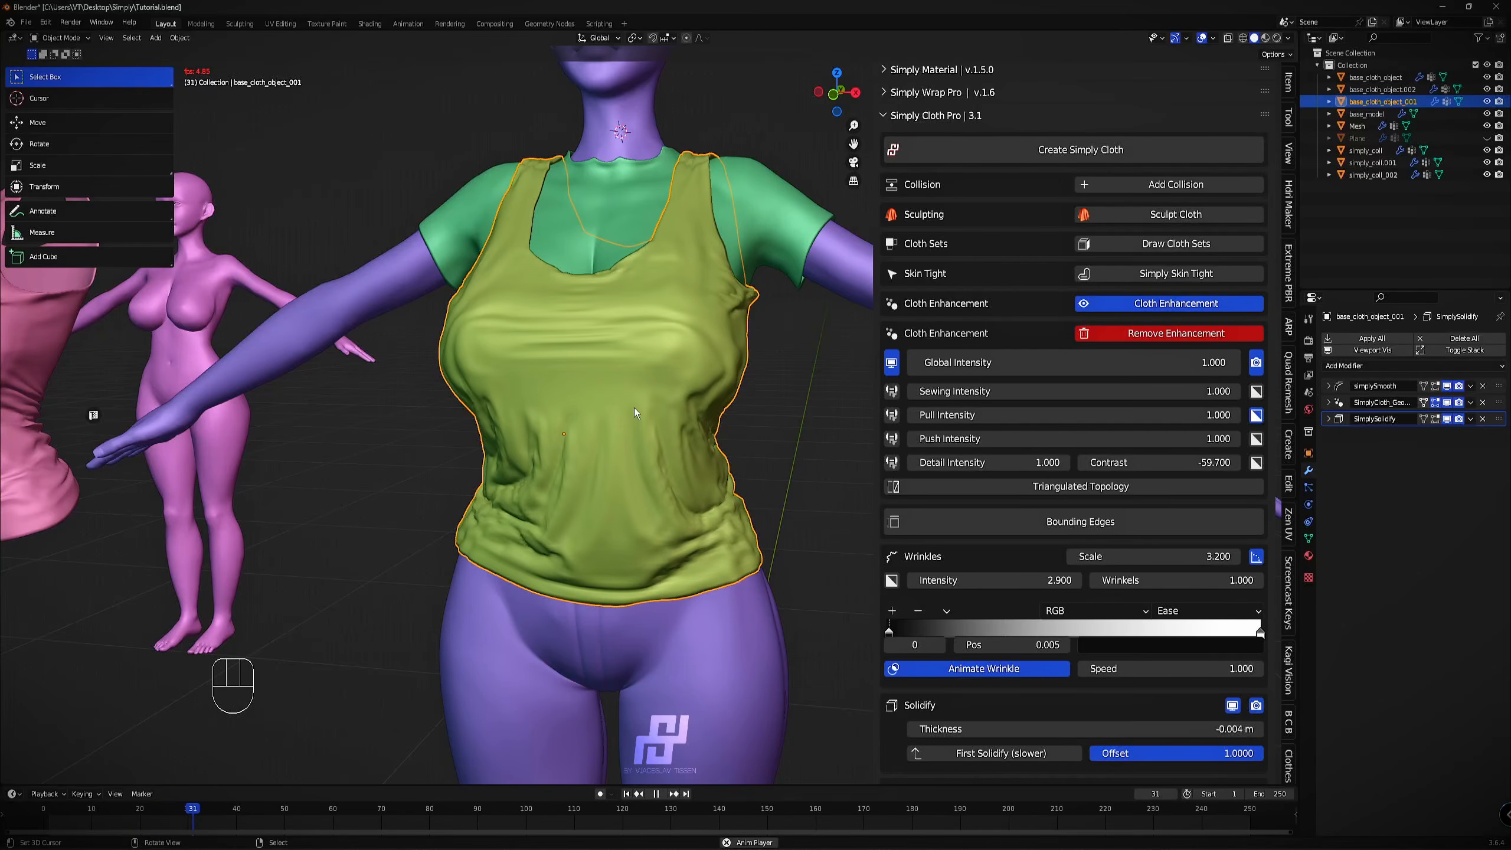
{"action": "key", "text": "space"}
{"action": "left_click", "coordinate": [1046, 580]}
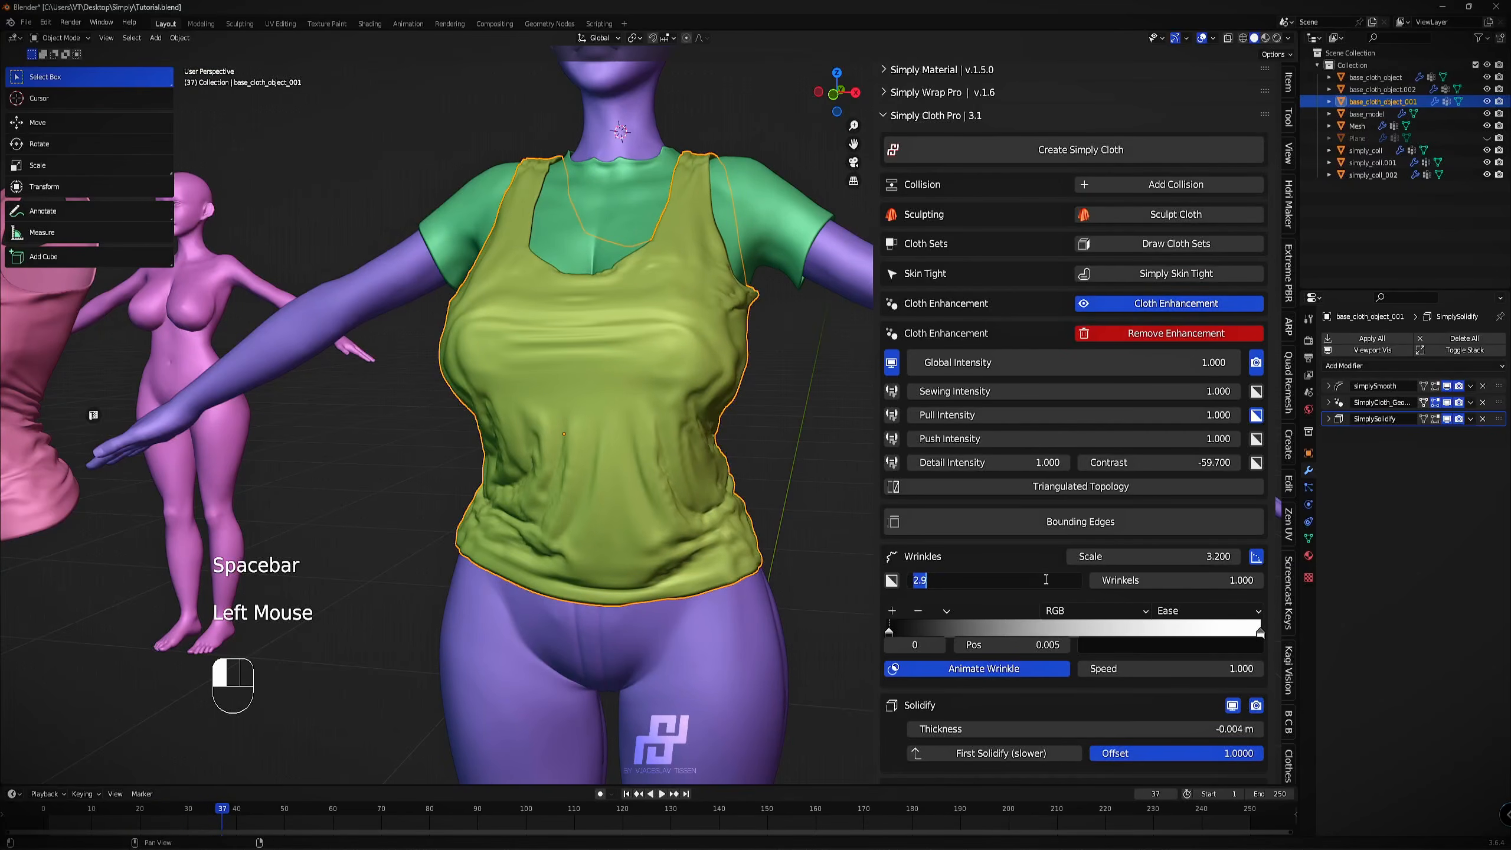
{"action": "left_click", "coordinate": [953, 676]}
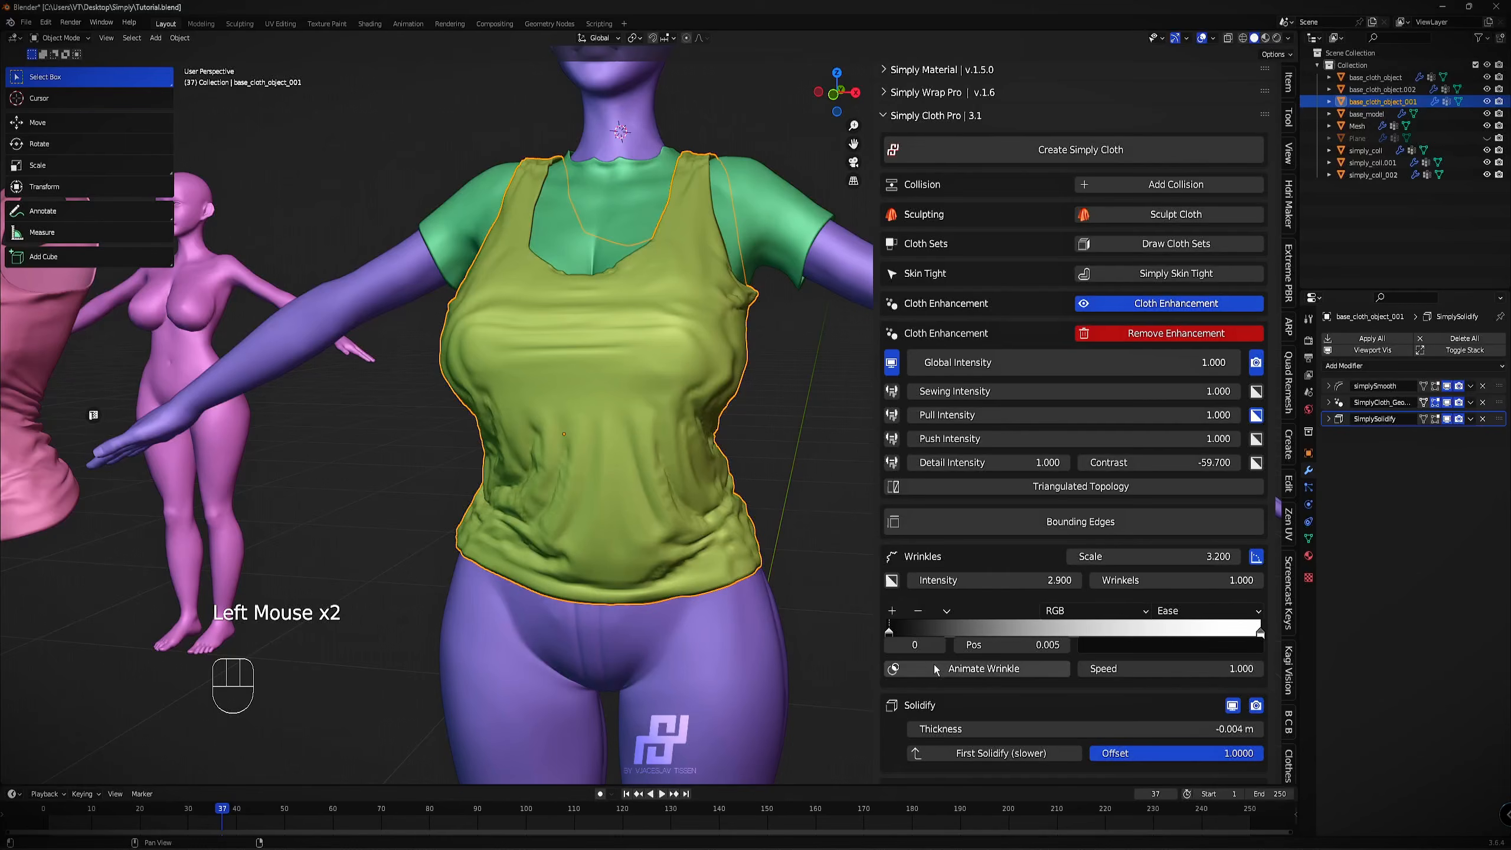
Set the tank top's wrinkle Intensity to 1.700 and the SimplySmooth modifier's Repeat to 7.
{"action": "left_click", "coordinate": [1025, 583]}
{"action": "type", "text": "1"}
{"action": "left_click", "coordinate": [1025, 583]}
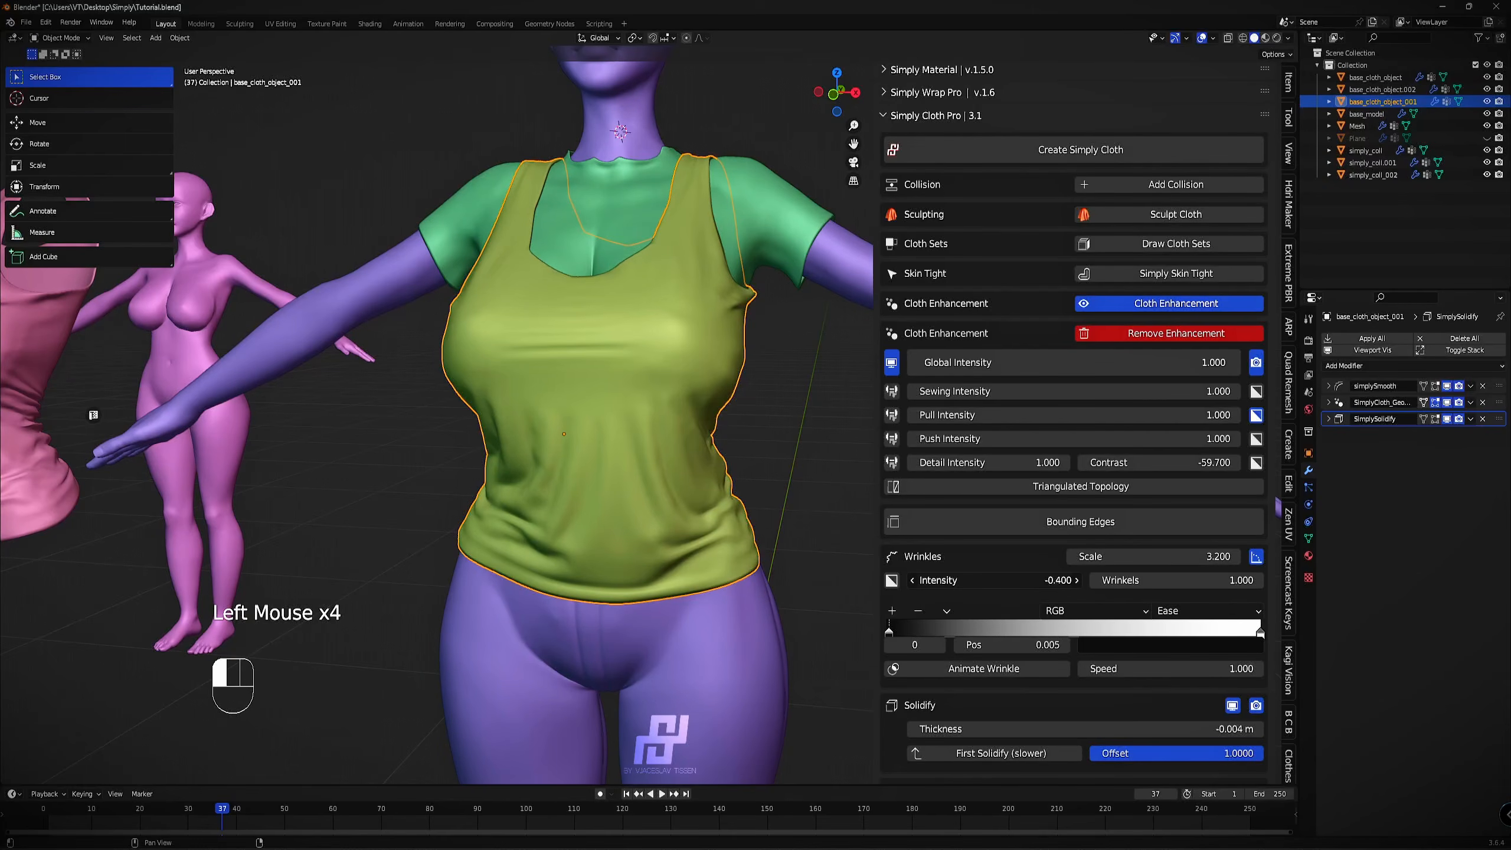
{"action": "left_click_drag", "start_coordinate": [1011, 579], "coordinate": [1054, 580]}
{"action": "left_click", "coordinate": [1329, 386]}
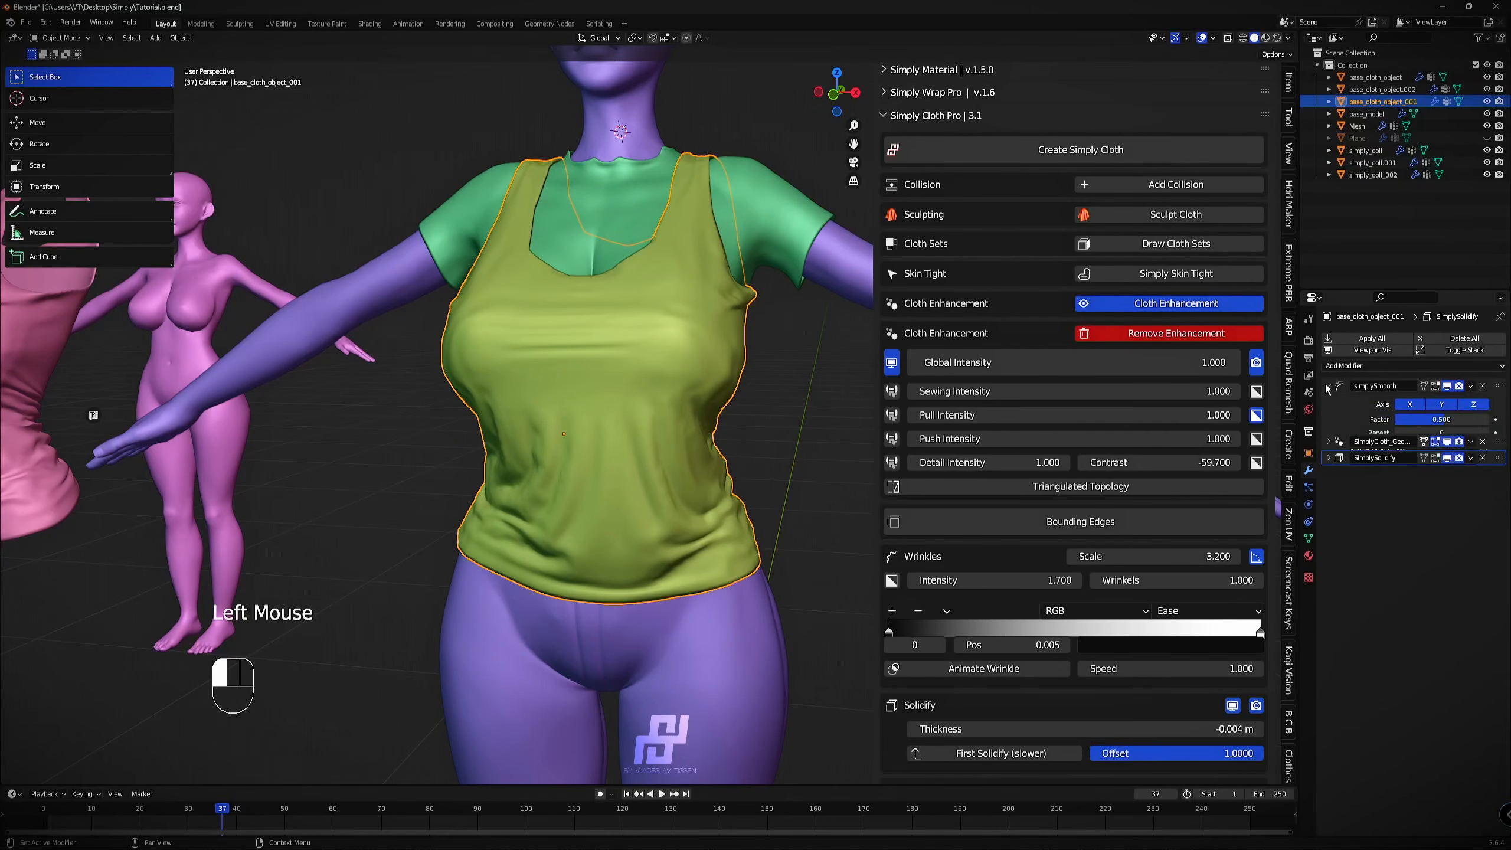
{"action": "mouse_move", "coordinate": [1443, 435]}
{"action": "left_mouse_down"}
{"action": "mouse_move", "coordinate": [1475, 436]}
{"action": "mouse_move", "coordinate": [1456, 436]}
{"action": "left_mouse_up"}
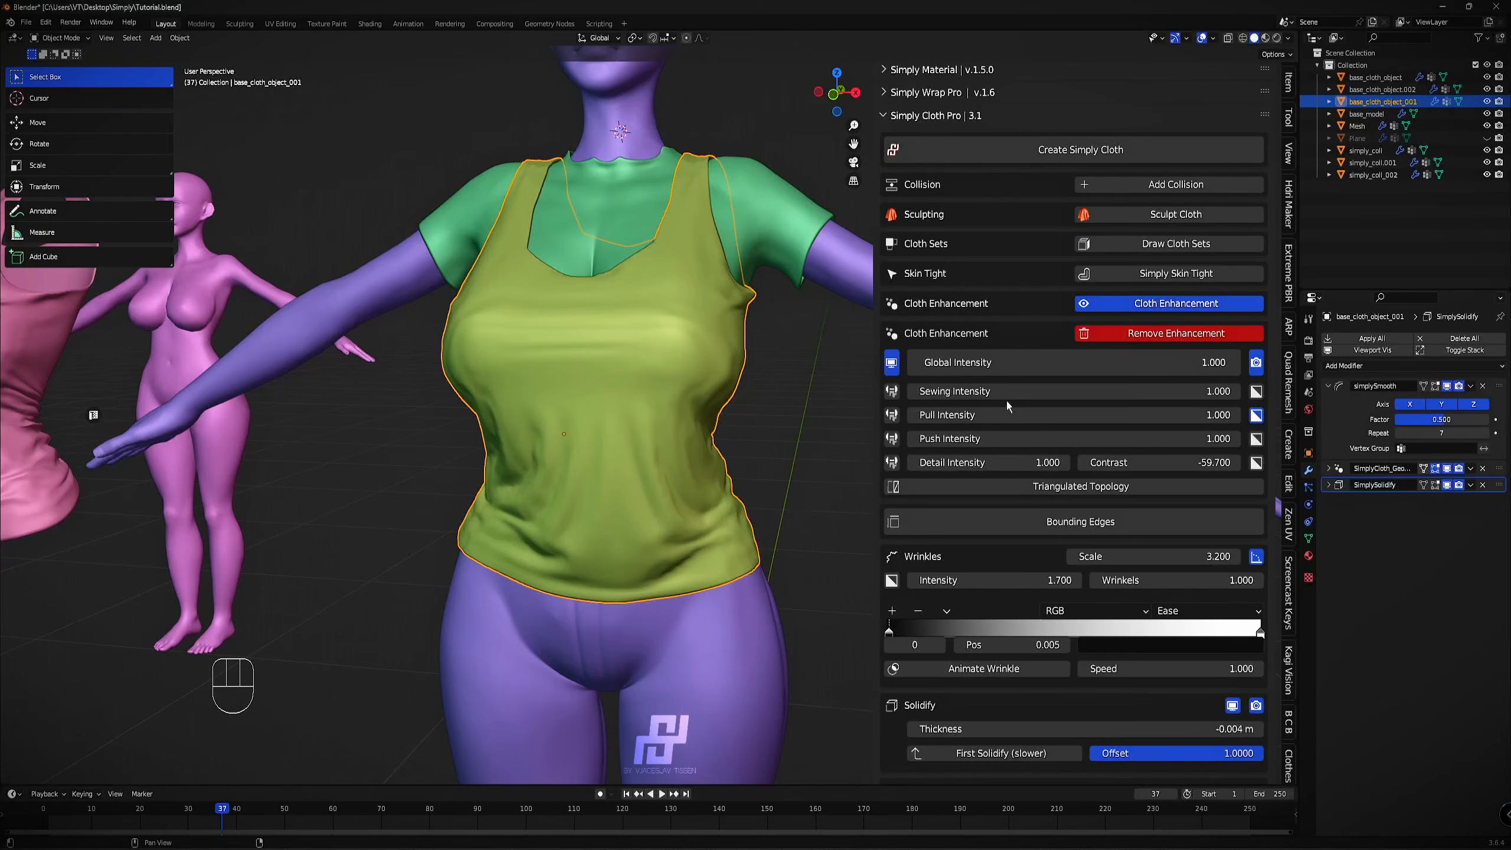
Select all of the tank top's seam edges in Edit Mode through Select Similar and assign them to Sewing Intensity.
{"action": "middle_click_drag", "start_coordinate": [648, 366], "coordinate": [595, 351]}
{"action": "scroll", "coordinate": [595, 352], "scroll_direction": "up", "scroll_amount": 2}
{"action": "key", "text": "Tab"}
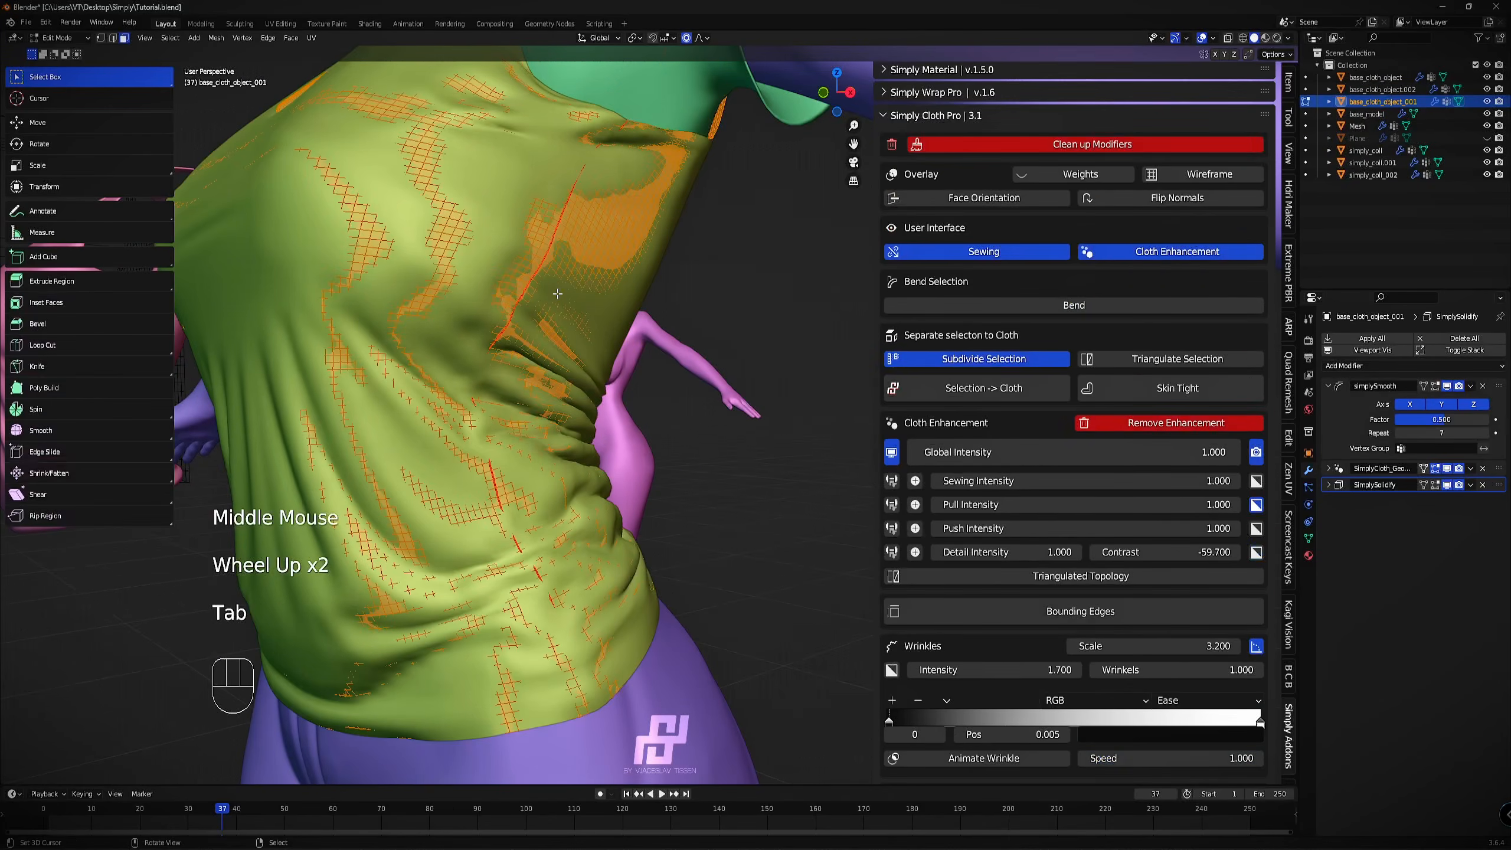
{"action": "key", "text": "2"}
{"action": "right_click", "coordinate": [555, 229]}
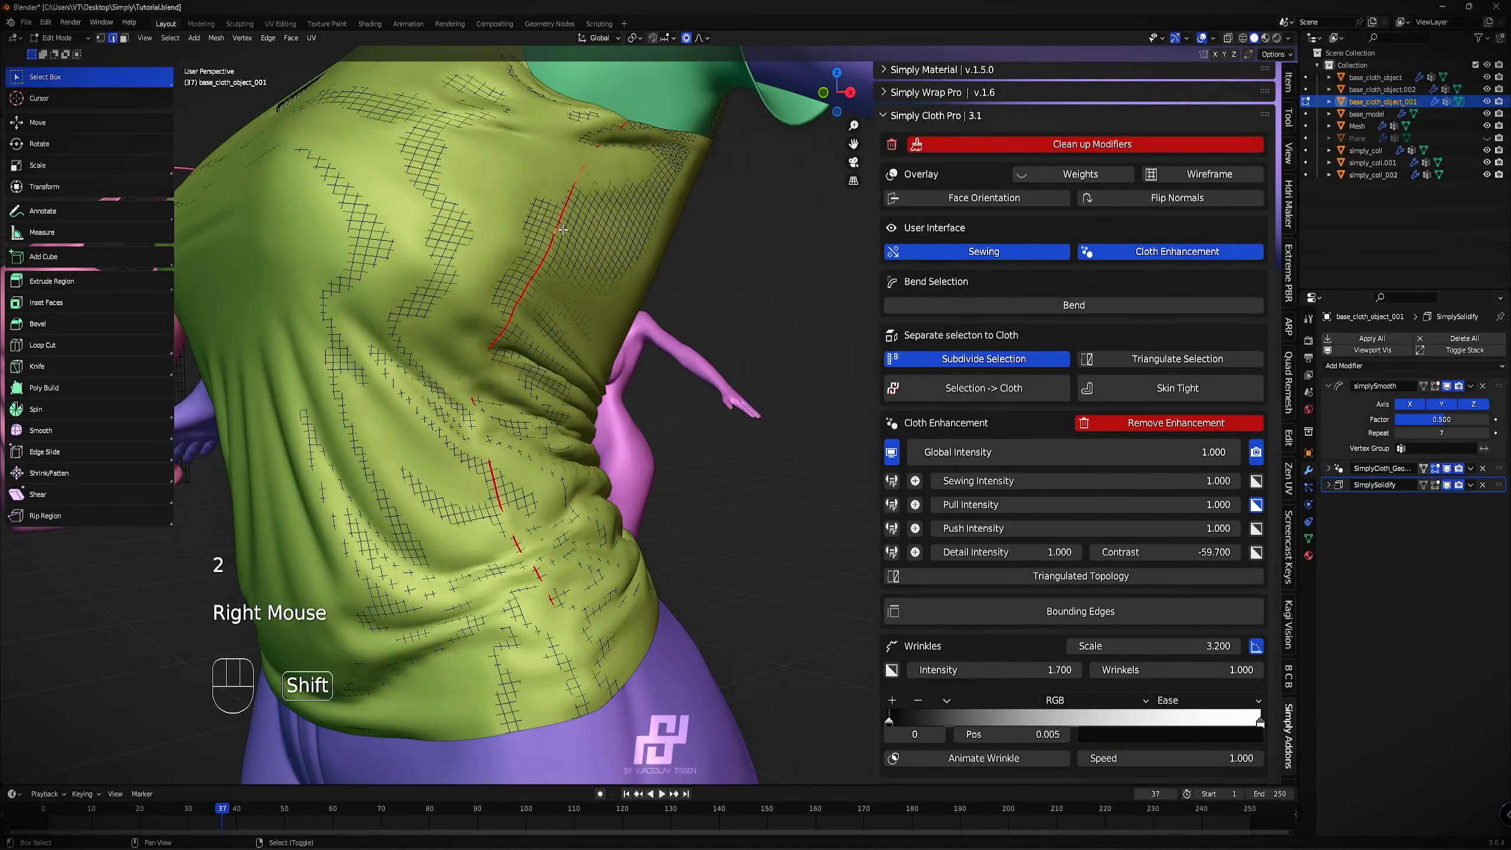
{"action": "key", "text": "shift+g"}
{"action": "left_click", "coordinate": [562, 229]}
{"action": "scroll", "coordinate": [562, 229], "scroll_direction": "down", "scroll_amount": 2}
{"action": "middle_click_drag", "start_coordinate": [562, 229], "coordinate": [595, 369]}
{"action": "scroll", "coordinate": [688, 502], "scroll_direction": "up", "scroll_amount": 1}
{"action": "middle_click_drag", "start_coordinate": [688, 502], "coordinate": [743, 494]}
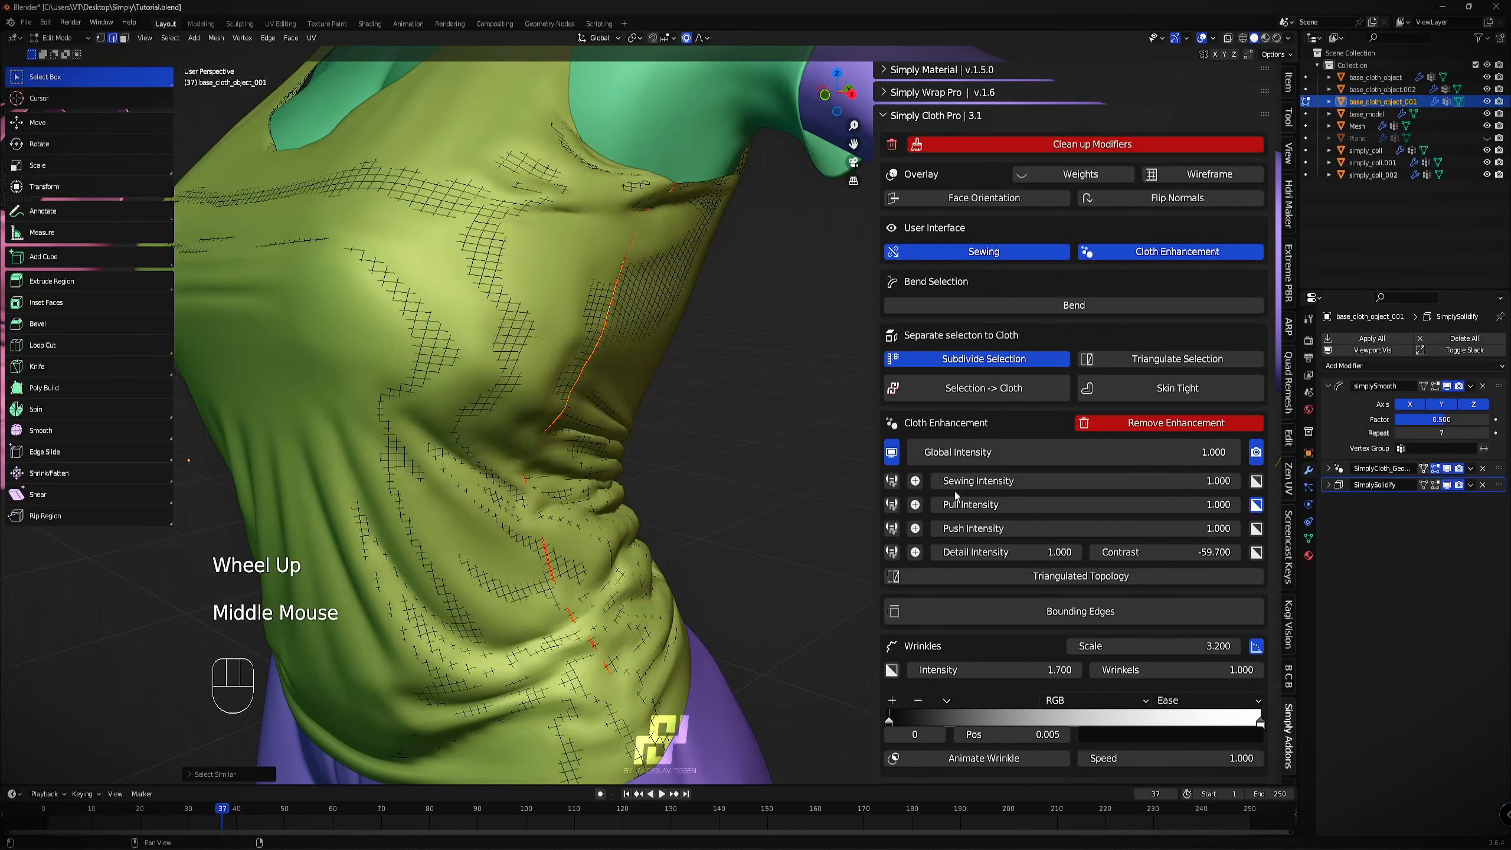
{"action": "left_click", "coordinate": [916, 481]}
{"action": "scroll", "coordinate": [682, 411], "scroll_direction": "down", "scroll_amount": 3}
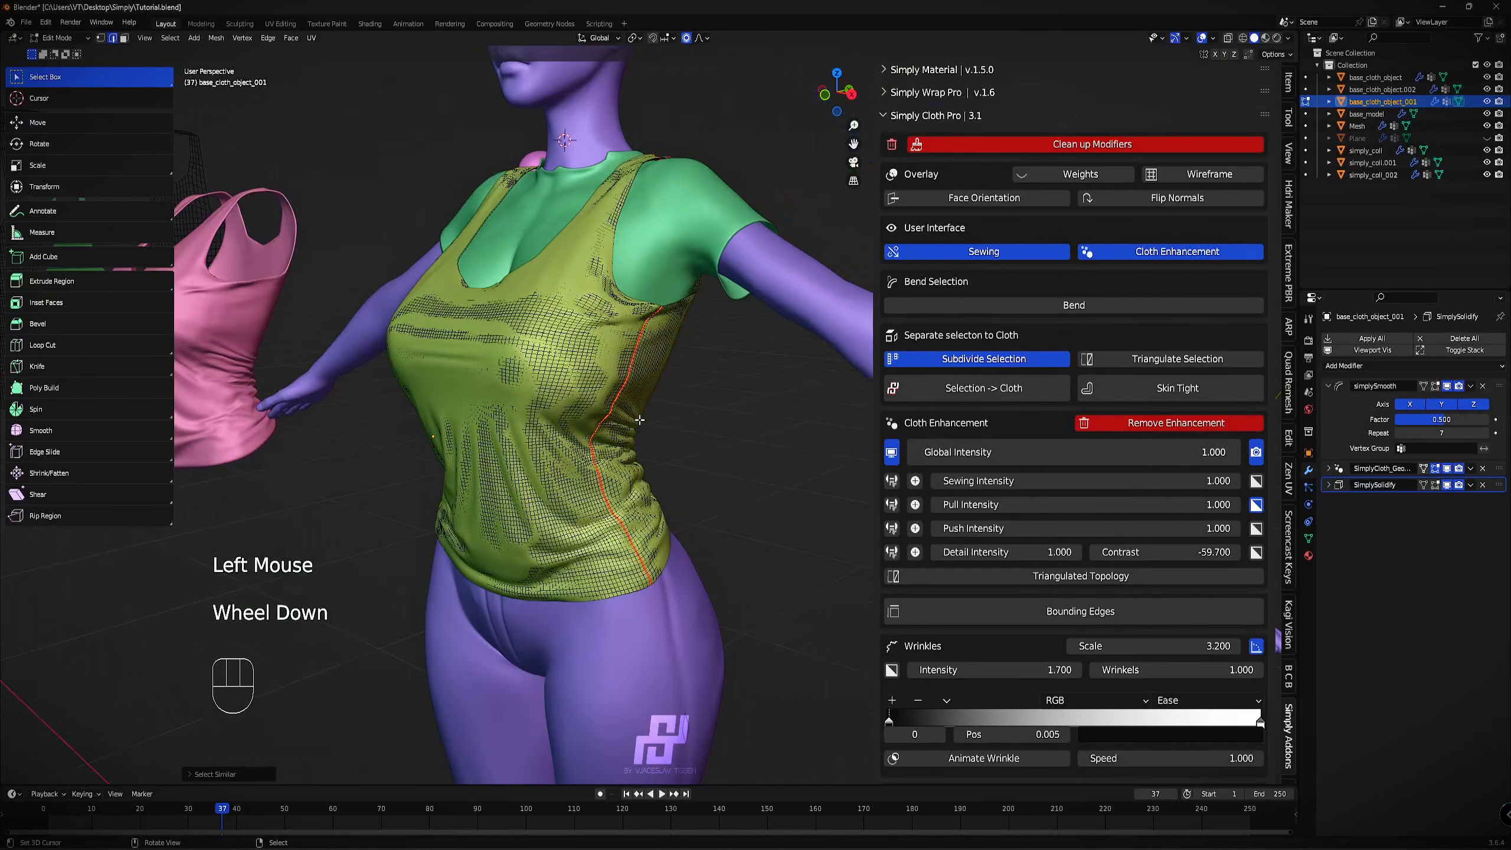
Return to Object Mode and set the tank top's Sewing Intensity to -5.700 and wrinkle Intensity to 0.
{"action": "key", "text": "Tab"}
{"action": "middle_click_drag", "start_coordinate": [681, 411], "coordinate": [1083, 408]}
{"action": "scroll", "coordinate": [666, 407], "scroll_direction": "up", "scroll_amount": 2}
{"action": "left_click", "coordinate": [1081, 392]}
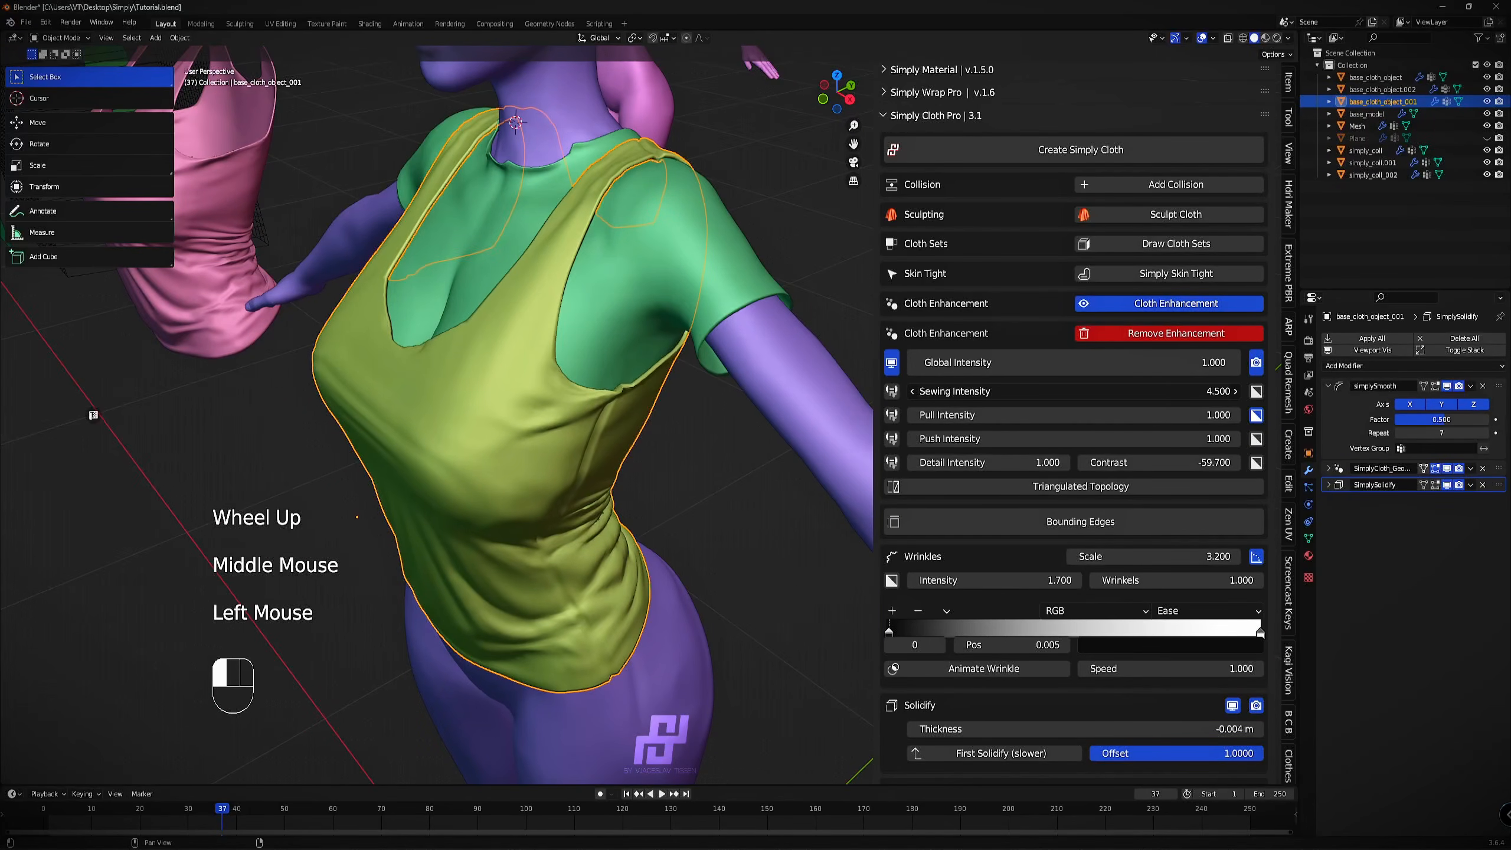
{"action": "left_click_drag", "start_coordinate": [1082, 391], "coordinate": [952, 391]}
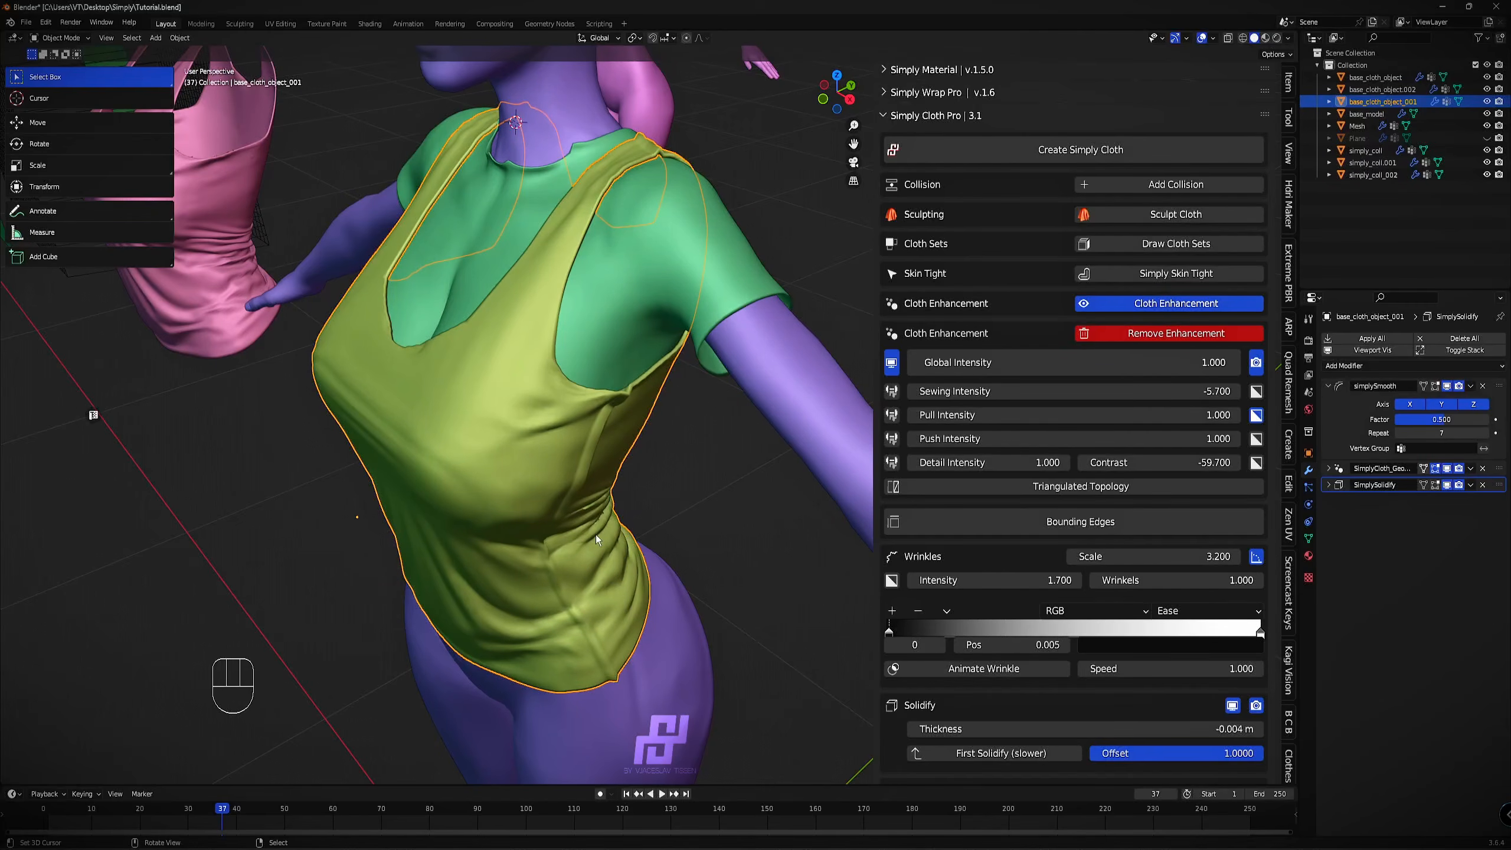
{"action": "middle_click_drag", "start_coordinate": [595, 535], "coordinate": [692, 487]}
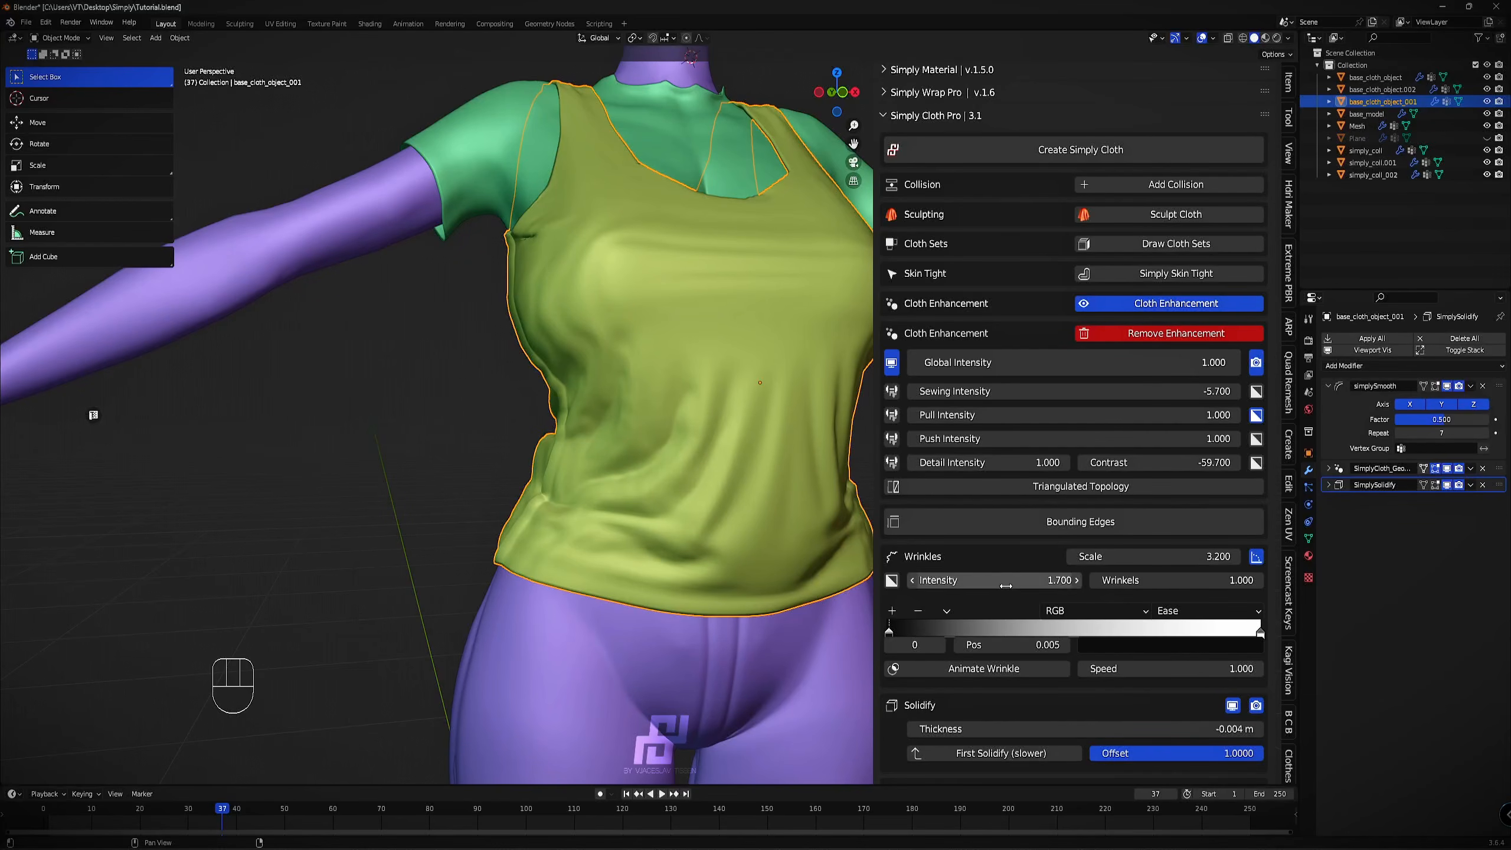
{"action": "left_click_drag", "start_coordinate": [1006, 586], "coordinate": [928, 586]}
Select a rectangular patch of faces across the tank top's belly and assign it to Pull Intensity.
{"action": "scroll", "coordinate": [674, 376], "scroll_direction": "down", "scroll_amount": 2}
{"action": "middle_click_drag", "start_coordinate": [616, 397], "coordinate": [635, 364]}
{"action": "scroll", "coordinate": [625, 369], "scroll_direction": "up", "scroll_amount": 4}
{"action": "key", "text": "Tab"}
{"action": "key", "text": "3"}
{"action": "right_click", "coordinate": [500, 299]}
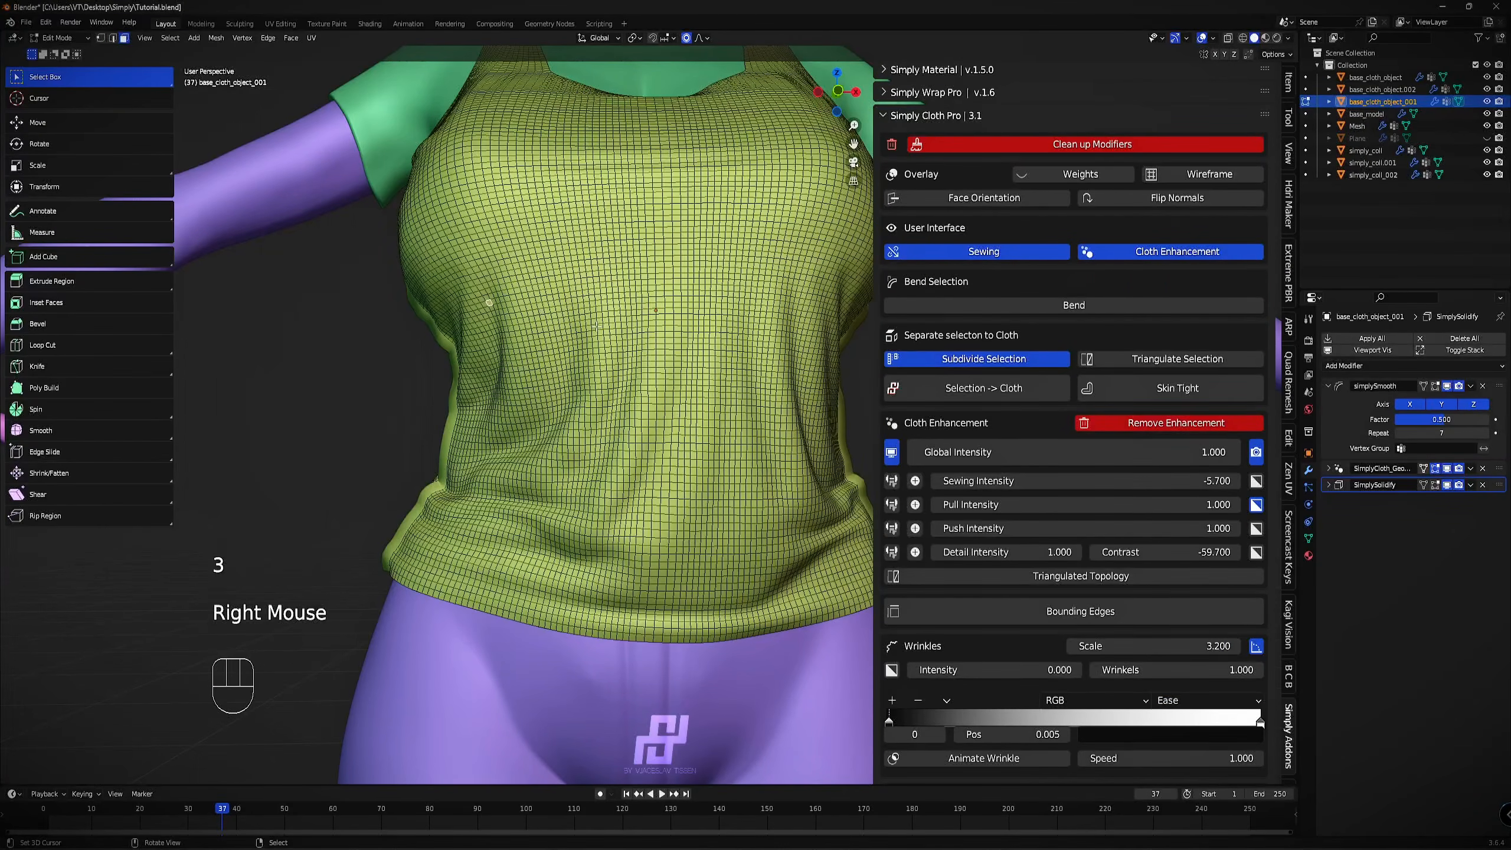
{"action": "middle_click_drag", "start_coordinate": [500, 300], "coordinate": [712, 470]}
{"action": "right_click", "coordinate": [751, 495], "text": "ctrl+shift"}
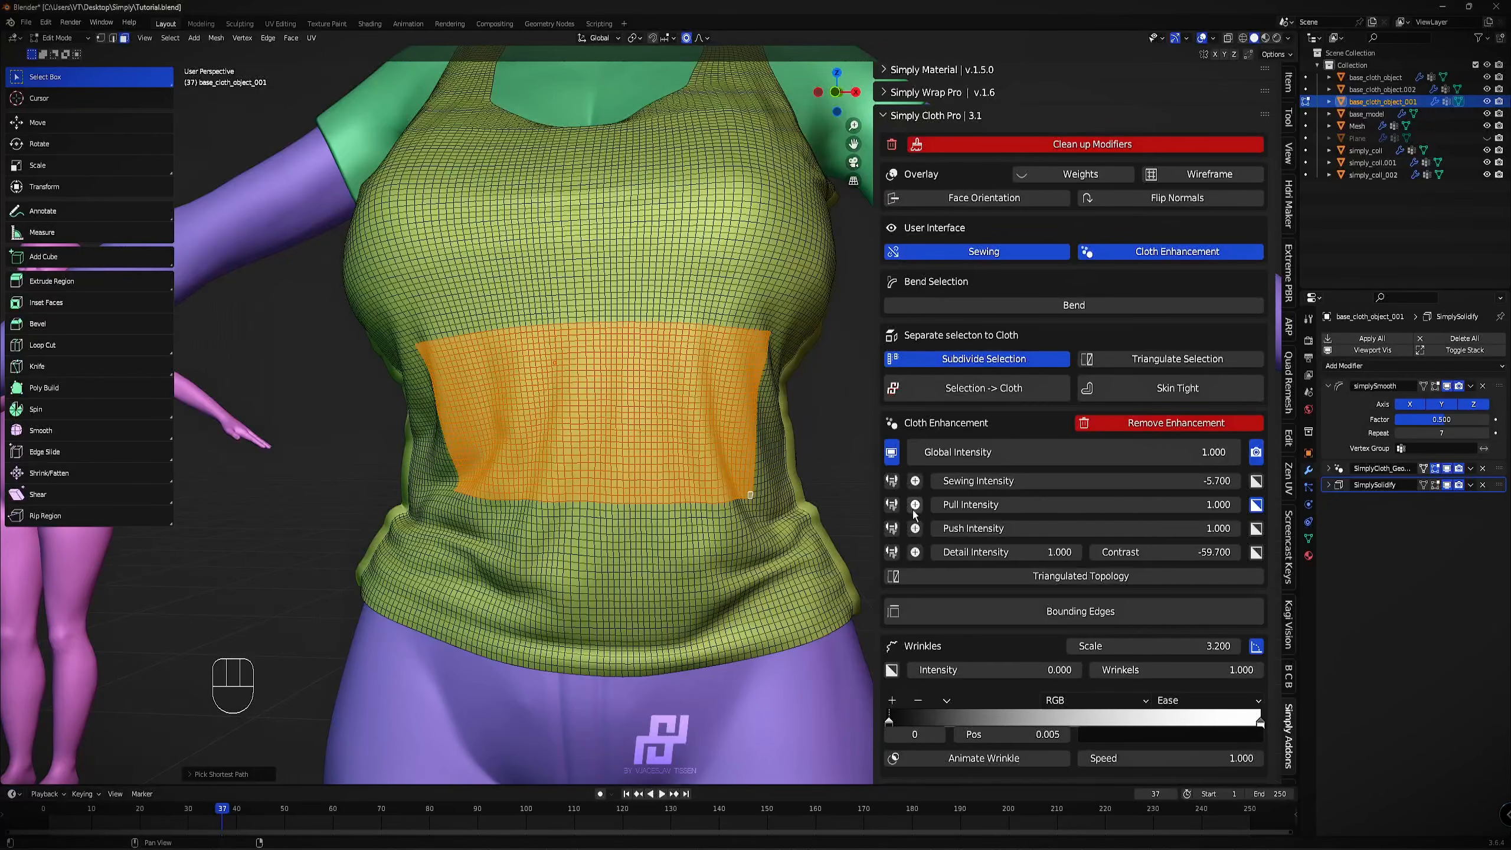
{"action": "middle_click_drag", "start_coordinate": [743, 409], "coordinate": [666, 421]}
Return to Object Mode and set the tank top's Pull Intensity to 0.190.
{"action": "key", "text": "Tab"}
{"action": "scroll", "coordinate": [698, 411], "scroll_direction": "down", "scroll_amount": 3}
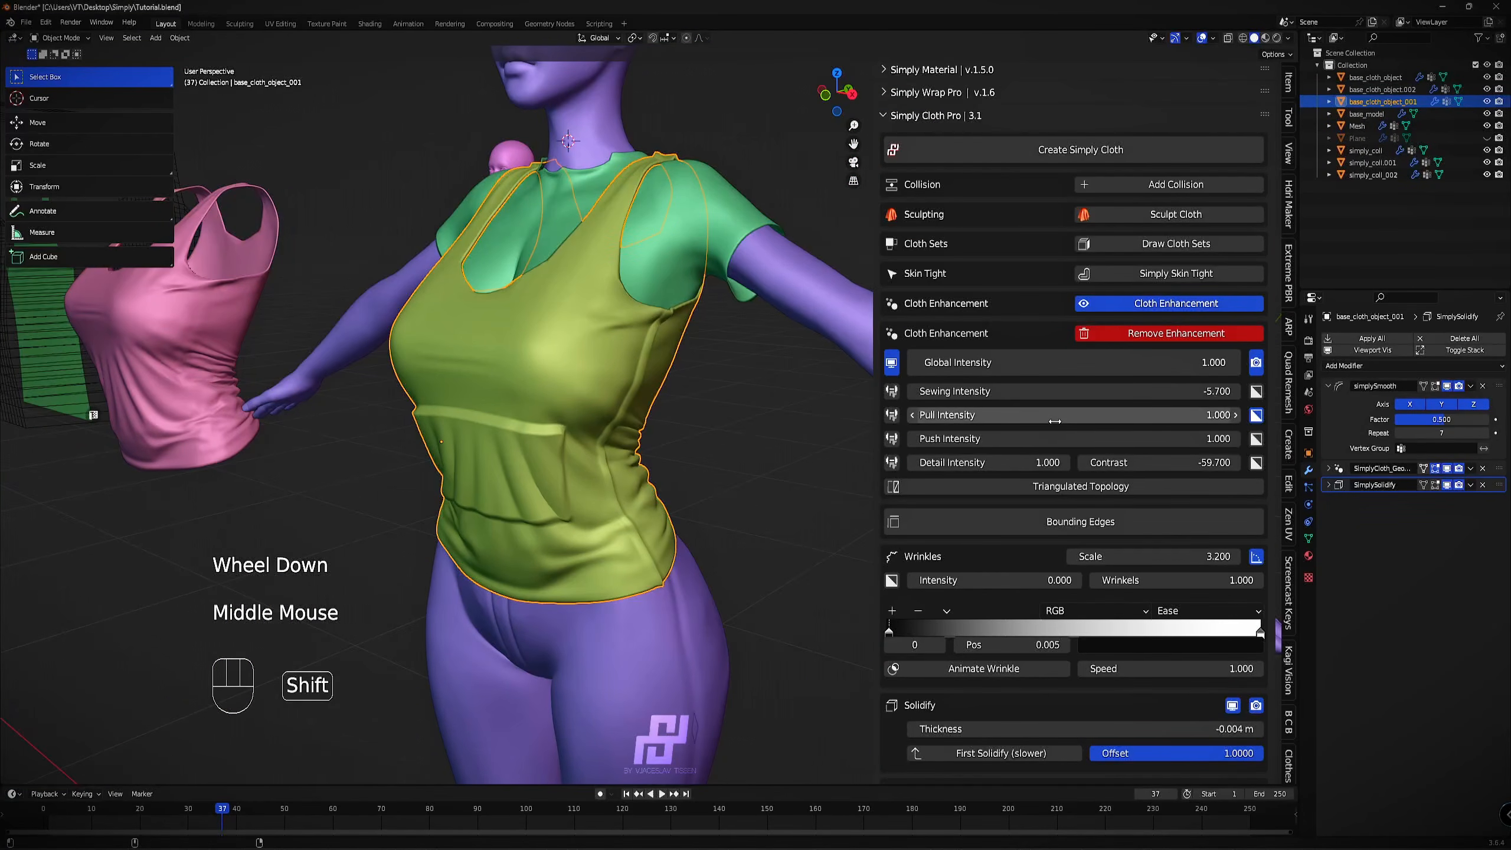
{"action": "mouse_move", "coordinate": [1053, 415]}
{"action": "left_mouse_down", "text": "shift"}
{"action": "mouse_move", "coordinate": [1021, 415]}
{"action": "mouse_move", "coordinate": [1036, 415]}
{"action": "left_mouse_up", "text": "shift"}
{"action": "middle_click_drag", "start_coordinate": [500, 352], "coordinate": [582, 358]}
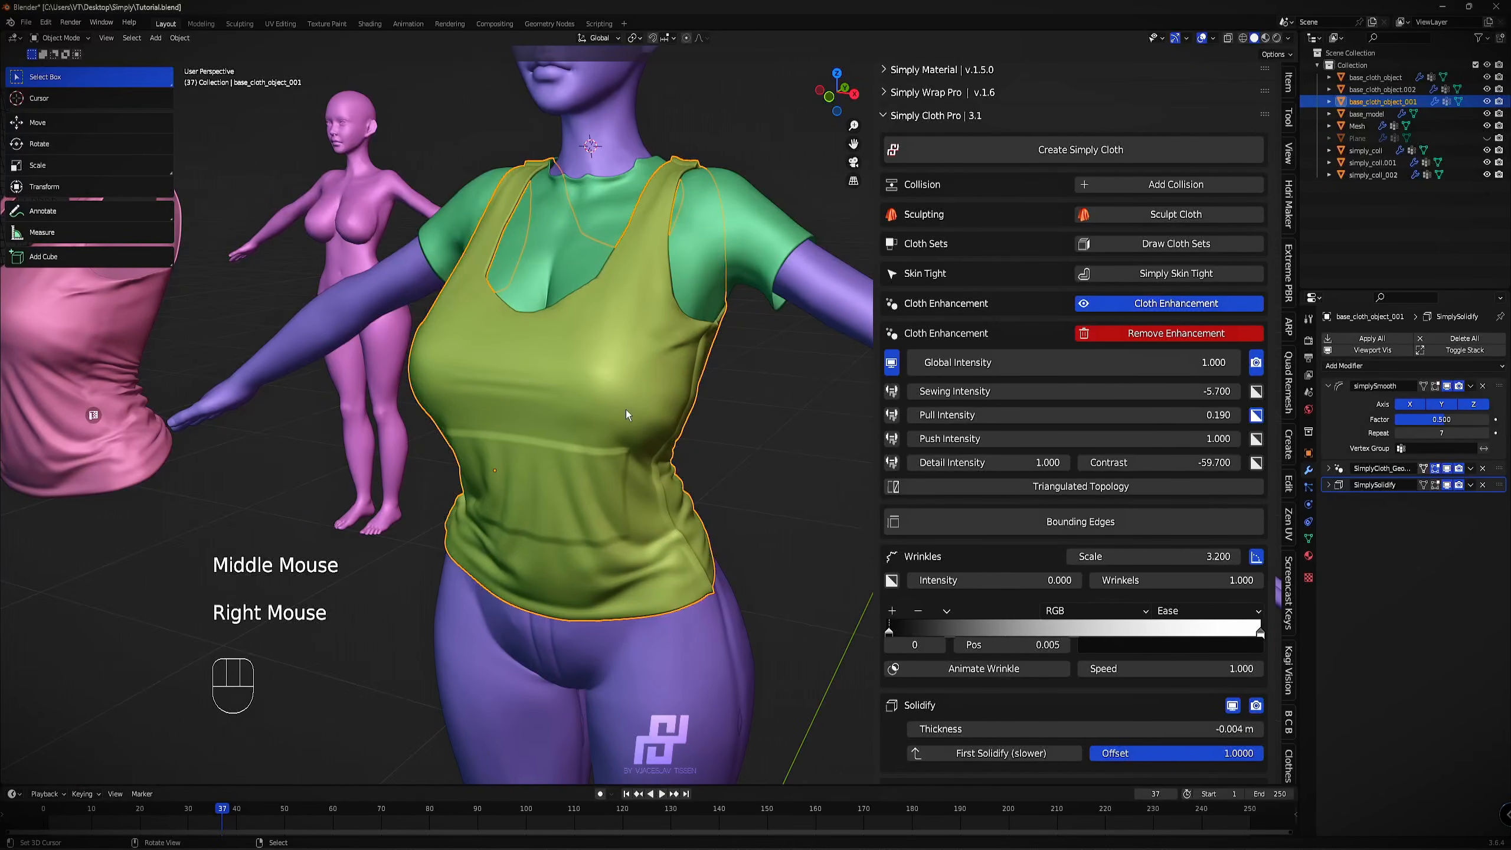
Select a horizontal edge loop across the tank top's upper back, assign it to Sewing Intensity and return to Object Mode.
{"action": "middle_click_drag", "start_coordinate": [625, 409], "coordinate": [579, 288]}
{"action": "scroll", "coordinate": [586, 333], "scroll_direction": "up", "scroll_amount": 2}
{"action": "key", "text": "Tab"}
{"action": "scroll", "coordinate": [480, 203], "scroll_direction": "up", "scroll_amount": 2}
{"action": "key", "text": "2"}
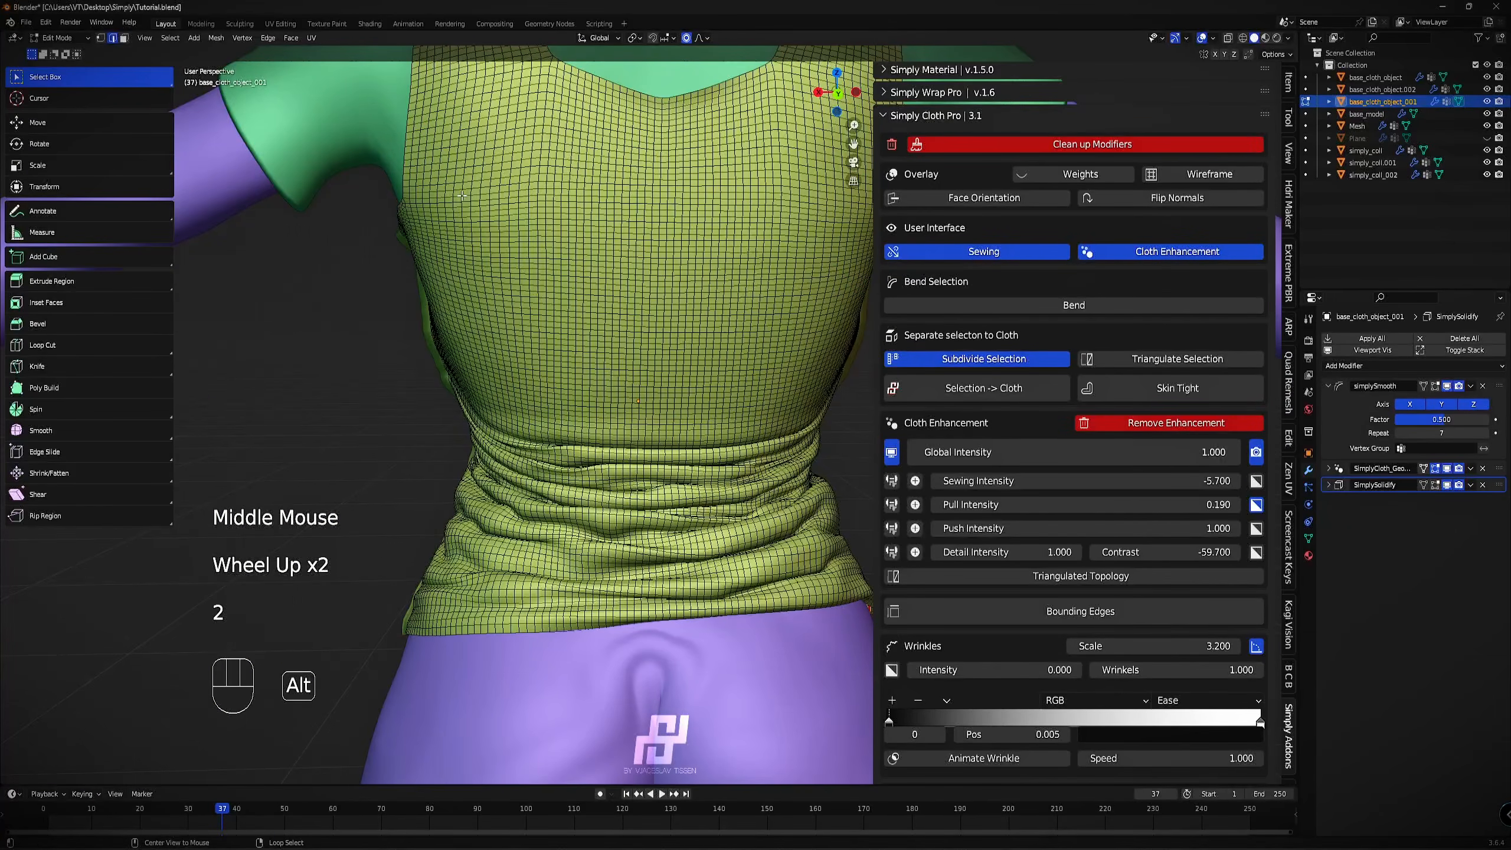
{"action": "right_click", "coordinate": [461, 196], "text": "alt"}
{"action": "middle_click_drag", "start_coordinate": [462, 196], "coordinate": [417, 215]}
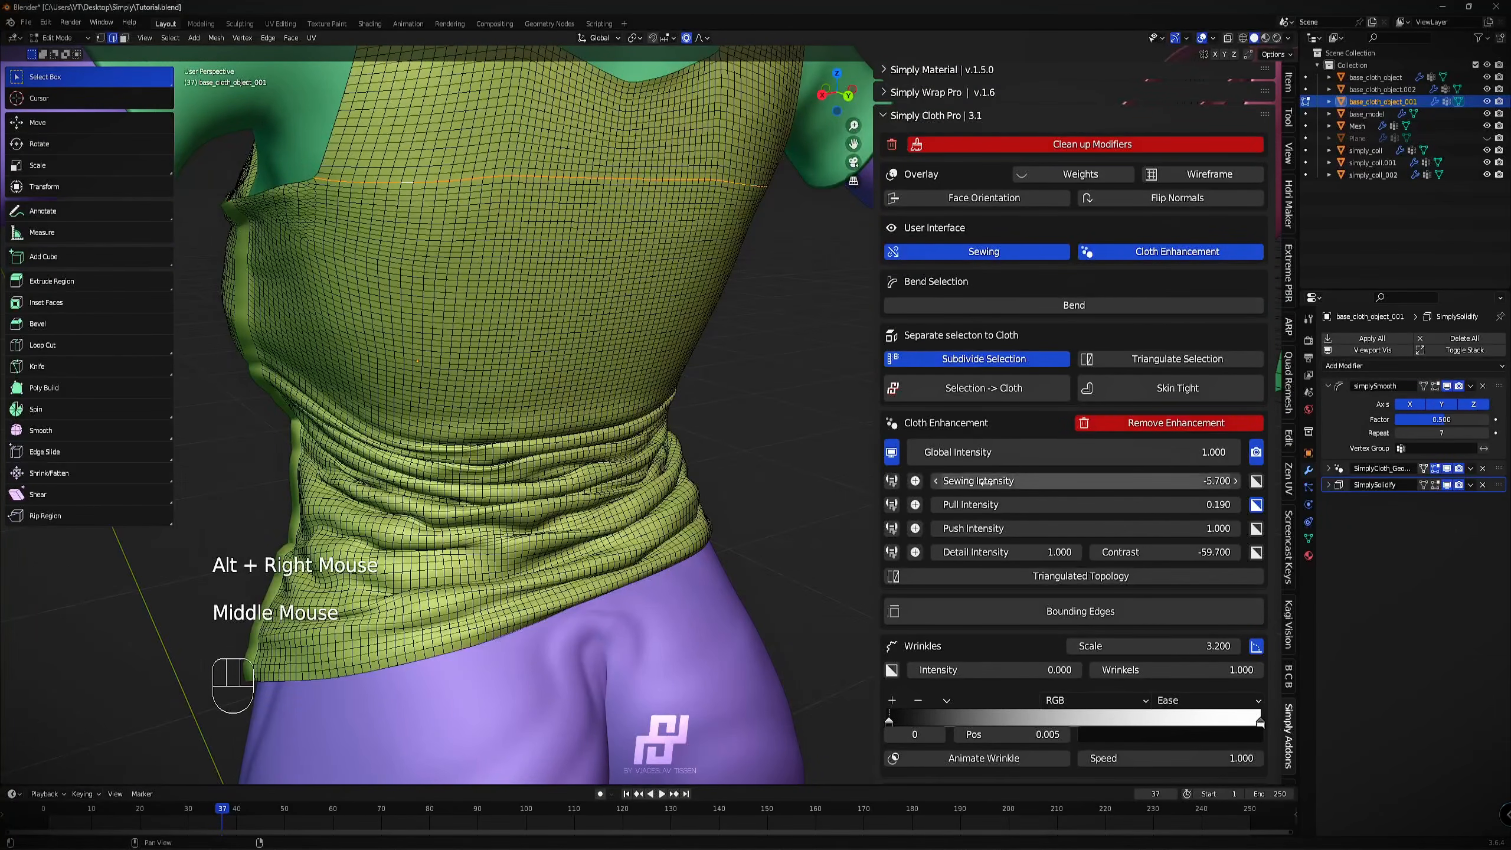
{"action": "left_click", "coordinate": [583, 302]}
{"action": "scroll", "coordinate": [583, 302], "scroll_direction": "down", "scroll_amount": 1}
{"action": "key", "text": "Tab"}
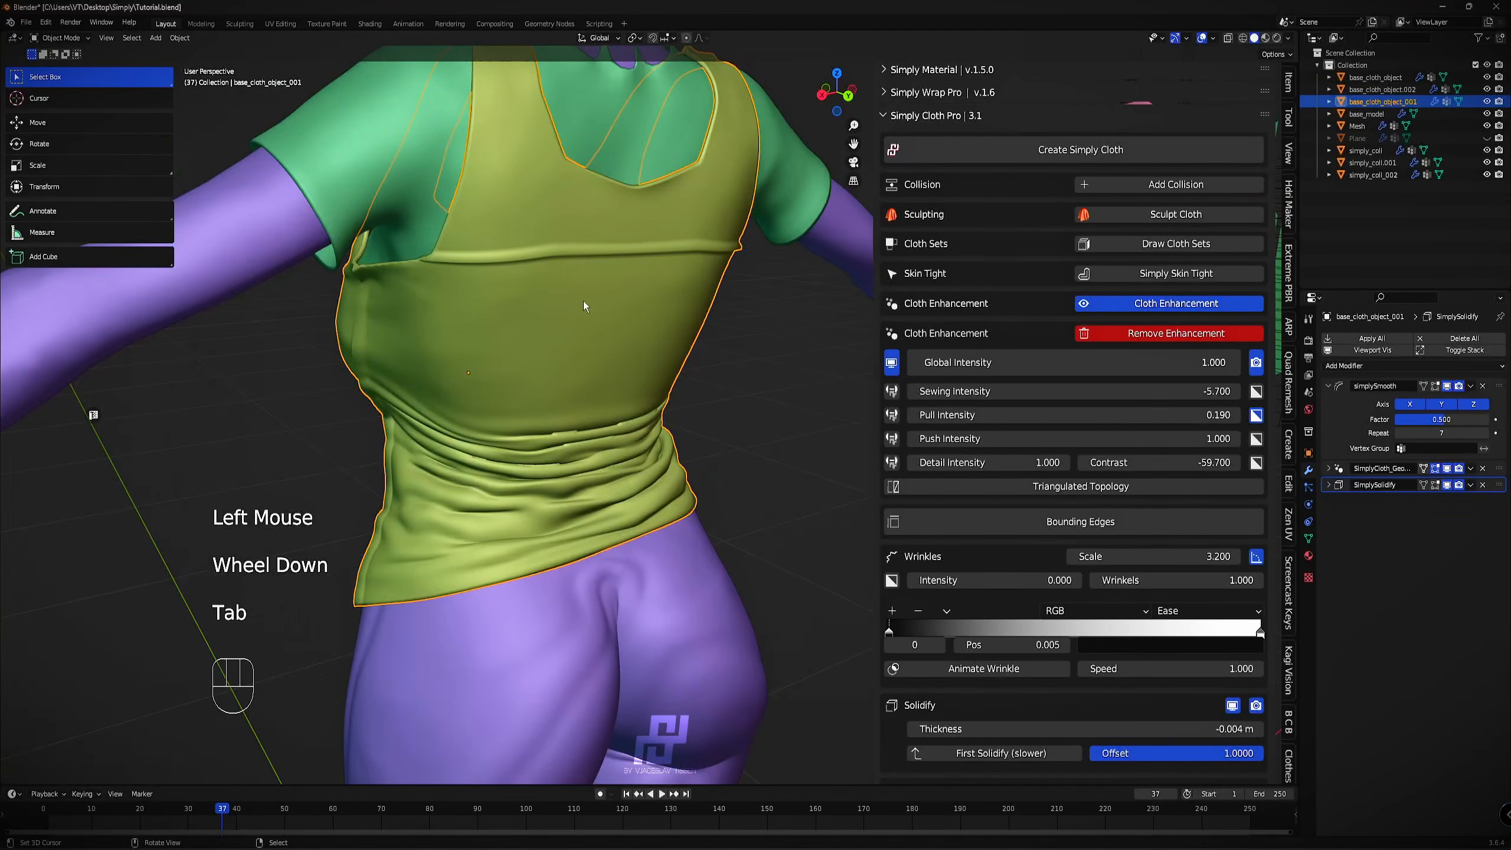
Select the edge loop just above the tank top's bottom hem, assign it to Sewing Intensity and return to Object Mode.
{"action": "middle_click_drag", "start_coordinate": [583, 301], "coordinate": [517, 513]}
{"action": "key", "text": "Tab"}
{"action": "scroll", "coordinate": [517, 513], "scroll_direction": "up", "scroll_amount": 2}
{"action": "key", "text": "2"}
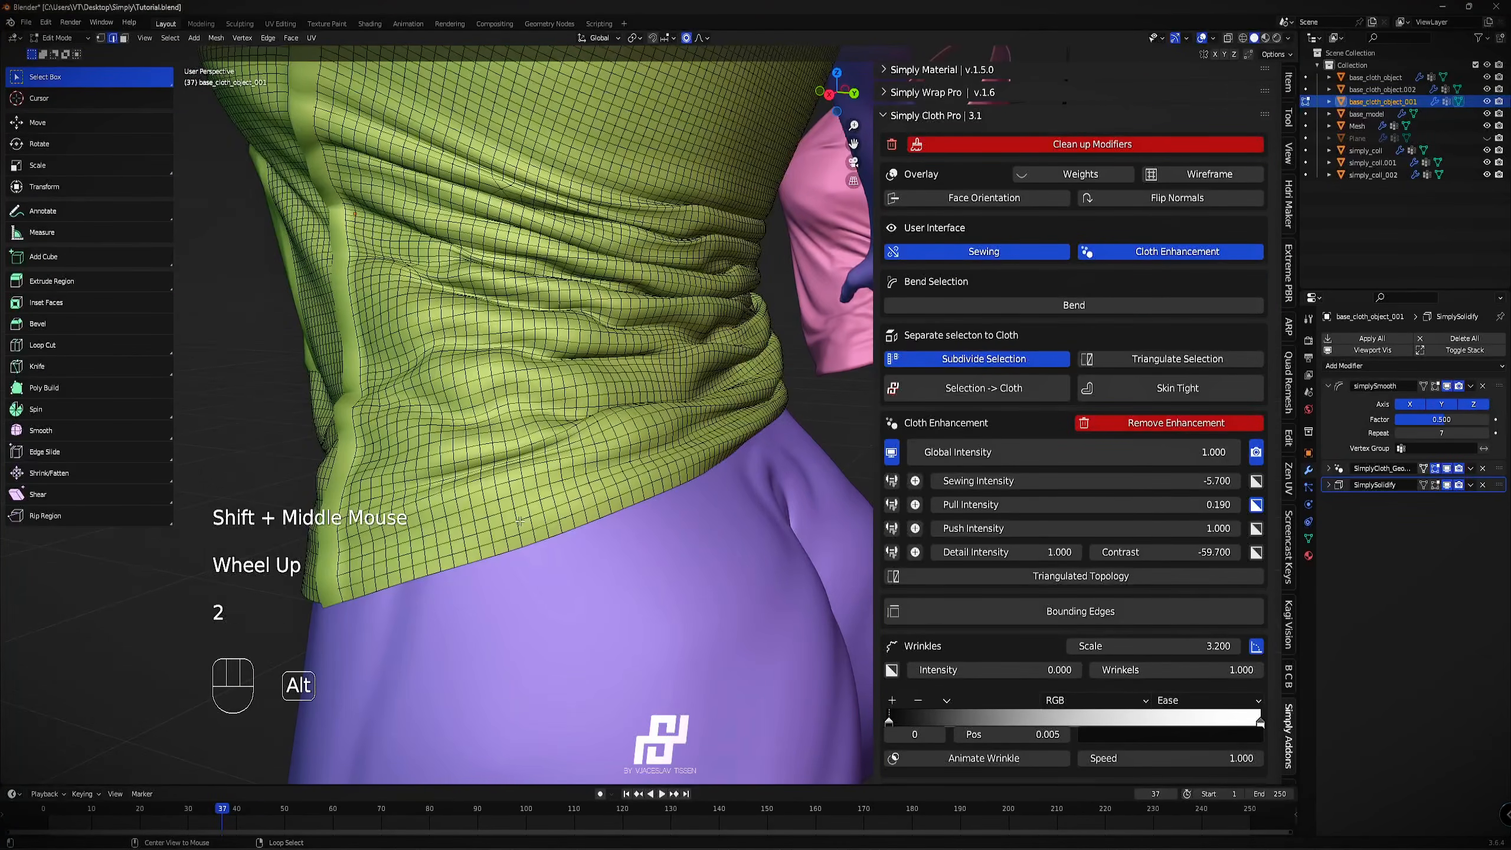
{"action": "right_click", "coordinate": [519, 521], "text": "alt"}
{"action": "left_click", "coordinate": [916, 483]}
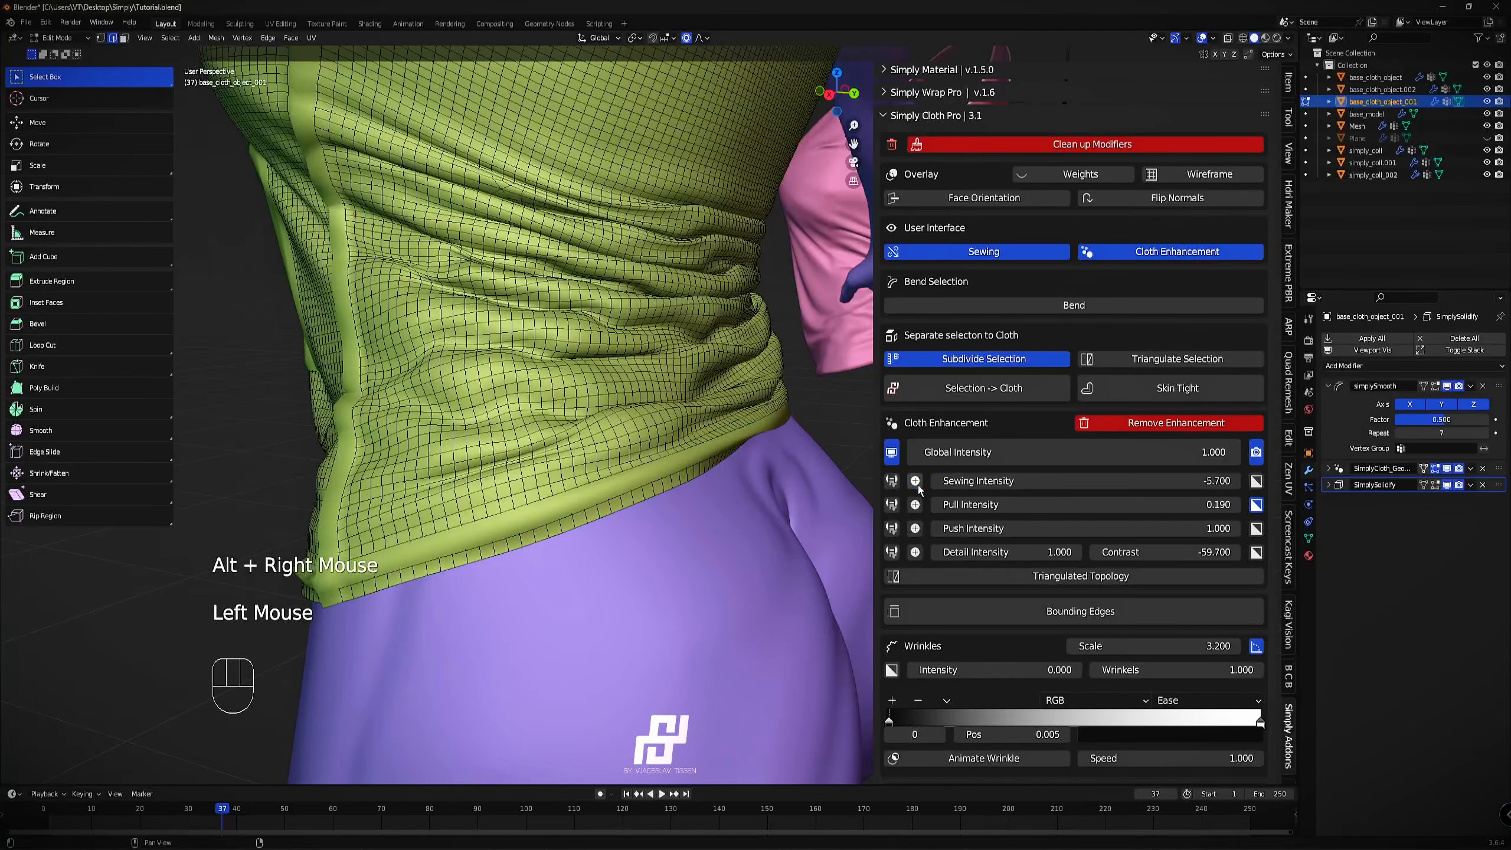
{"action": "scroll", "coordinate": [539, 400], "scroll_direction": "down", "scroll_amount": 2}
{"action": "key", "text": "Tab"}
{"action": "scroll", "coordinate": [539, 400], "scroll_direction": "down", "scroll_amount": 1}
{"action": "middle_click_drag", "start_coordinate": [539, 400], "coordinate": [690, 419]}
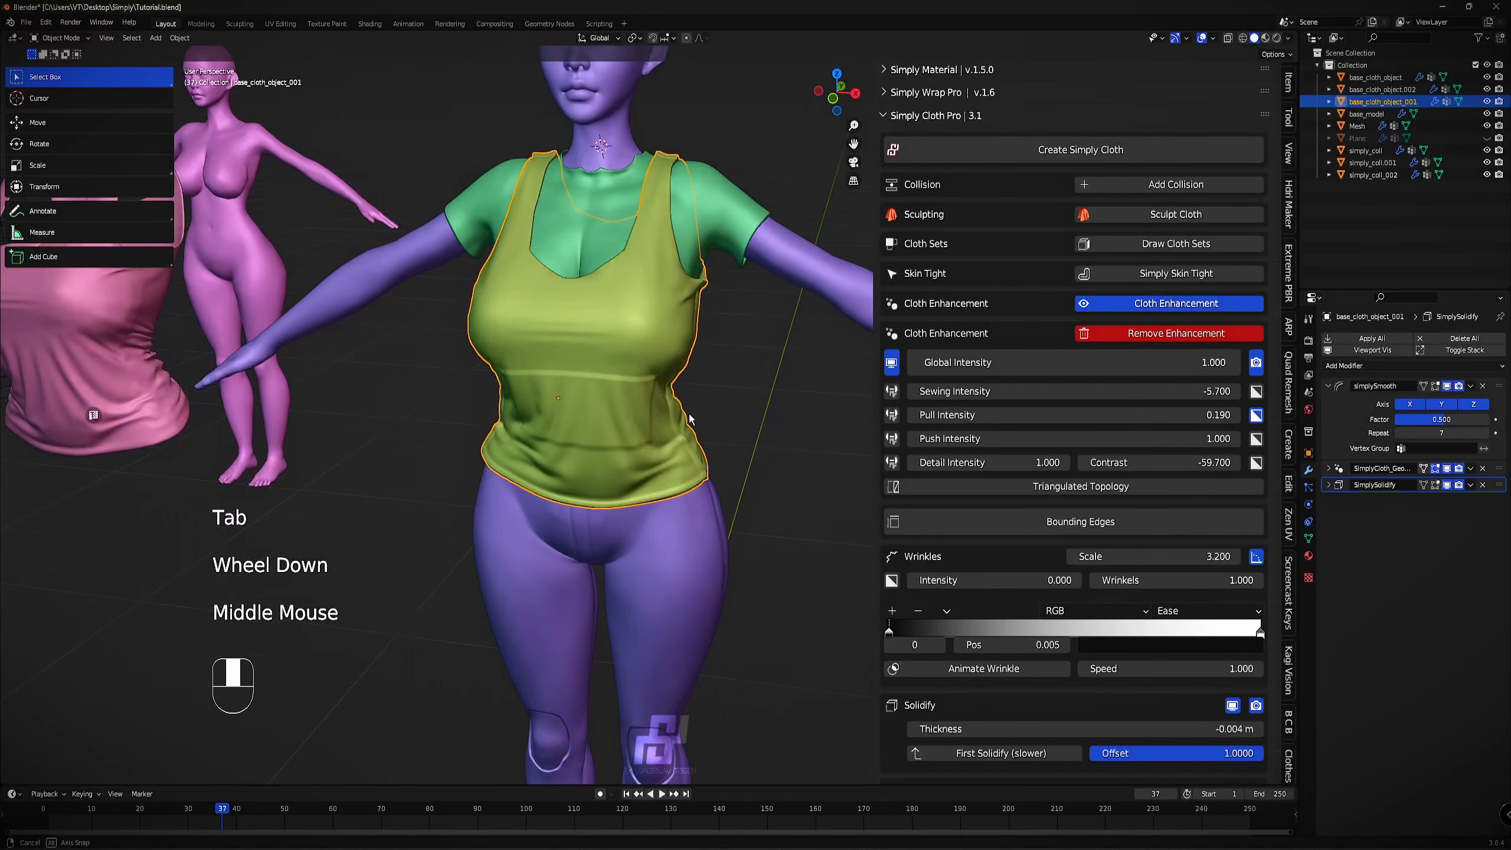
Select edge loops along the tank top's neckline and armhole strap borders, assign them to Sewing Intensity and return to Object Mode.
{"action": "scroll", "coordinate": [683, 470], "scroll_direction": "up", "scroll_amount": 1}
{"action": "middle_click_drag", "start_coordinate": [683, 470], "coordinate": [659, 455], "text": "shift"}
{"action": "key", "text": "Tab"}
{"action": "scroll", "coordinate": [660, 456], "scroll_direction": "up", "scroll_amount": 2}
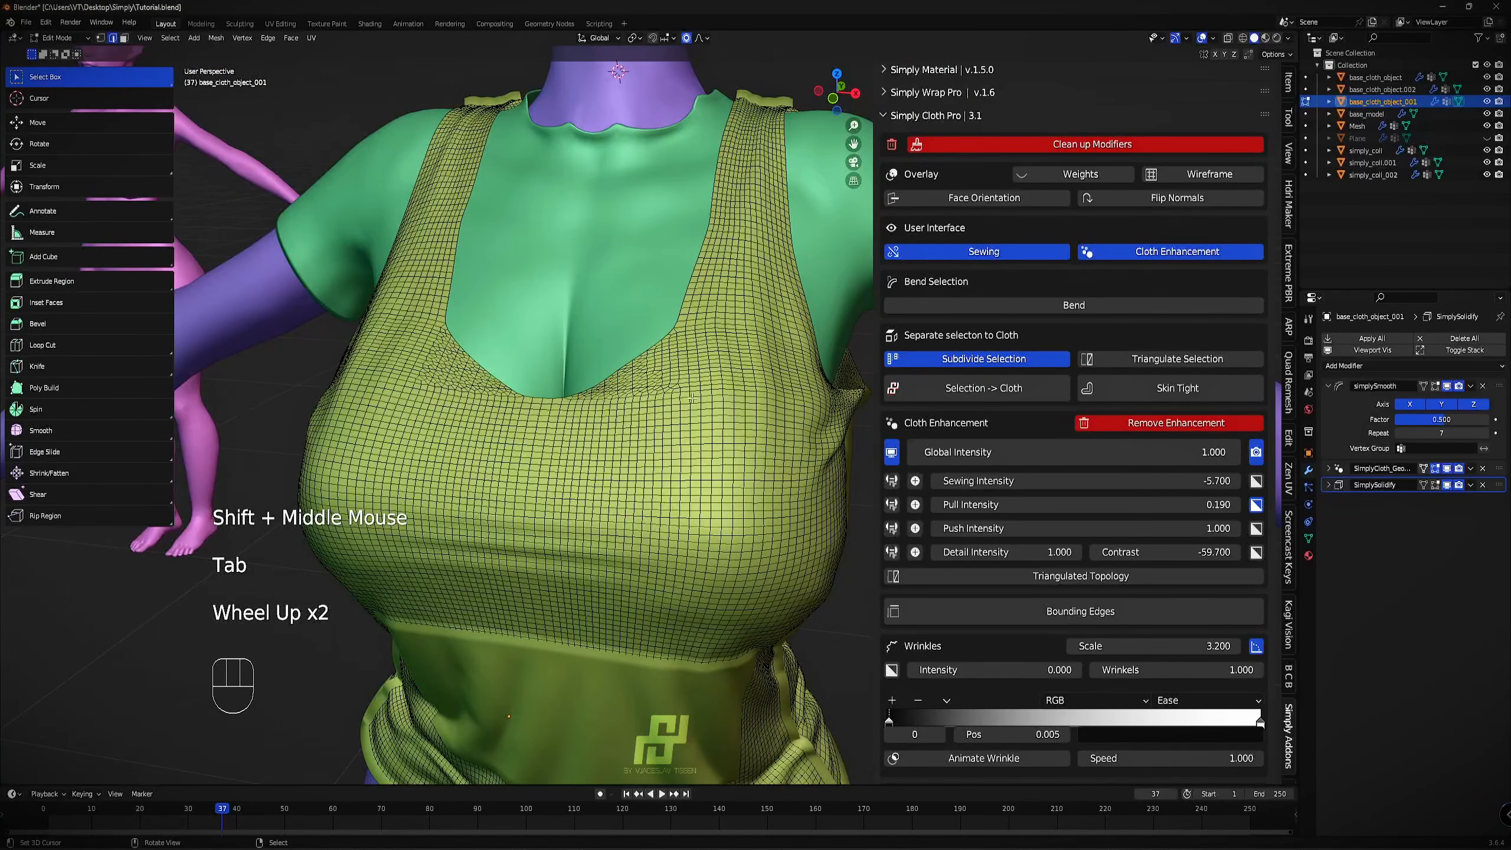
{"action": "scroll", "coordinate": [696, 430], "scroll_direction": "up", "scroll_amount": 2}
{"action": "middle_click_drag", "start_coordinate": [747, 246], "coordinate": [458, 563], "text": "shift"}
{"action": "right_click", "coordinate": [735, 437], "text": "alt"}
{"action": "scroll", "coordinate": [735, 437], "scroll_direction": "down", "scroll_amount": 1}
{"action": "scroll", "coordinate": [458, 562], "scroll_direction": "up", "scroll_amount": 2}
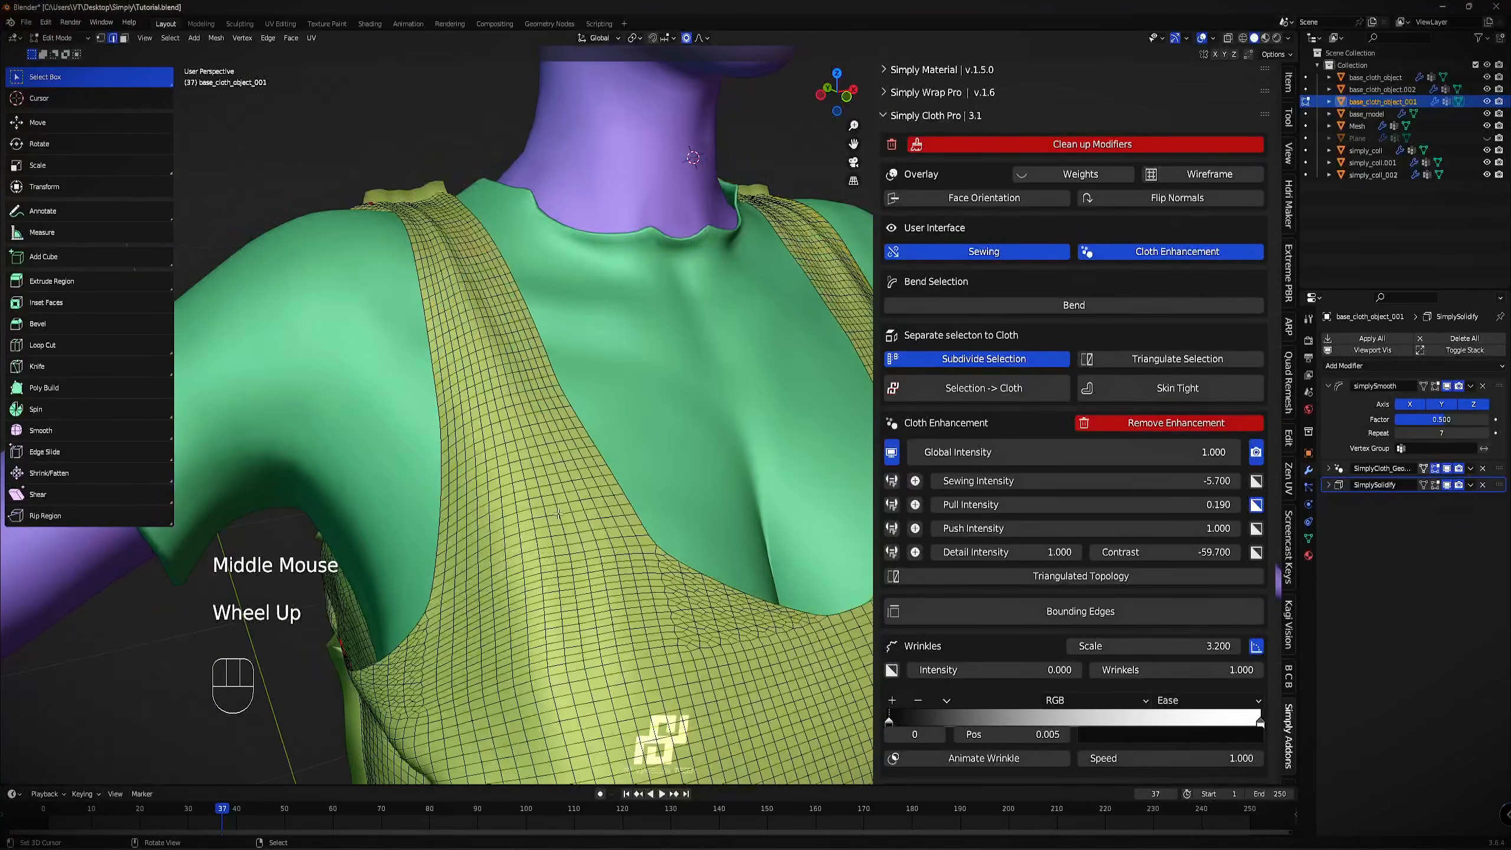
{"action": "right_click", "coordinate": [444, 564], "text": "alt+shift"}
{"action": "key", "text": "ctrl+z"}
{"action": "right_click", "coordinate": [445, 564], "text": "alt+shift"}
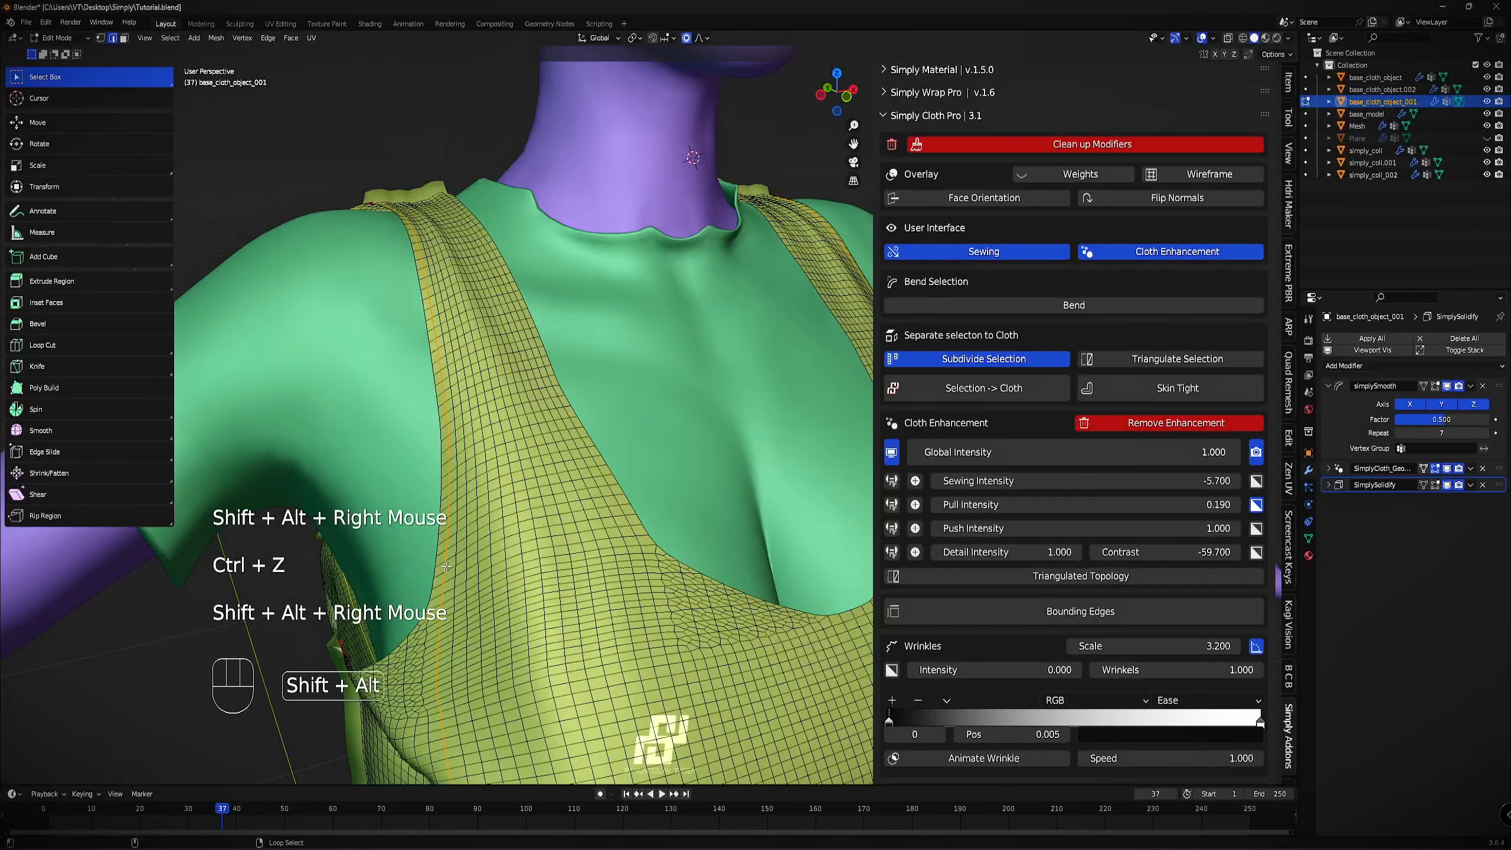
{"action": "left_click", "coordinate": [916, 483]}
{"action": "scroll", "coordinate": [706, 471], "scroll_direction": "down", "scroll_amount": 2}
{"action": "key", "text": "Tab"}
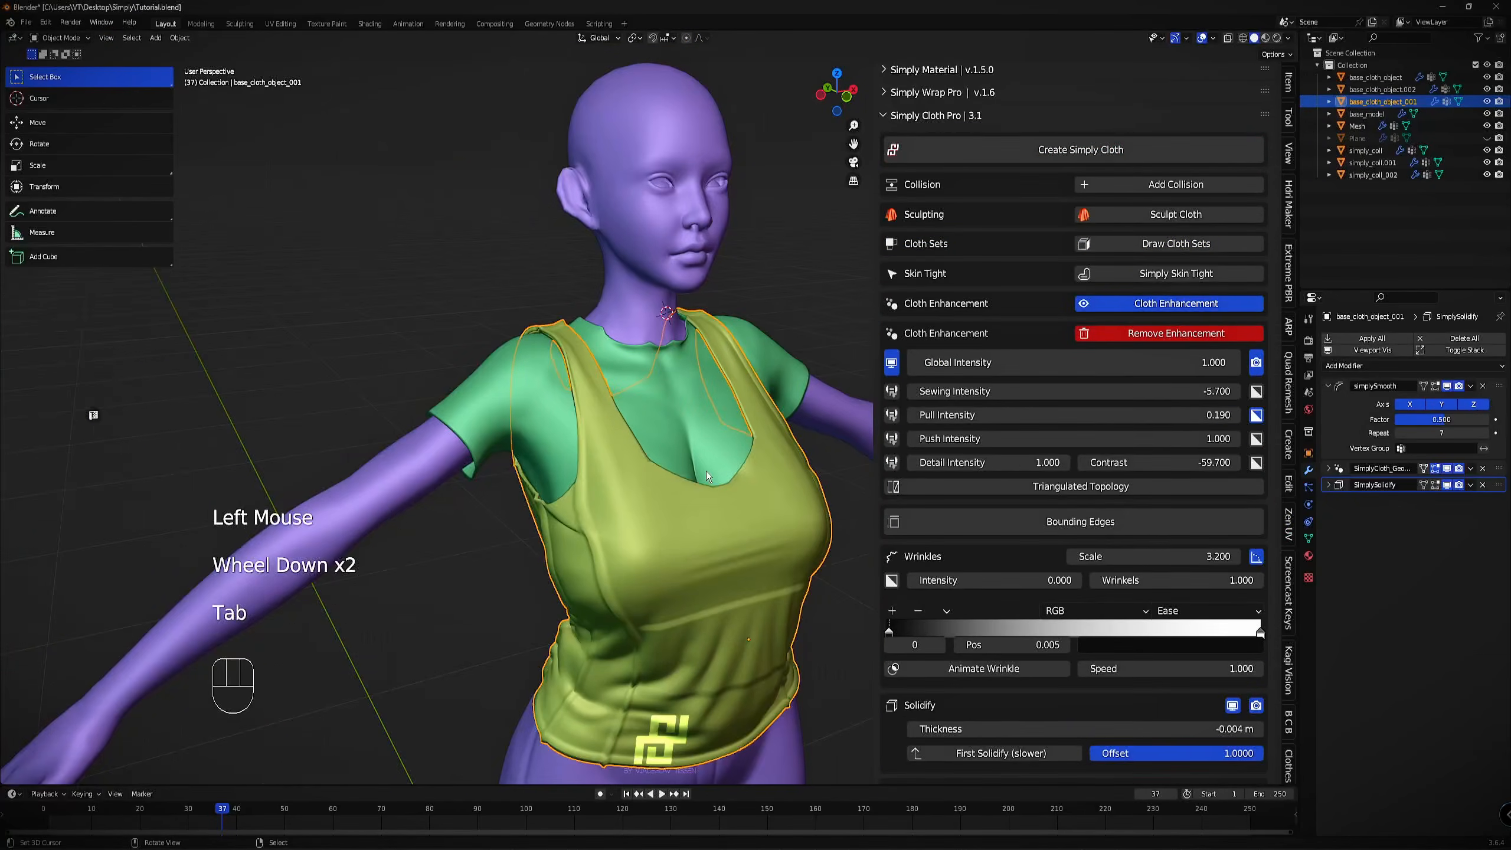
Review the tank top from the front with the viewport overlays off and its Cloth Enhancement settings hidden.
{"action": "middle_click_drag", "start_coordinate": [706, 472], "coordinate": [540, 498]}
{"action": "scroll", "coordinate": [619, 462], "scroll_direction": "up", "scroll_amount": 2}
{"action": "scroll", "coordinate": [619, 462], "scroll_direction": "up", "scroll_amount": 1}
{"action": "key", "text": "z"}
{"action": "scroll", "coordinate": [678, 336], "scroll_direction": "down", "scroll_amount": 2}
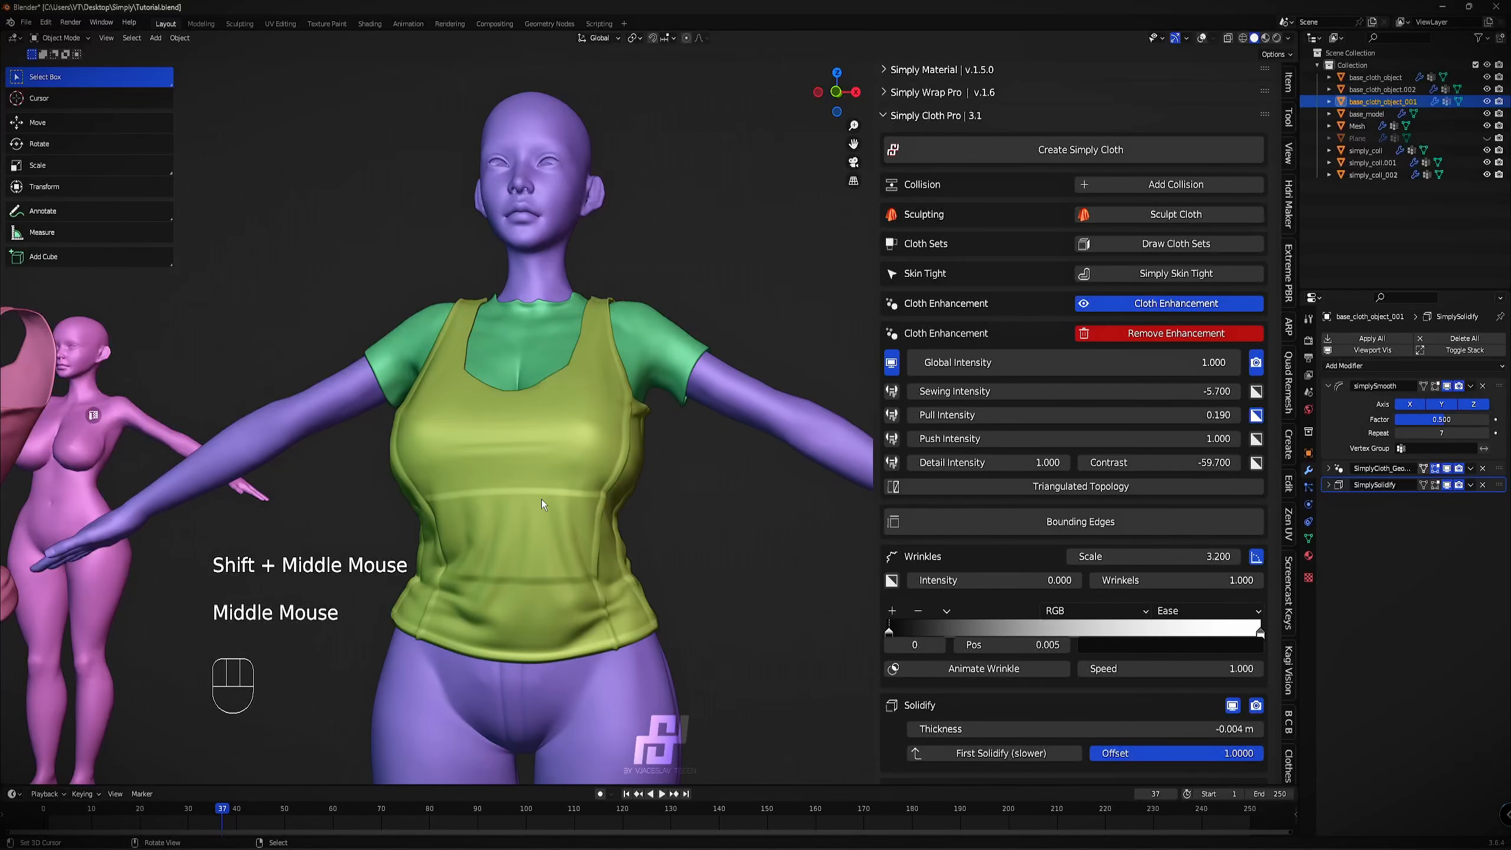
{"action": "left_click", "coordinate": [1166, 304]}
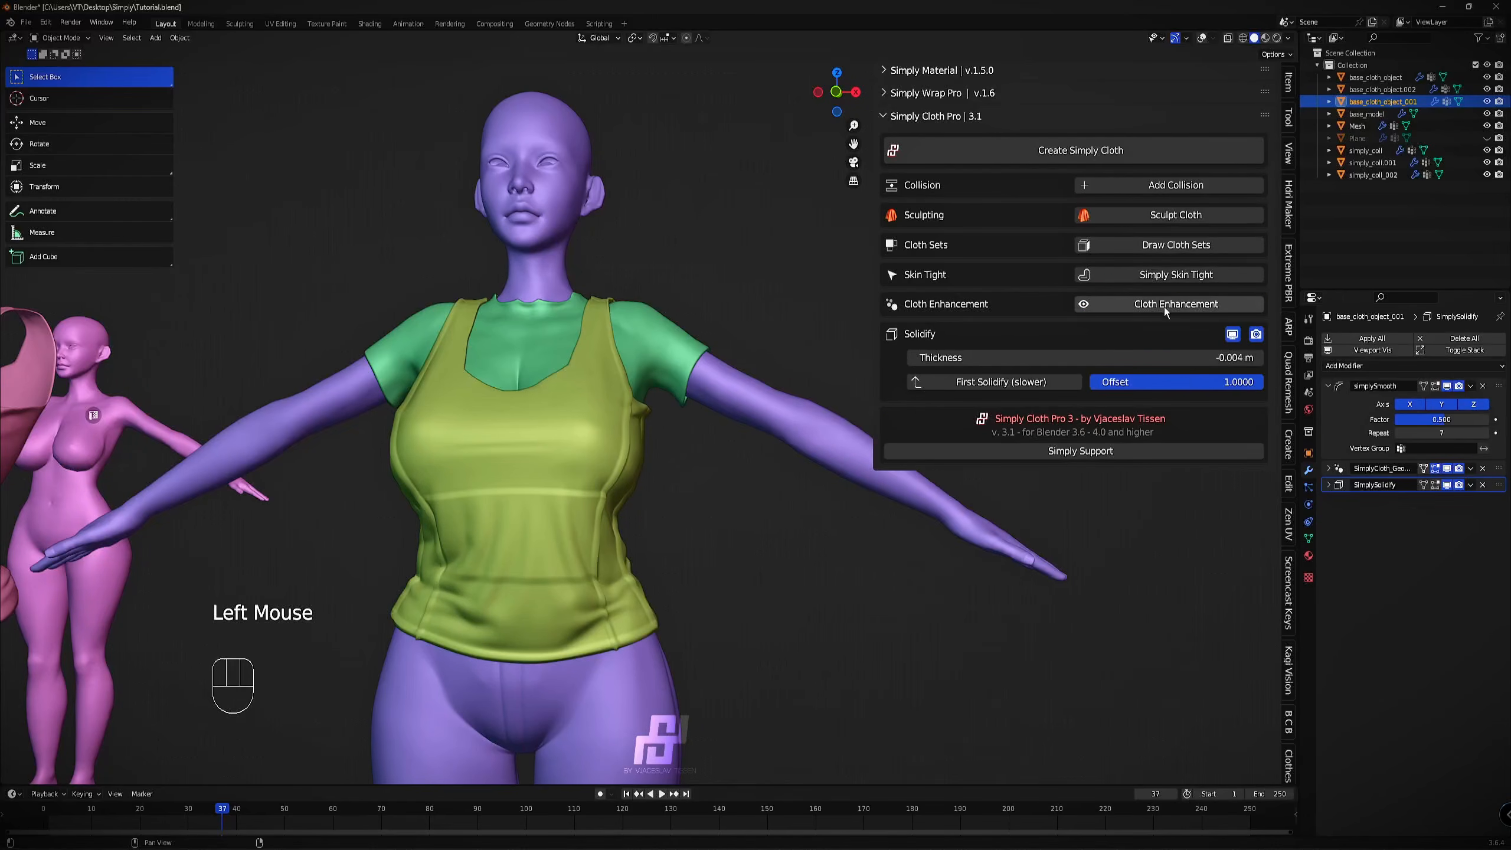
{"action": "right_click", "coordinate": [661, 348]}
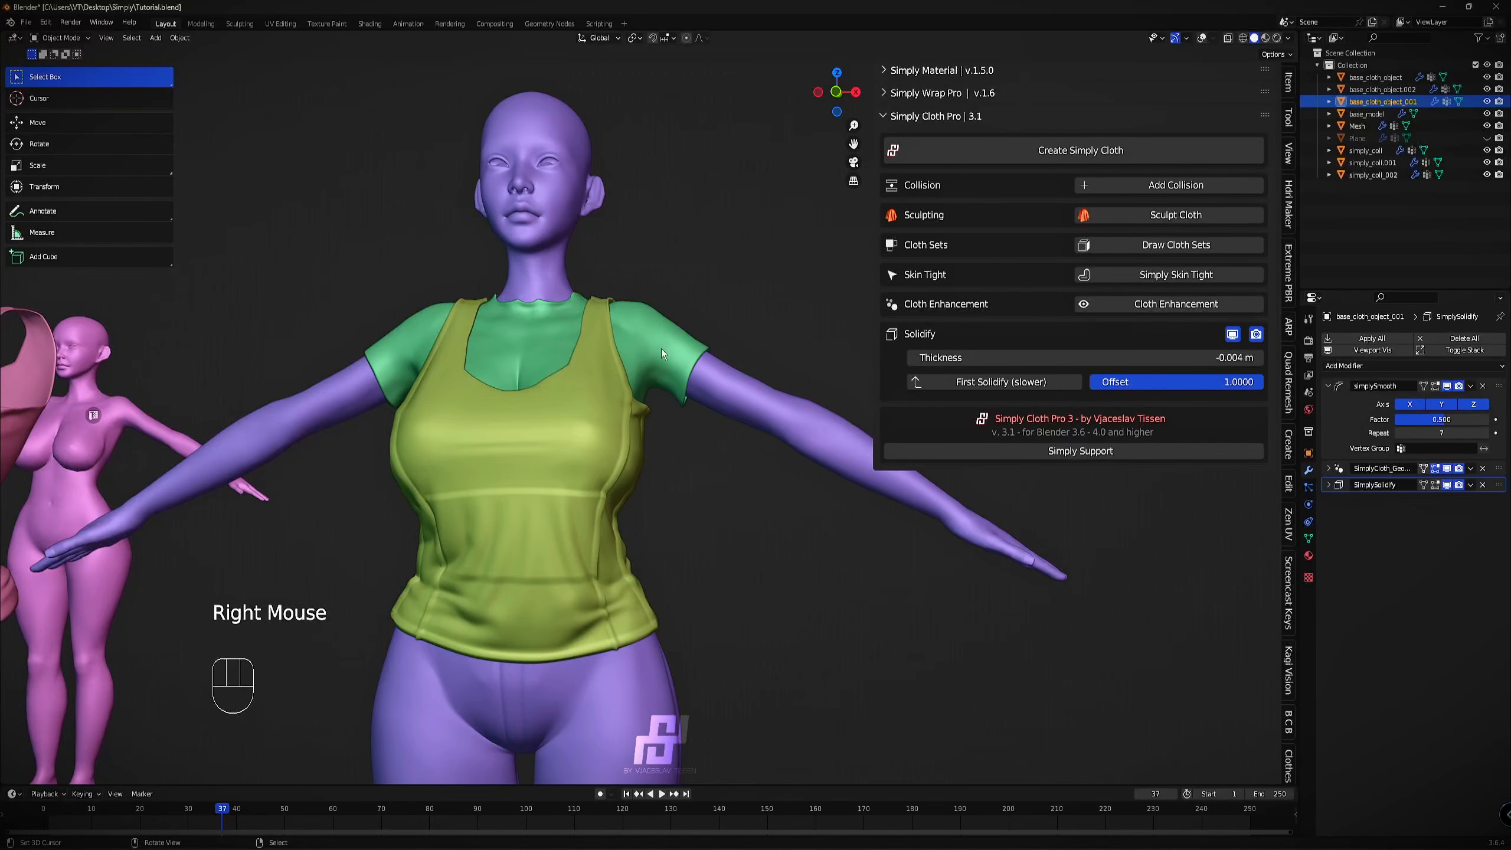
Select the body's face loops from the wrist up the forearm and create a Skin Tight garment from them.
{"action": "right_click", "coordinate": [720, 308]}
{"action": "key", "text": "z"}
{"action": "middle_click_drag", "start_coordinate": [720, 308], "coordinate": [603, 432], "text": "shift"}
{"action": "key", "text": "Tab"}
{"action": "scroll", "coordinate": [603, 433], "scroll_direction": "up", "scroll_amount": 2}
{"action": "key", "text": "3"}
{"action": "right_click", "coordinate": [592, 442], "text": "alt"}
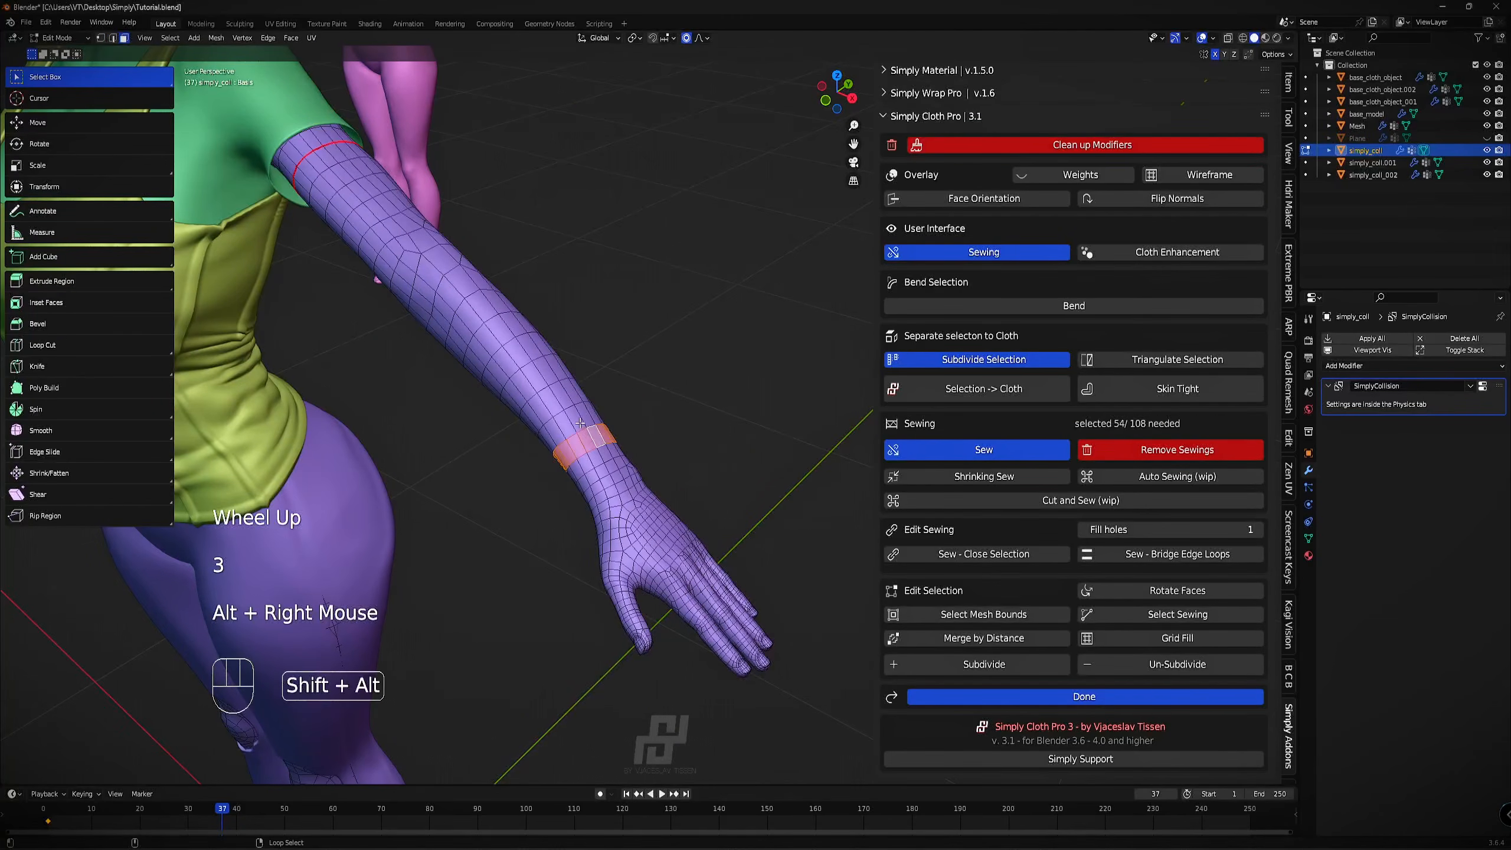
{"action": "right_click", "coordinate": [578, 425], "text": "alt+shift"}
{"action": "right_click", "coordinate": [557, 408], "text": "alt+shift"}
{"action": "right_click", "coordinate": [538, 378], "text": "alt+shift"}
{"action": "right_click", "coordinate": [528, 345], "text": "alt+shift"}
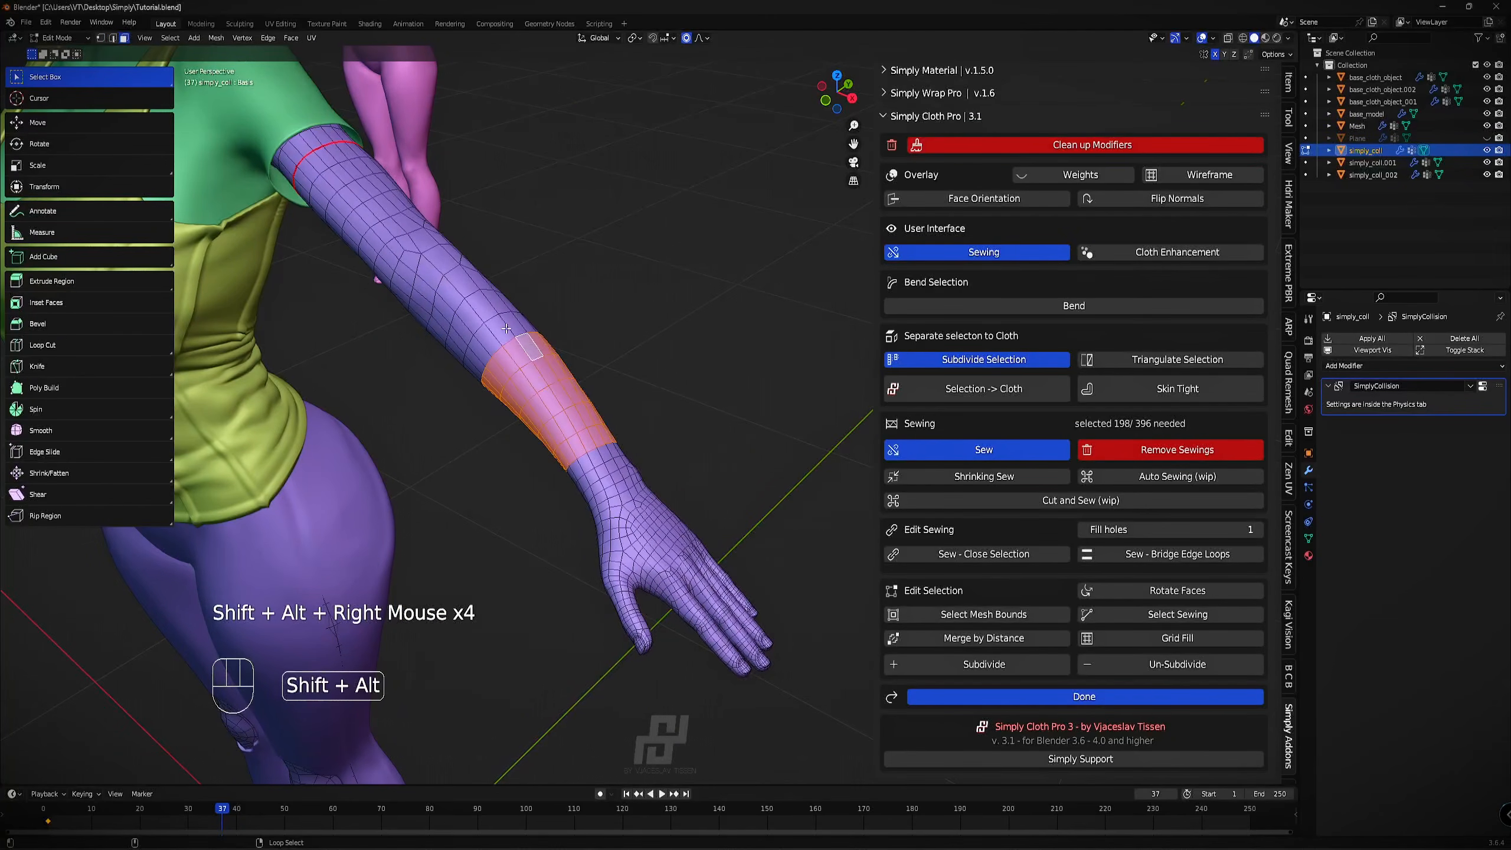
{"action": "right_click", "coordinate": [505, 327], "text": "alt+shift"}
{"action": "right_click", "coordinate": [482, 307], "text": "alt+shift"}
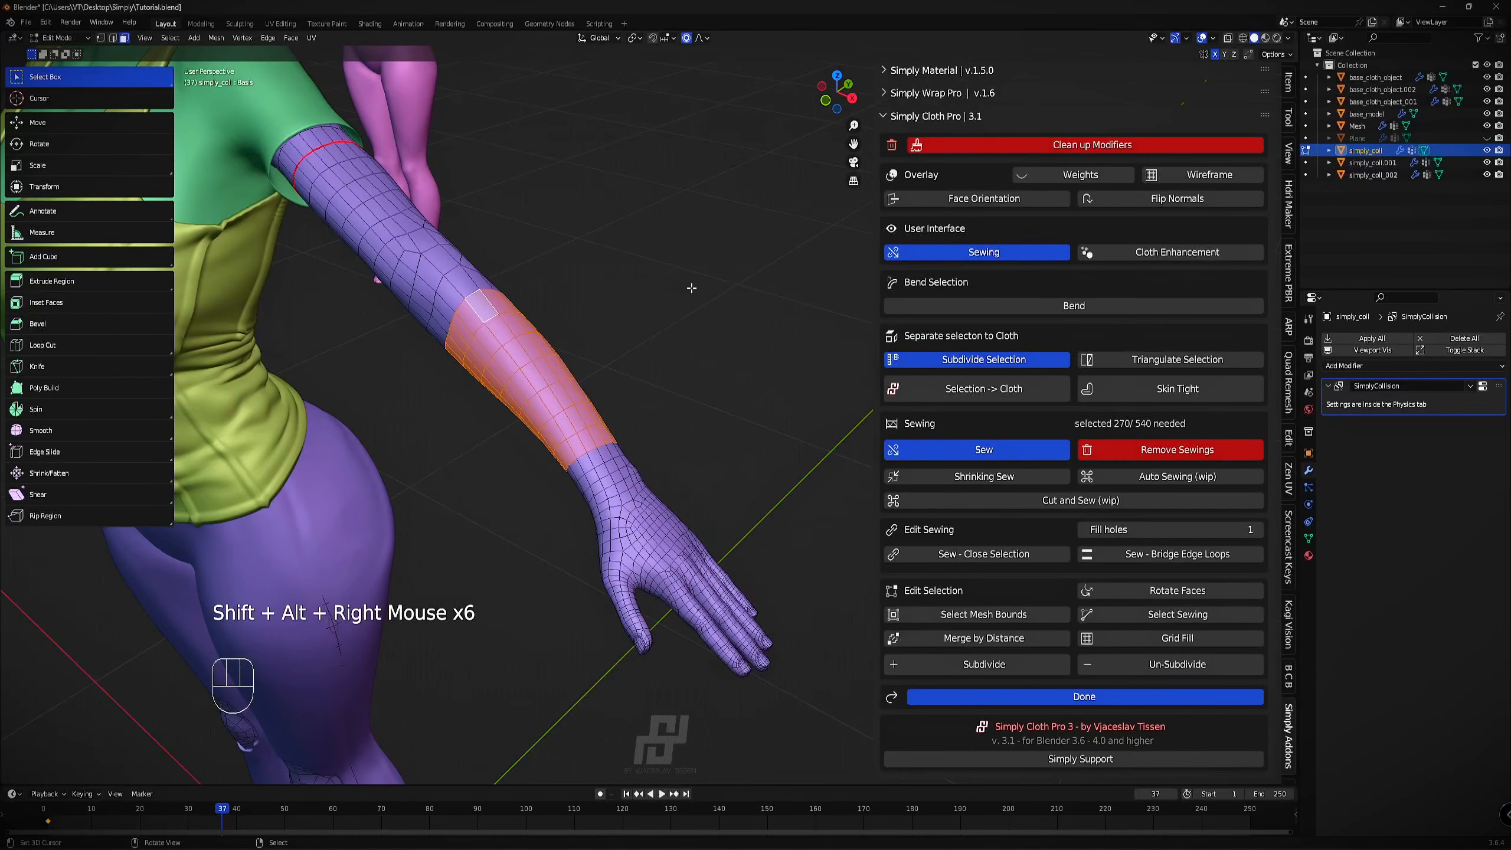
{"action": "left_click", "coordinate": [1144, 391]}
Select the faces across the body's exposed knee in Edit Mode and create a Skin Tight patch from them.
{"action": "scroll", "coordinate": [575, 454], "scroll_direction": "down", "scroll_amount": 2}
{"action": "middle_click_drag", "start_coordinate": [575, 454], "coordinate": [600, 281]}
{"action": "right_click", "coordinate": [505, 397]}
{"action": "right_click", "coordinate": [505, 397]}
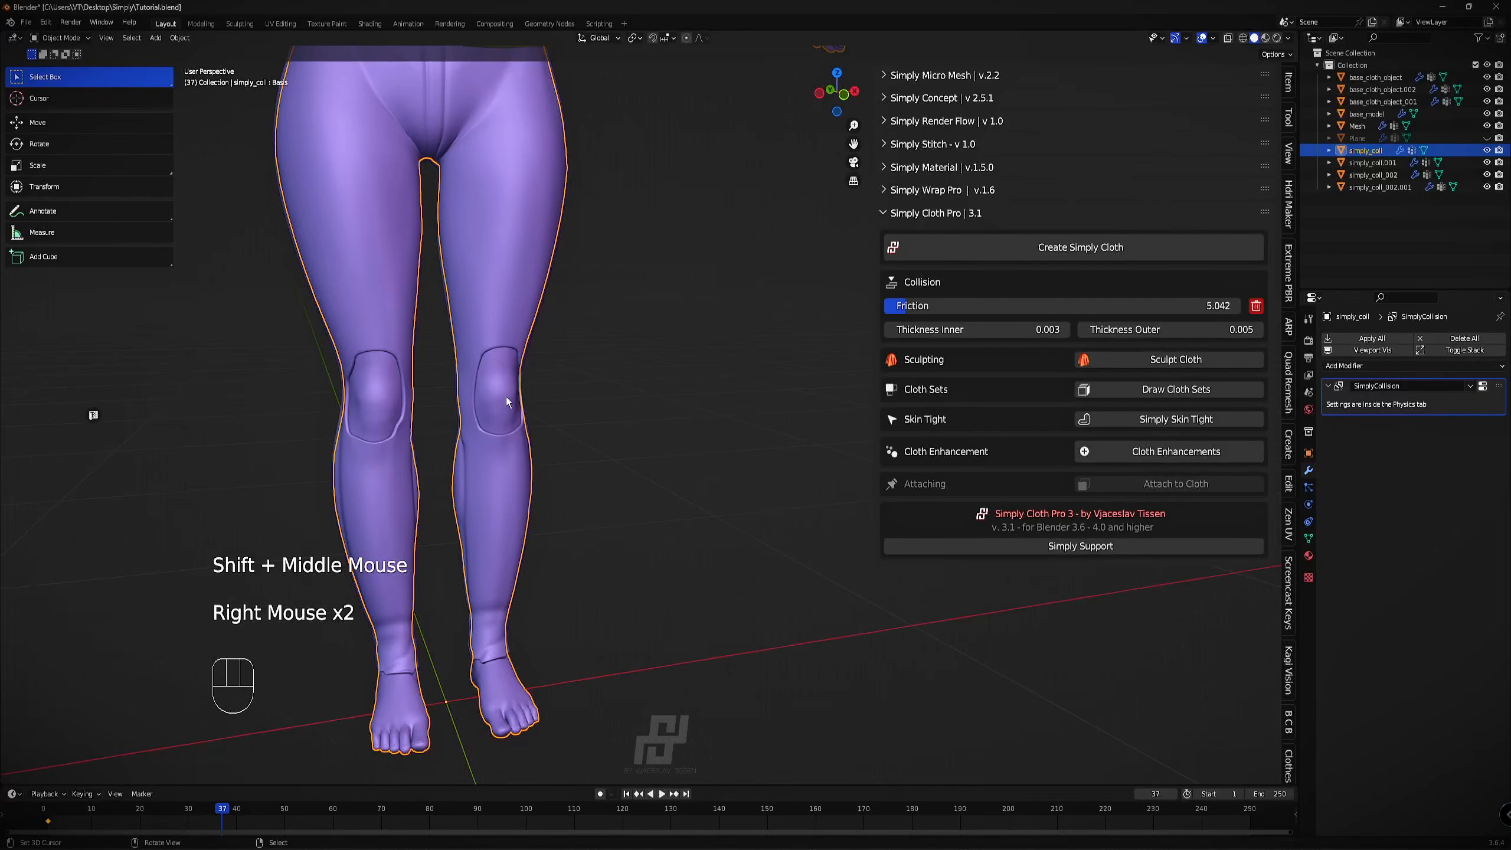
{"action": "key", "text": "Tab"}
{"action": "scroll", "coordinate": [506, 397], "scroll_direction": "up", "scroll_amount": 2}
{"action": "key", "text": "3"}
{"action": "right_click", "coordinate": [325, 356], "text": "alt"}
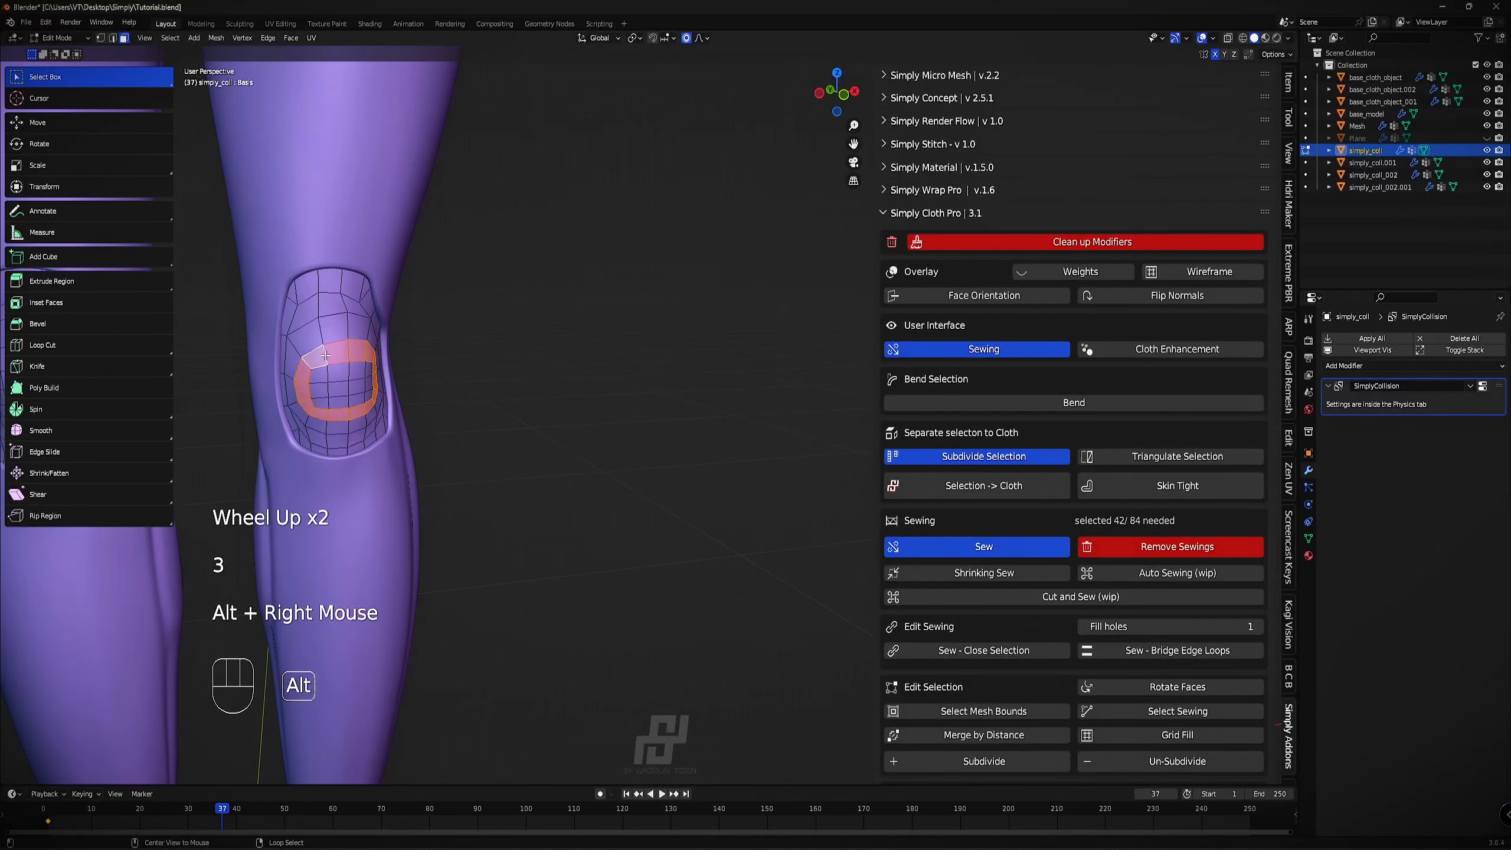
{"action": "right_click", "coordinate": [329, 380], "text": "alt+shift"}
{"action": "right_click", "coordinate": [329, 392], "text": "alt+shift"}
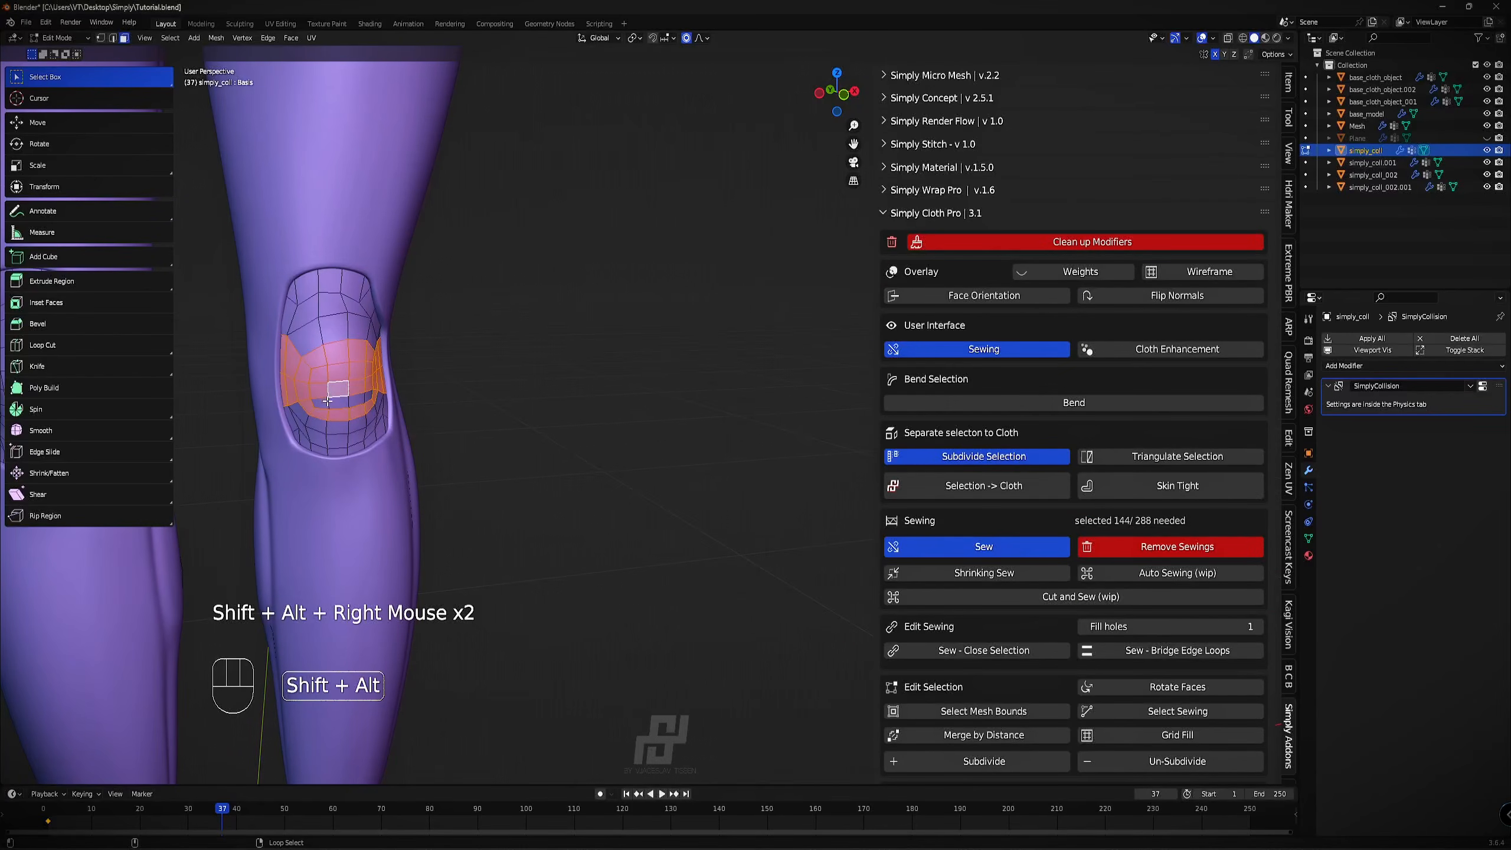
{"action": "right_click", "coordinate": [321, 404], "text": "alt+shift"}
{"action": "right_click", "coordinate": [325, 425], "text": "alt+shift"}
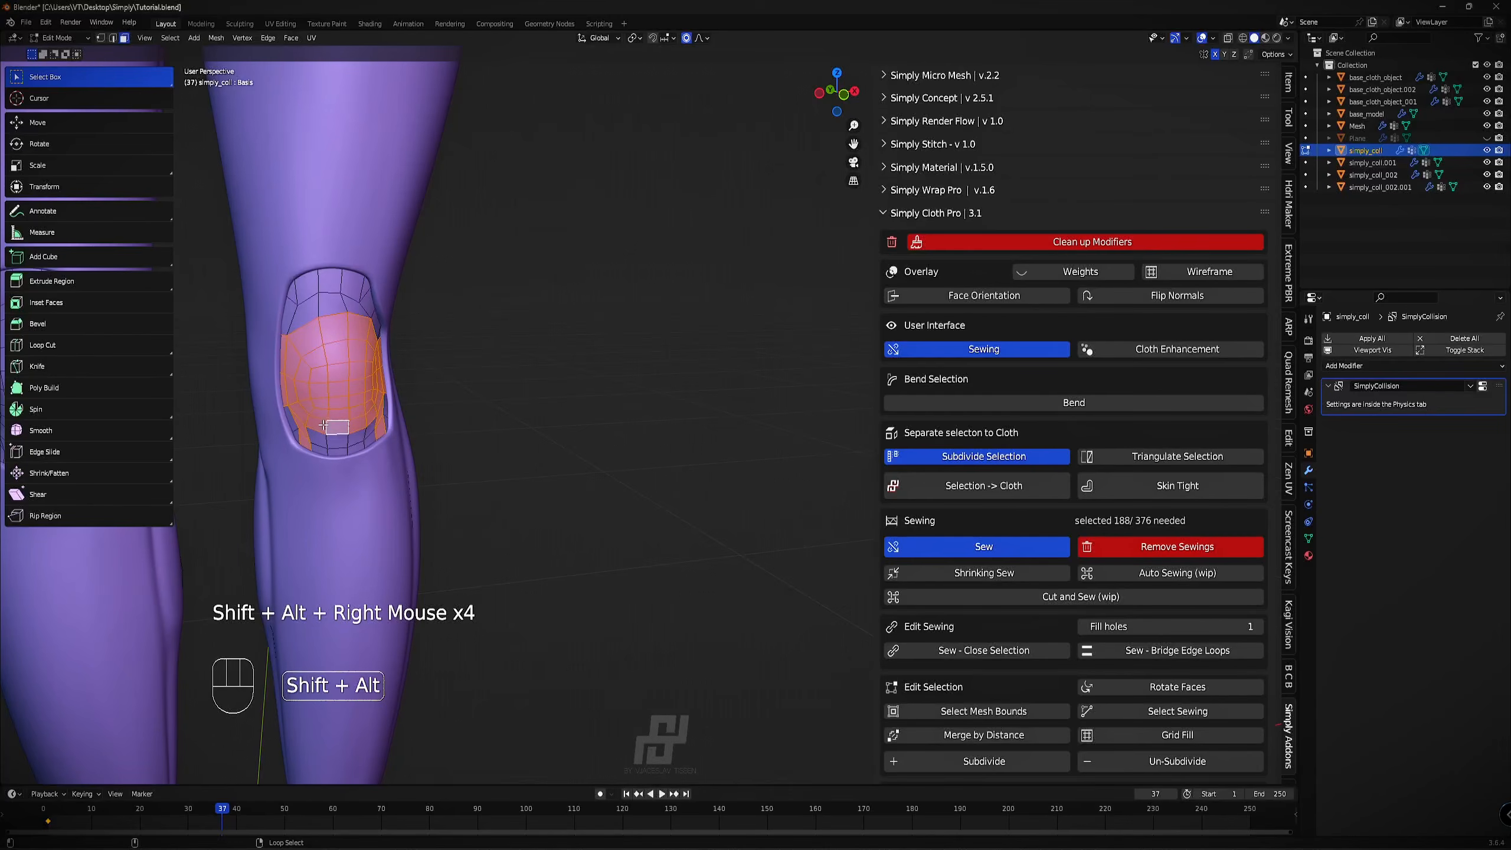
{"action": "right_click", "coordinate": [292, 418], "text": "alt+shift"}
{"action": "right_click", "coordinate": [293, 420], "text": "alt+shift"}
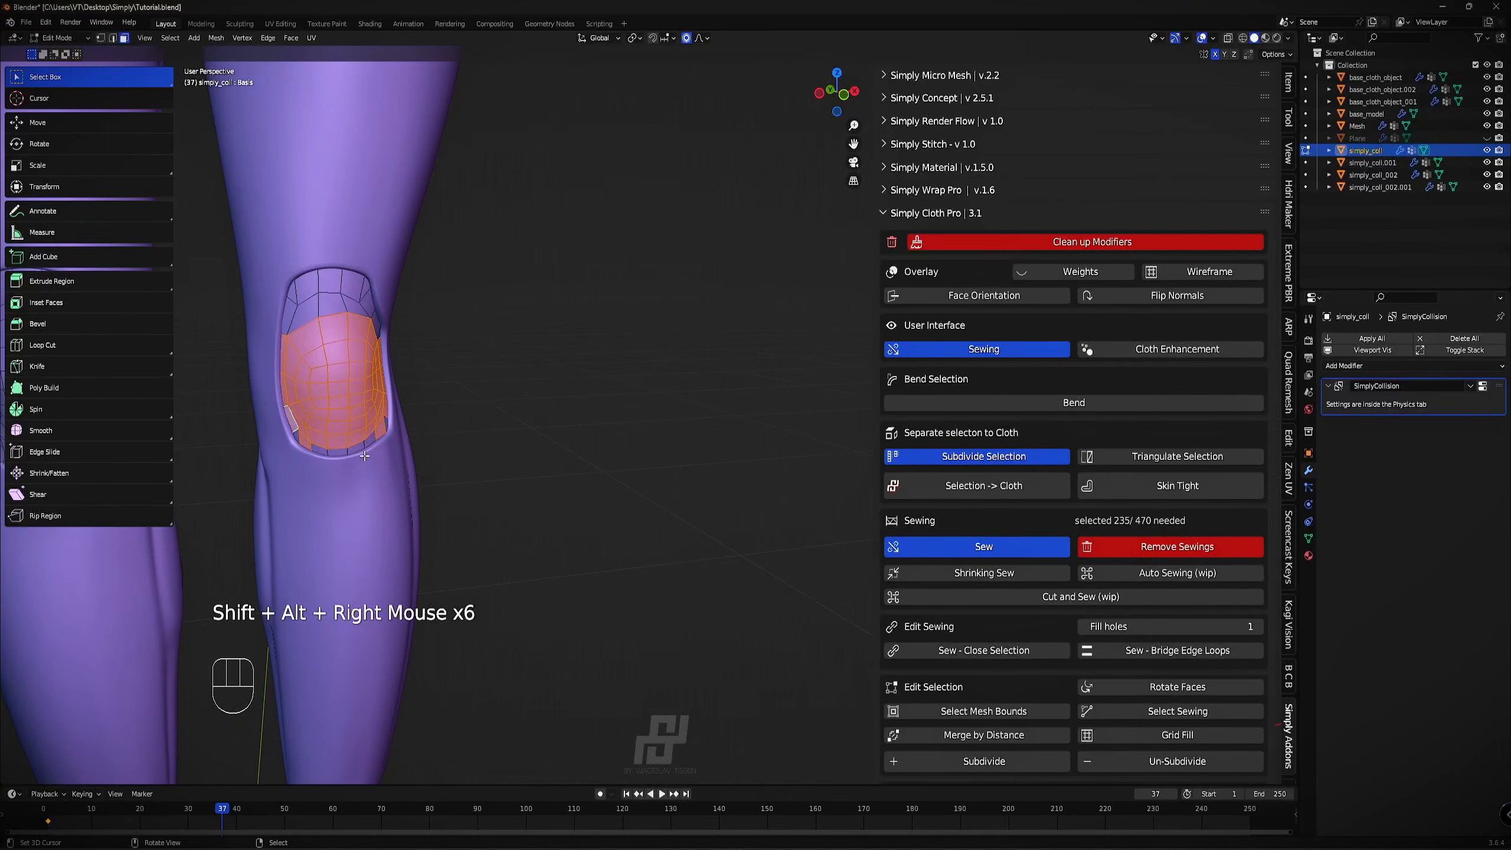
{"action": "left_click", "coordinate": [1136, 486]}
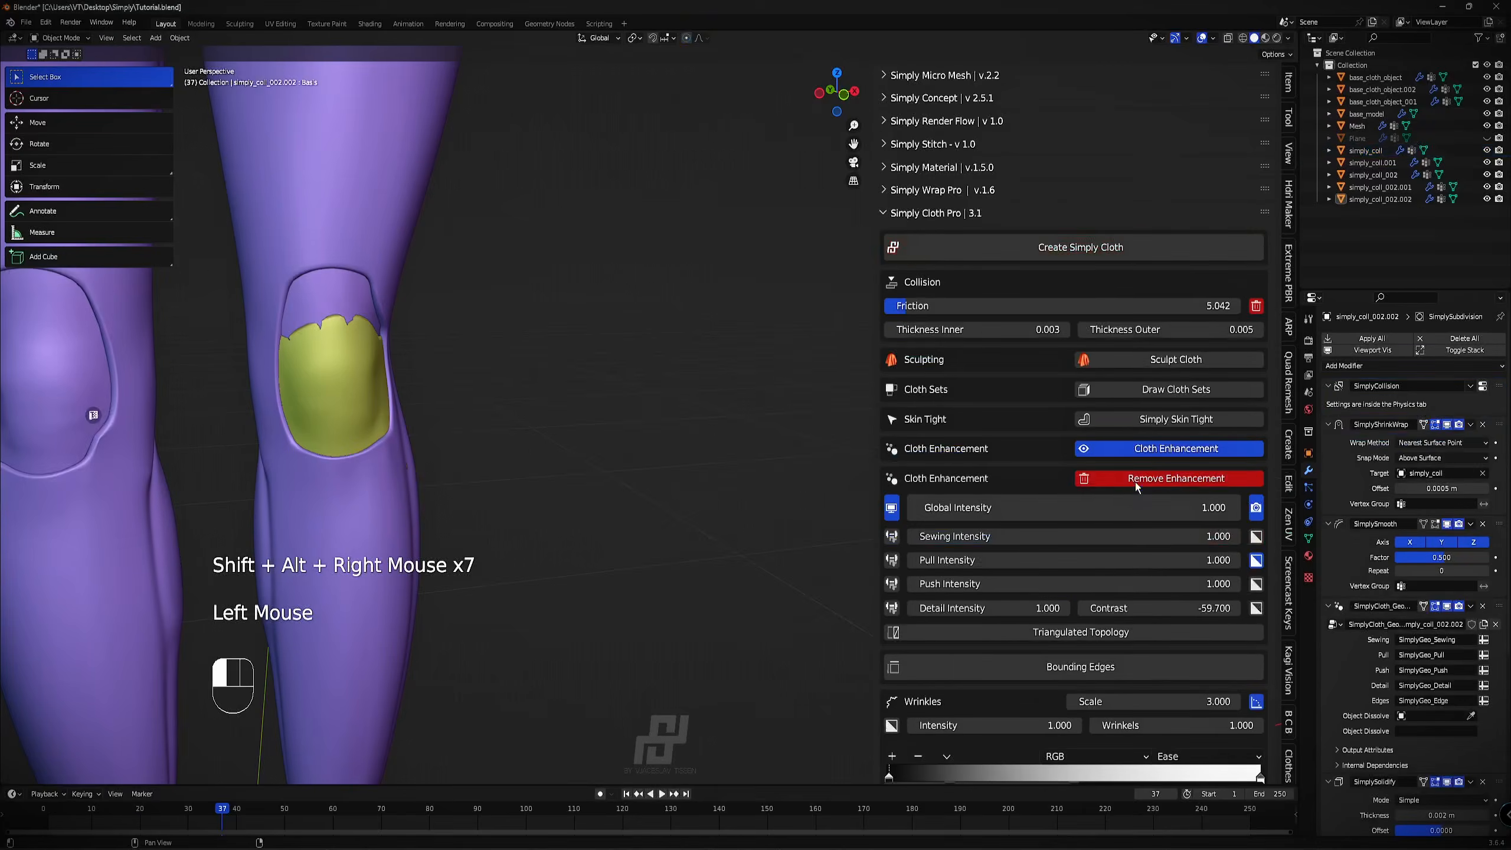
Set the knee patch's Shrink Offset to 0.0015 m.
{"action": "scroll", "coordinate": [466, 380], "scroll_direction": "down", "scroll_amount": 3}
{"action": "scroll", "coordinate": [1134, 679], "scroll_direction": "down", "scroll_amount": 4}
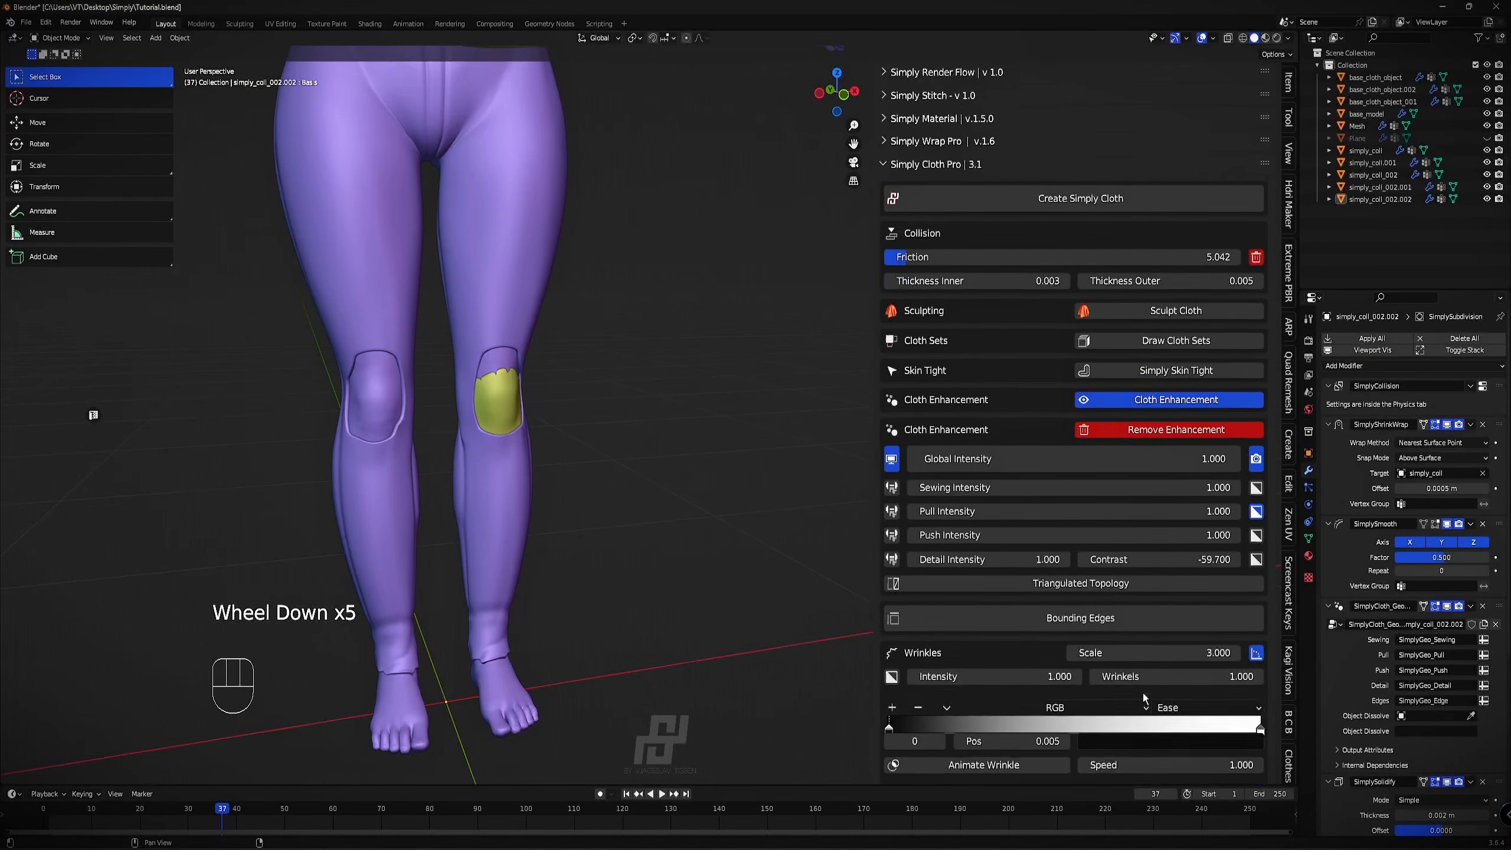
{"action": "left_click", "coordinate": [1110, 703], "text": "shift"}
{"action": "left_click_drag", "start_coordinate": [1111, 702], "coordinate": [1076, 703], "text": "shift"}
{"action": "middle_click_drag", "start_coordinate": [671, 483], "coordinate": [418, 418]}
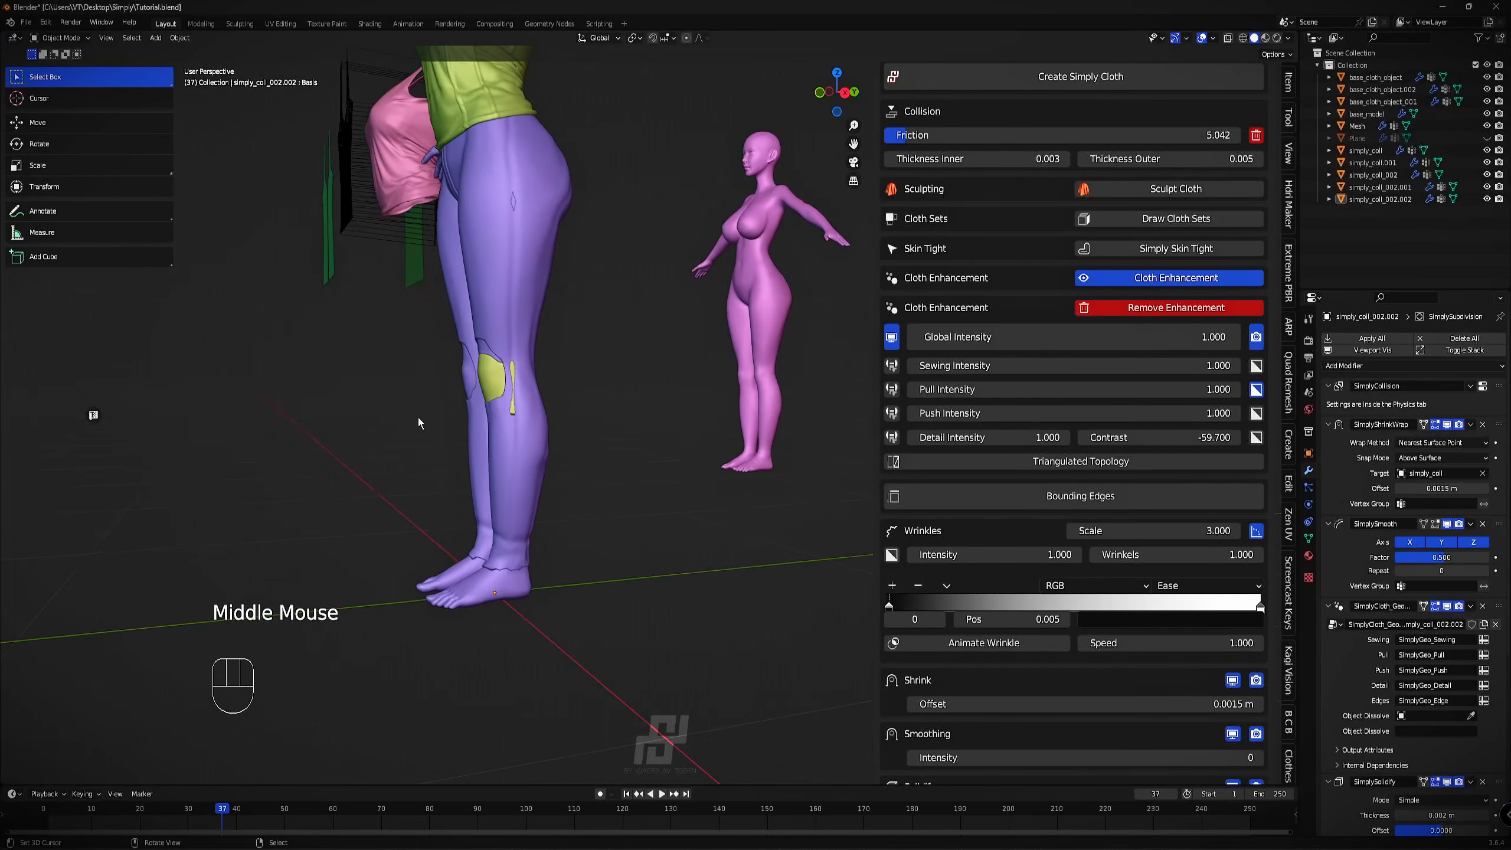
Move the pants mesh beside the patched knee with proportional editing, locking global Z, and return to Object Mode with overlays hidden.
{"action": "right_click", "coordinate": [418, 417]}
{"action": "key", "text": "Tab"}
{"action": "scroll", "coordinate": [566, 413], "scroll_direction": "up", "scroll_amount": 3}
{"action": "middle_click_drag", "start_coordinate": [566, 413], "coordinate": [280, 472]}
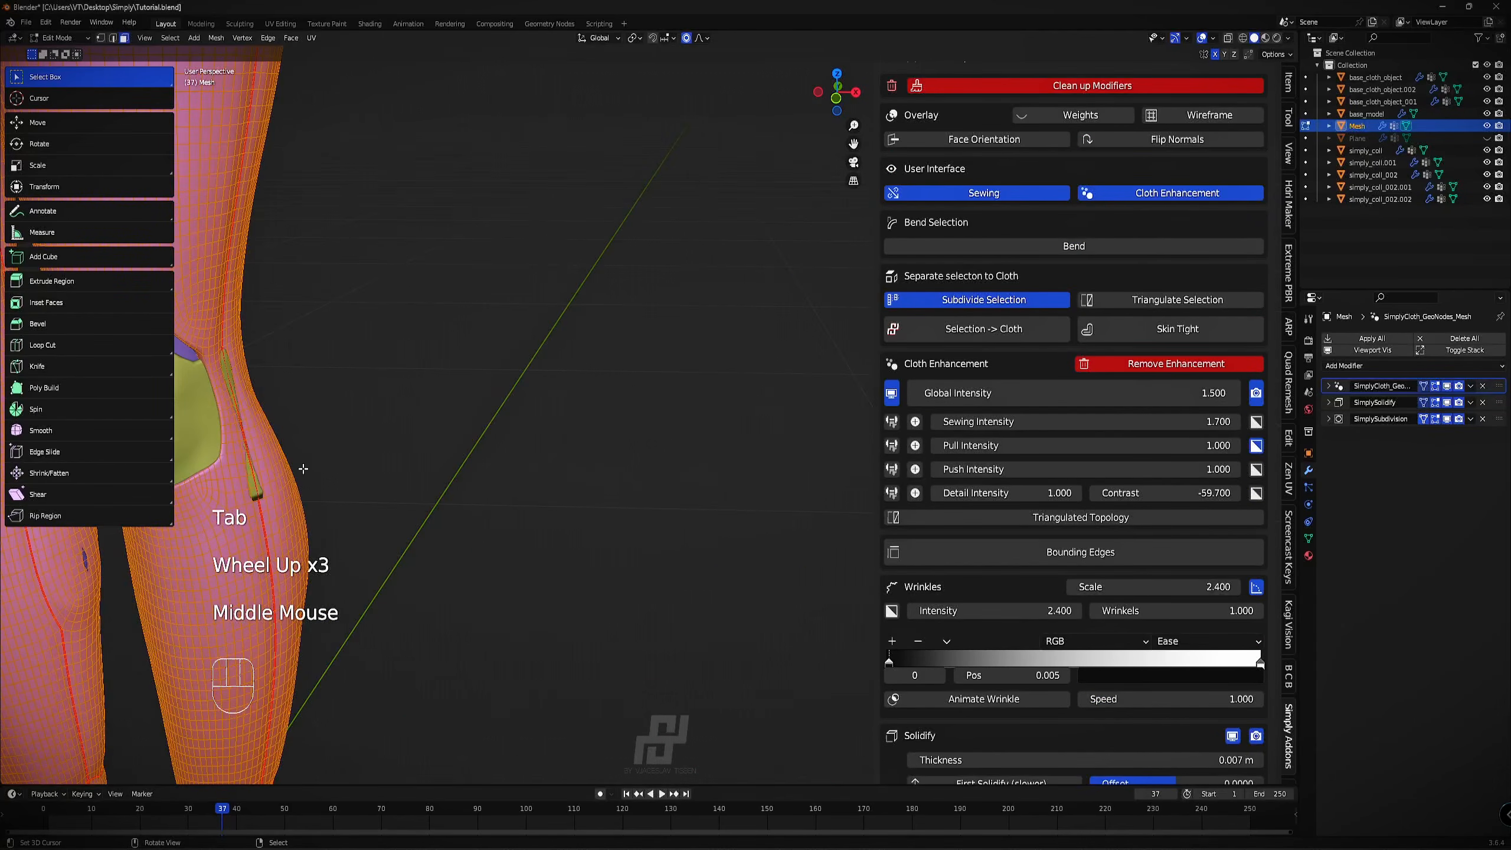
{"action": "right_click", "coordinate": [280, 474]}
{"action": "key", "text": "g"}
{"action": "key", "text": "g"}
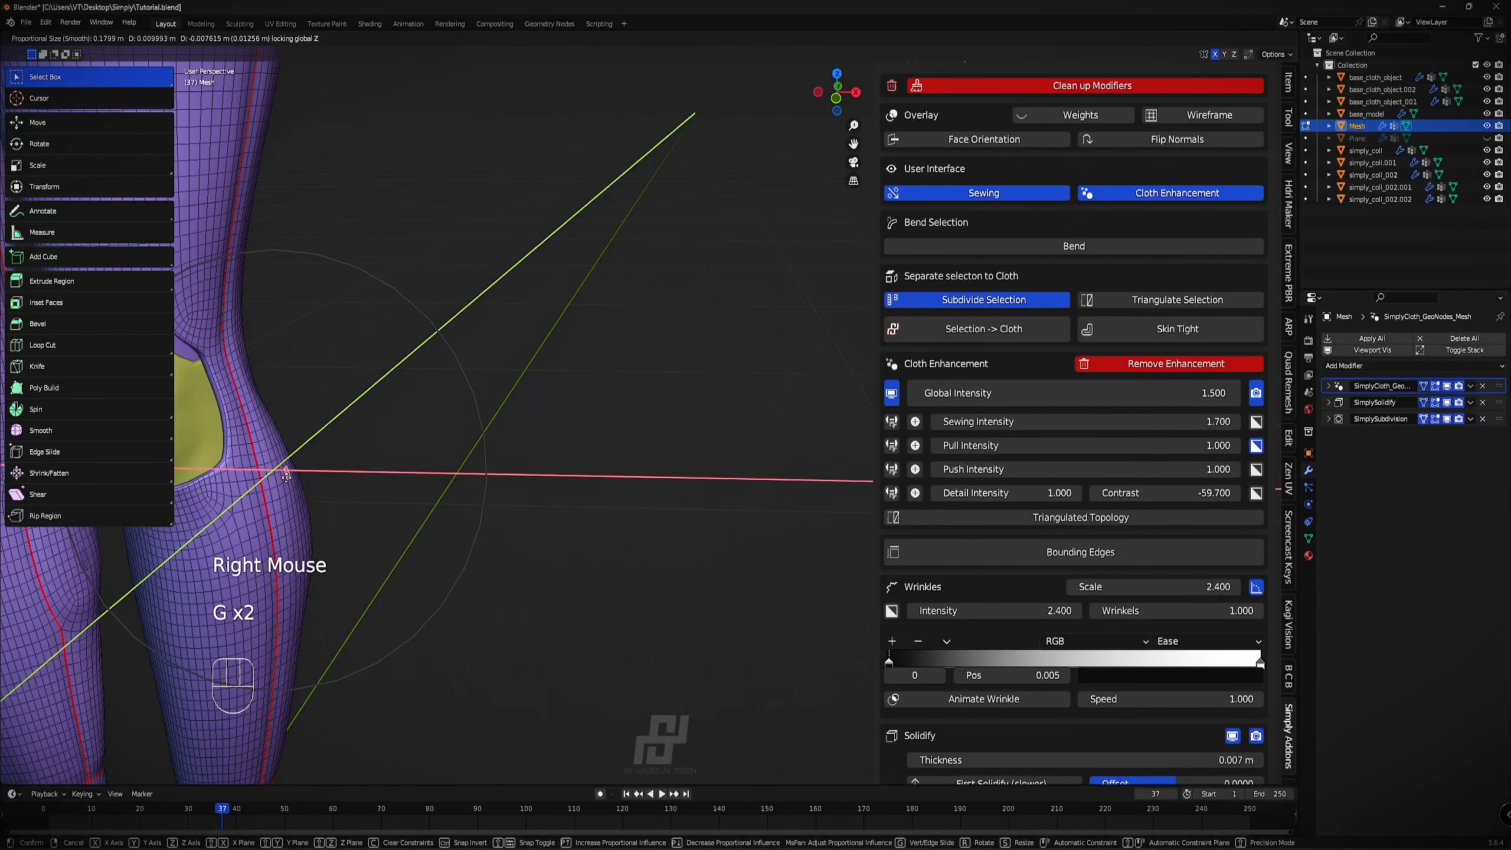
{"action": "scroll", "coordinate": [337, 422], "scroll_direction": "down", "scroll_amount": 2}
{"action": "middle_click_drag", "start_coordinate": [337, 421], "coordinate": [694, 408], "text": "shift"}
{"action": "key", "text": "Tab"}
{"action": "scroll", "coordinate": [694, 410], "scroll_direction": "down", "scroll_amount": 1}
{"action": "key", "text": "z"}
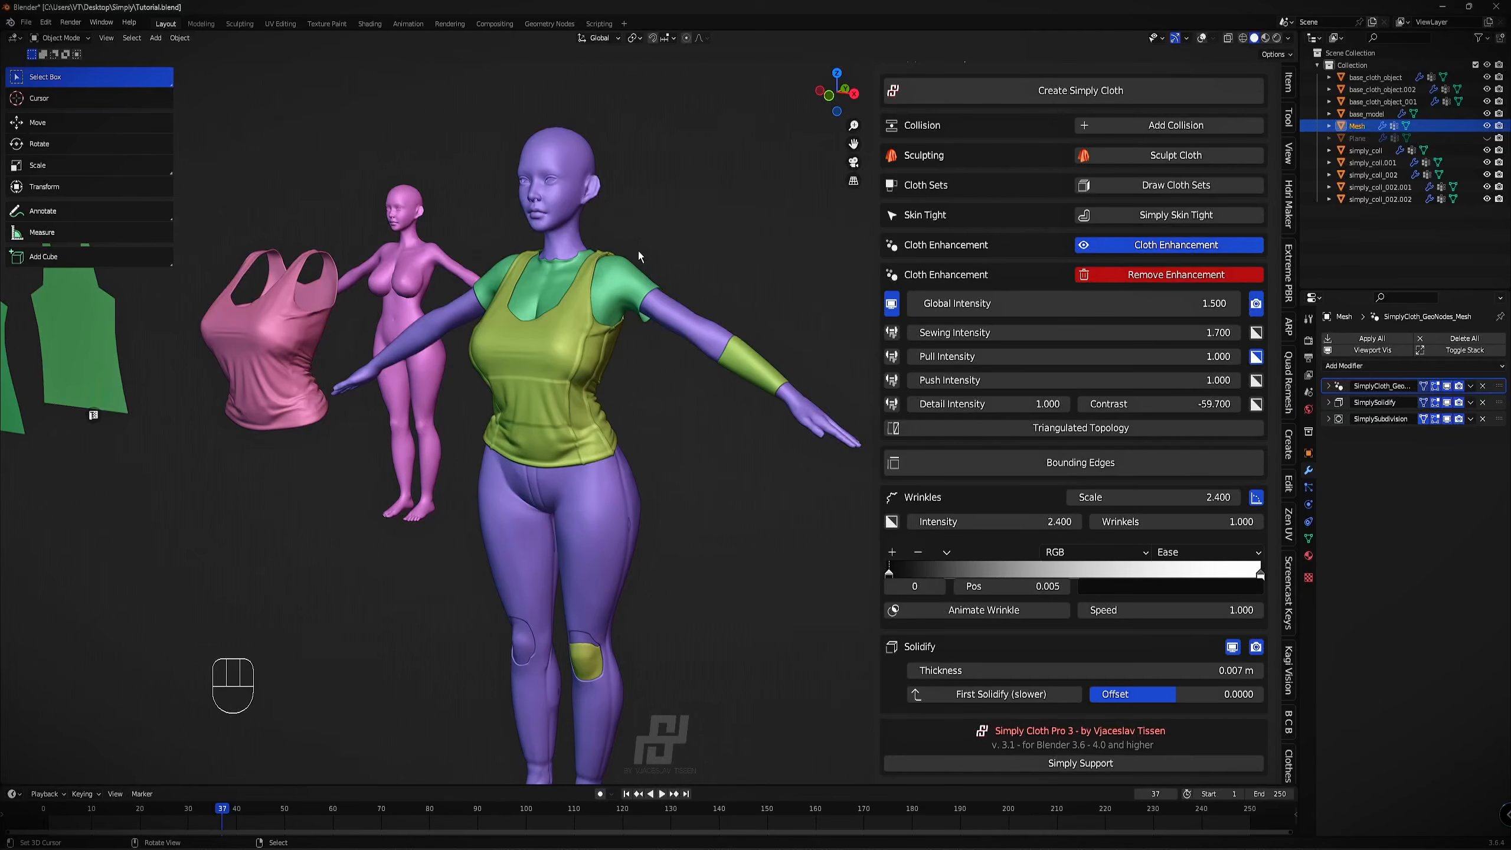
Select the worn tank top with overlays on, show its Cloth Enhancement settings and set Global Intensity to 1.170.
{"action": "right_click", "coordinate": [323, 354]}
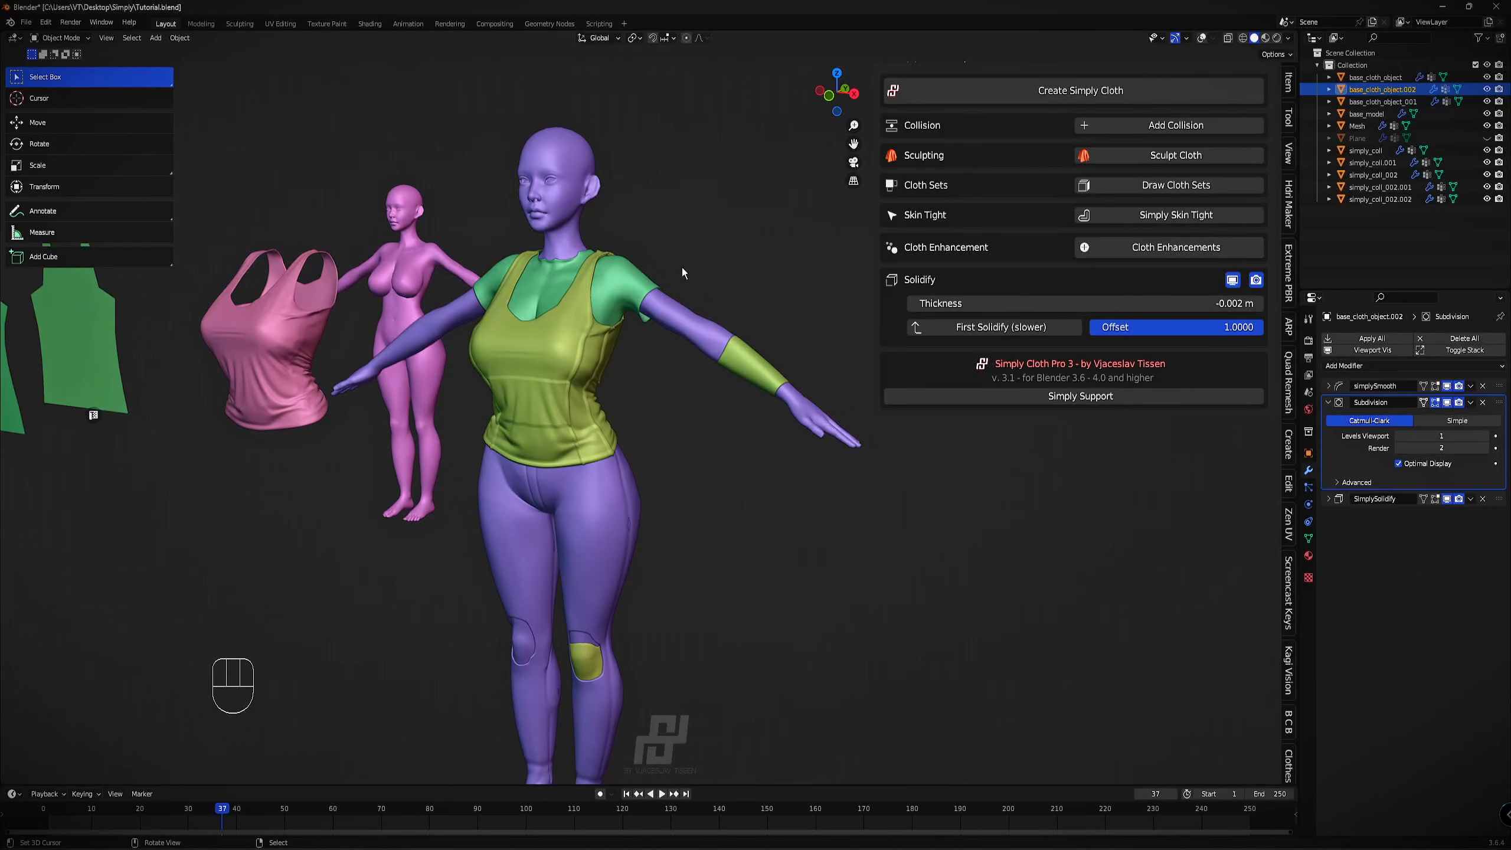
{"action": "middle_click_drag", "start_coordinate": [434, 345], "coordinate": [578, 394]}
{"action": "right_click", "coordinate": [589, 394]}
{"action": "key", "text": "z"}
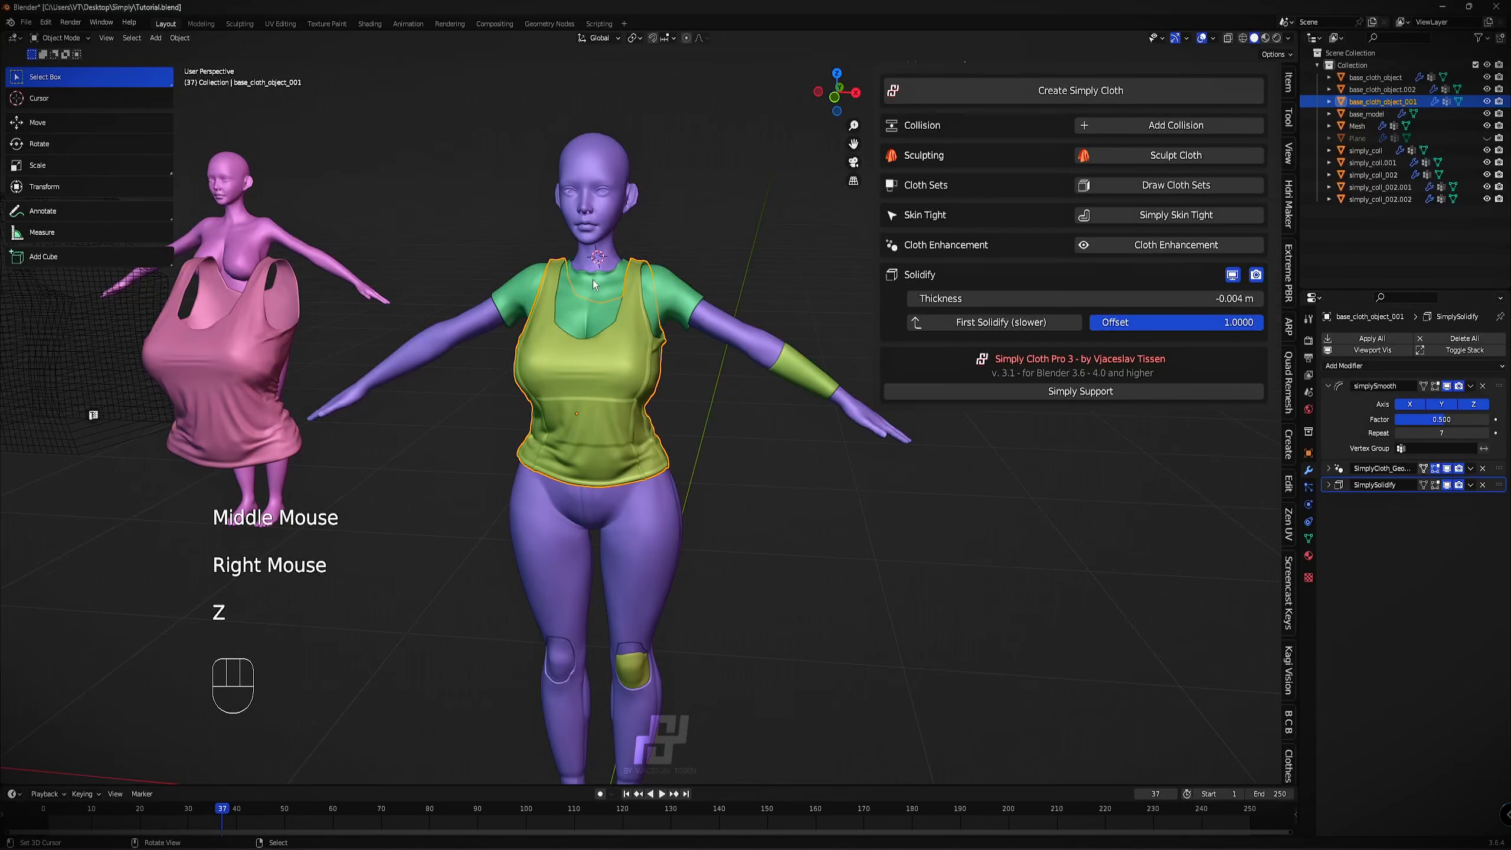
{"action": "scroll", "coordinate": [621, 351], "scroll_direction": "up", "scroll_amount": 2}
{"action": "scroll", "coordinate": [518, 387], "scroll_direction": "down", "scroll_amount": 1}
{"action": "middle_click_drag", "start_coordinate": [520, 326], "coordinate": [807, 314]}
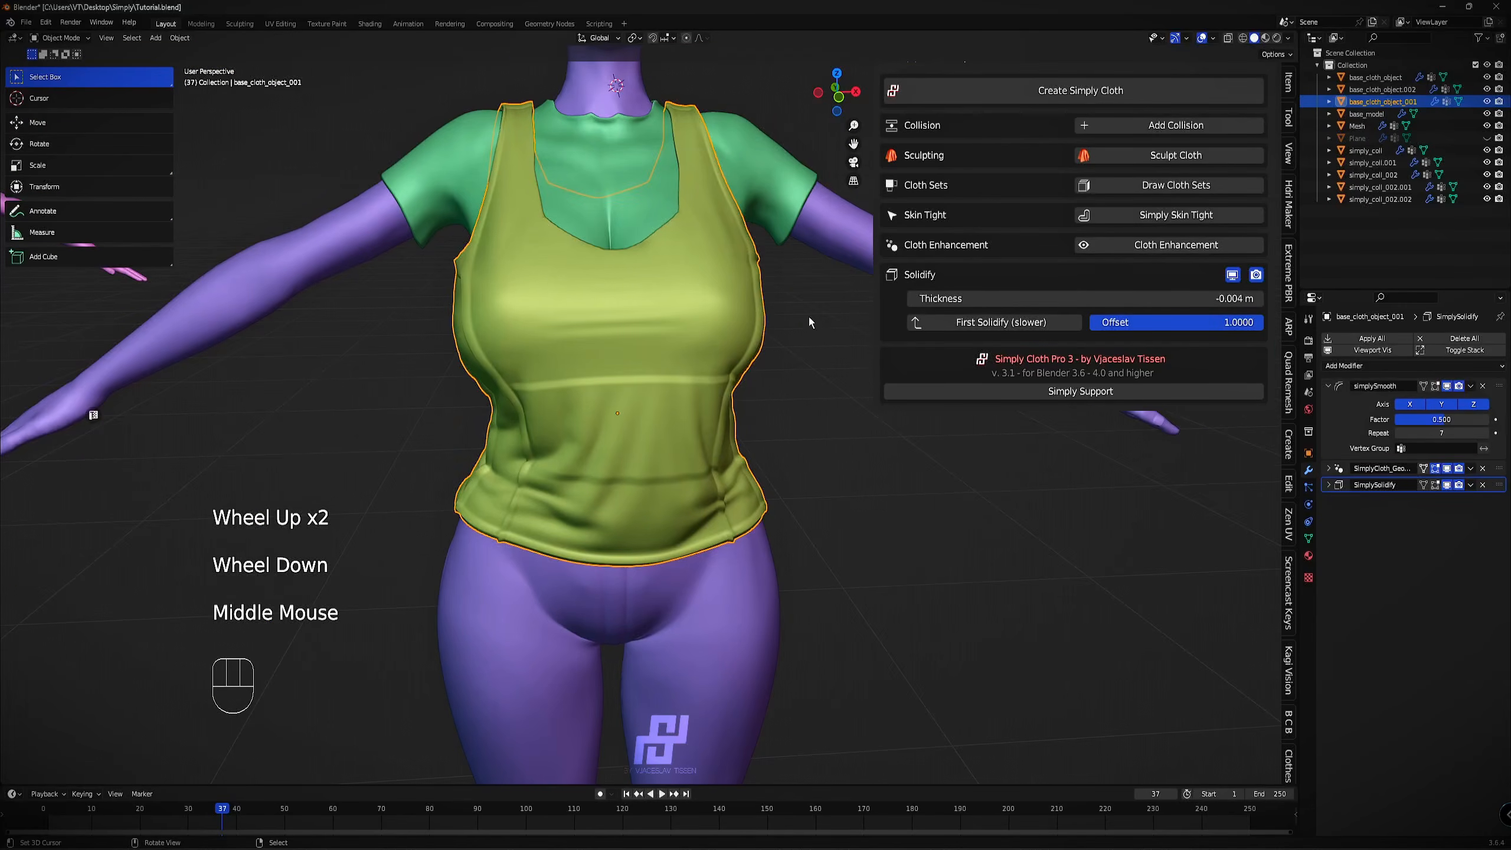
{"action": "mouse_move", "coordinate": [1121, 306]}
{"action": "left_mouse_down", "text": "shift"}
{"action": "mouse_move", "coordinate": [1099, 305]}
{"action": "mouse_move", "coordinate": [1122, 305]}
{"action": "left_mouse_up", "text": "shift"}
{"action": "middle_click_drag", "start_coordinate": [821, 312], "coordinate": [518, 352]}
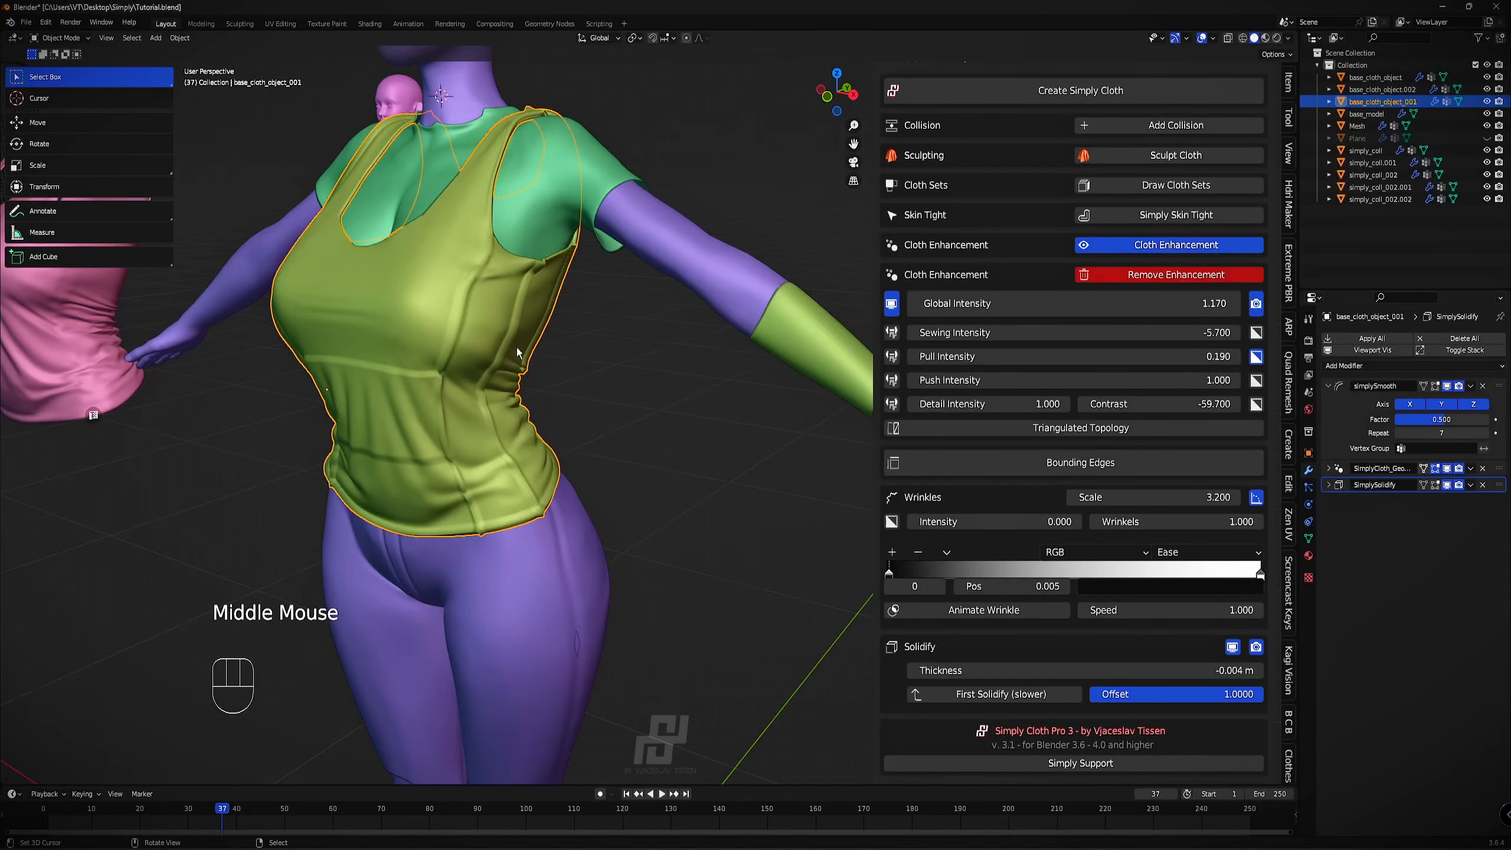
Start Sculpt Cloth on the tank top with the Cloth brush.
{"action": "left_click", "coordinate": [1189, 154]}
{"action": "left_click", "coordinate": [1011, 128]}
{"action": "middle_click_drag", "start_coordinate": [871, 256], "coordinate": [515, 342]}
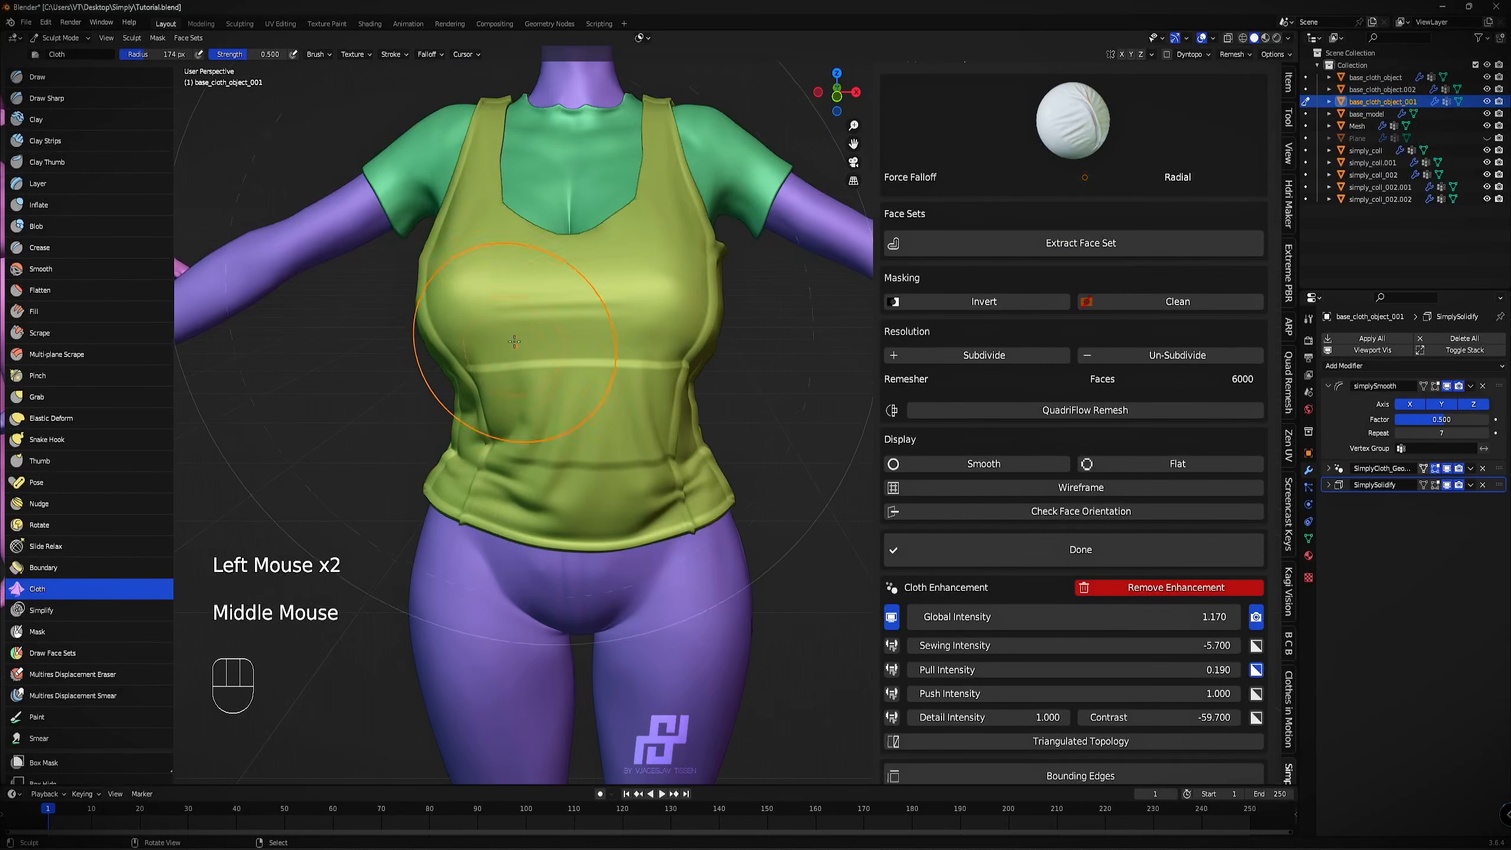
Try Cloth brush strokes at strength 0.500 across the tank top's chest and belly, and undo them.
{"action": "left_click_drag", "start_coordinate": [510, 332], "coordinate": [600, 313]}
{"action": "key", "text": "ctrl+z"}
{"action": "mouse_move", "coordinate": [556, 449]}
{"action": "left_mouse_down"}
{"action": "mouse_move", "coordinate": [627, 404]}
{"action": "mouse_move", "coordinate": [691, 455]}
{"action": "left_mouse_up"}
{"action": "scroll", "coordinate": [627, 403], "scroll_direction": "up", "scroll_amount": 3}
{"action": "key", "text": "ctrl+z"}
{"action": "key", "text": "ctrl+z"}
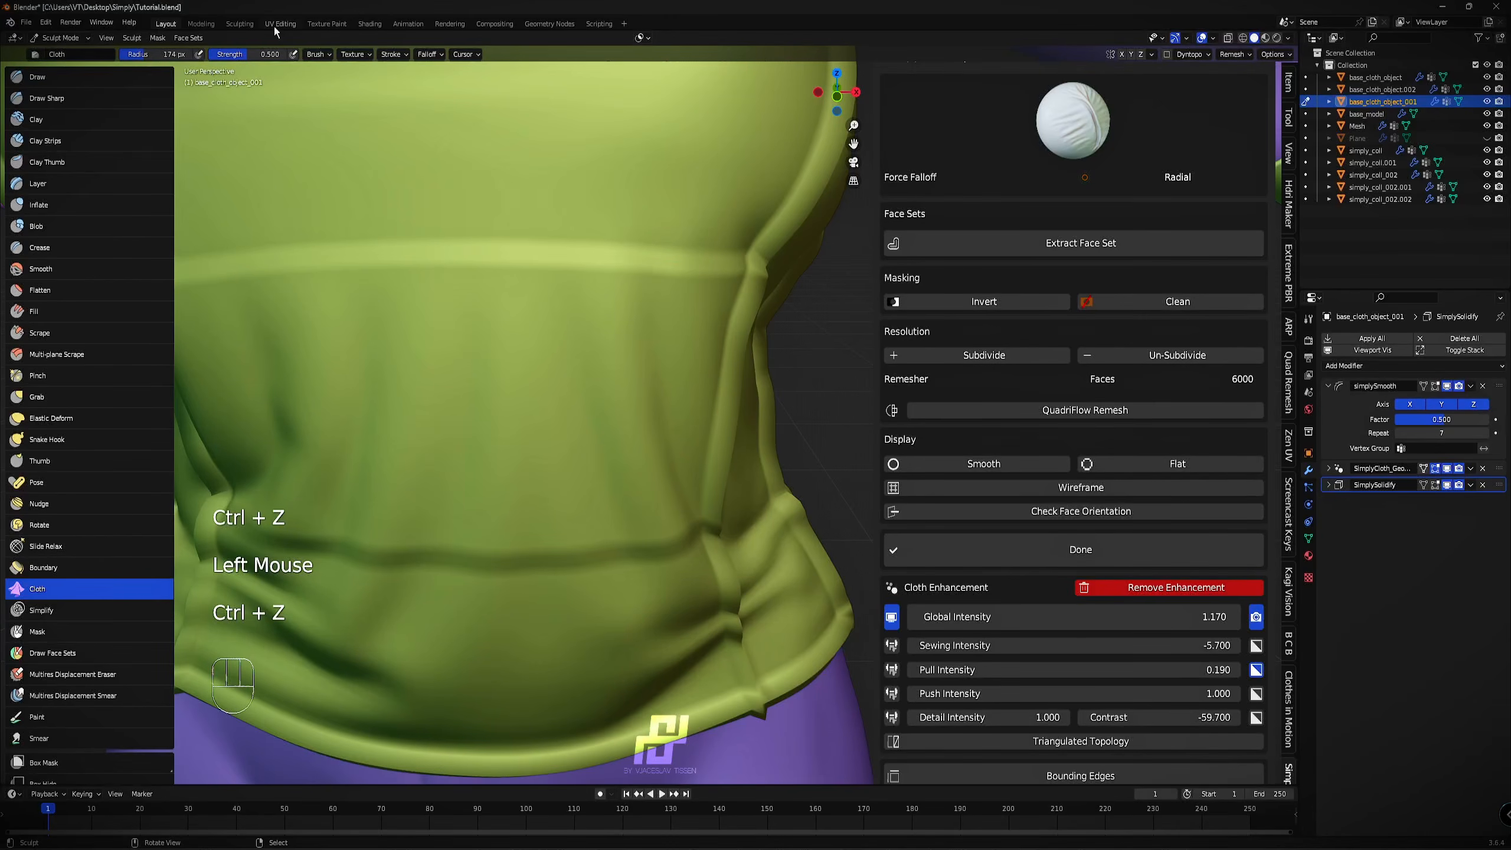
Set the Cloth brush strength to 0.204 and sculpt folds into the tank top's belly and side.
{"action": "left_click_drag", "start_coordinate": [266, 55], "coordinate": [263, 55]}
{"action": "middle_click_drag", "start_coordinate": [293, 153], "coordinate": [549, 397]}
{"action": "scroll", "coordinate": [494, 423], "scroll_direction": "down", "scroll_amount": 2}
{"action": "left_click", "coordinate": [549, 398]}
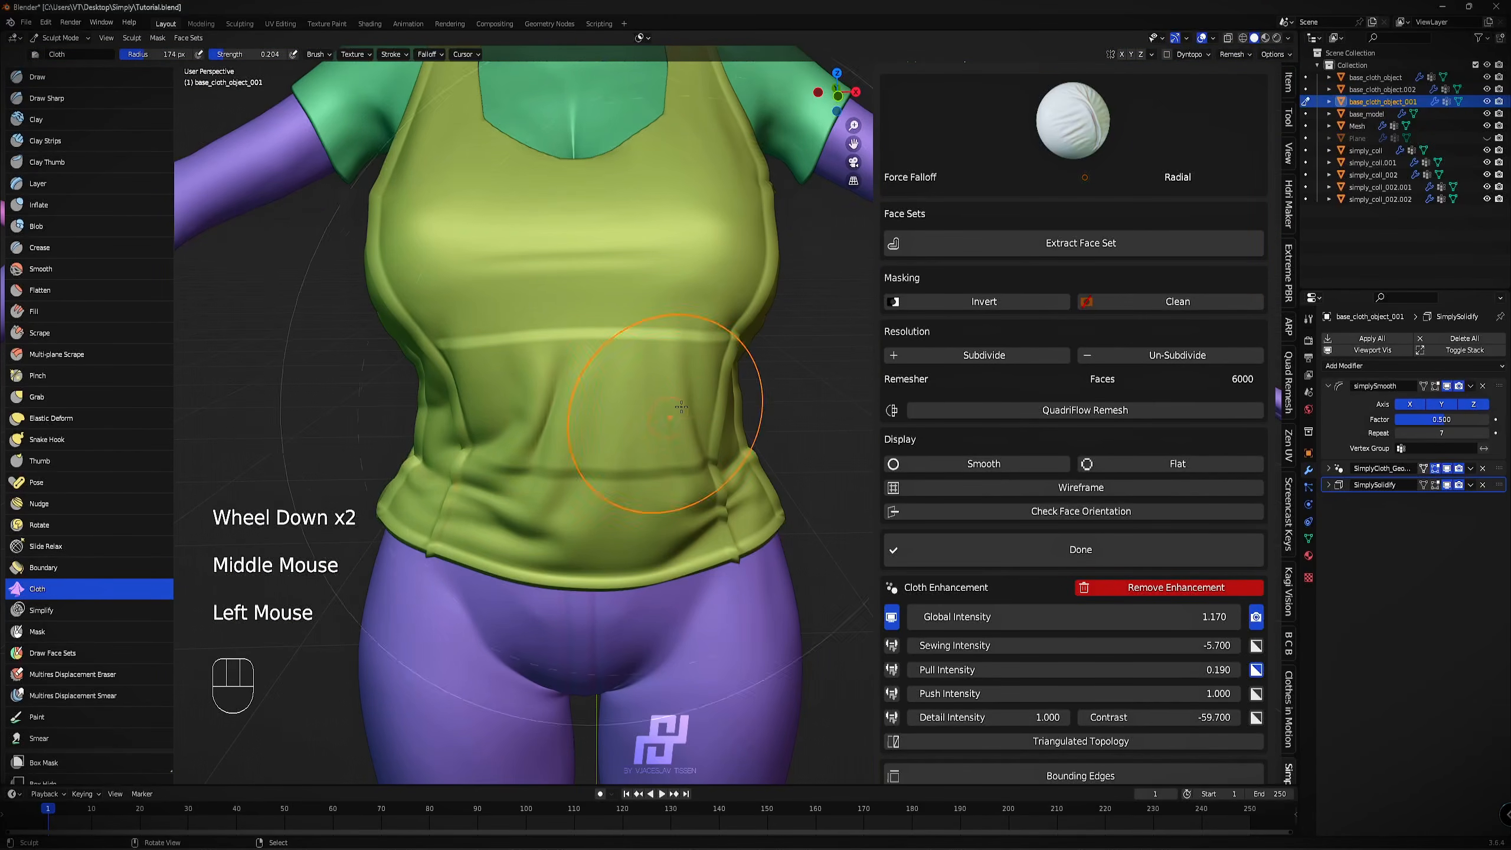
{"action": "middle_click_drag", "start_coordinate": [719, 475], "coordinate": [522, 428]}
{"action": "left_click", "coordinate": [387, 417]}
{"action": "left_click_drag", "start_coordinate": [523, 428], "coordinate": [574, 438]}
{"action": "left_click", "coordinate": [558, 417]}
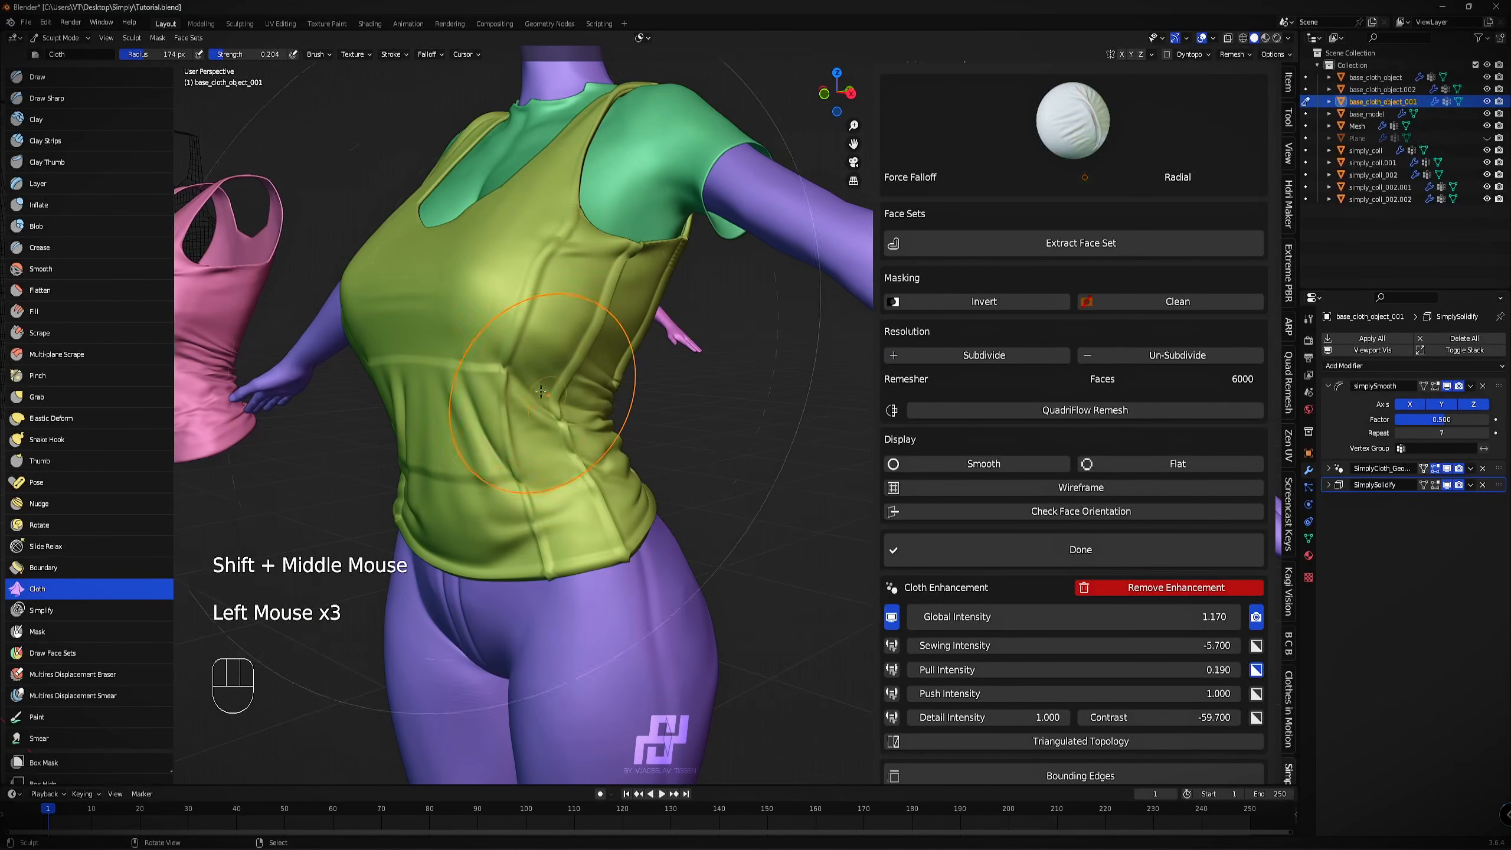
Set the tank top's Cloth Enhancement to Global Intensity 1.060 and Pull Intensity 1.120.
{"action": "scroll", "coordinate": [529, 390], "scroll_direction": "up", "scroll_amount": 2}
{"action": "left_click", "coordinate": [283, 258]}
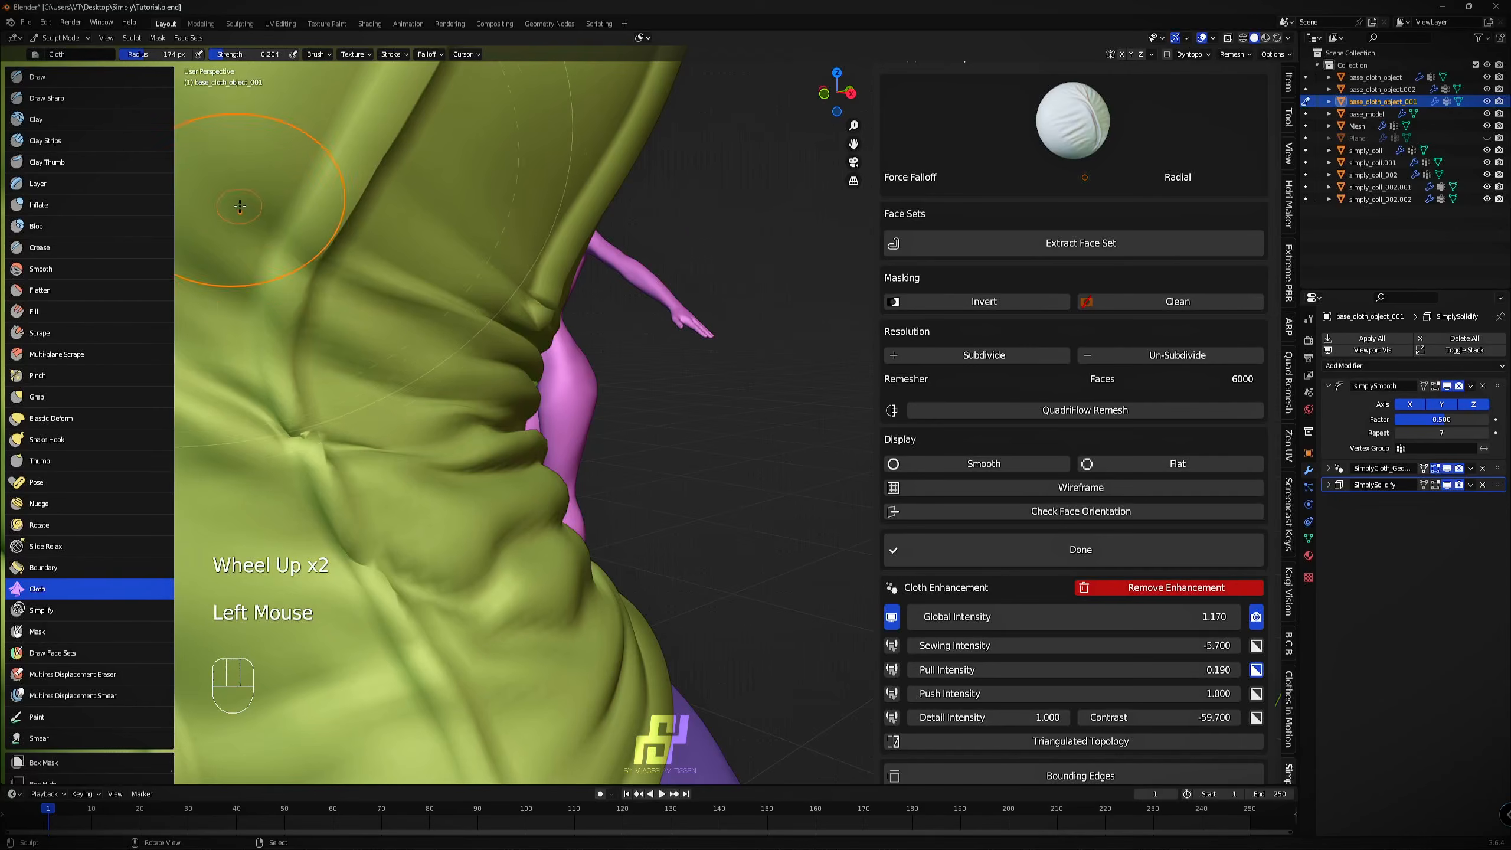
{"action": "scroll", "coordinate": [485, 309], "scroll_direction": "down", "scroll_amount": 1}
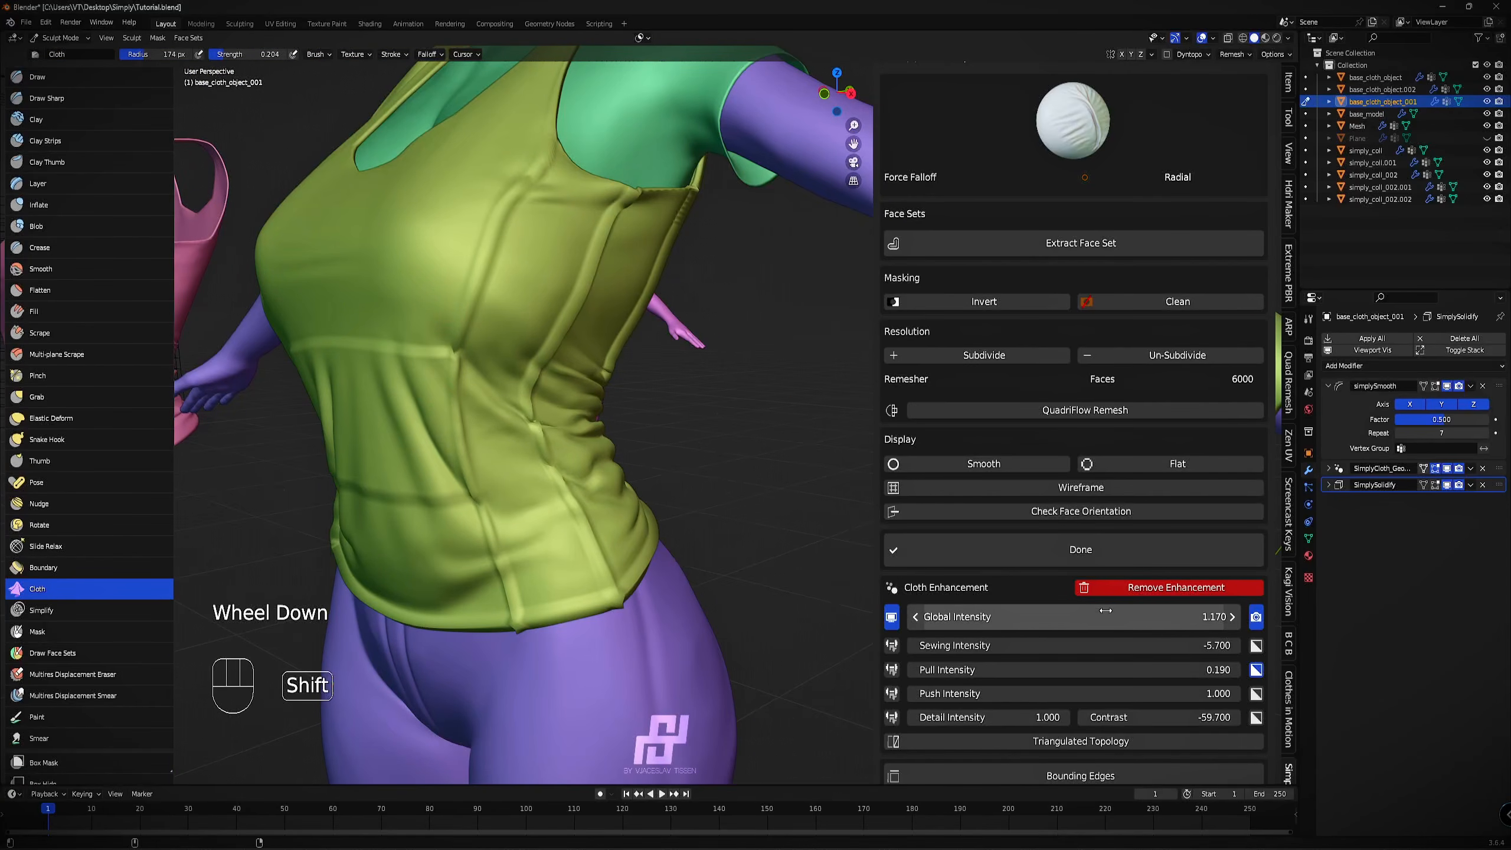
{"action": "left_click", "coordinate": [891, 617]}
{"action": "left_click", "coordinate": [891, 617]}
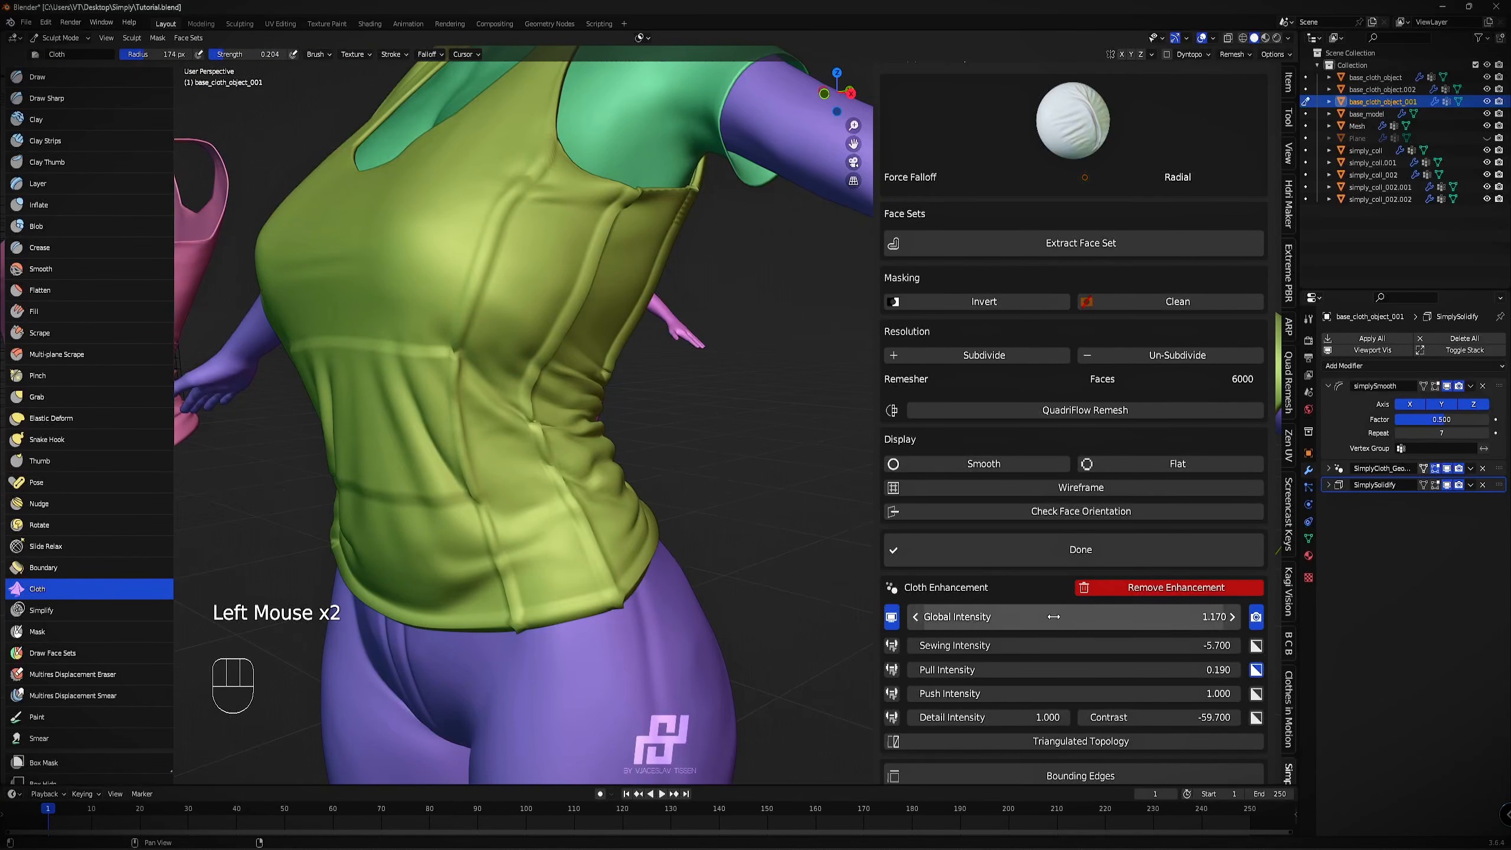
{"action": "mouse_move", "coordinate": [1054, 617]}
{"action": "left_mouse_down", "text": "shift"}
{"action": "mouse_move", "coordinate": [988, 617]}
{"action": "mouse_move", "coordinate": [1047, 617]}
{"action": "left_mouse_up", "text": "shift"}
{"action": "left_click_drag", "start_coordinate": [1052, 670], "coordinate": [1107, 669], "text": "shift"}
Compare the tank top with and without Solidify, keep it enabled and set its Thickness to 0.001 m.
{"action": "middle_click_drag", "start_coordinate": [669, 372], "coordinate": [717, 359]}
{"action": "scroll", "coordinate": [1066, 634], "scroll_direction": "down", "scroll_amount": 6}
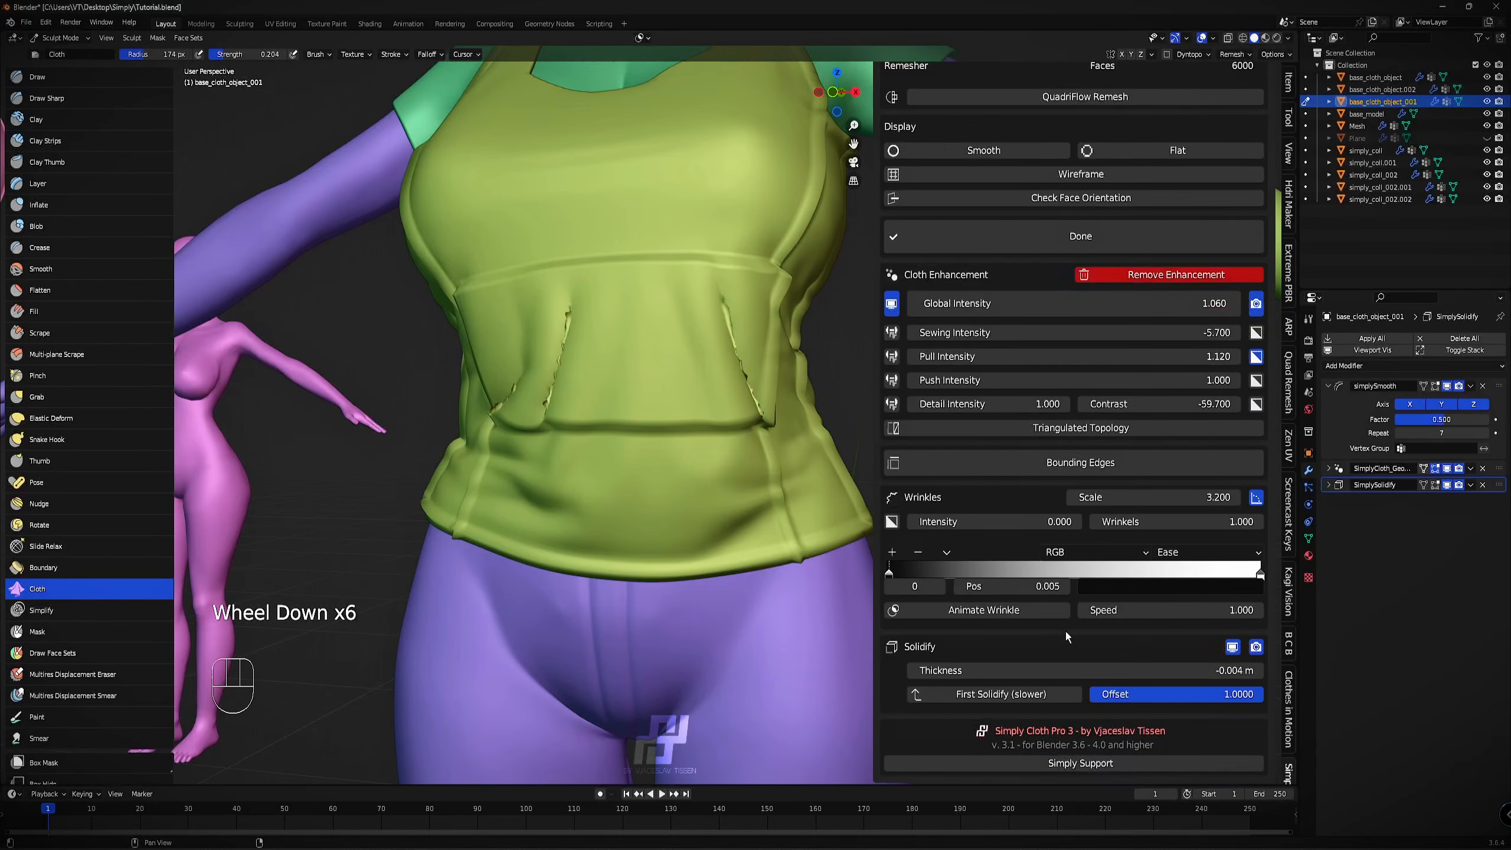
{"action": "left_click", "coordinate": [1233, 647]}
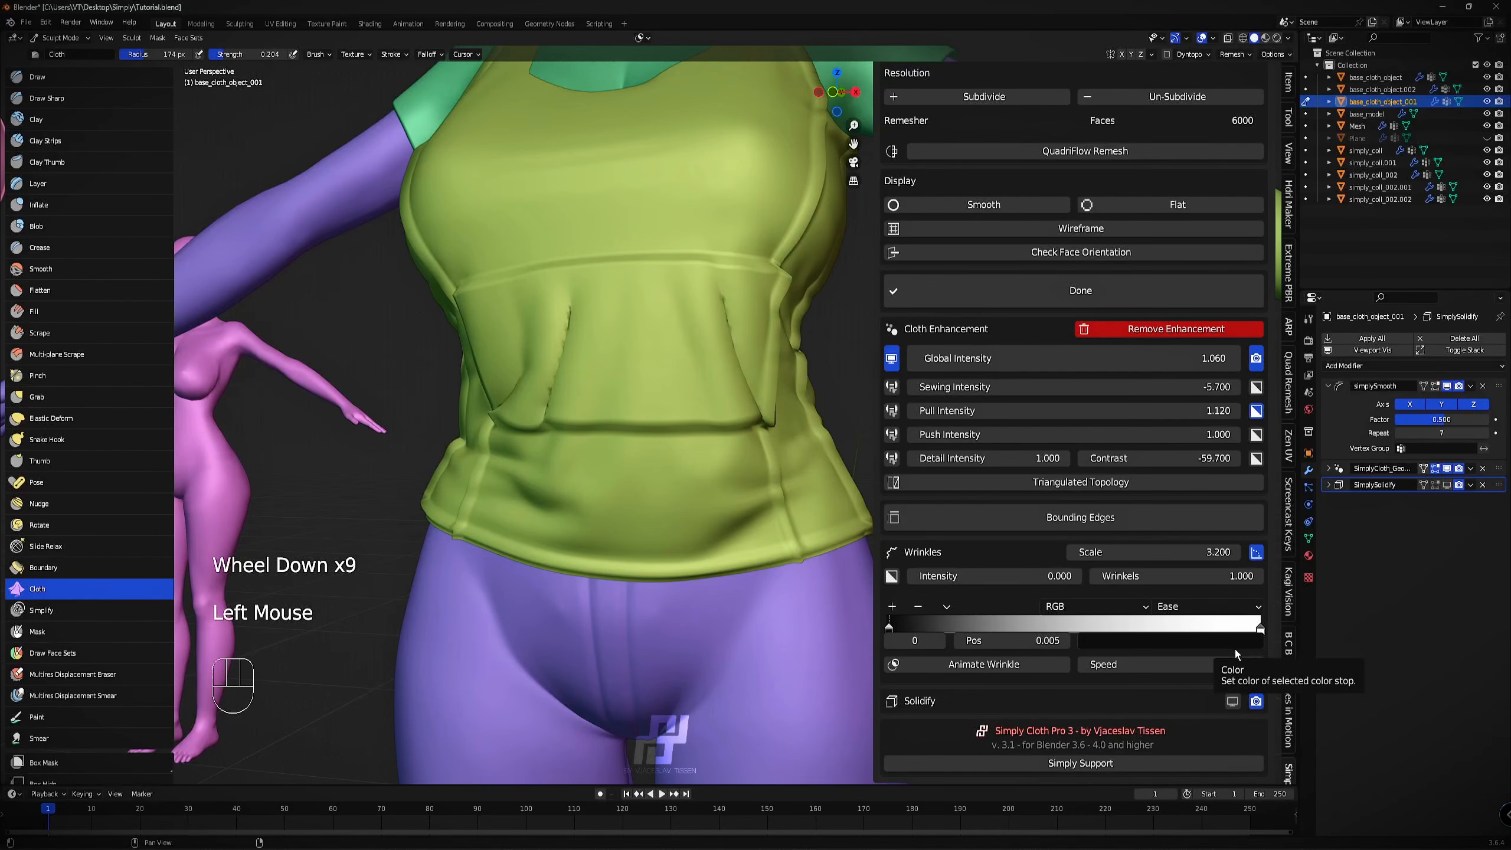
{"action": "left_click", "coordinate": [1235, 704]}
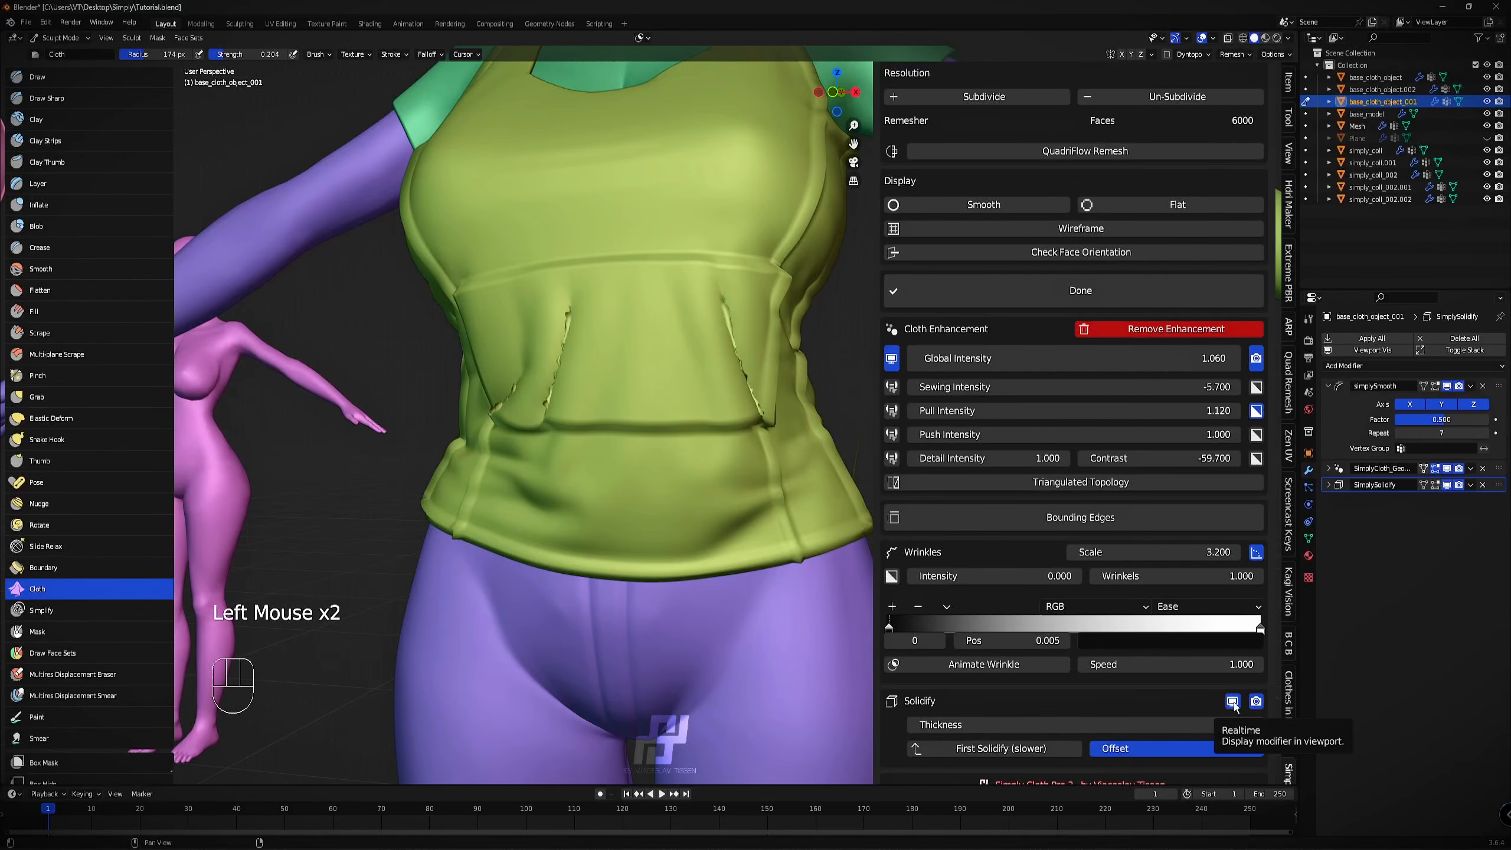
{"action": "left_click_drag", "start_coordinate": [1210, 725], "coordinate": [1227, 724], "text": "shift"}
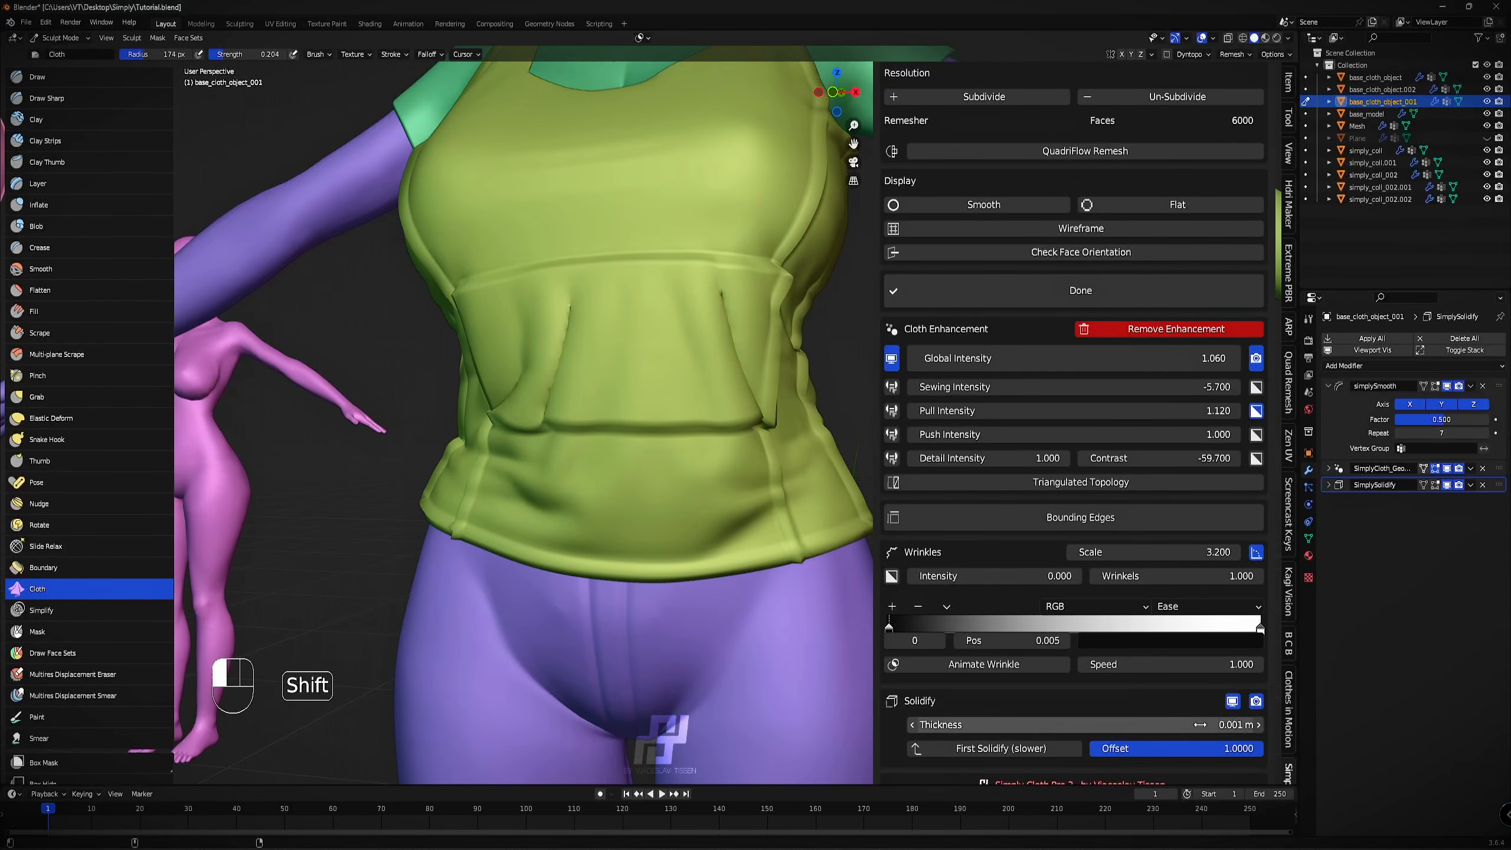
Choose the Grab cloth brush and pull folds into the tank top's belly and chest.
{"action": "scroll", "coordinate": [535, 387], "scroll_direction": "down", "scroll_amount": 3}
{"action": "middle_click_drag", "start_coordinate": [565, 386], "coordinate": [654, 381]}
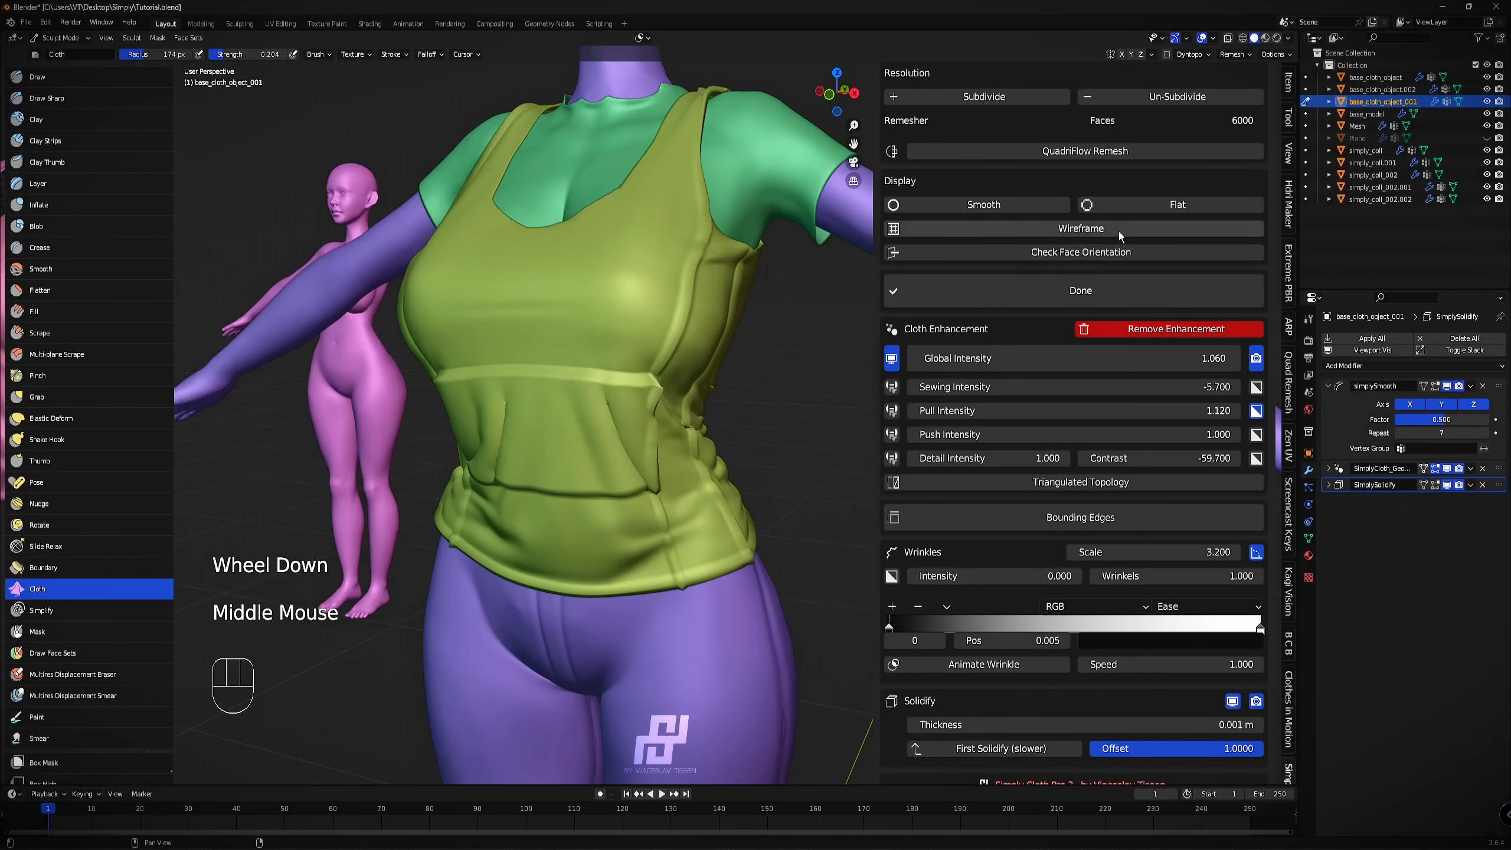
{"action": "scroll", "coordinate": [630, 280], "scroll_direction": "up", "scroll_amount": 2}
{"action": "scroll", "coordinate": [652, 260], "scroll_direction": "down", "scroll_amount": 2}
{"action": "middle_click_drag", "start_coordinate": [652, 260], "coordinate": [674, 473]}
{"action": "scroll", "coordinate": [1087, 307], "scroll_direction": "up", "scroll_amount": 4}
{"action": "left_click", "coordinate": [1087, 308]}
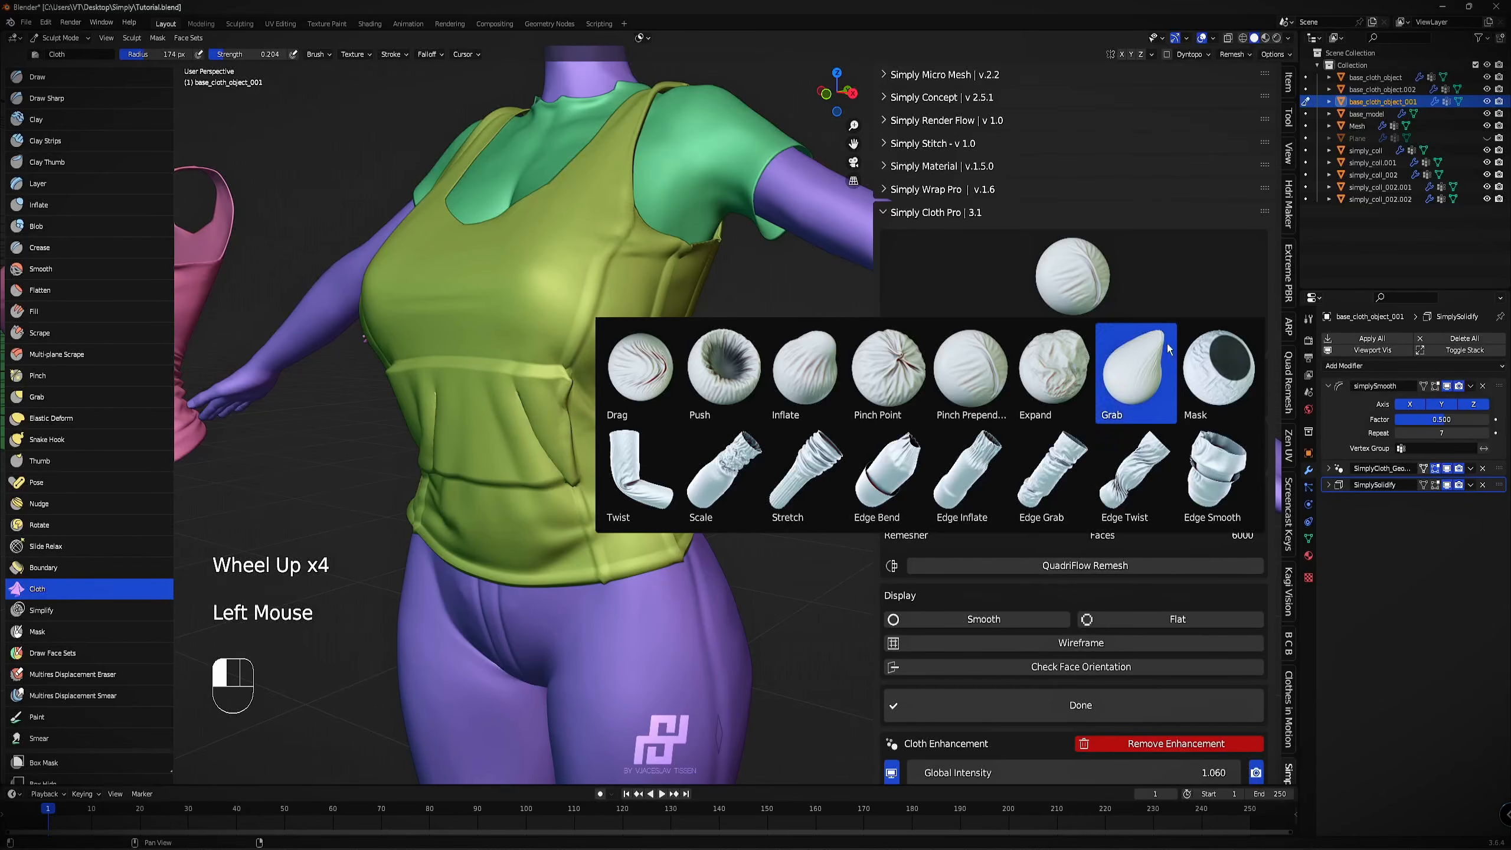
{"action": "left_click", "coordinate": [1134, 366]}
{"action": "left_click_drag", "start_coordinate": [474, 382], "coordinate": [478, 540]}
{"action": "middle_click_drag", "start_coordinate": [477, 540], "coordinate": [623, 352]}
{"action": "left_click", "coordinate": [690, 264]}
Open the tank top in Edit Mode and show its Cloth Enhancement and SimplySolidify modifiers on the editing cage.
{"action": "scroll", "coordinate": [623, 353], "scroll_direction": "up", "scroll_amount": 2}
{"action": "scroll", "coordinate": [624, 352], "scroll_direction": "down", "scroll_amount": 1}
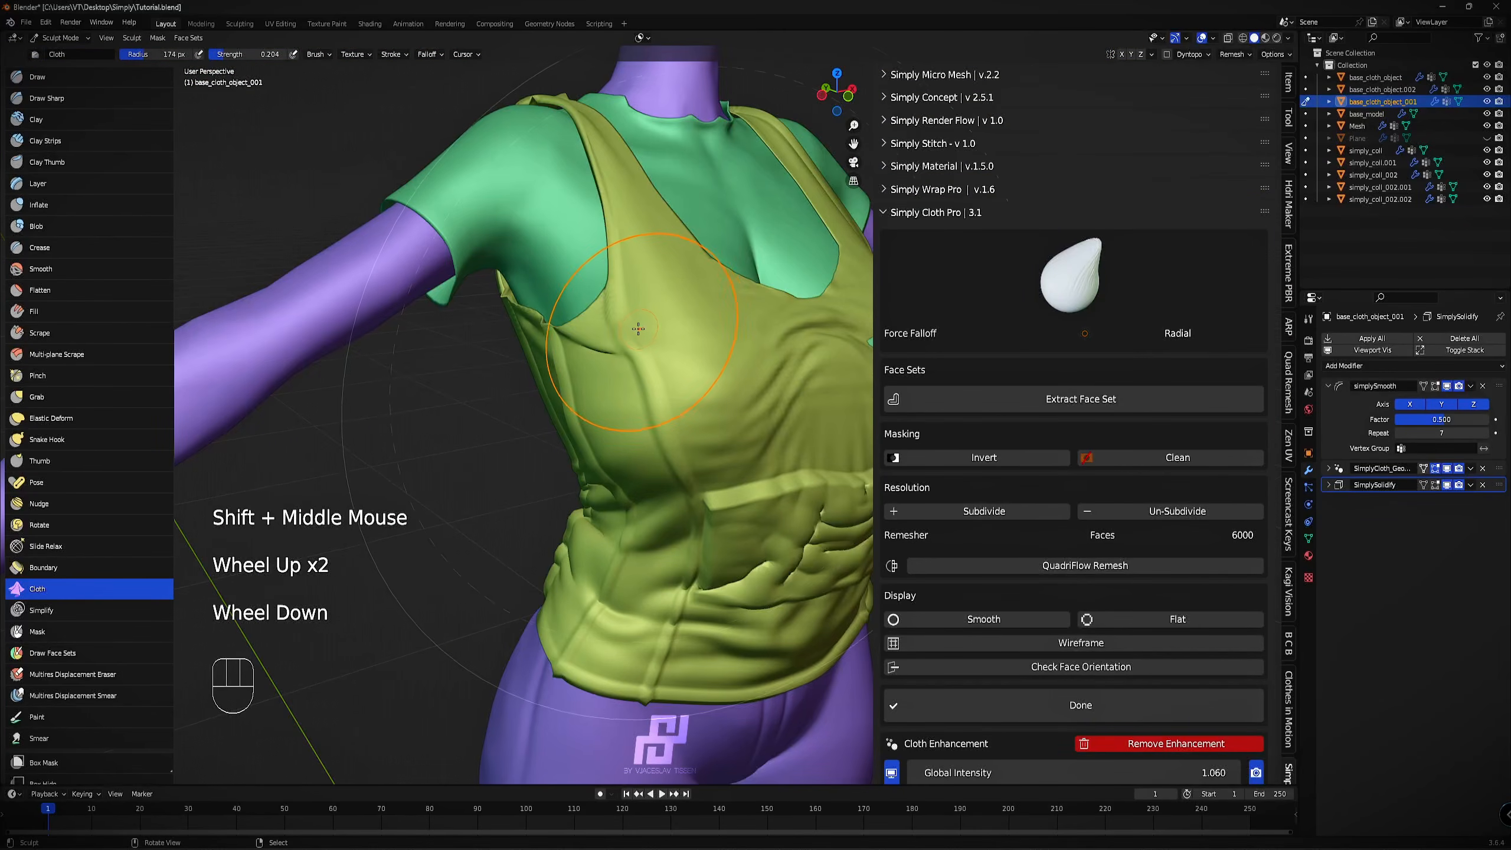
{"action": "key", "text": "Tab"}
{"action": "scroll", "coordinate": [640, 305], "scroll_direction": "up", "scroll_amount": 2}
{"action": "key", "text": "z"}
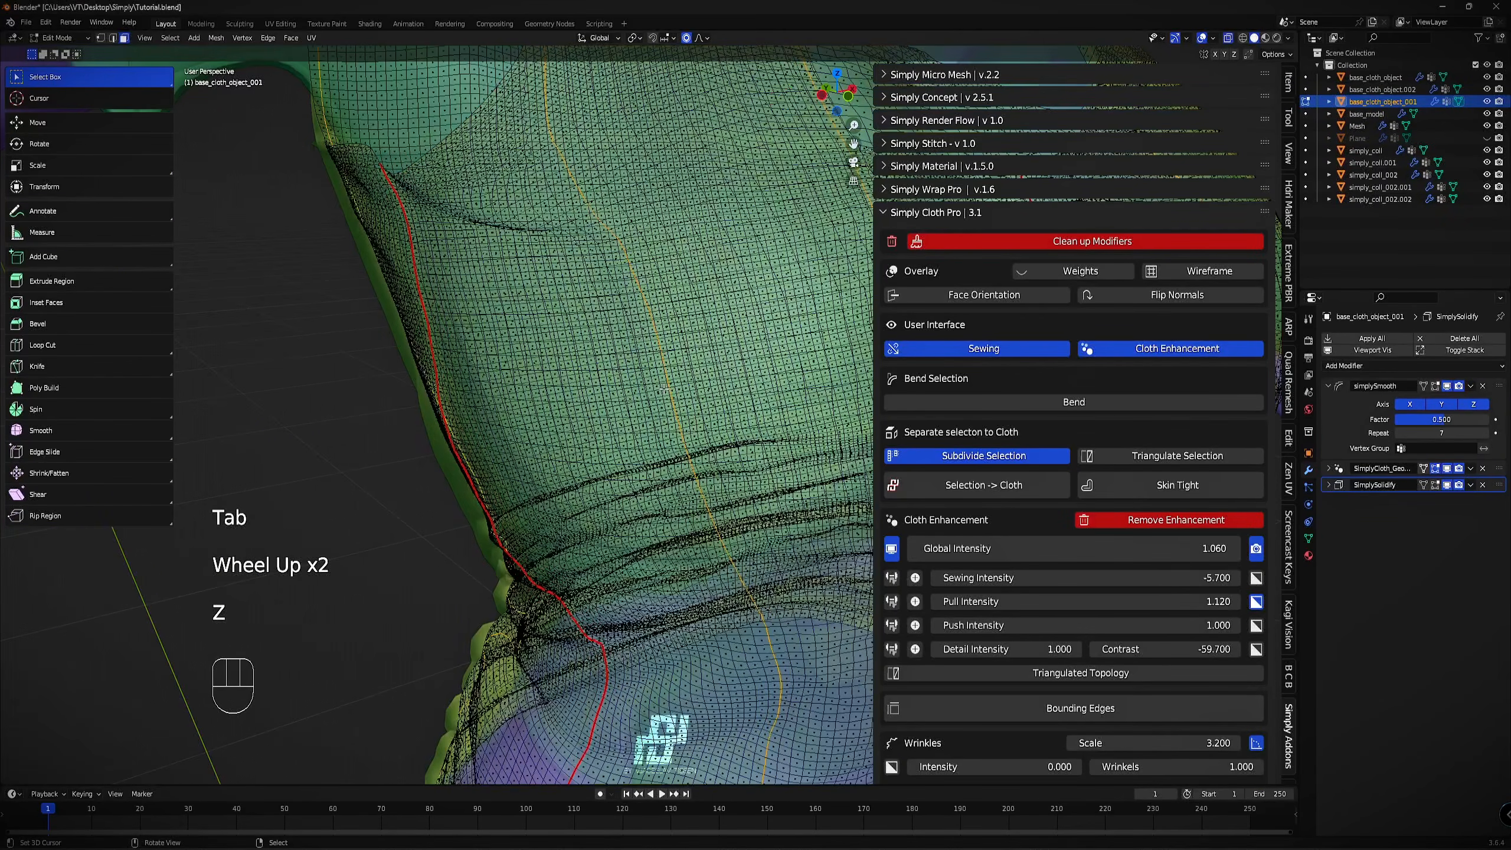
{"action": "left_click", "coordinate": [1435, 483]}
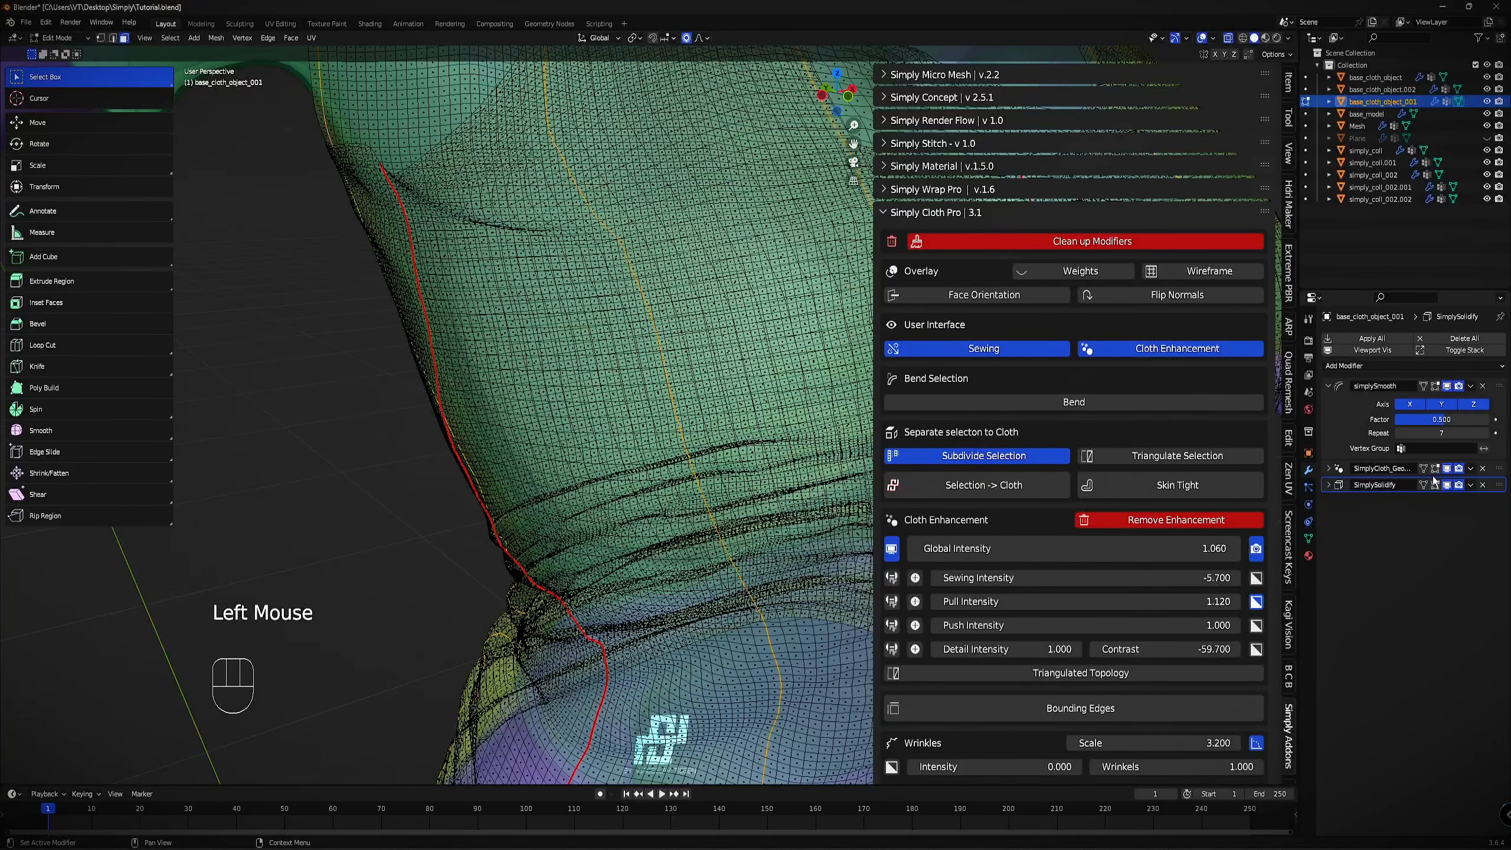
{"action": "left_click", "coordinate": [1435, 469]}
{"action": "left_click", "coordinate": [1435, 485]}
{"action": "key", "text": "z"}
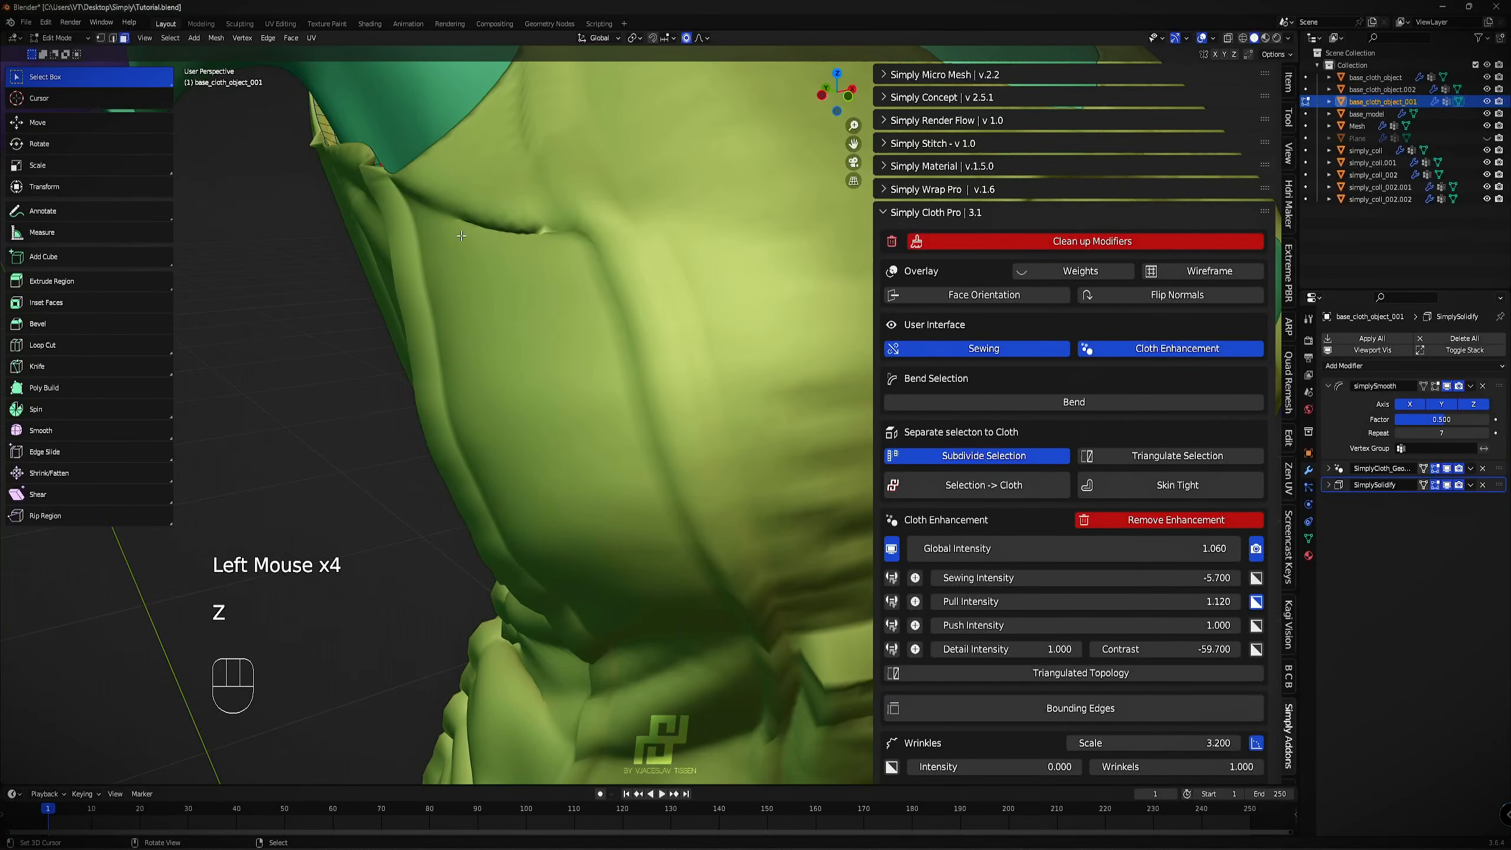
{"action": "left_click", "coordinate": [1424, 484]}
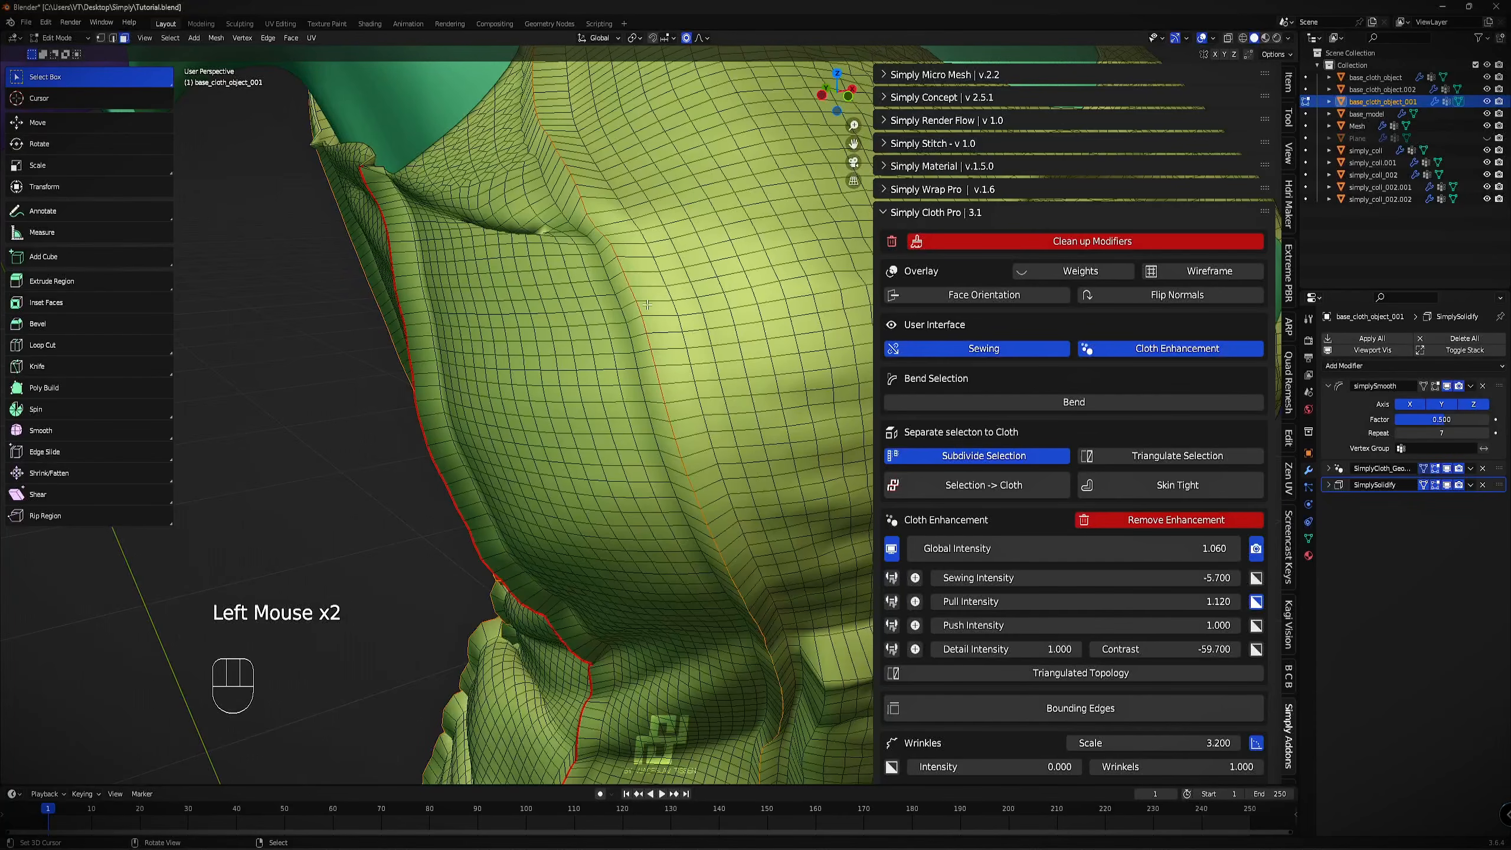
Try loop cuts across the tank top's side panel, undo them and return to sculpting.
{"action": "key", "text": "ctrl+r"}
{"action": "key", "text": "ctrl+r"}
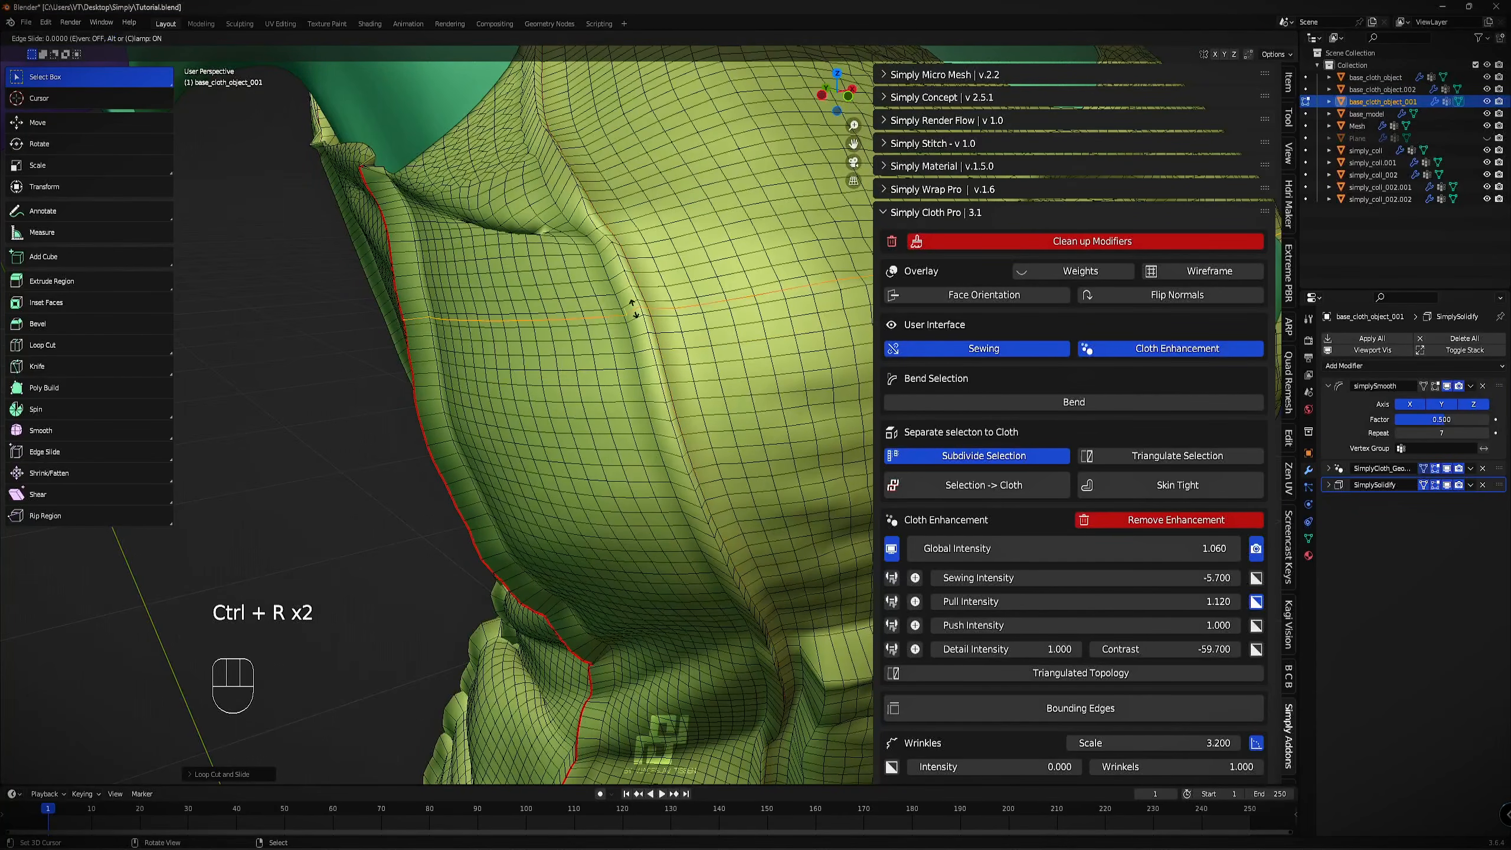
{"action": "key", "text": "ctrl+z"}
{"action": "key", "text": "ctrl+r"}
{"action": "key", "text": "Tab"}
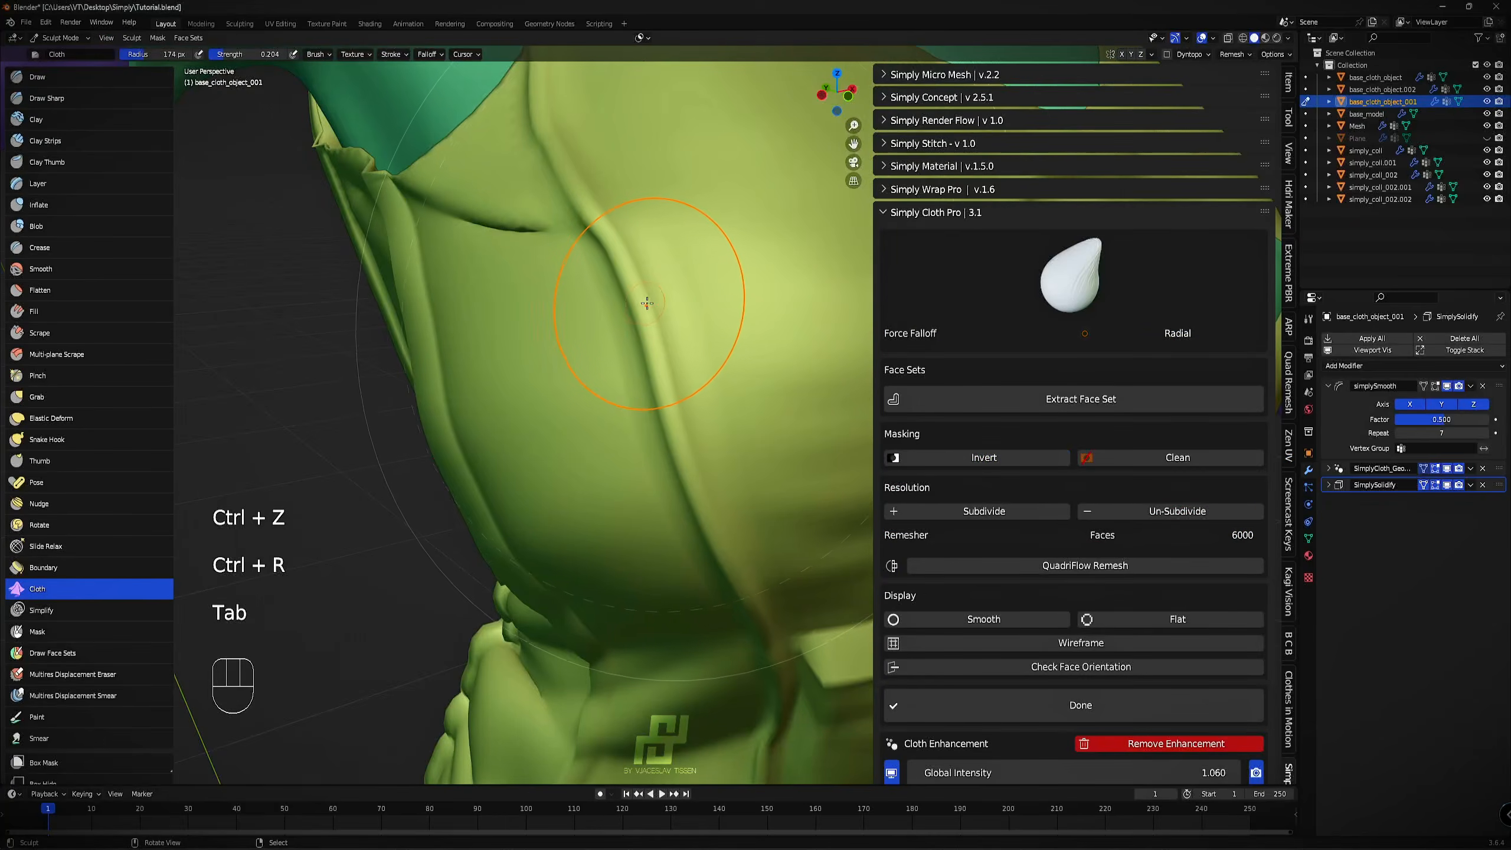
Add a loop cut along the tank top's bottom hem in Edit Mode and return to sculpting.
{"action": "scroll", "coordinate": [647, 302], "scroll_direction": "down", "scroll_amount": 2}
{"action": "mouse_move", "coordinate": [647, 303]}
{"action": "middle_mouse_down"}
{"action": "mouse_move", "coordinate": [506, 334]}
{"action": "mouse_move", "coordinate": [570, 392]}
{"action": "mouse_move", "coordinate": [570, 297]}
{"action": "middle_mouse_up"}
{"action": "scroll", "coordinate": [489, 337], "scroll_direction": "up", "scroll_amount": 2}
{"action": "key", "text": "Tab"}
{"action": "scroll", "coordinate": [570, 297], "scroll_direction": "up", "scroll_amount": 1}
{"action": "key", "text": "ctrl+r"}
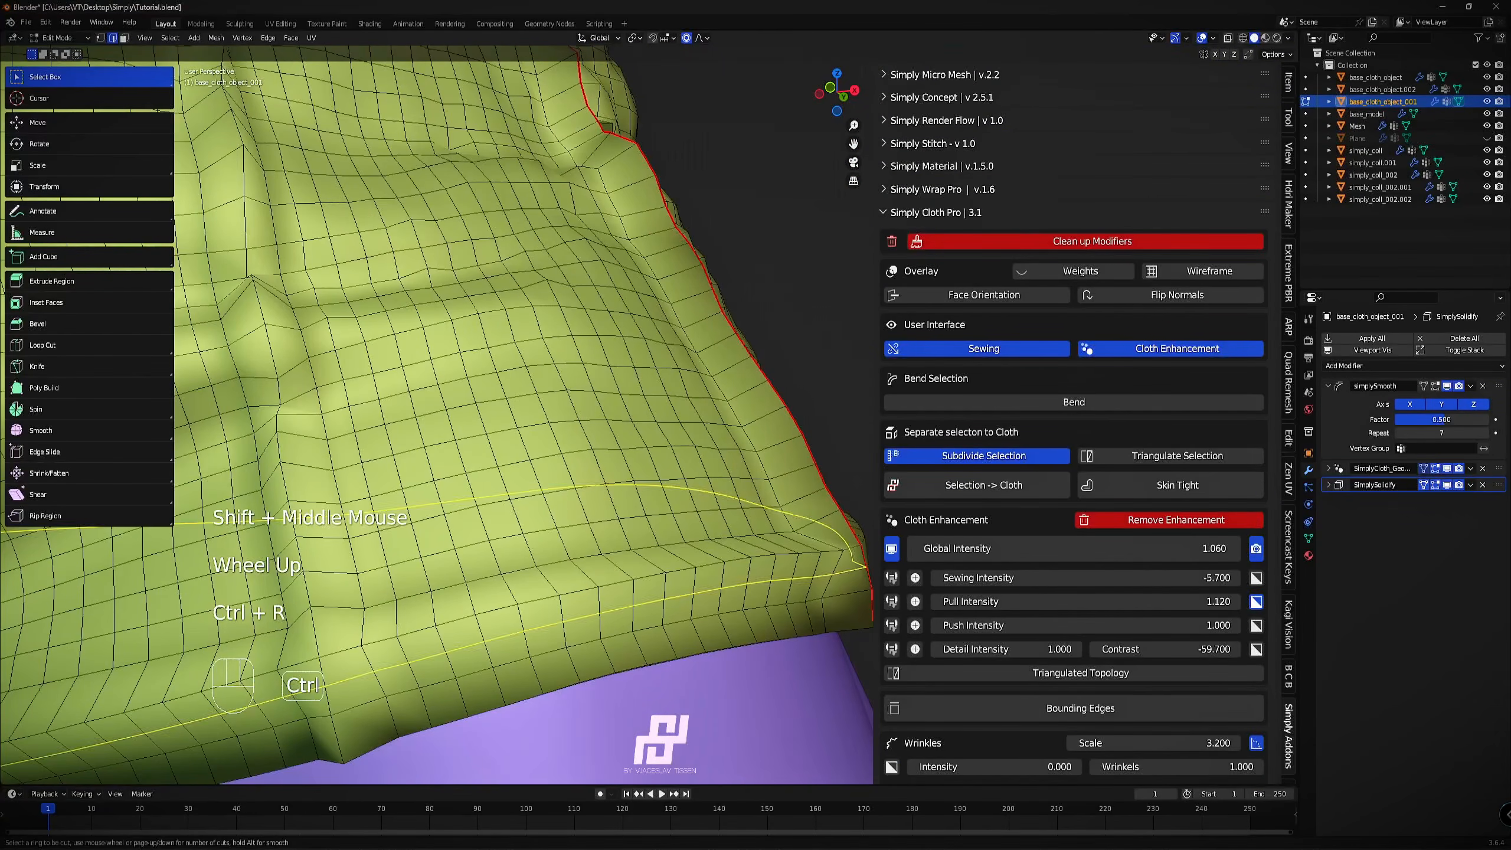
{"action": "left_click", "coordinate": [514, 617]}
{"action": "left_click", "coordinate": [521, 622]}
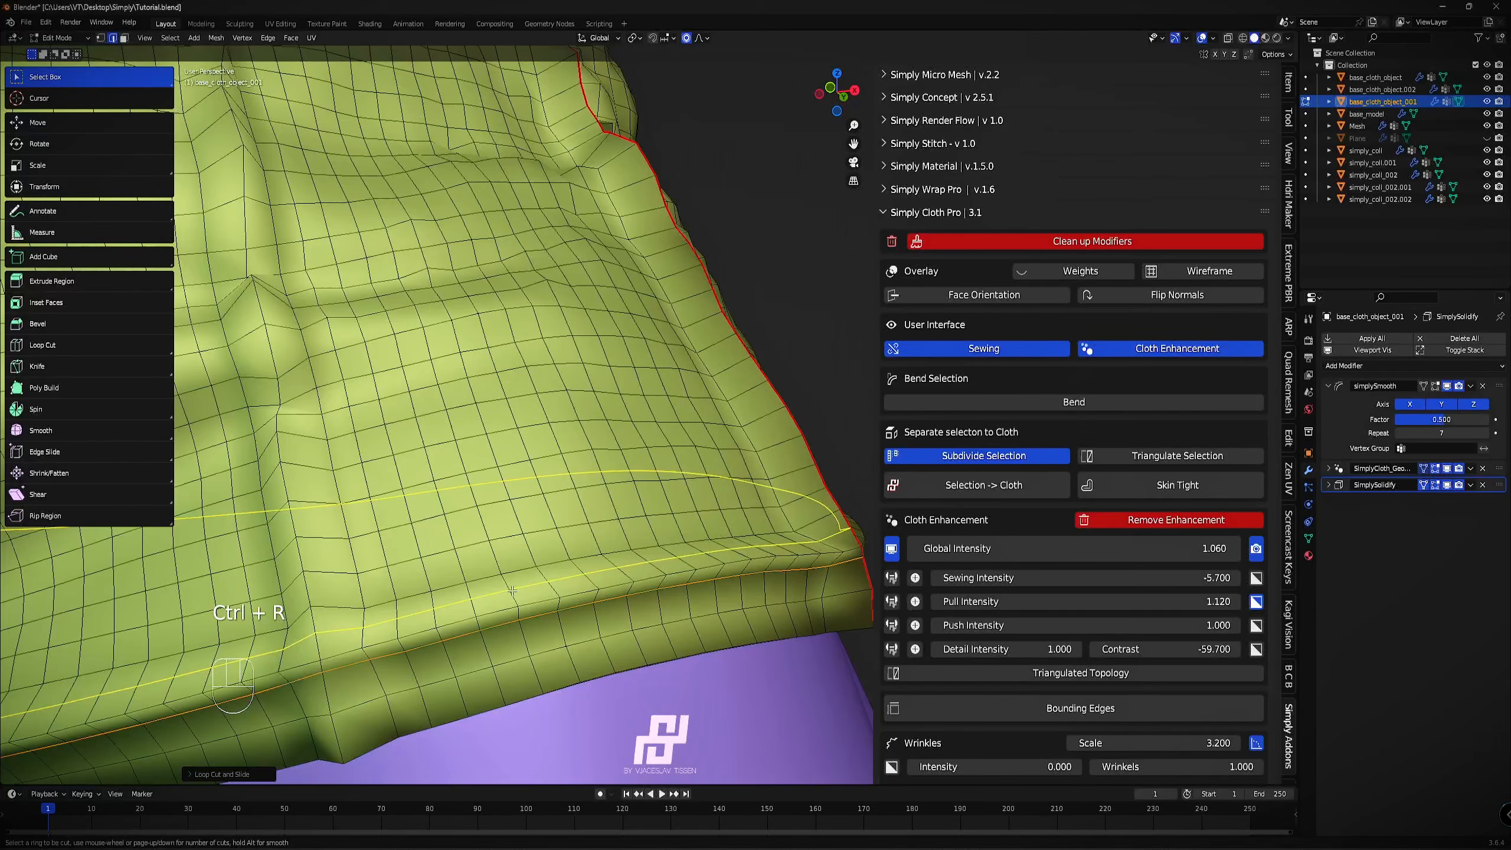
{"action": "key", "text": "Tab"}
Set the Cloth Enhancement's Sewing Intensity to -3.040, Global Intensity to 0.350 and Pull Intensity to 0.580.
{"action": "scroll", "coordinate": [523, 603], "scroll_direction": "down", "scroll_amount": 3}
{"action": "middle_click_drag", "start_coordinate": [523, 603], "coordinate": [531, 466]}
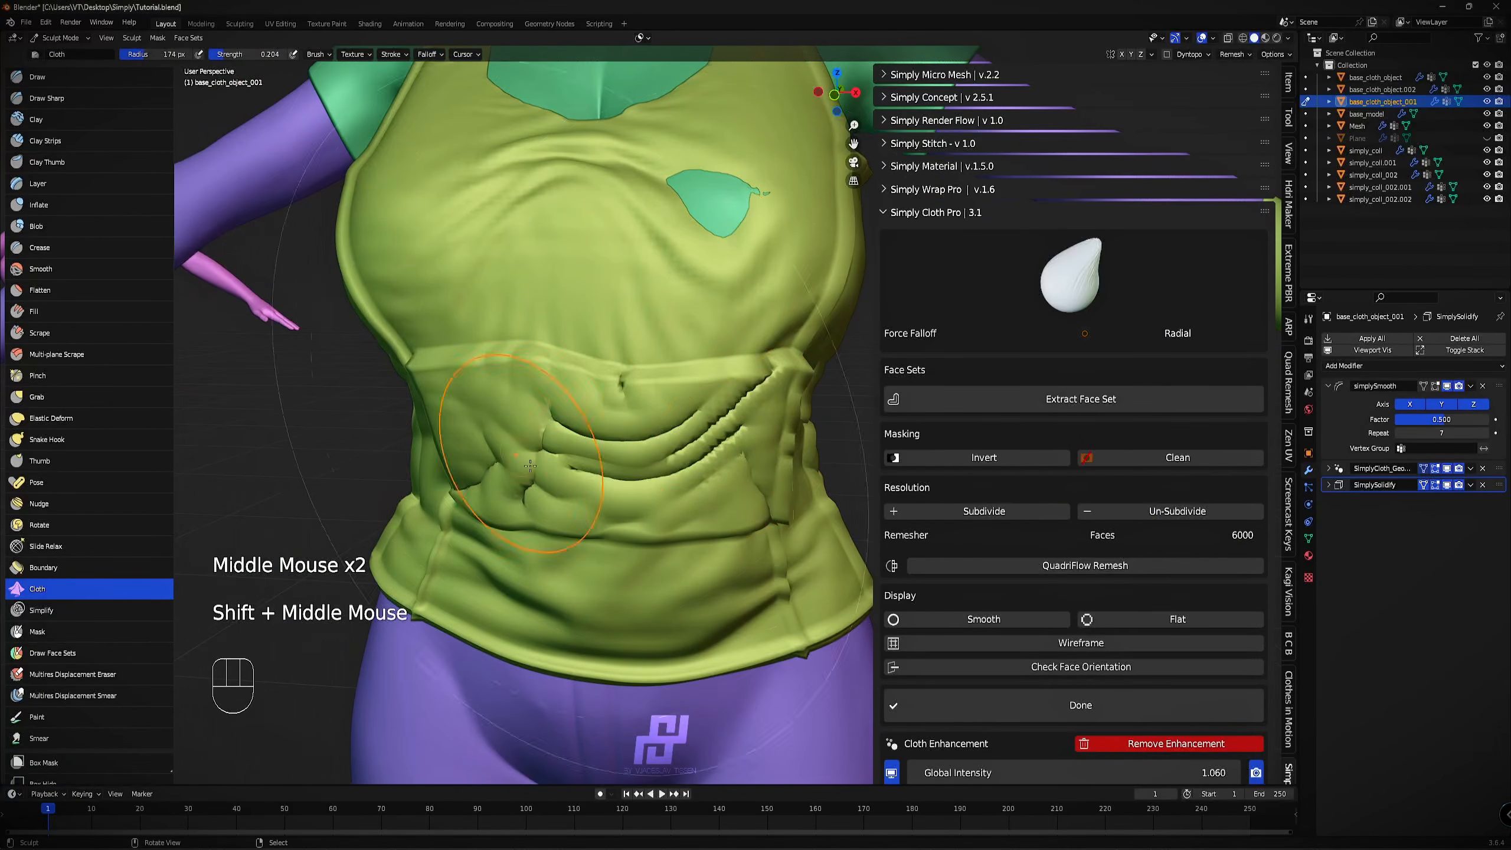
{"action": "scroll", "coordinate": [986, 445], "scroll_direction": "down", "scroll_amount": 2}
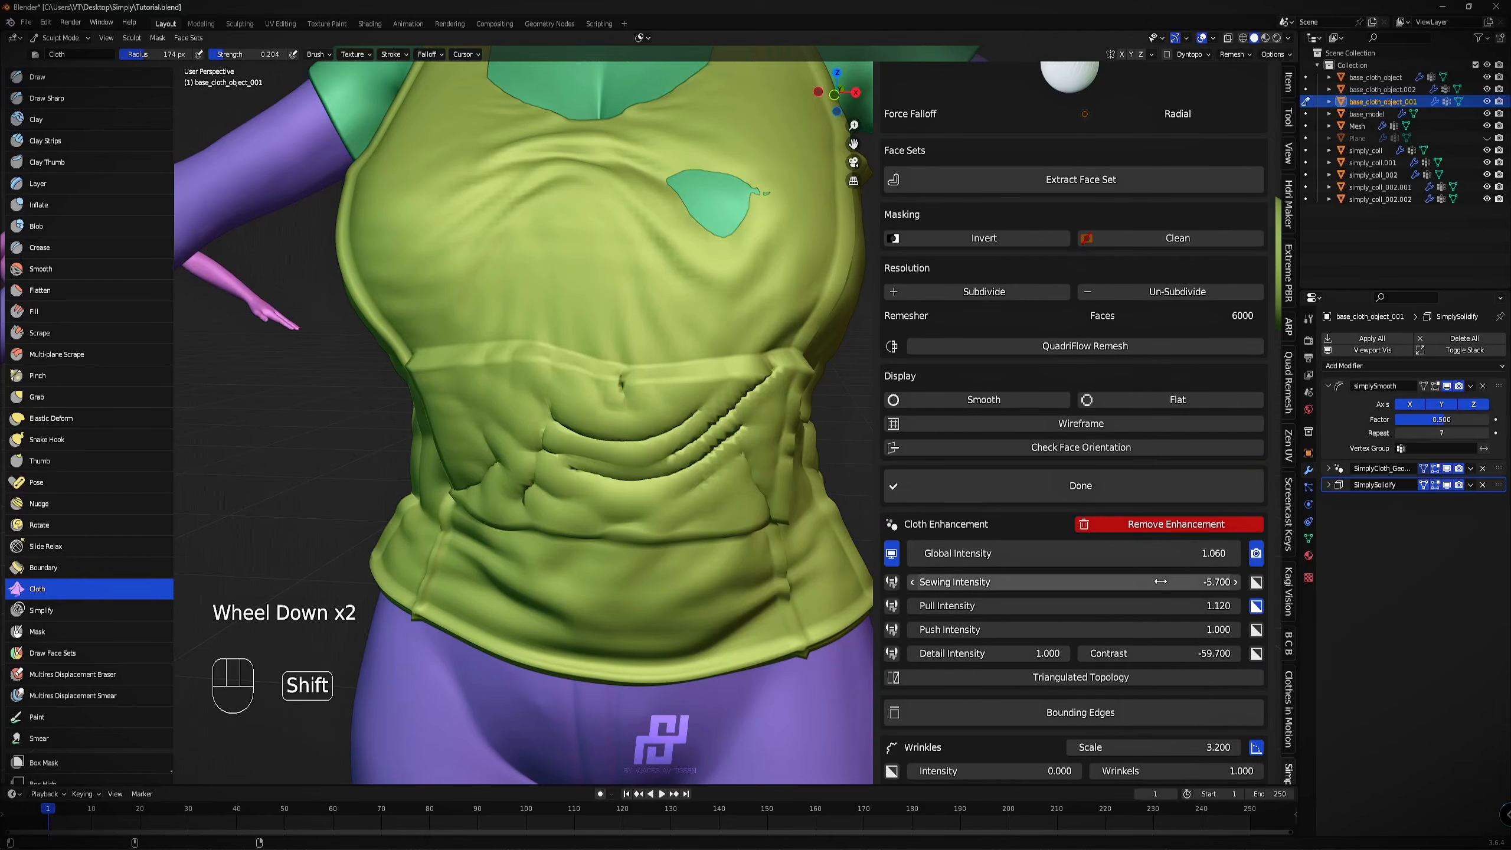
{"action": "mouse_move", "coordinate": [1116, 582]}
{"action": "left_mouse_down", "text": "shift"}
{"action": "mouse_move", "coordinate": [1214, 582]}
{"action": "mouse_move", "coordinate": [1148, 581]}
{"action": "mouse_move", "coordinate": [1133, 553]}
{"action": "mouse_move", "coordinate": [1112, 553]}
{"action": "left_mouse_up", "text": "shift"}
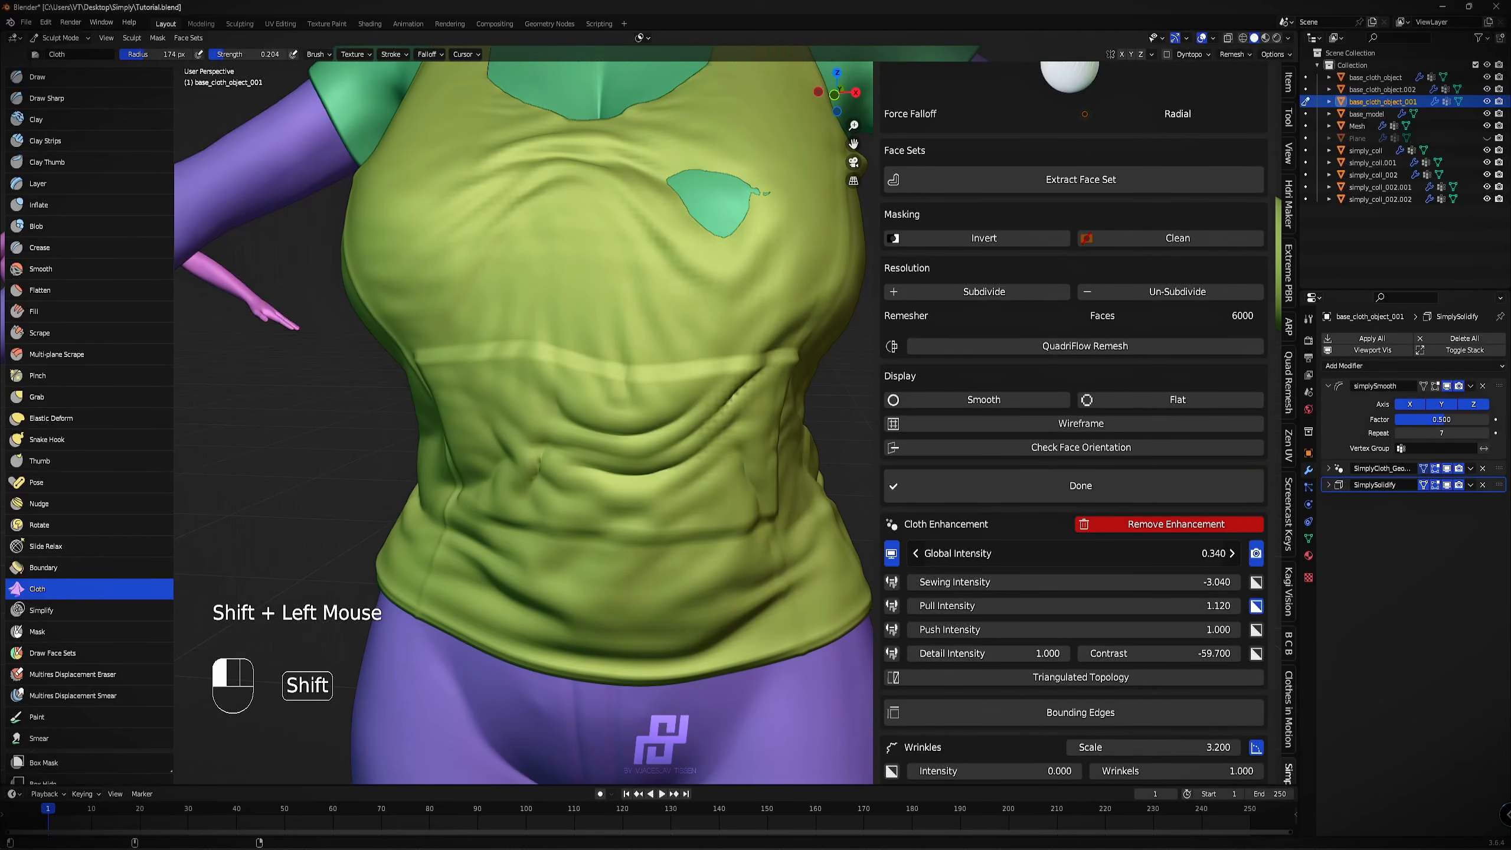
{"action": "mouse_move", "coordinate": [1113, 606]}
{"action": "left_mouse_down", "text": "shift"}
{"action": "mouse_move", "coordinate": [1053, 606]}
{"action": "mouse_move", "coordinate": [1097, 606]}
{"action": "left_mouse_up", "text": "shift"}
Pull the tank top's front fabric outward over the chest with the Grab cloth brush.
{"action": "scroll", "coordinate": [708, 399], "scroll_direction": "down", "scroll_amount": 2}
{"action": "middle_click_drag", "start_coordinate": [708, 399], "coordinate": [699, 435], "text": "shift"}
{"action": "middle_click_drag", "start_coordinate": [699, 434], "coordinate": [673, 440]}
{"action": "mouse_move", "coordinate": [664, 445]}
{"action": "left_mouse_down"}
{"action": "mouse_move", "coordinate": [637, 425]}
{"action": "mouse_move", "coordinate": [668, 417]}
{"action": "left_mouse_up"}
{"action": "middle_click_drag", "start_coordinate": [672, 410], "coordinate": [553, 411]}
{"action": "left_click_drag", "start_coordinate": [549, 417], "coordinate": [501, 406]}
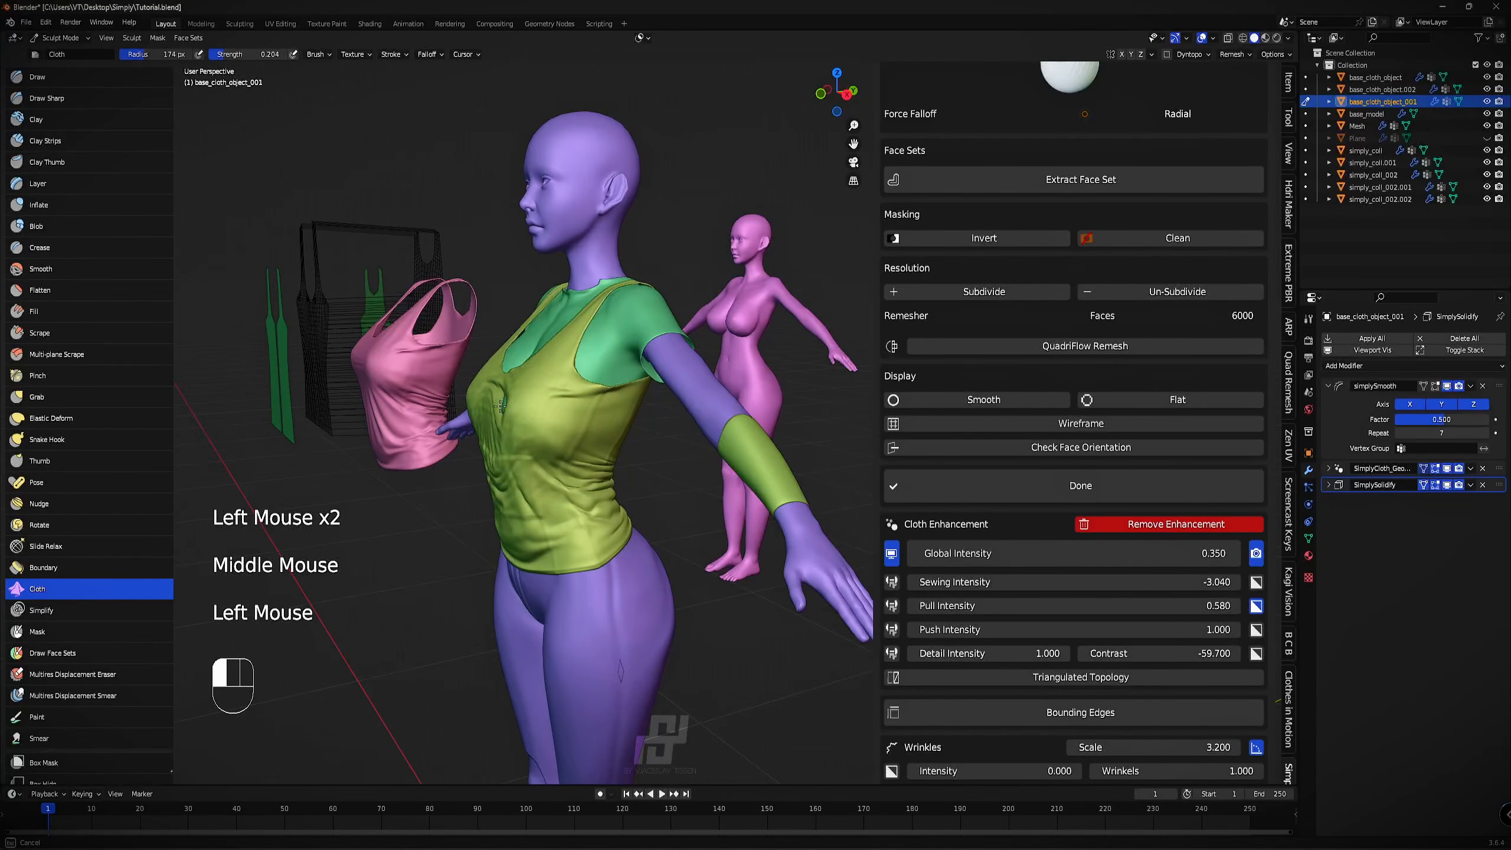
Grab the fabric around the tank top's neckline and smooth the folds across the chest.
{"action": "middle_click_drag", "start_coordinate": [501, 407], "coordinate": [553, 595]}
{"action": "scroll", "coordinate": [553, 595], "scroll_direction": "up", "scroll_amount": 2}
{"action": "mouse_move", "coordinate": [556, 595]}
{"action": "left_mouse_down"}
{"action": "mouse_move", "coordinate": [555, 625]}
{"action": "mouse_move", "coordinate": [528, 613]}
{"action": "left_mouse_up"}
{"action": "left_click_drag", "start_coordinate": [499, 548], "coordinate": [389, 553], "text": "shift"}
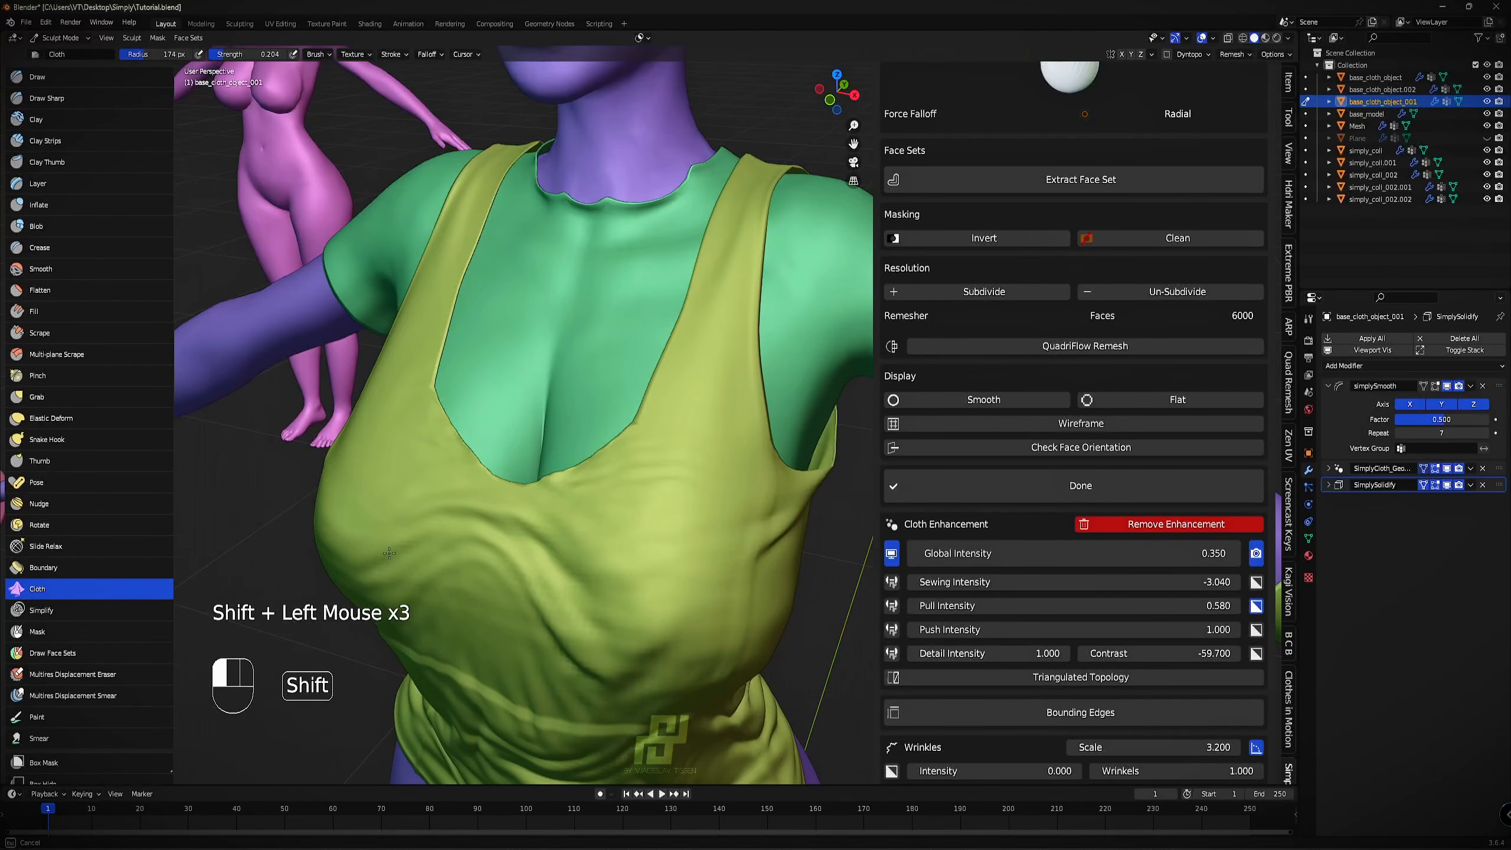
{"action": "scroll", "coordinate": [599, 467], "scroll_direction": "down", "scroll_amount": 2}
{"action": "middle_click_drag", "start_coordinate": [599, 466], "coordinate": [666, 387]}
{"action": "left_click", "coordinate": [671, 383], "text": "shift"}
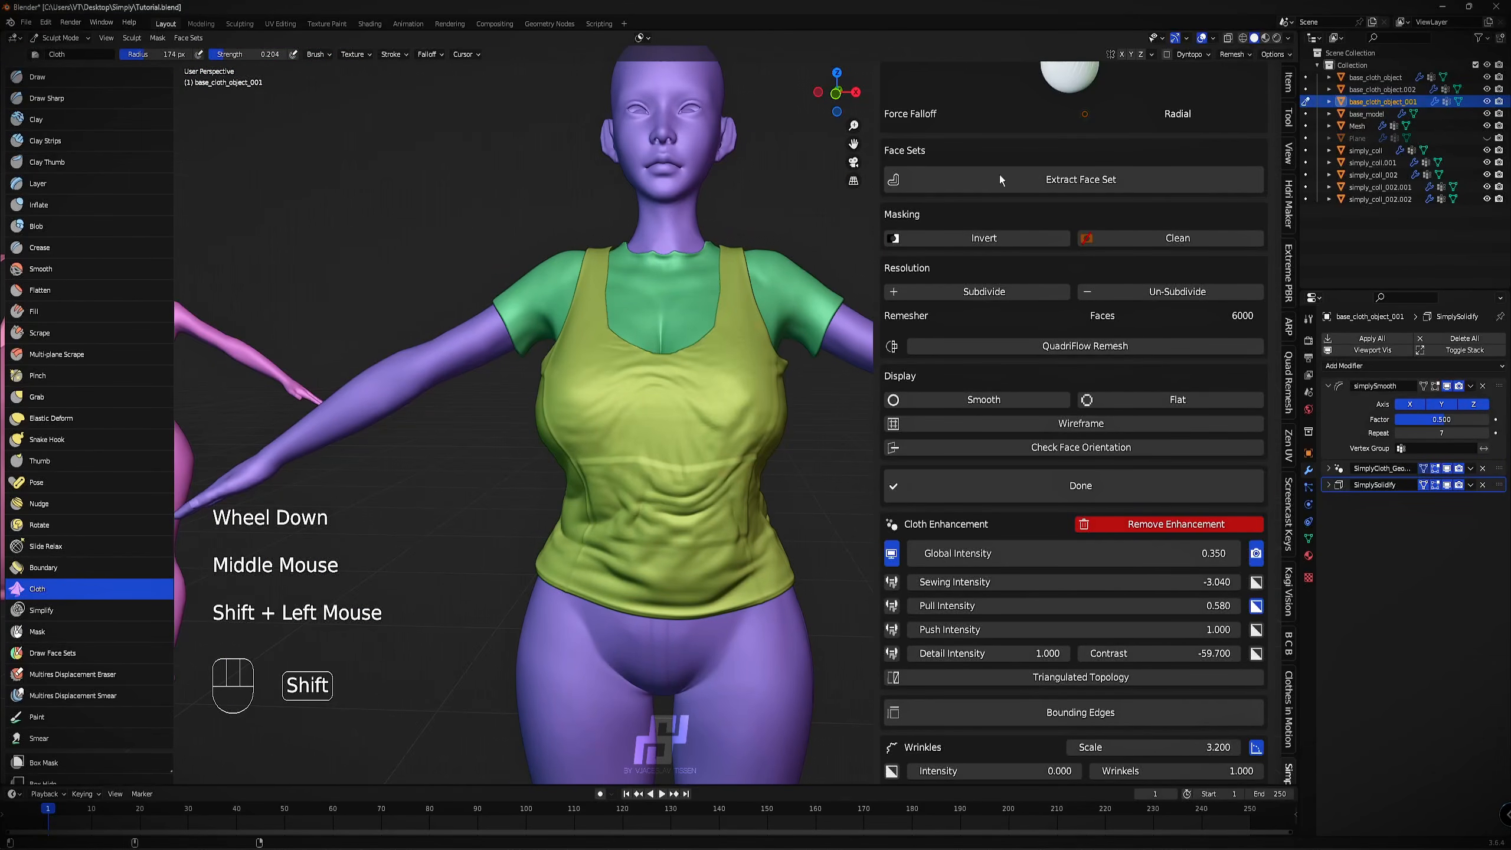
Try the Push cloth brush on the middle of the tank top's chest and undo the stroke.
{"action": "left_click", "coordinate": [1082, 89]}
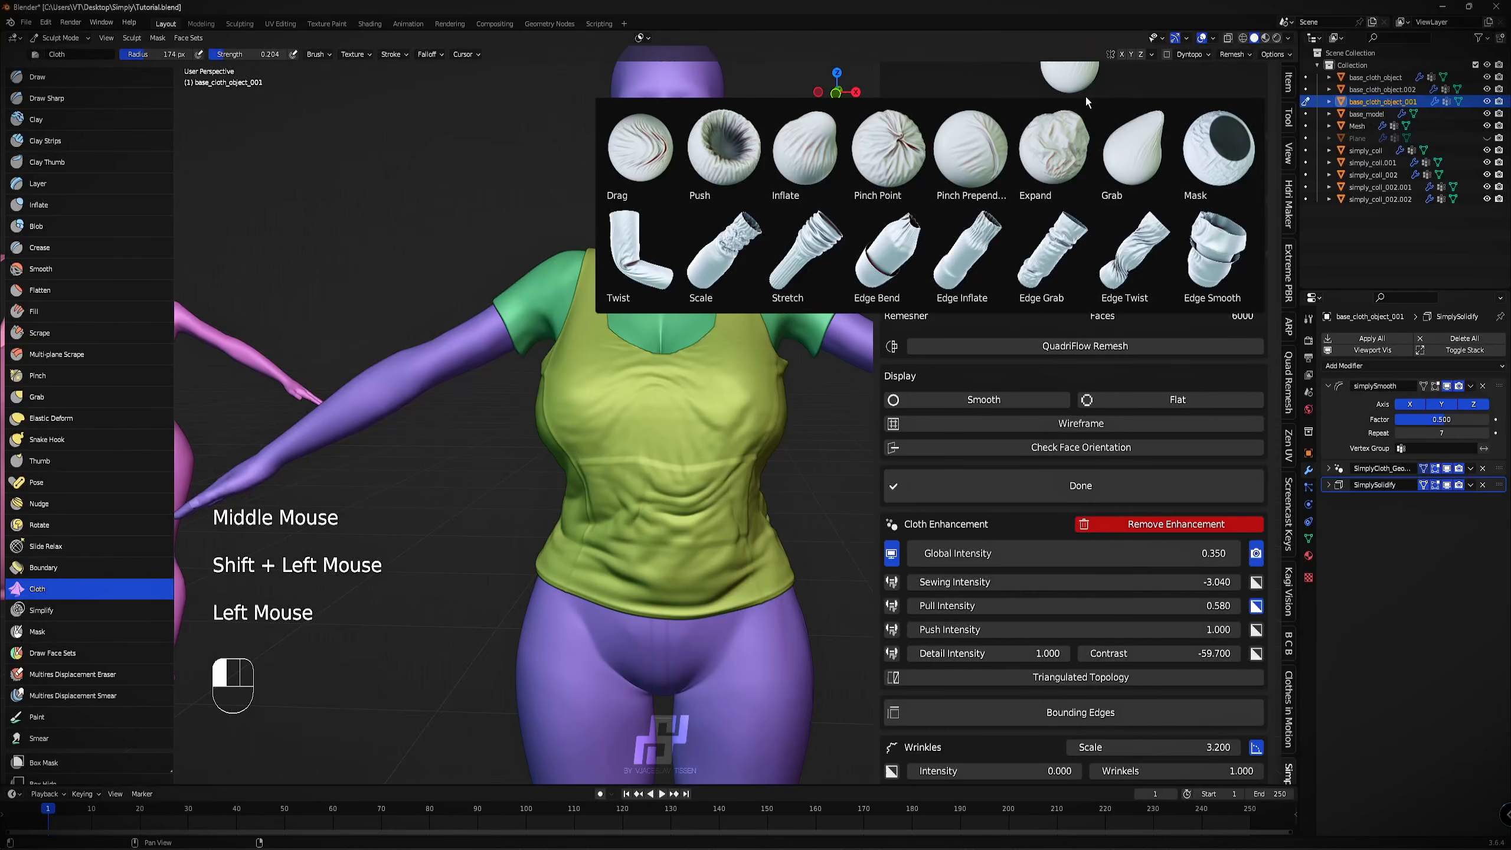
{"action": "left_click", "coordinate": [741, 145]}
{"action": "left_click_drag", "start_coordinate": [661, 393], "coordinate": [667, 390]}
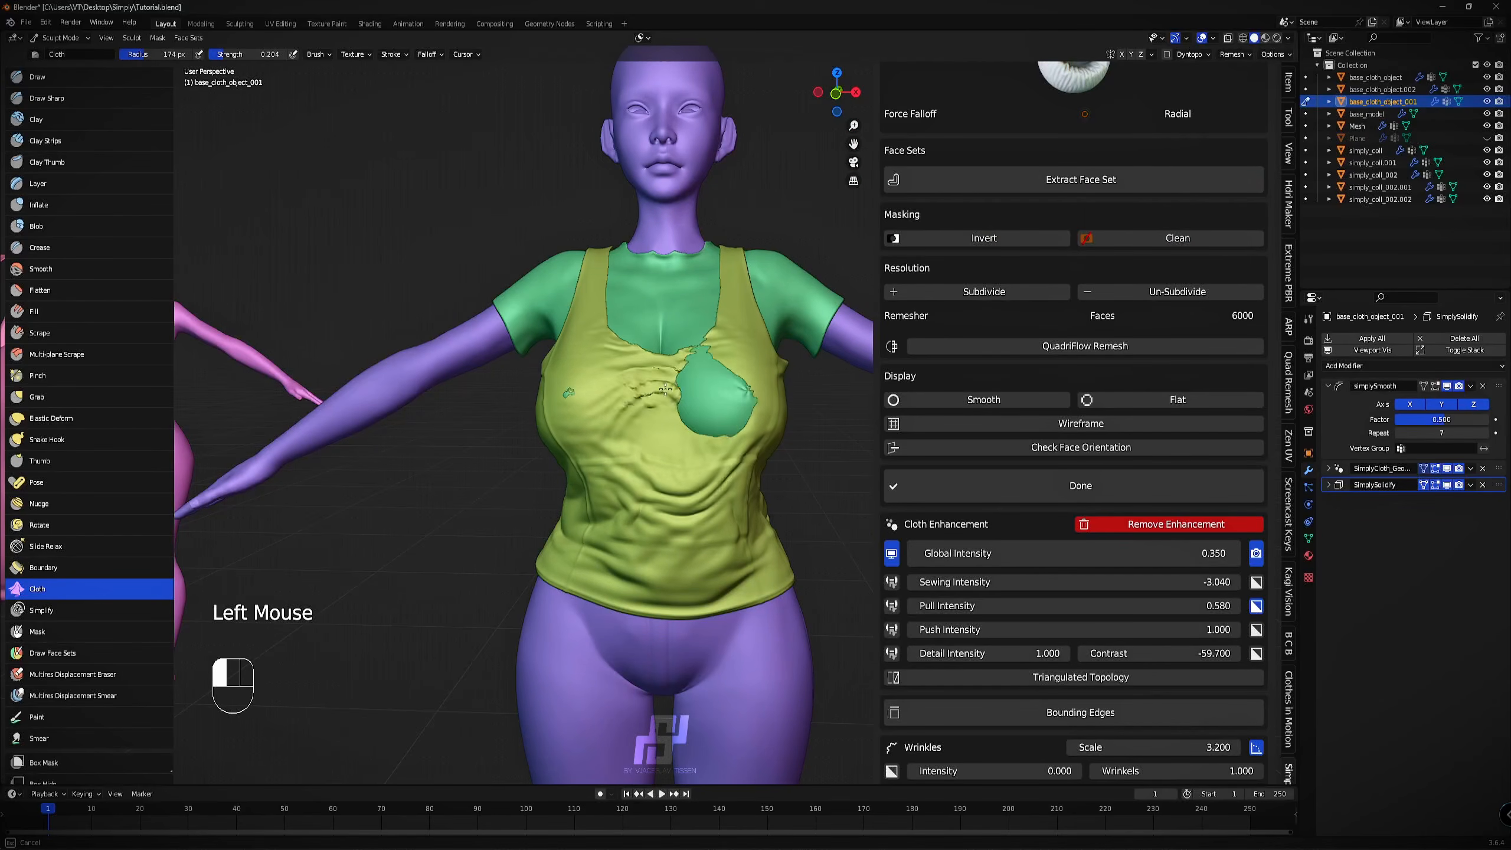
{"action": "key", "text": "ctrl+z"}
Return to Object Mode and delete the sculpted yellow-green tank top worn by the purple figure.
{"action": "scroll", "coordinate": [708, 385], "scroll_direction": "down", "scroll_amount": 2}
{"action": "middle_click_drag", "start_coordinate": [708, 386], "coordinate": [648, 398]}
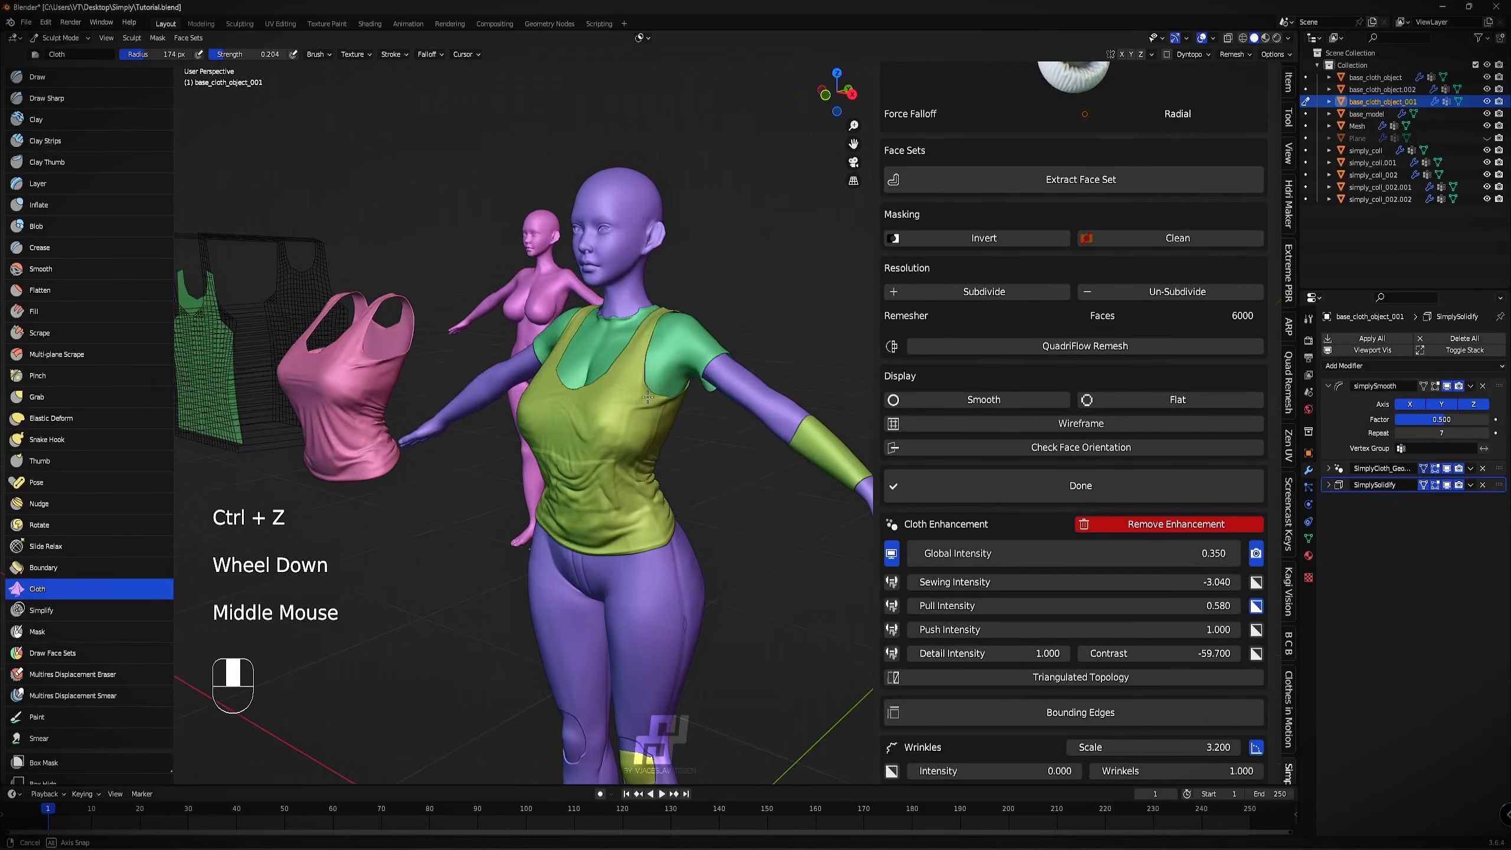
{"action": "left_click", "coordinate": [72, 44]}
{"action": "left_click", "coordinate": [70, 43]}
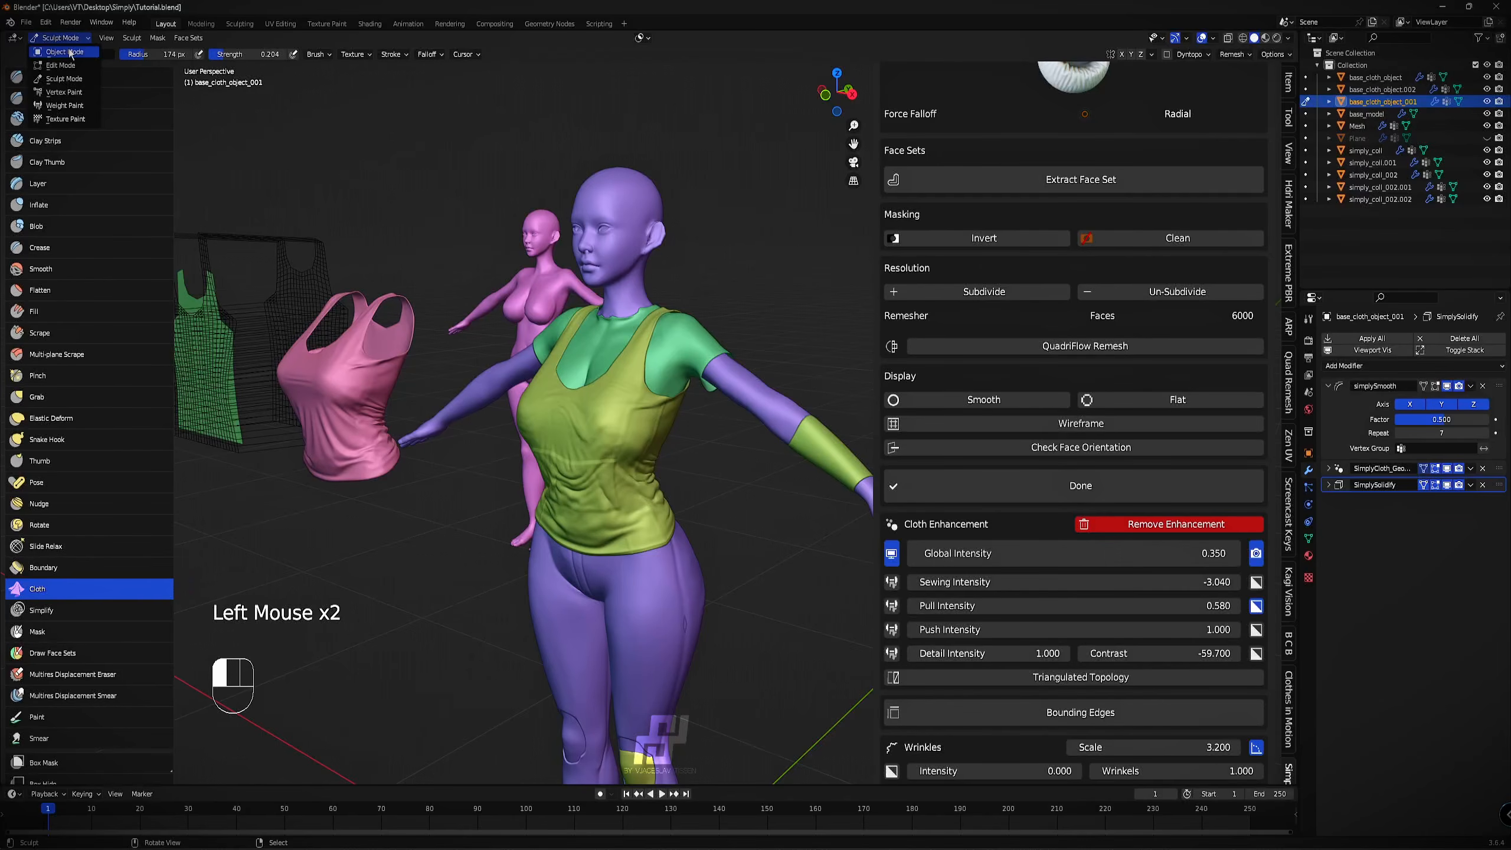
{"action": "left_click", "coordinate": [70, 53]}
{"action": "middle_click_drag", "start_coordinate": [673, 465], "coordinate": [657, 338], "text": "shift"}
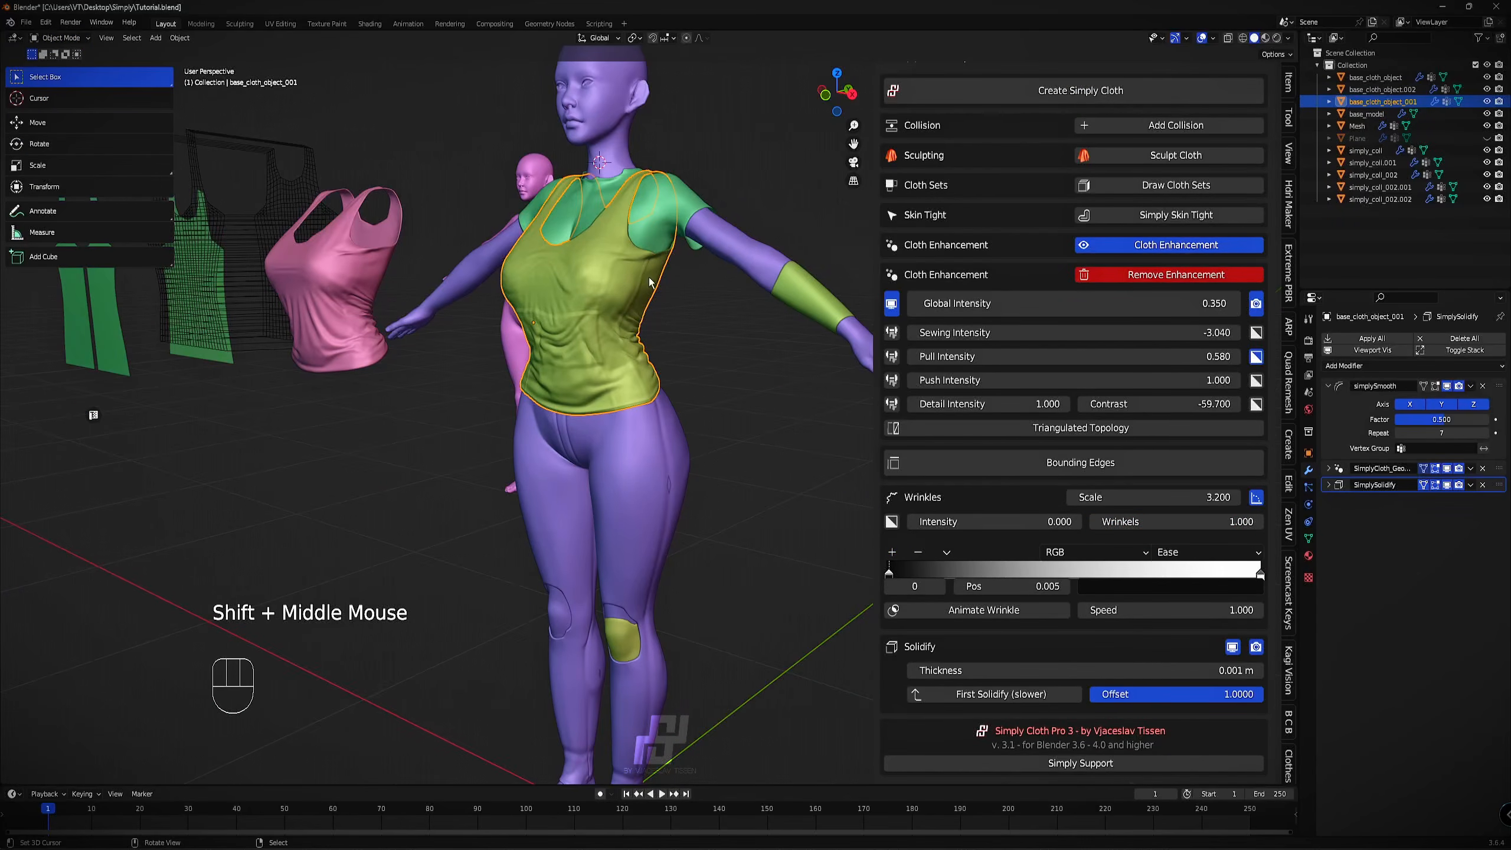
{"action": "middle_click_drag", "start_coordinate": [568, 302], "coordinate": [649, 322]}
{"action": "key", "text": "x"}
{"action": "left_click", "coordinate": [666, 312]}
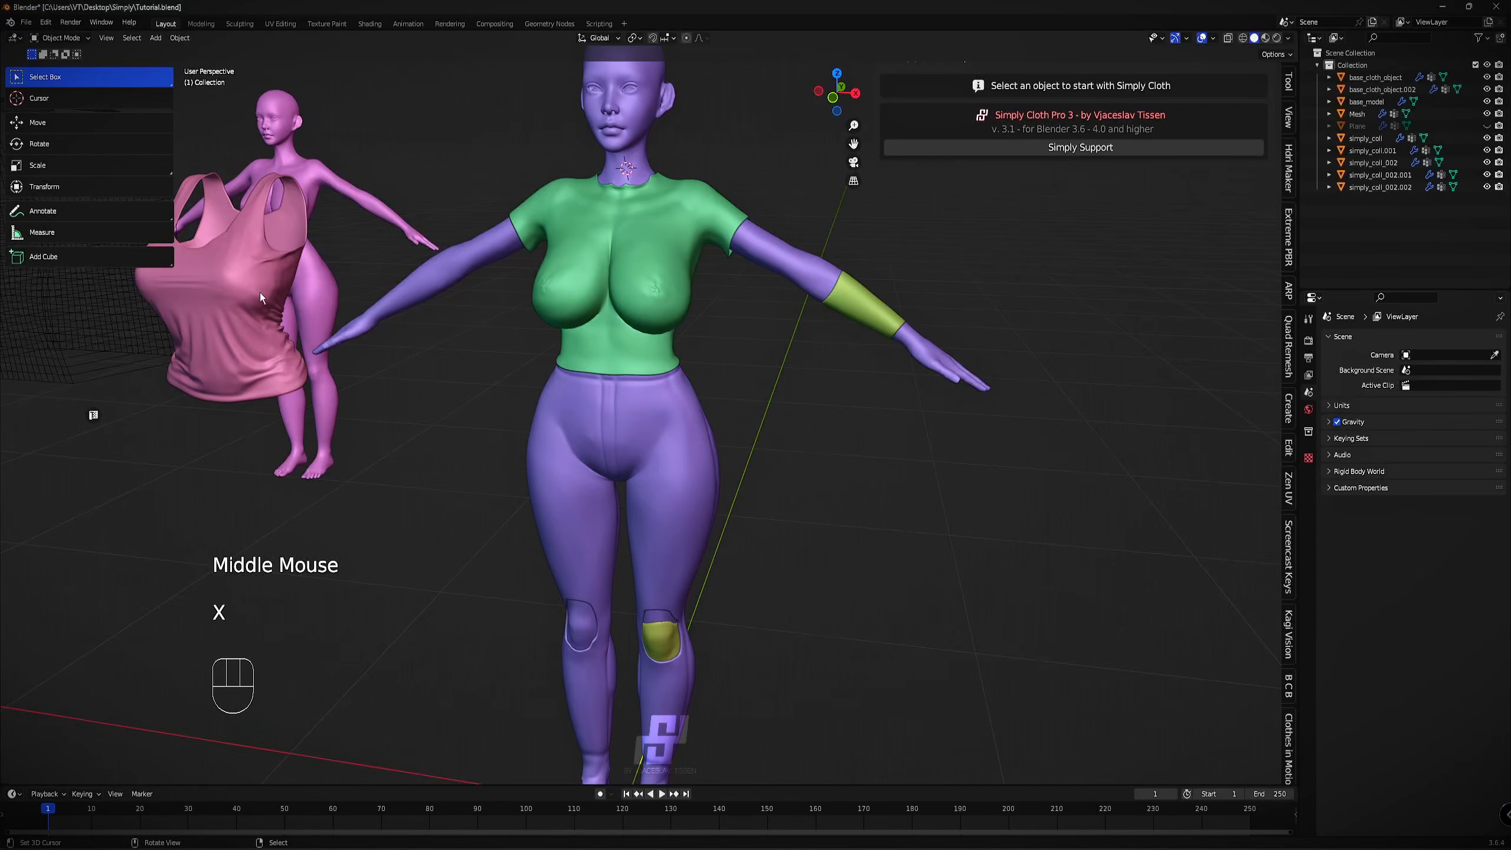
Duplicate the pink tank top and move the copy about 1 m along X onto the purple figure.
{"action": "right_click", "coordinate": [260, 293]}
{"action": "key", "text": "shift+d"}
{"action": "key", "text": "g"}
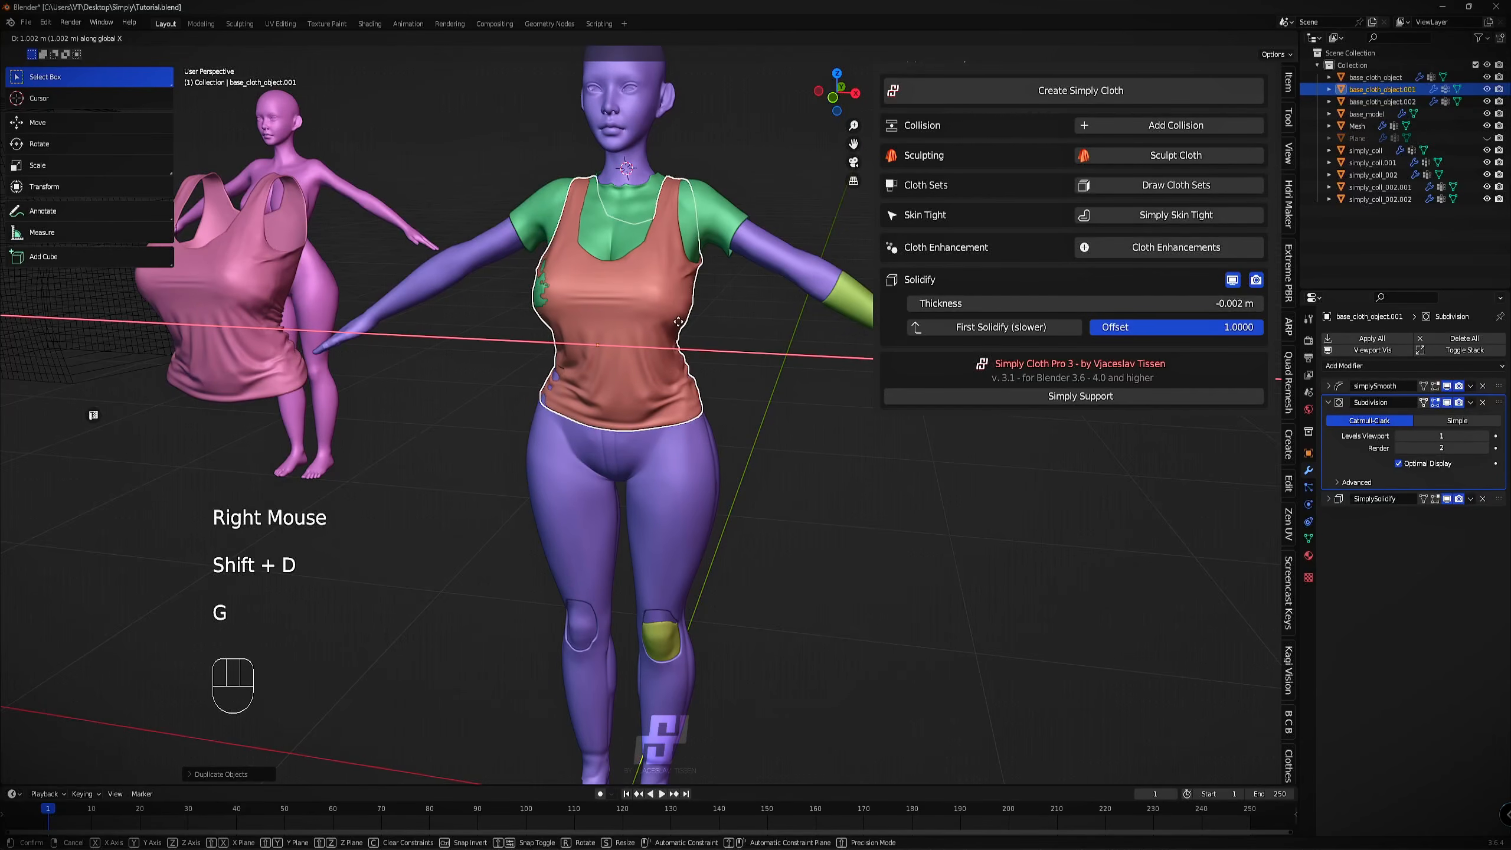
{"action": "left_click", "coordinate": [679, 326]}
Fatten the copied tank top's whole mesh slightly outward along its normals in Edit Mode.
{"action": "key", "text": "Tab"}
{"action": "key", "text": "a"}
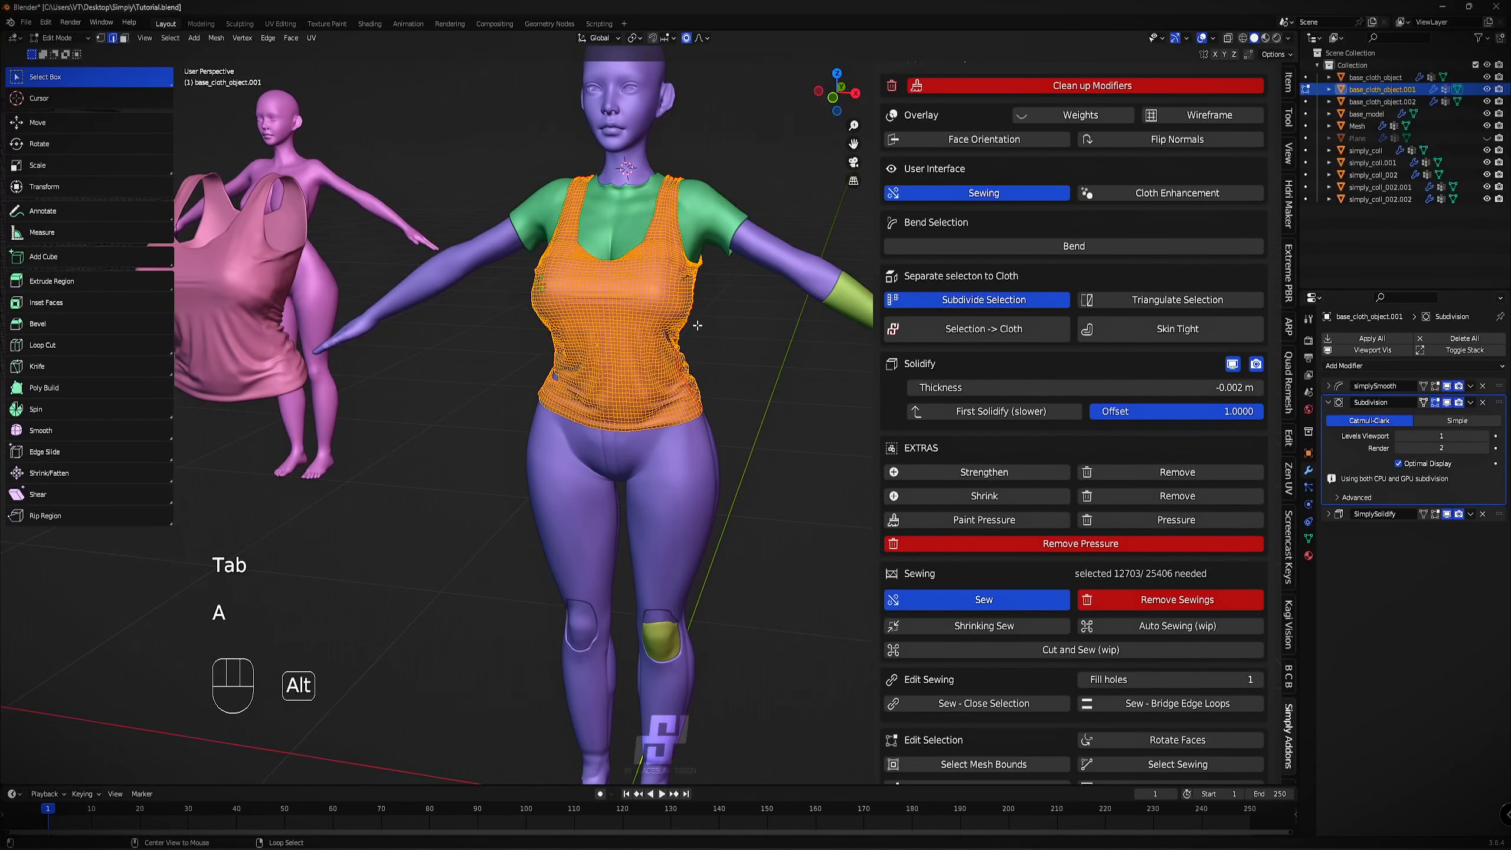
{"action": "key", "text": "alt+s"}
{"action": "left_click", "coordinate": [702, 324]}
{"action": "key", "text": "Tab"}
Nudge the copied tank top along X to fit the purple figure's torso.
{"action": "key", "text": "g"}
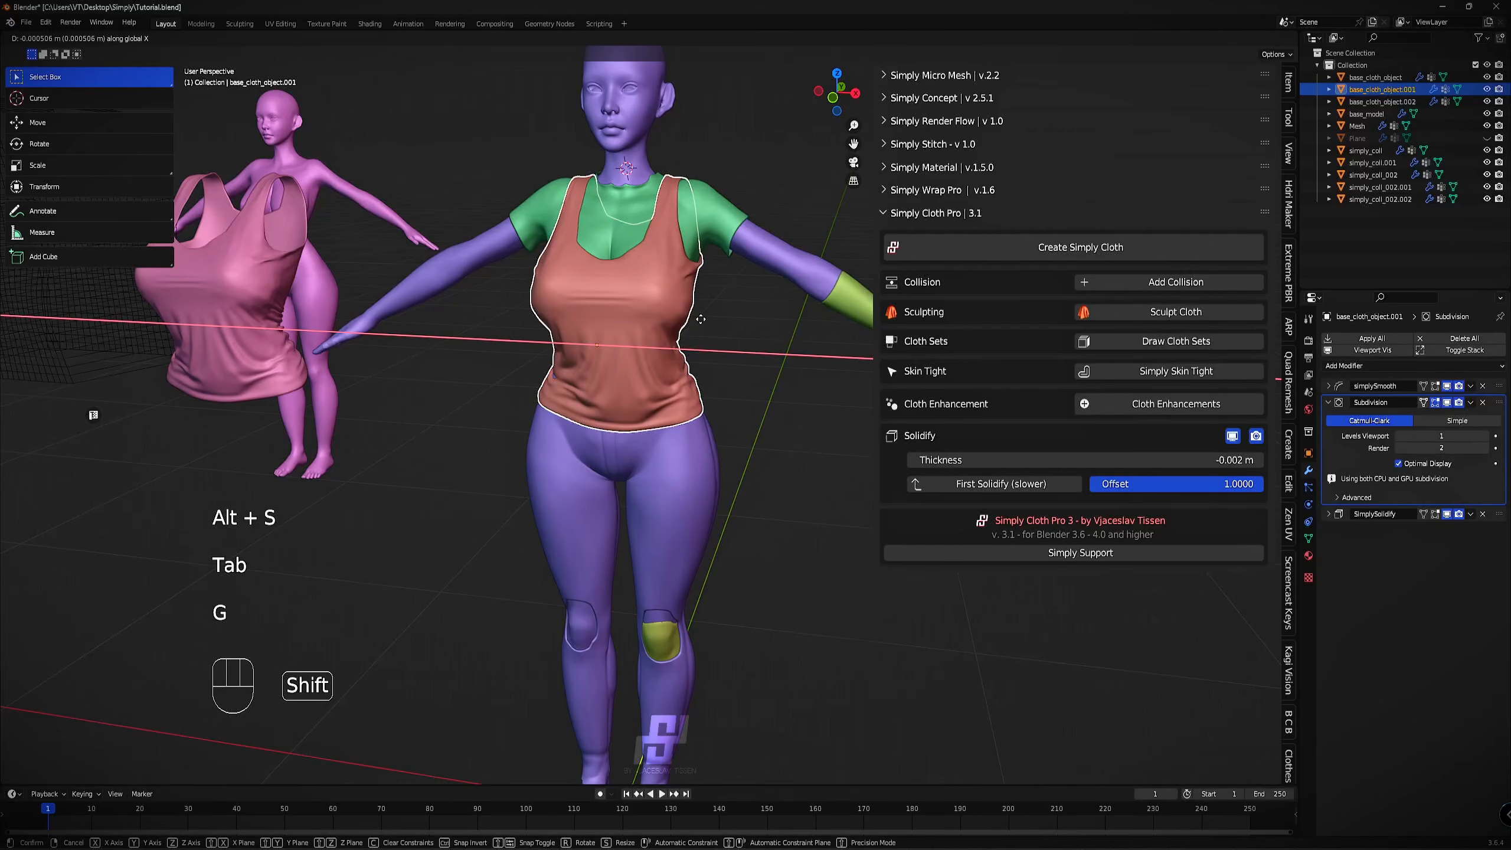
{"action": "left_click", "coordinate": [714, 290]}
{"action": "key", "text": "KP_Decimal"}
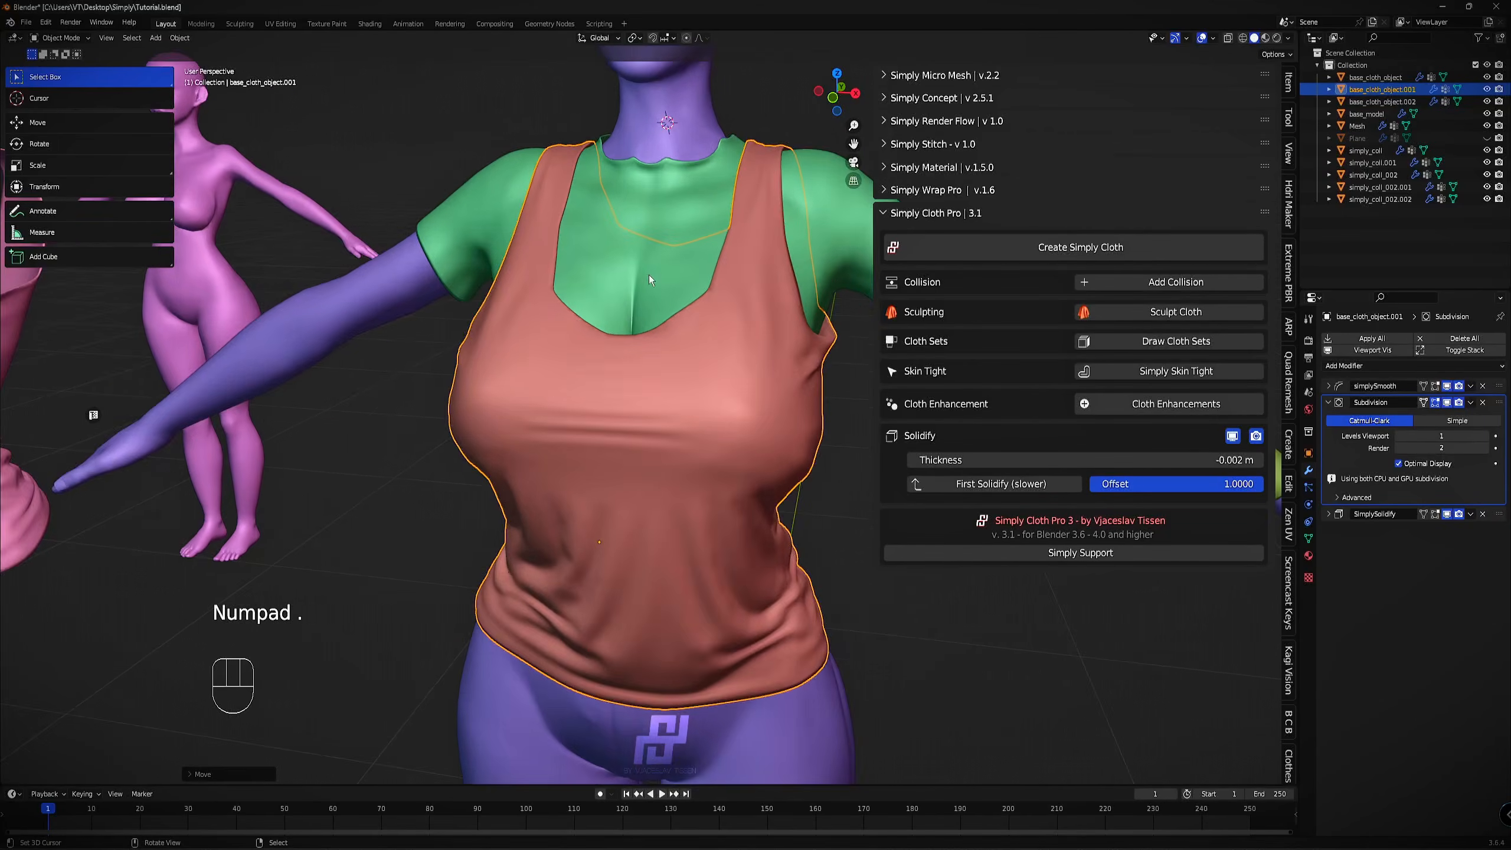
{"action": "scroll", "coordinate": [649, 273], "scroll_direction": "down", "scroll_amount": 1}
{"action": "middle_click_drag", "start_coordinate": [650, 274], "coordinate": [688, 392]}
{"action": "scroll", "coordinate": [687, 392], "scroll_direction": "down", "scroll_amount": 3}
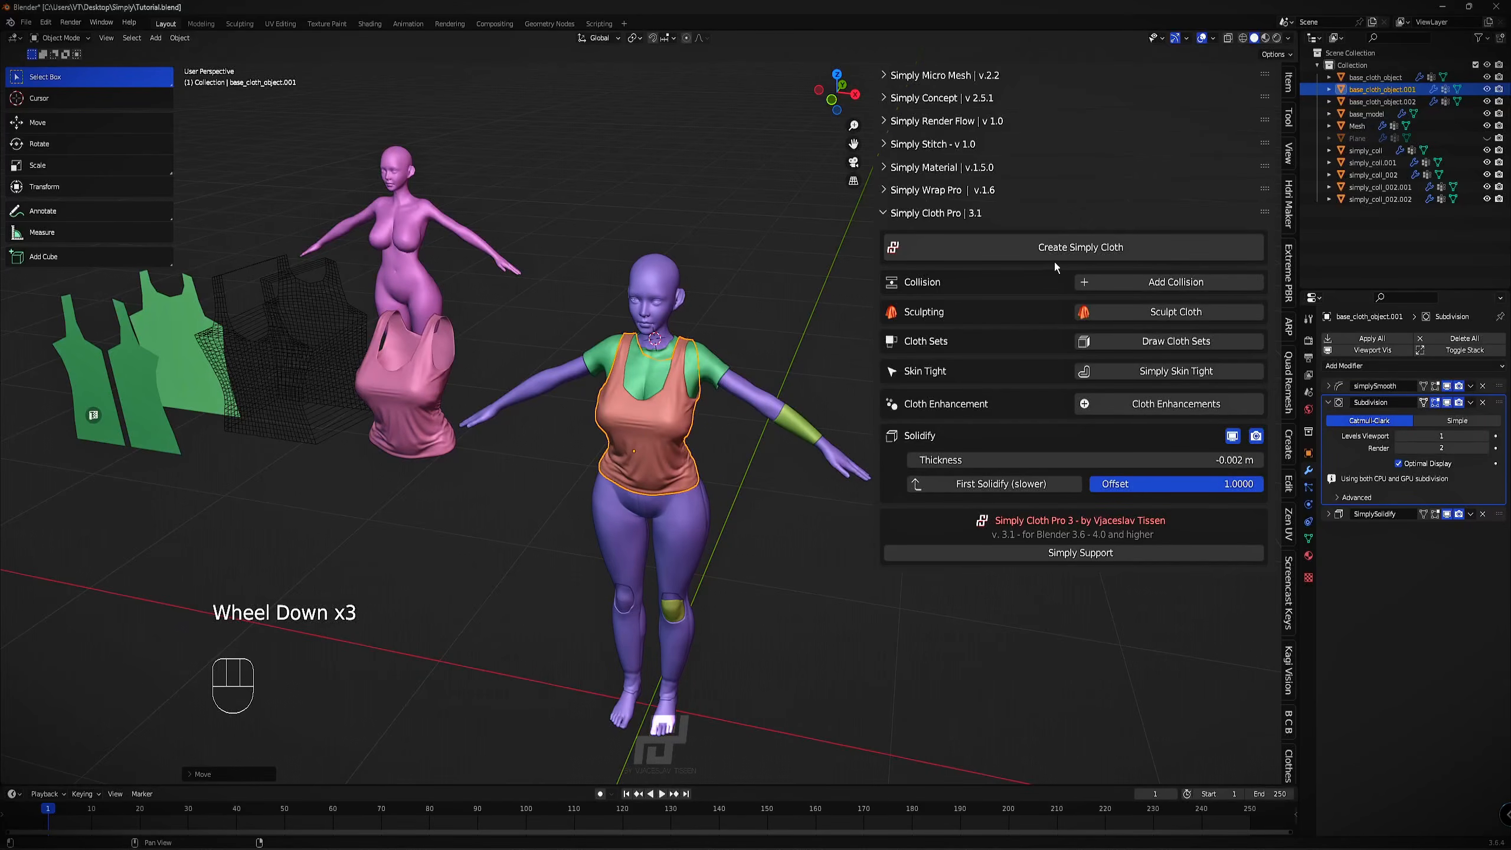
Add a plane mesh and raise it along Z above the purple figure.
{"action": "middle_click_drag", "start_coordinate": [1055, 266], "coordinate": [565, 306]}
{"action": "right_click", "coordinate": [683, 376]}
{"action": "right_click", "coordinate": [685, 375]}
{"action": "key", "text": "shift+a"}
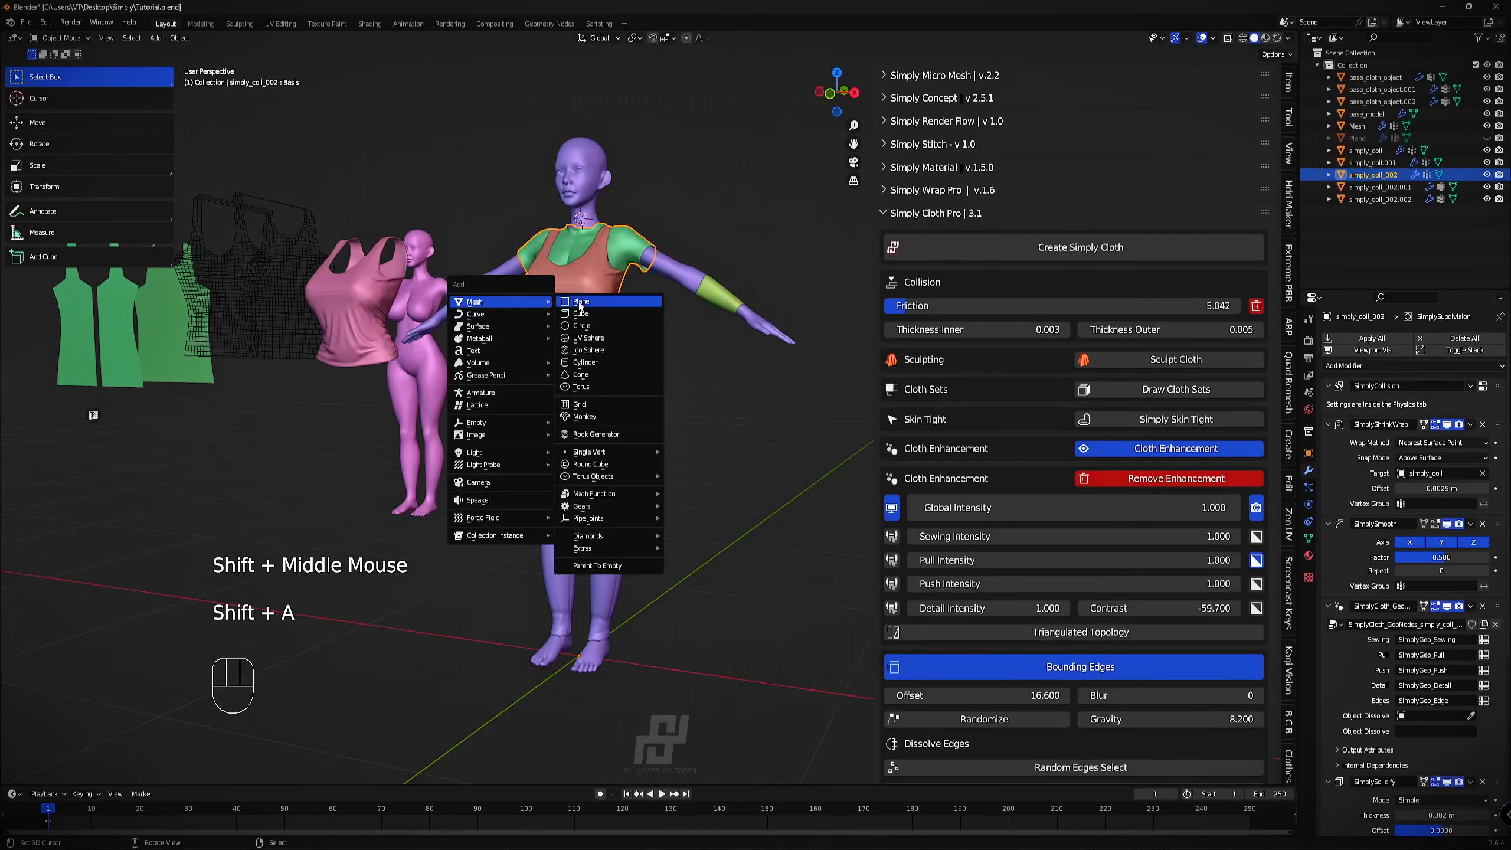
{"action": "left_click", "coordinate": [583, 305]}
{"action": "scroll", "coordinate": [588, 344], "scroll_direction": "down", "scroll_amount": 1}
{"action": "key", "text": "g"}
{"action": "key", "text": "z"}
{"action": "middle_click_drag", "start_coordinate": [599, 277], "coordinate": [604, 279]}
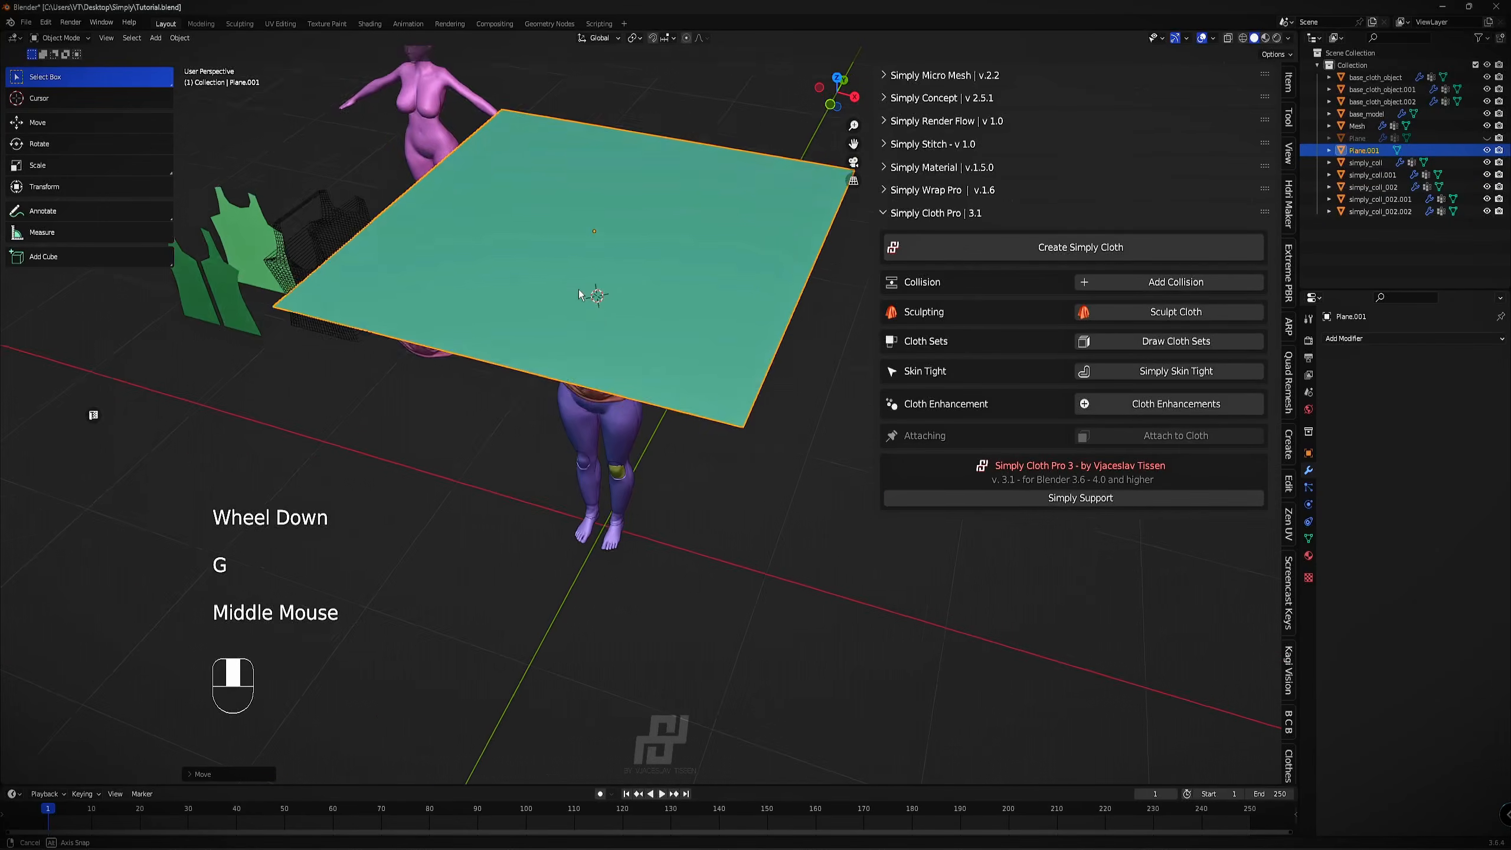
Add a centre loop cut to the plane and raise it along Z to form a roof shape.
{"action": "key", "text": "Tab"}
{"action": "scroll", "coordinate": [964, 344], "scroll_direction": "down", "scroll_amount": 3}
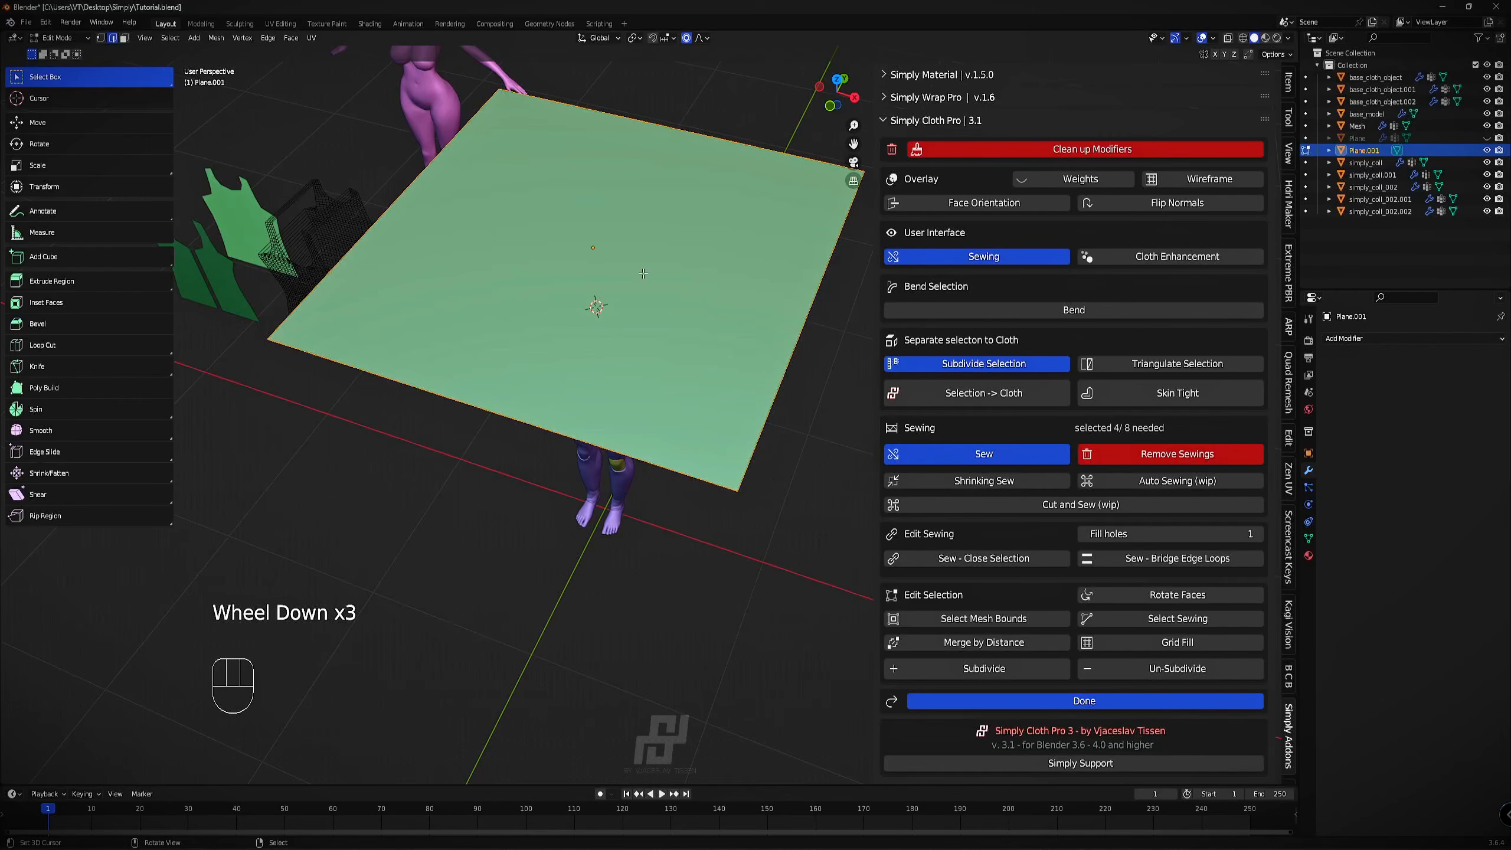
{"action": "key", "text": "Tab"}
{"action": "middle_click_drag", "start_coordinate": [643, 274], "coordinate": [577, 263]}
{"action": "key", "text": "Tab"}
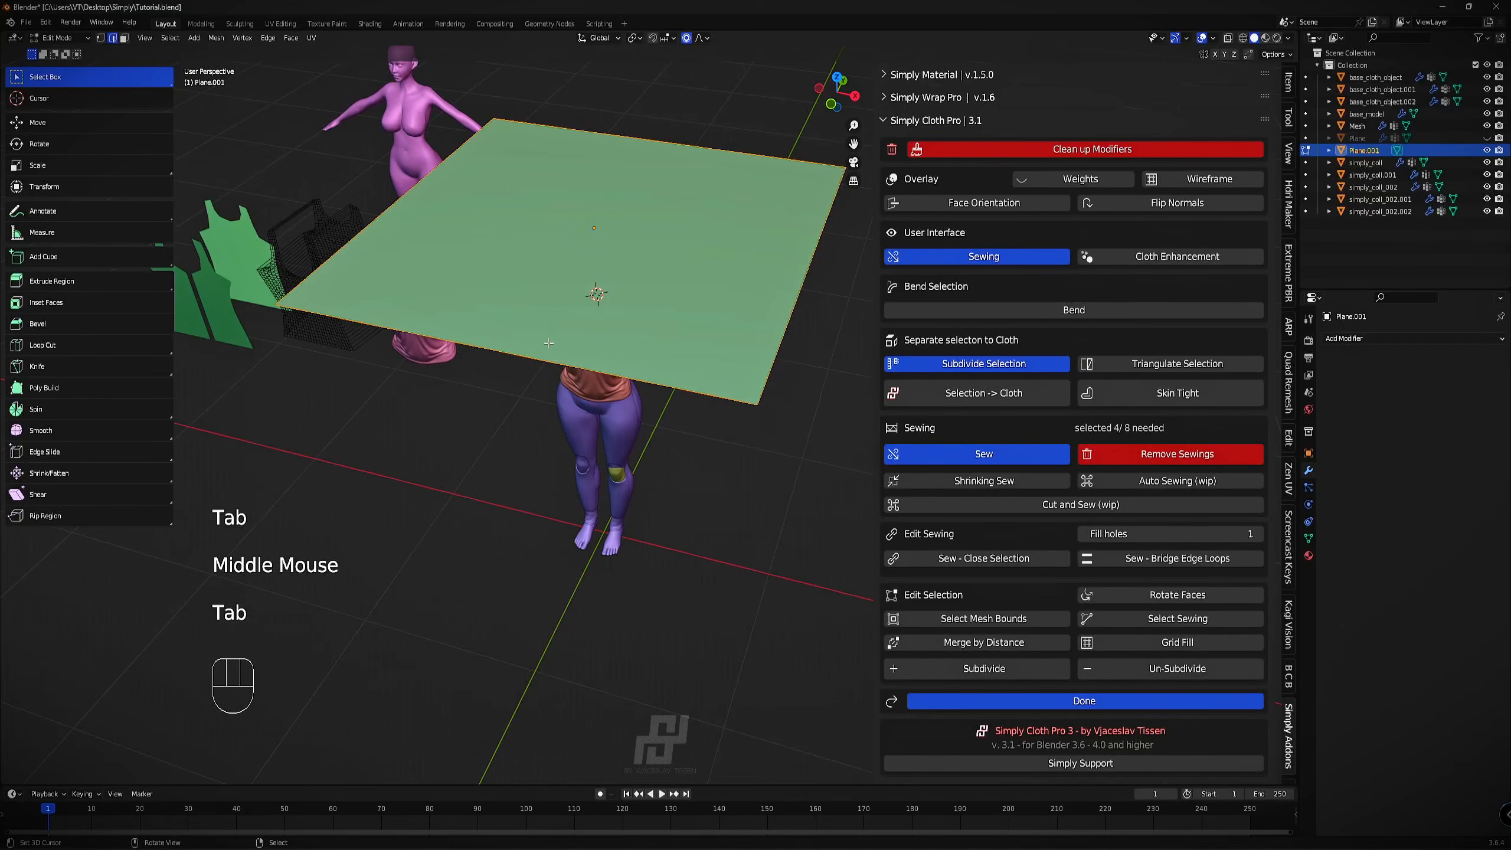
{"action": "key", "text": "2"}
{"action": "right_click", "coordinate": [543, 360]}
{"action": "middle_click_drag", "start_coordinate": [544, 360], "coordinate": [505, 339]}
{"action": "key", "text": "ctrl+r"}
{"action": "left_click", "coordinate": [719, 284]}
{"action": "key", "text": "g"}
{"action": "key", "text": "z"}
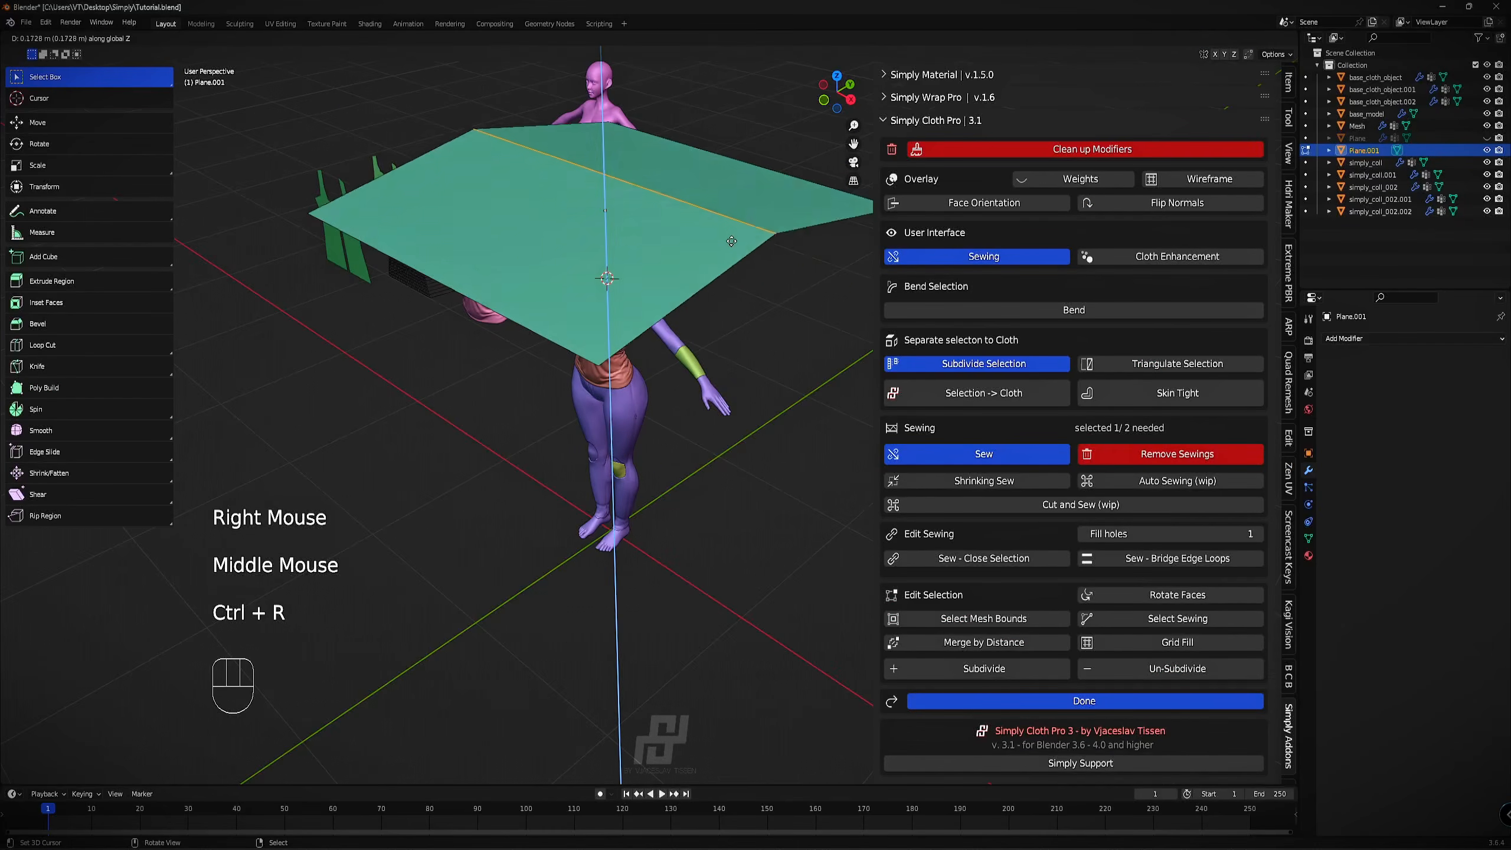
{"action": "left_click", "coordinate": [698, 121]}
Subdivide the whole roof-shaped plane repeatedly and select a rectangular block of faces on its front slope.
{"action": "middle_click_drag", "start_coordinate": [637, 126], "coordinate": [633, 294], "text": "shift"}
{"action": "key", "text": "a"}
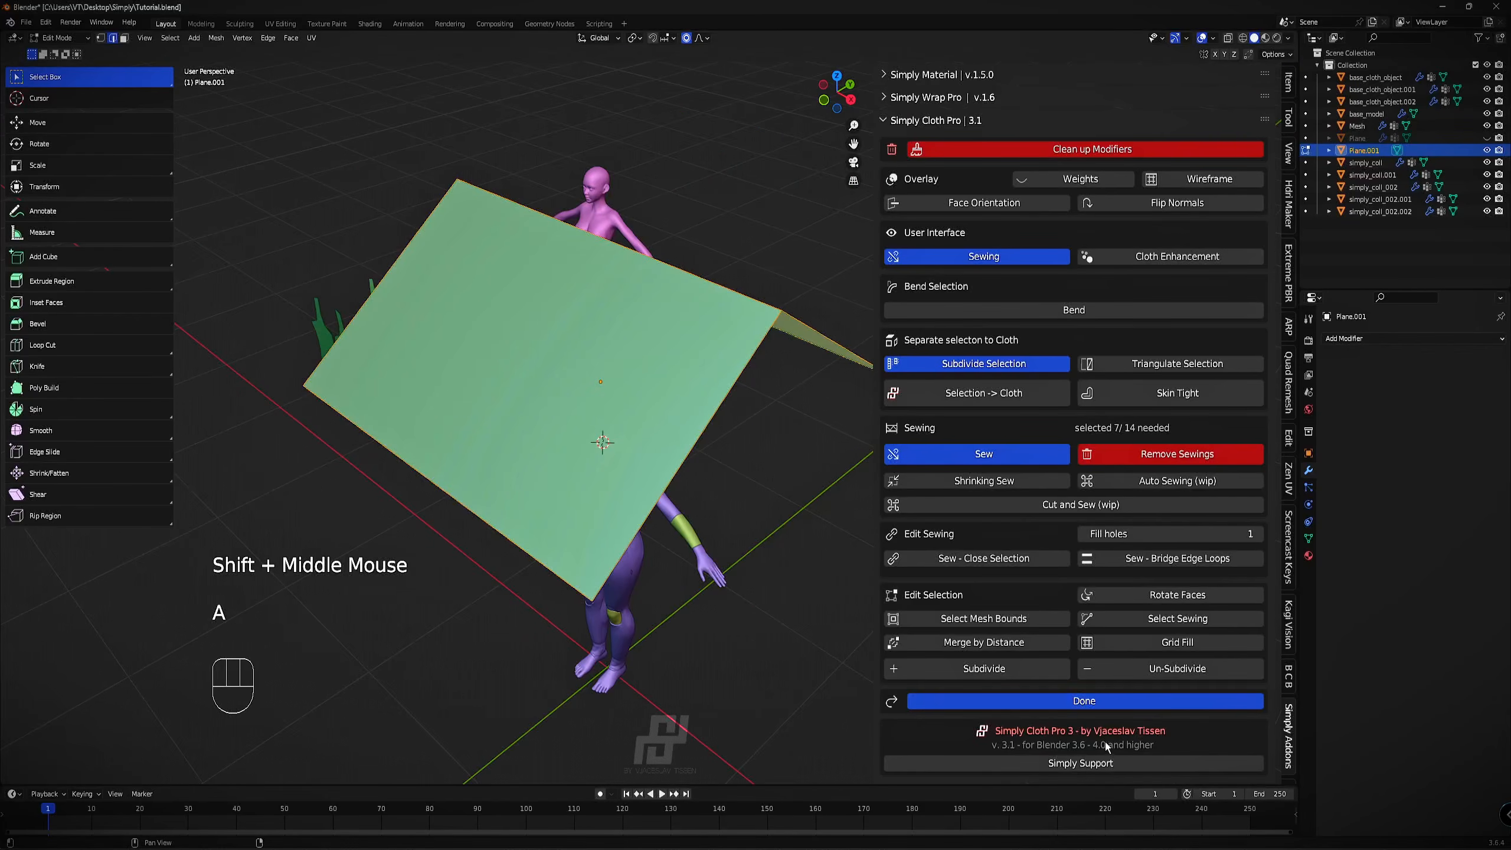
{"action": "left_click", "coordinate": [1009, 669]}
{"action": "middle_click_drag", "start_coordinate": [654, 417], "coordinate": [610, 347]}
{"action": "key", "text": "3"}
{"action": "right_click", "coordinate": [452, 285]}
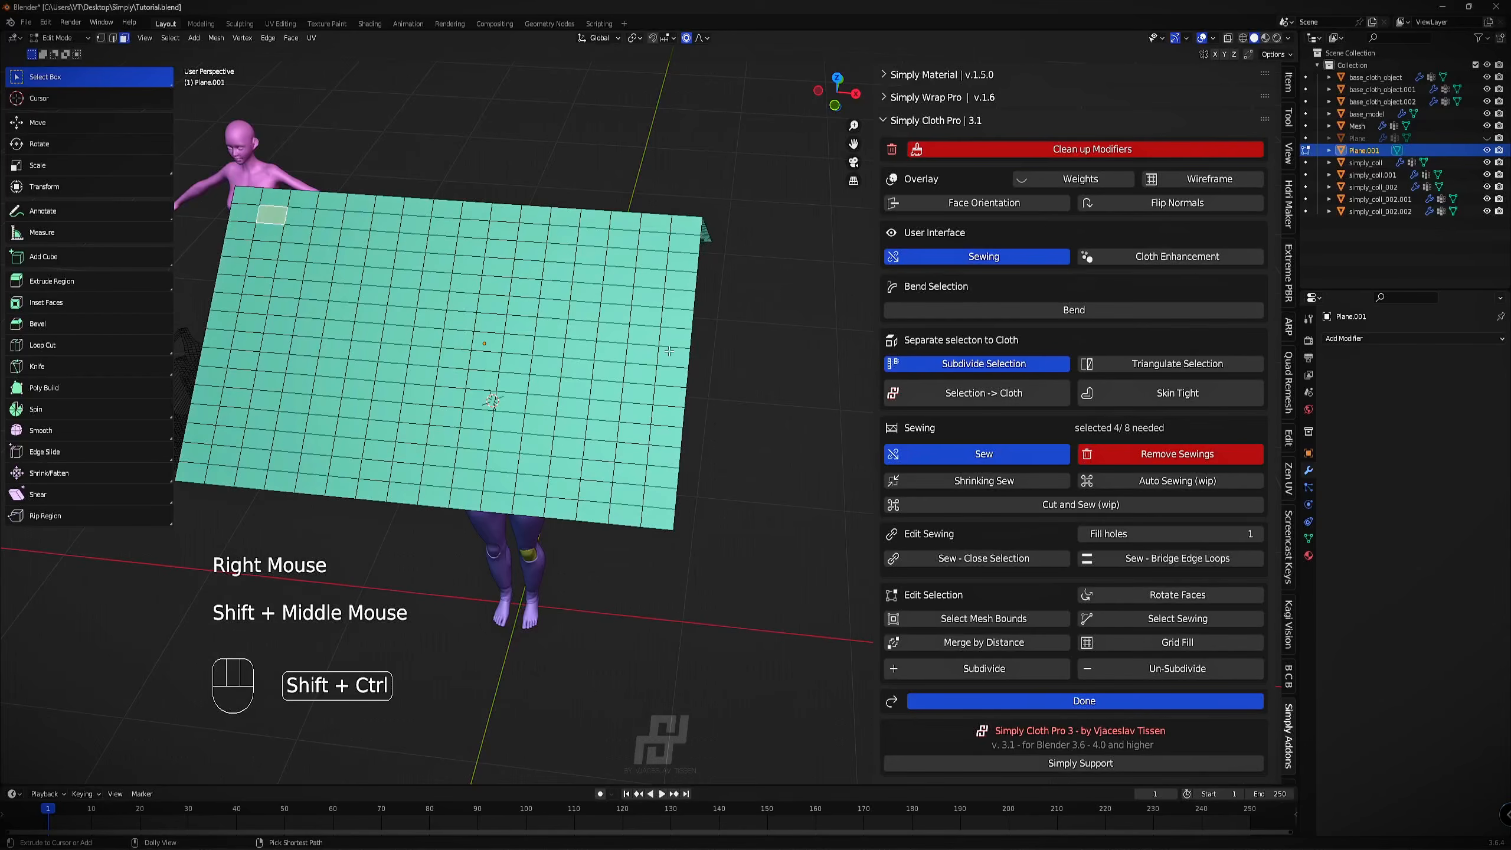
{"action": "right_click", "coordinate": [647, 352], "text": "ctrl+shift"}
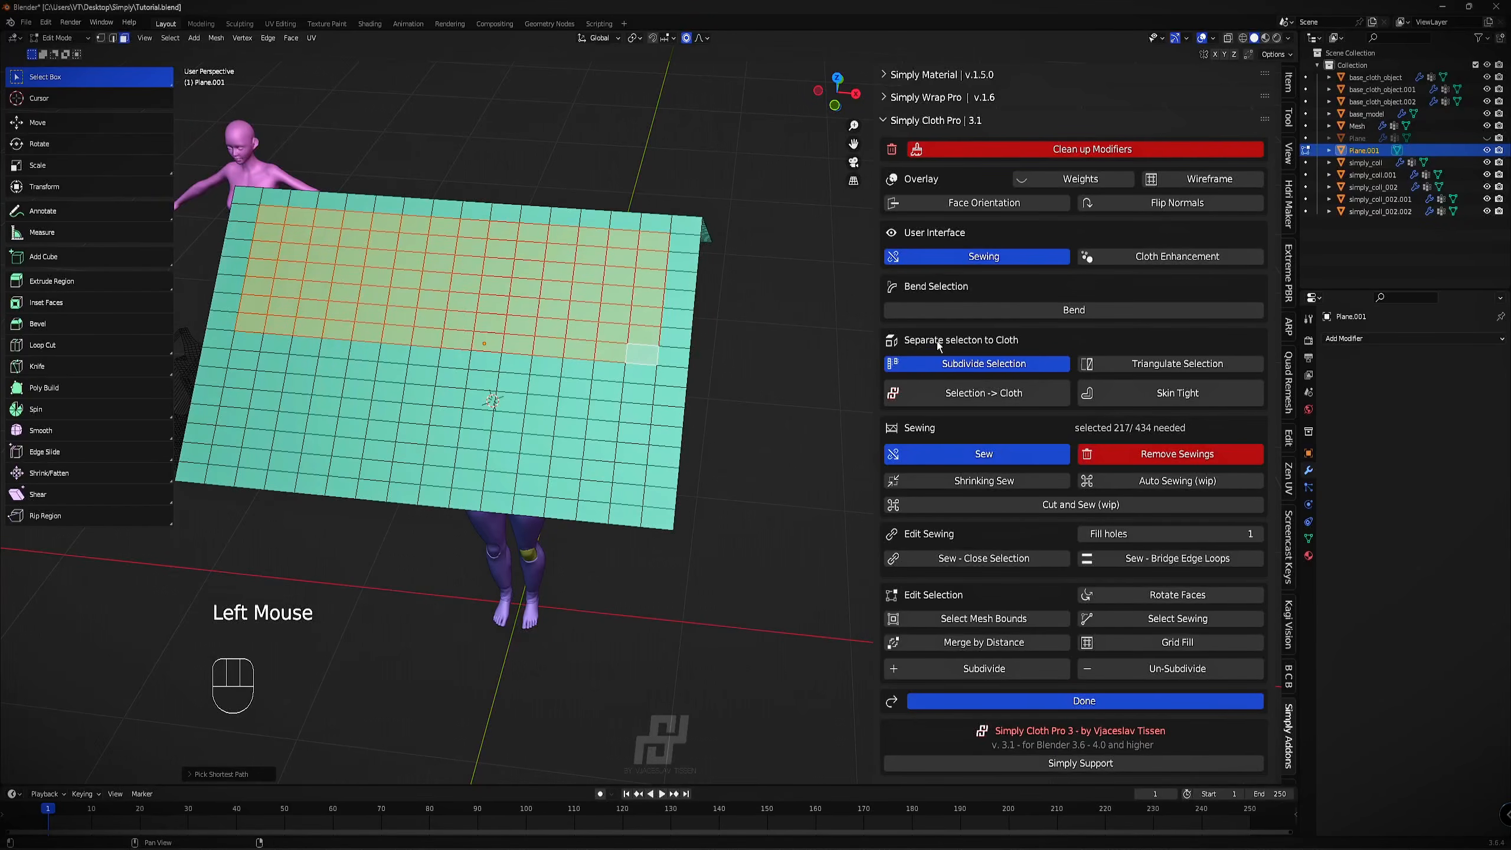
Hide the sewing options and separate the selected faces into a simulated cloth with only Subdivide Selection enabled.
{"action": "middle_click_drag", "start_coordinate": [743, 357], "coordinate": [648, 386]}
{"action": "key", "text": "Tab"}
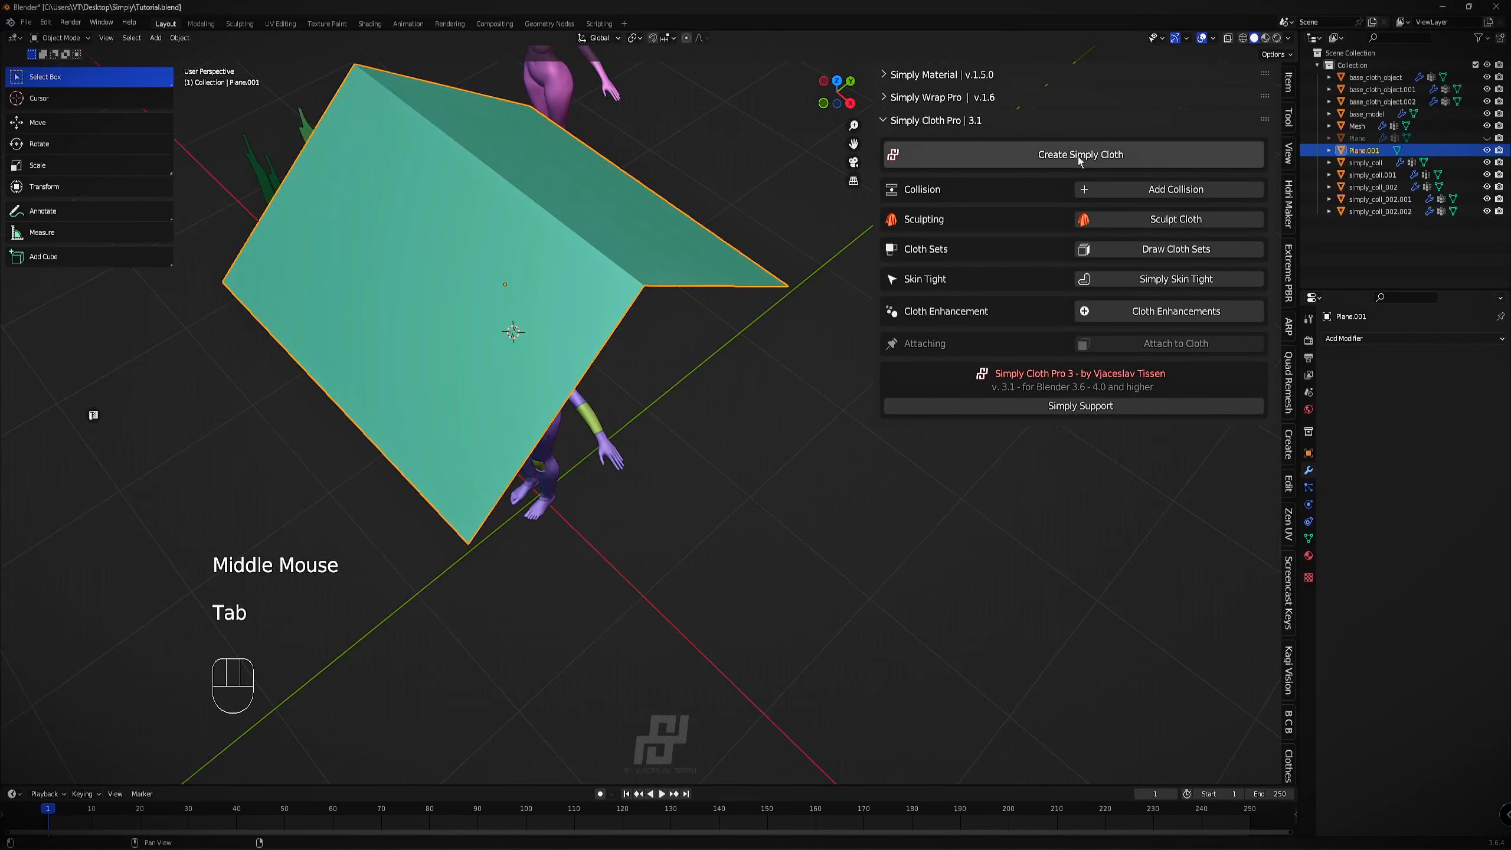
{"action": "key", "text": "Tab"}
{"action": "middle_click_drag", "start_coordinate": [488, 241], "coordinate": [598, 297], "text": "shift"}
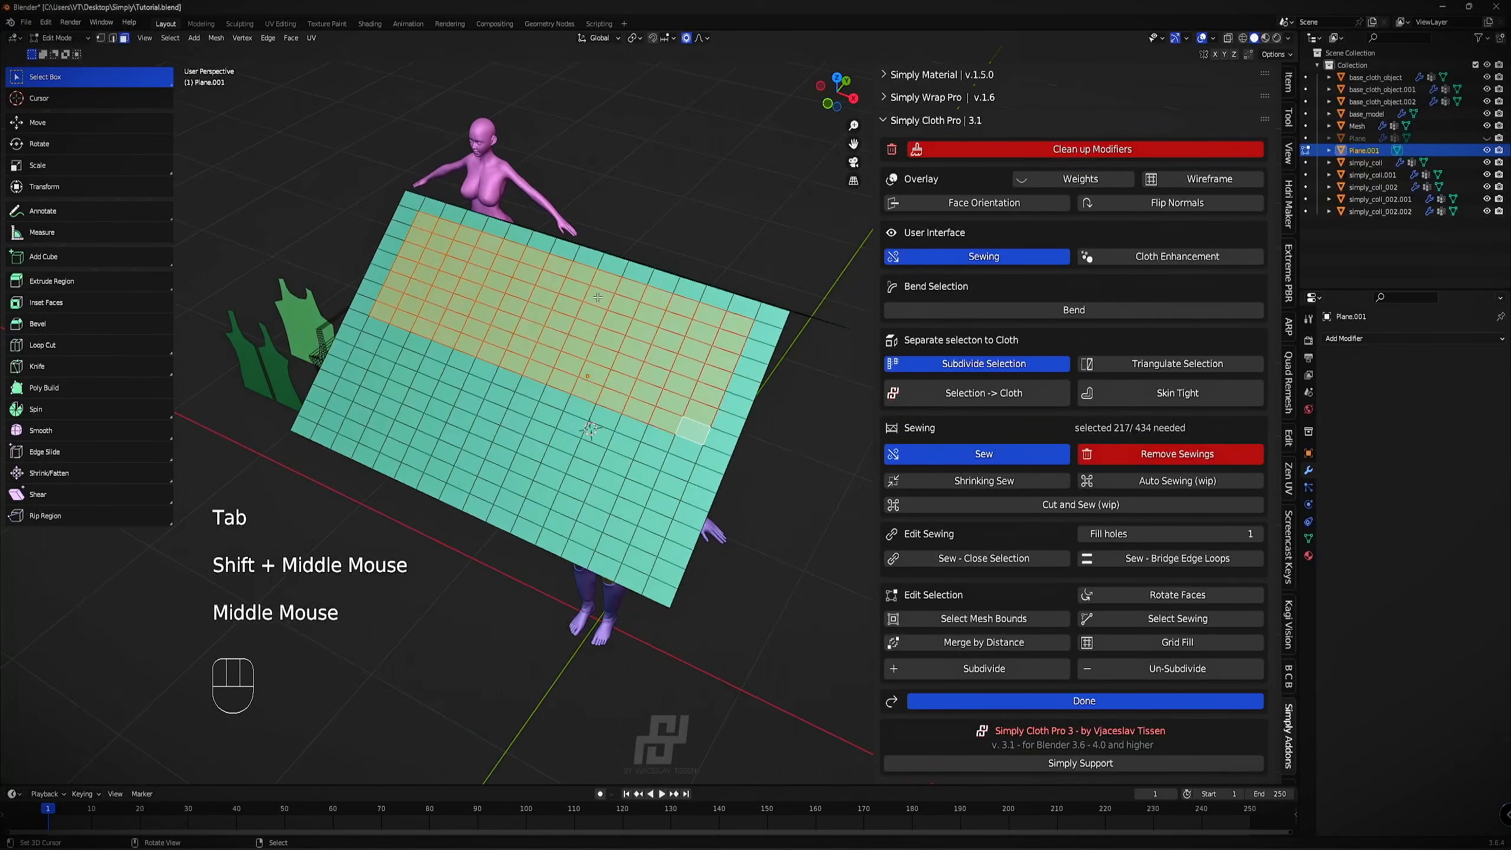
{"action": "left_click", "coordinate": [993, 258]}
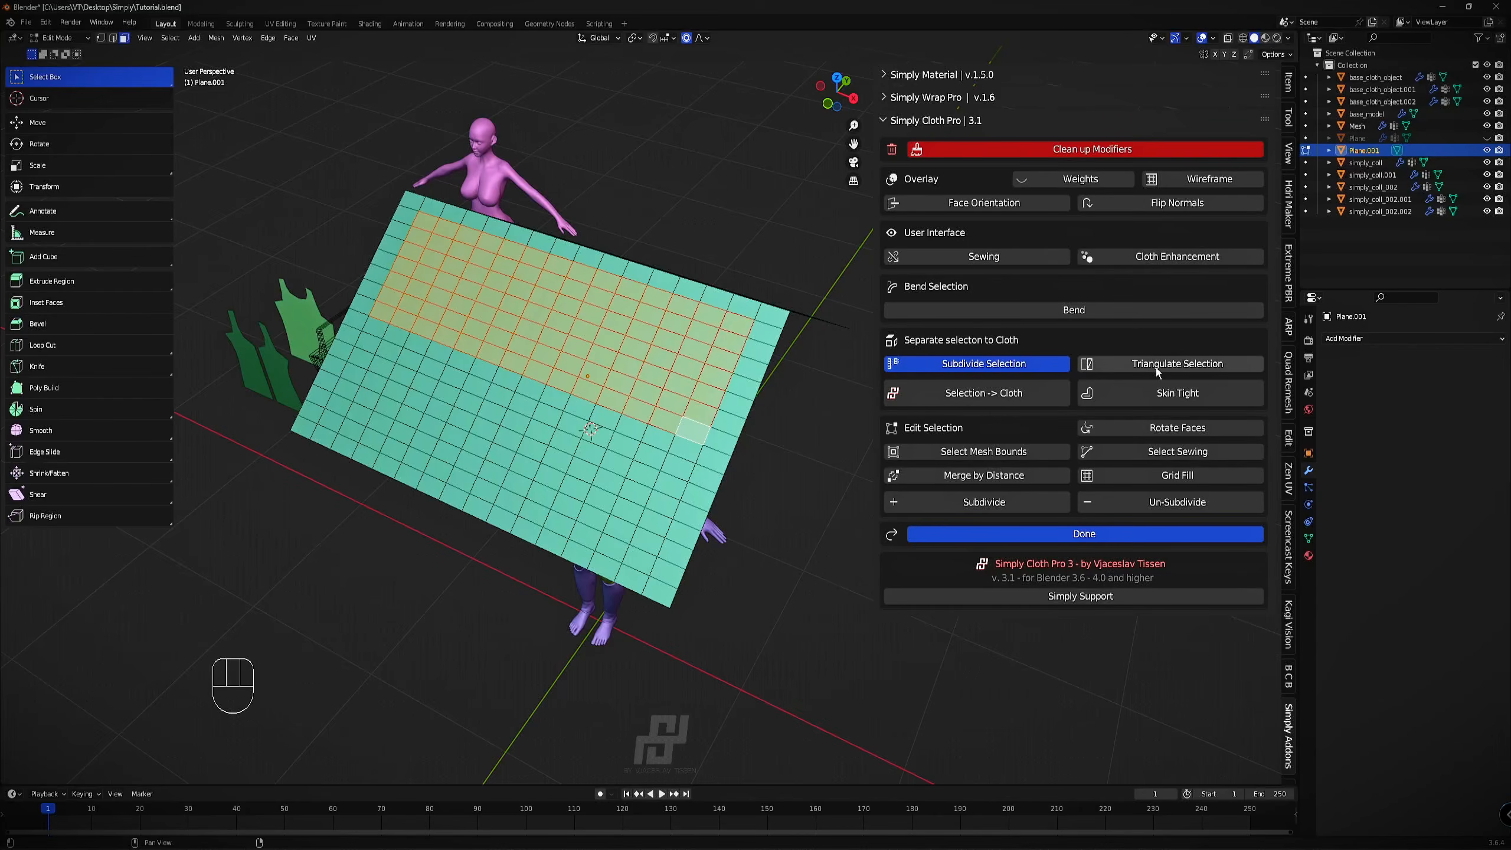
{"action": "left_click", "coordinate": [1174, 361]}
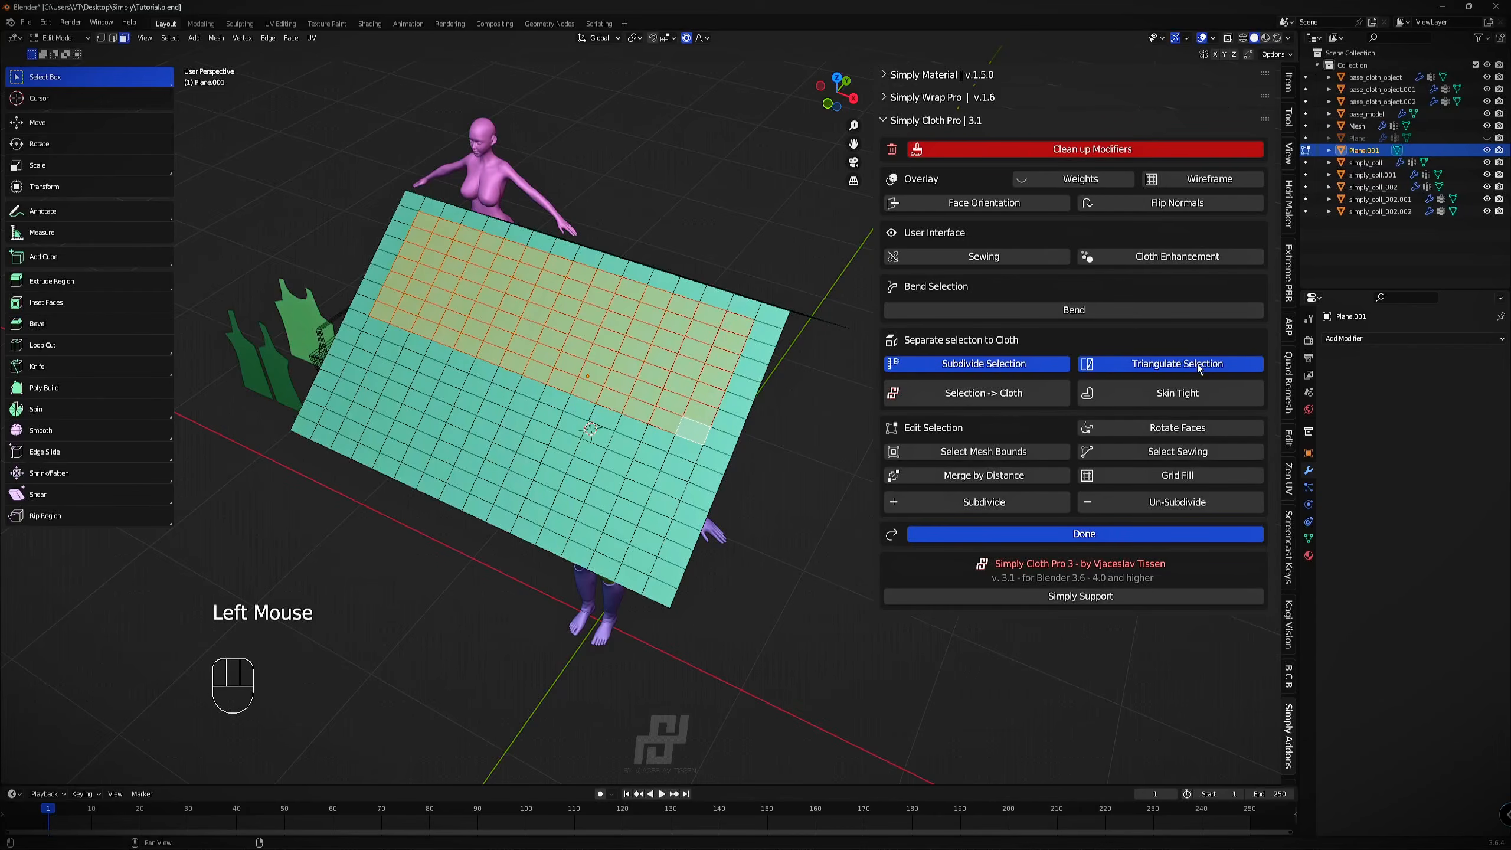
{"action": "left_click", "coordinate": [1139, 372]}
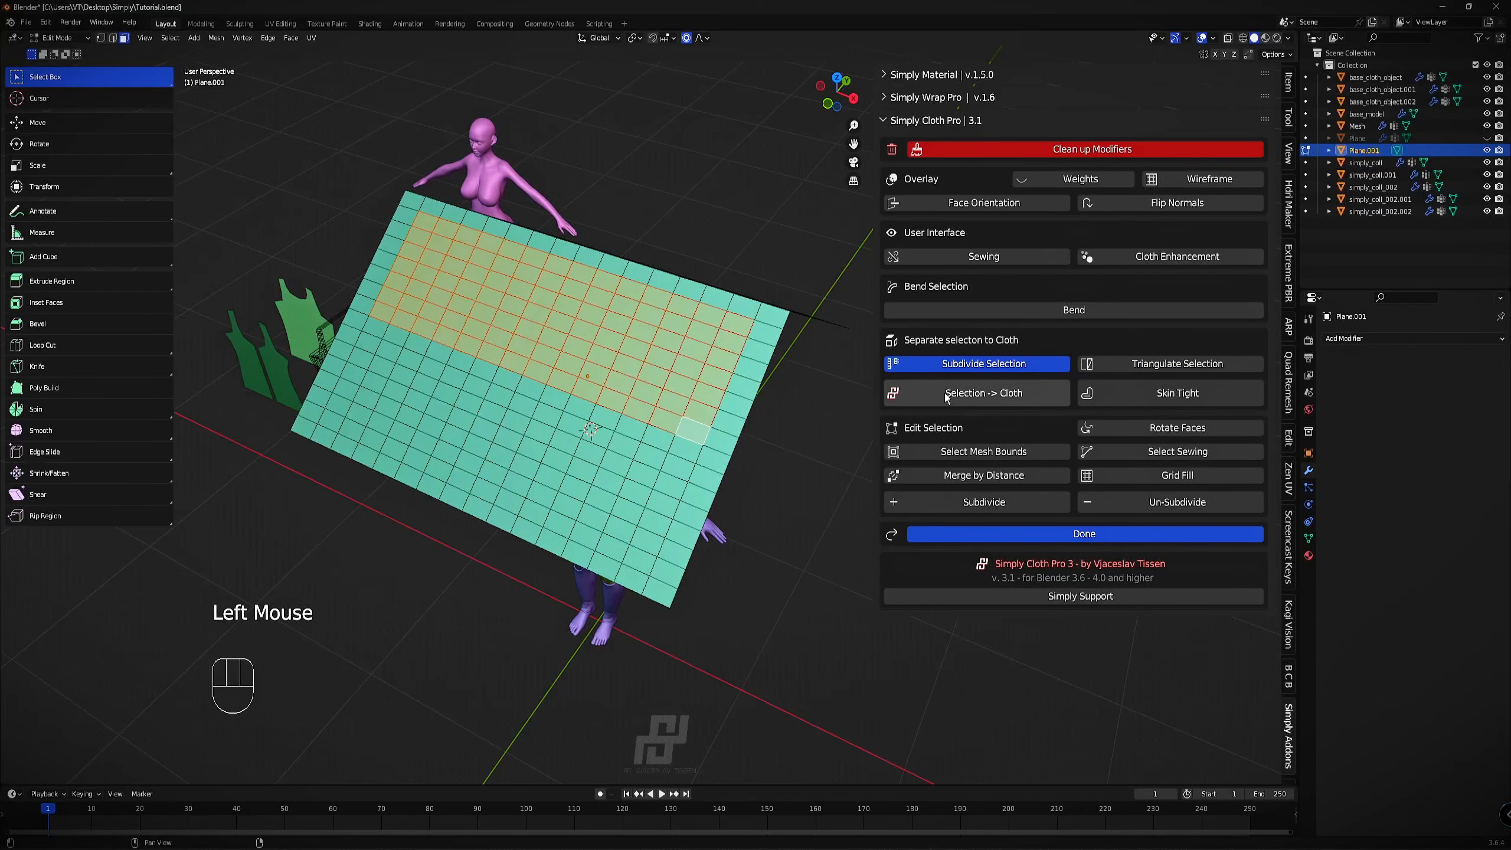
{"action": "double_click", "coordinate": [931, 395]}
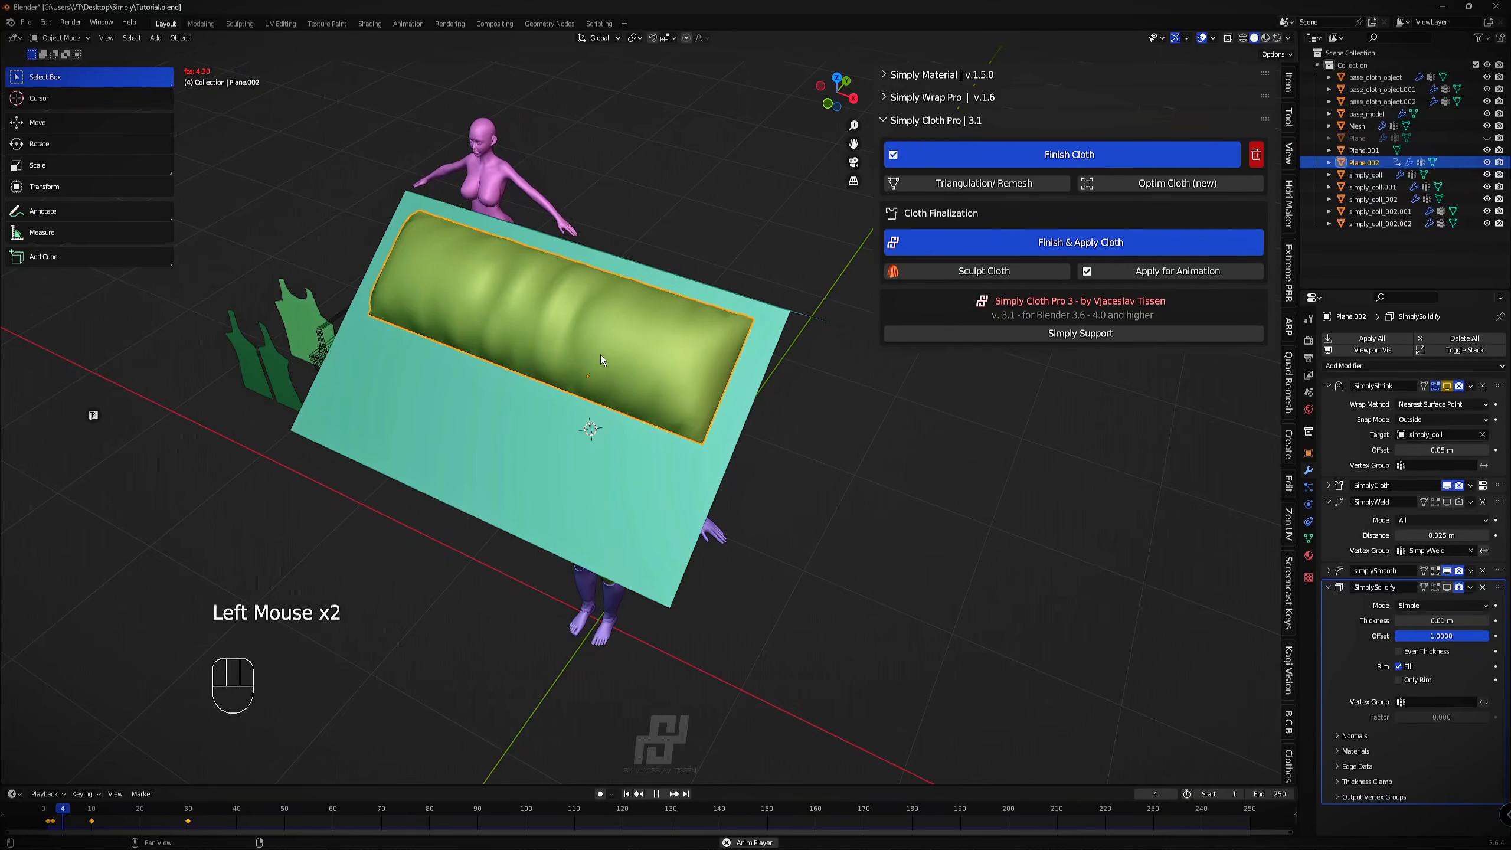
{"action": "right_click", "coordinate": [639, 315]}
{"action": "middle_click_drag", "start_coordinate": [640, 309], "coordinate": [633, 298]}
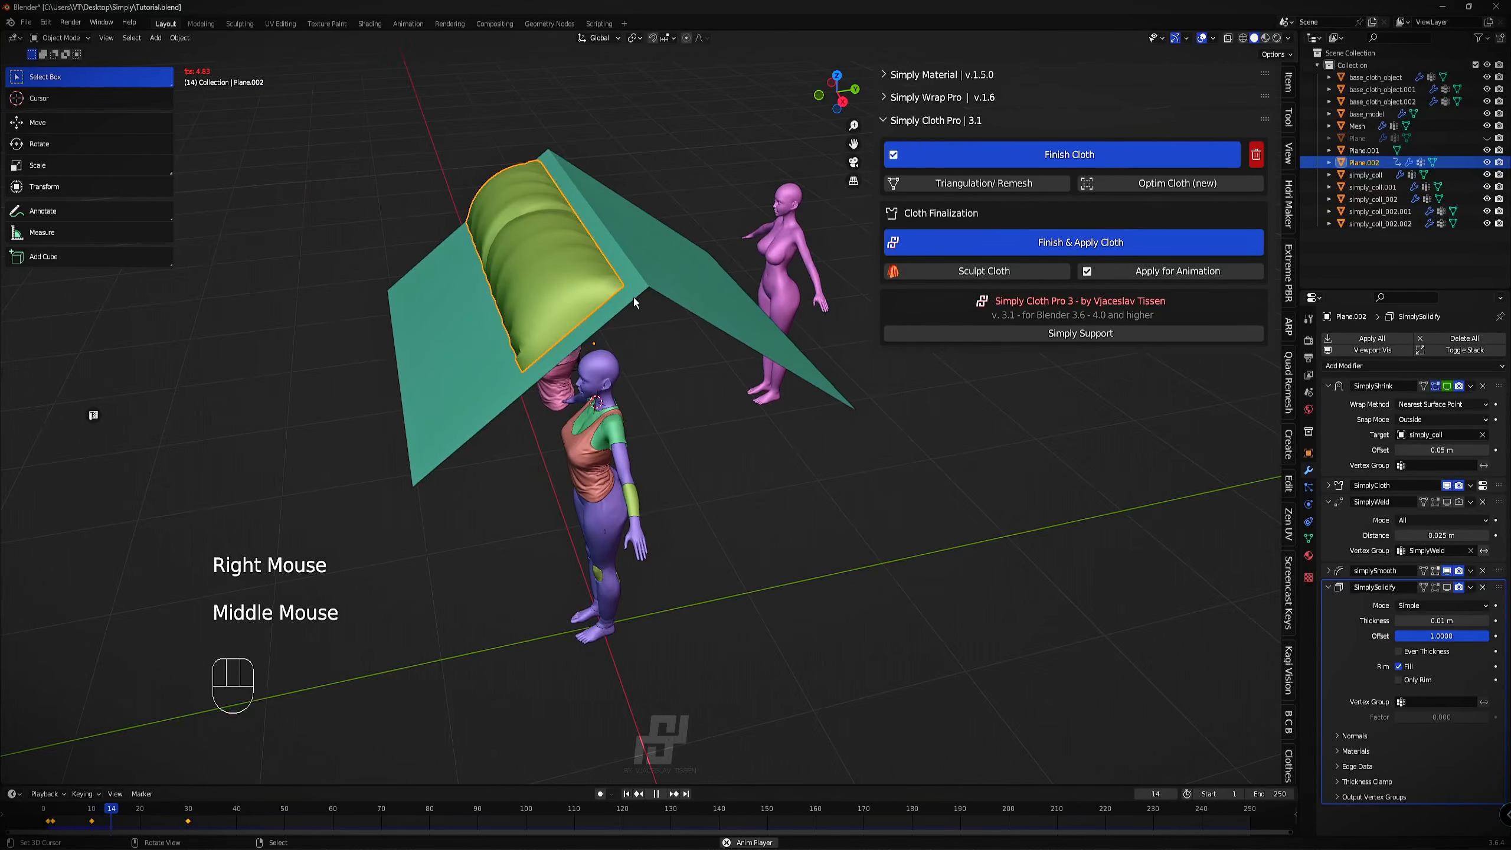
Stop the simulation and delete the inflated cloth piece on the roof-shaped plane.
{"action": "key", "text": "space"}
{"action": "key", "text": "x"}
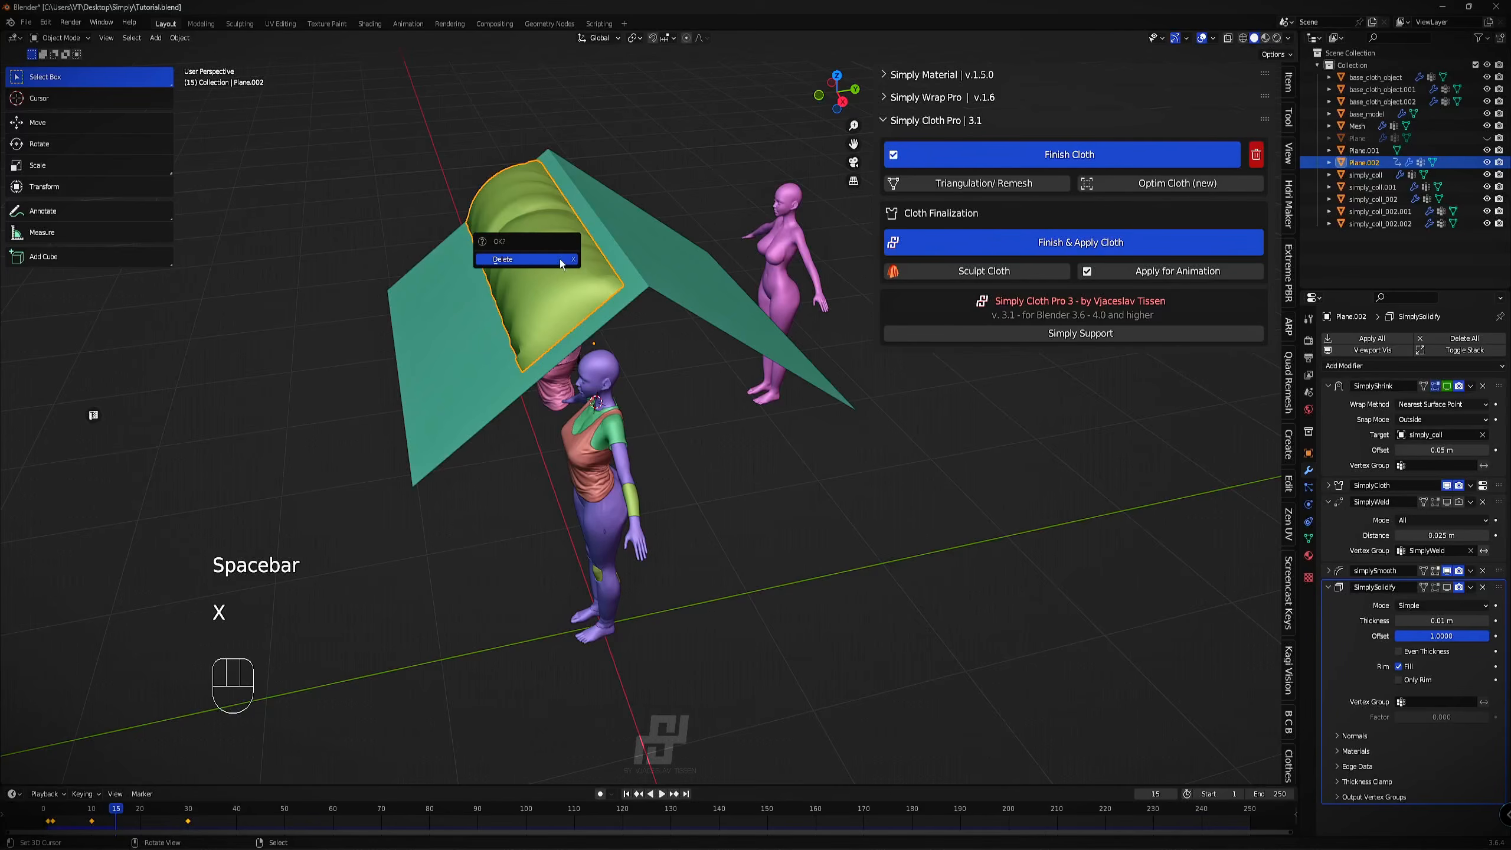
{"action": "left_click", "coordinate": [562, 260]}
Subdivide the plane's selected faces and rotate them into a diagonal topology.
{"action": "right_click", "coordinate": [562, 259]}
{"action": "middle_click_drag", "start_coordinate": [562, 259], "coordinate": [713, 387]}
{"action": "key", "text": "Tab"}
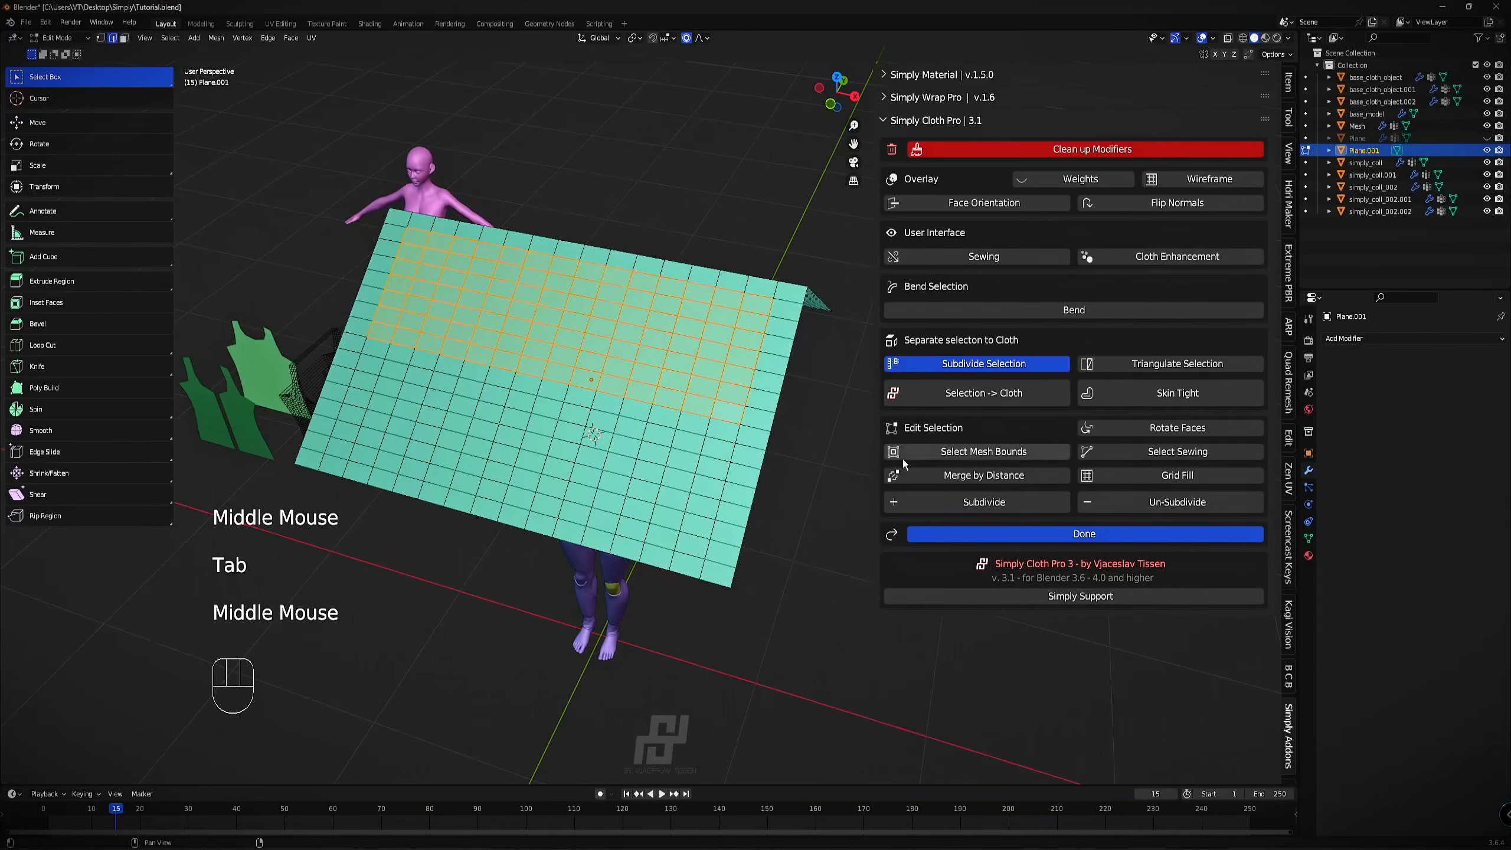
{"action": "left_click", "coordinate": [955, 502]}
{"action": "scroll", "coordinate": [875, 402], "scroll_direction": "up", "scroll_amount": 1}
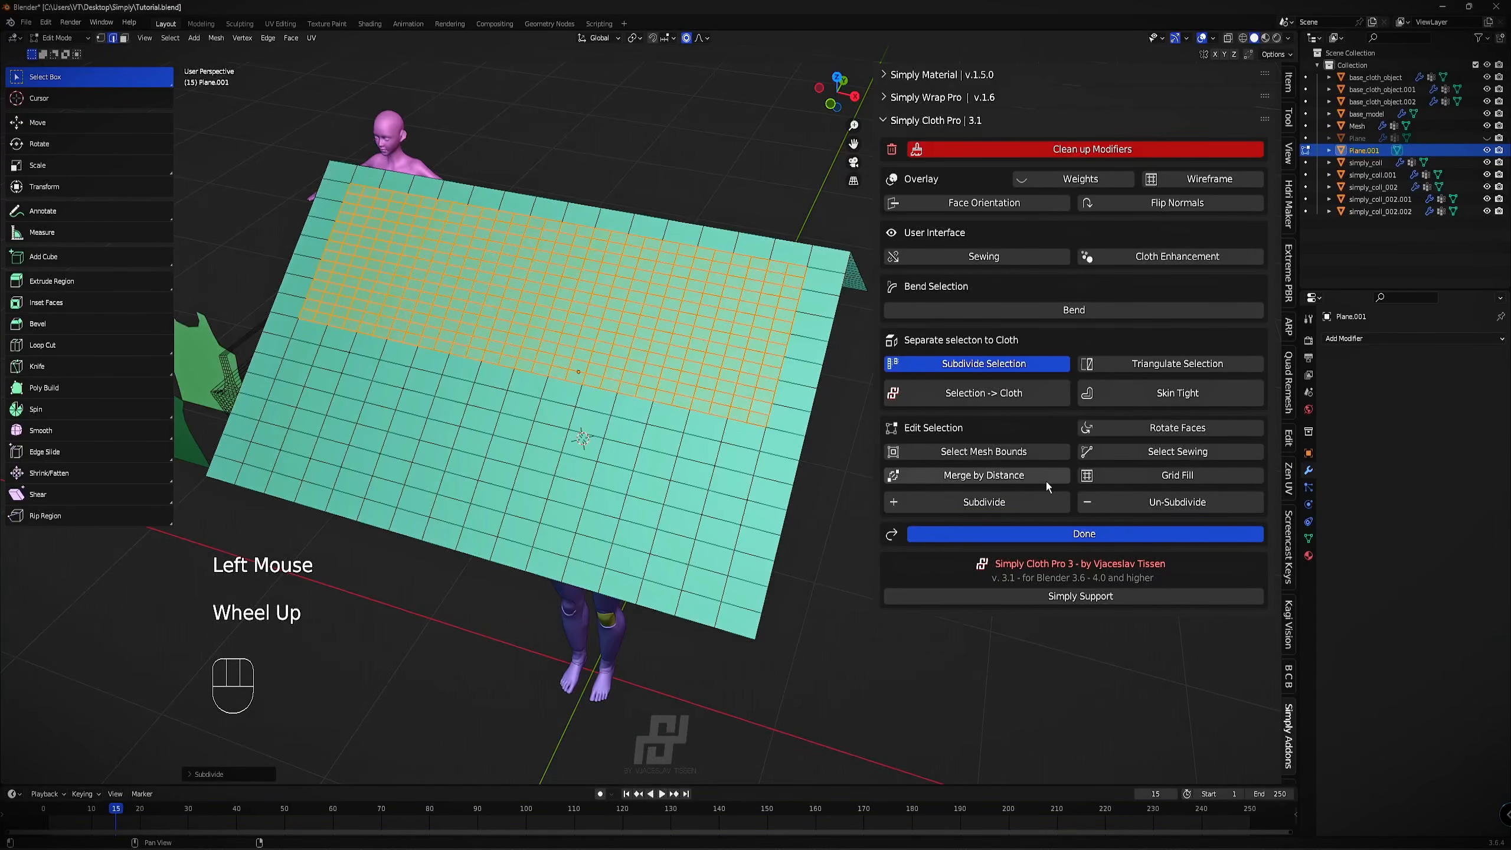
{"action": "left_click", "coordinate": [1147, 432]}
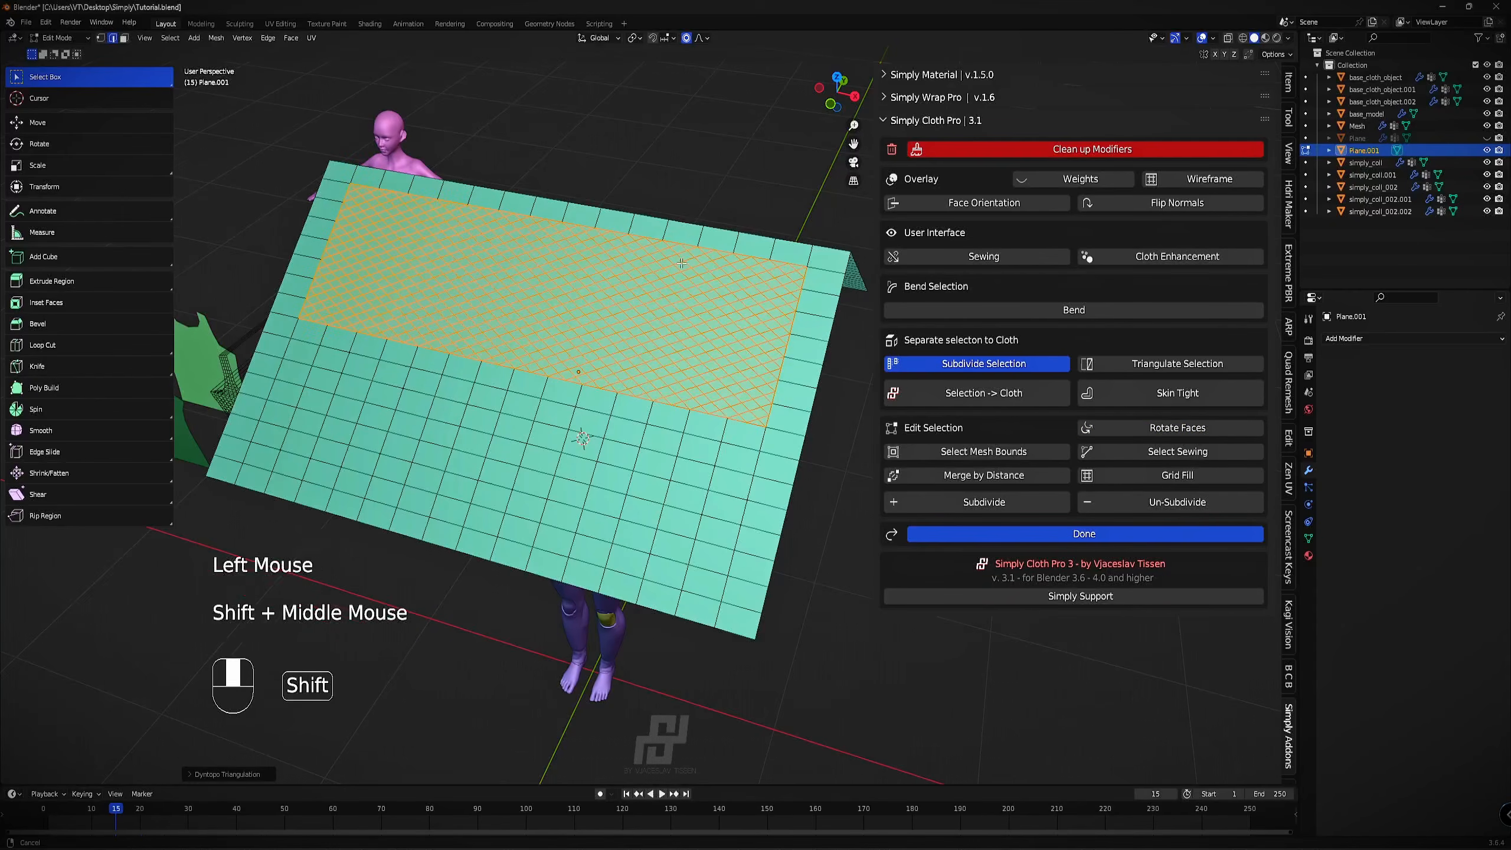
Separate the rotated faces into a simulated cloth piece and delete that piece after stopping playback.
{"action": "middle_click_drag", "start_coordinate": [977, 232], "coordinate": [978, 288], "text": "shift"}
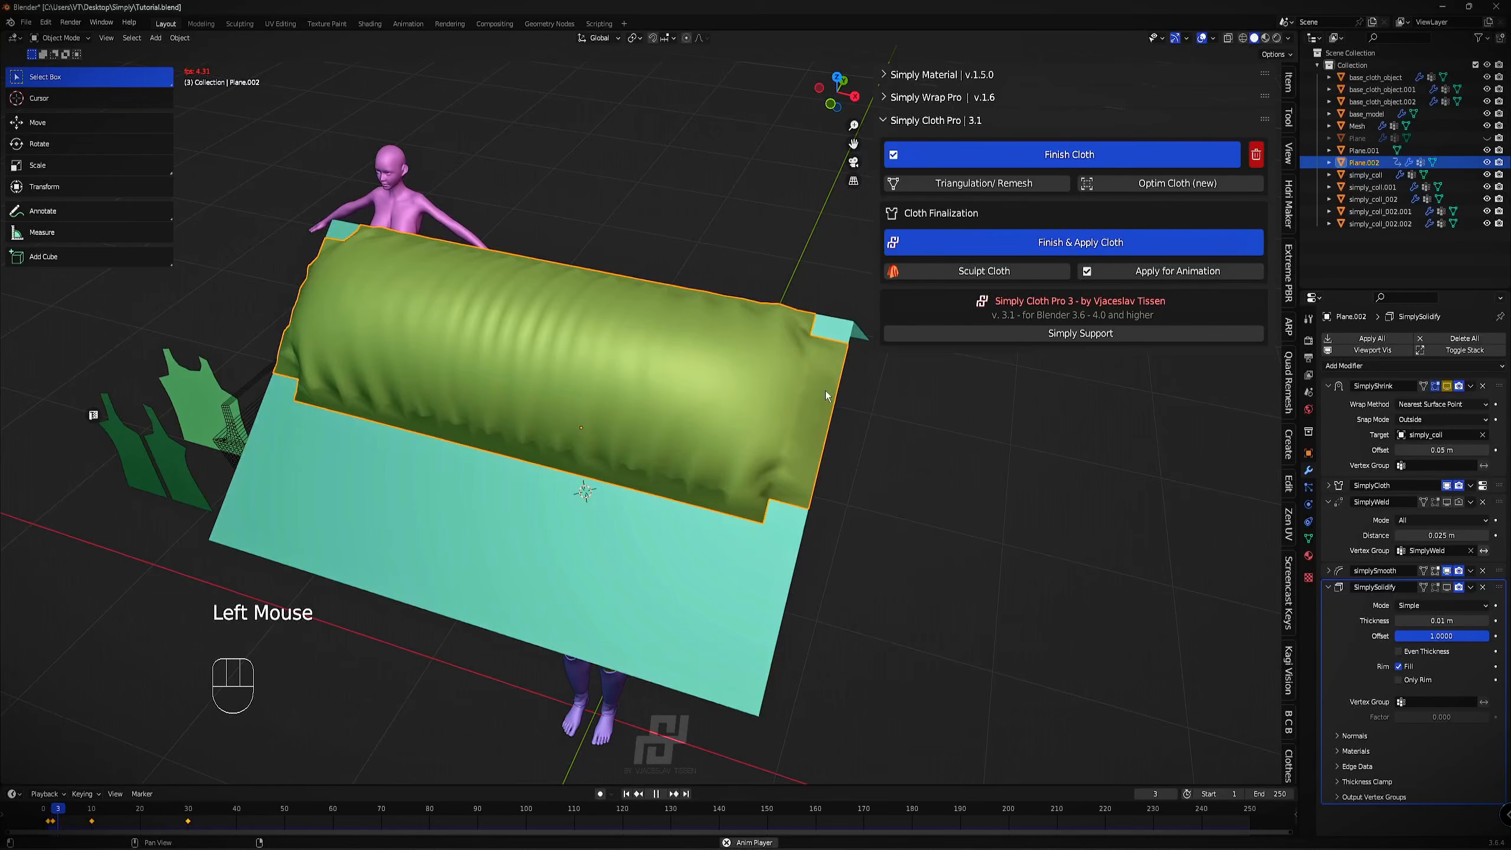
{"action": "key", "text": "space"}
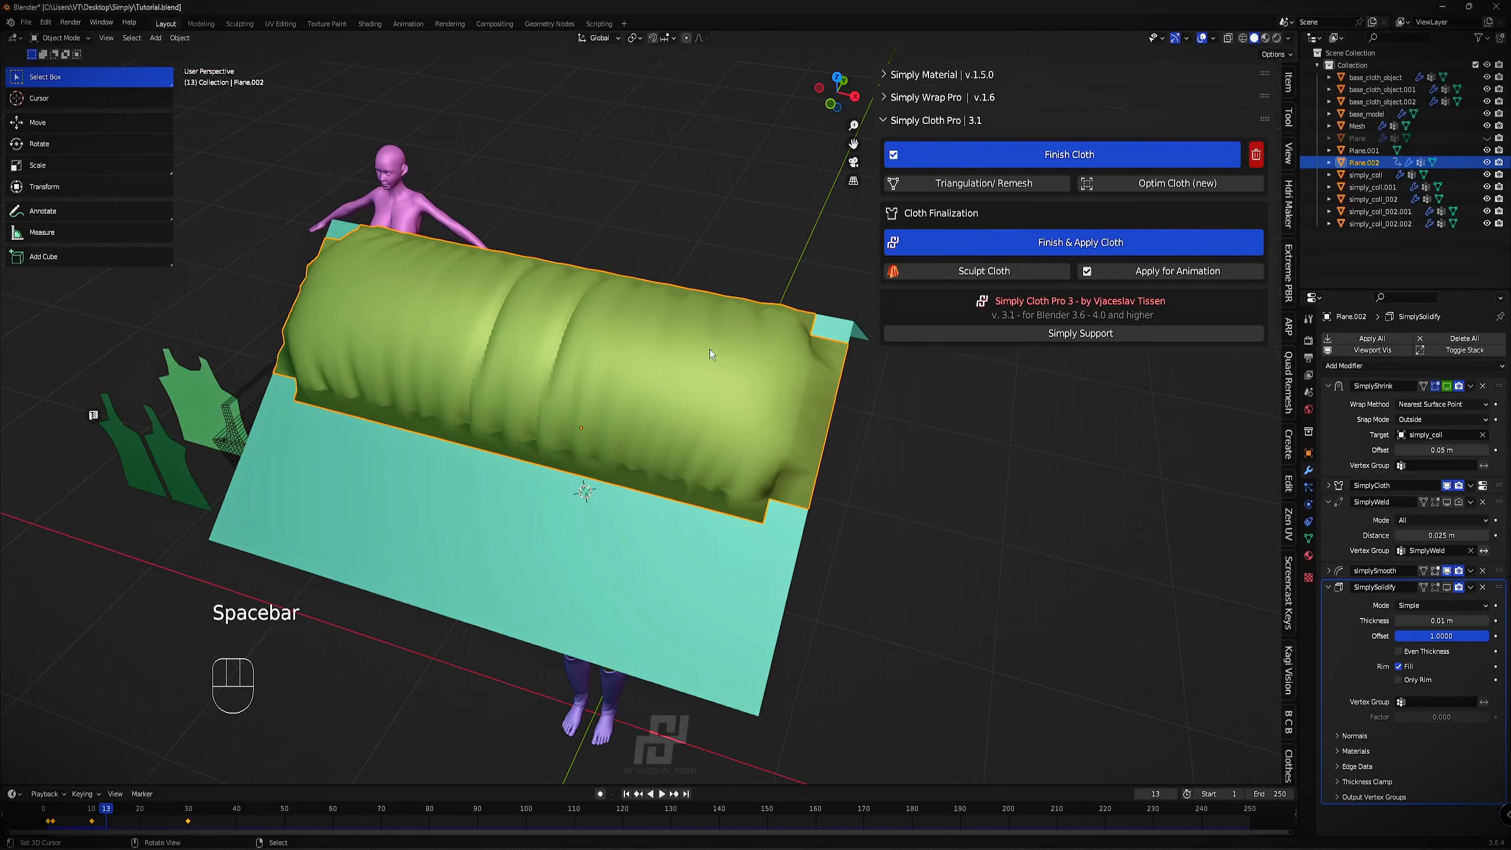
{"action": "middle_click_drag", "start_coordinate": [626, 347], "coordinate": [635, 309]}
{"action": "right_click", "coordinate": [597, 281]}
{"action": "key", "text": "x"}
{"action": "right_click", "coordinate": [595, 279]}
Separate the plane's selected faces into a simulated cloth with Triangulate Selection enabled, and stop playback.
{"action": "key", "text": "Tab"}
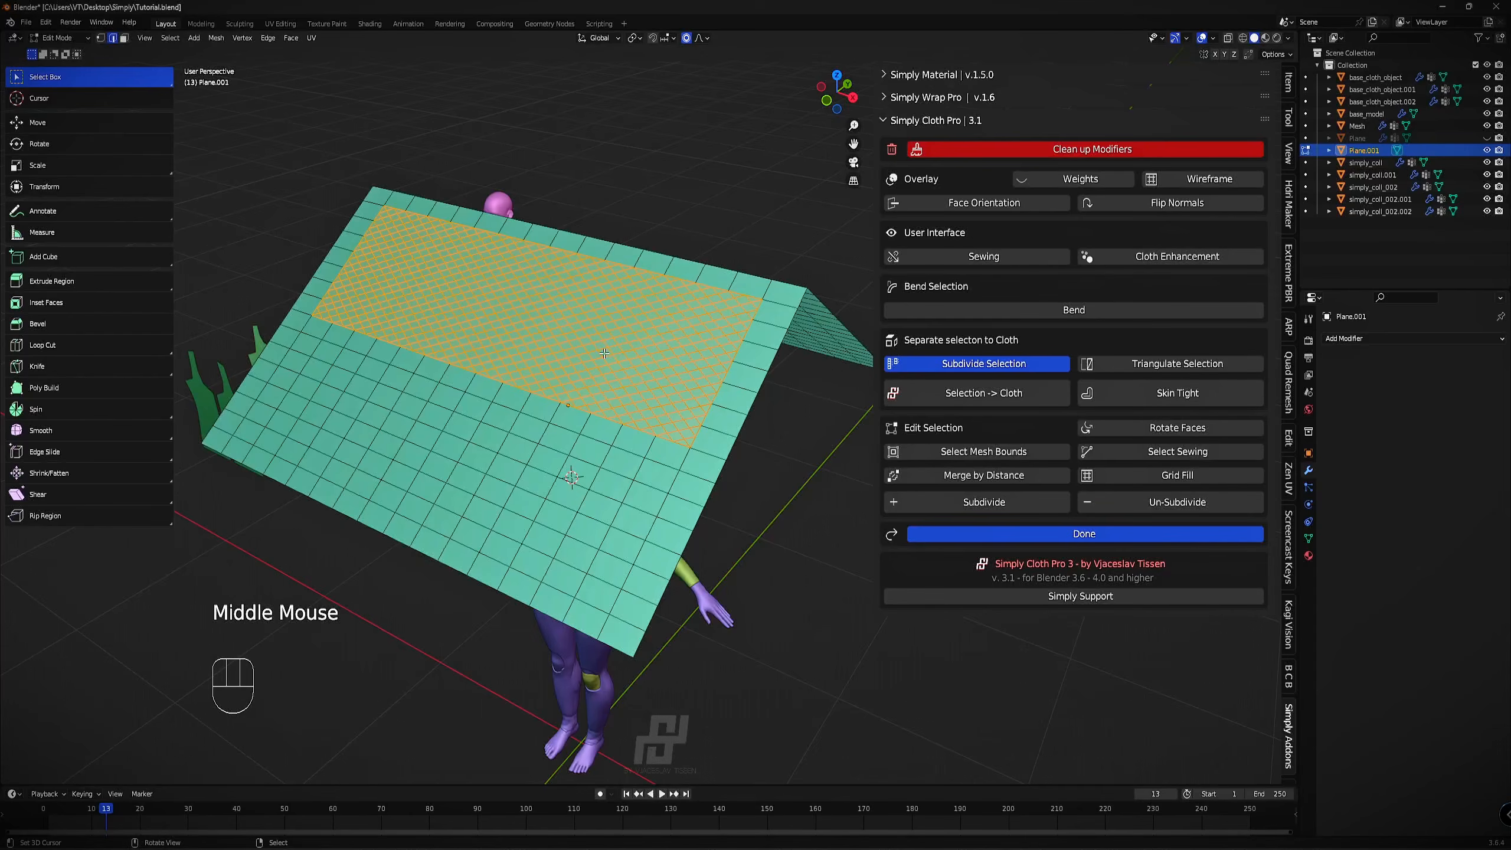
{"action": "middle_click_drag", "start_coordinate": [631, 363], "coordinate": [618, 355]}
{"action": "key", "text": "3"}
{"action": "left_click", "coordinate": [1162, 363]}
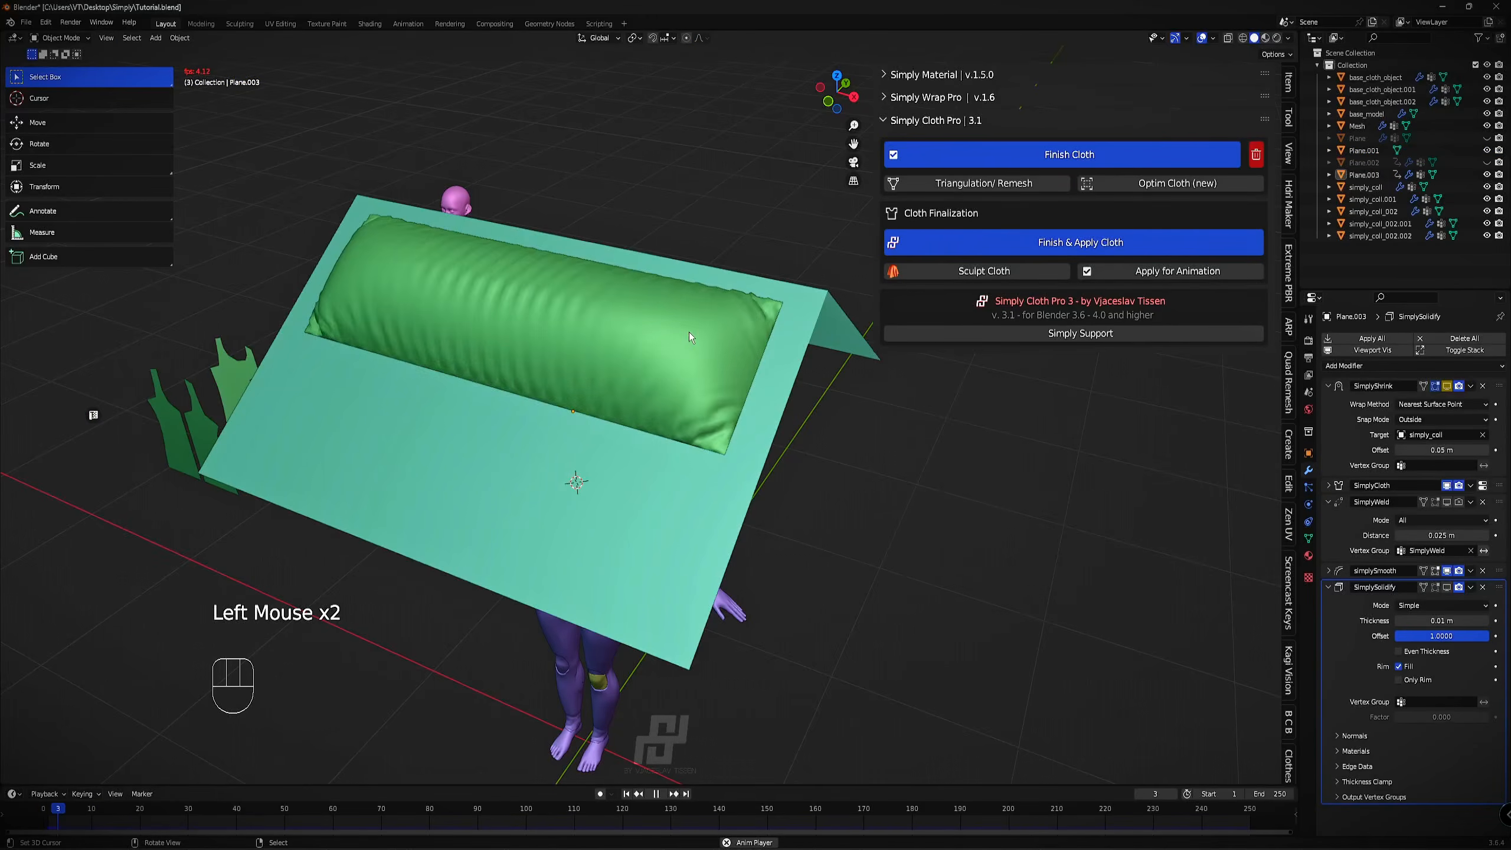
{"action": "right_click", "coordinate": [627, 343]}
{"action": "key", "text": "space"}
{"action": "middle_click_drag", "start_coordinate": [627, 343], "coordinate": [580, 334]}
Delete the green triangulated cloth piece and the roof-shaped plane.
{"action": "key", "text": "x"}
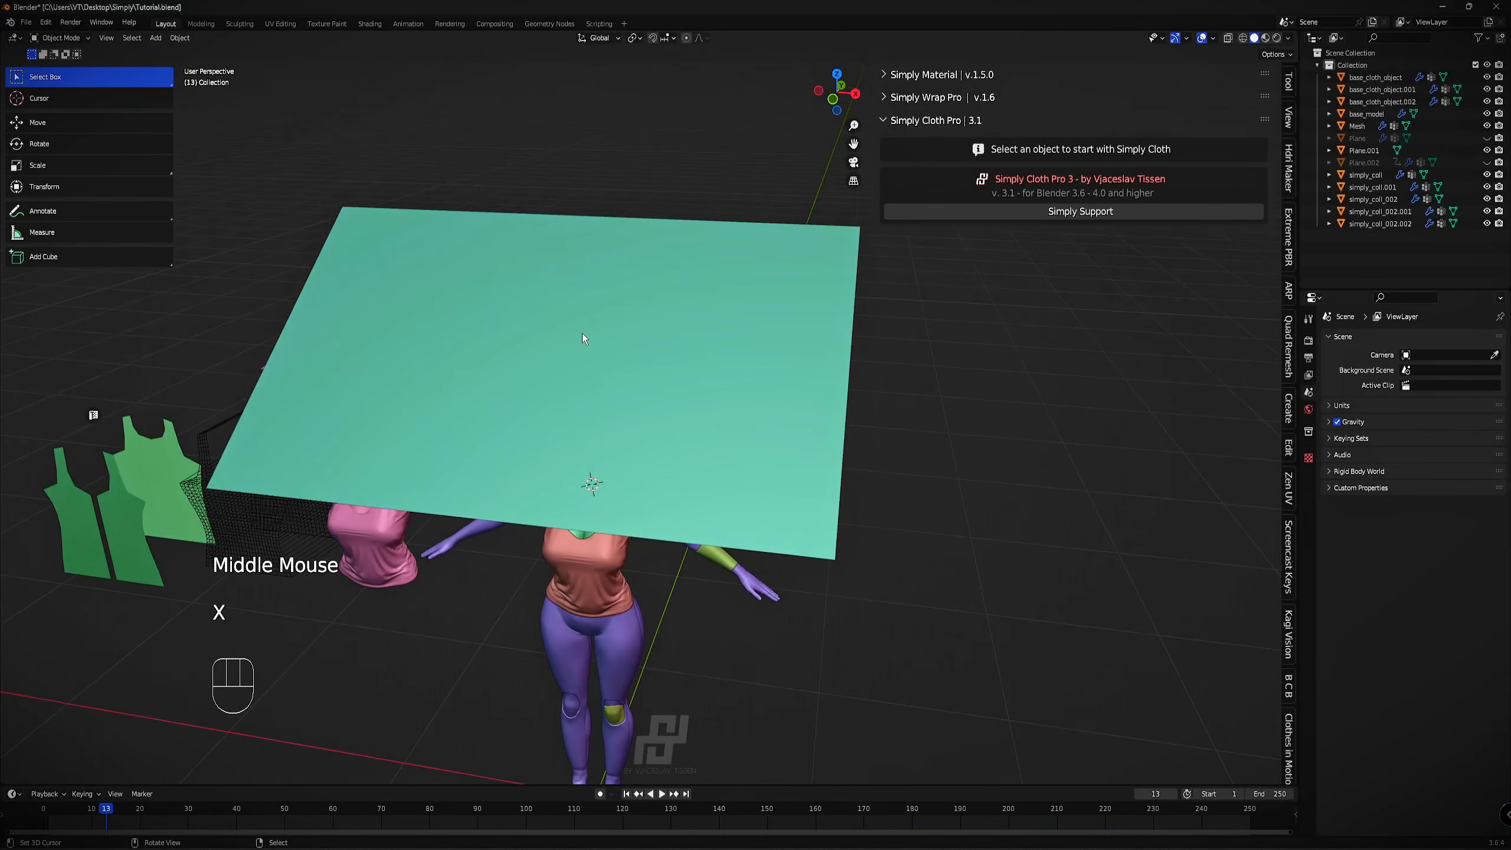
{"action": "right_click", "coordinate": [617, 376]}
{"action": "key", "text": "x"}
{"action": "left_click", "coordinate": [612, 387]}
Apply the pants' SimplyCloth geometry nodes and SimplySubdivision modifiers, and remove the SimplySolidify modifier.
{"action": "right_click", "coordinate": [608, 458]}
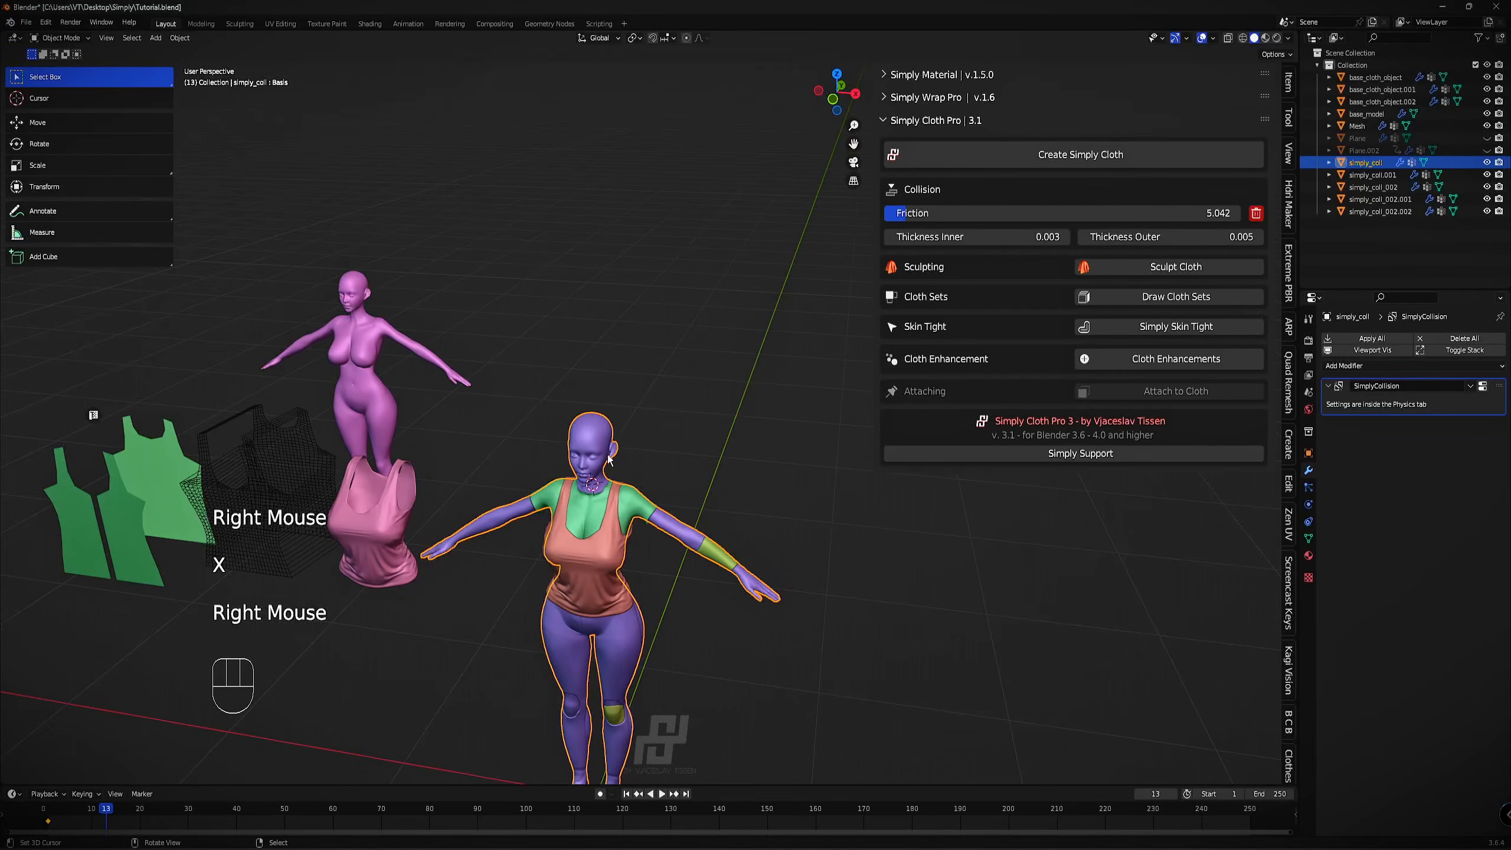
{"action": "key", "text": "KP_Decimal"}
{"action": "scroll", "coordinate": [746, 418], "scroll_direction": "up", "scroll_amount": 2}
{"action": "middle_click_drag", "start_coordinate": [747, 418], "coordinate": [666, 529], "text": "shift"}
{"action": "right_click", "coordinate": [683, 568]}
{"action": "right_click", "coordinate": [692, 577]}
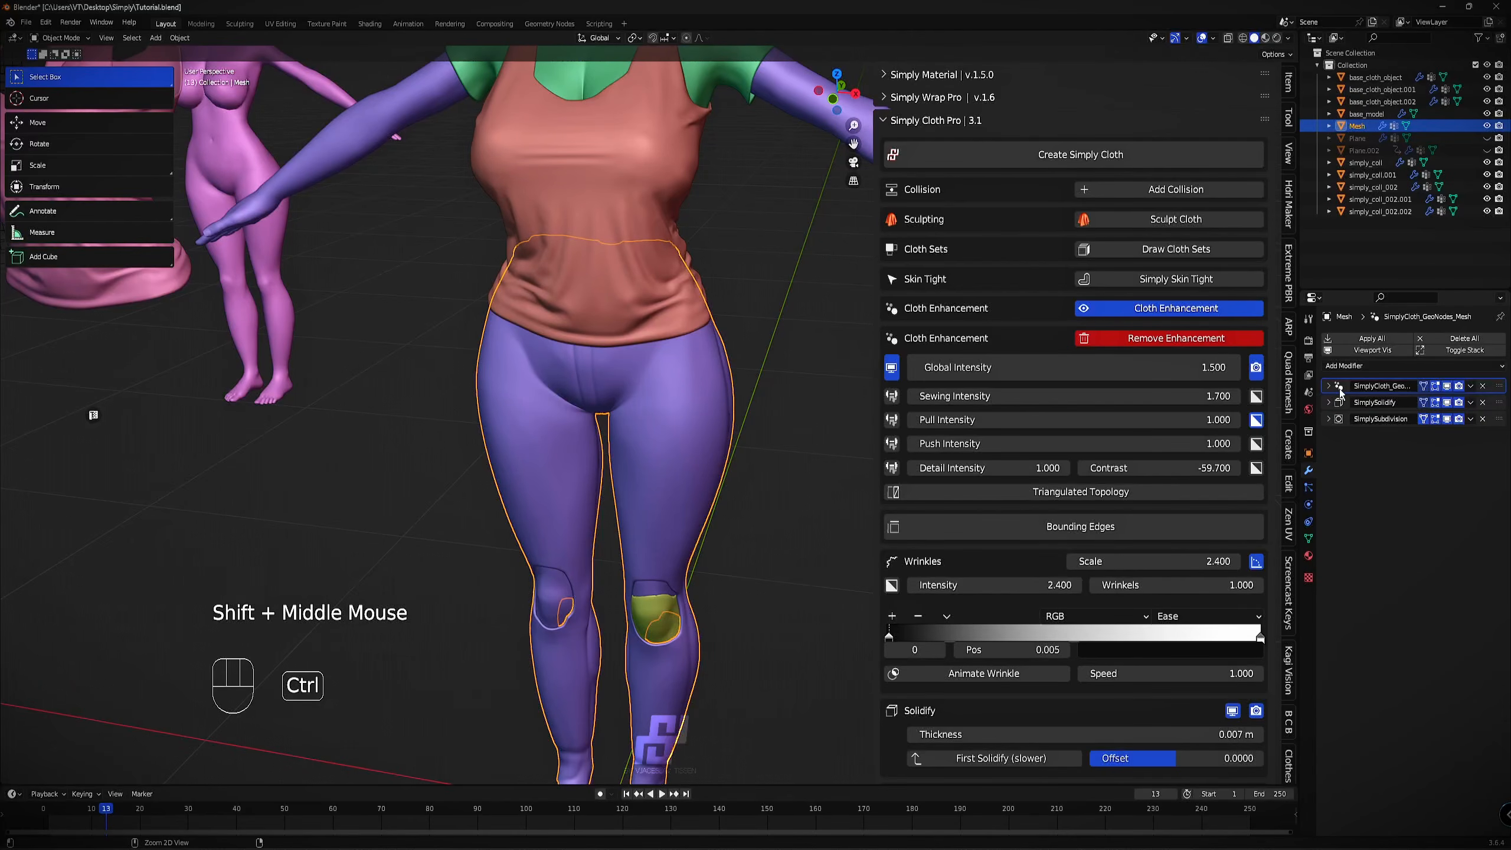
{"action": "key", "text": "ctrl+a"}
{"action": "key", "text": "x"}
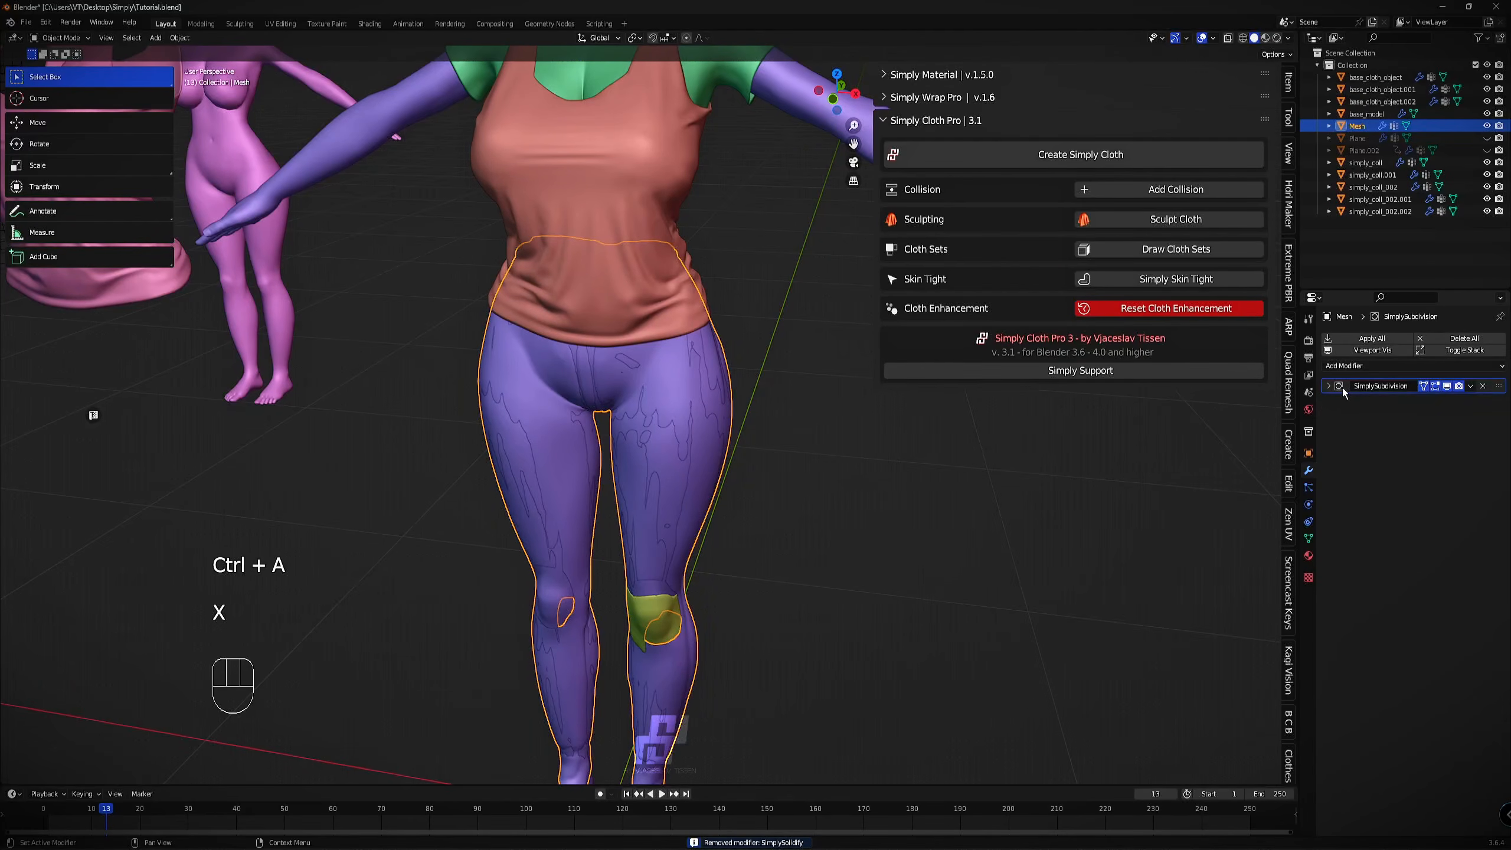
{"action": "key", "text": "ctrl+a"}
Fatten the whole pants mesh slightly outward along its normals in Edit Mode.
{"action": "middle_click_drag", "start_coordinate": [636, 472], "coordinate": [647, 465]}
{"action": "key", "text": "Tab"}
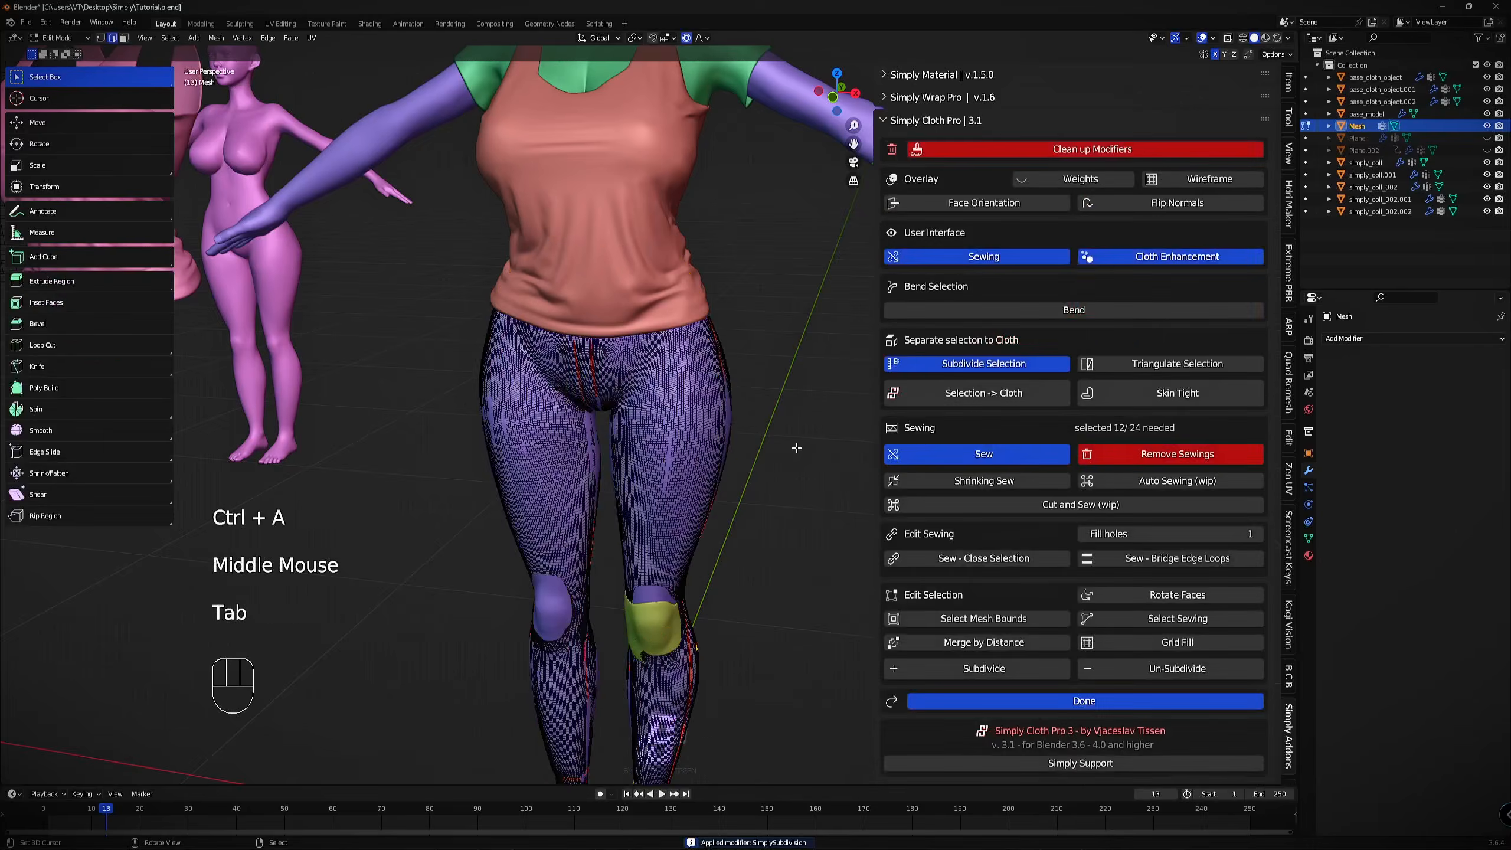
{"action": "key", "text": "a"}
{"action": "key", "text": "alt+s"}
{"action": "left_click", "coordinate": [805, 444], "text": "shift"}
{"action": "key", "text": "Tab"}
{"action": "middle_click_drag", "start_coordinate": [805, 443], "coordinate": [680, 463]}
{"action": "key", "text": "Tab"}
{"action": "key", "text": "alt+s"}
{"action": "left_click", "coordinate": [743, 447]}
{"action": "key", "text": "Tab"}
Separate a rectangular face patch on the pants' outer thigh into a simulated cloth piece, and stop playback.
{"action": "scroll", "coordinate": [667, 376], "scroll_direction": "up", "scroll_amount": 2}
{"action": "key", "text": "3"}
{"action": "middle_click_drag", "start_coordinate": [667, 377], "coordinate": [692, 361]}
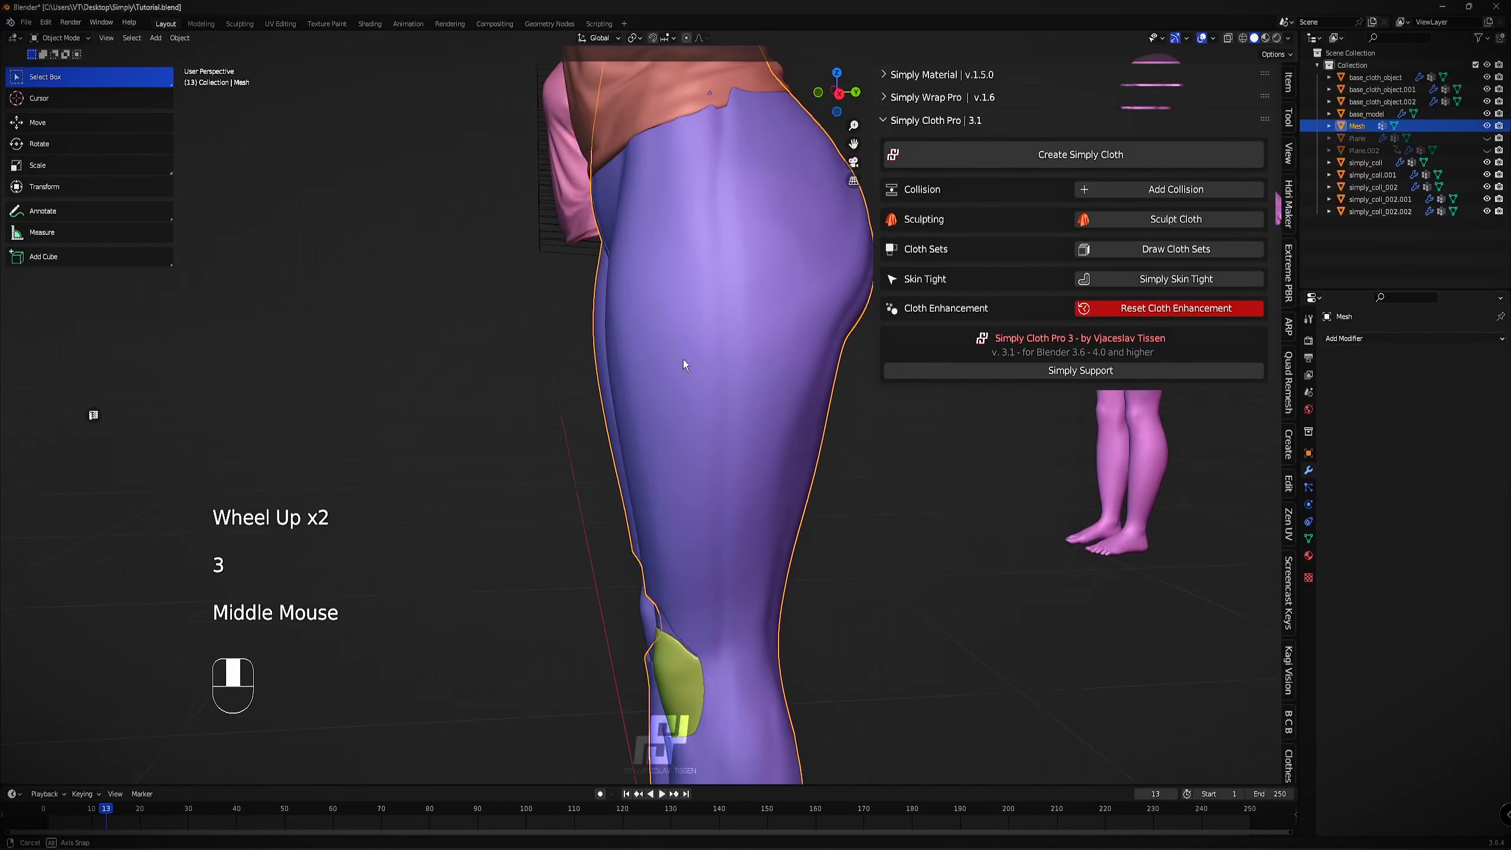
{"action": "key", "text": "Tab"}
{"action": "key", "text": "3"}
{"action": "right_click", "coordinate": [693, 288]}
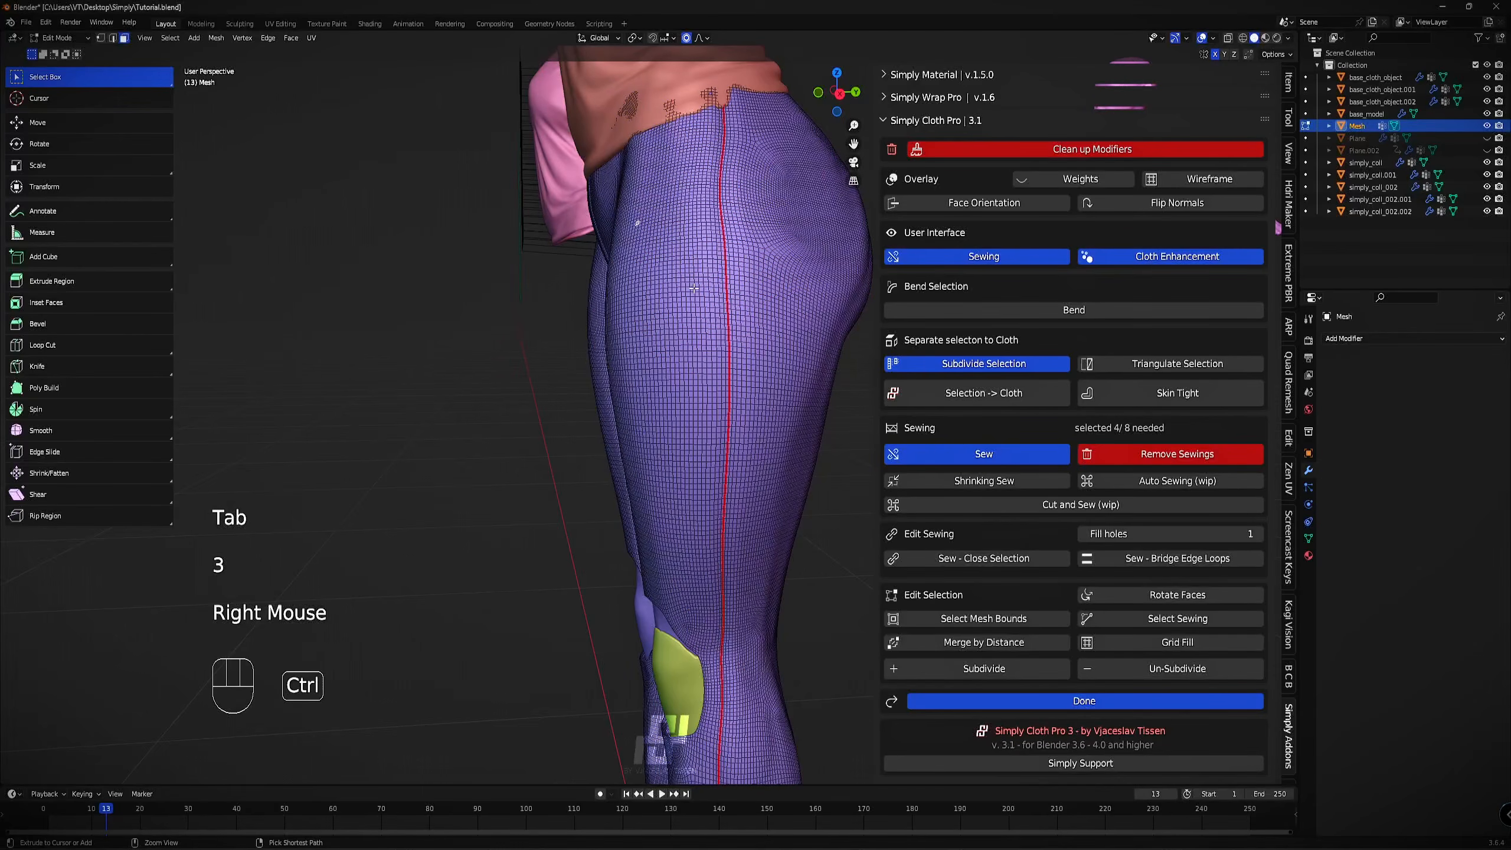
{"action": "right_click", "coordinate": [769, 424], "text": "ctrl+shift"}
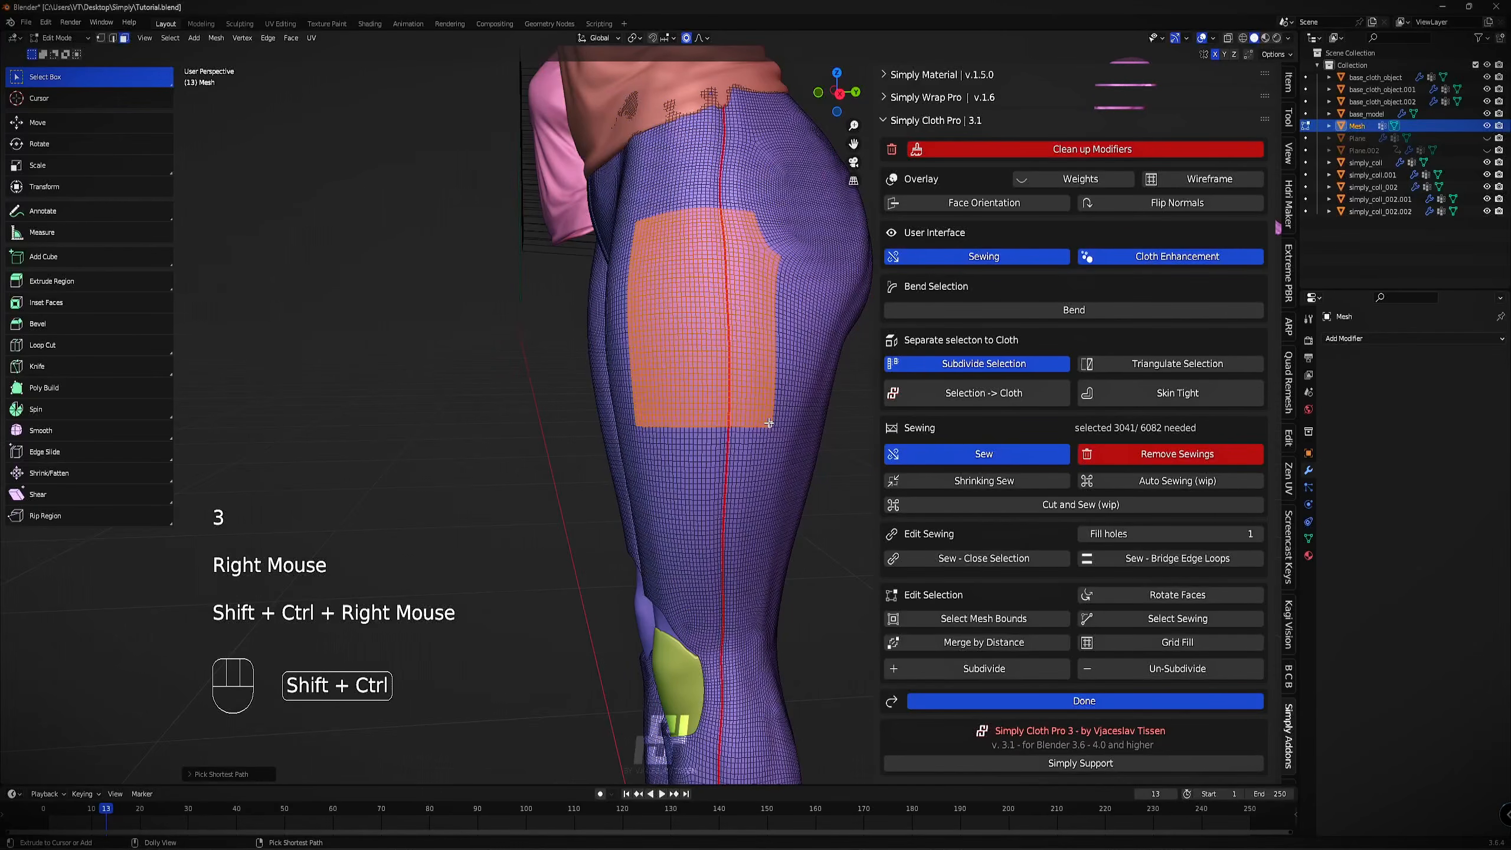
{"action": "left_click", "coordinate": [1039, 395]}
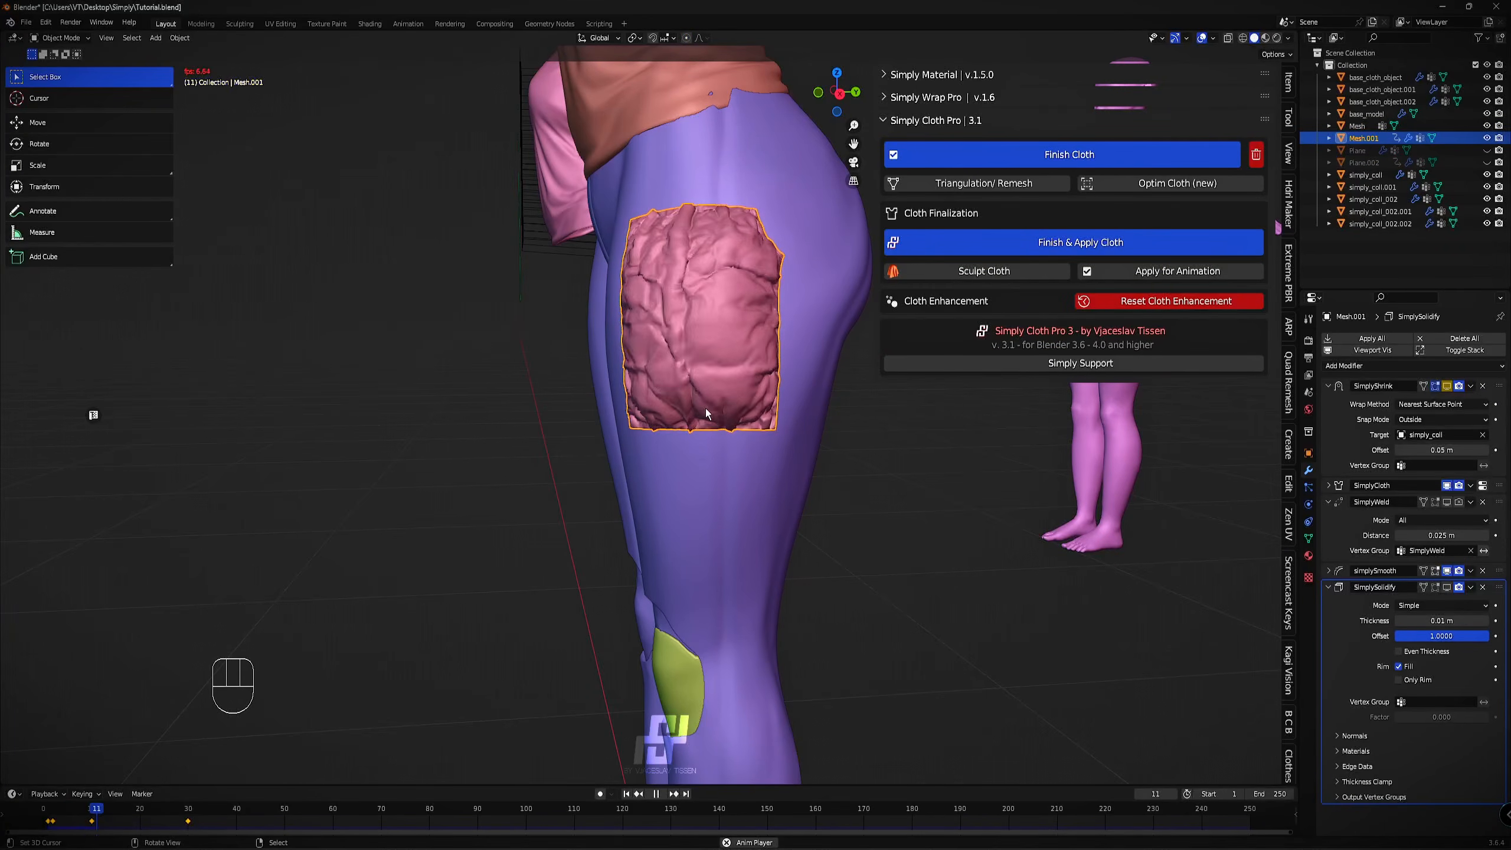
{"action": "key", "text": "space"}
Select a second rectangular face patch on the pants, below the thigh patch and above the knee, and convert it to cloth.
{"action": "mouse_move", "coordinate": [659, 390]}
{"action": "middle_mouse_down"}
{"action": "mouse_move", "coordinate": [813, 393]}
{"action": "mouse_move", "coordinate": [718, 341]}
{"action": "mouse_move", "coordinate": [569, 342]}
{"action": "mouse_move", "coordinate": [687, 409]}
{"action": "mouse_move", "coordinate": [648, 250]}
{"action": "middle_mouse_up"}
{"action": "key", "text": "z"}
{"action": "scroll", "coordinate": [797, 331], "scroll_direction": "down", "scroll_amount": 3}
{"action": "right_click", "coordinate": [690, 440]}
{"action": "key", "text": "z"}
{"action": "key", "text": "Tab"}
{"action": "scroll", "coordinate": [645, 202], "scroll_direction": "up", "scroll_amount": 2}
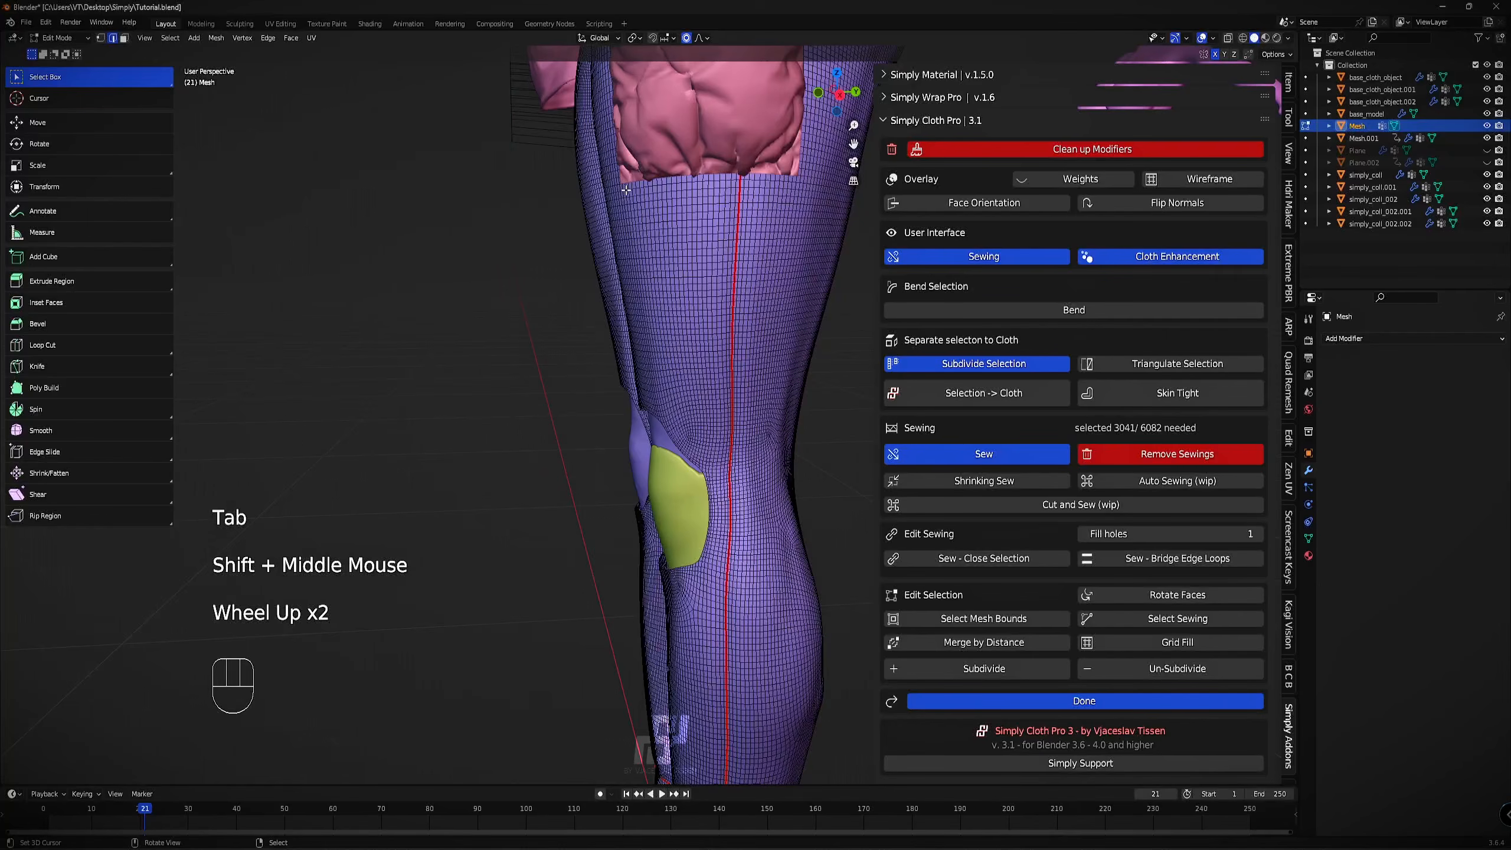
{"action": "key", "text": "3"}
{"action": "right_click", "coordinate": [626, 189]}
{"action": "right_click", "coordinate": [765, 331], "text": "ctrl+shift"}
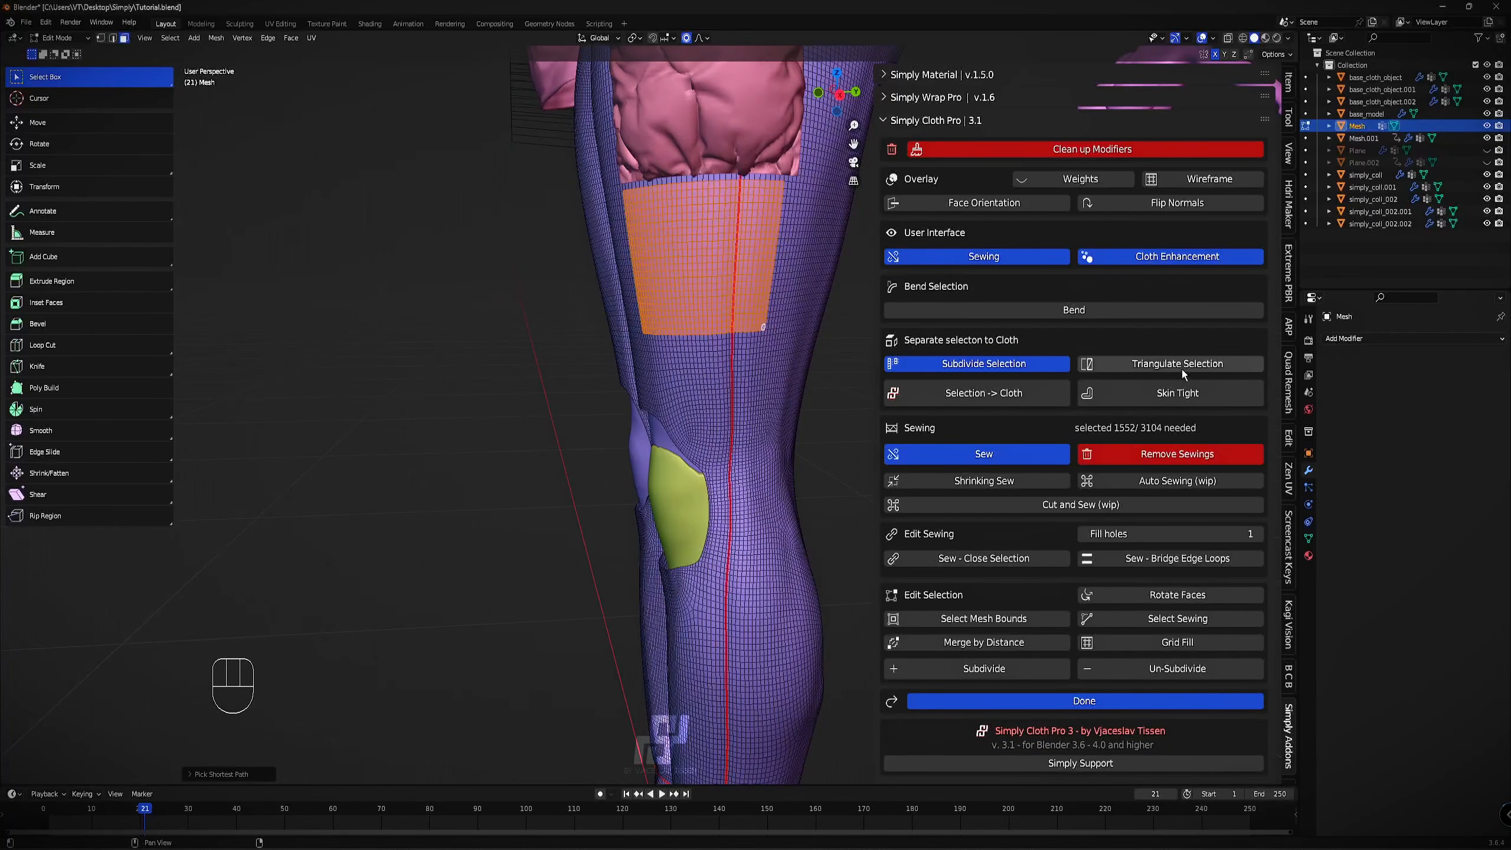
{"action": "left_click", "coordinate": [1053, 398]}
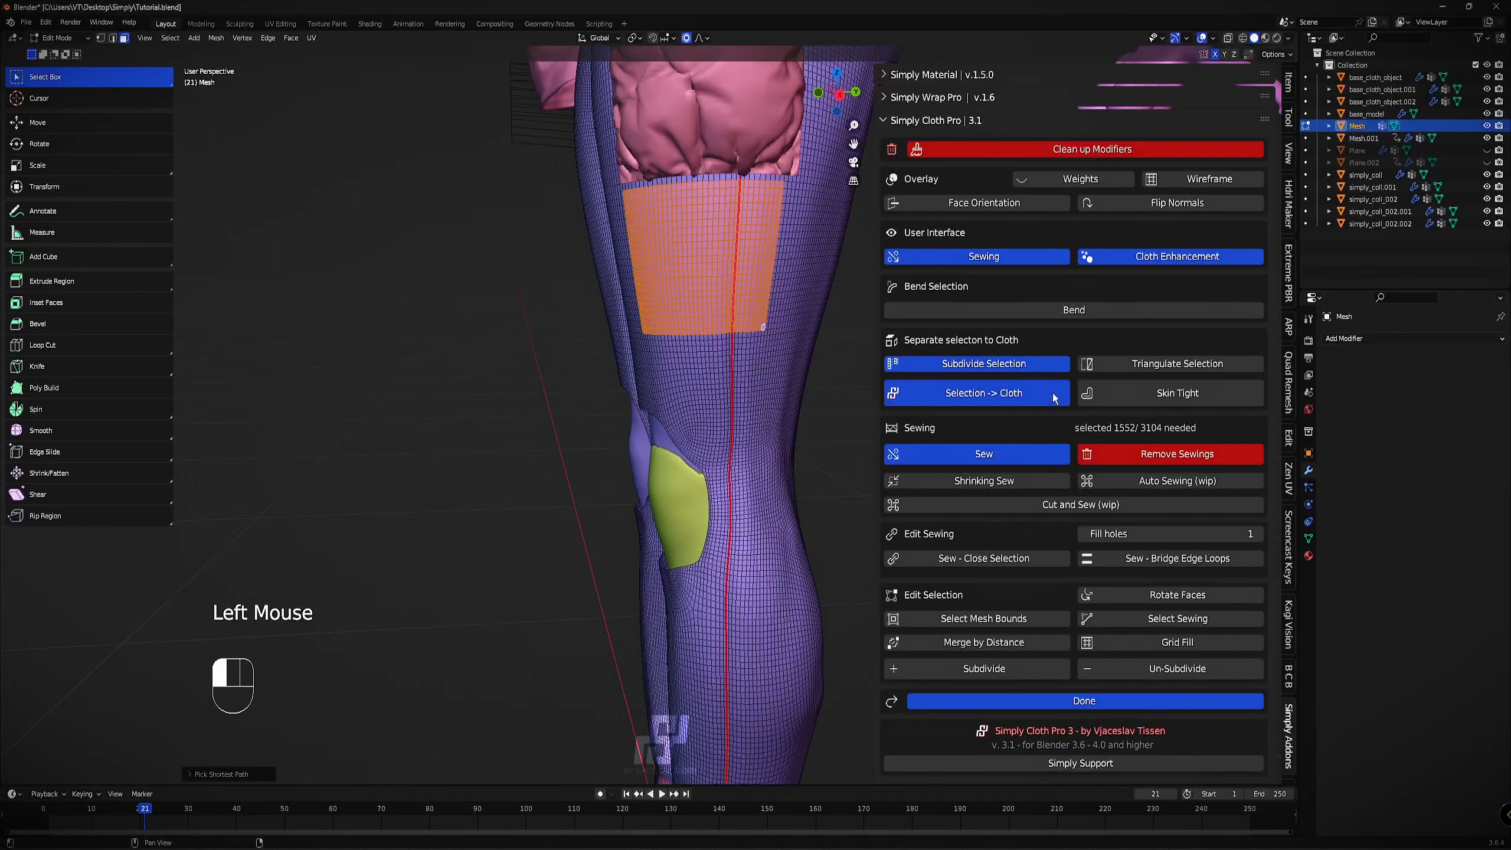
Stop the cloth simulation of the lower thigh patch and view the whole dressed figure.
{"action": "key", "text": "space"}
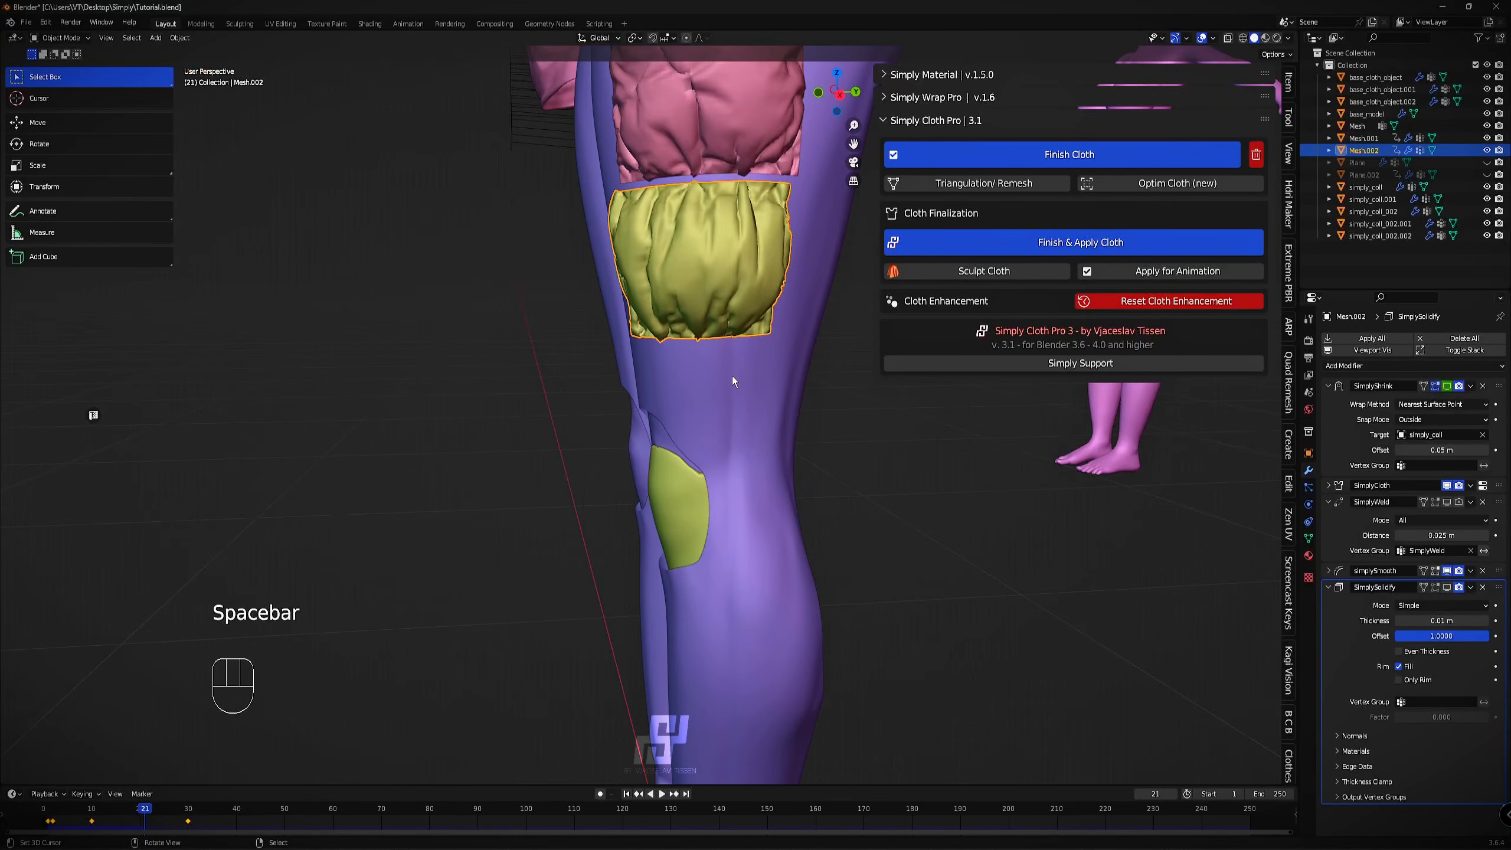
{"action": "scroll", "coordinate": [732, 376], "scroll_direction": "down", "scroll_amount": 3}
{"action": "middle_click_drag", "start_coordinate": [732, 375], "coordinate": [653, 388]}
{"action": "key", "text": "z"}
{"action": "scroll", "coordinate": [753, 318], "scroll_direction": "down", "scroll_amount": 2}
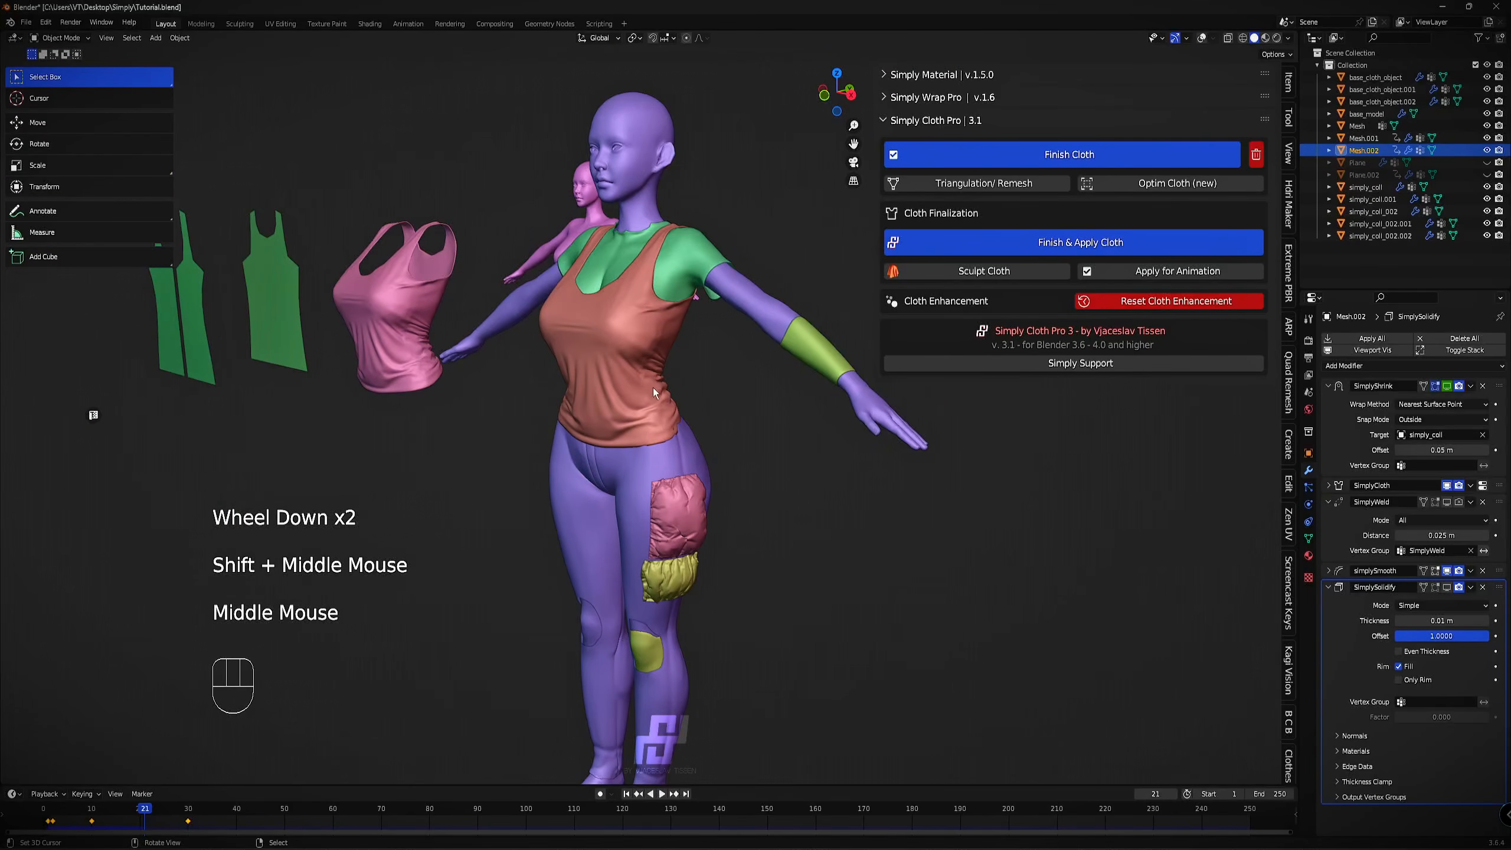
Separate a rectangular face patch across the chest of the orange tank top into a simulated cloth piece, and stop playback.
{"action": "right_click", "coordinate": [644, 369]}
{"action": "key", "text": "z"}
{"action": "scroll", "coordinate": [595, 335], "scroll_direction": "up", "scroll_amount": 2}
{"action": "key", "text": "Tab"}
{"action": "middle_click_drag", "start_coordinate": [595, 335], "coordinate": [492, 259]}
{"action": "scroll", "coordinate": [619, 284], "scroll_direction": "up", "scroll_amount": 1}
{"action": "key", "text": "3"}
{"action": "right_click", "coordinate": [432, 224]}
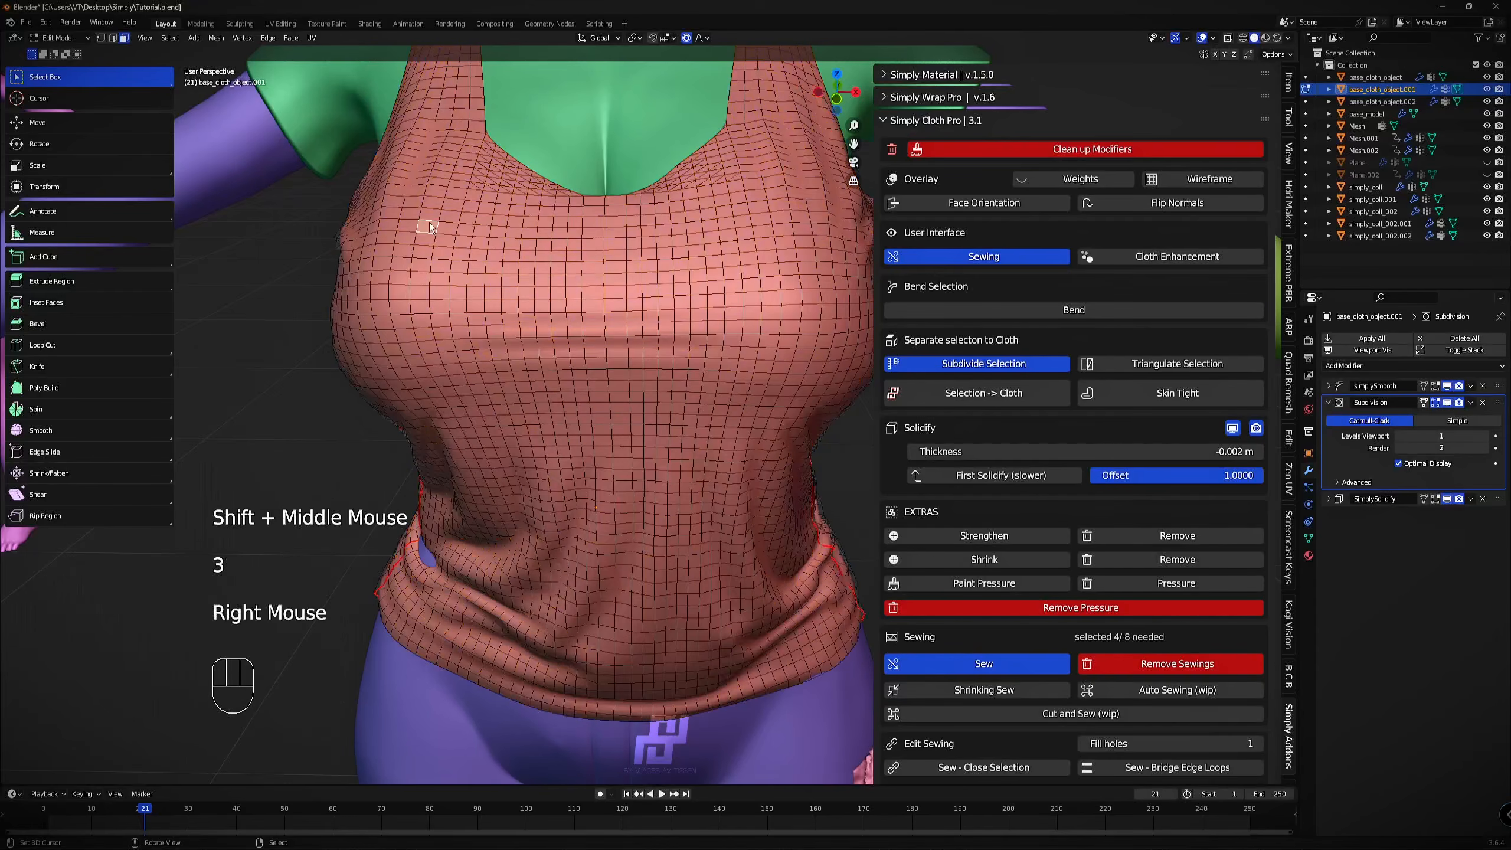
{"action": "right_click", "coordinate": [772, 422], "text": "ctrl+shift"}
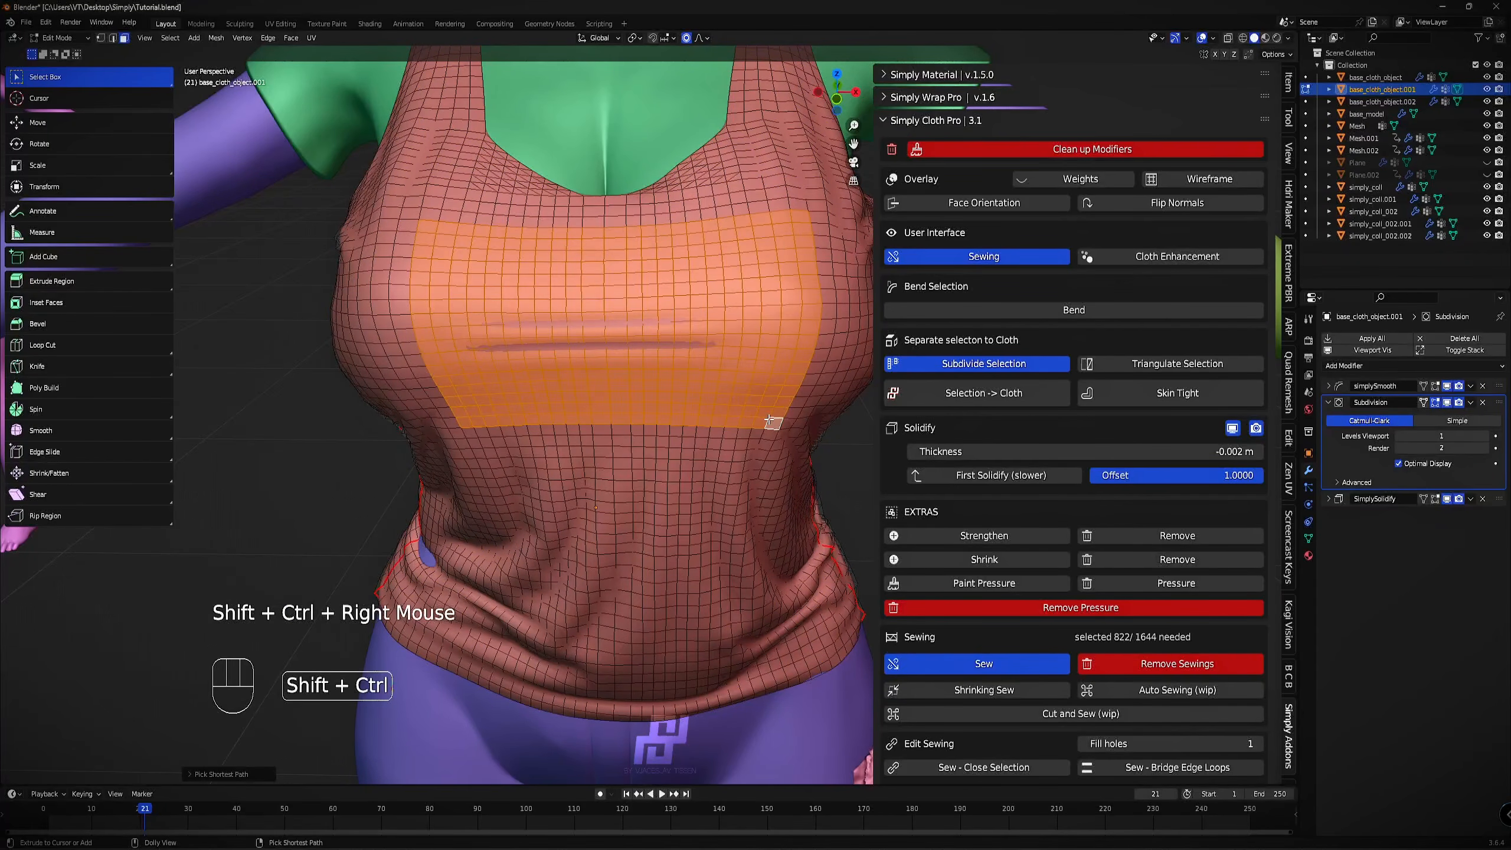
{"action": "left_click", "coordinate": [1044, 402]}
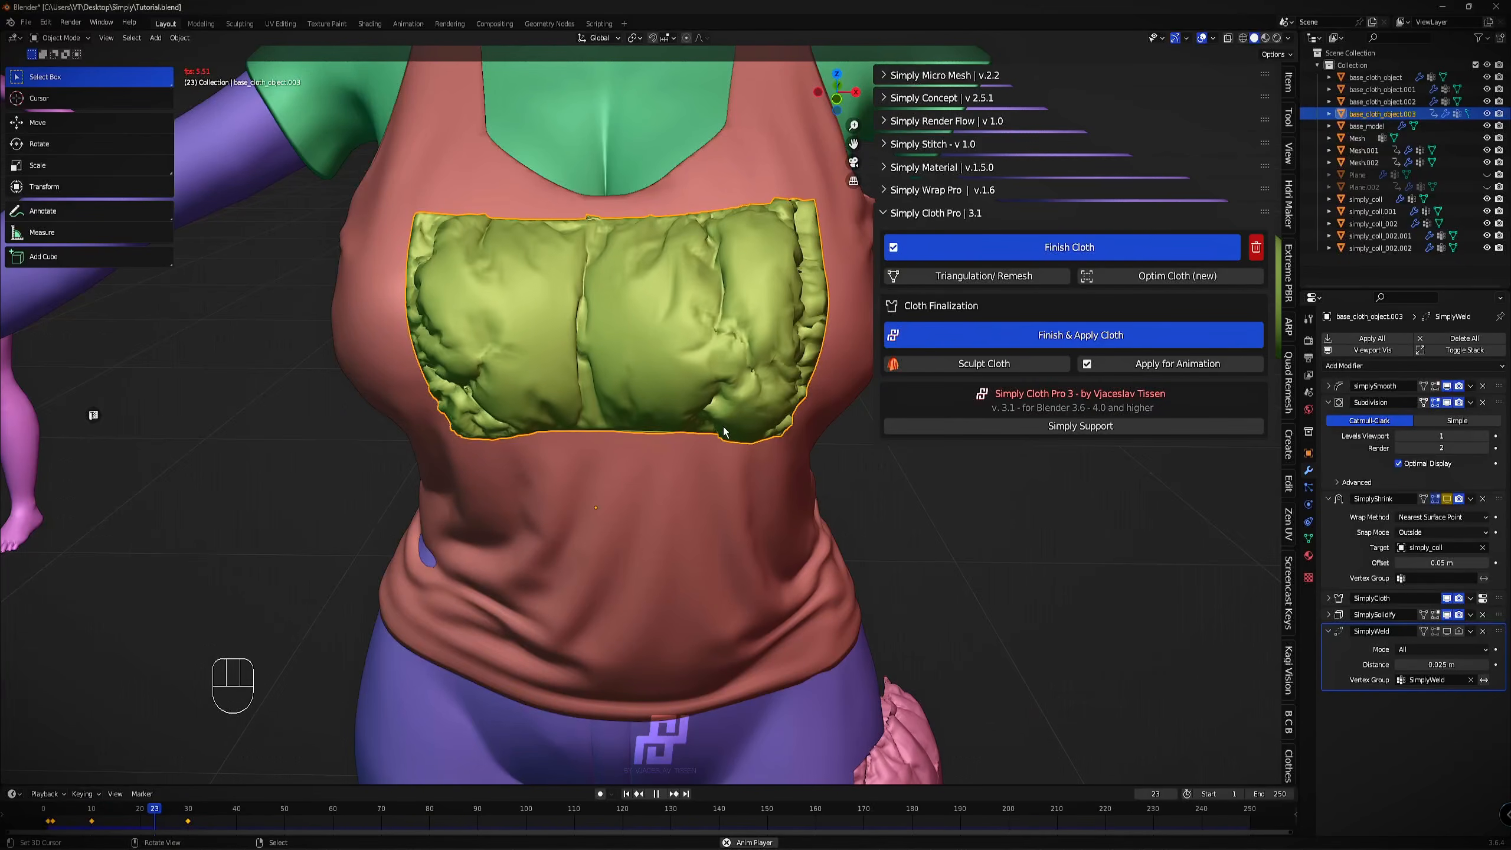
{"action": "scroll", "coordinate": [730, 507], "scroll_direction": "down", "scroll_amount": 4}
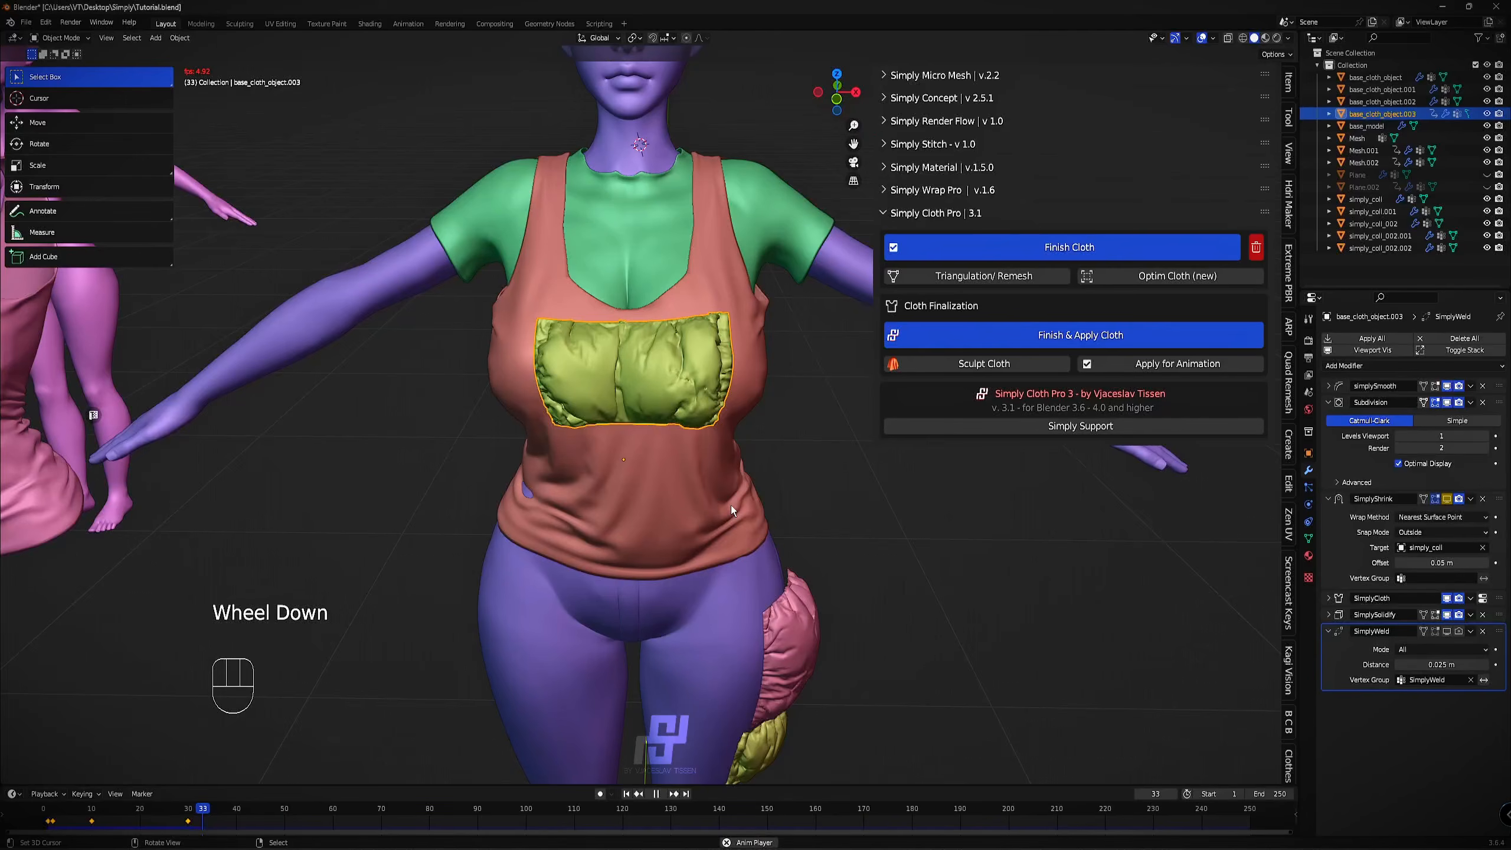
{"action": "key", "text": "space"}
{"action": "mouse_move", "coordinate": [735, 499]}
{"action": "middle_mouse_down"}
{"action": "mouse_move", "coordinate": [626, 501]}
{"action": "mouse_move", "coordinate": [604, 462]}
{"action": "mouse_move", "coordinate": [694, 491]}
{"action": "mouse_move", "coordinate": [843, 503]}
{"action": "mouse_move", "coordinate": [727, 485]}
{"action": "middle_mouse_up"}
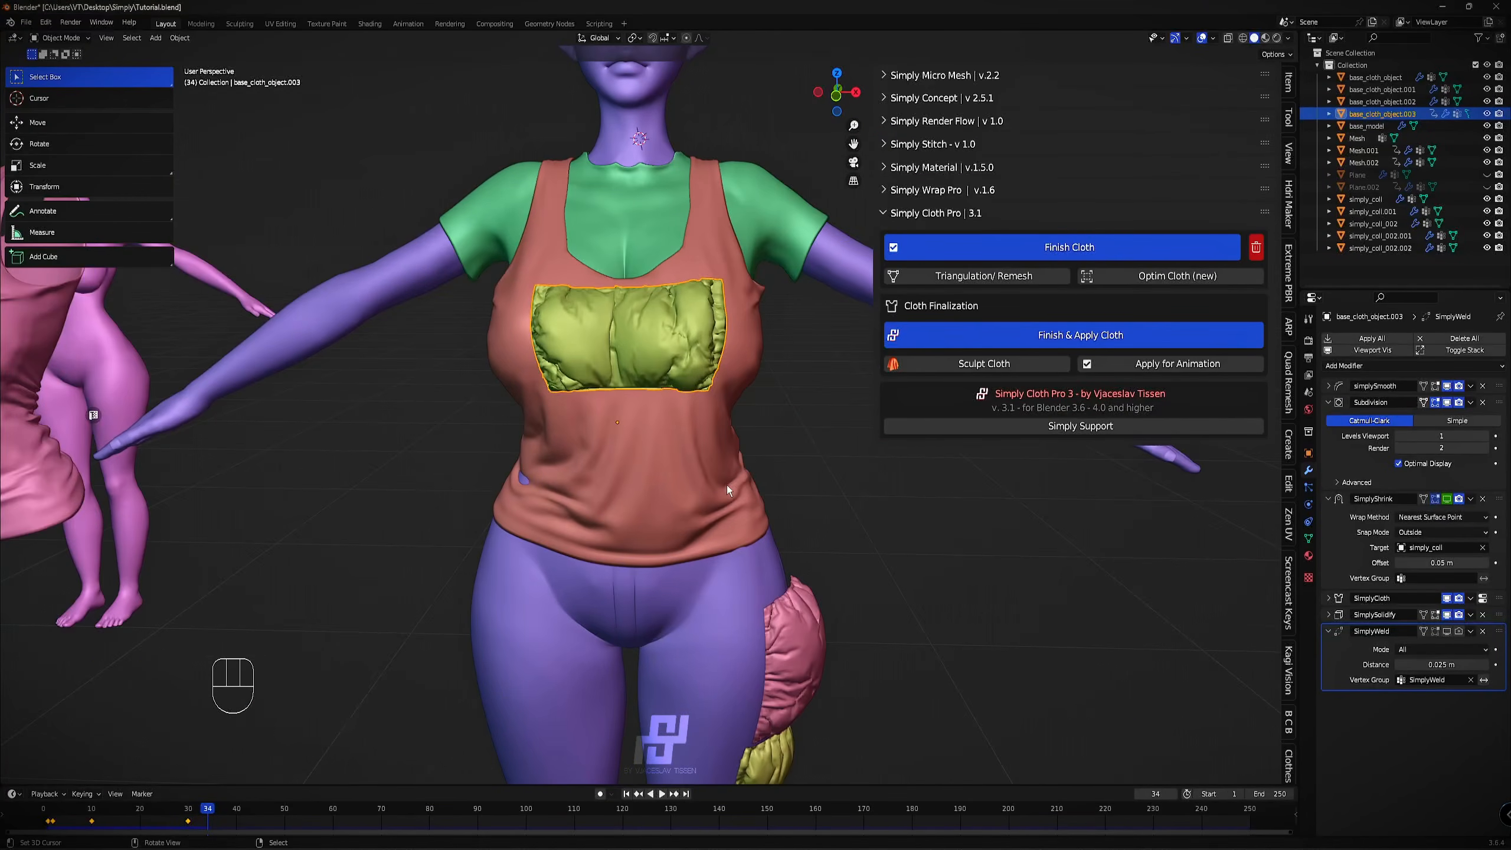
Delete the inflated cloth patches from the tank top's chest and the pants' thigh.
{"action": "key", "text": "x"}
{"action": "left_click", "coordinate": [616, 363]}
{"action": "right_click", "coordinate": [828, 688]}
{"action": "right_click", "coordinate": [820, 689]}
{"action": "key", "text": "x"}
{"action": "left_click", "coordinate": [819, 689]}
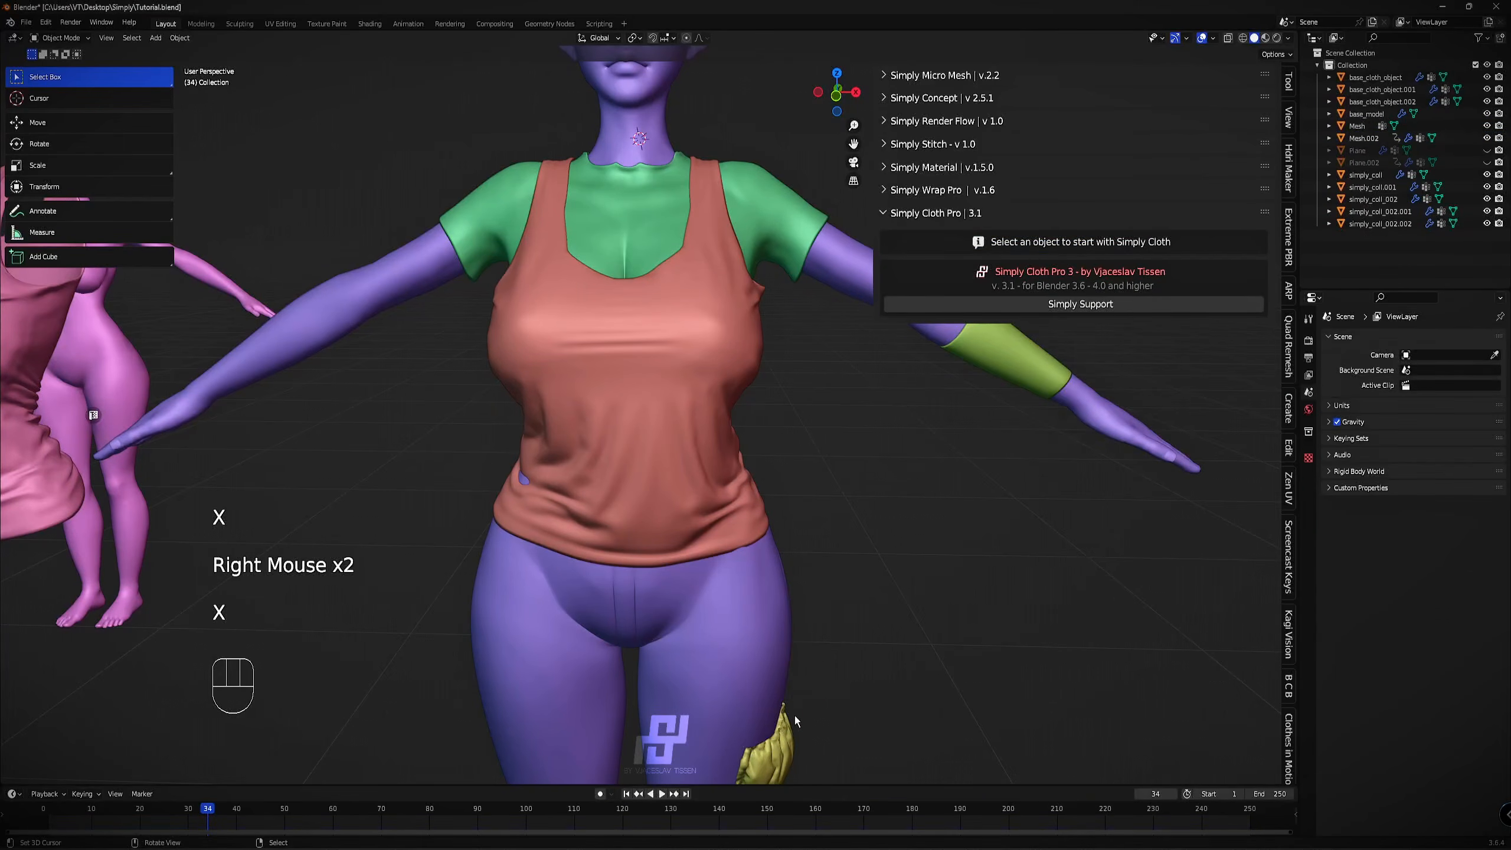
Inspect the orange tank top's mesh and the Simply Cloth Pro editing options in Edit Mode, and finish editing.
{"action": "right_click", "coordinate": [681, 405]}
{"action": "key", "text": "Tab"}
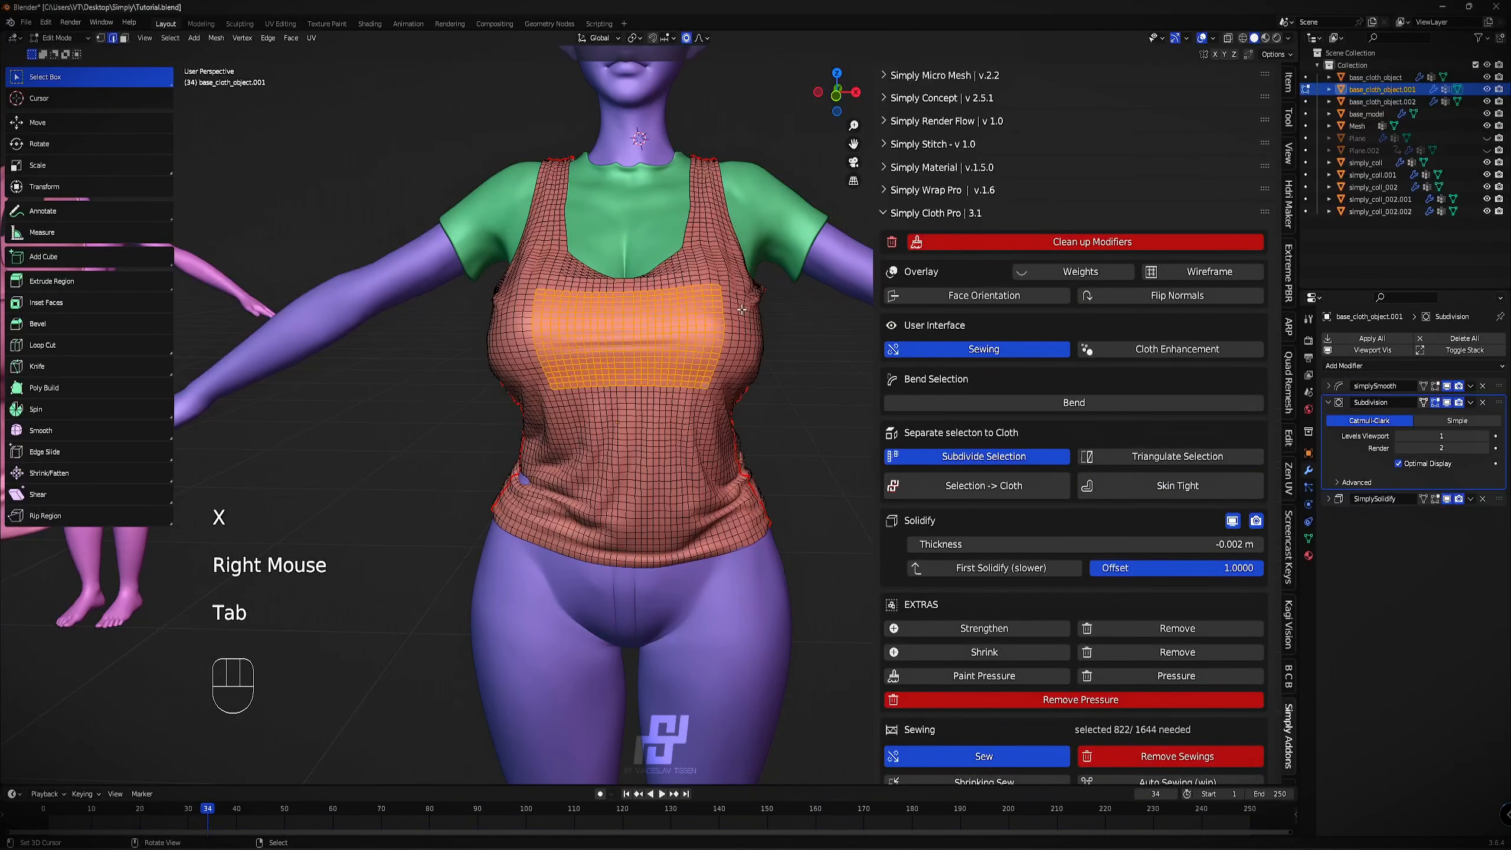
{"action": "middle_click_drag", "start_coordinate": [742, 309], "coordinate": [738, 427], "text": "shift"}
{"action": "middle_click_drag", "start_coordinate": [738, 427], "coordinate": [635, 415]}
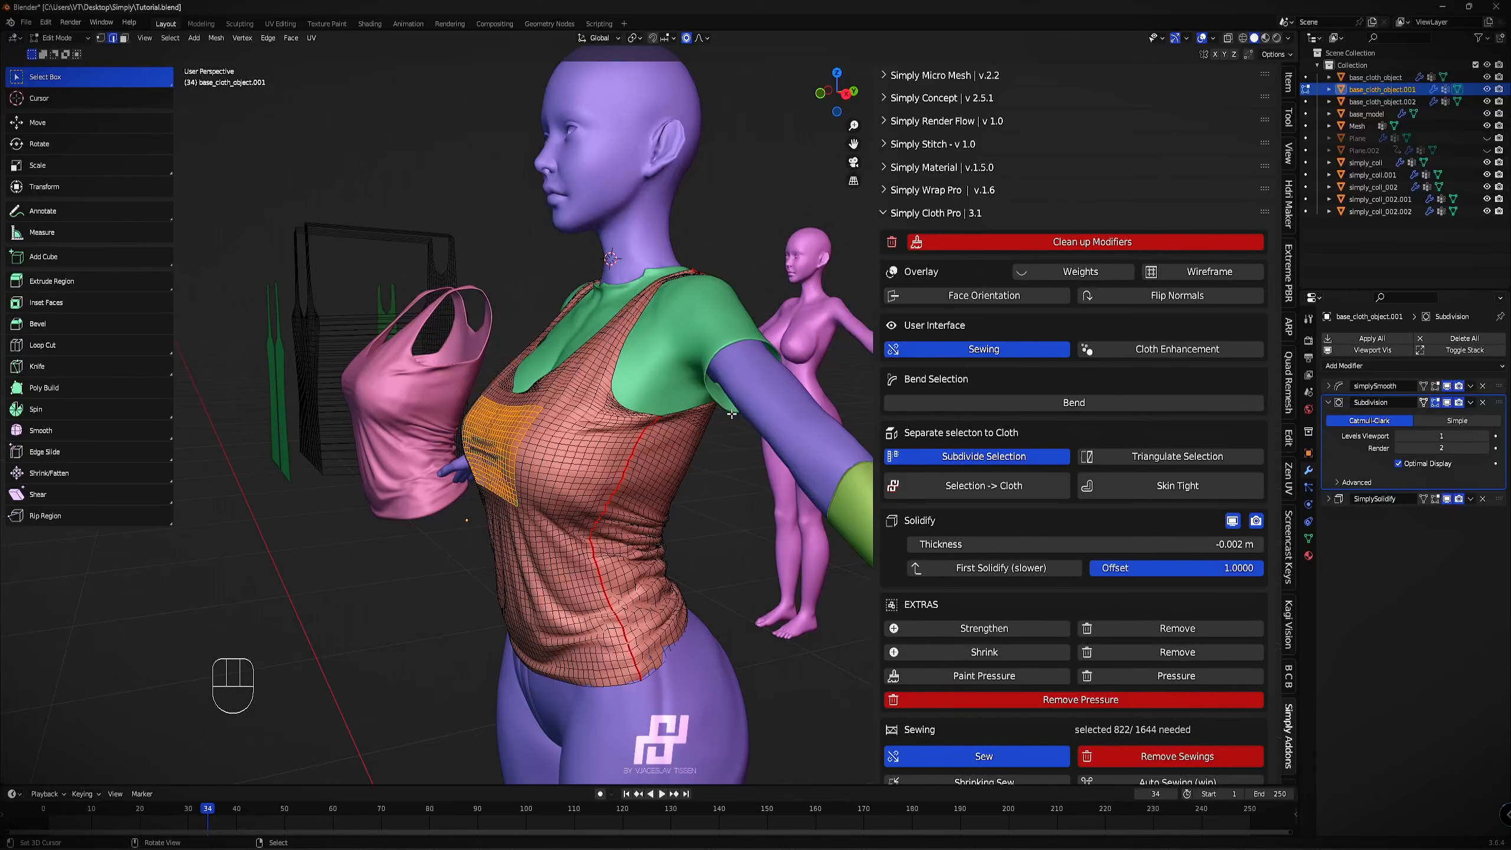
{"action": "scroll", "coordinate": [803, 417], "scroll_direction": "down", "scroll_amount": 1}
{"action": "scroll", "coordinate": [961, 503], "scroll_direction": "down", "scroll_amount": 4}
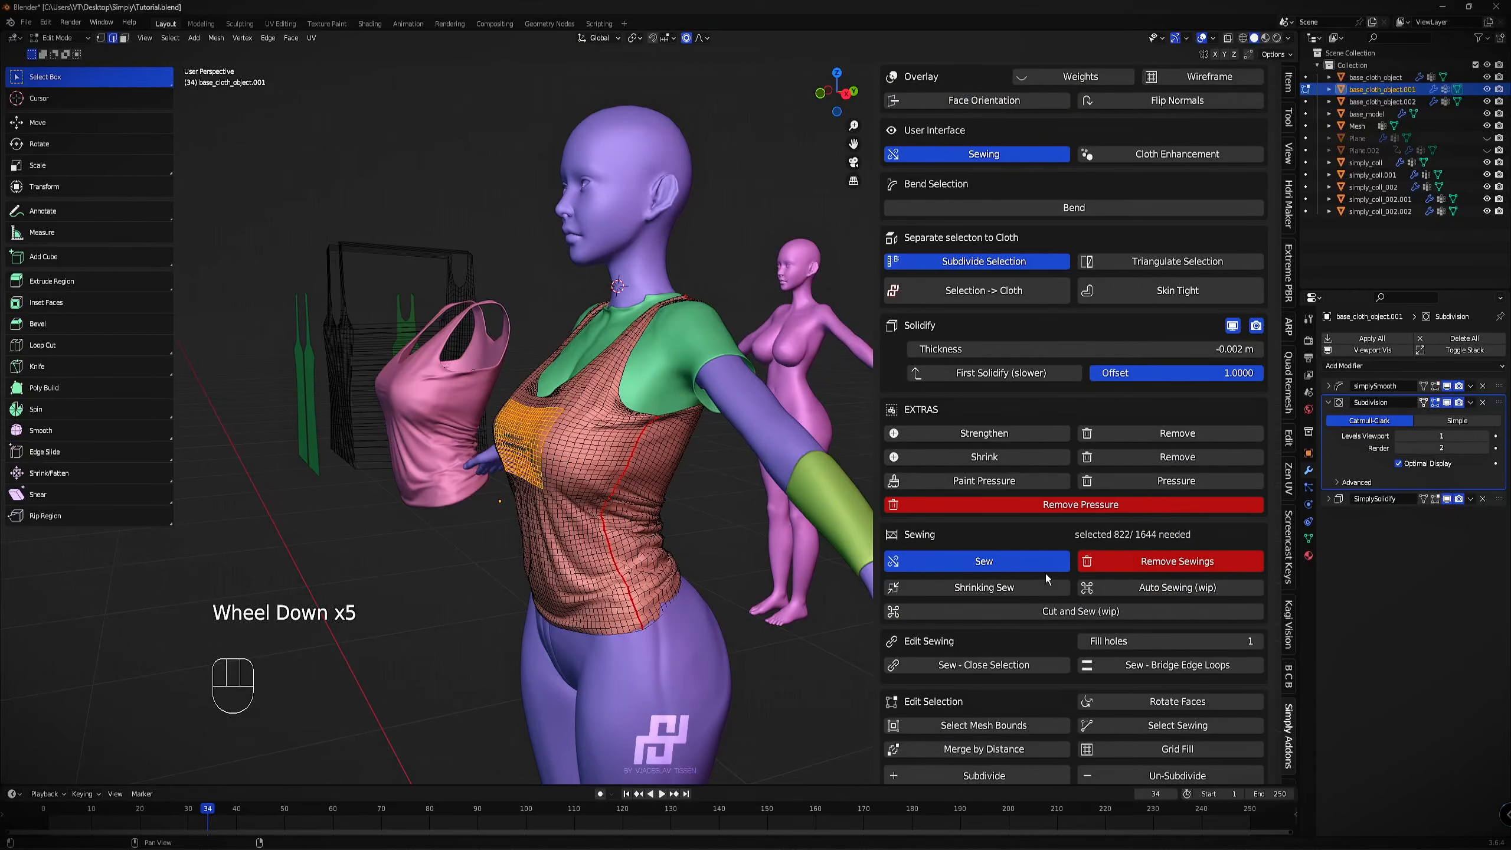
{"action": "scroll", "coordinate": [1049, 581], "scroll_direction": "down", "scroll_amount": 3}
{"action": "left_click", "coordinate": [1104, 703]}
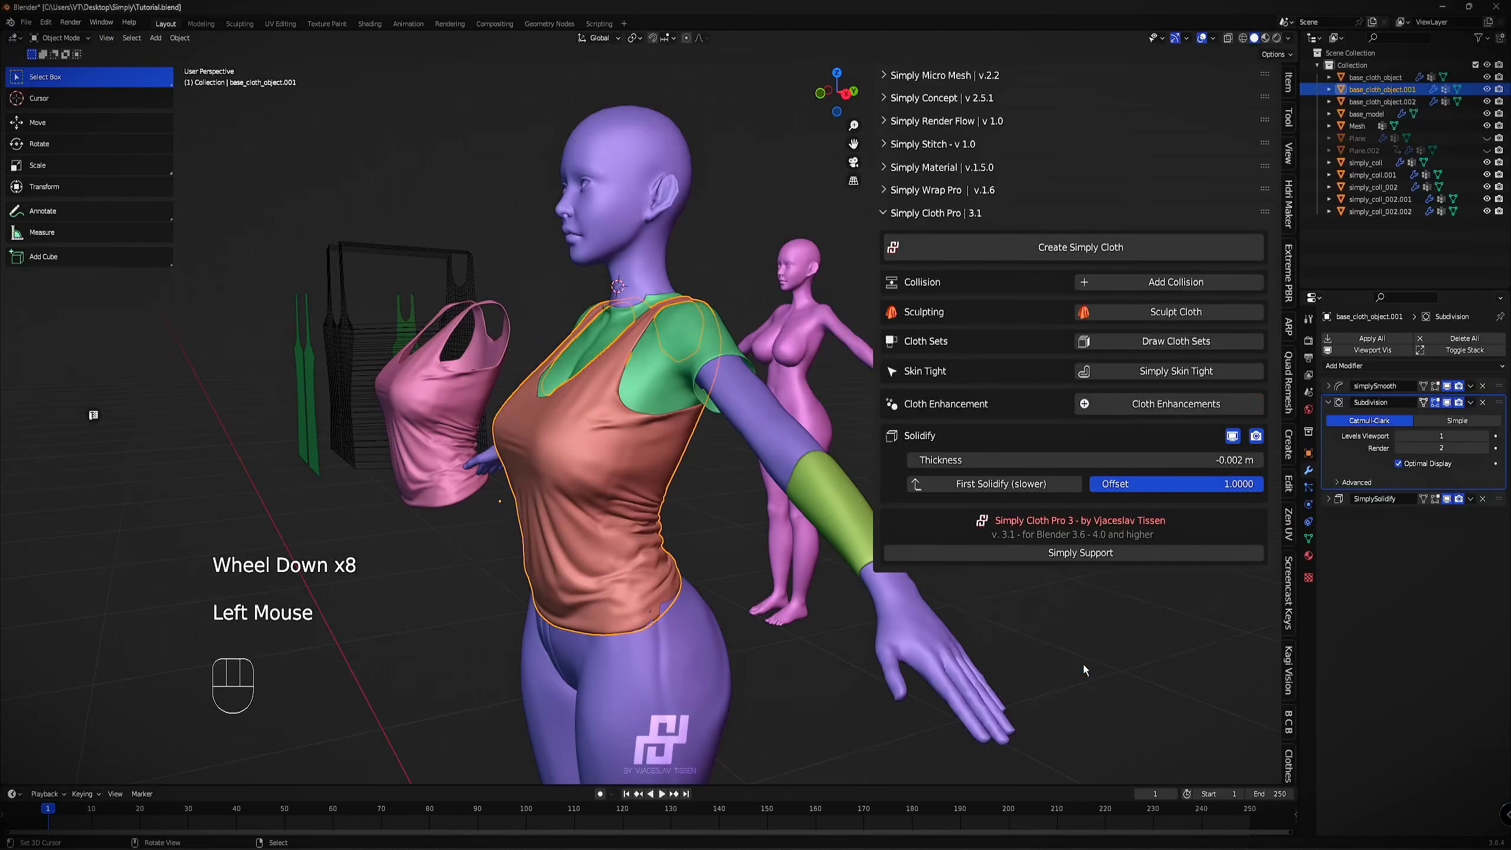
Examine the tank top layered over the green shirt on the figure from several angles and distances.
{"action": "middle_click_drag", "start_coordinate": [791, 381], "coordinate": [776, 345]}
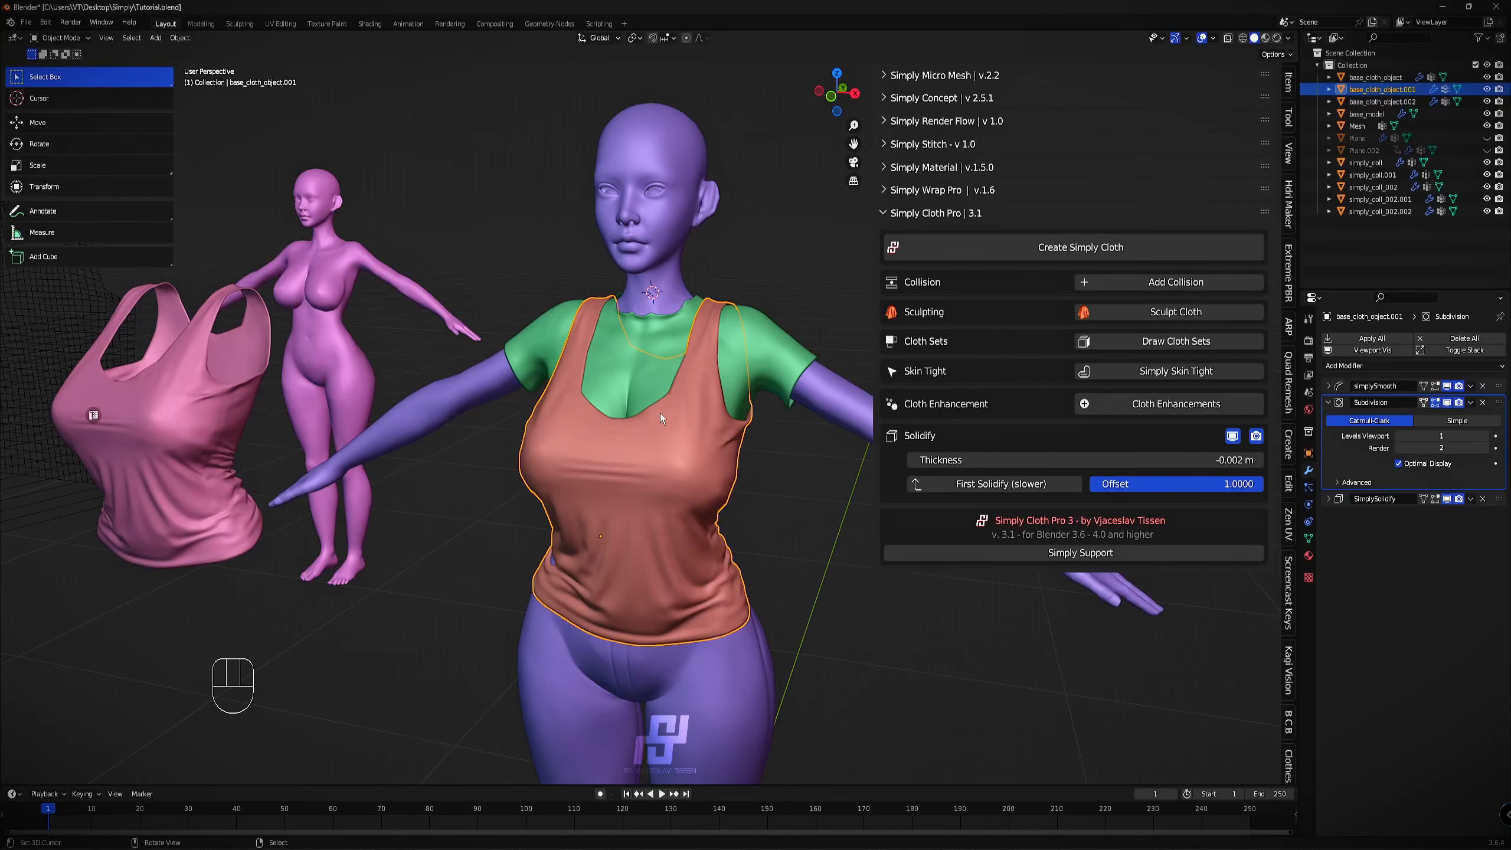
{"action": "middle_click_drag", "start_coordinate": [694, 395], "coordinate": [685, 351], "text": "shift"}
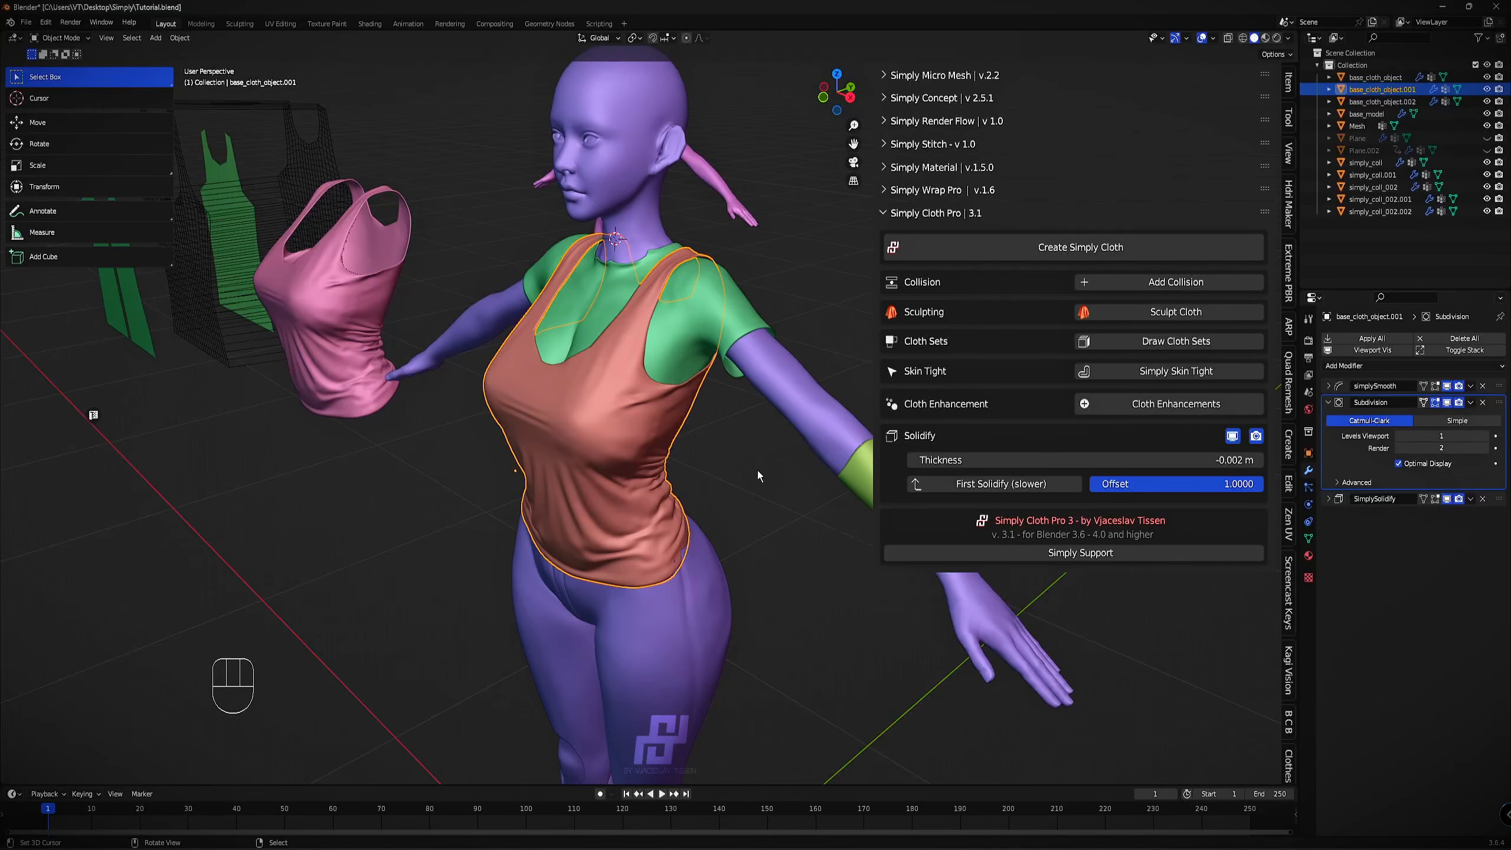
{"action": "key", "text": "KP_Decimal"}
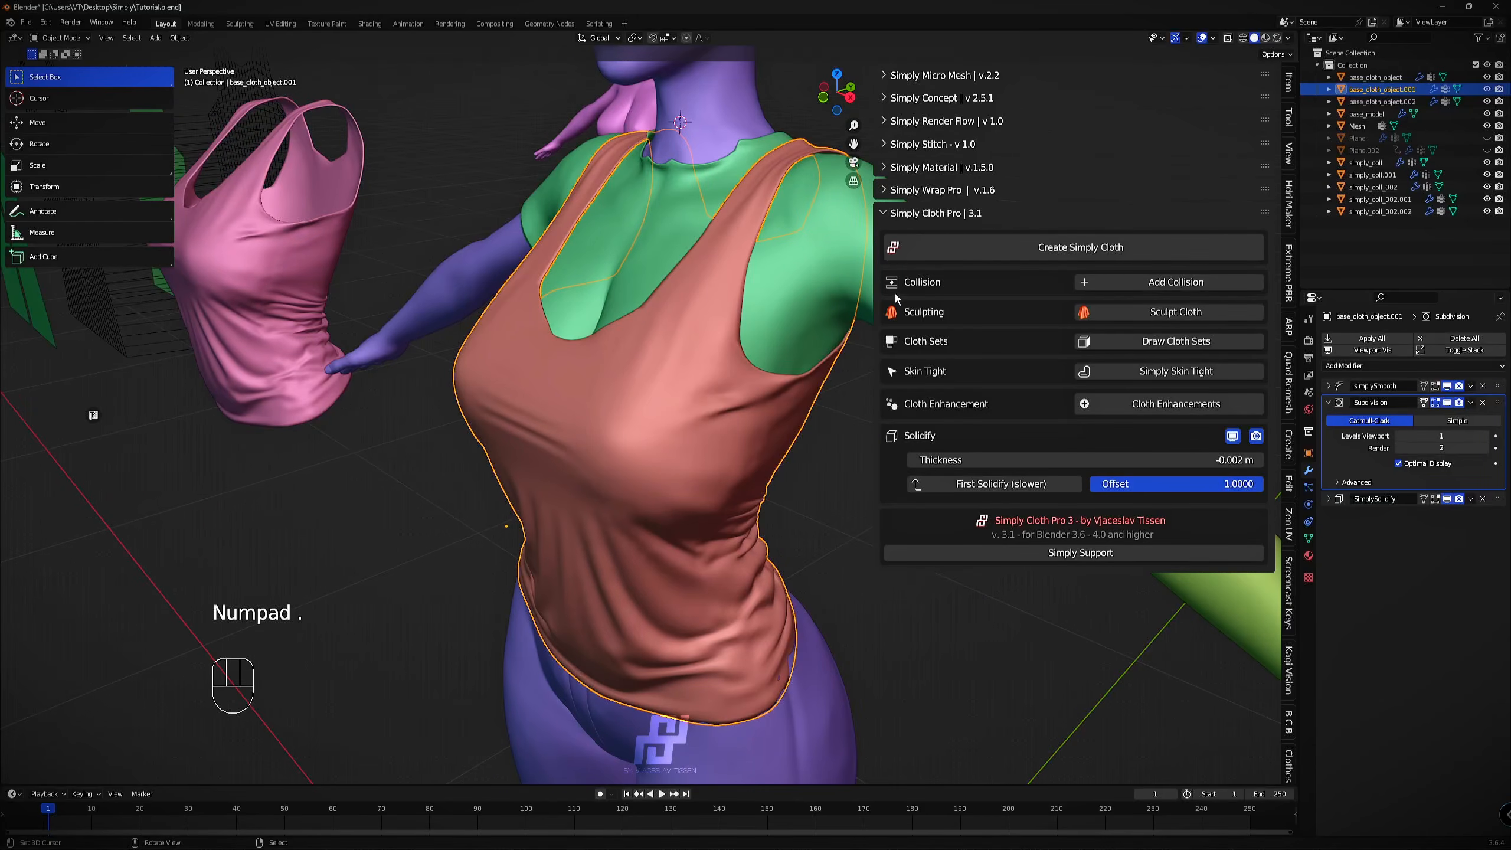
{"action": "scroll", "coordinate": [744, 351], "scroll_direction": "down", "scroll_amount": 2}
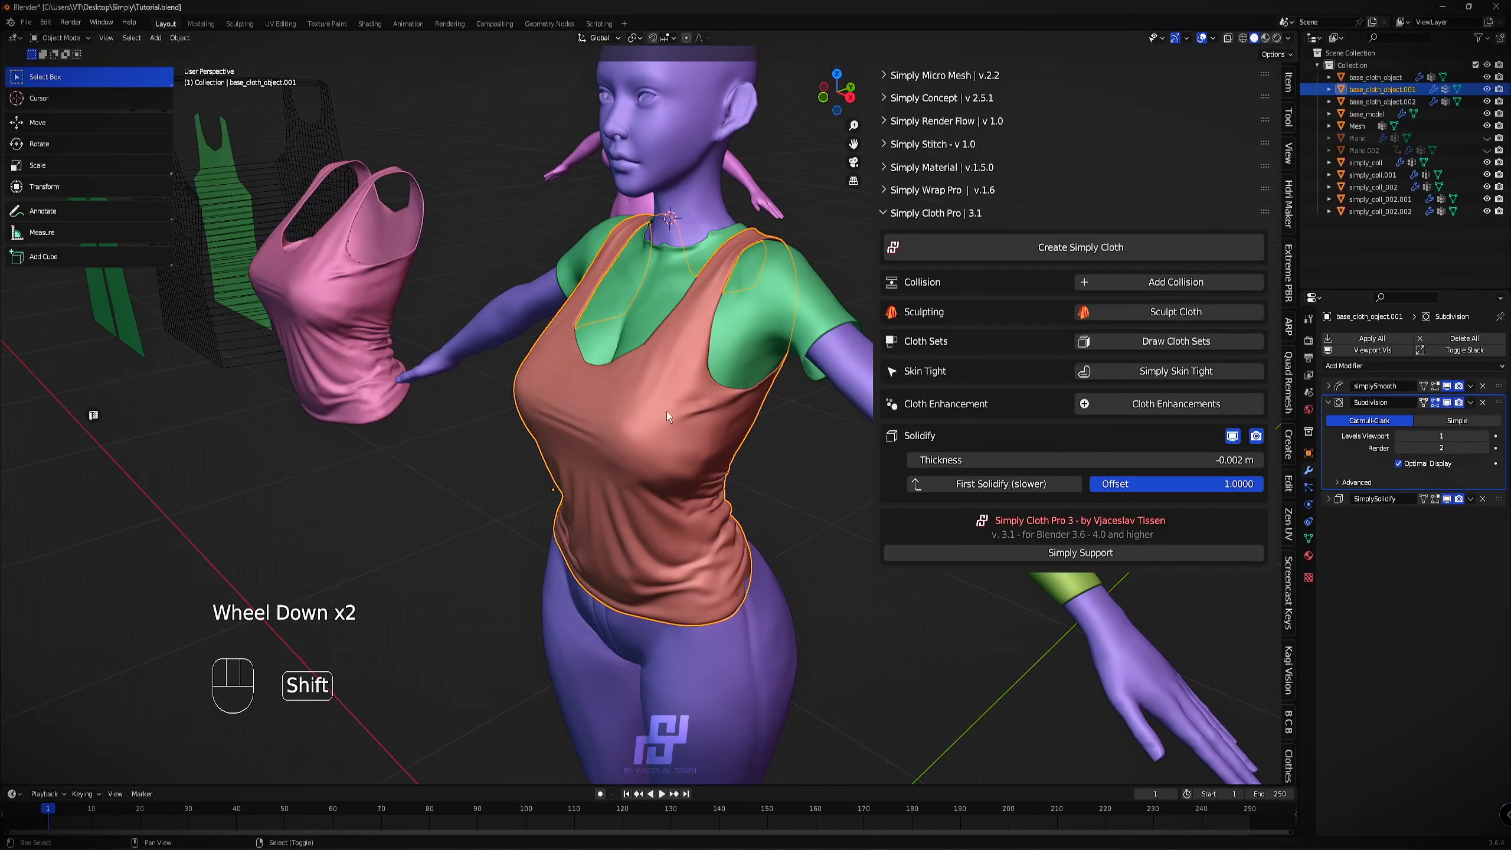
{"action": "middle_click_drag", "start_coordinate": [666, 416], "coordinate": [532, 312], "text": "shift"}
{"action": "scroll", "coordinate": [557, 291], "scroll_direction": "down", "scroll_amount": 3}
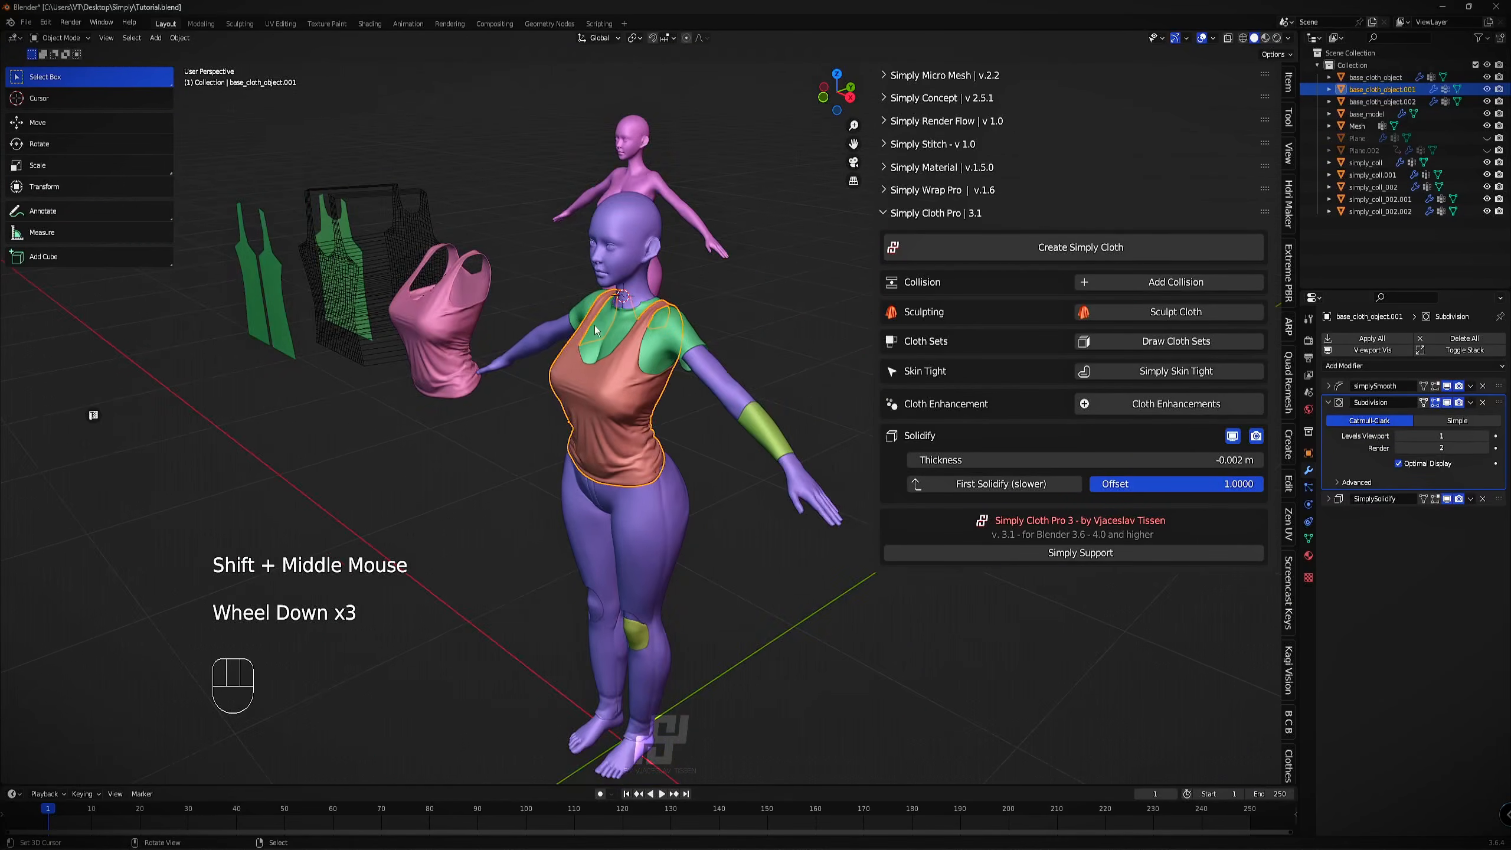
{"action": "scroll", "coordinate": [597, 331], "scroll_direction": "up", "scroll_amount": 2}
{"action": "scroll", "coordinate": [644, 260], "scroll_direction": "down", "scroll_amount": 1}
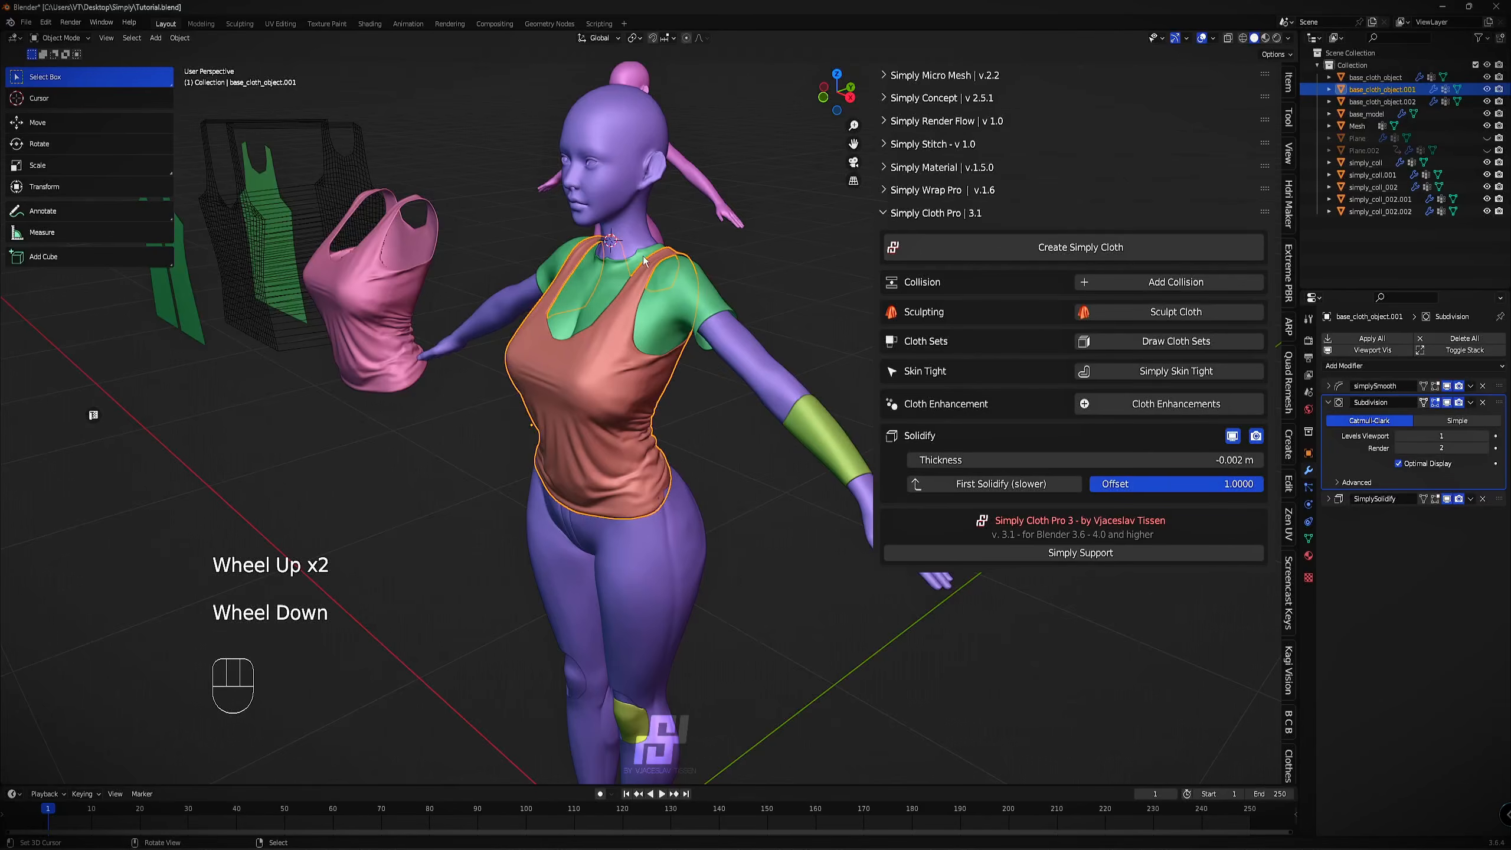
Select the green shirt under the tank top and examine the layered outfit on the full figure.
{"action": "right_click", "coordinate": [645, 260]}
{"action": "left_click", "coordinate": [1343, 387]}
{"action": "key", "text": "x"}
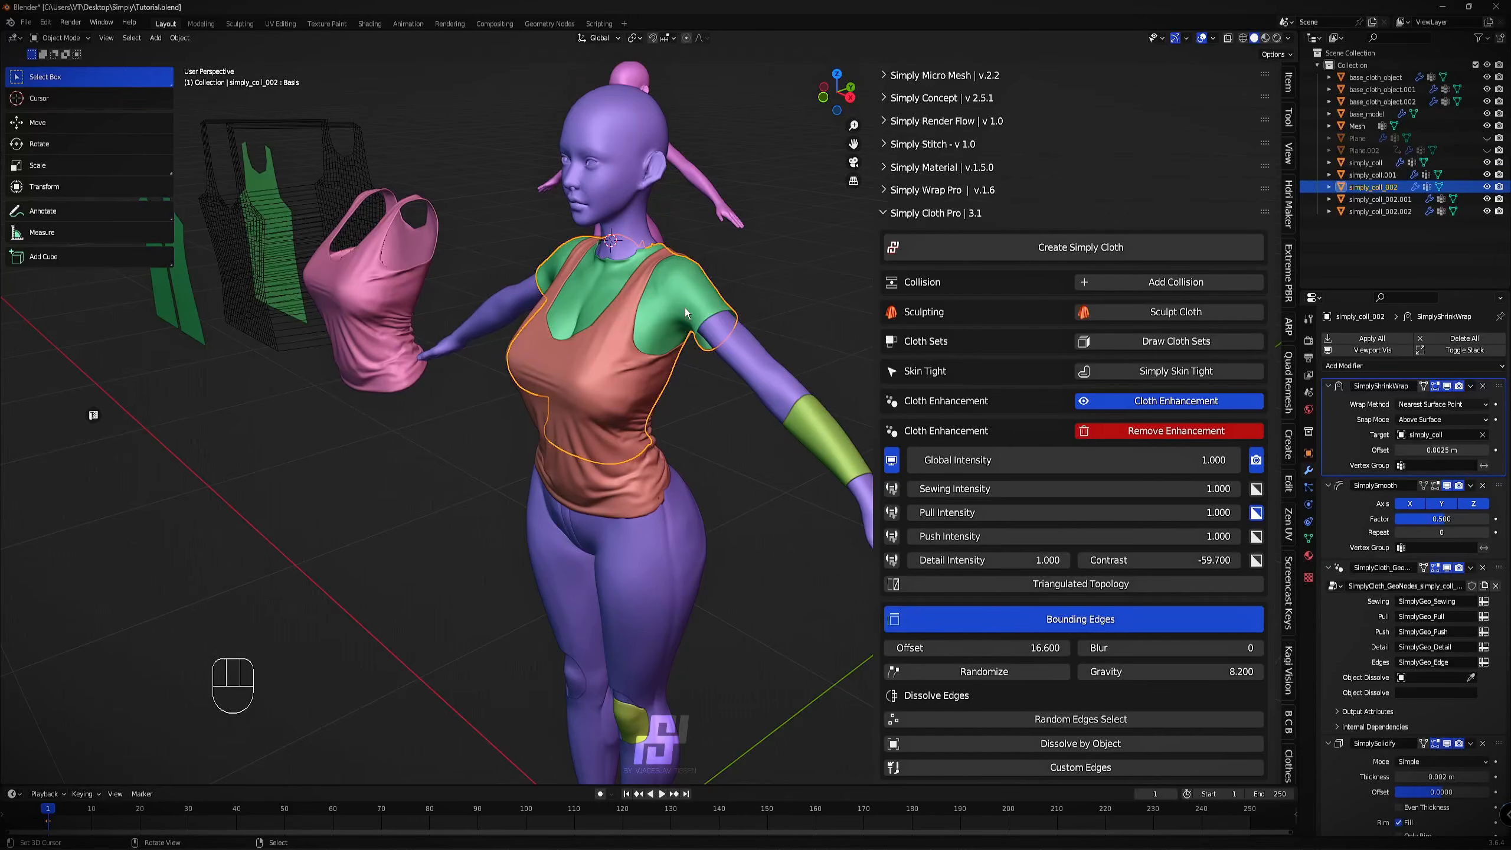
{"action": "key", "text": "z"}
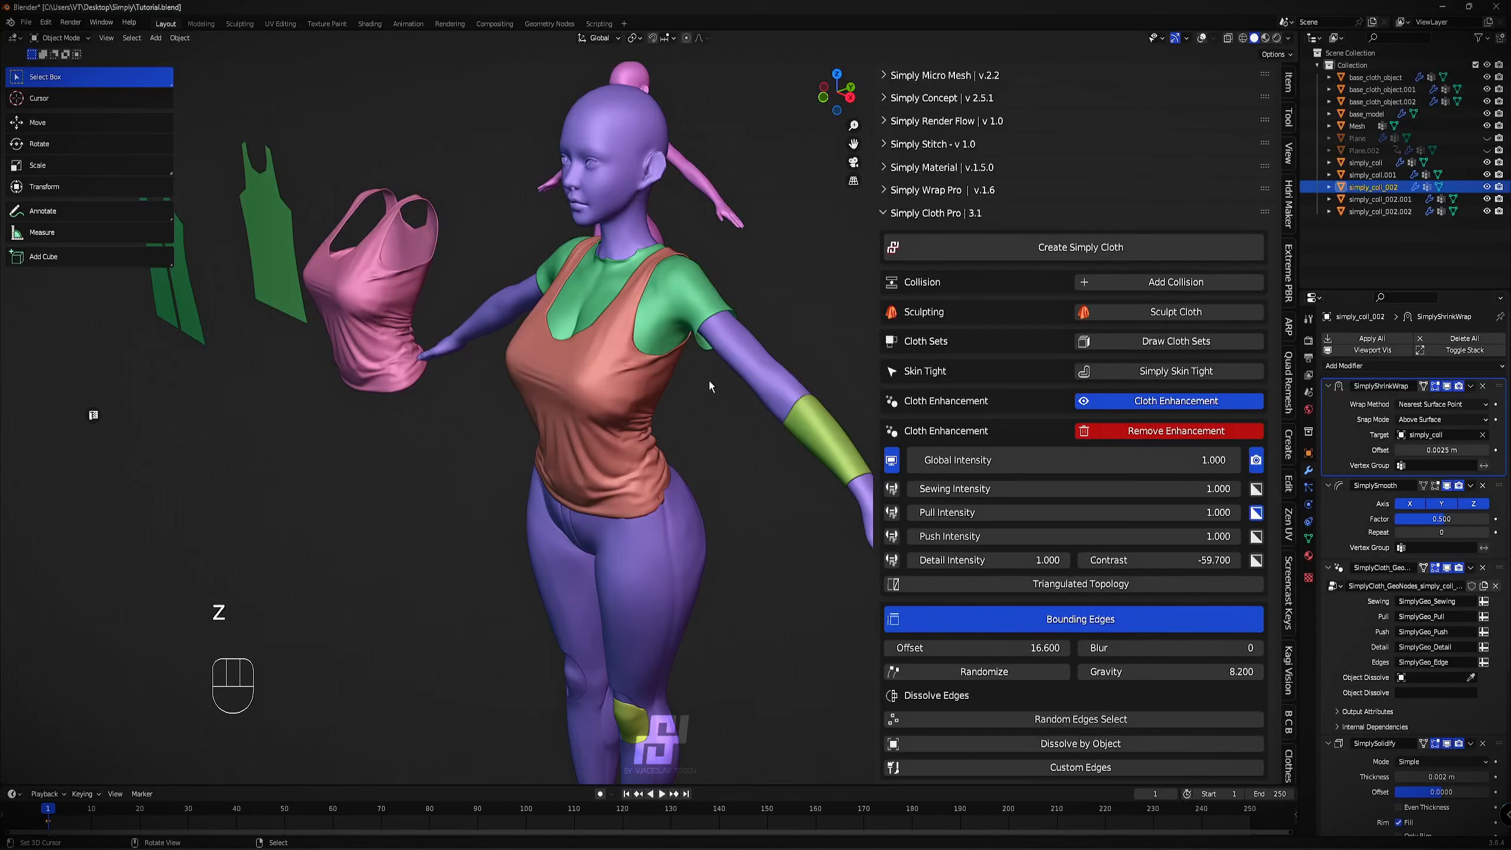
{"action": "scroll", "coordinate": [710, 378], "scroll_direction": "down", "scroll_amount": 3}
{"action": "middle_click_drag", "start_coordinate": [709, 378], "coordinate": [770, 71]}
{"action": "key", "text": "z"}
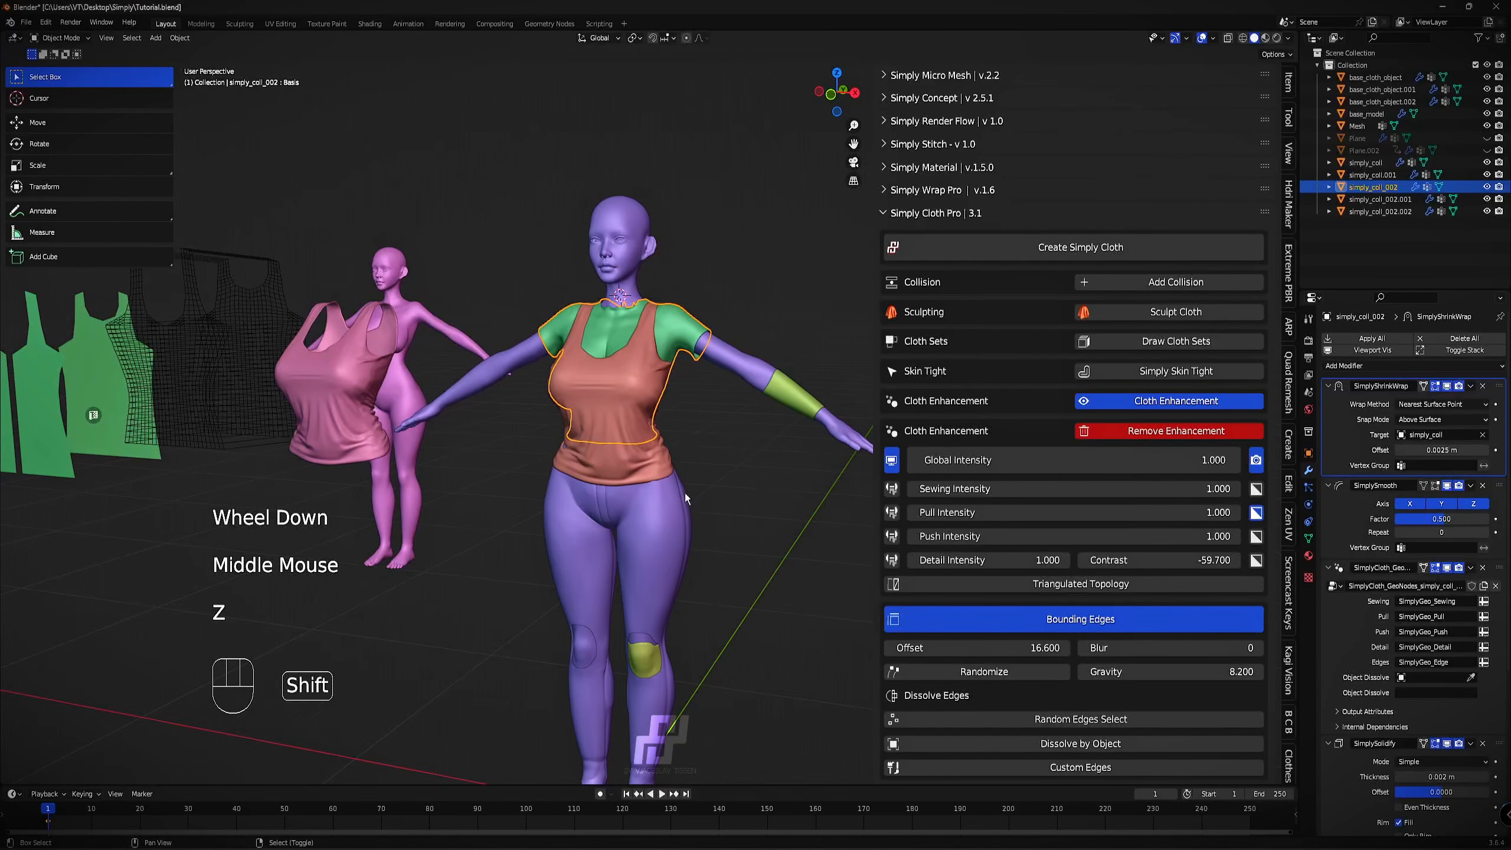
{"action": "middle_click_drag", "start_coordinate": [684, 493], "coordinate": [697, 387], "text": "shift"}
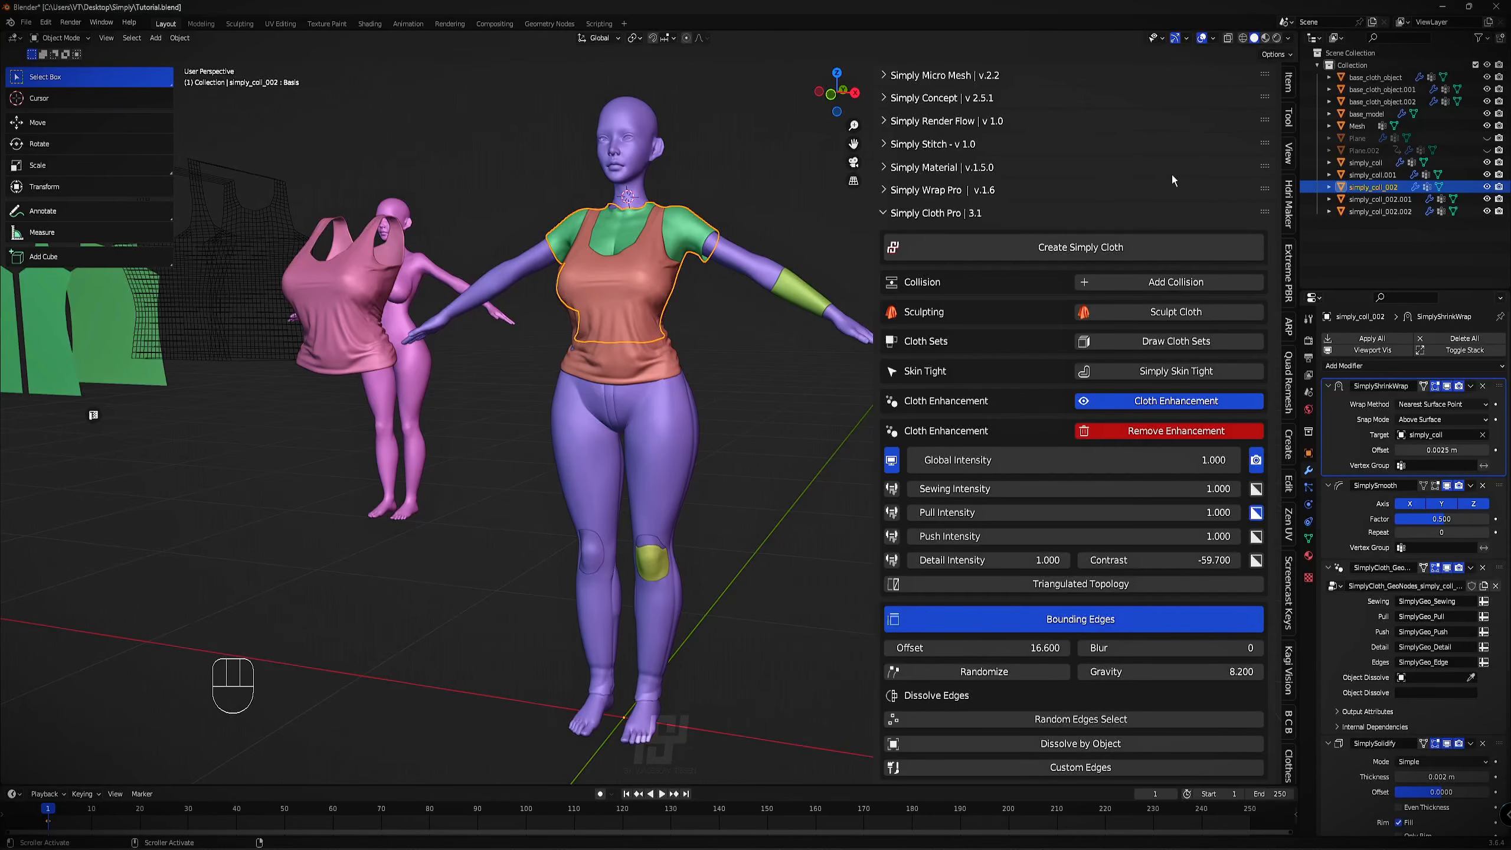
Look through the green shirt's Simply Cloth Pro settings, from Cloth Enhancement to Wrinkles, Shrink, Smoothing and Solidify.
{"action": "left_click", "coordinate": [992, 215]}
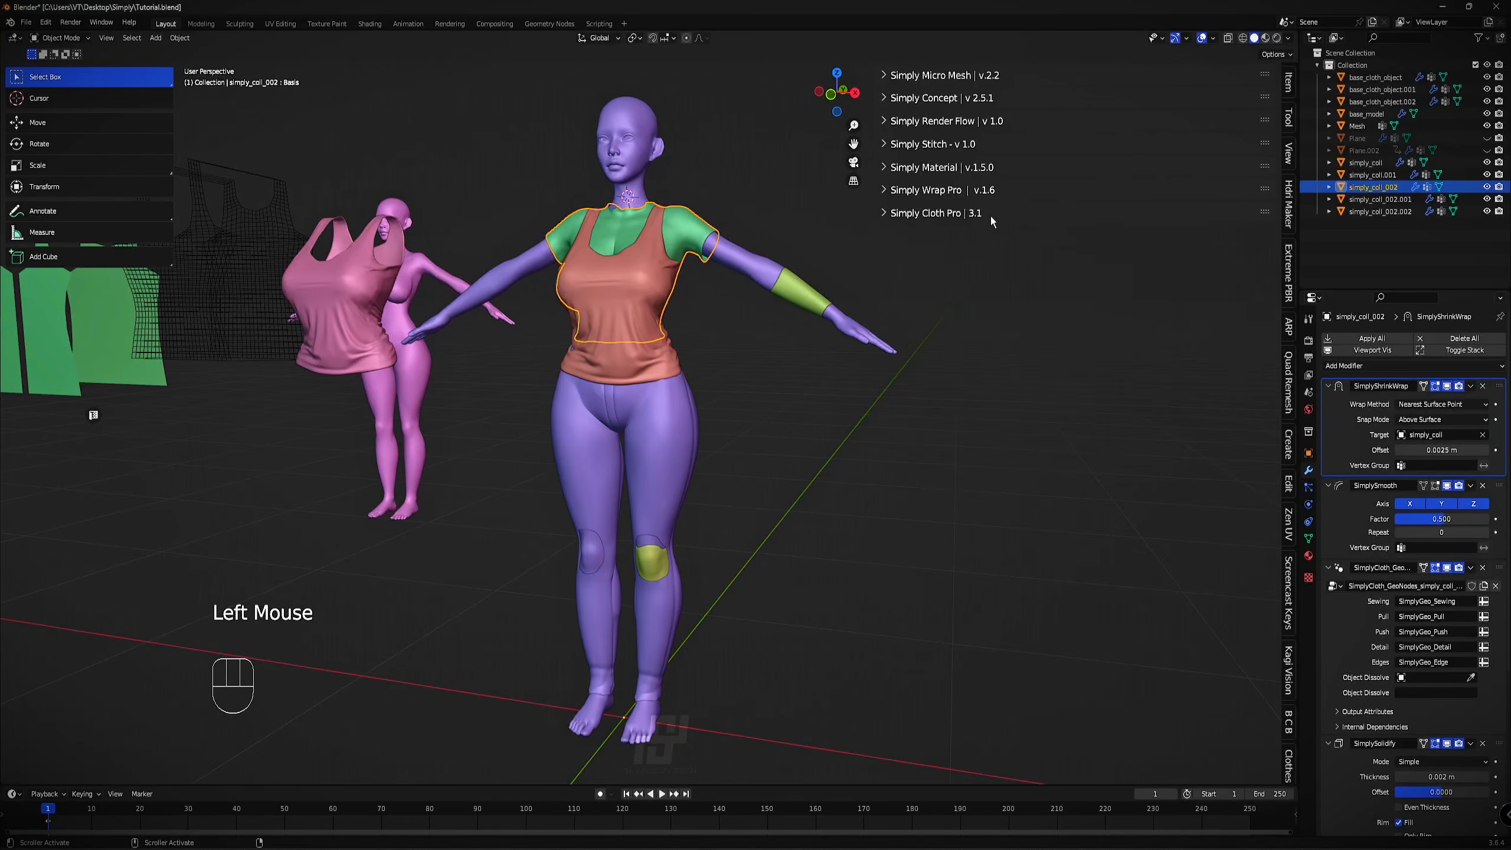
{"action": "left_click", "coordinate": [943, 216]}
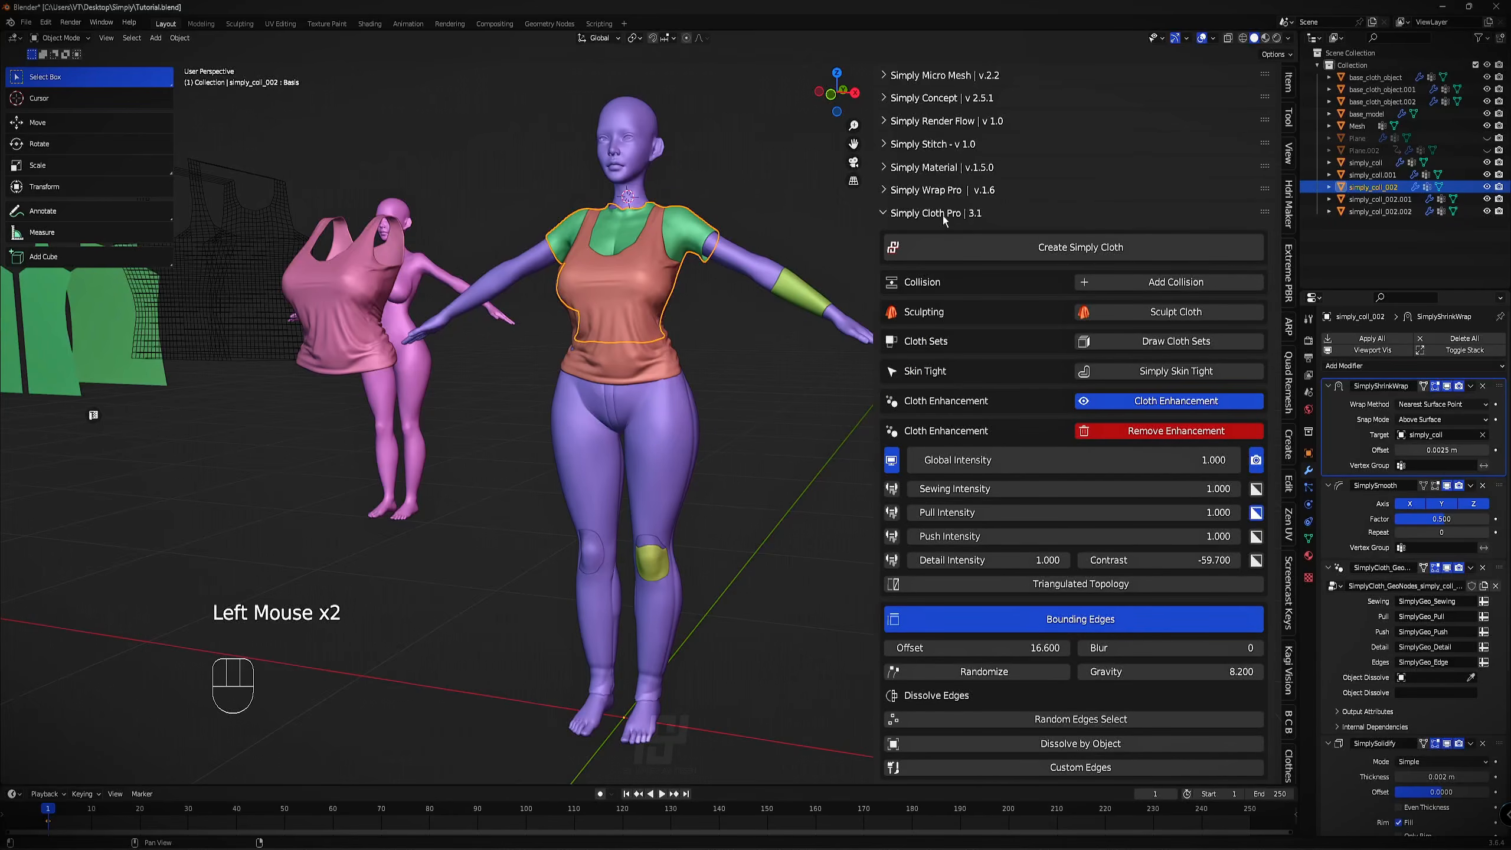
{"action": "scroll", "coordinate": [983, 316], "scroll_direction": "down", "scroll_amount": 9}
{"action": "scroll", "coordinate": [1114, 536], "scroll_direction": "up", "scroll_amount": 1}
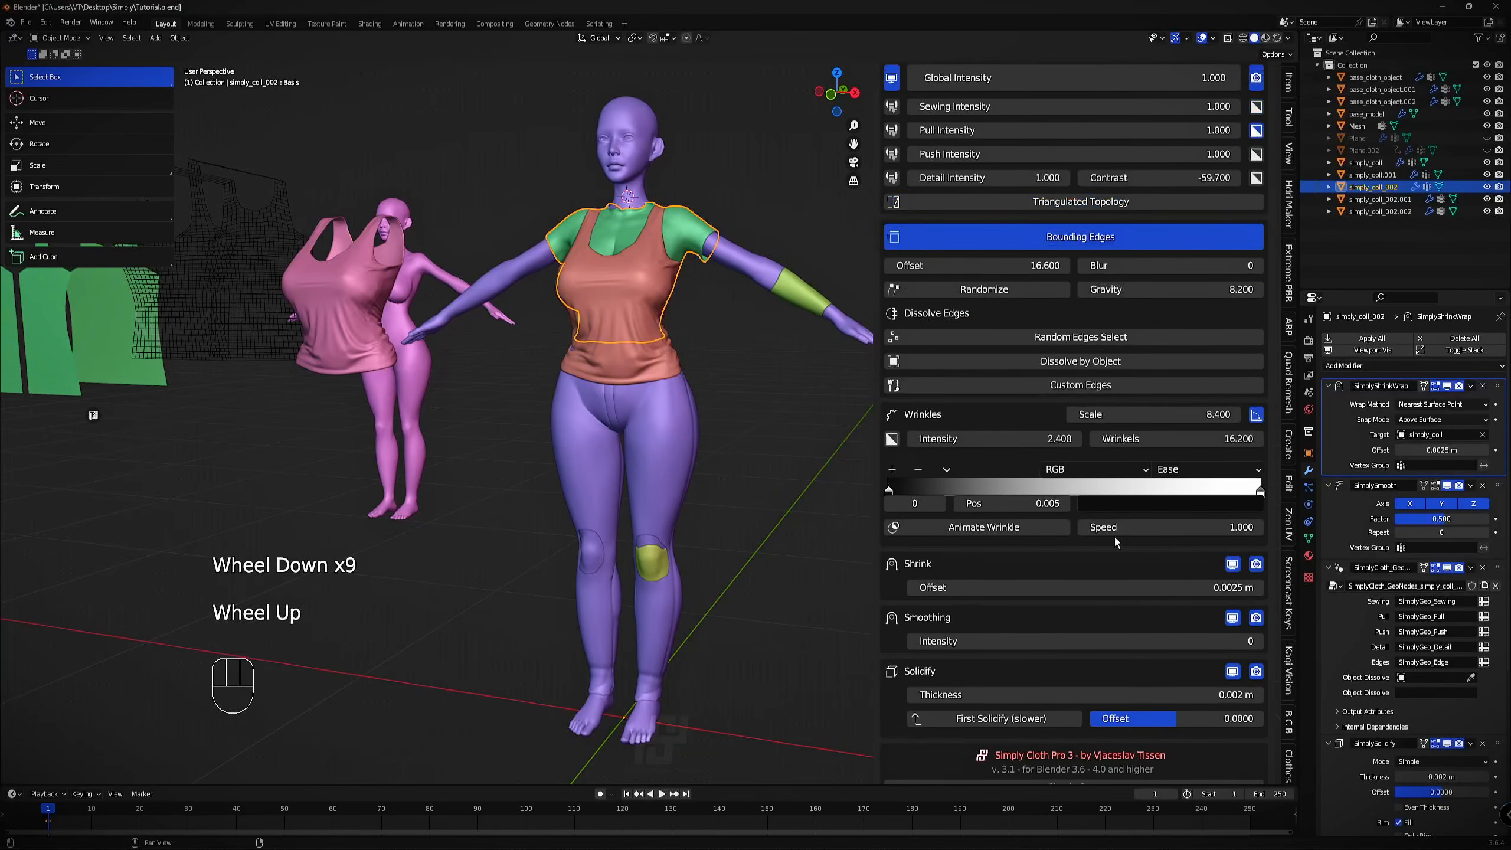
{"action": "scroll", "coordinate": [1130, 607], "scroll_direction": "down", "scroll_amount": 2}
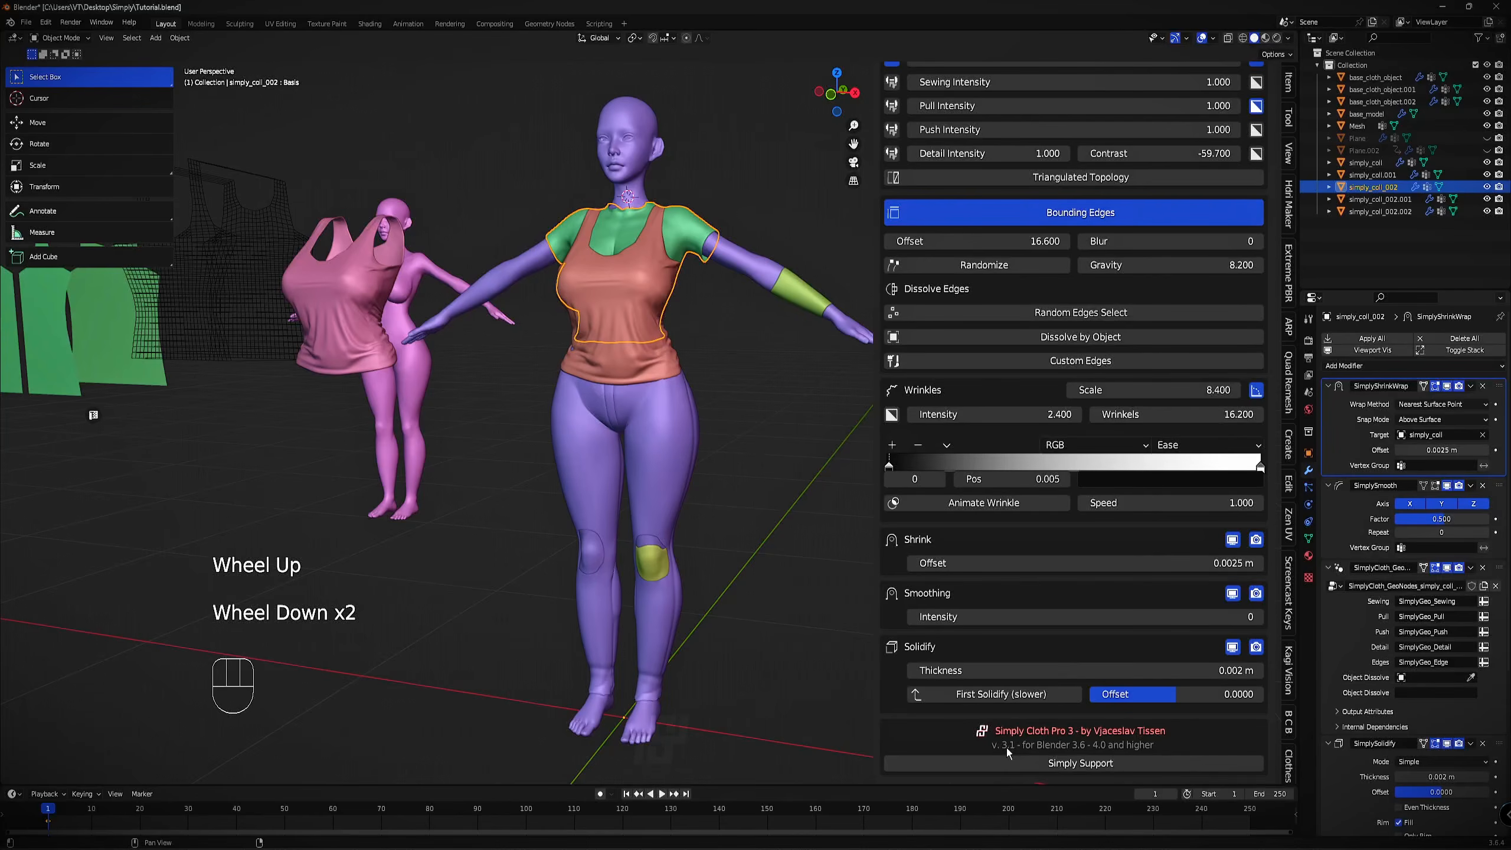